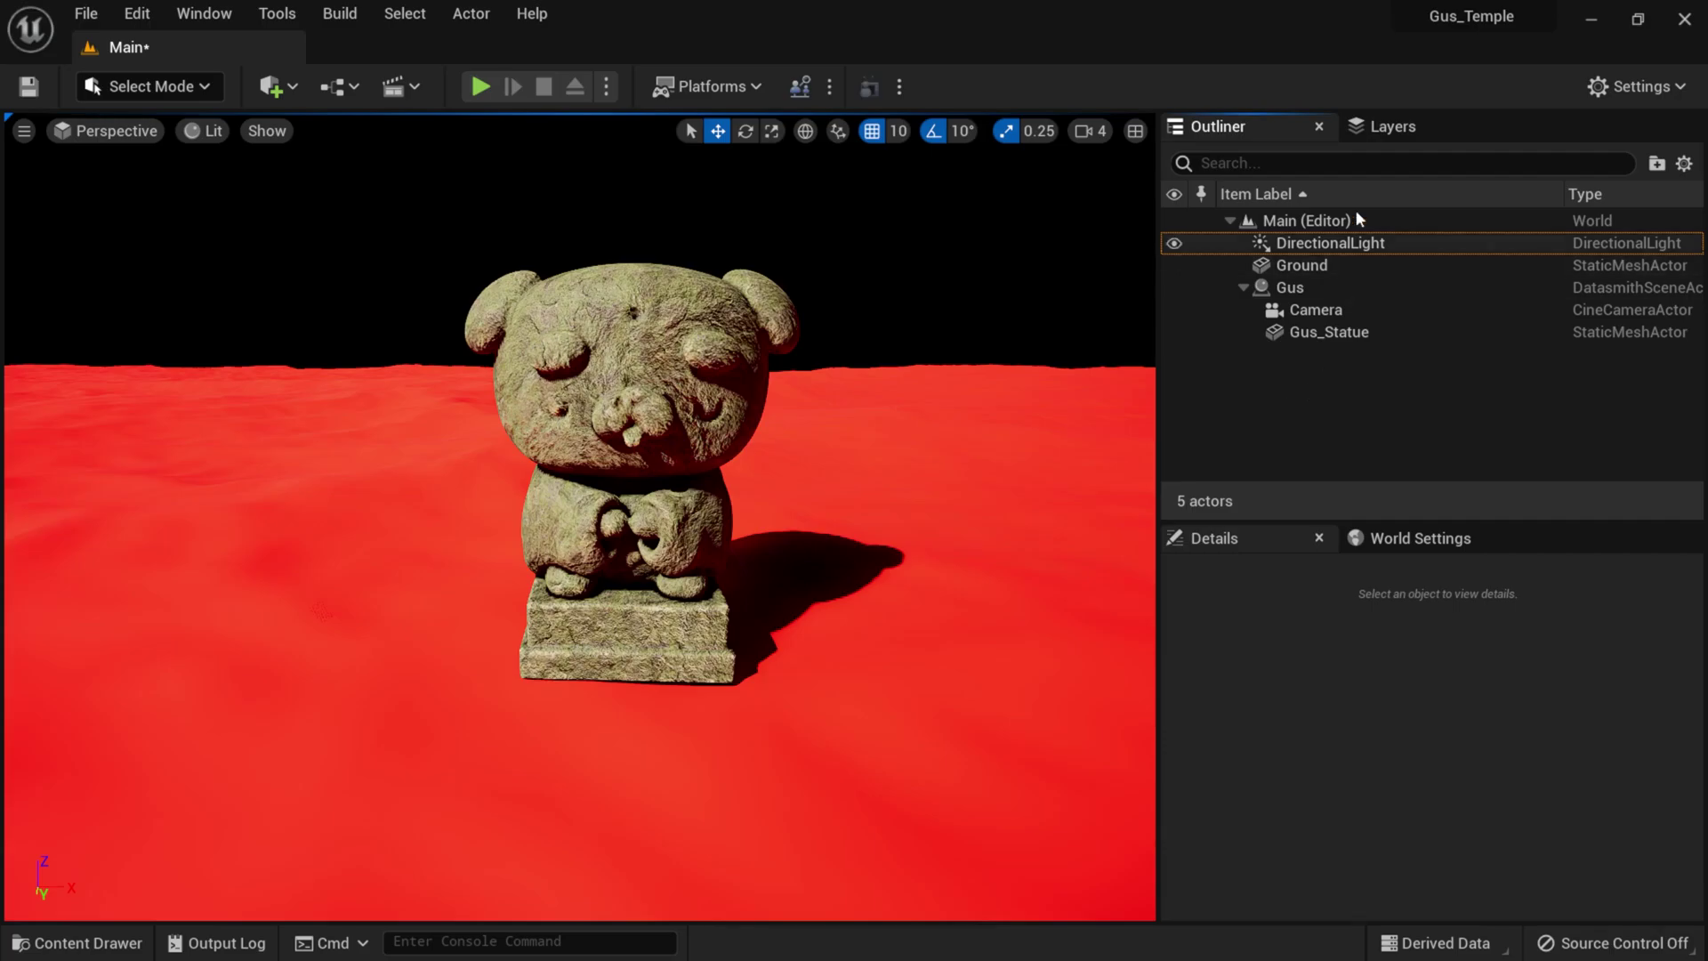
- Delete the existing DirectionalLight actor from the level
left_click(1382, 243)
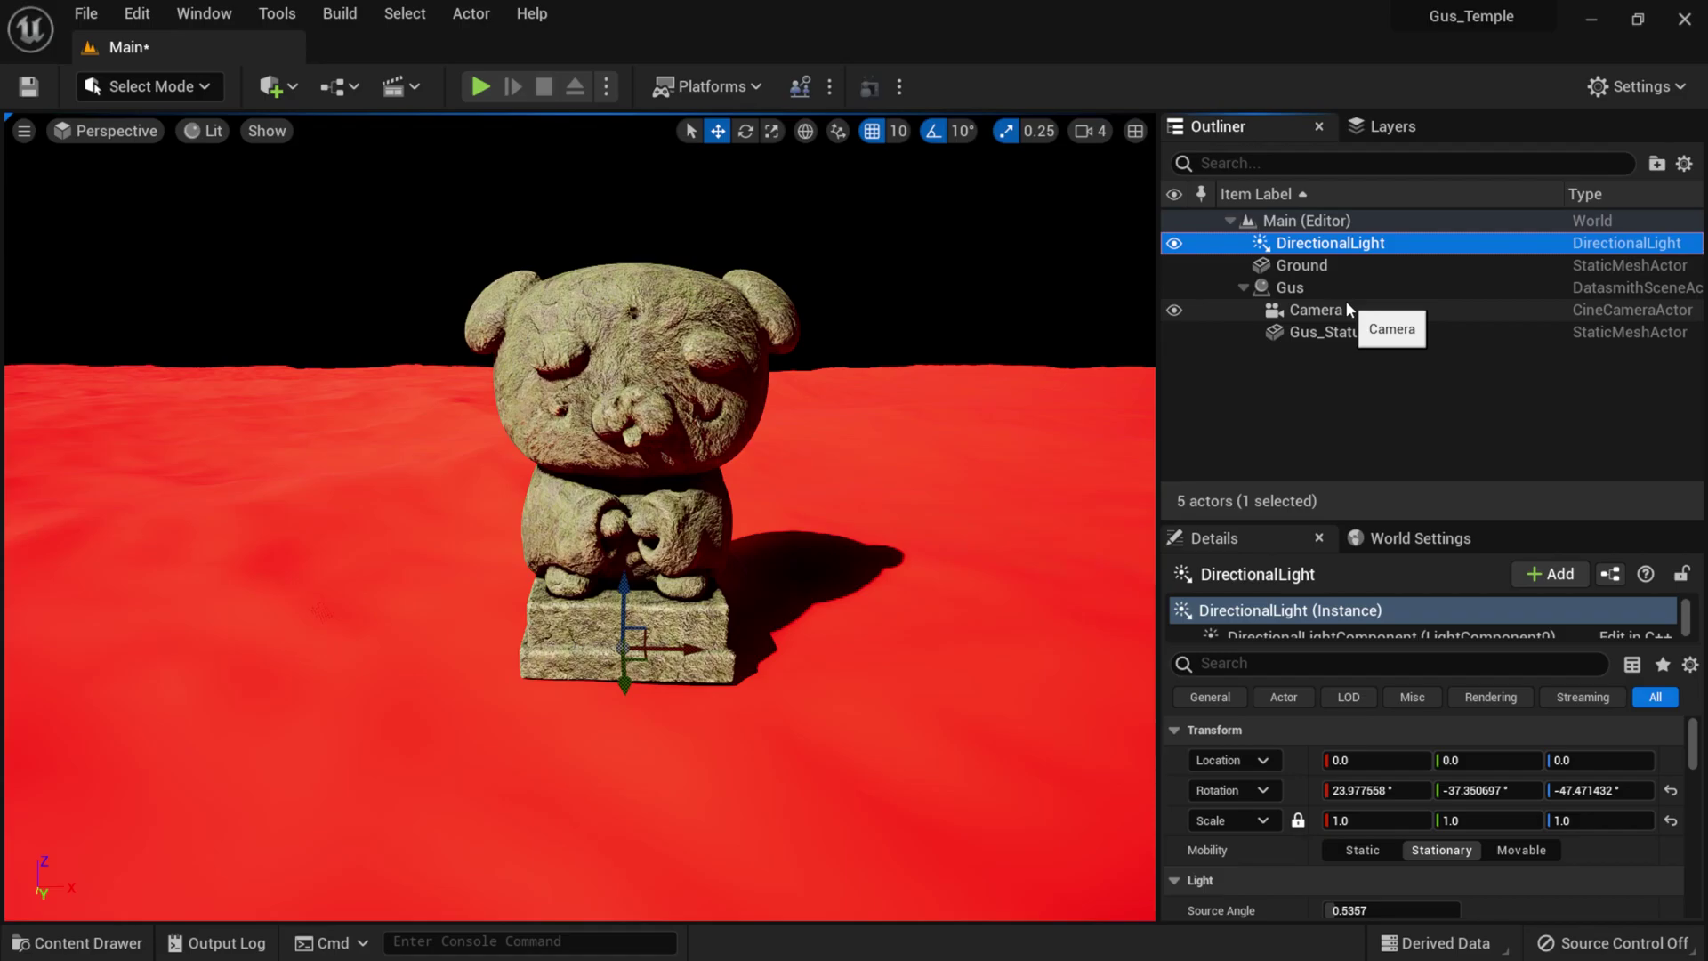
left_click(1321, 367)
left_click(1313, 249)
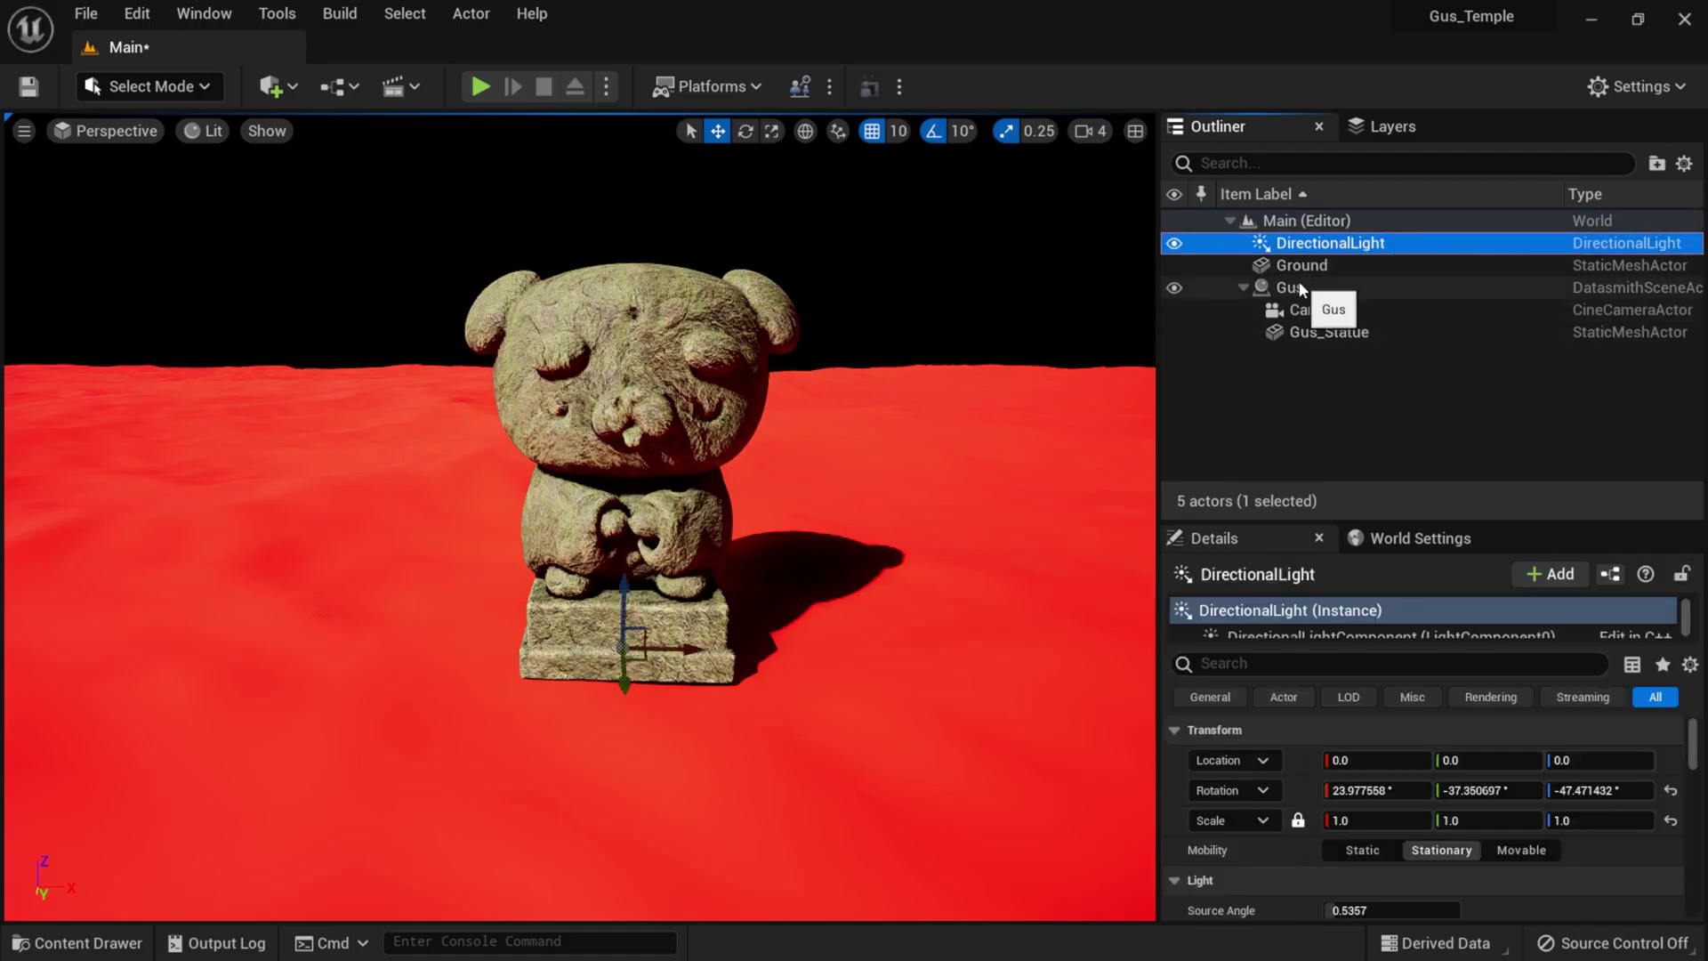
key("Delete")
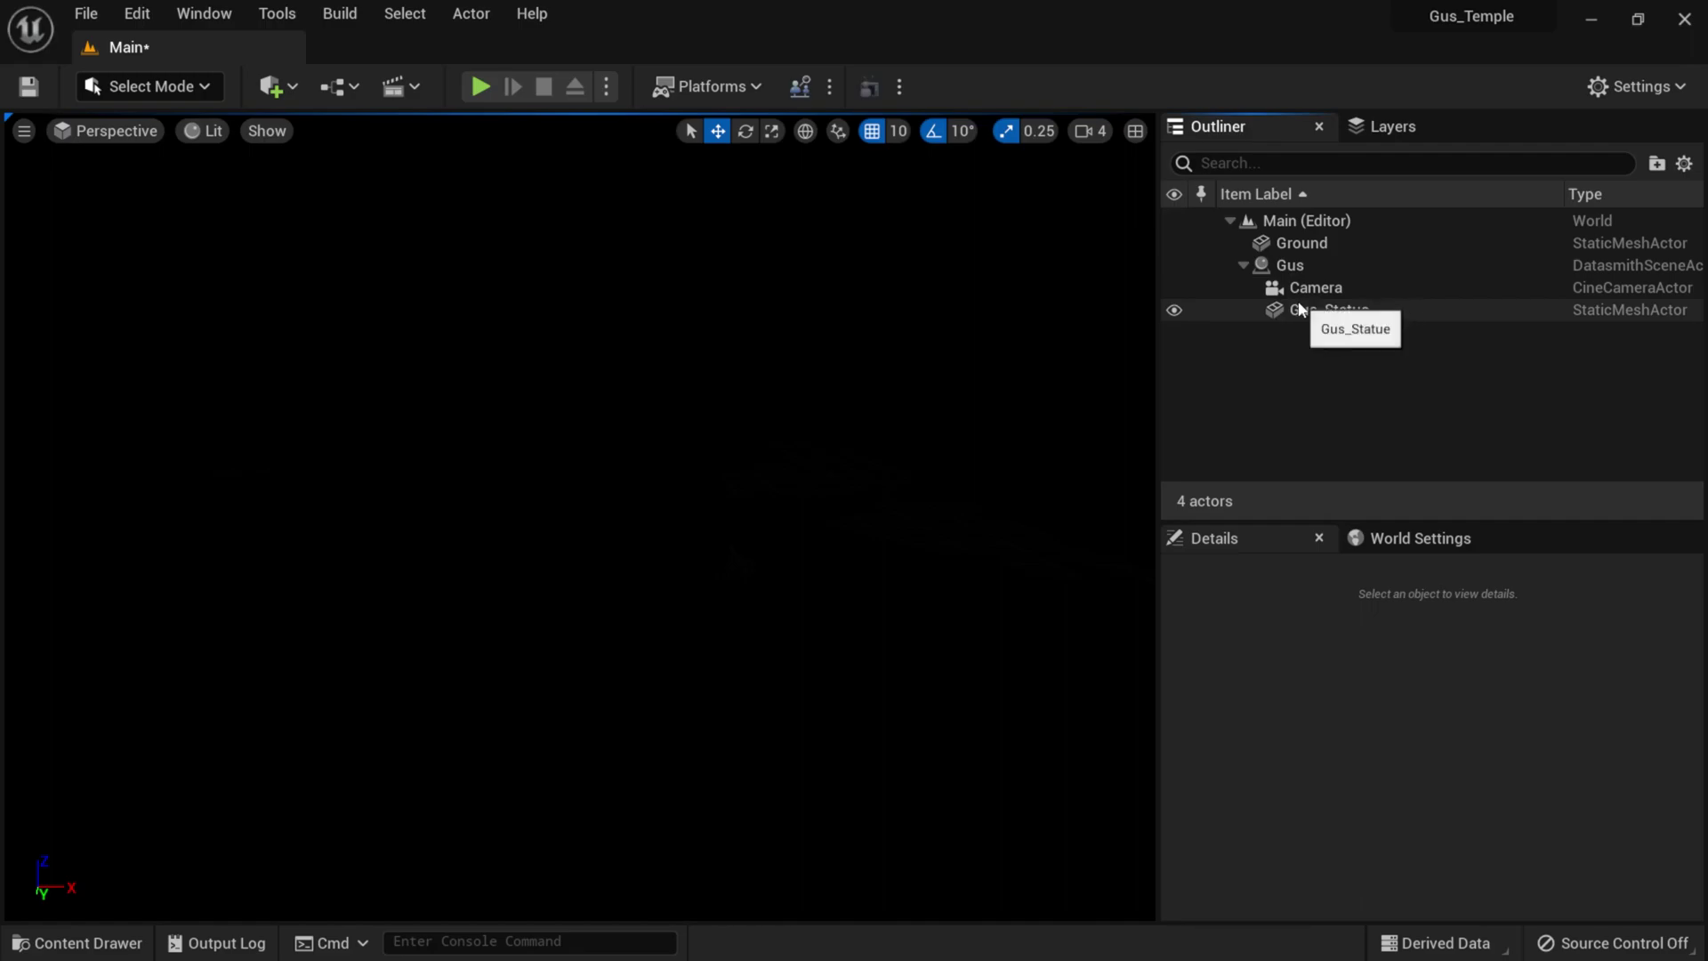
- Open the Env. Light Mixer, then narrow its window and place it clear of the statue and the actor list
left_click(205, 15)
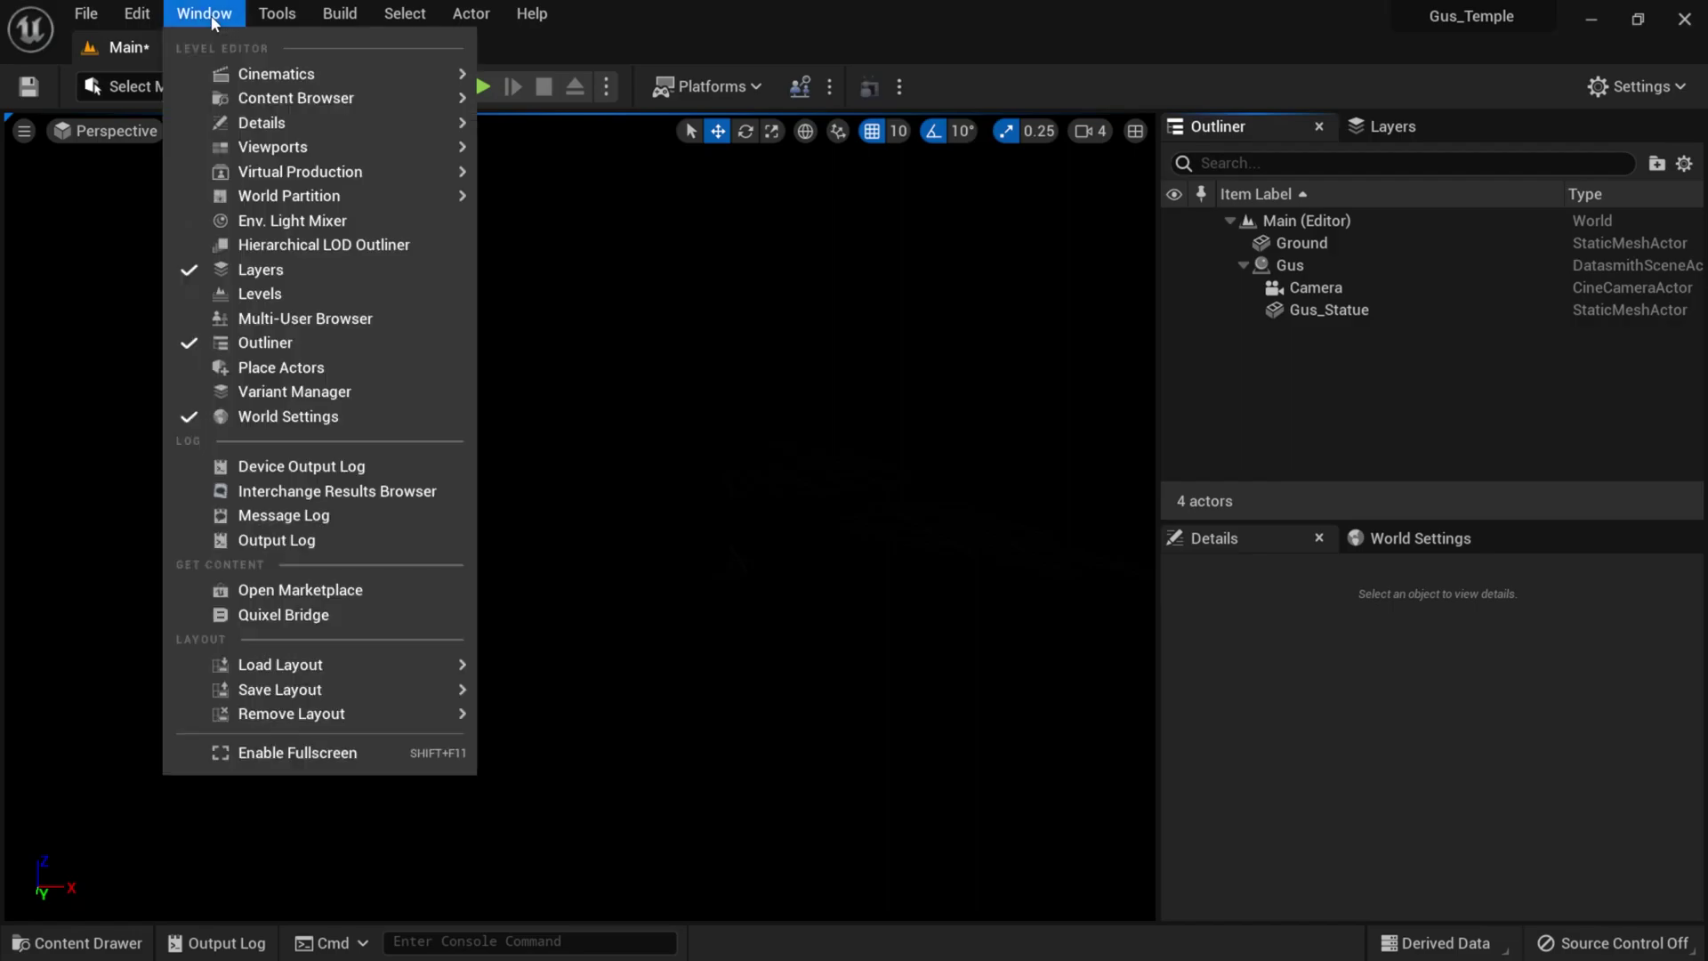
left_click(266, 222)
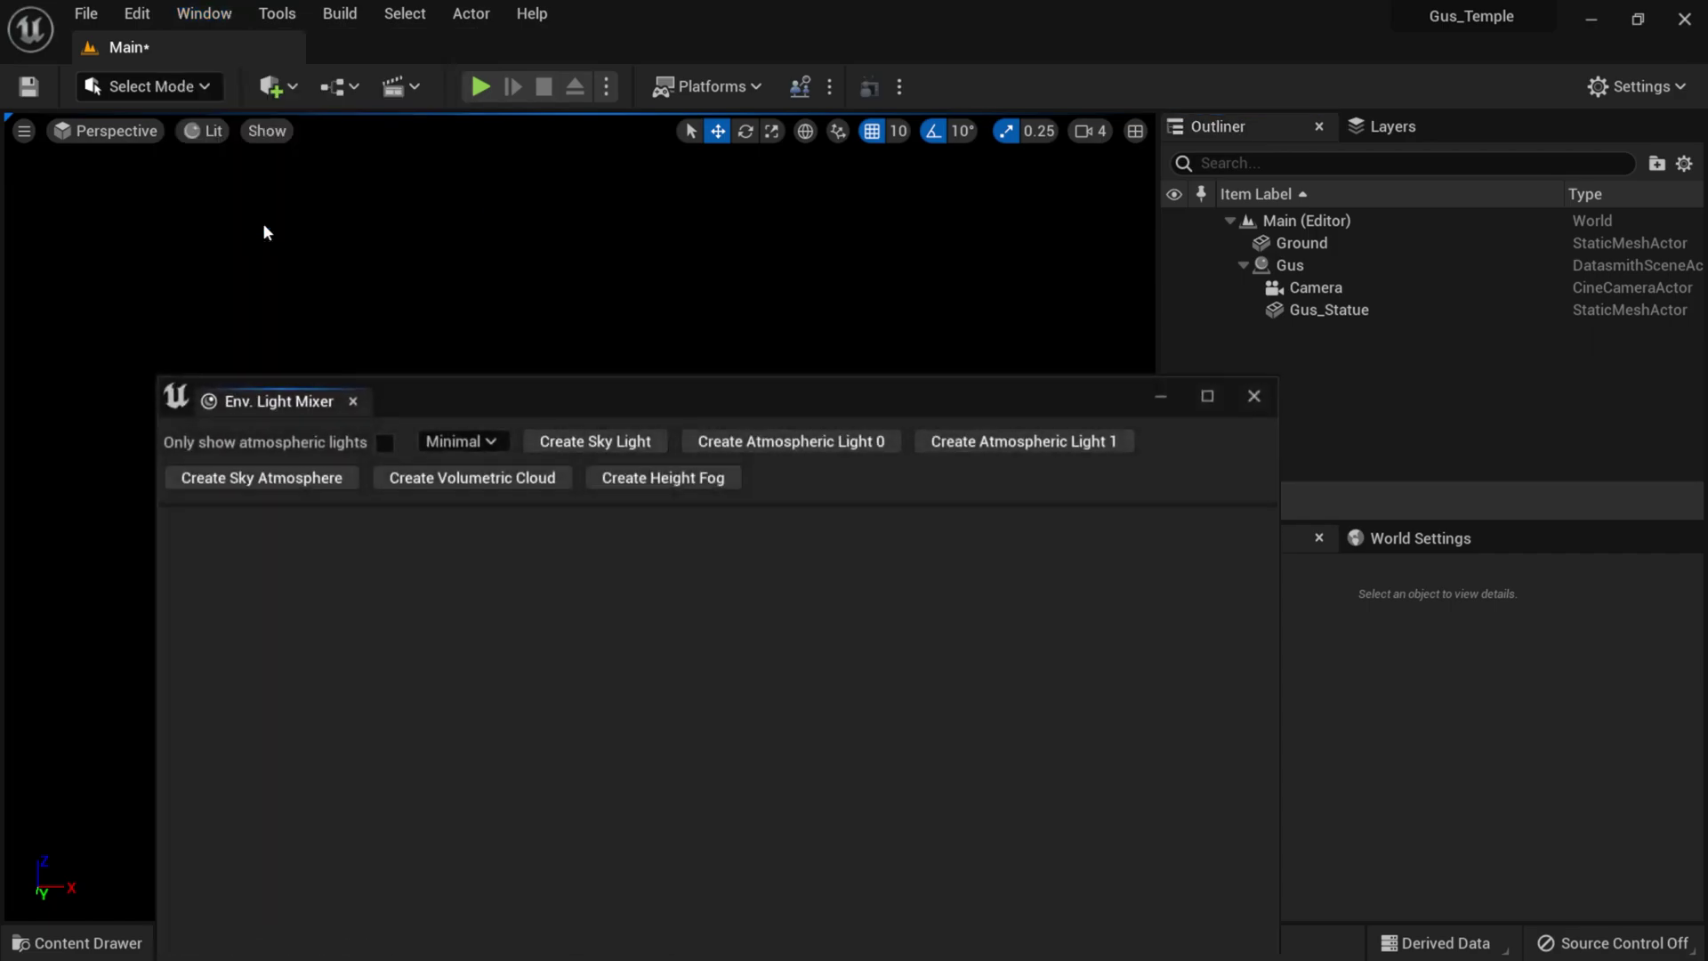
left_click_drag(603, 410, 544, 140)
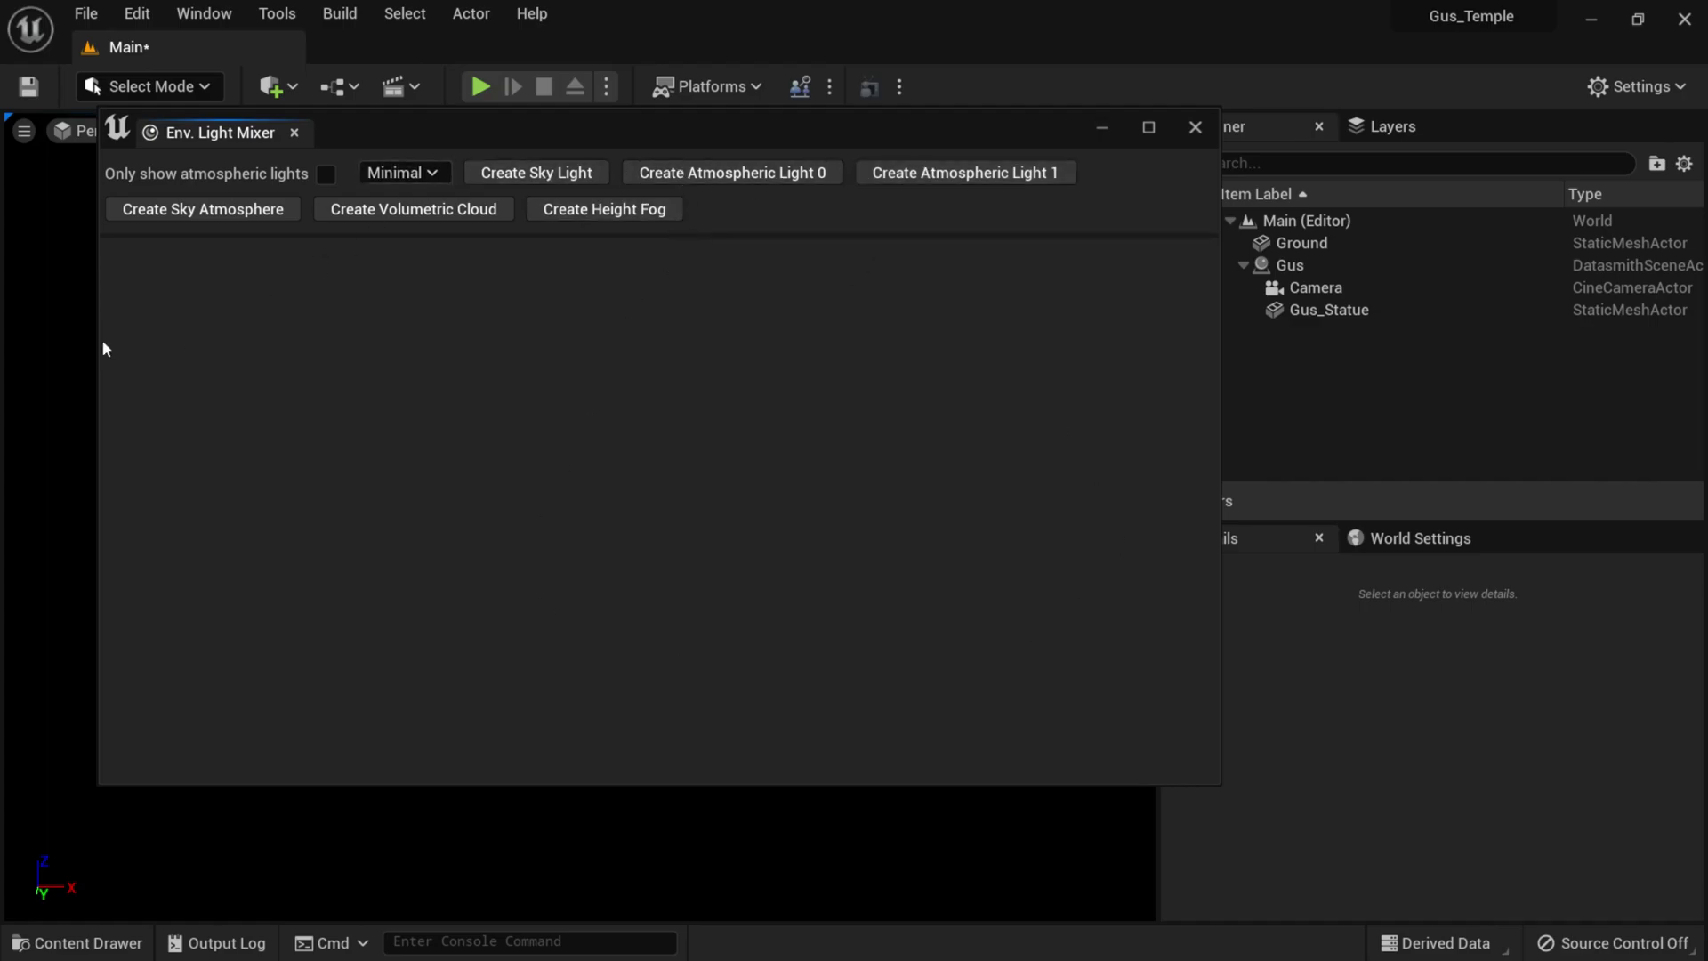
left_click_drag(98, 339, 484, 338)
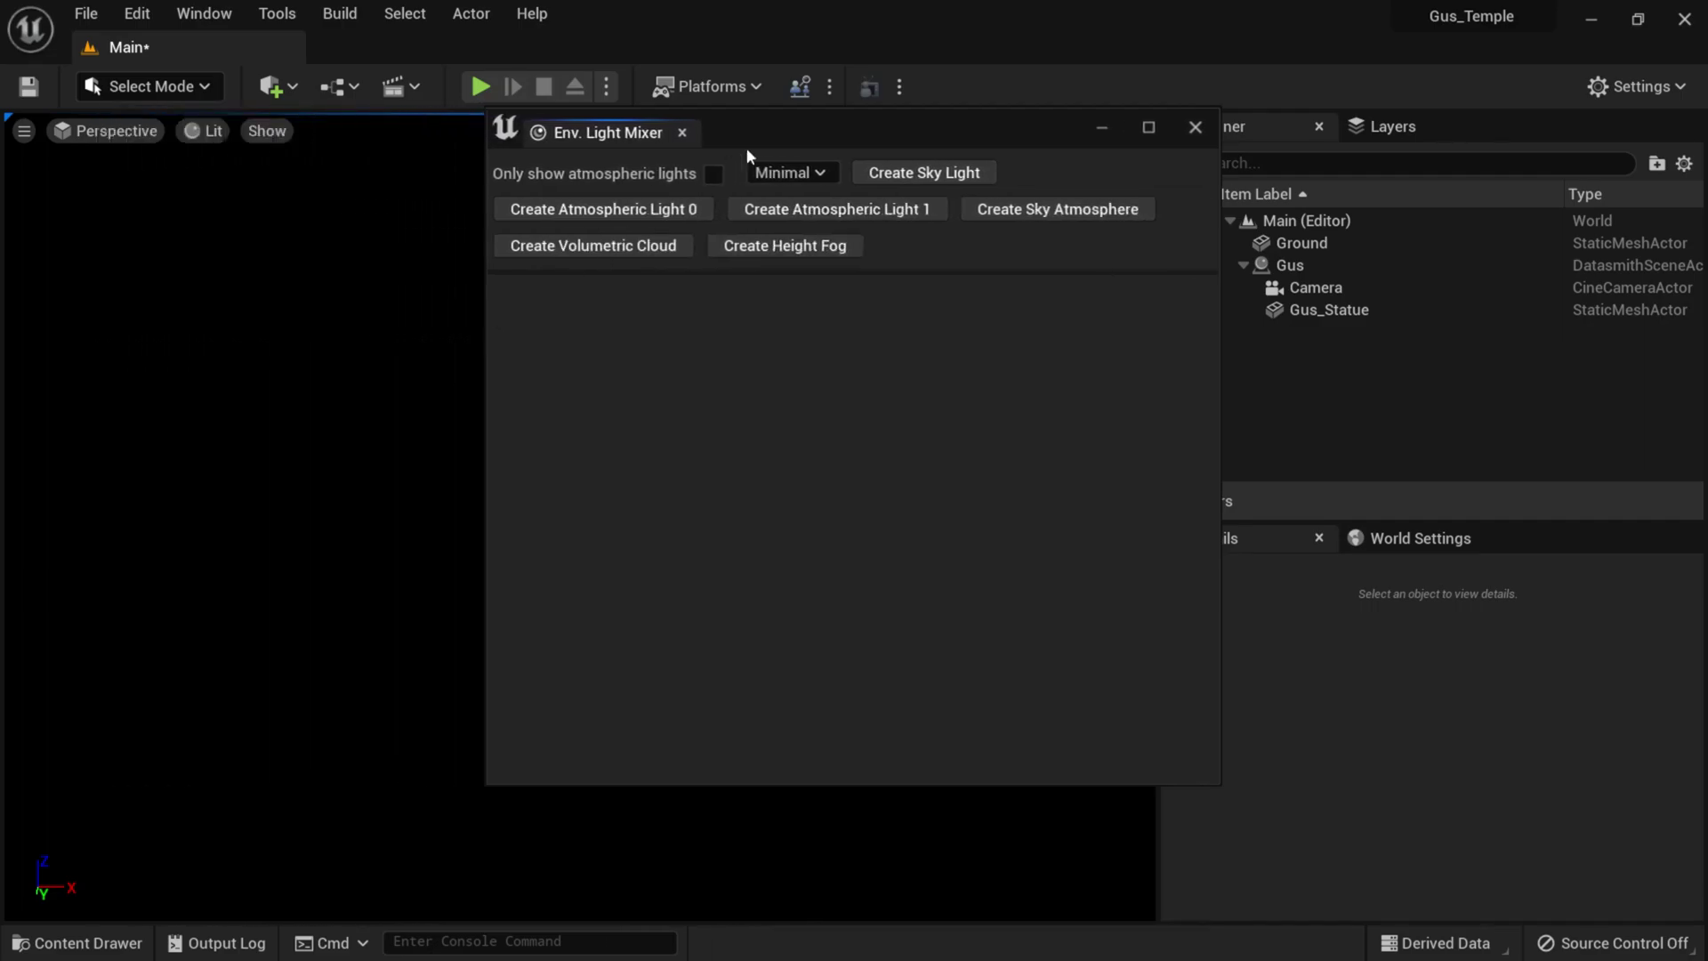
left_click_drag(782, 130, 1260, 155)
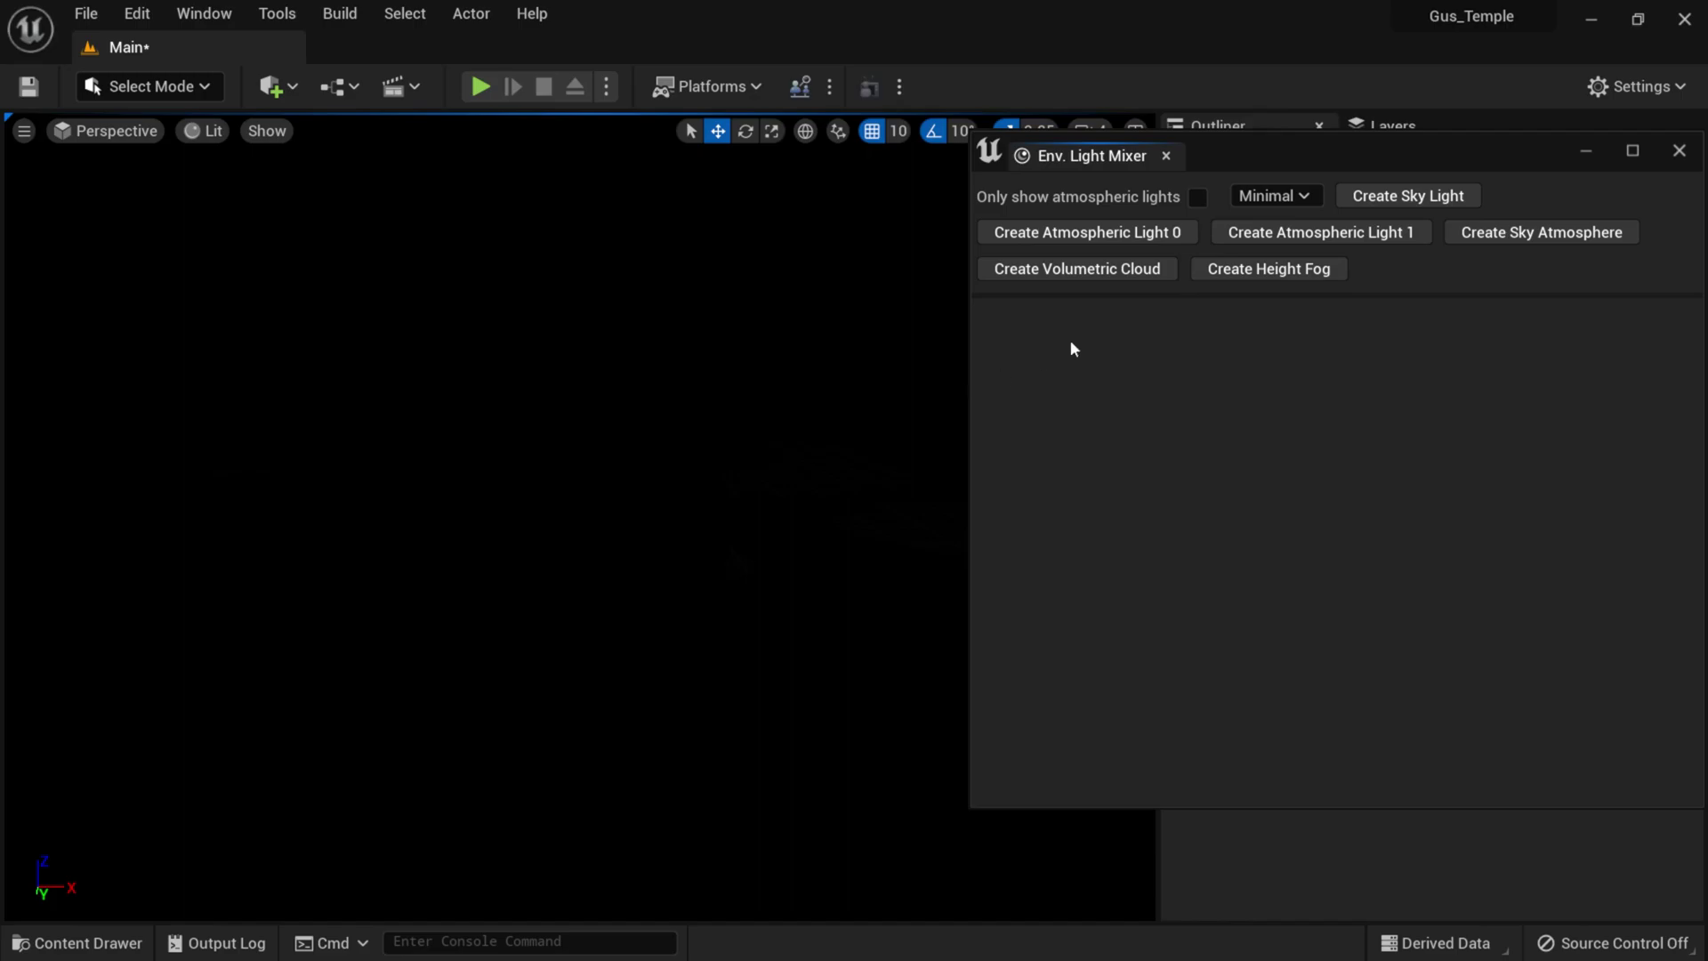
left_click_drag(1281, 149, 1317, 444)
left_click_drag(967, 430, 1128, 514)
left_click_drag(1394, 534, 1377, 518)
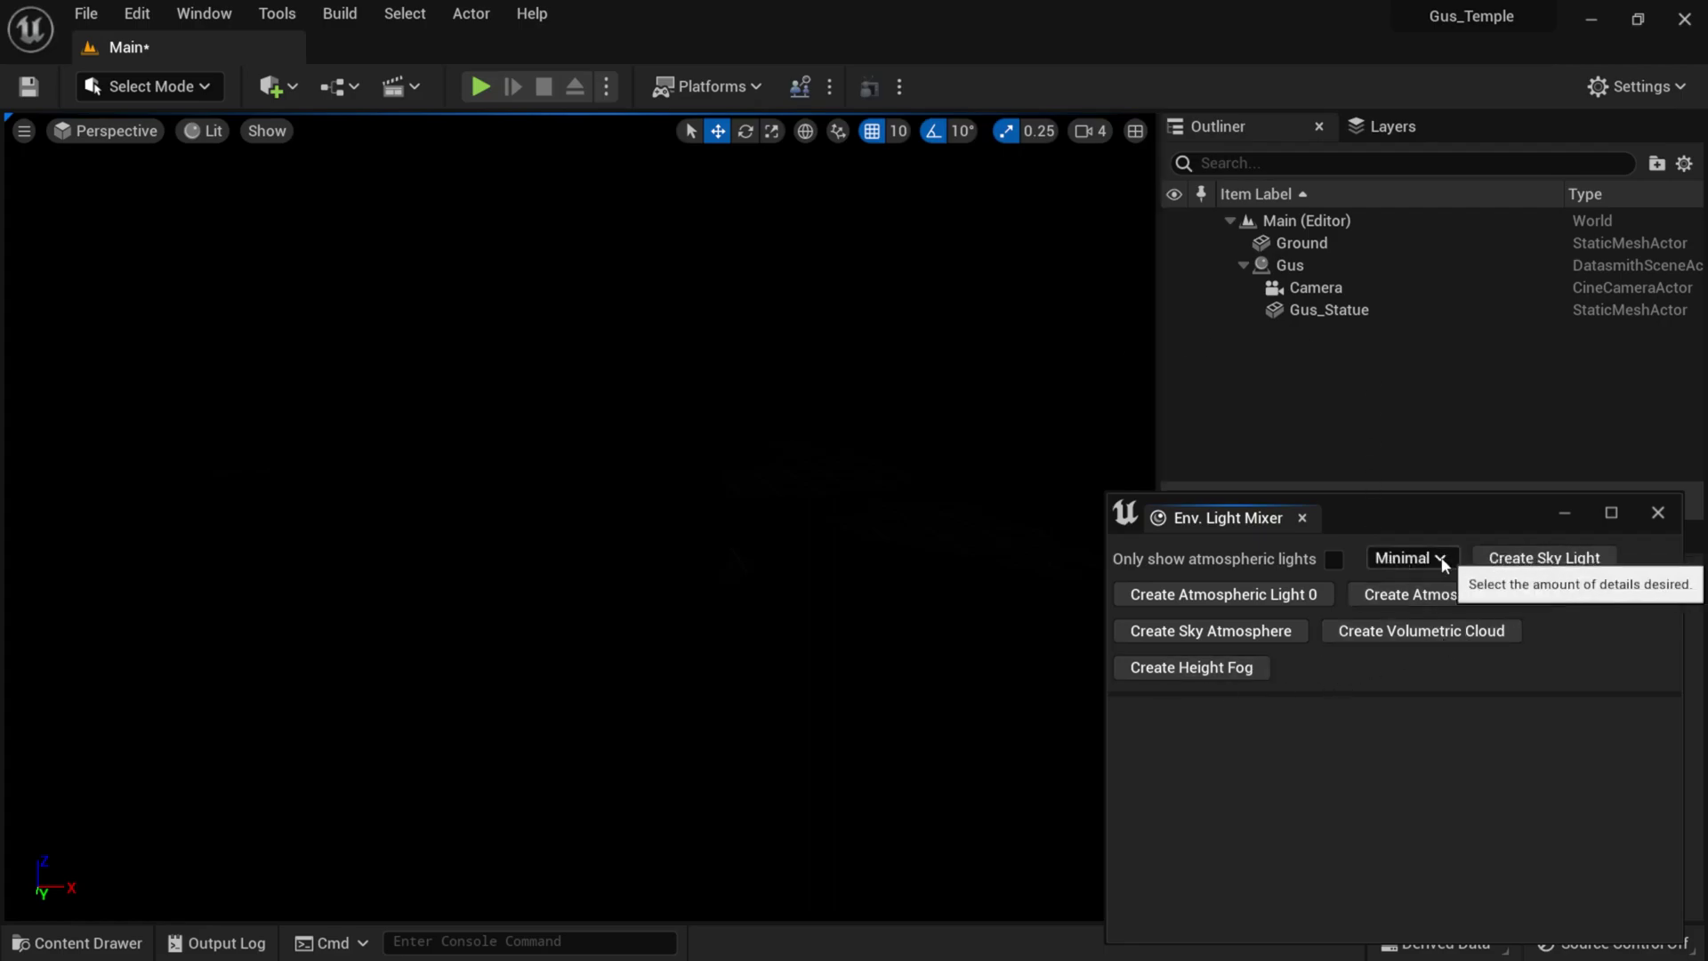
- Create a sky light and Atmospheric Light 0 with the Env. Light Mixer
left_click(1514, 558)
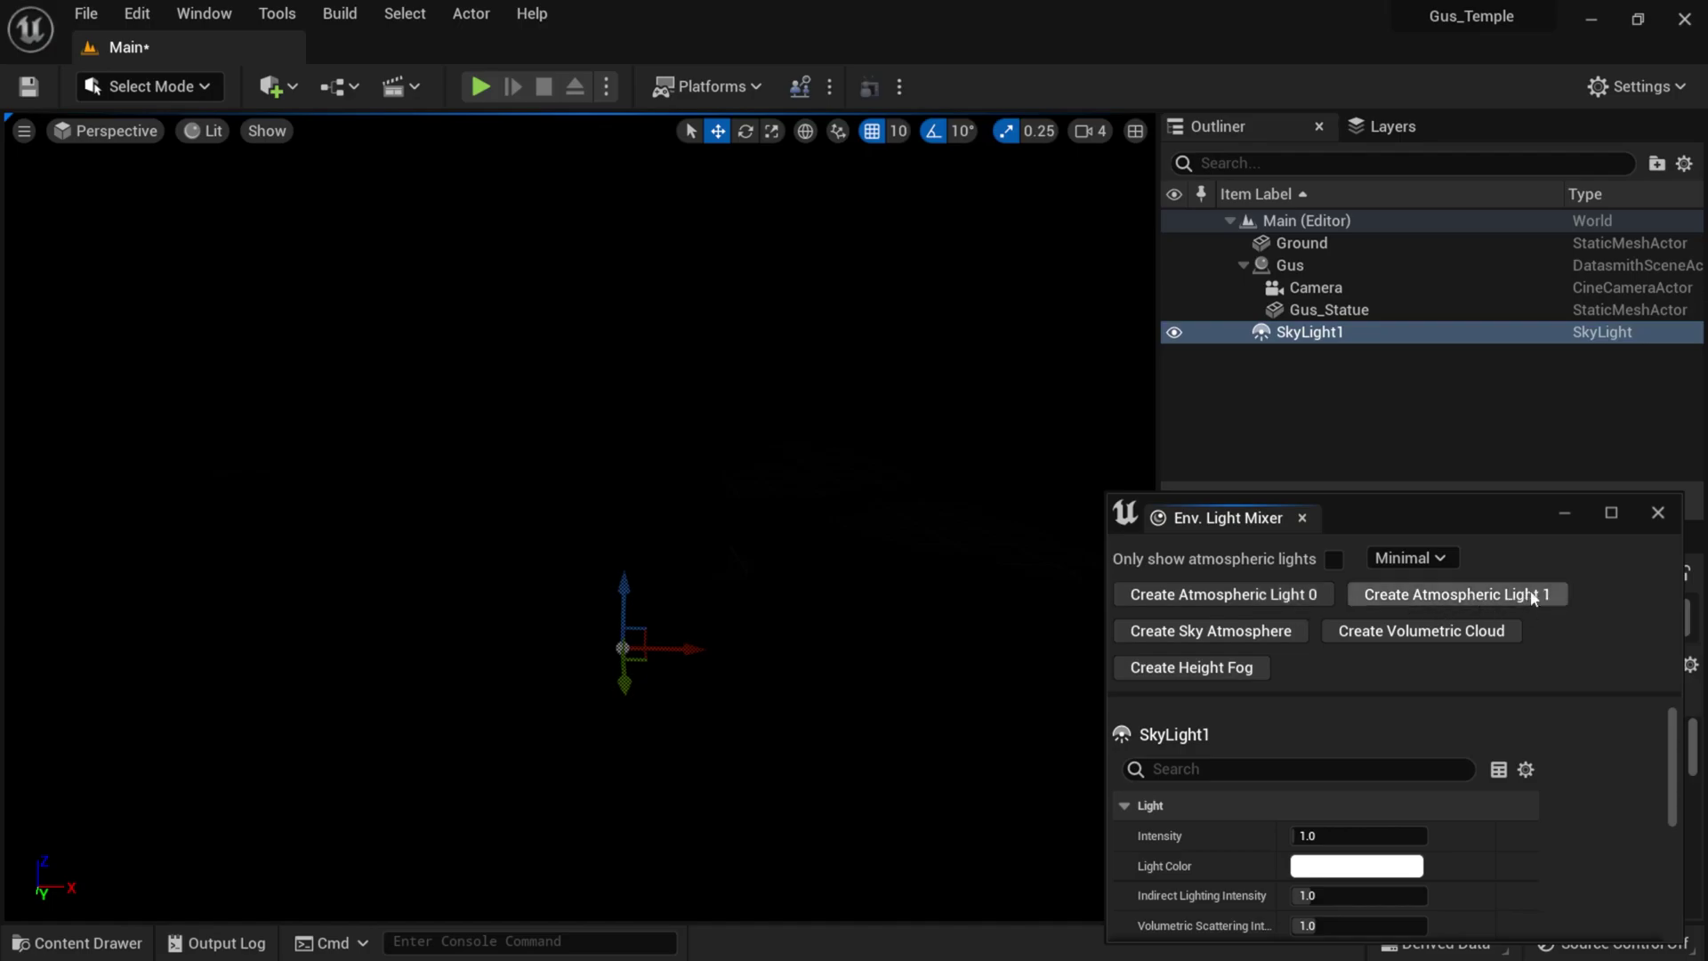
left_click(1224, 597)
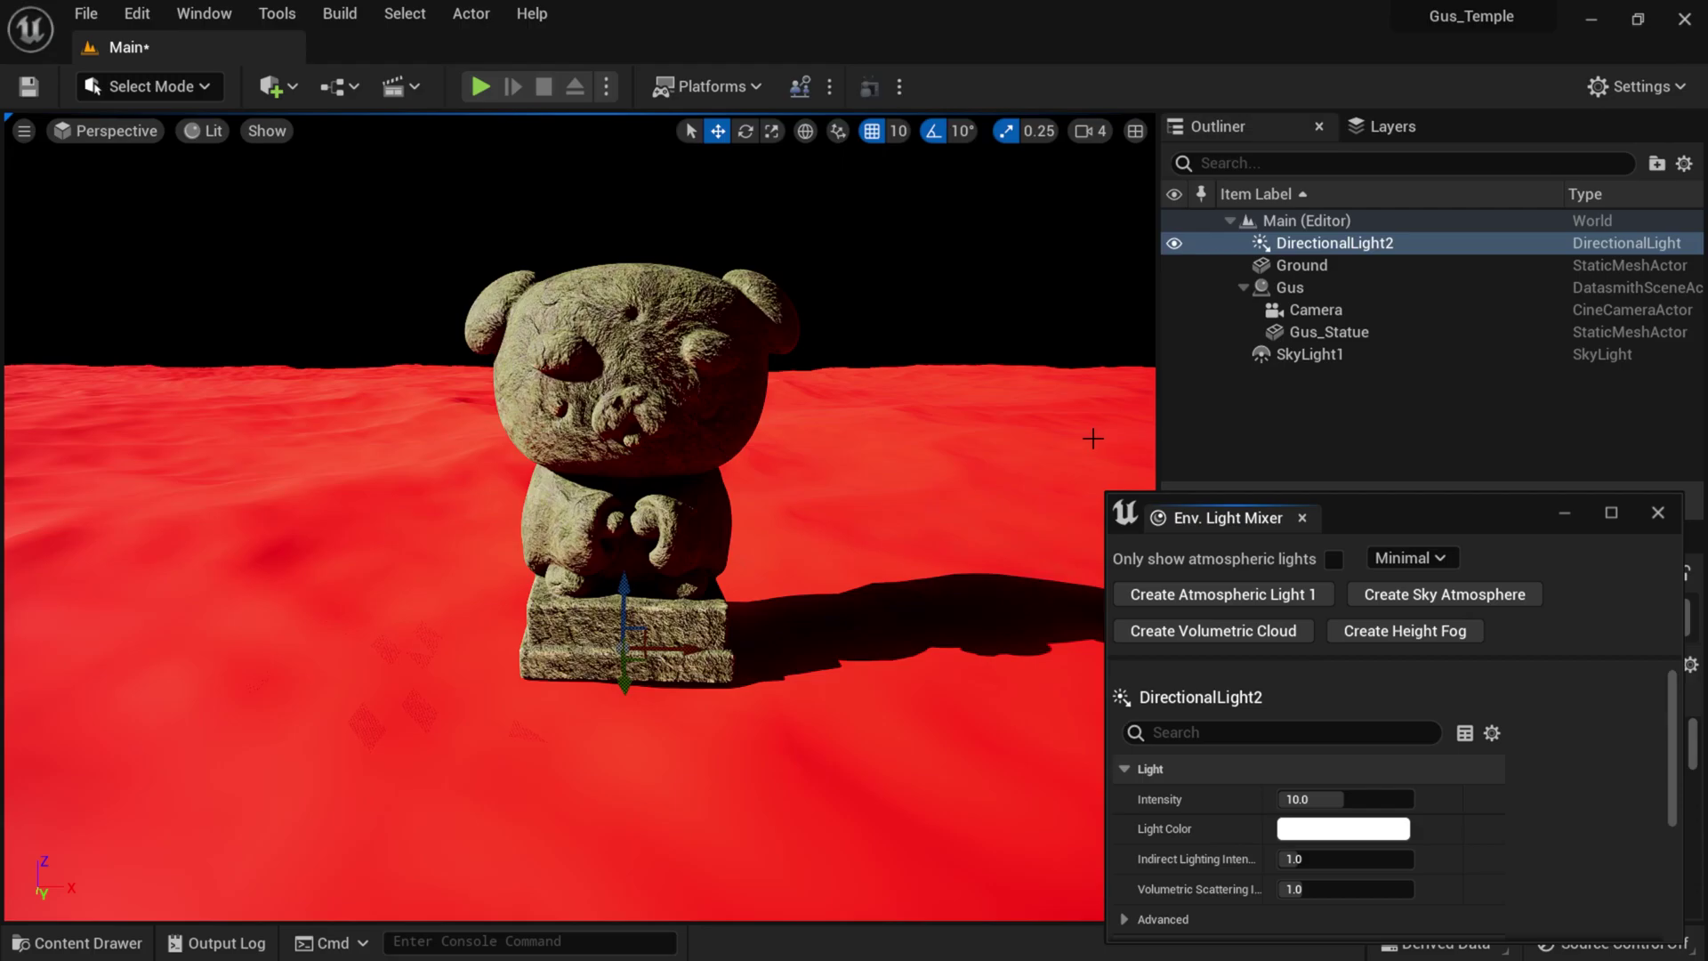
- Add a sky atmosphere and a volumetric cloud to the level, checking the sky and sun after each
left_click(1417, 594)
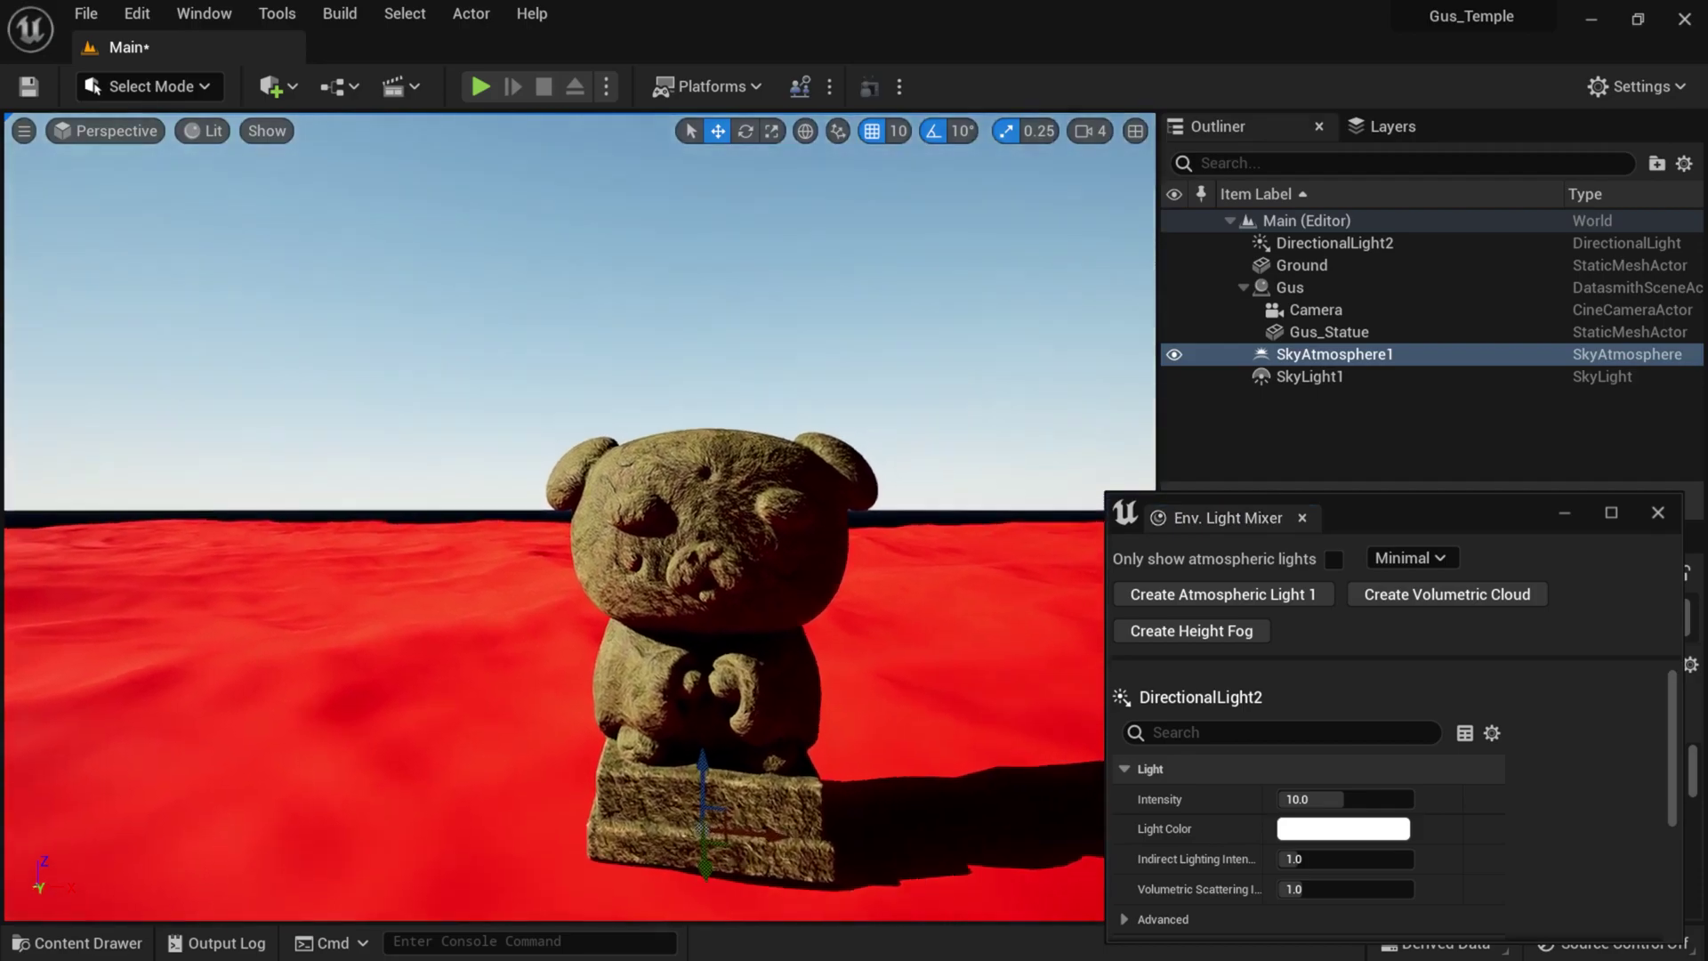
right_click_drag(884, 426, 532, 378)
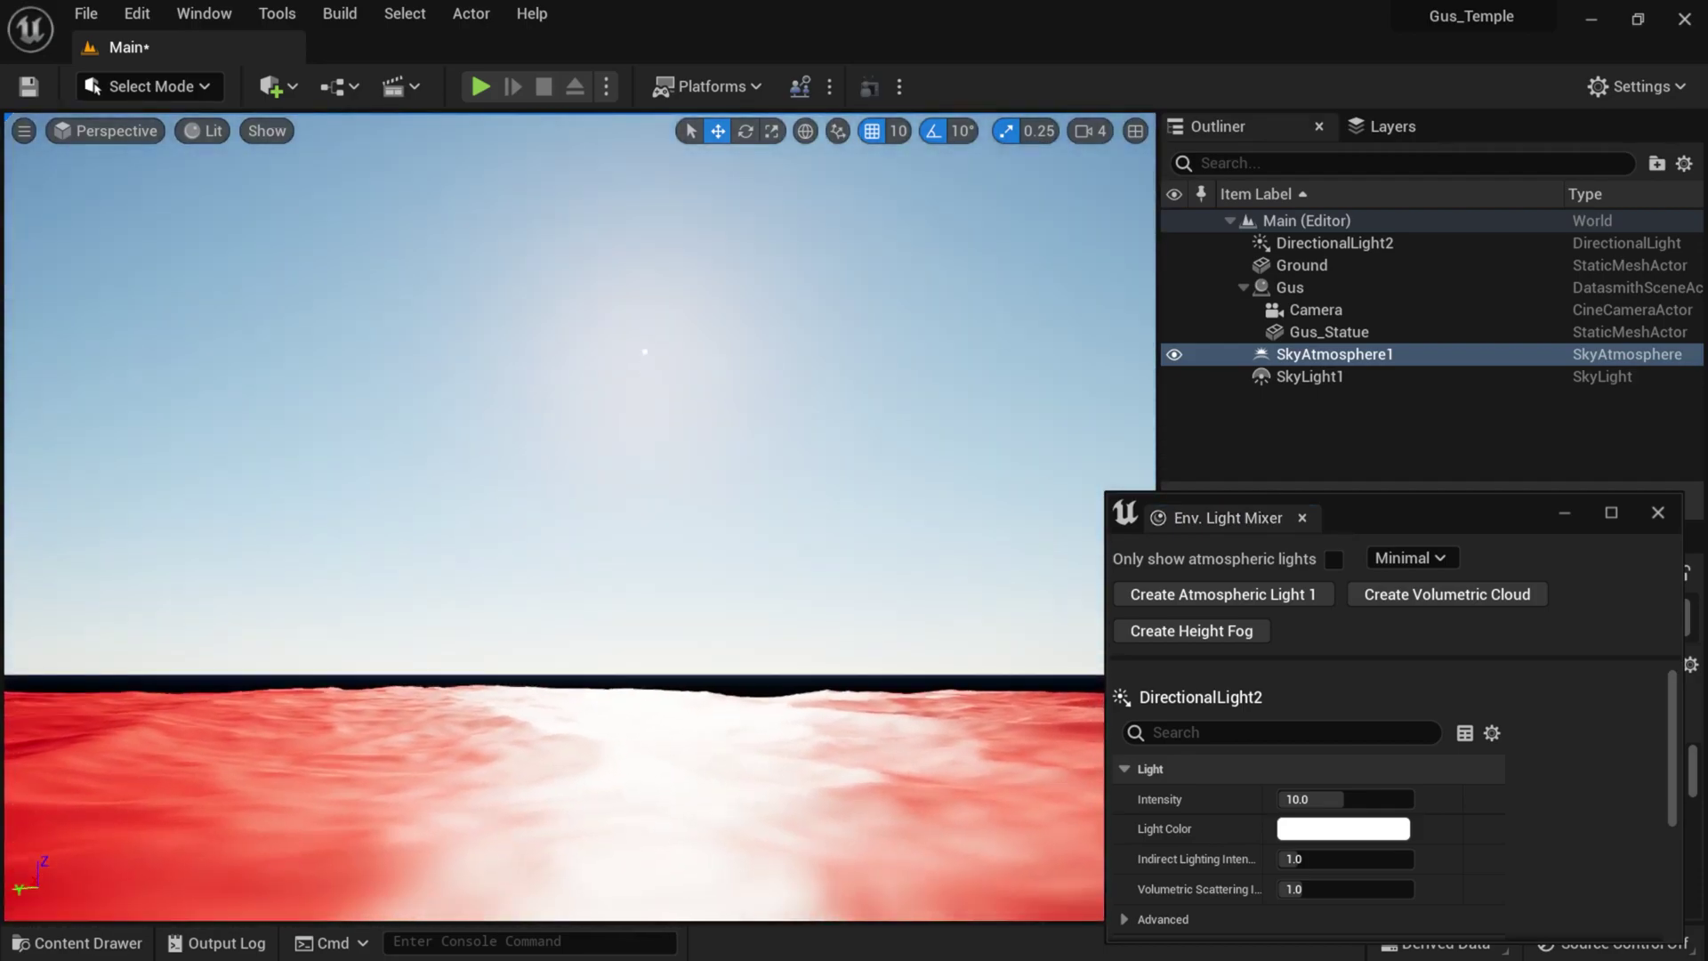
right_click_drag(655, 370, 1044, 445)
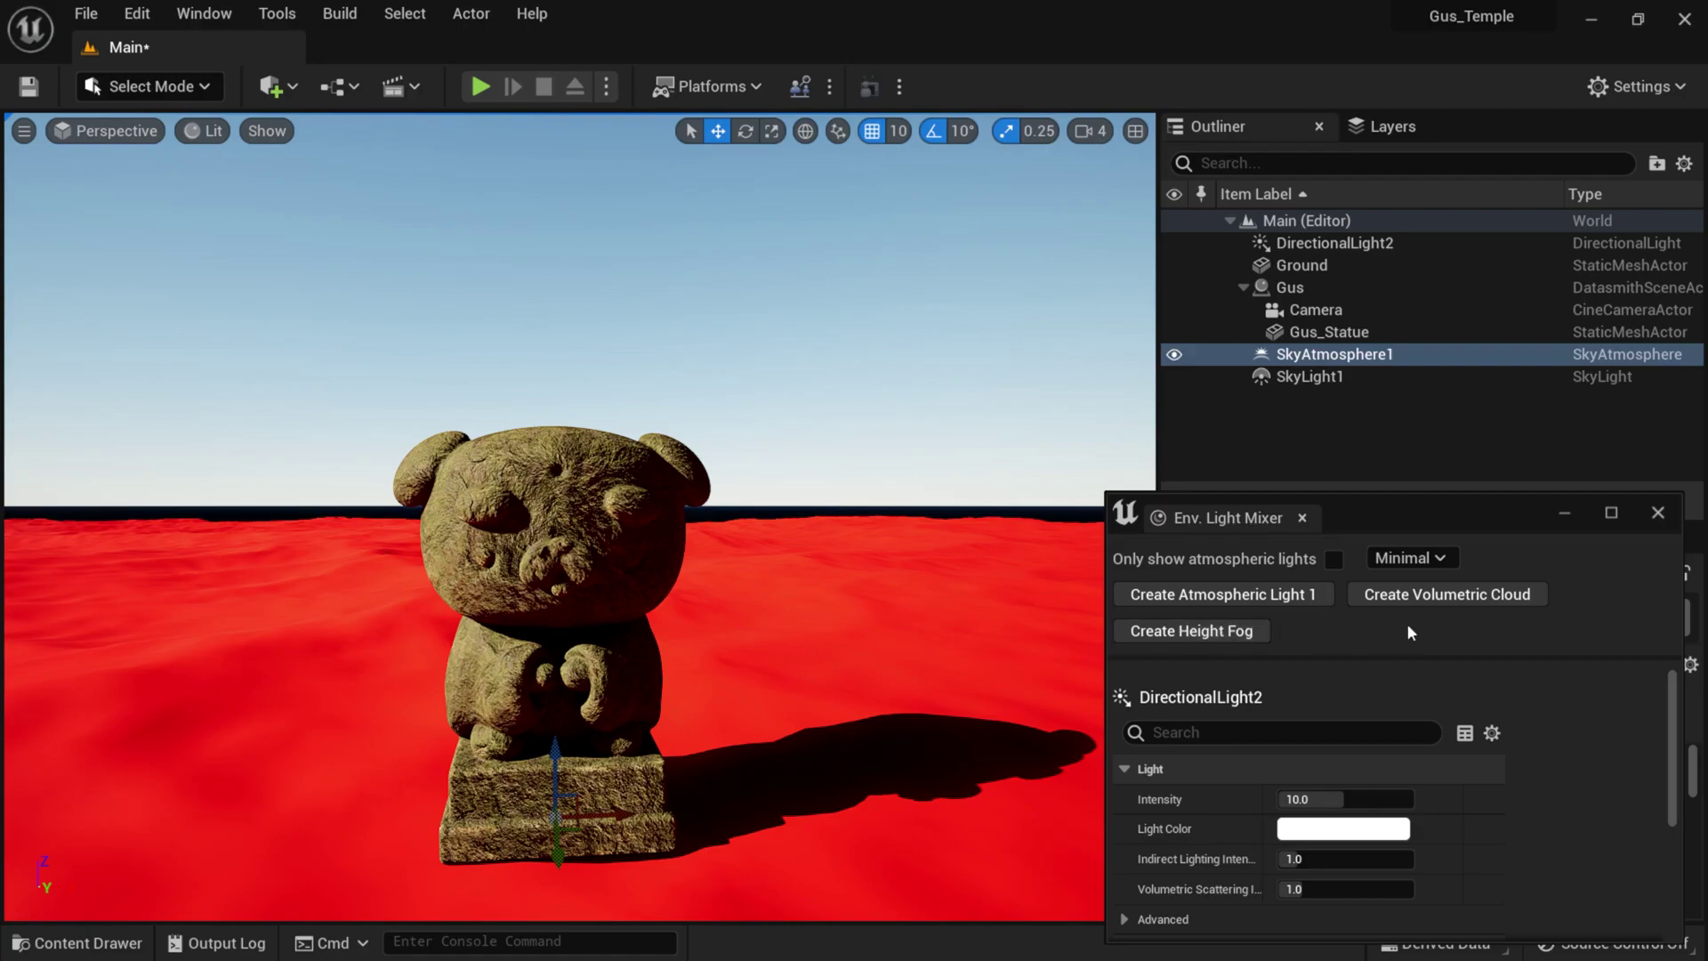
left_click(1484, 603)
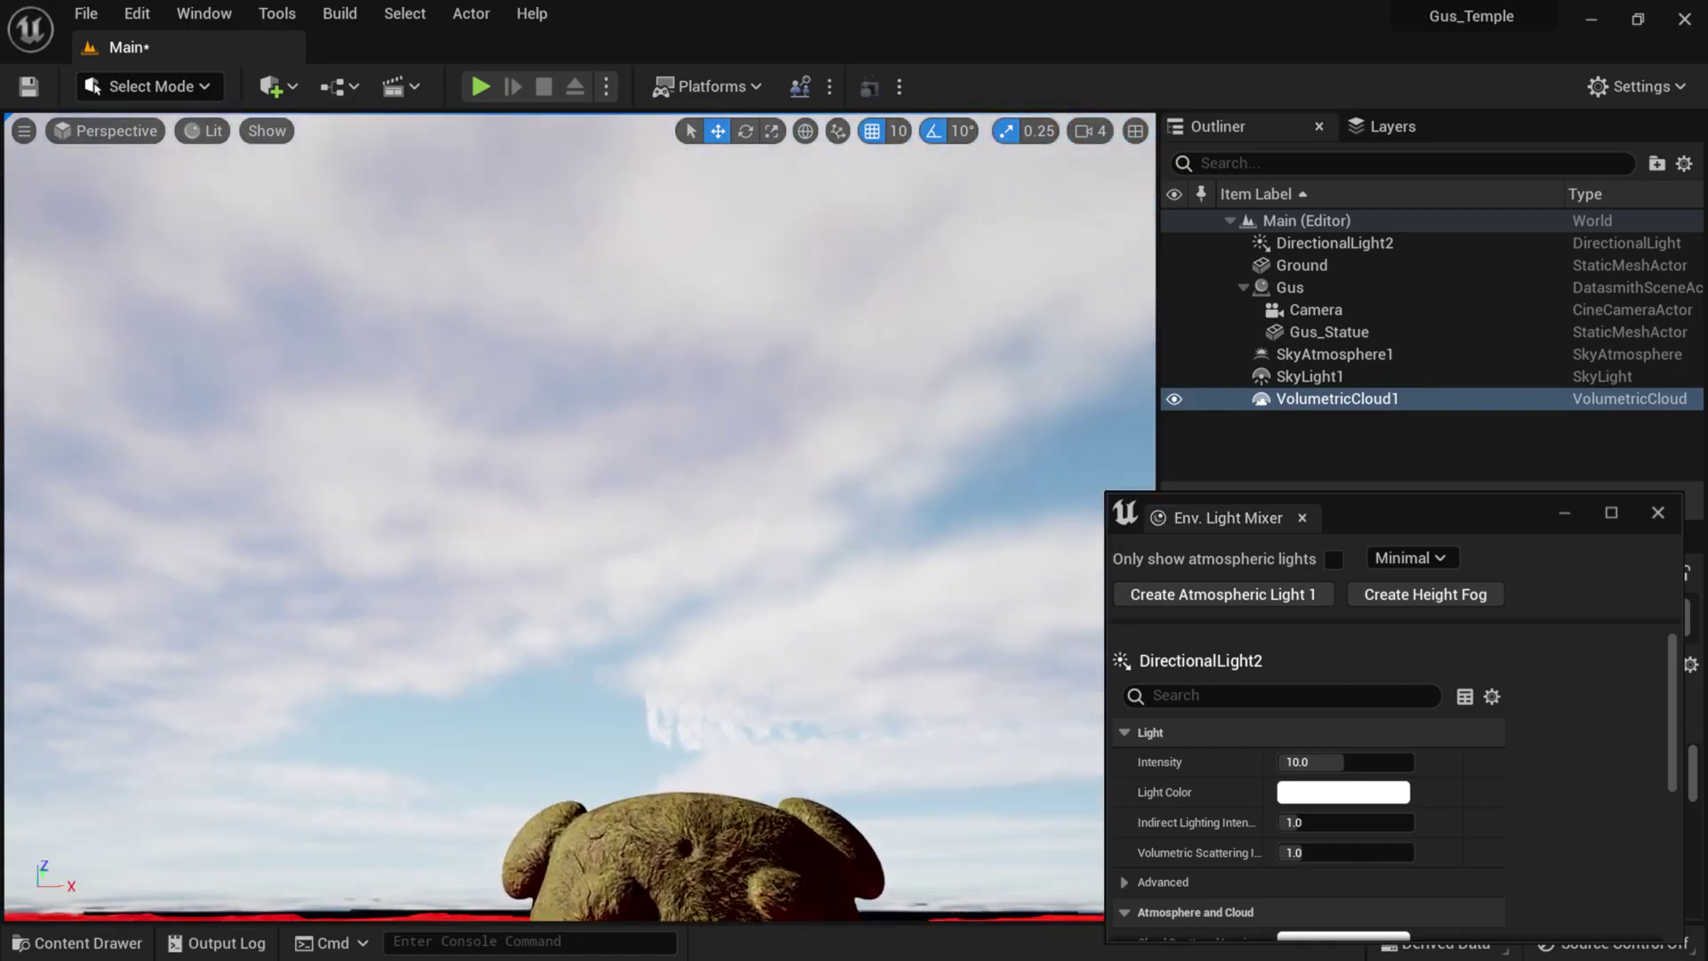
right_click_drag(711, 338, 431, 443)
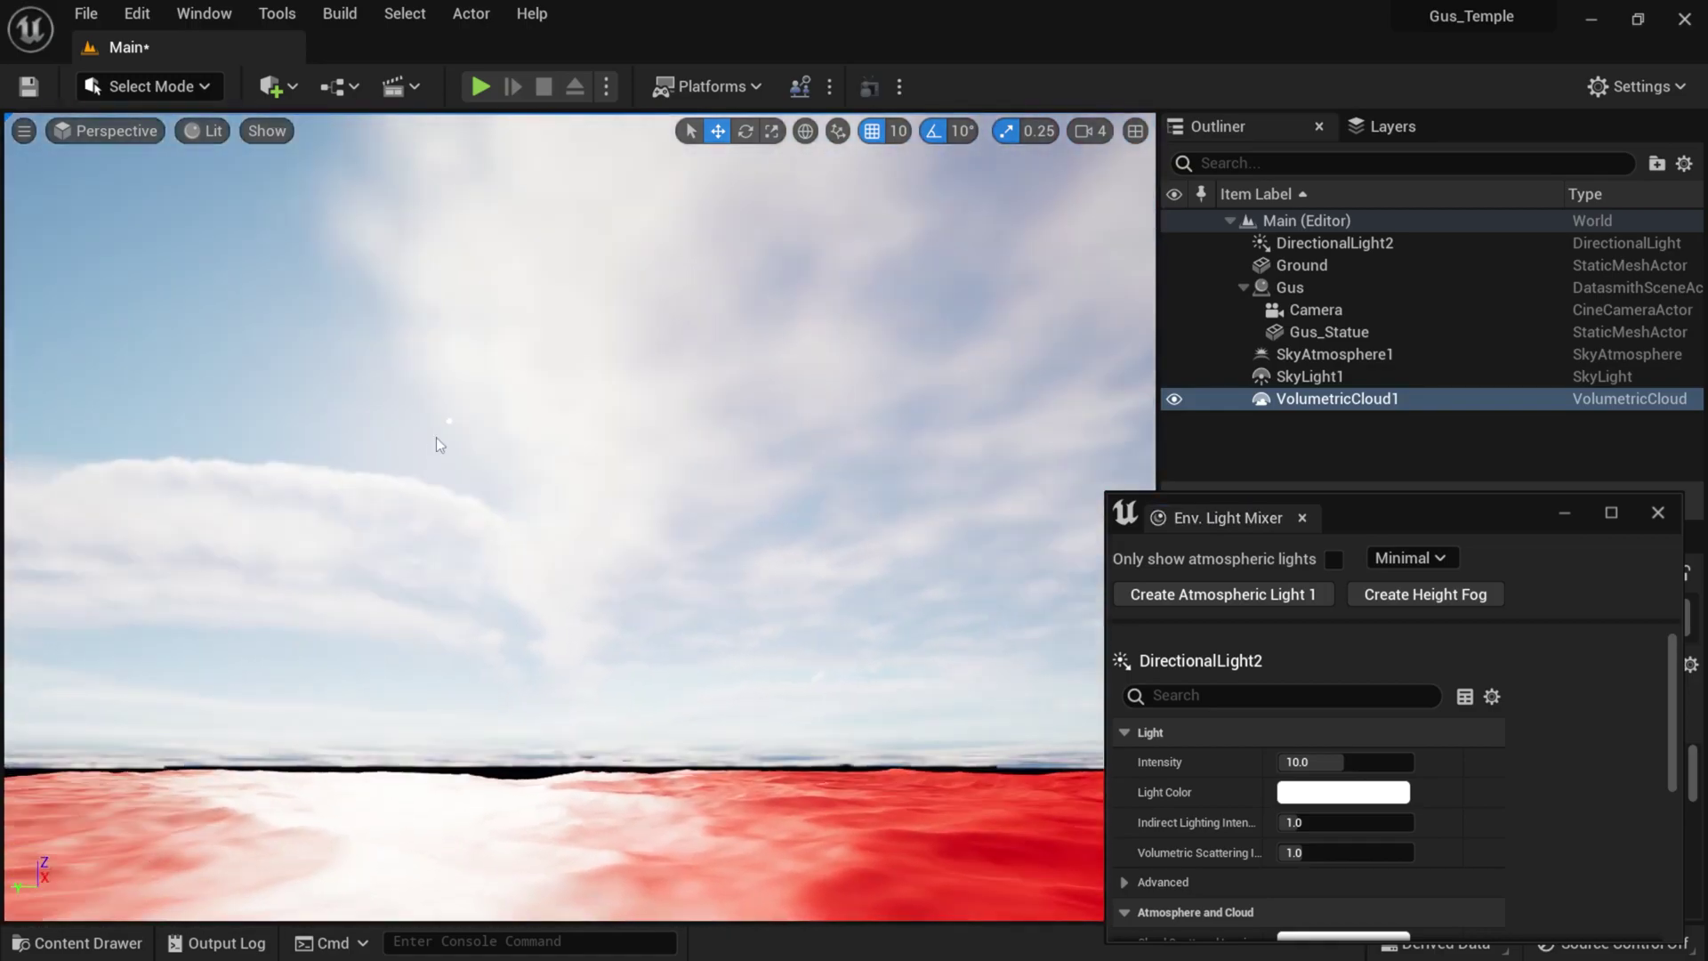
right_click_drag(585, 489, 949, 592)
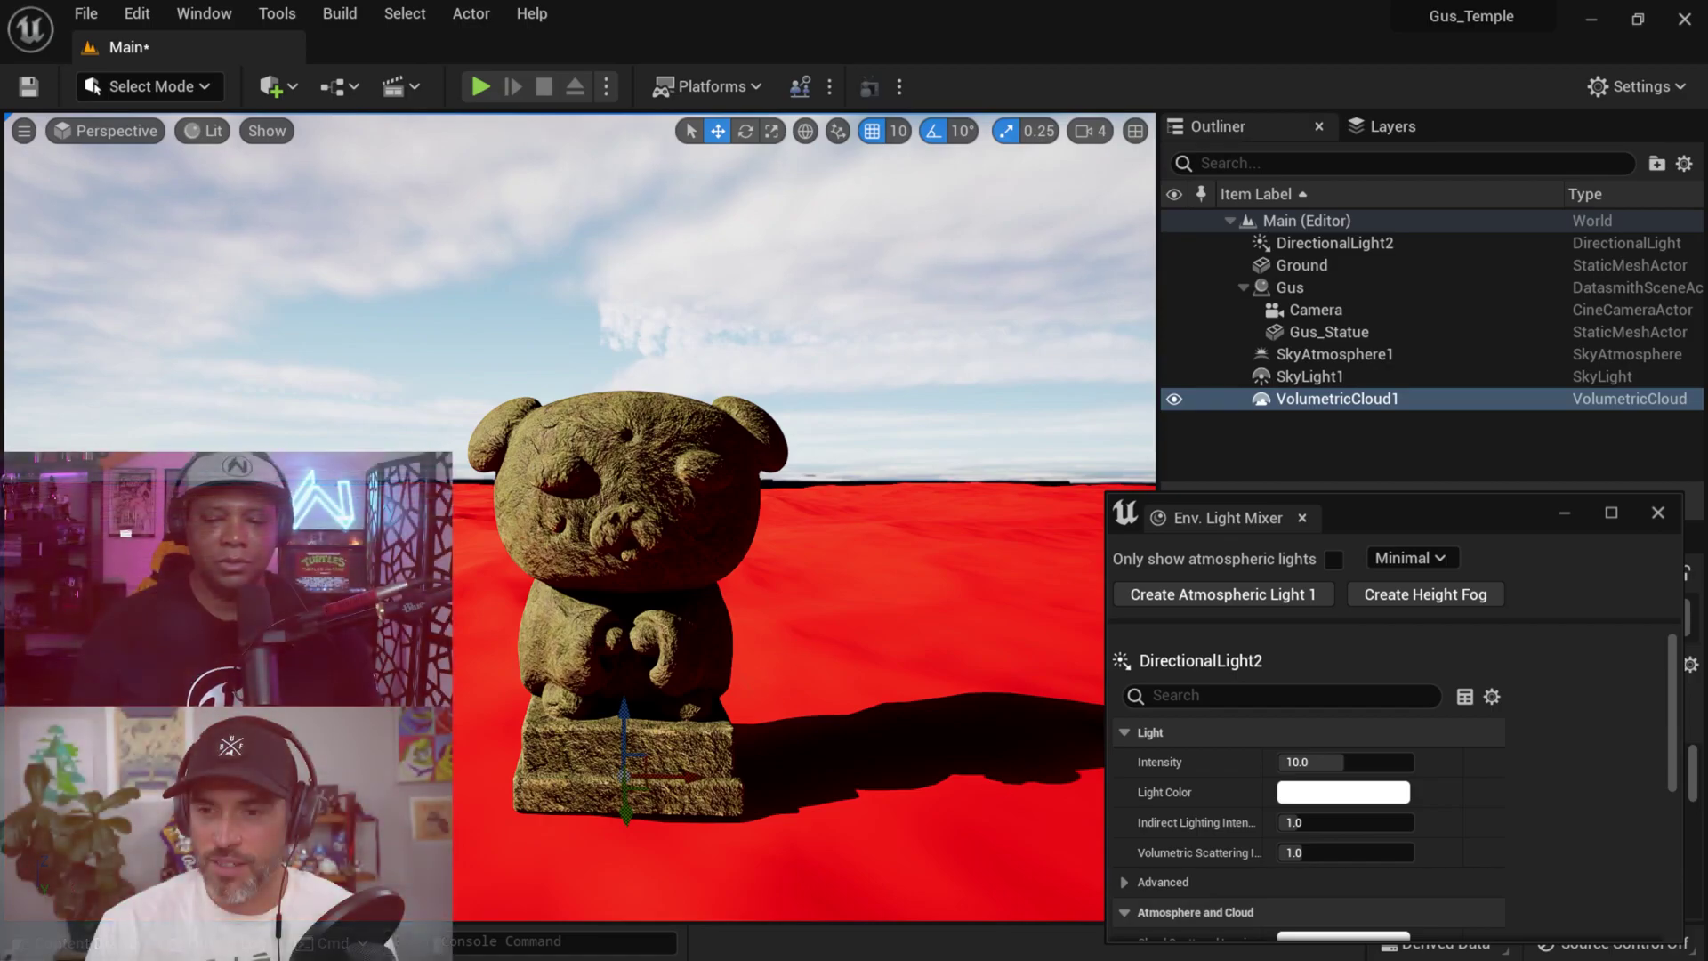
- Add height fog to the level to fill in the dark horizon, and close the Env. Light Mixer
left_click_drag(1458, 522, 1364, 546)
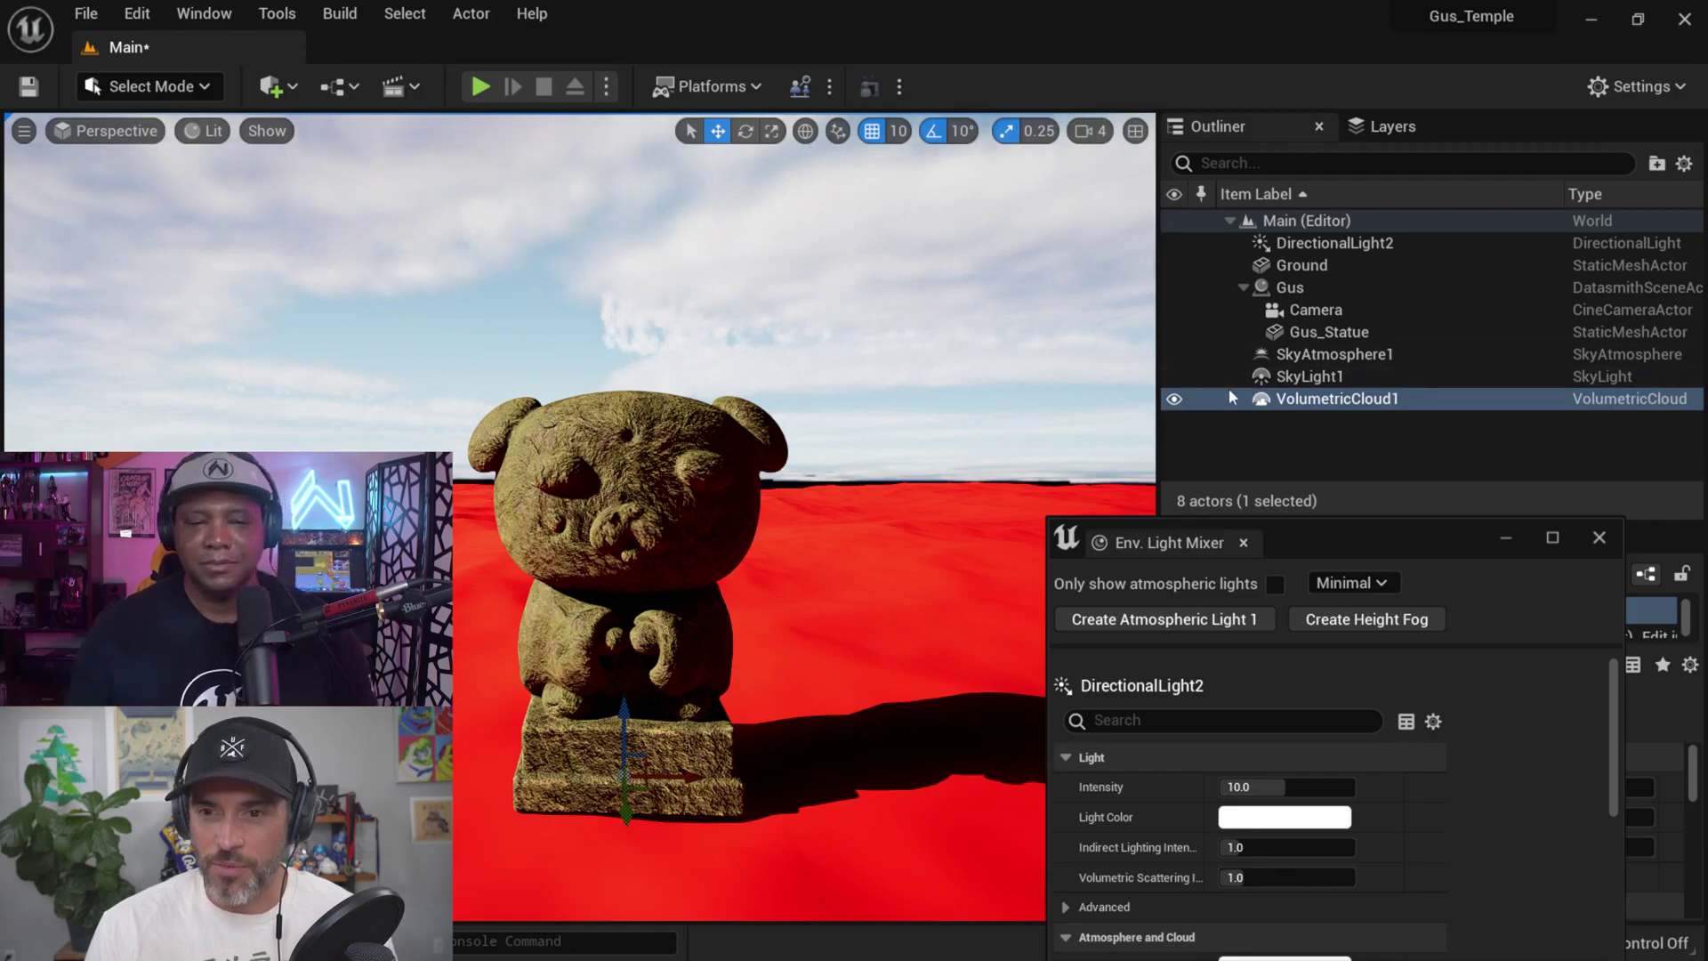
right_click_drag(820, 307, 732, 285)
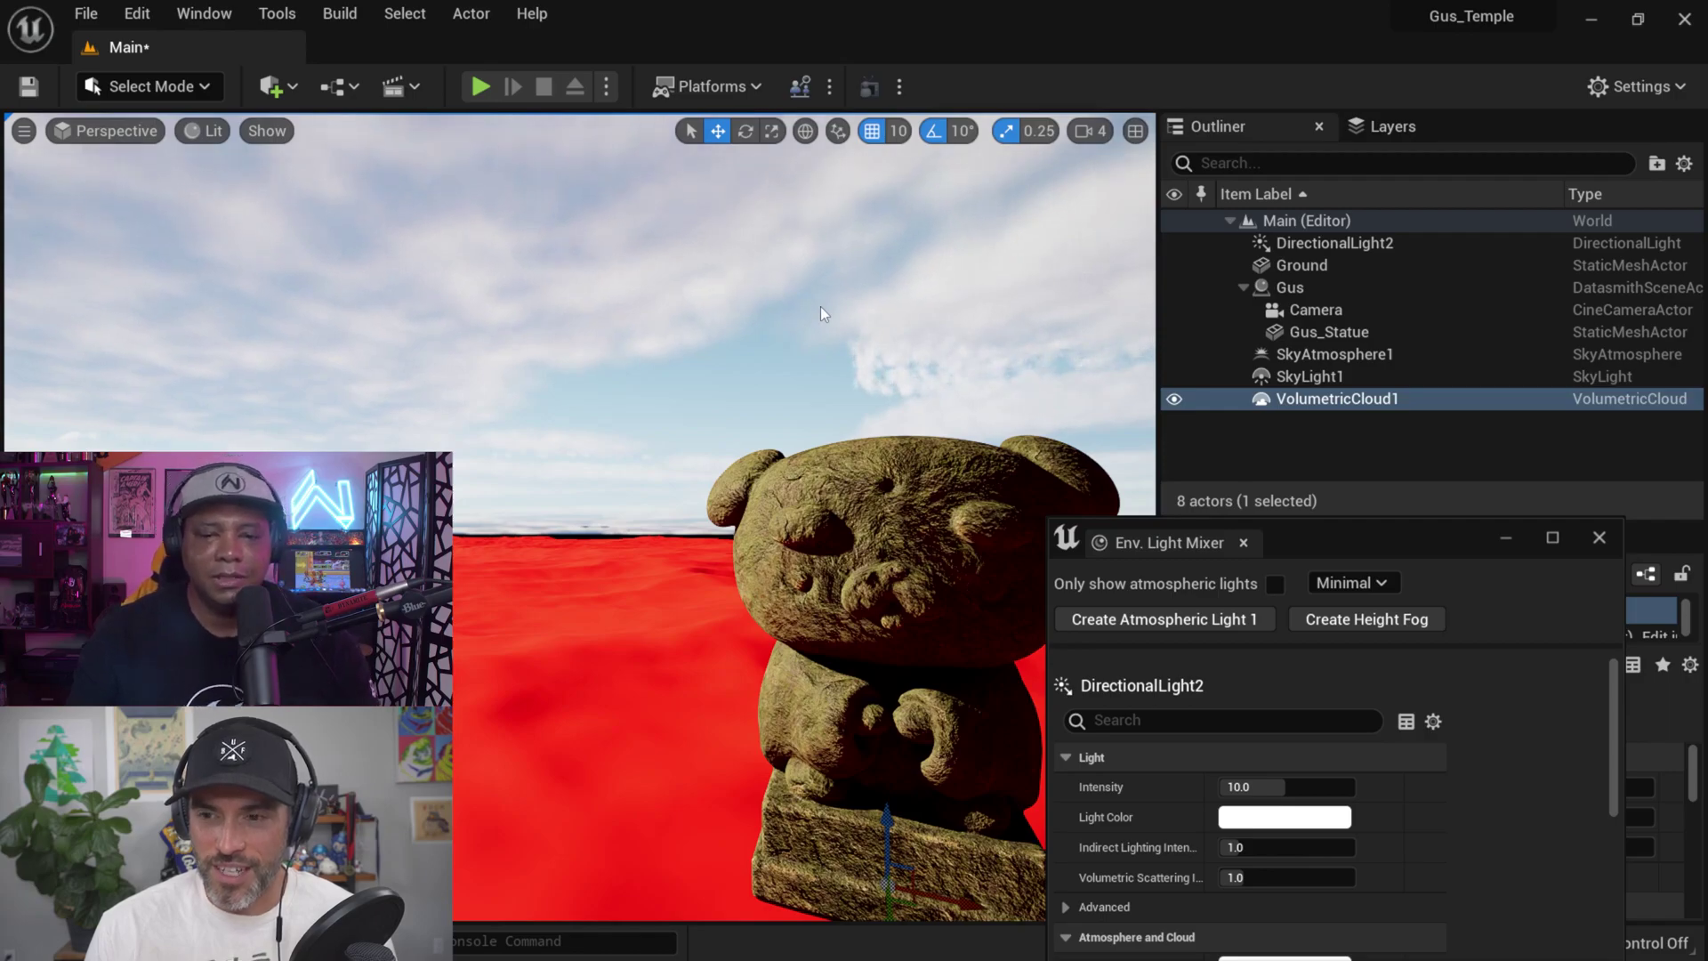
right_click_drag(820, 306, 790, 343)
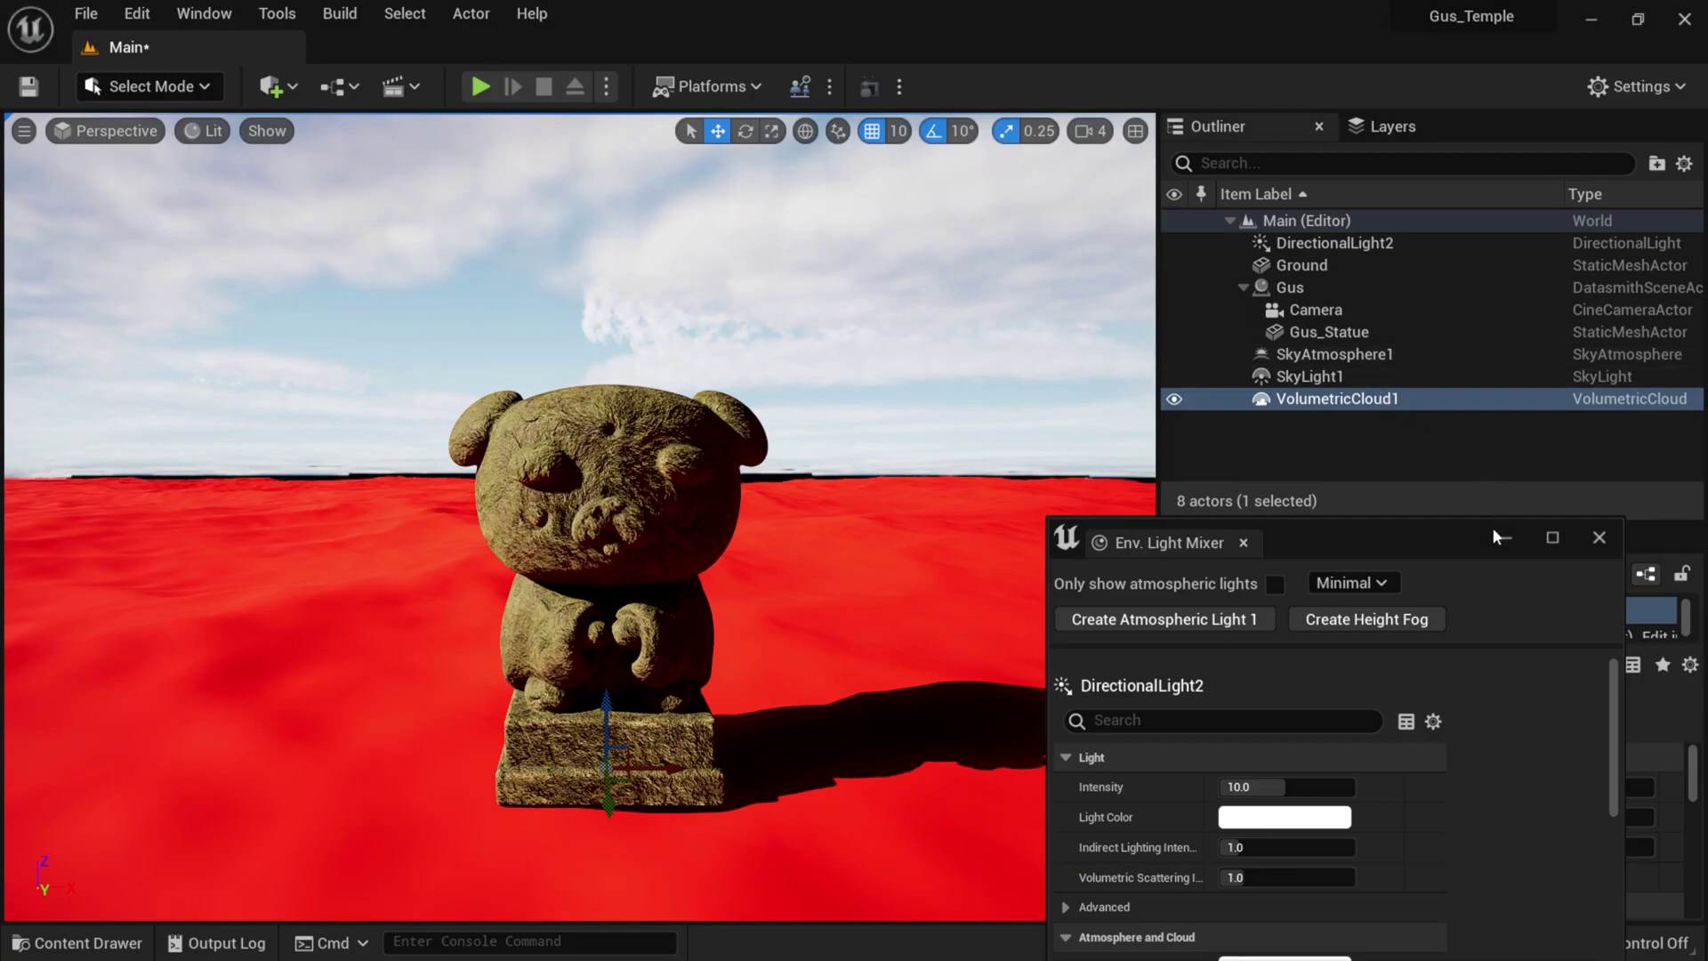
left_click(1371, 628)
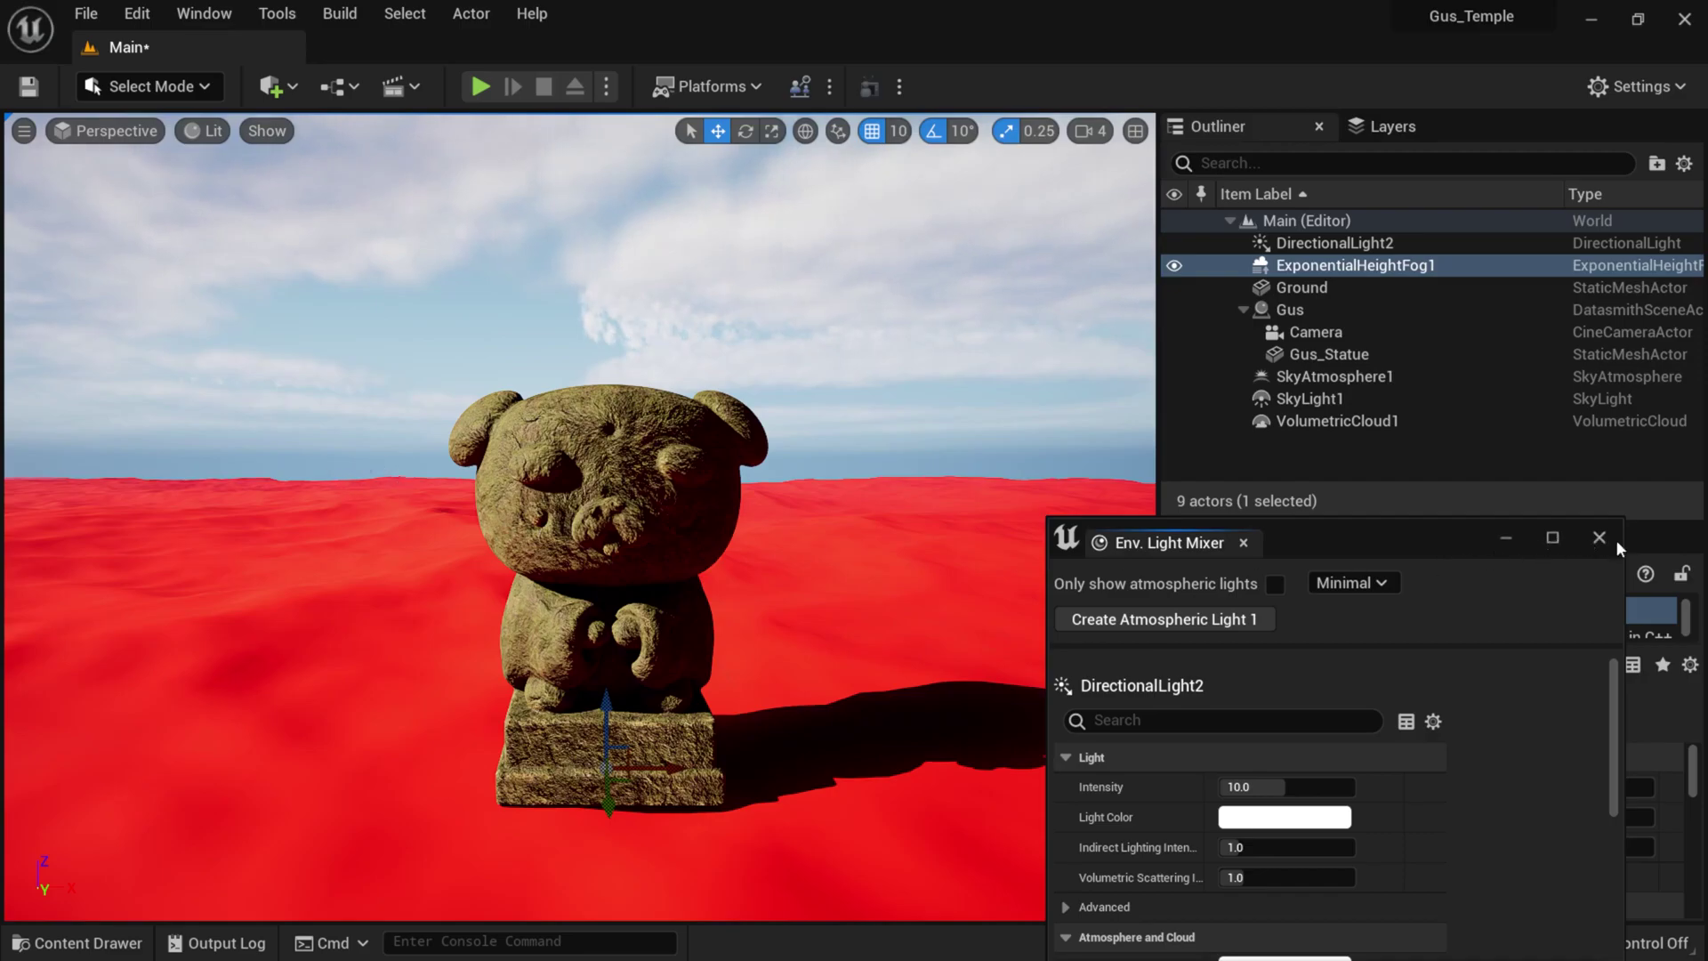
left_click_drag(1375, 535, 1082, 272)
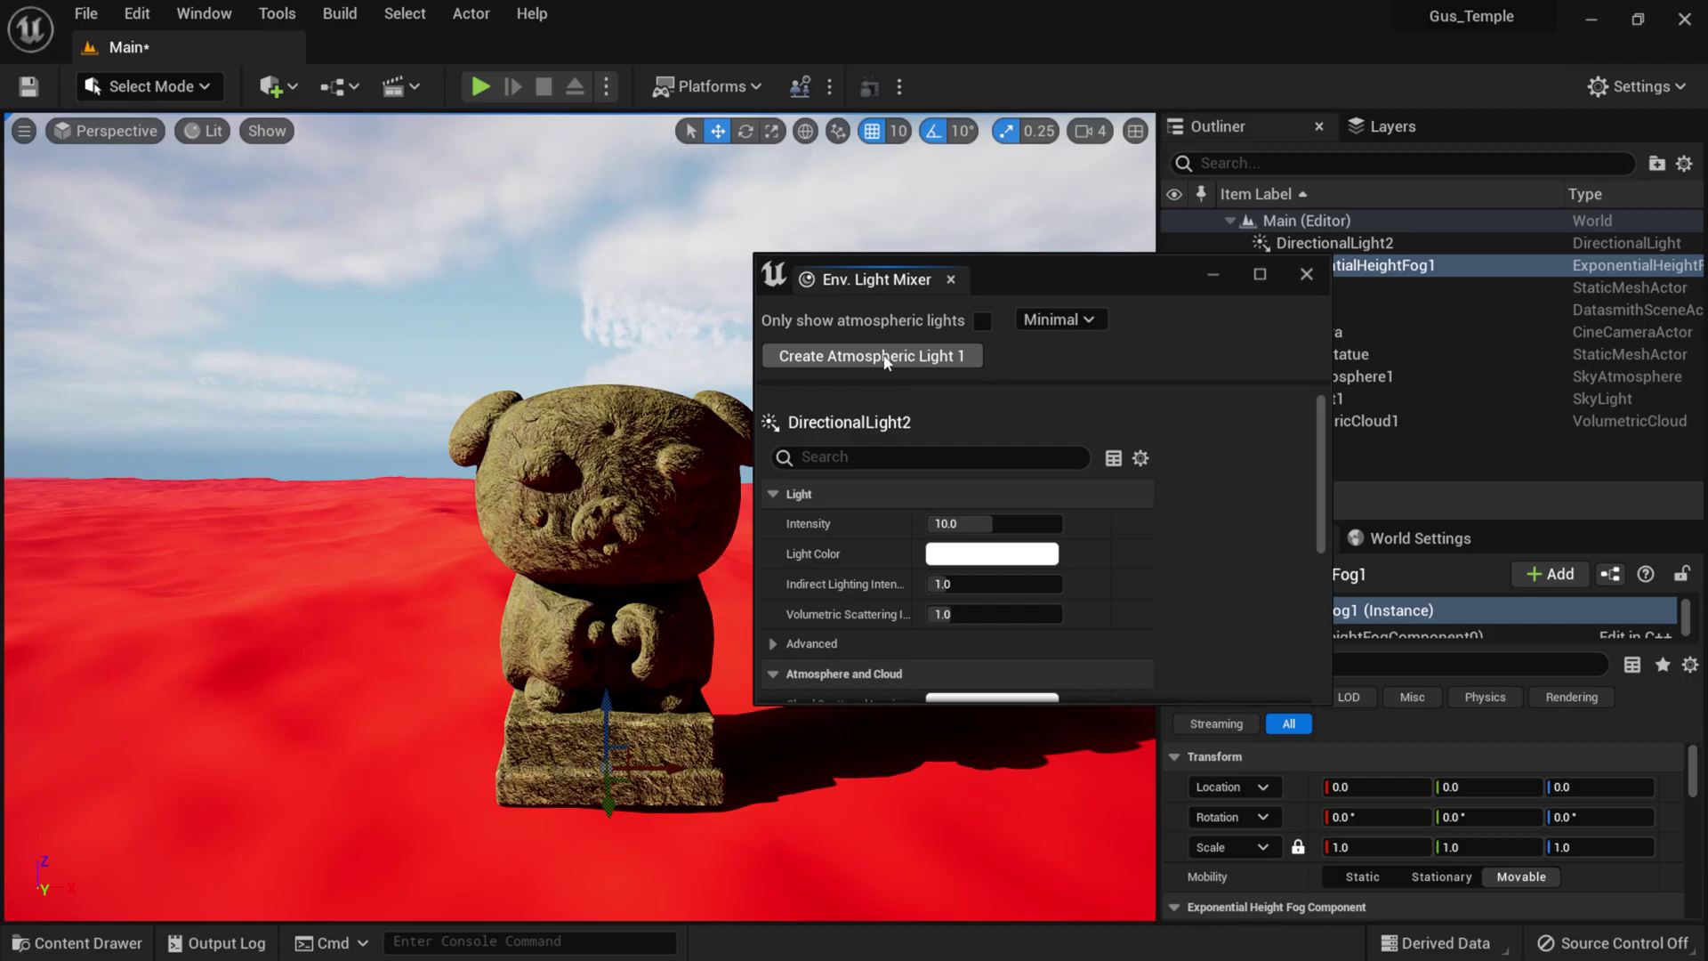
left_click(1306, 276)
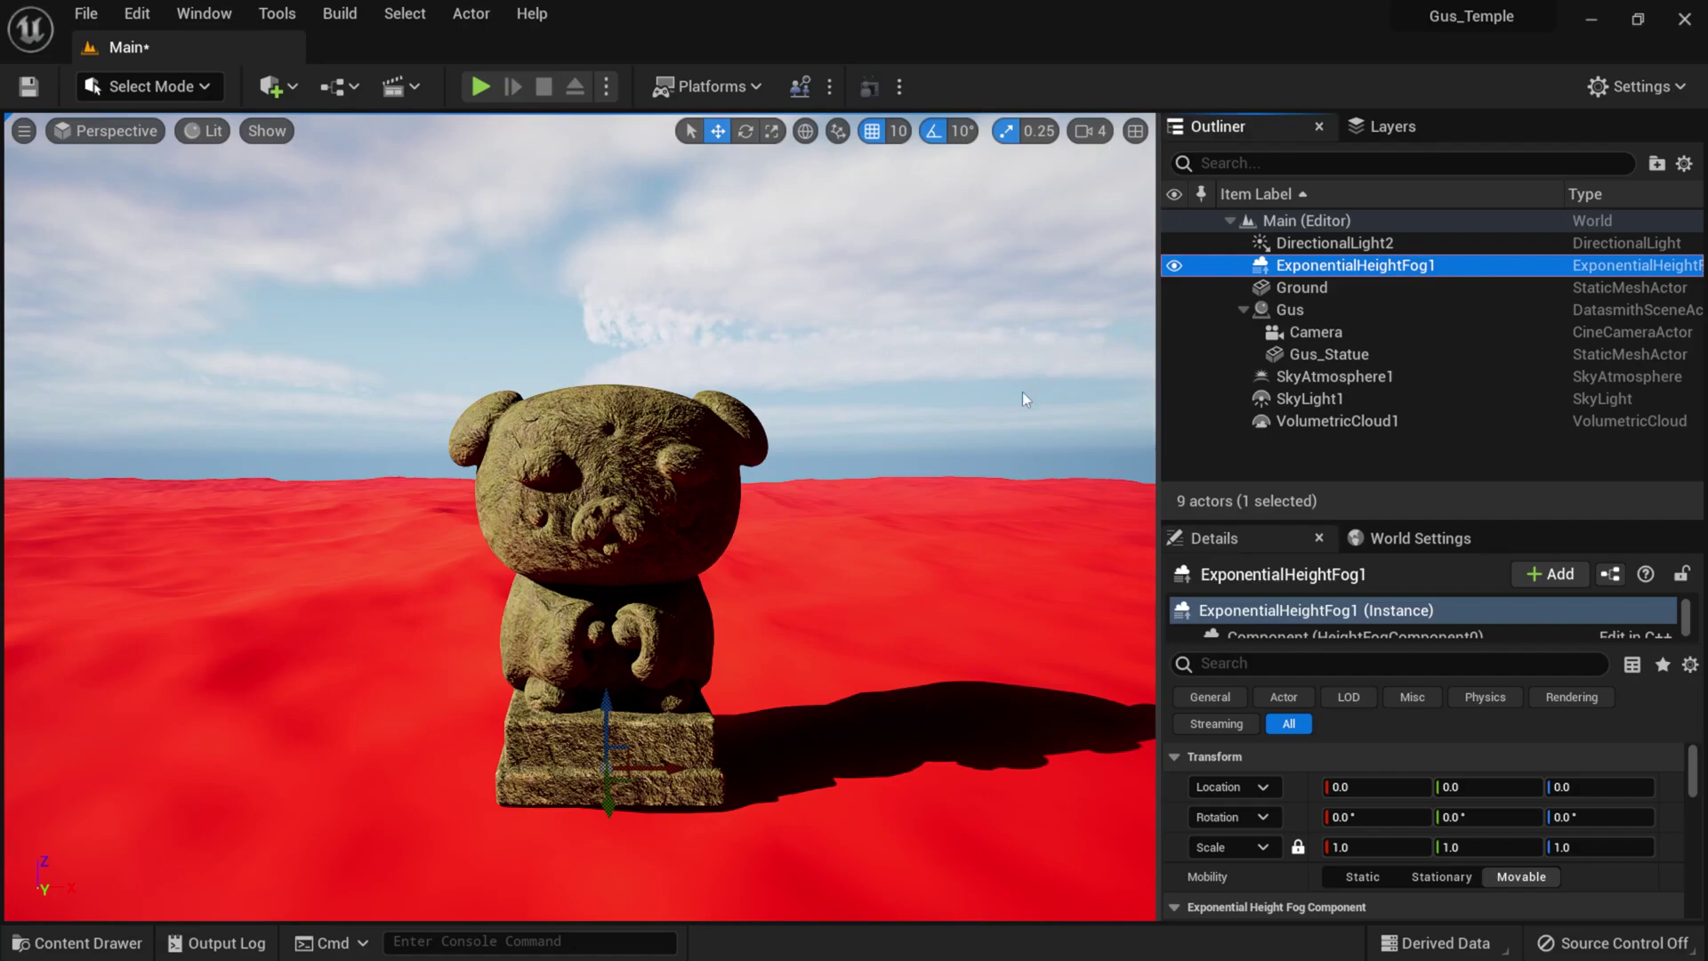
- Collapse the Gus group in the actor hierarchy and clear the current selection
middle_click_drag(856, 475, 835, 464)
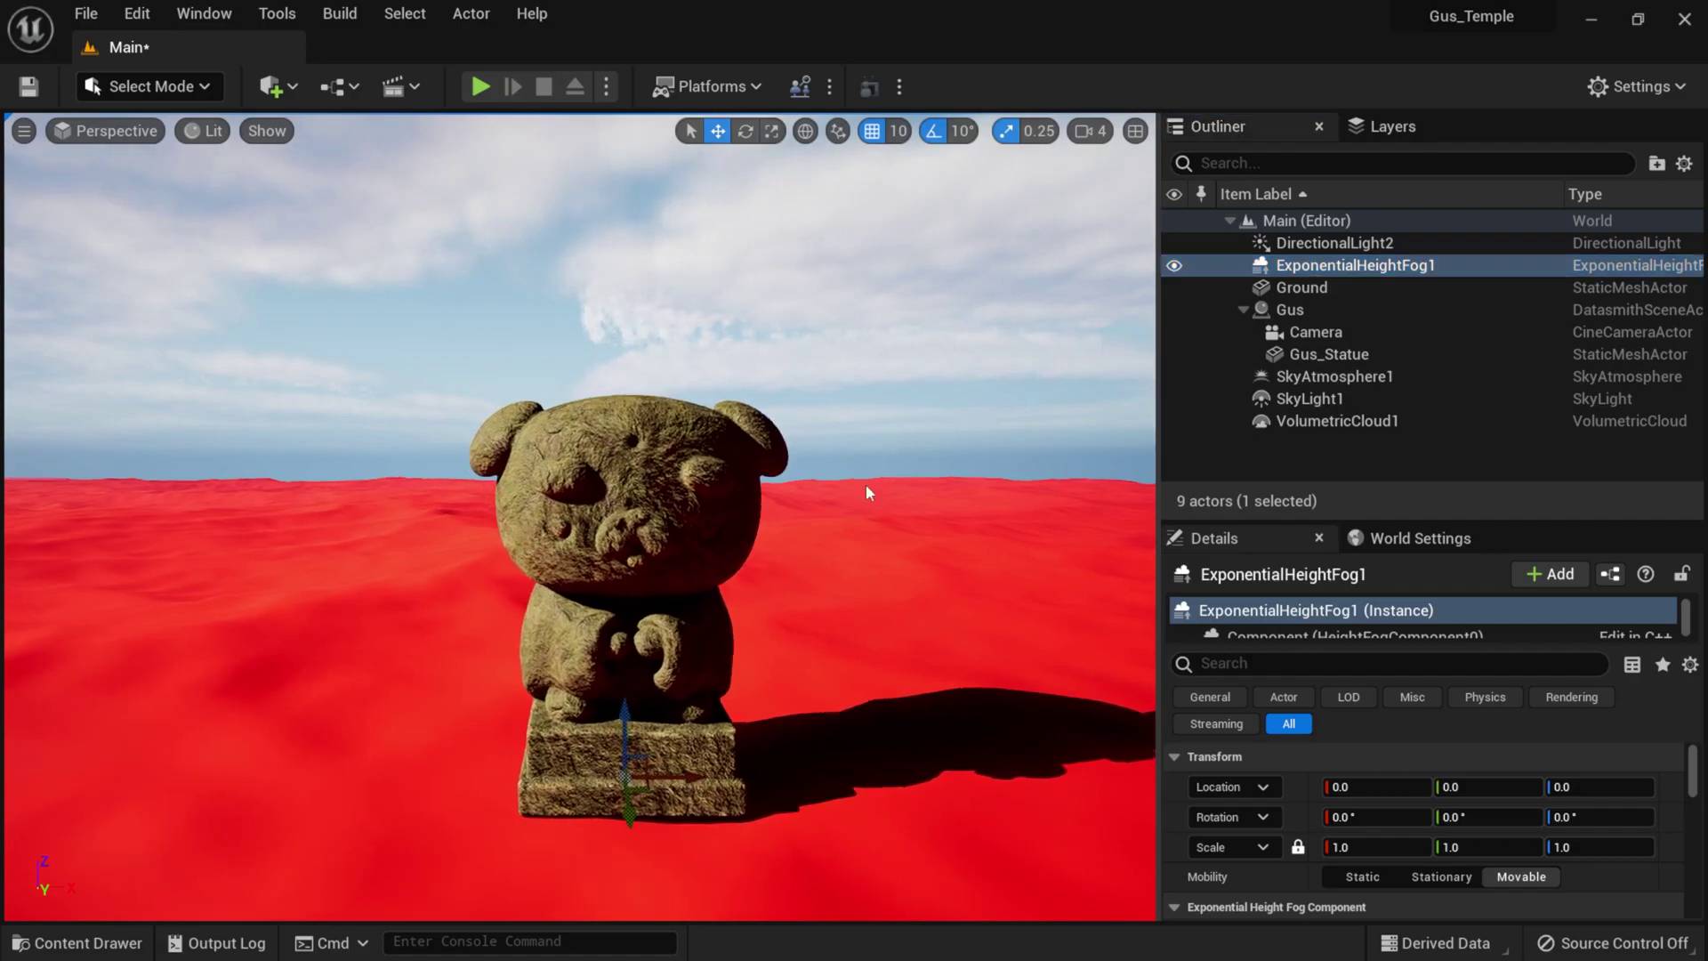
right_click_drag(798, 537, 746, 537, "alt")
mouse_move(798, 536)
left_mouse_down("alt")
mouse_move(569, 544)
mouse_move(824, 536)
left_mouse_up("alt")
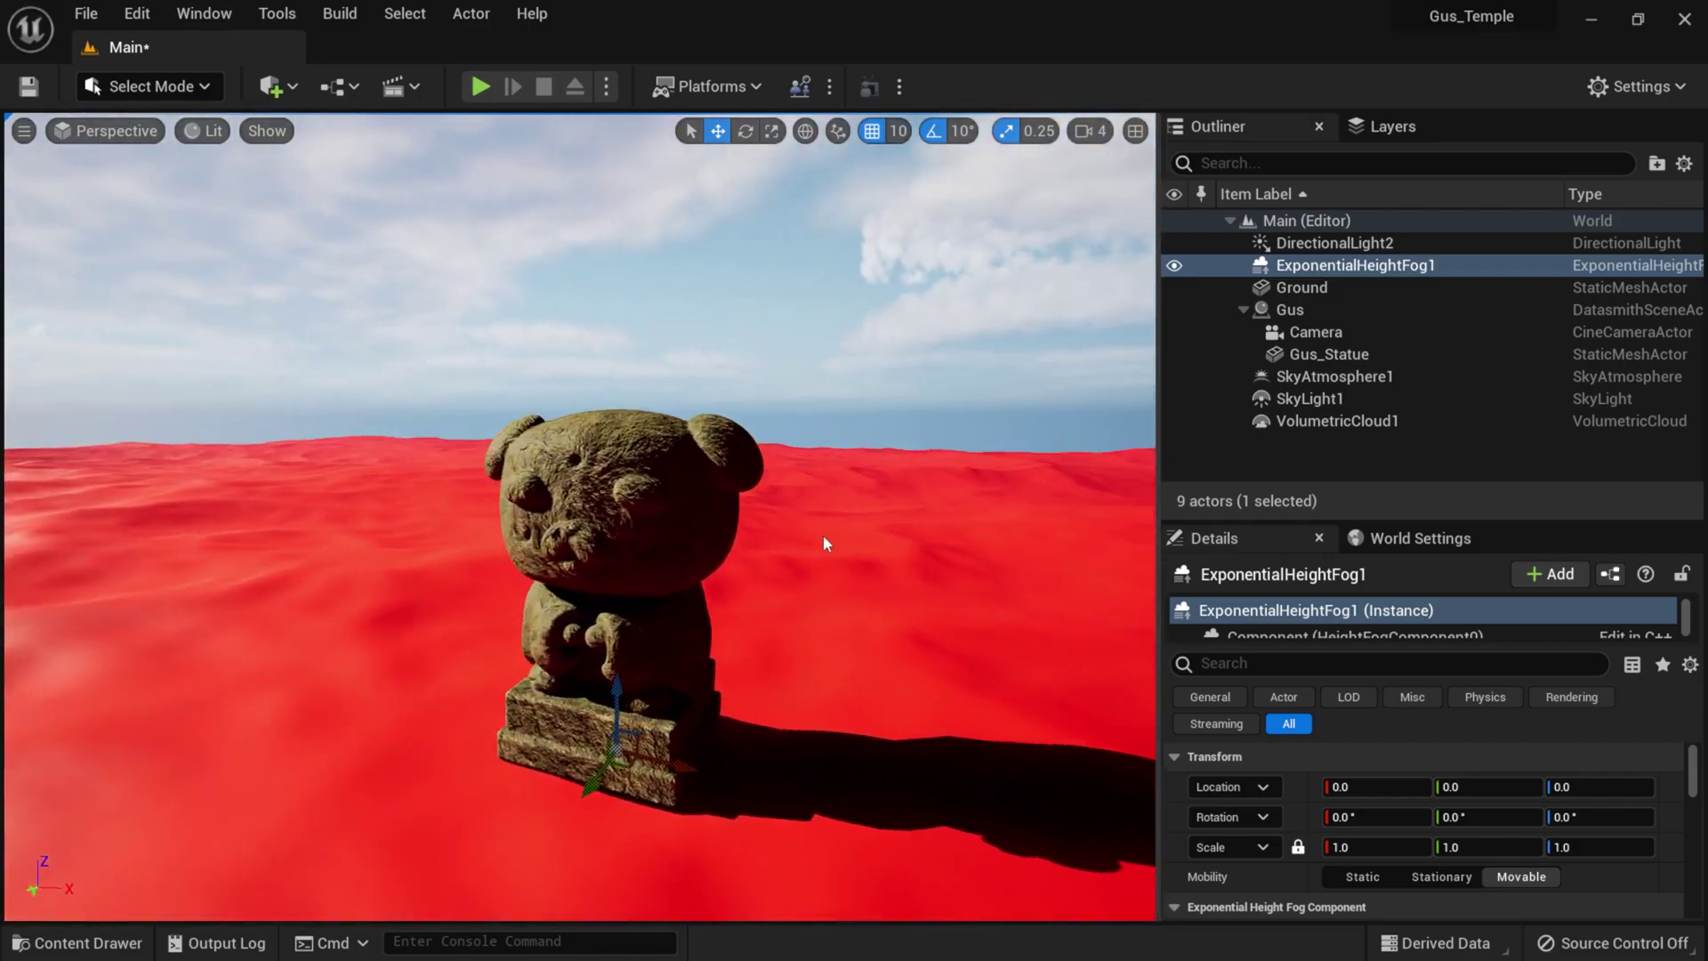
left_click(1242, 311)
left_click(1262, 402)
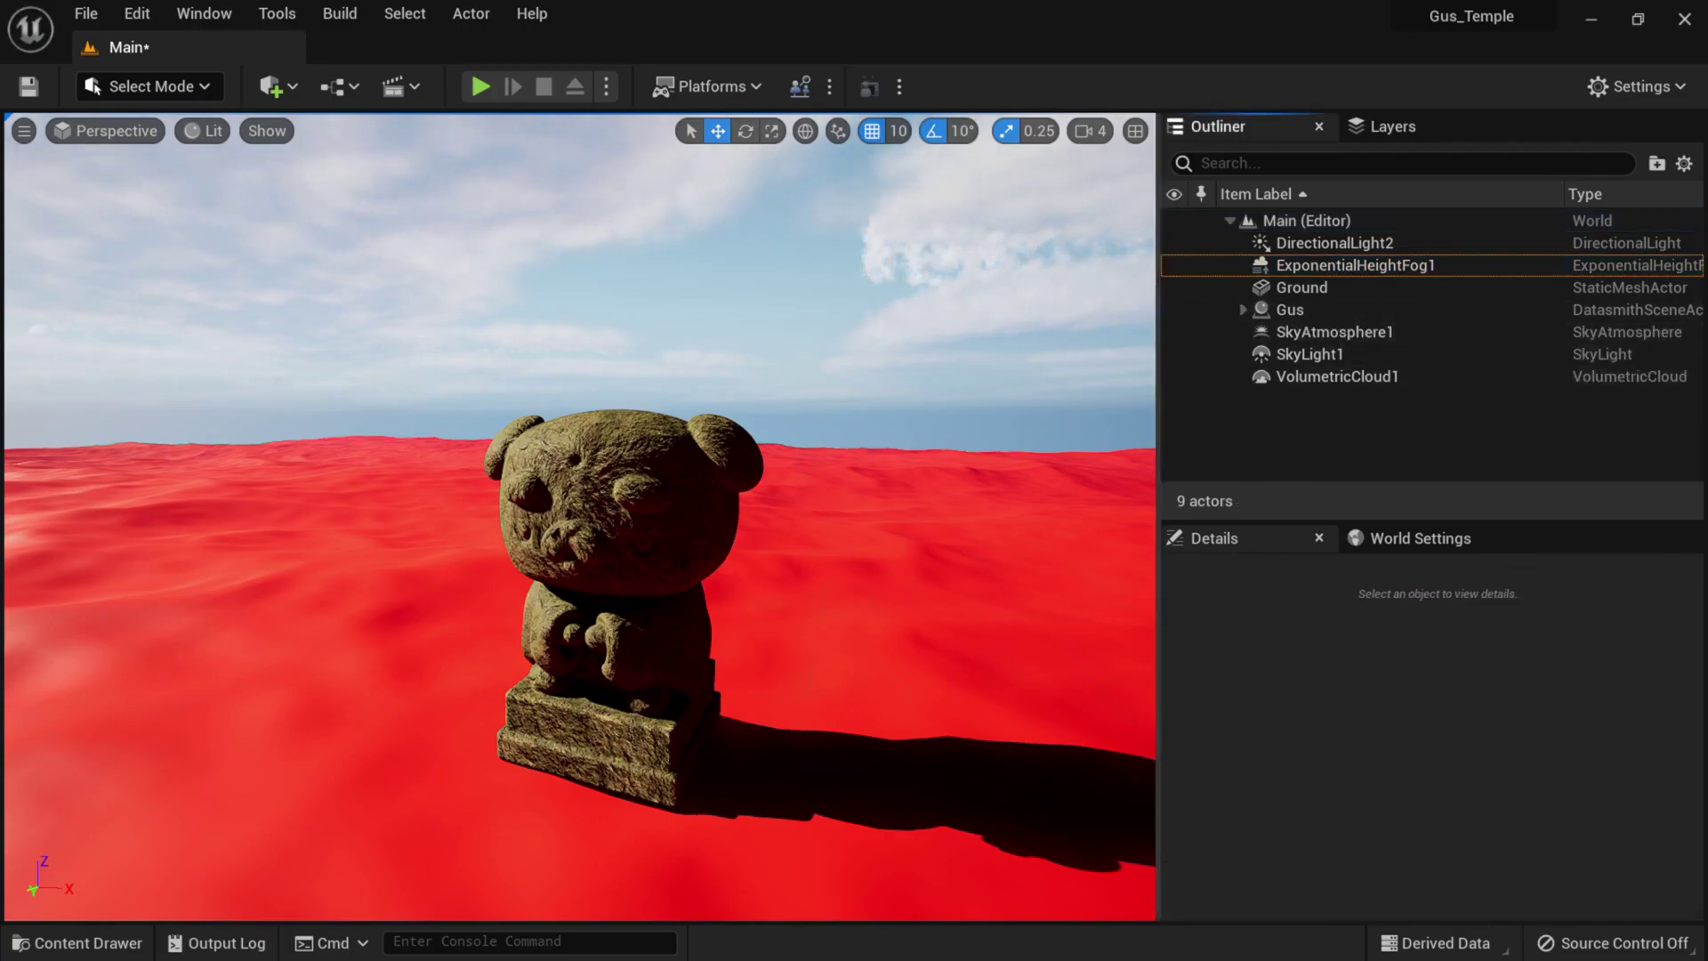
- Try a sunset look by swinging the sun low behind the Gus statue, down towards the horizon
middle_click_drag(660, 614, 649, 569)
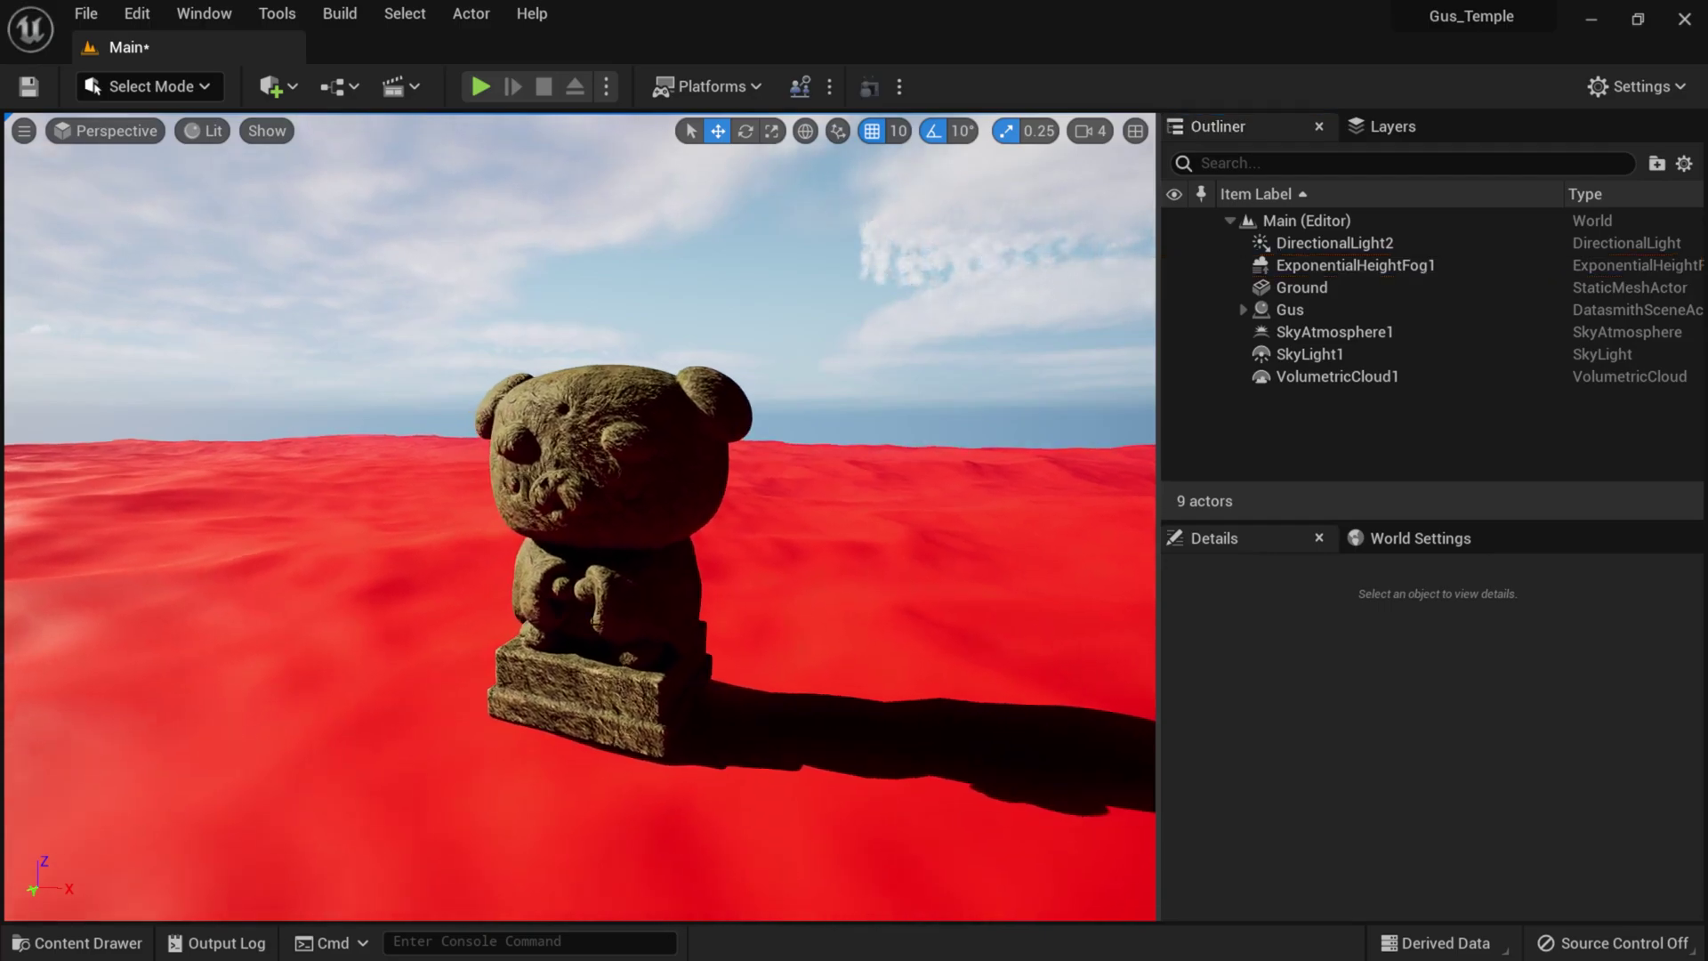
left_click_drag(578, 534, 666, 532, "alt")
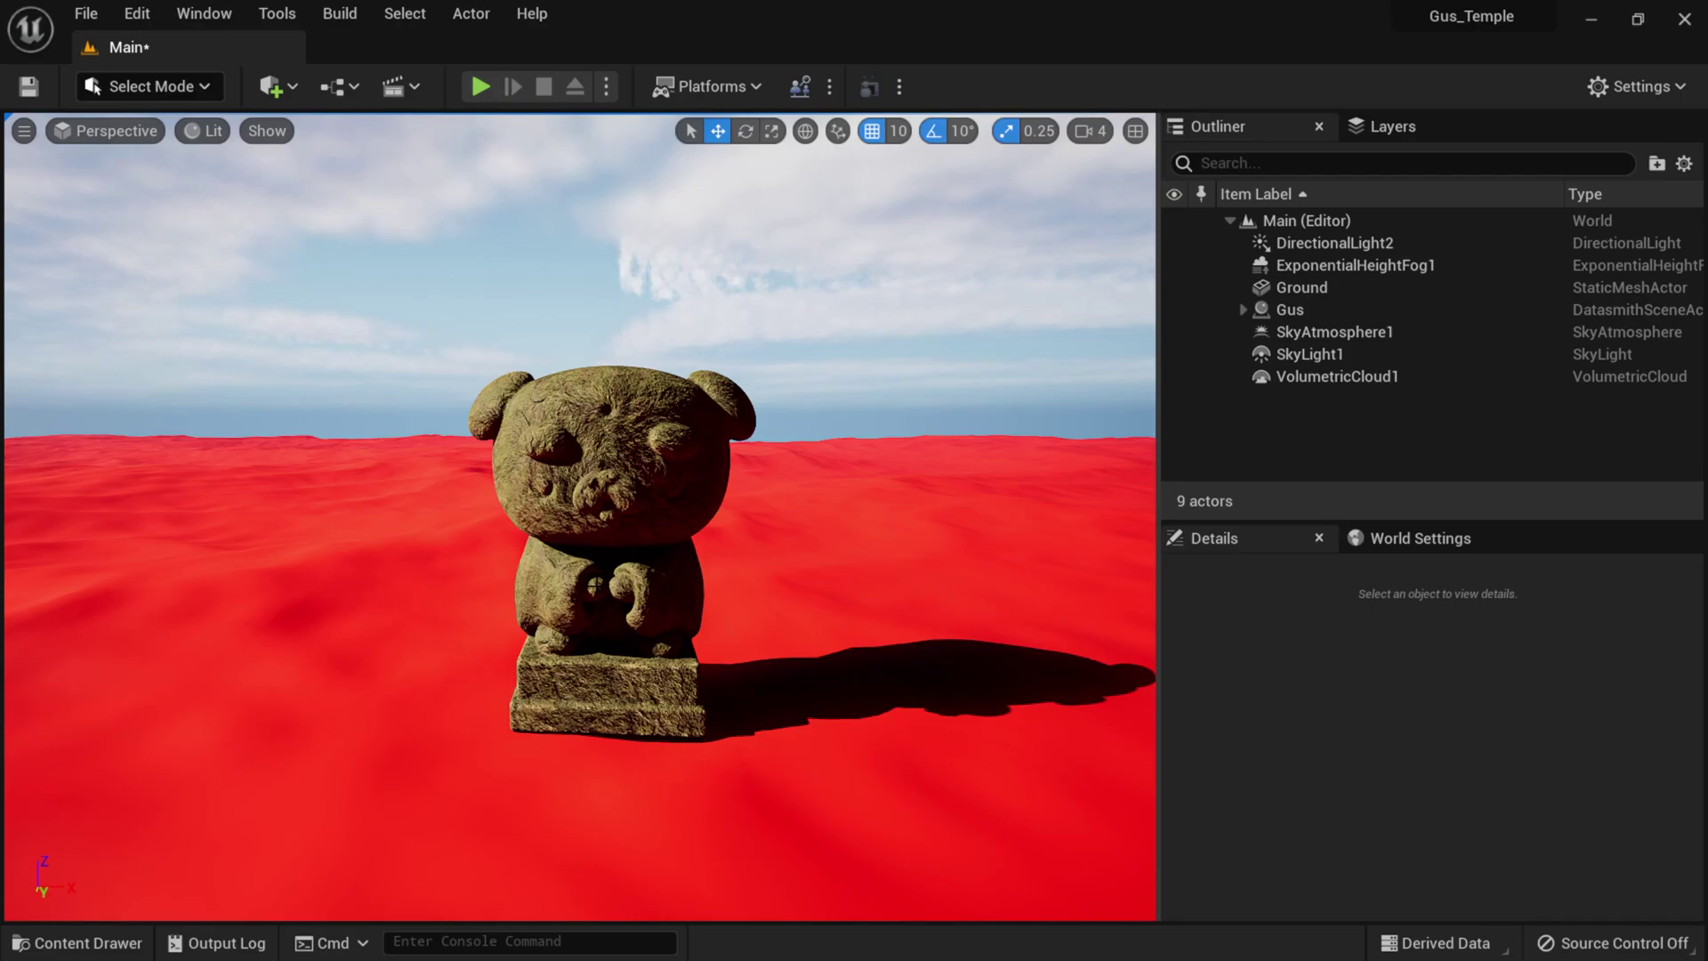
key("ctrl+l")
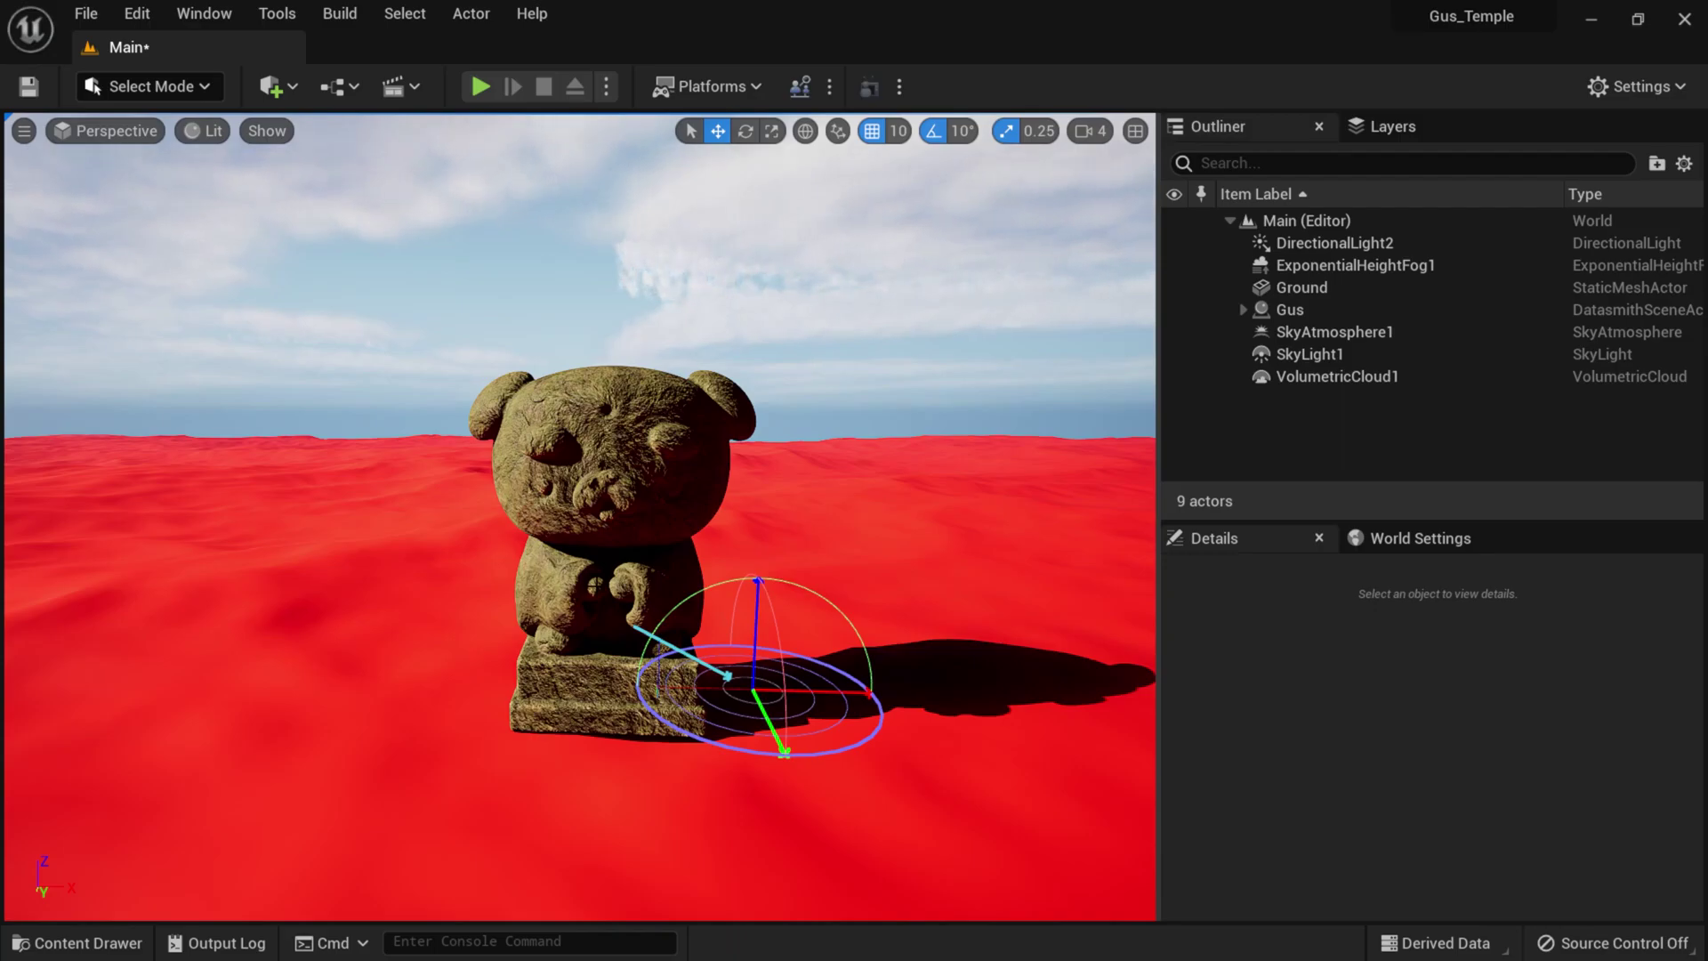
key("ctrl+l")
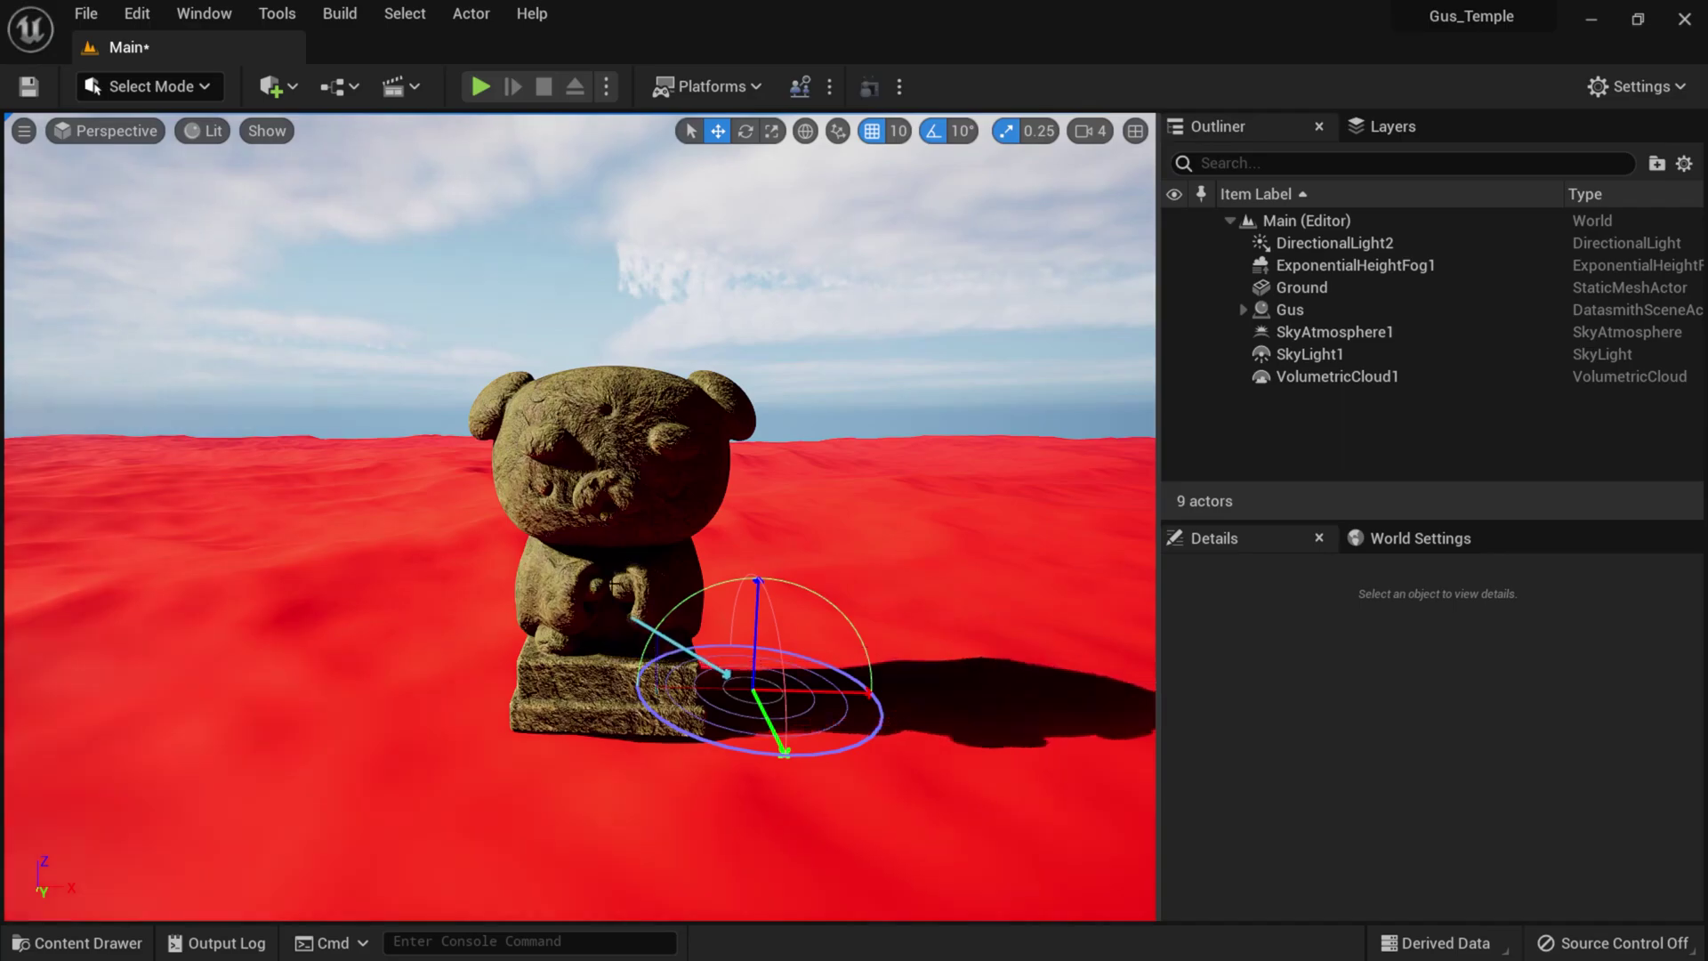
key("ctrl+l")
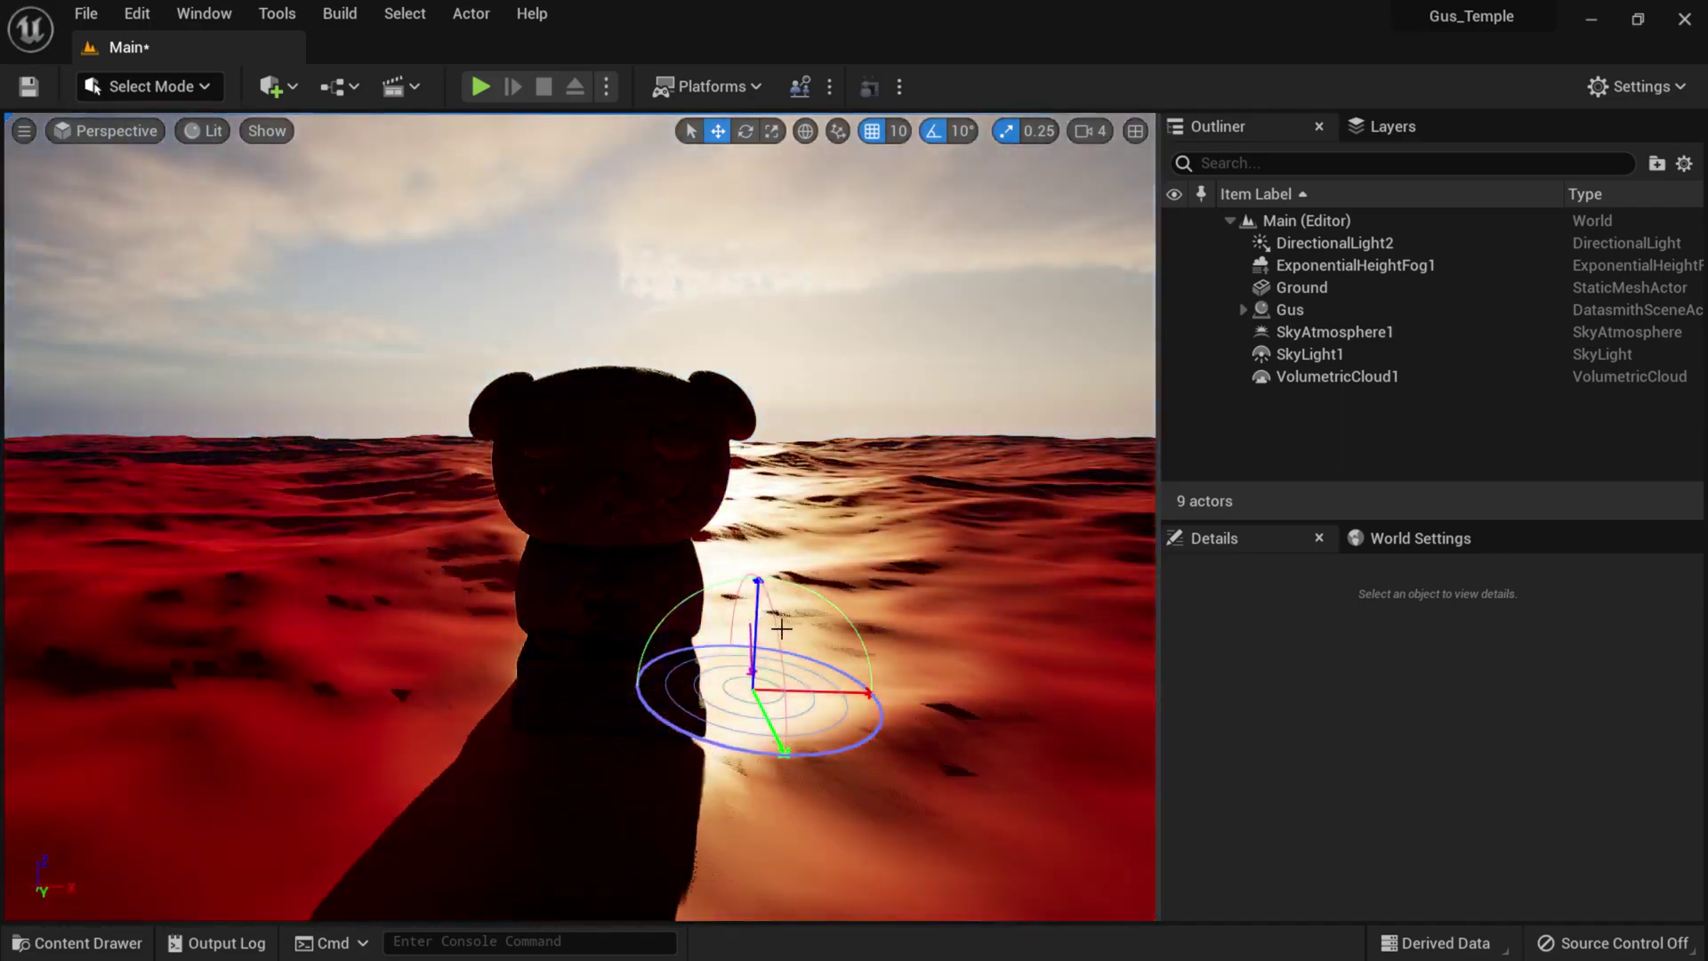
key("ctrl+l")
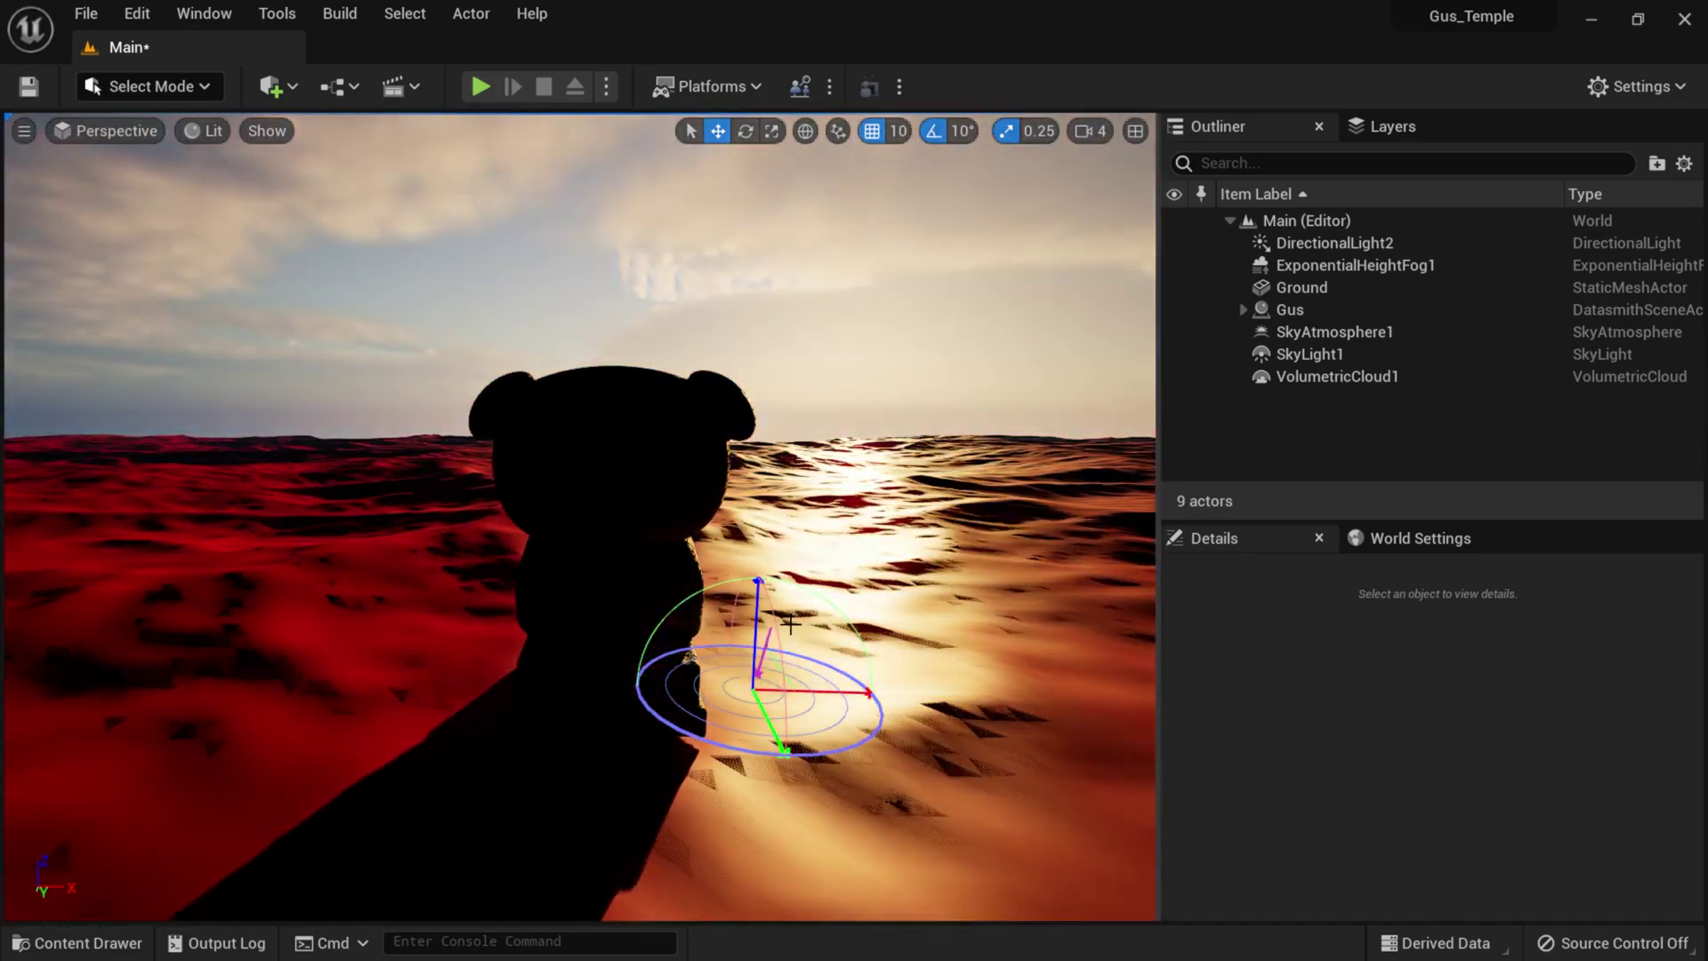
key("ctrl+l")
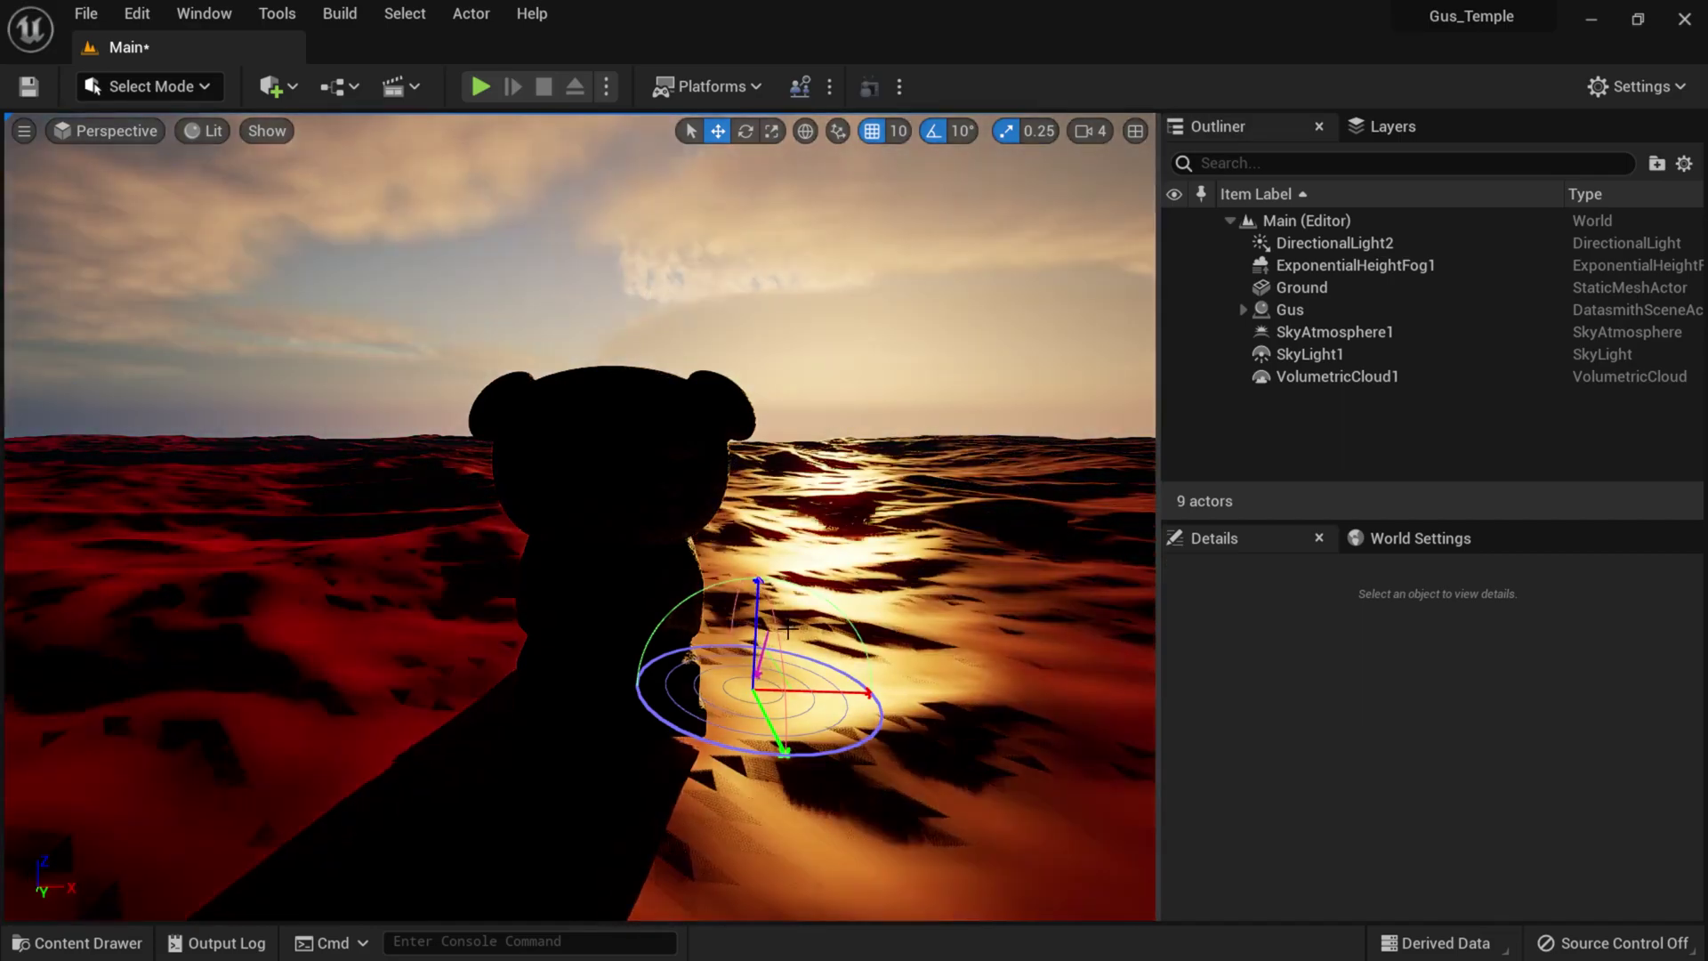
key("ctrl+l")
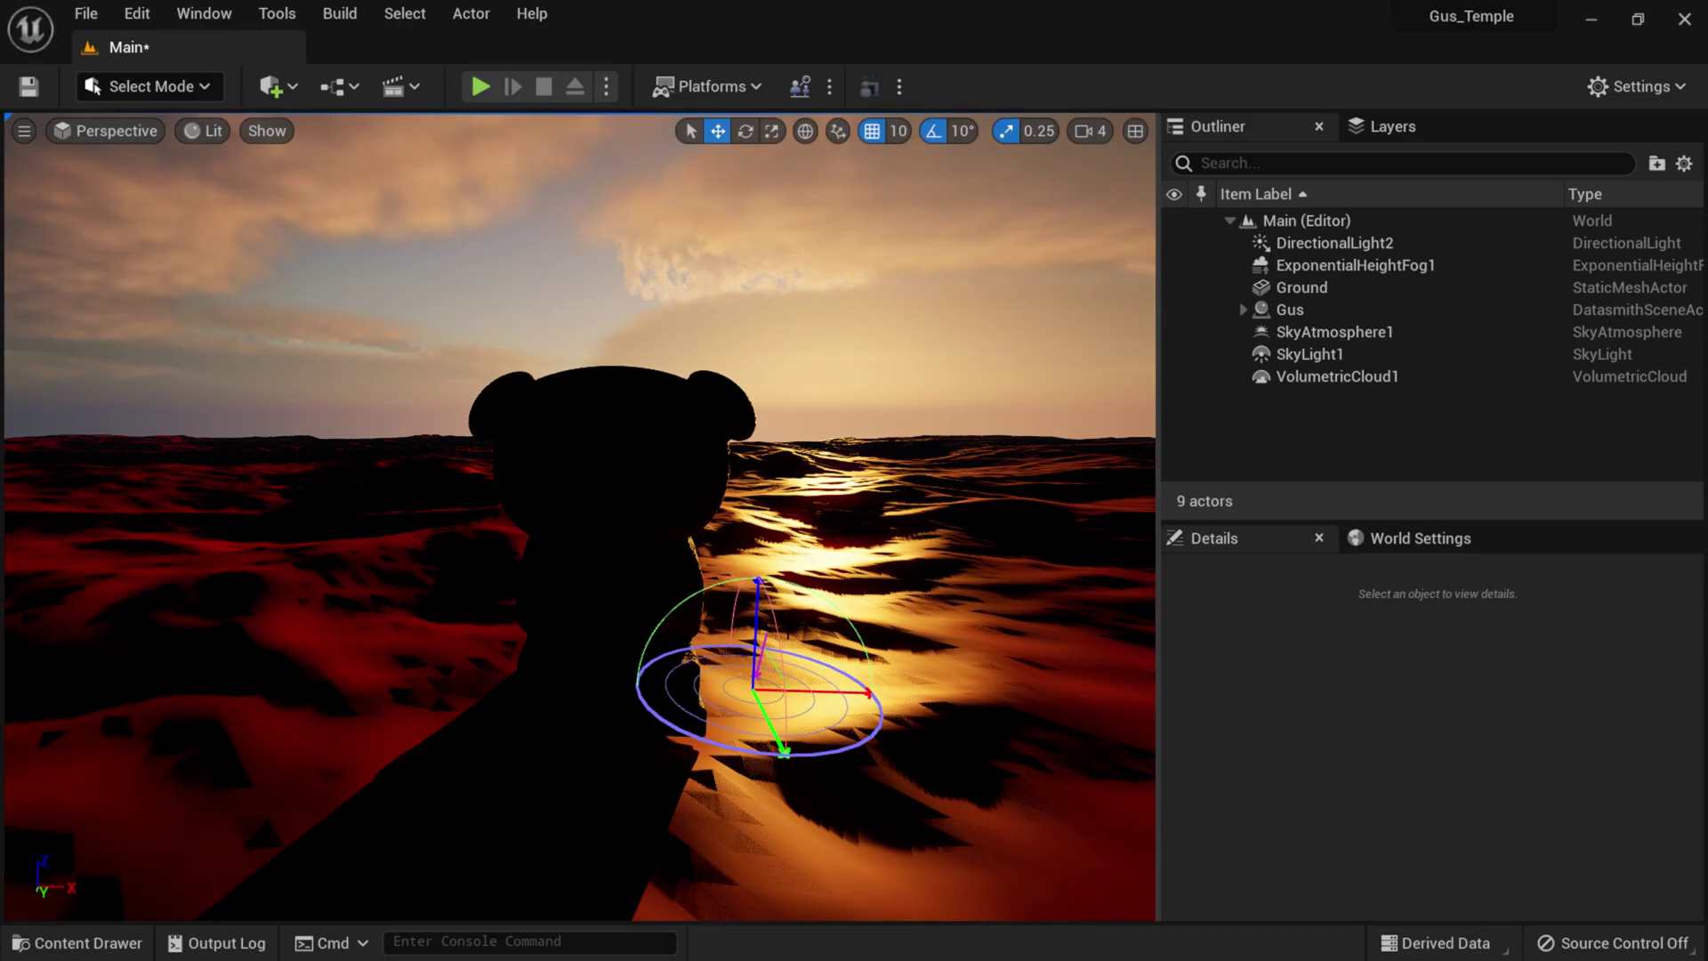
key("ctrl+l")
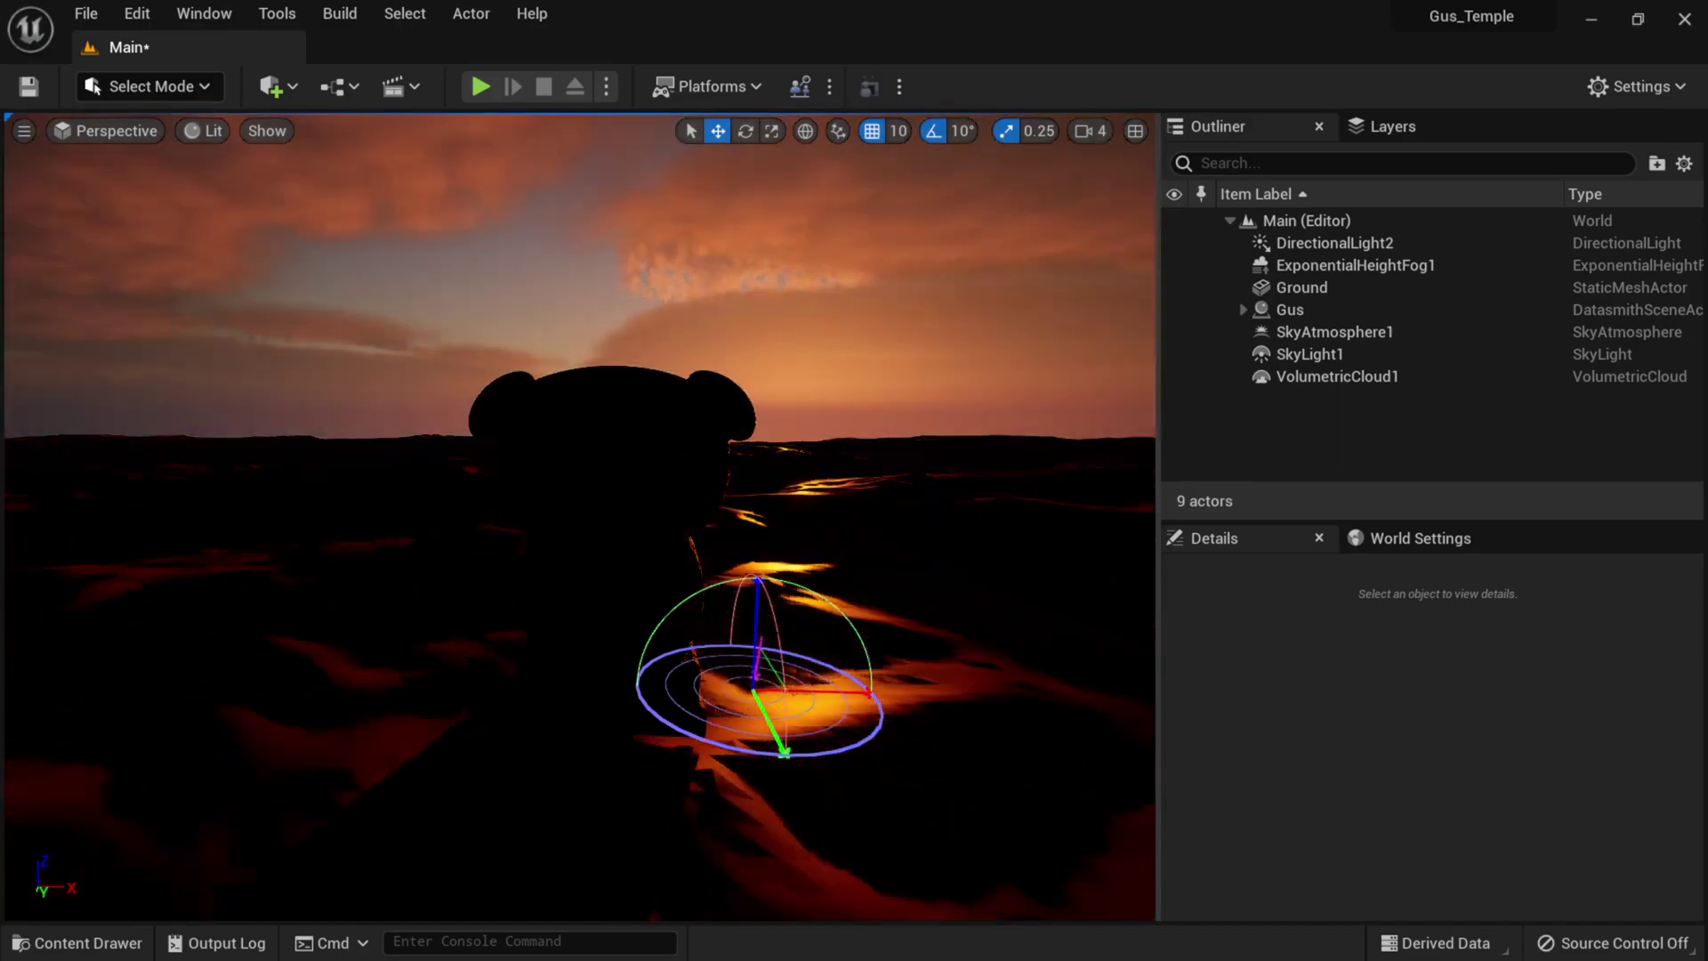
- Rotate the sun so it lights the front of the Gus statue from high on its left, casting a short shadow to the right
key("ctrl+l")
key("ctrl+l")
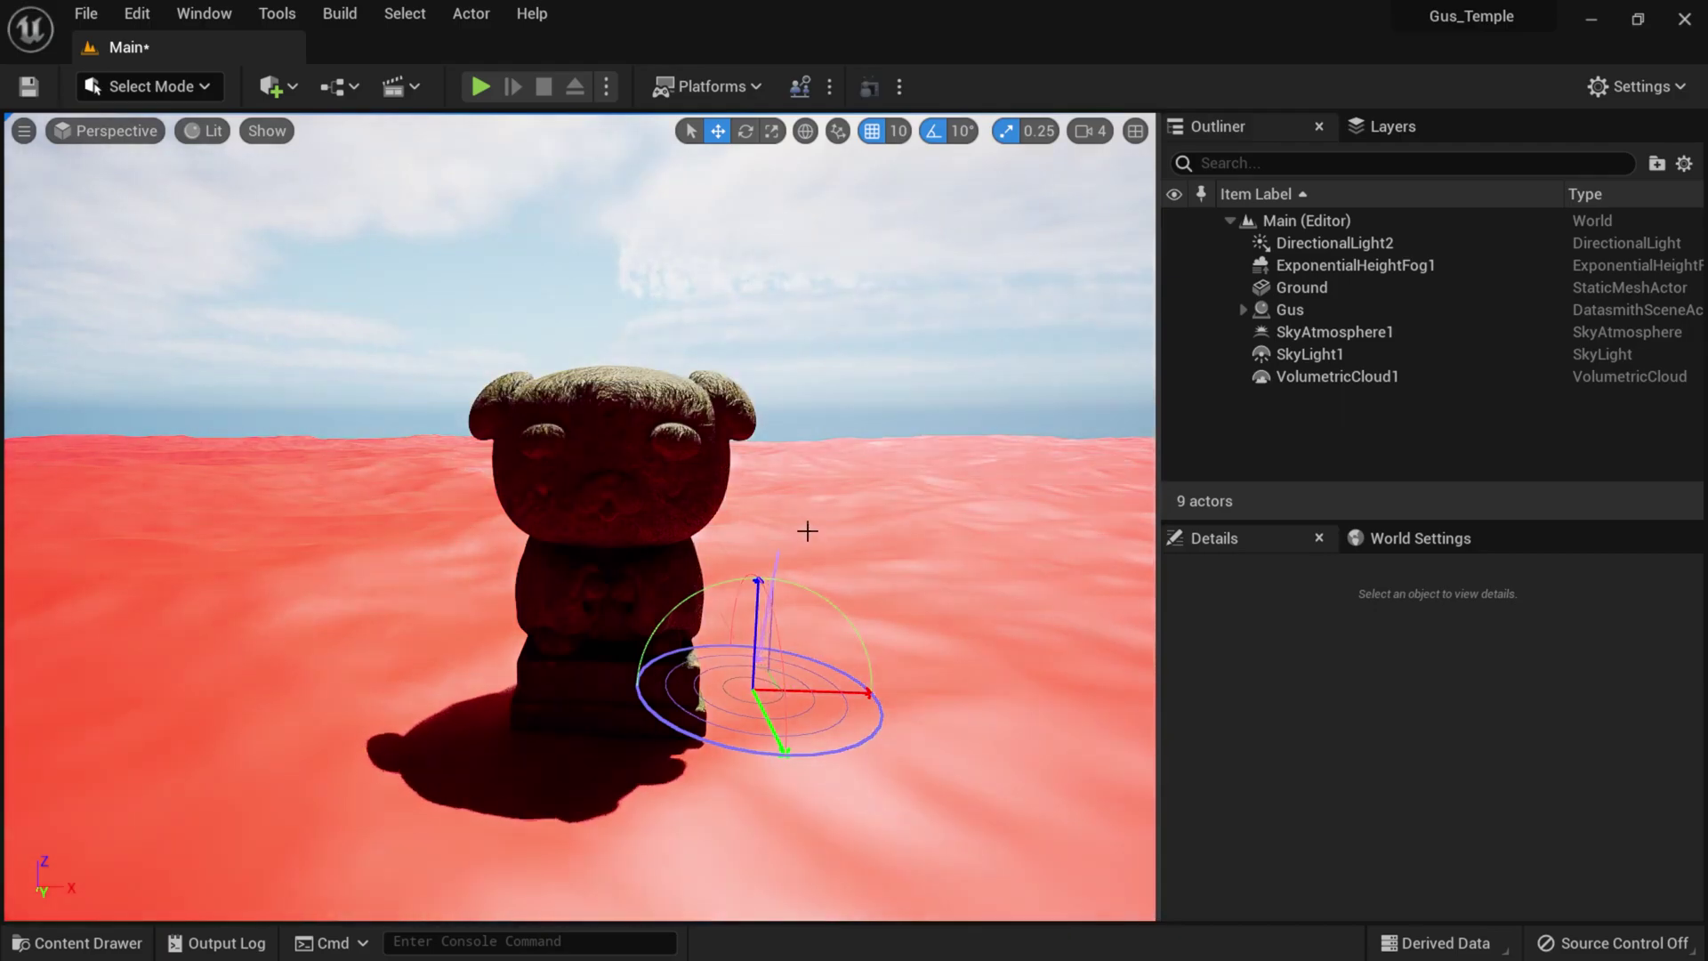
key("ctrl+l")
key("ctrl+l")
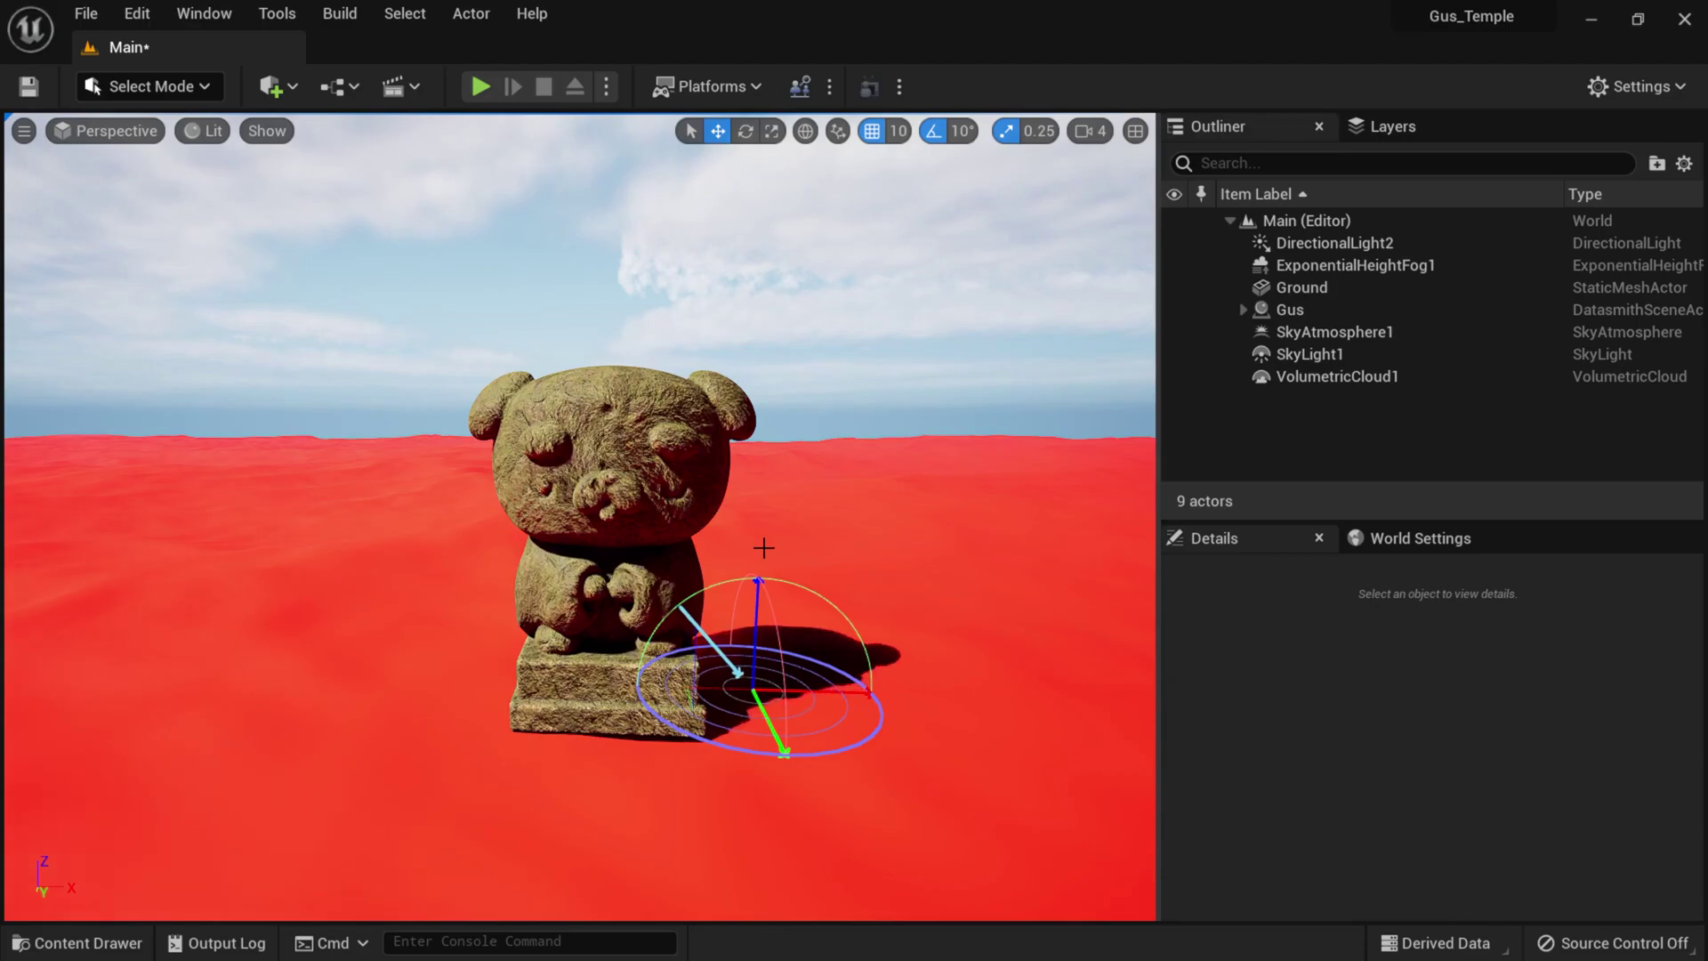
key("ctrl+l")
key("ctrl+l")
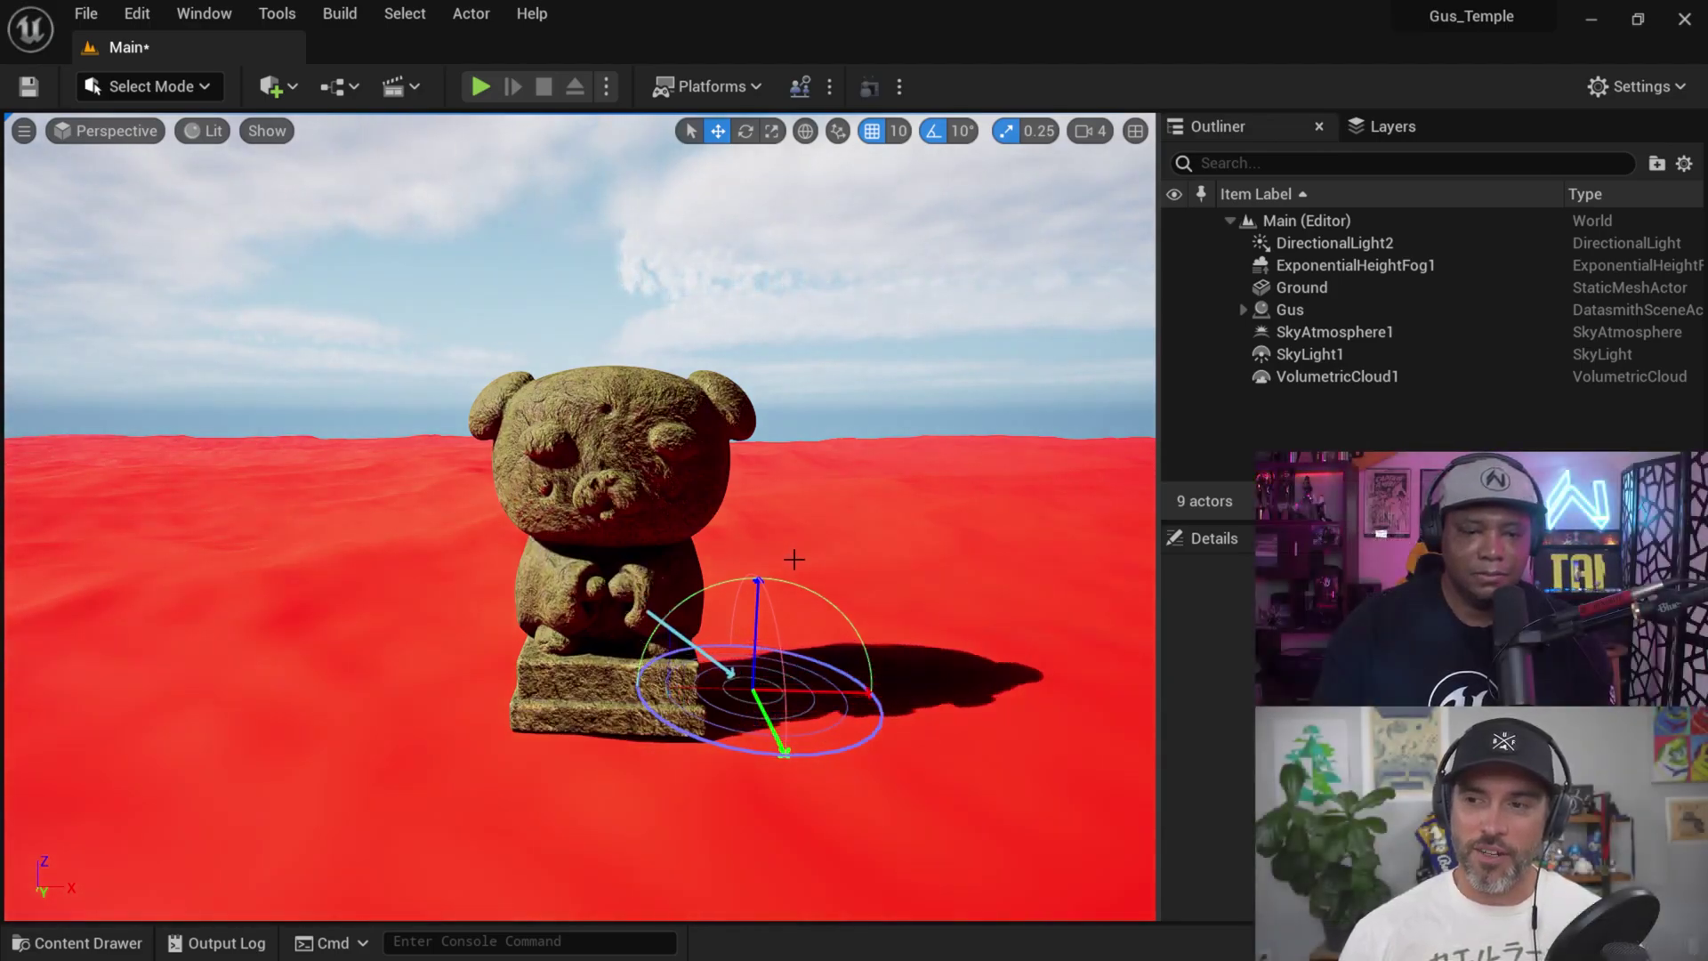
key("ctrl+l")
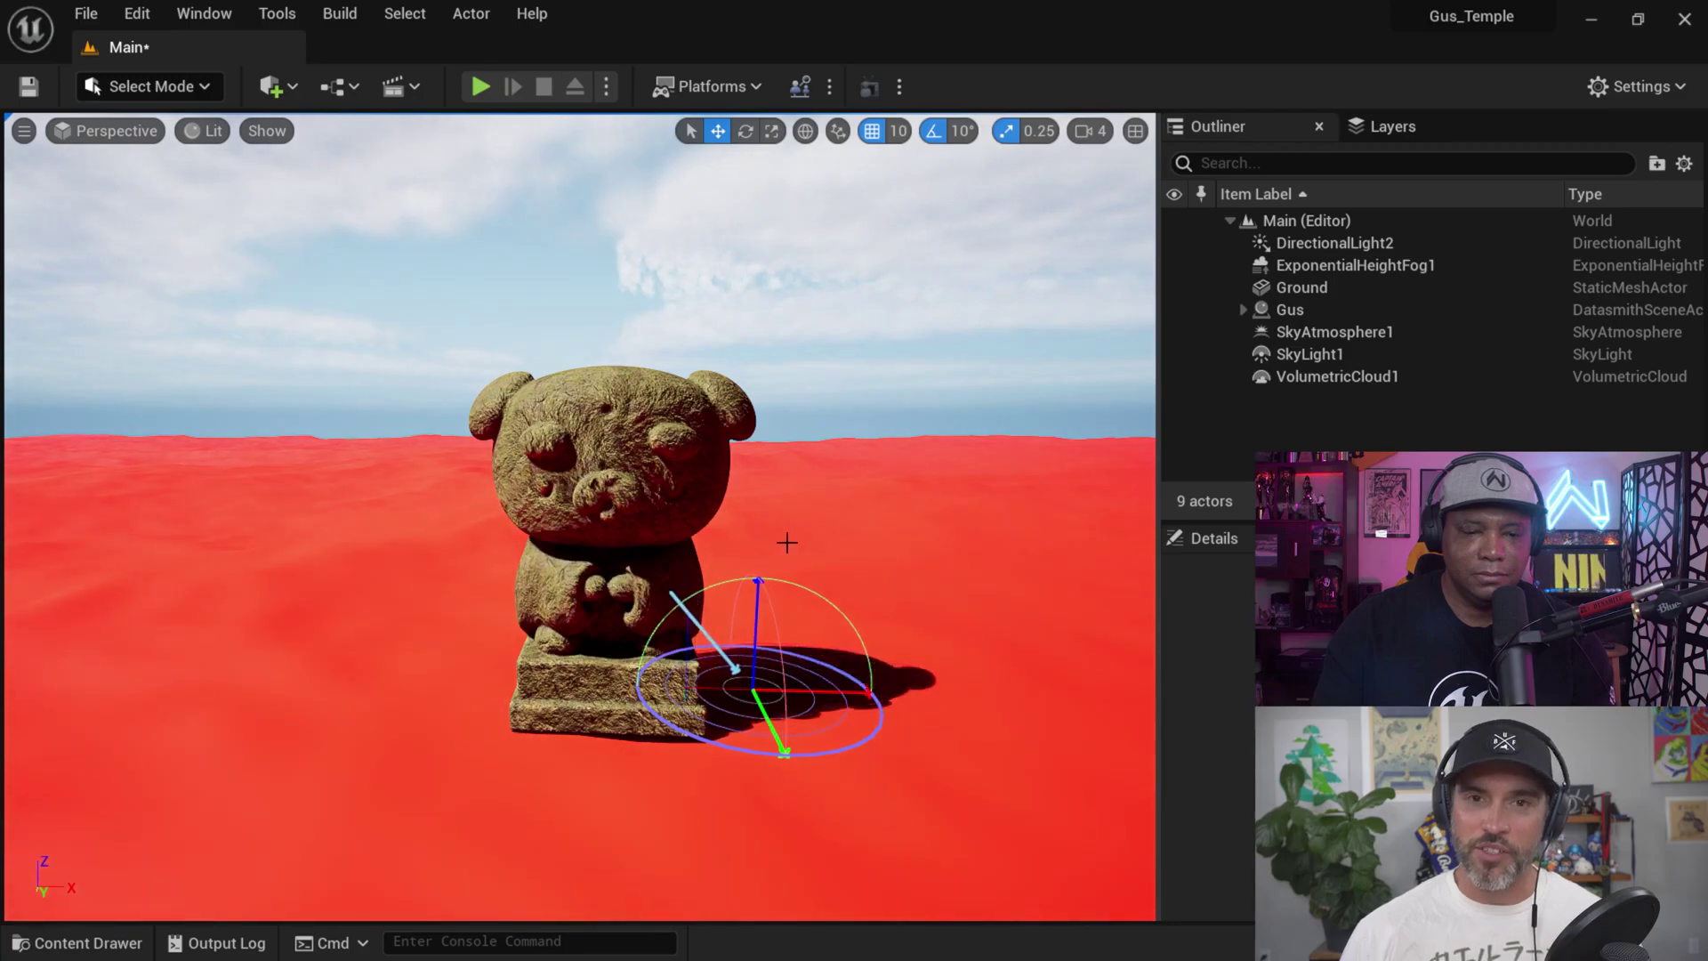
key("ctrl+l")
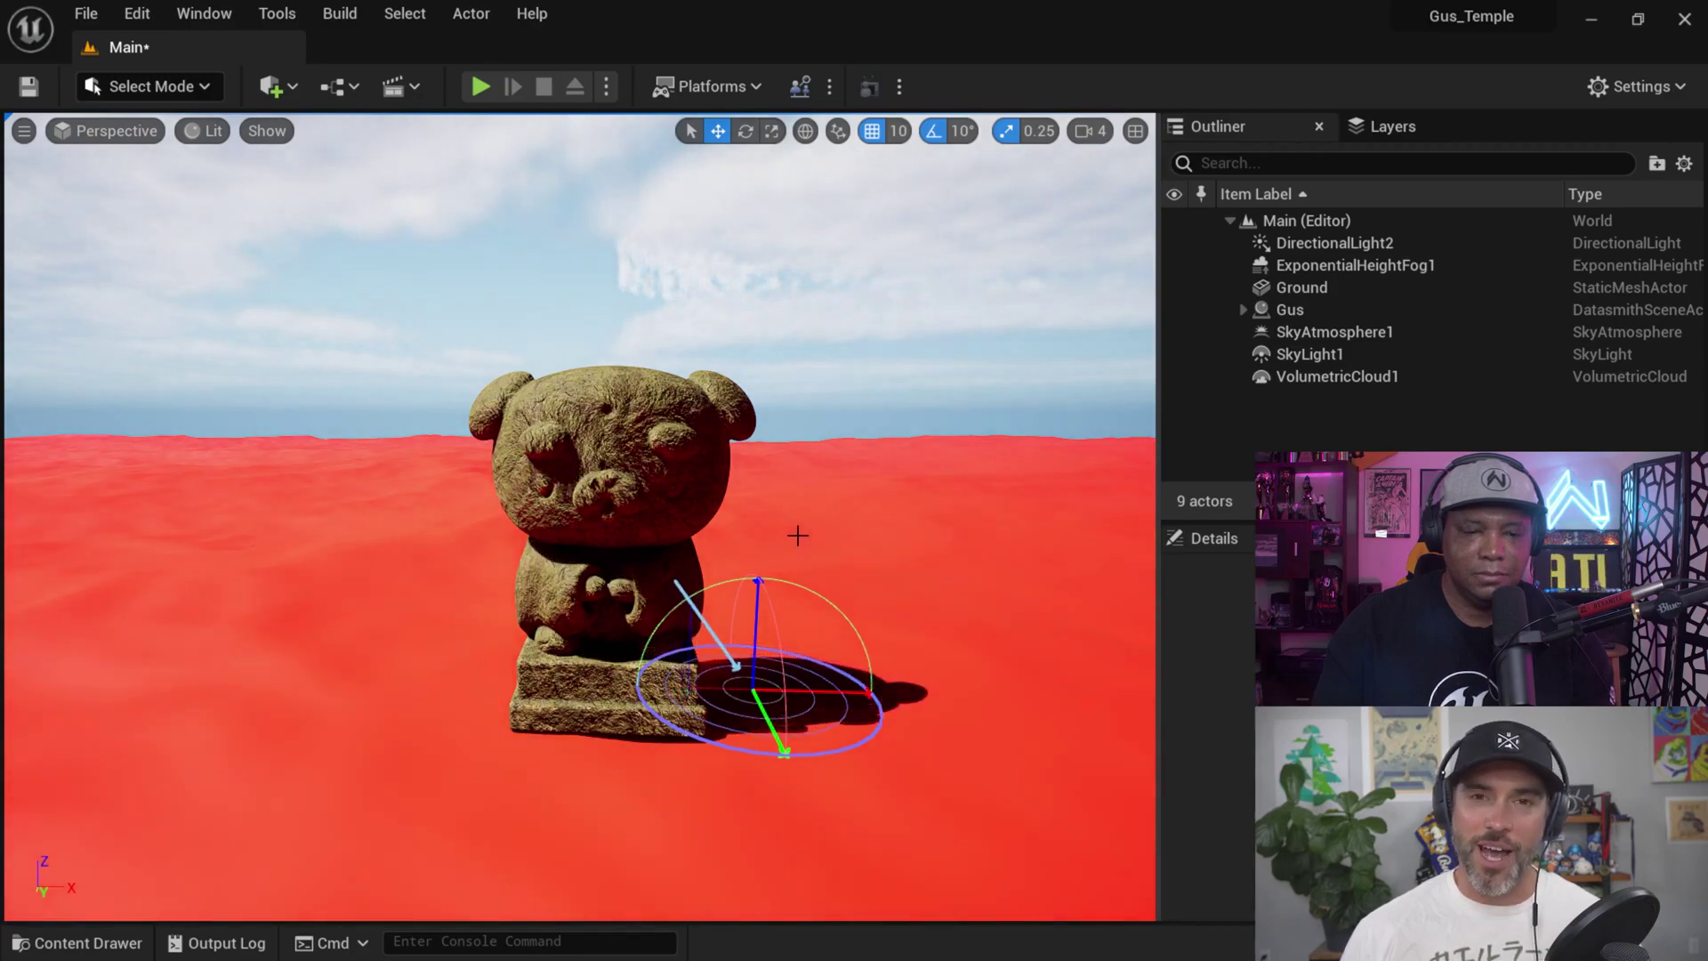
key("ctrl+l")
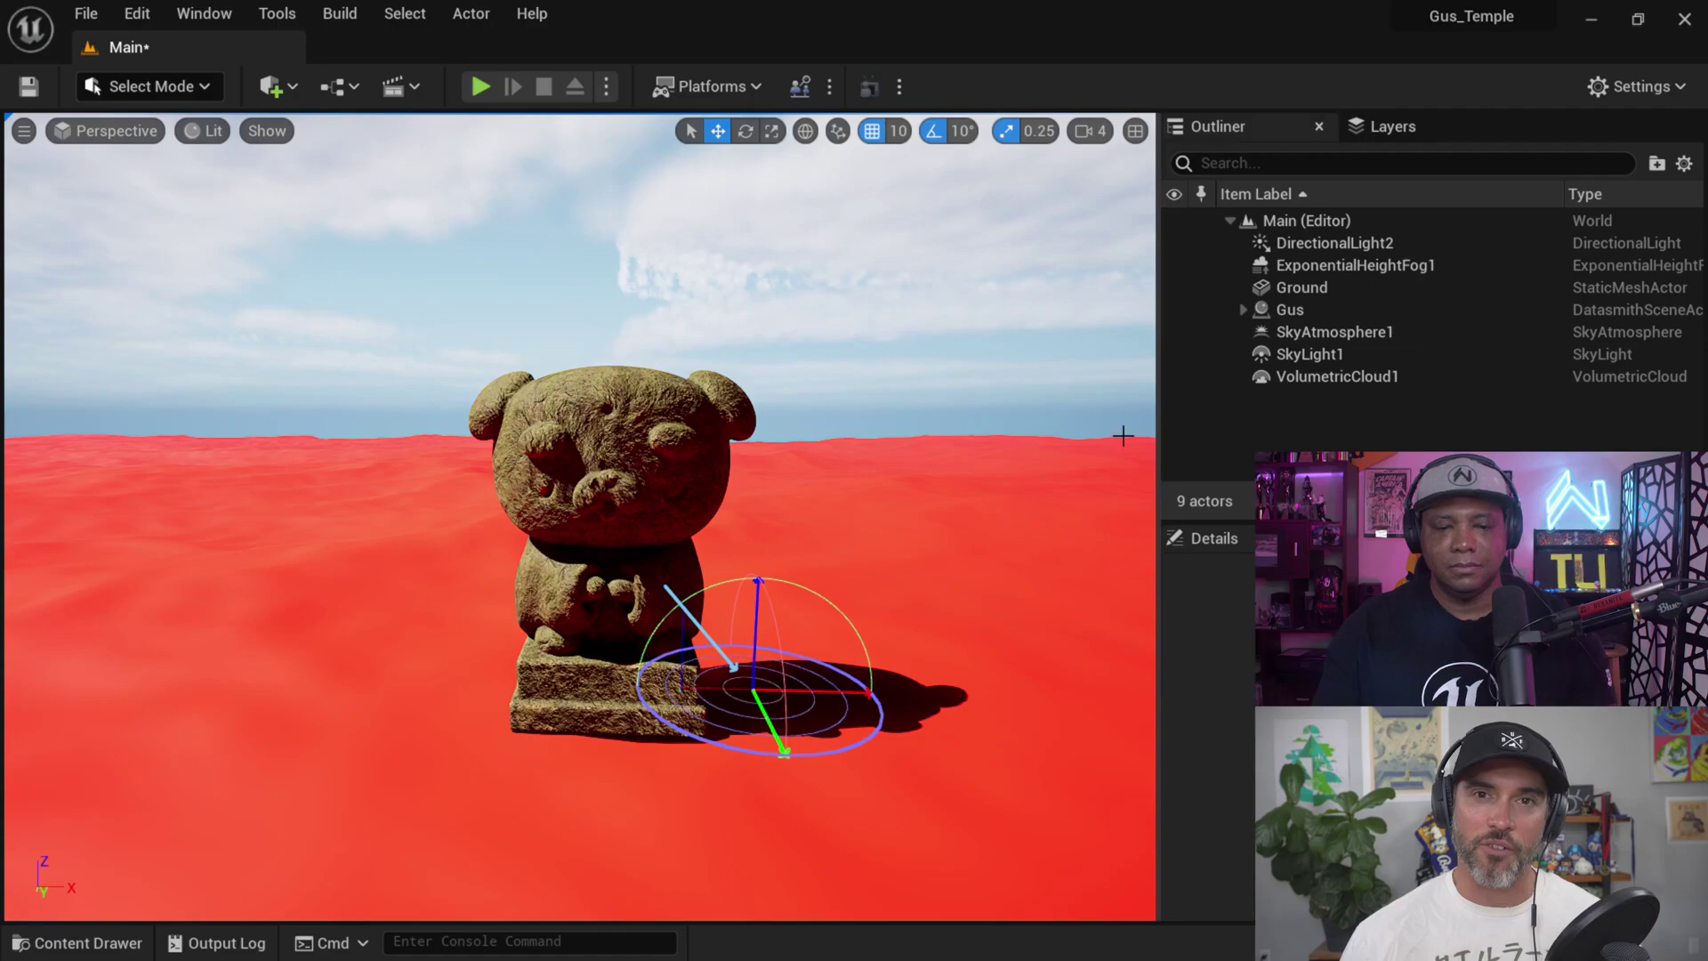
- View the Gus statue from a slightly lower angle with nothing selected, and give the actor list more height
left_click(628, 375)
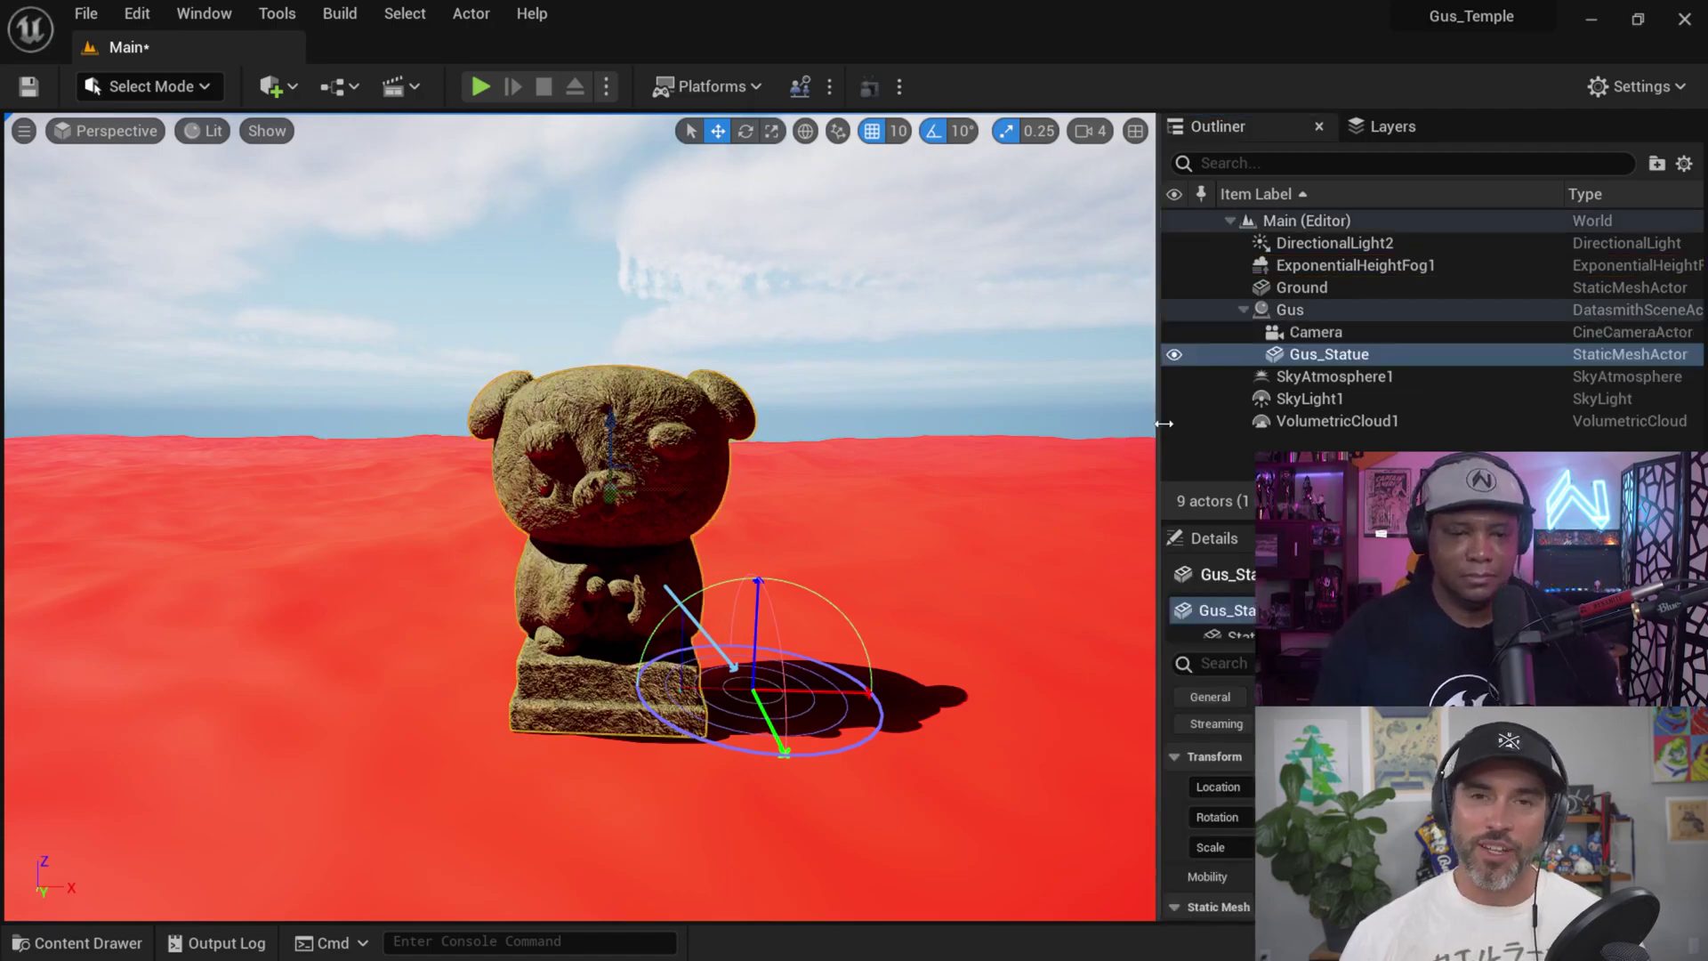
left_click_drag(629, 375, 591, 345, "alt")
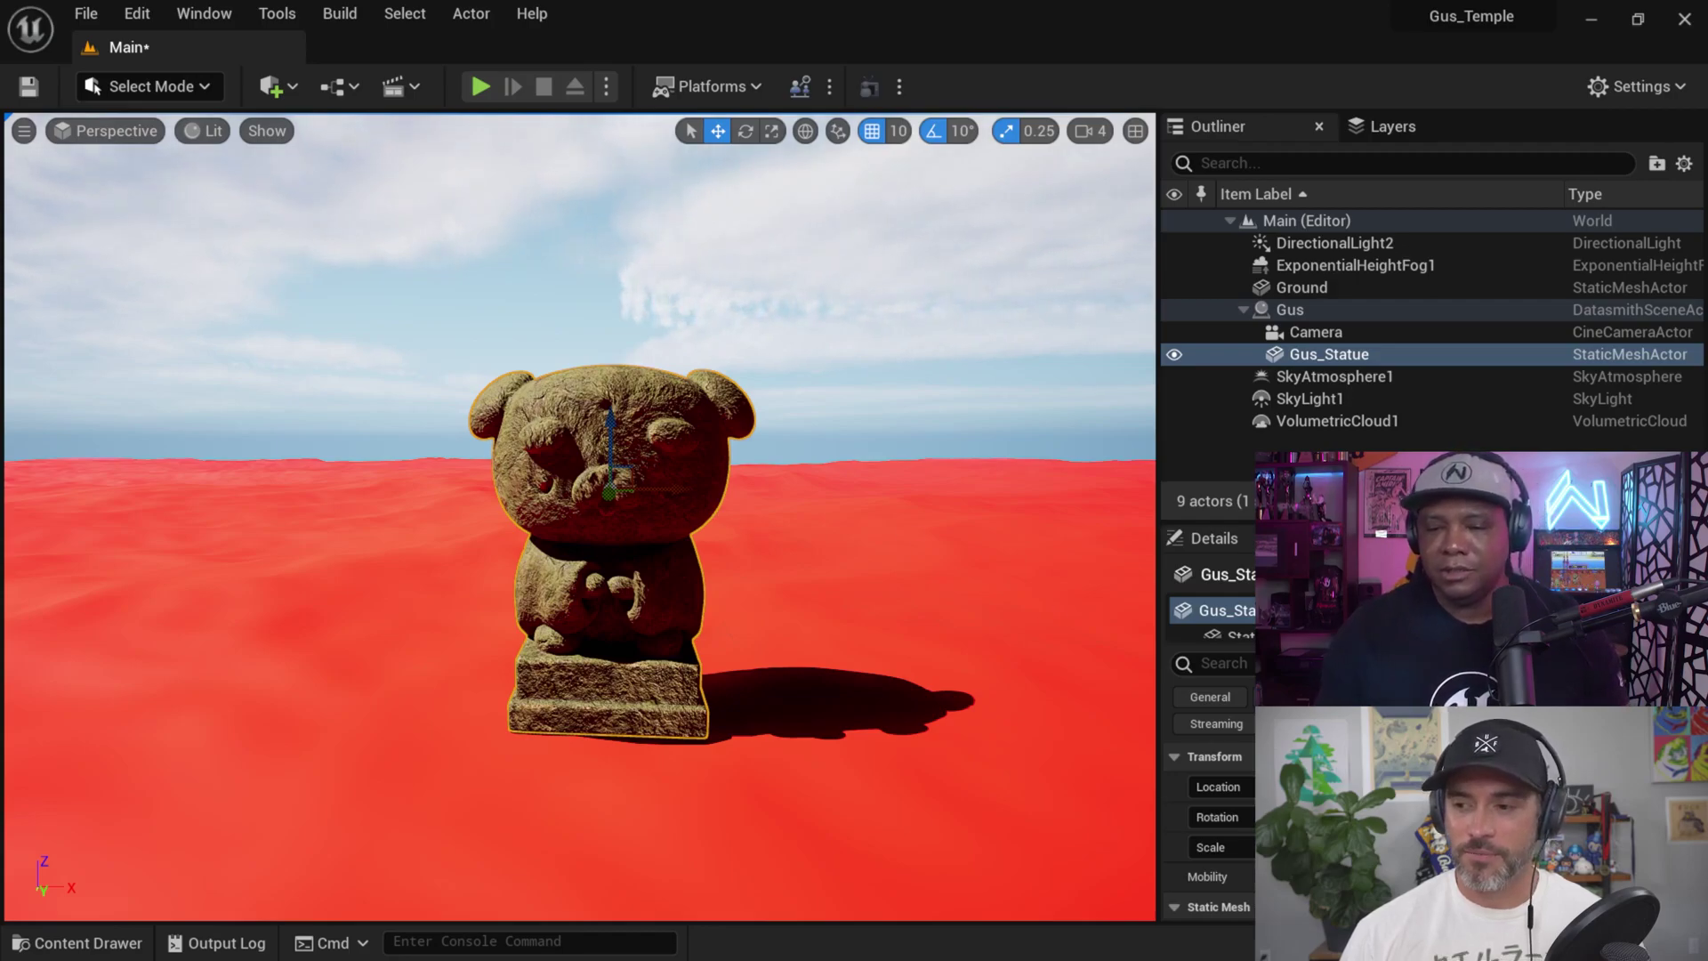
key("Escape")
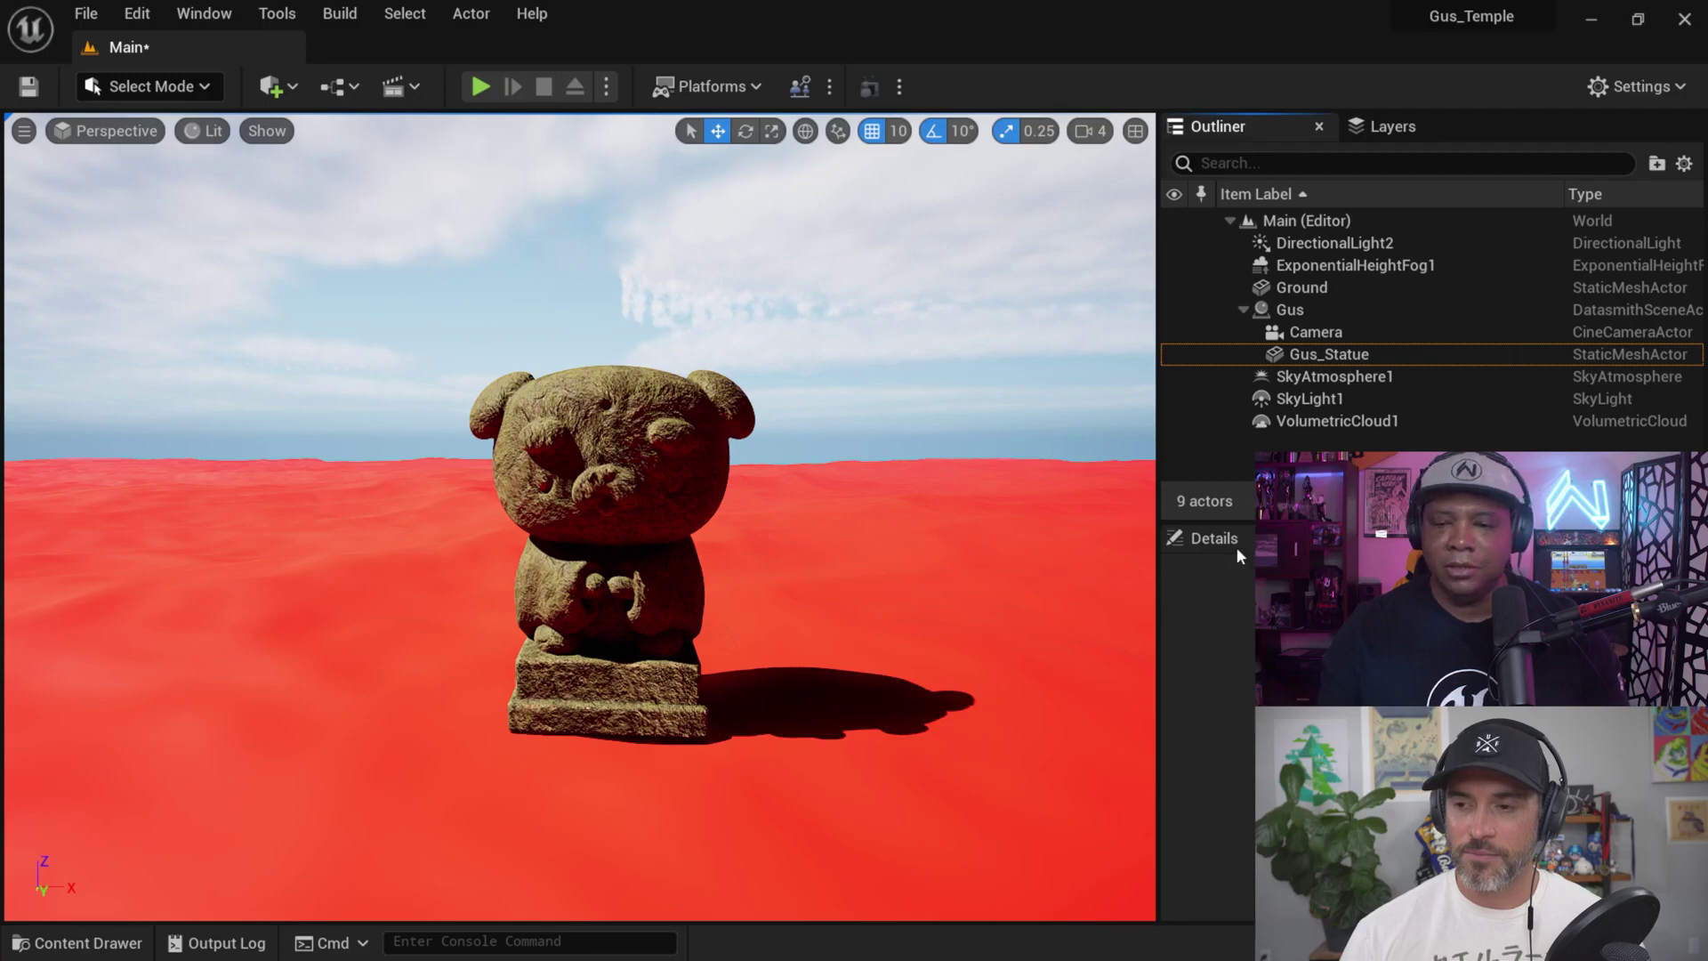
left_click_drag(1370, 522, 1370, 666)
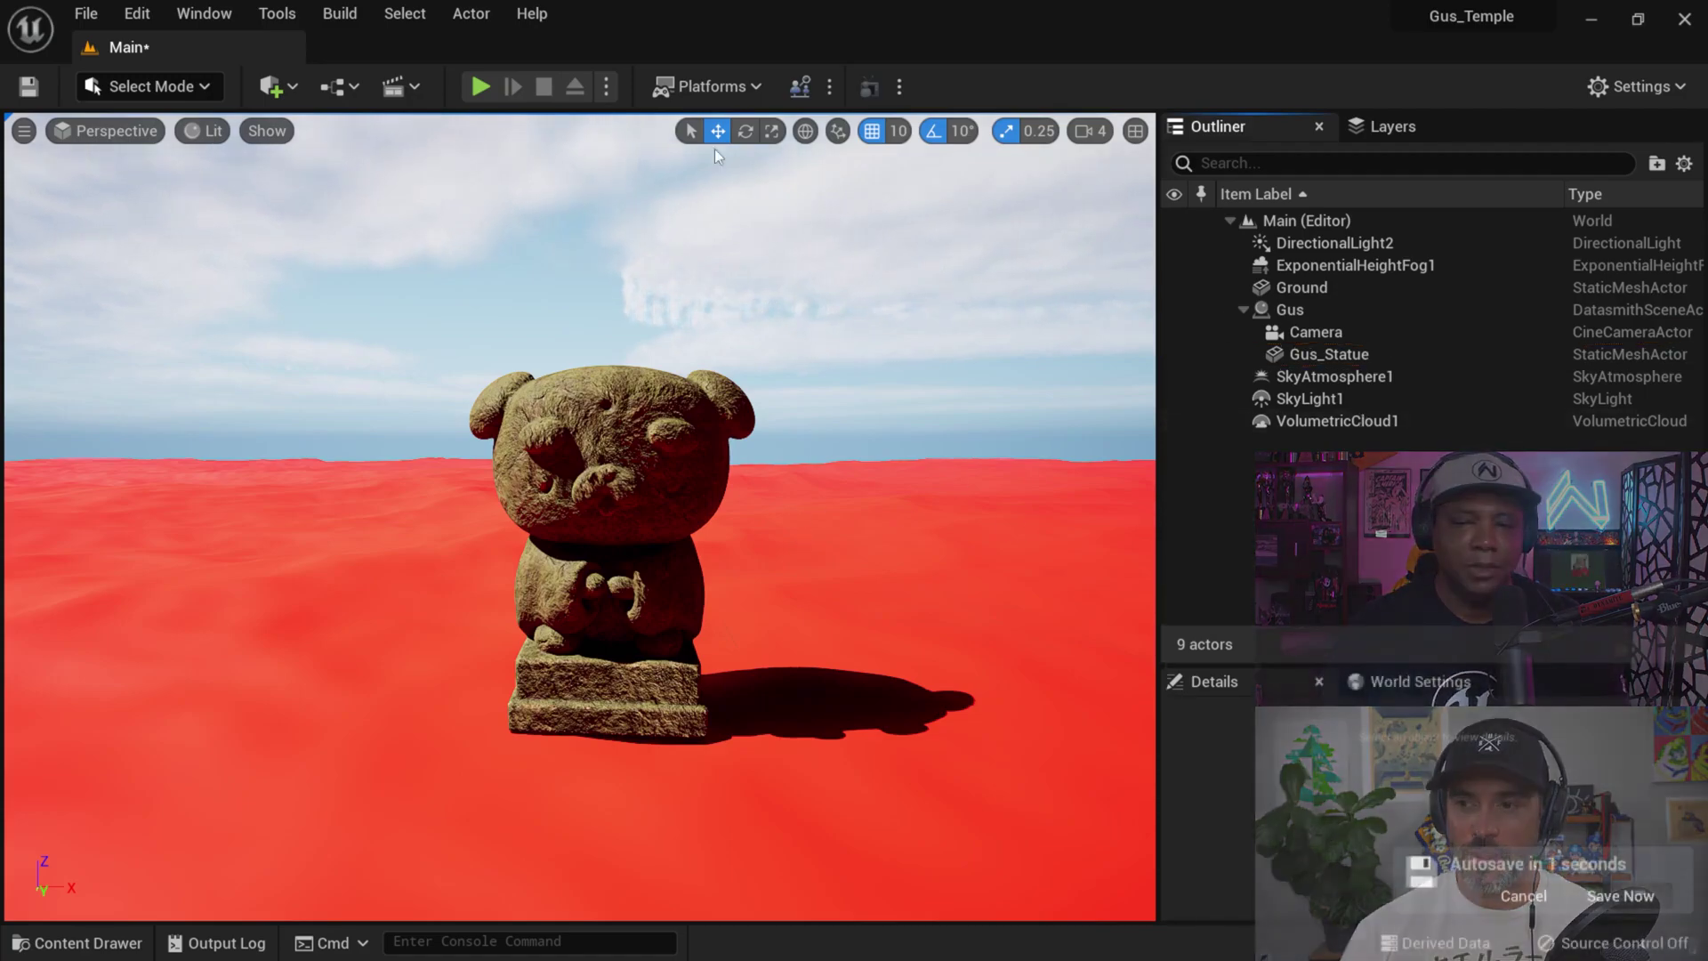
- Create a folder named FX under the Main level in the actor hierarchy
right_click(1272, 222)
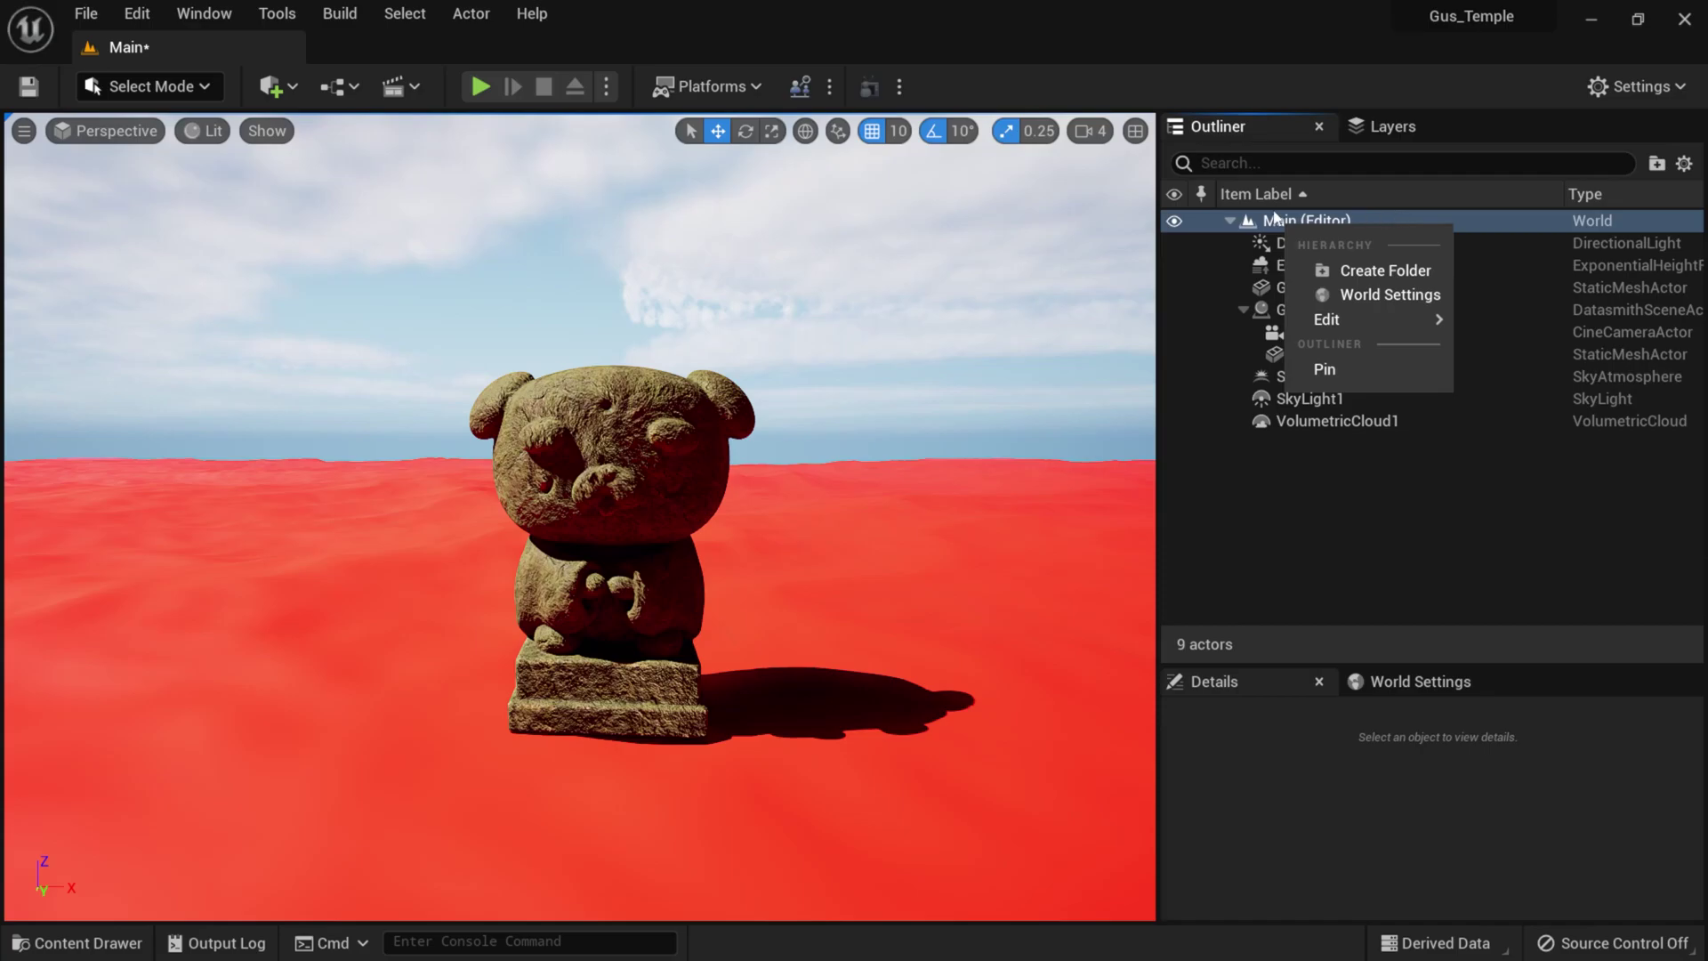
left_click(1286, 224)
right_click(1288, 229)
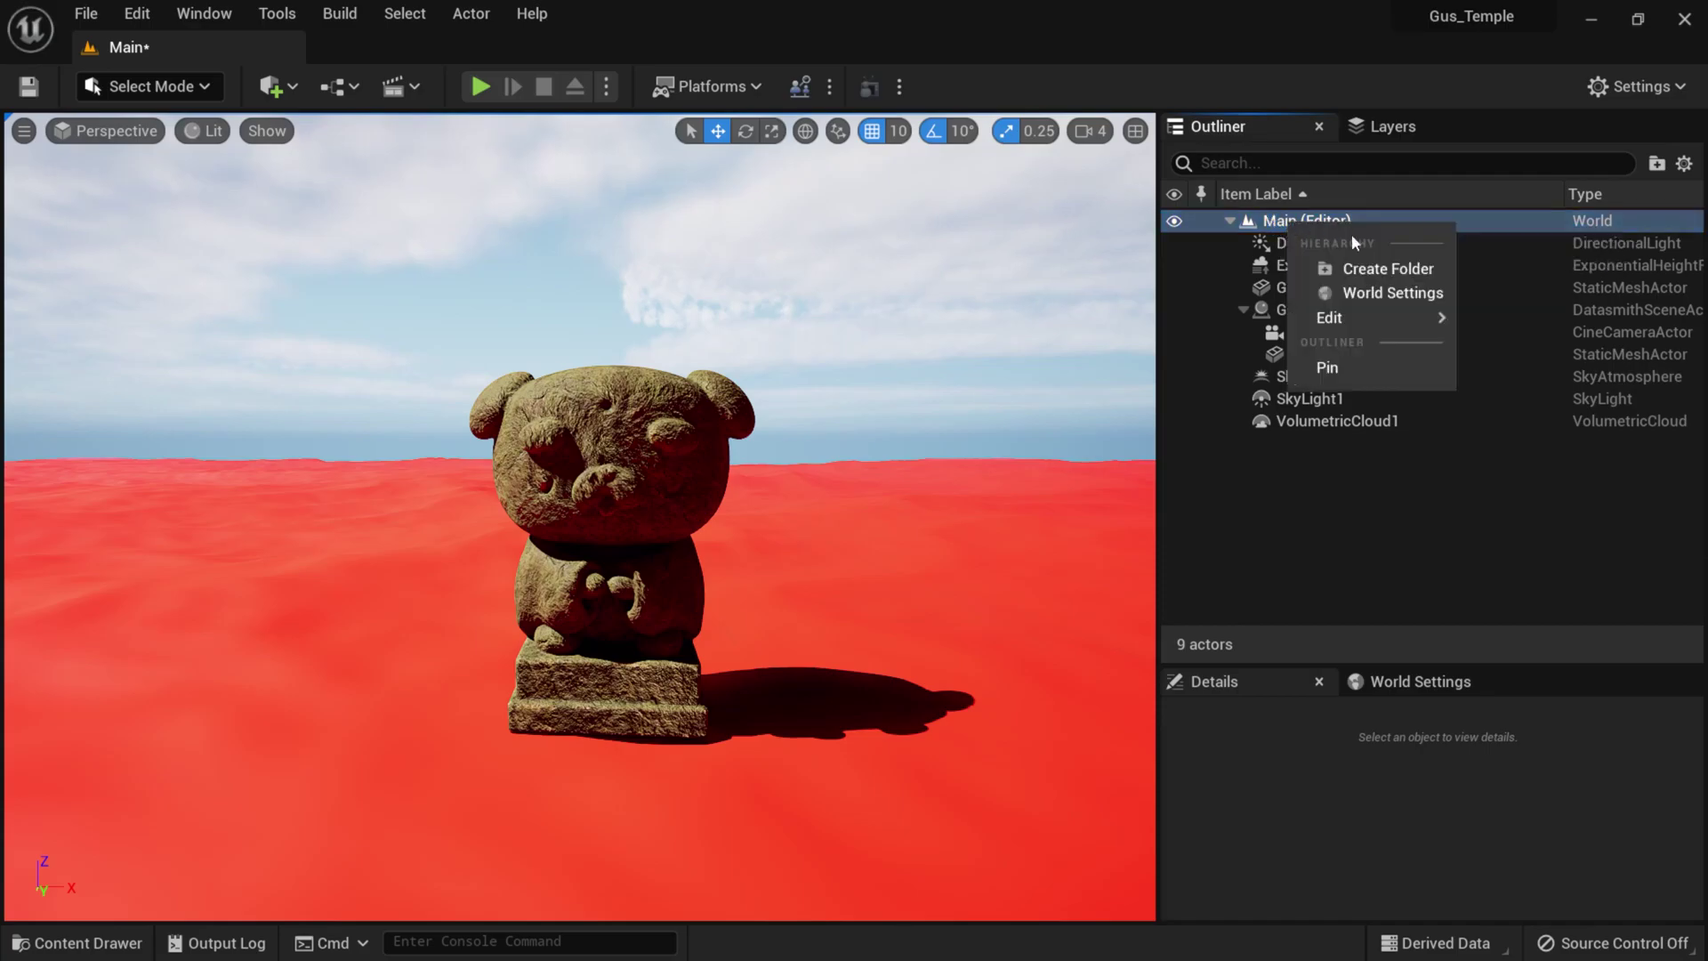
left_click(1371, 269)
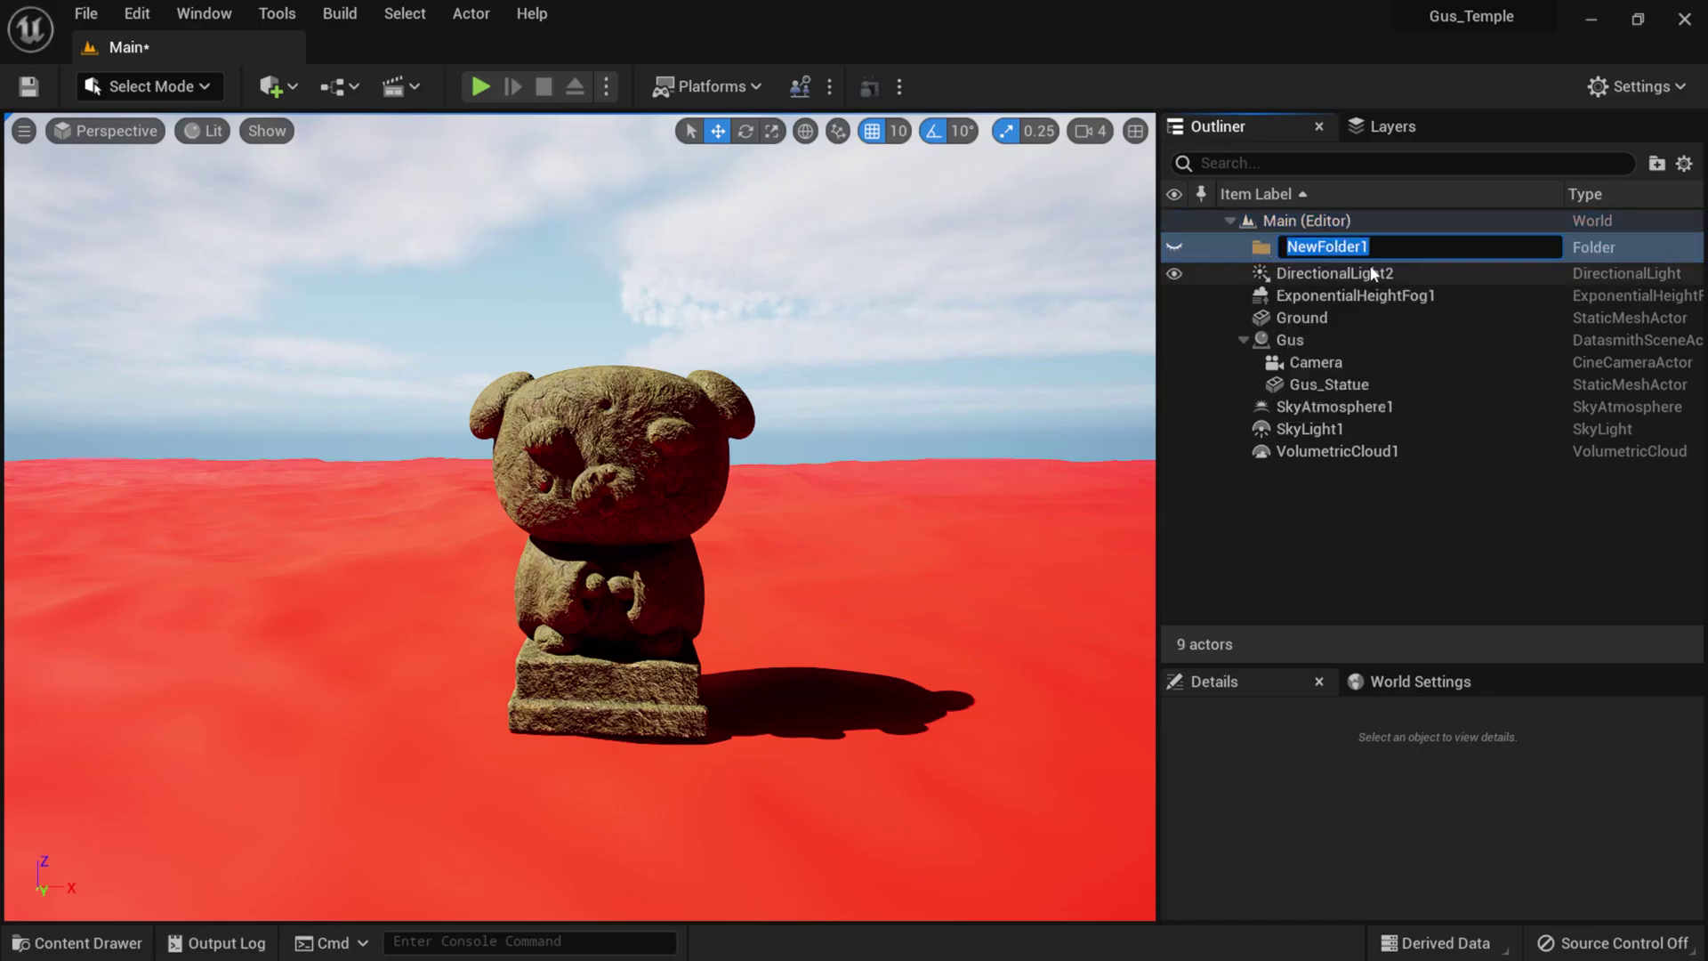
type("FX")
key("Return")
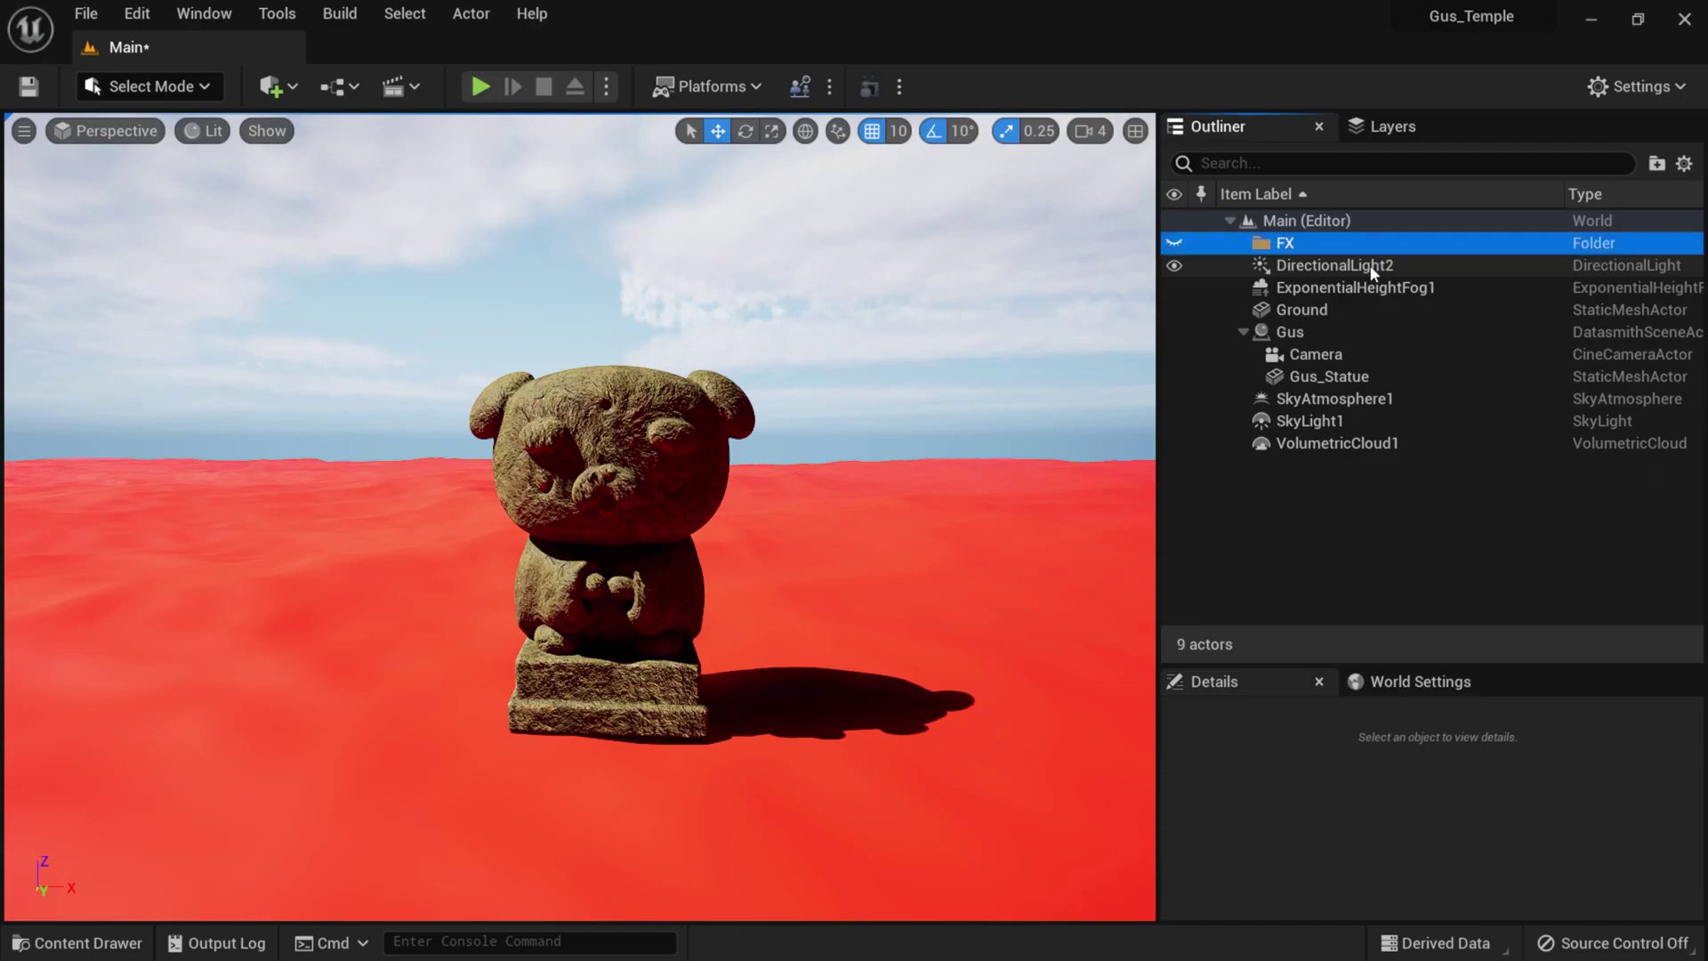
- Move the directional light, height fog, sky atmosphere, sky light and volumetric cloud into the FX folder, and collapse the Gus group and the FX folder
left_click(1371, 266)
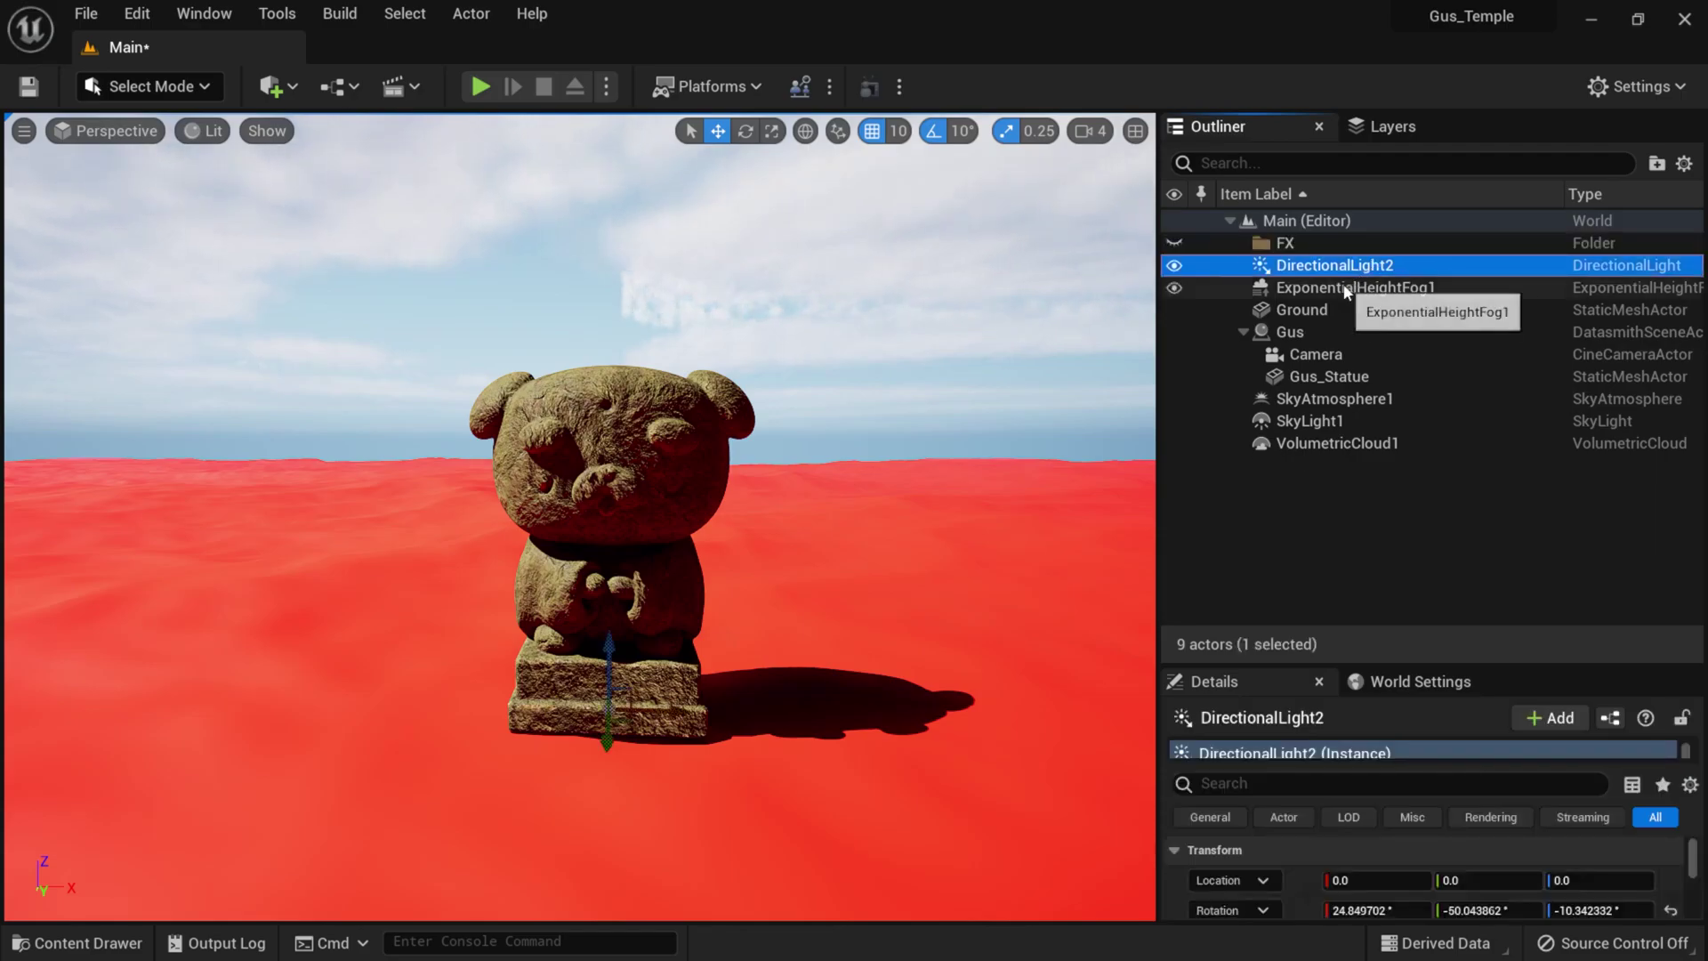
left_click(1313, 286, "ctrl")
left_click_drag(1301, 265, 1281, 243)
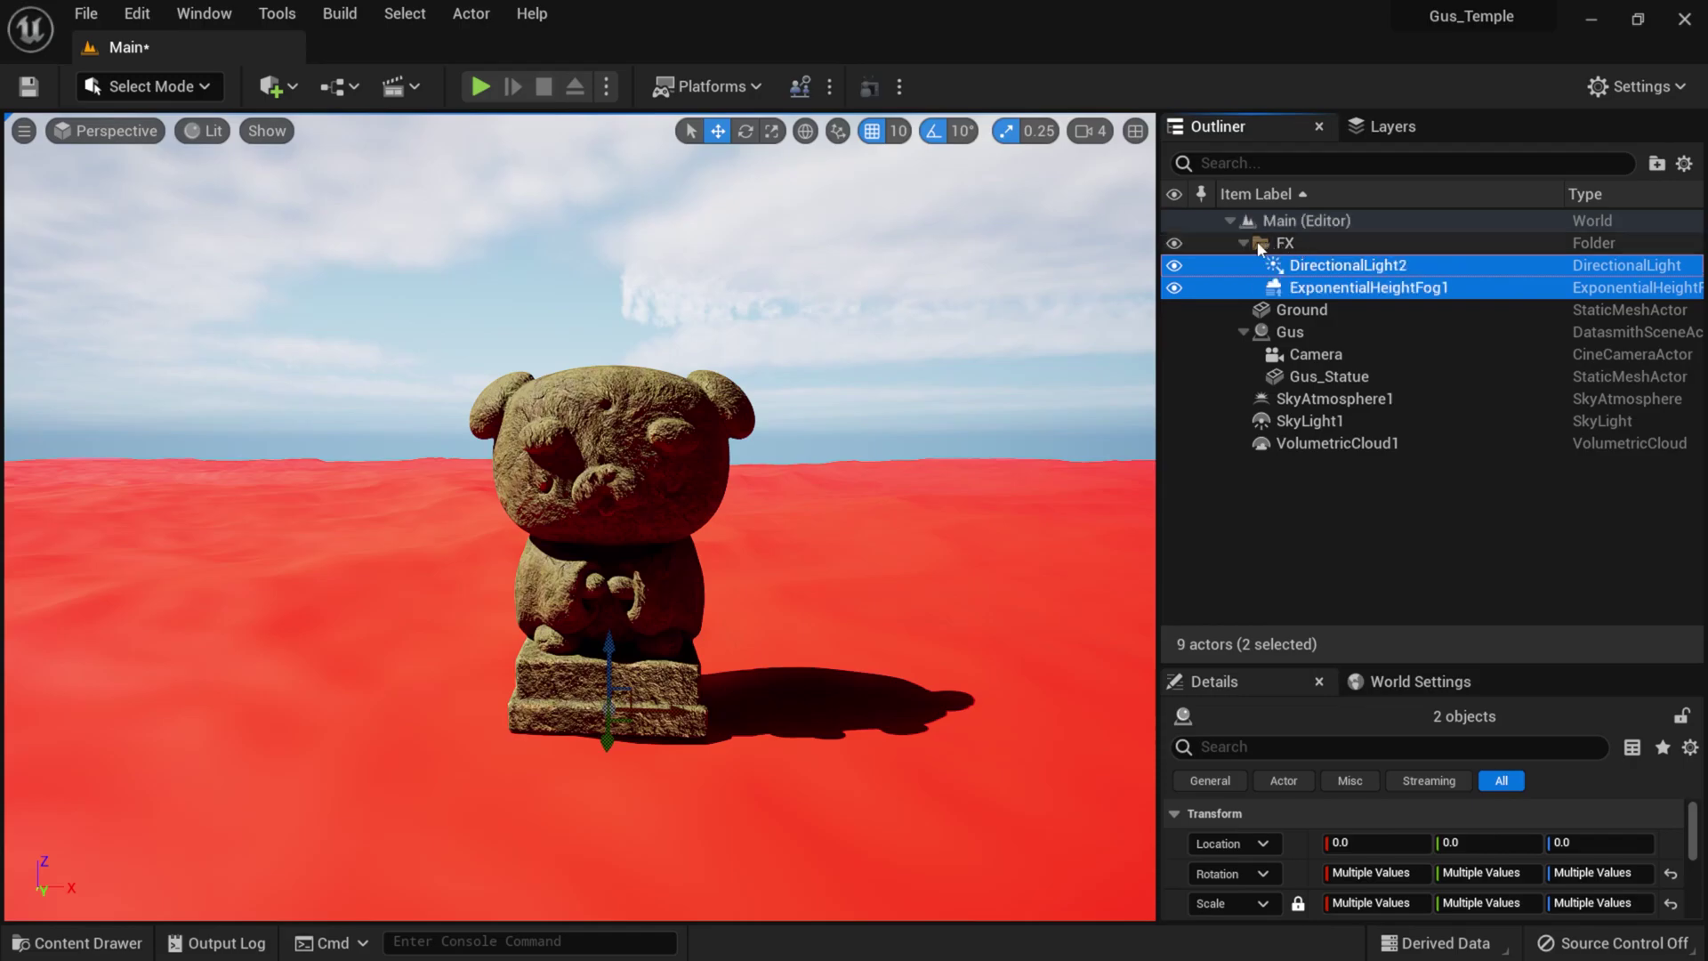
left_click(1244, 333)
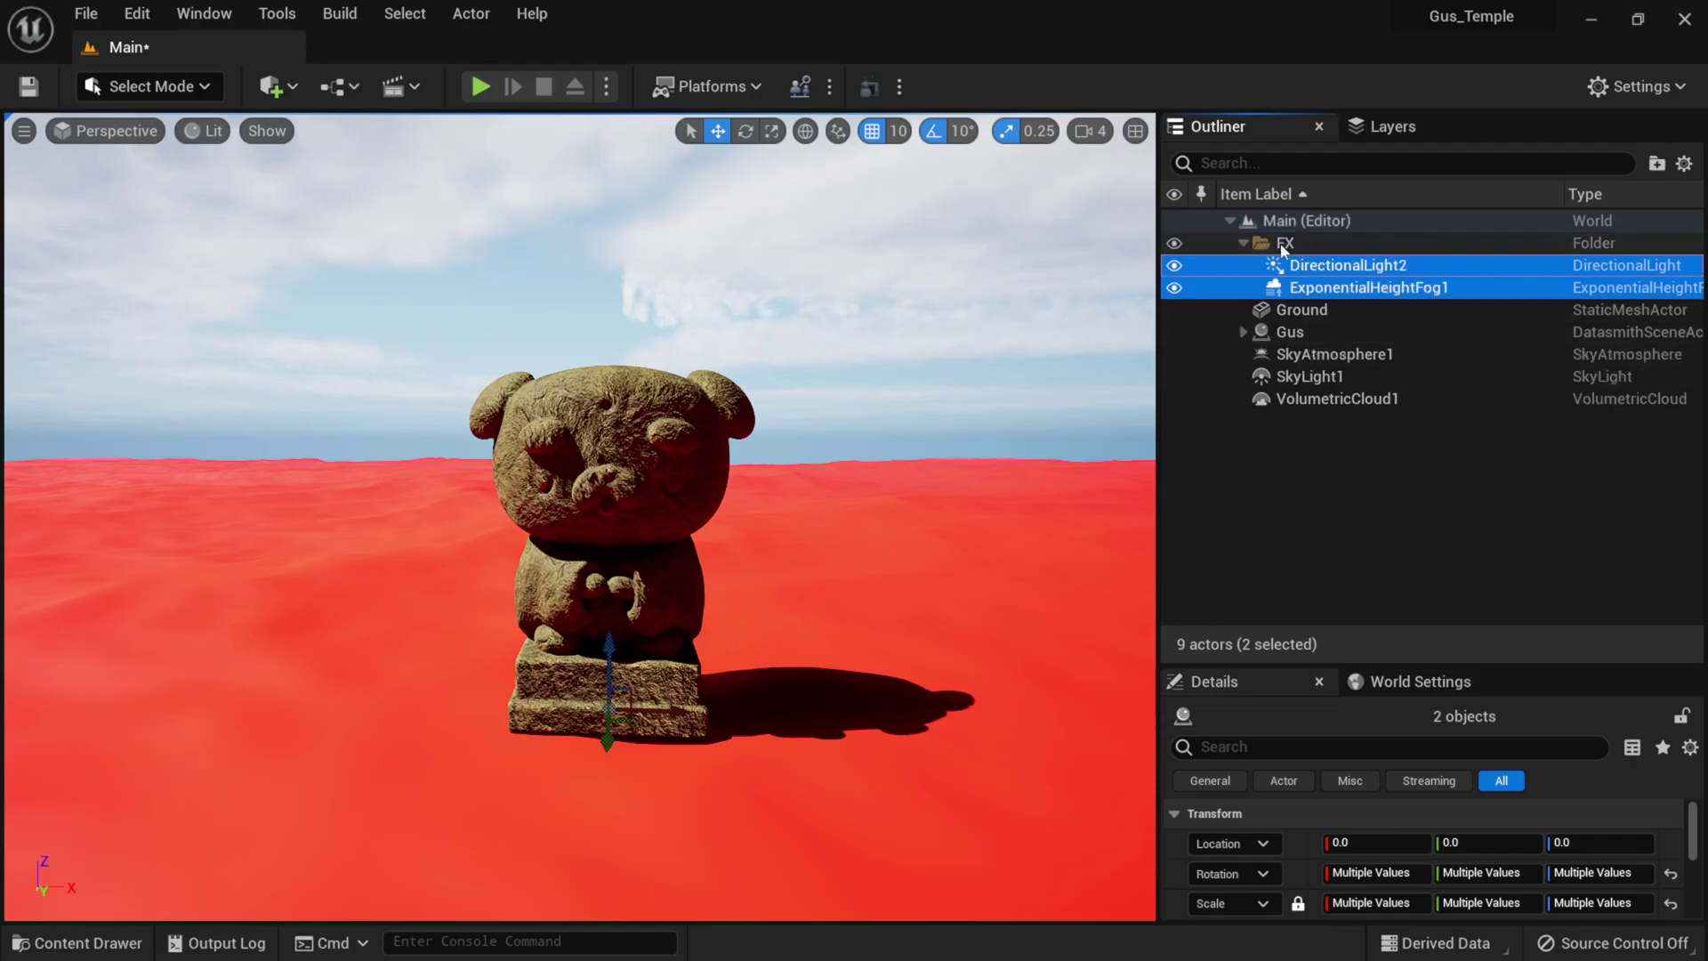
left_click(1289, 356)
left_click(1317, 398, "shift")
left_click_drag(1295, 356, 1247, 242)
left_click(1245, 243)
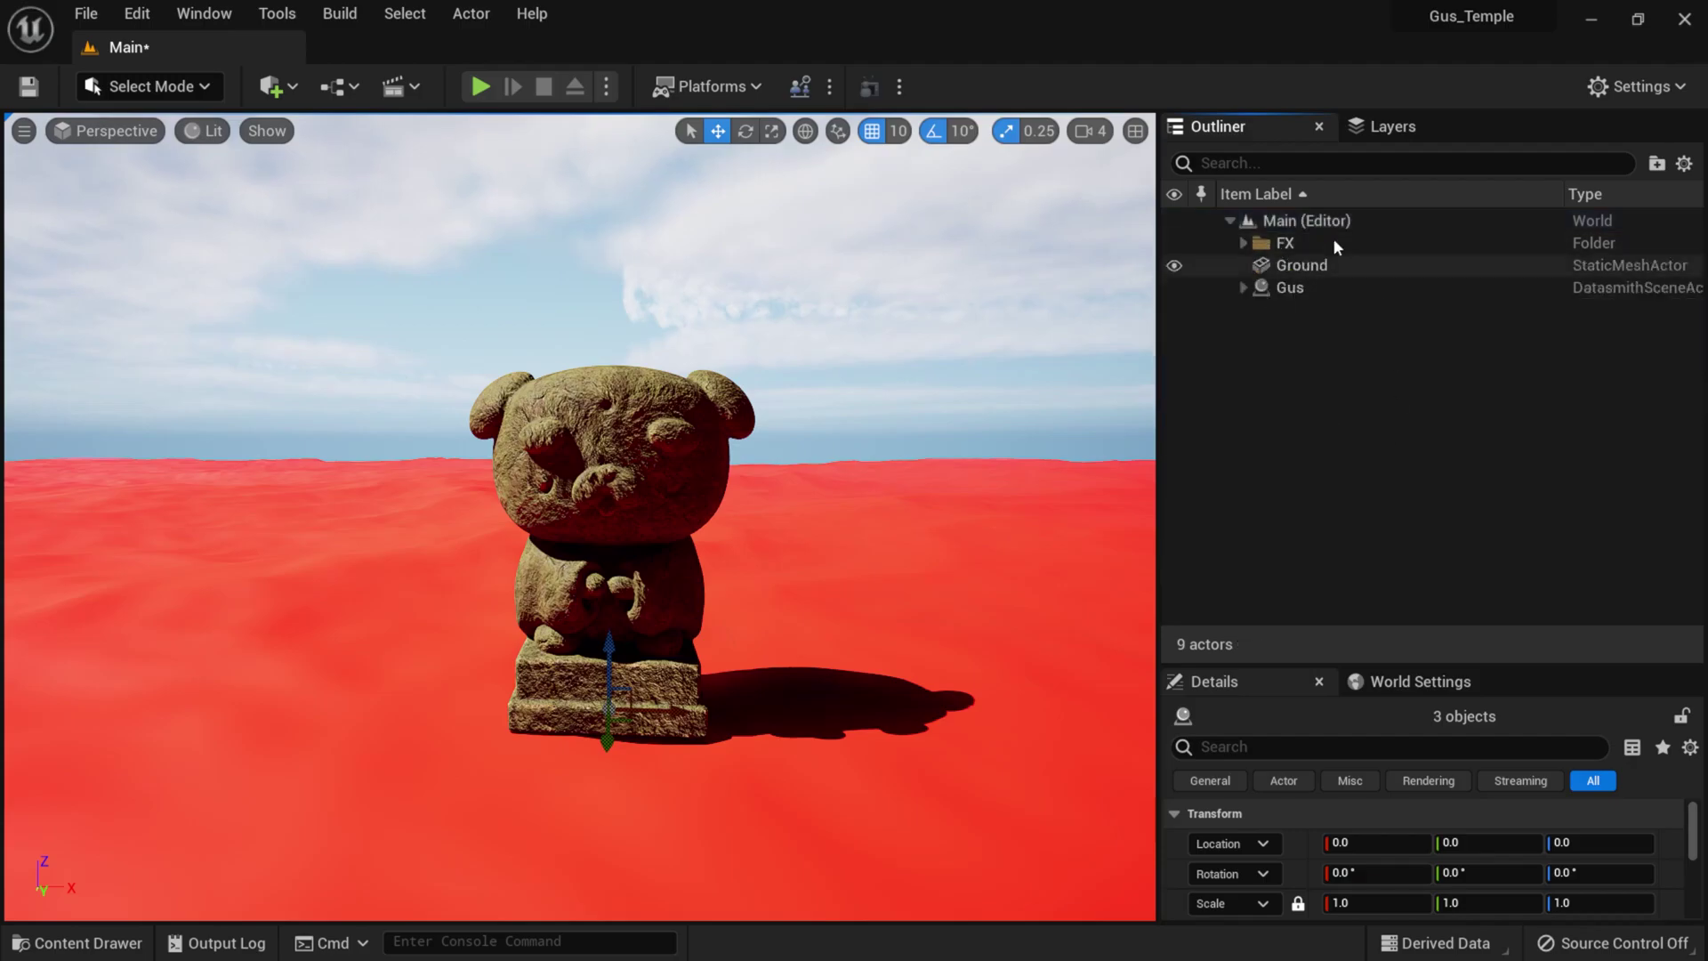
- Create a second folder named MAIN under the level in the actor hierarchy
right_click(1296, 223)
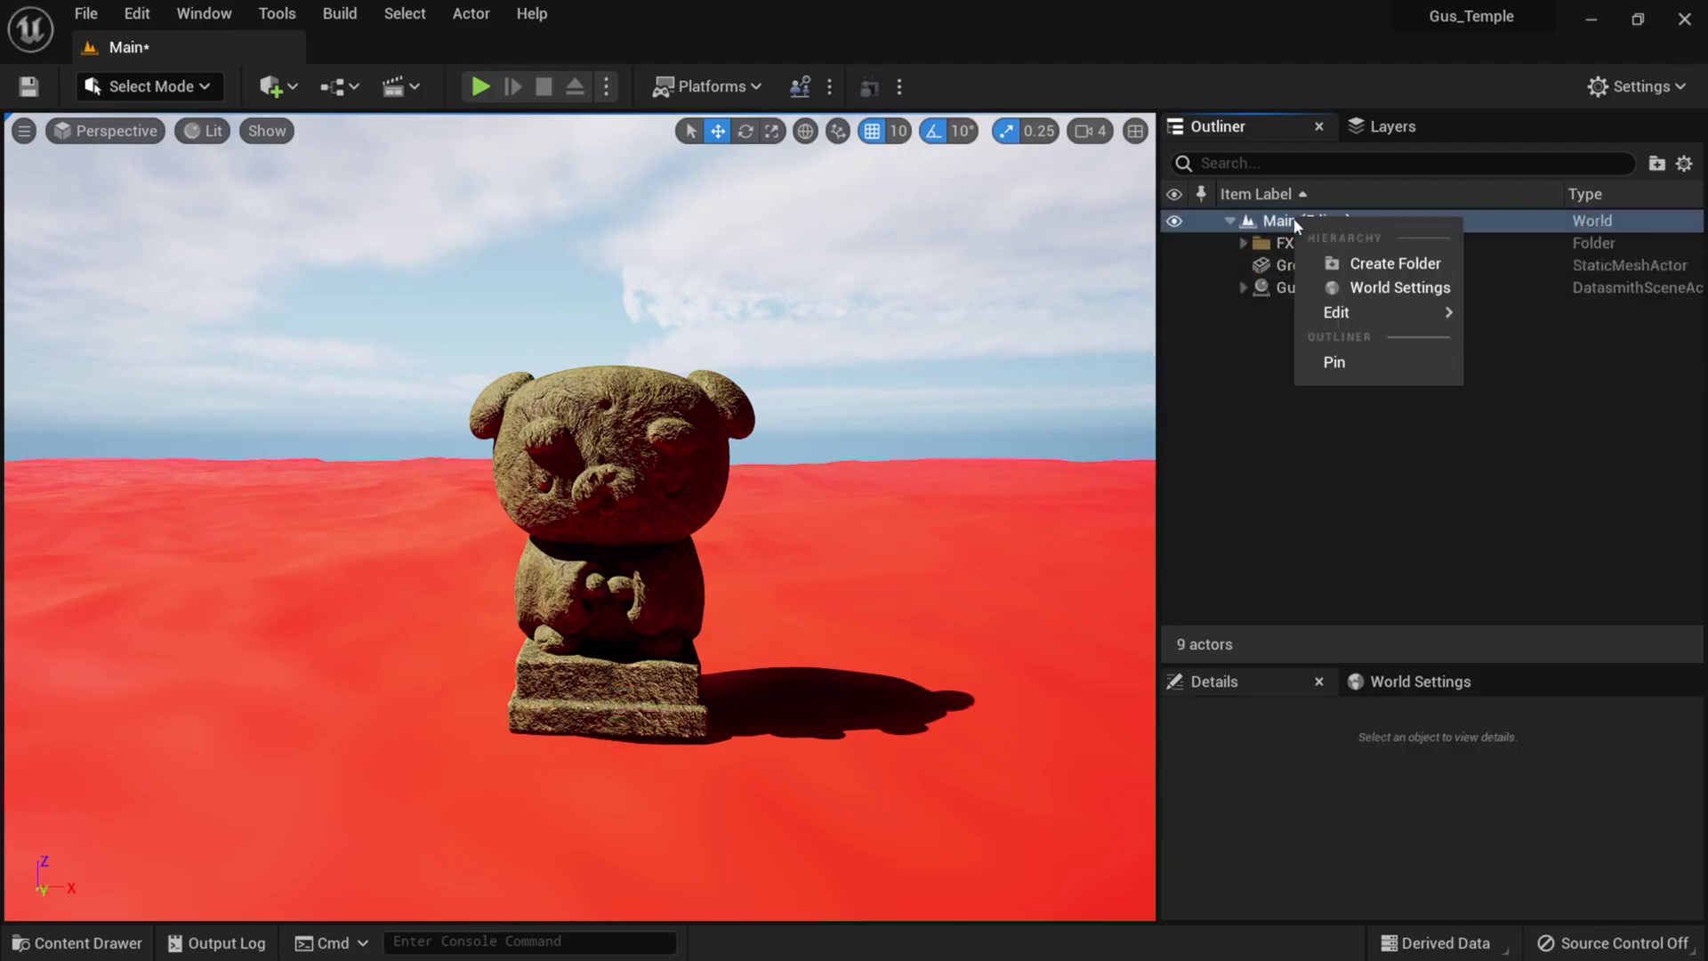
left_click(1370, 259)
type("MAIN")
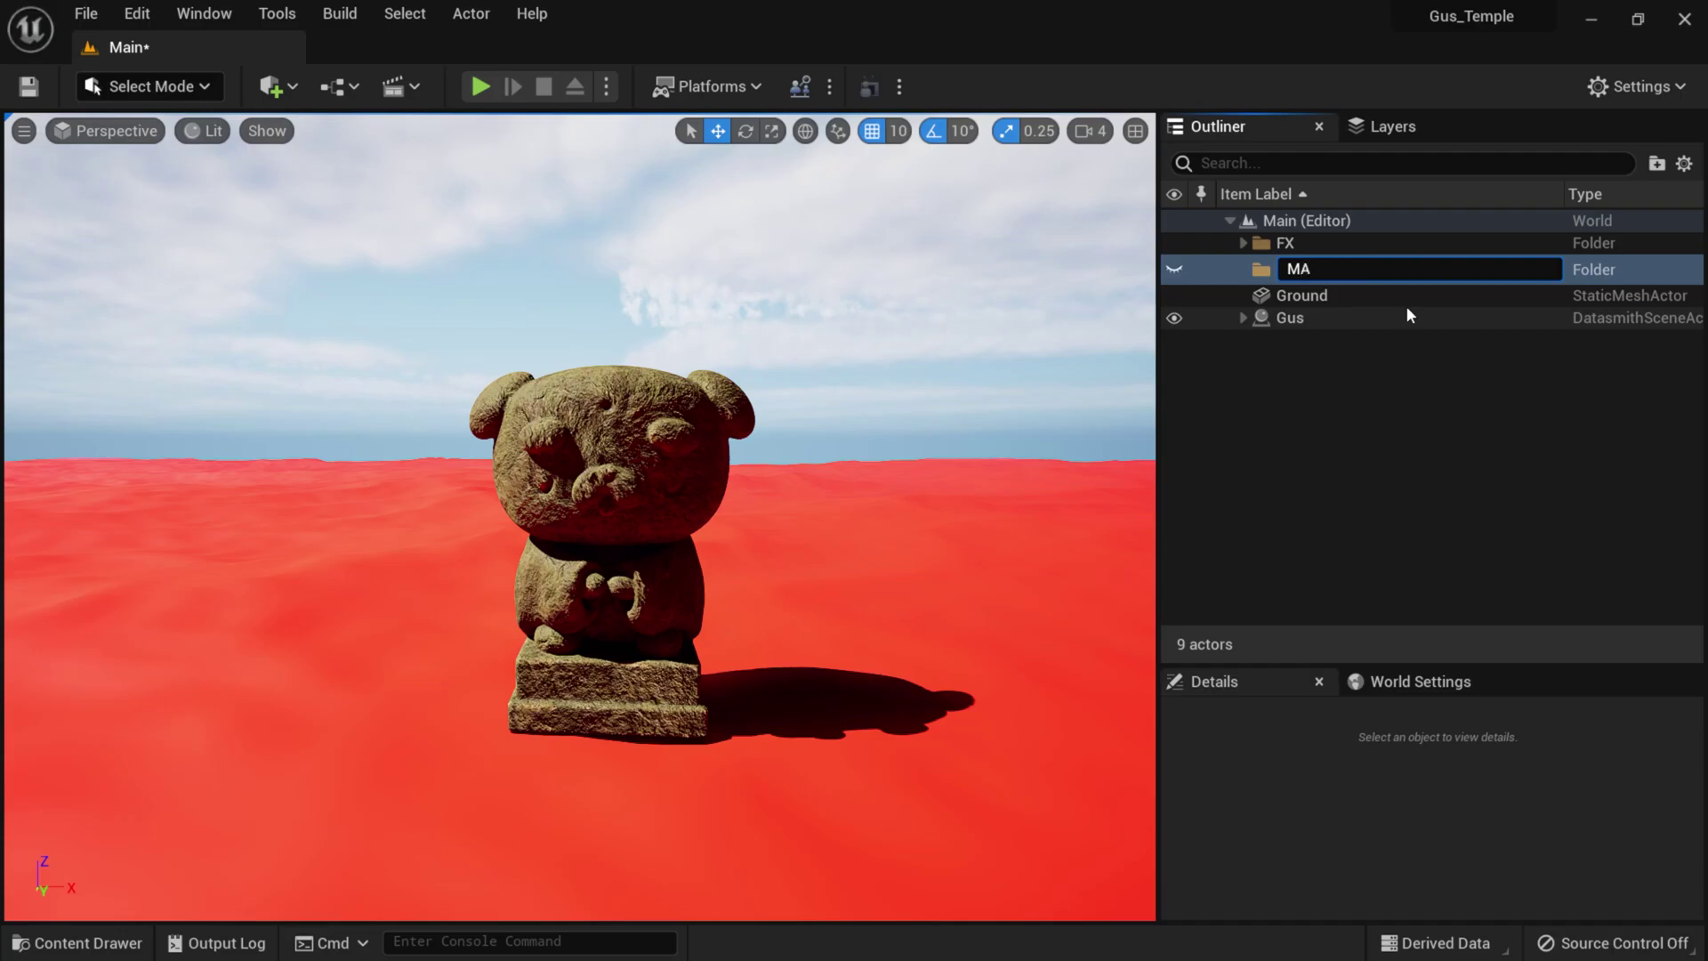
key("Return")
- Move the Ground and Gus actors into the MAIN folder, collapse it, and clear the selection
left_click(1300, 293)
left_click_drag(1300, 294, 1251, 265)
left_click(1294, 309)
left_click(1245, 265)
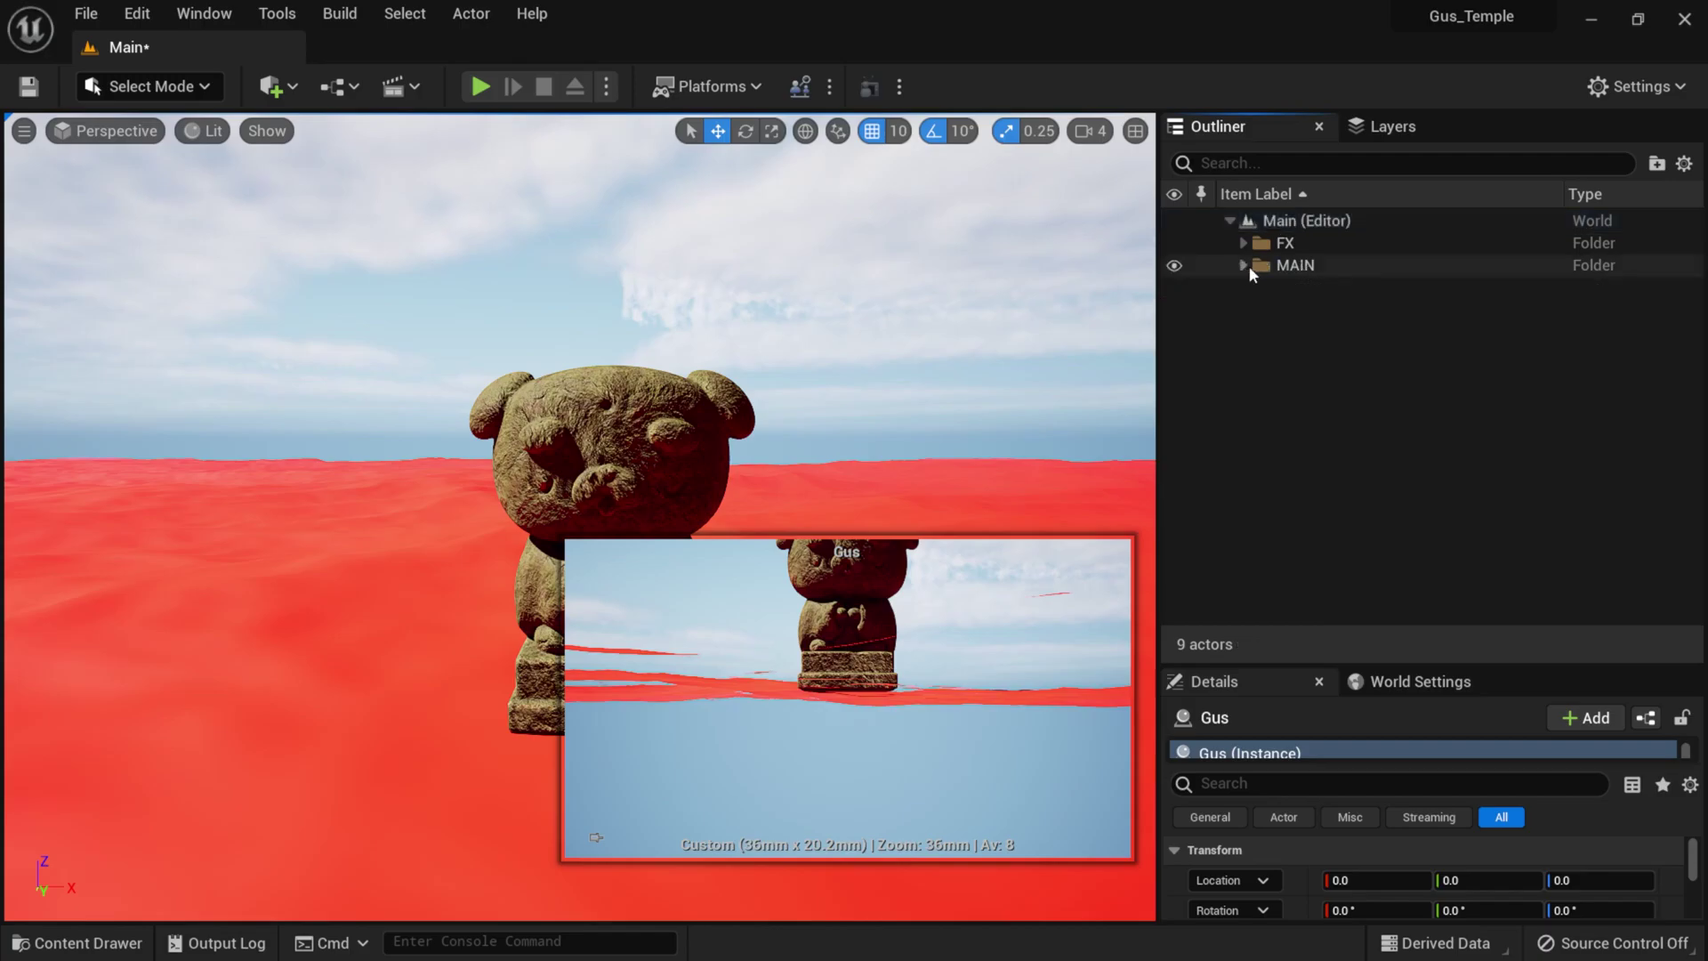
left_click(1327, 349)
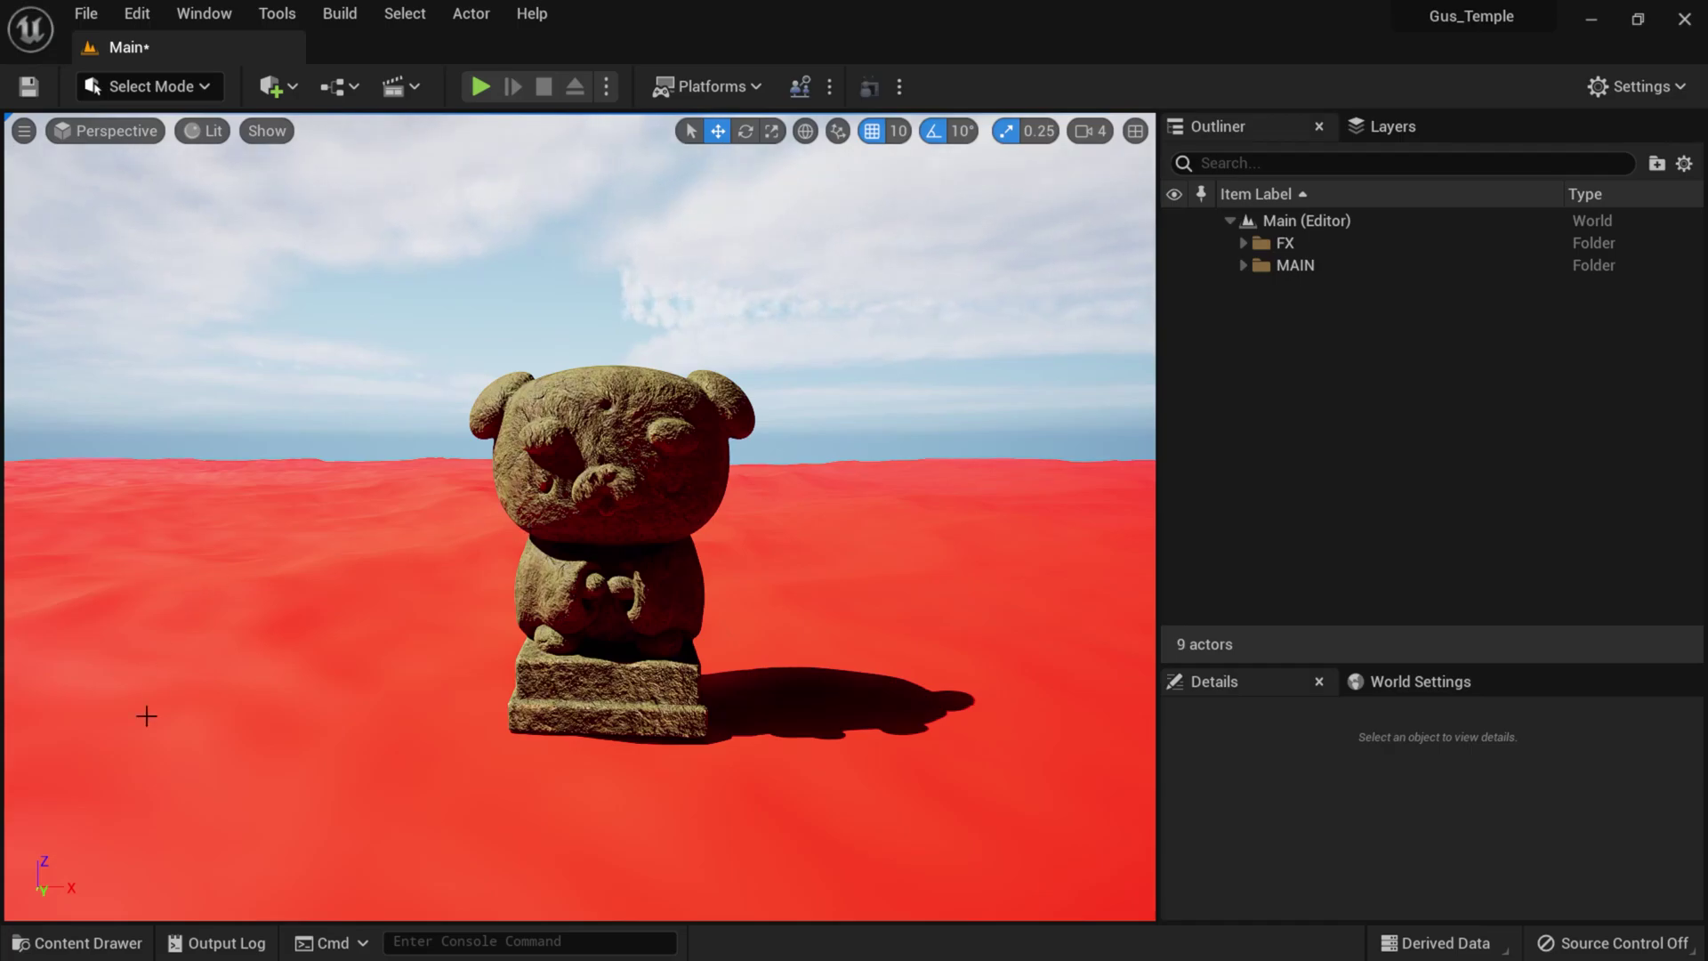
- Open the project's assets, clear the search filter, collapse the Gus folder, and show the top-level Content folder
left_click(89, 943)
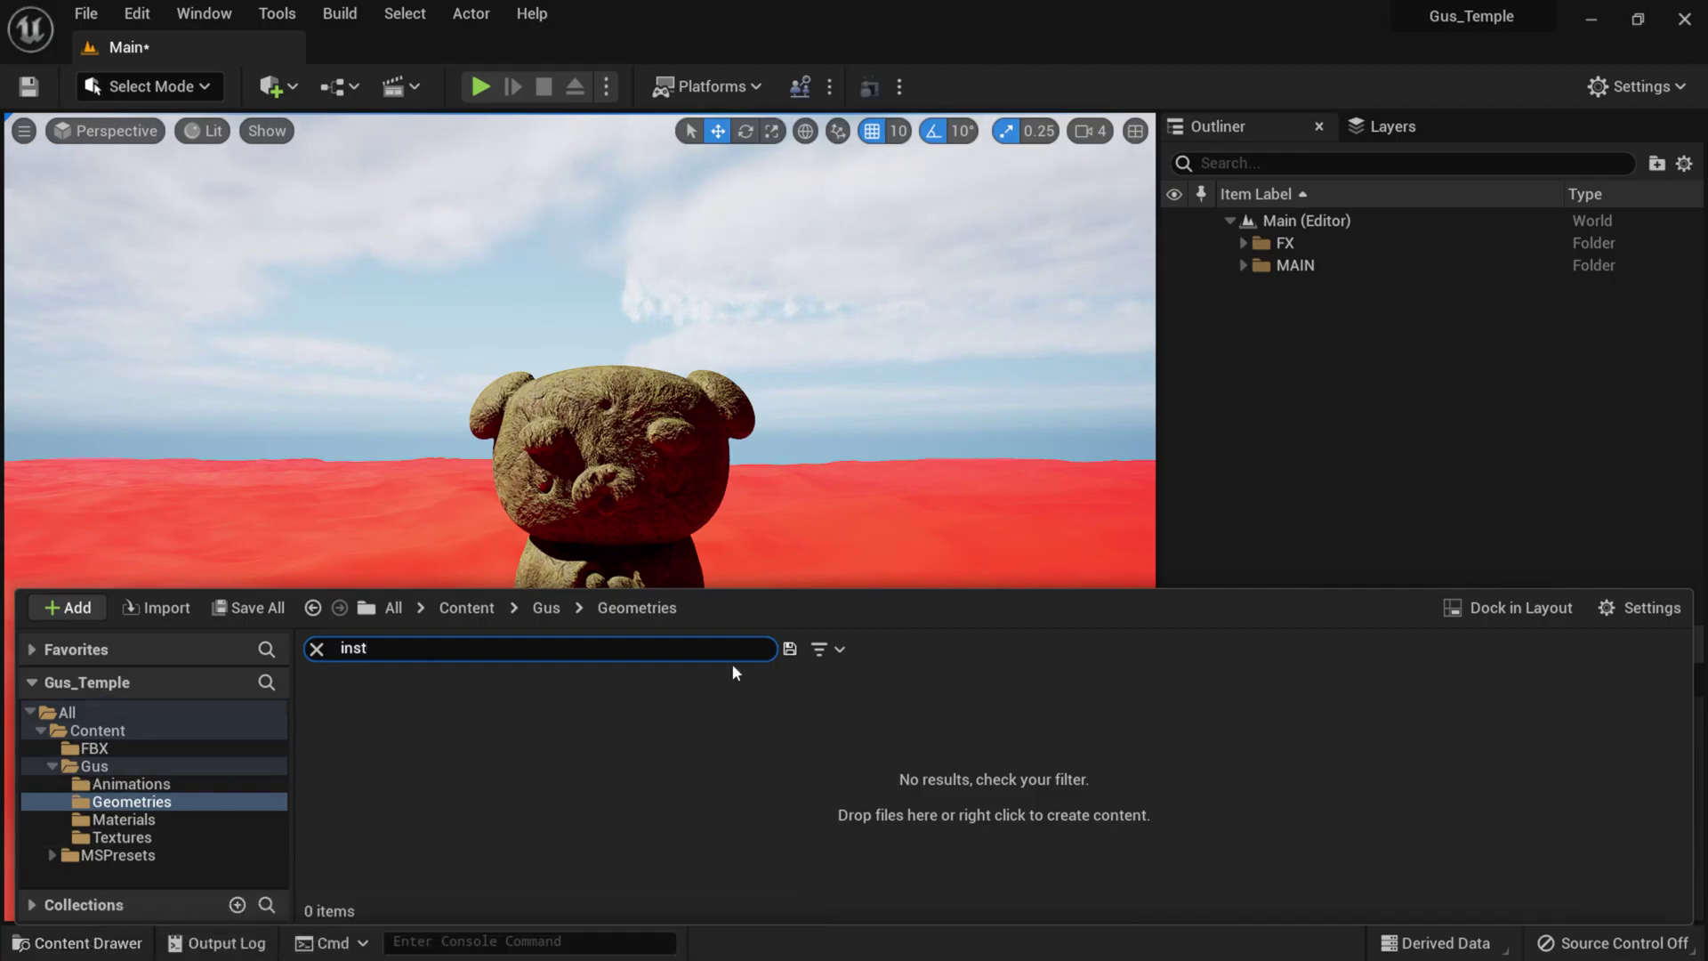
left_click(317, 648)
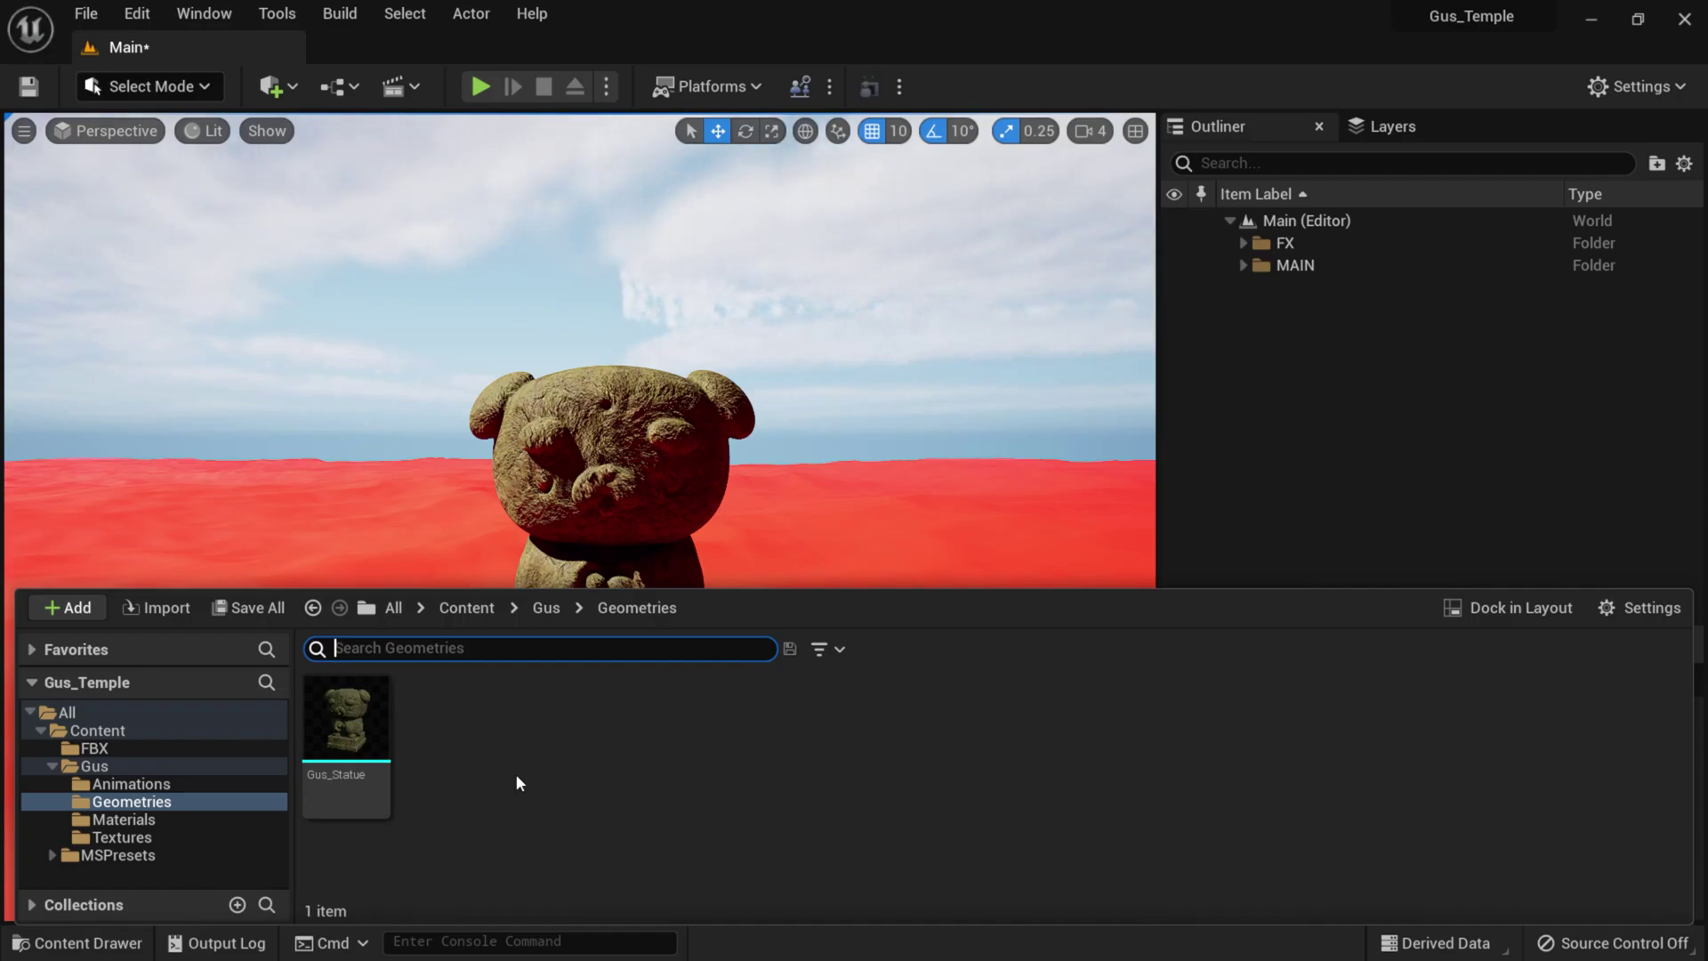
left_click(52, 766)
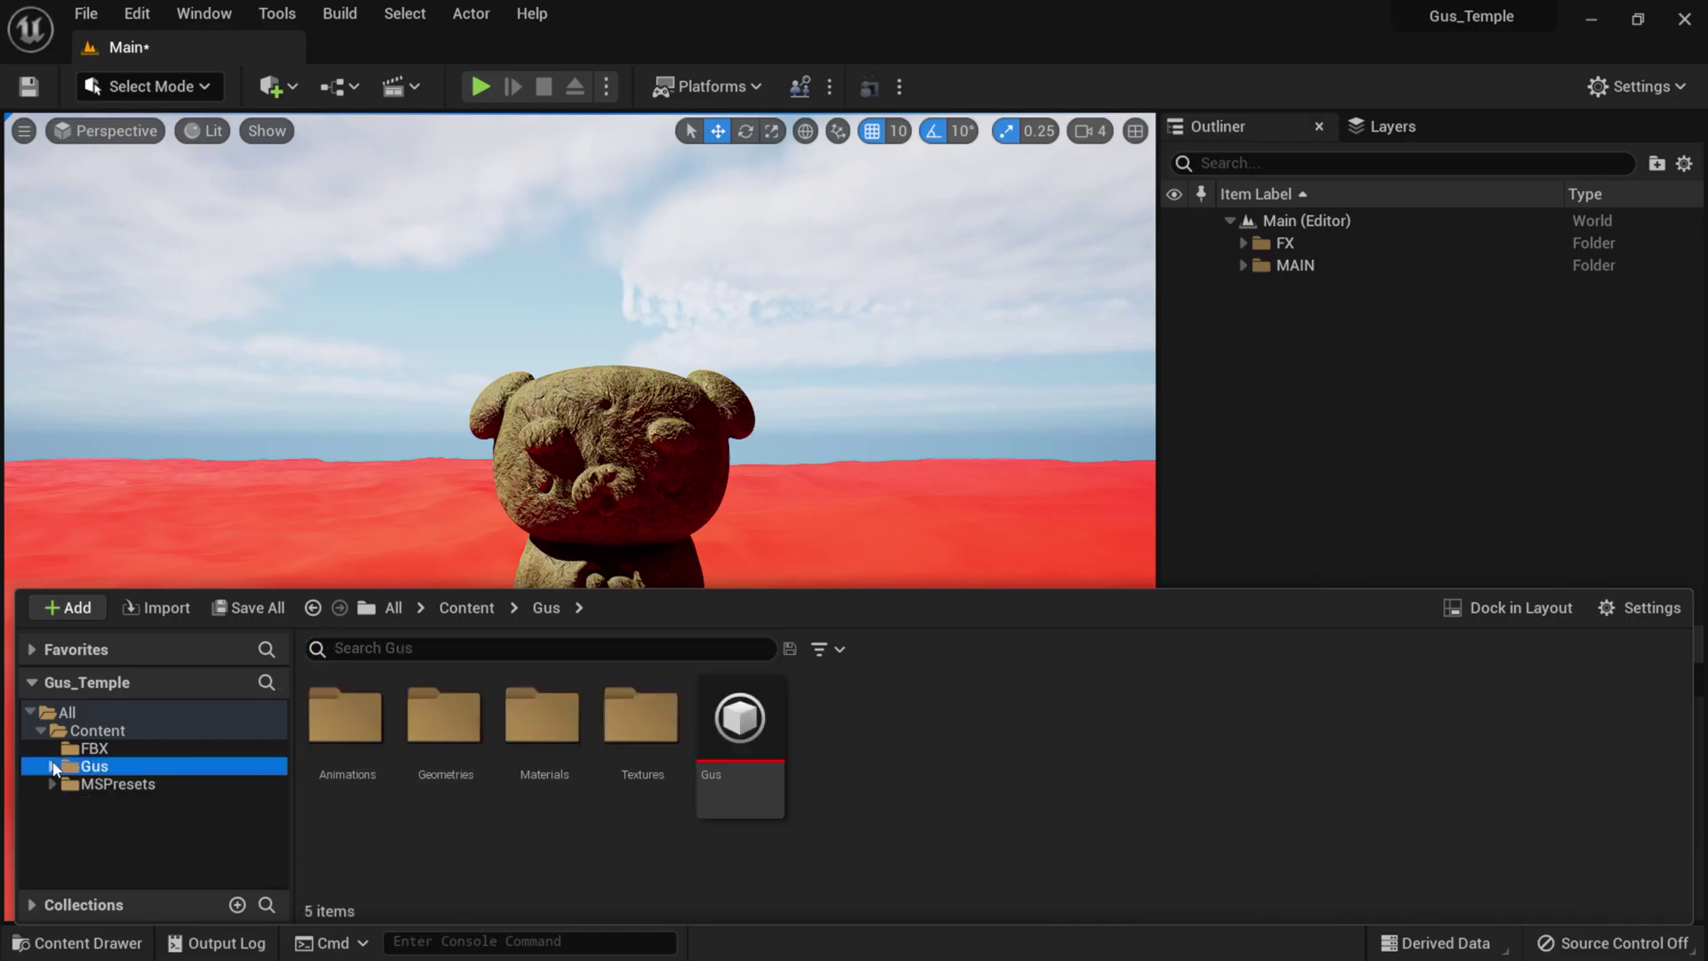
left_click(98, 730)
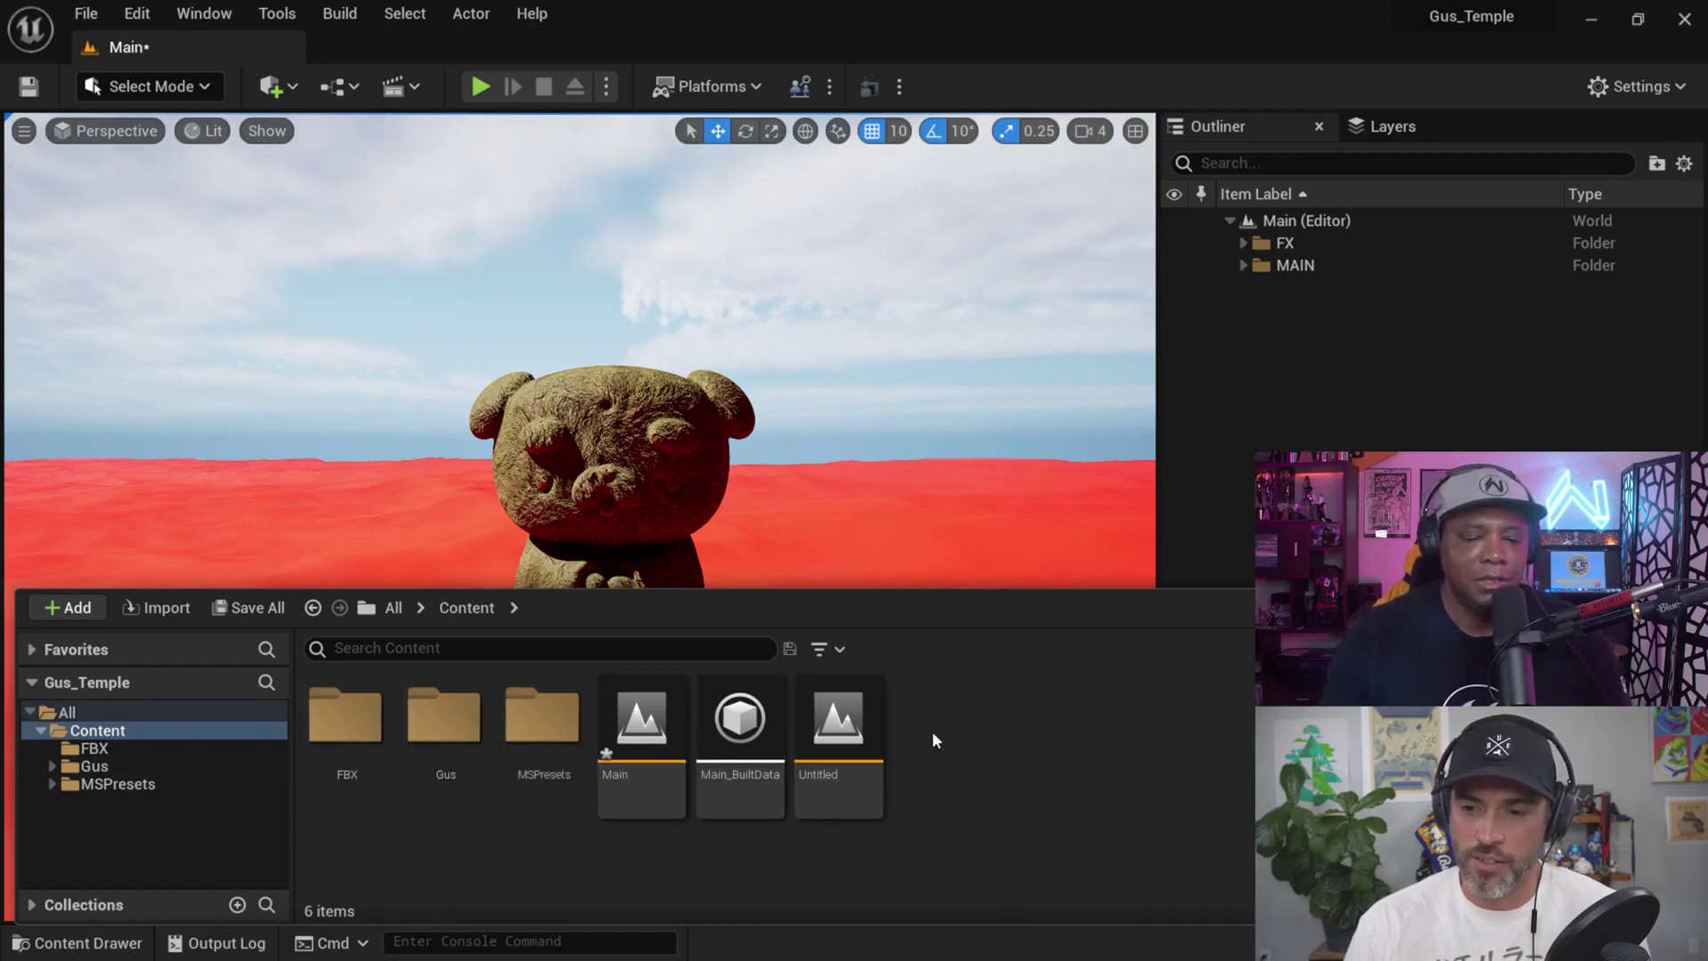
- Save all modified content, storing the unsaved level as Gus in the Content folder, and dismiss any further save dialog
right_click(975, 724)
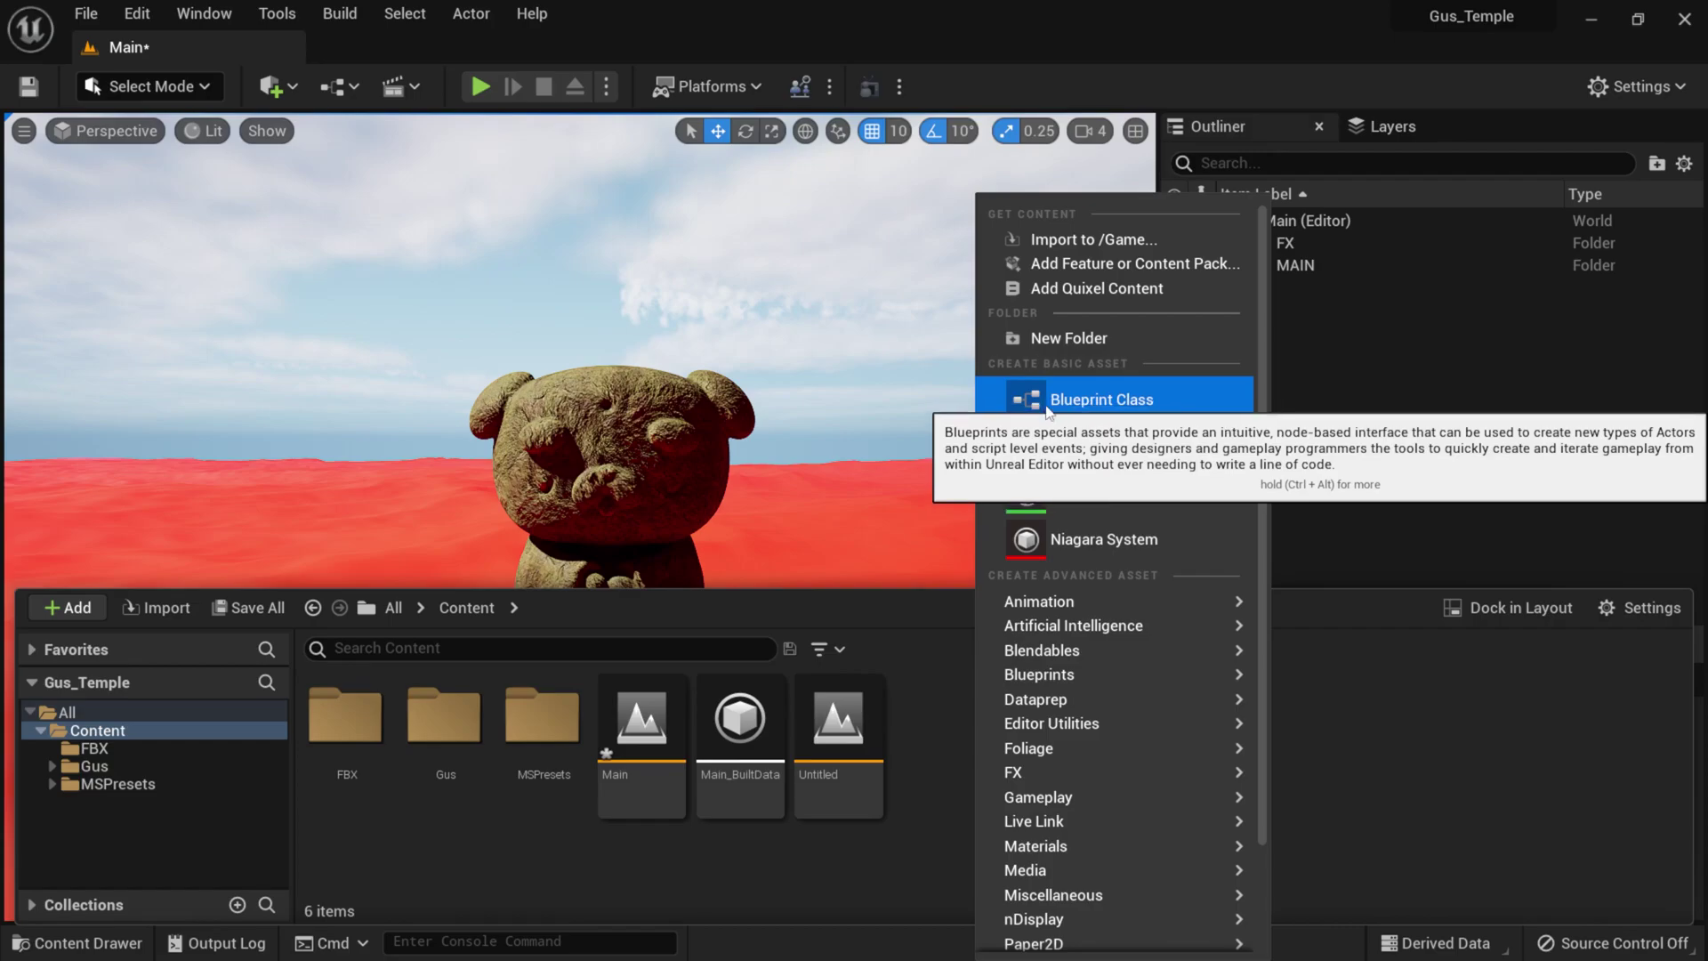
left_click(927, 747)
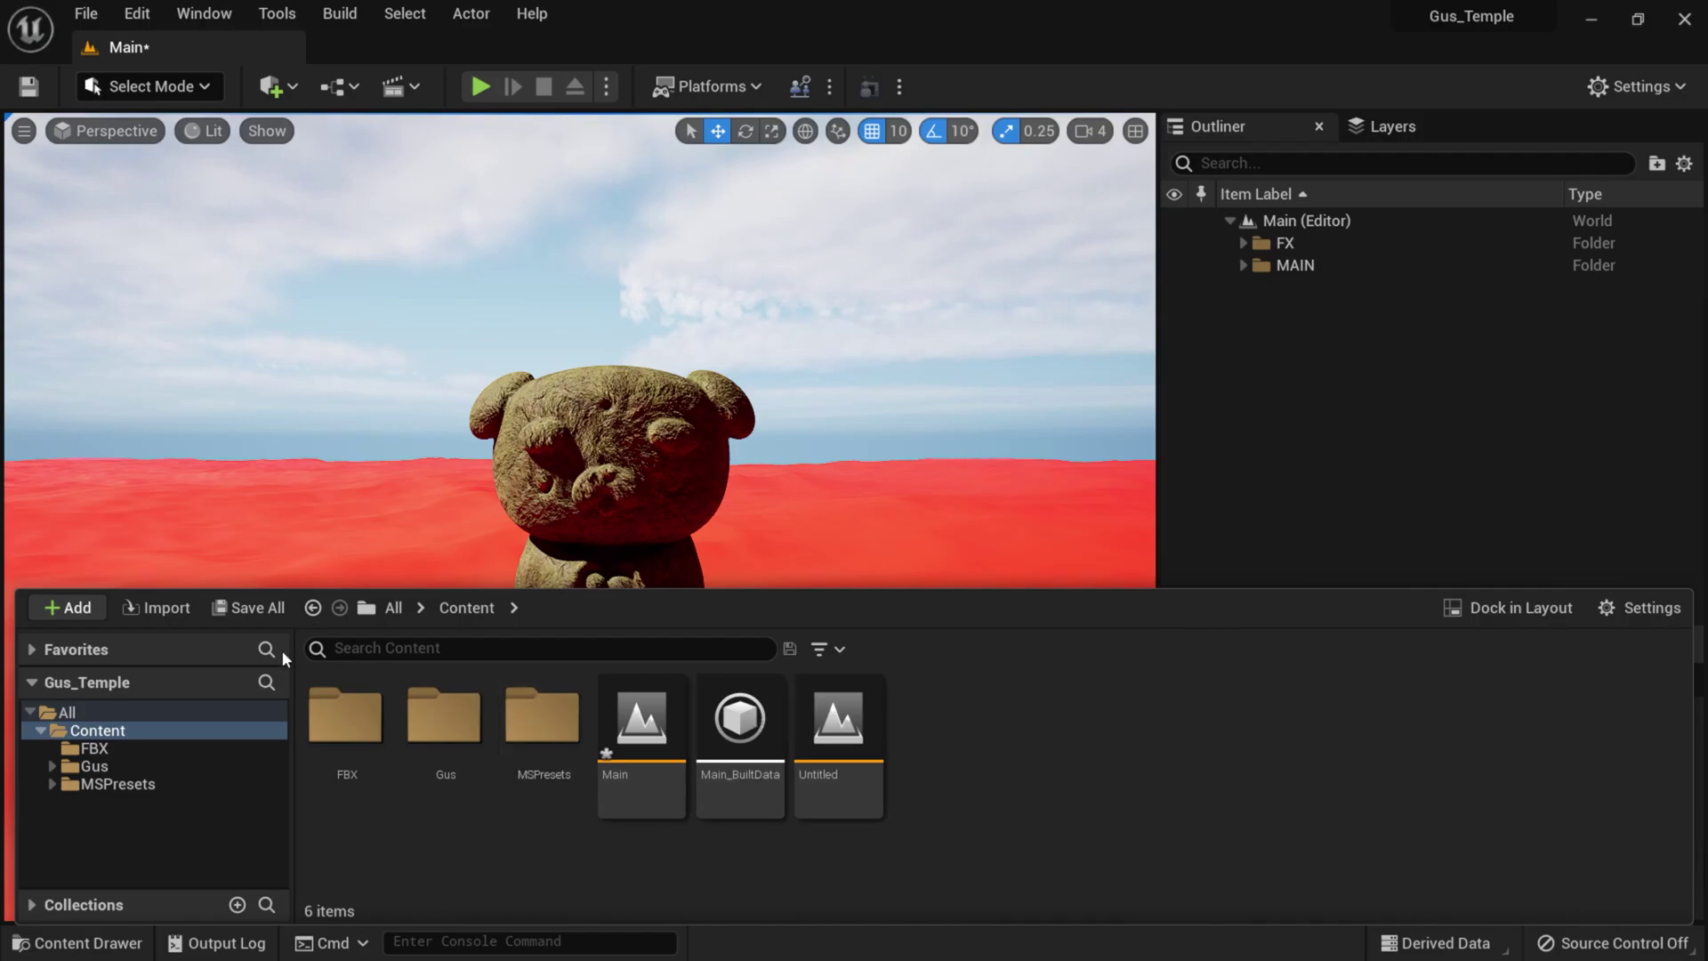
left_click(248, 608)
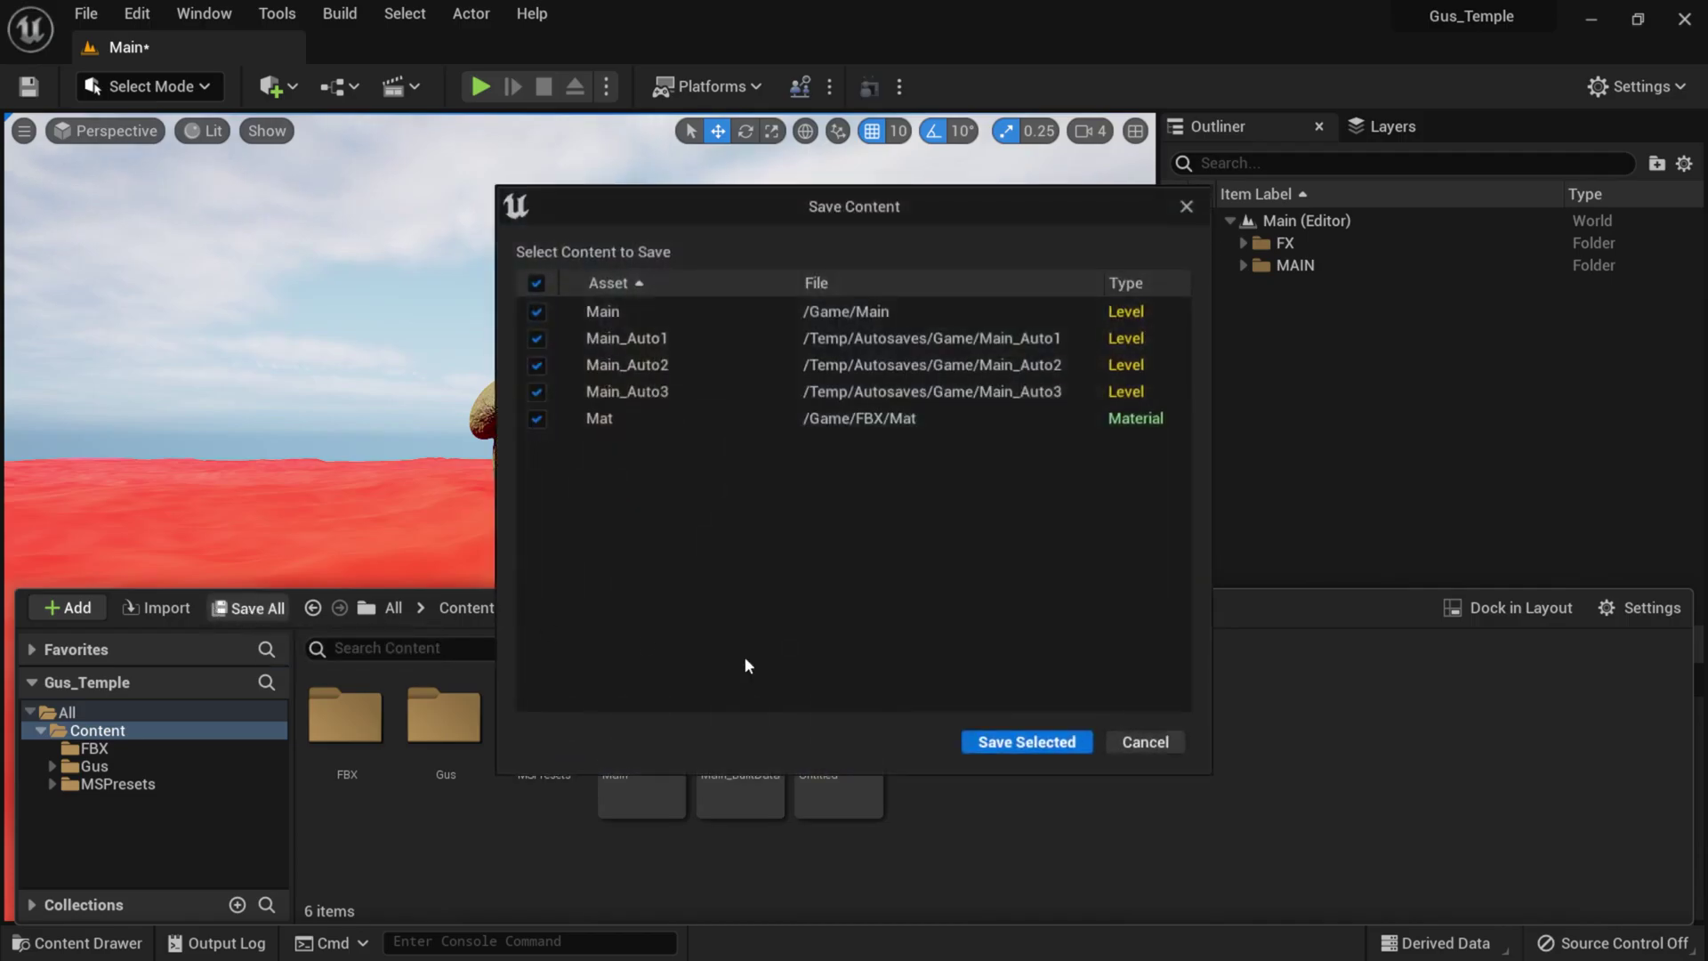
left_click(1023, 740)
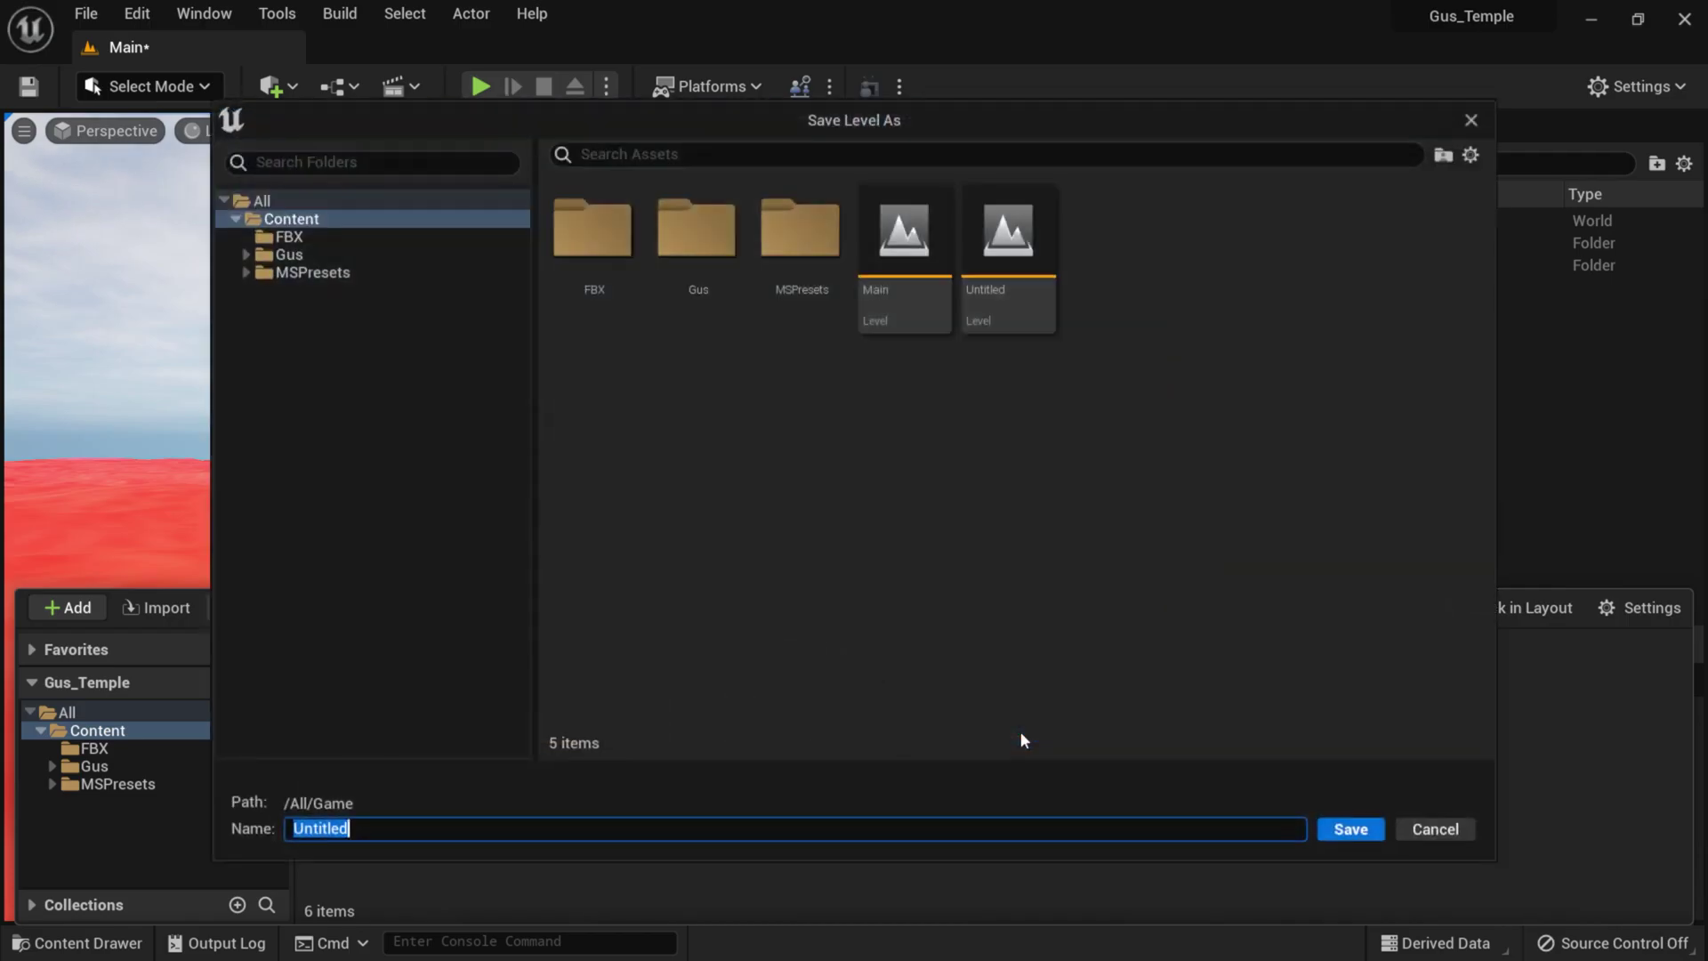
type("Guis")
key("BackSpace")
key("BackSpace")
type("s")
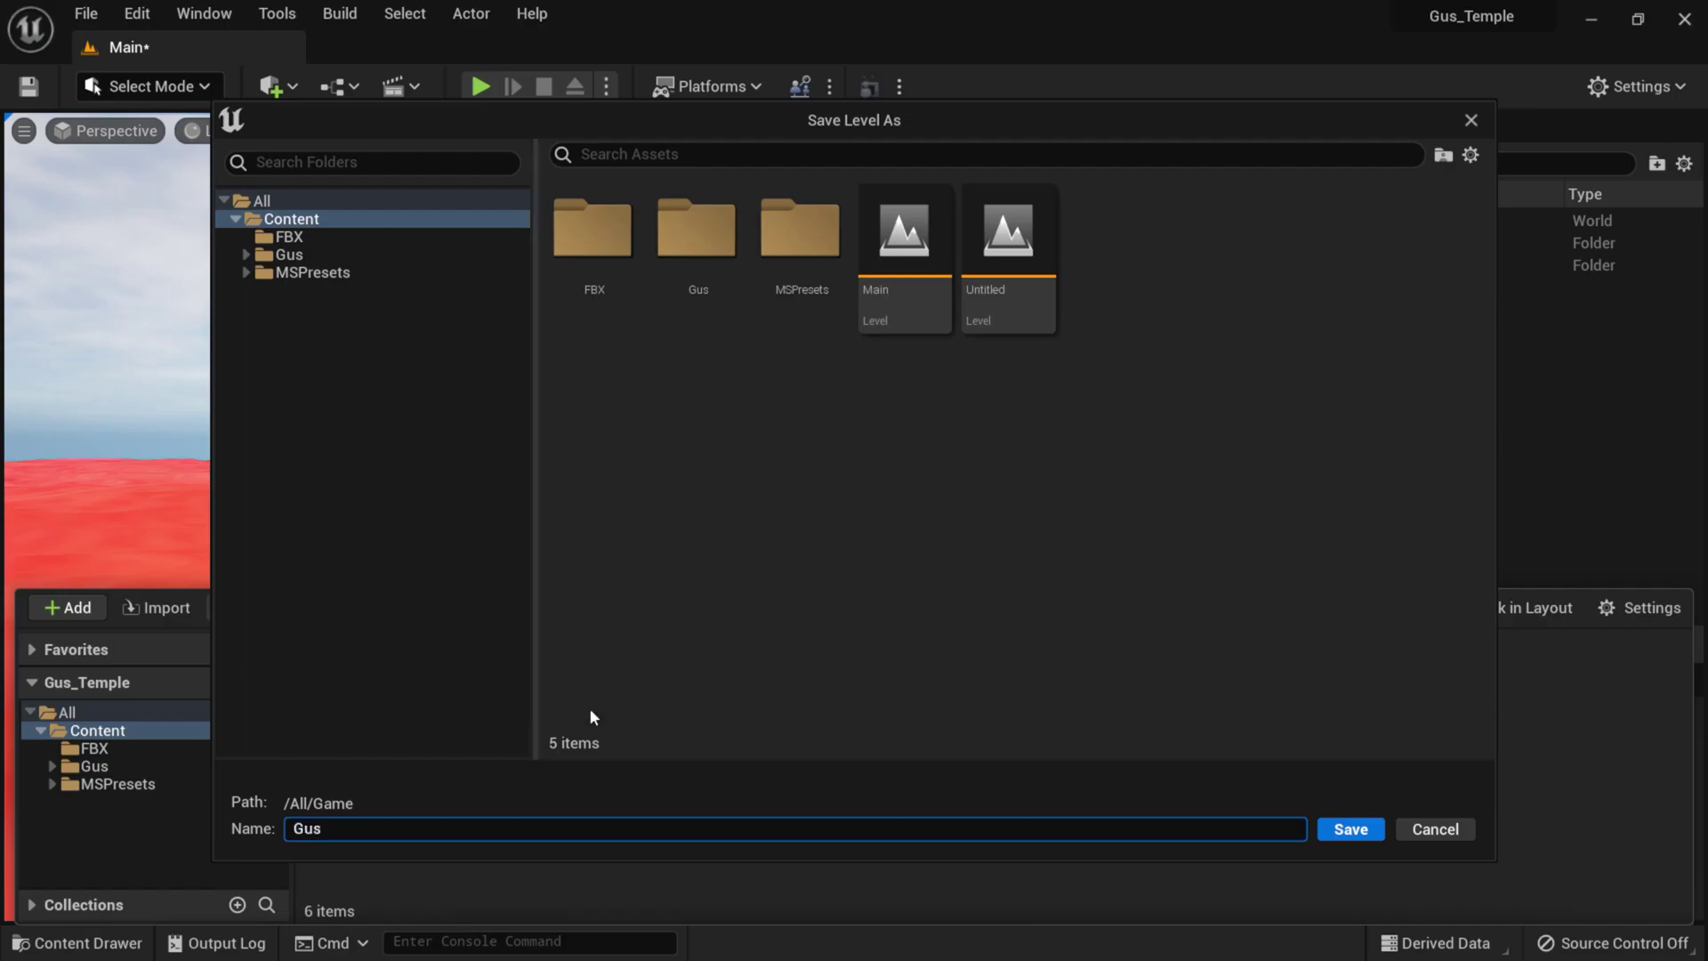
left_click(1348, 829)
left_click(1419, 828)
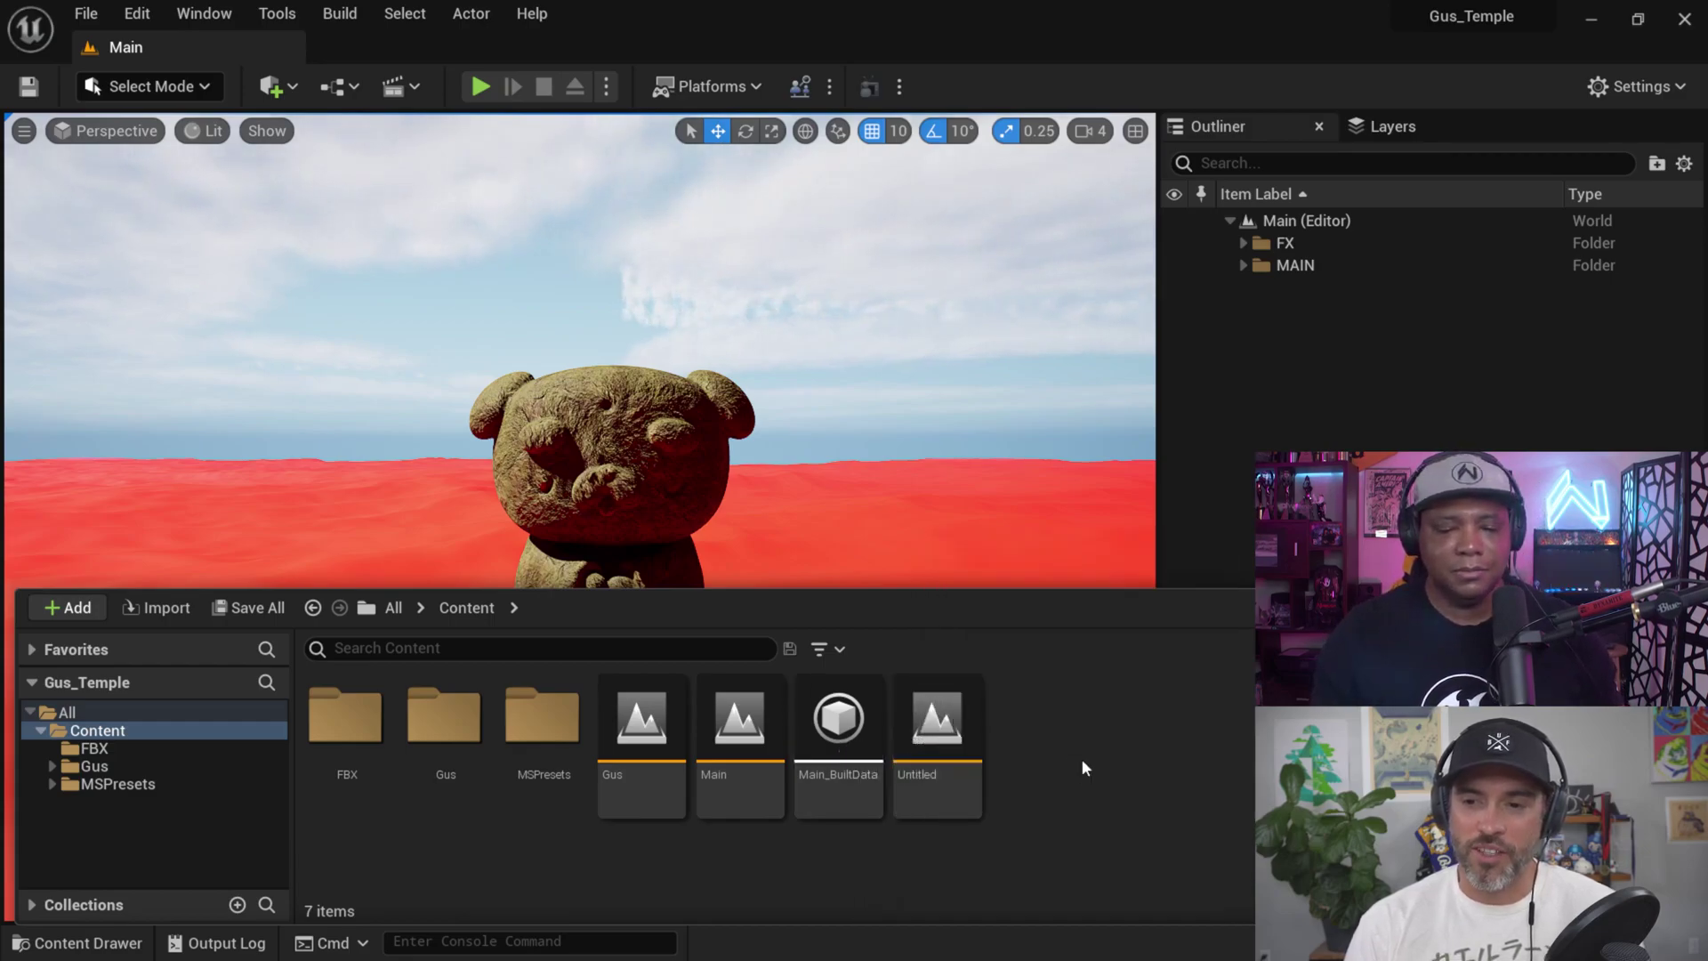
- Check the assets in the FBX folder, return to the top-level Content folder, and close the asset browser
left_click(94, 752)
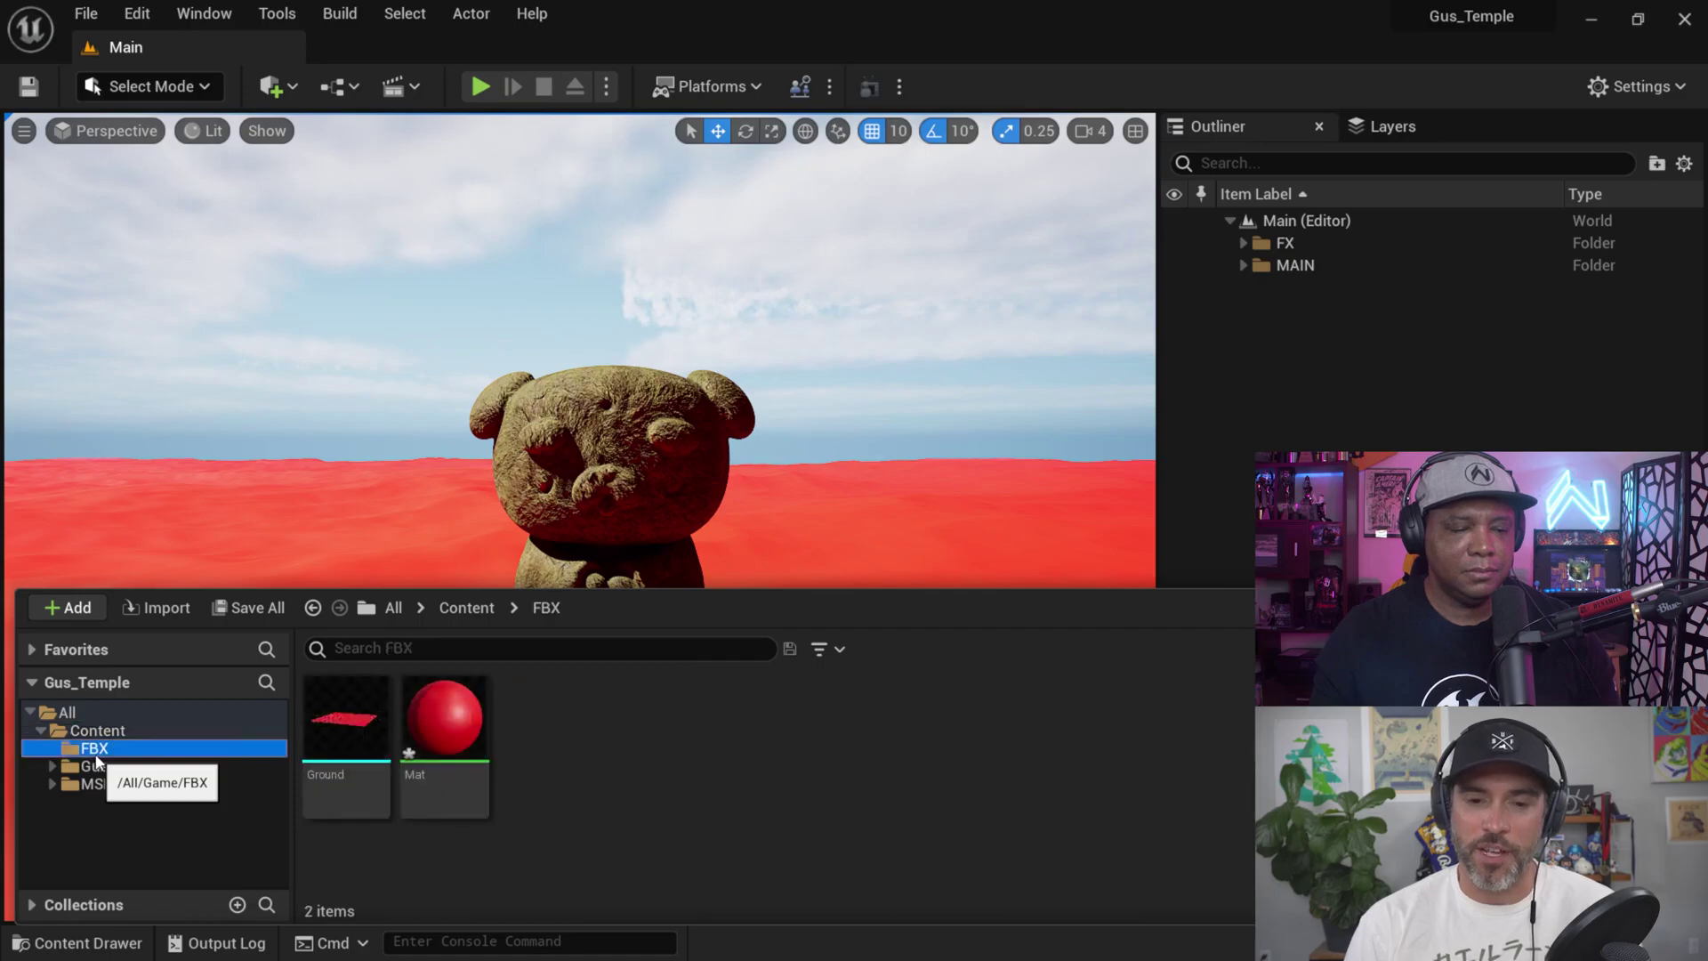
left_click(96, 731)
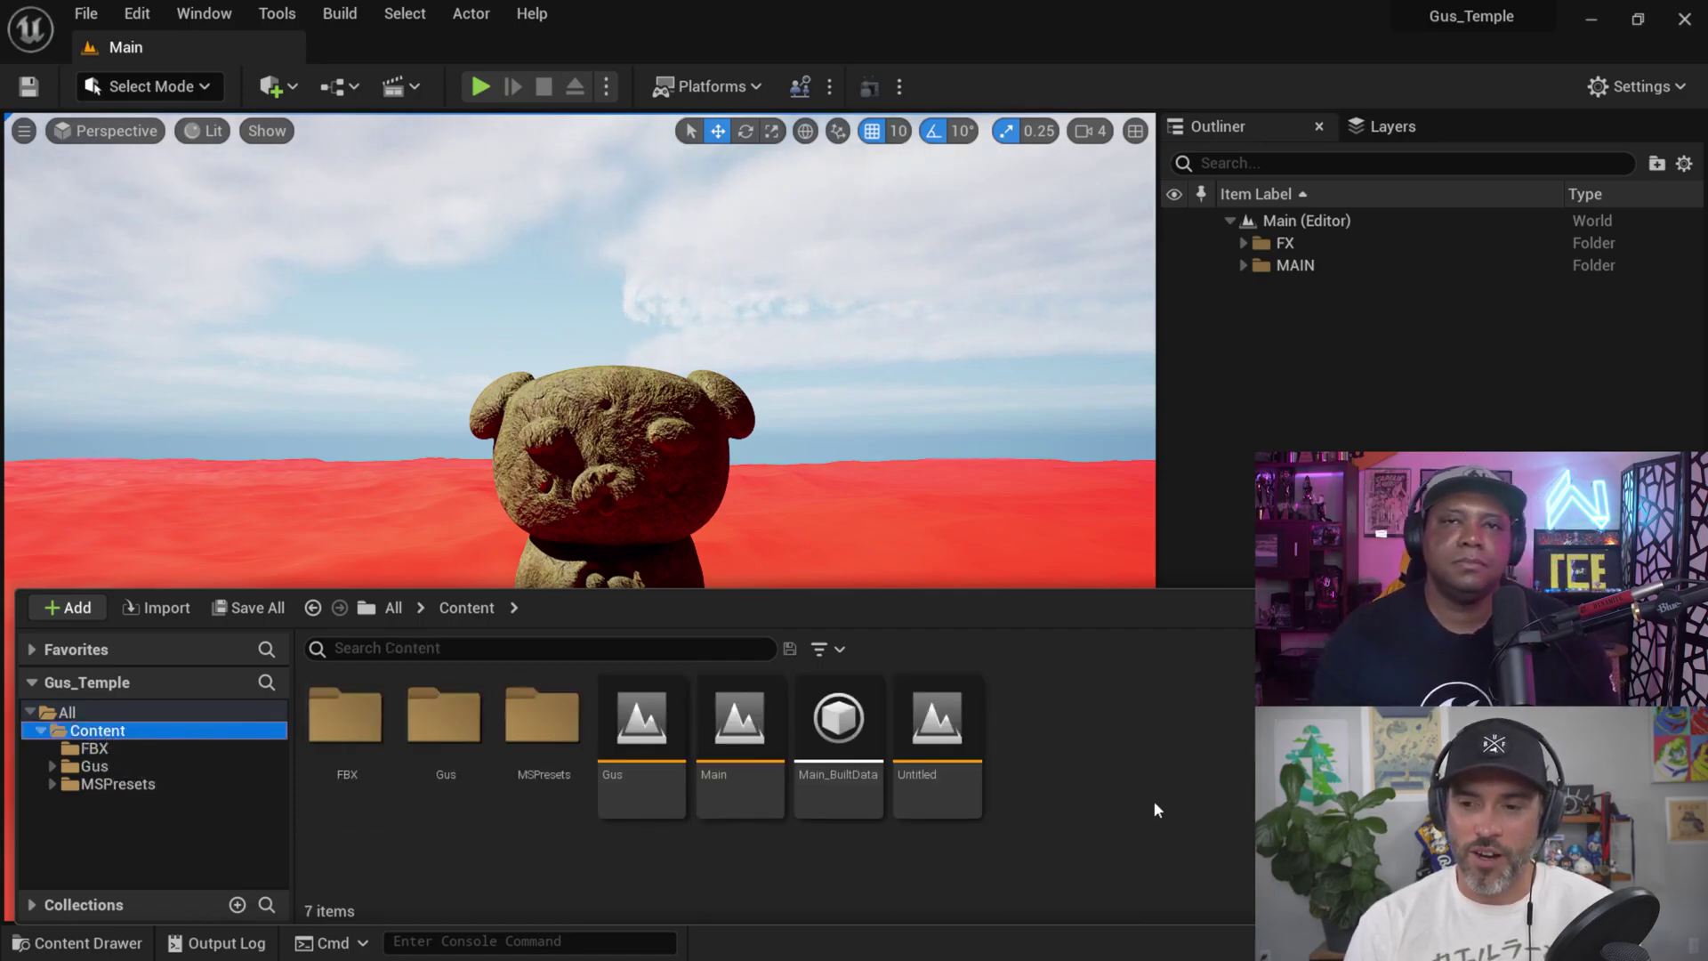
left_click(1387, 516)
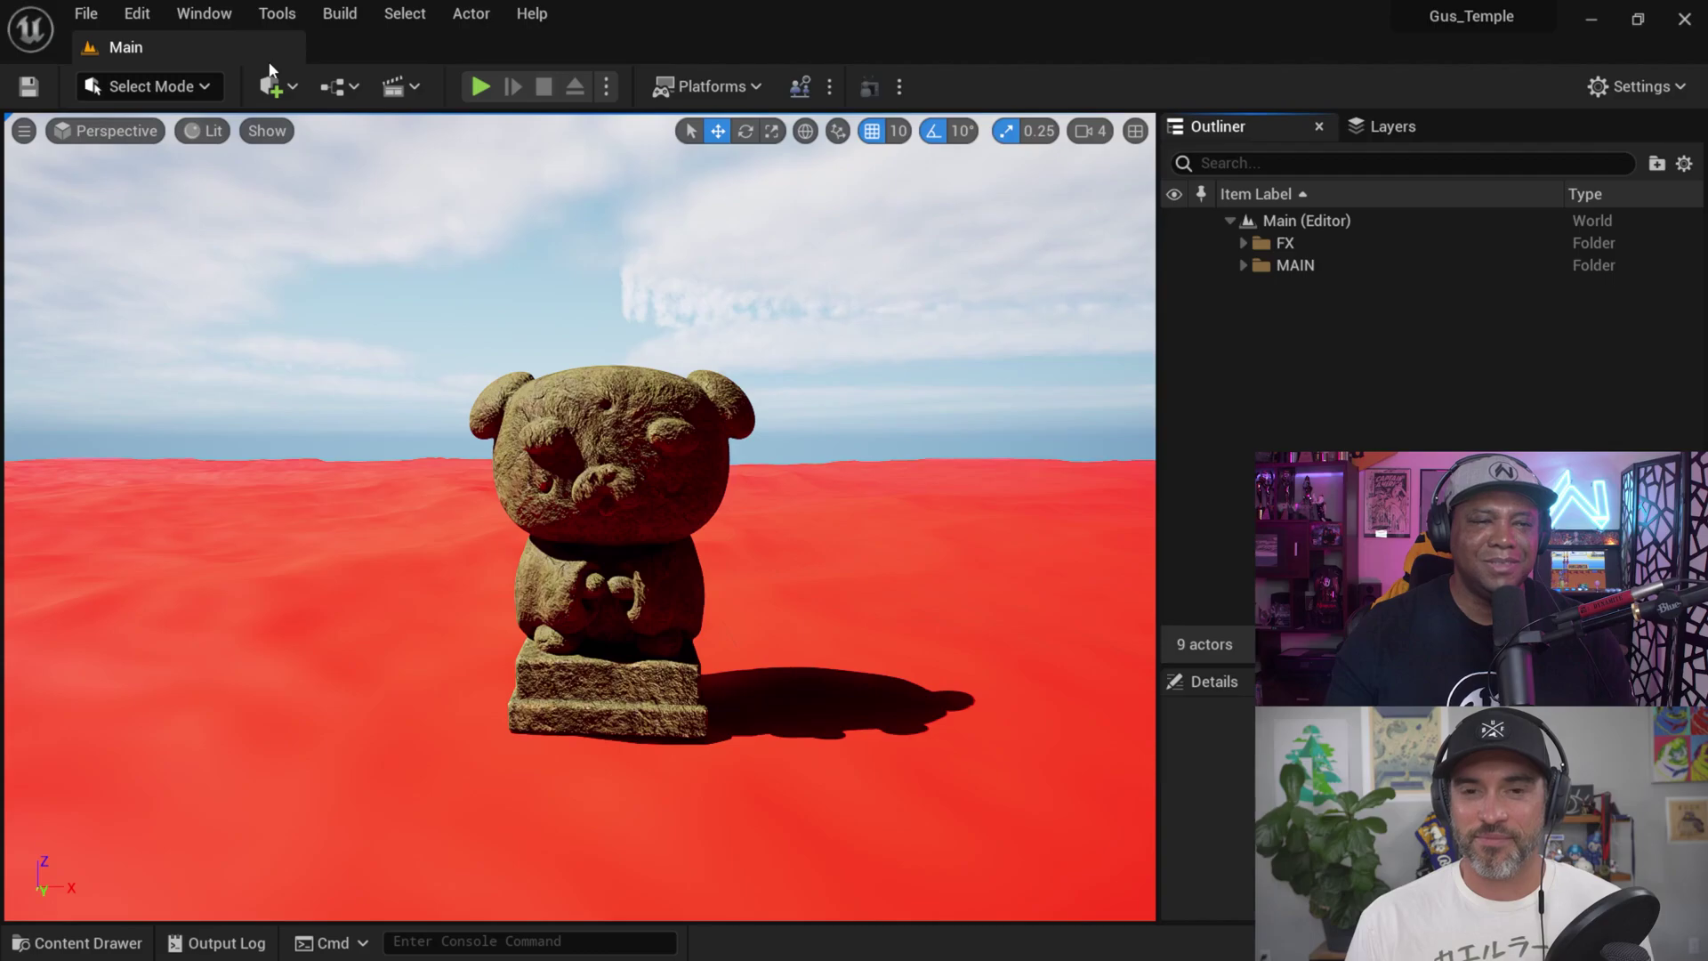
- Expand the FX folder, select the exponential height fog actor, and enlarge the area showing its properties
left_click(1244, 243)
left_click(1347, 311)
left_click(1361, 288)
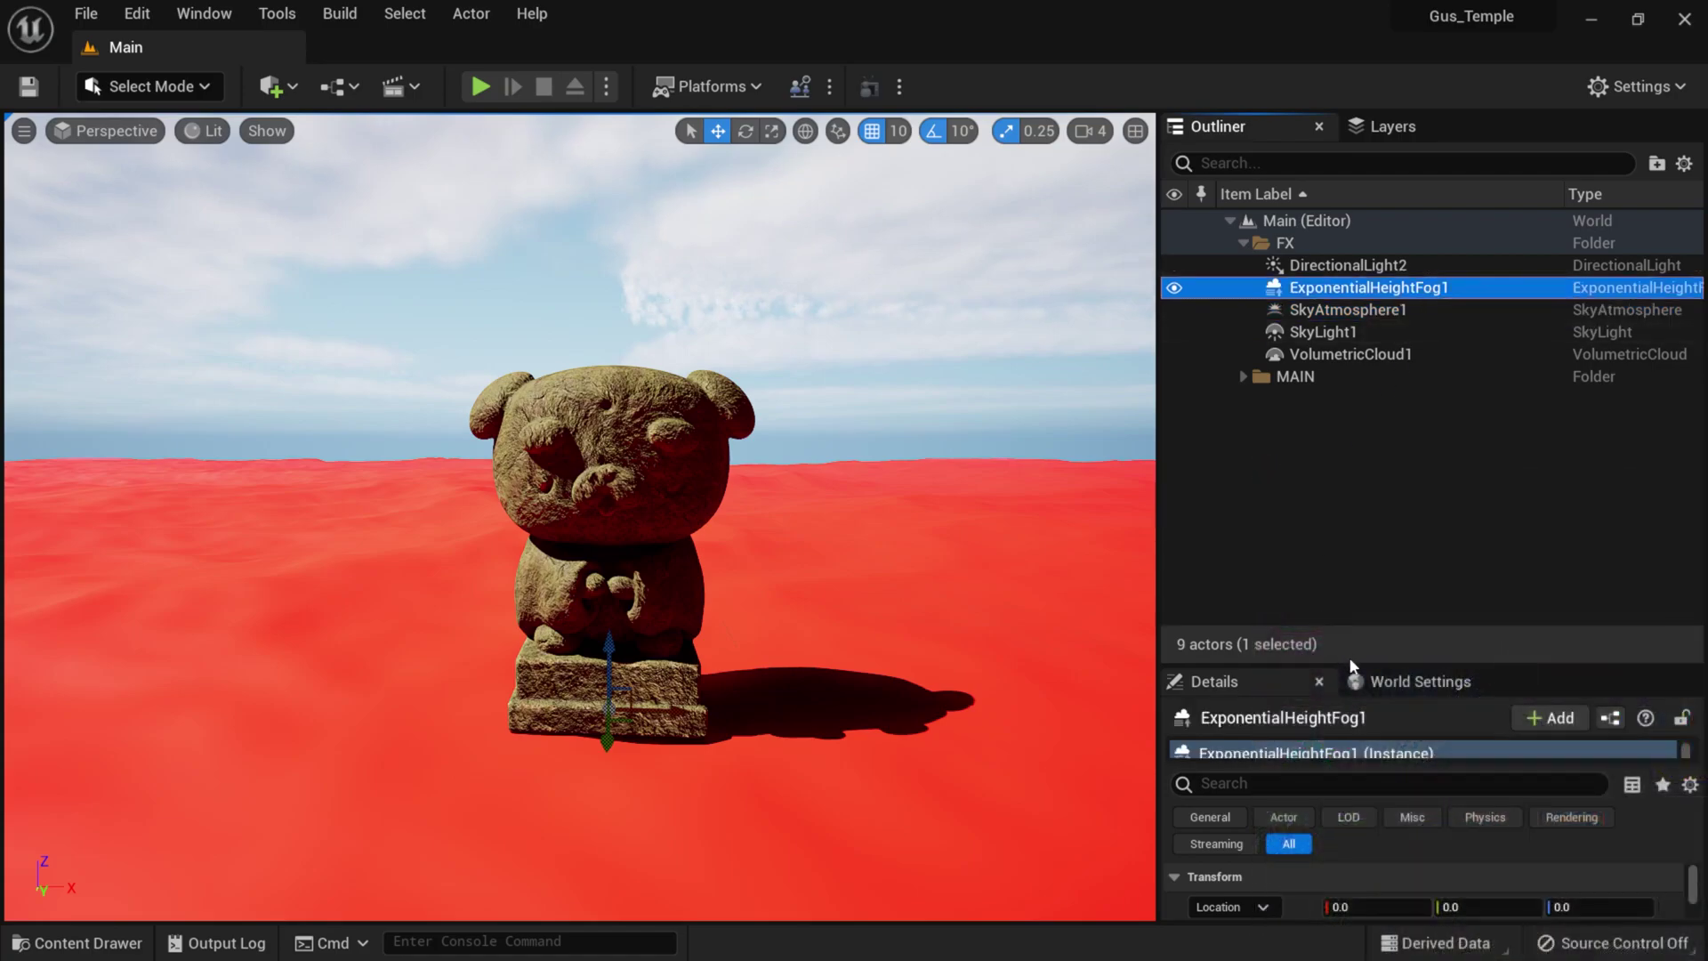
left_click_drag(1350, 663, 1374, 464)
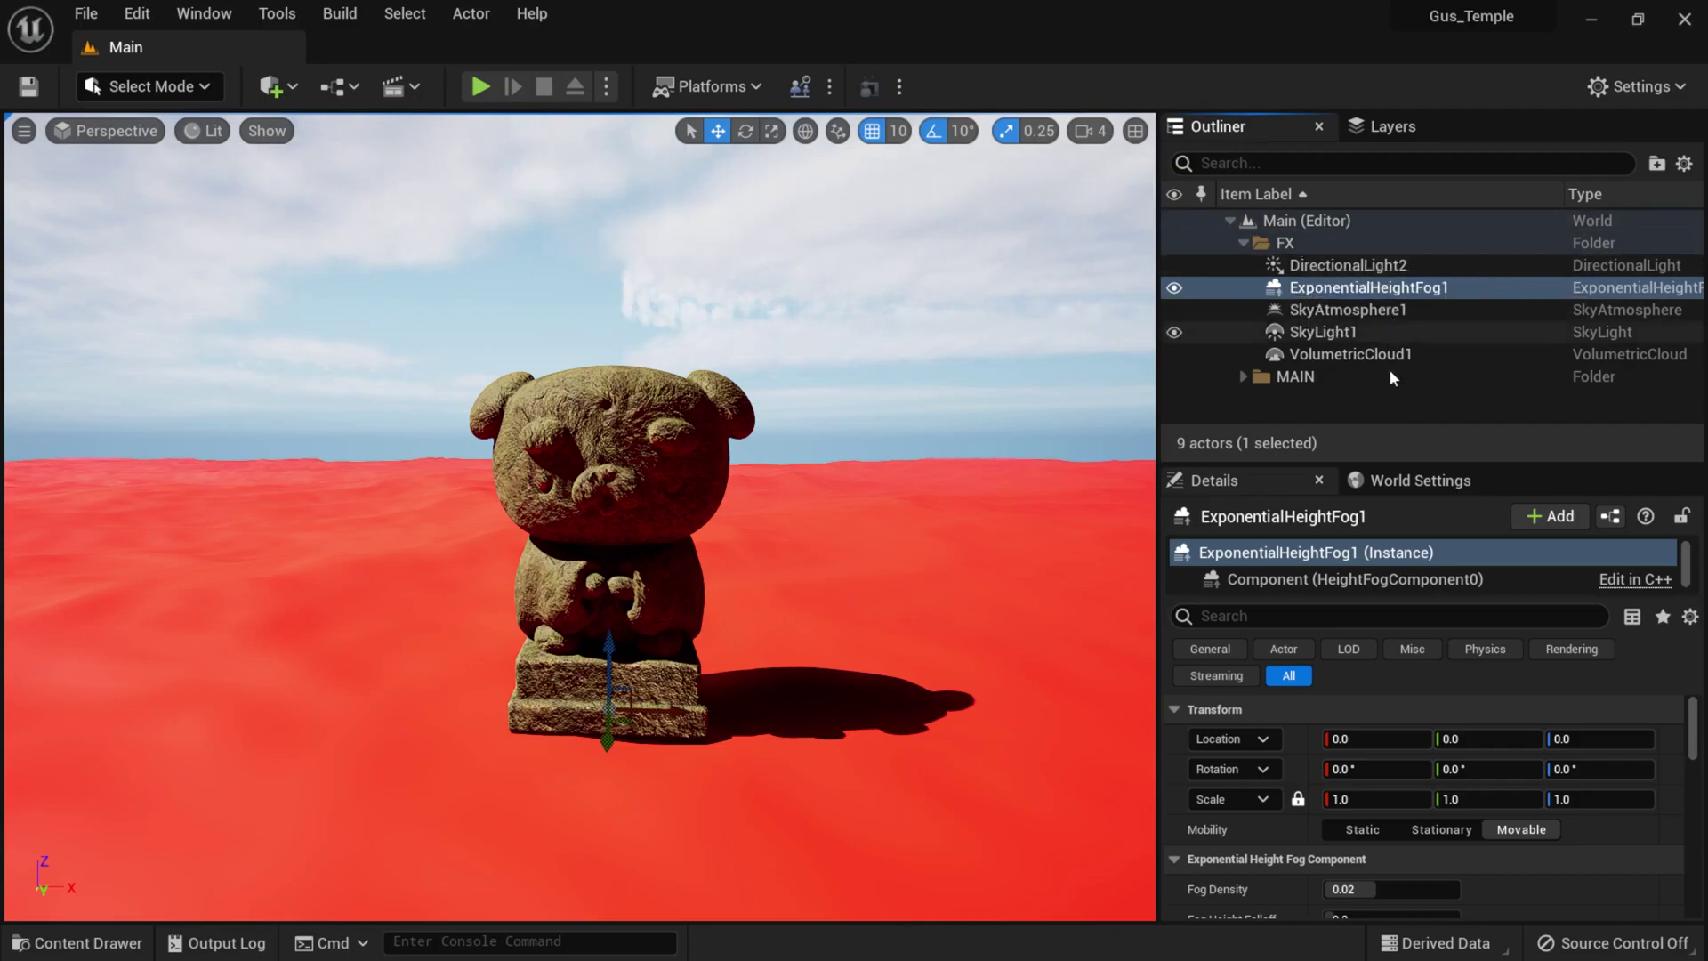
left_click_drag(1397, 464, 1400, 442)
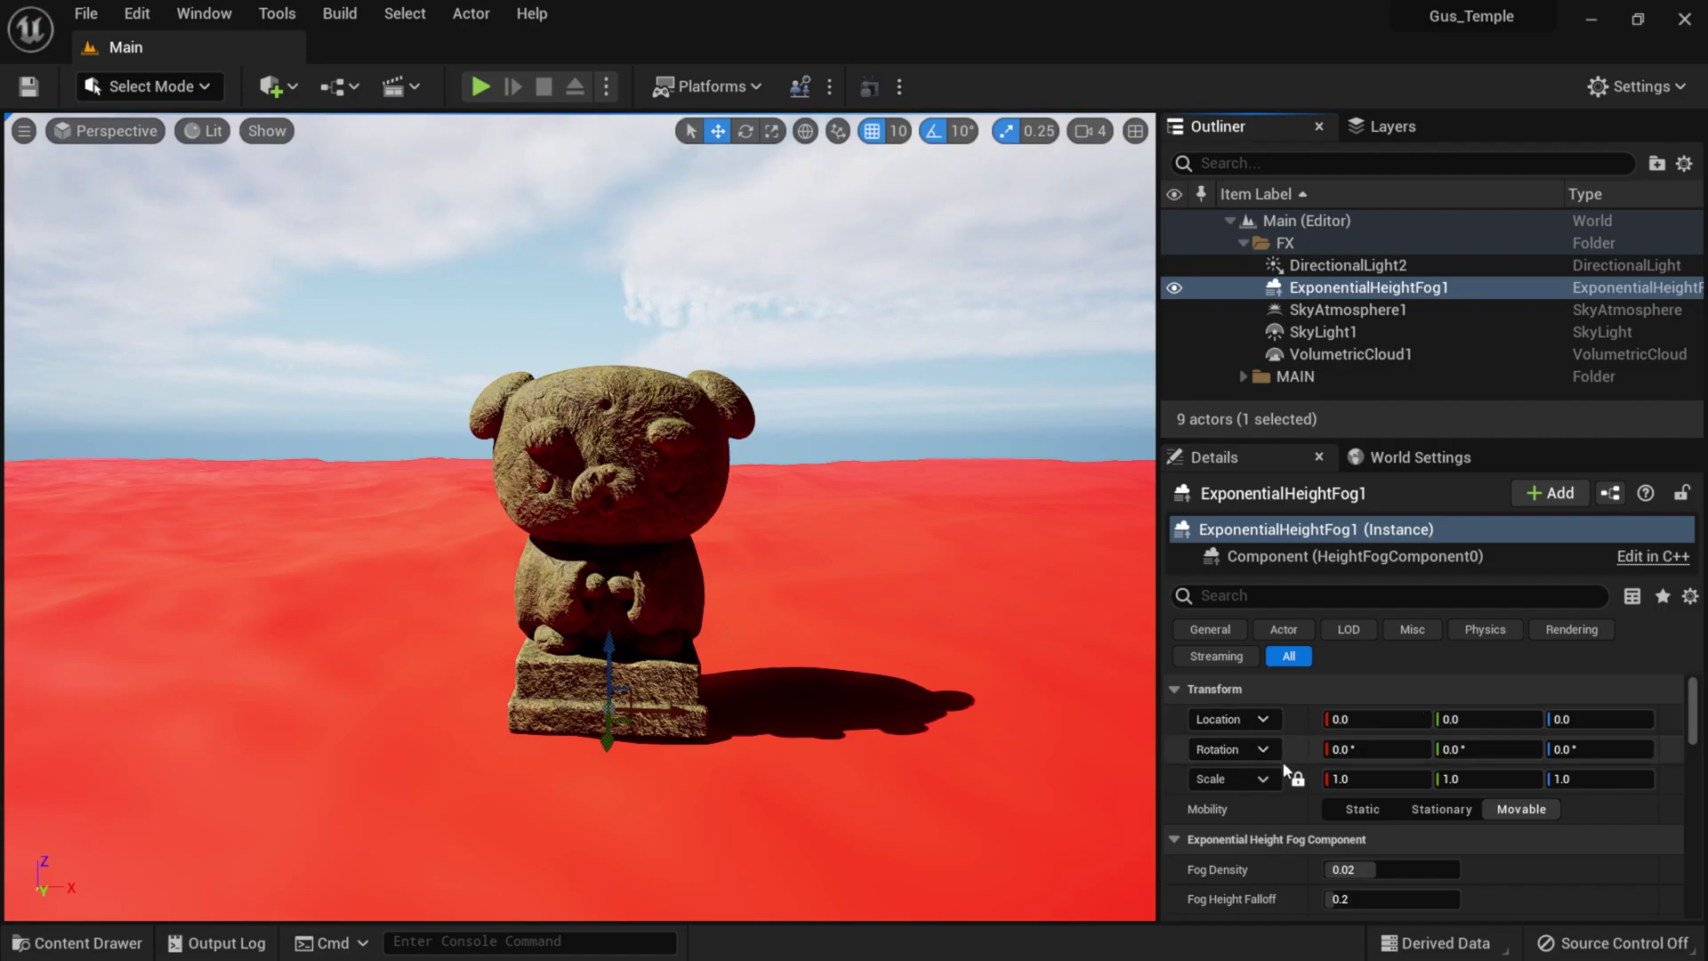
- Enable Volumetric Fog on the exponential height fog actor
scroll(1292, 774, "down", 2)
scroll(1292, 774, "down", 1)
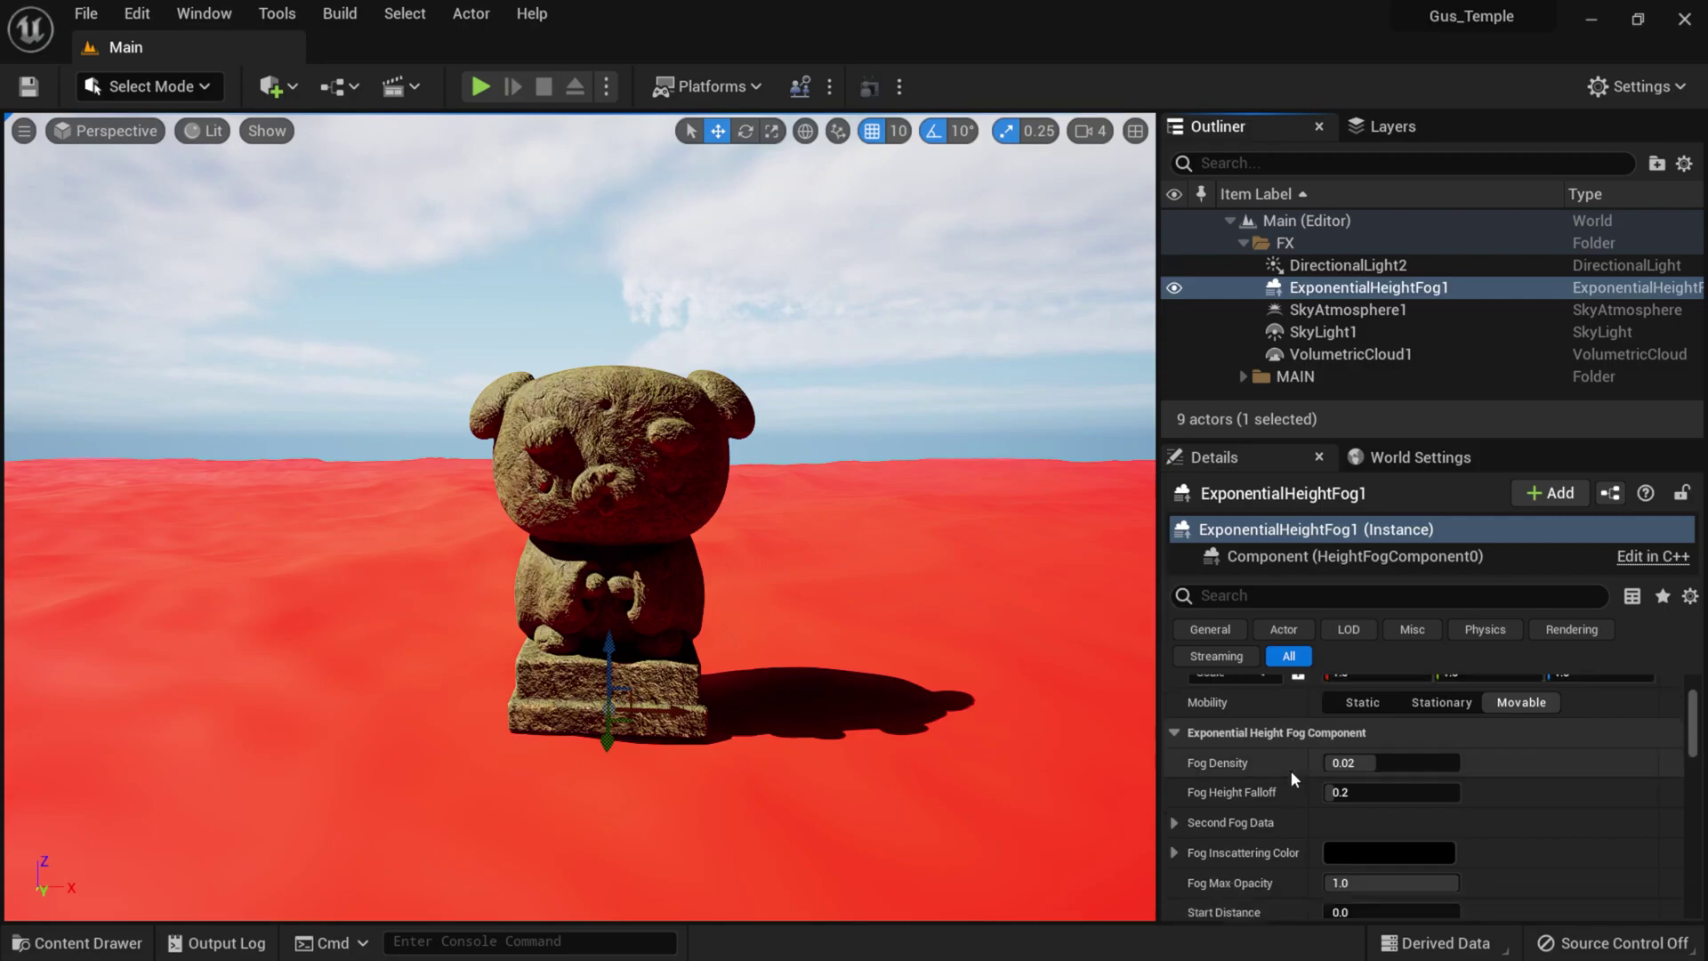
scroll(1289, 770, "down", 10)
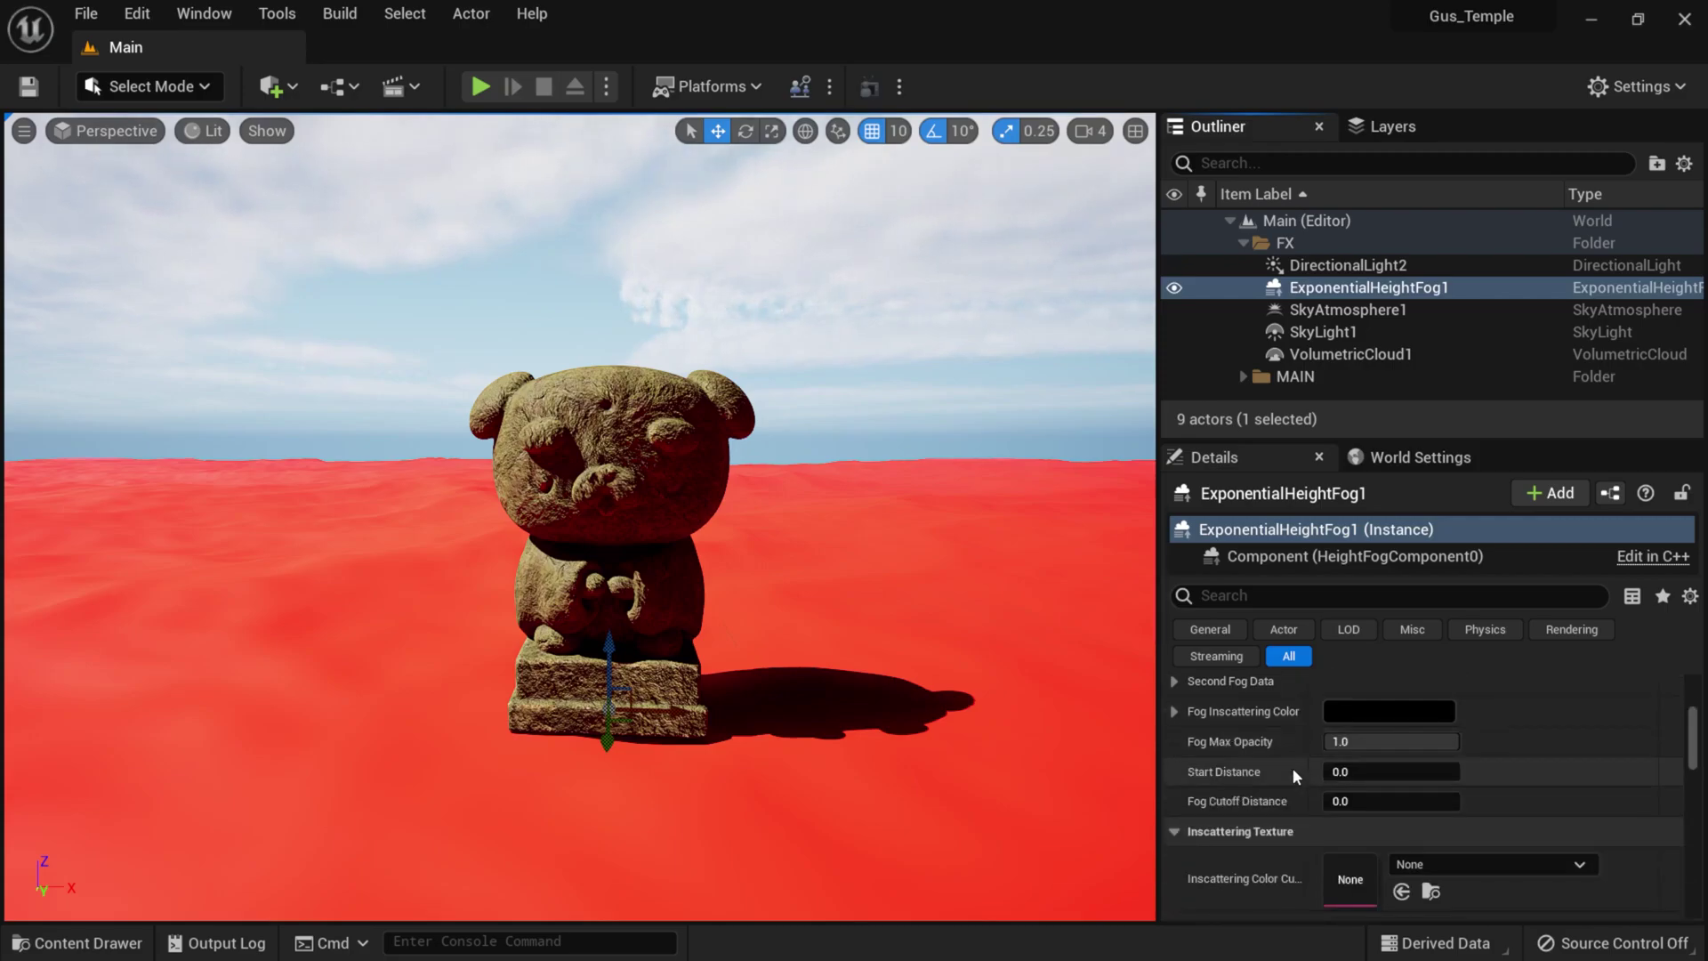
scroll(1294, 774, "down", 6)
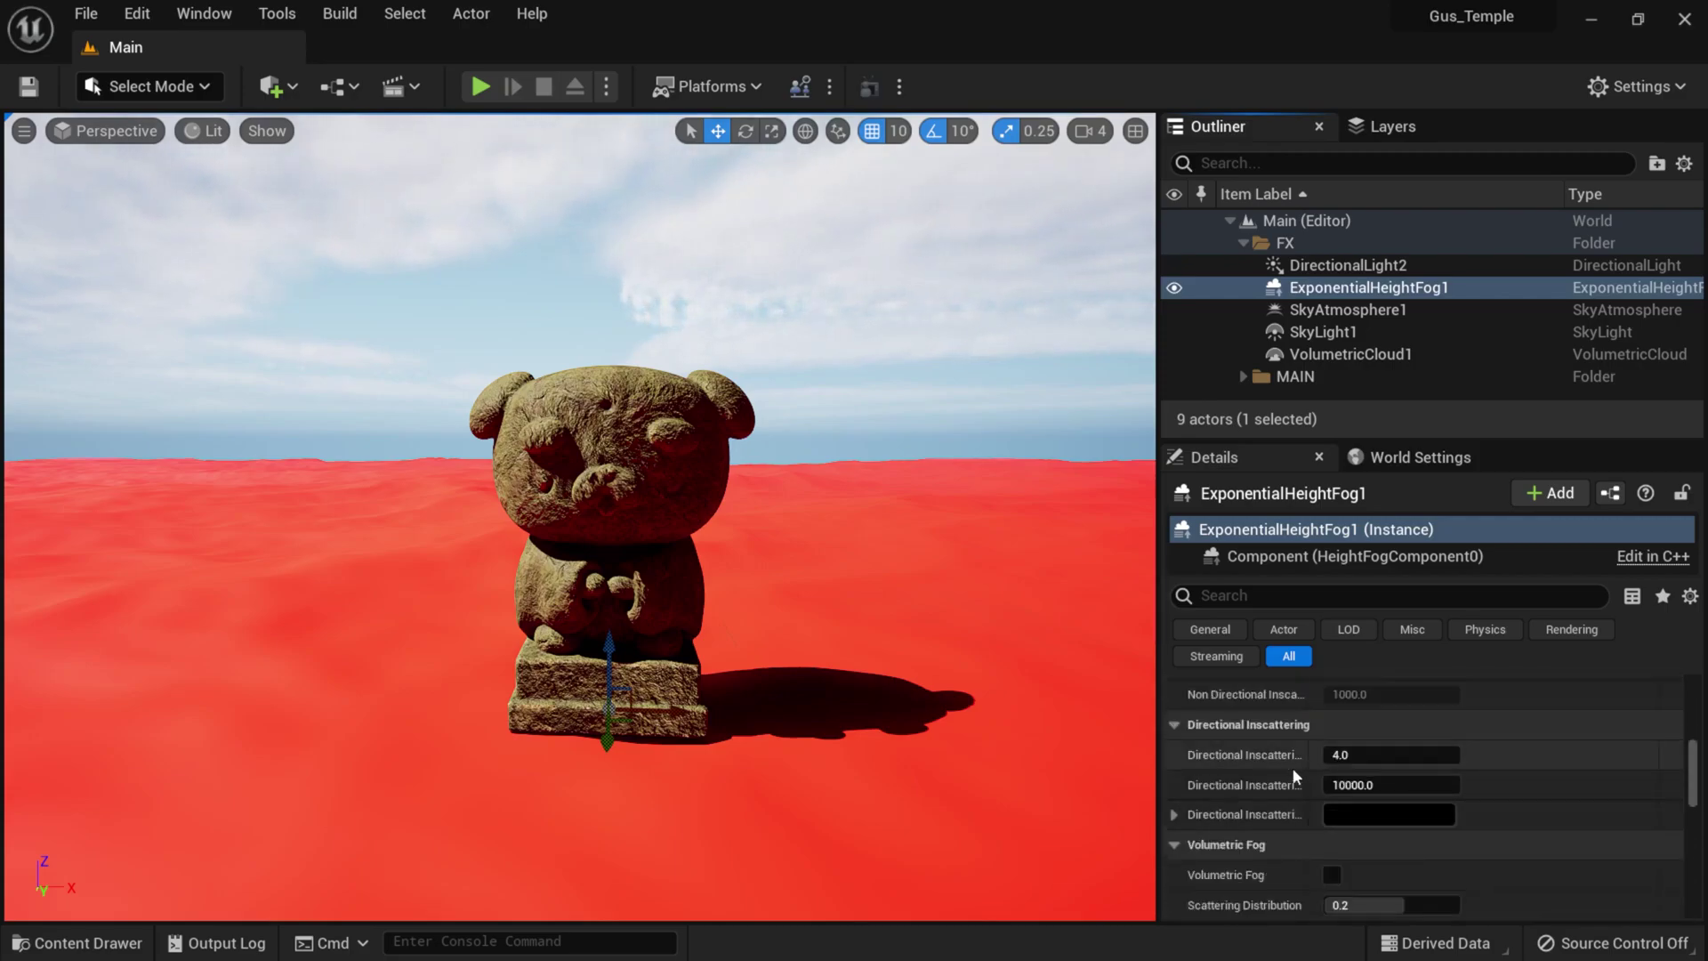
scroll(1291, 774, "down", 1)
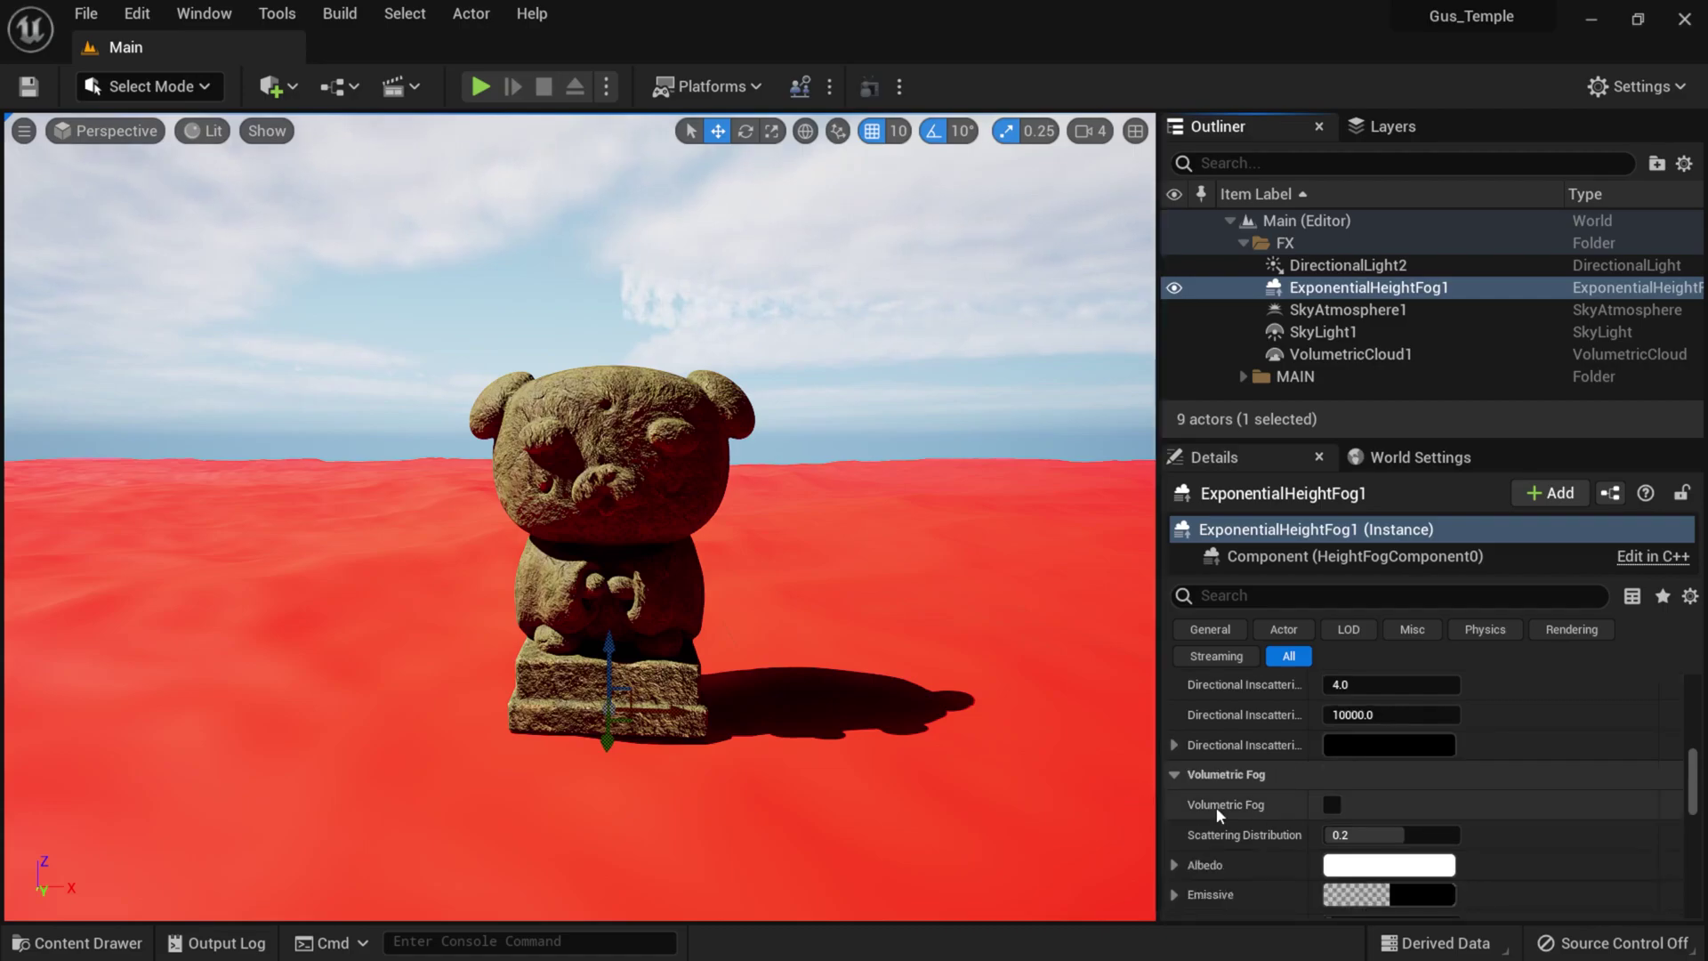
left_click(1332, 806)
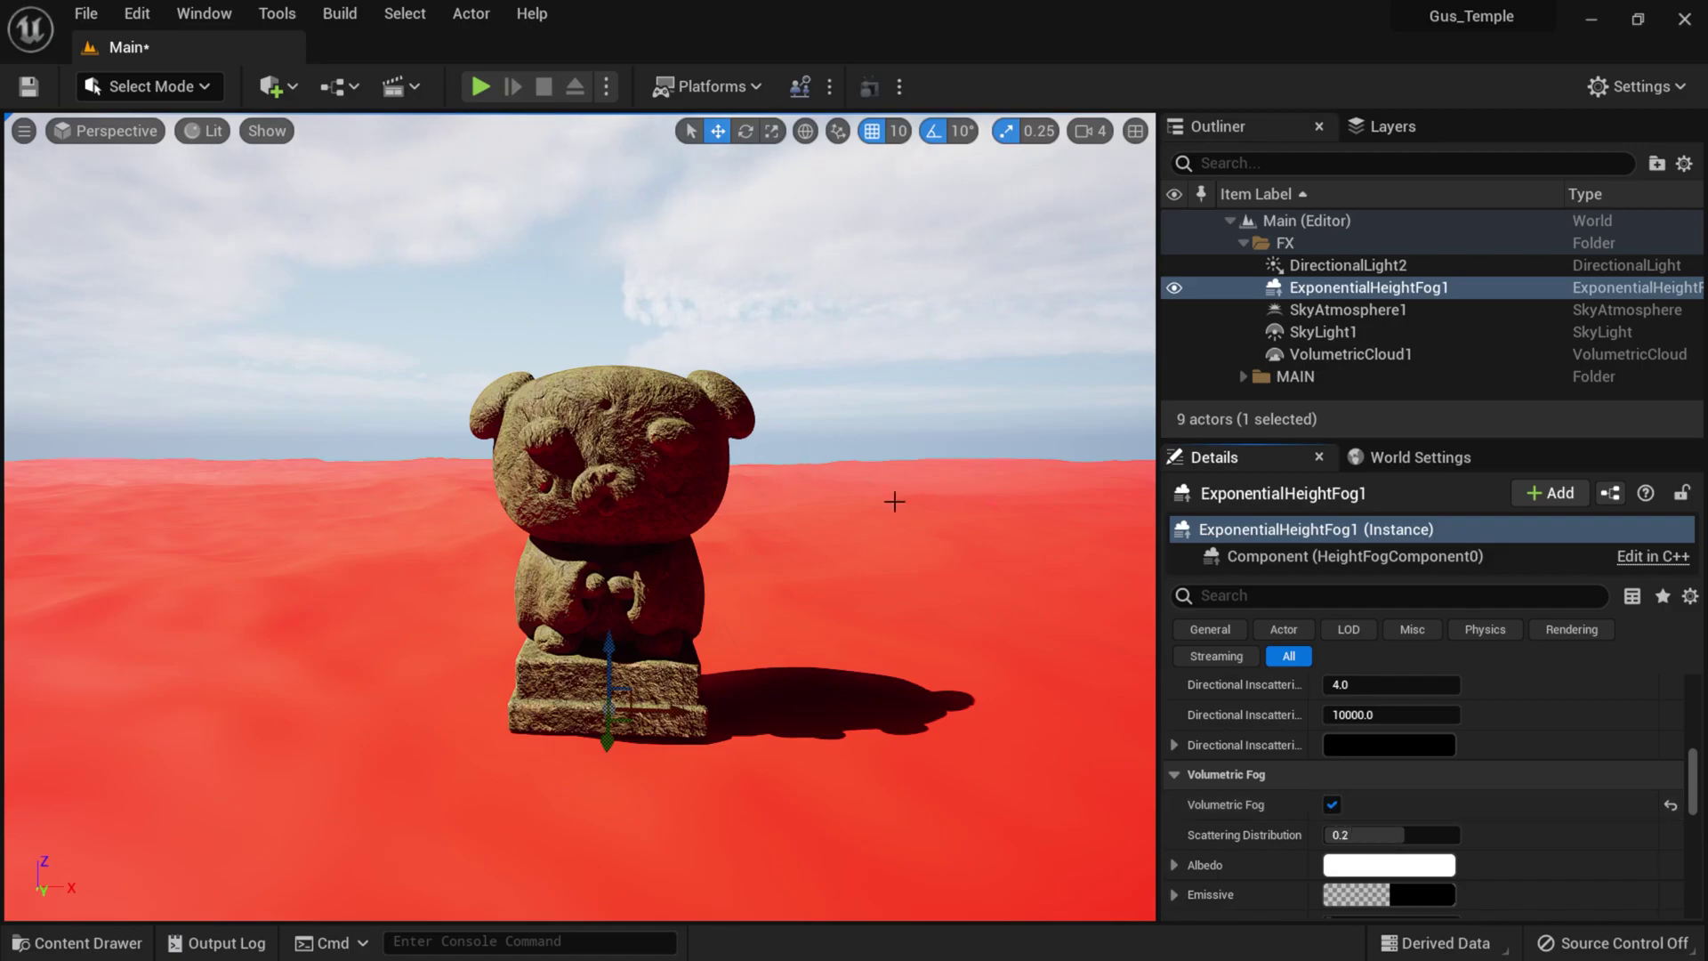
- Set the height fog's Fog Density to 1
left_click_drag(1692, 783, 1699, 707)
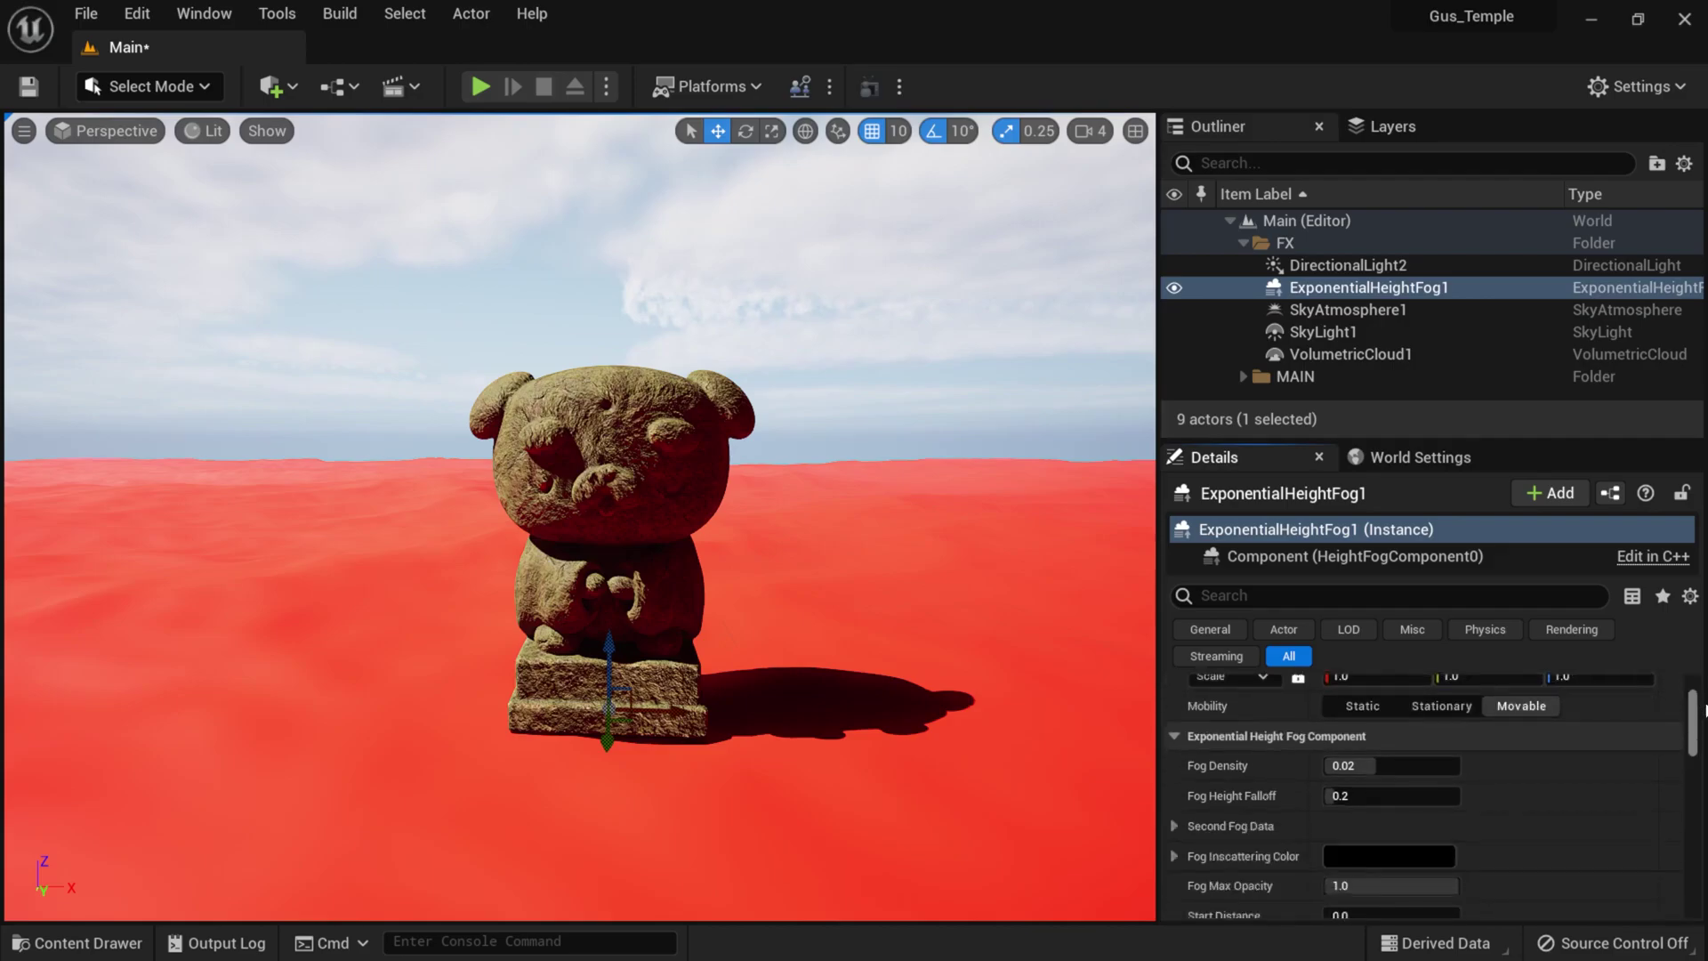
left_click(1386, 767)
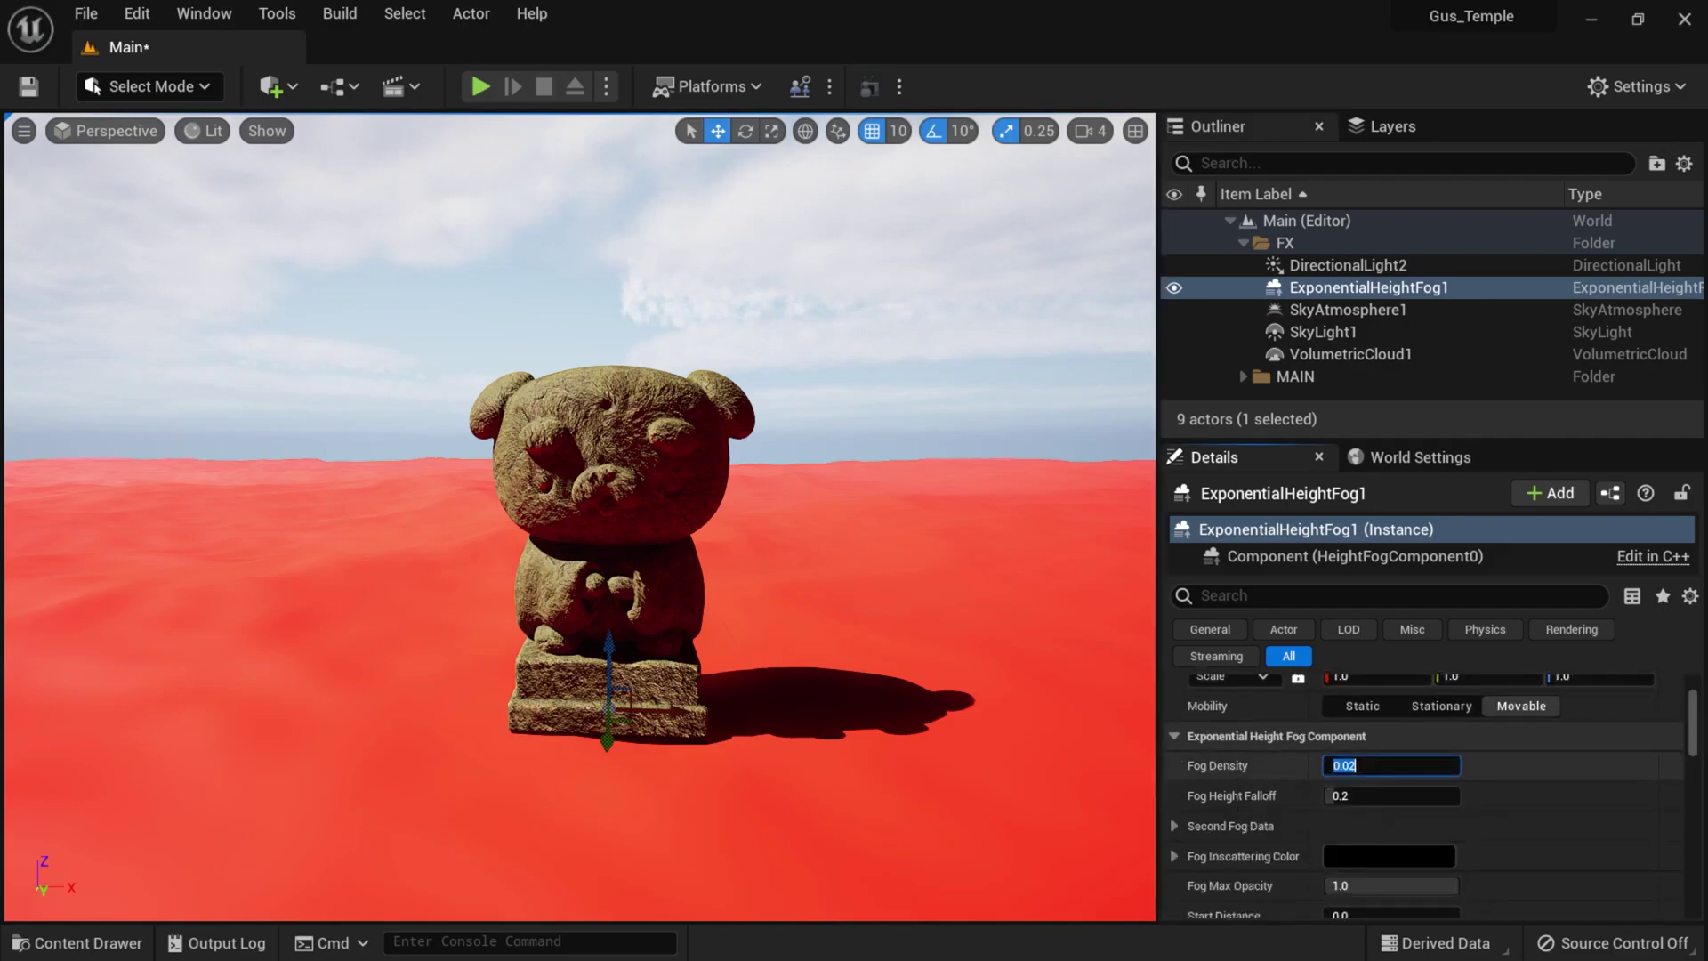
type("1")
key("Return")
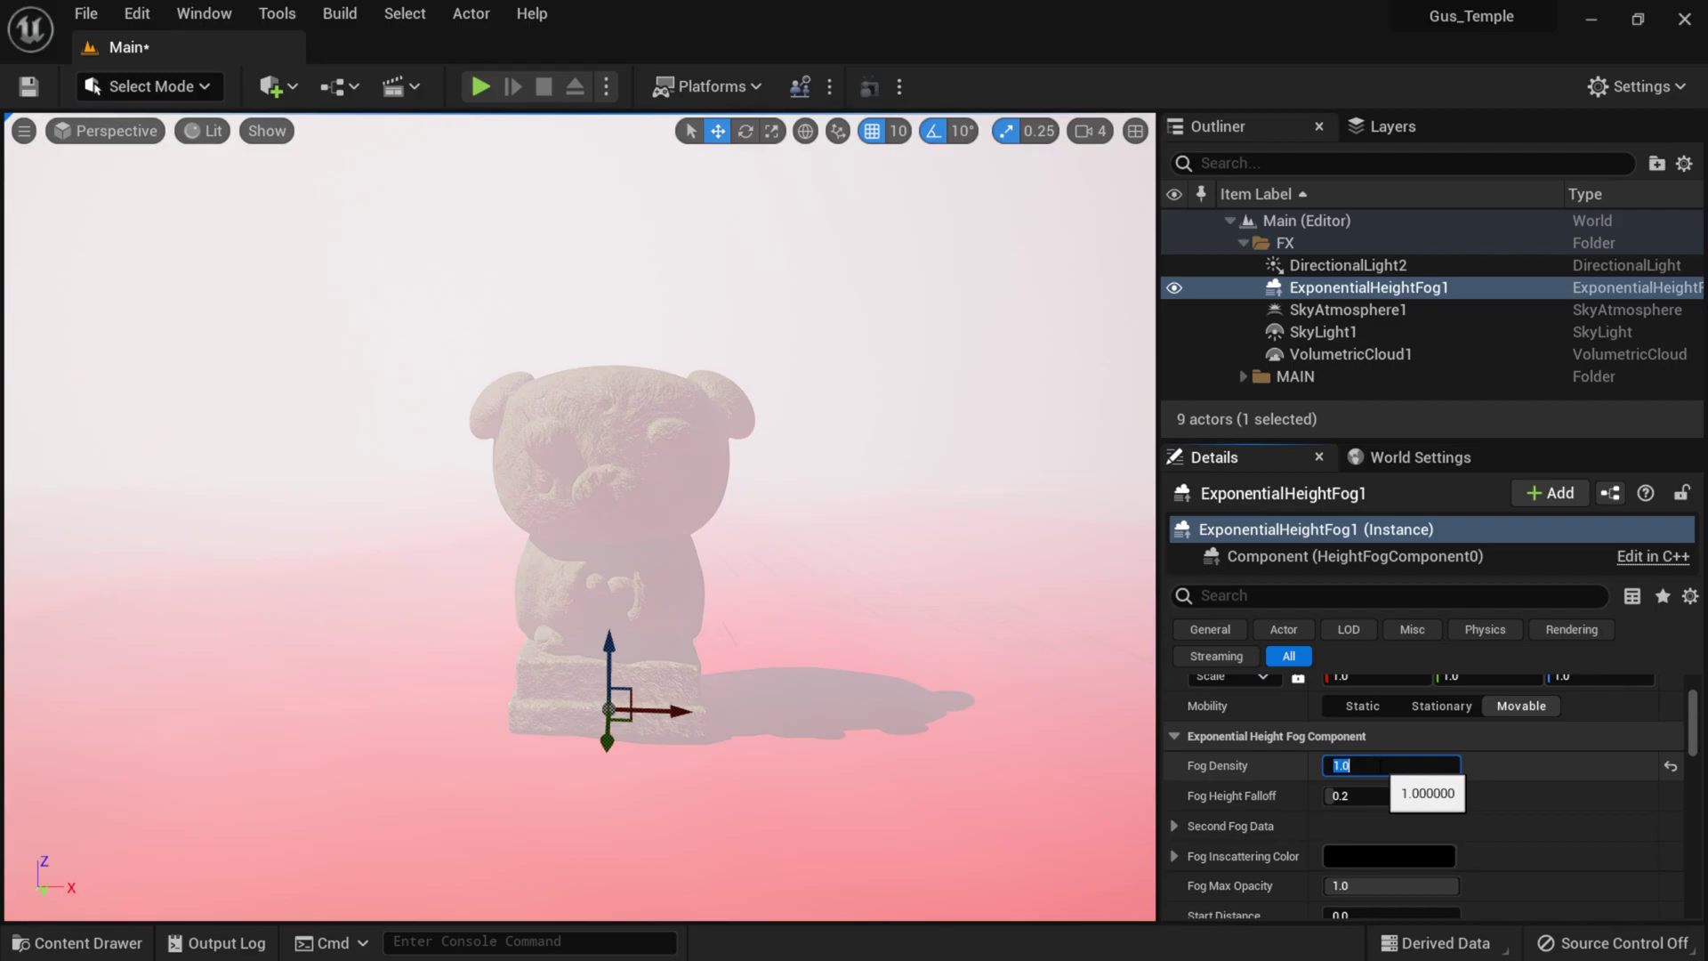
- Examine the Gus statue in the dense fog from near, far and slightly shifted viewpoints
mouse_move(659, 620)
middle_mouse_down()
mouse_move(614, 656)
mouse_move(655, 615)
middle_mouse_up()
right_click_drag(655, 615, 589, 583)
key("w")
key("s")
key("d")
key("a")
key("w")
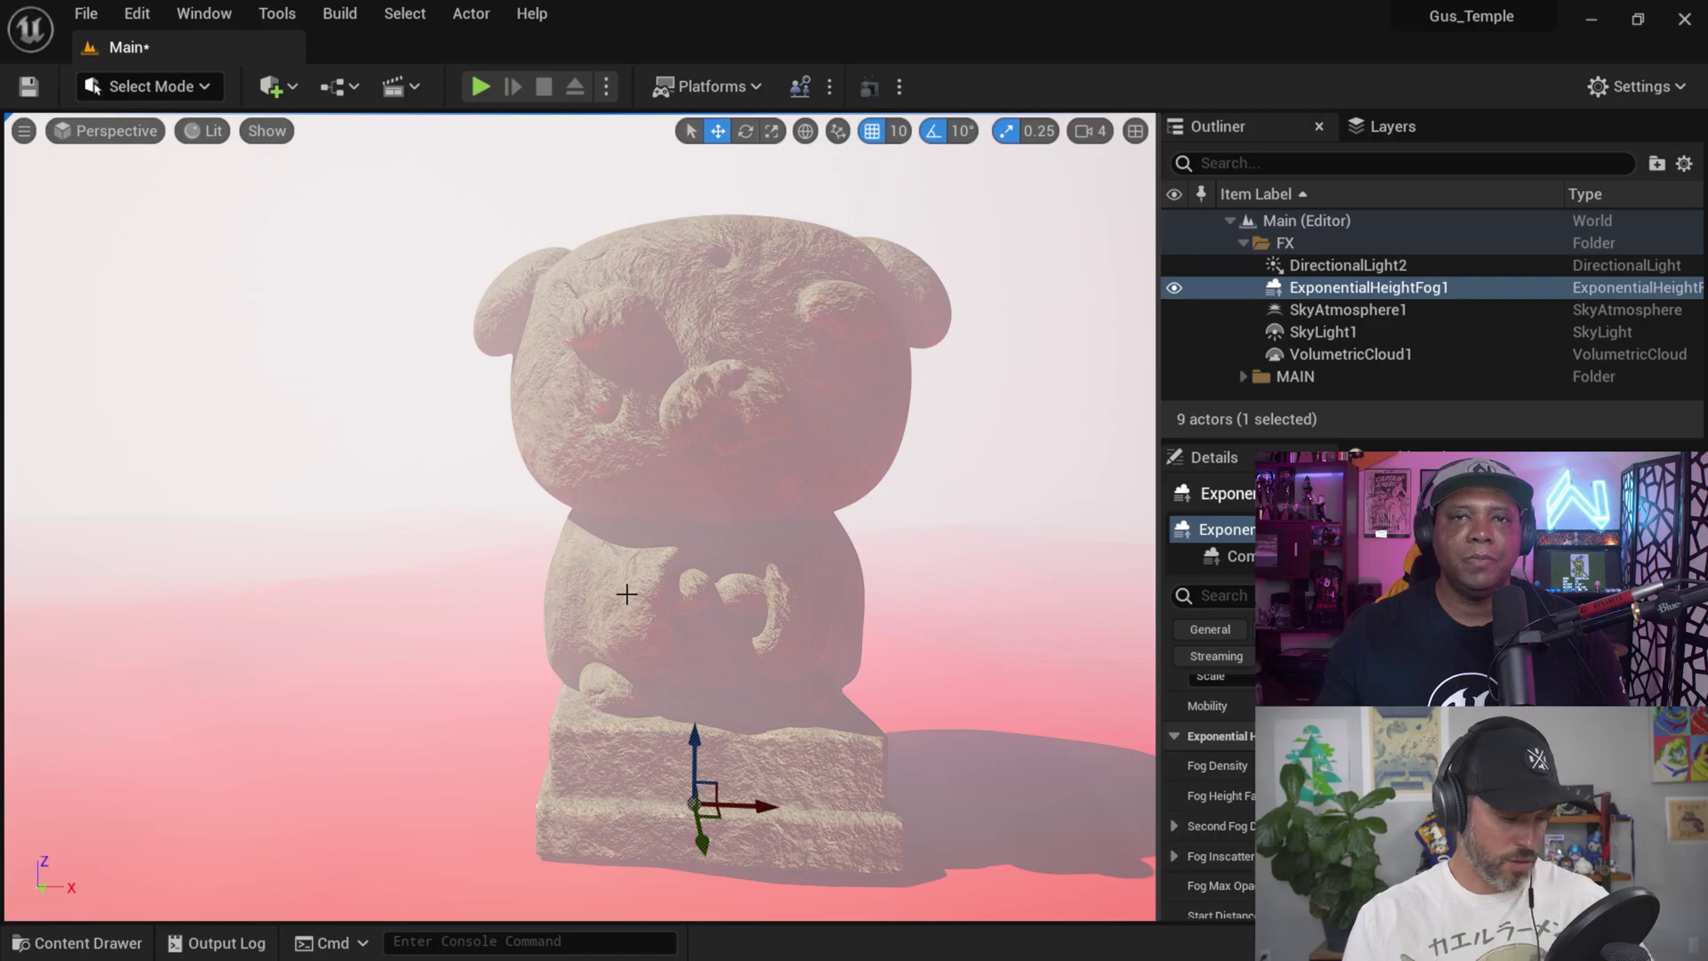
right_click_drag(835, 588, 867, 562)
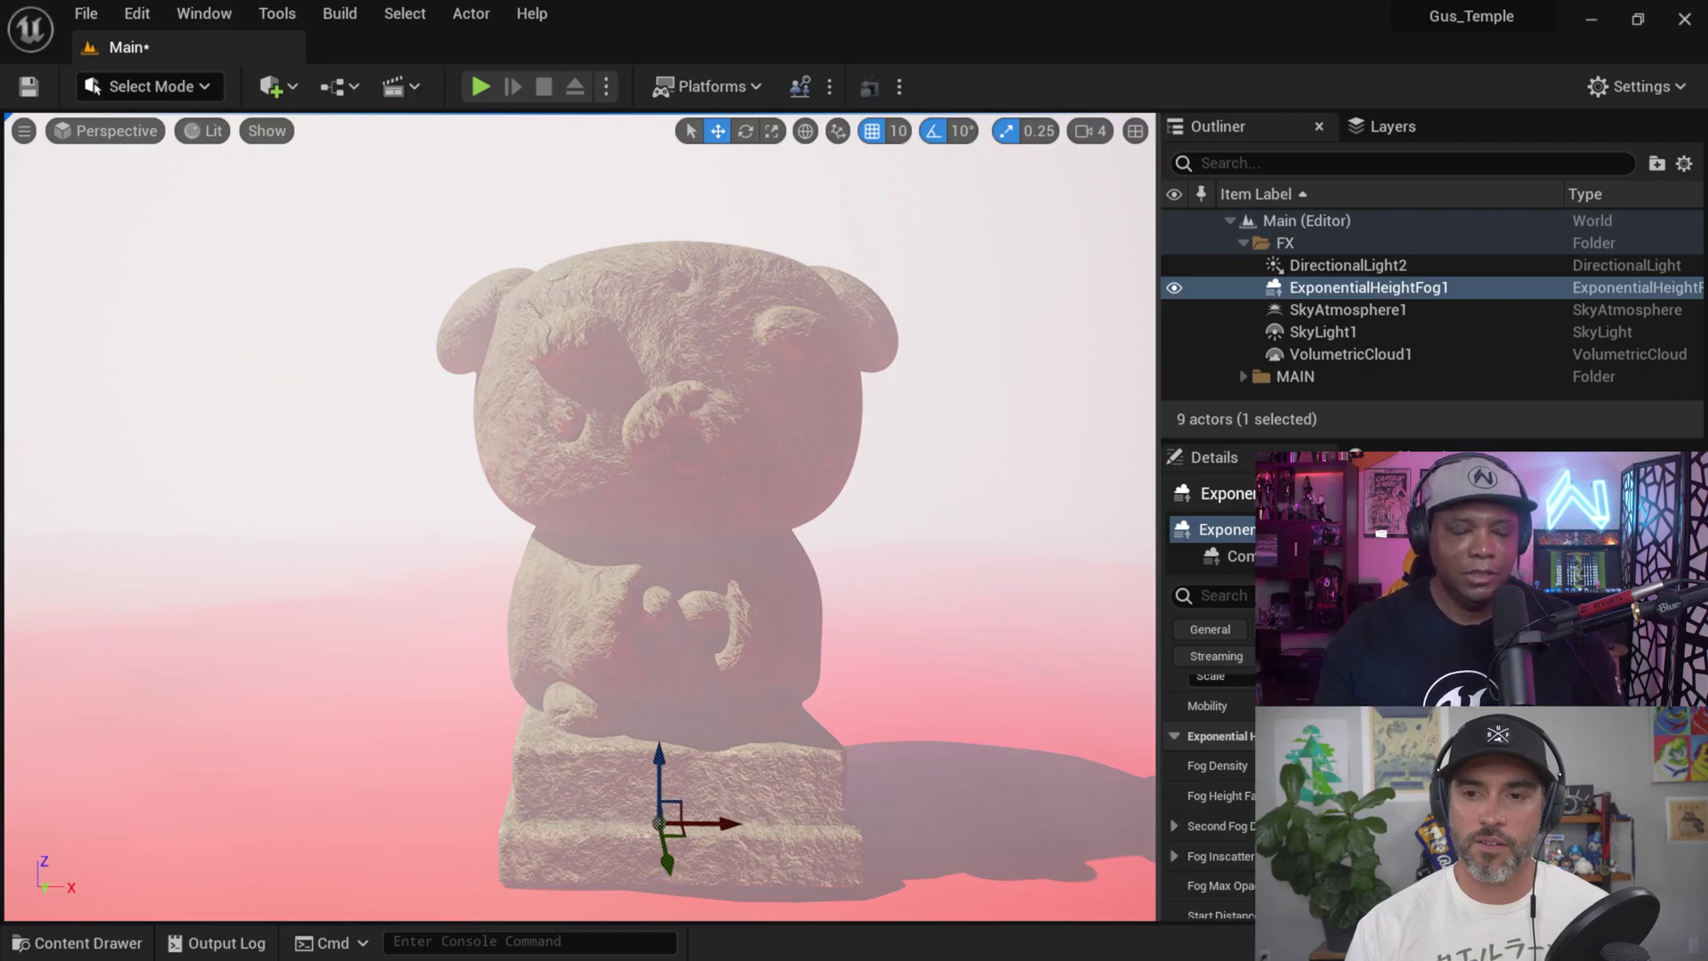
key("s")
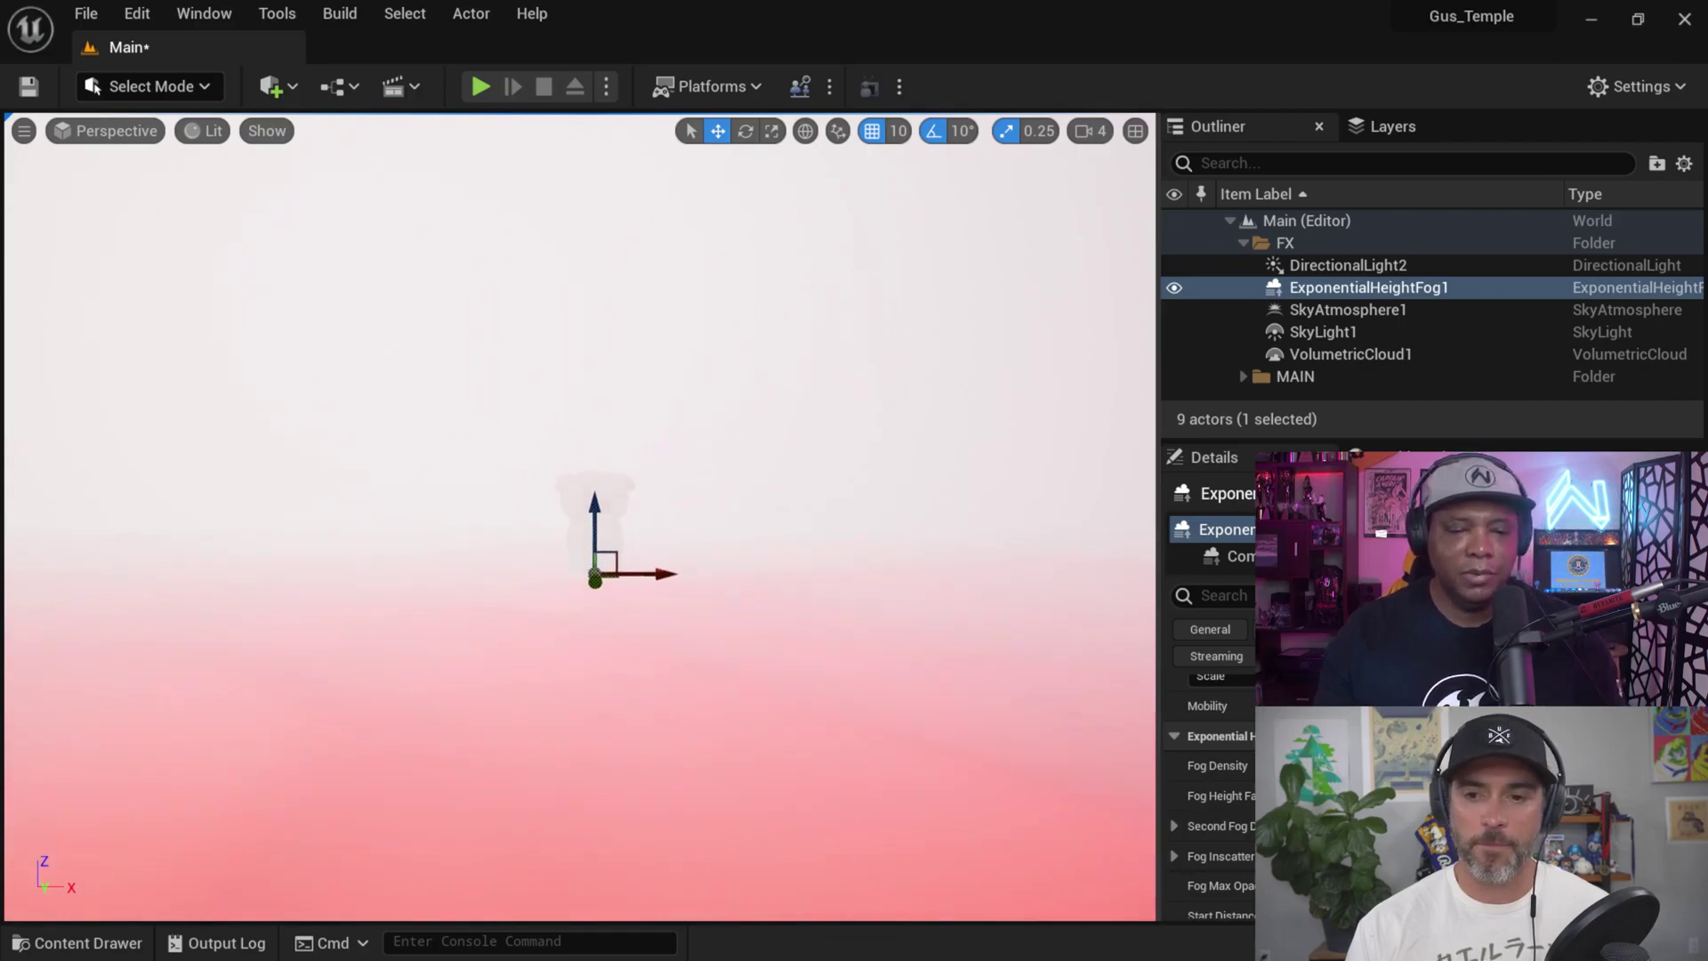
key("w")
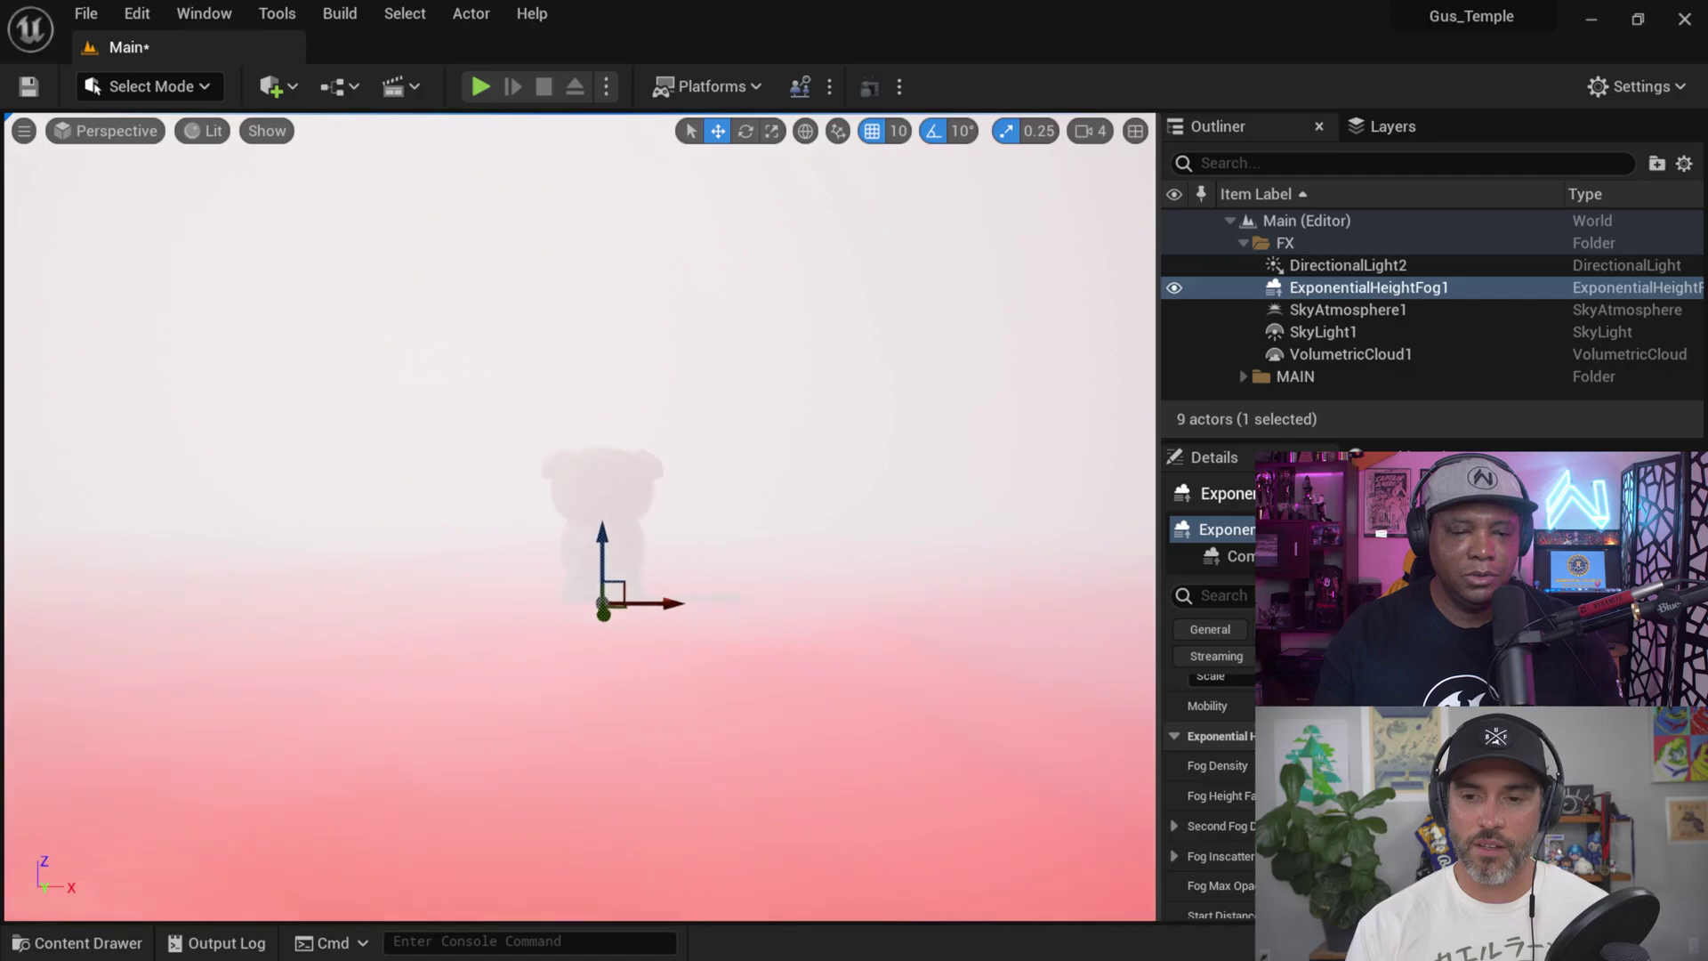
key("s")
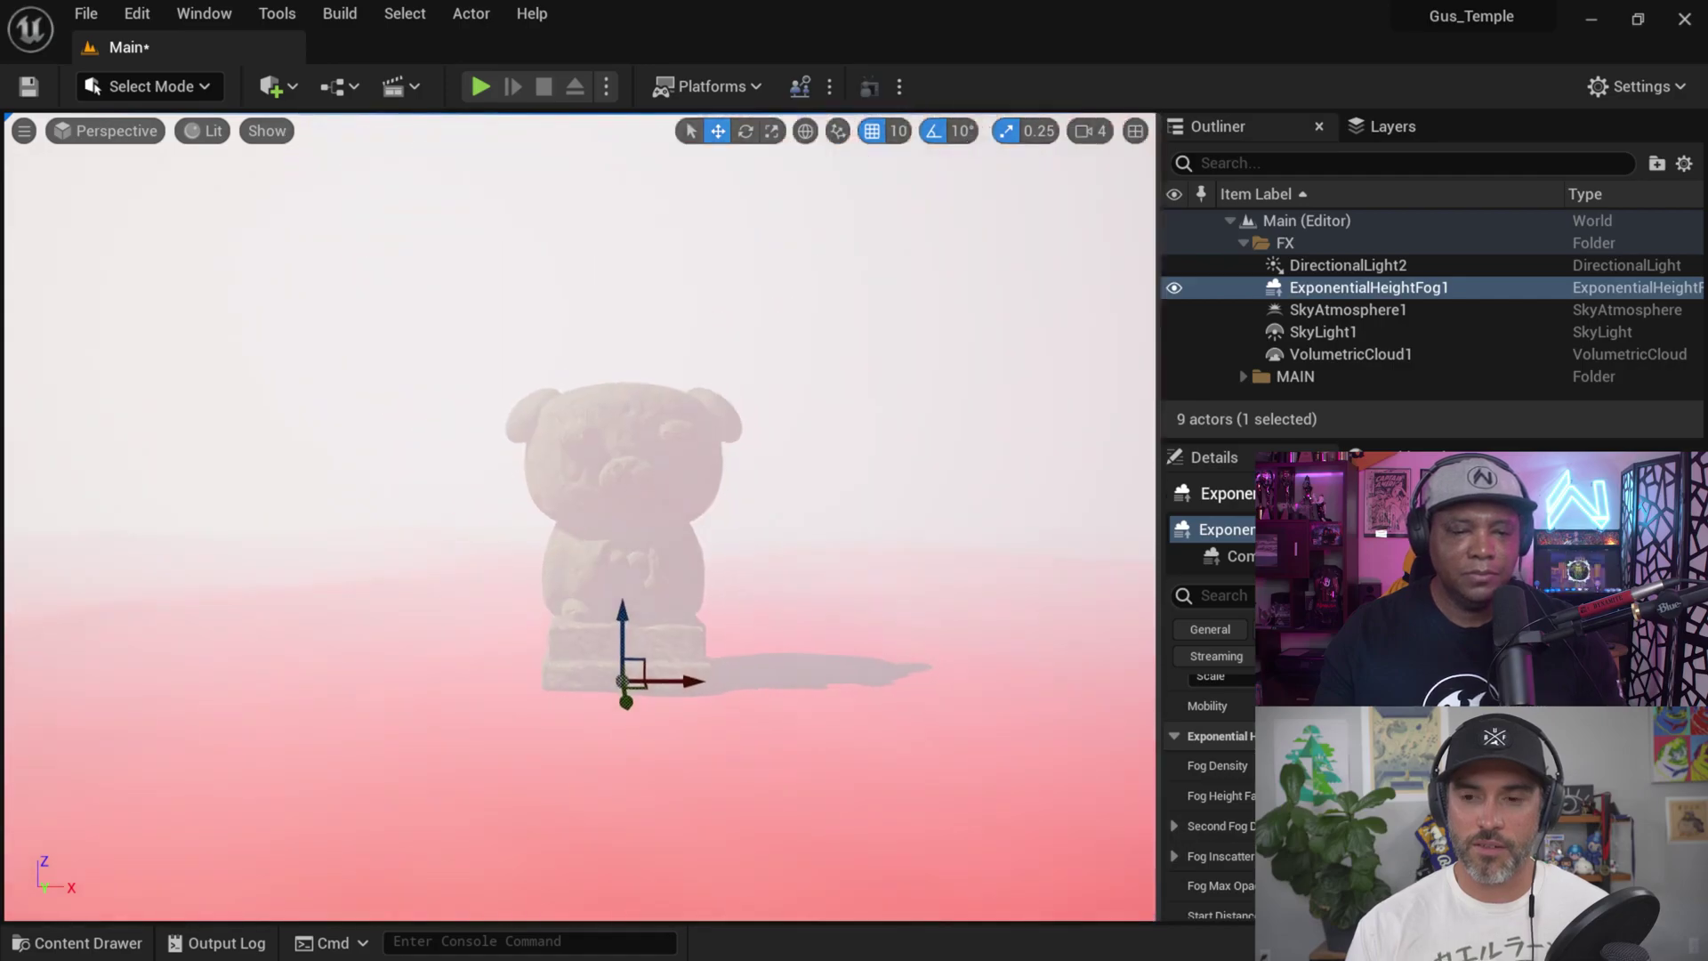
key("a")
key("d")
key("d")
key("a")
left_click_drag(580, 516, 555, 516)
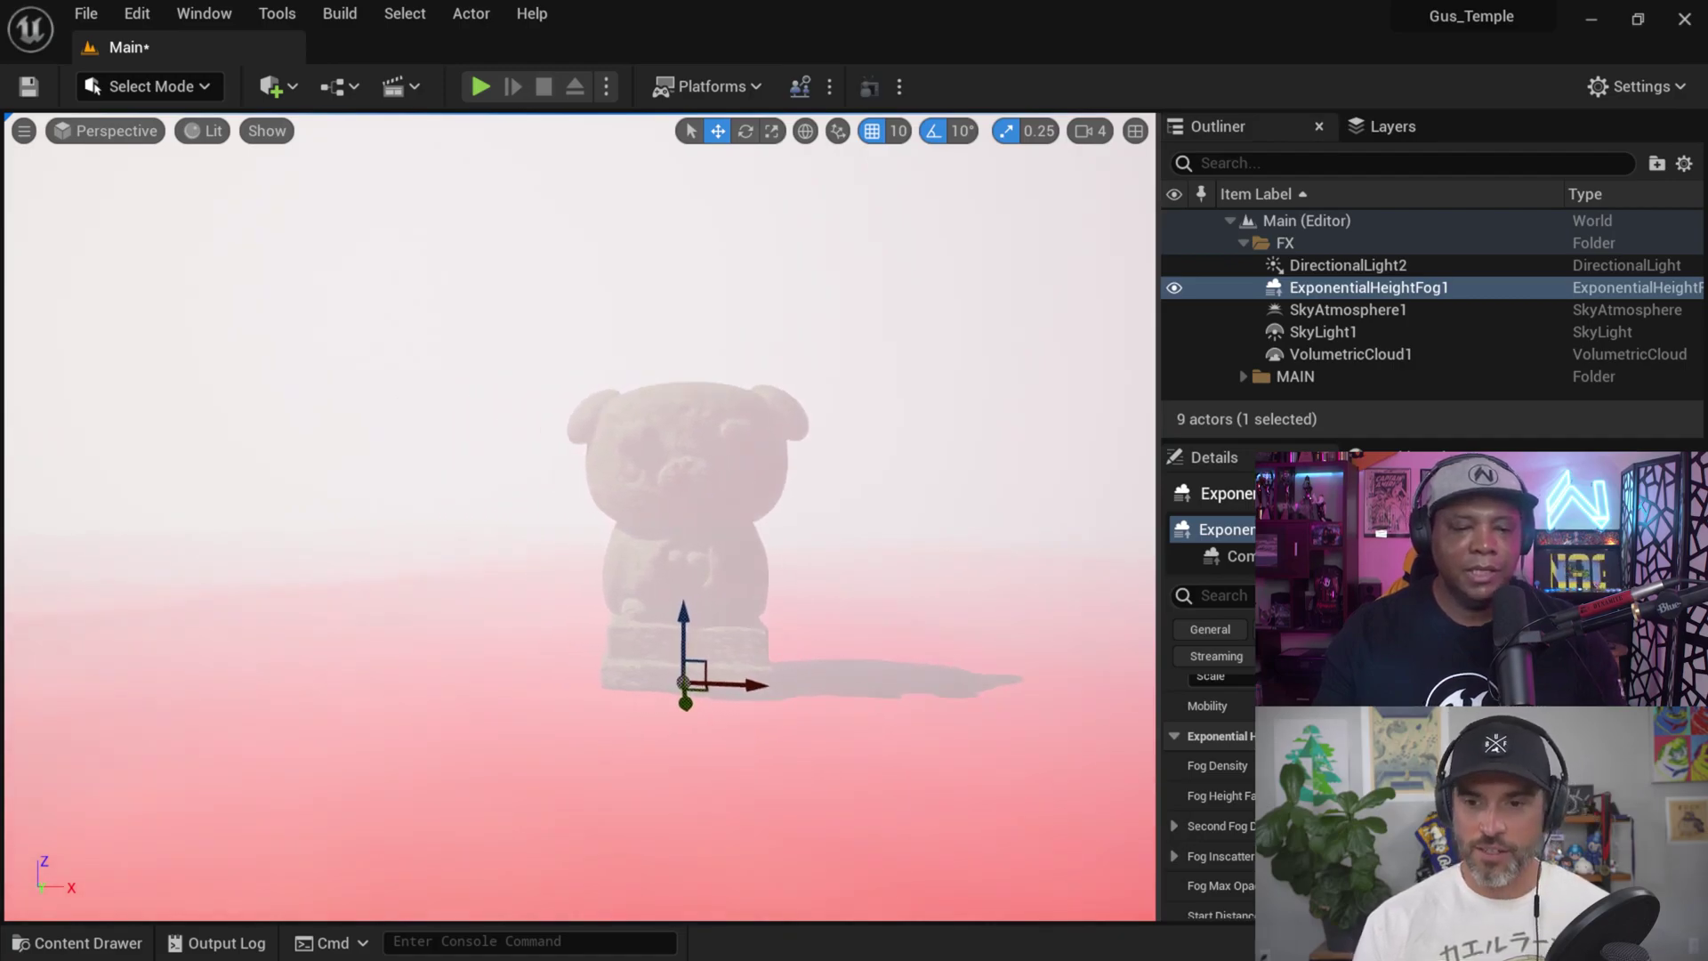
right_click_drag(556, 516, 573, 525)
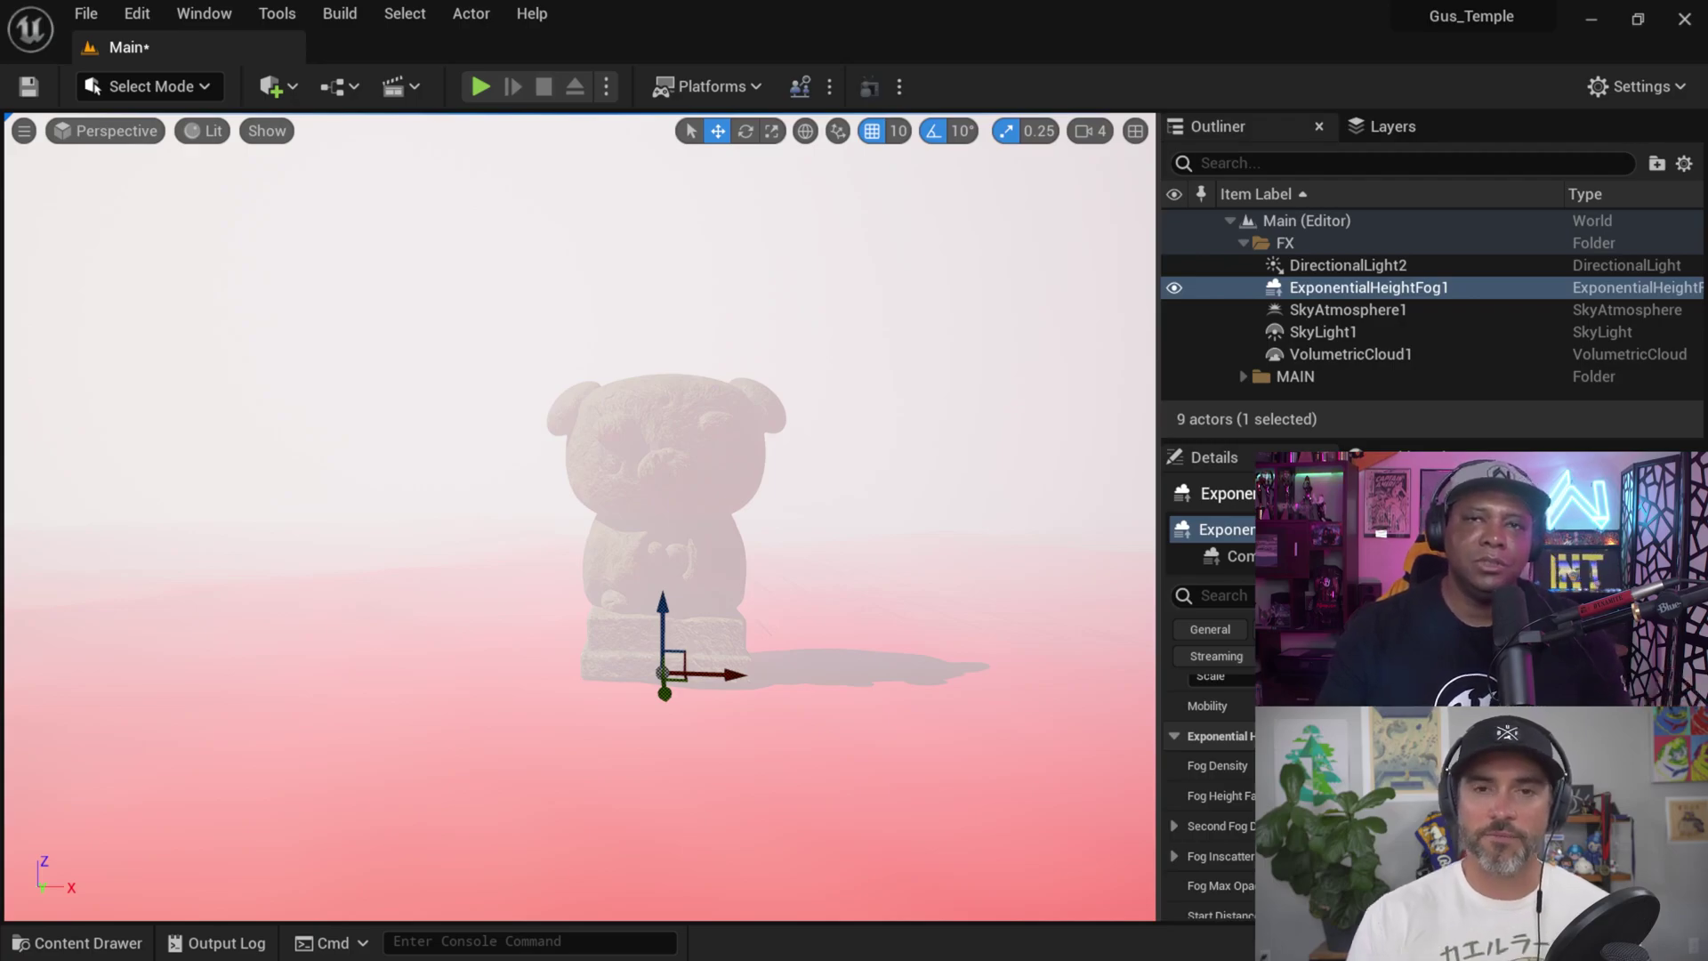
mouse_move(573, 525)
middle_mouse_down()
mouse_move(574, 485)
mouse_move(581, 899)
mouse_move(581, 347)
mouse_move(581, 534)
middle_mouse_up()
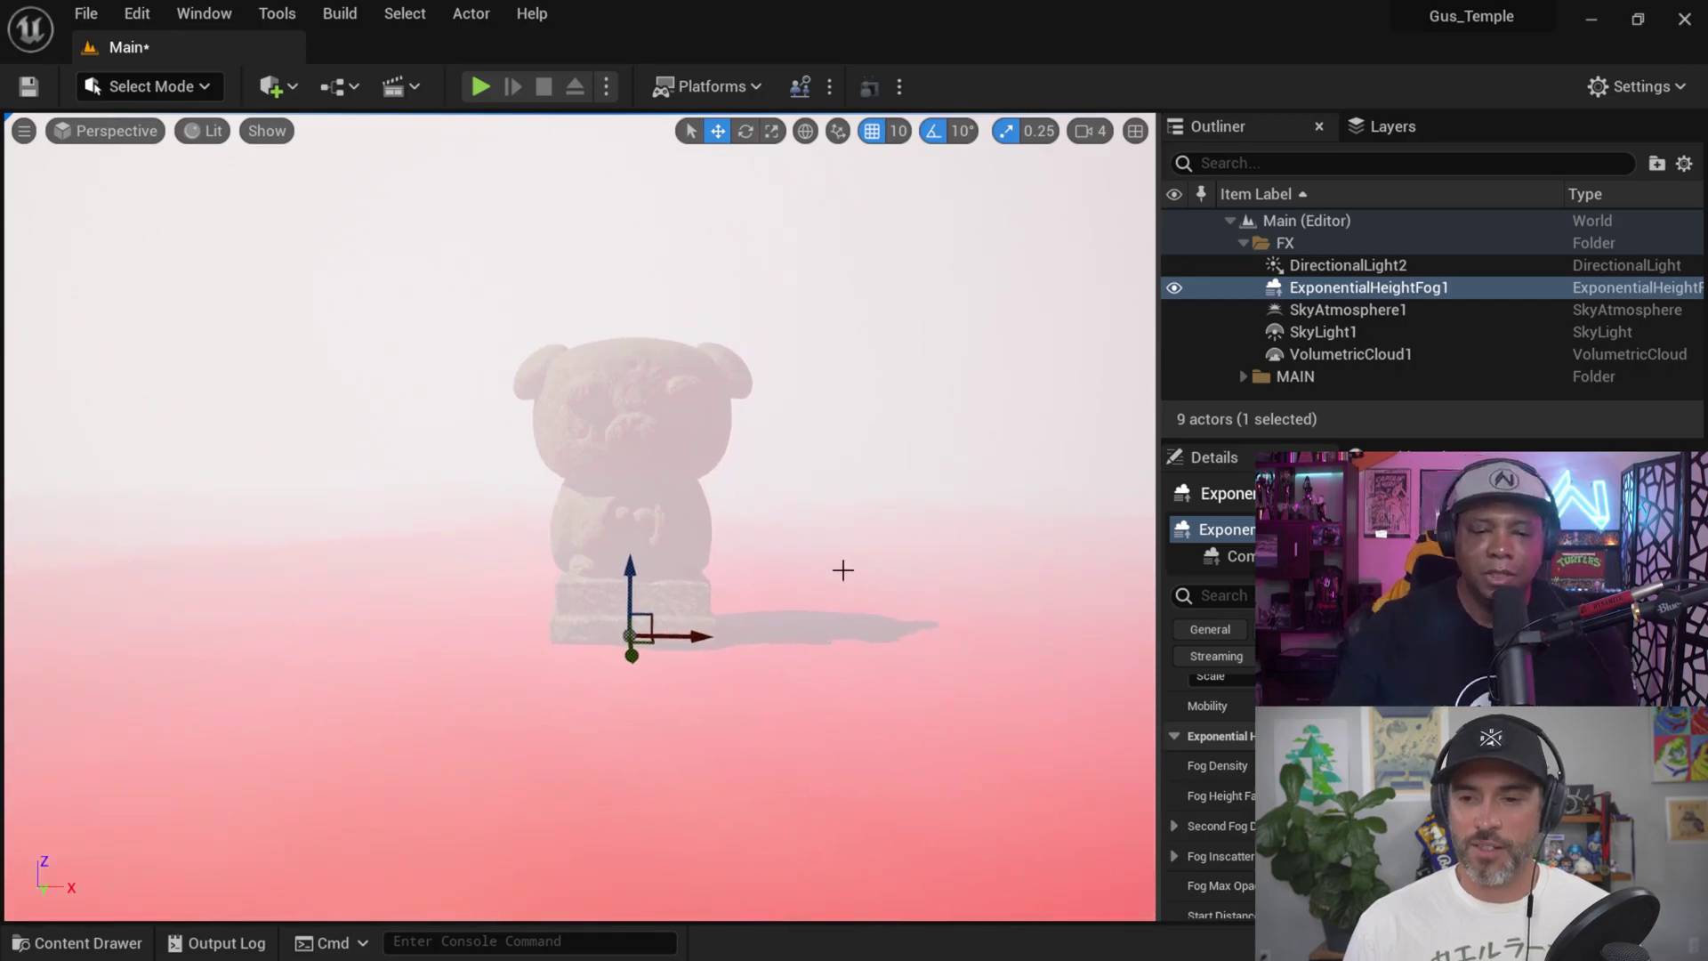
middle_click_drag(831, 614, 655, 620)
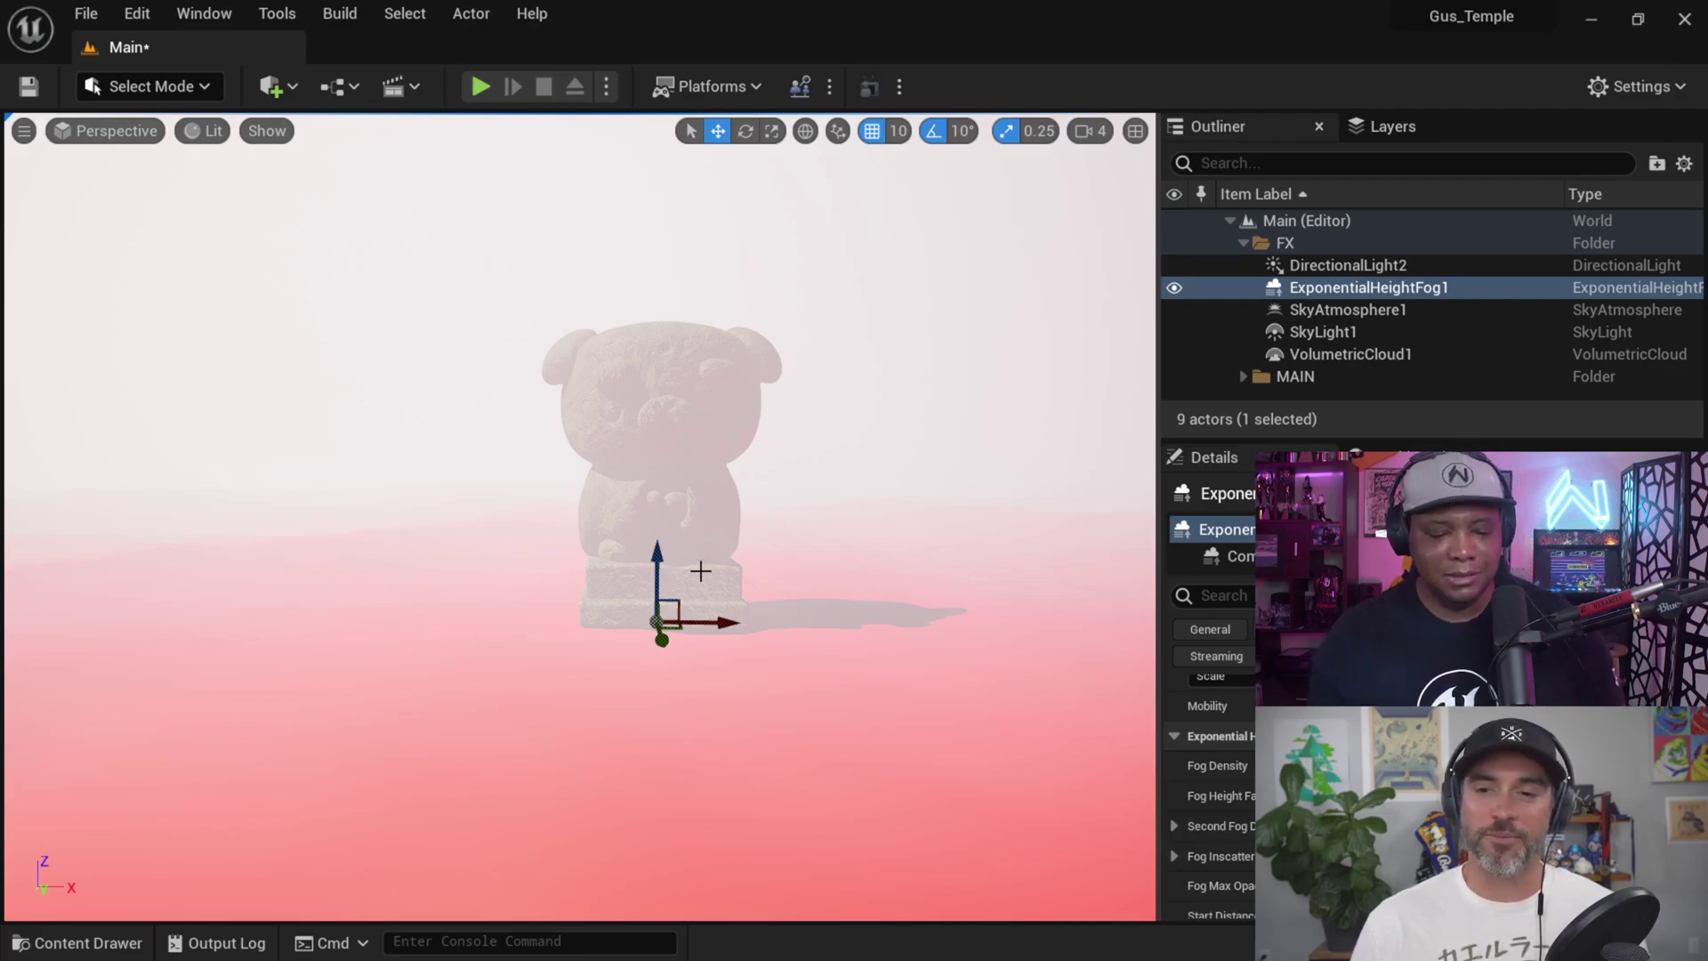
- Compare the fog's effect on the statue's surface detail by repeatedly viewing it close up and from farther back
scroll(710, 564, "up", 8)
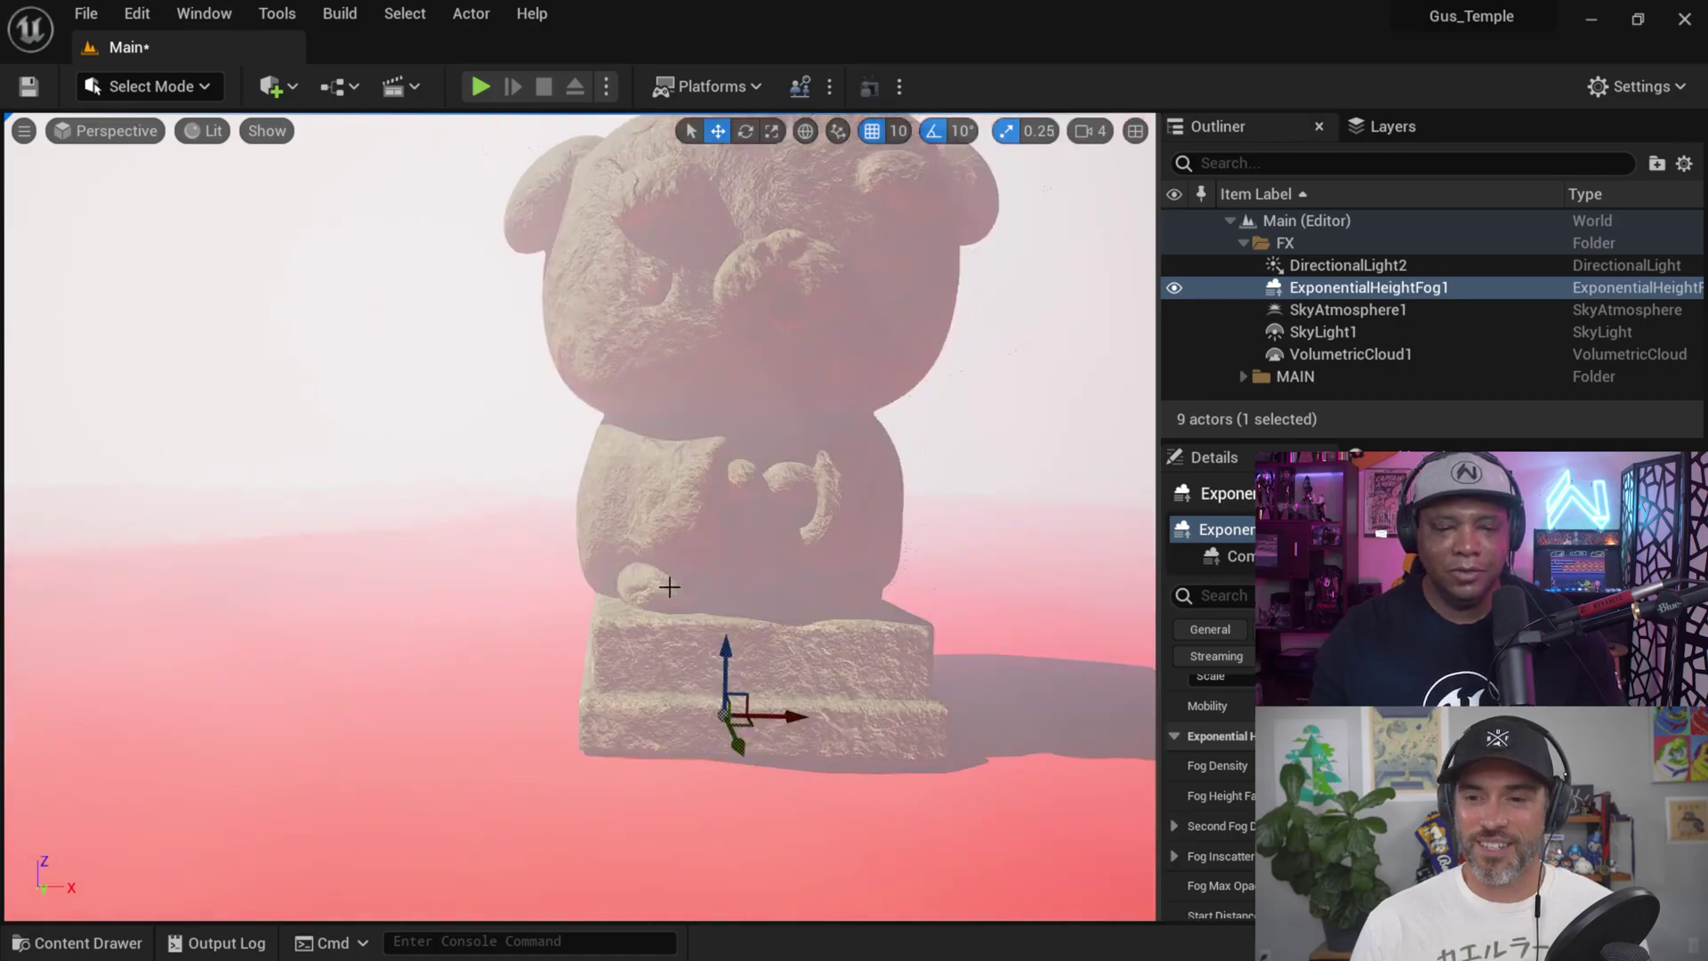
scroll(669, 586, "down", 6)
scroll(669, 586, "up", 6)
scroll(669, 586, "down", 4)
scroll(669, 586, "up", 6)
scroll(669, 586, "down", 5)
scroll(669, 586, "up", 5)
scroll(669, 587, "down", 5)
scroll(669, 586, "up", 3)
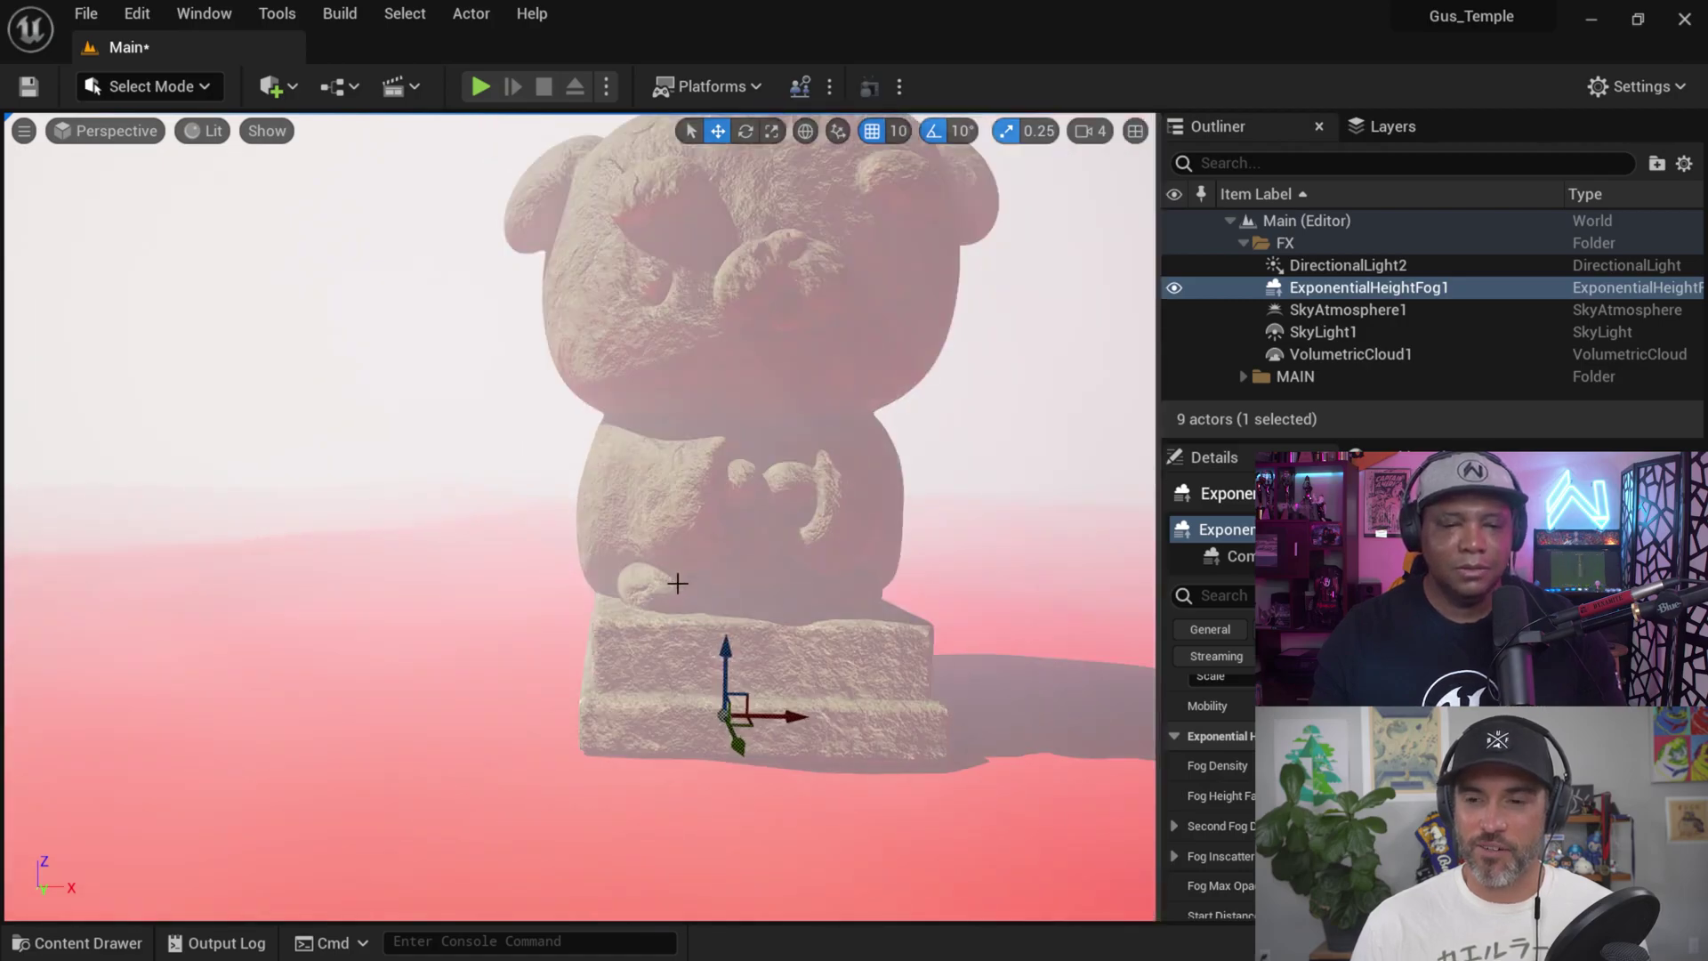
scroll(678, 584, "up", 3)
scroll(678, 584, "down", 5)
scroll(678, 584, "up", 2)
scroll(681, 581, "down", 4)
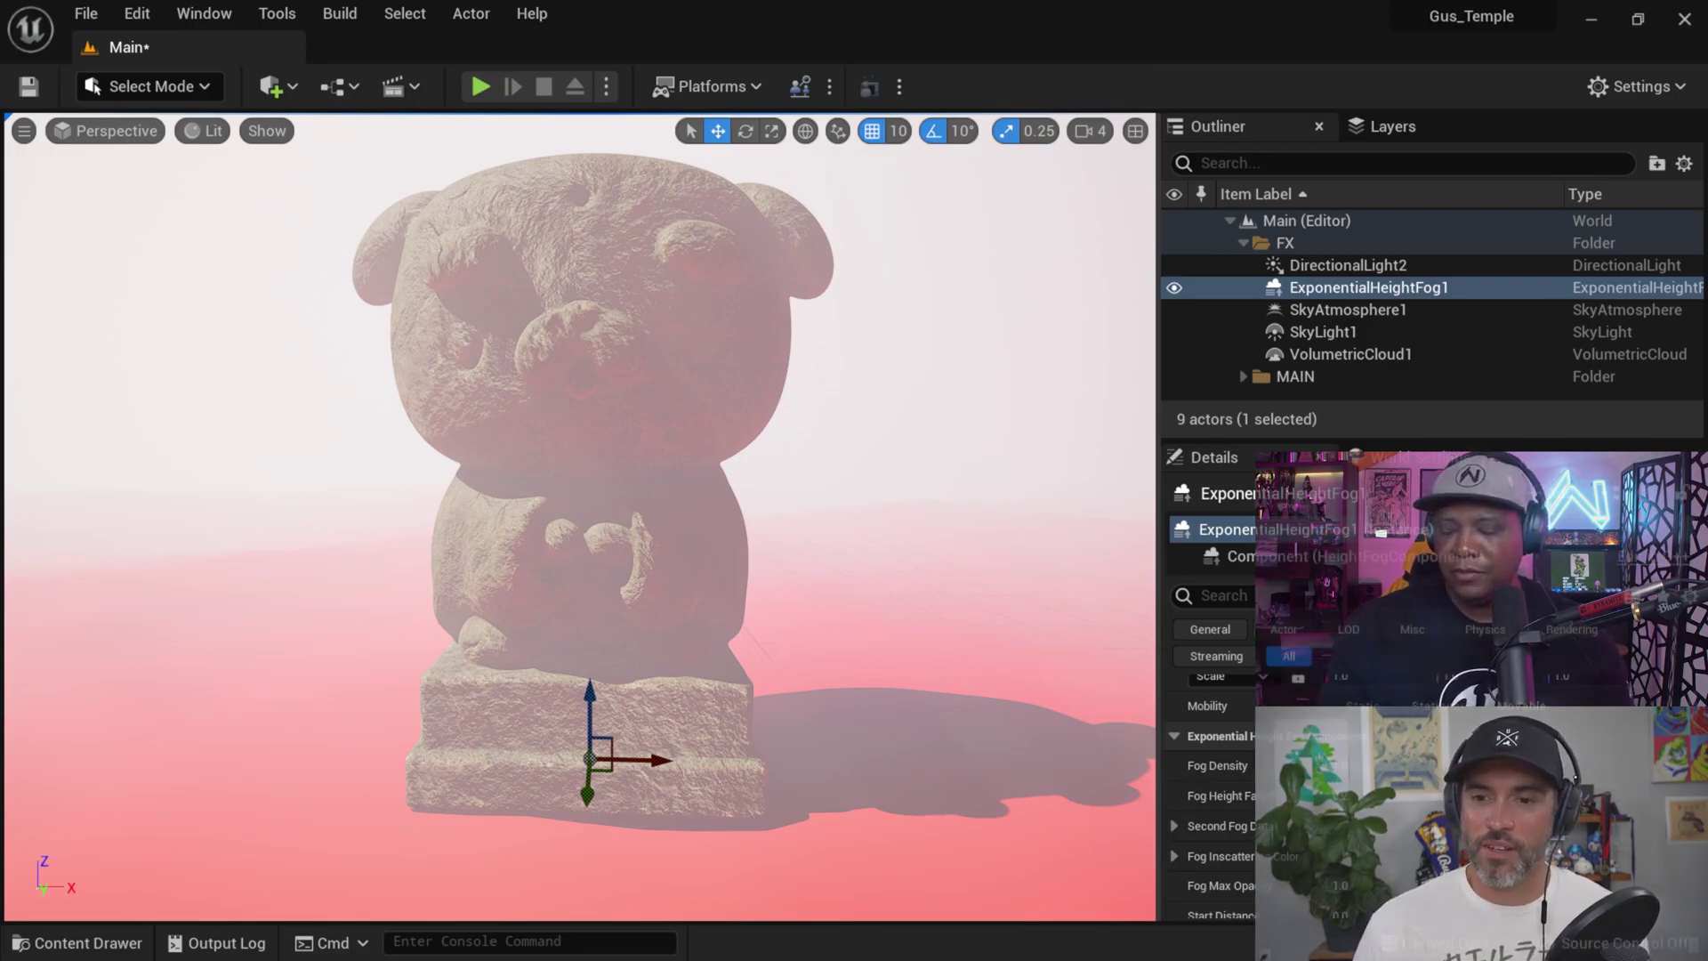
- Inspect how the fog hides the statue with distance, backing away and approaching until the whole statue and its shadow are framed
mouse_move(681, 581)
right_mouse_down()
mouse_move(661, 560)
mouse_move(656, 594)
right_mouse_up()
key("s")
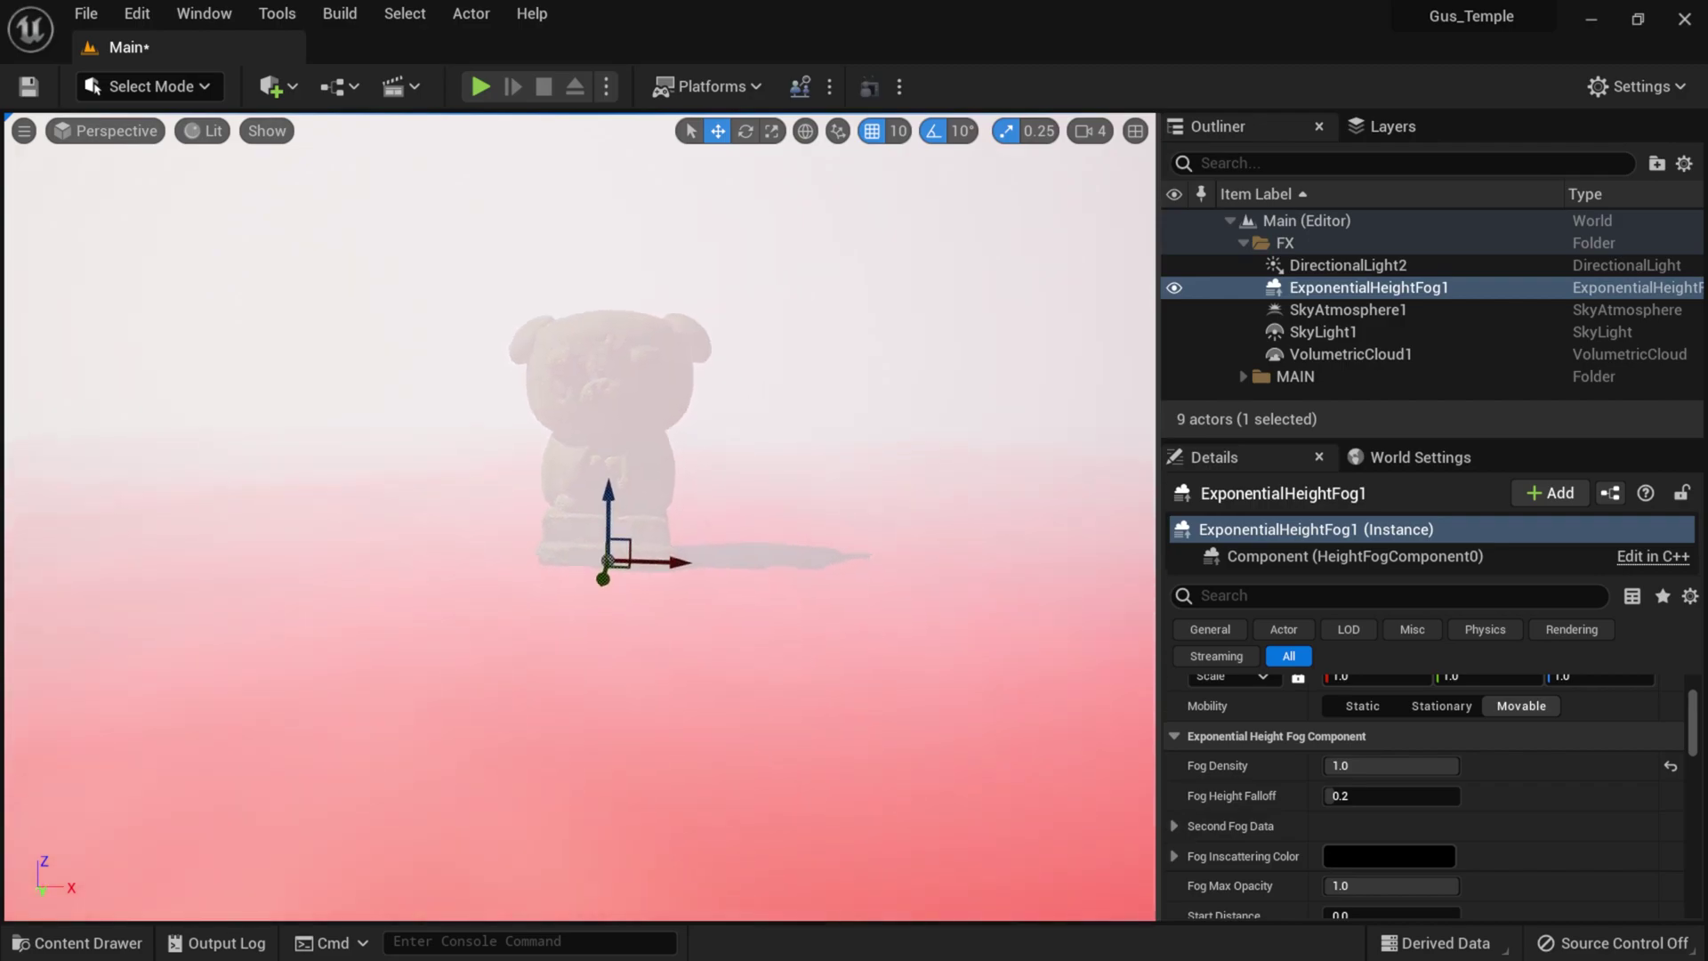
right_click_drag(656, 594, 611, 566)
key("s")
key("w")
key("w")
key("s")
key("w")
key("w")
key("s")
key("w")
- Enlarge the fog's property area and lower its Fog Density to thin the haze around the statue
left_click_drag(1498, 435, 1498, 380)
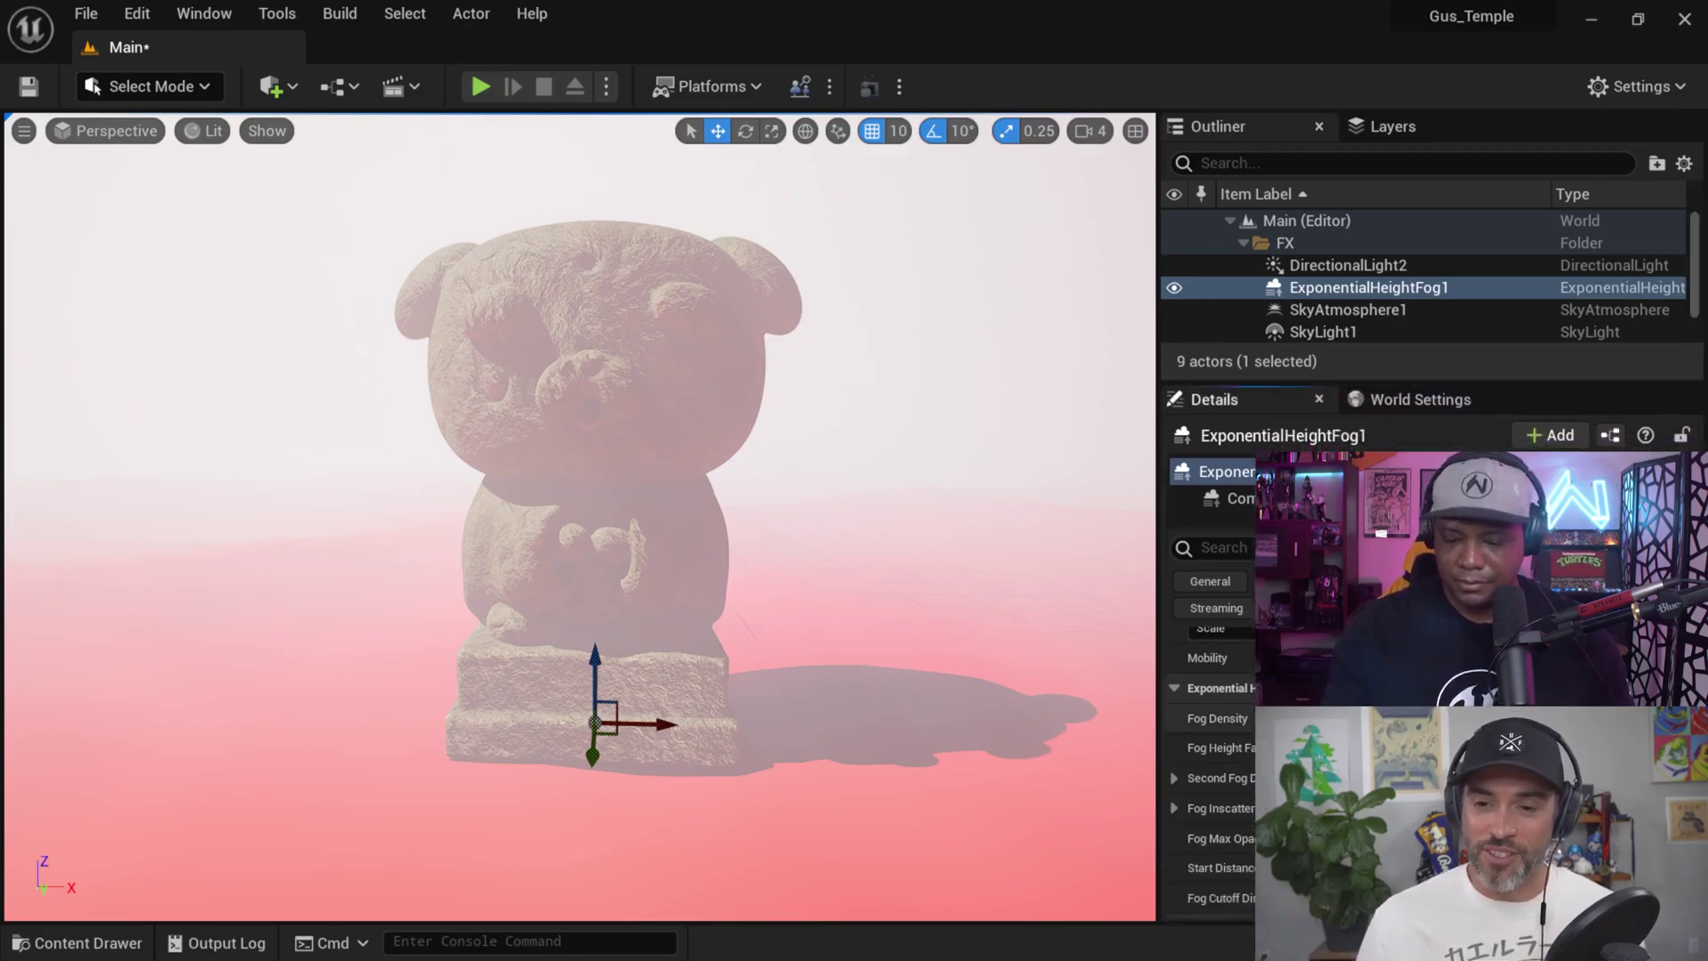
left_click_drag(1459, 718, 1397, 718)
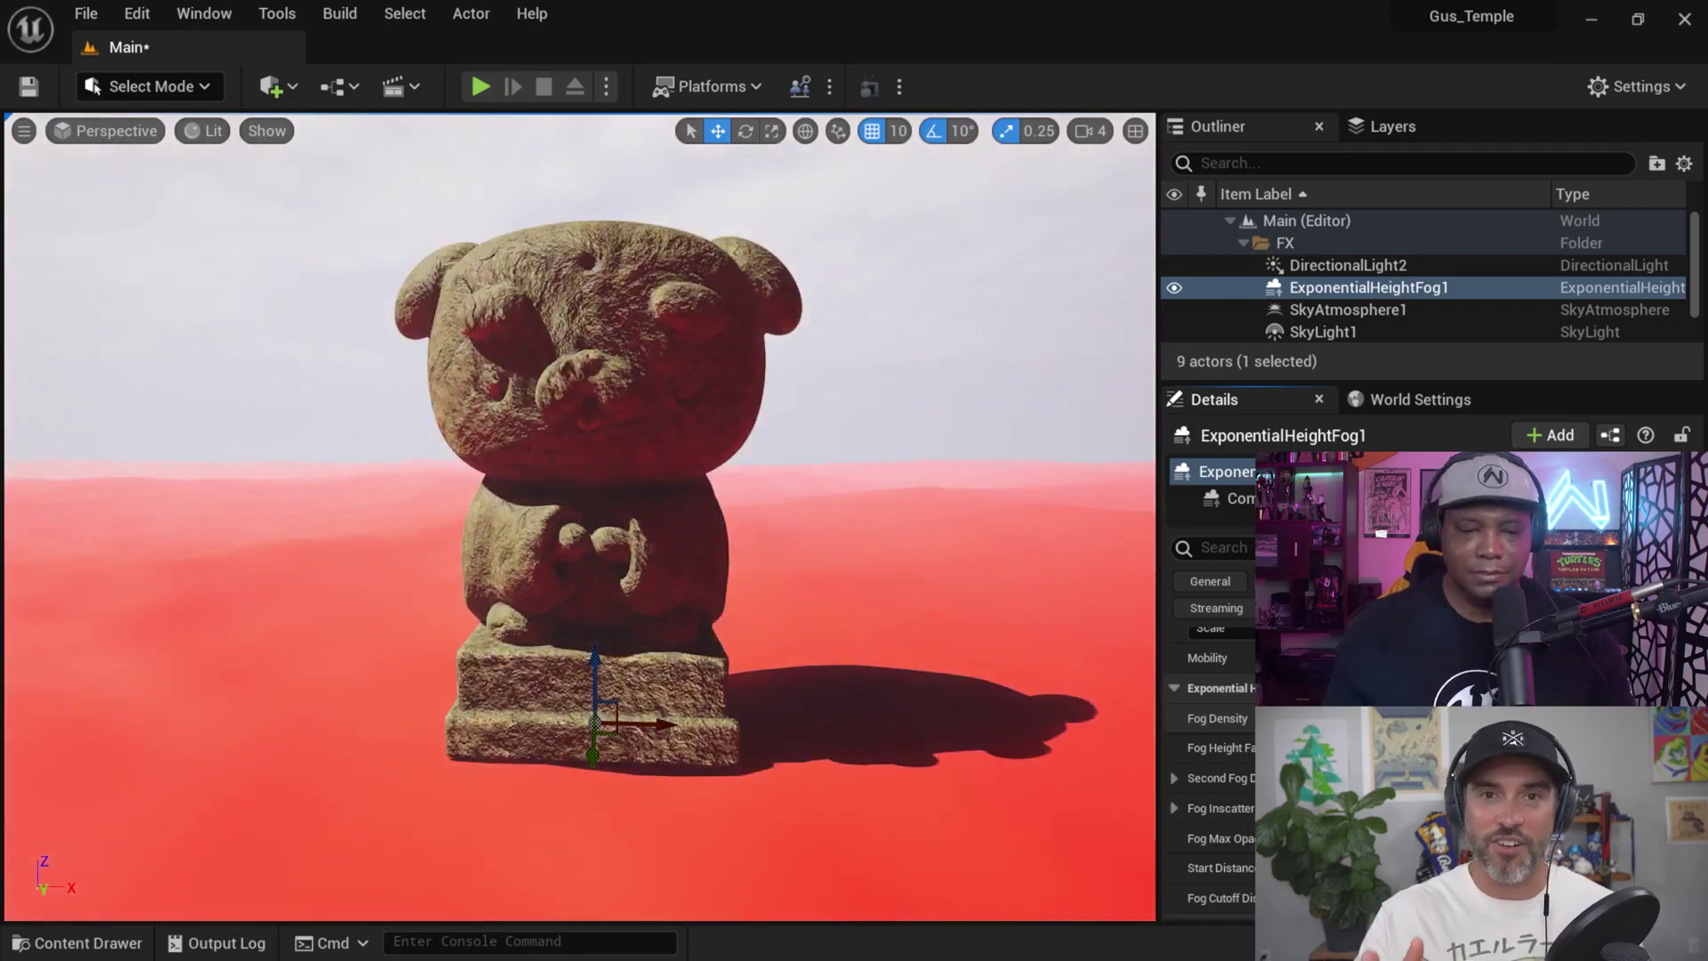
- Examine the Gus statue and its shadow in the thinned red fog from slightly shifted near and far viewpoints
mouse_move(1005, 658)
right_mouse_down()
mouse_move(960, 639)
mouse_move(1007, 658)
mouse_move(1007, 636)
mouse_move(1039, 667)
mouse_move(989, 644)
mouse_move(1003, 604)
mouse_move(968, 624)
mouse_move(991, 632)
right_mouse_up()
key("a")
key("d")
key("s")
key("a")
key("w")
key("s")
key("w")
key("s")
right_click_drag(805, 583, 819, 592)
key("s")
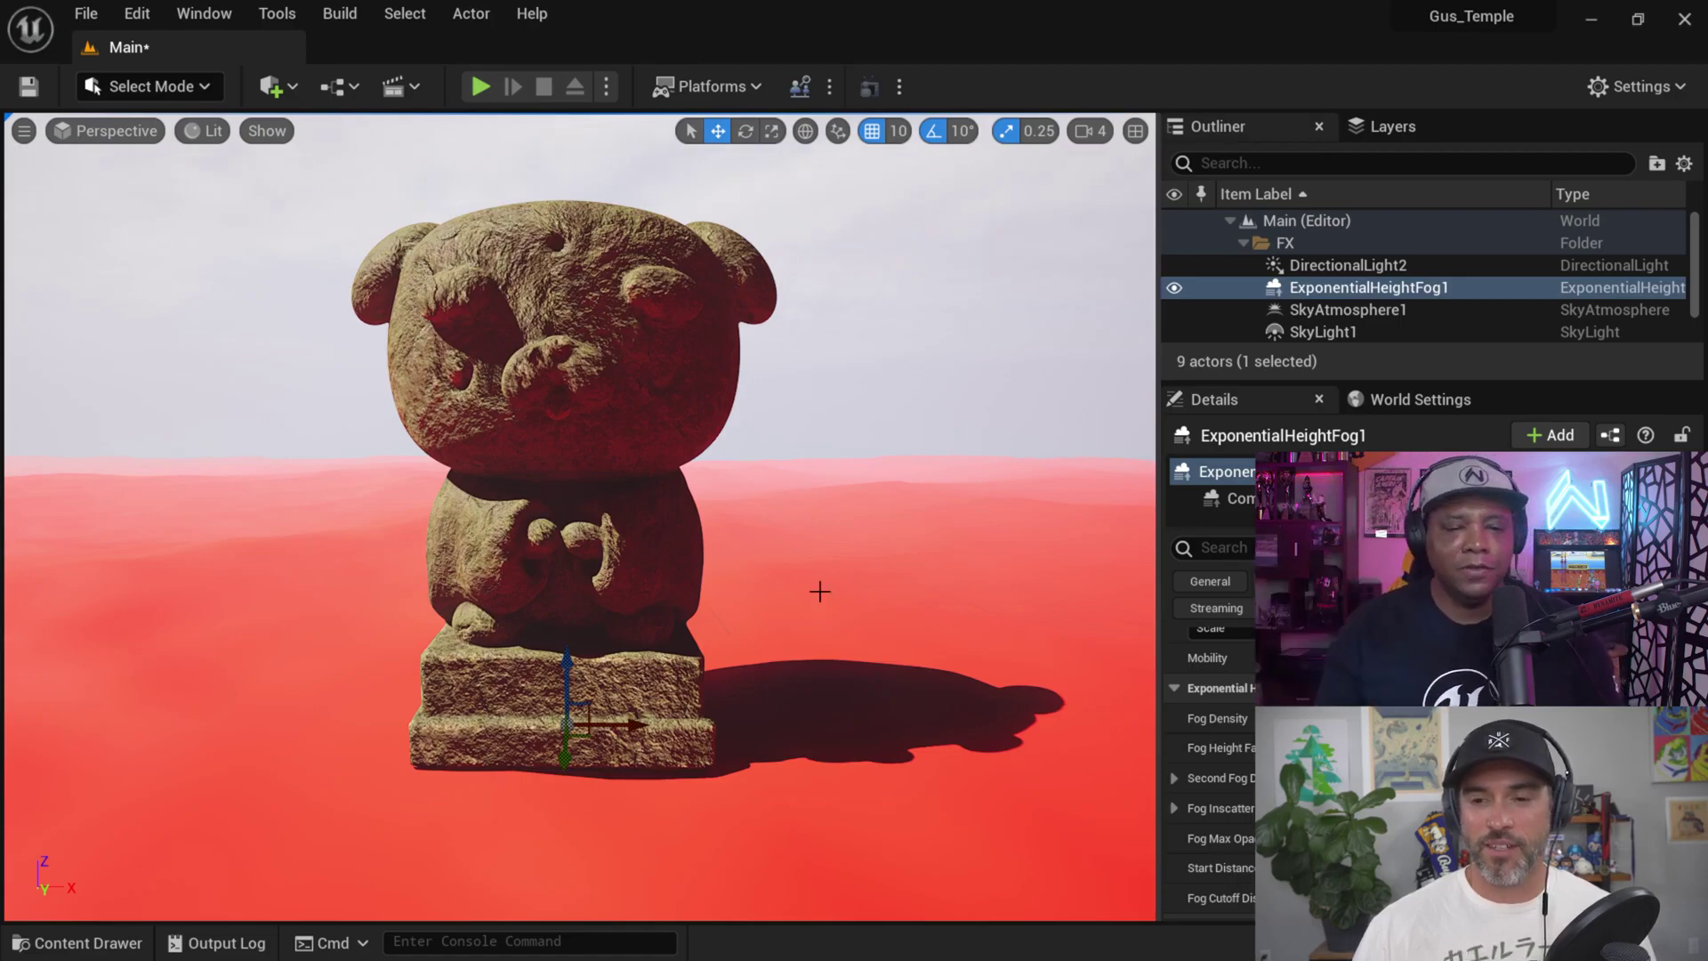
right_click_drag(786, 599, 782, 599)
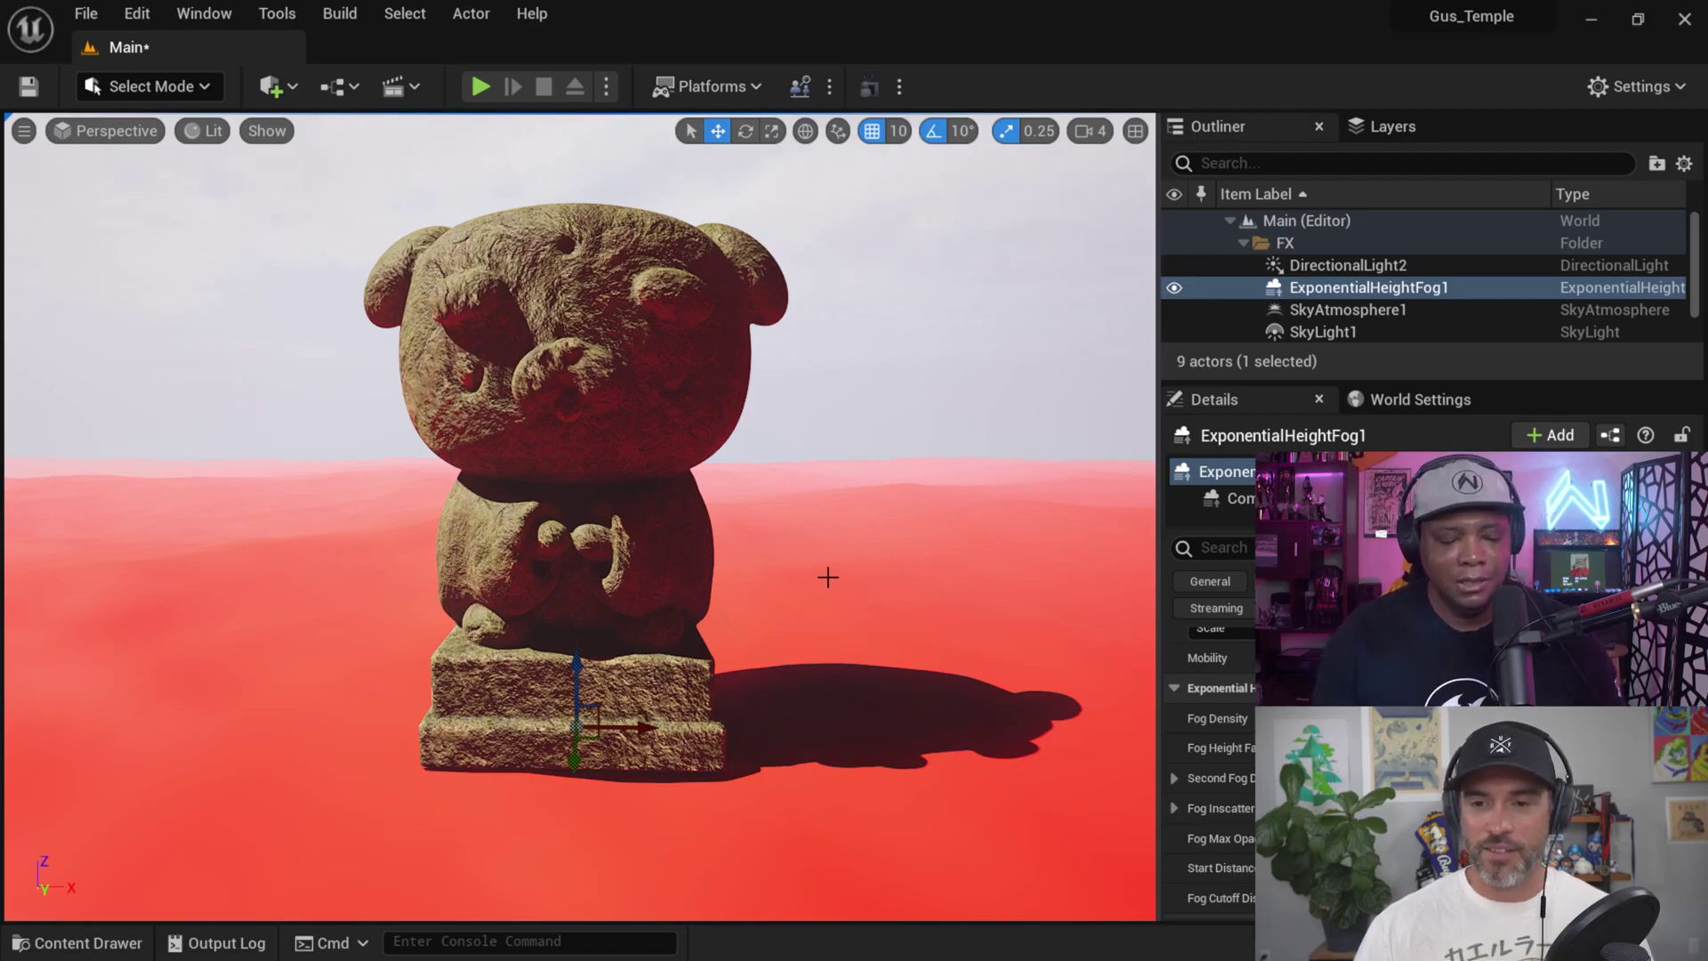
- Collapse the FX folder in the Outliner, enlarge the actor list area and reframe the statue slightly lower in the view
left_click_drag(1383, 381, 1383, 500)
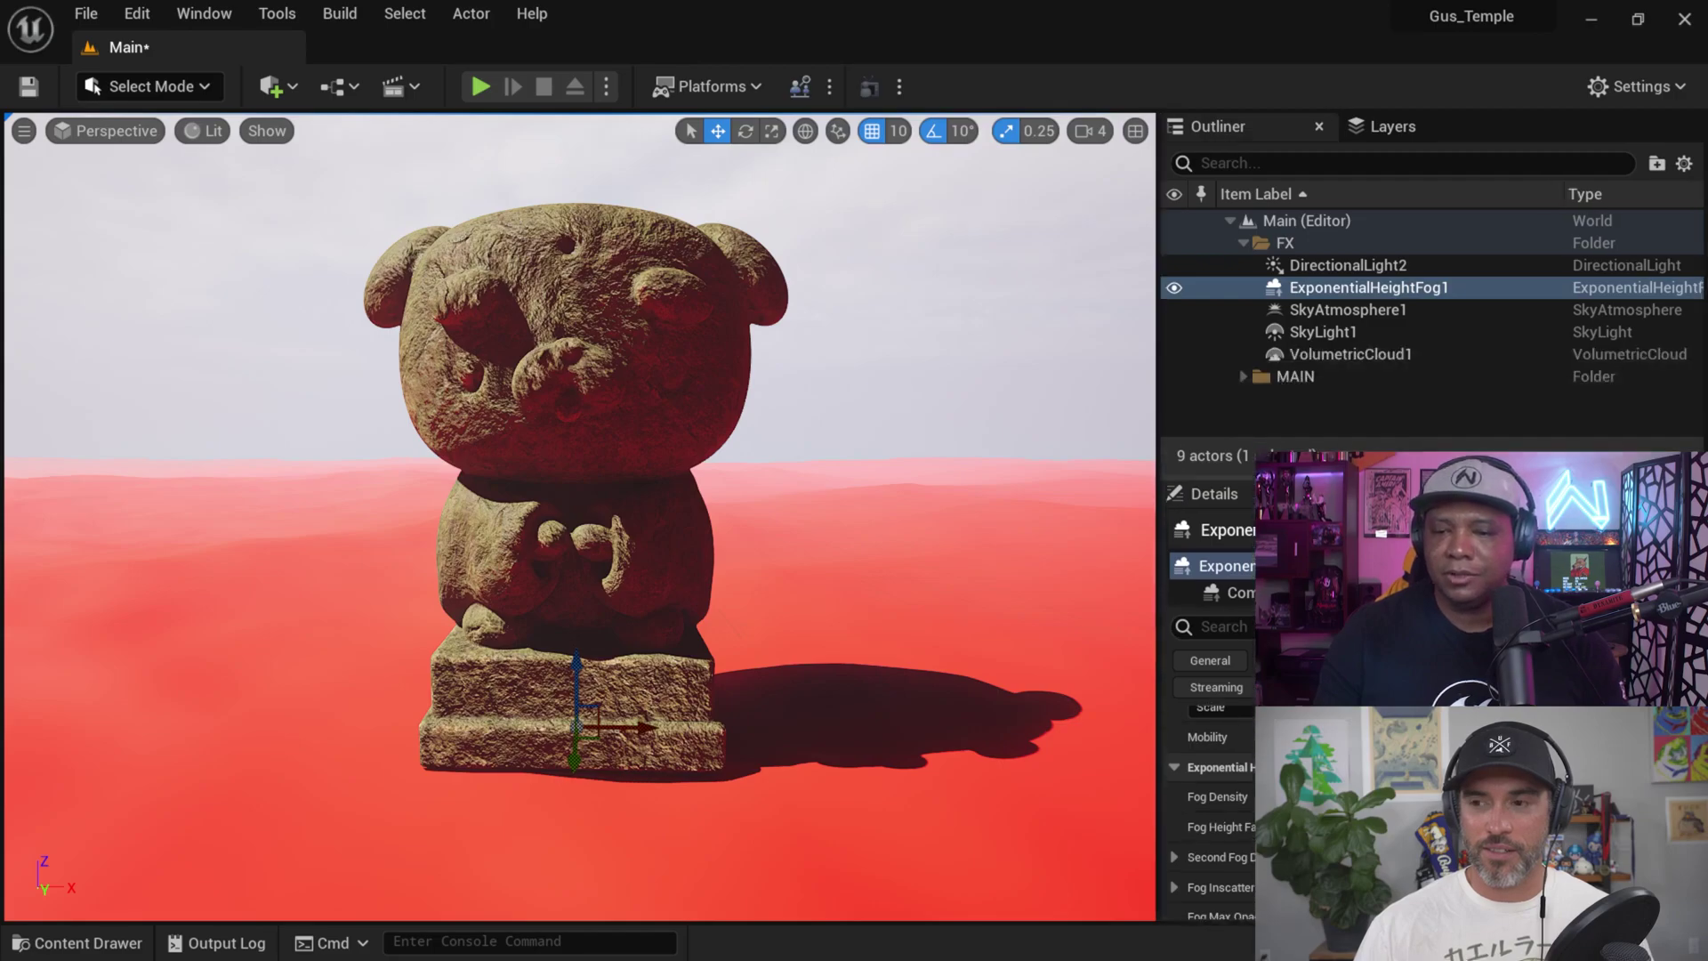
left_click(1258, 252)
left_click(1245, 244)
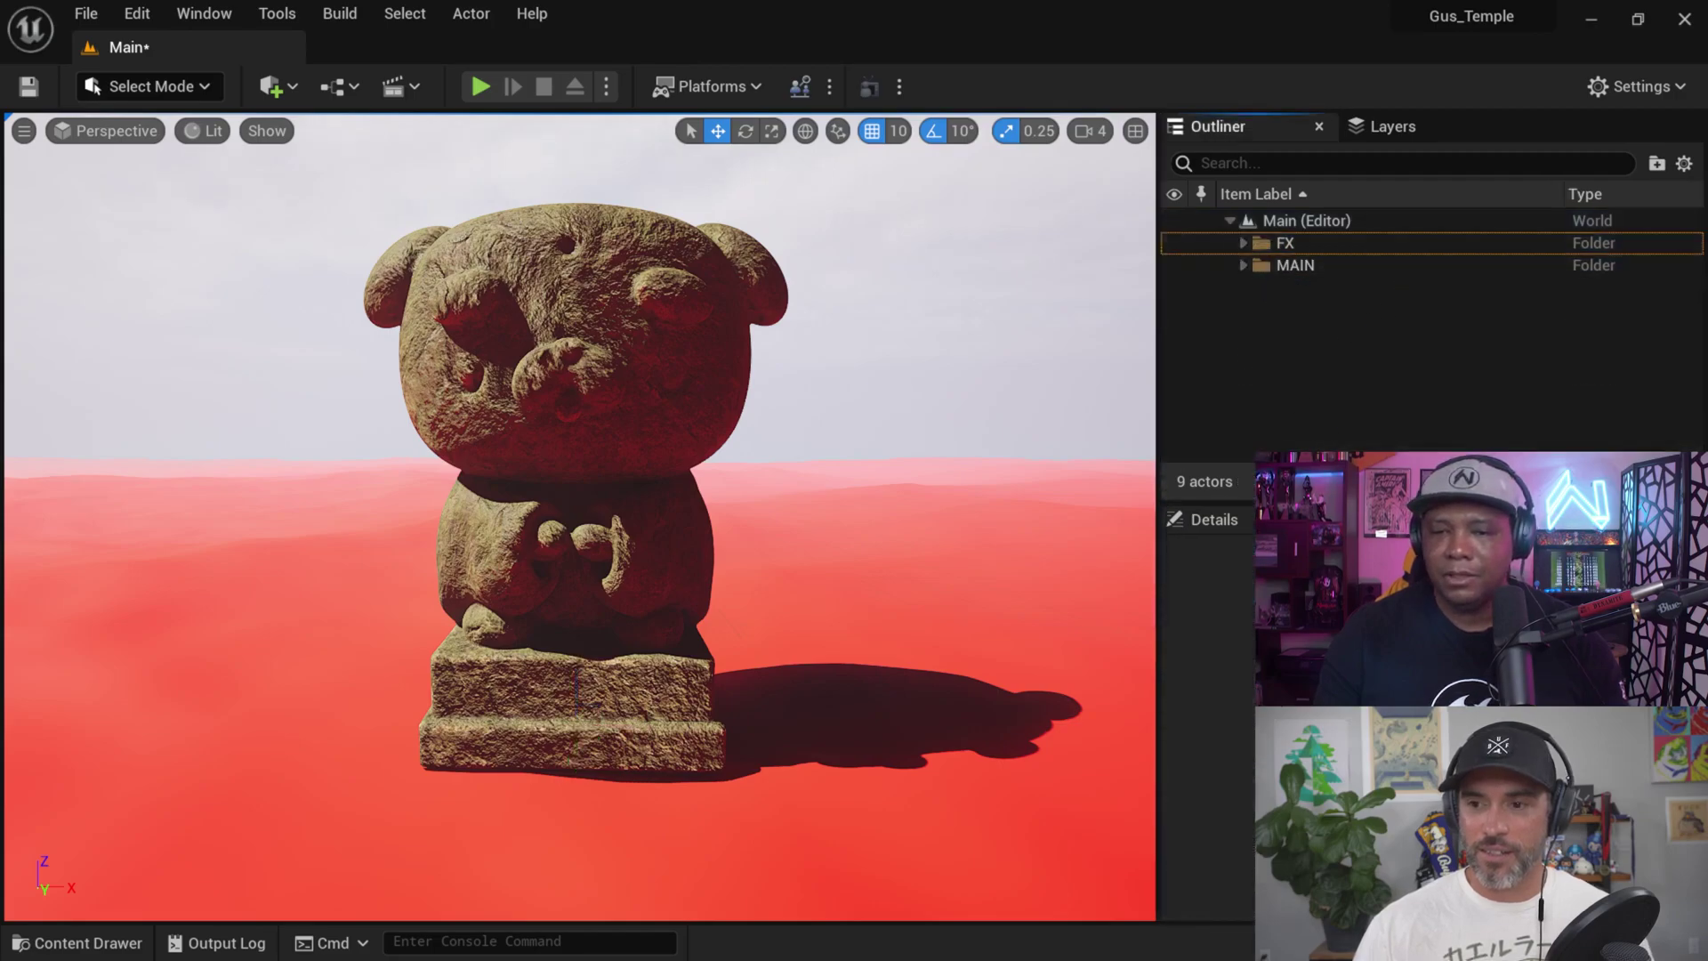
left_click_drag(1424, 504, 1422, 404)
right_click_drag(842, 480, 553, 486)
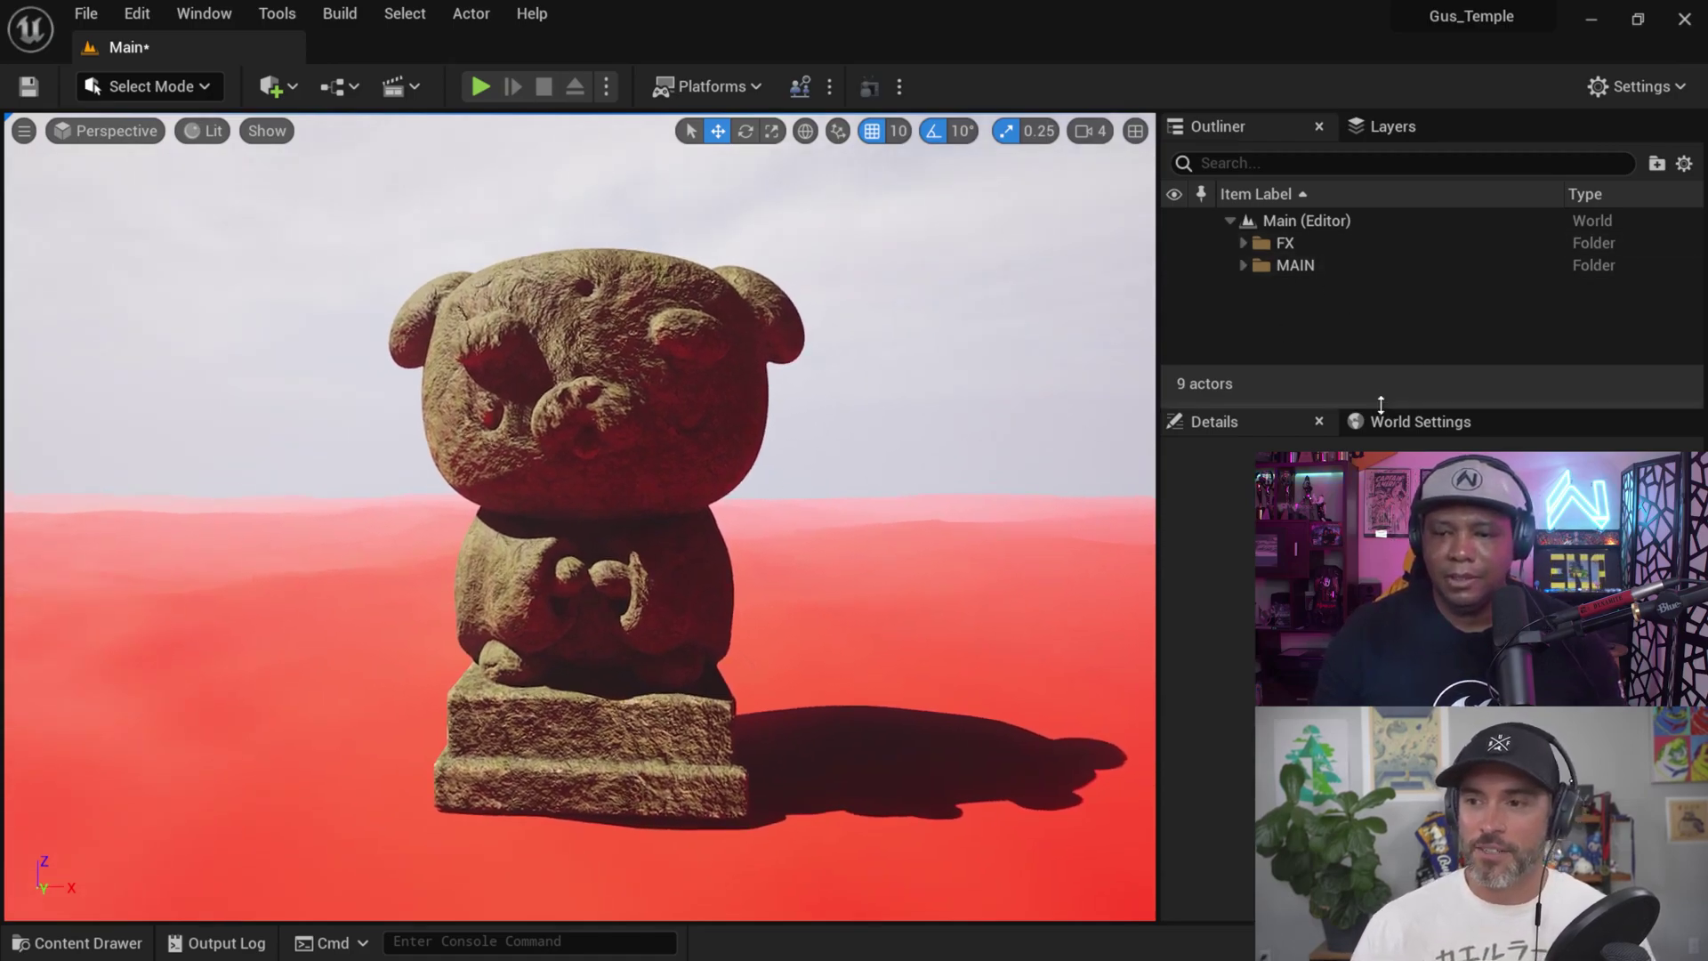
left_click_drag(1381, 402, 1380, 488)
left_click(1243, 243)
left_click(1243, 243)
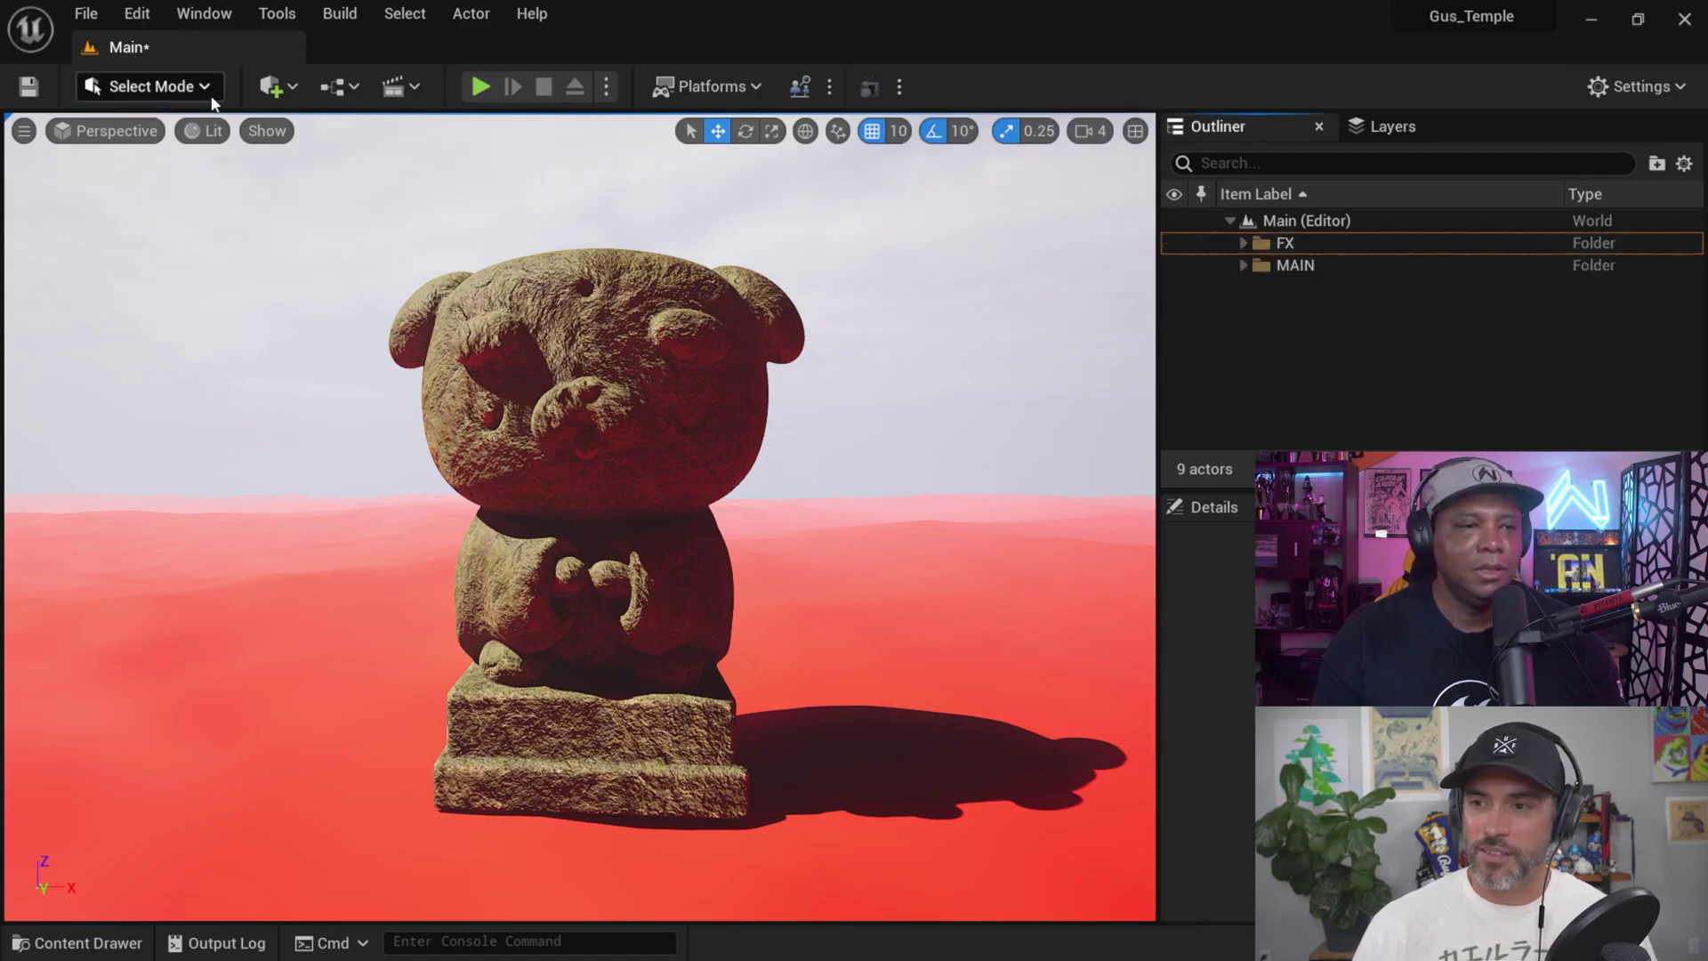
left_click(178, 86)
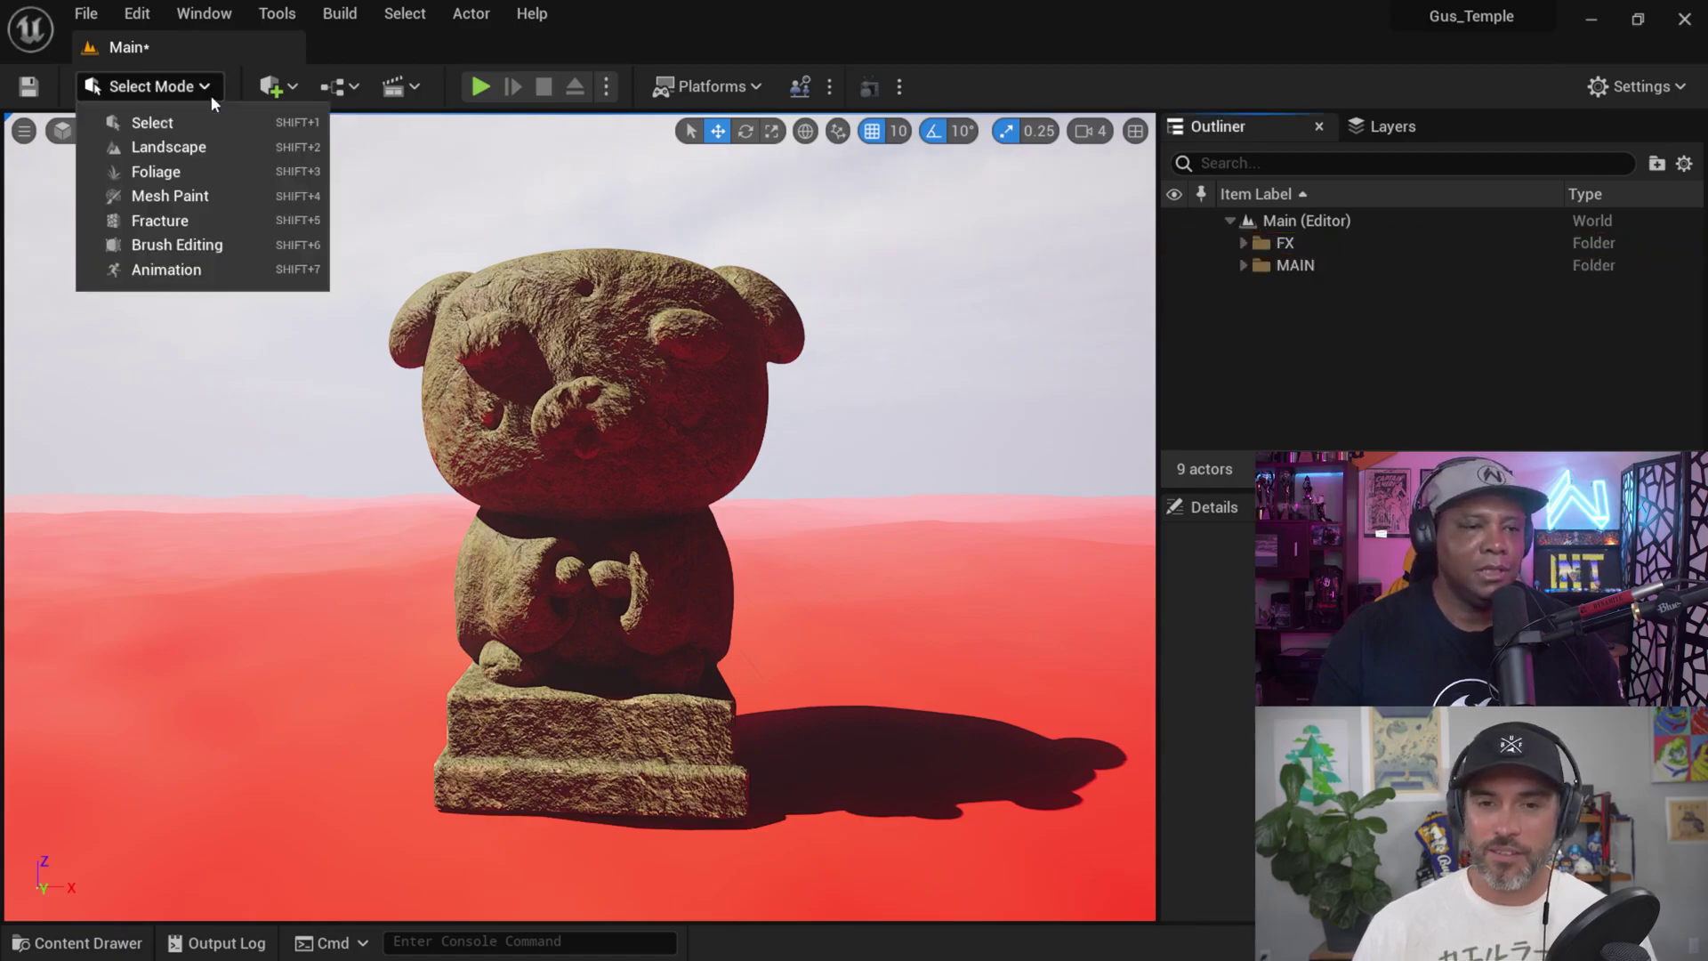
left_click(573, 43)
left_click(297, 85)
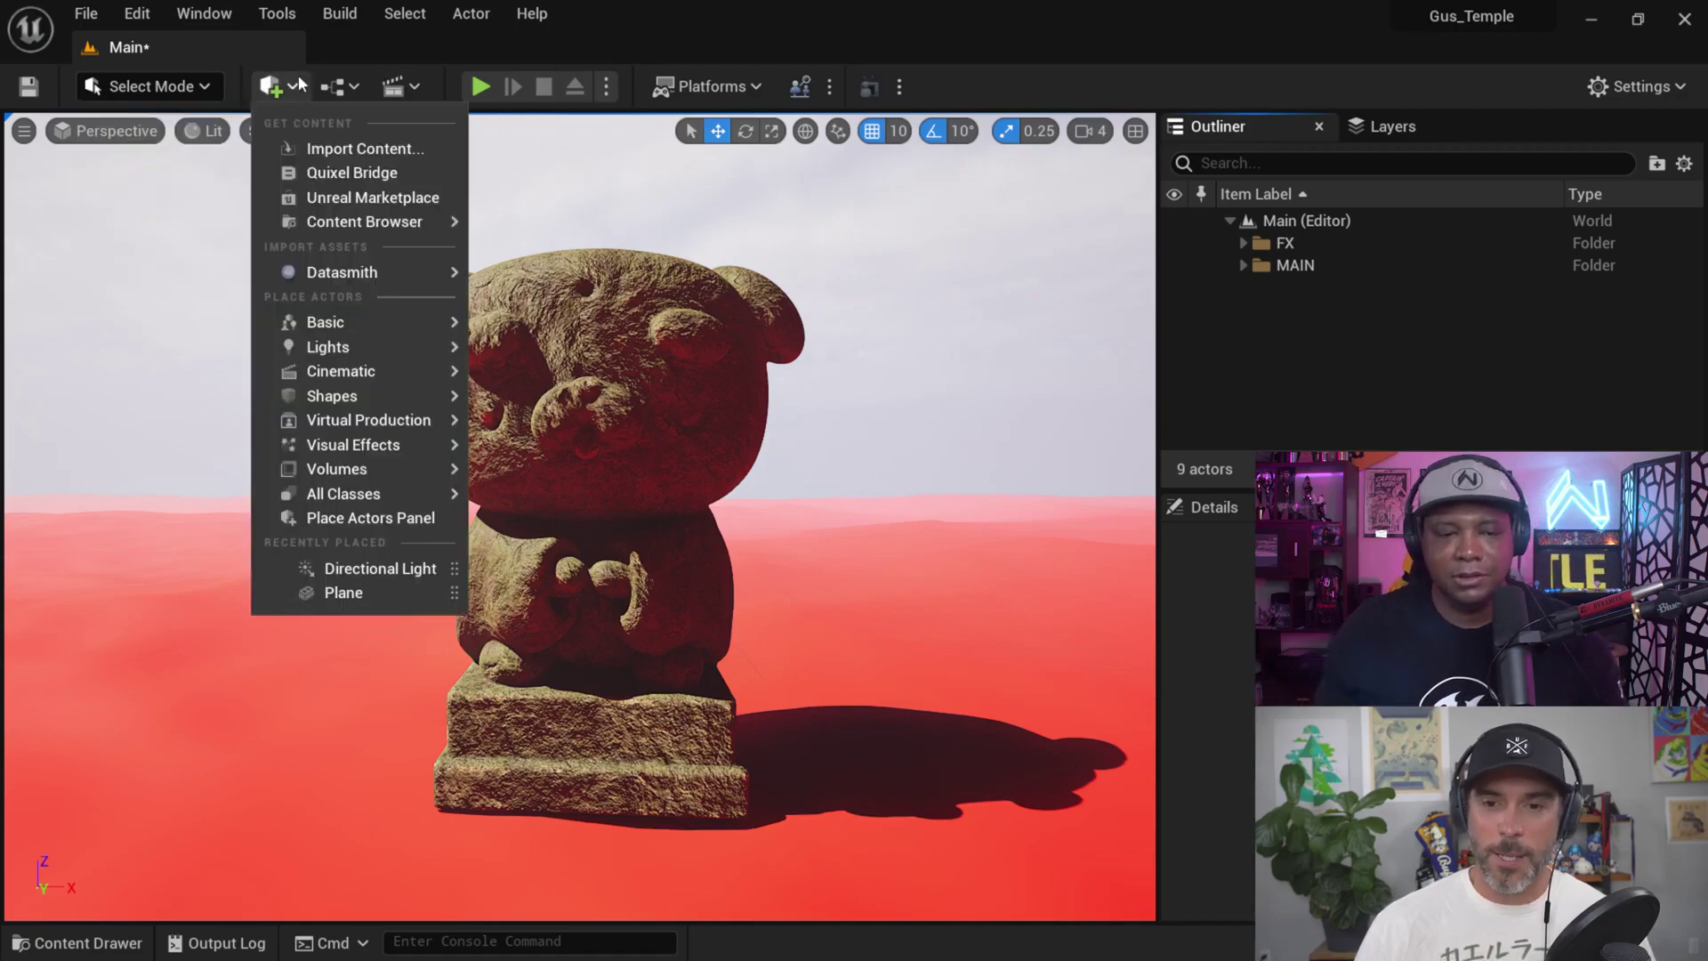
mouse_move(414, 271)
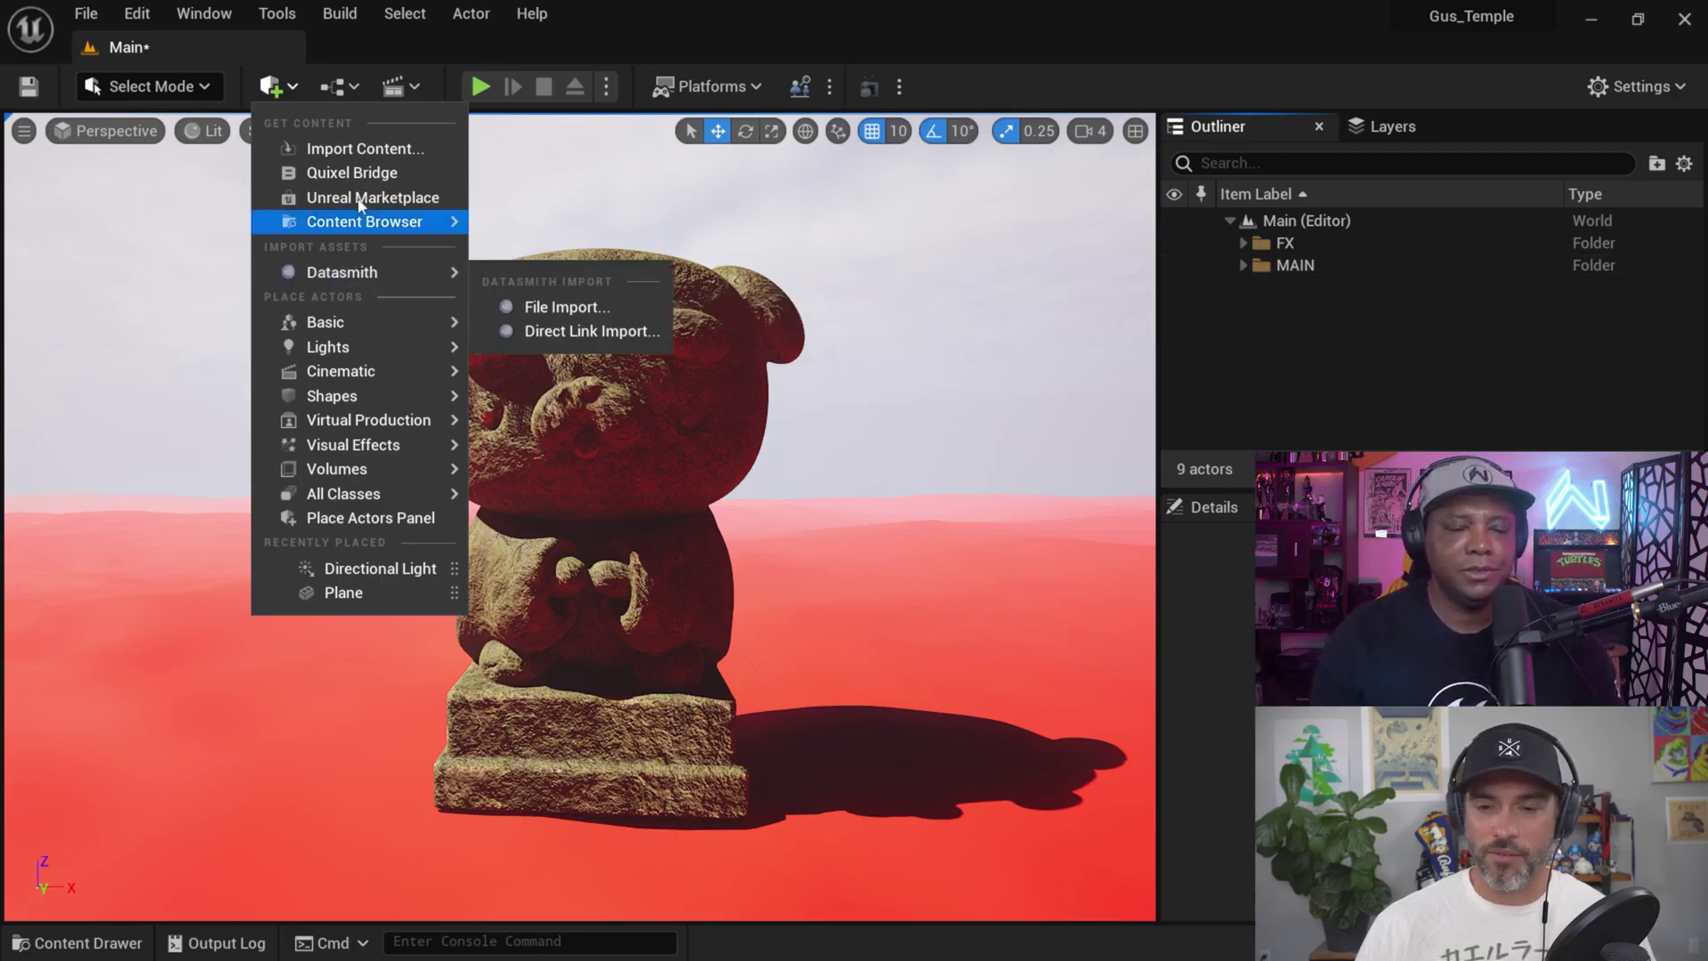
left_click(269, 58)
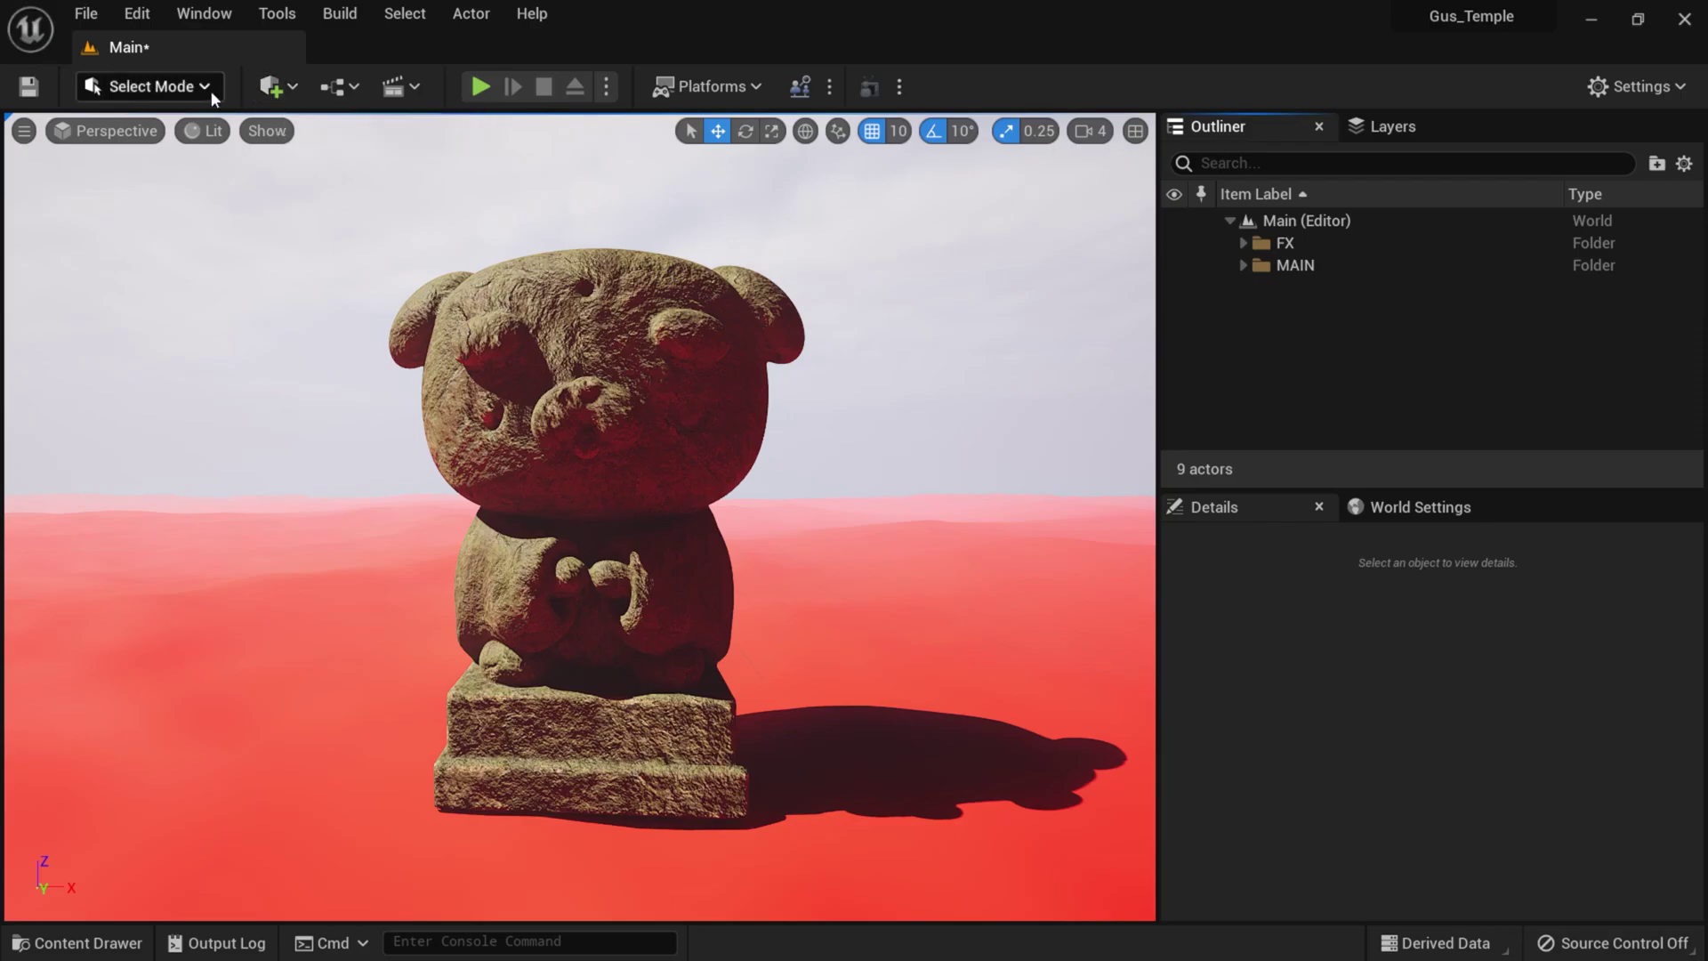
- Open Quixel Bridge from the editor and maximize its window
left_click(281, 93)
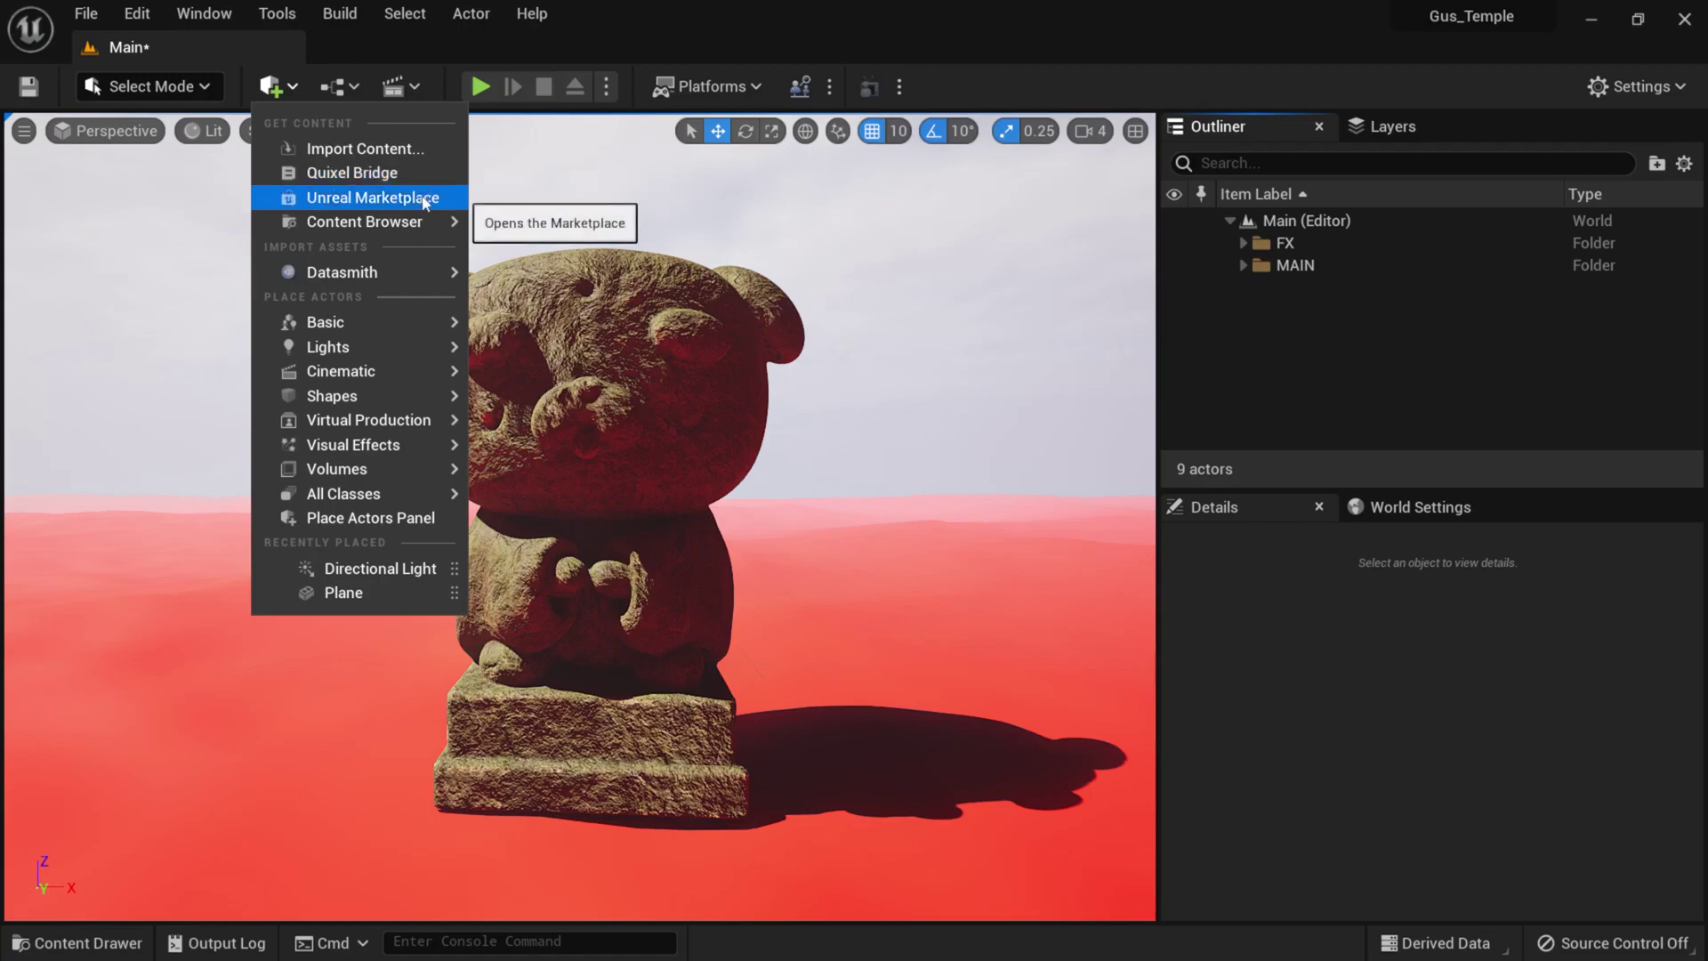
mouse_move(401, 381)
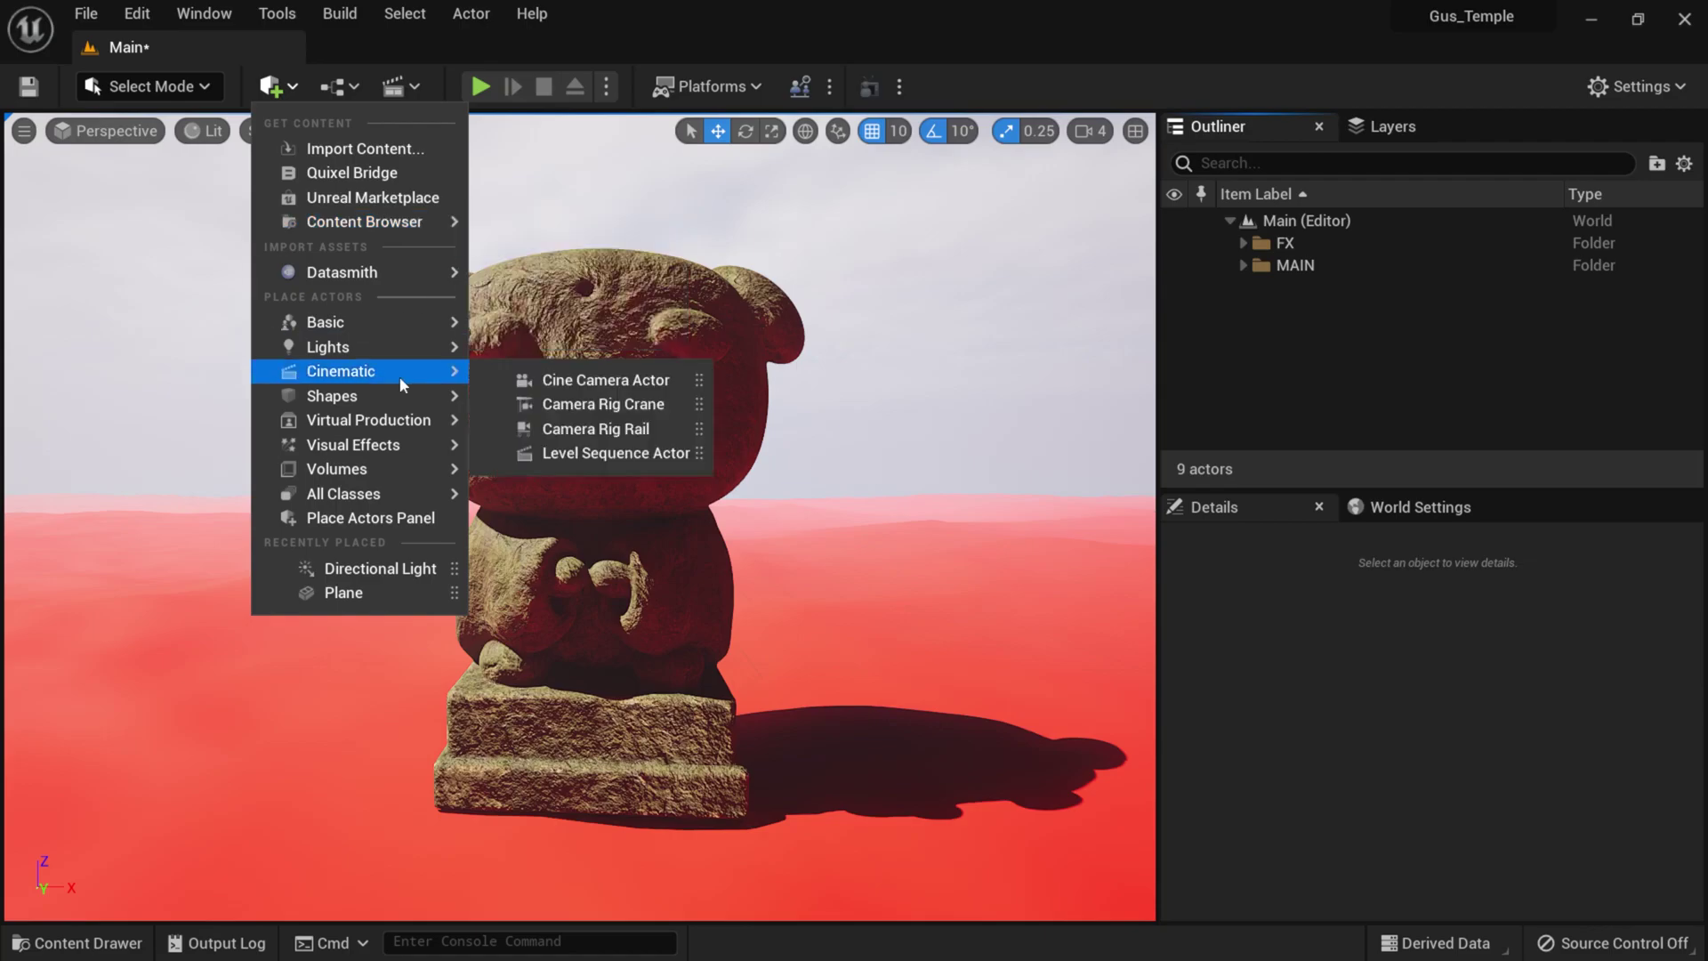
left_click(374, 178)
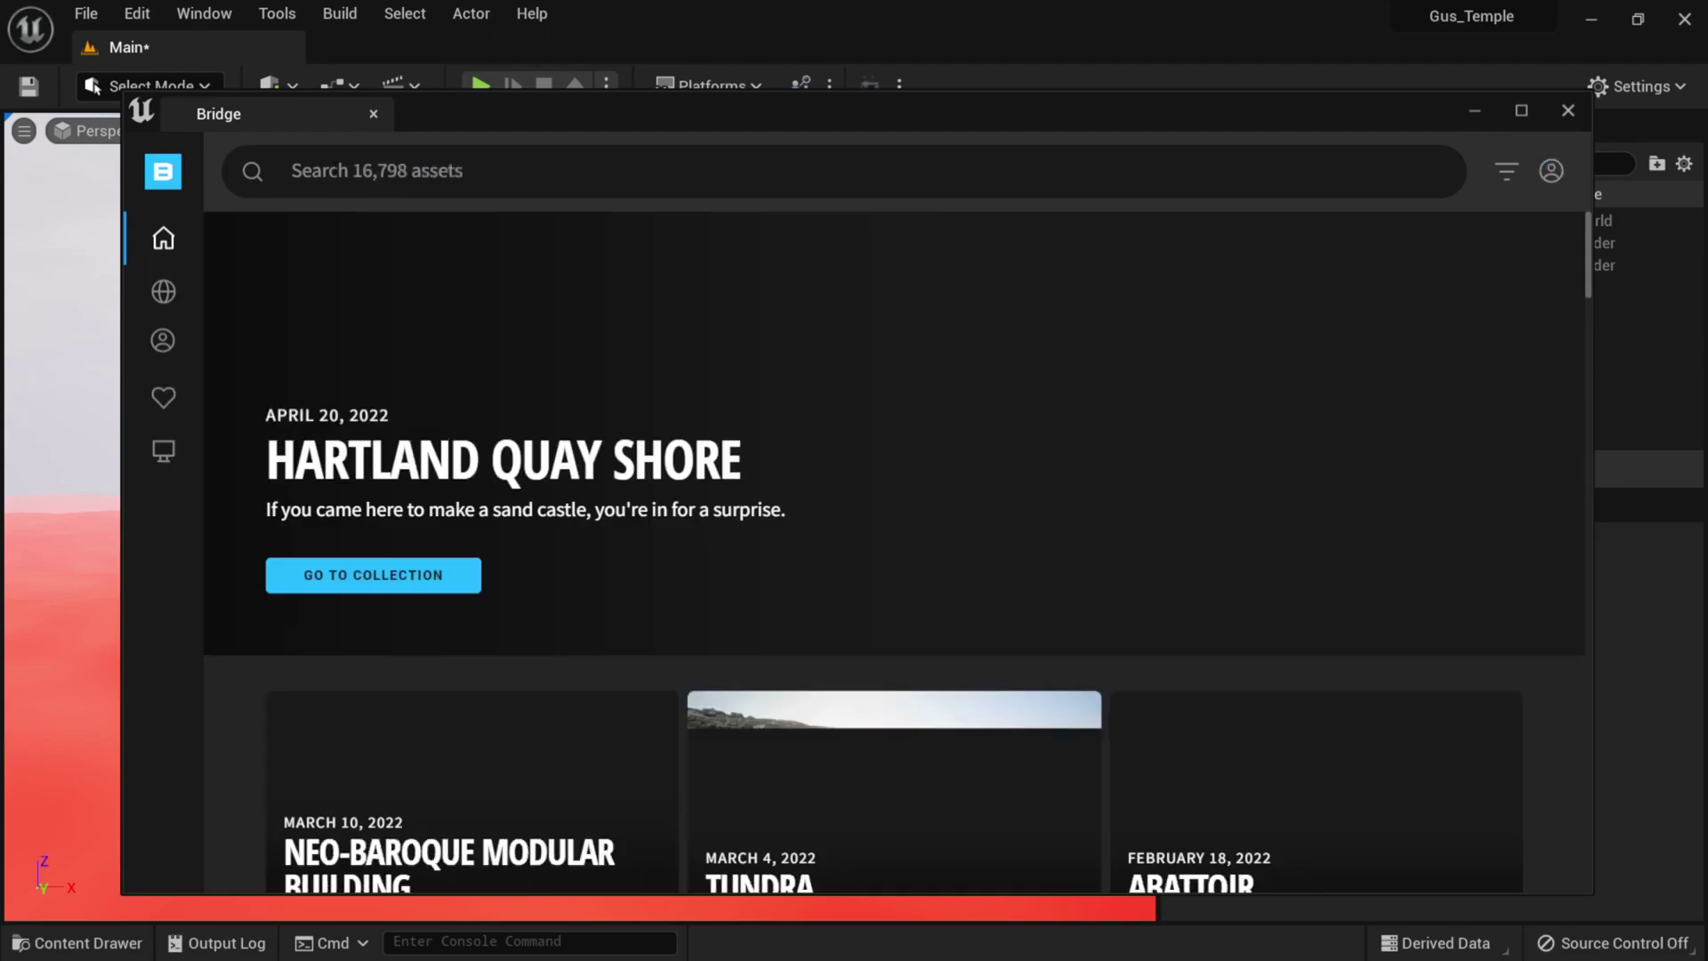
left_click(1521, 111)
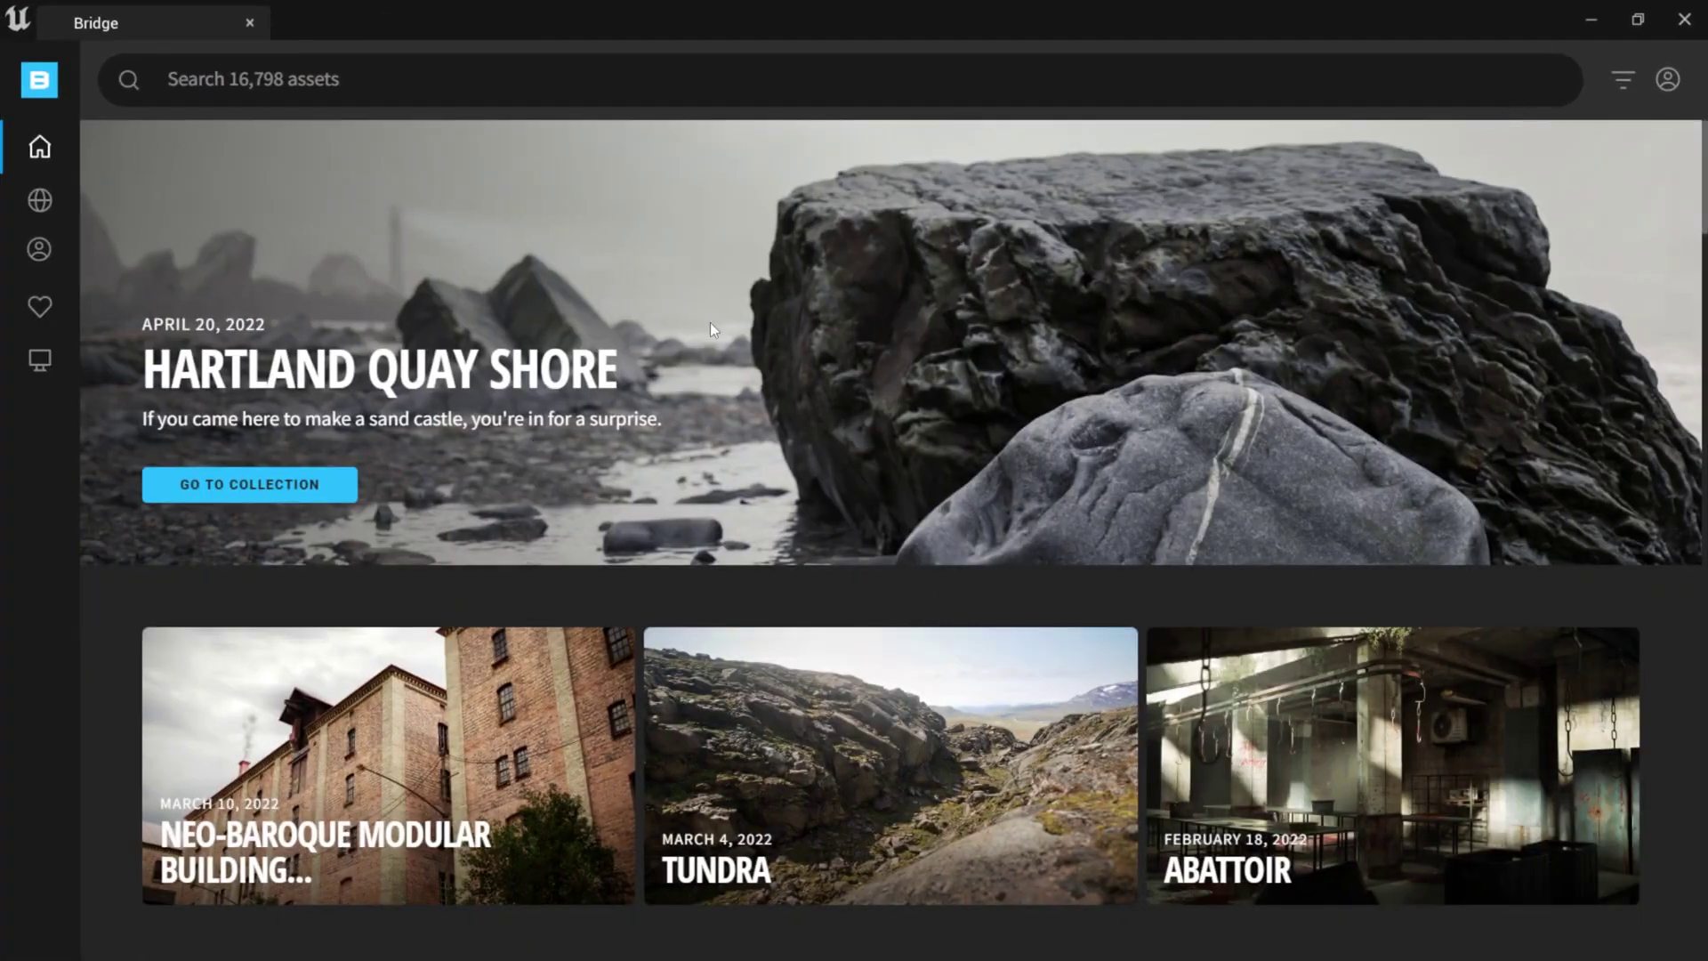
- Look over the featured collections and new surfaces on Bridge's home page and open the Tundra collection
scroll(952, 482, "down", 2)
scroll(951, 483, "up", 1)
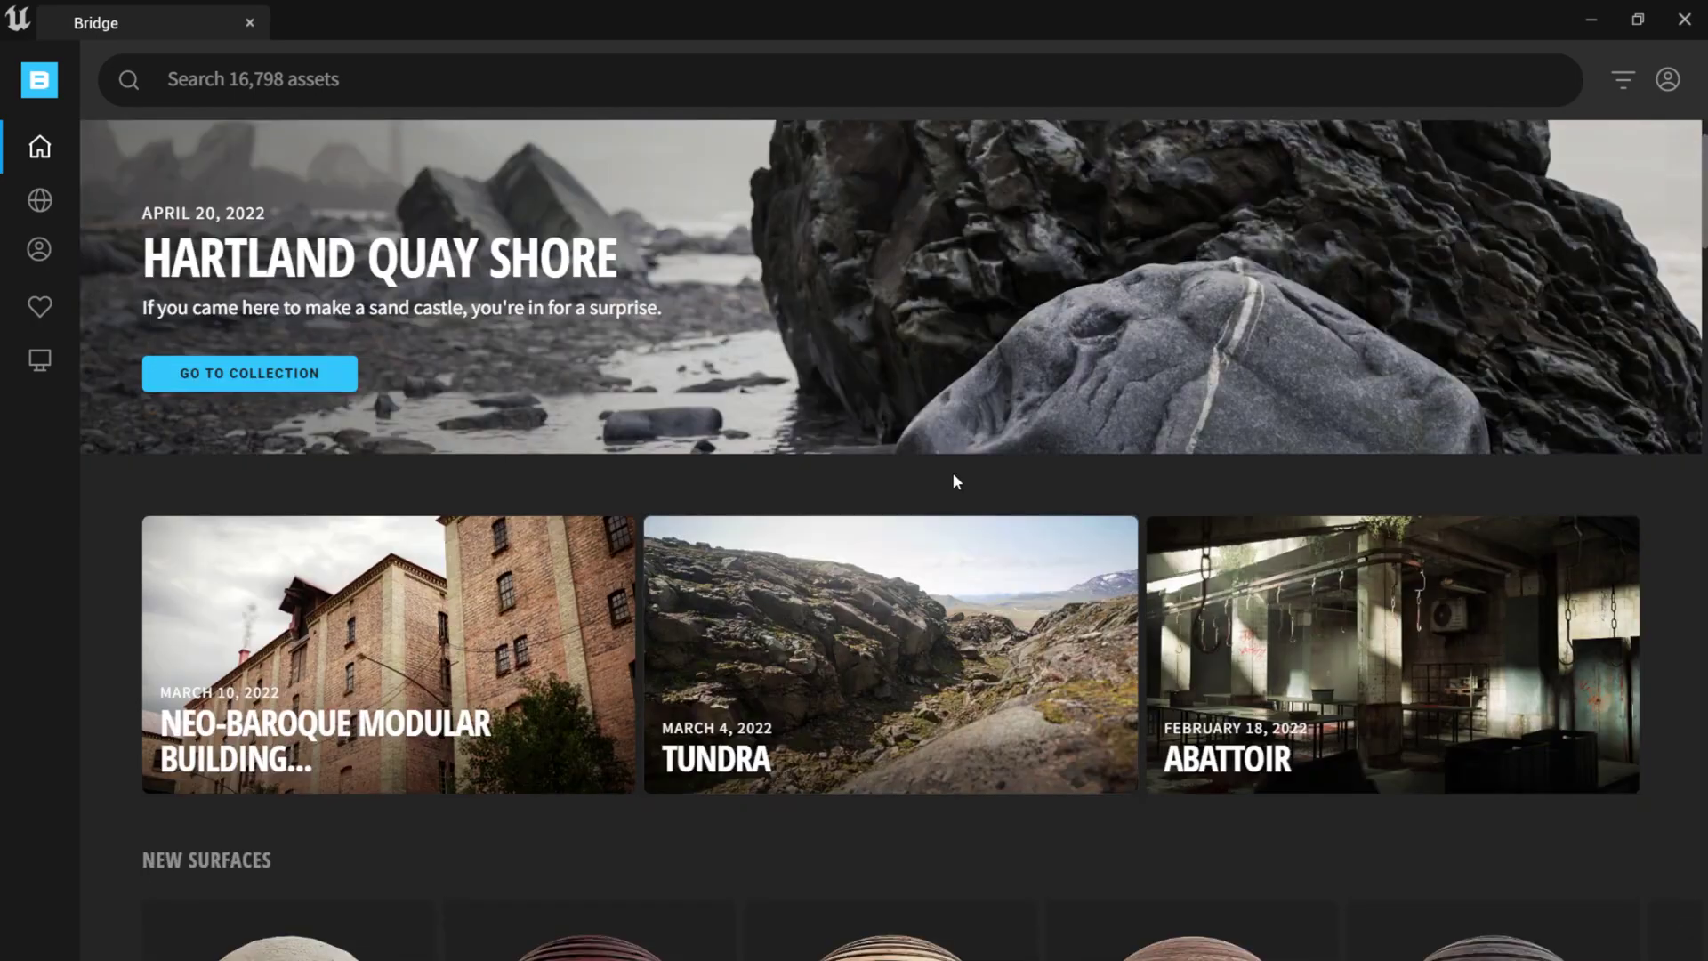
scroll(955, 483, "down", 4)
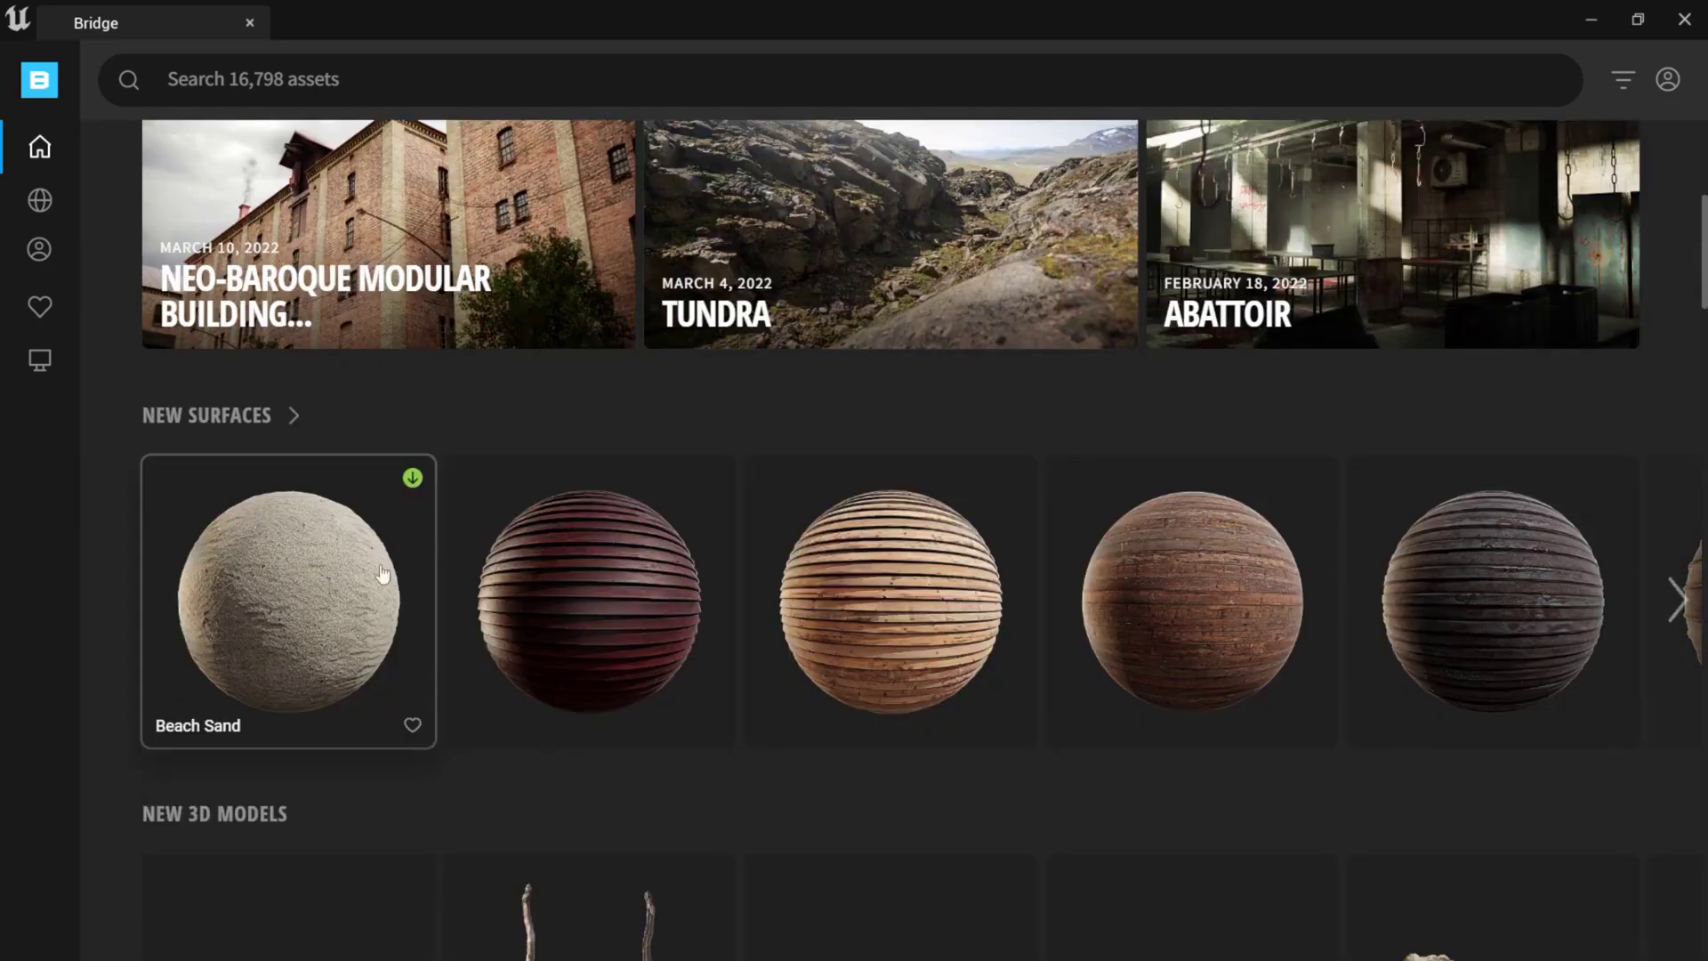
scroll(742, 655, "up", 3)
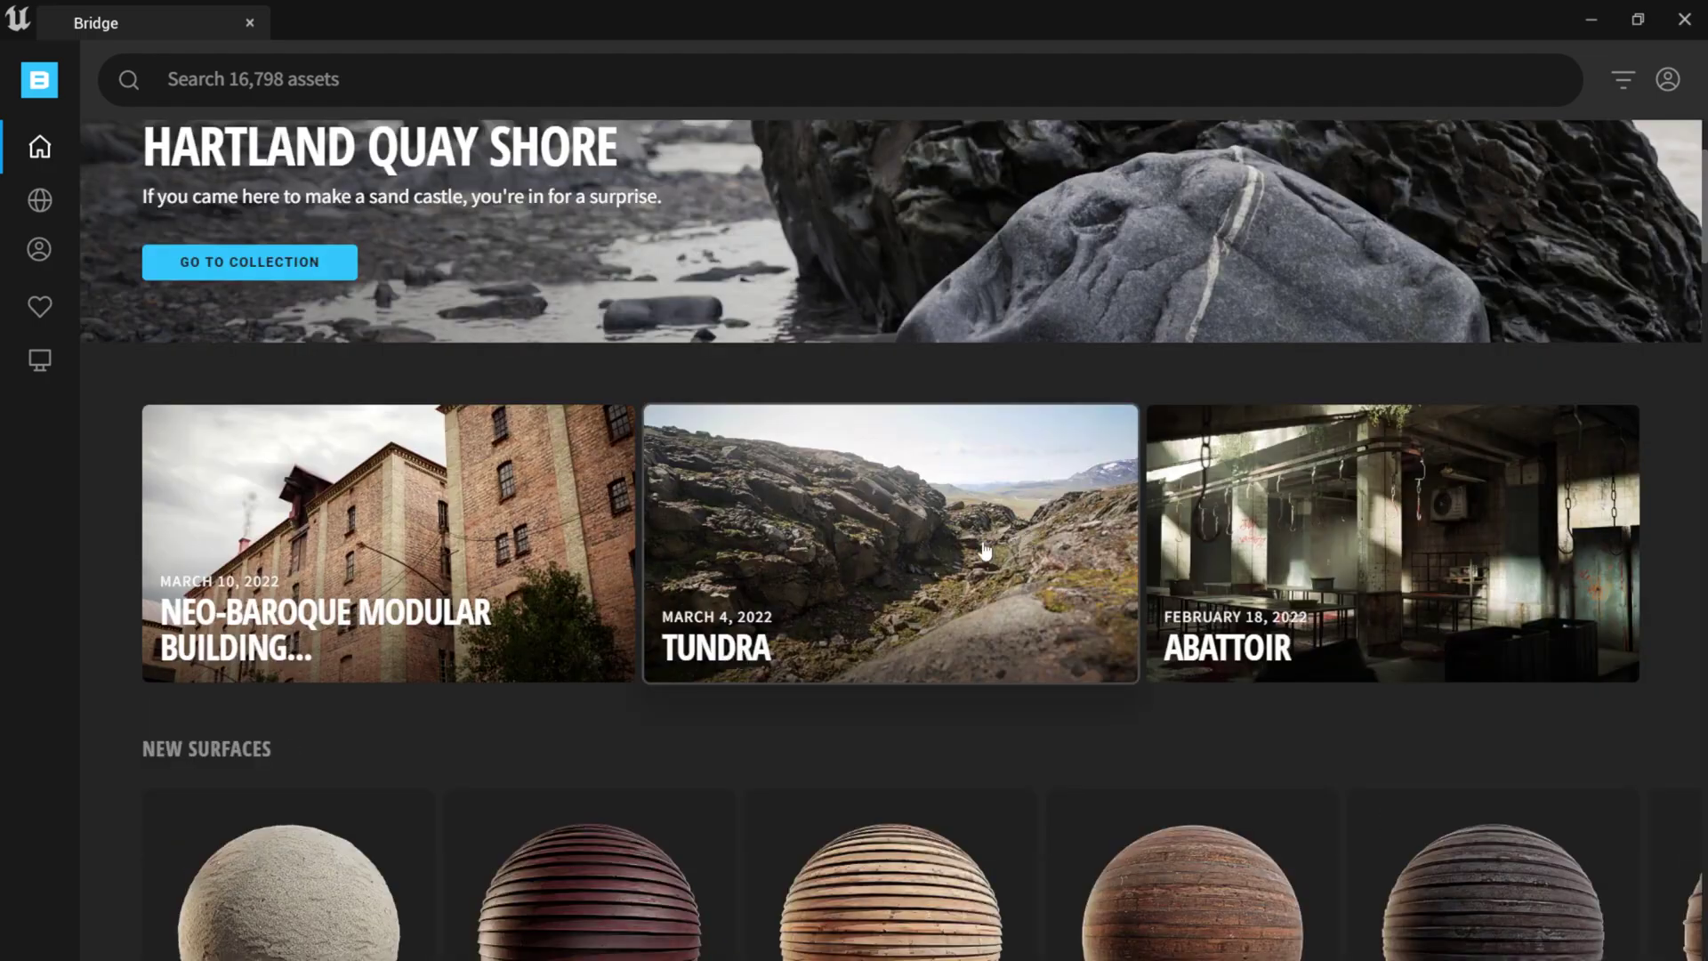
left_click(916, 589)
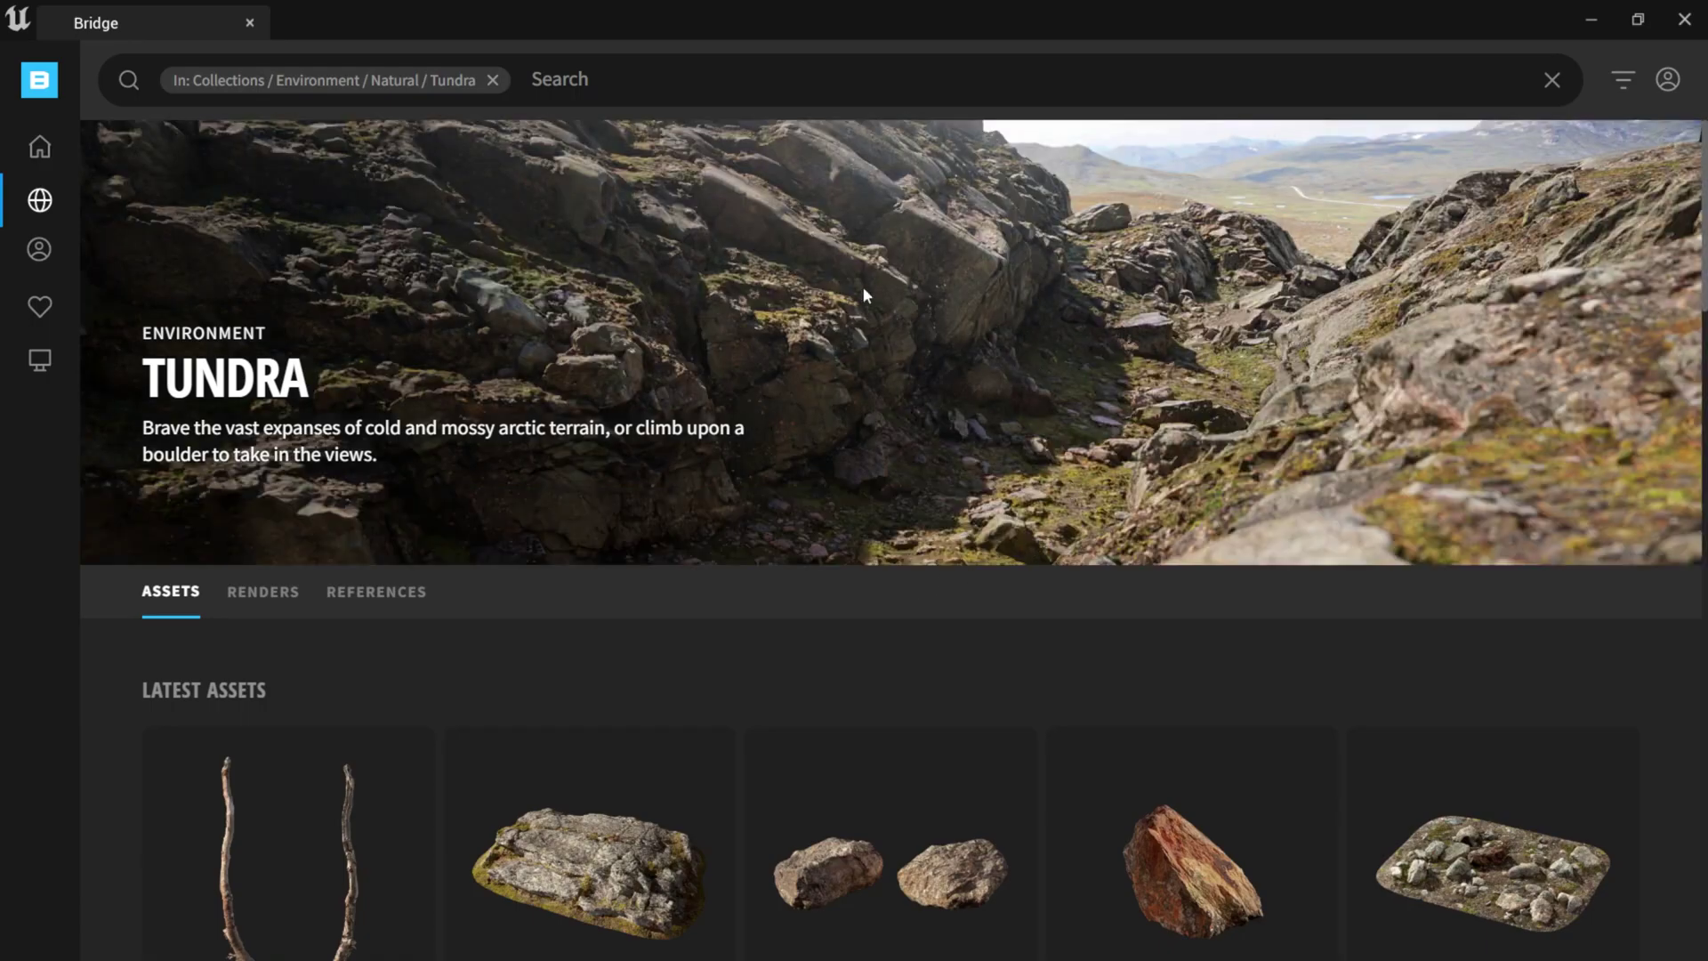
- Browse the Tundra collection's rock, boulder, terrain and ground surface assets and return to its header
scroll(1256, 712, "down", 2)
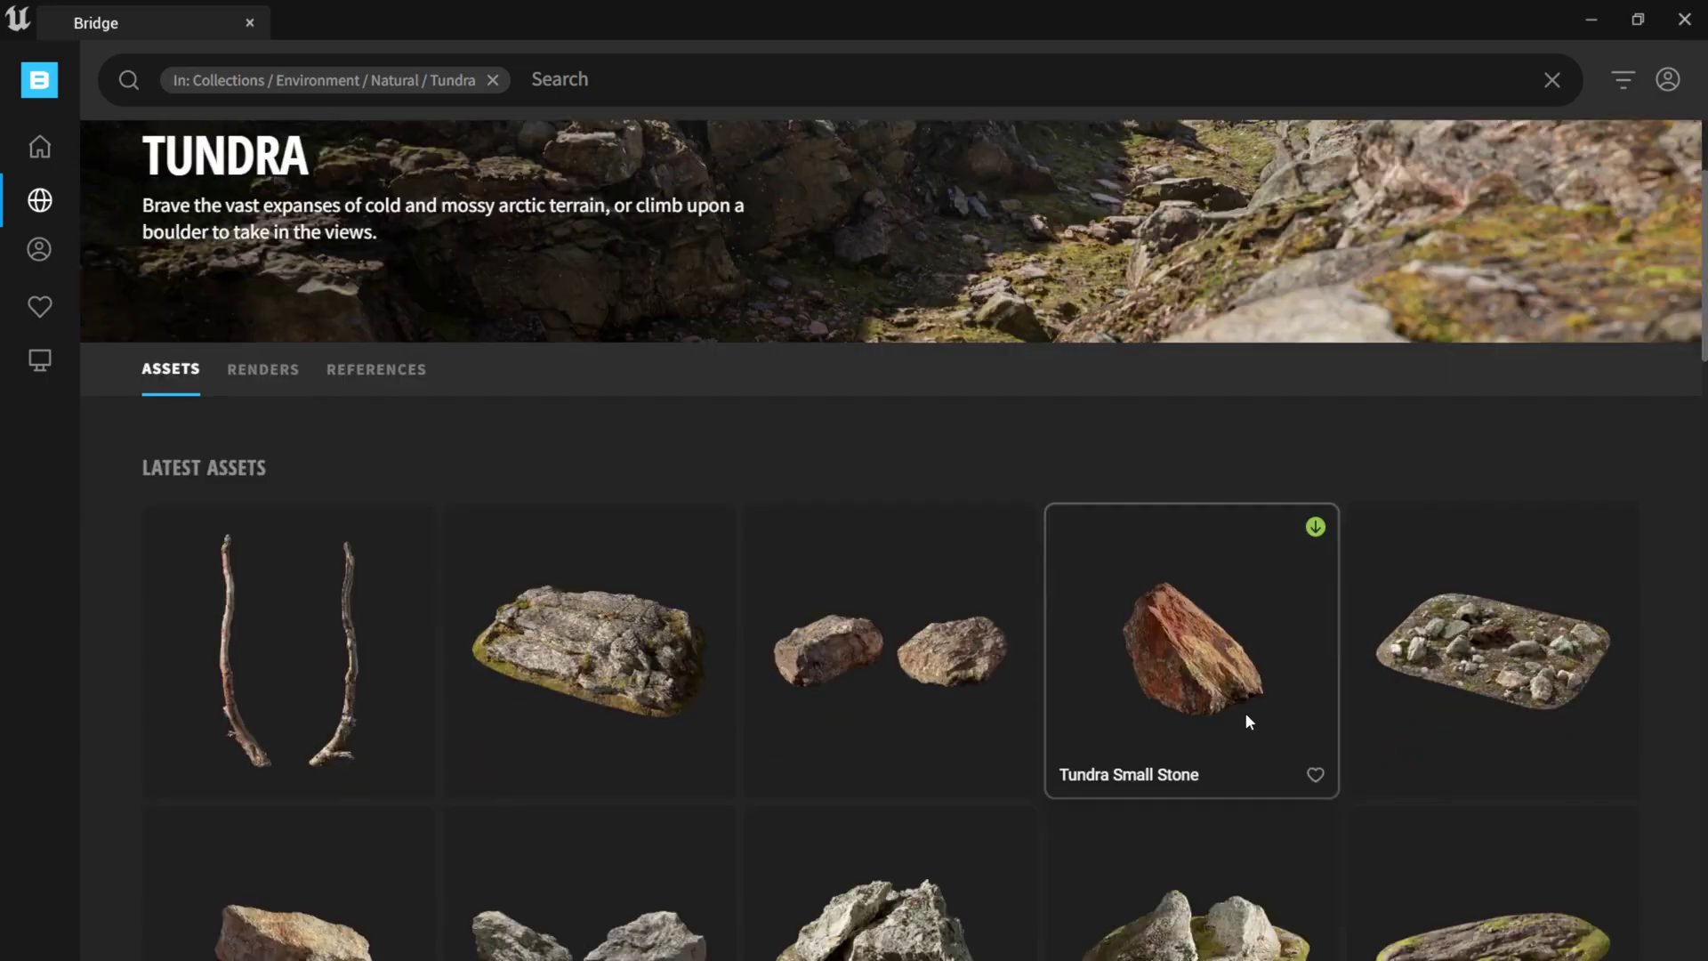
scroll(884, 689, "down", 5)
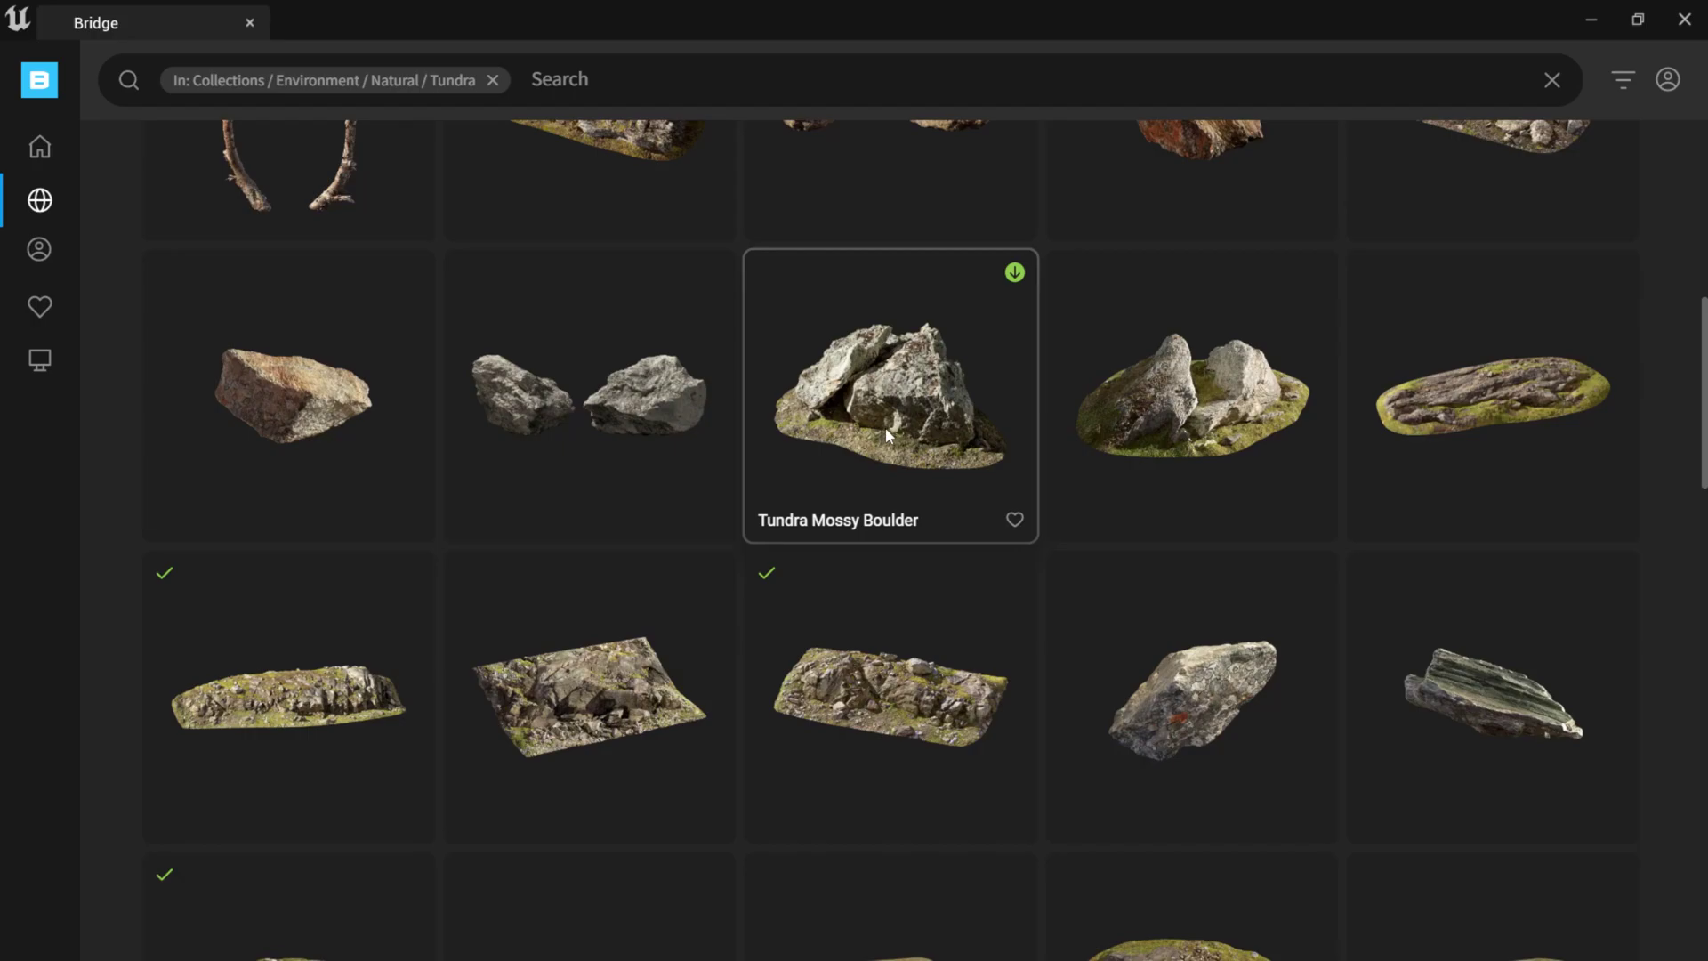
scroll(884, 428, "down", 4)
scroll(886, 434, "down", 1)
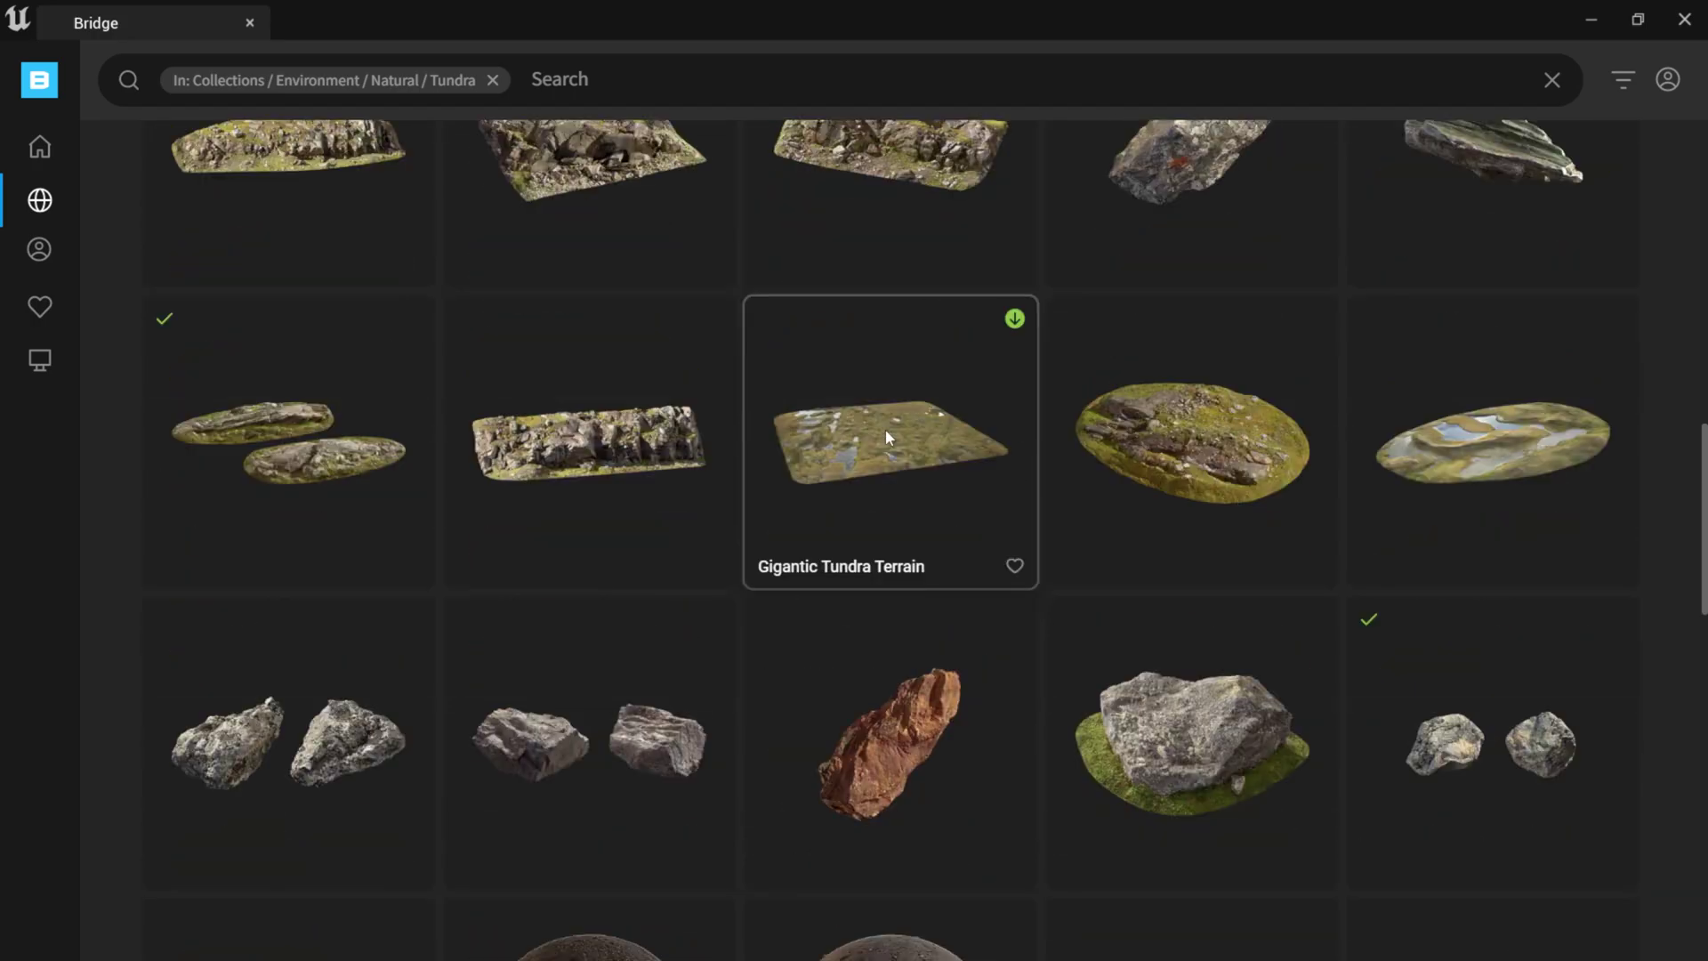
scroll(1064, 398, "down", 7)
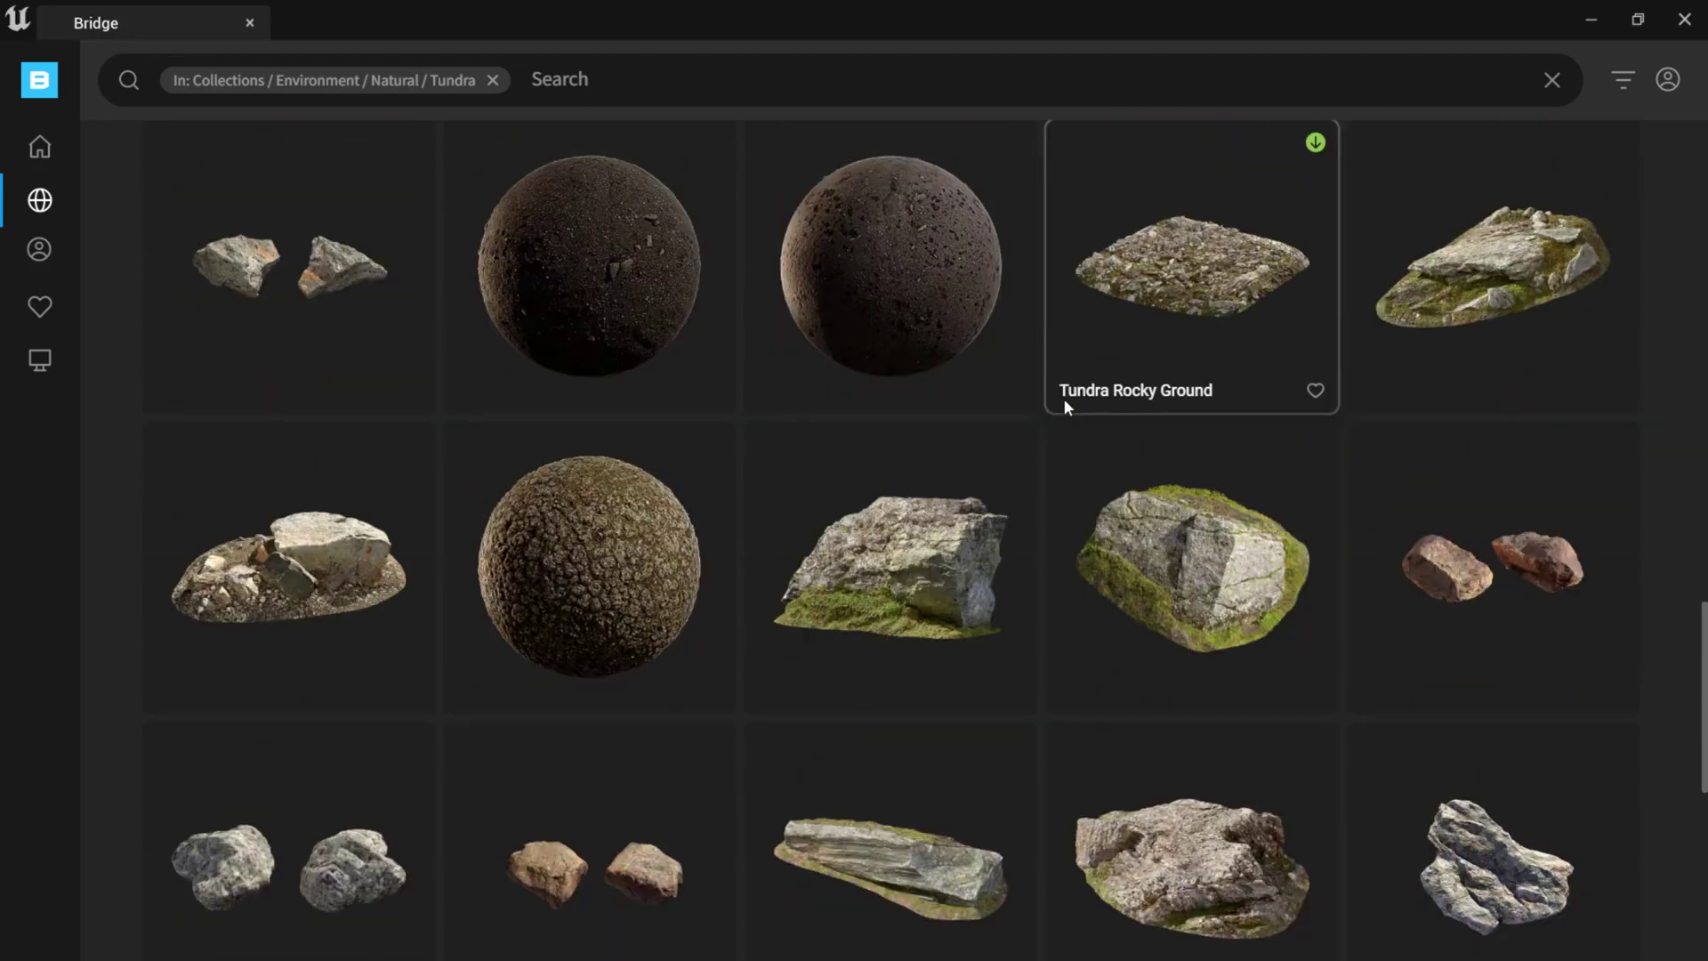
scroll(1065, 414, "down", 6)
scroll(1058, 485, "down", 4)
scroll(1704, 587, "down", 2)
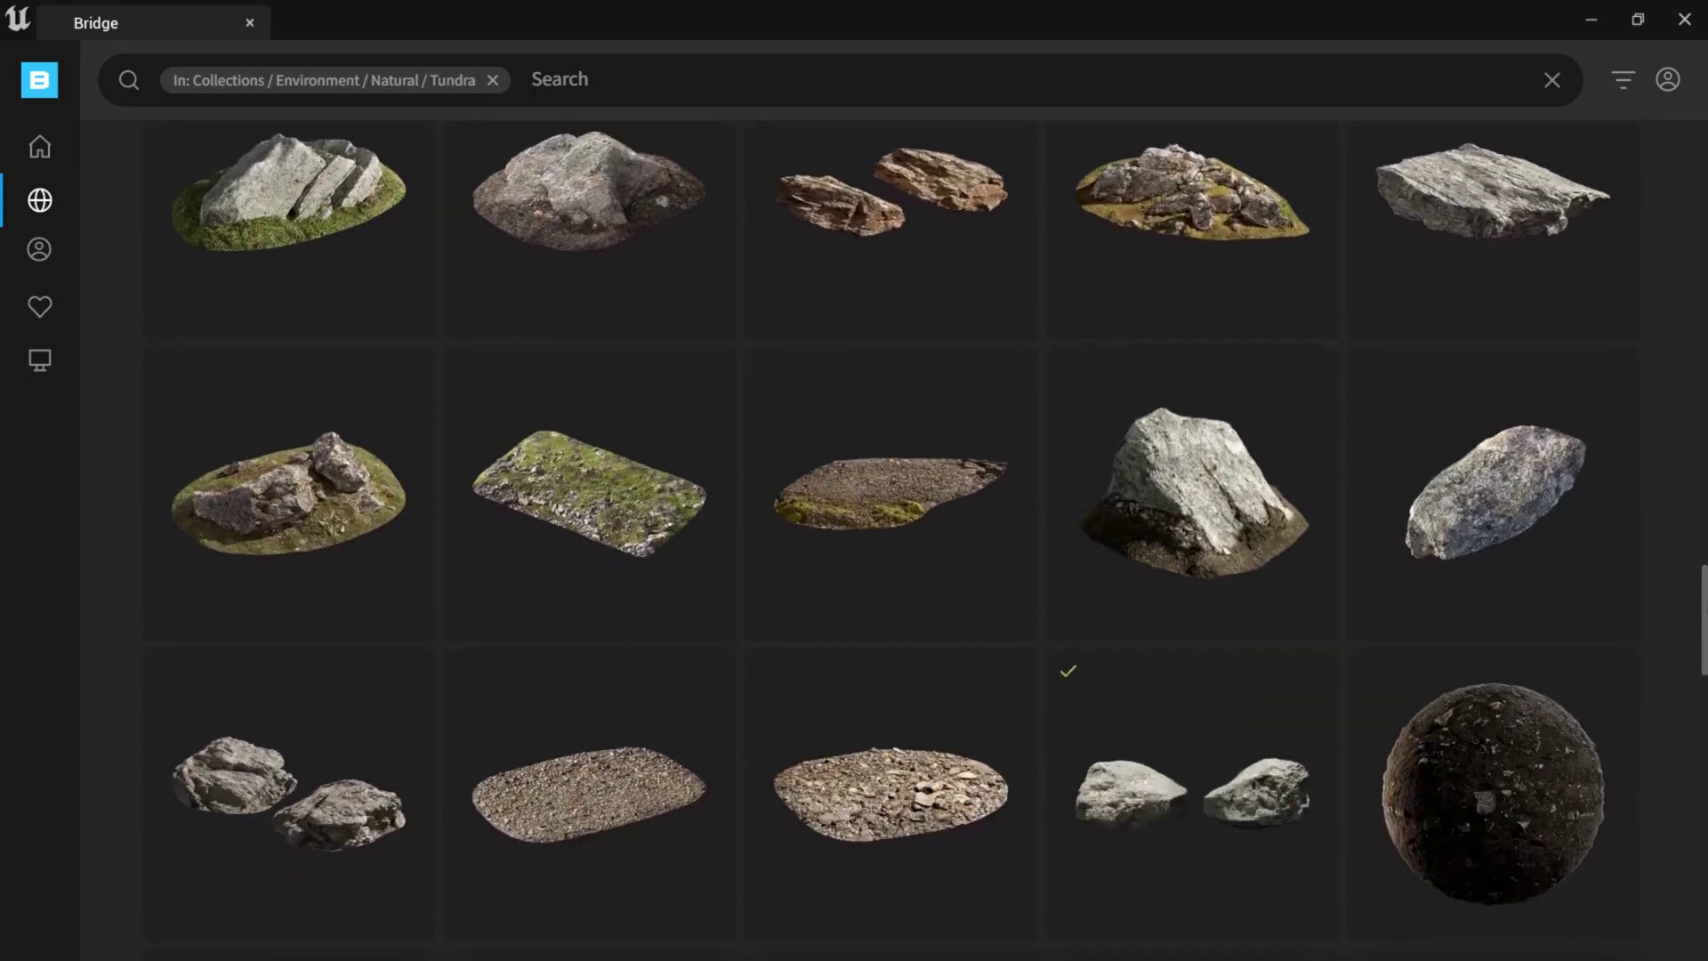
scroll(1703, 587, "up", 15)
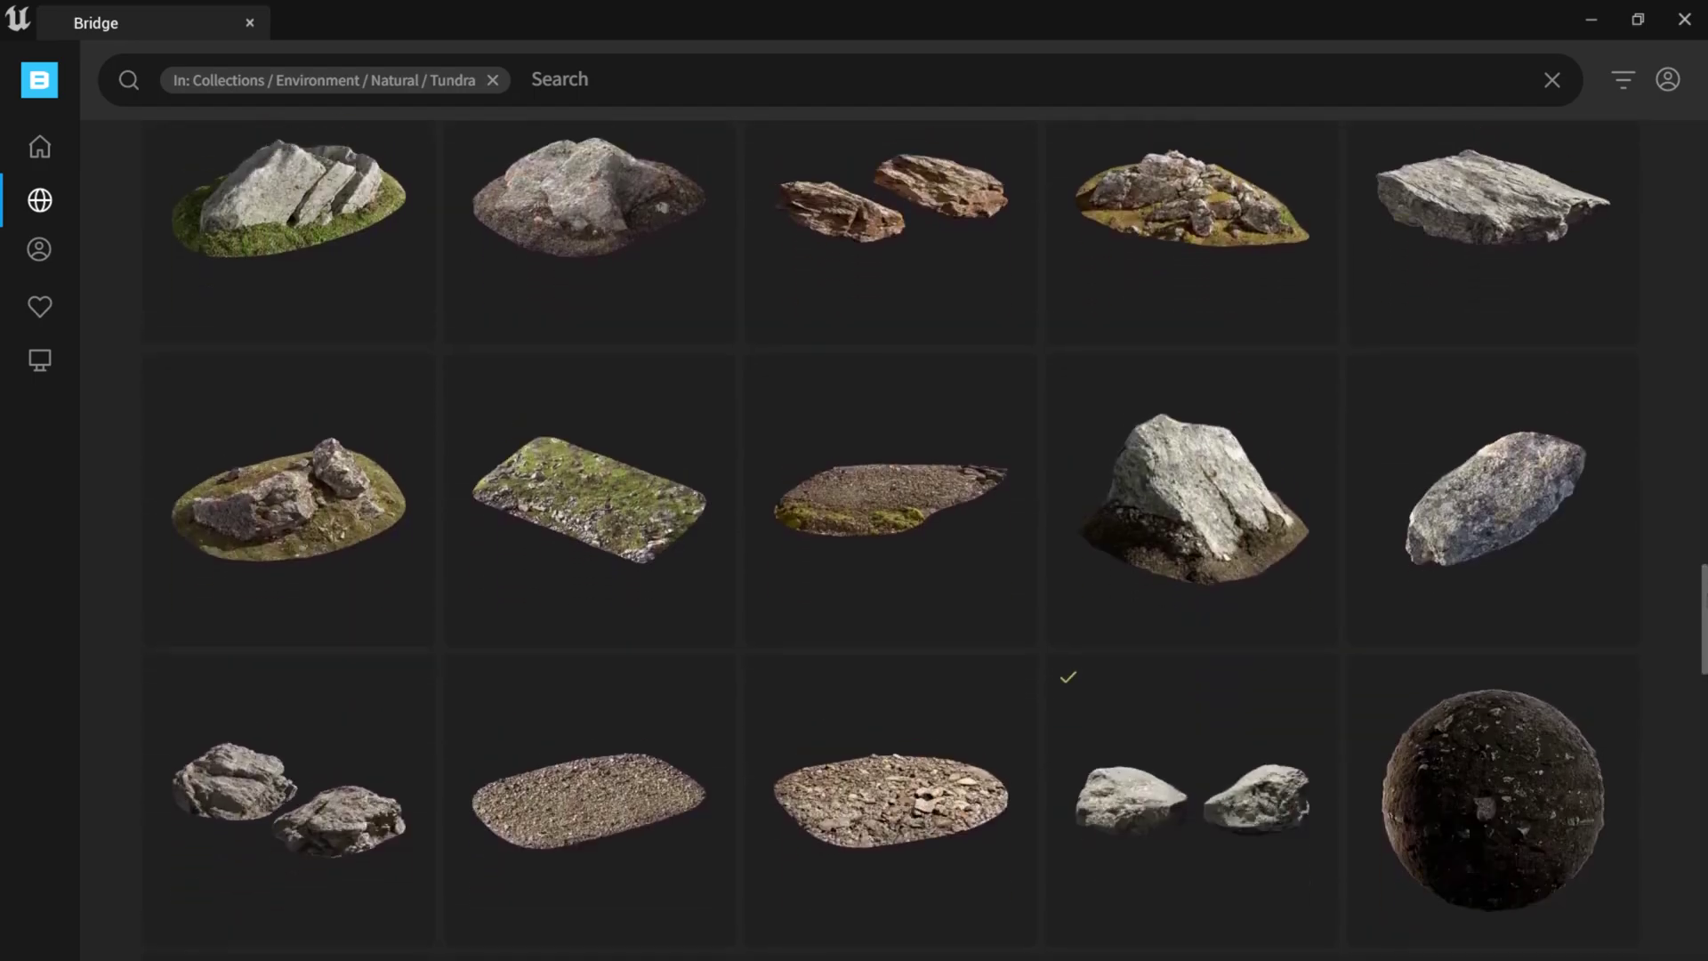
scroll(891, 539, "up", 1)
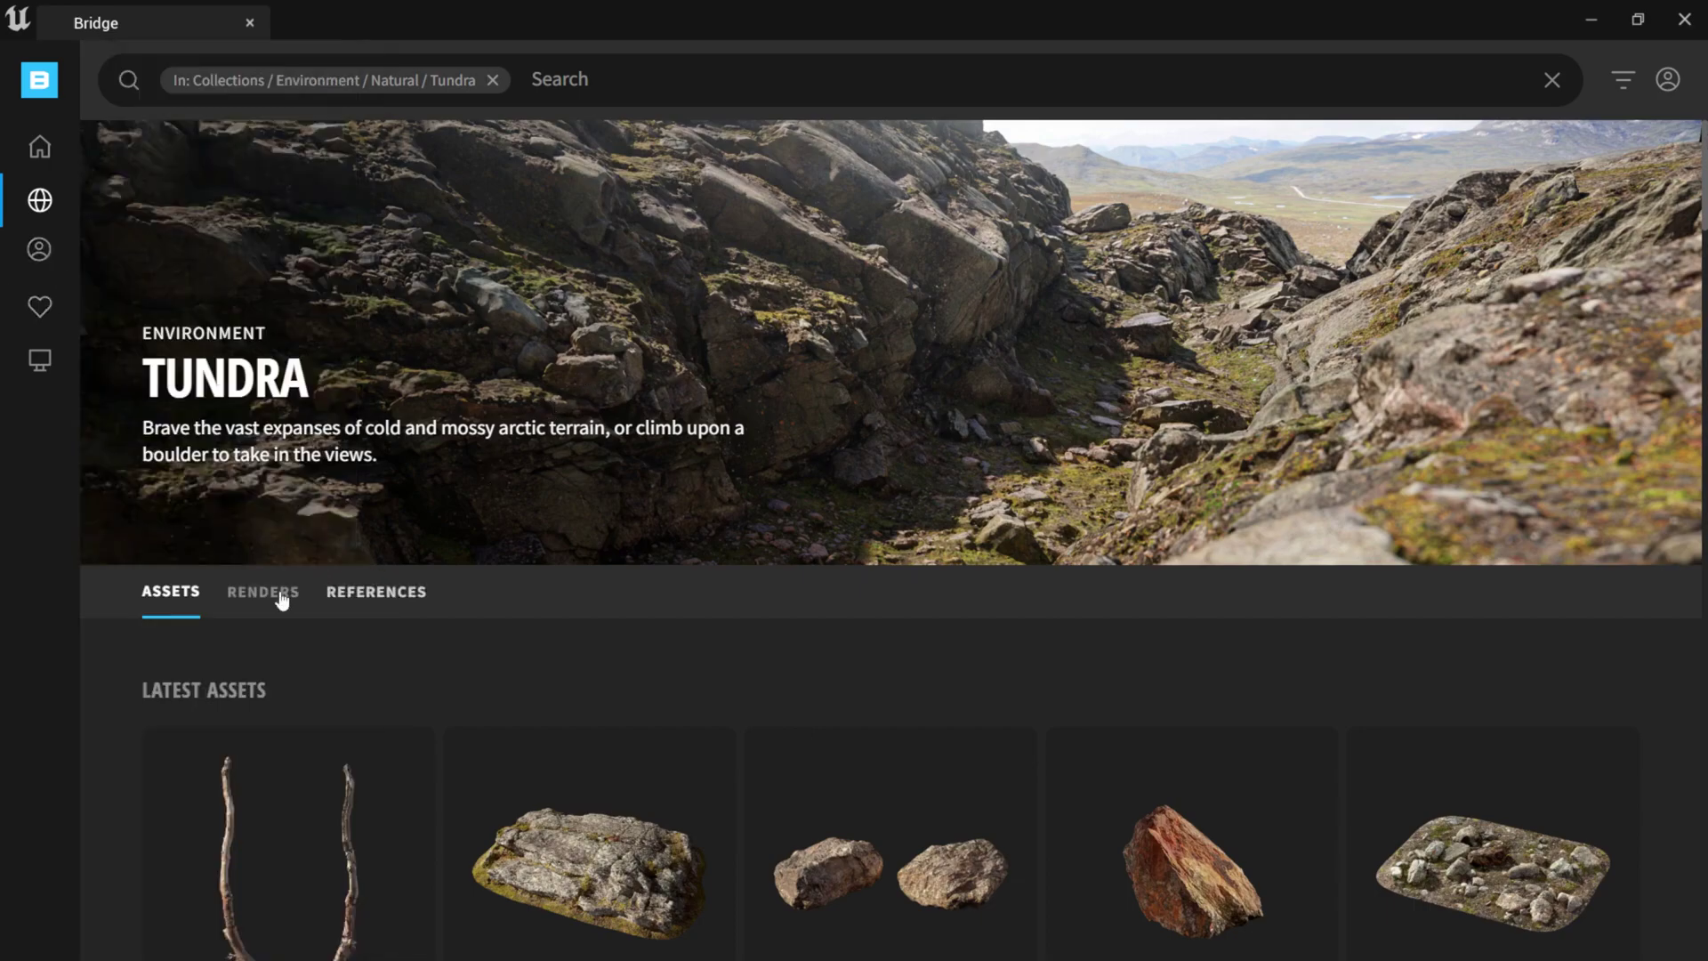
- Look through the Tundra collection's reference photos and its renders
left_click(281, 601)
left_click(380, 590)
scroll(774, 675, "down", 1)
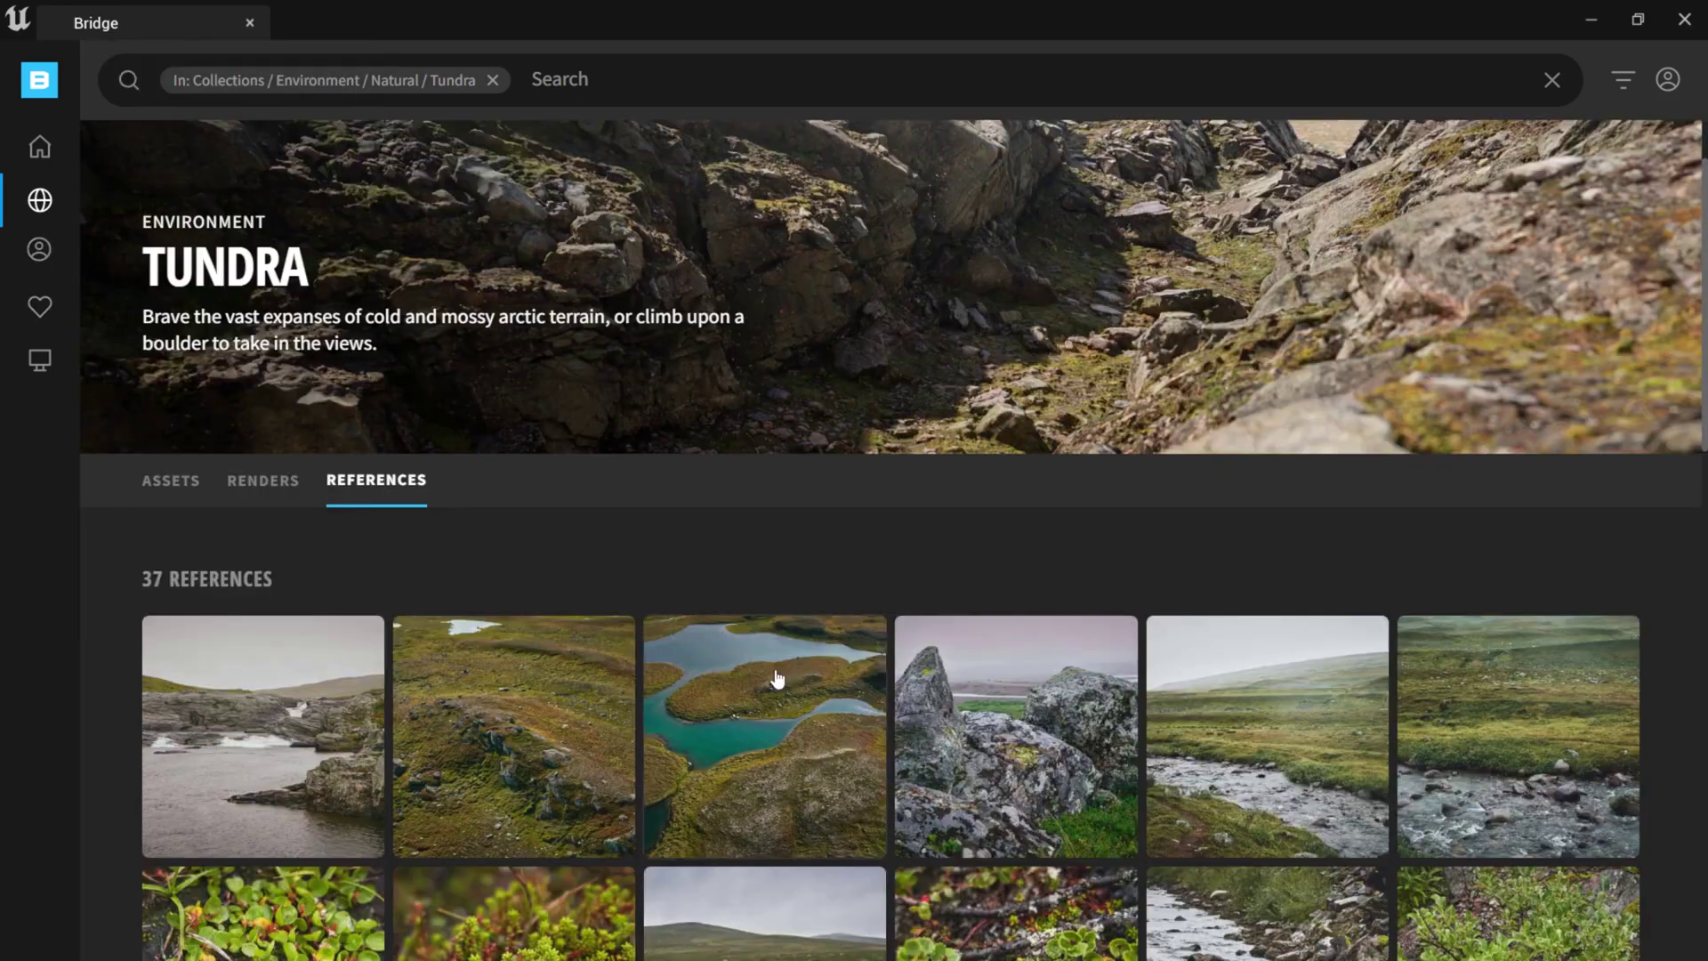
scroll(765, 681, "down", 1)
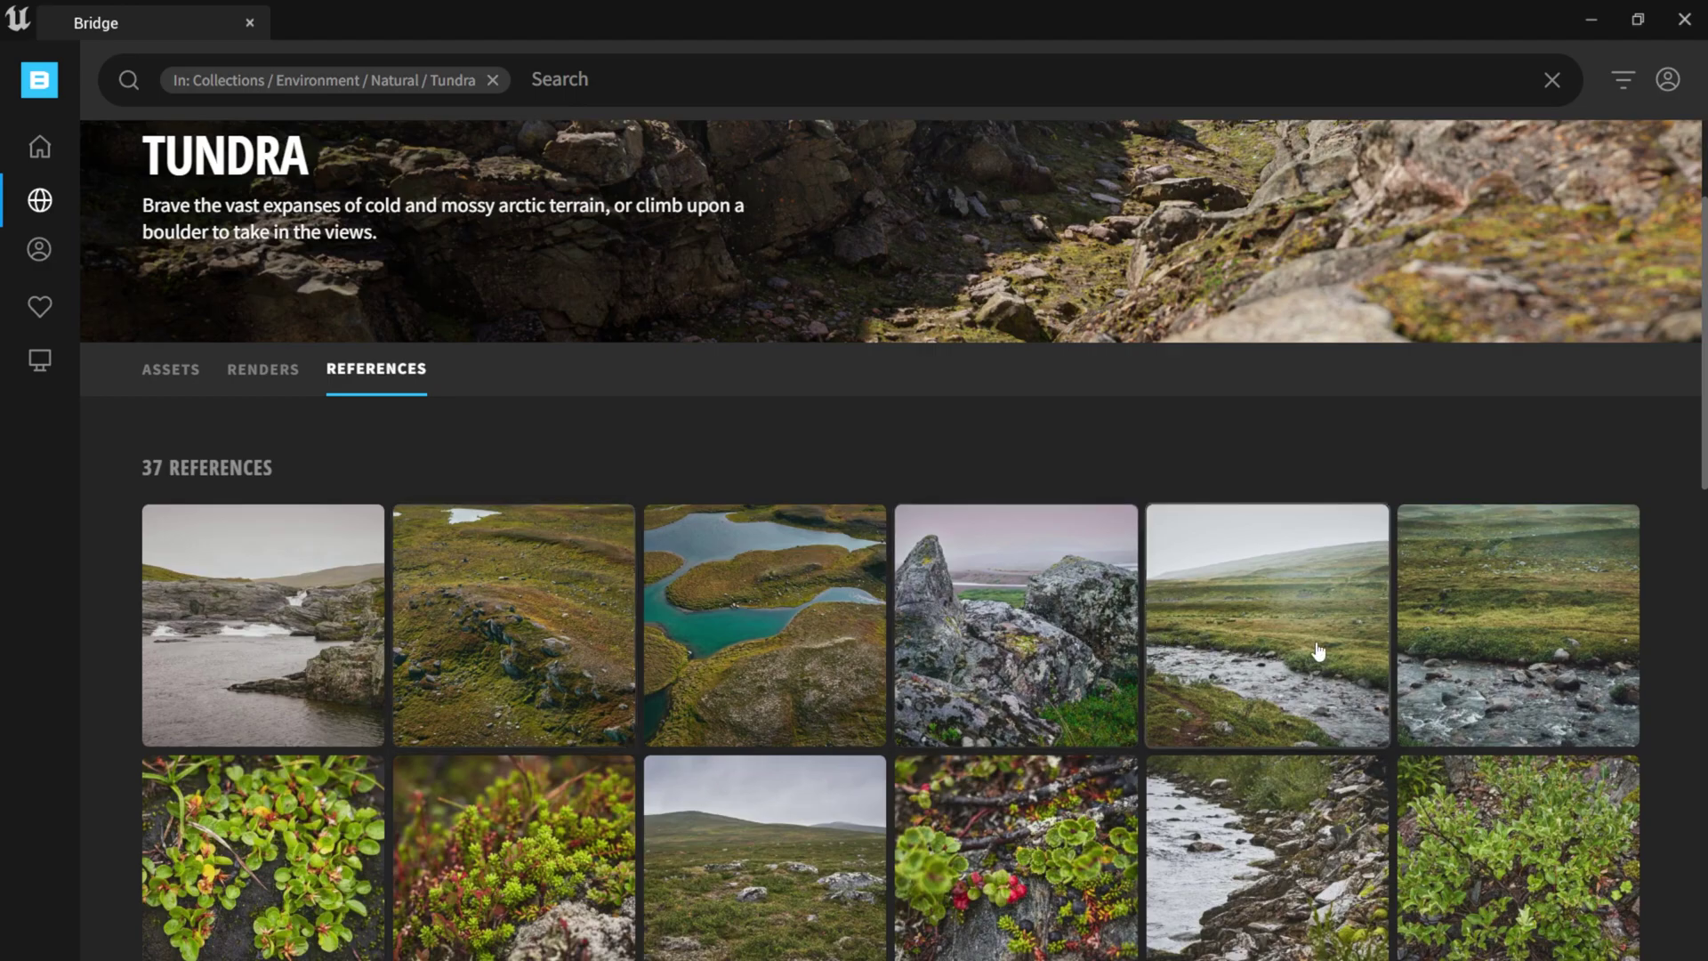
scroll(1317, 656, "down", 3)
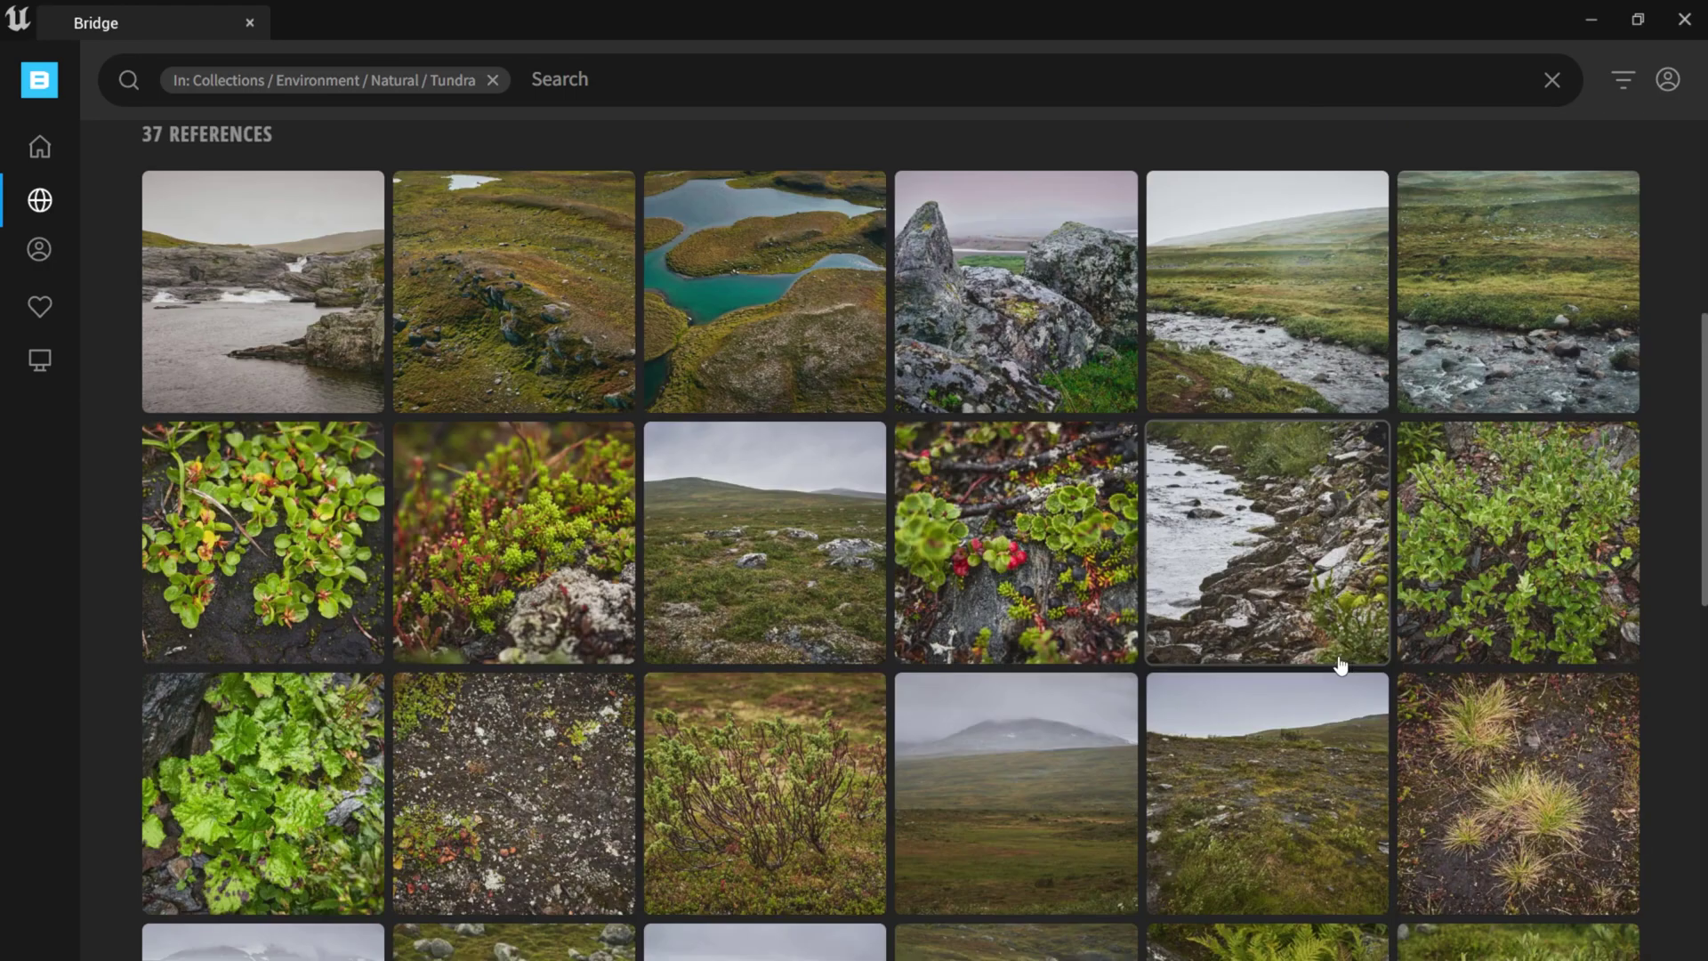
scroll(1339, 665, "down", 1)
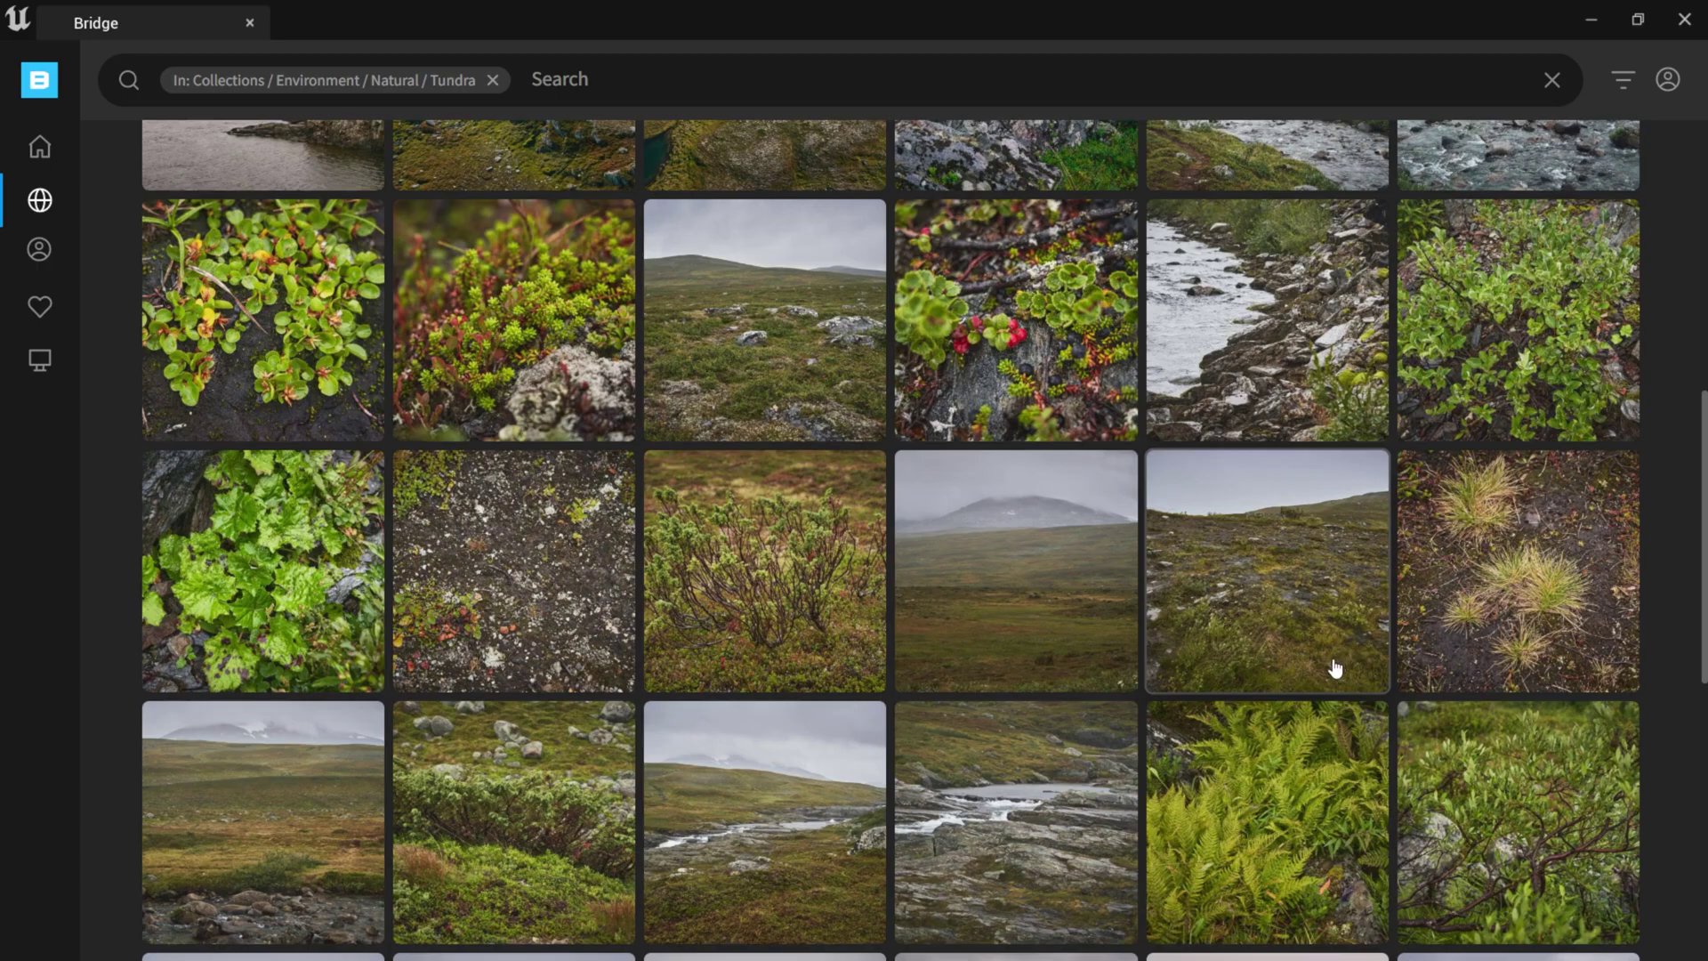
scroll(1326, 667, "down", 3)
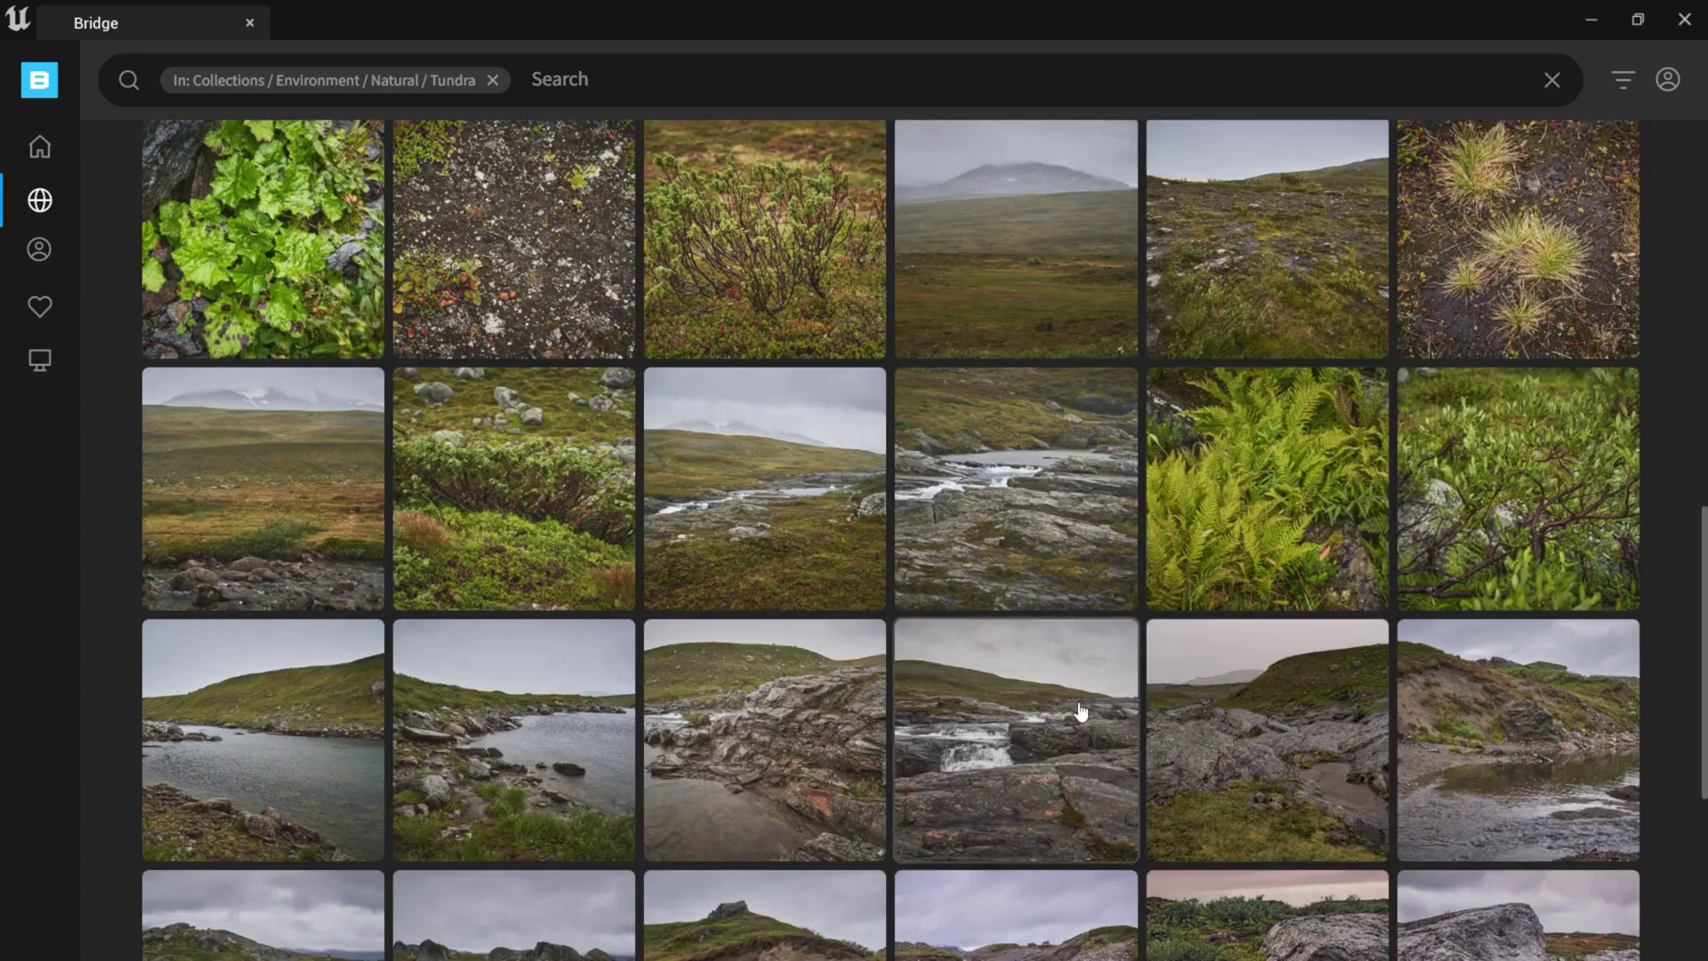
scroll(1079, 709, "down", 2)
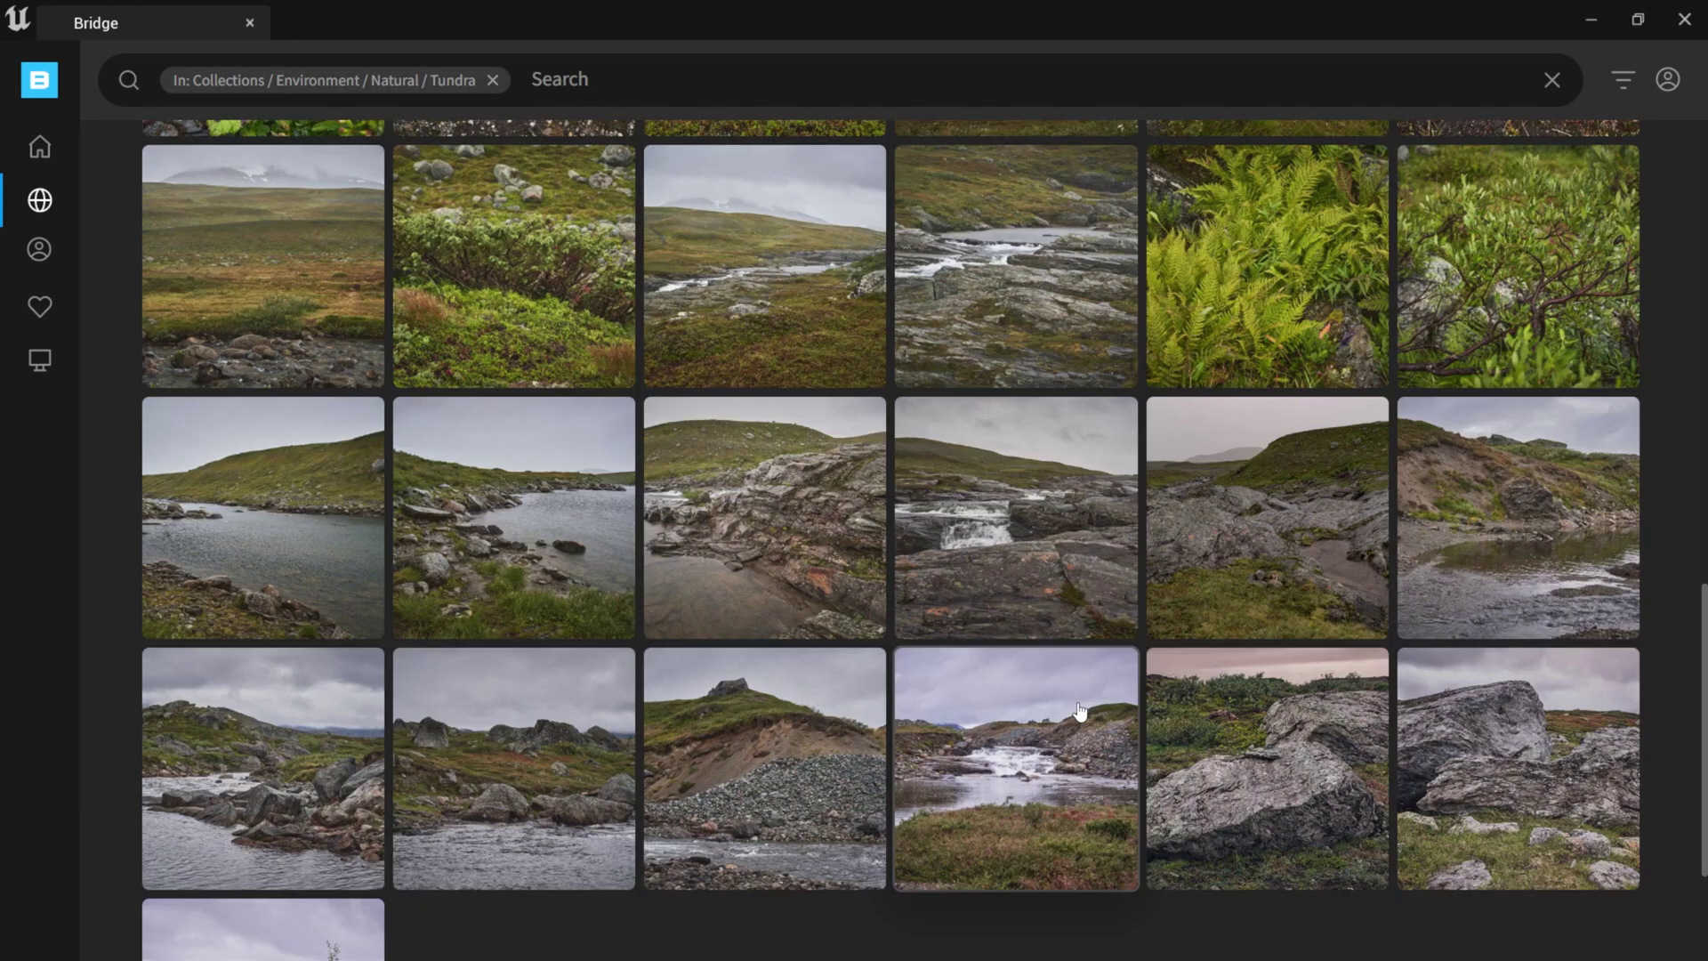
scroll(1079, 709, "up", 8)
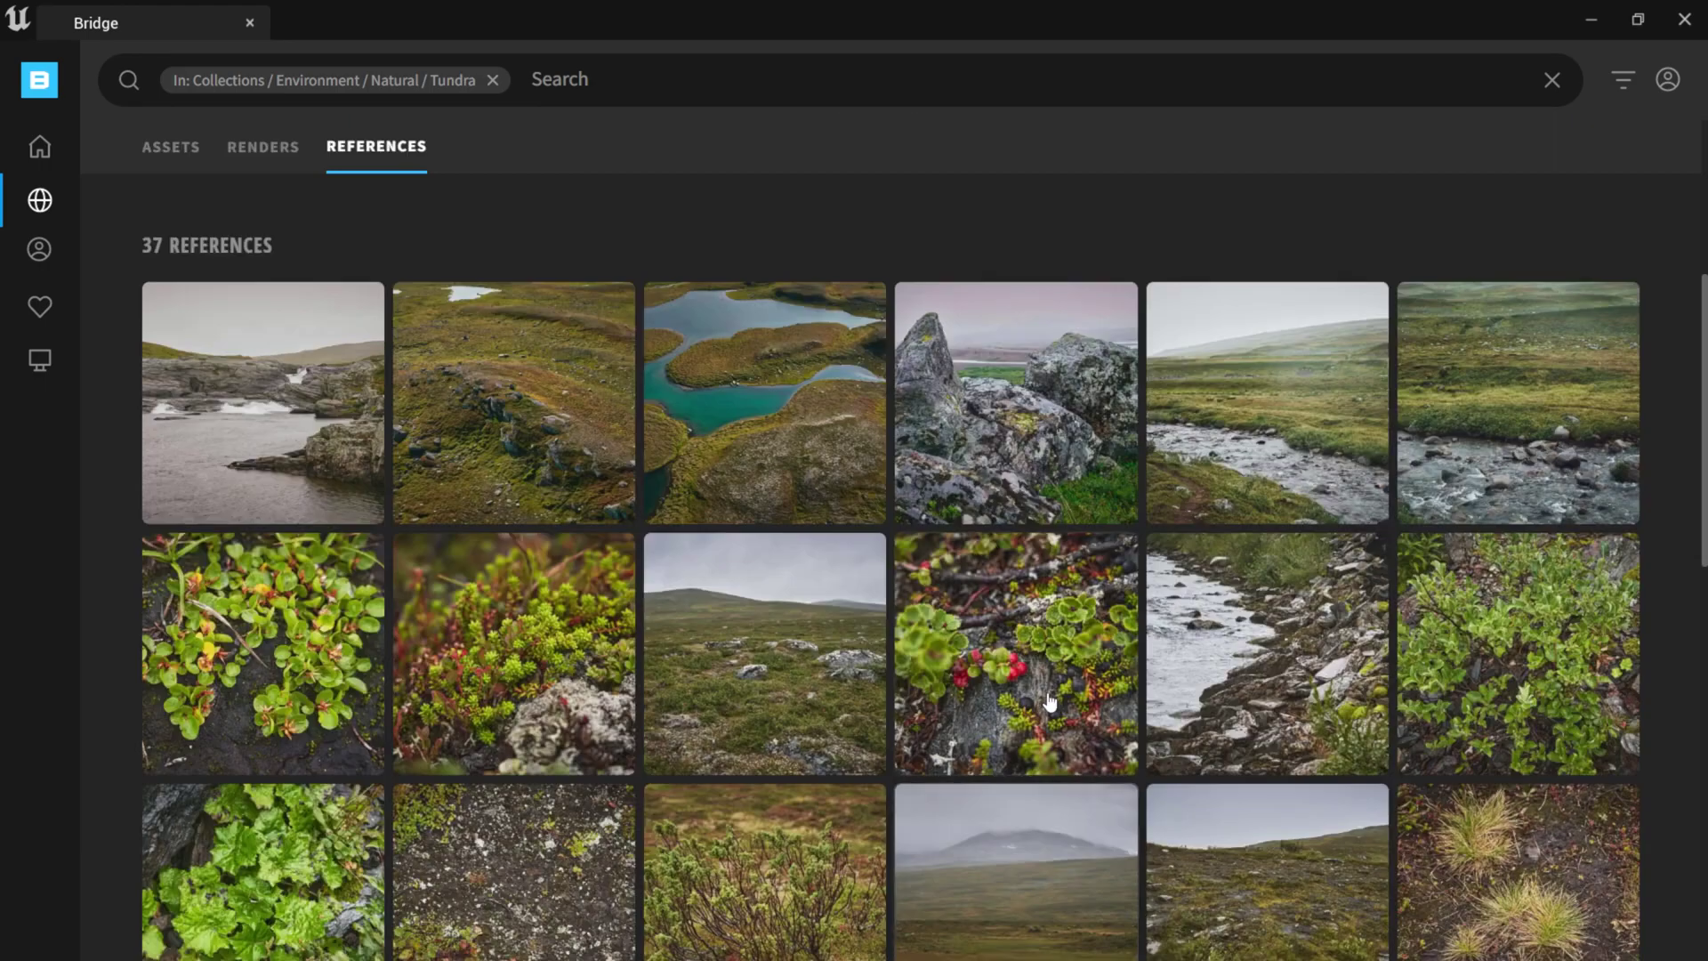
scroll(1049, 702, "up", 4)
scroll(1005, 691, "down", 2)
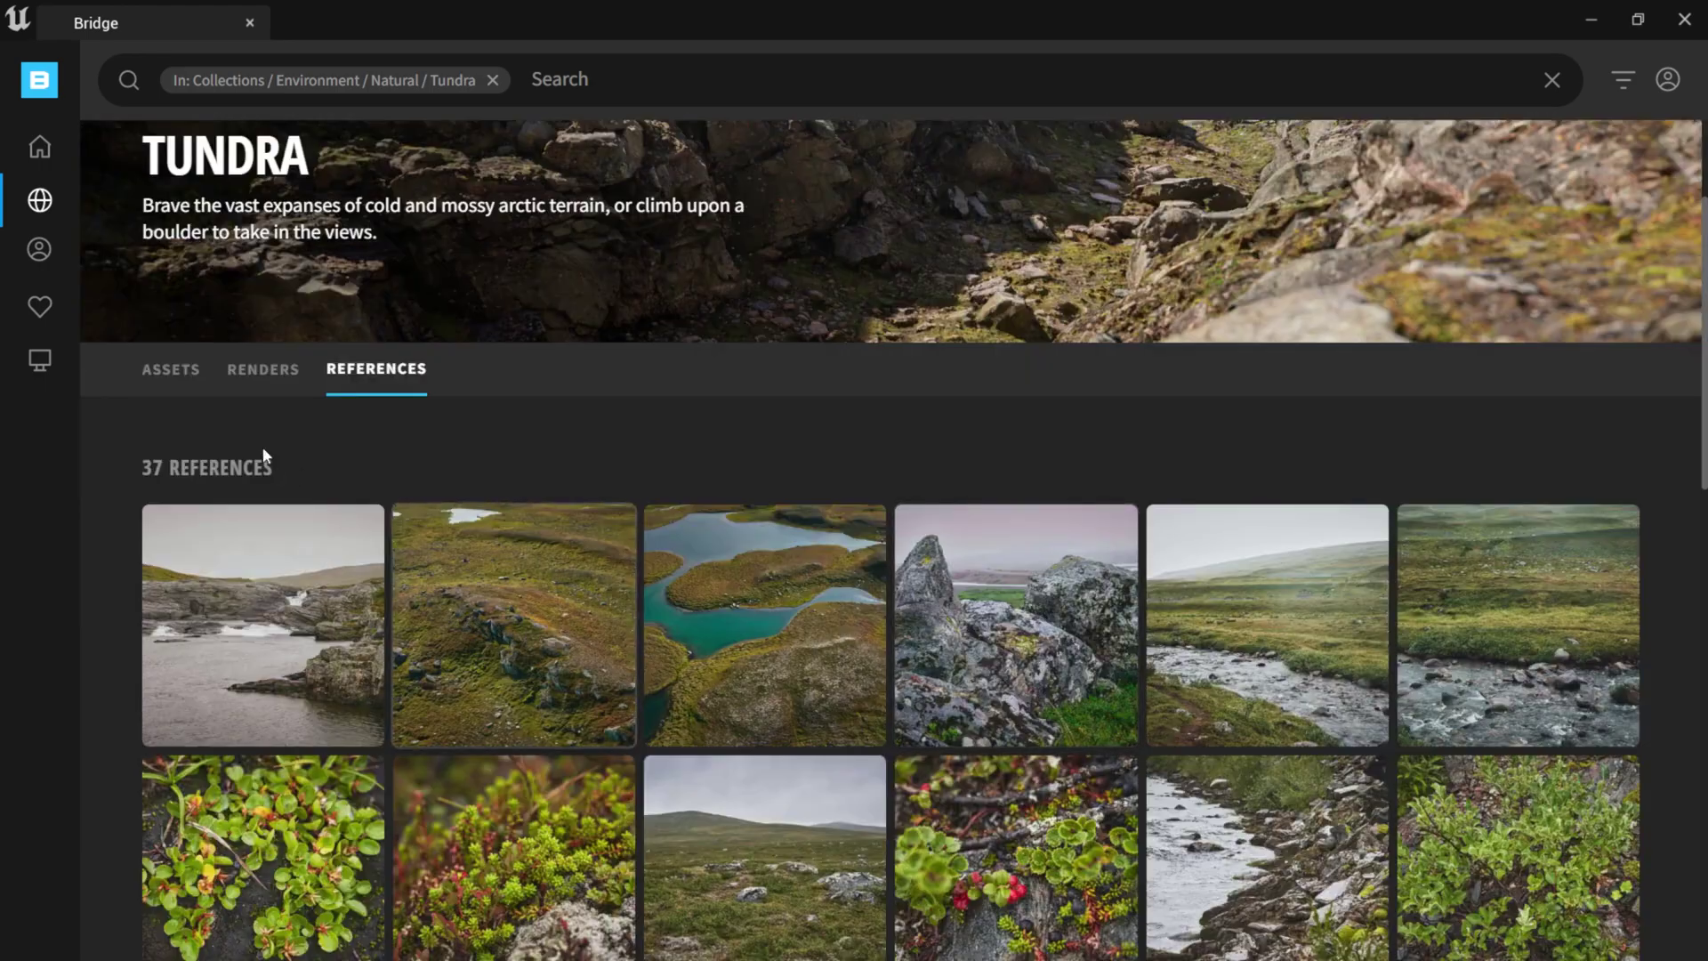
left_click(265, 384)
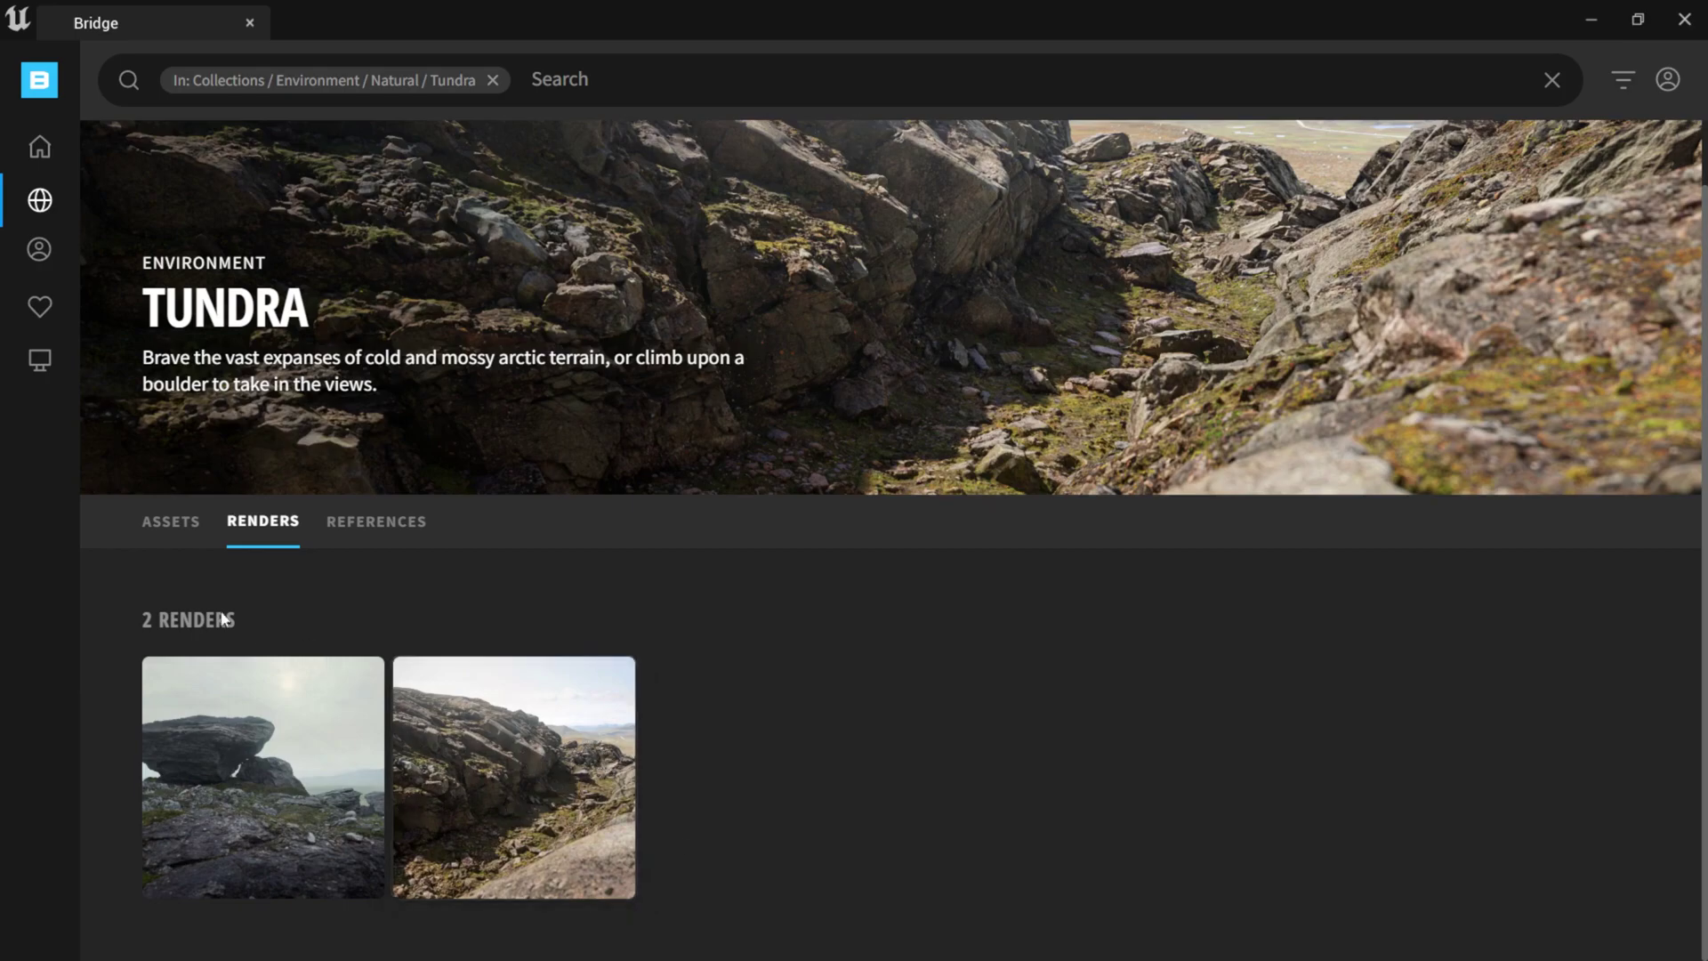
mouse_move(32, 355)
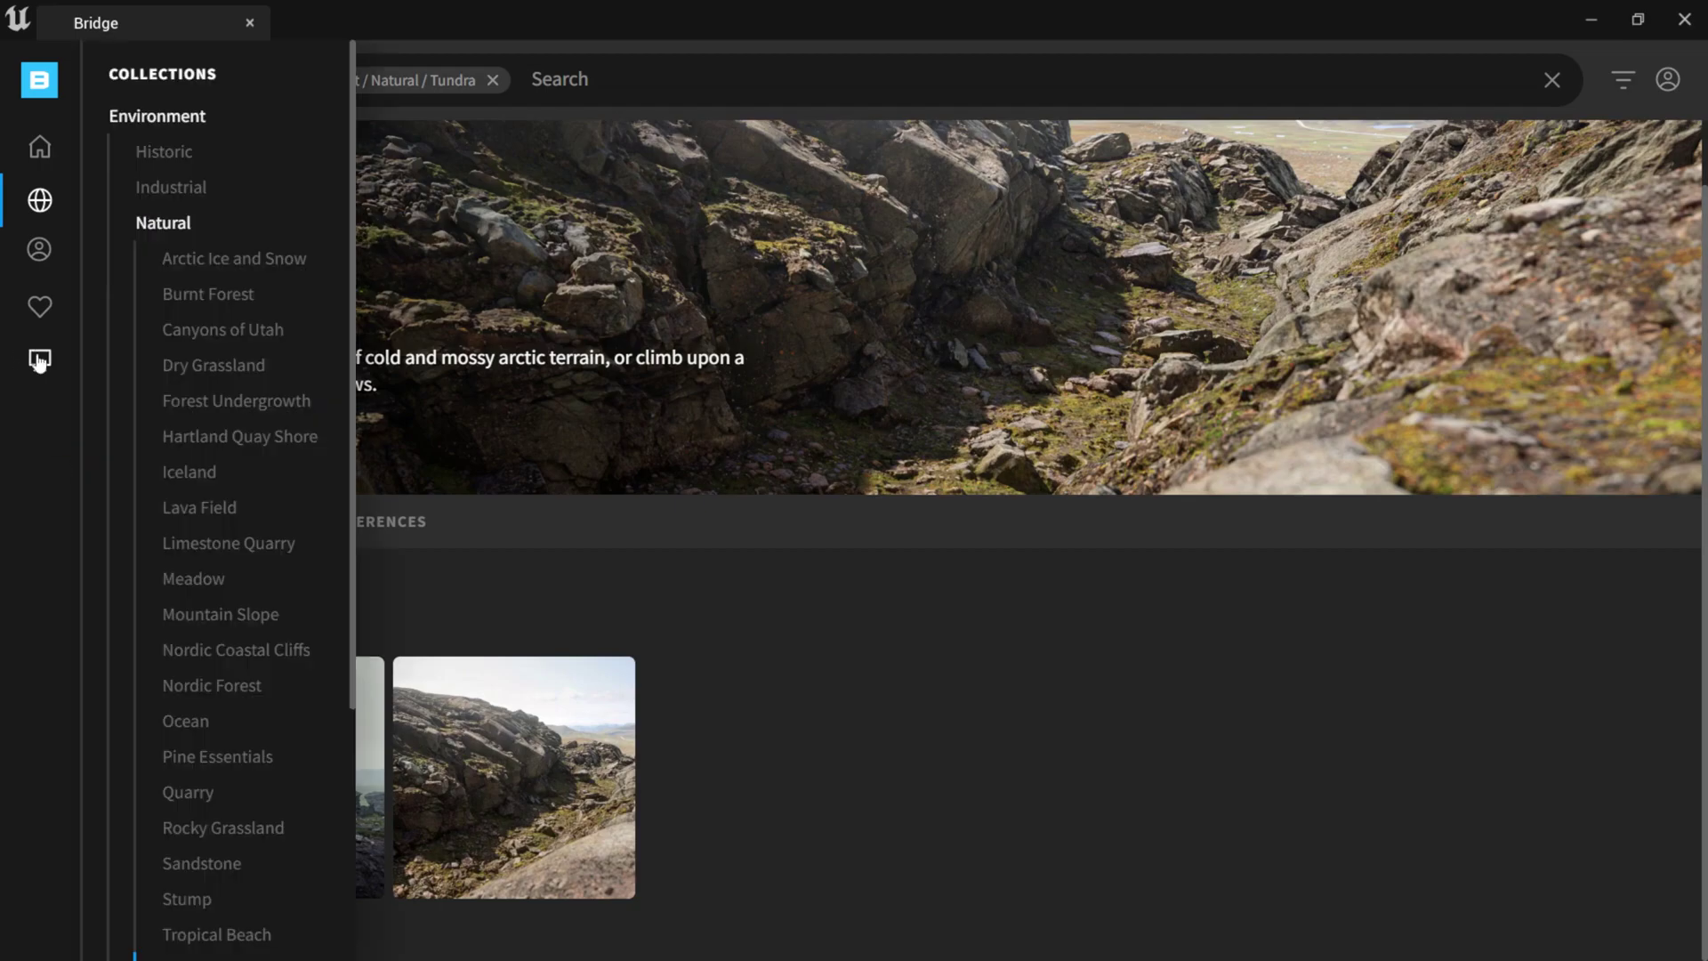
- Show the locally downloaded Megascans surfaces, open Mossy Ground at Highest Quality and look over its related assets
left_click(39, 361)
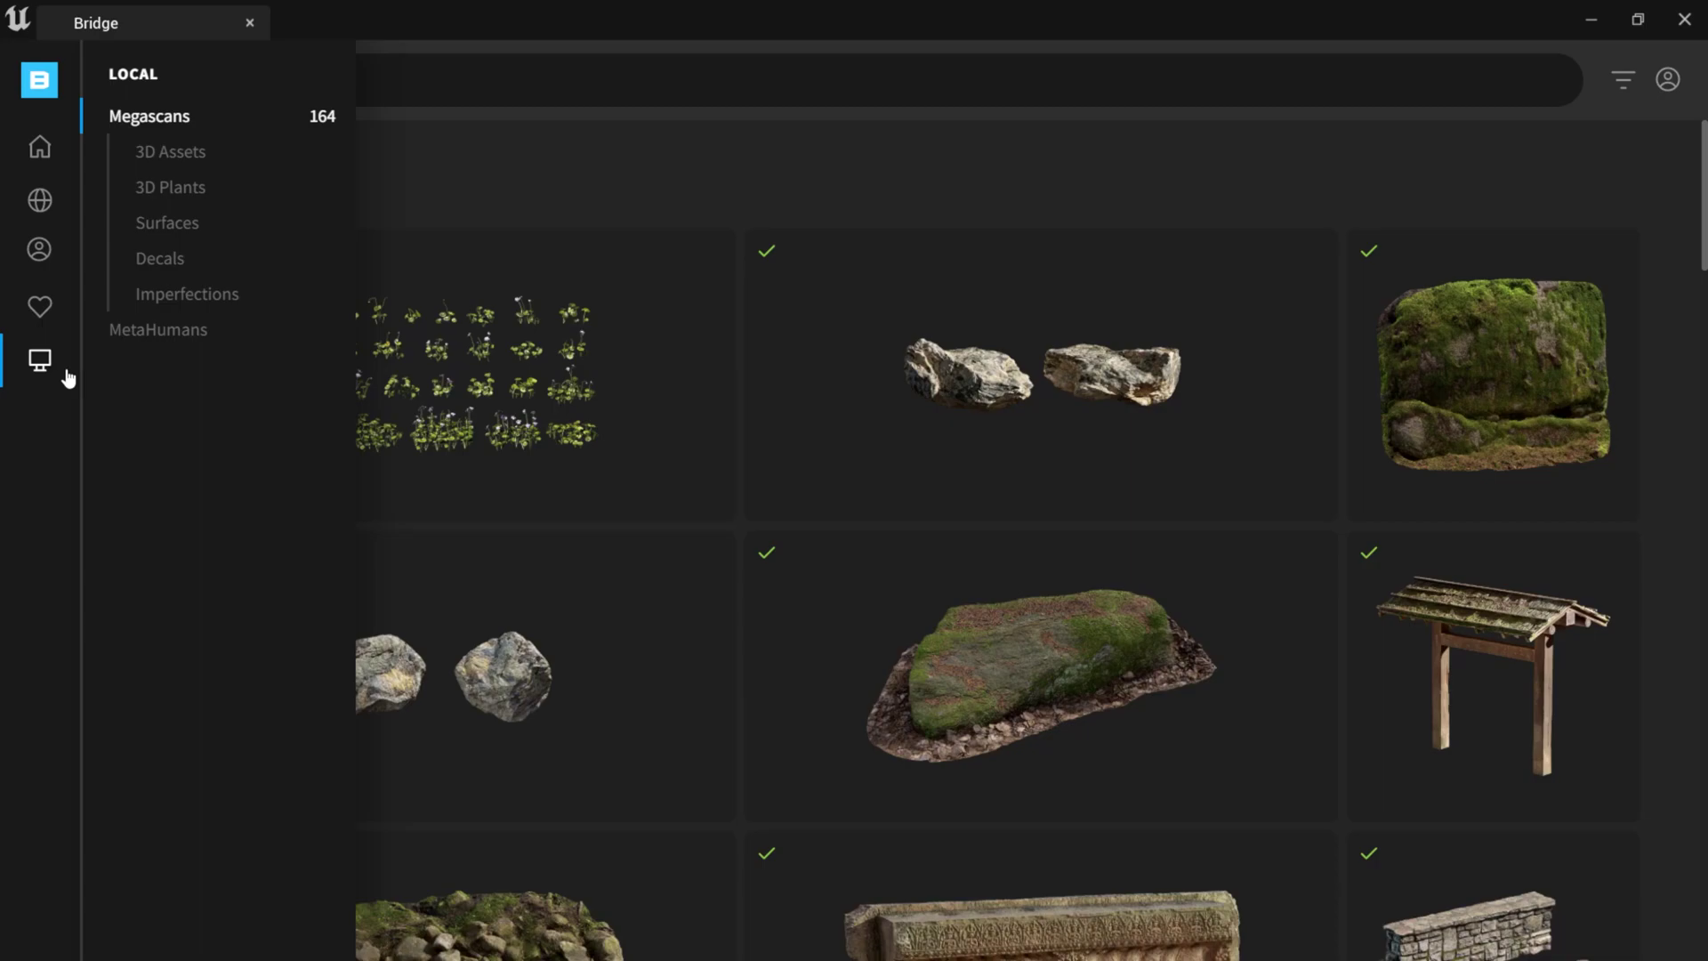
left_click(196, 227)
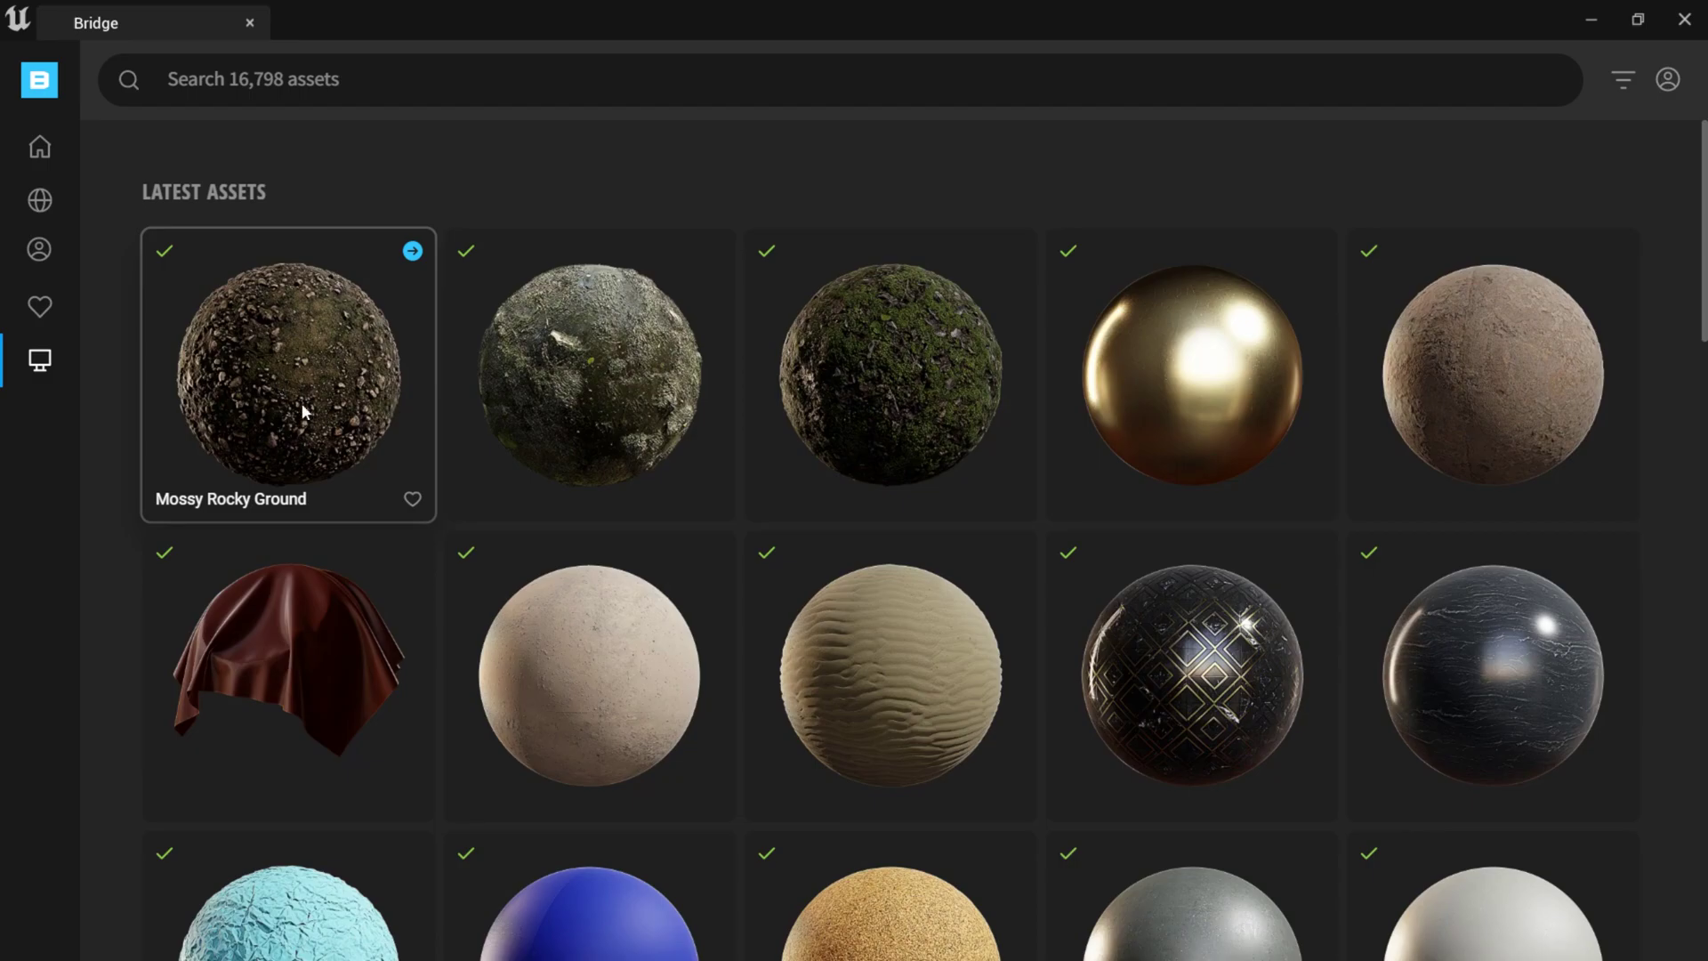
left_click(820, 418)
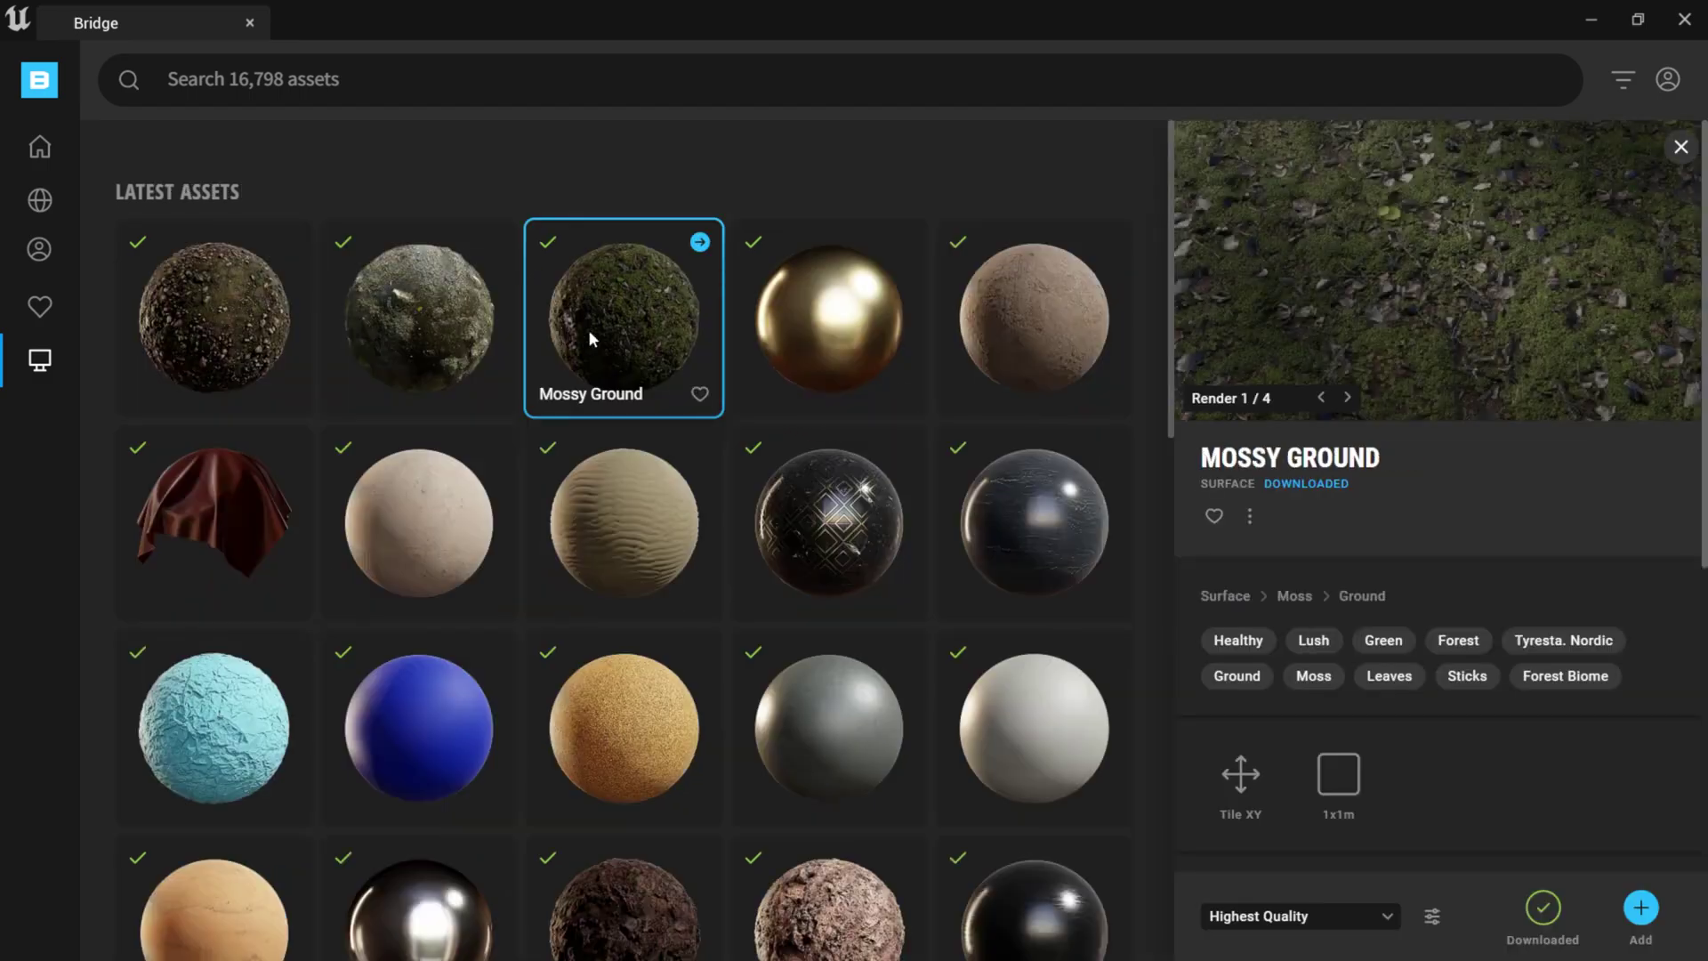
left_click(1296, 932)
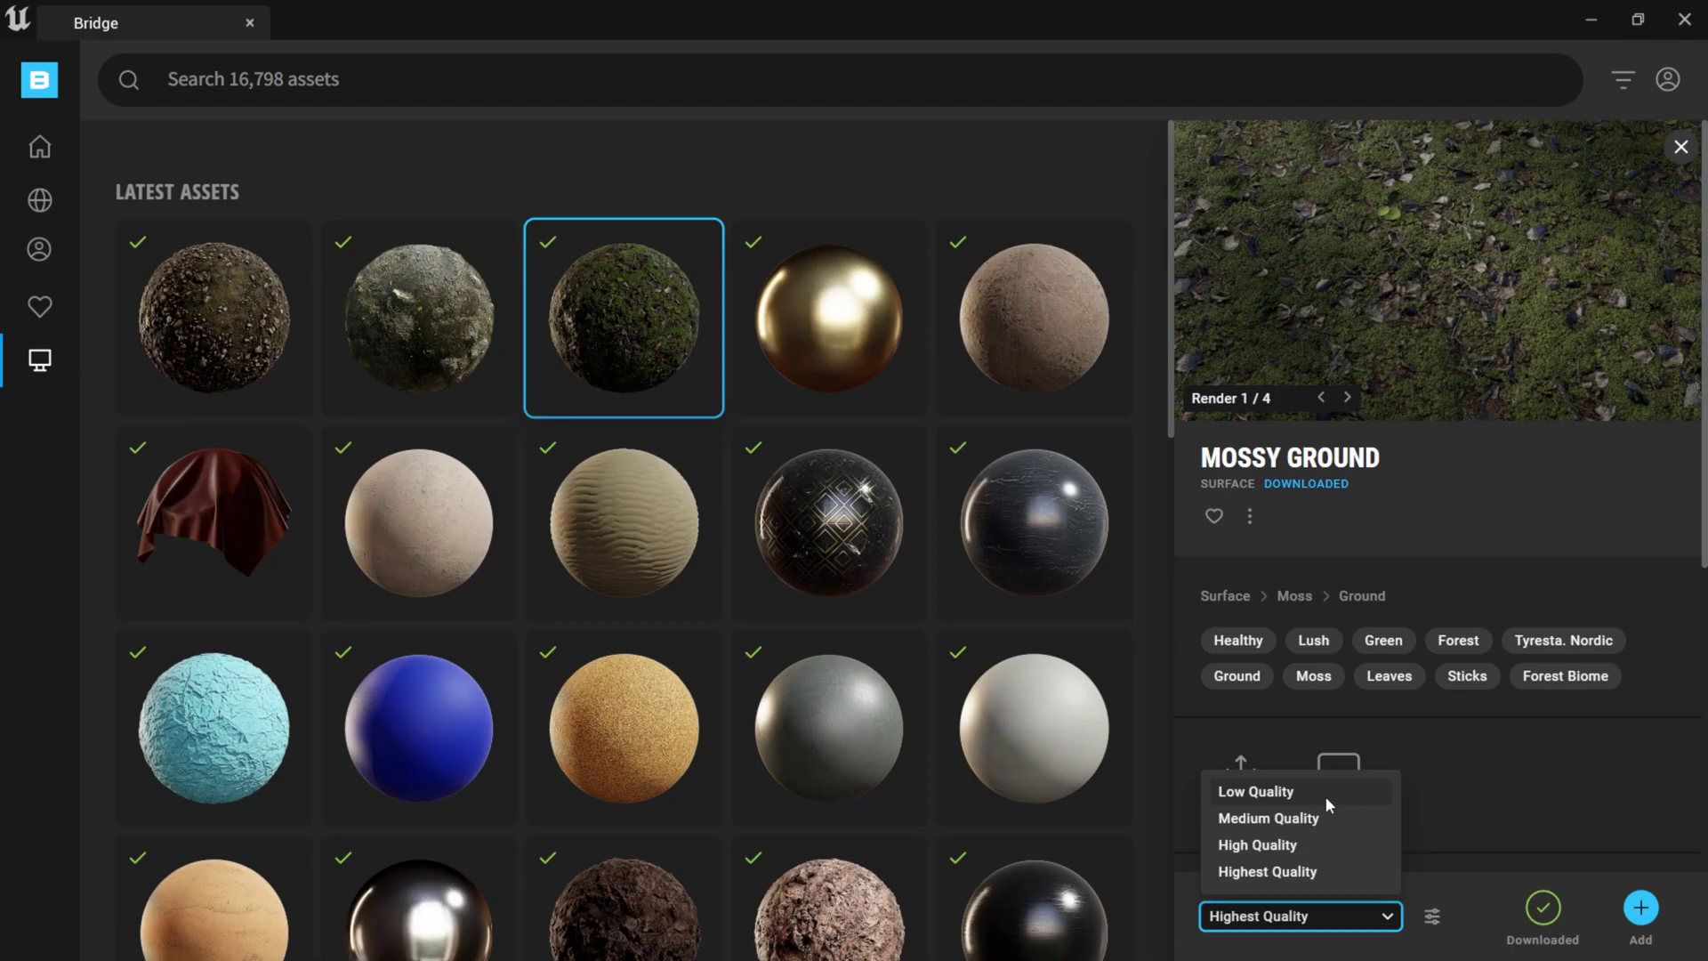
left_click(1297, 871)
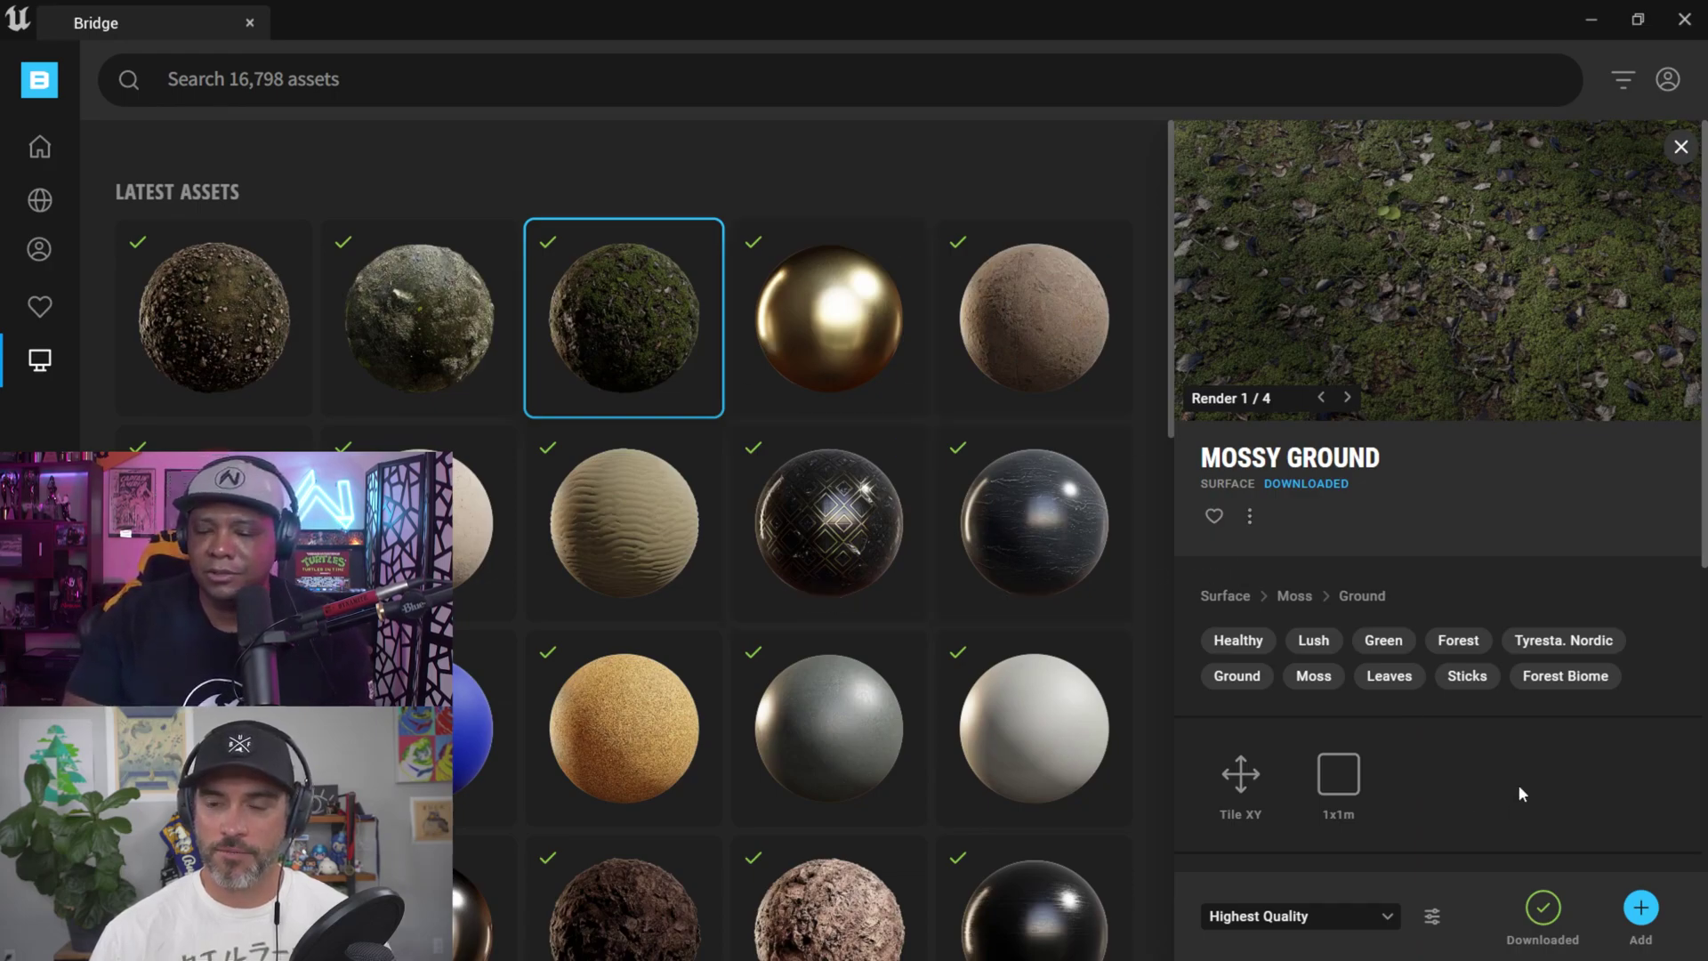
scroll(1518, 784, "down", 3)
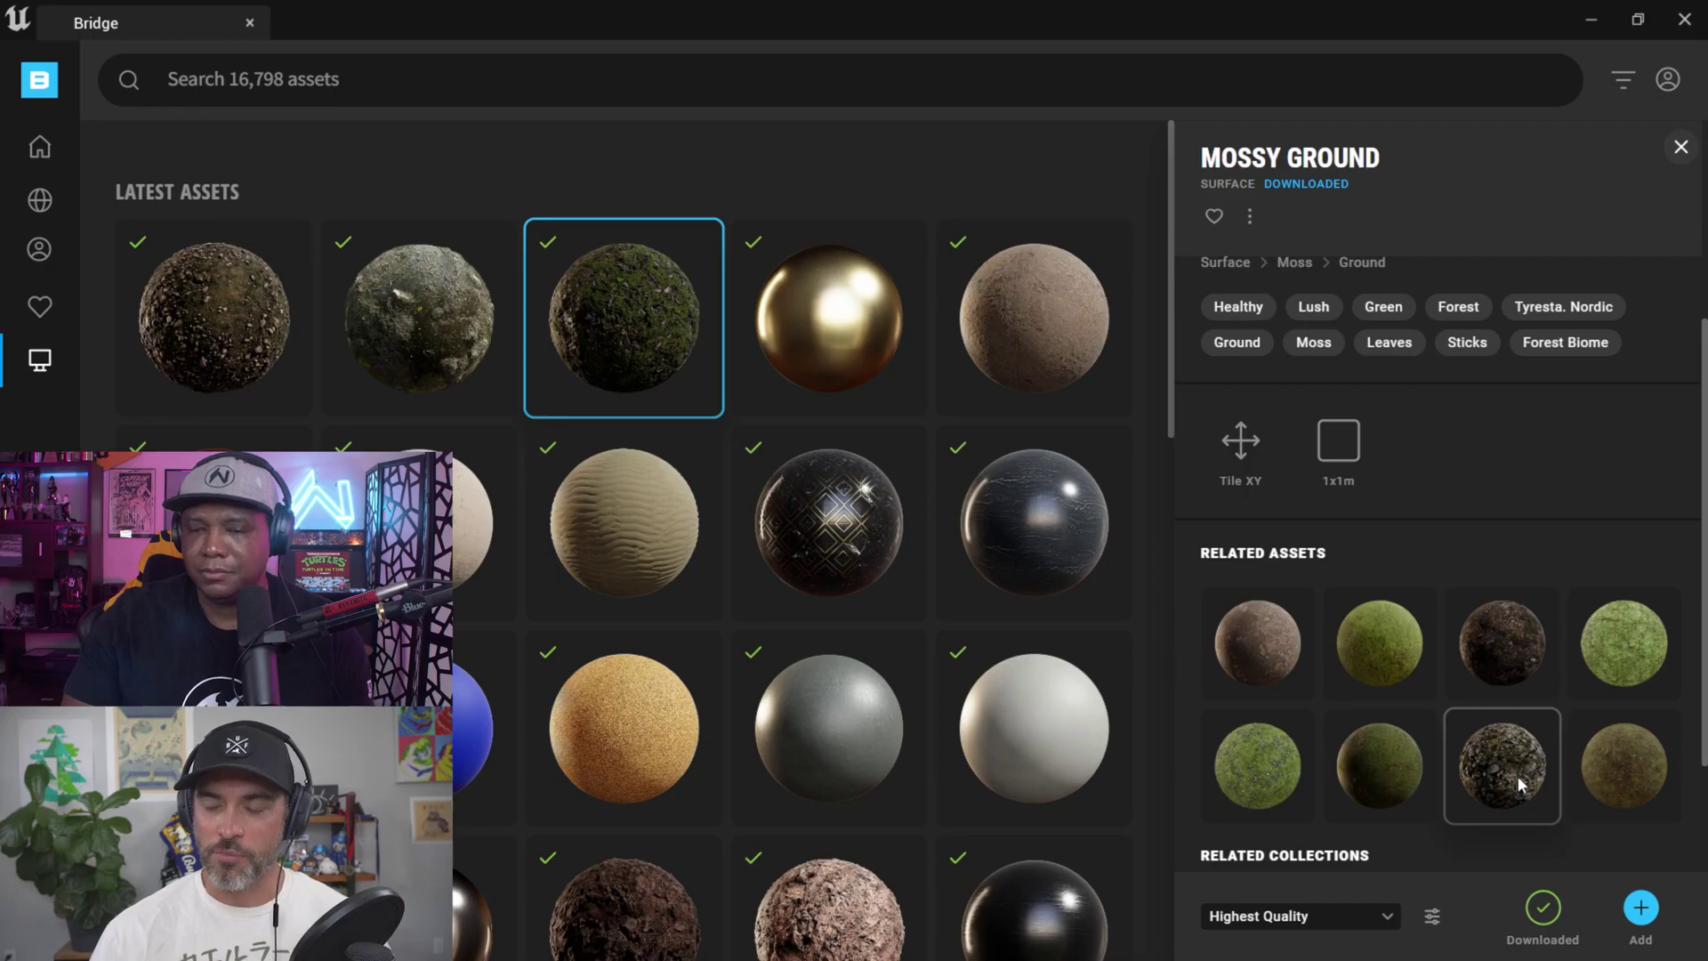
scroll(1517, 775, "up", 3)
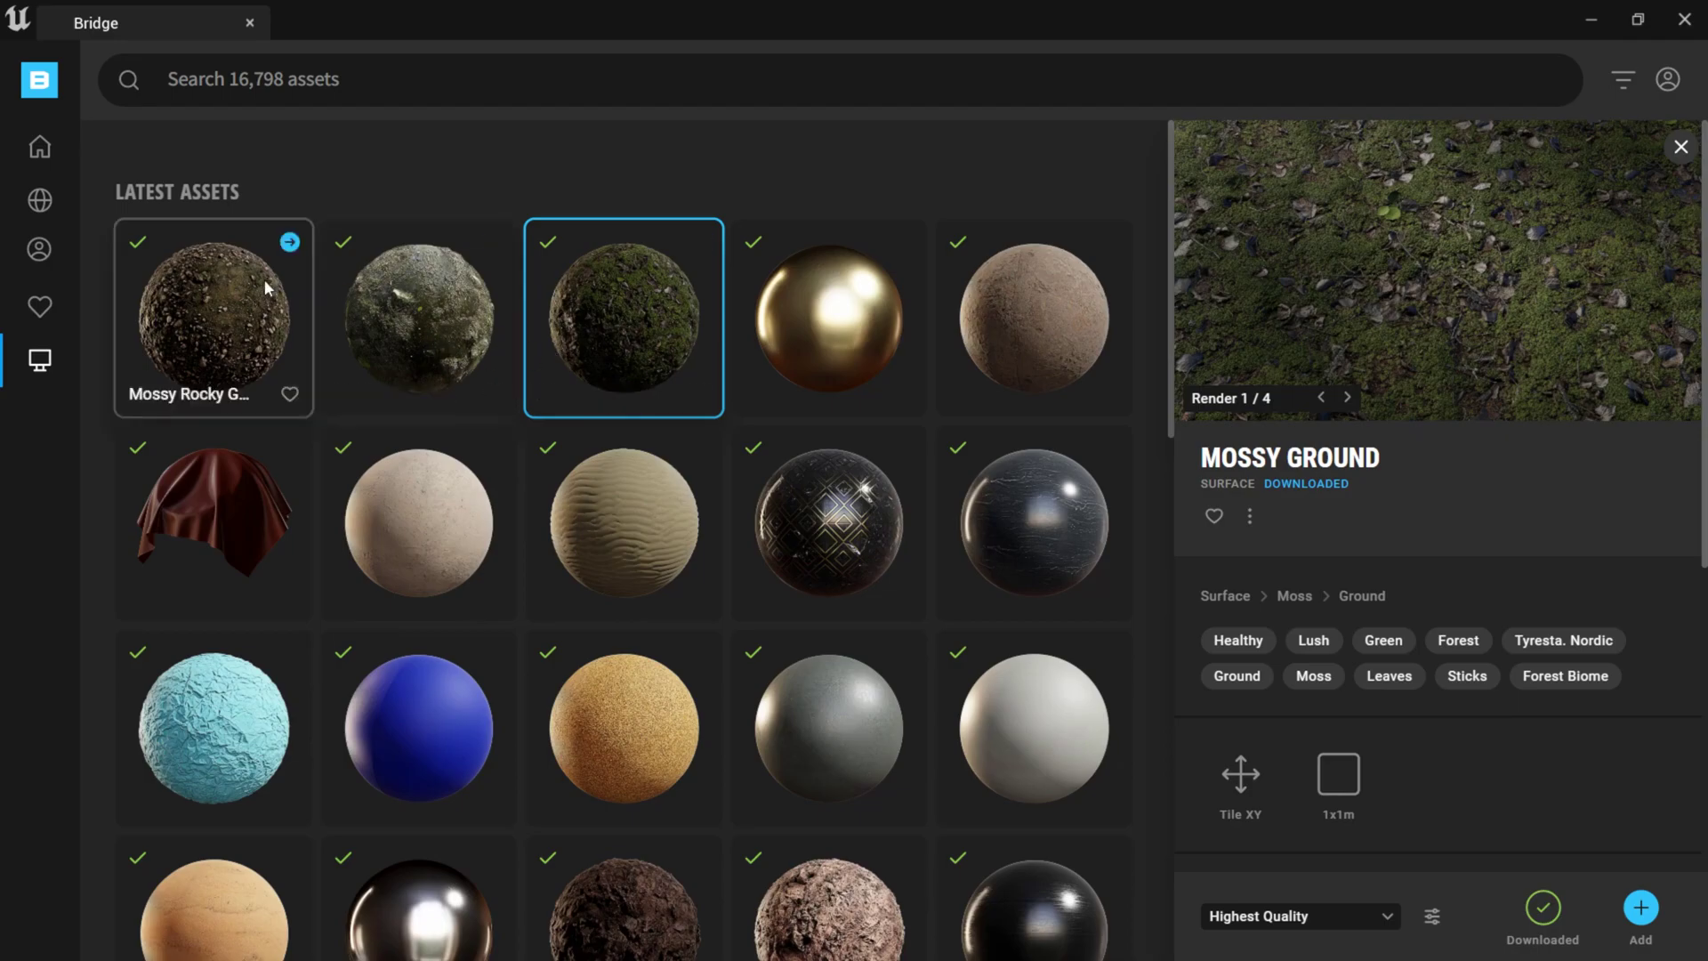
- Extend the selection with Mossy Rocky Ground and Mossy Swamp Ground and add all three surfaces to the project
left_click(220, 340, "ctrl")
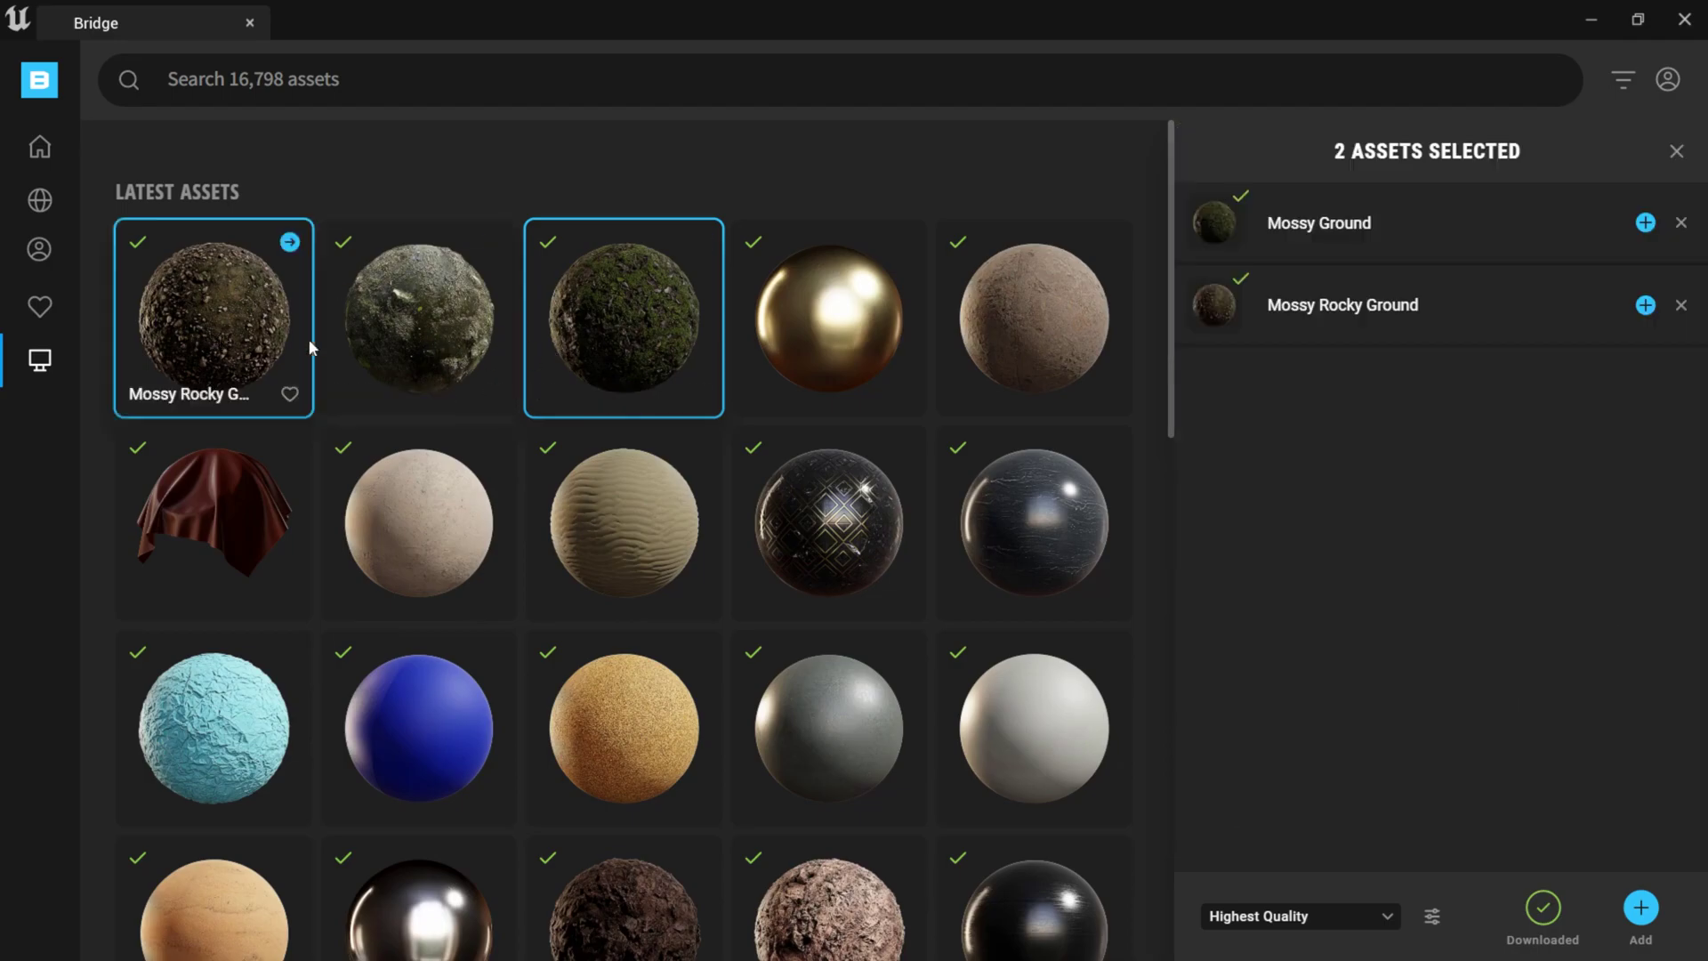
left_click(378, 355, "ctrl")
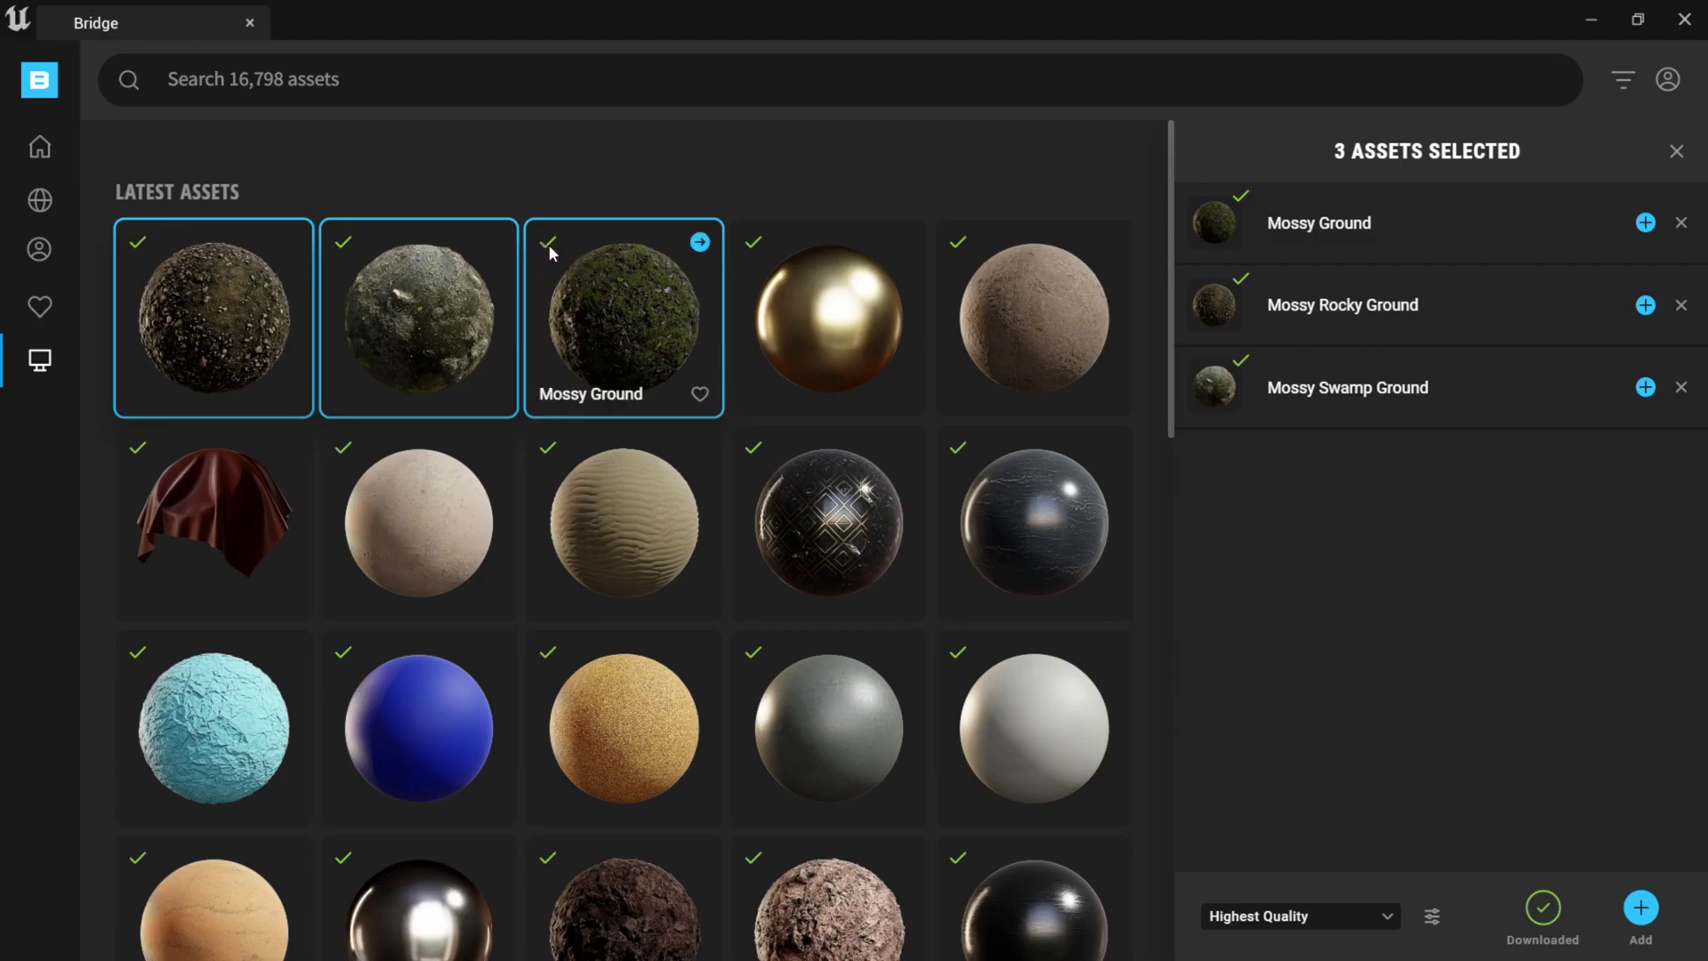
left_click(1635, 919)
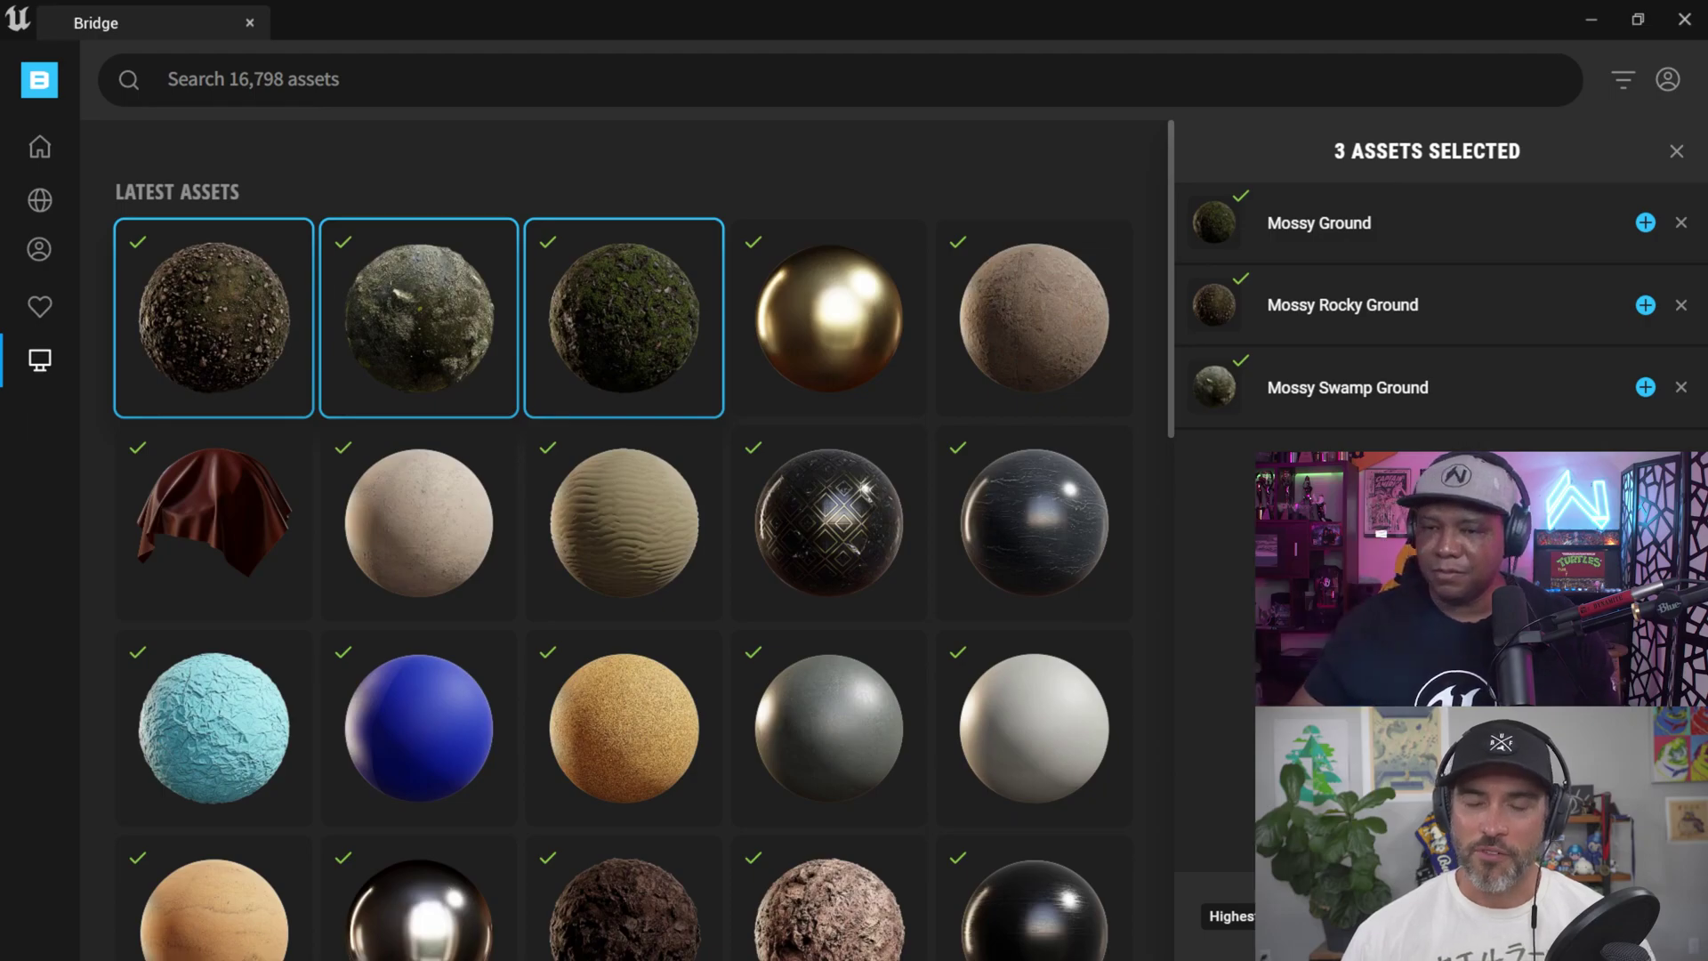
- Restore Bridge to a floating window beside the statue viewport, clear the multi-selection and select only Mossy Ground
left_click(1638, 19)
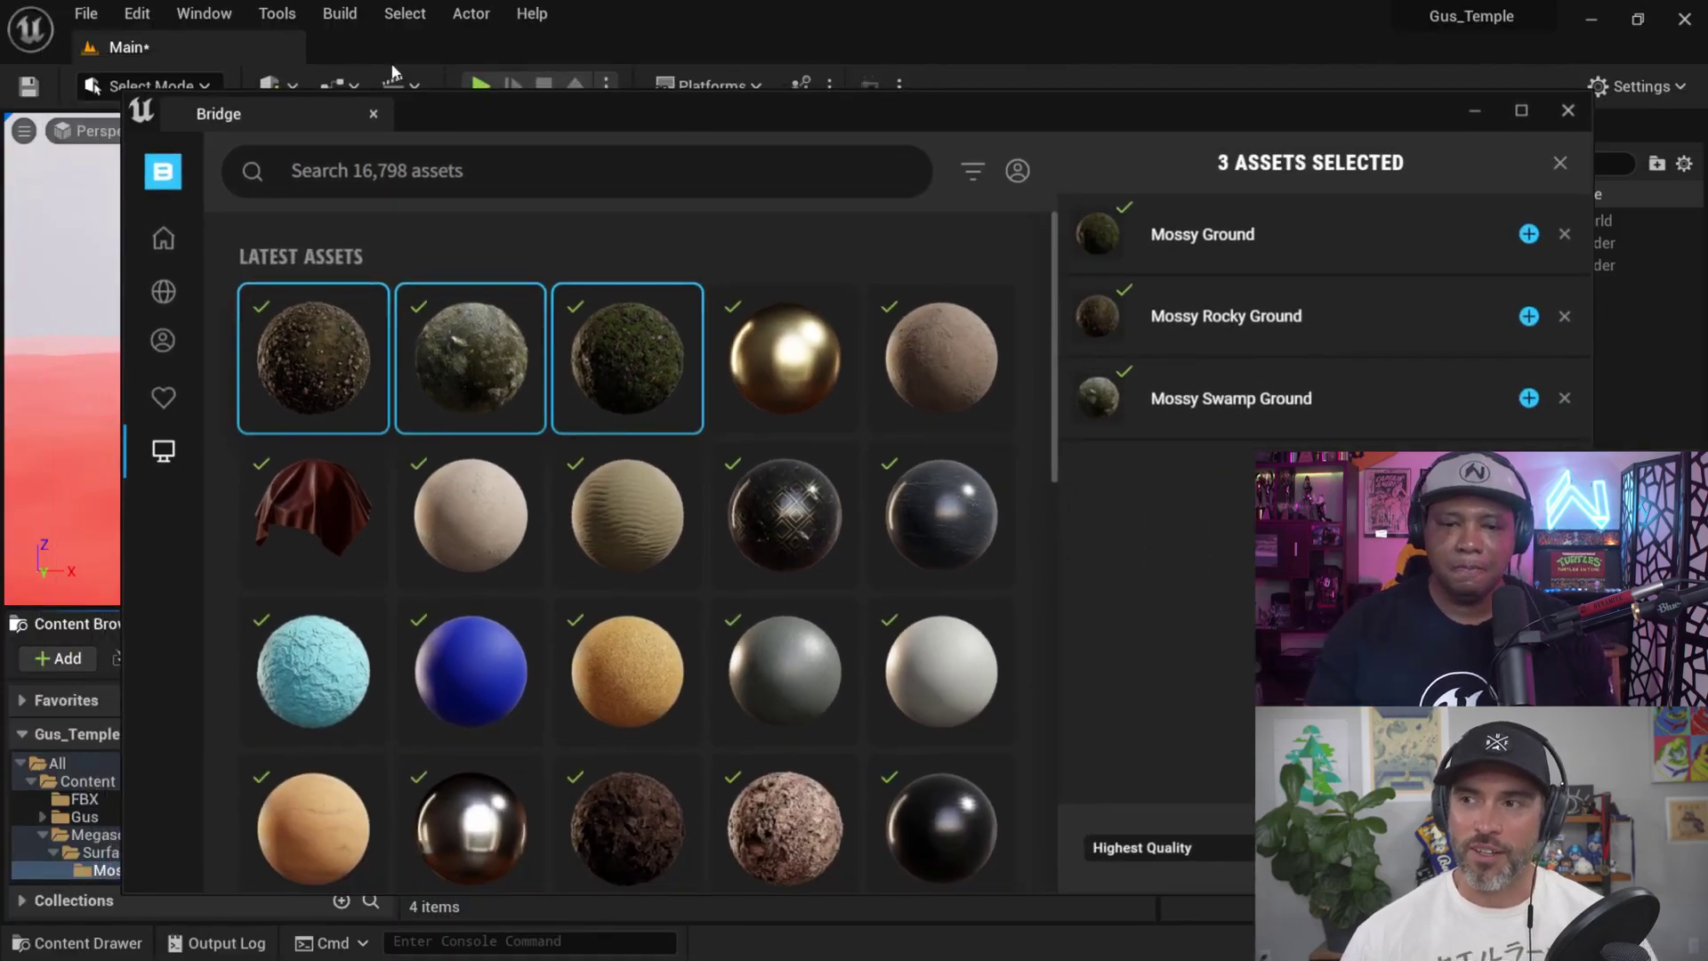
left_click_drag(118, 86, 865, 293)
left_click_drag(1295, 315, 1393, 130)
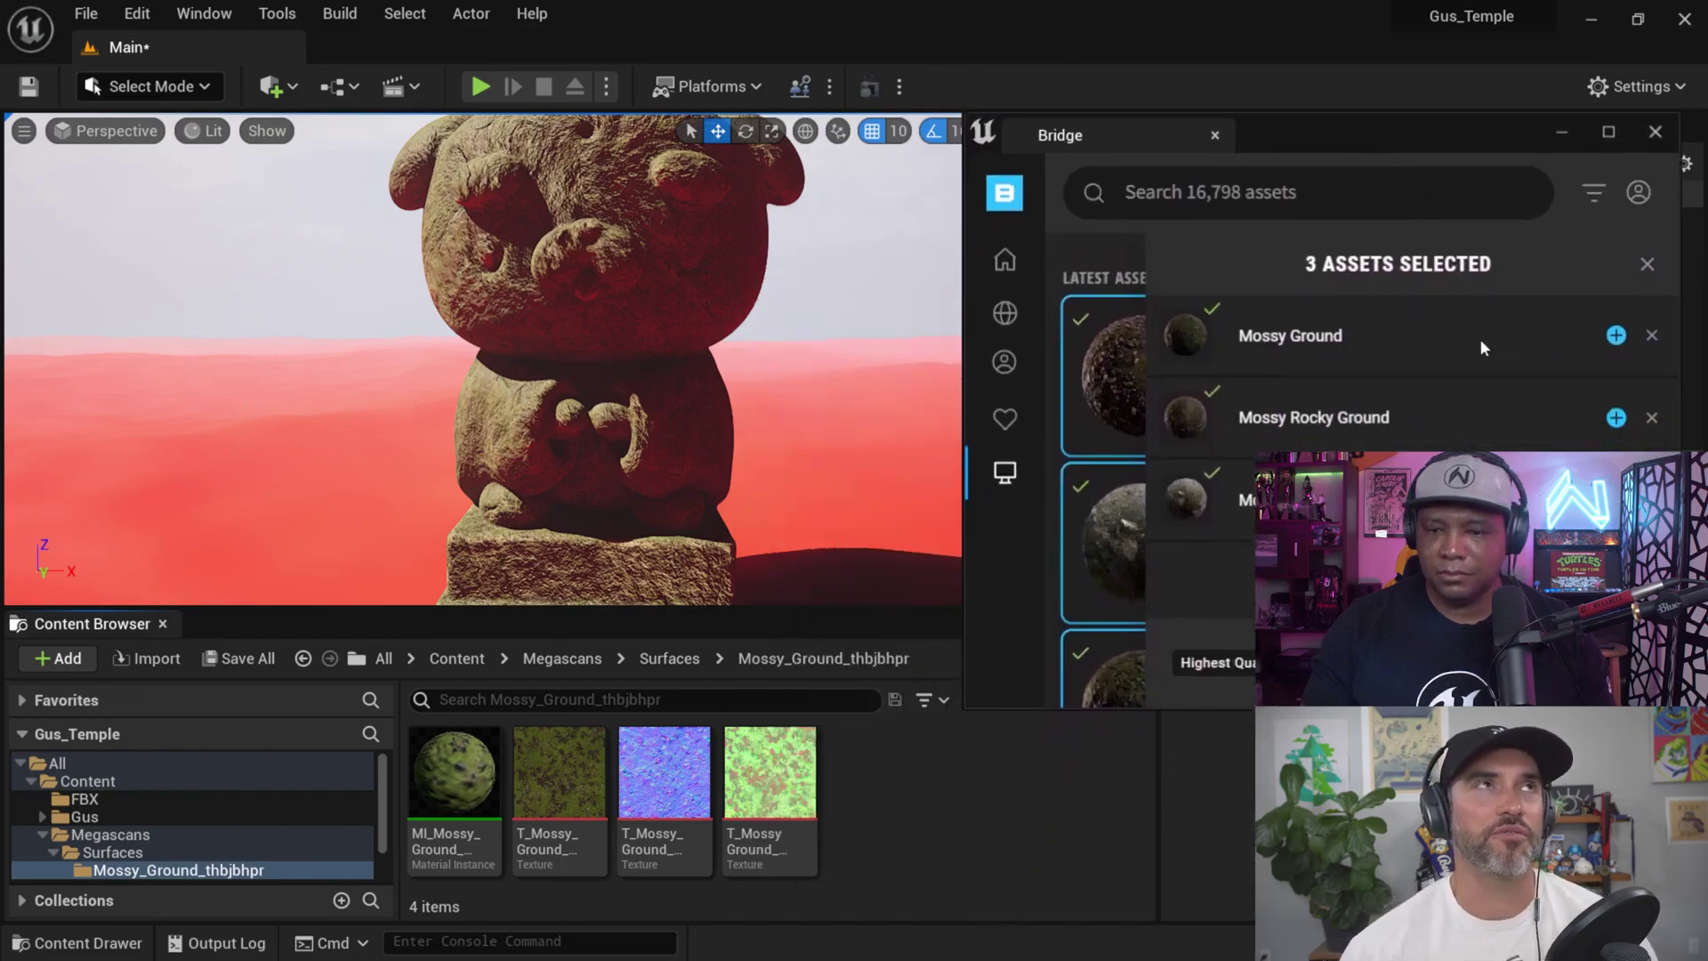
left_click(1646, 264)
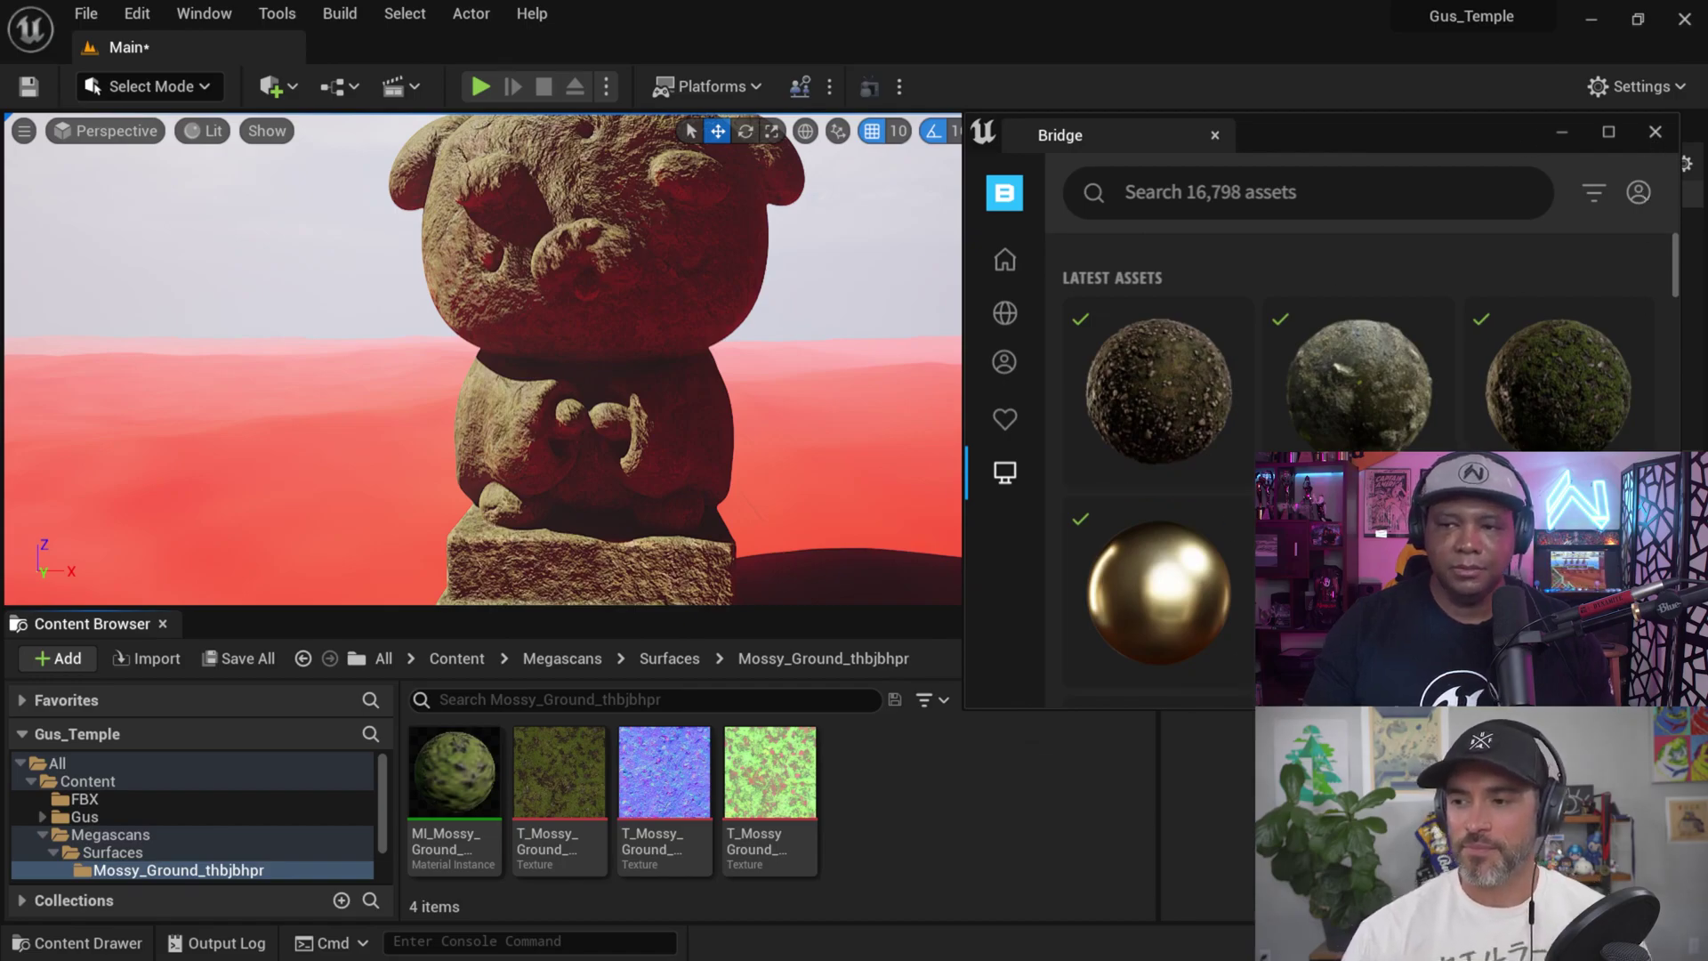
left_click(1535, 406)
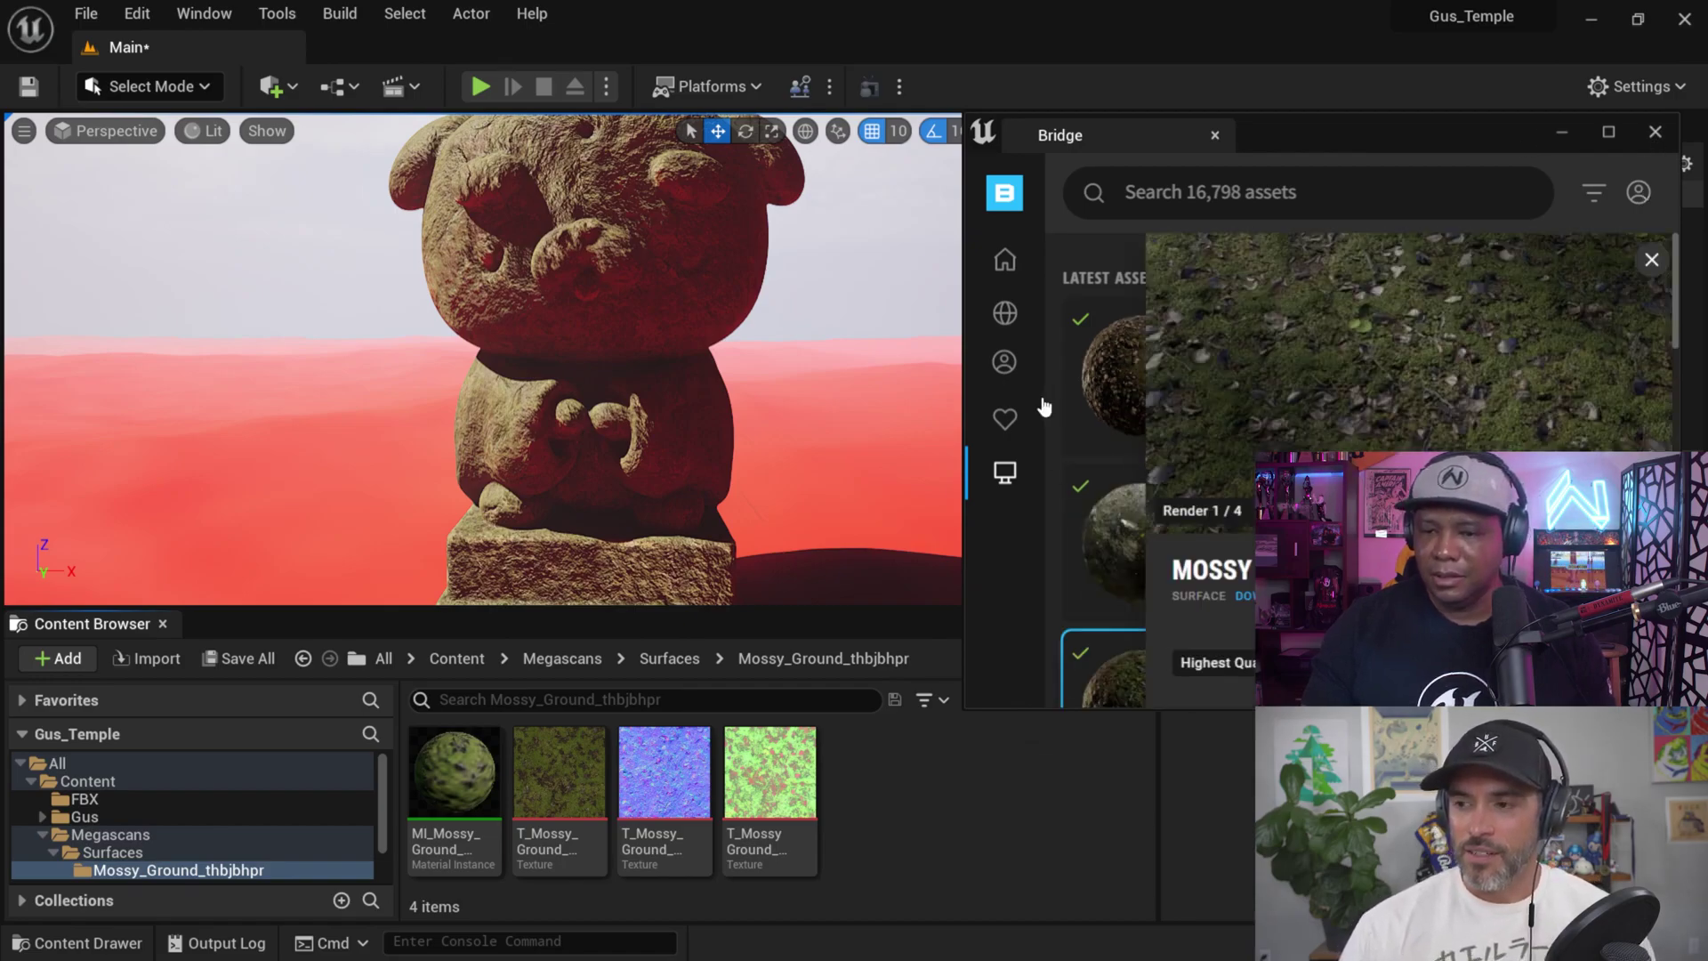
left_click_drag(1677, 708, 1707, 798)
- Select the imported Mossy Ground material instance, minimize Bridge and check the details of its texture assets
left_click(454, 770)
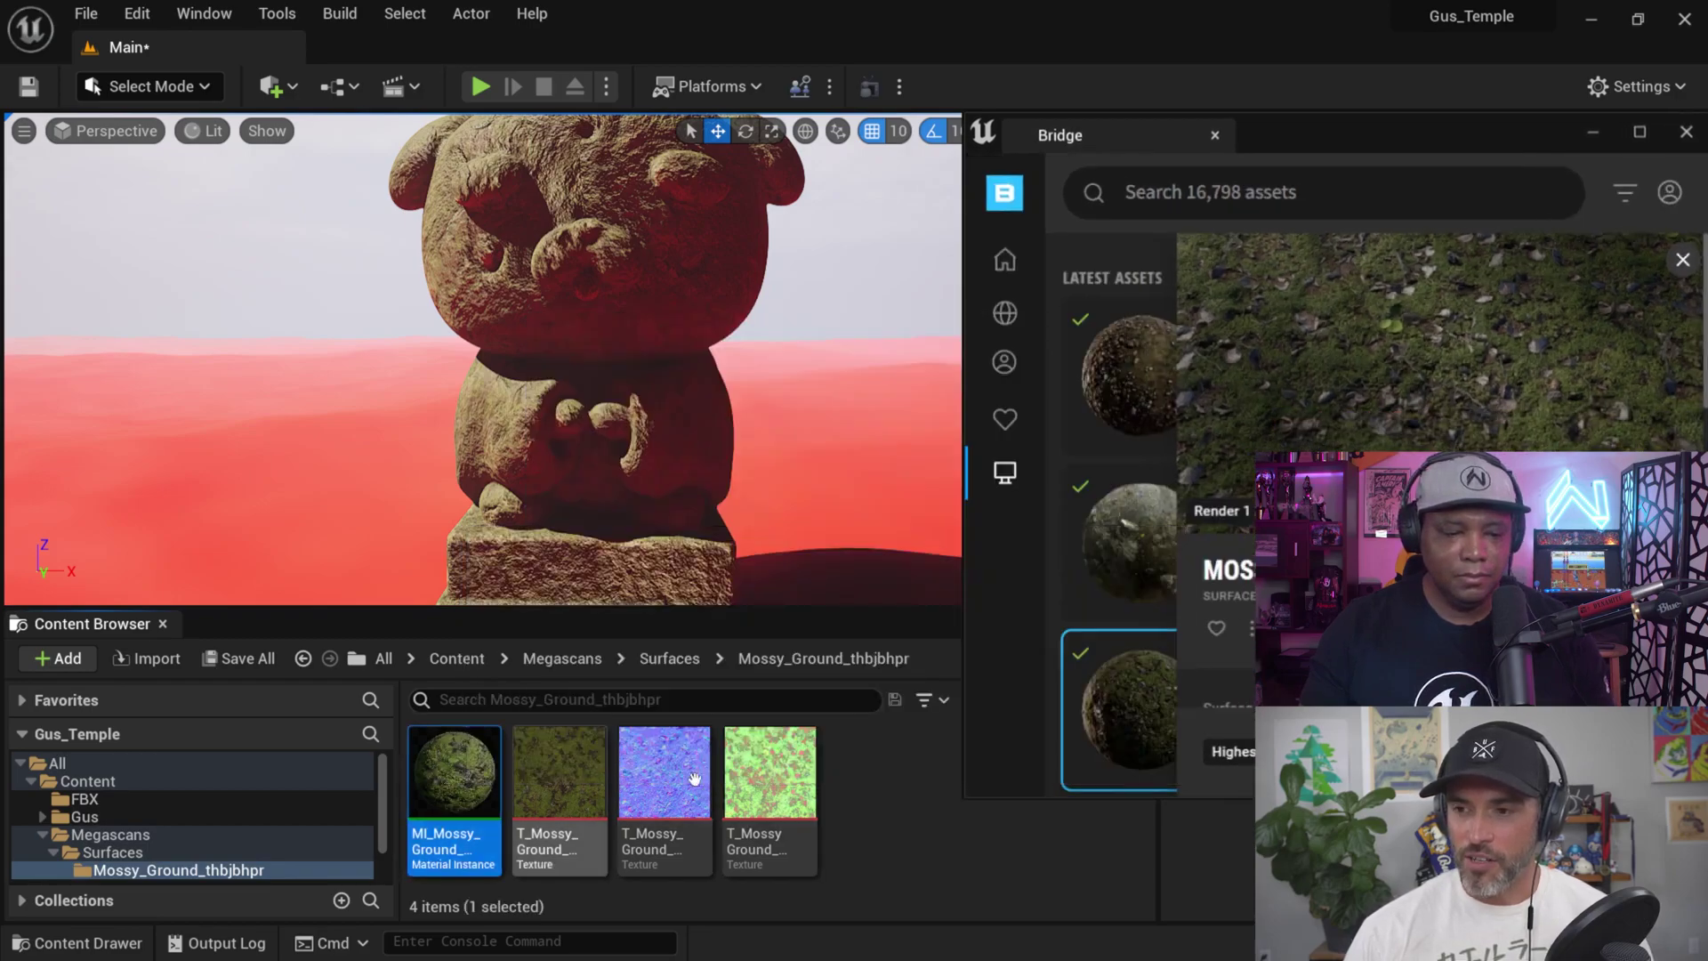
left_click(1587, 134)
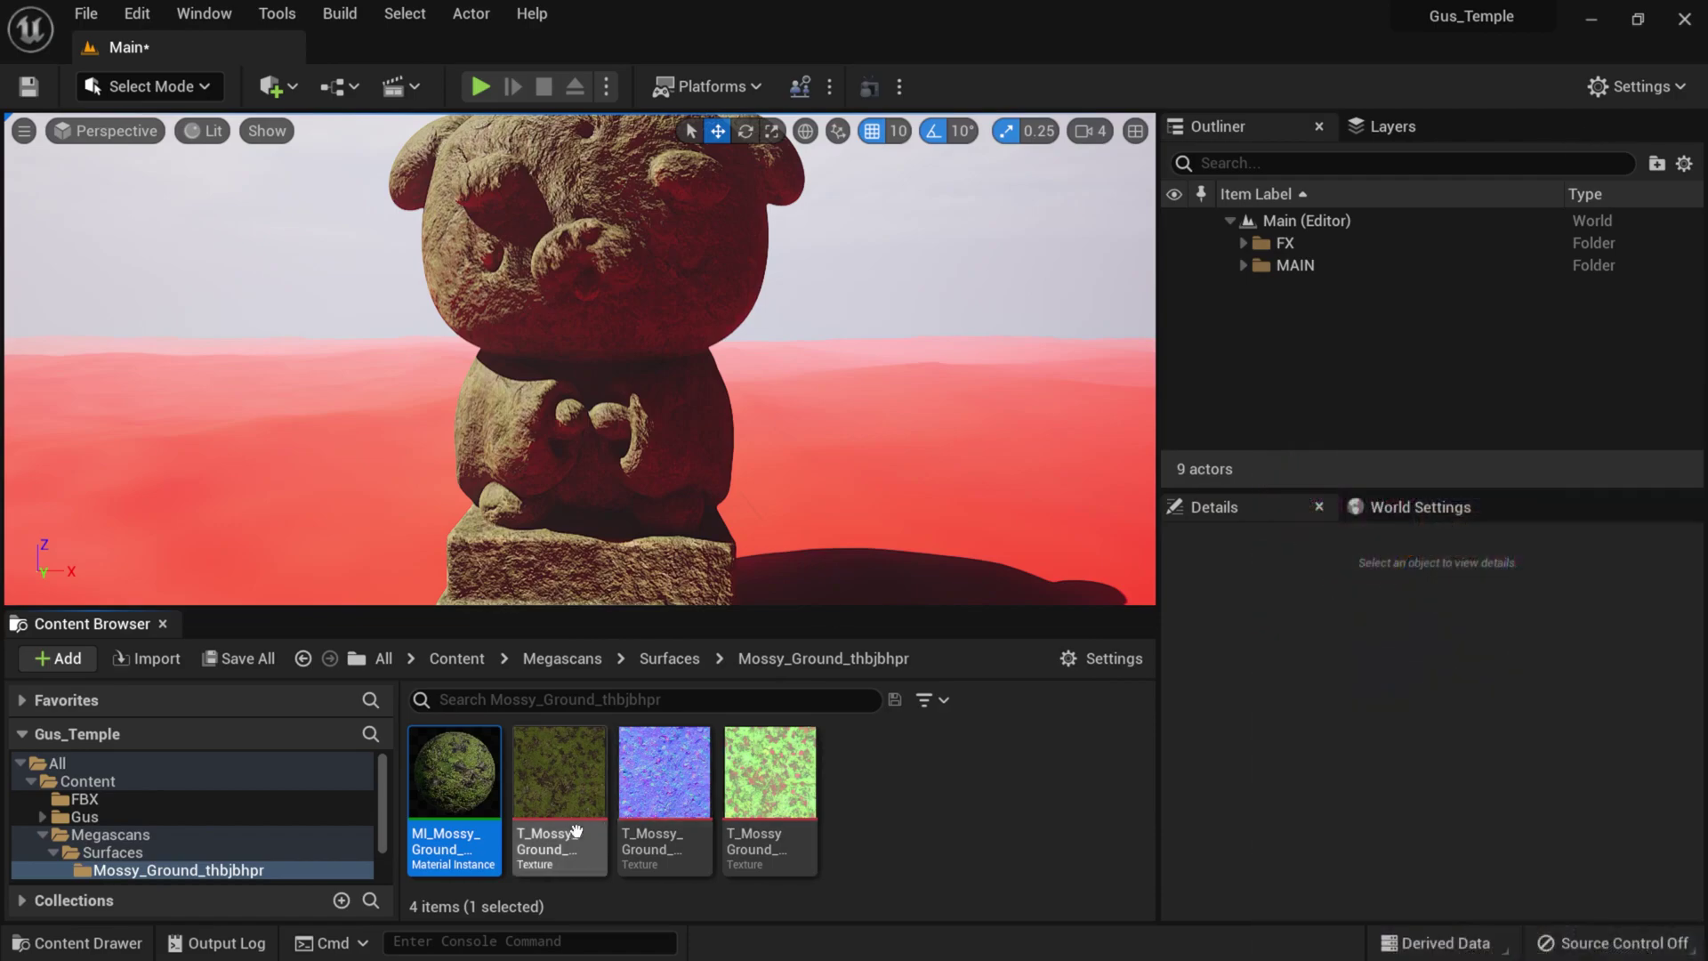
mouse_move(664, 819)
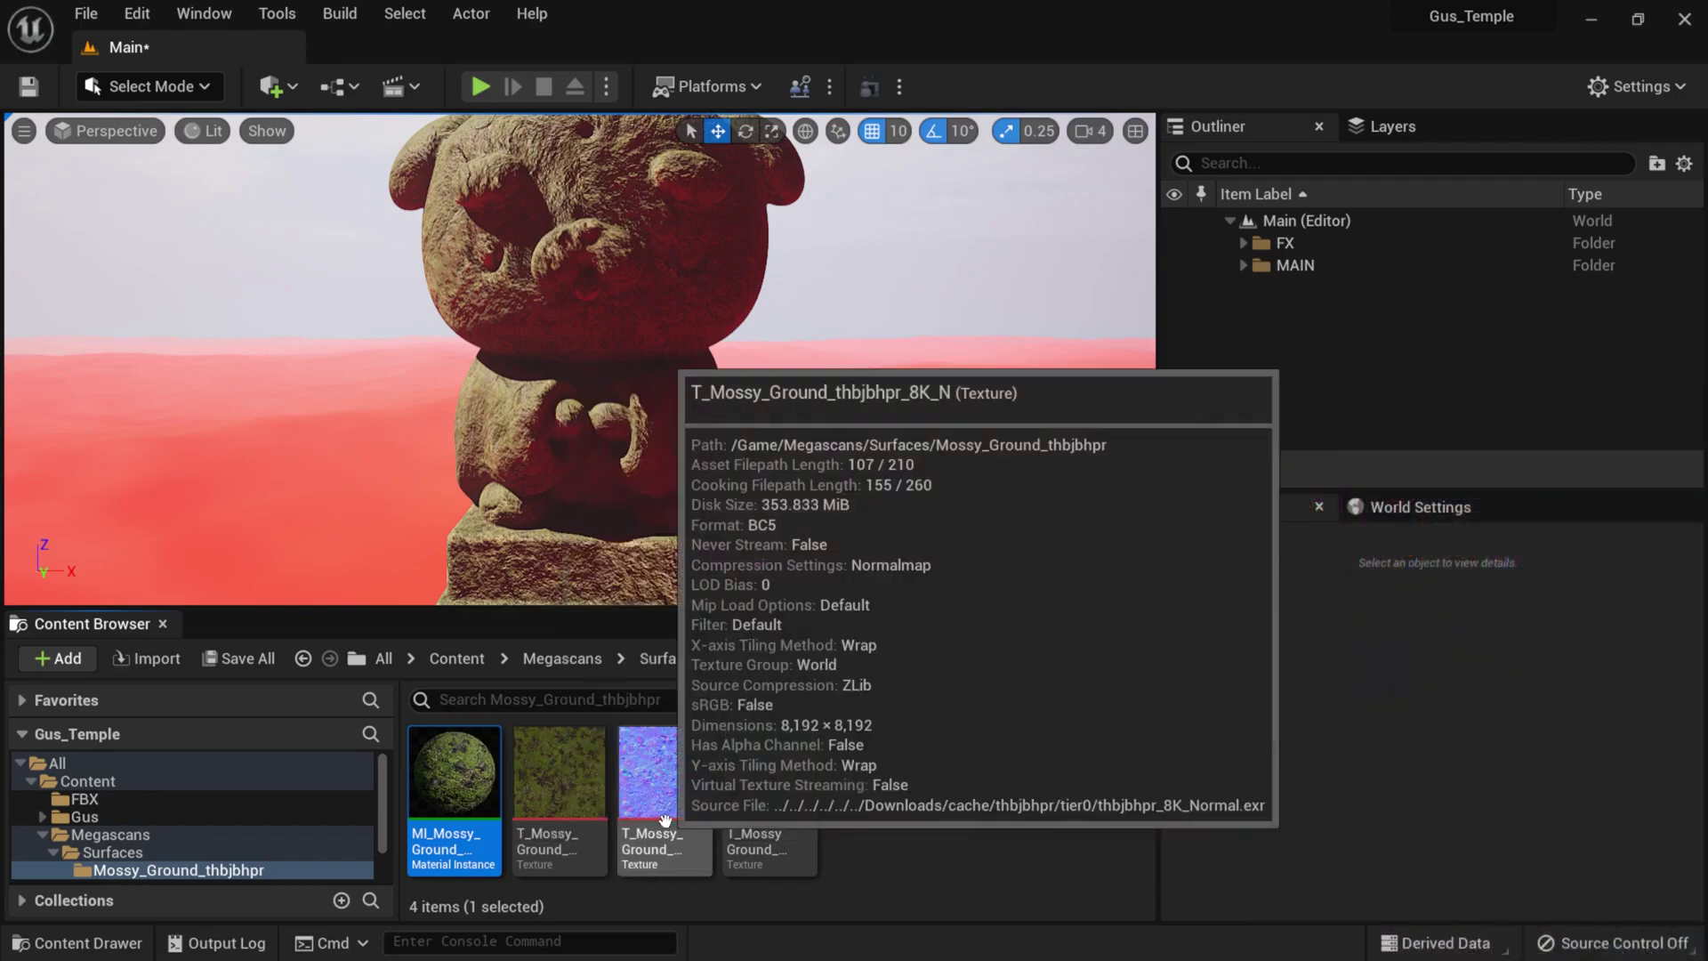
mouse_move(762, 812)
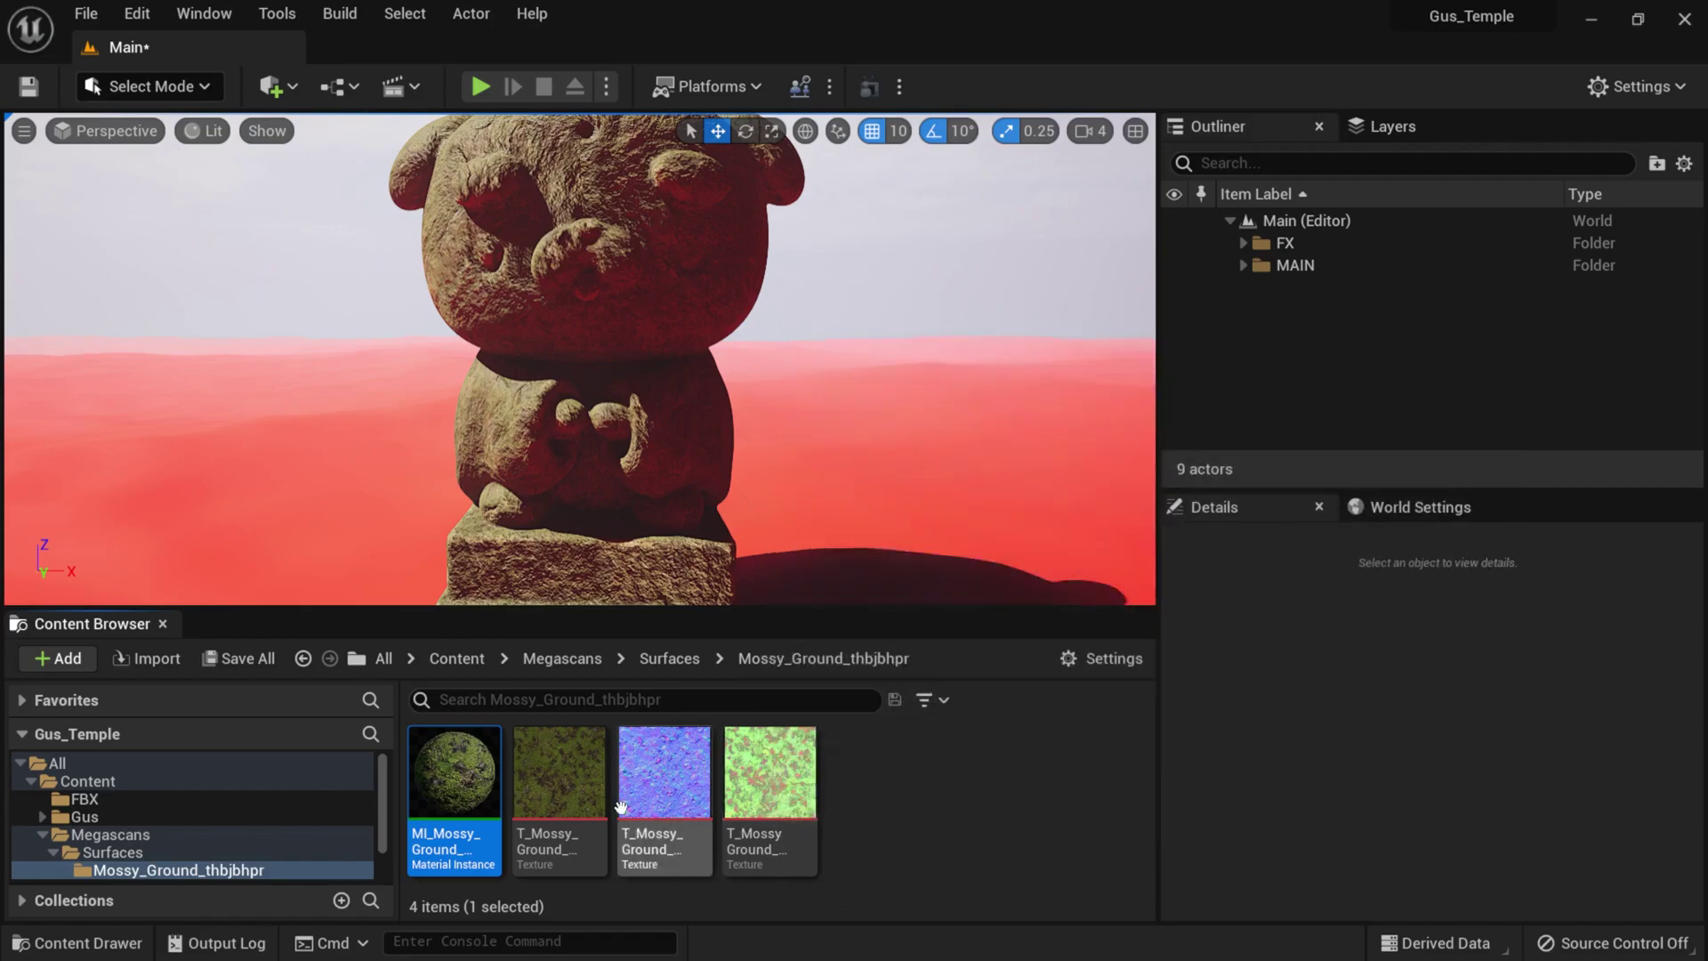
- Open the Mossy Ground material instance maximized, examine the graph of its parent M_MS_Surface_Material and close the parent
double_click(449, 800)
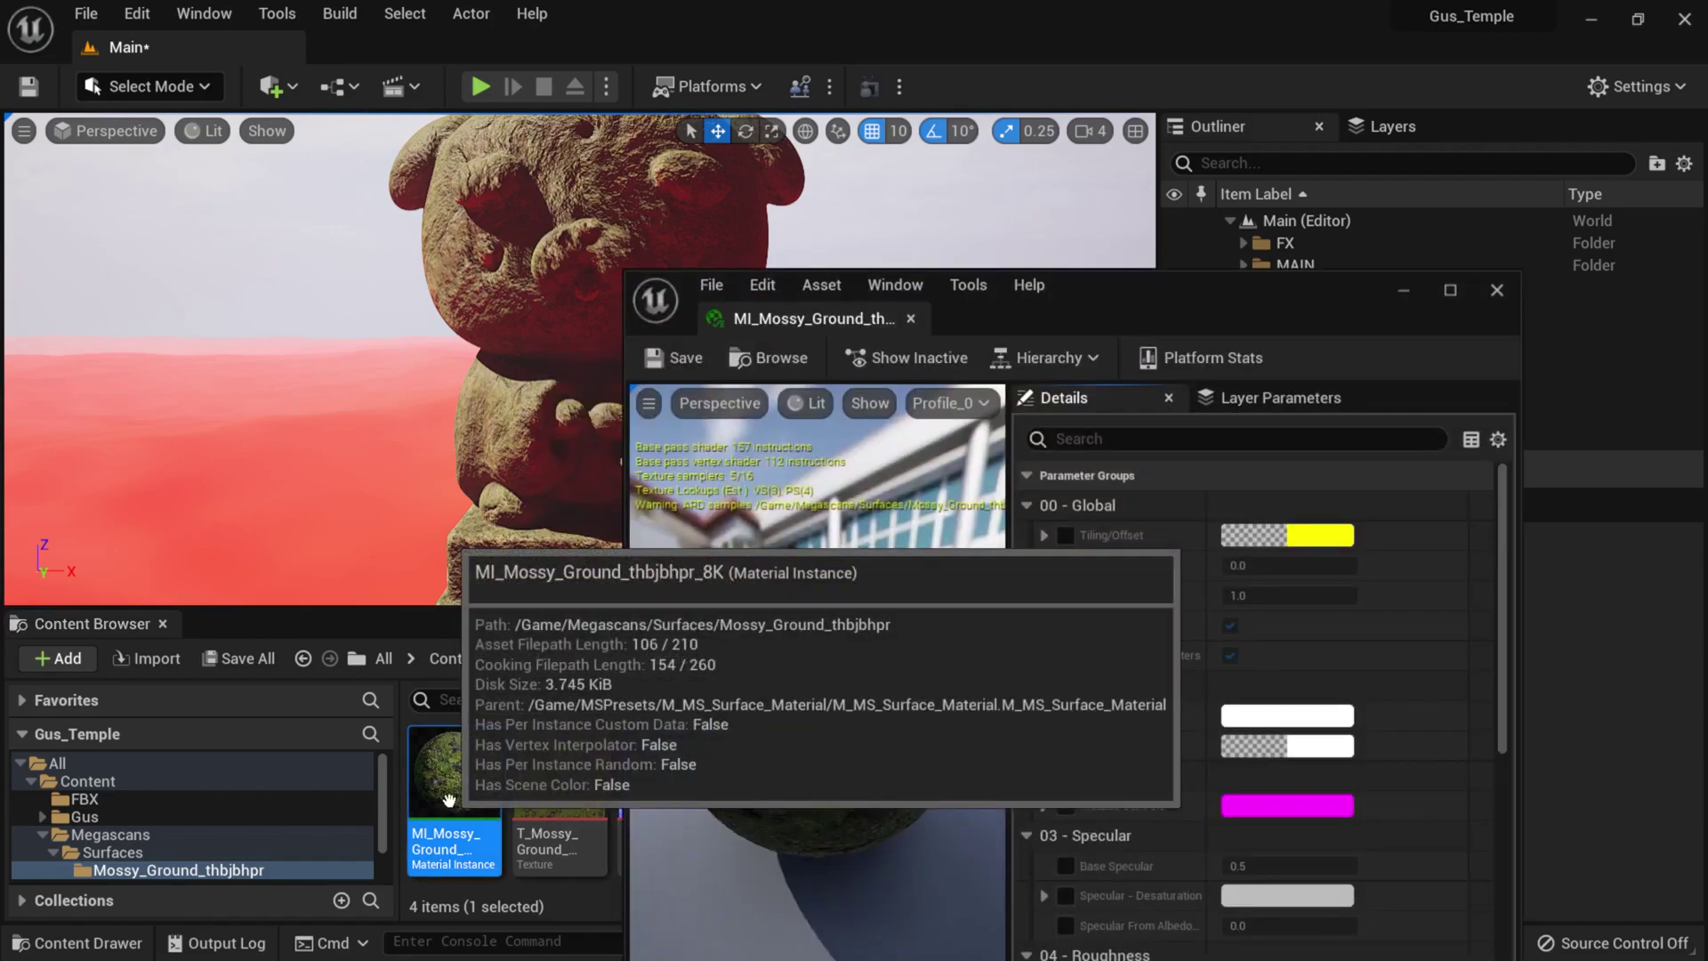
double_click(1160, 285)
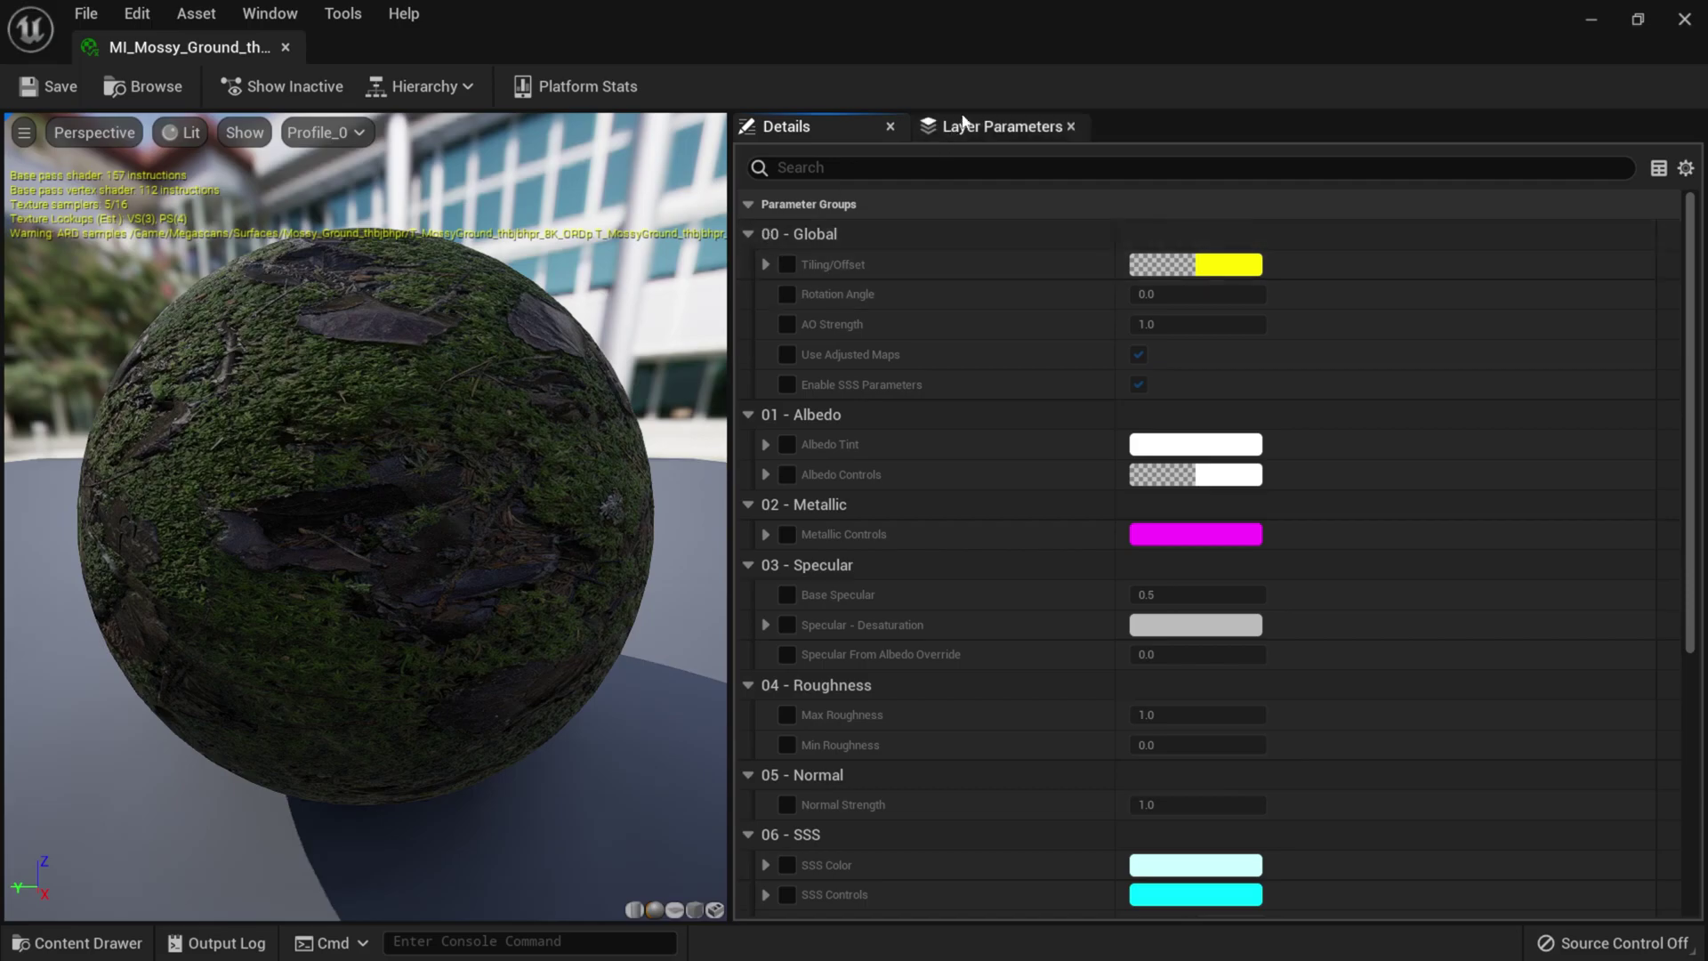
left_click(459, 88)
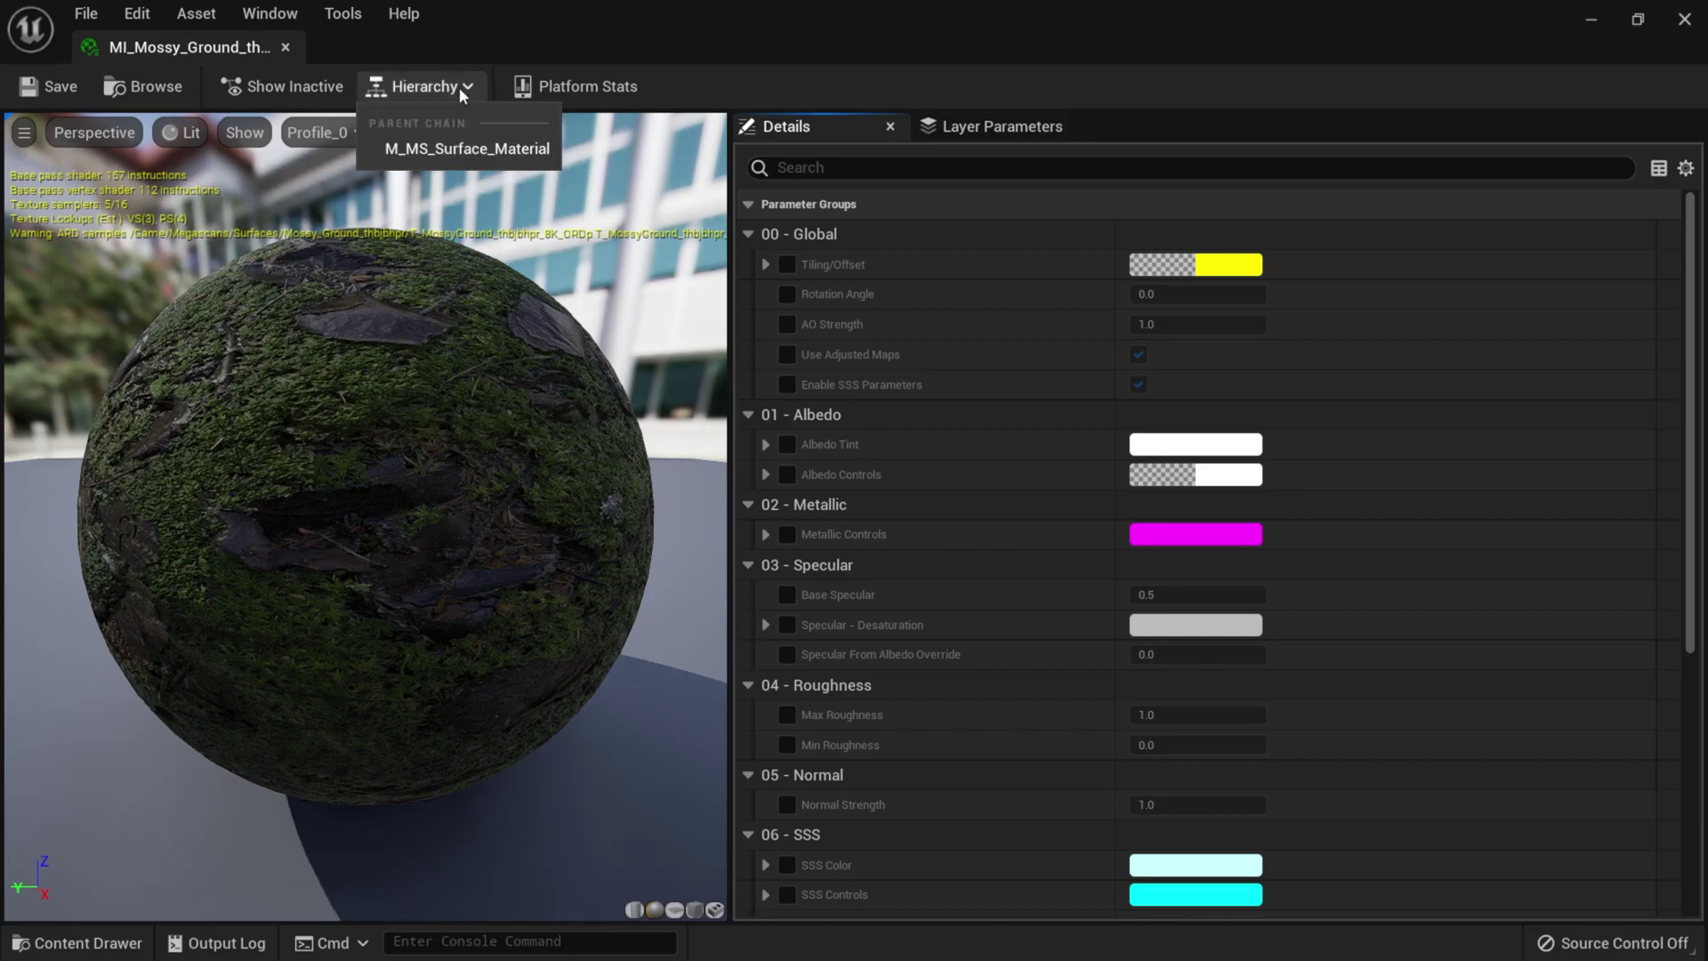
left_click(439, 142)
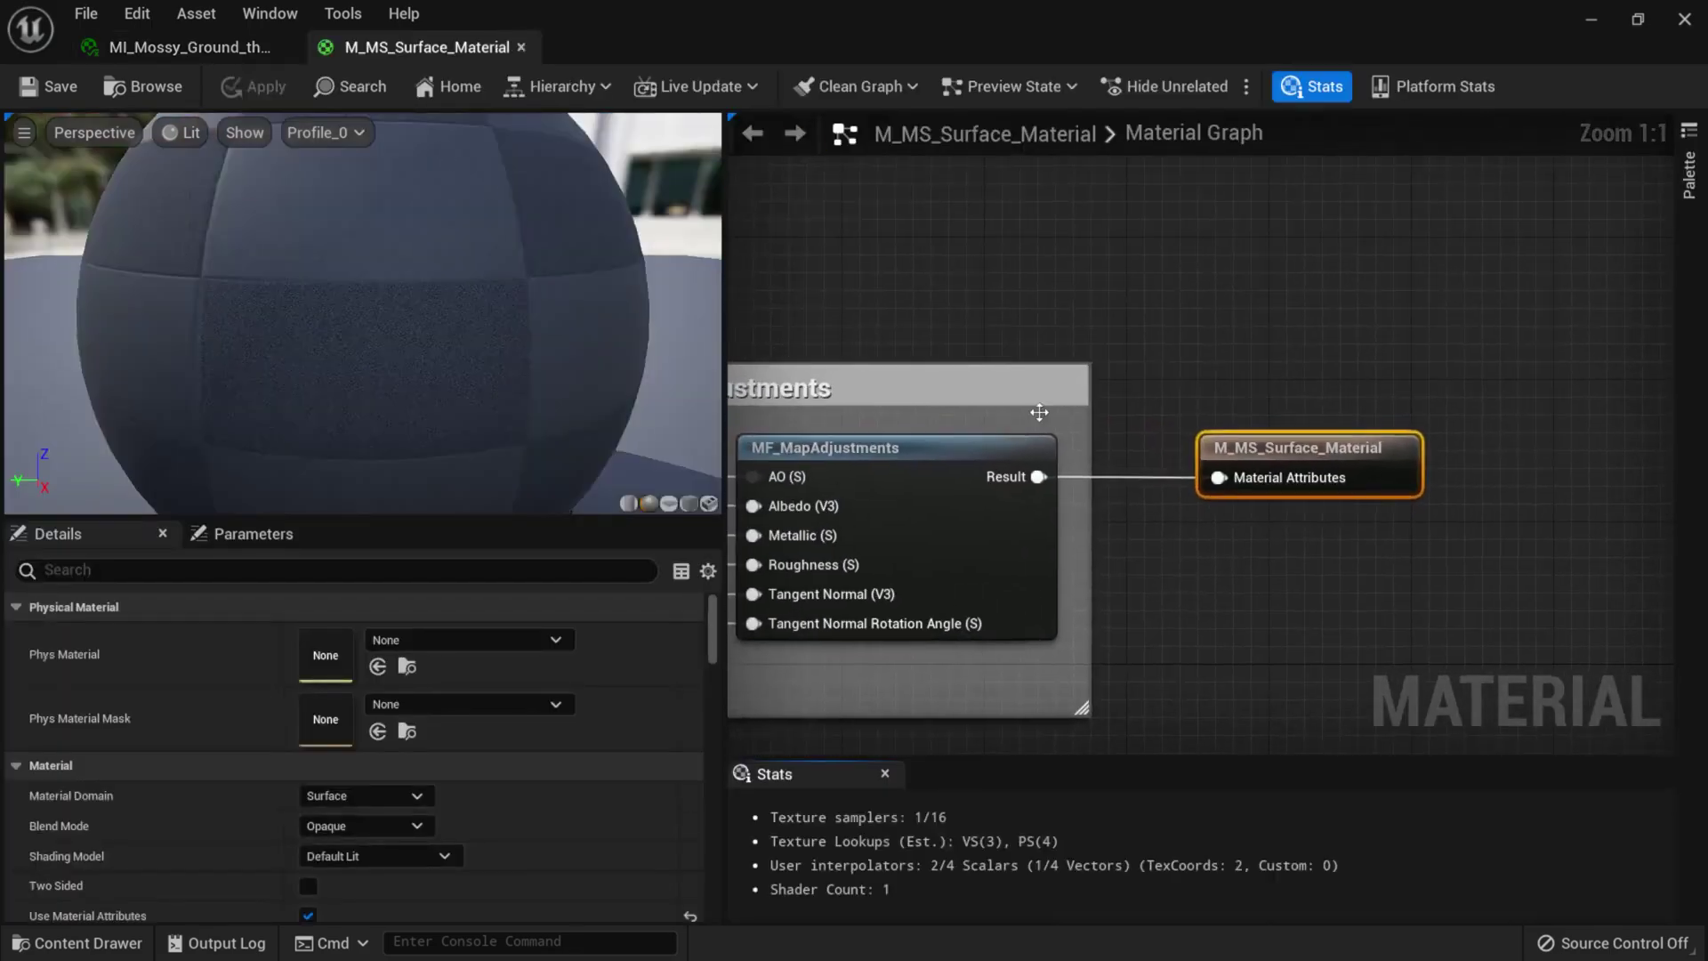
scroll(1098, 424, "down", 12)
scroll(1041, 493, "up", 6)
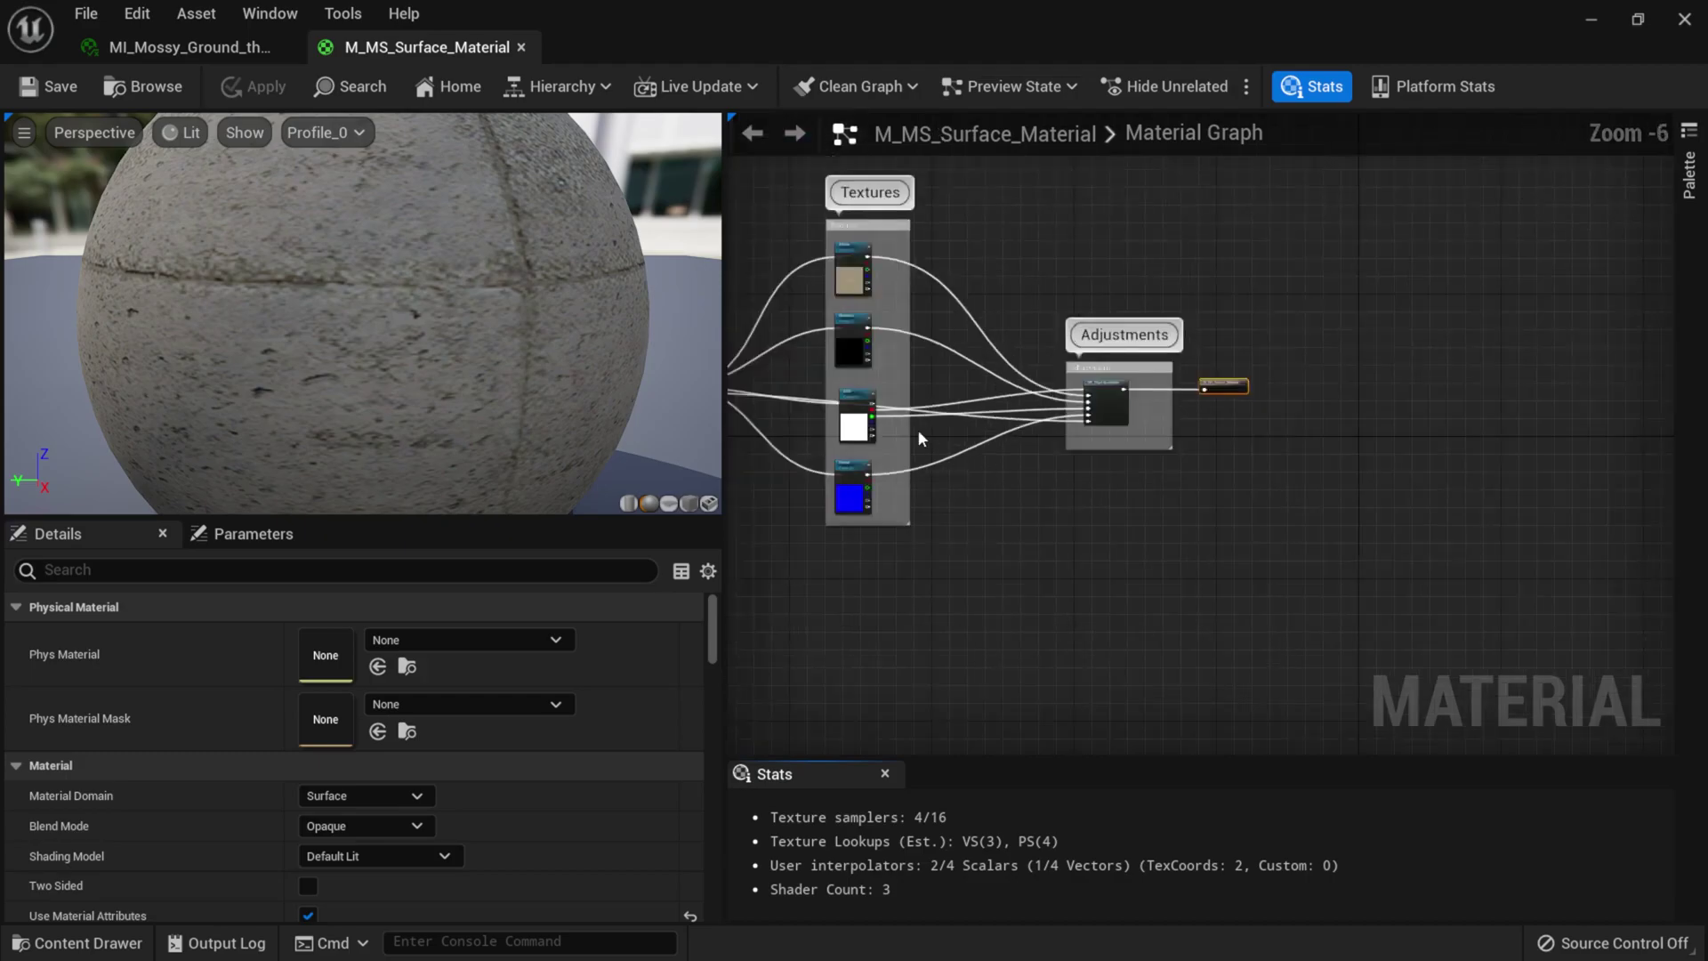
left_click_drag(1097, 544, 1199, 579)
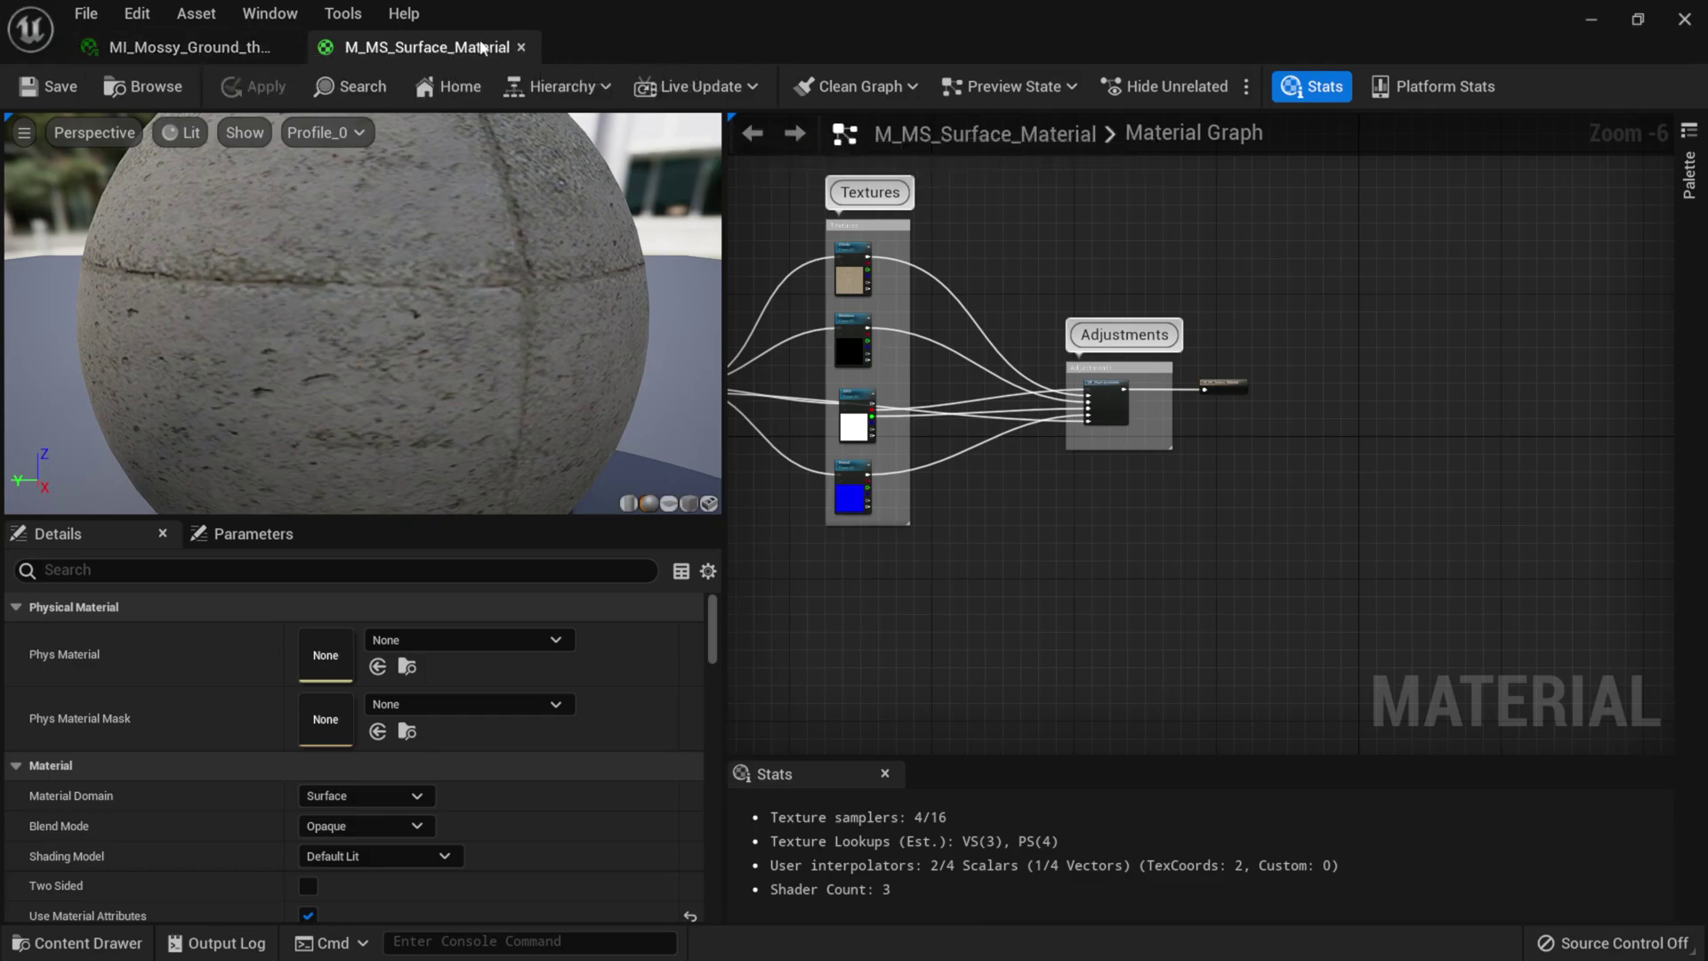
left_click(521, 47)
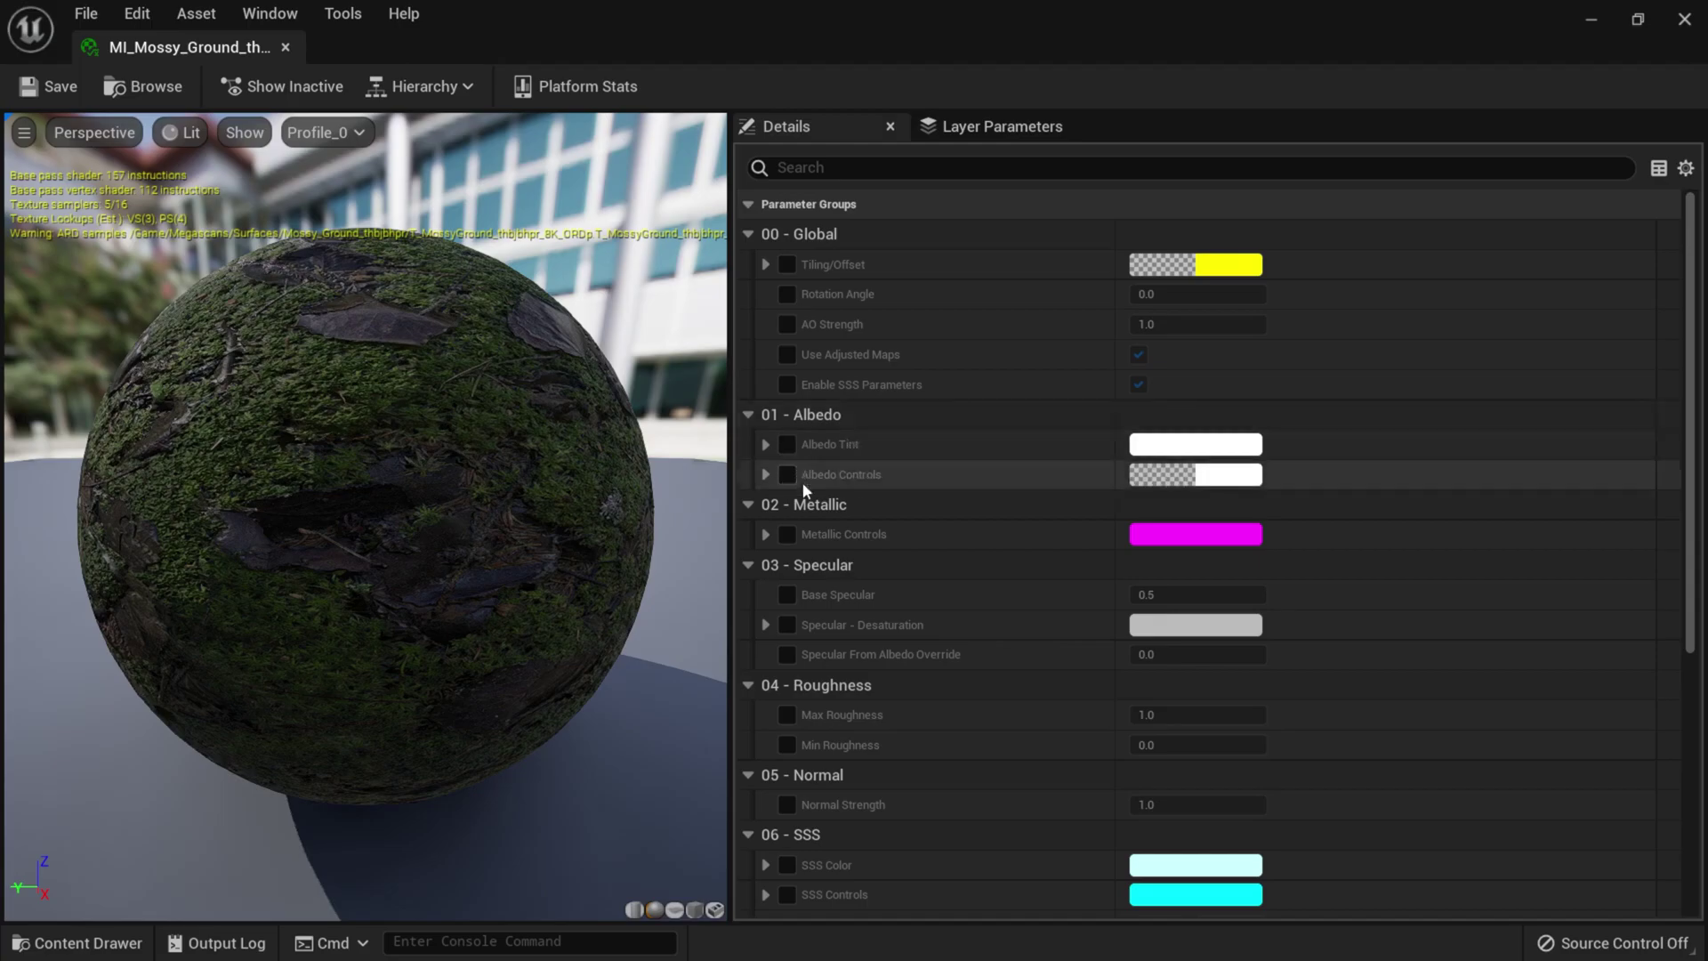
- Review the Mossy Ground instance's parameter groups from Global through Texture Maps and close the material editor
scroll(795, 534, "down", 1)
scroll(862, 644, "down", 5)
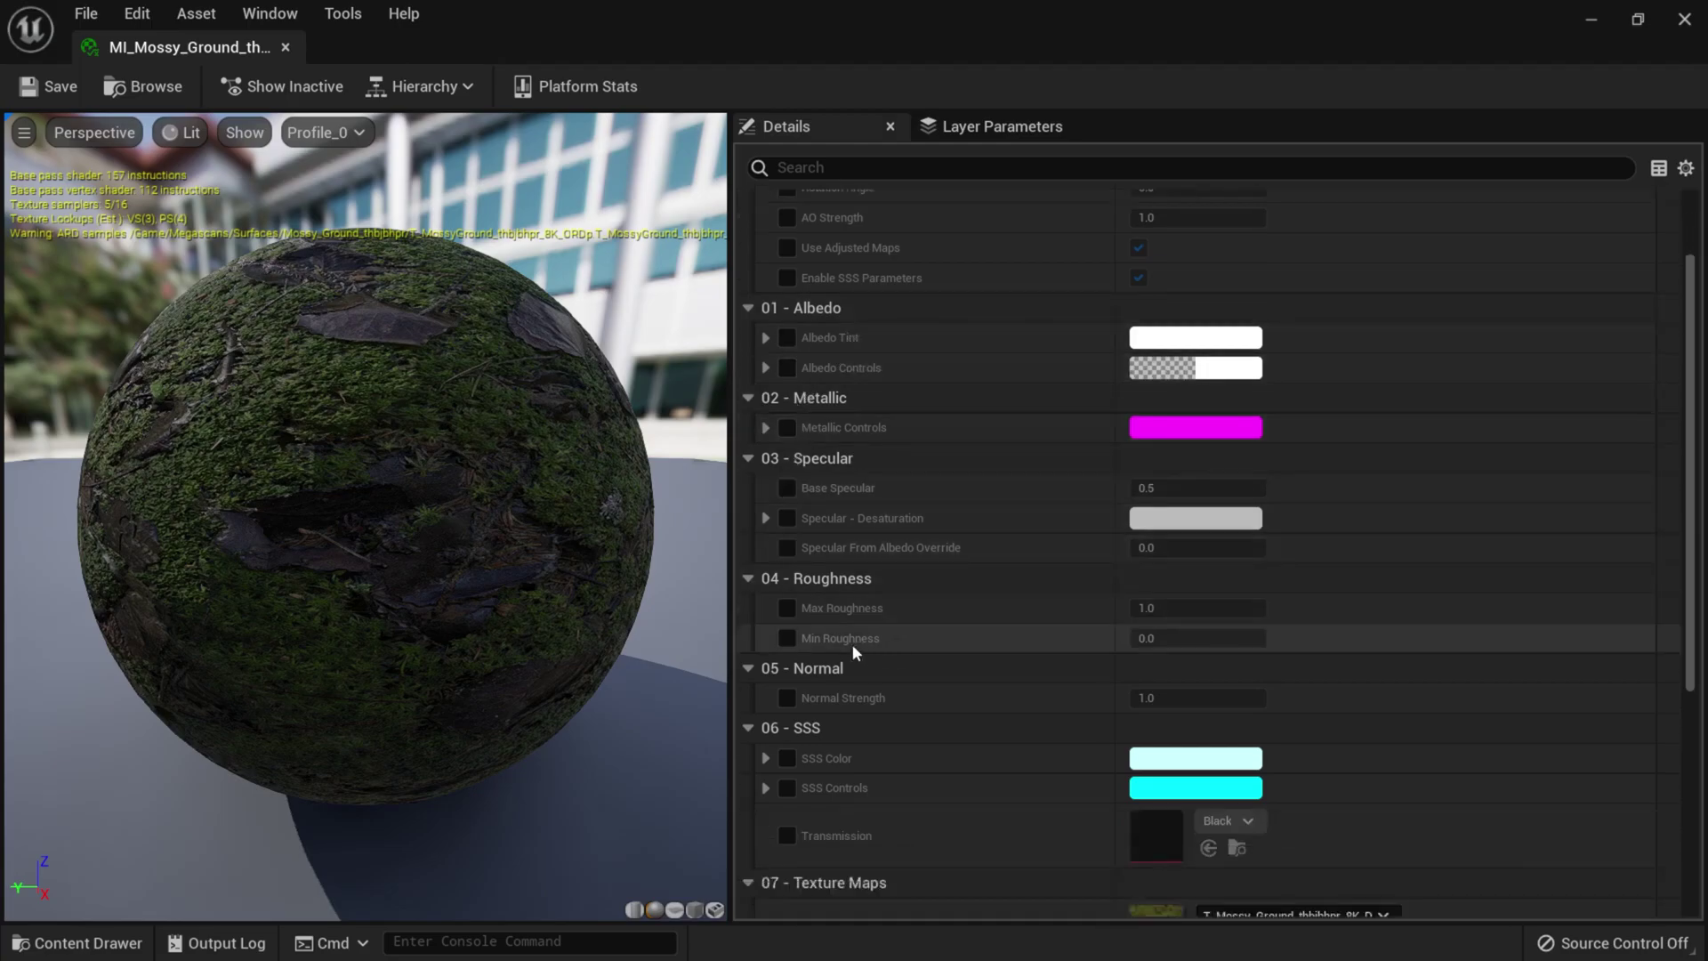
scroll(1003, 686, "down", 2)
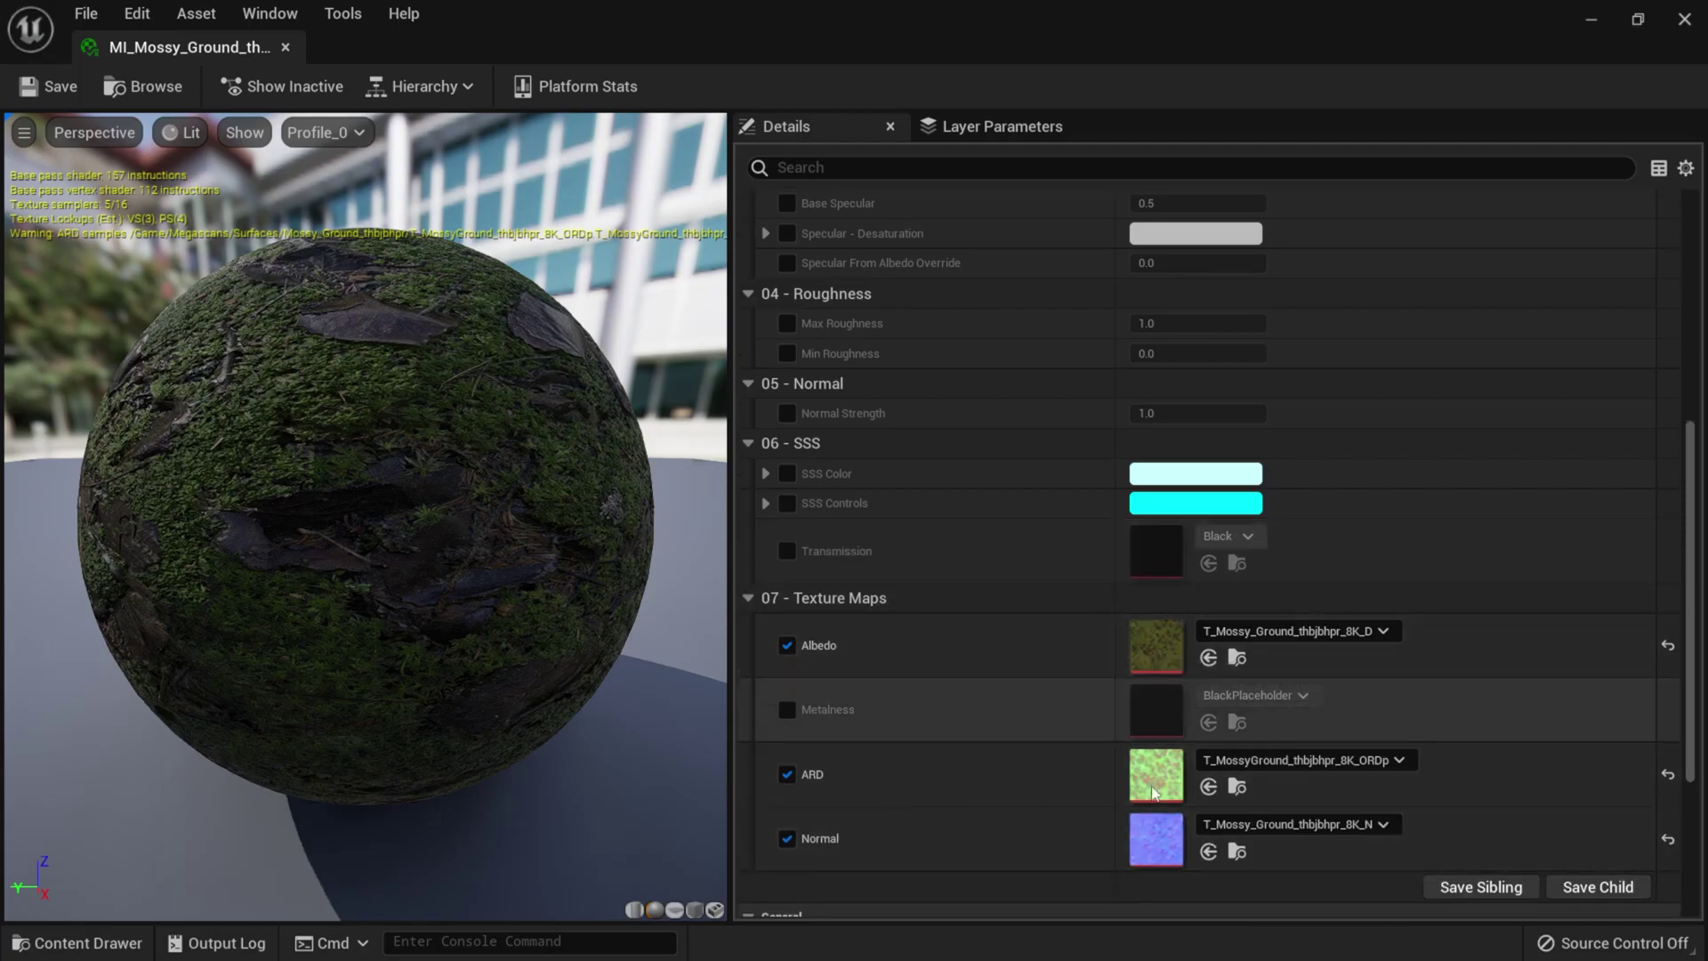
scroll(1001, 673, "down", 2)
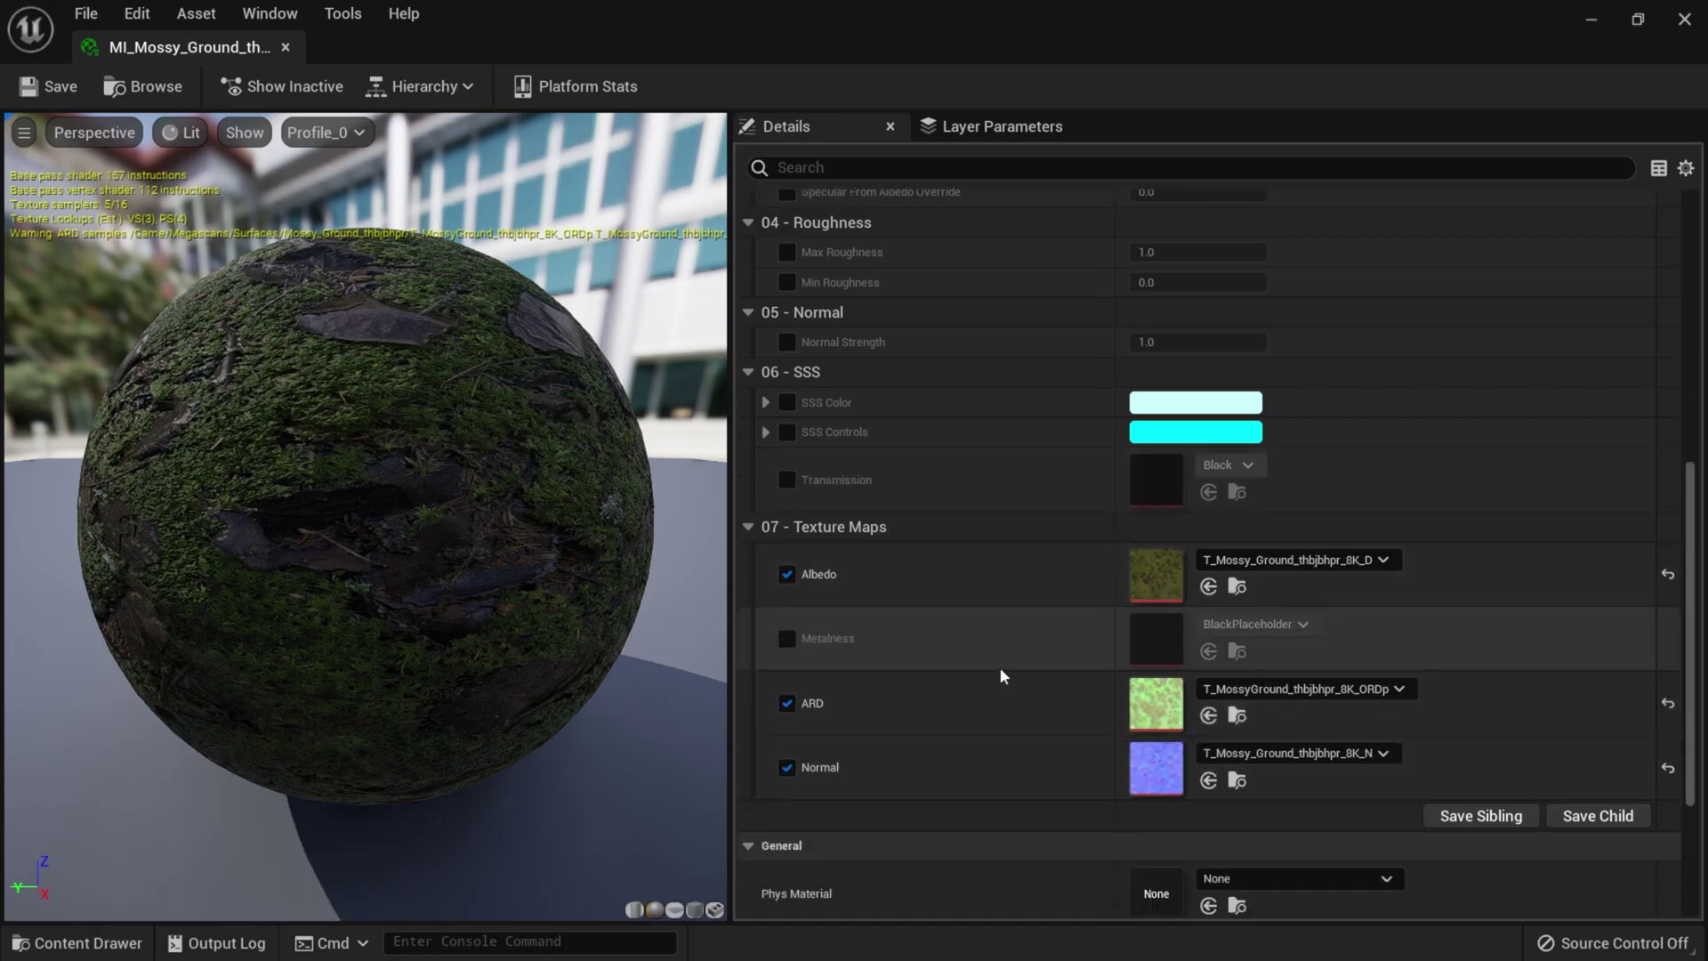
scroll(1026, 664, "up", 3)
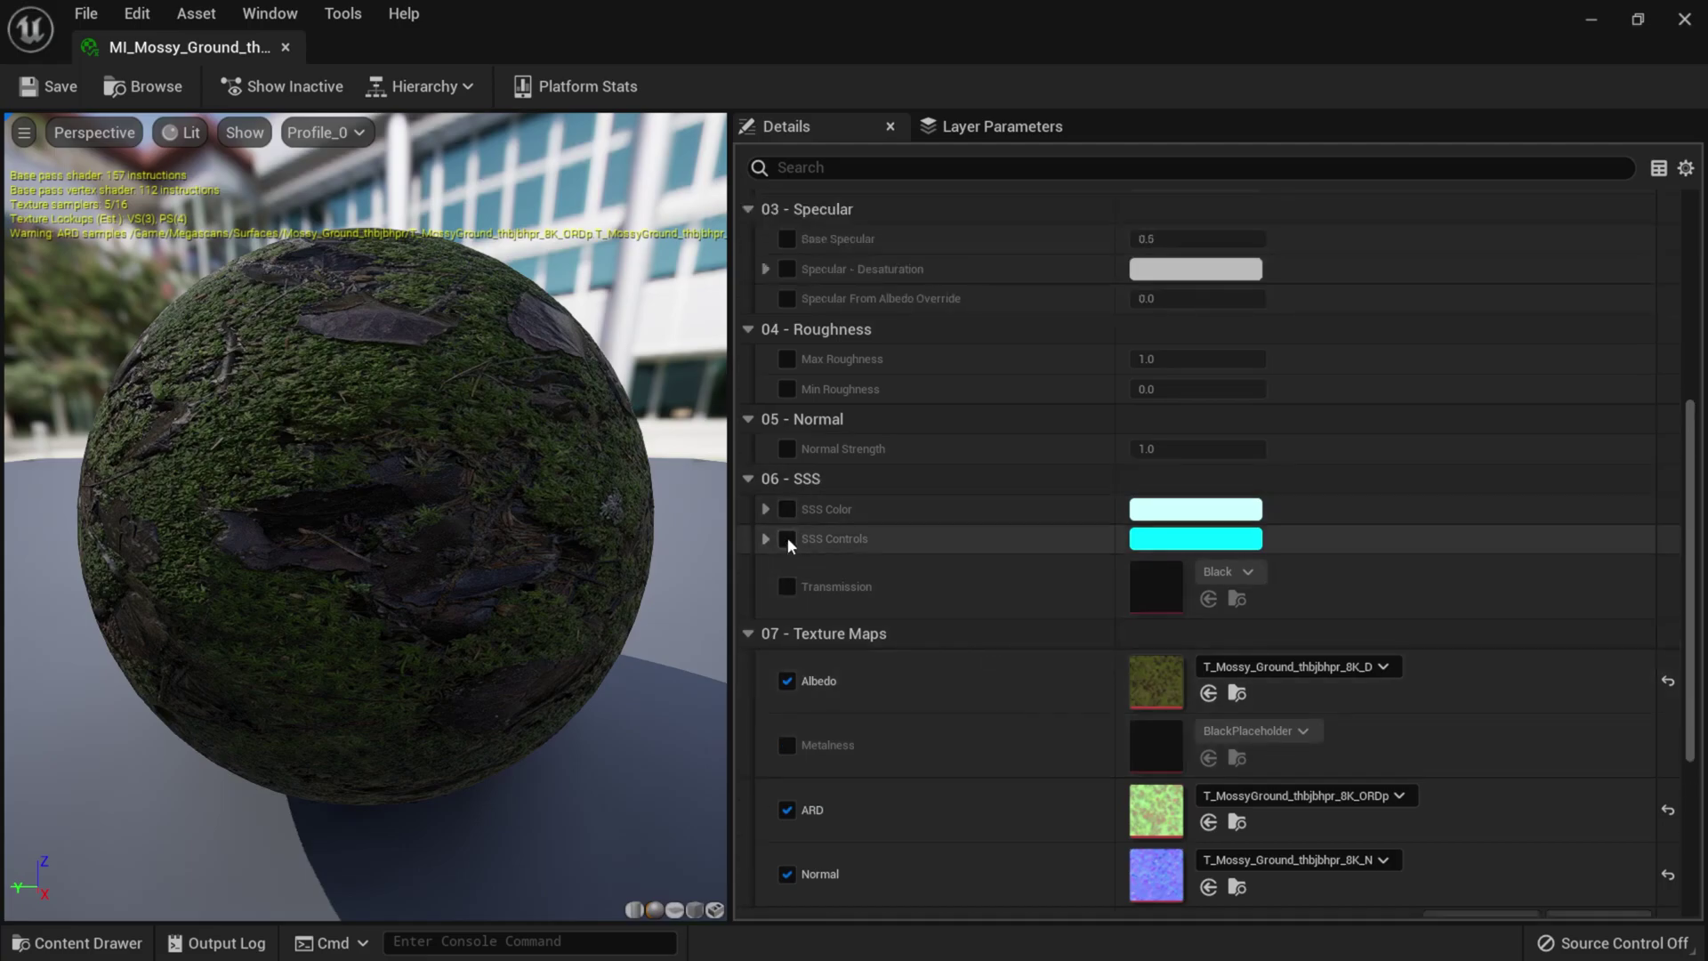
scroll(870, 520, "up", 2)
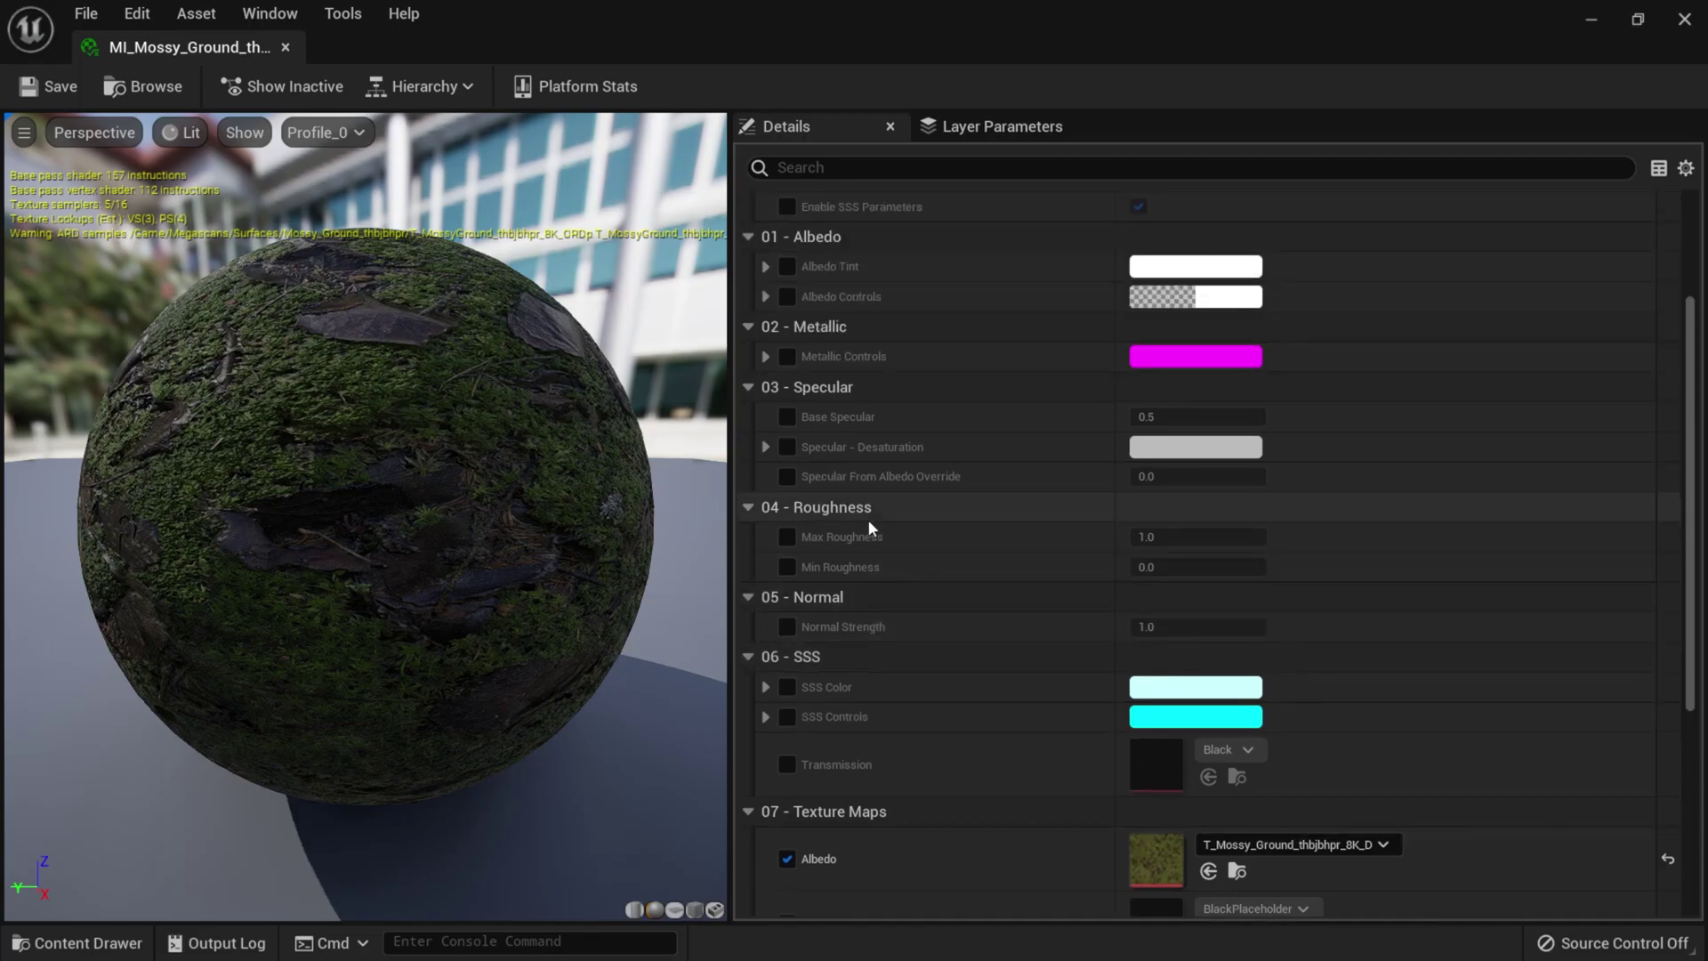
scroll(868, 520, "up", 2)
scroll(868, 520, "down", 2)
scroll(868, 519, "down", 2)
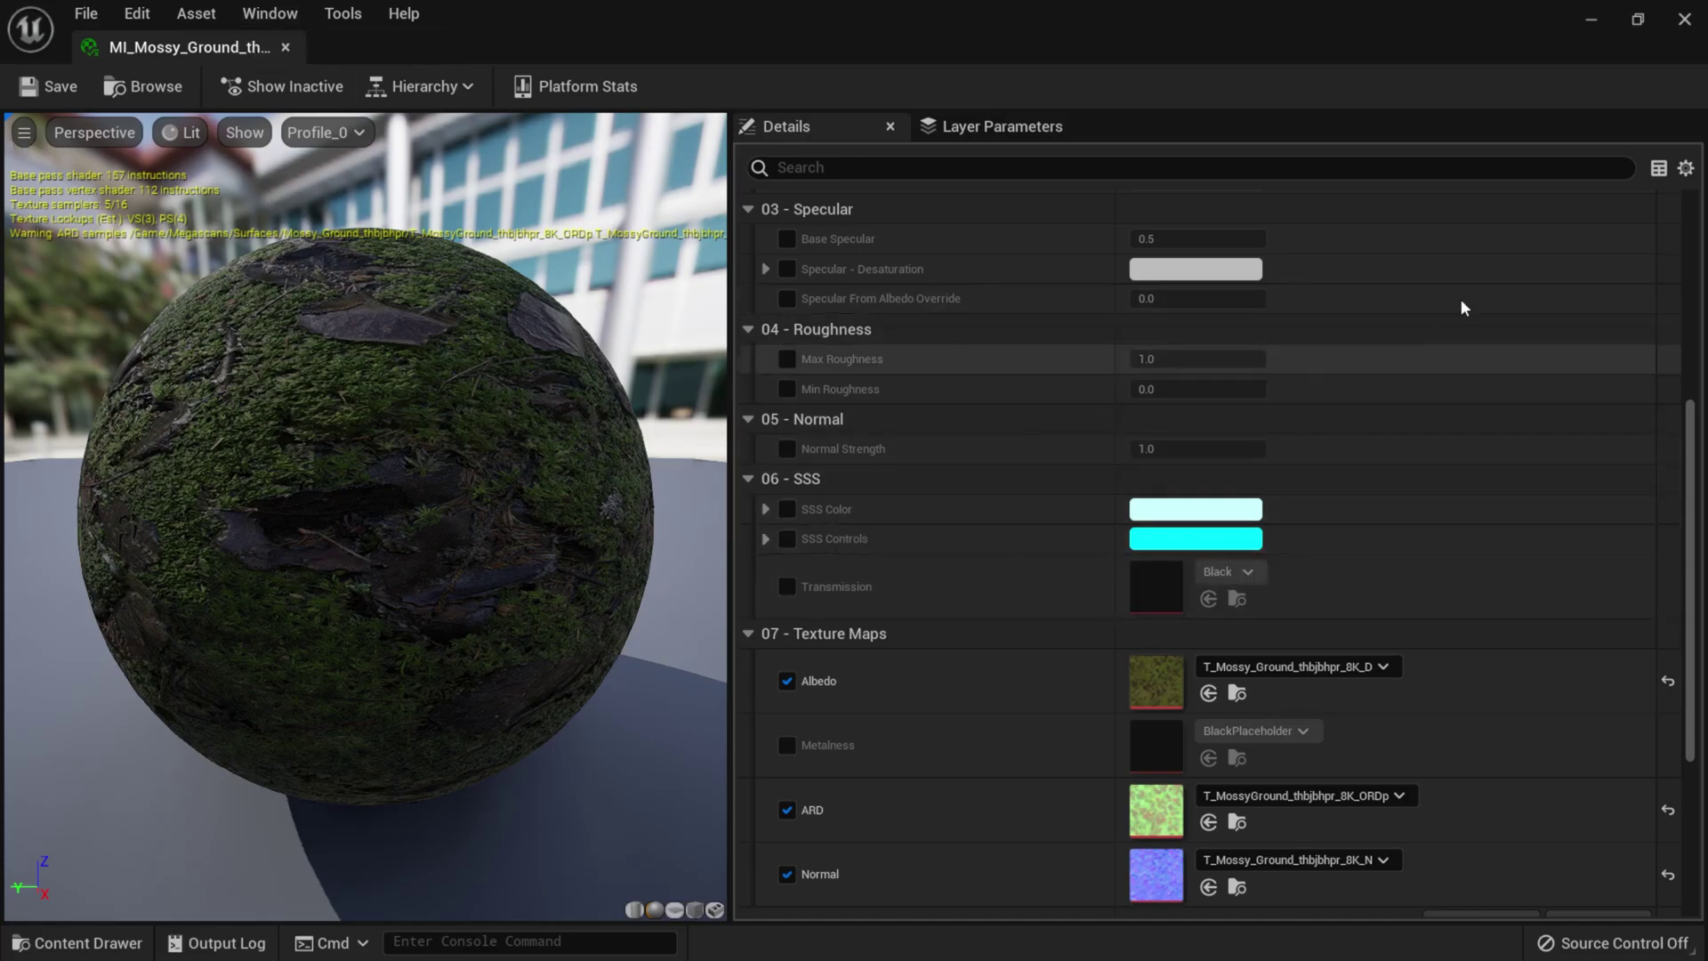
left_click(1686, 19)
- Enlarge the Content Browser and show the contents of the Surfaces folder inside Megascans
left_click_drag(323, 607, 323, 531)
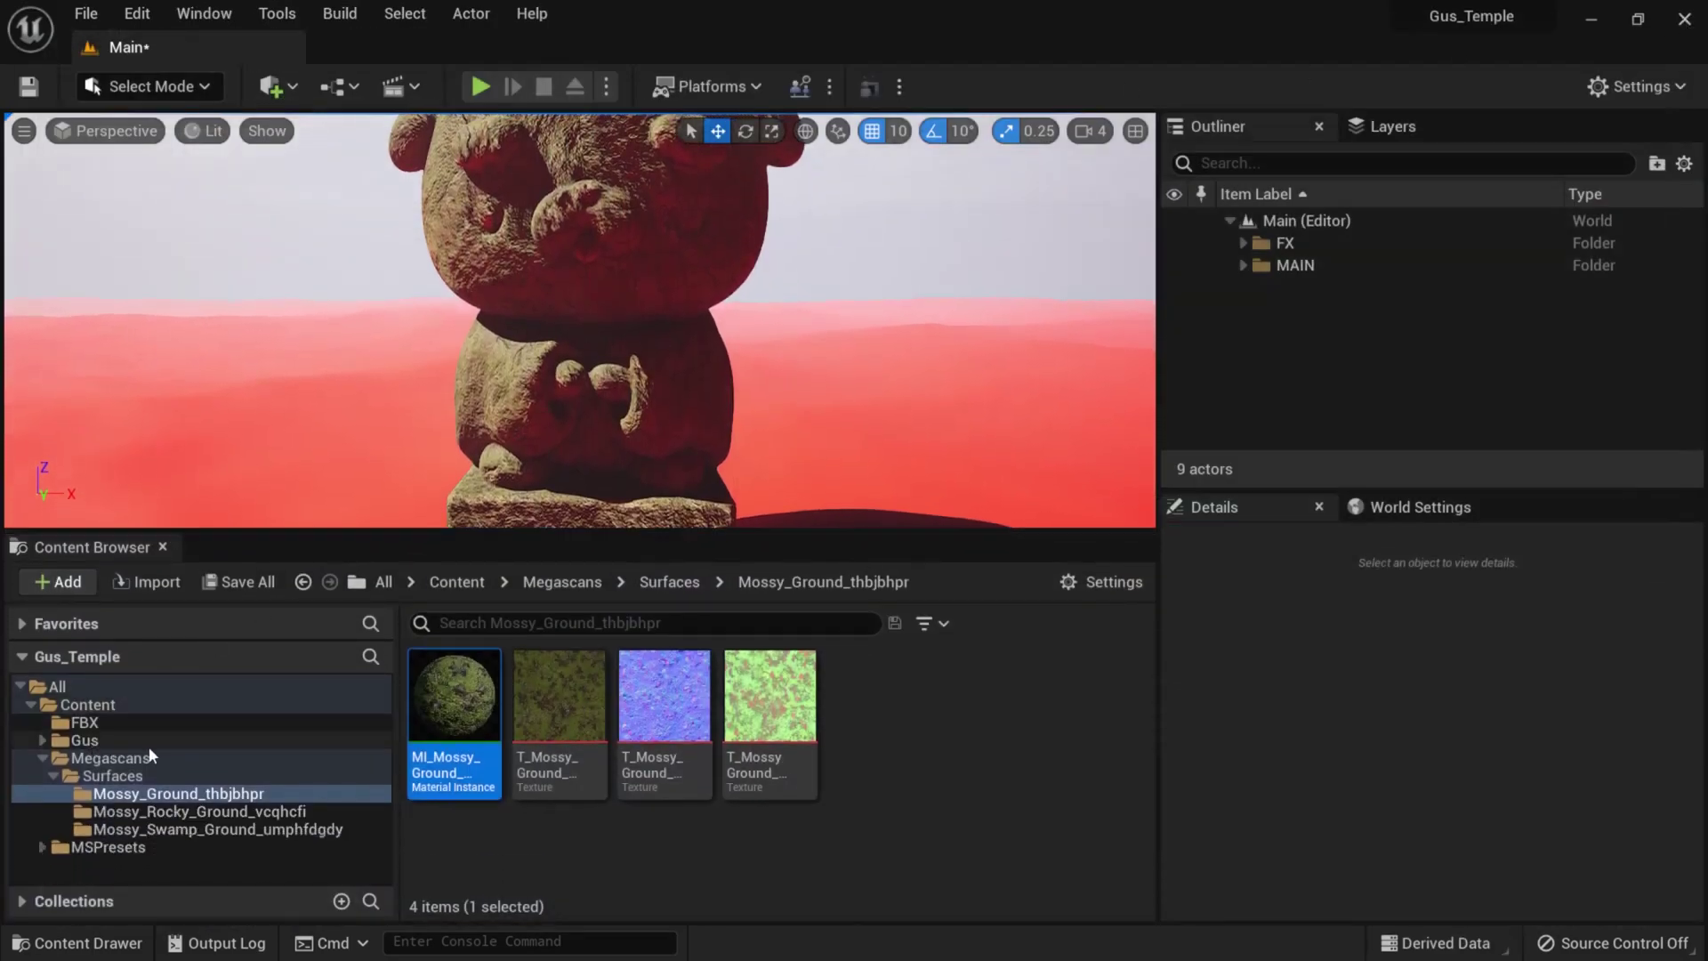
left_click(138, 780)
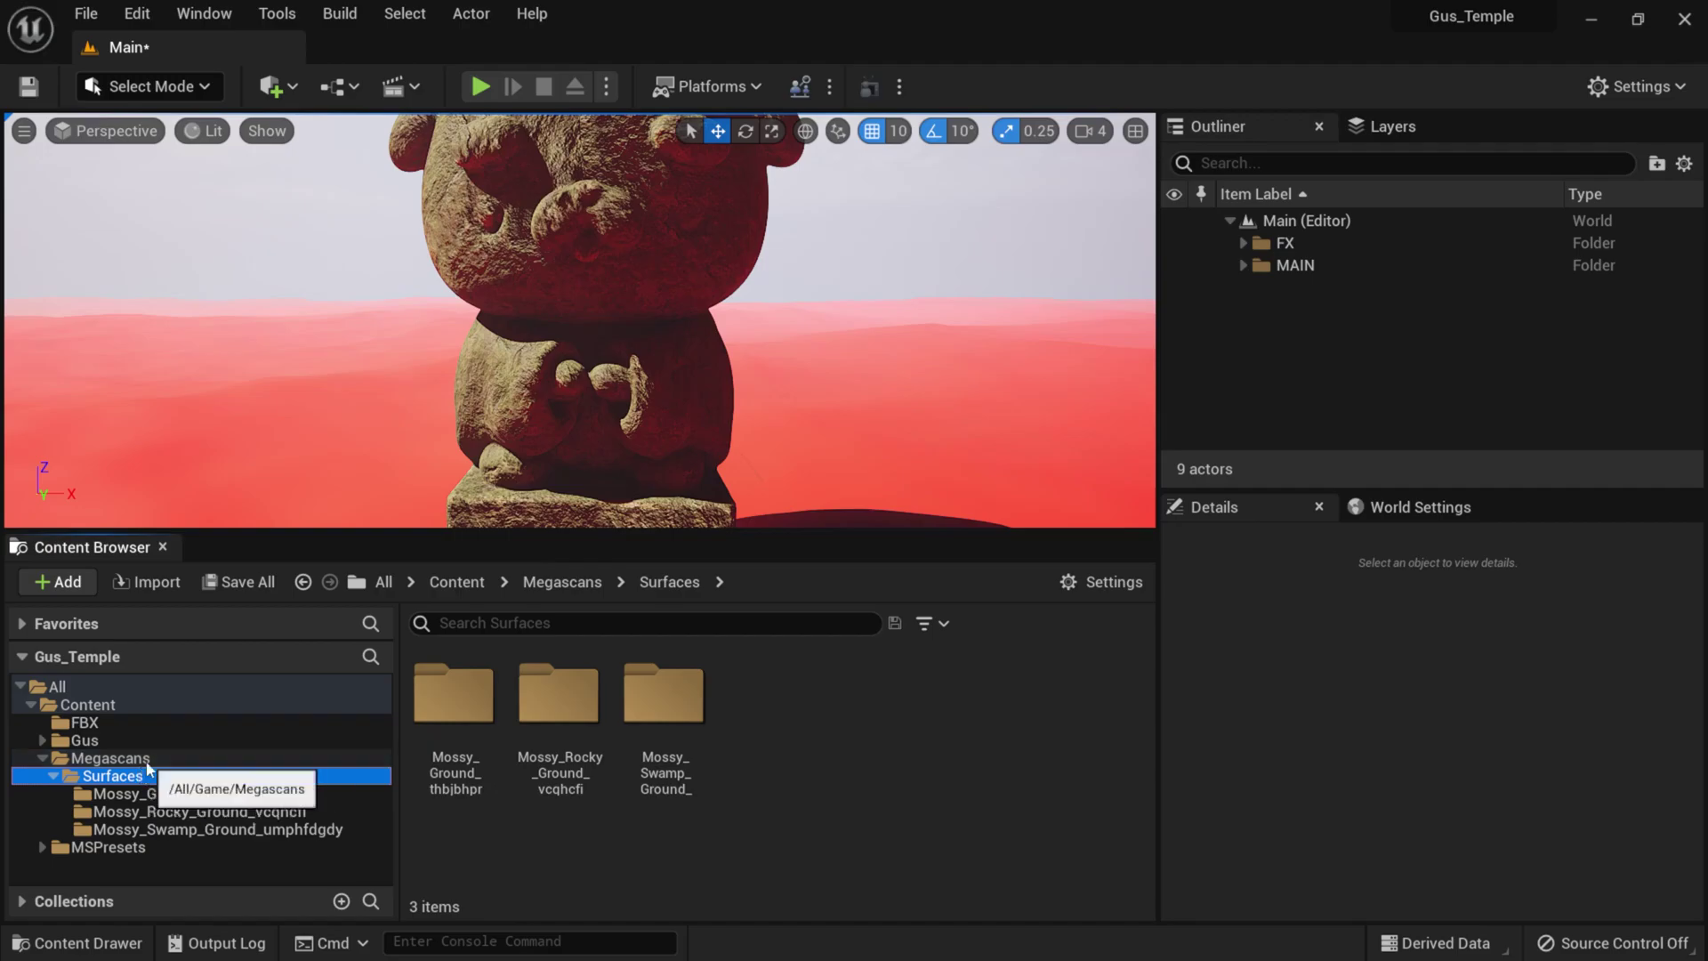
left_click(194, 759)
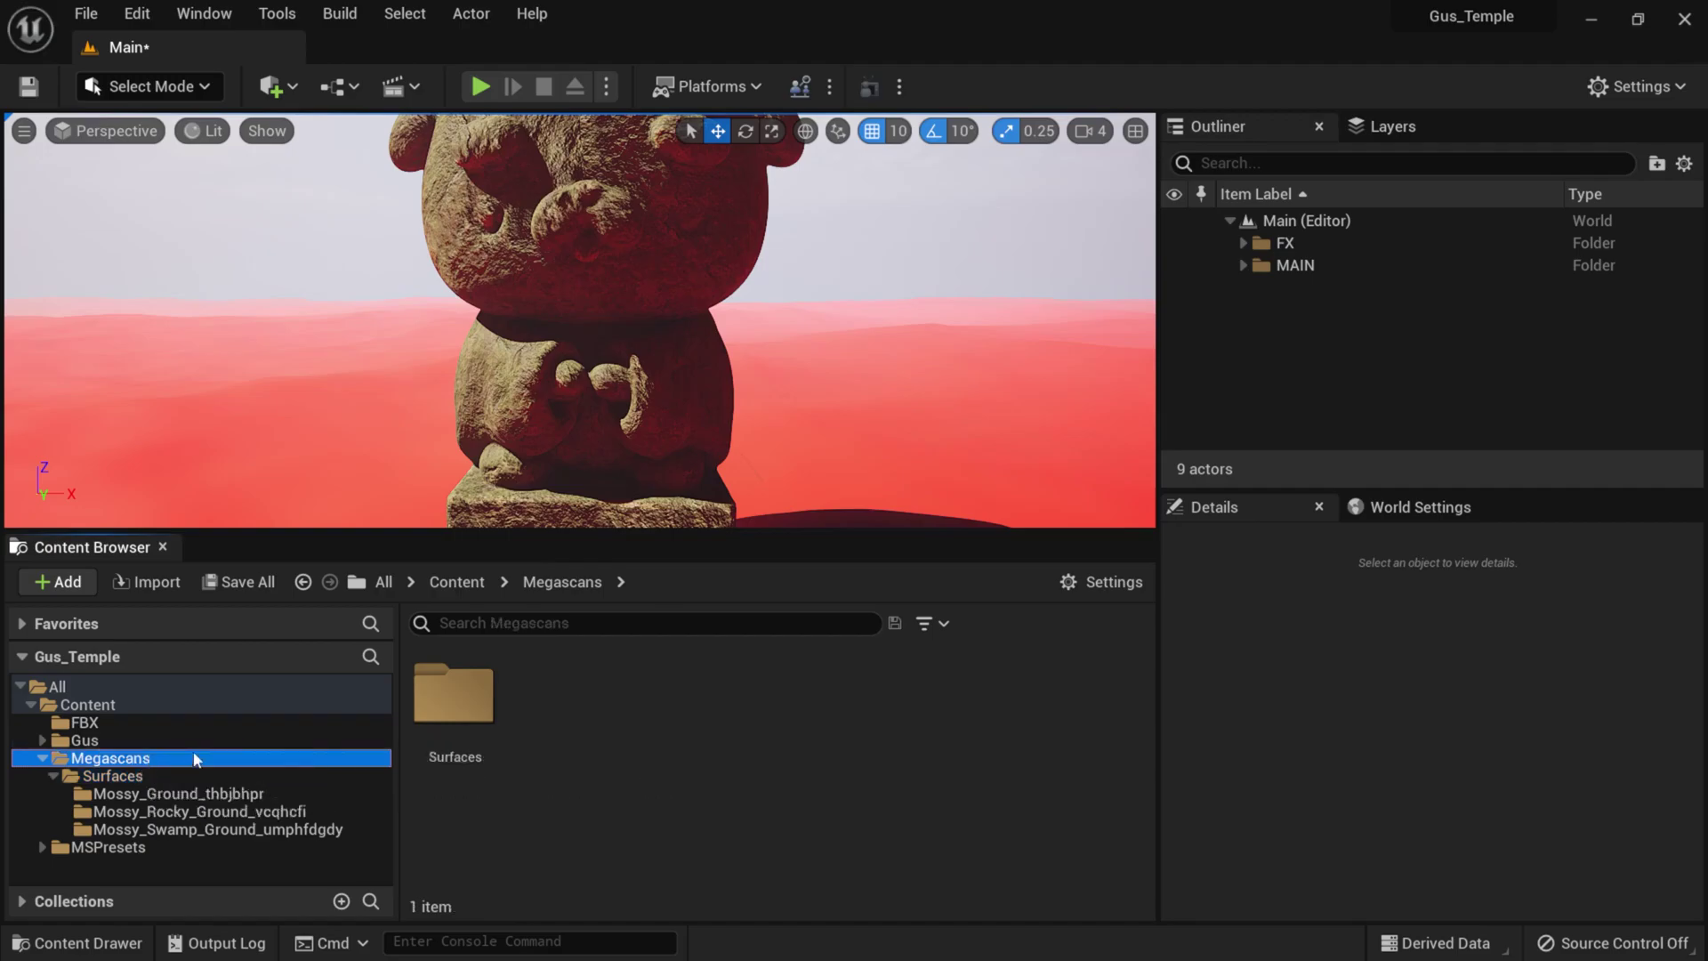
left_click(118, 778)
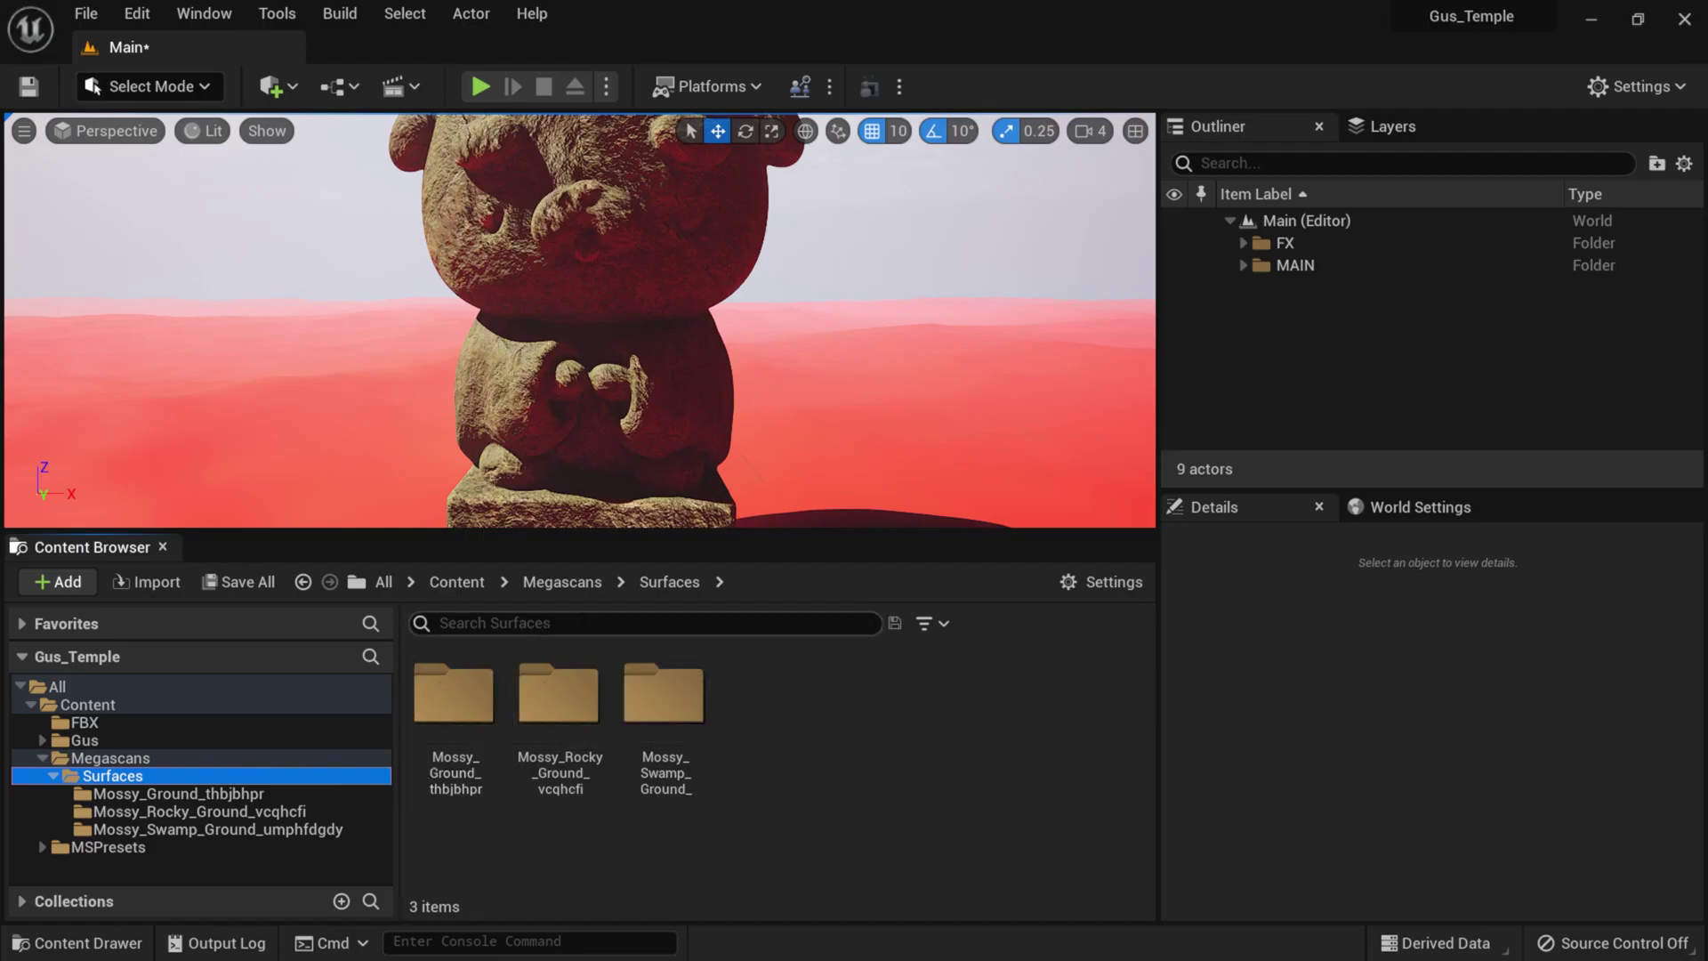
- Filter the contents of the Surfaces folder with the search term "inst"
left_click(533, 624)
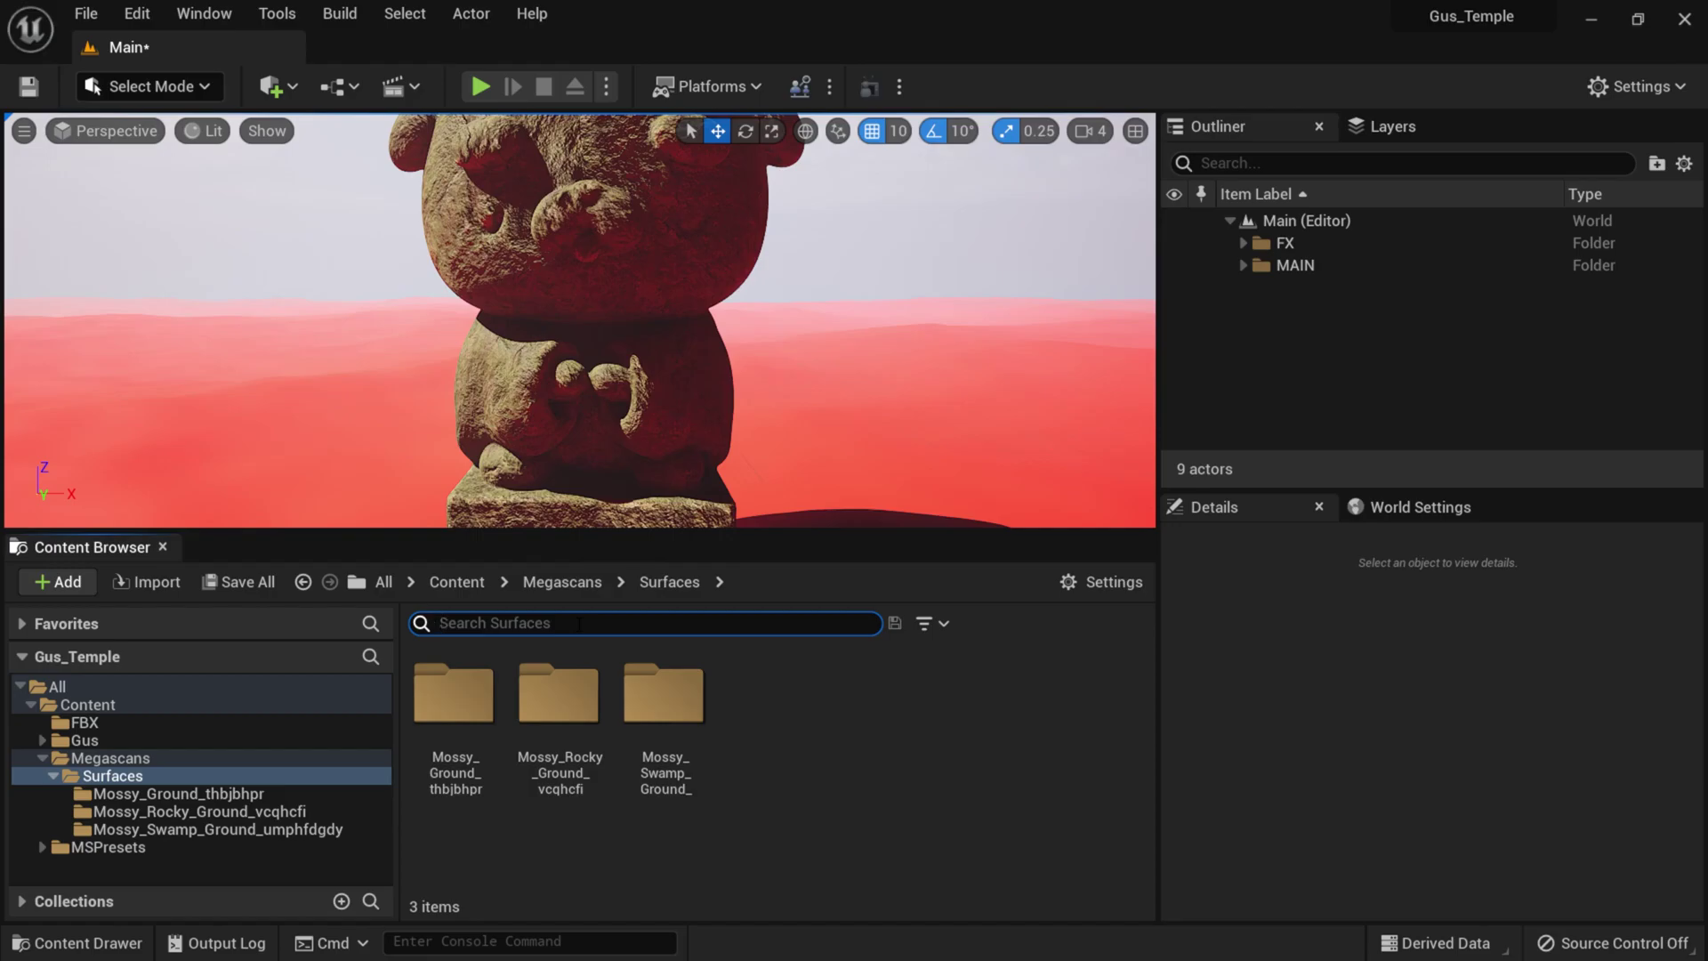
type("inst")
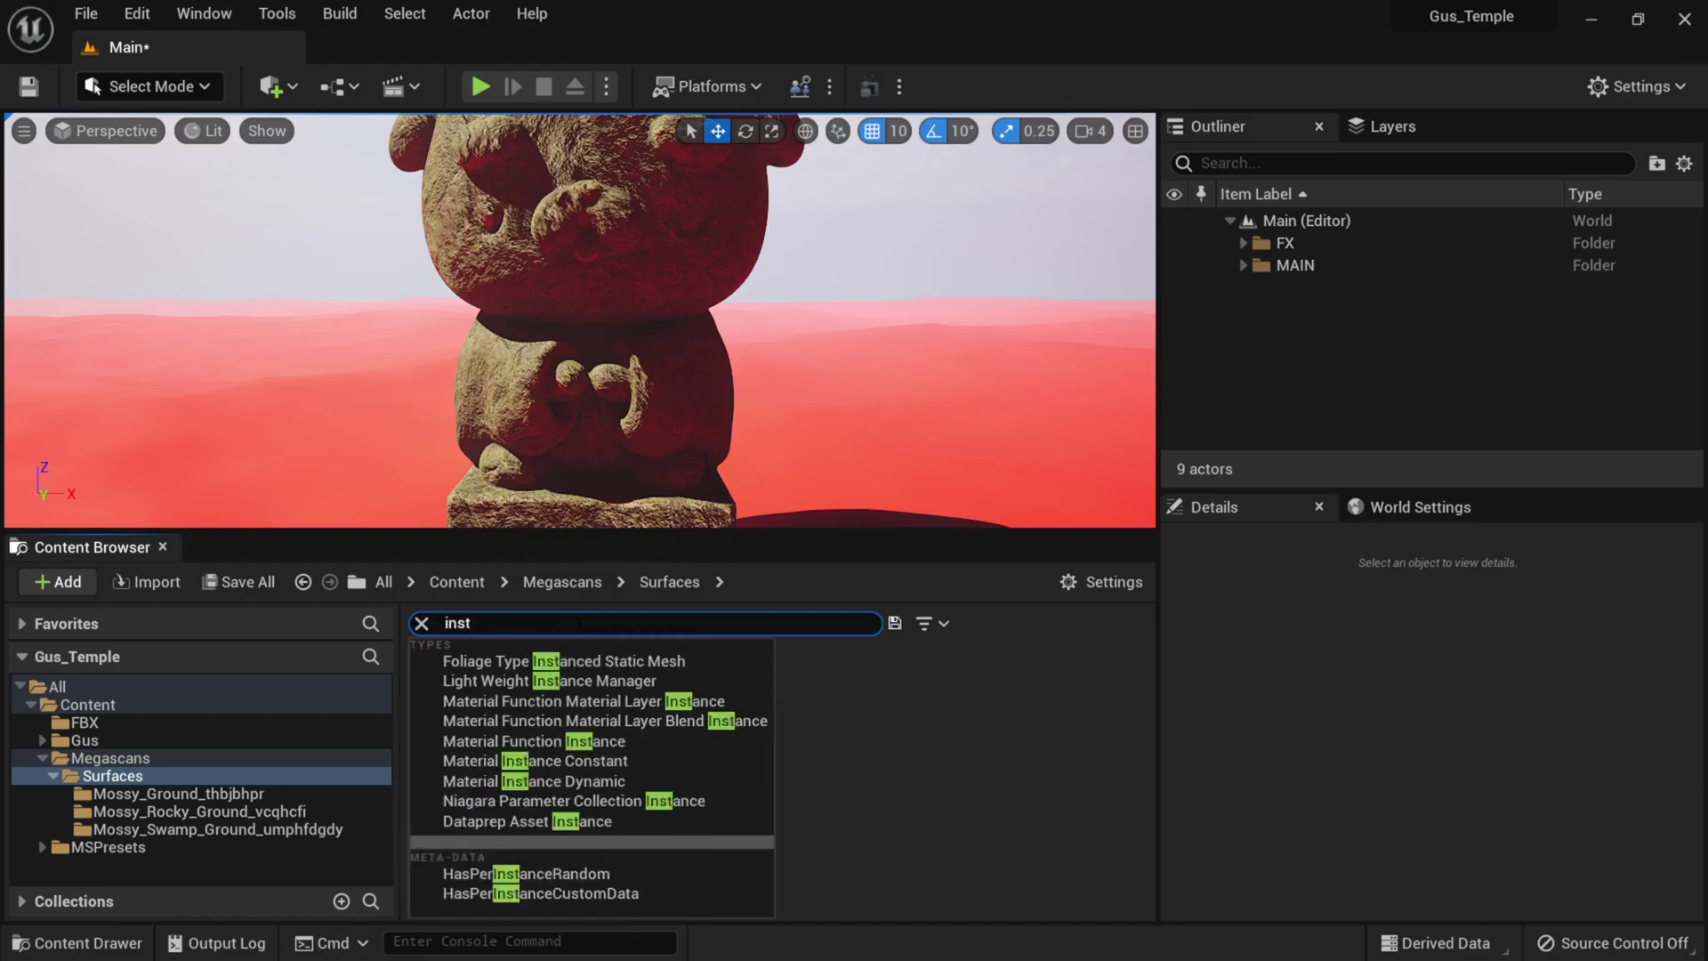
left_click(917, 732)
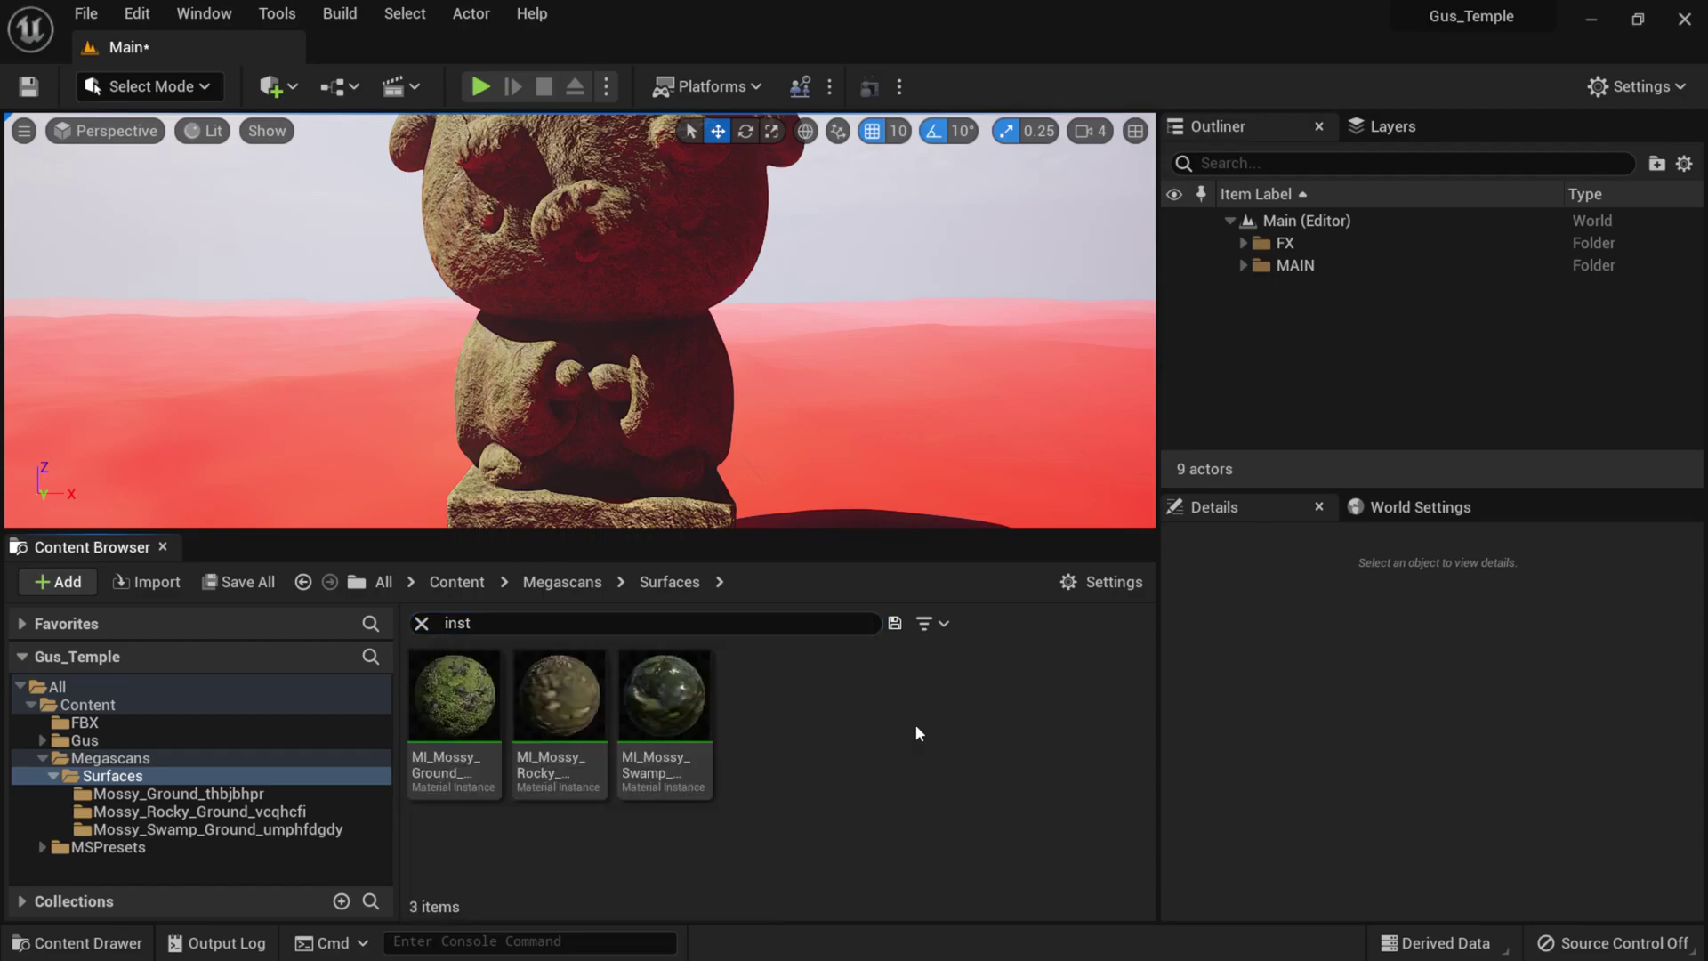
left_click(445, 720)
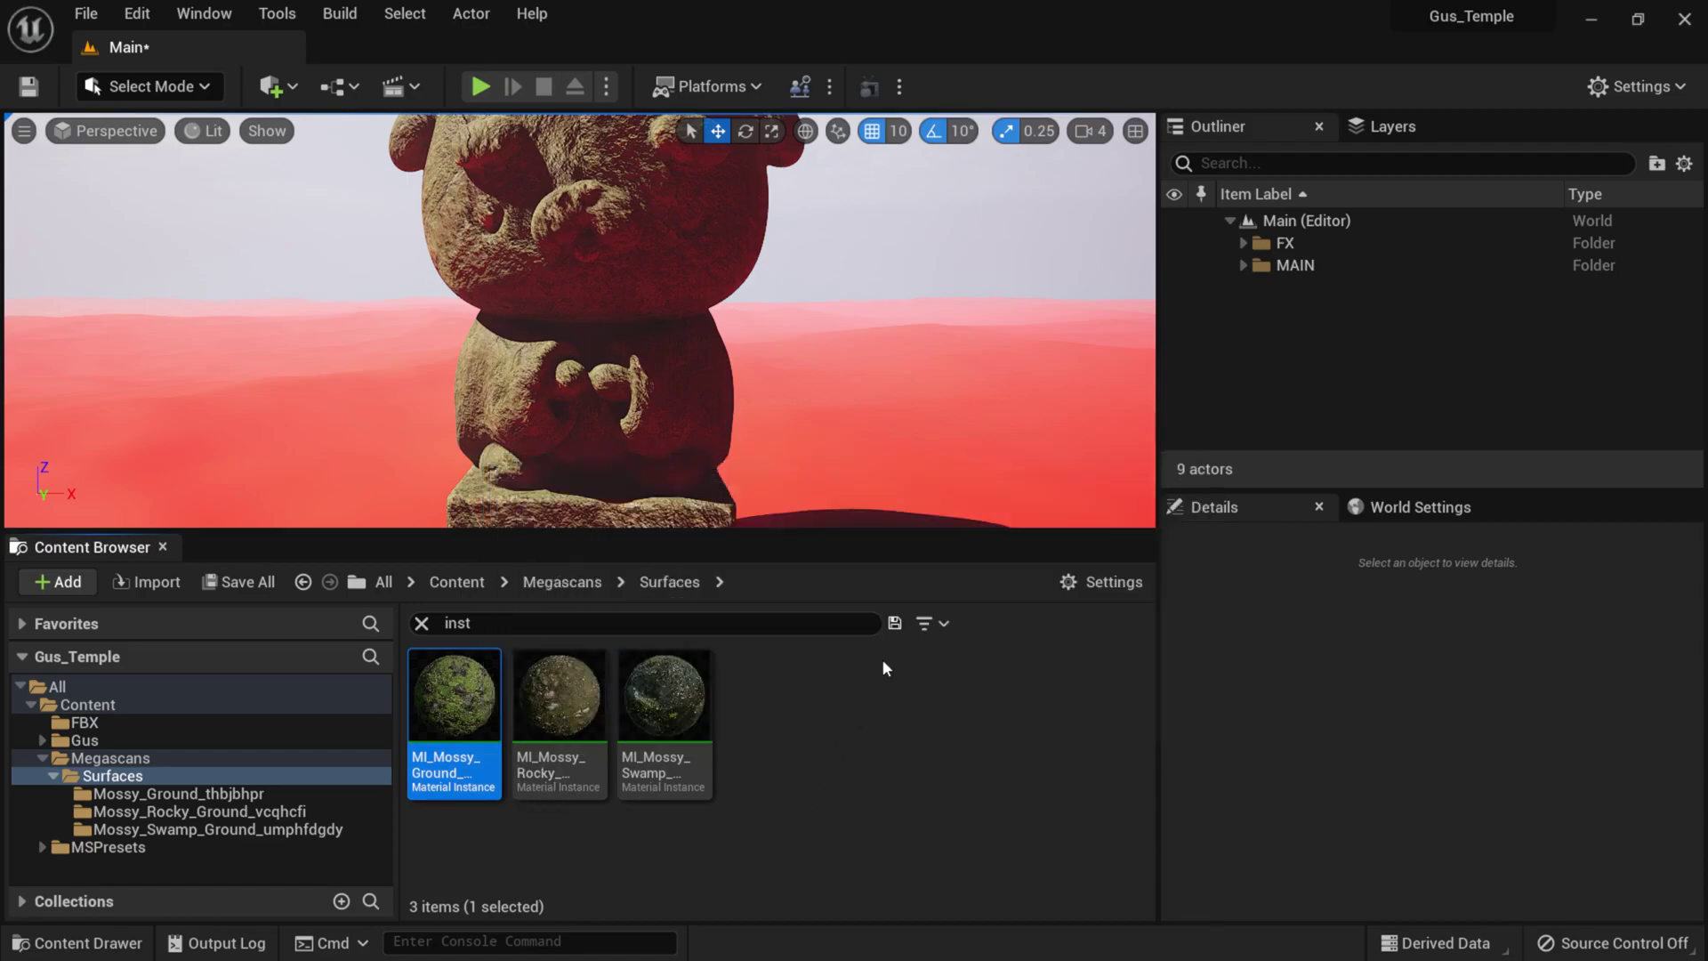
left_click(693, 717, "shift")
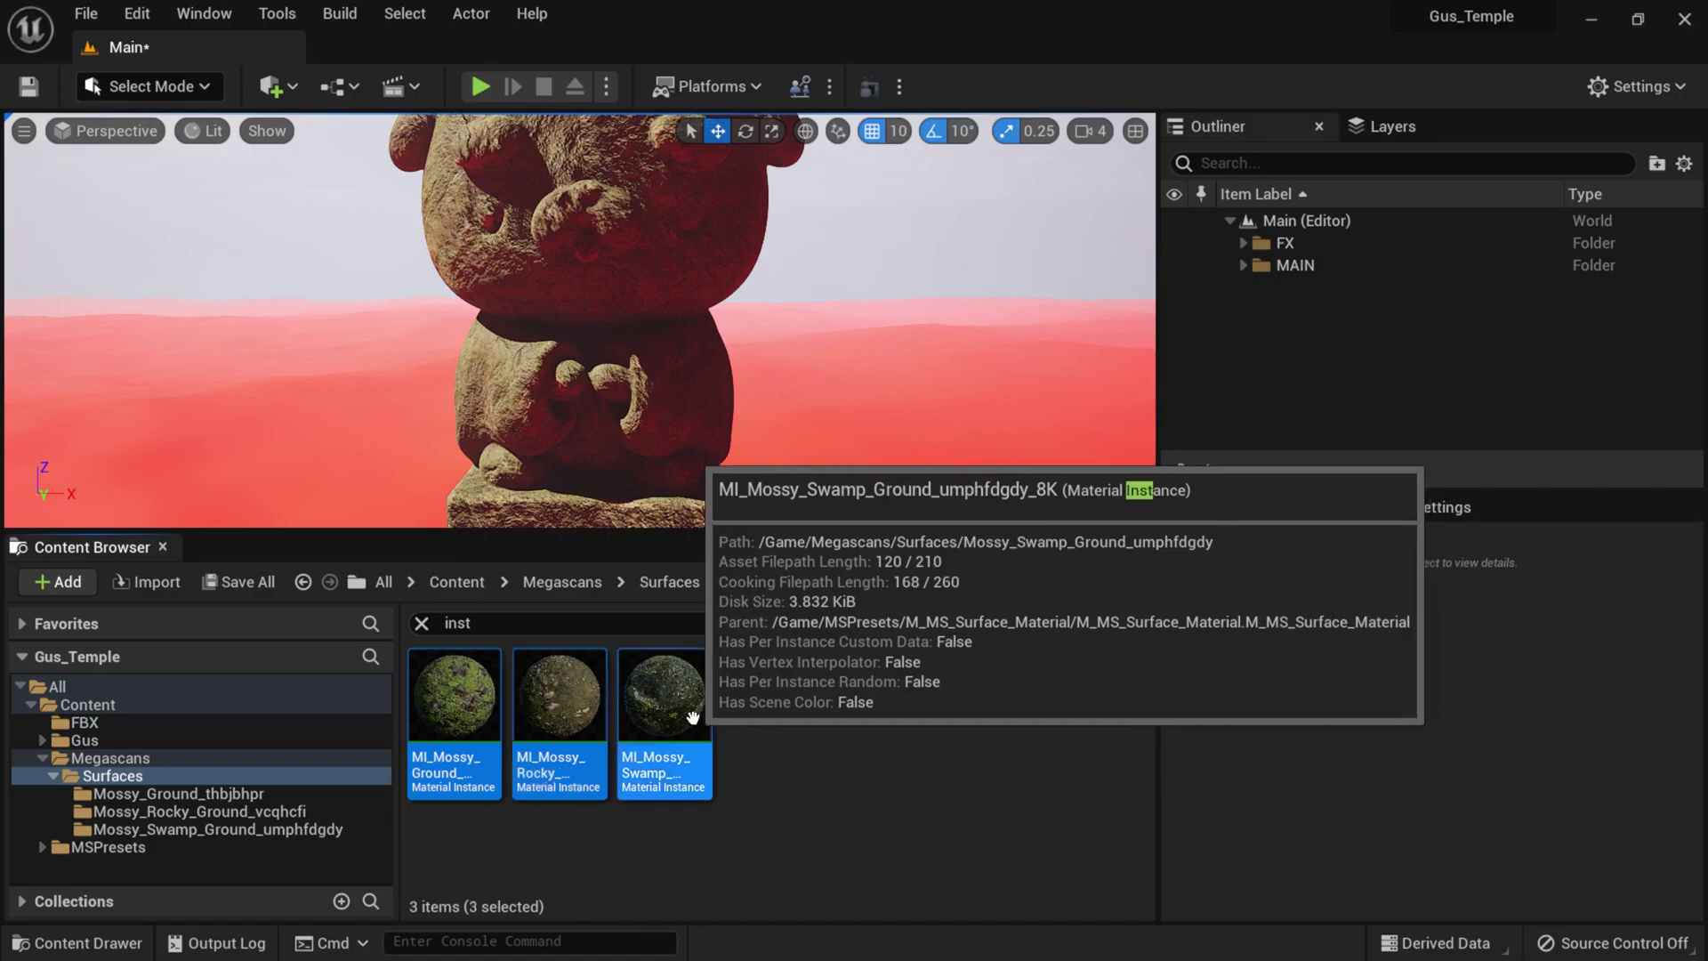
left_click(765, 738)
- Select the Mossy Ground, Mossy Swamp Ground and Mossy Rocky Ground material instances in that order
left_click(436, 692)
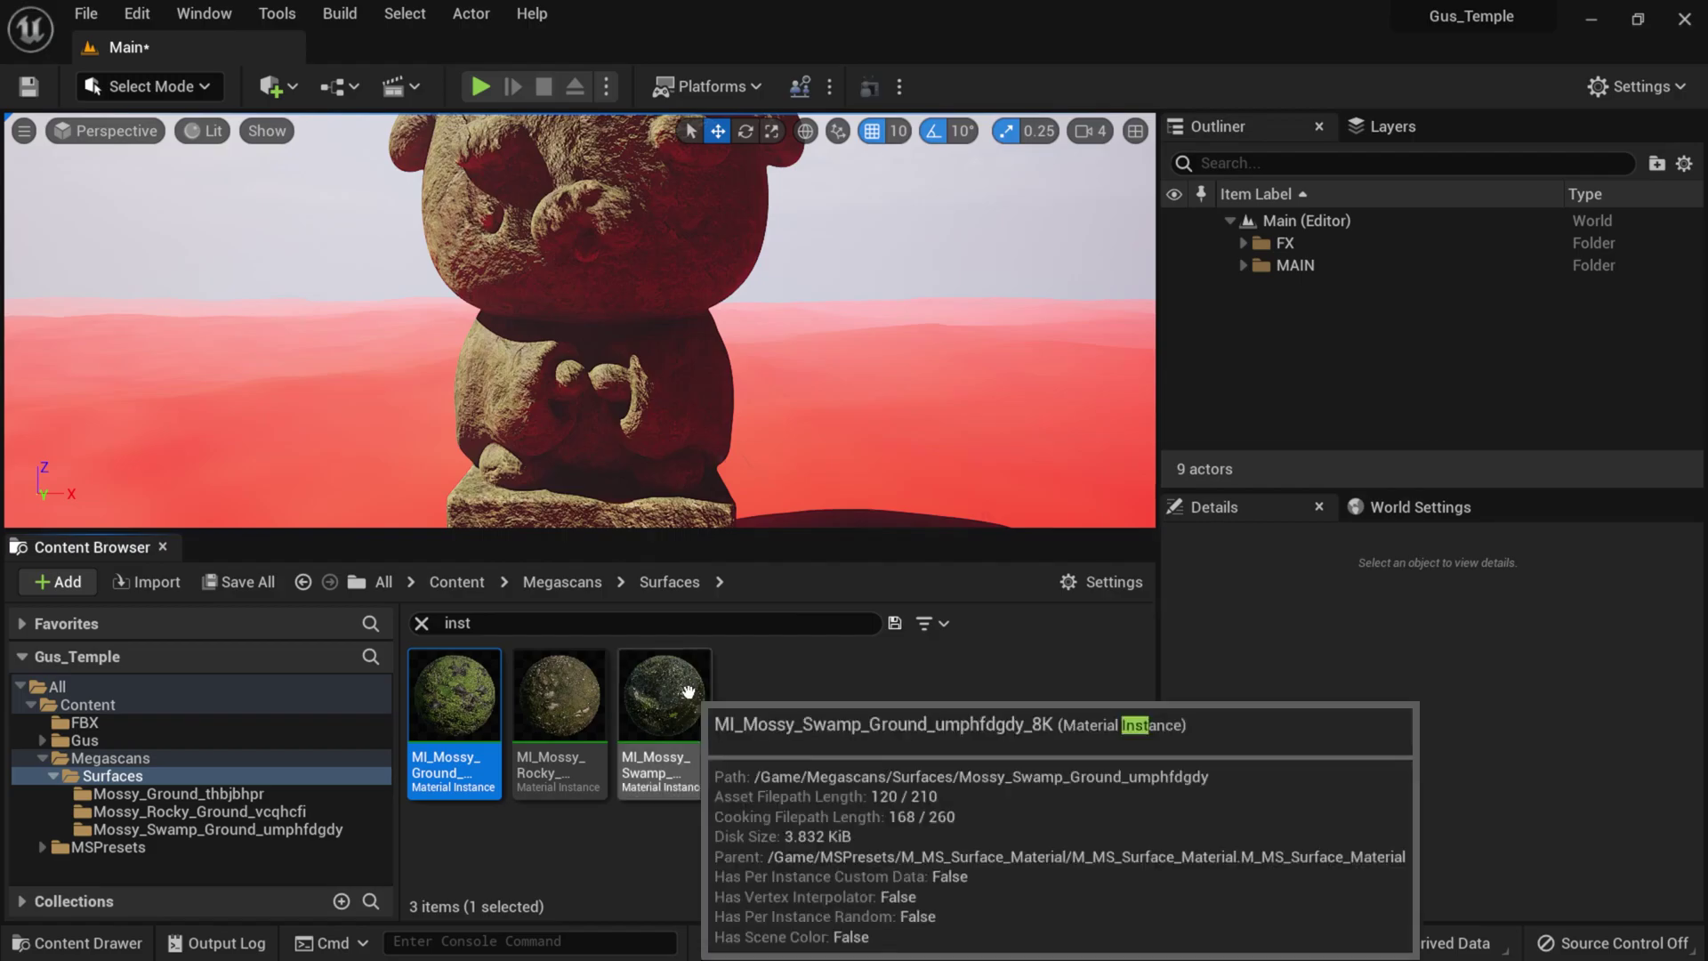
left_click(688, 692, "ctrl")
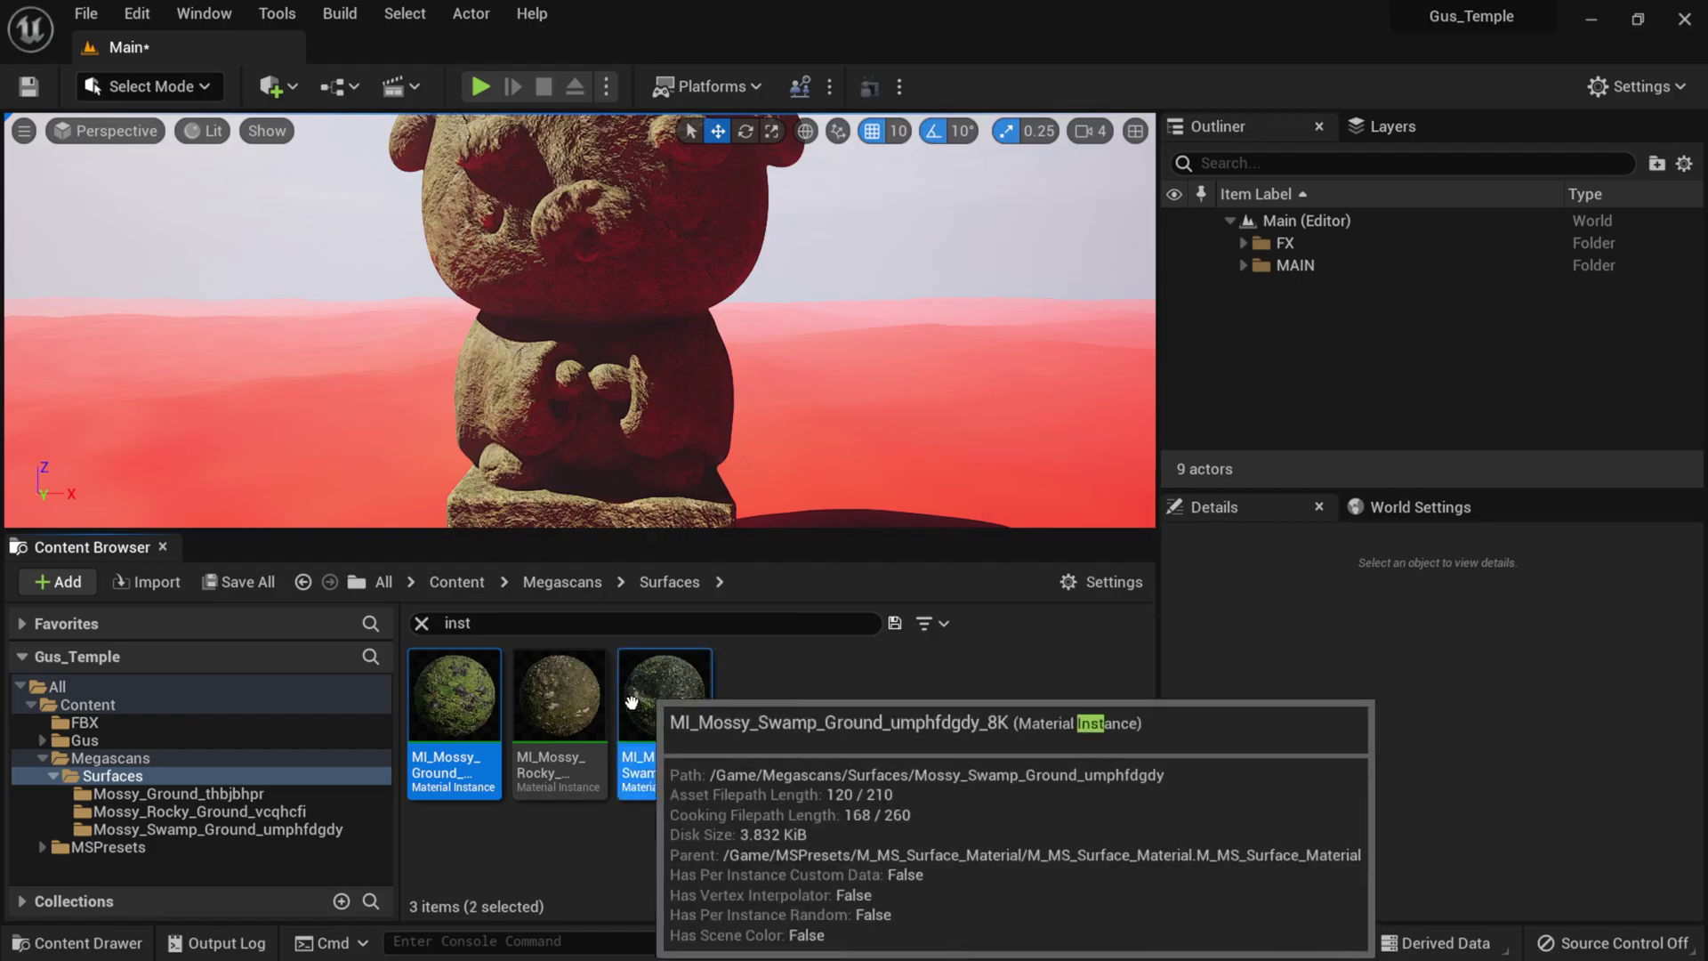
left_click(551, 713, "ctrl")
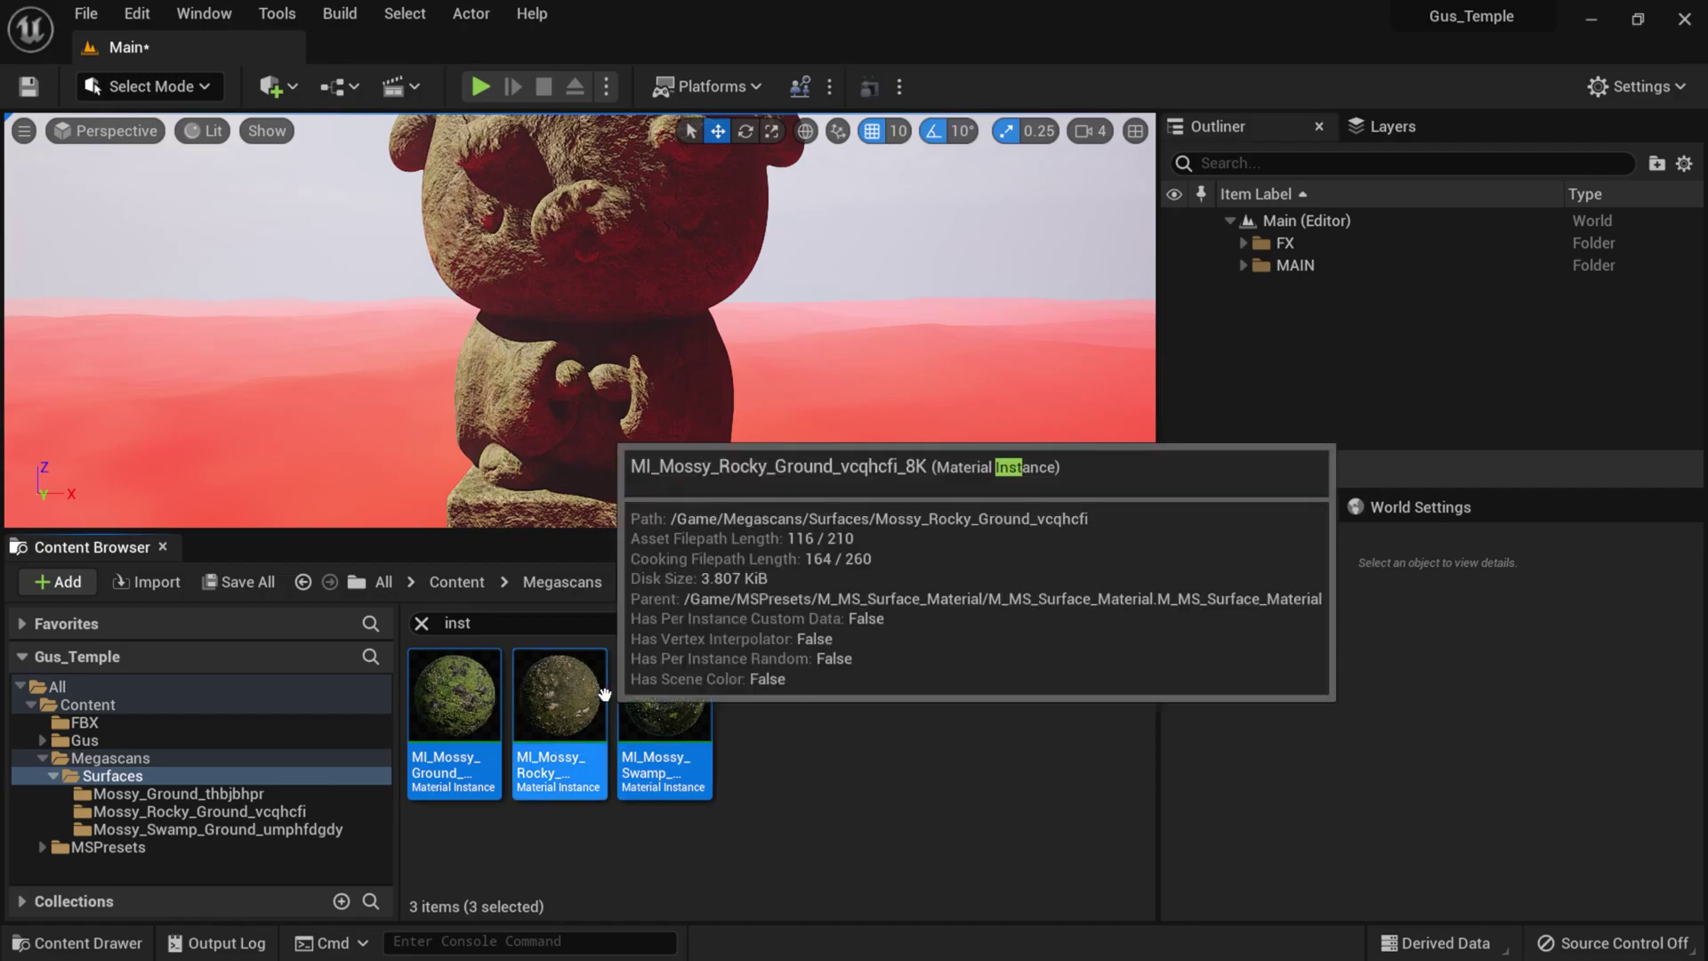
- Open Quixel Bridge, bring up the Megascans import settings and close the Bridge window
left_click(295, 91)
left_click(352, 169)
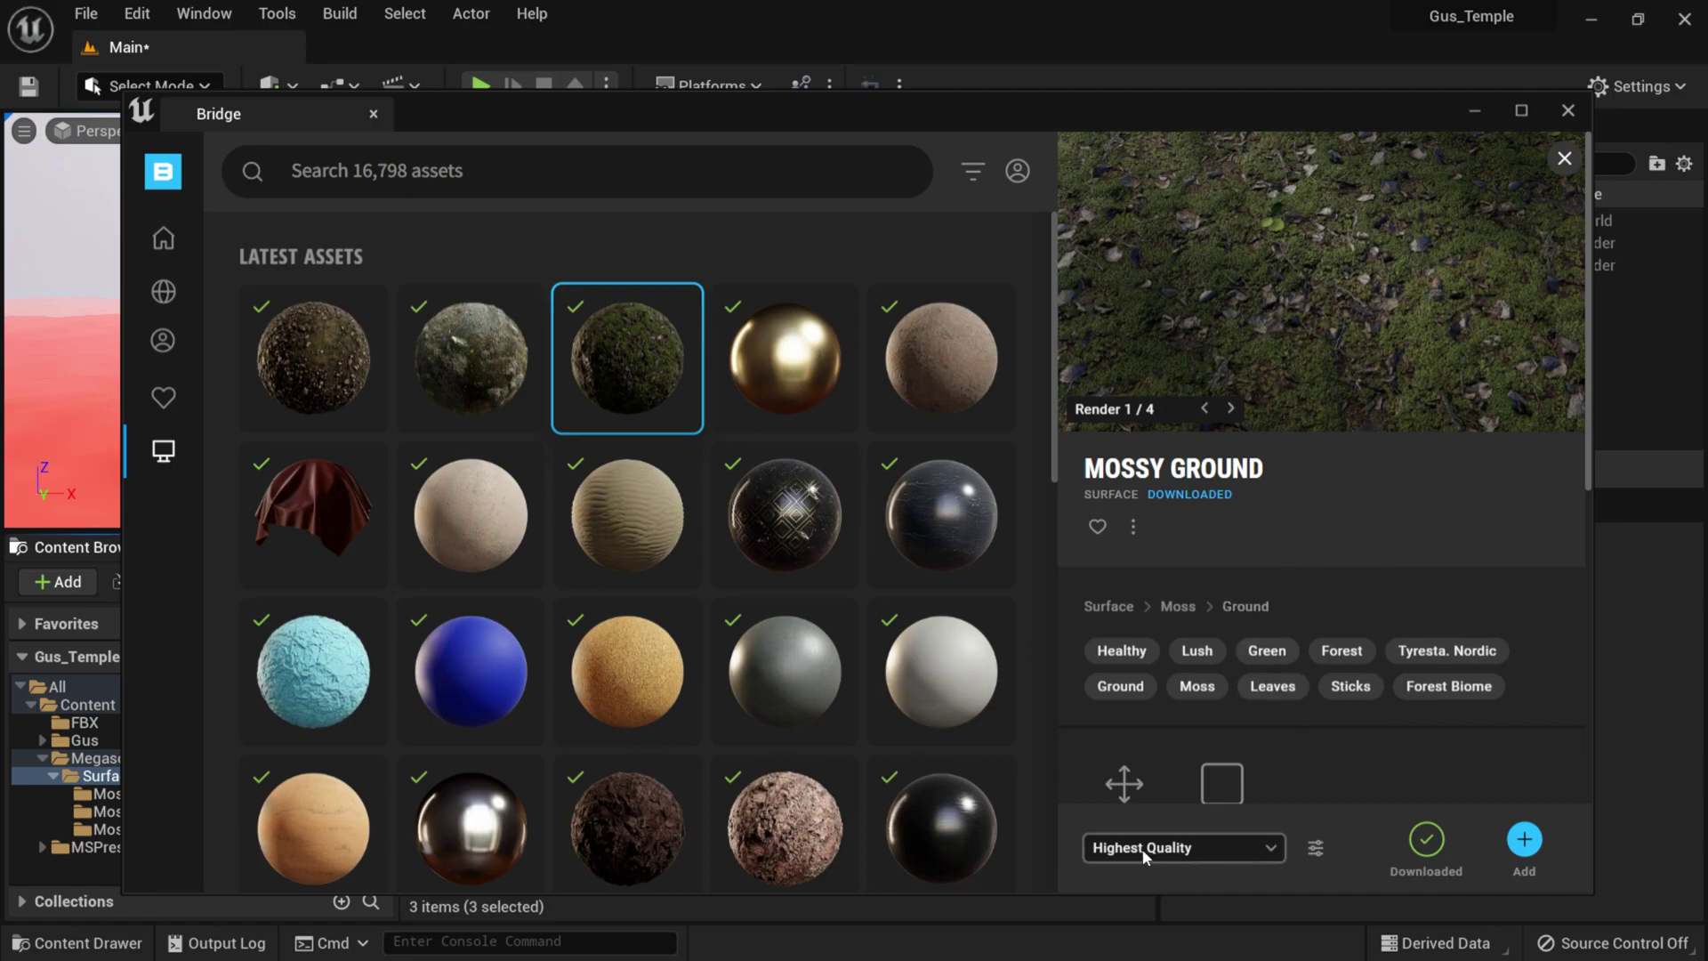
left_click(1315, 849)
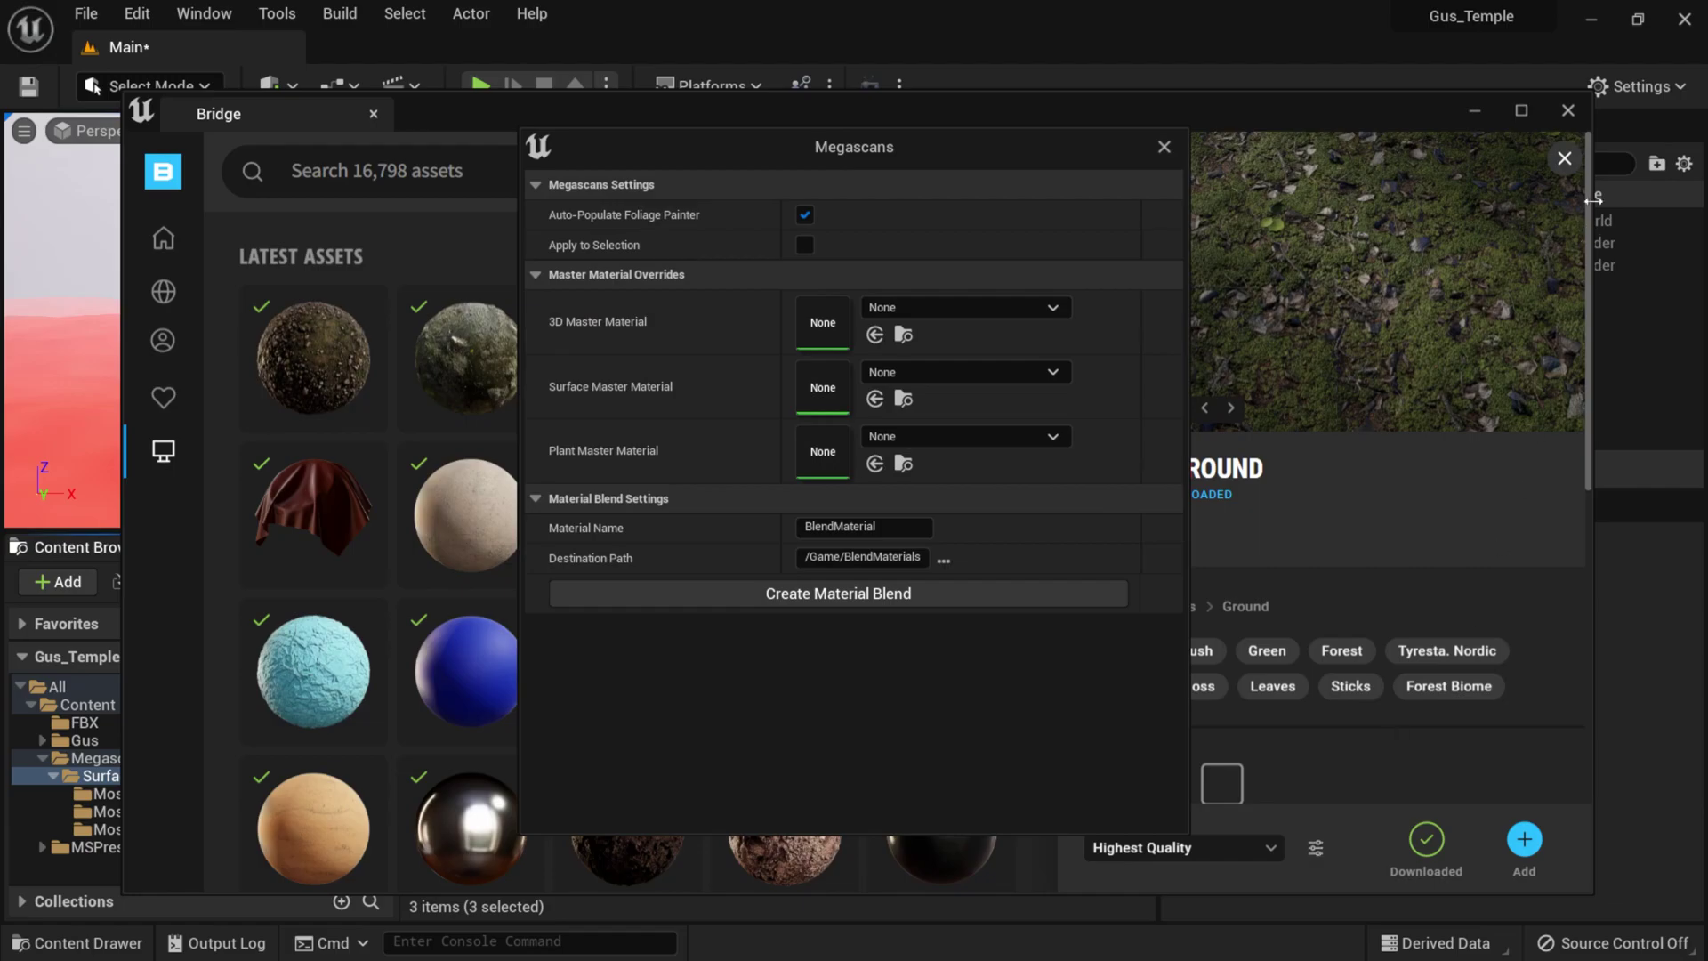
left_click(1568, 110)
left_click(1567, 111)
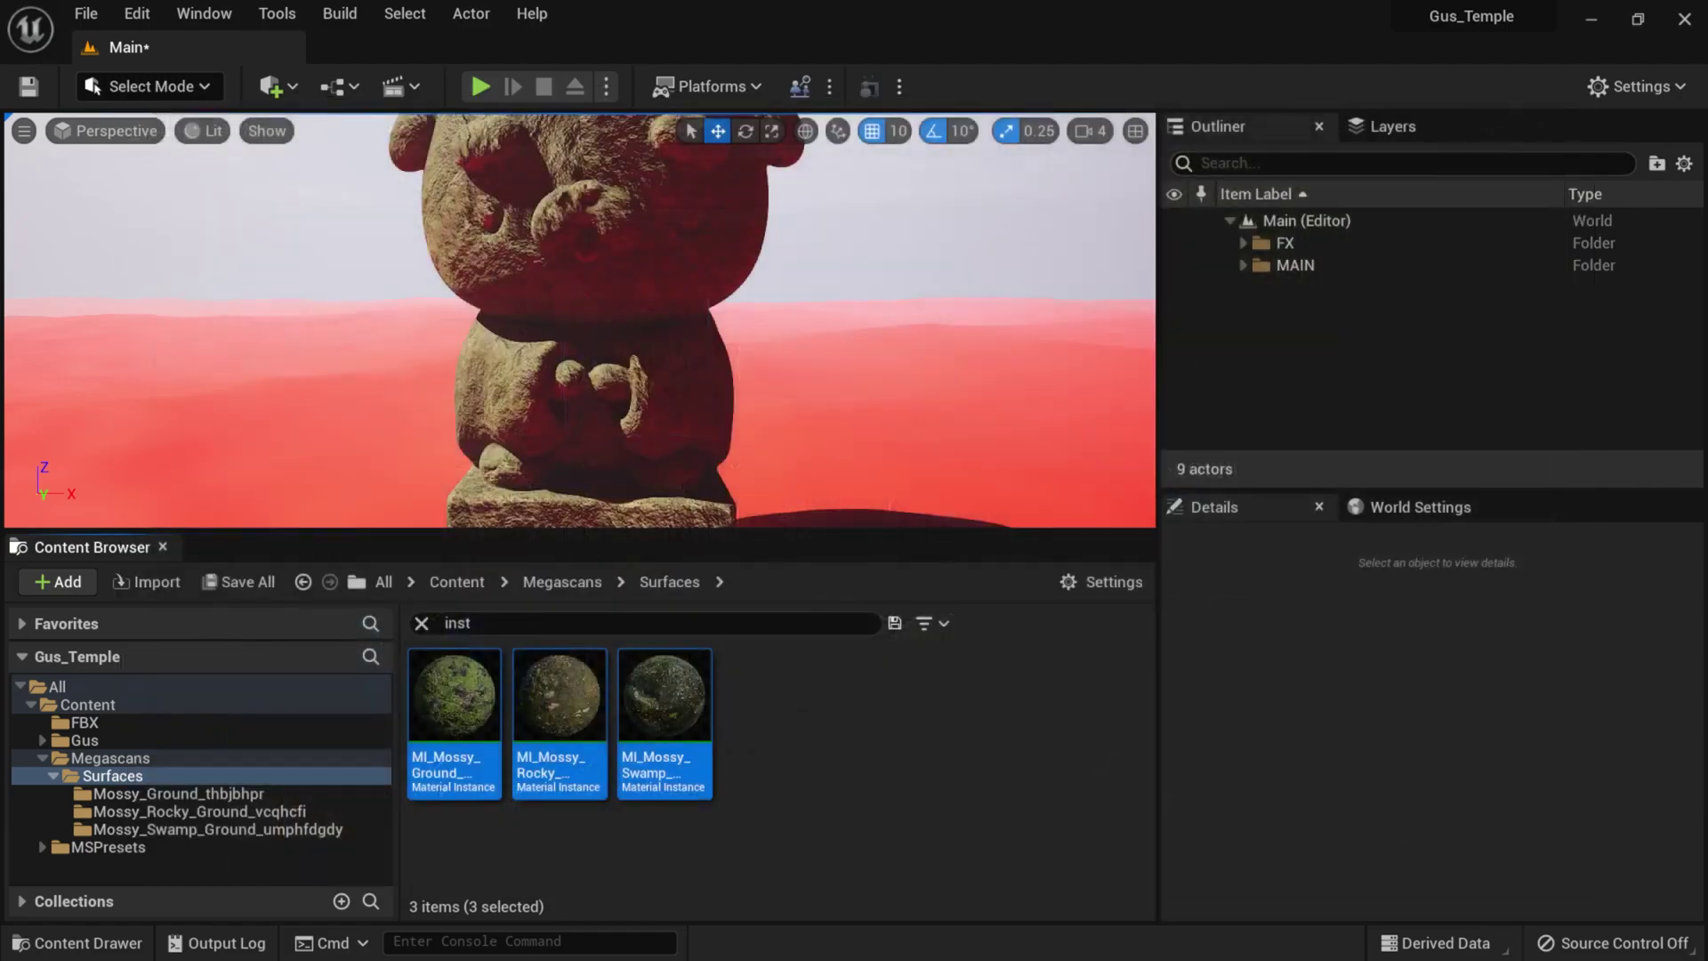
- Bring back the Megascans settings window, create a material blend named BlendMaterial in /Game/BlendMaterials and close the settings
key("super")
mouse_move(368, 947)
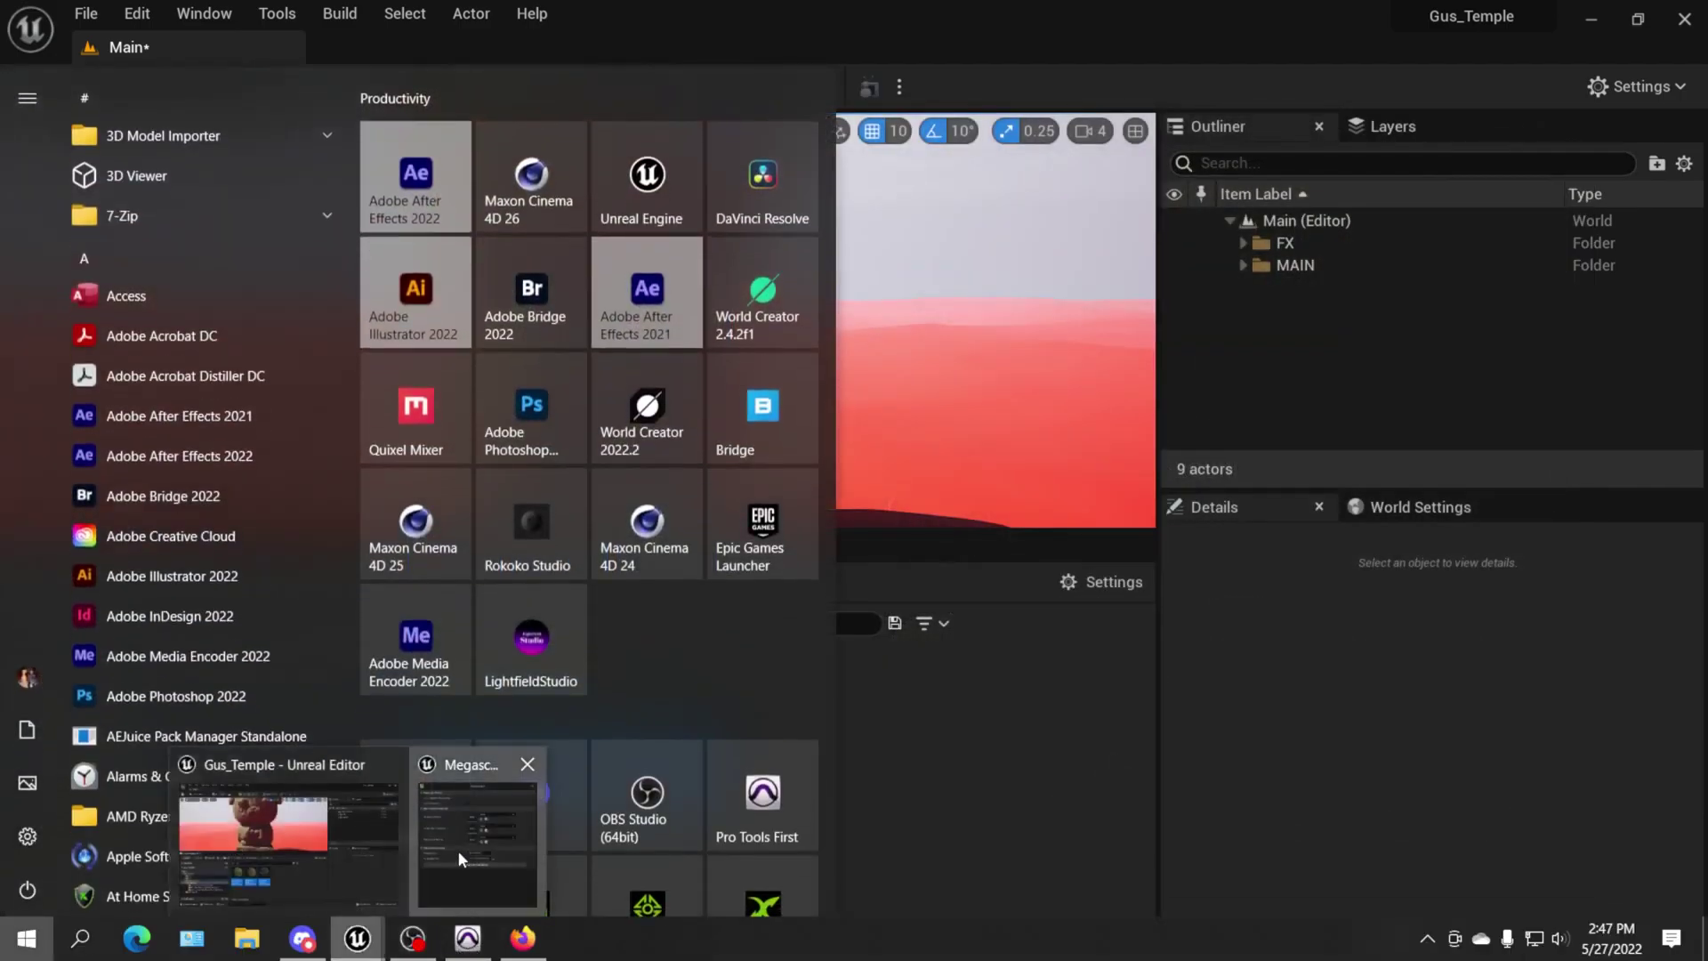
left_click(465, 858)
left_click_drag(929, 155, 1094, 130)
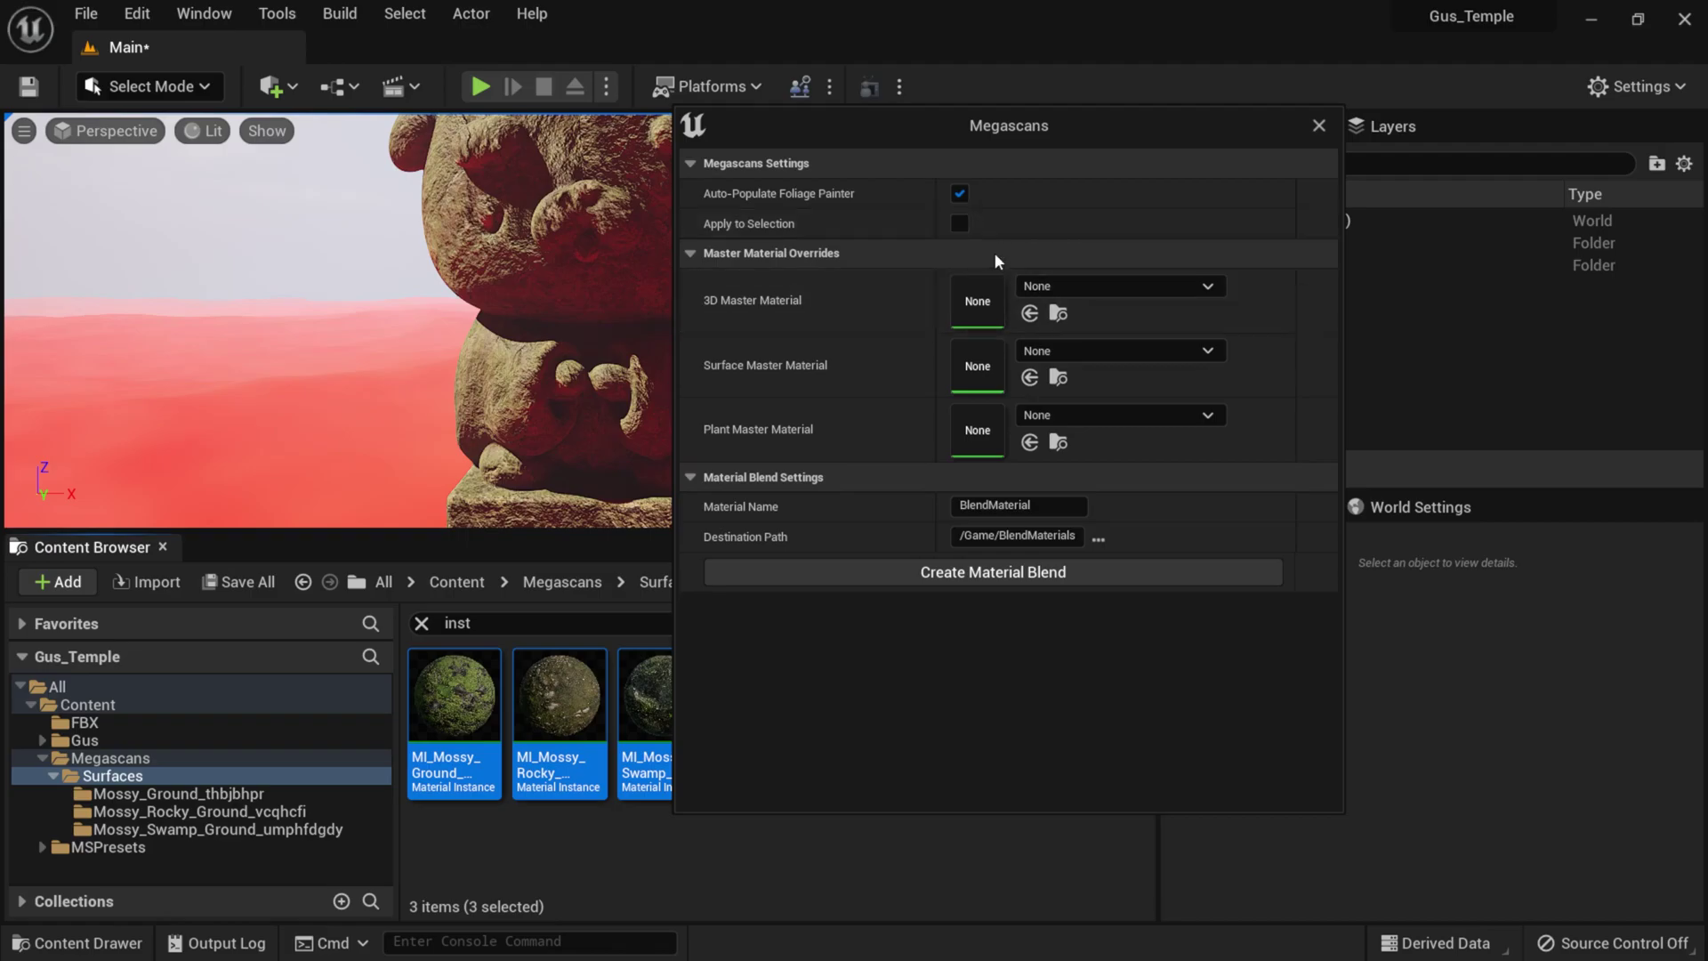
left_click(993, 574)
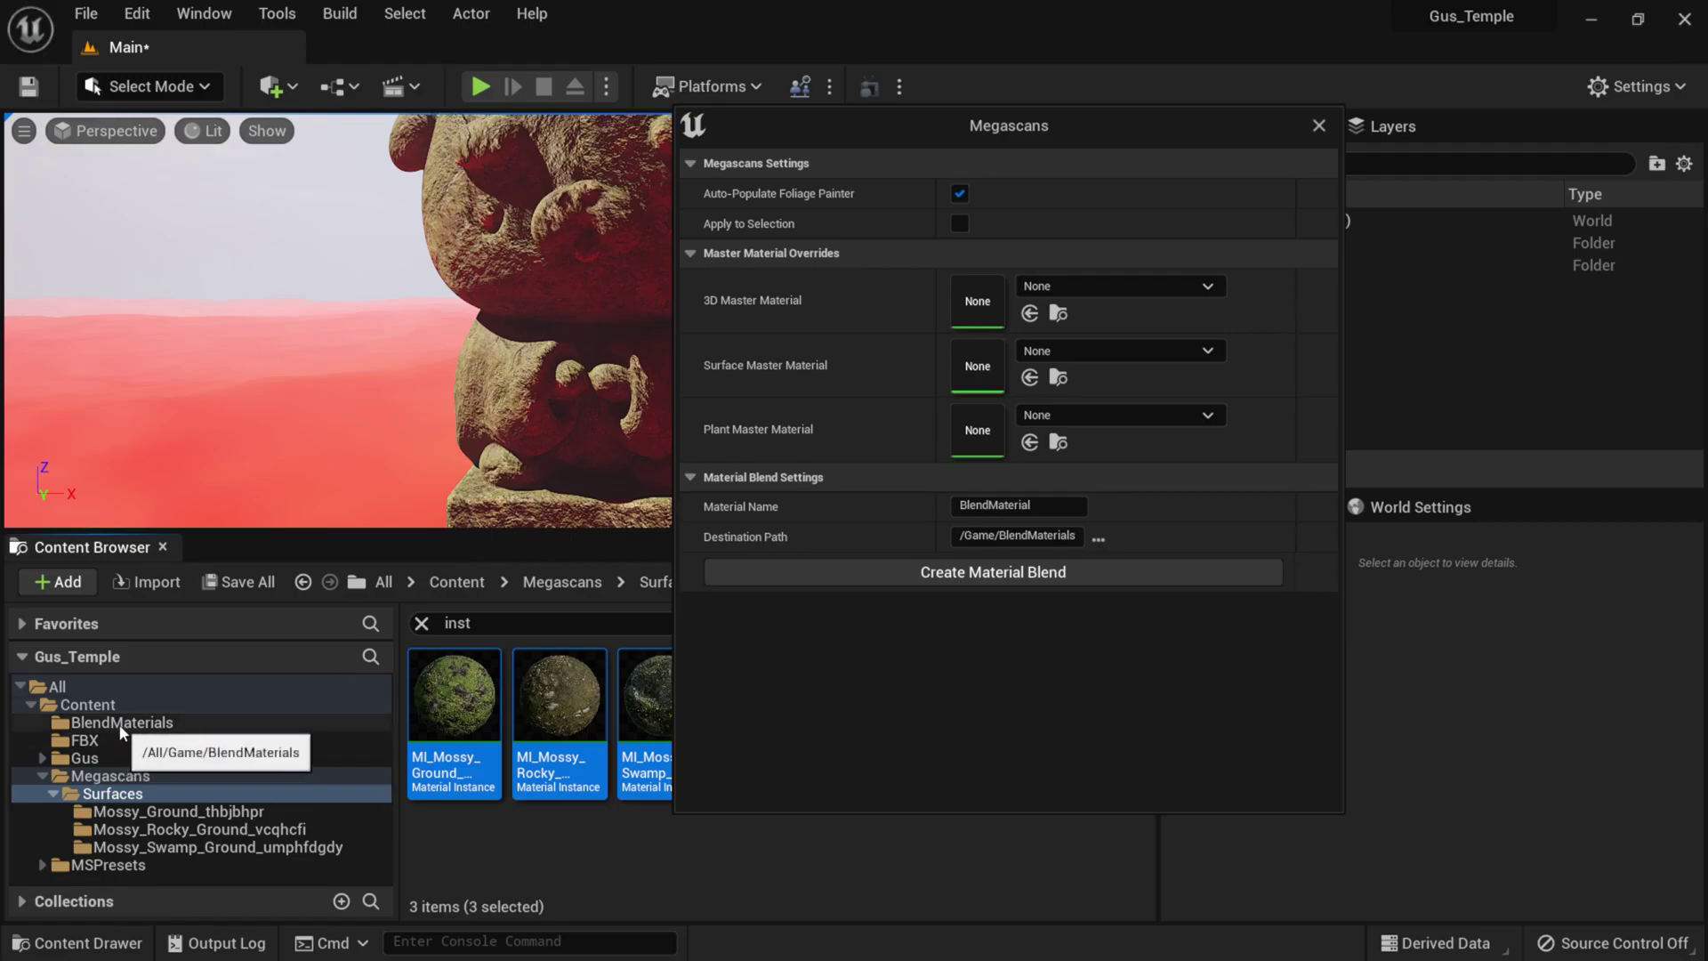
left_click(1319, 125)
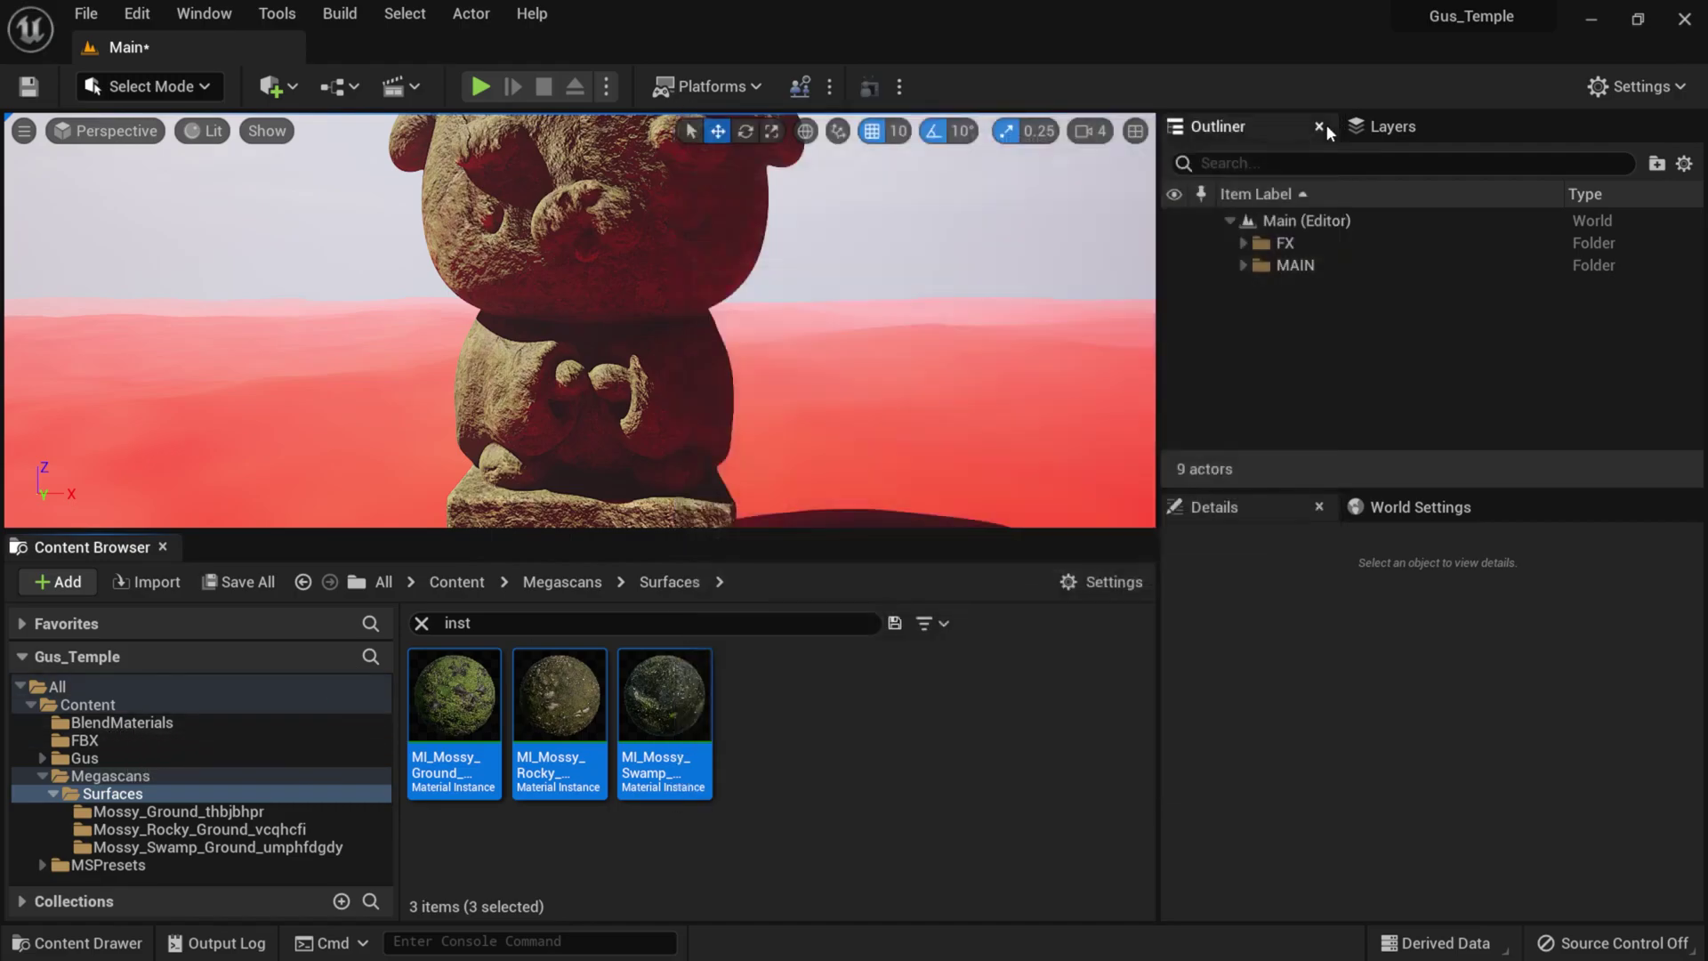
- Open the BlendMaterial instance from the BlendMaterials folder and save it
left_click(136, 725)
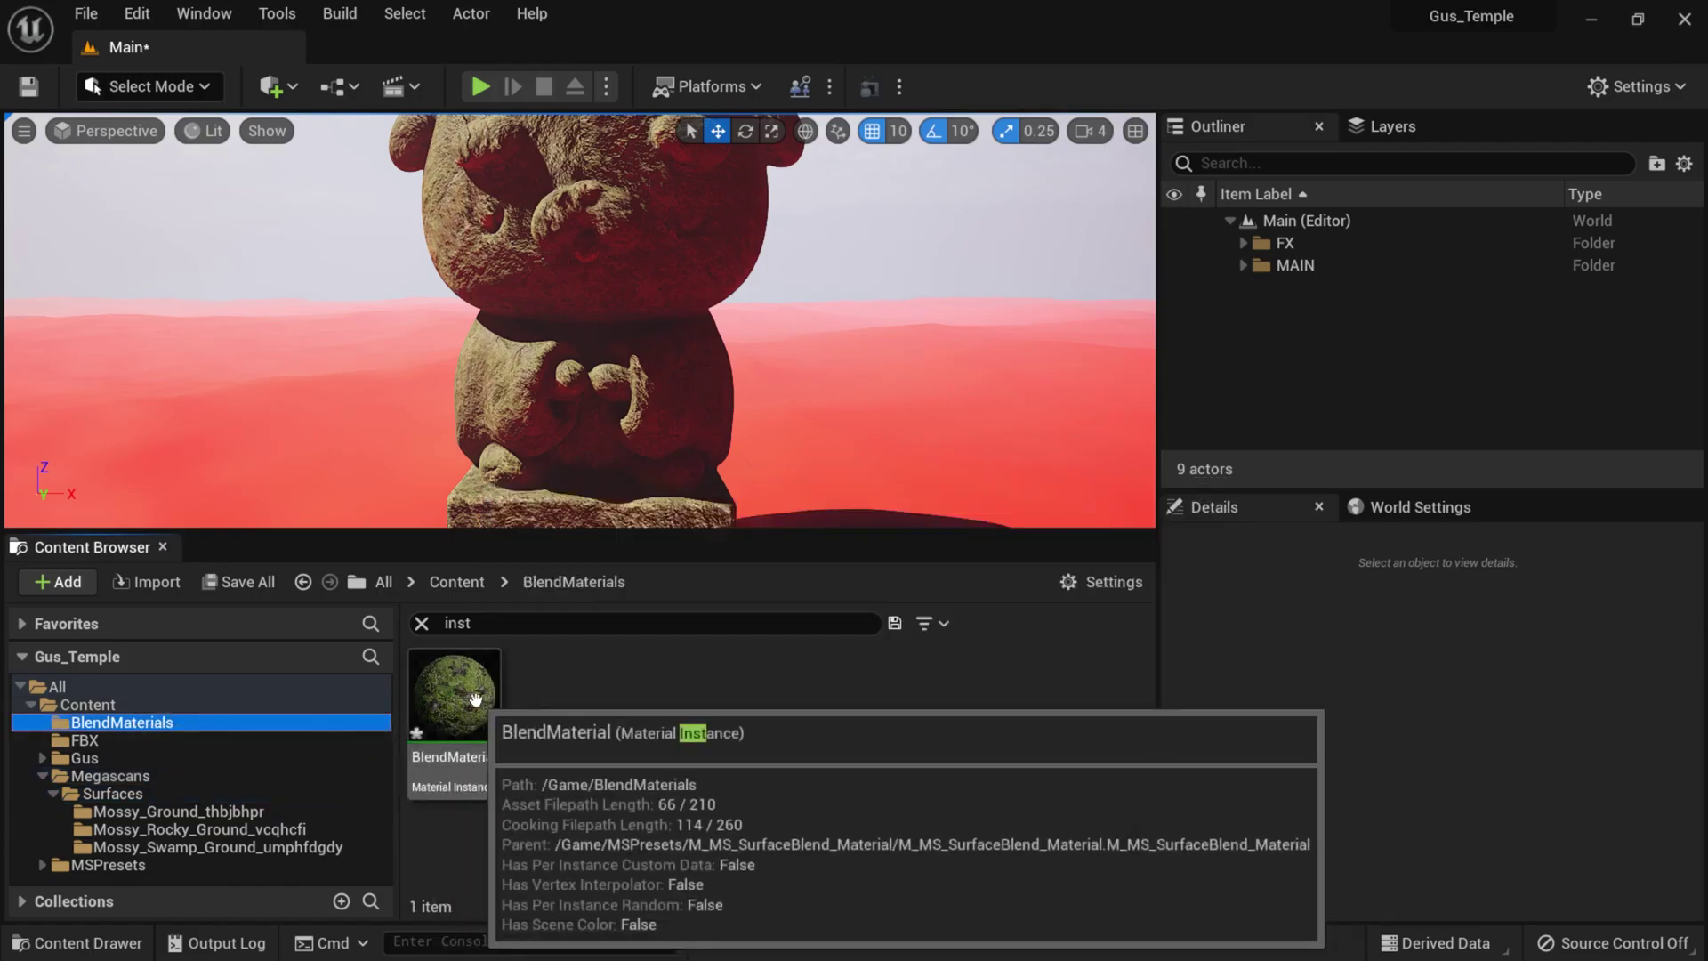
double_click(476, 698)
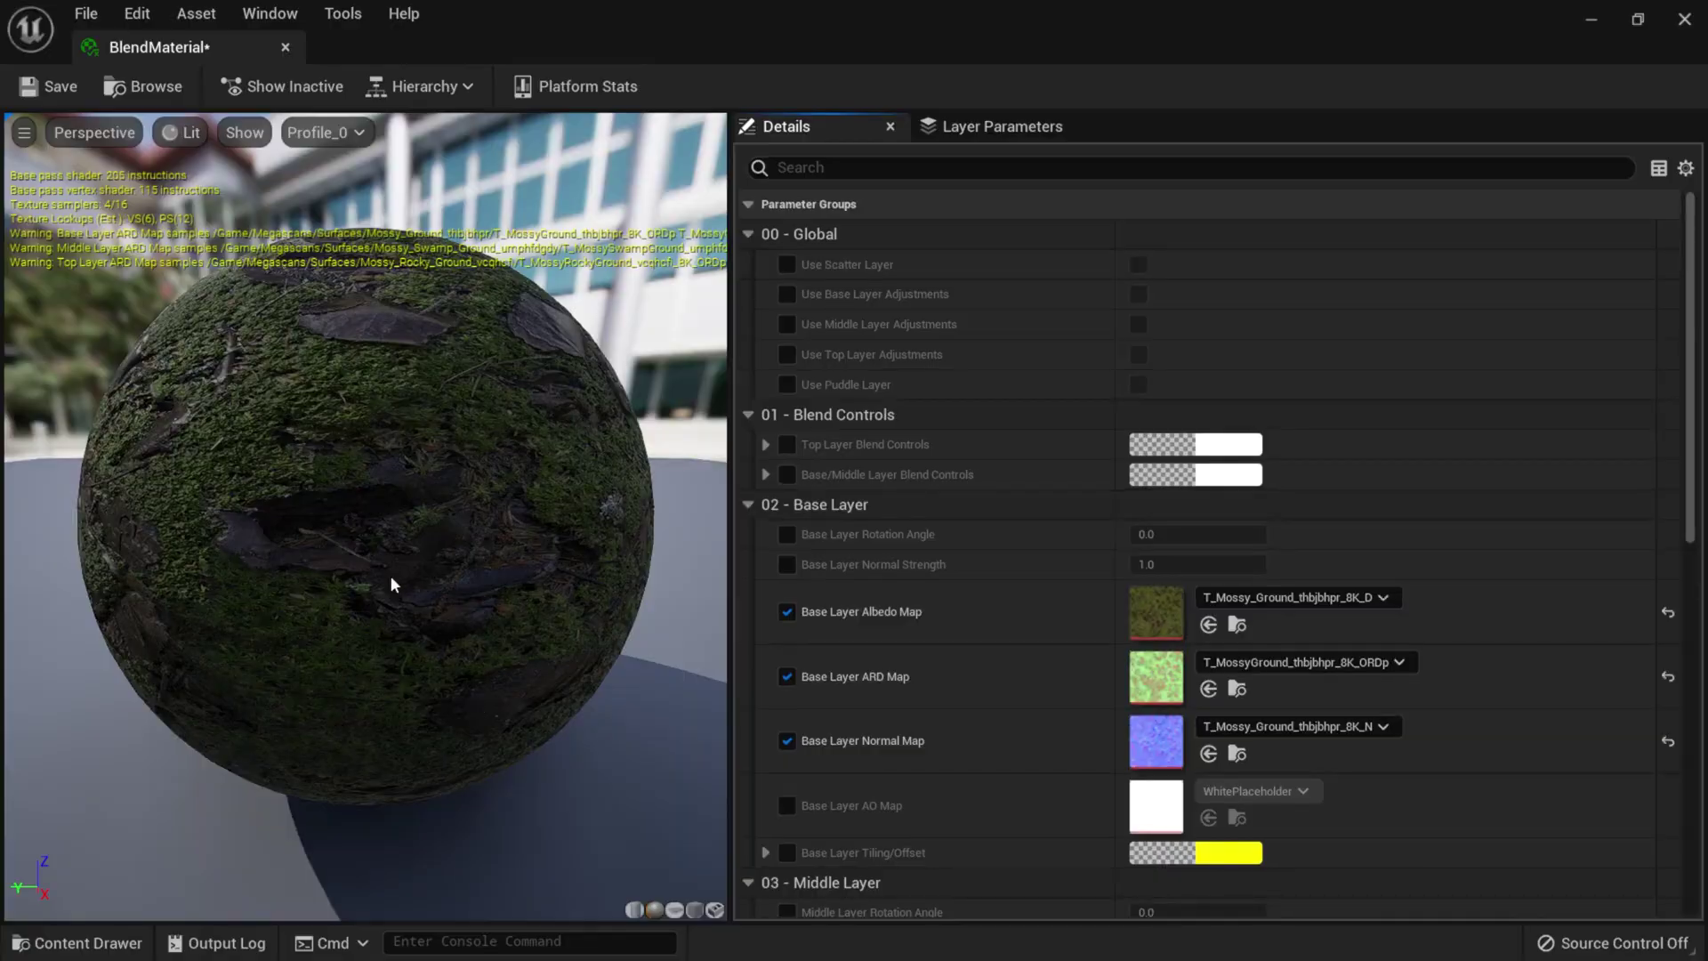
left_click(46, 89)
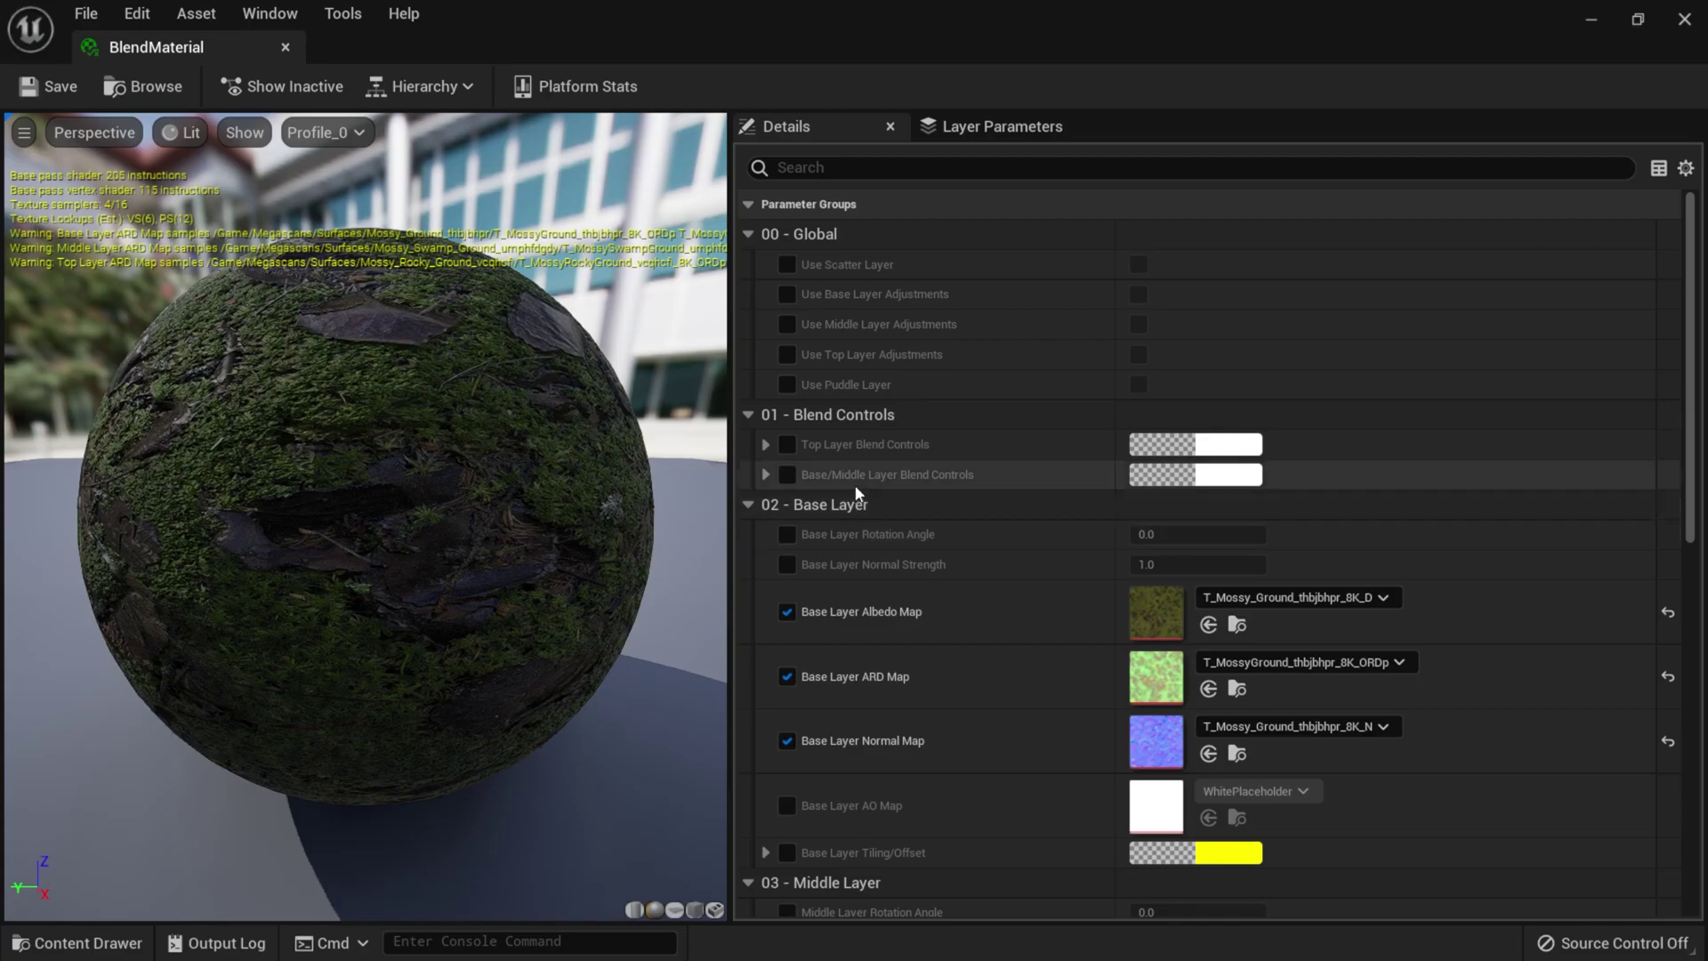
- Look over the BlendMaterial parameters and collapse all groups from Global through Top Layer, plus General and Previewing
scroll(1043, 578, "down", 1)
scroll(1039, 574, "down", 3)
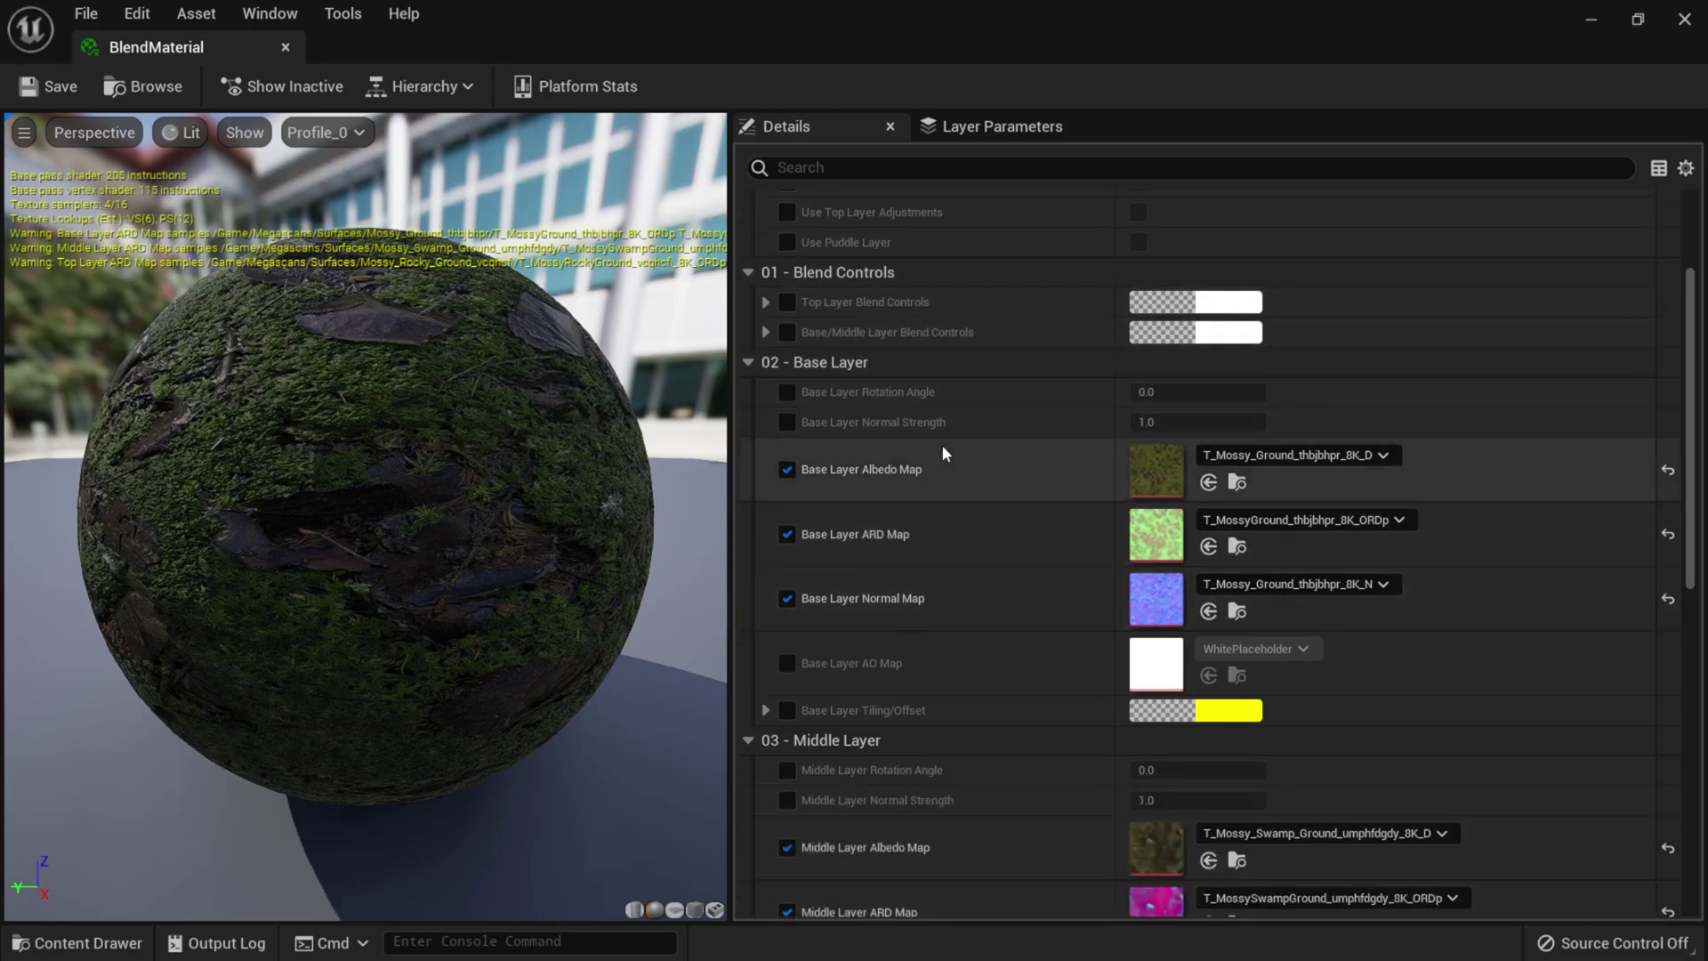
scroll(863, 355, "up", 4)
left_click(749, 234)
left_click(748, 264)
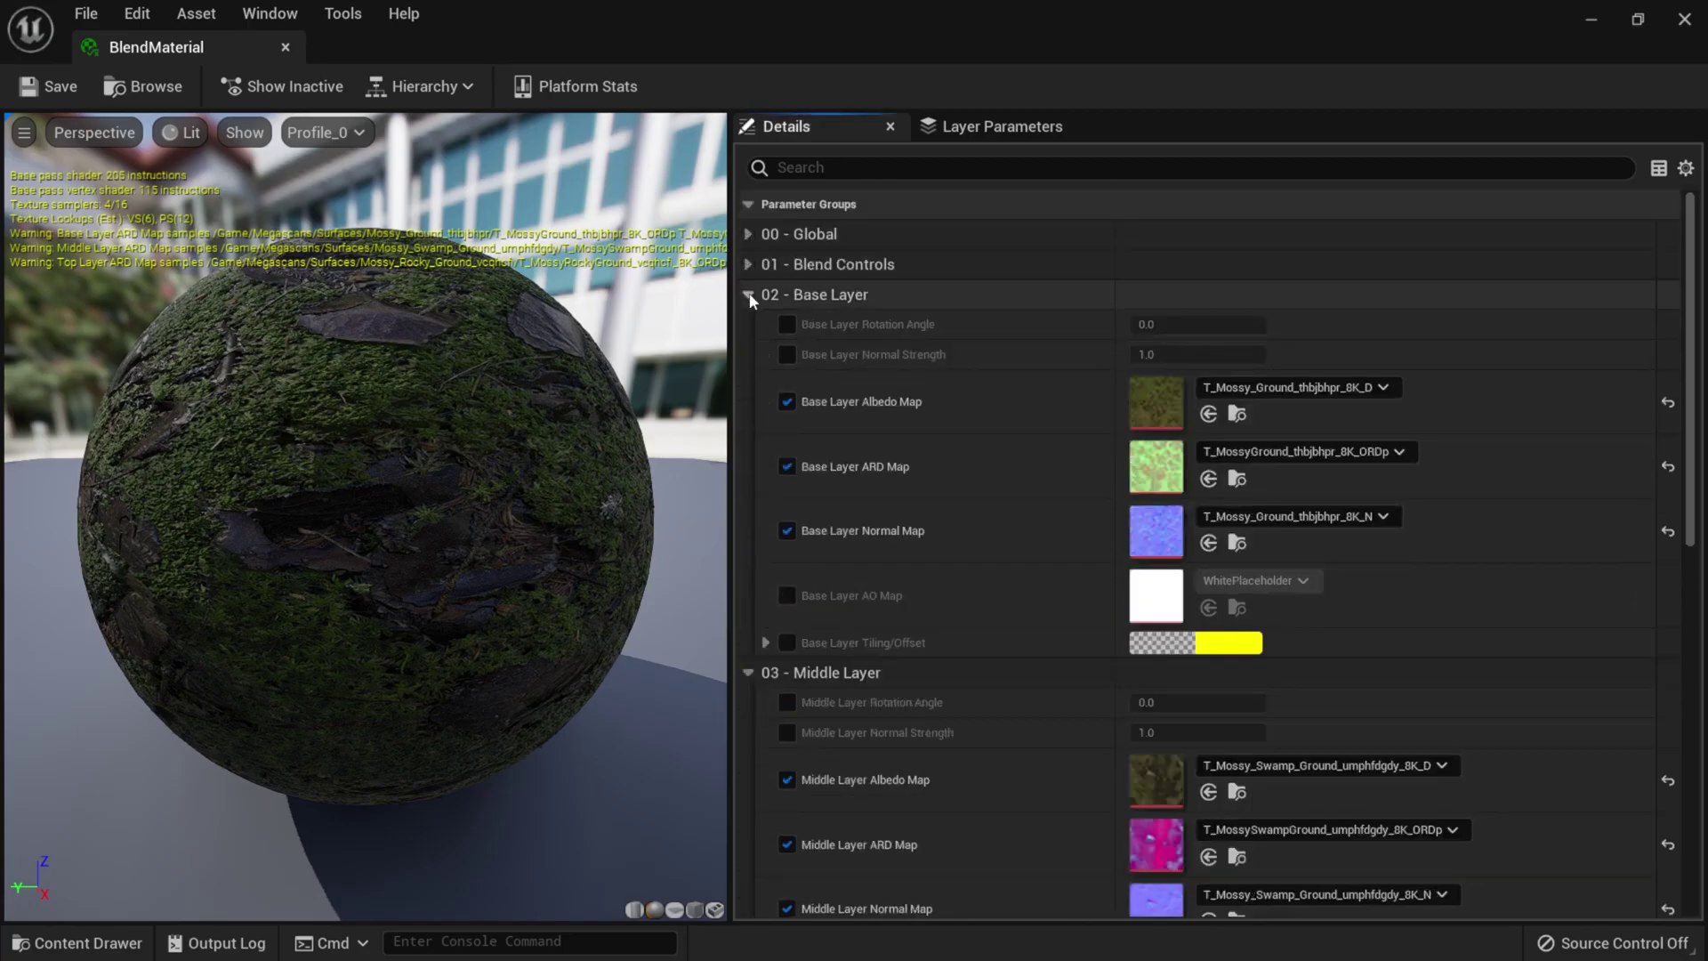
left_click(748, 294)
left_click(747, 324)
left_click(748, 354)
left_click(747, 416)
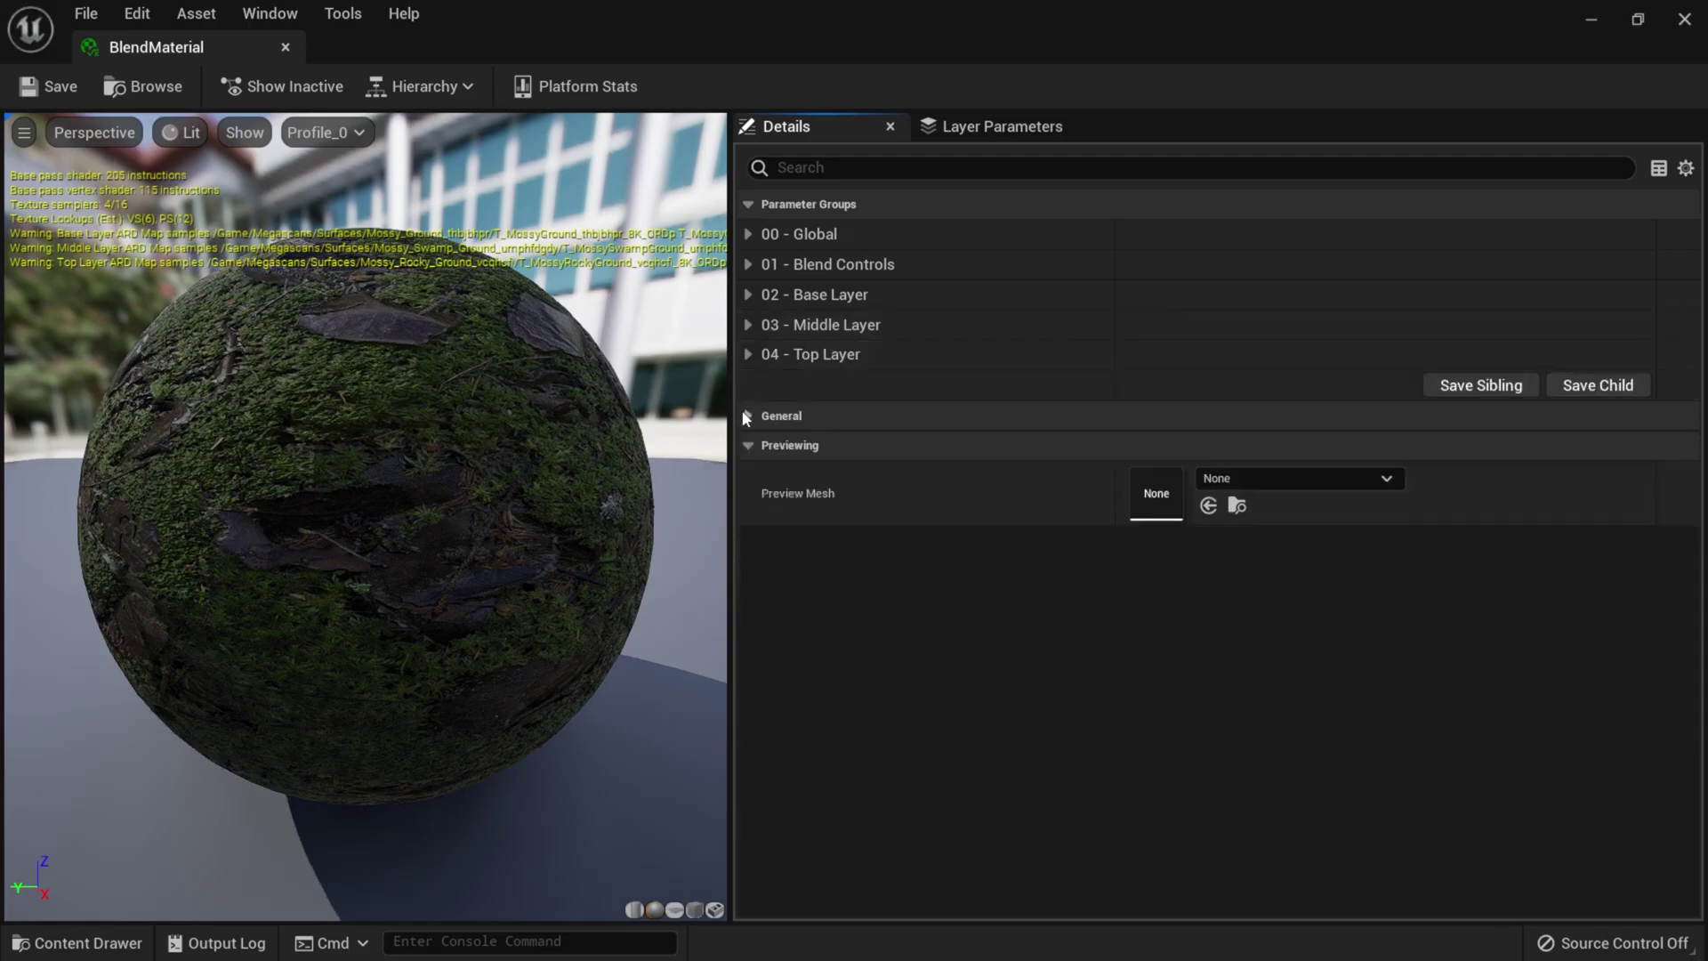
left_click(747, 445)
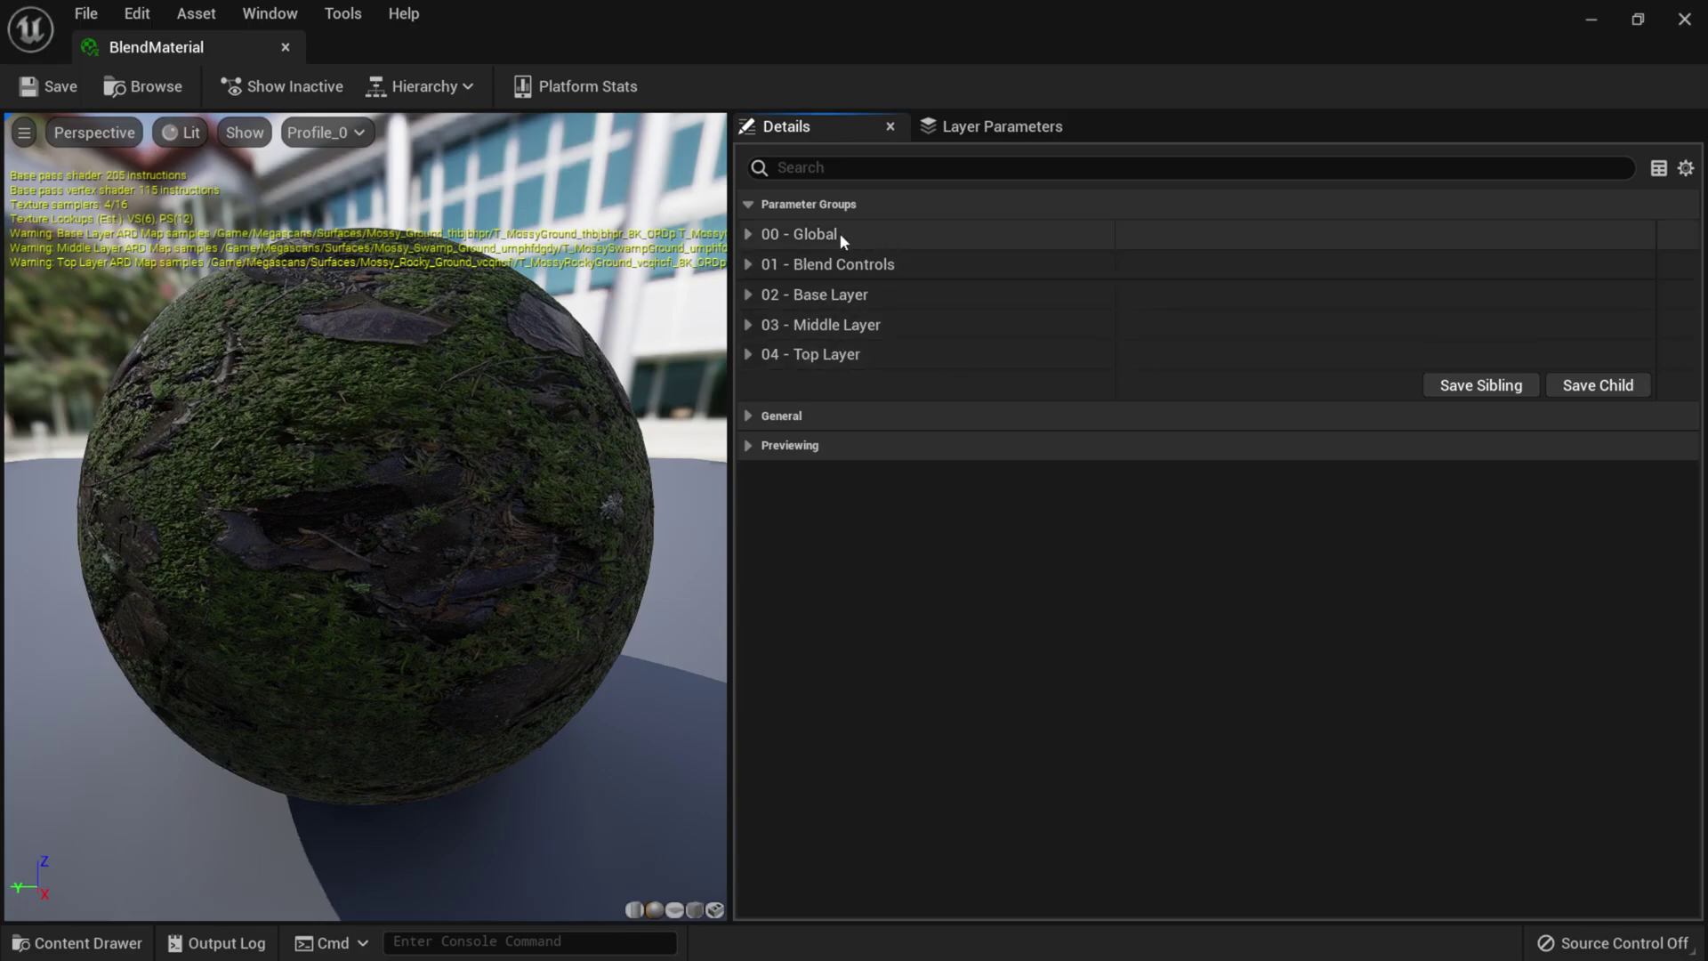
- Expand the Global group, override and enable Use Base Layer Adjustments, and review the Base Layer parameters
left_click(747, 234)
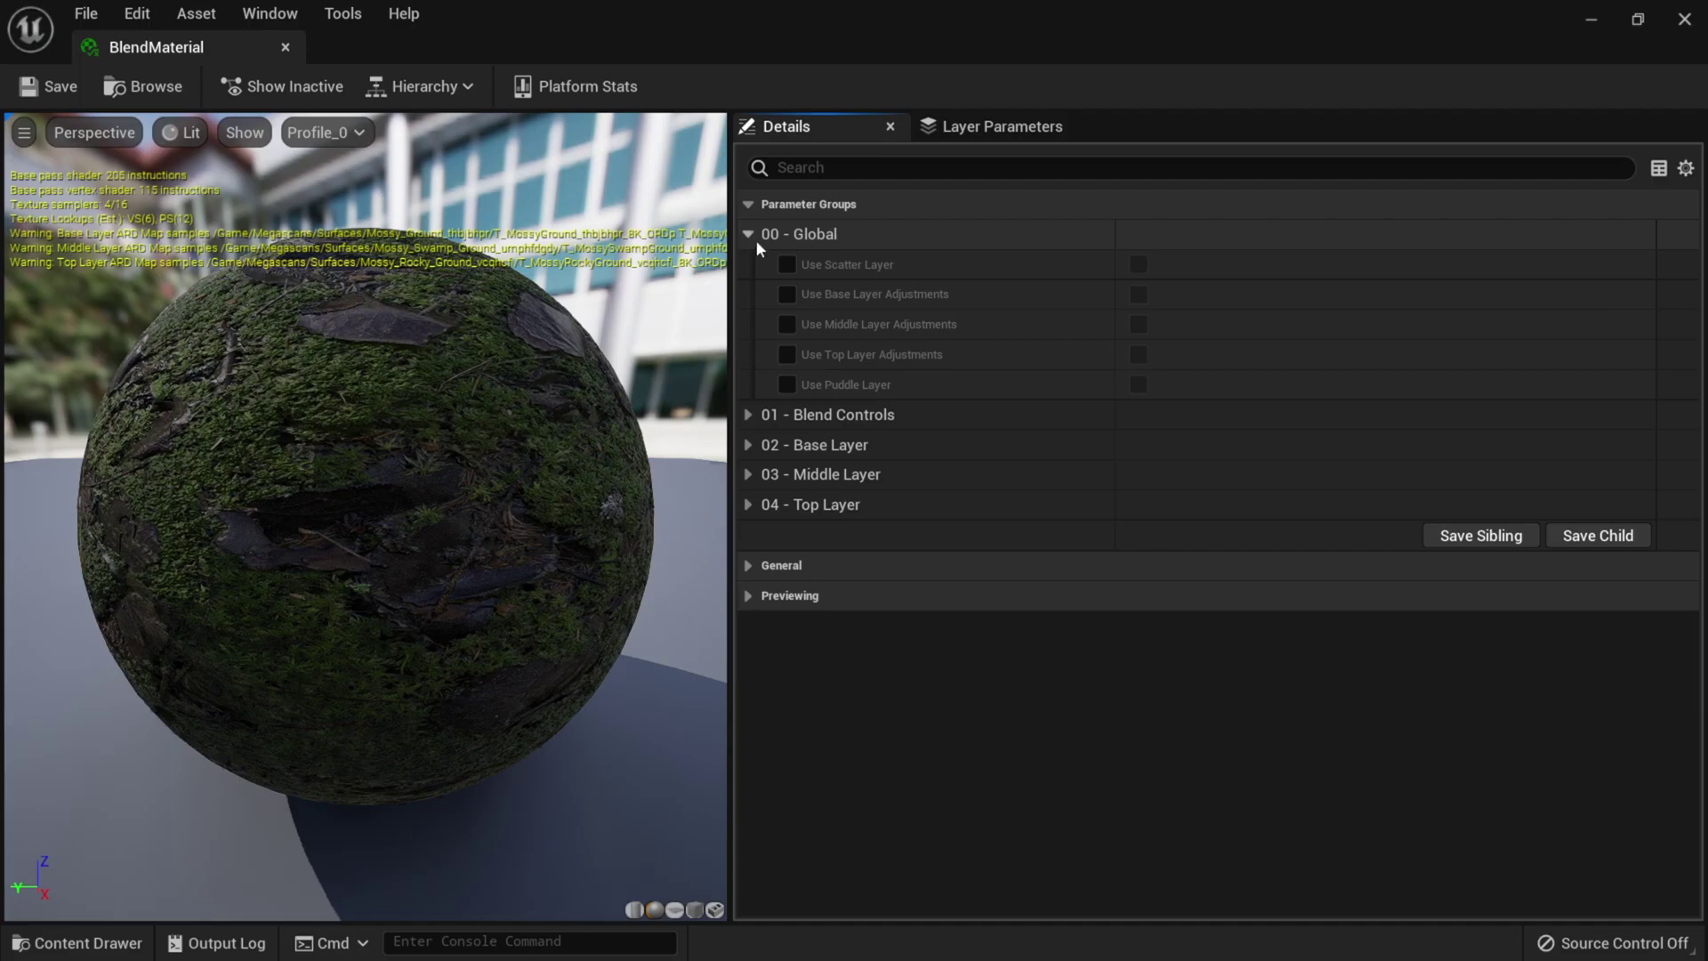
left_click(789, 294)
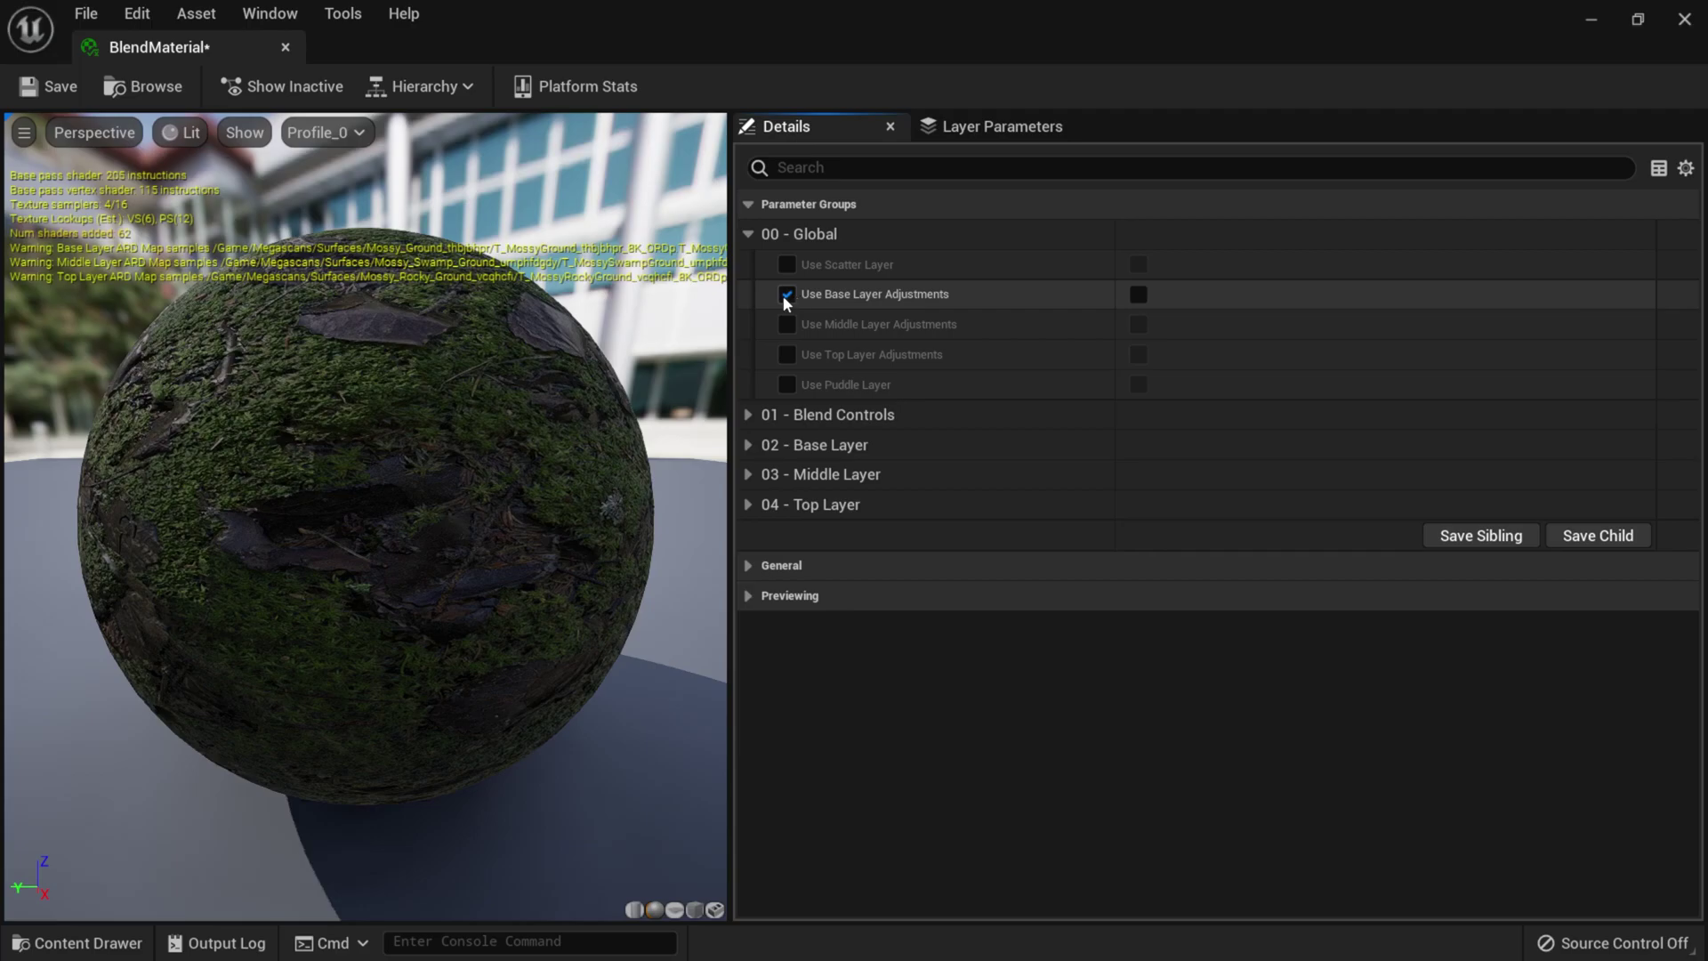
left_click(1139, 295)
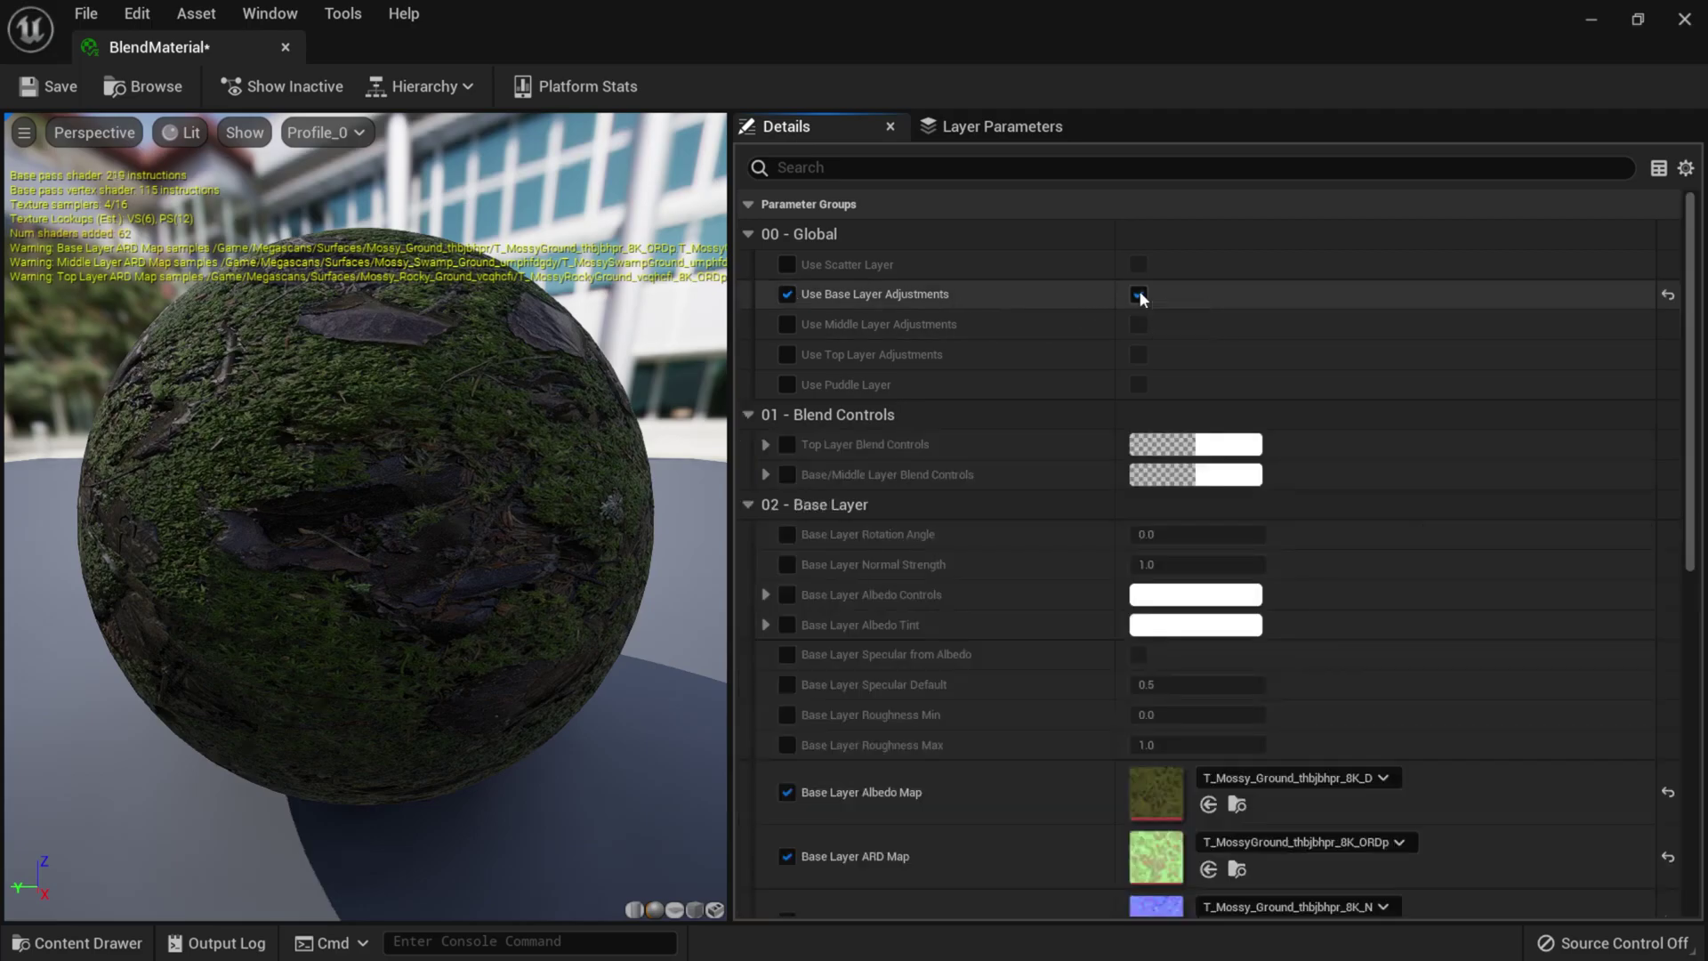
scroll(925, 694, "down", 1)
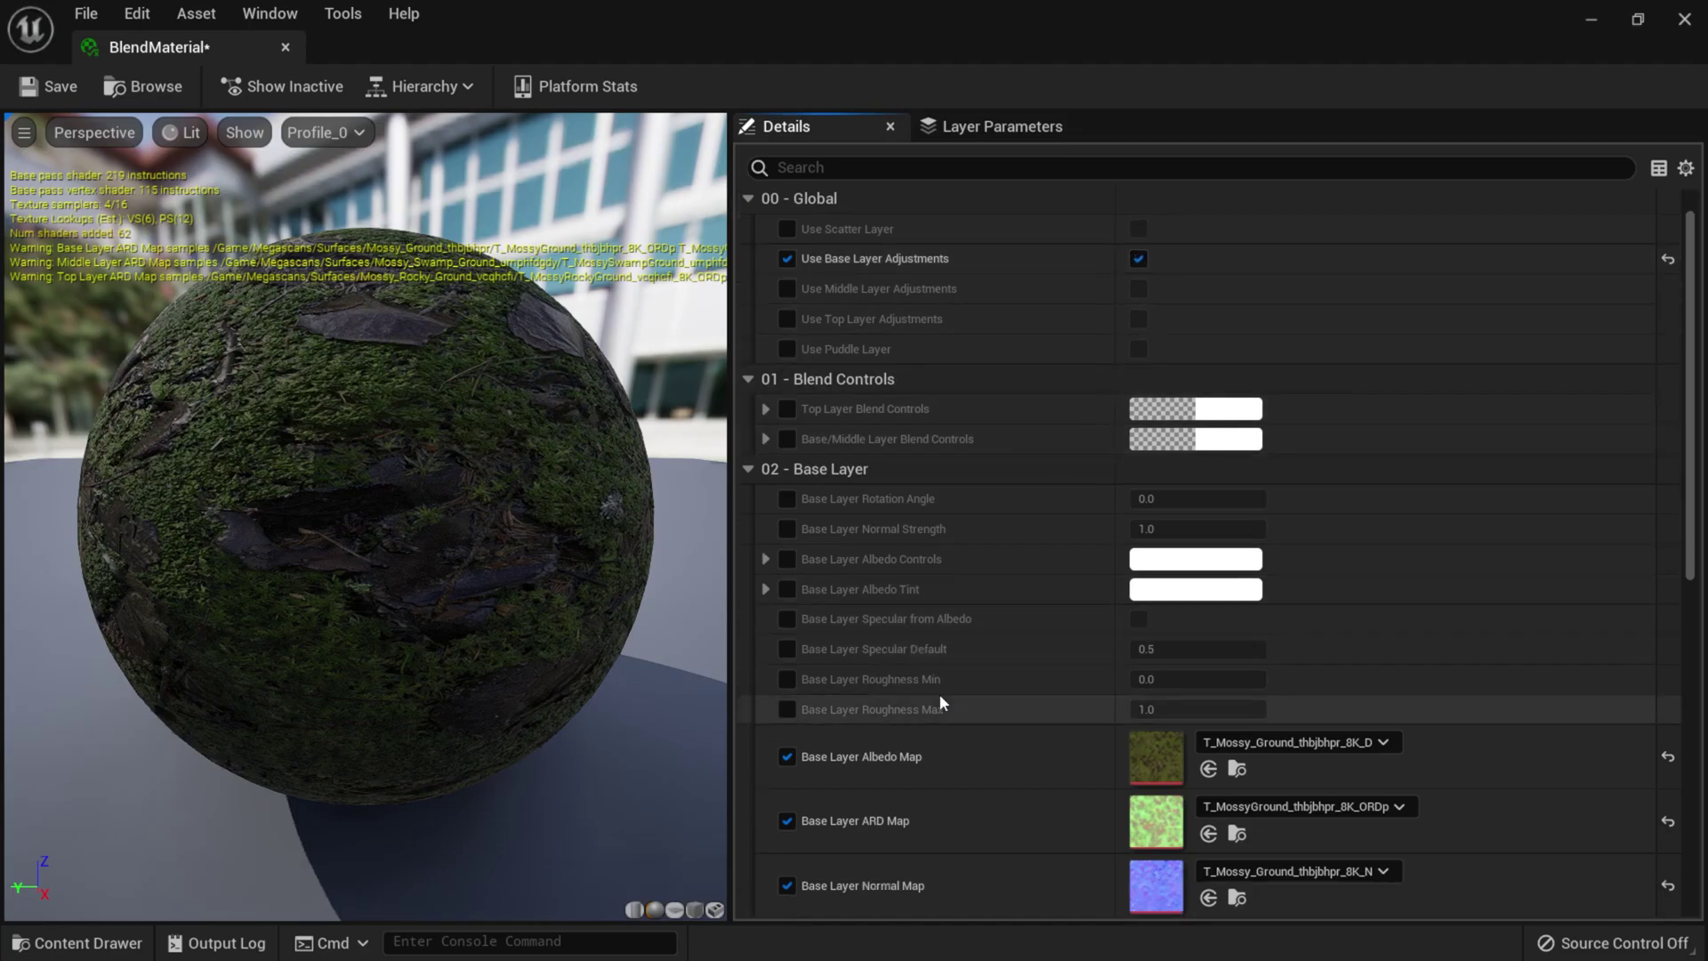
scroll(940, 698, "down", 1)
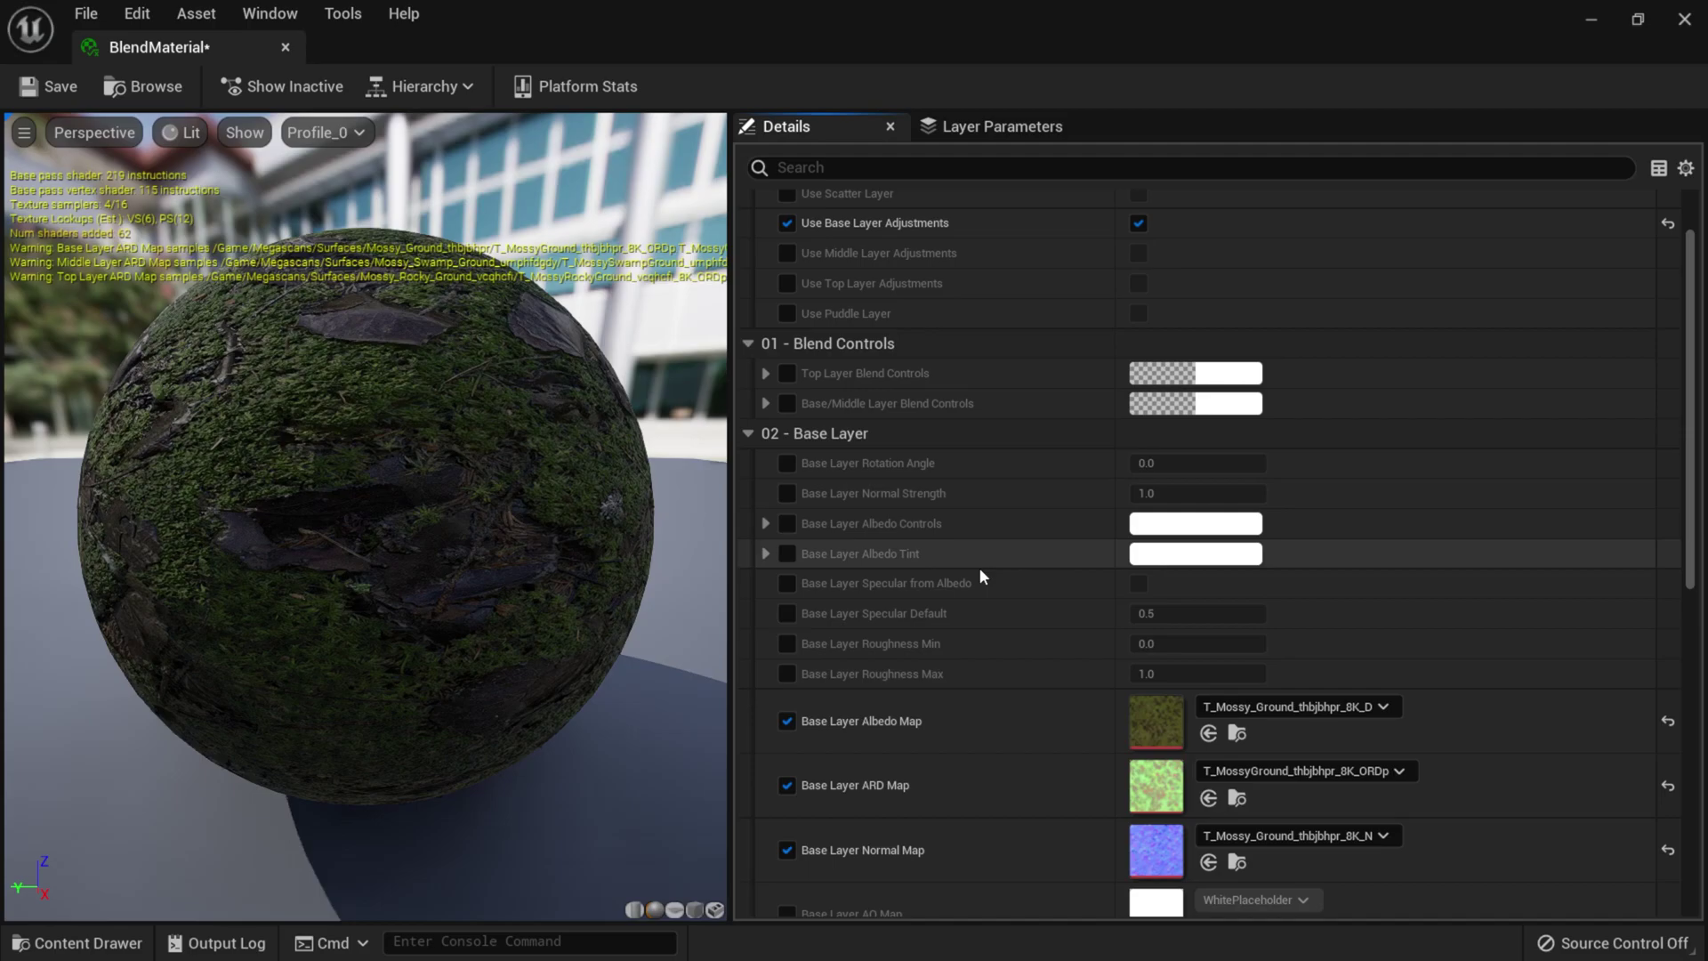
scroll(905, 672, "down", 1)
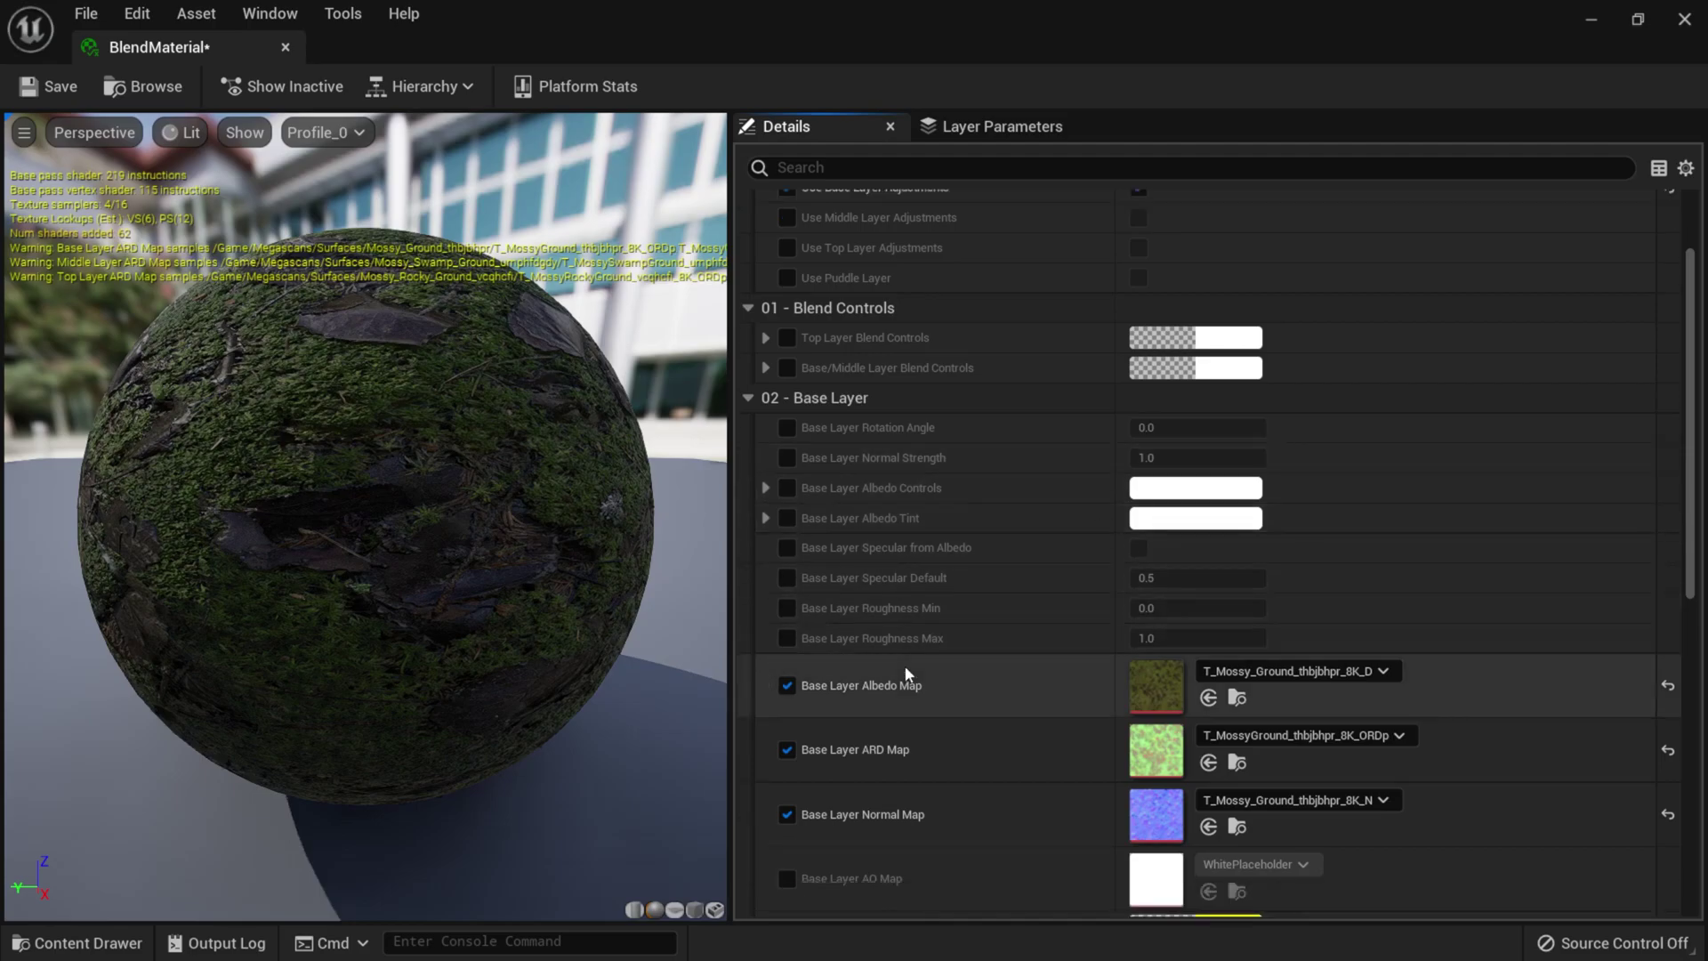
scroll(907, 663, "down", 5)
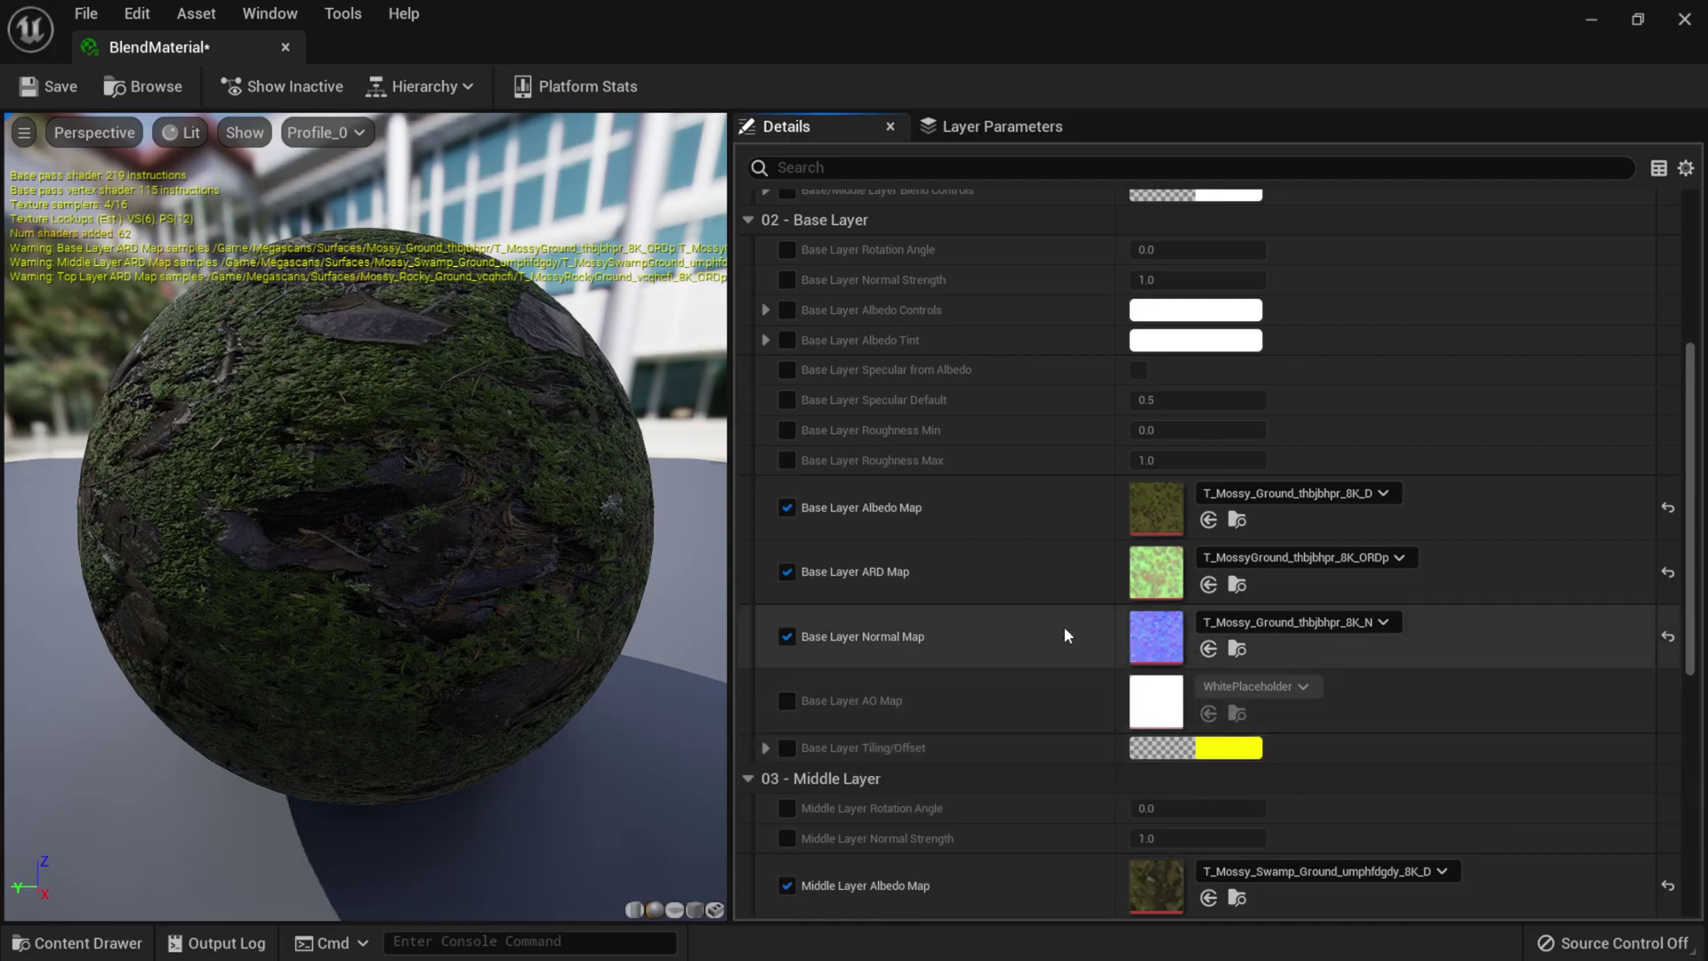
scroll(1068, 635, "up", 7)
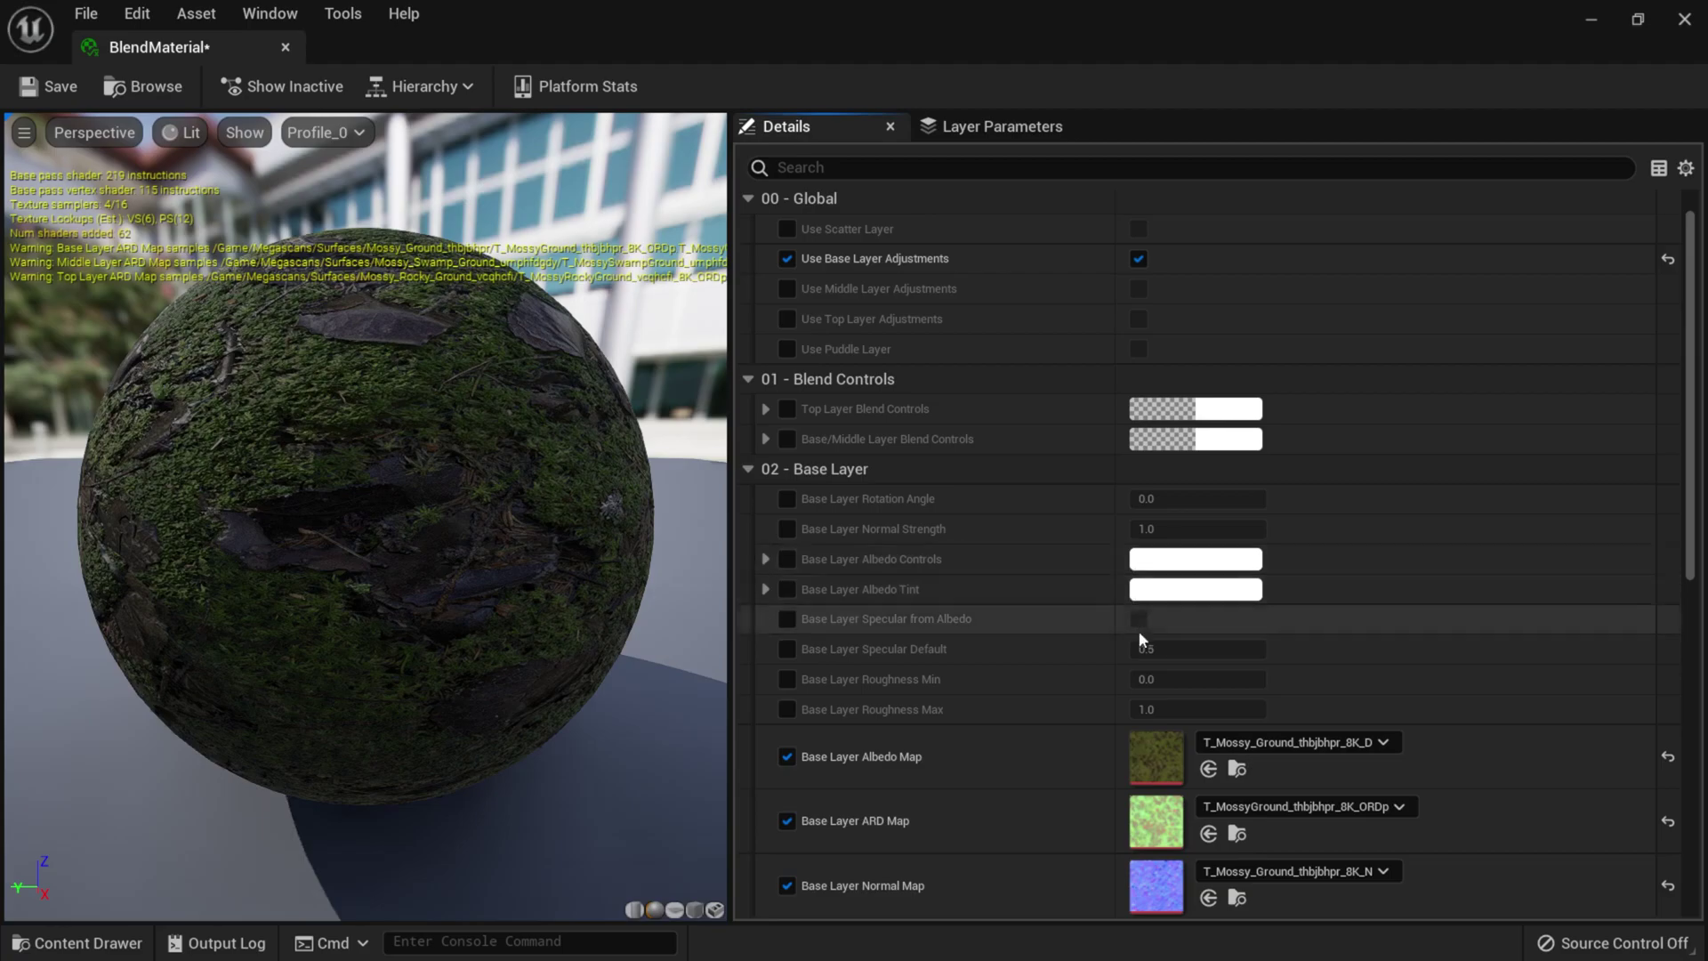
- Override and enable Use Middle Layer Adjustments, Use Top Layer Adjustments and Use Puddle Layer in the Global group
scroll(1077, 670, "up", 1)
left_click(787, 324)
left_click(787, 354)
left_click(1138, 323)
left_click(1139, 353)
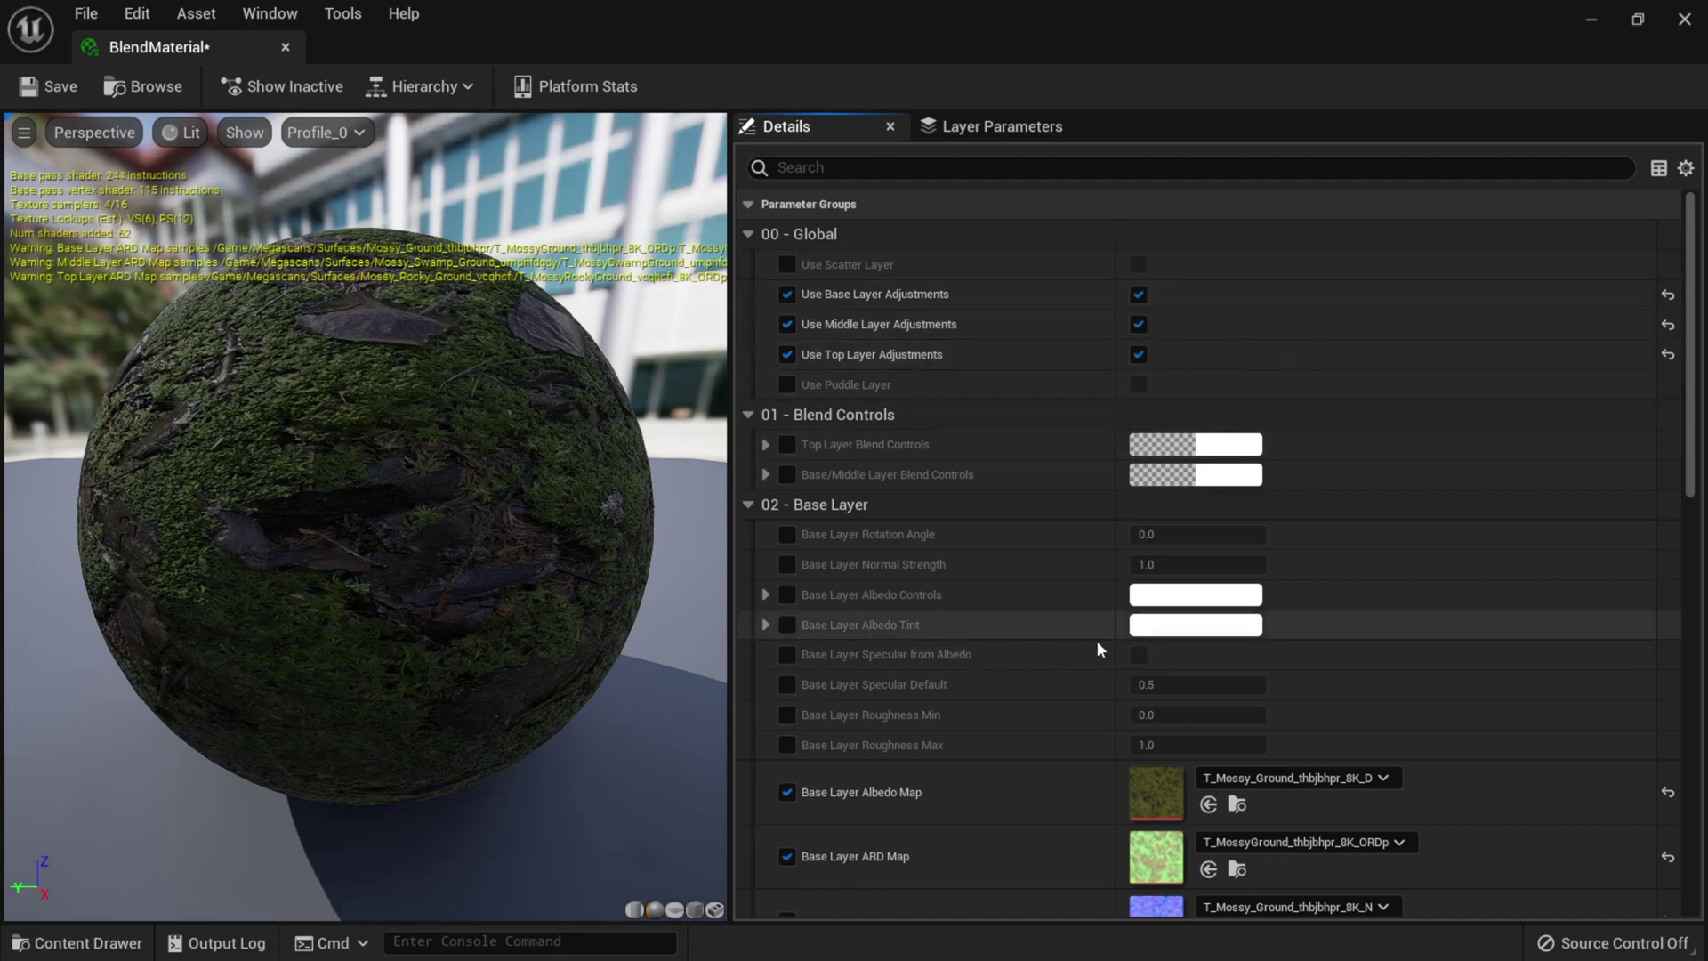
left_click(786, 384)
left_click(1139, 384)
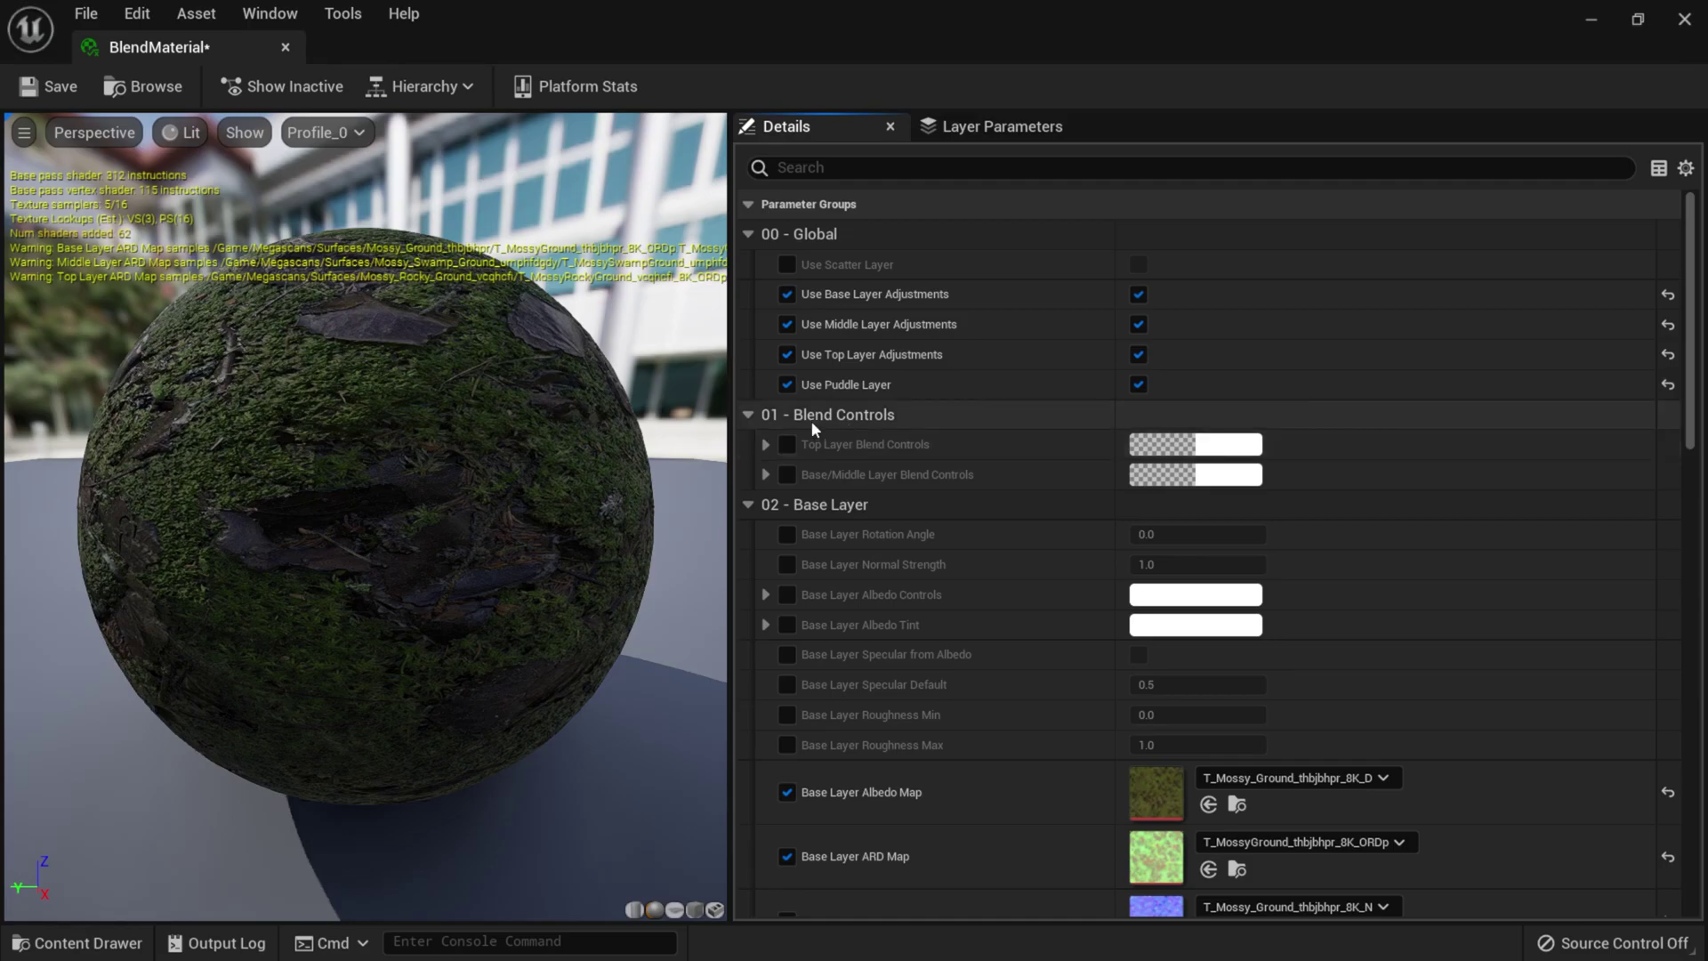
- Activate the Base/Middle Layer Blend Controls override, save BlendMaterial and minimize the material editor
left_click(784, 475)
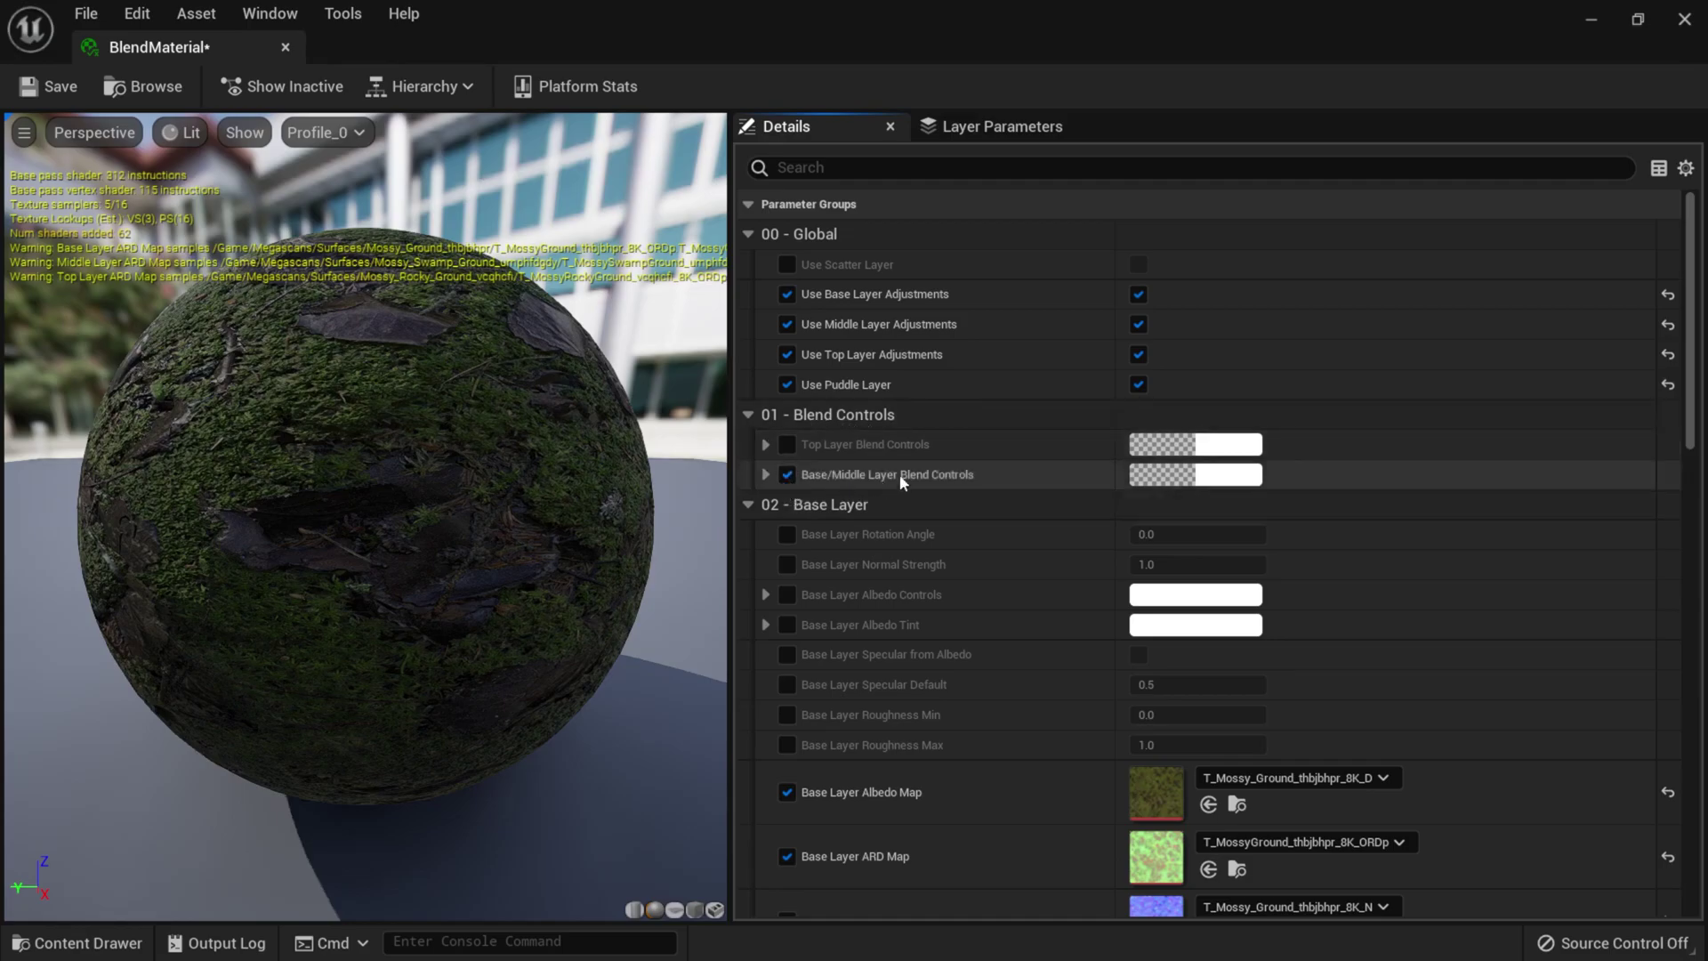
left_click(43, 88)
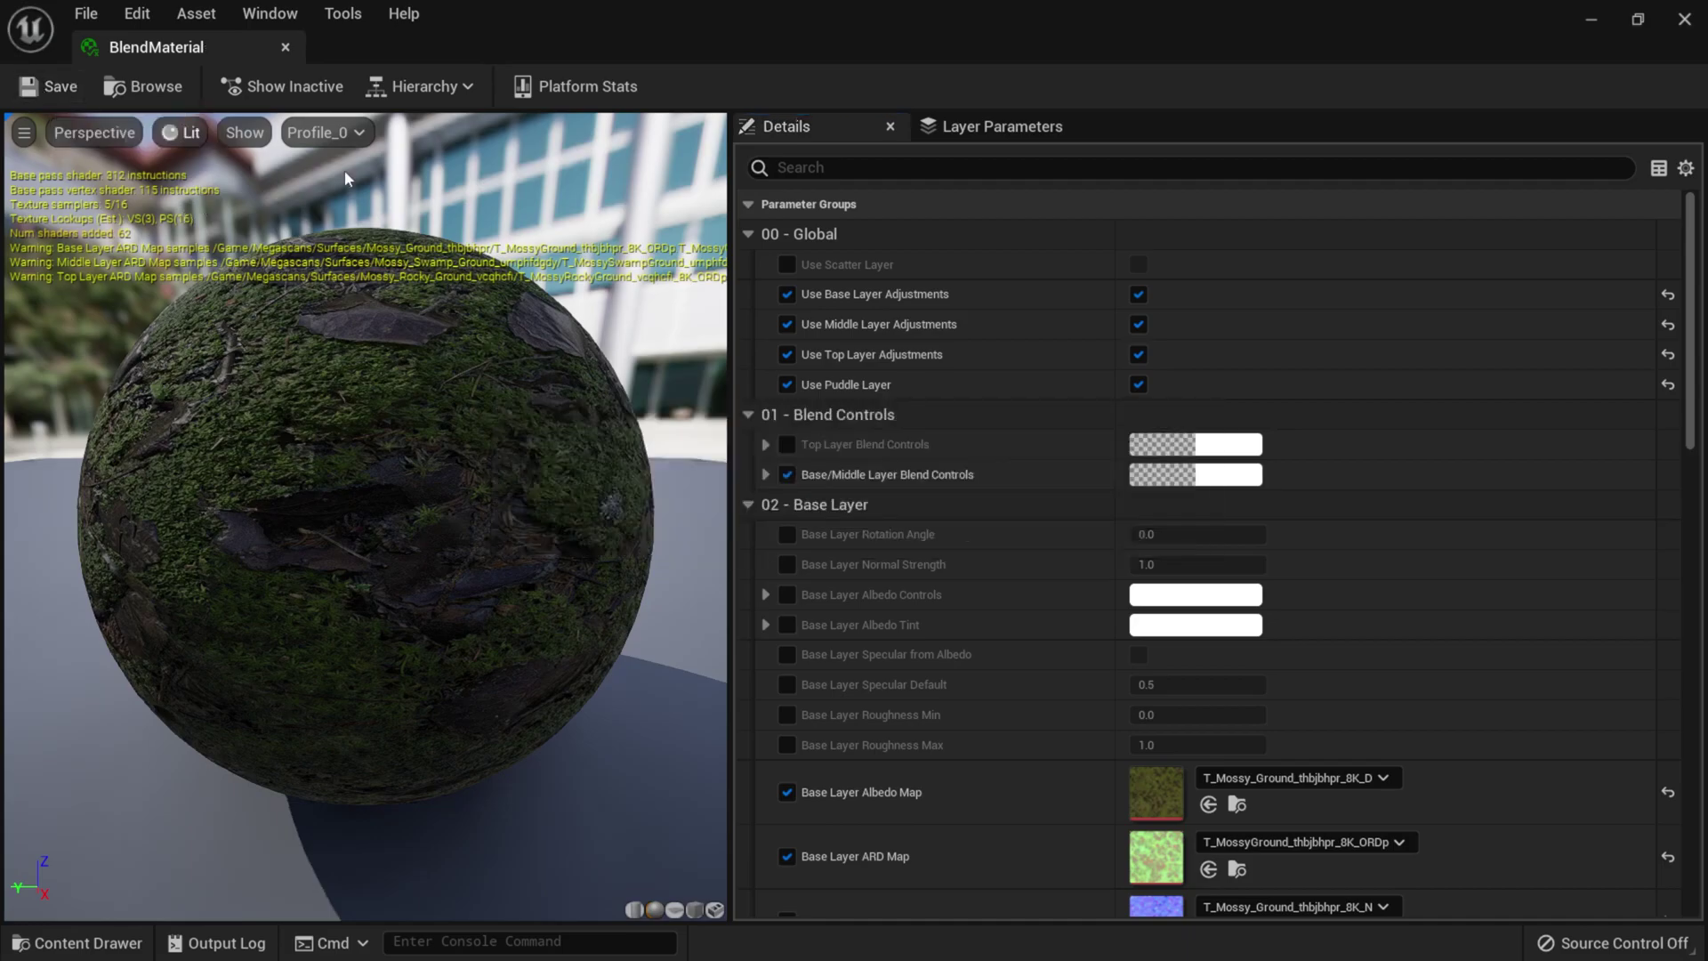
left_click(1591, 19)
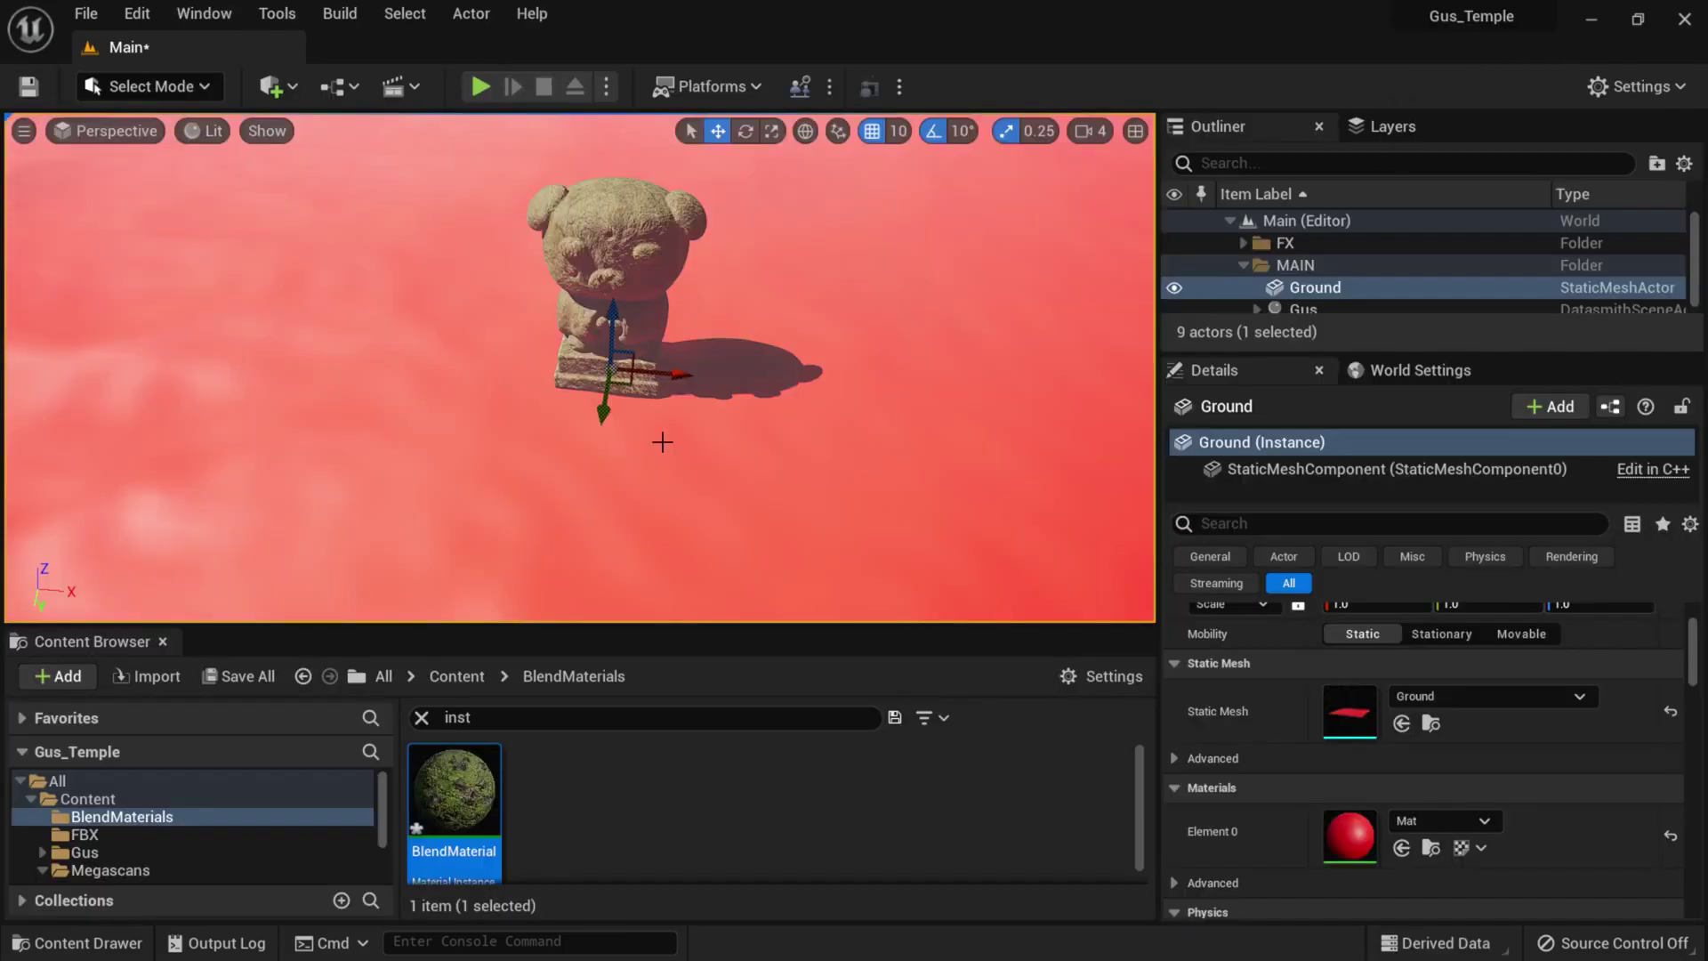
- Apply BlendMaterial to the Ground mesh and open its material instance editor, placed so the statue stays in view
right_click_drag(669, 436, 691, 403)
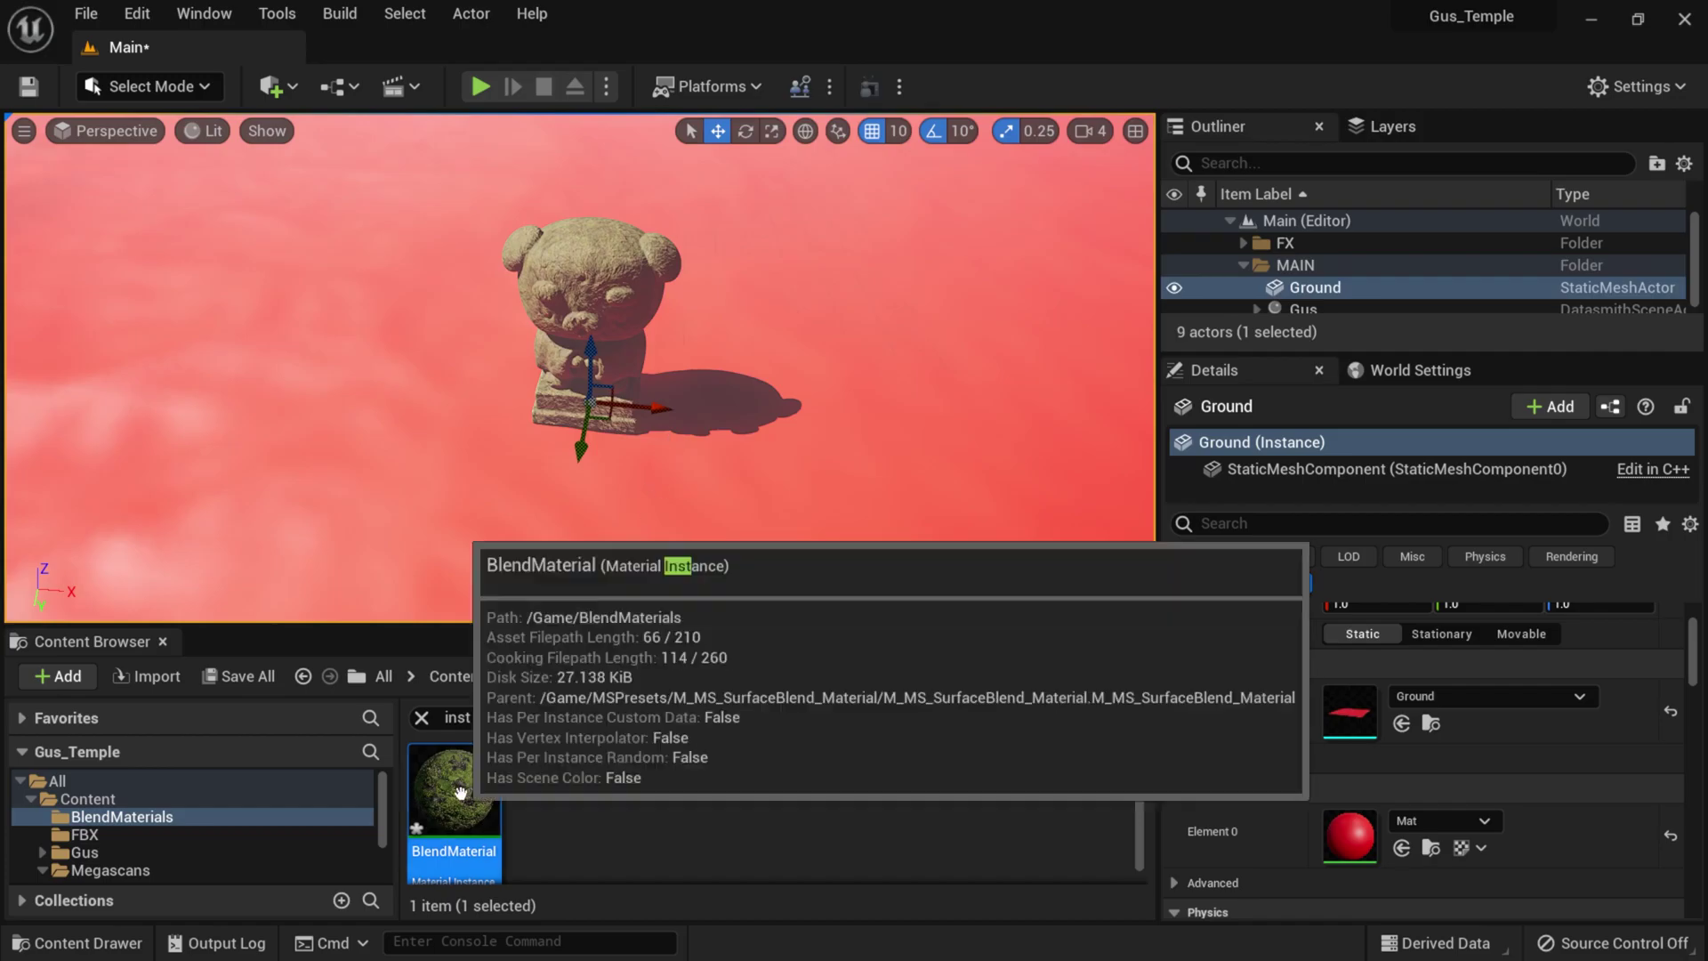
left_click_drag(460, 799, 843, 428)
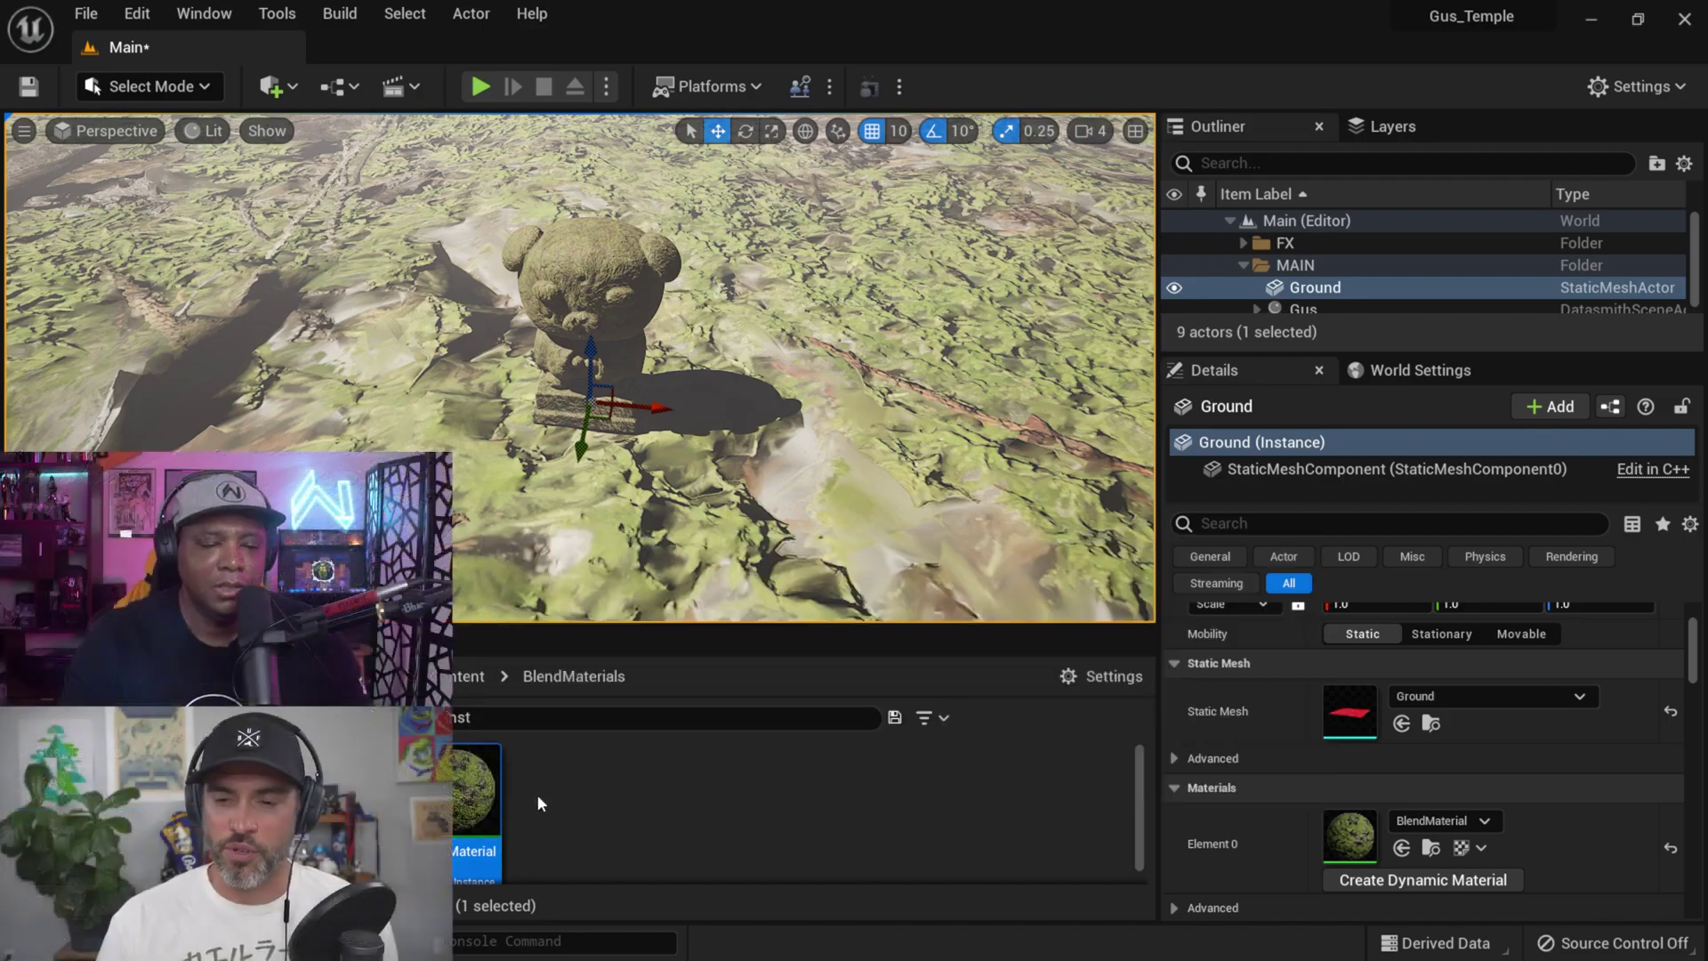
double_click(458, 811)
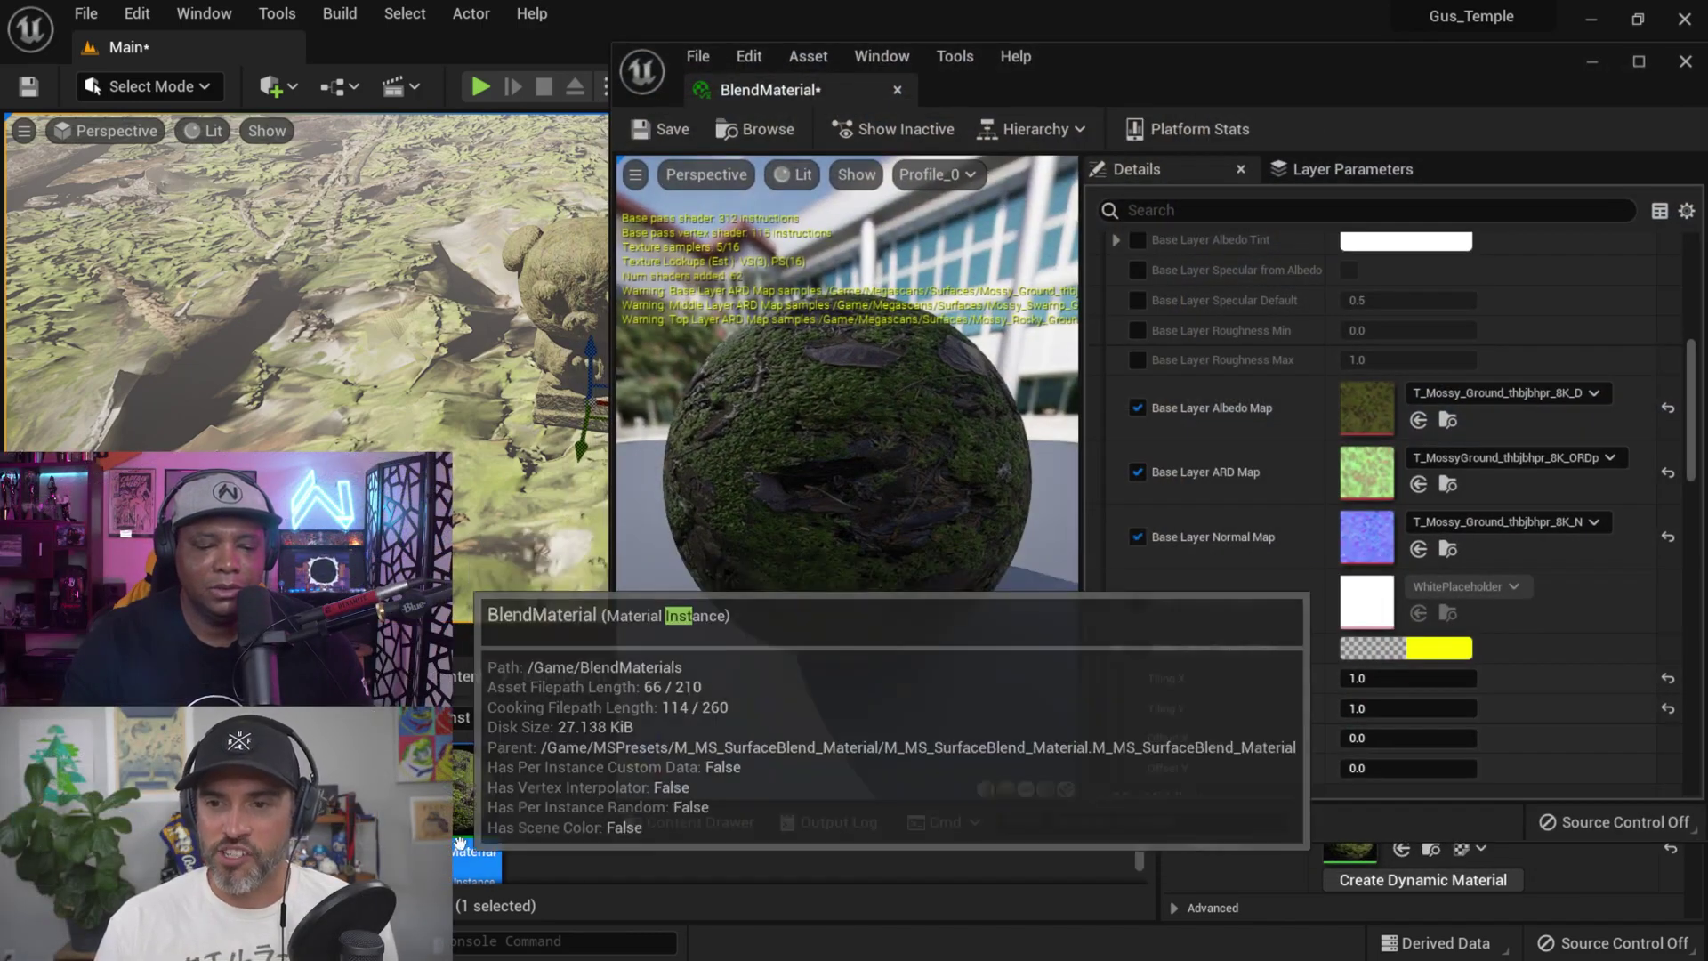
scroll(1139, 510, "down", 3)
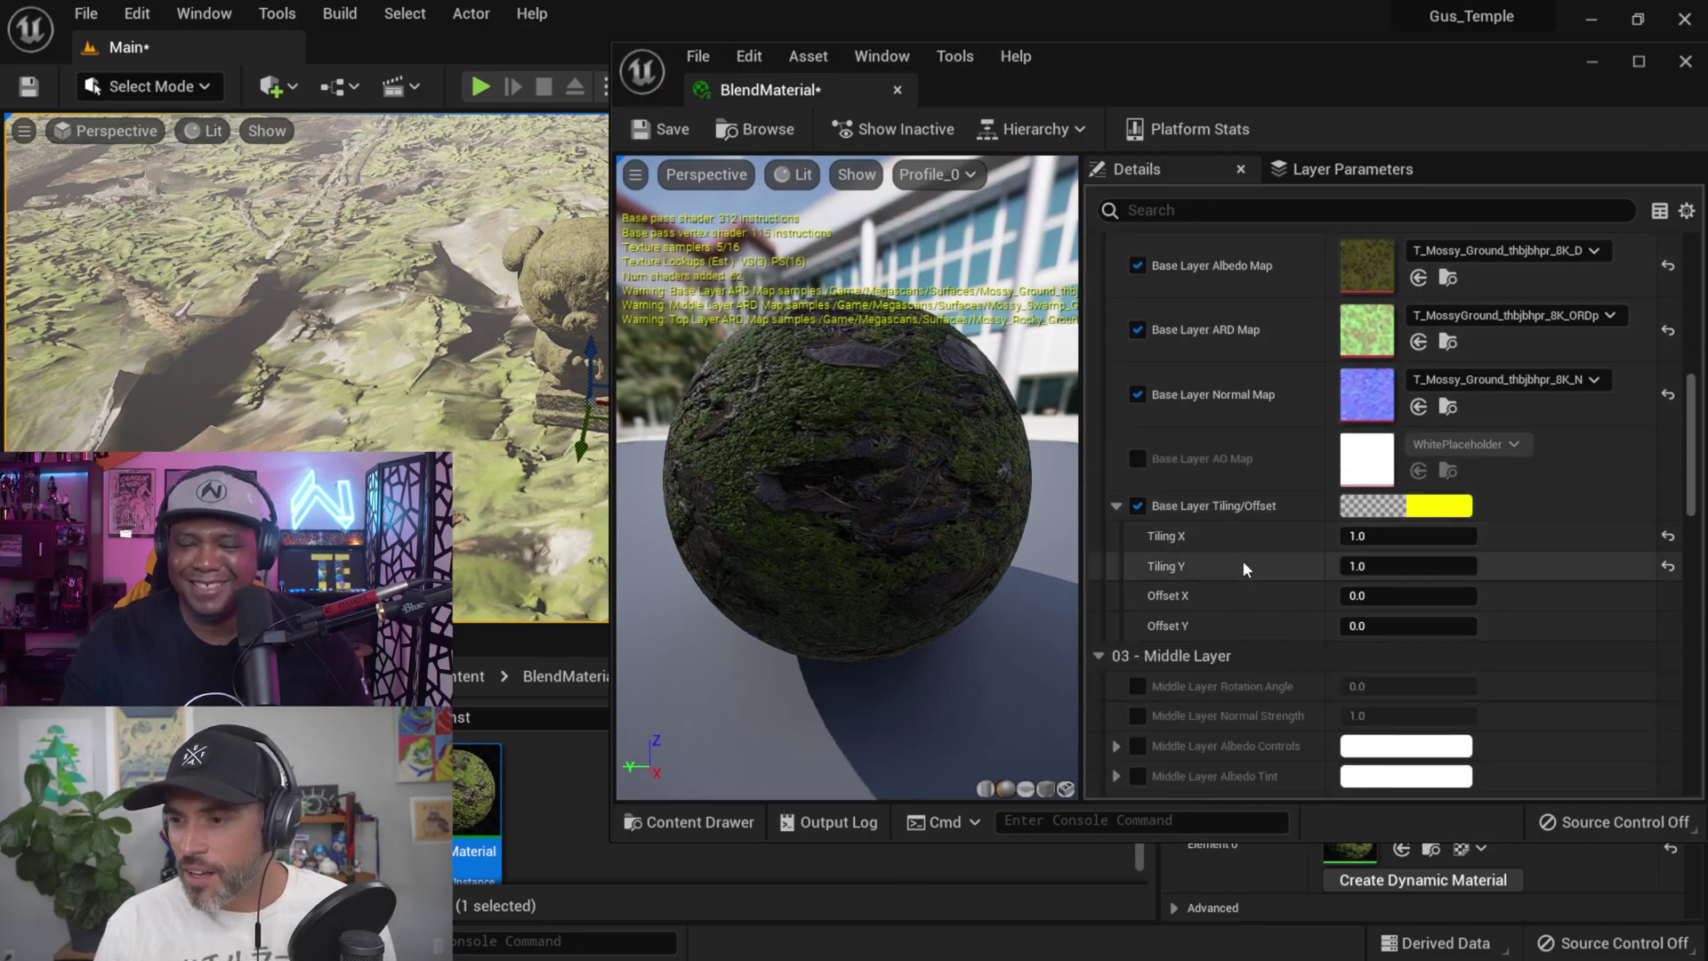
left_click_drag(1096, 66, 1079, 36)
left_click_drag(582, 814, 699, 770)
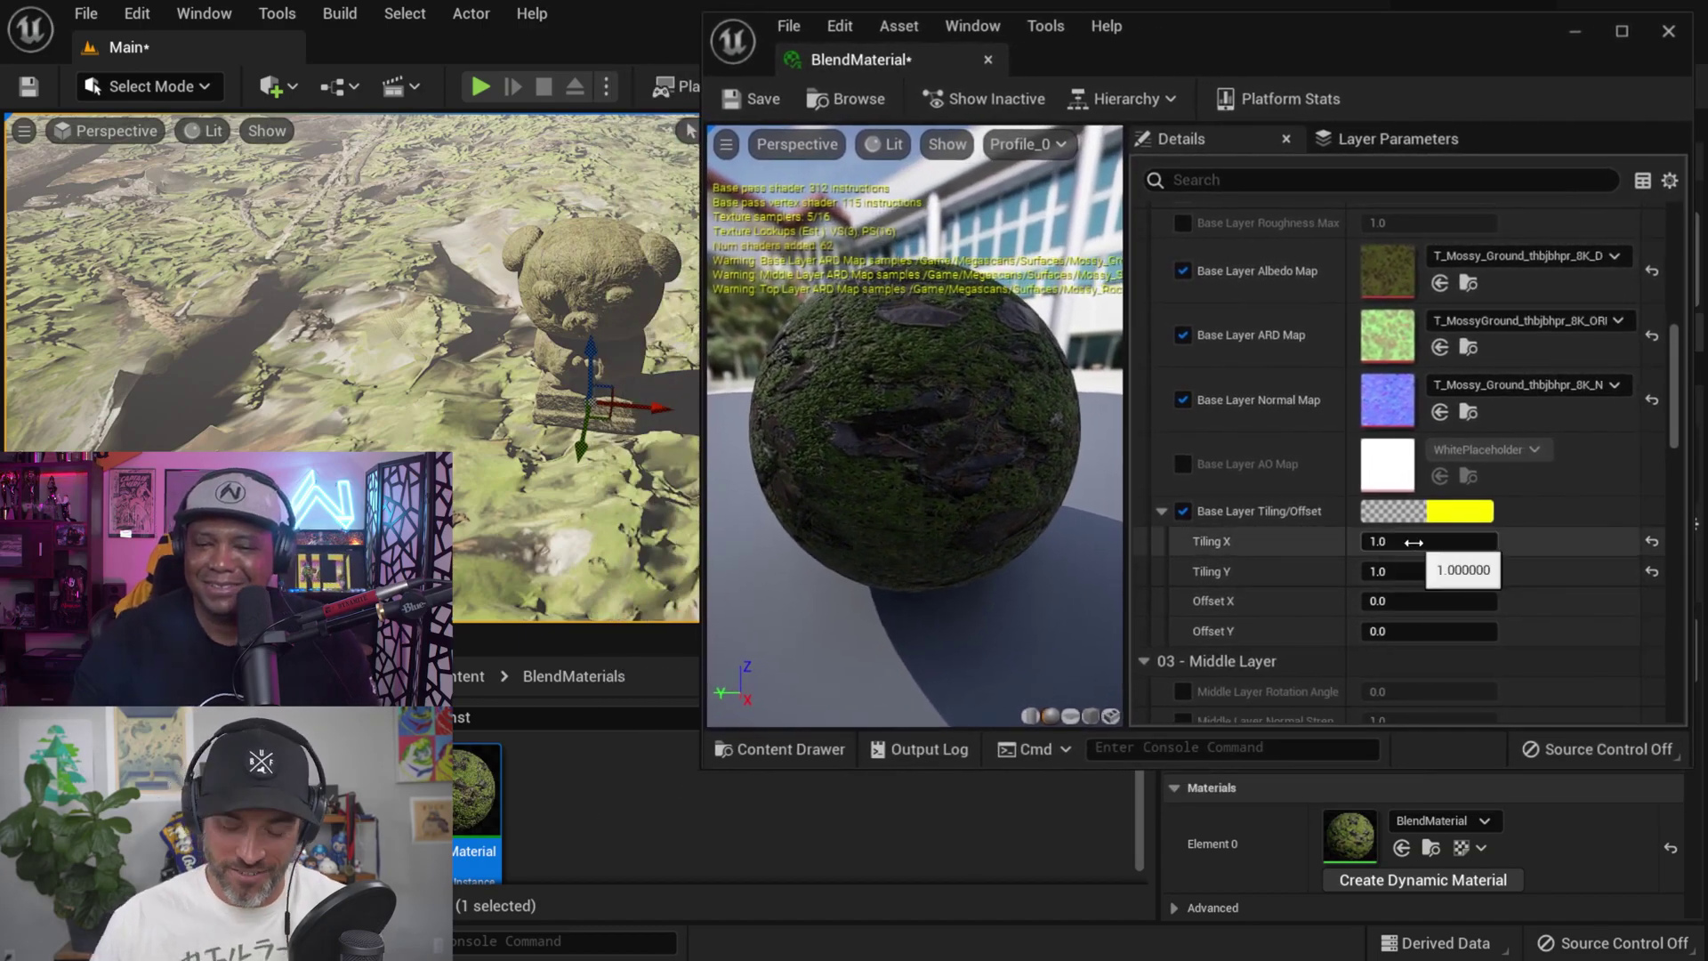
- Examine the BlendMaterial parameters from the Global adjustments through the Base Layer maps and tiling settings
left_click(1414, 542)
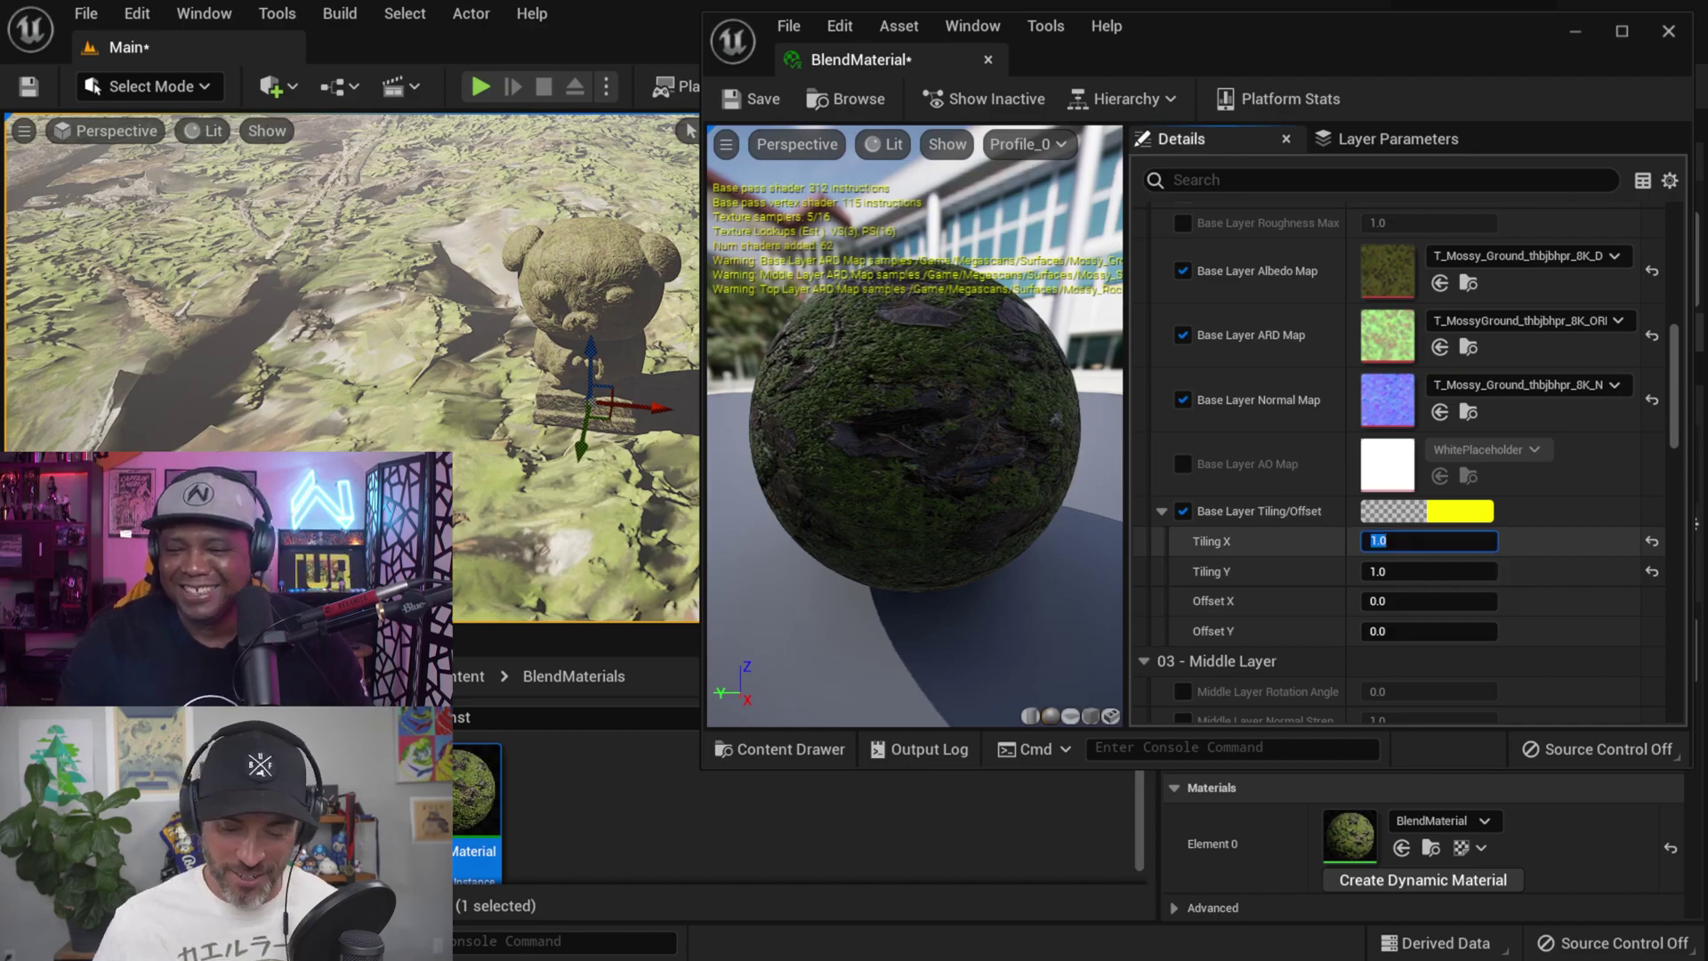
scroll(1237, 534, "up", 10)
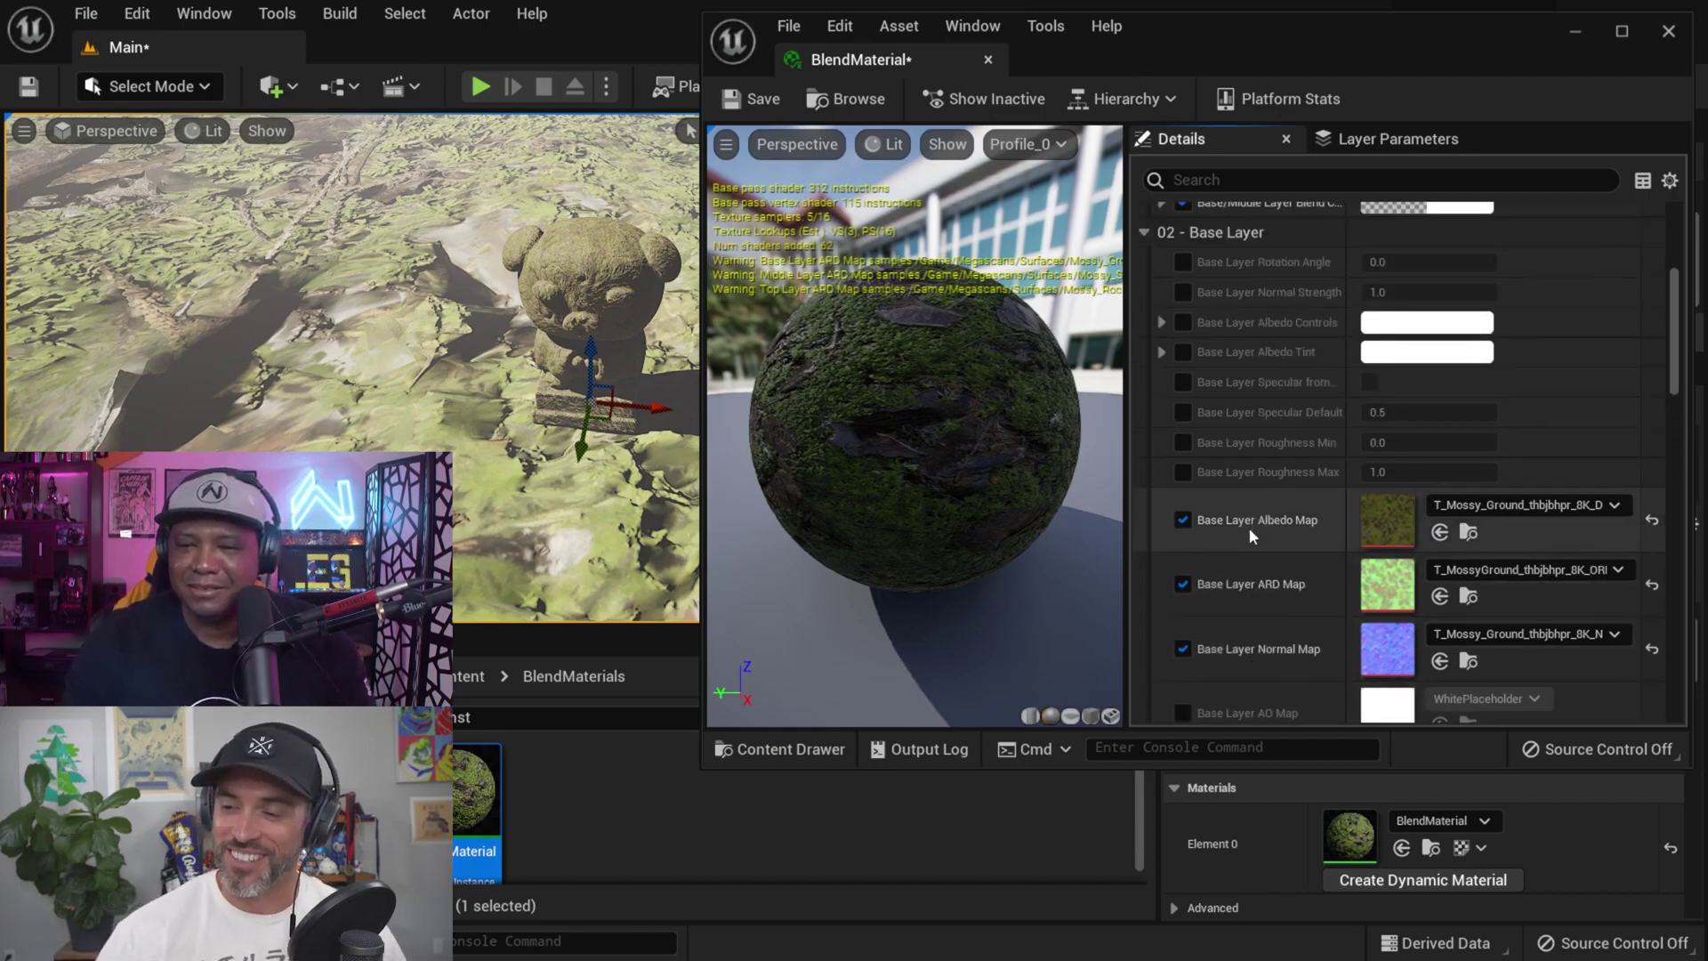
scroll(1249, 534, "down", 8)
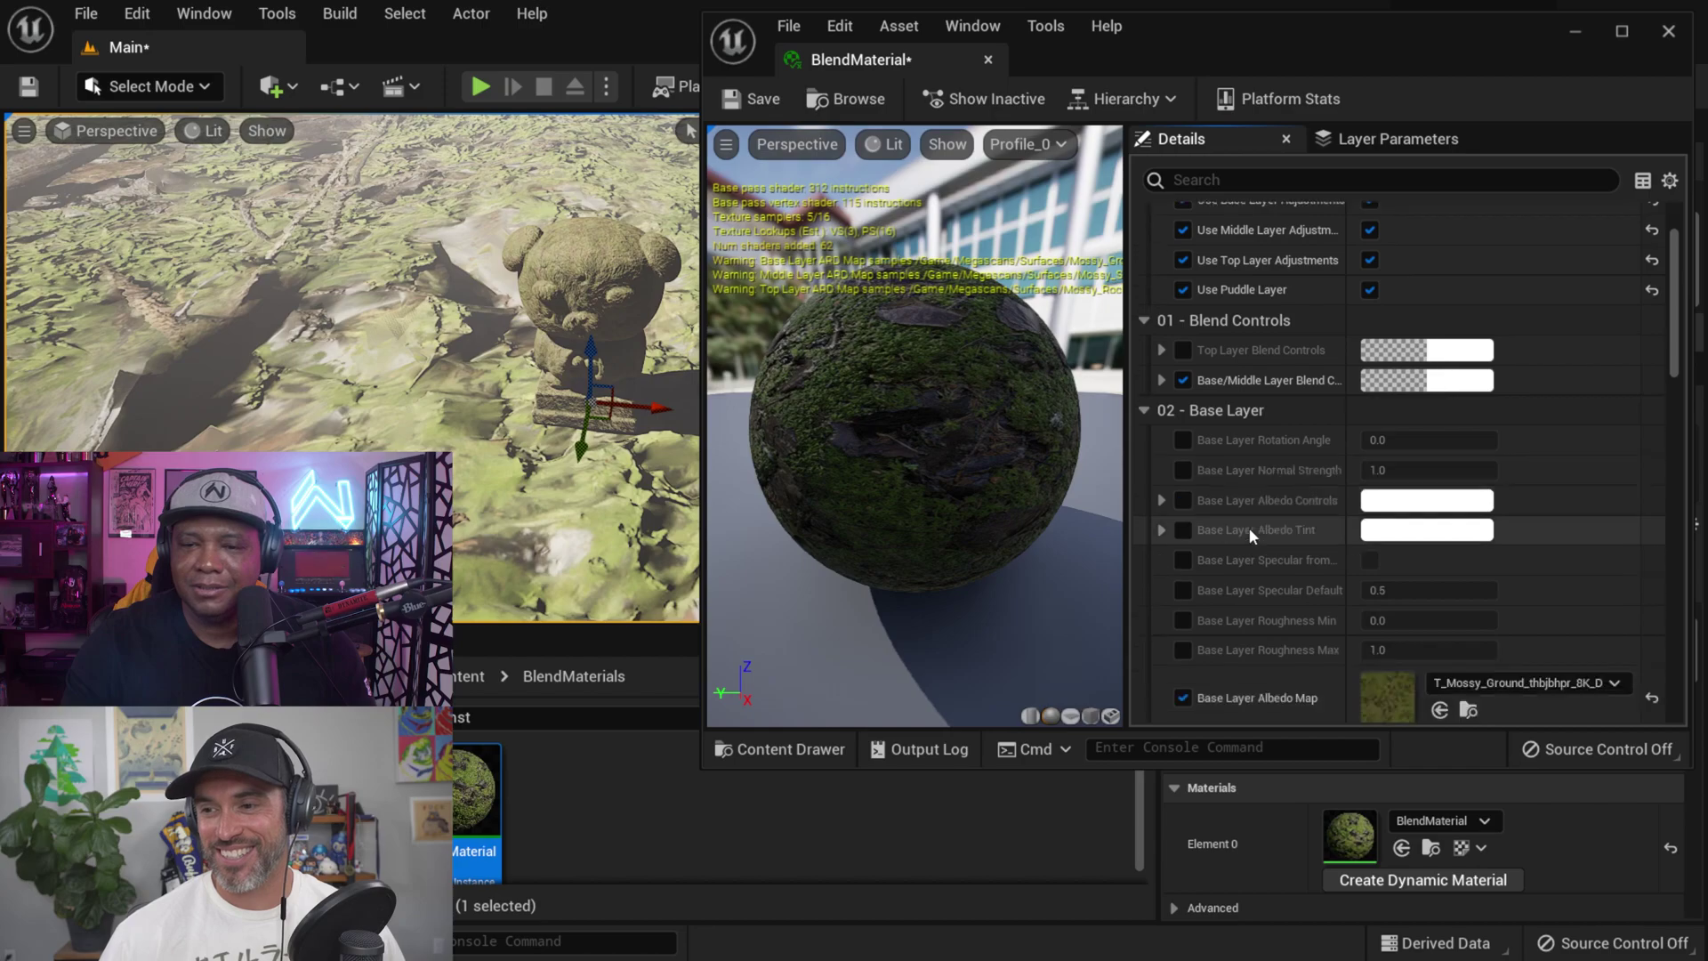
scroll(1247, 527, "down", 4)
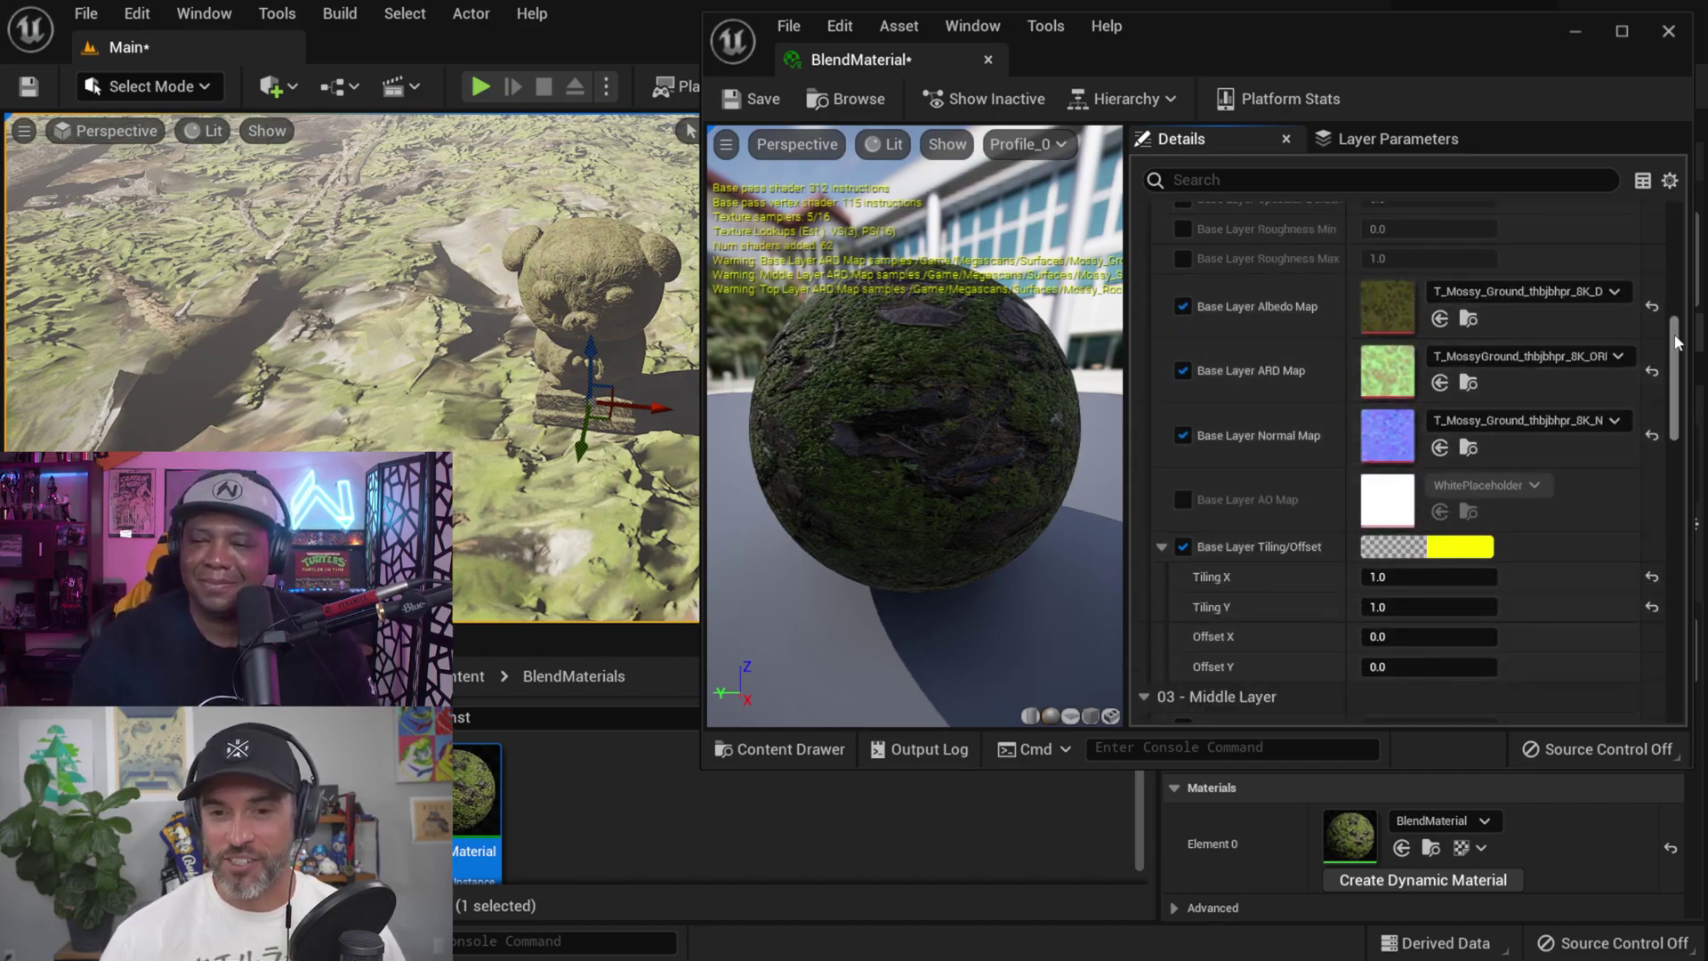
scroll(1566, 374, "down", 1)
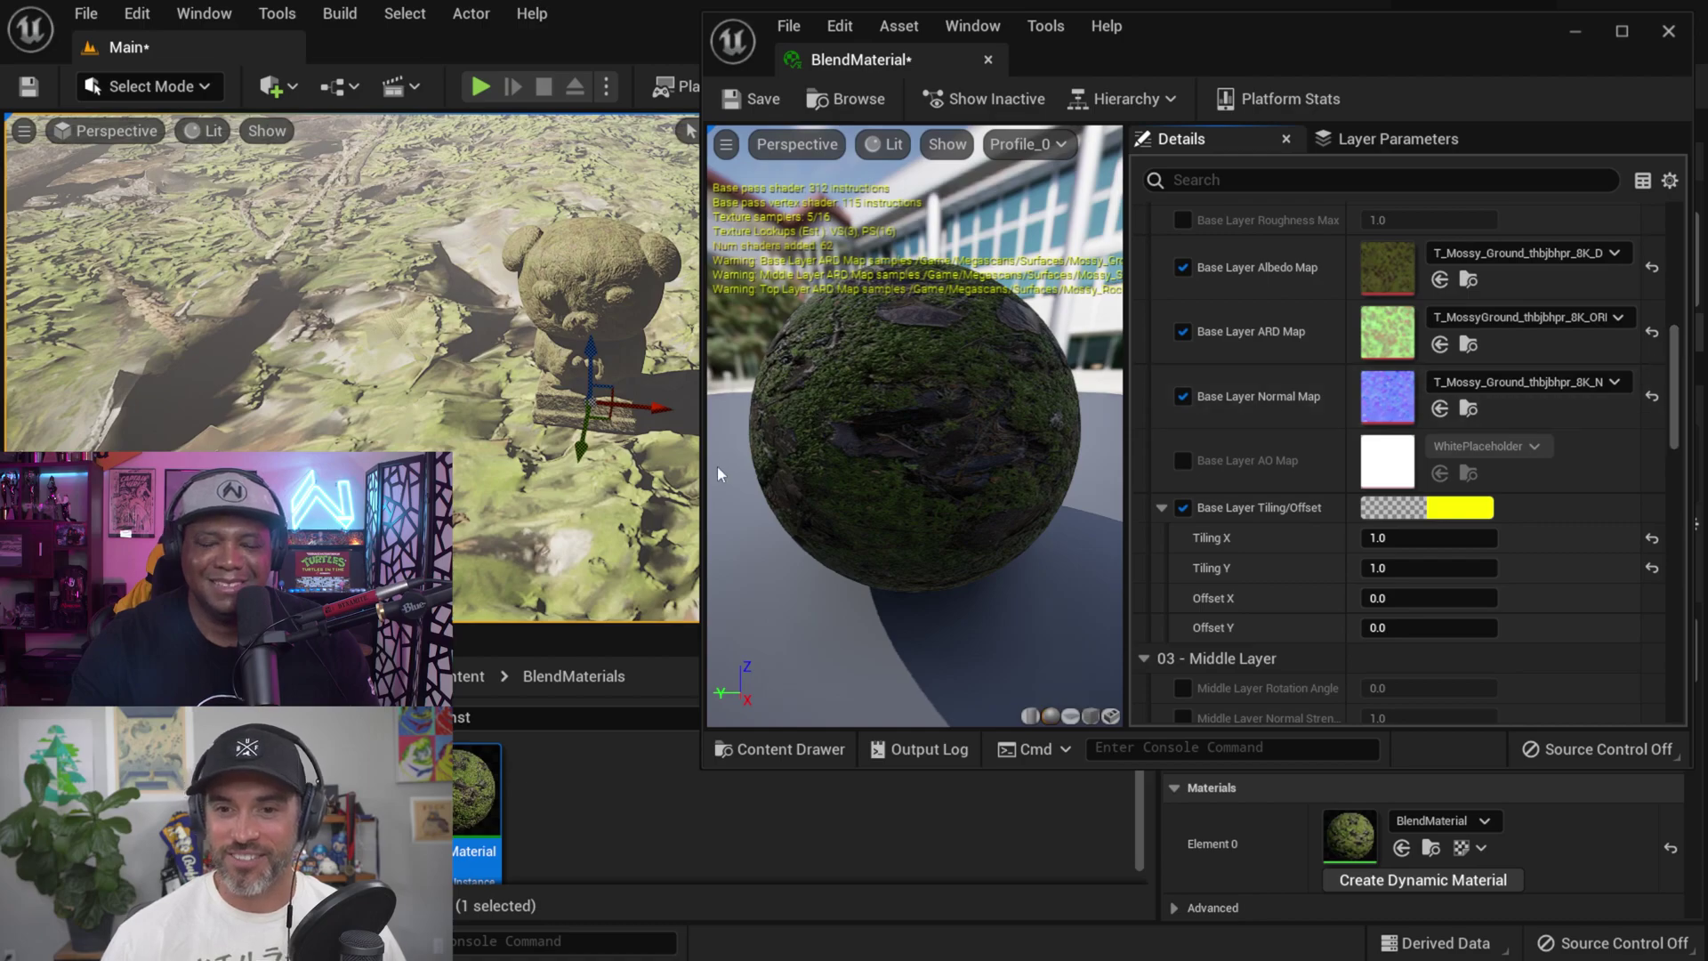
scroll(1415, 551, "up", 5)
scroll(1379, 546, "up", 5)
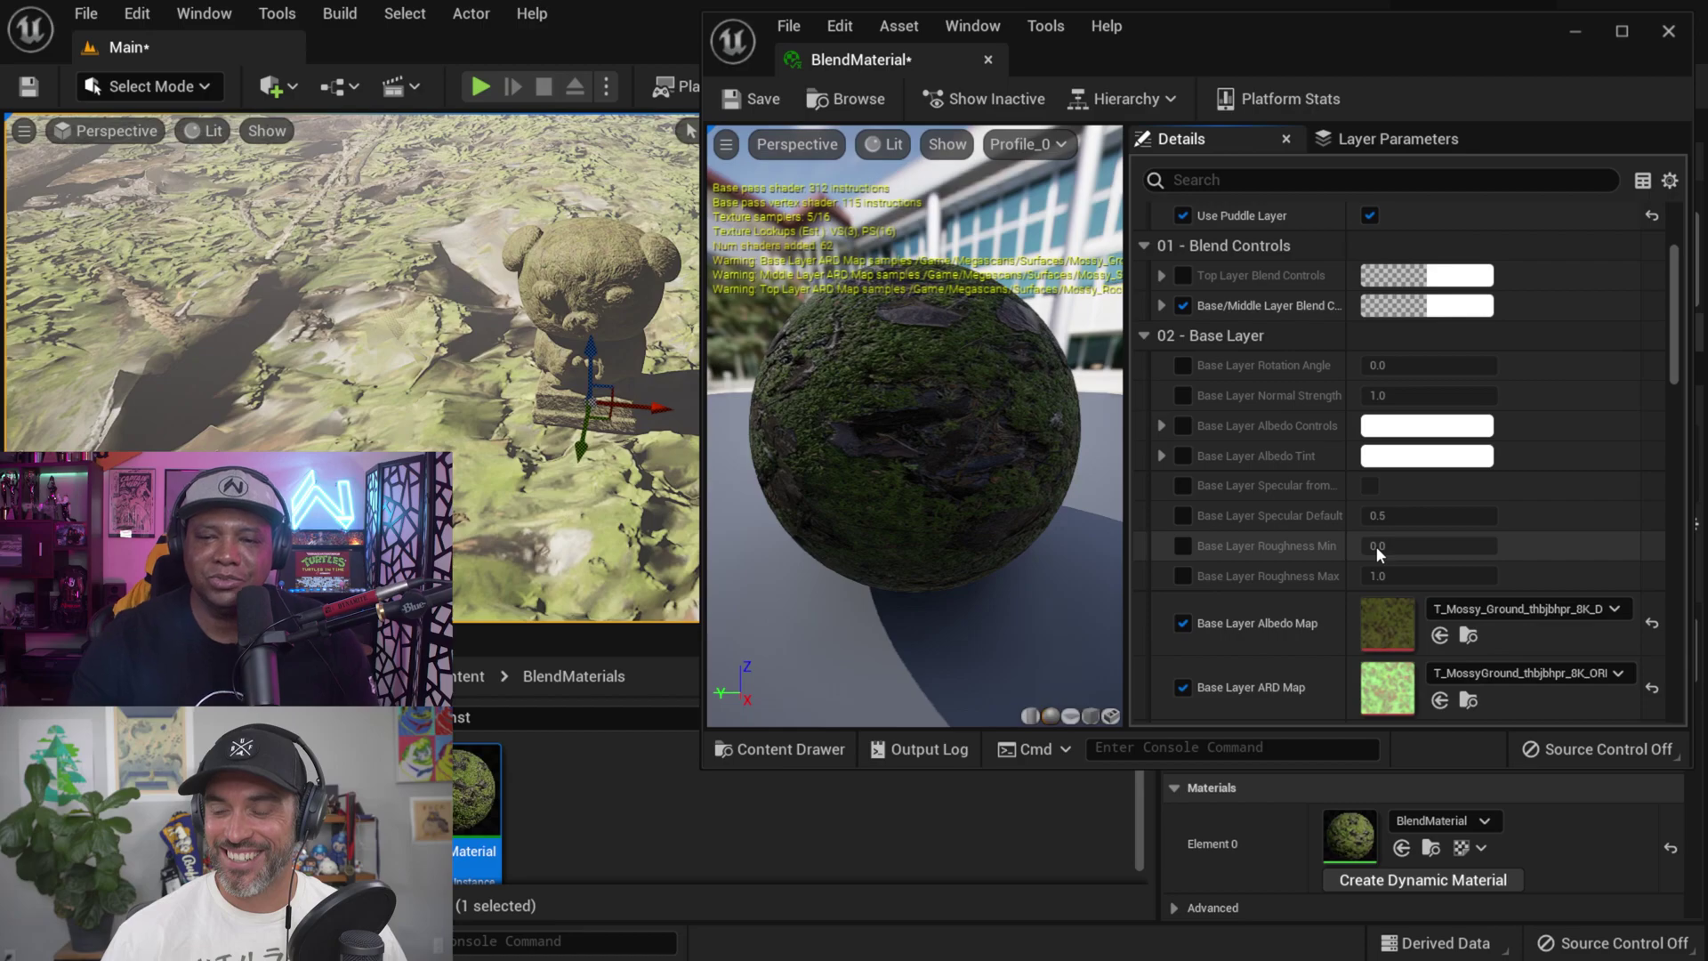
scroll(1375, 546, "up", 2)
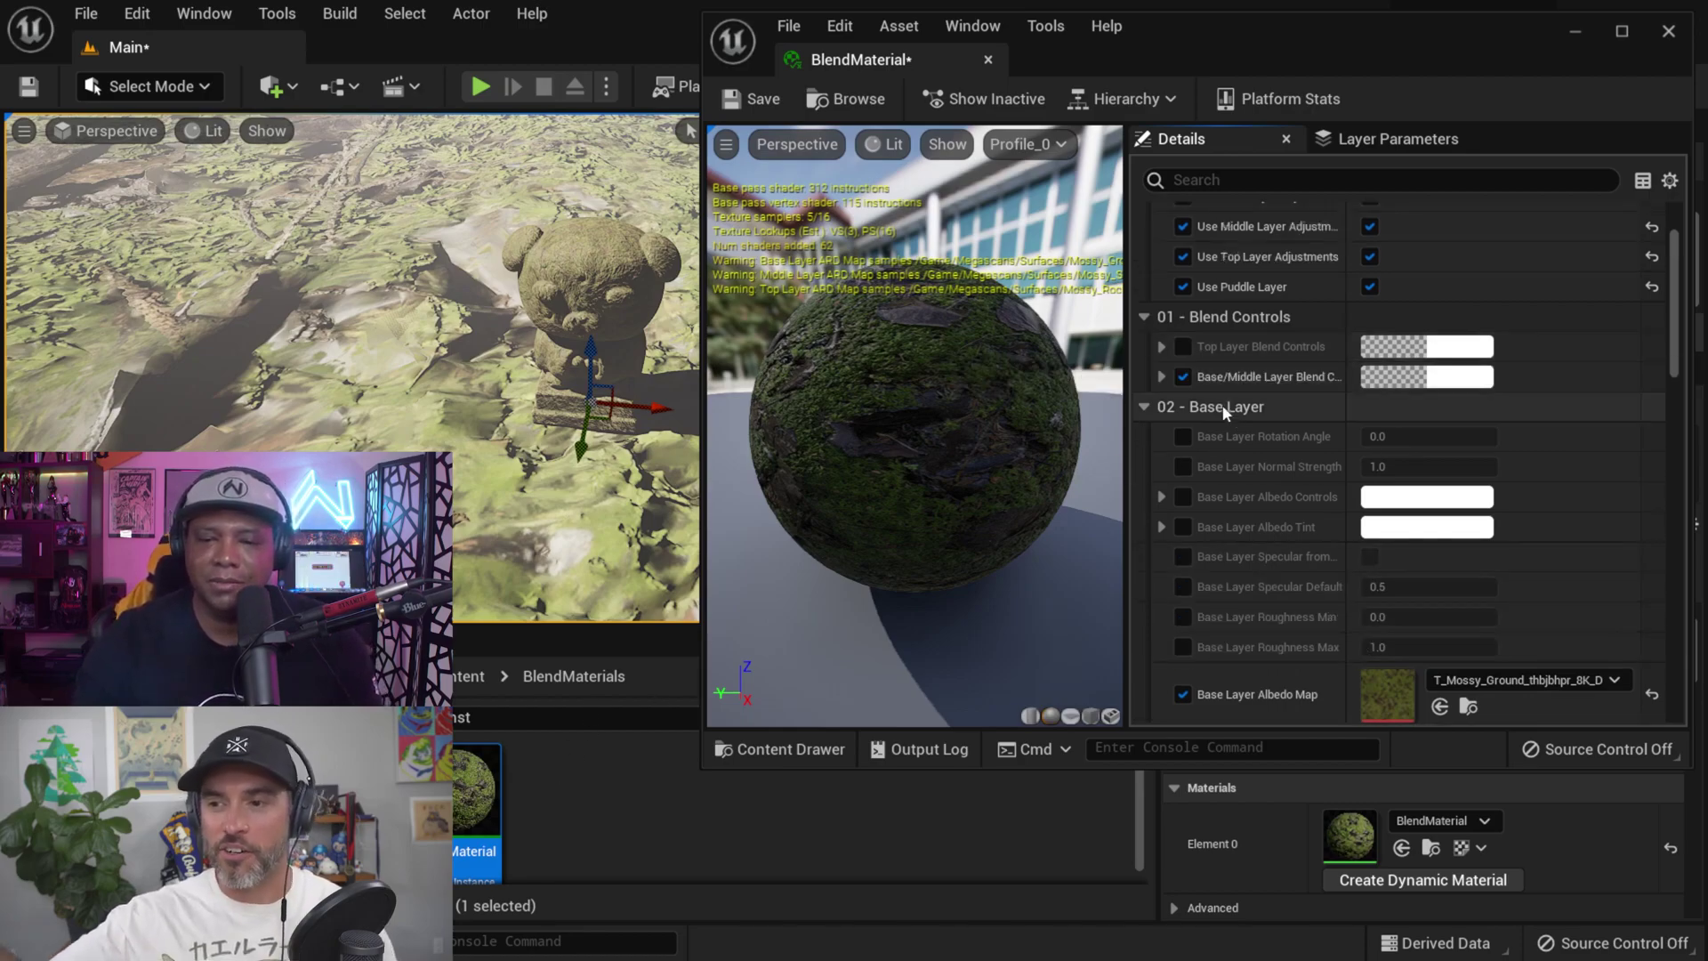
scroll(1224, 410, "down", 1)
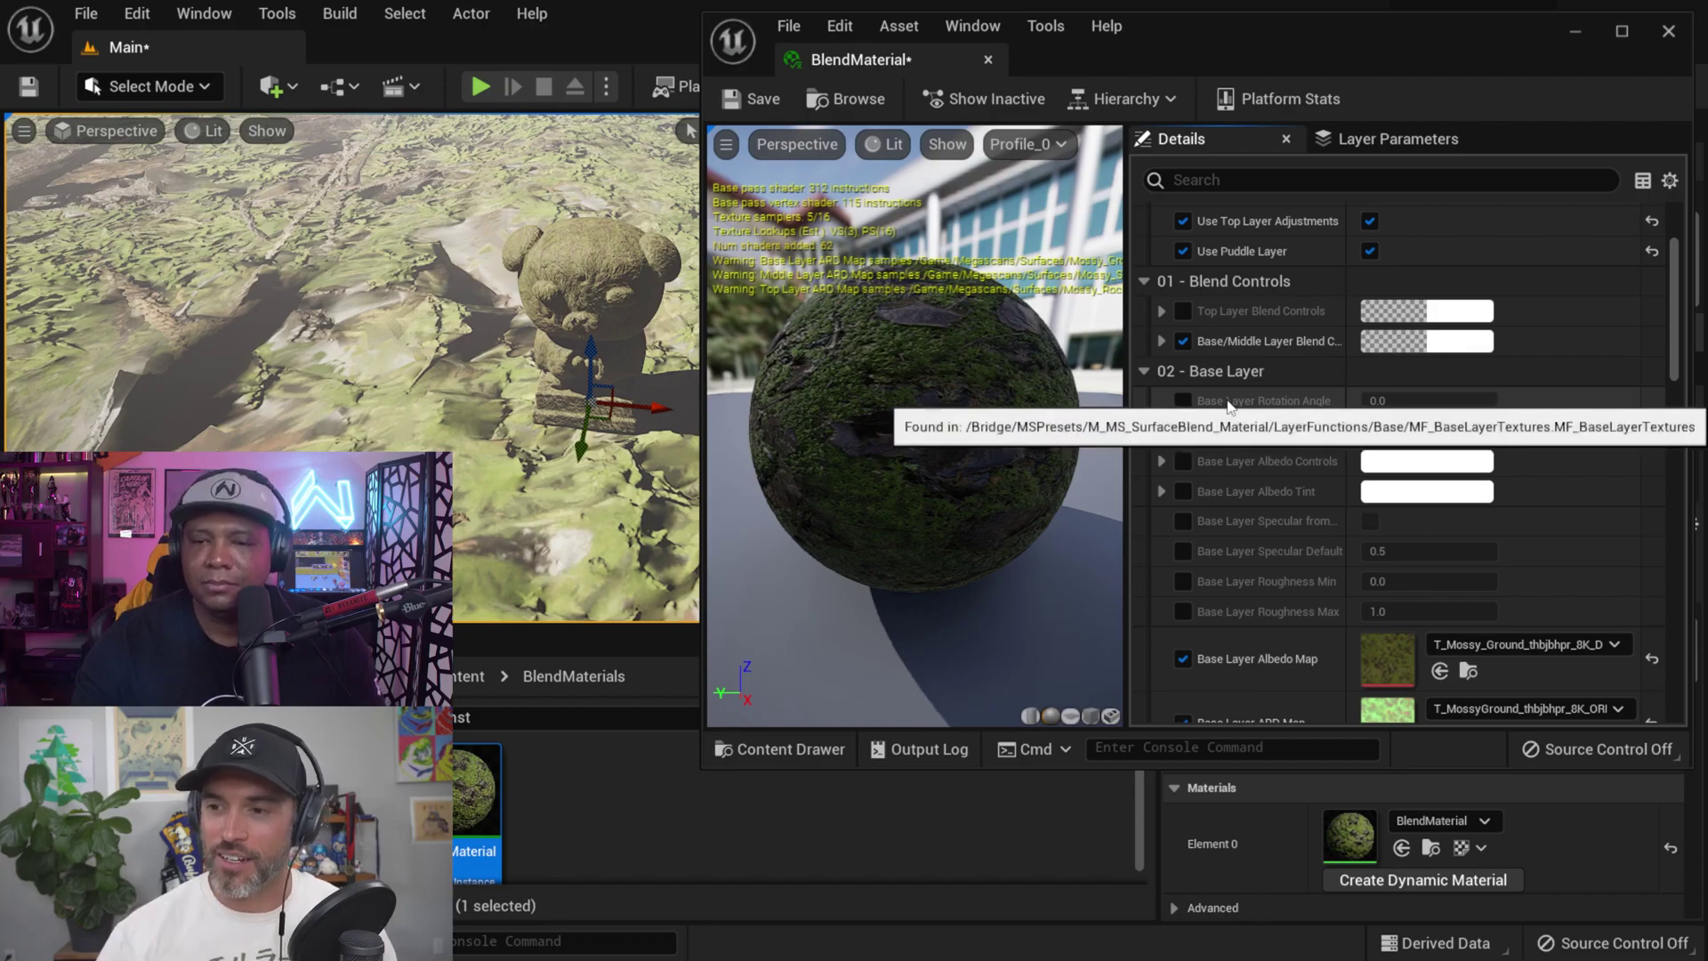
scroll(1226, 400, "down", 1)
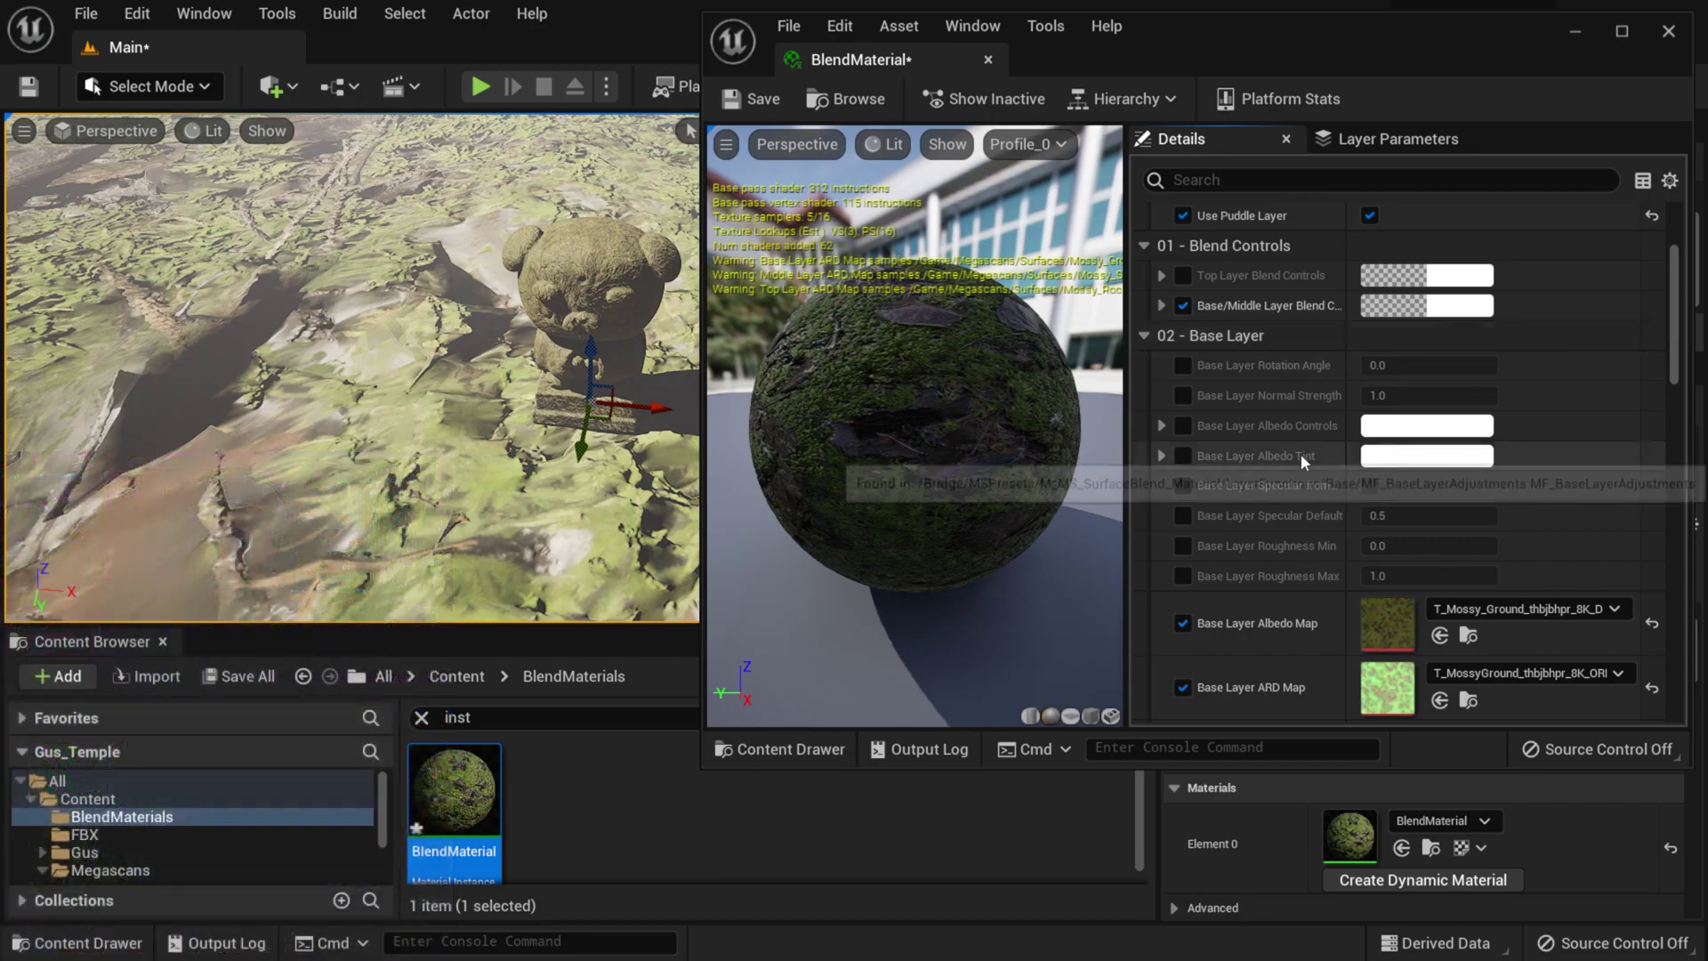
- Set the Base Layer Tiling X and Tiling Y of BlendMaterial to 35 and check the ground texture around the statue
left_click_drag(1676, 287, 1695, 371)
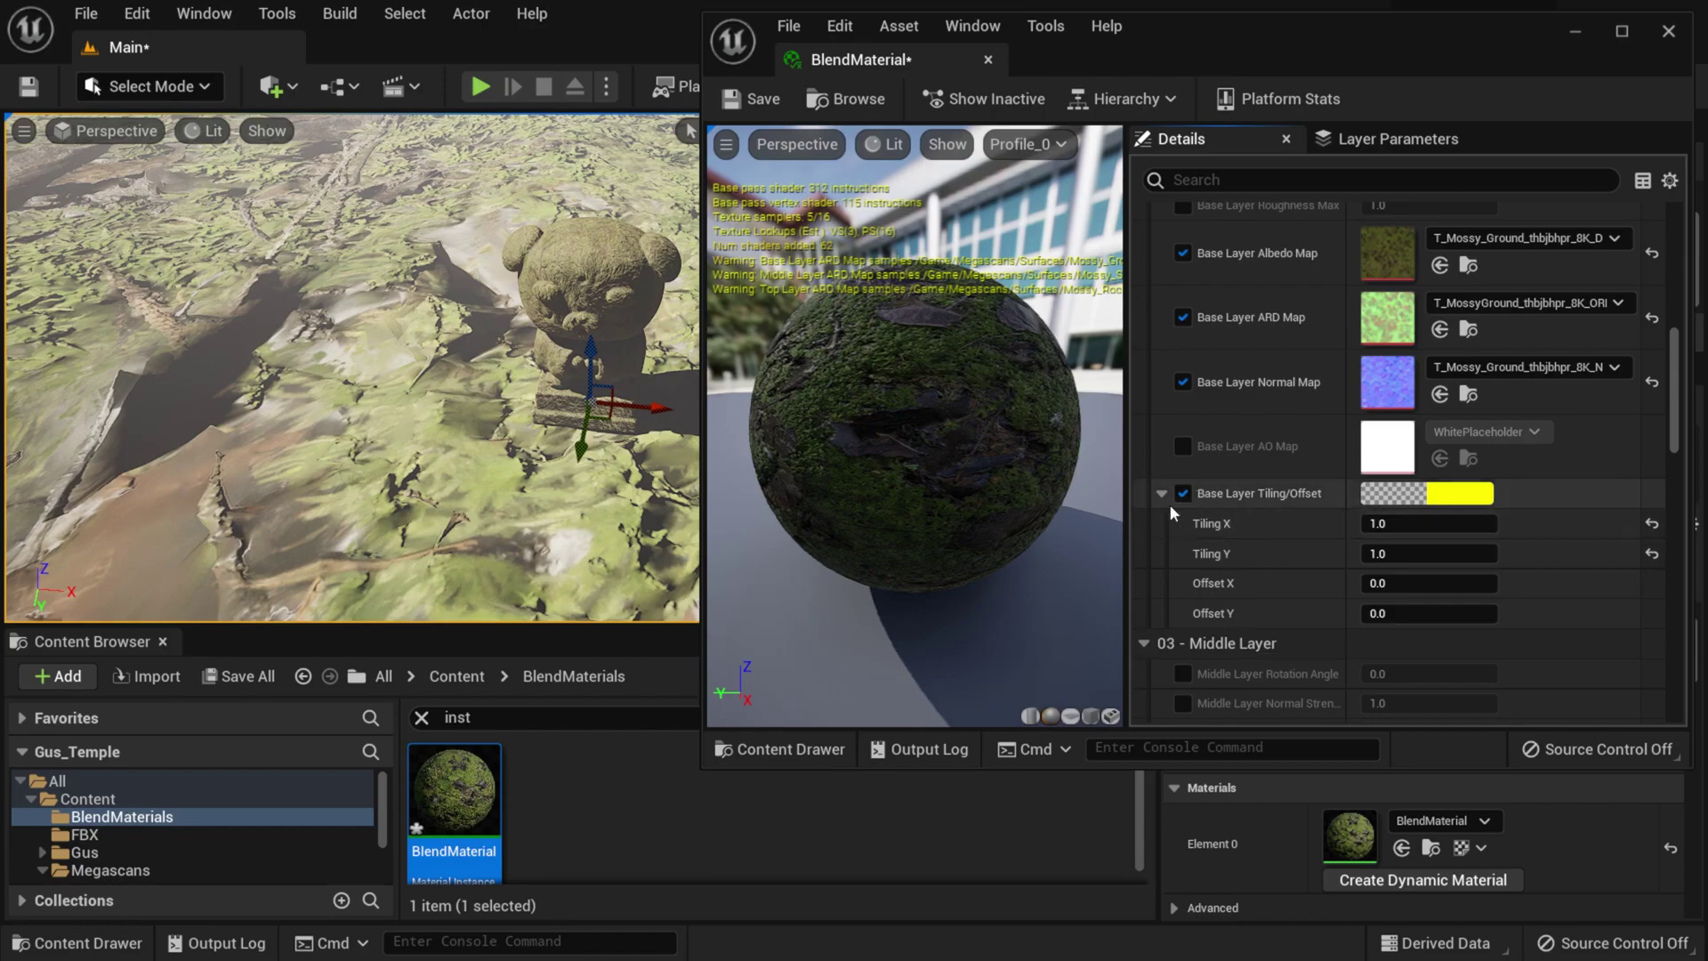
left_click(1428, 523)
type("35")
key("Return")
left_click(1392, 554)
type("35")
key("Return")
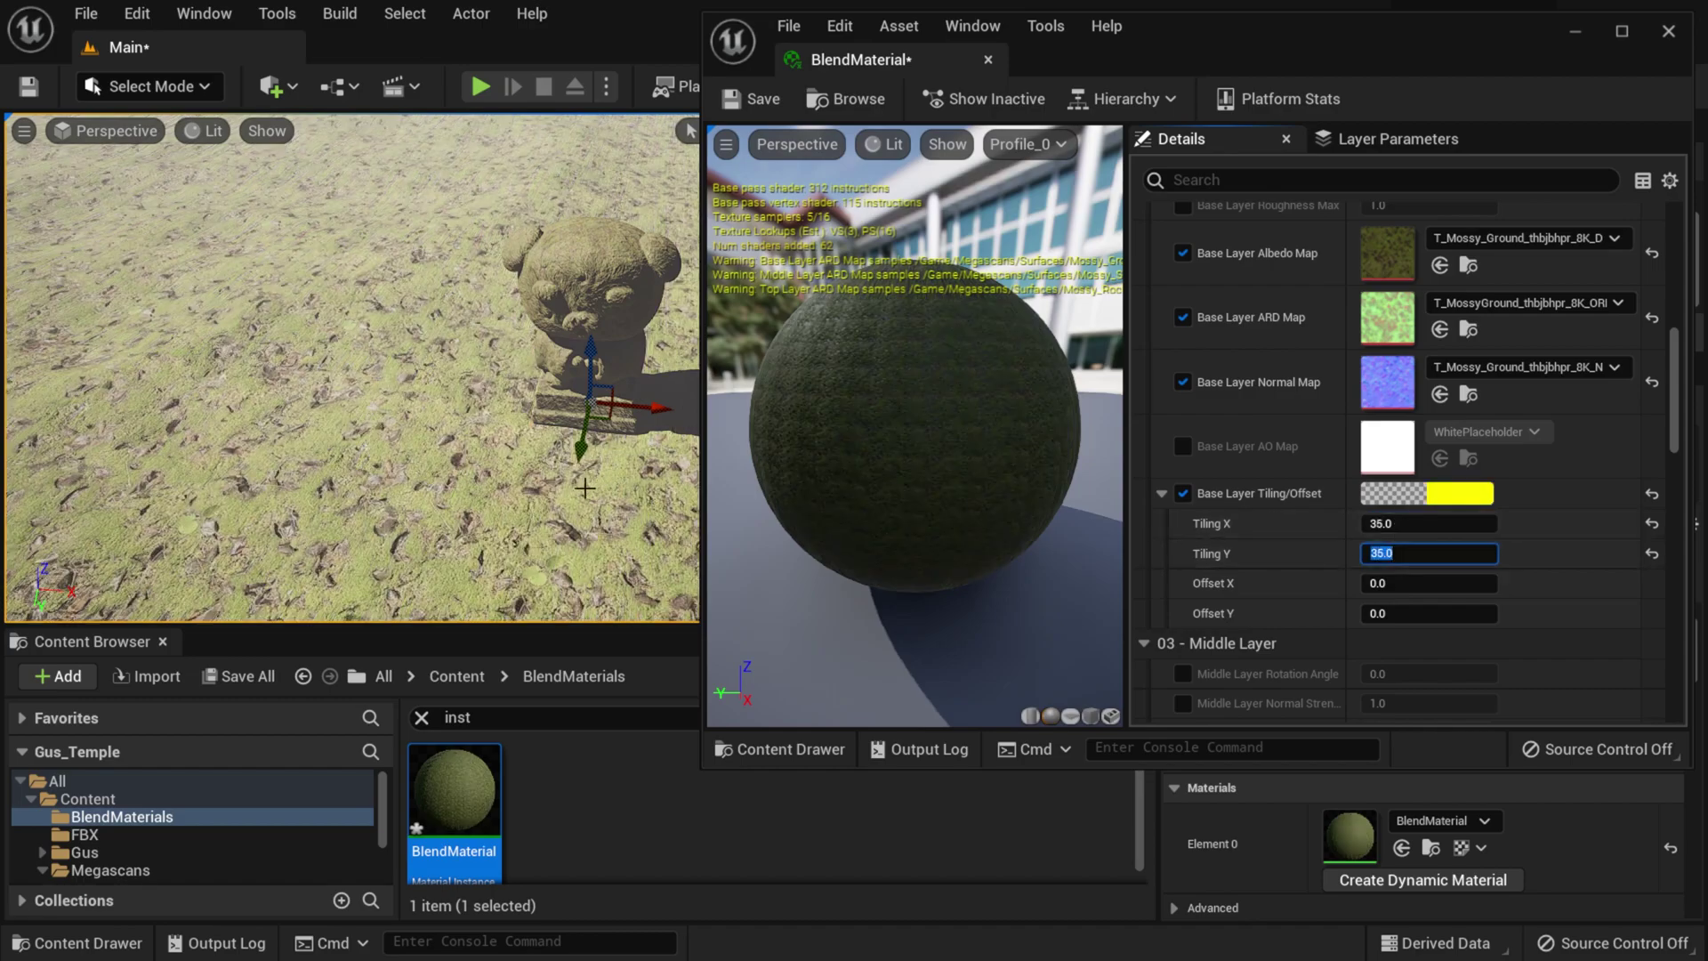
right_click_drag(576, 489, 607, 513)
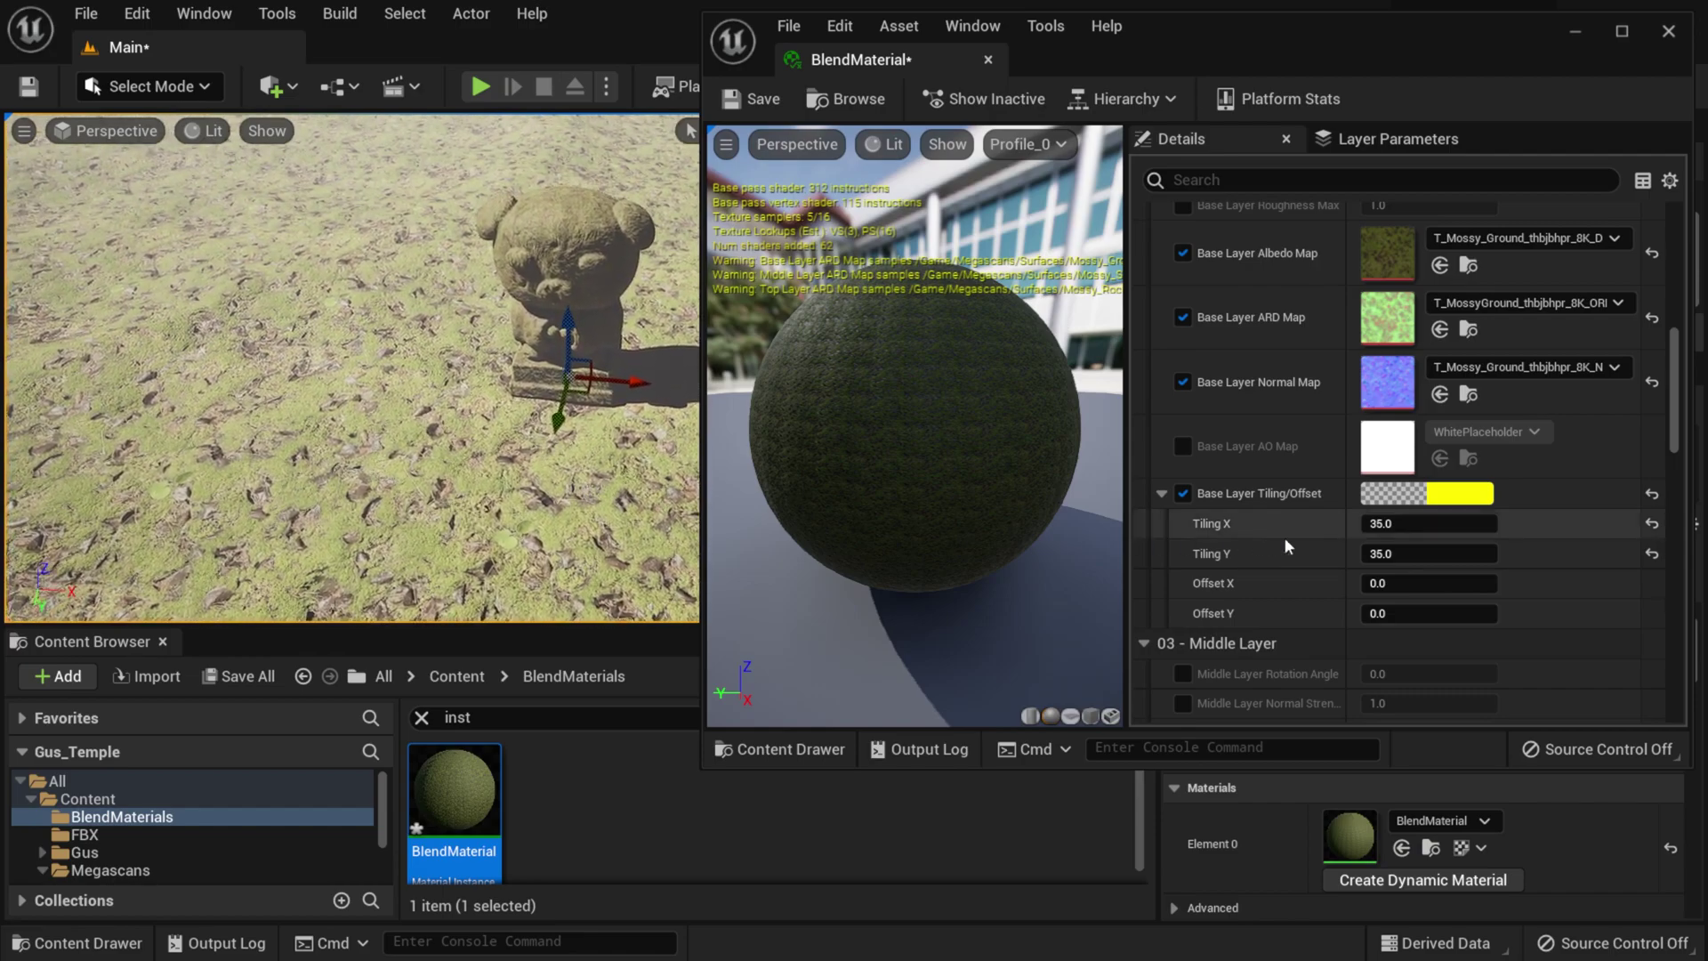
- Override Middle Layer Tiling/Offset in BlendMaterial and set its Tiling X and Tiling Y to 35
scroll(1285, 538, "down", 2)
scroll(1285, 540, "down", 6)
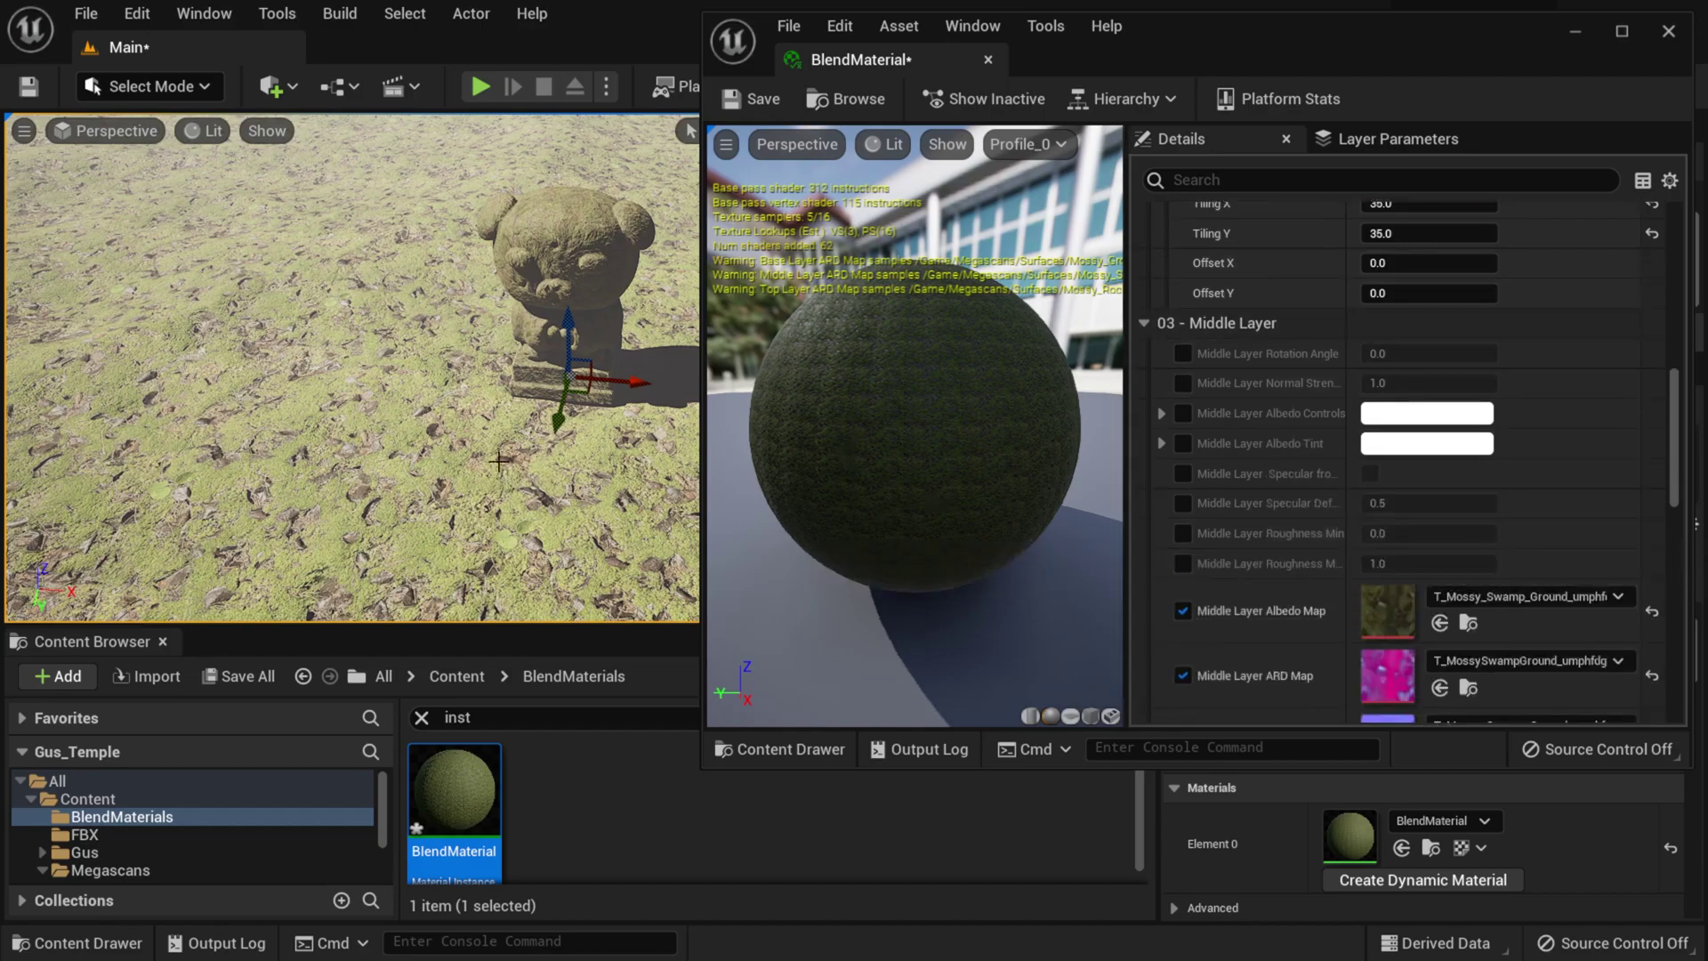
scroll(1294, 569, "down", 4)
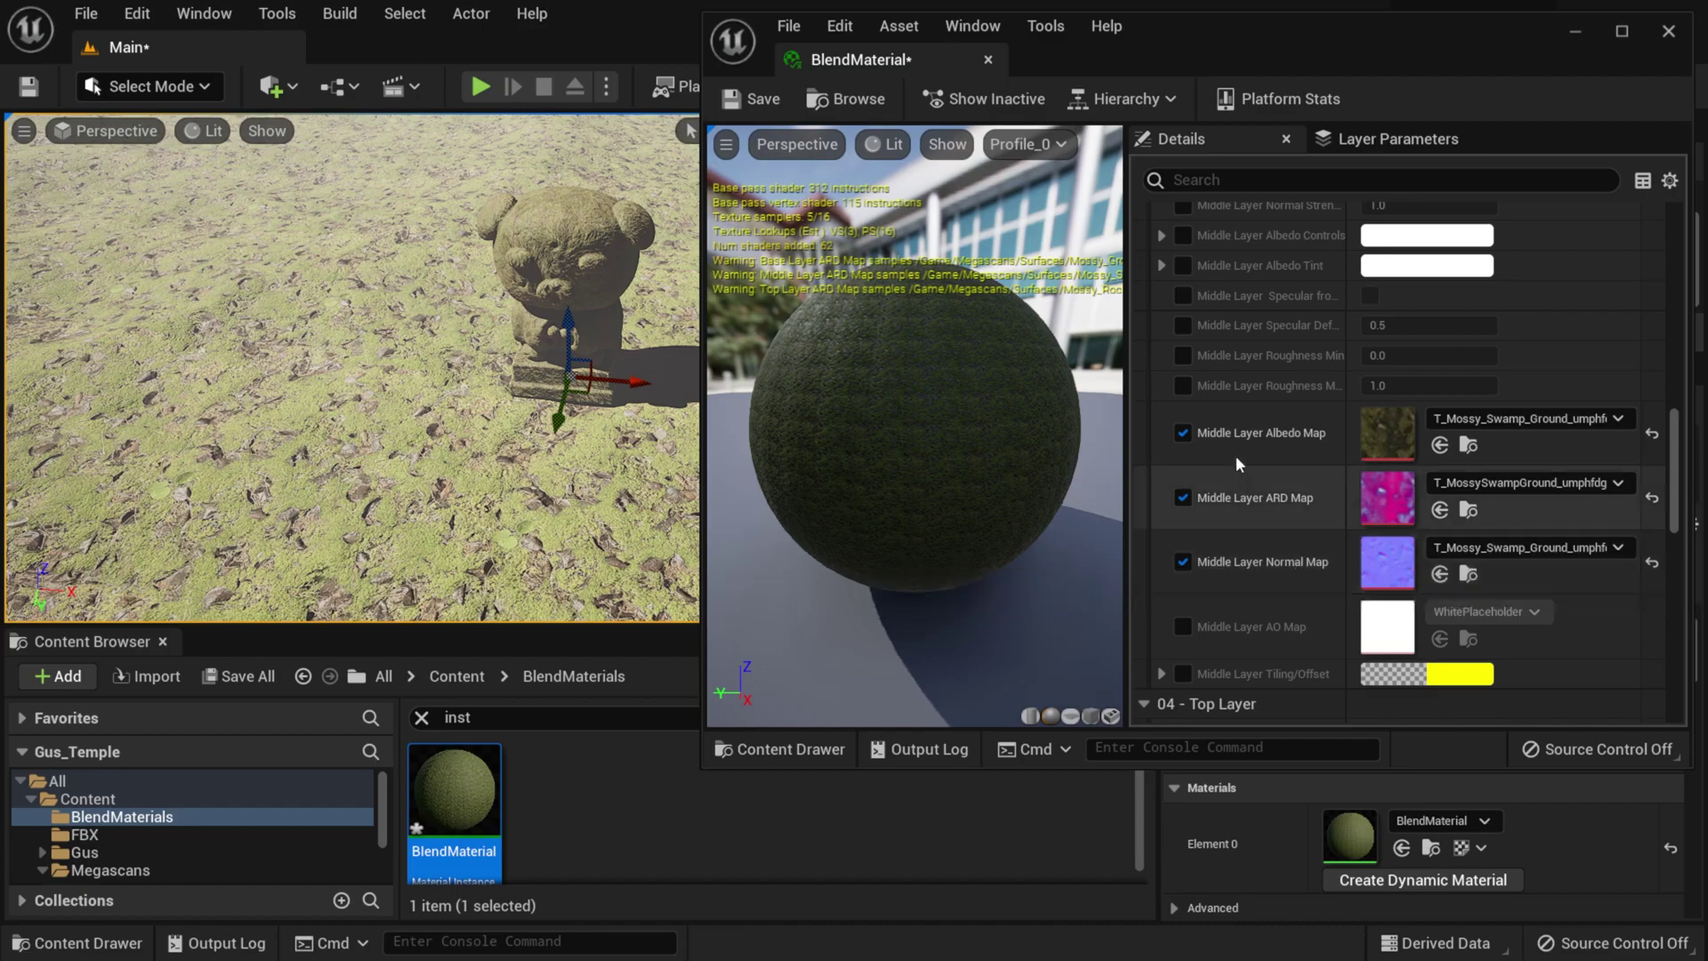
left_click(1181, 673)
scroll(1258, 579, "down", 3)
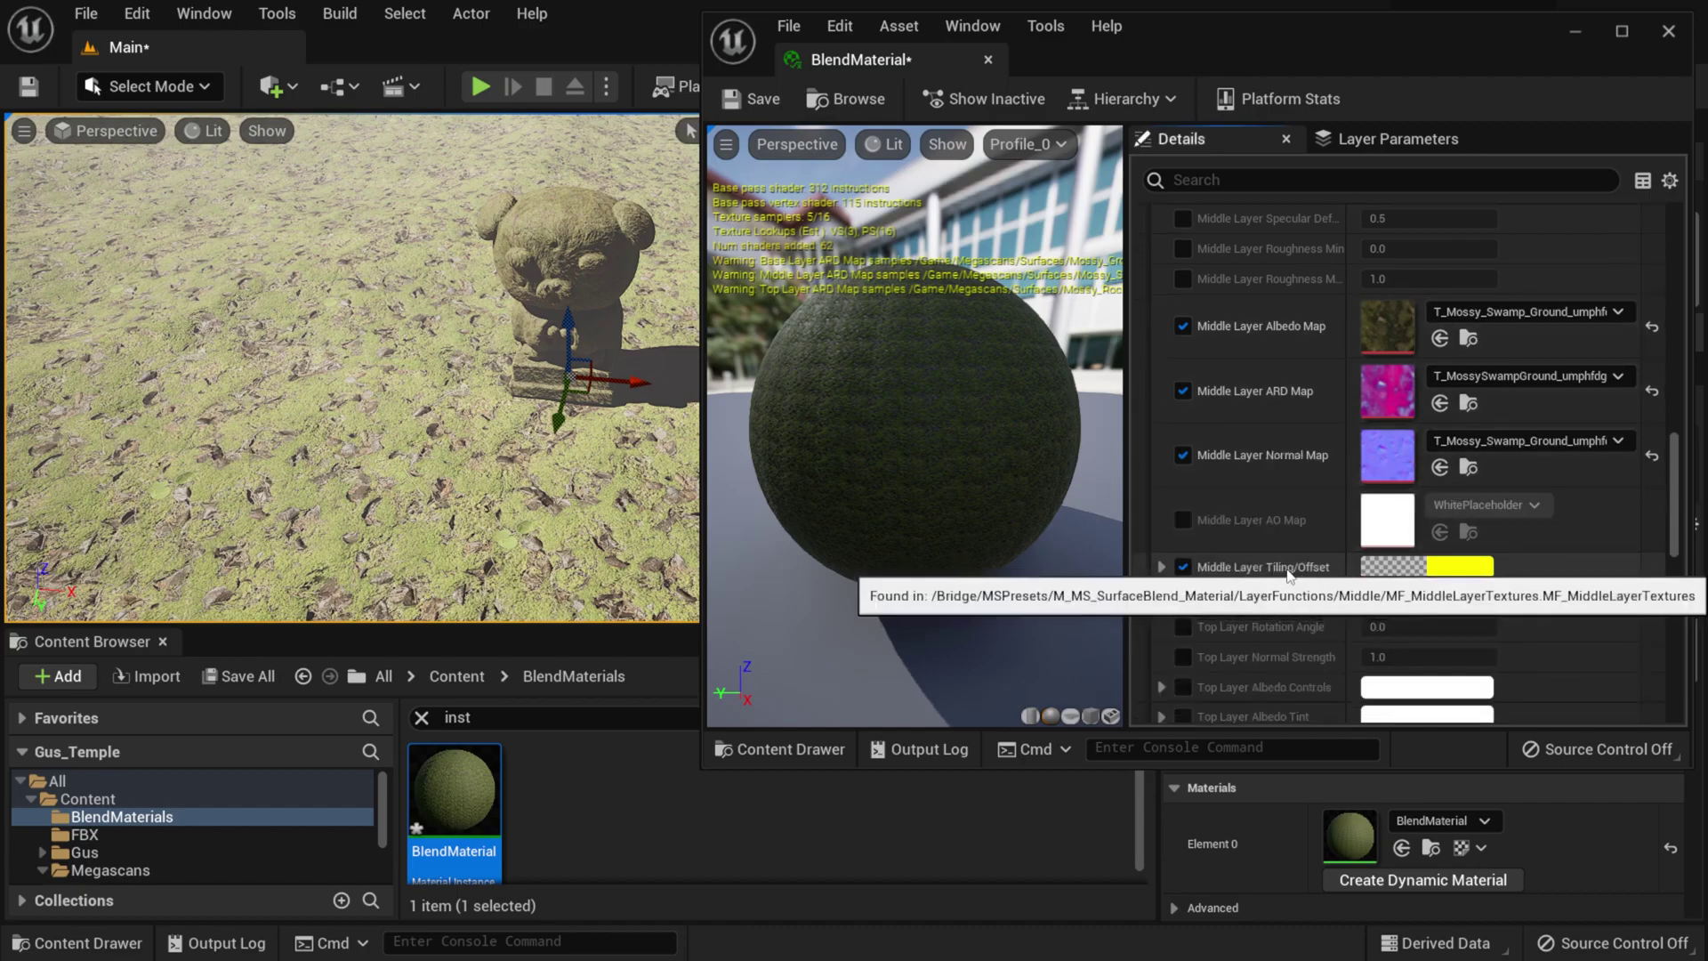
left_click(1161, 567)
scroll(1318, 566, "down", 1)
left_click(1388, 560)
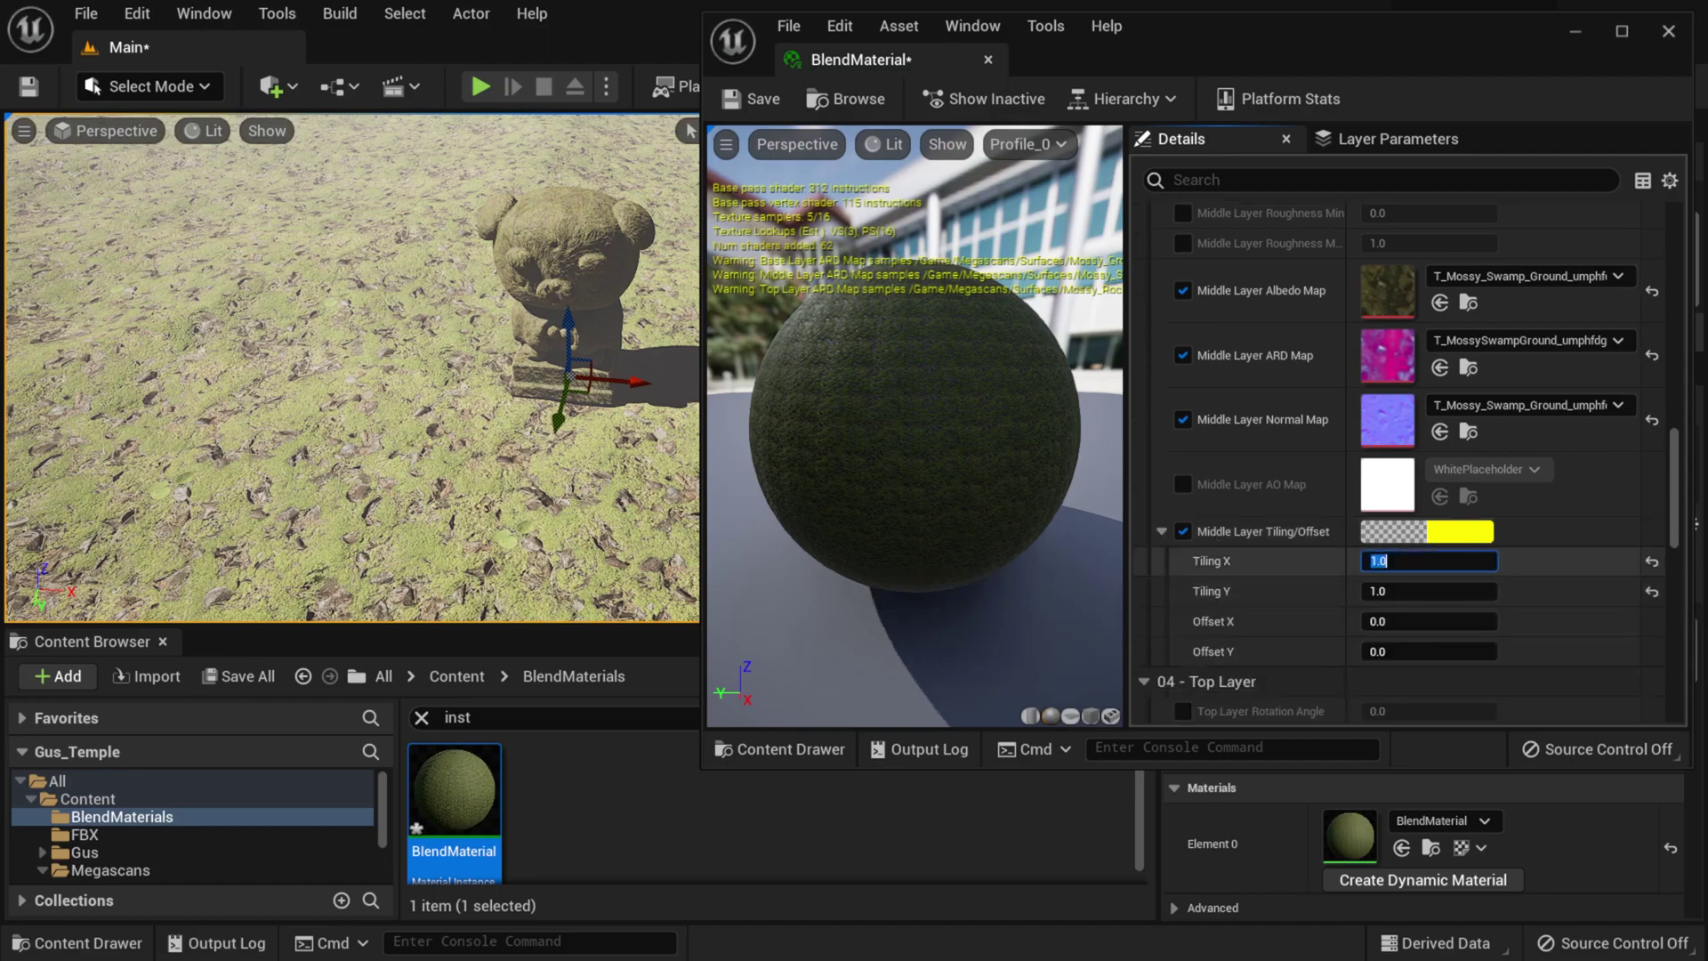
key("Tab")
type("35")
key("Return")
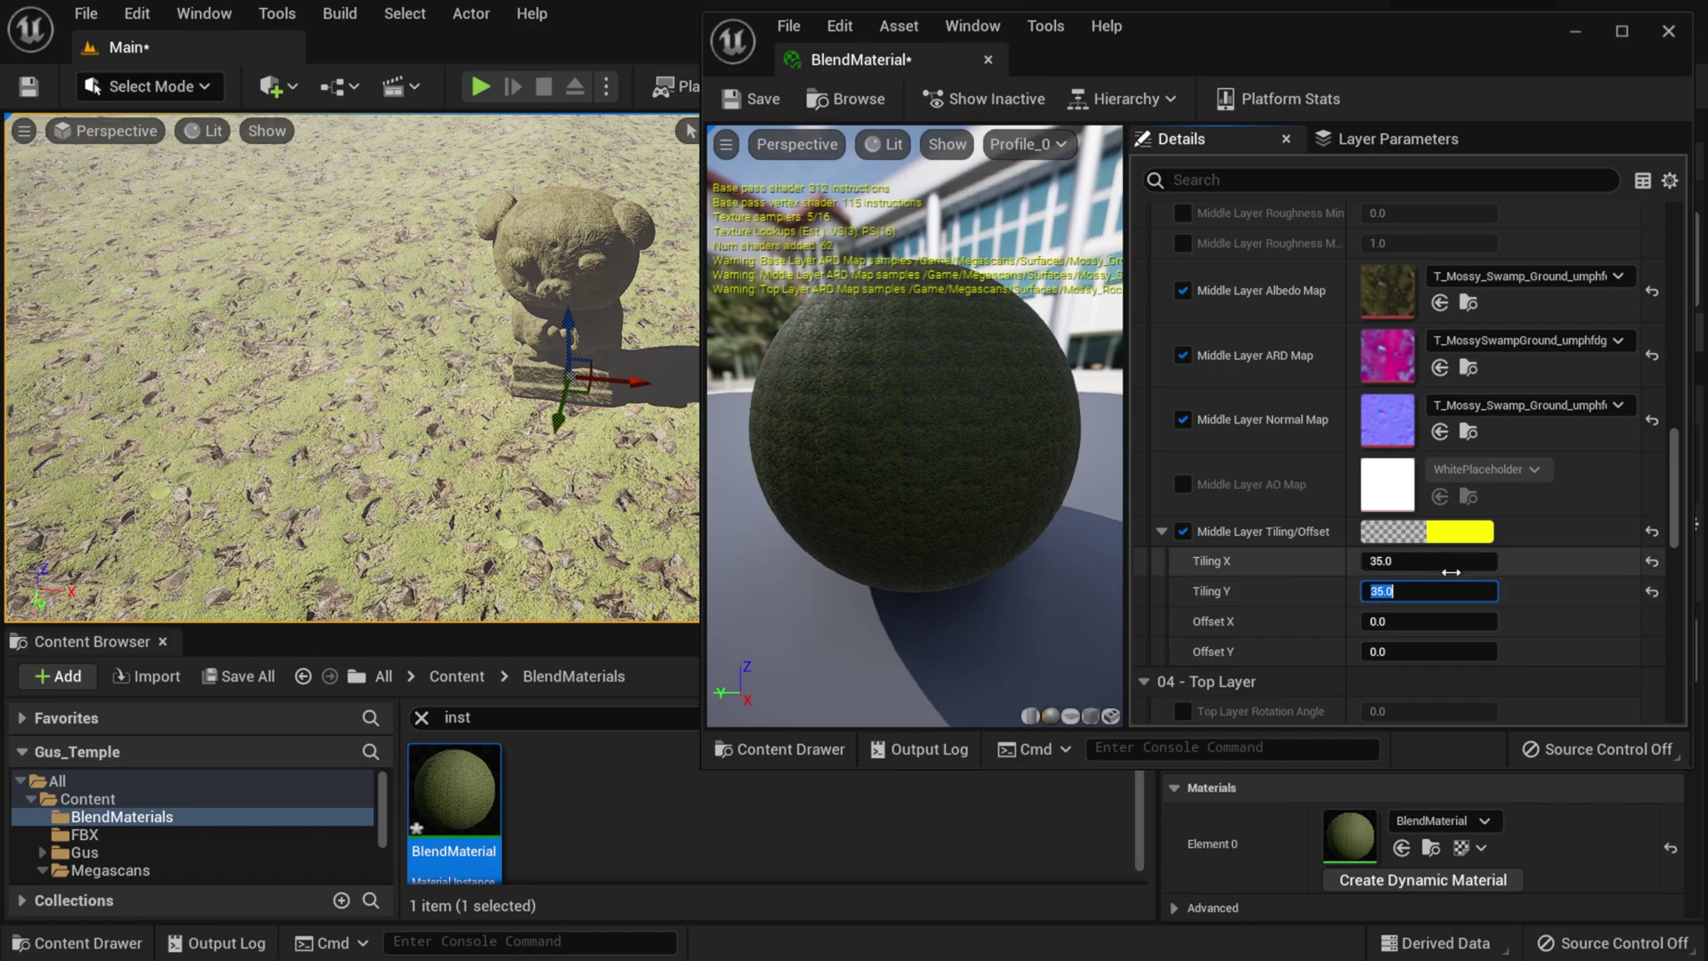
- Look over the Top Layer parameters, then save BlendMaterial and close its editor
scroll(1657, 514, "down", 5)
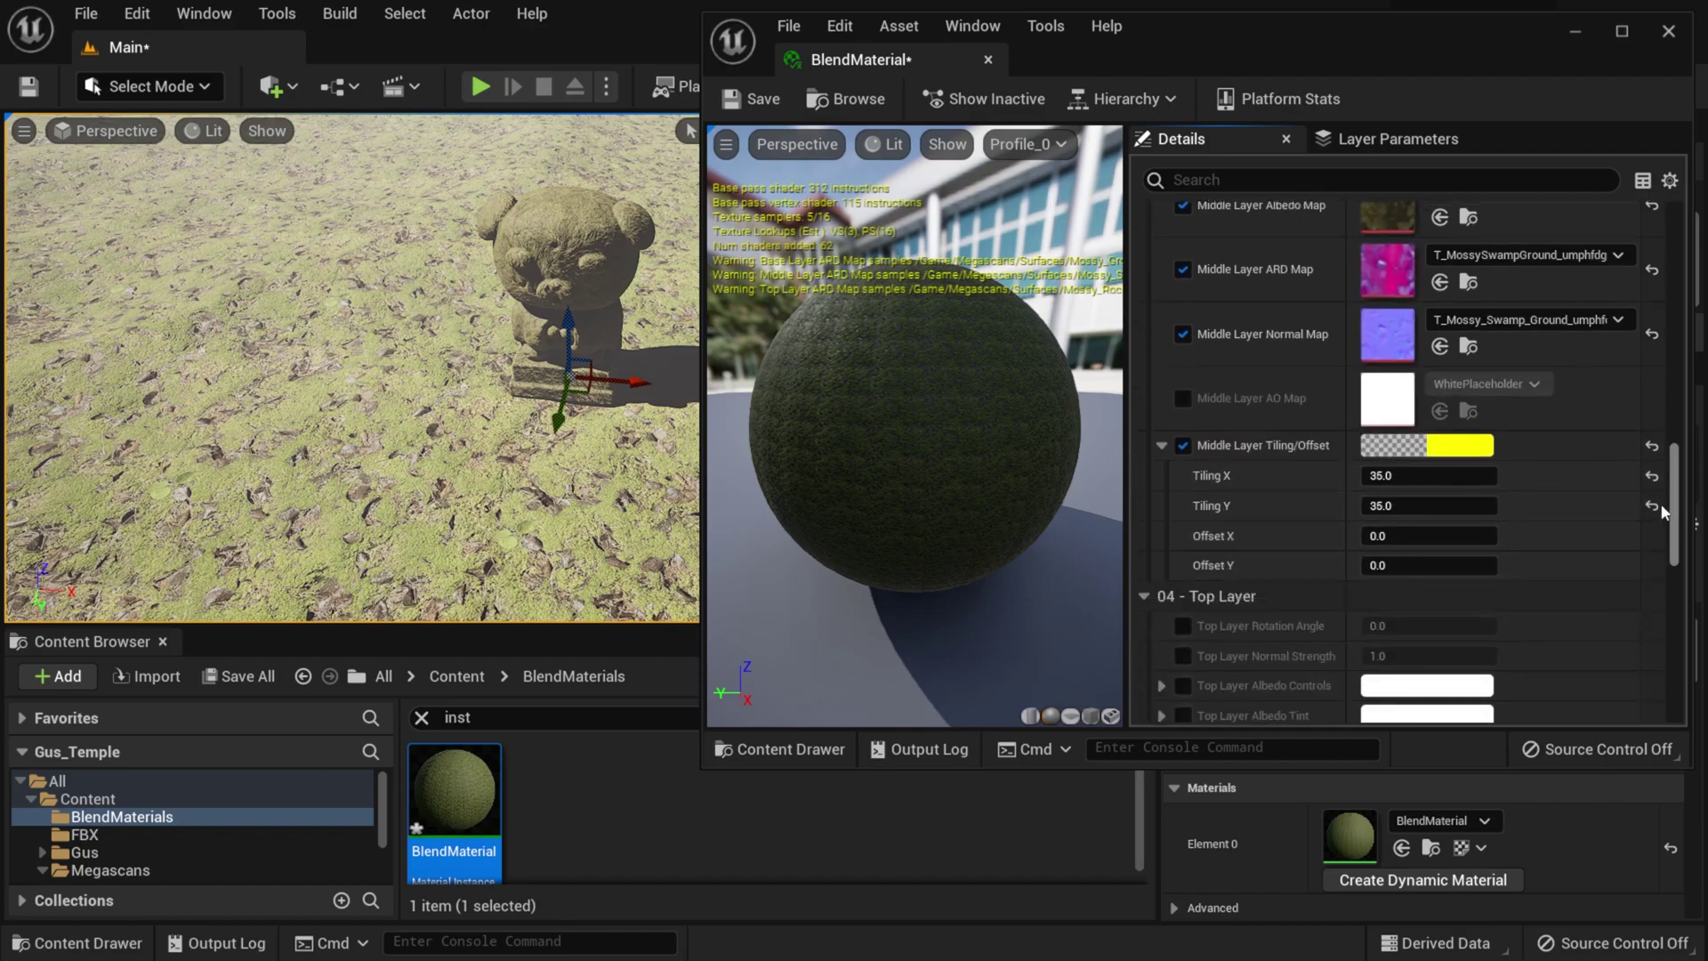
scroll(1658, 514, "down", 5)
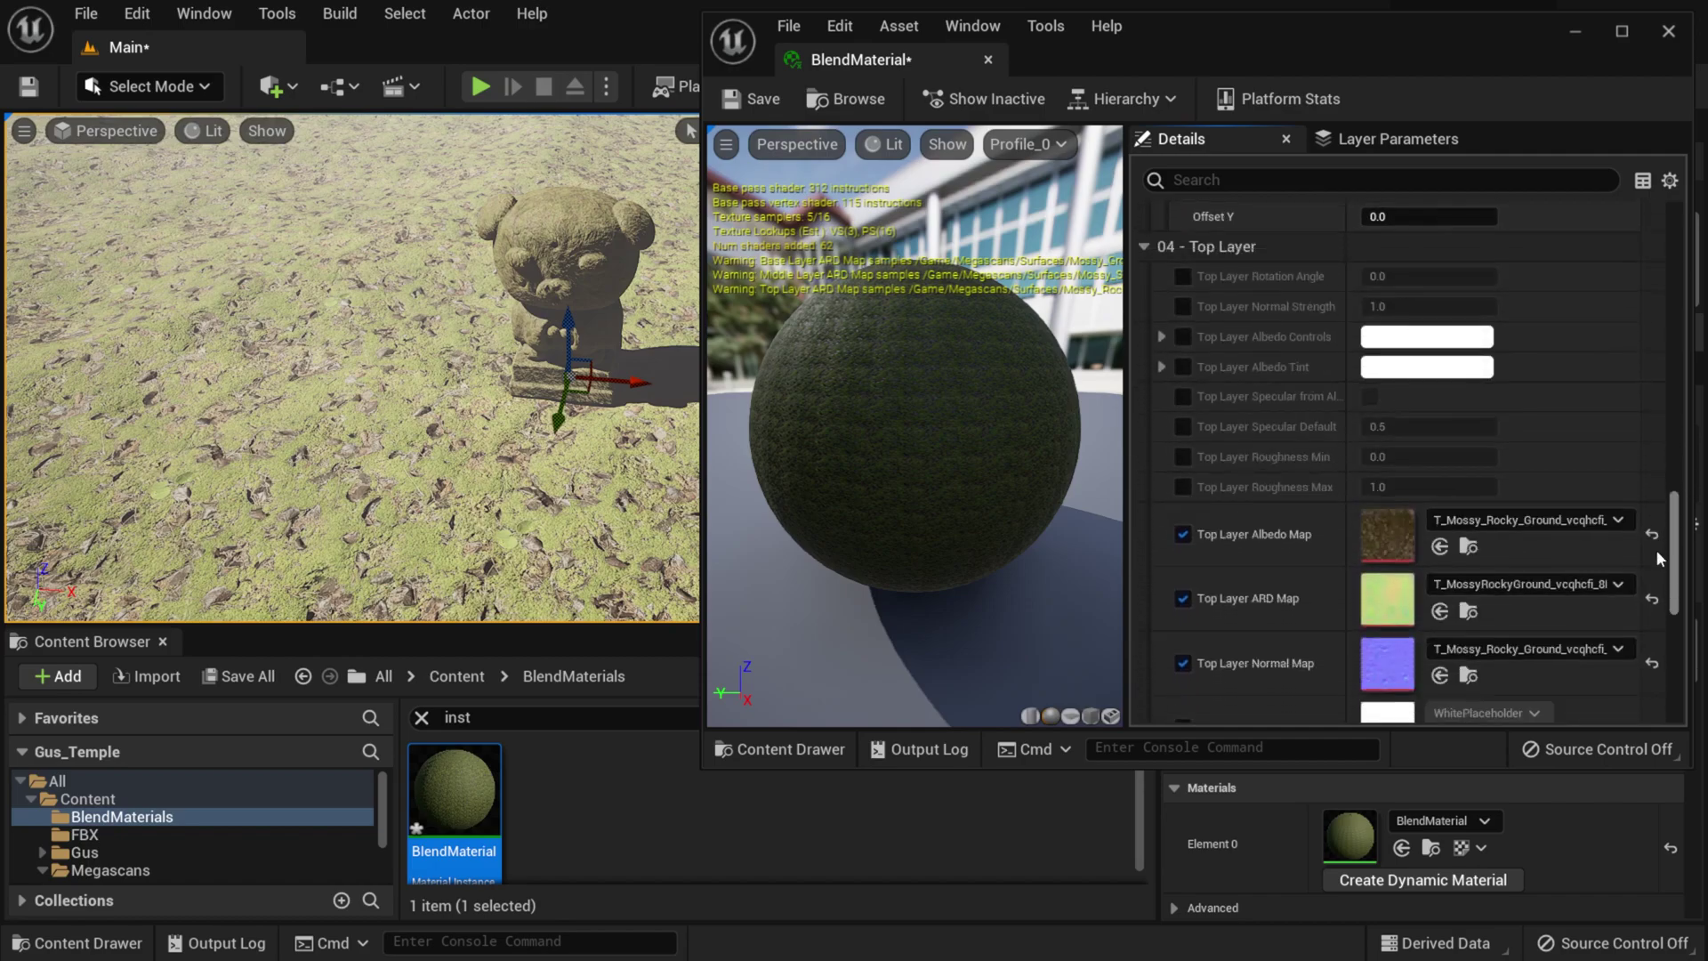
left_click(754, 99)
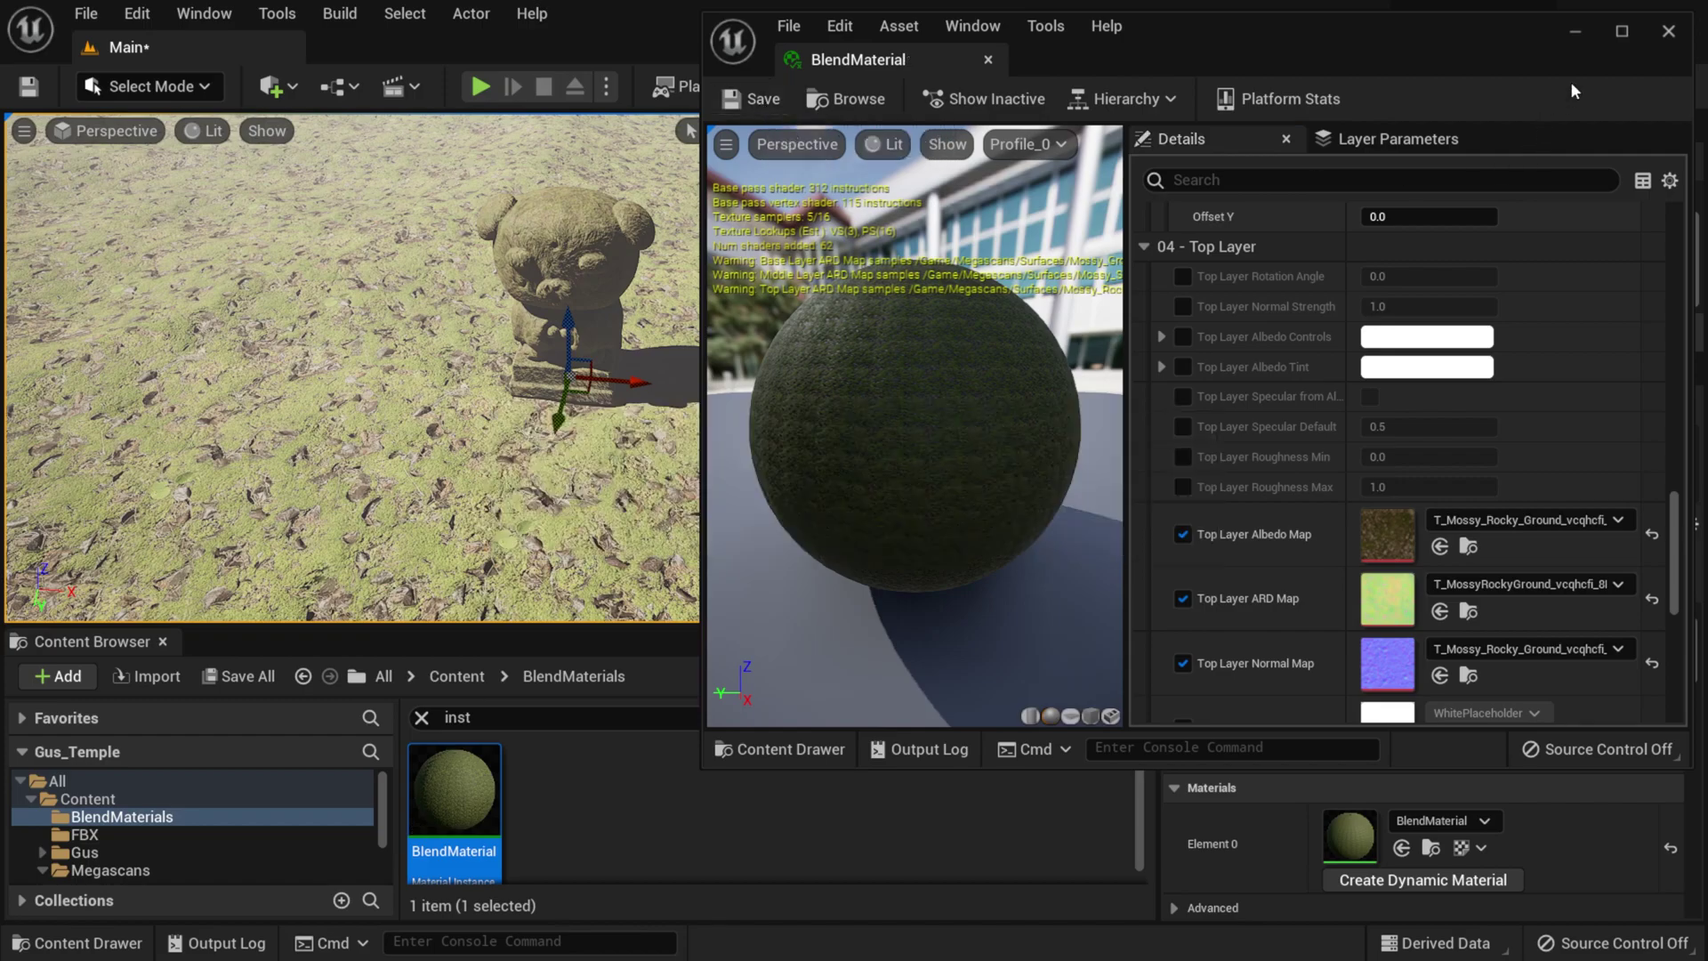
left_click(1669, 34)
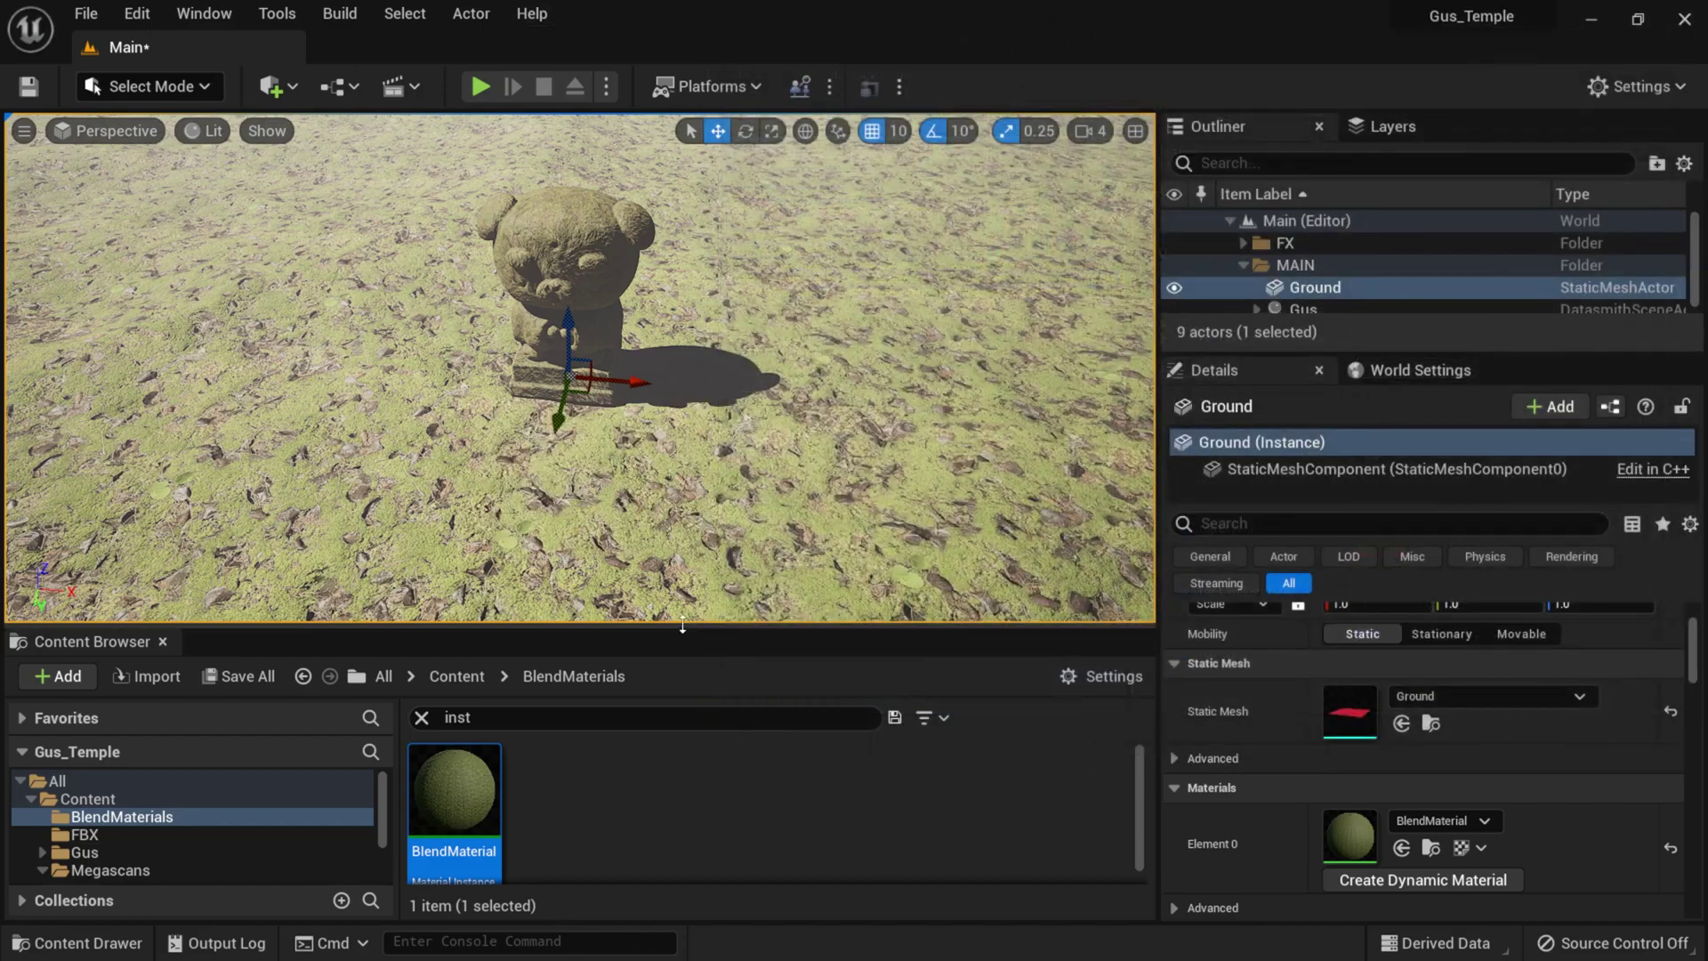
- Switch to Mesh Paint mode and enlarge the viewport, closing the Content Browser to free up space
left_click_drag(676, 628, 666, 679)
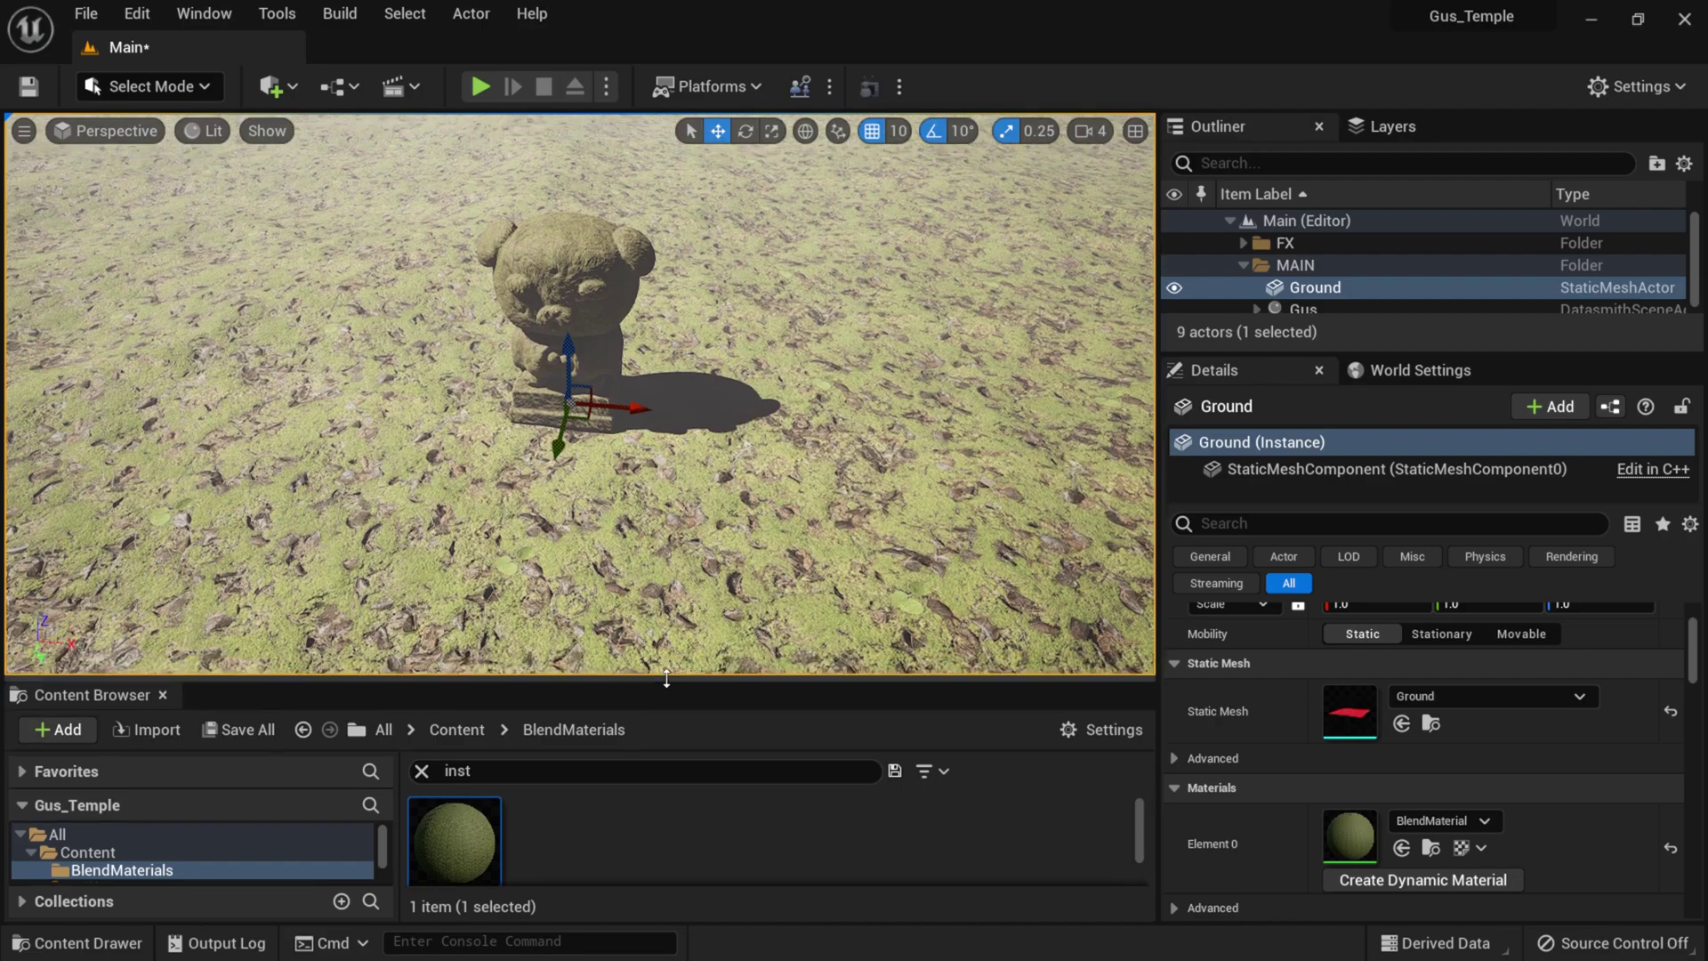
middle_click_drag(678, 478, 621, 513)
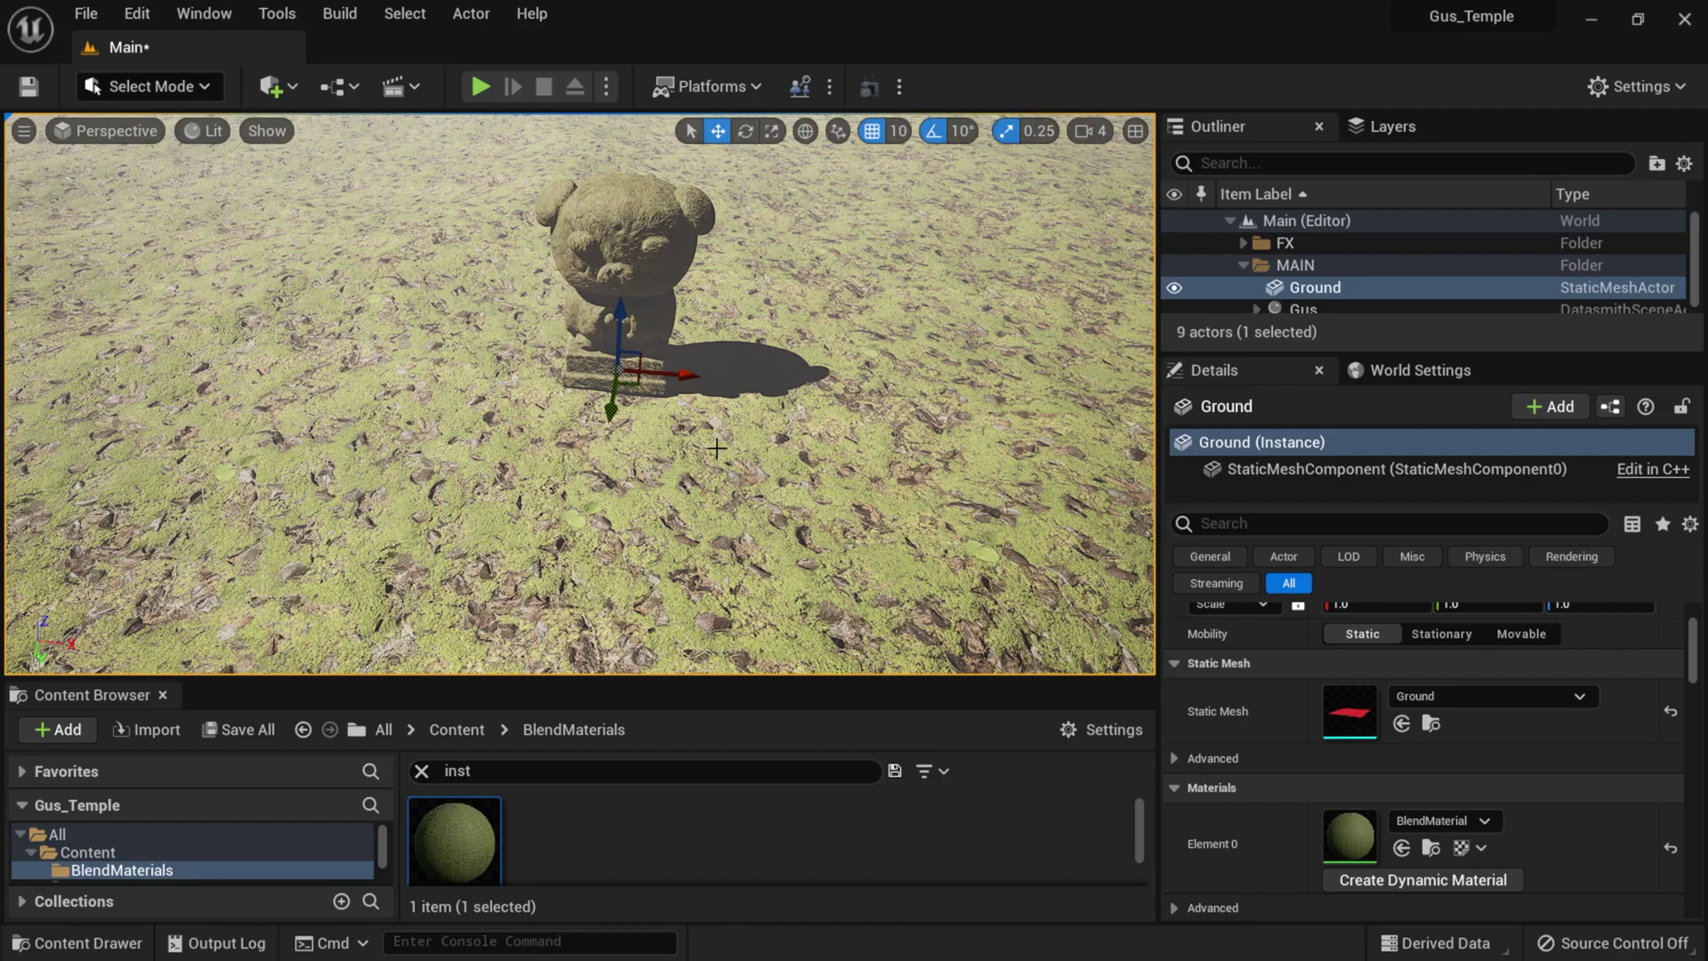
left_click(166, 89)
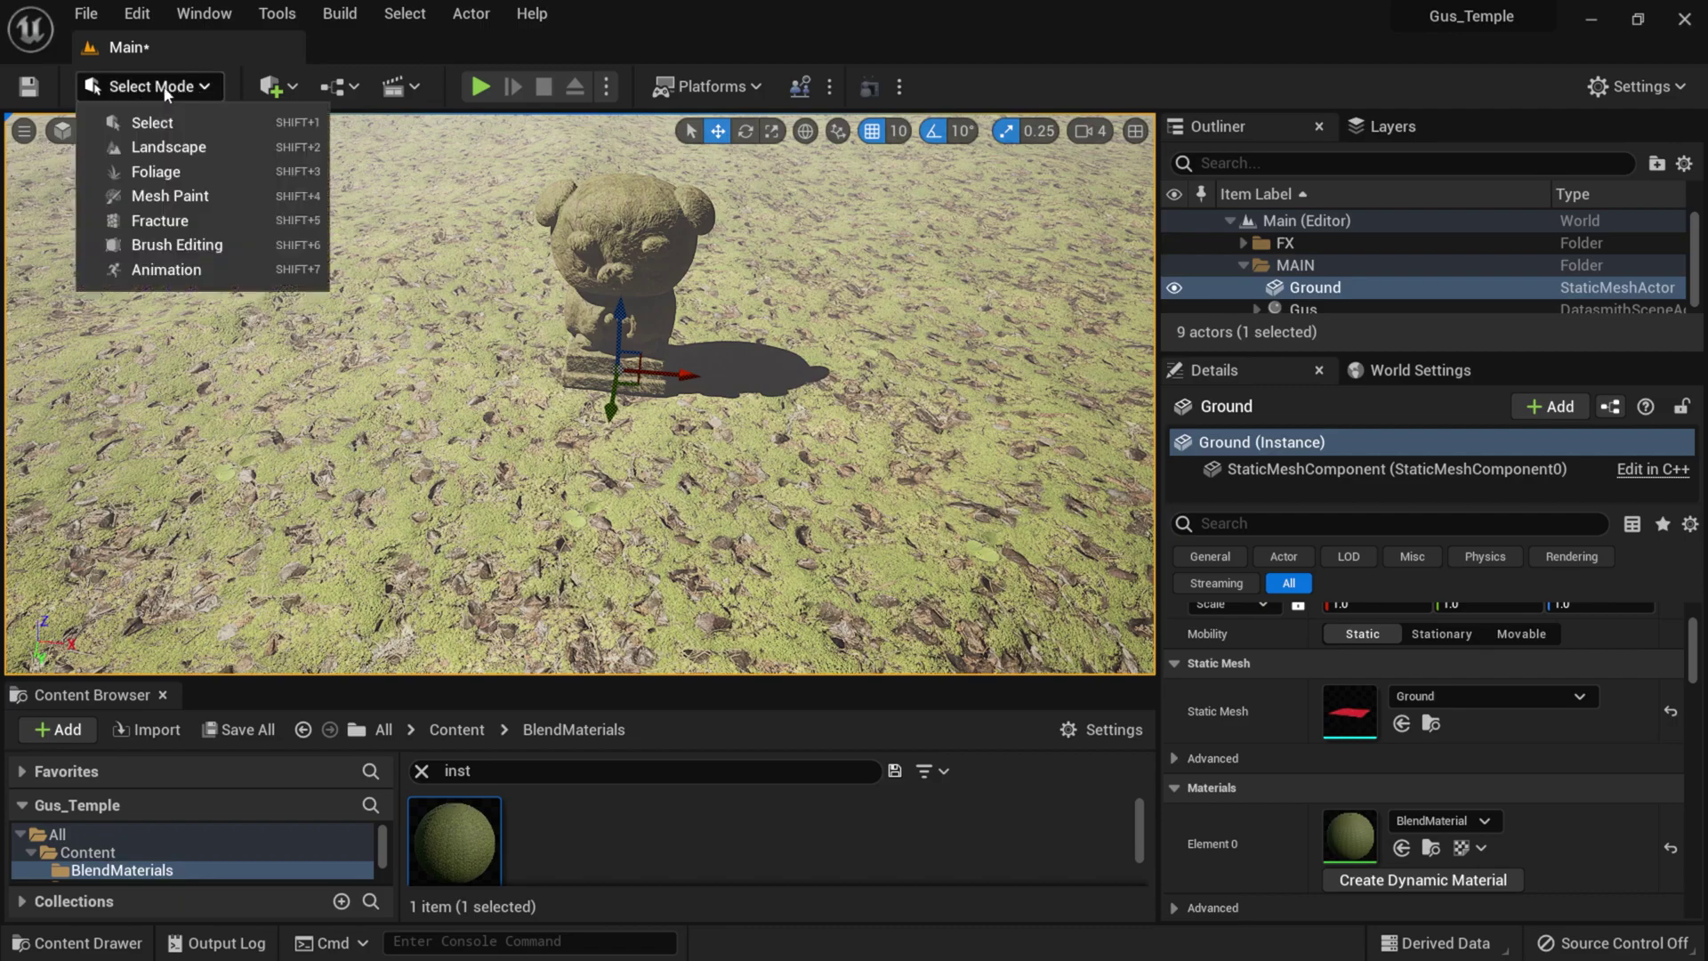
left_click(198, 201)
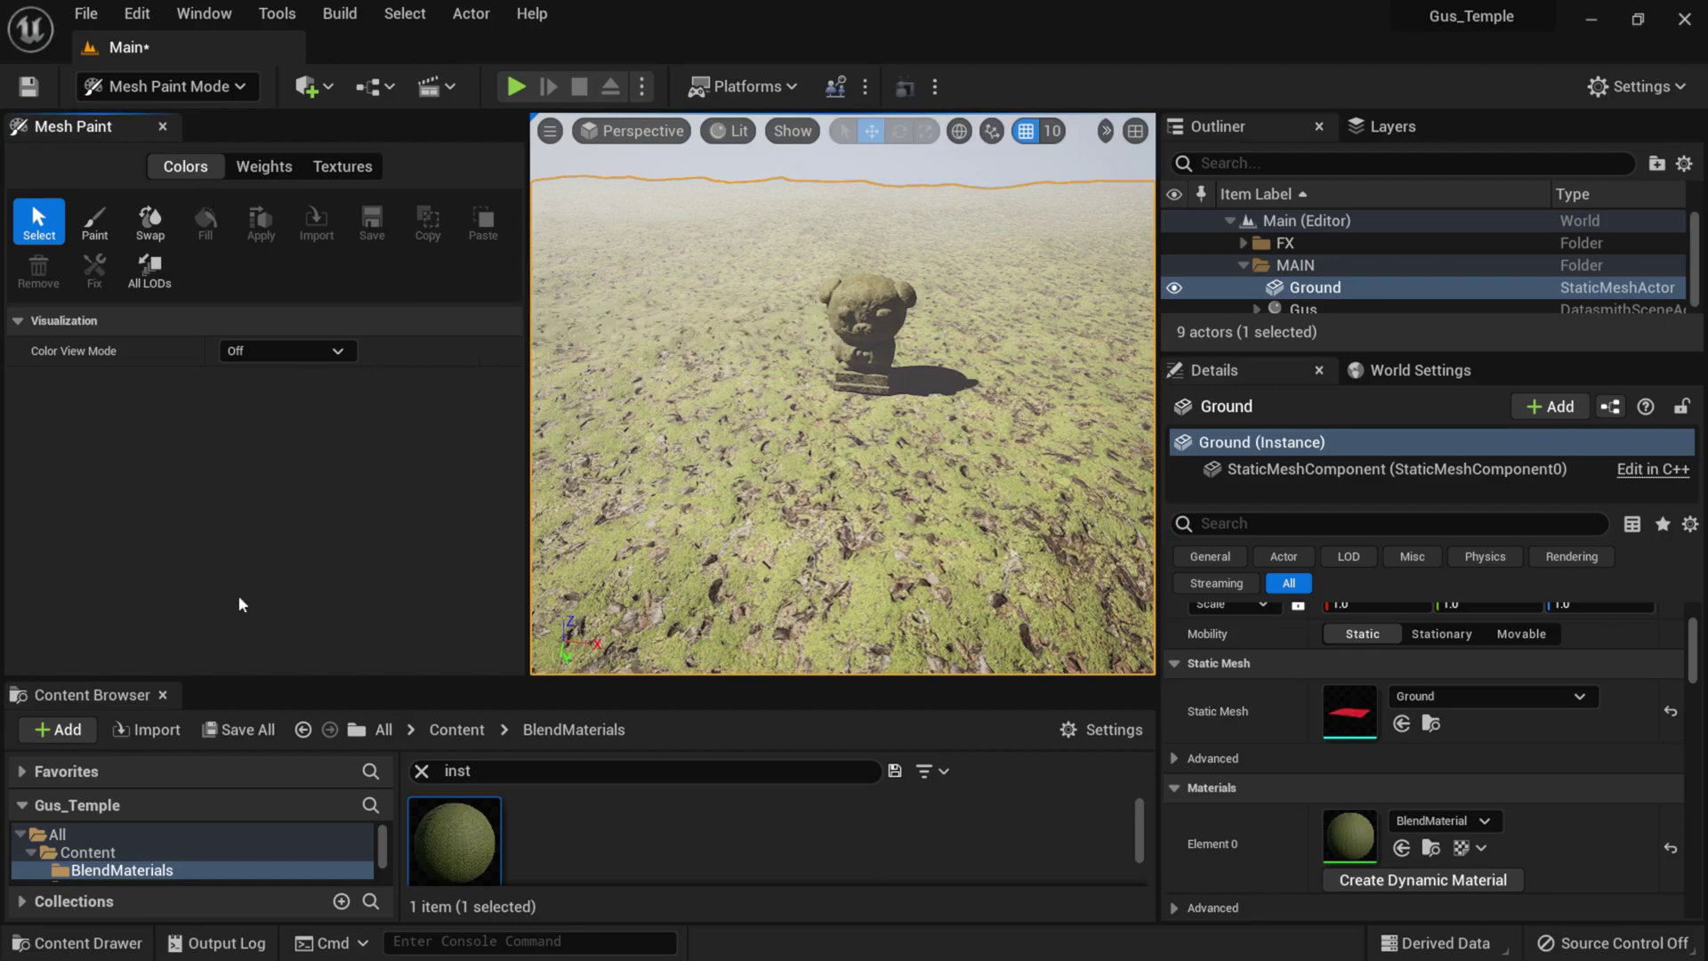
left_click(162, 695)
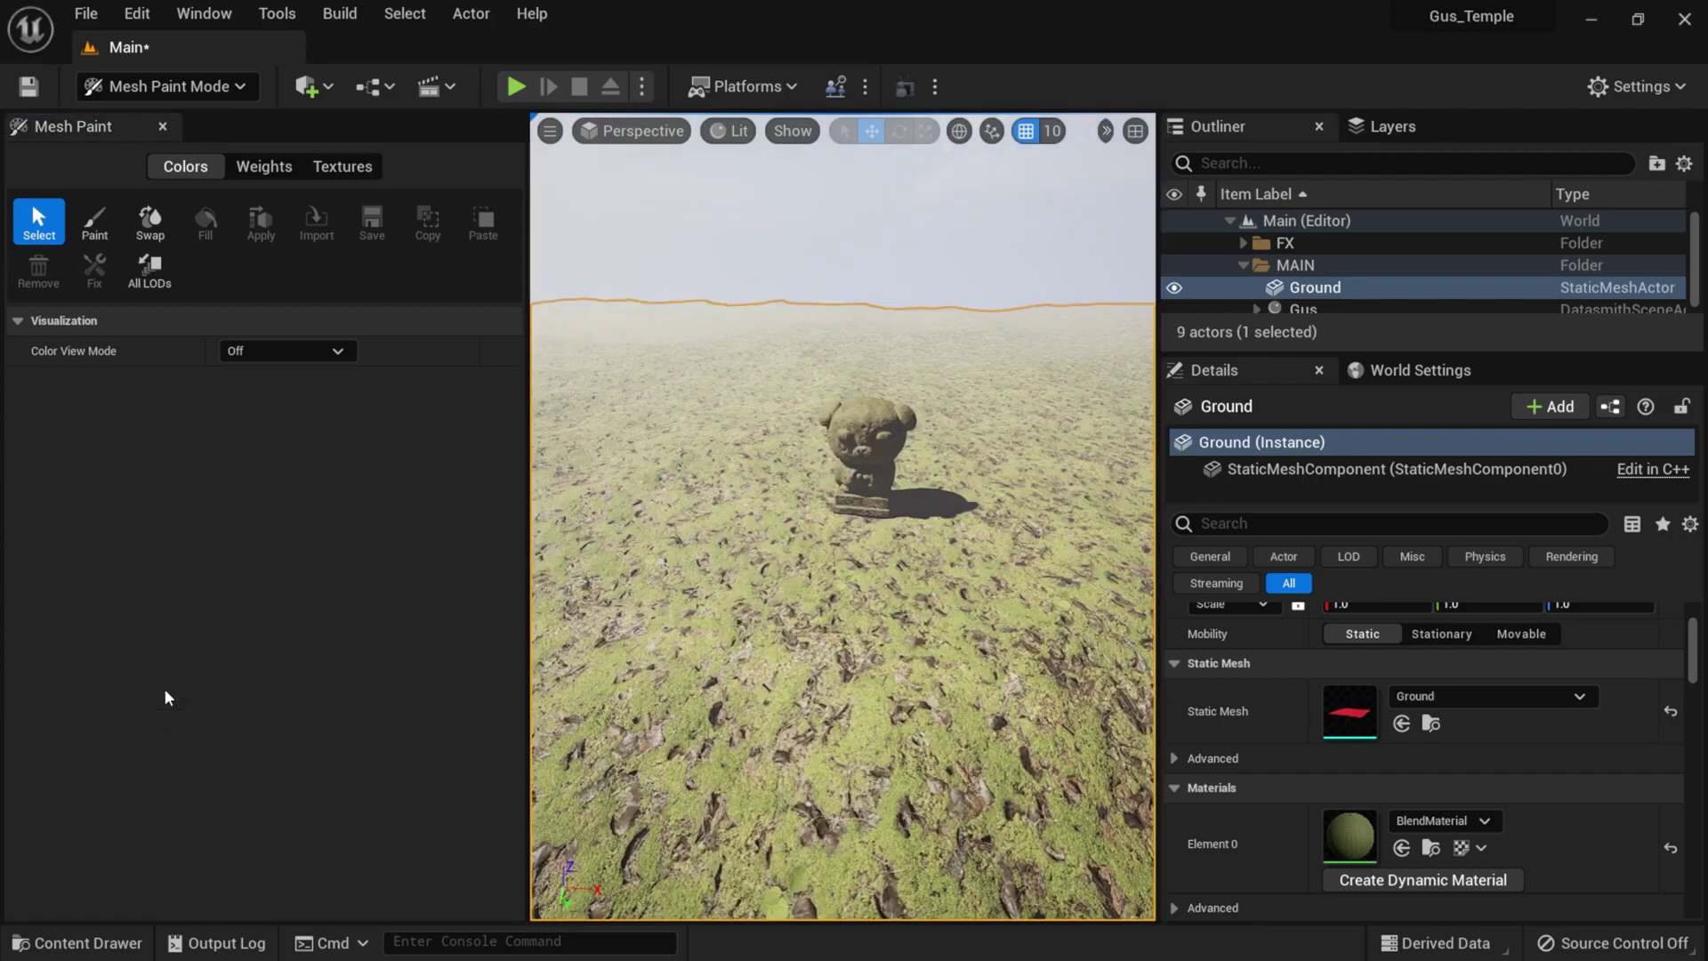
mouse_move(531, 532)
left_mouse_down()
mouse_move(370, 532)
mouse_move(397, 532)
left_mouse_up()
left_click_drag(1159, 441, 1356, 435)
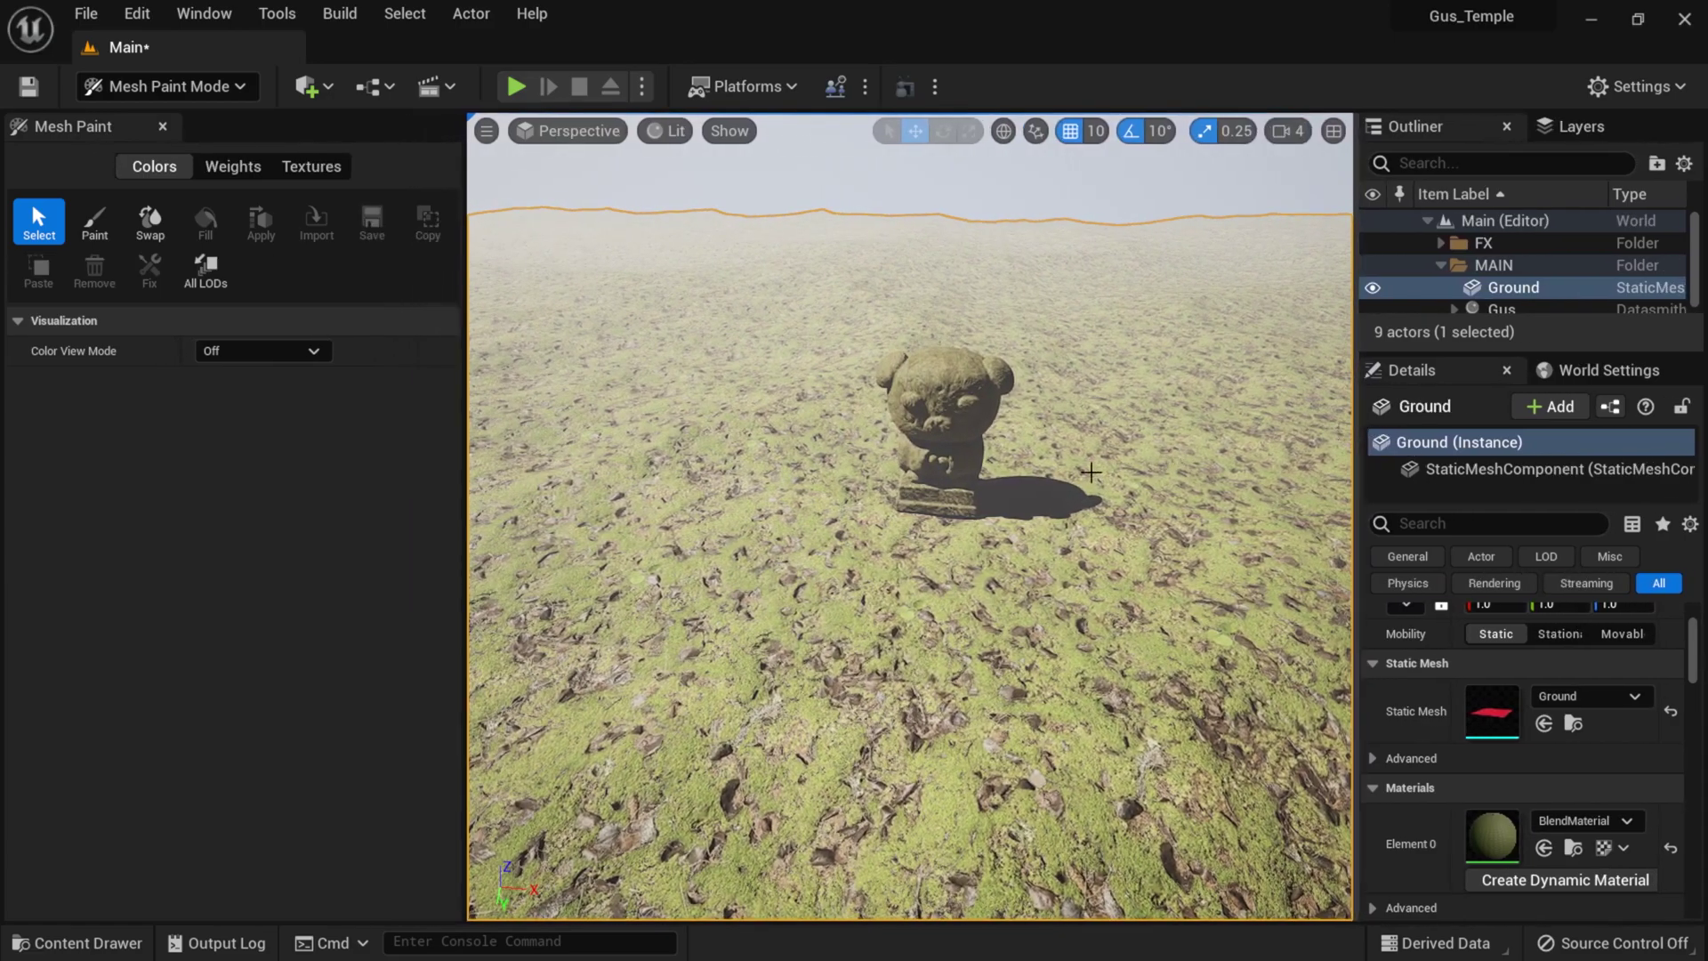
- Frame the ground in front of the statue and activate the Paint tool for vertex colors
right_click_drag(895, 519, 901, 566)
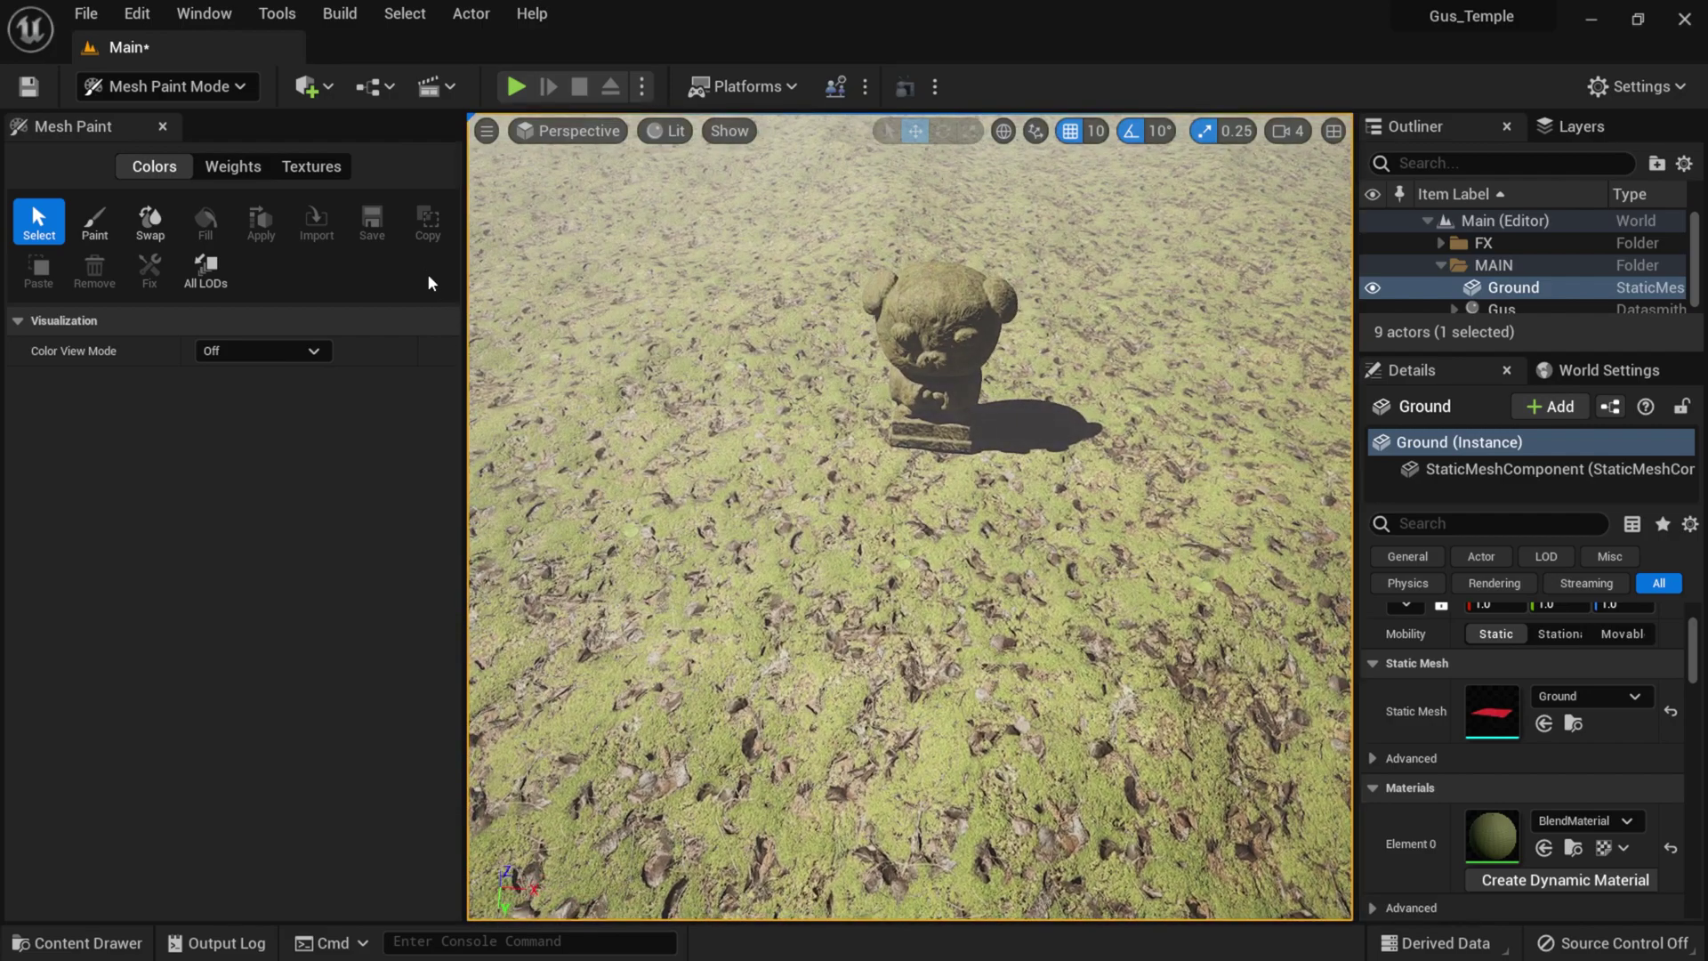
left_click(157, 175)
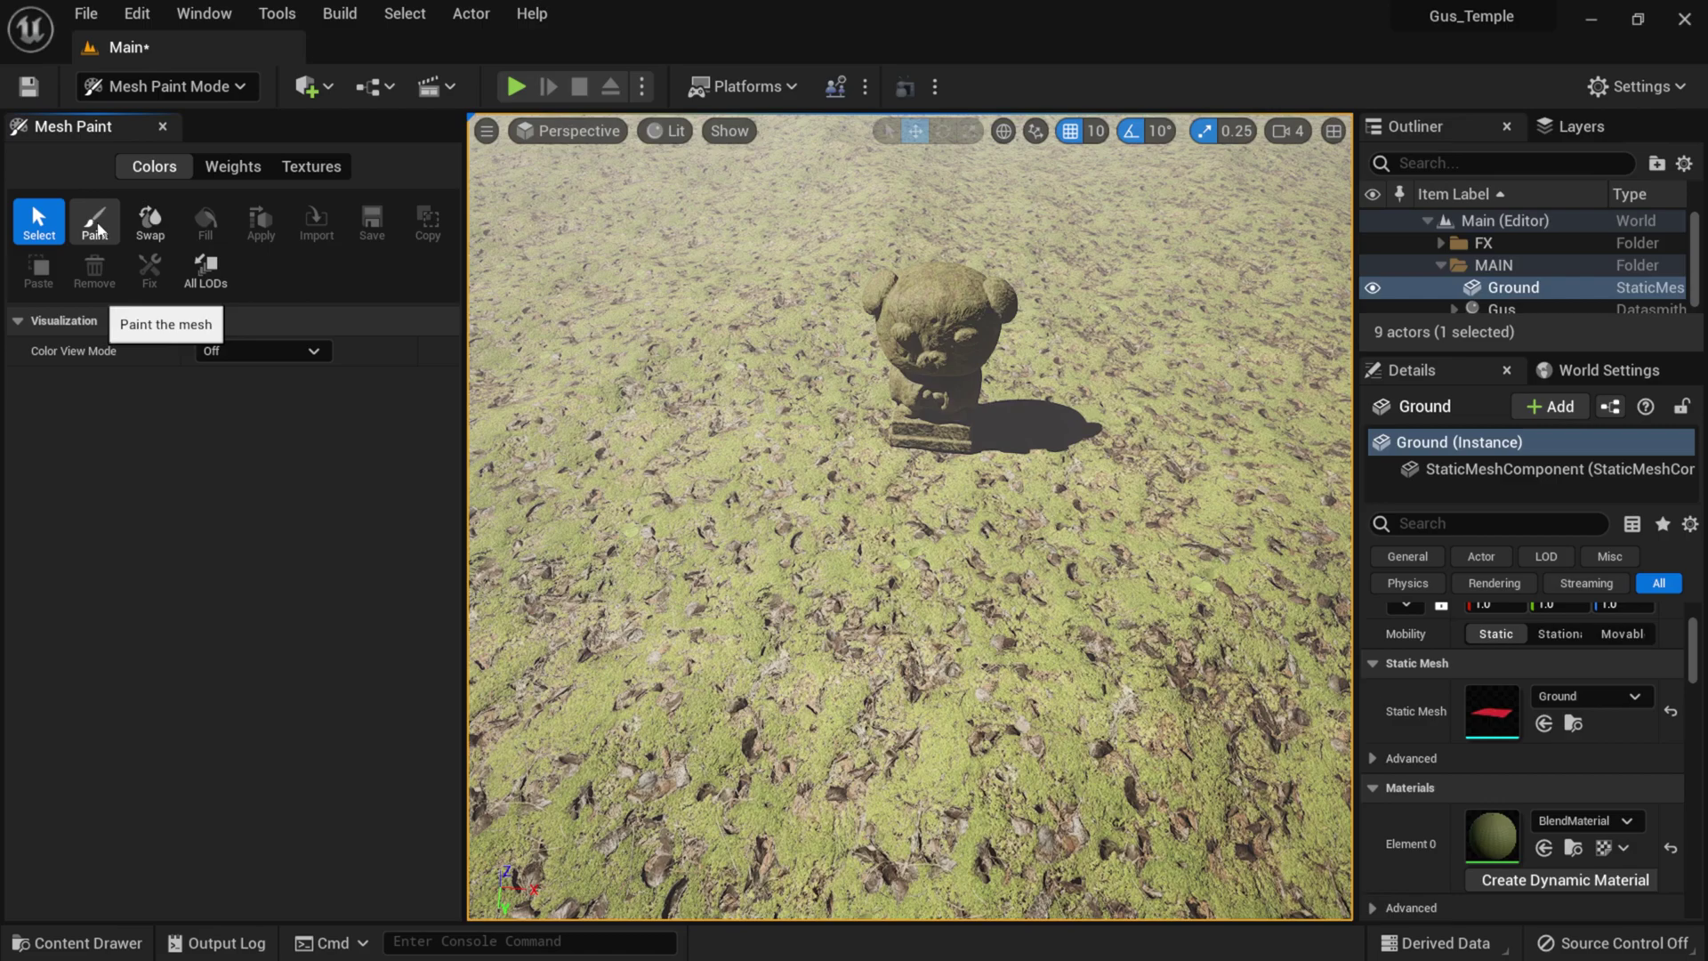
left_click(96, 224)
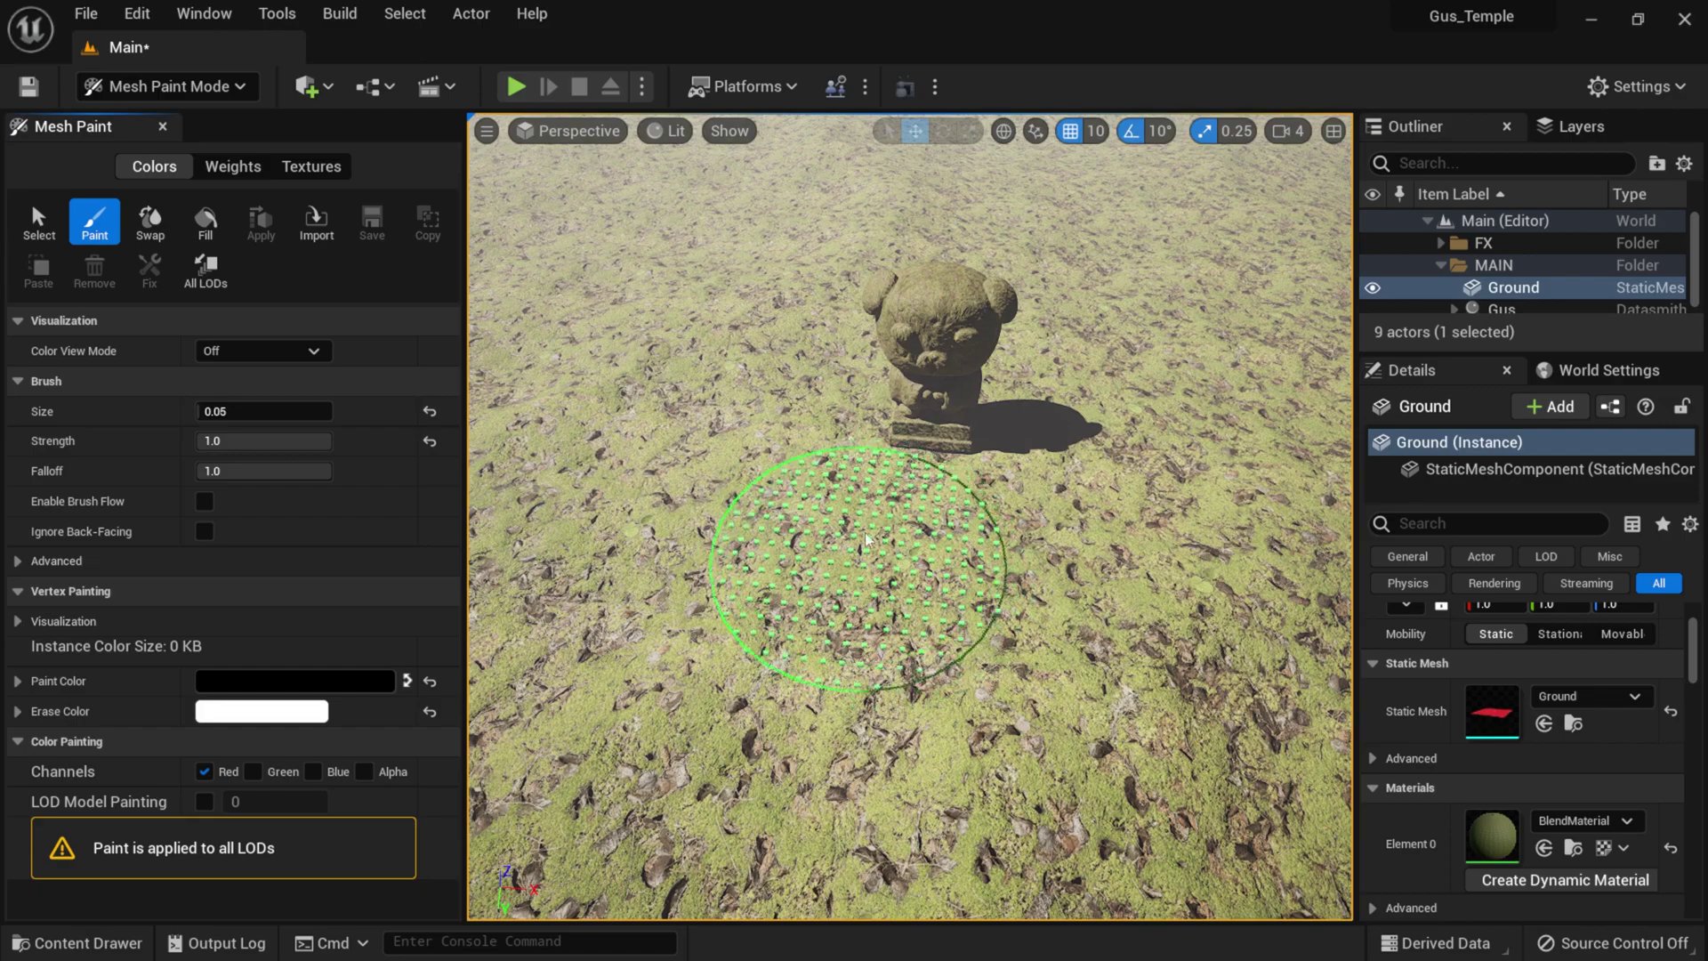
- Try a vertex paint brush size of 1, set it to 0.01, and reactivate the Paint tool
left_click(267, 411)
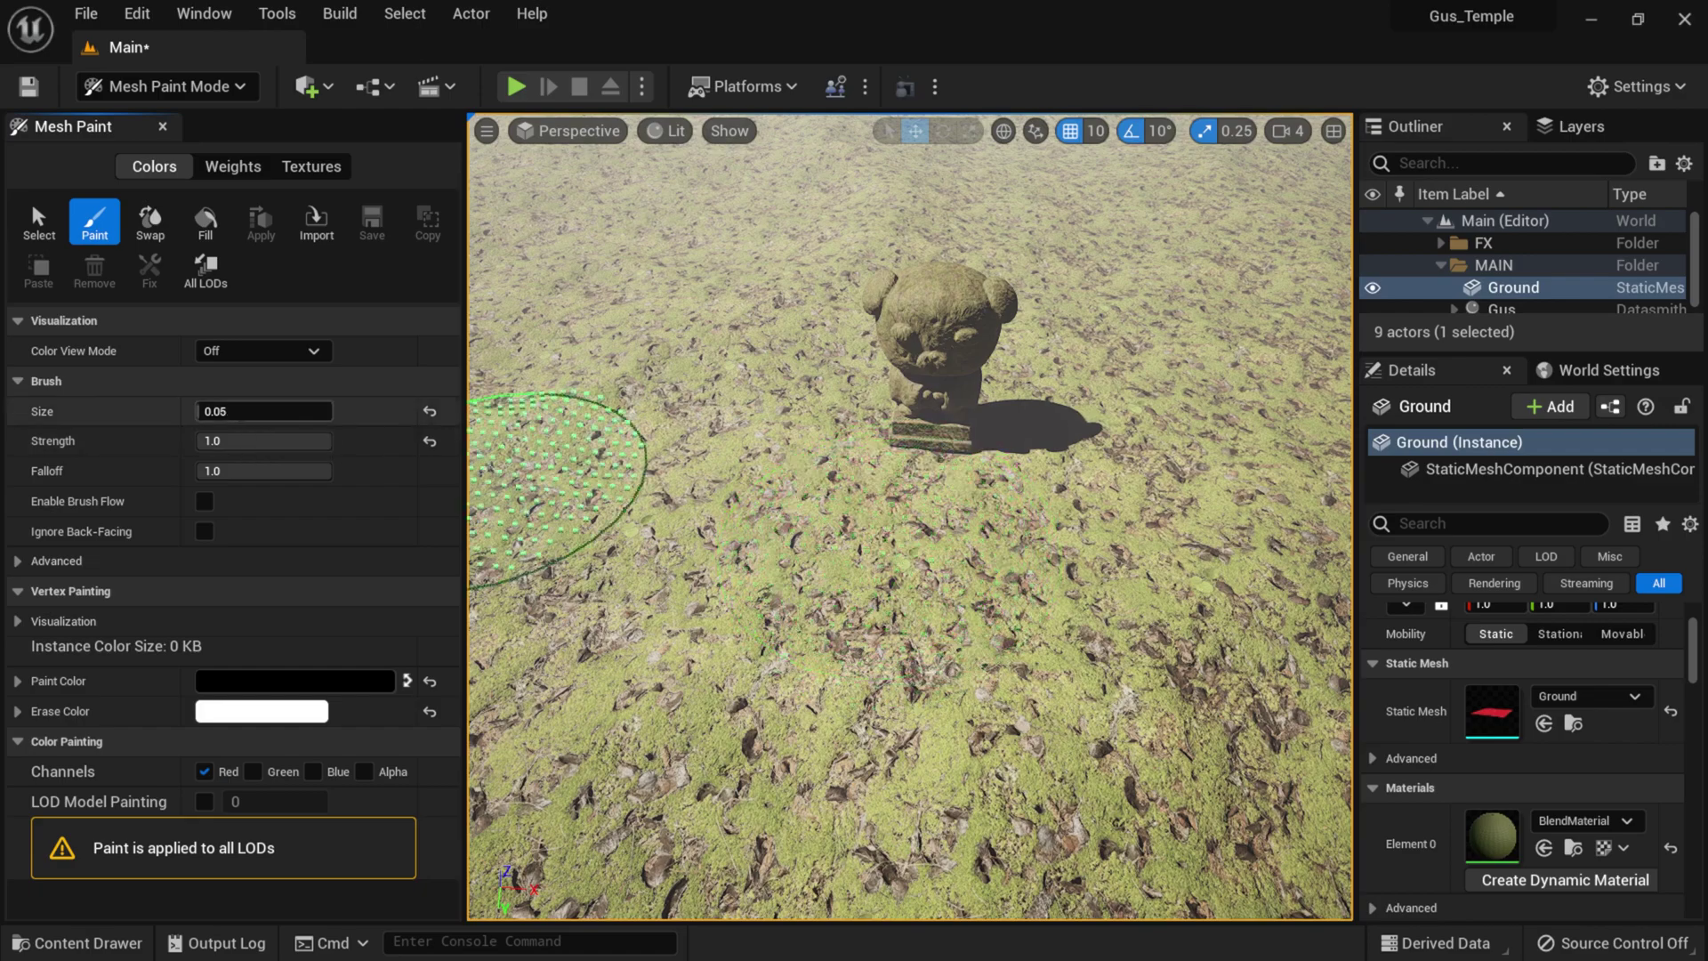
type("1")
key("Return")
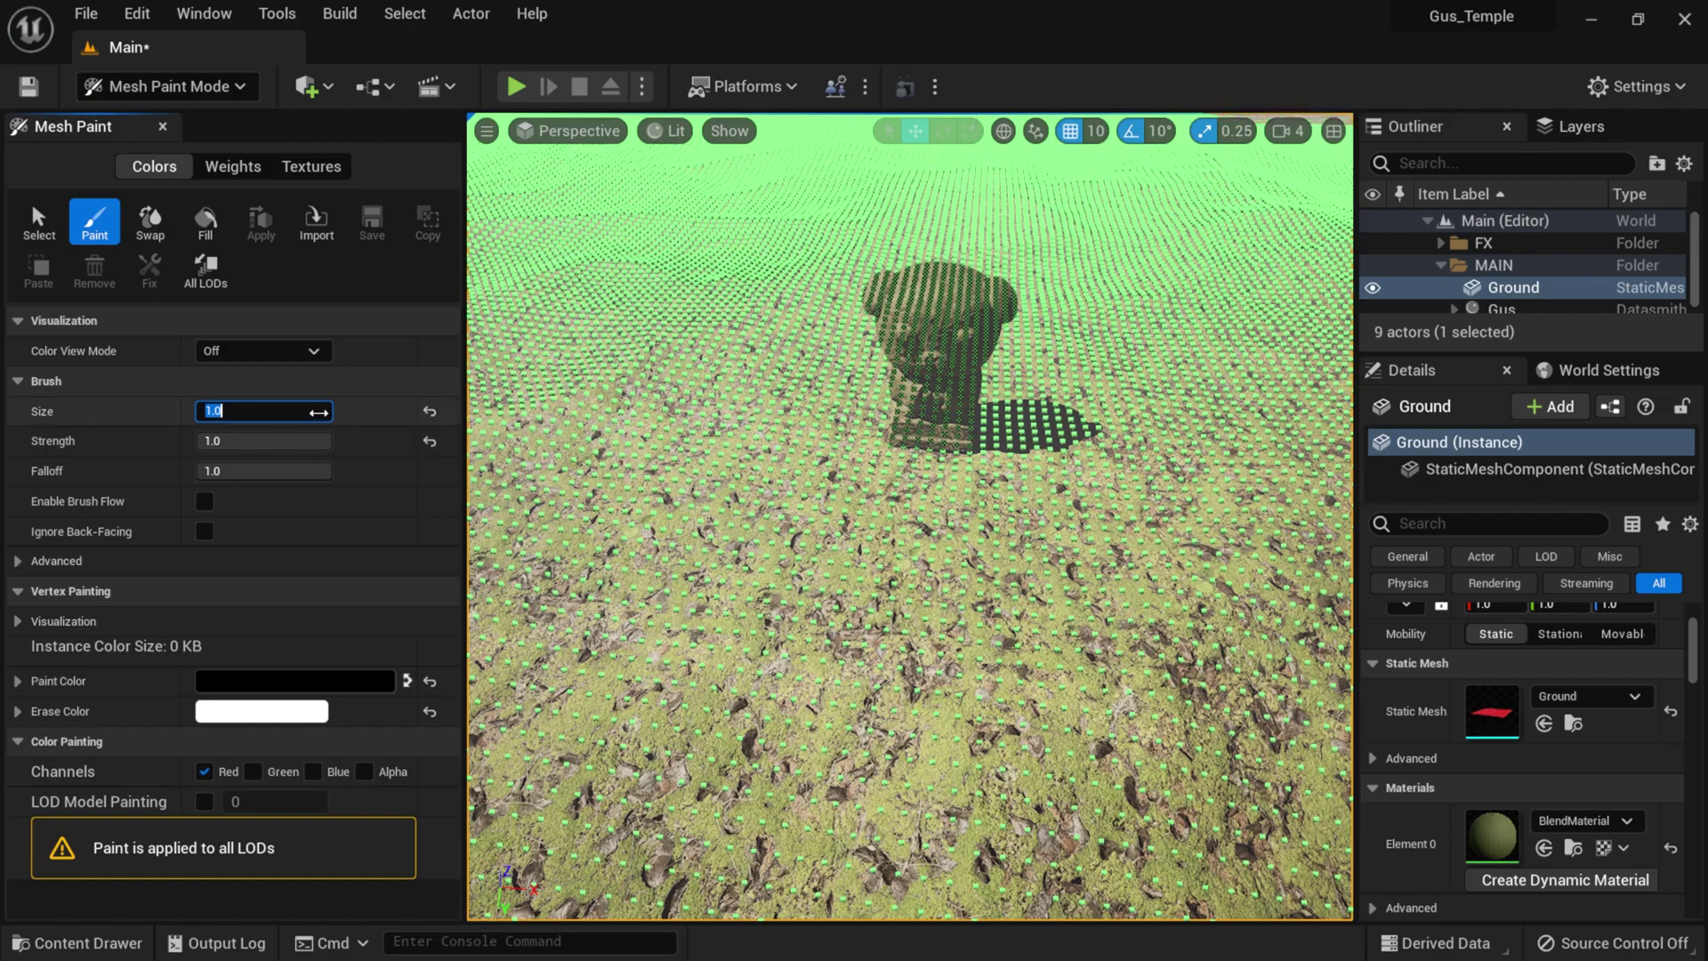
type("0.01")
key("Return")
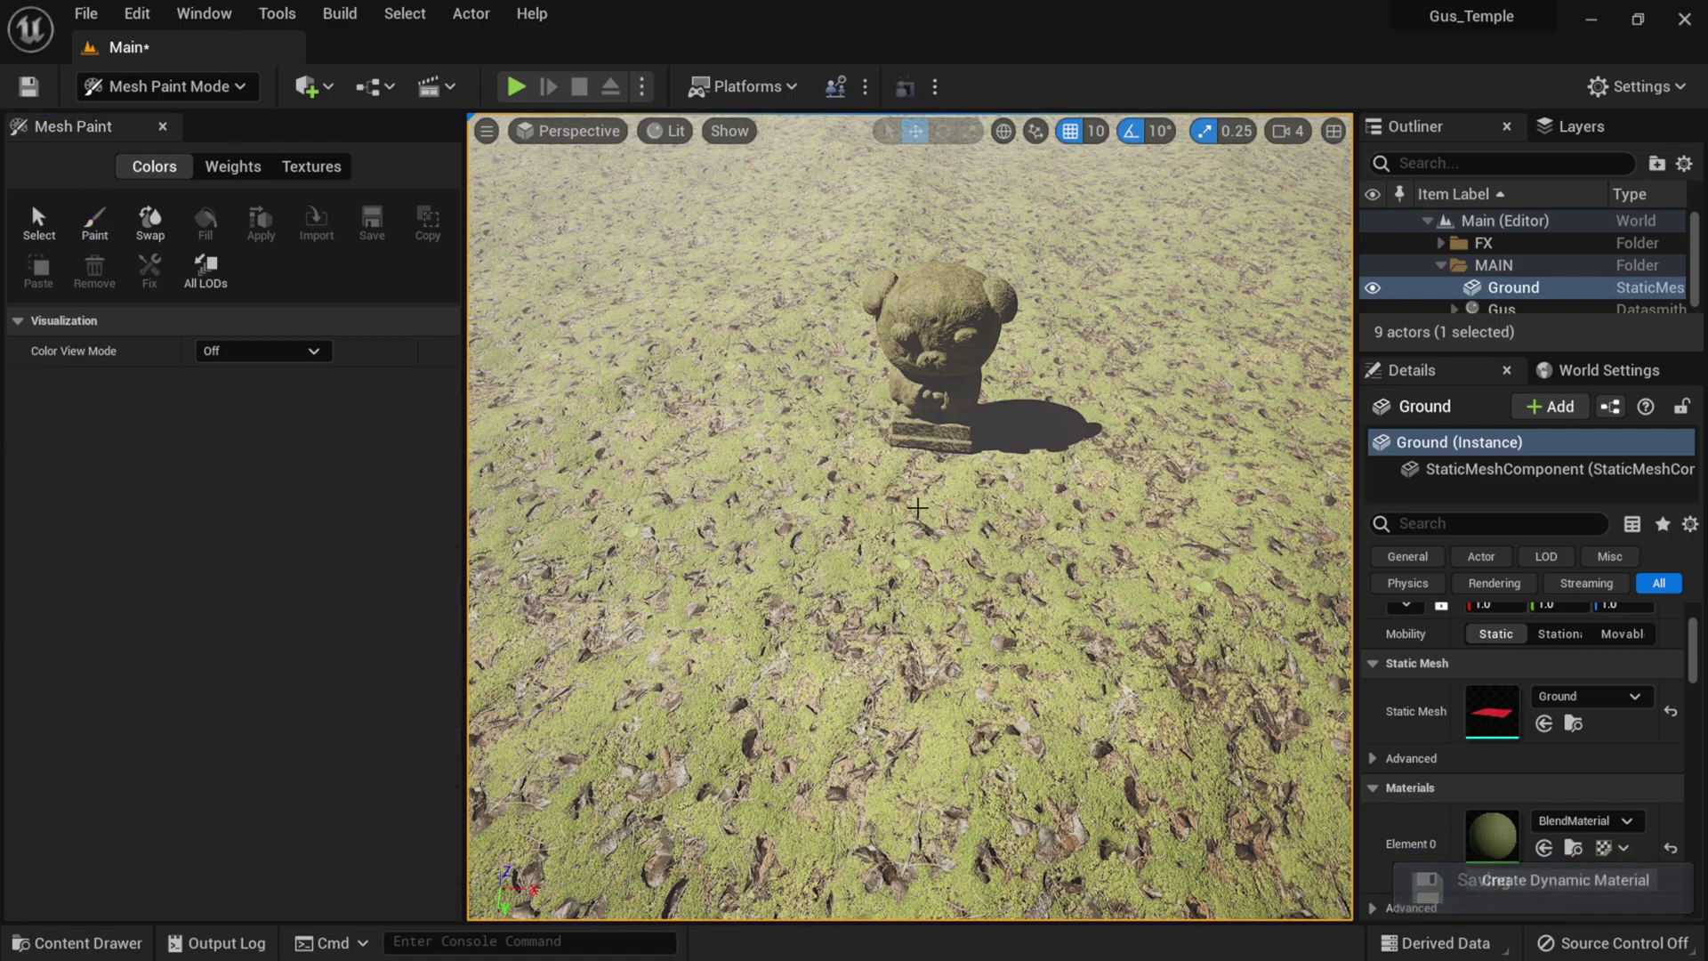
left_click(96, 222)
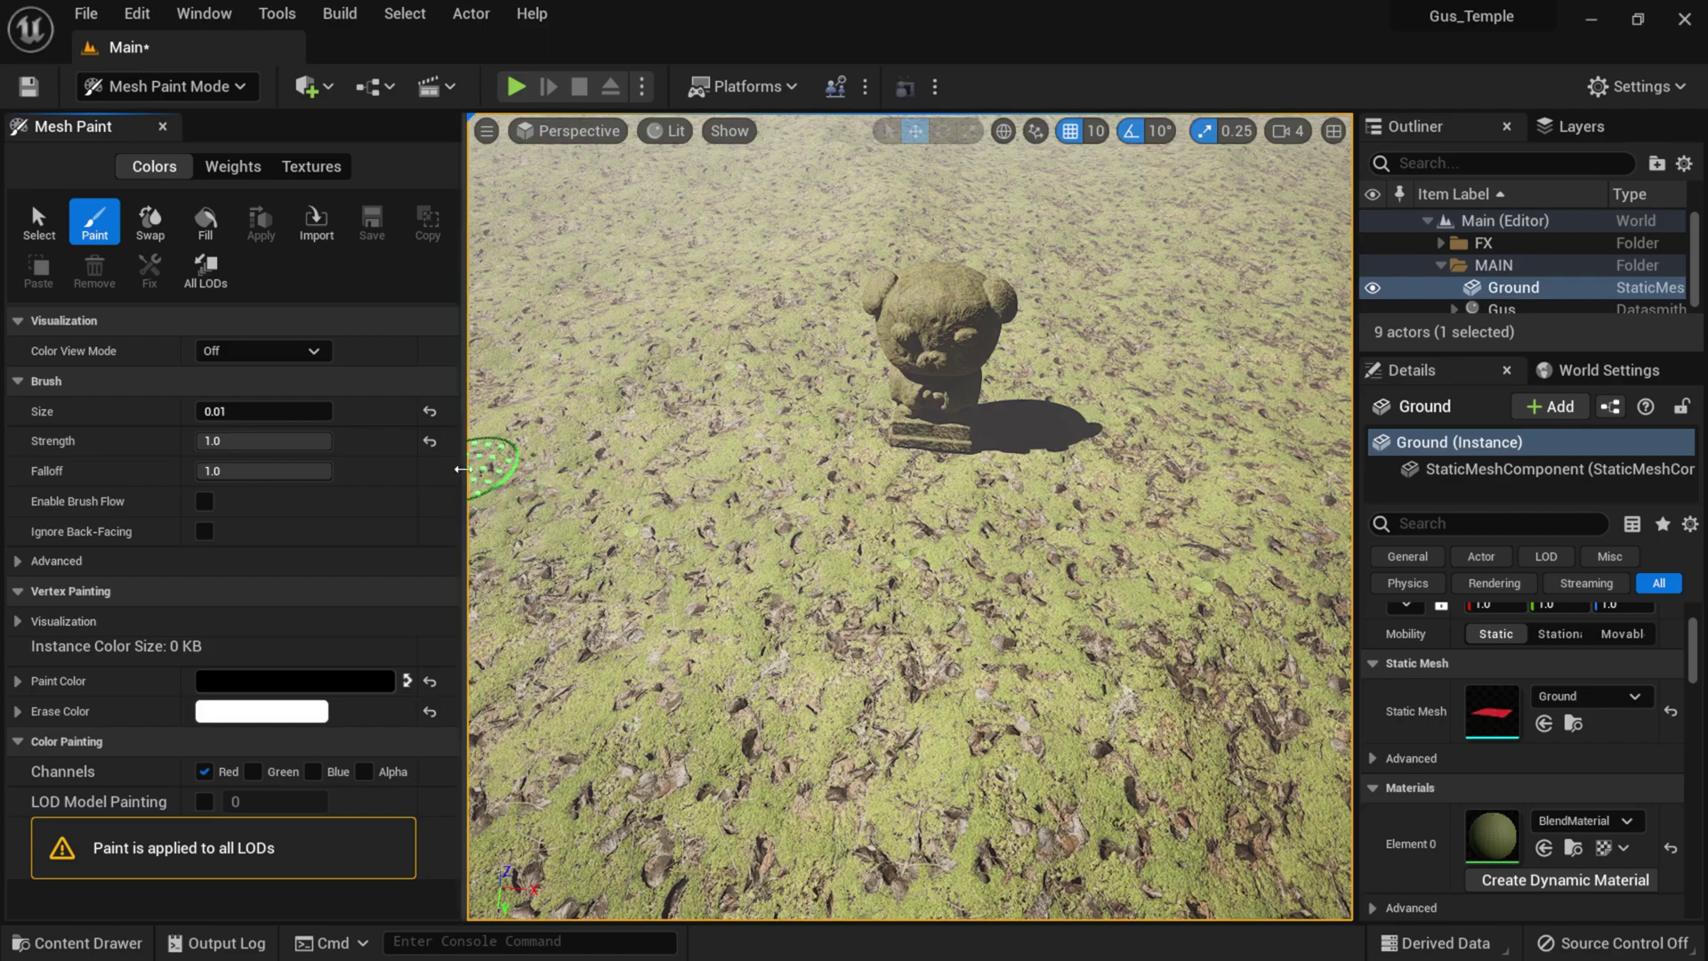
- Reset the Paint Color to its default white, then set it back to black by lowering its value to 0
left_click(429, 681)
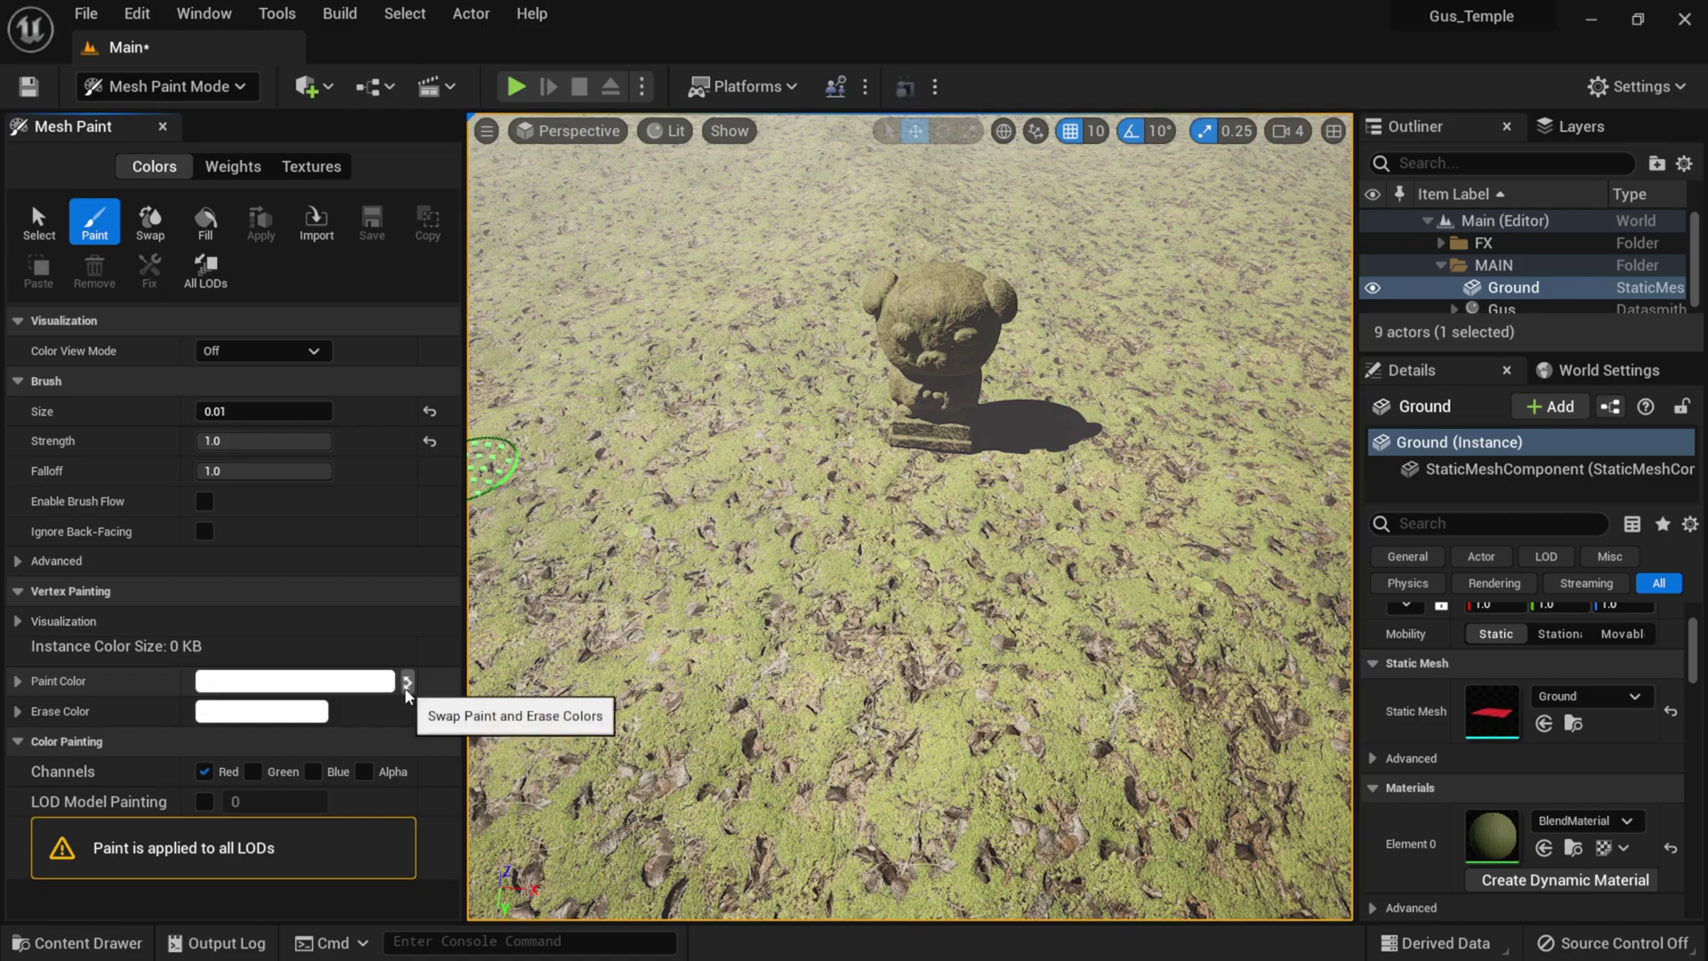
left_click(374, 681)
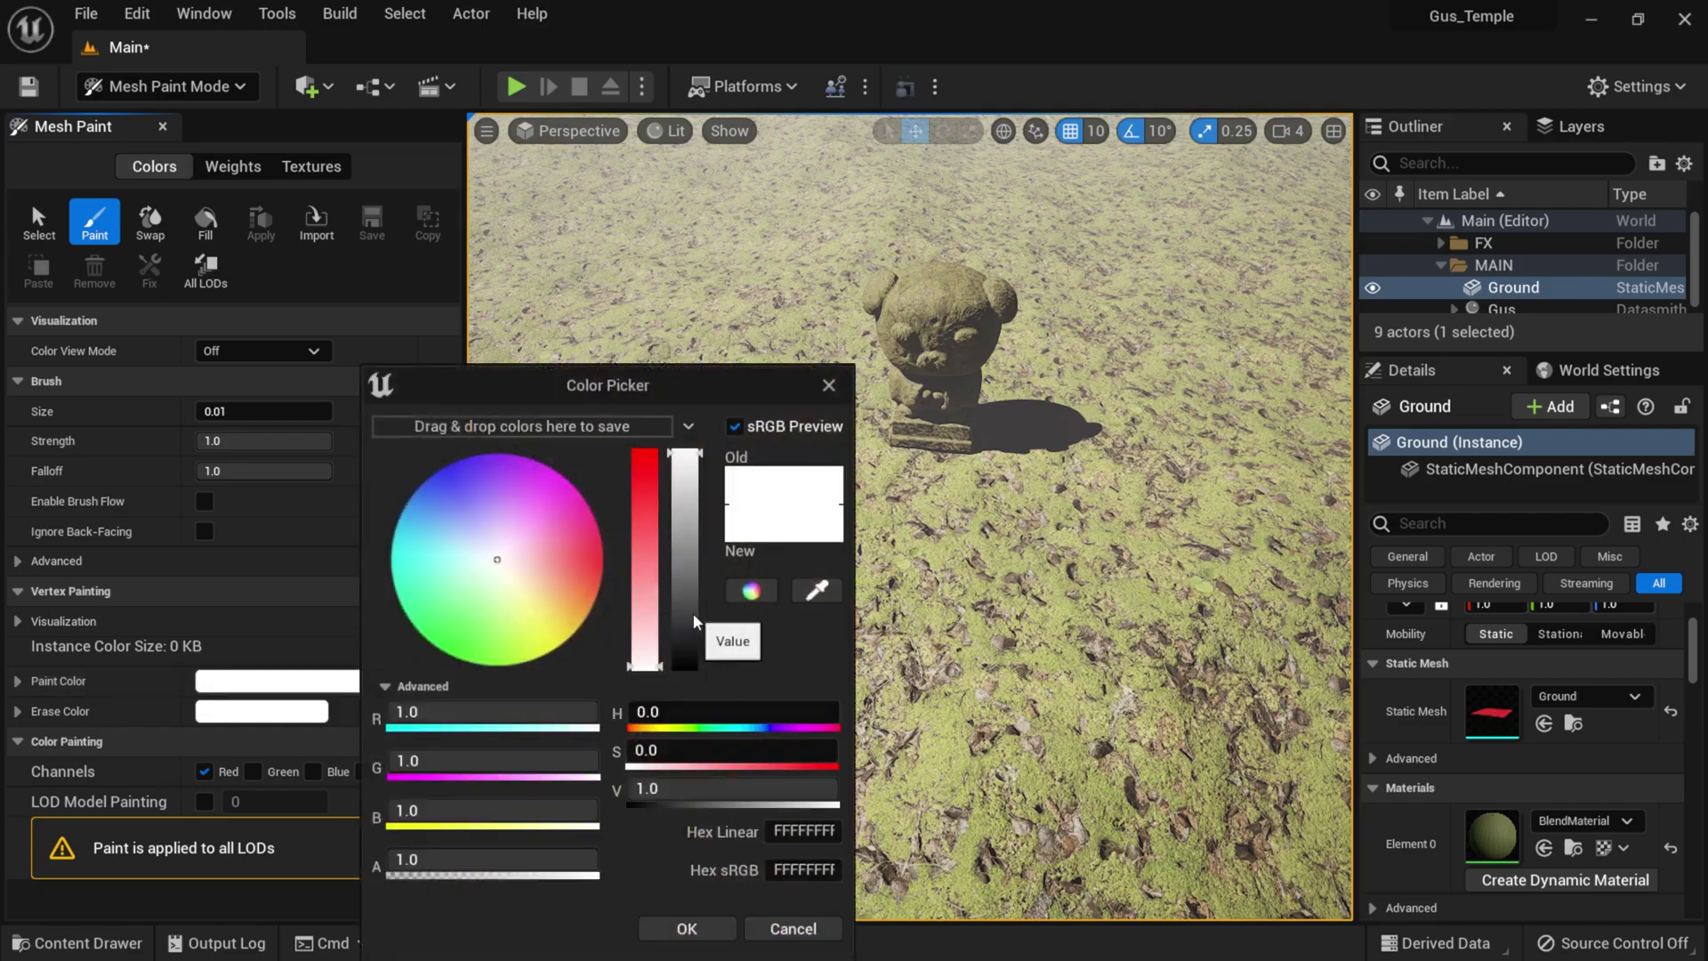
left_click(699, 654)
left_click_drag(699, 654, 703, 709)
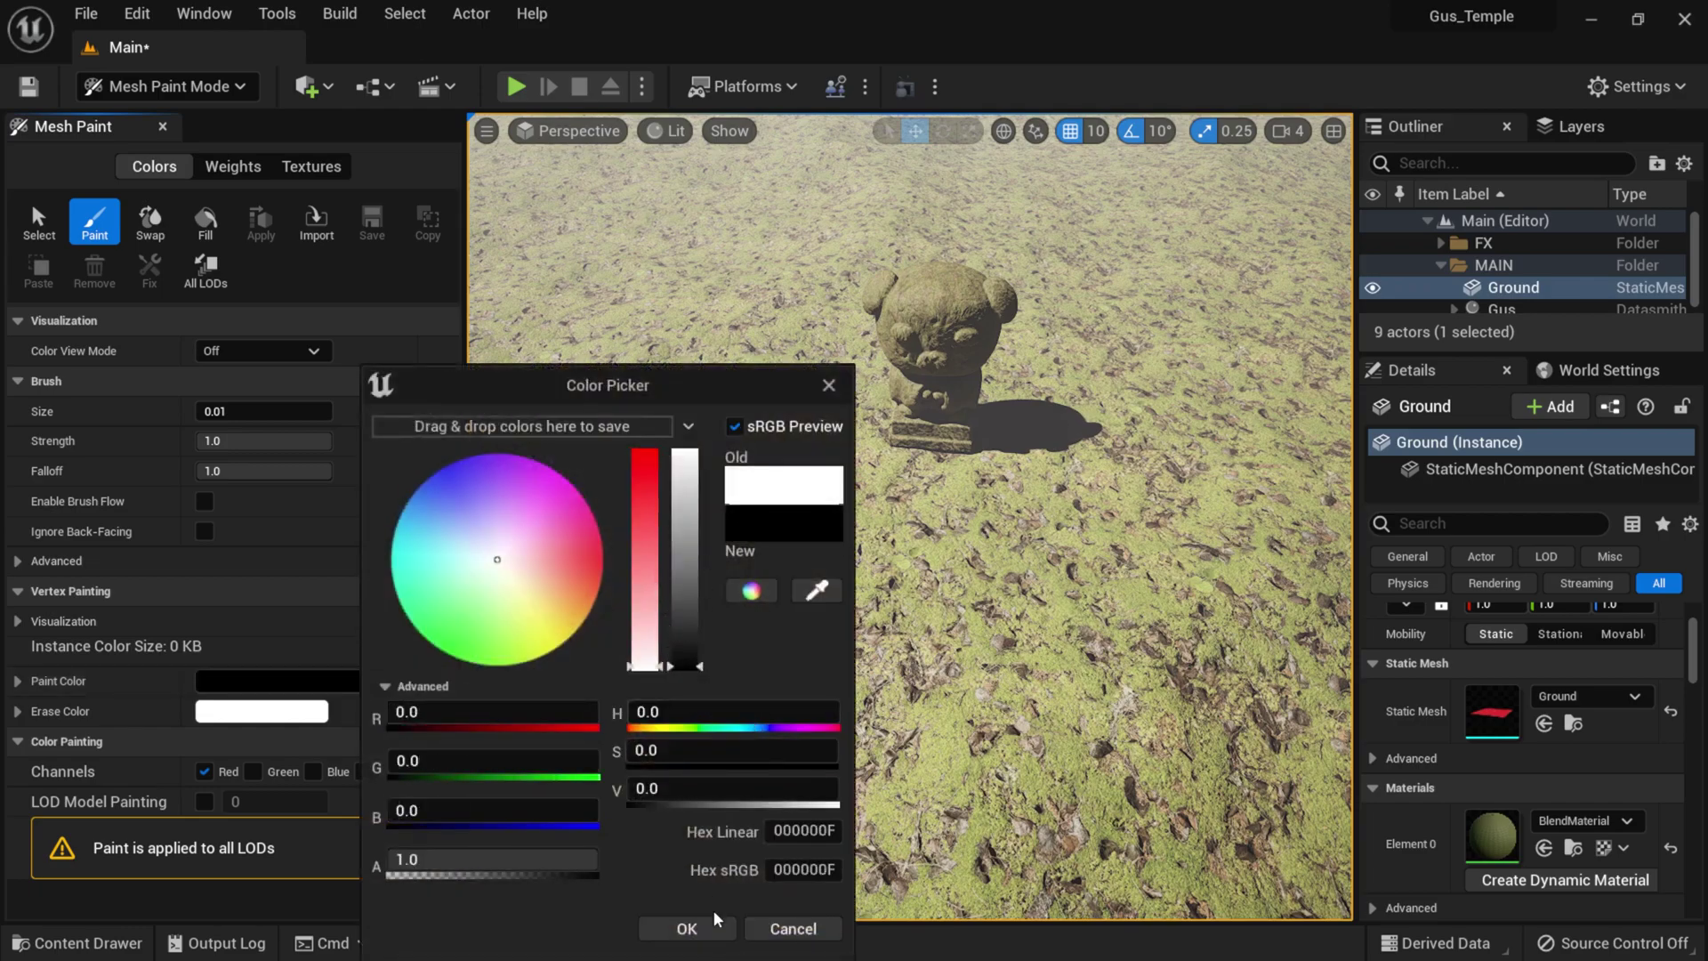
left_click(687, 928)
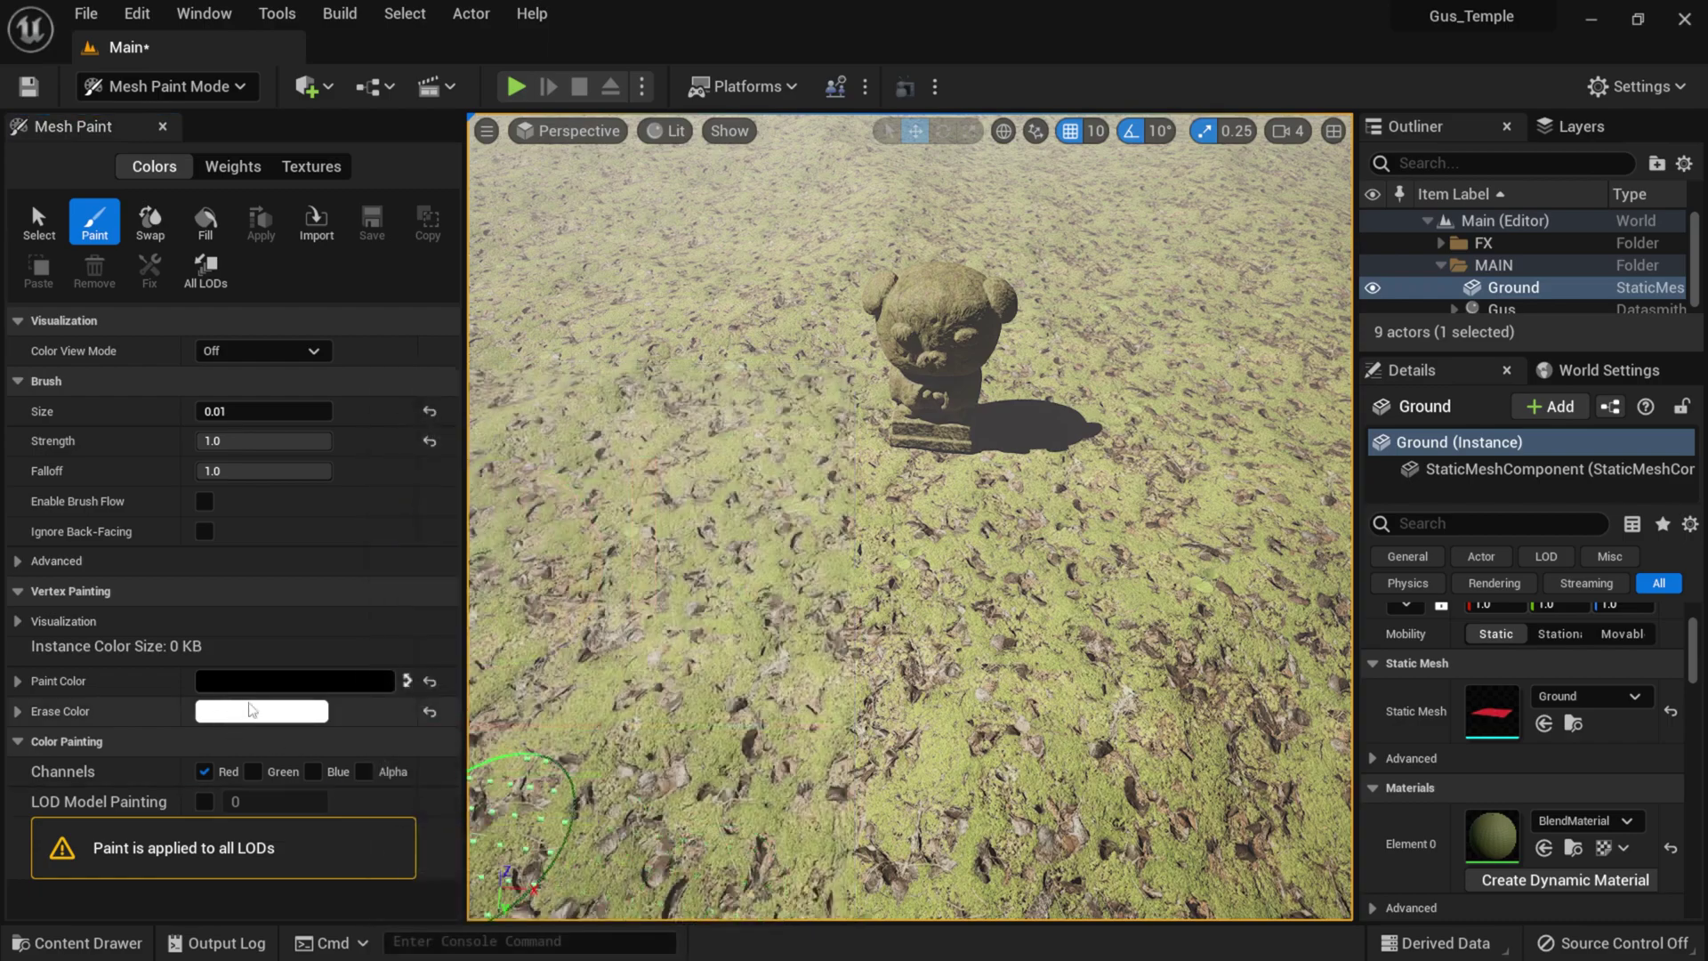
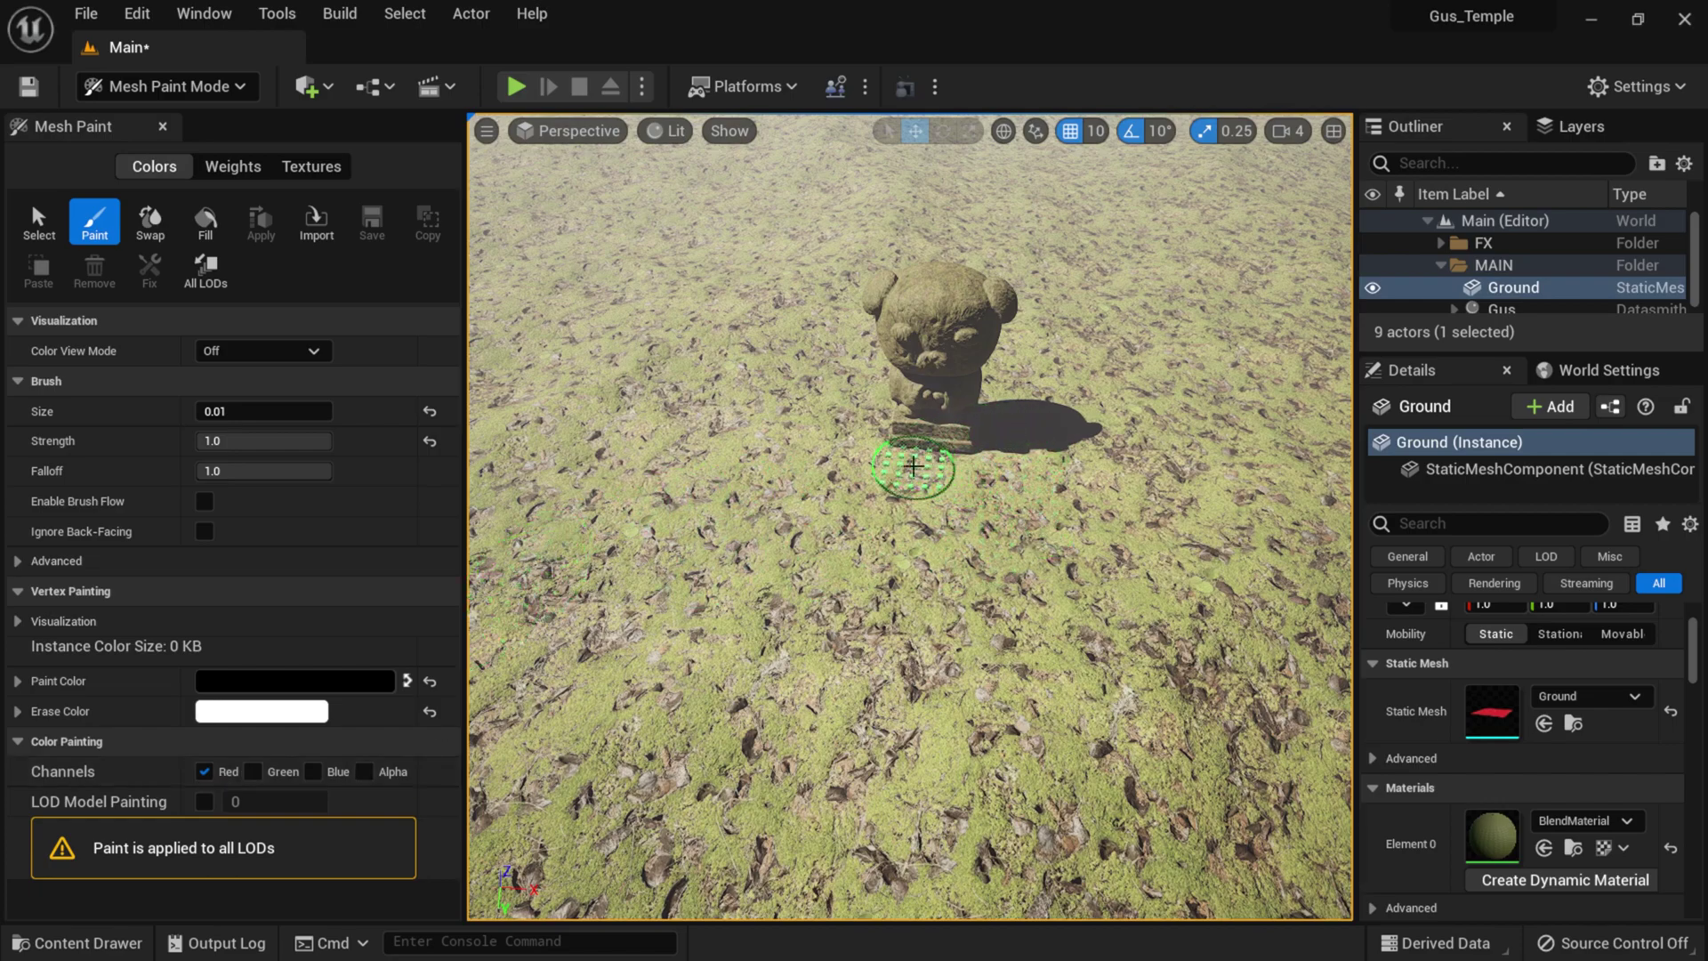
- Paint a patch of black in the red vertex channel onto the ground in front of the statue's base
mouse_move(908, 474)
left_mouse_down()
mouse_move(942, 488)
mouse_move(910, 464)
mouse_move(885, 499)
mouse_move(893, 534)
mouse_move(960, 481)
mouse_move(969, 511)
mouse_move(930, 578)
mouse_move(876, 582)
mouse_move(860, 465)
mouse_move(862, 606)
mouse_move(953, 552)
mouse_move(972, 472)
mouse_move(934, 656)
mouse_move(846, 599)
mouse_move(870, 450)
mouse_move(809, 557)
mouse_move(809, 625)
mouse_move(874, 567)
left_mouse_up()
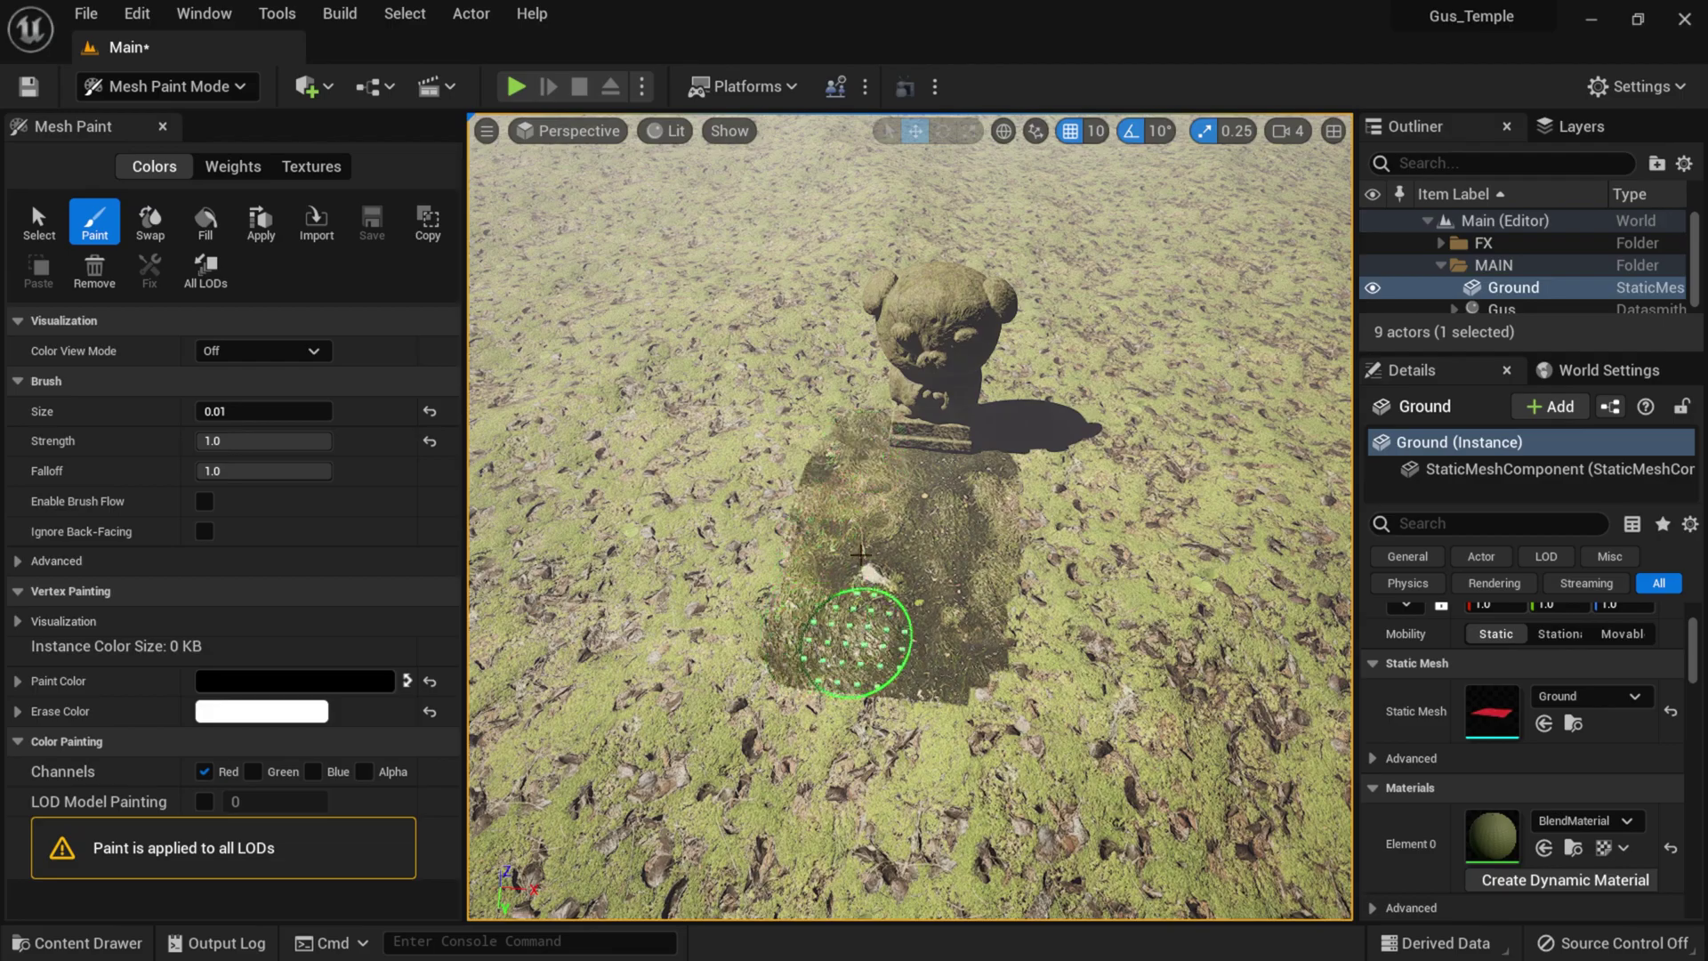
scroll(813, 524, "up", 6)
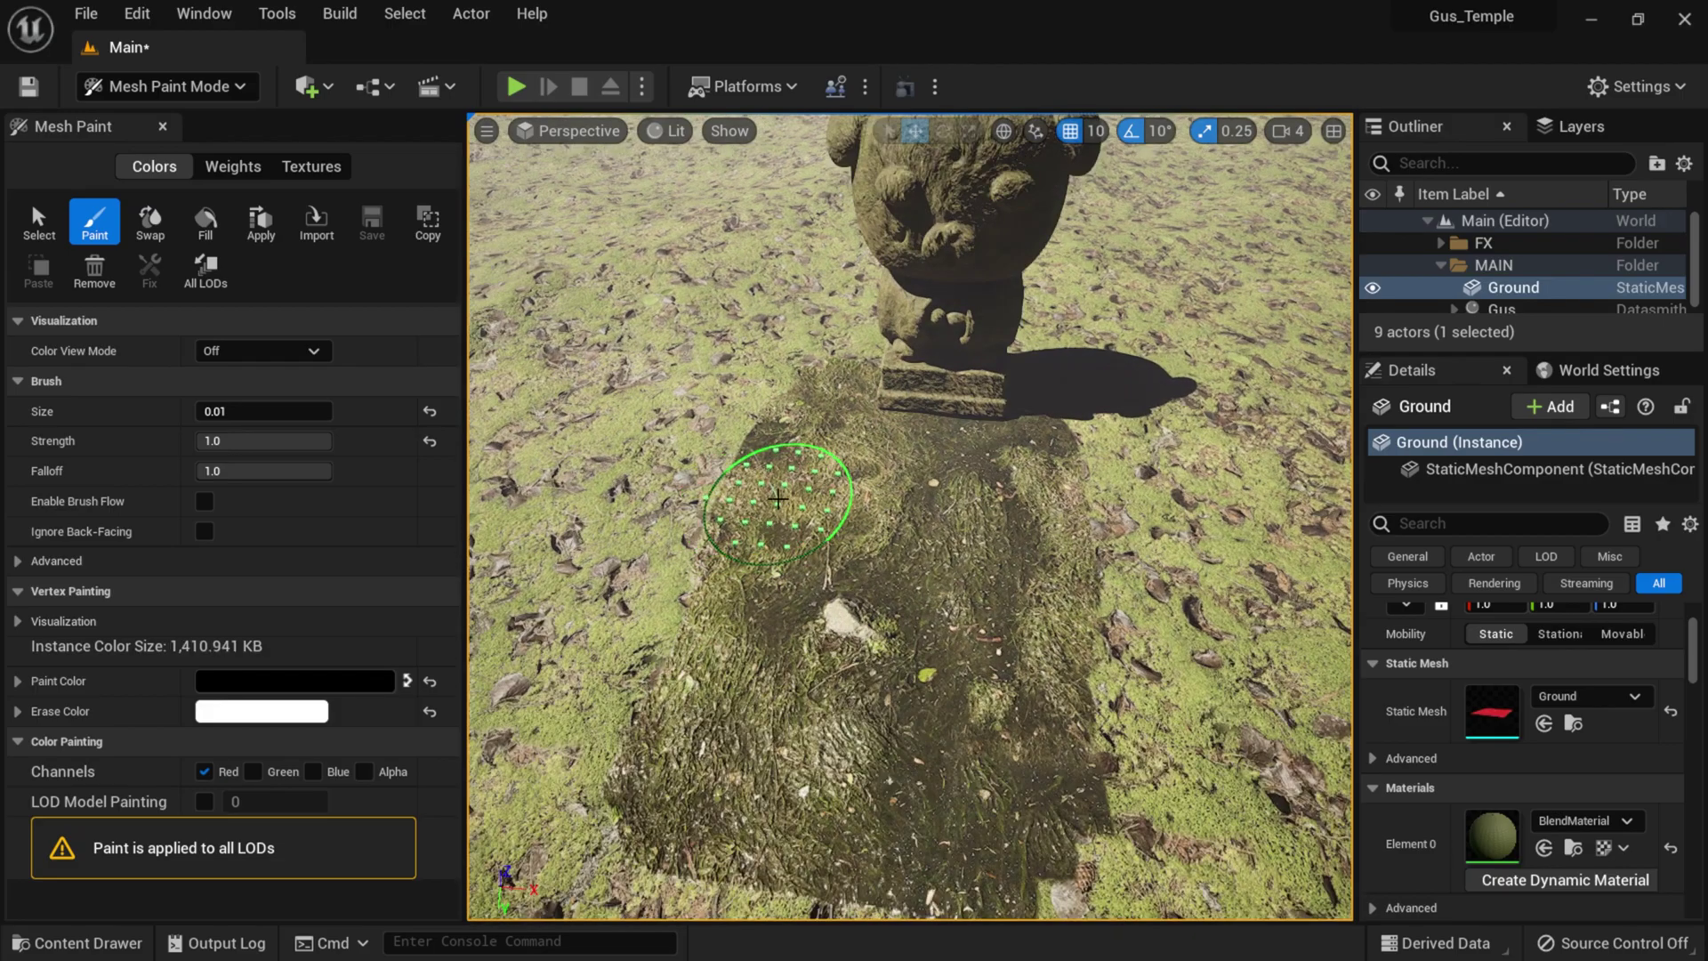
mouse_move(791, 523)
middle_mouse_down()
mouse_move(867, 481)
mouse_move(870, 461)
mouse_move(814, 471)
middle_mouse_up()
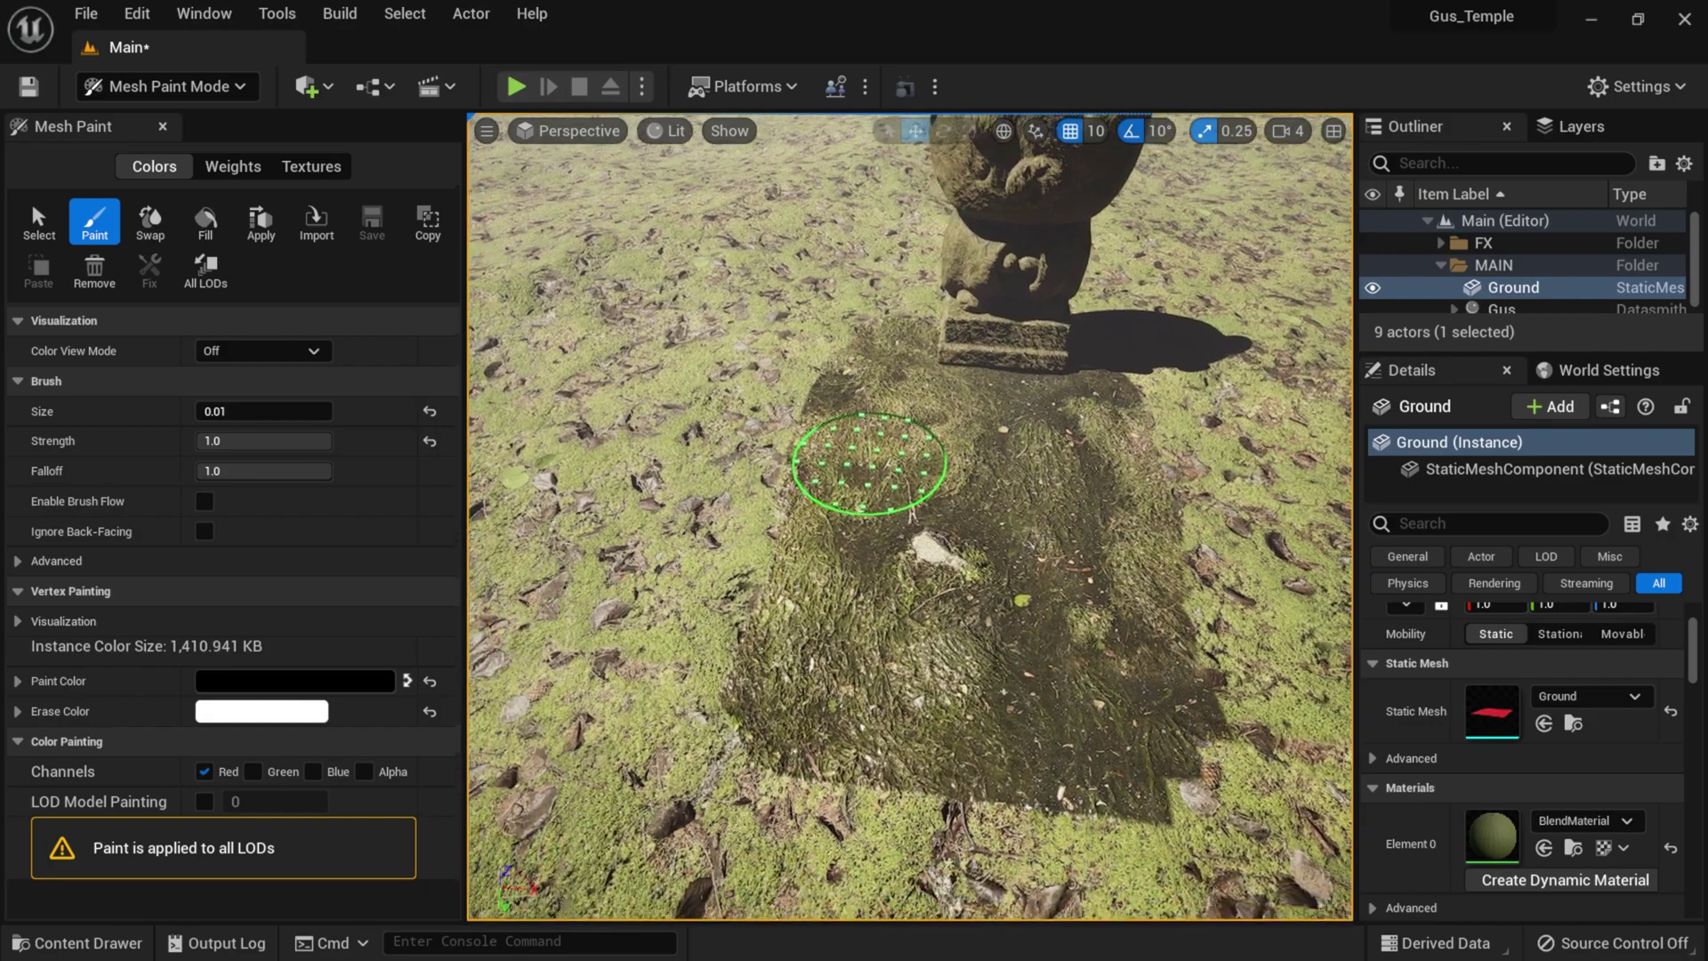
scroll(827, 486, "up", 2)
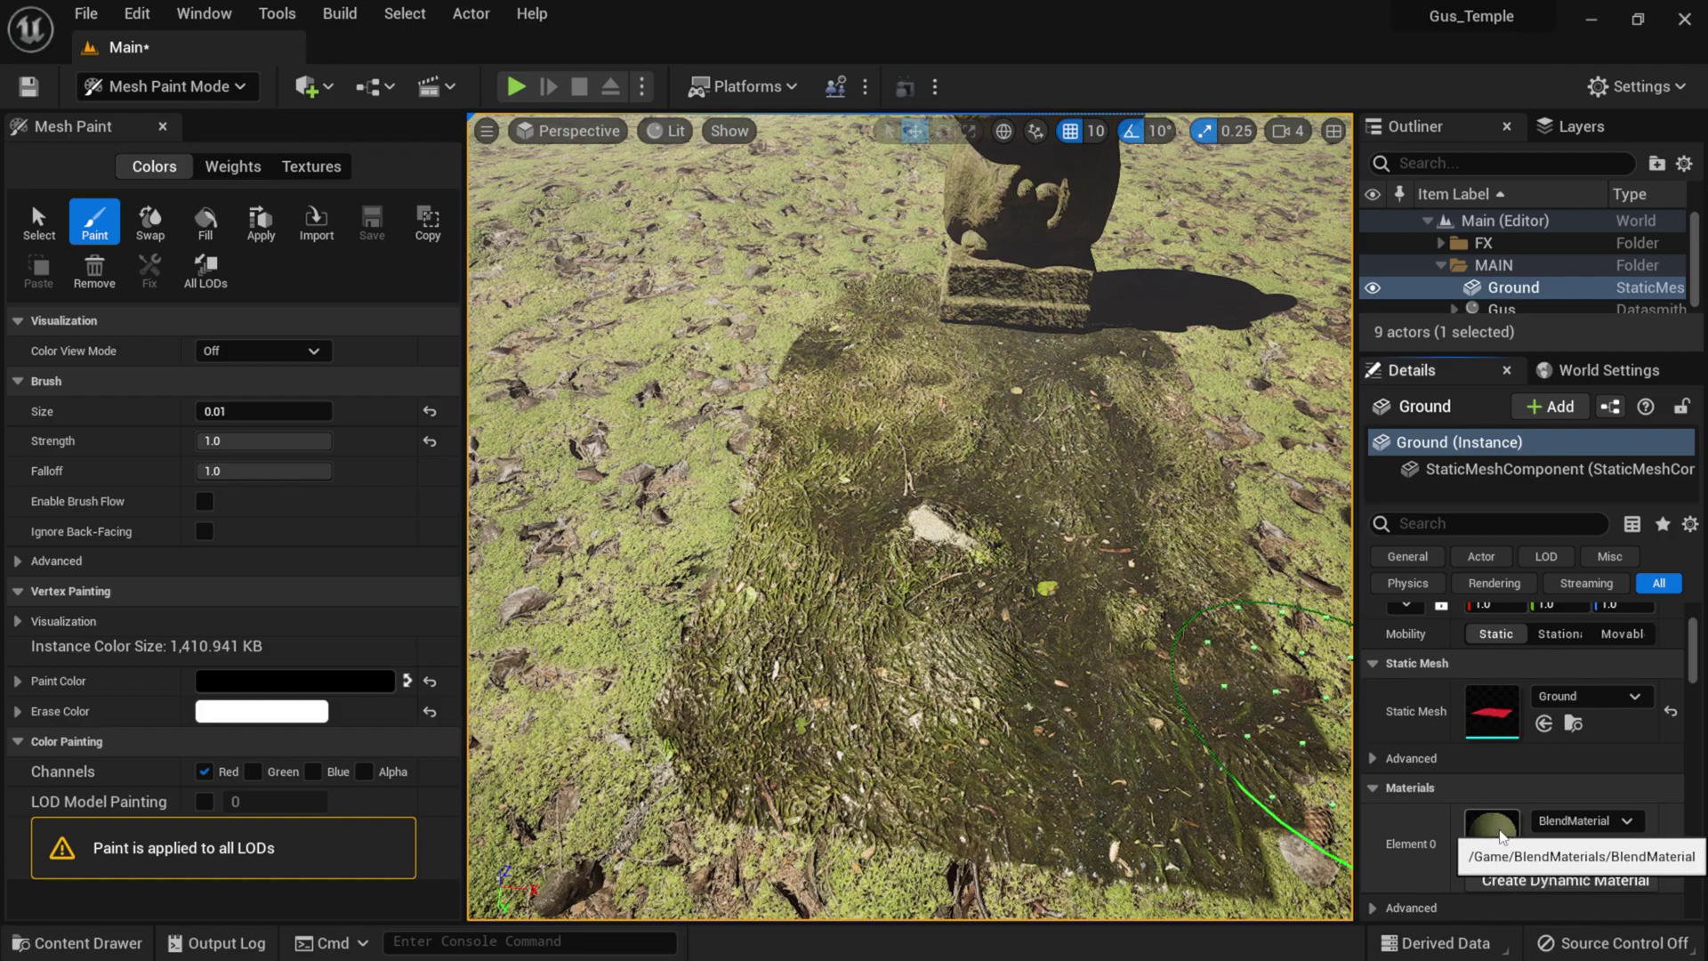
- Open BlendMaterial from the ground's material slot, expand its Base/Middle Layer Blend Controls, and arrange the window so the painted patch stays visible
double_click(1500, 837)
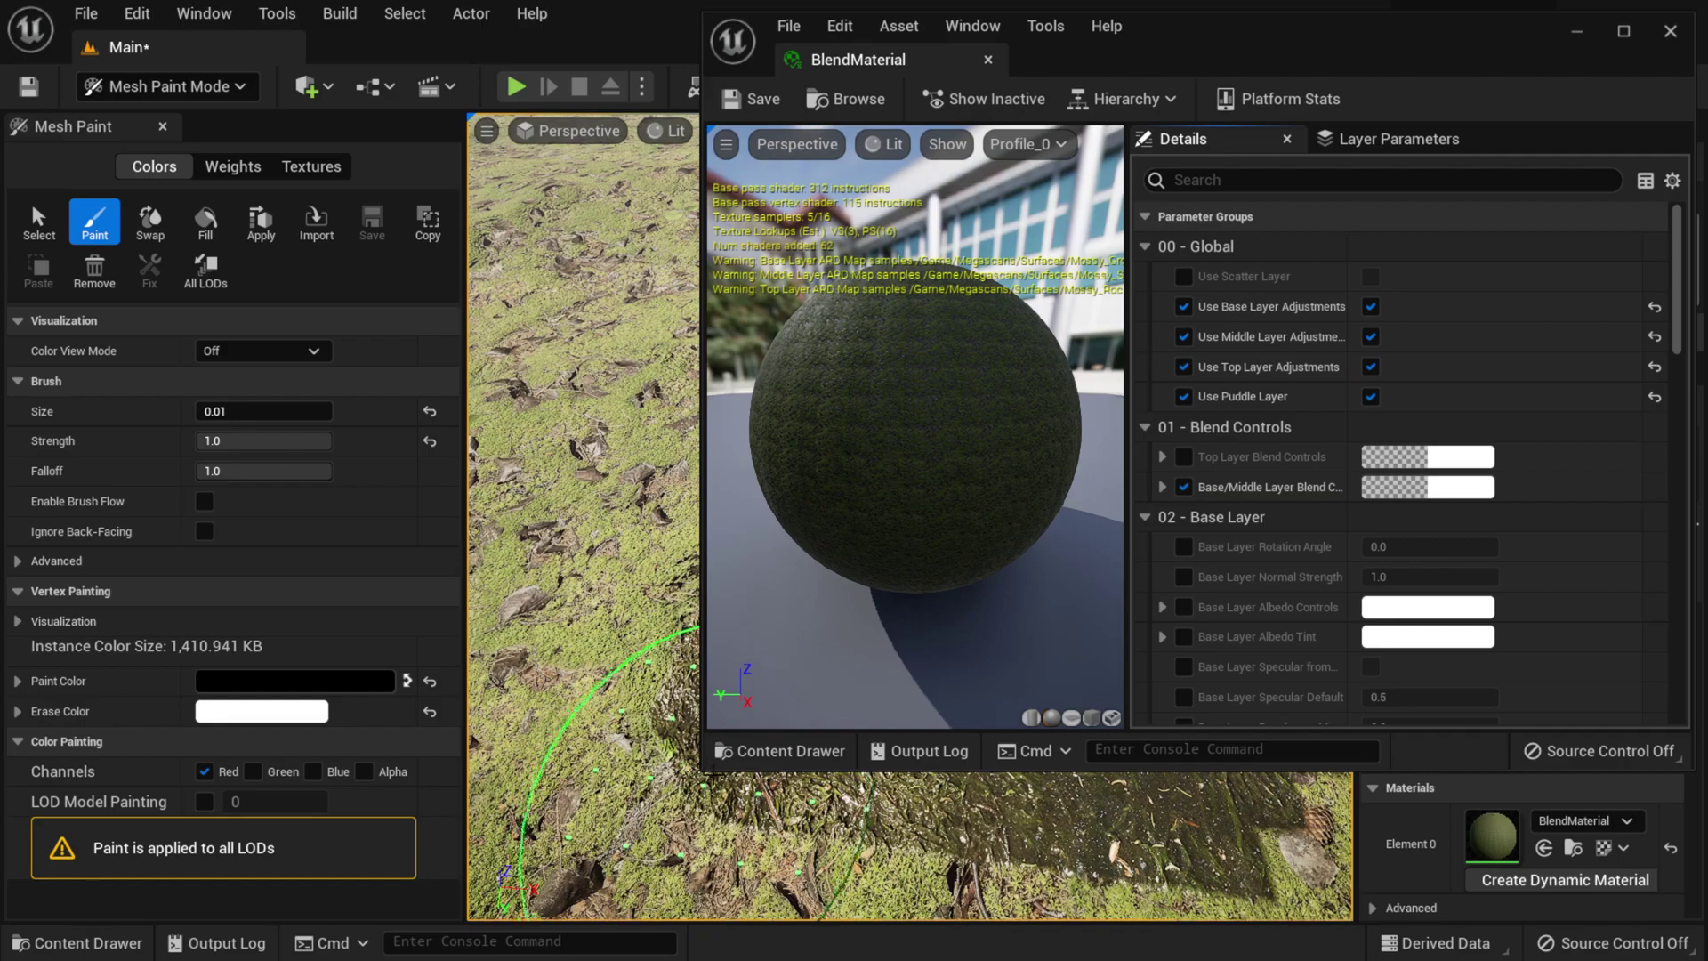
left_click_drag(708, 767, 749, 883)
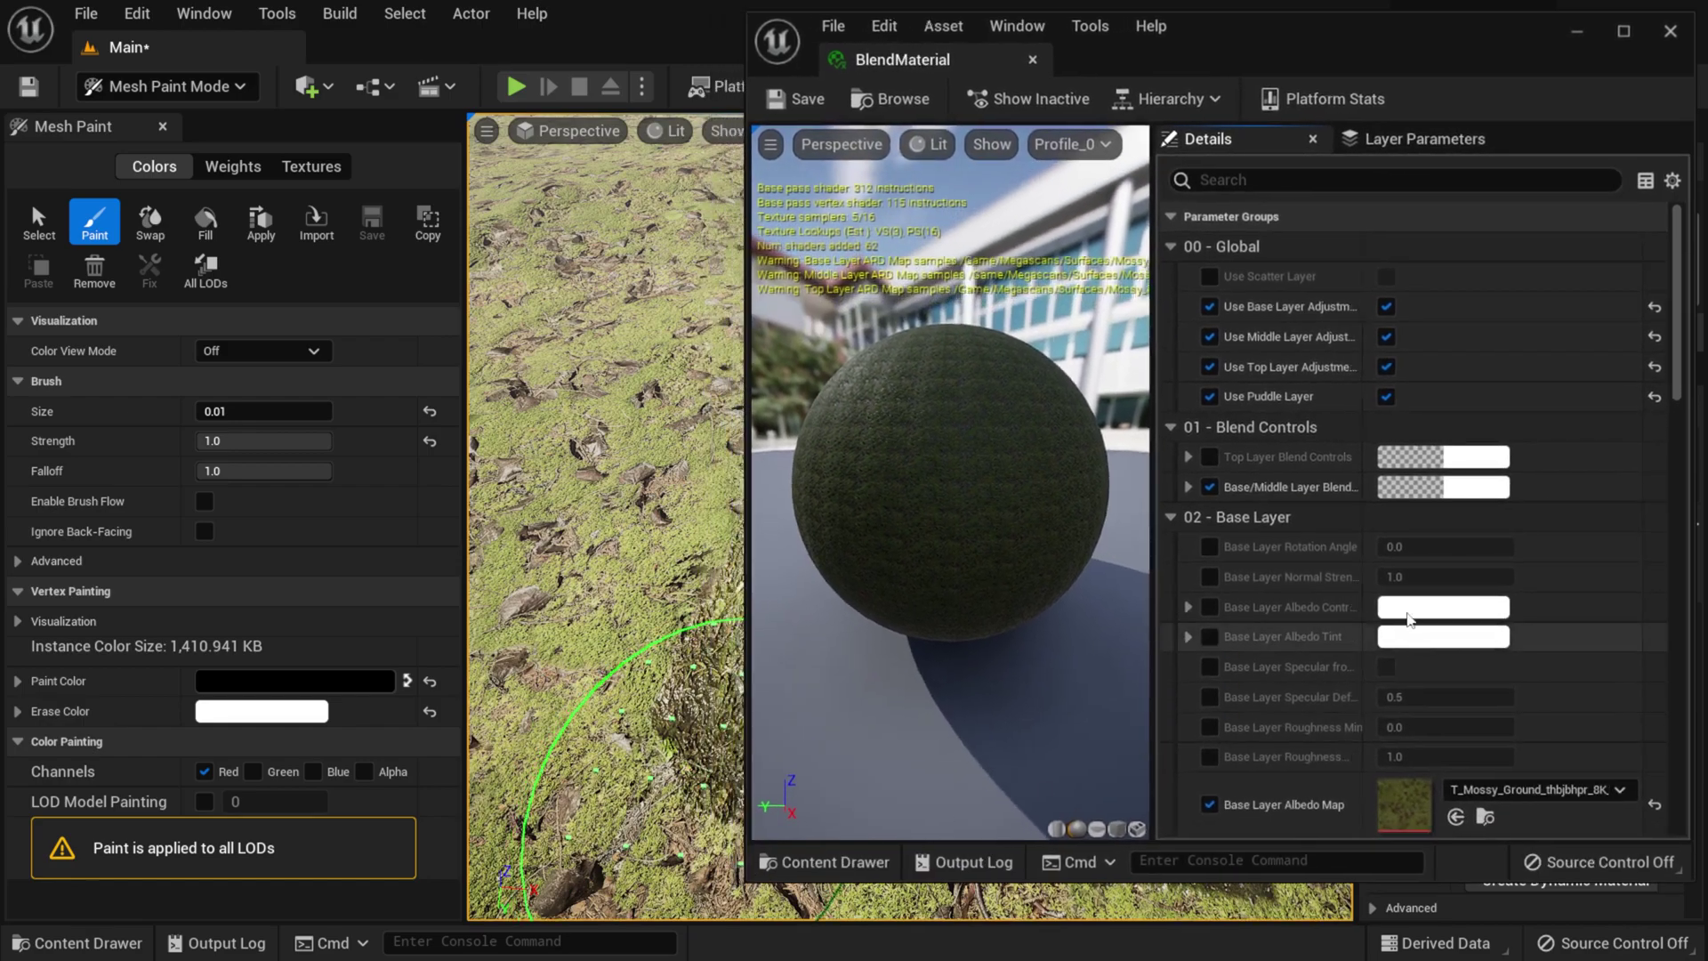
left_click(1190, 487)
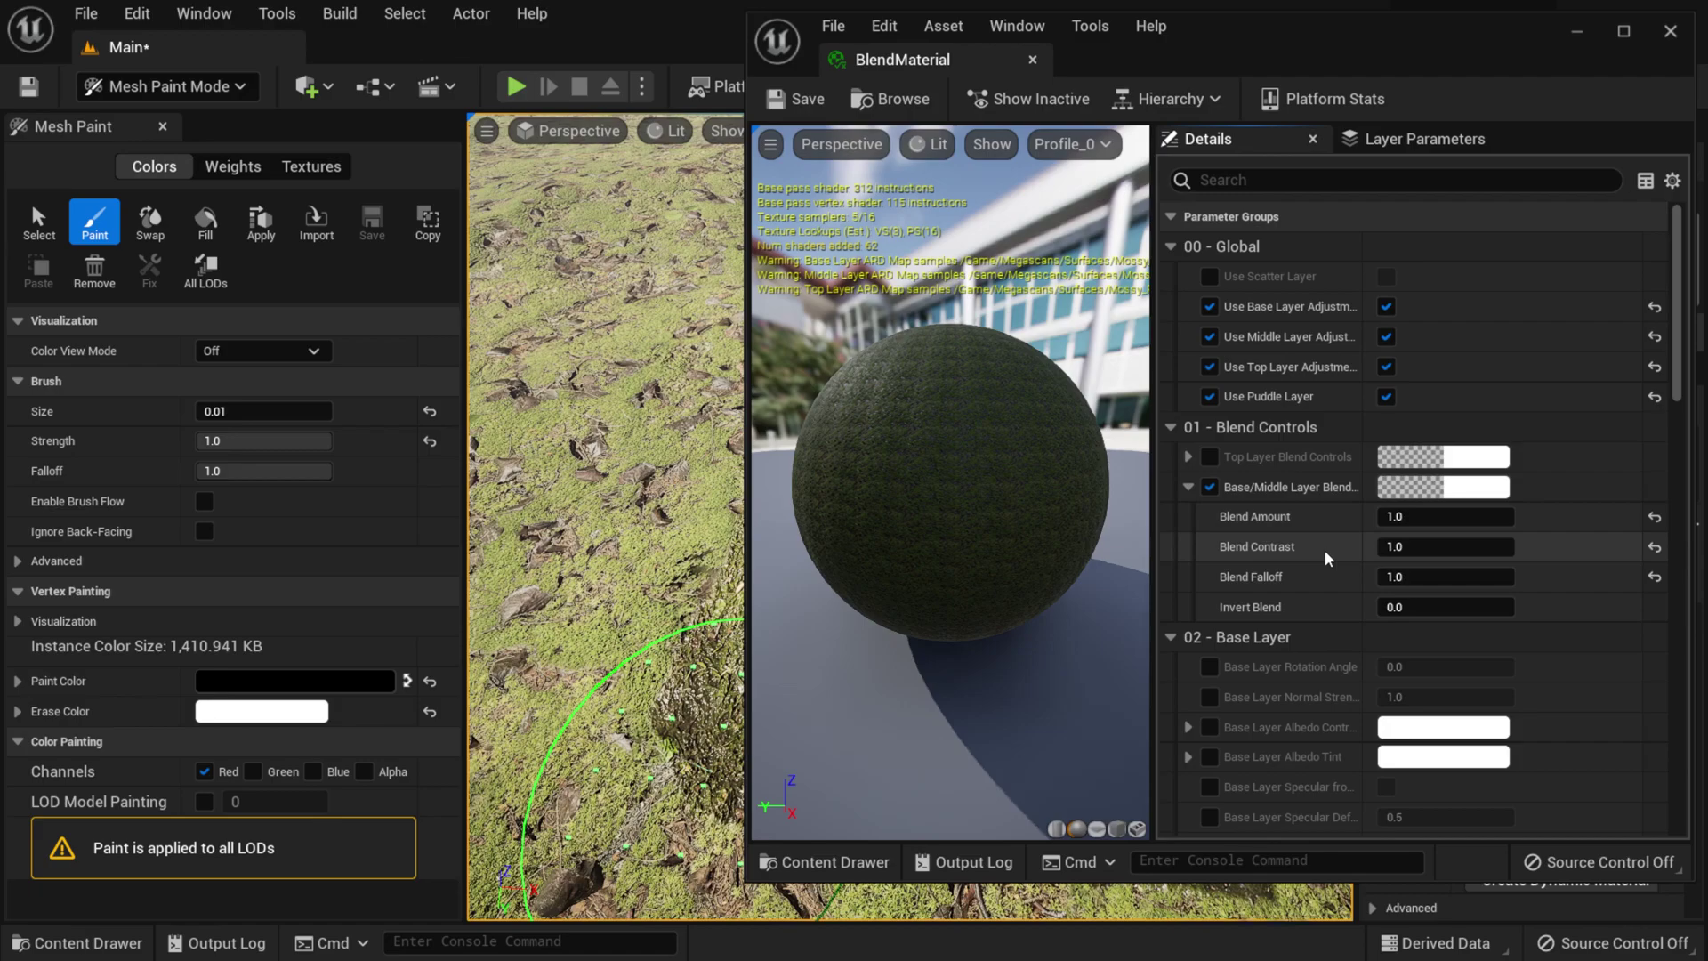
left_click_drag(1307, 57, 331, 86)
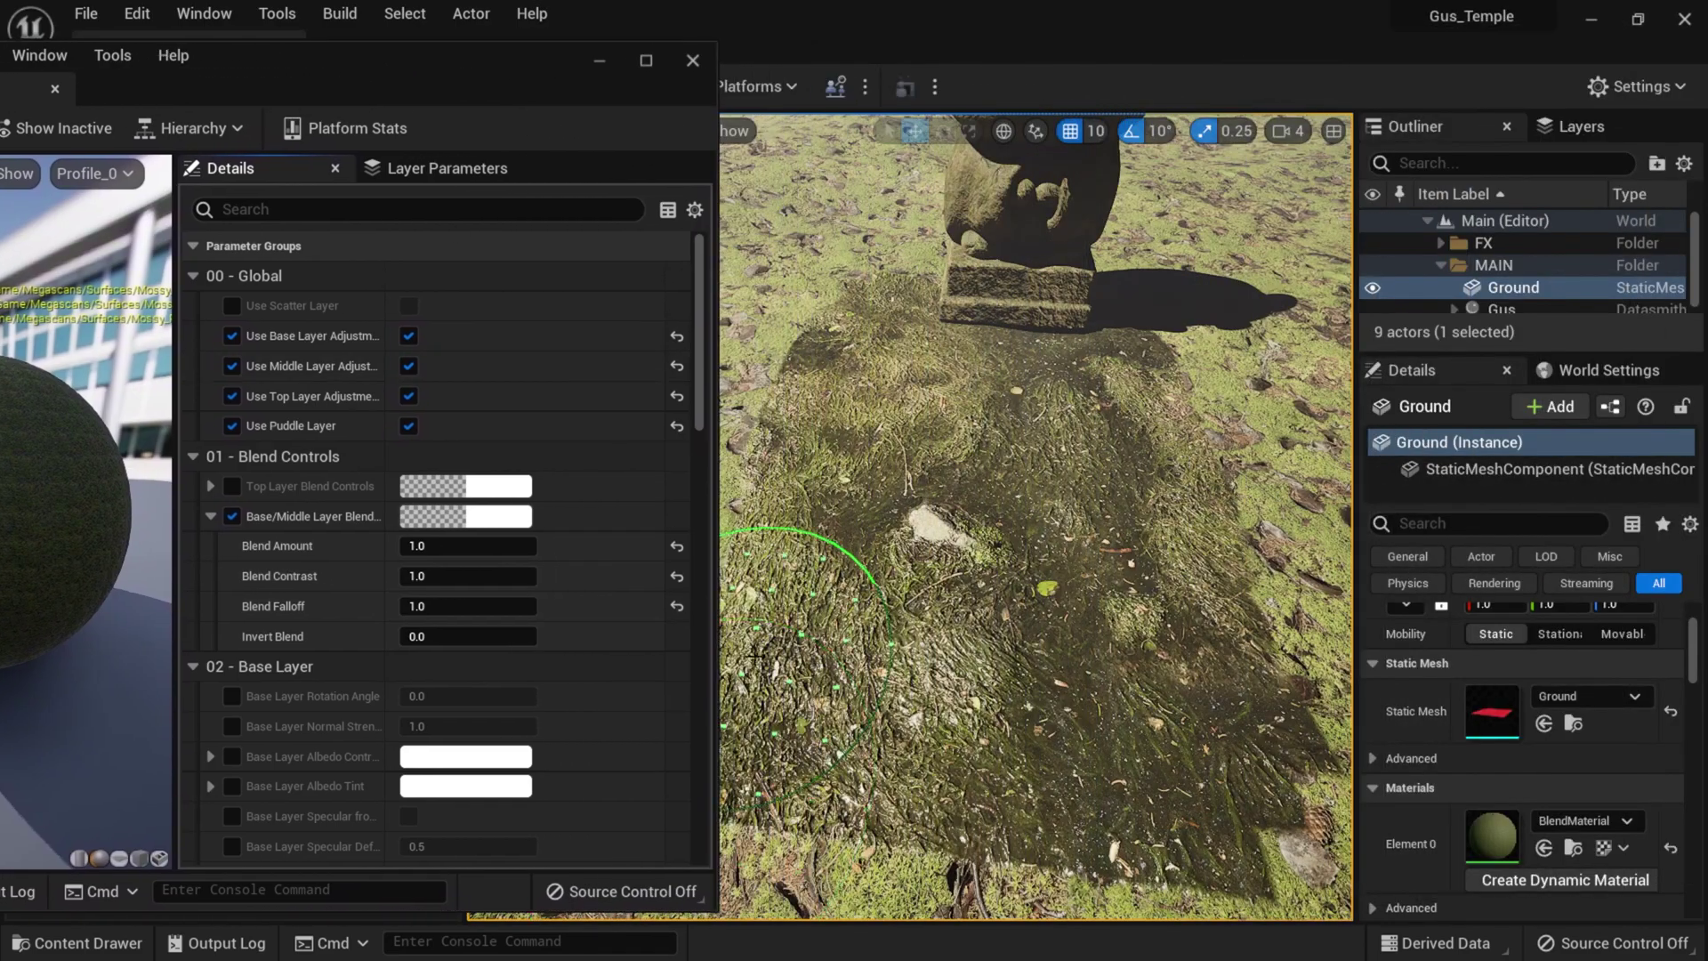
left_click_drag(716, 915, 488, 788)
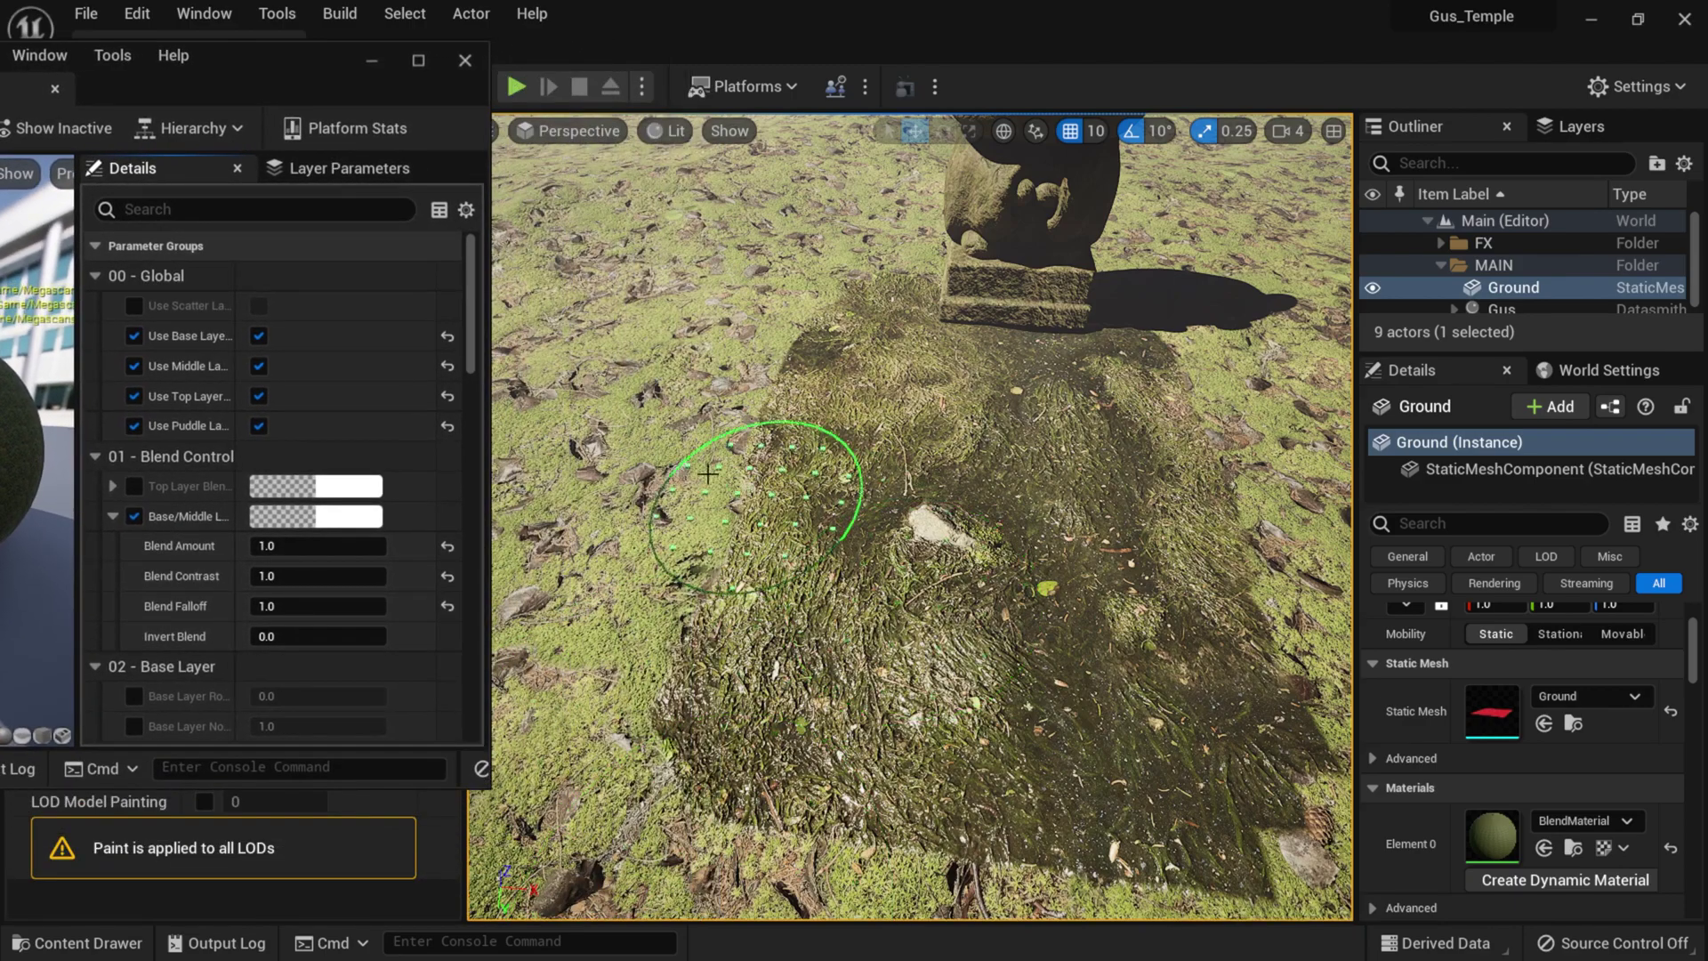
- Frame the edge of the painted patch and try Base/Middle Layer Blend Amount values of 10 and 50
scroll(724, 482, "up", 2)
right_click_drag(788, 472, 820, 462)
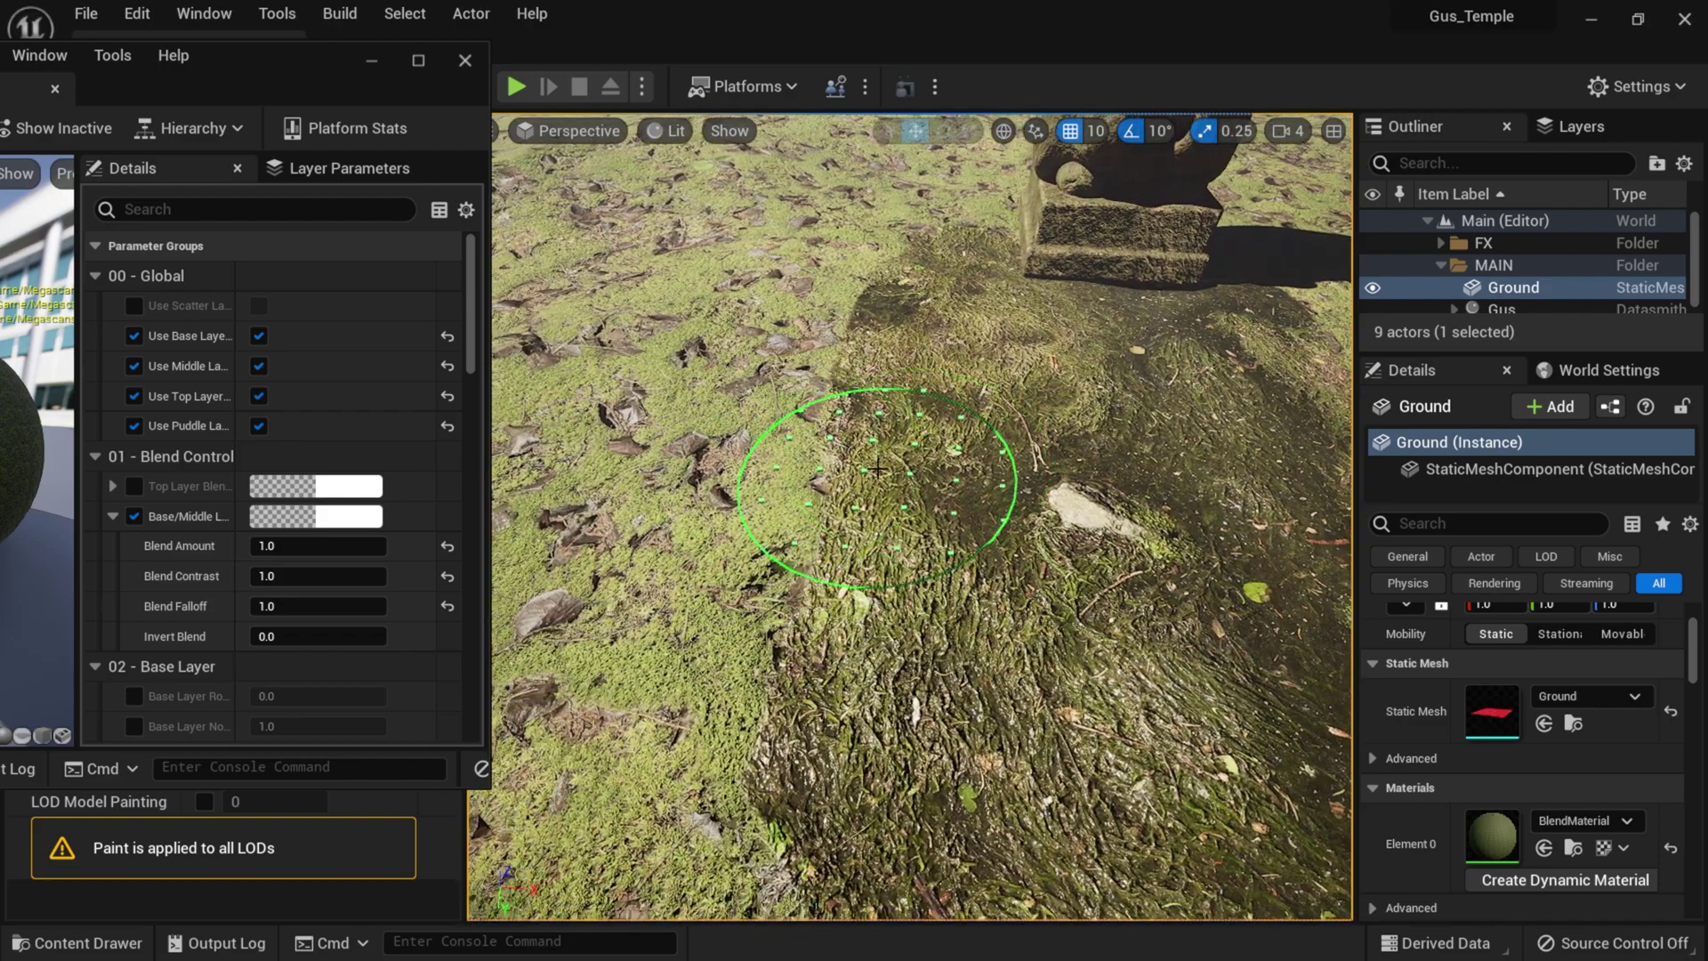
left_click(298, 545)
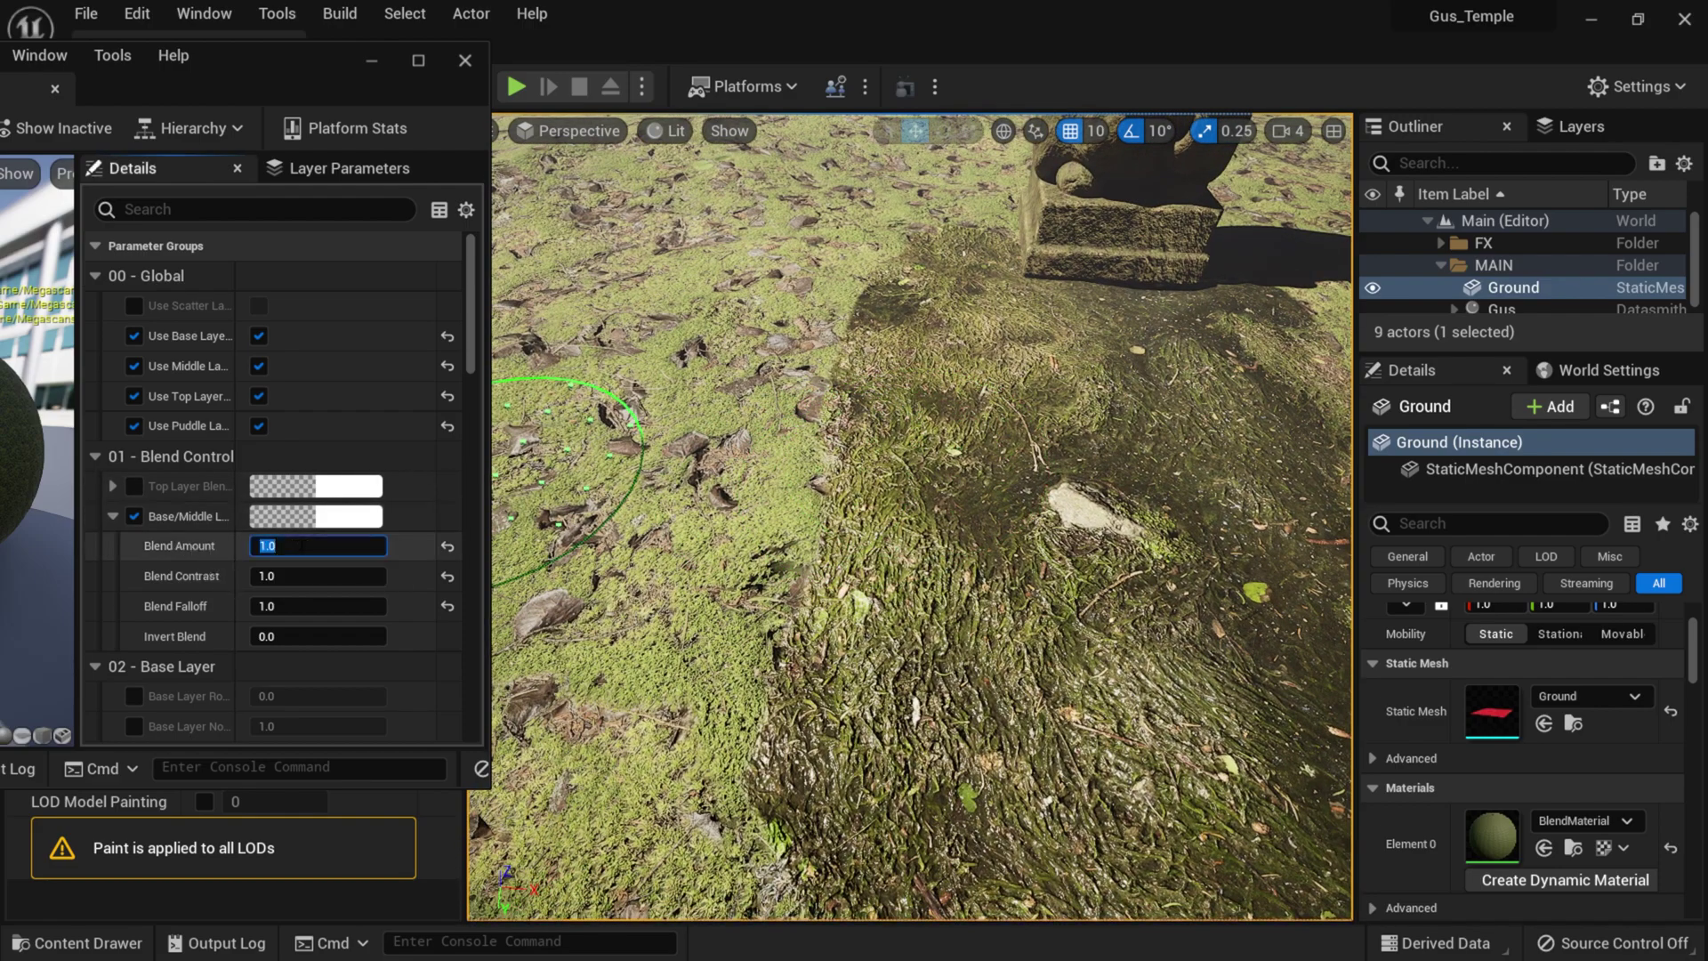
type("10")
key("Return")
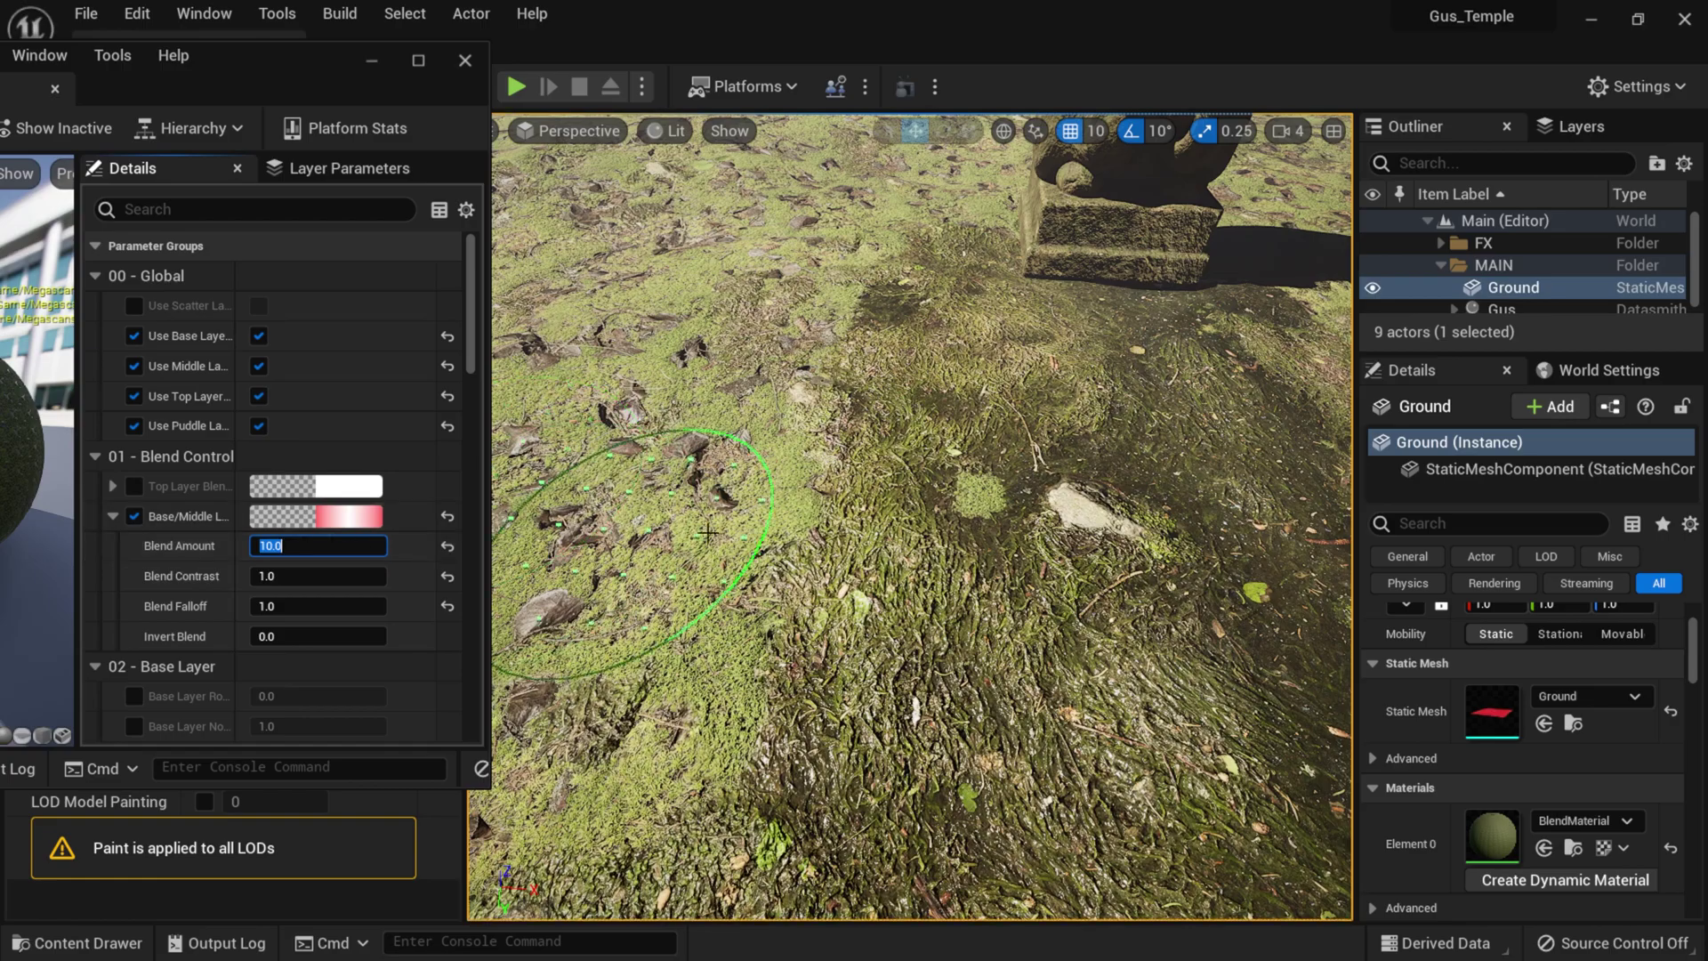
type("50")
key("Return")
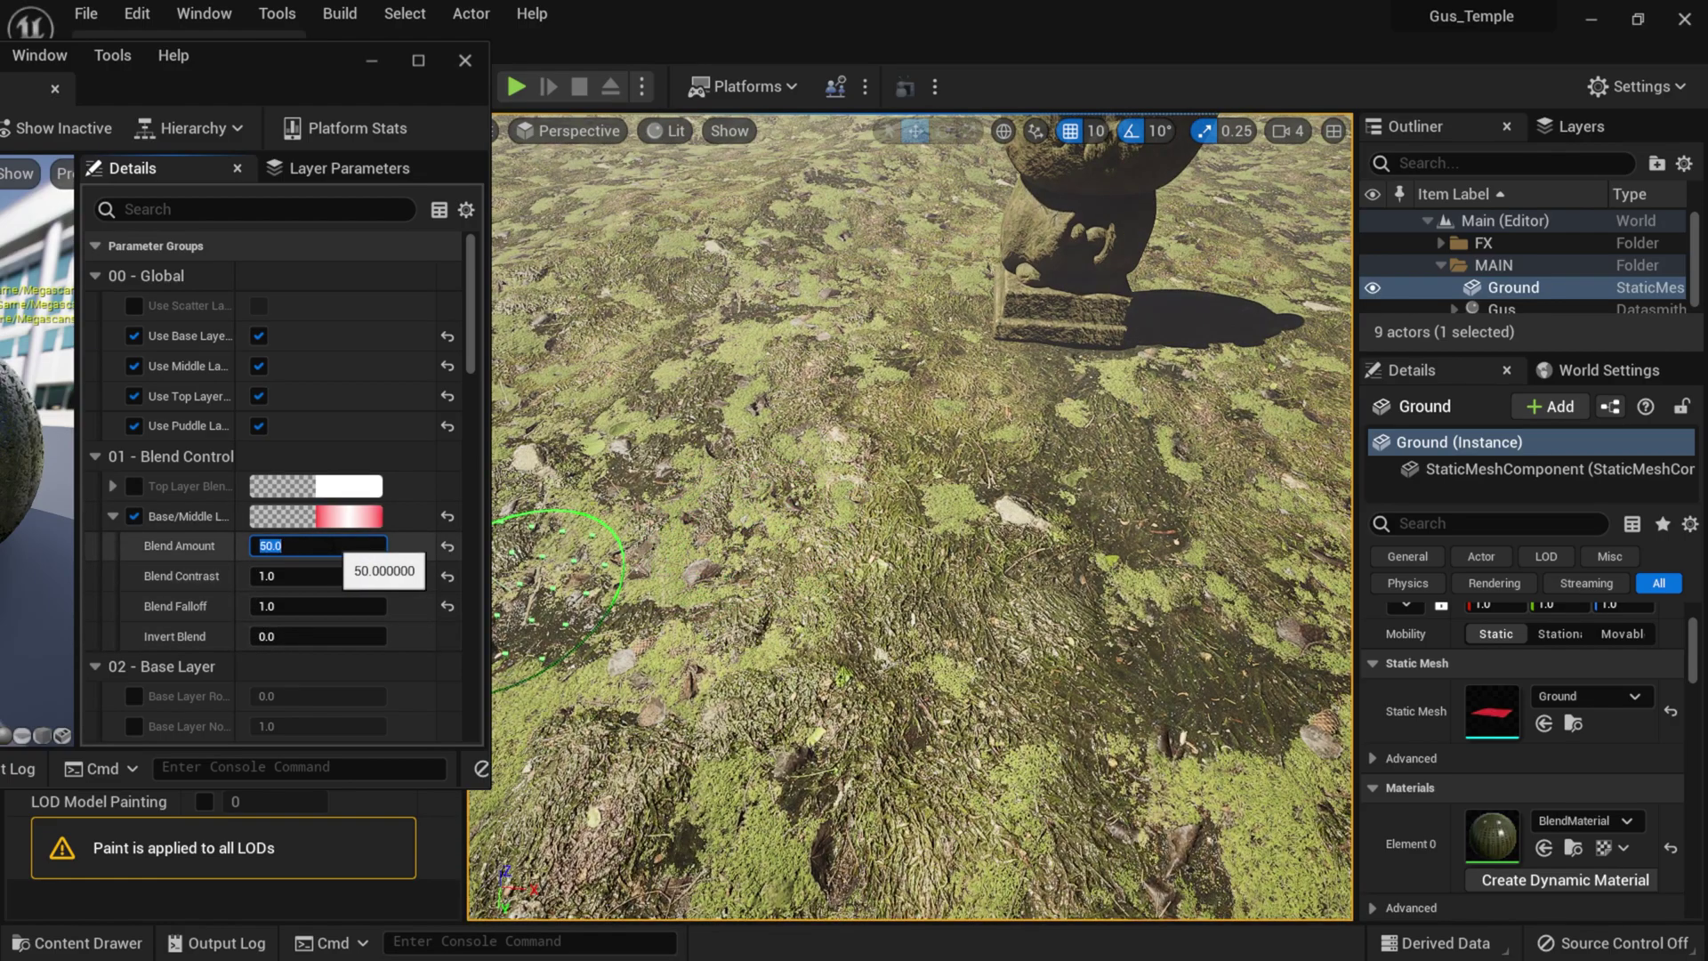
- Try a Base/Middle Layer Blend Amount of 1000, then return it to 1
left_click(312, 544)
key("BackSpace")
key("BackSpace")
key("BackSpace")
key("BackSpace")
type("1000")
key("Return")
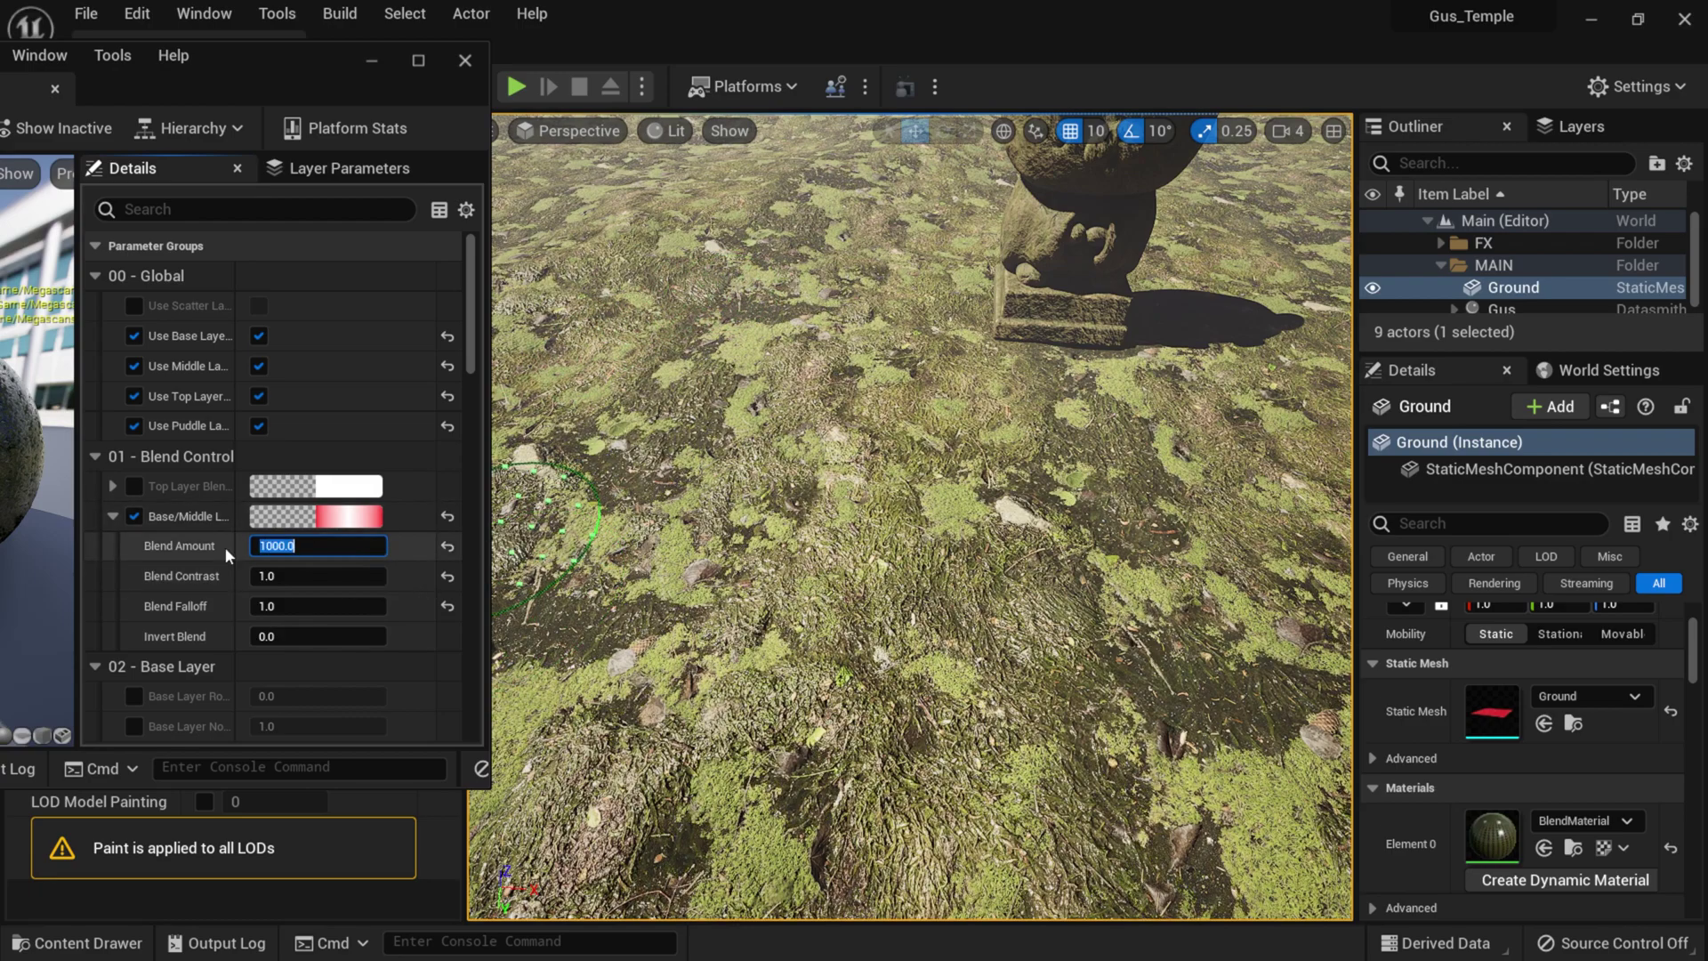
type("1")
key("Return")
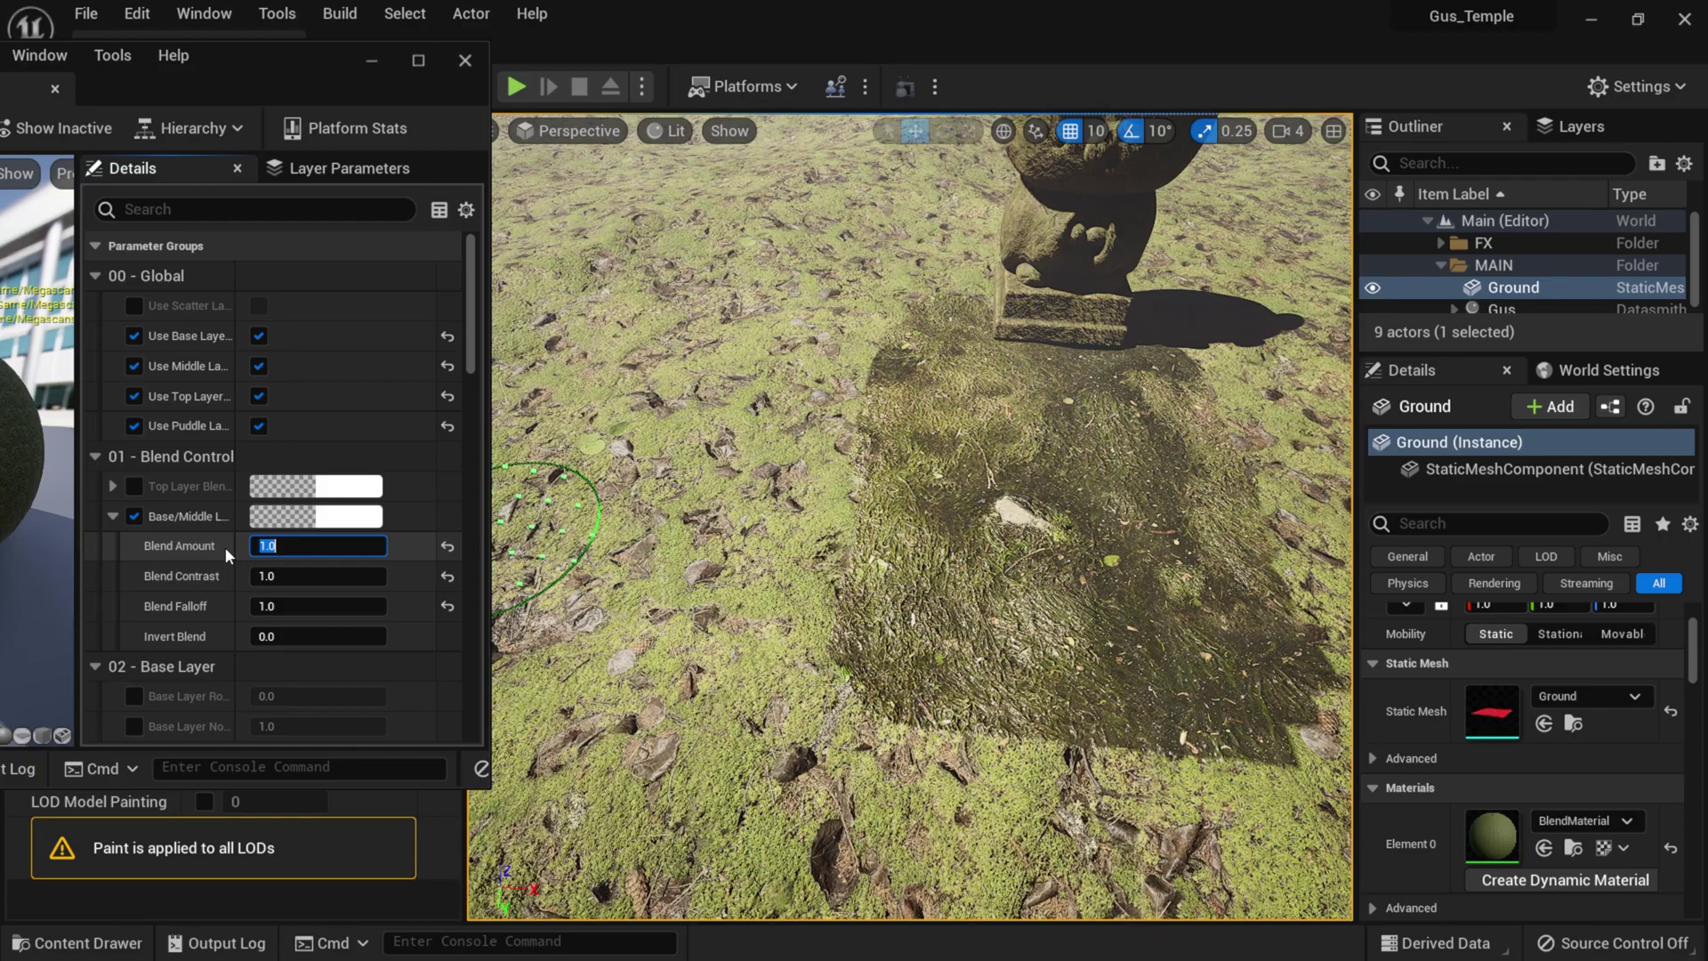
- Compare a Base/Middle Layer Blend Amount of 2 at the patch edge, then set it to 3
type("2")
key("Return")
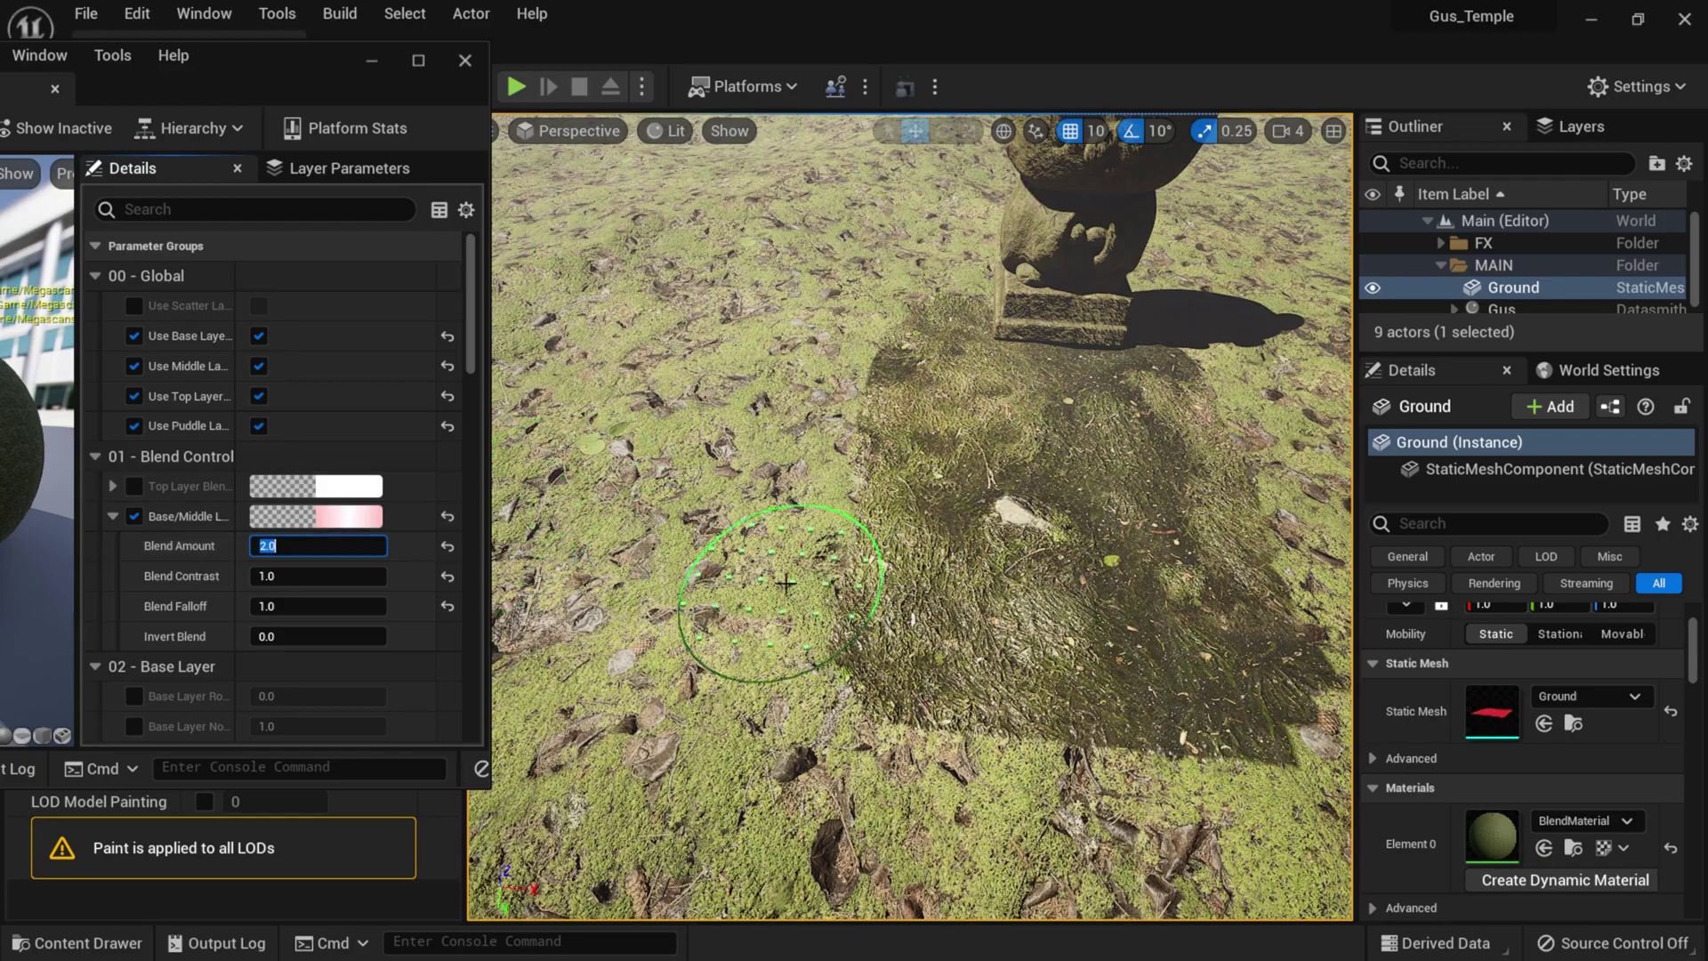
scroll(841, 583, "up", 3)
scroll(840, 583, "down", 3)
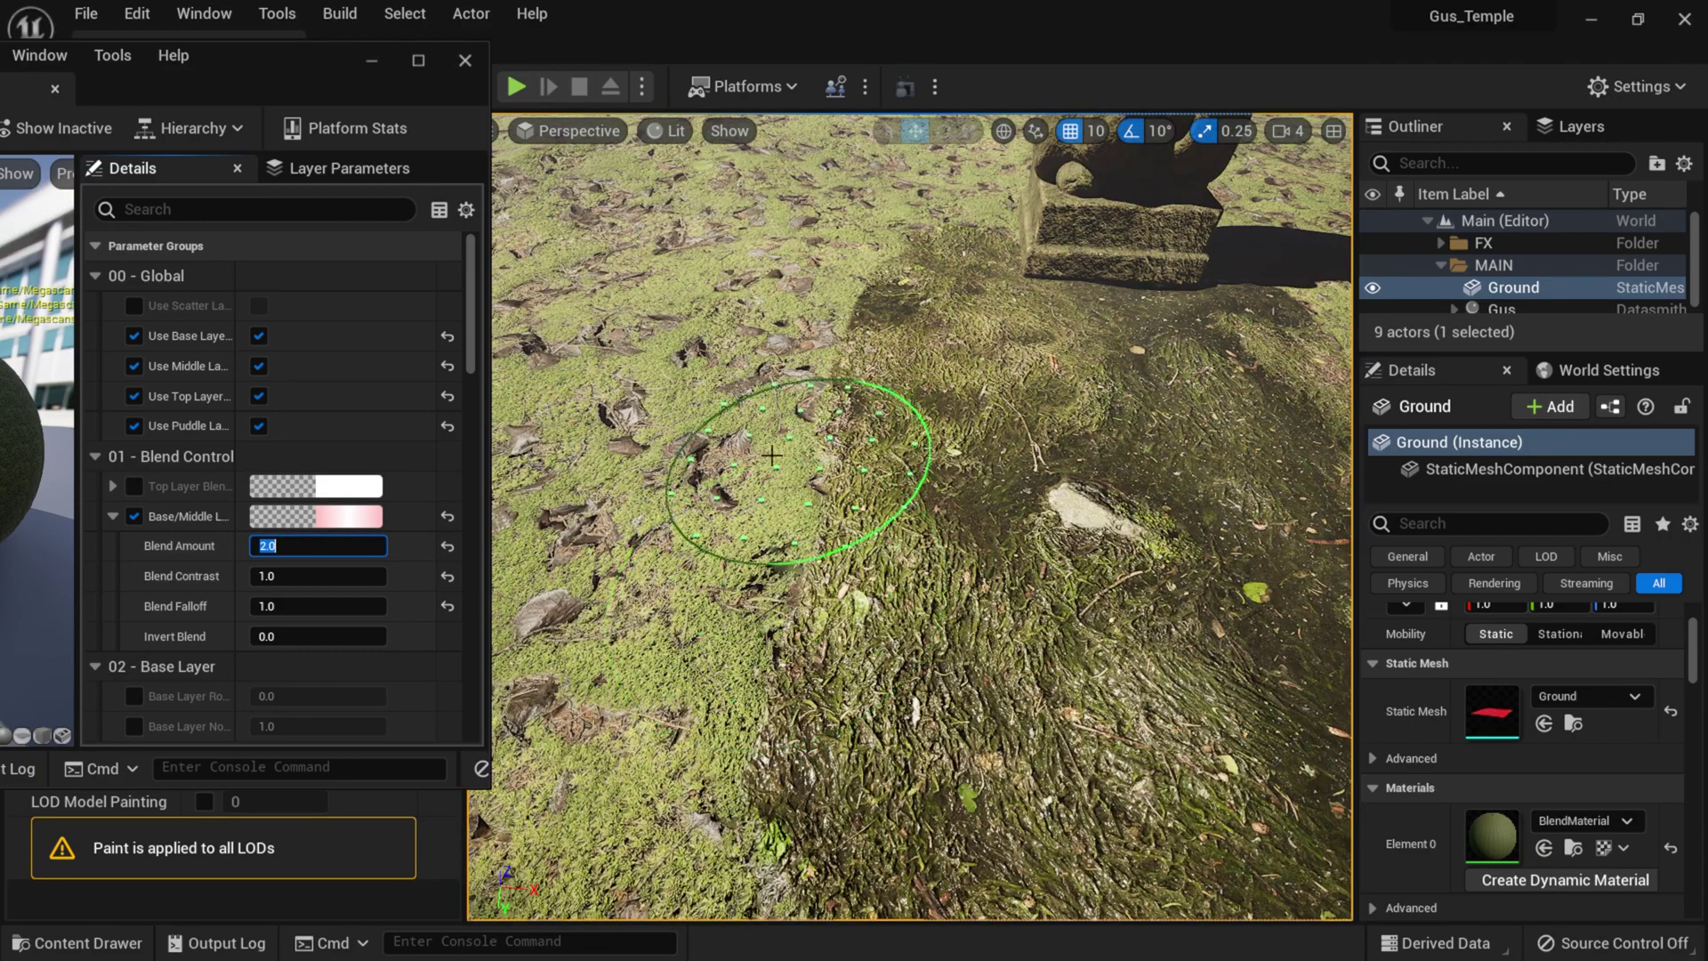
left_click(286, 540)
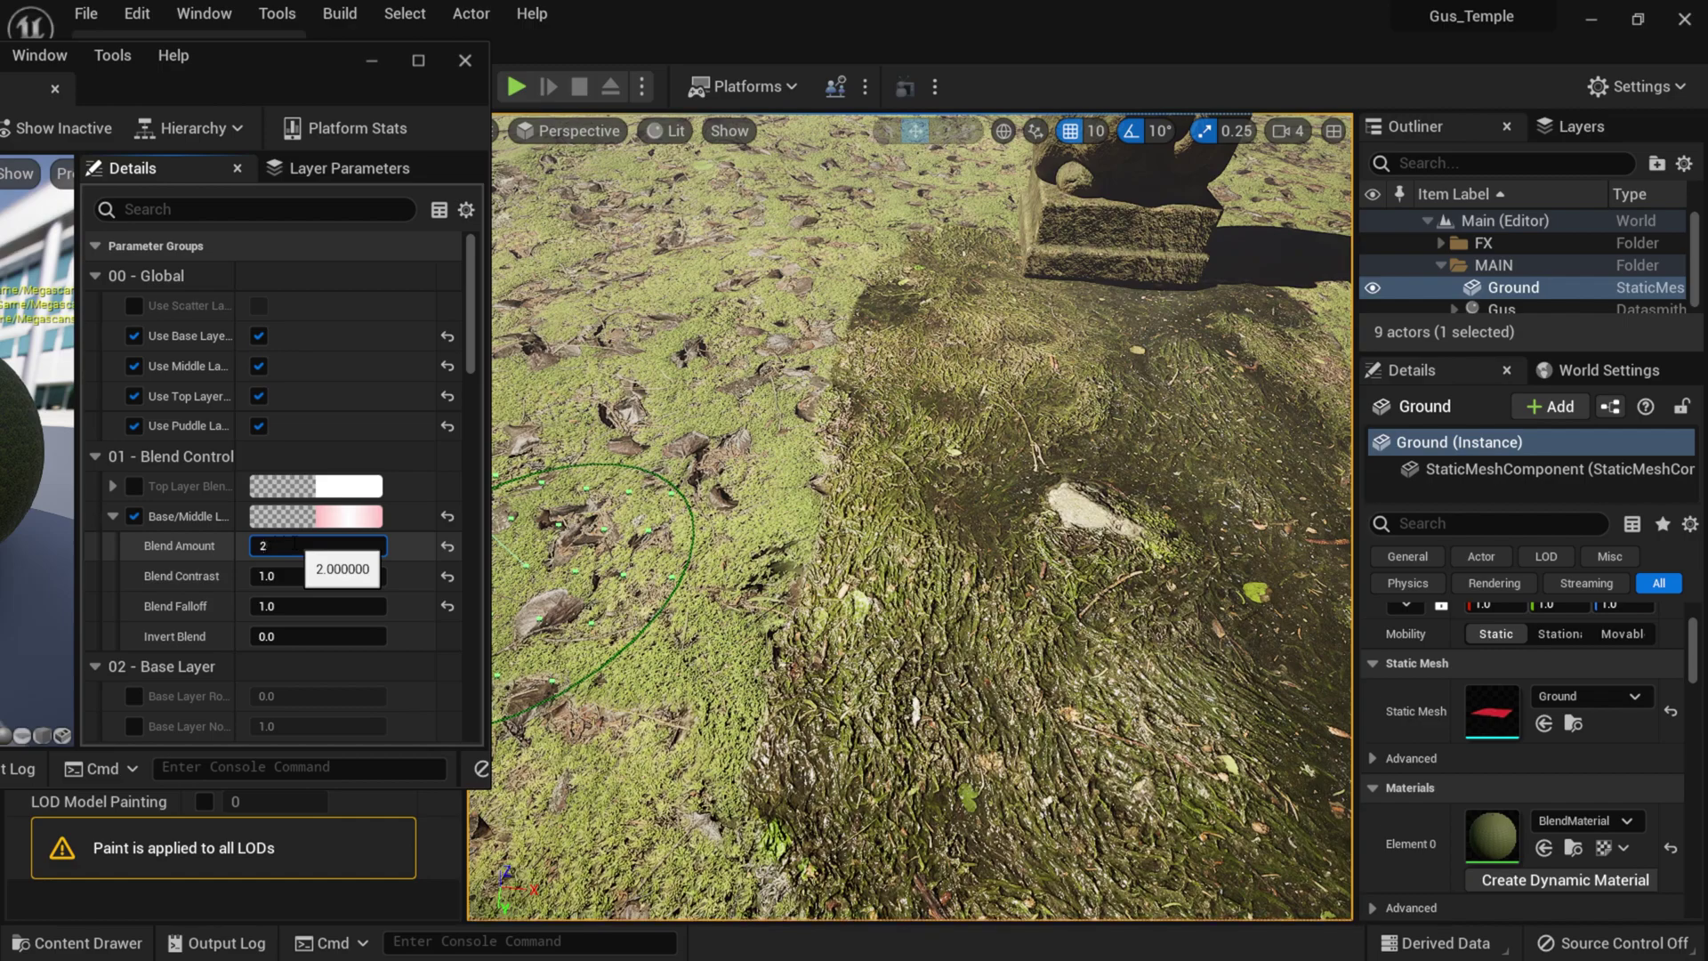
type("3")
key("Return")
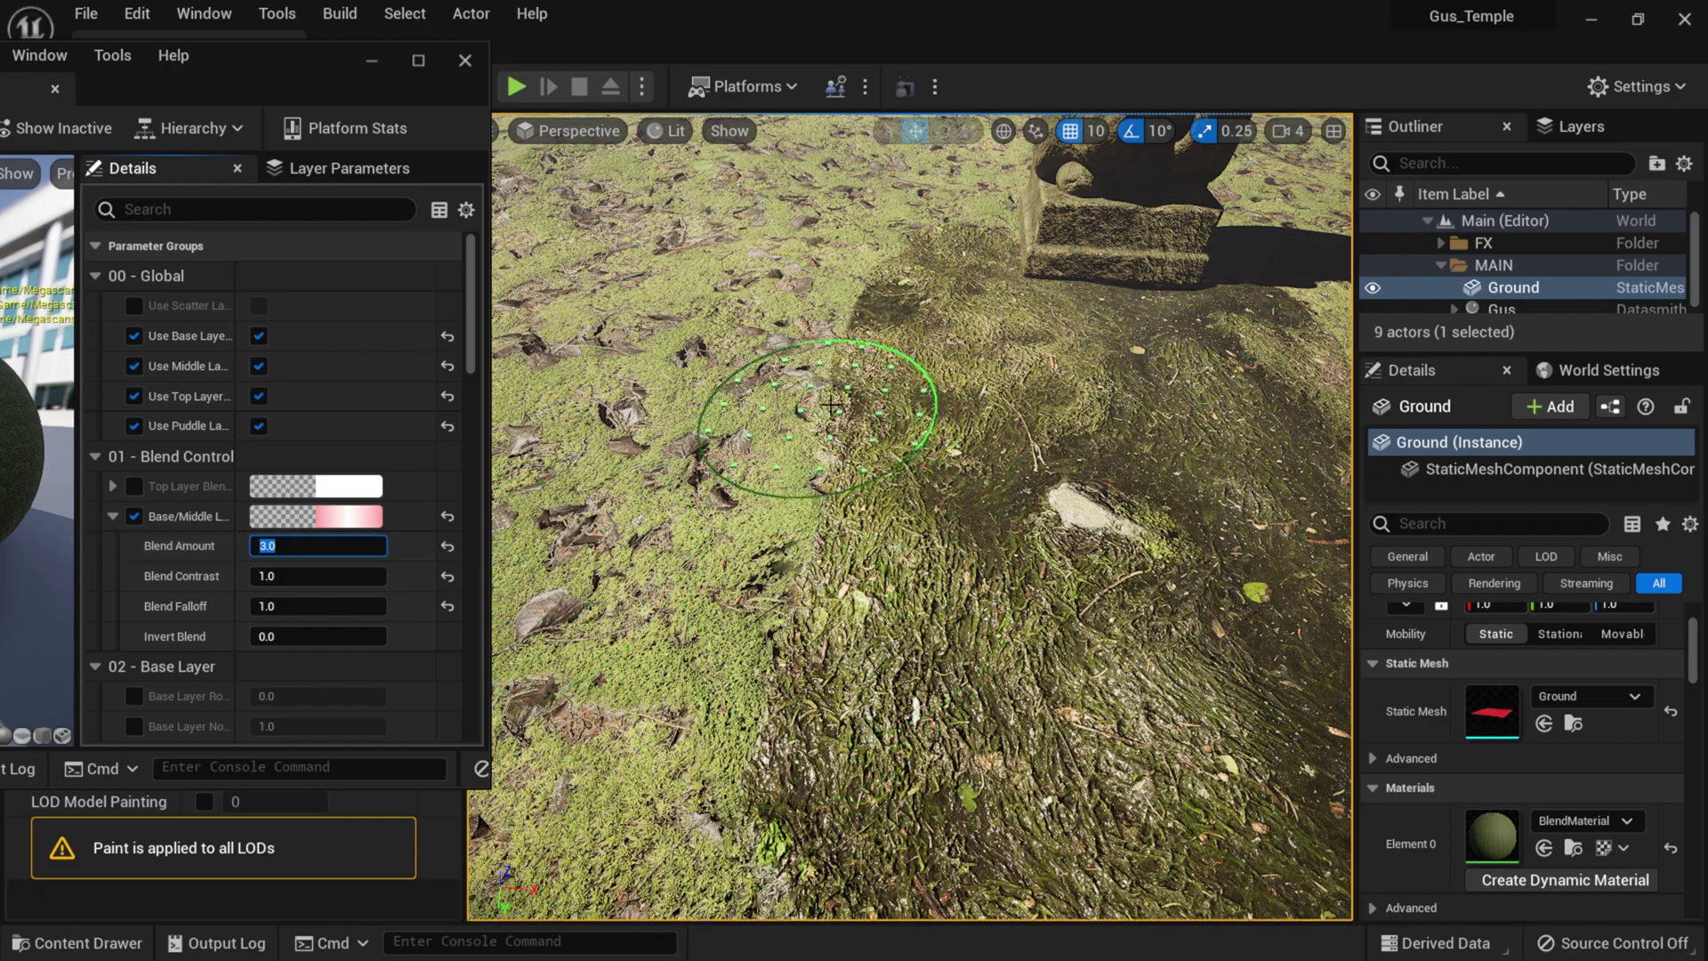
- Try a Base/Middle Layer Blend Contrast of 0.1, then set it to 2
left_click(303, 576)
key("Return")
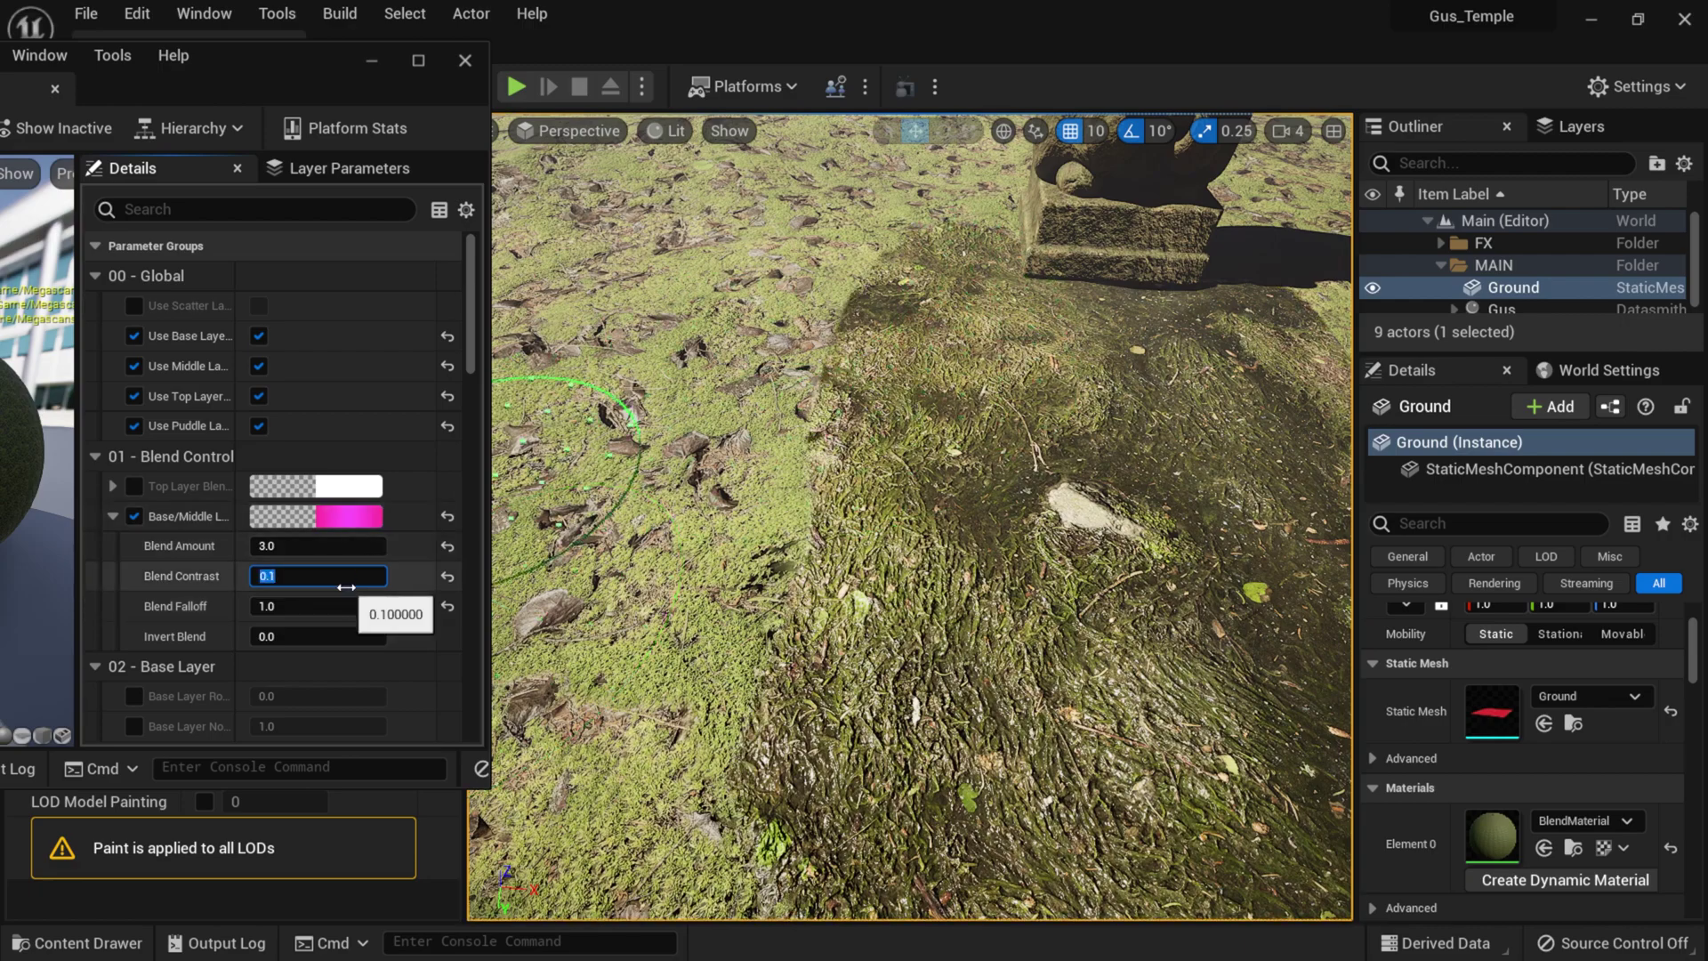
type("2")
key("Return")
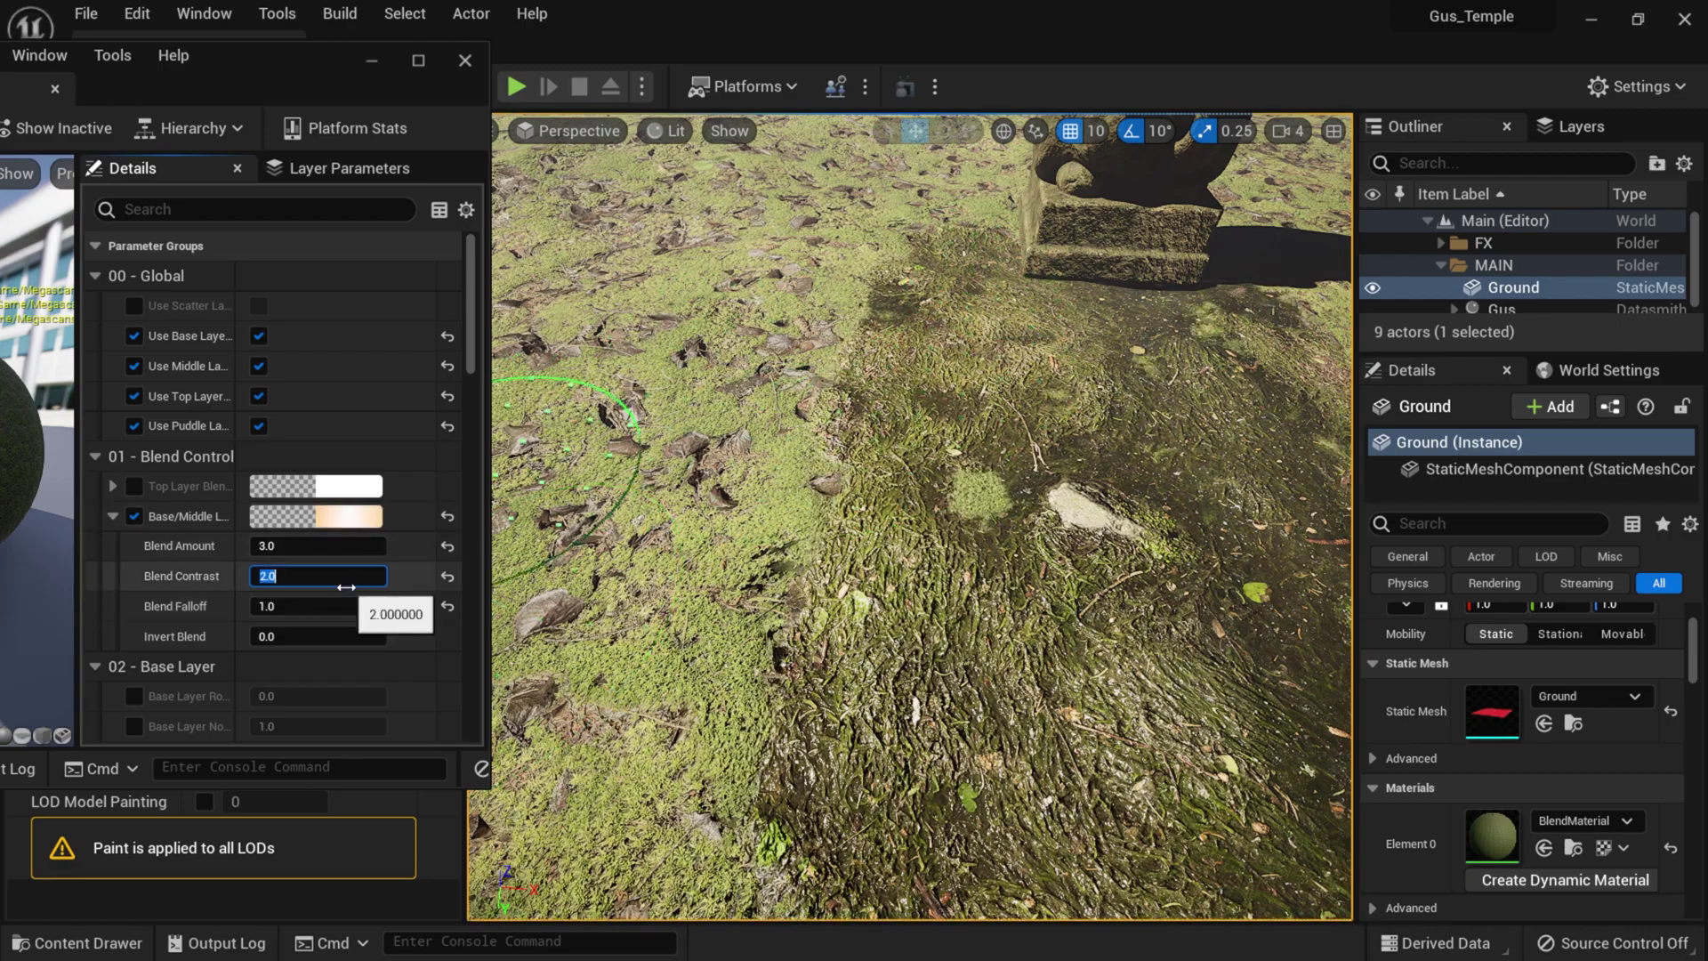
- Try a Base/Middle Layer Blend Falloff of 10, then set it to 0.1
scroll(1058, 561, "down", 3)
right_click_drag(1107, 545, 1197, 568)
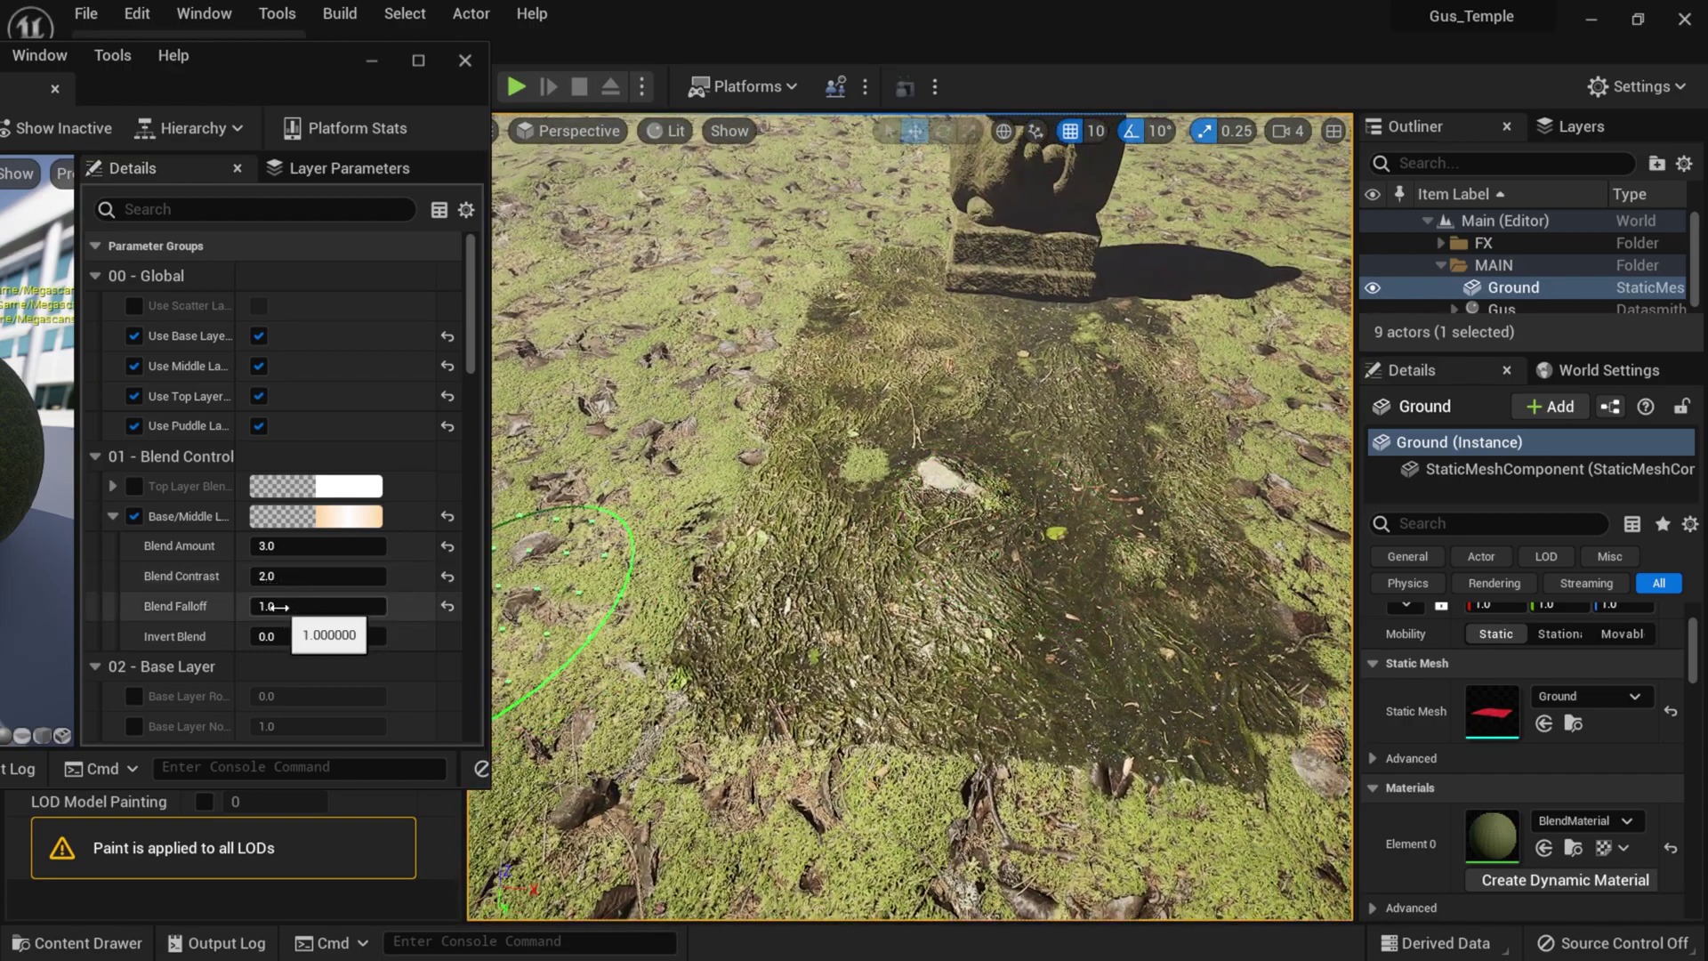
left_click_drag(280, 607, 273, 611)
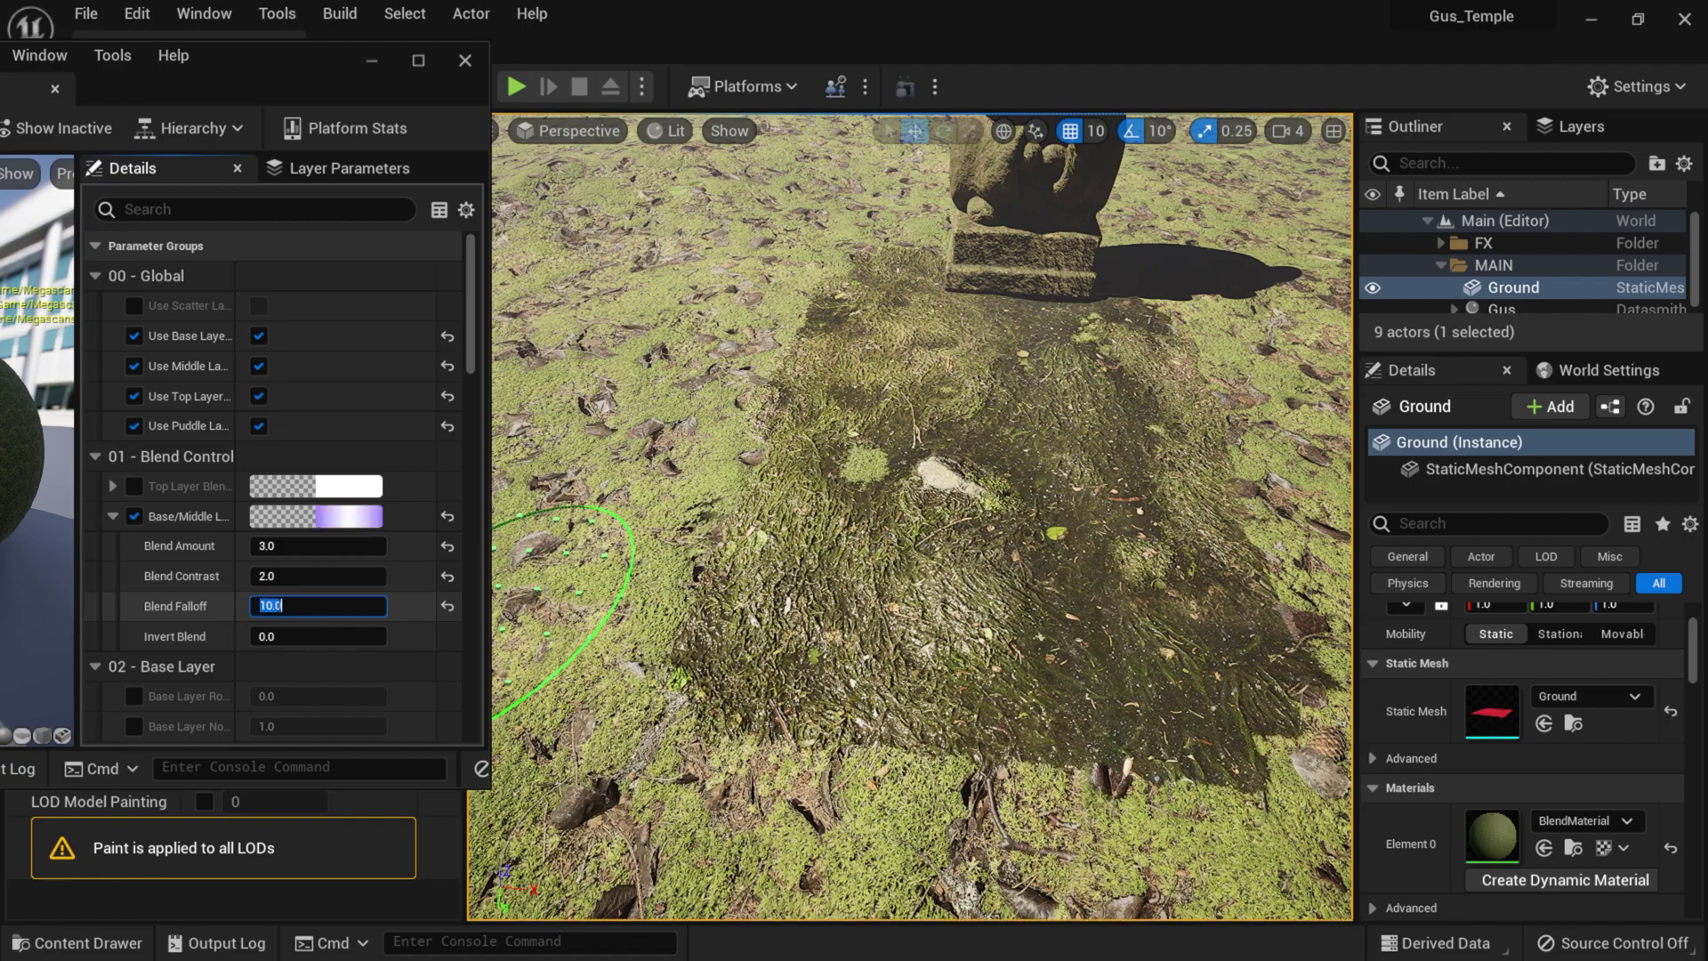
key("Return")
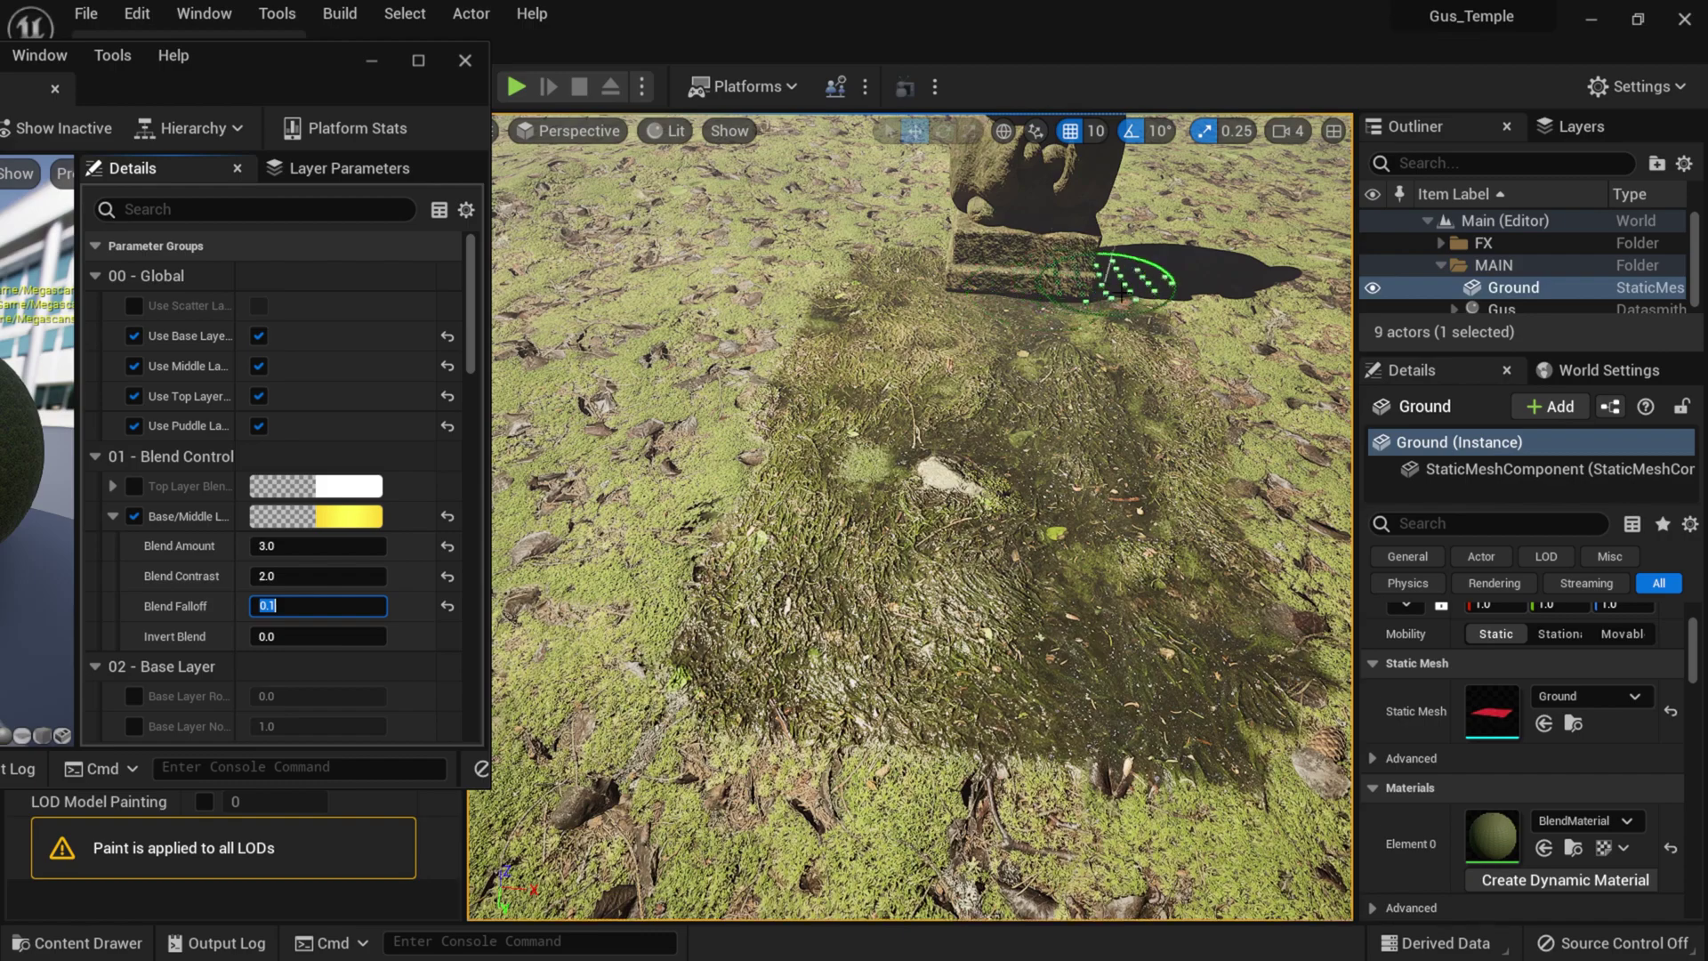
- Extend the painted patch along its left edge, from beside the statue's base toward the foreground, using the adjusted blend
mouse_move(851, 286)
left_mouse_down()
mouse_move(775, 309)
mouse_move(833, 282)
mouse_move(766, 398)
mouse_move(724, 610)
mouse_move(820, 477)
mouse_move(941, 483)
mouse_move(1129, 362)
mouse_move(1124, 285)
mouse_move(1239, 553)
mouse_move(1117, 674)
mouse_move(916, 667)
mouse_move(926, 591)
mouse_move(916, 610)
mouse_move(809, 616)
left_mouse_up()
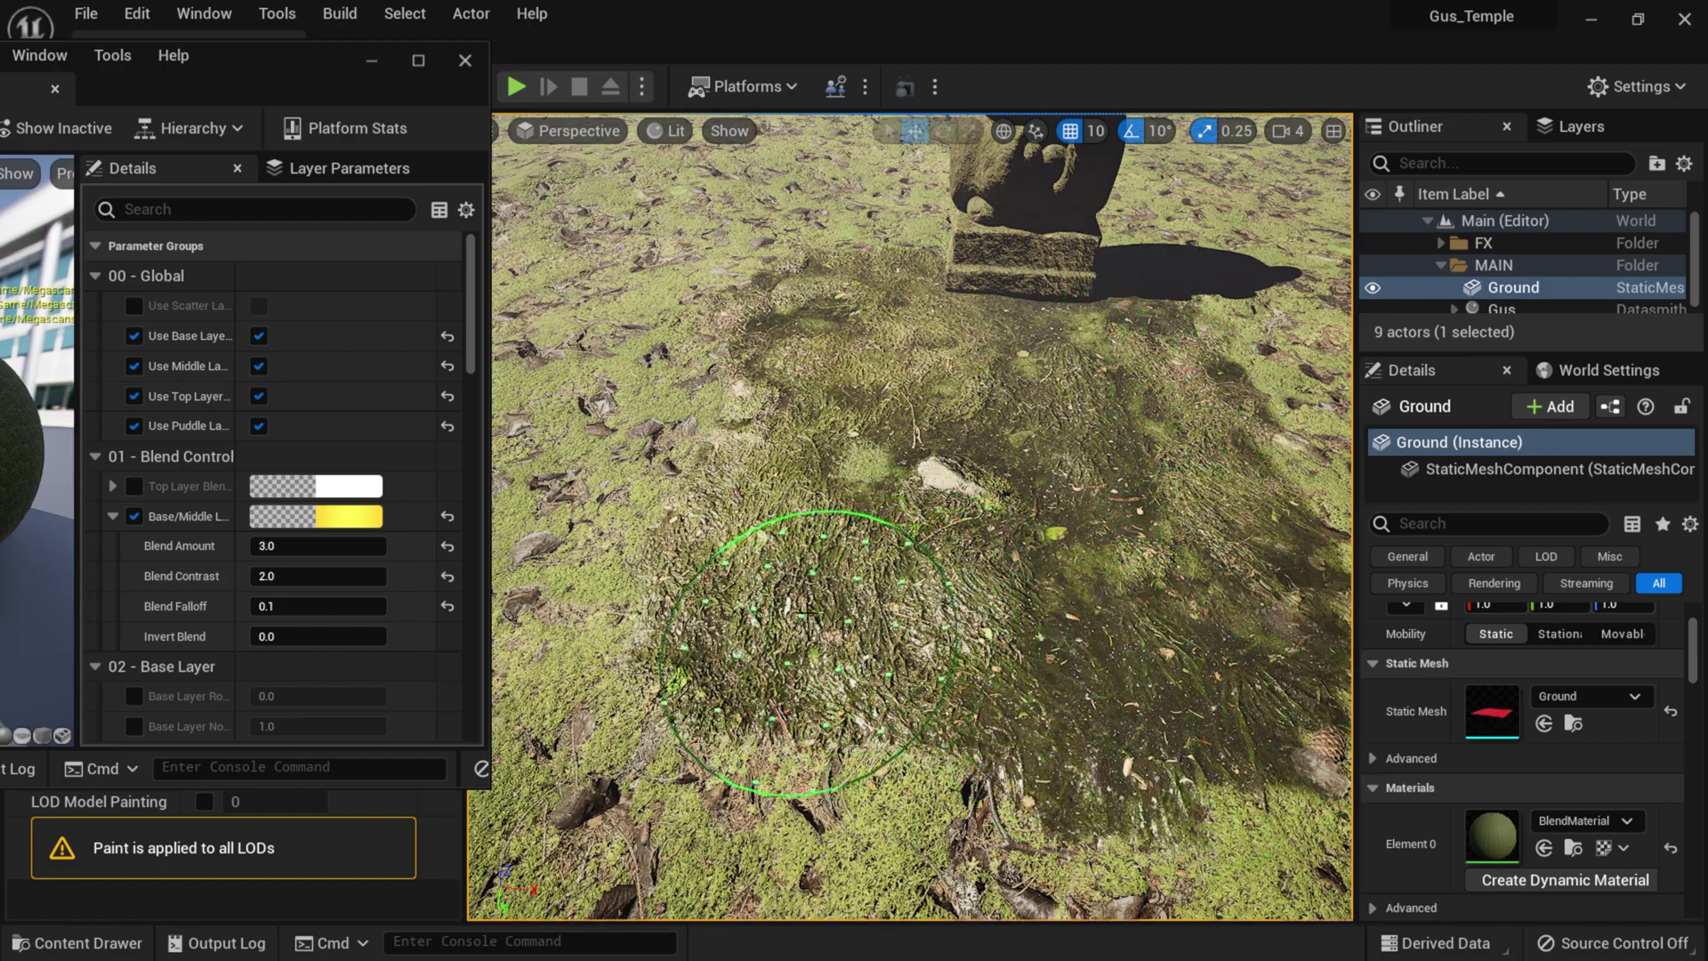
scroll(285, 420, "down", 8)
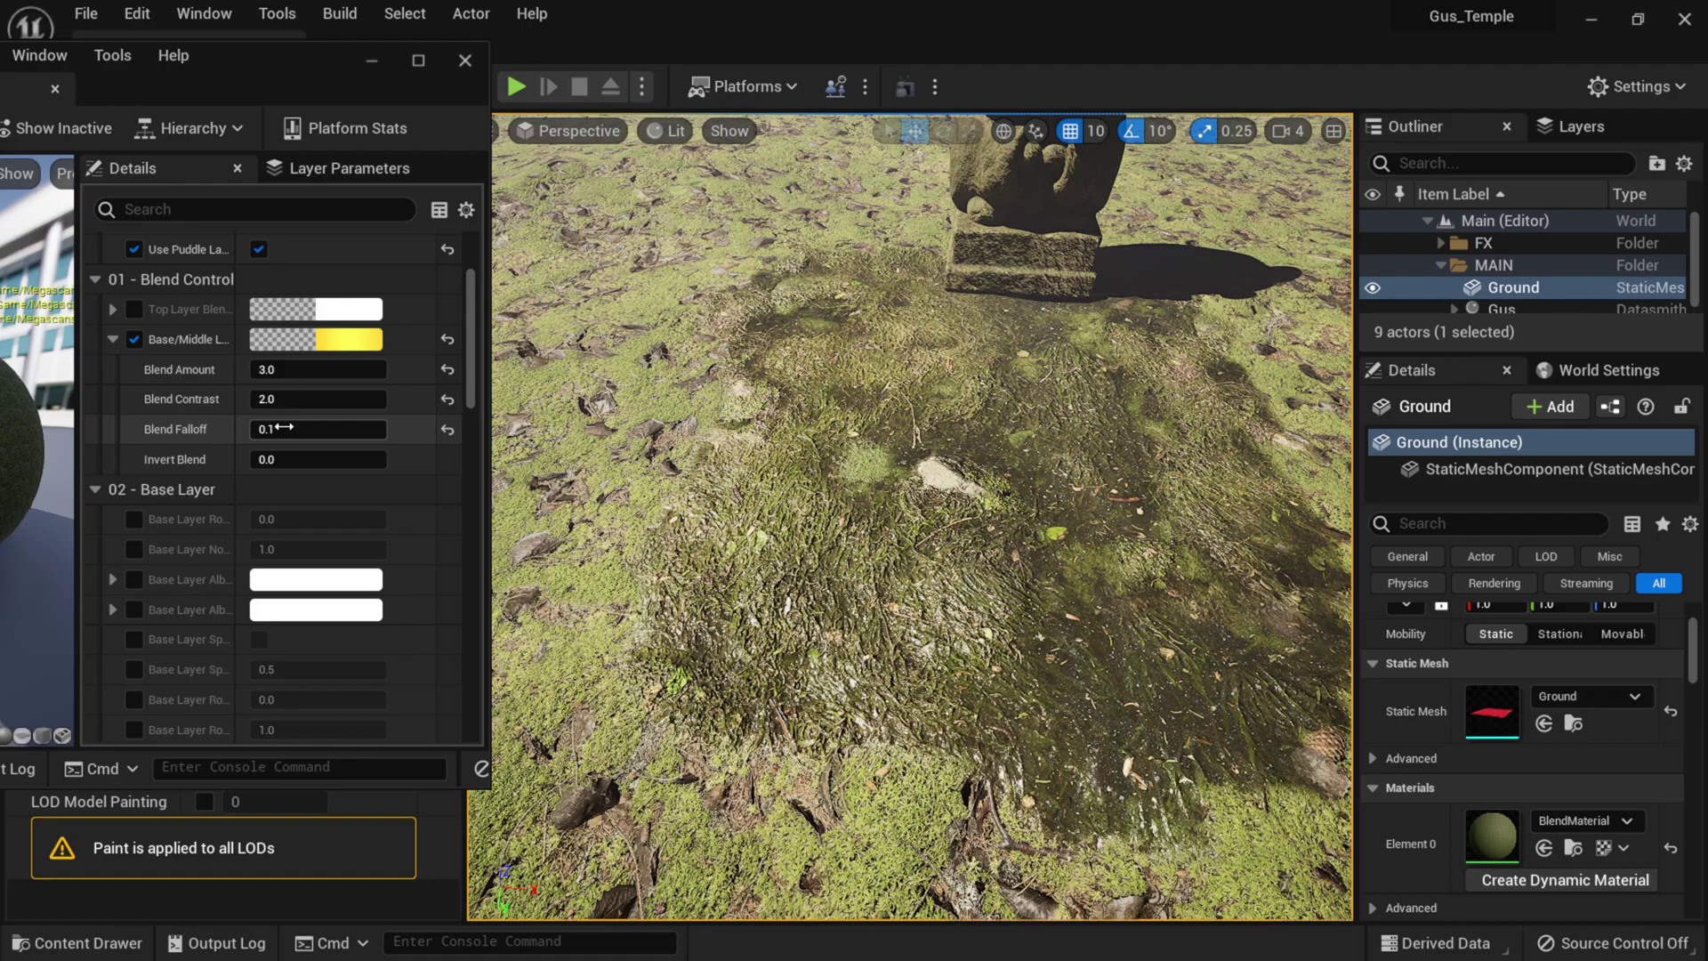
- Try a Middle Layer tiling of 50 on both X and Y in the ground's blend material
scroll(324, 595, "down", 10)
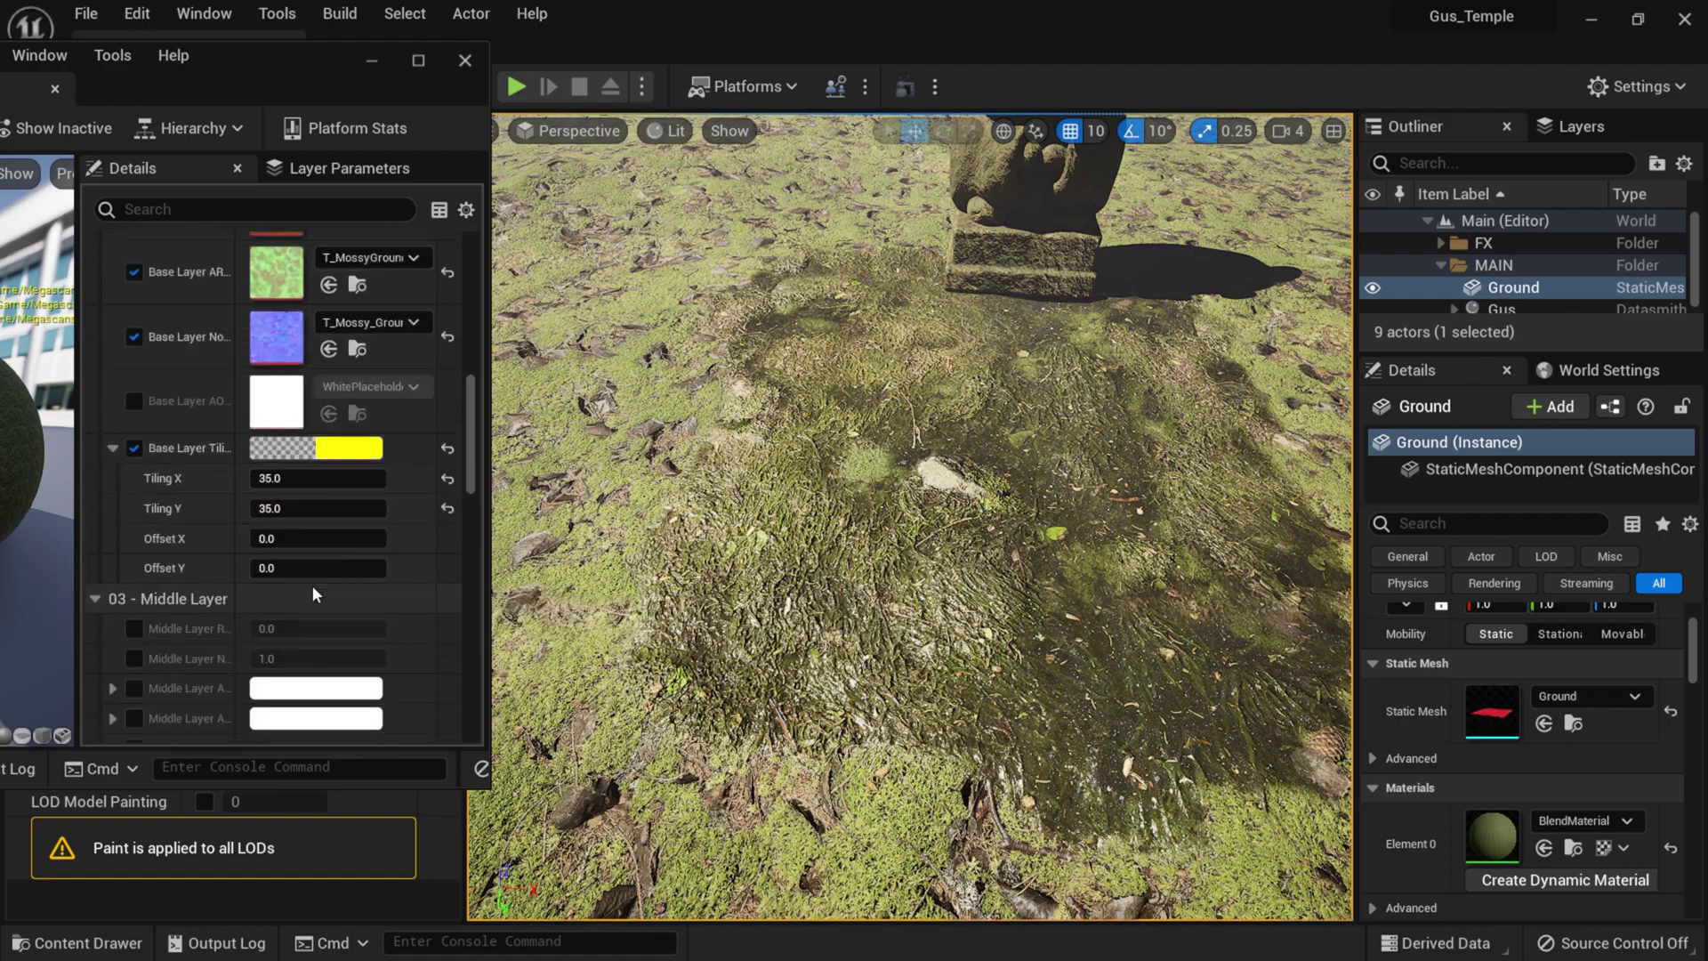
scroll(306, 598, "down", 5)
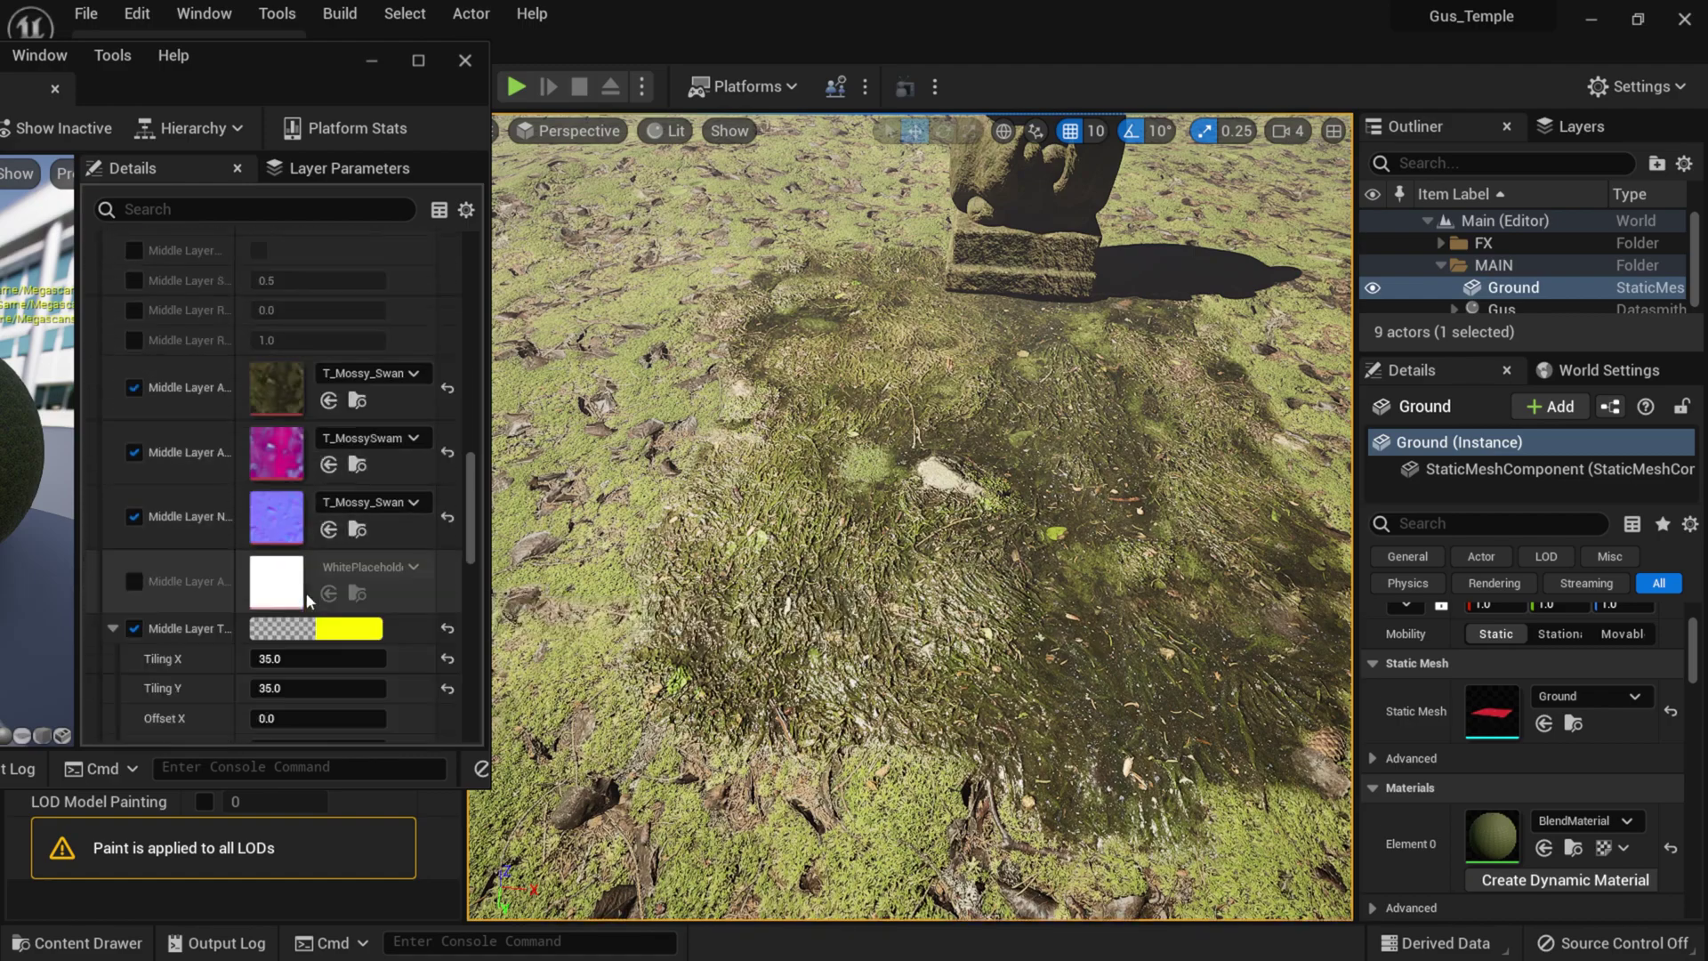
scroll(306, 600, "down", 3)
scroll(306, 591, "up", 1)
scroll(306, 590, "down", 2)
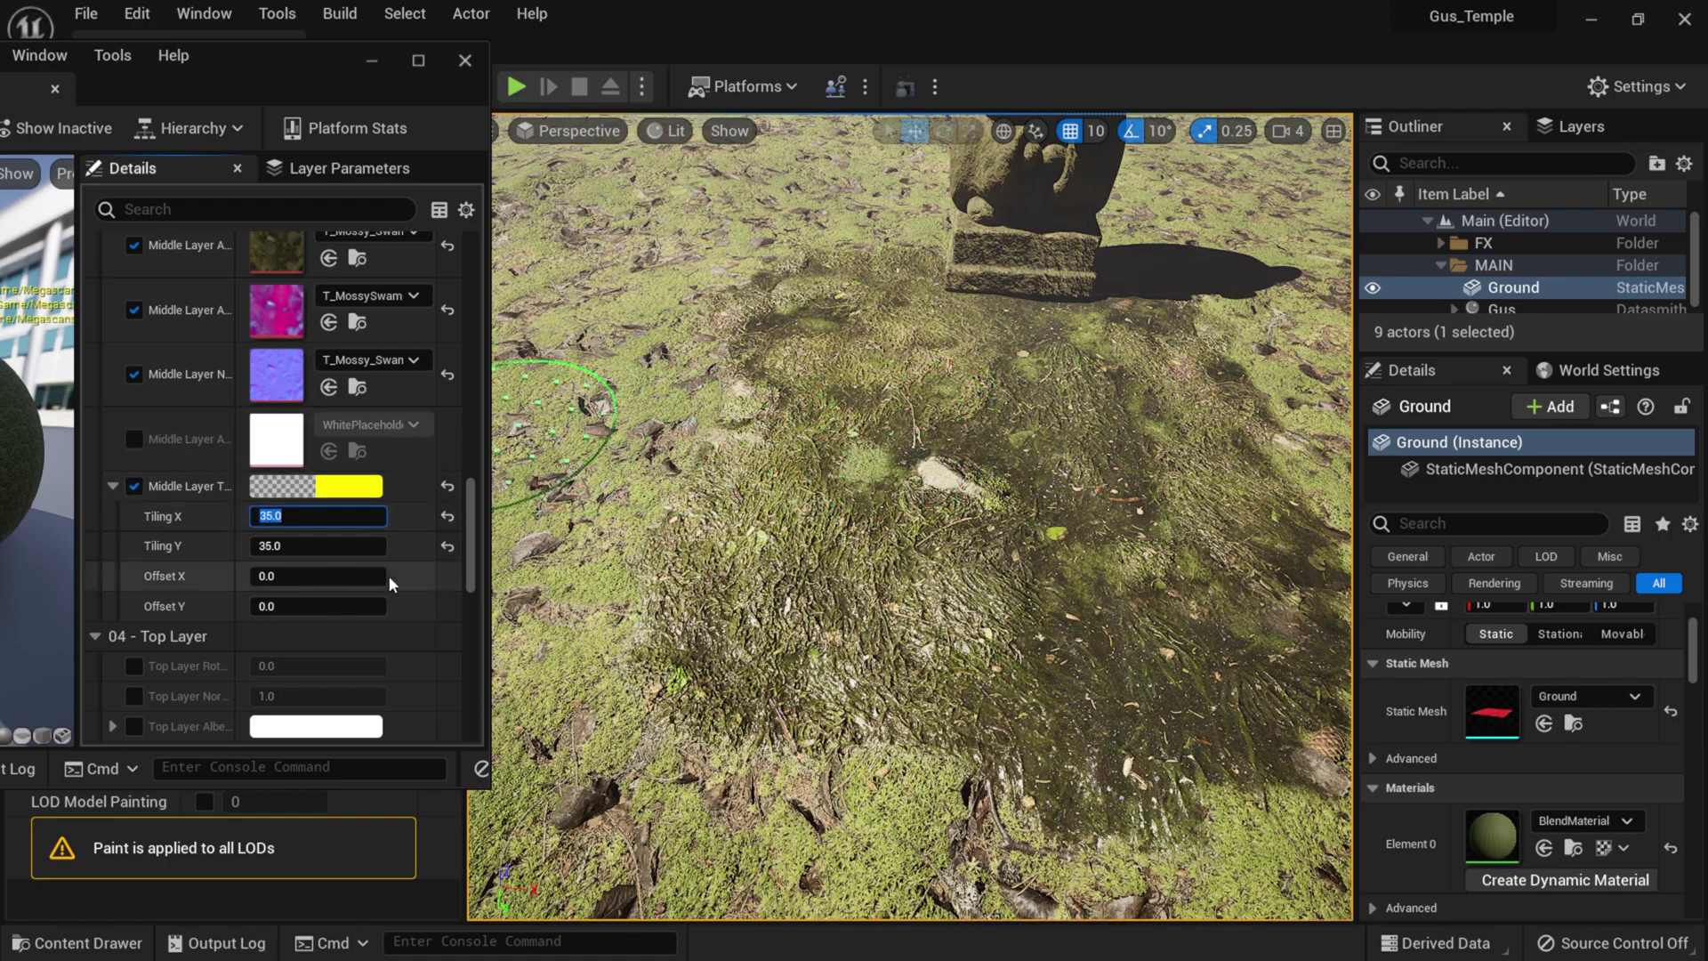
type("50")
key("Tab")
type("50")
key("Return")
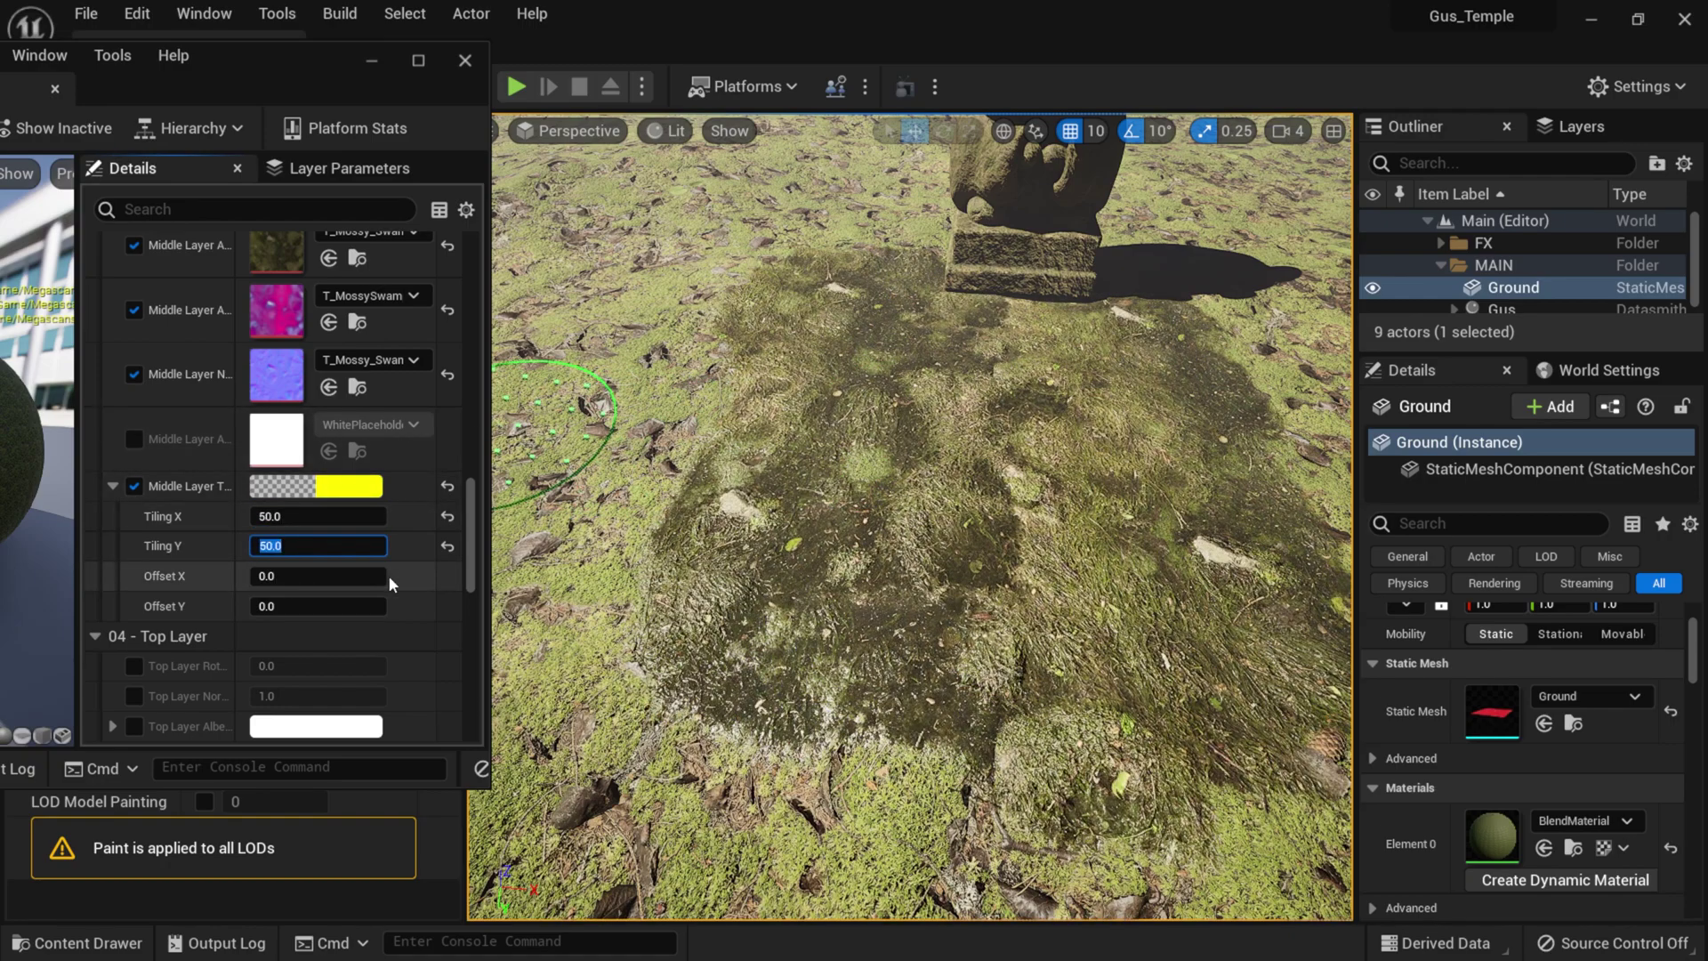
- Set the Middle Layer's Tiling X and Tiling Y to 75
left_click(314, 516)
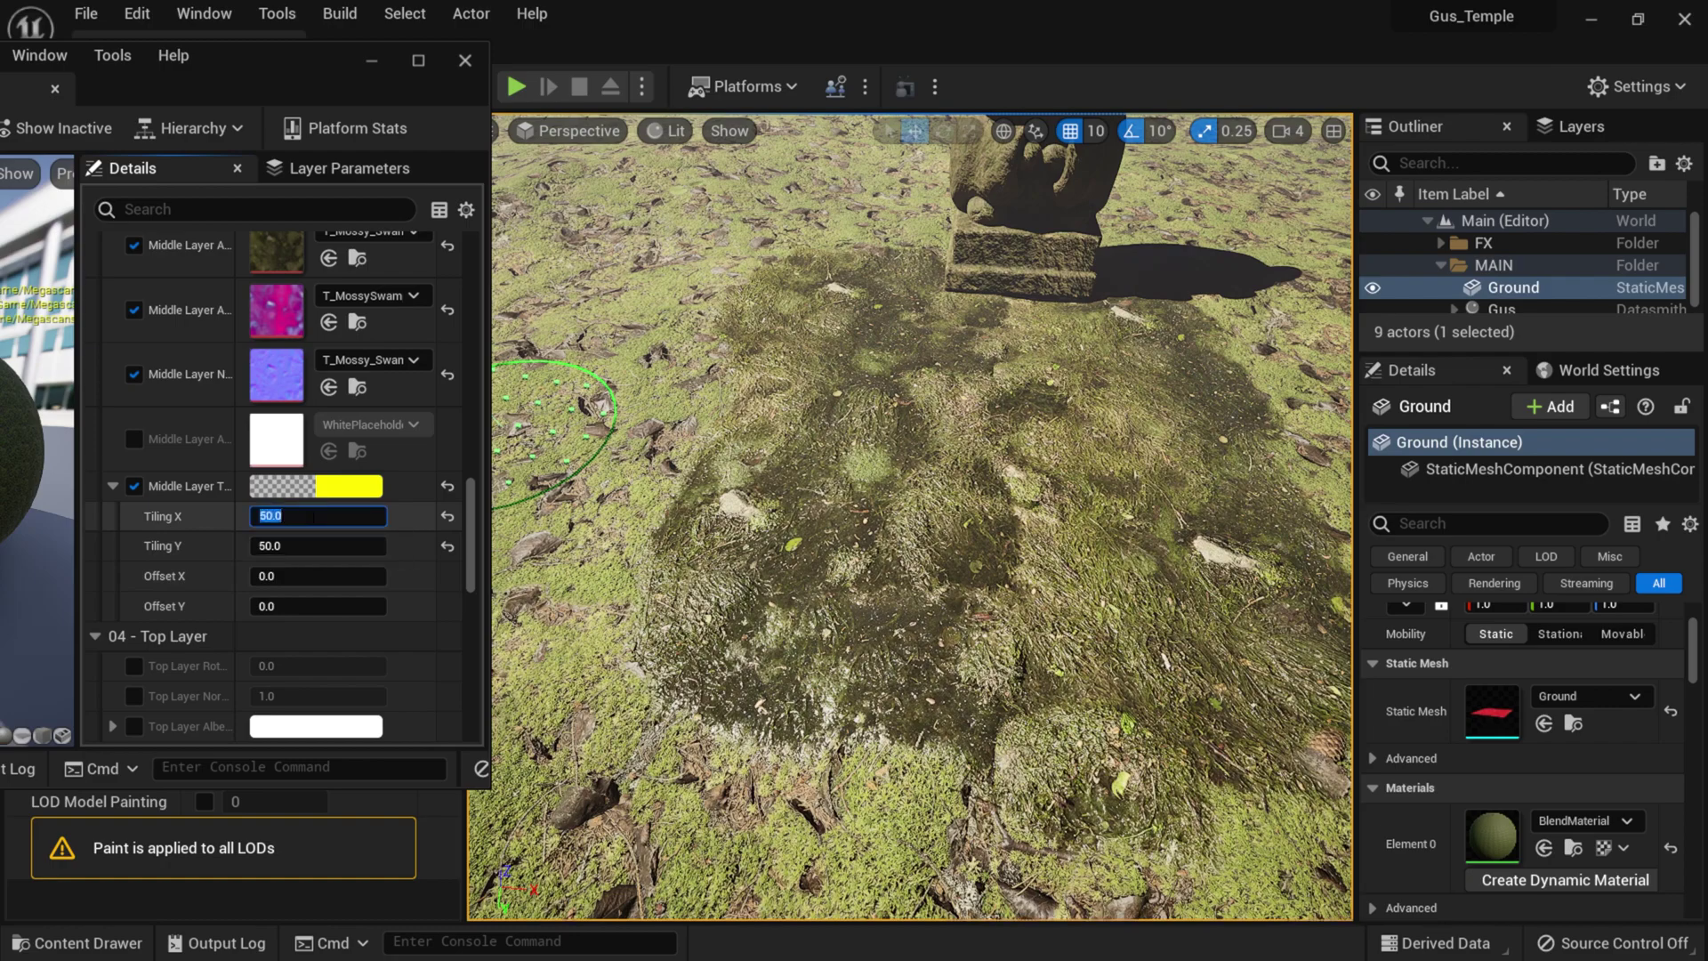
type("75")
key("Tab")
type("75")
key("Return")
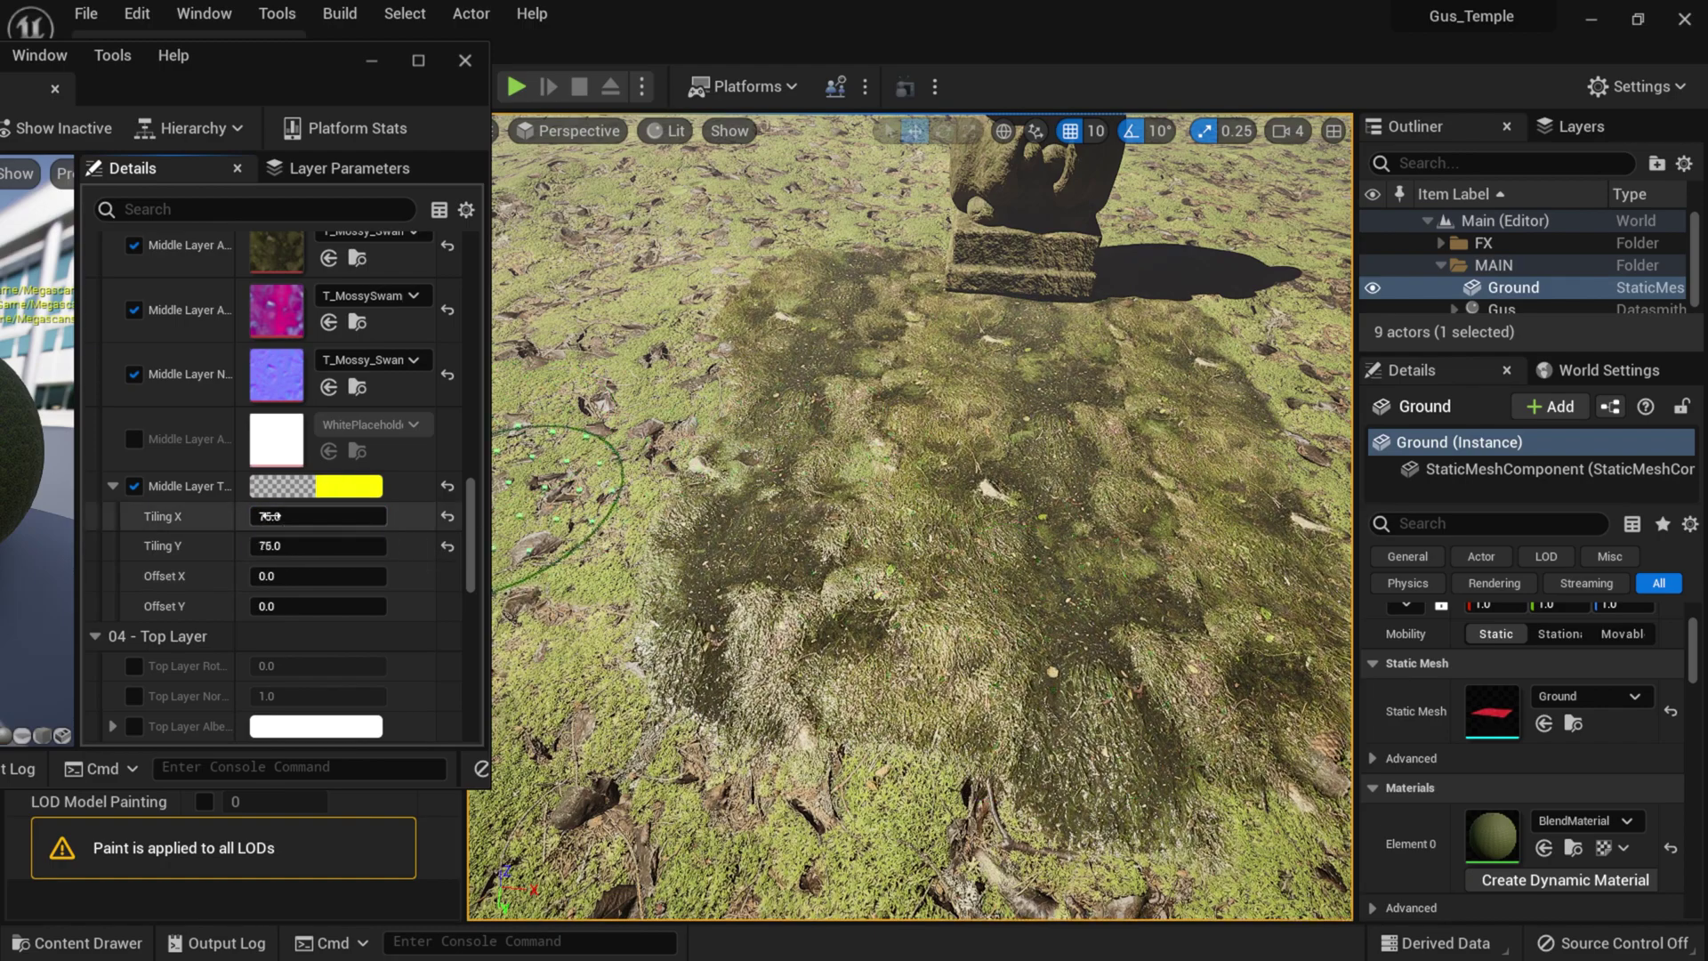
- Compare a Middle Layer tiling of 100 on the painted patch, then return Tiling X and Y to 75
type("100")
key("Tab")
type("100")
key("Return")
mouse_move(1143, 627)
right_mouse_down()
mouse_move(1156, 654)
mouse_move(1156, 624)
right_mouse_up()
left_click(309, 516)
type("75")
key("Tab")
type("75")
key("Return")
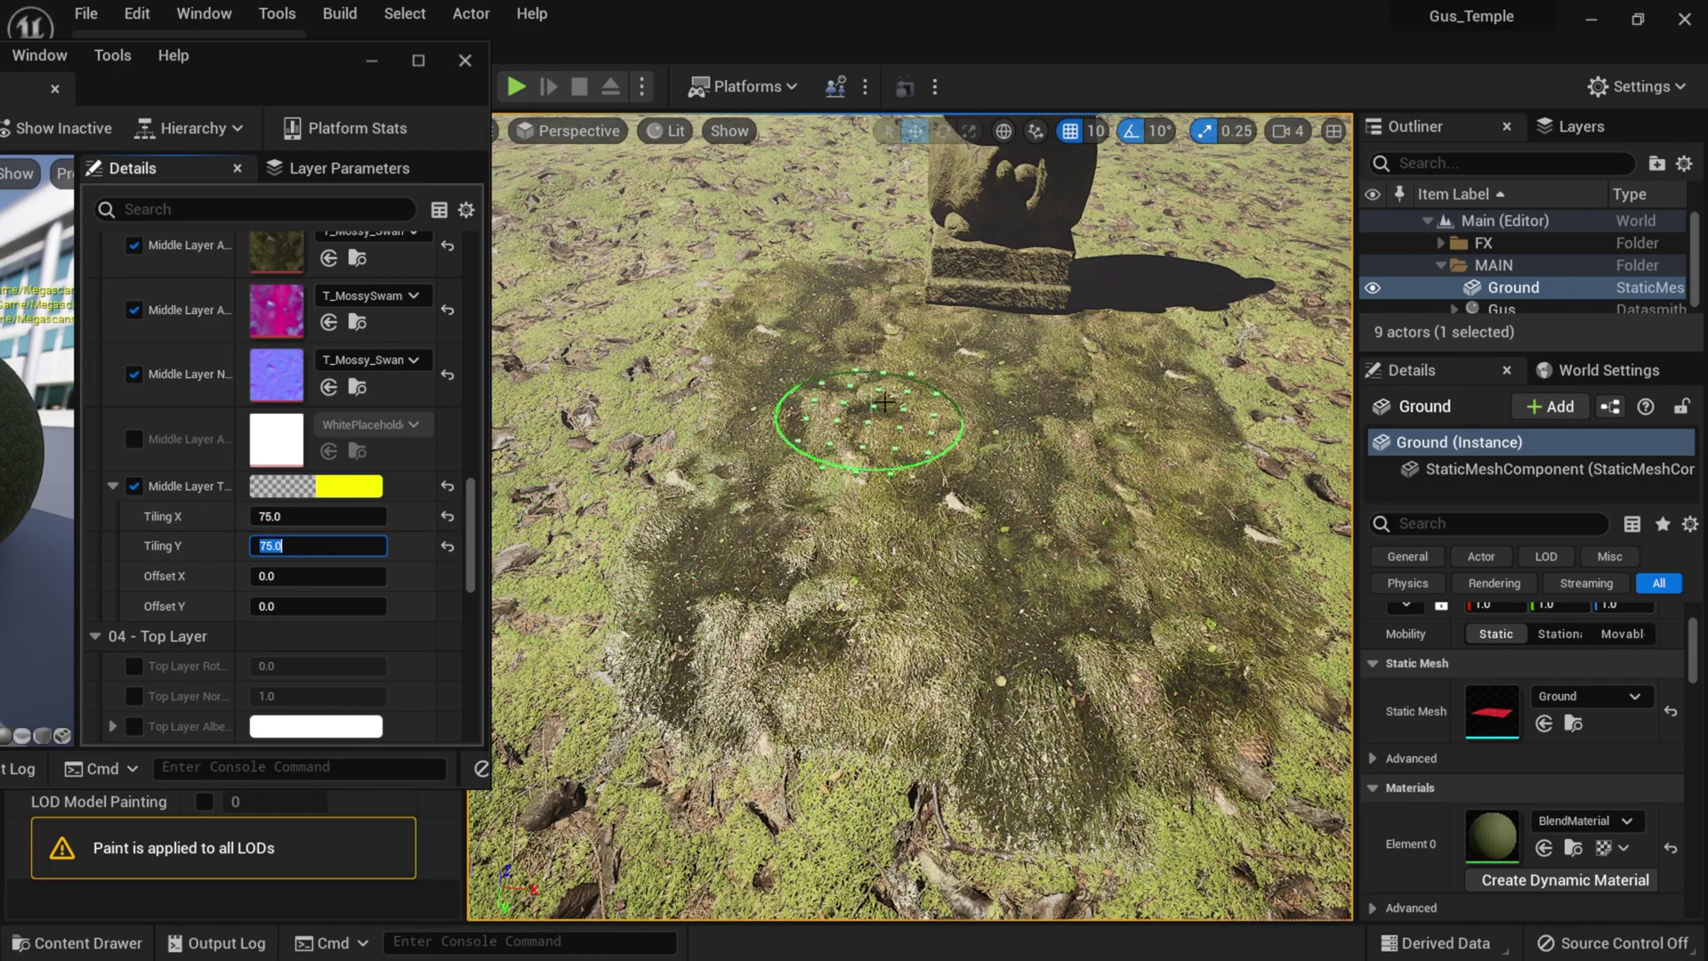
- Save the BlendMaterial instance and close its editor
left_click_drag(311, 72, 720, 83)
scroll(402, 499, "down", 5)
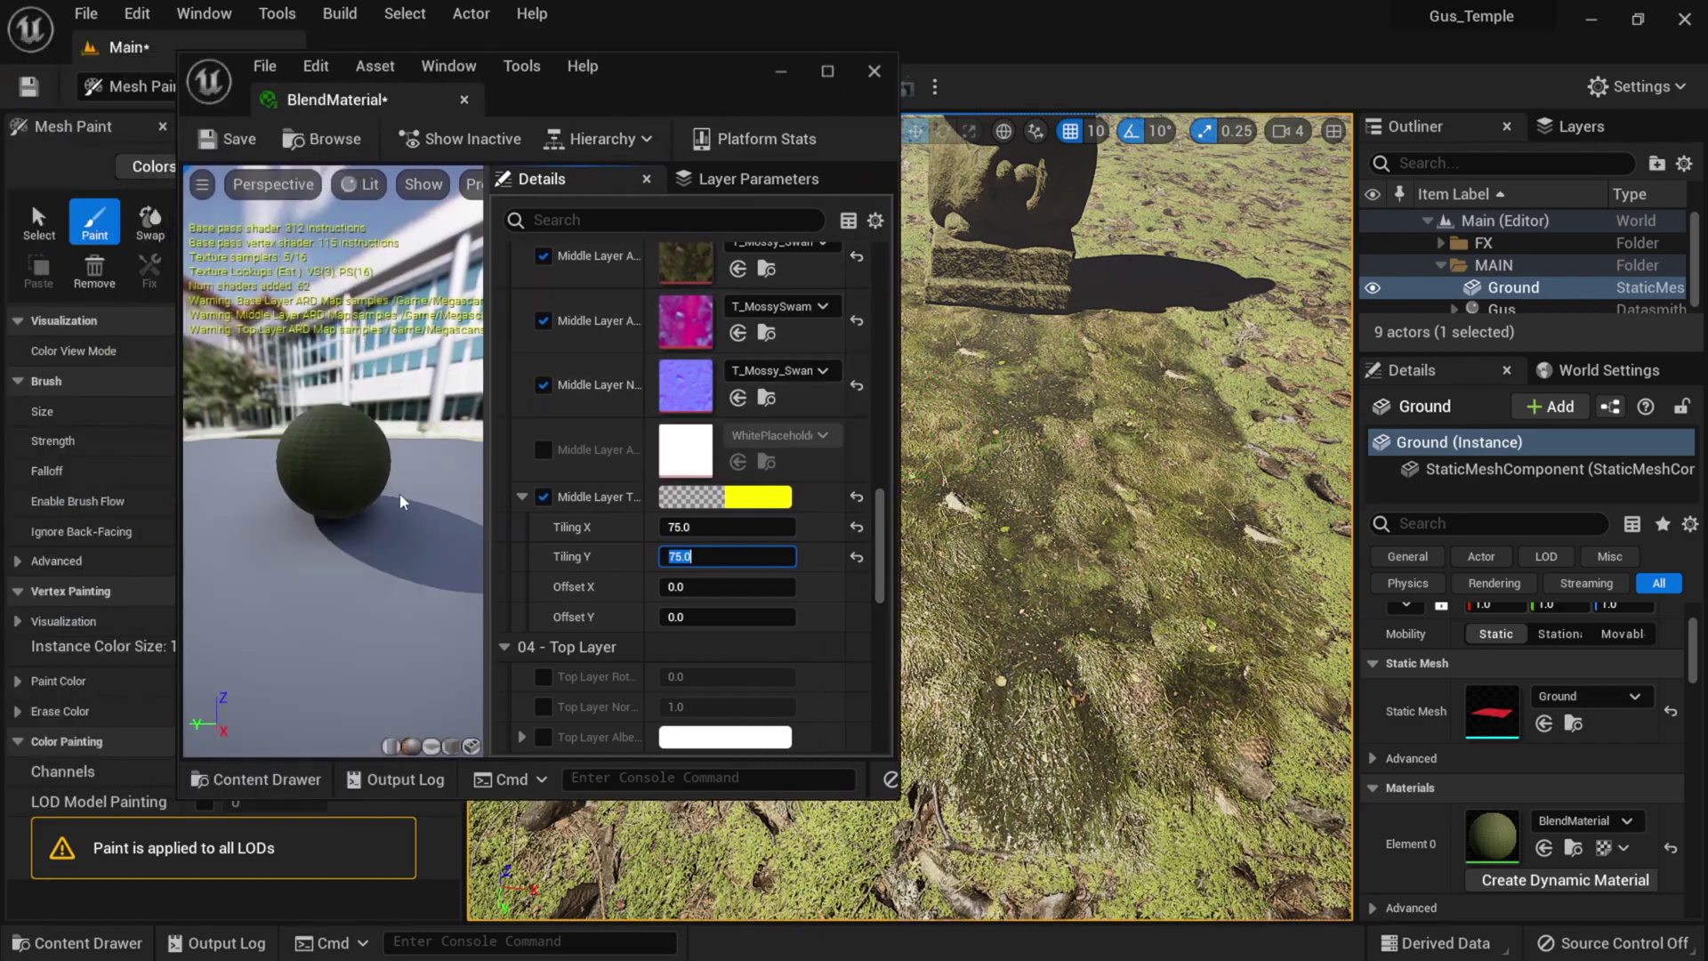
left_click(228, 139)
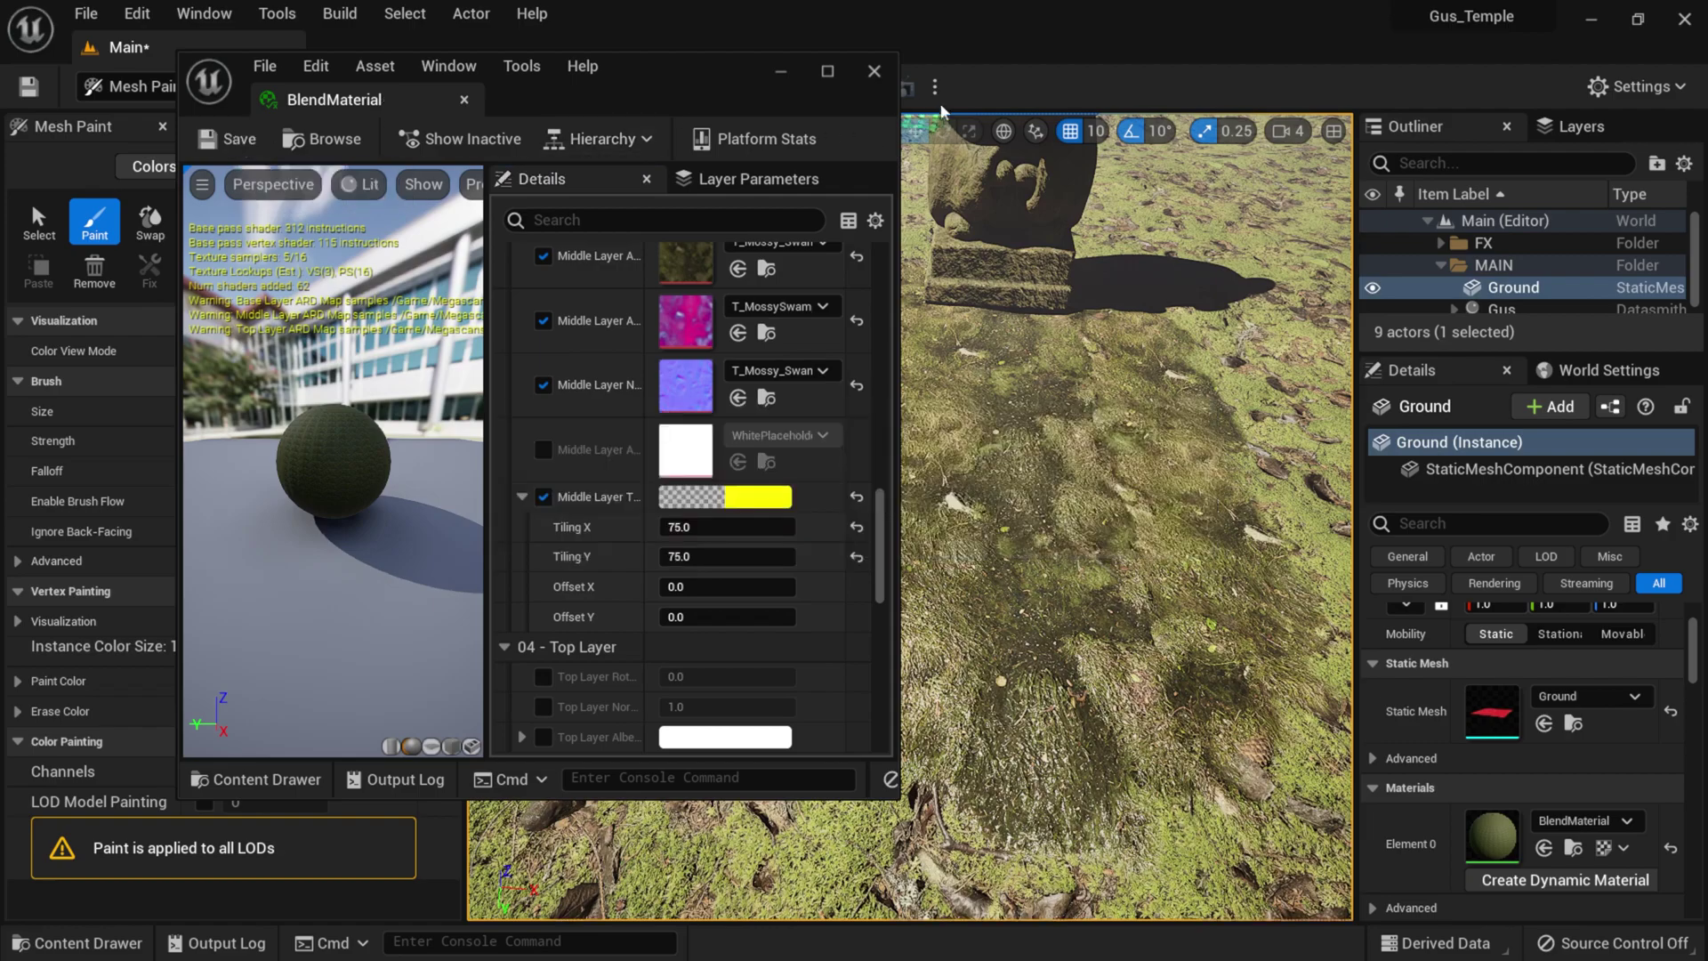
left_click(873, 71)
- Limit vertex painting to the Green channel and dab the top layer onto the middle of the mossy patch
left_click(202, 774)
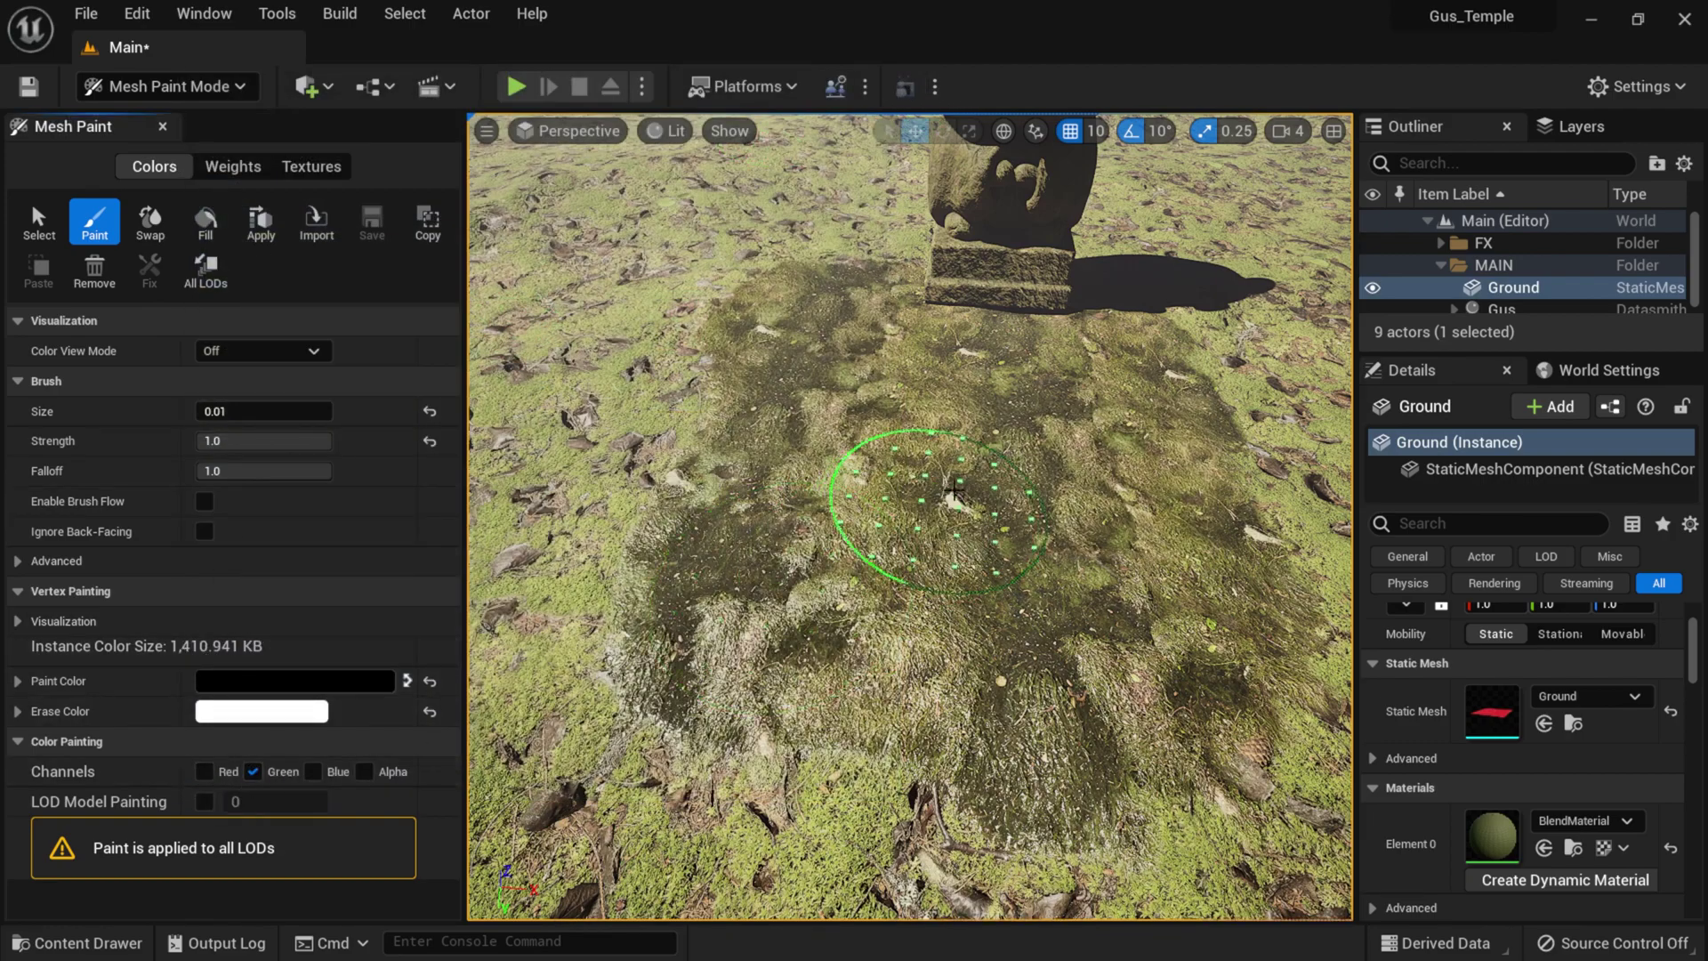
left_click(986, 509)
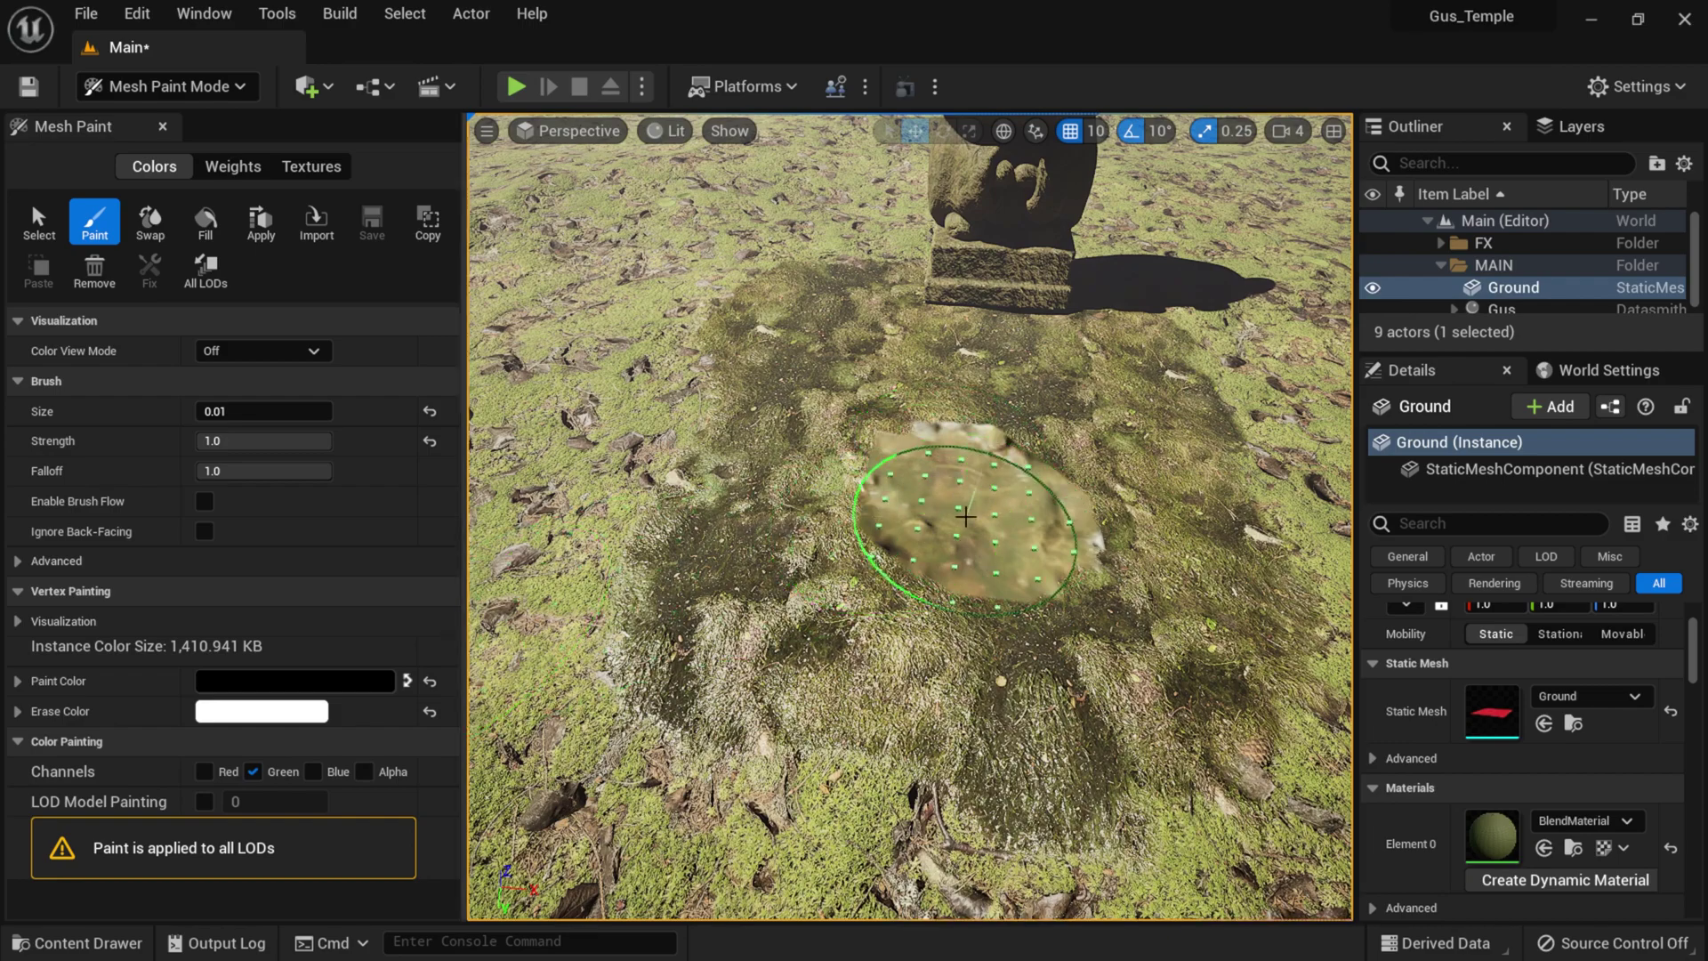
key("super")
- Reopen the BlendMaterial assigned to the ground and enable its Top Layer Tiling override
left_click(1492, 840)
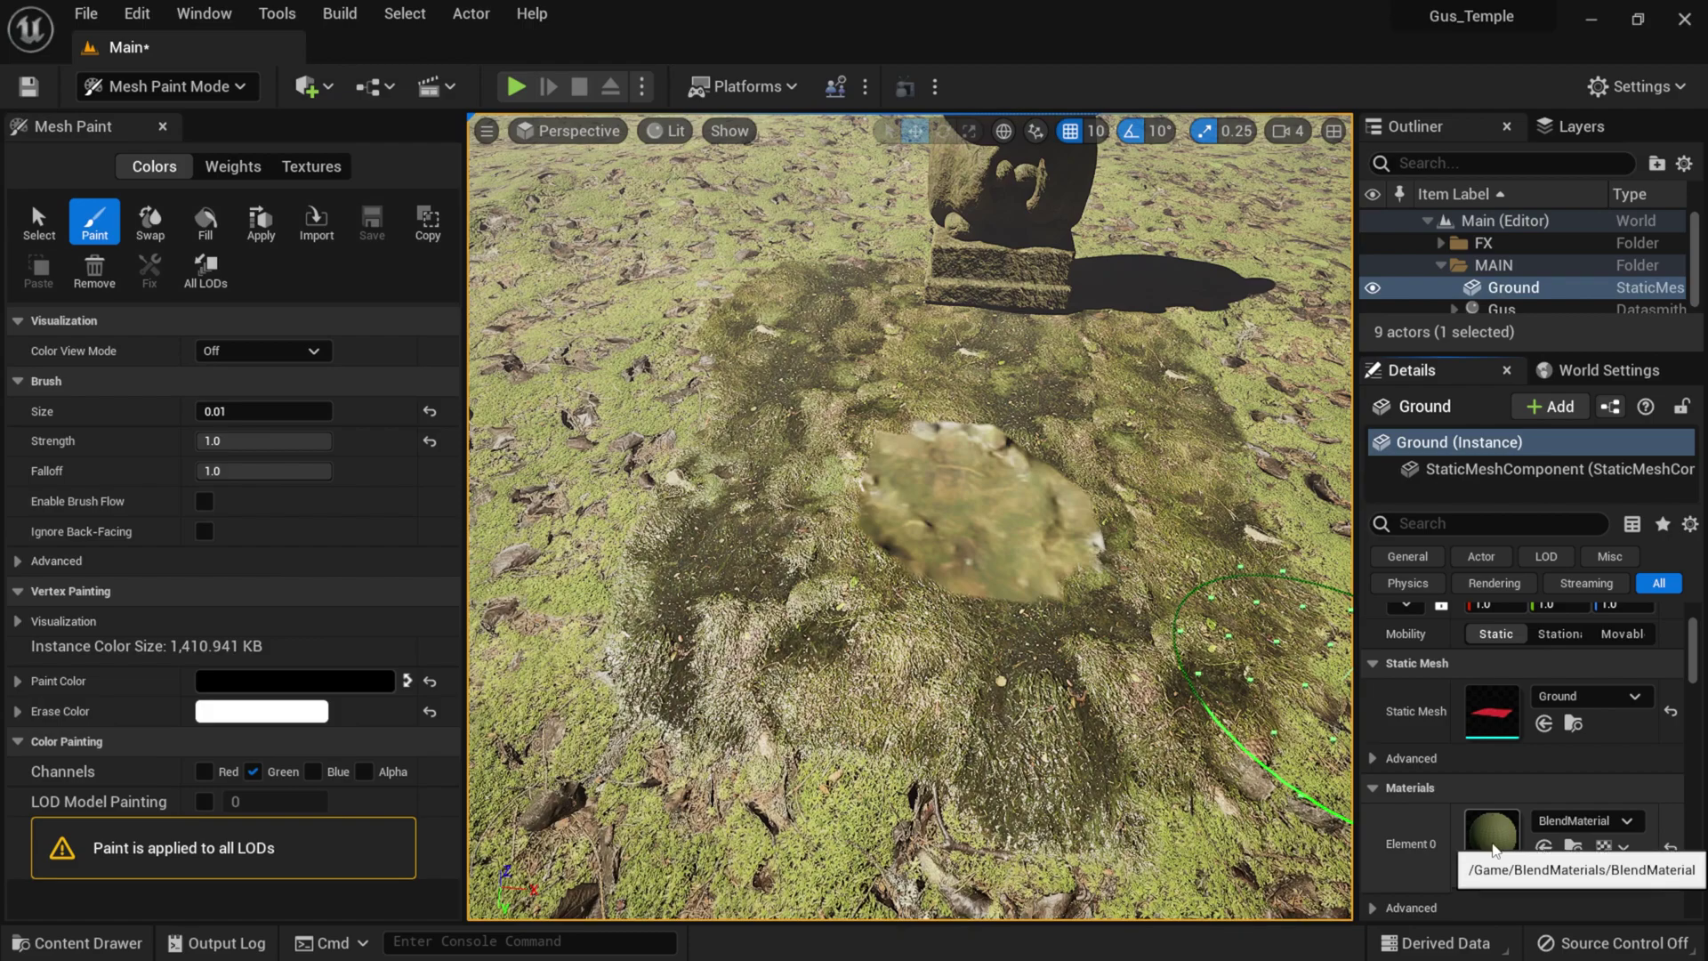
double_click(1494, 845)
scroll(562, 525, "down", 10)
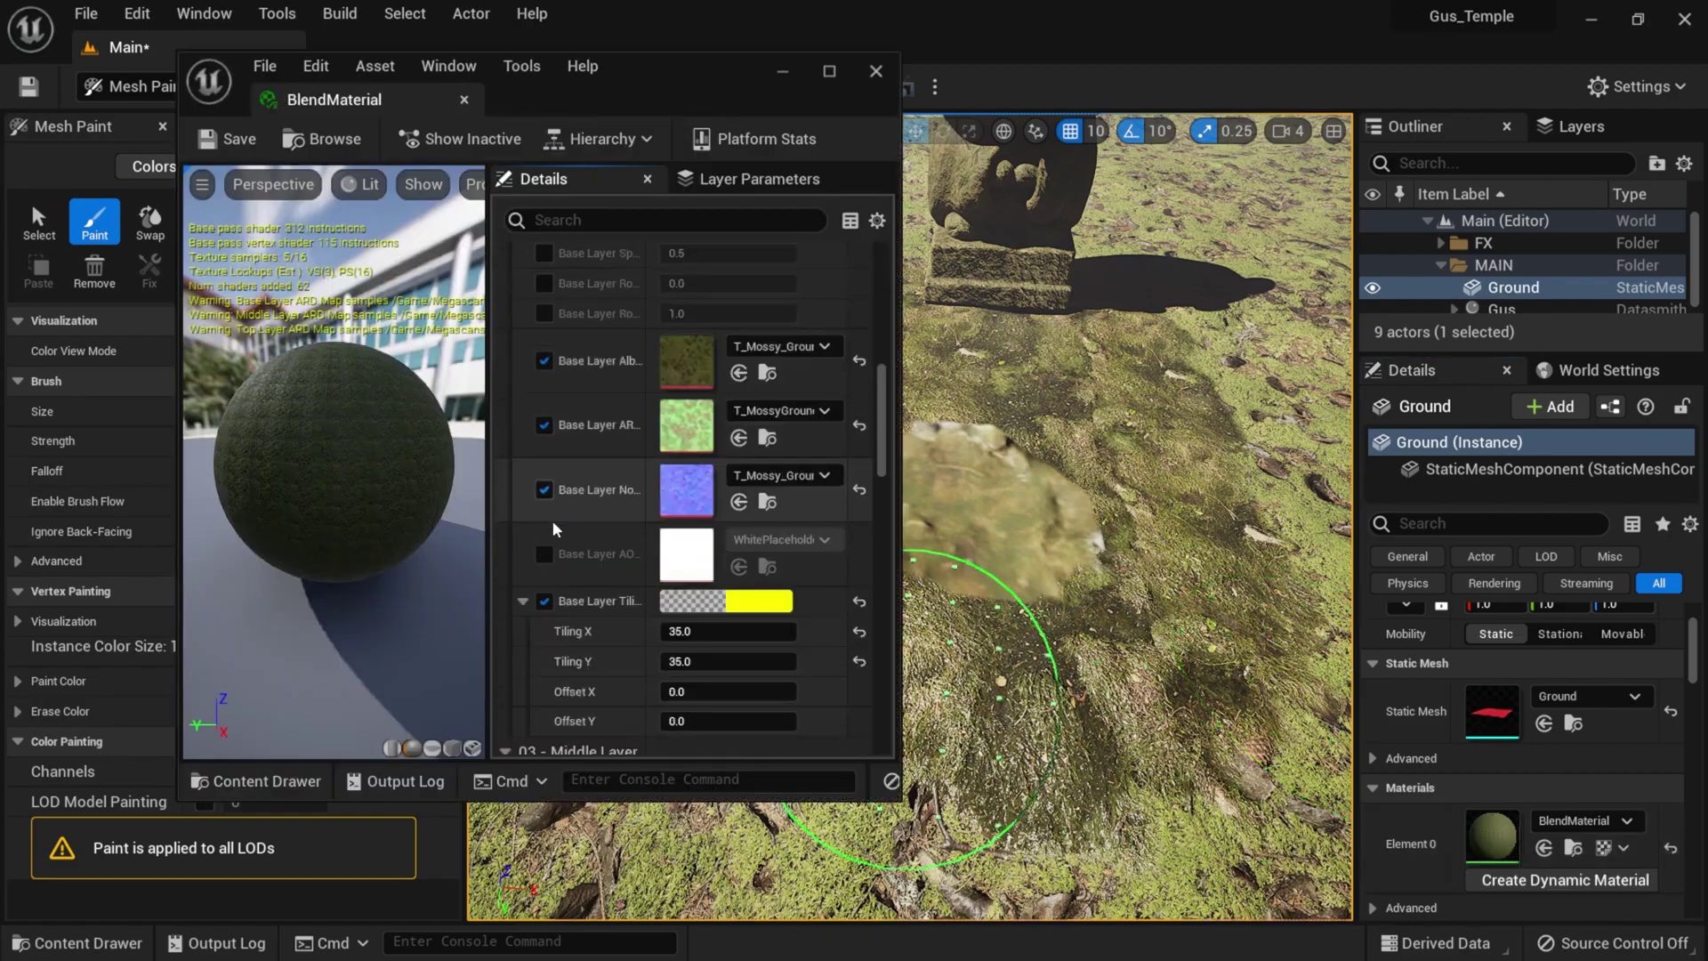
scroll(563, 525, "down", 10)
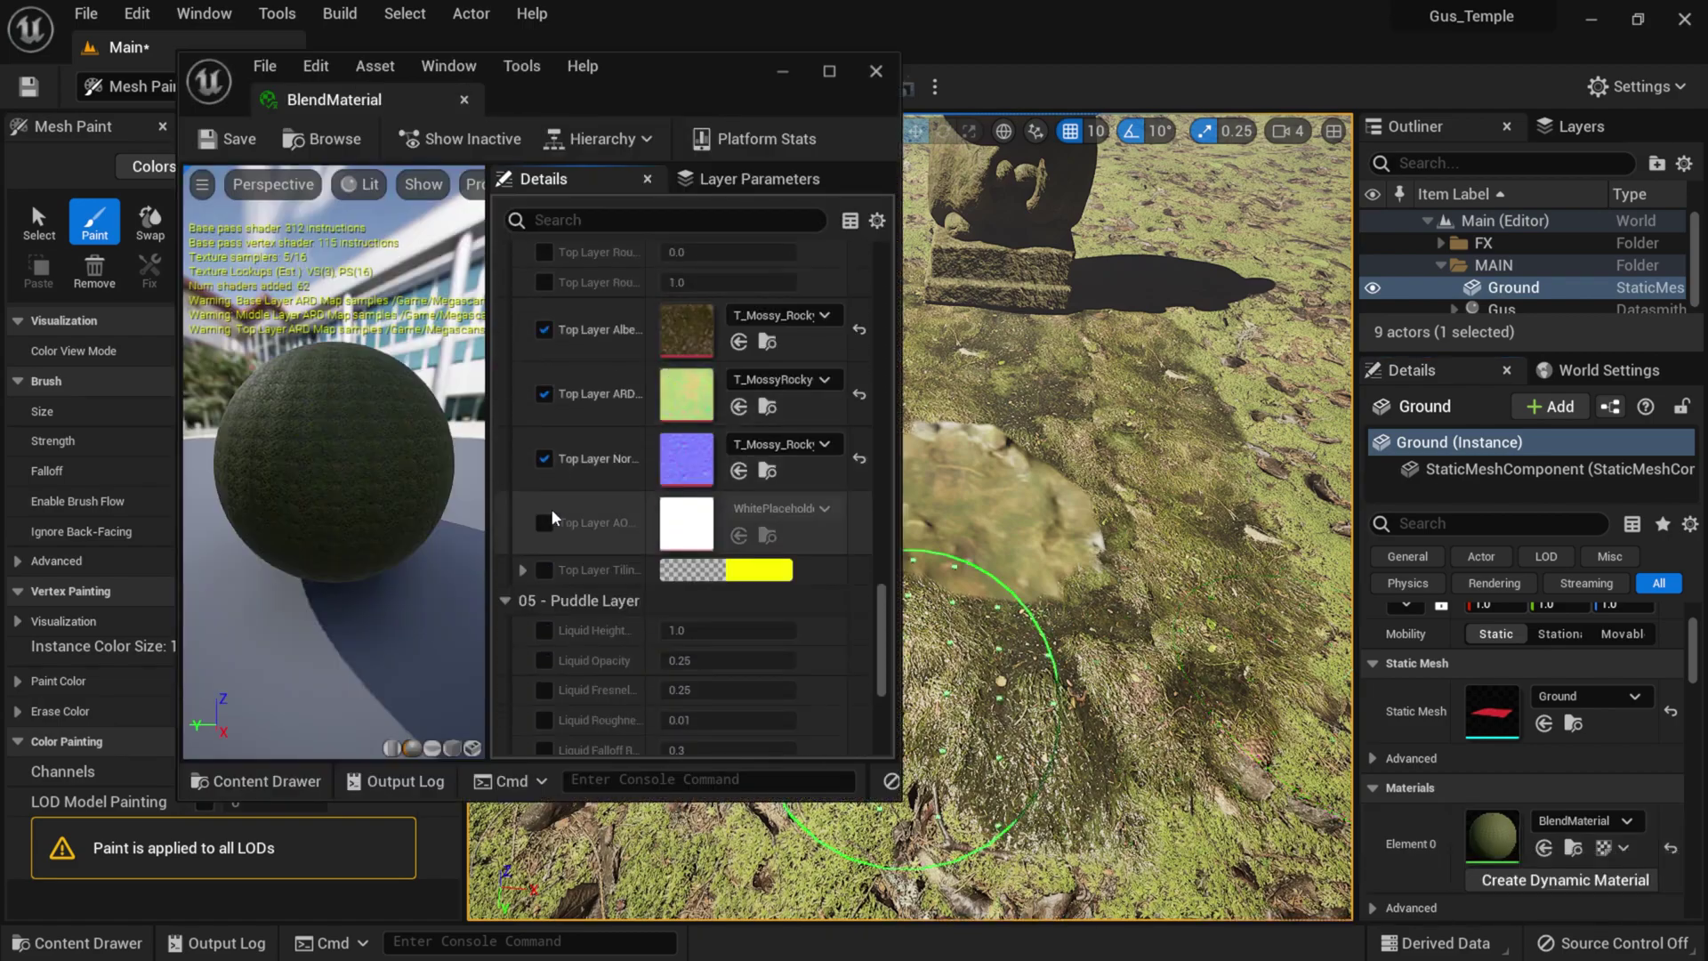
left_click(523, 500)
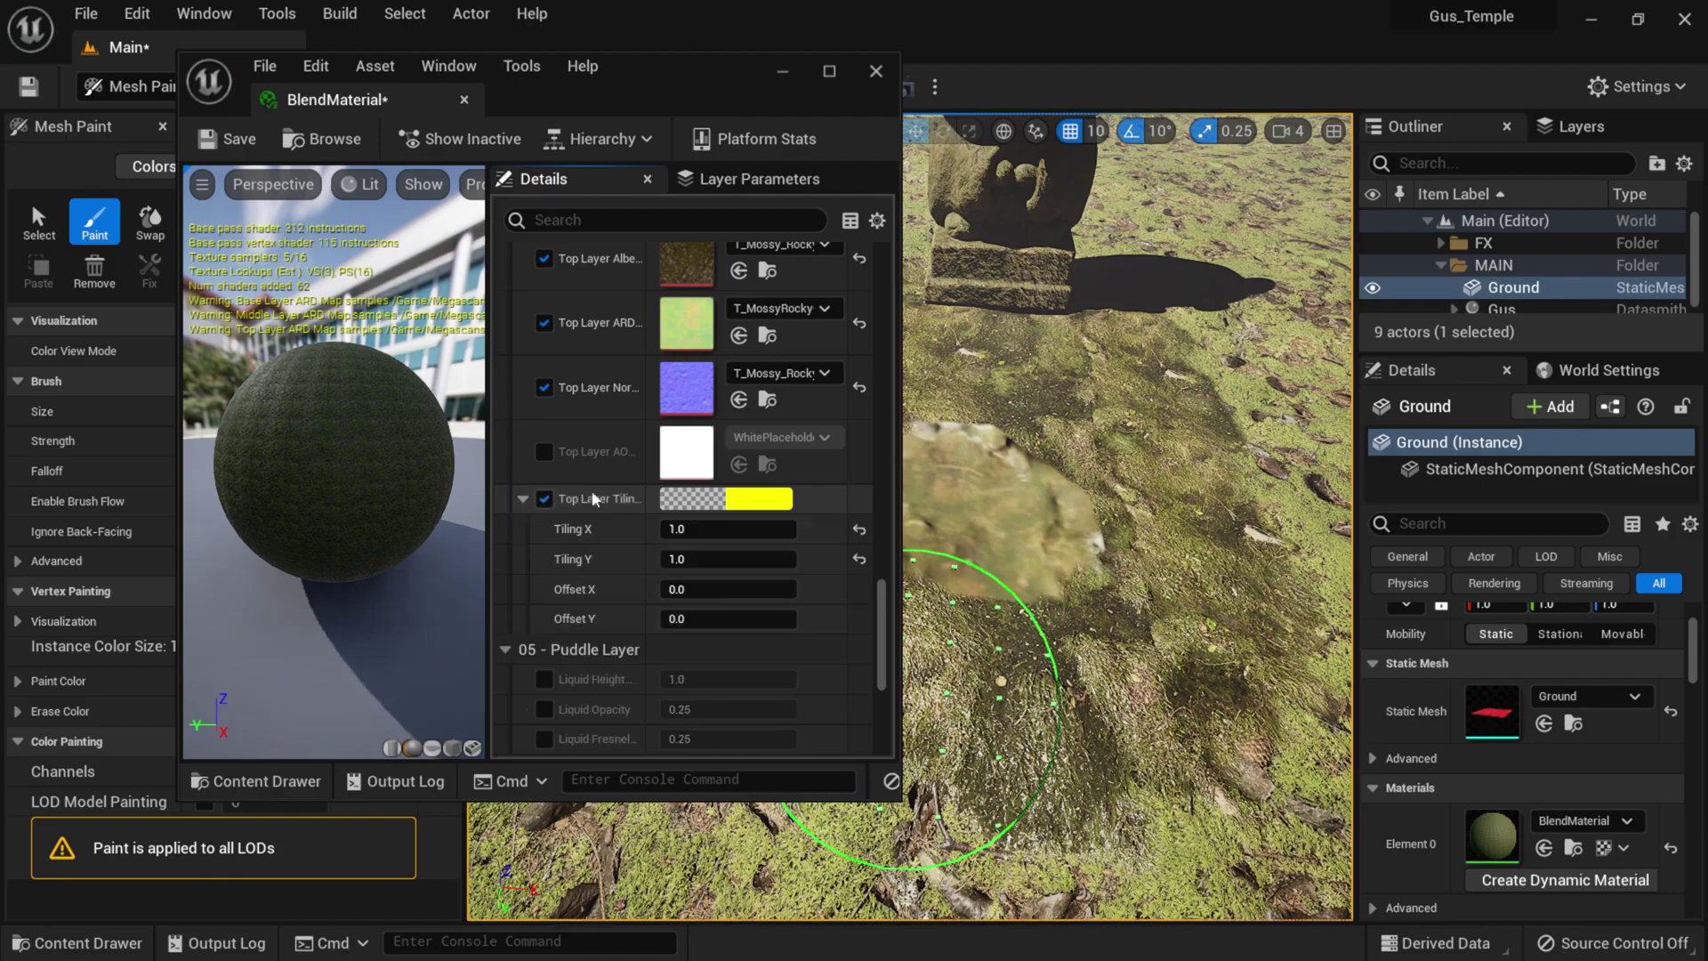
scroll(675, 501, "down", 1)
- Try a Top Layer tiling of 50 on X and Y, then set both to 75
left_click_drag(684, 91, 436, 88)
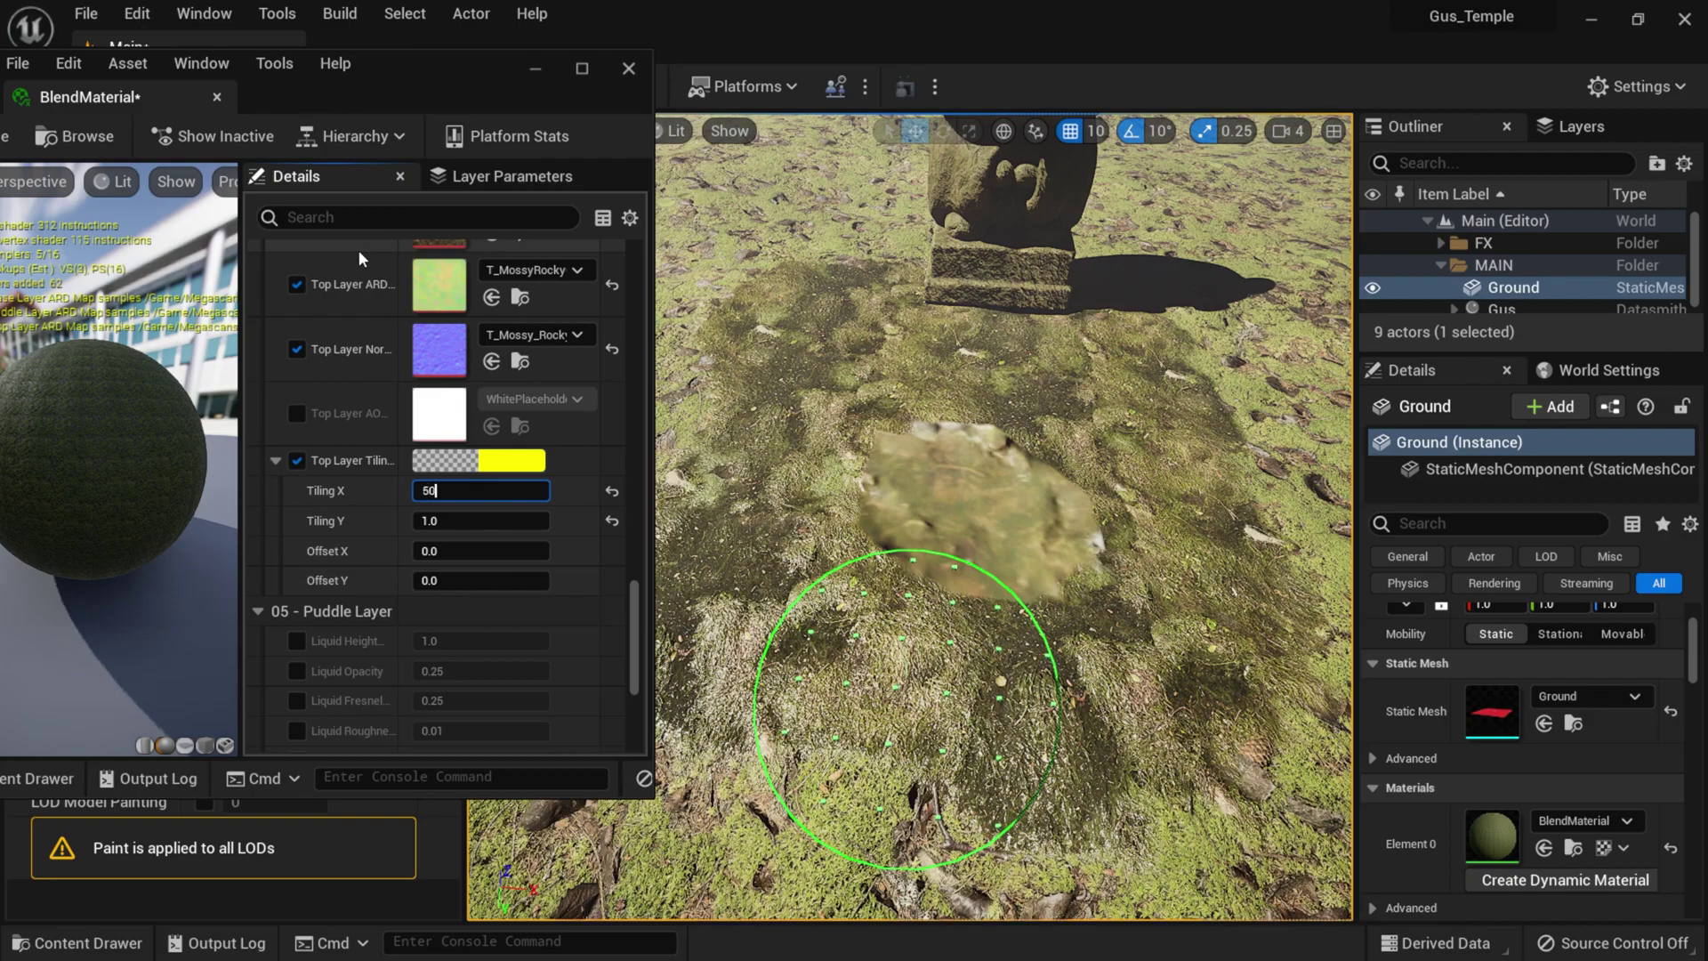
key("Tab")
type("50")
key("Return")
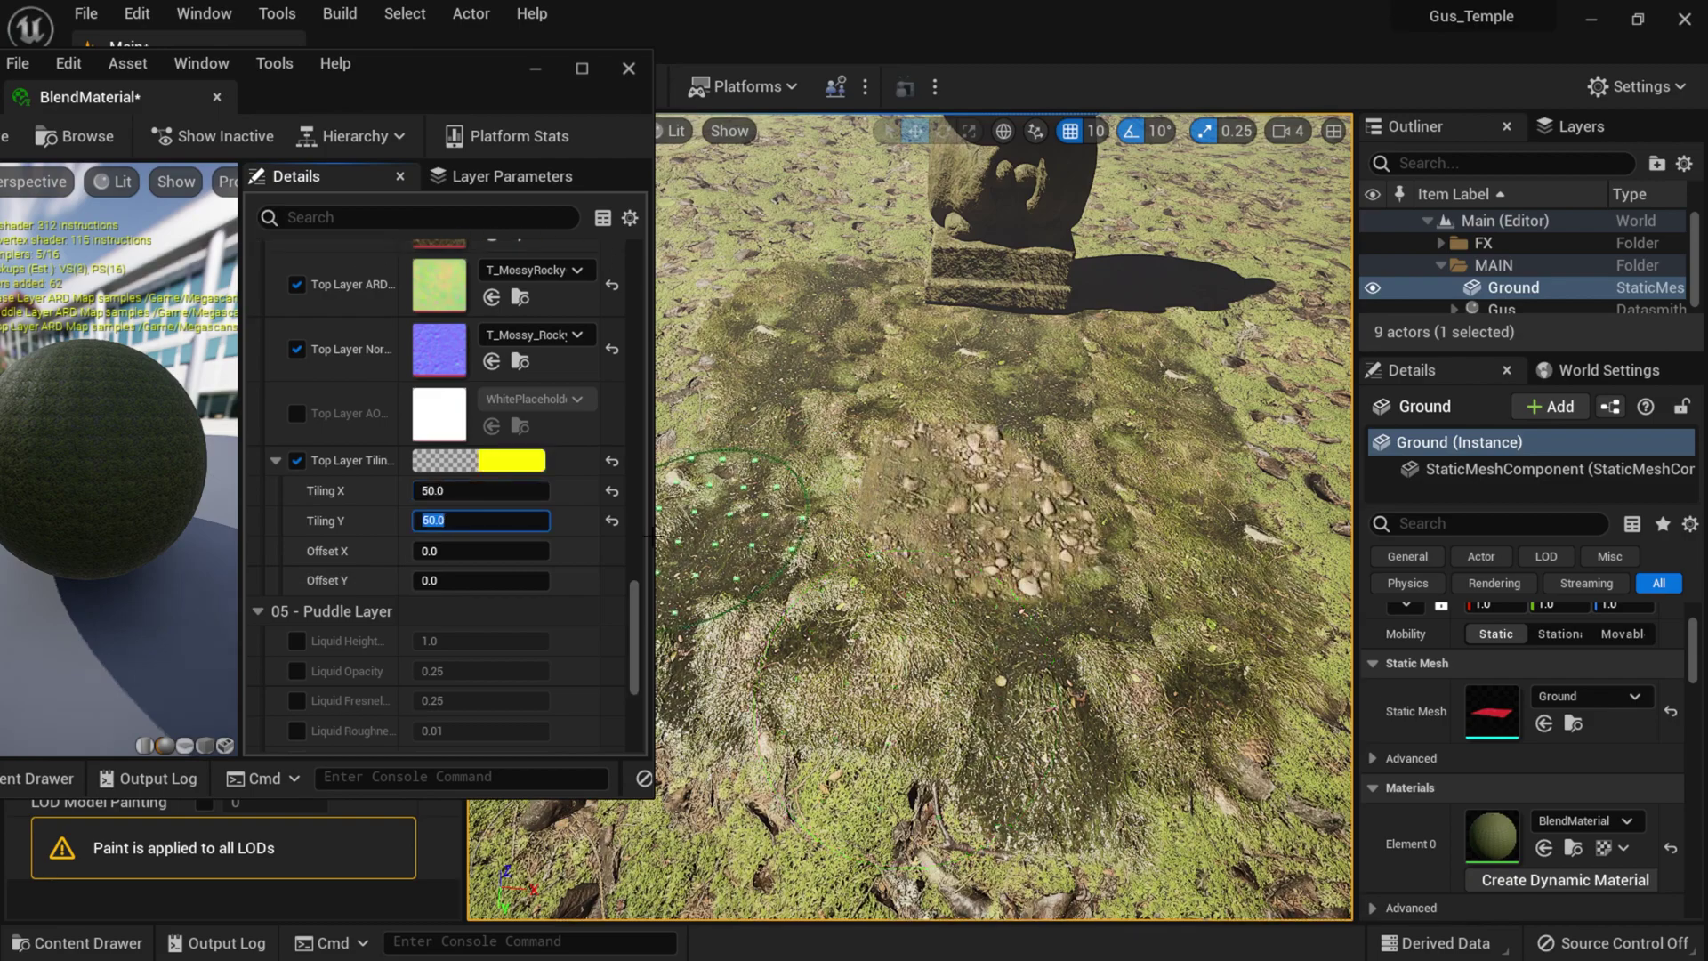
left_click(480, 491)
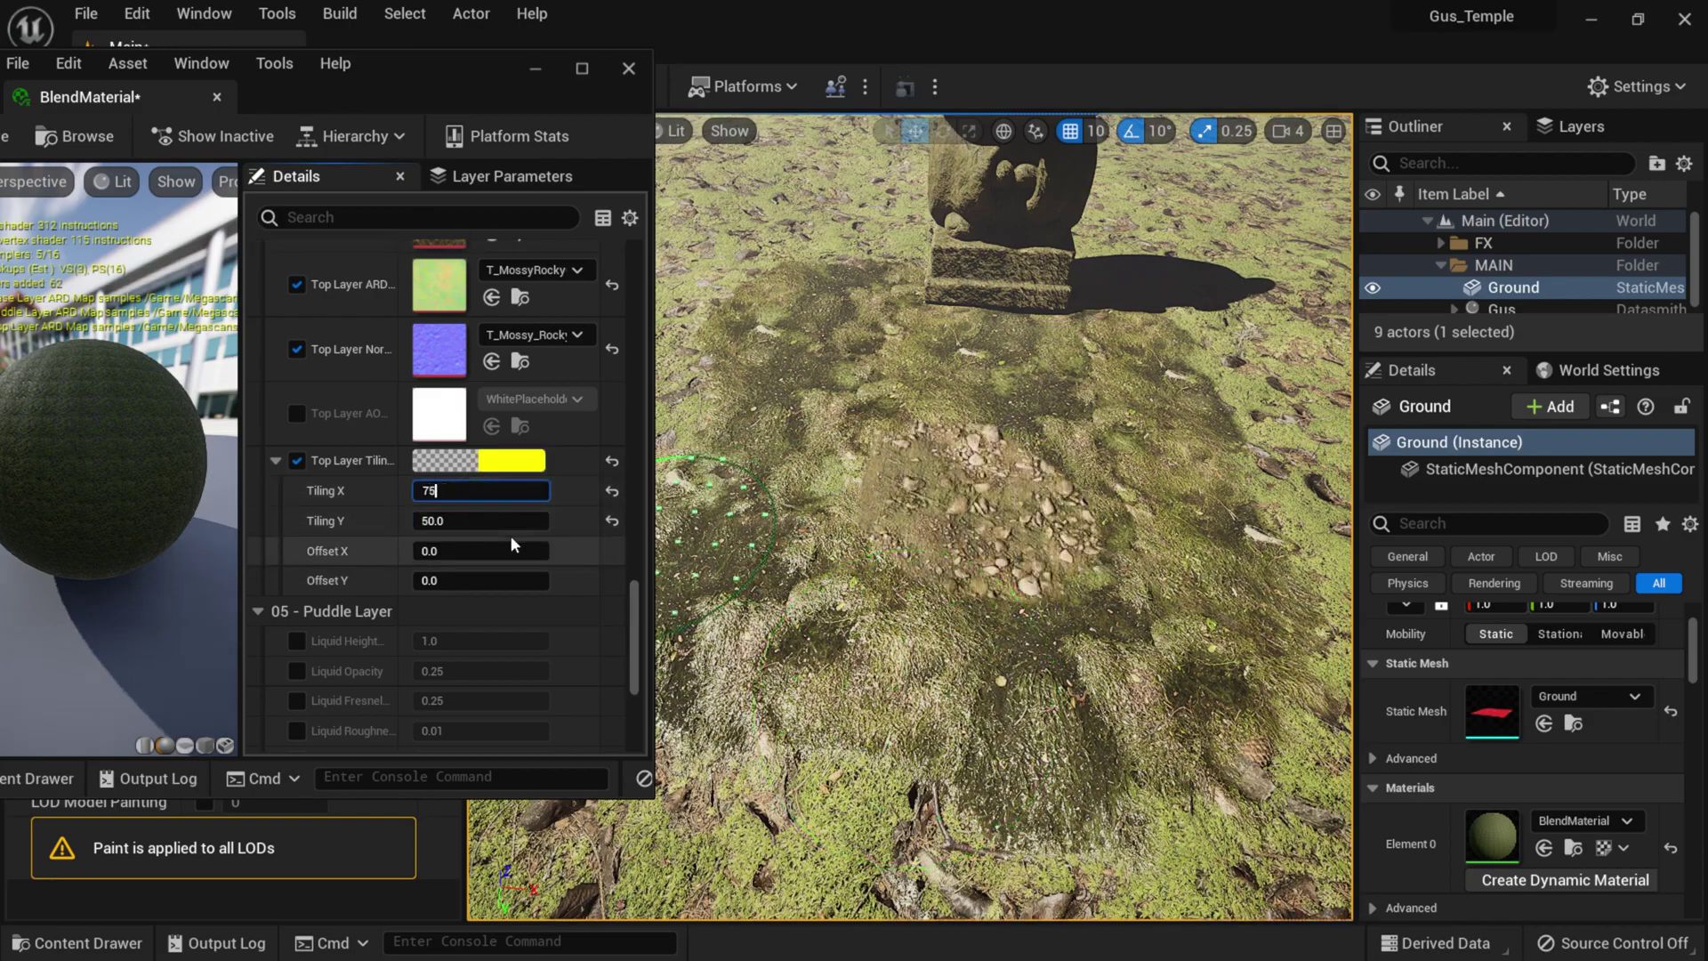
key("Return")
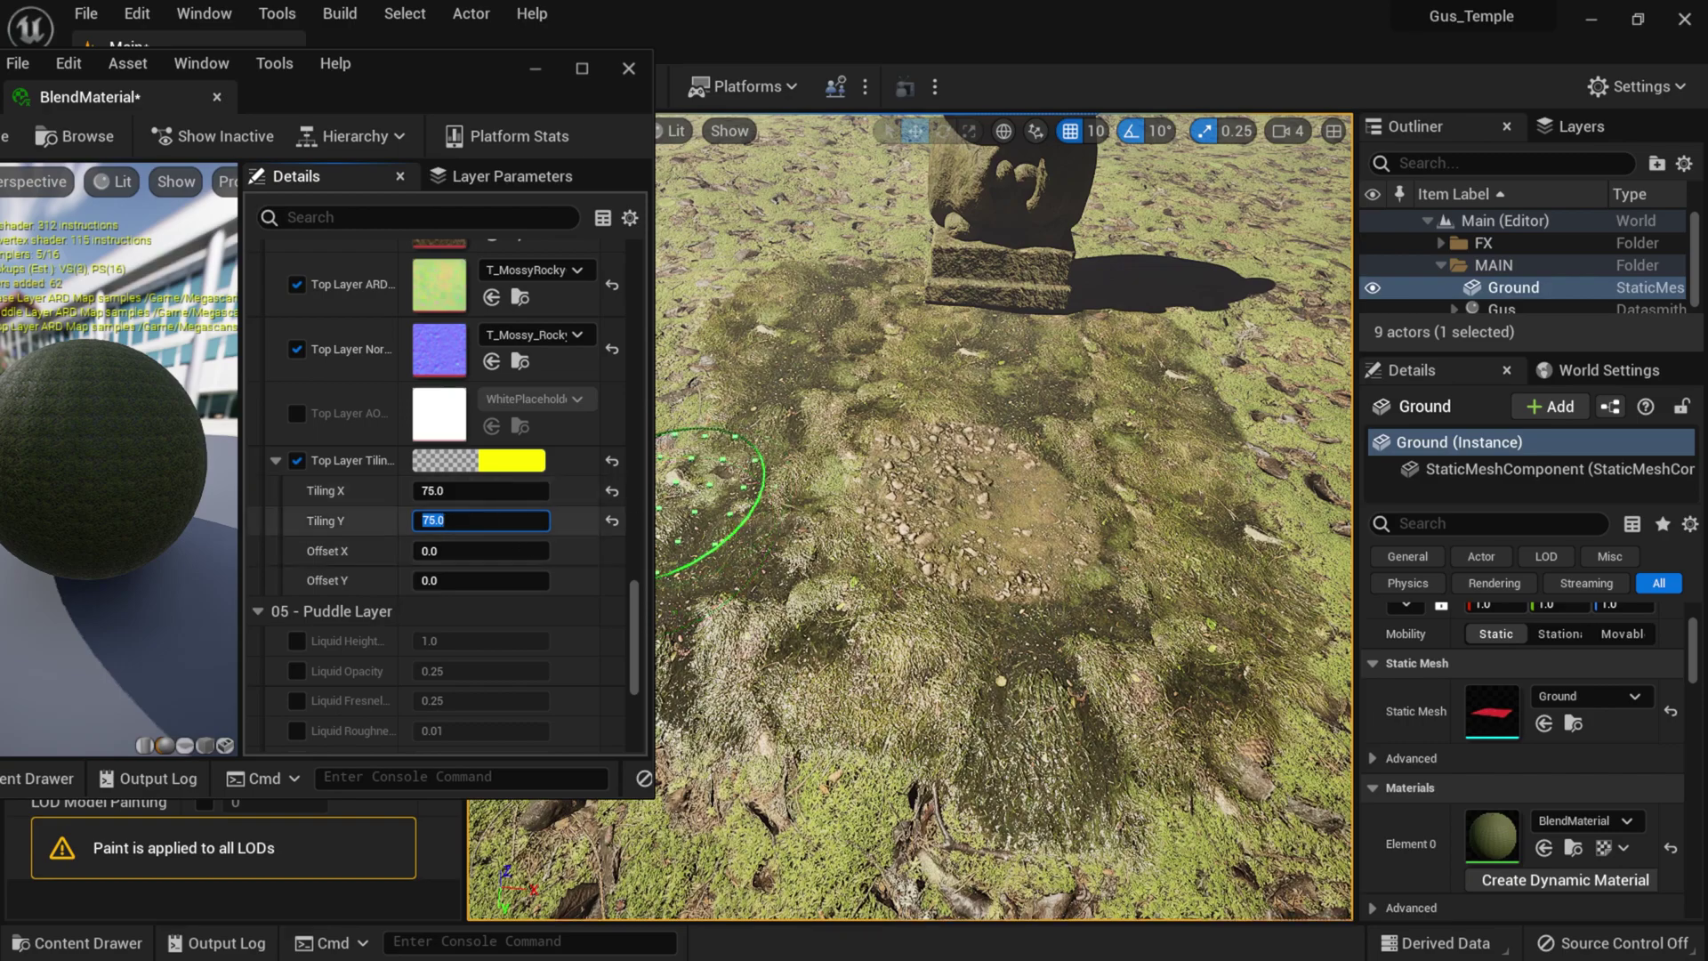
- Enable the Top Layer Blend override and try a Blend Amount of 10 before returning it to 1
scroll(576, 634, "up", 1)
scroll(577, 631, "up", 10)
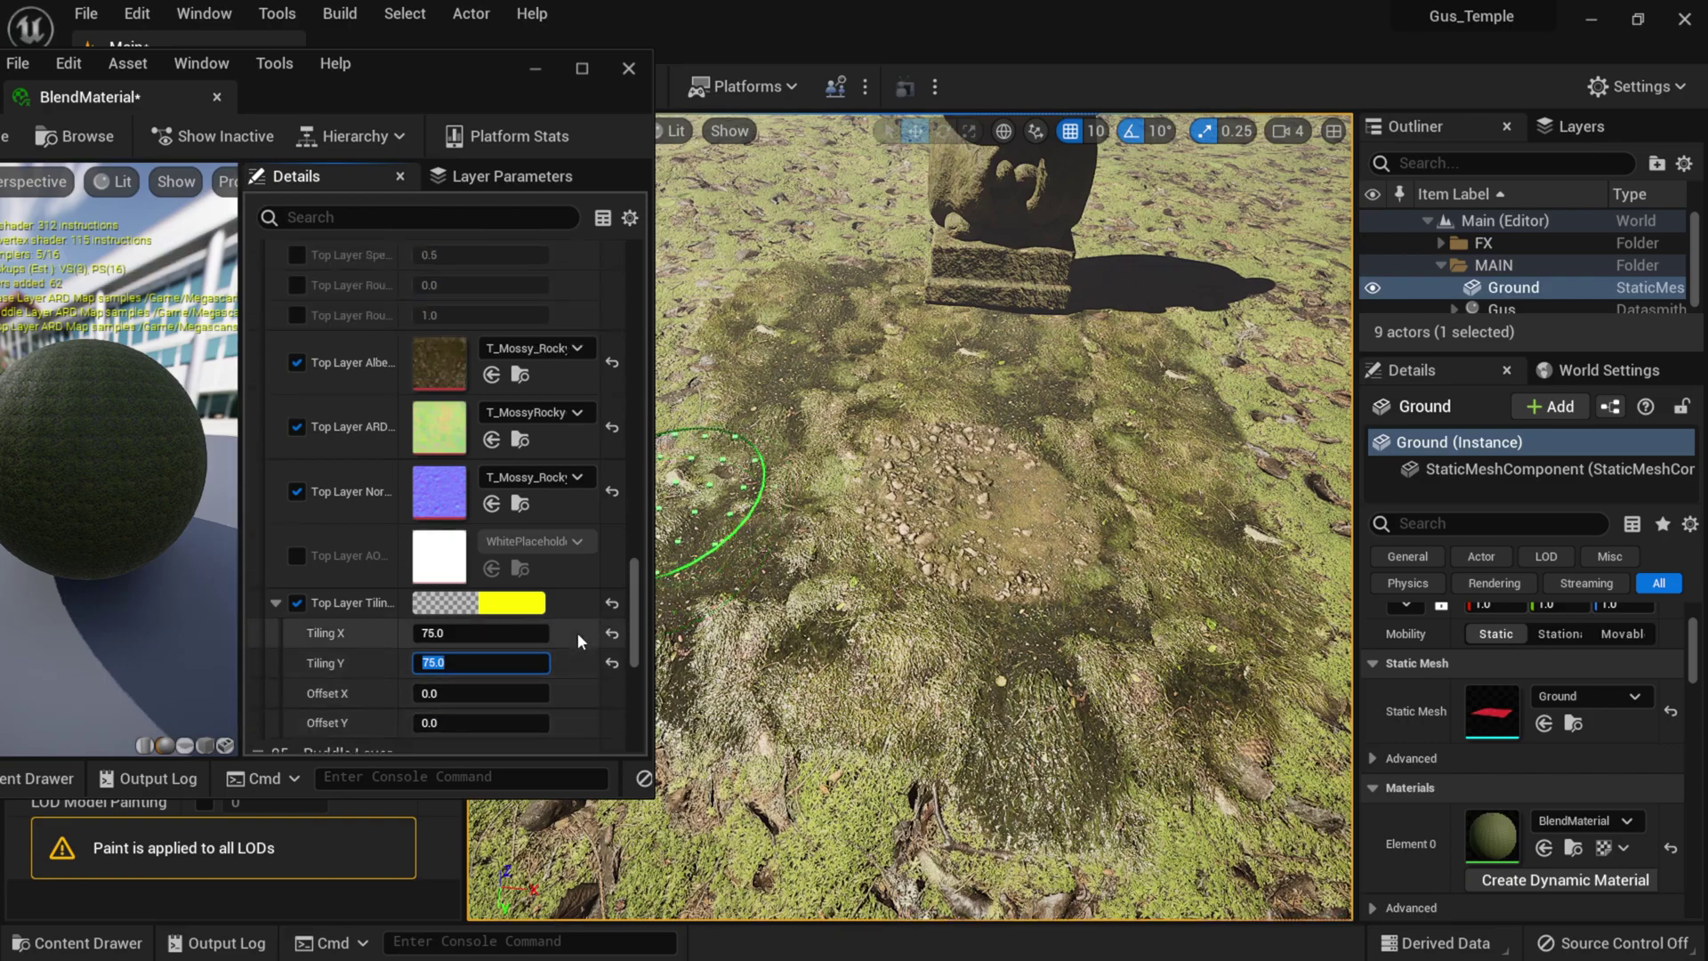
scroll(555, 637, "up", 10)
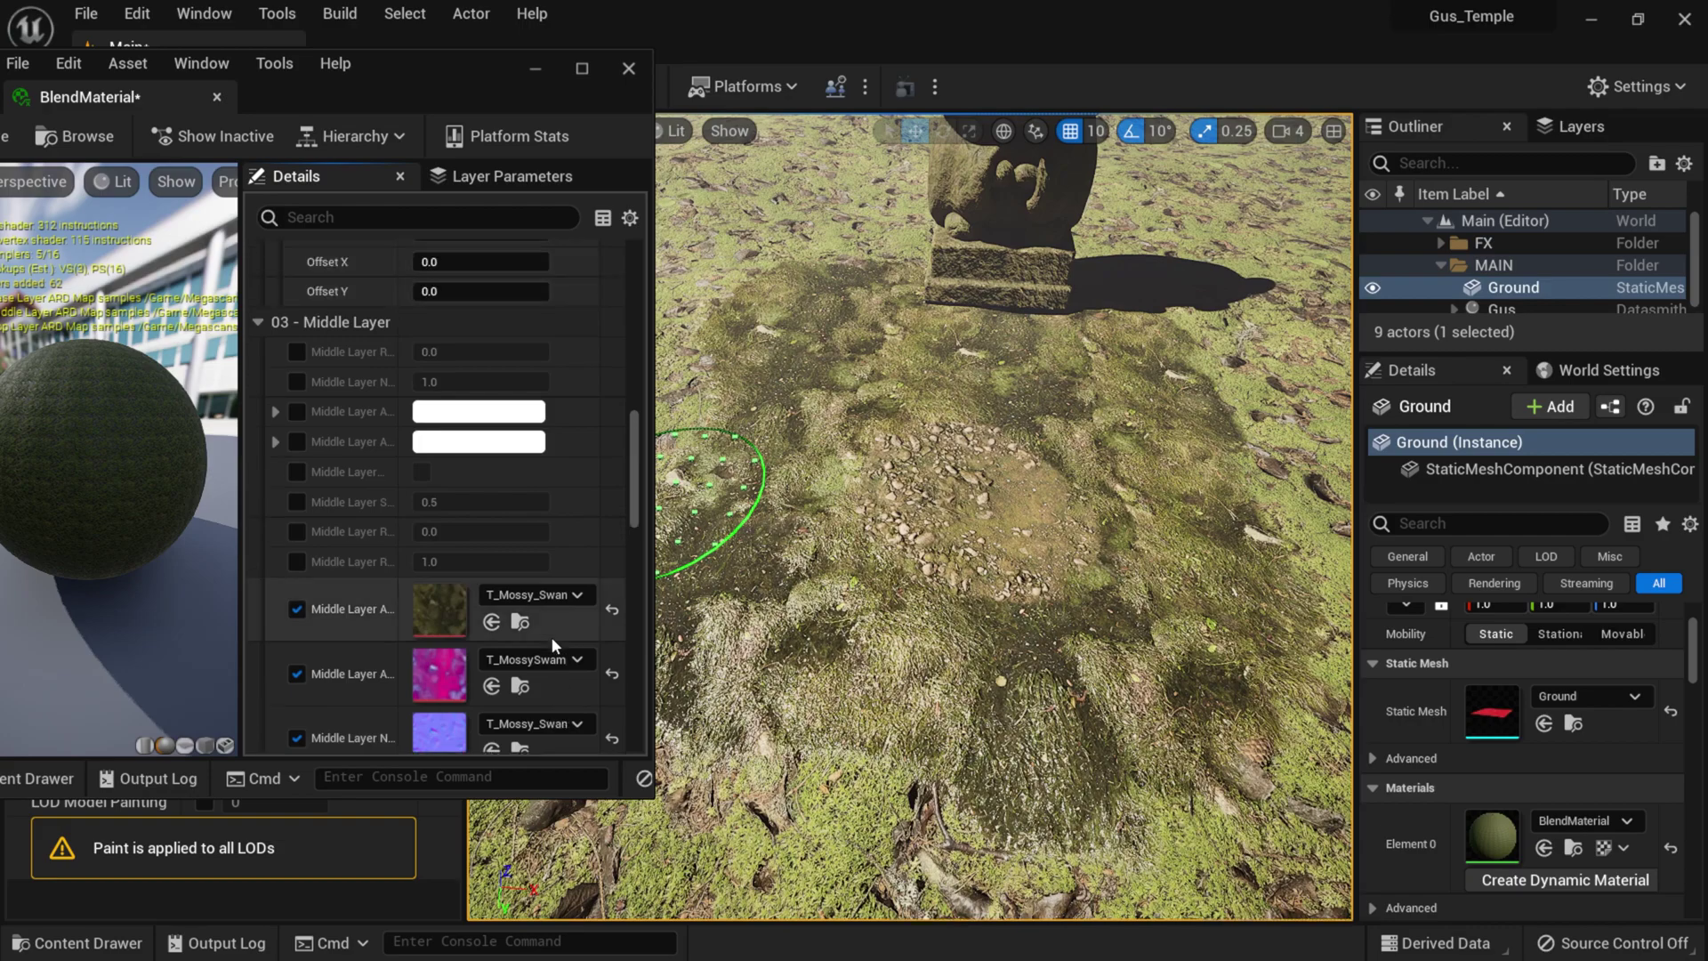
scroll(548, 637, "up", 12)
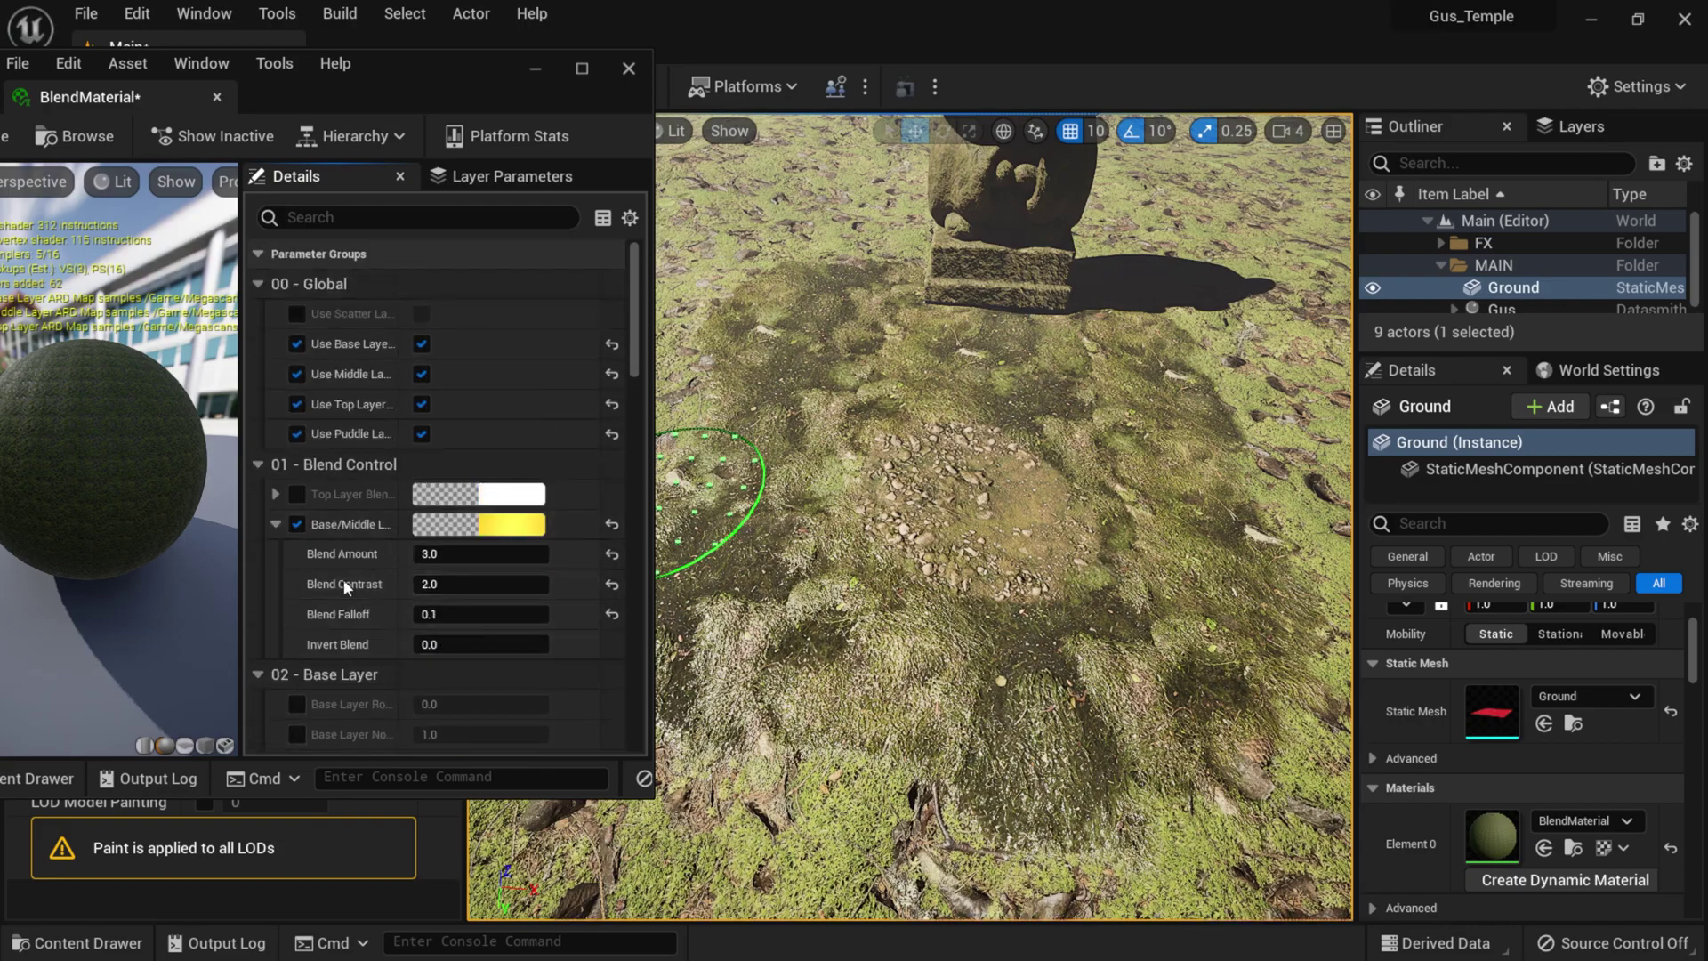
left_click(298, 494)
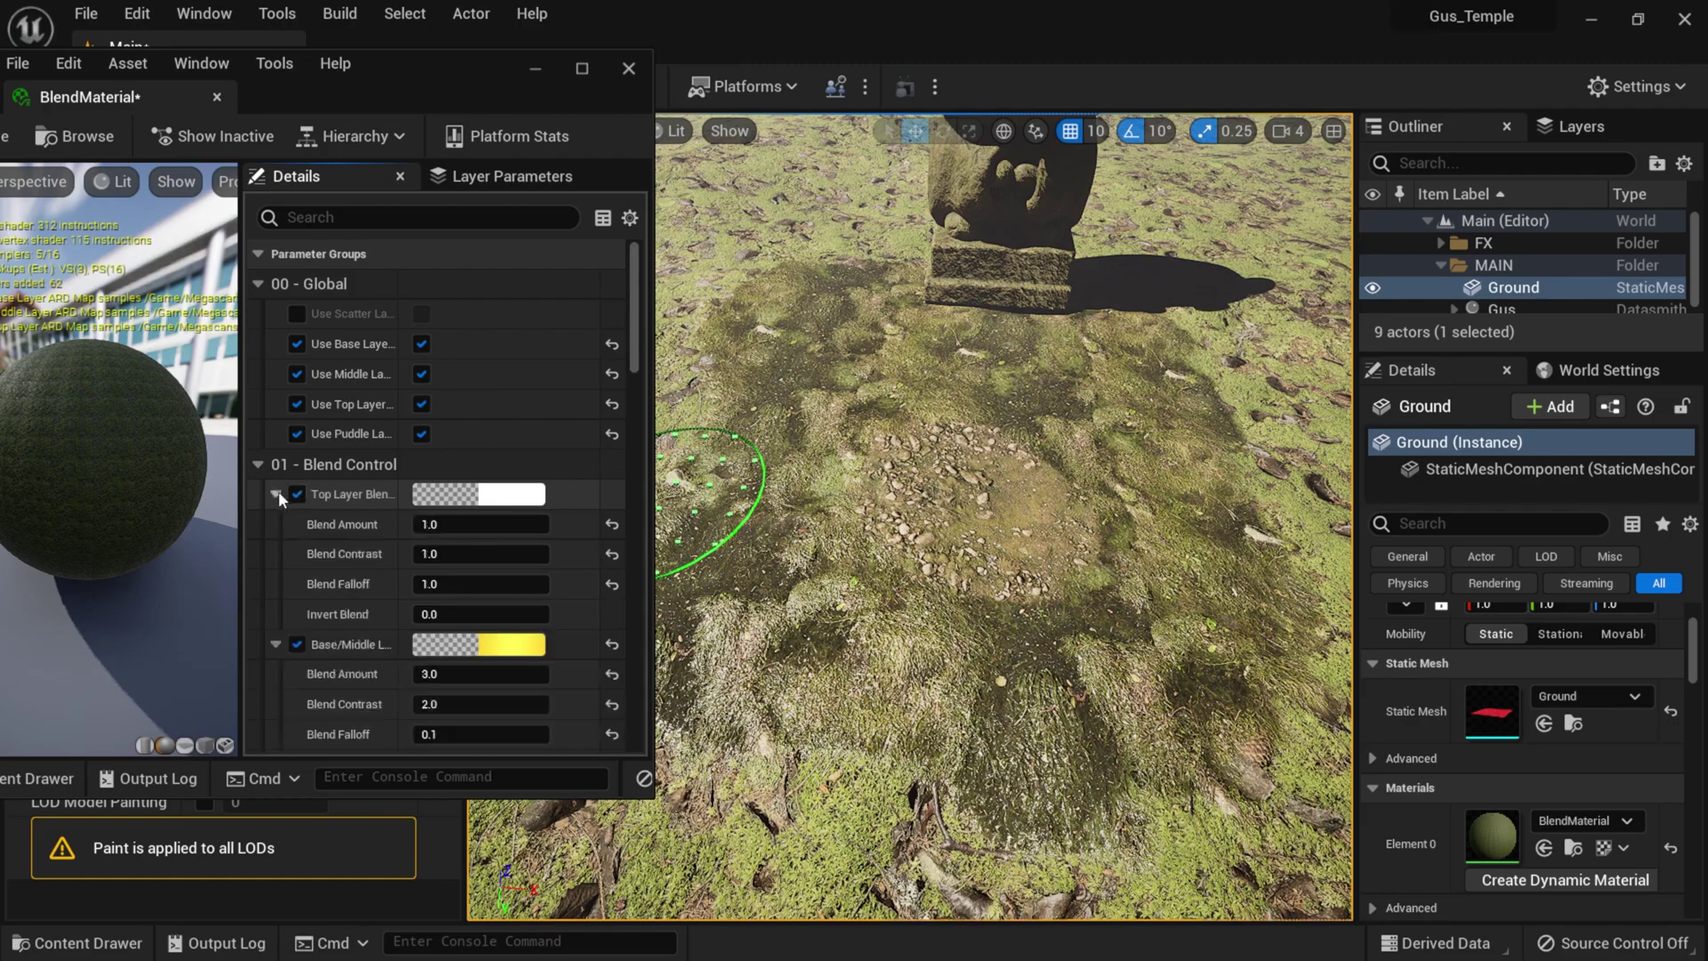
type("10.0")
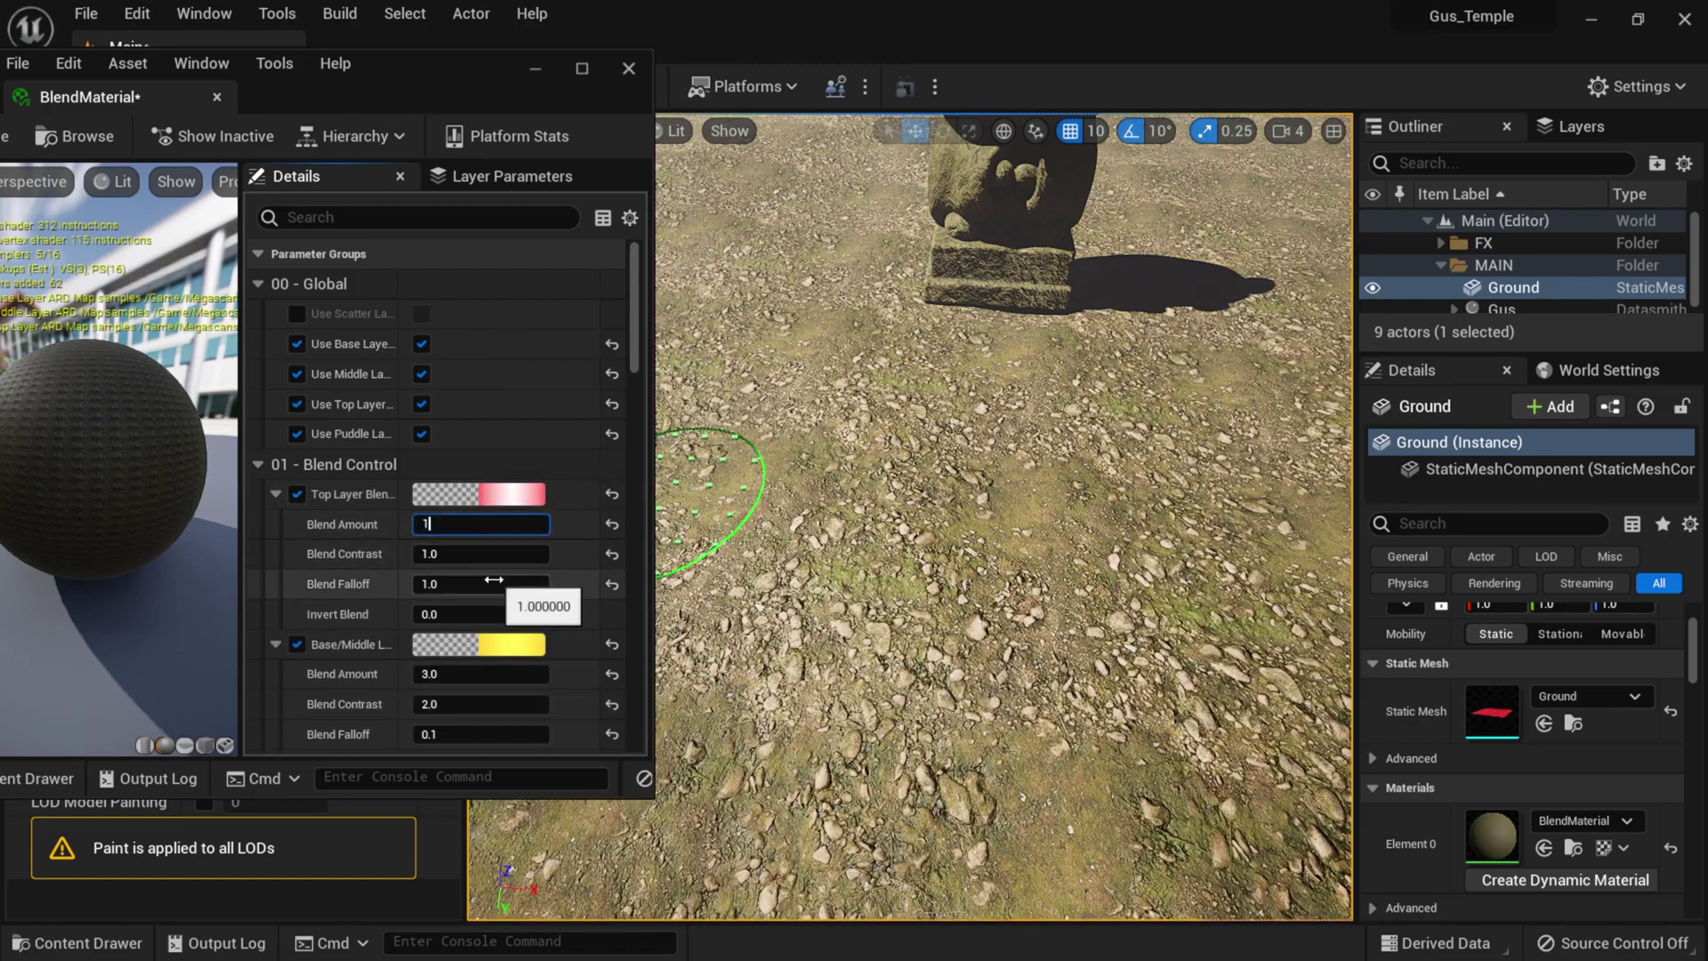
key("Return")
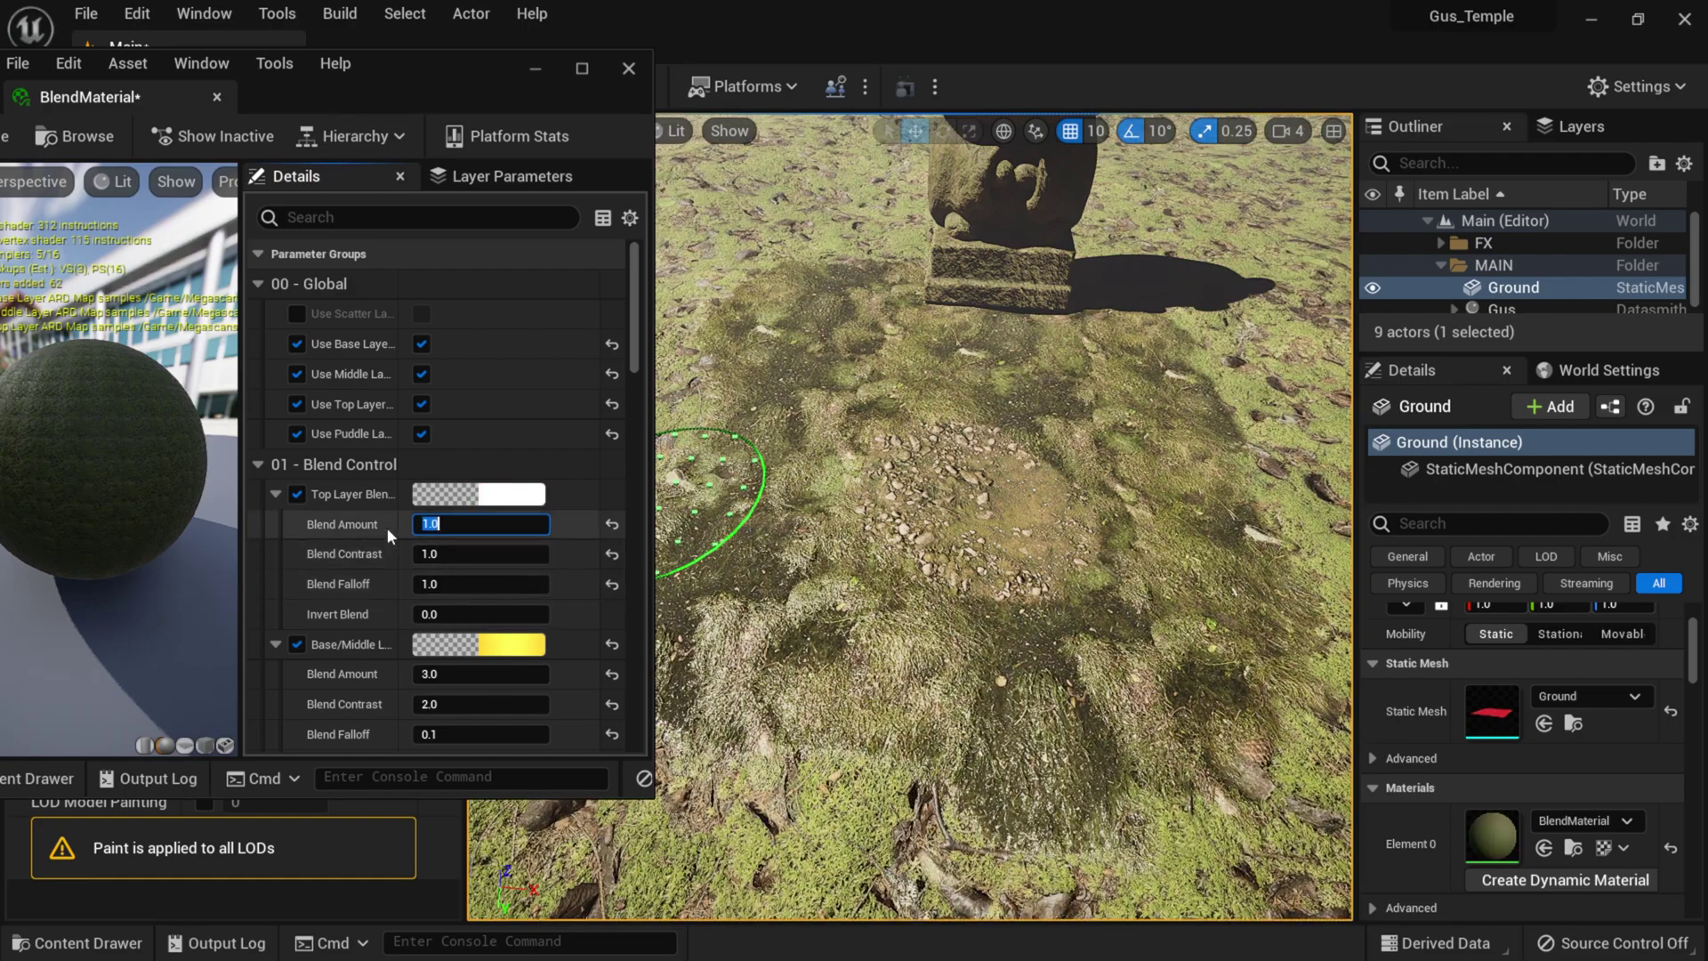
- Set the Top Layer Blend Contrast to 15 and compare a lower Blend Amount before returning it to 1
left_click(449, 552)
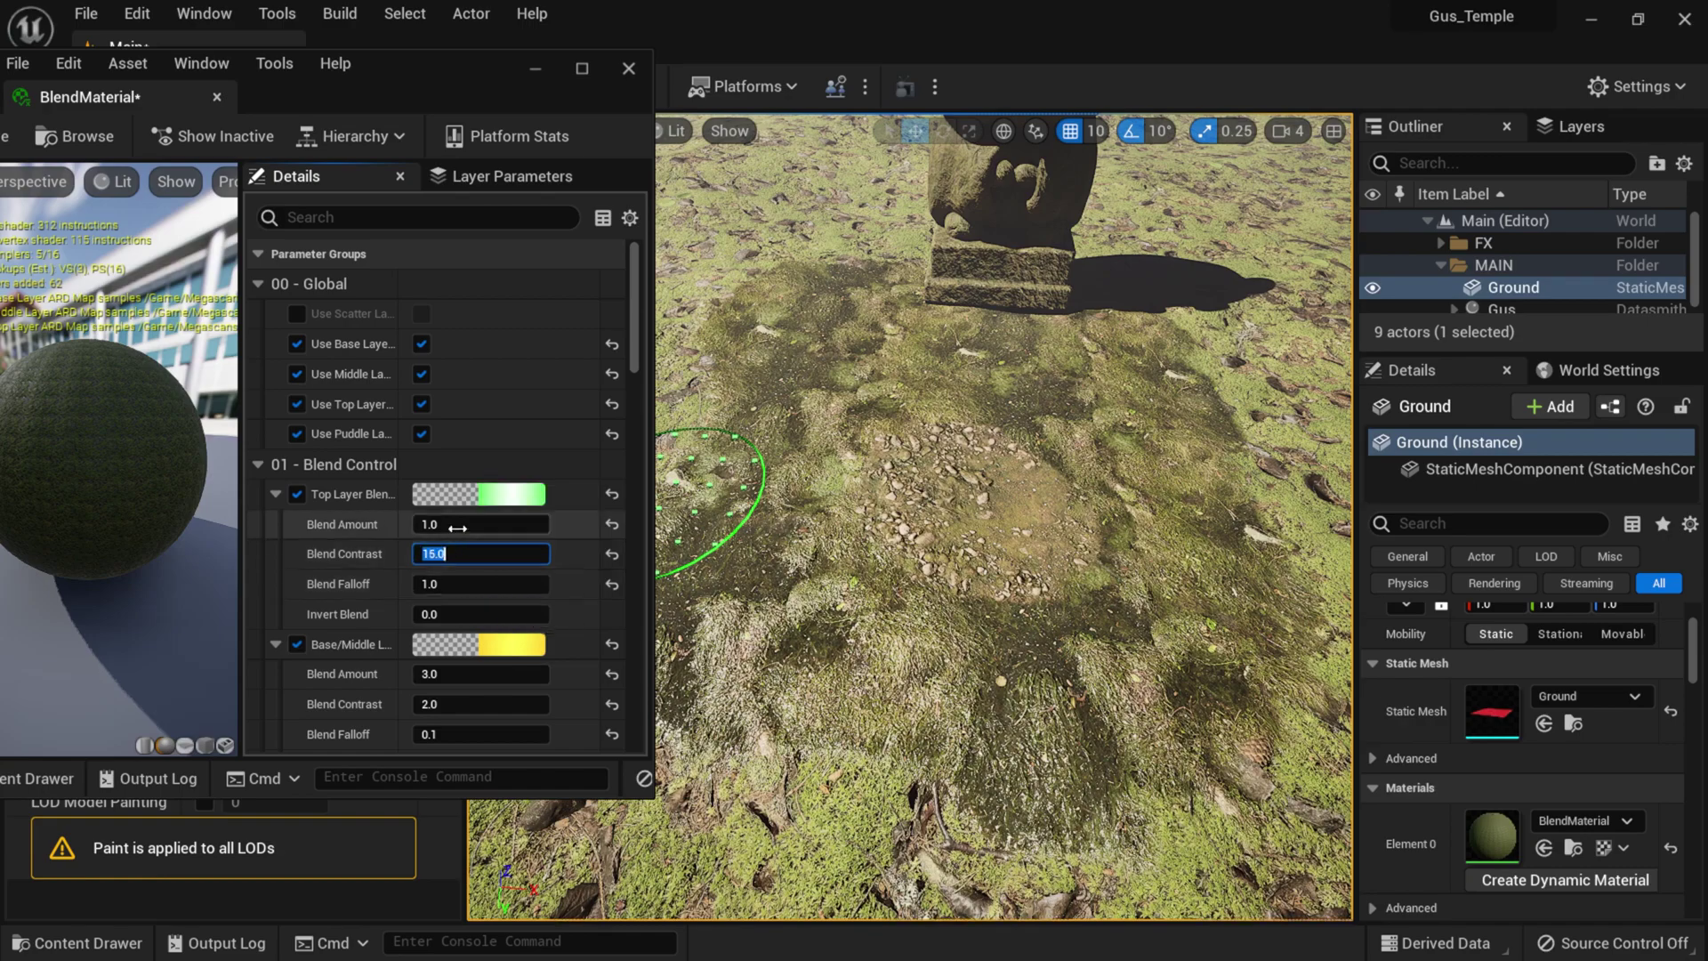
key("Return")
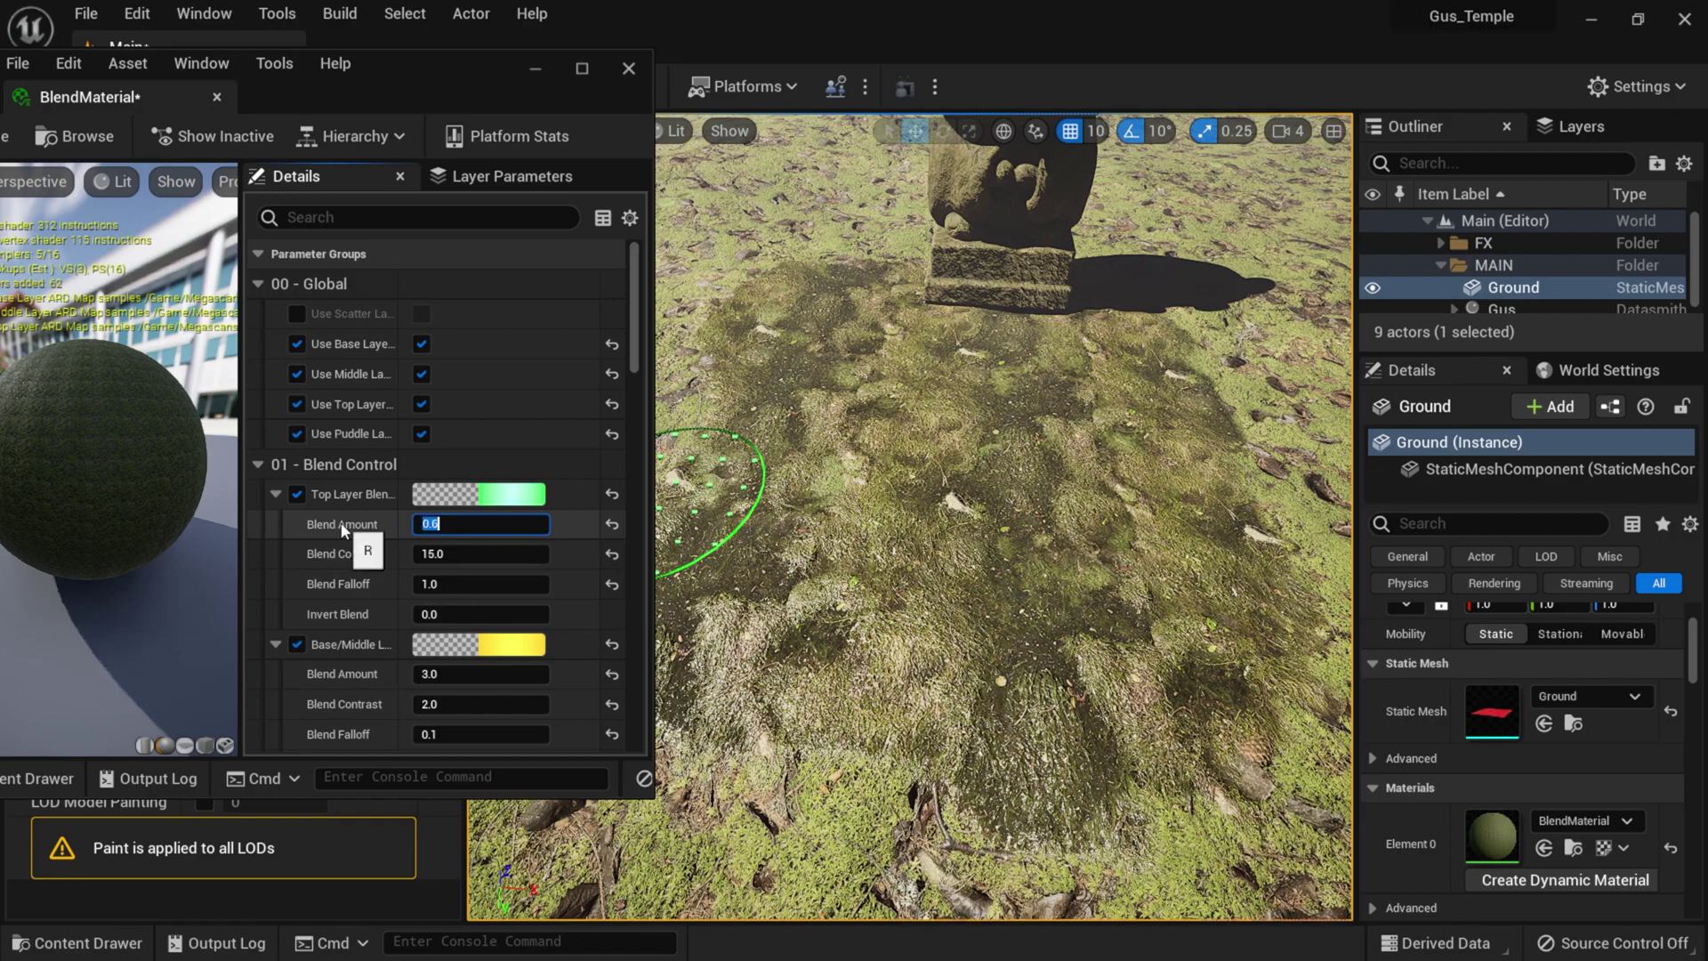
type("1")
key("Return")
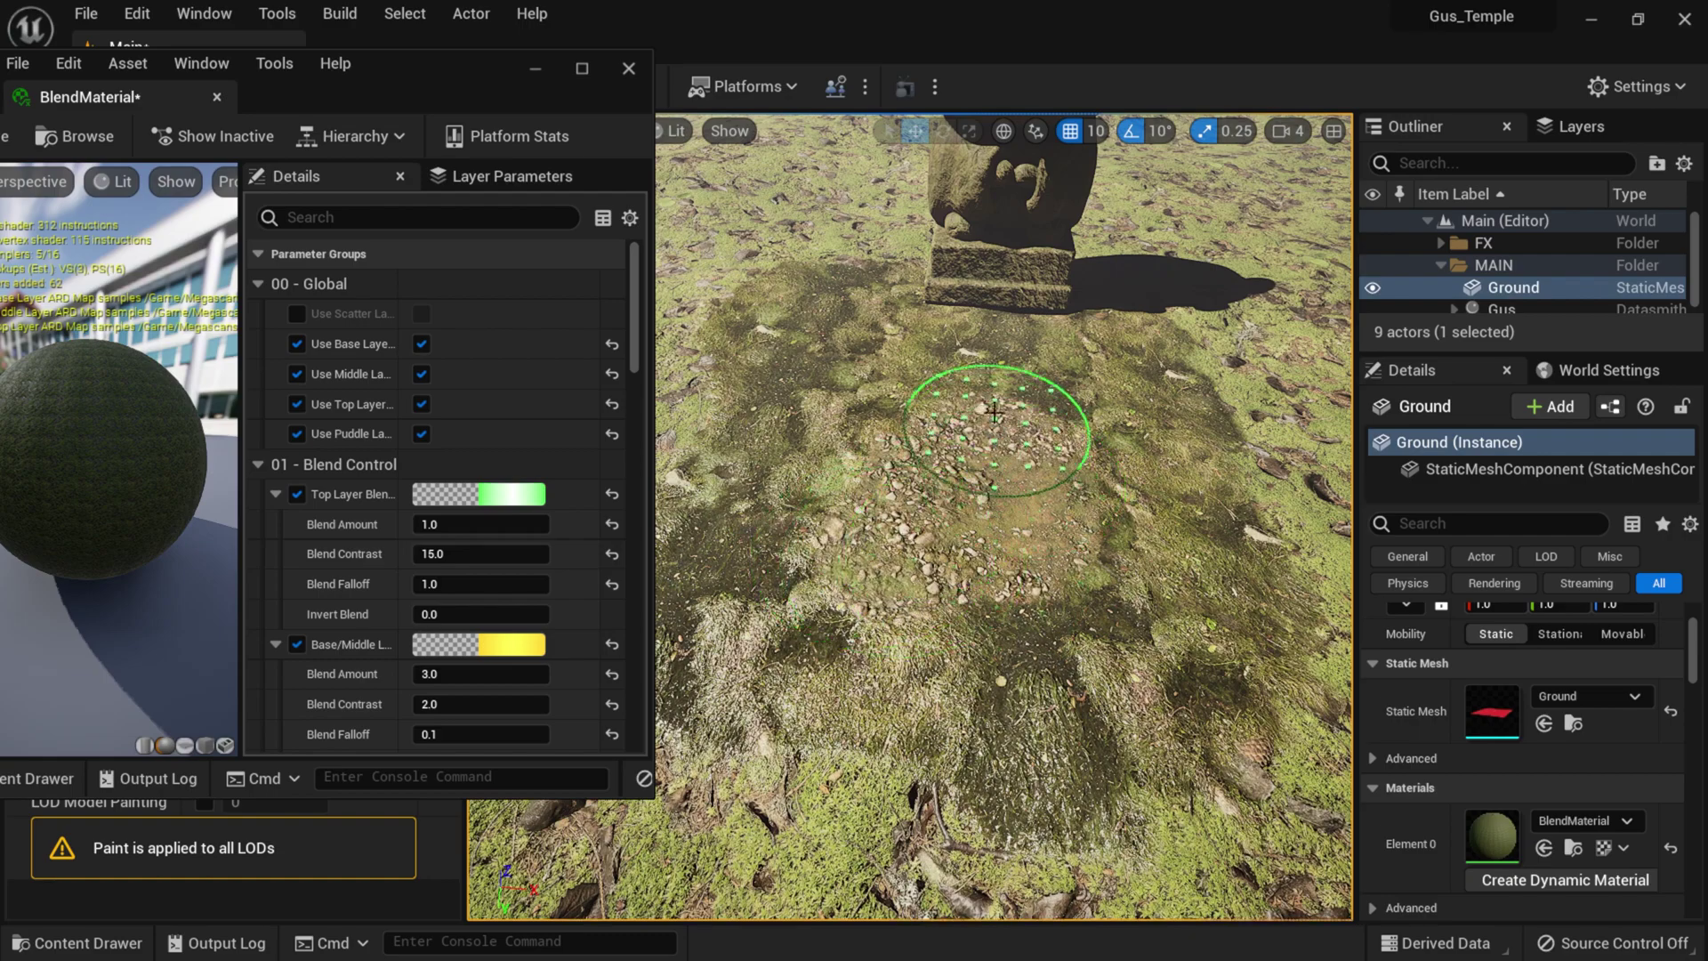
- Save the BlendMaterial with its new top layer settings and move its editor clear of the painted patch
left_click_drag(360, 109, 495, 113)
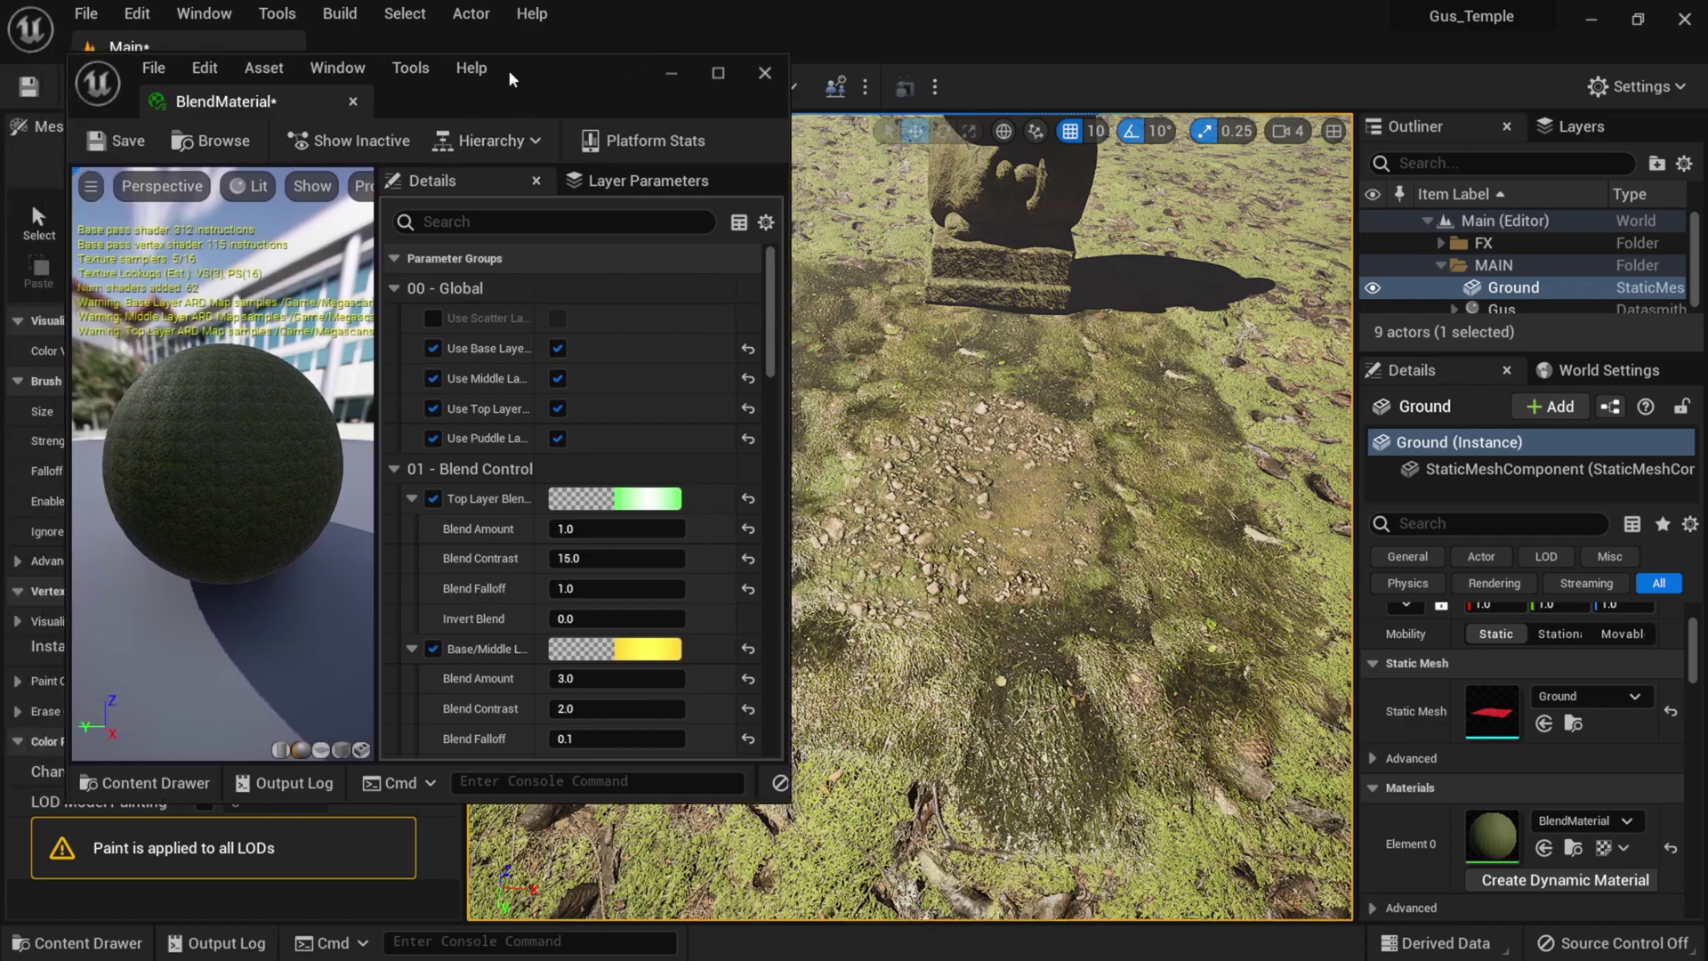
left_click(115, 141)
left_click_drag(674, 101, 541, 98)
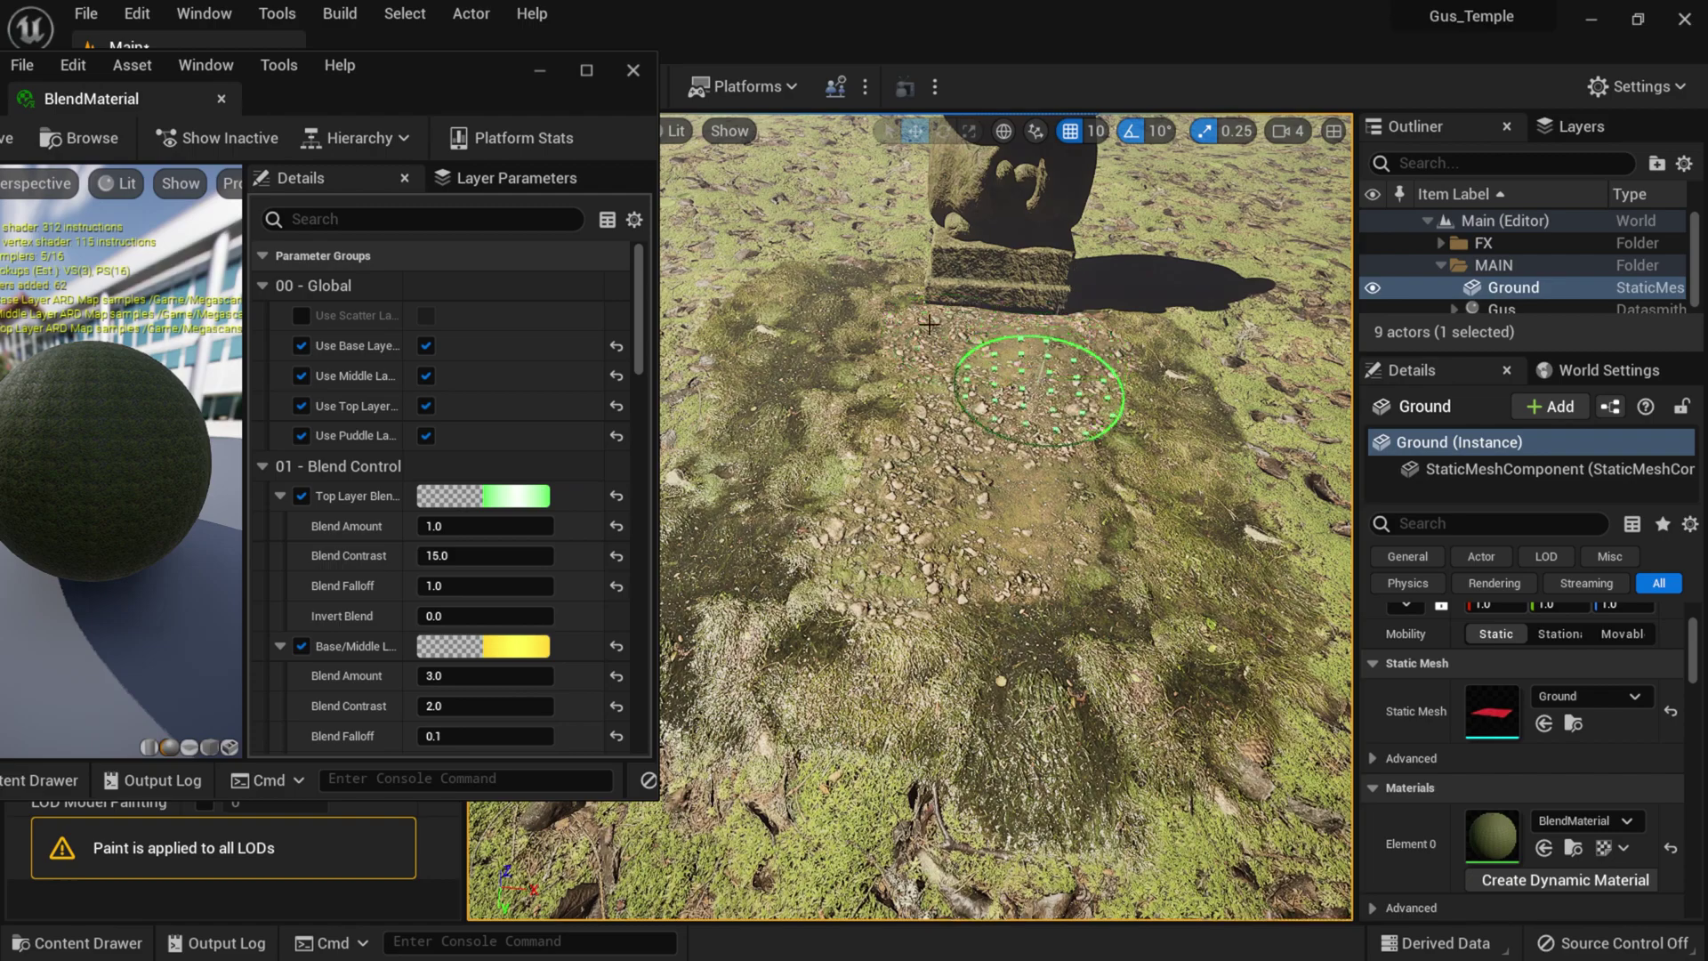
- Paint the rocky top layer as a wide path from the statue's base through the patch toward the foreground
mouse_move(884, 362)
left_mouse_down()
mouse_move(878, 667)
mouse_move(1029, 724)
mouse_move(1016, 441)
mouse_move(1027, 358)
mouse_move(1051, 333)
mouse_move(1010, 593)
left_mouse_up()
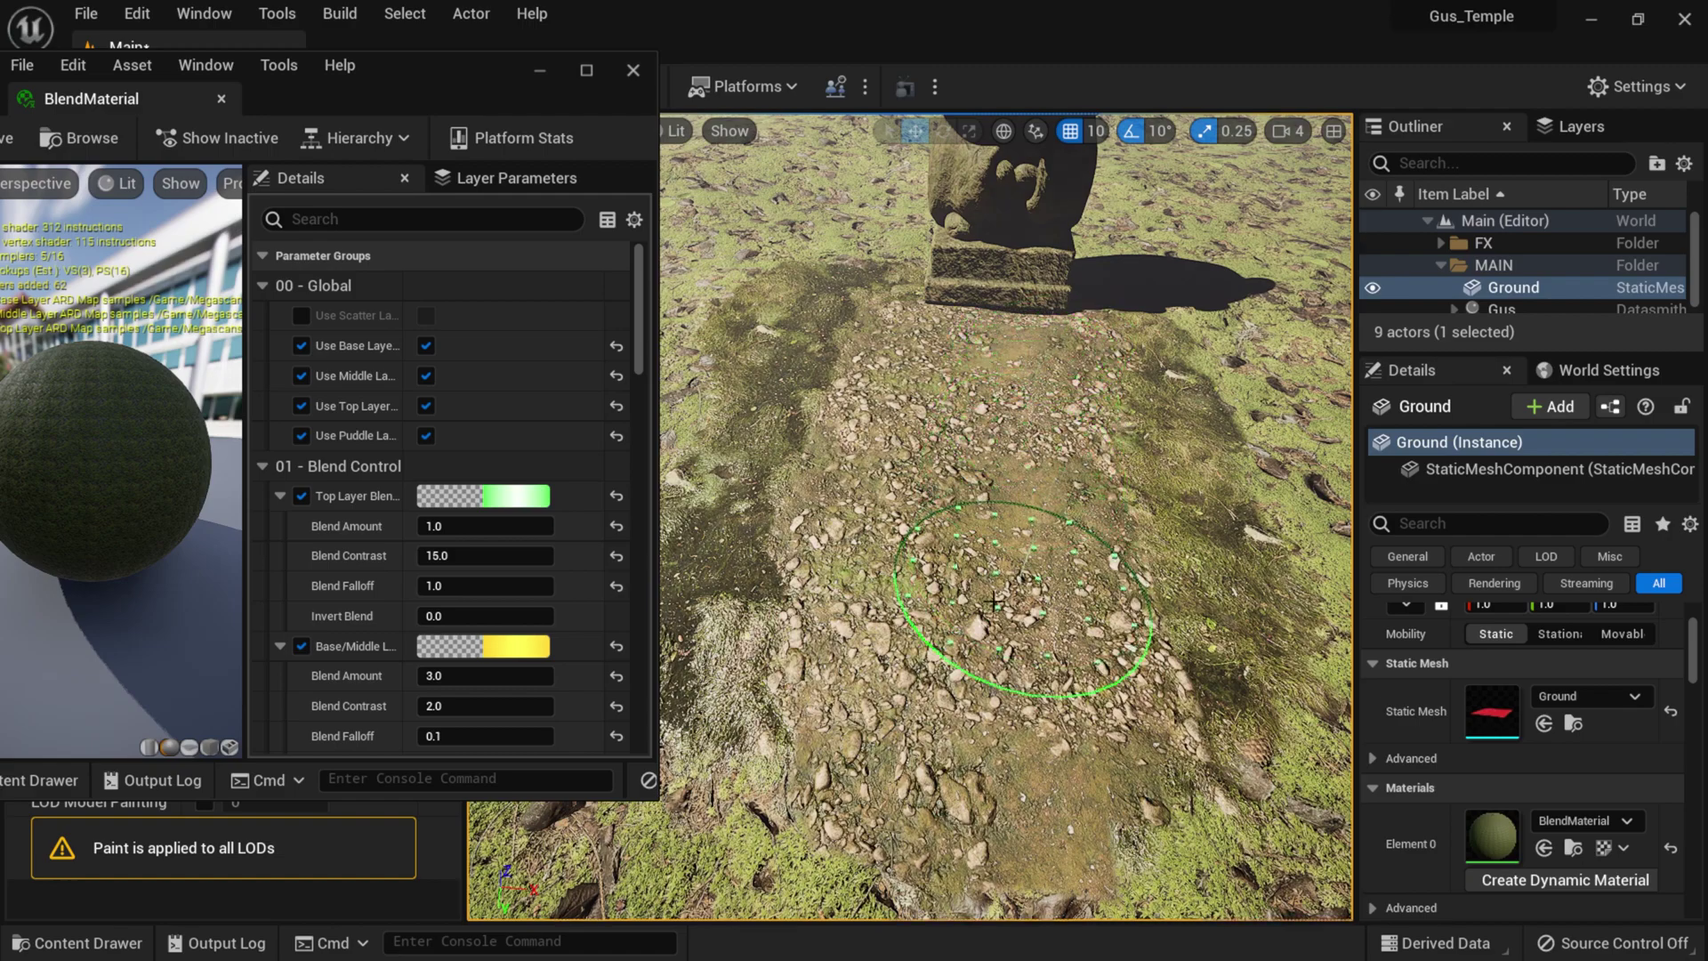
scroll(993, 602, "down", 2)
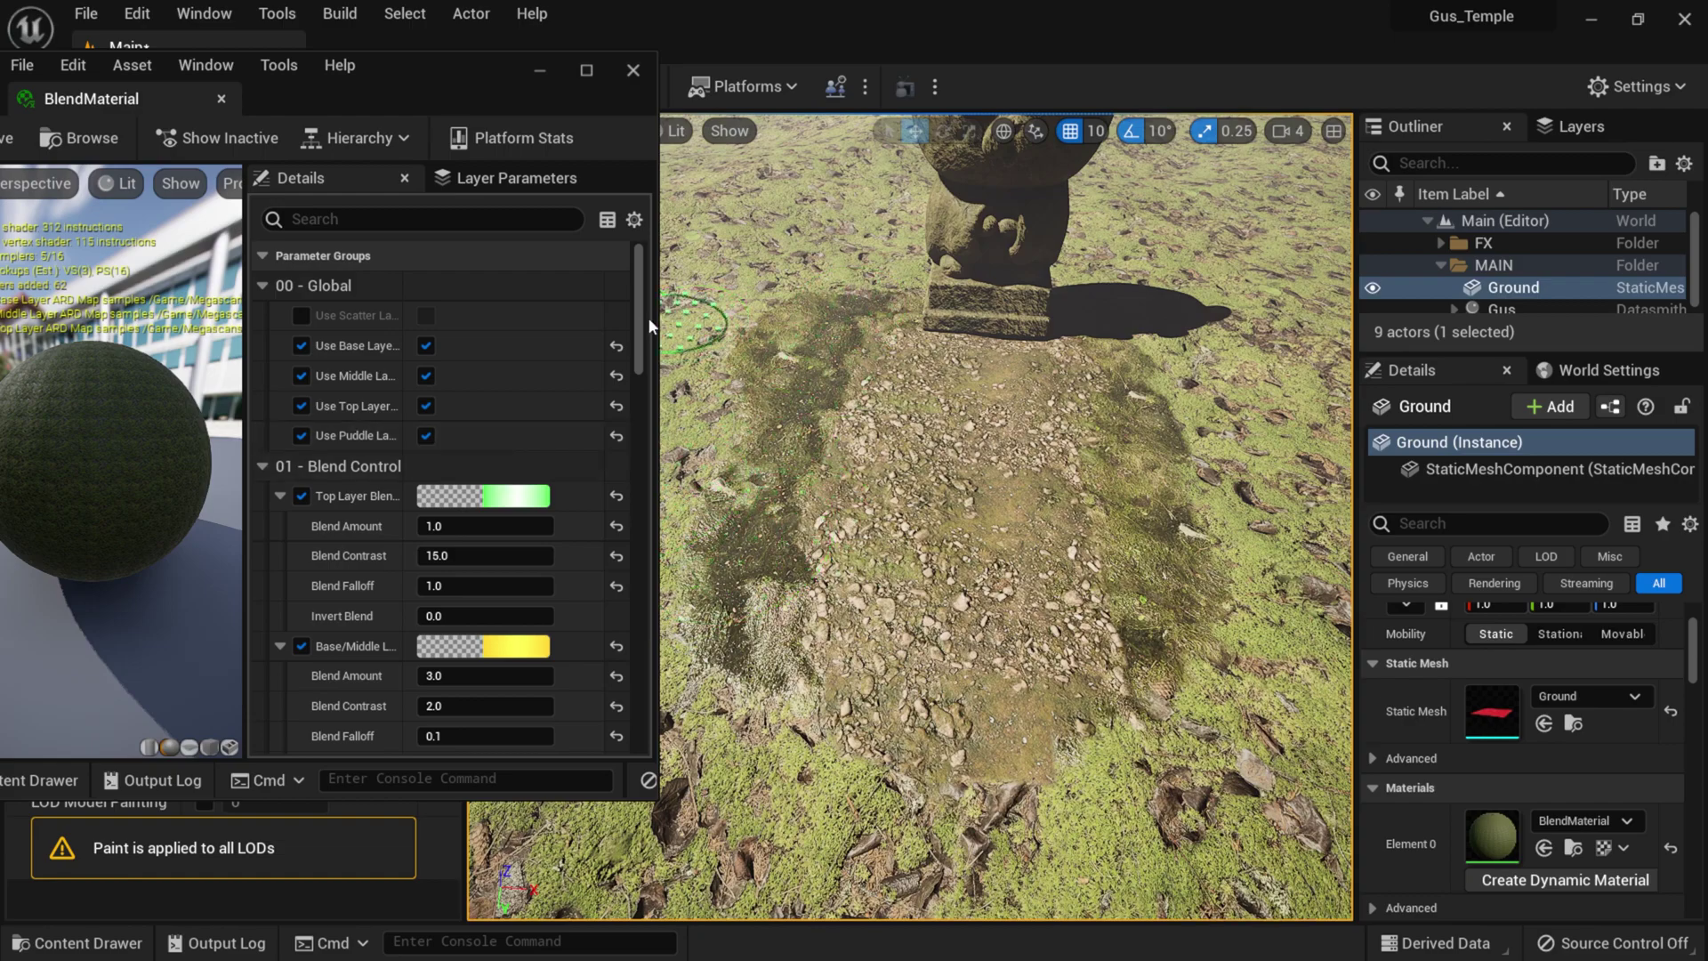
mouse_move(638, 314)
left_mouse_down()
mouse_move(638, 410)
mouse_move(638, 327)
left_mouse_up()
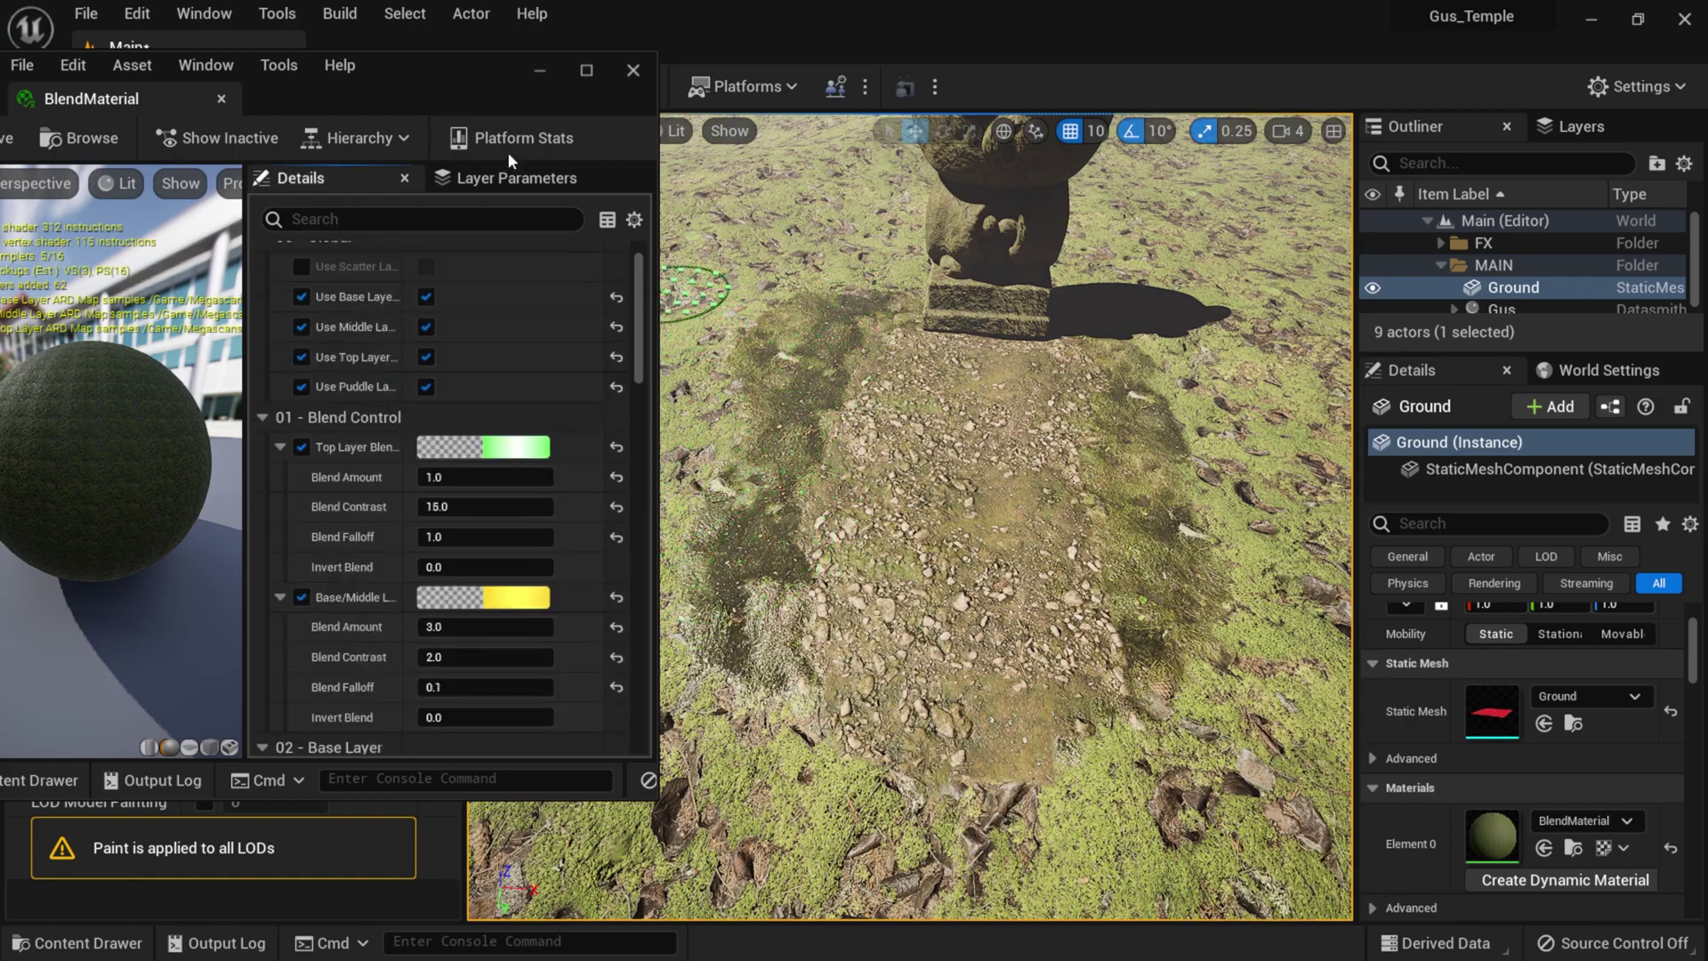
- Minimize the material editor and paint puddles along both sides of the rocky path using only the Blue channel
left_click(540, 71)
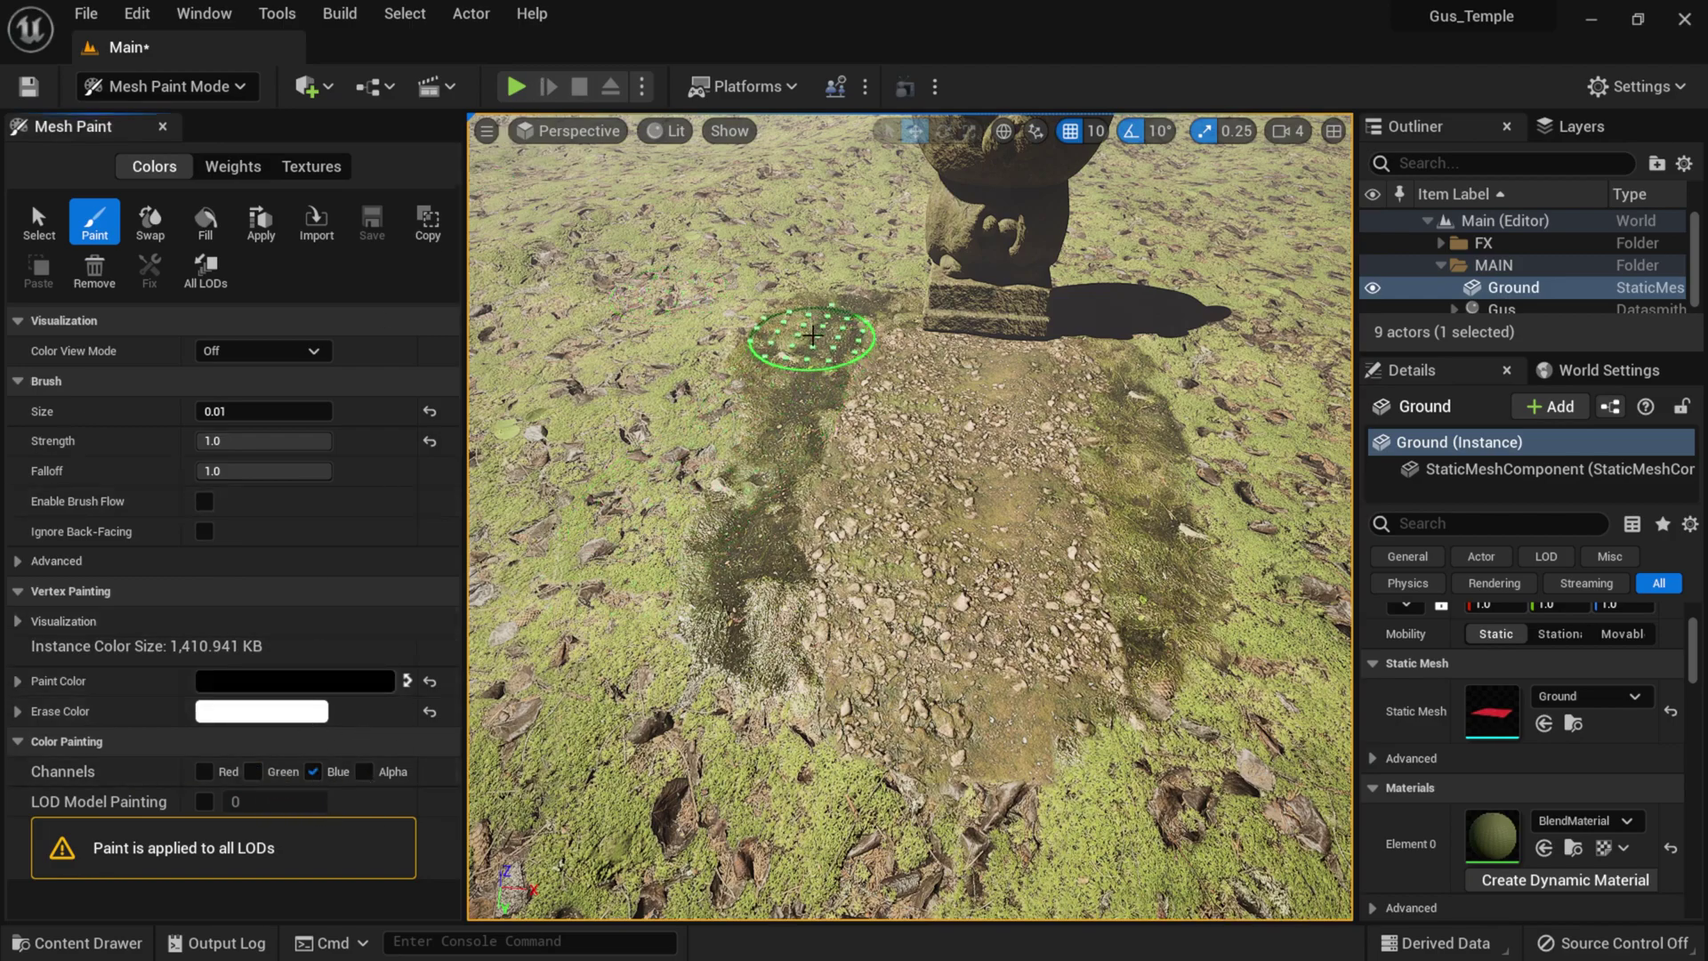
left_click_drag(801, 445, 790, 385)
mouse_move(749, 555)
left_mouse_down()
mouse_move(724, 560)
mouse_move(764, 449)
left_mouse_up()
mouse_move(1092, 352)
left_mouse_down()
mouse_move(1144, 629)
mouse_move(1171, 653)
left_mouse_up()
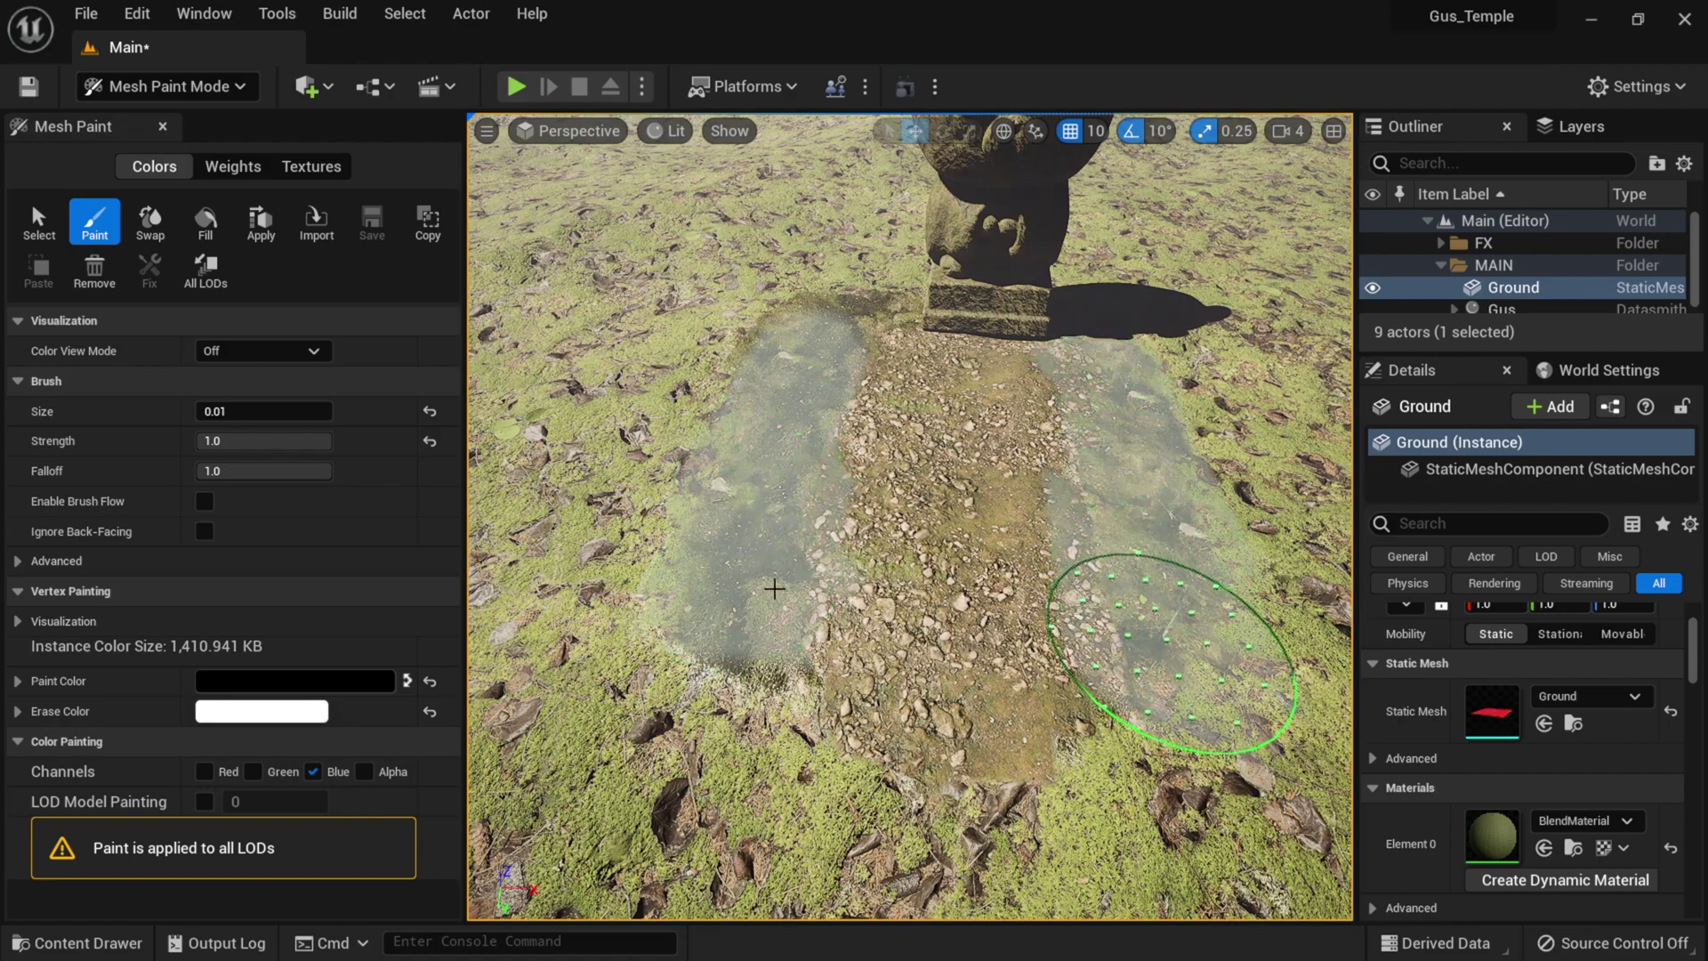
- Rotate the sunlight around the statue to examine the puddles and rocks, leaving the sun low with the shadow cast sideways
key("w")
mouse_move(765, 562)
right_mouse_down()
mouse_move(775, 543)
mouse_move(763, 705)
mouse_move(743, 572)
mouse_move(820, 362)
mouse_move(890, 375)
mouse_move(935, 408)
mouse_move(870, 435)
mouse_move(785, 583)
right_mouse_up()
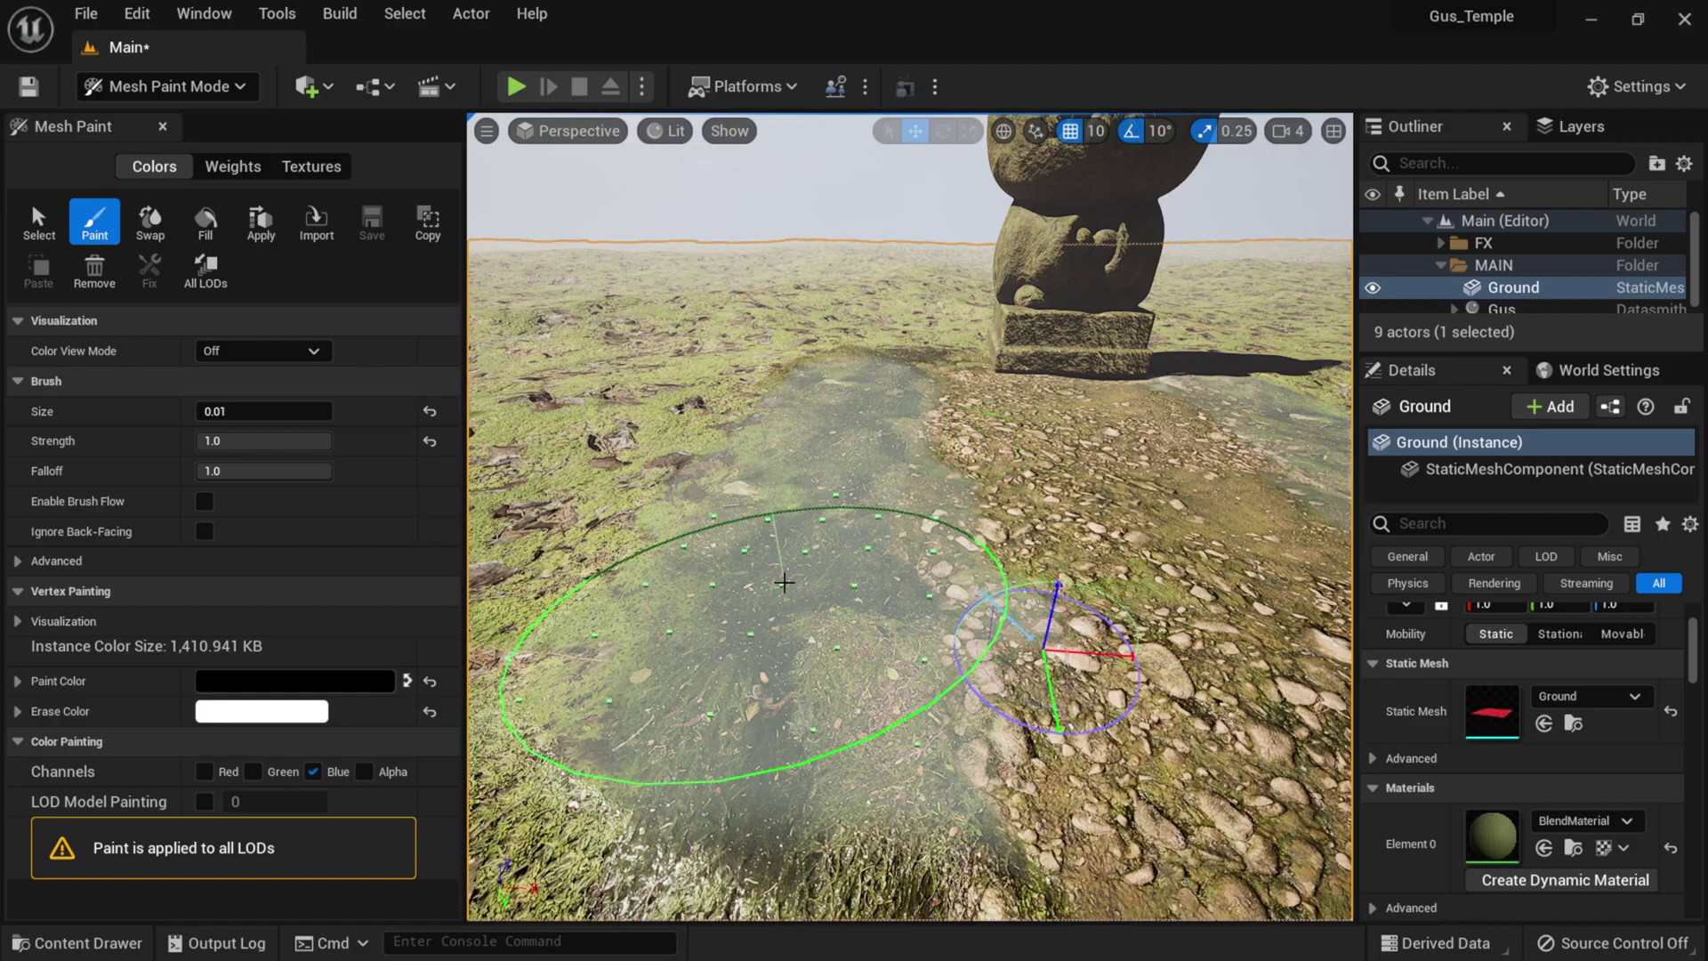
key("ctrl+l")
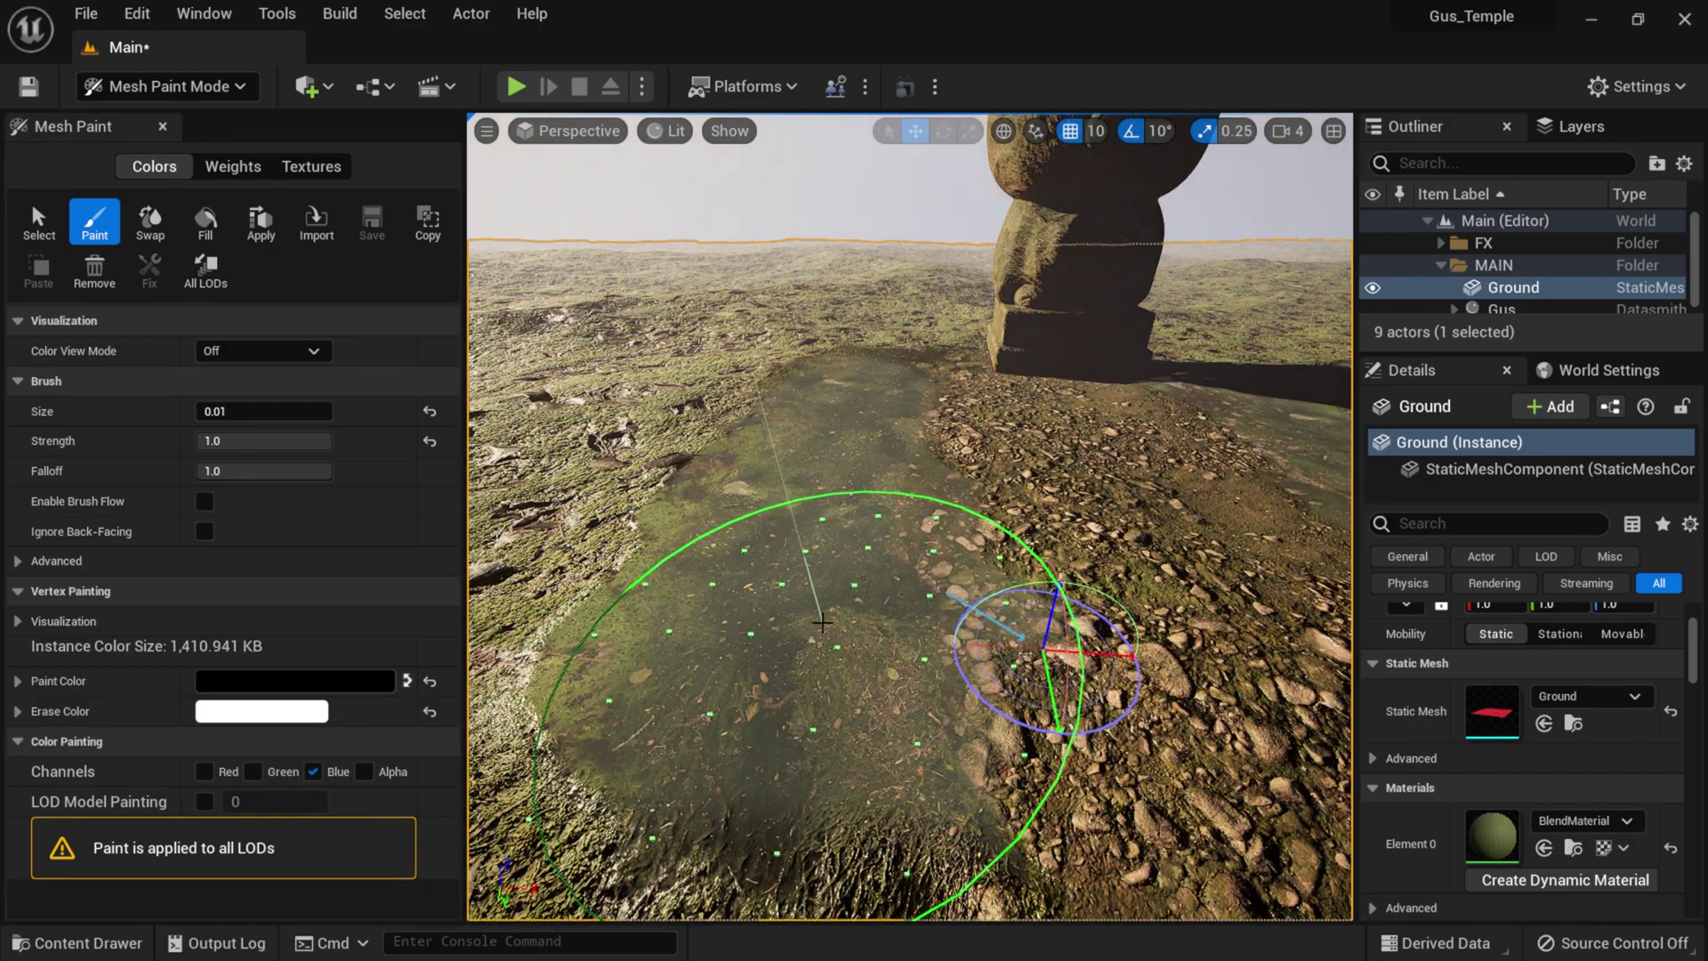
key("ctrl+l")
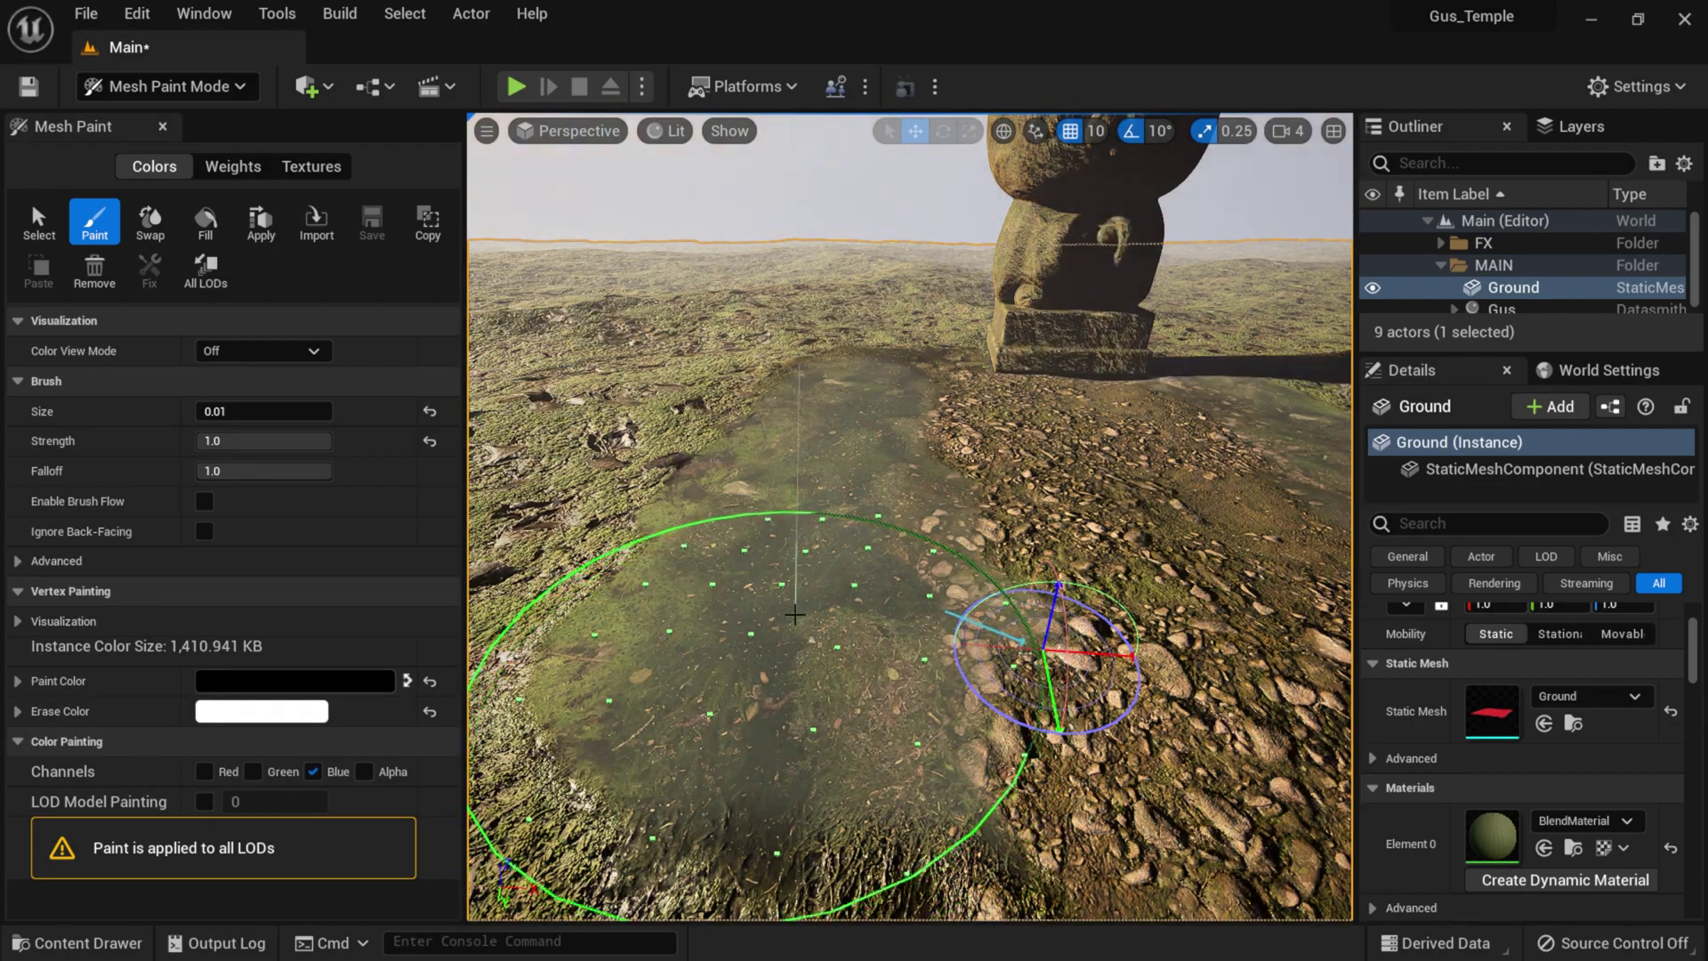
key("ctrl+l")
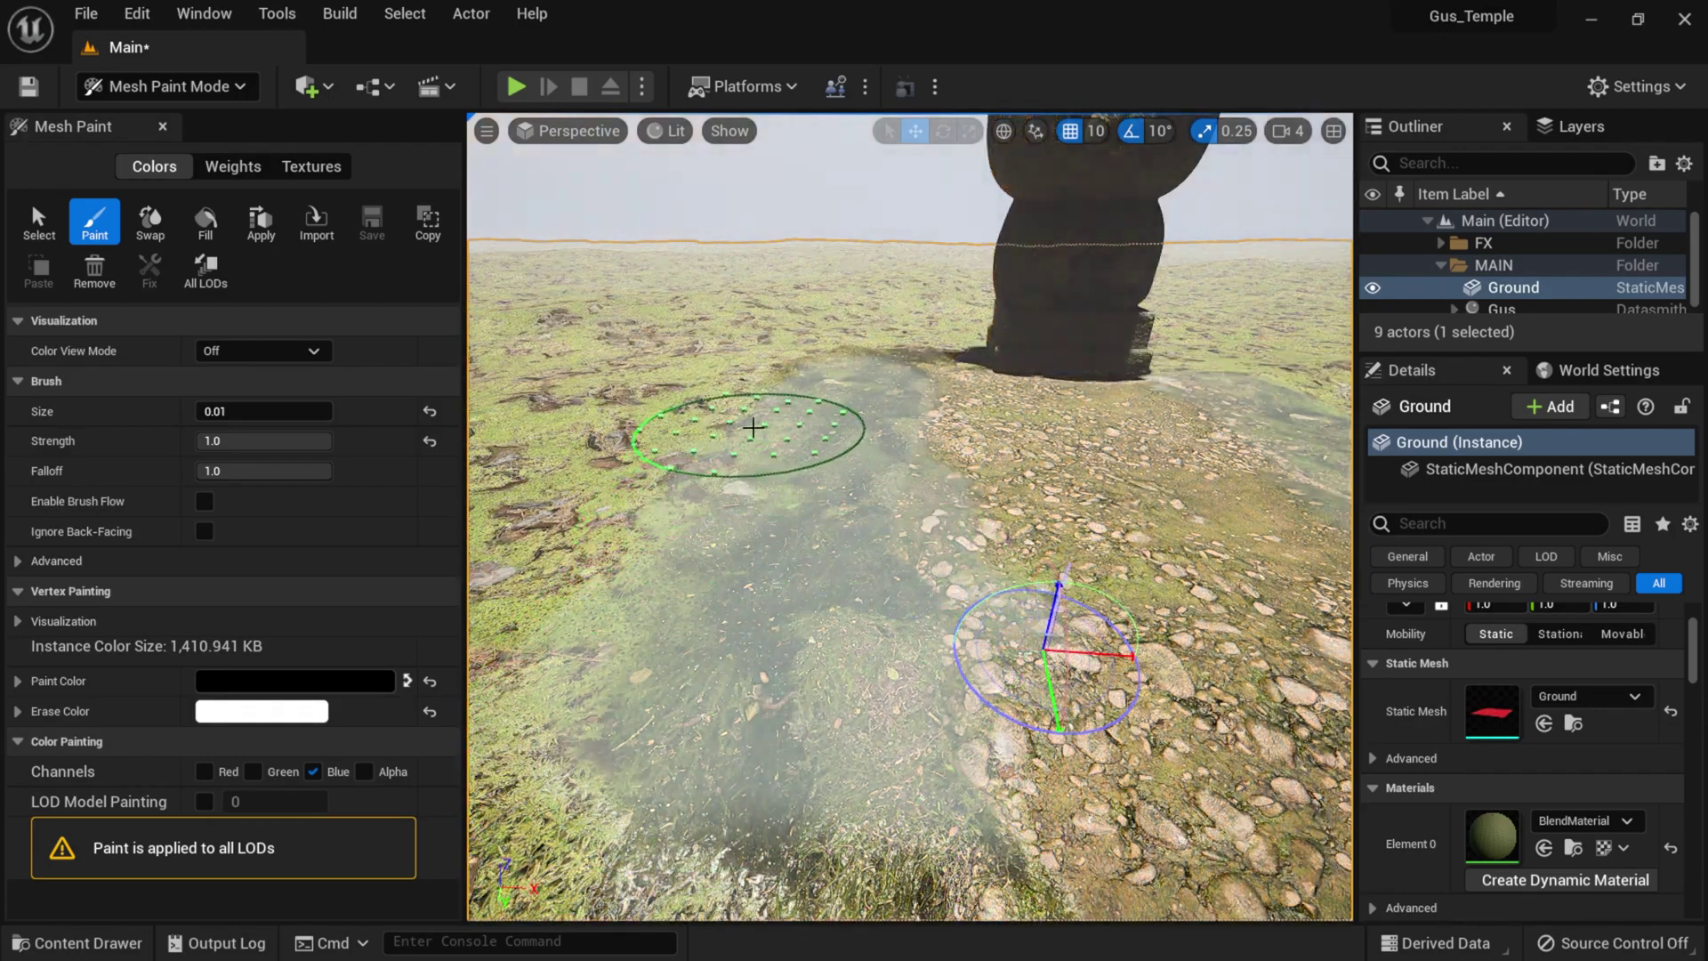
key("ctrl+l")
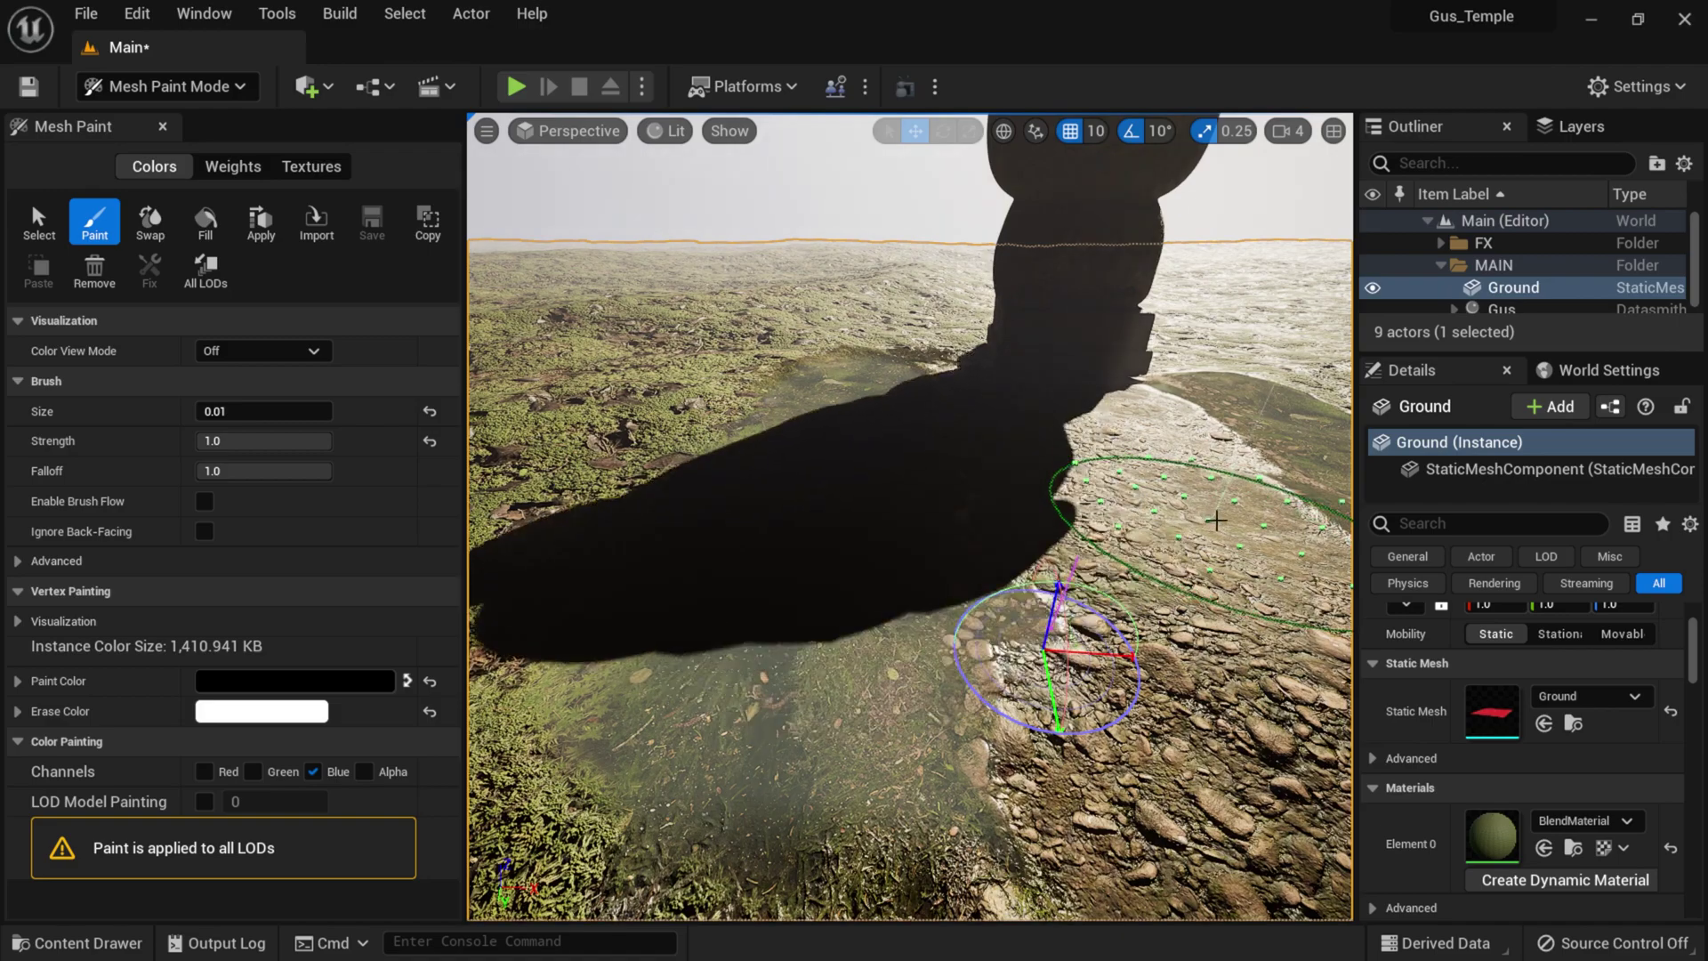
key("ctrl+l")
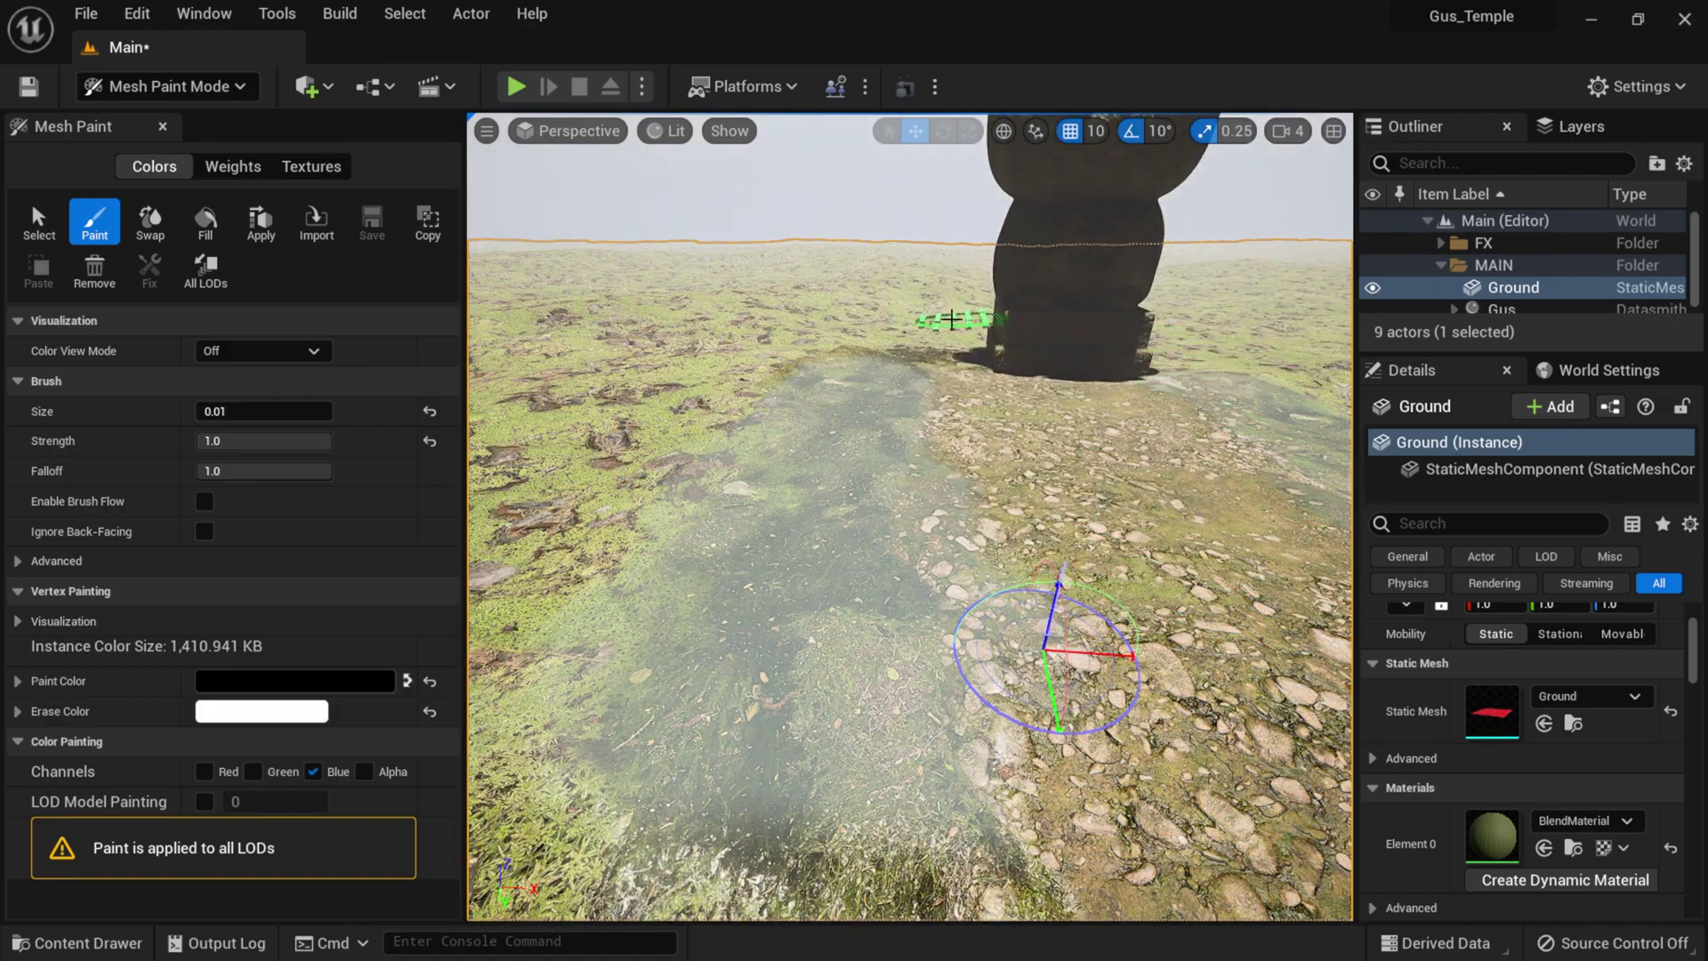
key("ctrl+l")
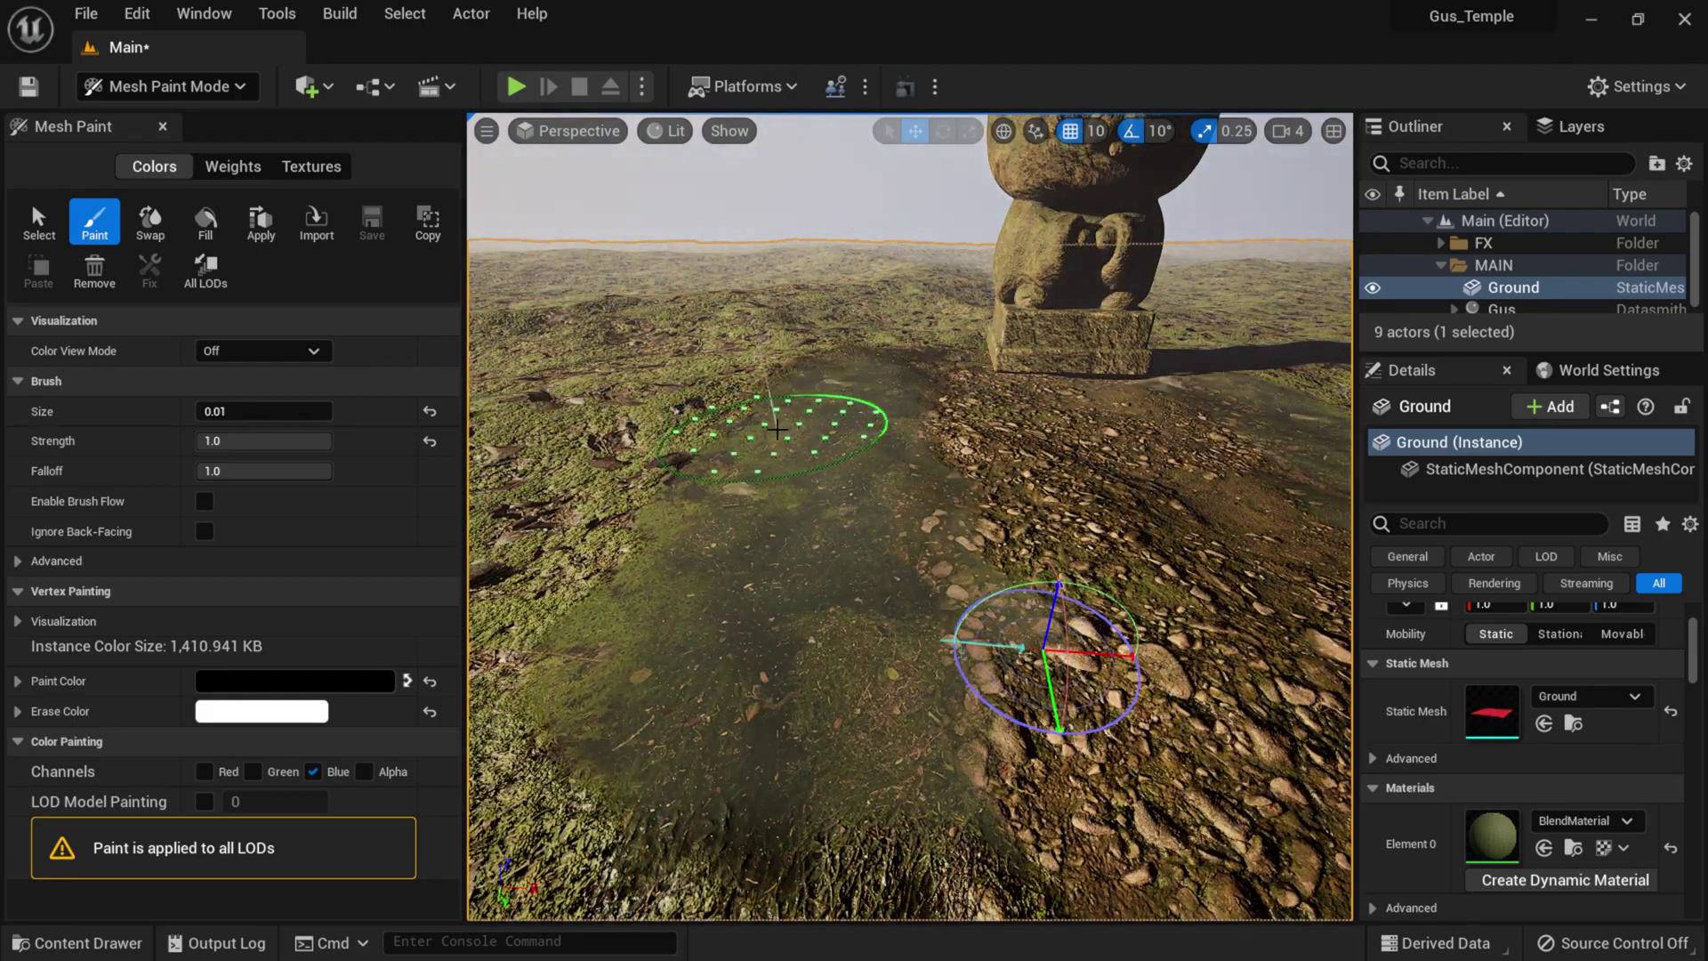
key("ctrl+l")
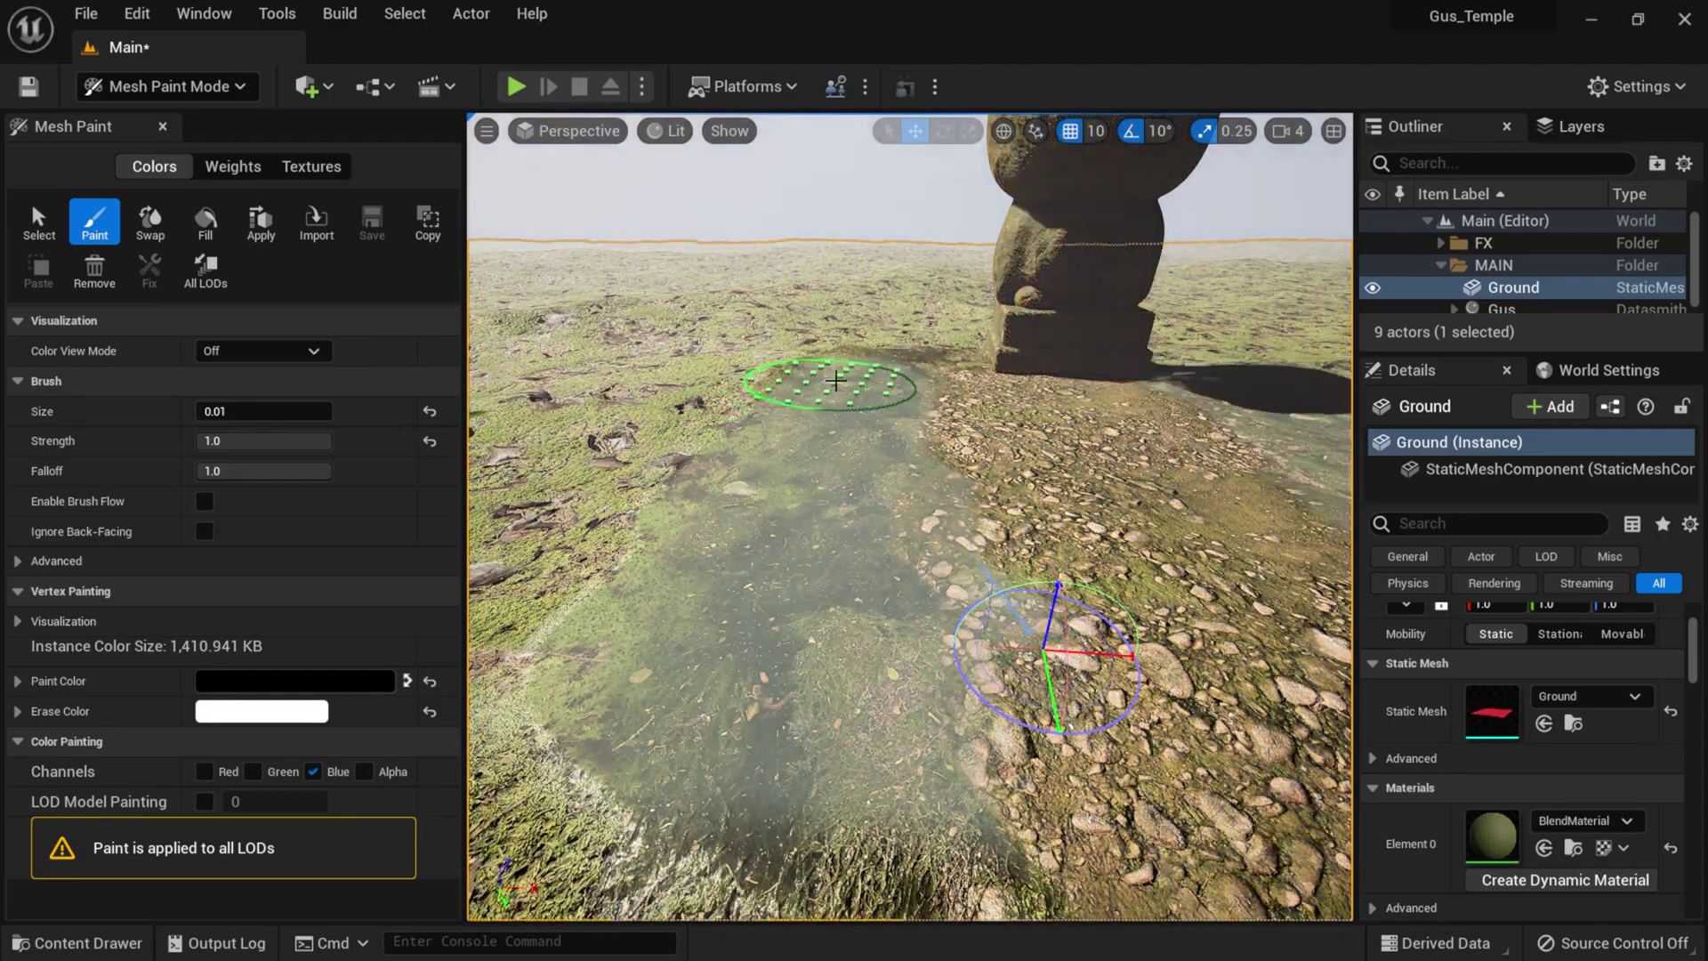
key("ctrl+l")
key("ctrl+l")
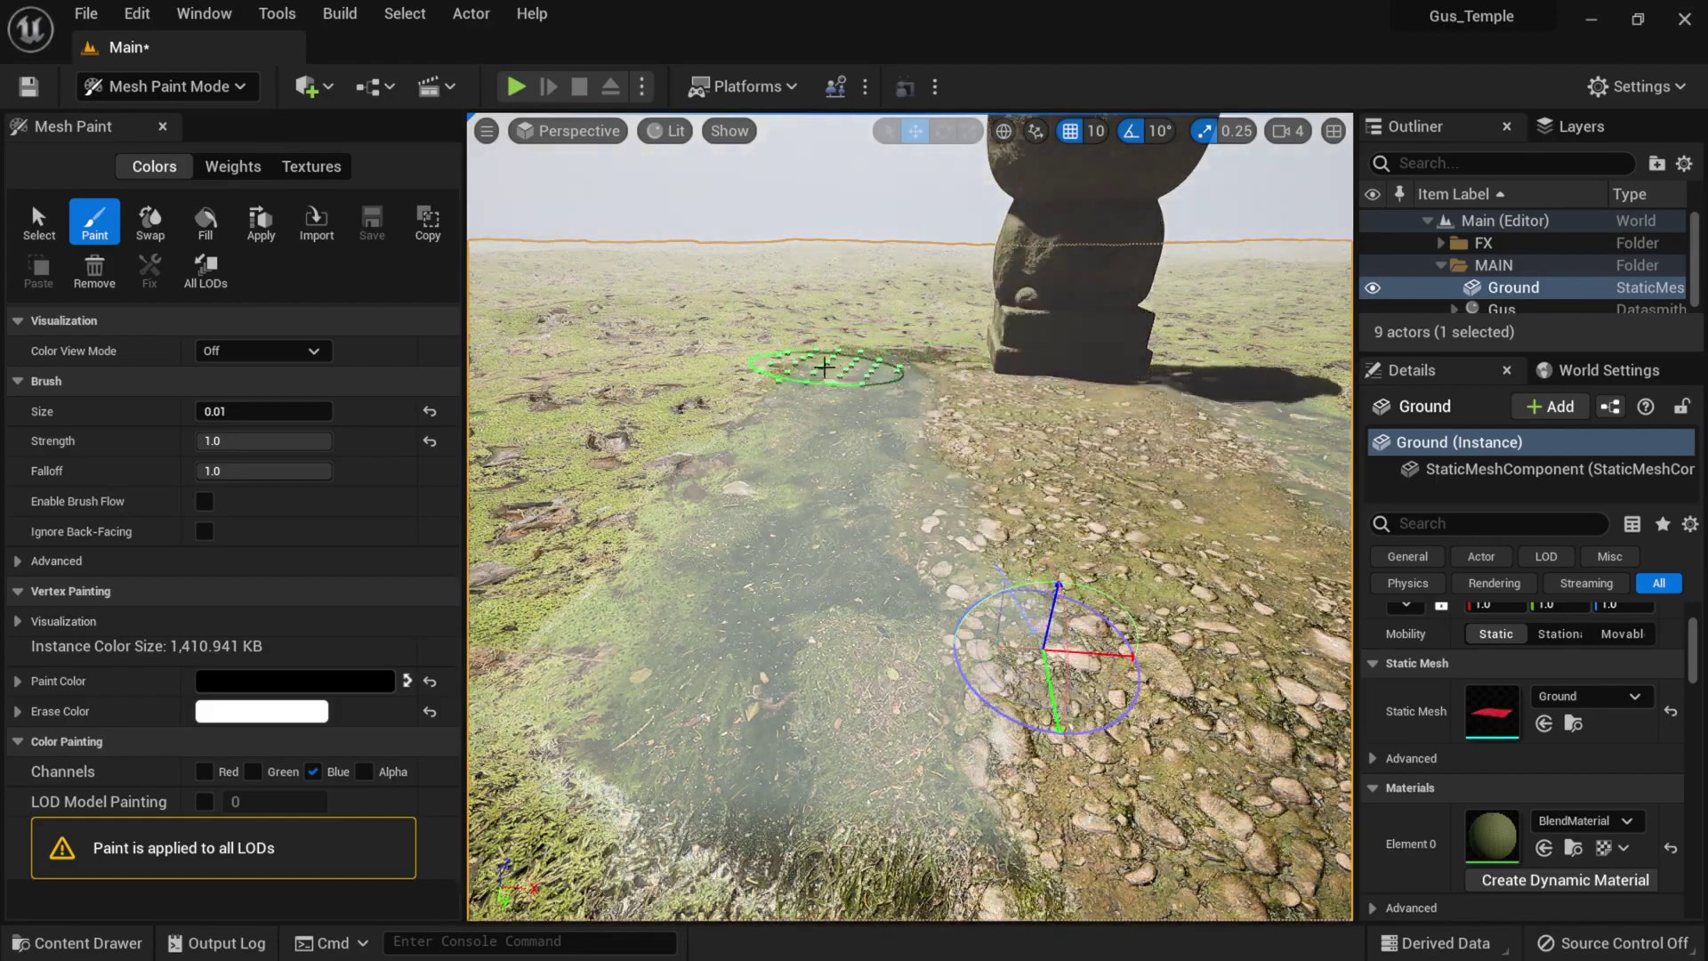
key("ctrl+l")
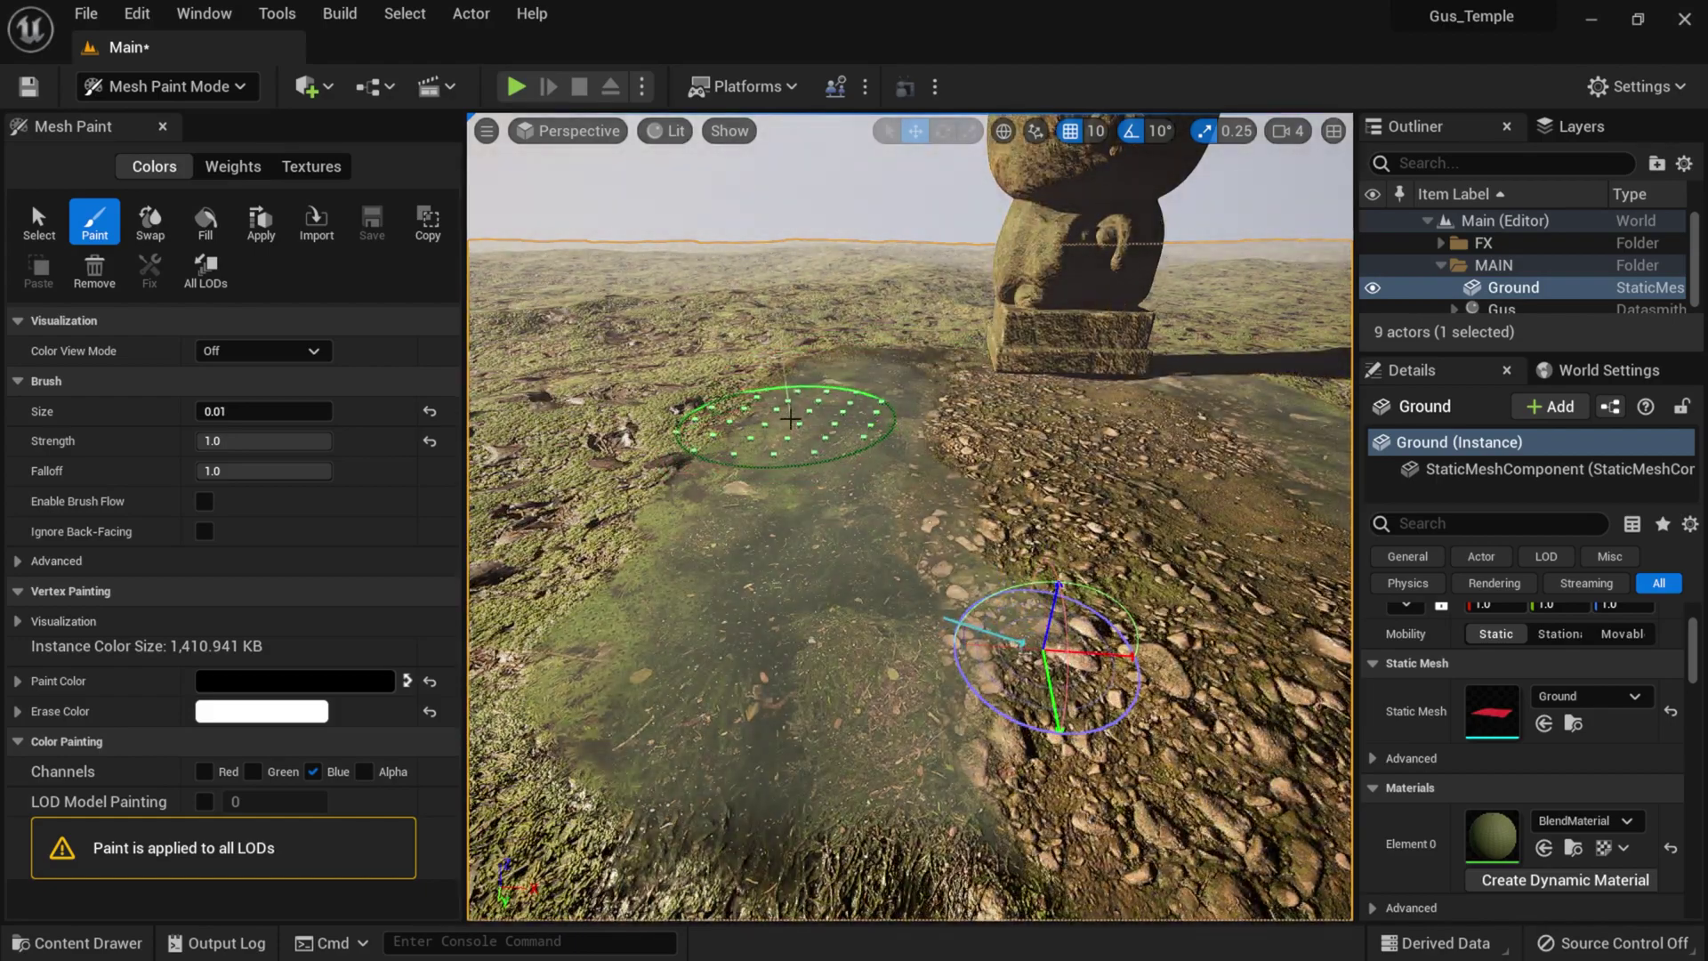
- Reopen the ground's BlendMaterial and set the Base Layer Tiling X and Y to 50
scroll(893, 534, "down", 5)
mouse_move(940, 545)
right_mouse_down()
mouse_move(1022, 576)
mouse_move(824, 548)
right_mouse_up()
scroll(824, 548, "down", 4)
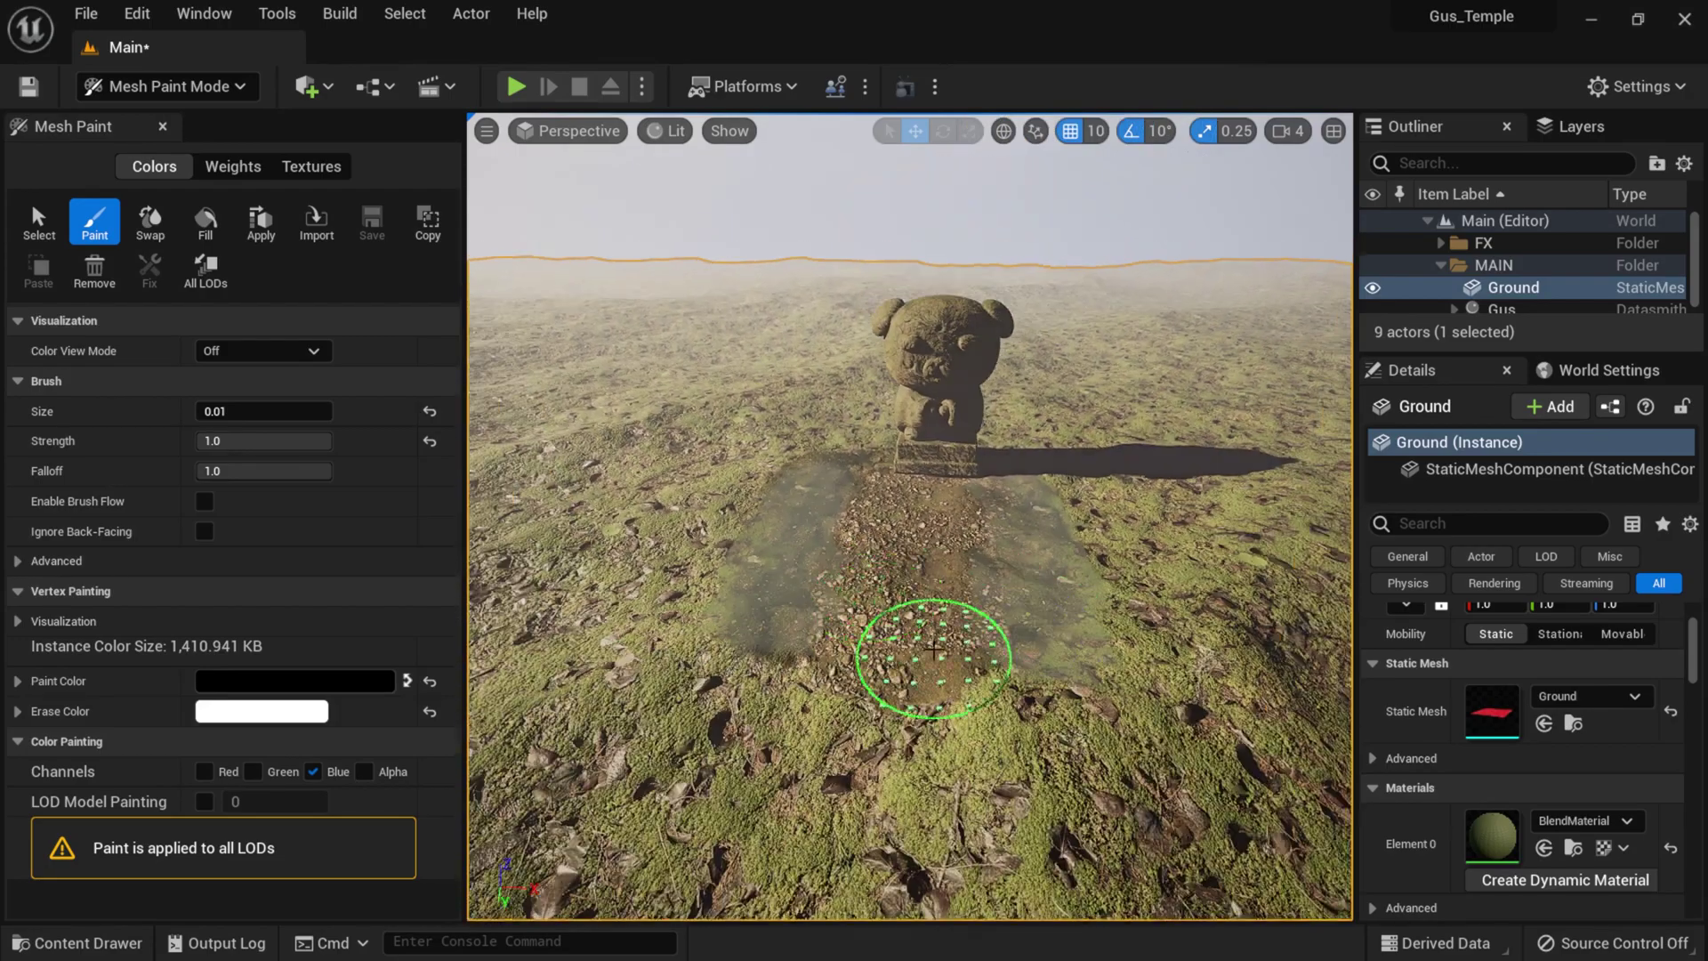
scroll(934, 610, "up", 3)
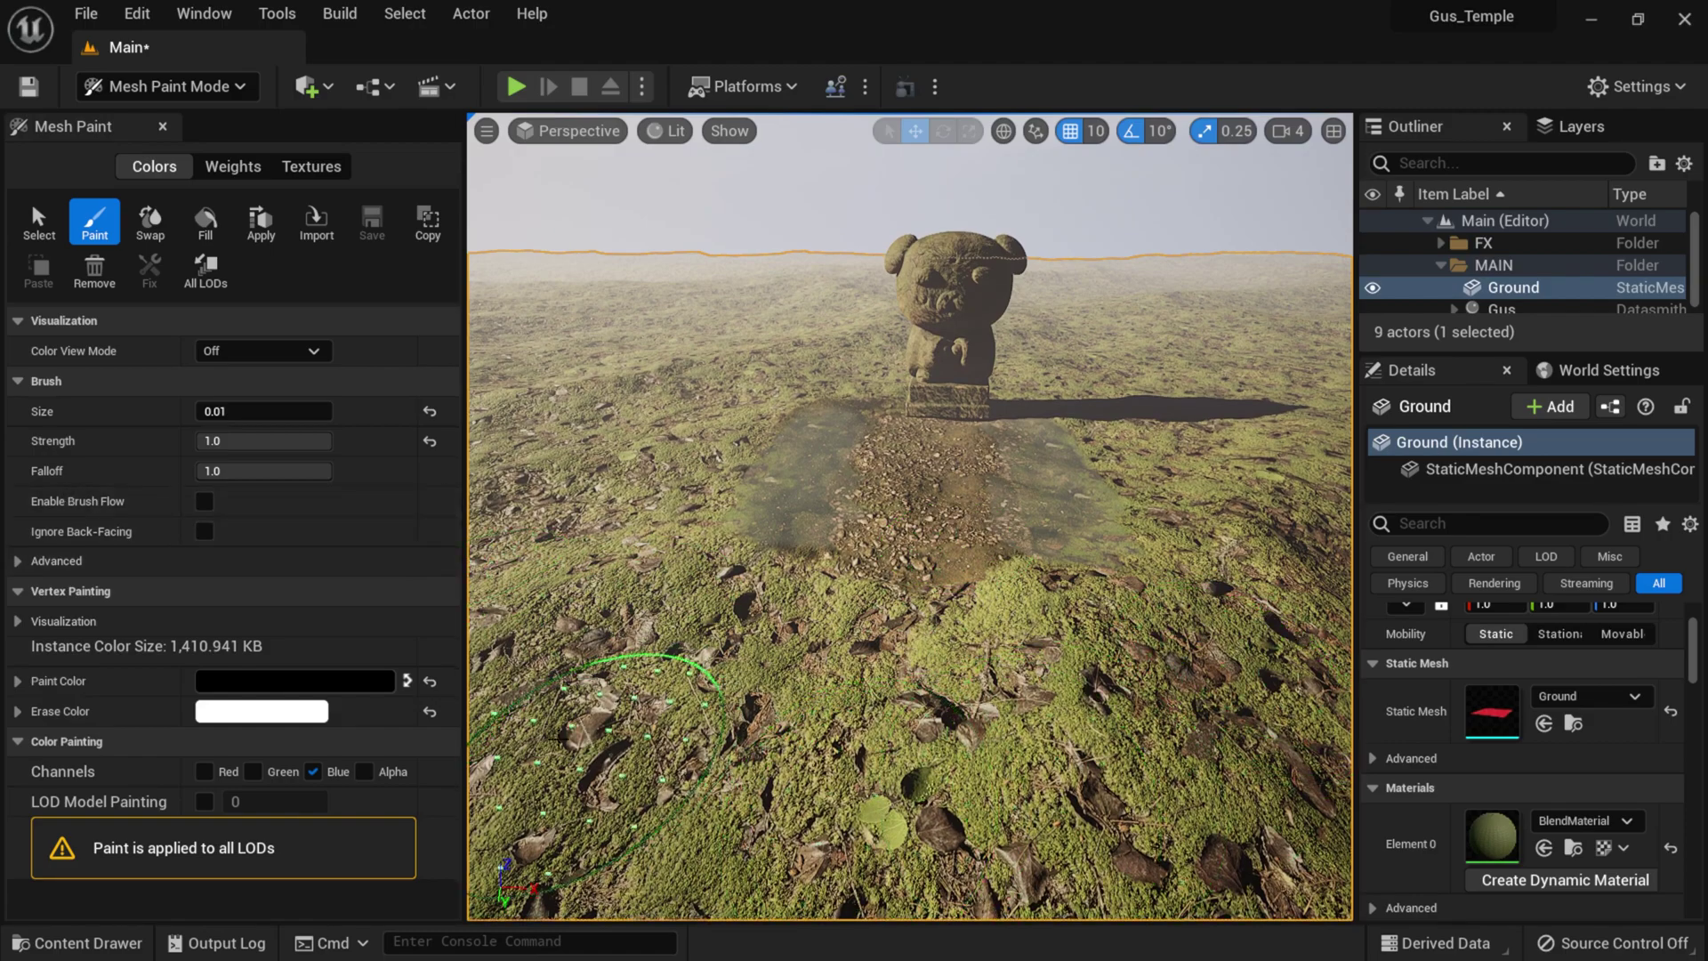
double_click(1491, 836)
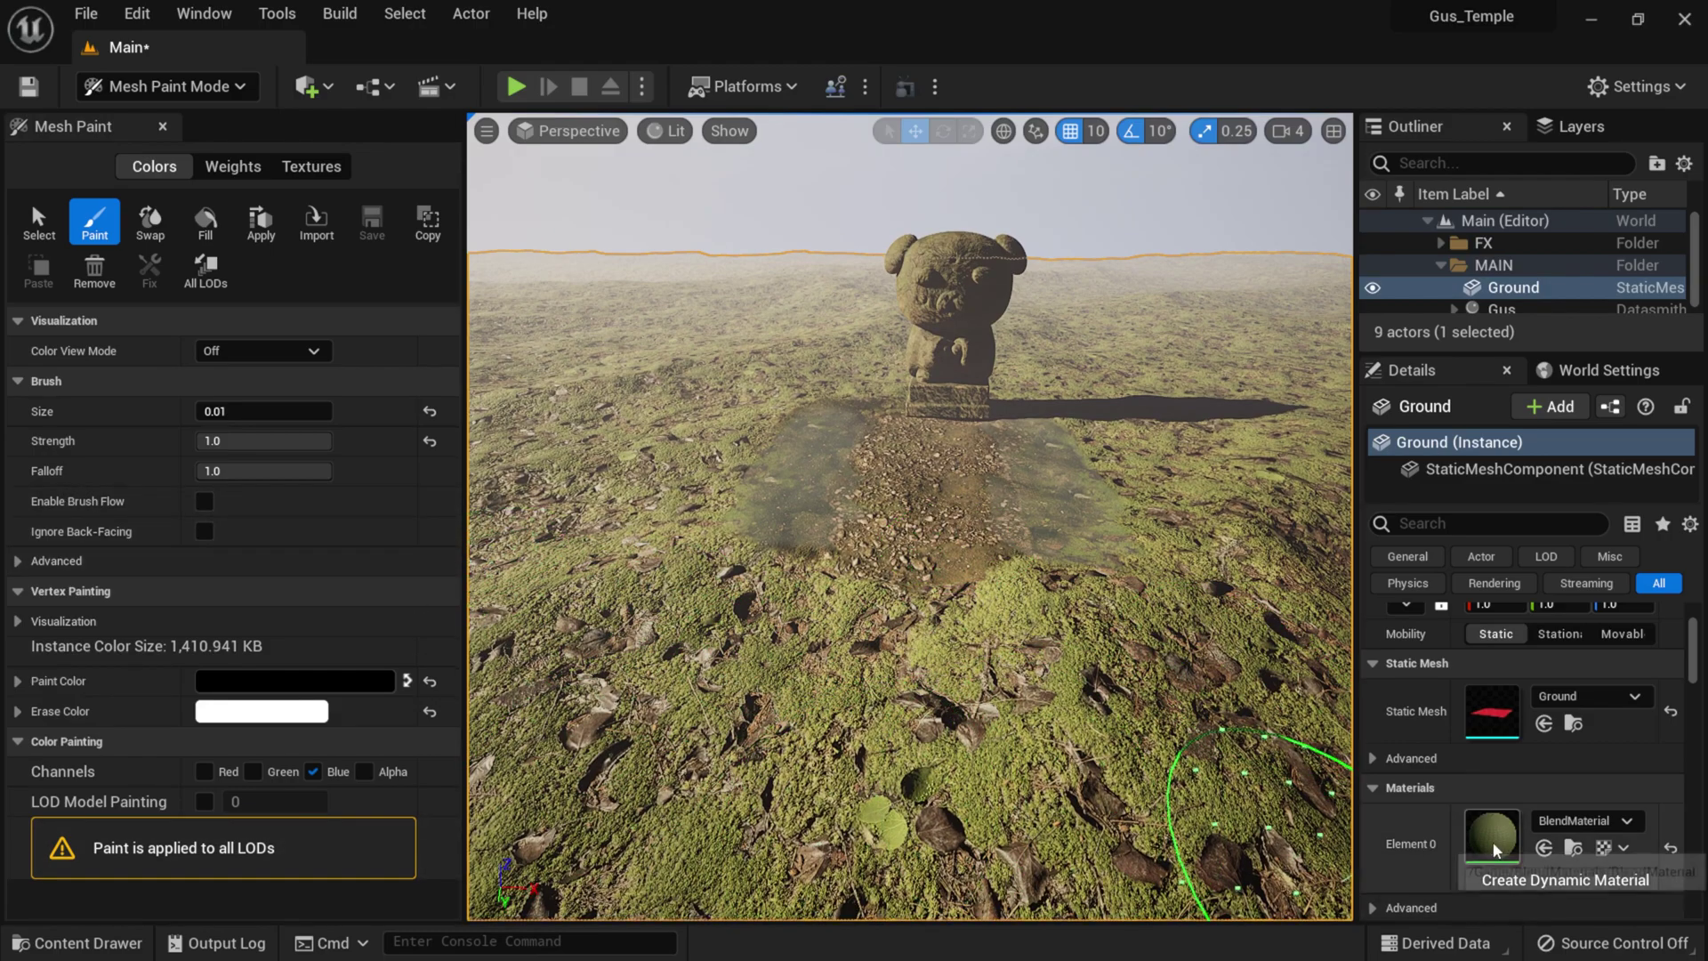
scroll(420, 525, "up", 1)
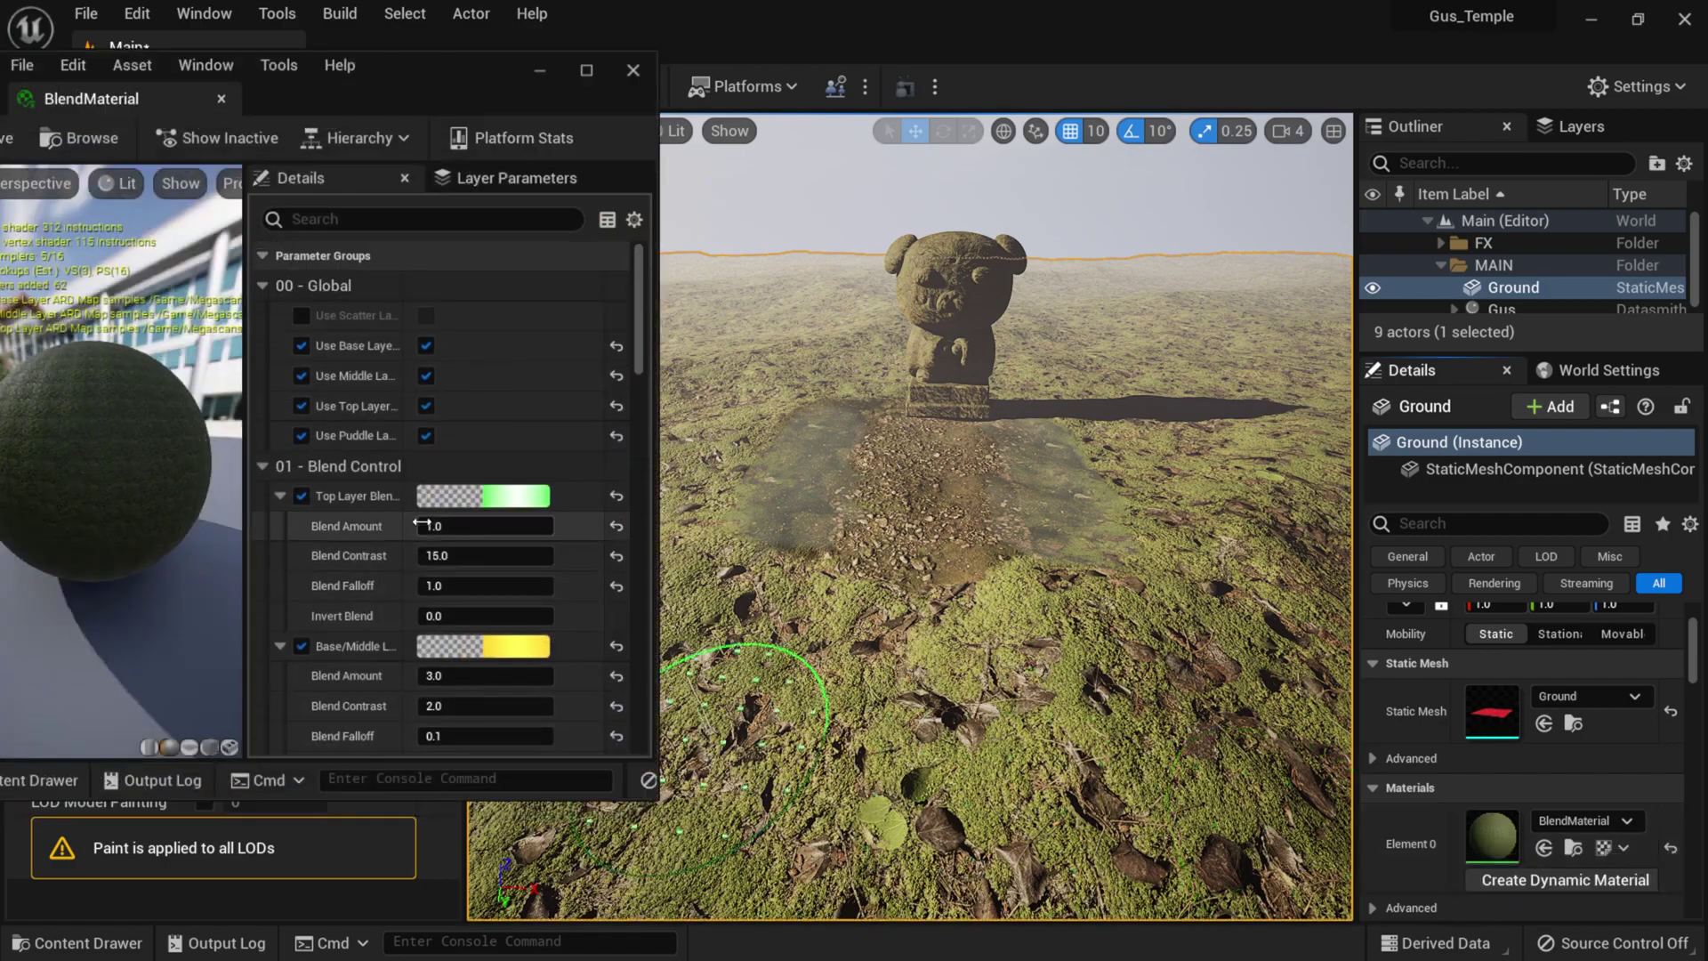
scroll(420, 525, "down", 10)
scroll(398, 518, "up", 7)
scroll(398, 517, "down", 10)
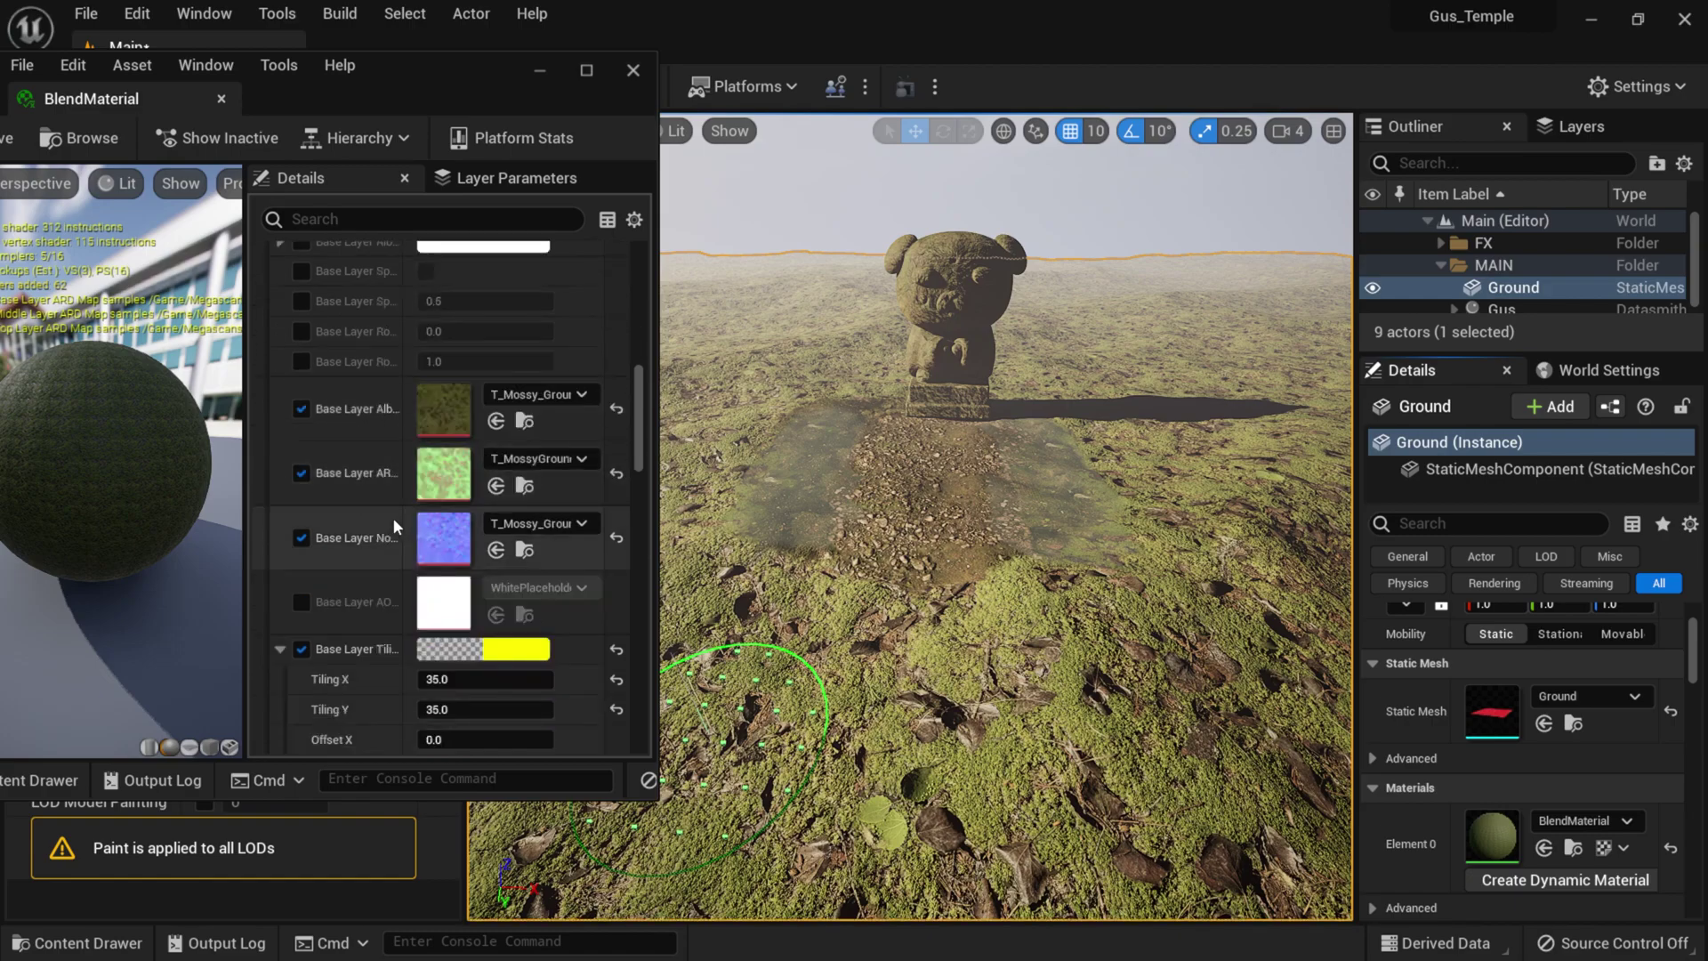
scroll(393, 518, "down", 1)
left_click(485, 643)
type("50")
key("Tab")
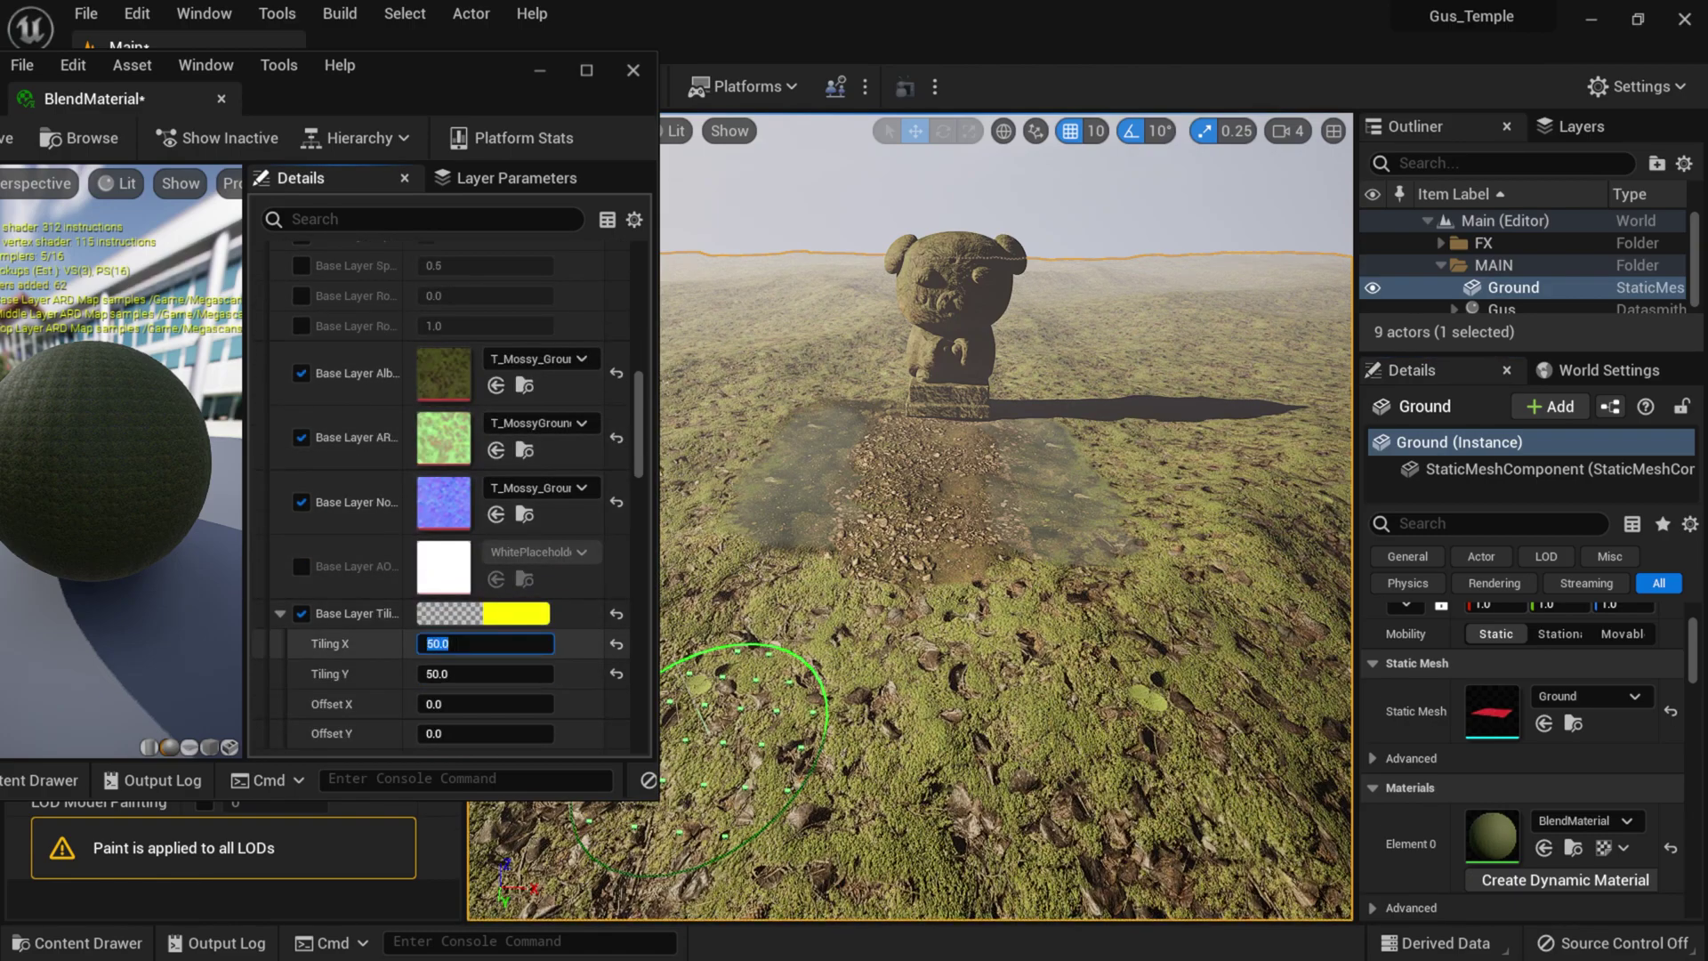
- Try 75 for both Tiling X and Tiling Y of the mossy Base Layer
type("75")
key("Tab")
type("7")
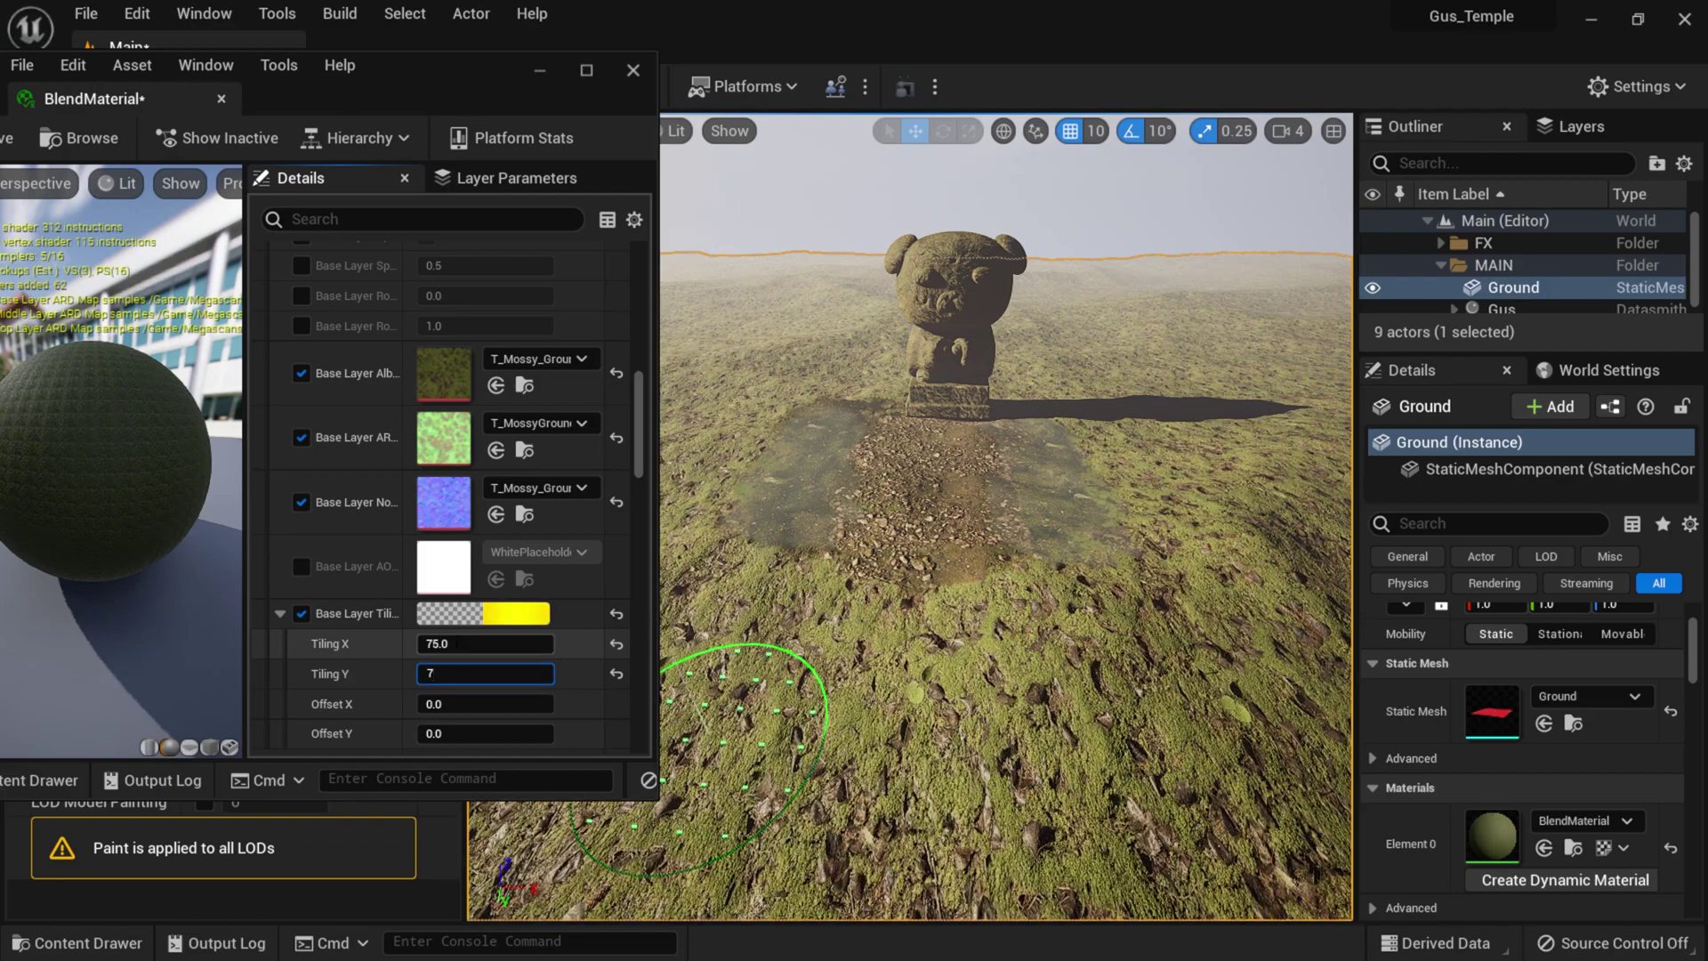
key("Return")
left_click(448, 672)
key("ctrl+a")
key("Left")
key("ctrl+a")
key("Left")
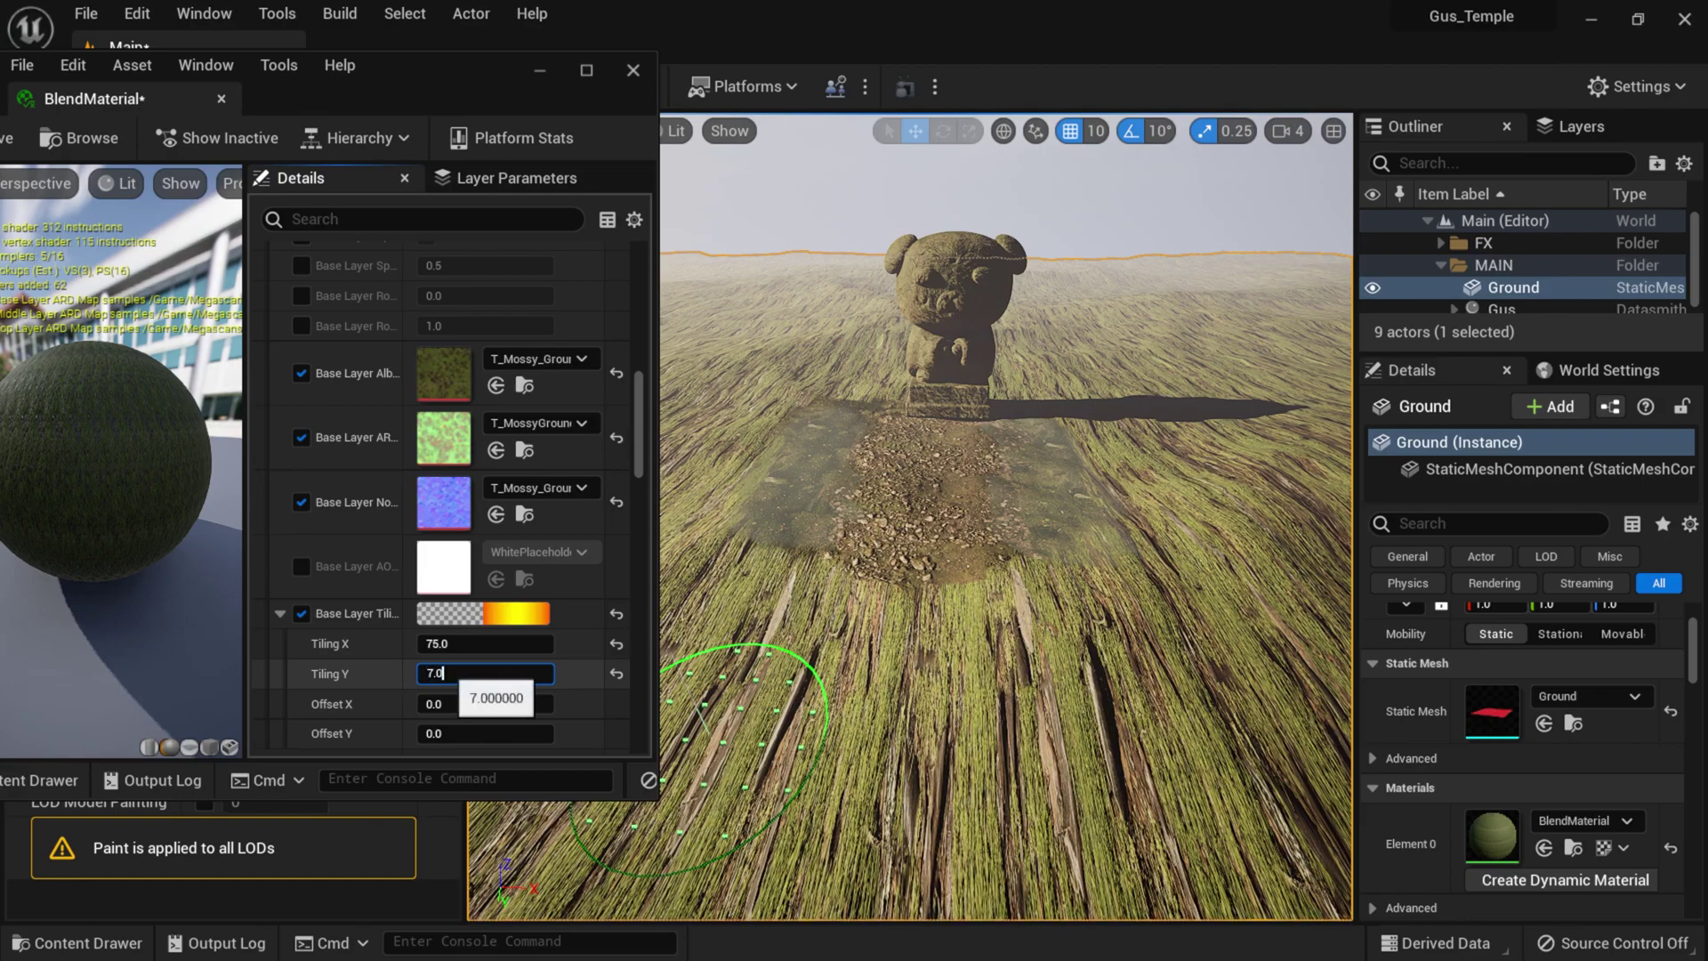
type("75")
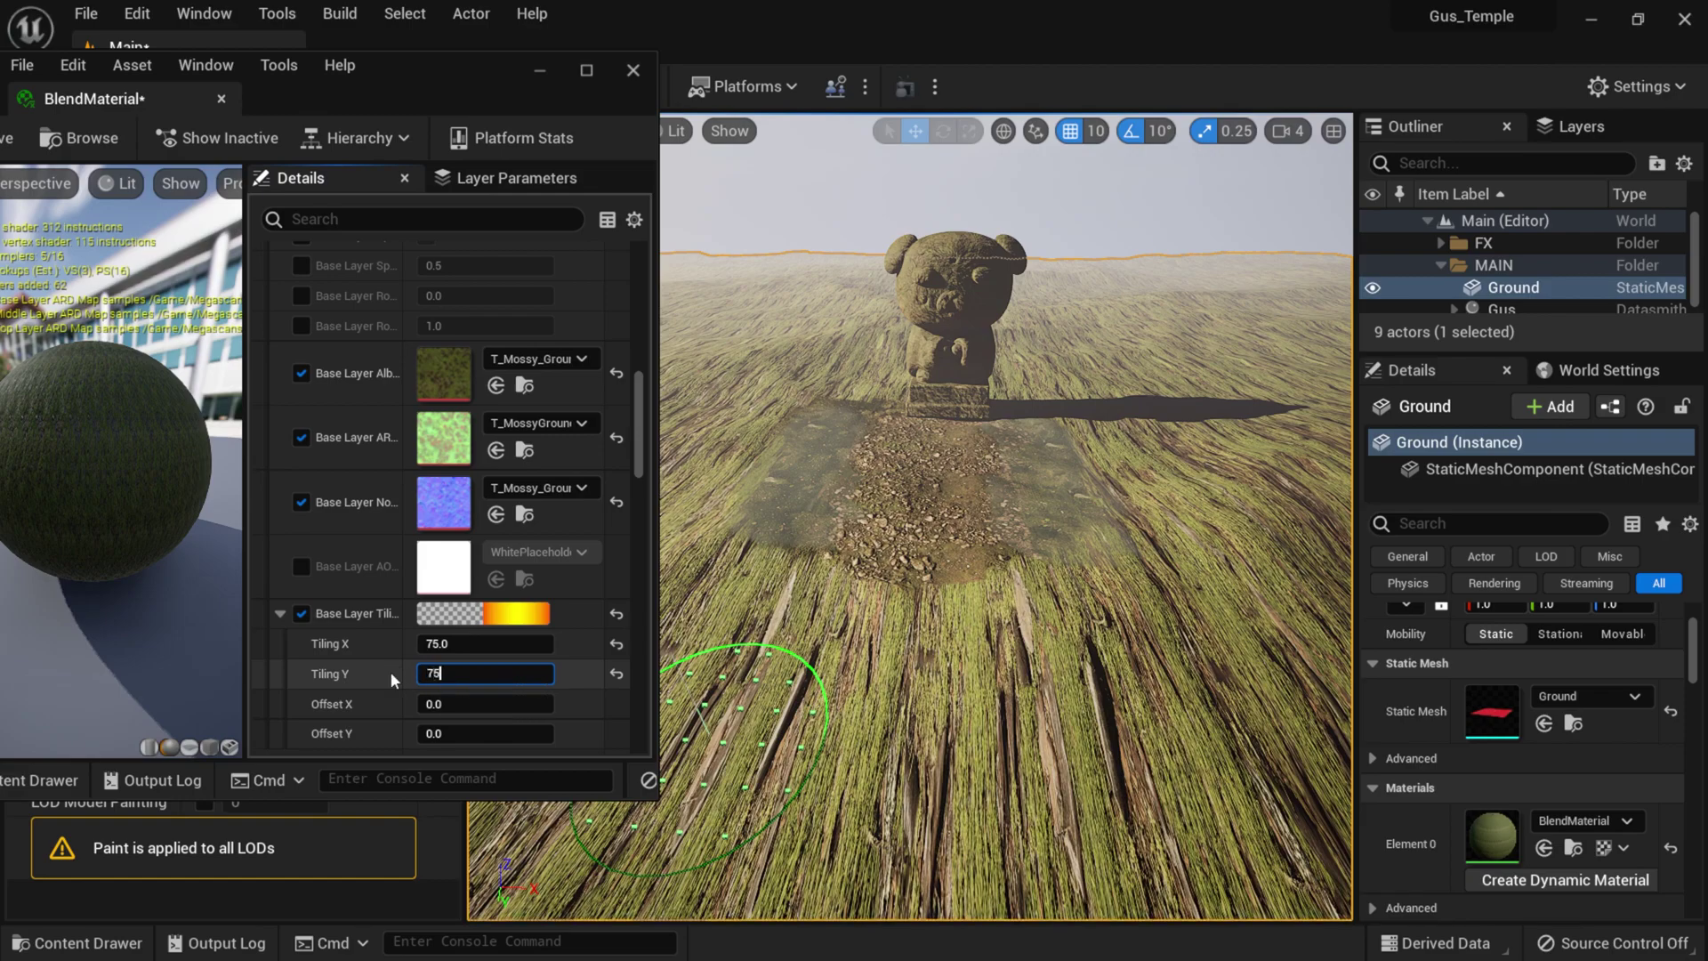
key("Return")
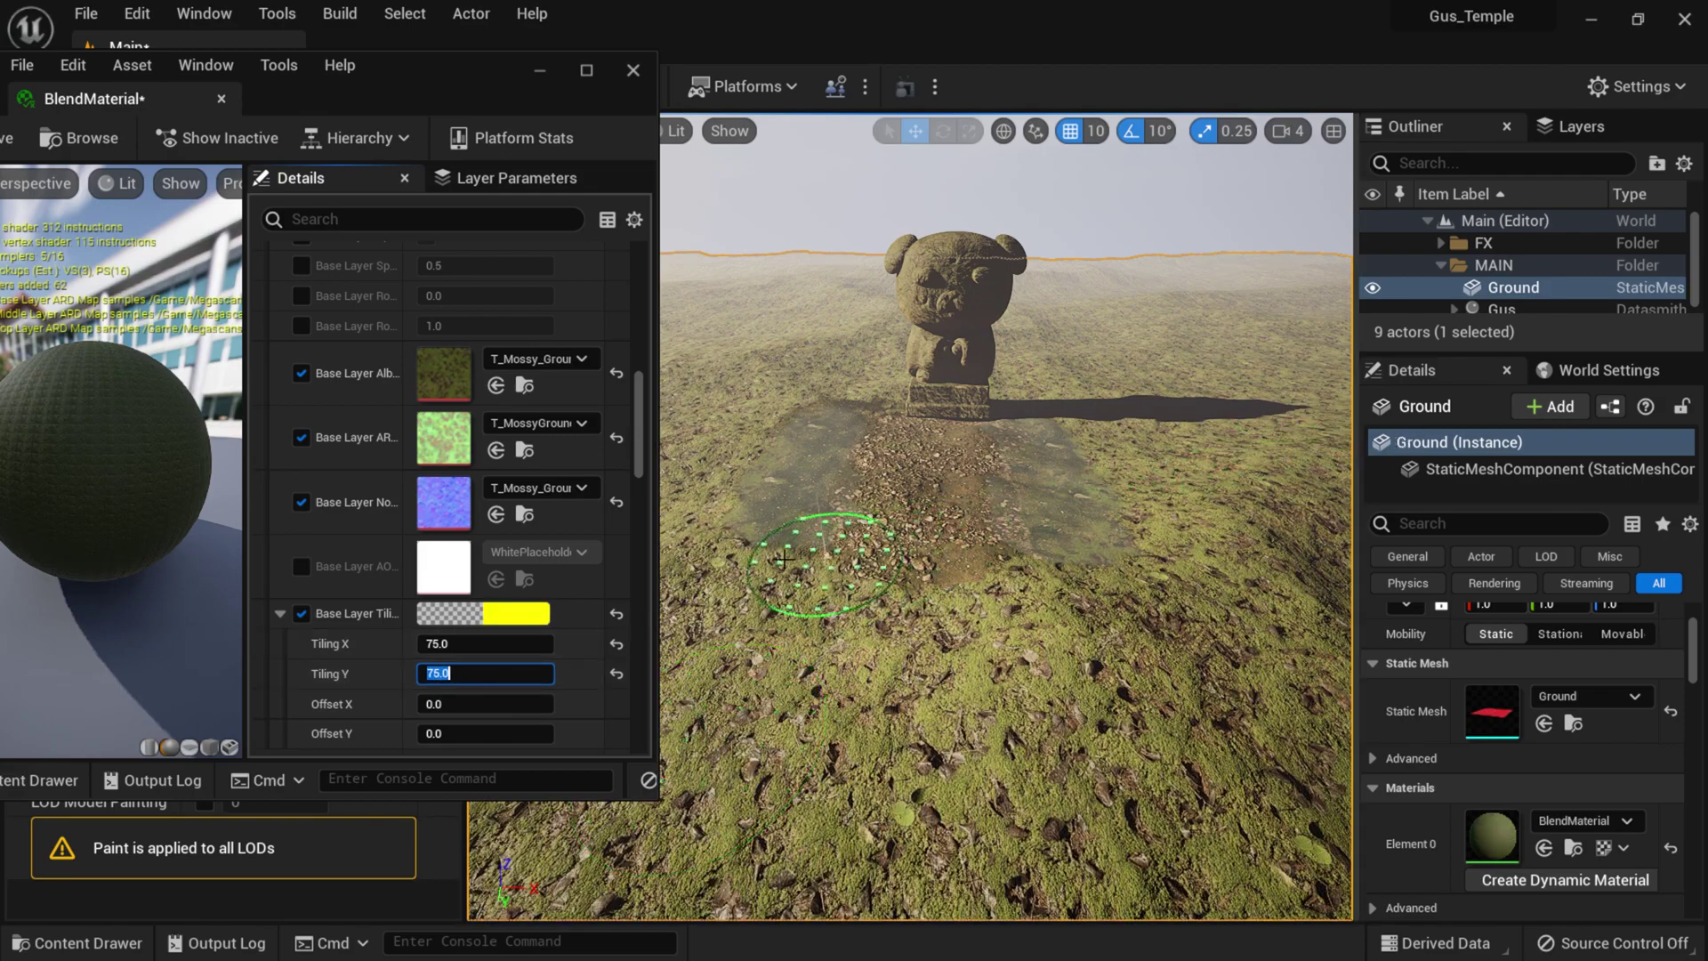
- Set the Base Layer Tiling X and Y to 85, and save and close the BlendMaterial
scroll(1019, 583, "up", 3)
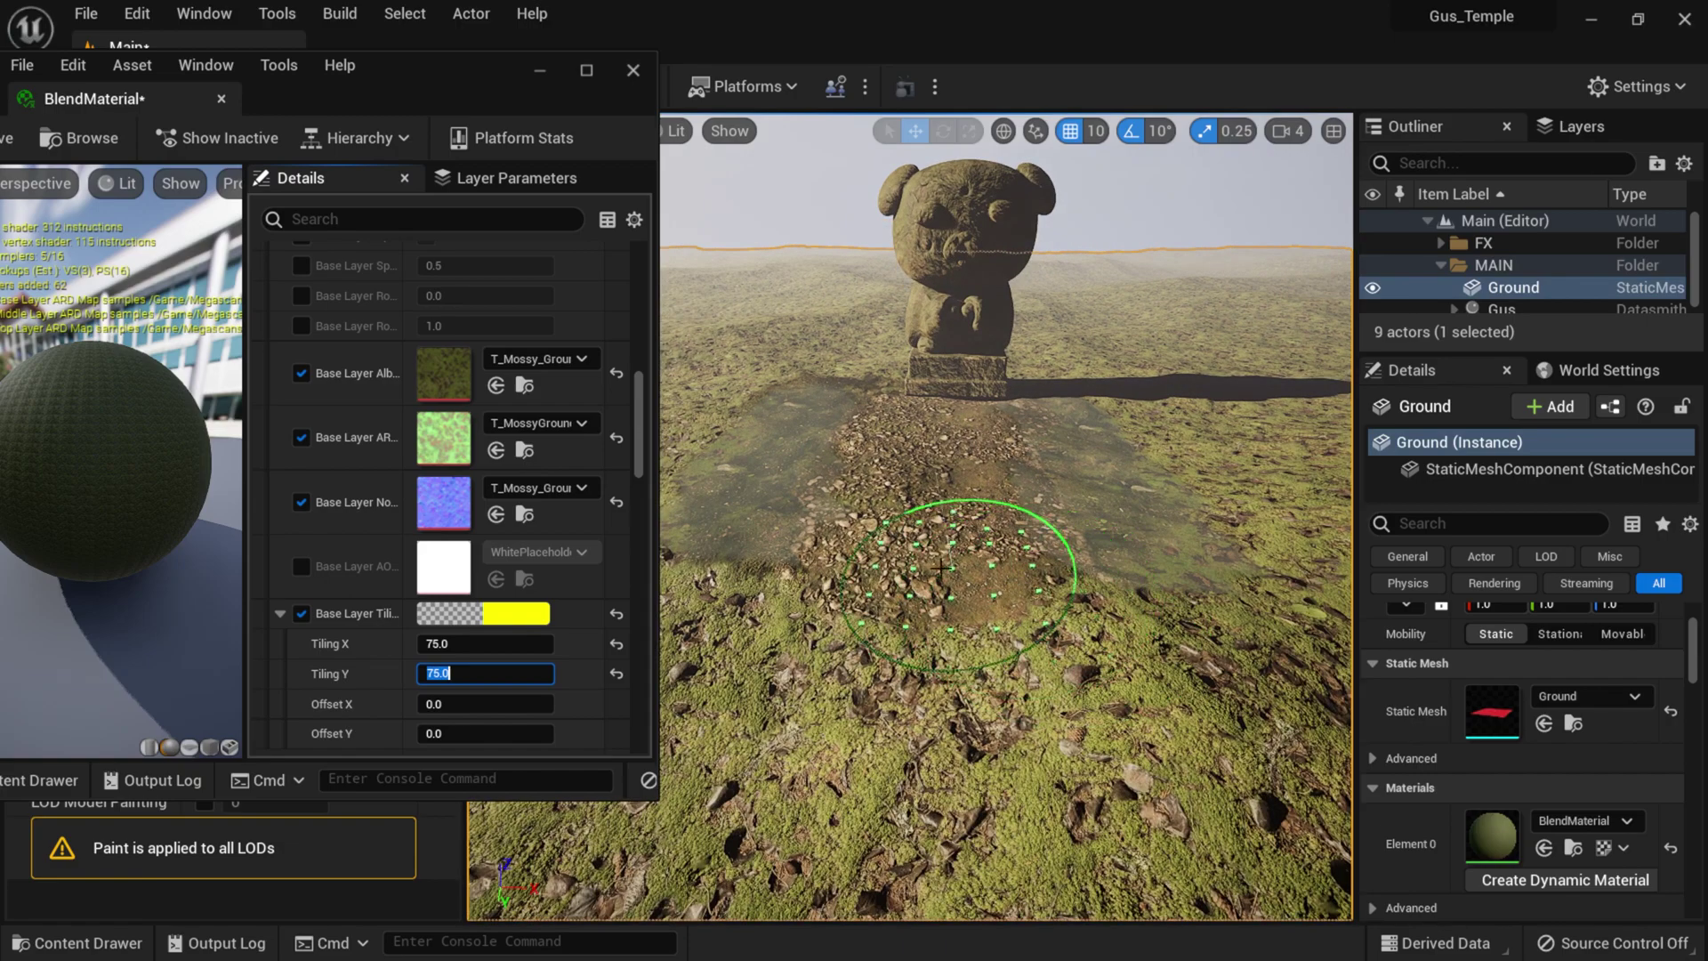
scroll(915, 569, "up", 4)
scroll(933, 558, "up", 2)
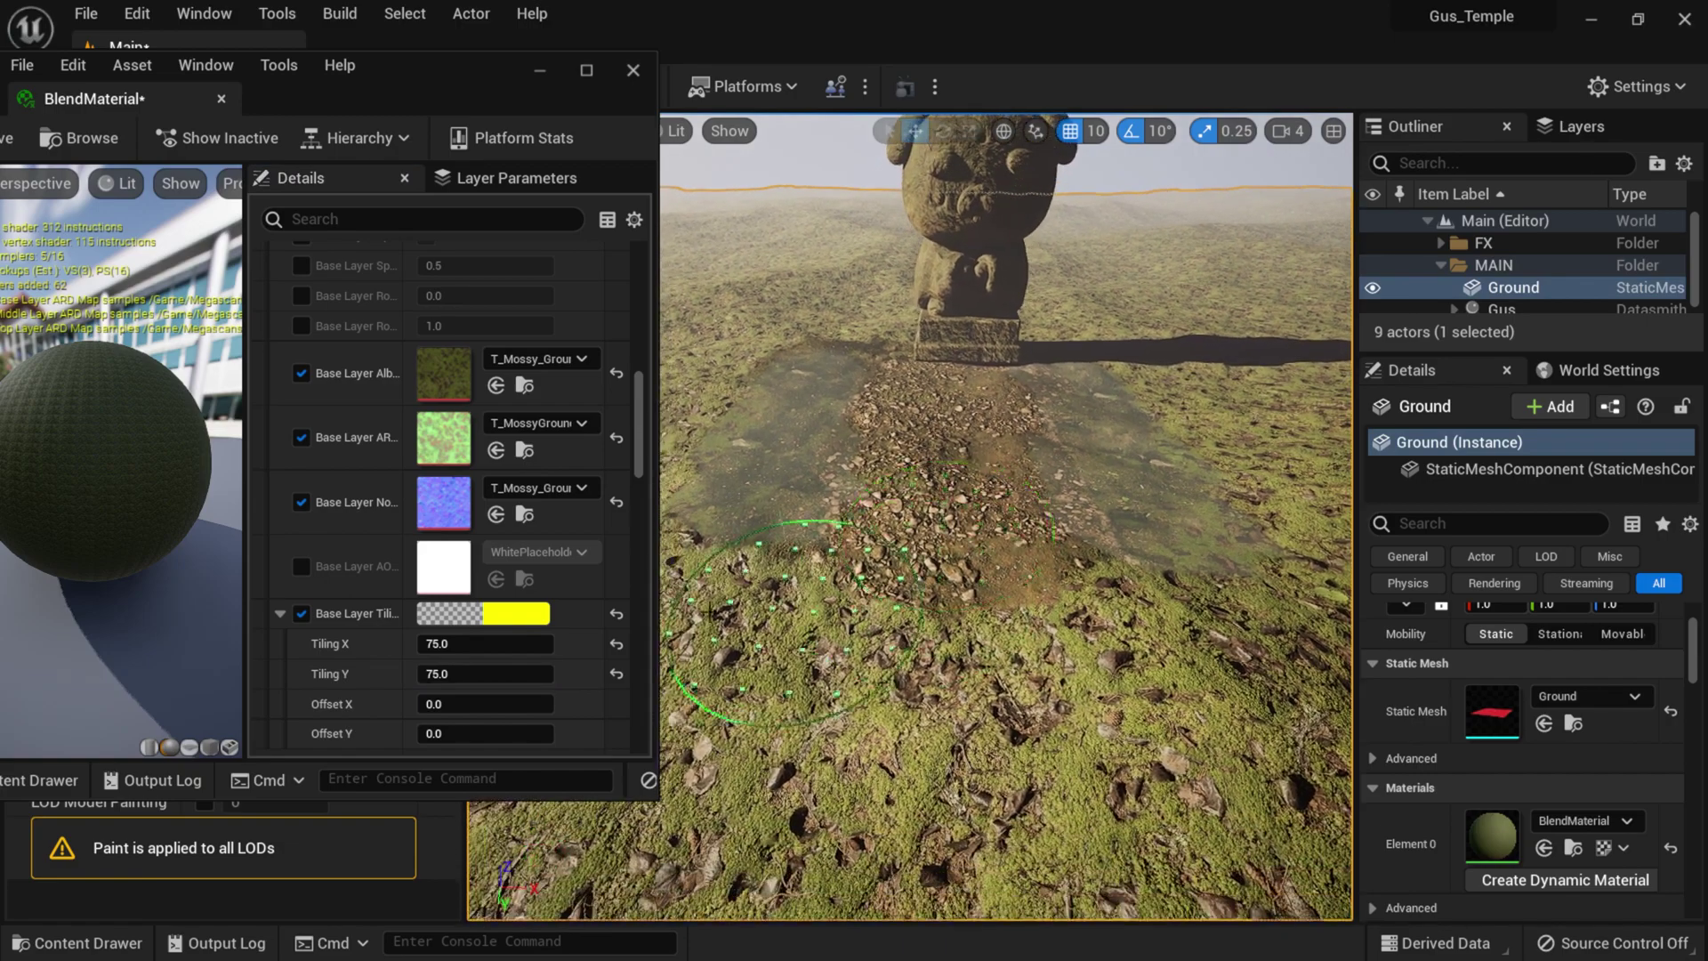
type("85")
key("Tab")
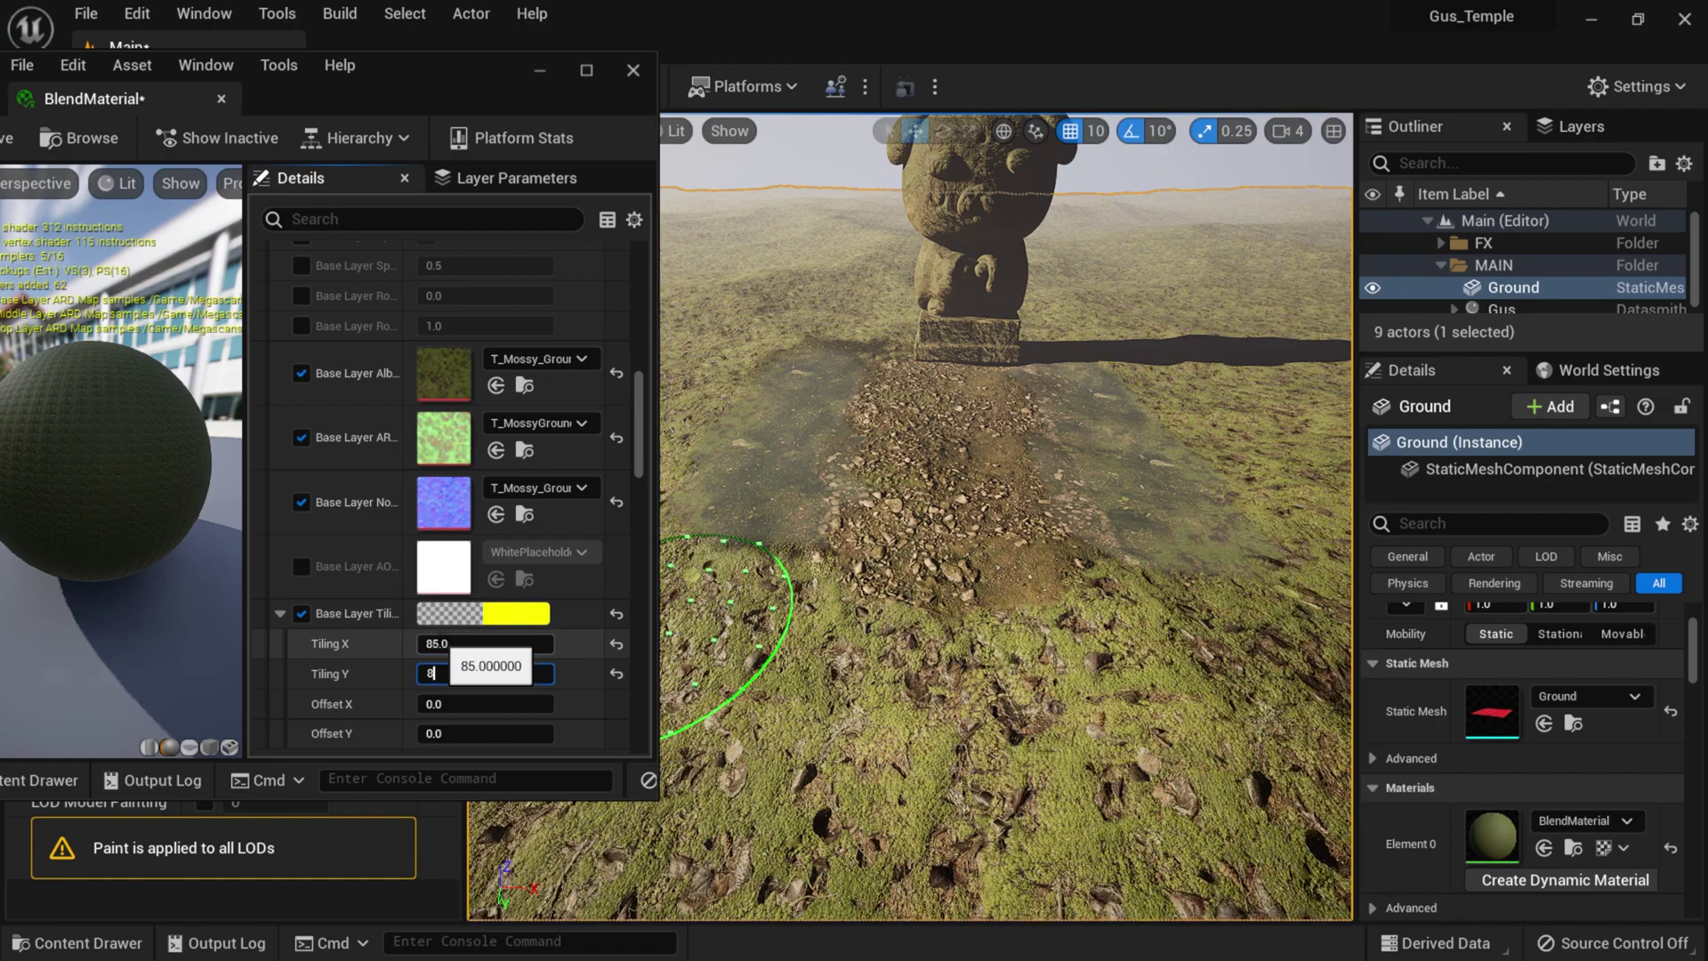
type("85")
key("Return")
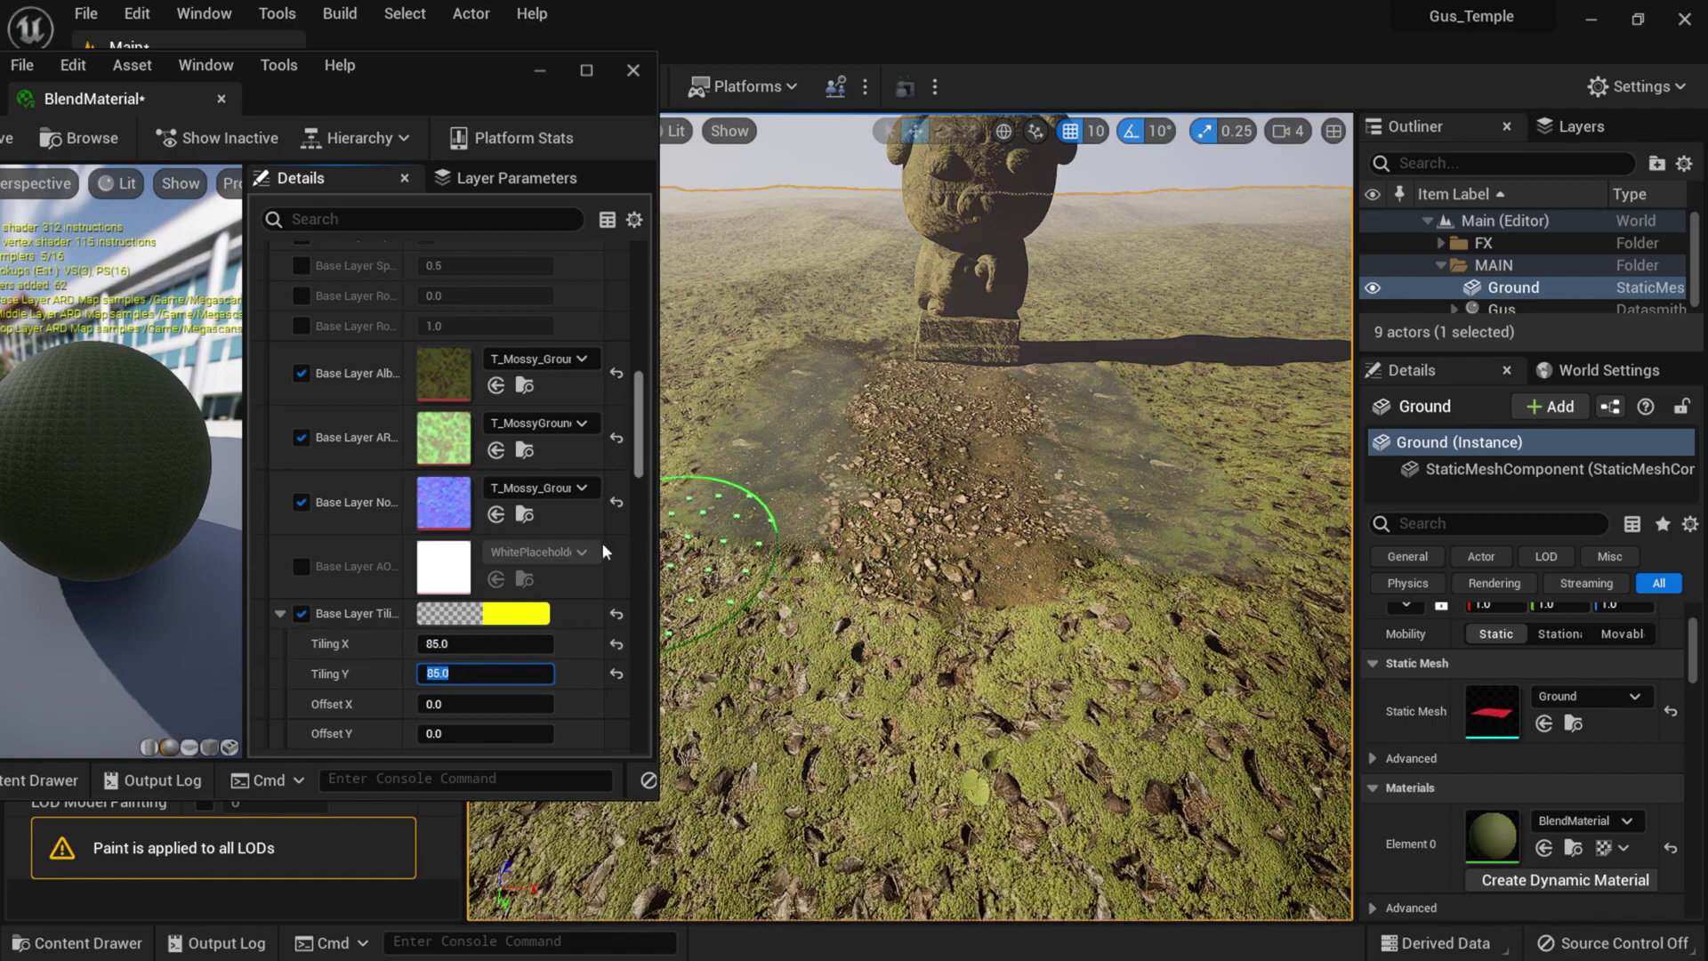
left_click_drag(397, 98, 601, 105)
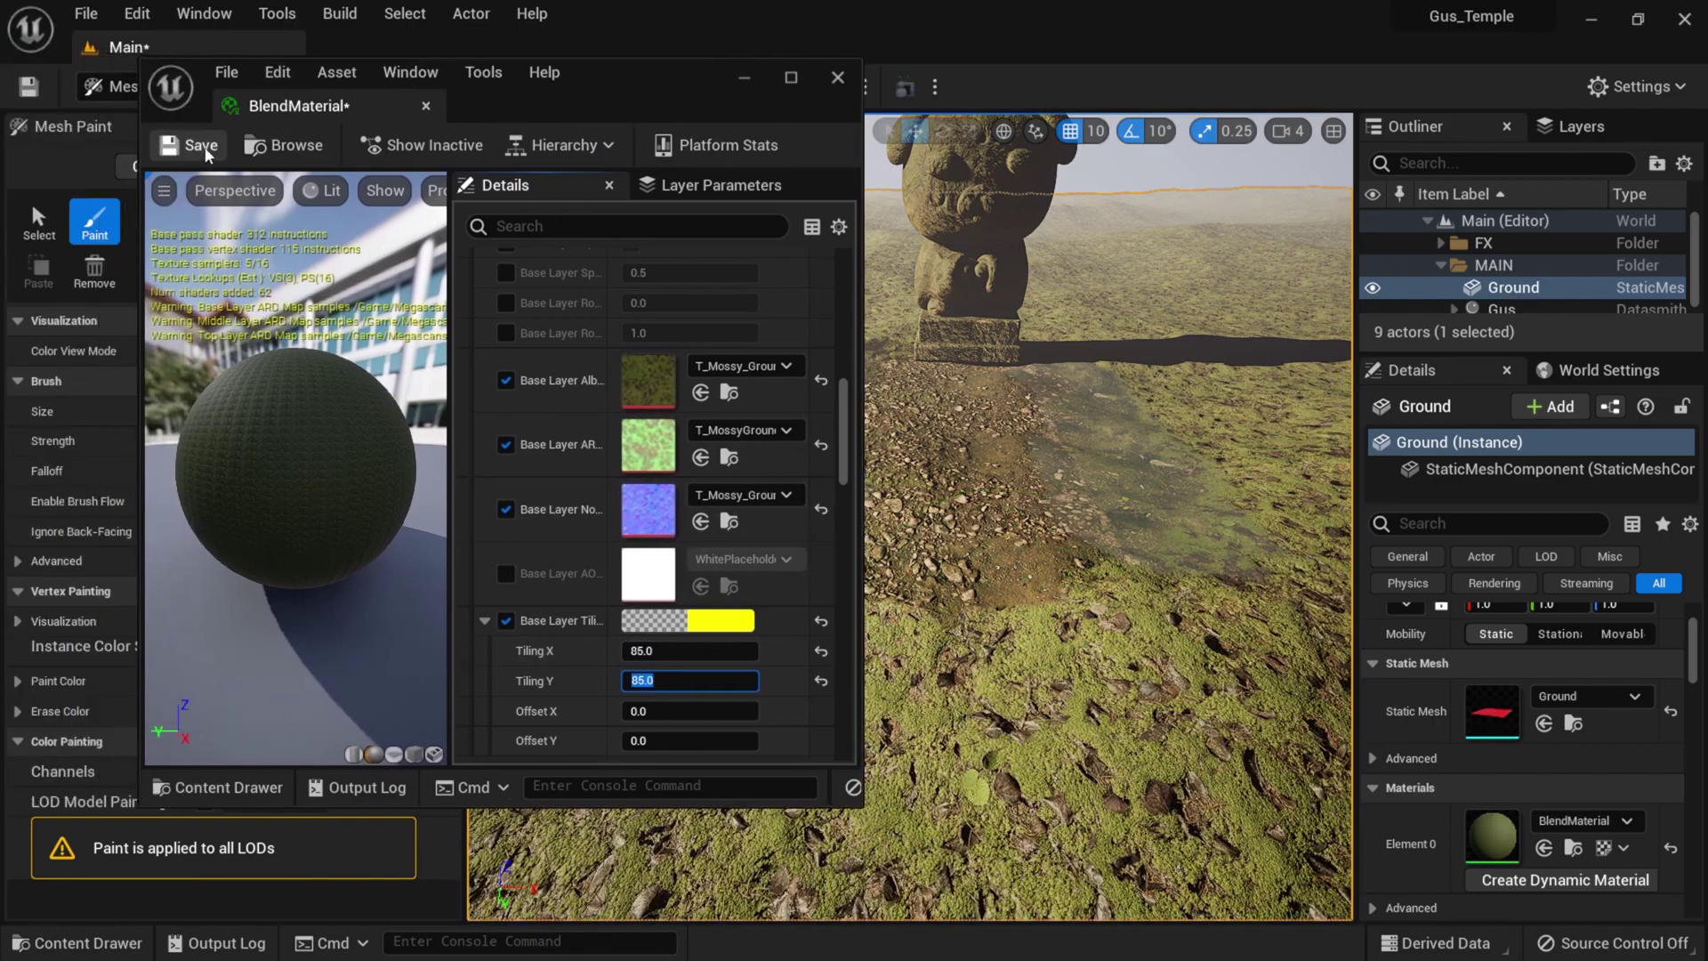
left_click(836, 78)
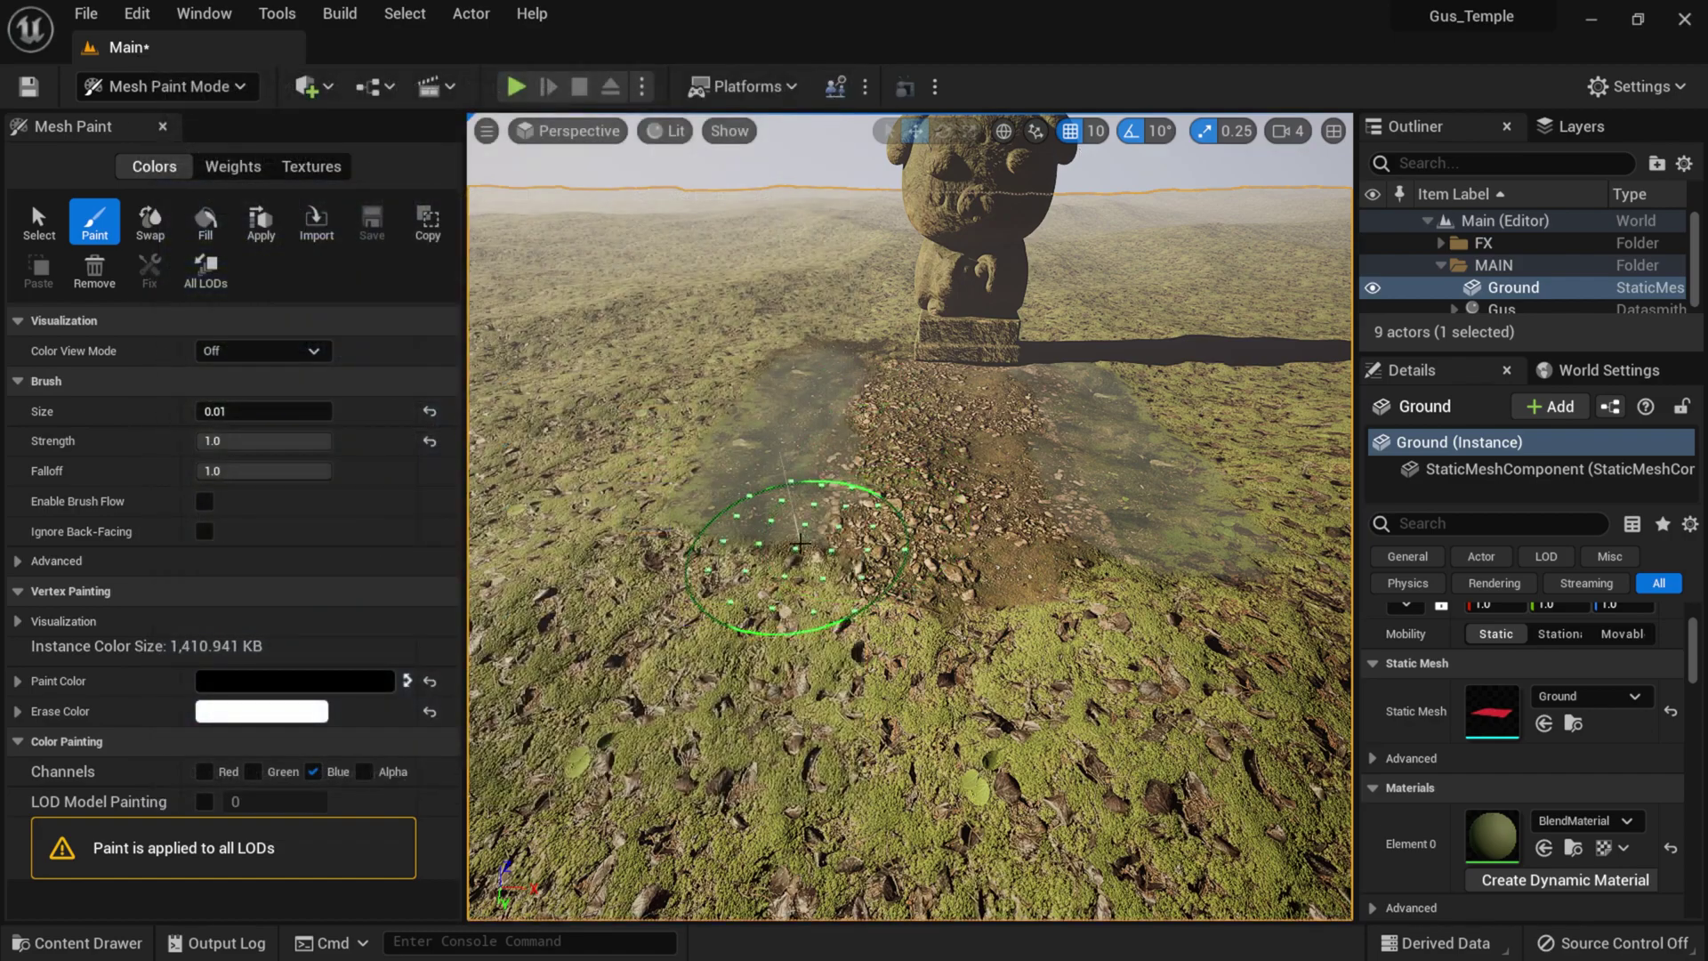
- Switch from Mesh Paint Mode to Select Mode and undo the accidental move of the Ground mesh
right_click_drag(1036, 601, 1012, 750)
scroll(996, 641, "down", 4)
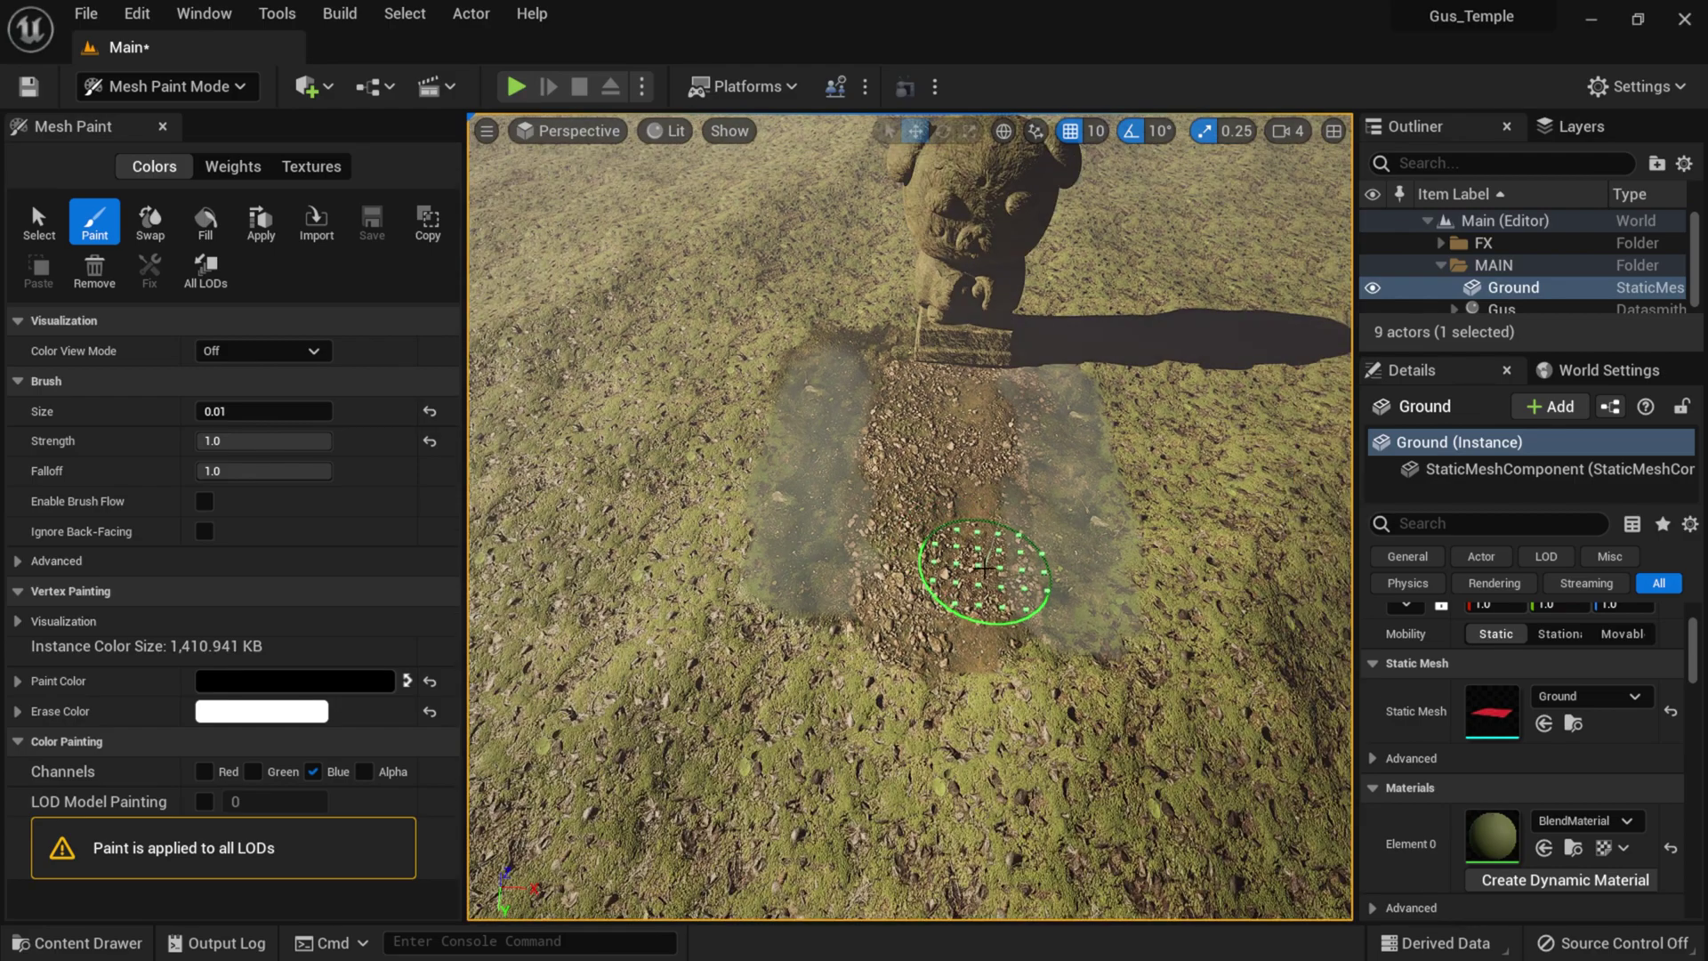
scroll(983, 567, "down", 2)
right_click_drag(939, 504, 949, 537)
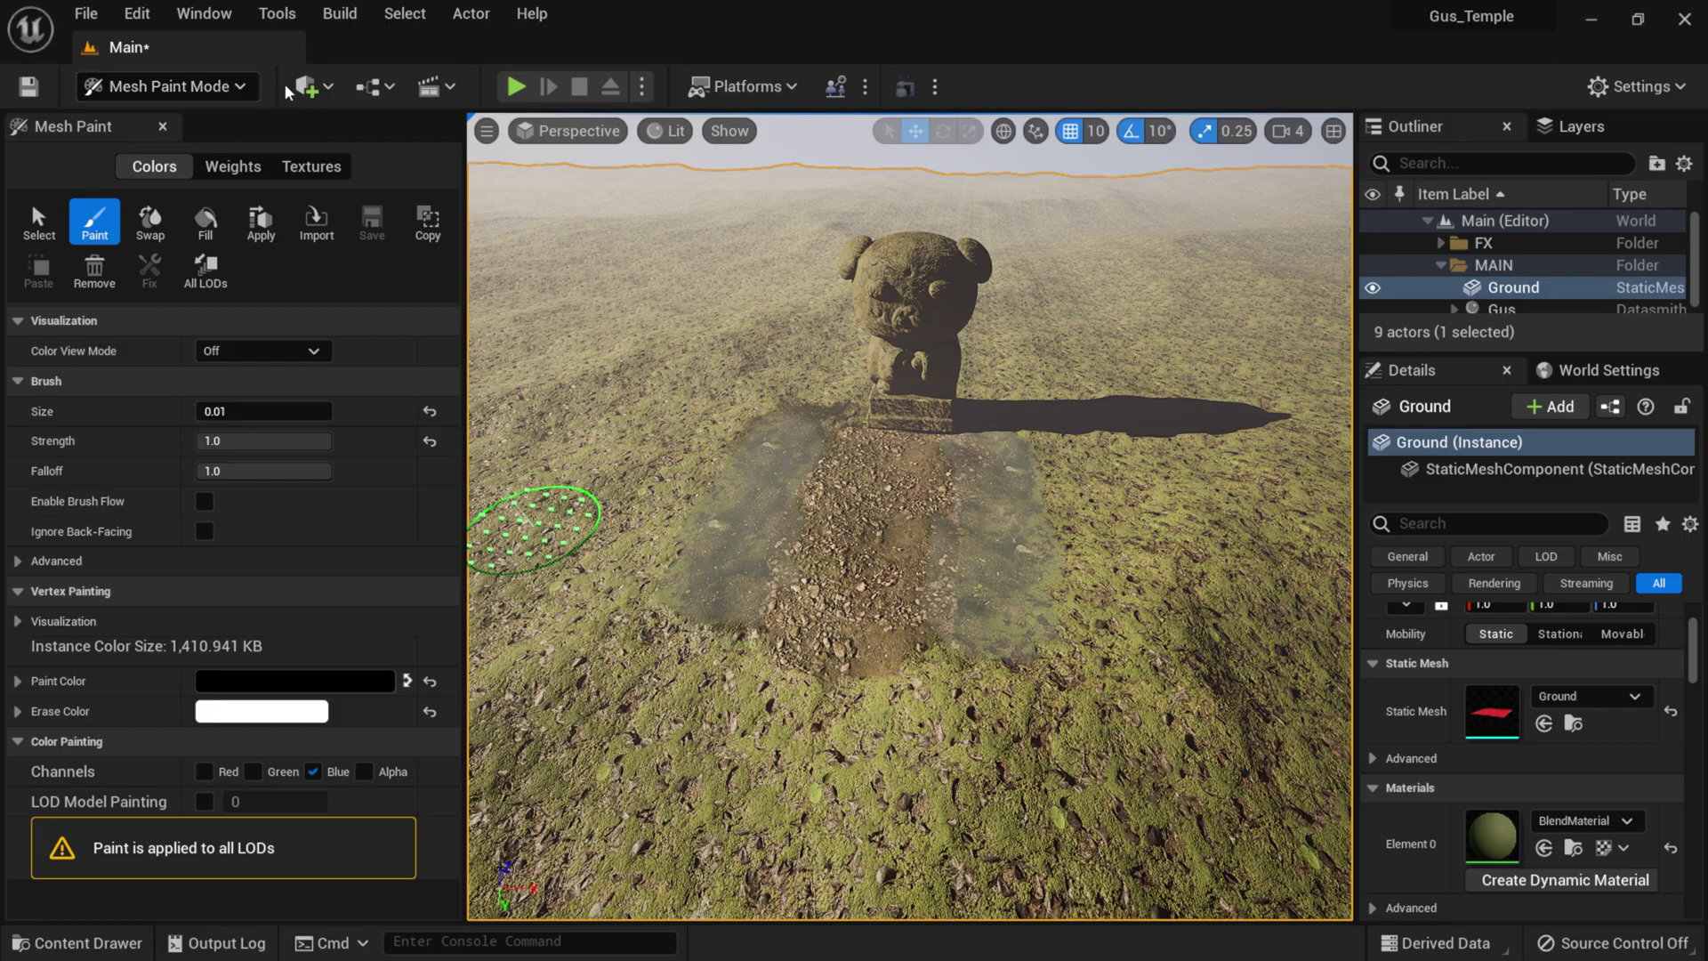
left_click(165, 86)
left_click(147, 122)
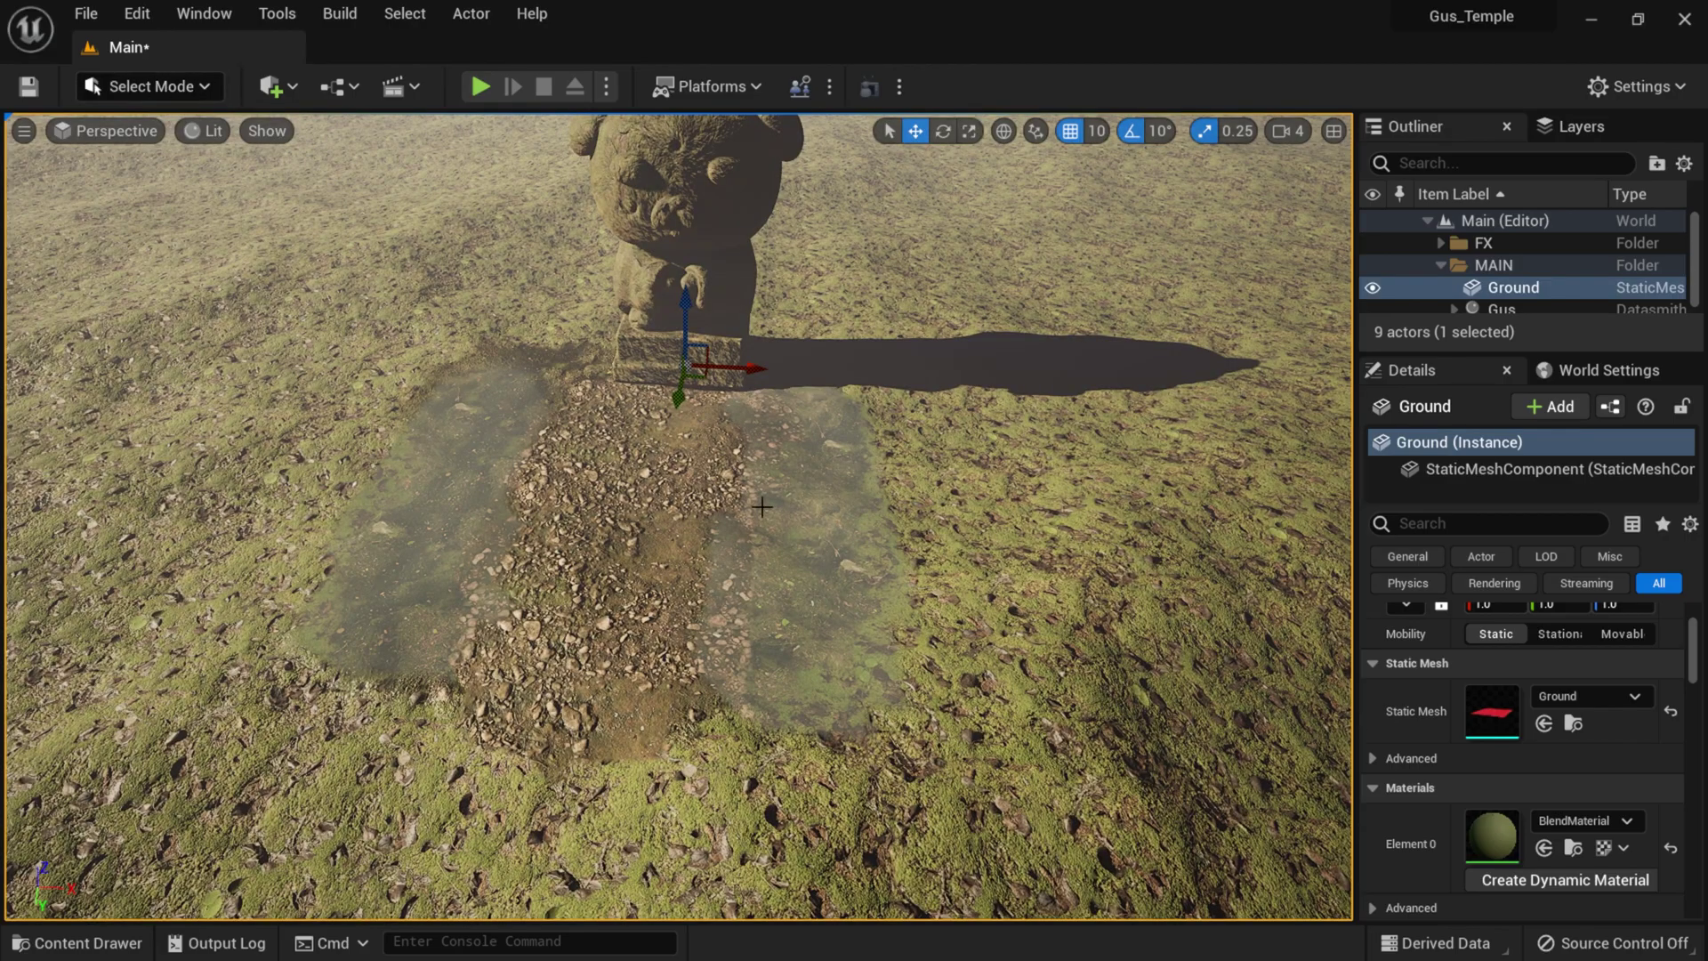
scroll(767, 508, "down", 6)
scroll(704, 392, "up", 6)
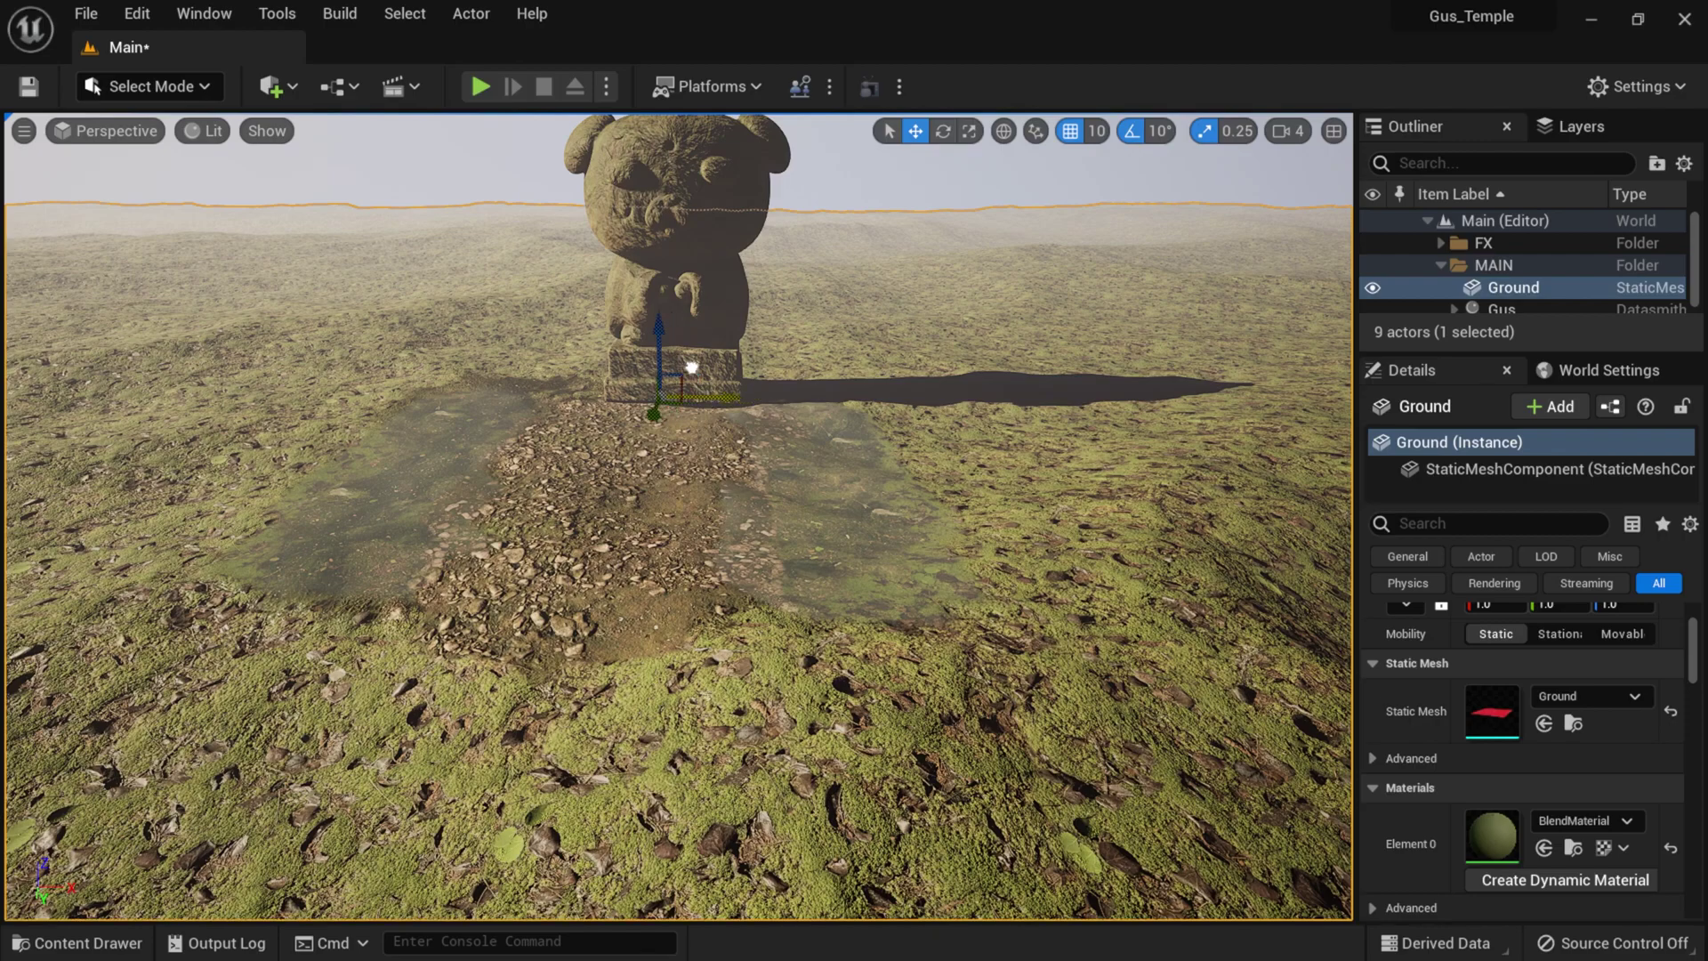
key("ctrl+z")
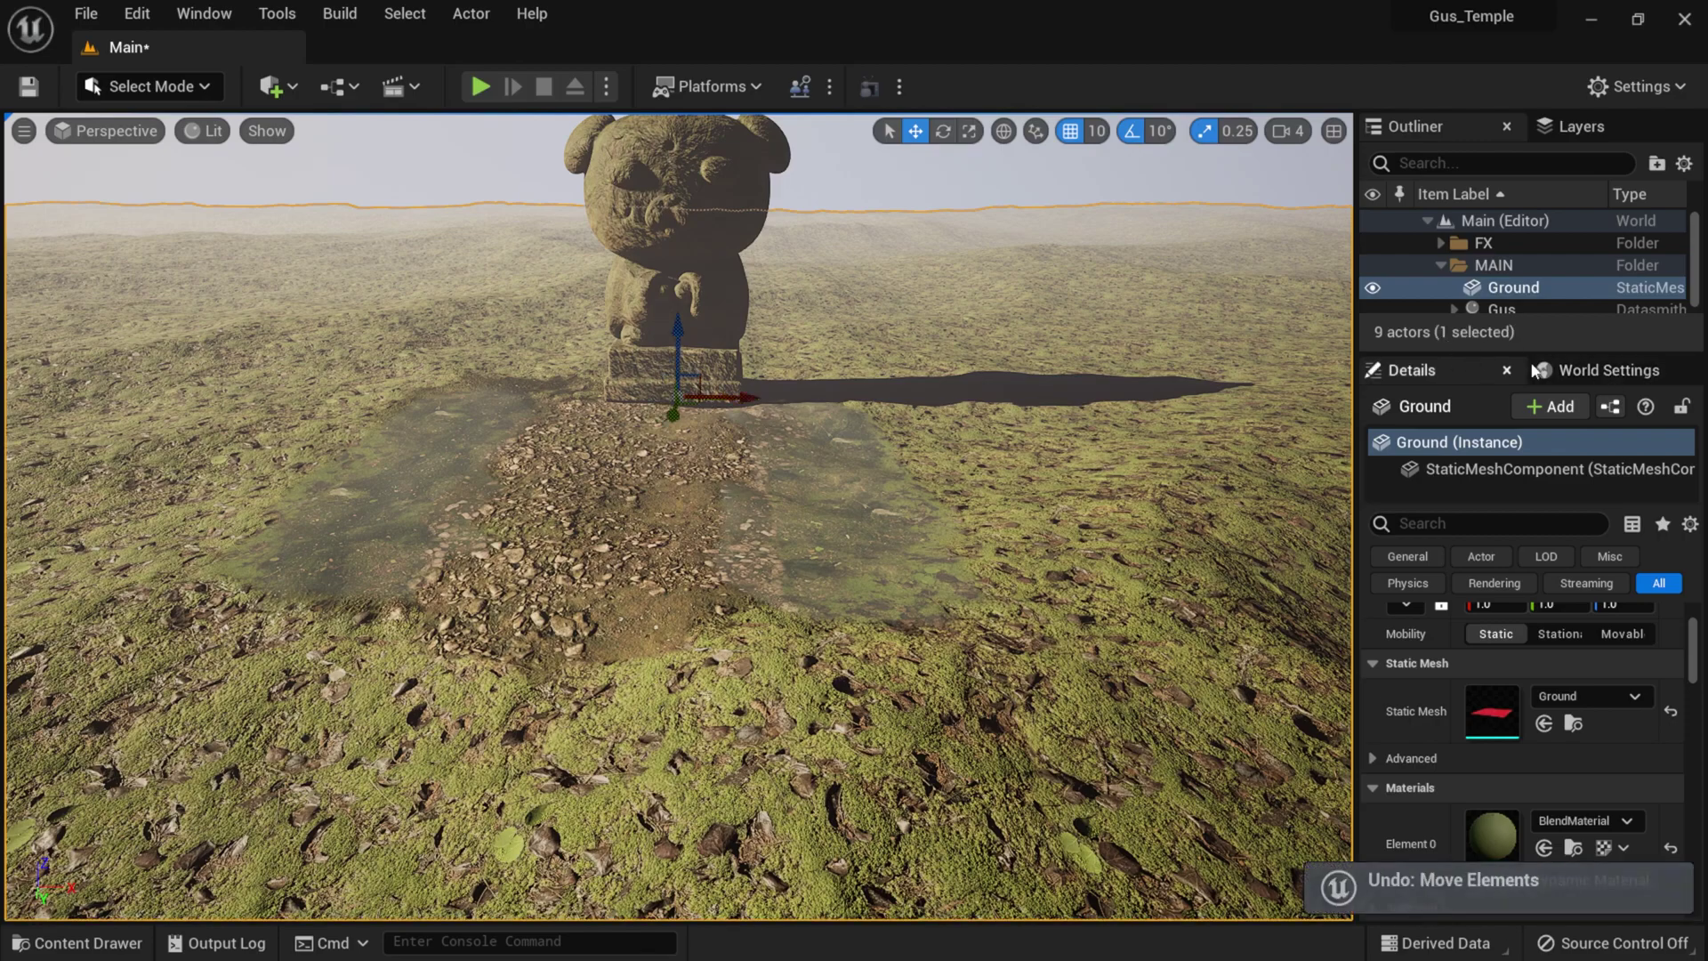
- Widen the Outliner and Details area, keeping the Ground's Details in front
left_click_drag(1336, 345, 1176, 345)
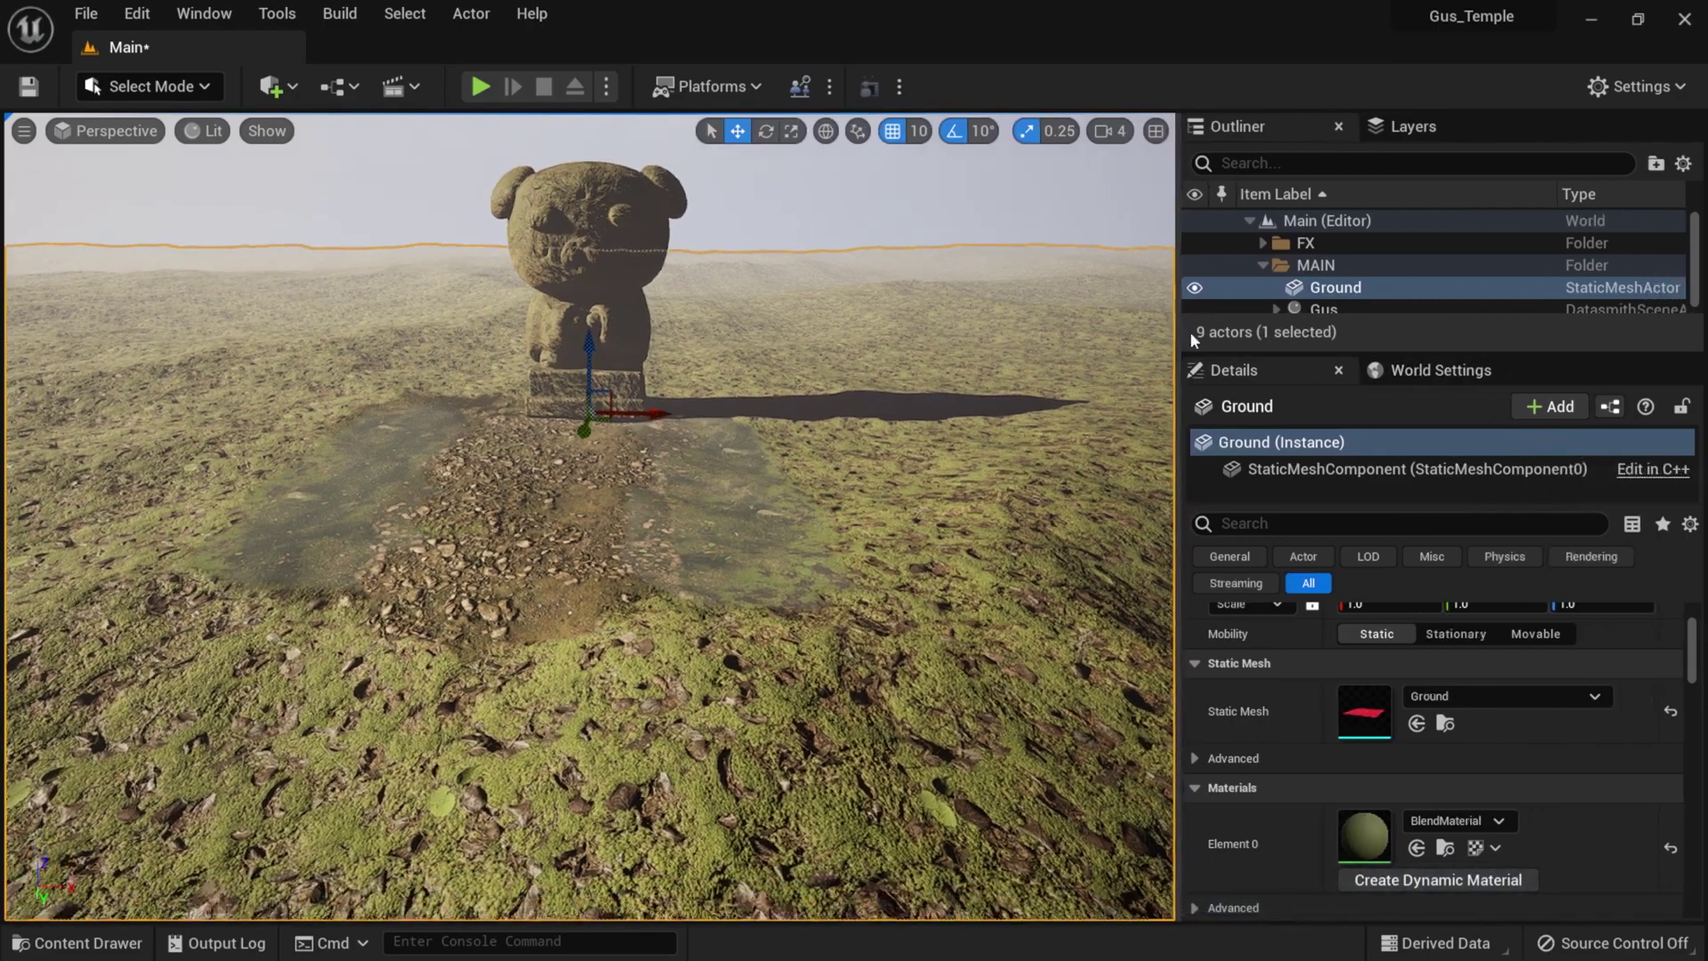
mouse_move(1383, 371)
left_mouse_down()
mouse_move(1369, 434)
mouse_move(1354, 354)
left_mouse_up()
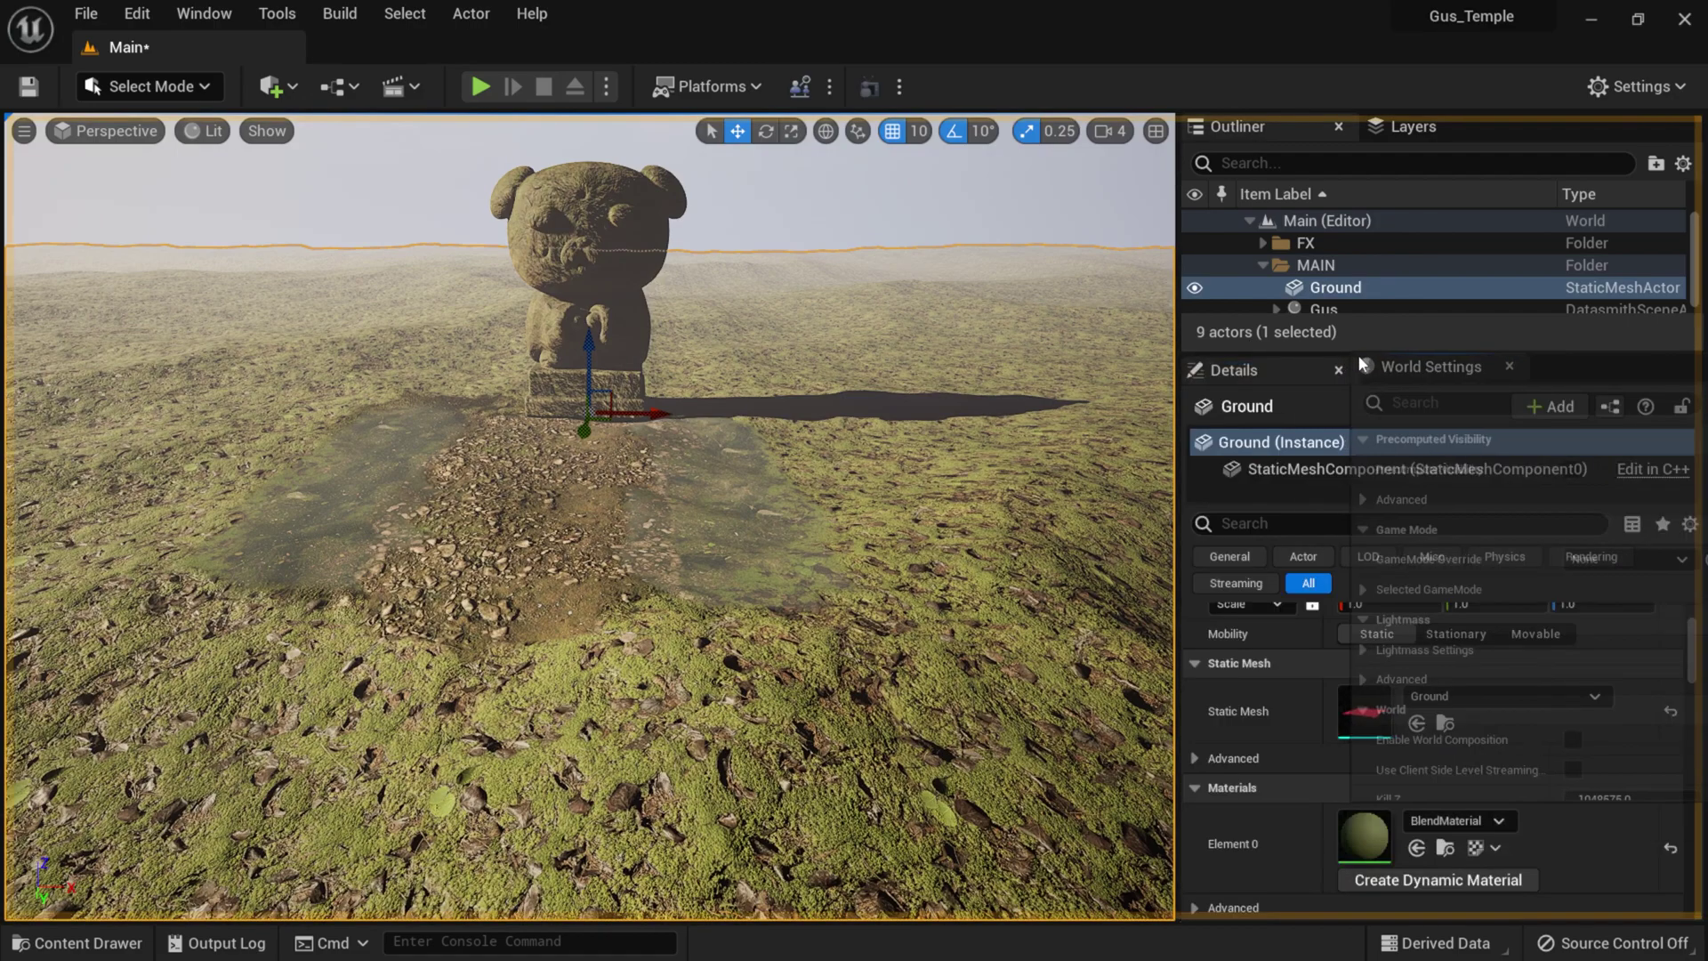
left_click(1233, 370)
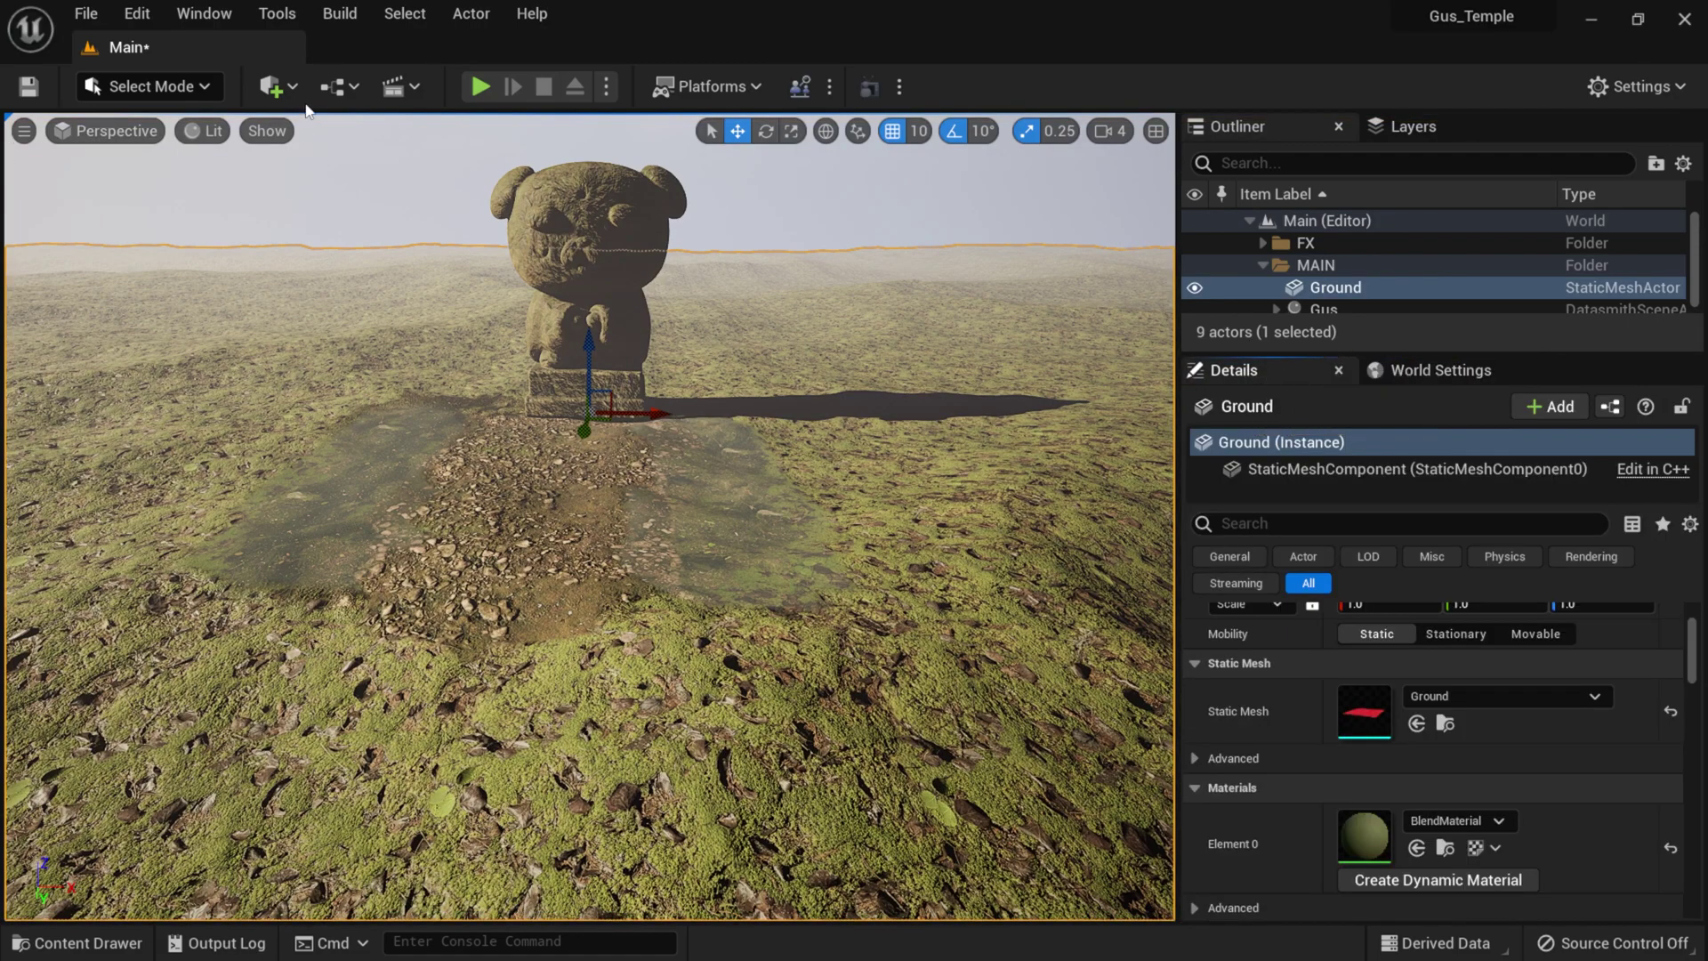
- Open Quixel Bridge, list the locally downloaded Megascans 3D Assets, and maximize the Bridge window
left_click(271, 86)
left_click(360, 178)
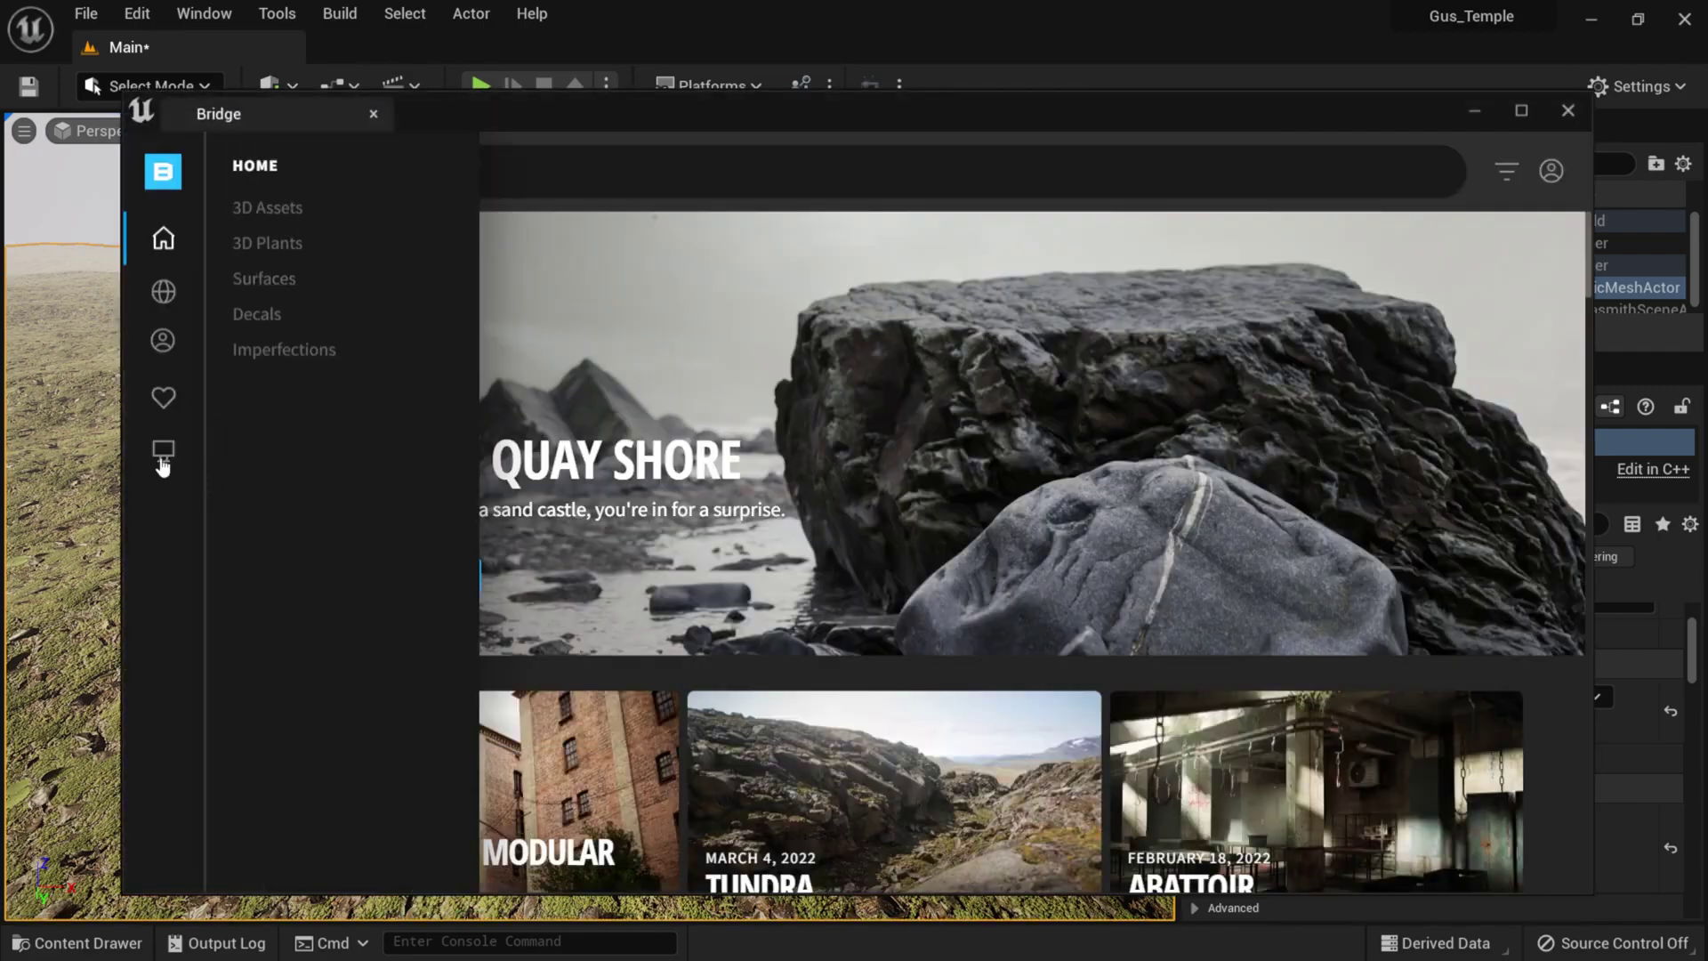
left_click(162, 462)
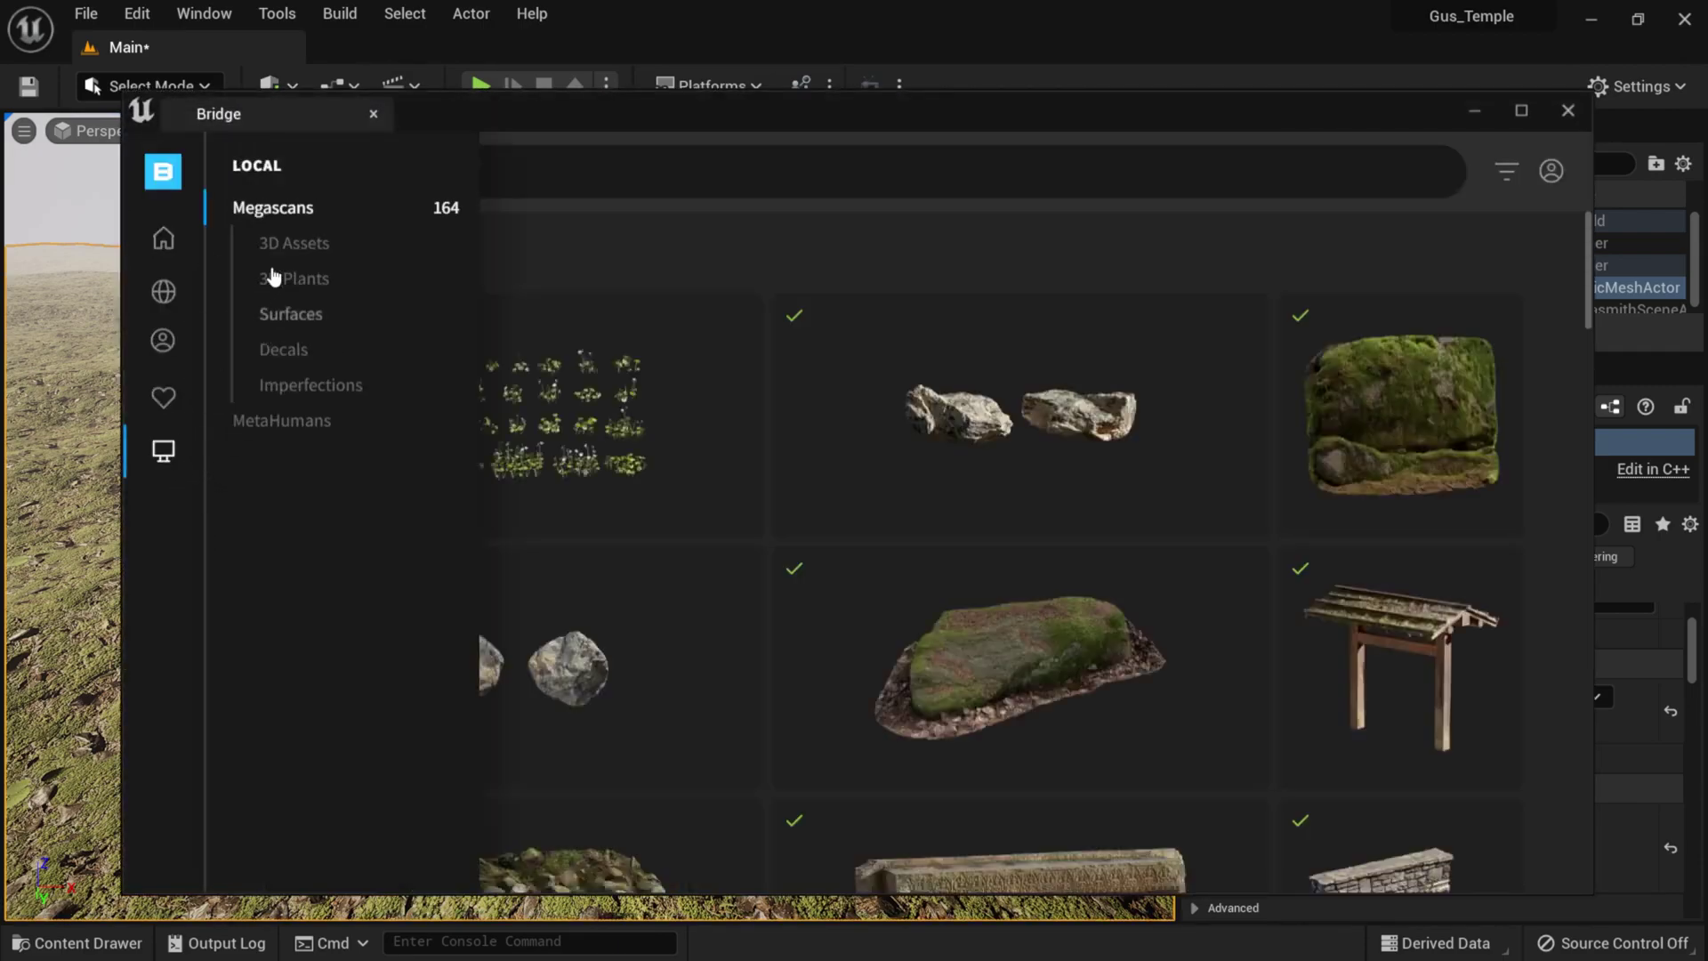
left_click(313, 247)
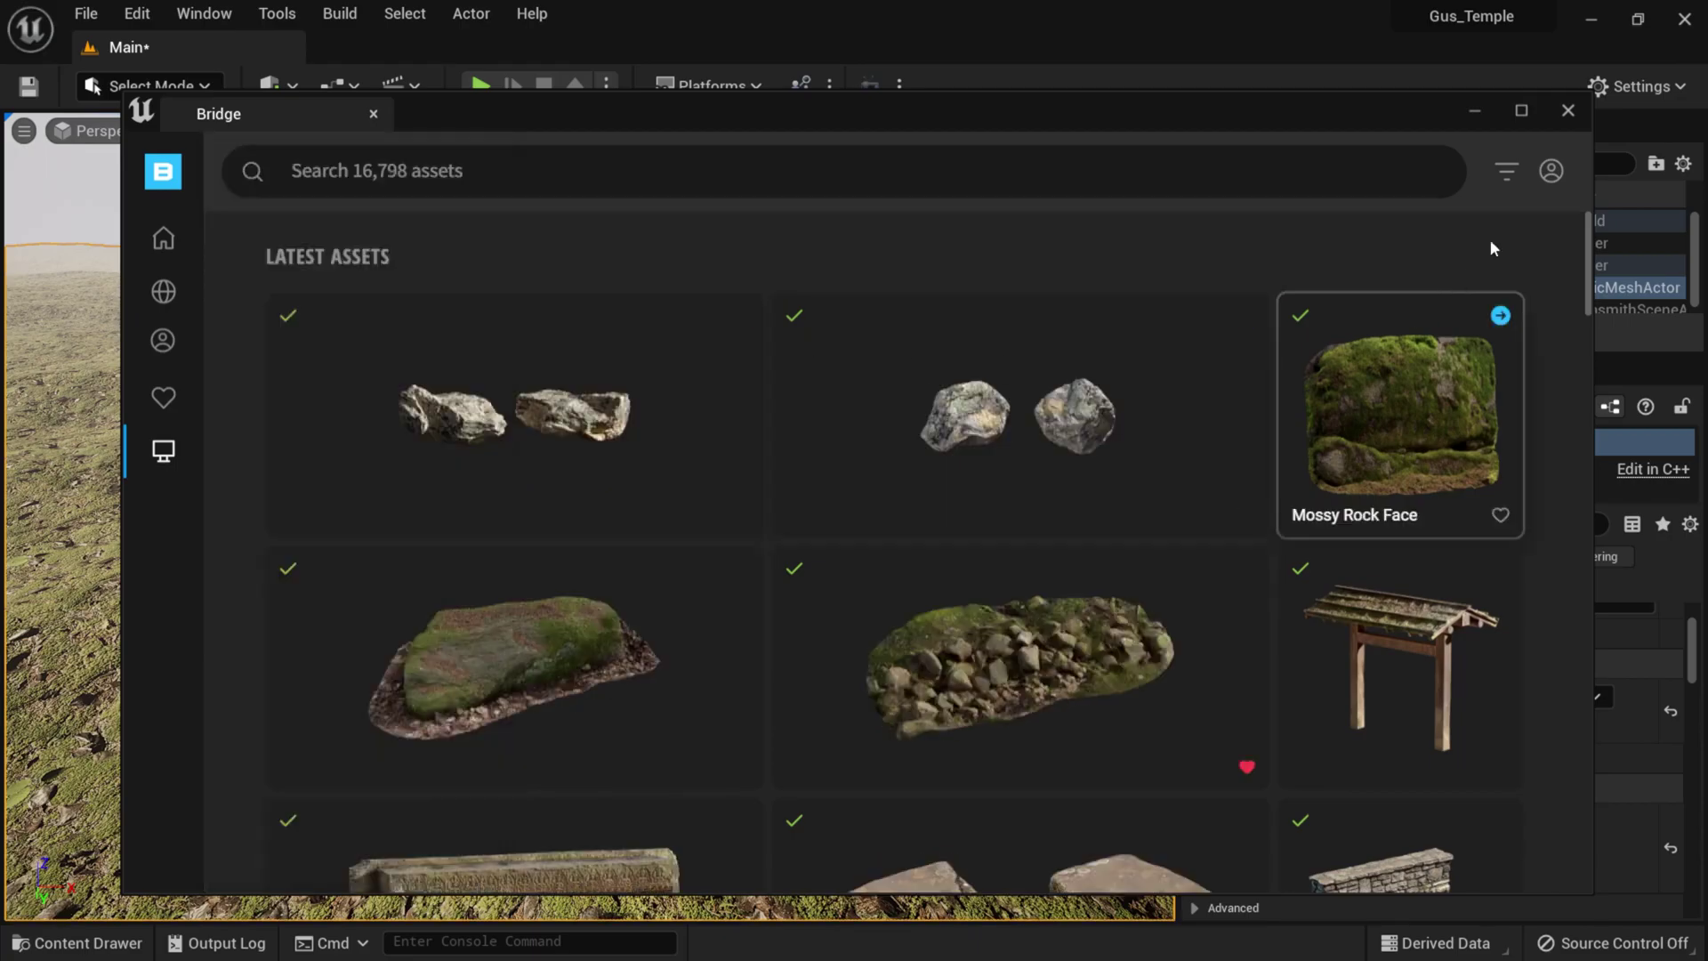
left_click(1519, 112)
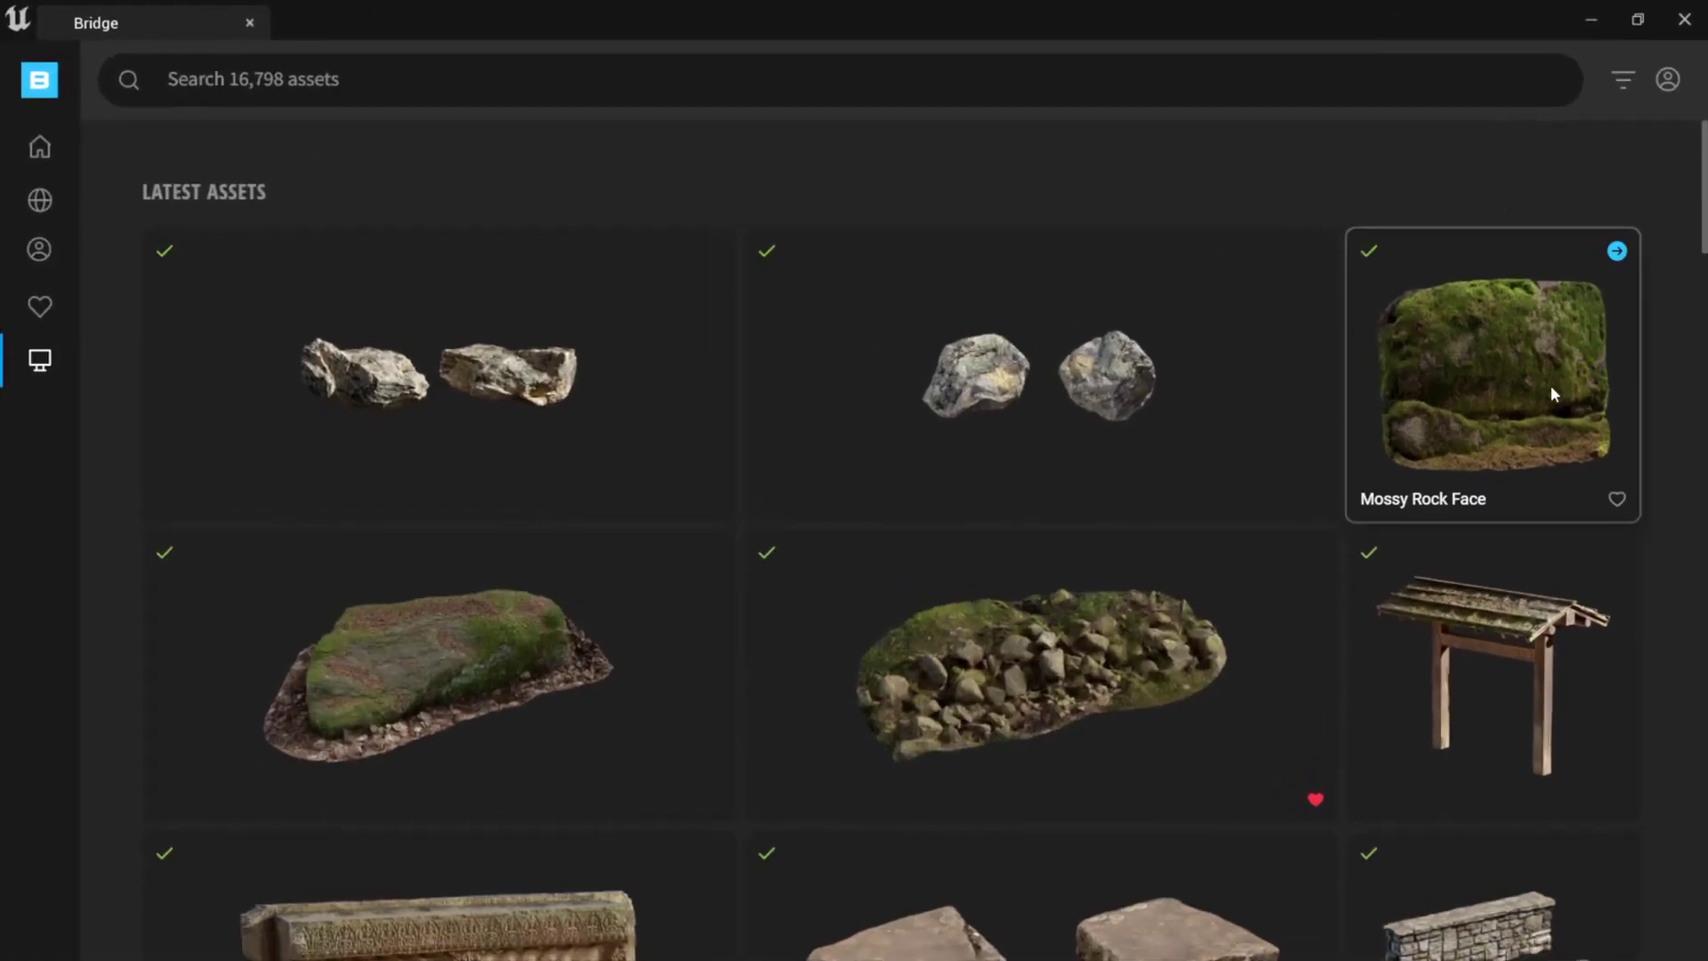
- Select the downloaded Japanese Wooden Well Roof asset and bring up its related assets and collections
scroll(1463, 458, "down", 1)
scroll(1448, 474, "down", 1)
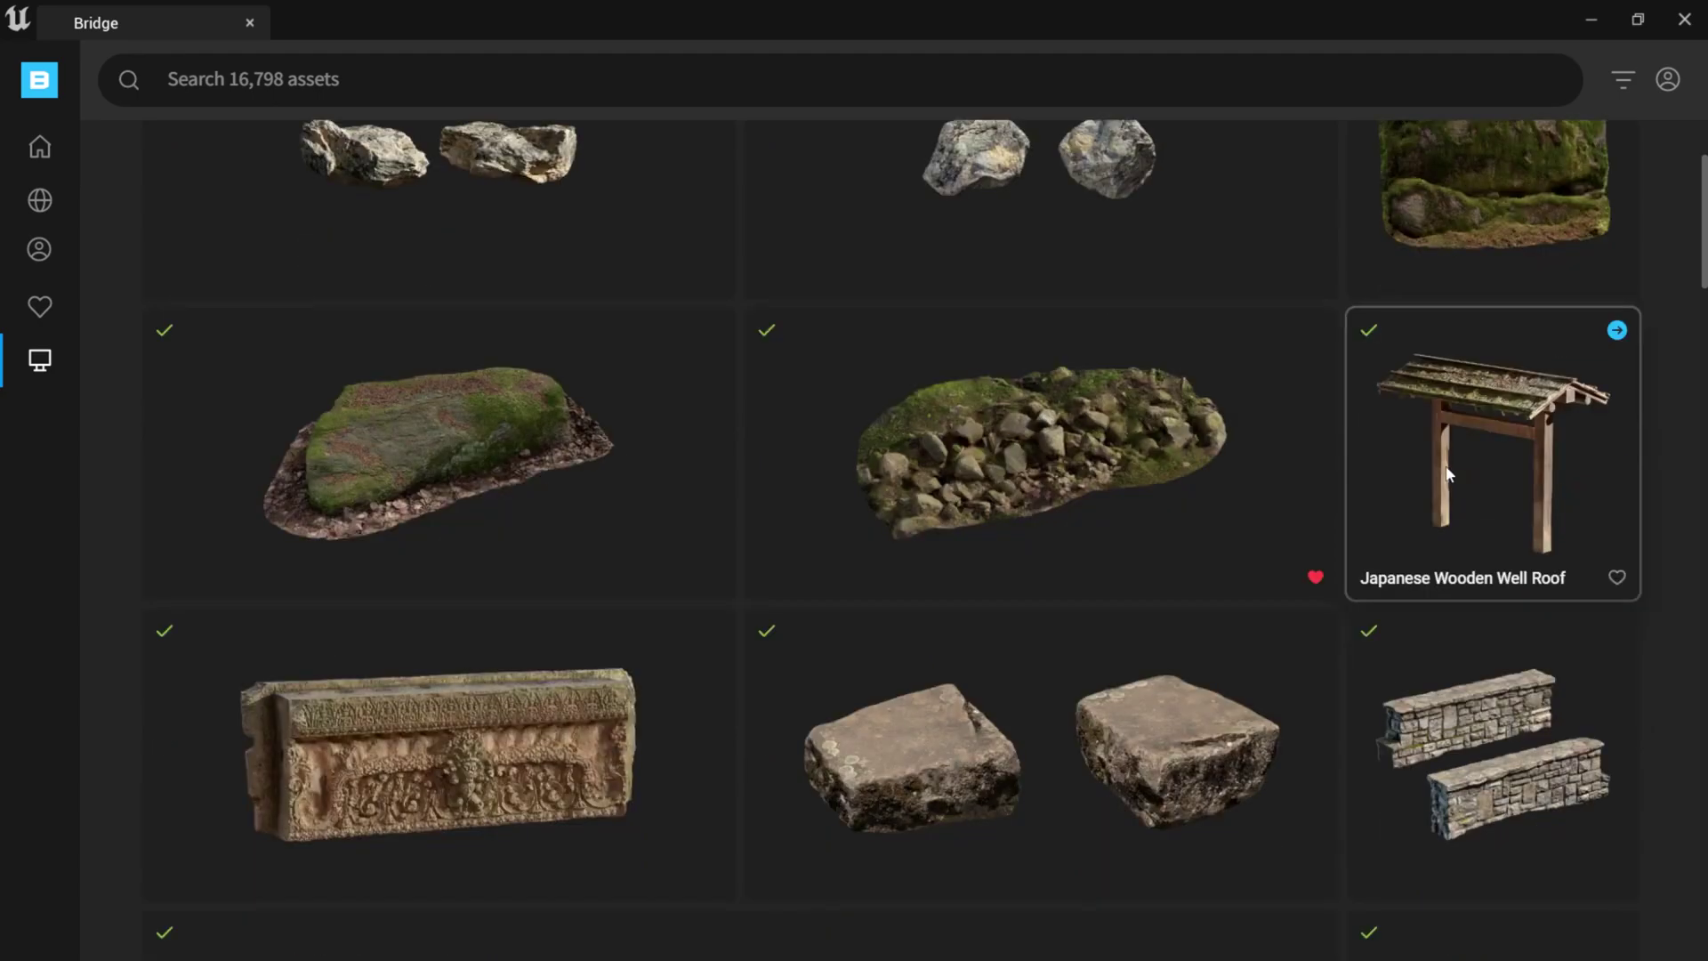
left_click(1476, 514)
scroll(1370, 668, "down", 3)
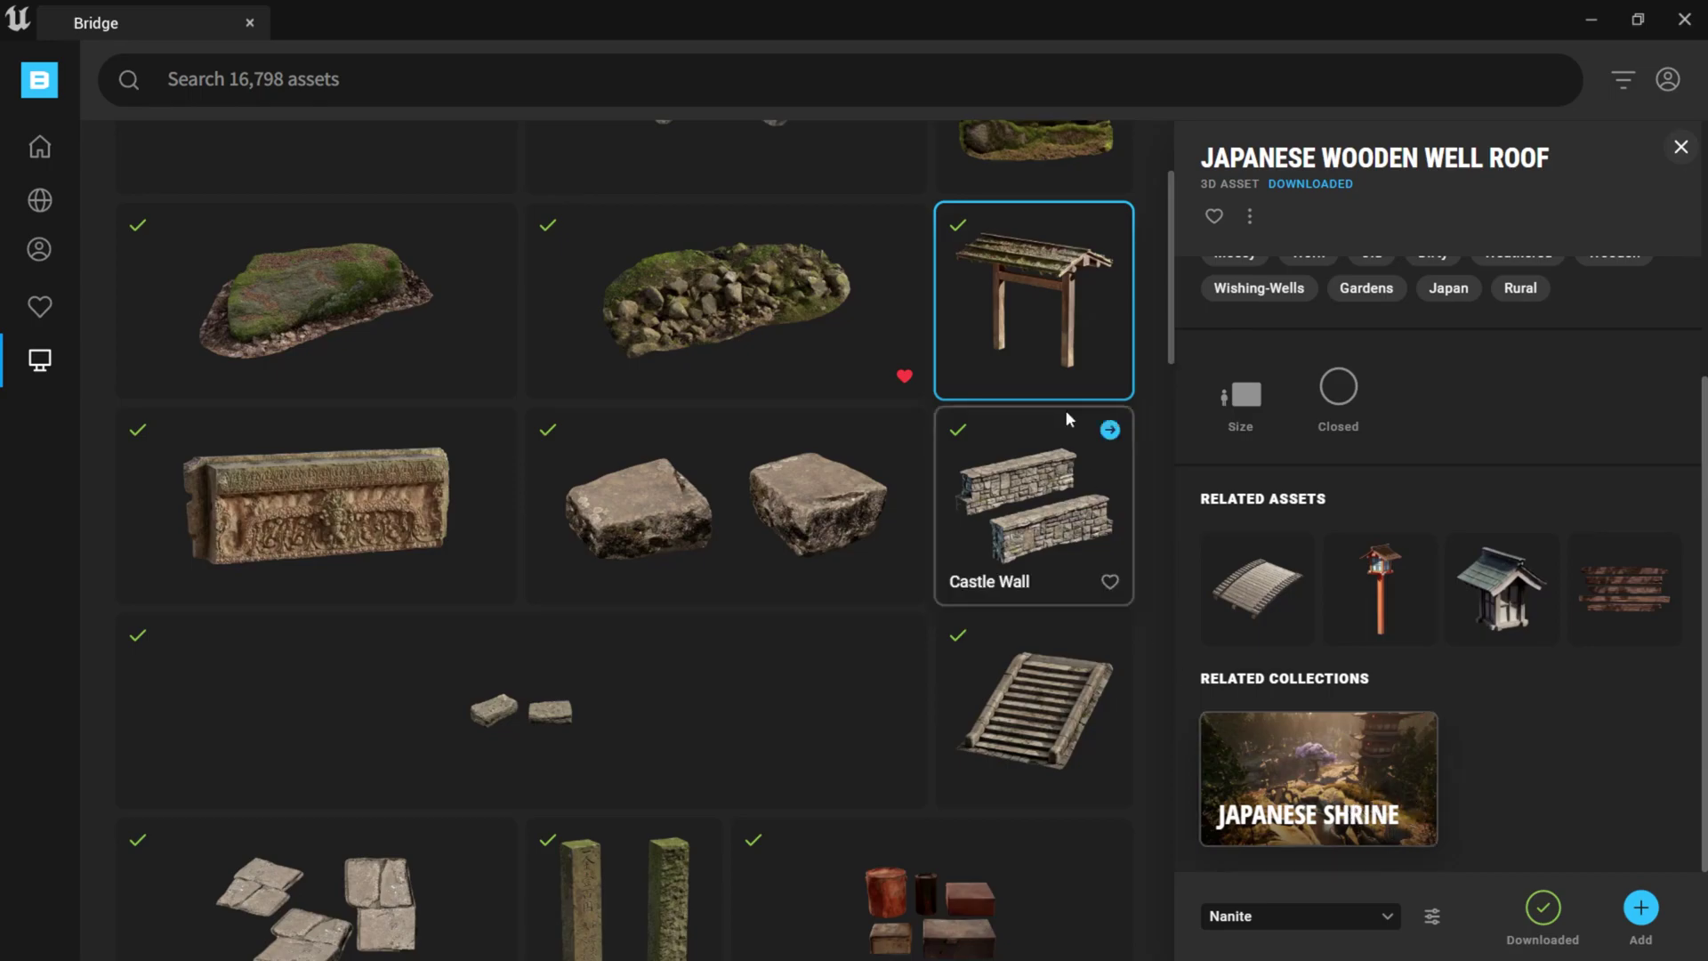
- Open the related Japanese Shrine community collection and look through its renders for reference
left_click(1328, 782)
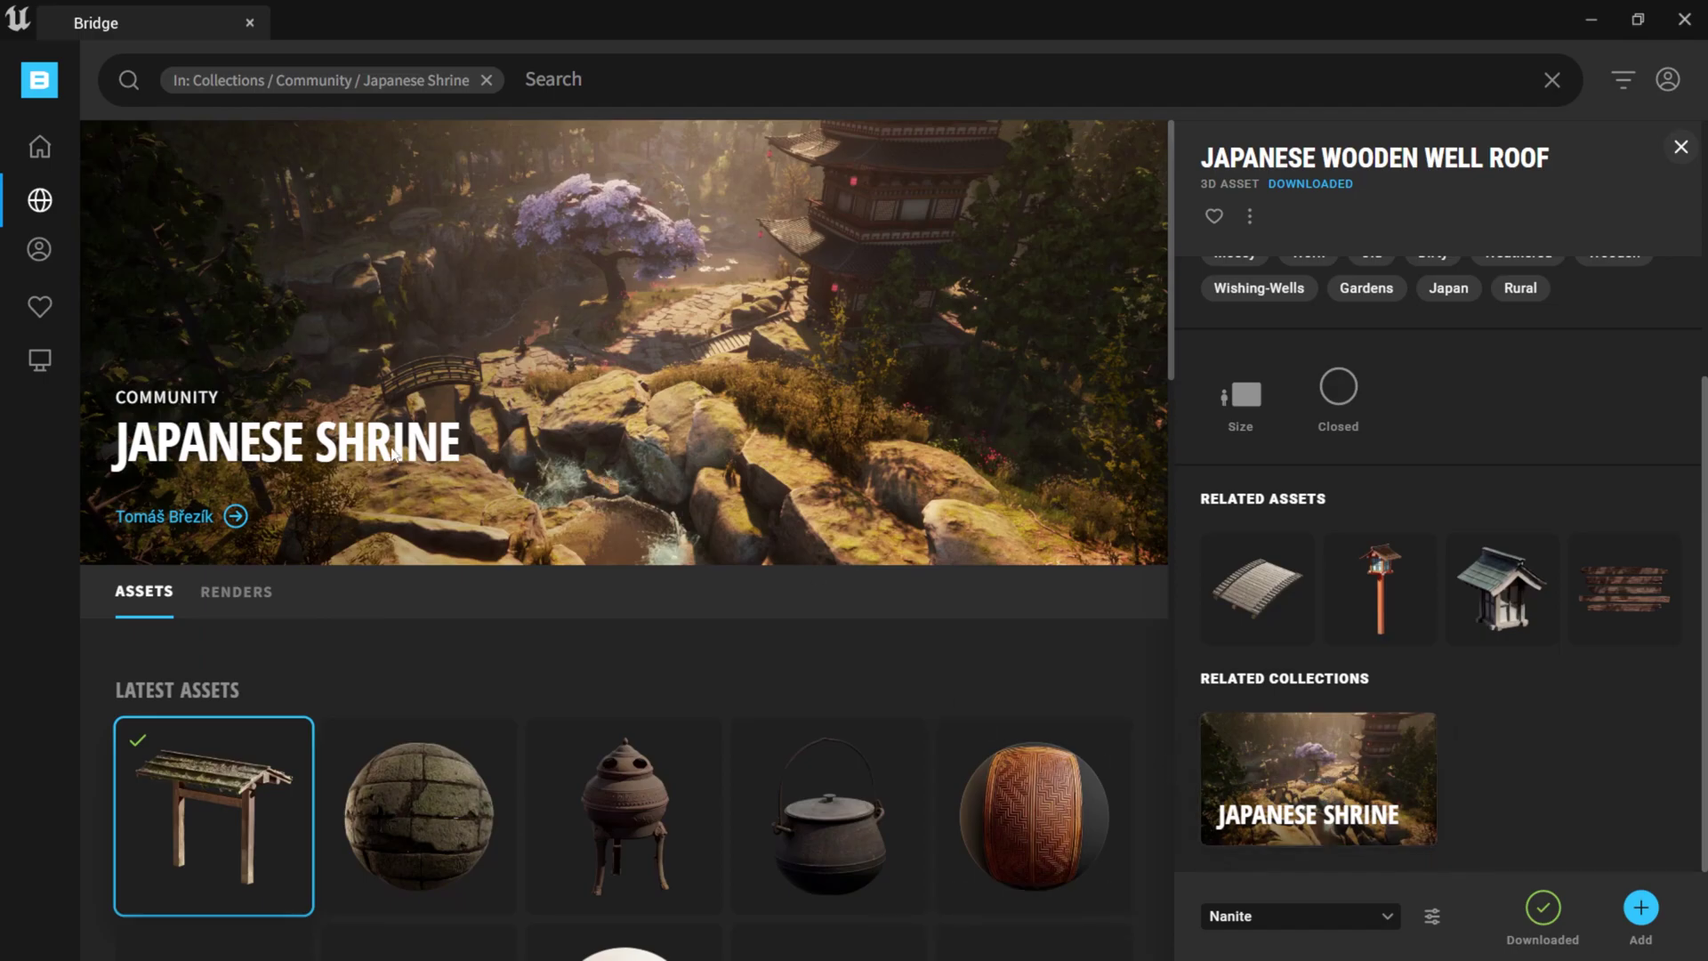
left_click(242, 592)
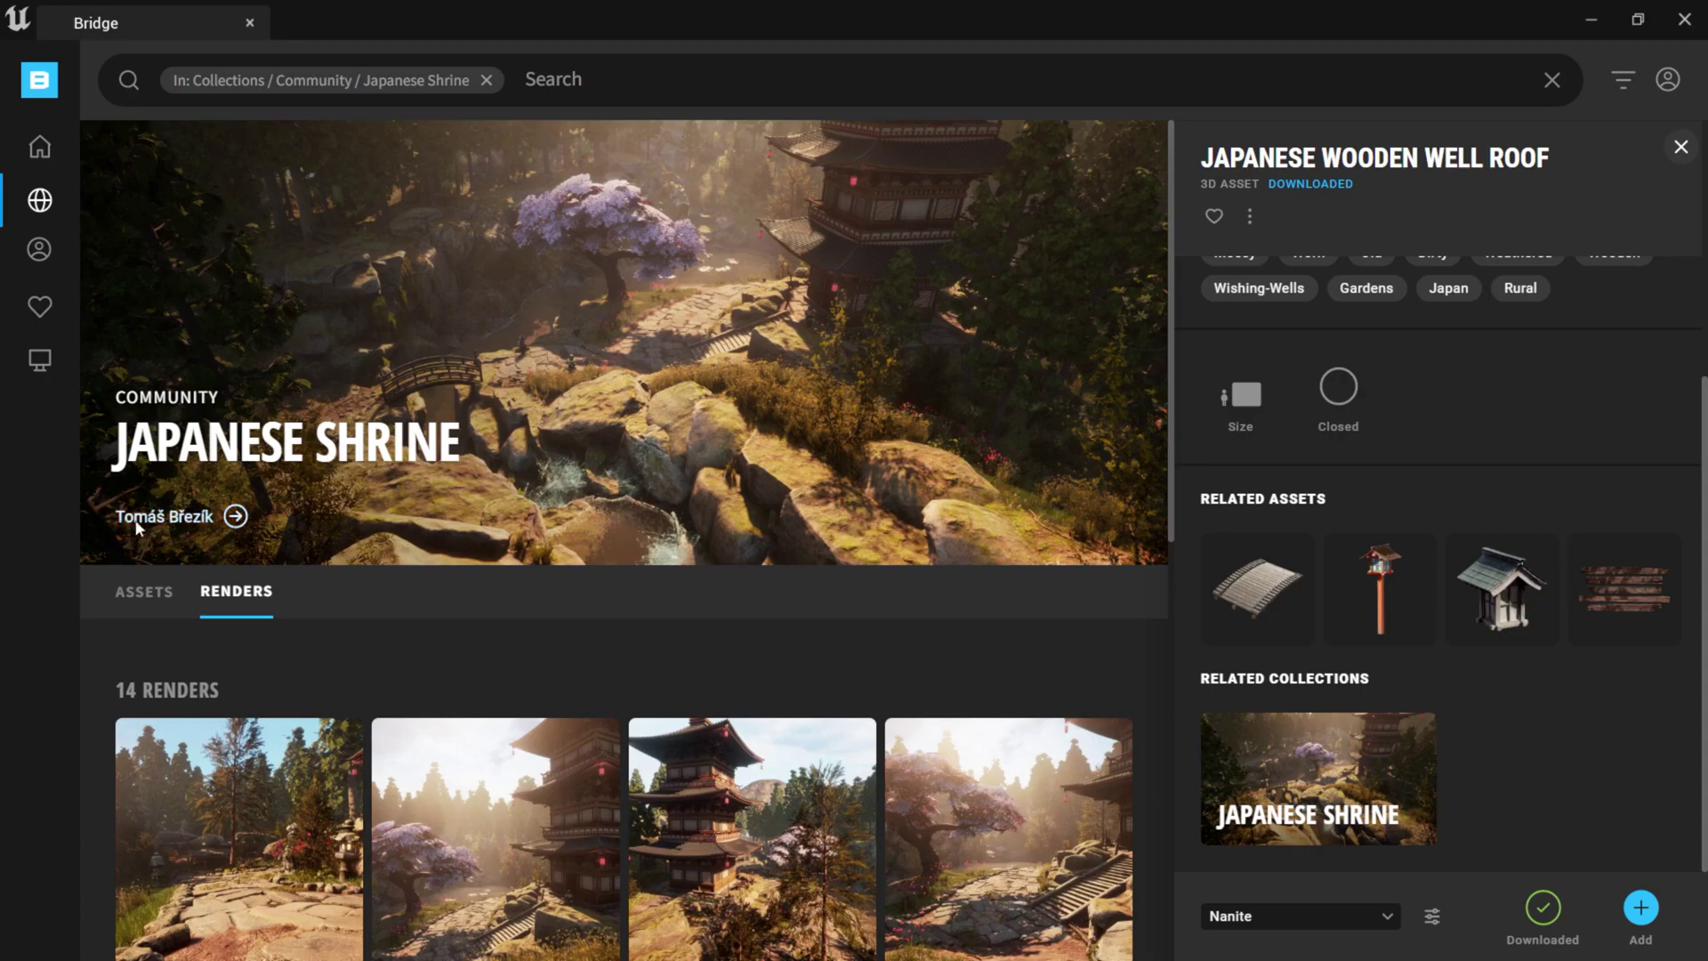
scroll(633, 628, "down", 2)
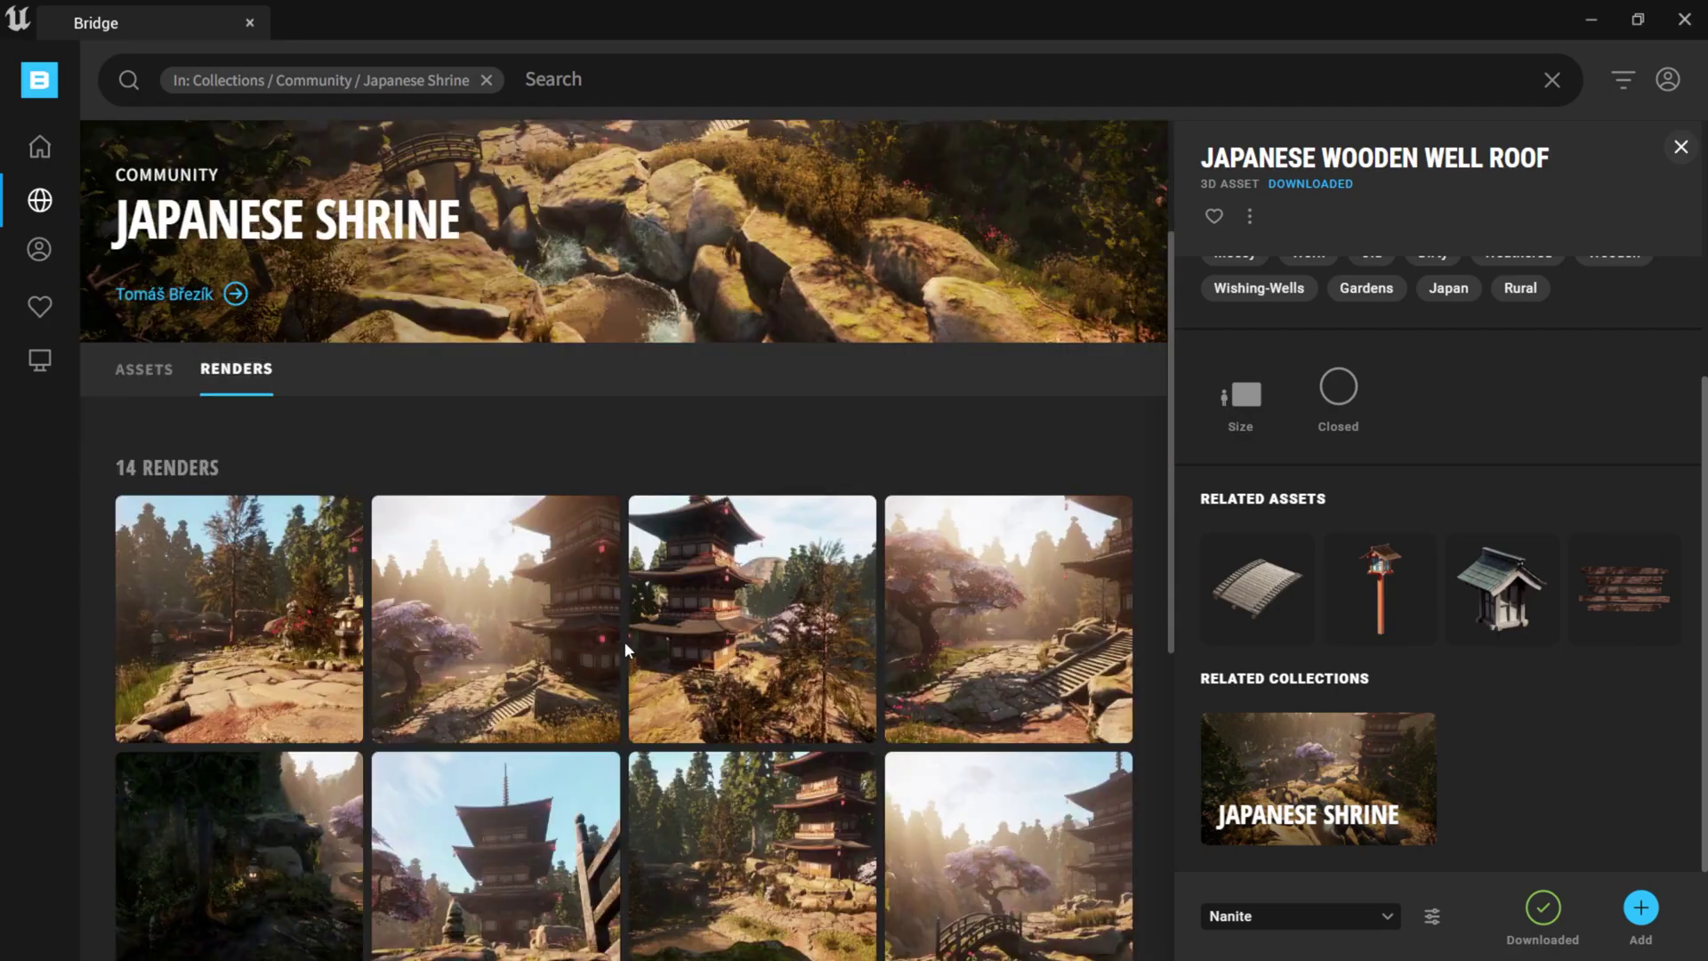
scroll(625, 642, "down", 1)
scroll(879, 788, "down", 2)
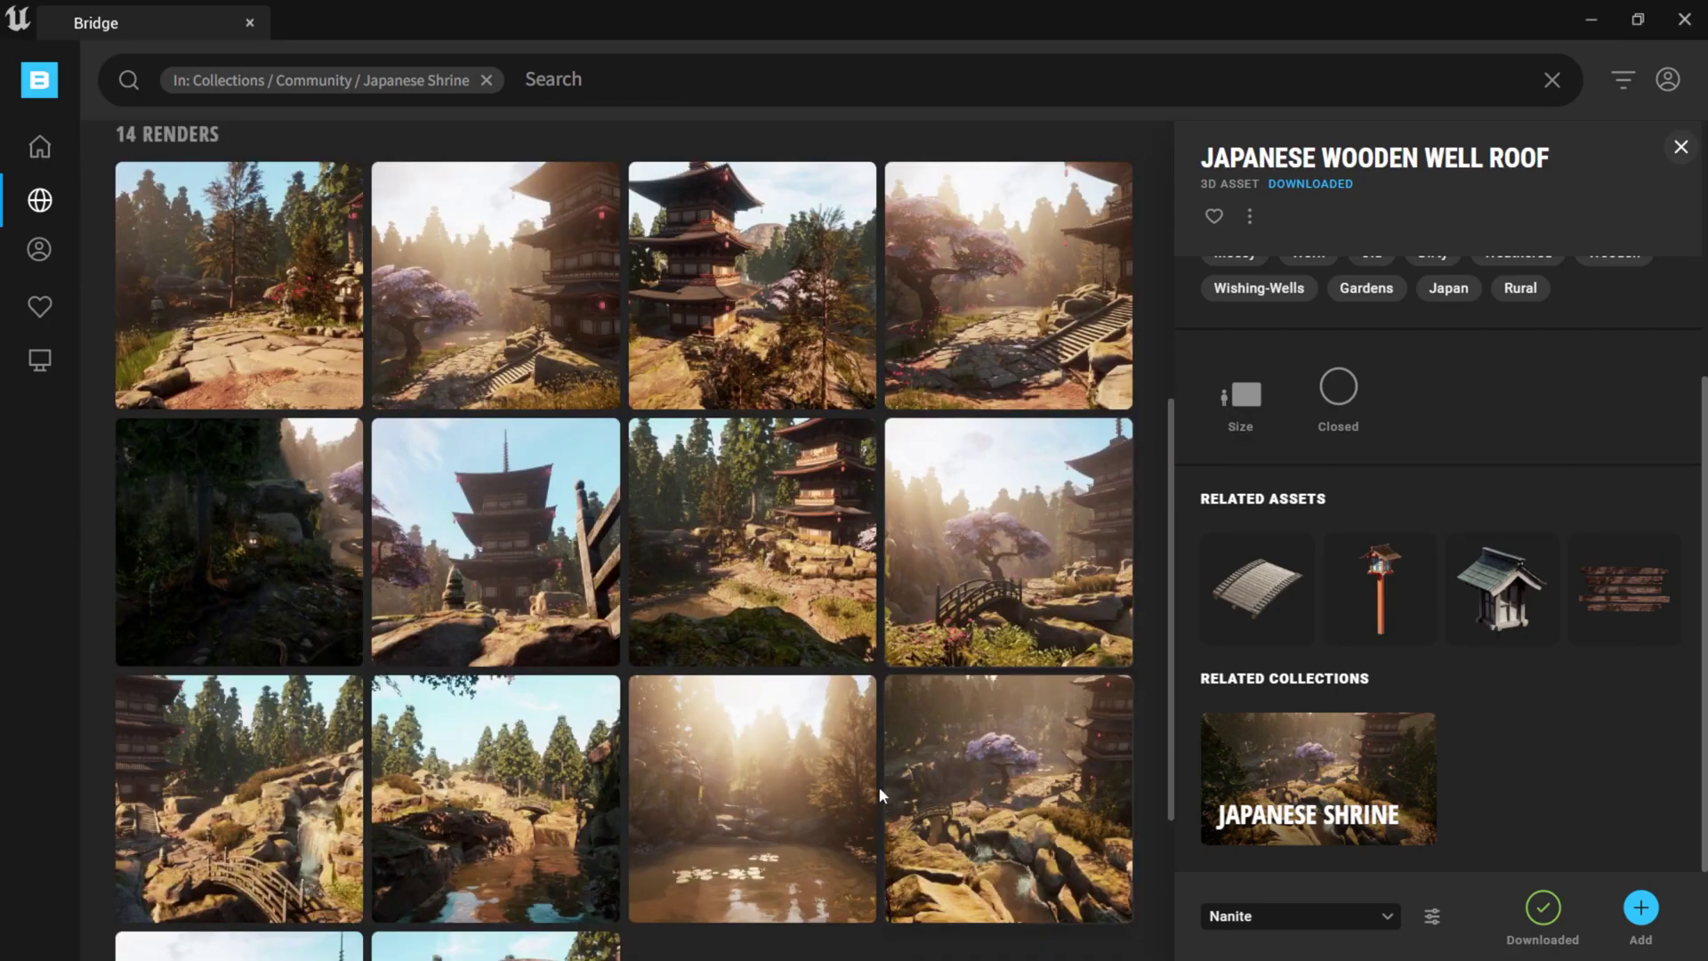
scroll(863, 778, "down", 3)
scroll(861, 775, "up", 8)
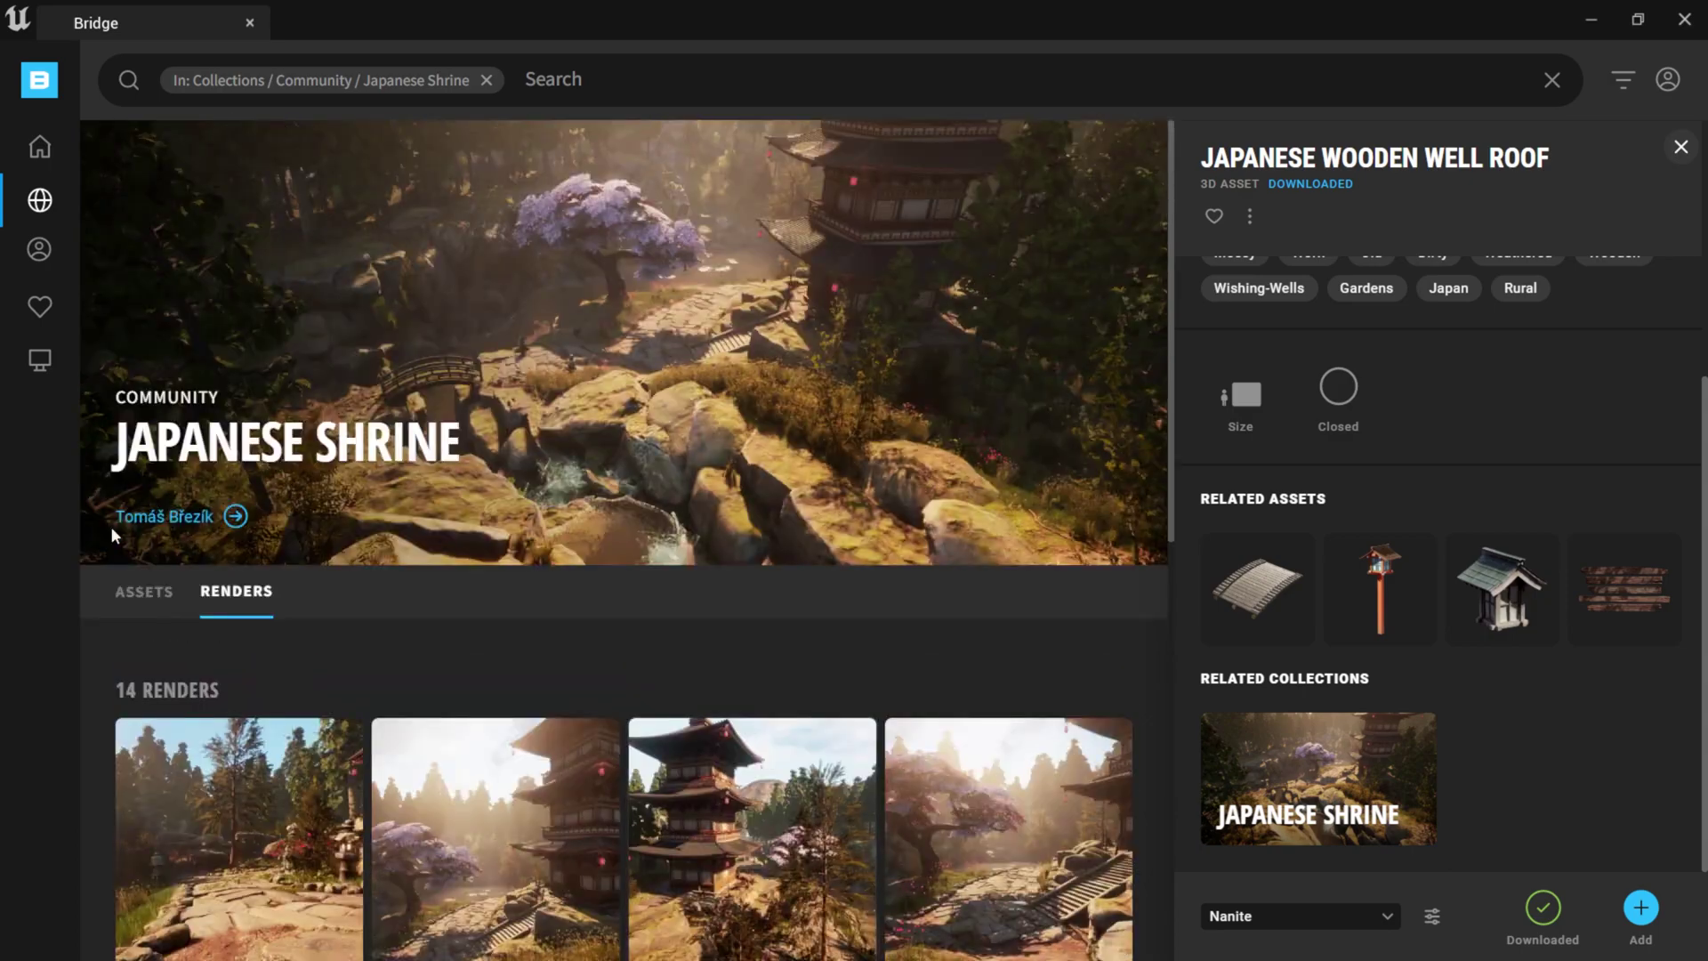
- Browse the Japanese Shrine collection's assets for props and mossy ground pieces that suit the scene
left_click(144, 591)
scroll(595, 747, "down", 1)
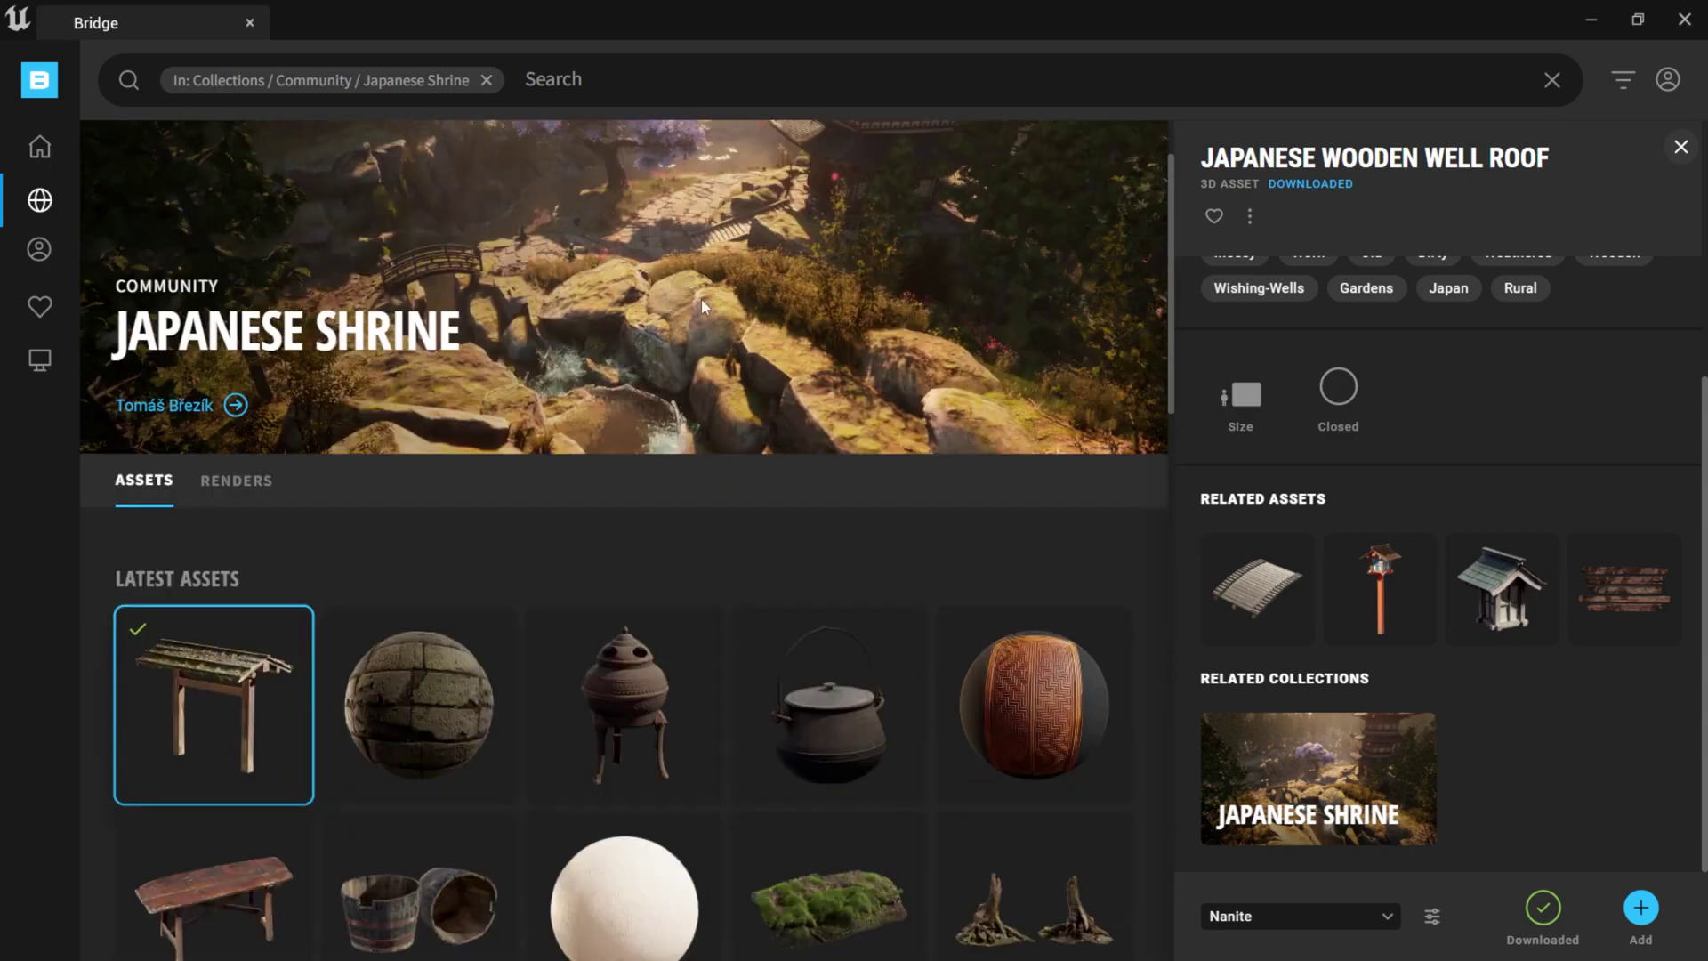
scroll(691, 651, "down", 1)
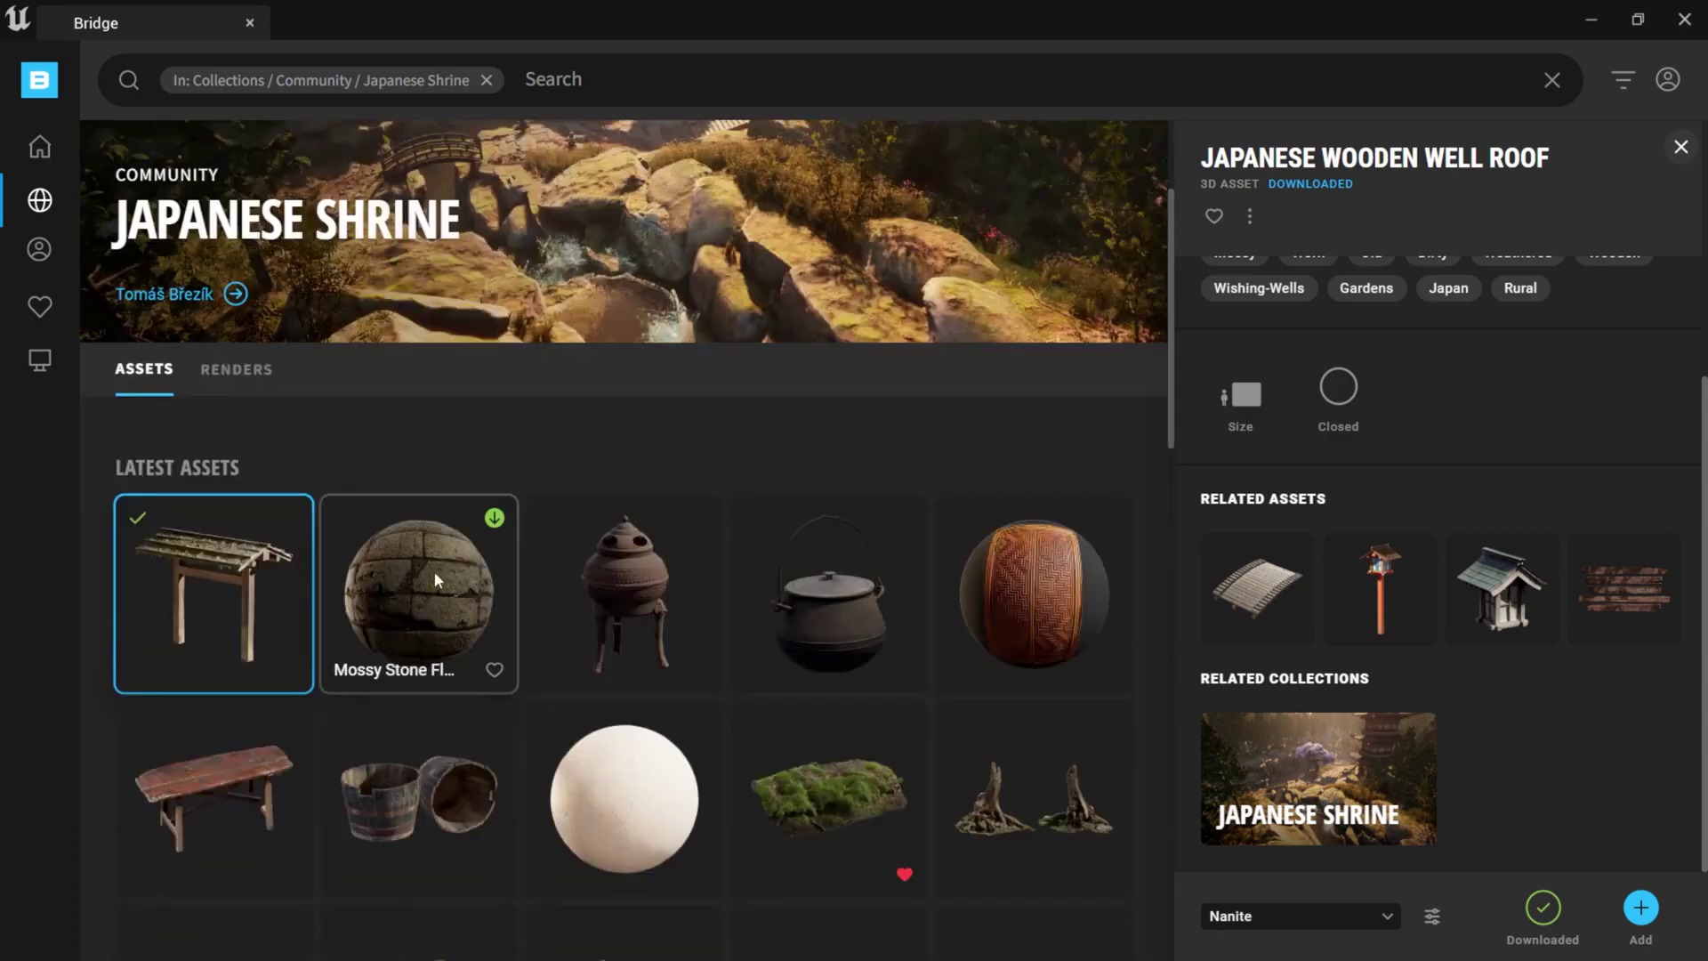
scroll(432, 571, "down", 4)
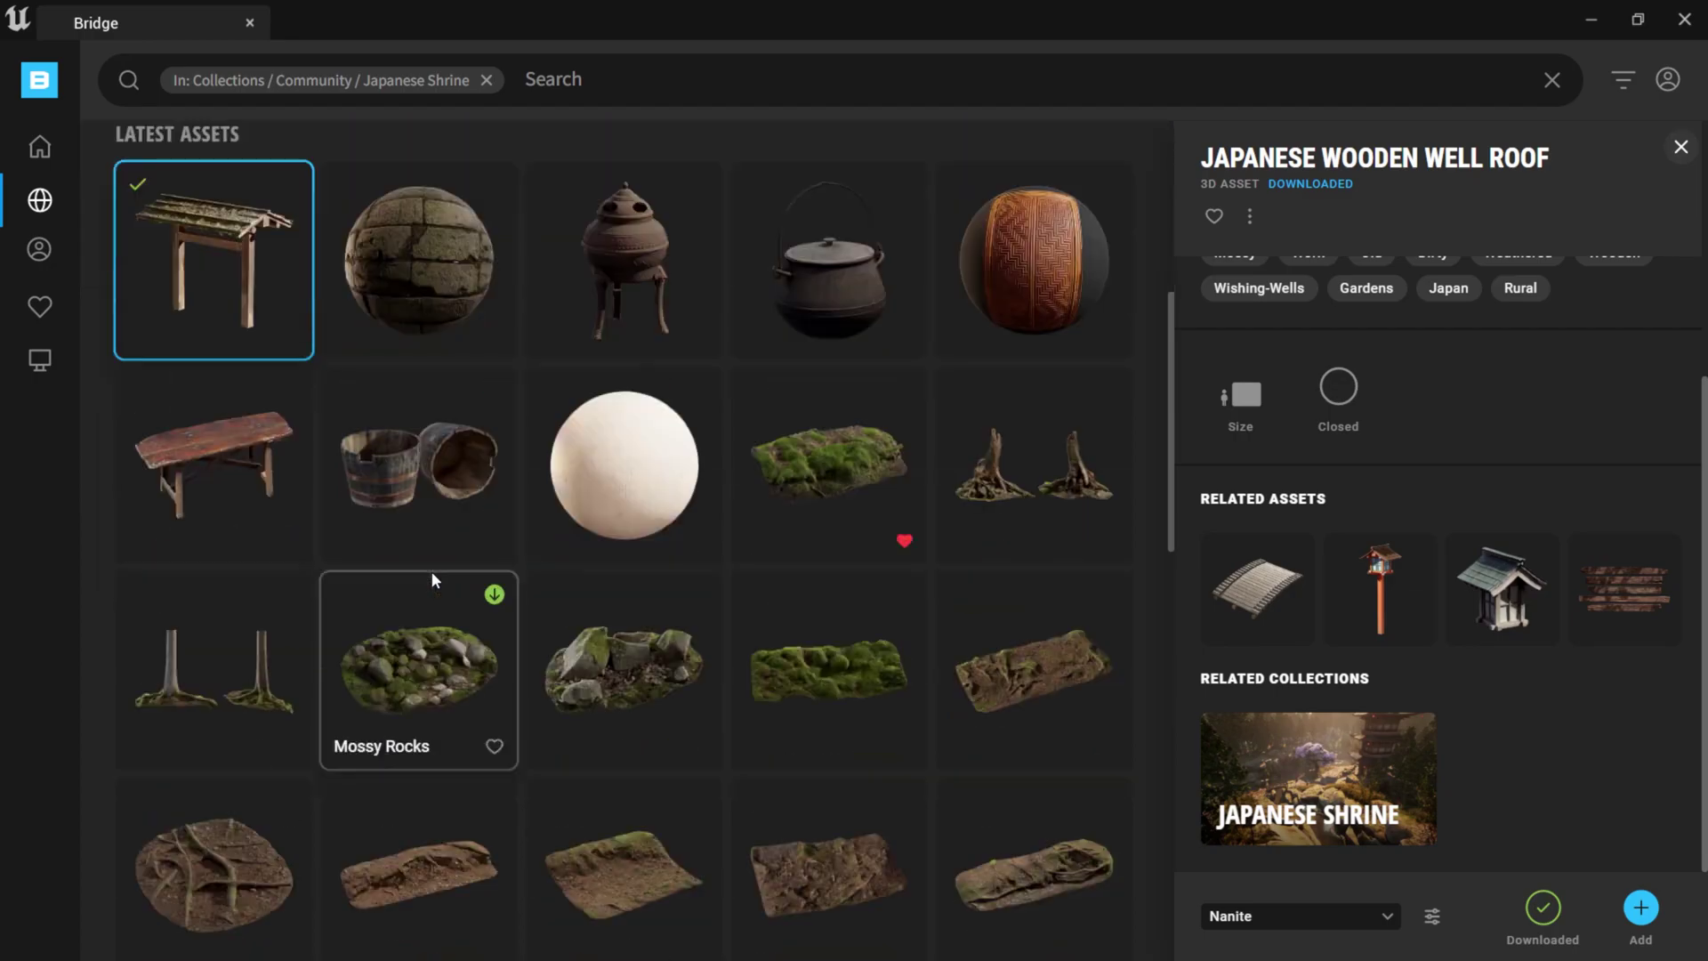
scroll(679, 579, "down", 3)
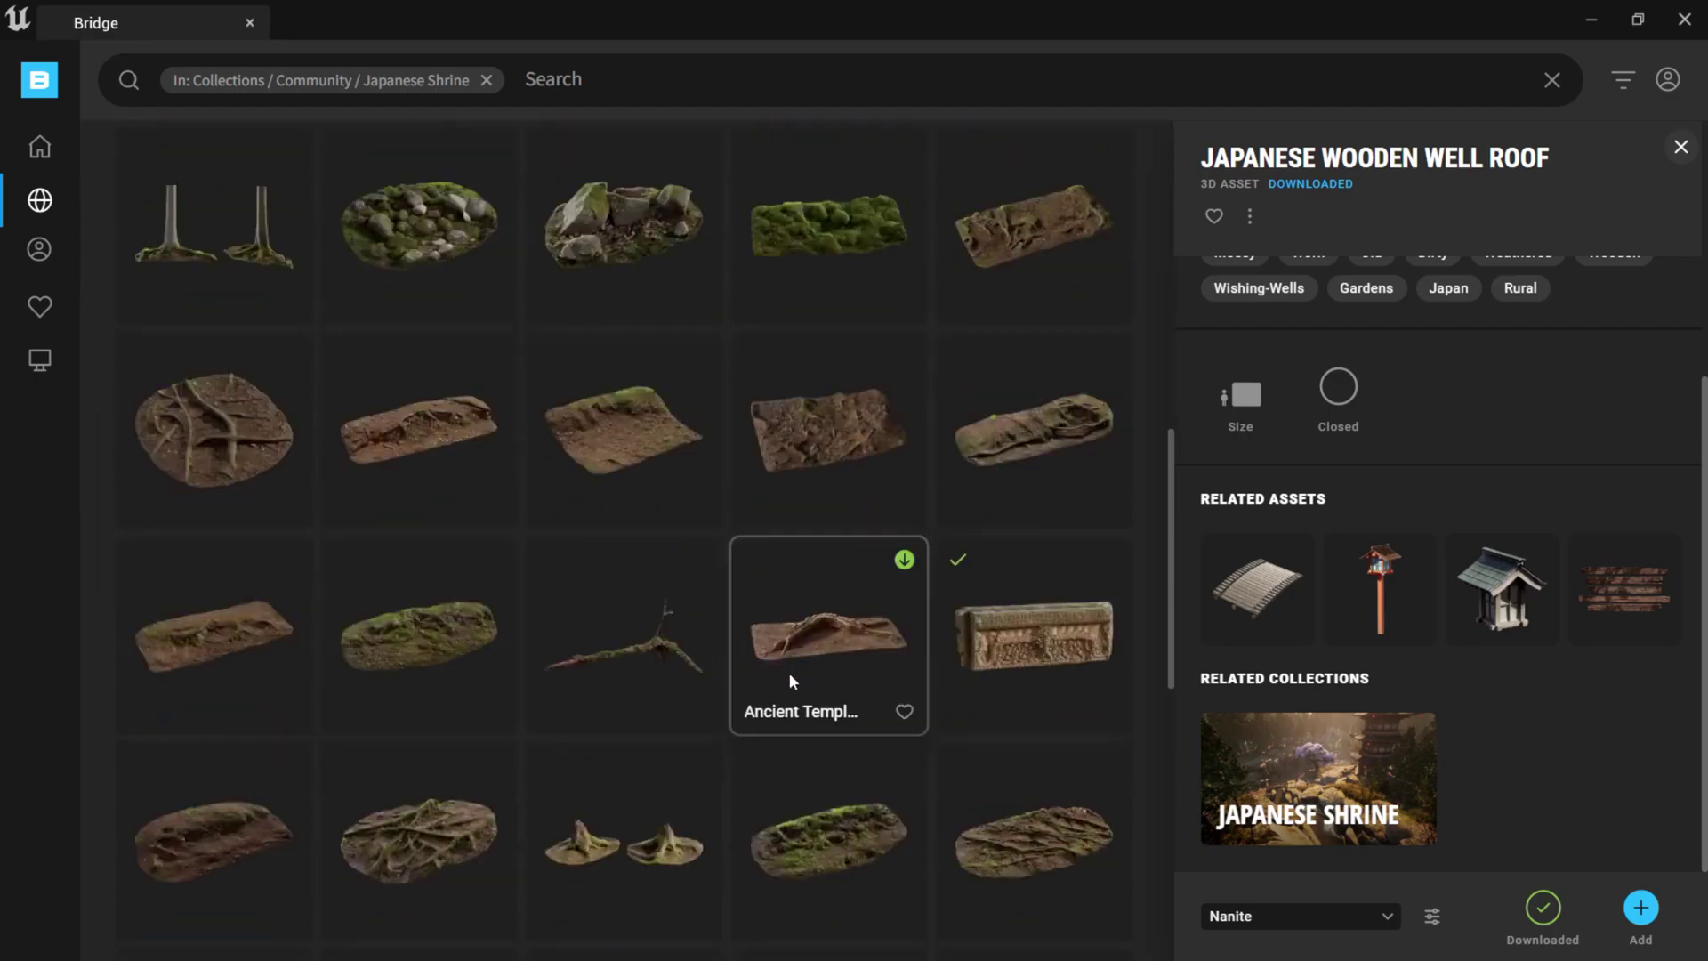
scroll(813, 711, "down", 5)
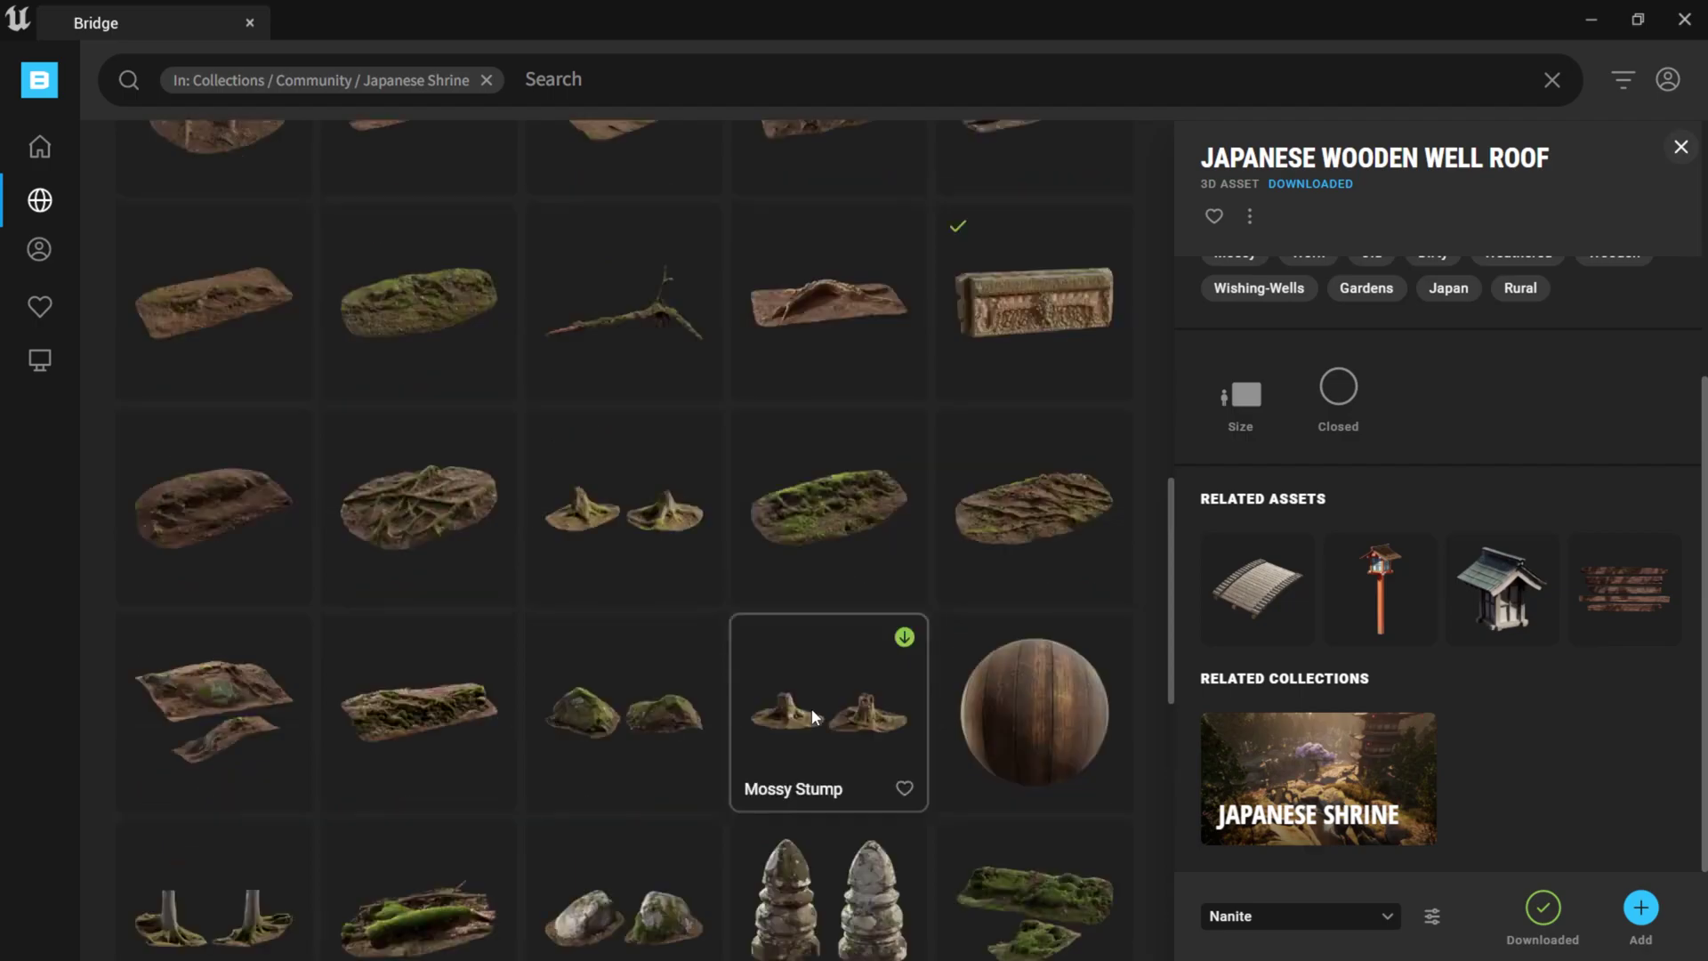
scroll(811, 709, "down", 2)
scroll(801, 706, "up", 12)
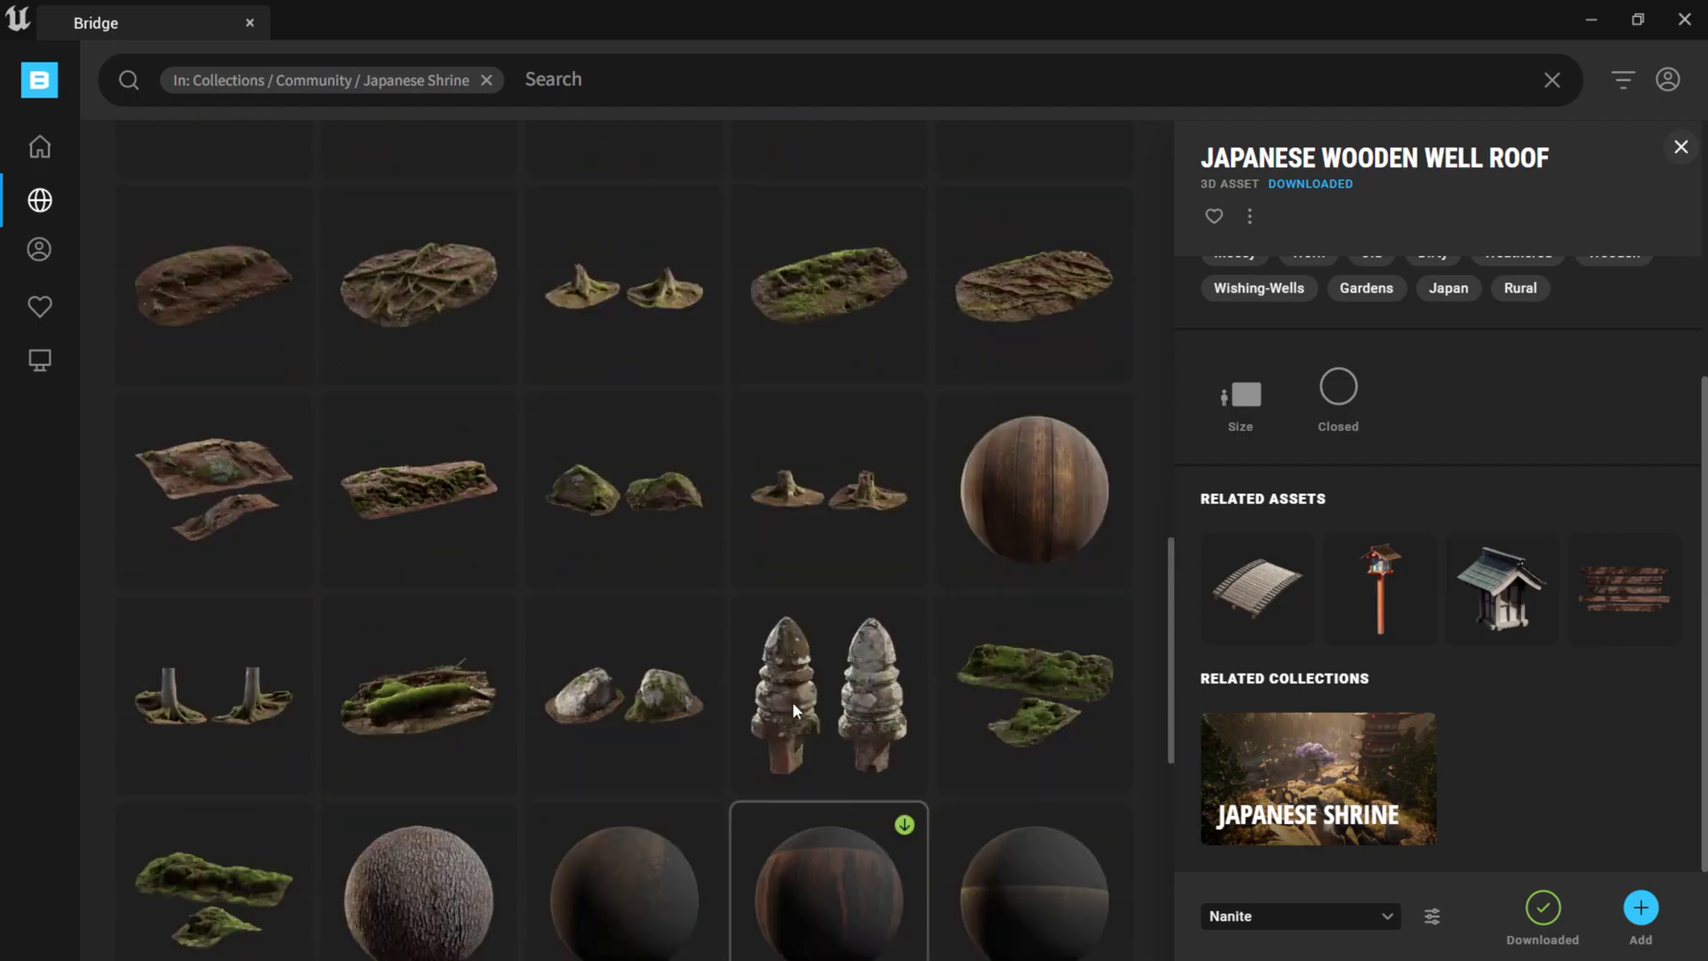
scroll(792, 701, "up", 3)
scroll(462, 734, "down", 2)
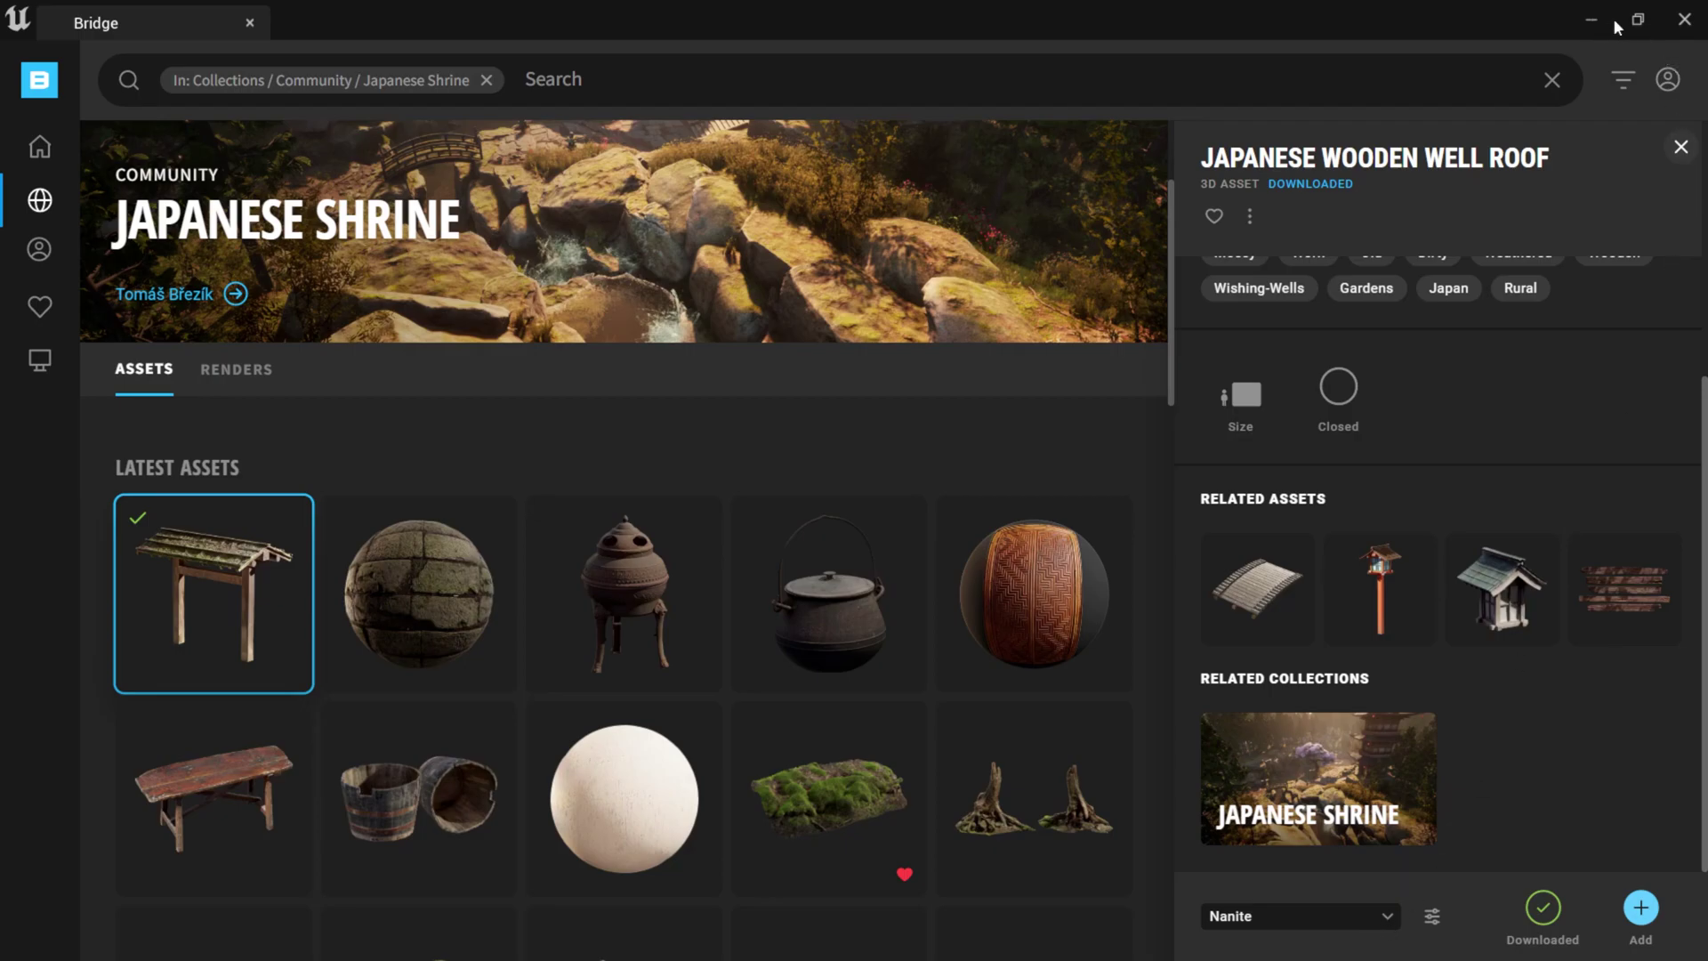
- Add the Japanese Wooden Well Roof to the project at Nanite quality, and restore and minimize the Bridge window
left_click(1637, 20)
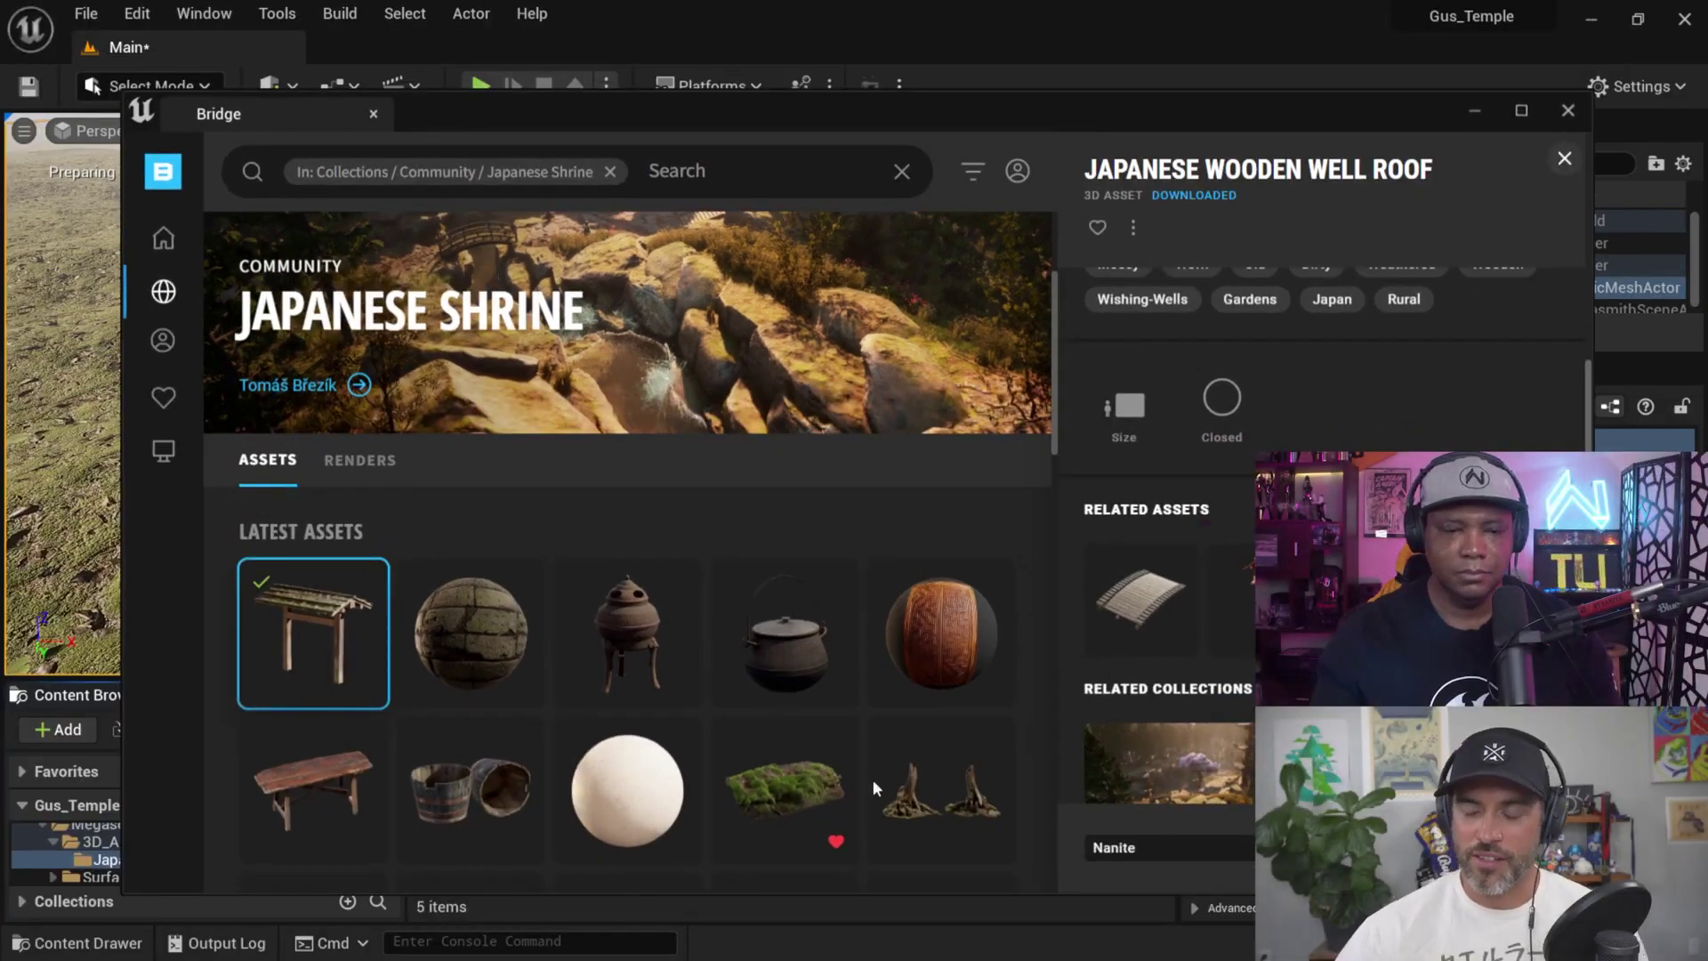
scroll(1212, 841, "down", 2)
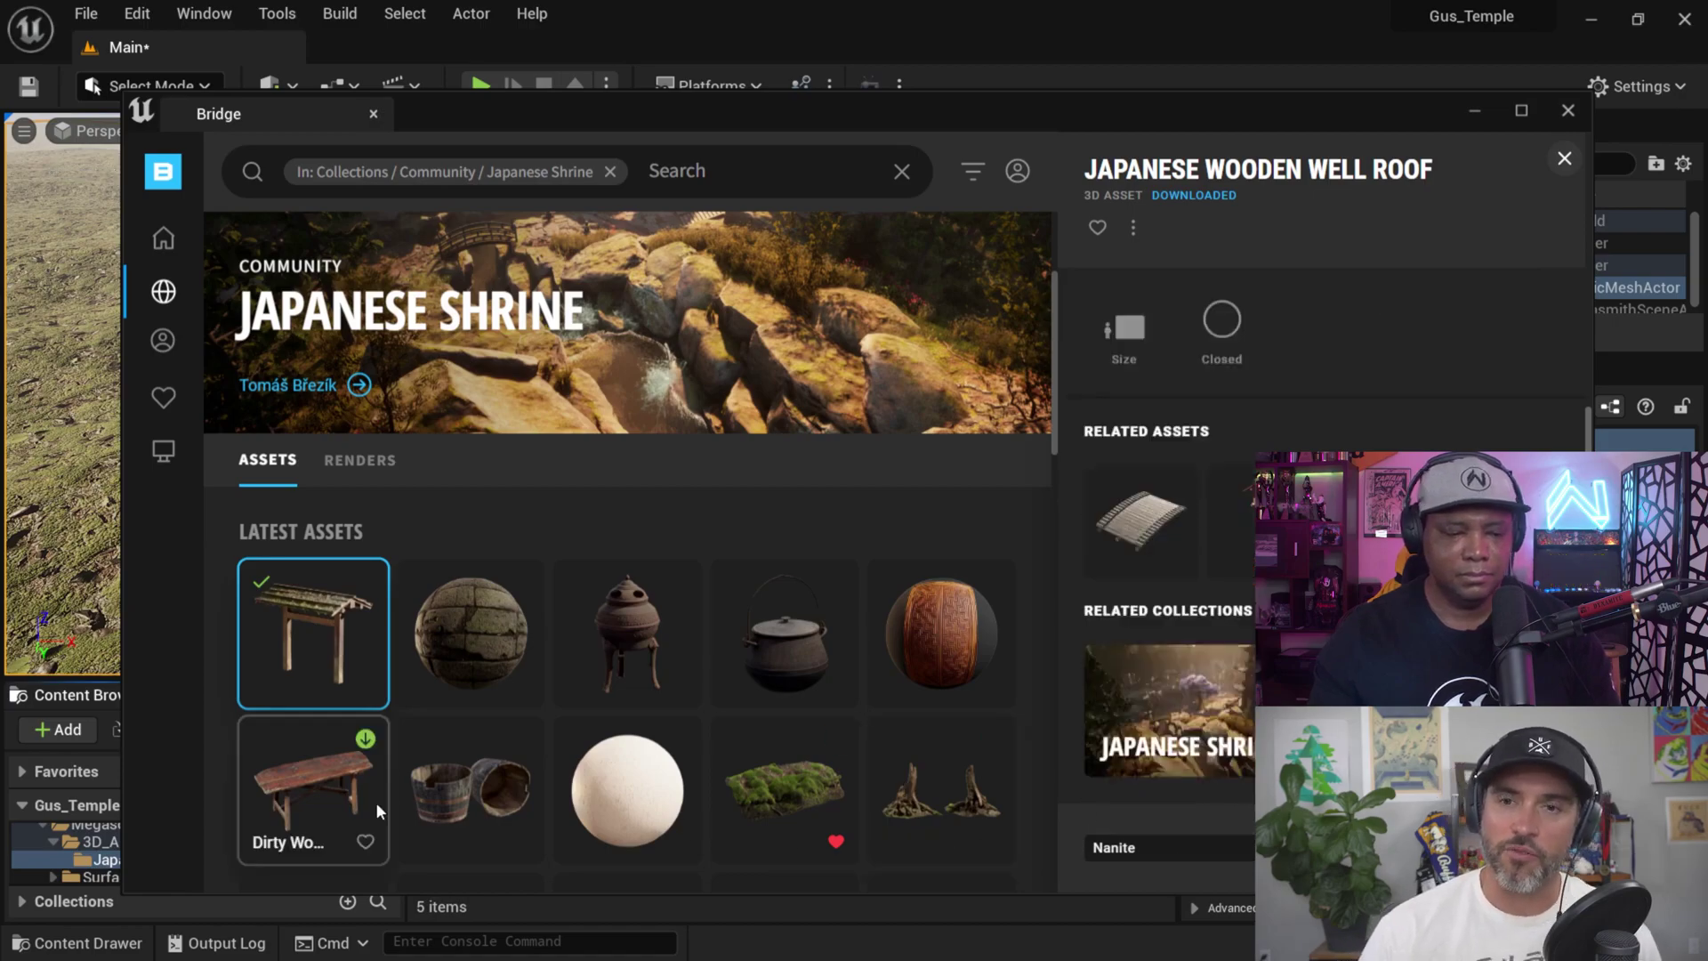
left_click(1477, 111)
- Place the Japanese Wooden Well Roof static mesh on the rocky path in front of the Gus statue, resizing the Content Browser to fit
left_click_drag(420, 684, 486, 535)
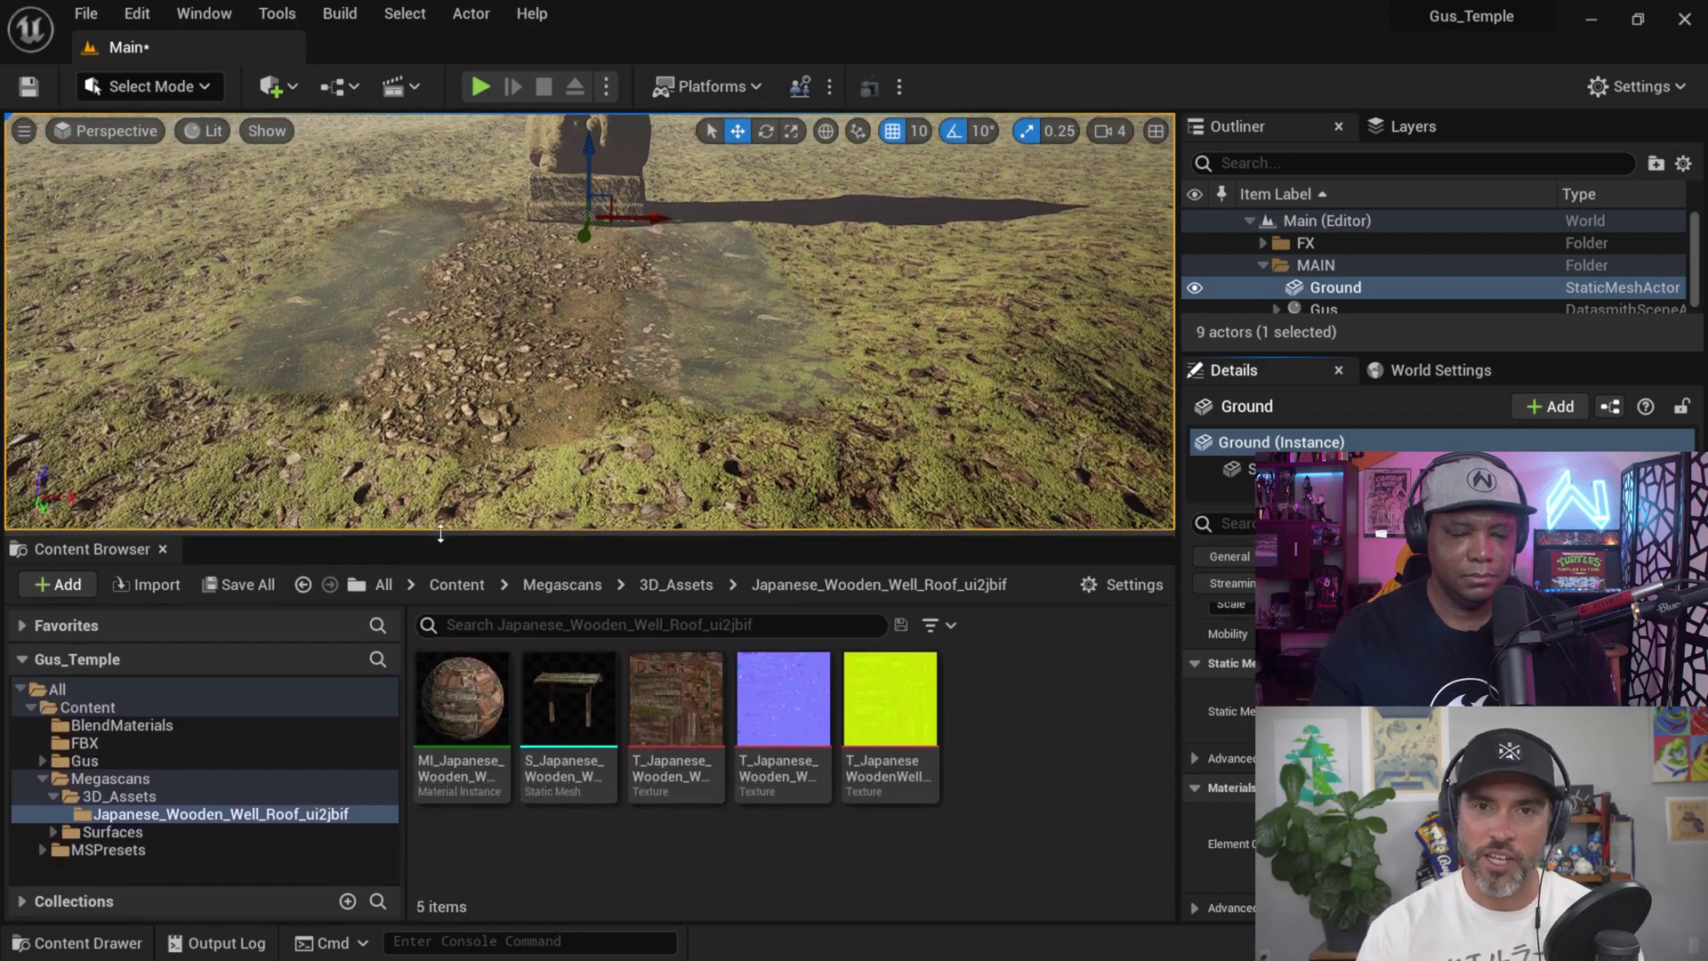
left_click(569, 703)
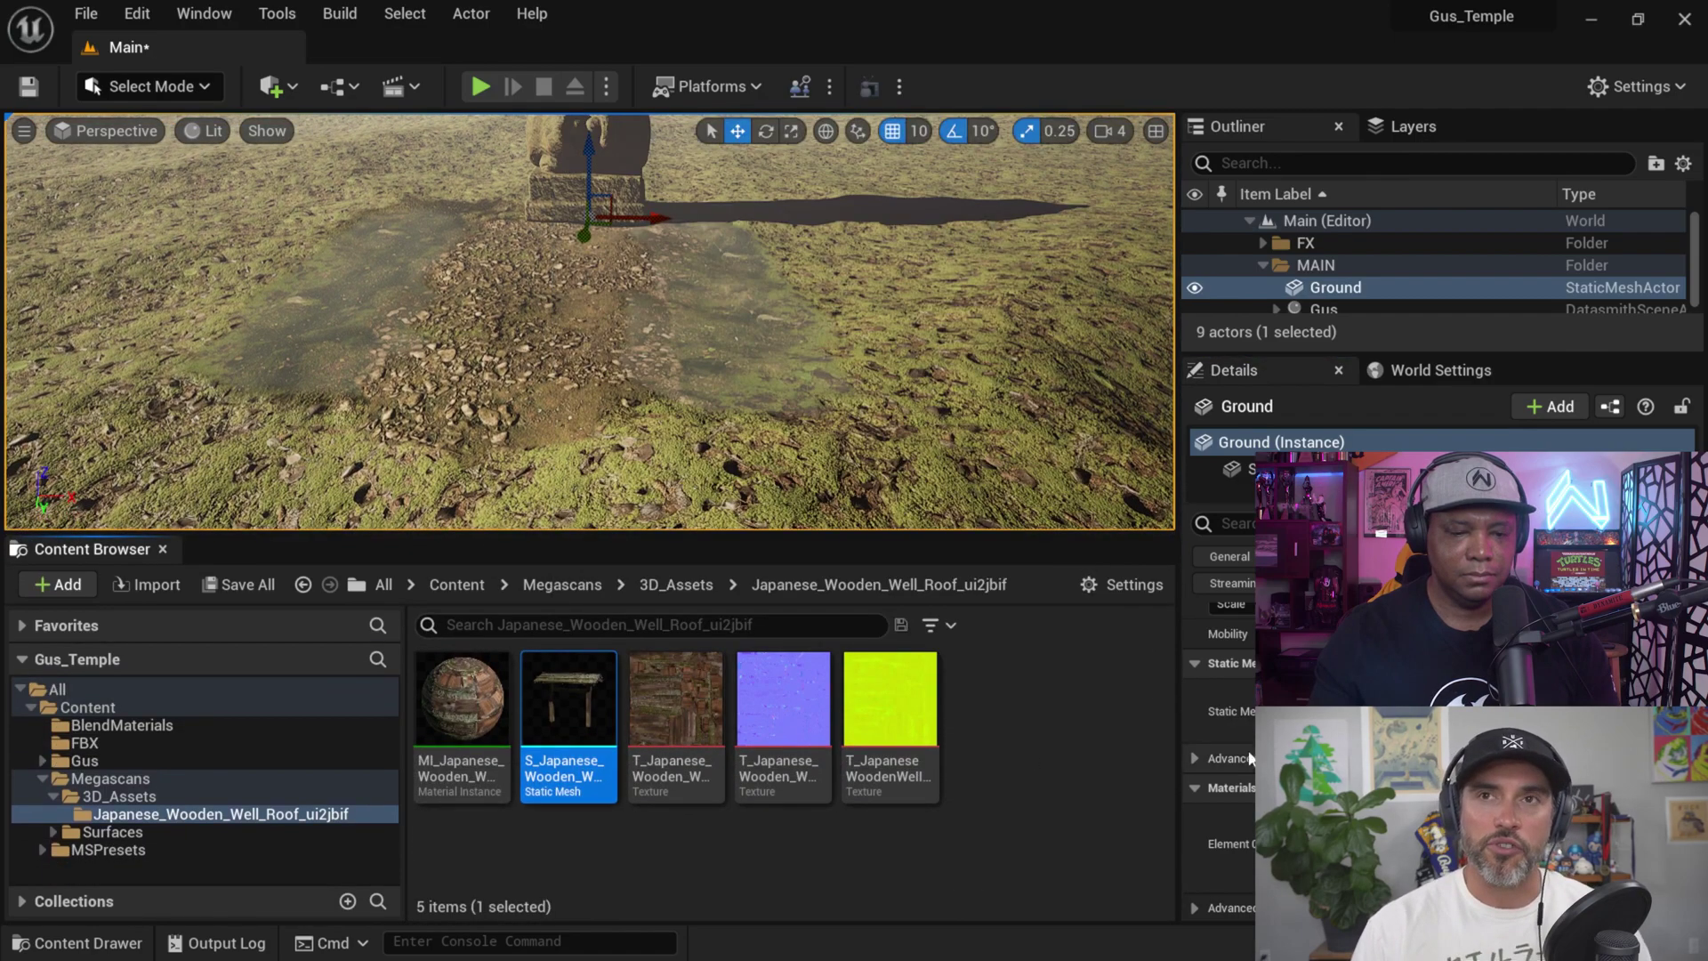
left_click_drag(1028, 537, 1041, 608)
left_click_drag(588, 756, 576, 355)
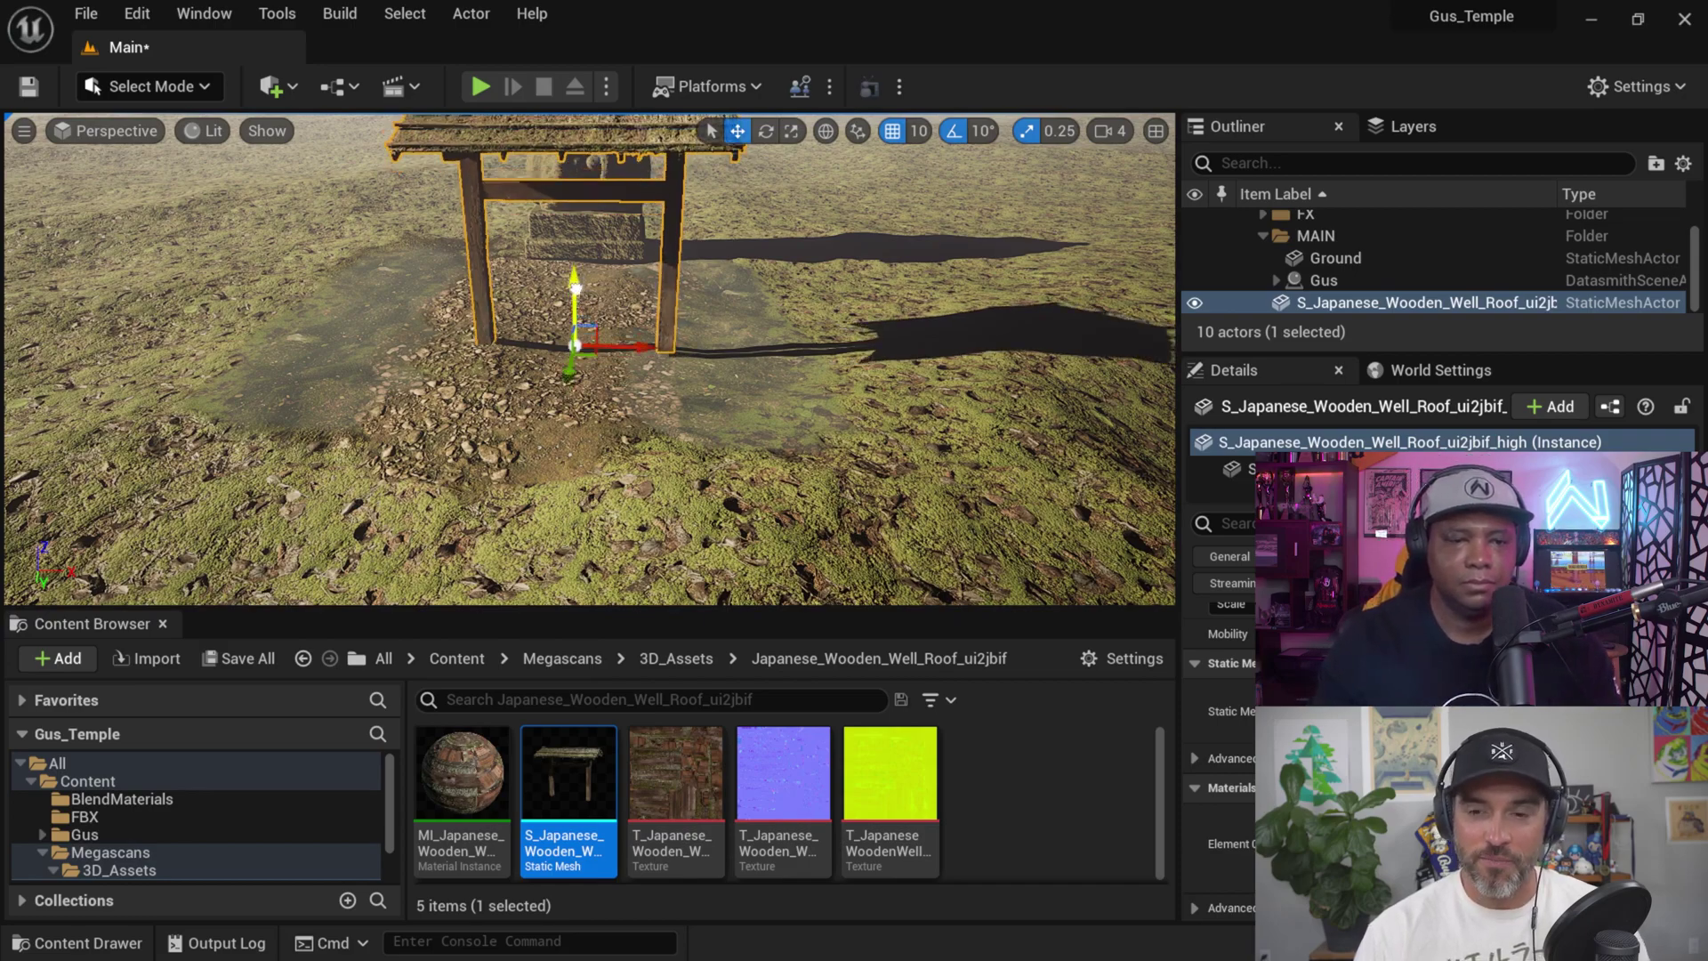
- Move the wooden well roof back toward the Gus statue and align it sideways so it stands in front of it
scroll(717, 480, "down", 3)
middle_click_drag(718, 480, 699, 379)
left_click_drag(718, 479, 574, 418, "alt")
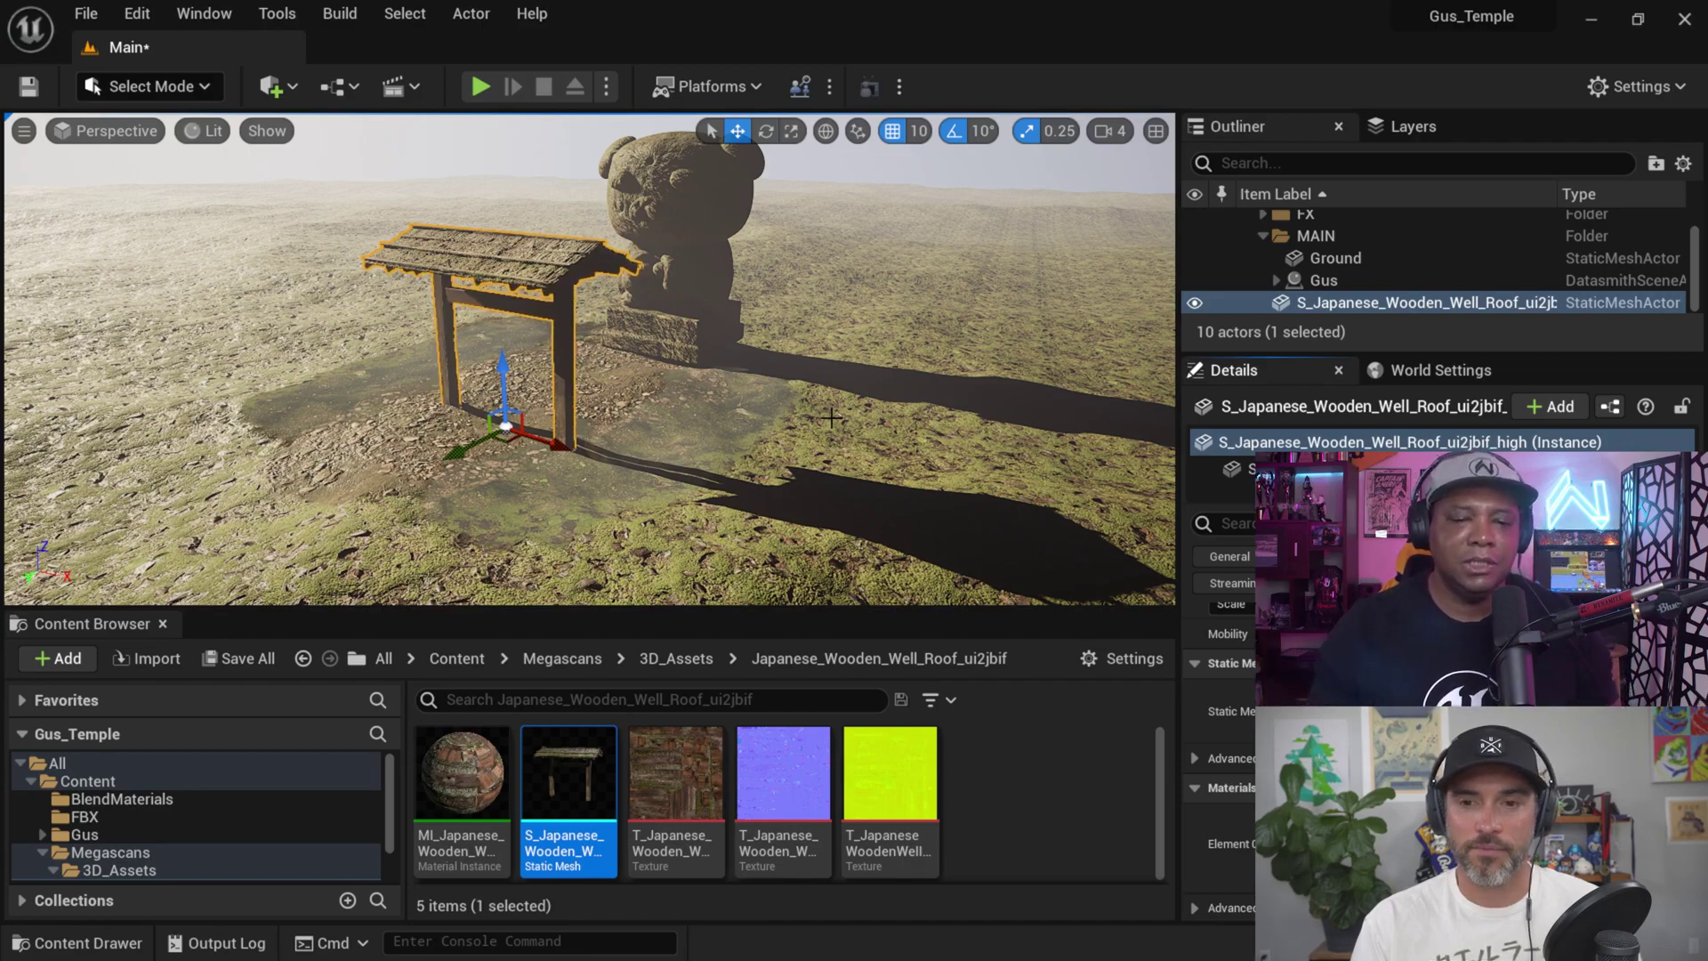
left_click_drag(472, 444, 608, 374)
left_click_drag(612, 316, 613, 324)
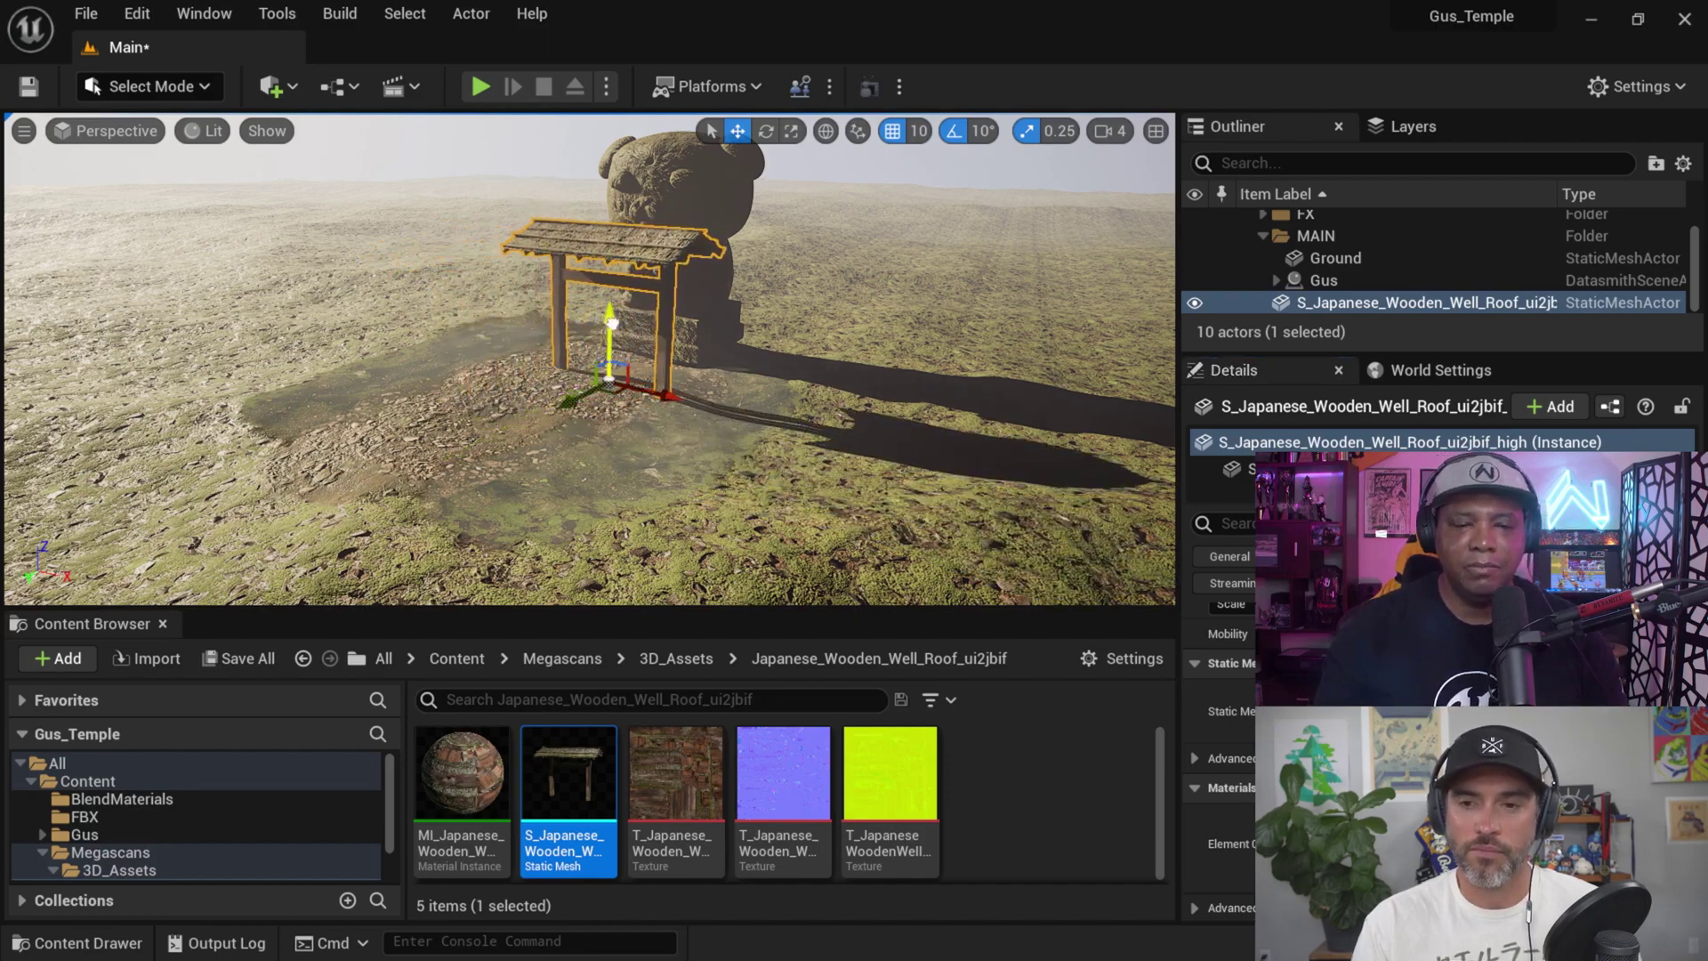
scroll(710, 463, "up", 5)
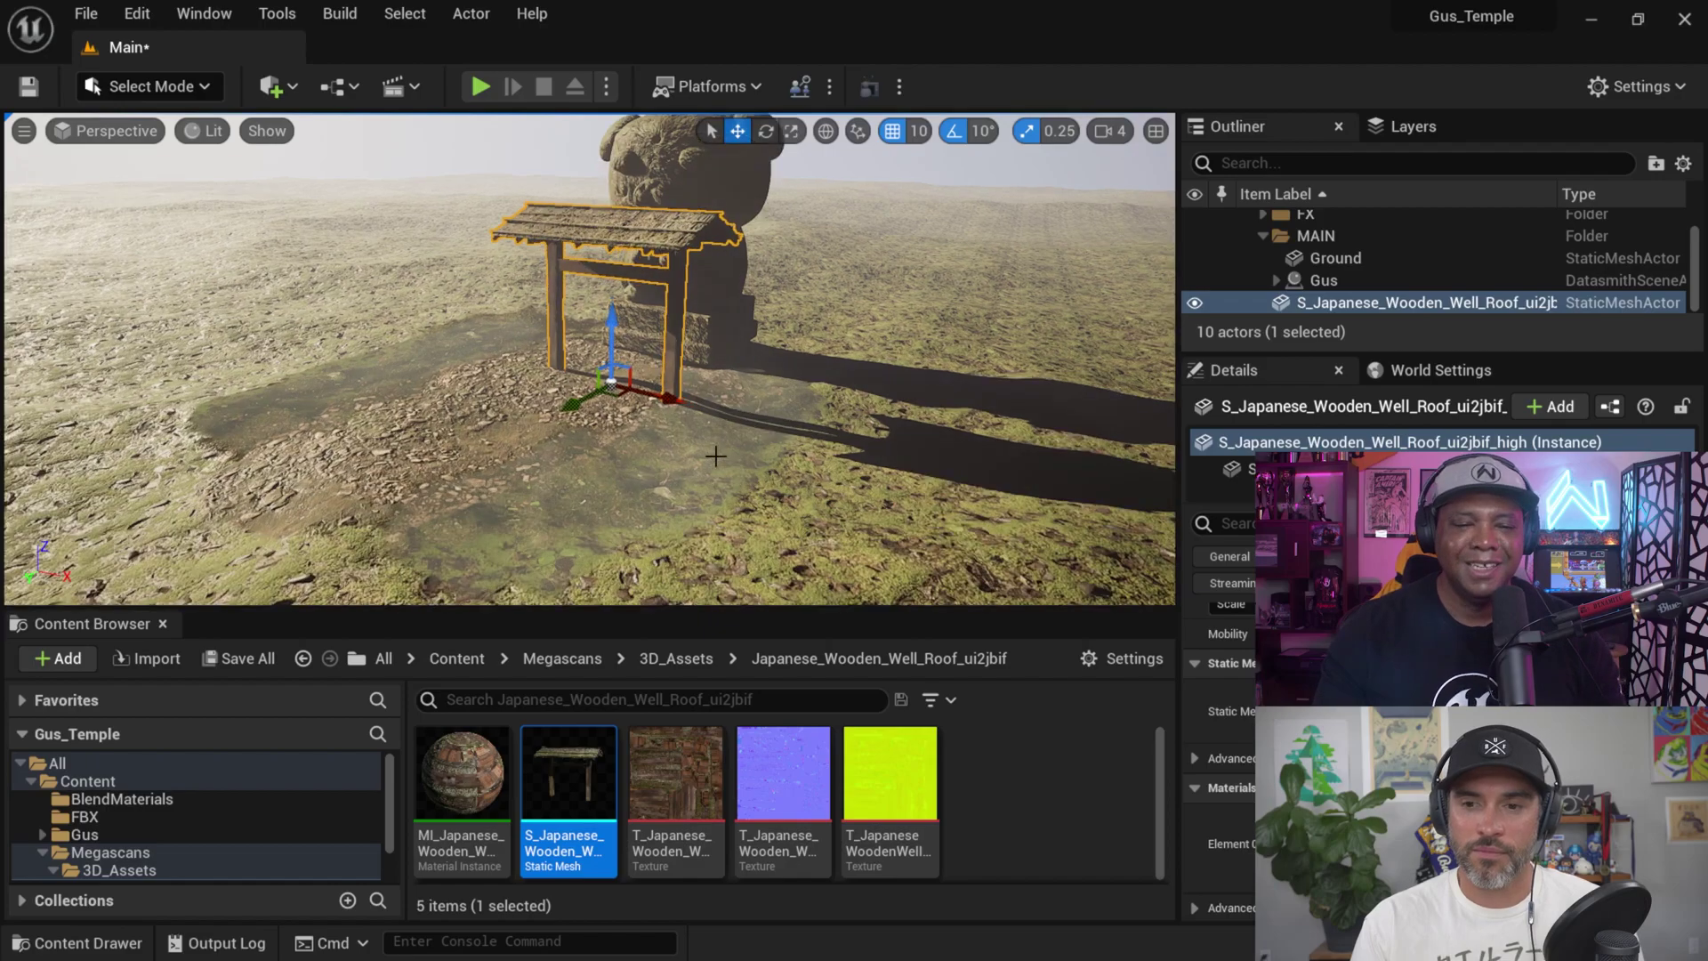
left_click_drag(711, 463, 765, 459, "alt")
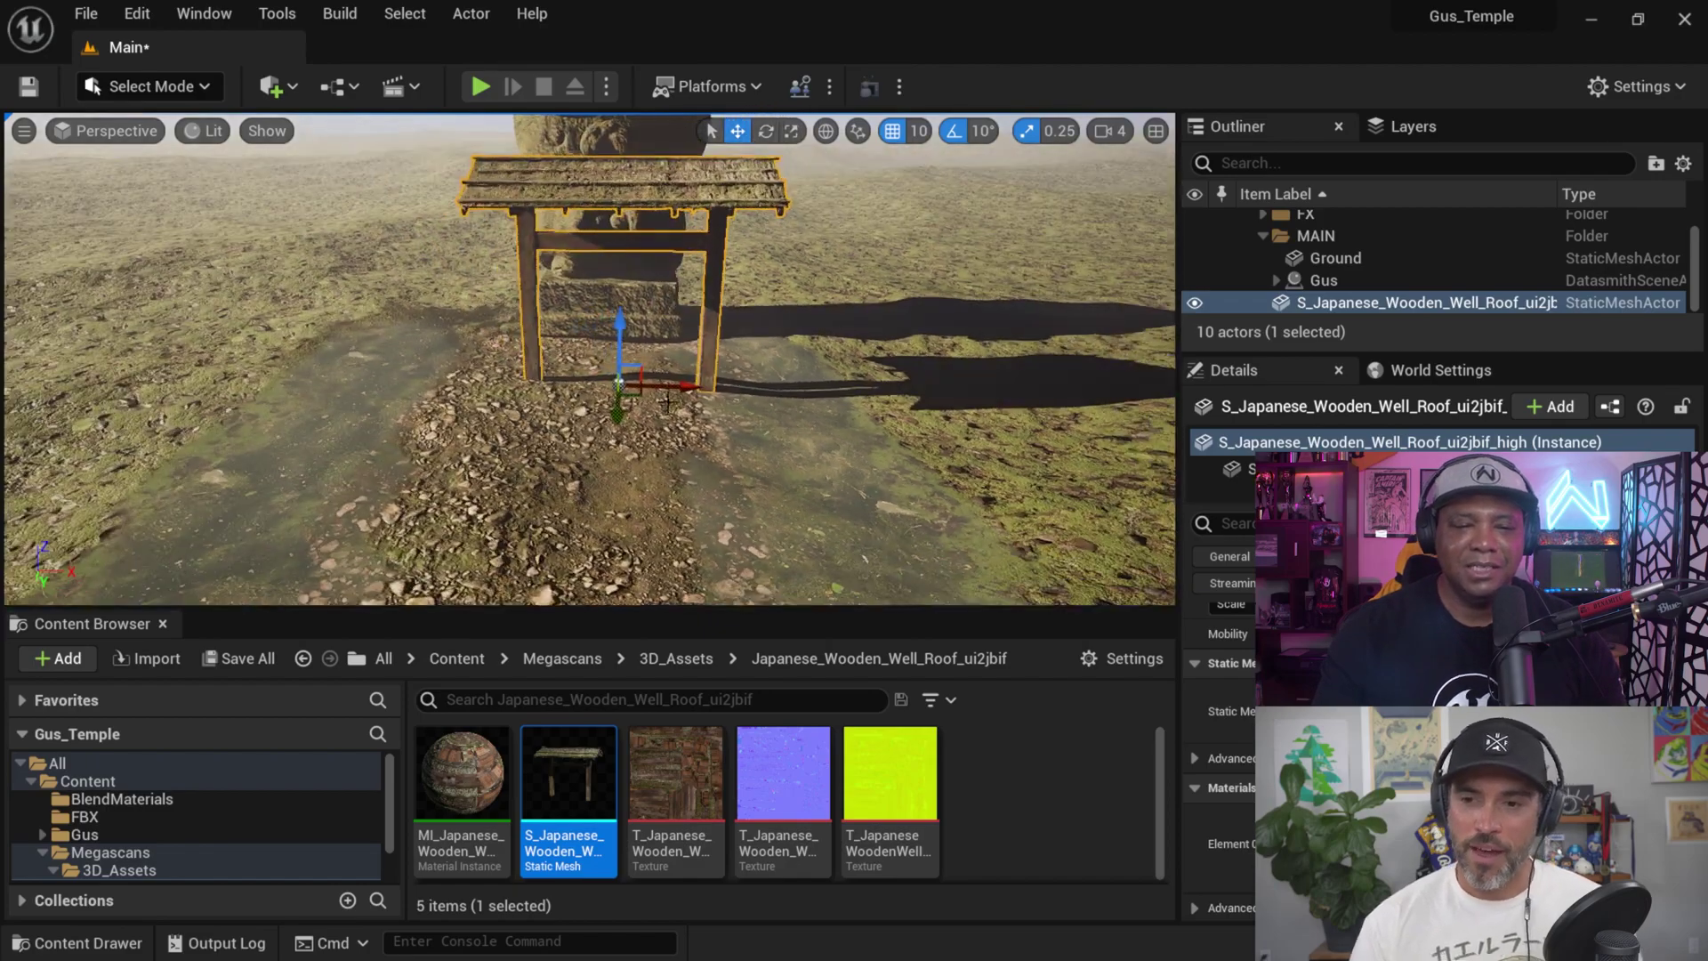
left_click_drag(680, 385, 645, 372)
- Scale the wooden well roof up uniformly to 2.0
left_click(791, 131)
scroll(733, 387, "down", 4)
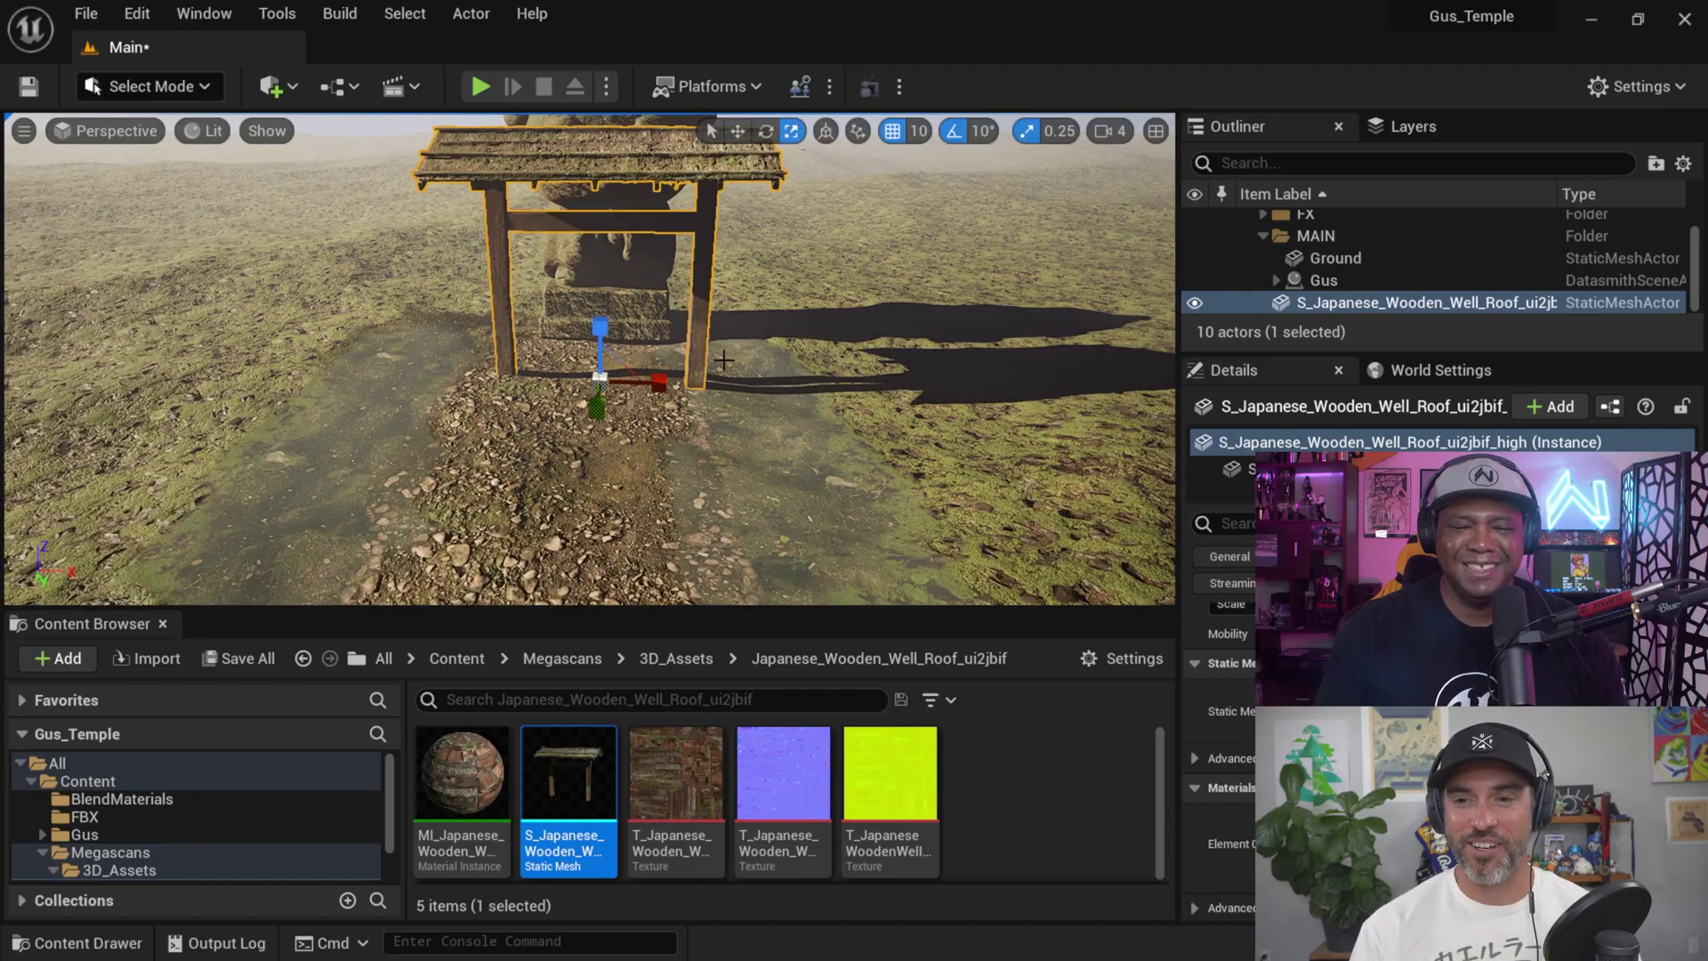
left_click_drag(895, 156, 762, 169, "alt")
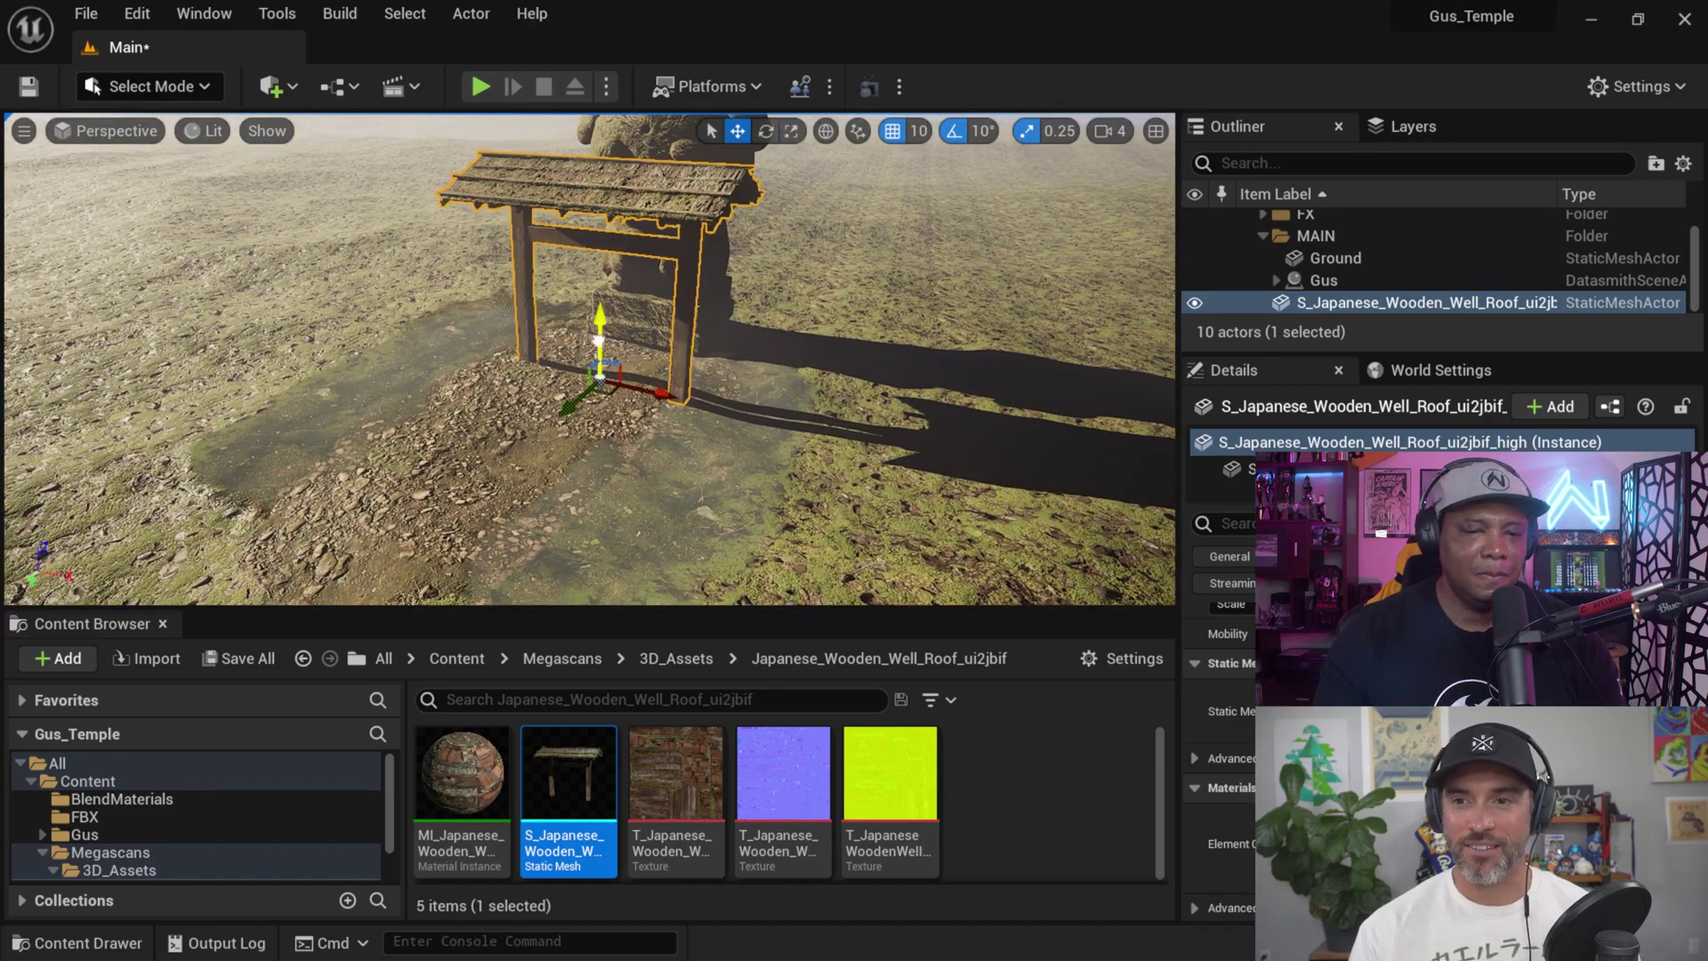
left_click(791, 131)
mouse_move(662, 379)
left_mouse_down()
mouse_move(638, 383)
mouse_move(662, 379)
left_mouse_up()
scroll(662, 379, "down", 2)
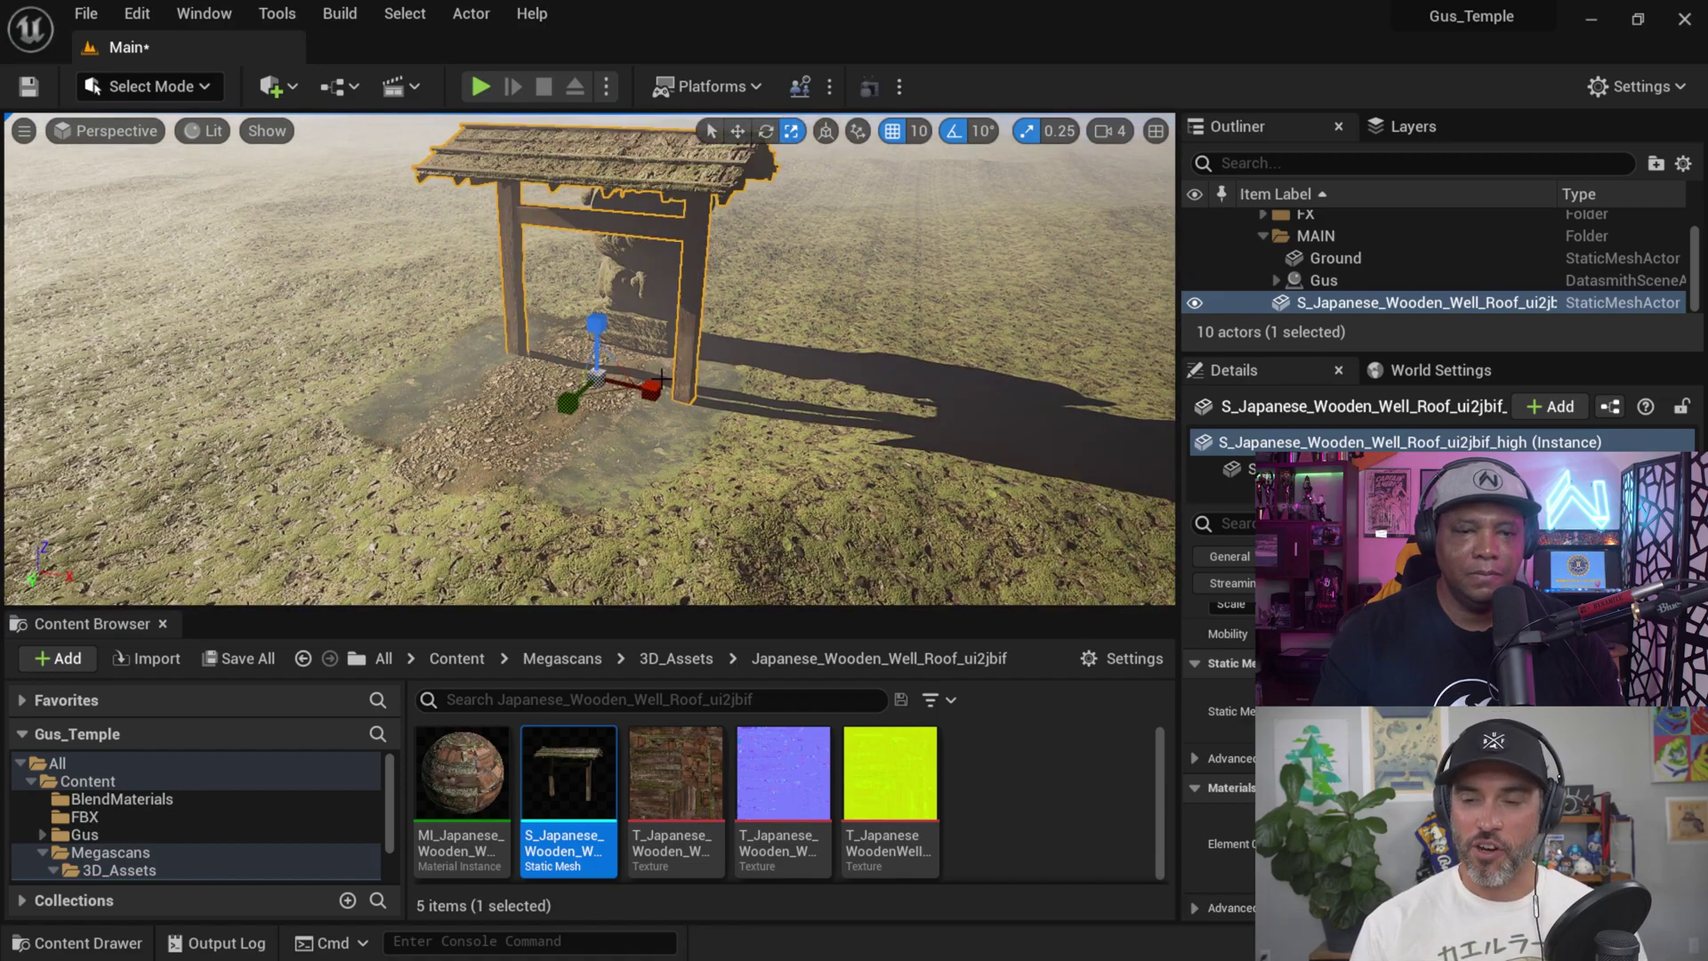
scroll(697, 386, "down", 2)
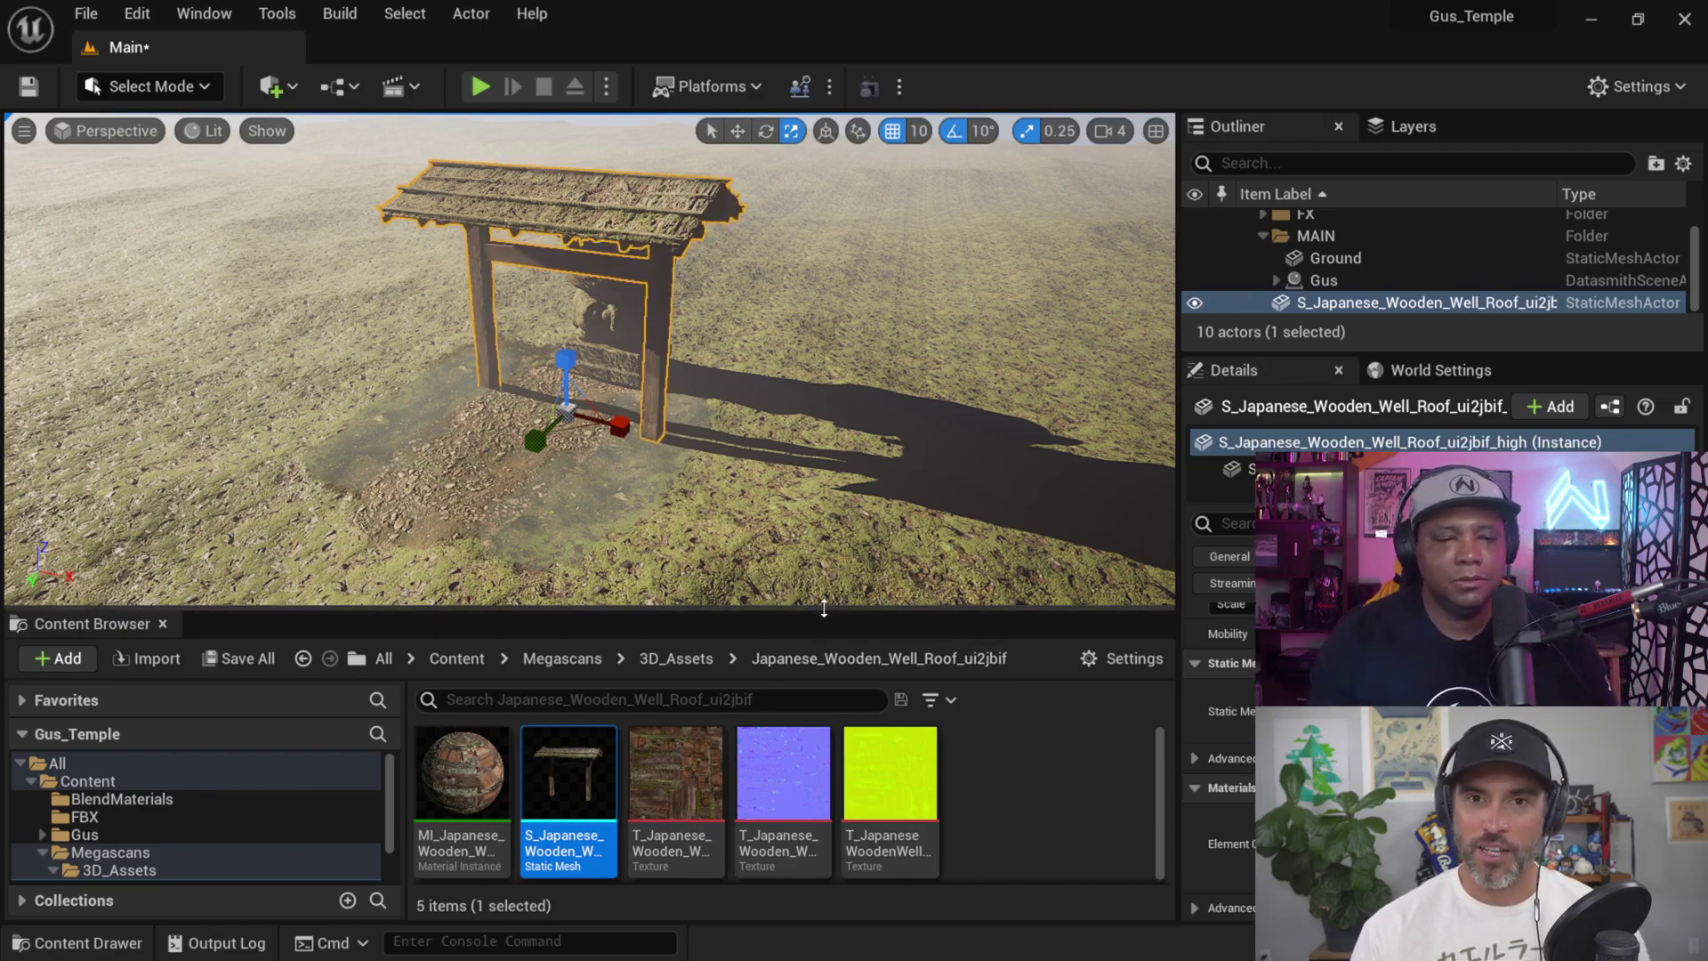
- Enlarge the Content Browser and browse through Megascans and 3D_Assets to the Japanese_Wooden_Well_Roof asset folder
left_click_drag(824, 608, 824, 581)
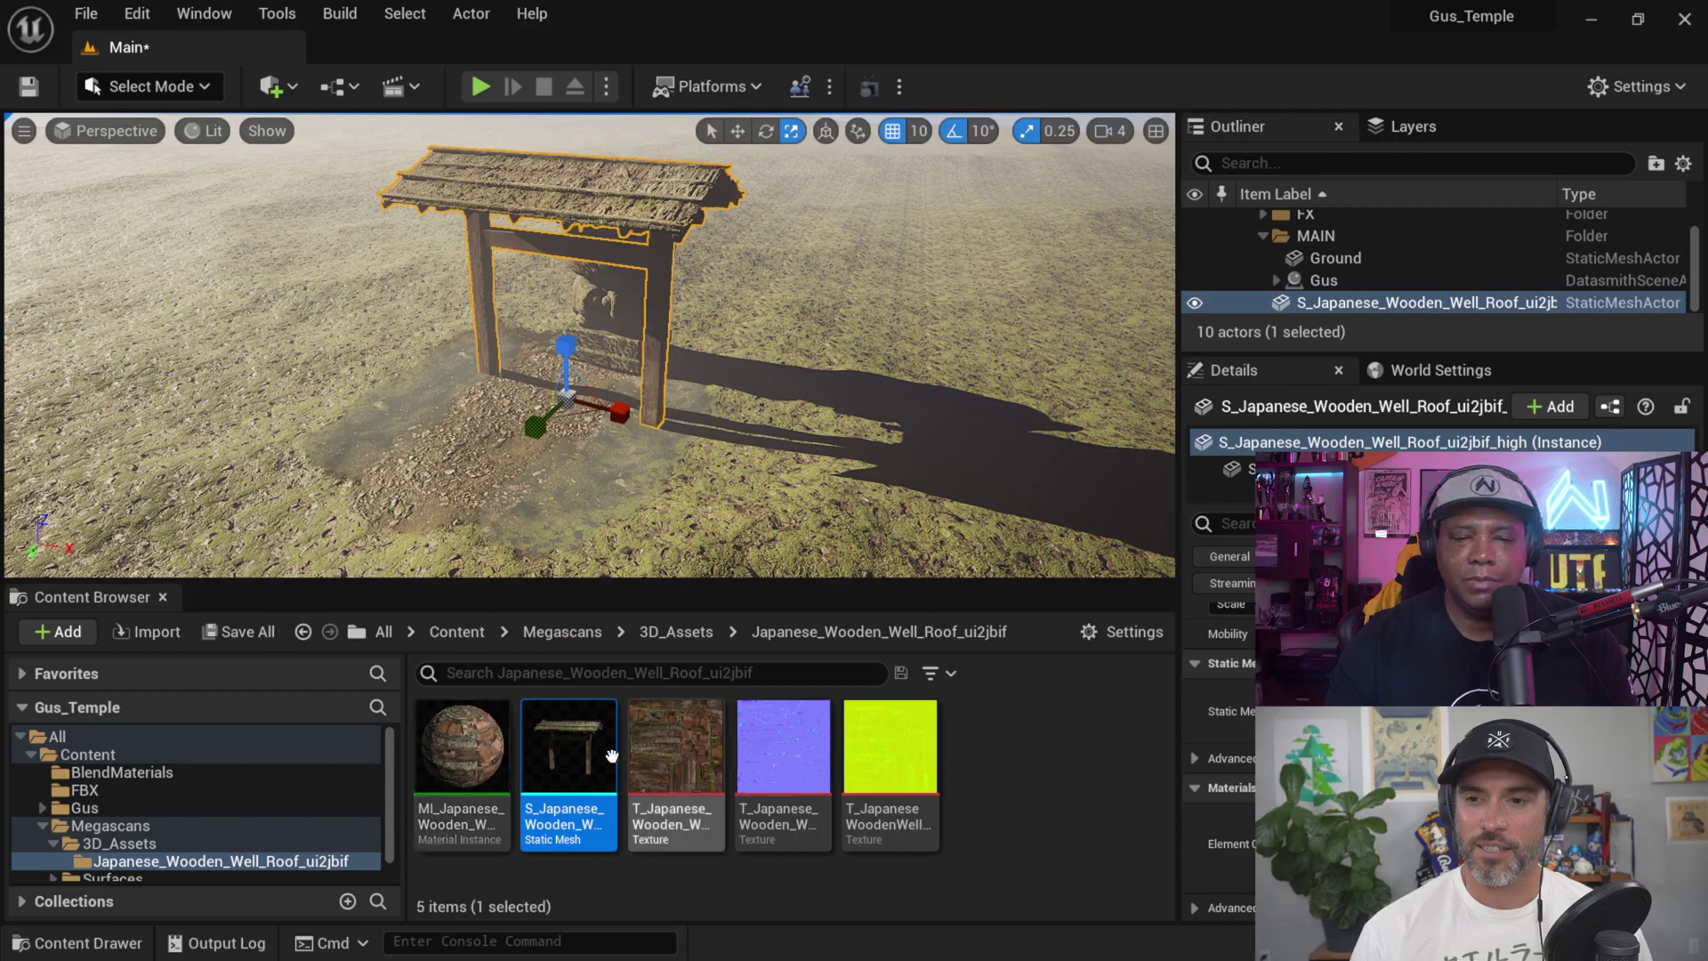
mouse_move(584, 751)
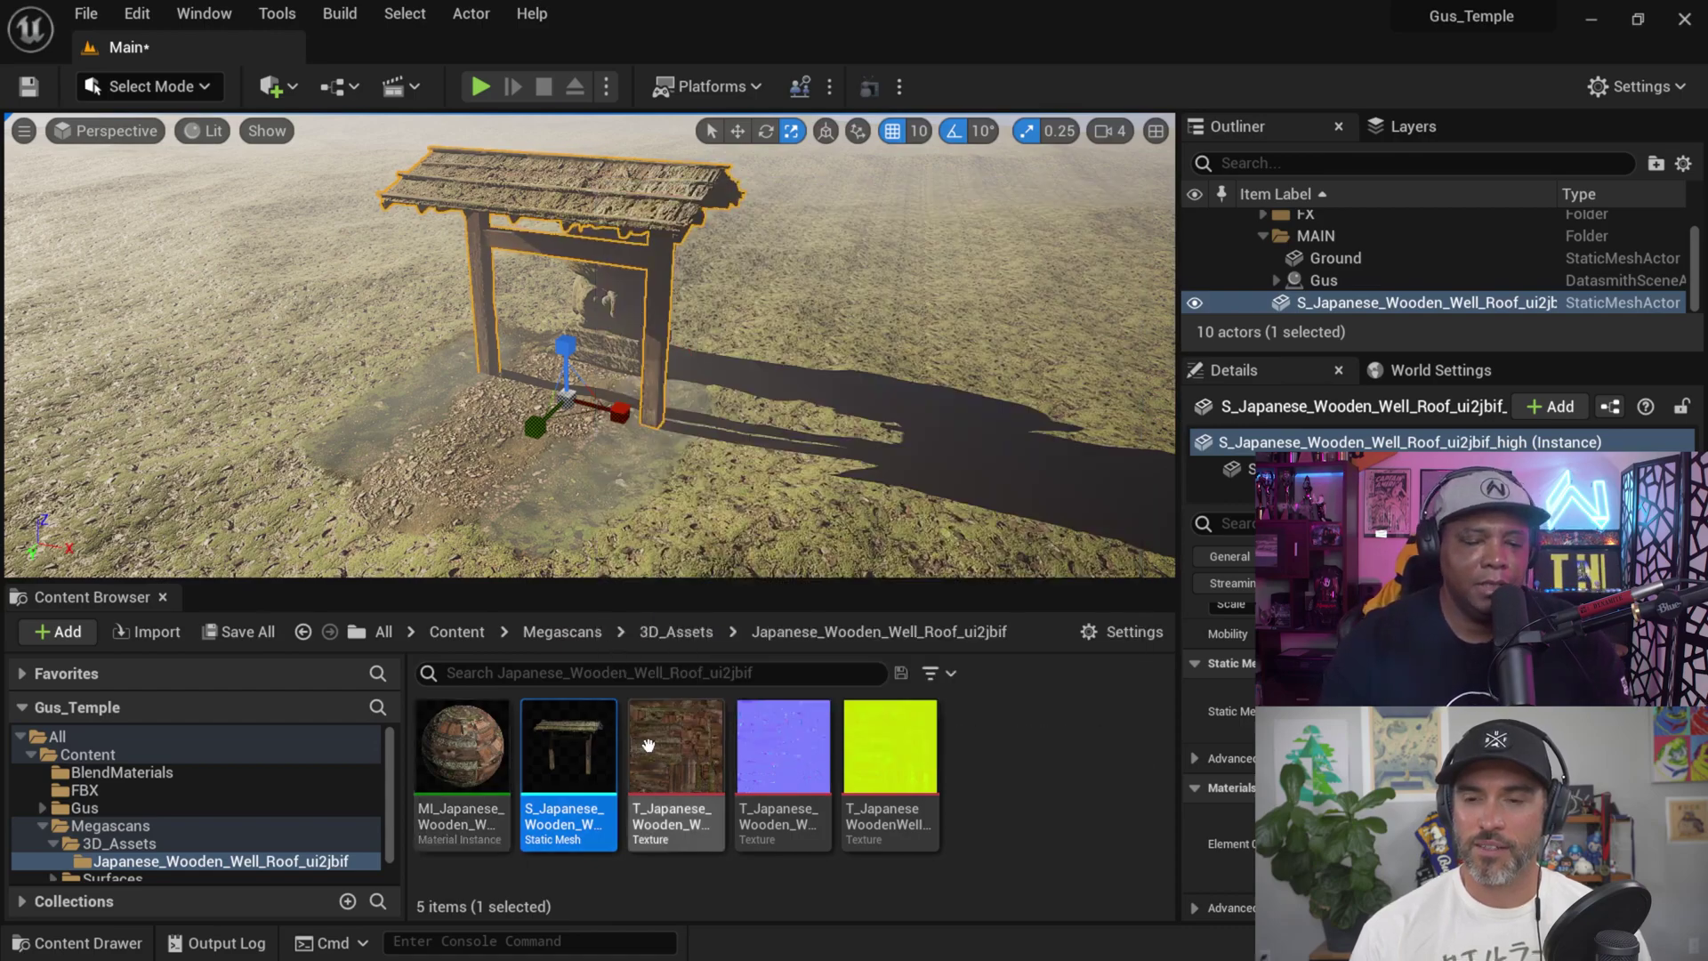
left_click(166, 824)
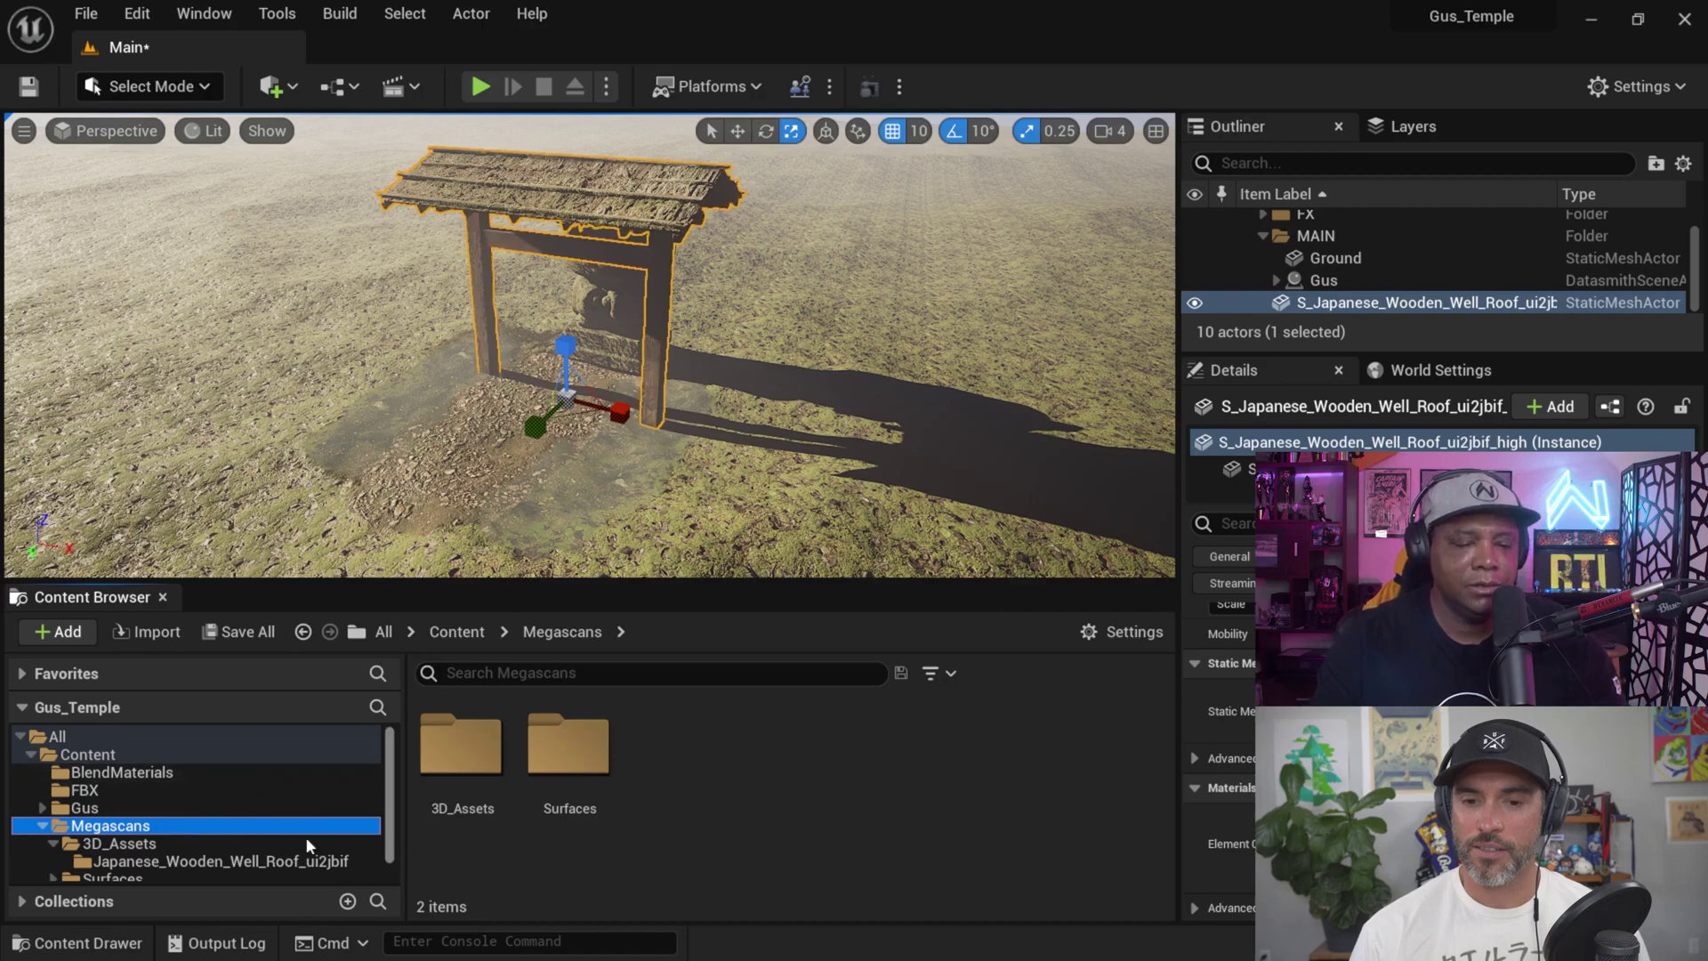
double_click(462, 758)
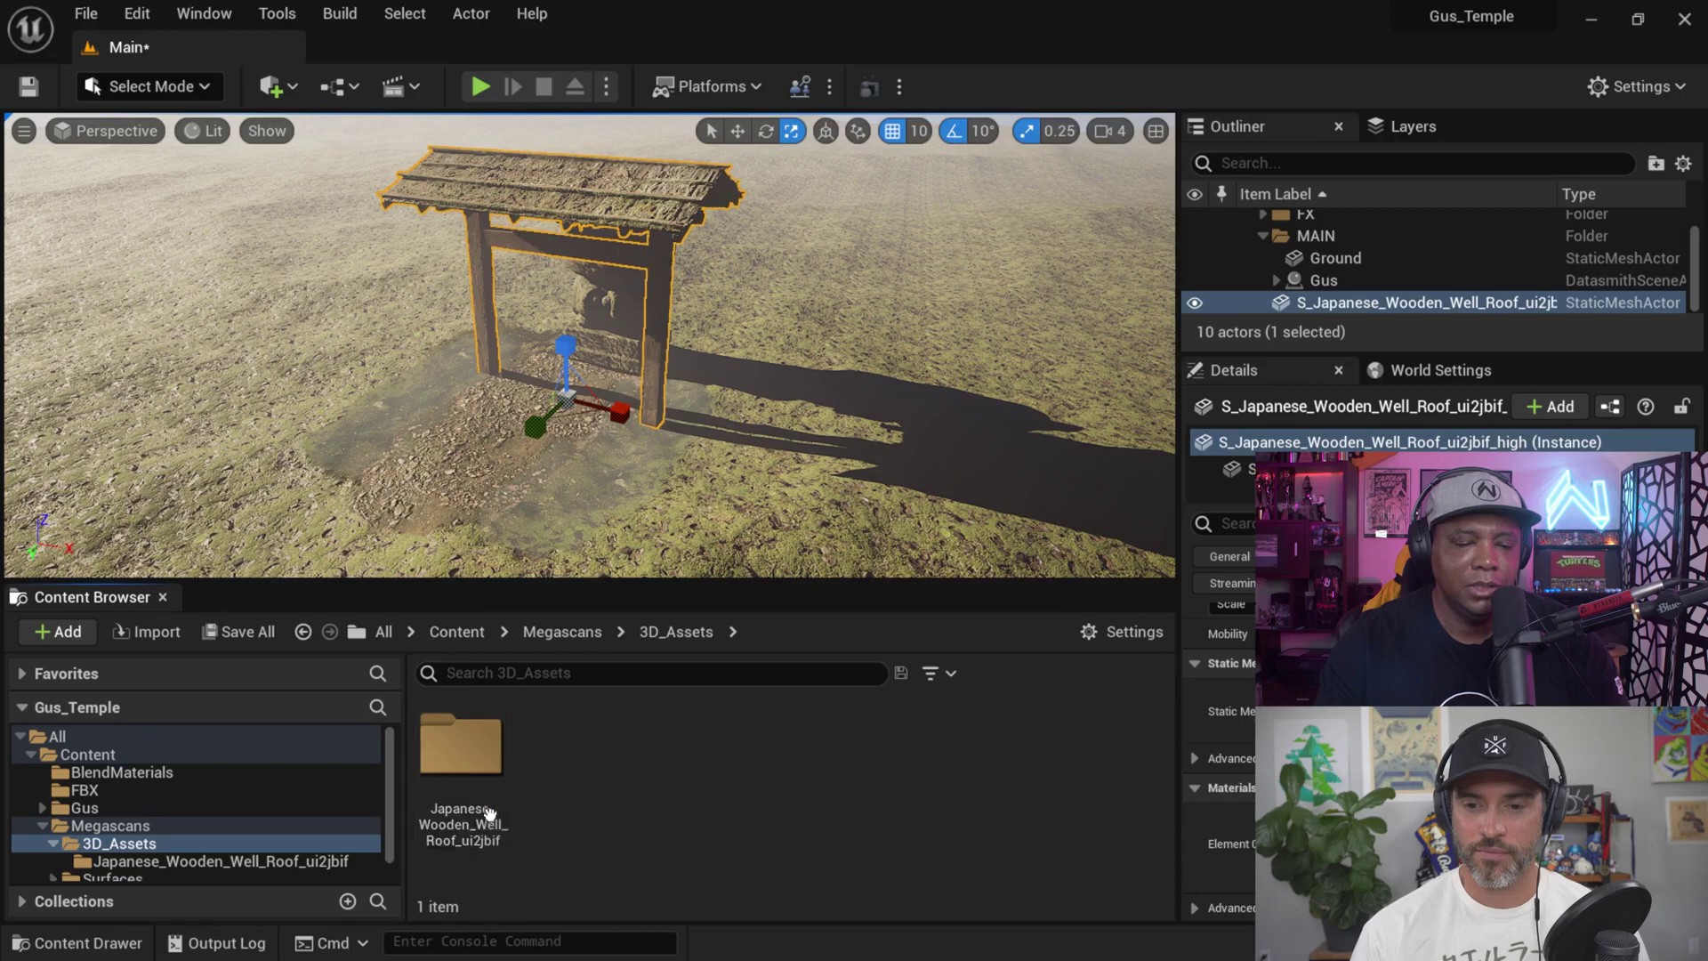
double_click(488, 790)
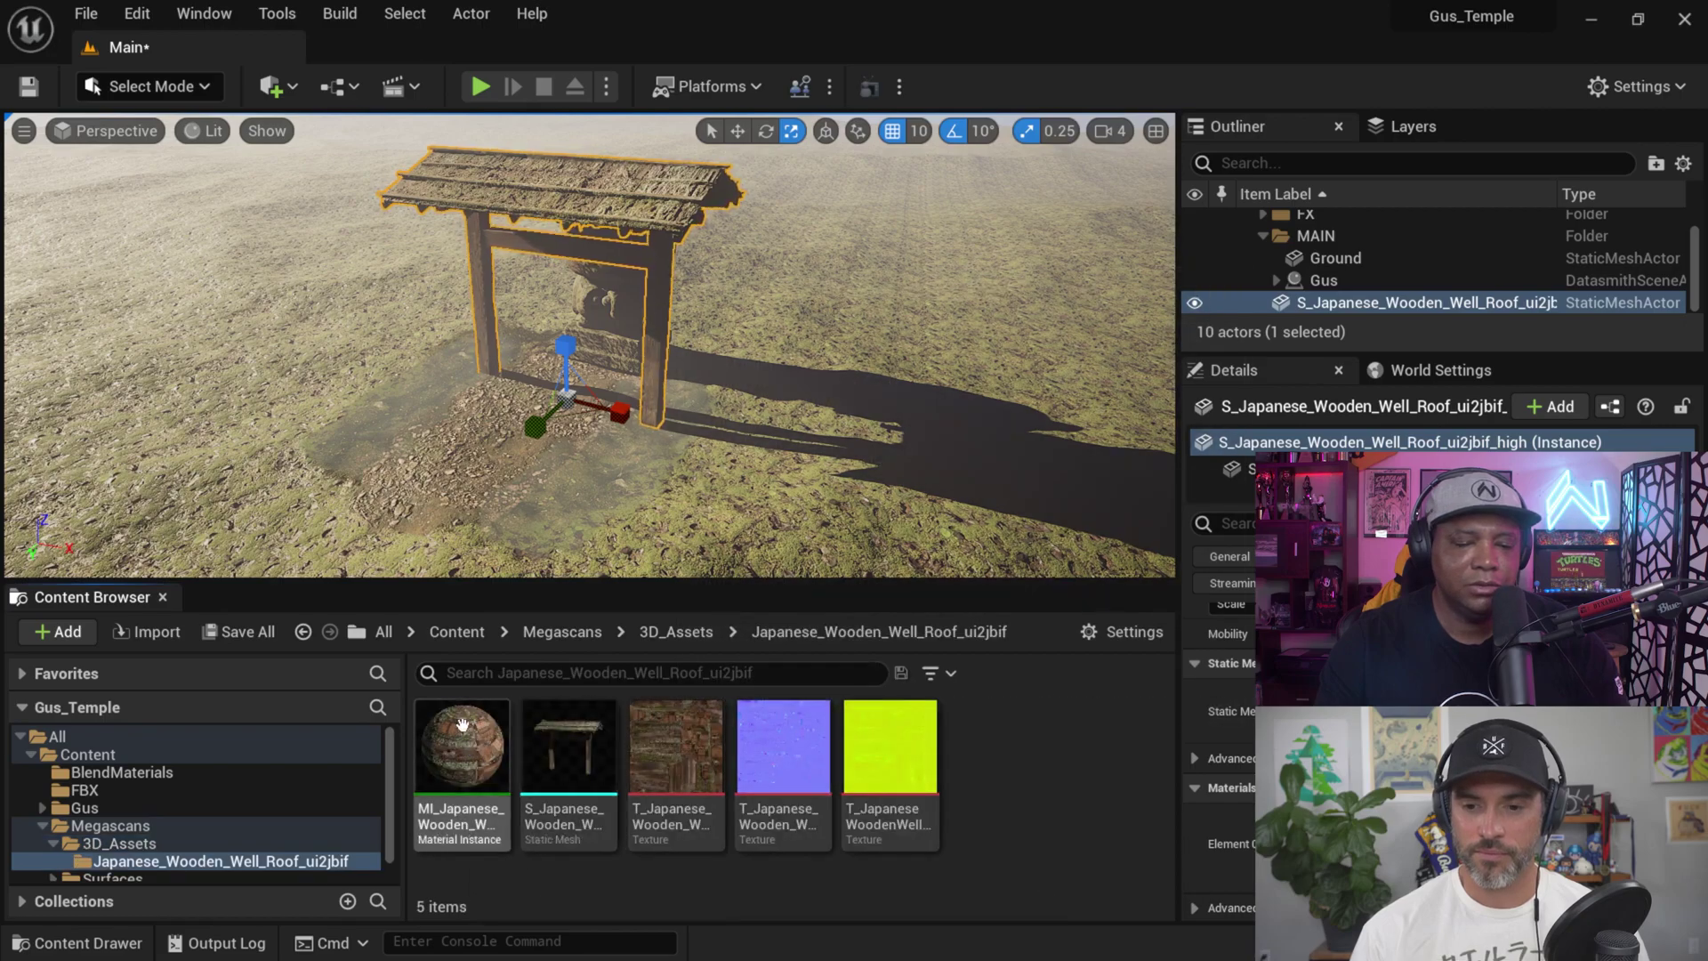
mouse_move(595, 754)
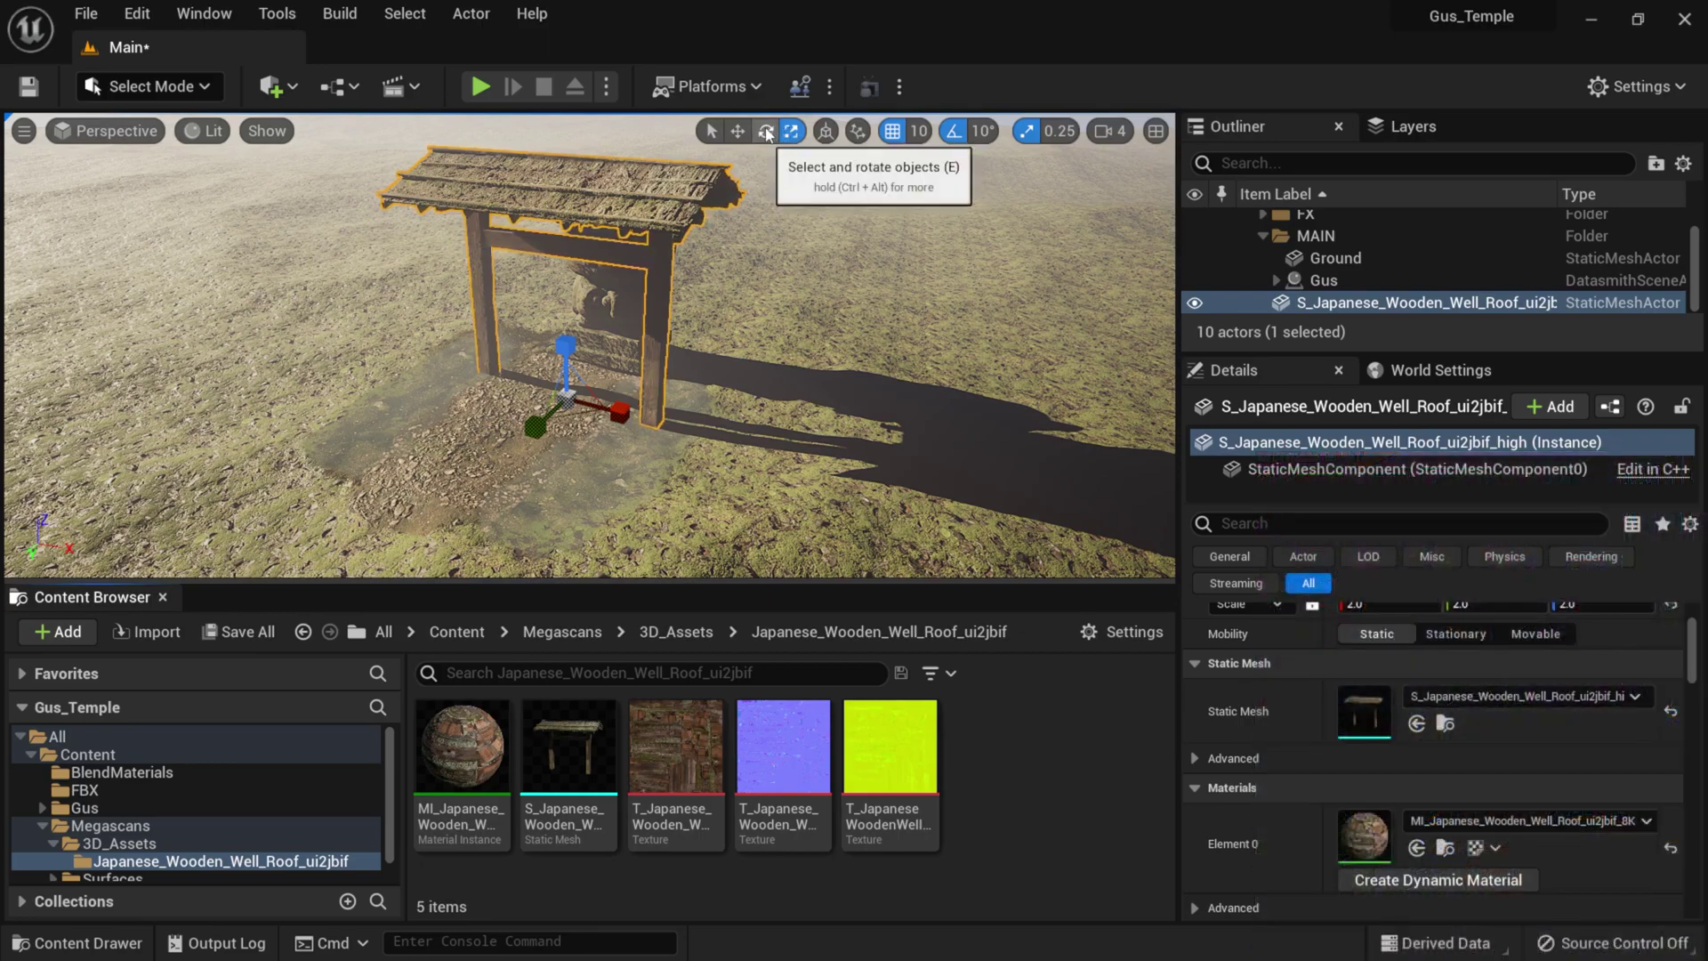
- Try rotating the wooden well roof and moving it toward the statue, undoing each change
left_click(765, 132)
mouse_move(587, 455)
left_mouse_down()
mouse_move(667, 425)
mouse_move(563, 445)
left_mouse_up()
key("ctrl+z")
left_click(738, 131)
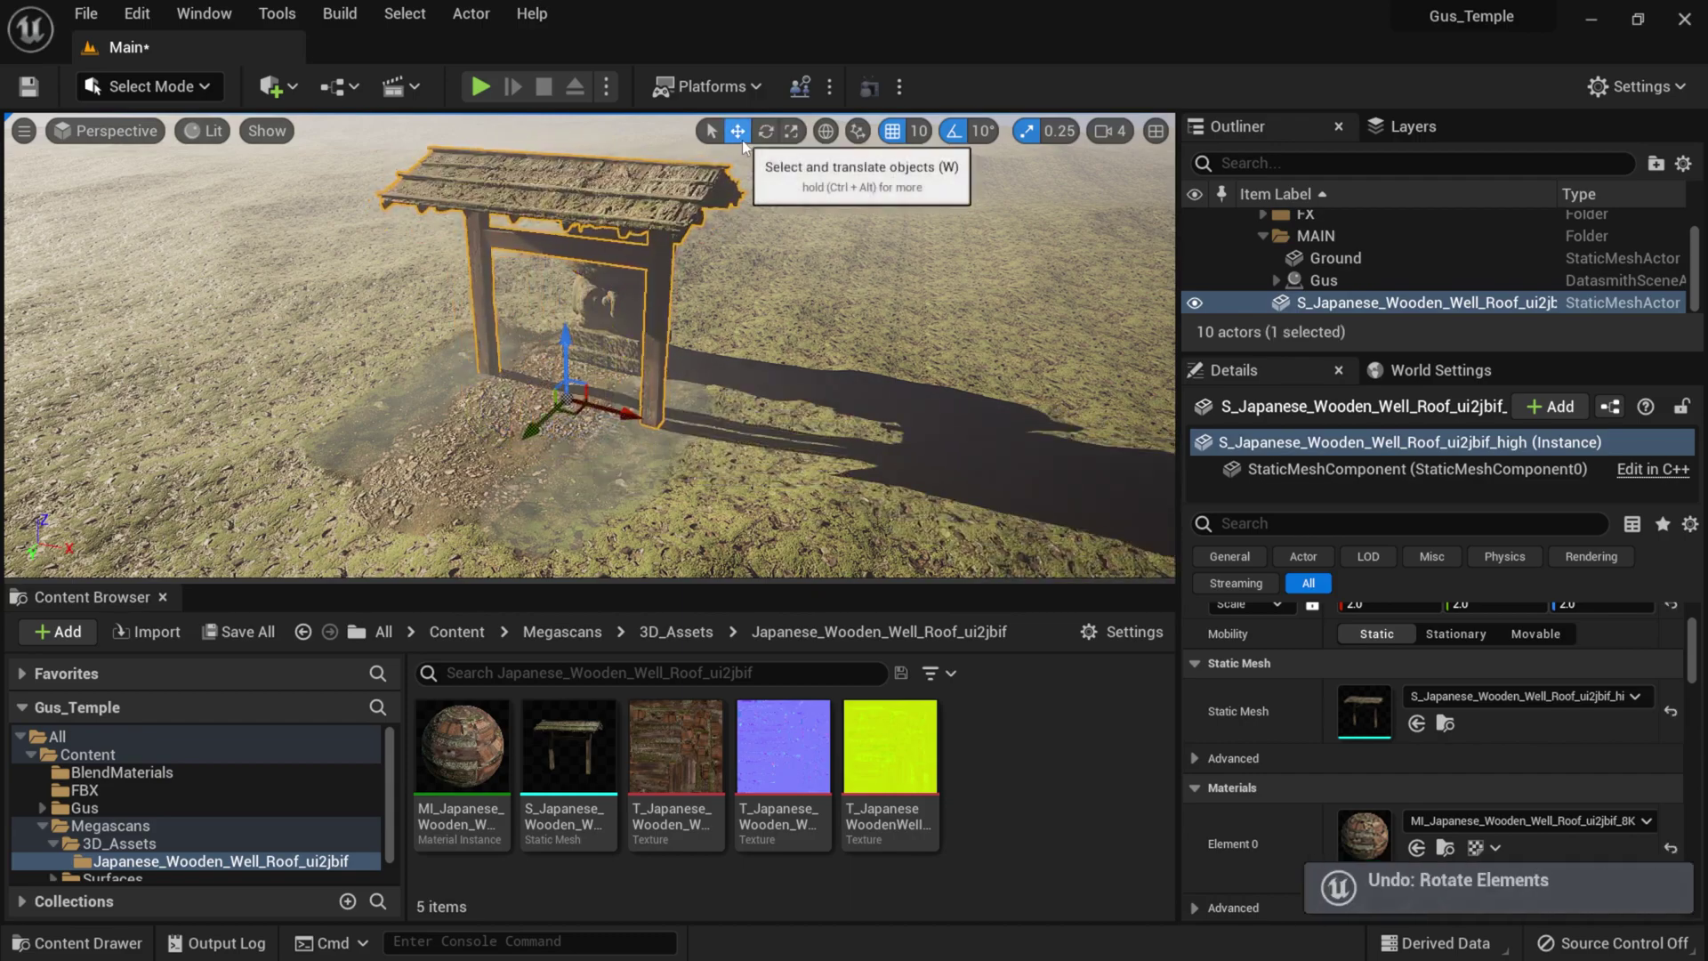
left_click_drag(535, 429, 576, 416)
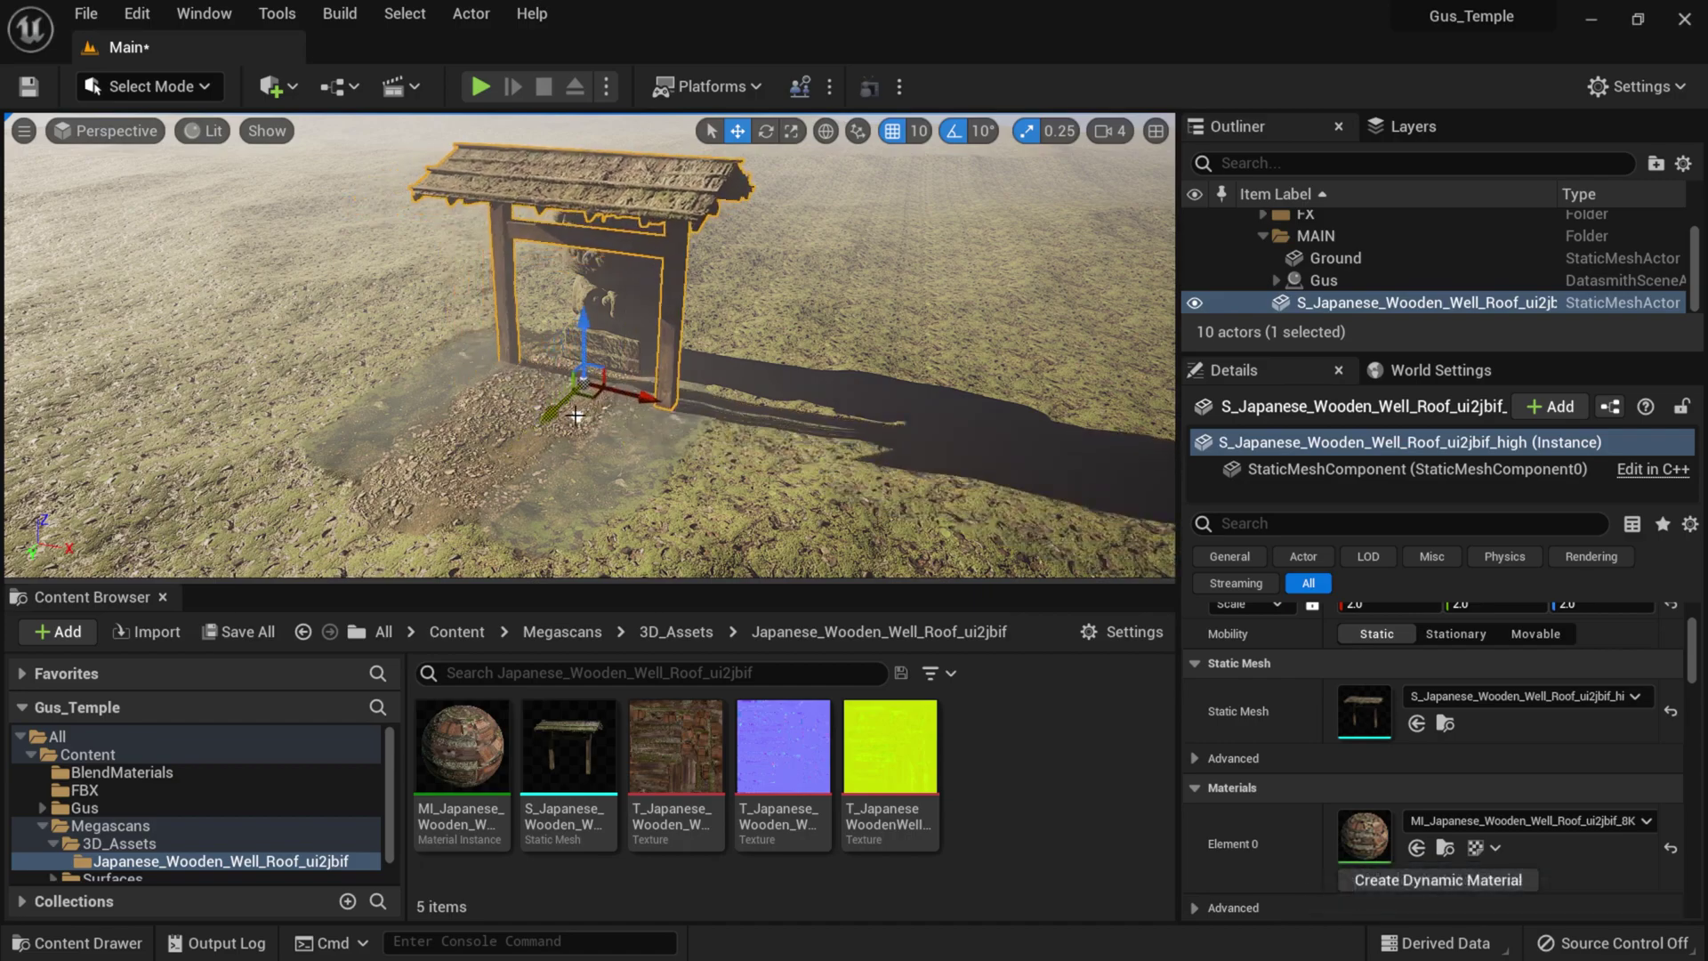
key("ctrl+z")
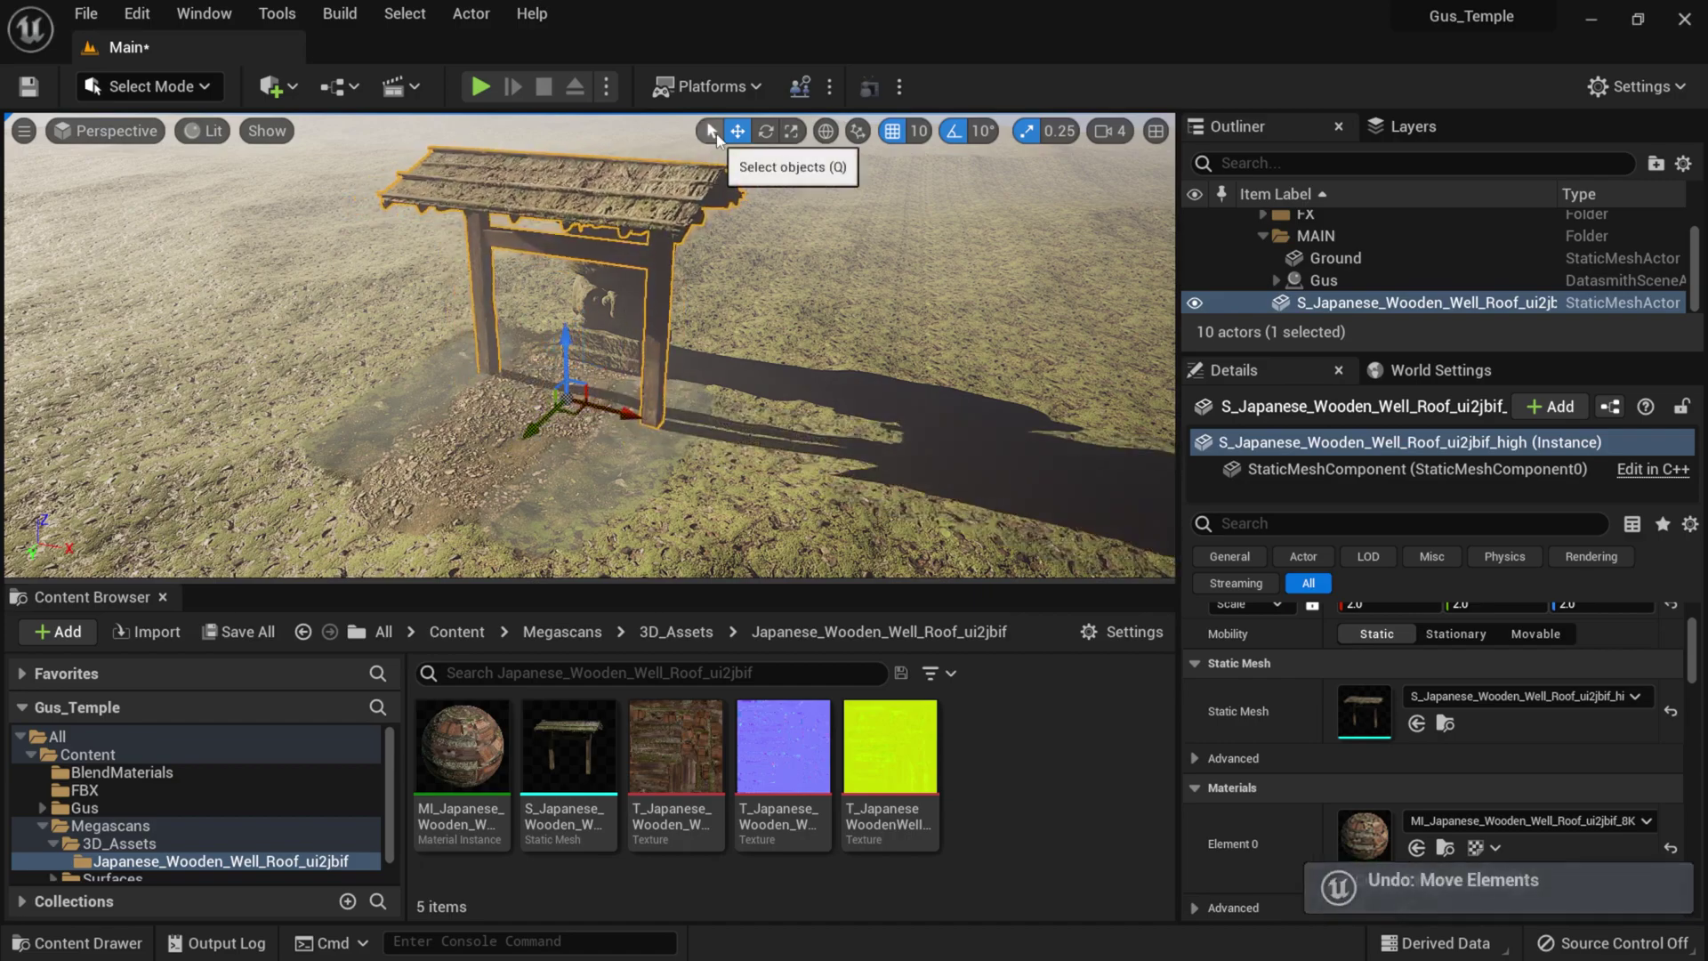
- With the select-only tool, select the well roof and the statue alternately, finish on Gus_Statue, and use world-space transforms
left_click(712, 134)
left_click(592, 347)
left_click(676, 214)
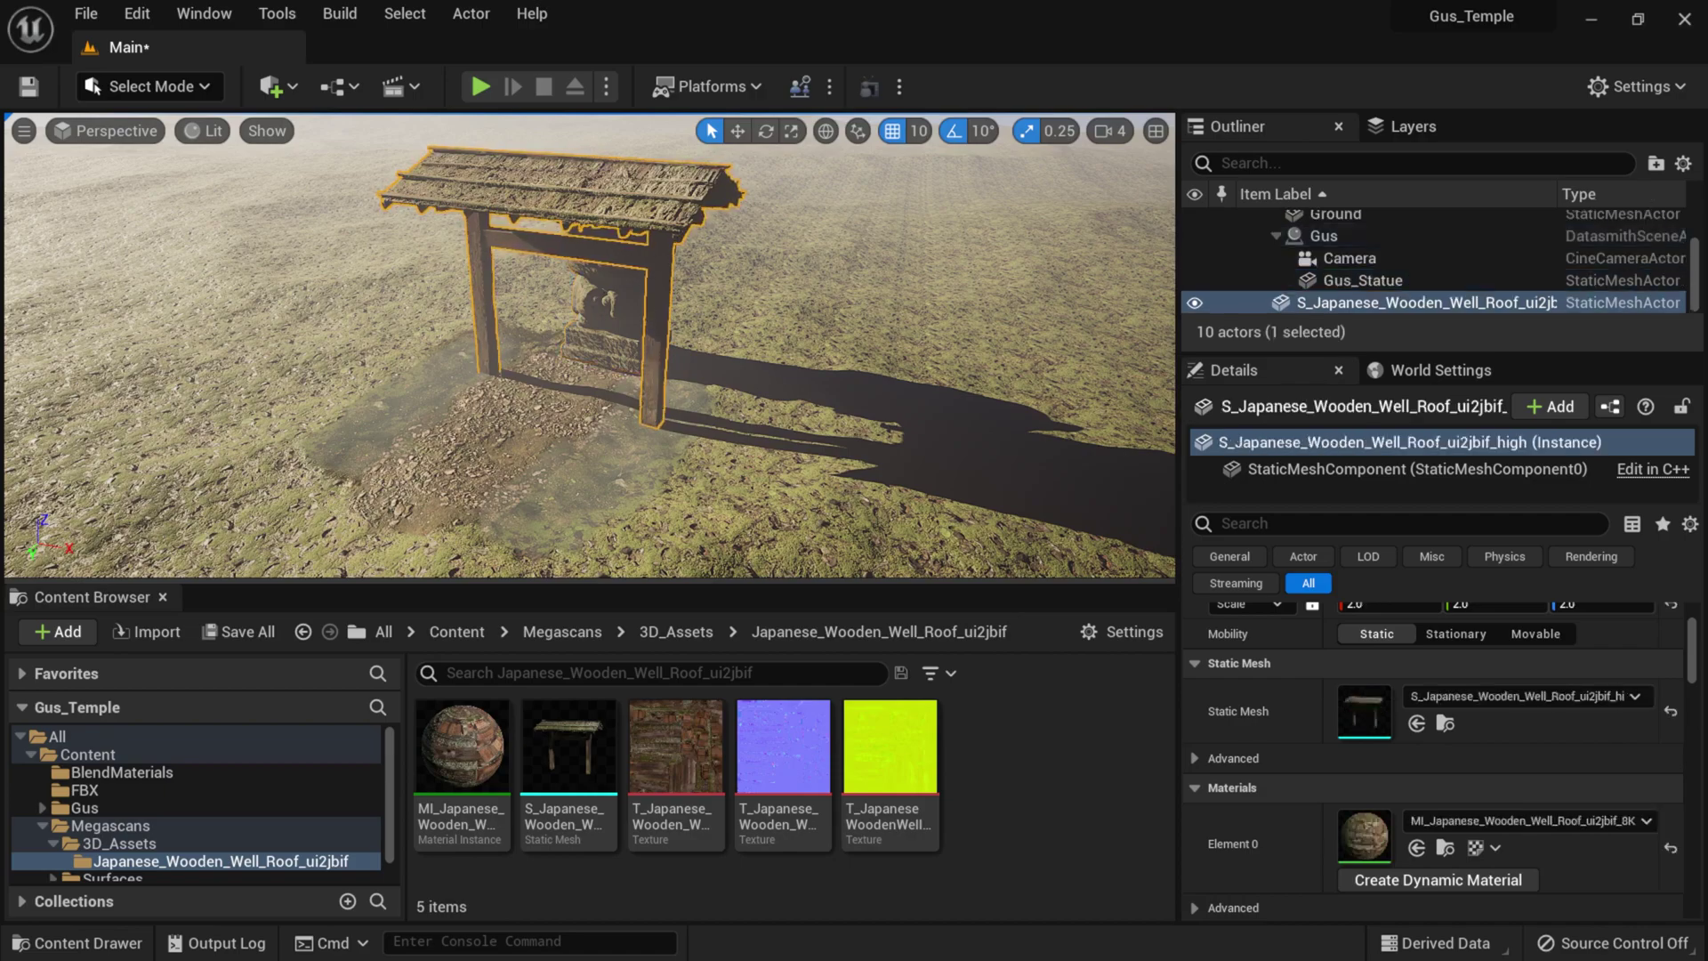
left_click(603, 298)
left_click(613, 210)
left_click(521, 267)
left_click(663, 184)
left_click(623, 317)
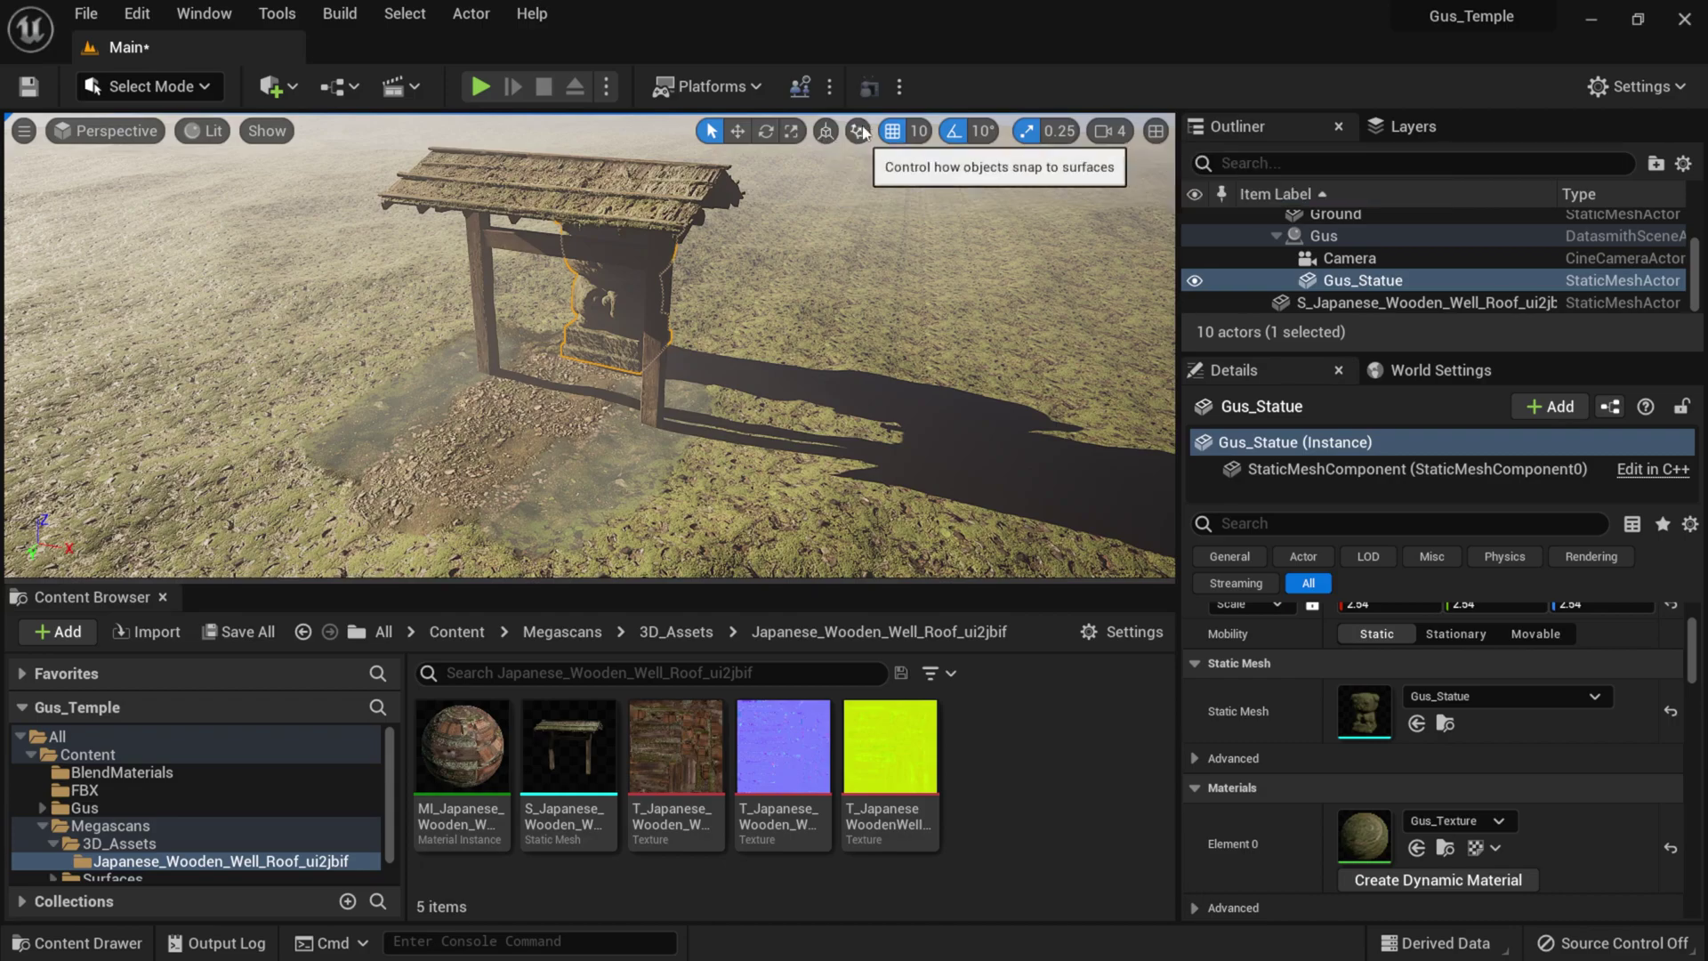
left_click(826, 131)
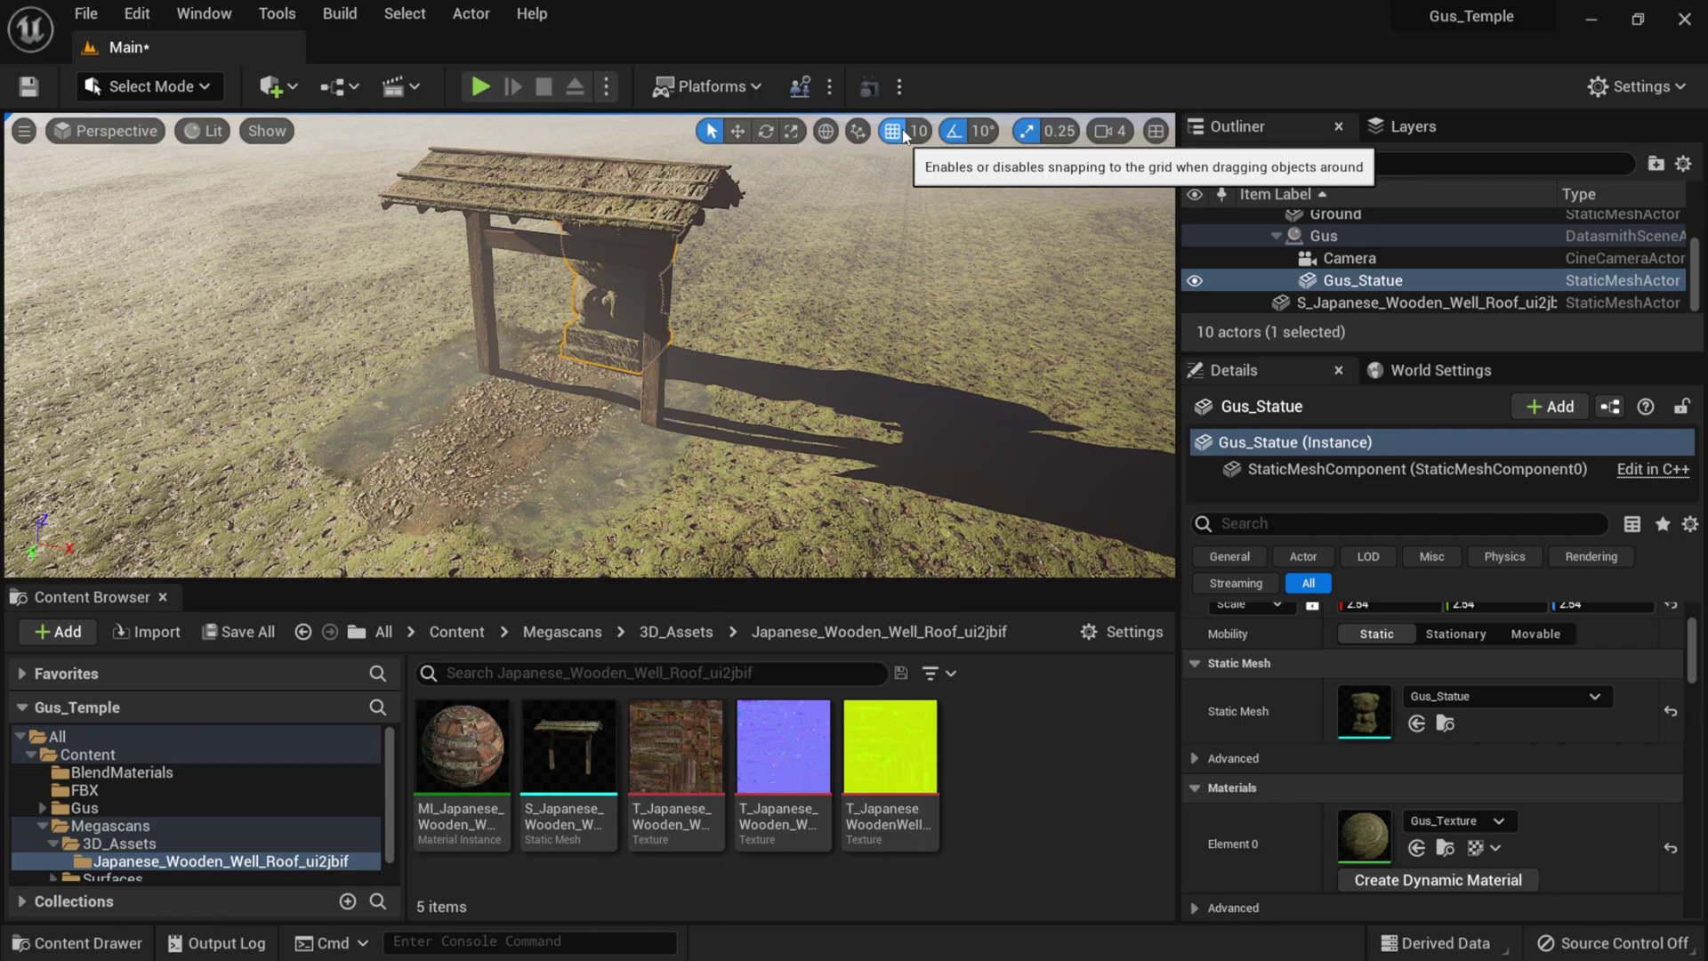
- Disable grid, rotation and scale snapping and try rotating Gus_Statue freely
left_click(903, 133)
left_click(954, 131)
left_click(1026, 130)
left_click(765, 132)
mouse_move(662, 271)
left_mouse_down()
mouse_move(712, 267)
mouse_move(687, 279)
mouse_move(723, 256)
mouse_move(667, 282)
left_mouse_up()
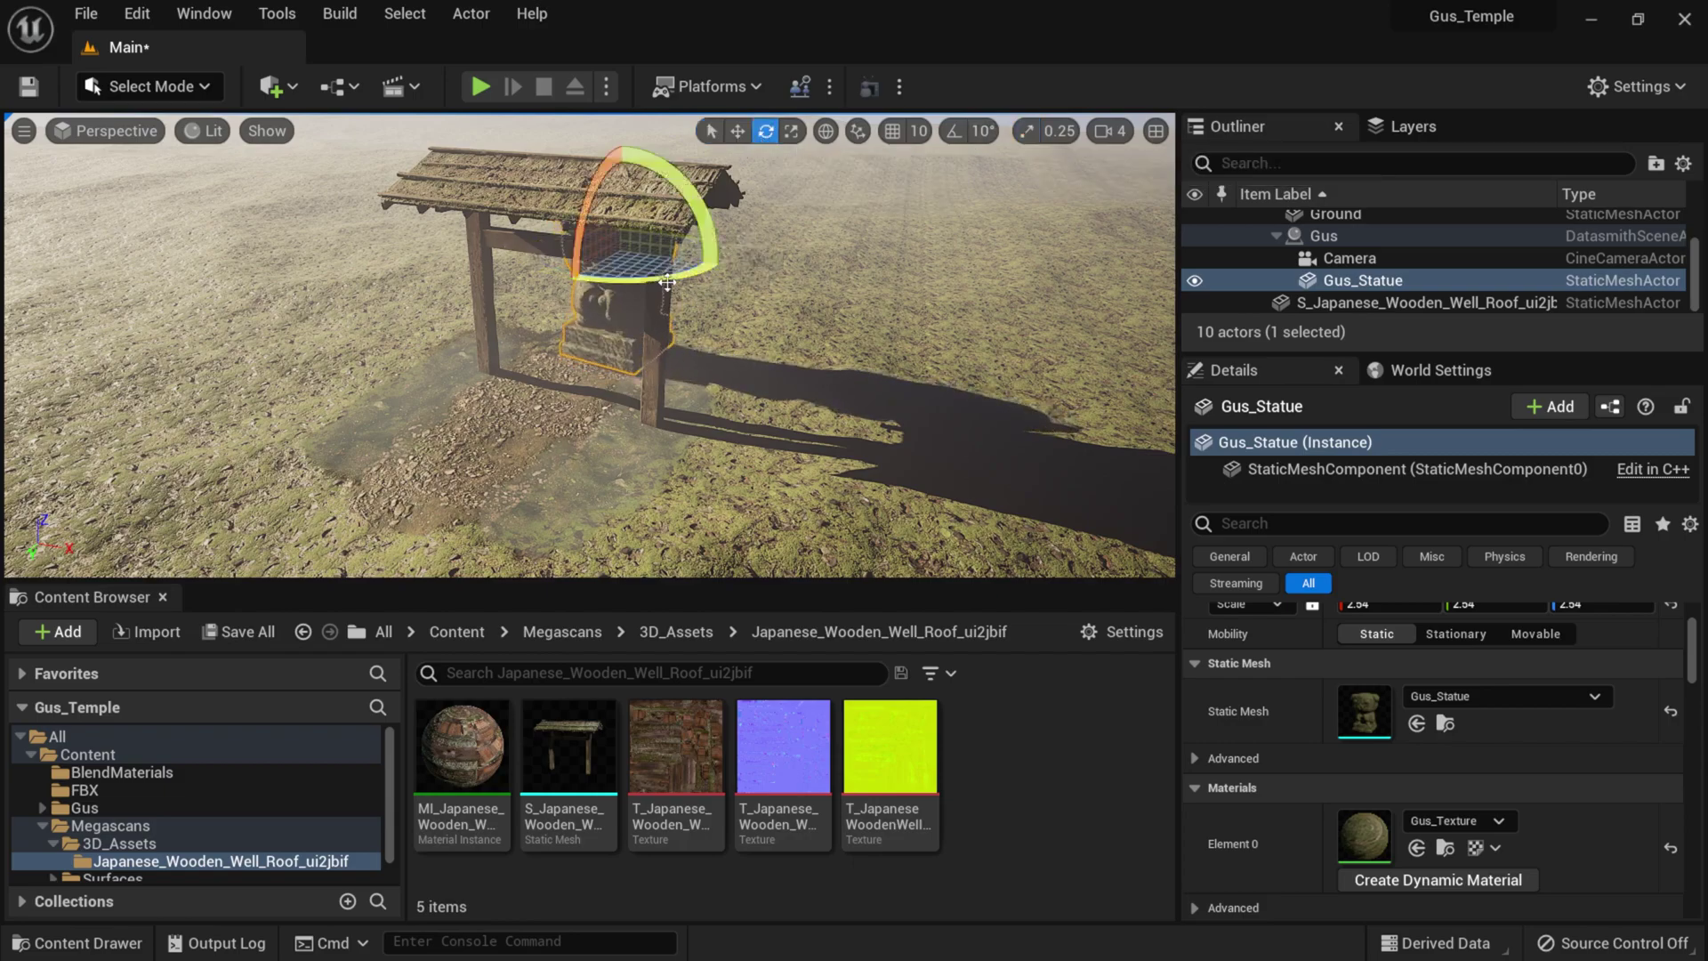
- Re-enable grid, rotation and scale snapping, try a snapped rotation of Gus_Statue, and undo it
left_click(892, 130)
left_click(954, 131)
left_click(1026, 131)
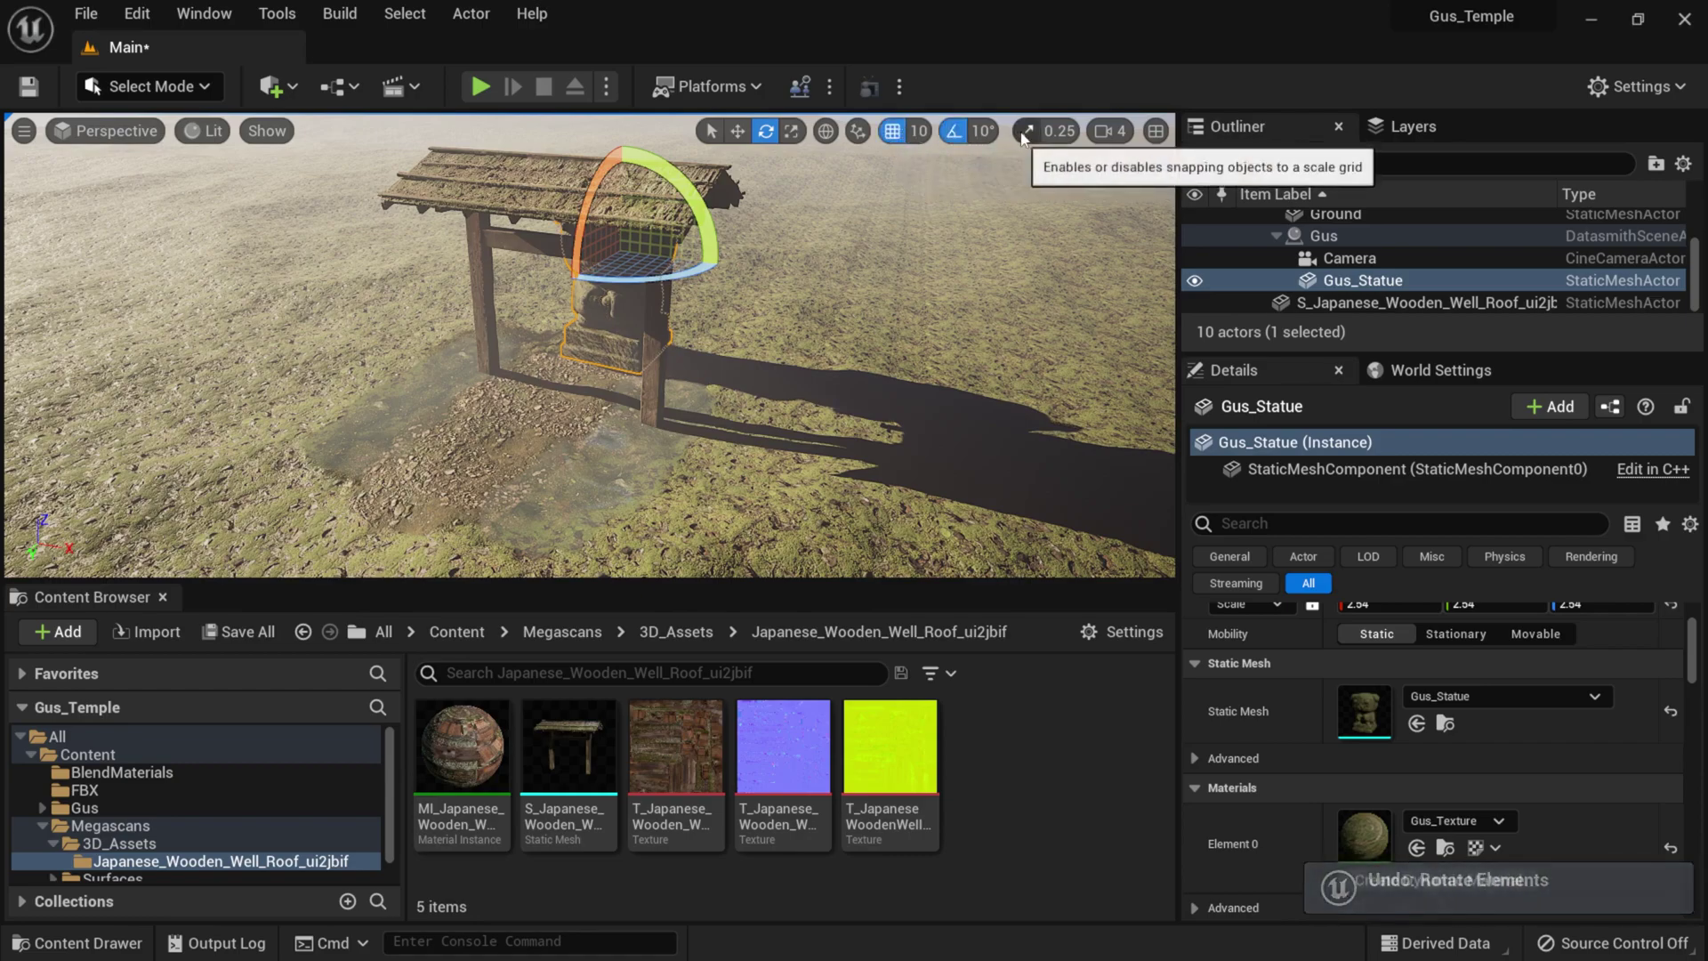
left_click_drag(703, 281, 633, 285)
key("ctrl+z")
- Turn off grid, rotation and scale snapping
left_click(892, 131)
left_click(953, 131)
left_click(1027, 131)
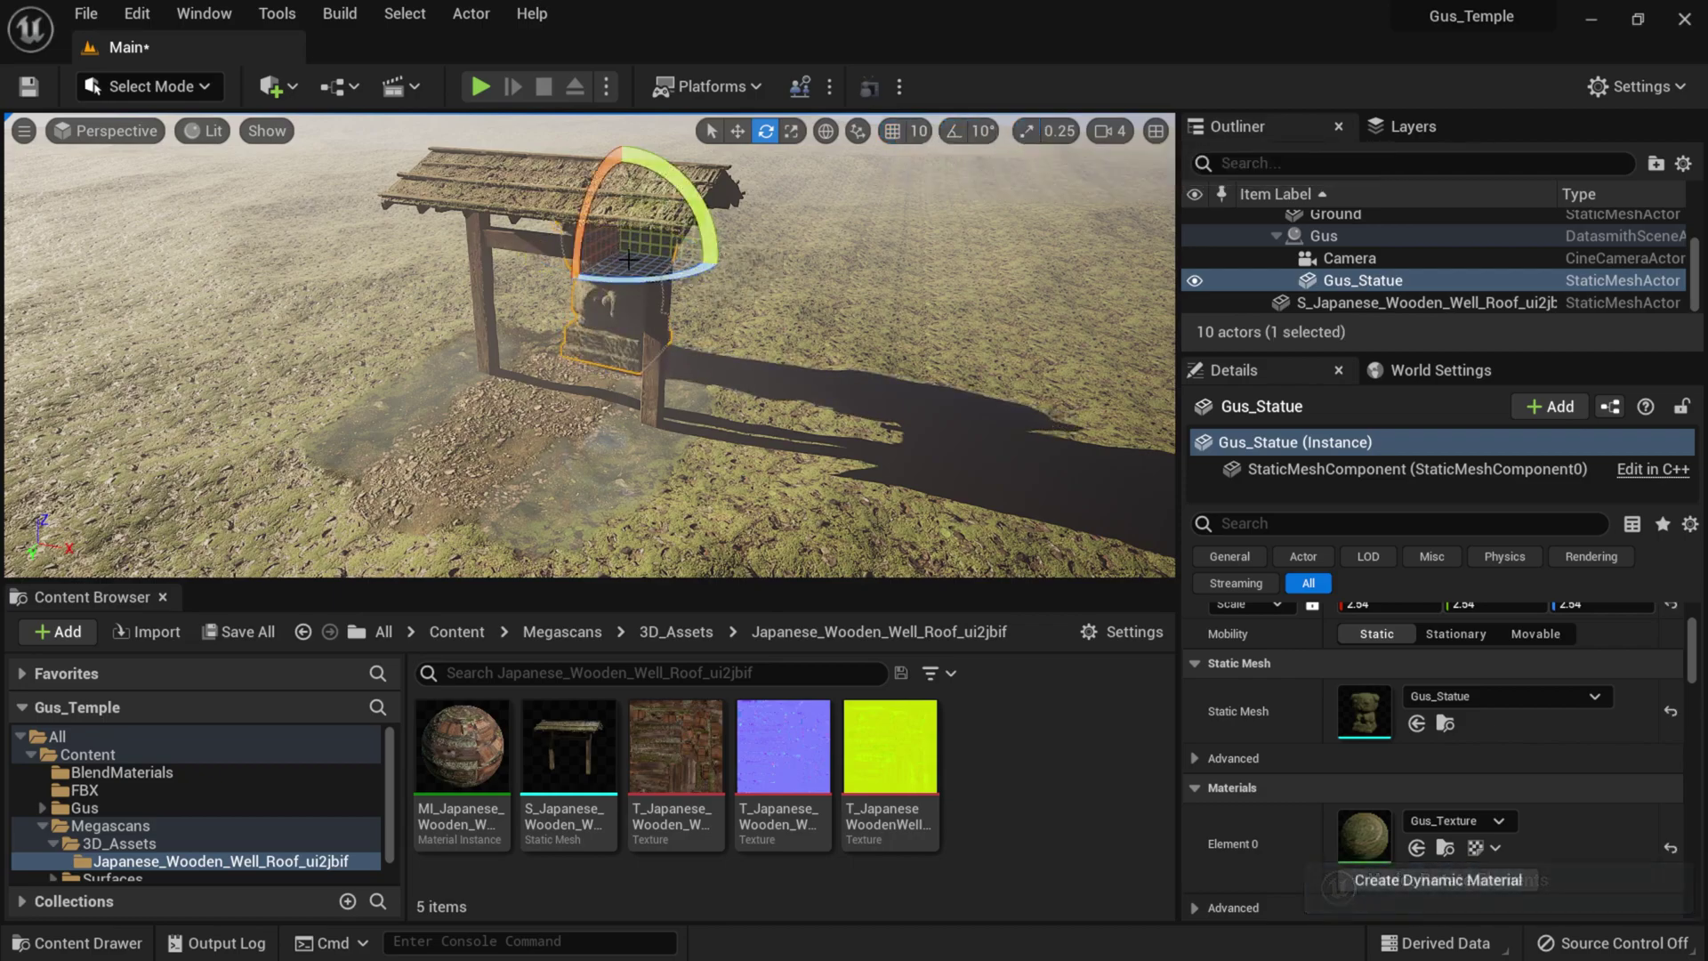
- Select the wooden well roof and scale it up freely to about 2.34 so it frames the statue
left_click(791, 134)
left_click(584, 296)
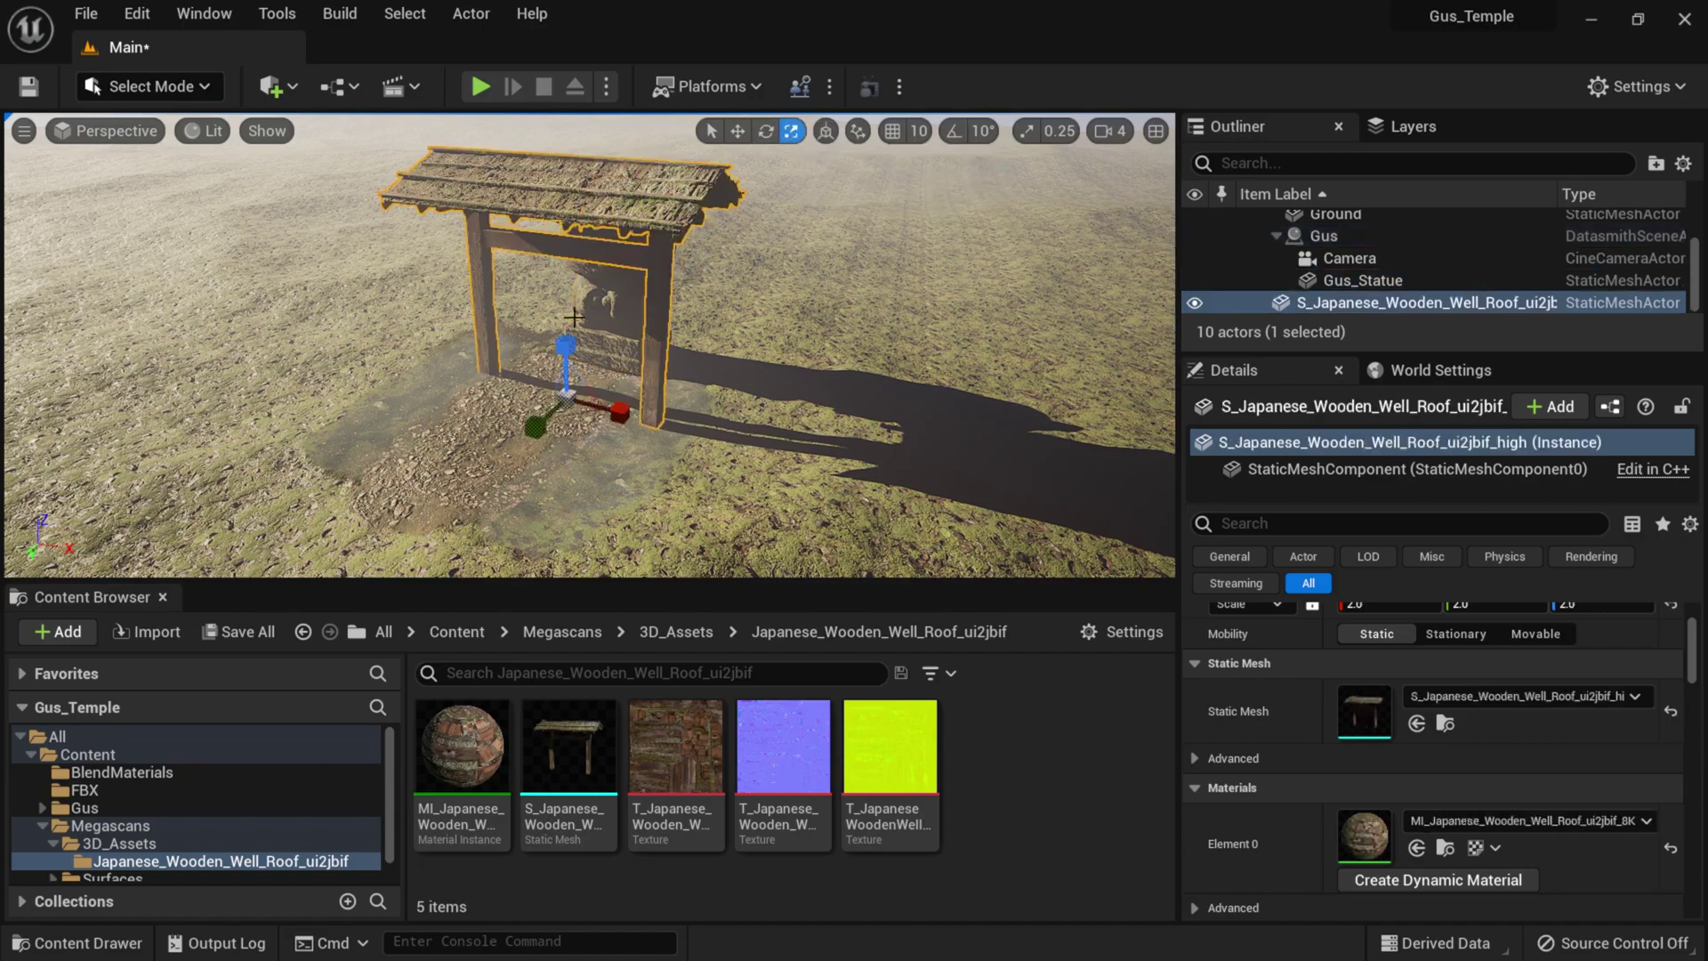
left_click(569, 402)
left_click(588, 218)
mouse_move(566, 407)
left_mouse_down()
mouse_move(549, 459)
mouse_move(585, 408)
mouse_move(619, 413)
mouse_move(570, 431)
left_mouse_up()
scroll(556, 465, "up", 2)
key("ctrl+z")
left_click_drag(772, 421, 569, 517, "alt")
- Switch to the Bridge window and browse the locally downloaded Megascans assets
key("super")
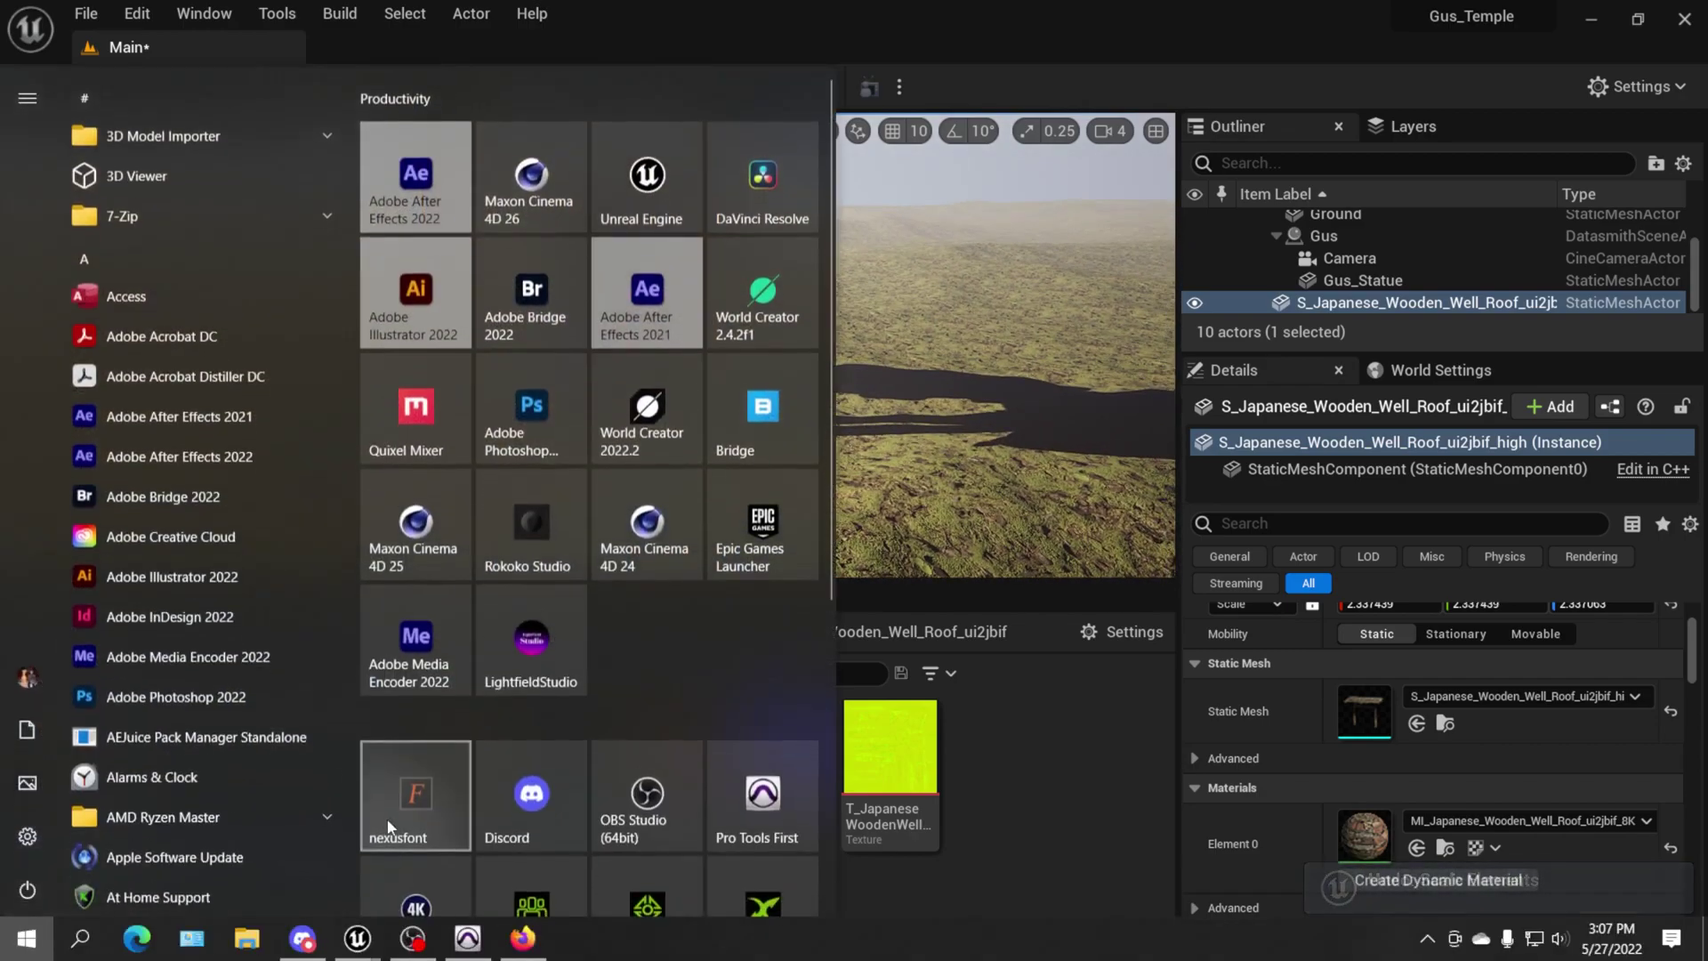
left_click(356, 938)
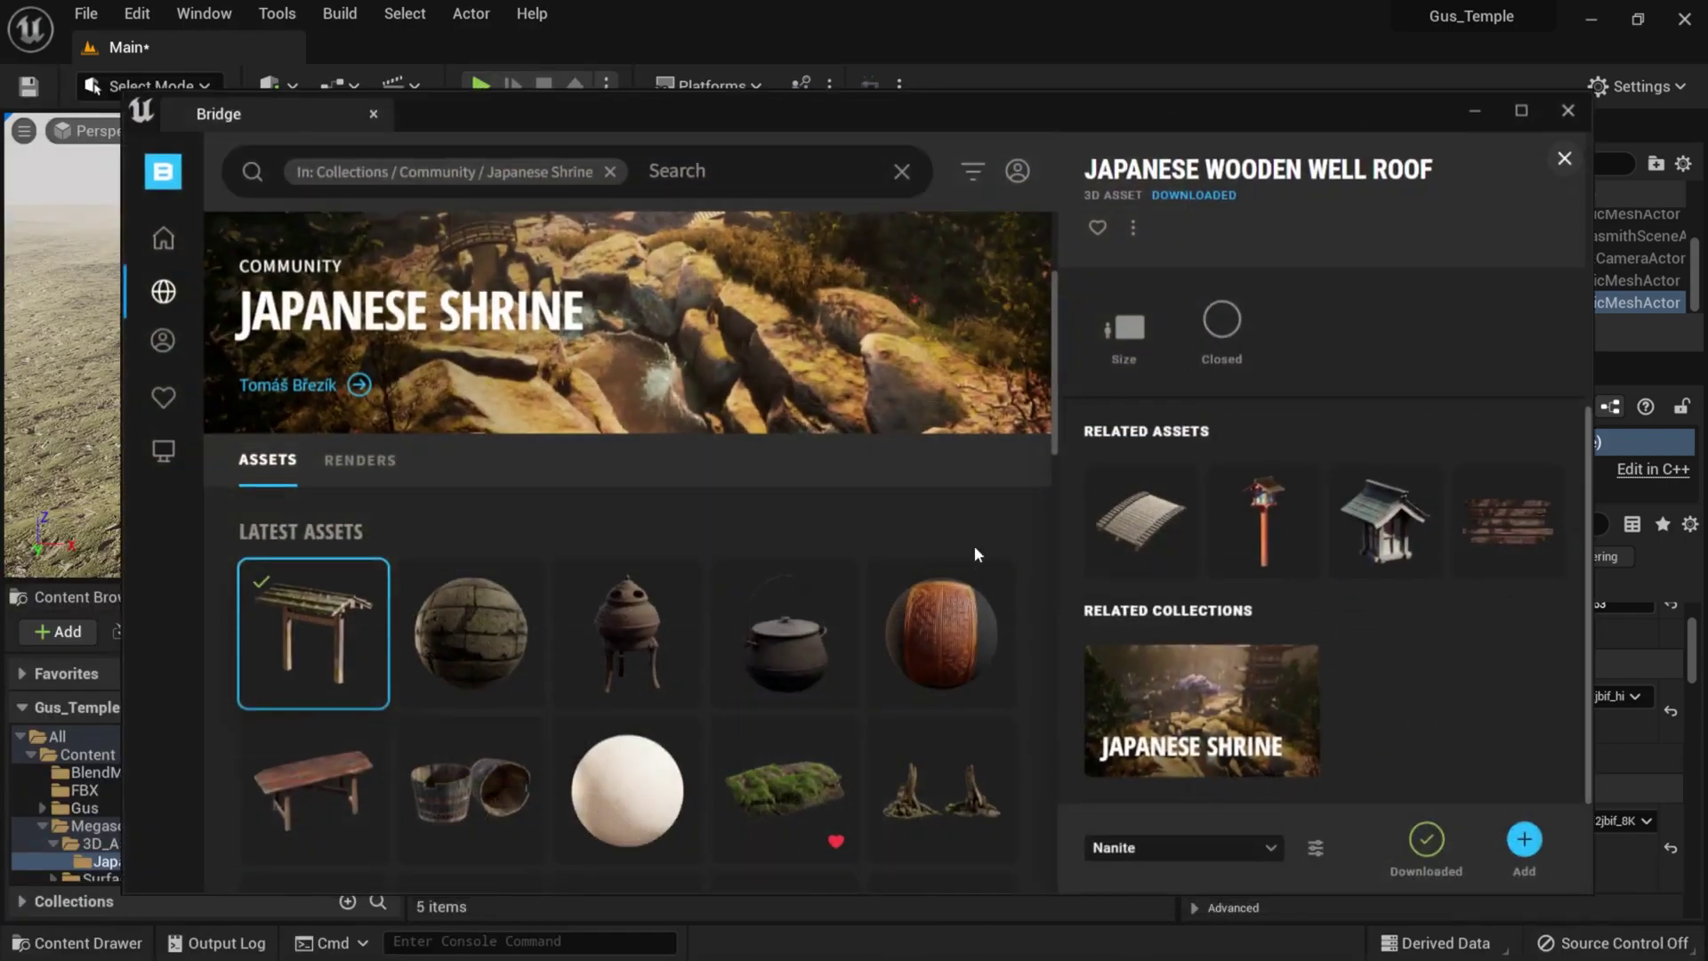
mouse_move(211, 400)
left_click(185, 452)
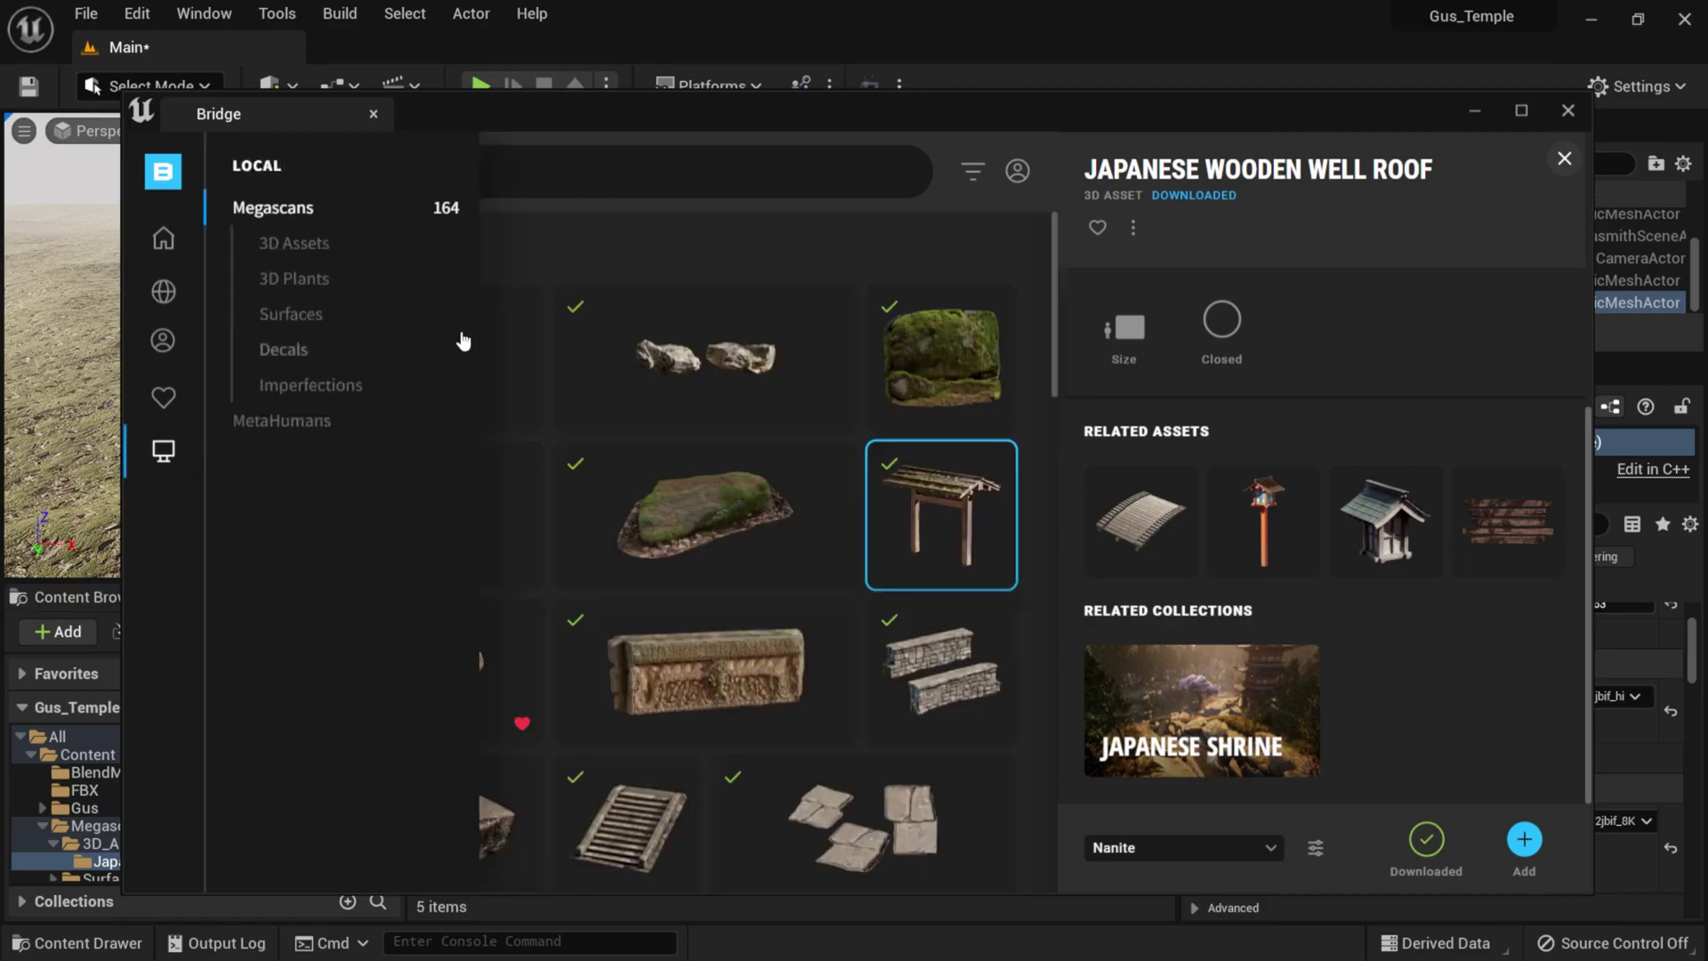
scroll(712, 534, "down", 3)
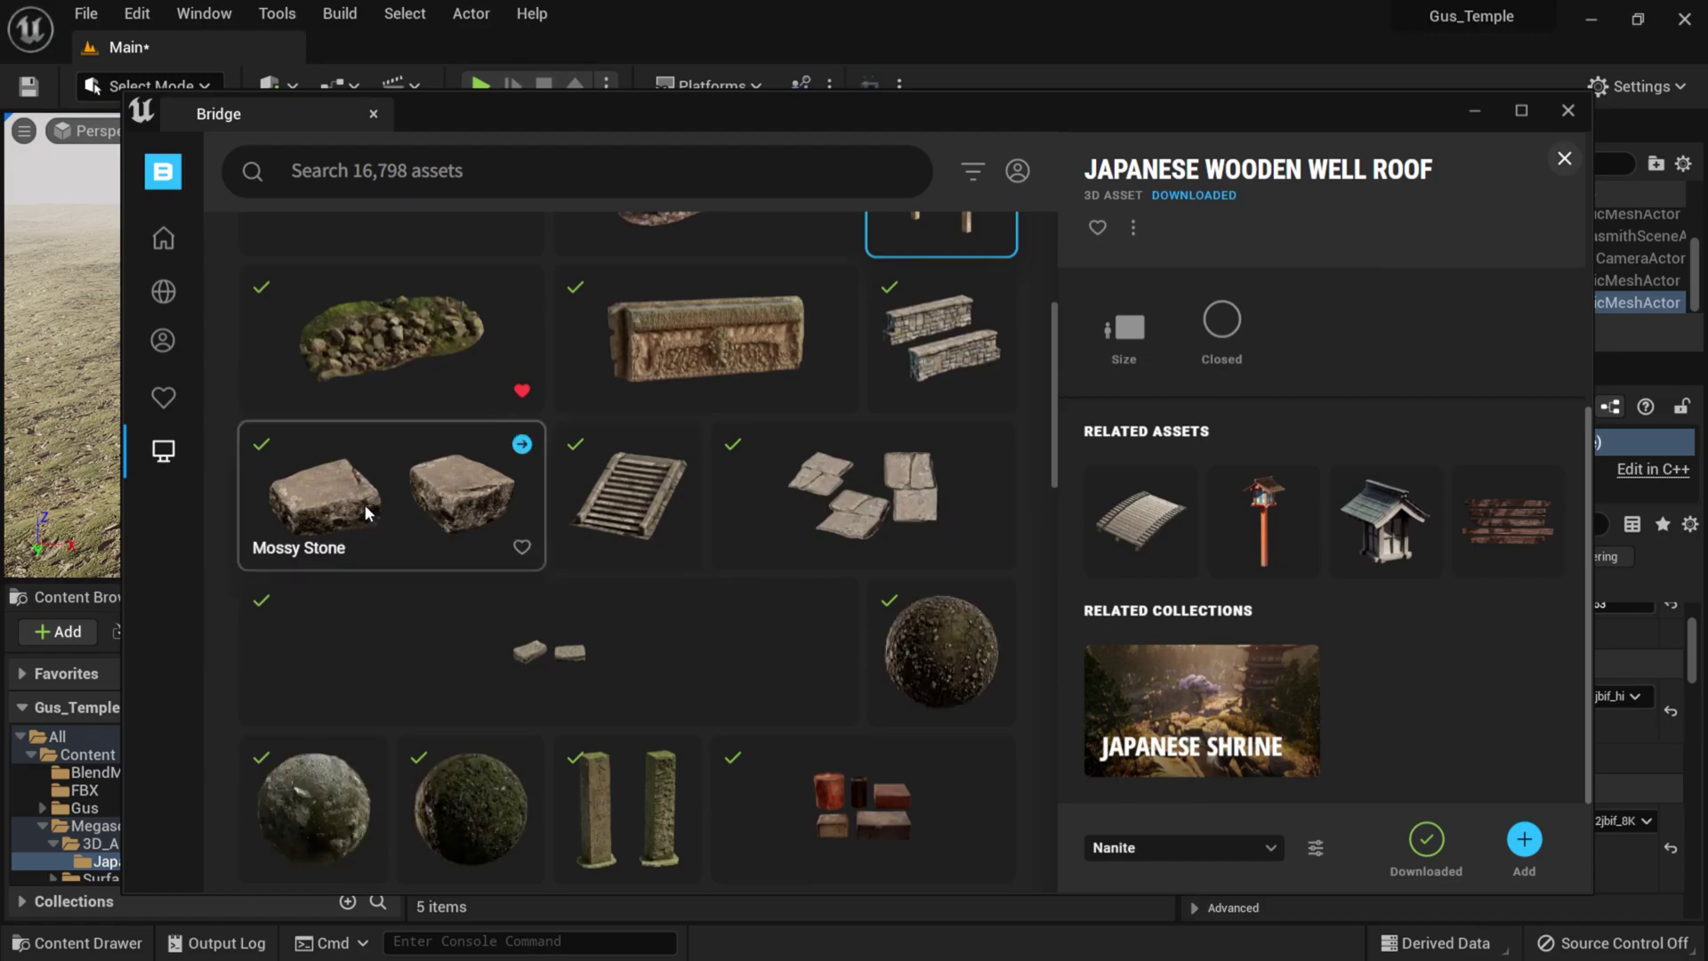
- Add the Mossy Stone and Japanese Stone Pillar assets to the project at Nanite quality, and minimize Bridge
left_click(366, 514)
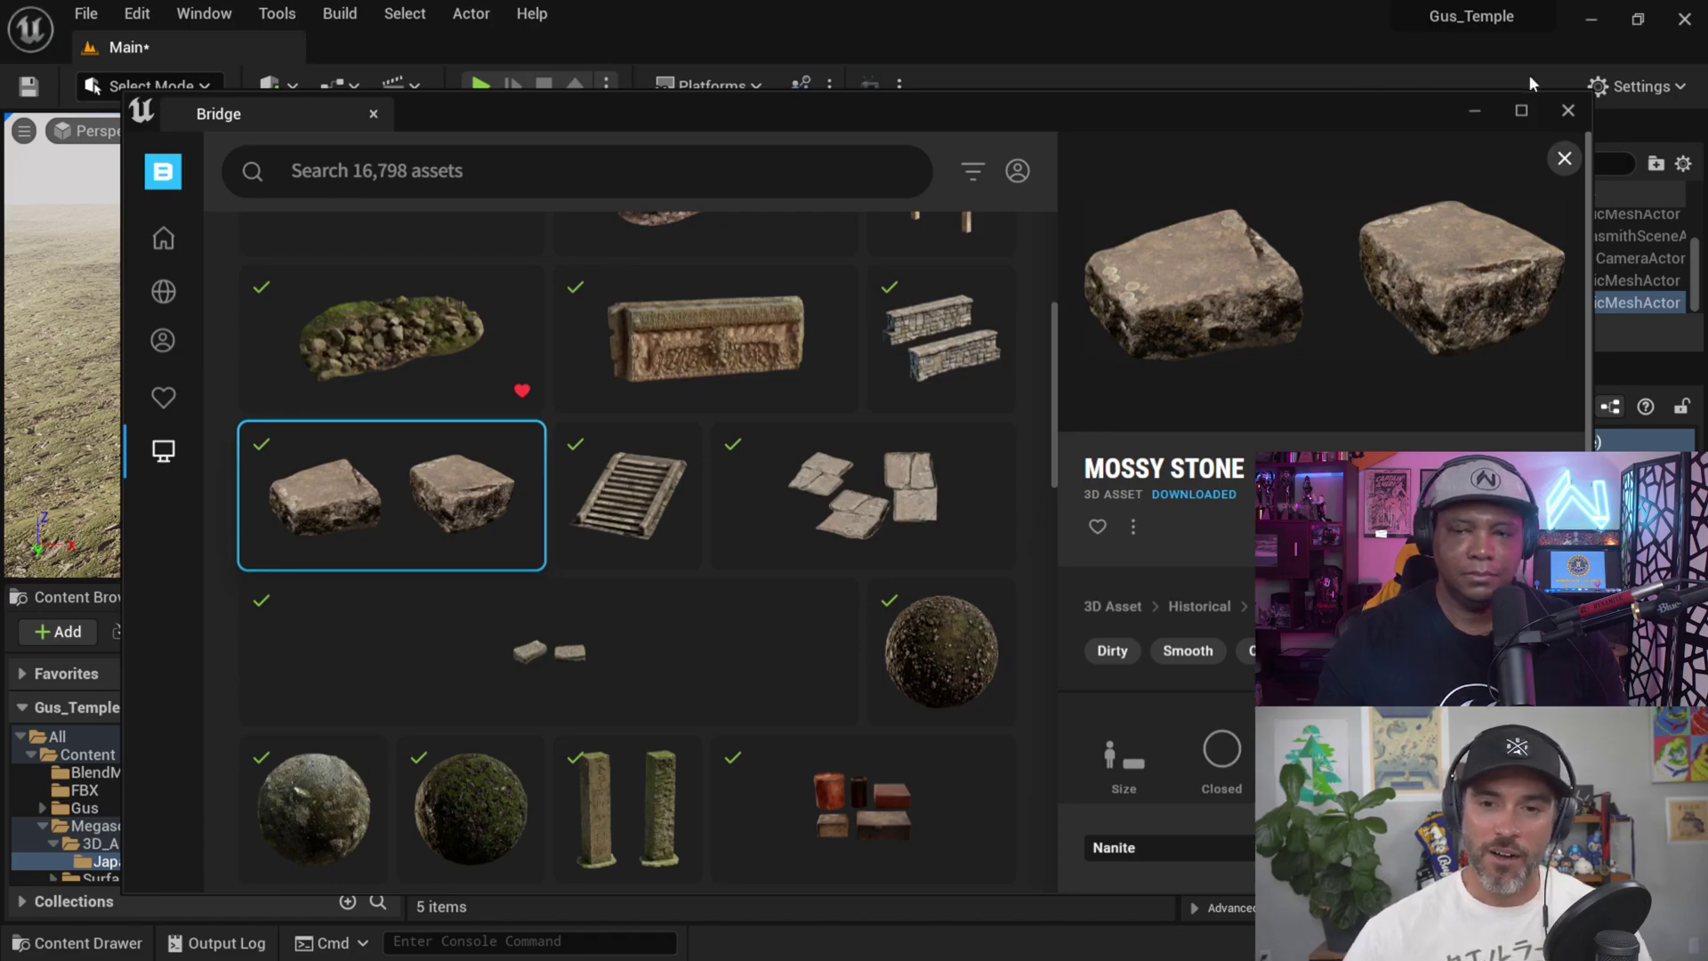
left_click(635, 767)
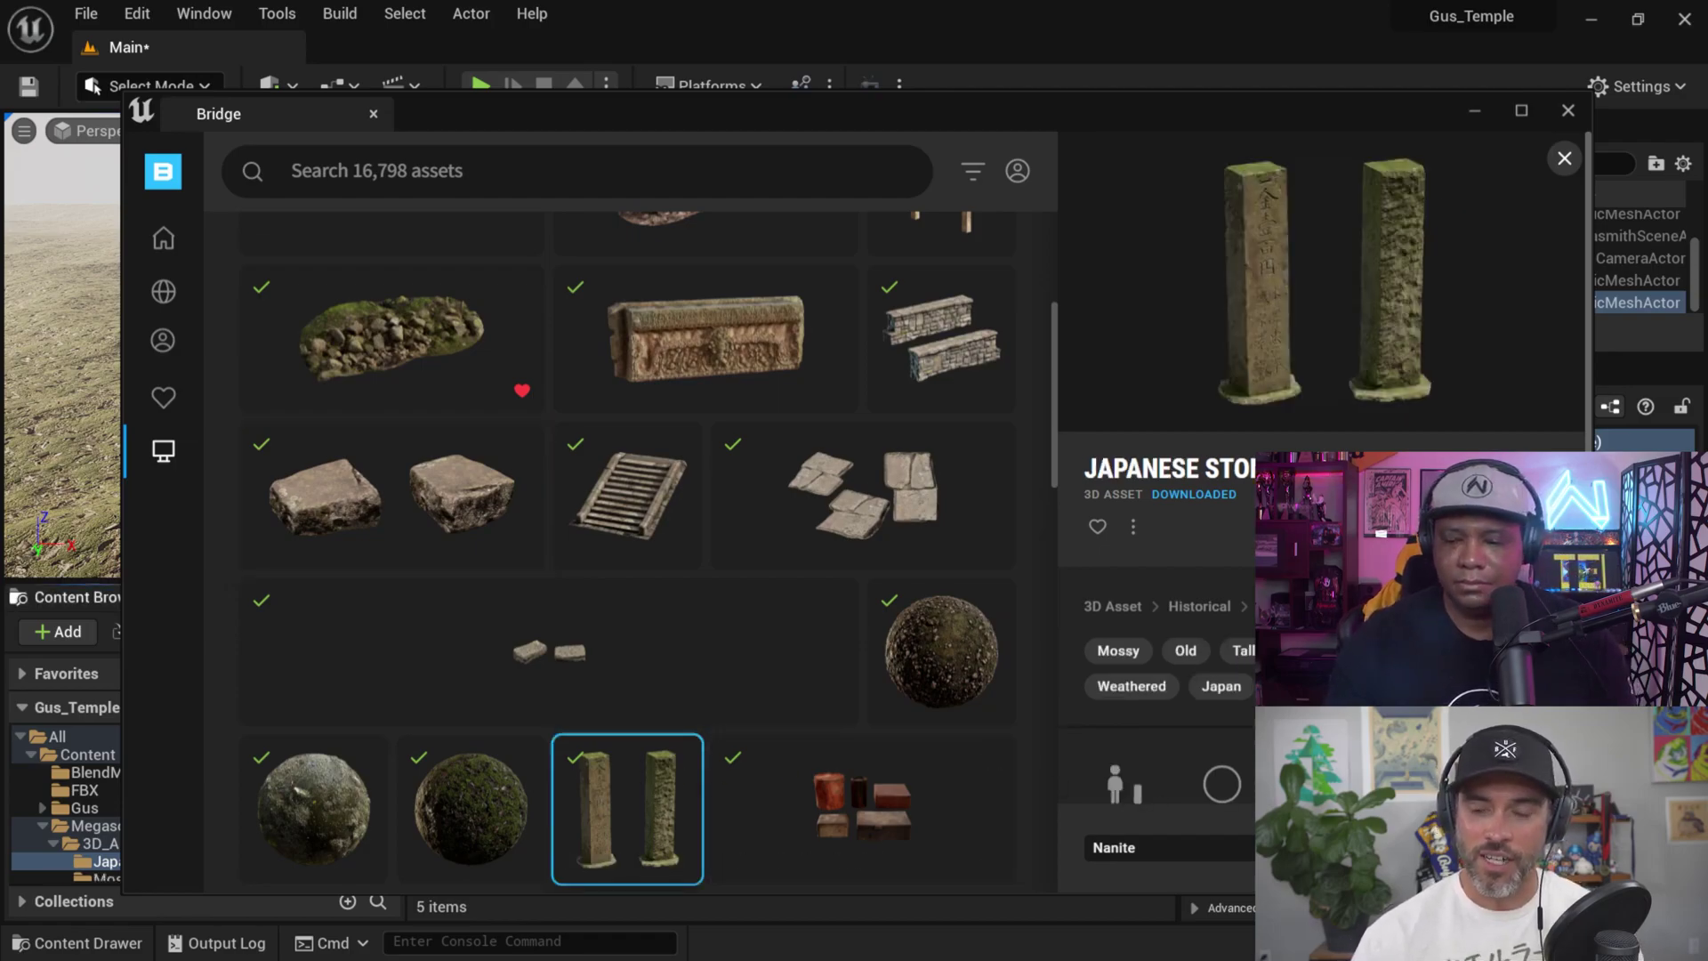
left_click(1476, 109)
- Place the Japanese Stone Pillar static mesh from its asset folder on the ground in front of the roof's right post
left_click(210, 861)
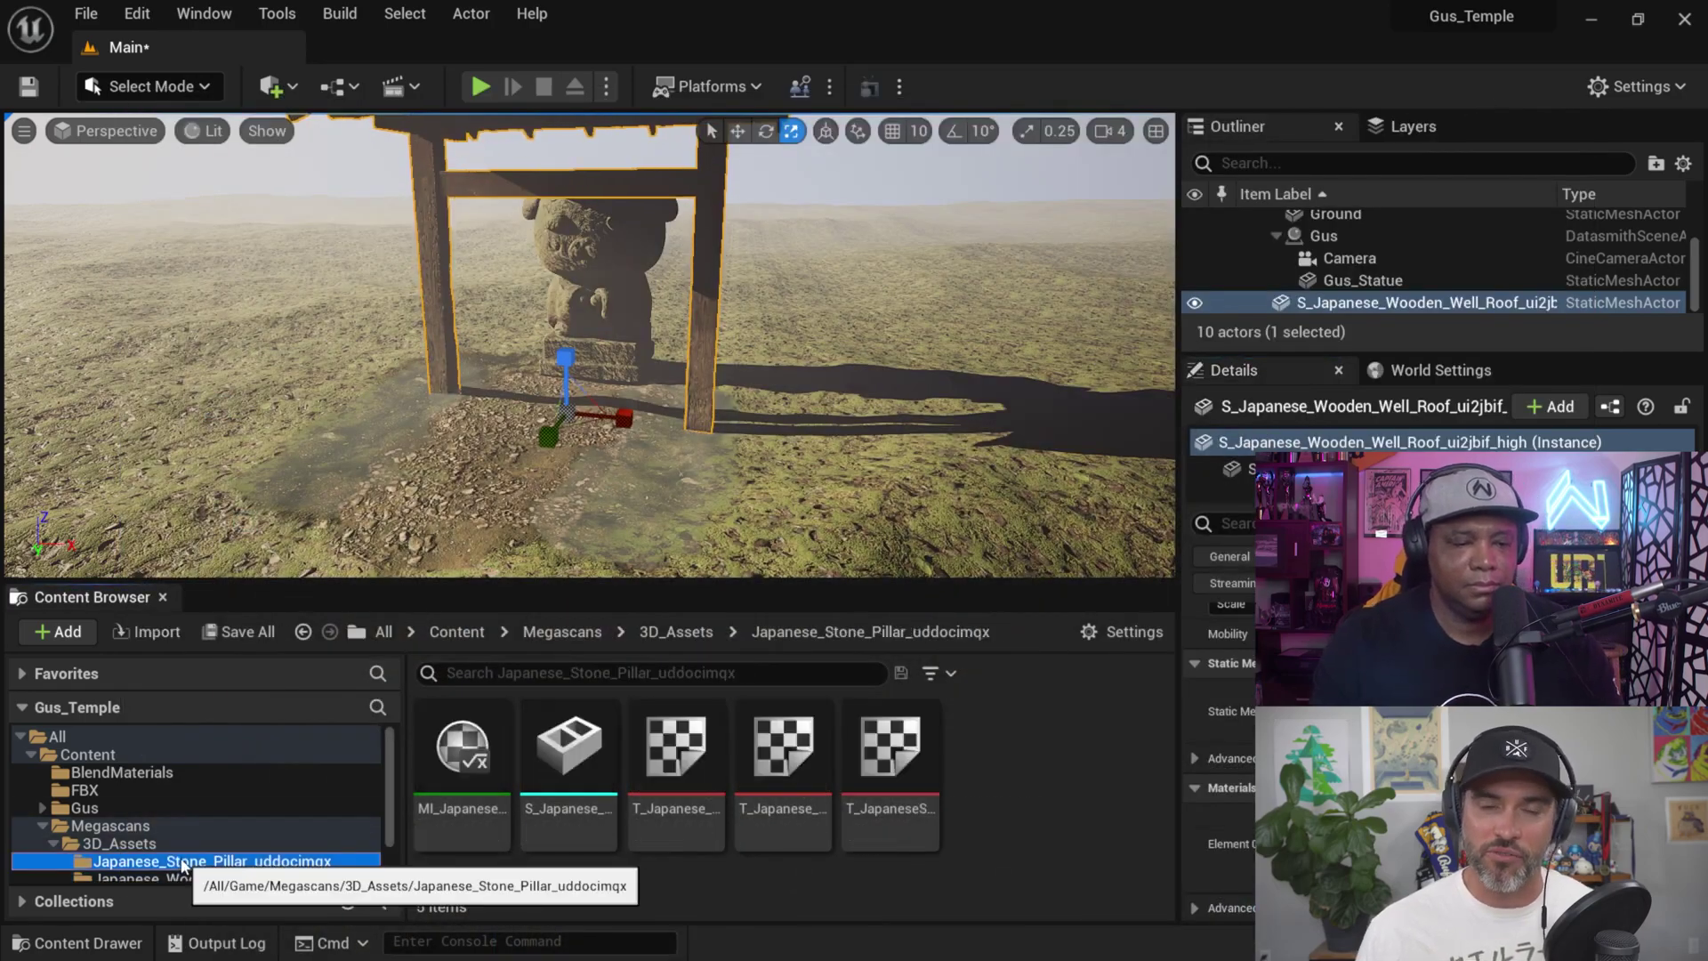
left_click_drag(589, 763, 678, 420)
scroll(671, 389, "up", 2)
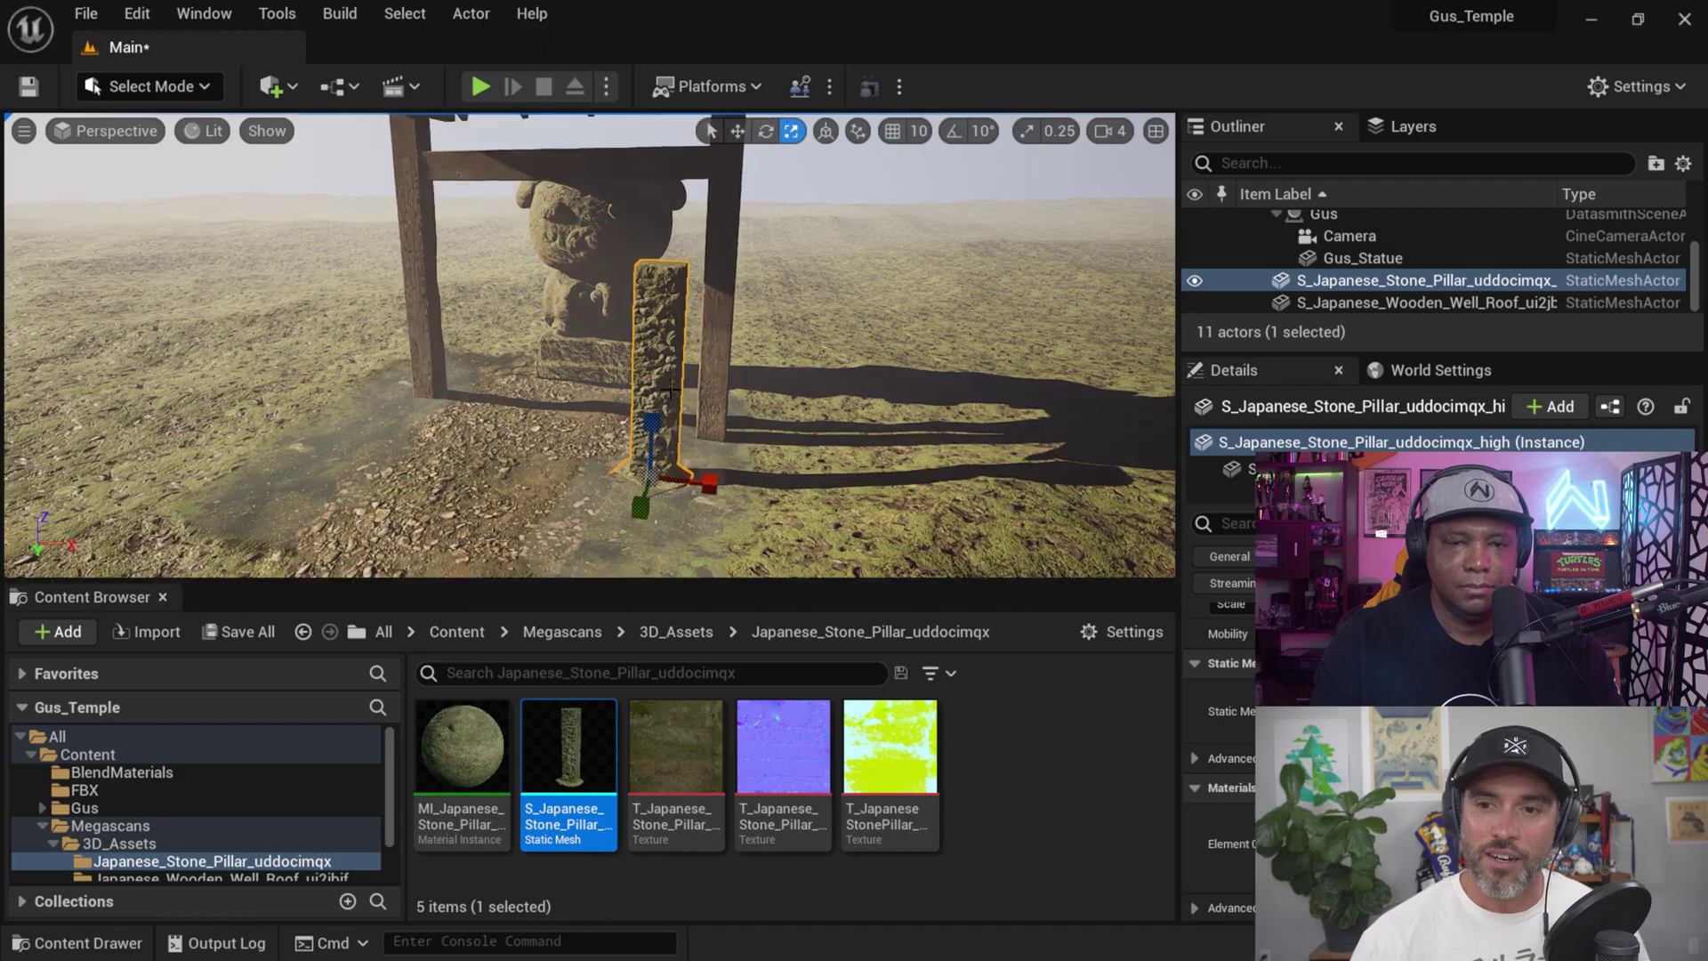
scroll(671, 389, "up", 2)
scroll(670, 389, "up", 2)
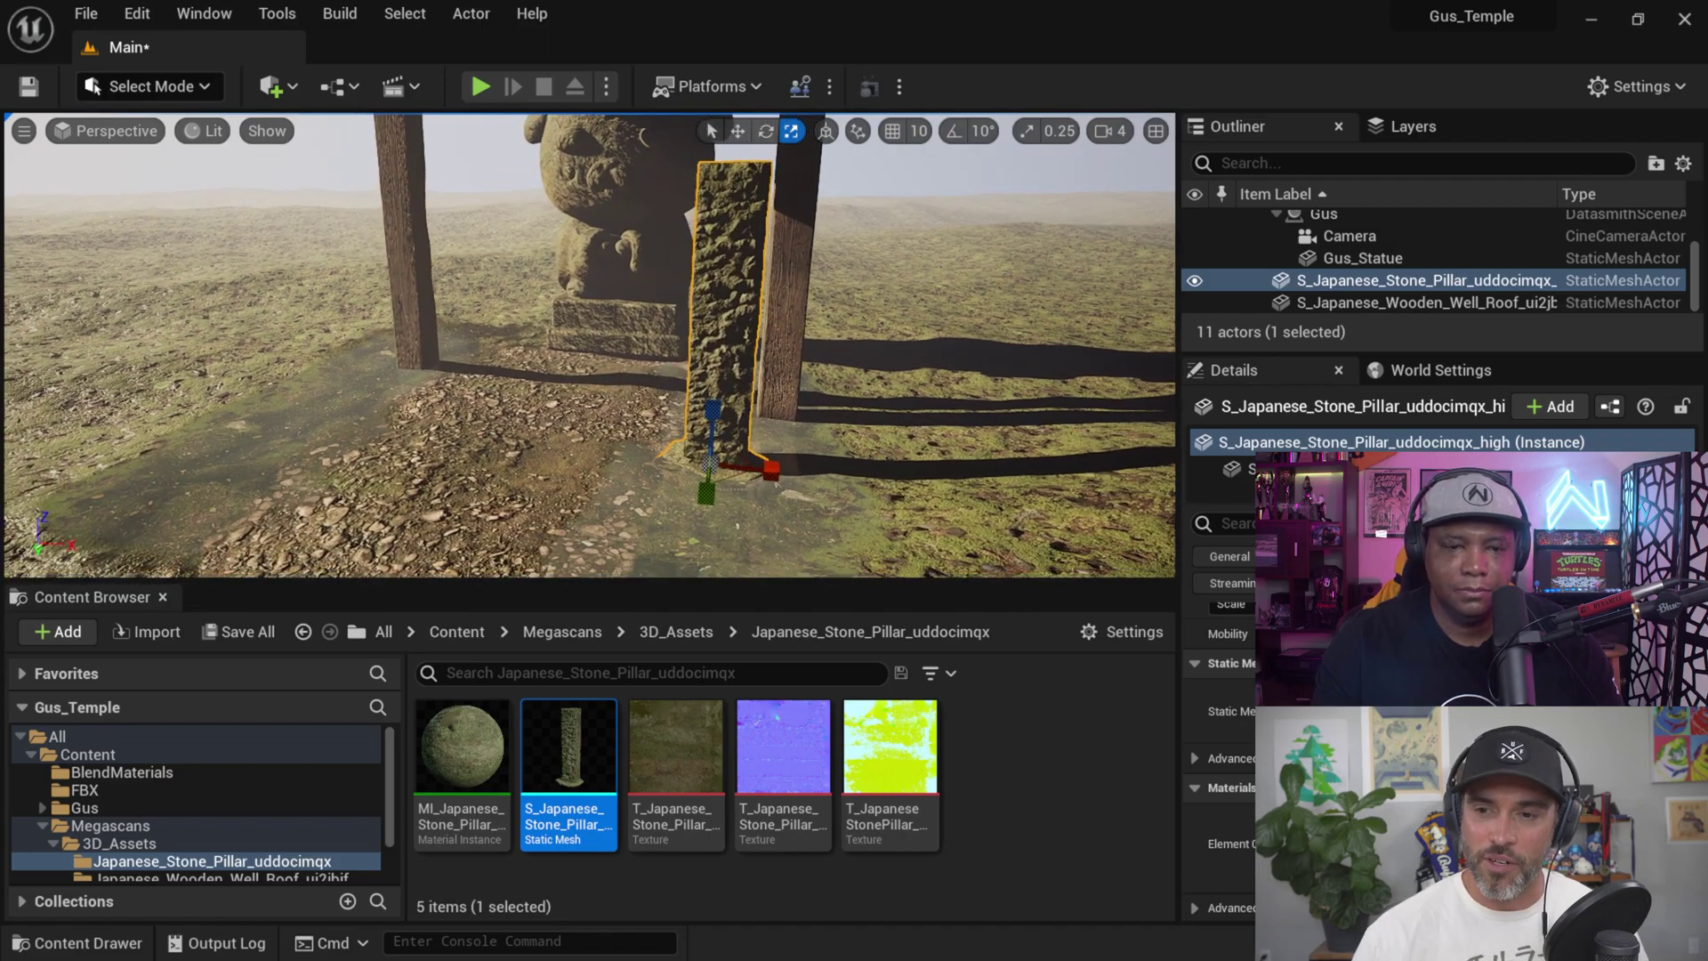
middle_click_drag(895, 417, 892, 391)
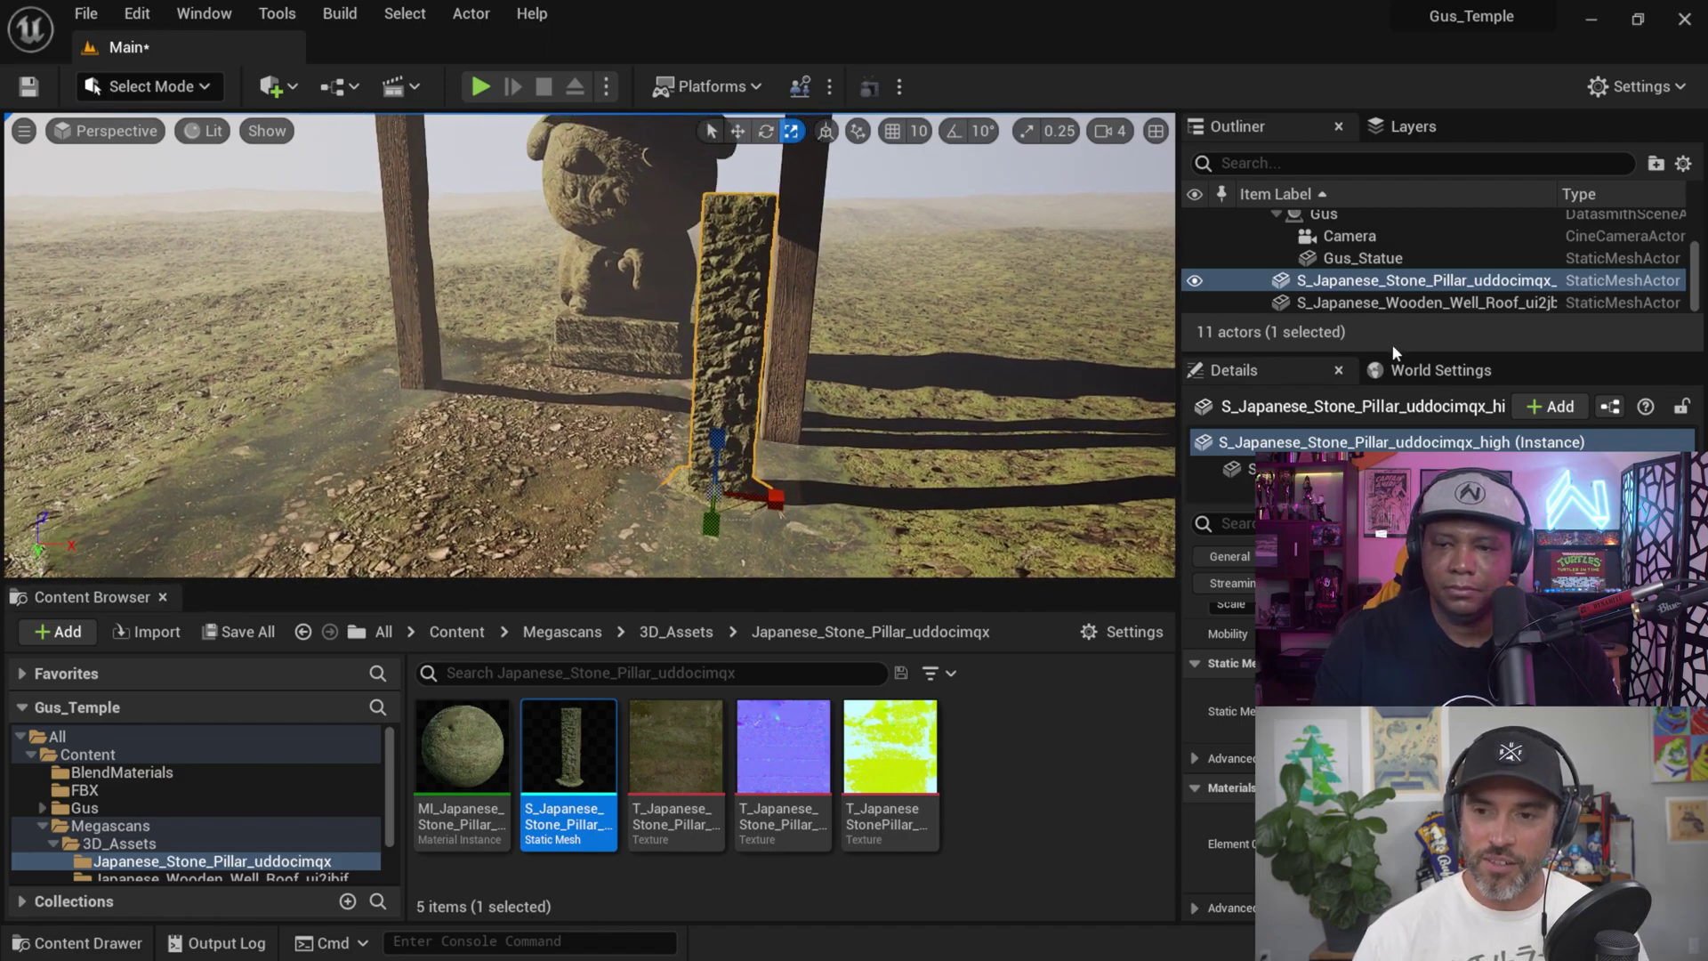
- Enlarge the Outliner and collapse the MAIN folder
left_click_drag(1391, 352, 1391, 556)
left_click(1263, 265)
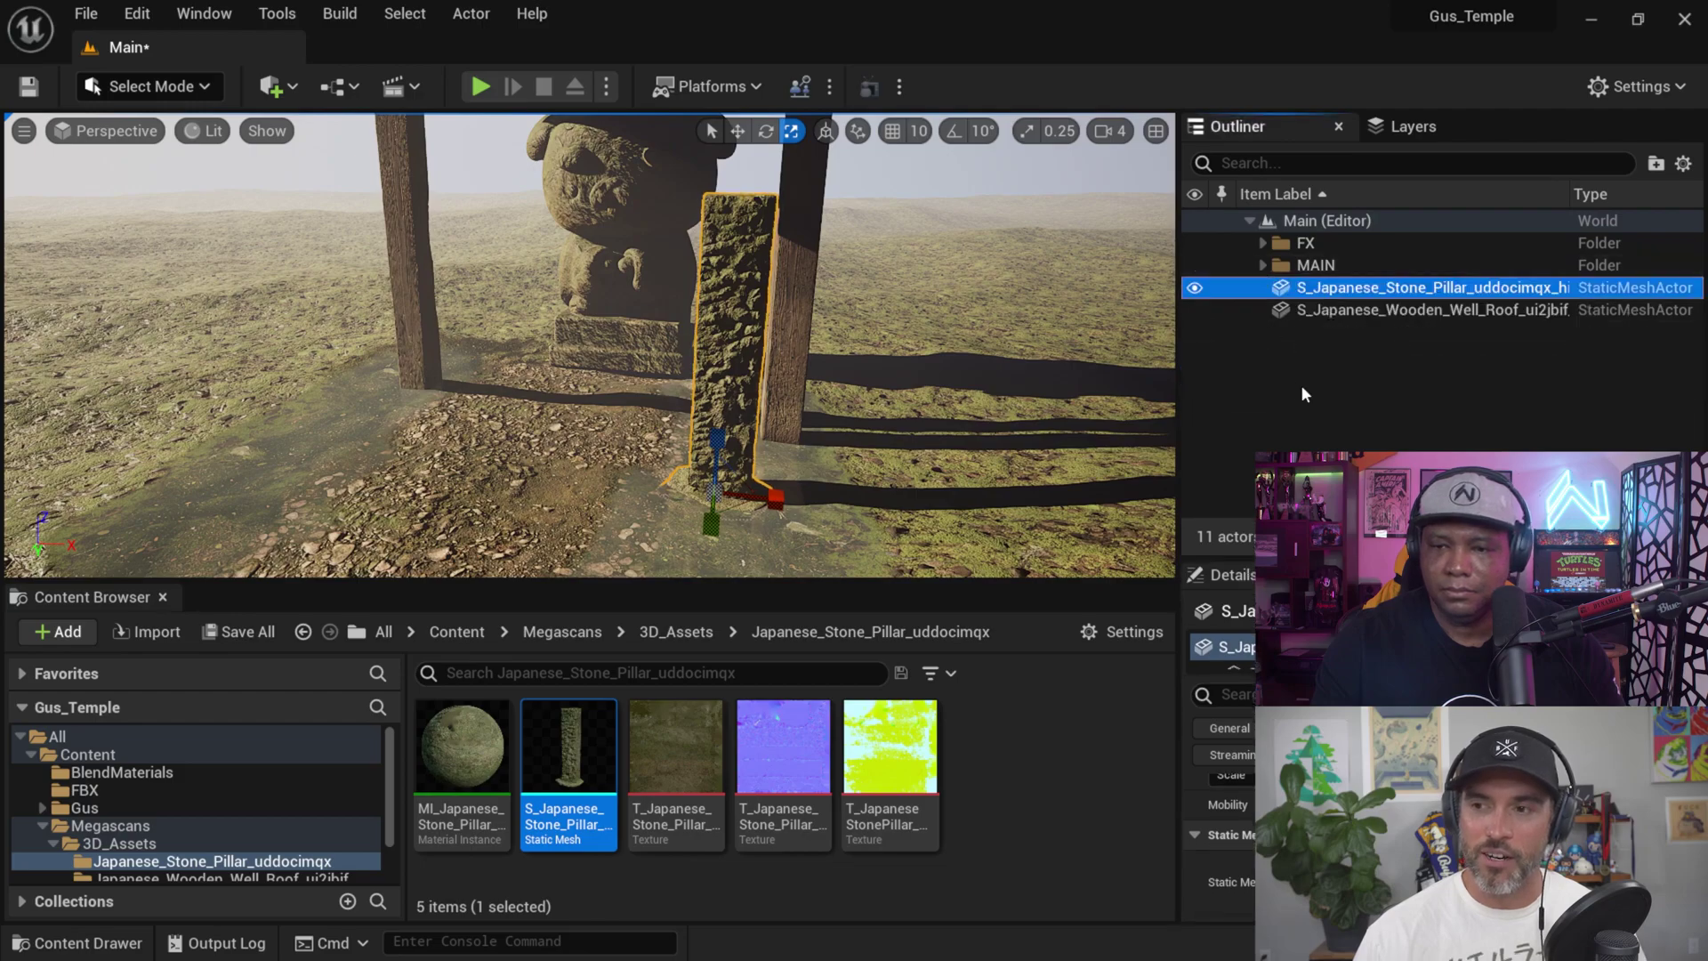
- Create a new folder named MEGASCANS in the scene hierarchy
left_click(1335, 228)
right_click(1334, 229)
left_click(1419, 263)
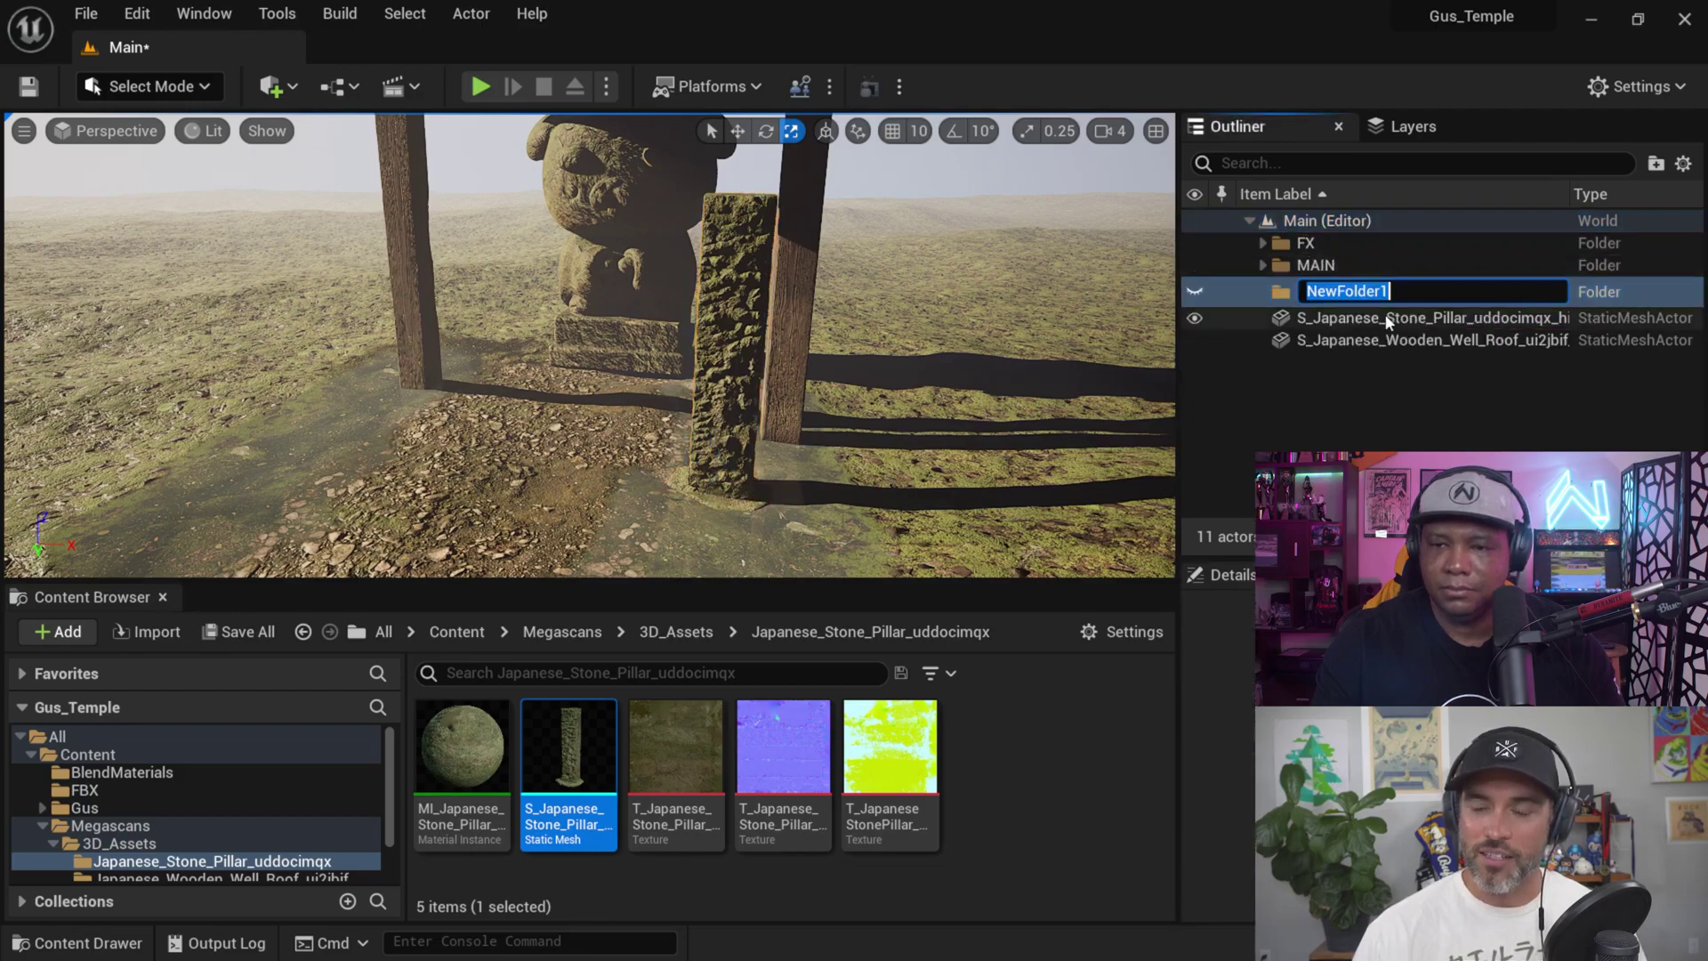
type("MEGA")
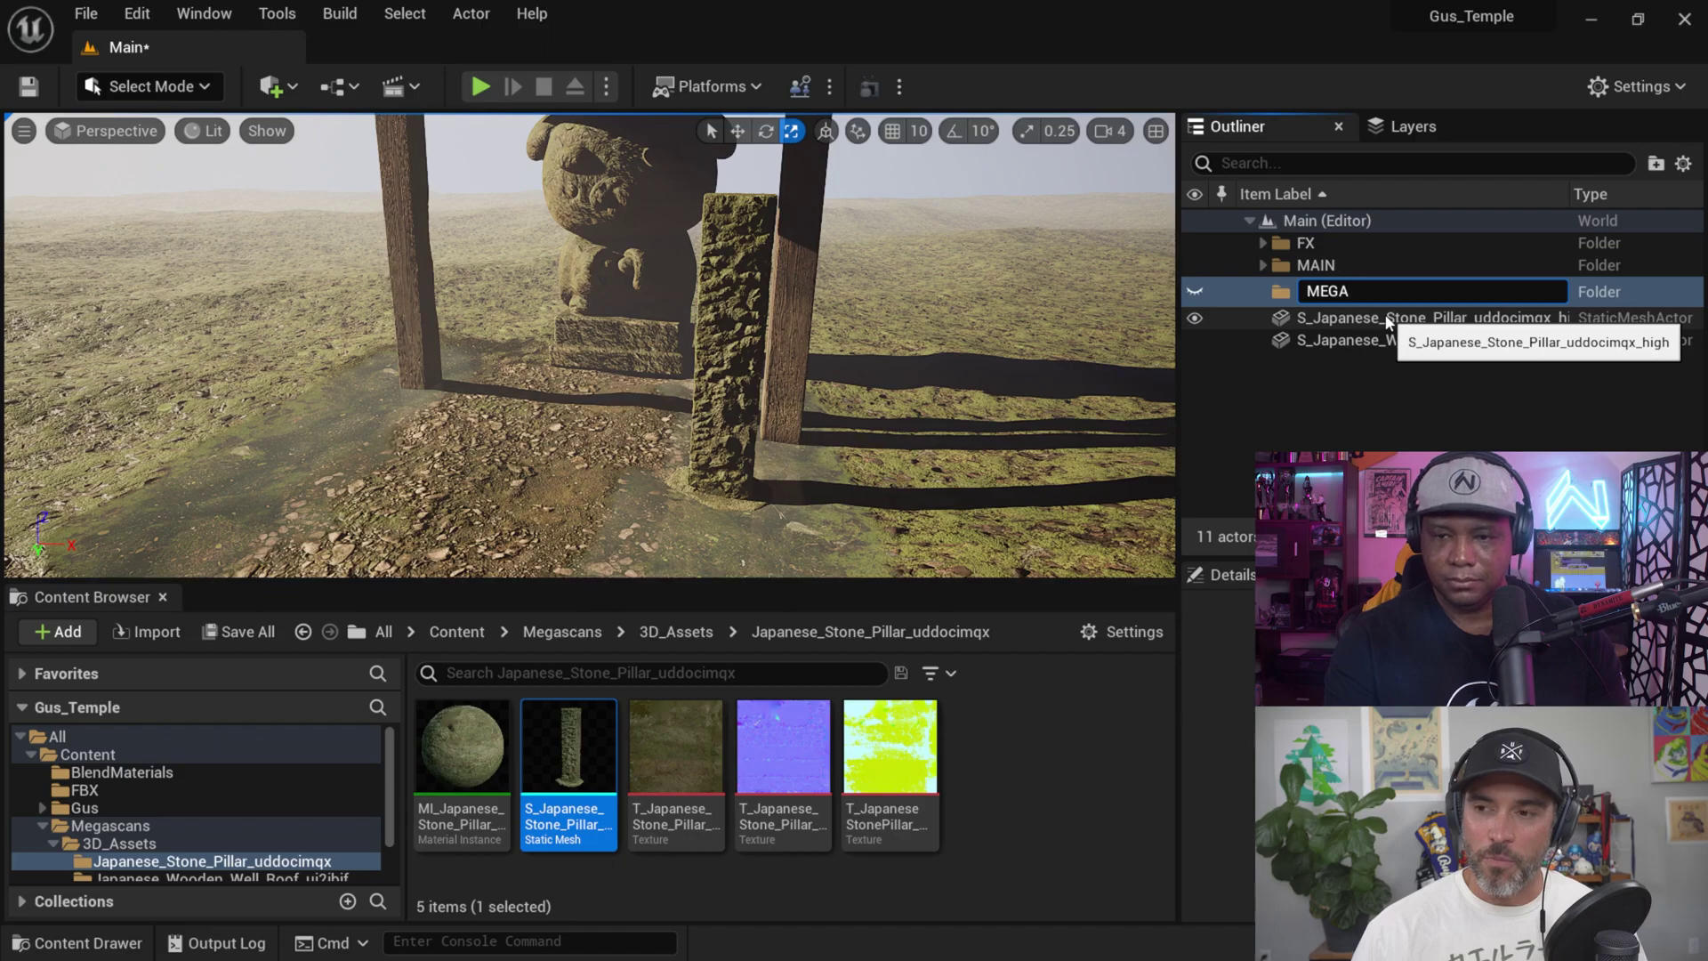
type("SCANS")
key("Return")
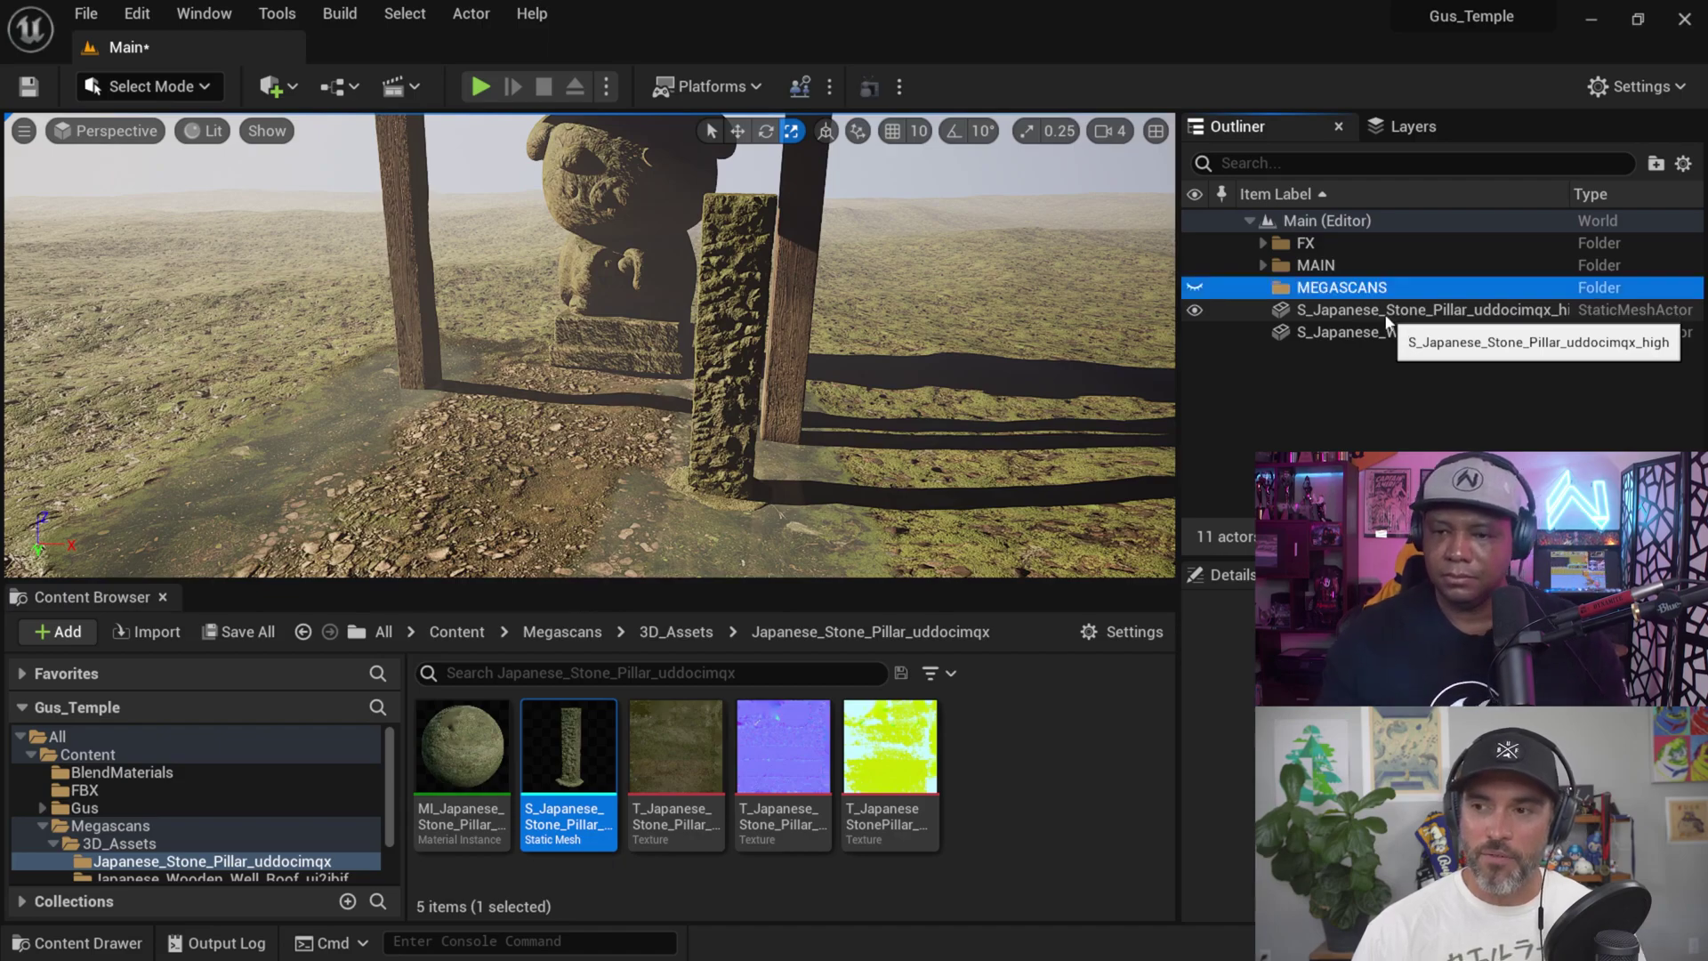
- Move the Japanese Stone Pillar and Japanese Wooden Well Roof actors into the MEGASCANS folder
left_click(1383, 310)
left_click(1380, 331, "shift")
left_click_drag(1349, 309, 1349, 289)
left_click(1386, 366)
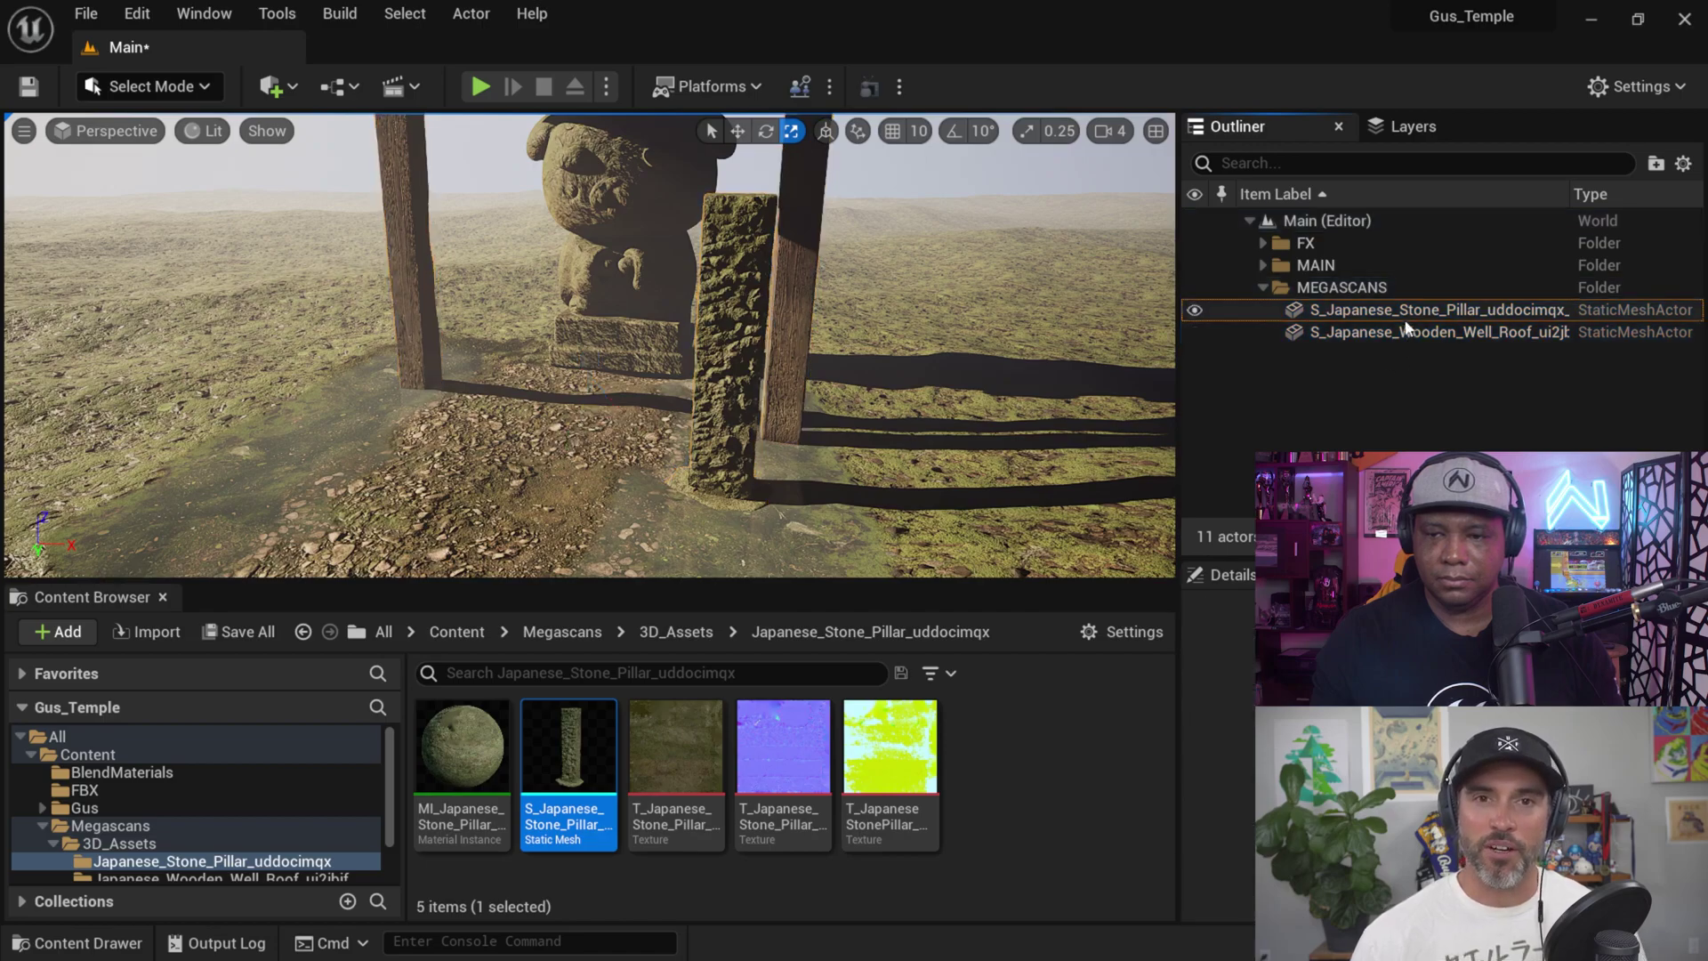
- Rotate the stone pillar so its inscribed face points forward, and shift it outward beside the roof's right post
left_click(1405, 320)
left_click(771, 131)
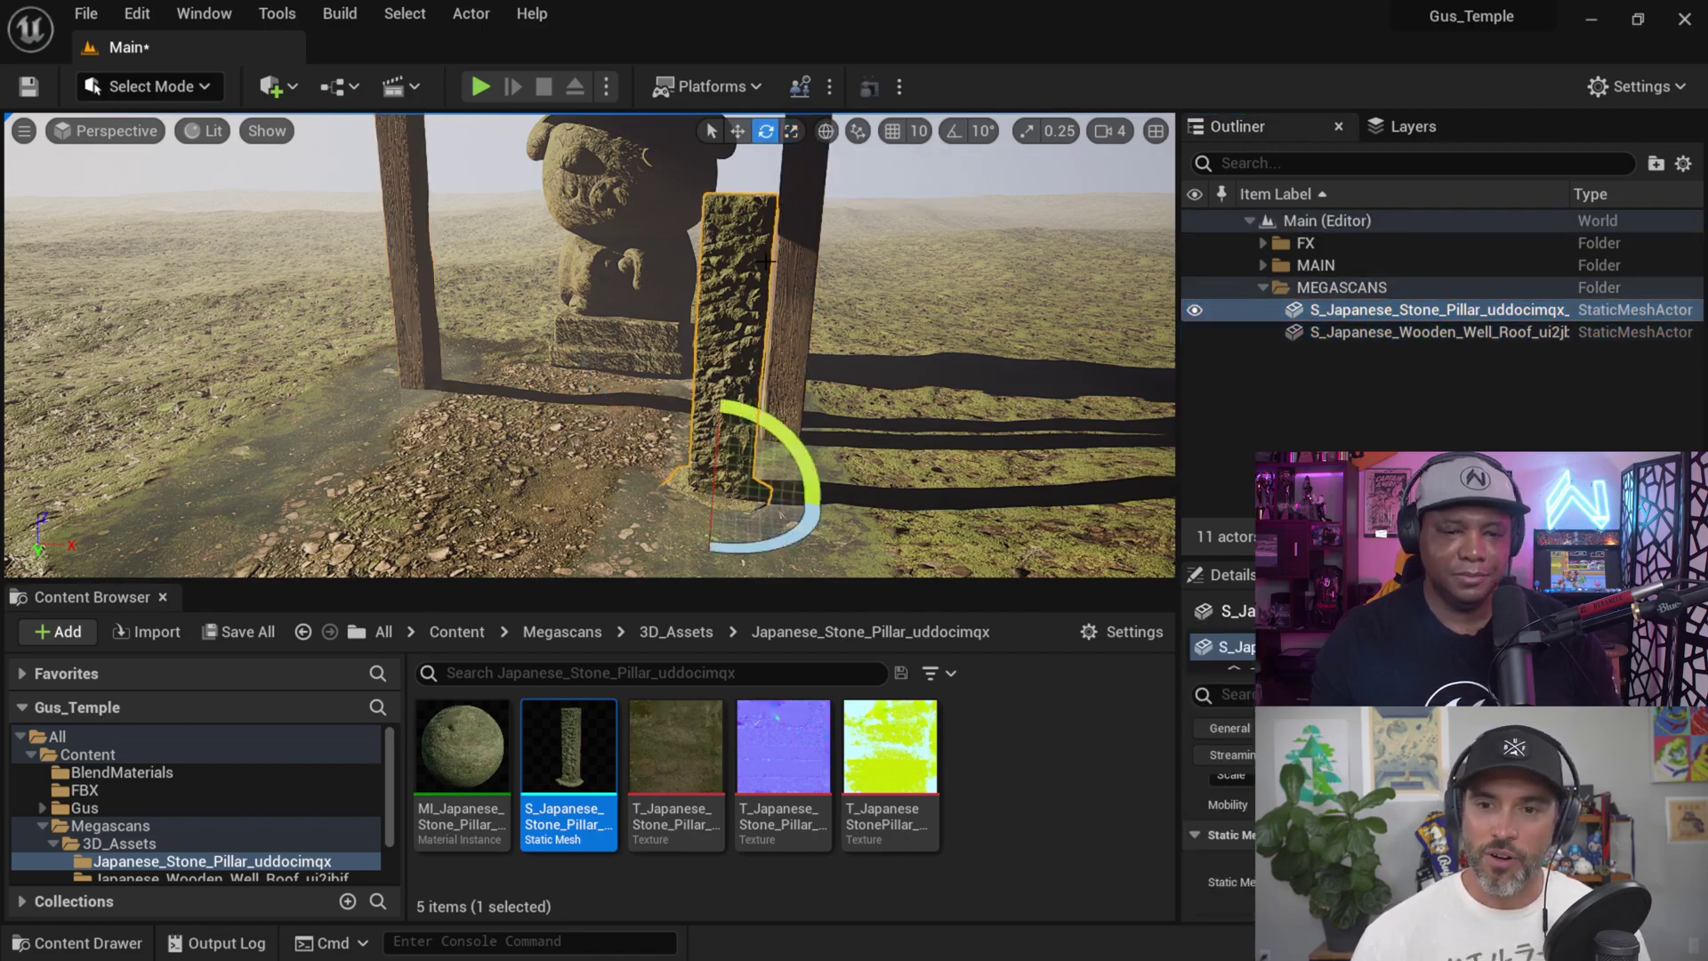
left_click_drag(758, 549, 599, 552)
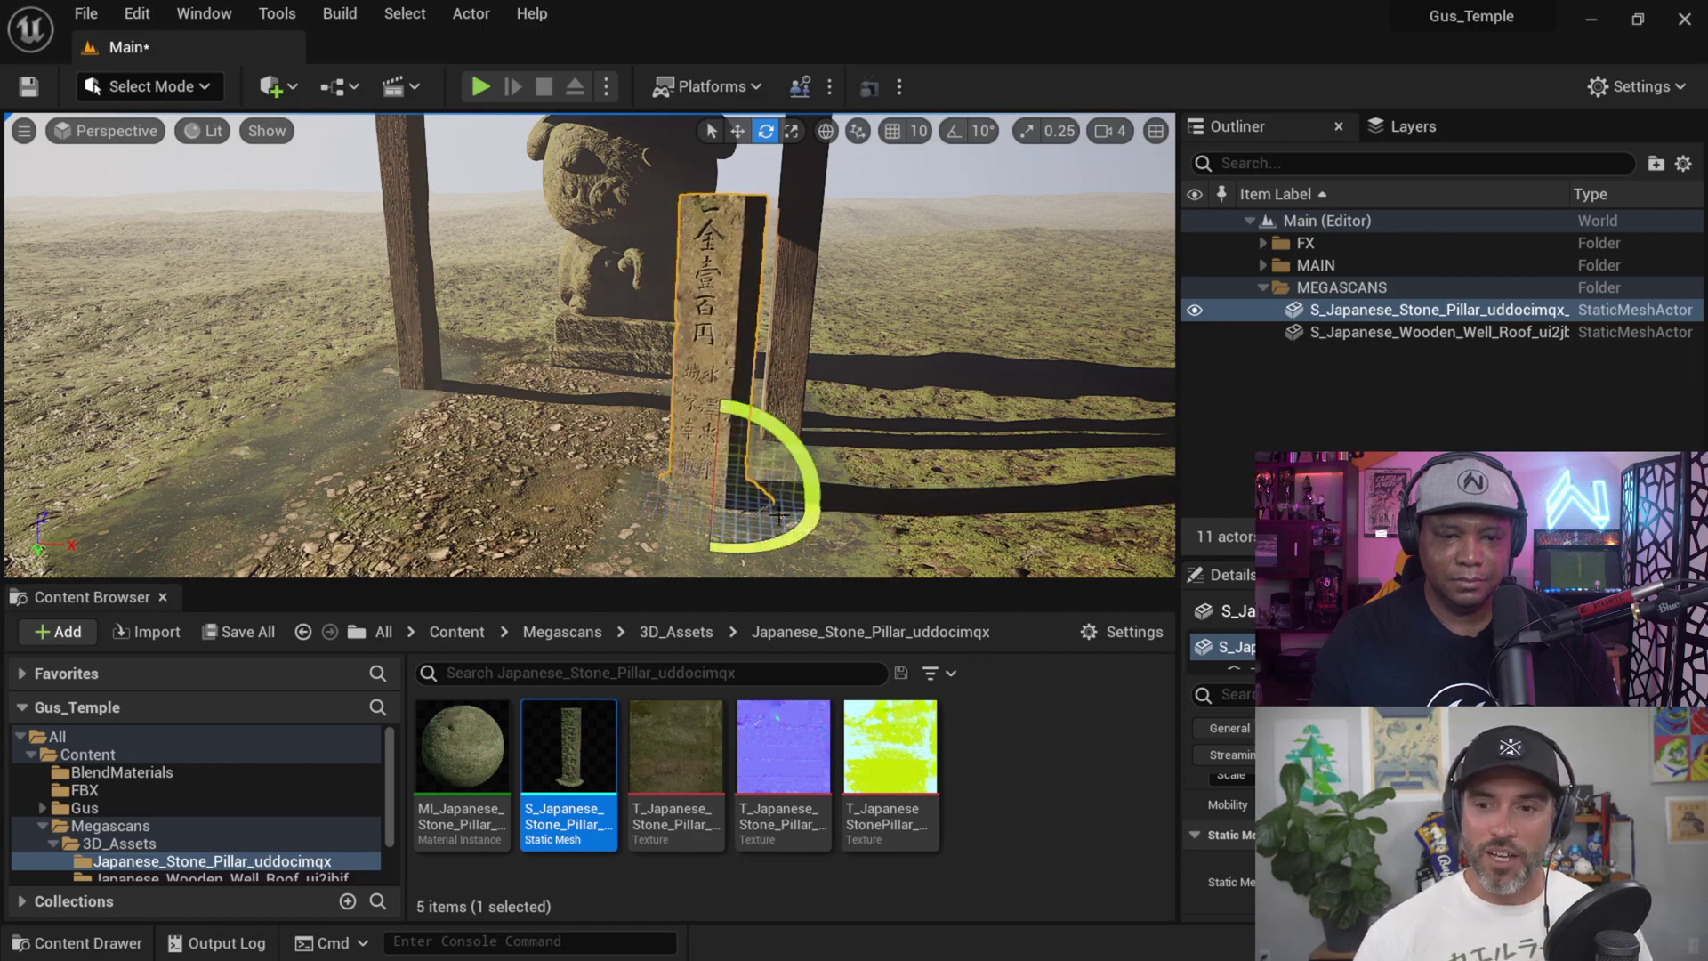
left_click(737, 130)
left_click_drag(763, 496, 813, 495)
left_click_drag(762, 438, 763, 445)
mouse_move(757, 445)
right_mouse_down()
mouse_move(712, 461)
mouse_move(725, 452)
right_mouse_up()
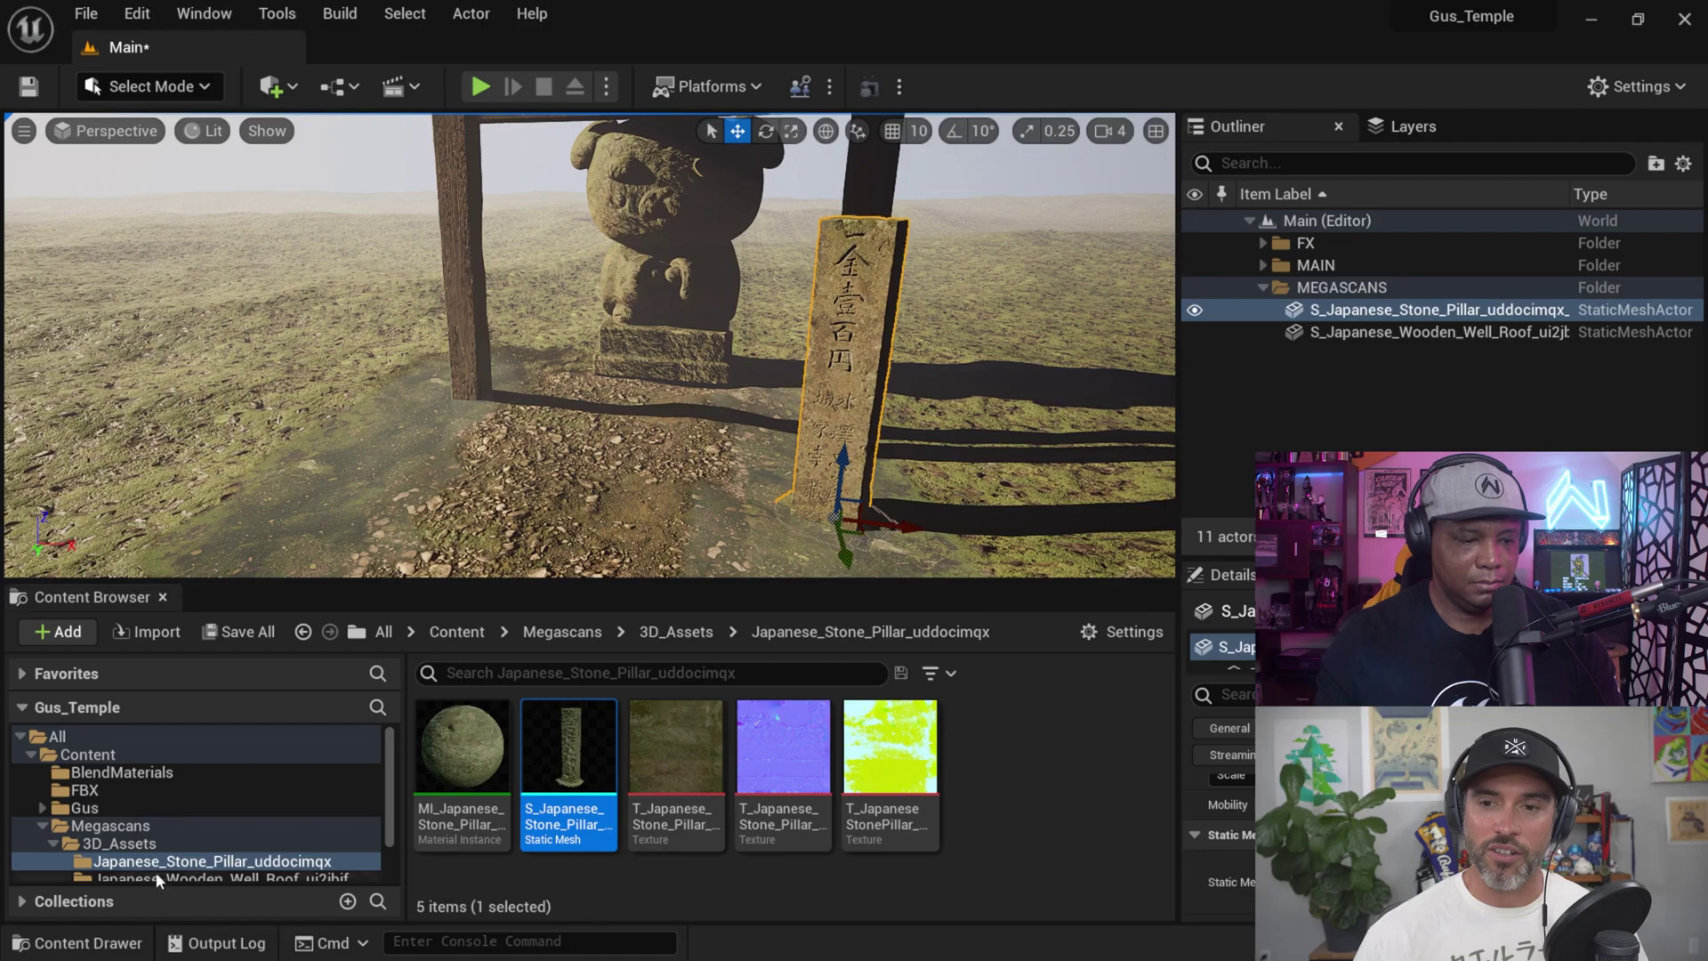
- Place two Mossy Stone static meshes from their asset folder side by side in front of the Gus statue's base
scroll(252, 823, "down", 2)
left_click(205, 837)
left_click(569, 748)
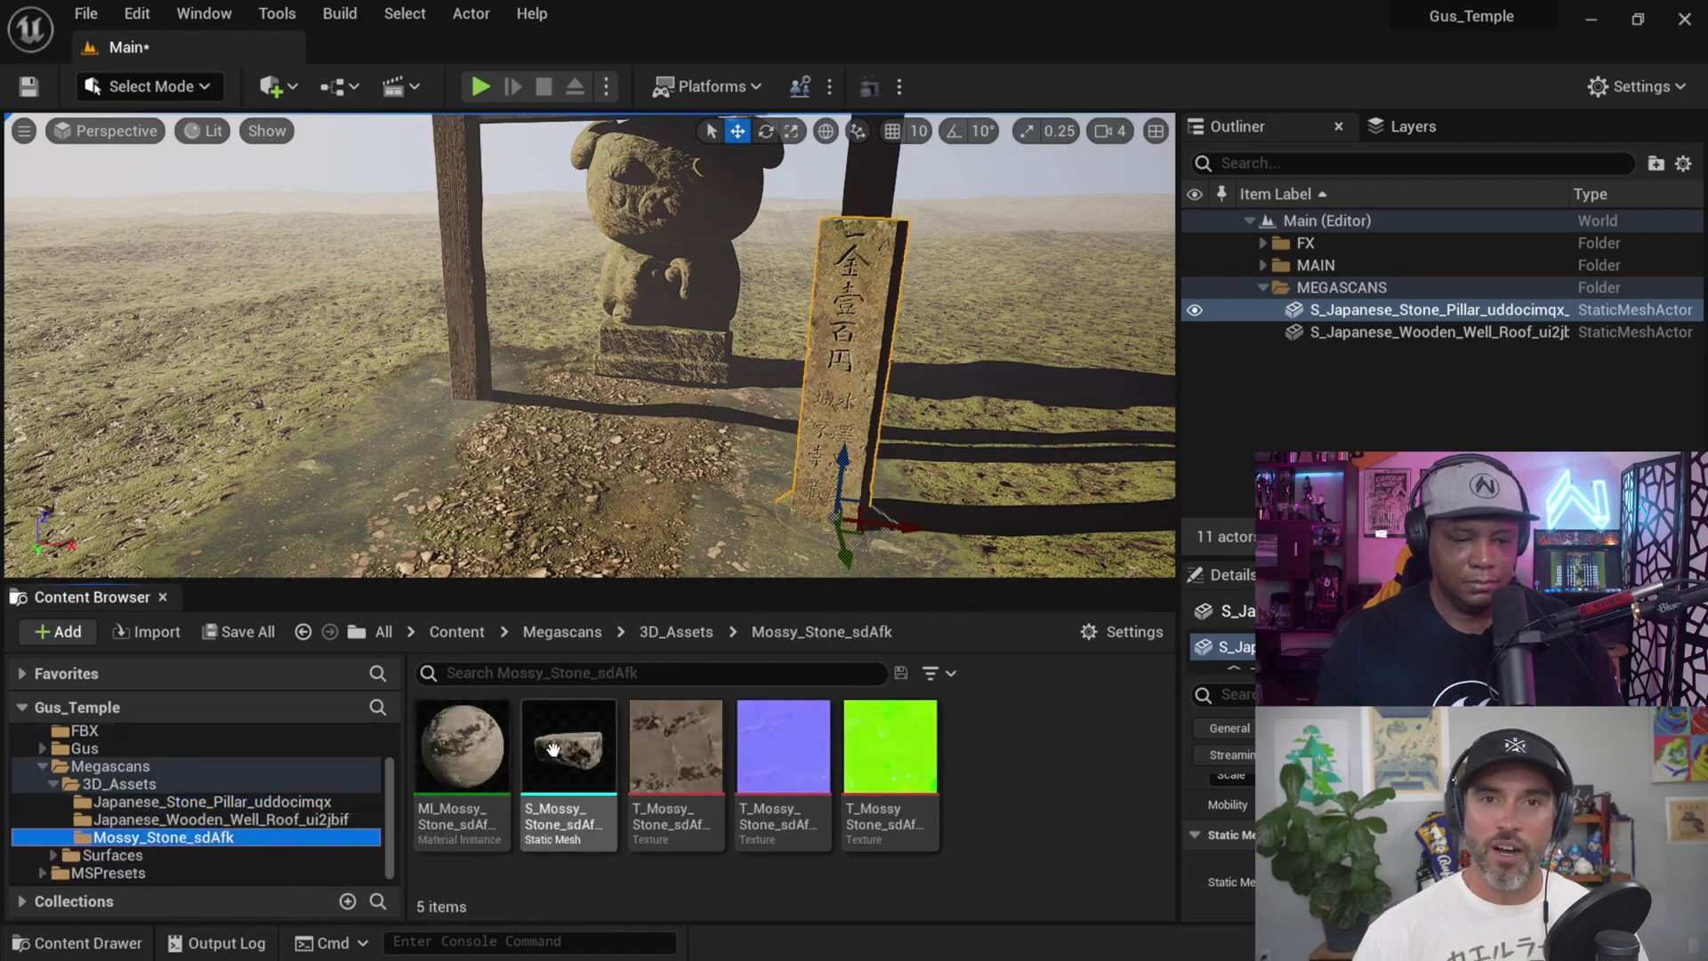
left_click_drag(568, 747, 658, 429)
left_click(768, 134)
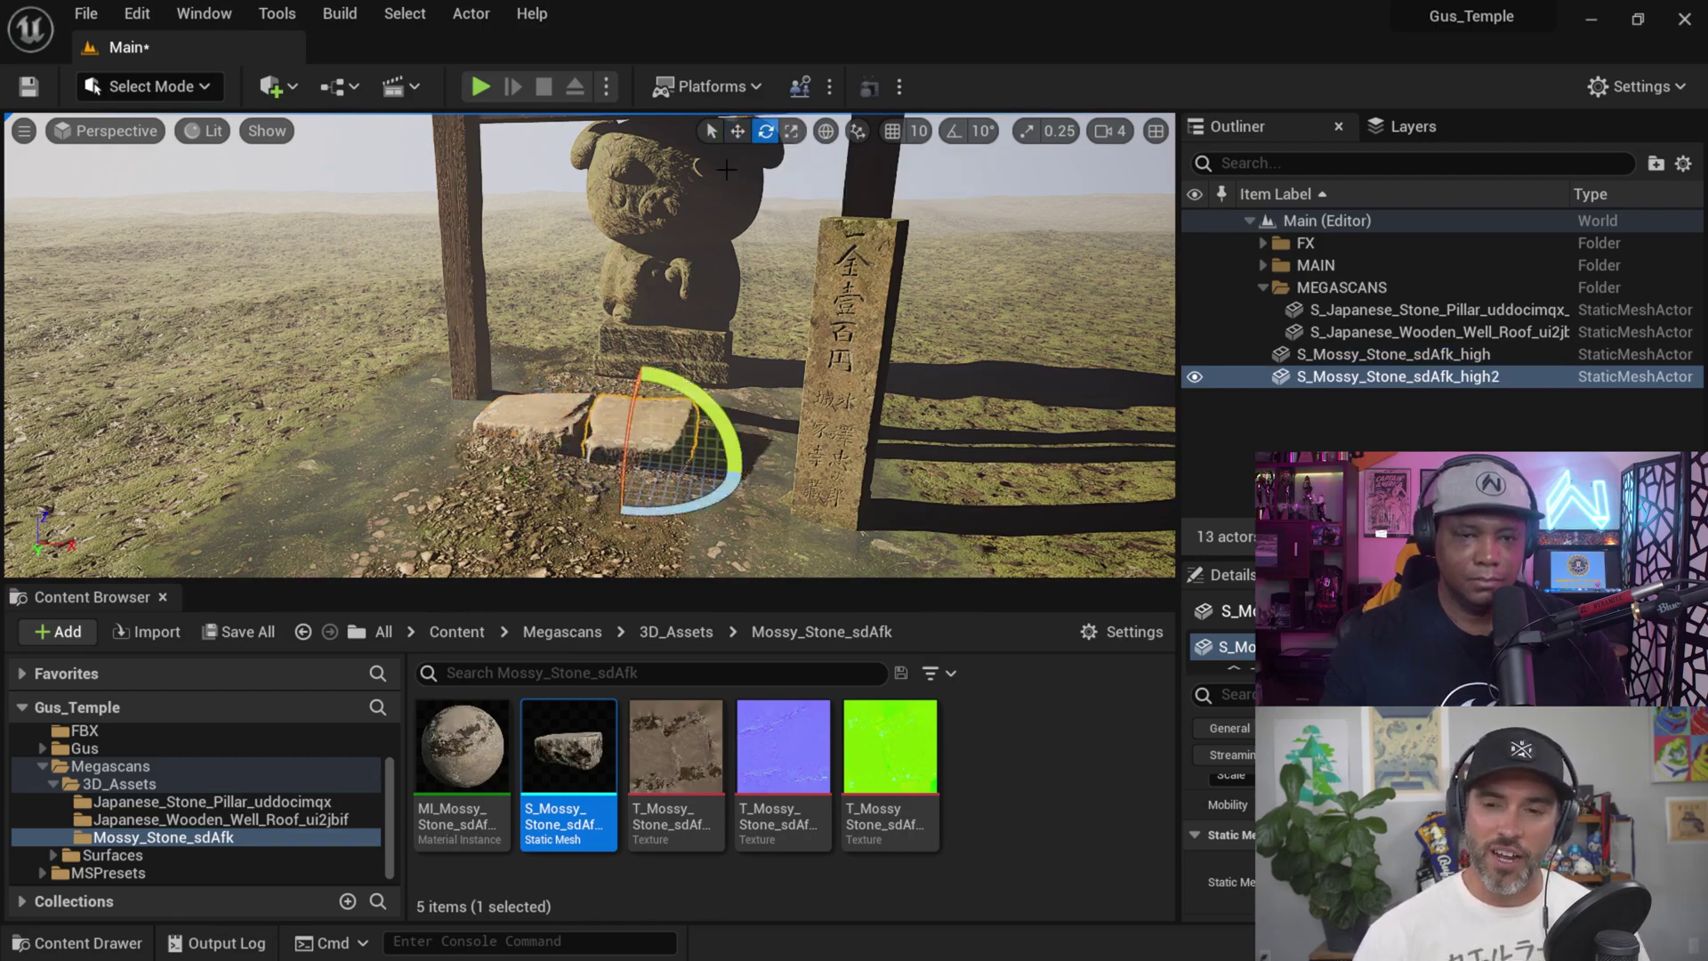
left_click(738, 131)
left_click(550, 426, "ctrl")
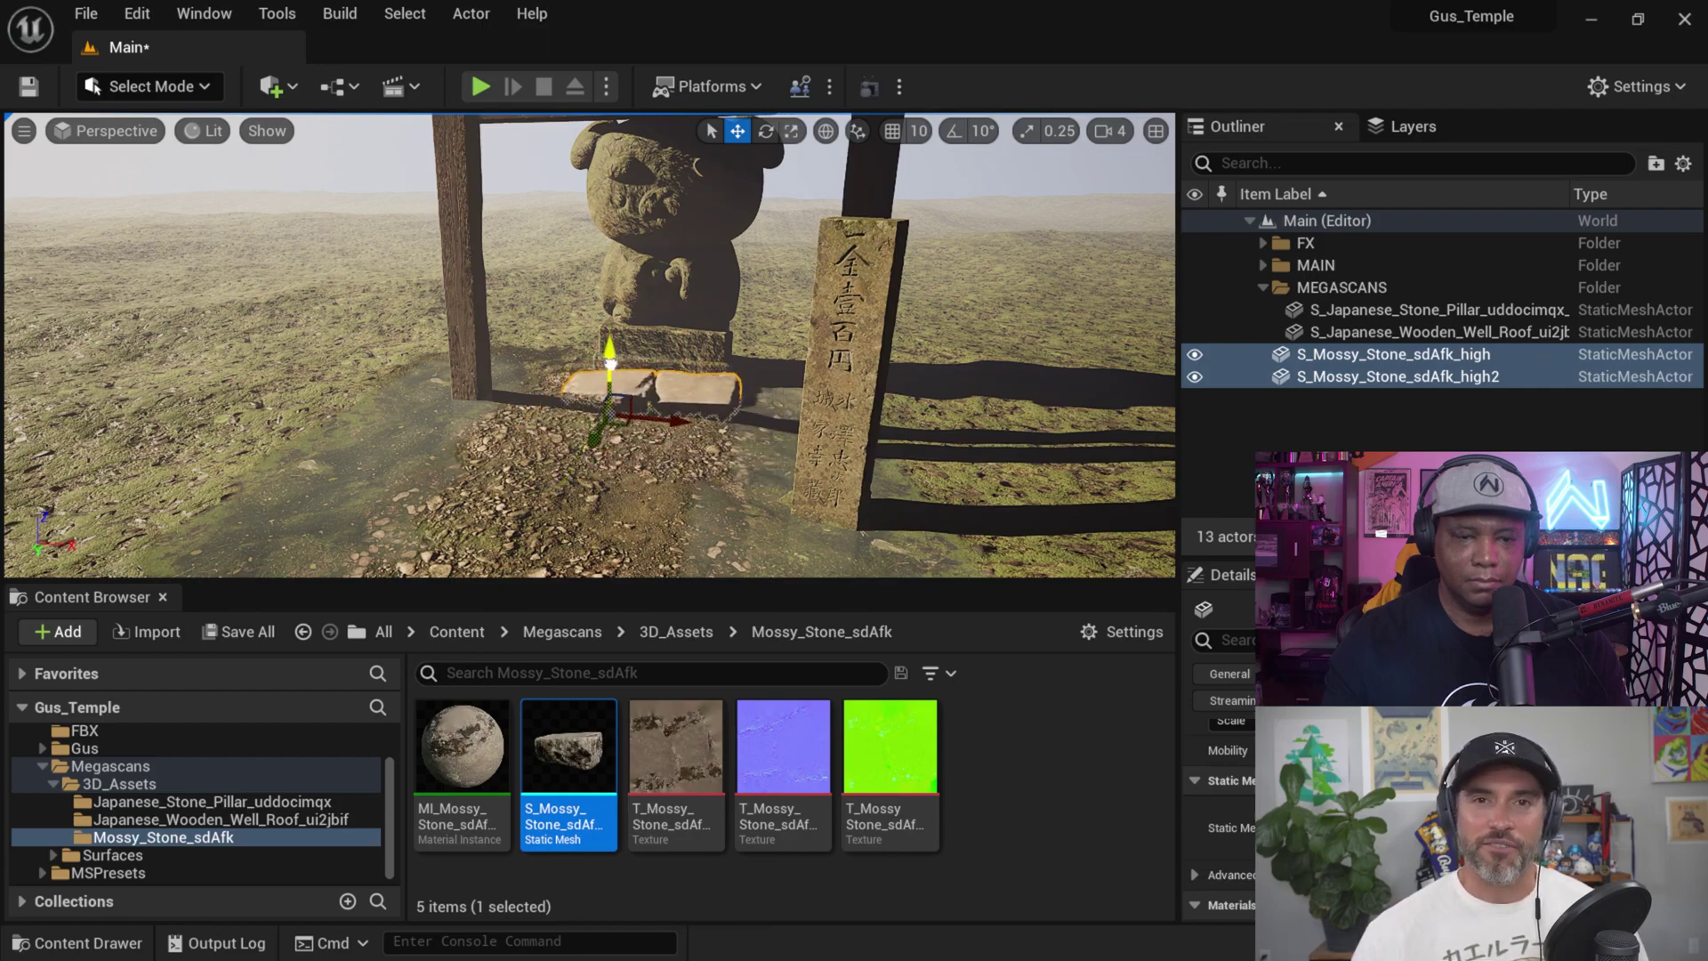
- Duplicate the pair of mossy stones as a second row in front of the first
left_click_drag(600, 442, 651, 449, "alt")
key("e")
left_click(737, 131)
- Duplicate the four mossy stones forward to add two more rows to the path, adjusting the copies' position
left_click(617, 384)
left_click(685, 390, "shift")
left_click(697, 424, "shift")
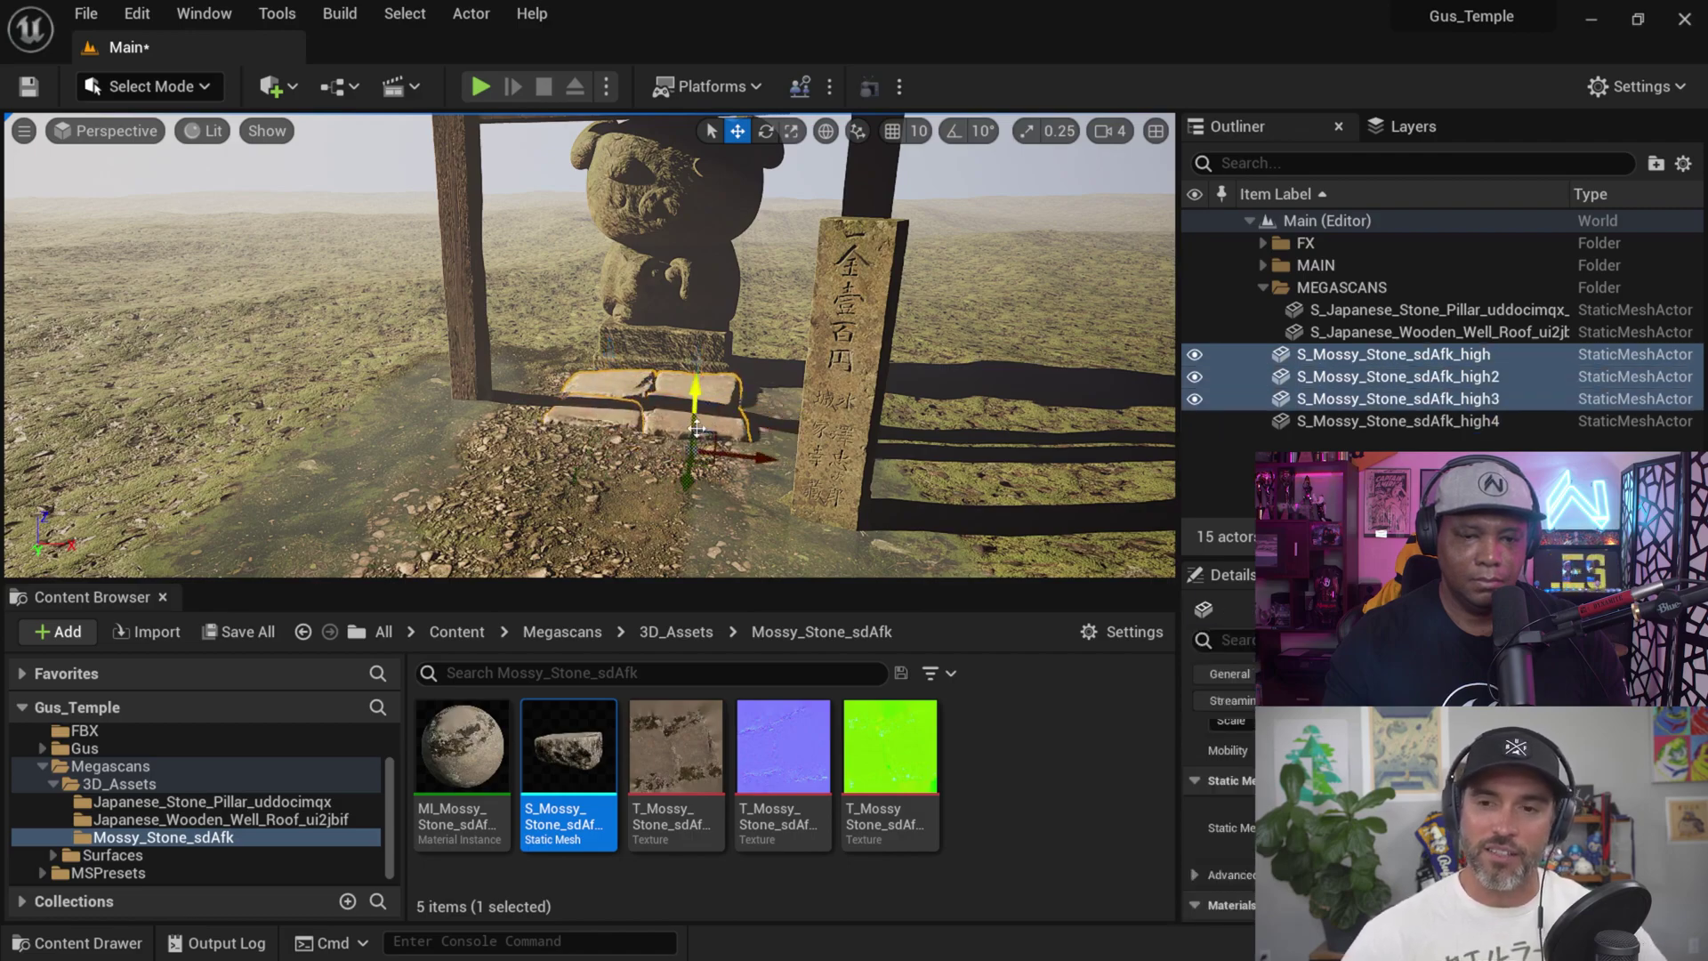
left_click(614, 414, "shift")
left_click_drag(603, 438, 555, 559, "alt")
left_click_drag(553, 472, 553, 457)
scroll(610, 526, "down", 3)
left_click_drag(610, 527, 534, 552, "alt")
middle_click_drag(610, 526, 708, 470, "alt")
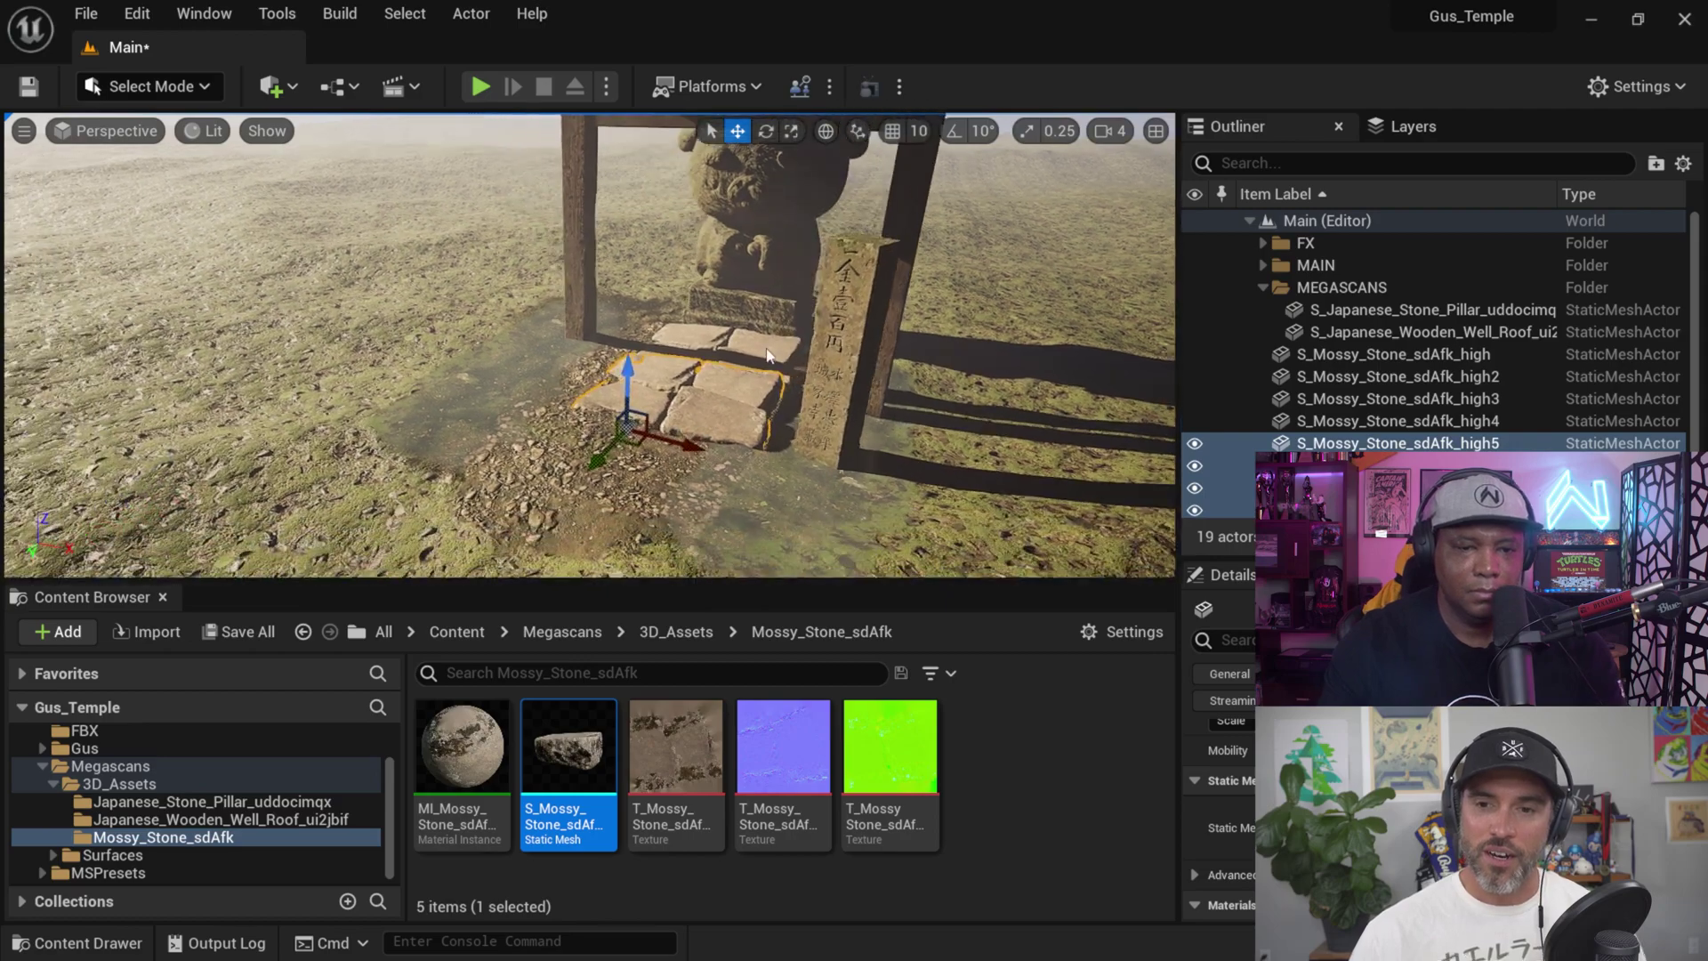
- Select all eight mossy stones and duplicate them forward to double the length of the path
left_click(753, 359, "shift")
left_click(669, 365, "shift")
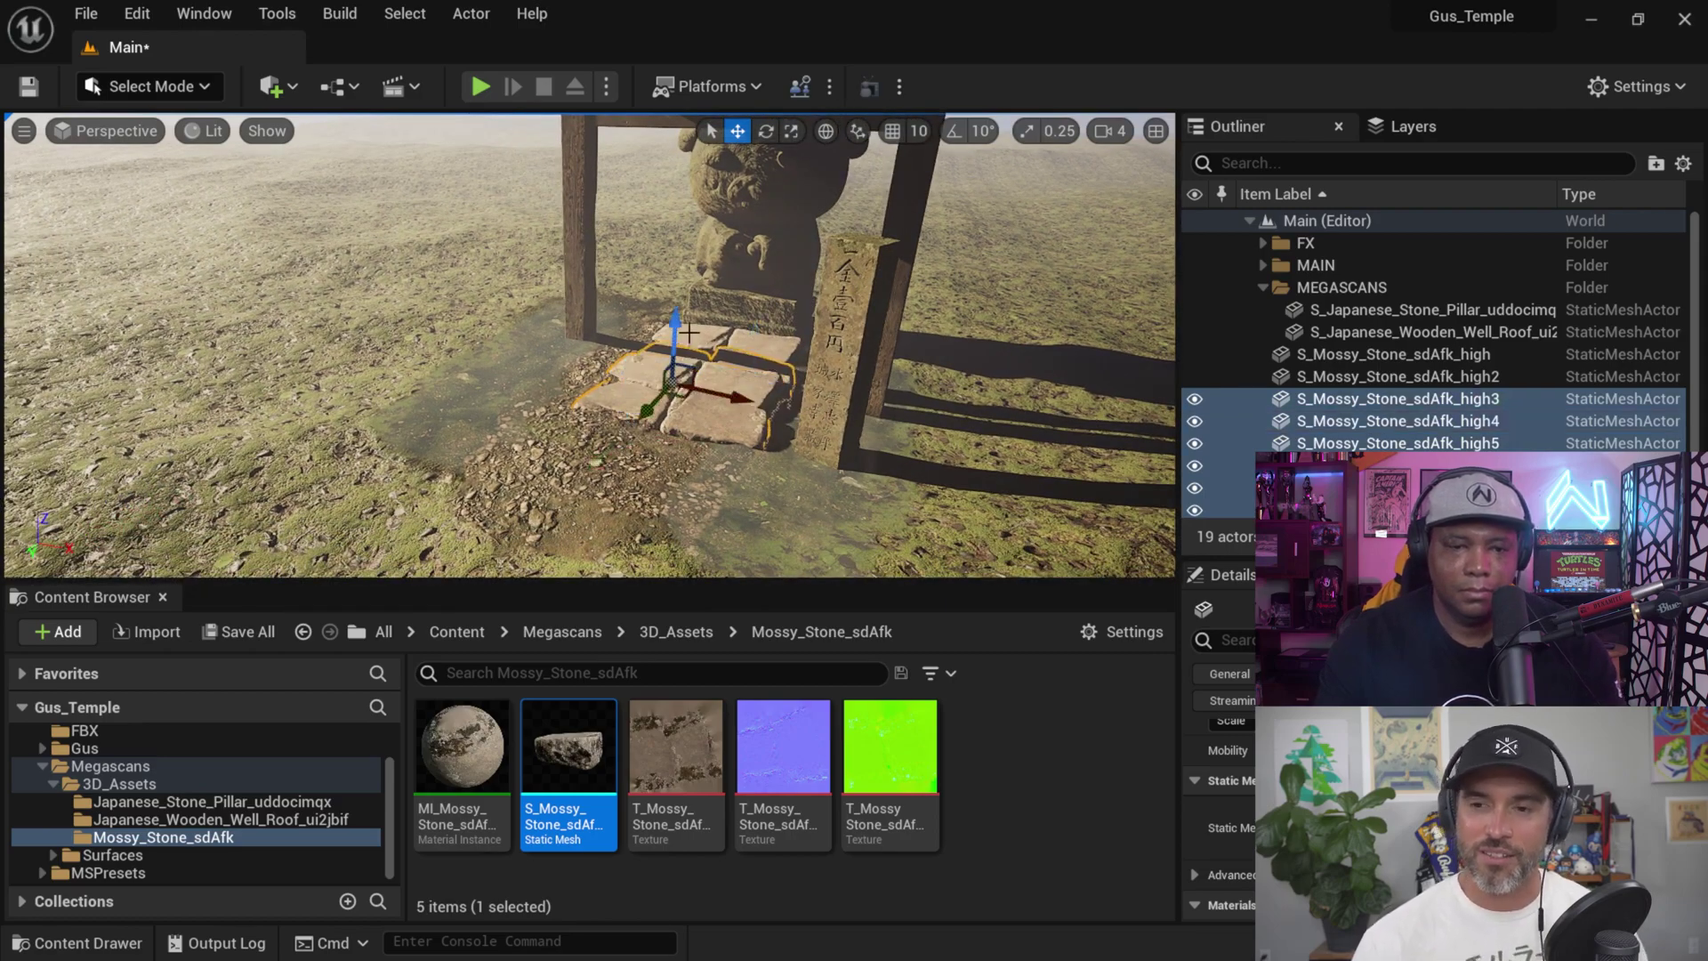
left_click(696, 337, "shift")
left_click(758, 343, "shift")
left_click_drag(742, 403, 530, 485, "alt")
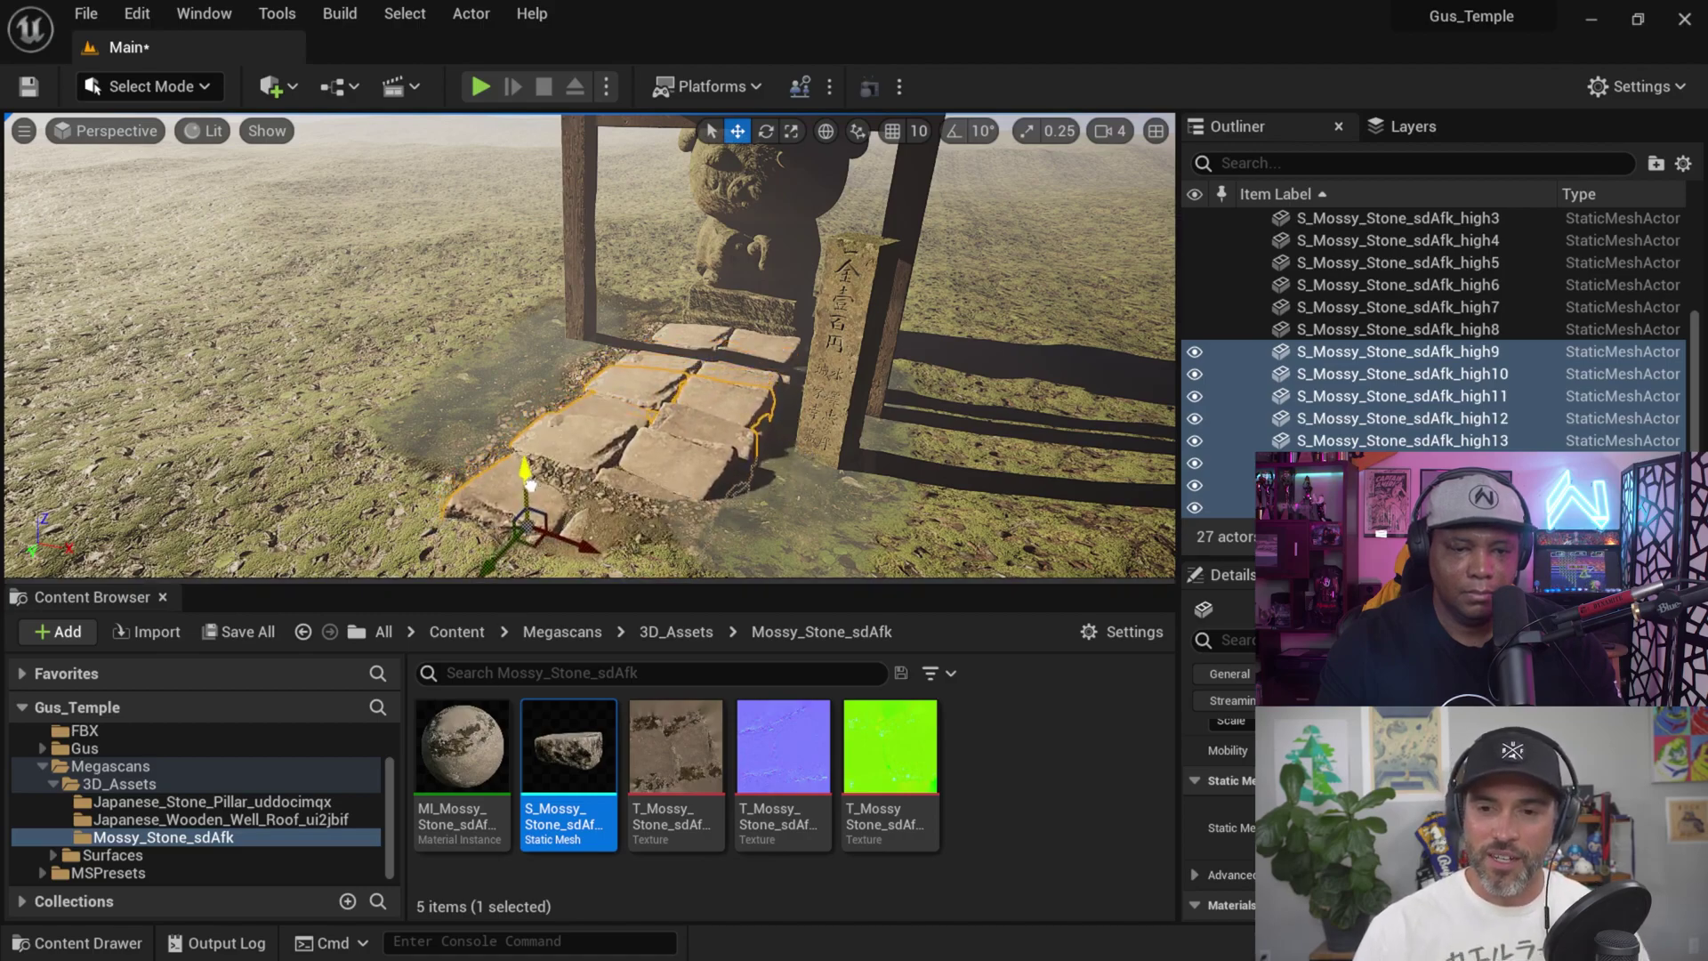
- Adjust the position of the eight copied path stones and rotate them as a group to vary the pattern
left_click_drag(731, 397, 542, 357, "alt")
left_click_drag(344, 461, 267, 472)
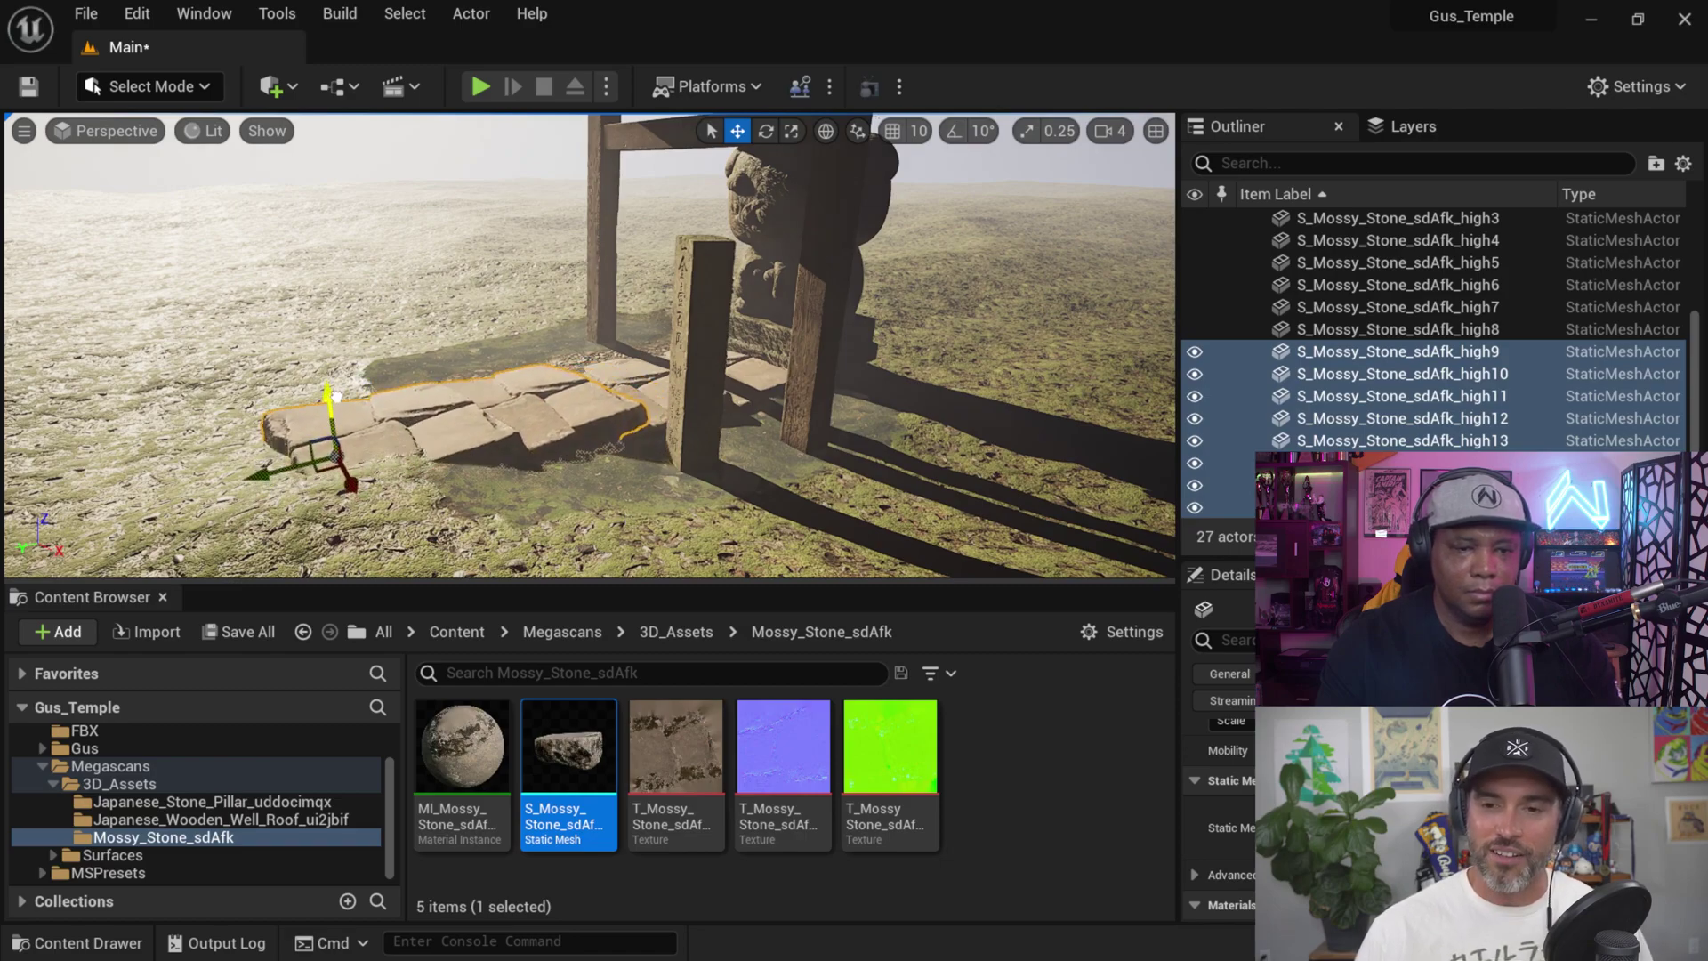
left_click(765, 131)
left_click_drag(228, 445, 756, 476)
key("w")
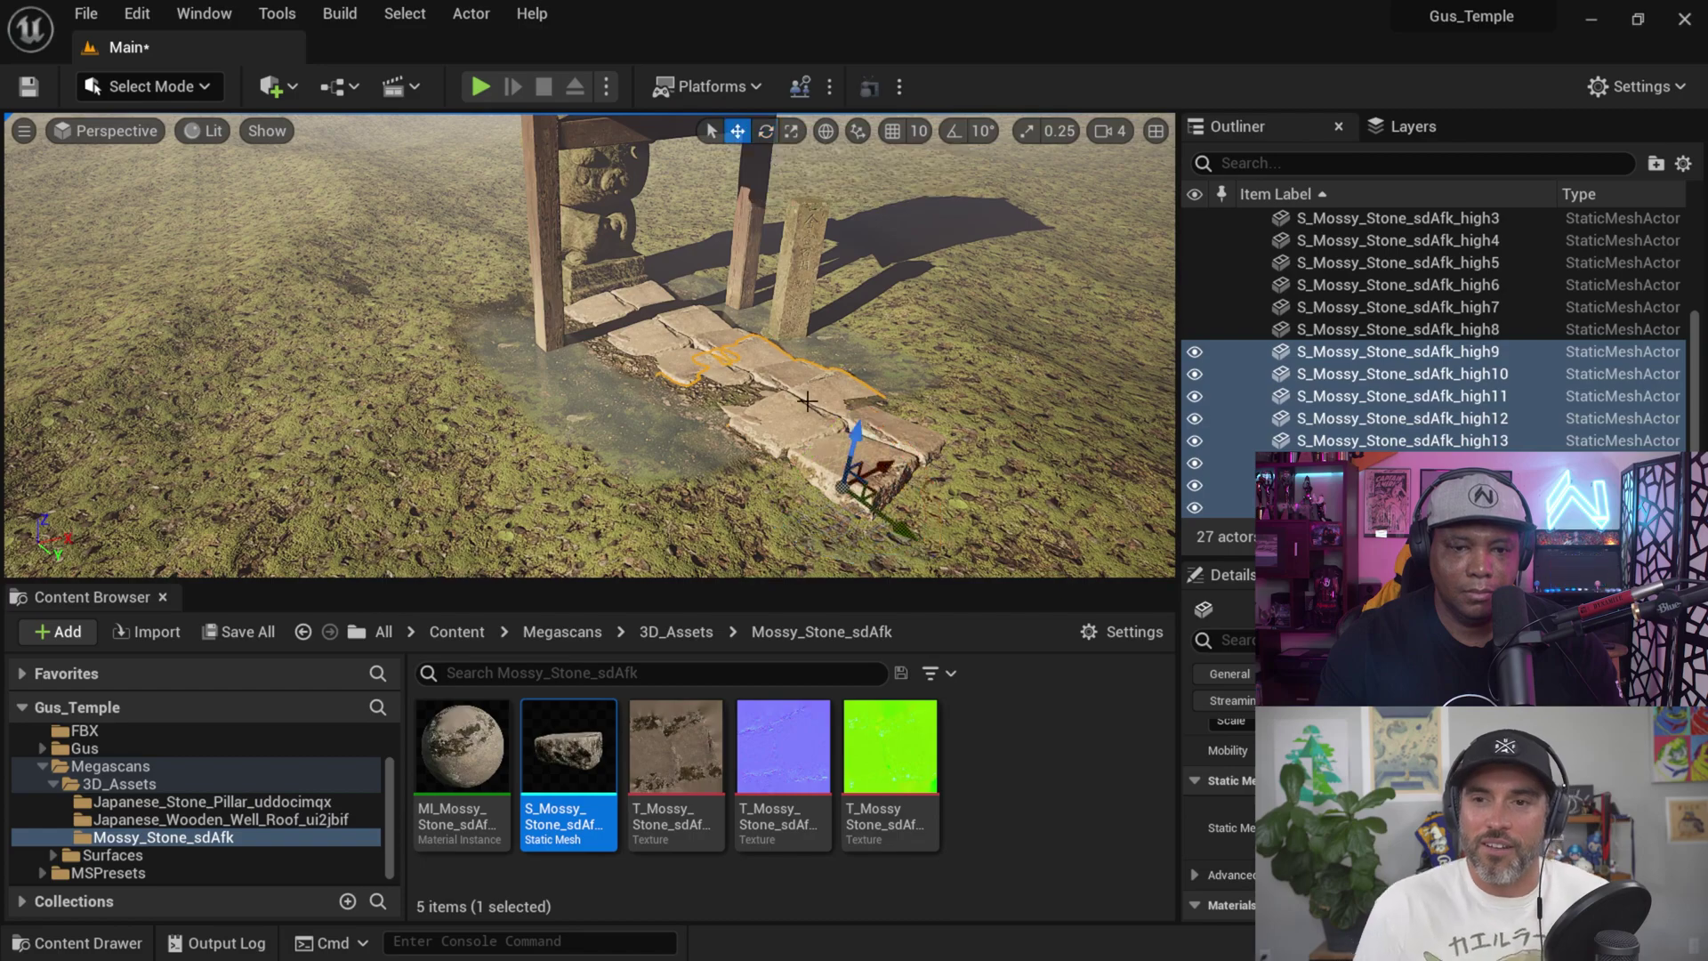
- Nudge individual mossy stones in the middle and front of the path to make the paving irregular
left_click(779, 440)
left_click_drag(818, 434, 778, 429)
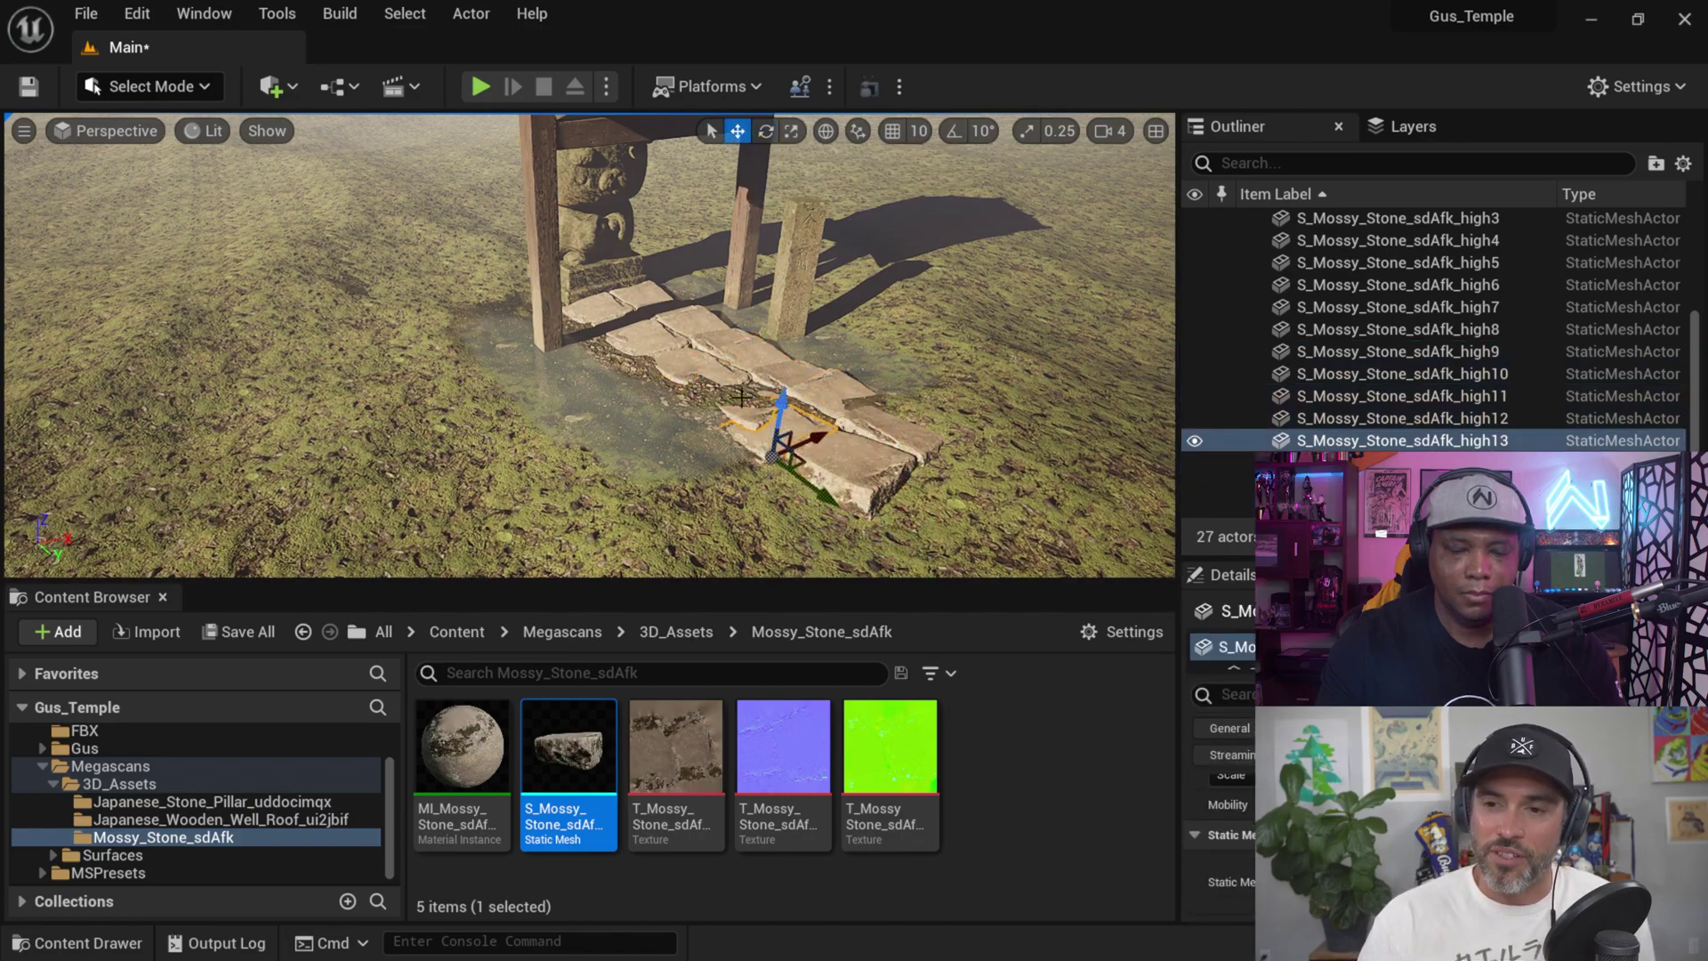
left_click(747, 398)
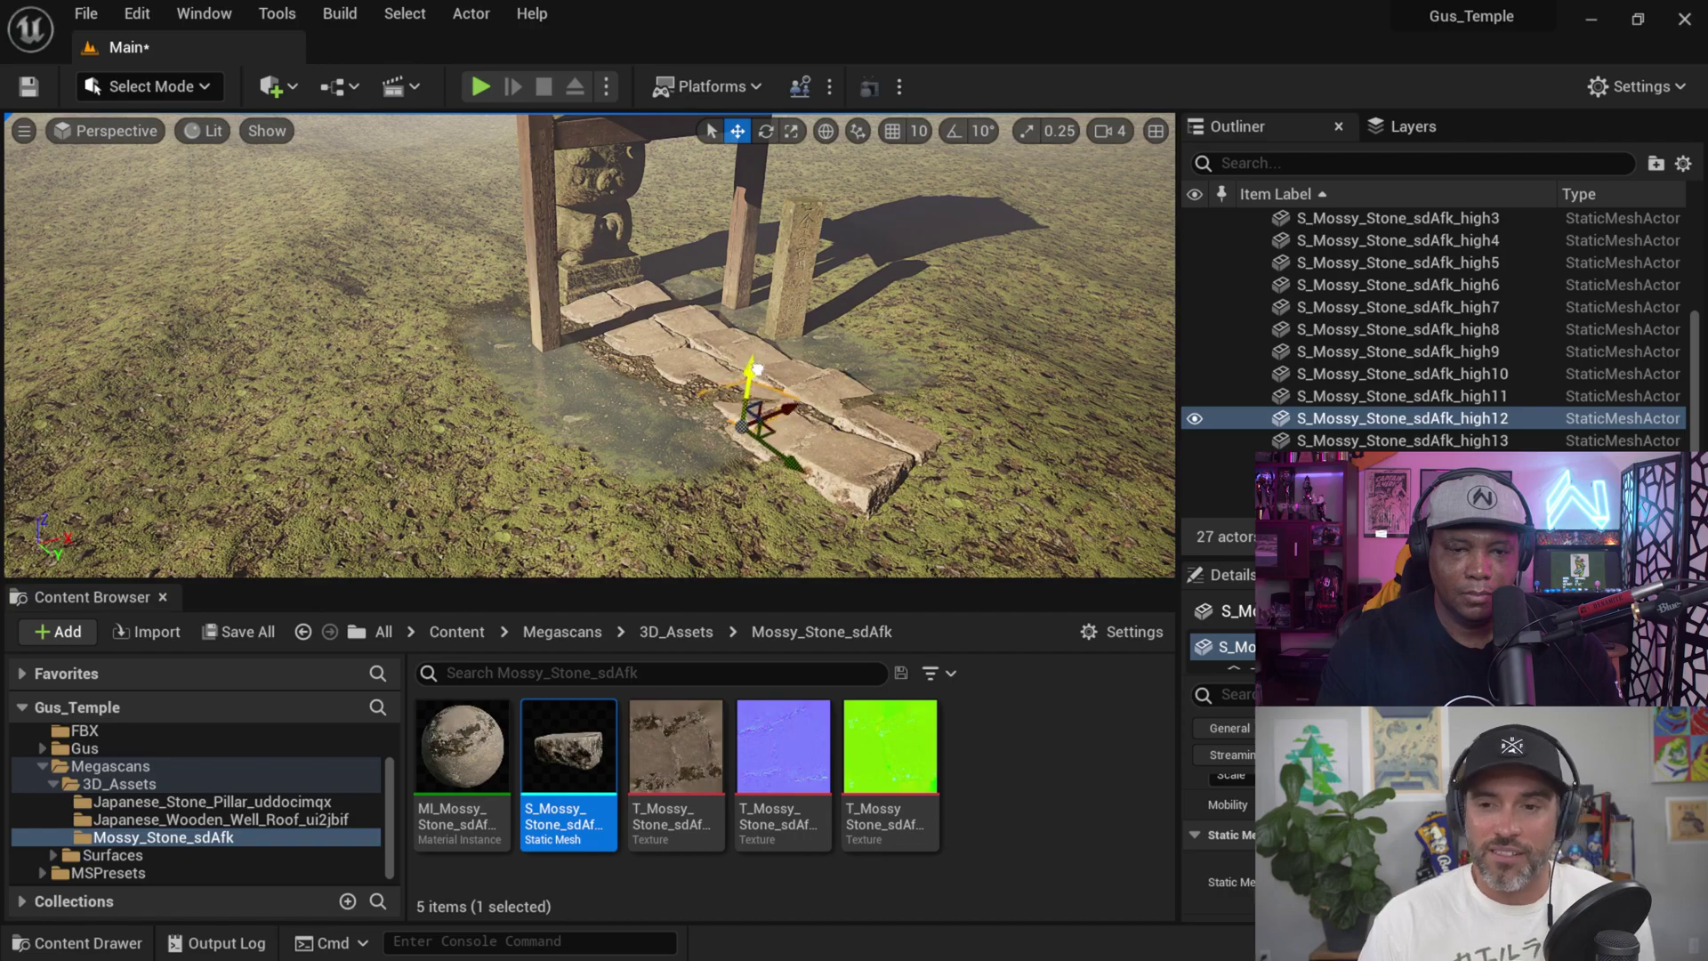
left_click(700, 367)
left_click_drag(721, 374, 713, 378)
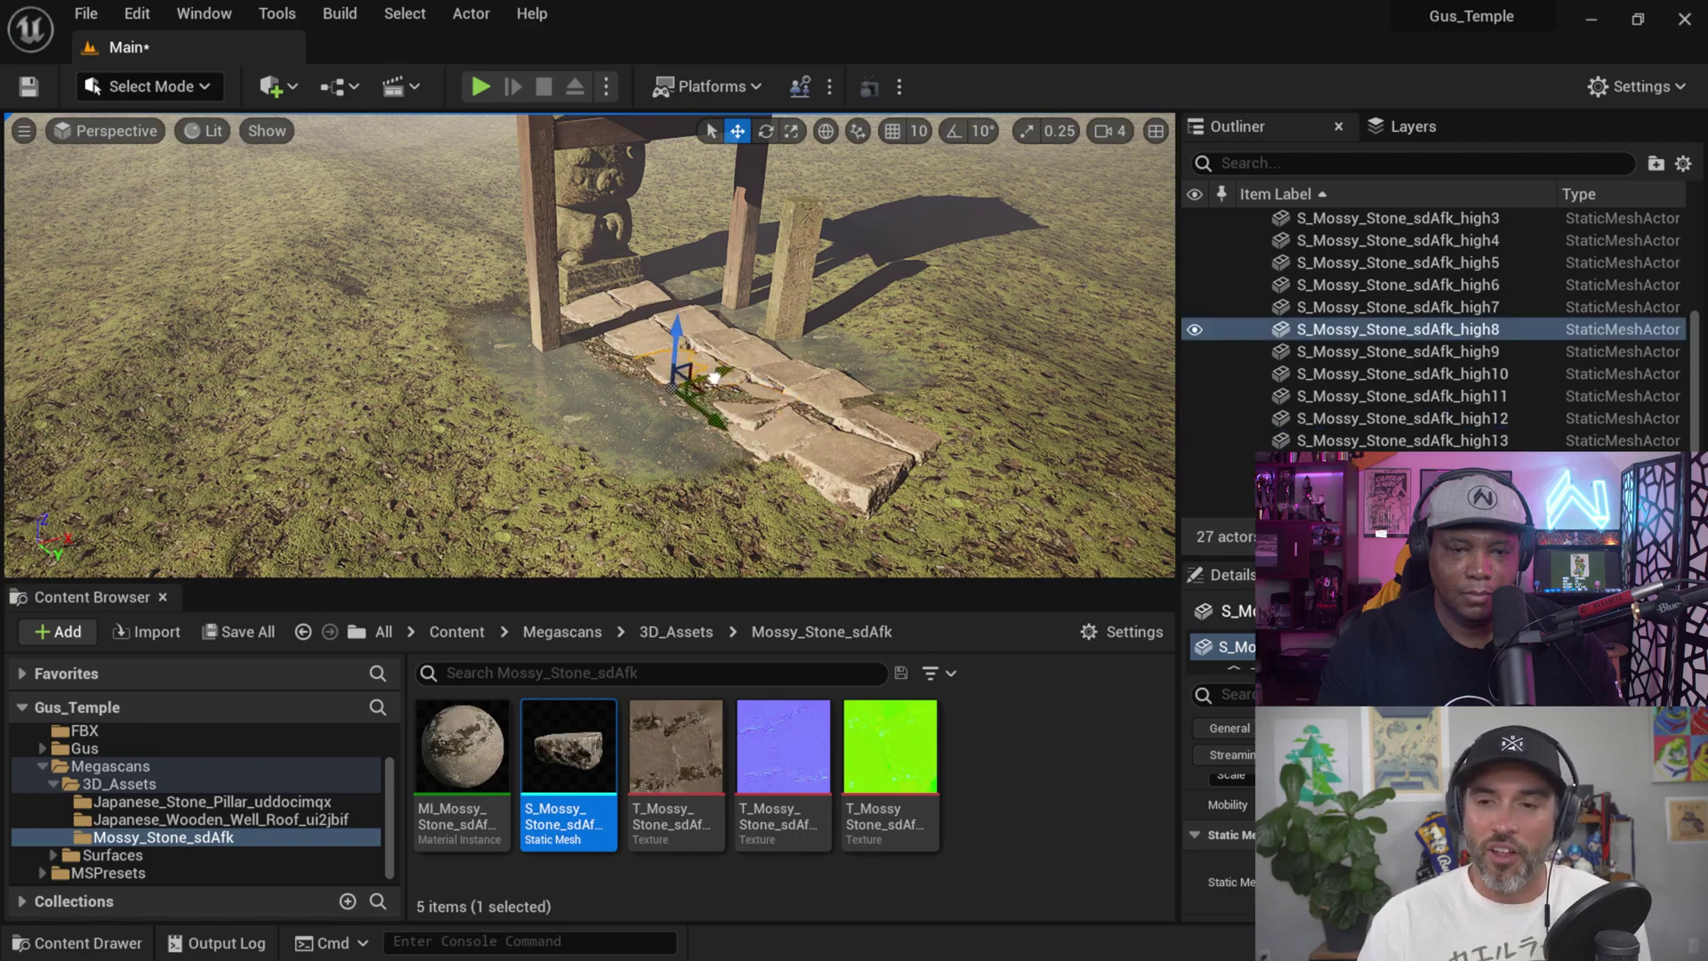
left_click(796, 376)
left_click_drag(804, 348, 804, 353)
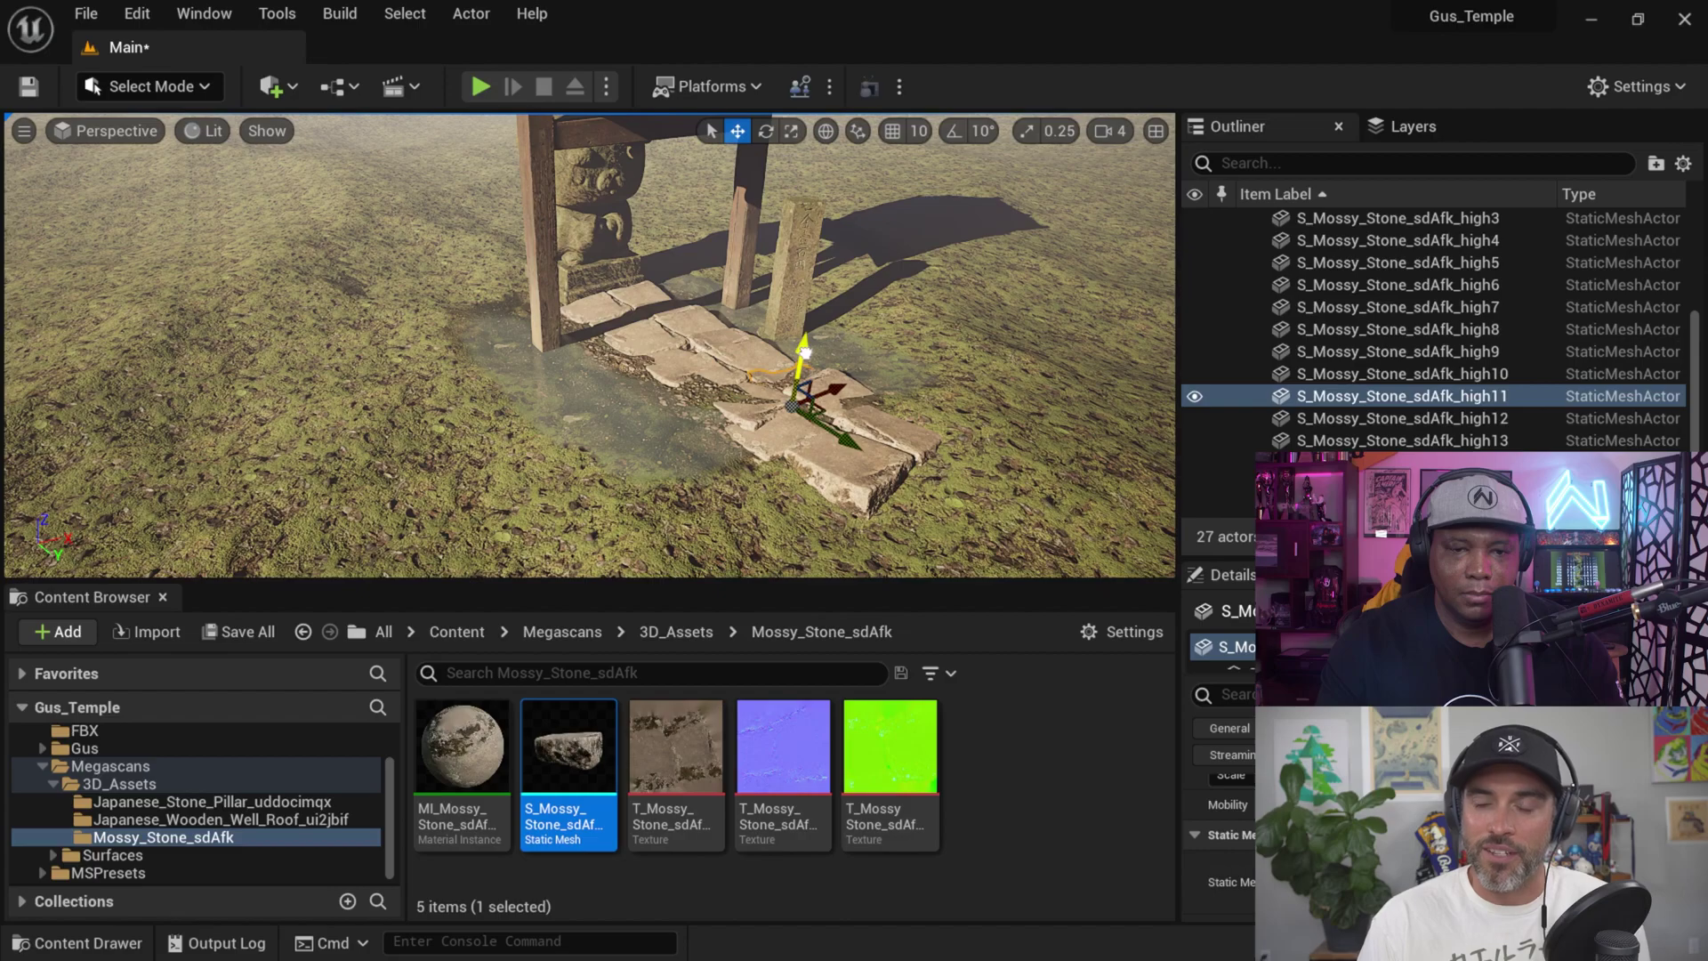
left_click(710, 328)
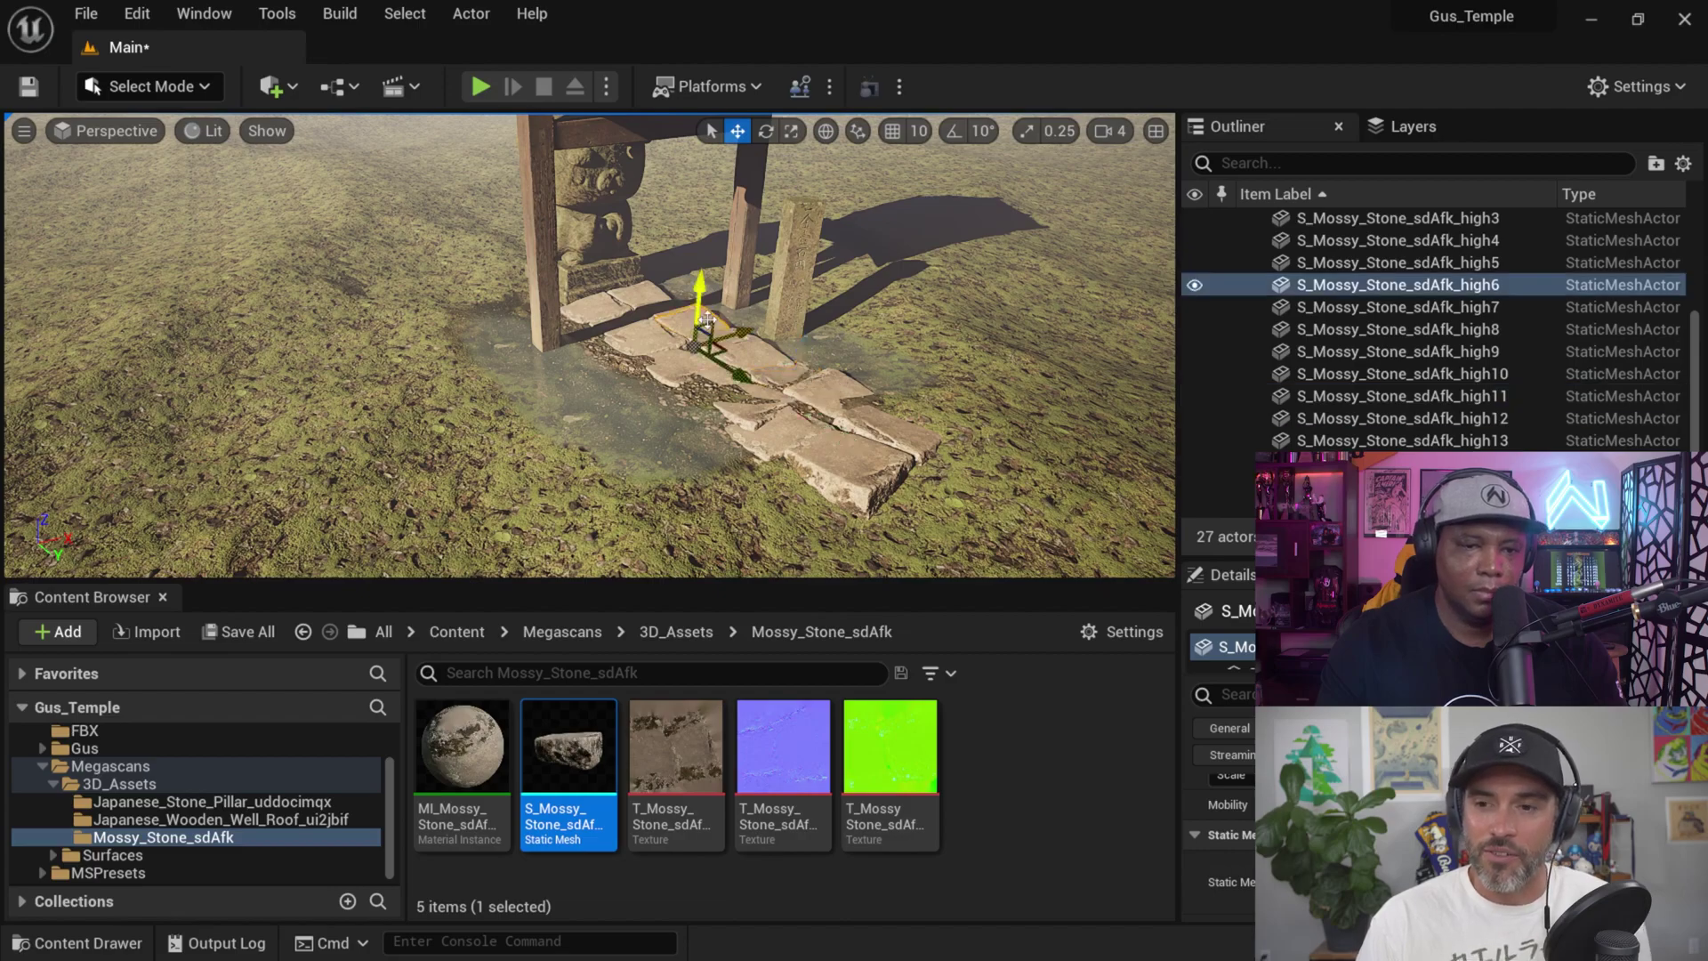
left_click_drag(702, 296, 582, 267)
- Try a rotated duplicate of the inscribed stone pillar on the opposite side of the path, and delete the duplicate
right_click_drag(583, 267, 584, 254)
key("w")
key("d")
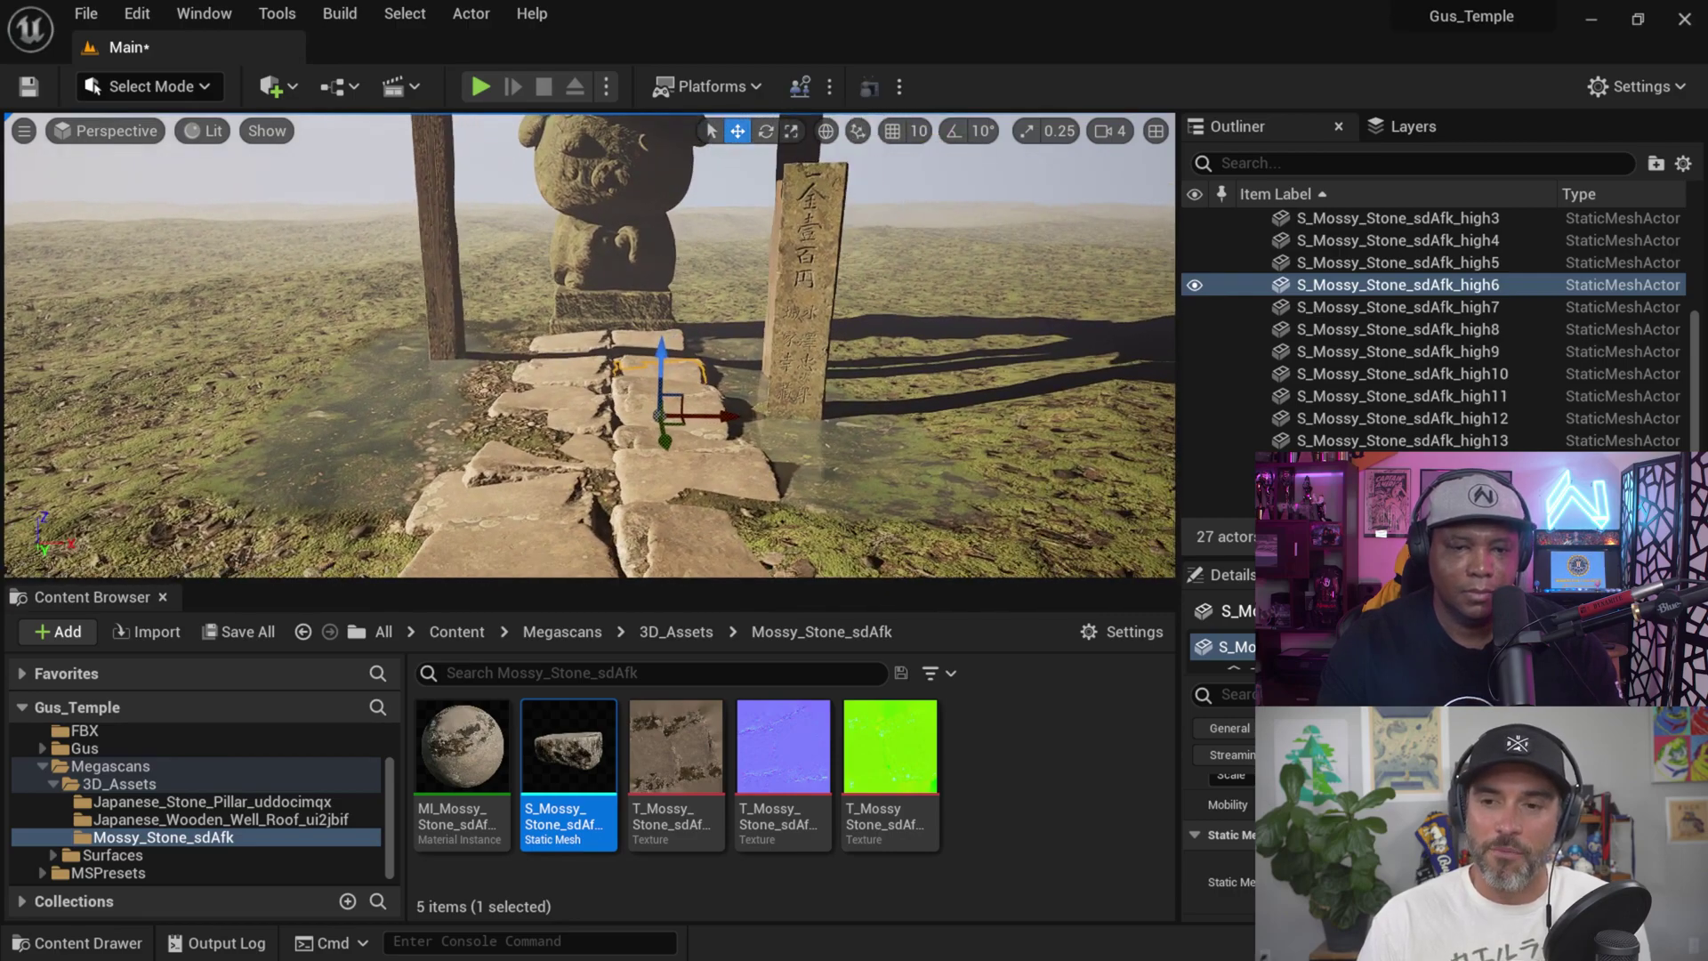
left_click(816, 360)
left_click_drag(861, 423, 430, 335, "alt")
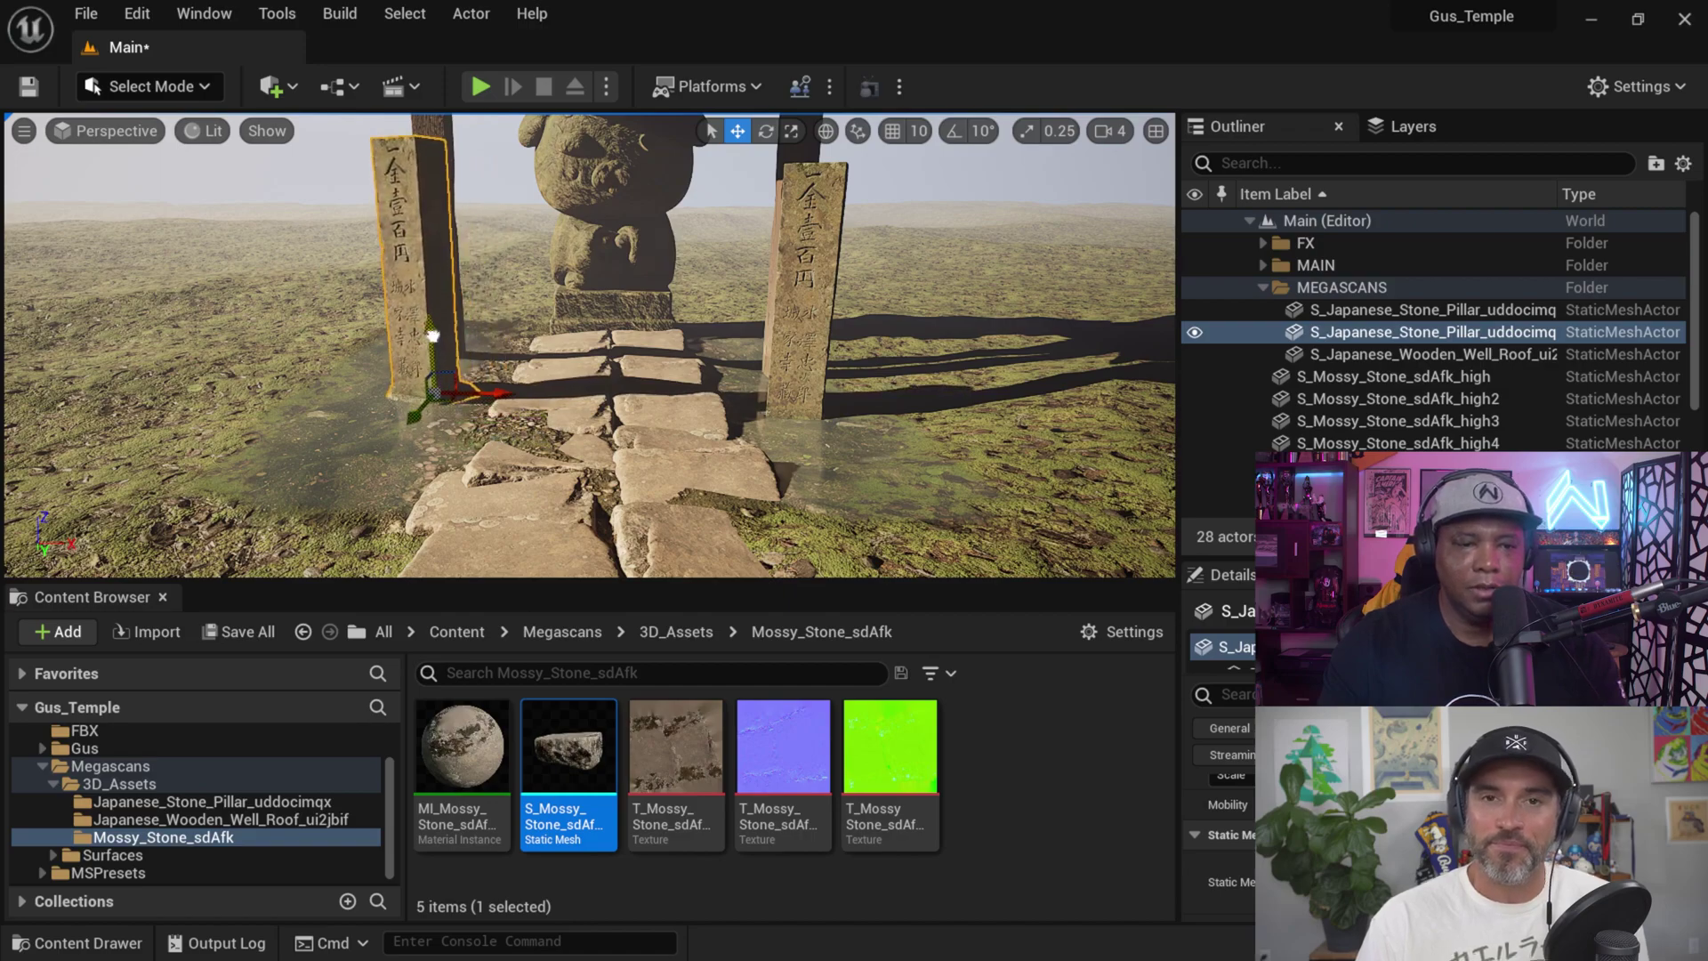
left_click(765, 131)
left_click_drag(480, 405, 439, 349)
key("w")
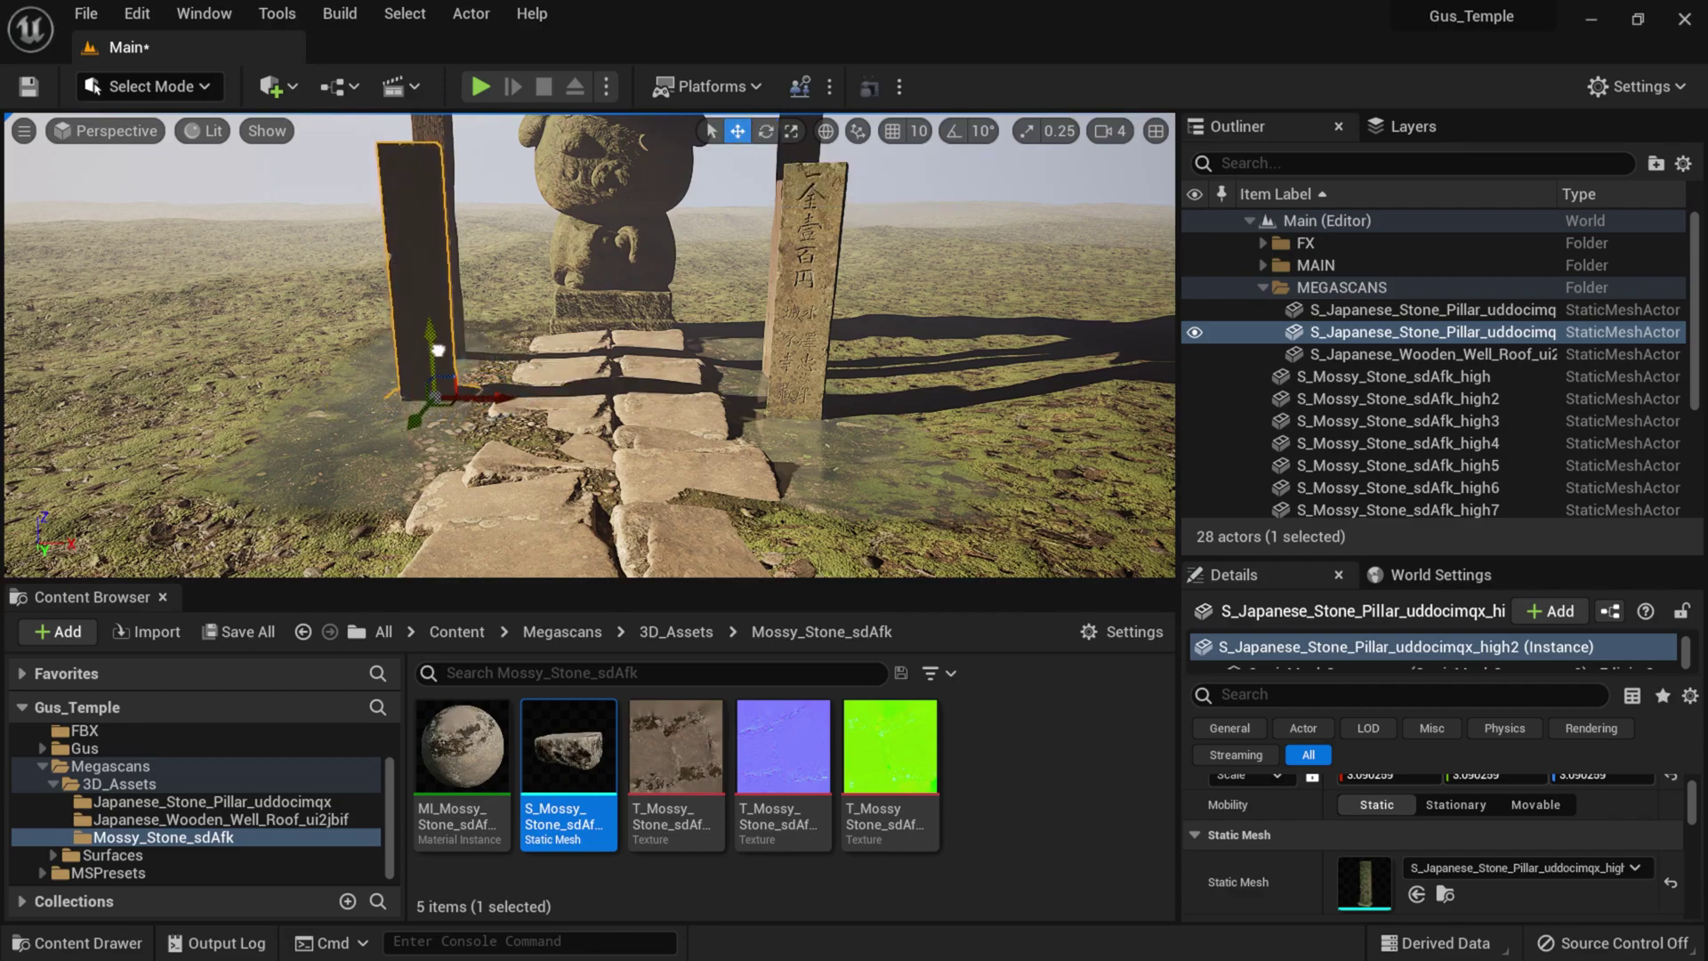
mouse_move(515, 487)
left_mouse_down("alt")
mouse_move(417, 570)
mouse_move(530, 500)
left_mouse_up("alt")
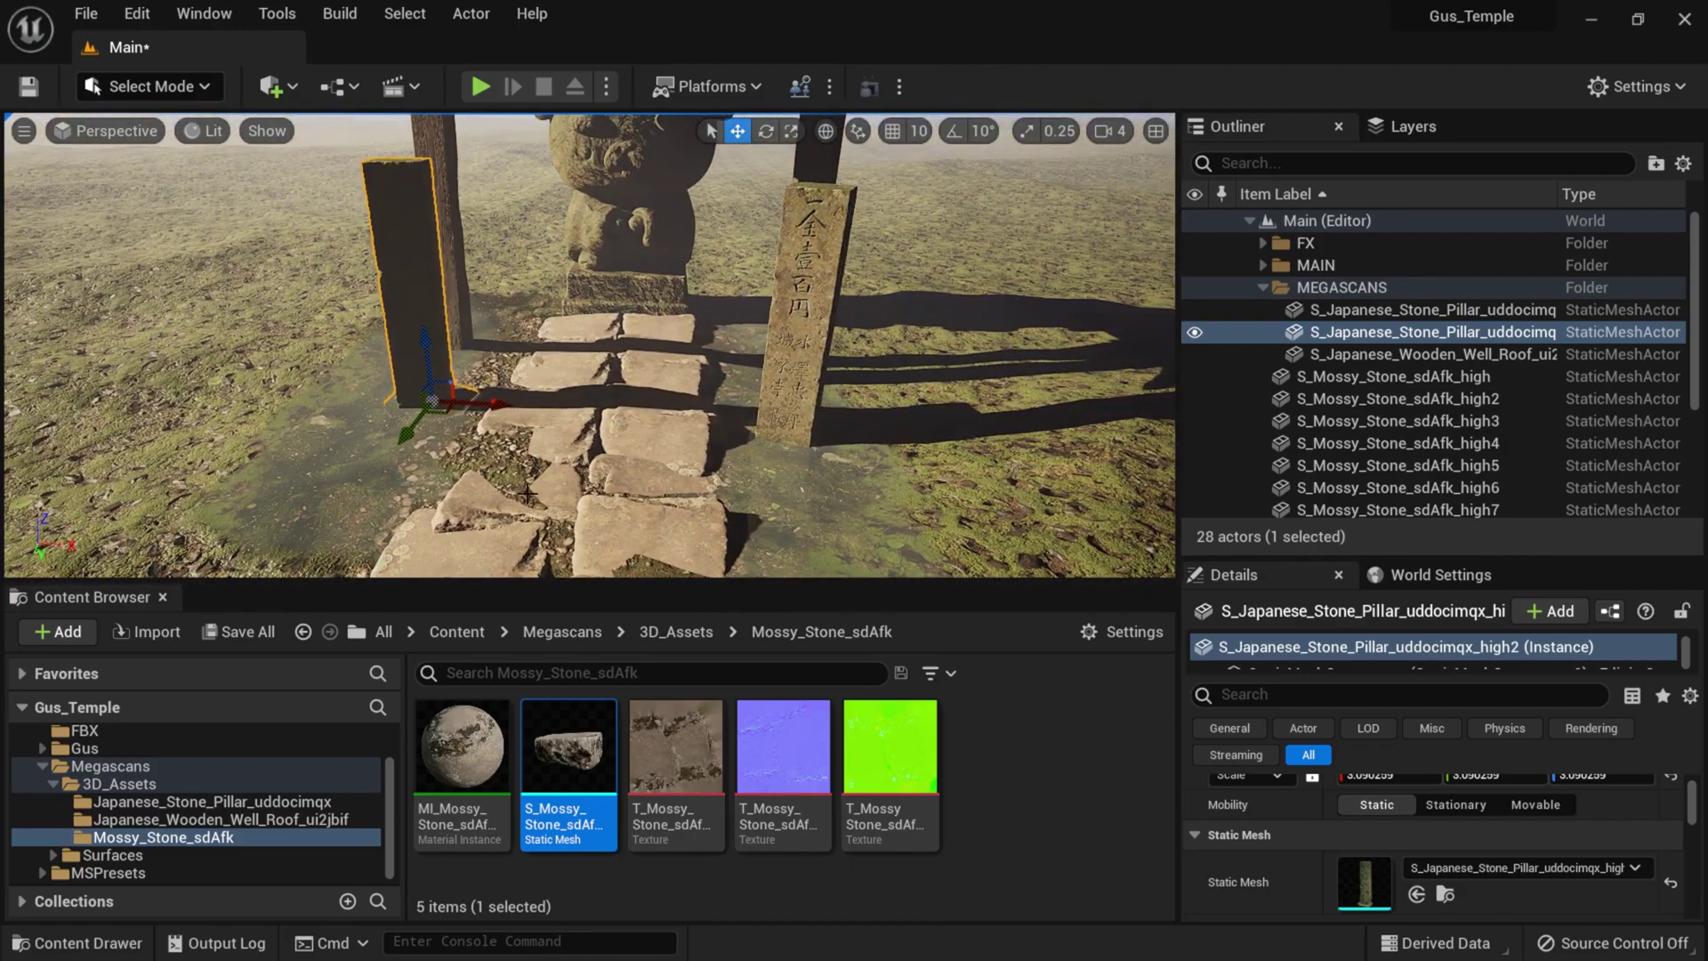
key("Delete")
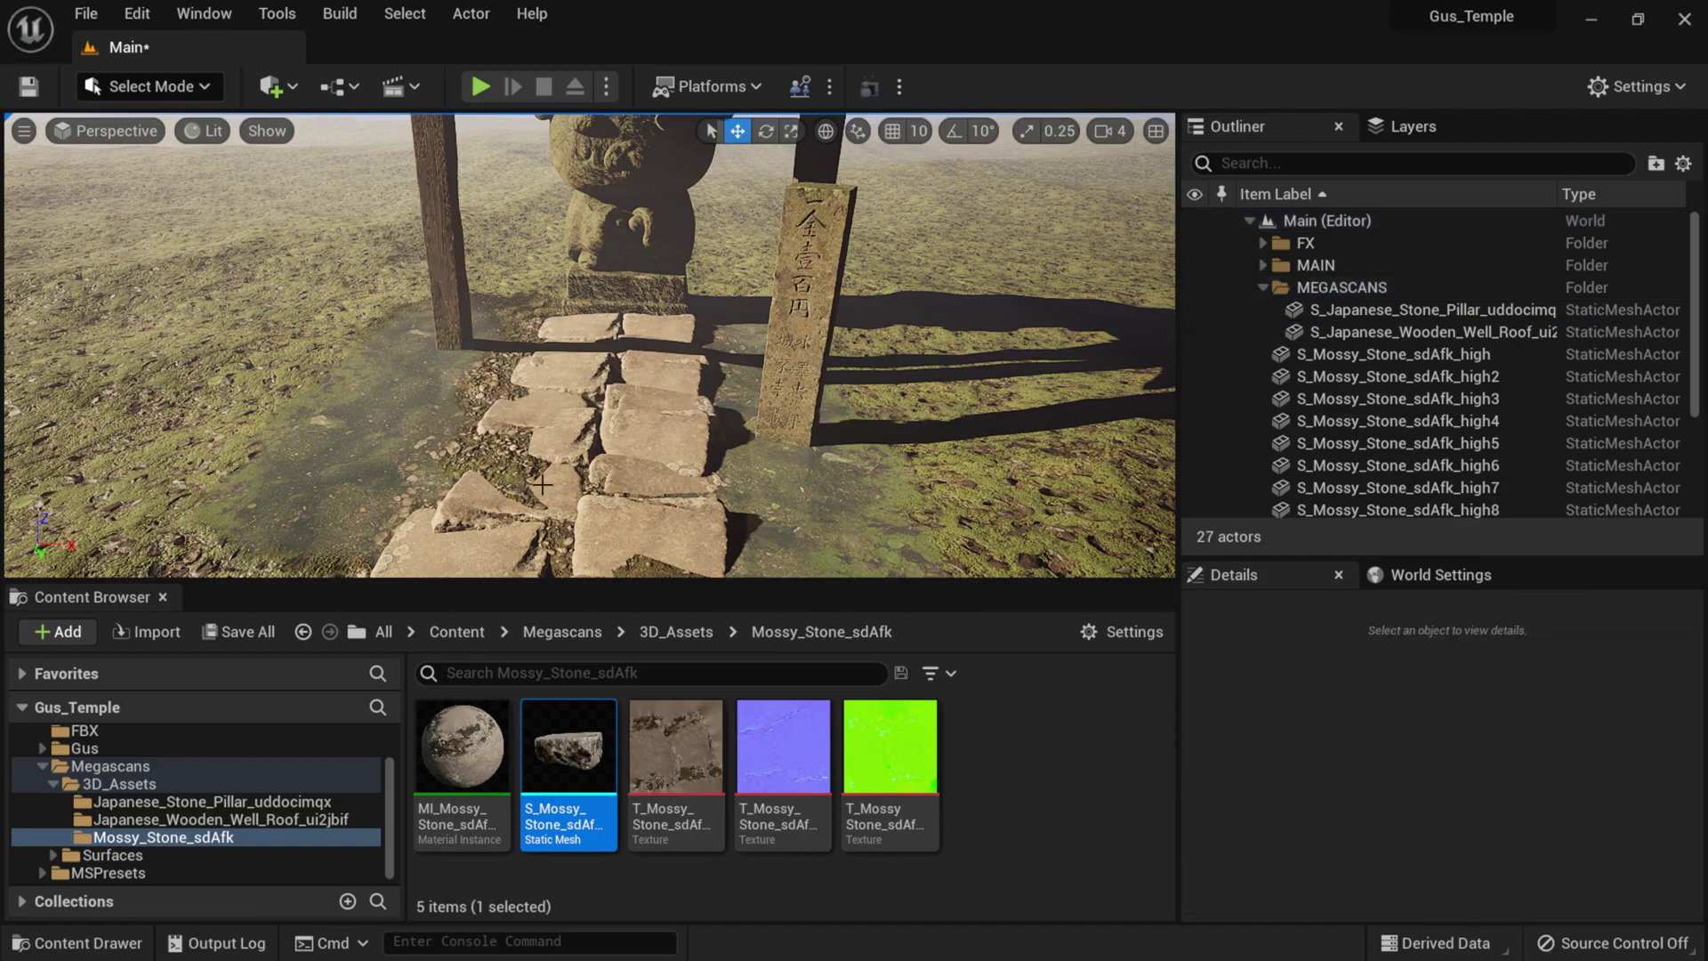
- Duplicate the stone pillar to the opposite side of the path, rotating the copy to show a different face
left_click(804, 351)
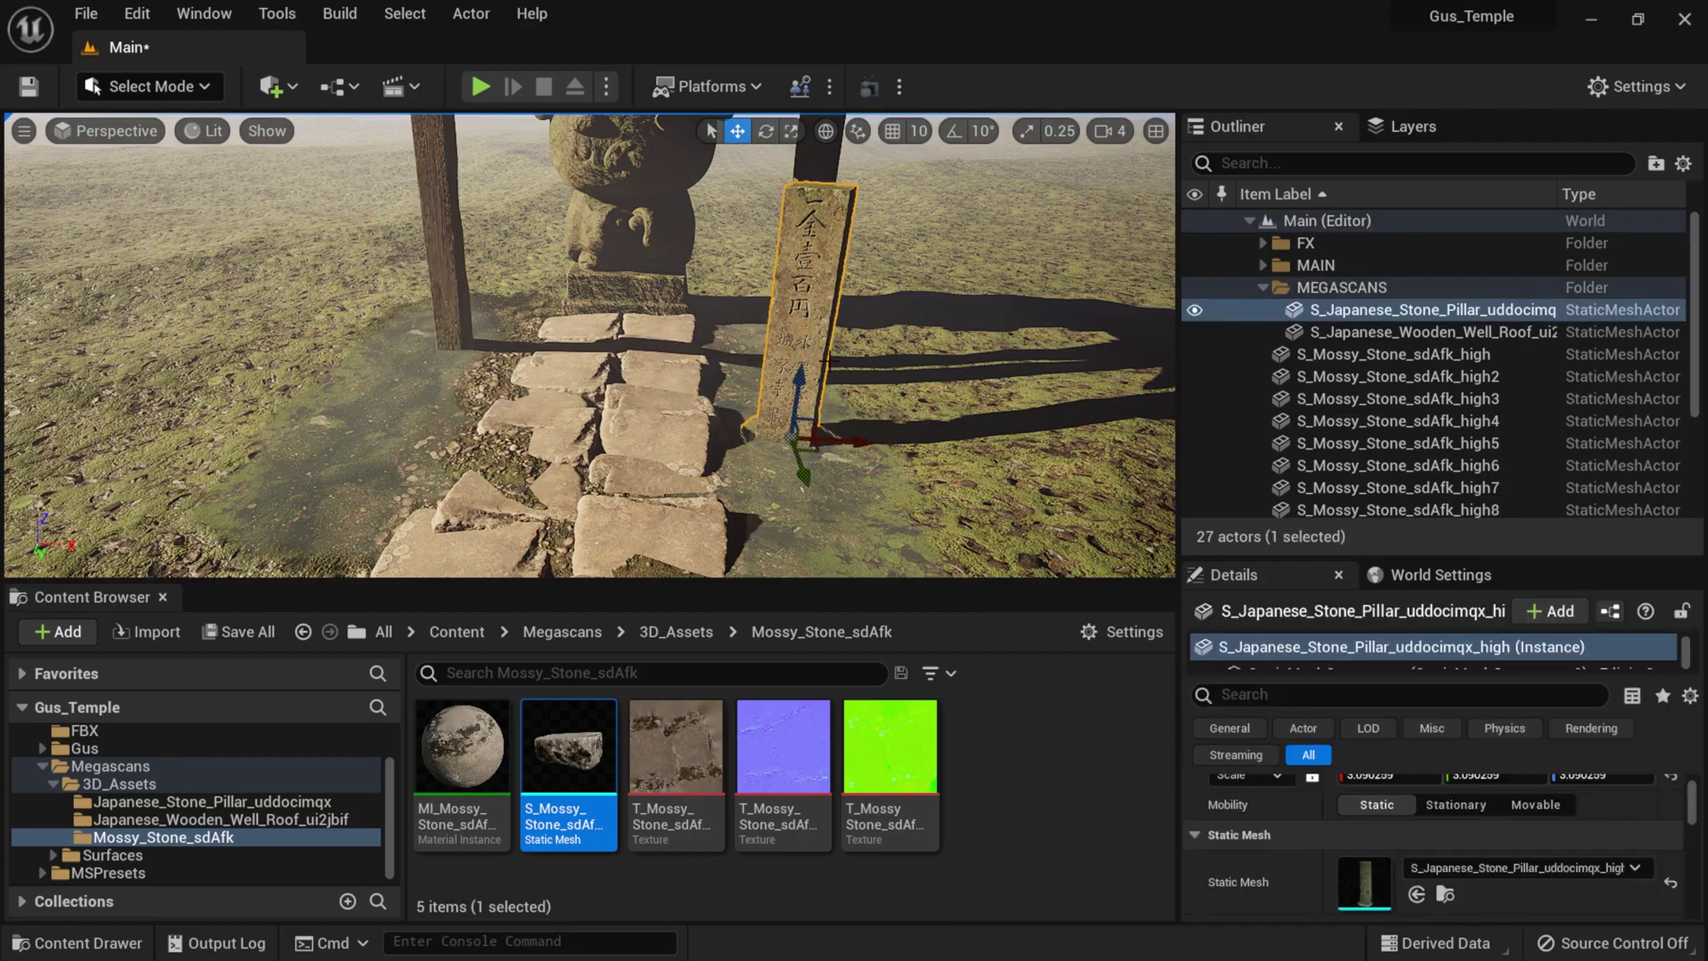
scroll(872, 425, "up", 2)
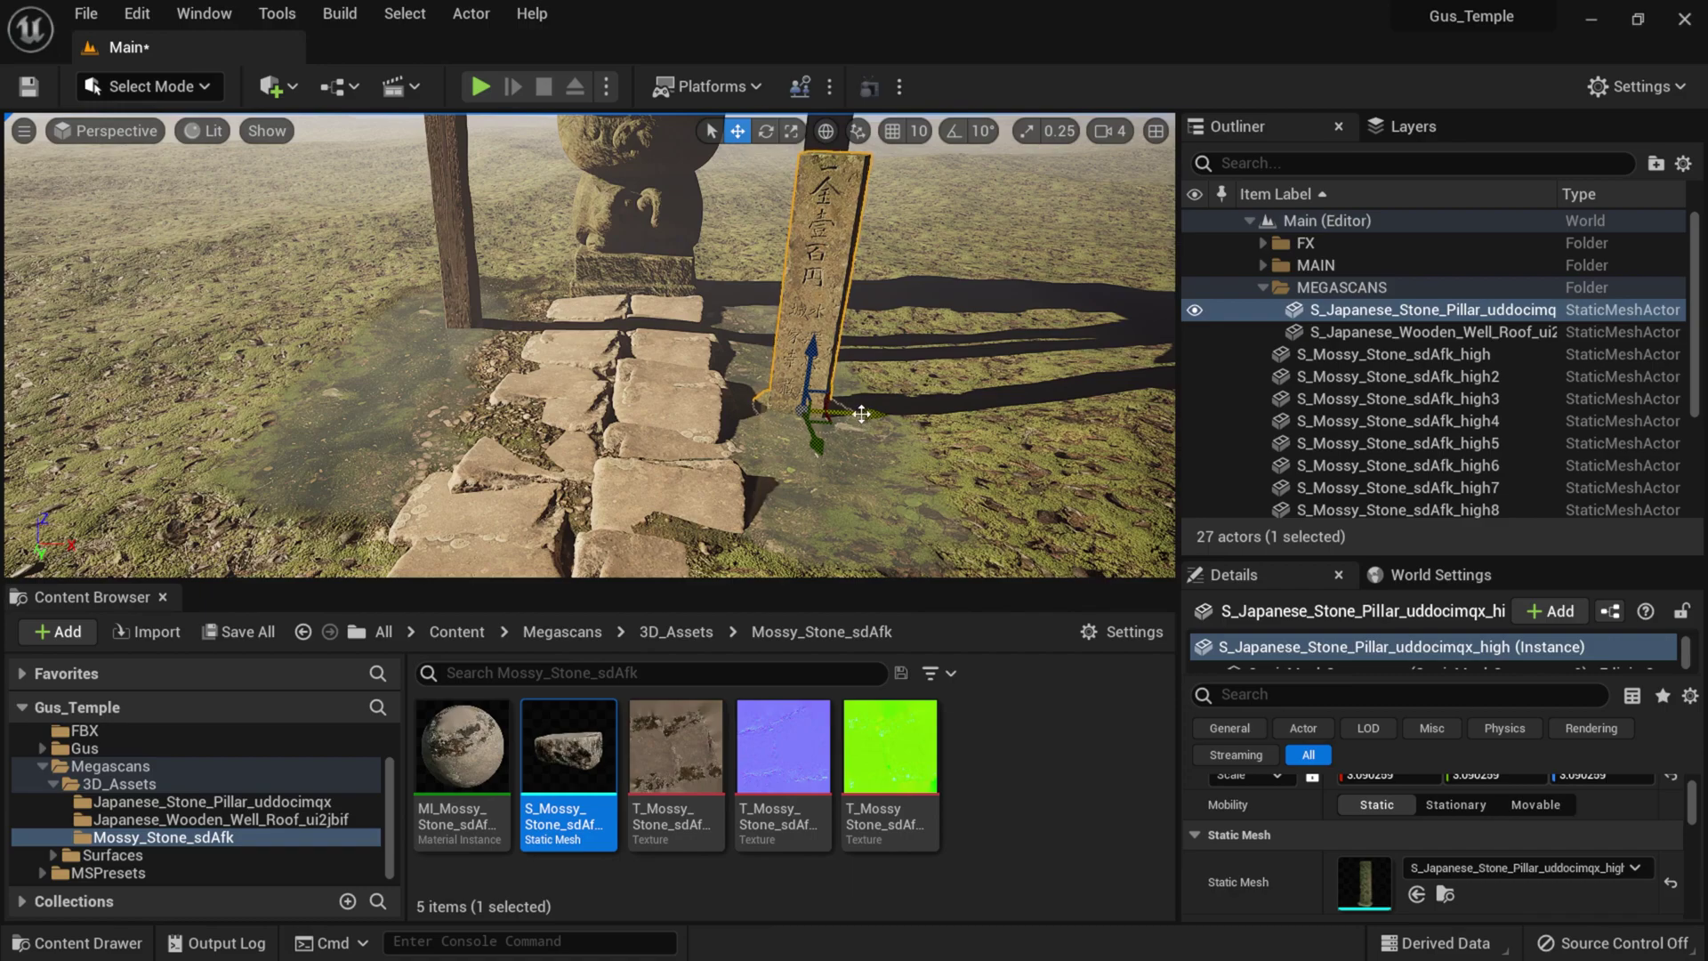
left_click_drag(863, 413, 483, 403, "alt")
left_click_drag(424, 340, 502, 361)
left_click(765, 131)
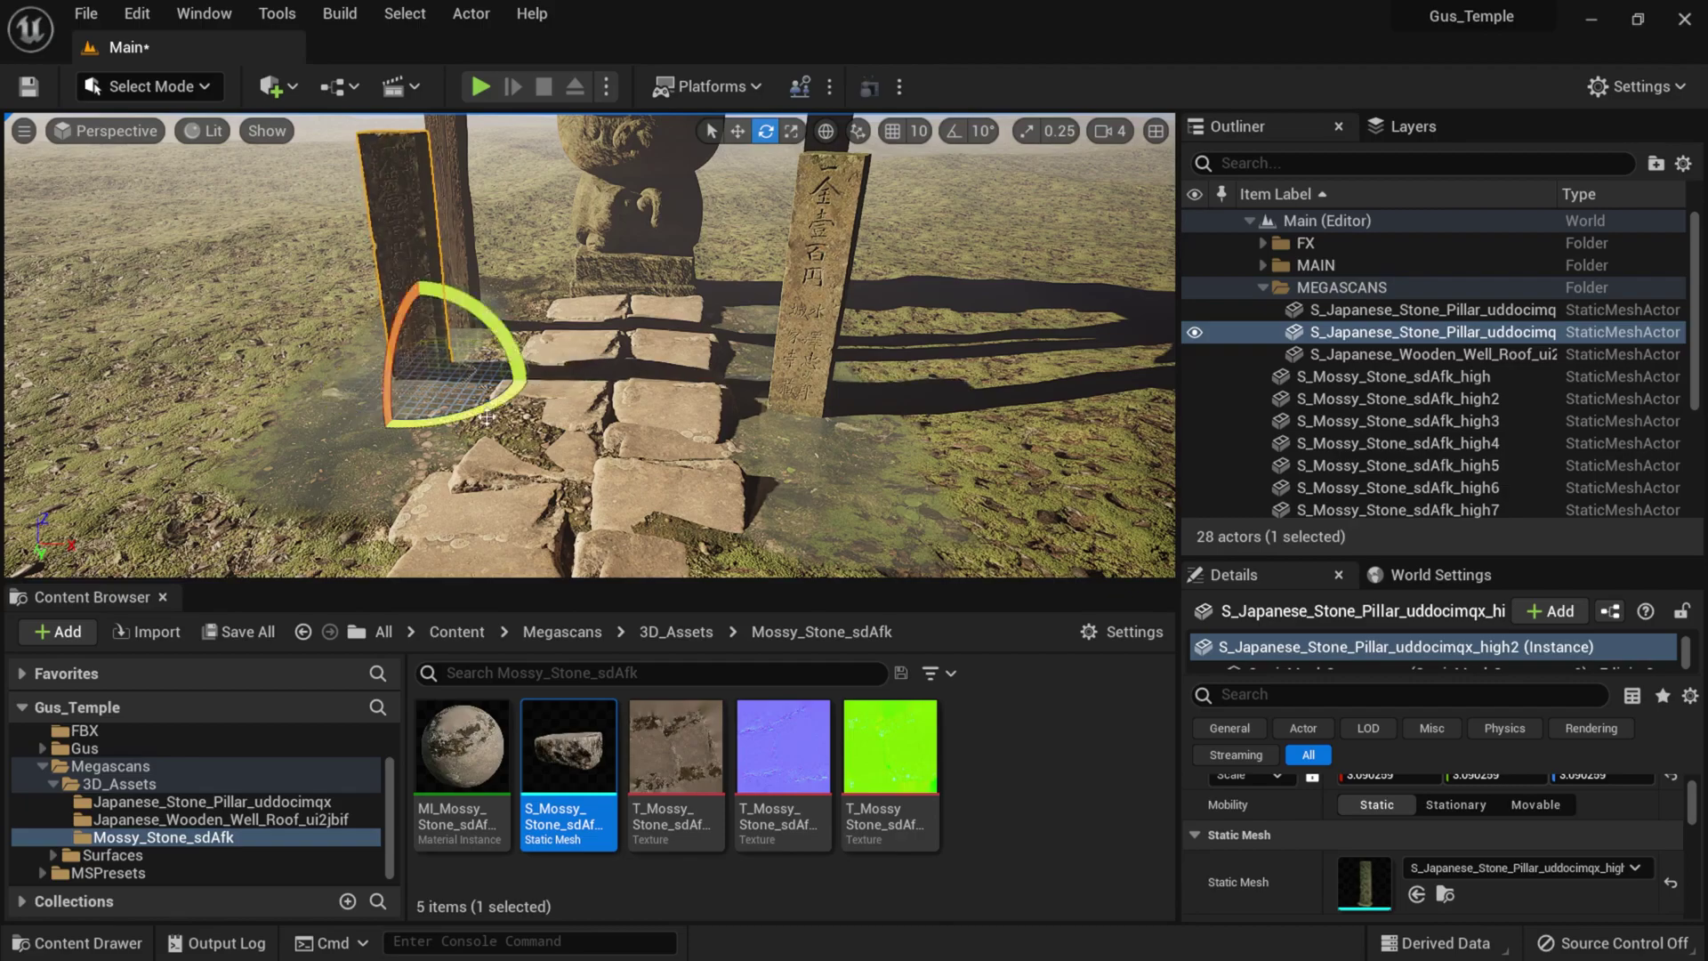
right_click_drag(580, 483, 596, 482)
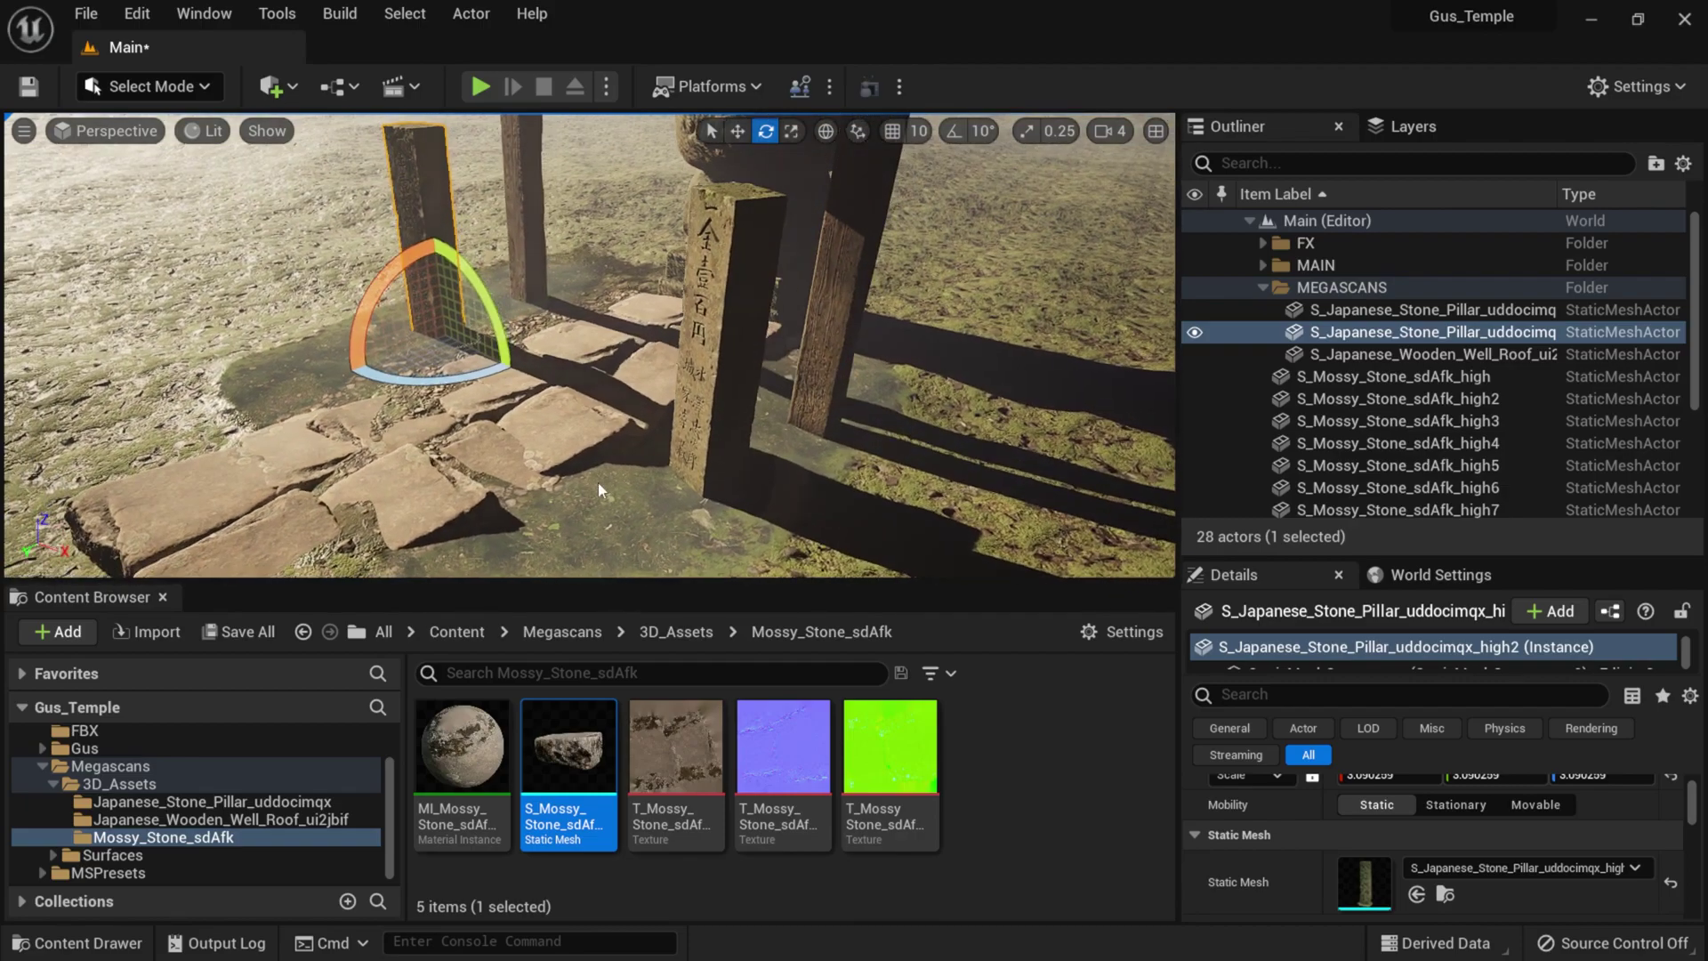
scroll(597, 481, "down", 2)
scroll(597, 481, "up", 4)
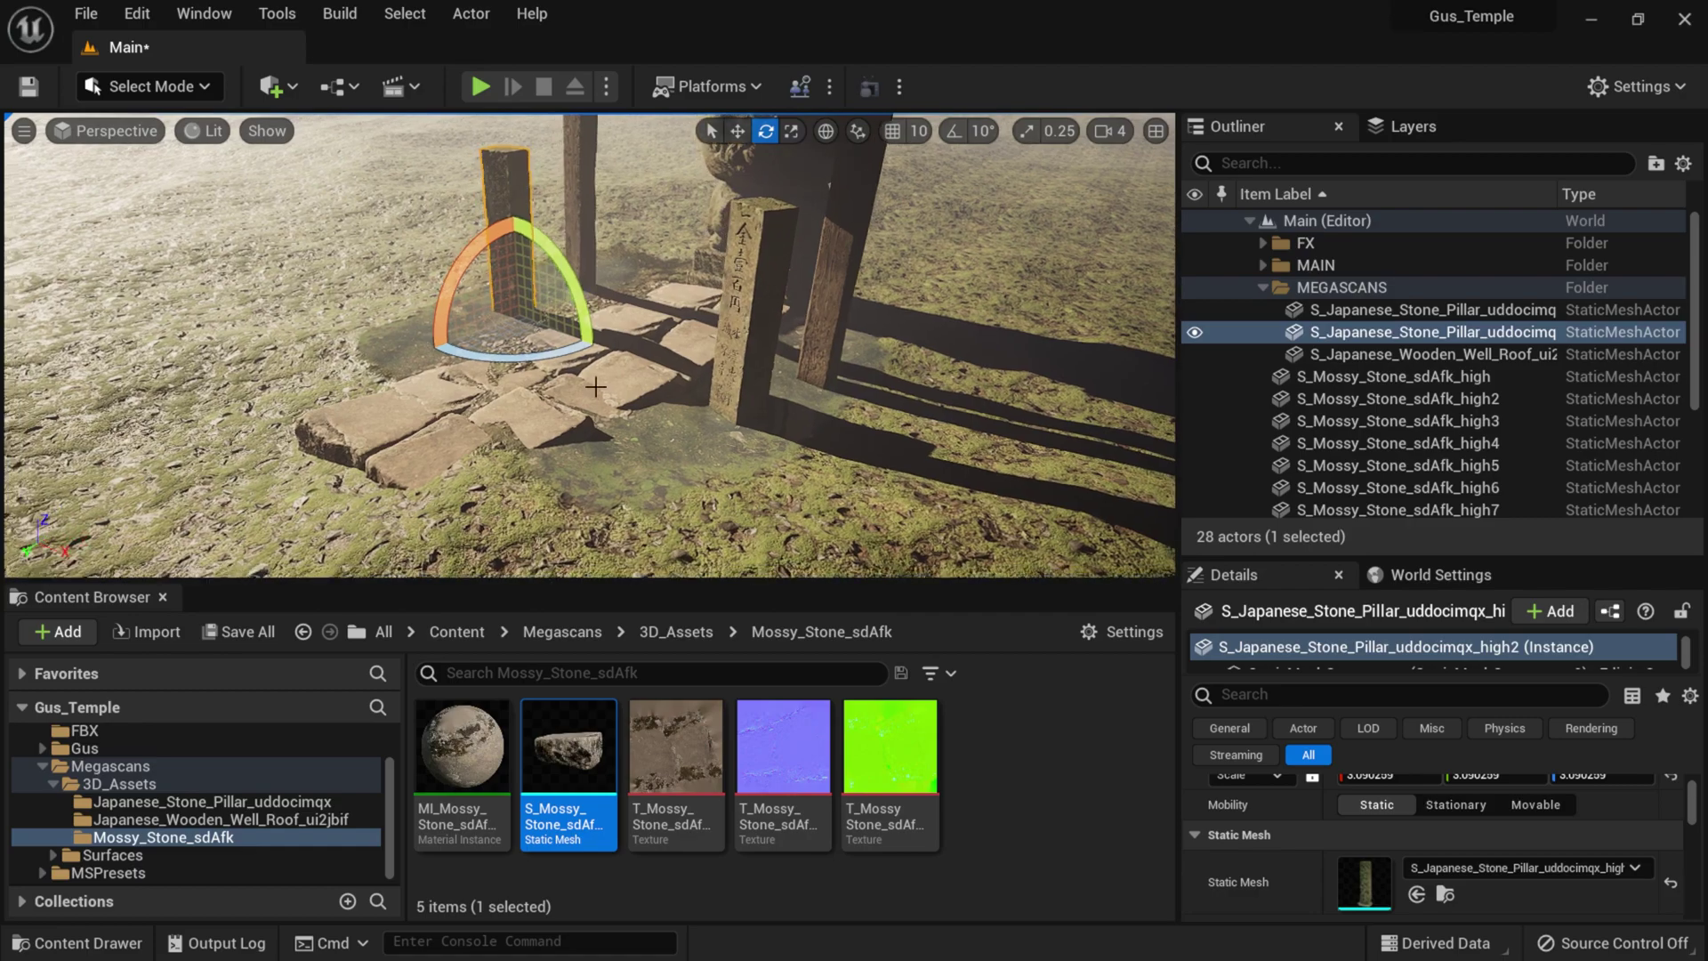
left_click_drag(582, 405, 583, 408, "alt")
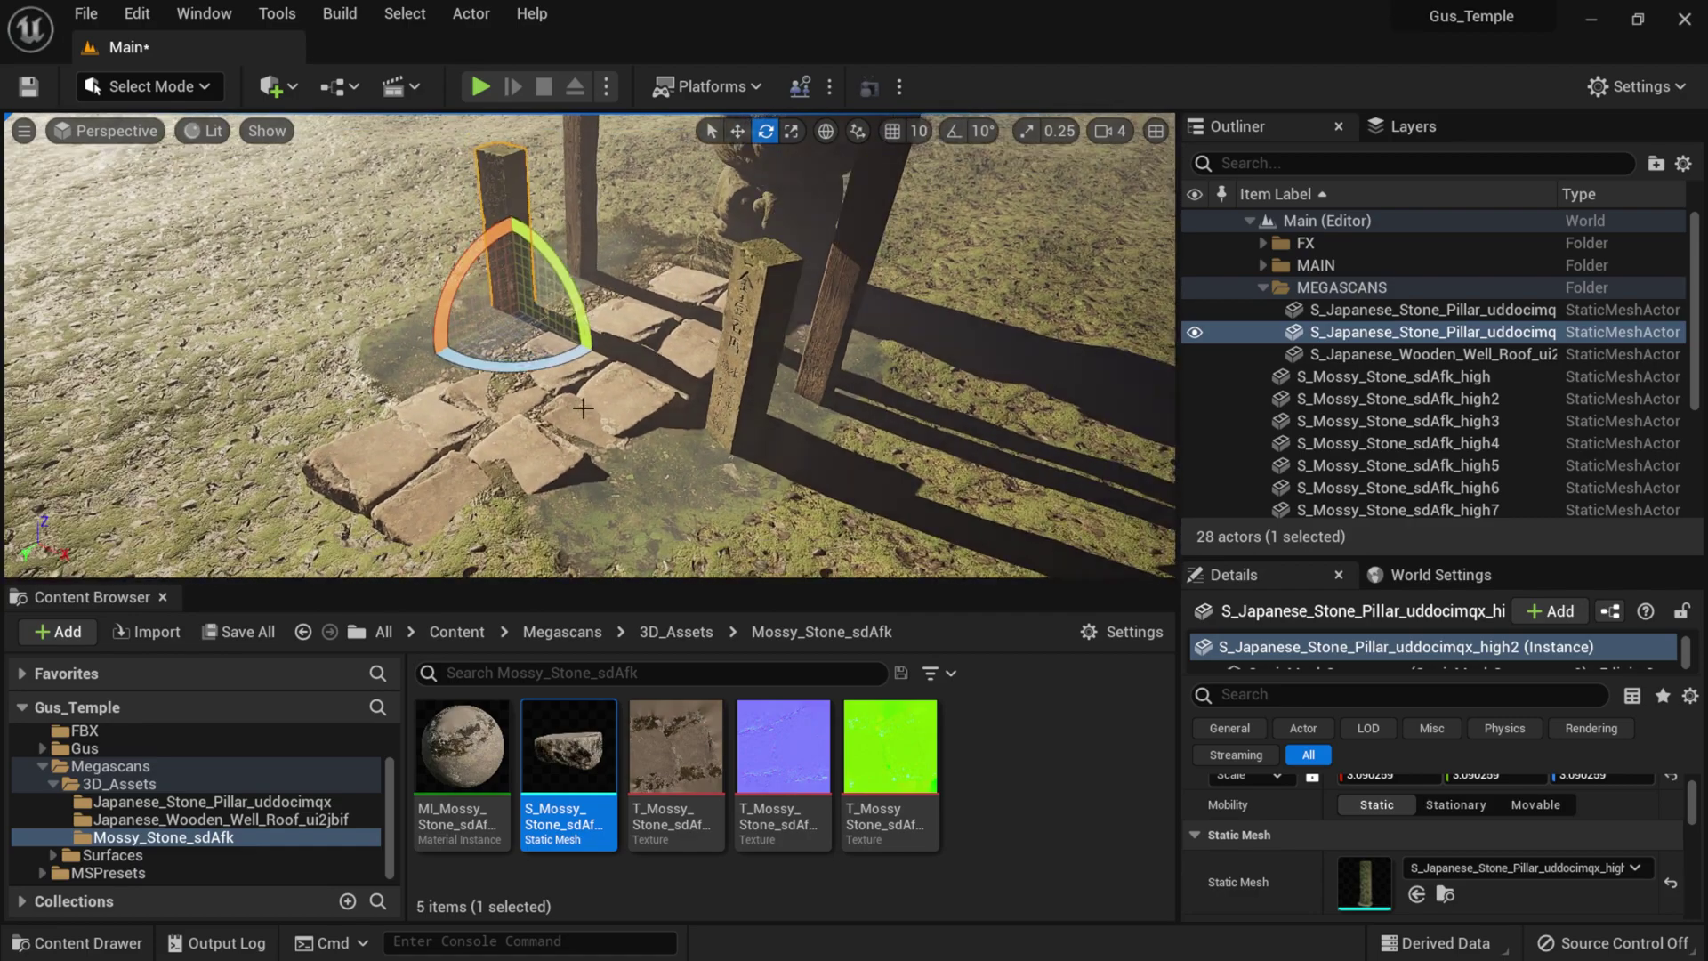
left_click(638, 331)
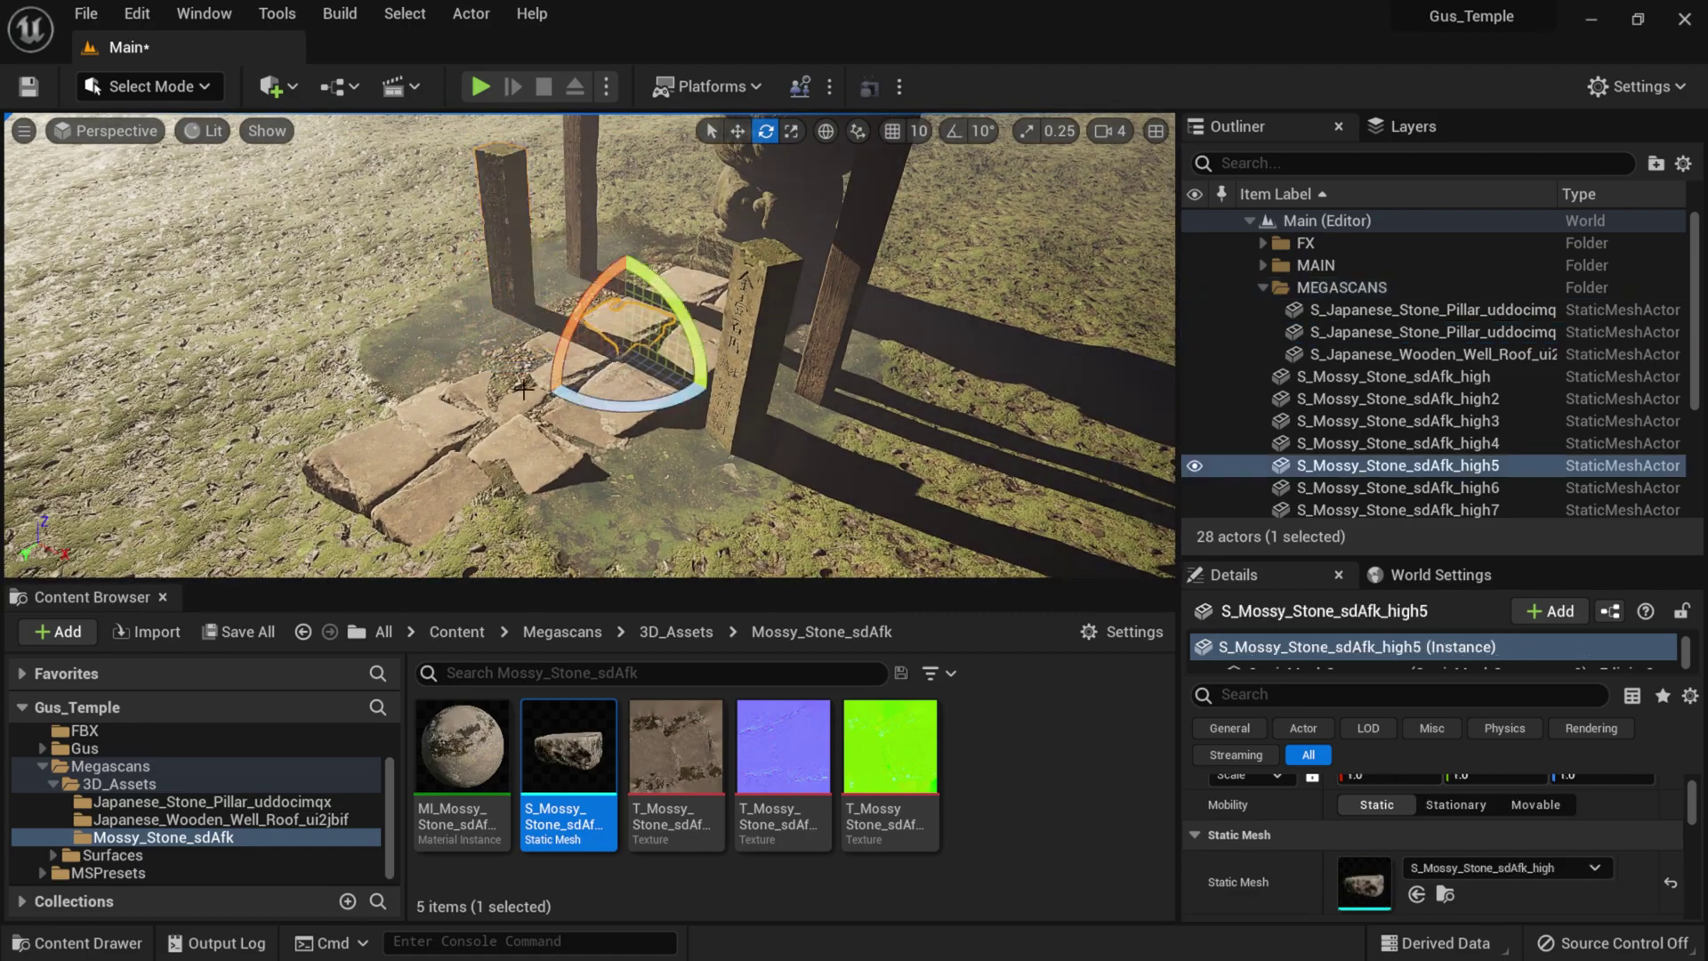
left_click(549, 373)
left_click(585, 418, "shift")
left_click_drag(556, 420, 557, 417)
left_click(650, 301, "ctrl")
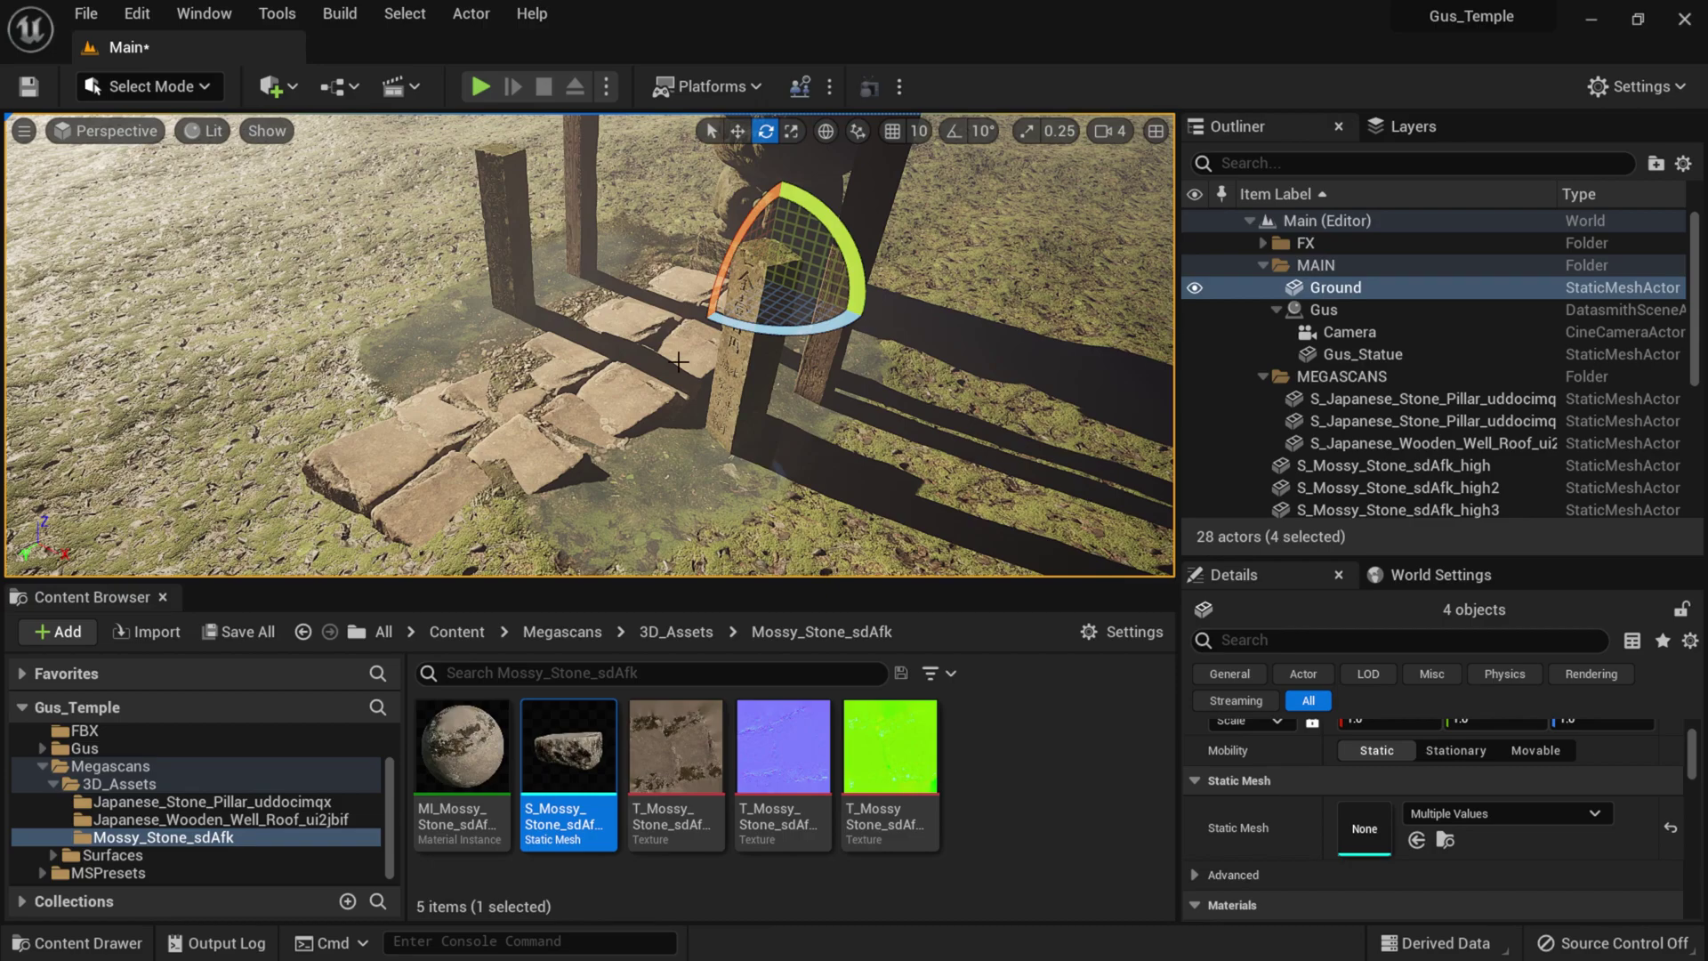
- Duplicate the four mossy stones at the statue end of the path as a group and bring the copies to its front end
left_click(737, 131)
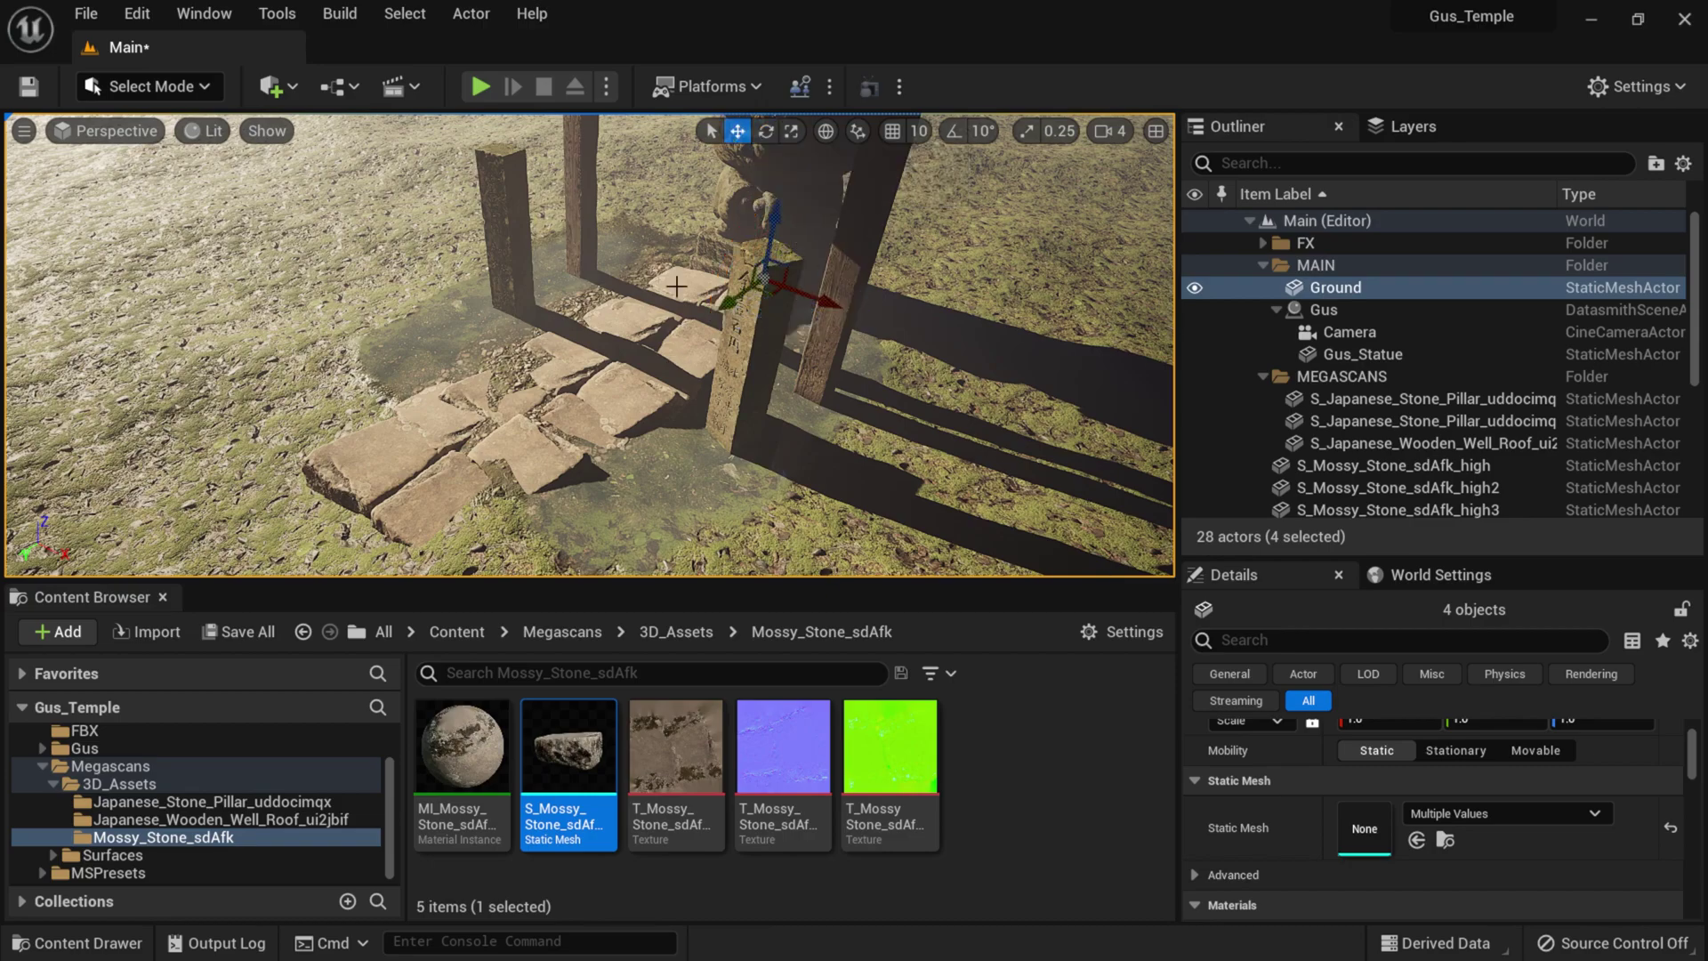
left_click(711, 300)
left_click(633, 318, "ctrl")
left_click_drag(602, 419, 666, 400, "alt")
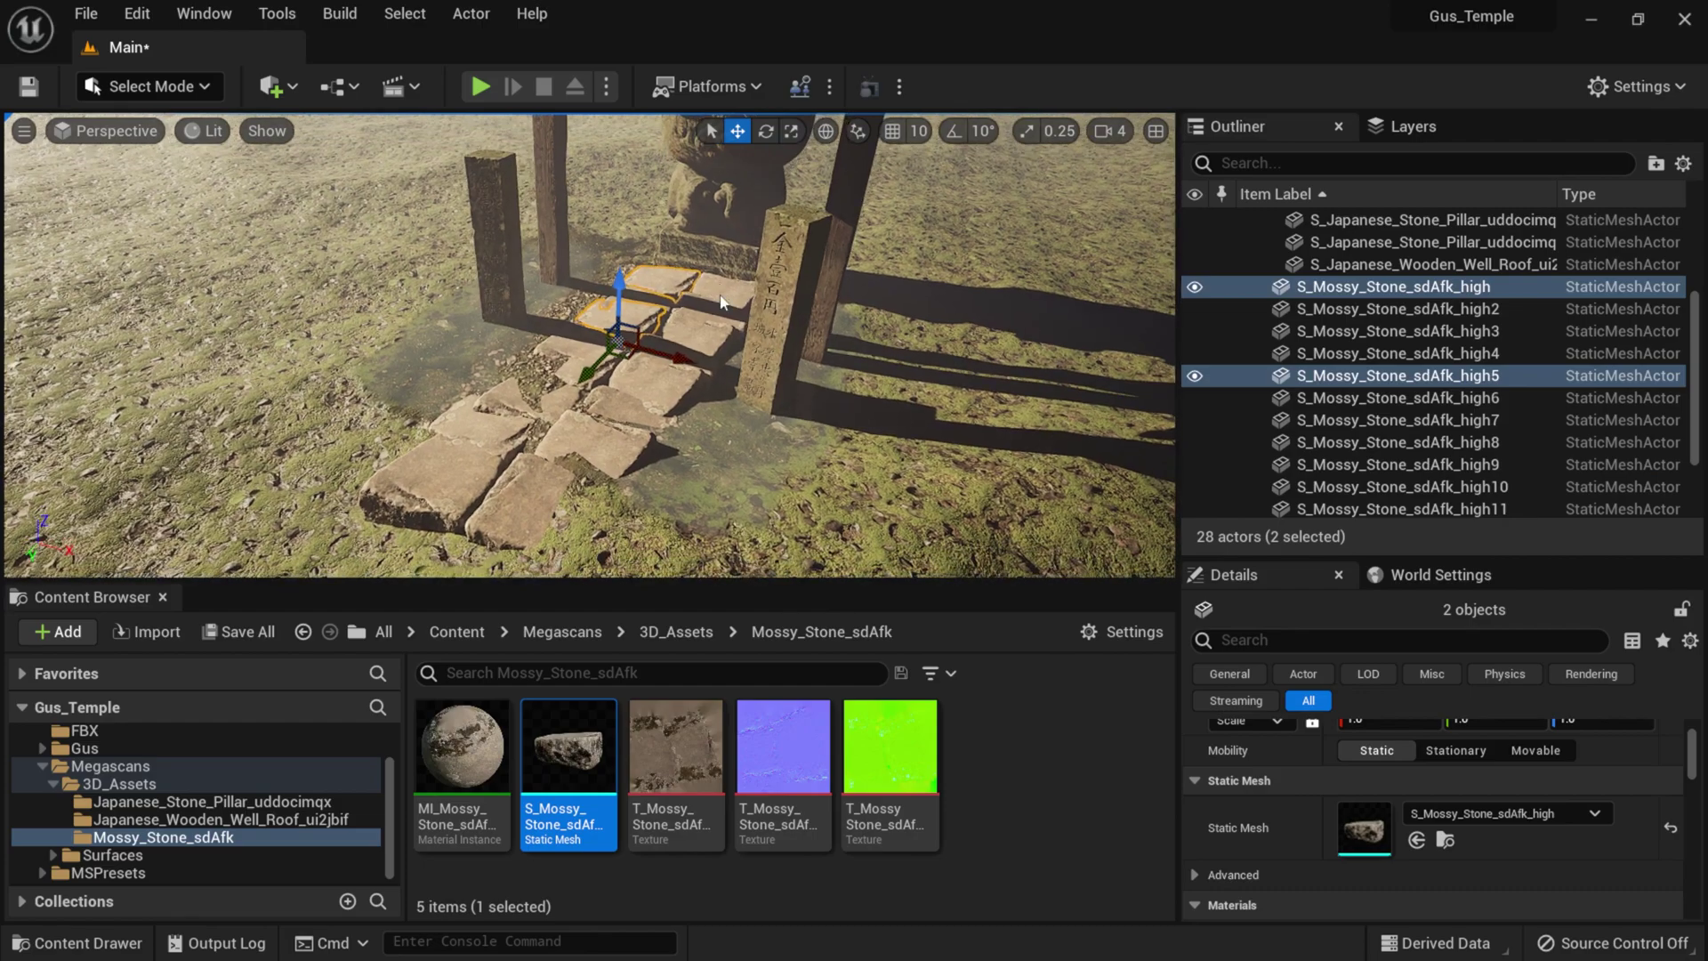
left_click(722, 302, "ctrl")
left_click(674, 334, "ctrl")
left_click_drag(671, 392, 594, 430, "alt")
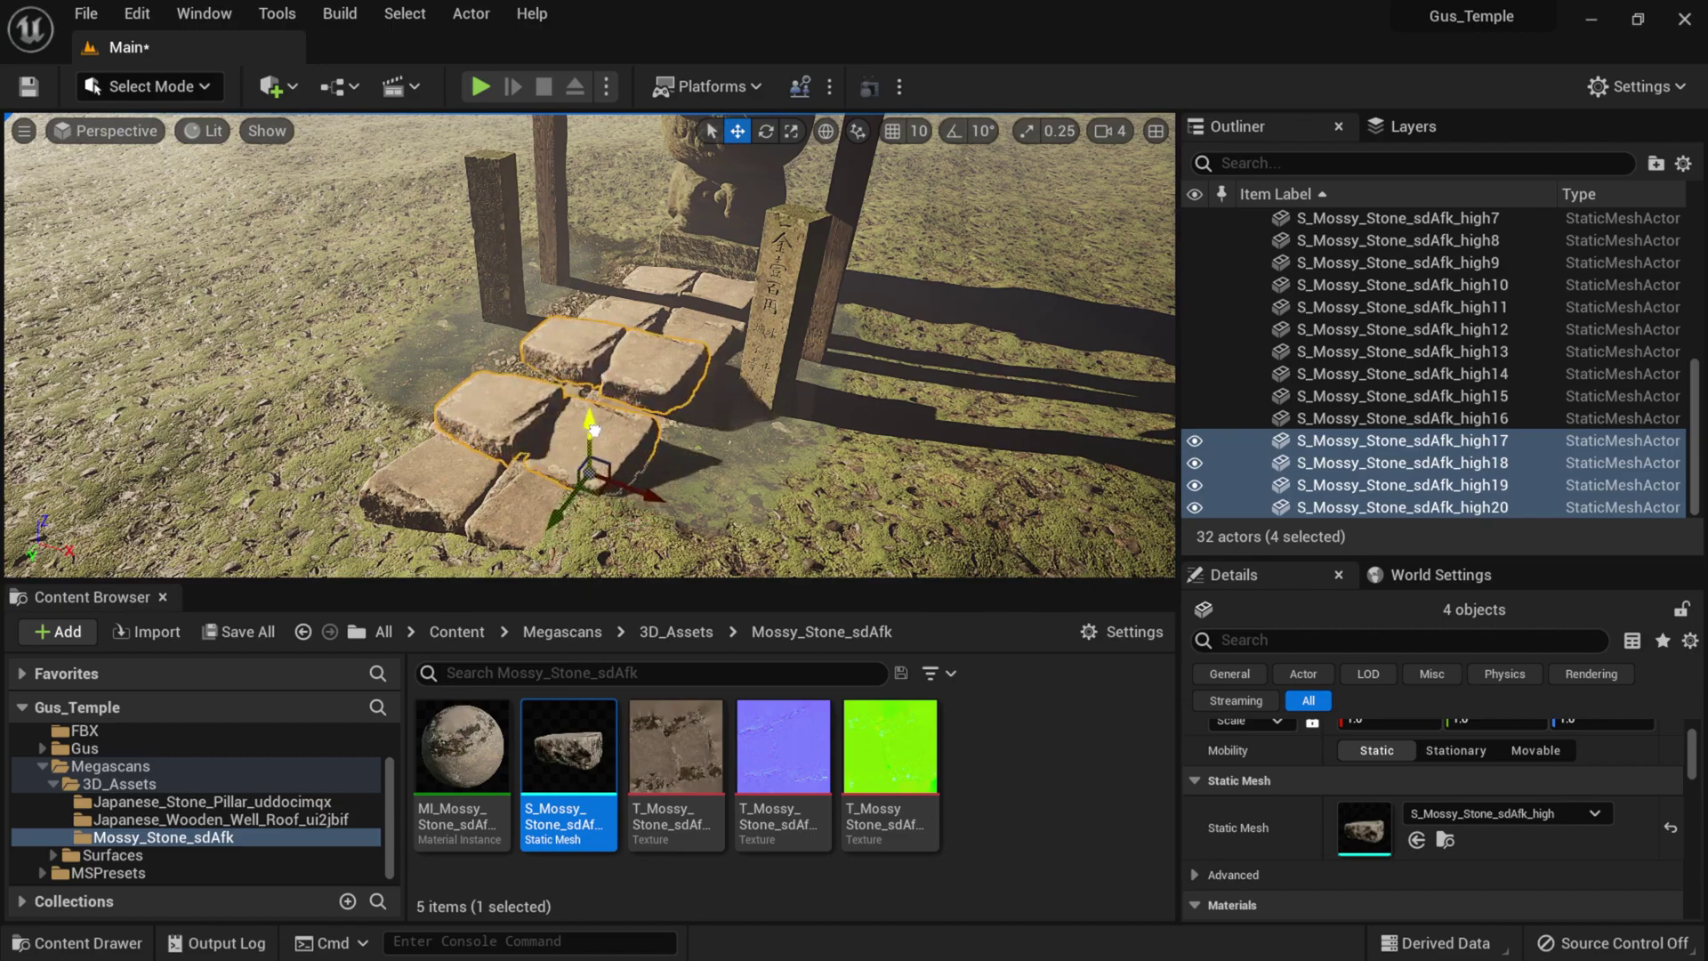
- Shift and lower the two rear copied stones so they sit within the paving in the middle of the path
left_click(641, 366)
left_click_drag(695, 406, 706, 408)
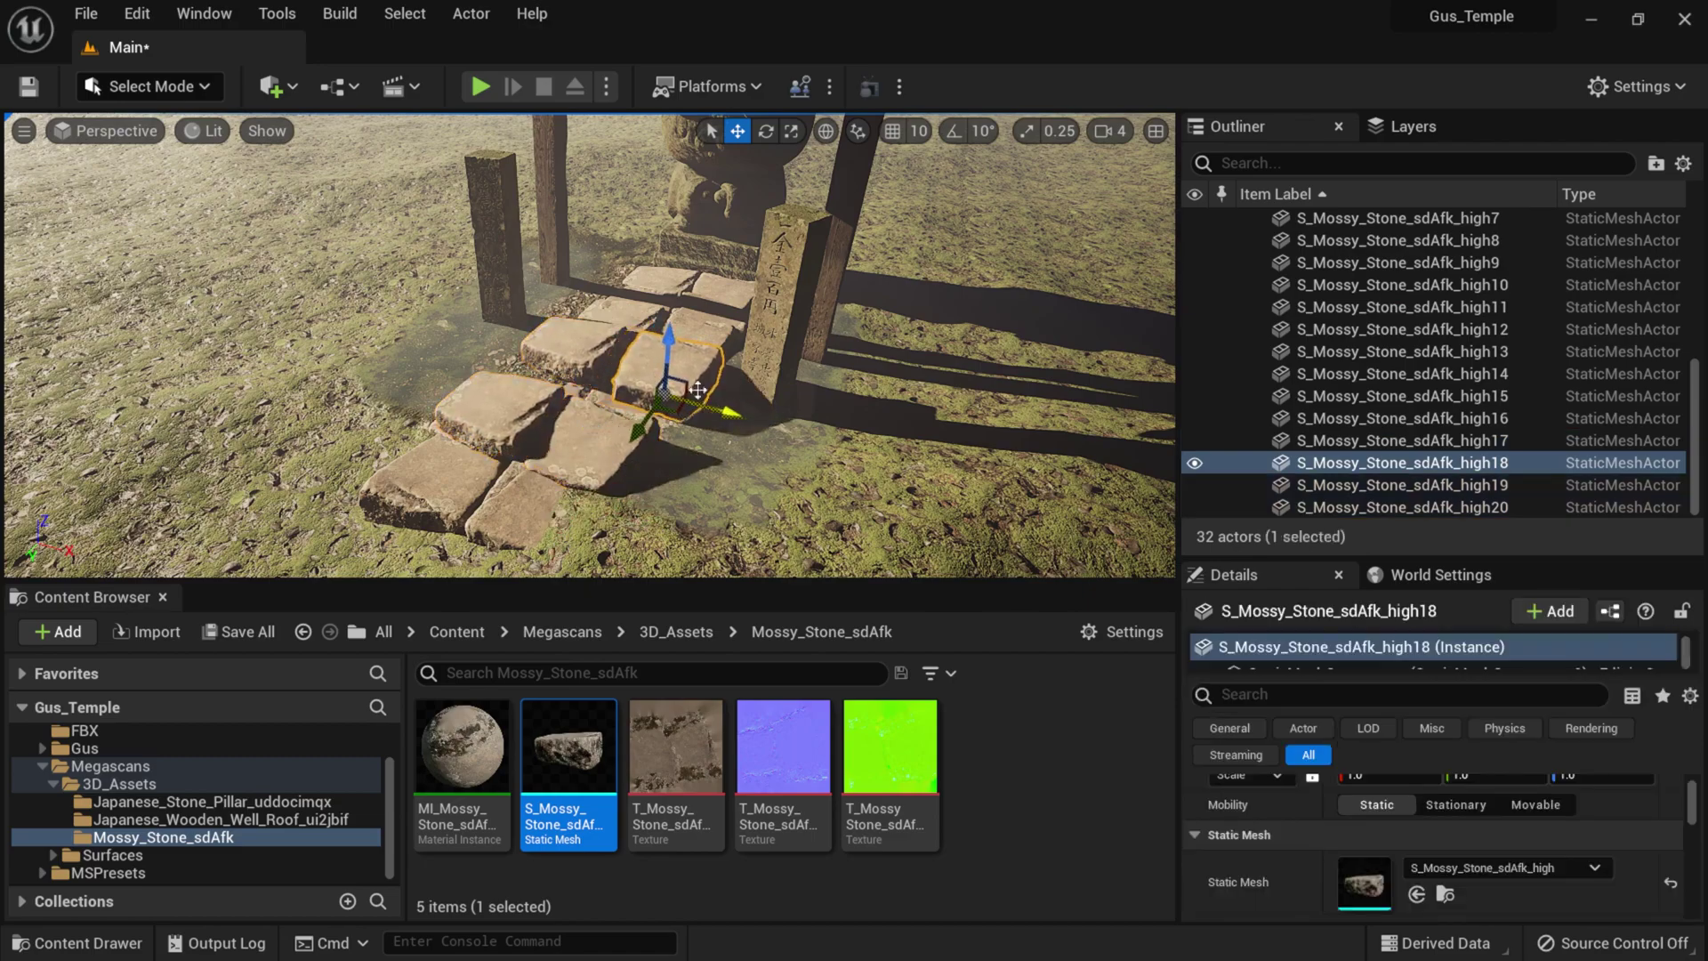
left_click_drag(664, 346, 666, 365)
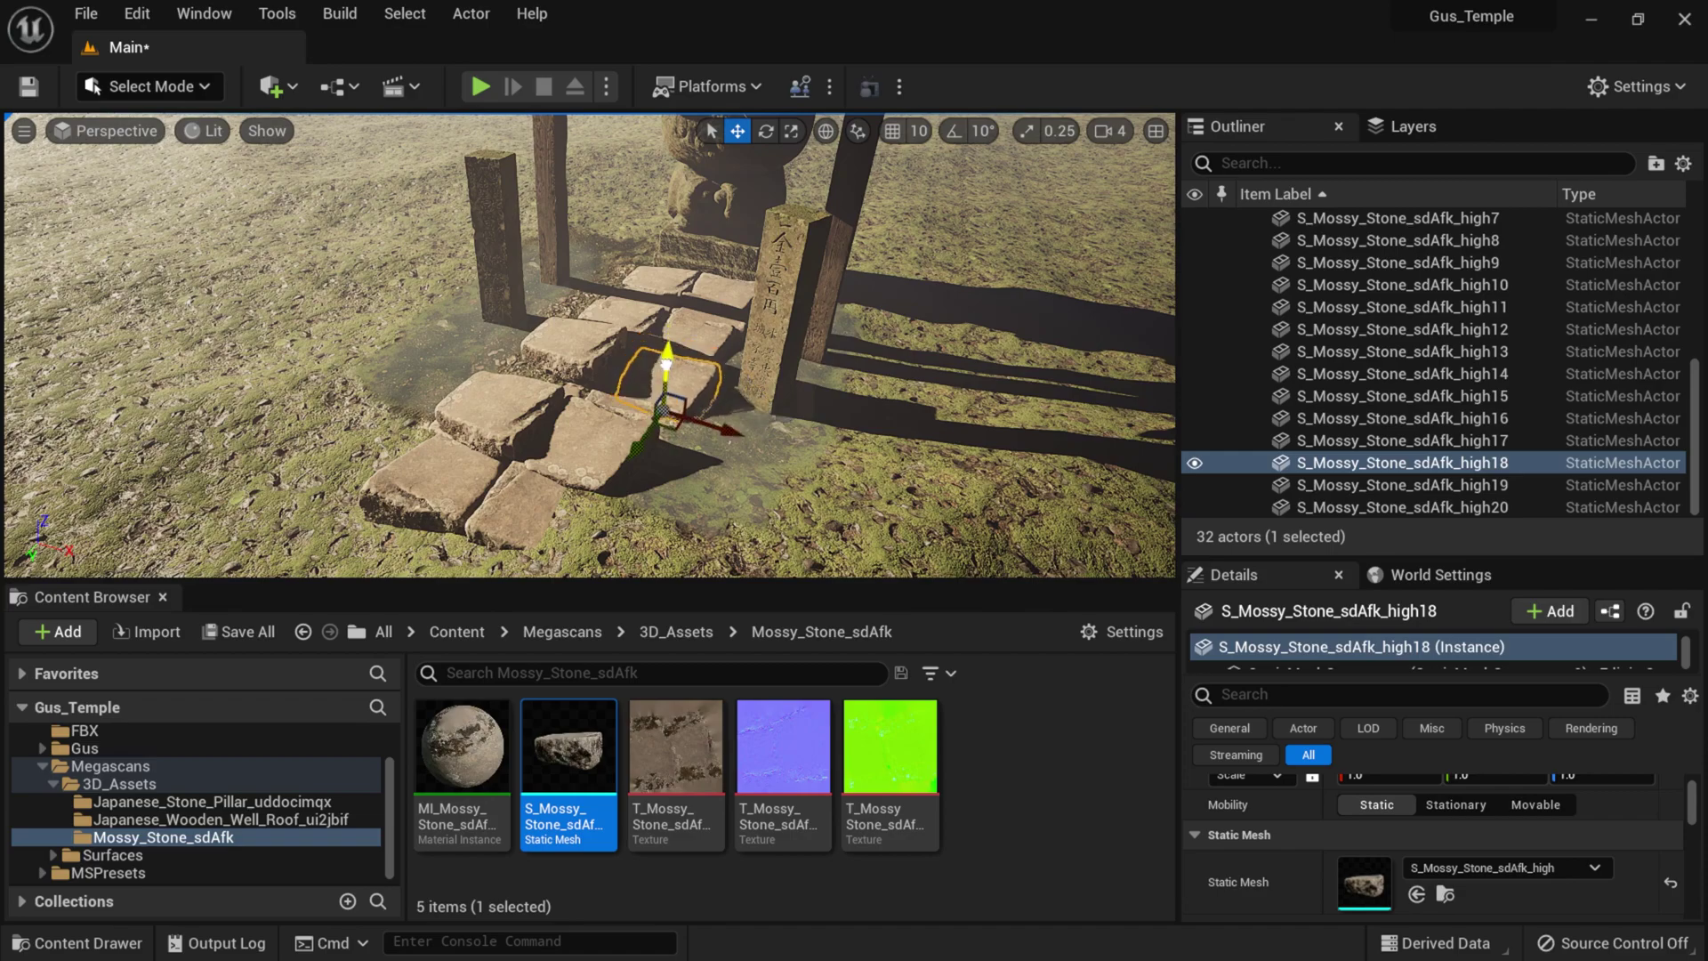
left_click(574, 349)
left_click_drag(577, 320, 581, 339)
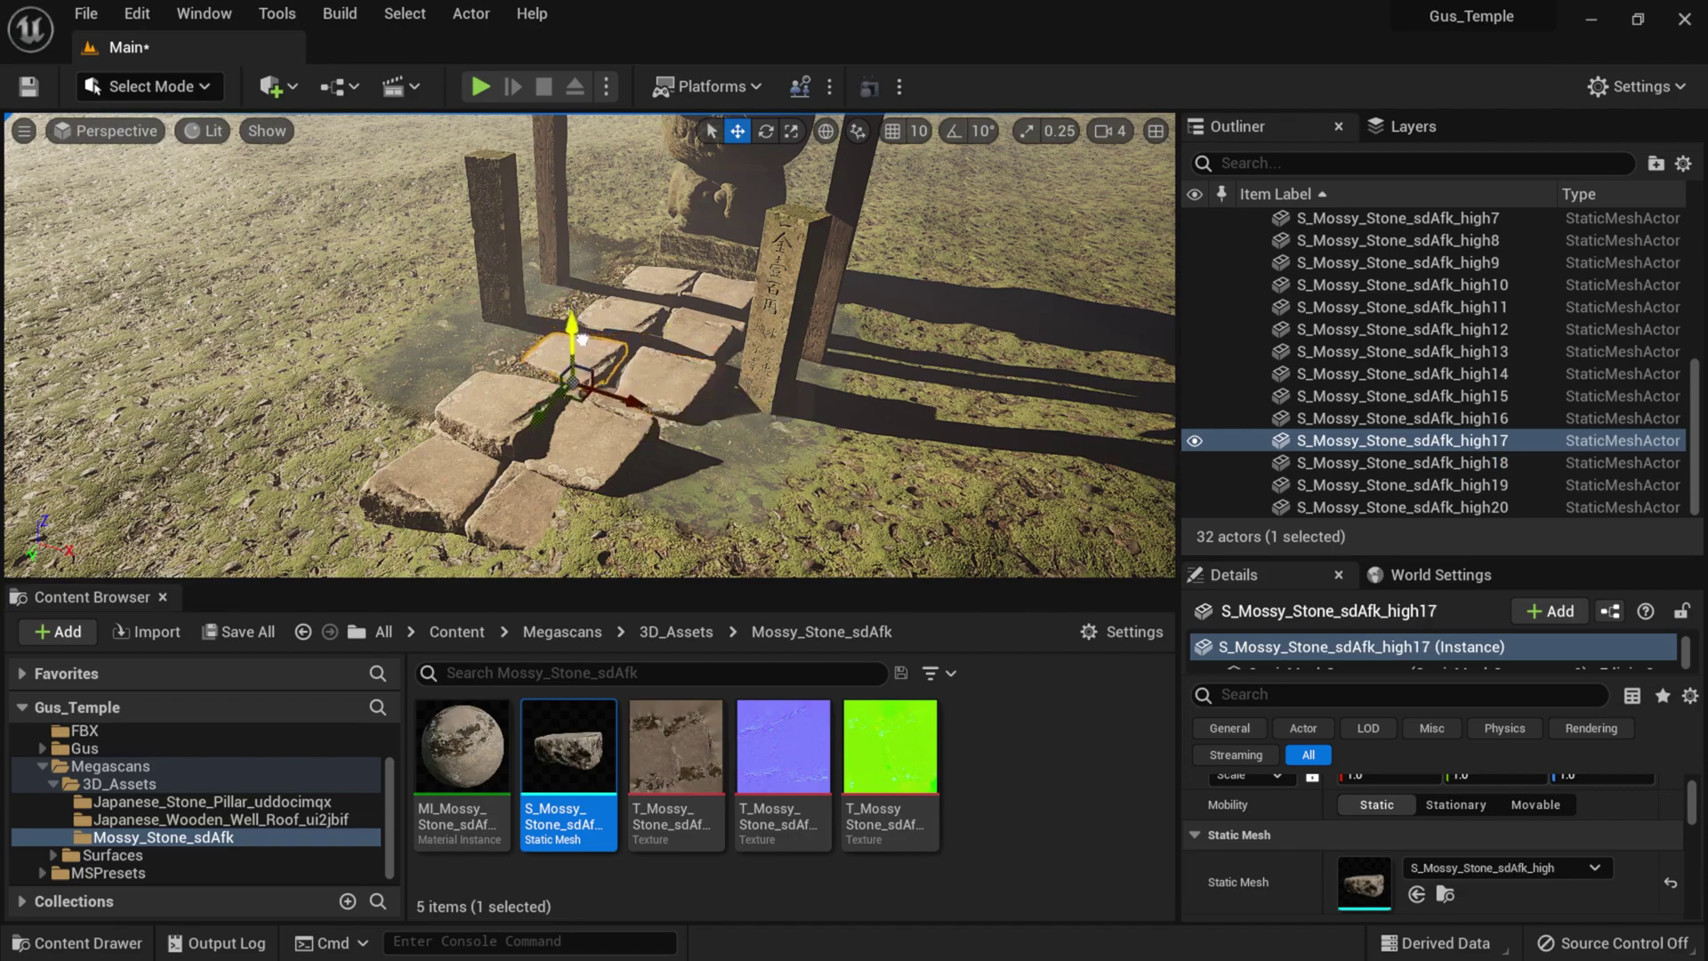
- Move the other two copied stones to the front end of the path and lower them into the ground side by side
left_click(512, 402)
left_click_drag(532, 450, 408, 559)
right_click_drag(503, 445, 427, 525)
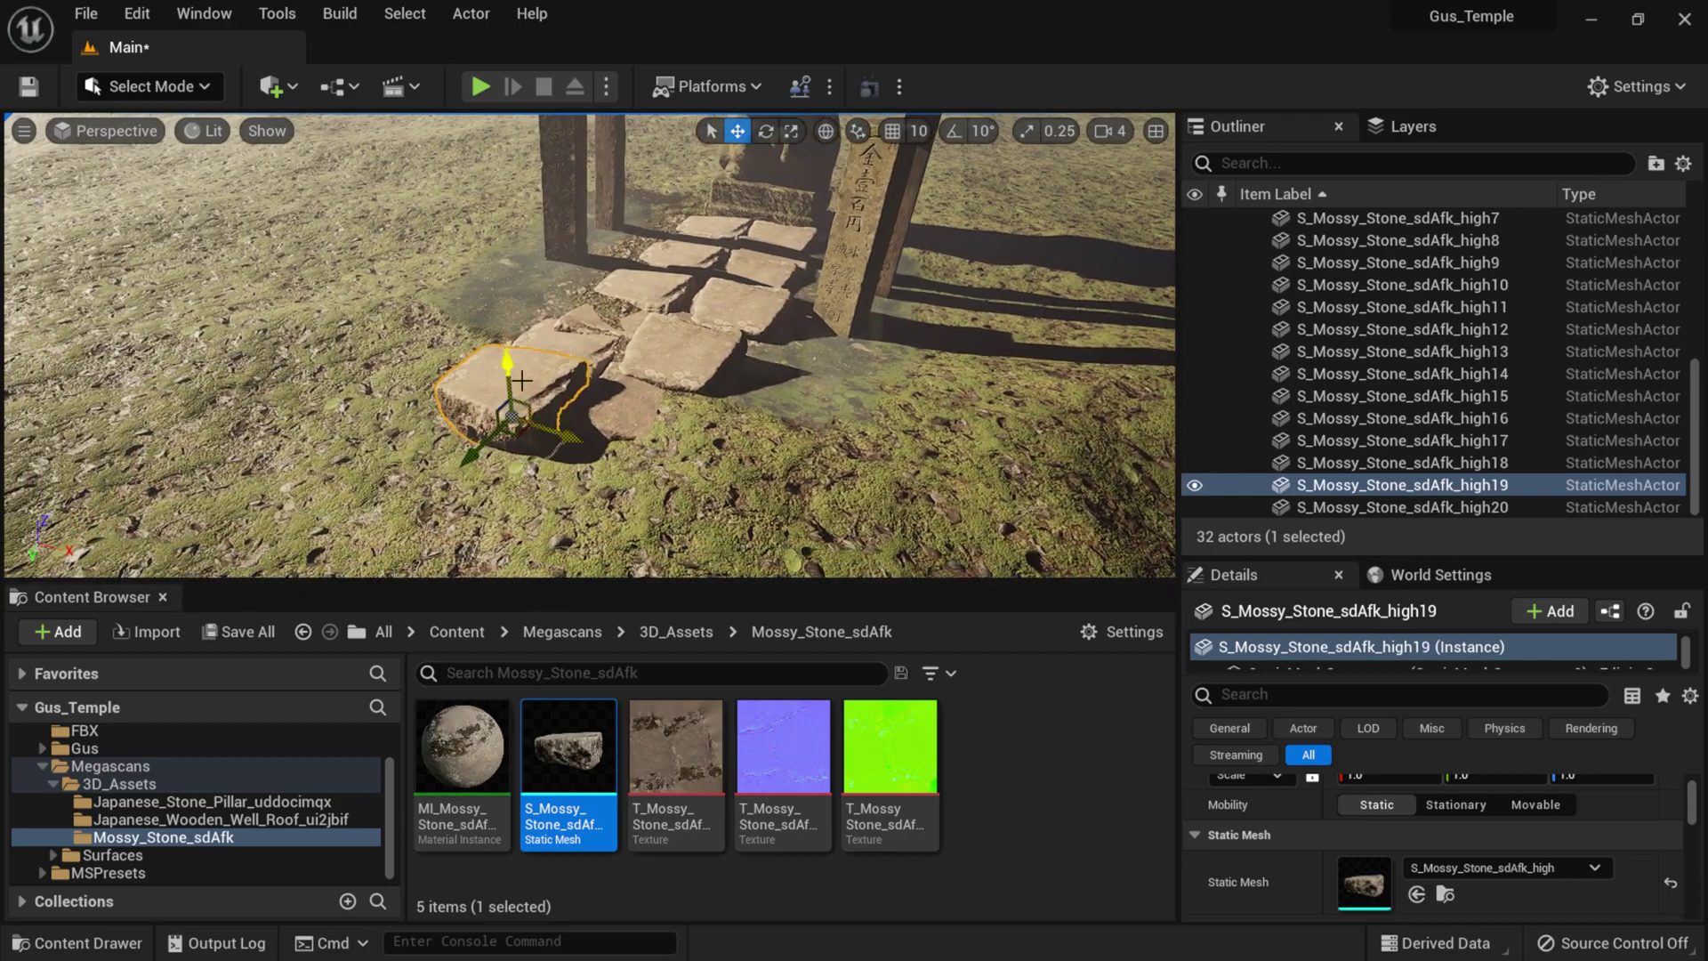
right_click_drag(526, 405, 521, 413)
left_click_drag(515, 346, 513, 366)
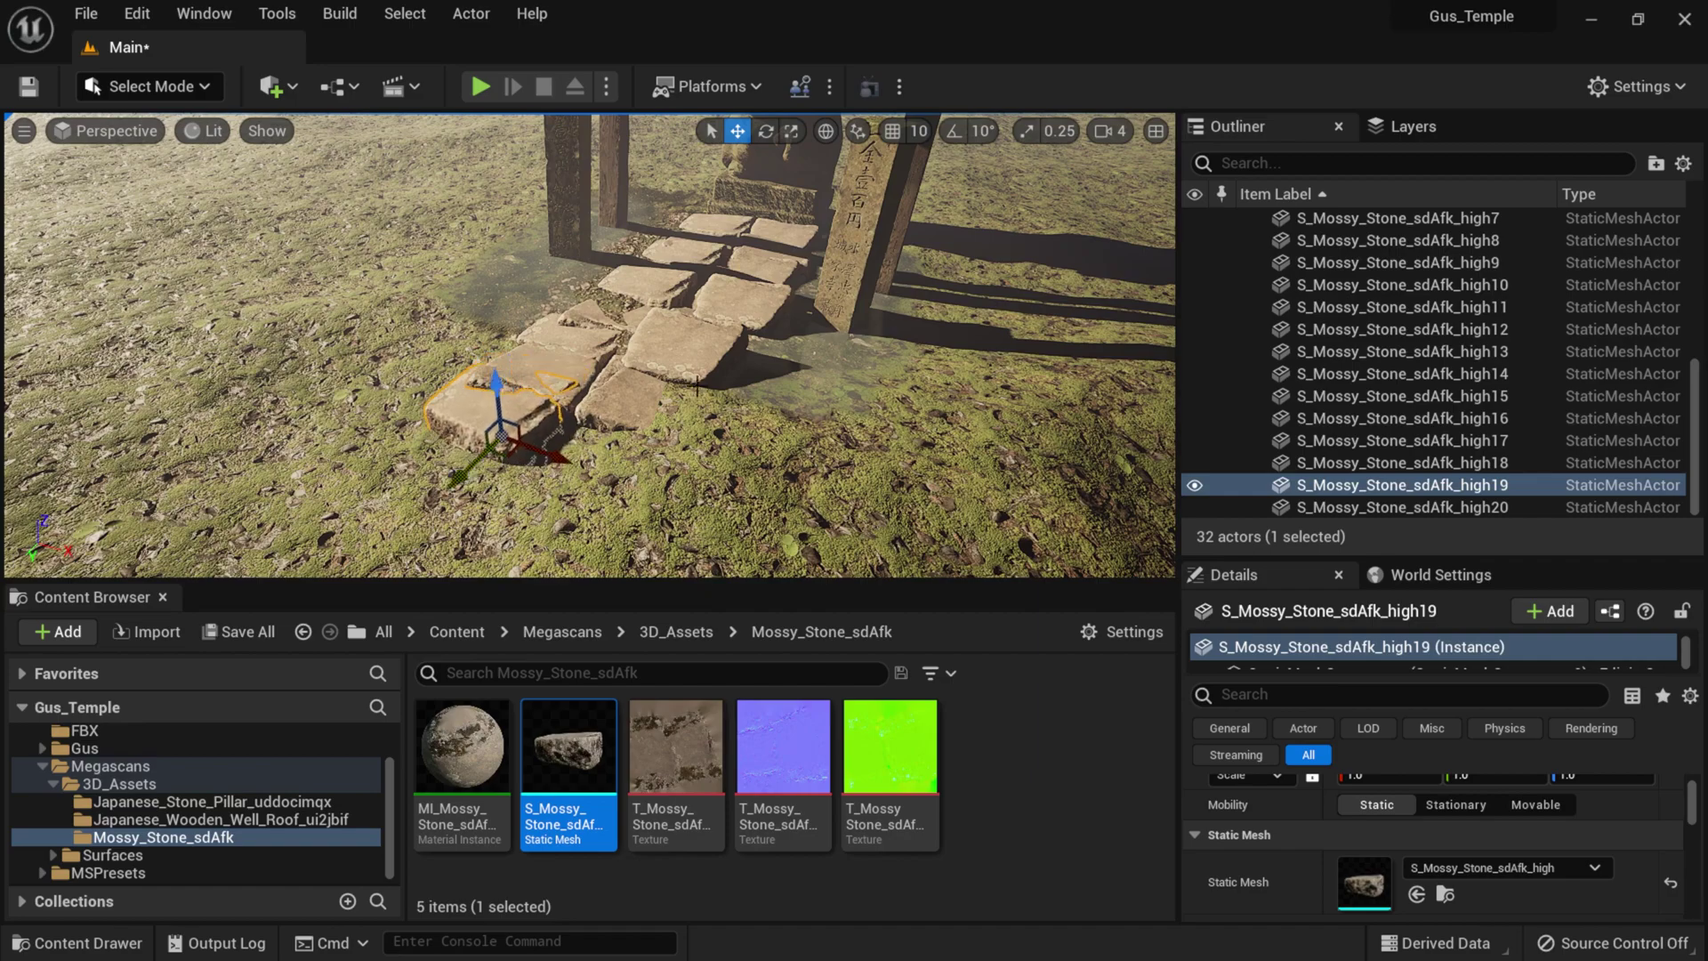
left_click(653, 398)
left_click_drag(653, 398, 614, 467)
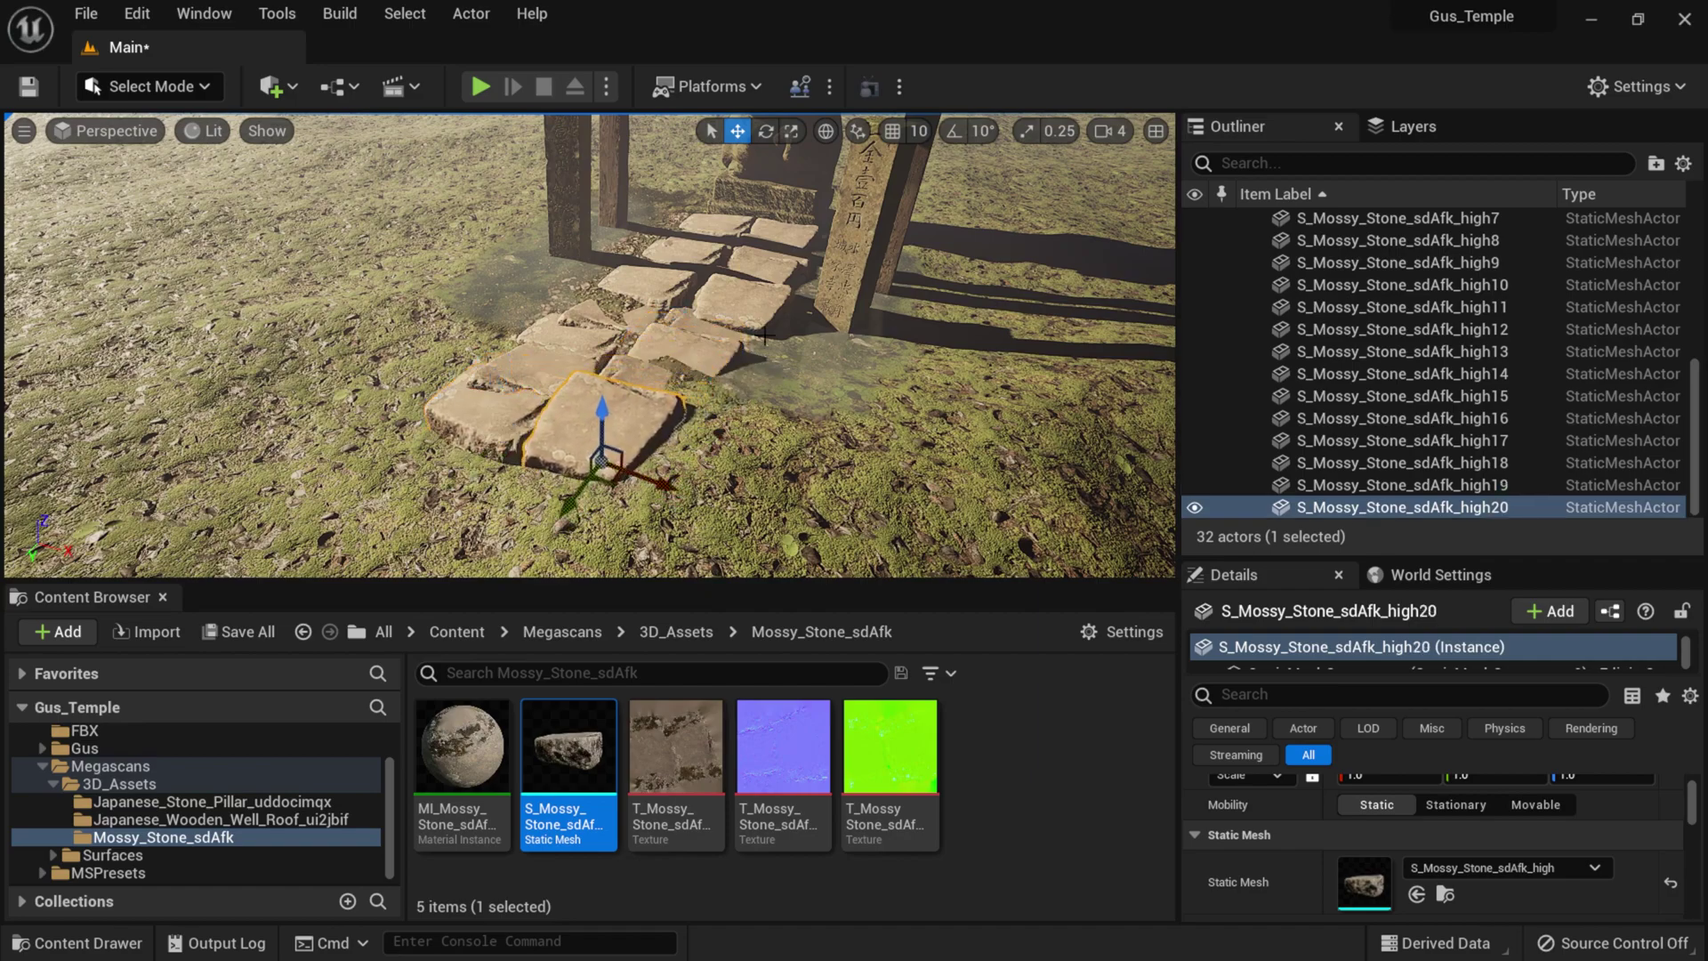
- Delete the two surplus copied stones from the middle of the path
left_click(761, 307)
key("Delete")
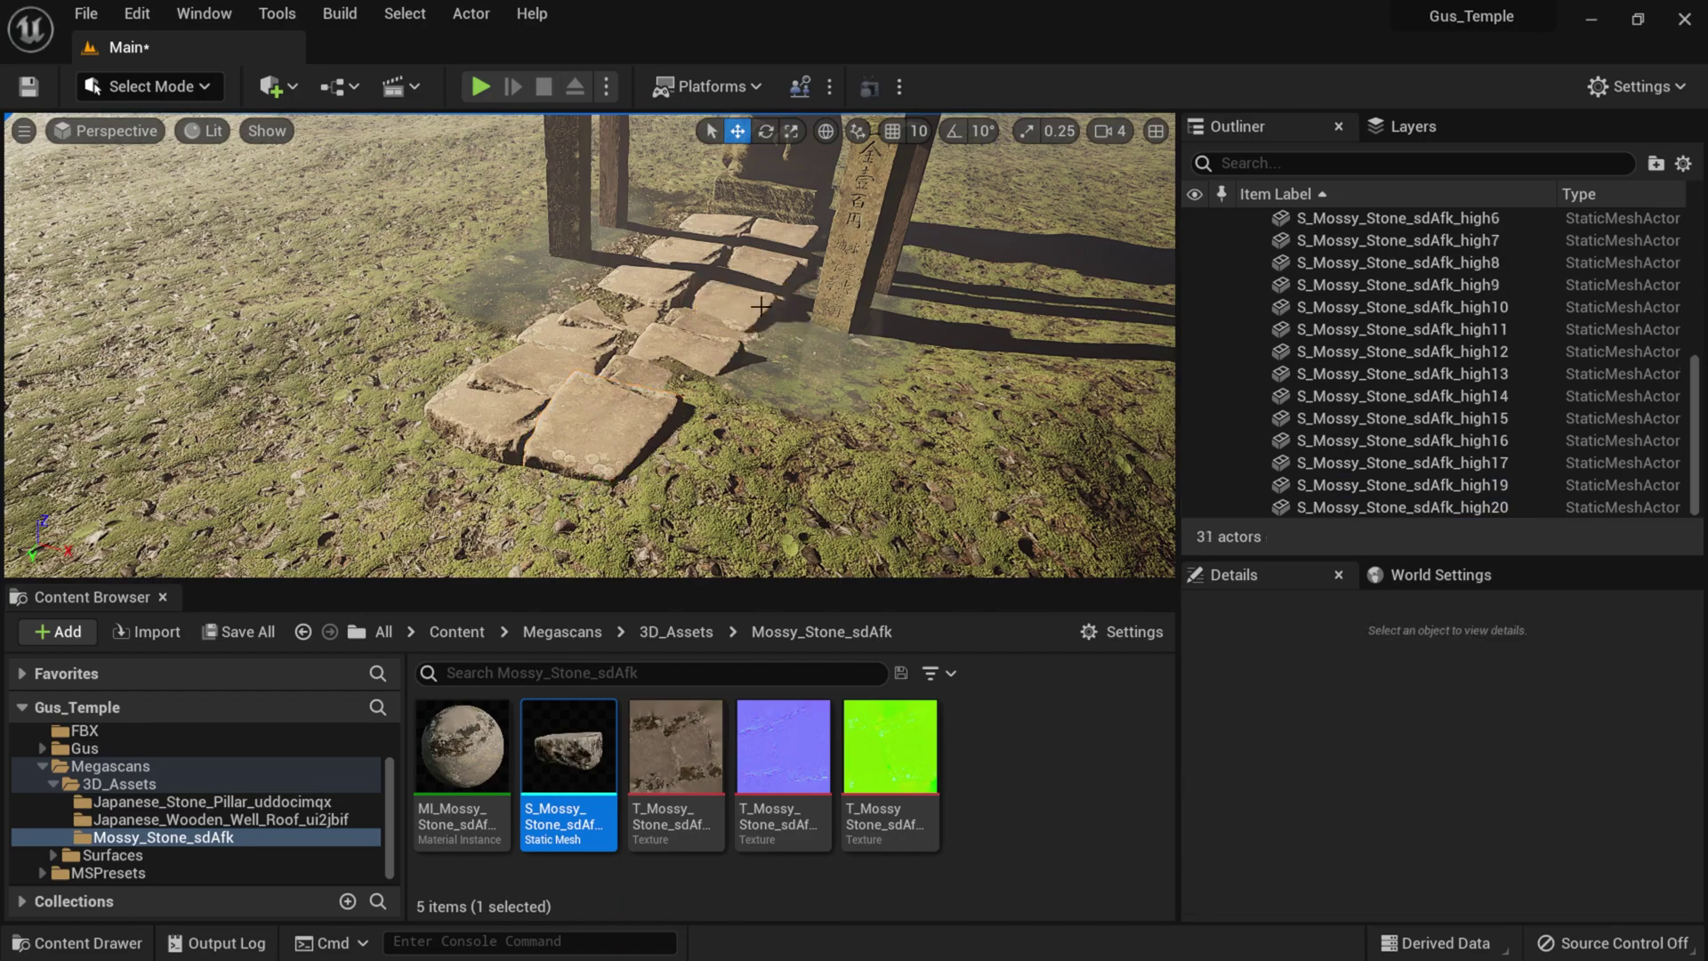
left_click(681, 287)
left_click_drag(683, 323, 630, 318)
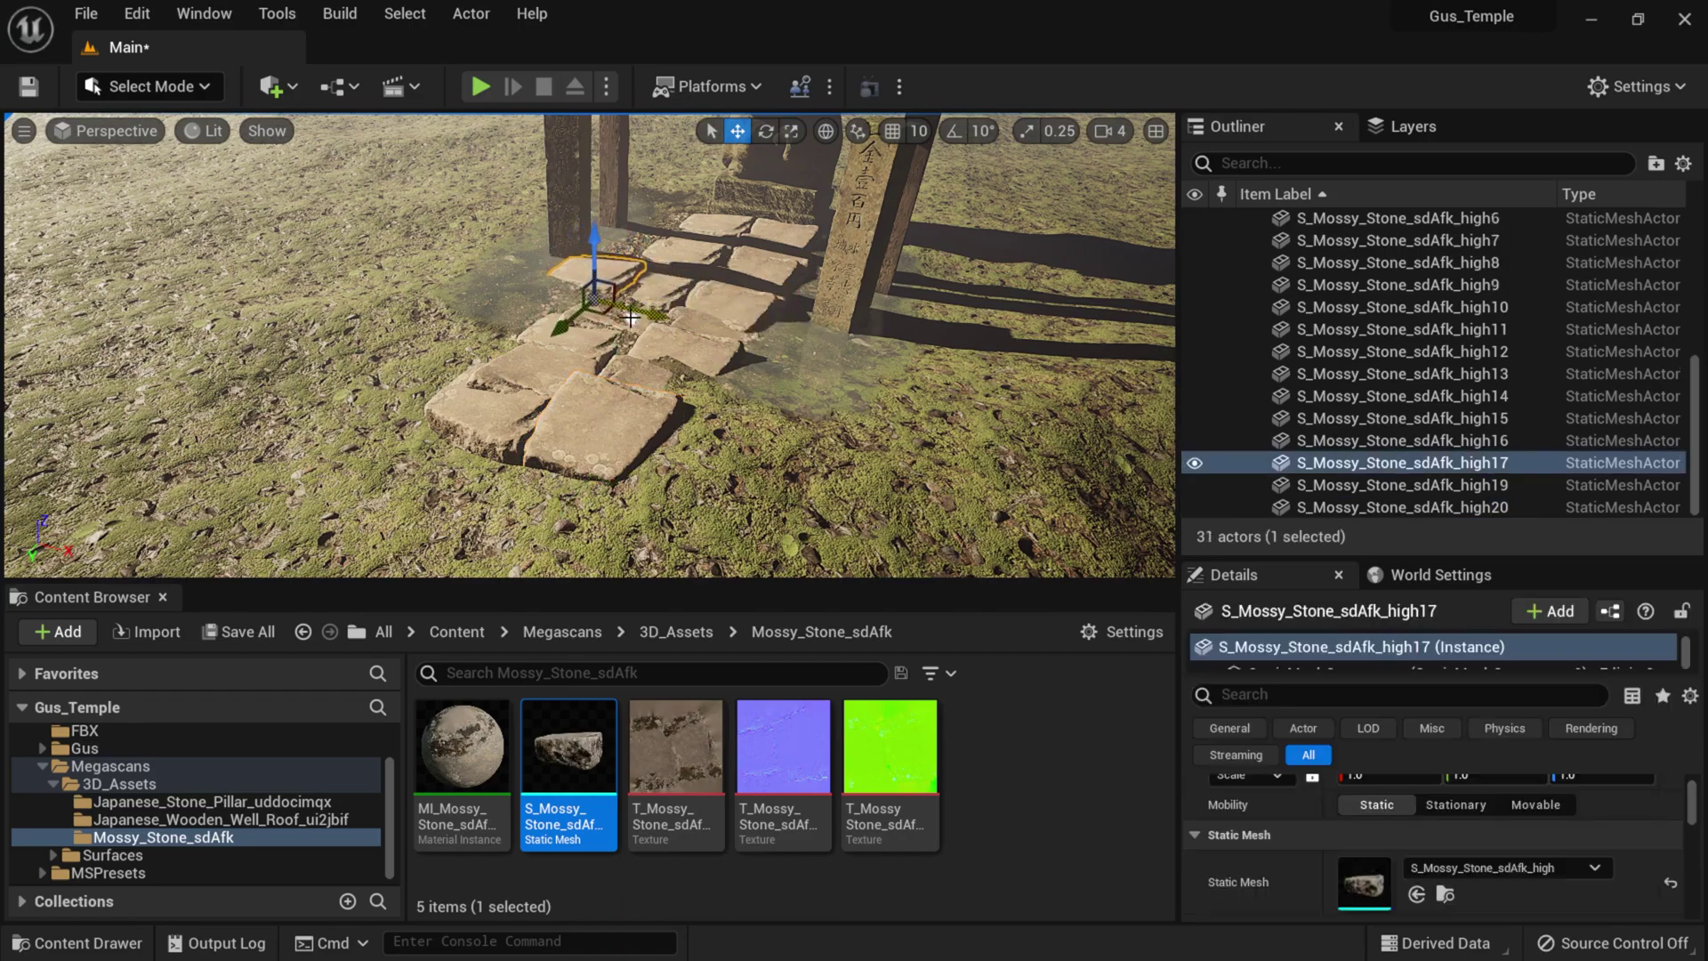
key("Delete")
left_click_drag(627, 403, 642, 401, "alt")
right_click_drag(642, 400, 648, 253)
scroll(712, 375, "up", 2)
right_click_drag(792, 428, 755, 440)
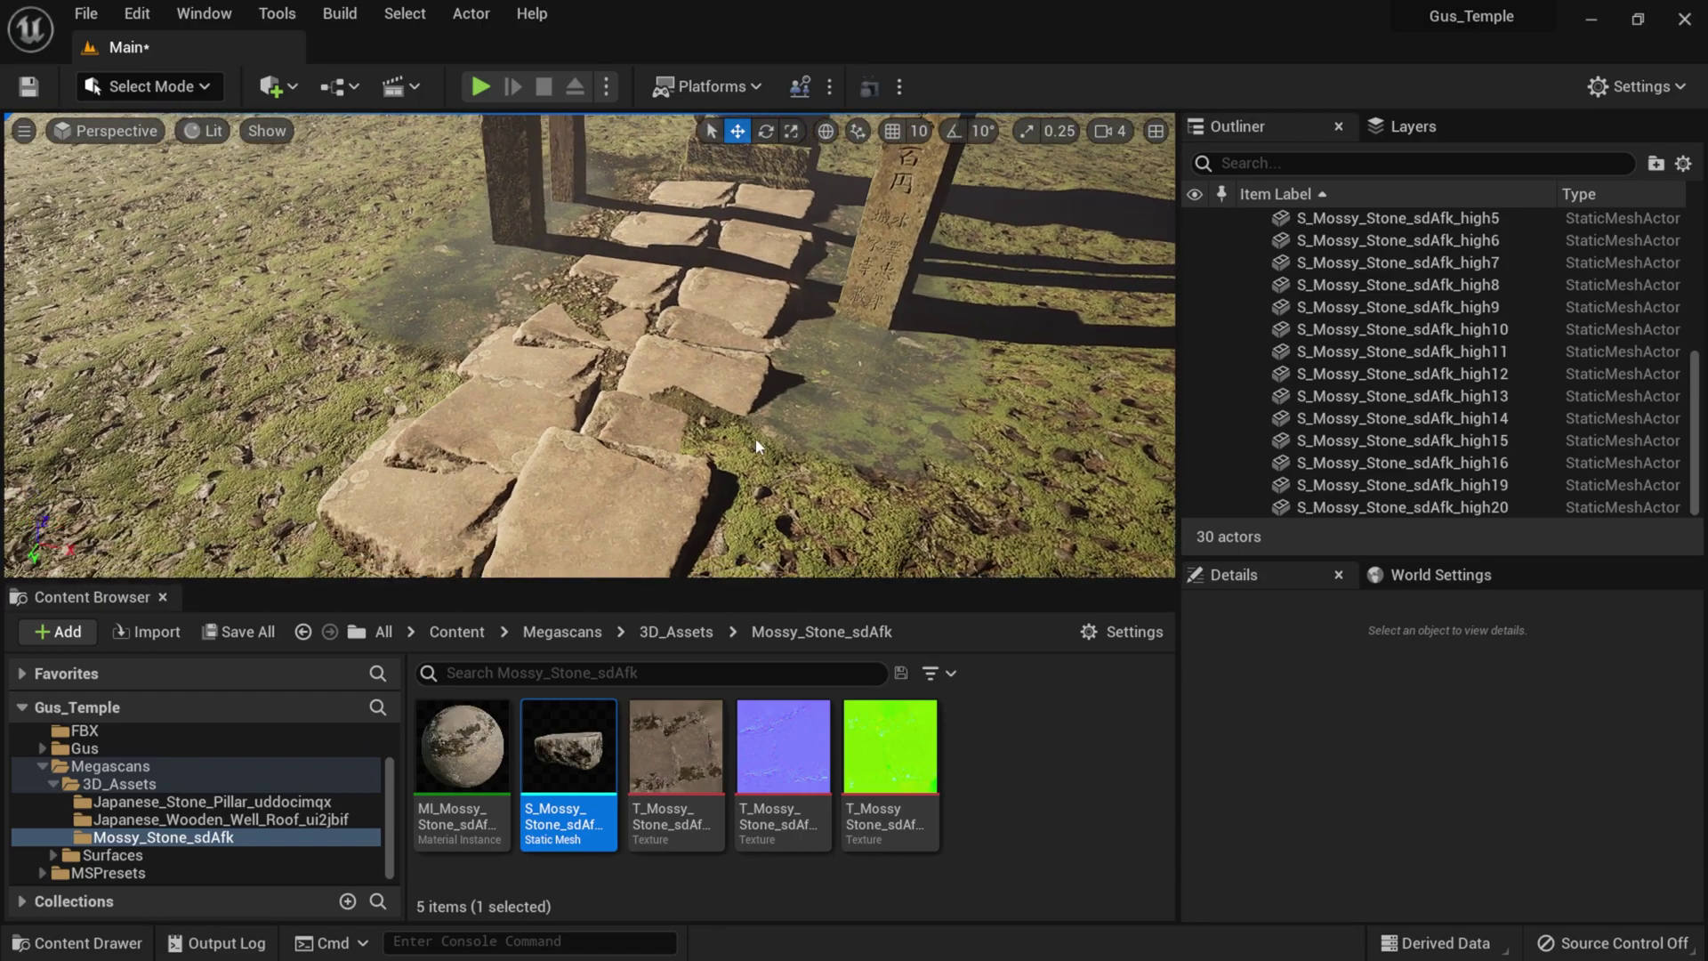
- Switch to Bridge, find Stone Rubble Pile among the downloaded assets, add it to the project and close Bridge
left_click(27, 939)
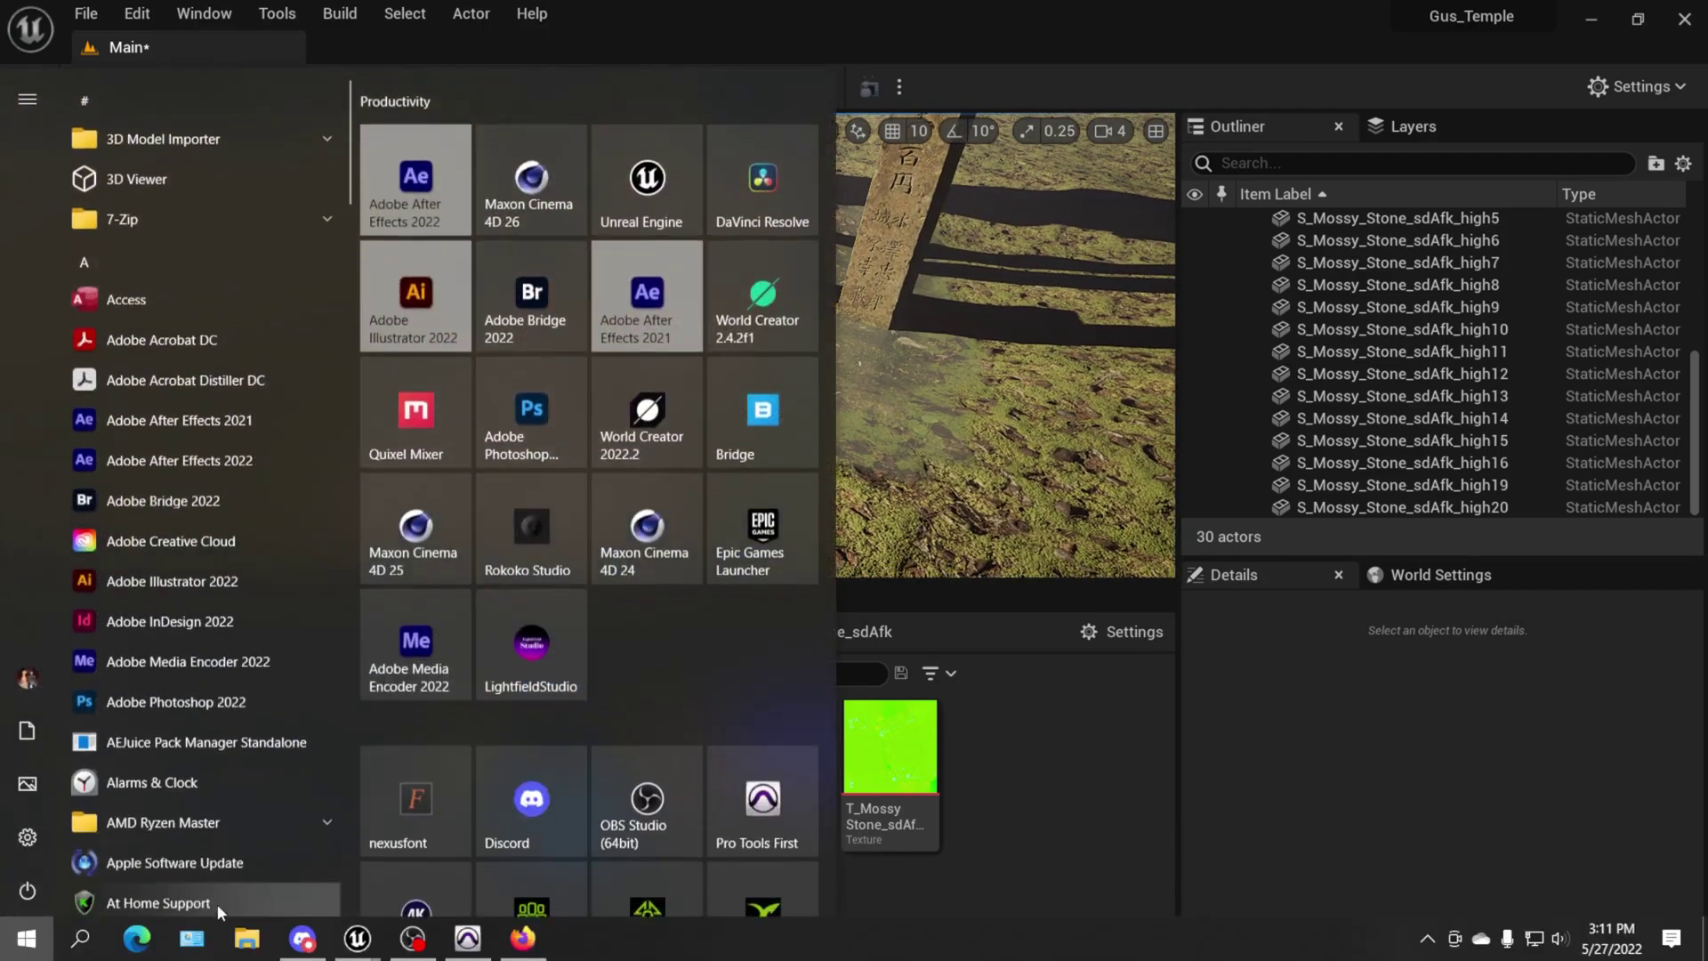
mouse_move(356, 938)
left_click(488, 867)
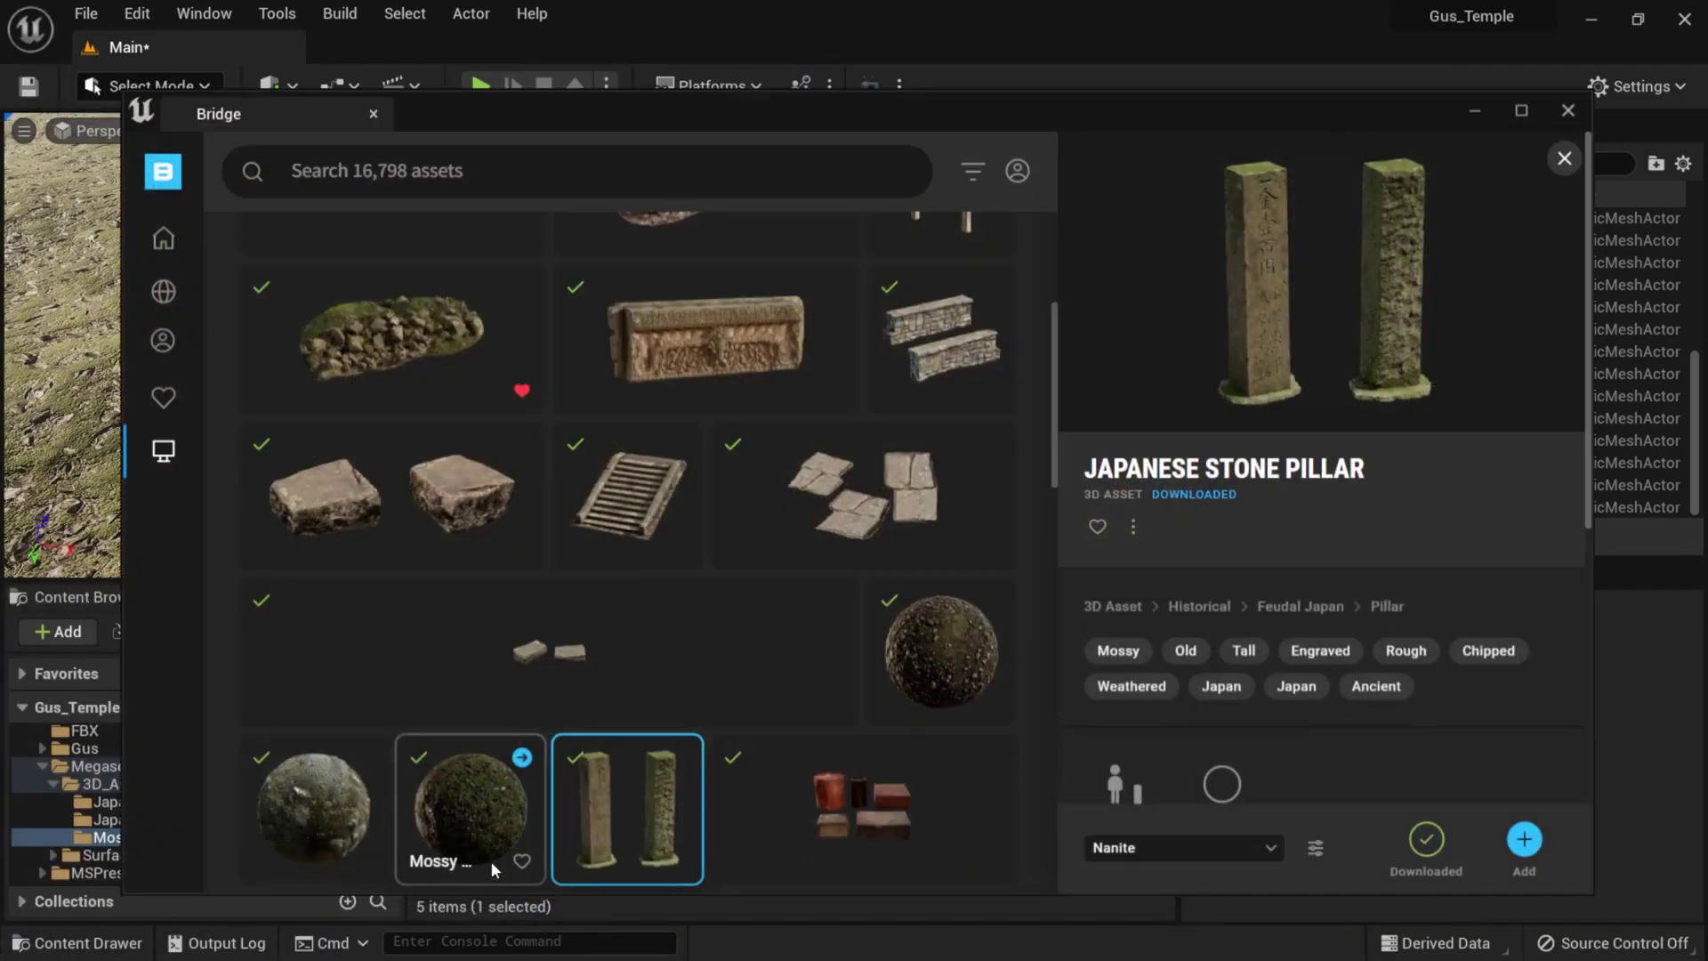
left_click(397, 500)
scroll(1321, 659, "down", 3)
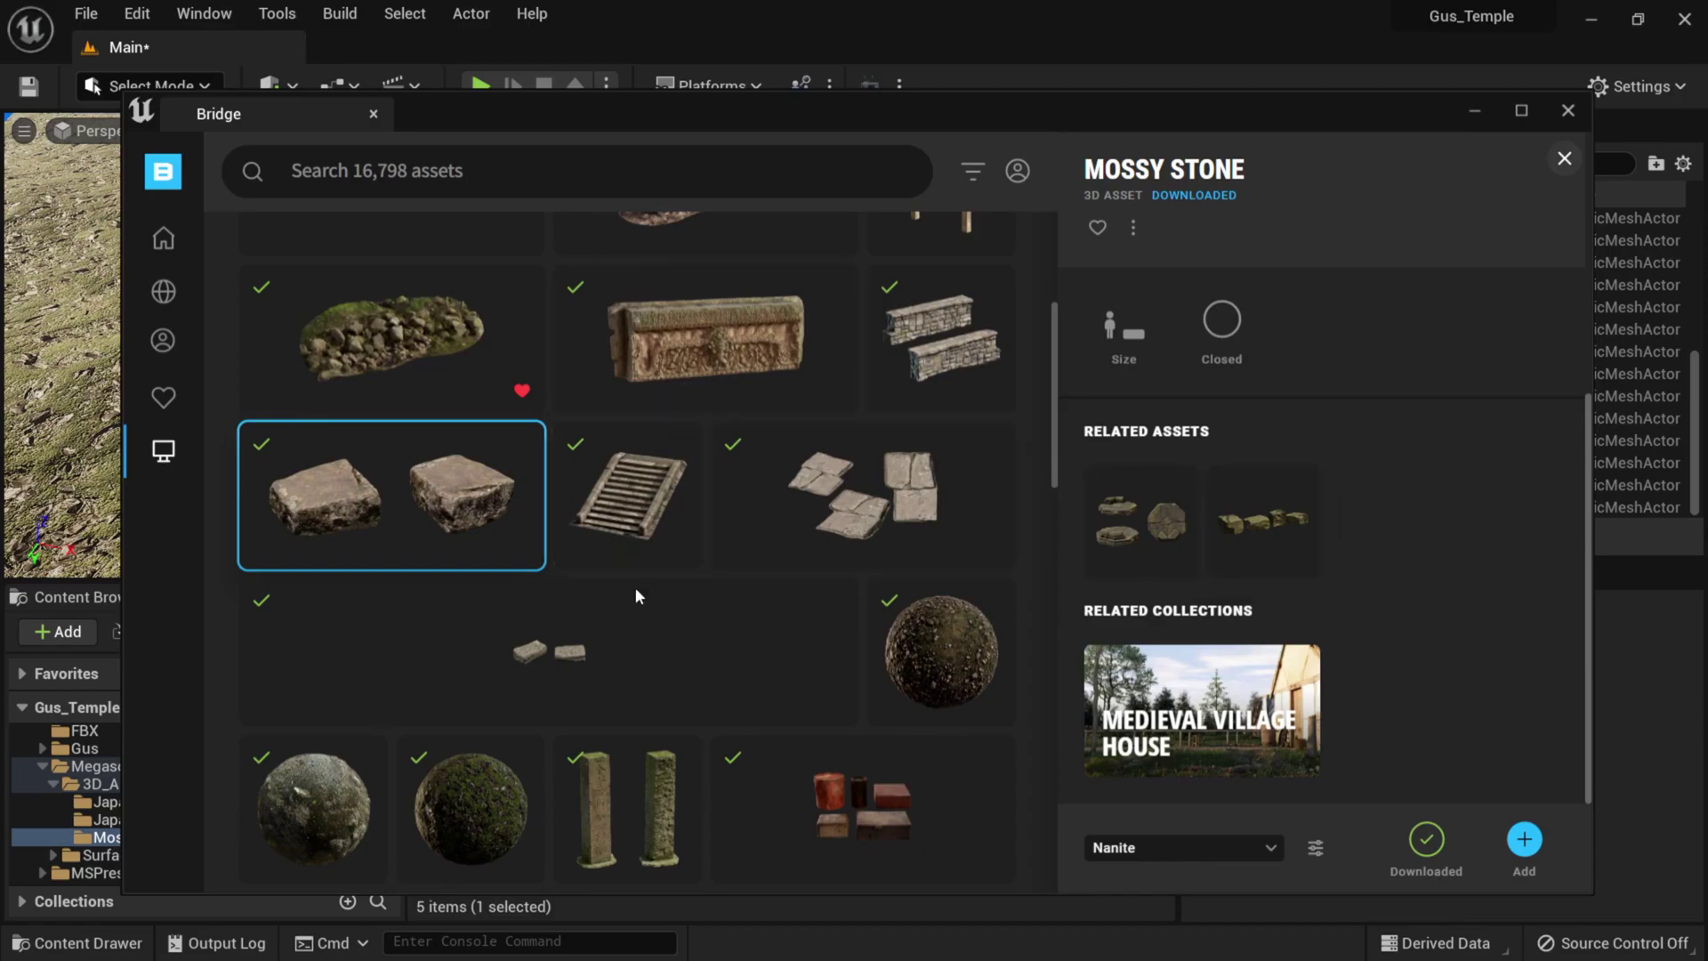
scroll(623, 596, "down", 2)
scroll(610, 613, "down", 5)
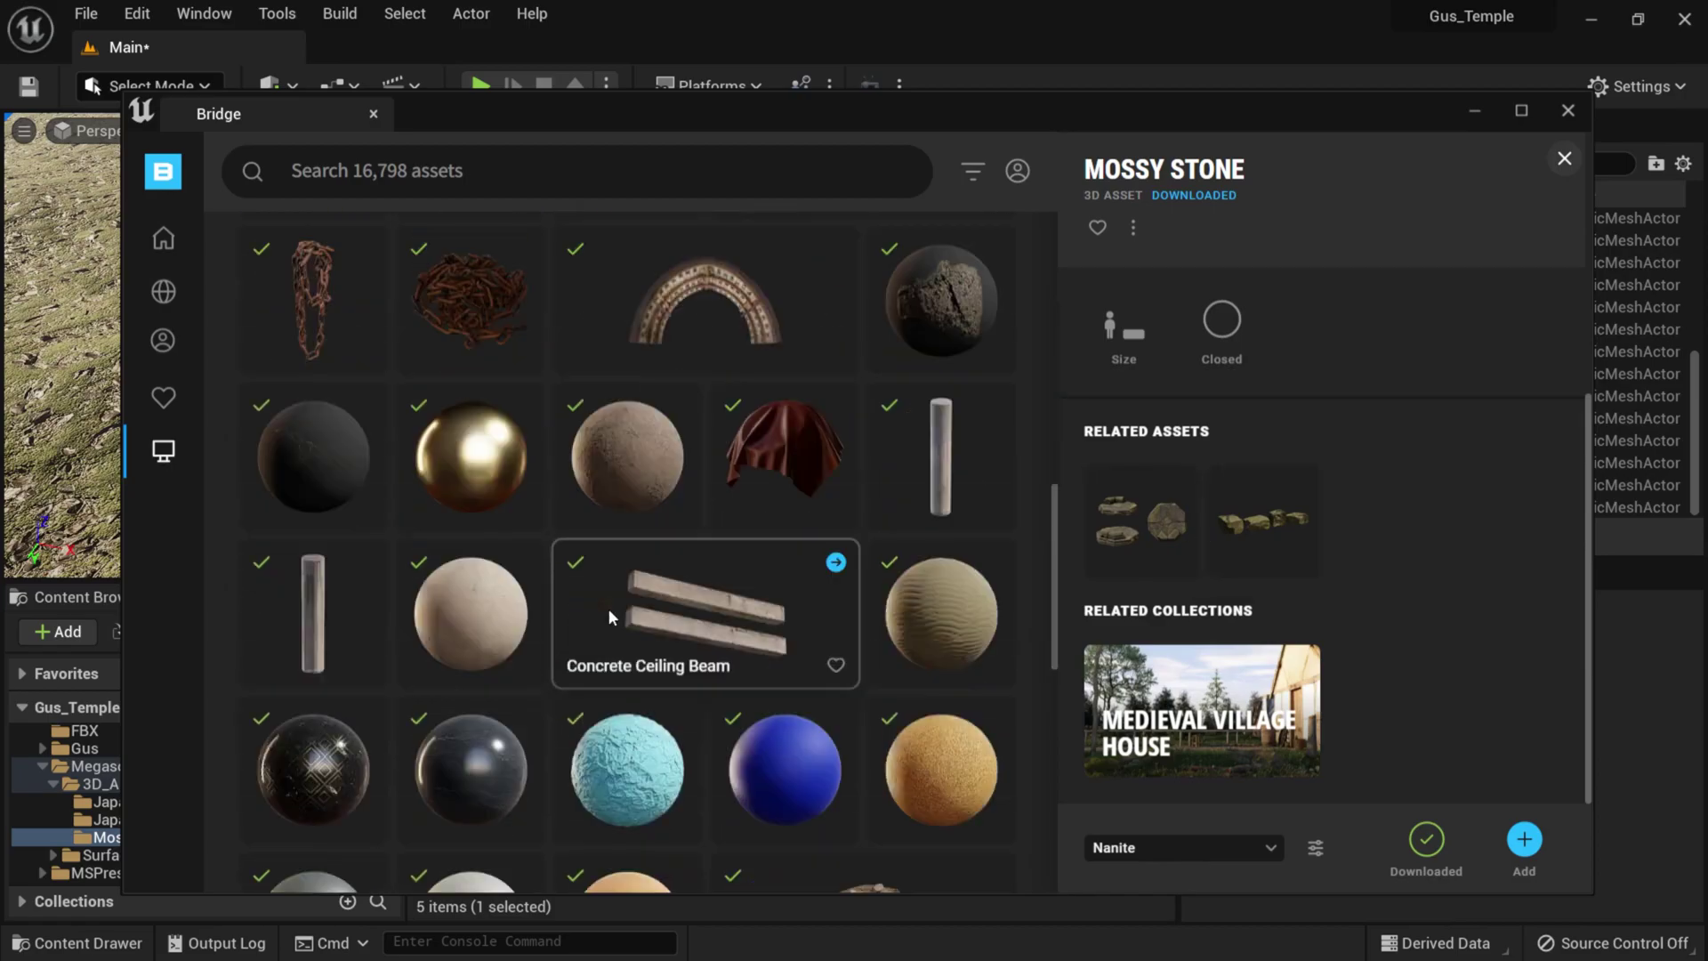
scroll(607, 610, "down", 1)
scroll(607, 610, "up", 3)
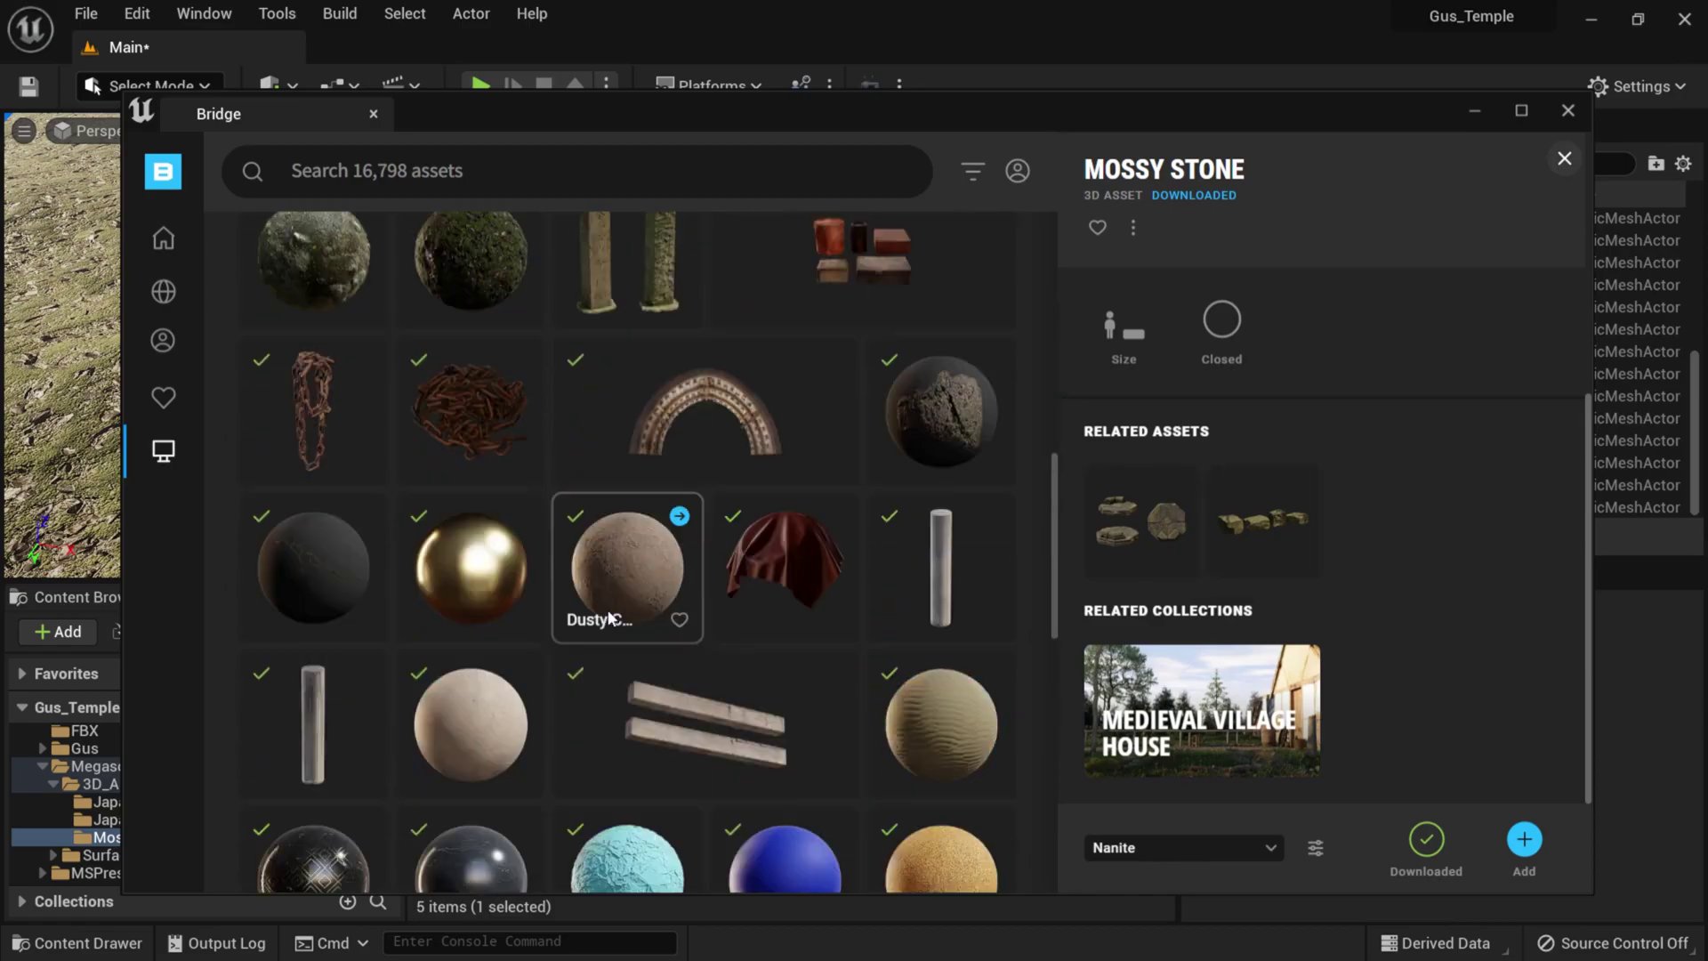
scroll(607, 610, "down", 5)
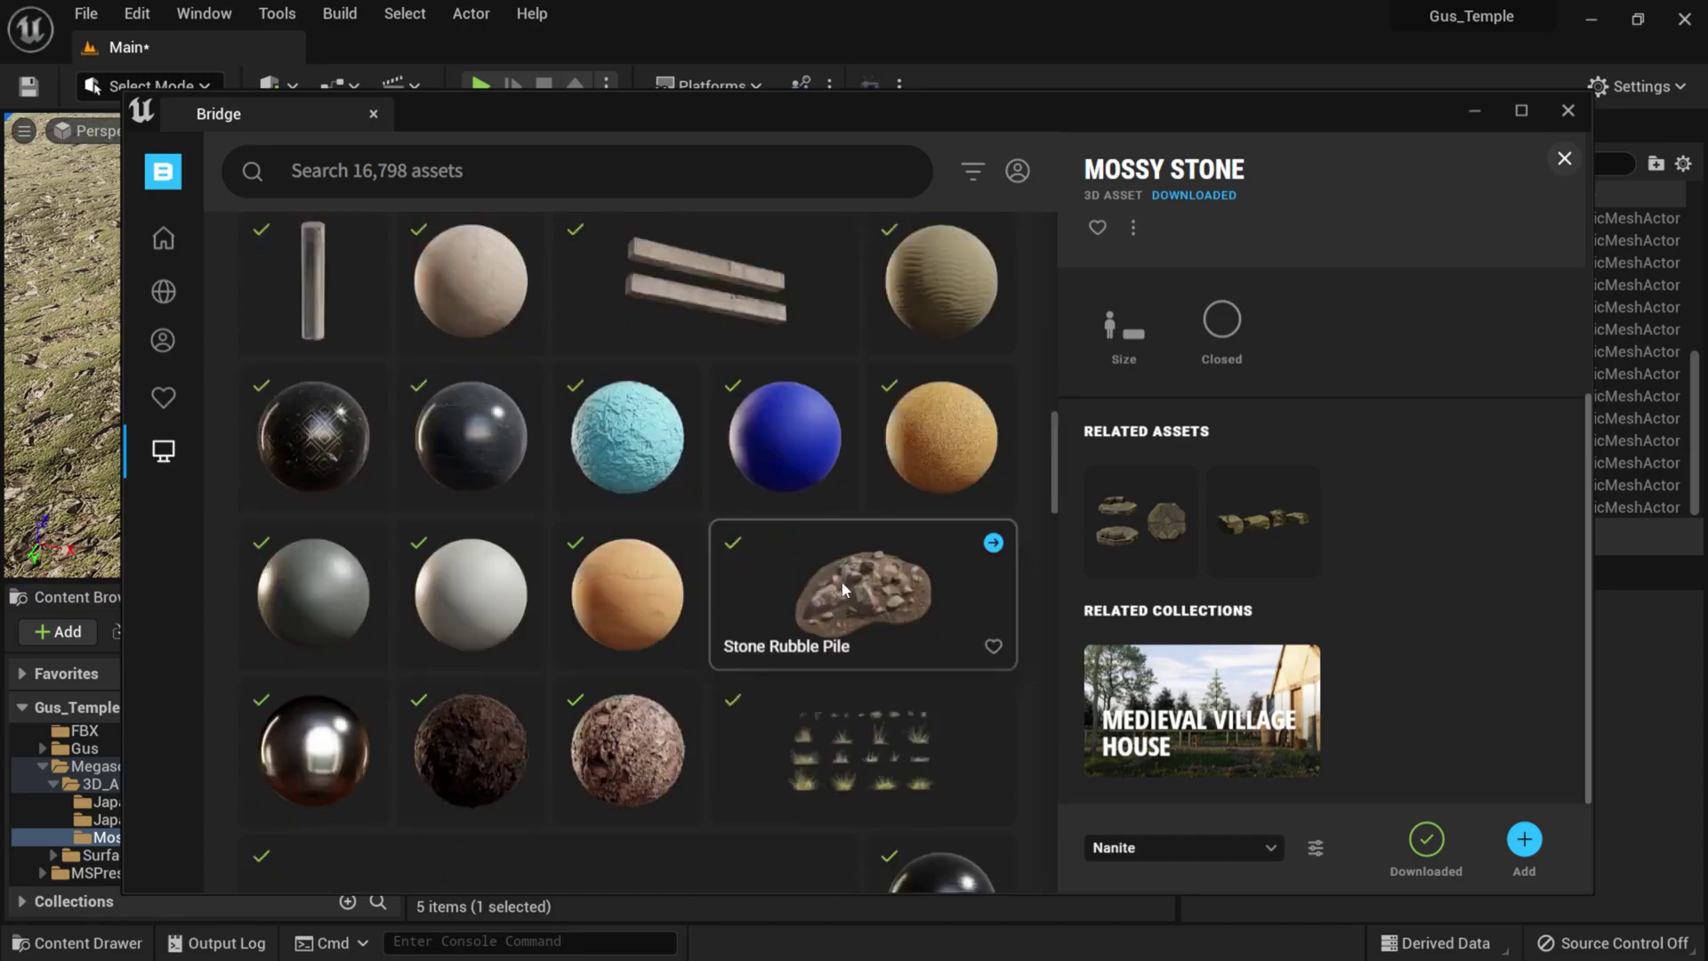
left_click(846, 588)
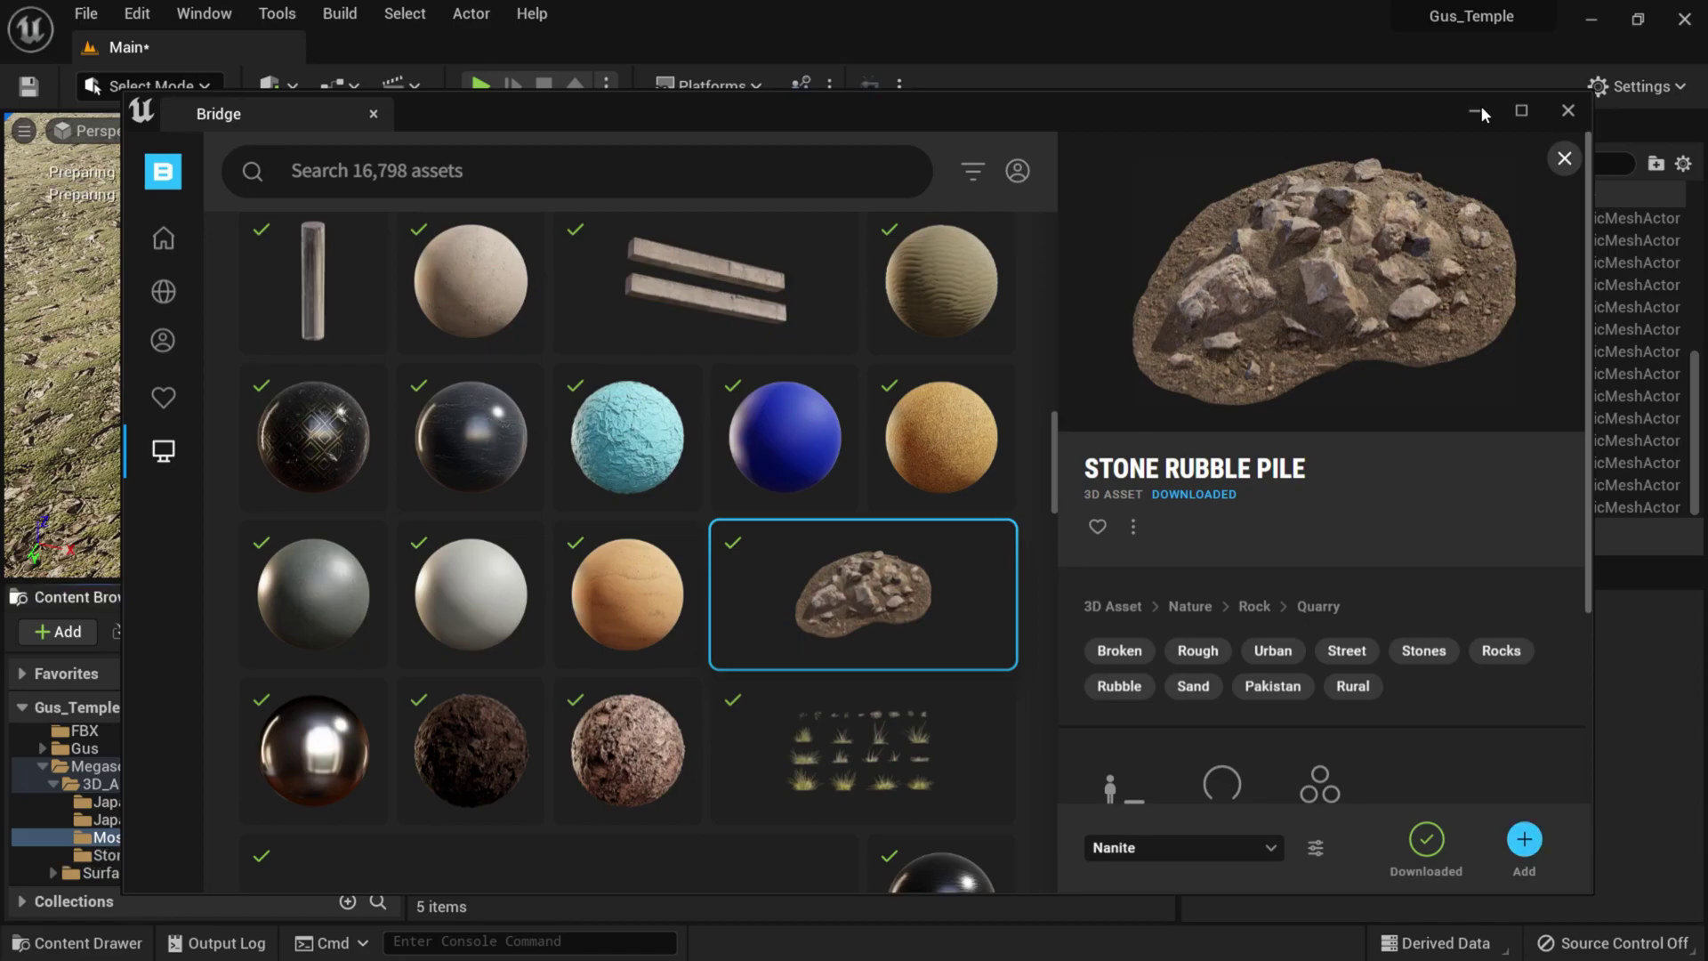
left_click(1568, 110)
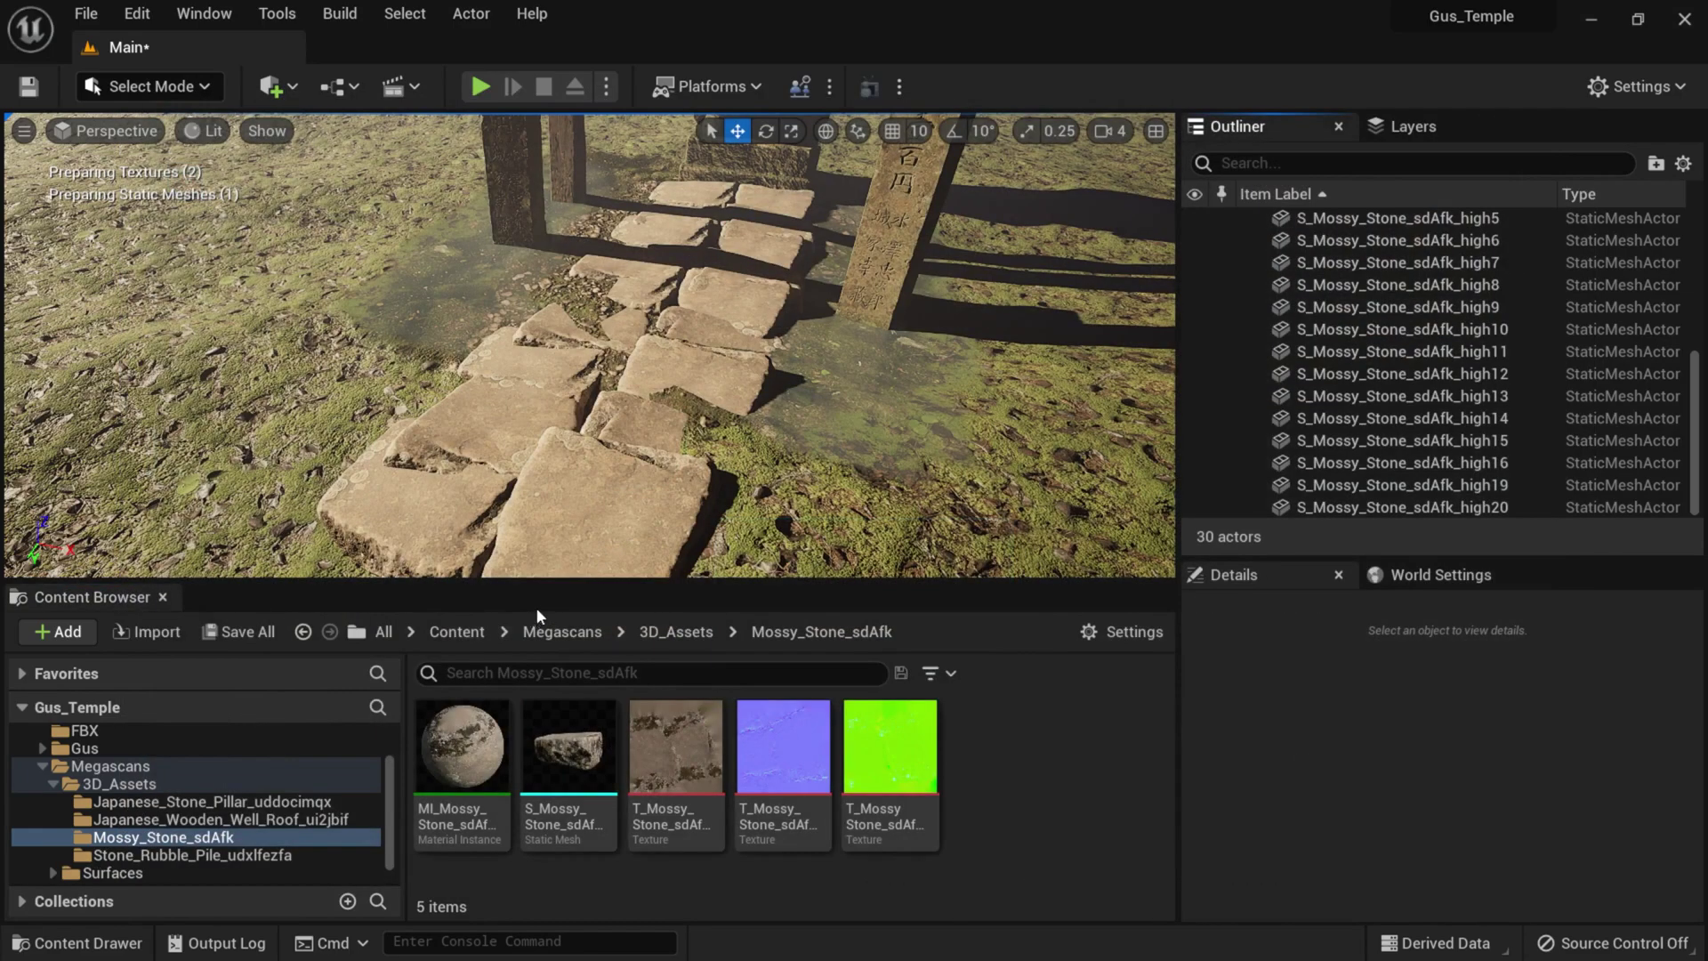
- Place the Stone Rubble Pile mesh on the middle of the stone path and scale it up uniformly to about 3.23
left_click(178, 855)
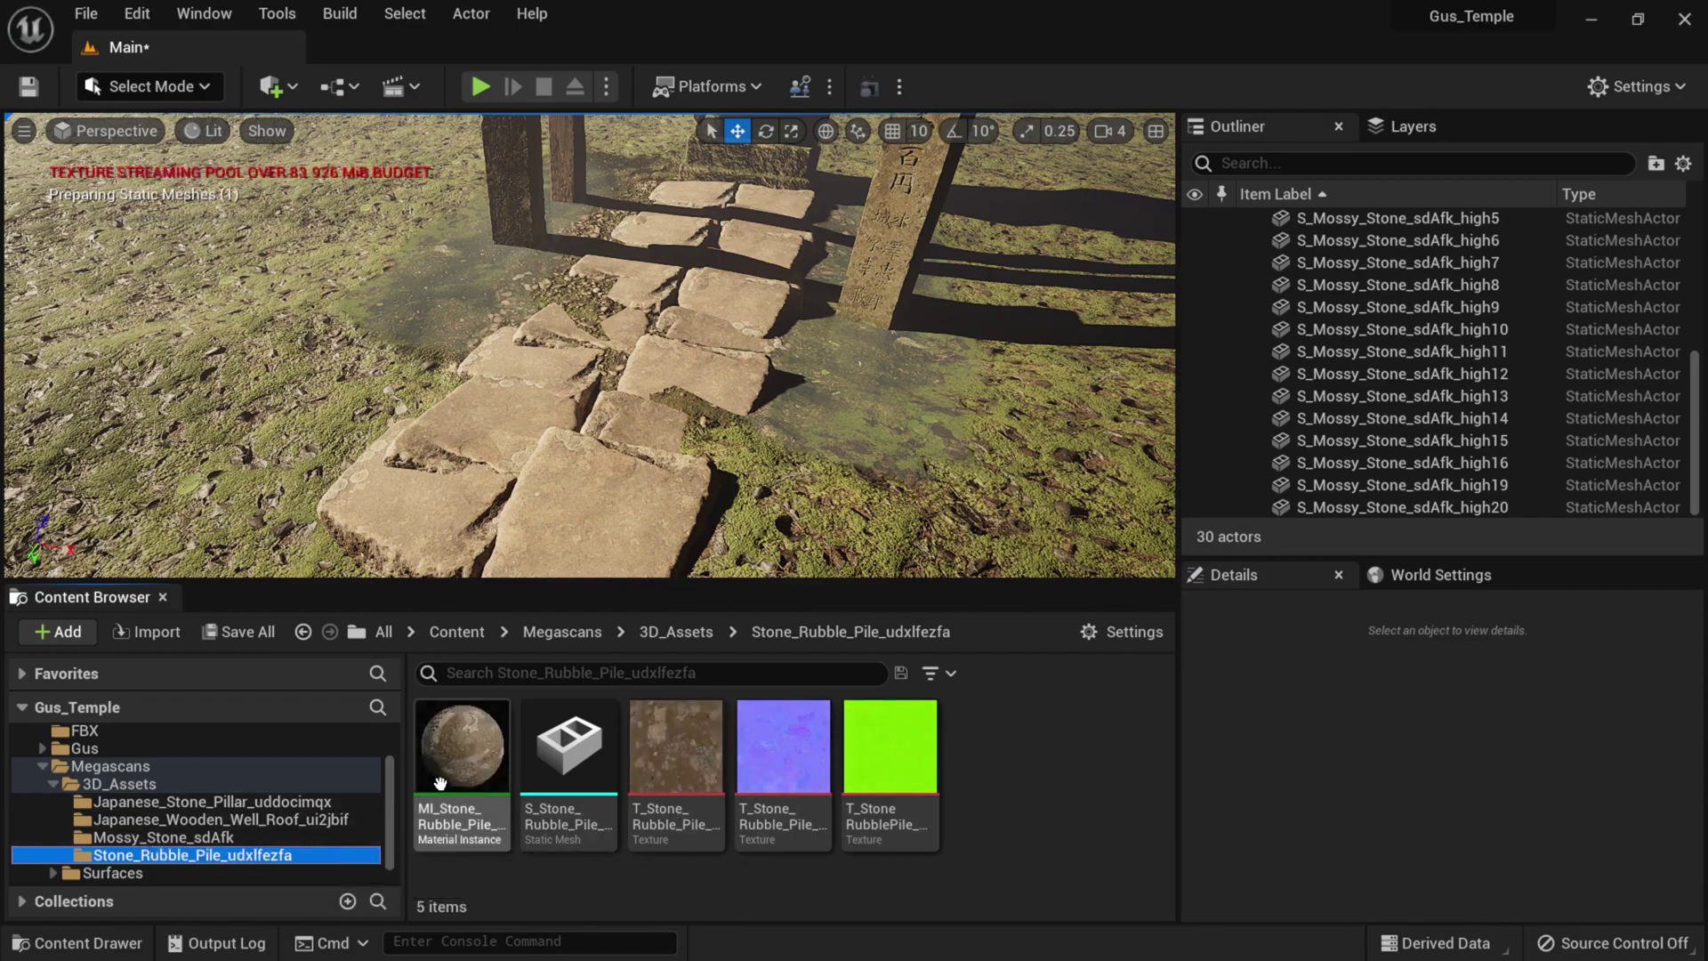
left_click(578, 774)
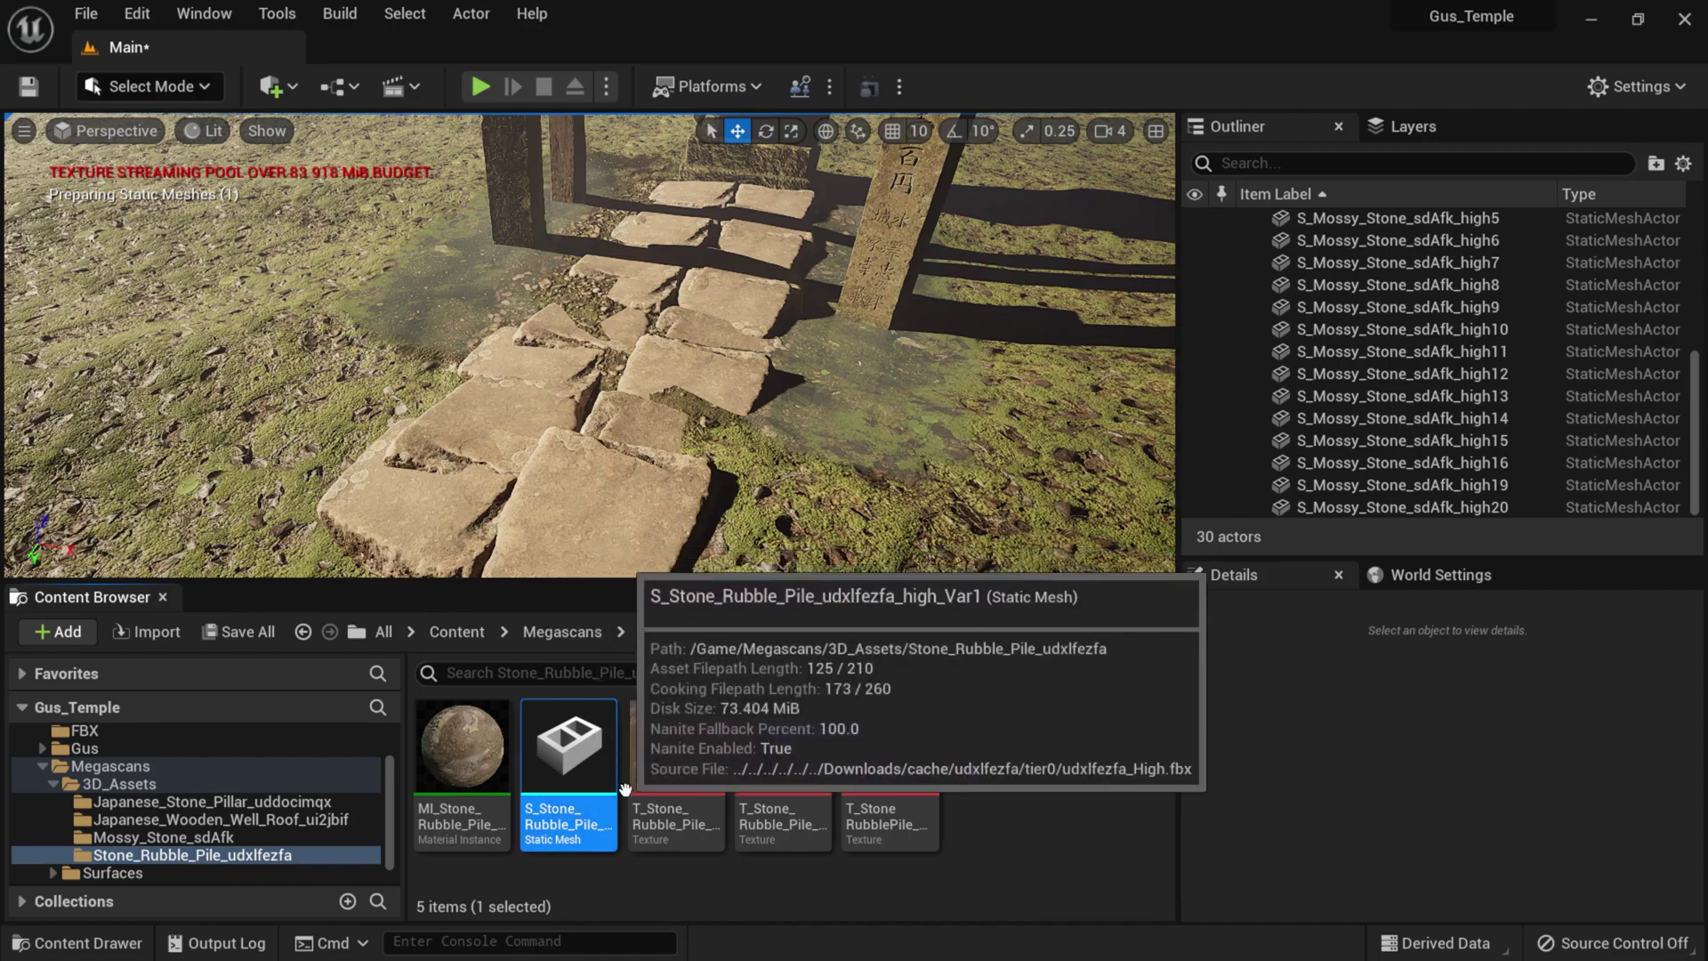
left_click_drag(592, 755, 689, 338)
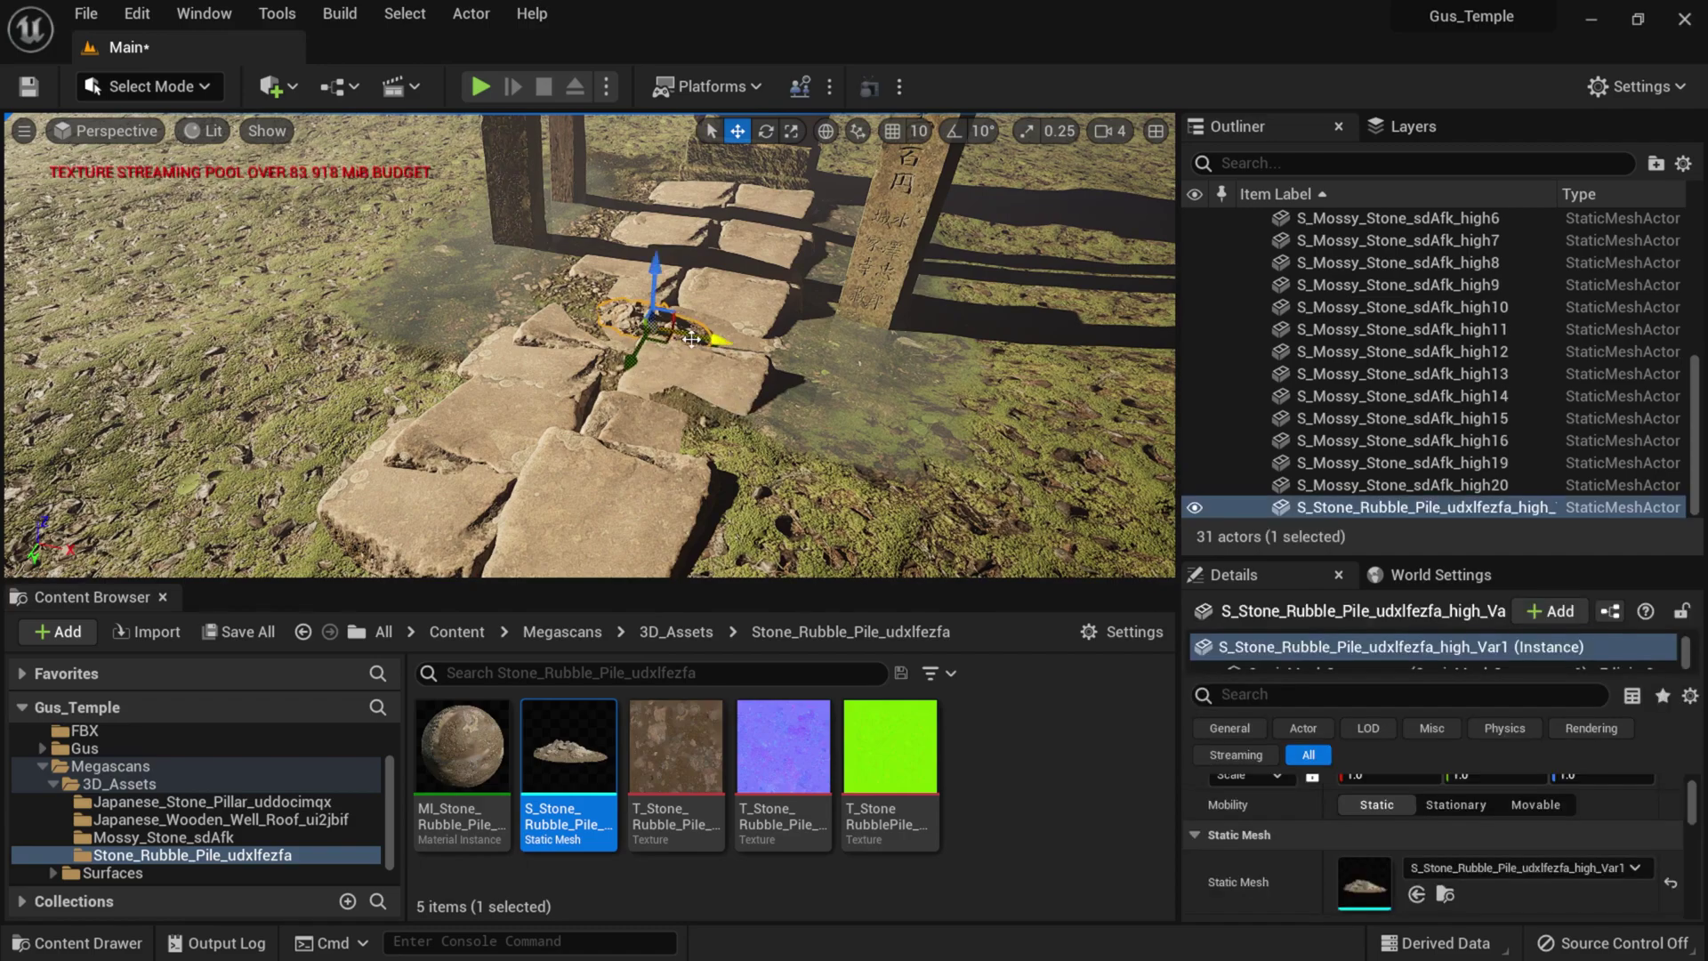
left_click(791, 131)
mouse_move(653, 327)
left_mouse_down()
mouse_move(709, 271)
mouse_move(654, 278)
mouse_move(654, 302)
left_mouse_up()
- Duplicate the rubble pile to the front end of the path and rotate the copy
left_click(738, 132)
left_click_drag(637, 385, 561, 459, "alt")
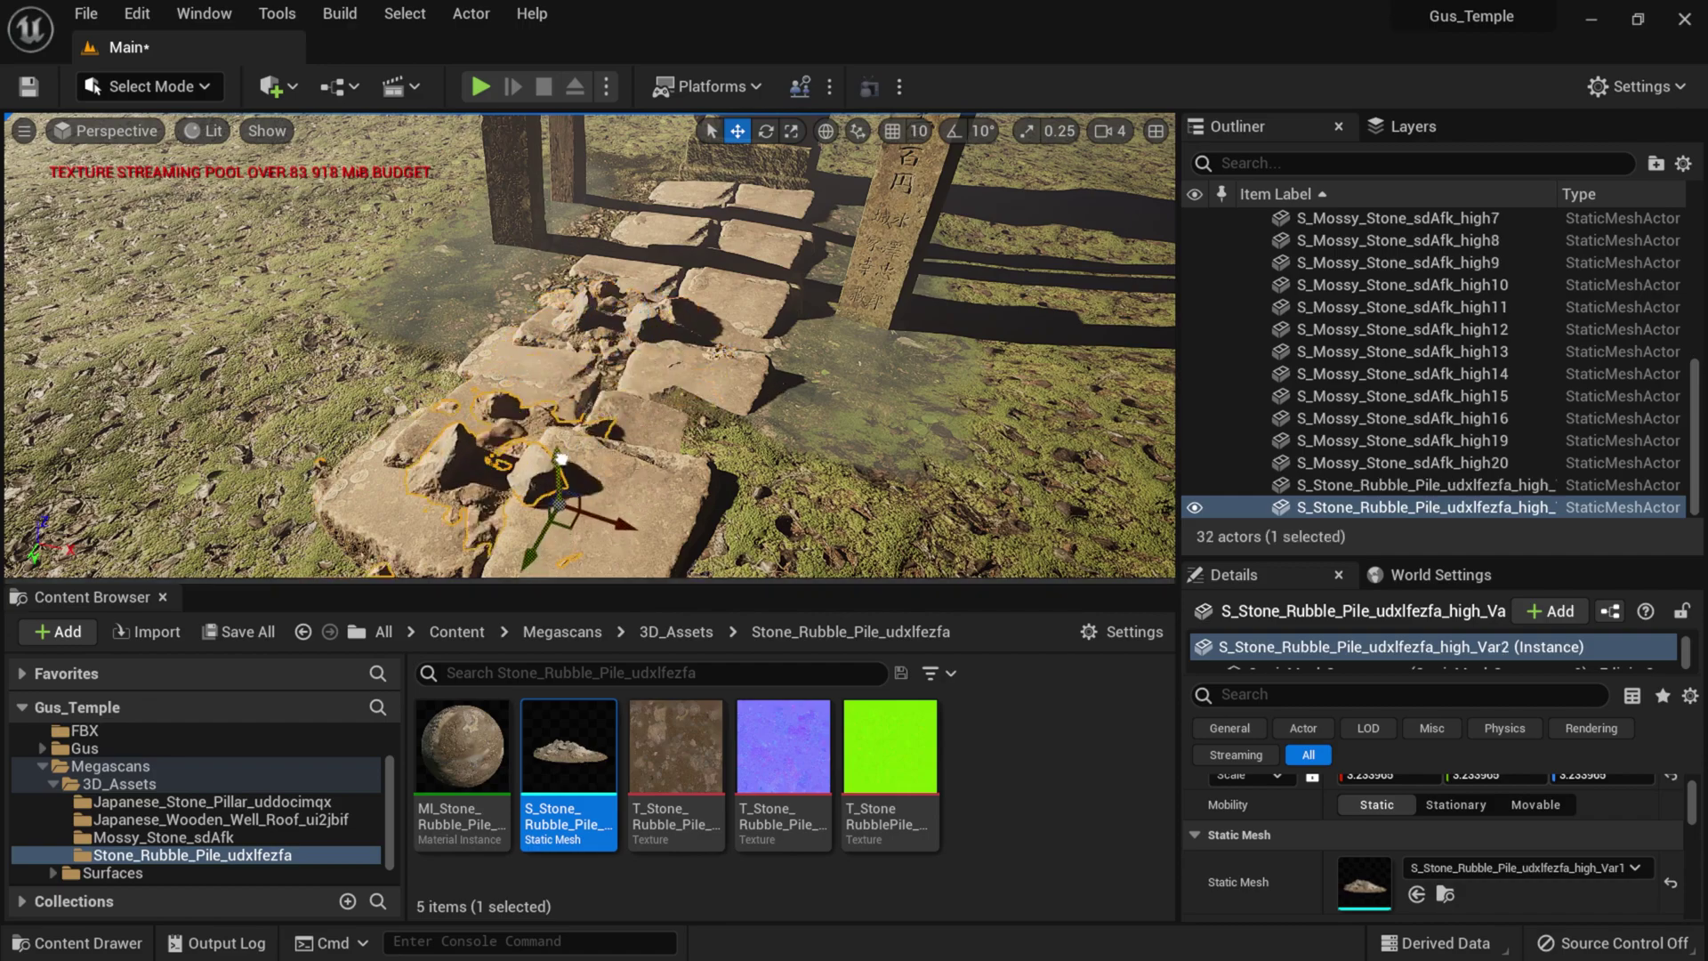
key("e")
left_click_drag(645, 527, 483, 576)
- Duplicate the rubble pile again and move the copy to the far end of the path, in front of the statue
right_click_drag(787, 469, 858, 505)
key("w")
left_click_drag(755, 553, 756, 291)
mouse_move(845, 328)
right_mouse_down()
mouse_move(829, 366)
mouse_move(845, 328)
right_mouse_up()
left_click_drag(741, 449, 738, 216)
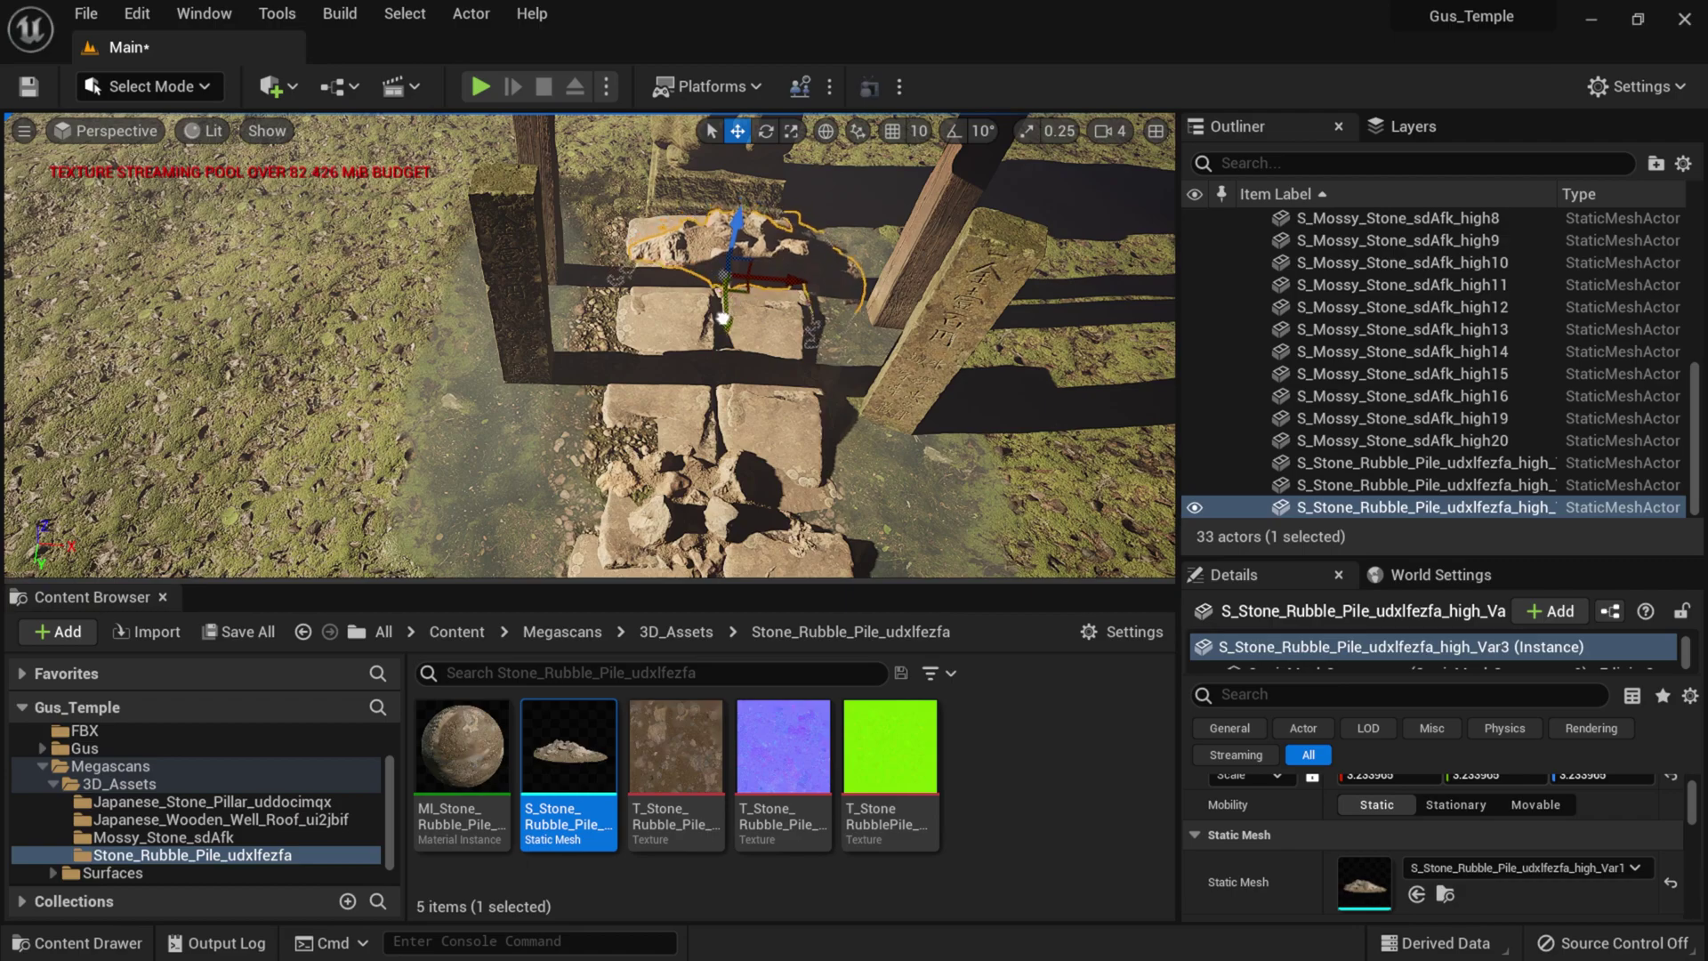
- Flatten the rubble pile in front of the statue to a vertical scale of about 2.13 and rotate it slightly
left_click(791, 131)
left_click_drag(743, 238, 743, 260)
left_click(738, 131)
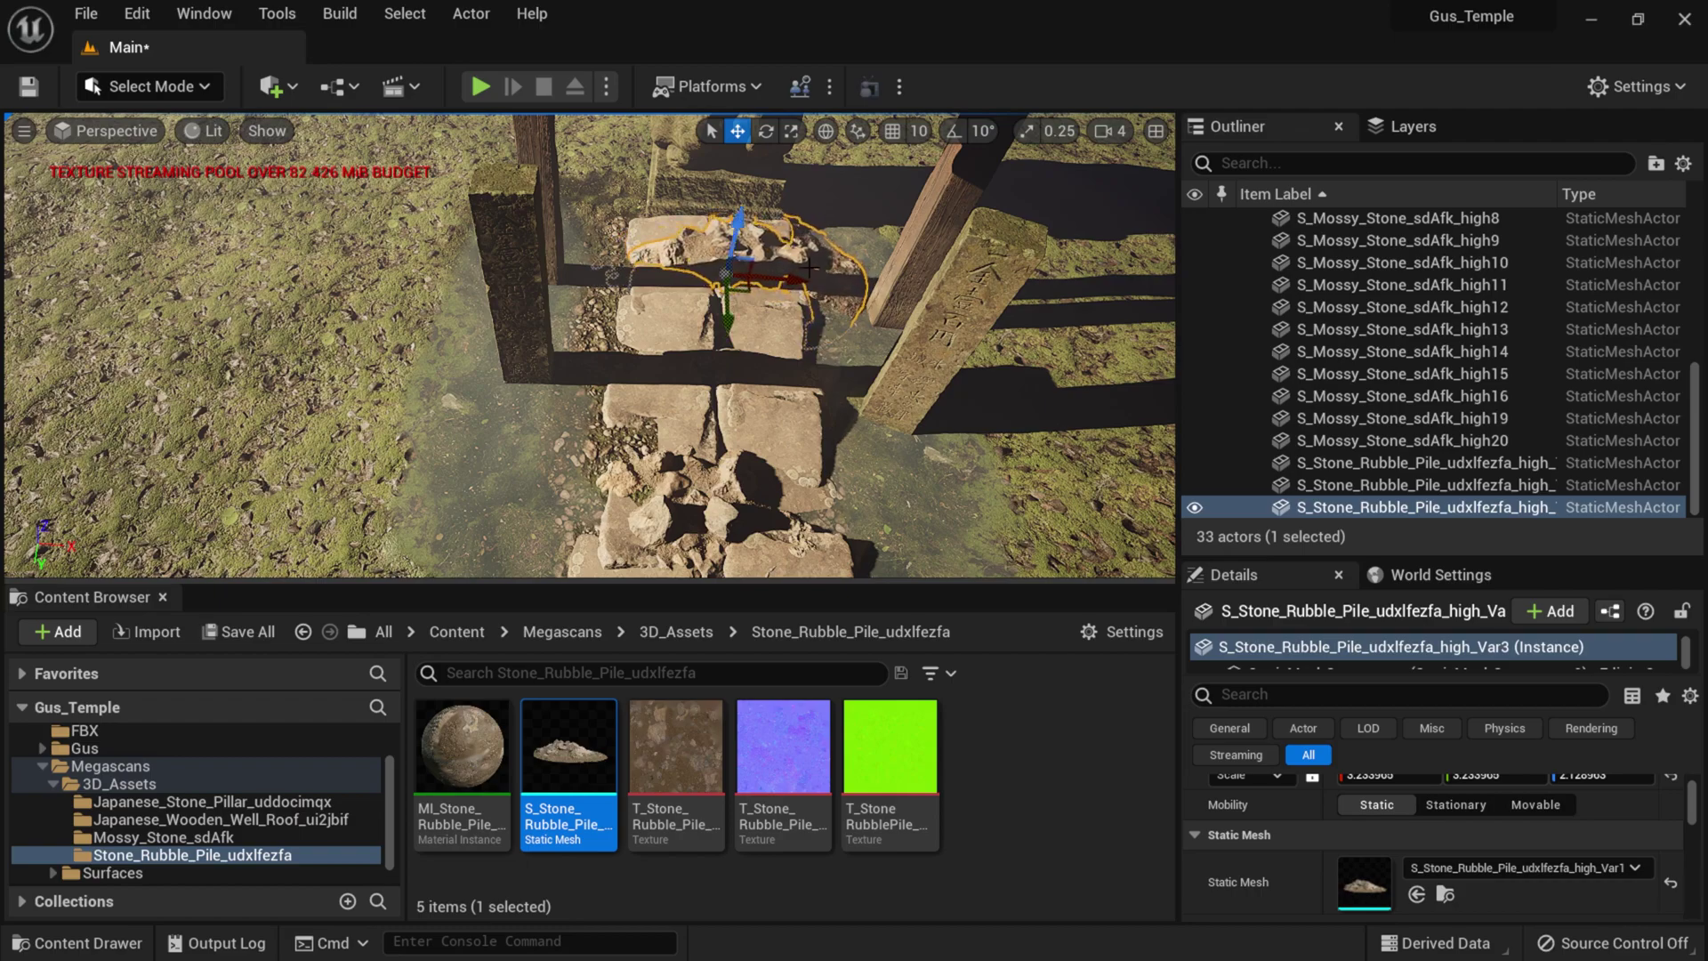
left_click(766, 131)
left_click_drag(829, 272, 825, 290)
right_click_drag(701, 414, 596, 356)
scroll(701, 414, "down", 2)
scroll(701, 414, "up", 2)
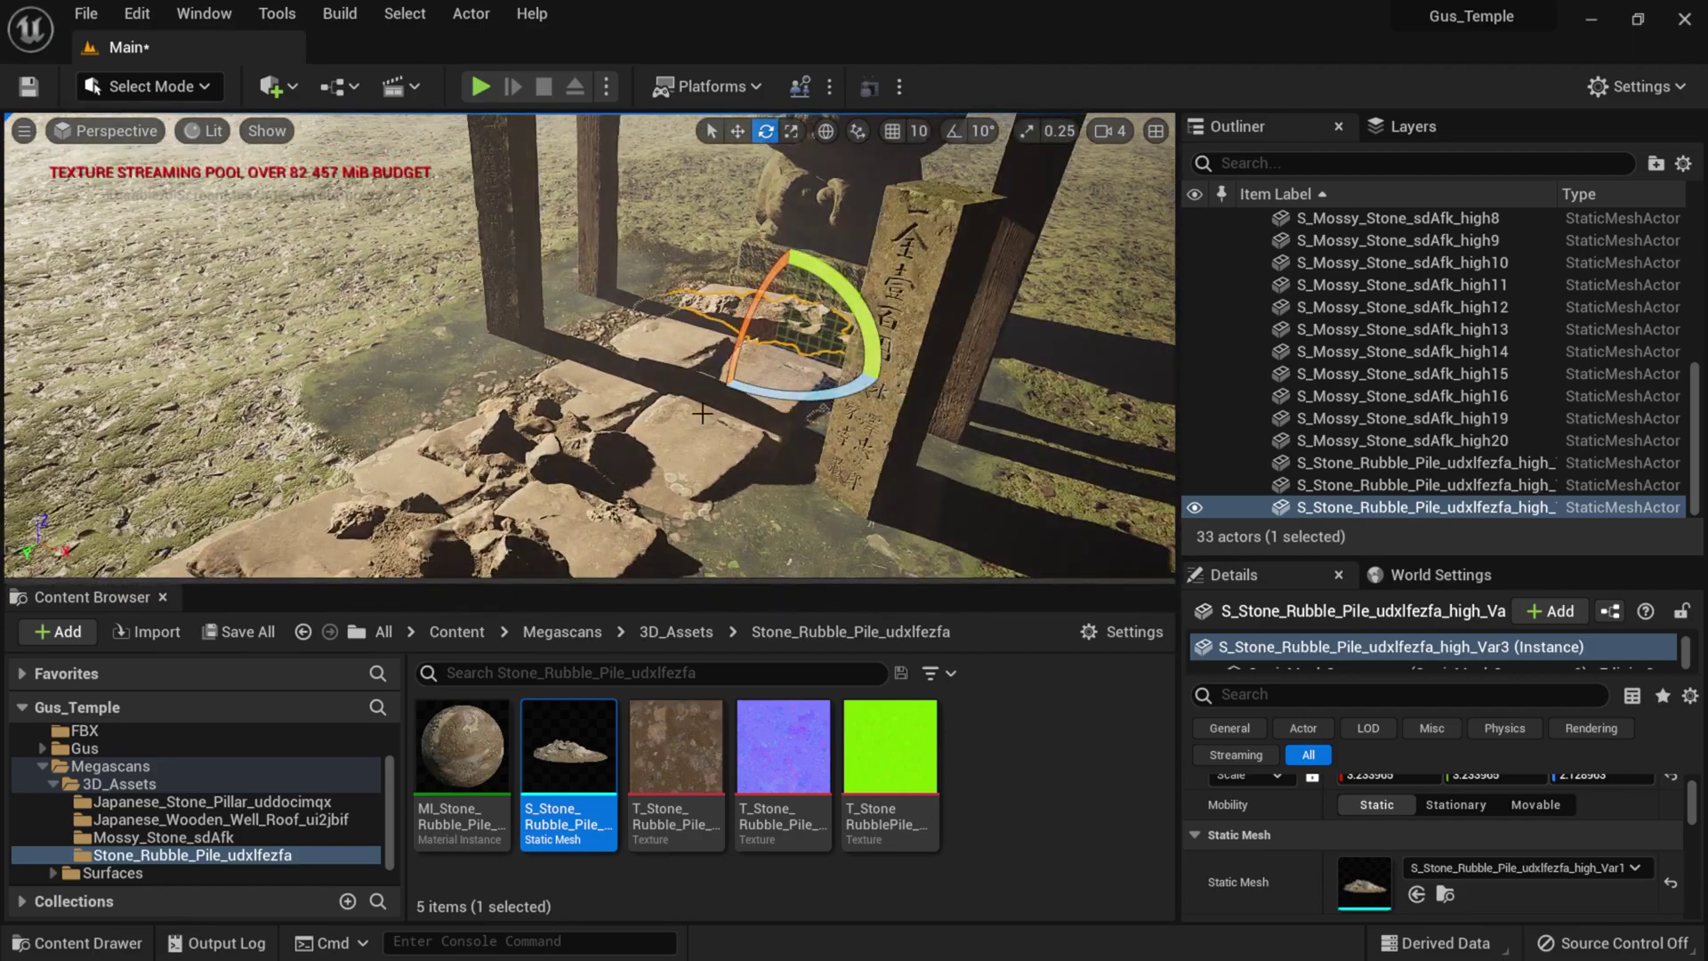
scroll(745, 470, "up", 2)
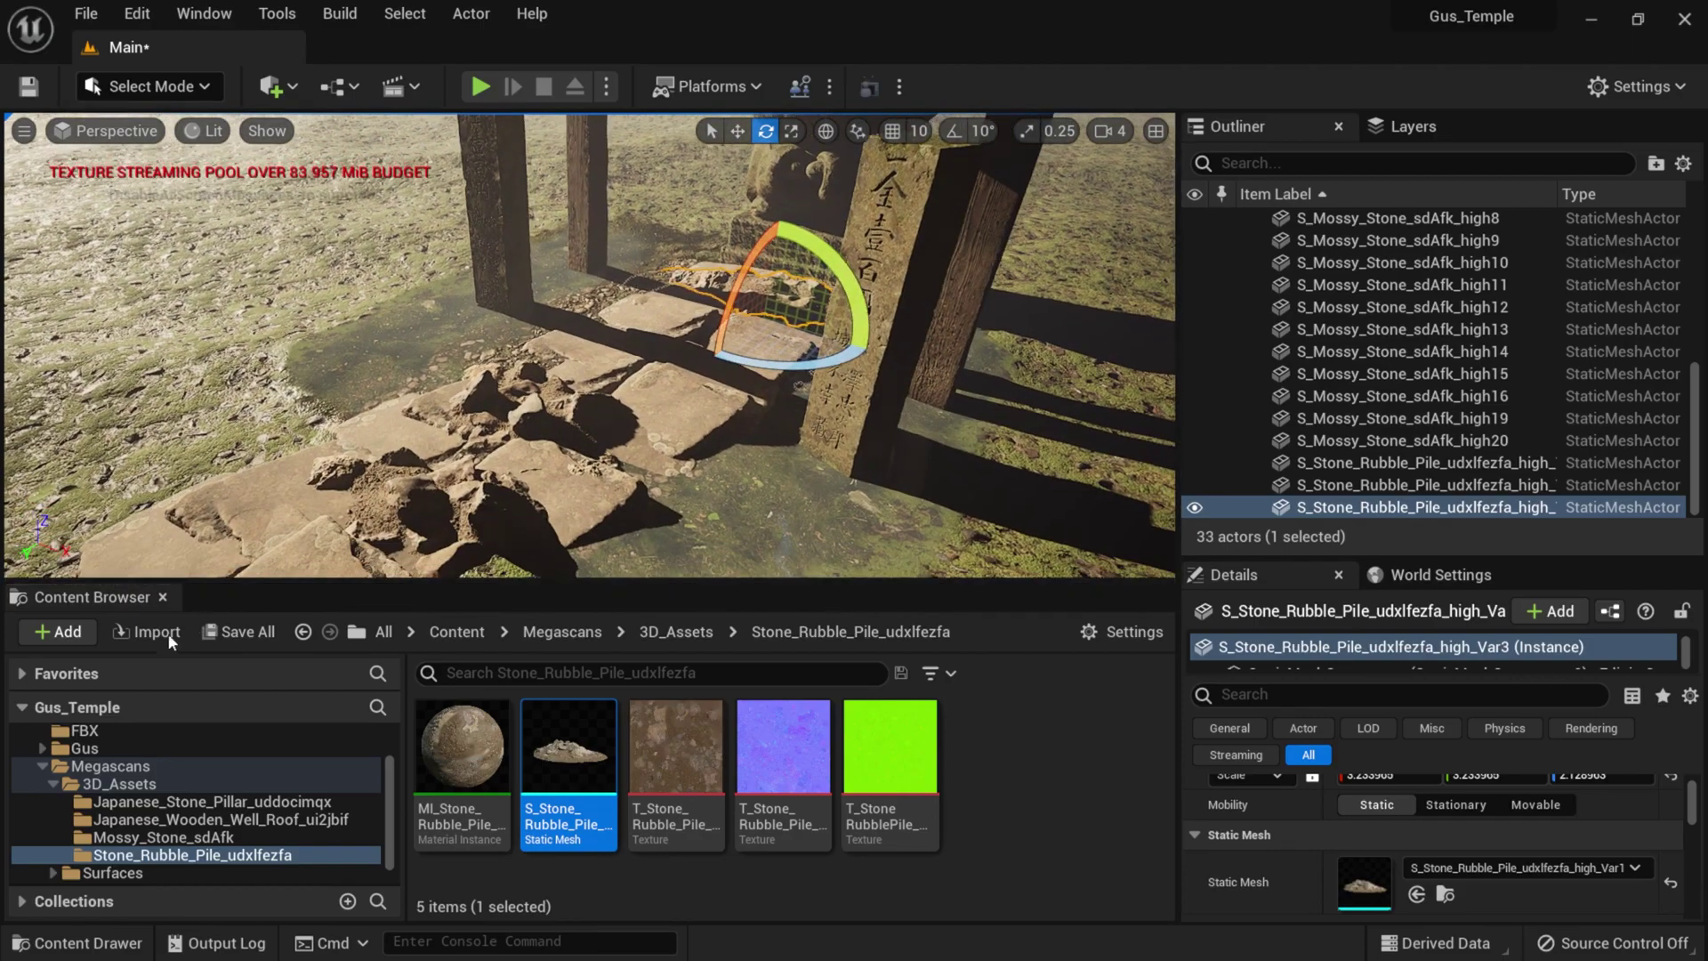
- Save all modified levels and assets in the project
left_click(239, 633)
left_click(1025, 737)
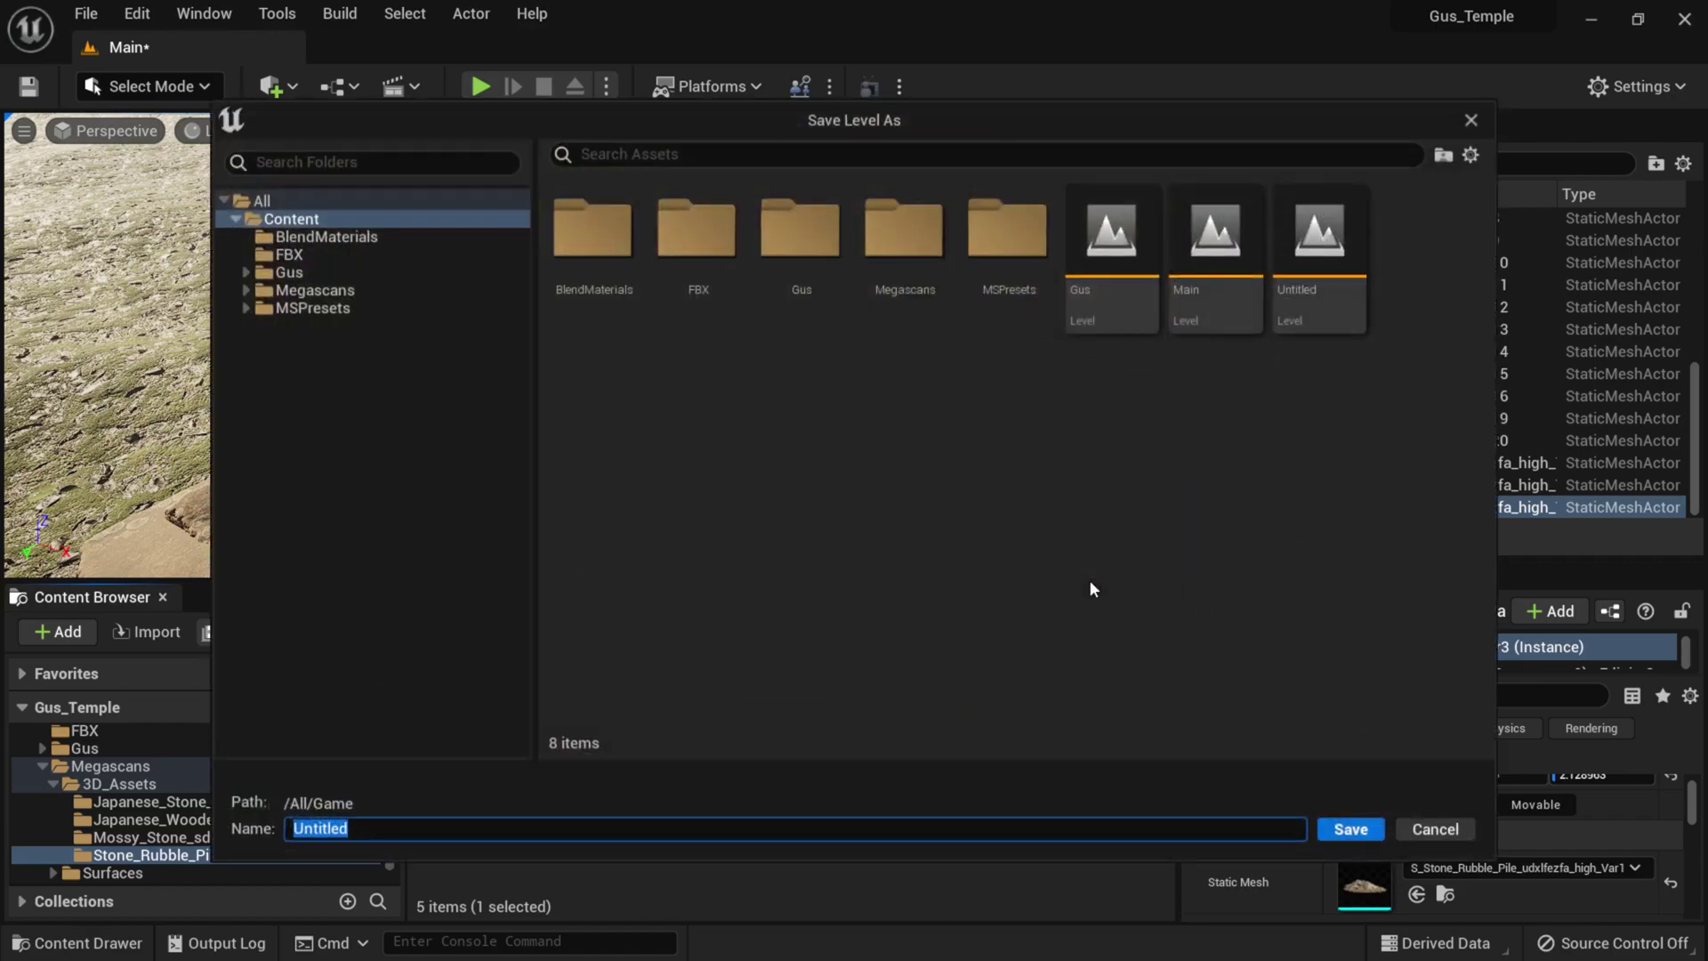
left_click(1379, 828)
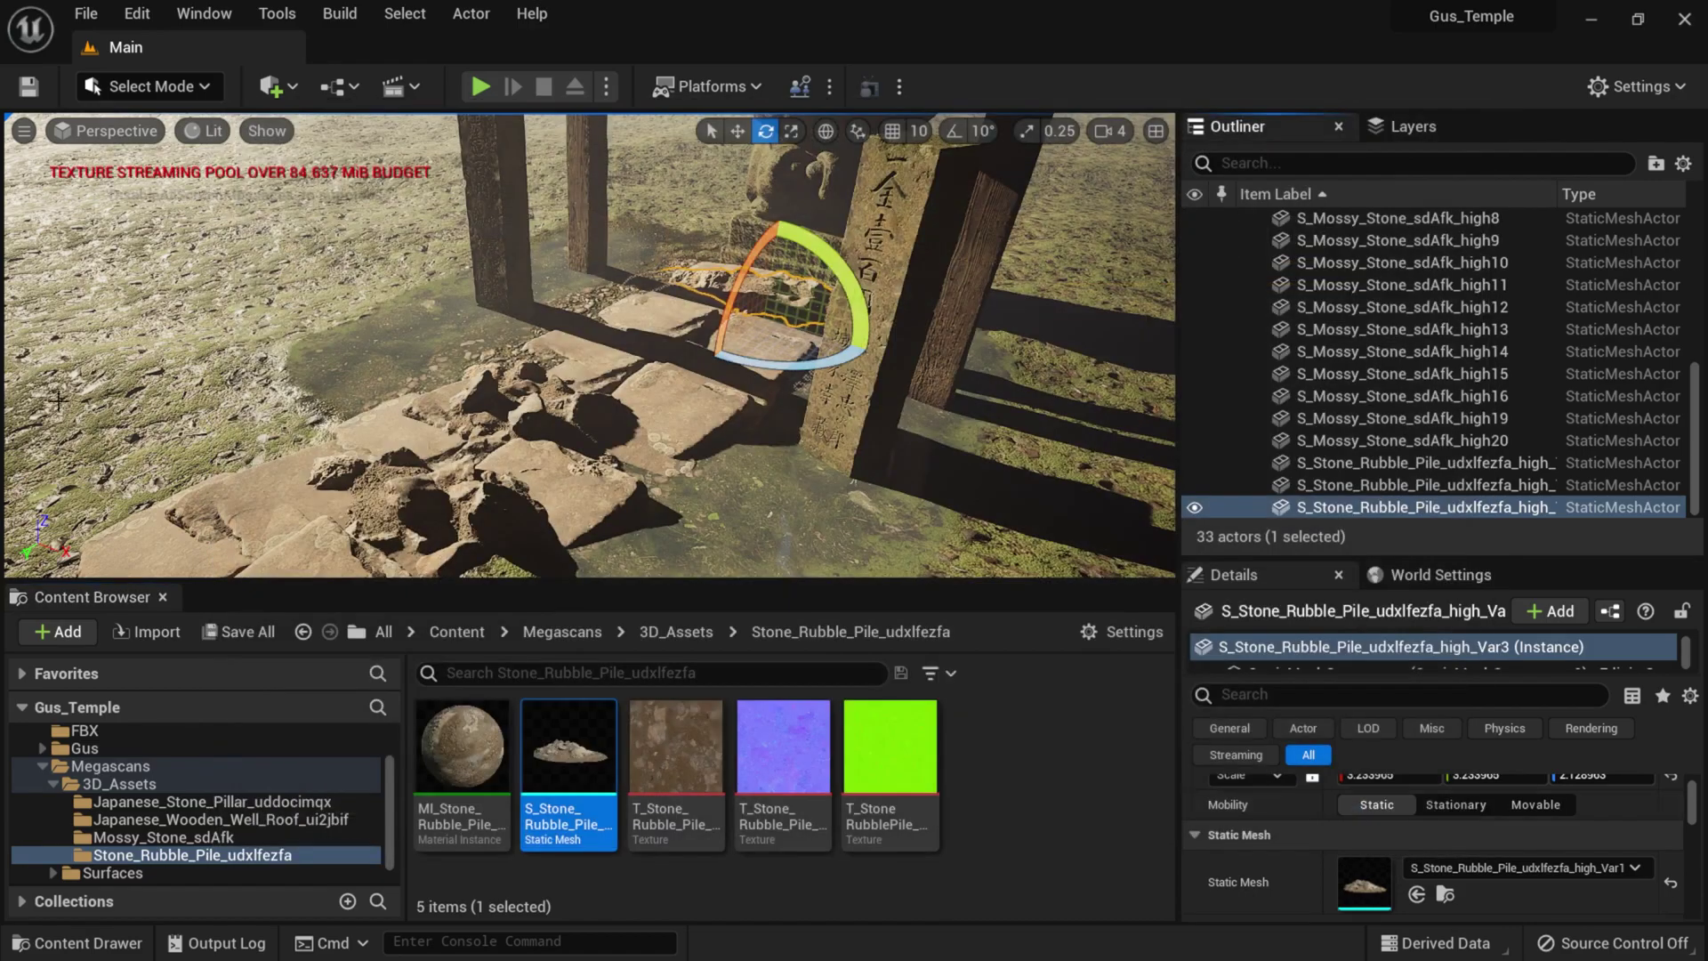
- Collapse the Megascans folder in the folder tree and undo the stray rotation of the rubble pile in front of the statue
left_click(42, 766)
mouse_move(732, 371)
right_mouse_down()
mouse_move(765, 311)
mouse_move(735, 372)
mouse_move(733, 347)
right_mouse_up()
left_click_drag(700, 373, 700, 374)
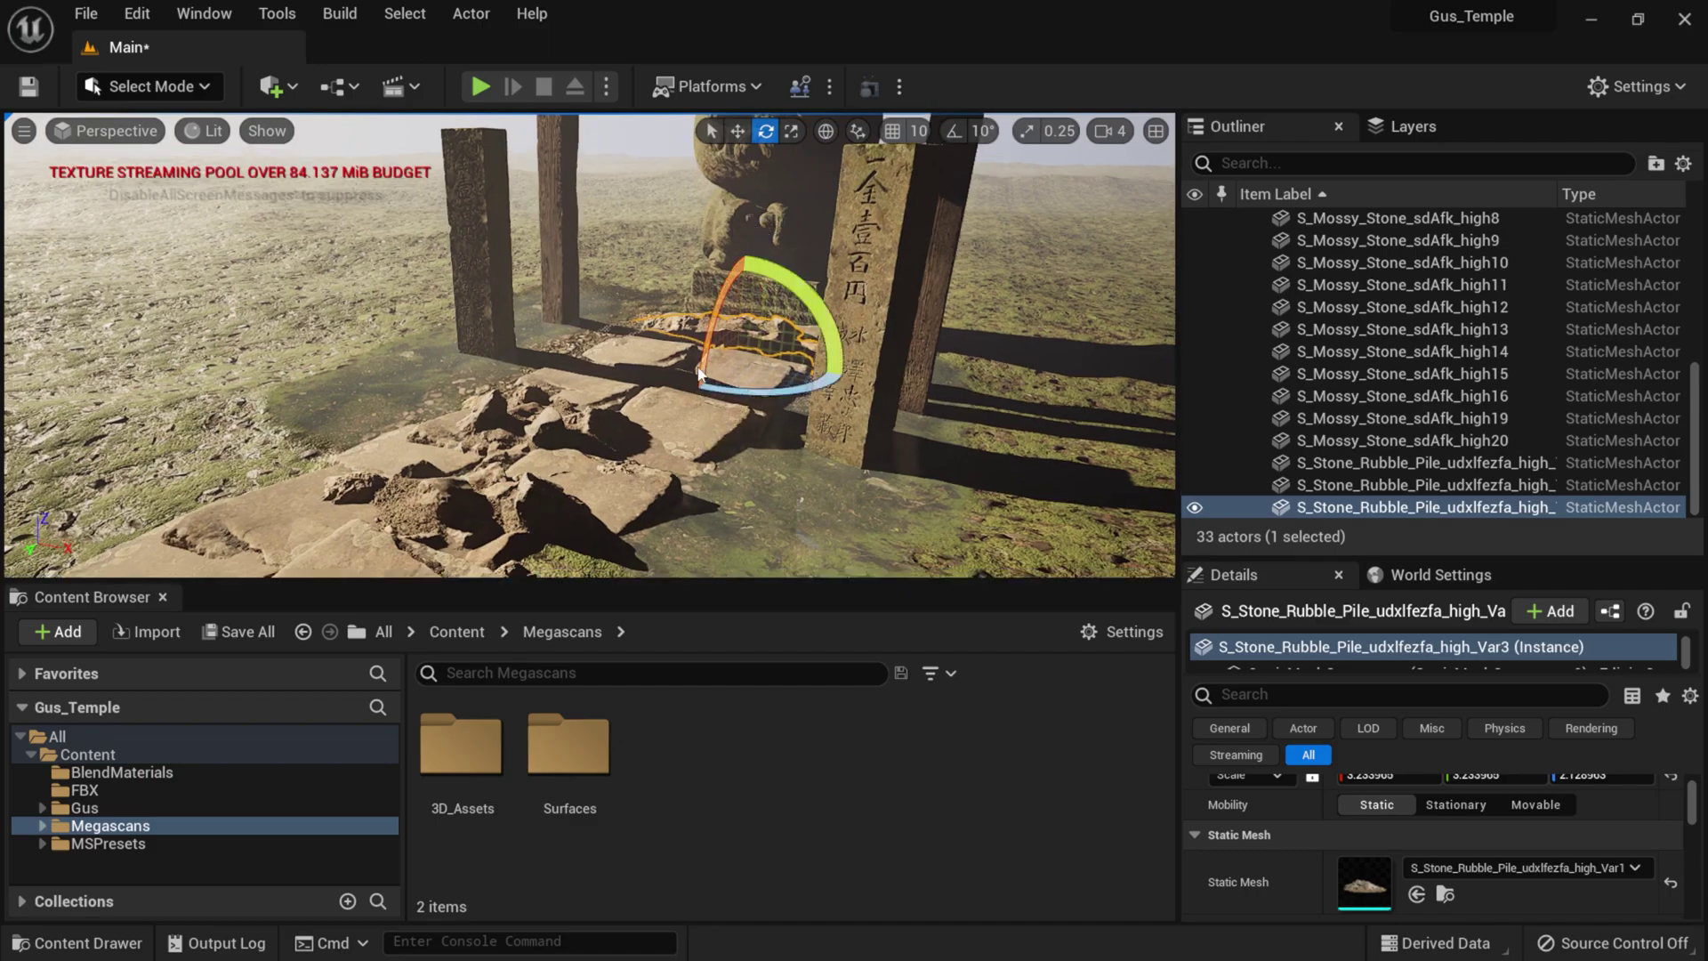
key("ctrl+z")
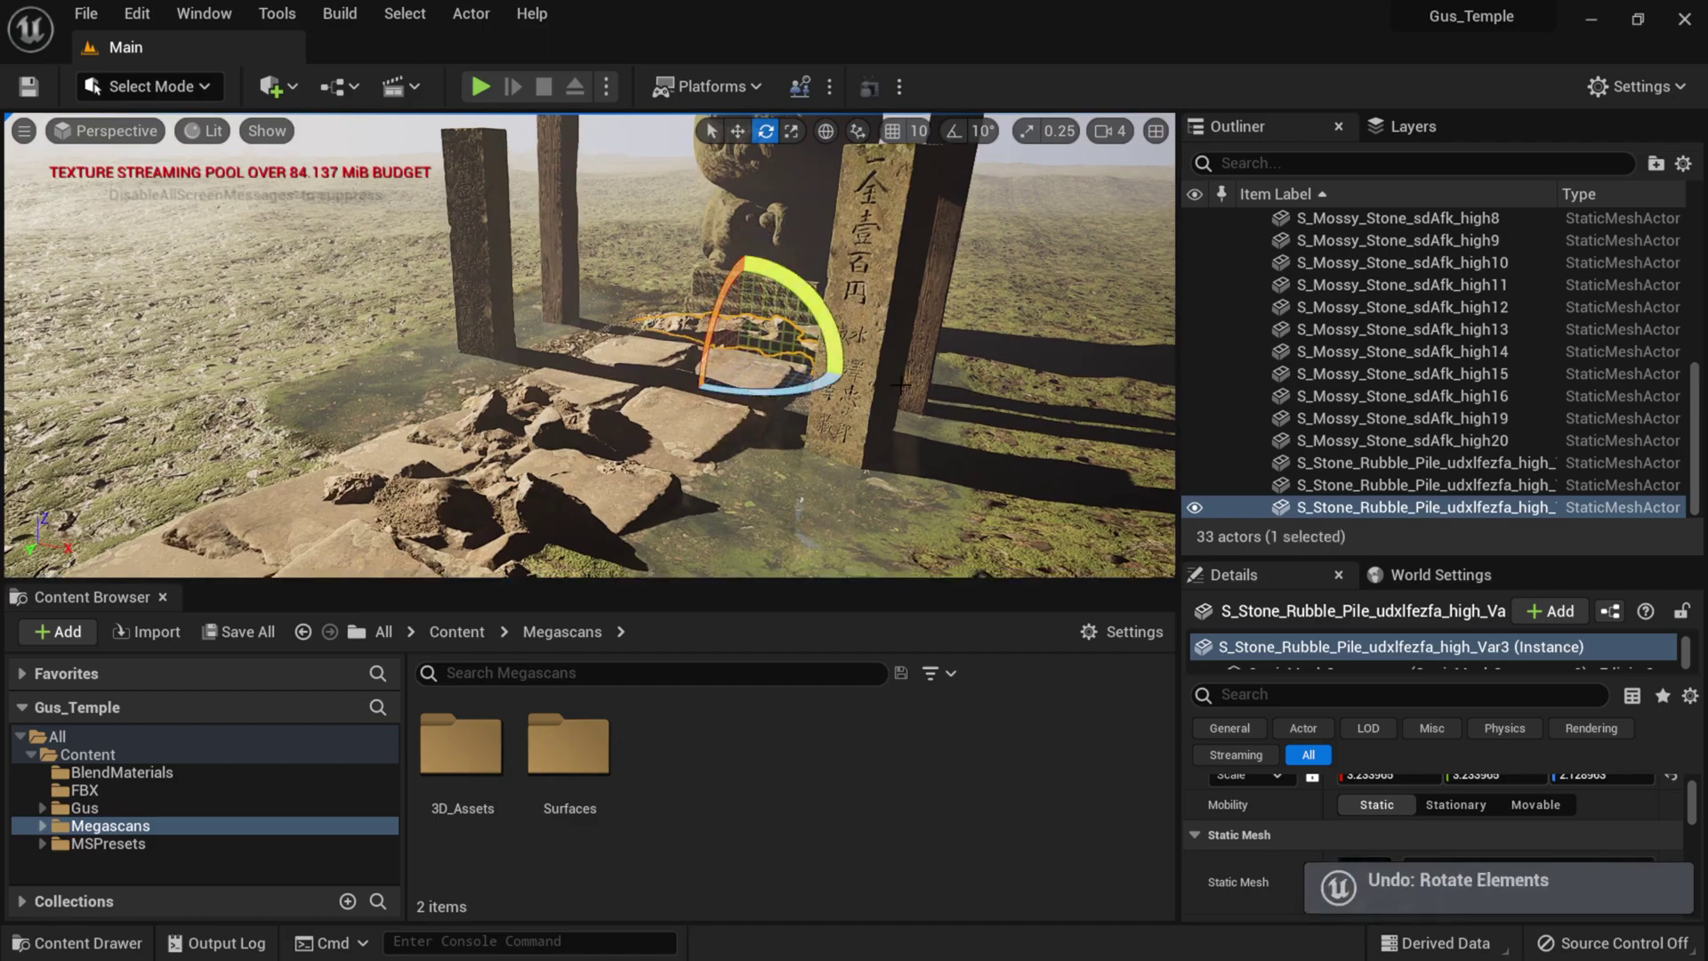
right_click_drag(691, 372, 885, 434)
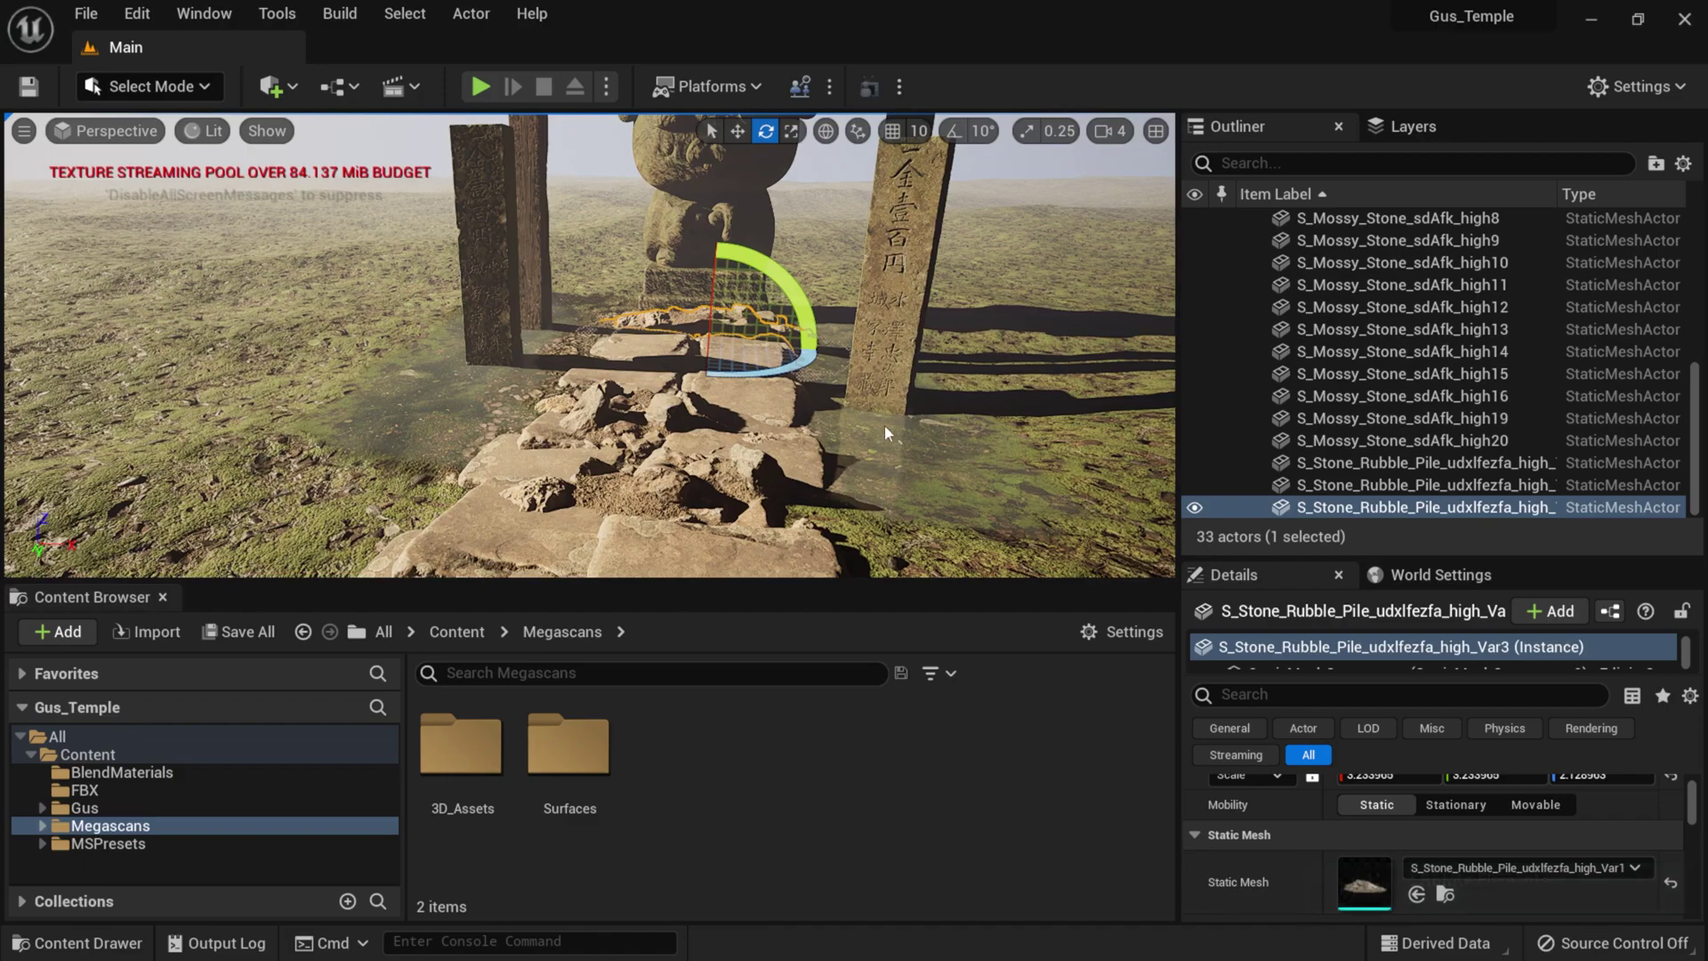
mouse_move(946, 490)
right_mouse_down()
mouse_move(950, 451)
mouse_move(946, 495)
right_mouse_up()
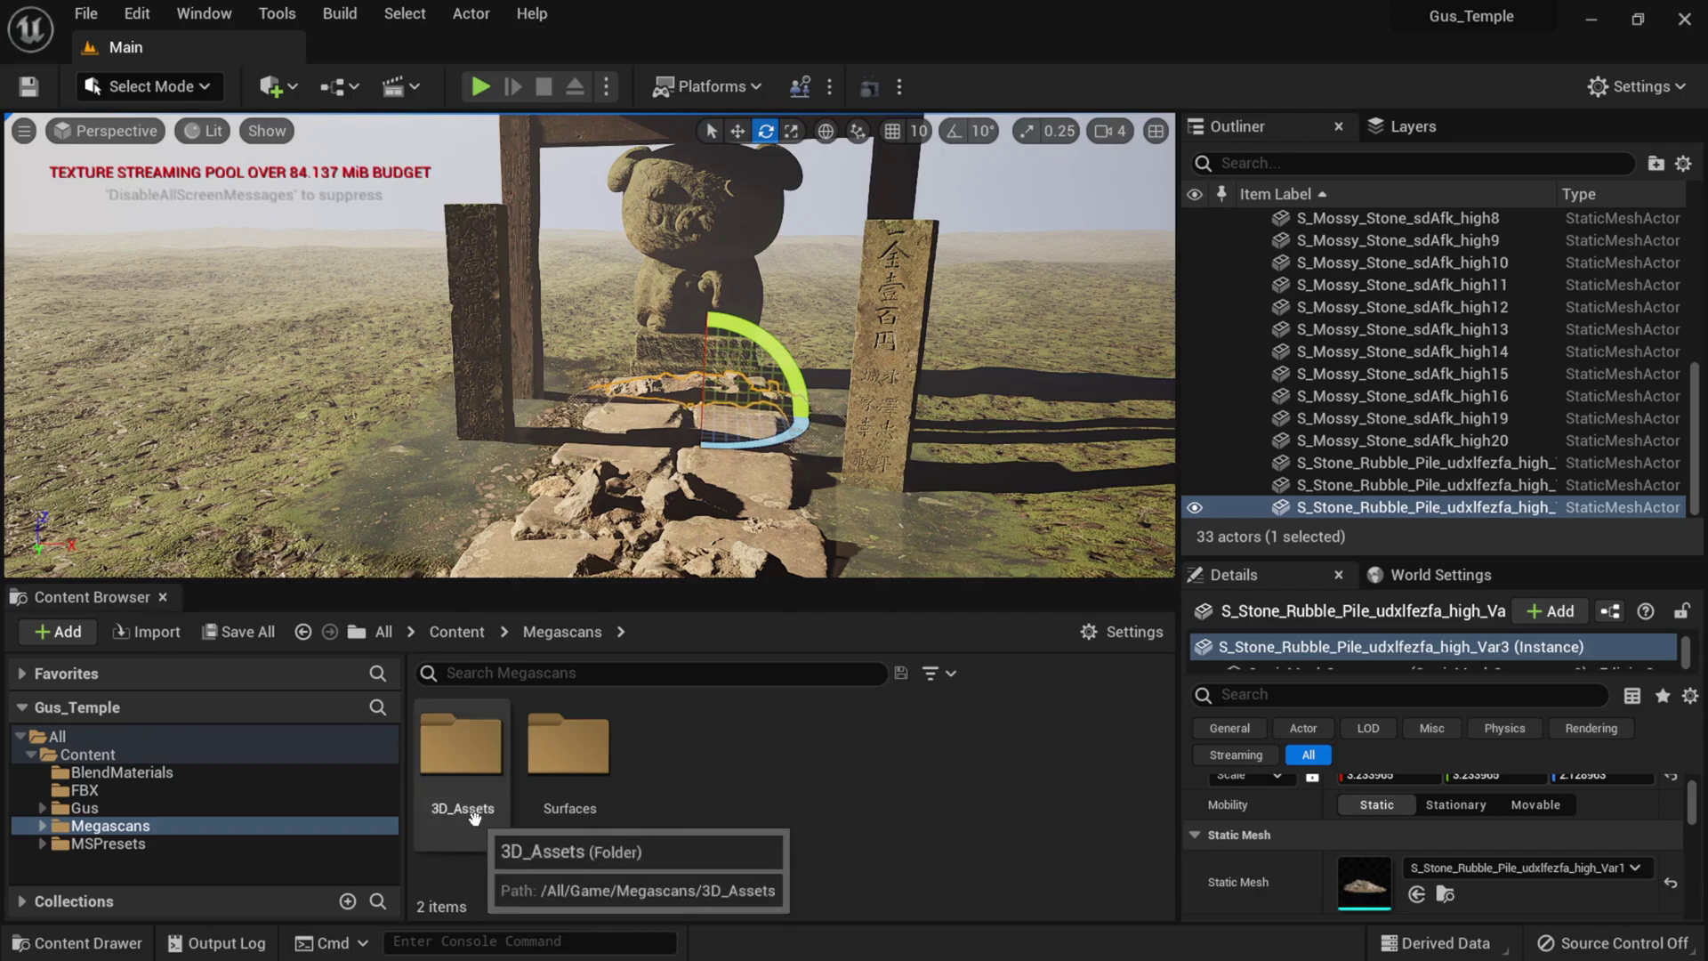
- Switch to the Epic Games Launcher, check which engine versions can be launched, and open the Unreal Engine library
key("super")
left_click(738, 519)
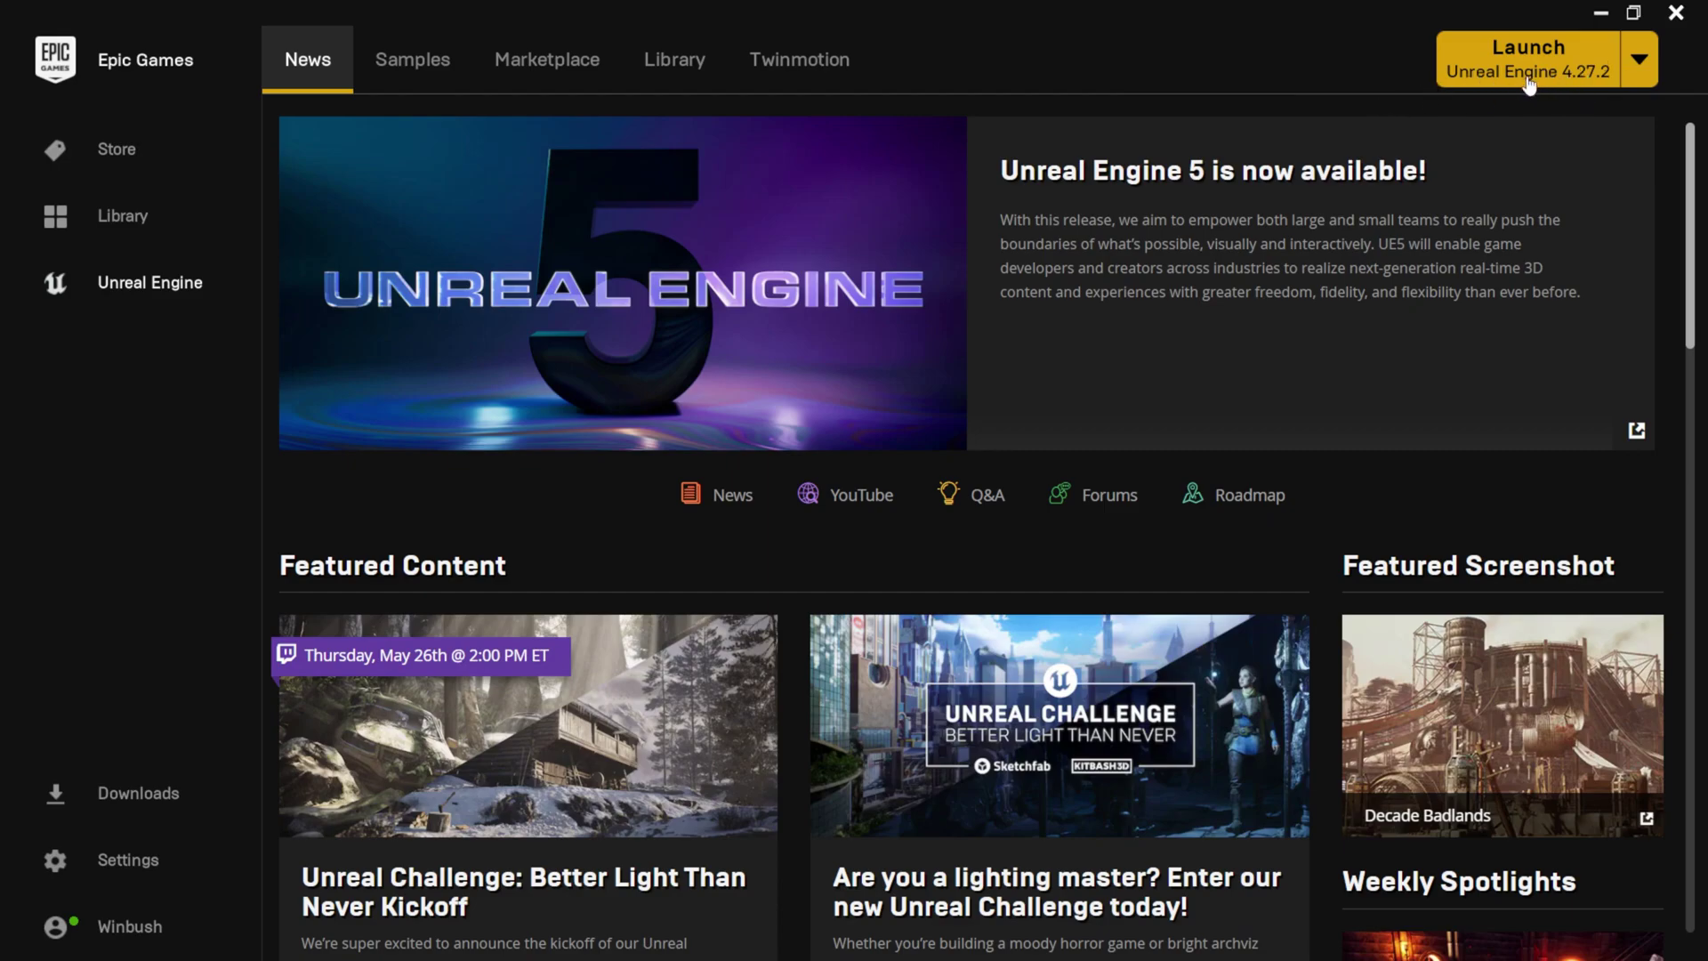
left_click(1639, 71)
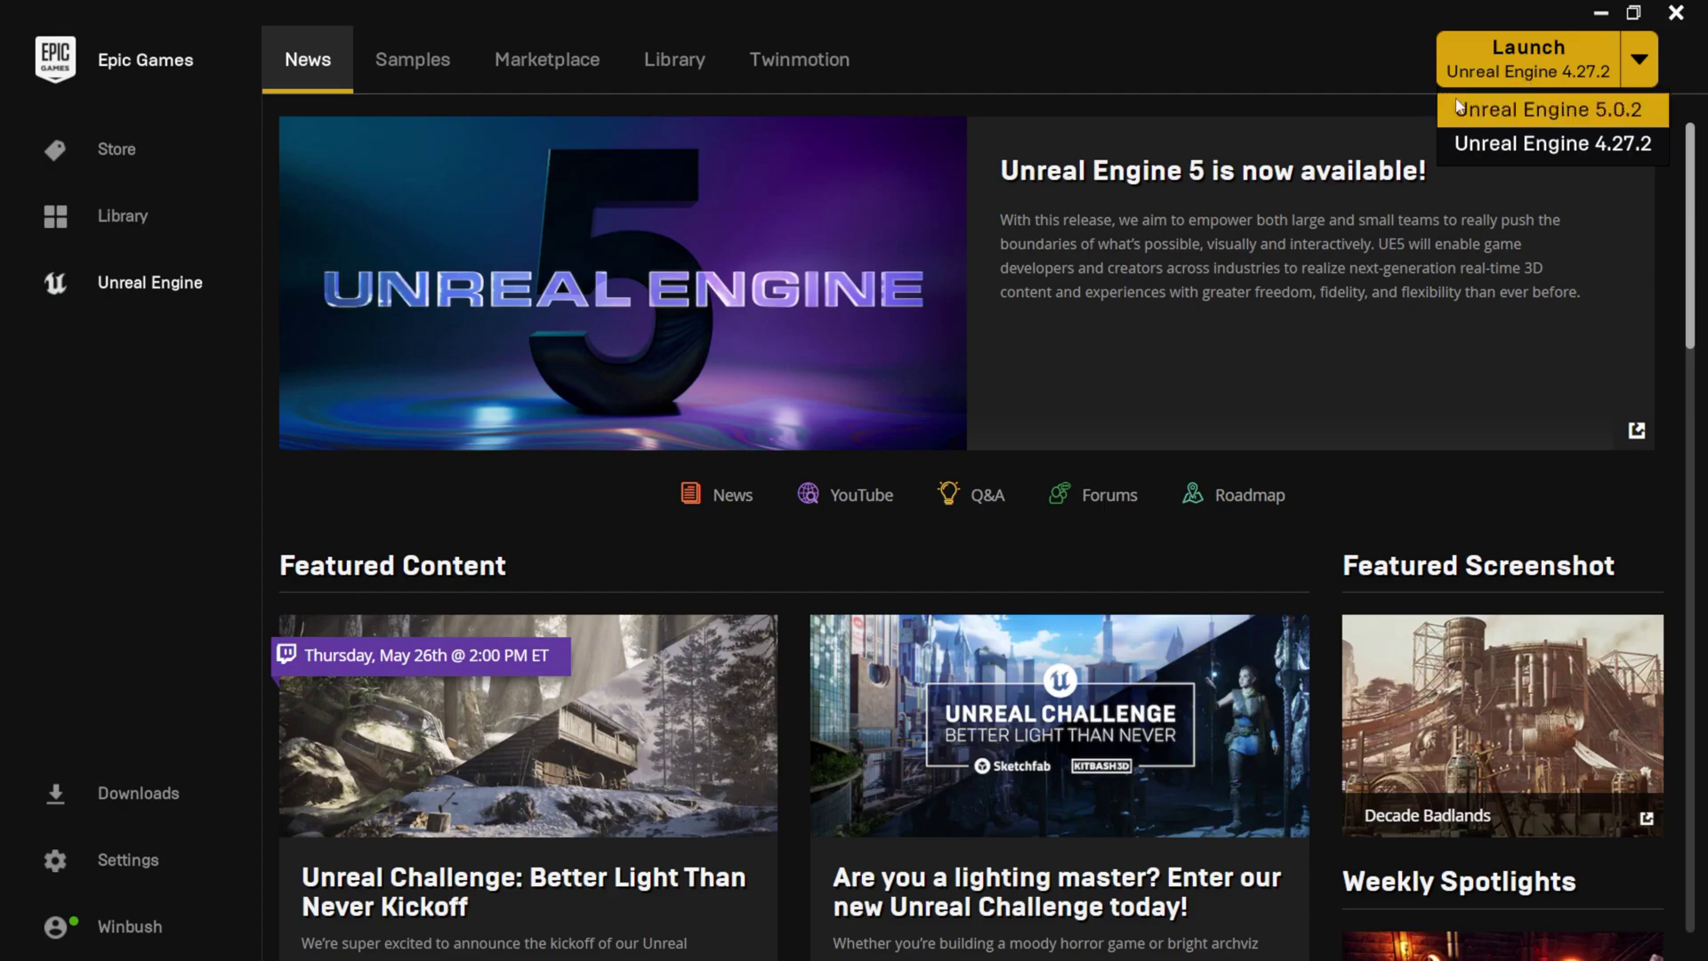
left_click(686, 82)
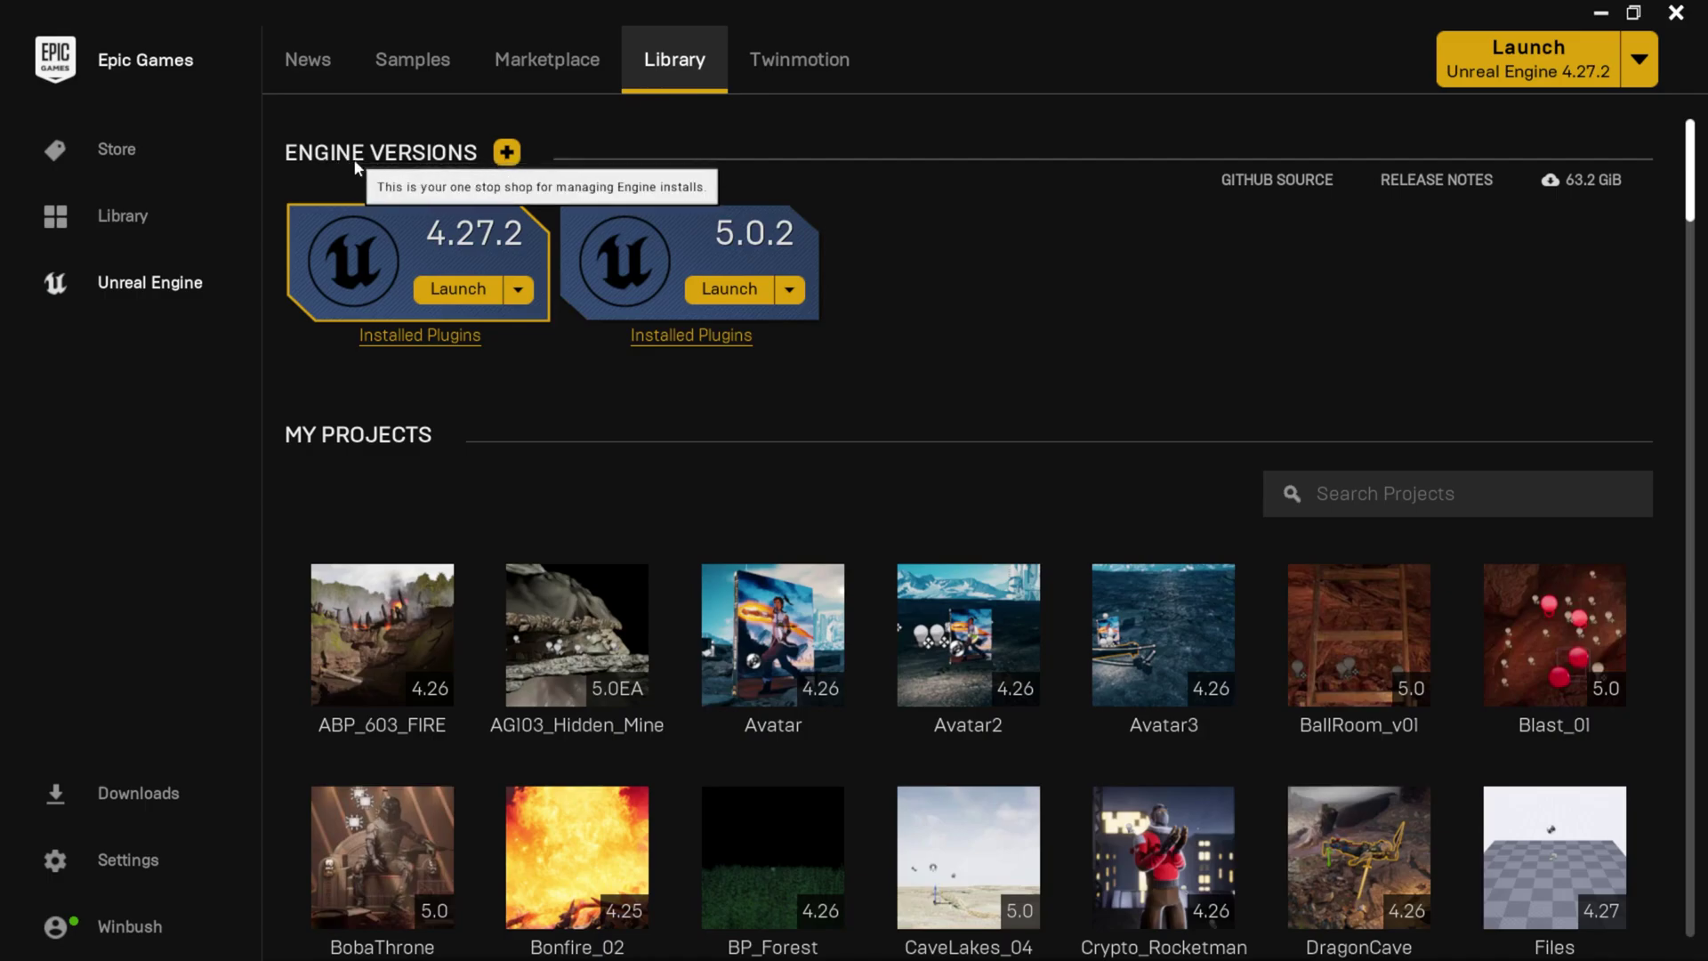
- Browse the installable Unreal Engine versions in a new engine slot and remove that slot without installing anything
left_click(506, 153)
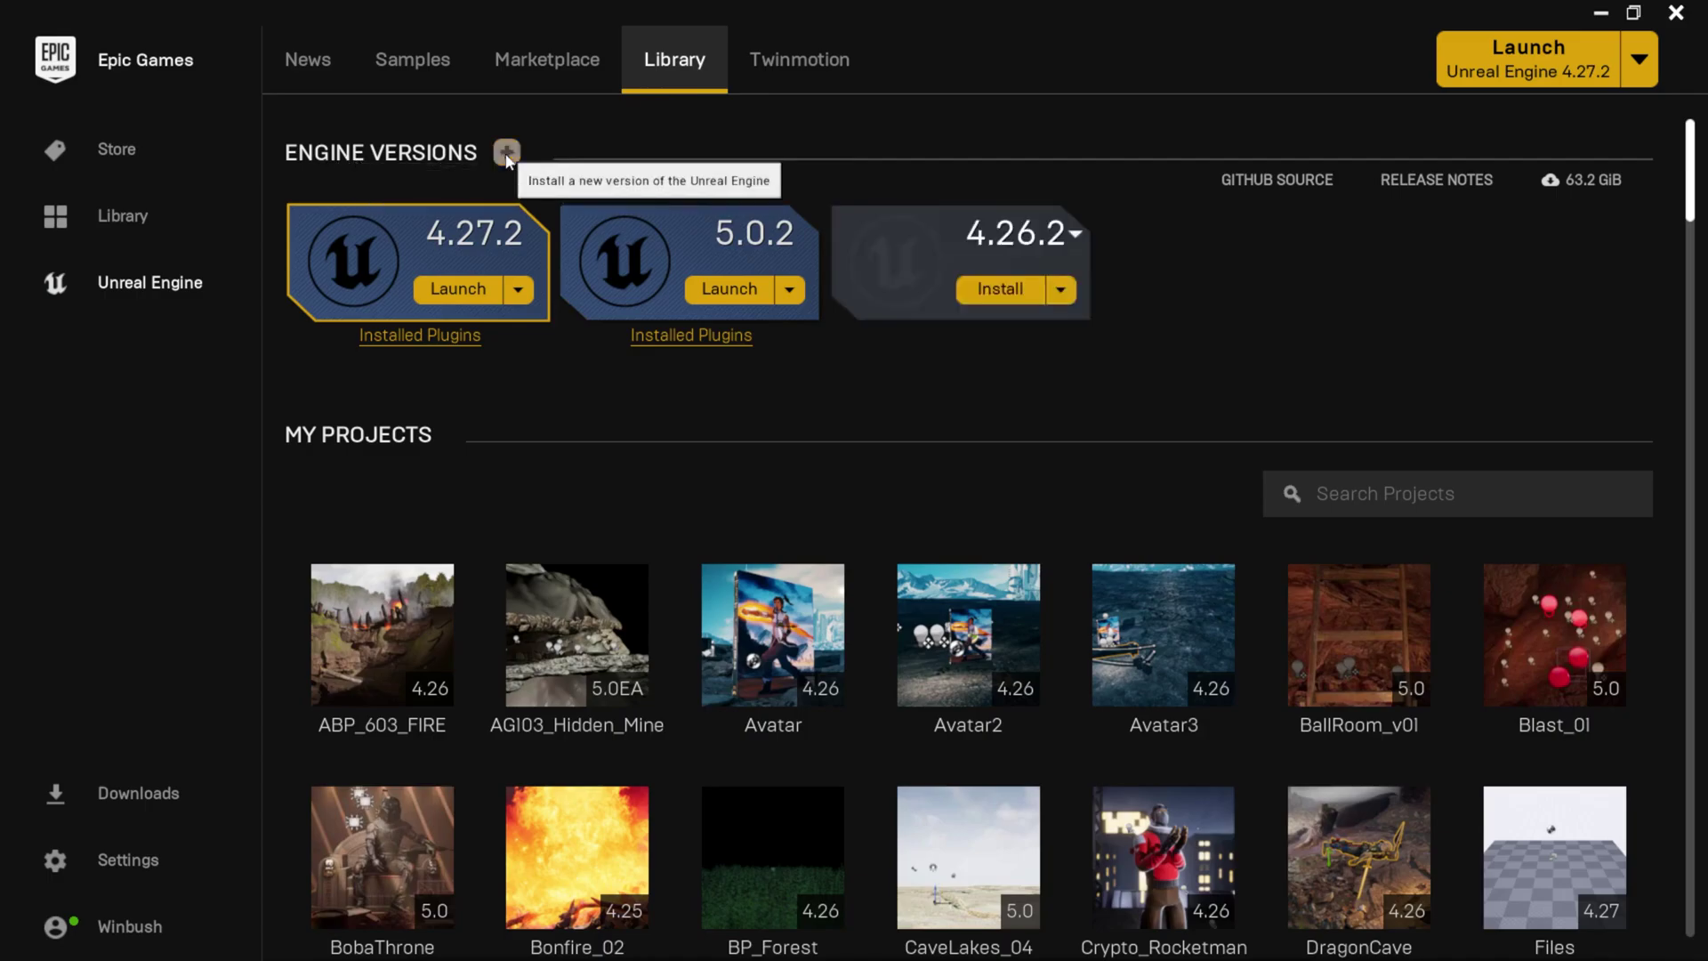
left_click(1078, 235)
left_click_drag(1092, 285, 1109, 477)
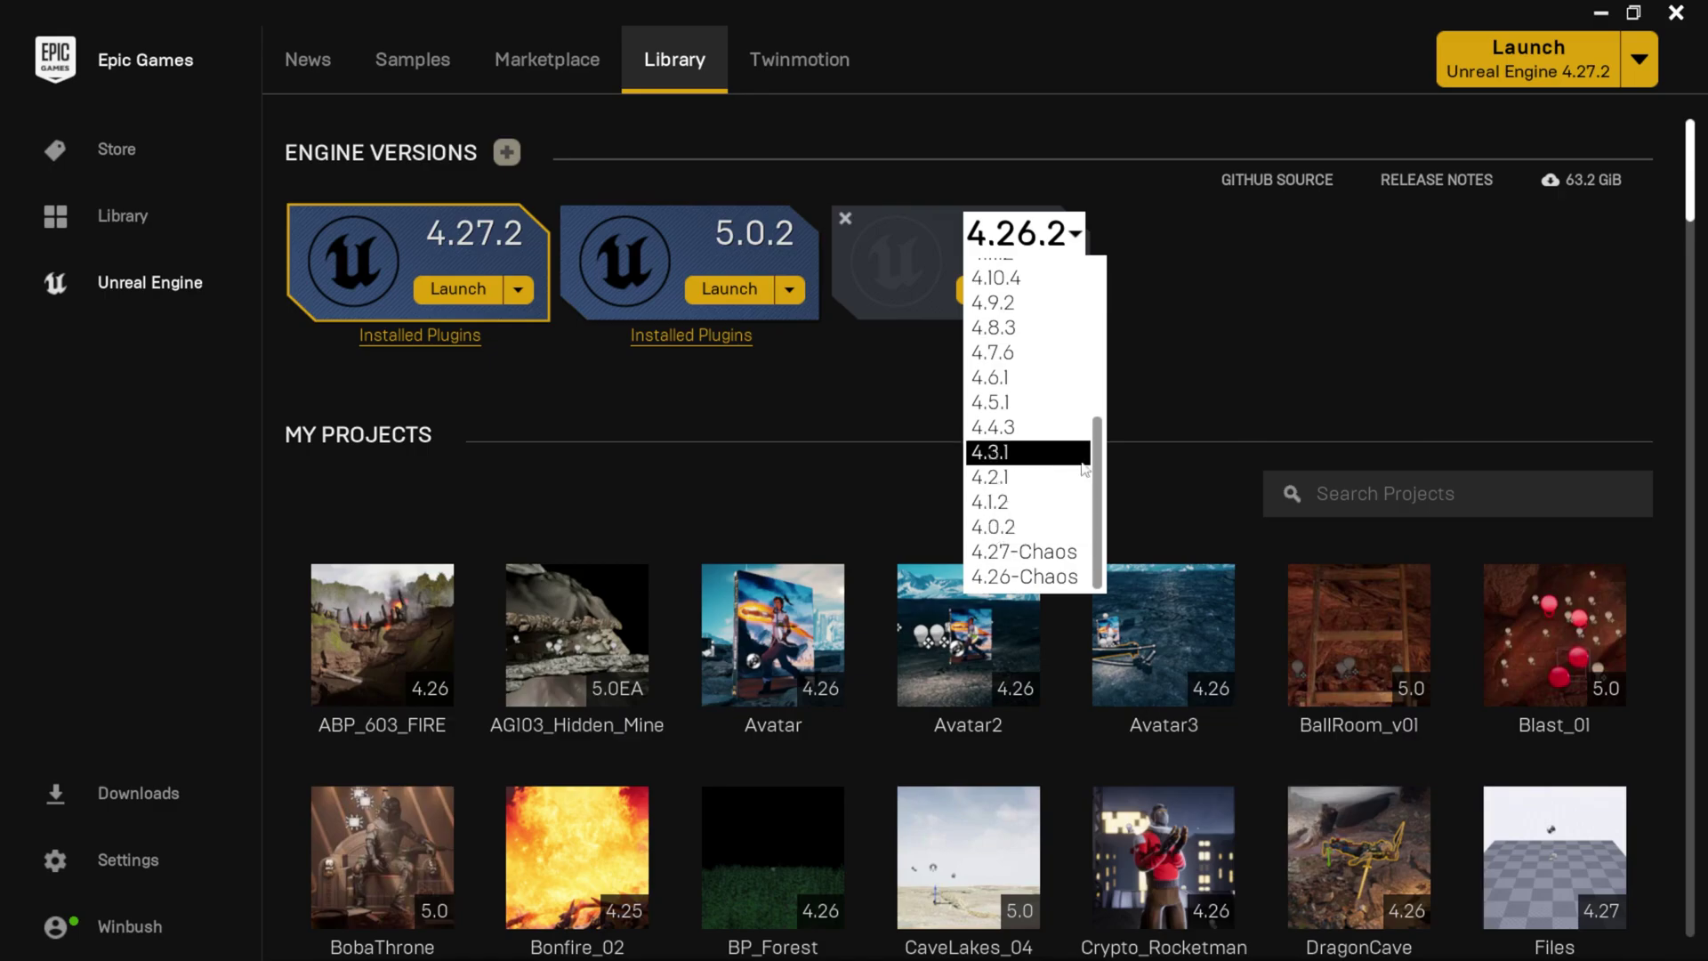
left_click_drag(1103, 456, 1105, 318)
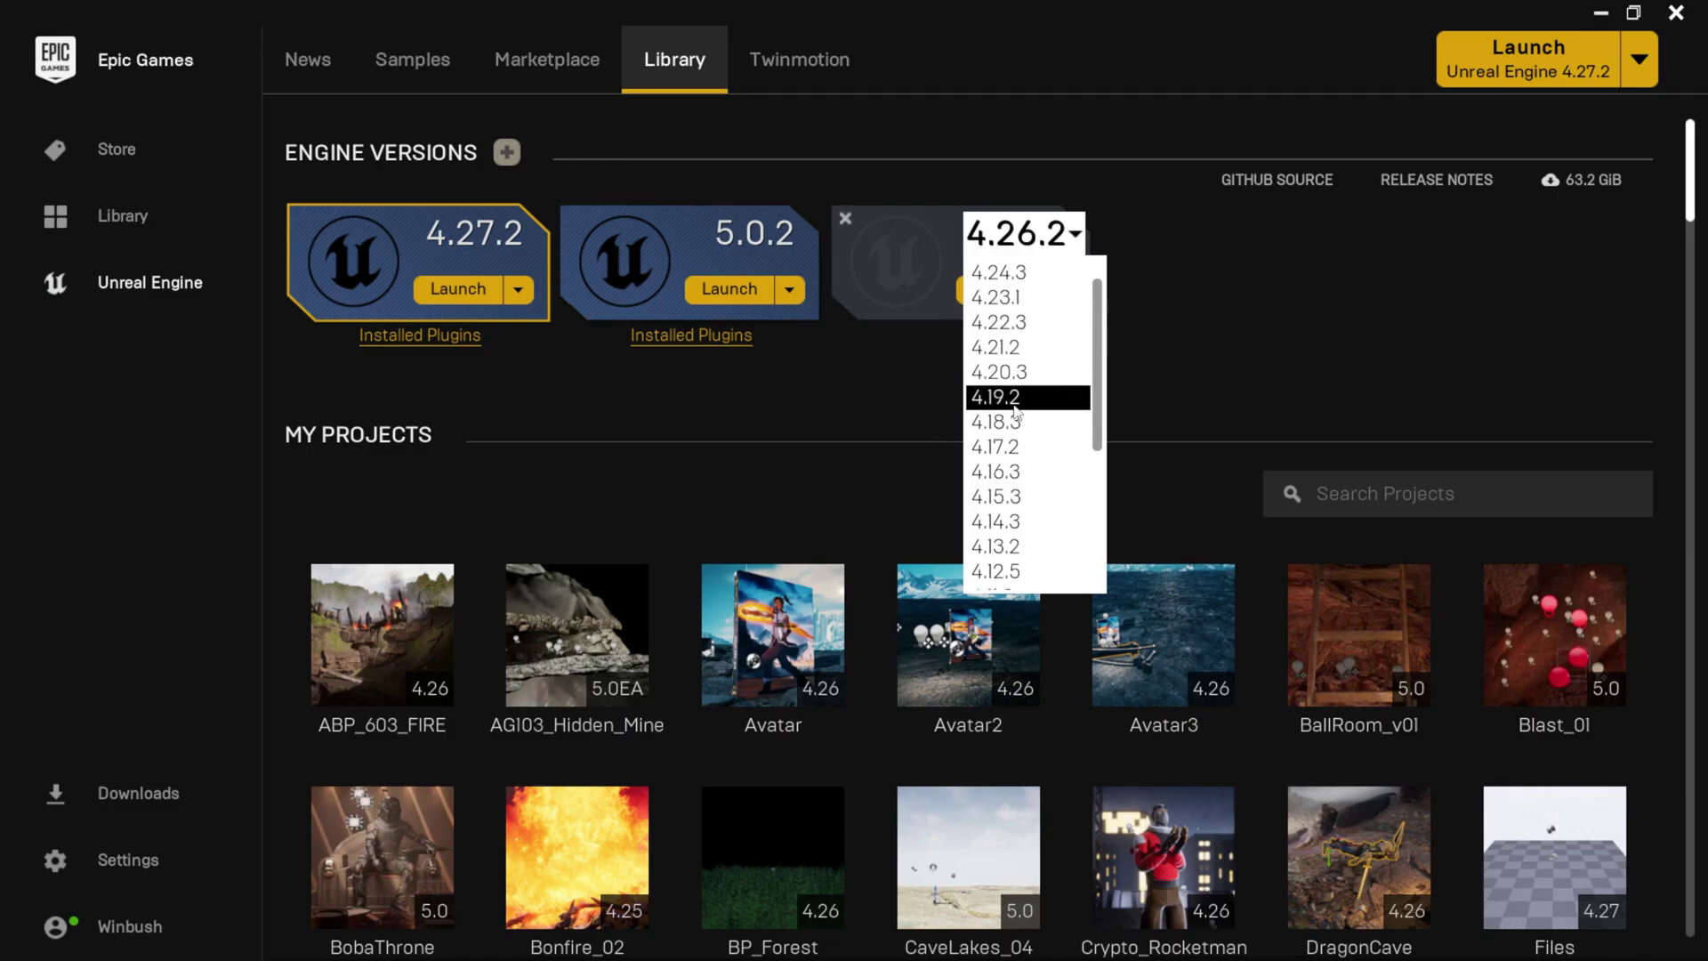
left_click_drag(1102, 320, 1103, 292)
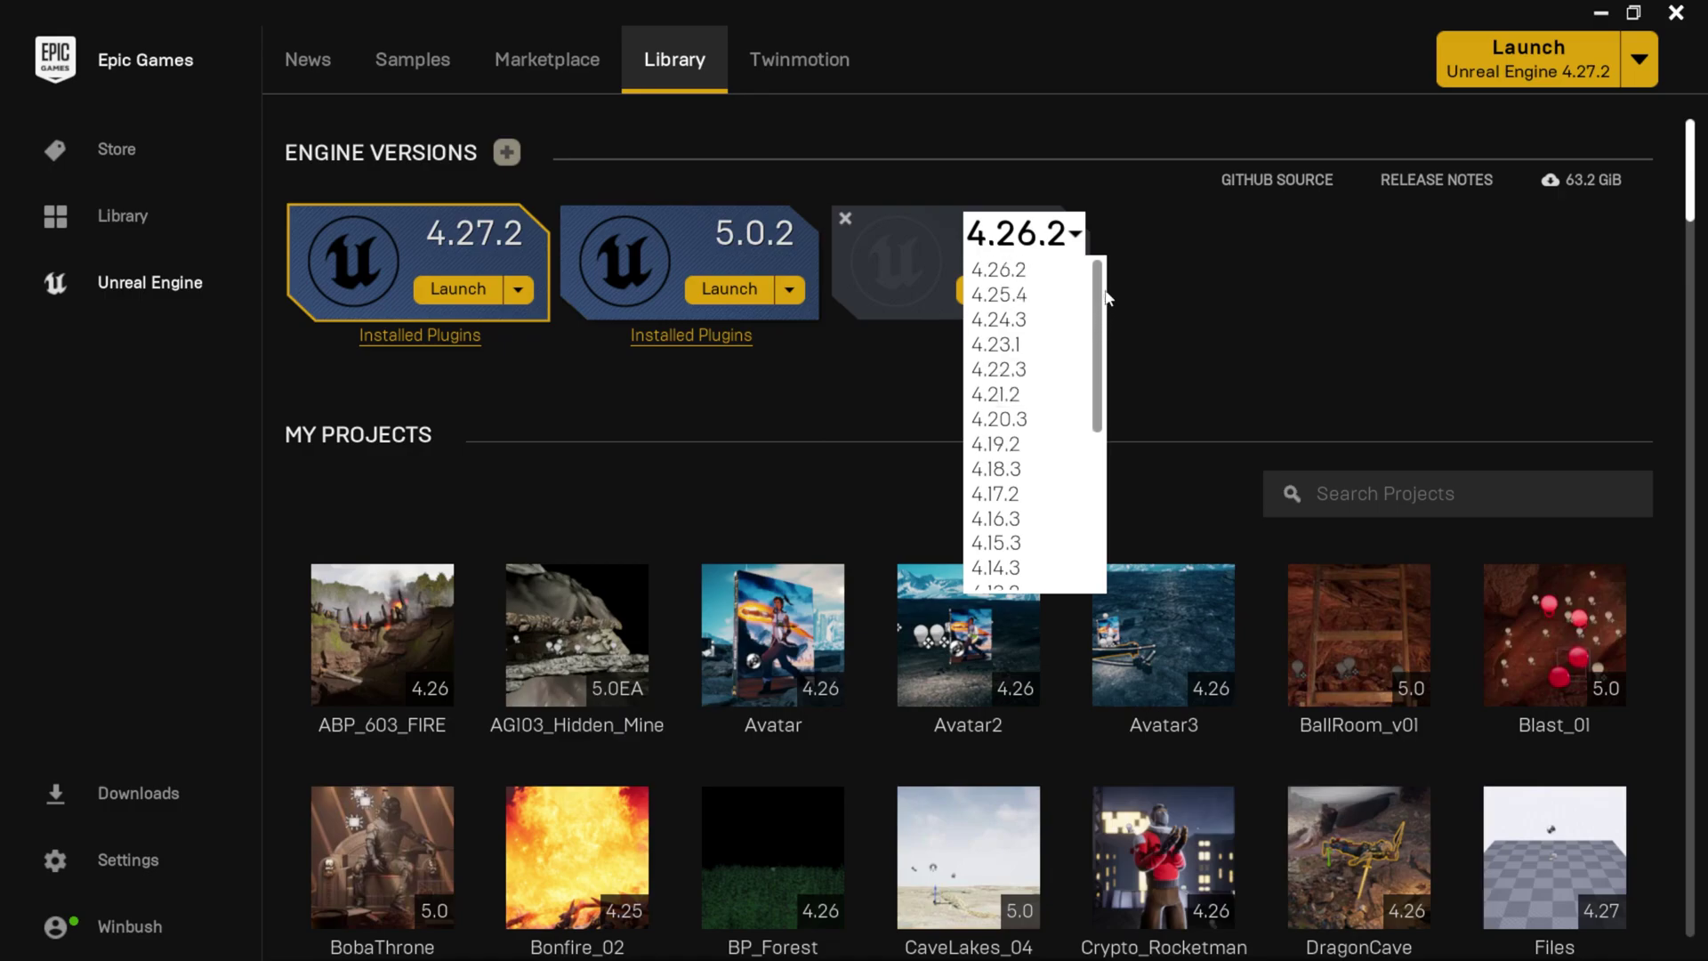
left_click(1184, 296)
left_click(846, 219)
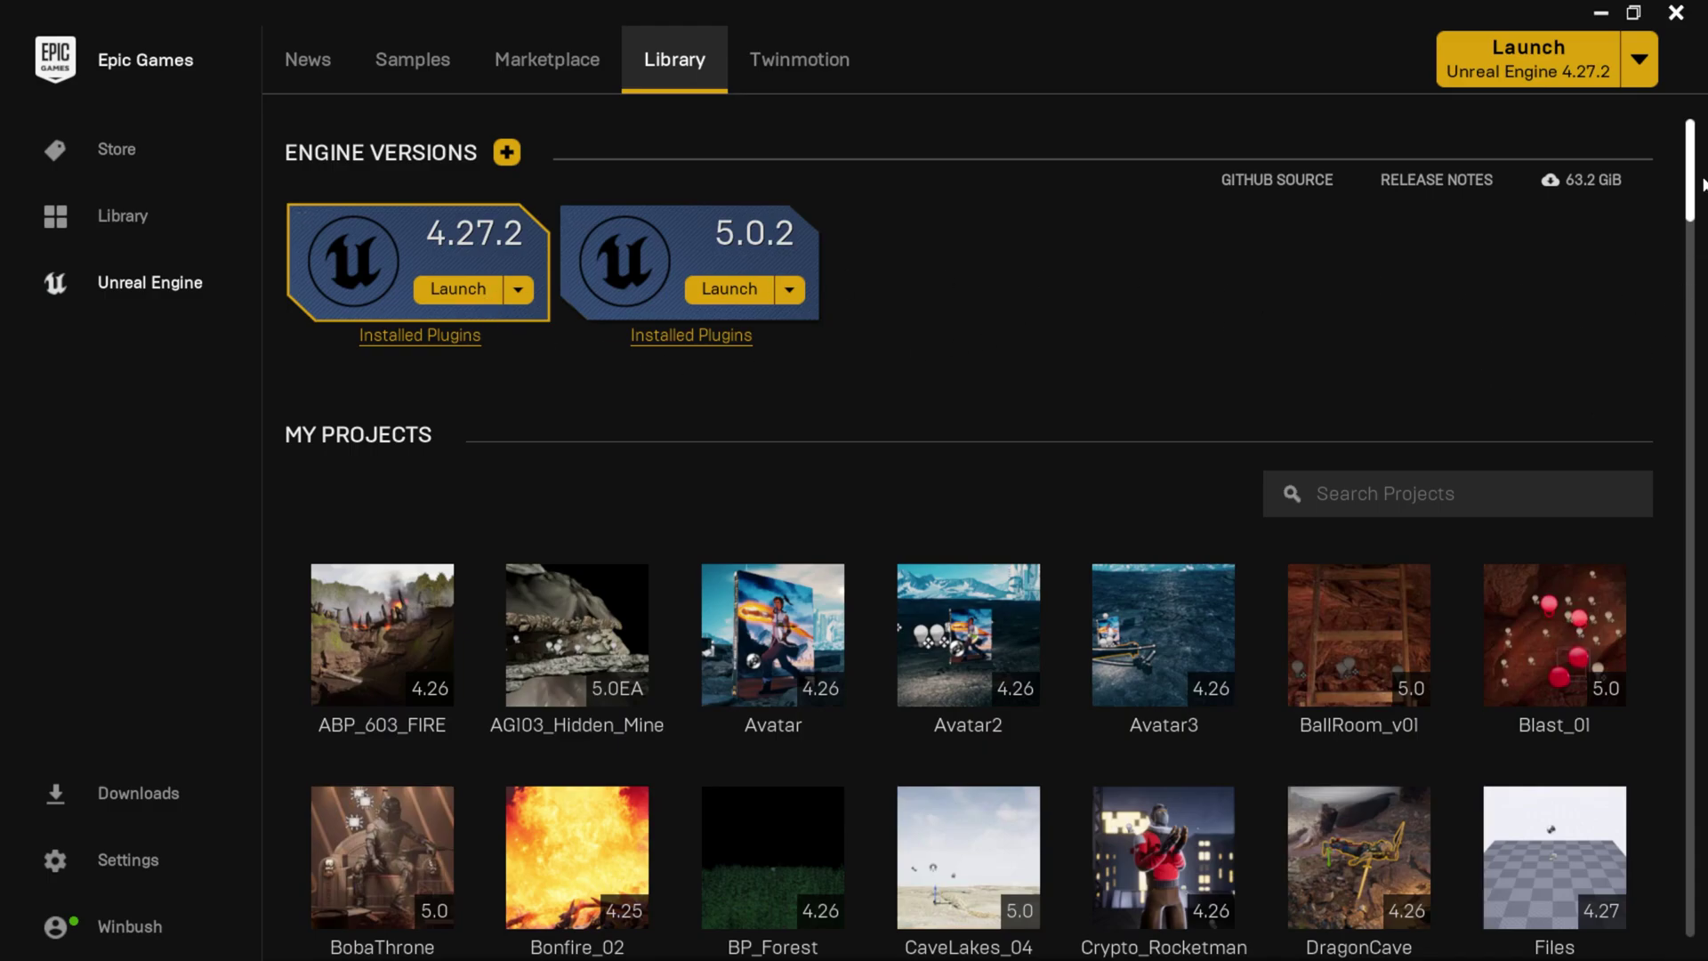
- Look through the existing projects and the owned Vault assets in the Unreal Engine library
left_click_drag(1703, 184, 1702, 282)
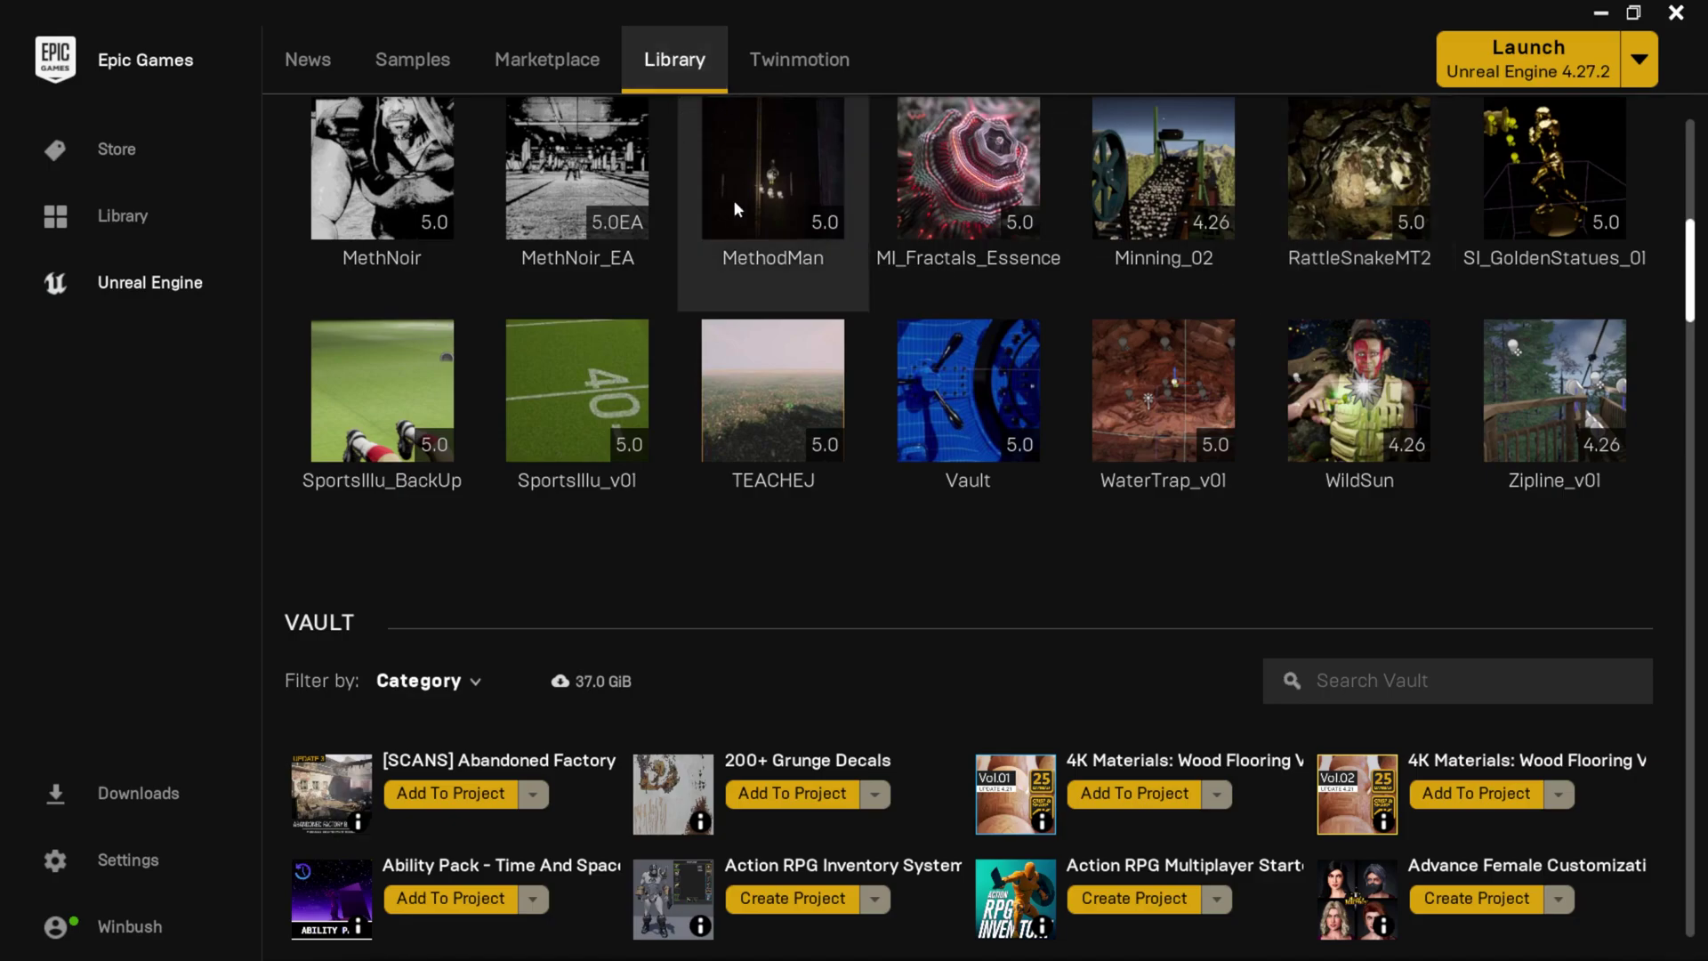
scroll(931, 494, "down", 1)
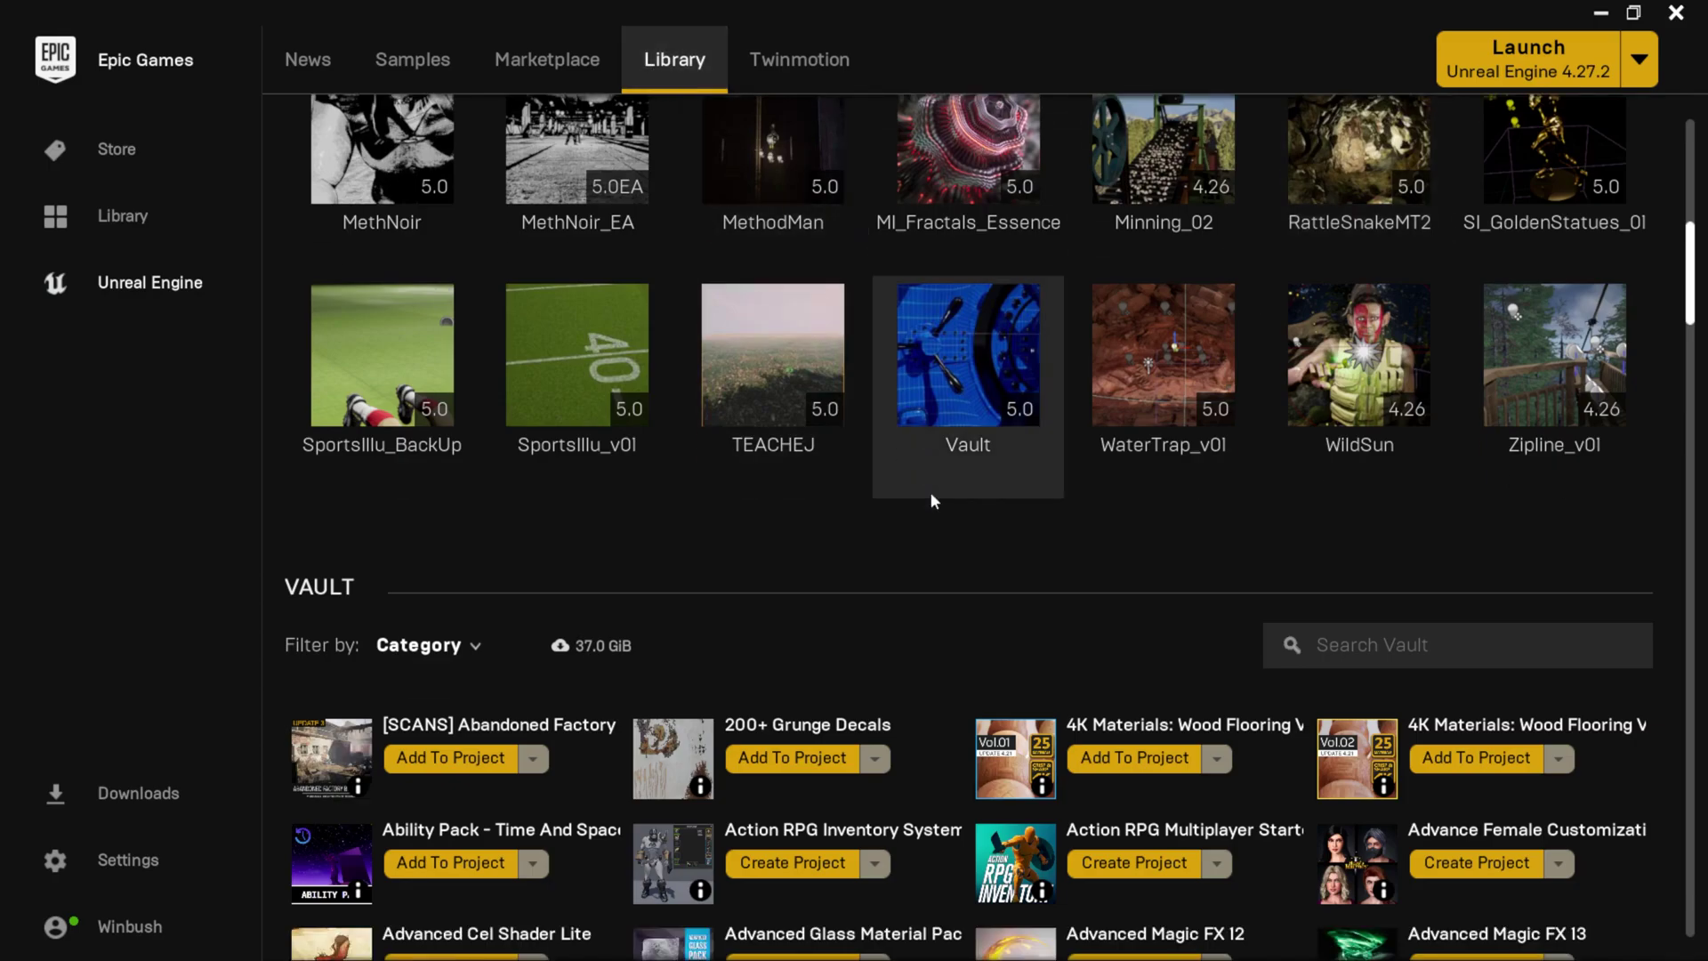
scroll(930, 493, "down", 2)
scroll(1534, 534, "up", 7)
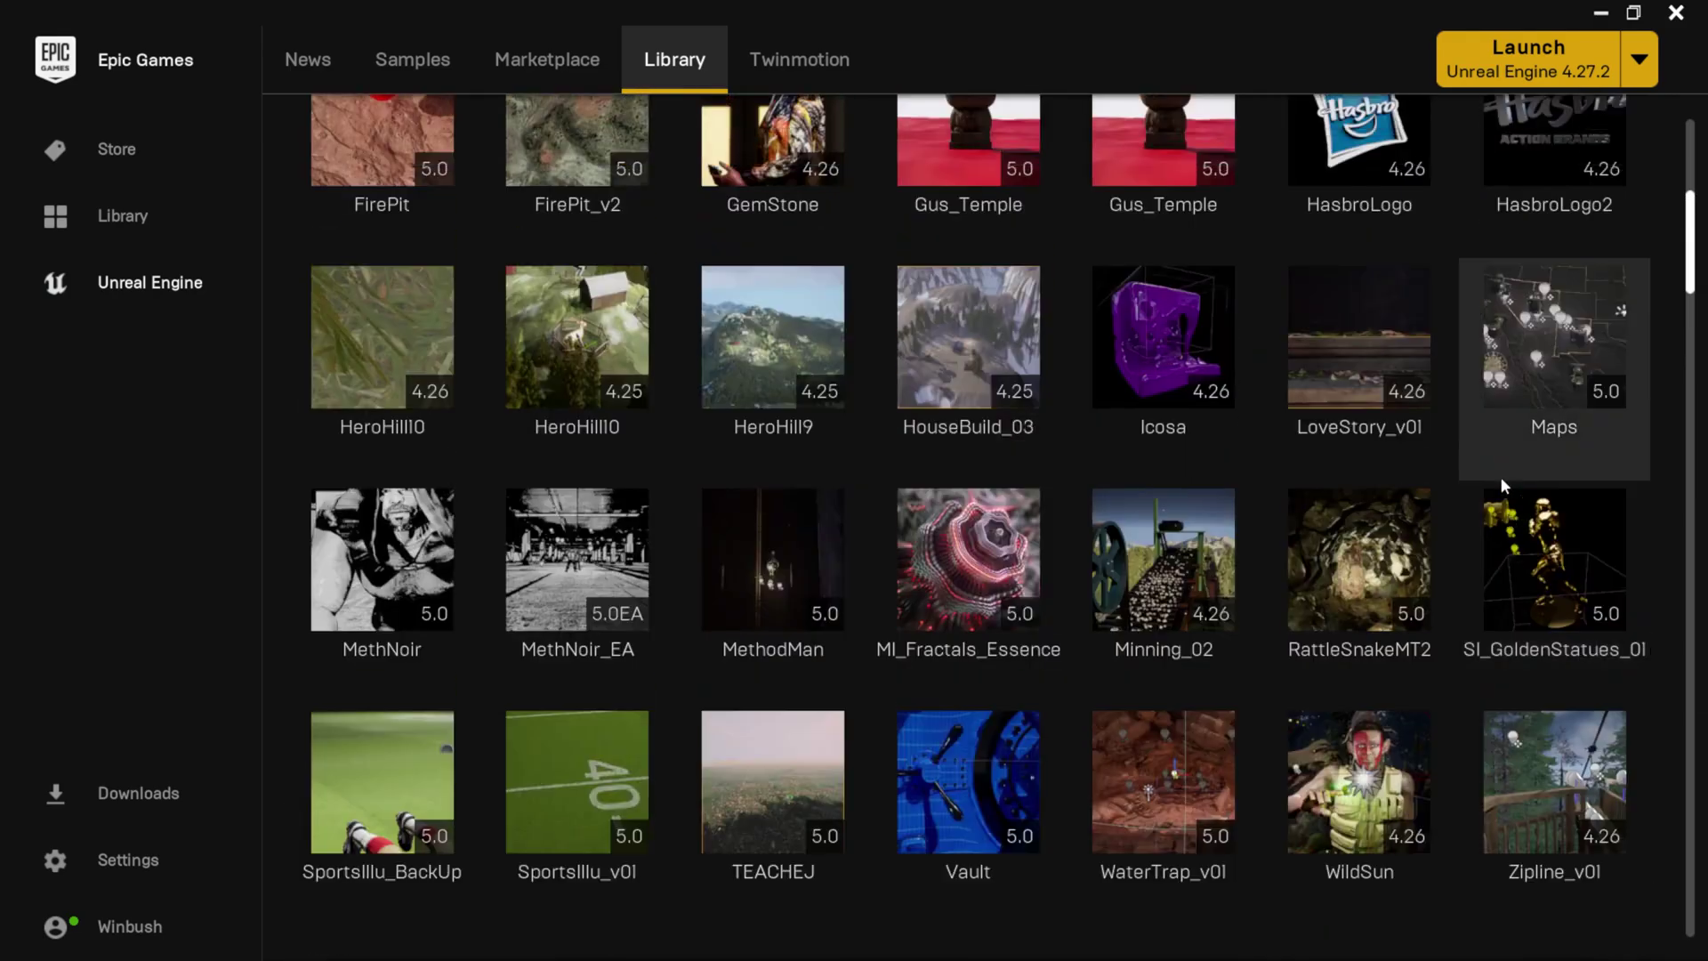
scroll(1502, 485, "up", 8)
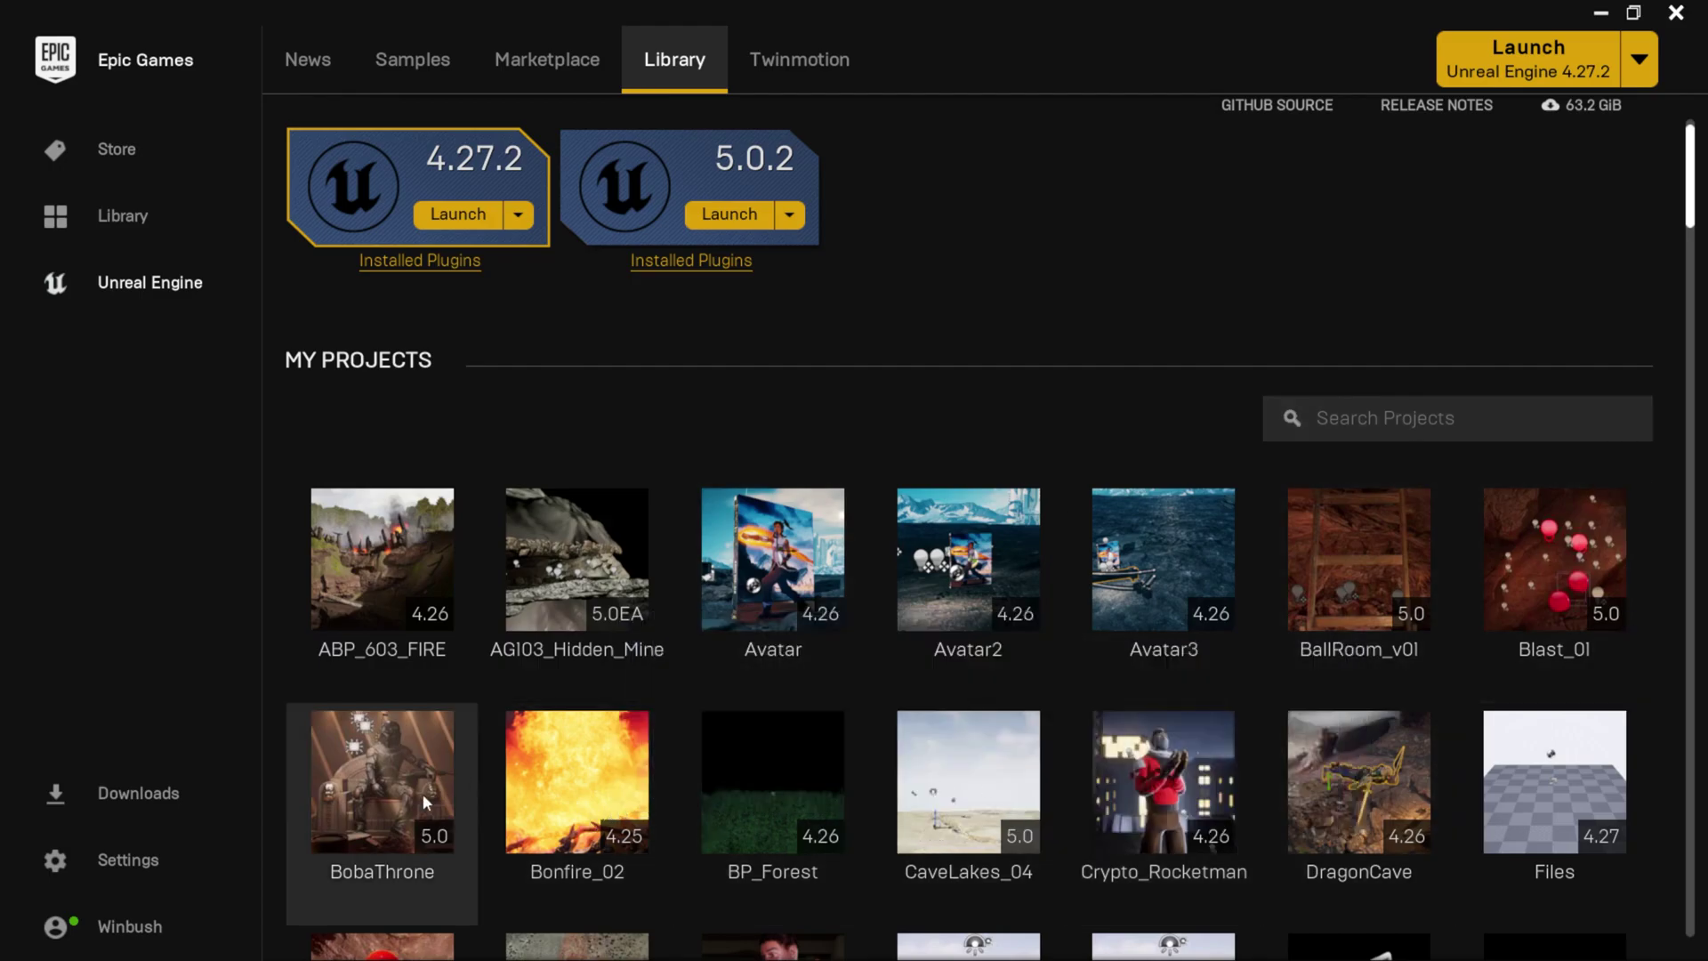
mouse_move(366, 762)
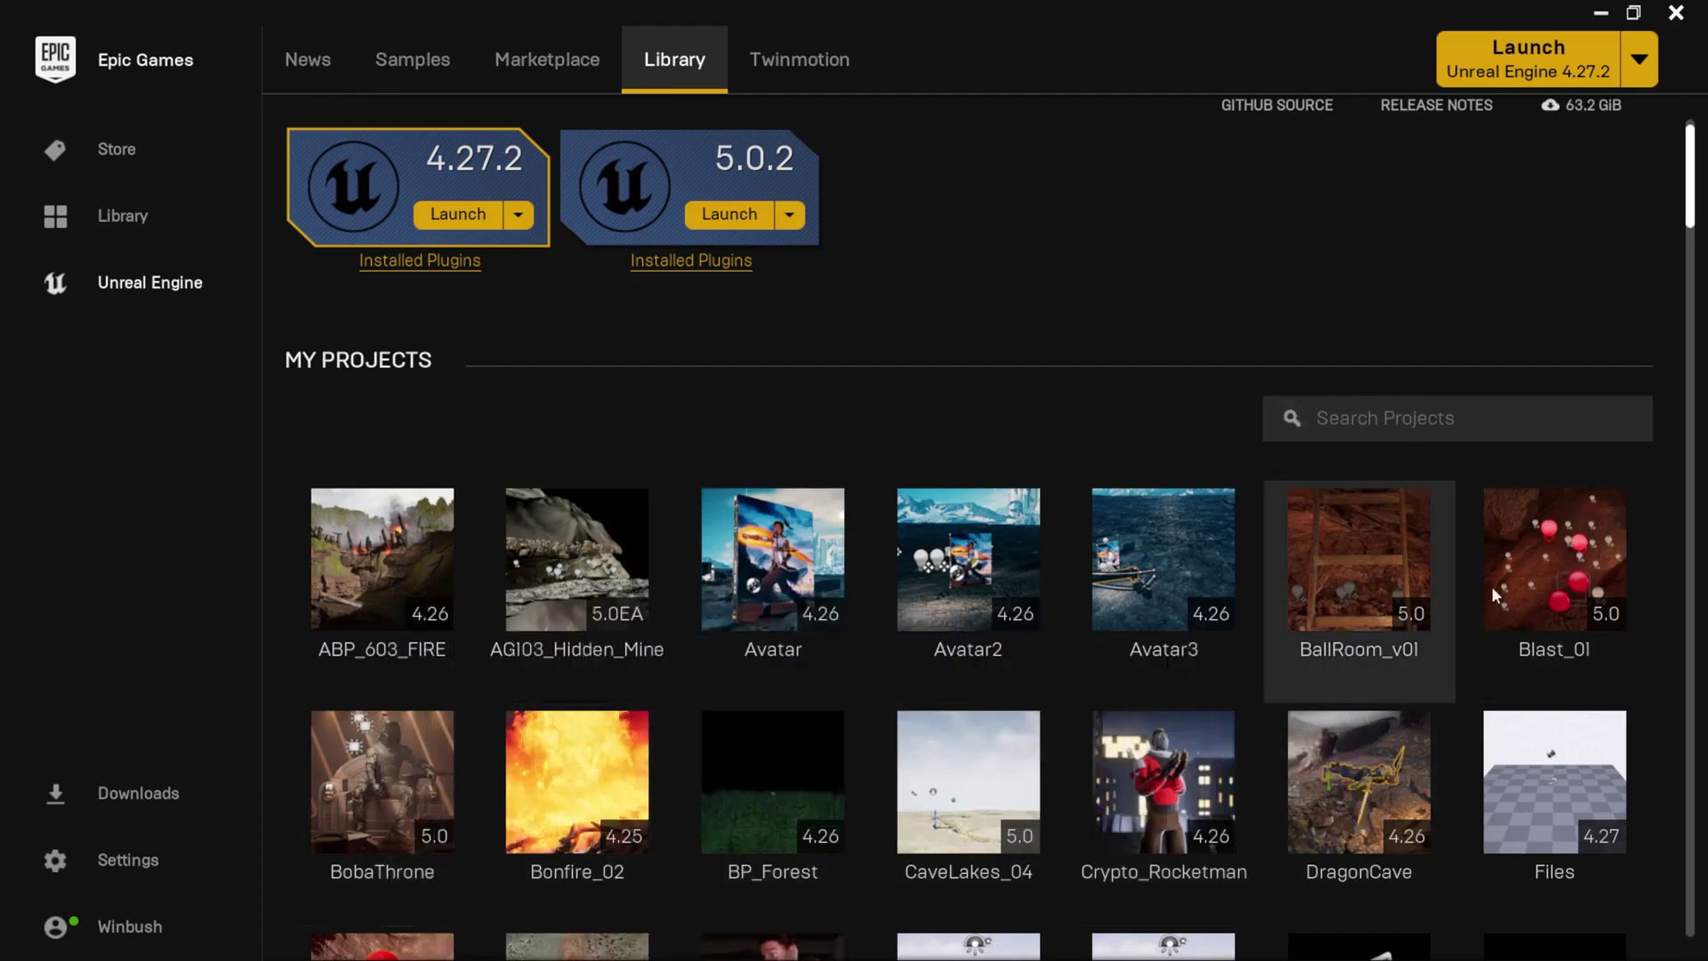
scroll(1691, 187, "down", 2)
mouse_move(447, 653)
scroll(1651, 665, "down", 3)
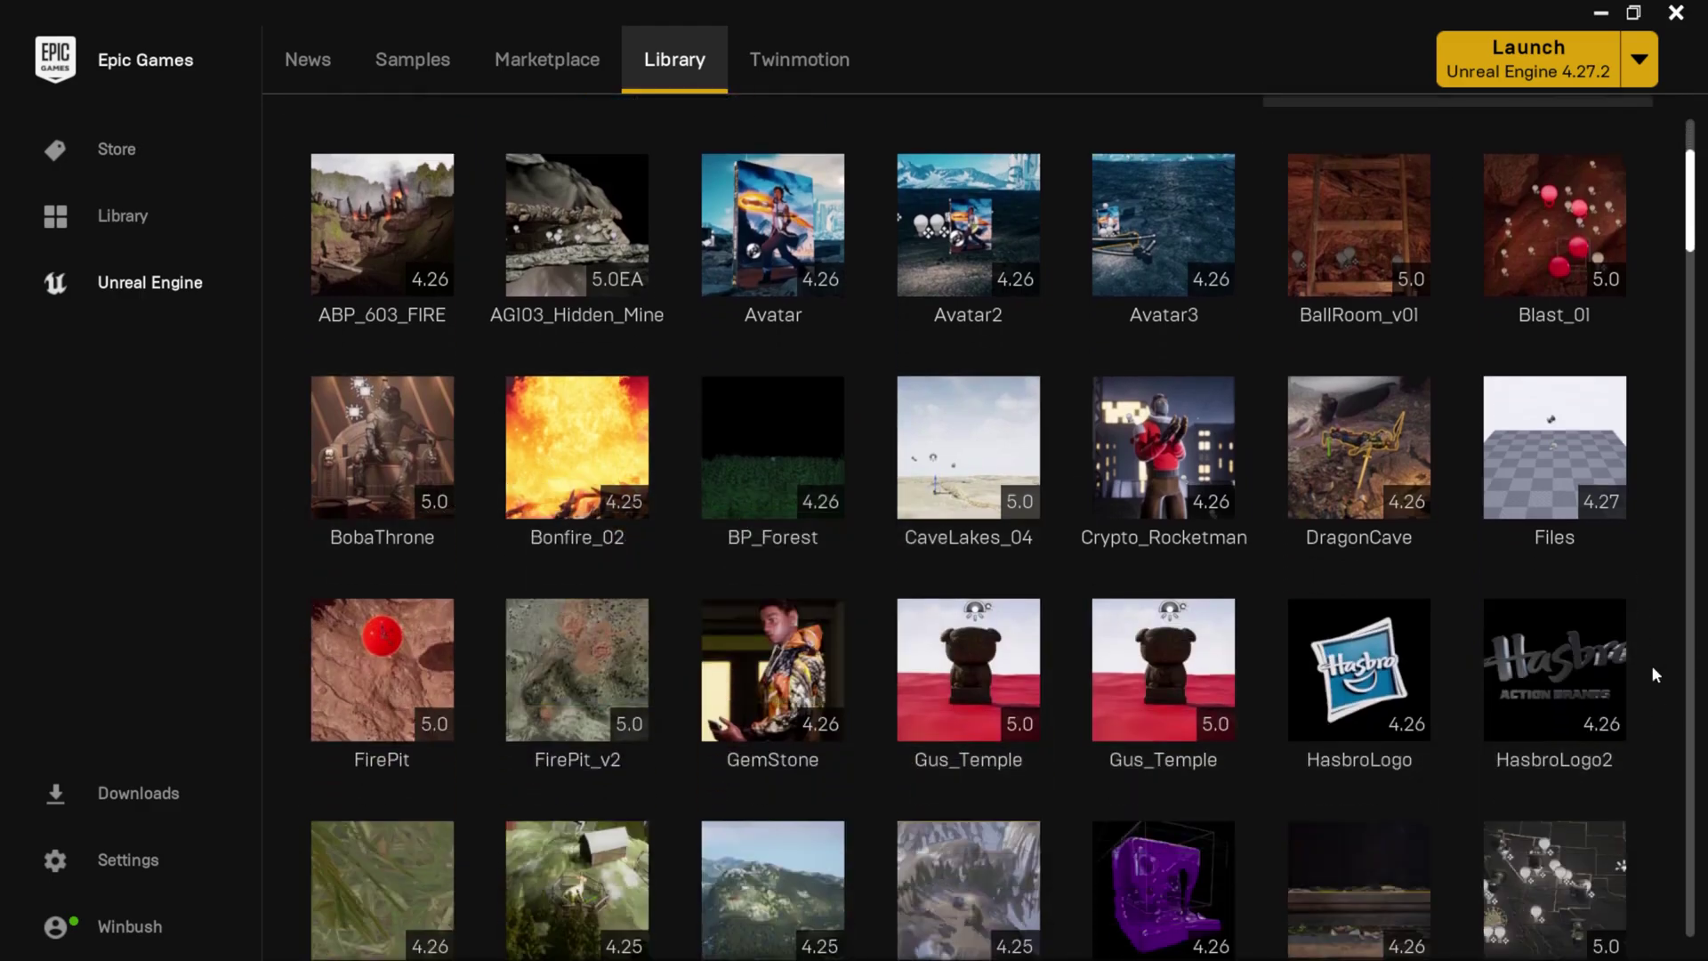
scroll(1644, 674, "down", 7)
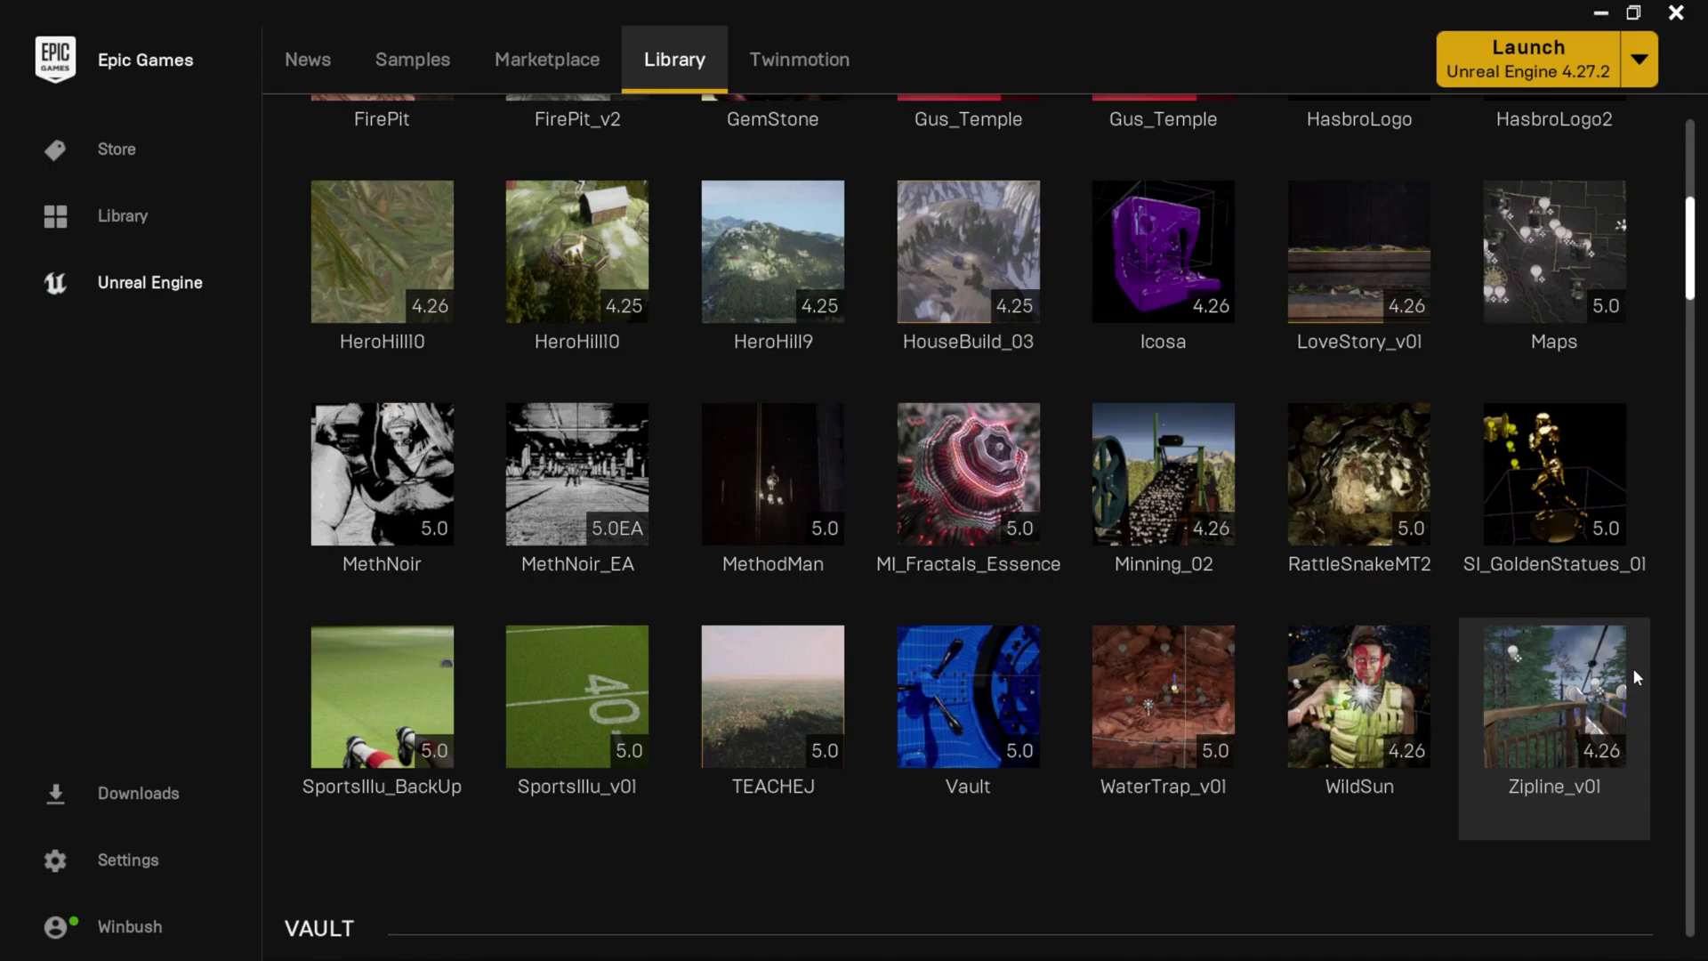
scroll(979, 480, "down", 6)
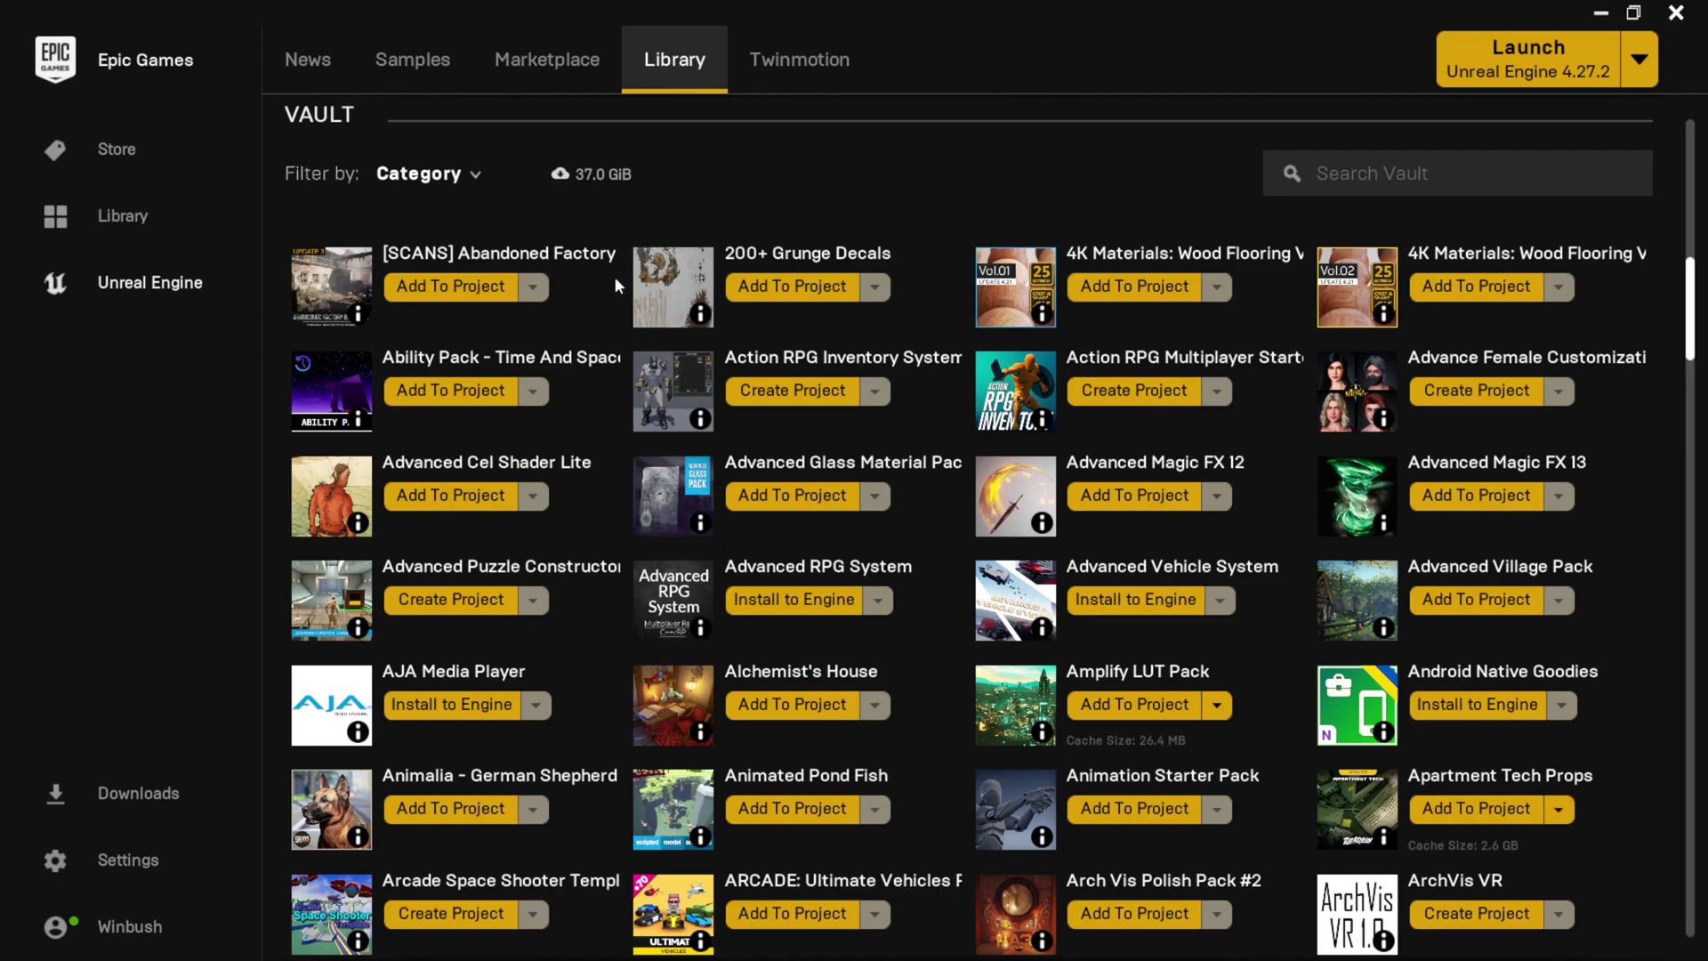
- Browse the Free For The Month products in the Unreal Engine Marketplace
left_click(579, 74)
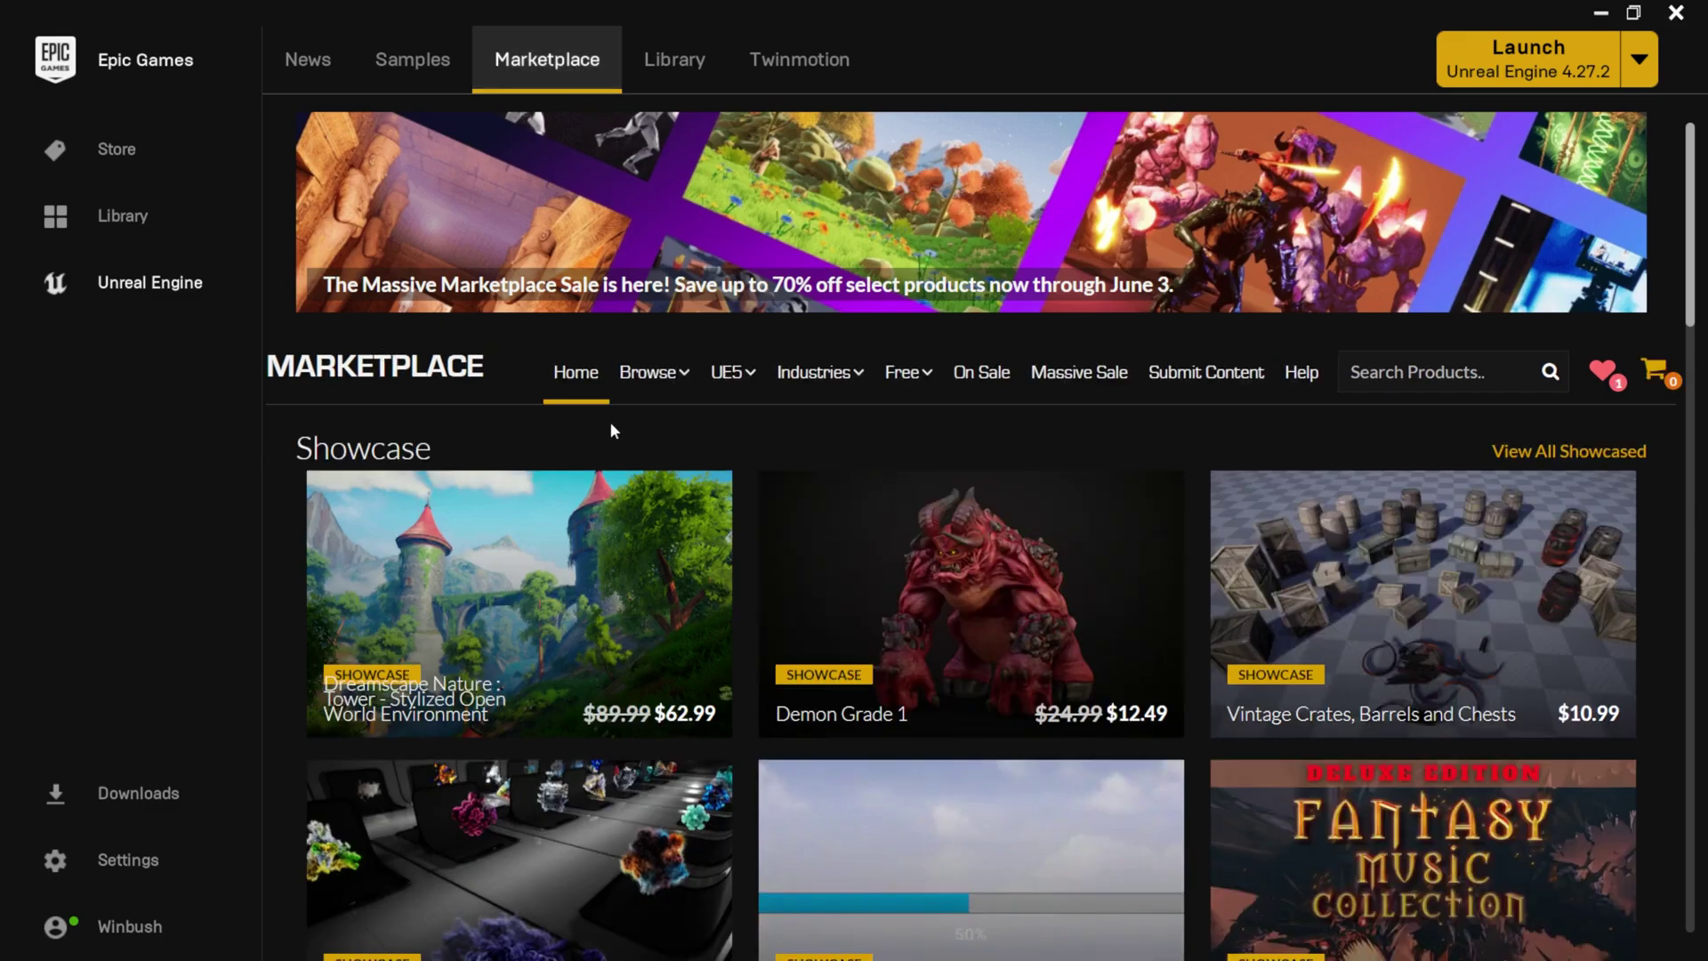
mouse_move(897, 381)
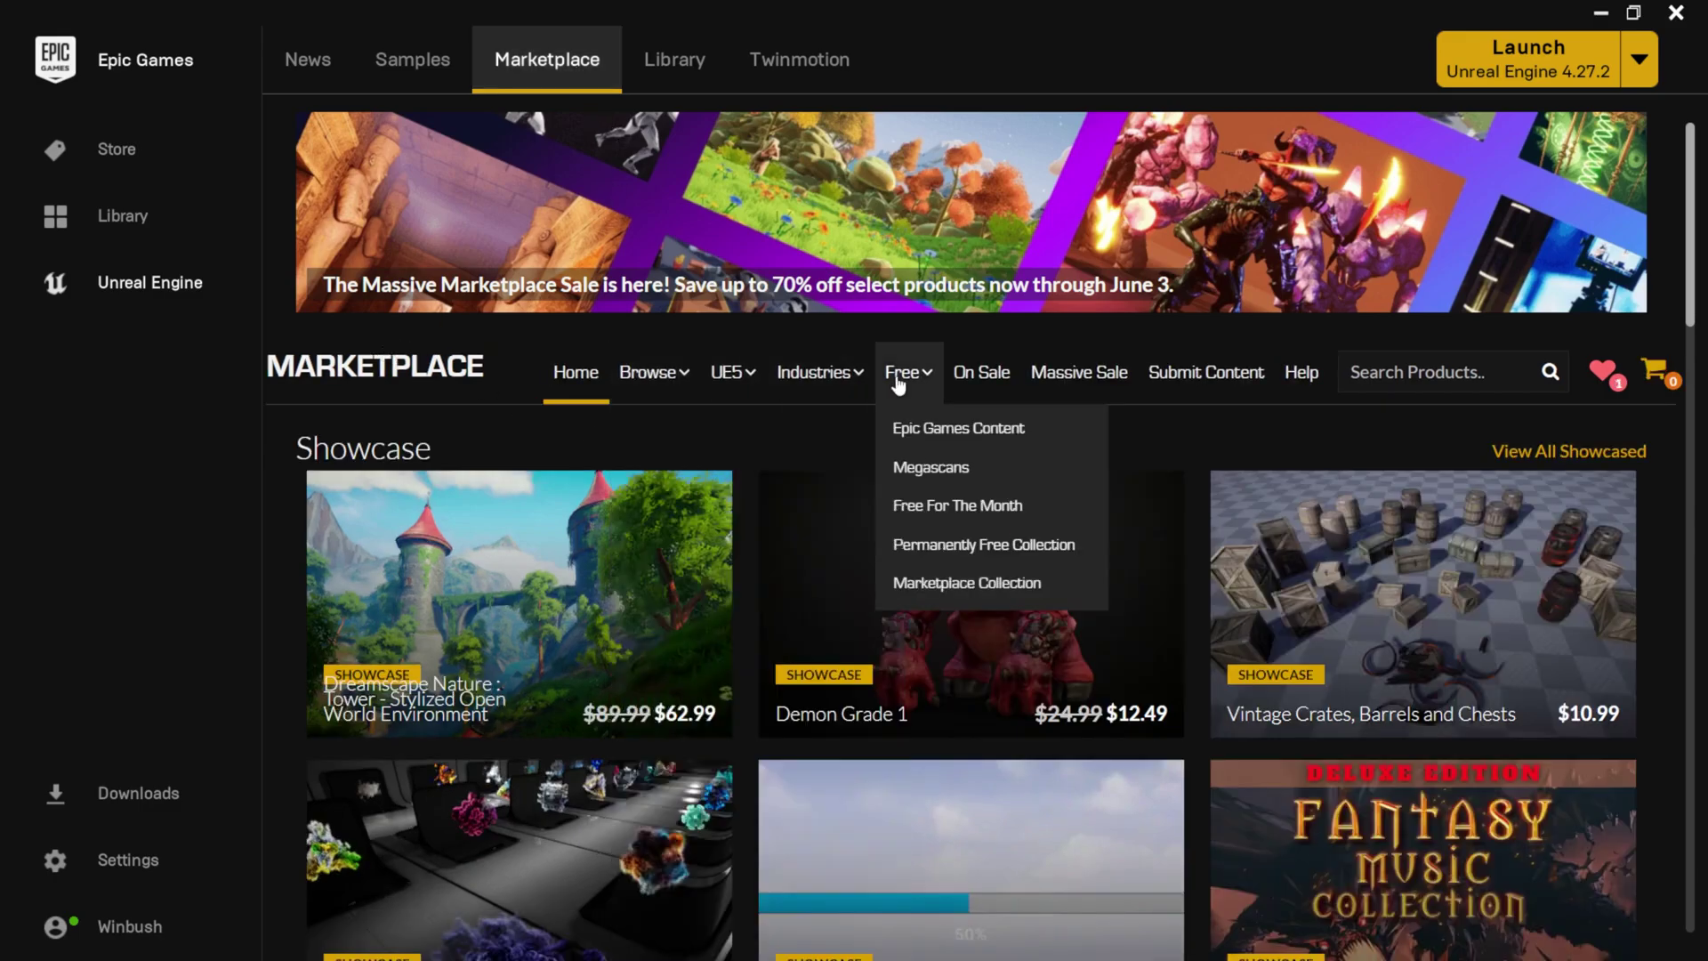
left_click(955, 513)
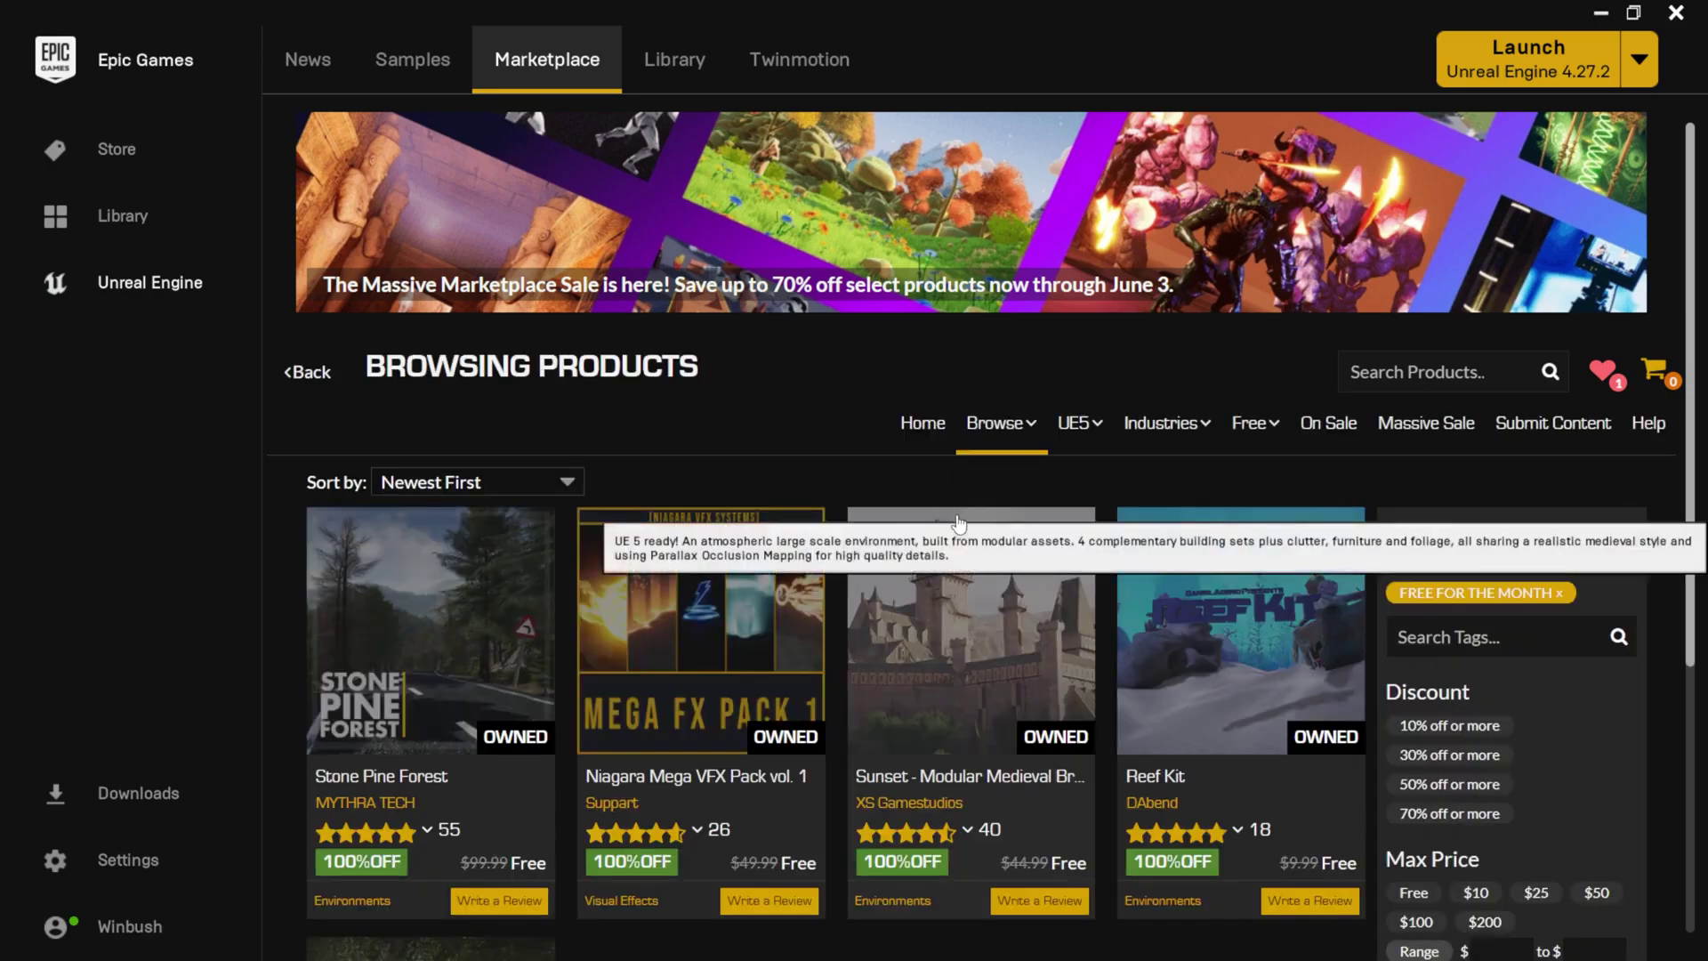
scroll(399, 532, "down", 5)
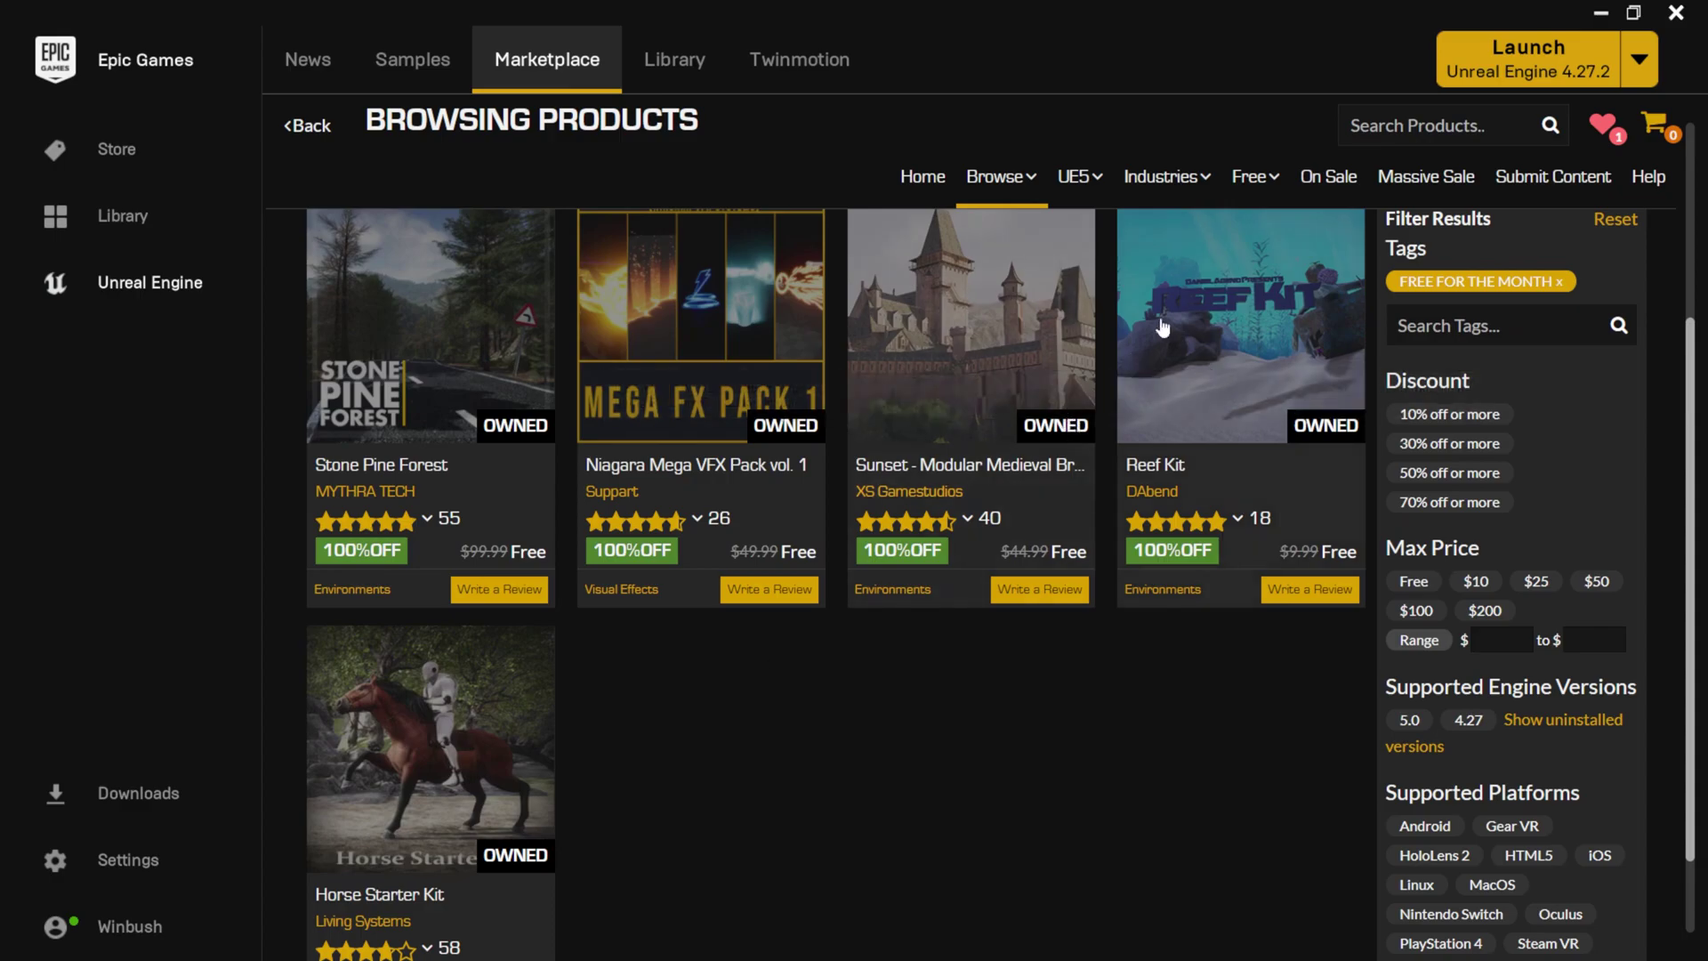
scroll(756, 867, "down", 1)
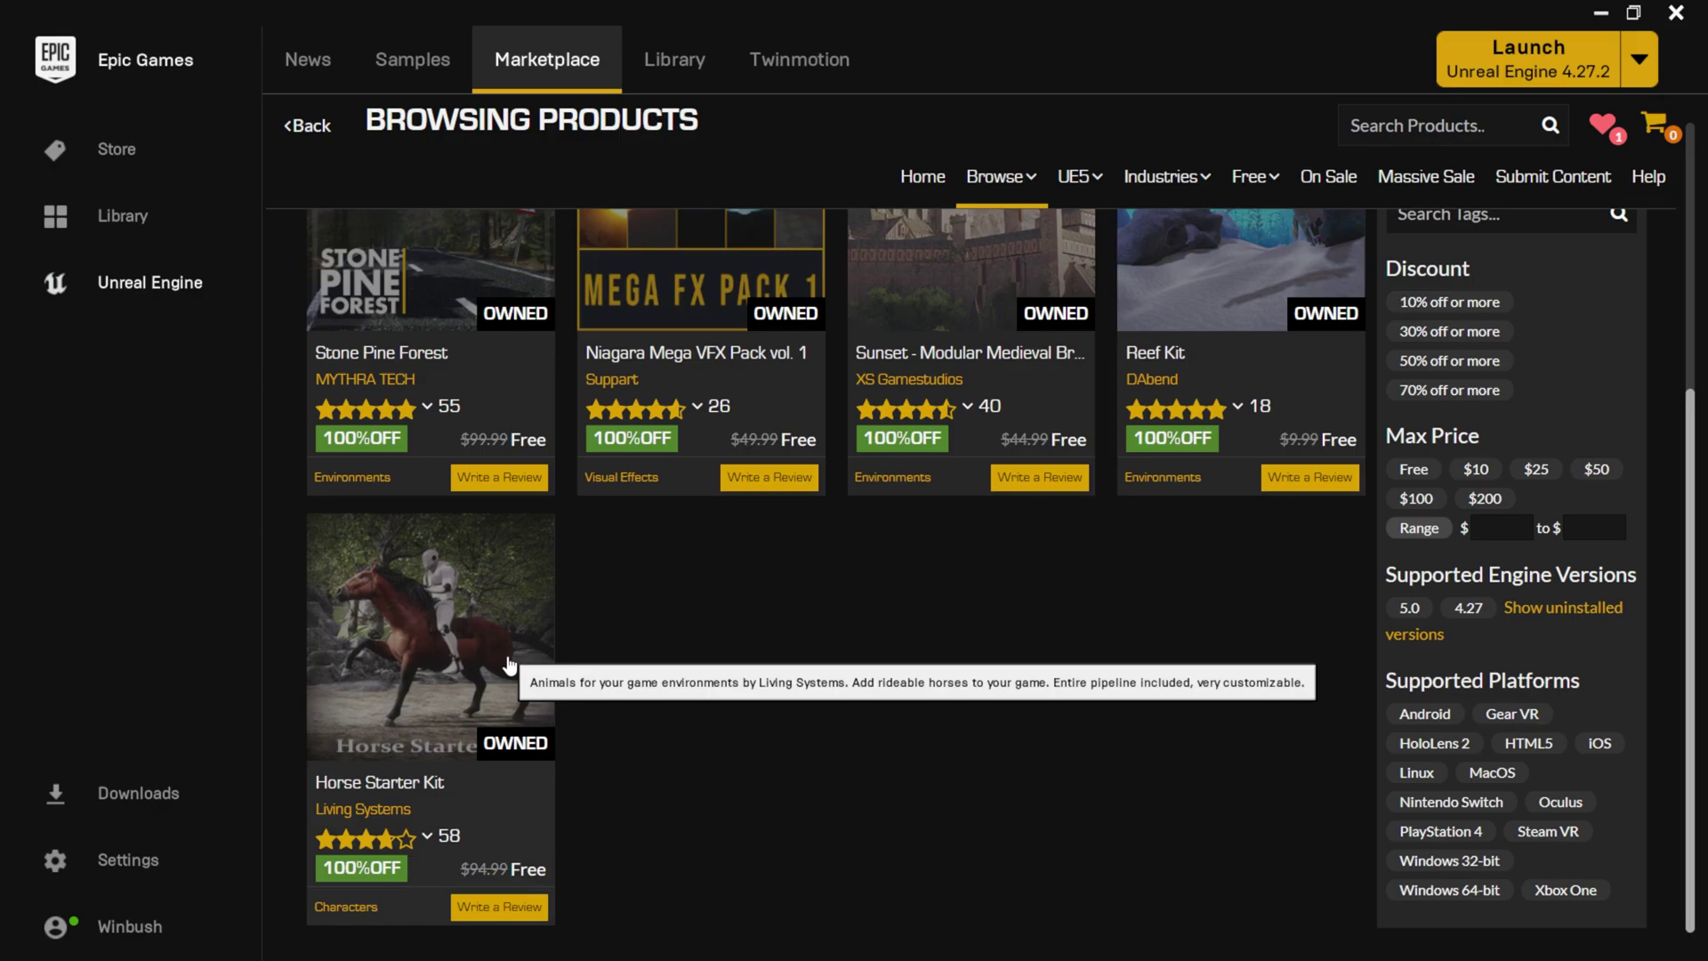
- Examine the Horse Starter Kit's details and rating breakdown, and return to the product listing
left_click(509, 665)
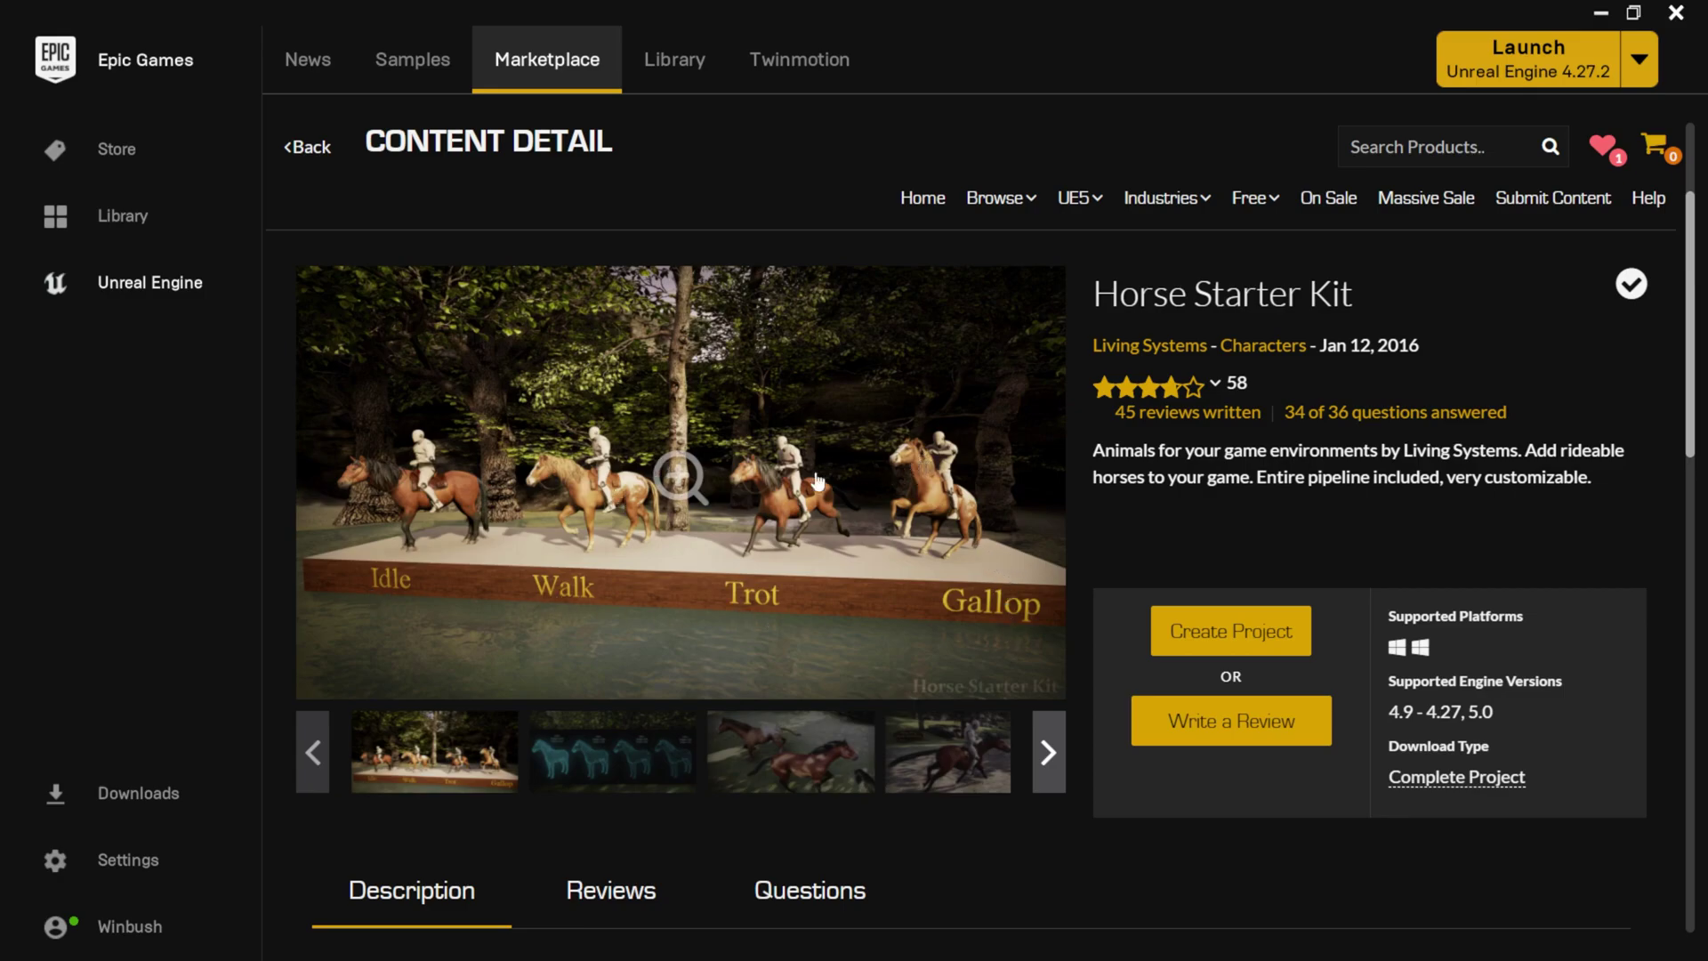
mouse_move(1151, 391)
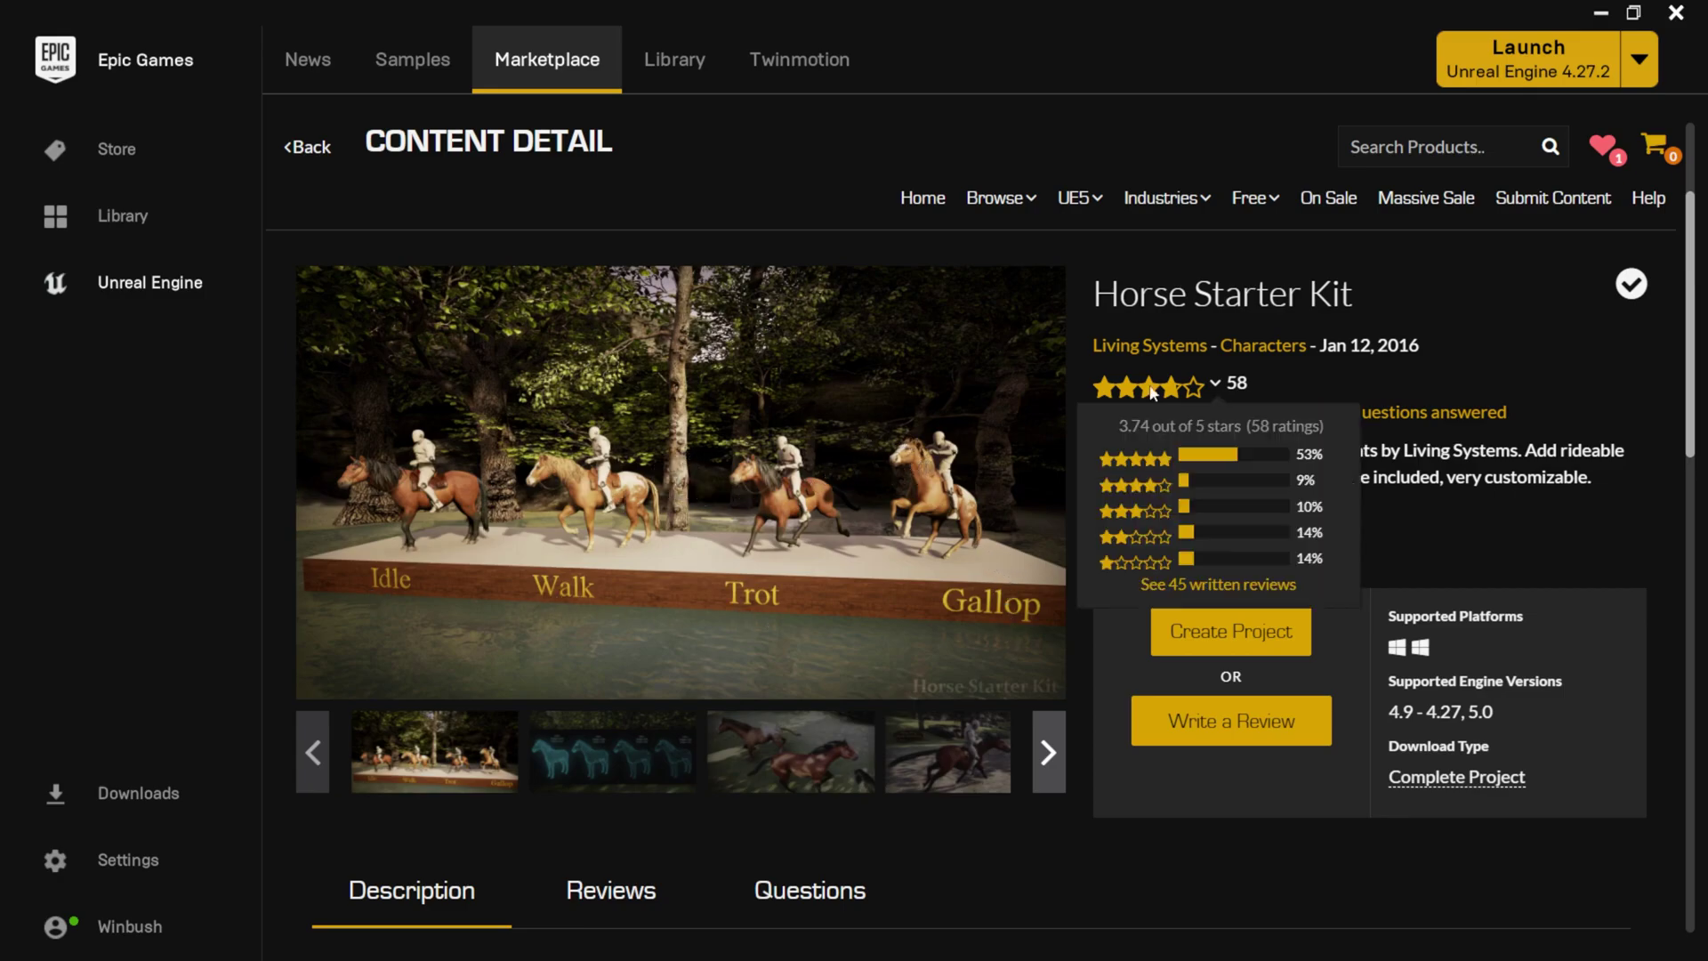
left_click(296, 147)
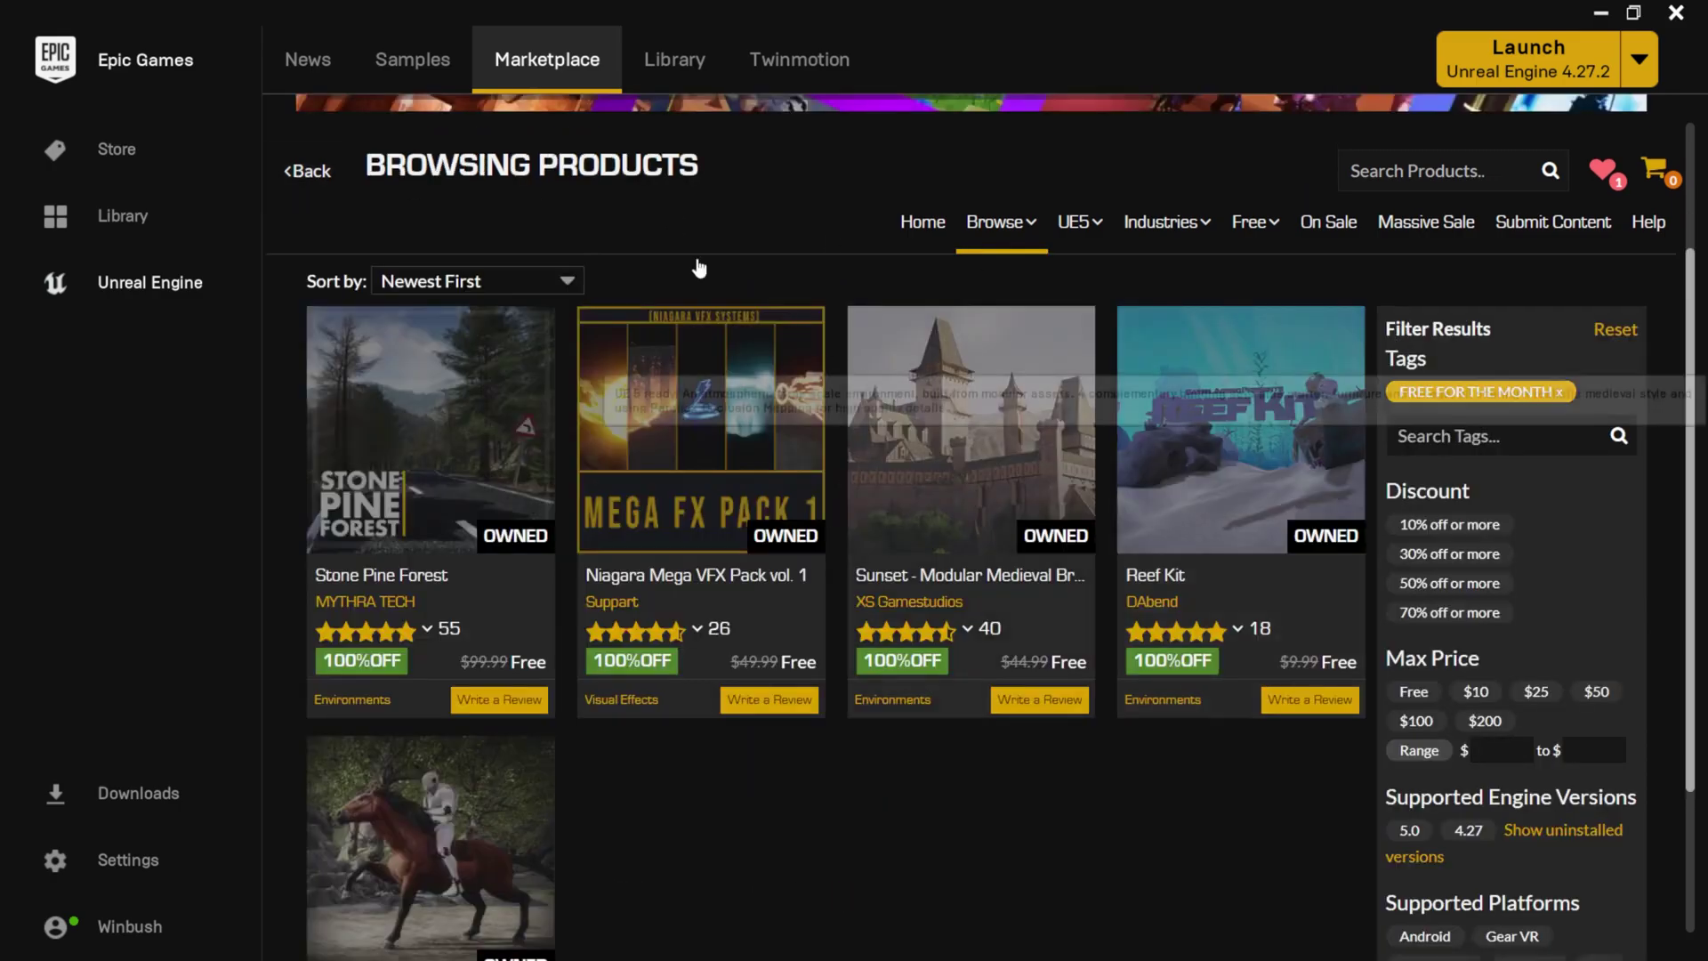
- Browse the Permanently Free Collection in the Marketplace
mouse_move(1248, 233)
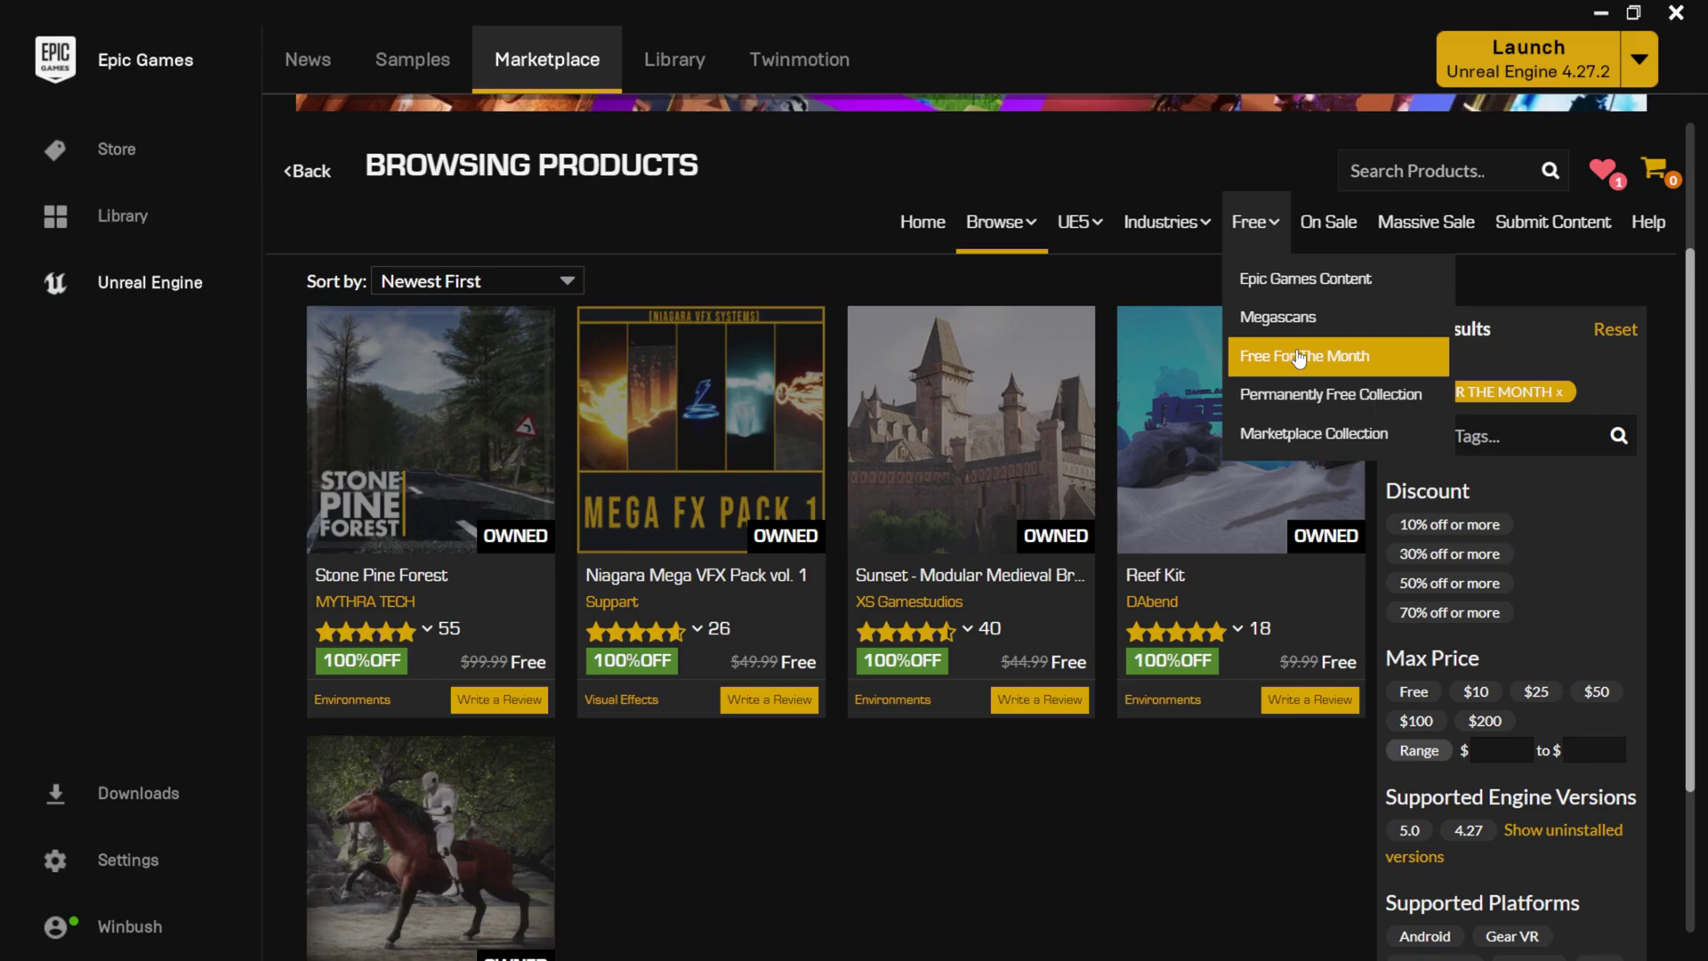
left_click(1326, 402)
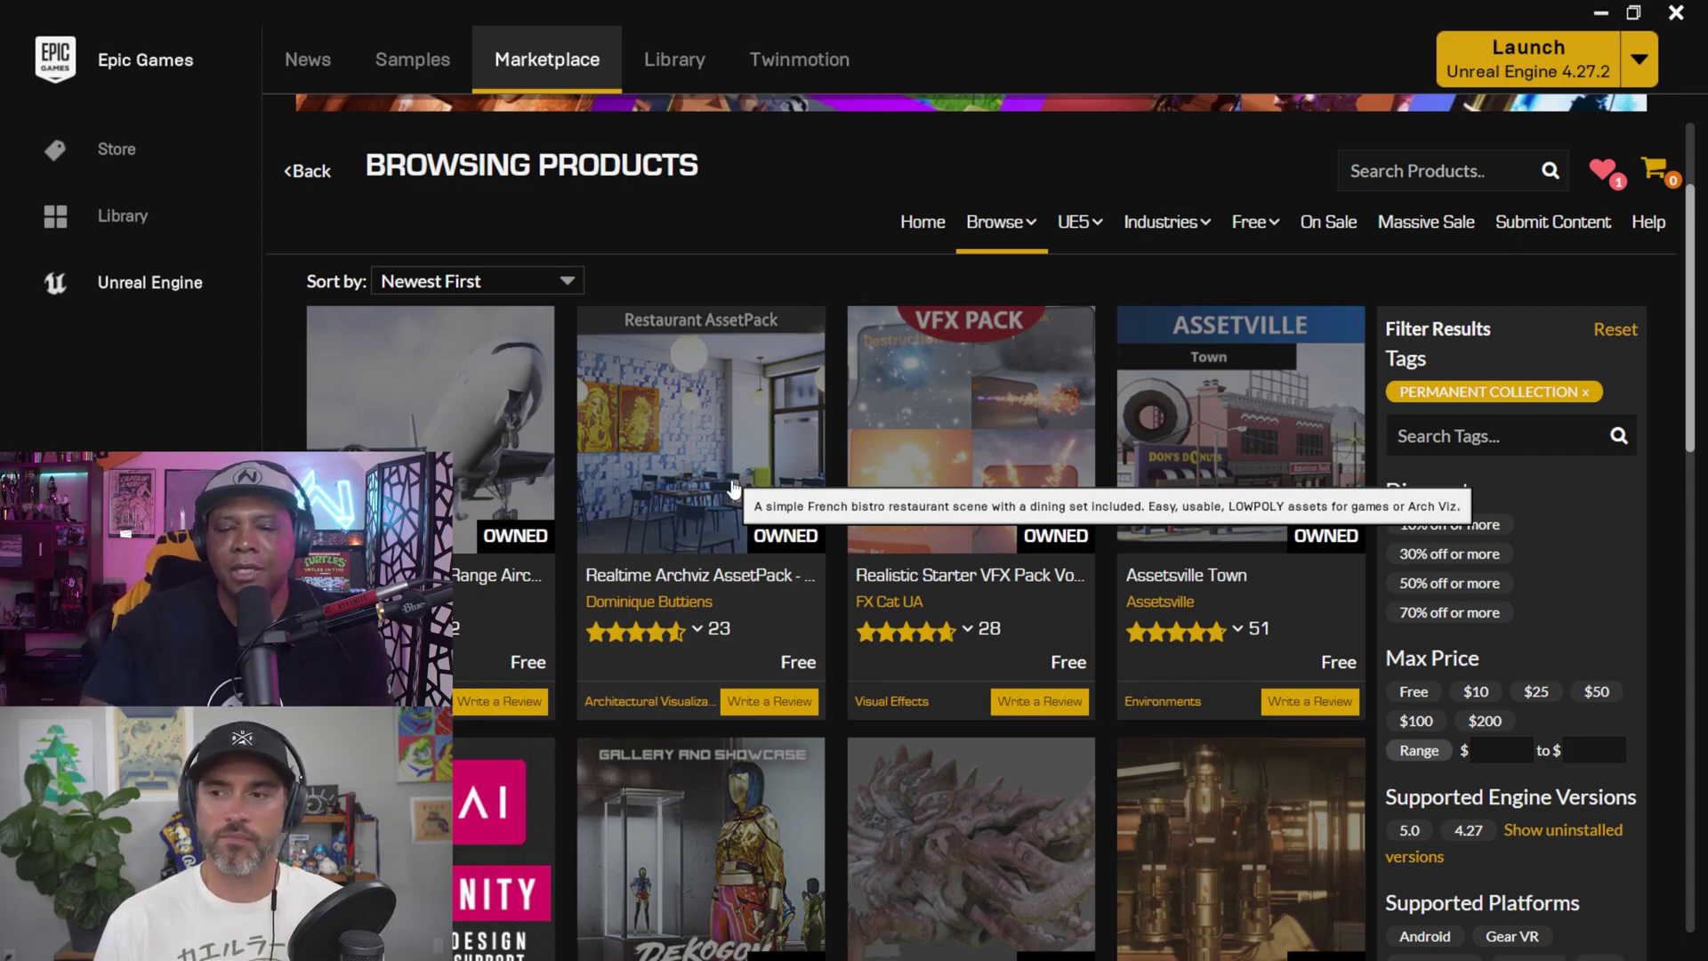
scroll(836, 543, "down", 3)
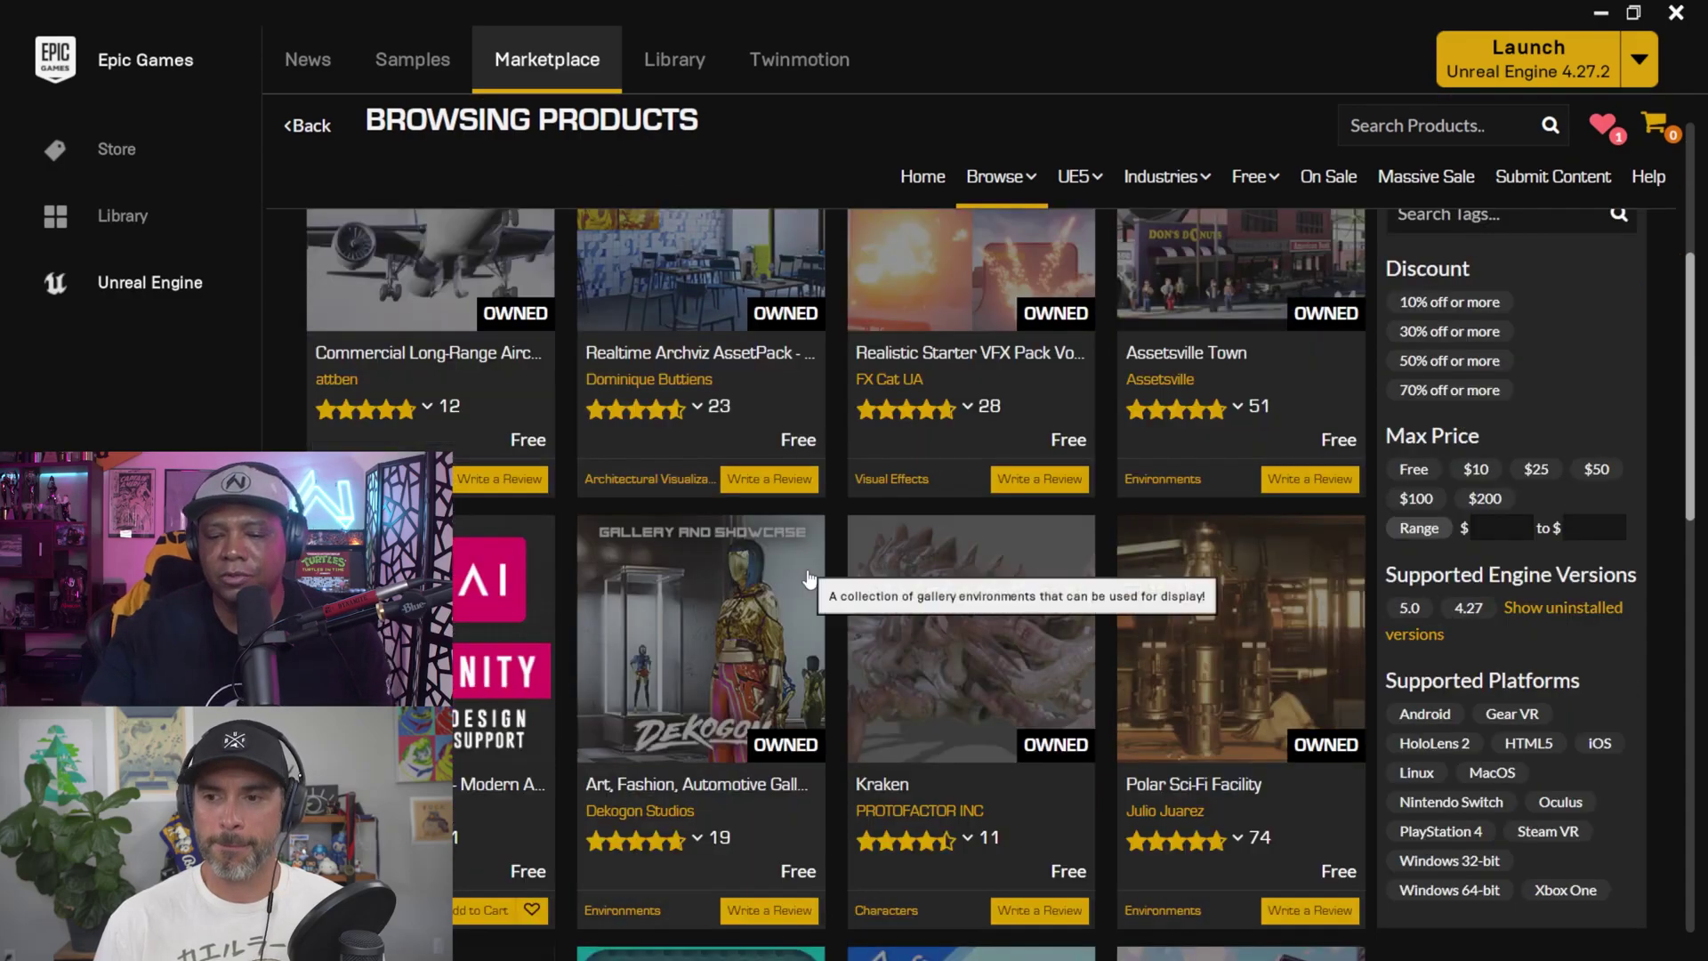
scroll(925, 583, "down", 4)
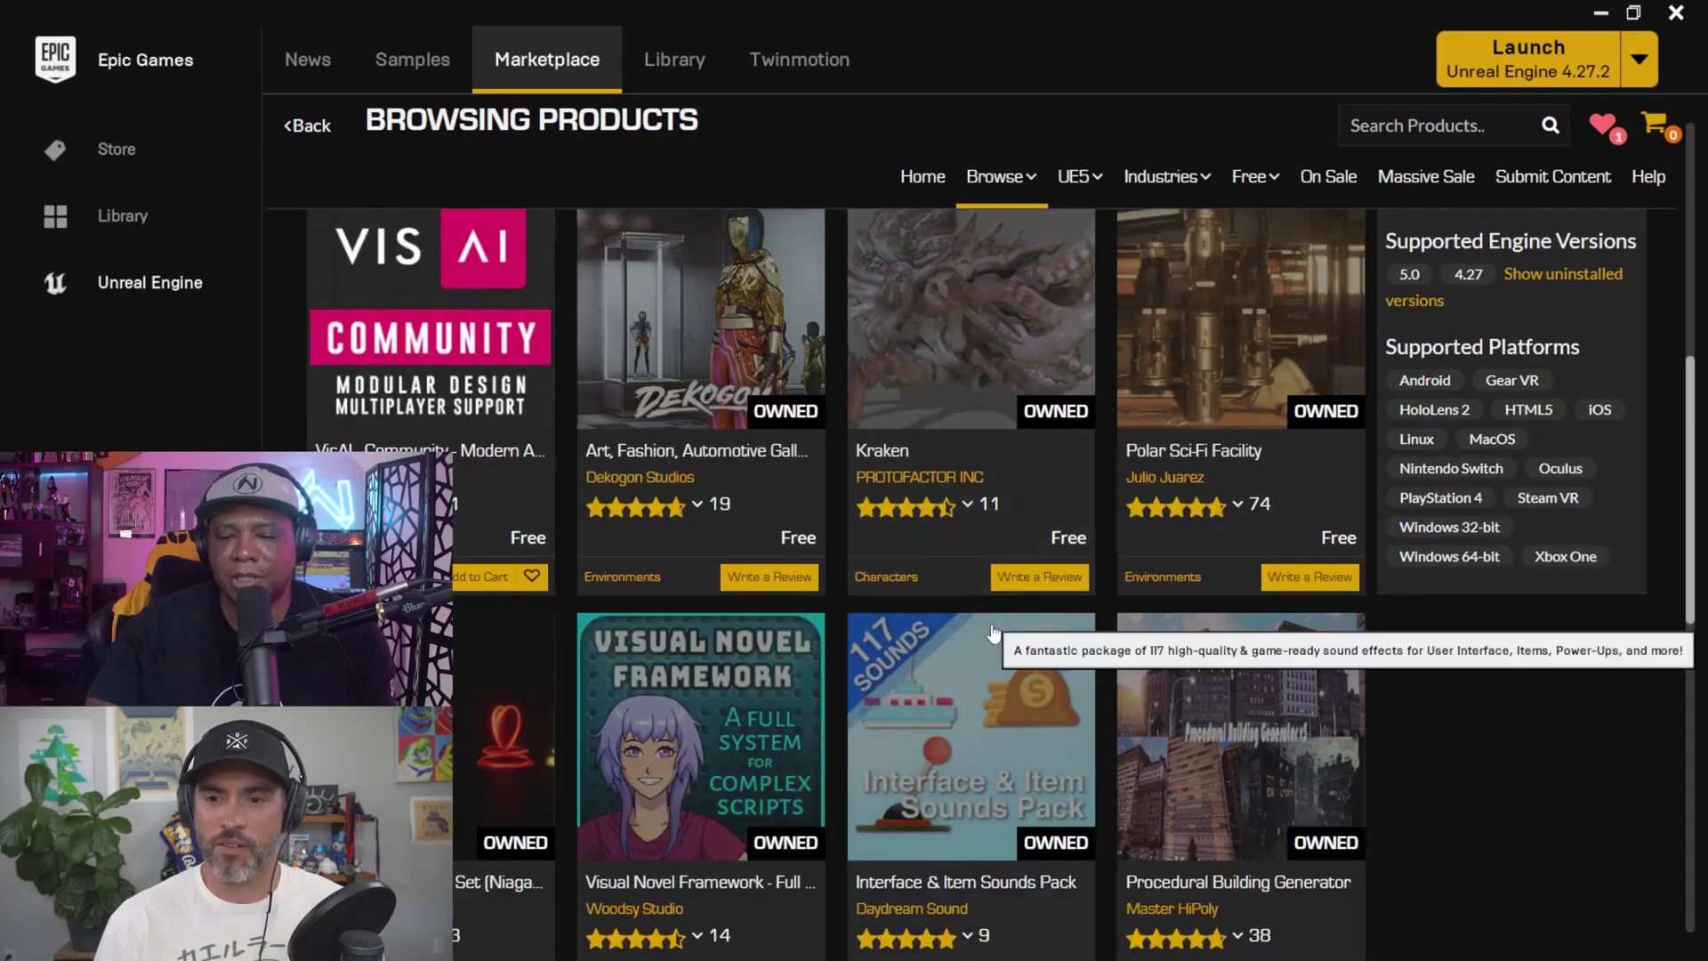
scroll(991, 623, "up", 7)
scroll(1141, 635, "up", 1)
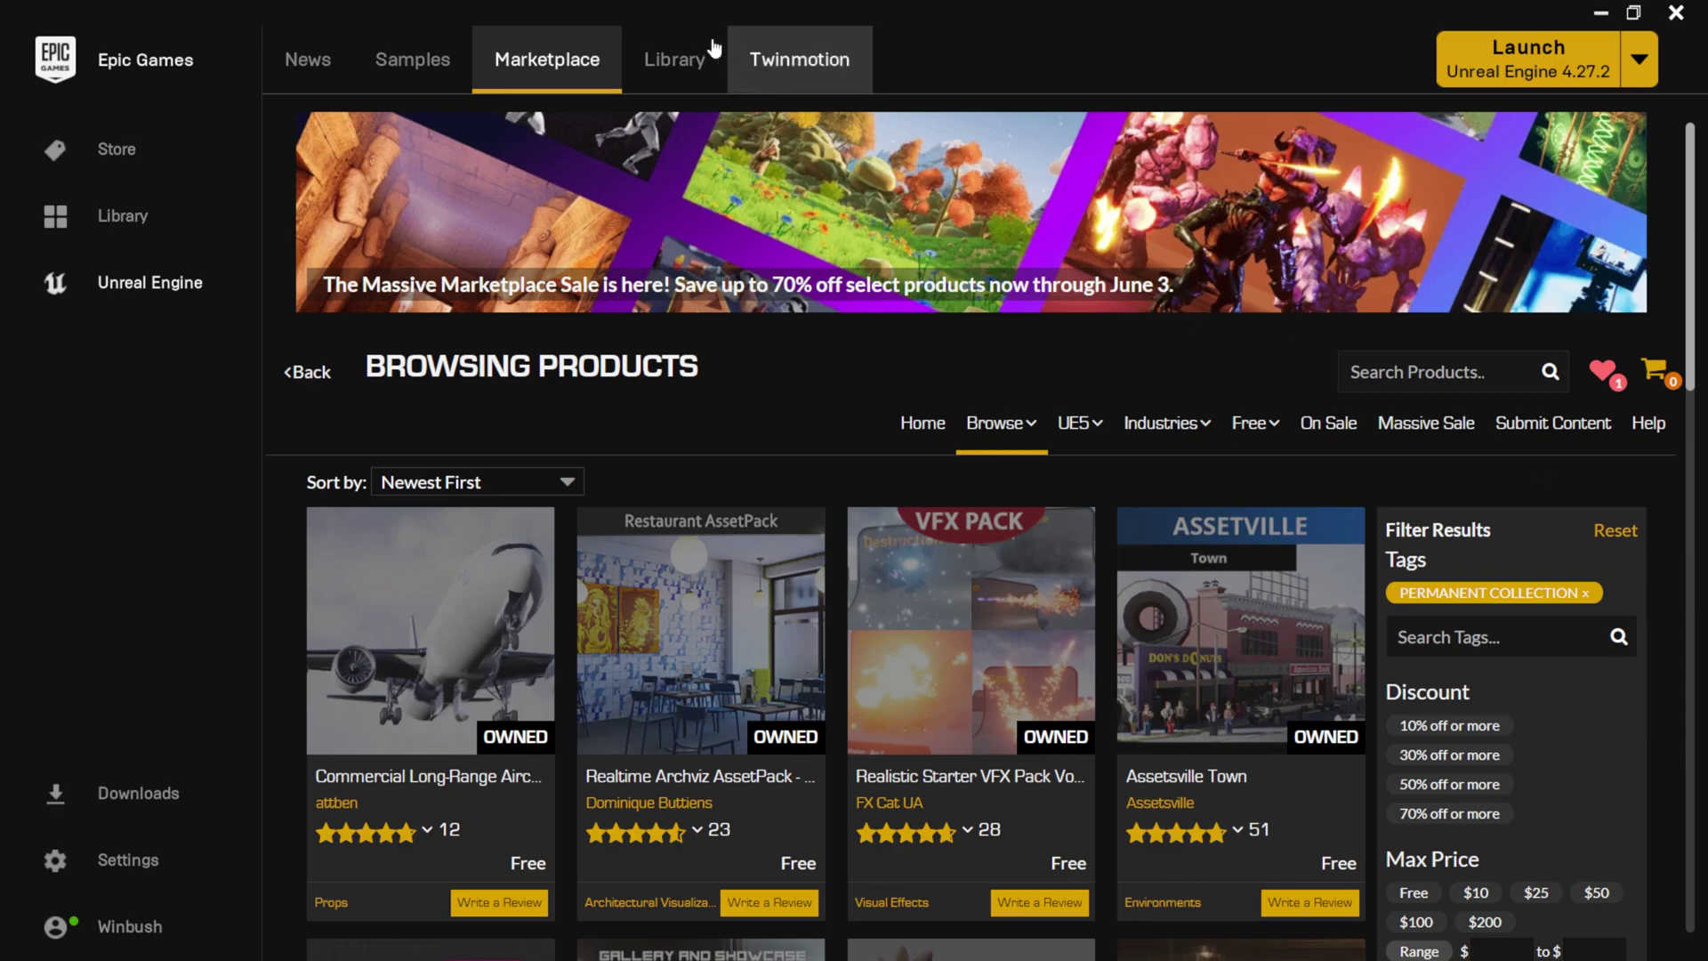
- Return to the library and search the Vault for "tree"
left_click(665, 76)
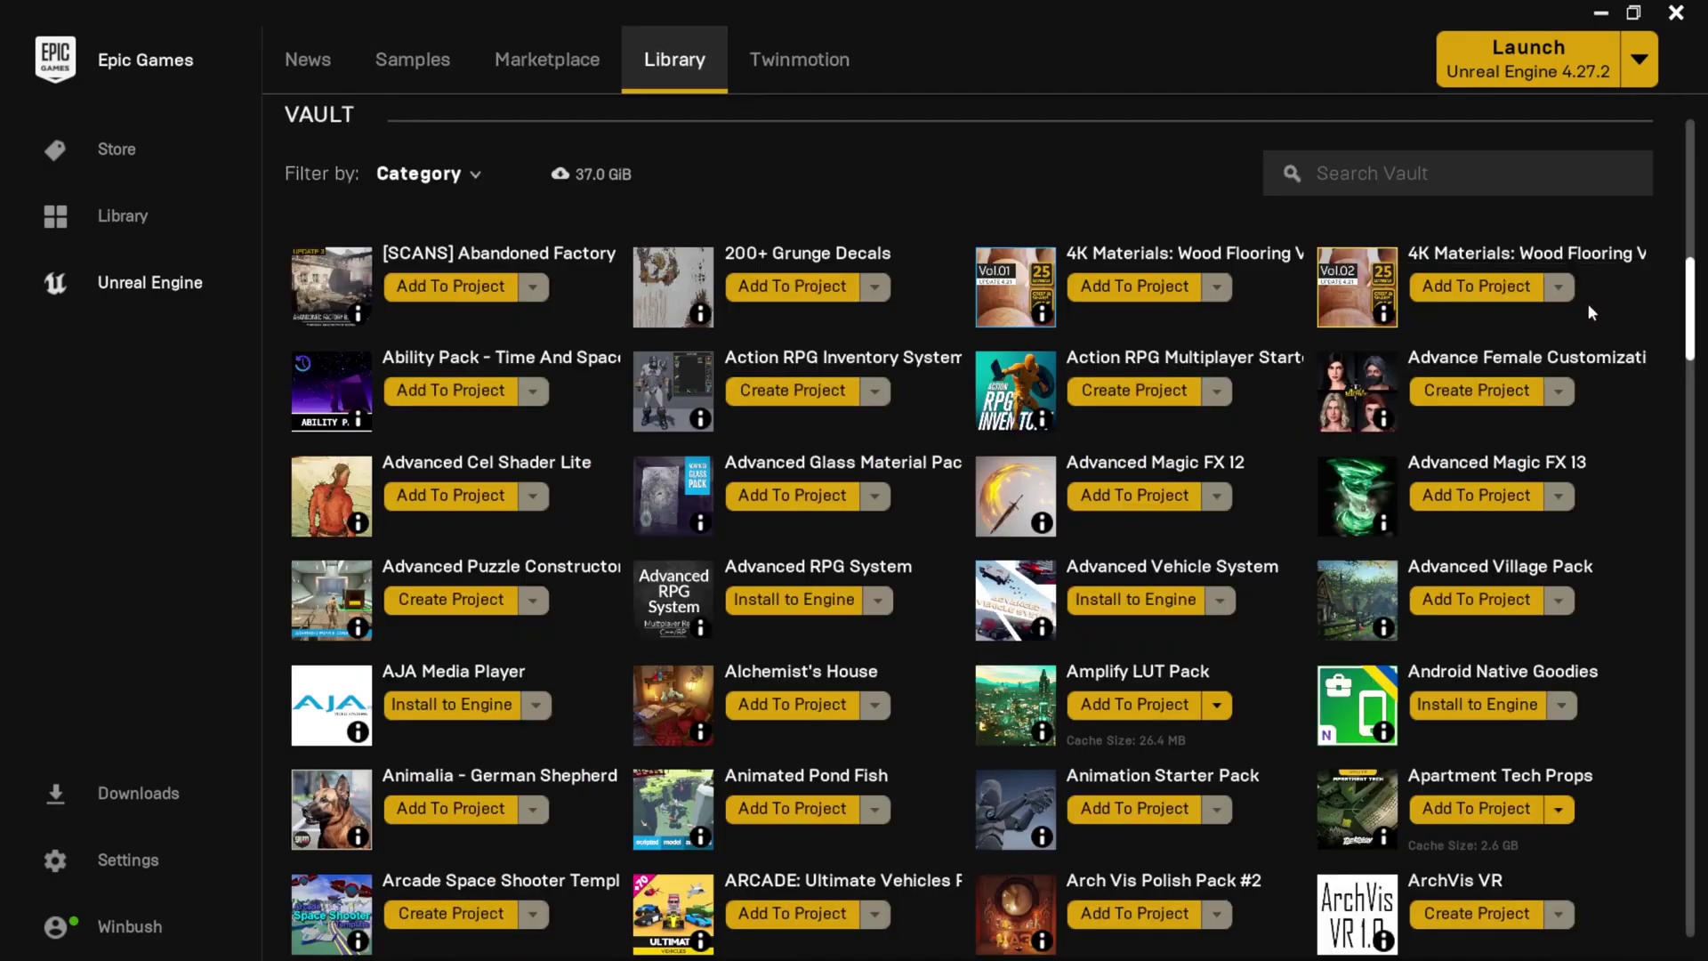
left_click(1421, 170)
type("tree")
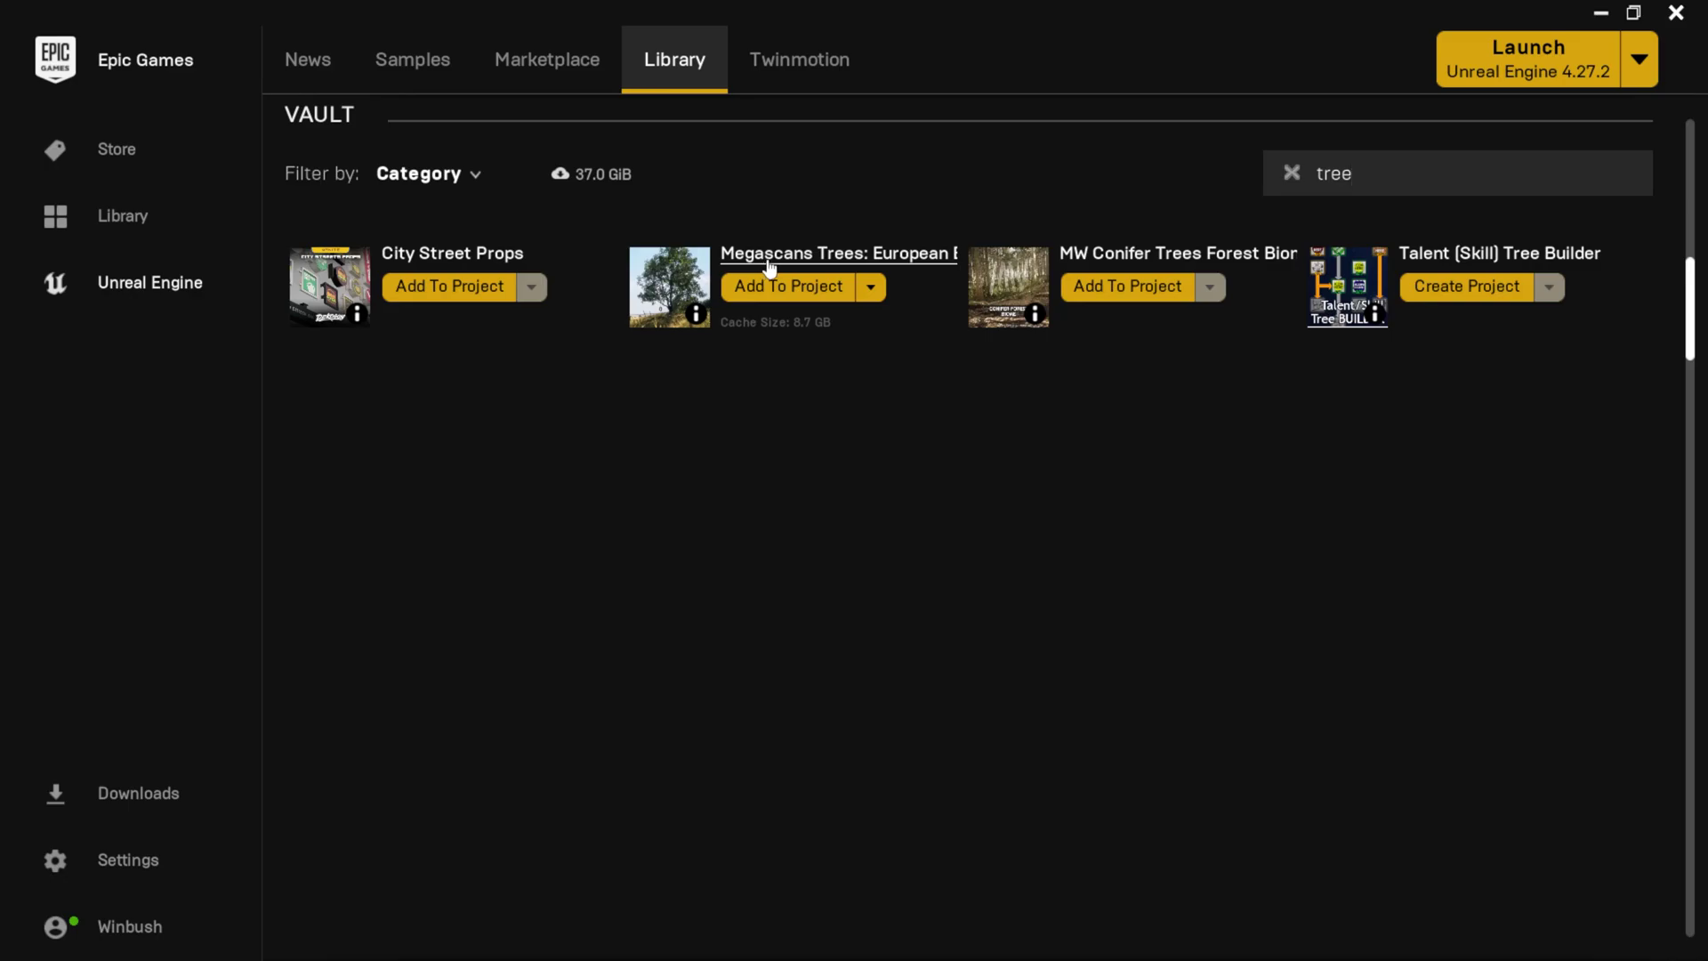
- Open the Megascans Trees: European Black Alder product page from the Vault and examine its description and supported engine versions
left_click(820, 263)
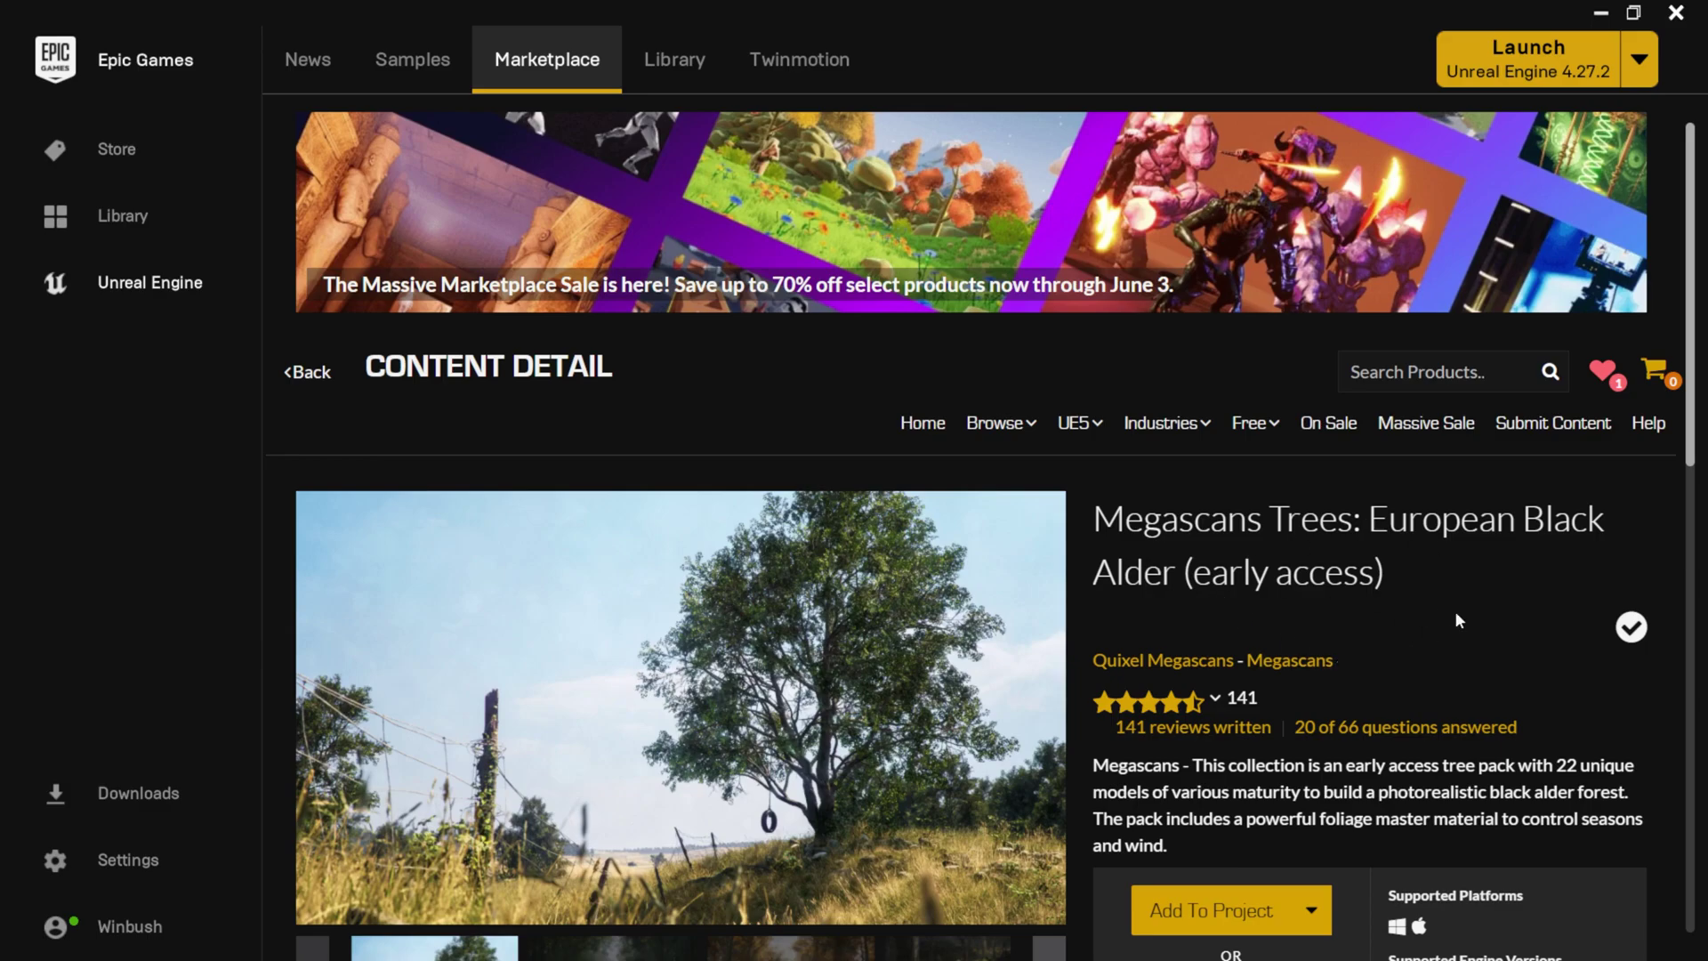
scroll(1457, 620, "down", 1)
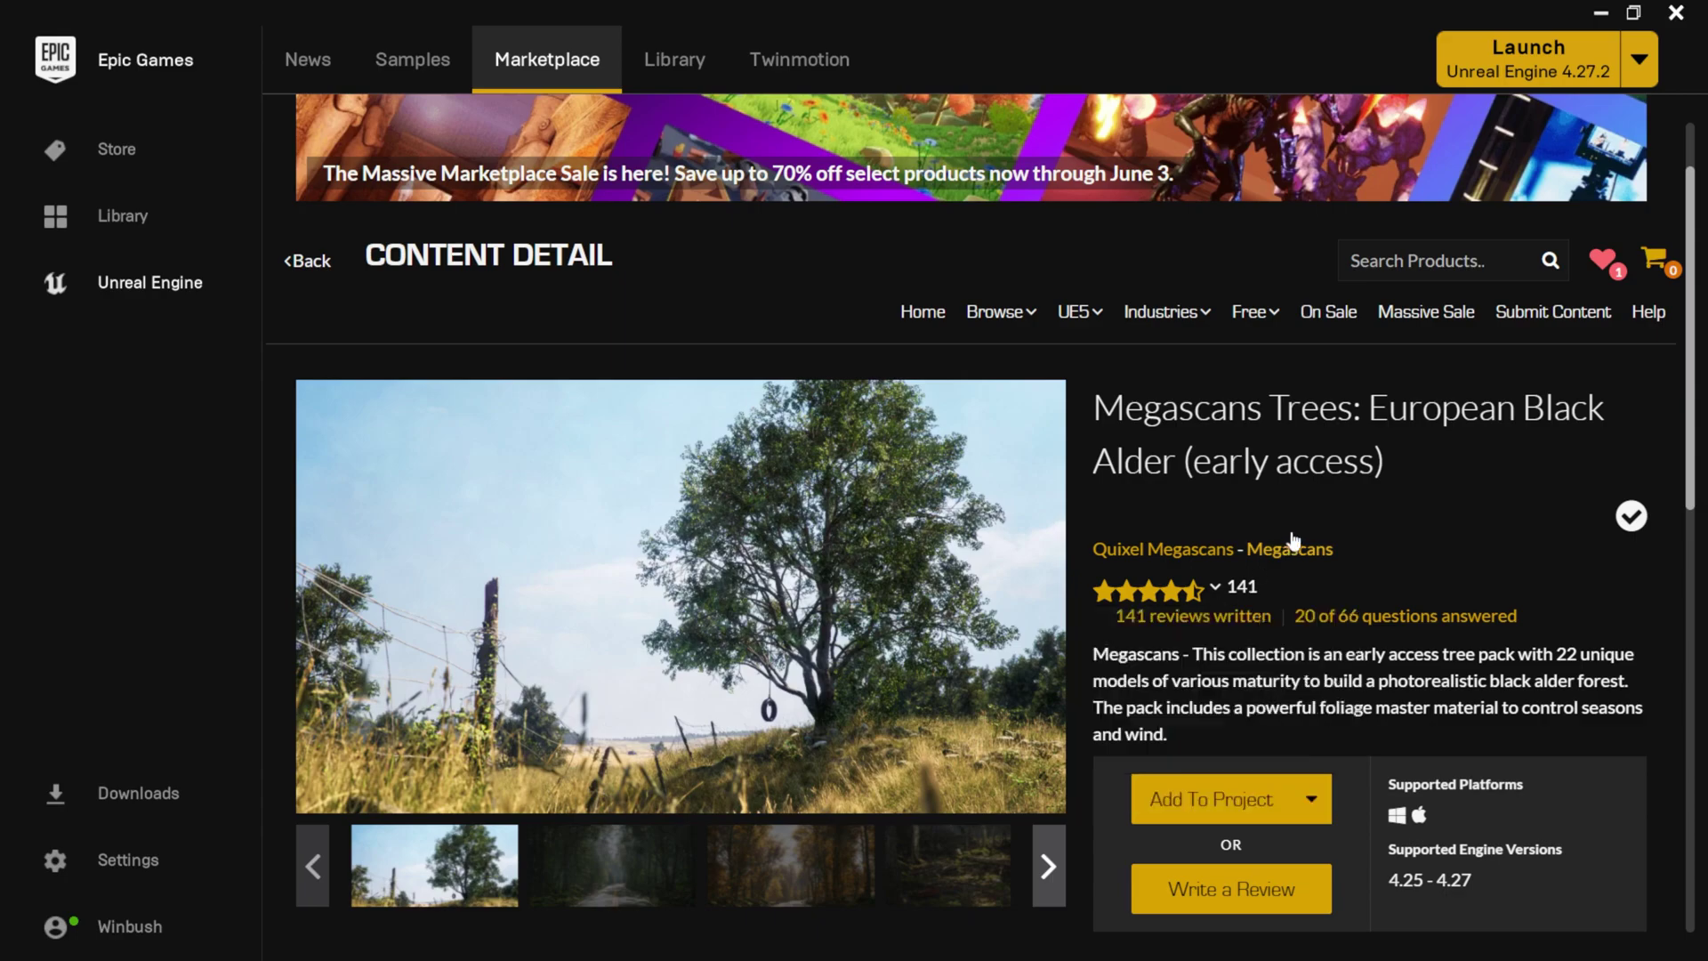
scroll(1423, 498, "down", 2)
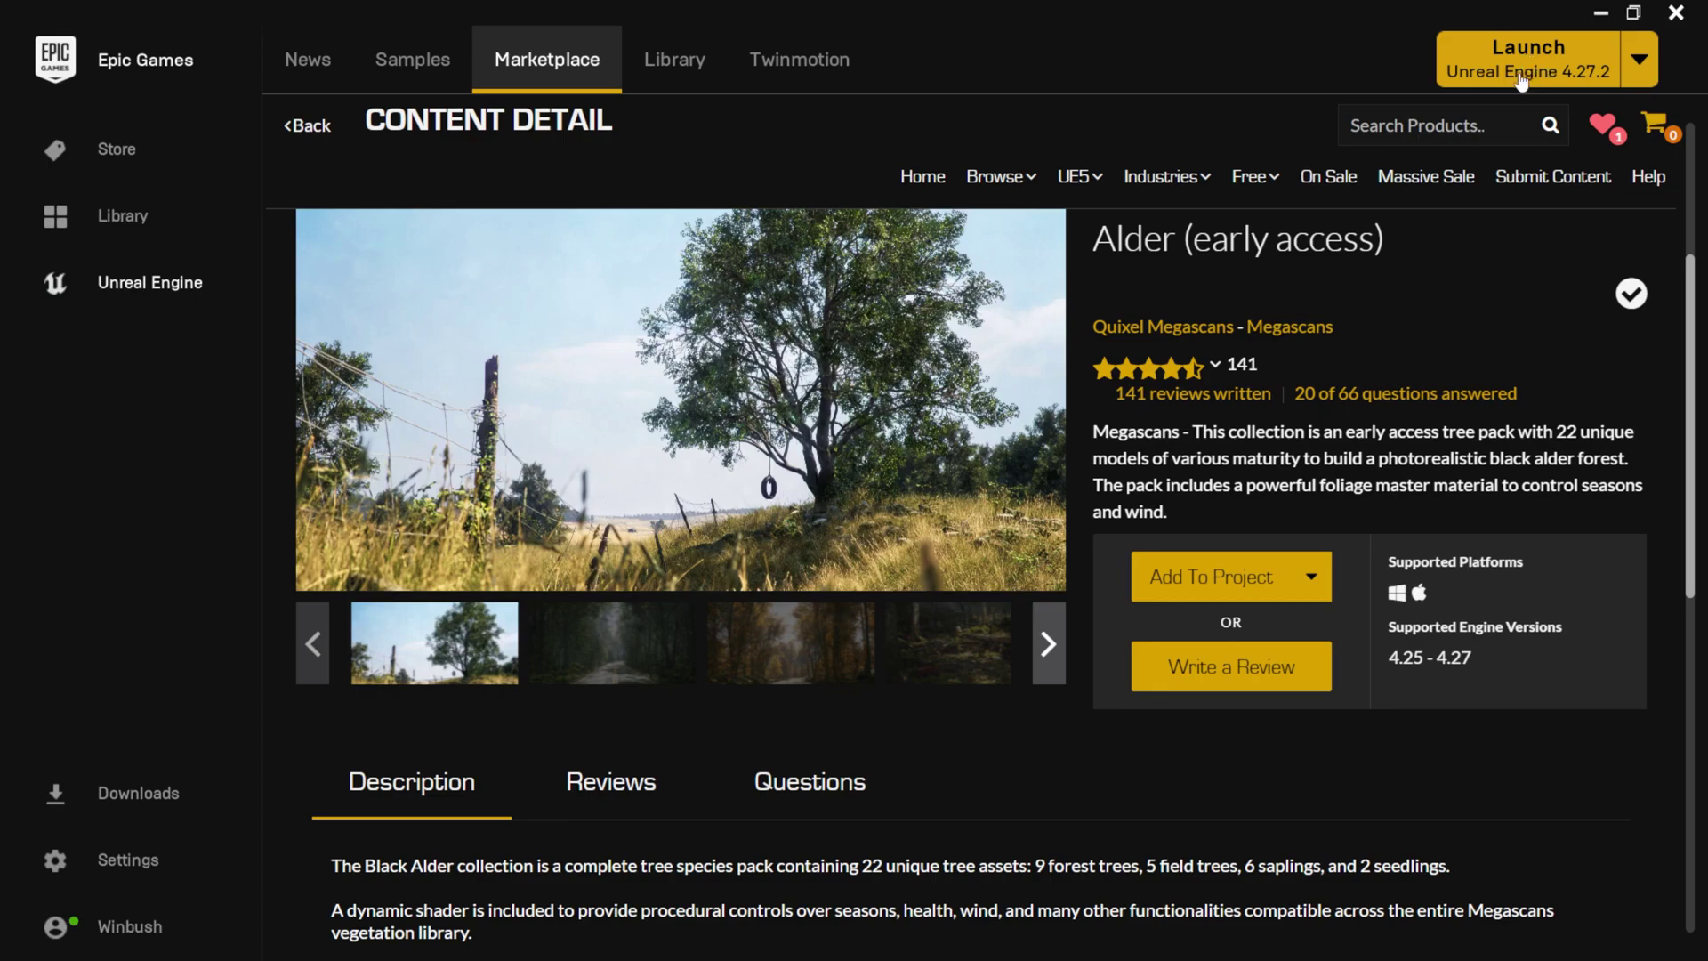
left_click(1206, 590)
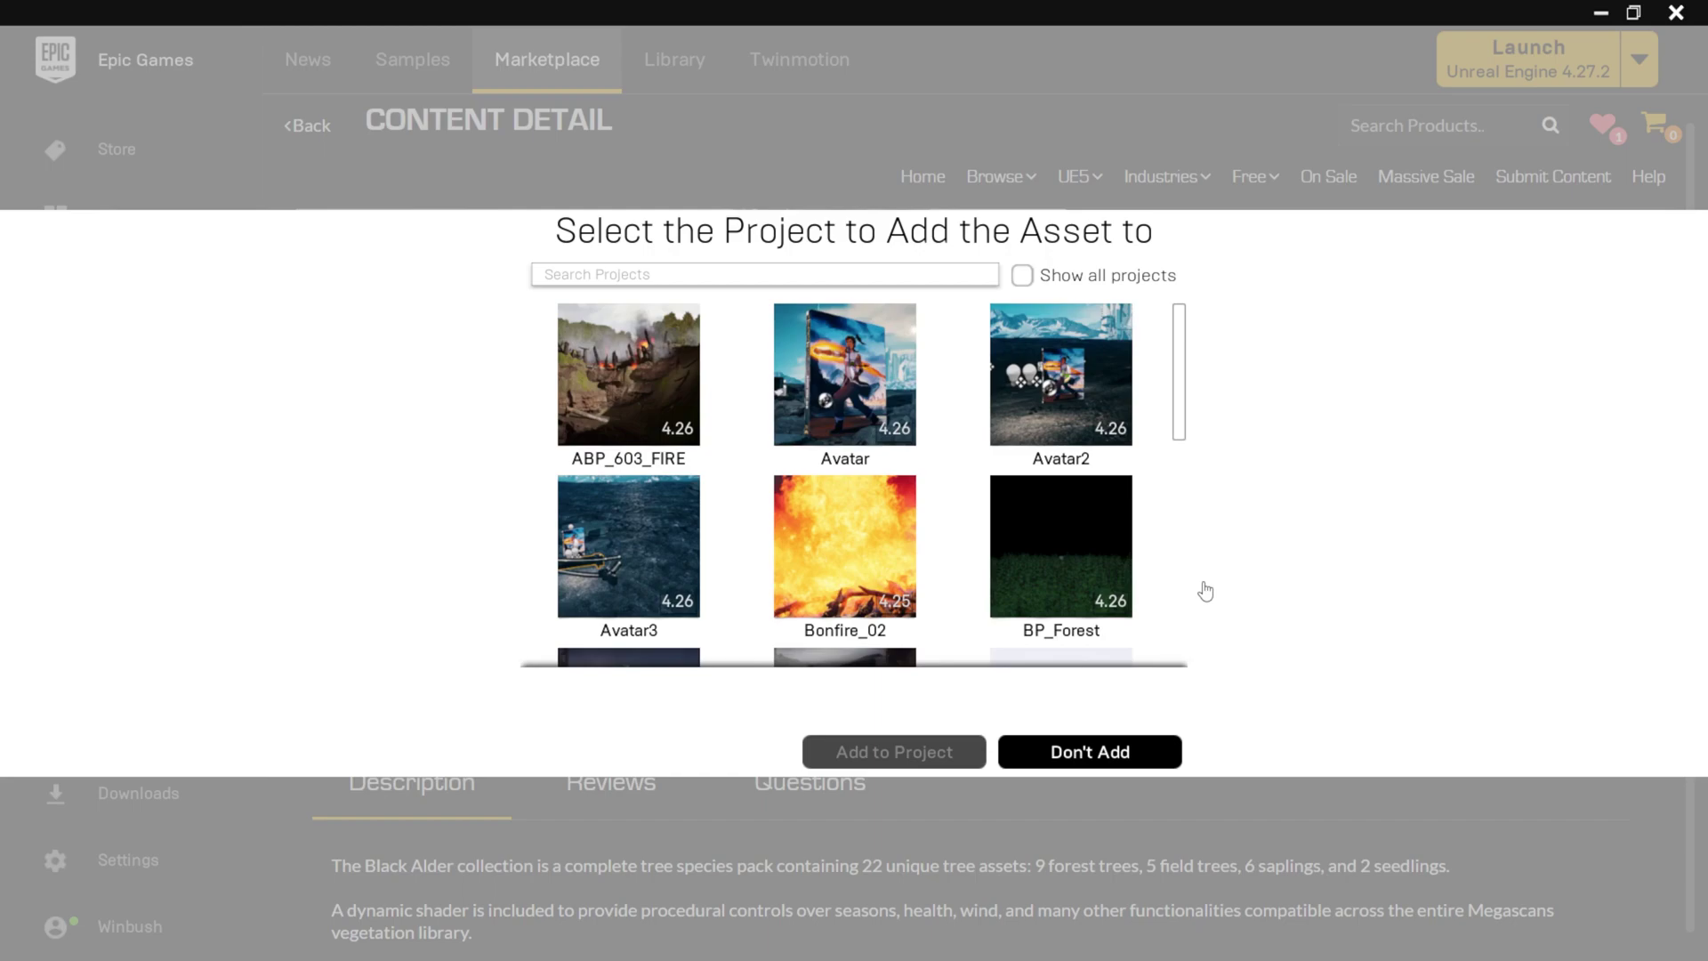
left_click_drag(1187, 369, 1187, 450)
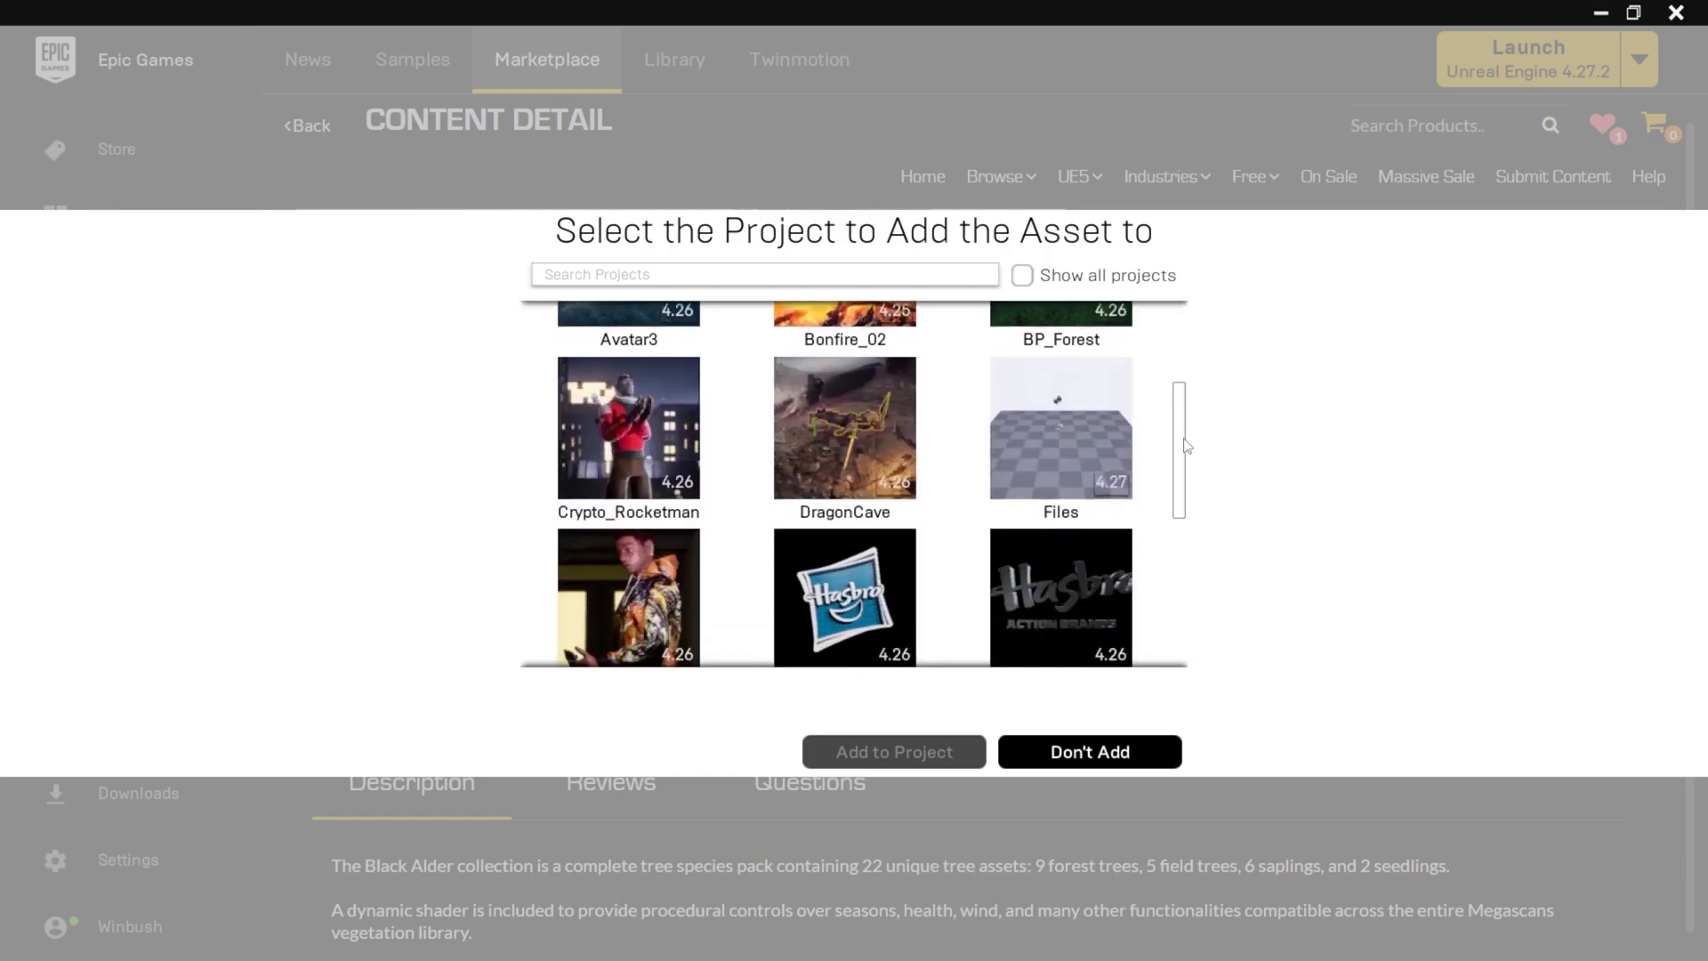
left_click(1051, 447)
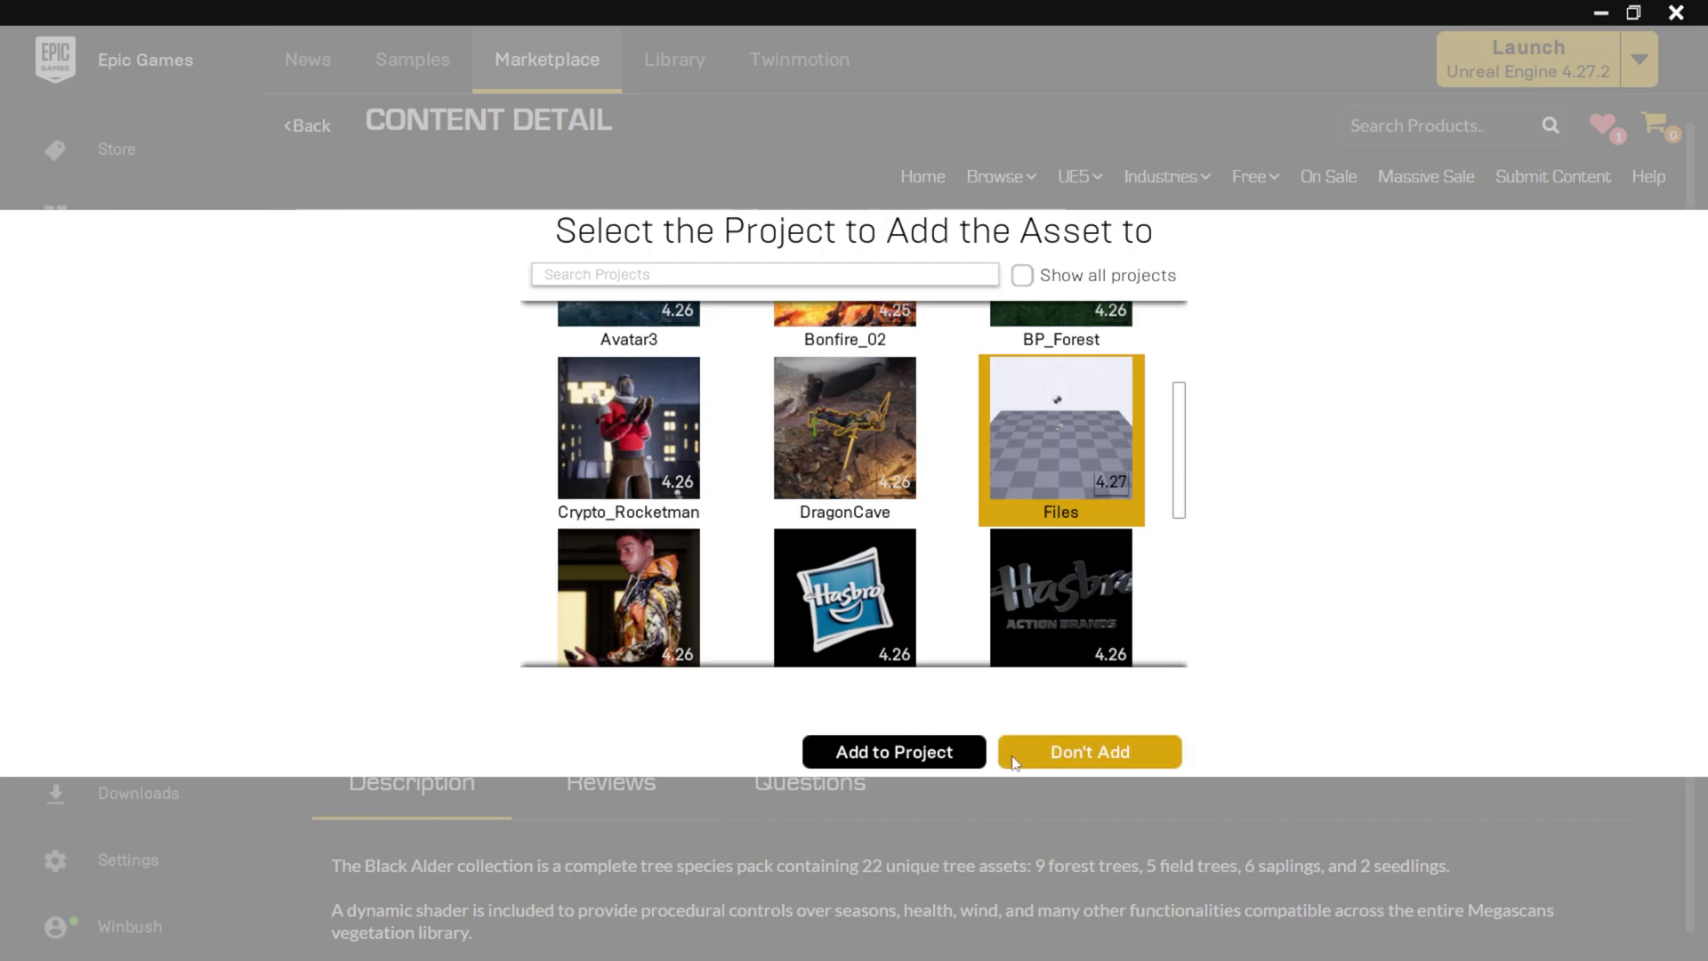
left_click(1090, 752)
- Switch to File Explorer and open the Files Unreal project from the TEACH EJ UNREAL folder on drive F, then close the Explorer window
key("super")
key("super+e")
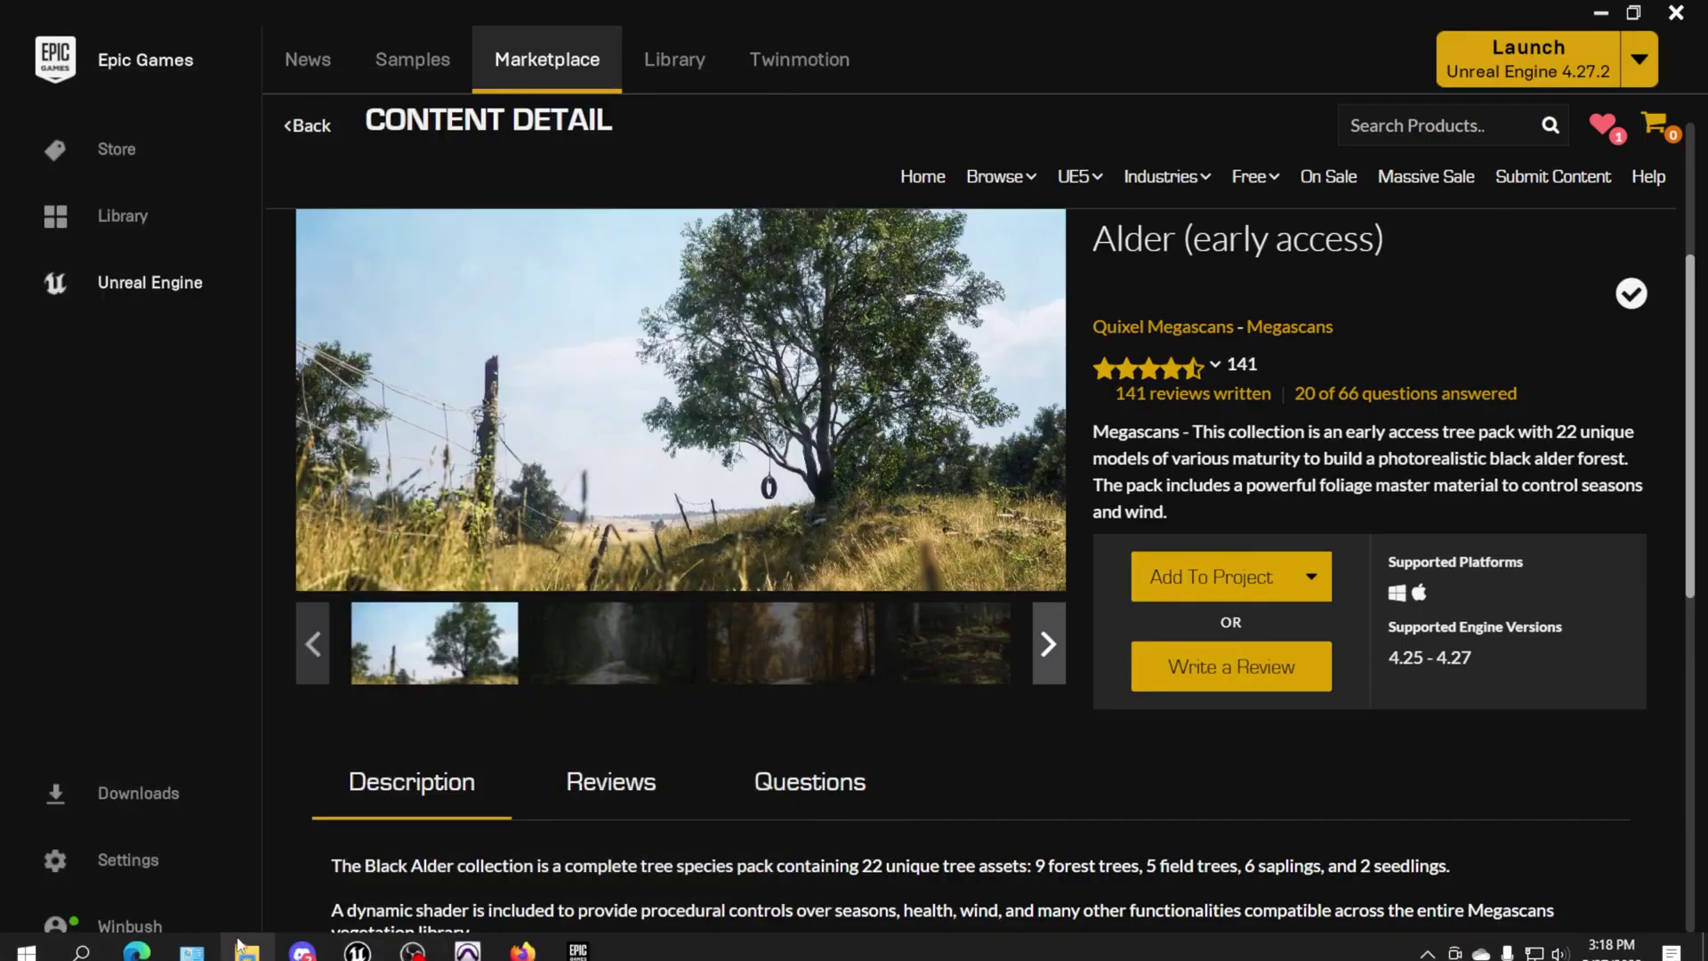
scroll(408, 724, "down", 2)
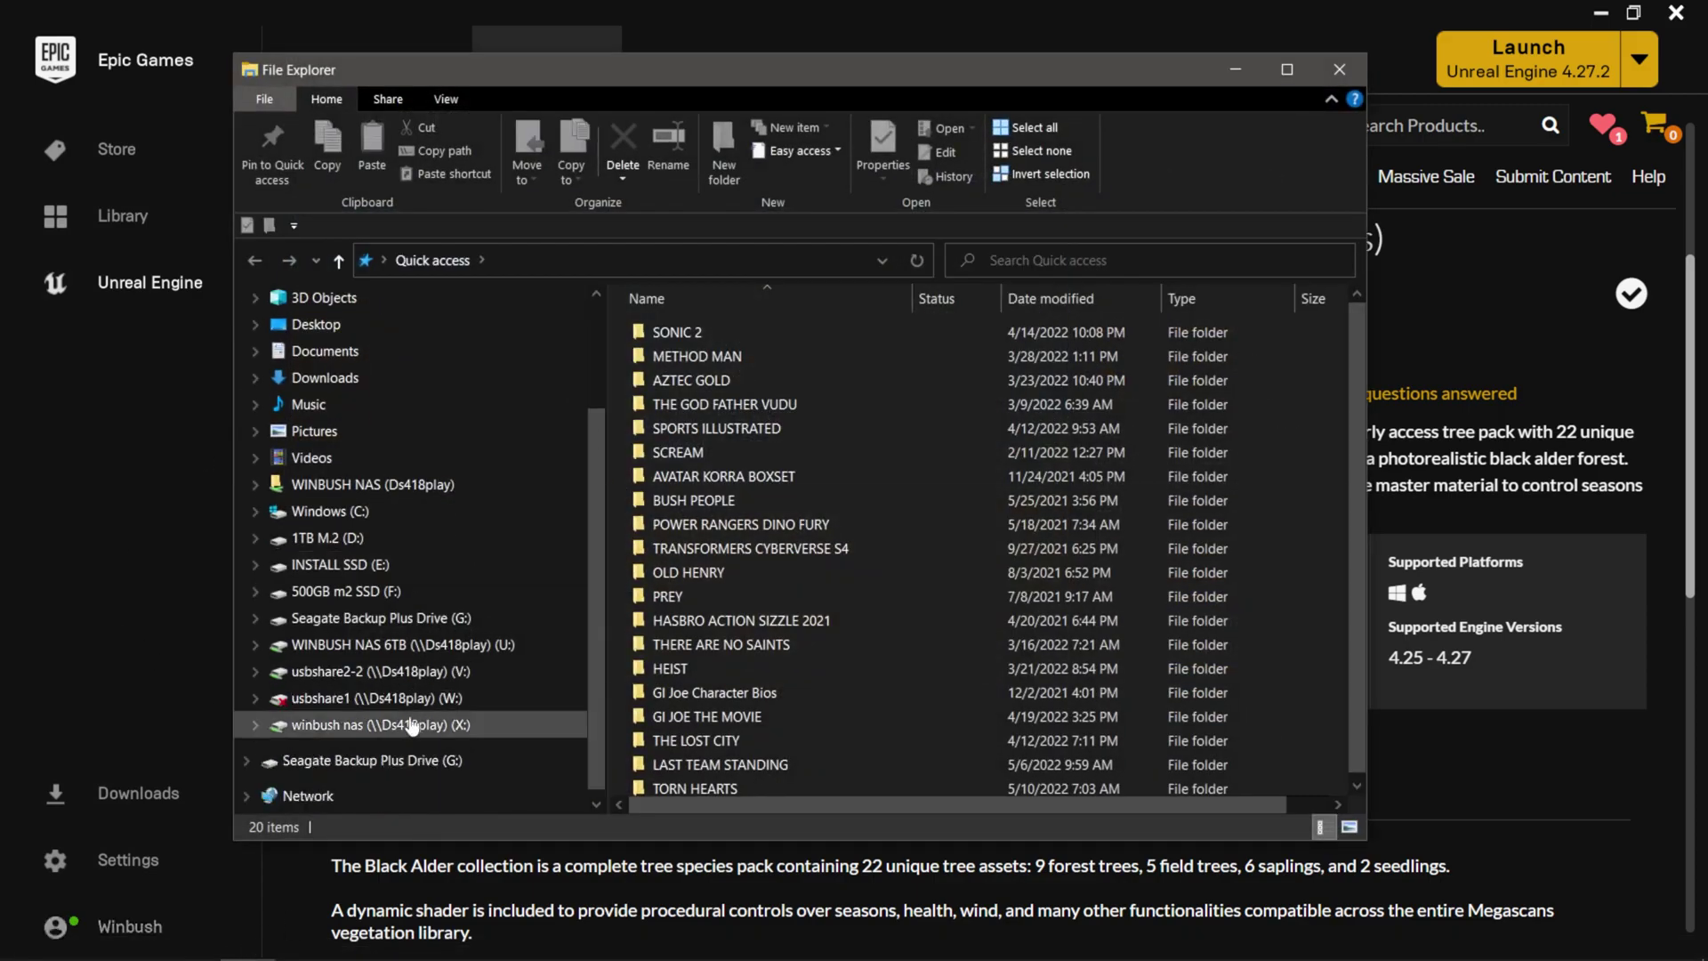
left_click(329, 538)
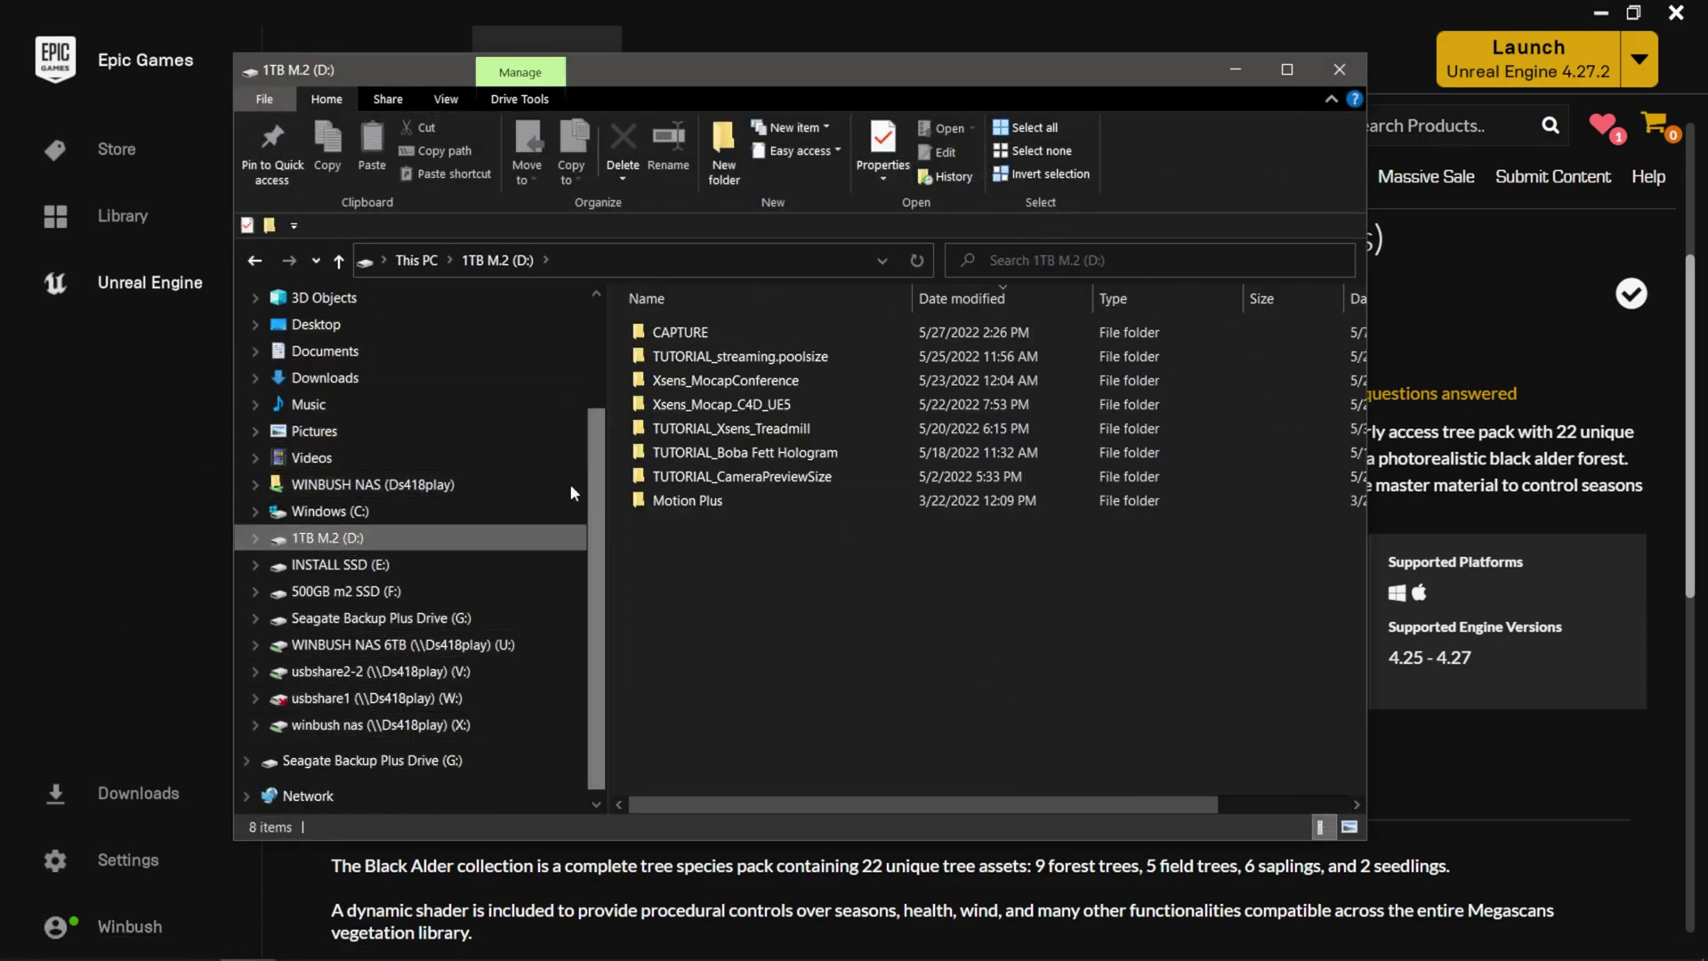
left_click(347, 564)
left_click(349, 592)
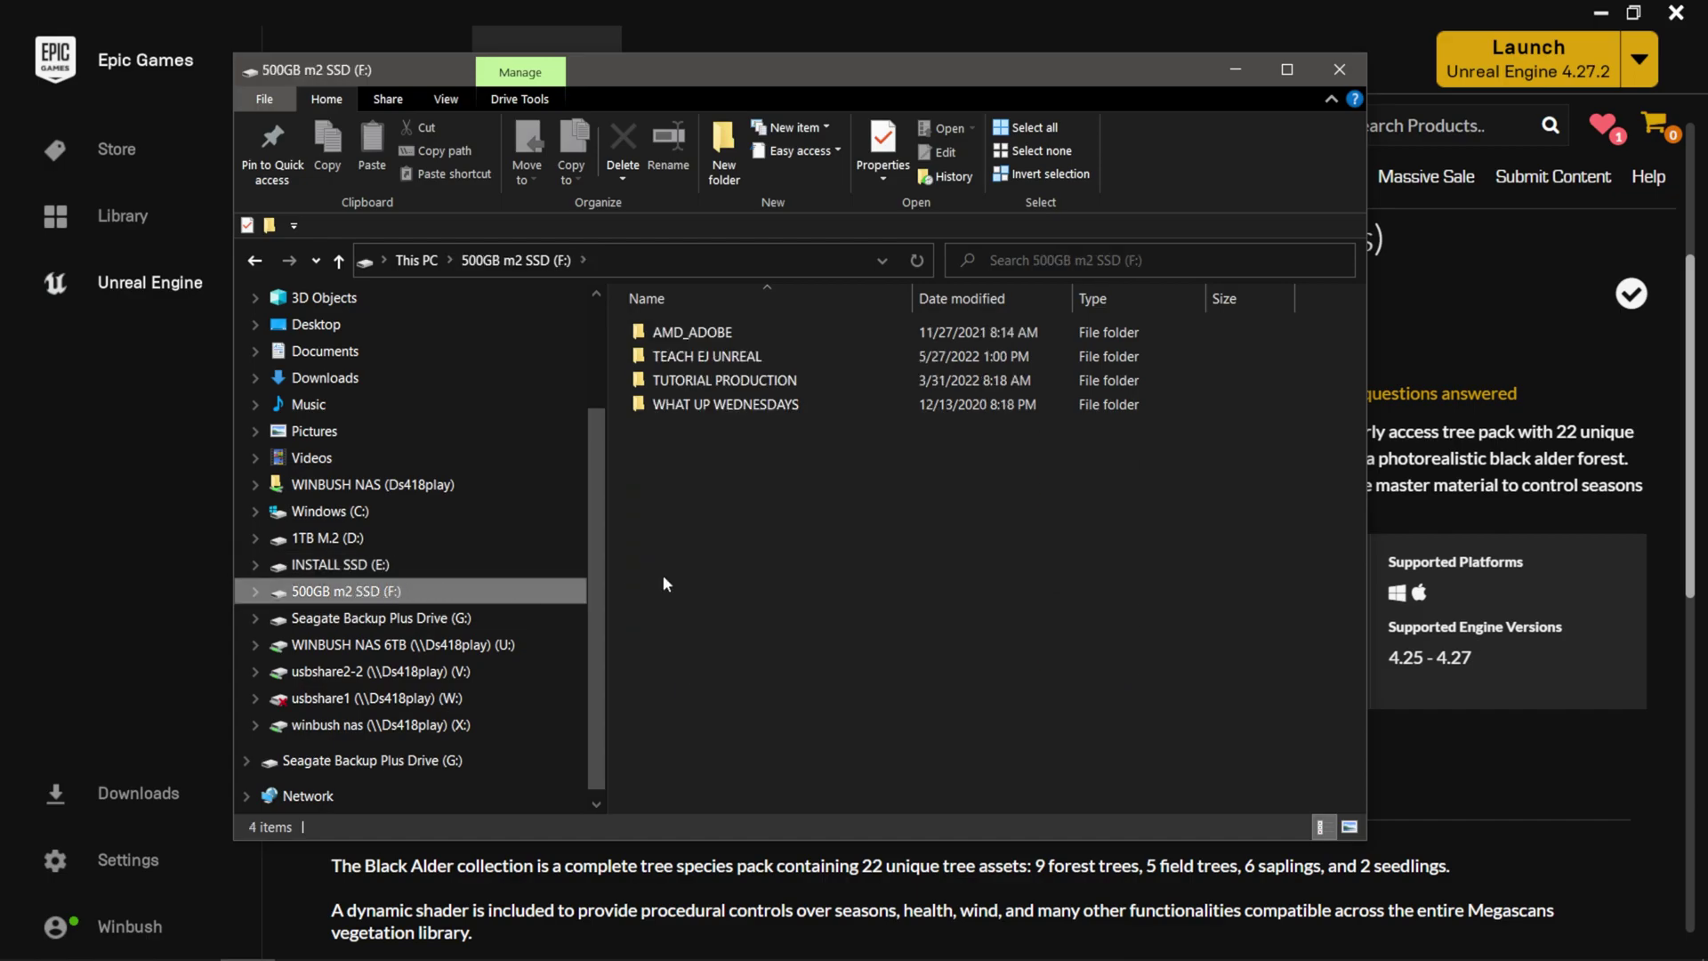
double_click(681, 356)
double_click(665, 357)
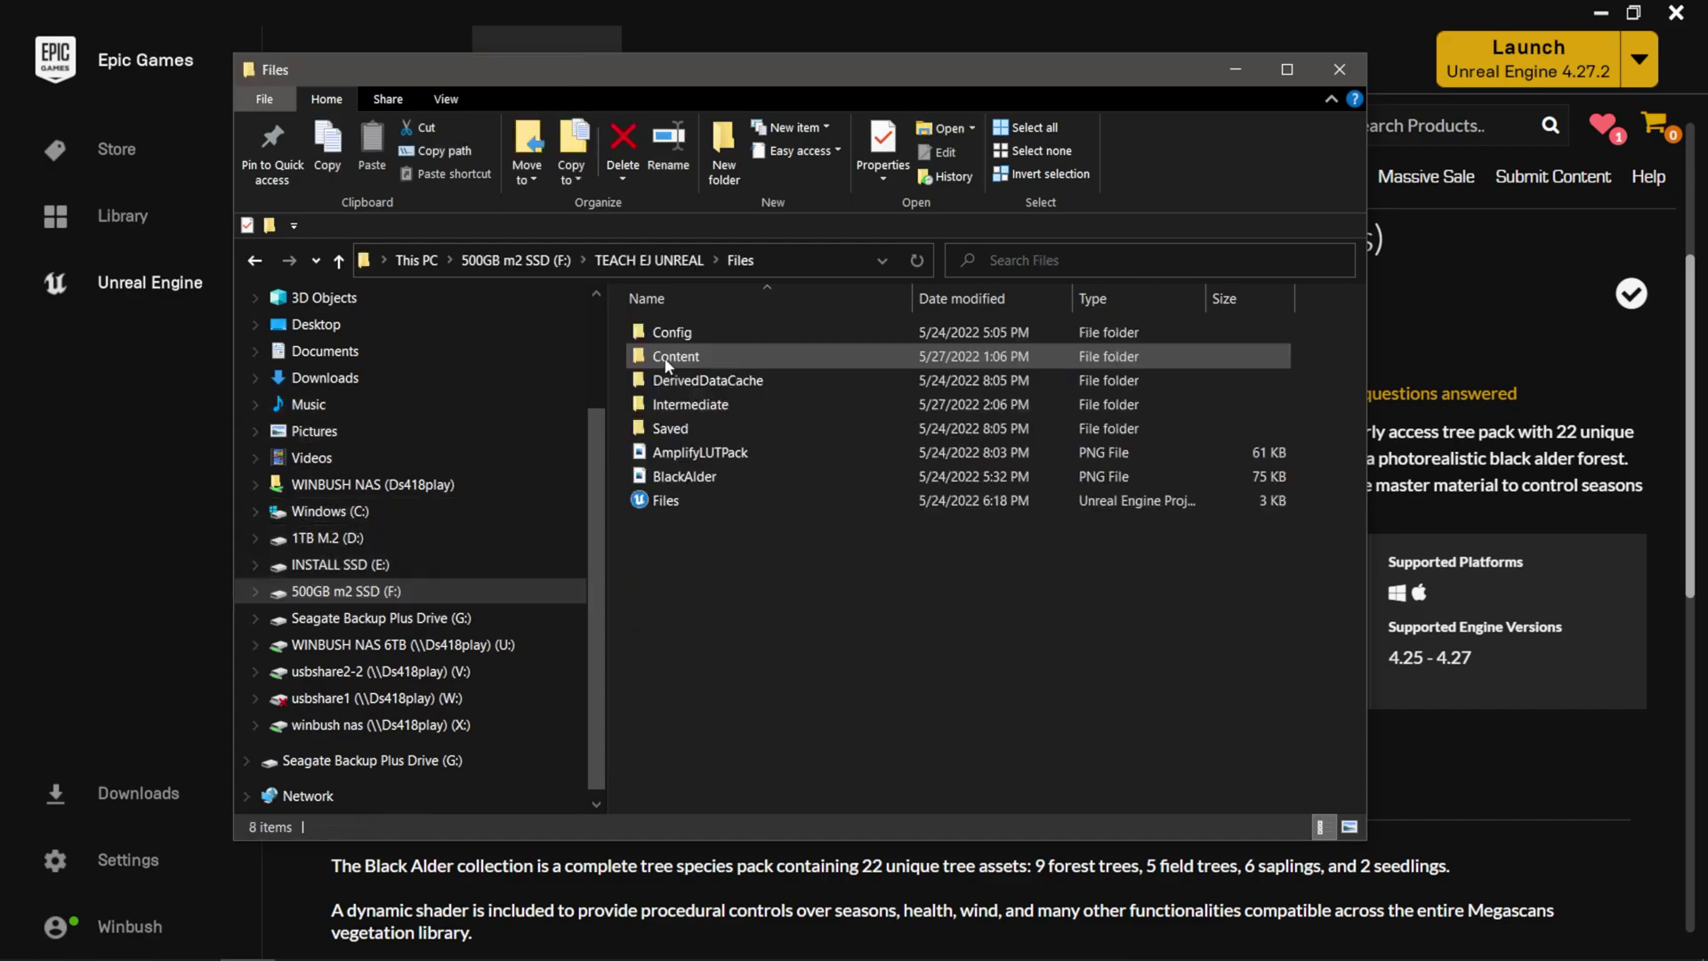
left_click(669, 501)
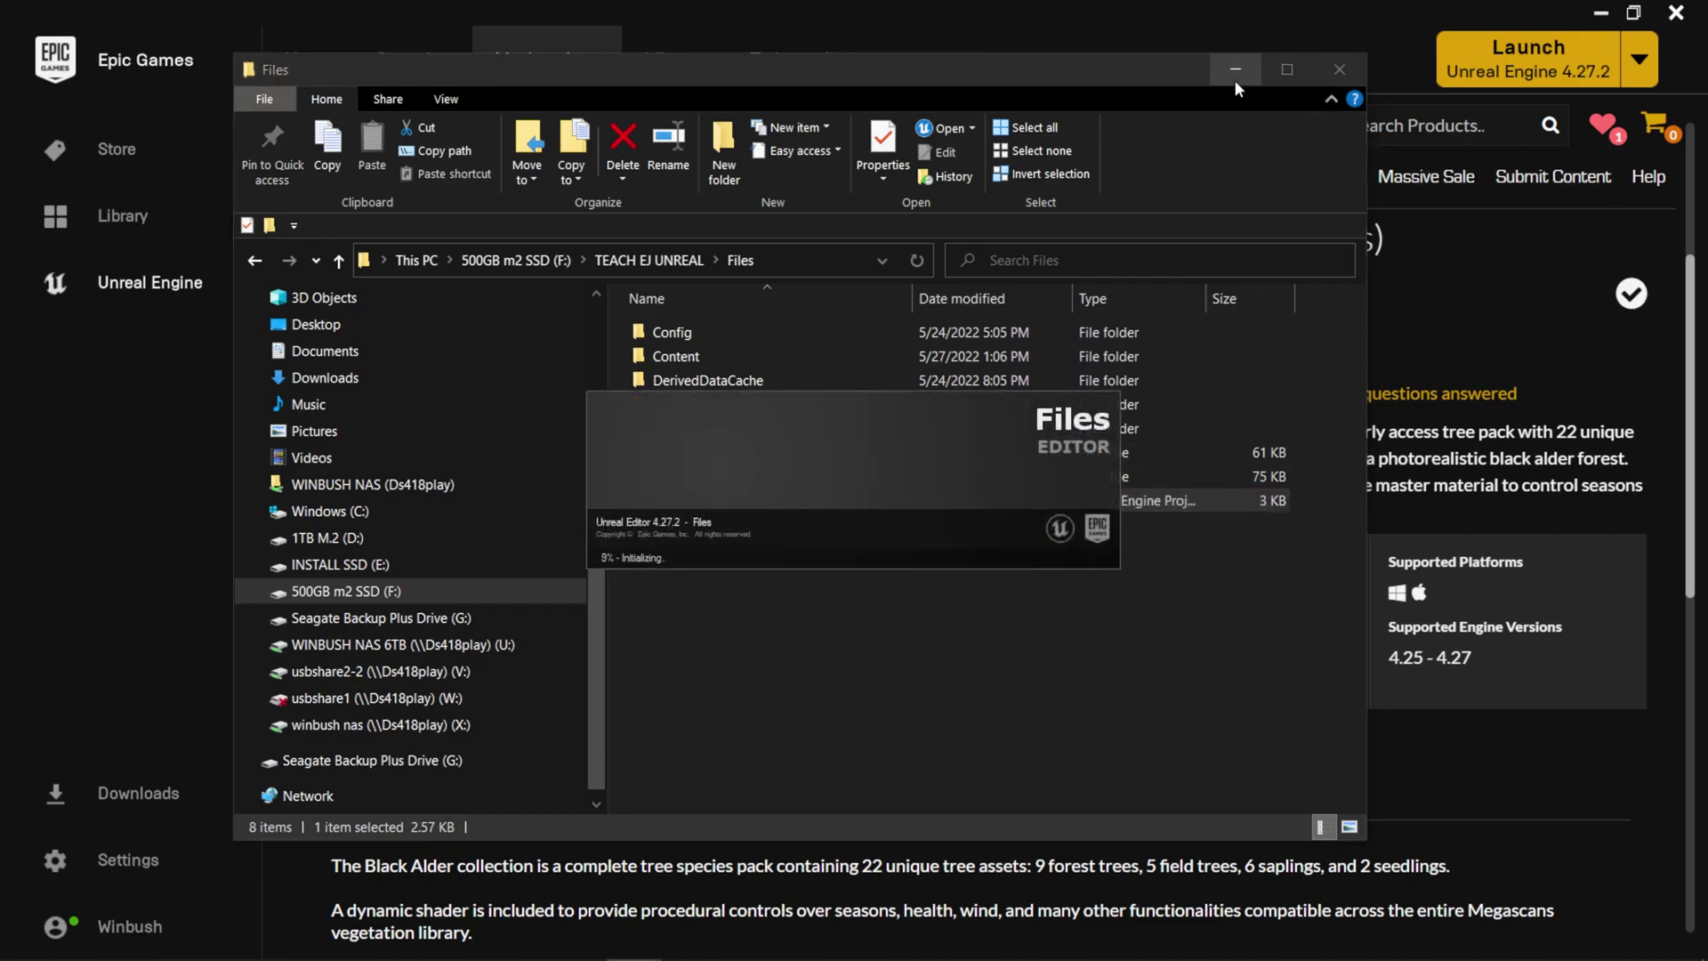
left_click(1322, 71)
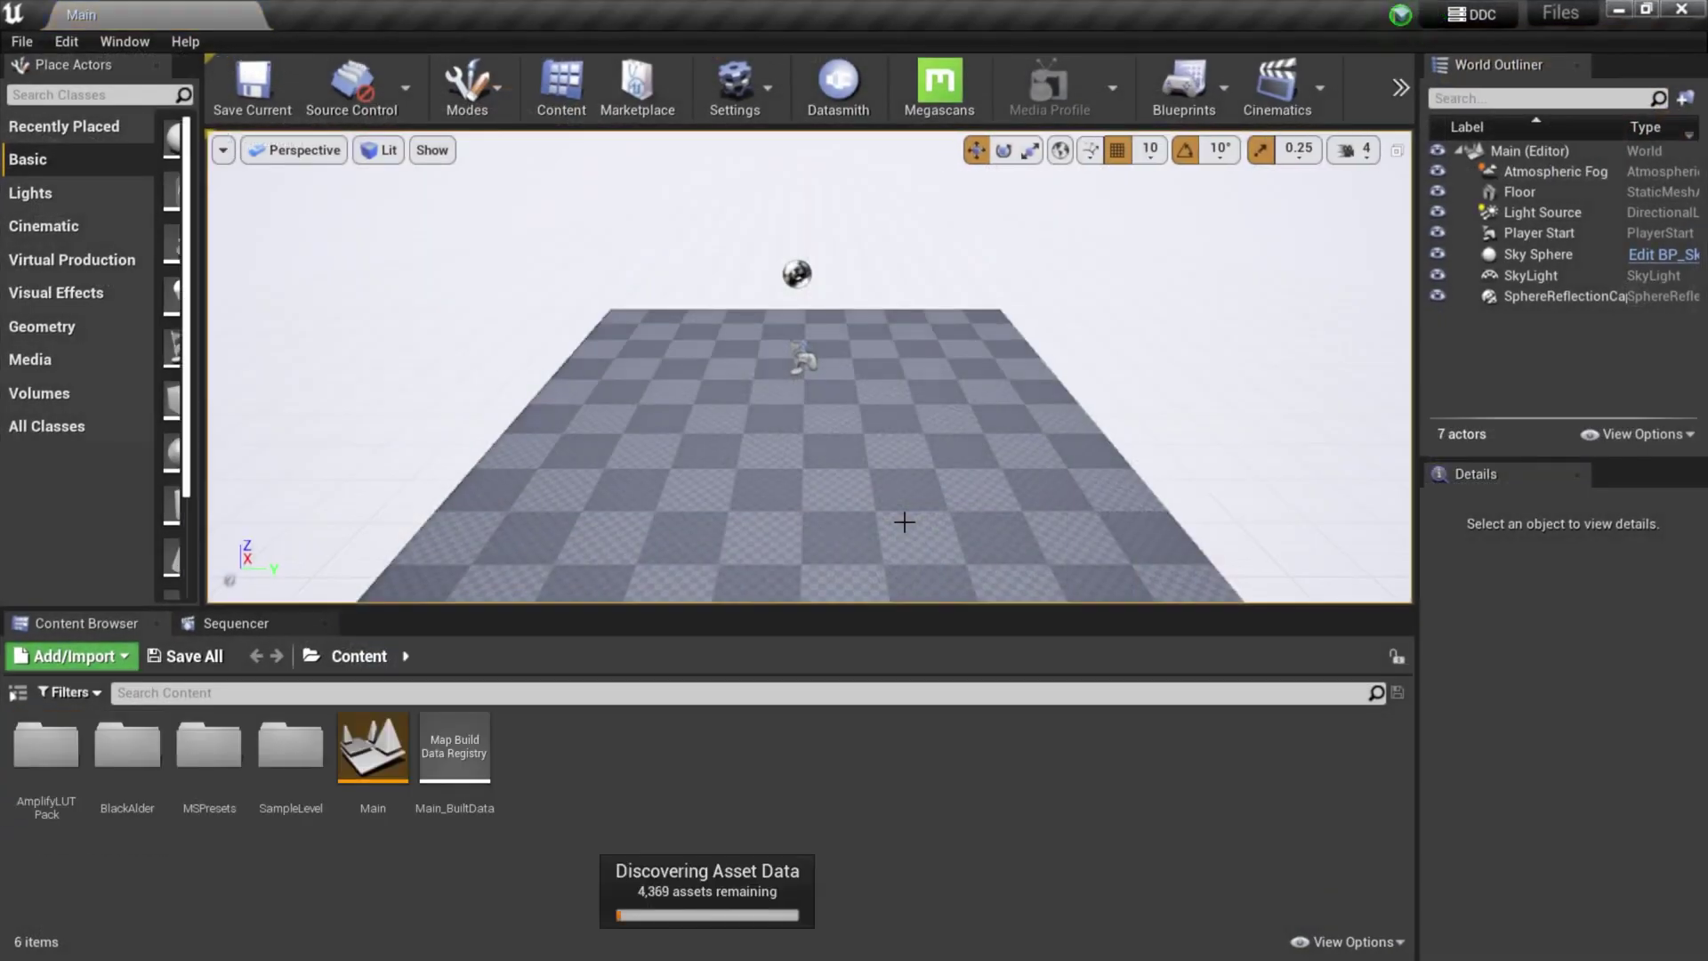
- Start migrating the BlackAlder folder with all its listed assets, accepting the asset report
left_click_drag(206, 360, 416, 363)
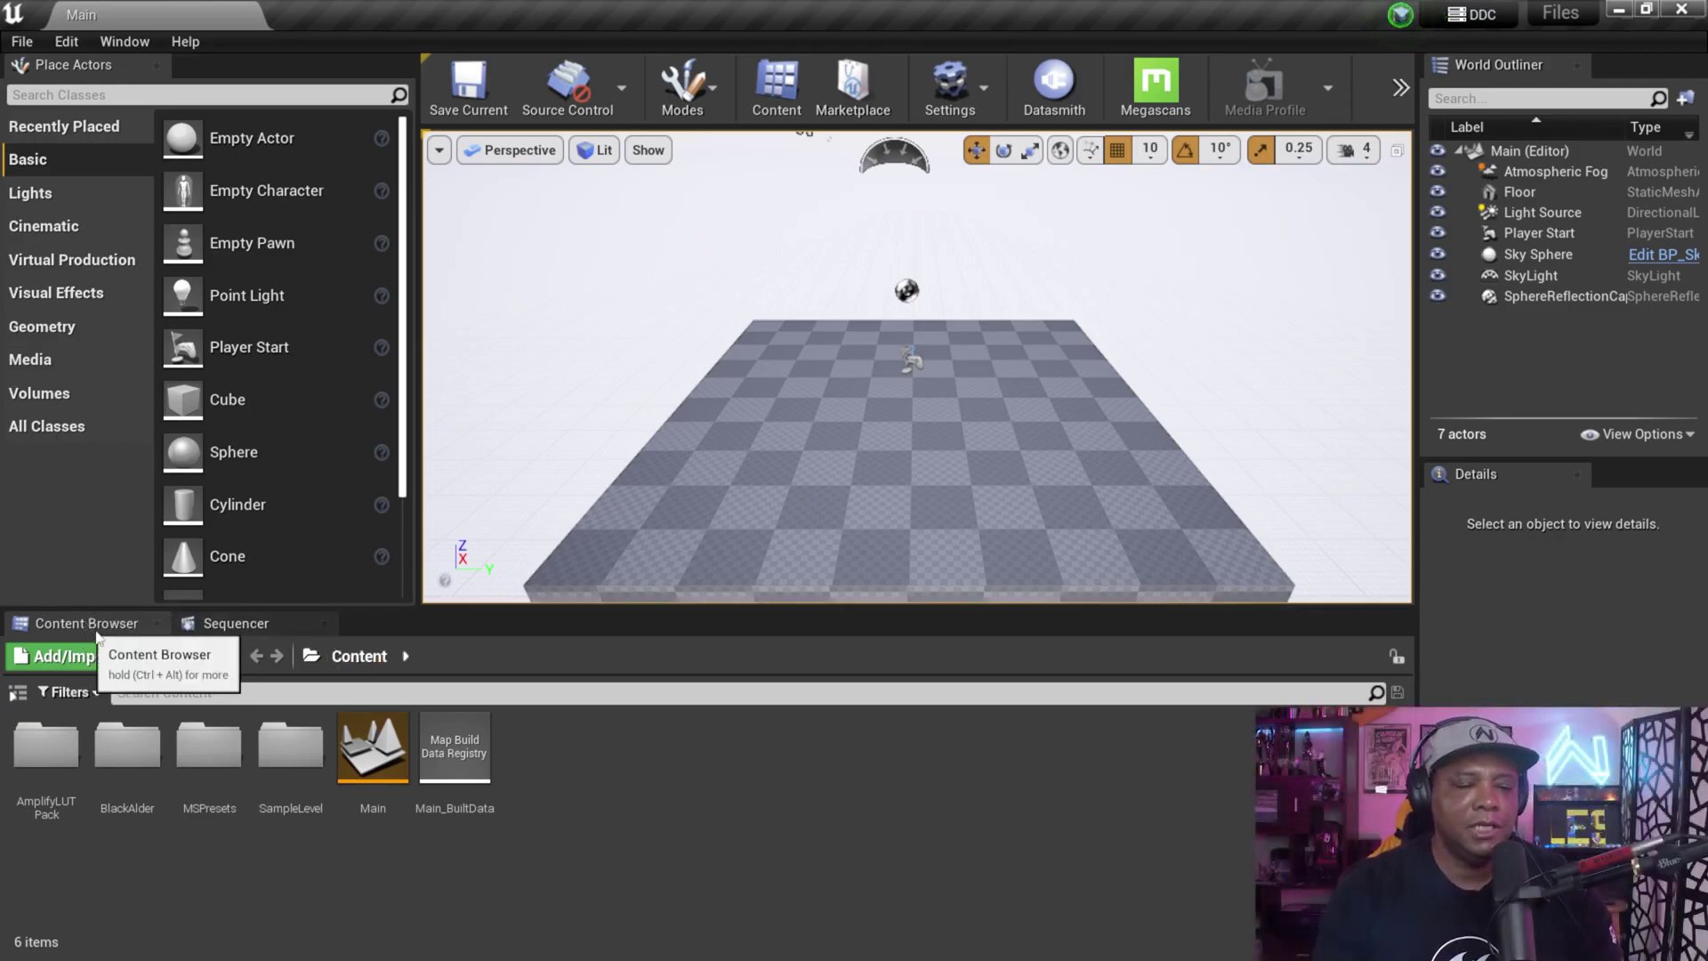
left_click(123, 759)
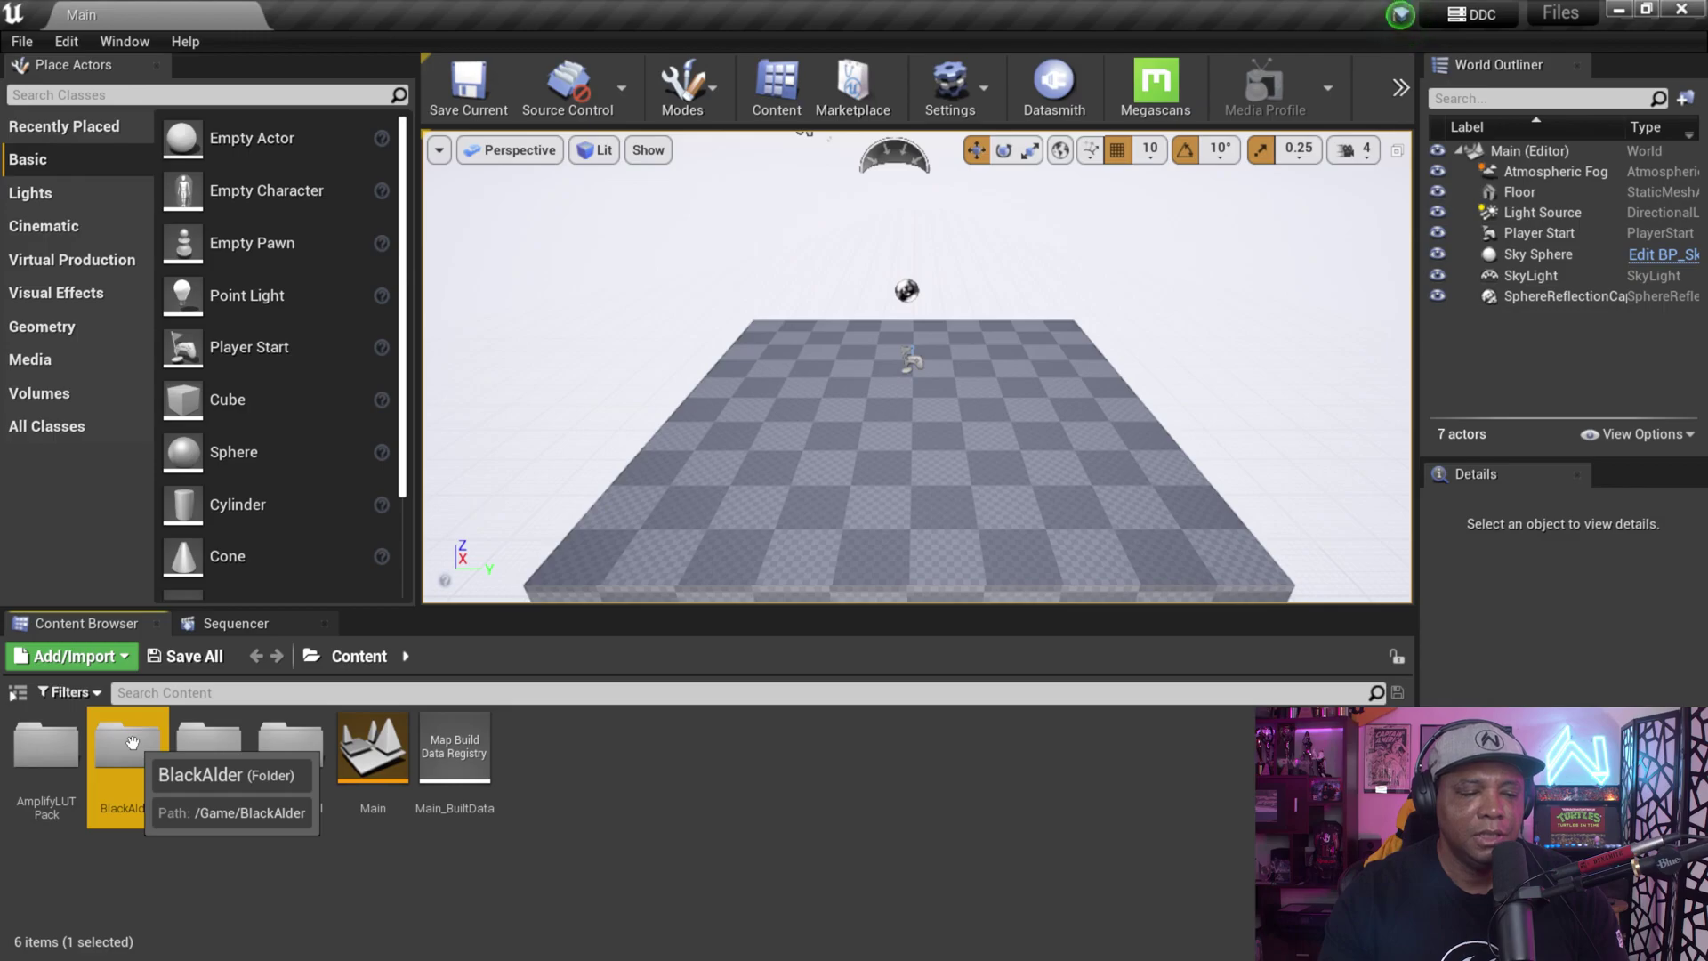
right_click(130, 754)
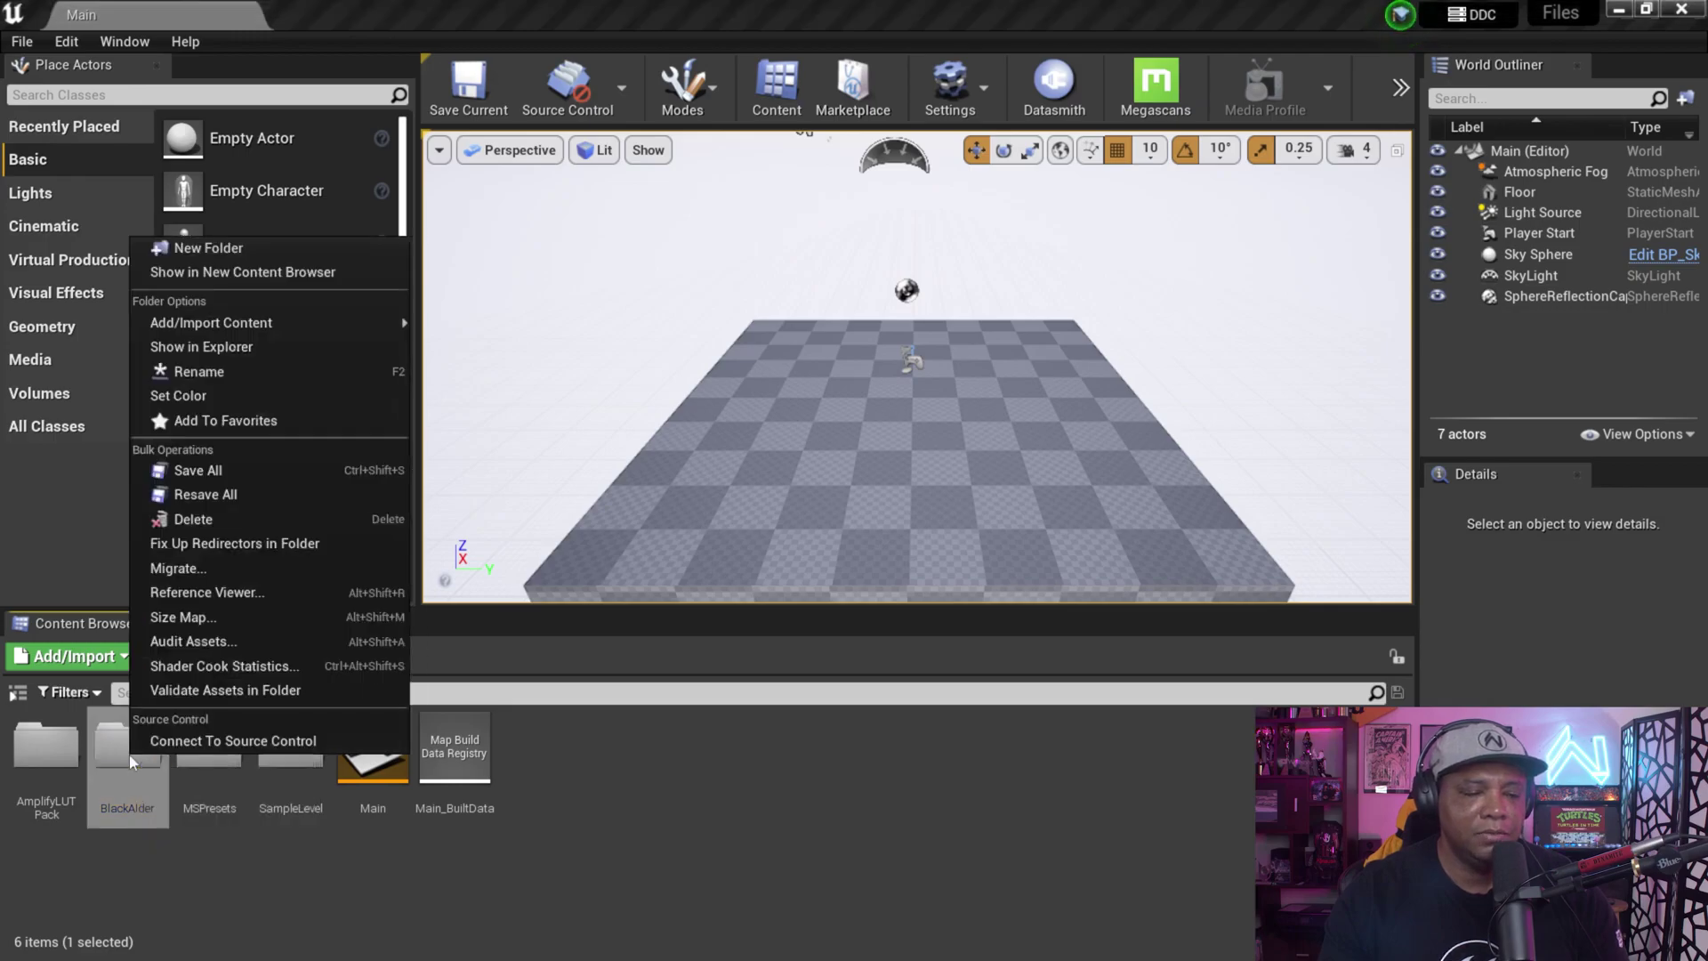
left_click(219, 572)
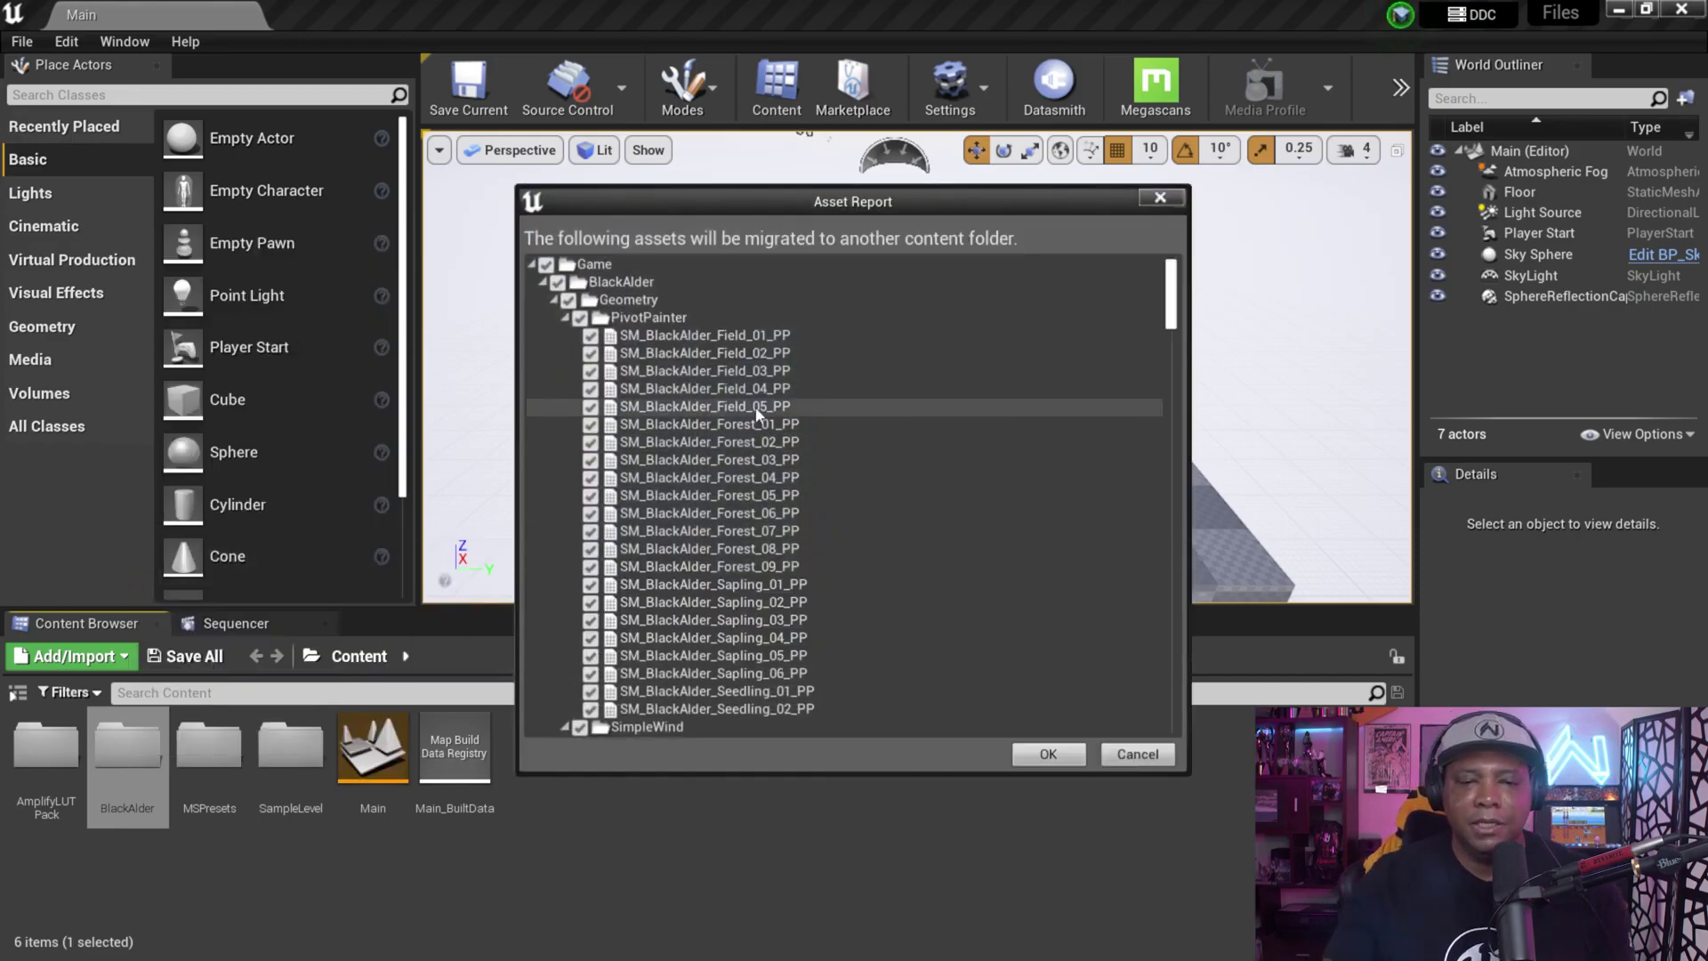
left_click_drag(1171, 286, 1204, 253)
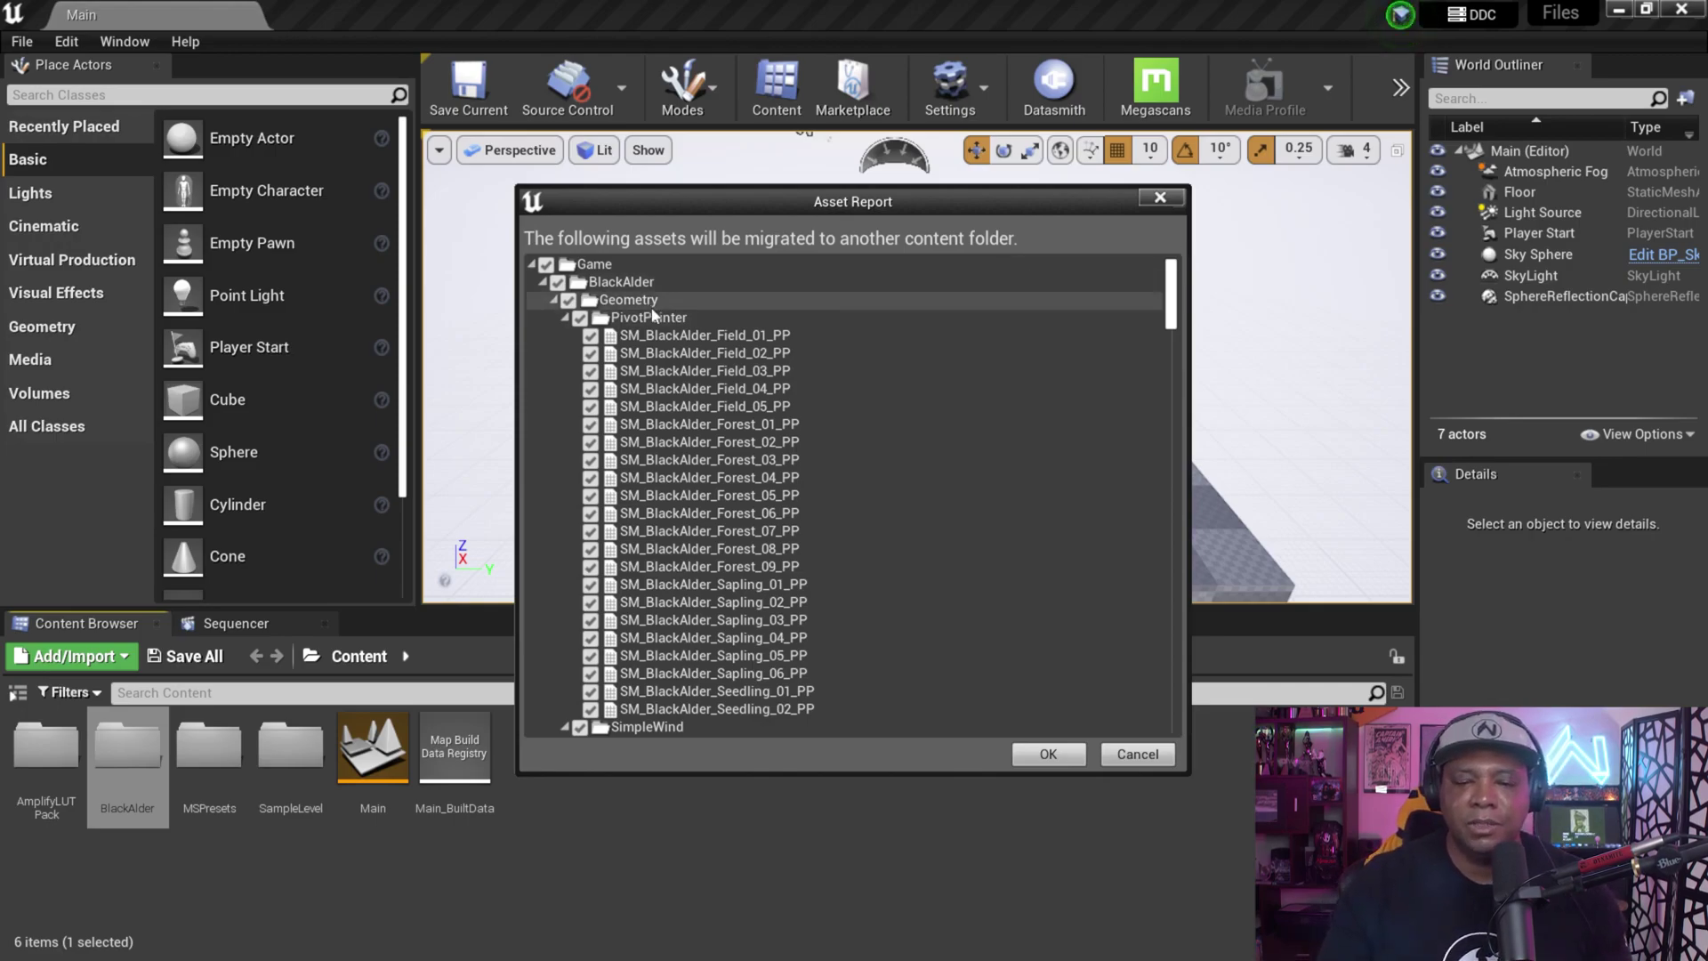
left_click(1051, 758)
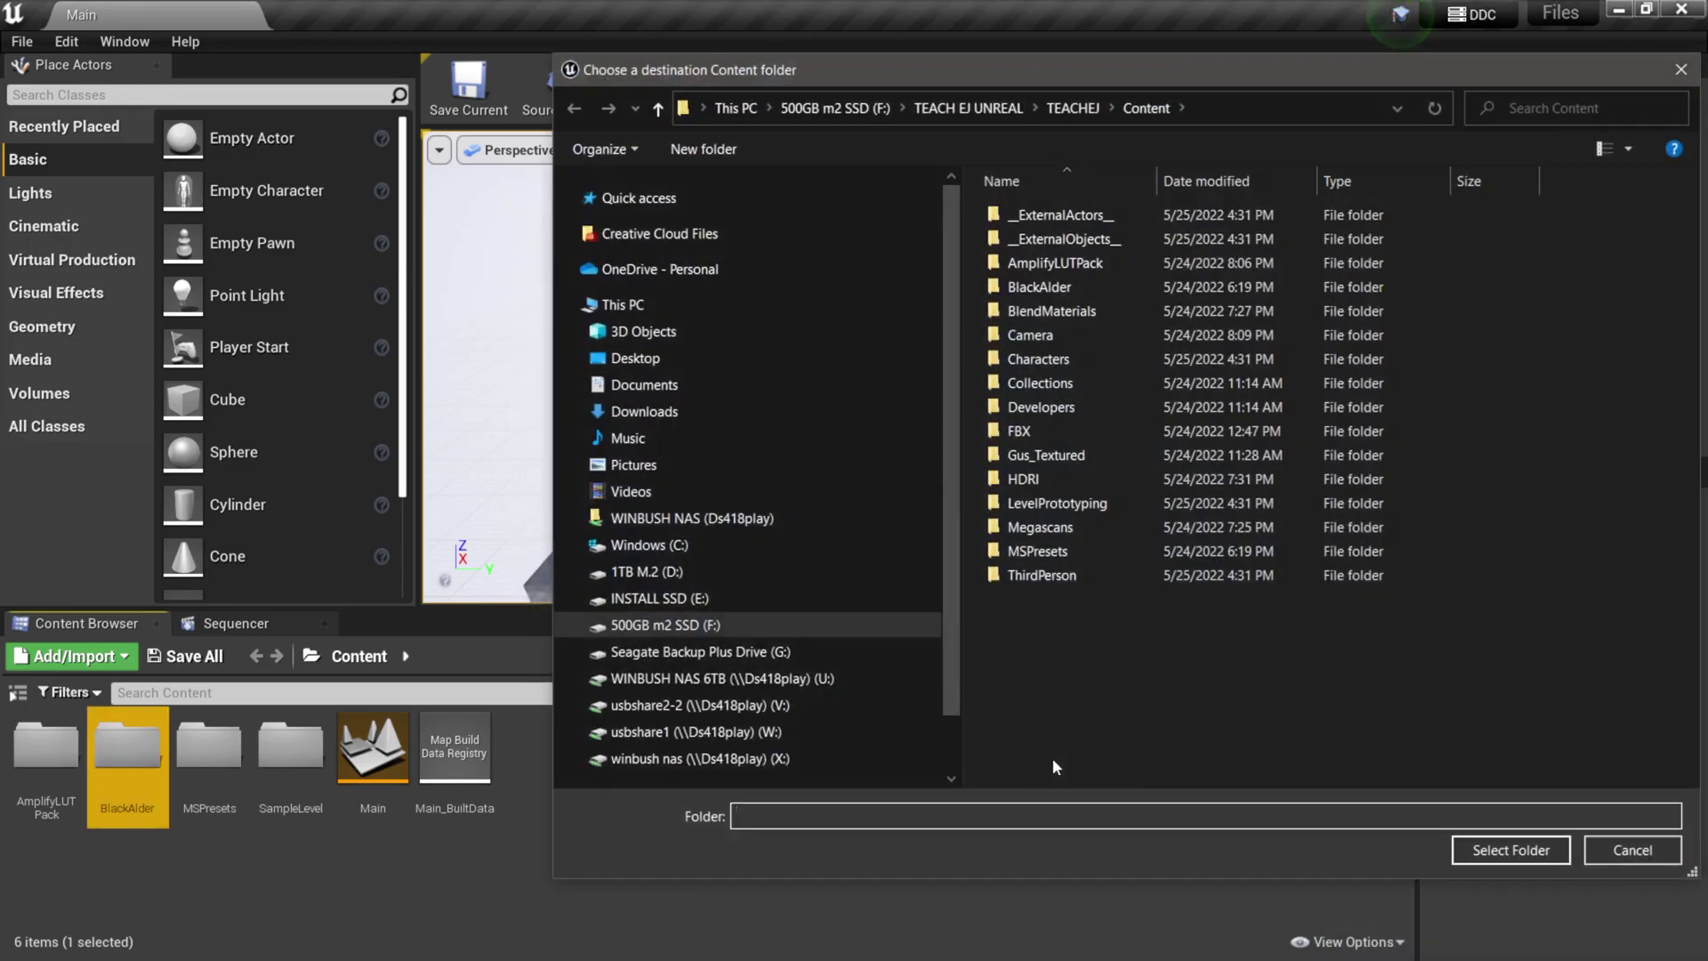
- Choose the Content folder of the Gus_Temple project in TEACH EJ UNREAL as the migration destination
left_click_drag(935, 69, 778, 66)
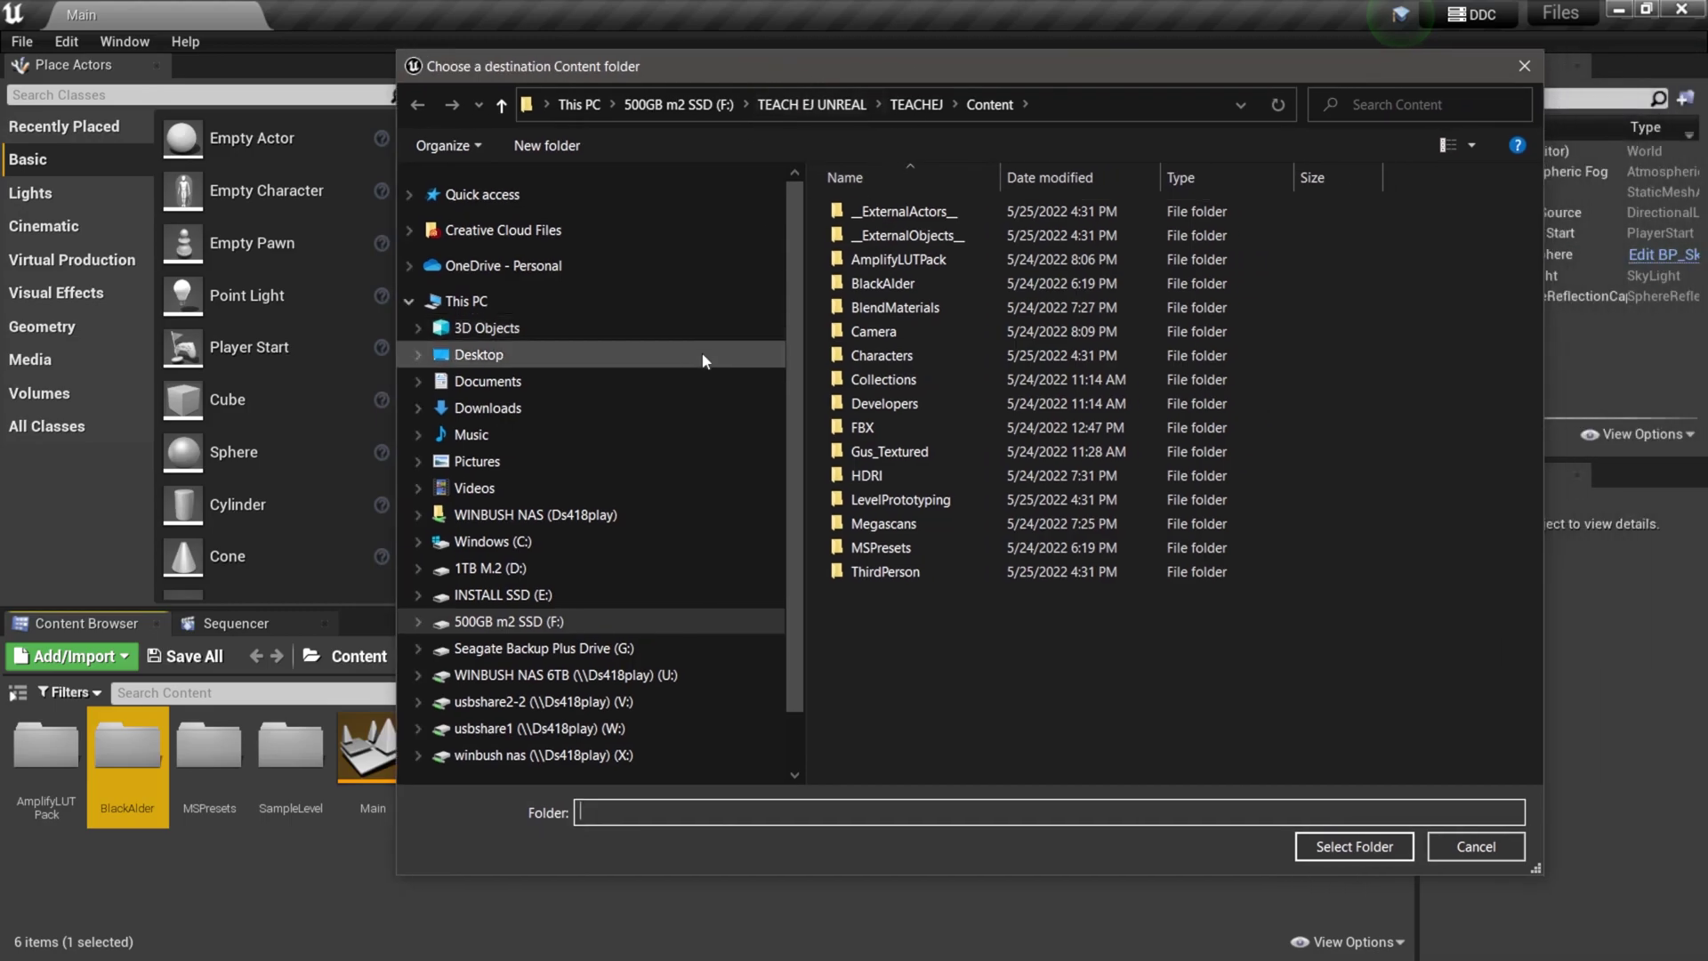
left_click(811, 104)
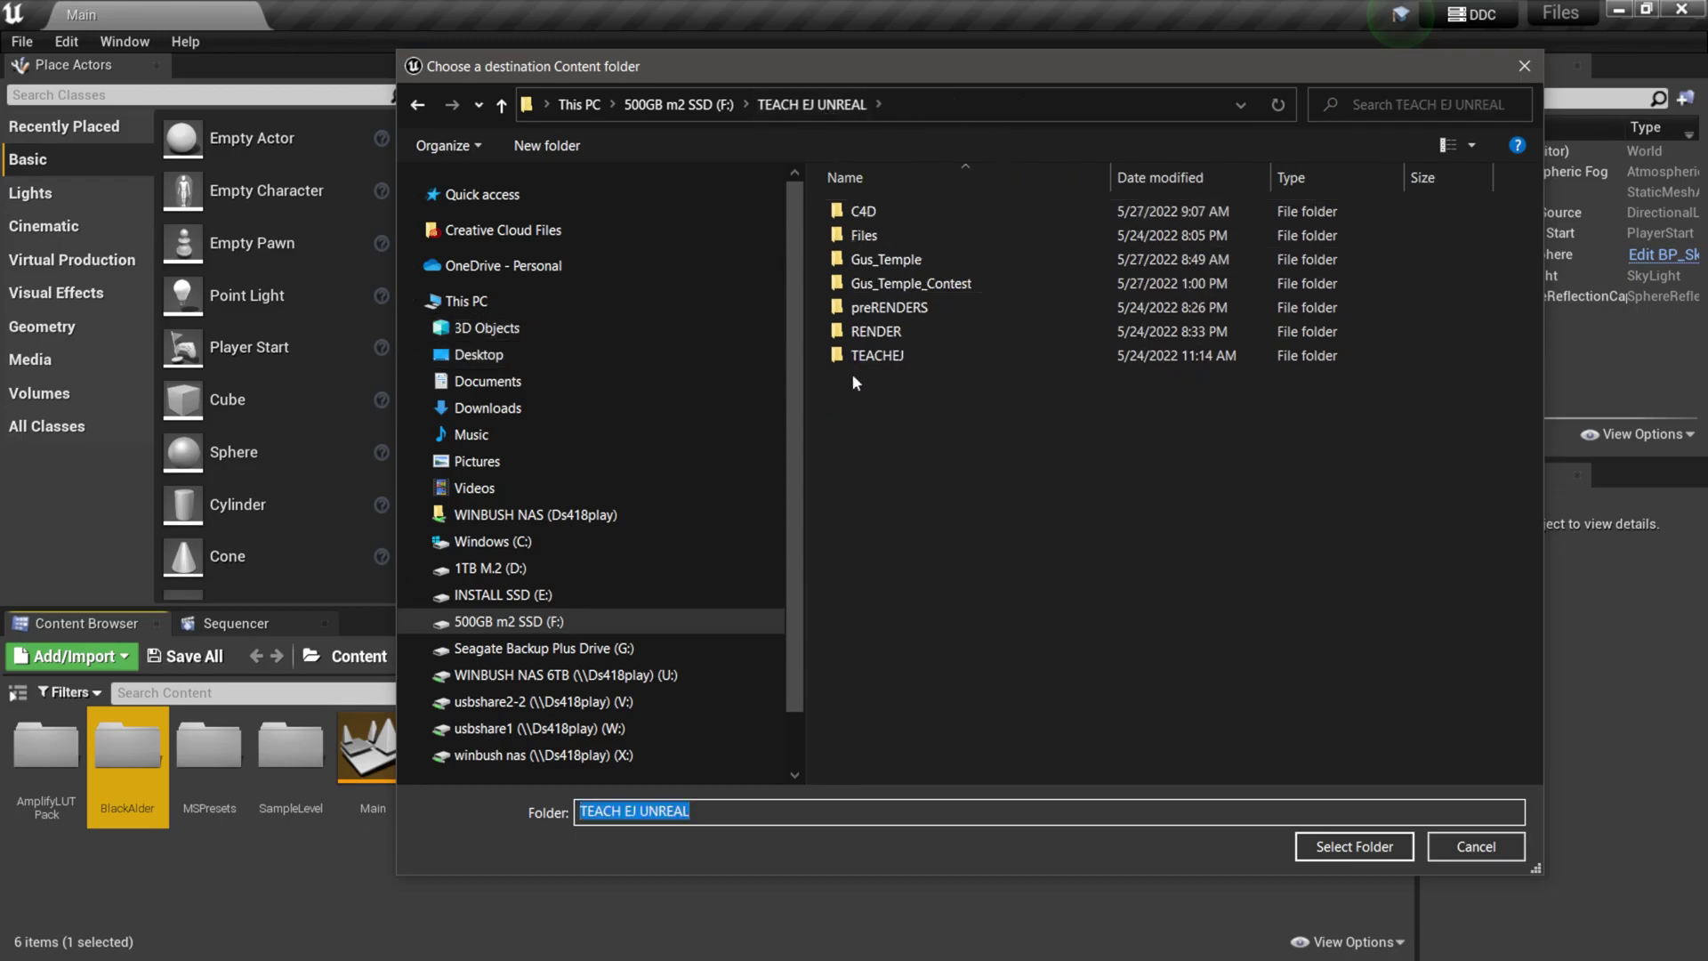
left_click(877, 360)
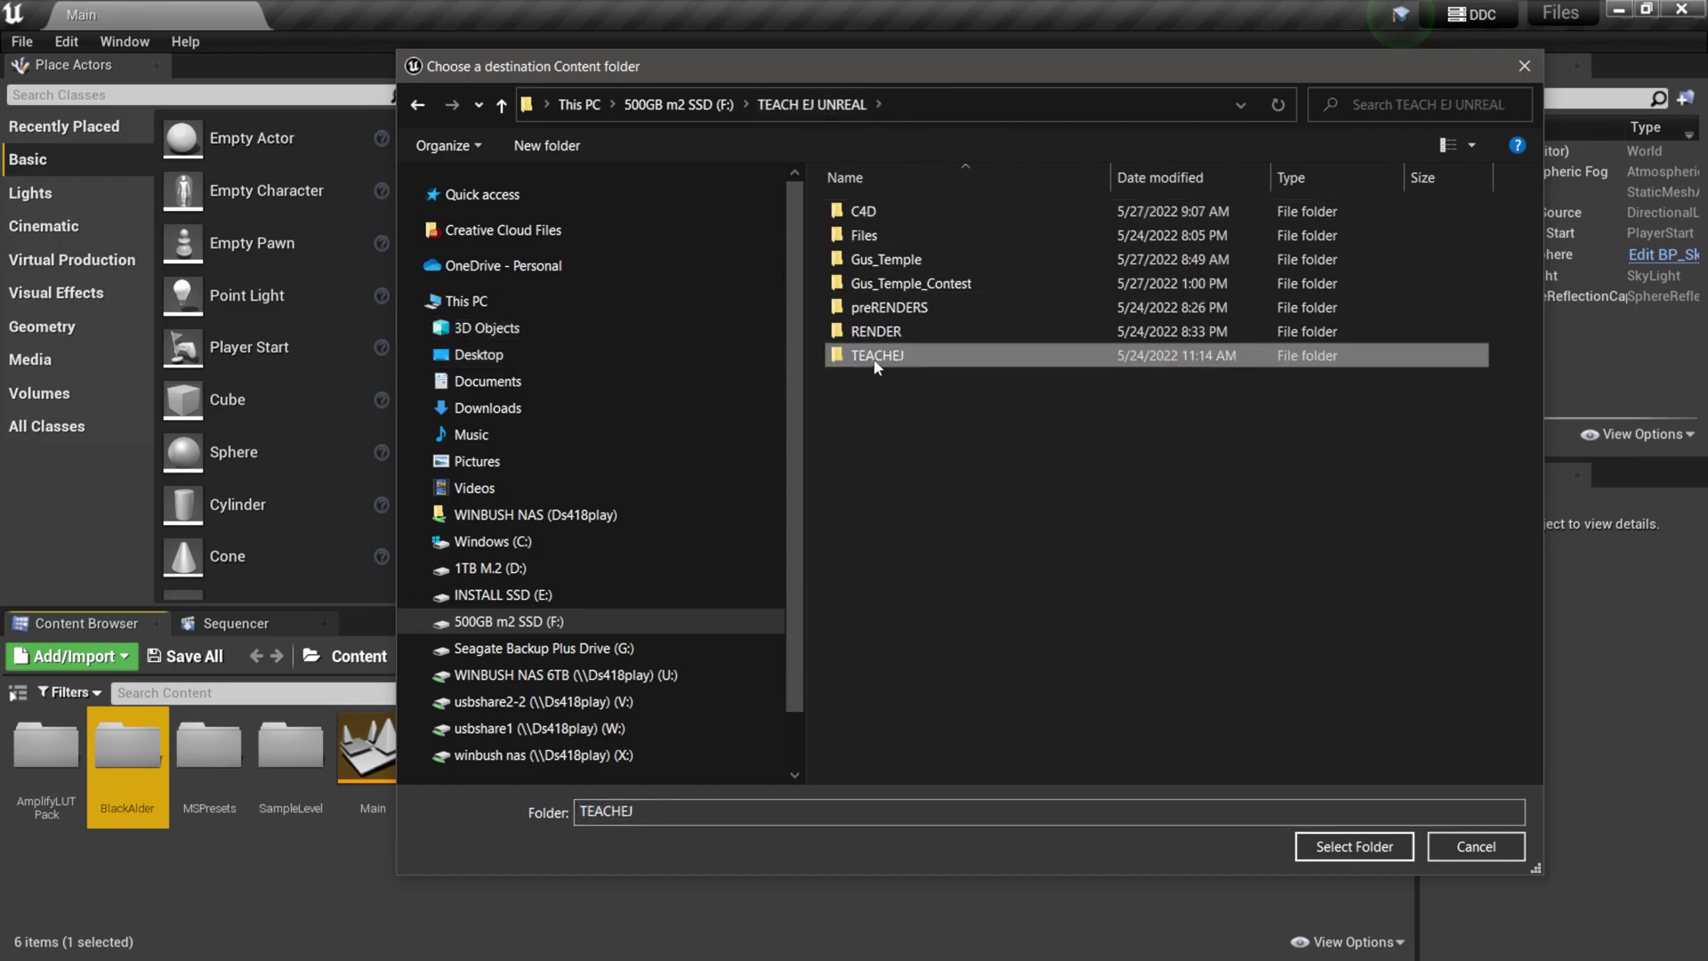
left_click(890, 259)
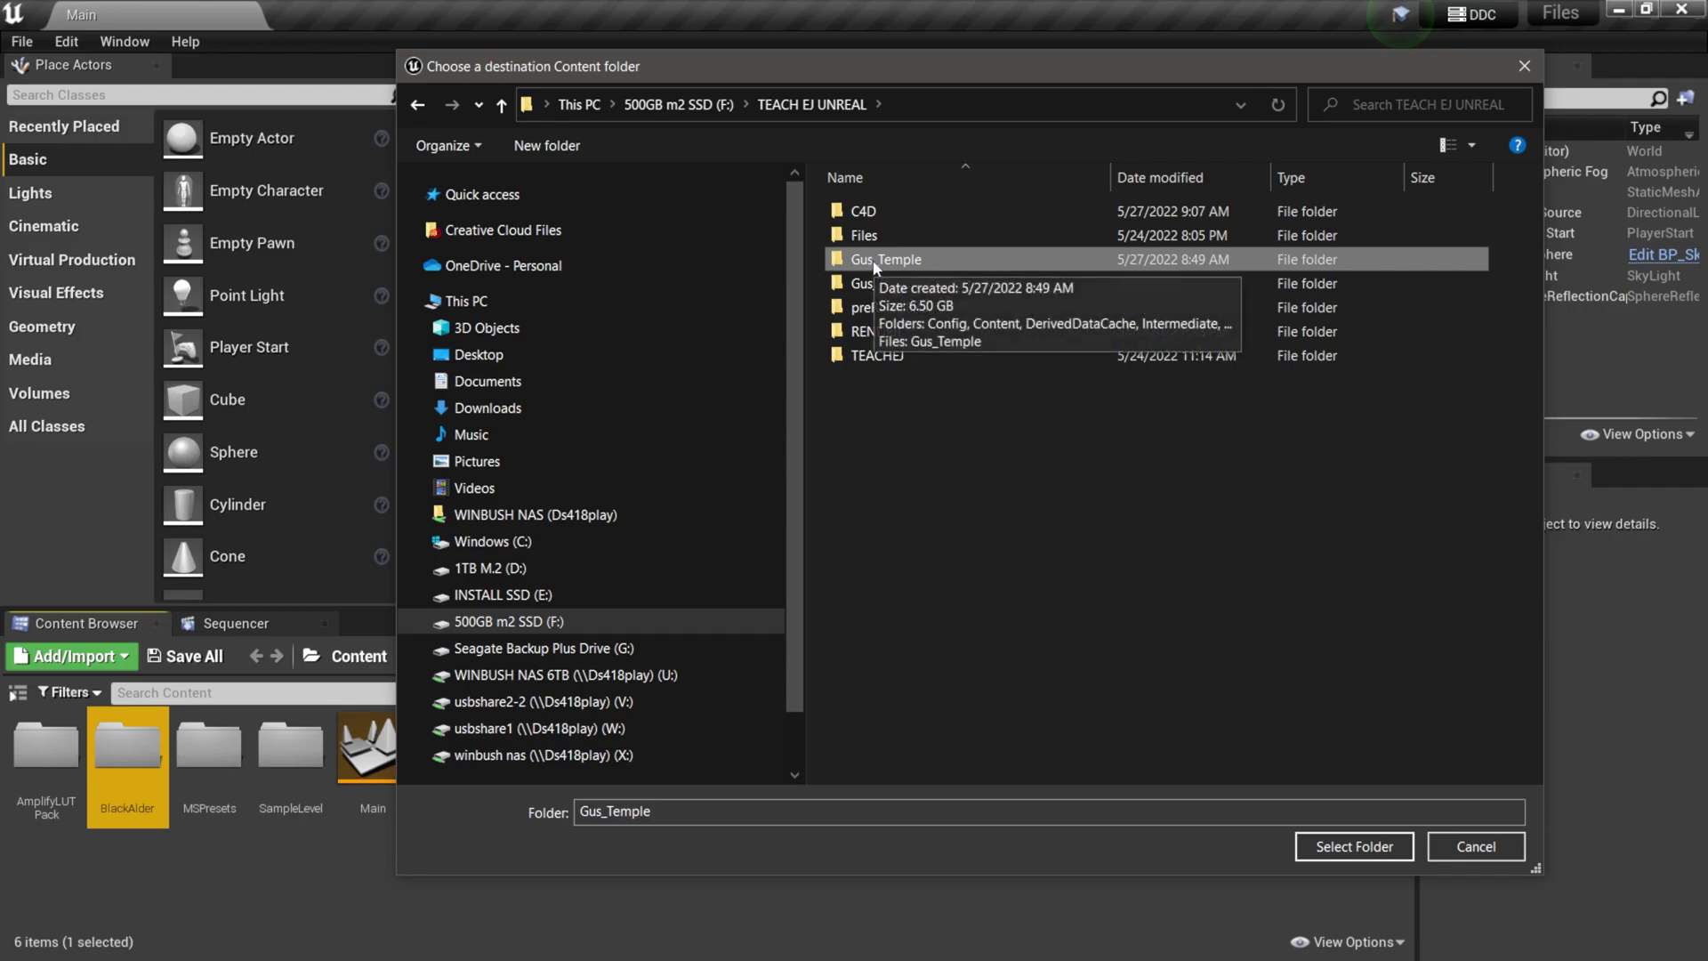
double_click(844, 263)
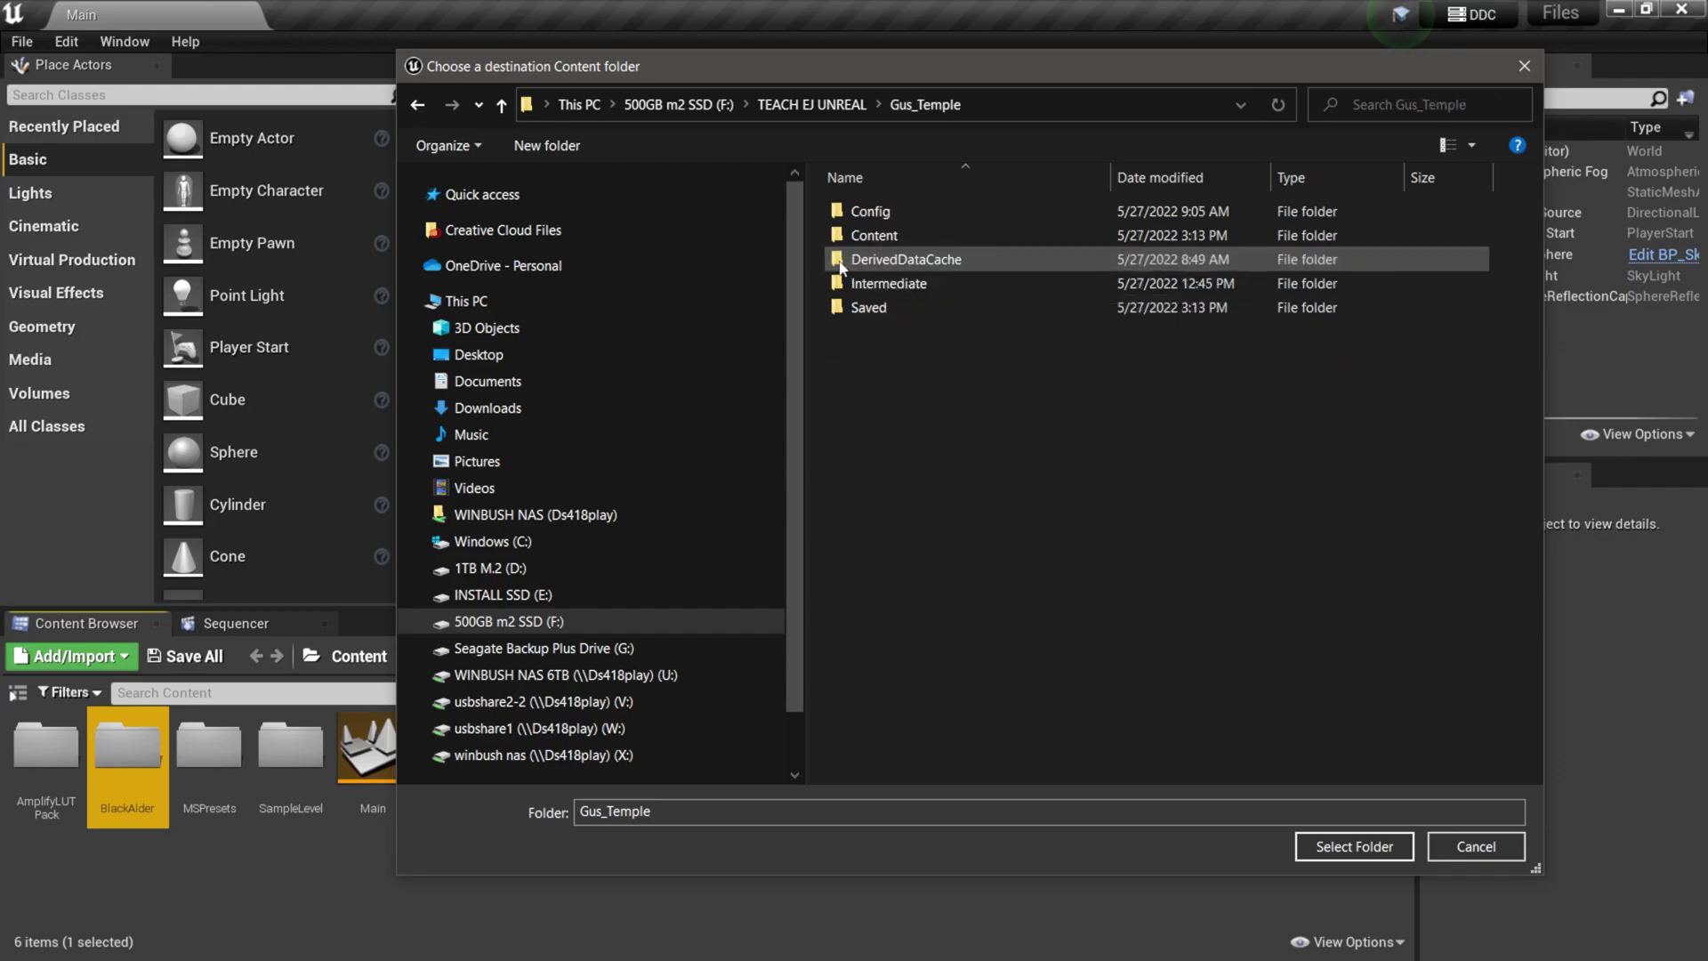
left_click(873, 236)
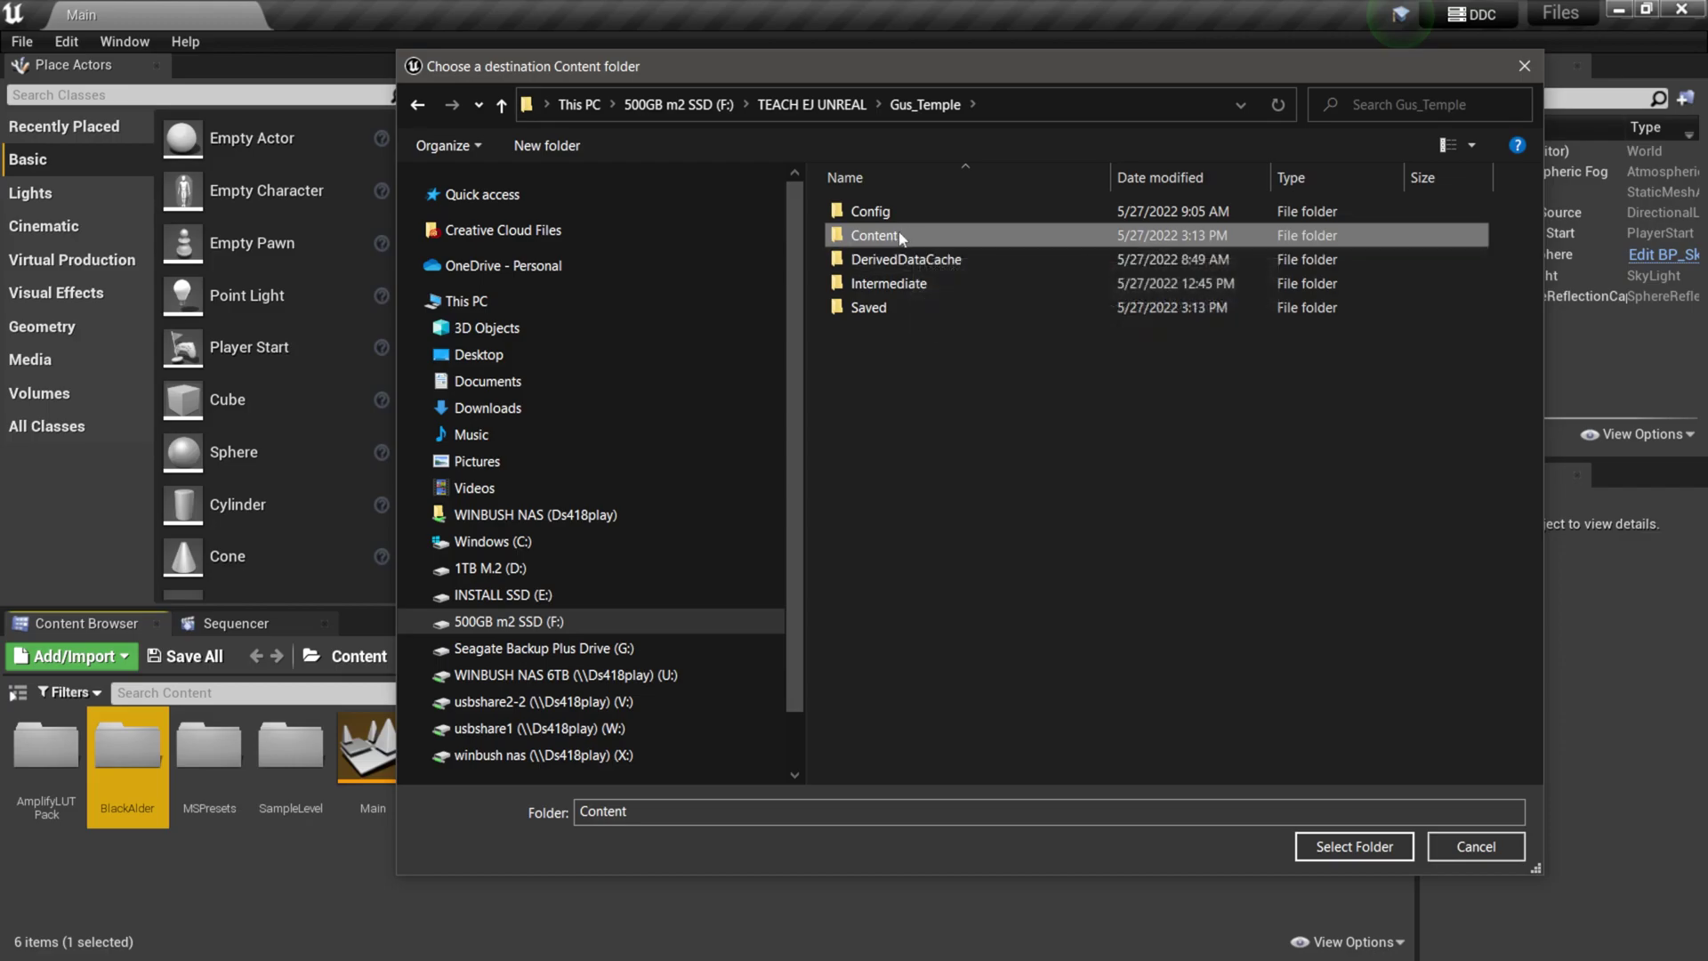
double_click(908, 237)
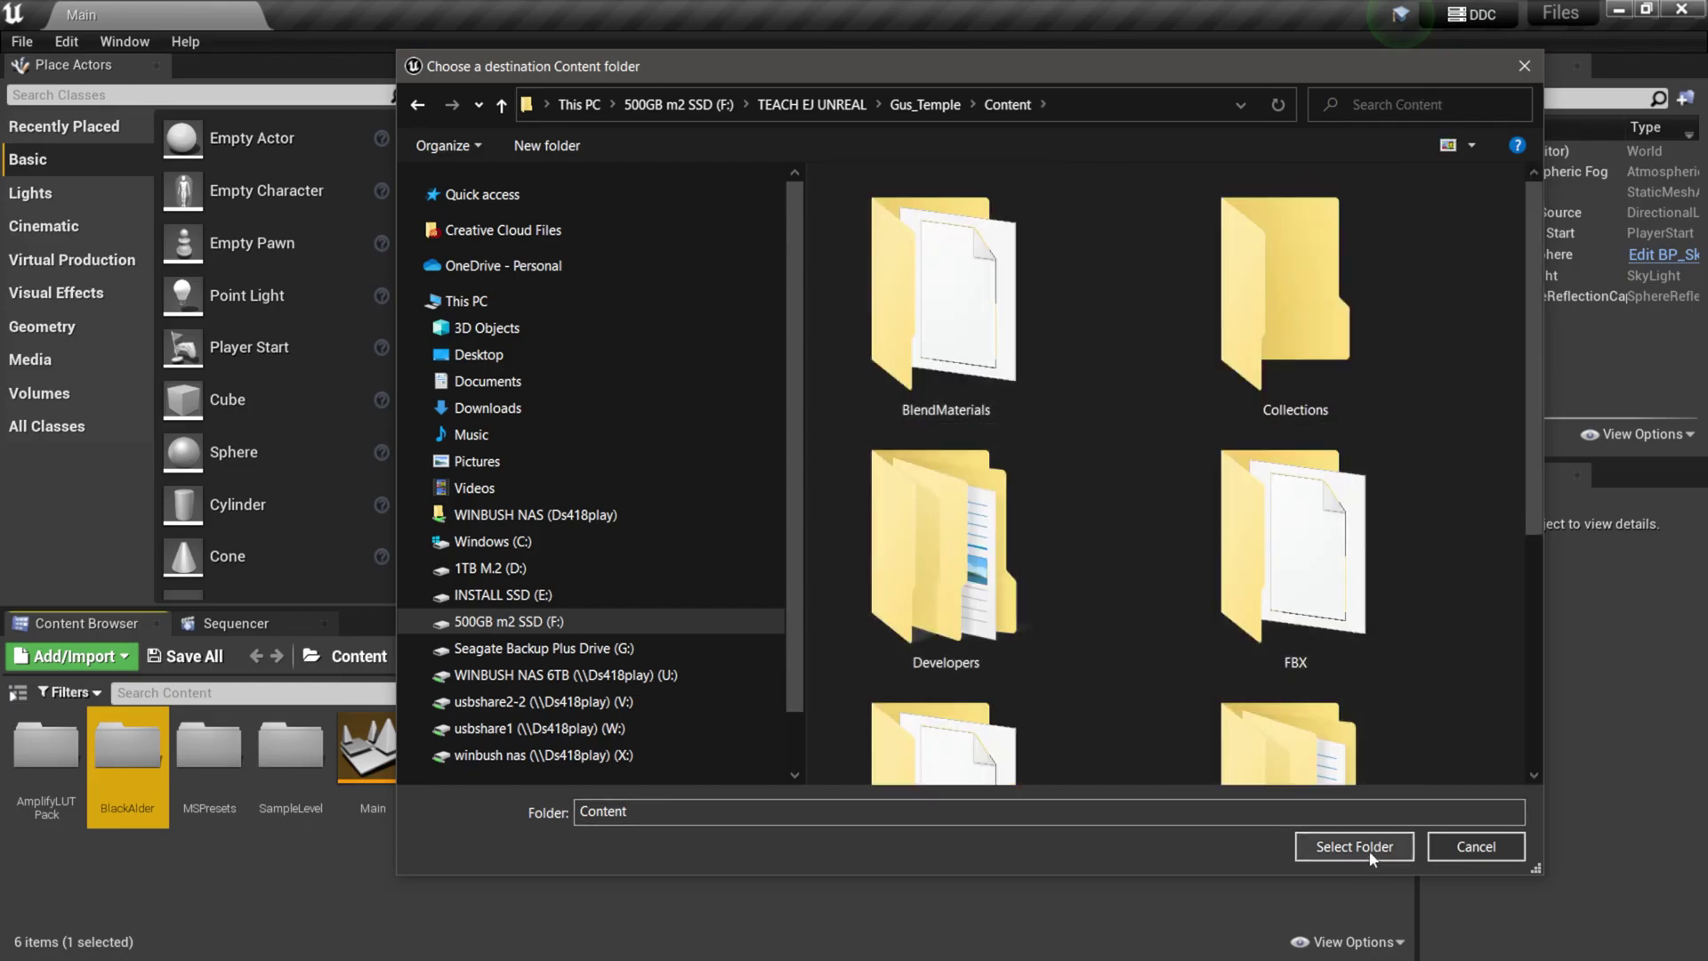
left_click(1345, 848)
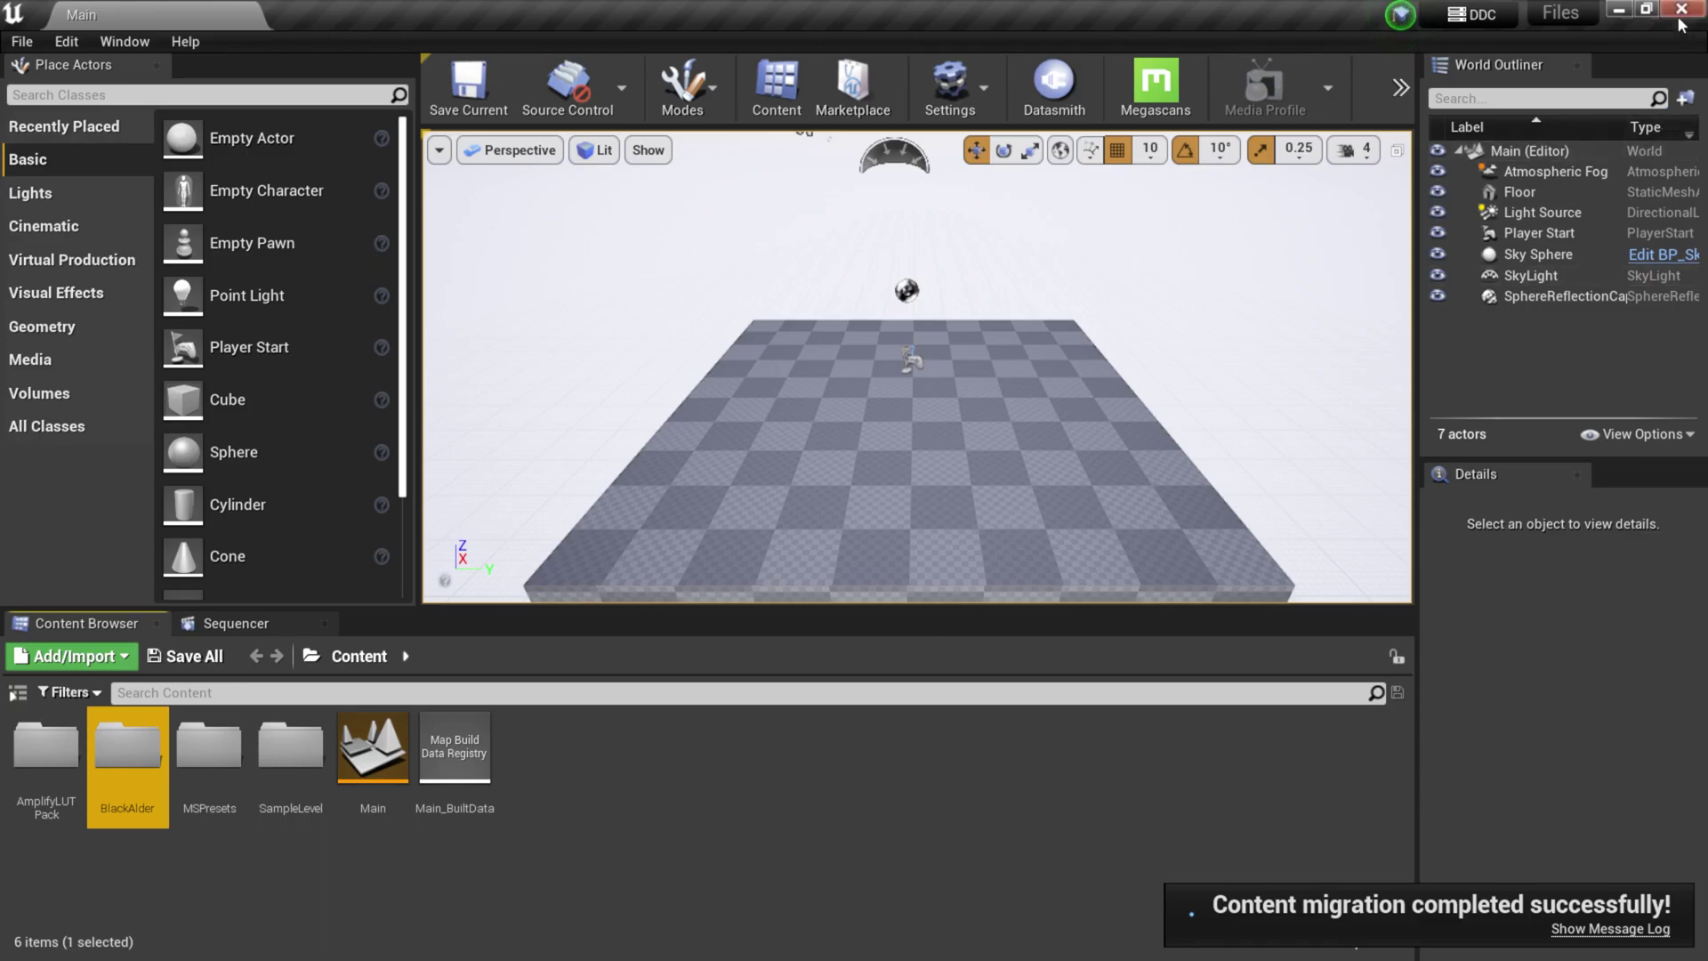
- Switch to the Epic Games Launcher, search the Vault for "lut", and view the Amplify LUT Pack product page
left_click(895, 781)
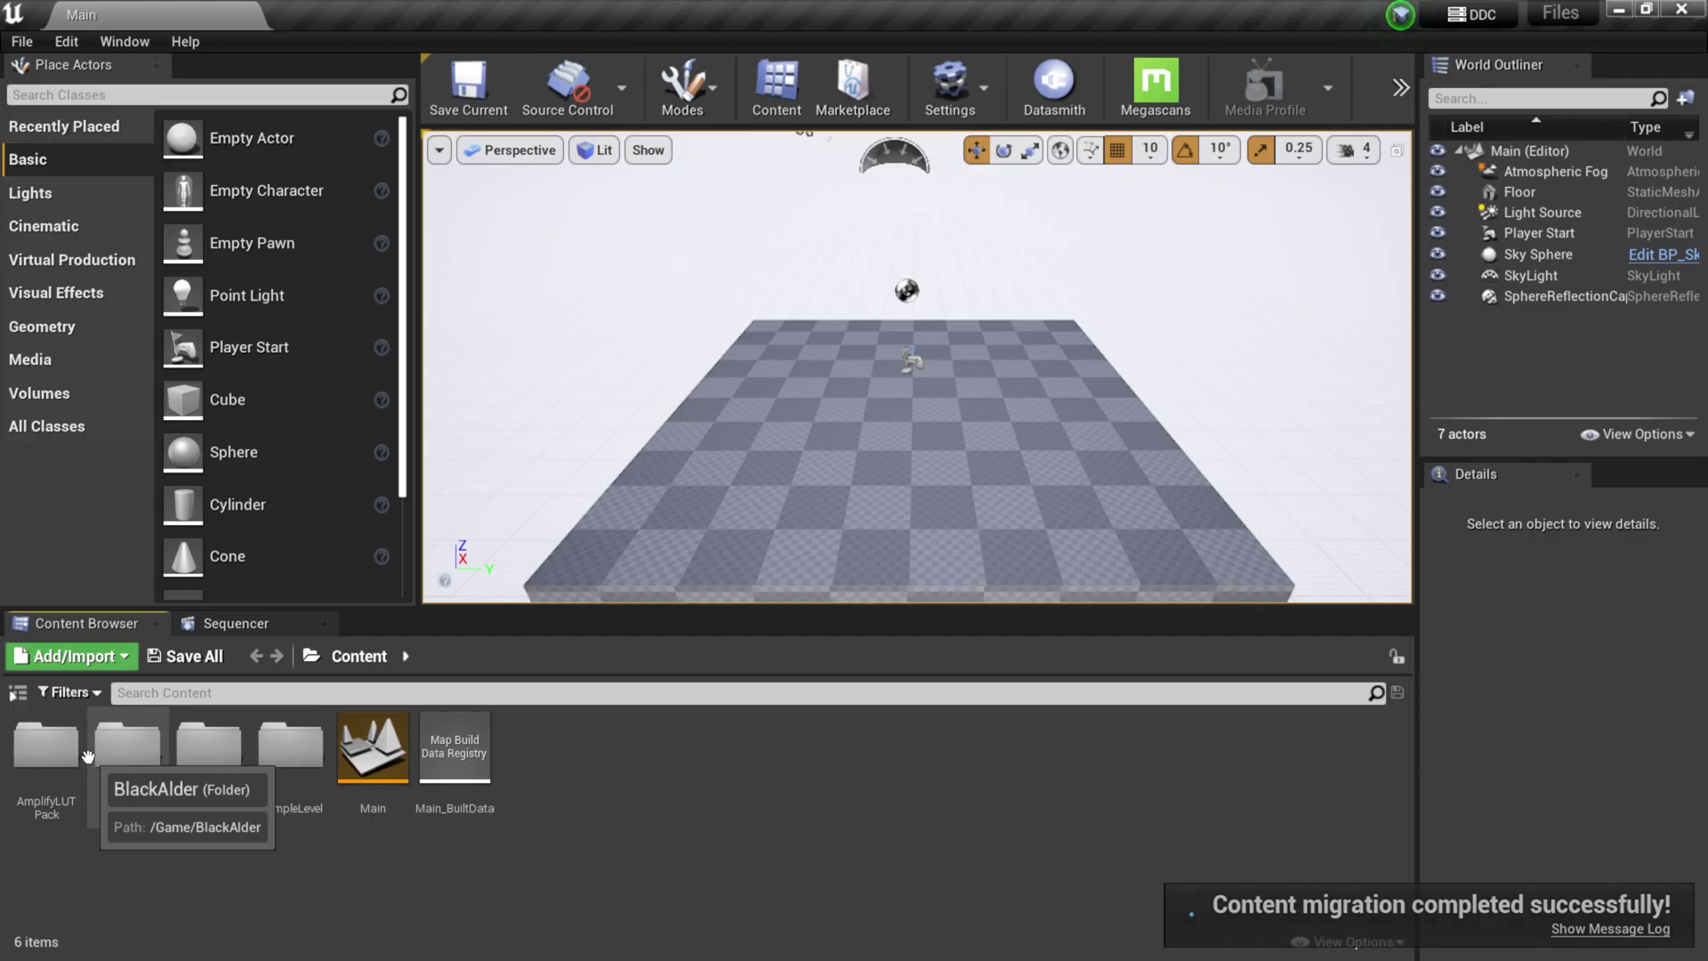
left_click(53, 751)
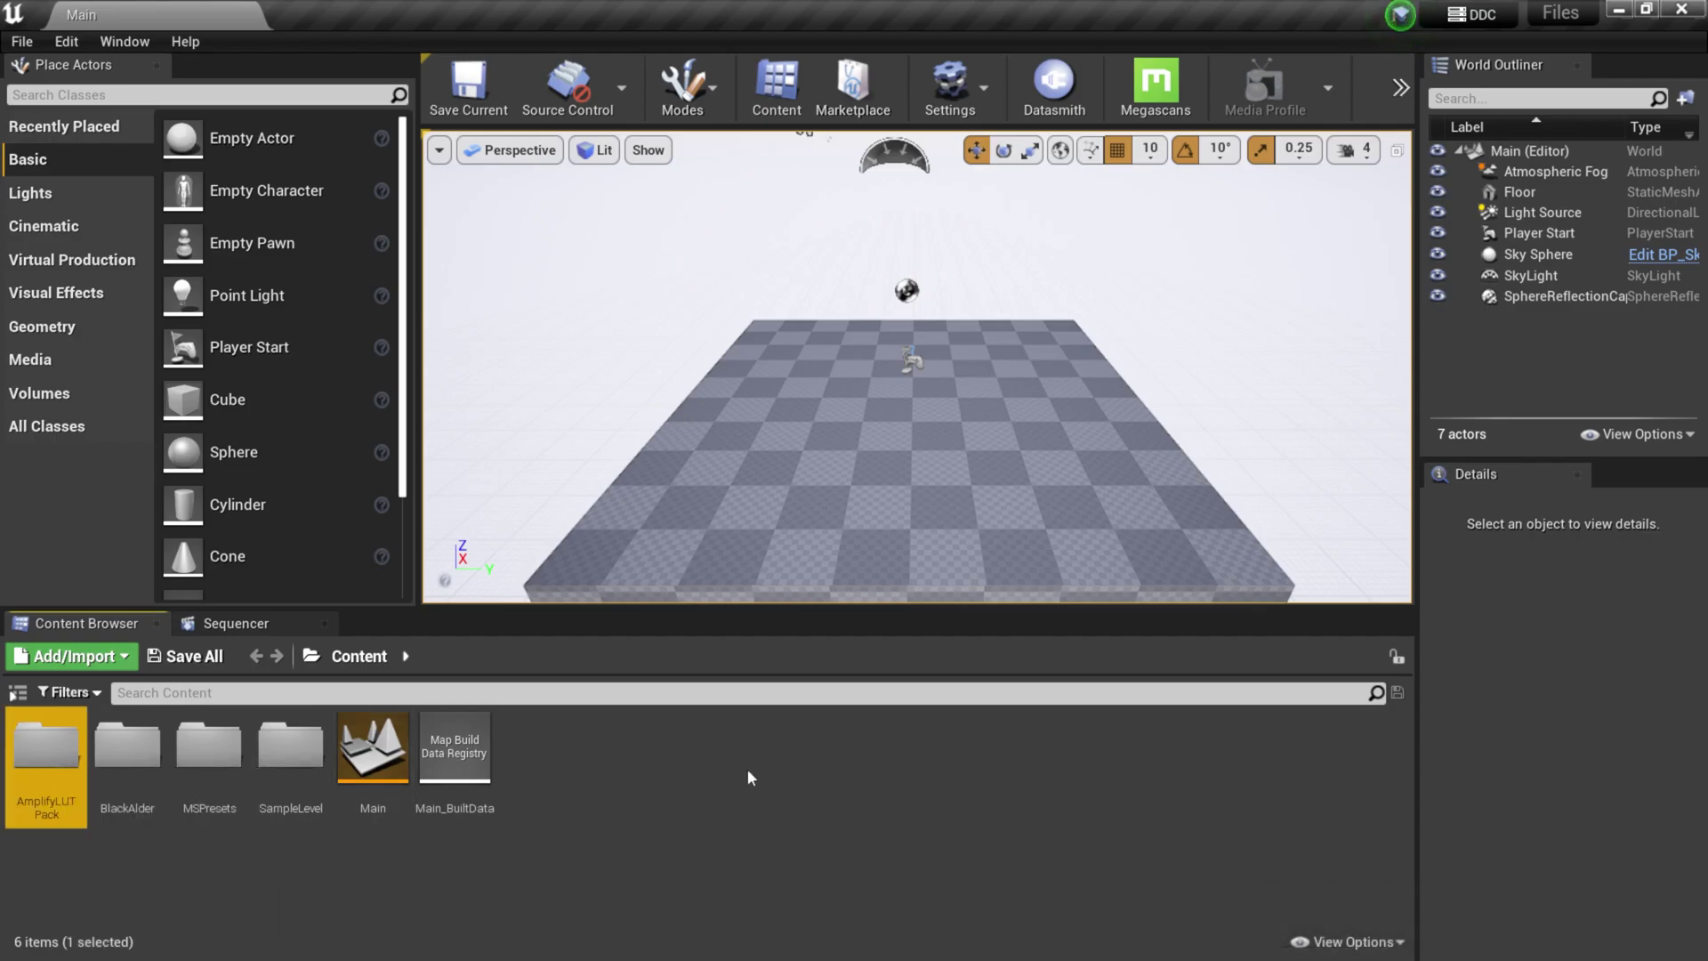
key("super")
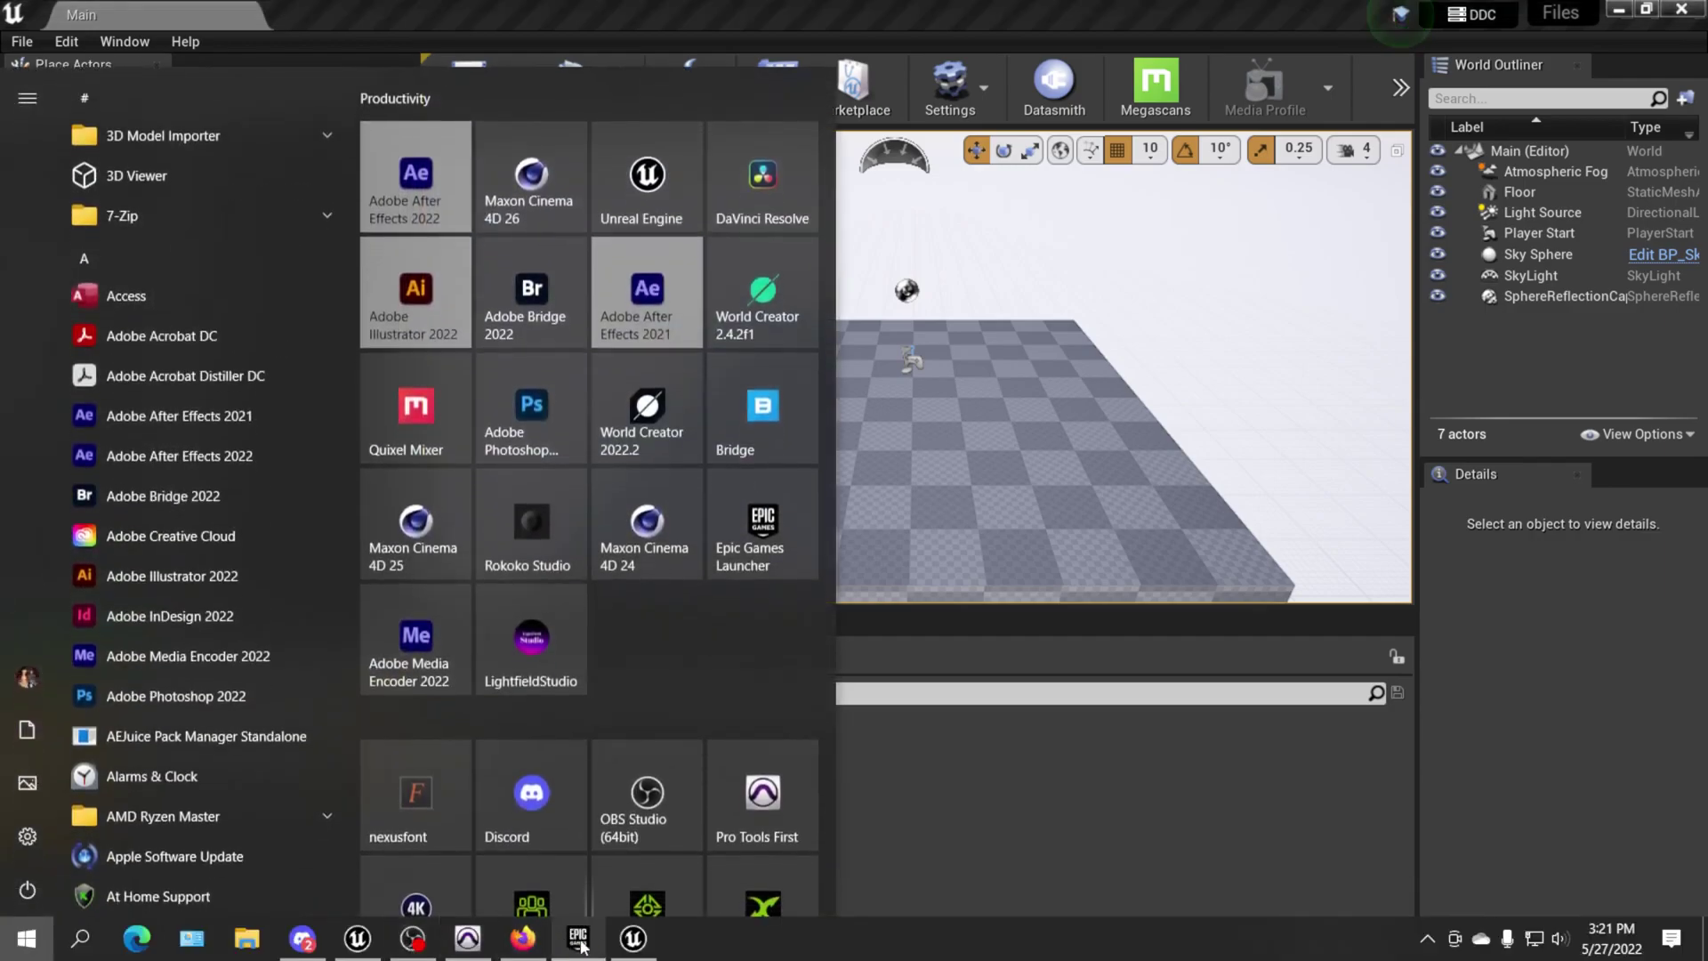
left_click(578, 937)
left_click(717, 82)
left_click_drag(1354, 173, 1198, 161)
type("lut")
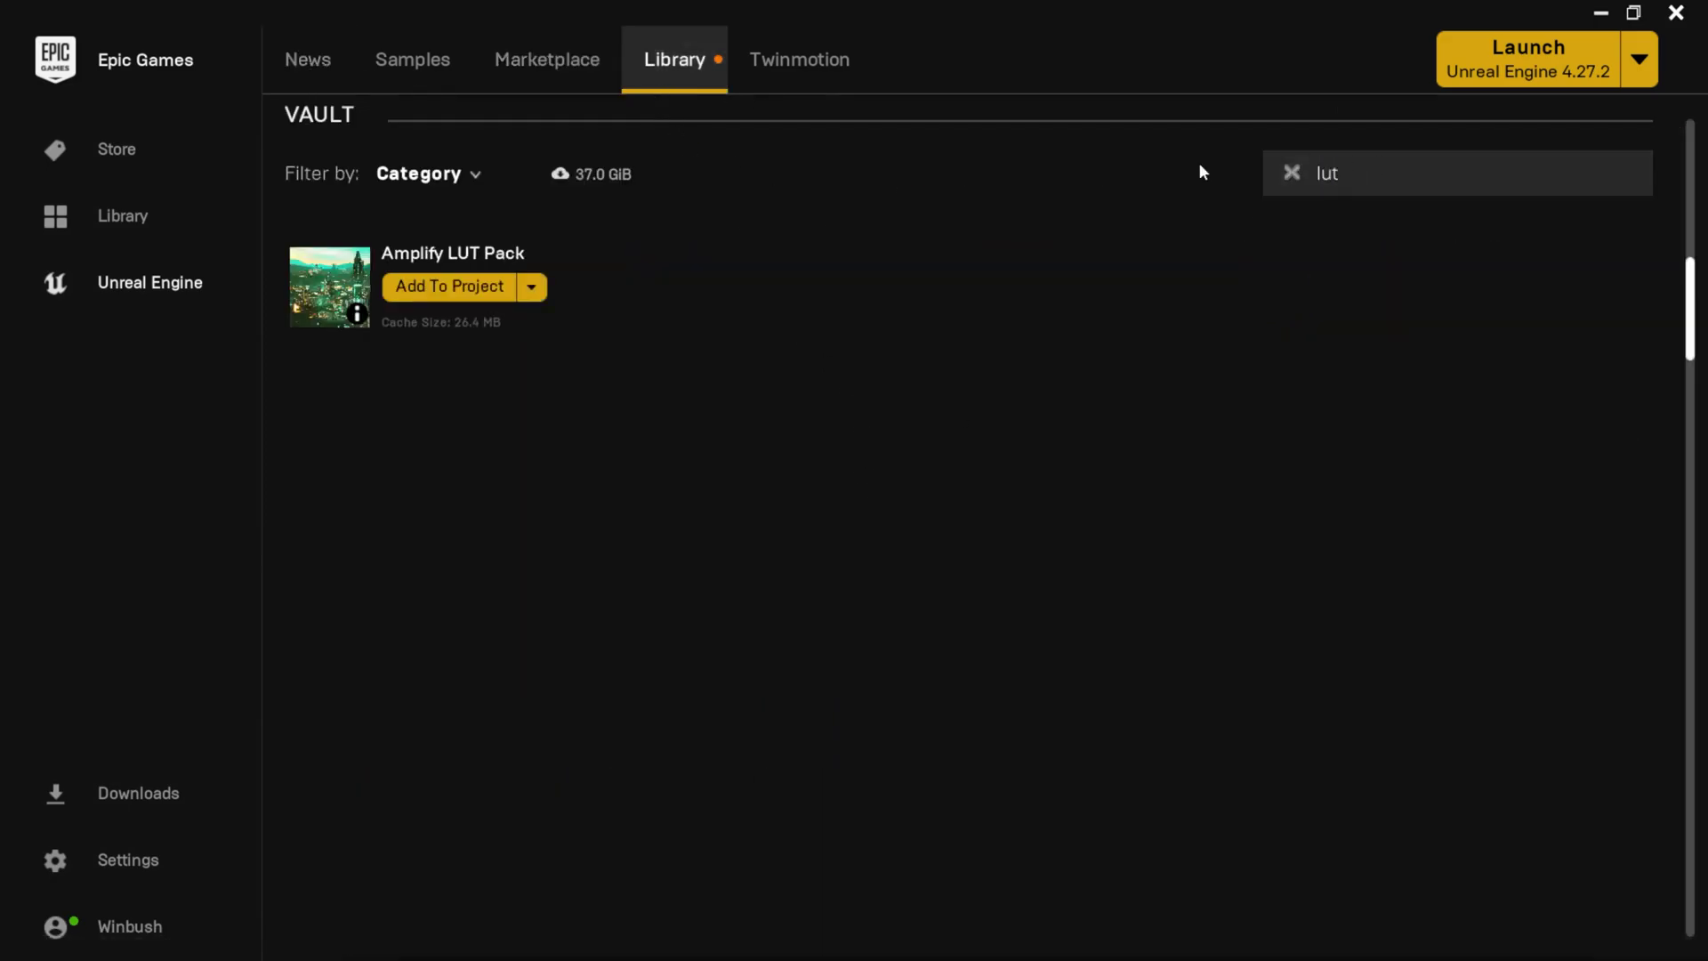
left_click(423, 256)
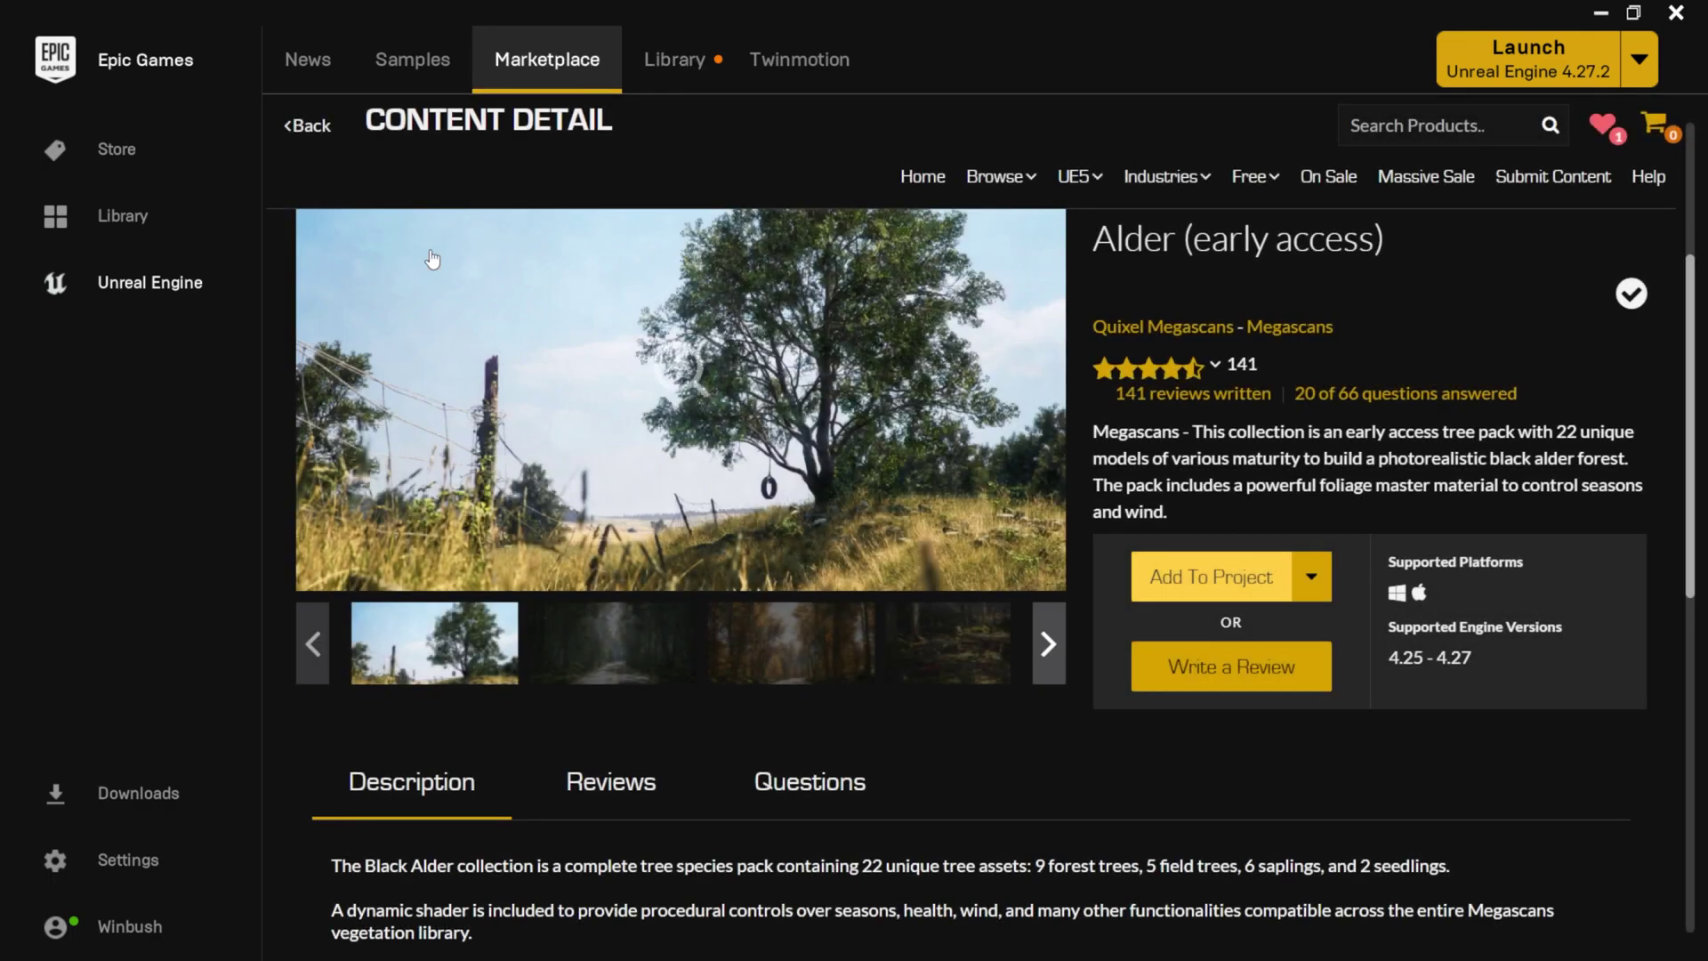
scroll(1317, 697, "down", 2)
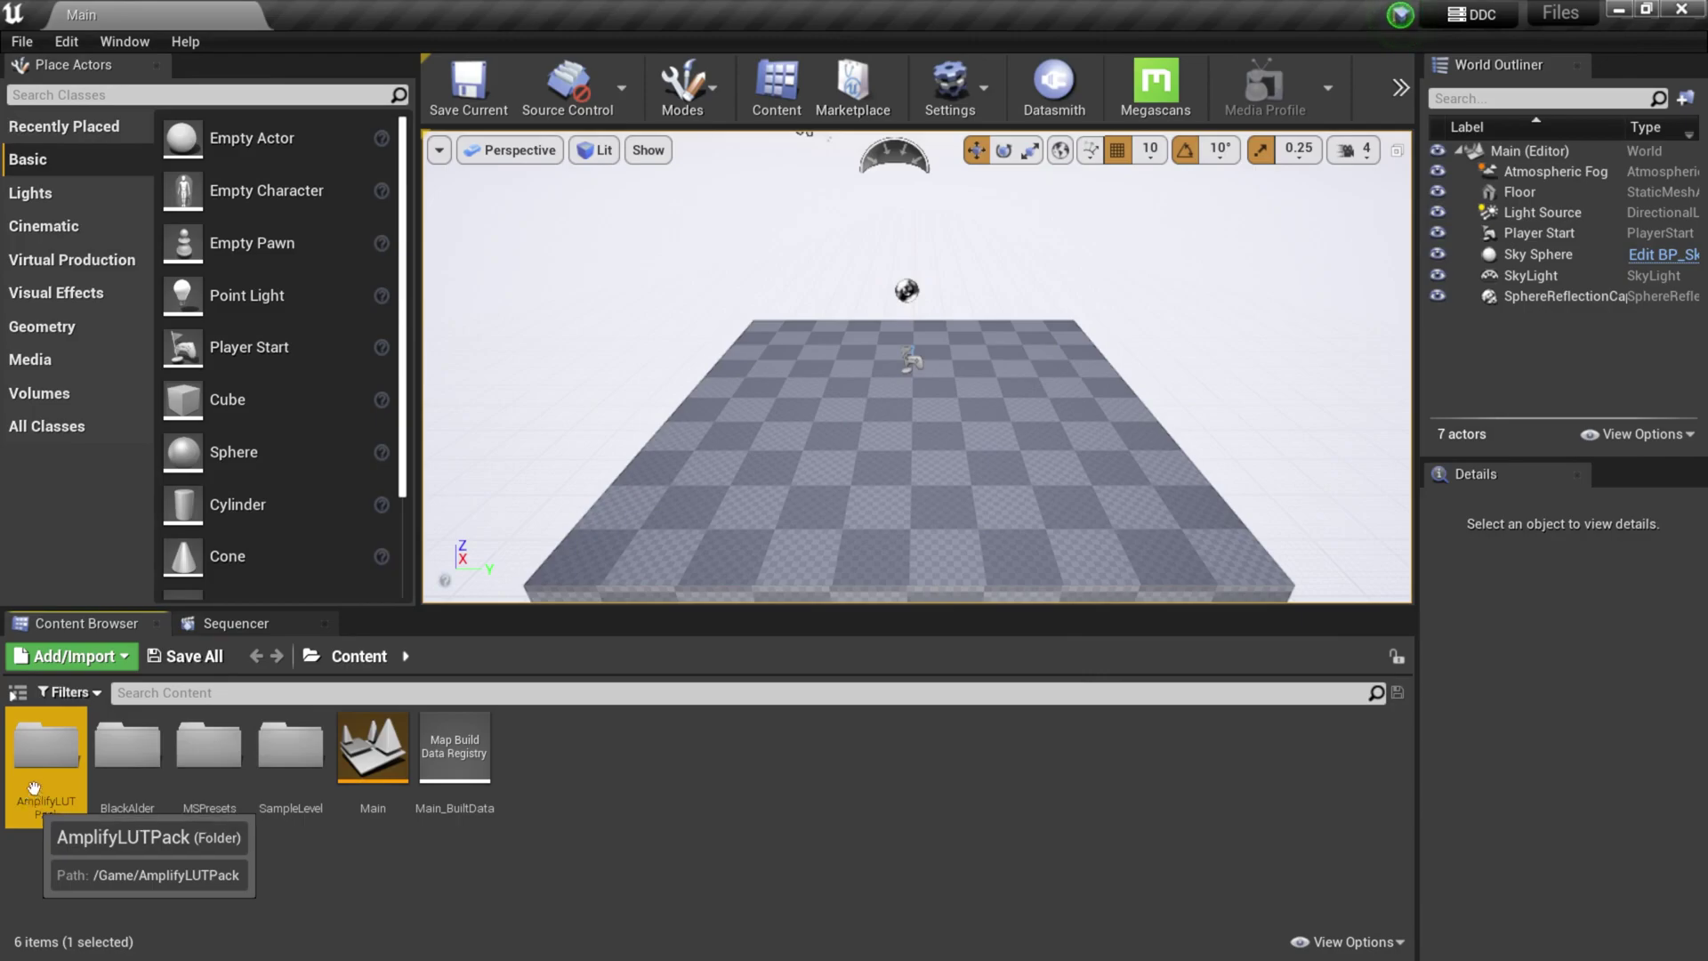
- Migrate the AmplifyLUTPack folder with all listed assets into Gus_Temple's Content folder, and show that Content folder in the Gus_Temple editor
right_click(39, 756)
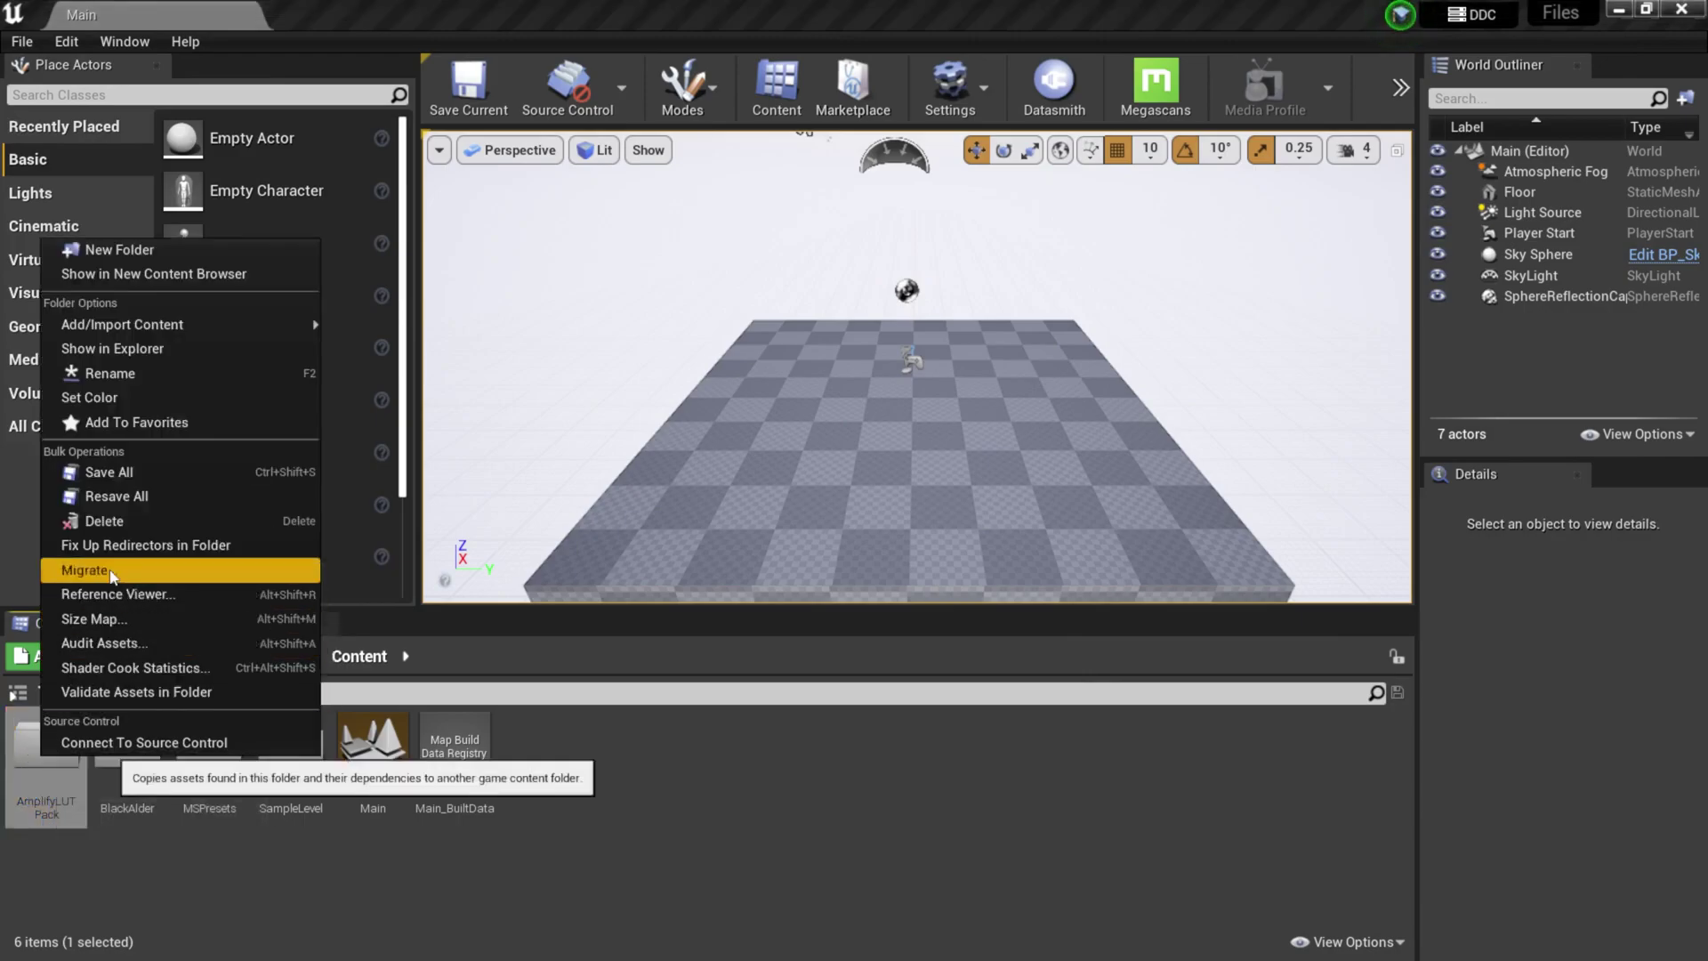
left_click(108, 570)
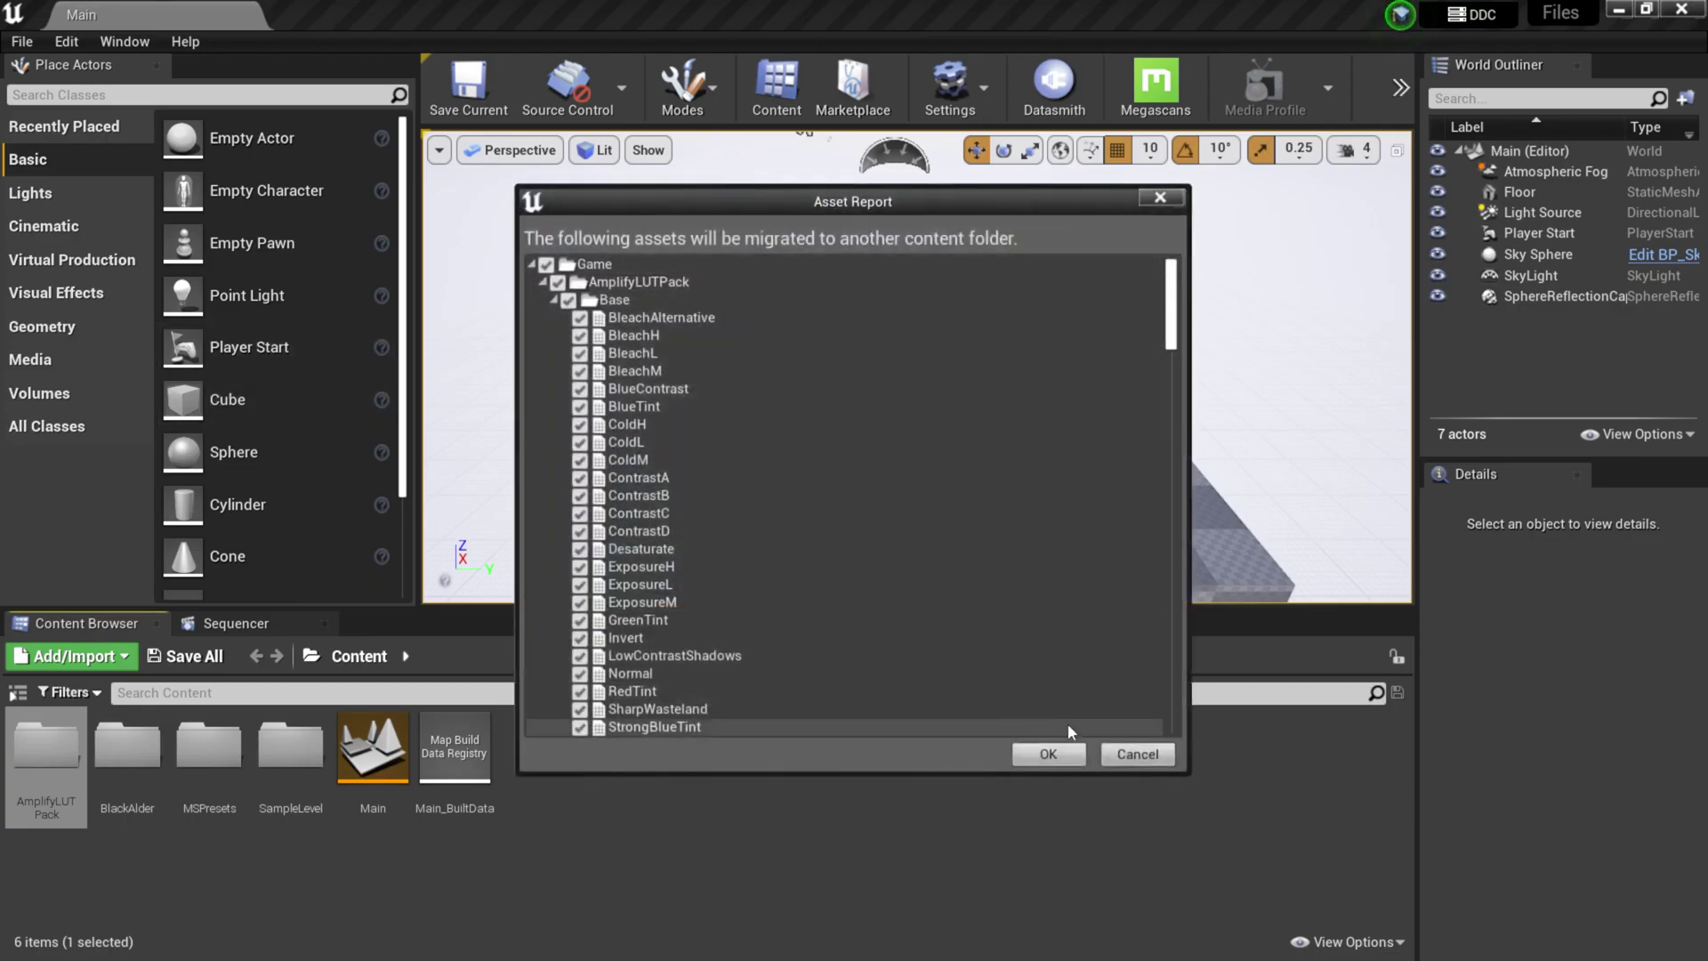
left_click(1050, 754)
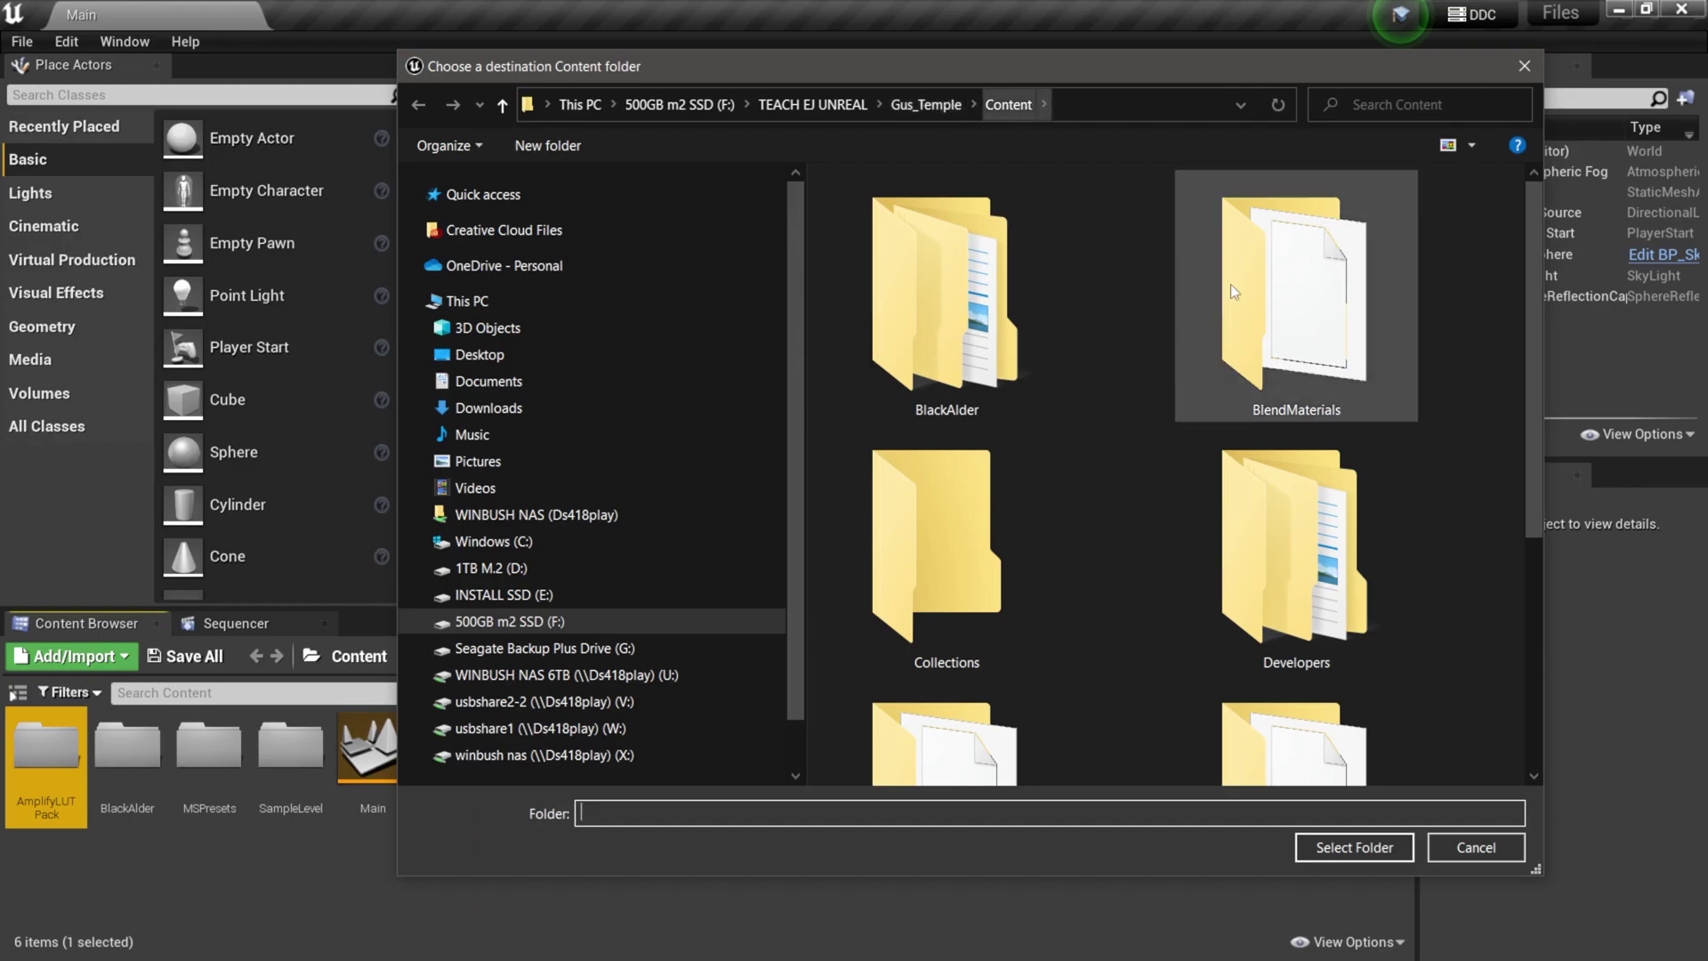
left_click(1354, 846)
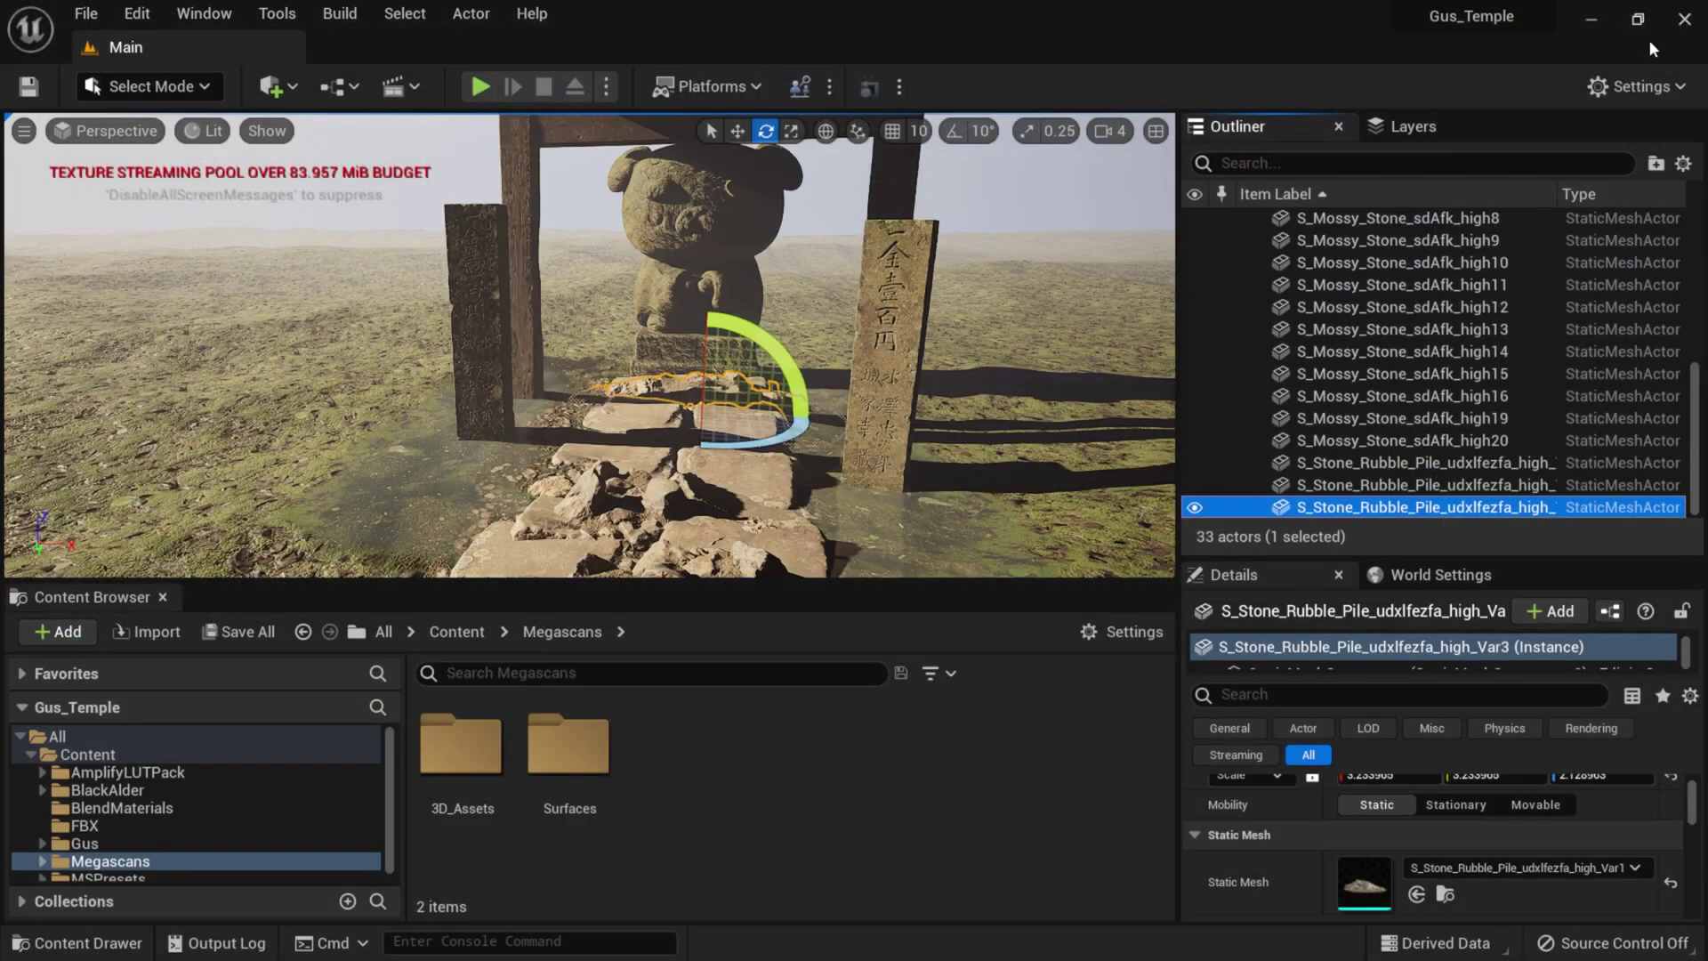
left_click(117, 751)
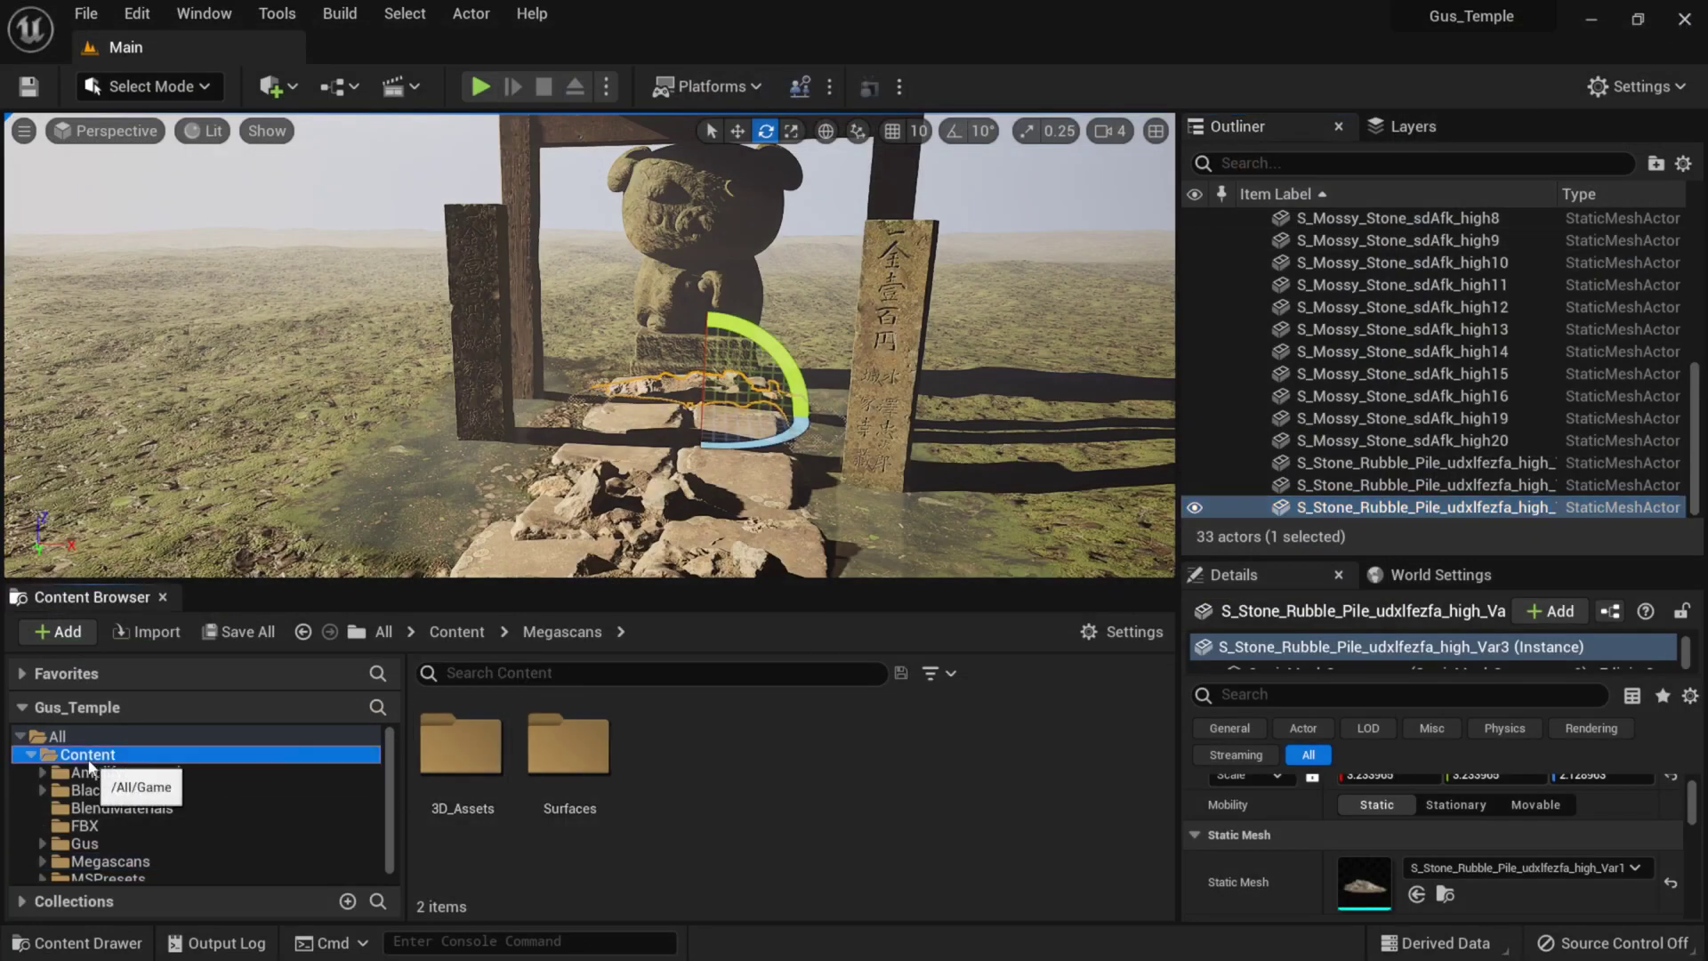
left_click_drag(687, 583, 688, 445)
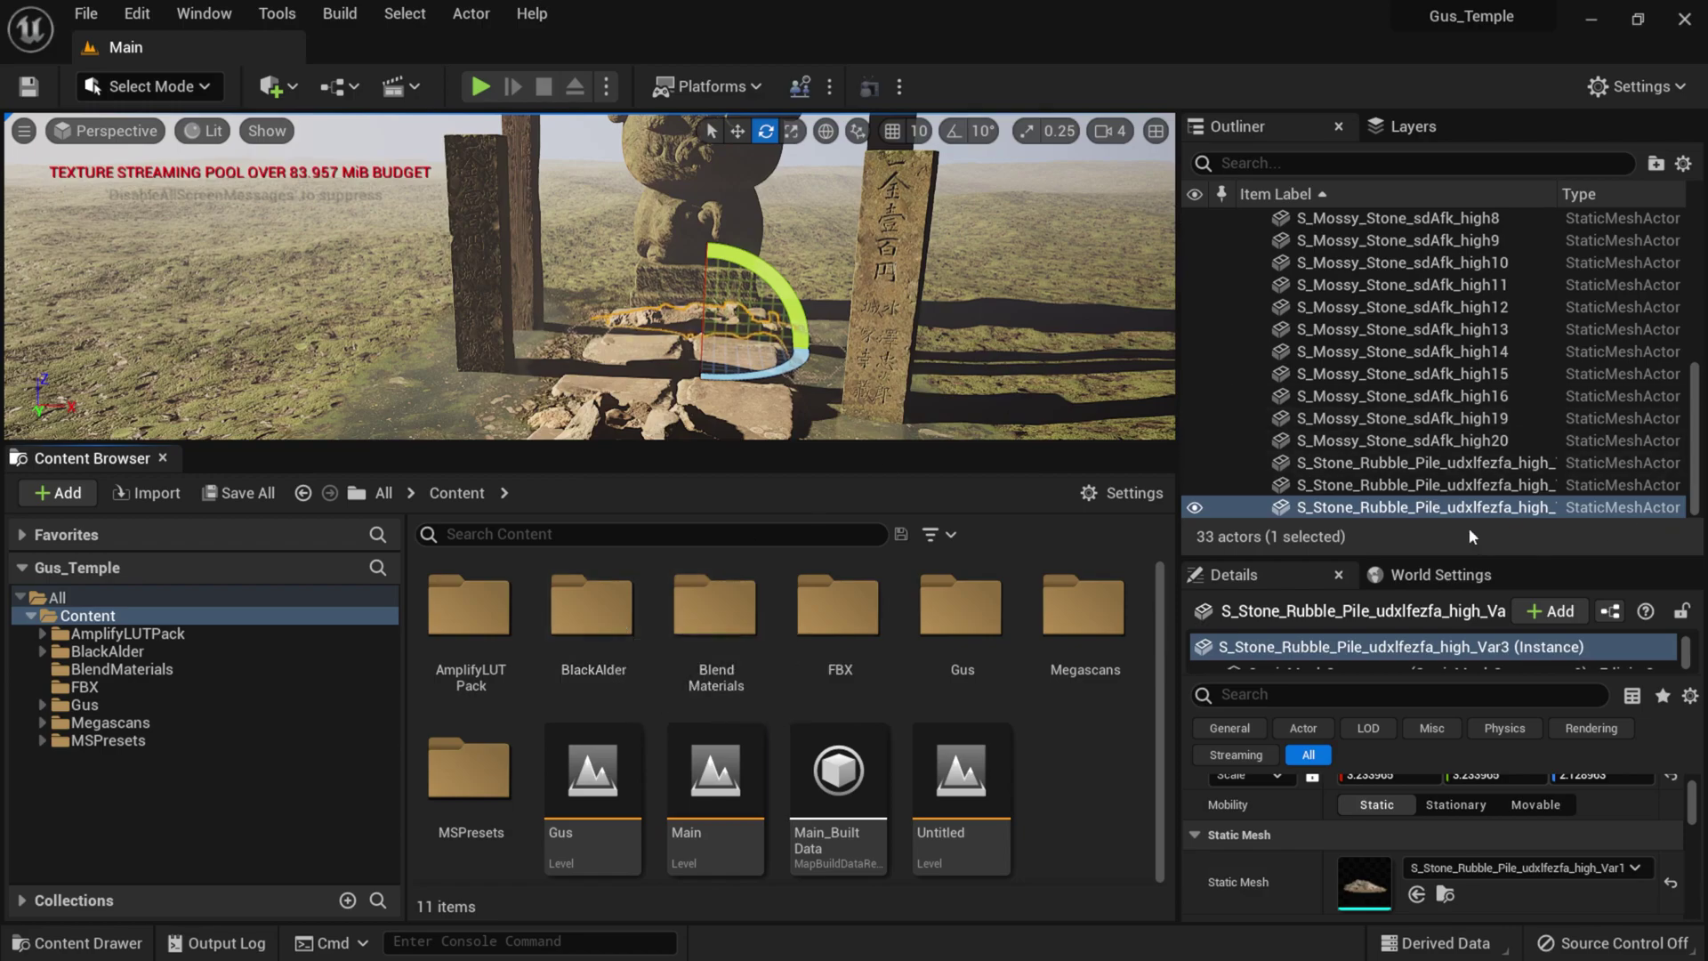
- Move all the loose S_Mossy_Stone and S_Stone_Rubble_Pile actors into the MEGASCANS folder of the Outliner
left_click_drag(1434, 558, 1437, 712)
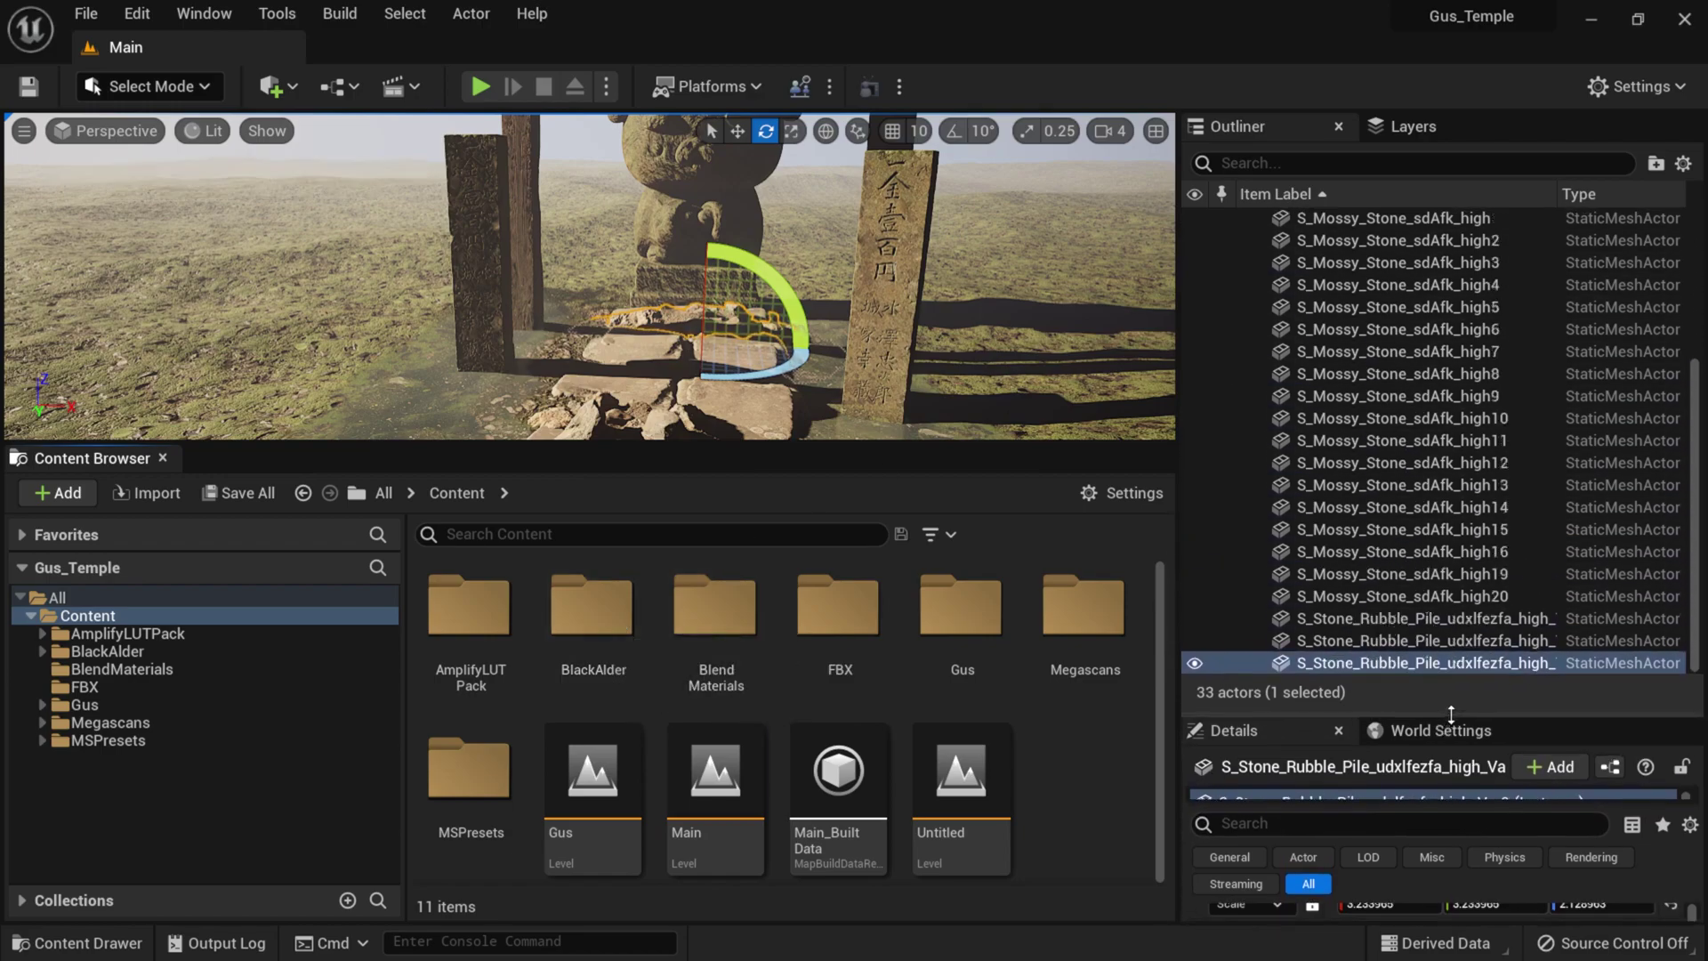
scroll(1498, 443, "up", 3)
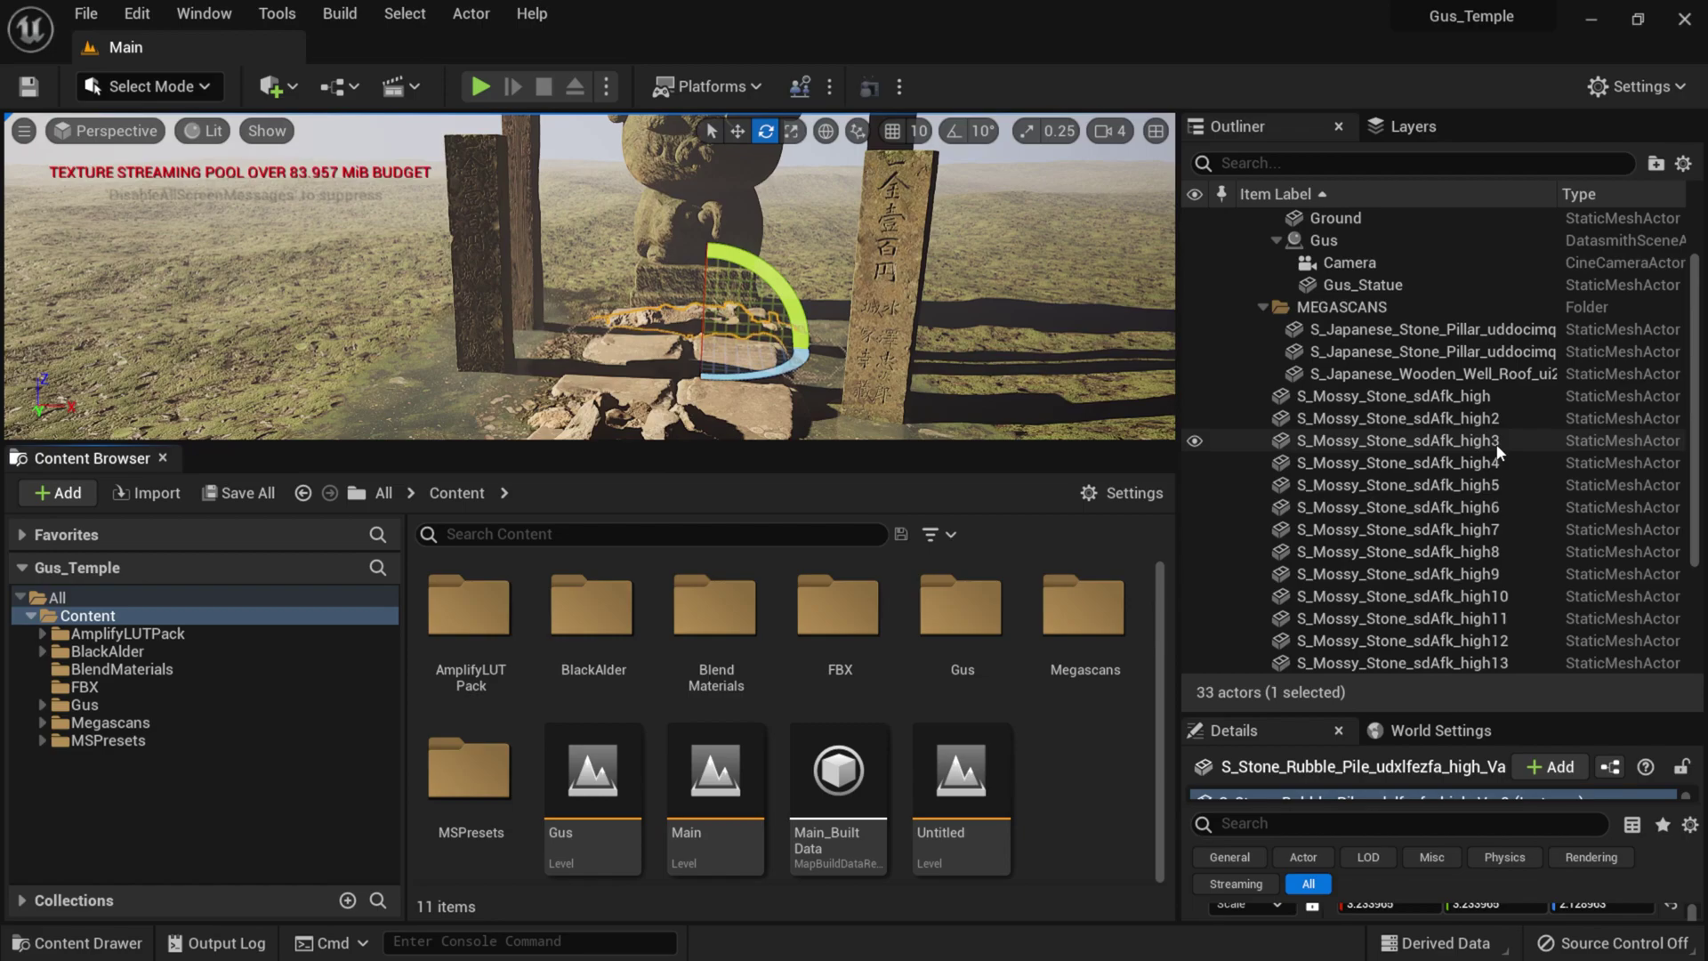
left_click(1263, 265)
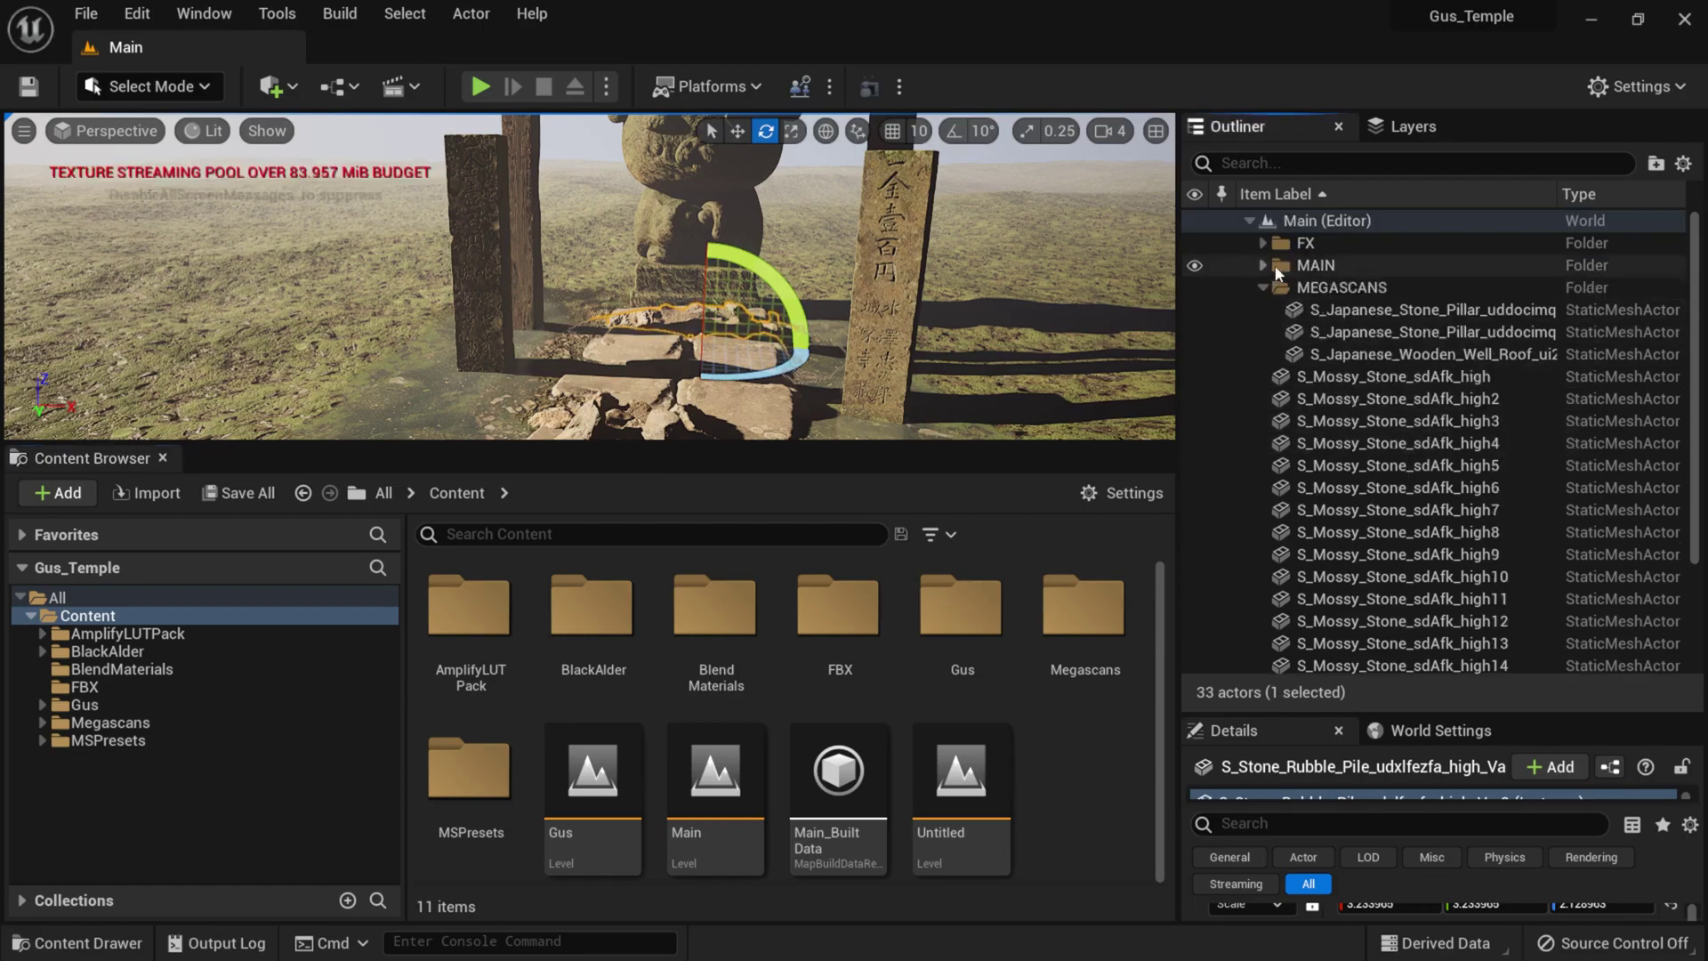
left_click(1263, 288)
left_click(1388, 310)
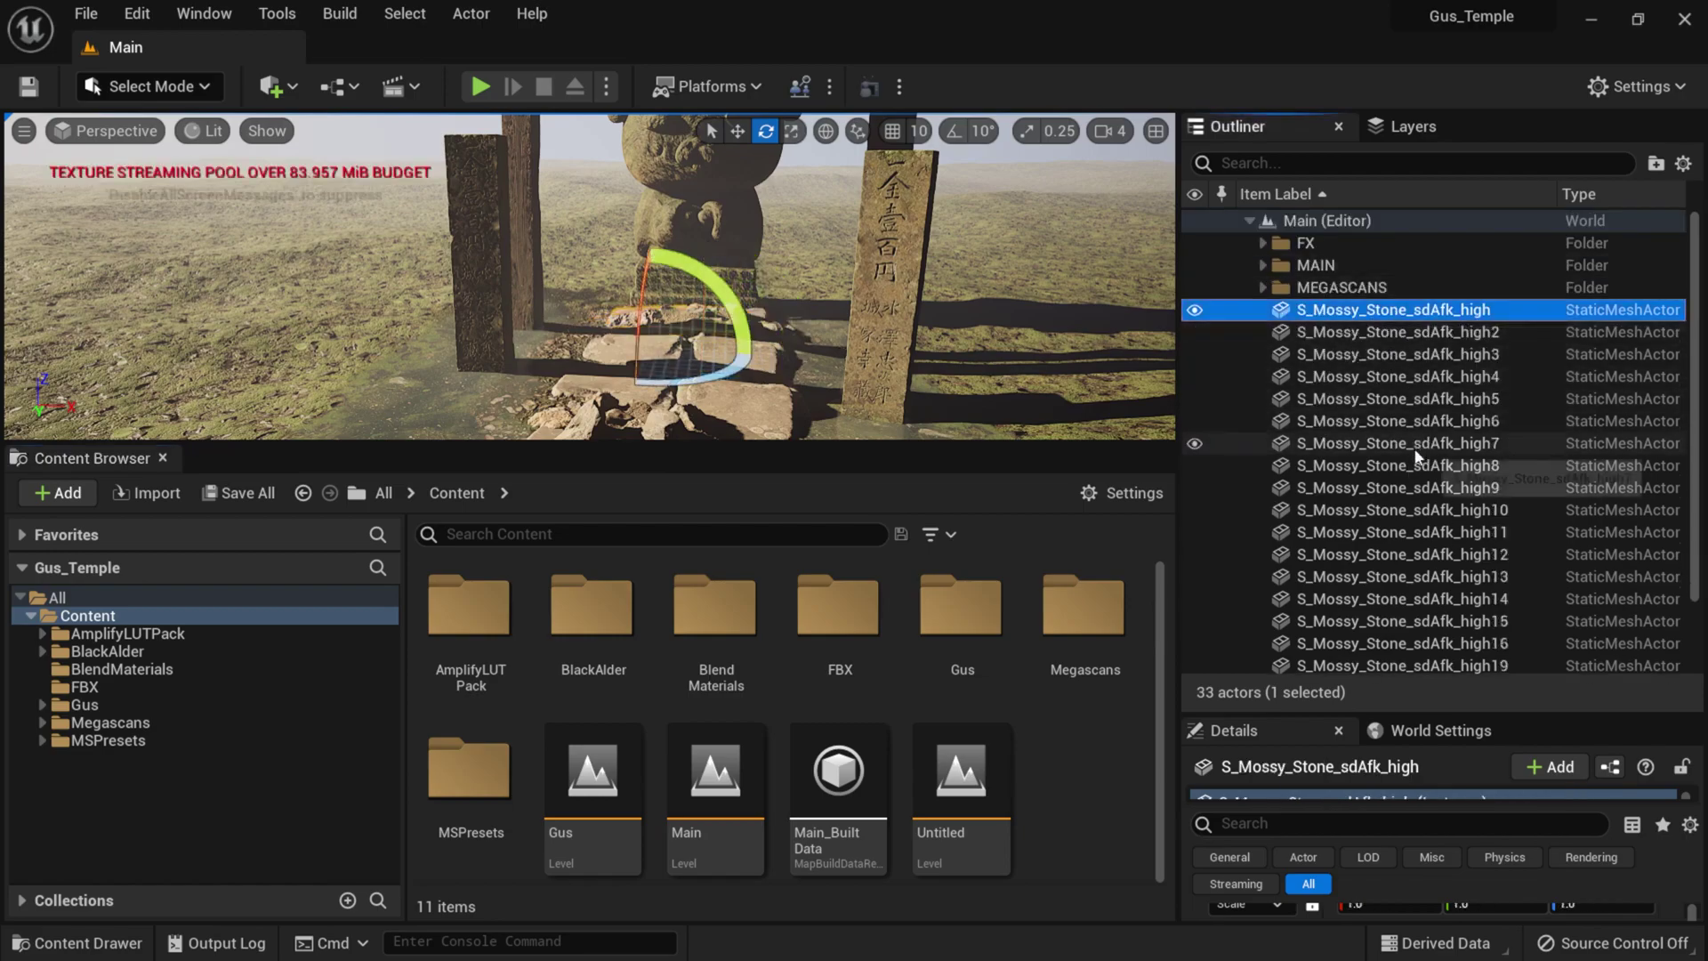
scroll(1417, 454, "down", 1)
scroll(1412, 446, "down", 1)
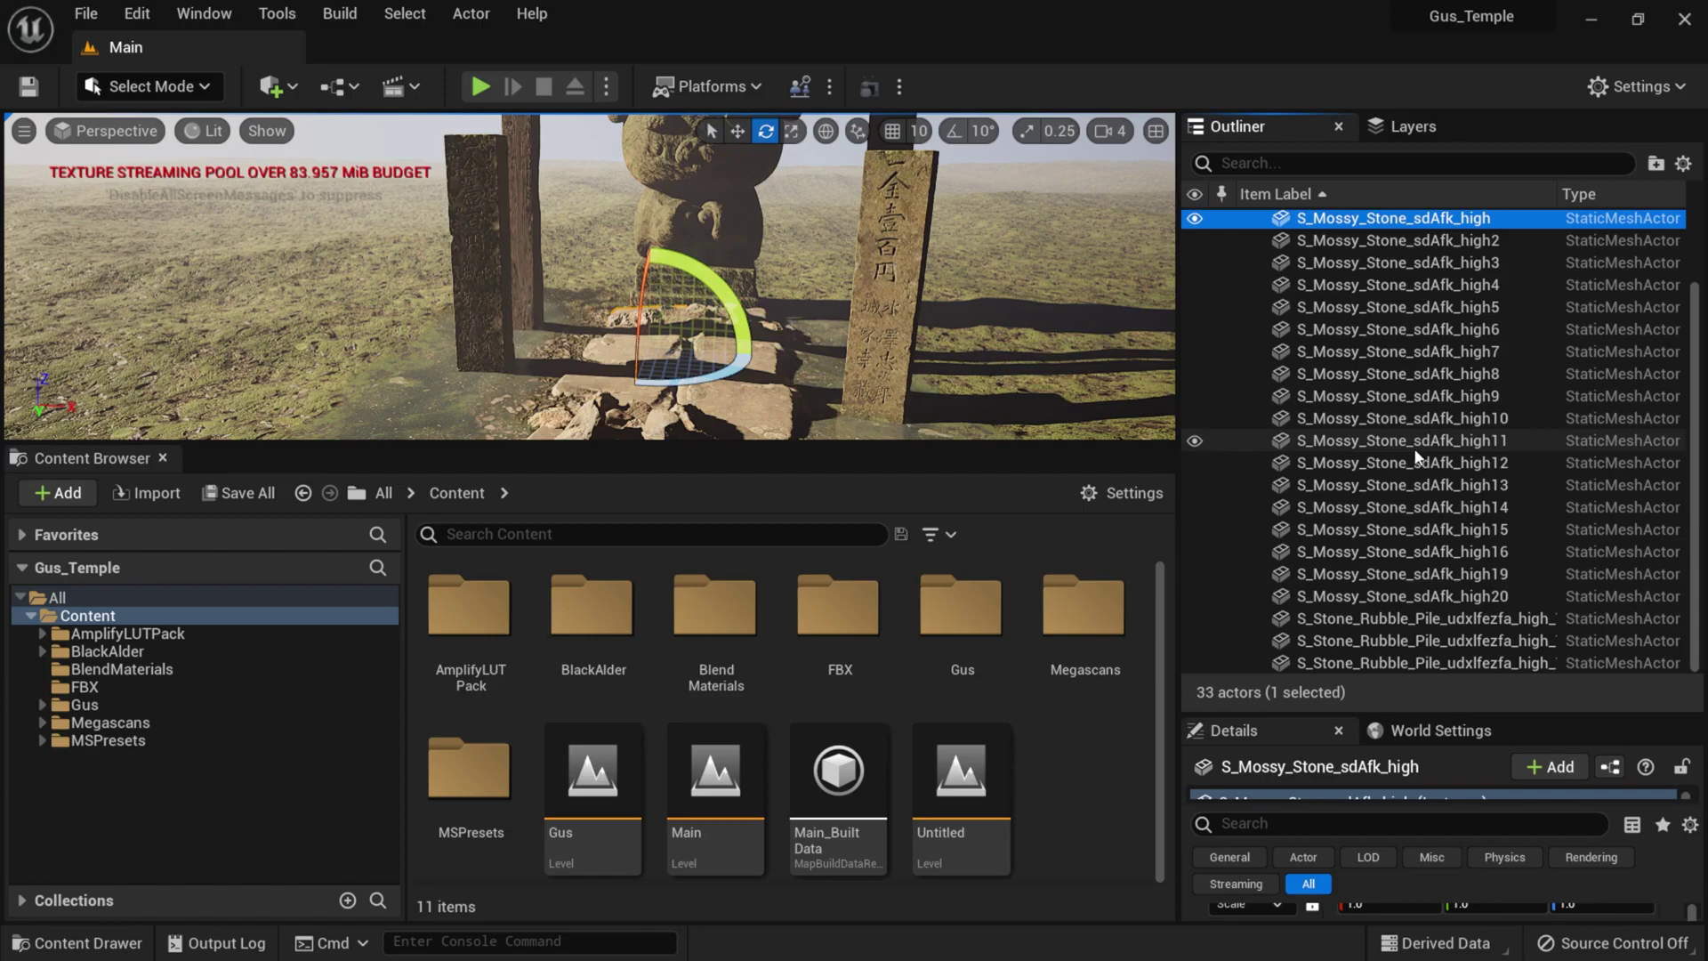
left_click(1450, 663, "shift")
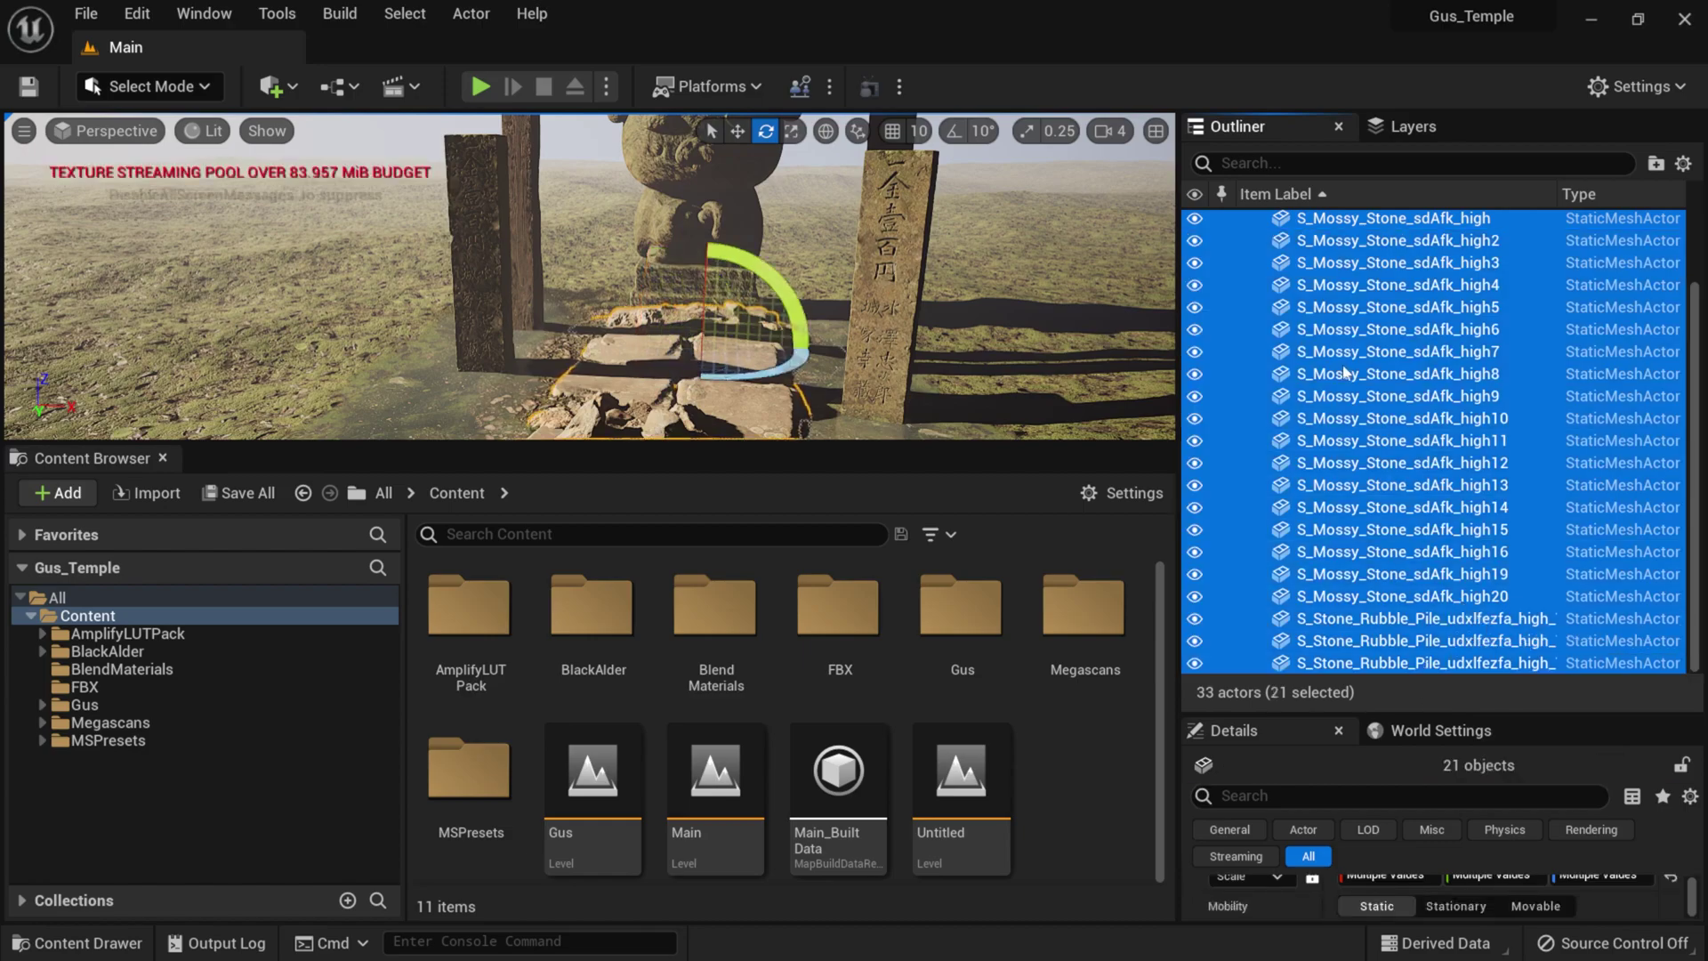
scroll(1346, 372, "up", 2)
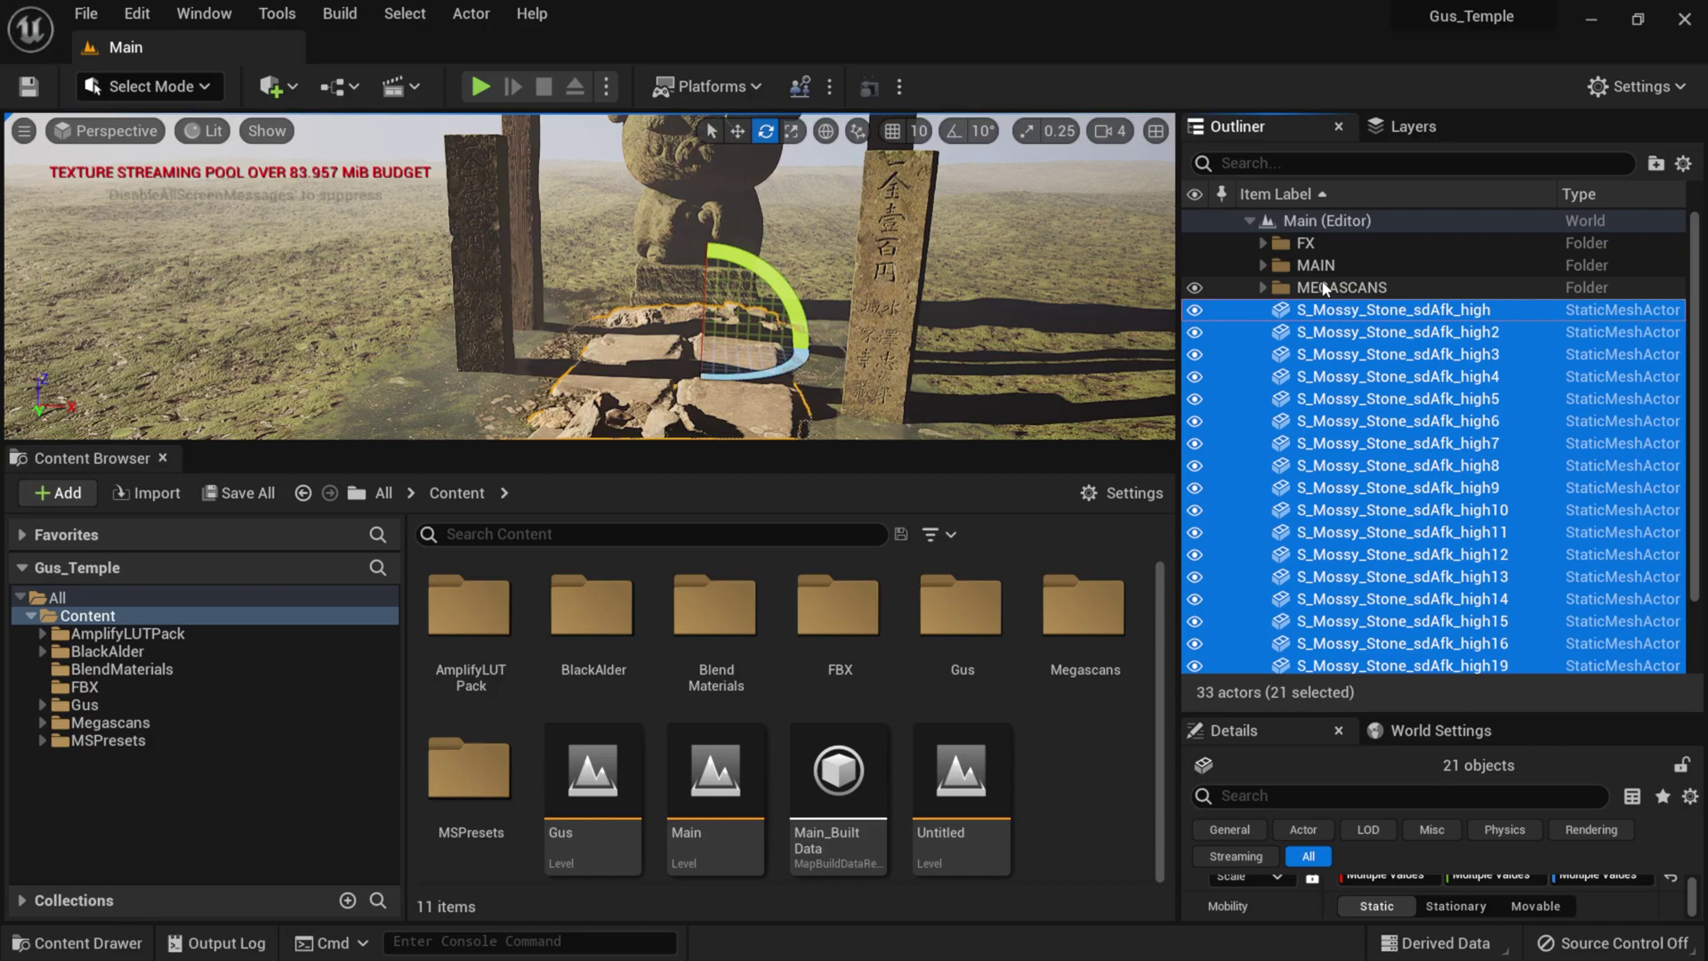
left_click_drag(1377, 317, 1370, 290)
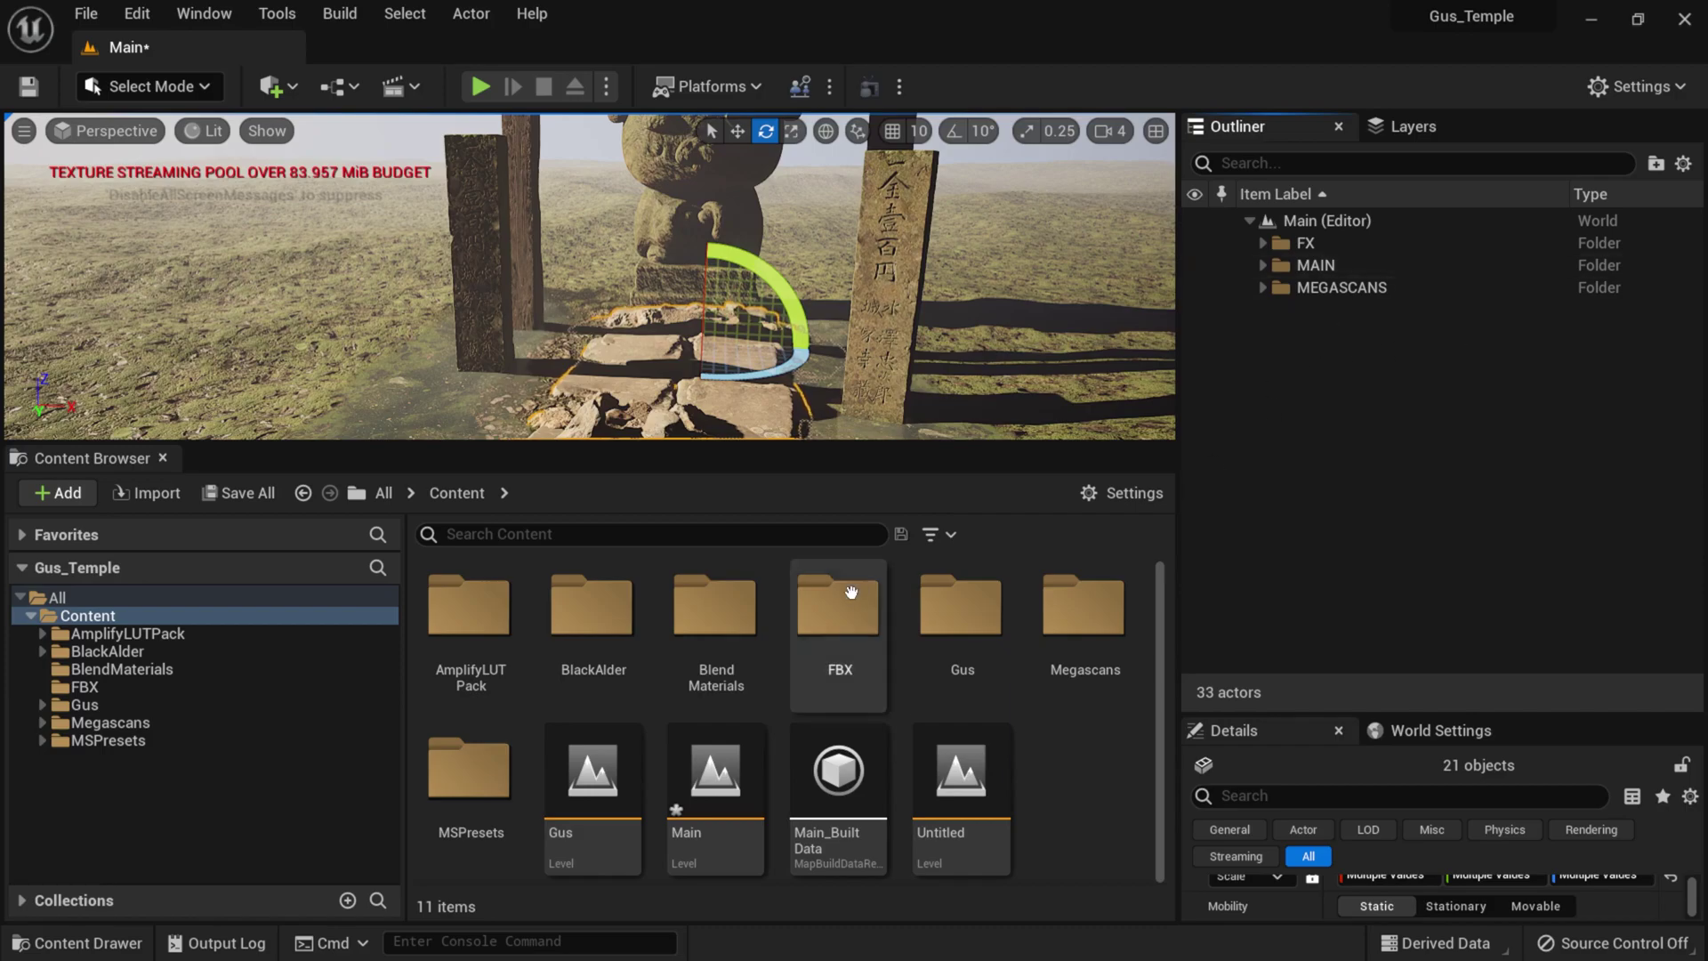
- Browse the PivotPainter and SimpleWind meshes in BlackAlder's Geometry folder, and keep the SimpleWind folder open
left_click(587, 627)
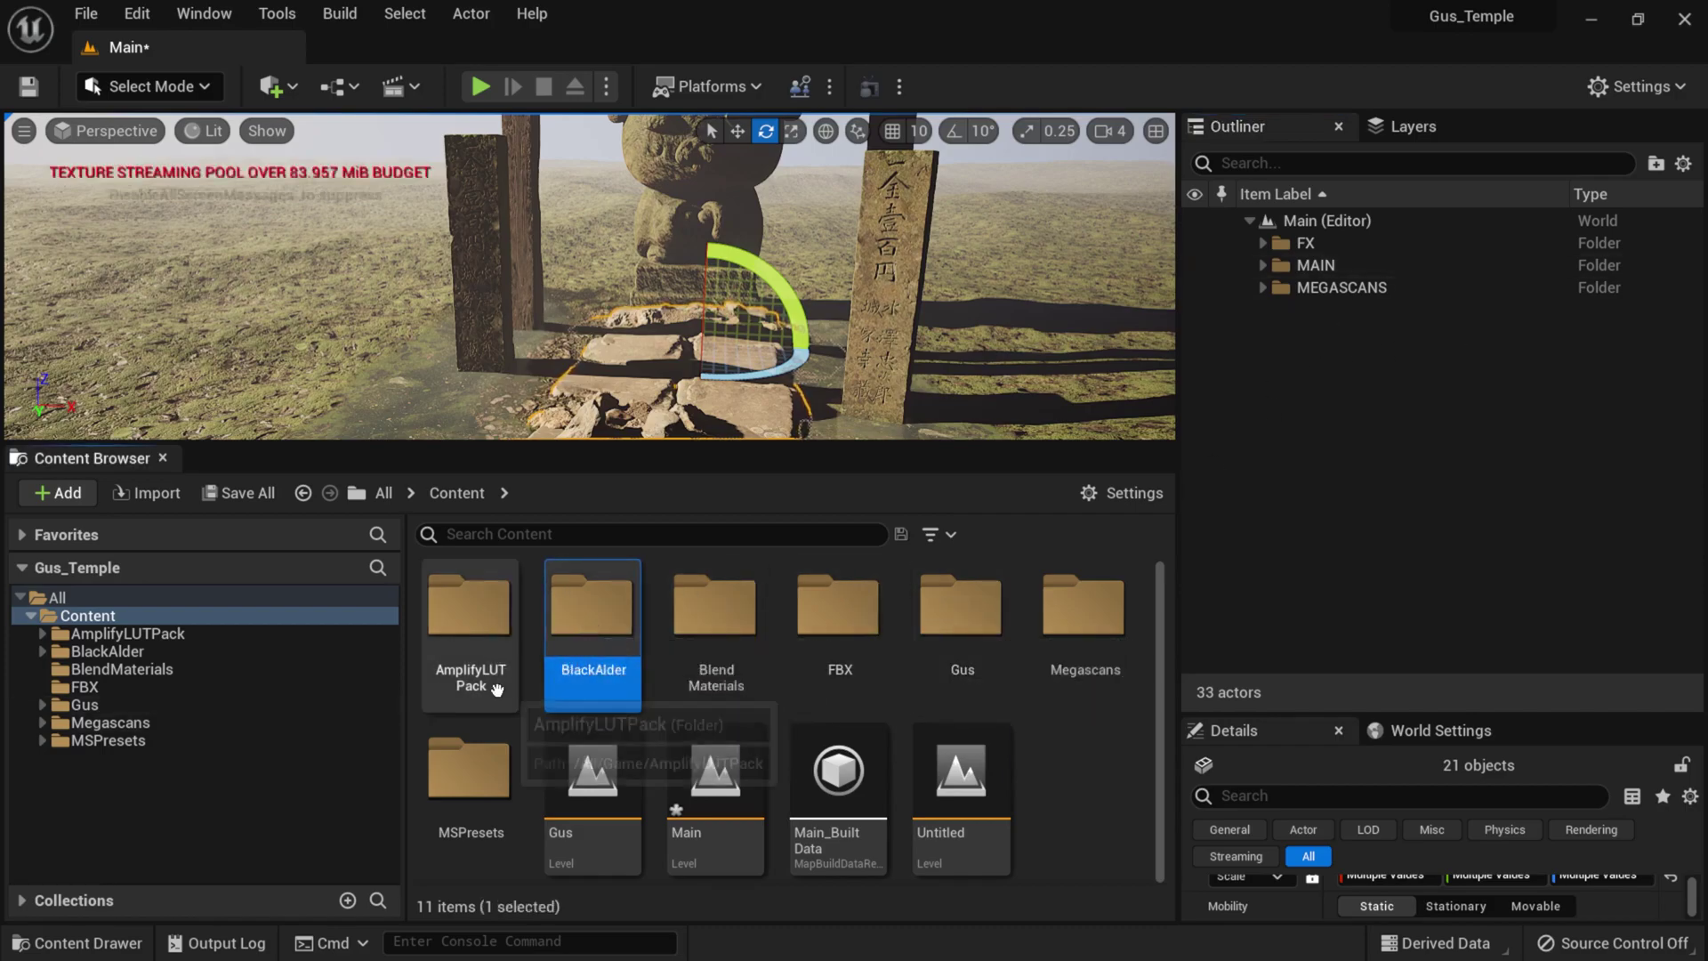
left_click_drag(941, 442, 961, 674)
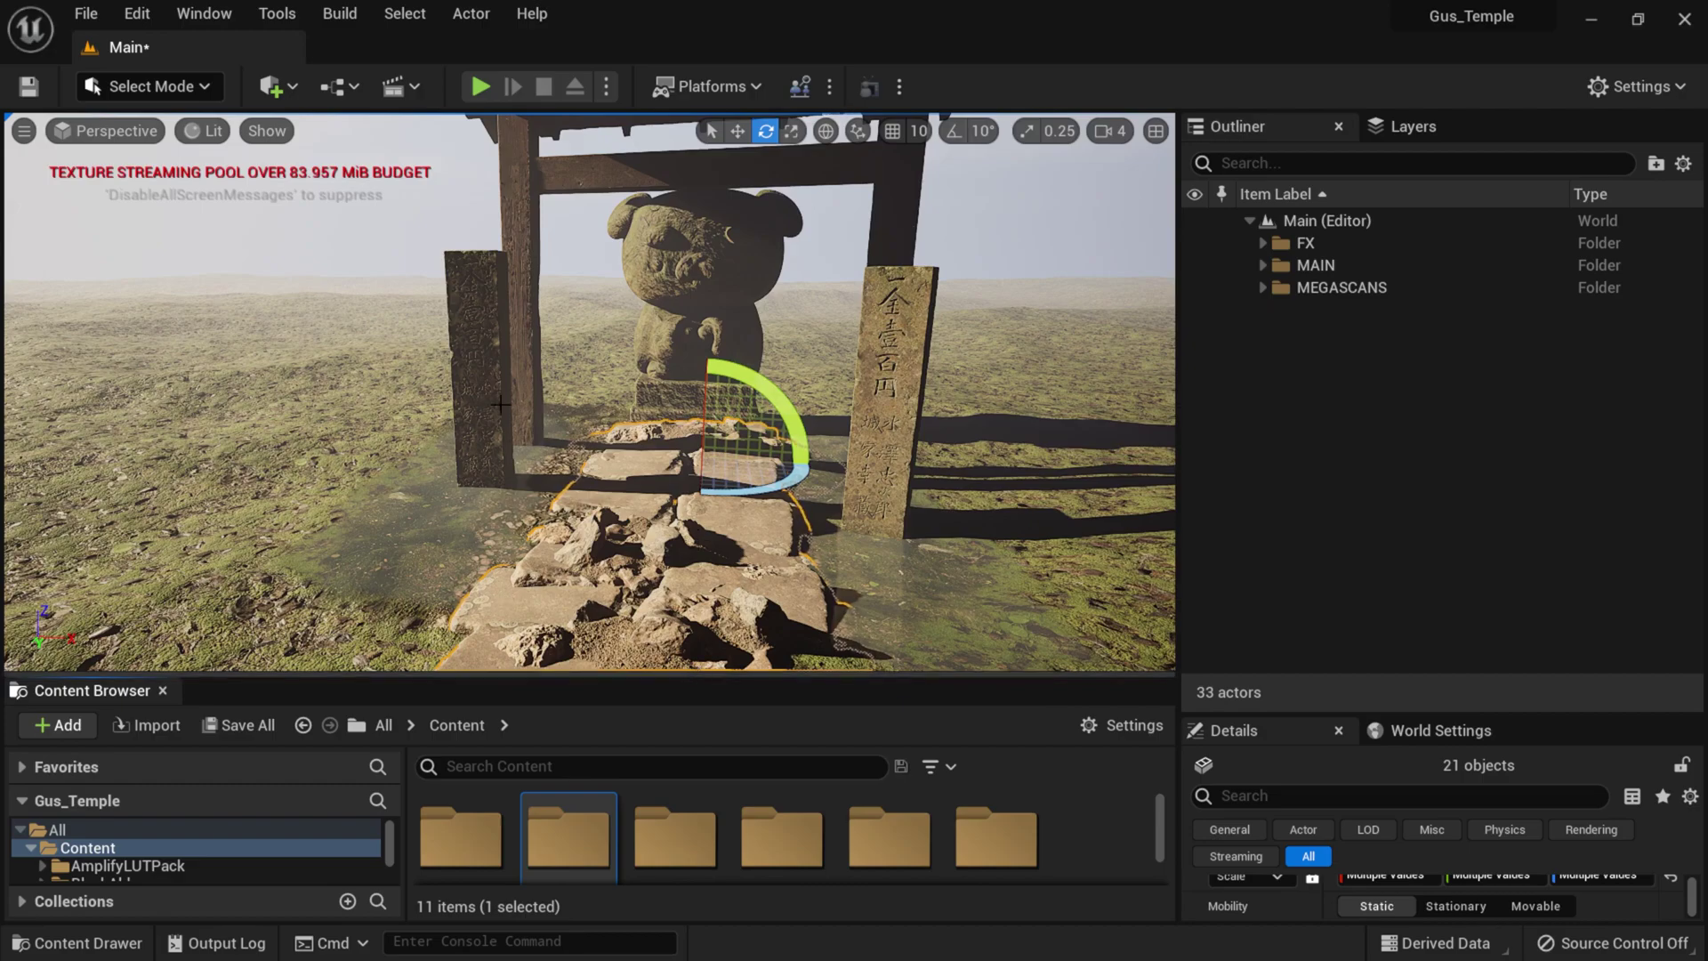
double_click(562, 822)
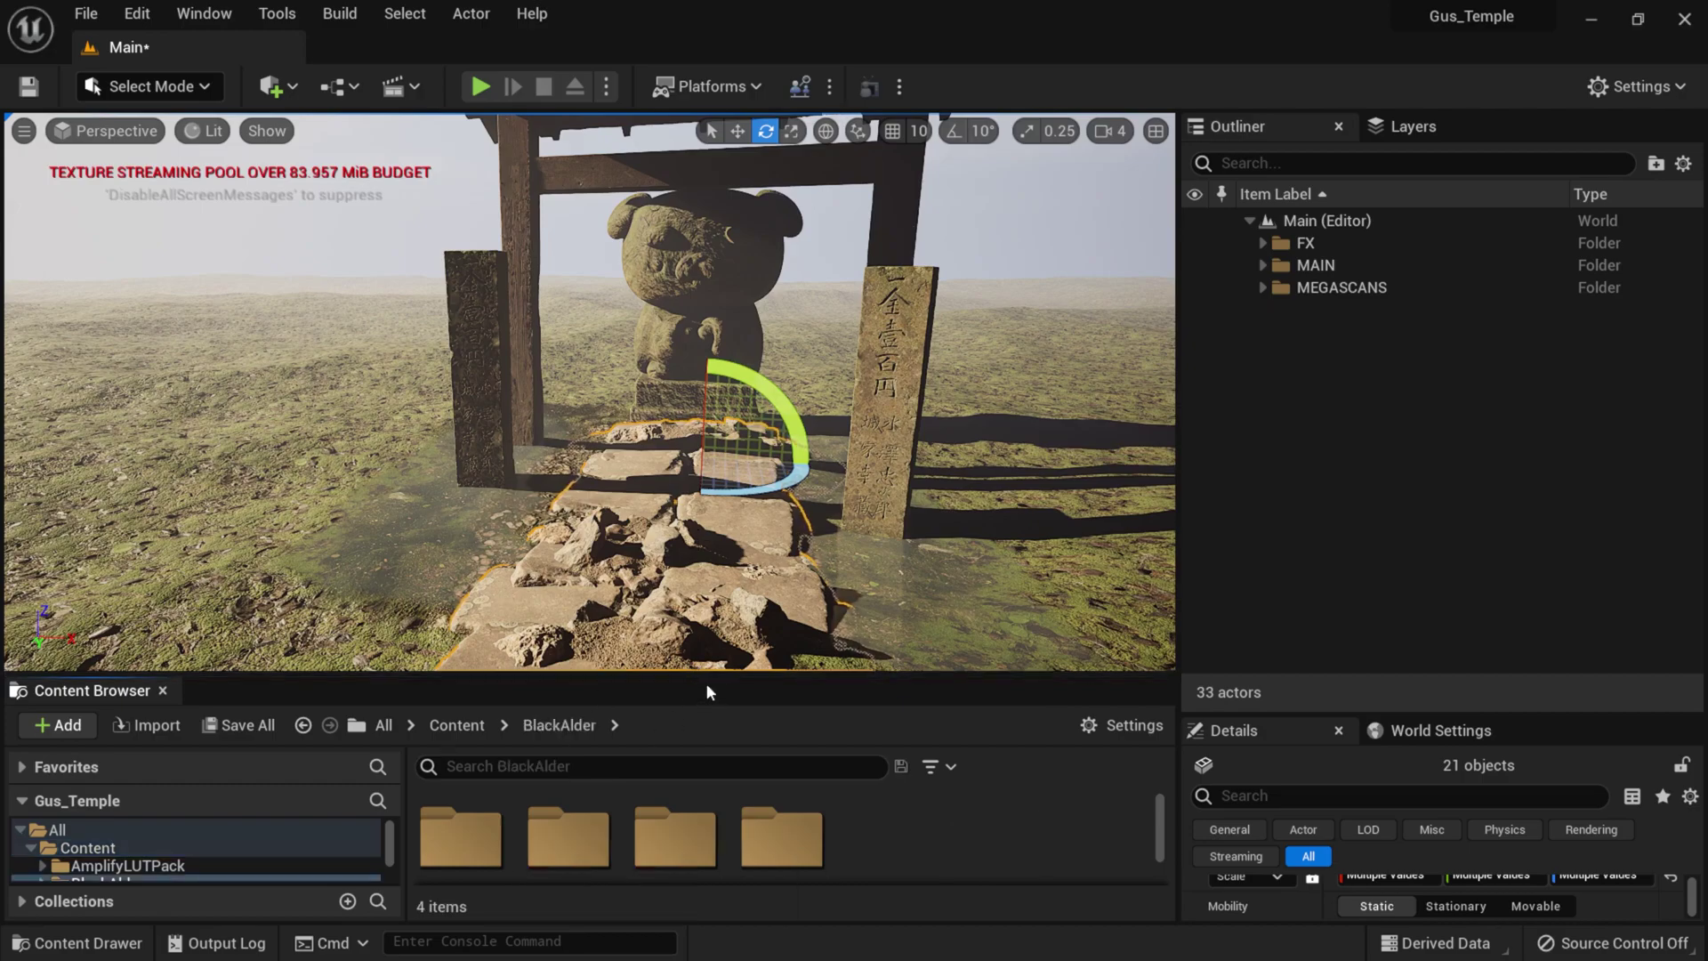
left_click_drag(755, 674, 755, 516)
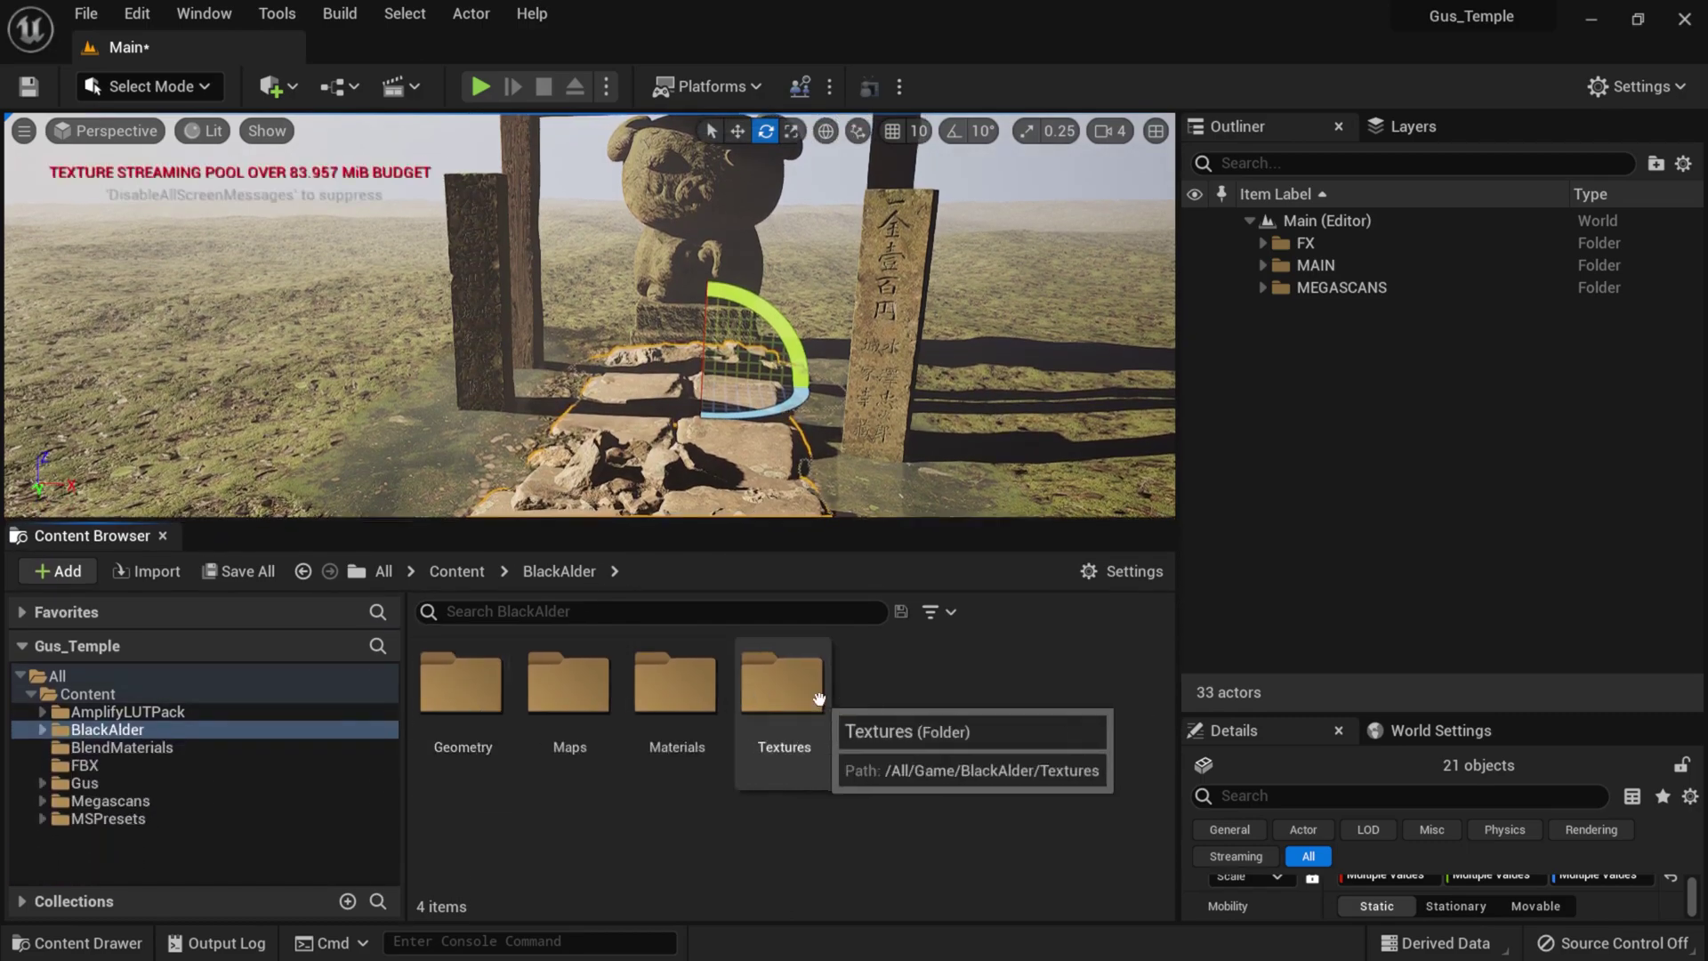
left_click(483, 707)
double_click(483, 708)
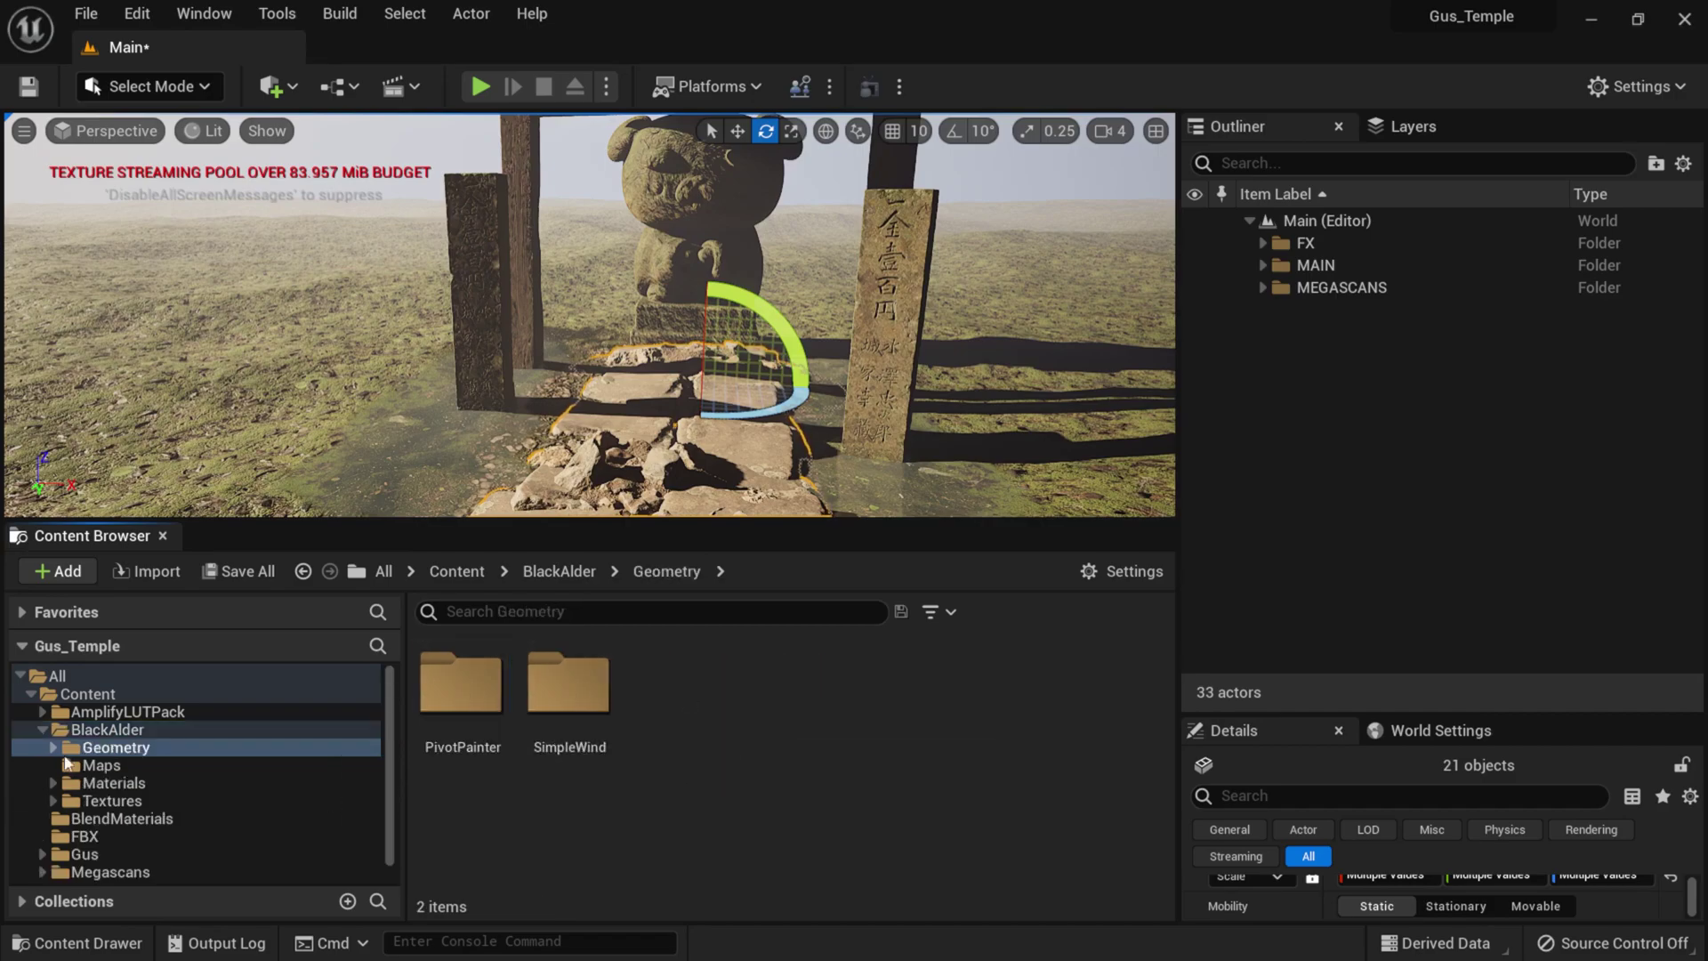
left_click(54, 748)
left_click(155, 784)
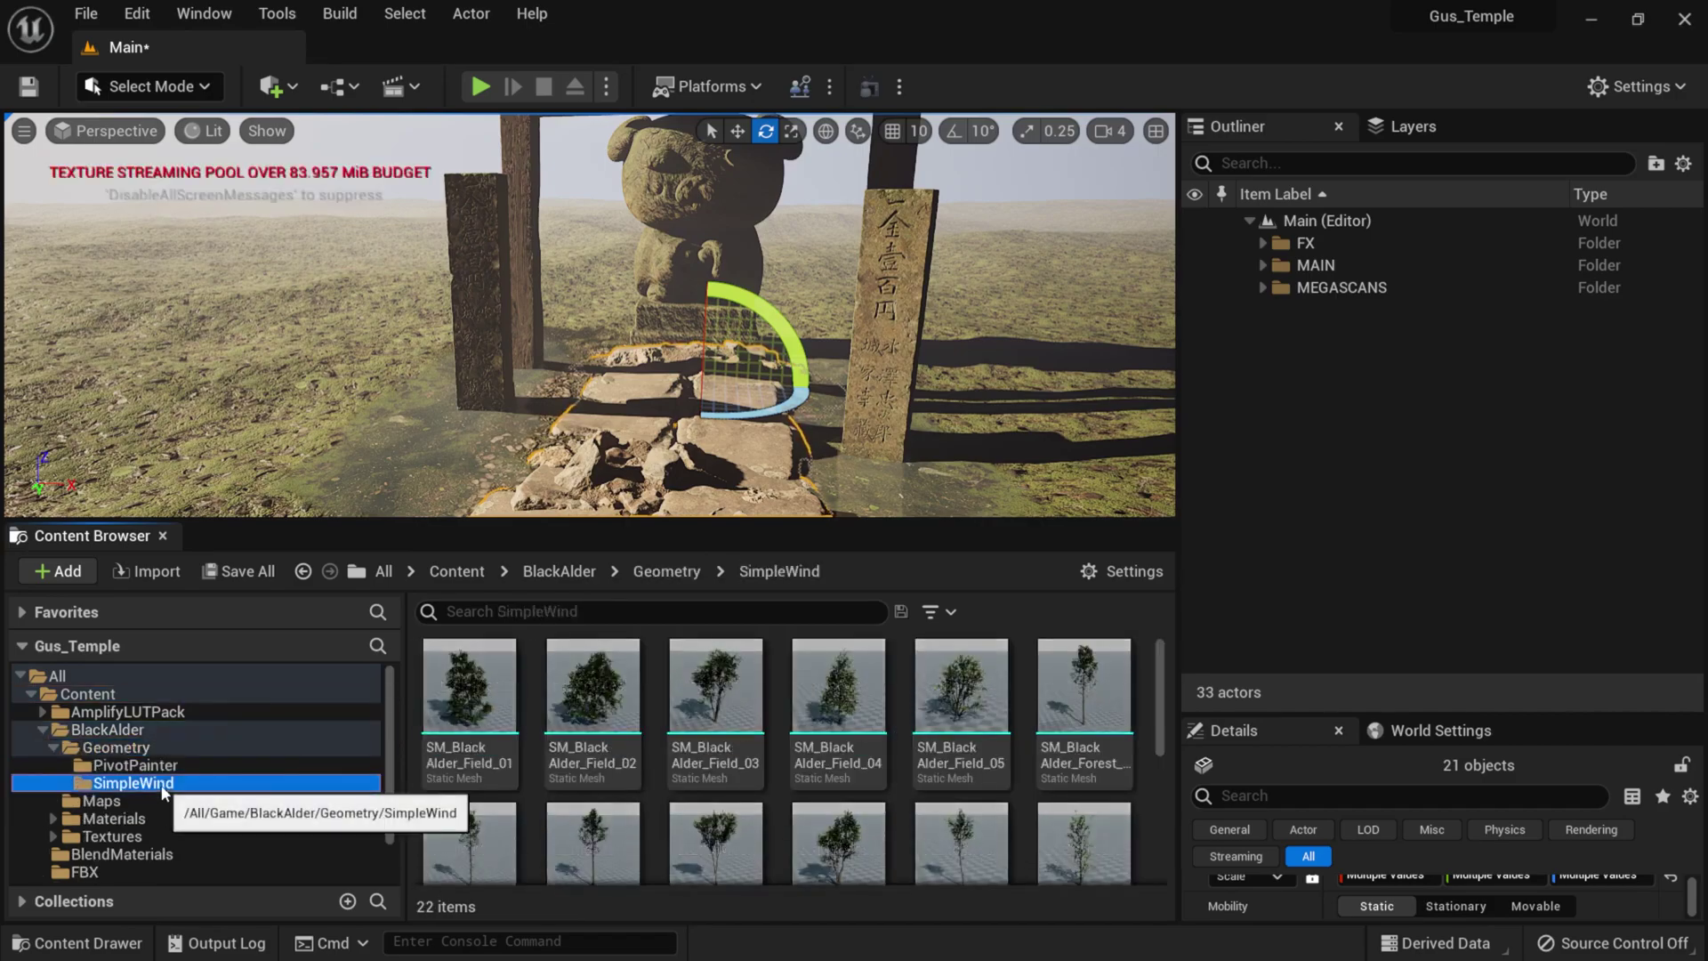
left_click(156, 767)
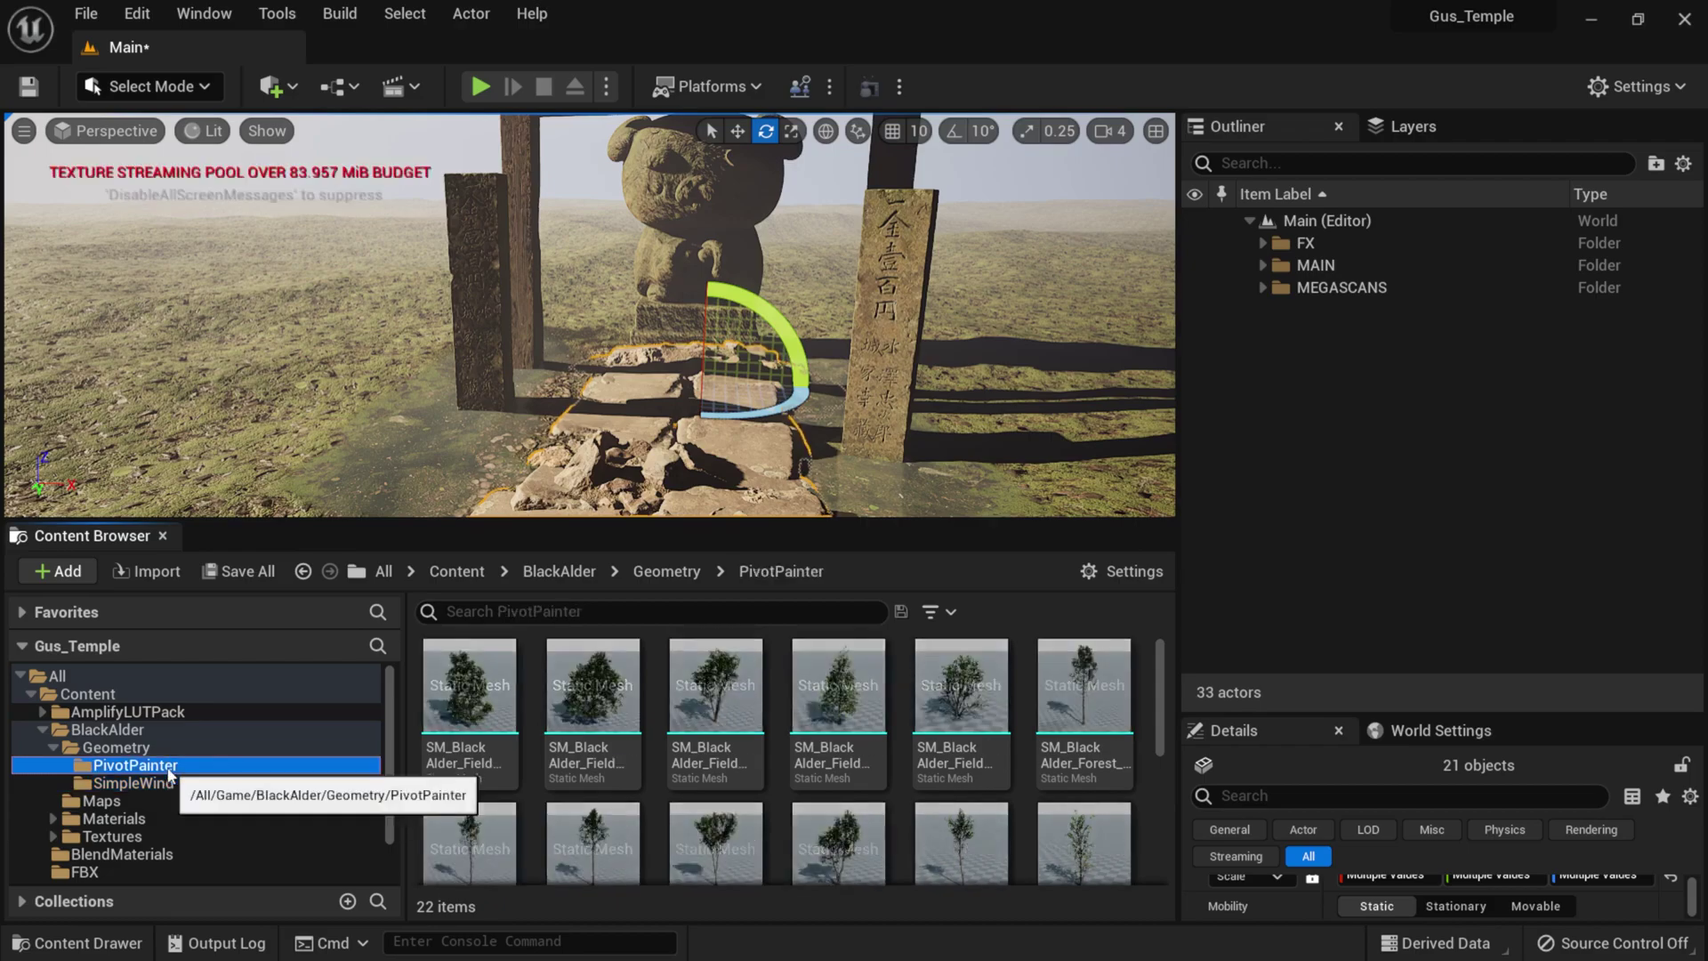
left_click(191, 789)
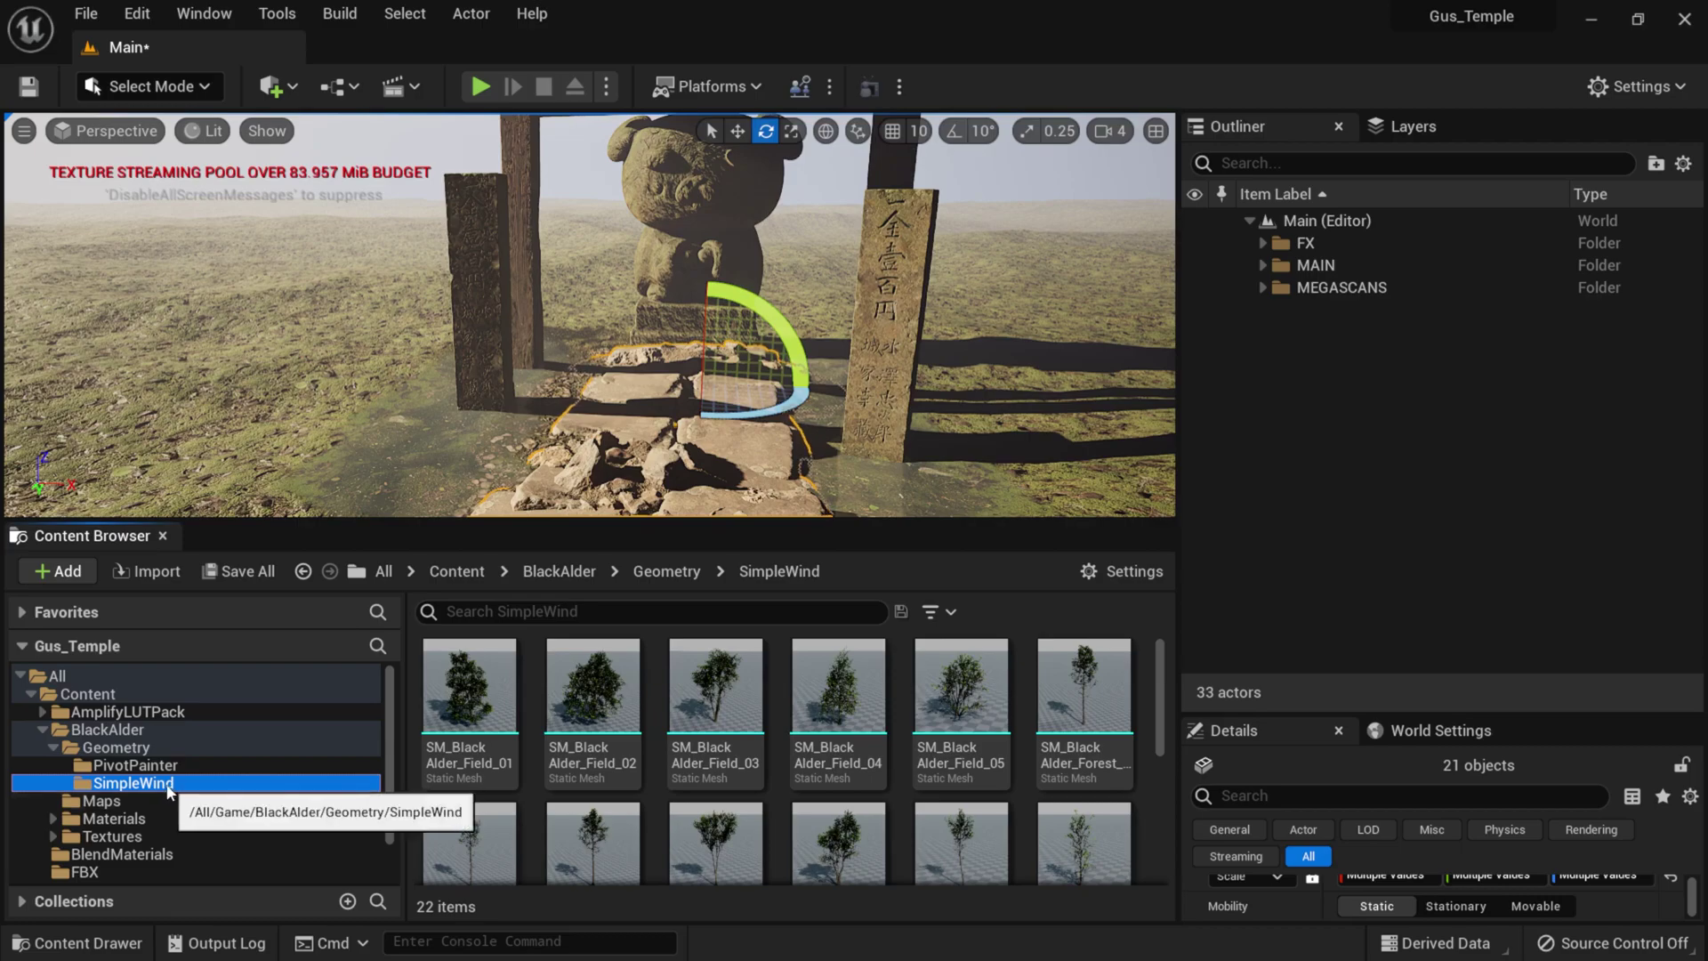
- Try placing the SM_BlackAlder_Field_03 tree beside the temple, undo its accidental rotation, and view it from farther away
left_click(716, 712)
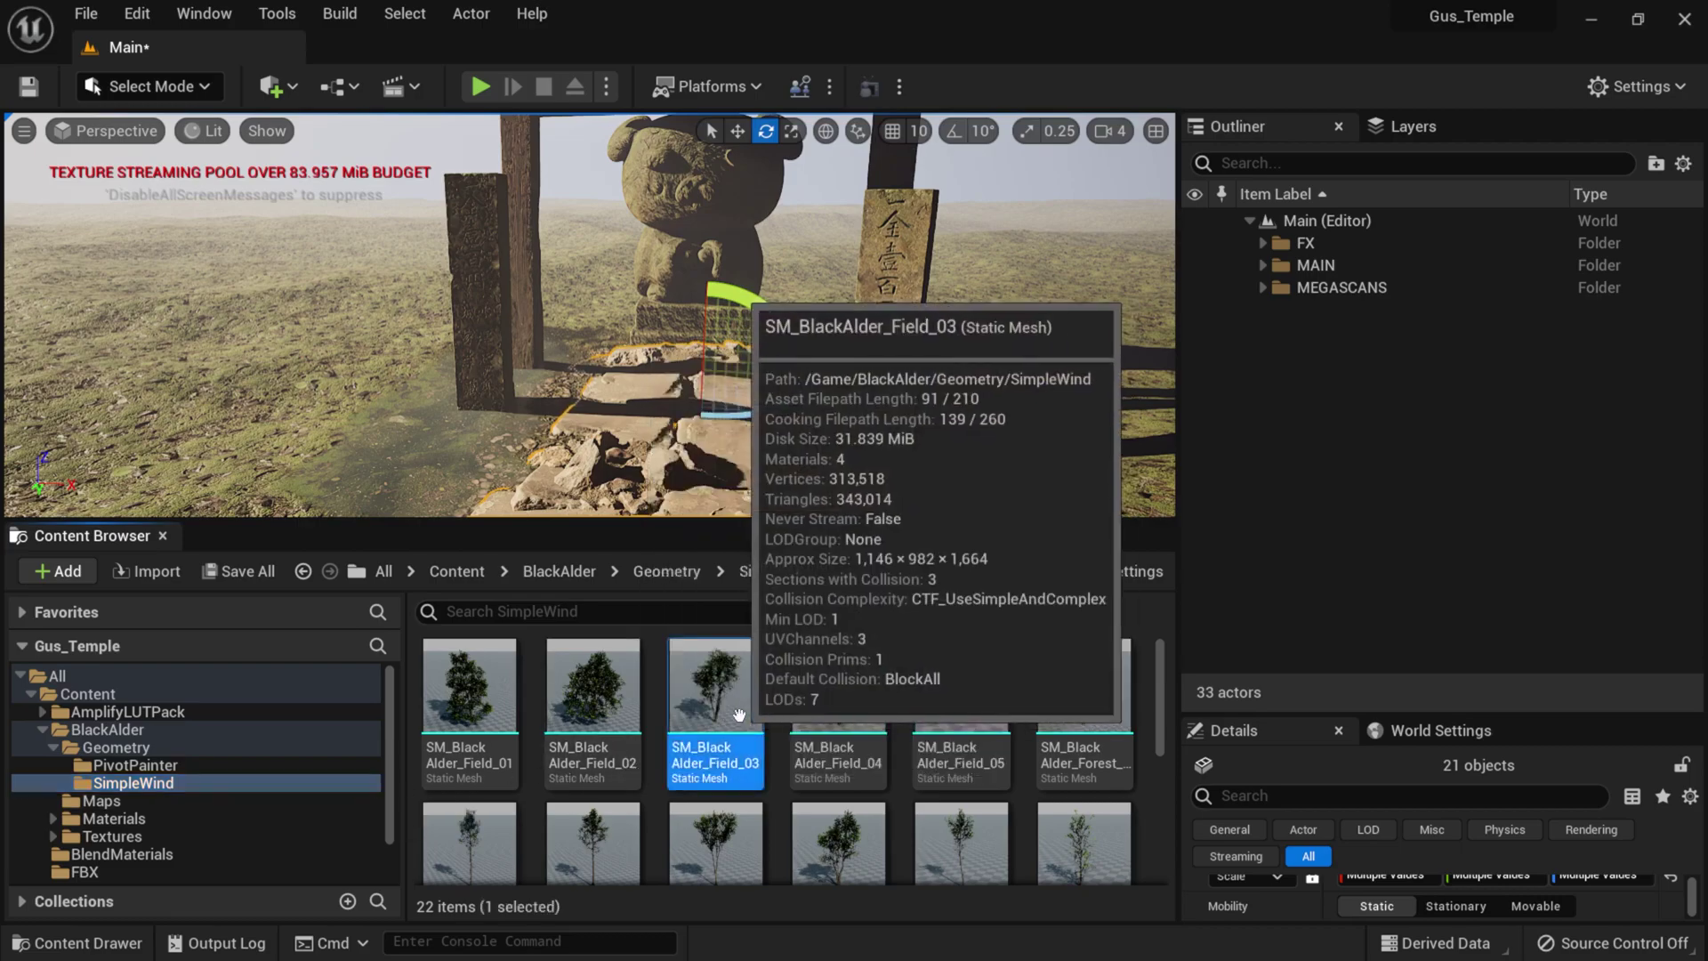
left_click_drag(546, 554, 336, 398)
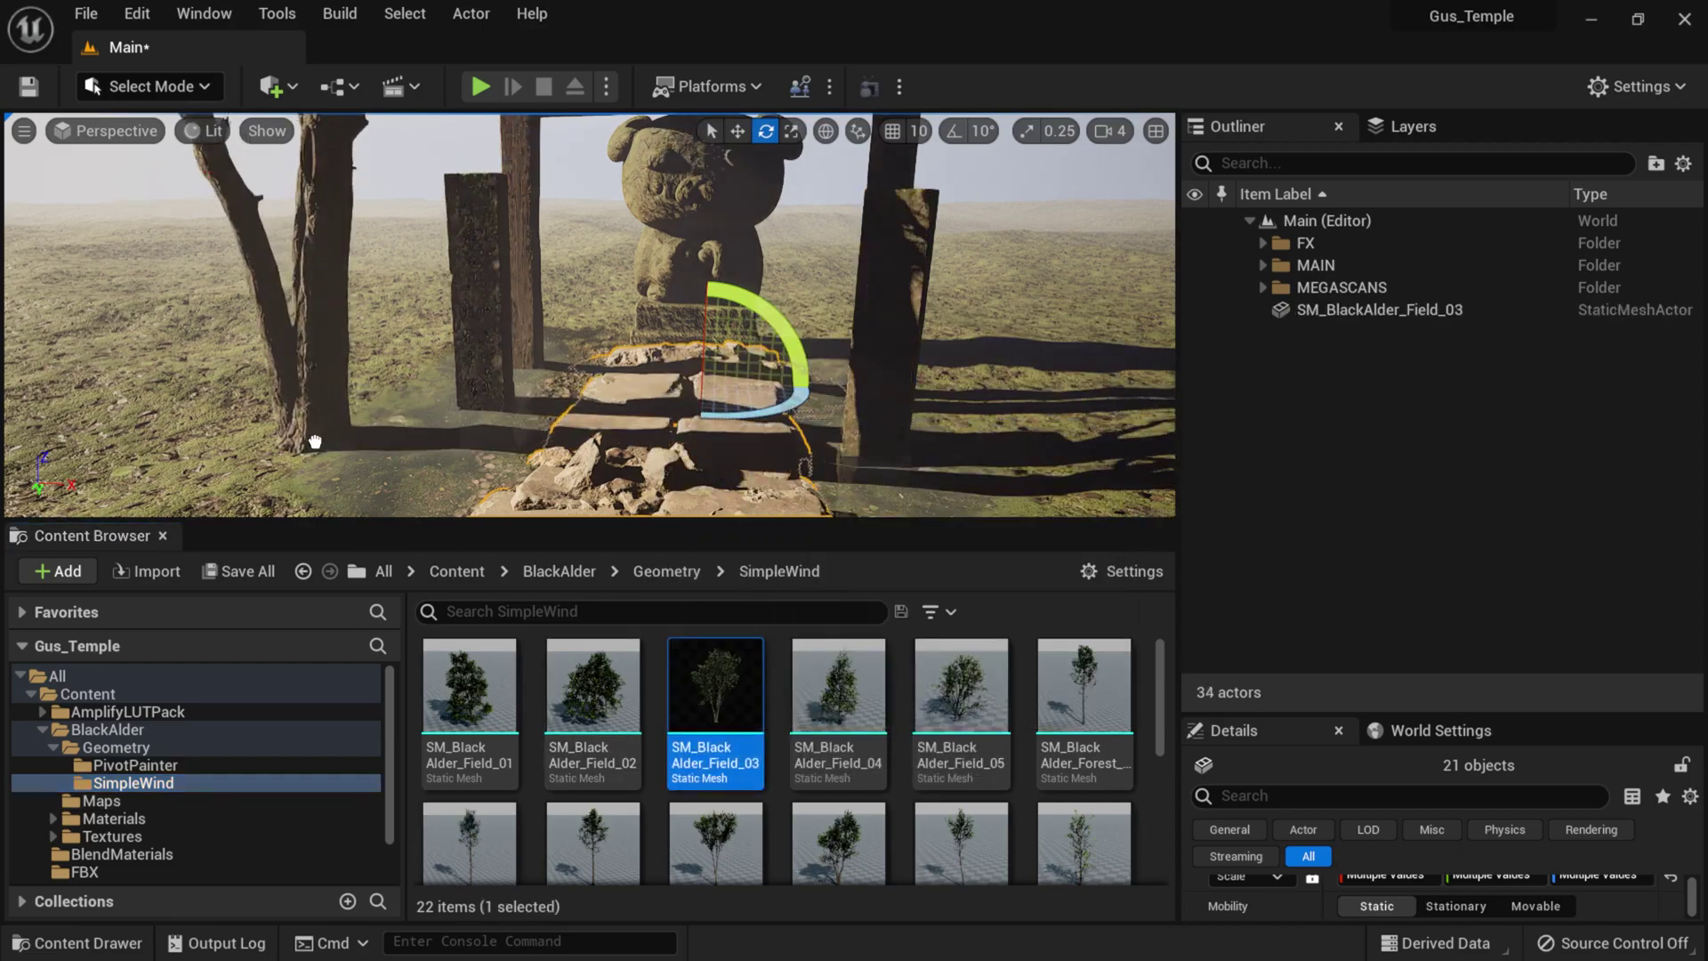
scroll(382, 349, "down", 5)
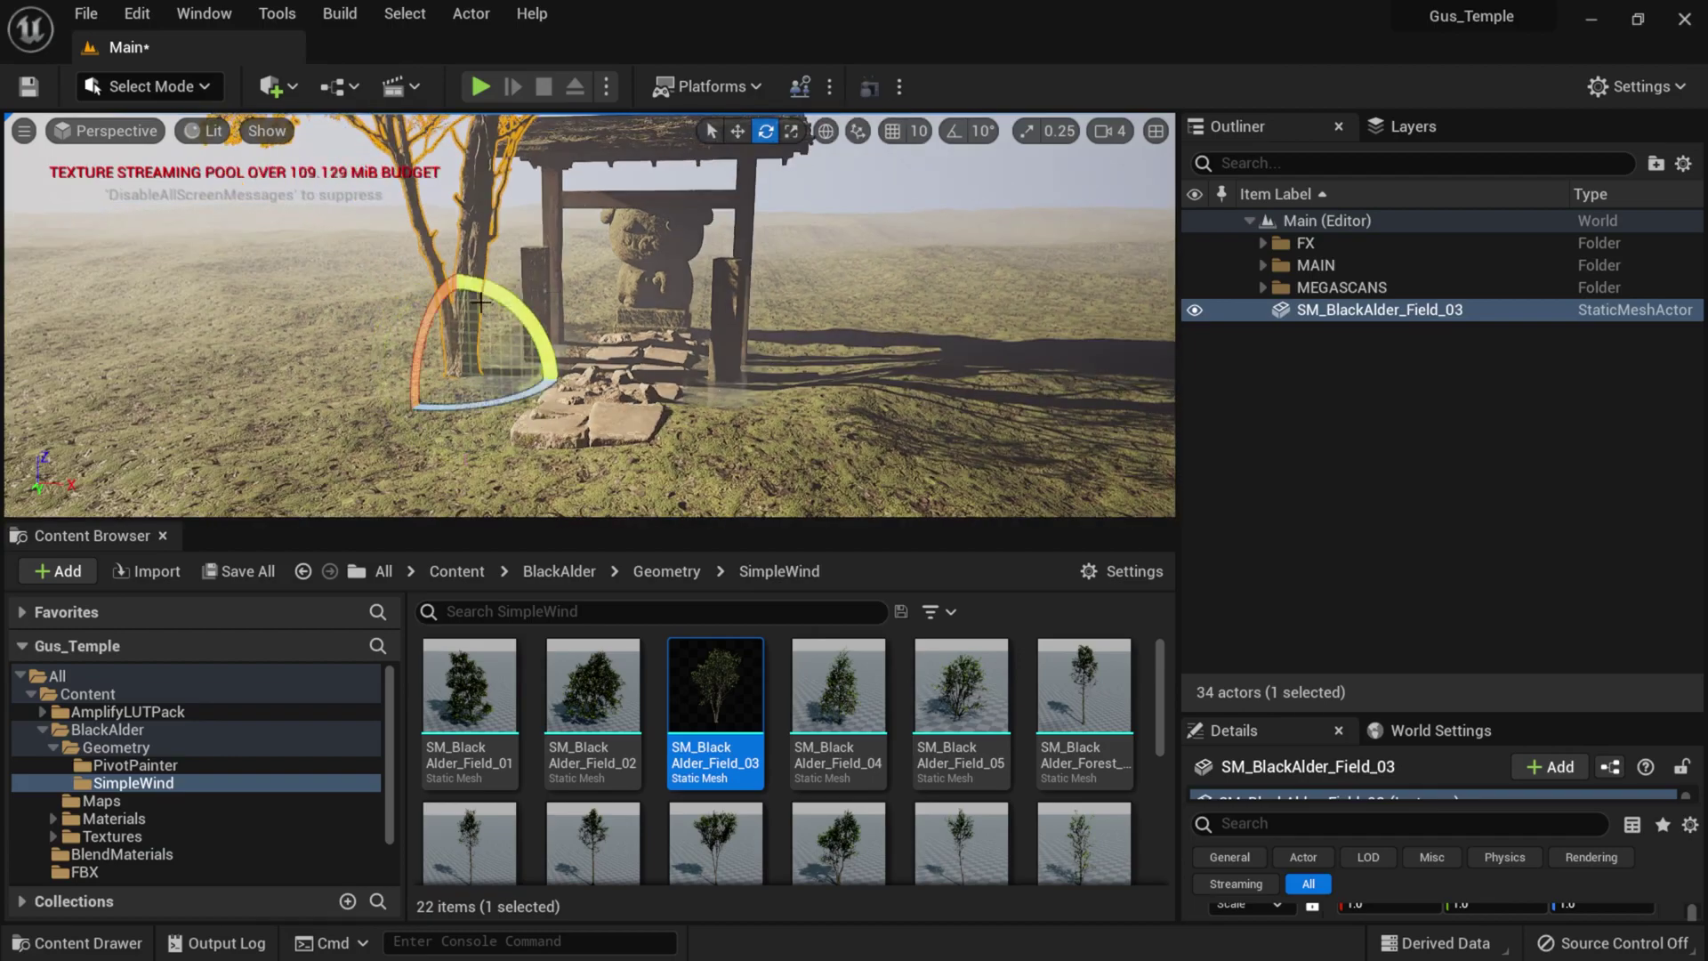
key("ctrl+z")
key("f")
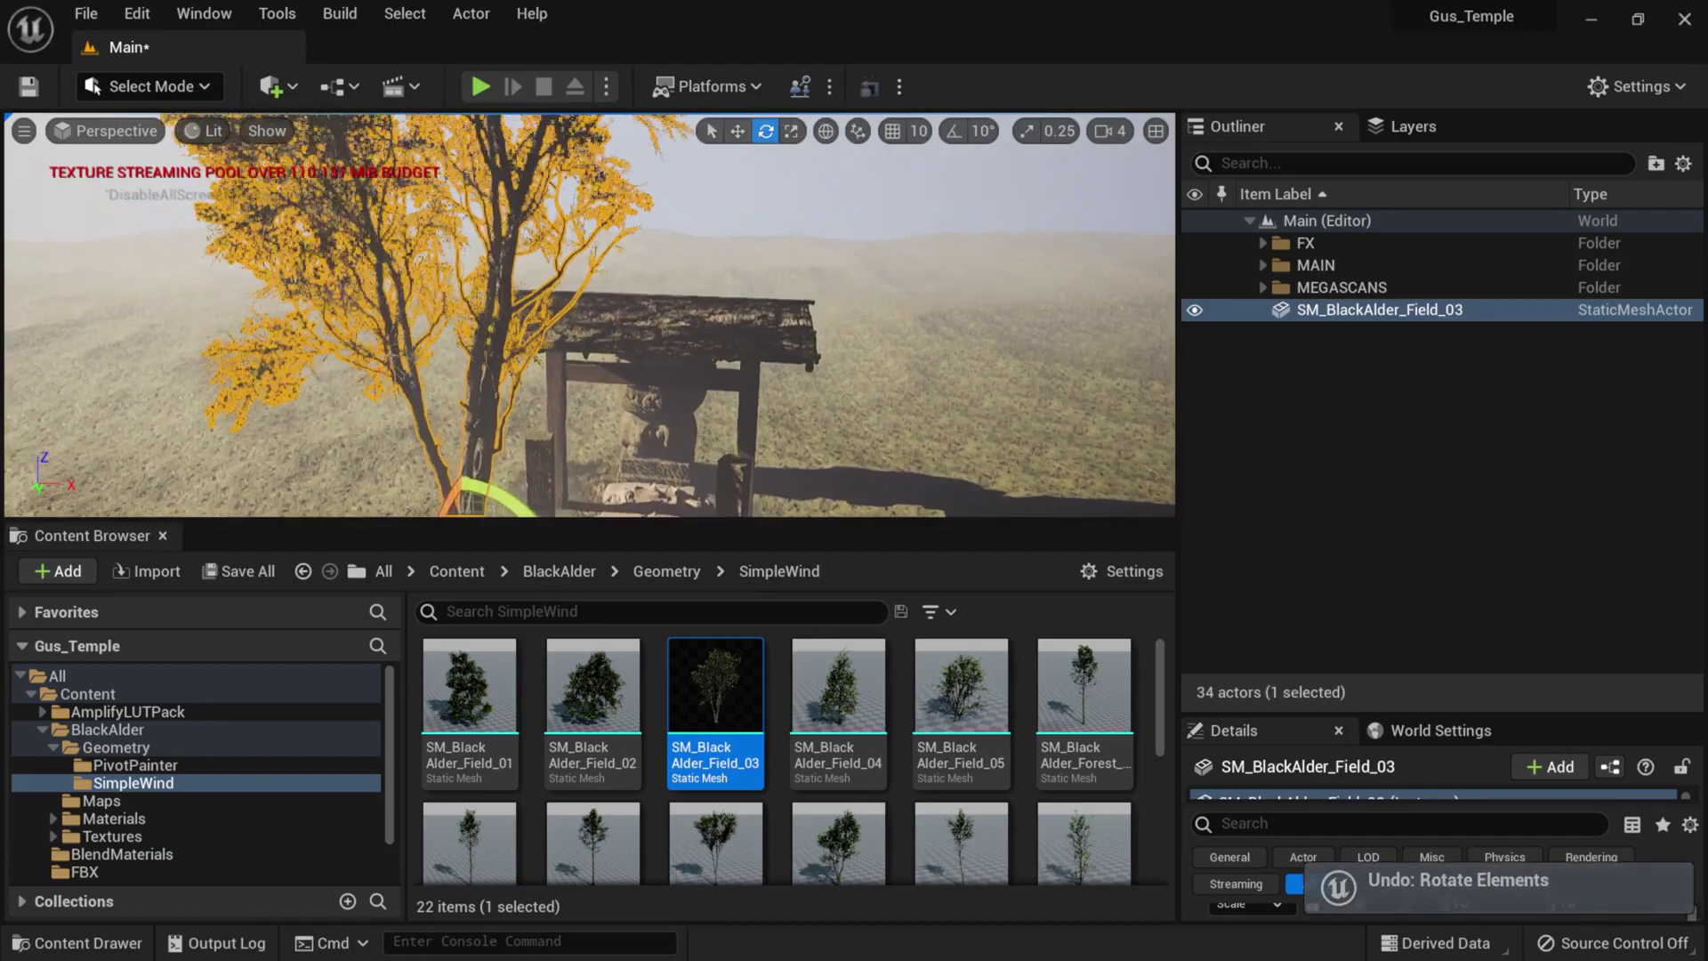
scroll(701, 329, "up", 2)
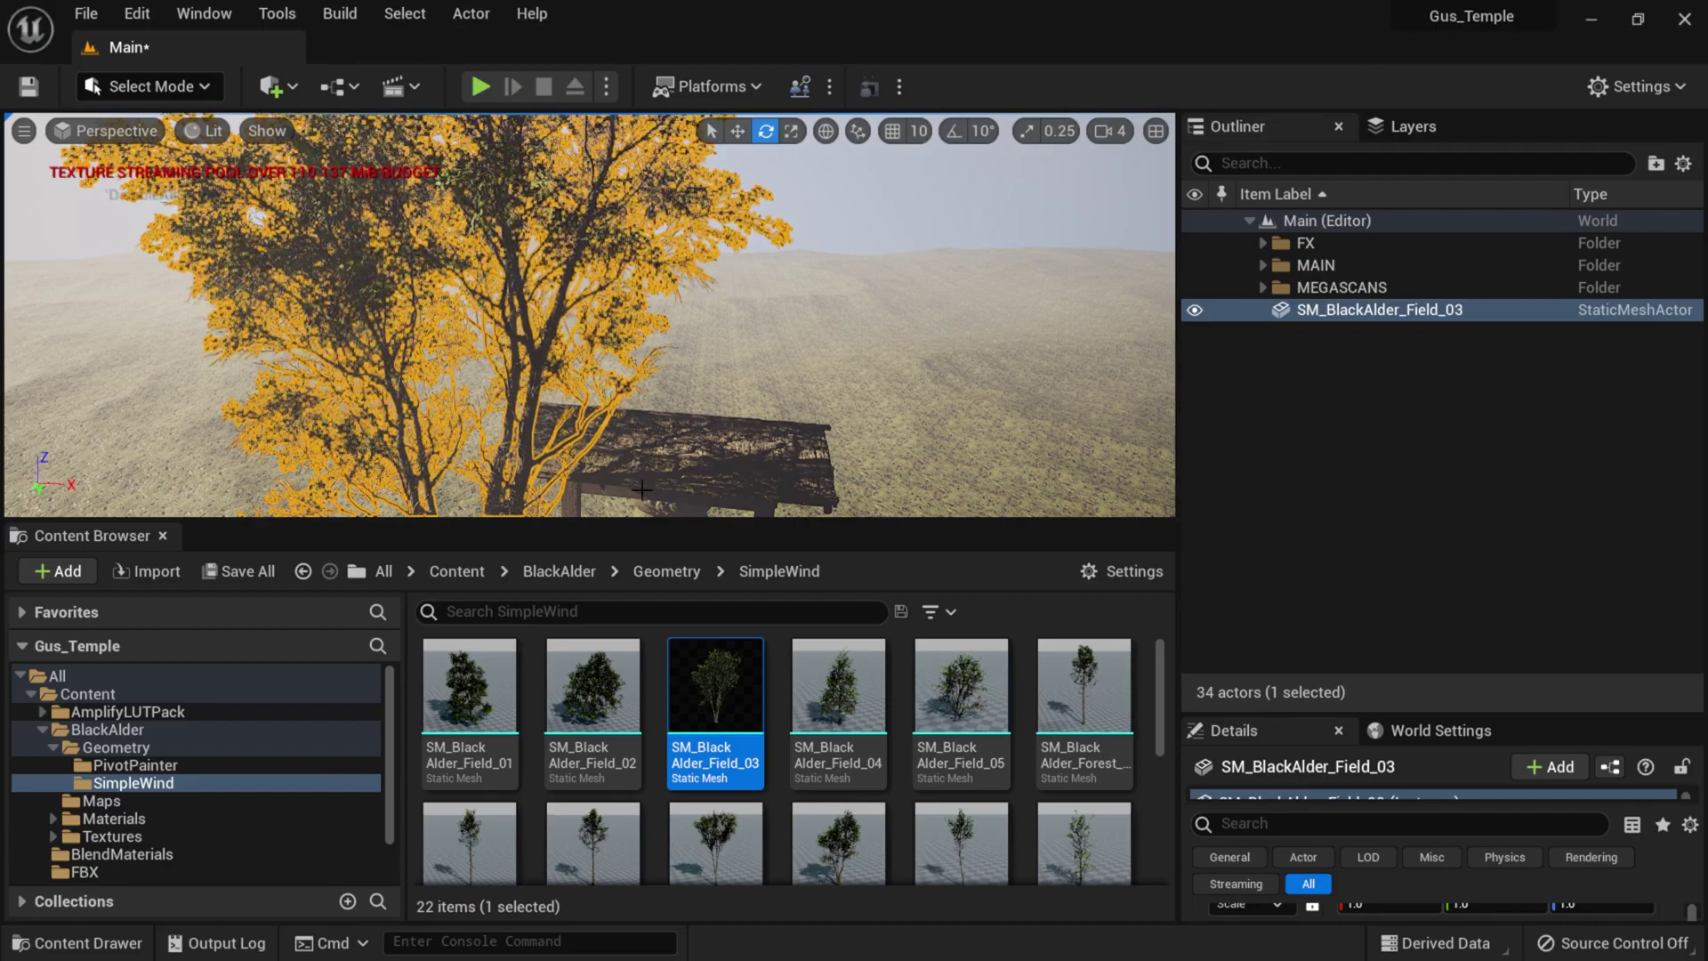
key("q")
right_click_drag(686, 383, 686, 383)
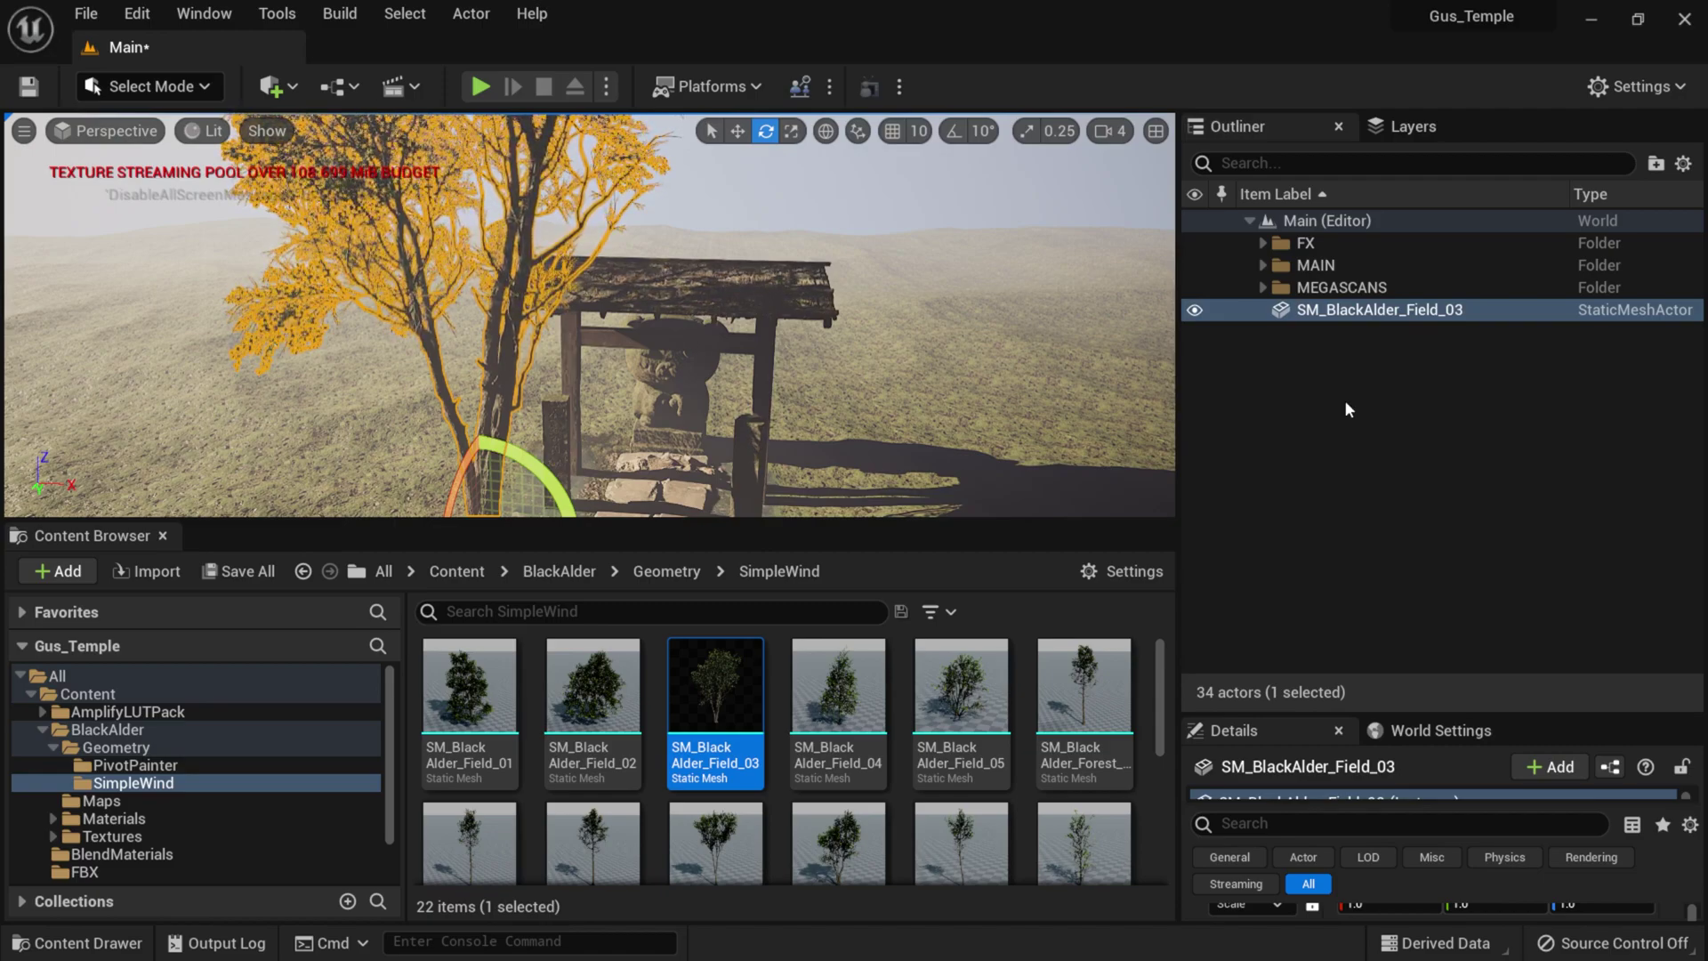
scroll(667, 434, "up", 5)
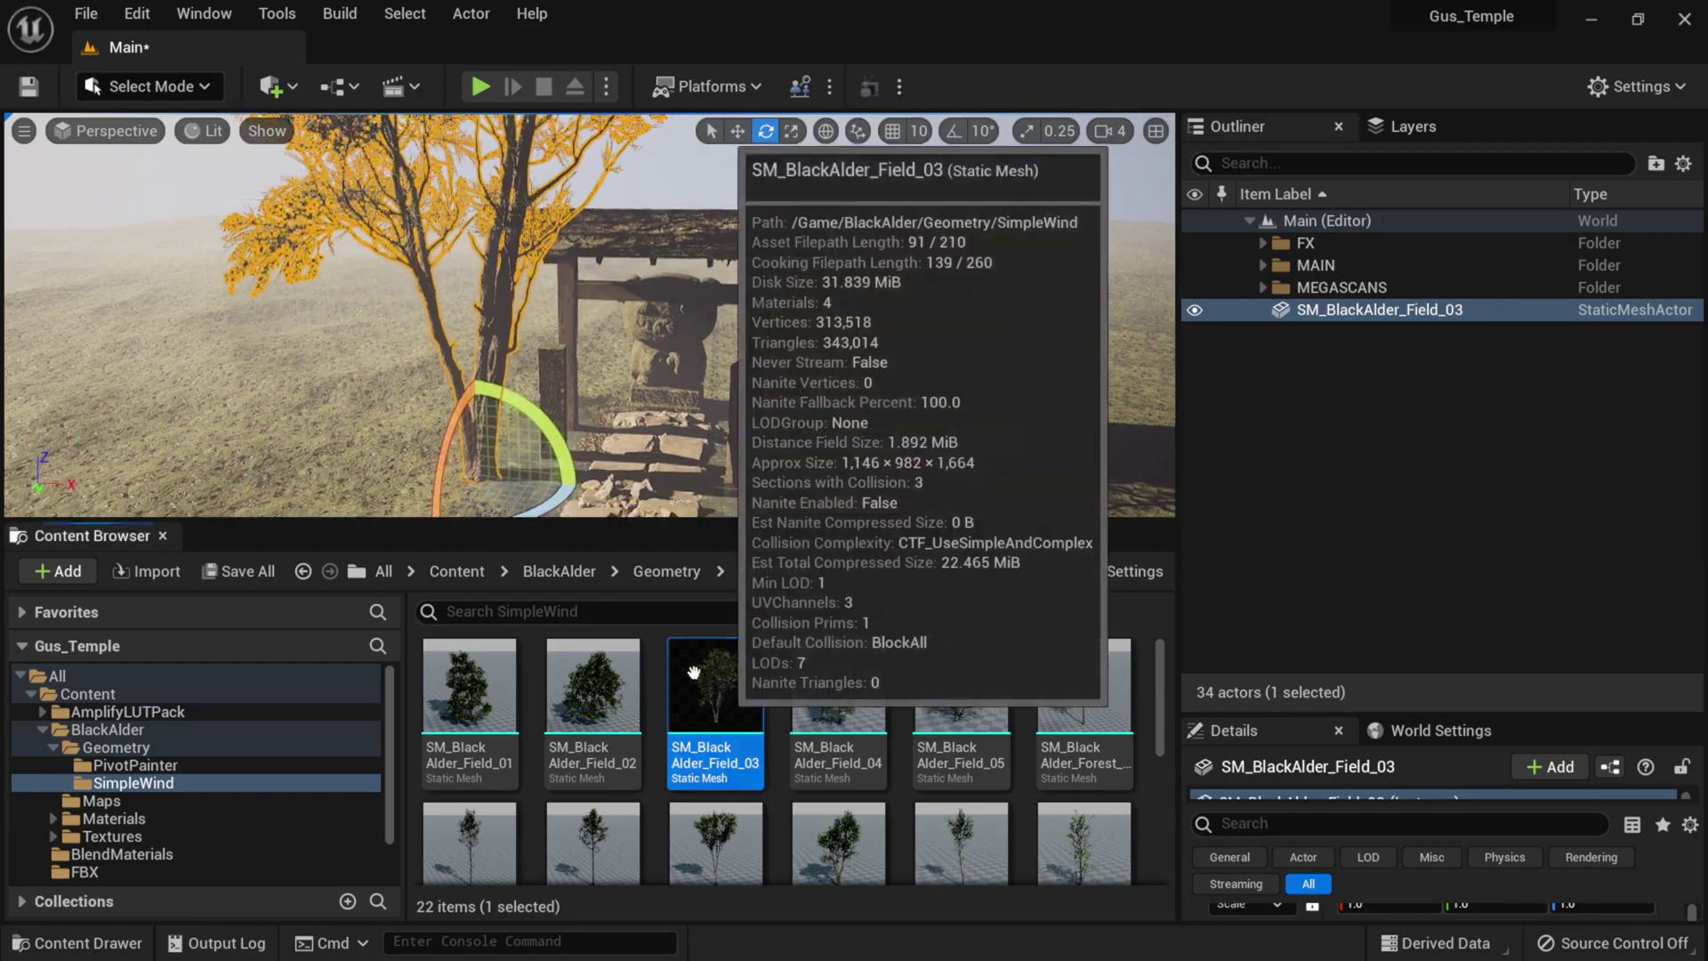
- Try adding two more SM_BlackAlder_Field_03 trees on either side of the temple and one SM_BlackAlder_Field_04 tree behind it
left_click_drag(715, 689, 369, 440)
left_click_drag(715, 689, 1010, 307)
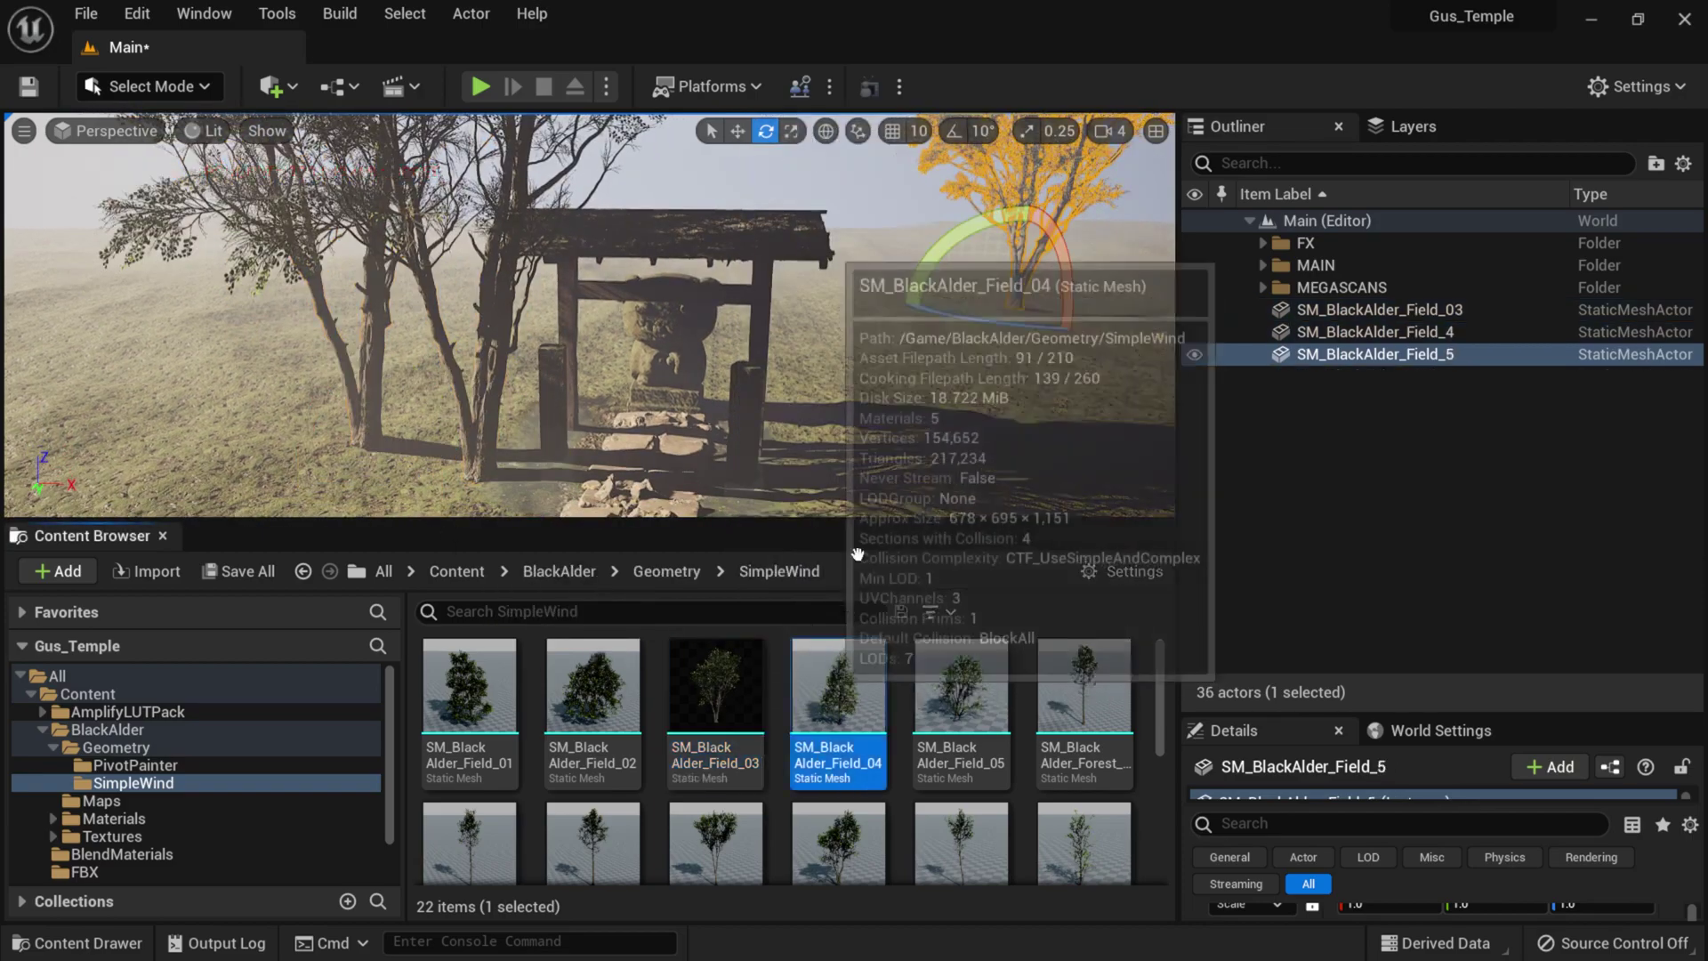
left_click_drag(838, 690, 963, 405)
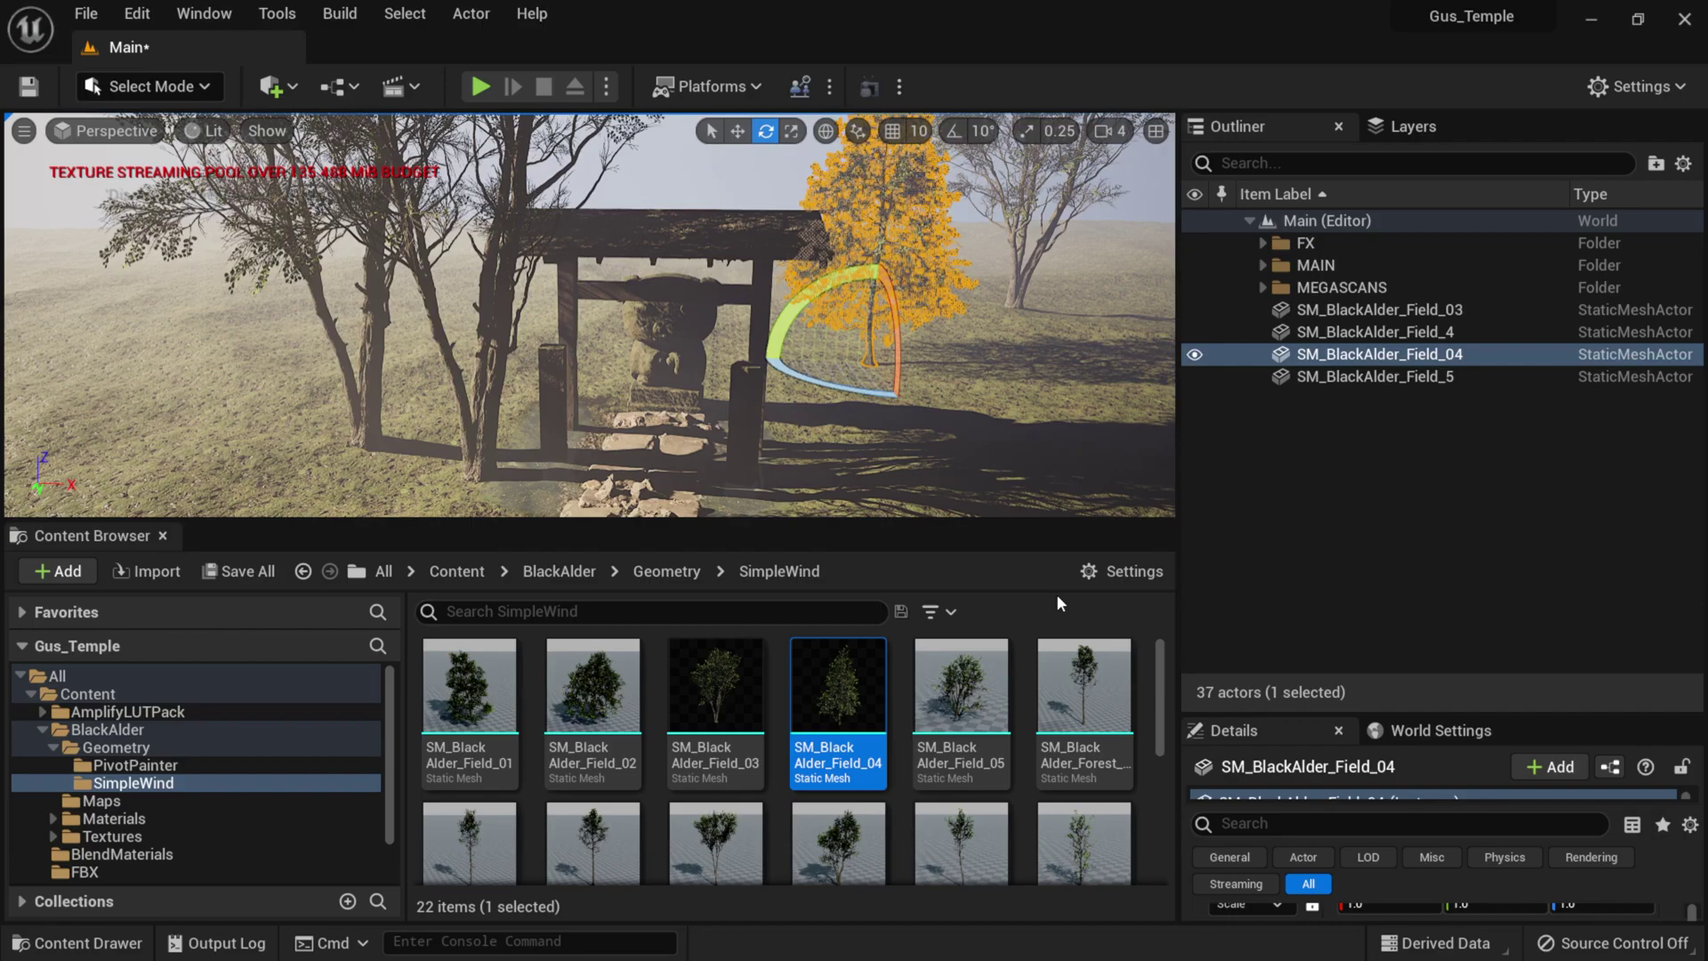
- Undo the placement of all the Black Alder trees and collapse the MEGASCANS folder in the Outliner
key("ctrl+z")
key("ctrl+z")
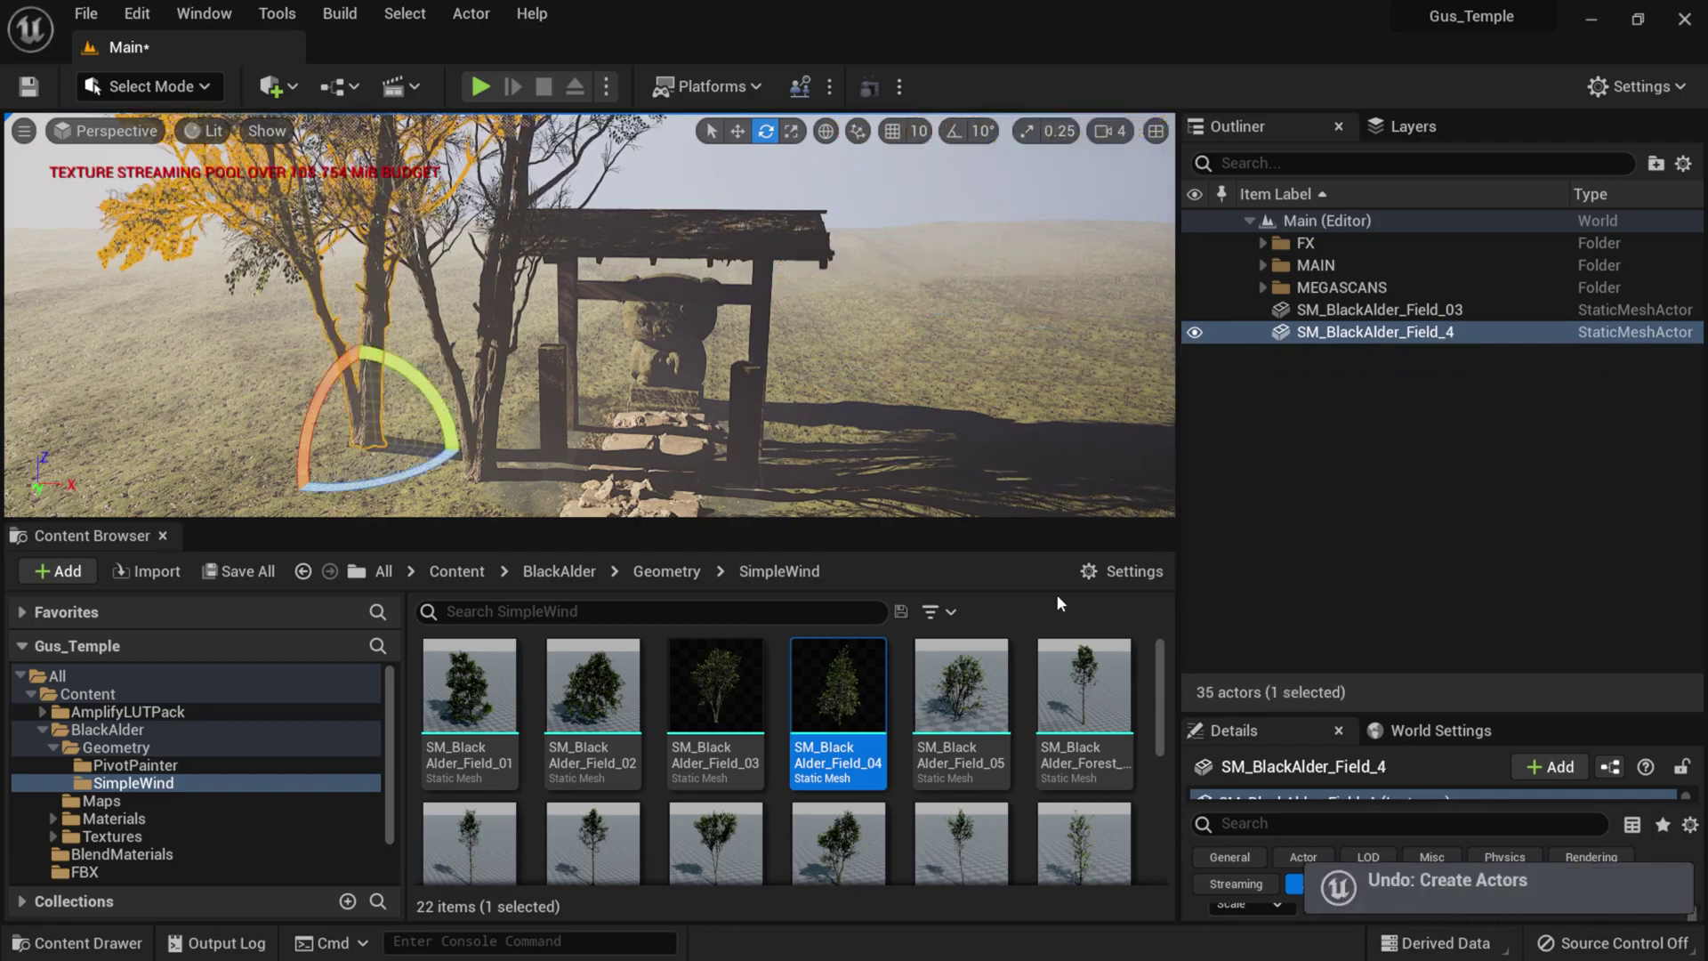
key("ctrl+z")
key("ctrl+z")
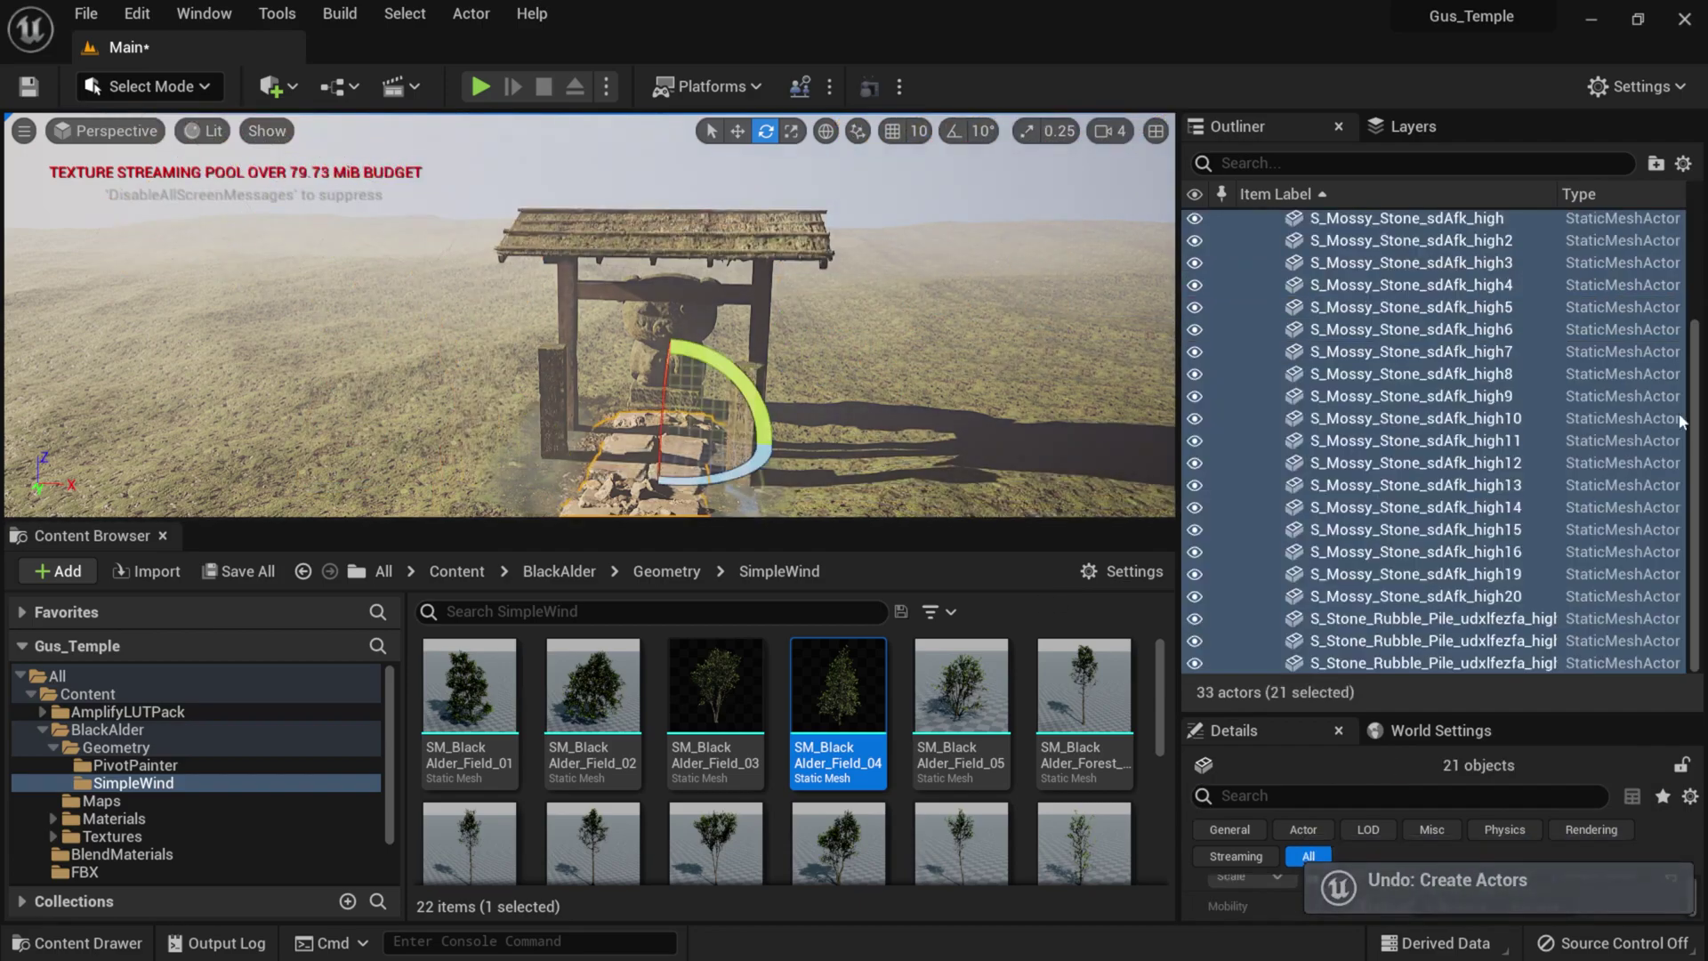
scroll(1255, 285, "up", 3)
left_click(1260, 288)
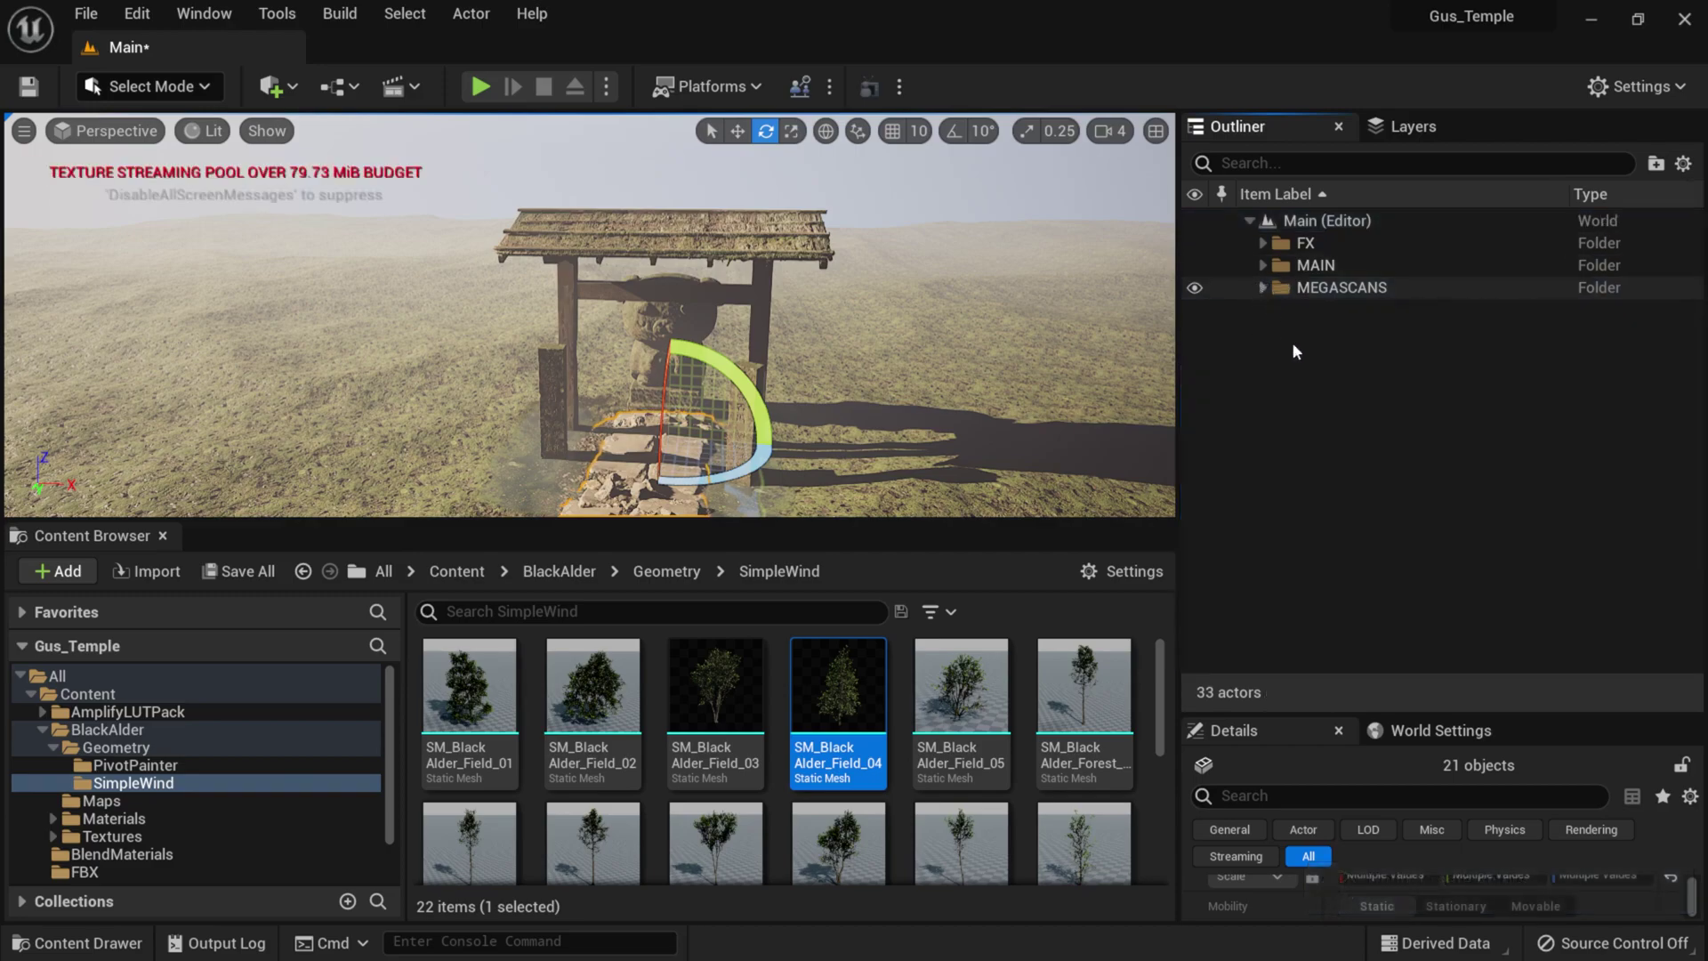
- Switch to Foliage mode and close the docked Content Browser to make room for the foliage palette
left_click(183, 92)
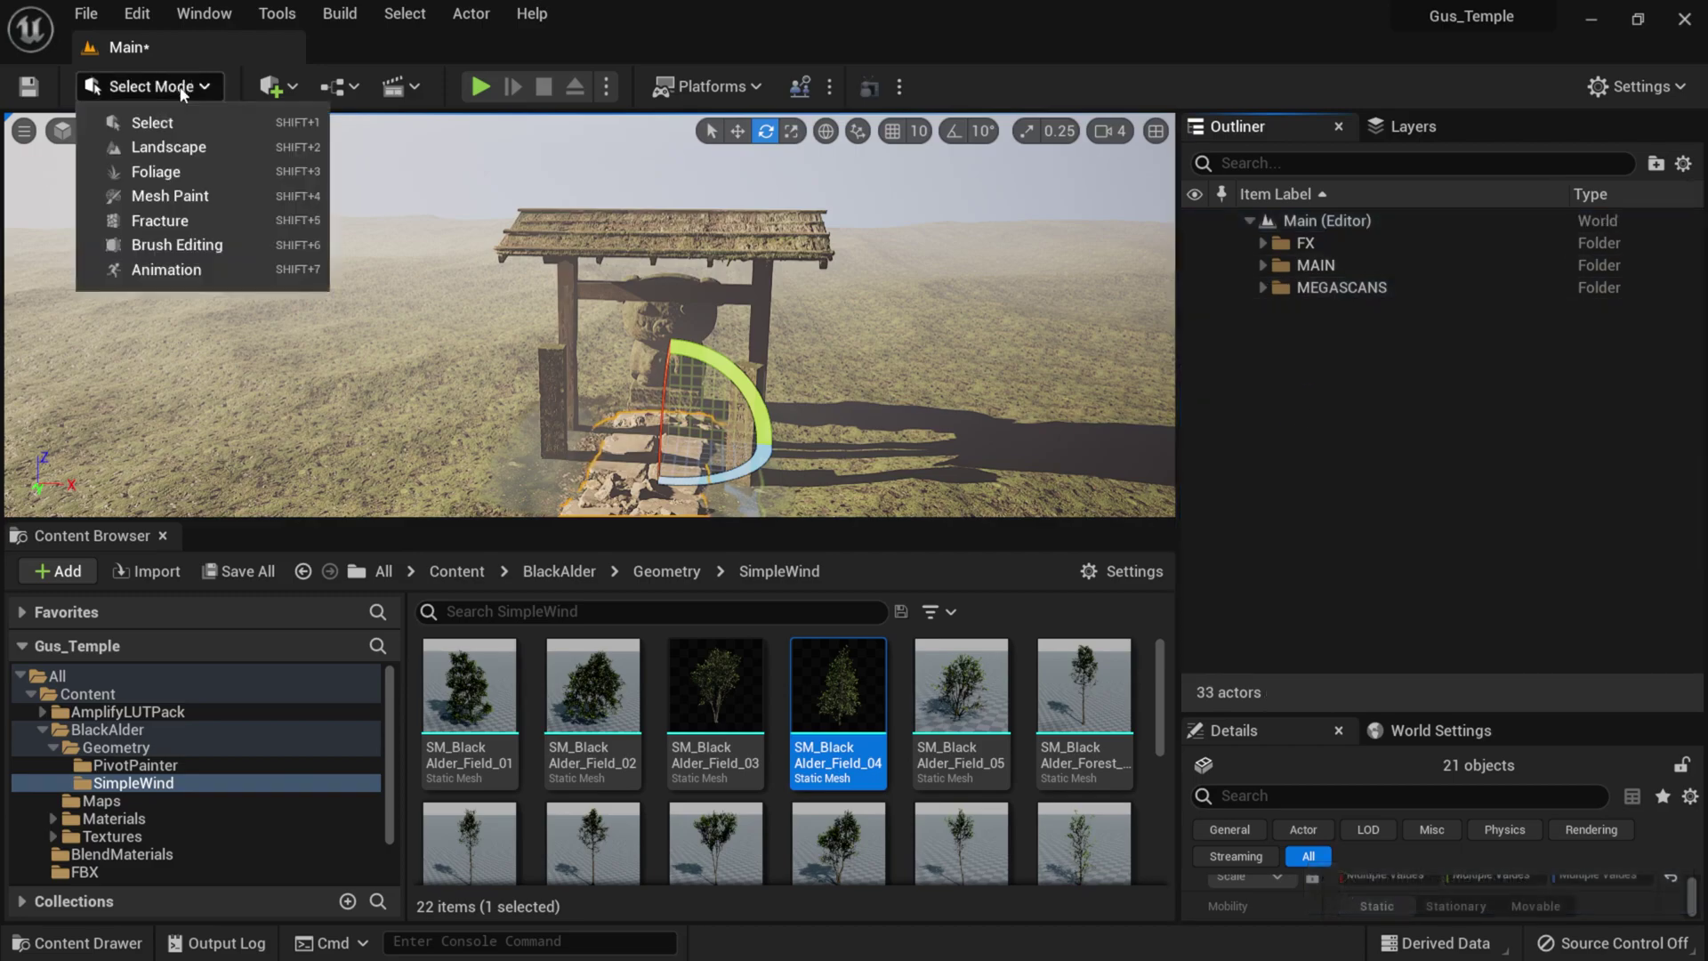
left_click(155, 172)
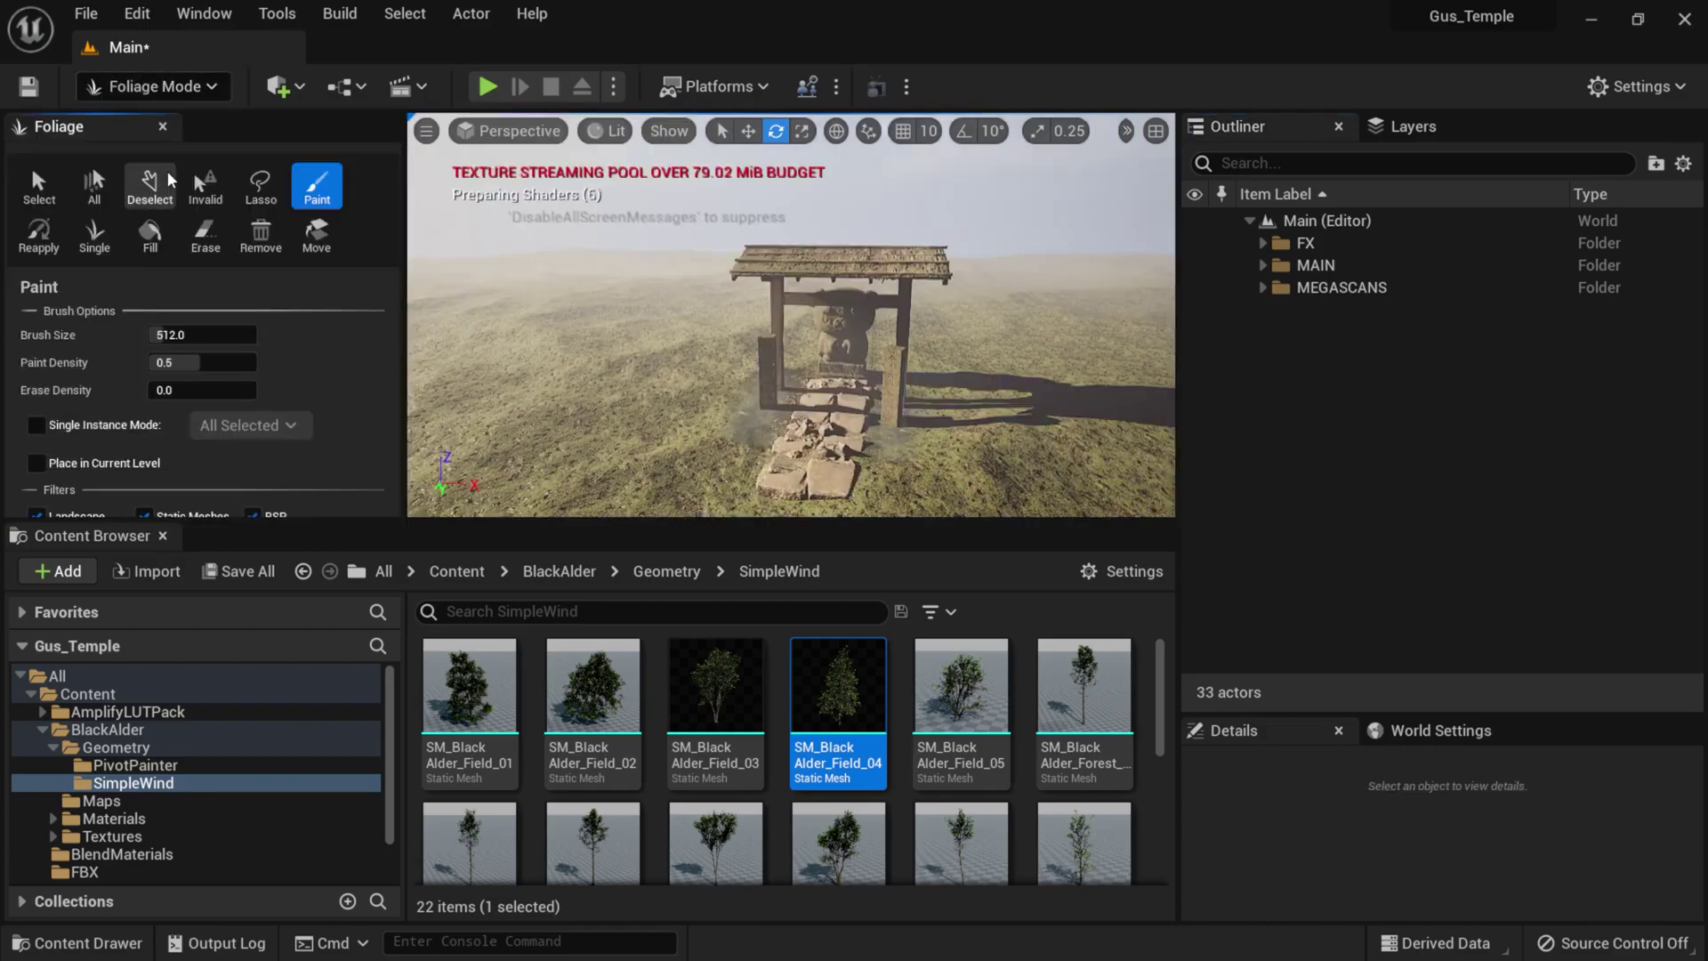
left_click_drag(461, 525, 461, 725)
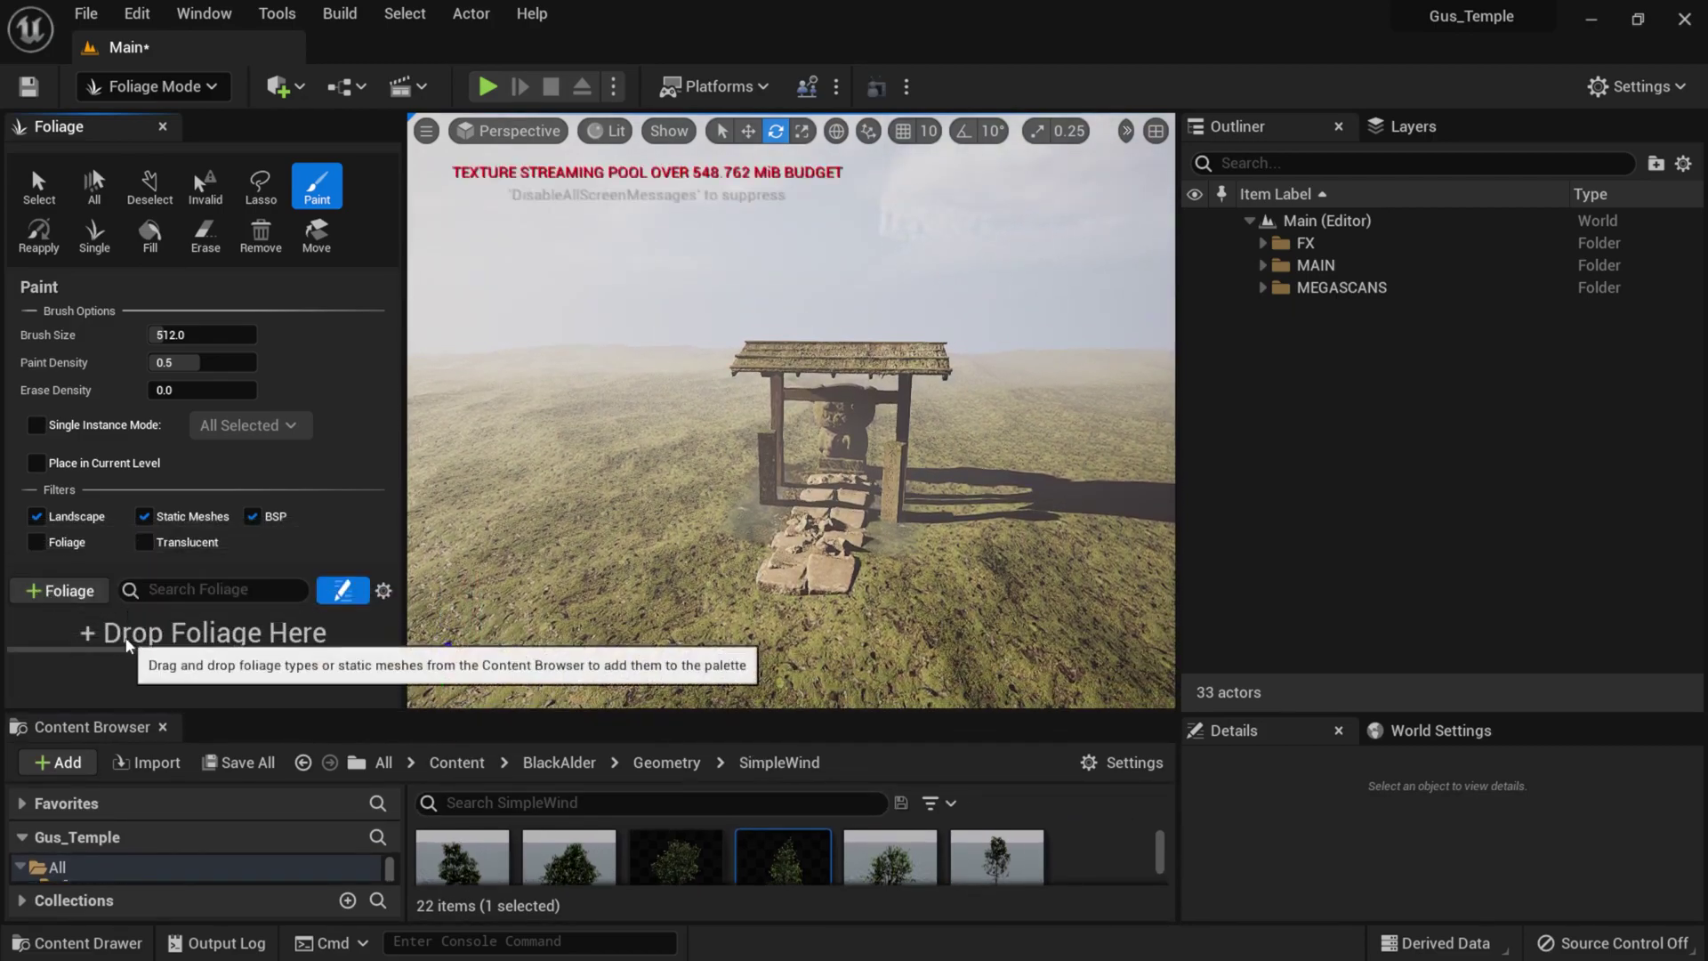
left_click_drag(752, 712, 770, 566)
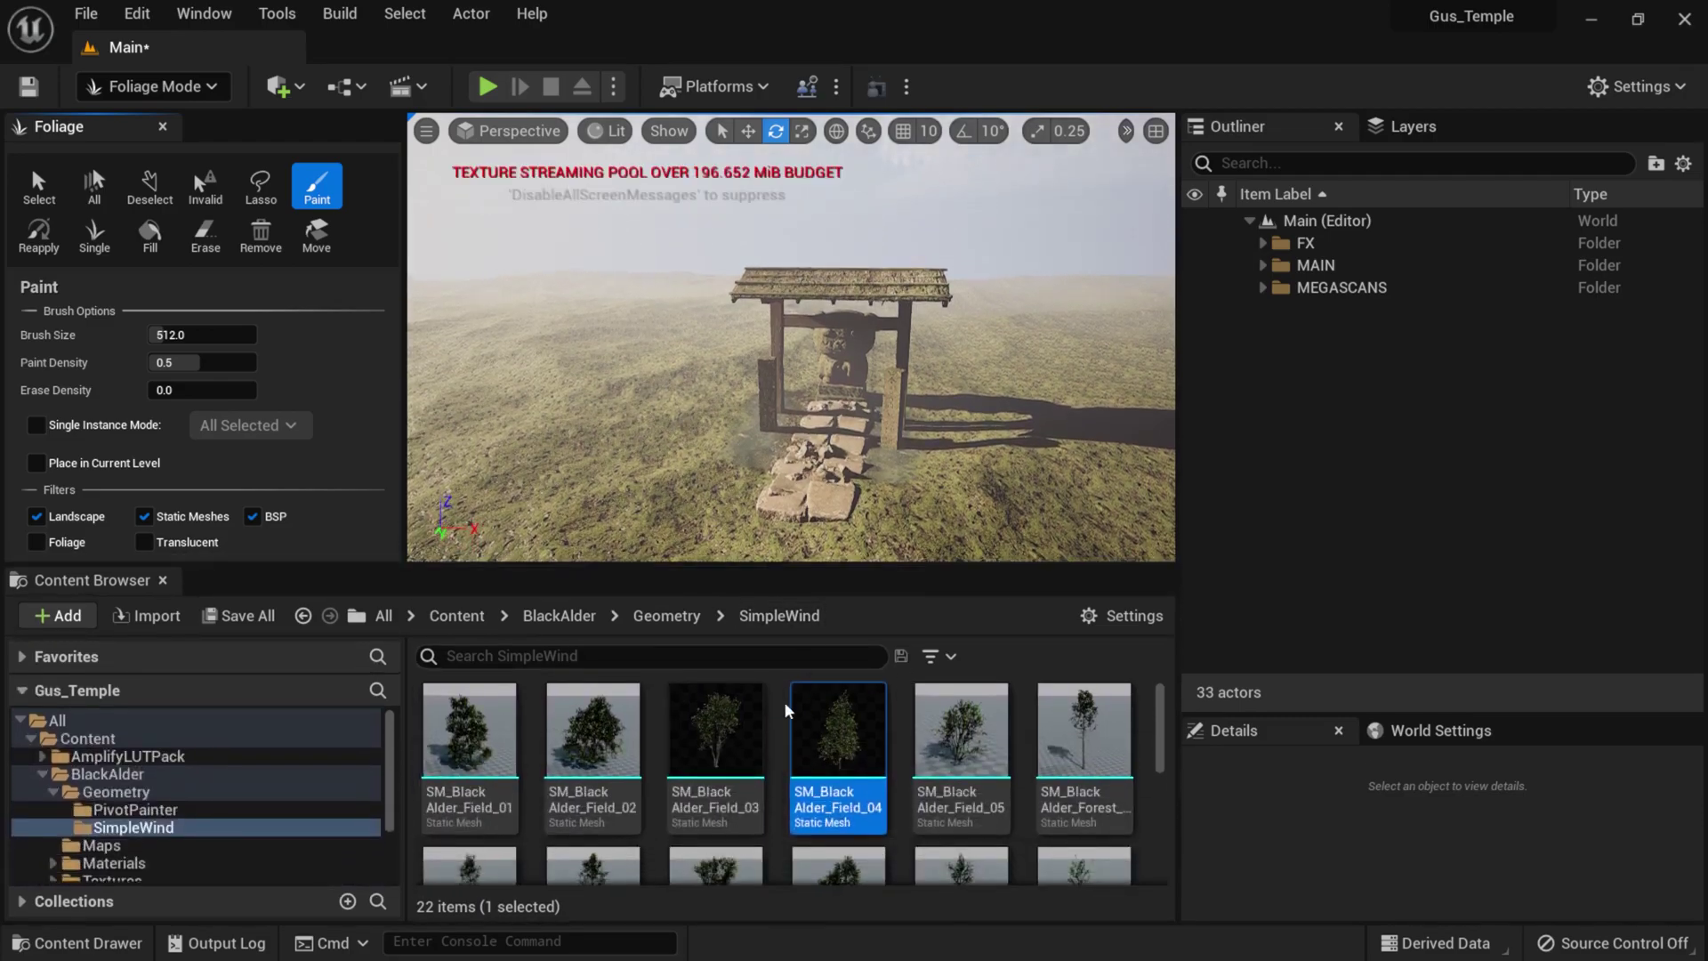
mouse_move(787, 697)
left_click(161, 580)
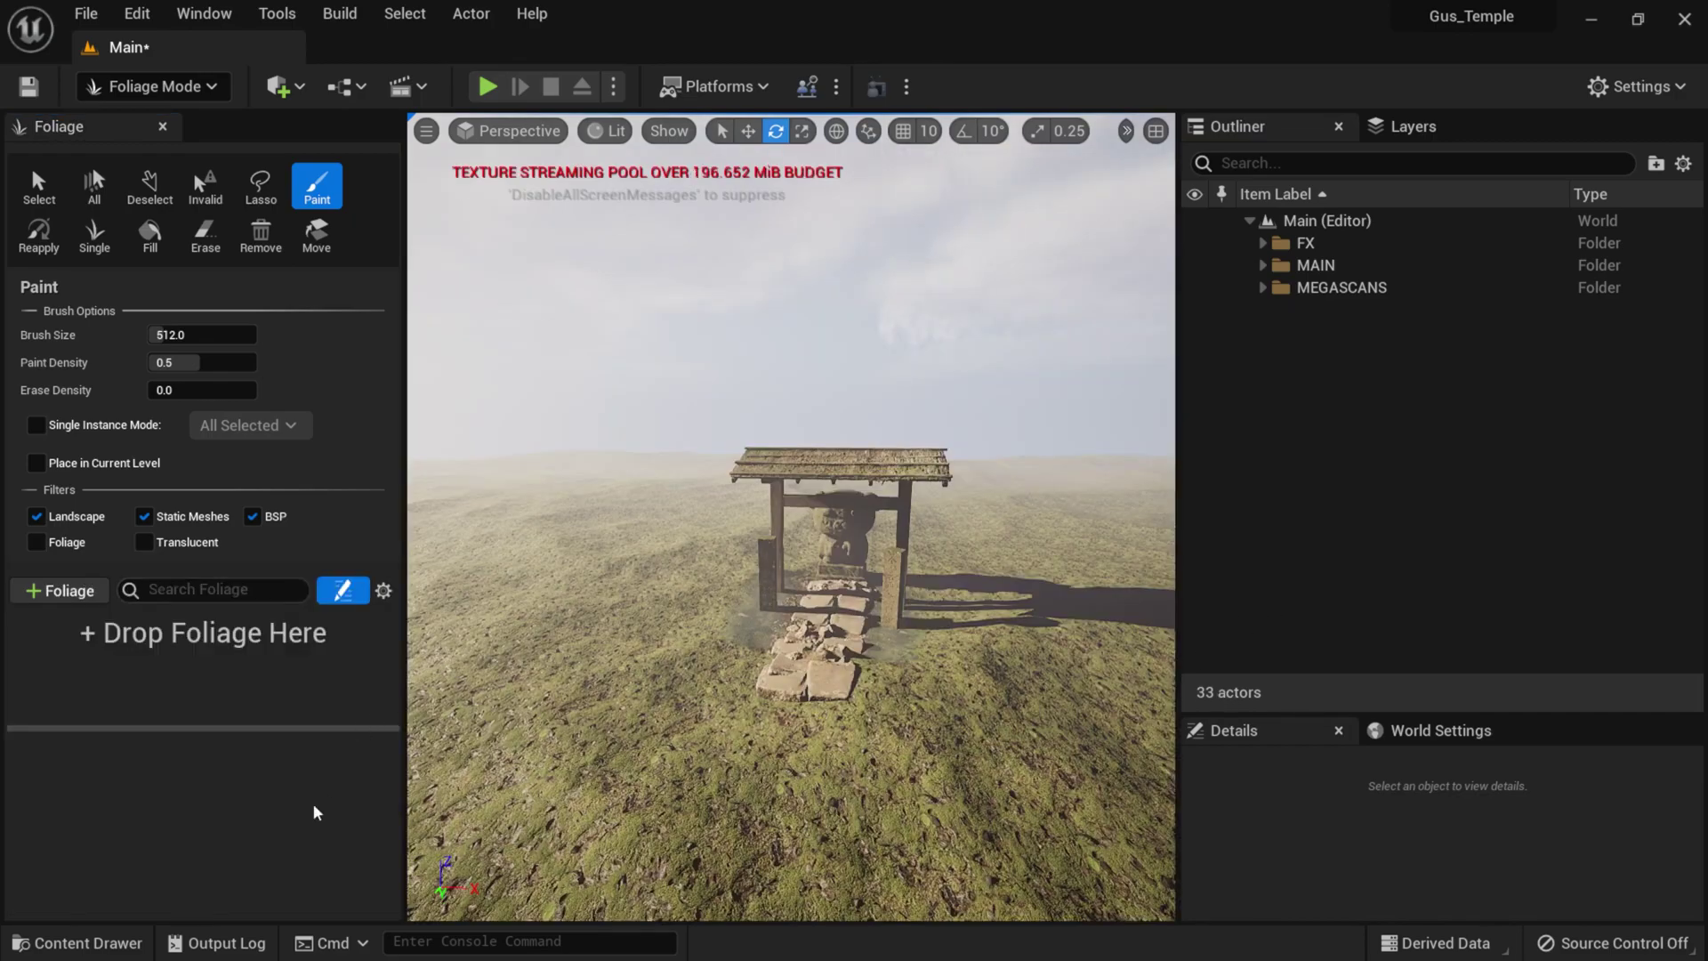
- Open the BlackAlder/Geometry/SimpleWind folder in the Content Drawer and shorten the drawer to uncover the foliage drop area
left_click(55, 945)
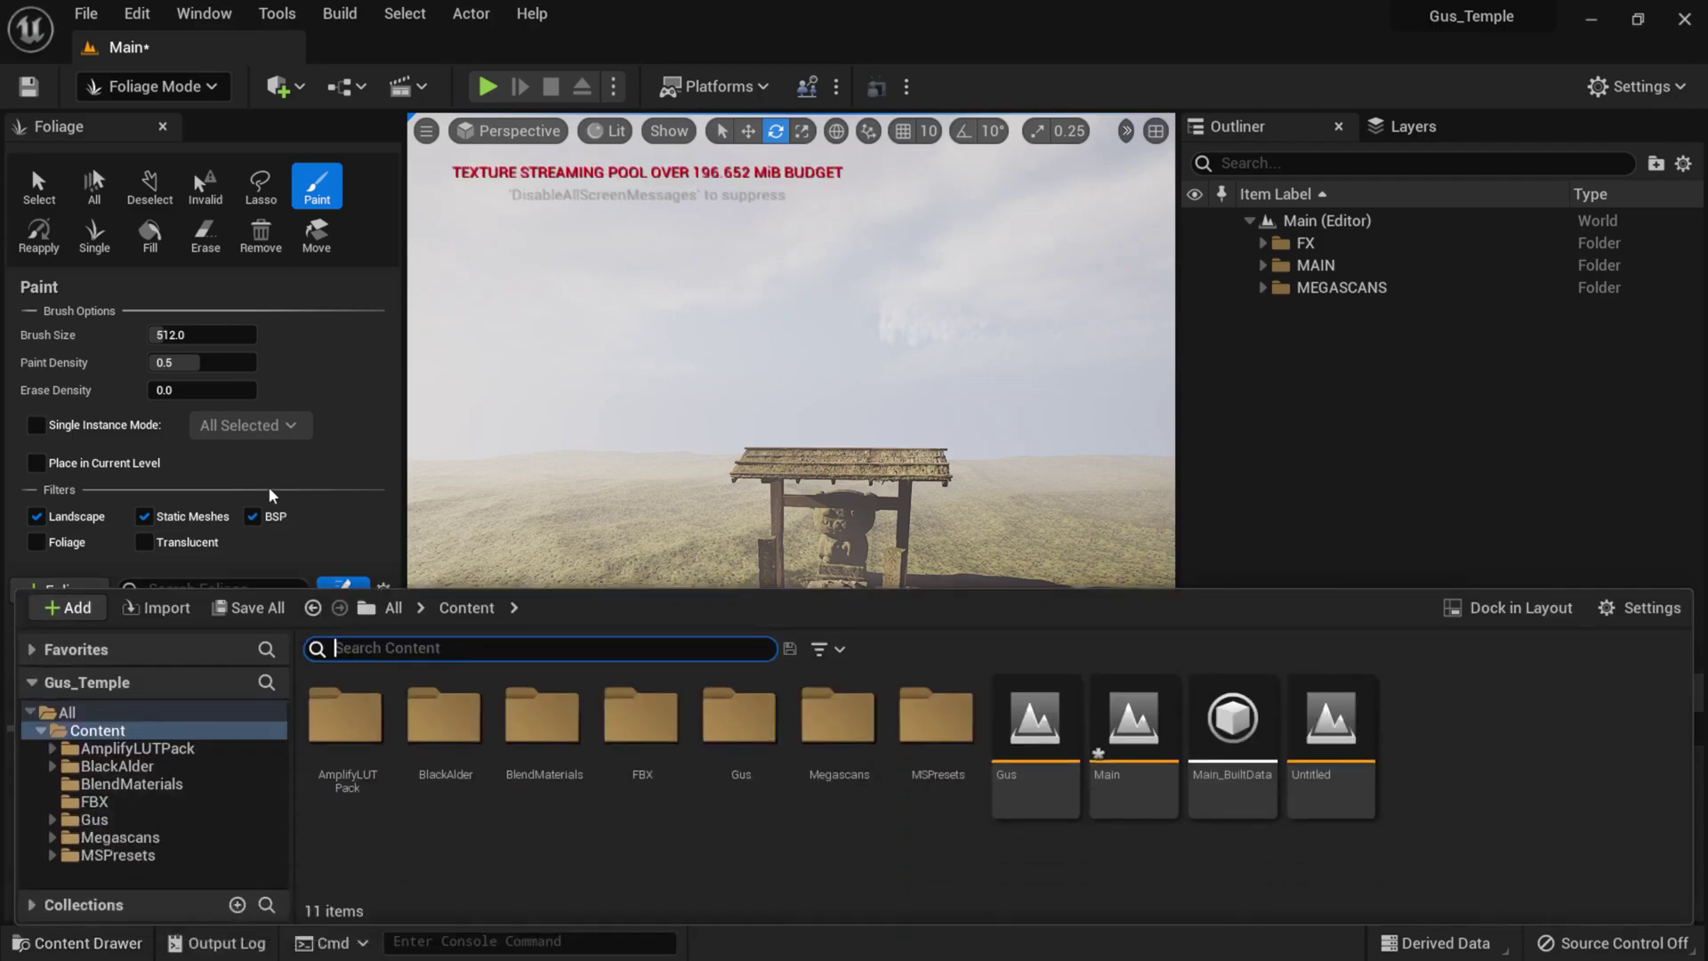
double_click(442, 739)
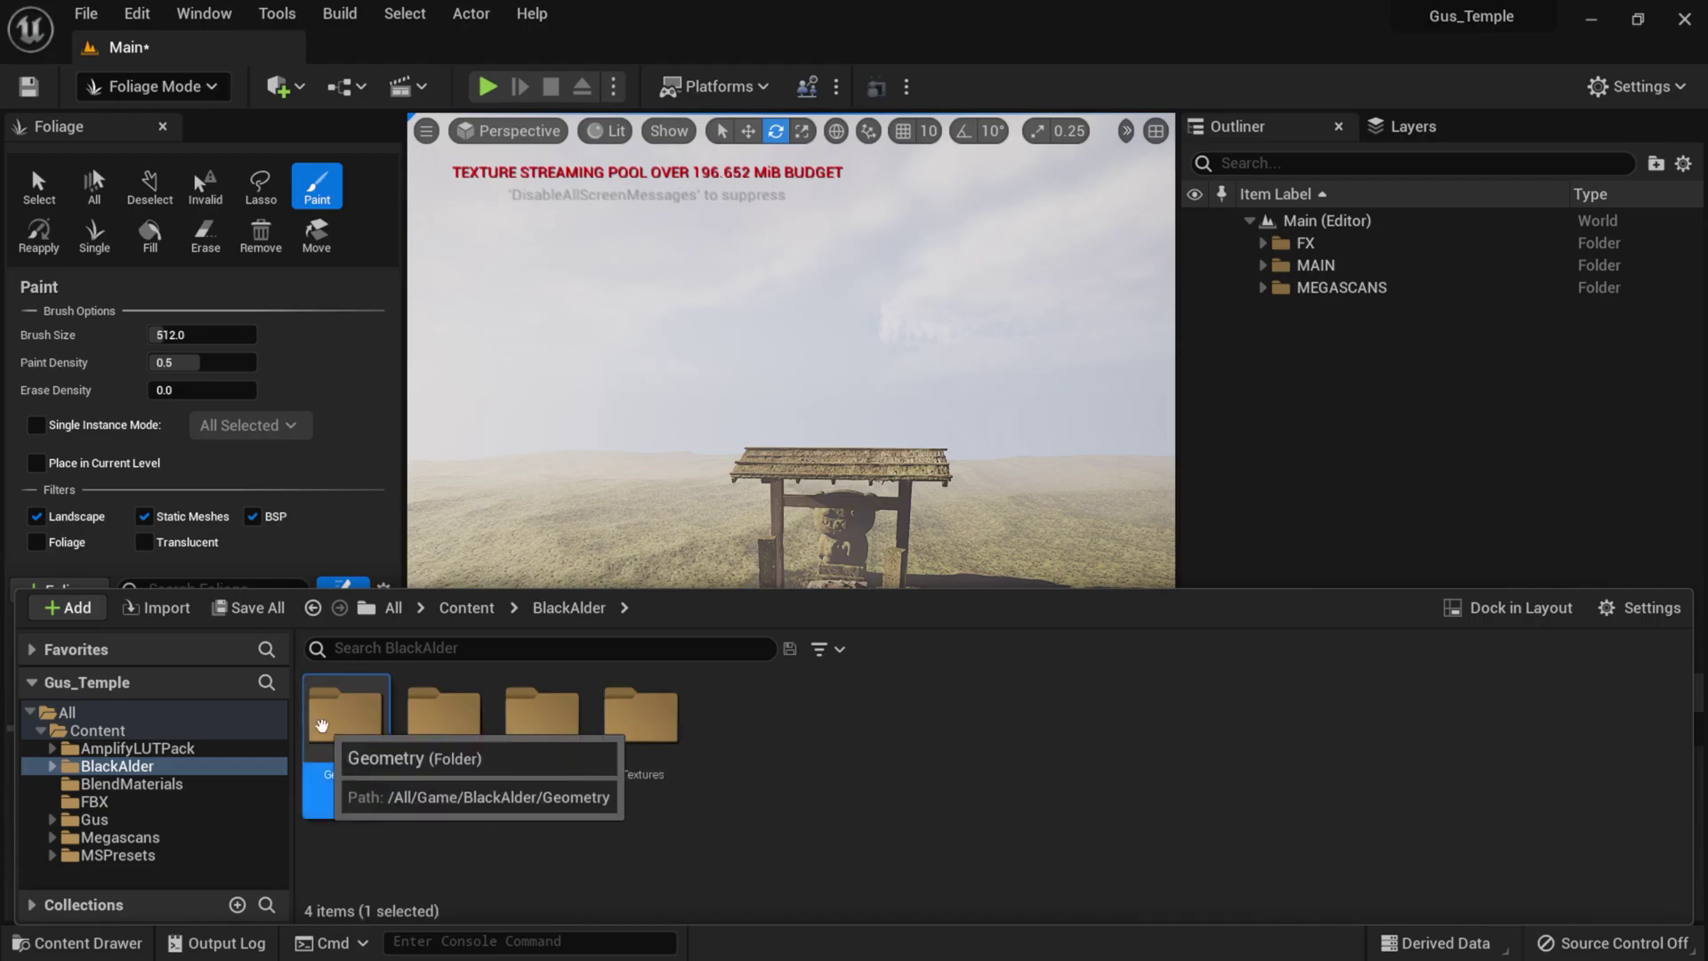
double_click(345, 716)
double_click(443, 716)
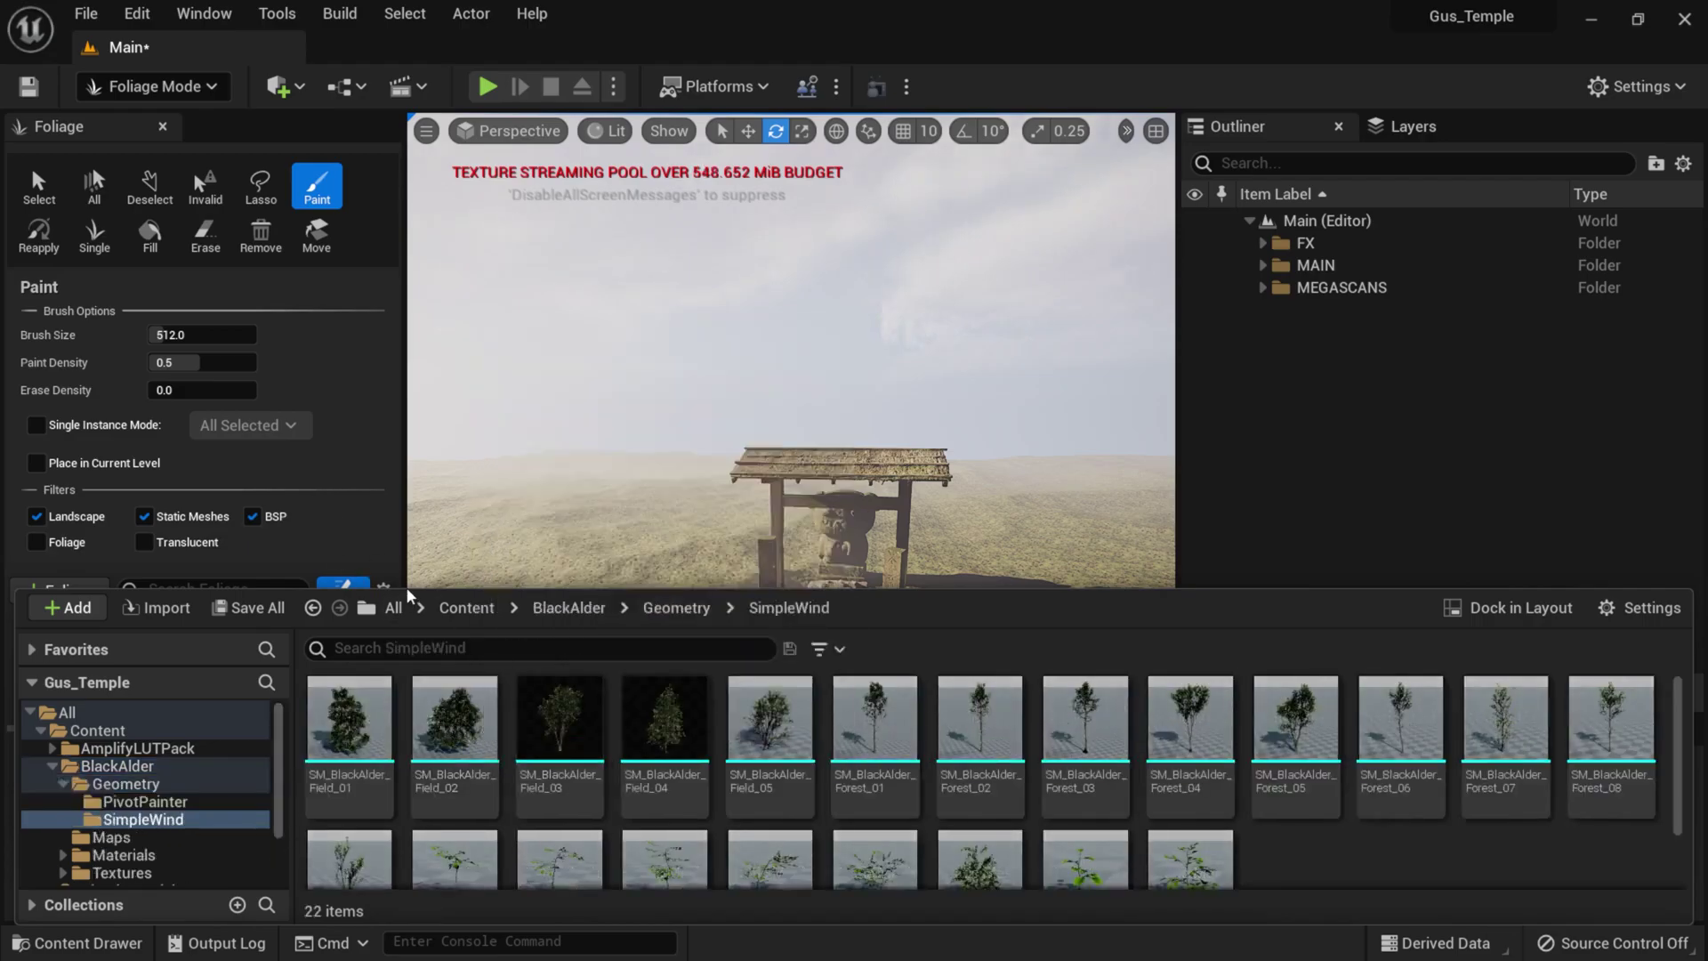
left_click_drag(408, 587, 415, 679)
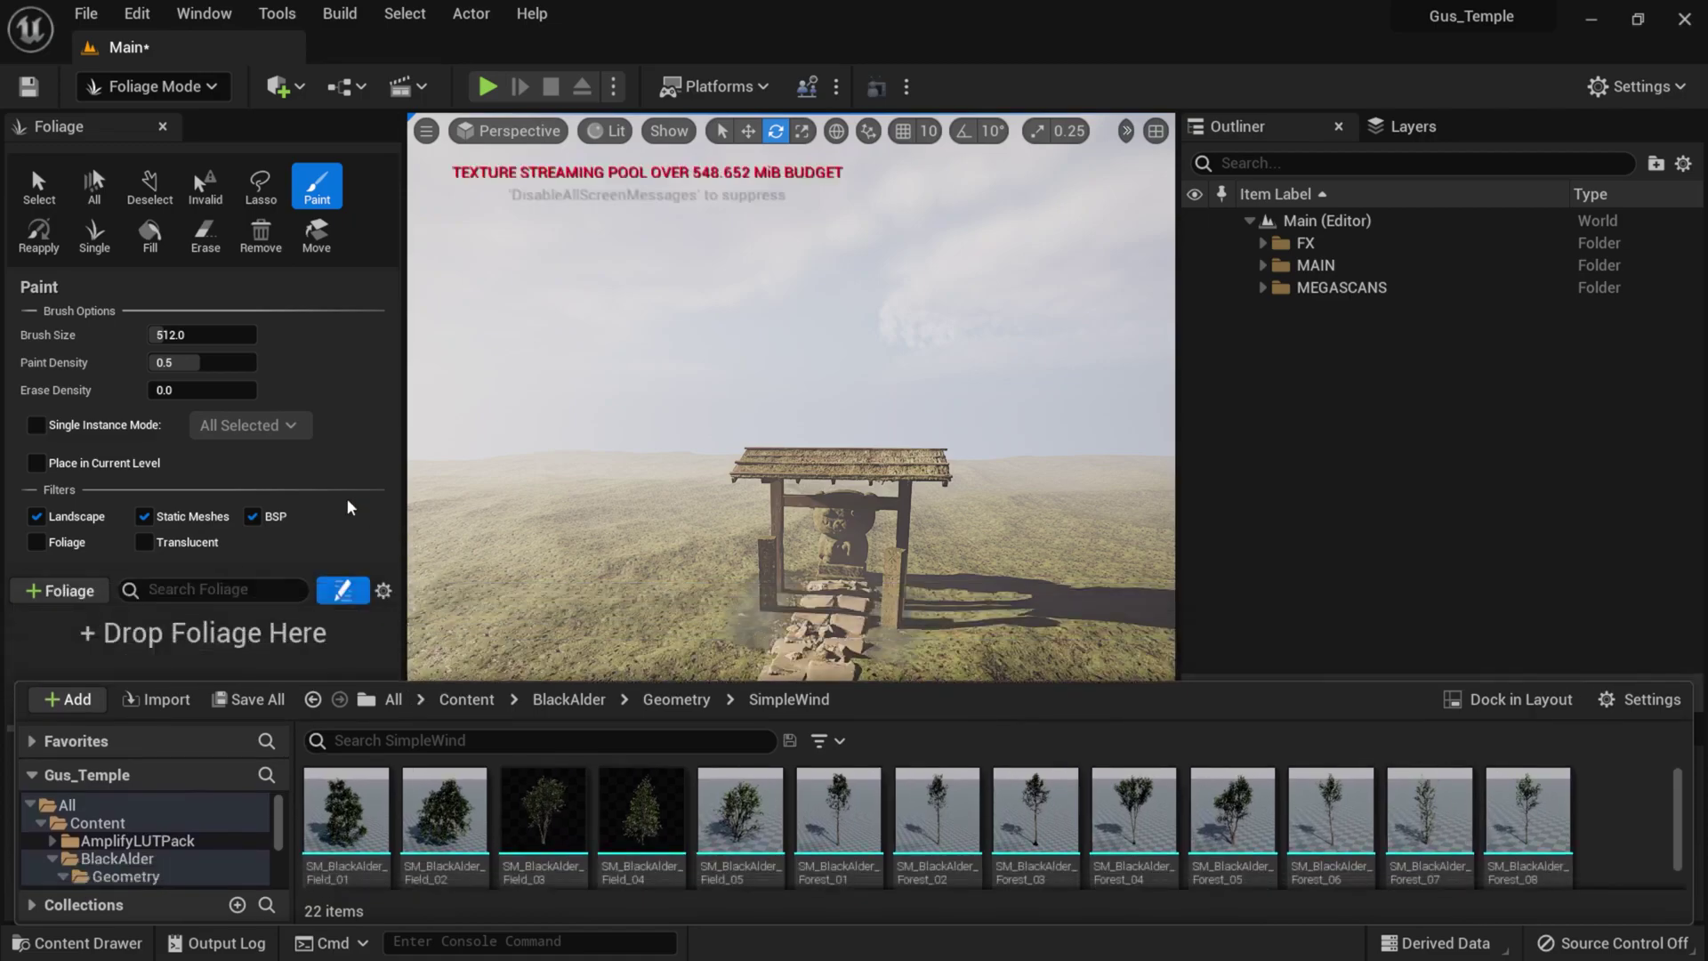
- Add the five meshes SM_BlackAlder_Field_01 to SM_BlackAlder_Field_05 to the foliage palette
left_click(544, 809)
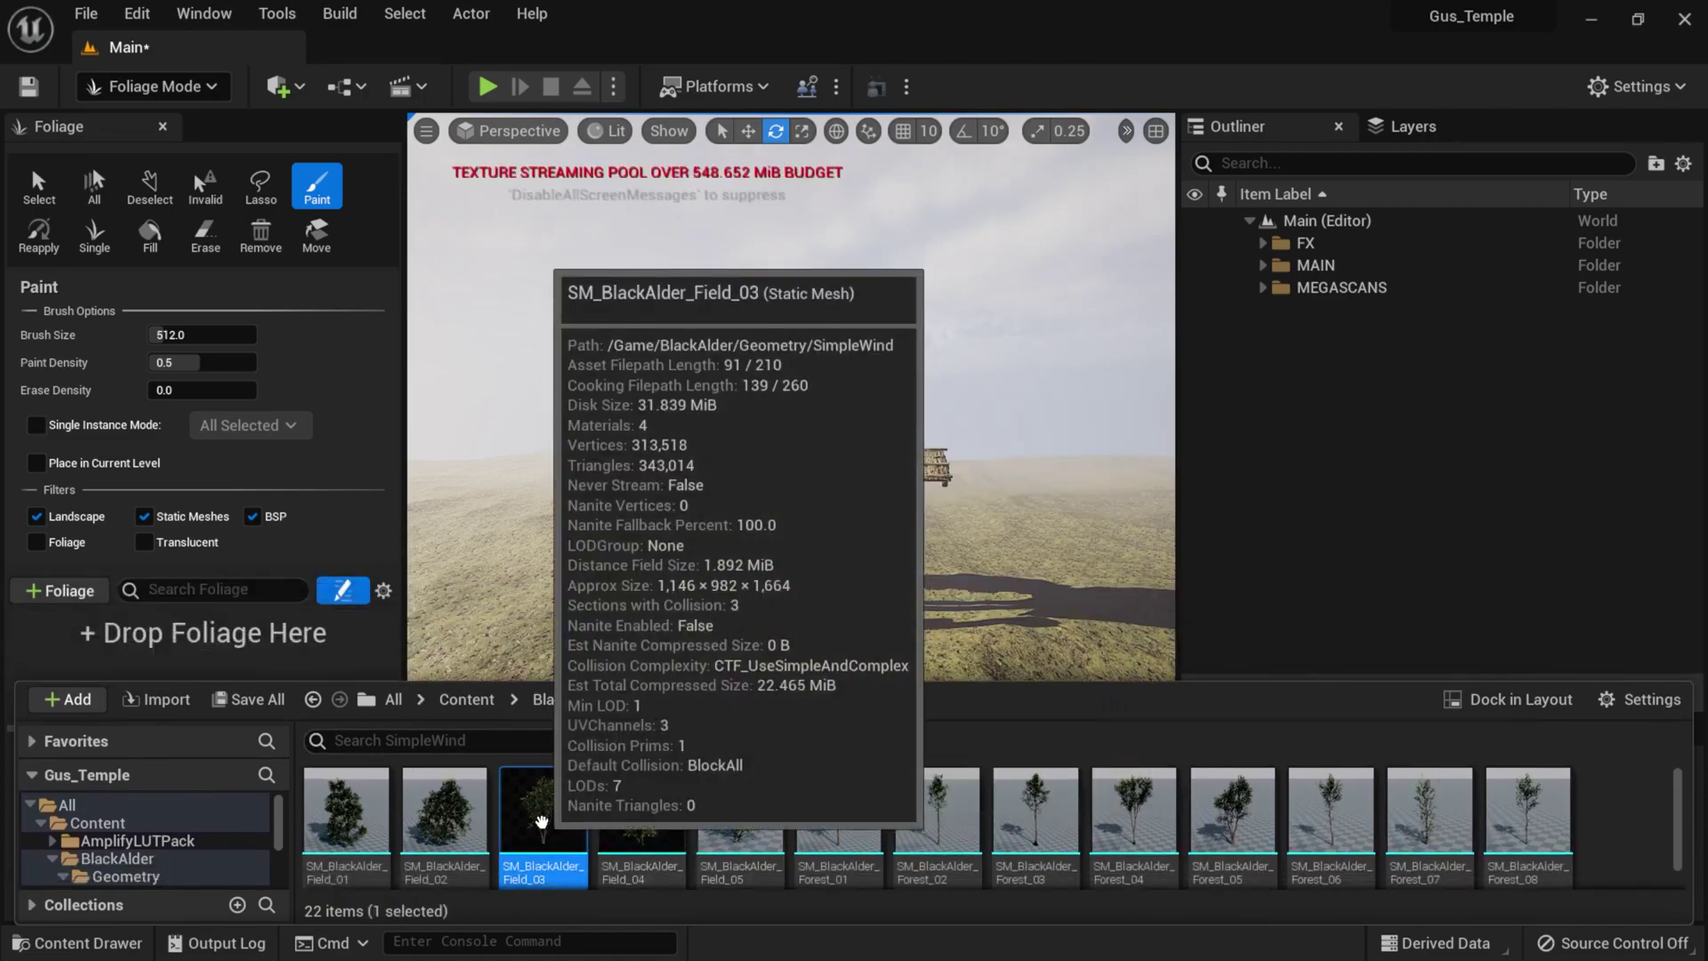
left_click(356, 816)
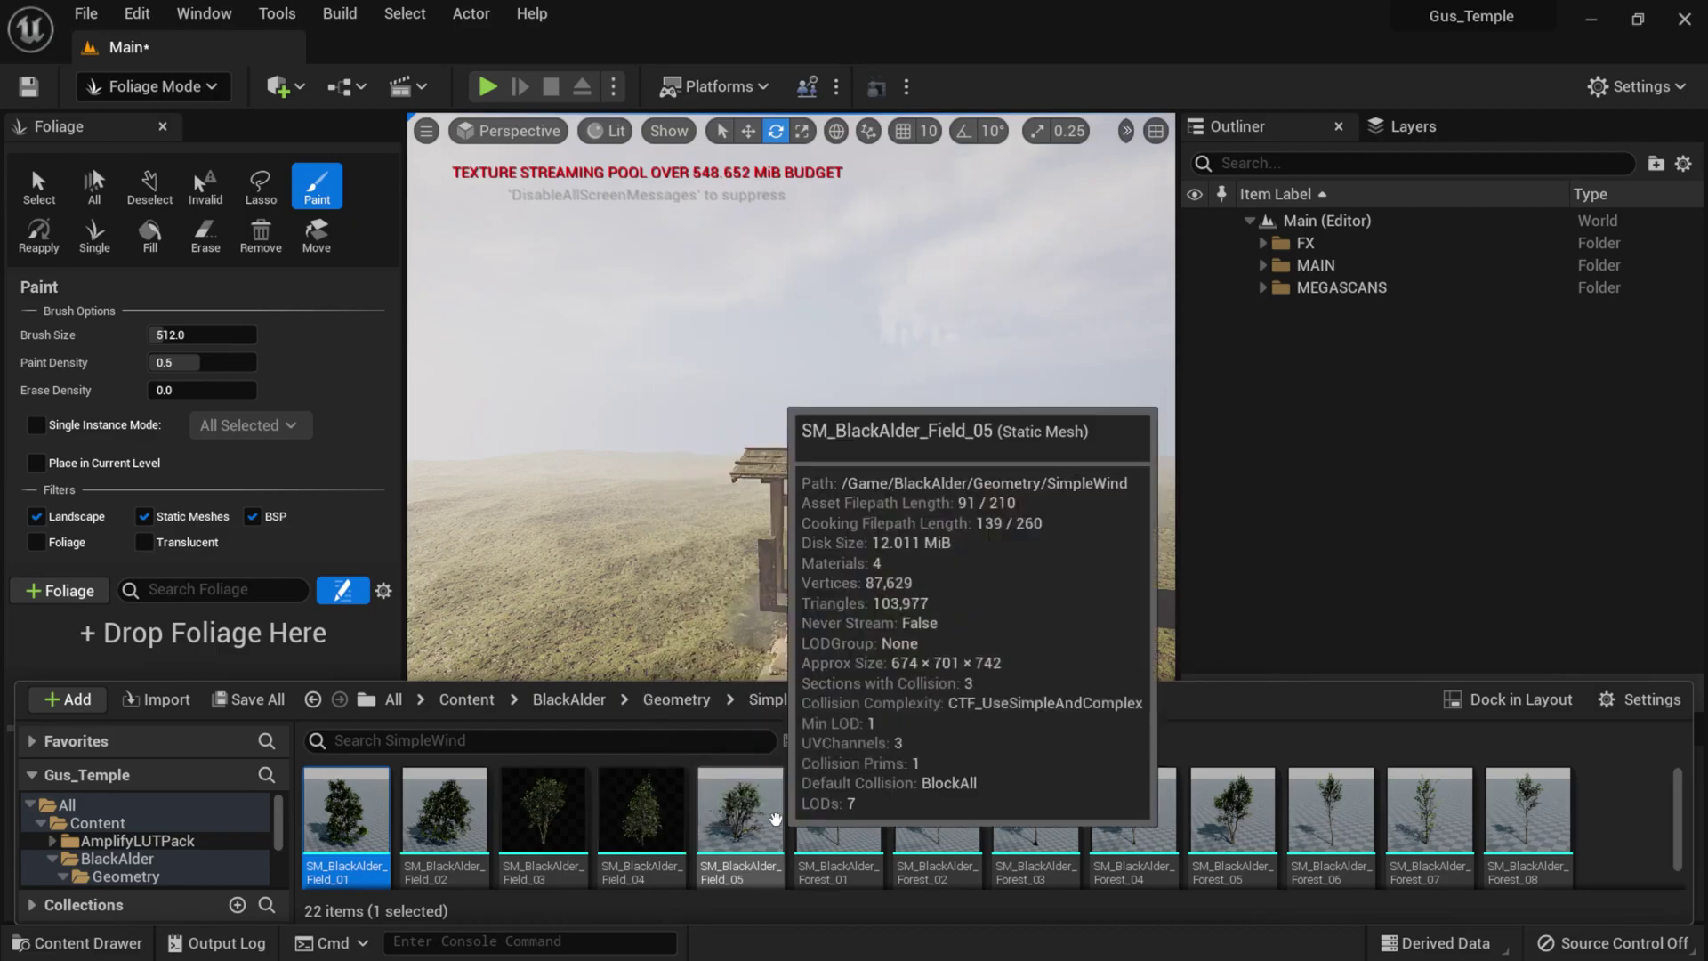
left_click(775, 818, "shift")
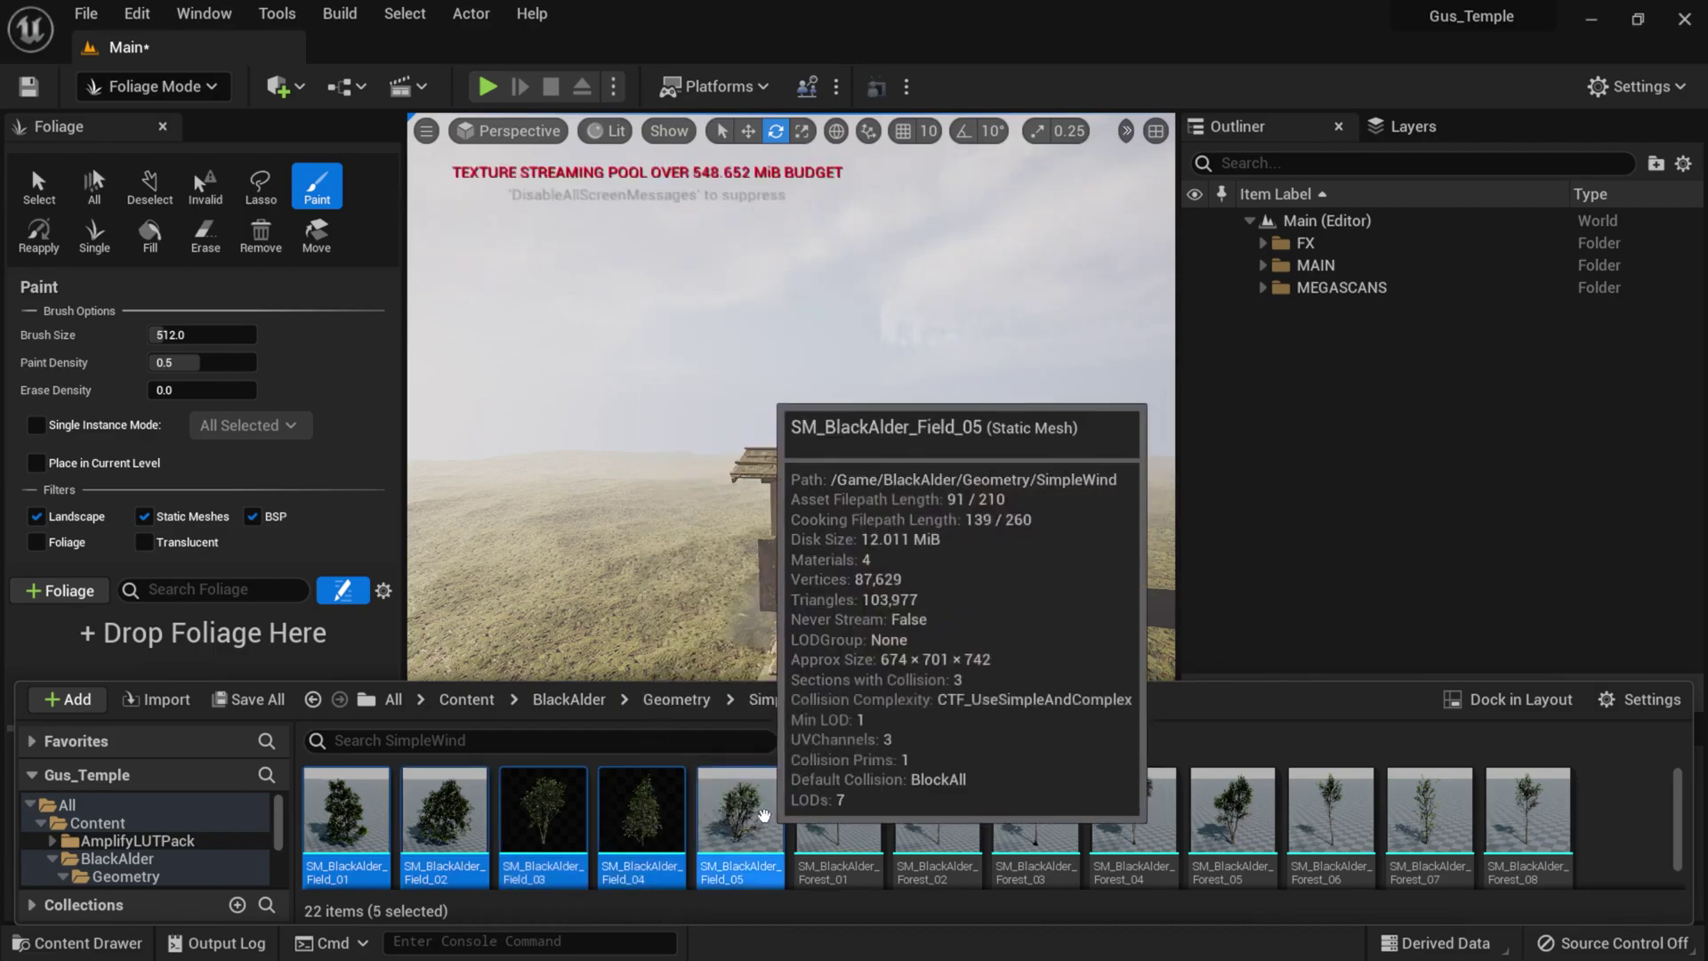
left_click_drag(774, 819, 396, 645)
left_click_drag(270, 647, 271, 647)
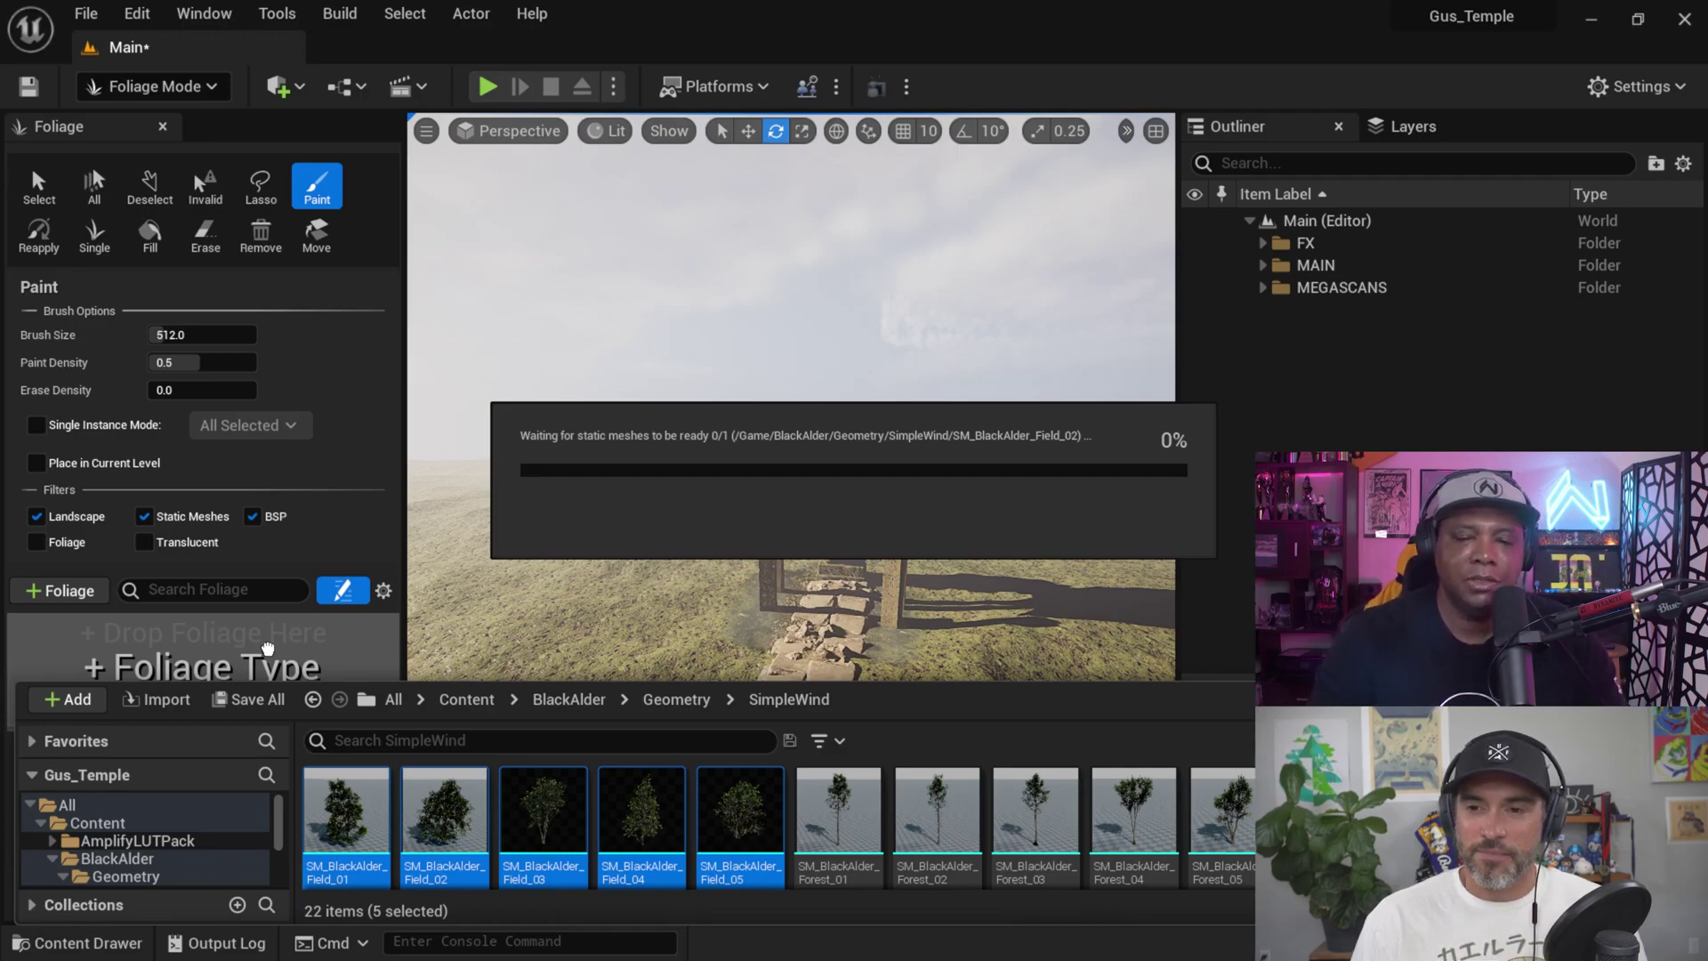
left_click_drag(267, 648, 267, 647)
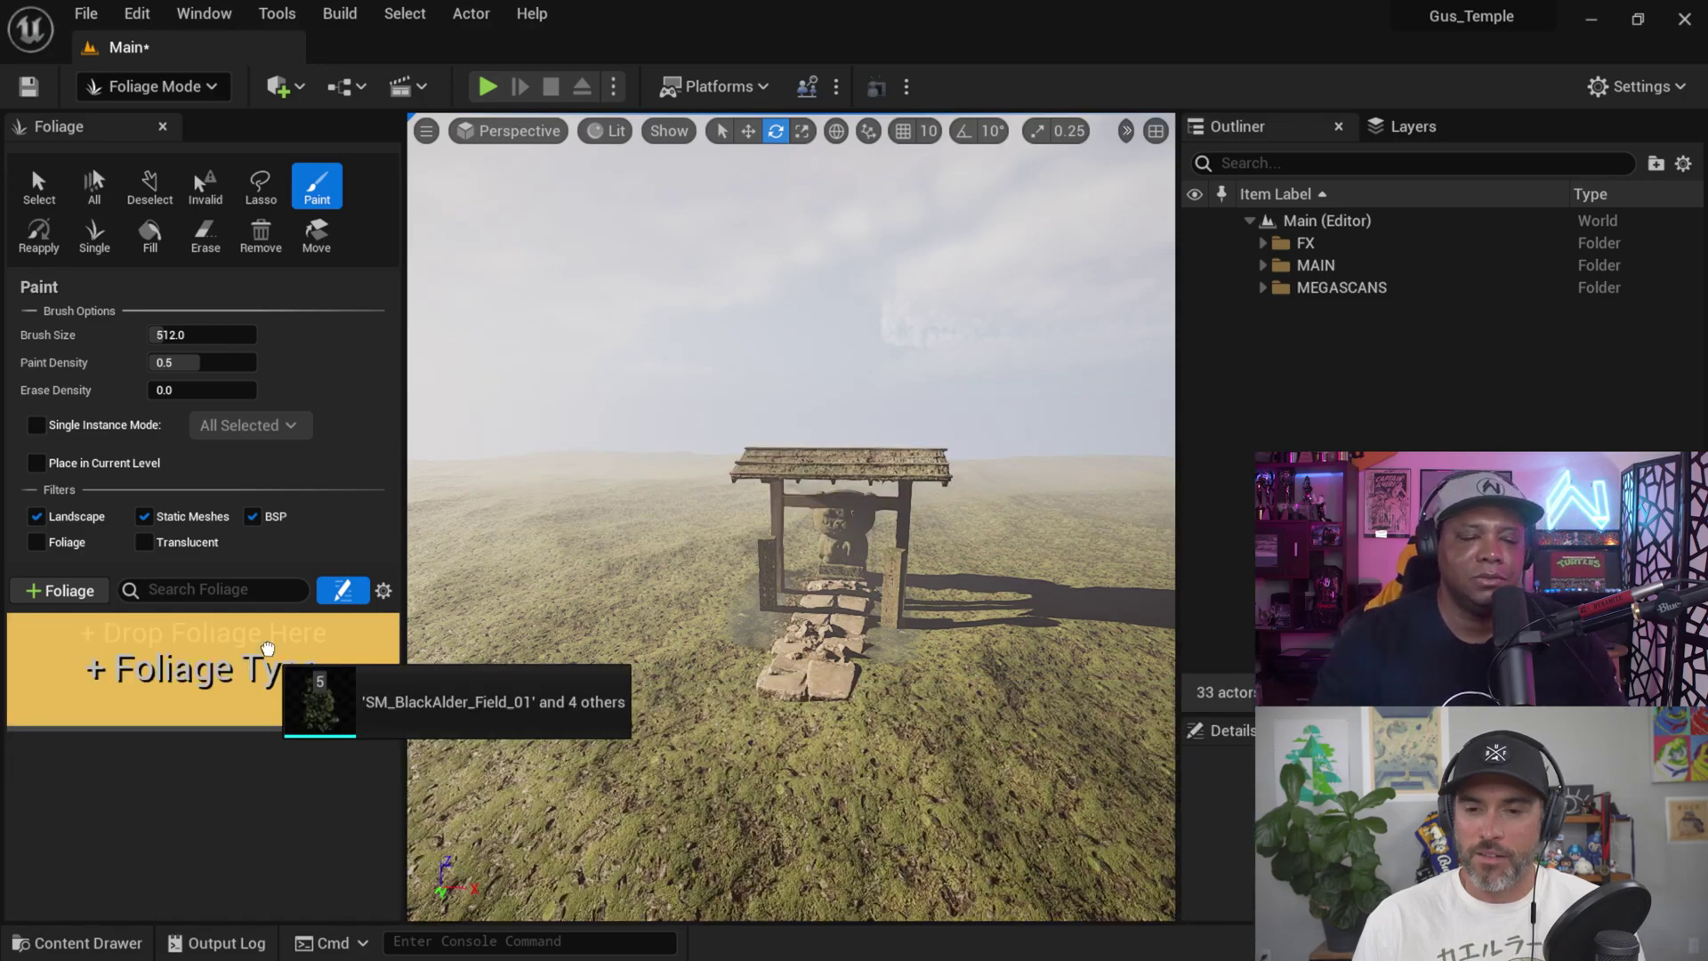
left_click_drag(266, 647, 267, 648)
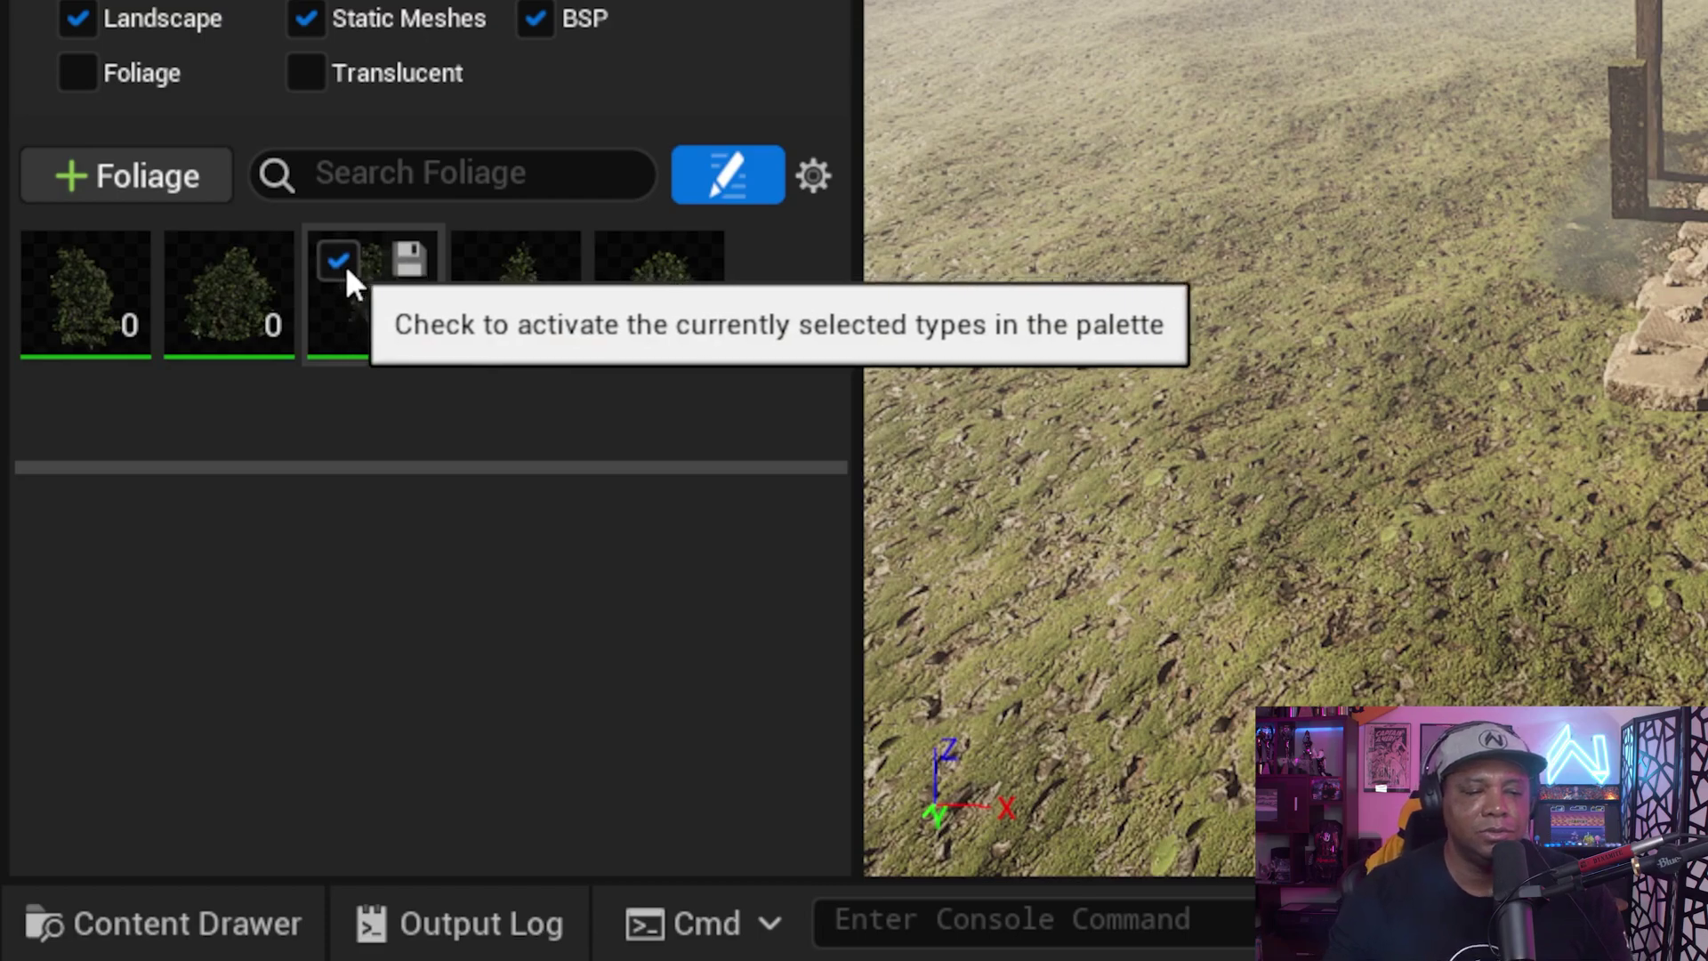
- Deactivate and reactivate SM_BlackAlder_Field_03 in the foliage palette, and select all five foliage types
left_click(344, 261)
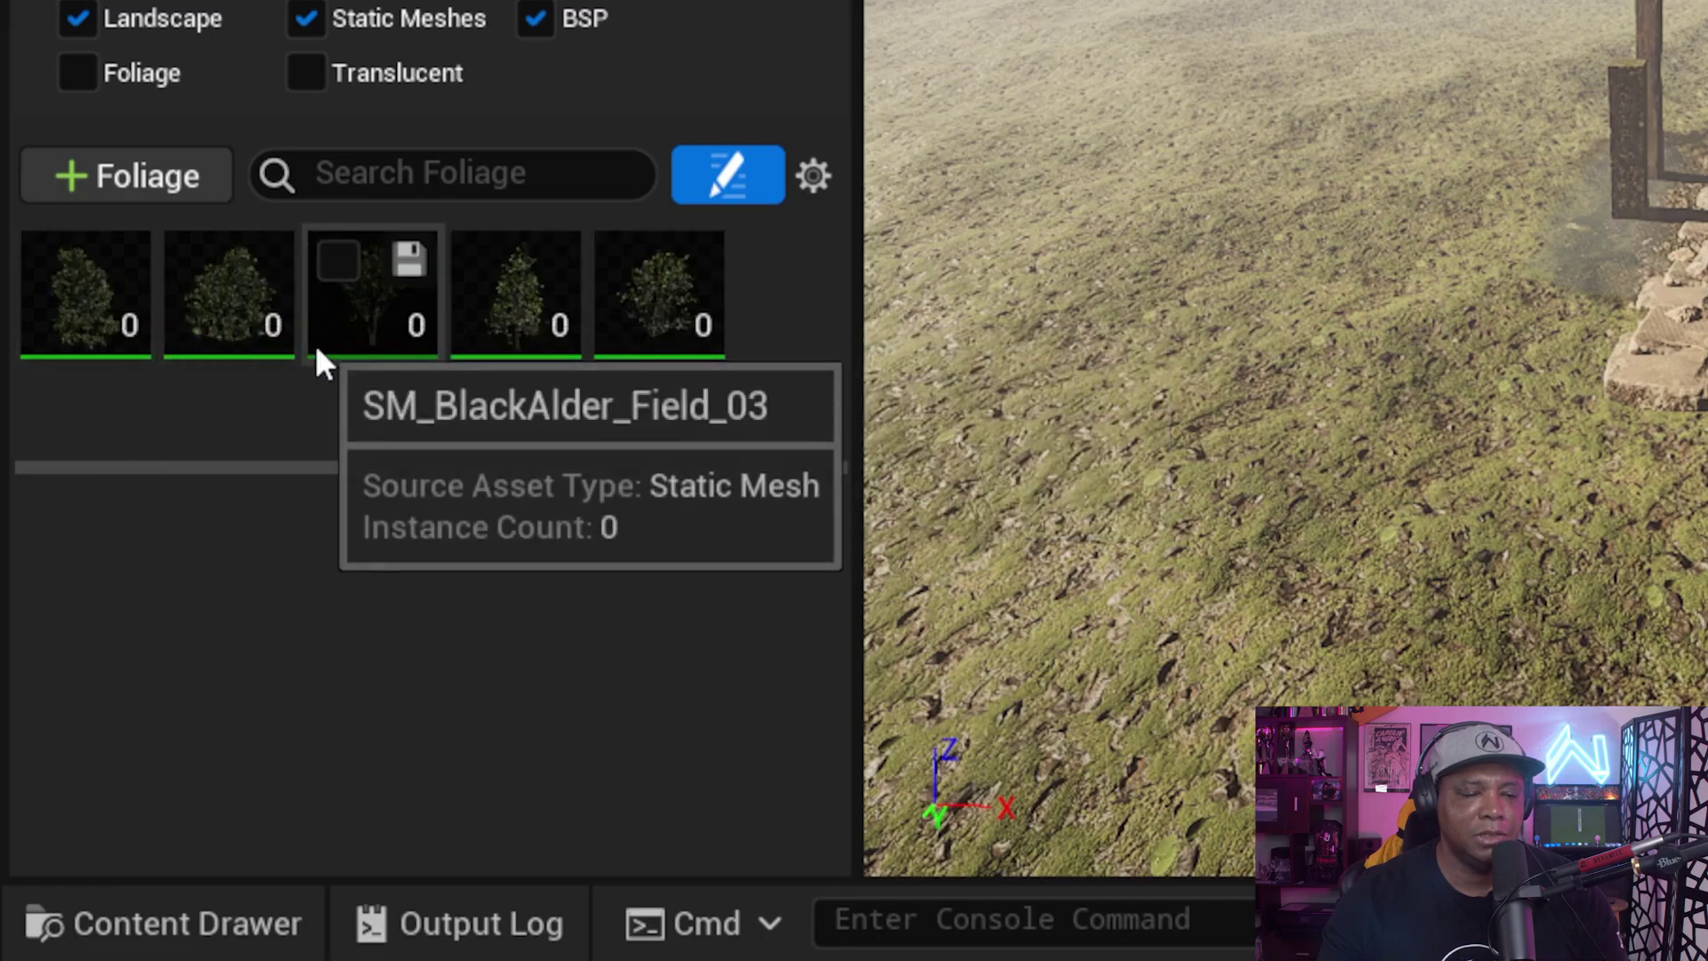
left_click(335, 267)
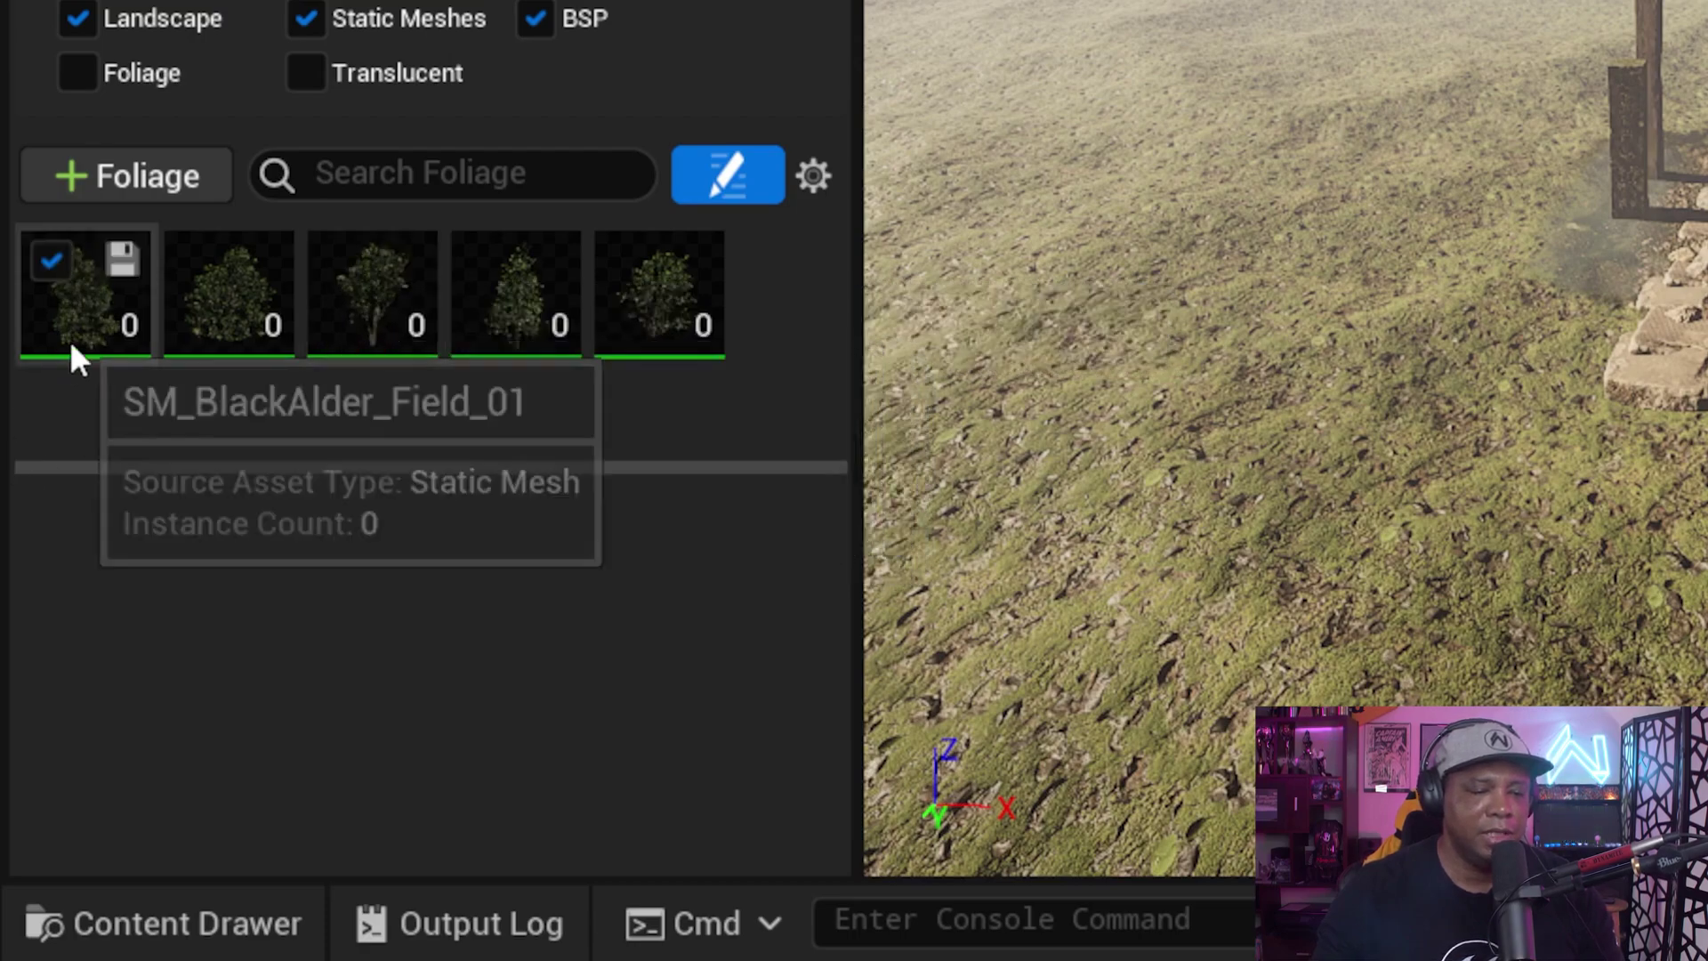
left_click(654, 339)
left_click(103, 323, "shift")
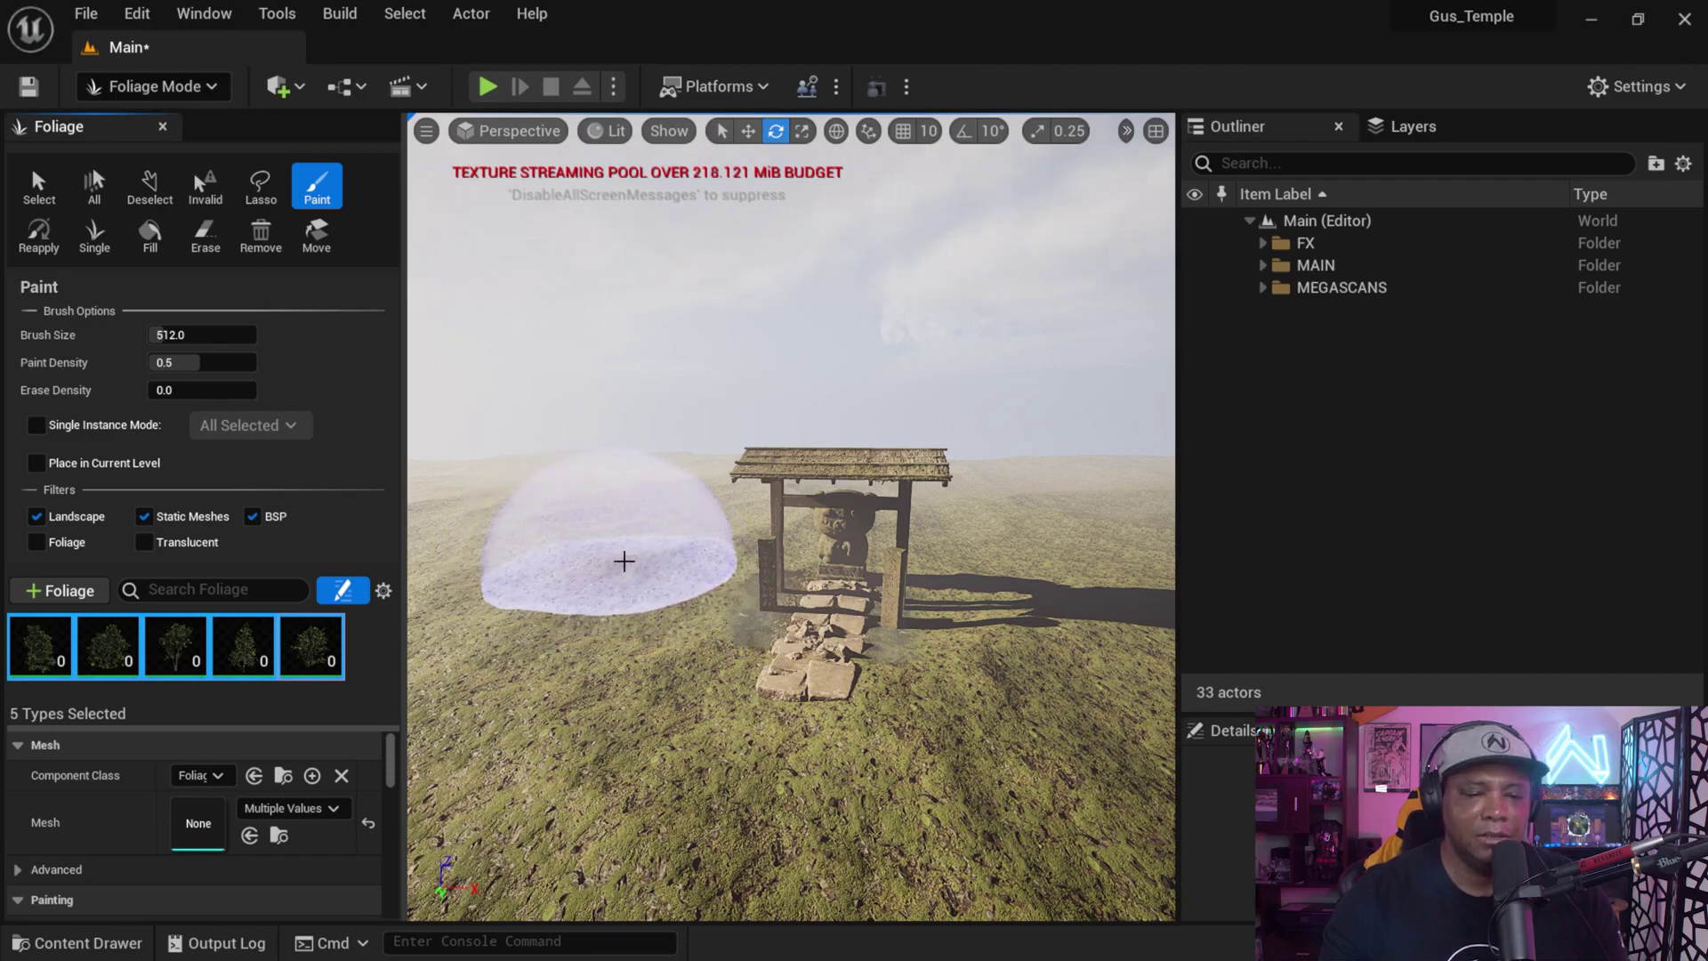
- Try painting a patch of all five Black Alder types beside the temple at 0.5 paint density, and undo it
left_click(605, 551)
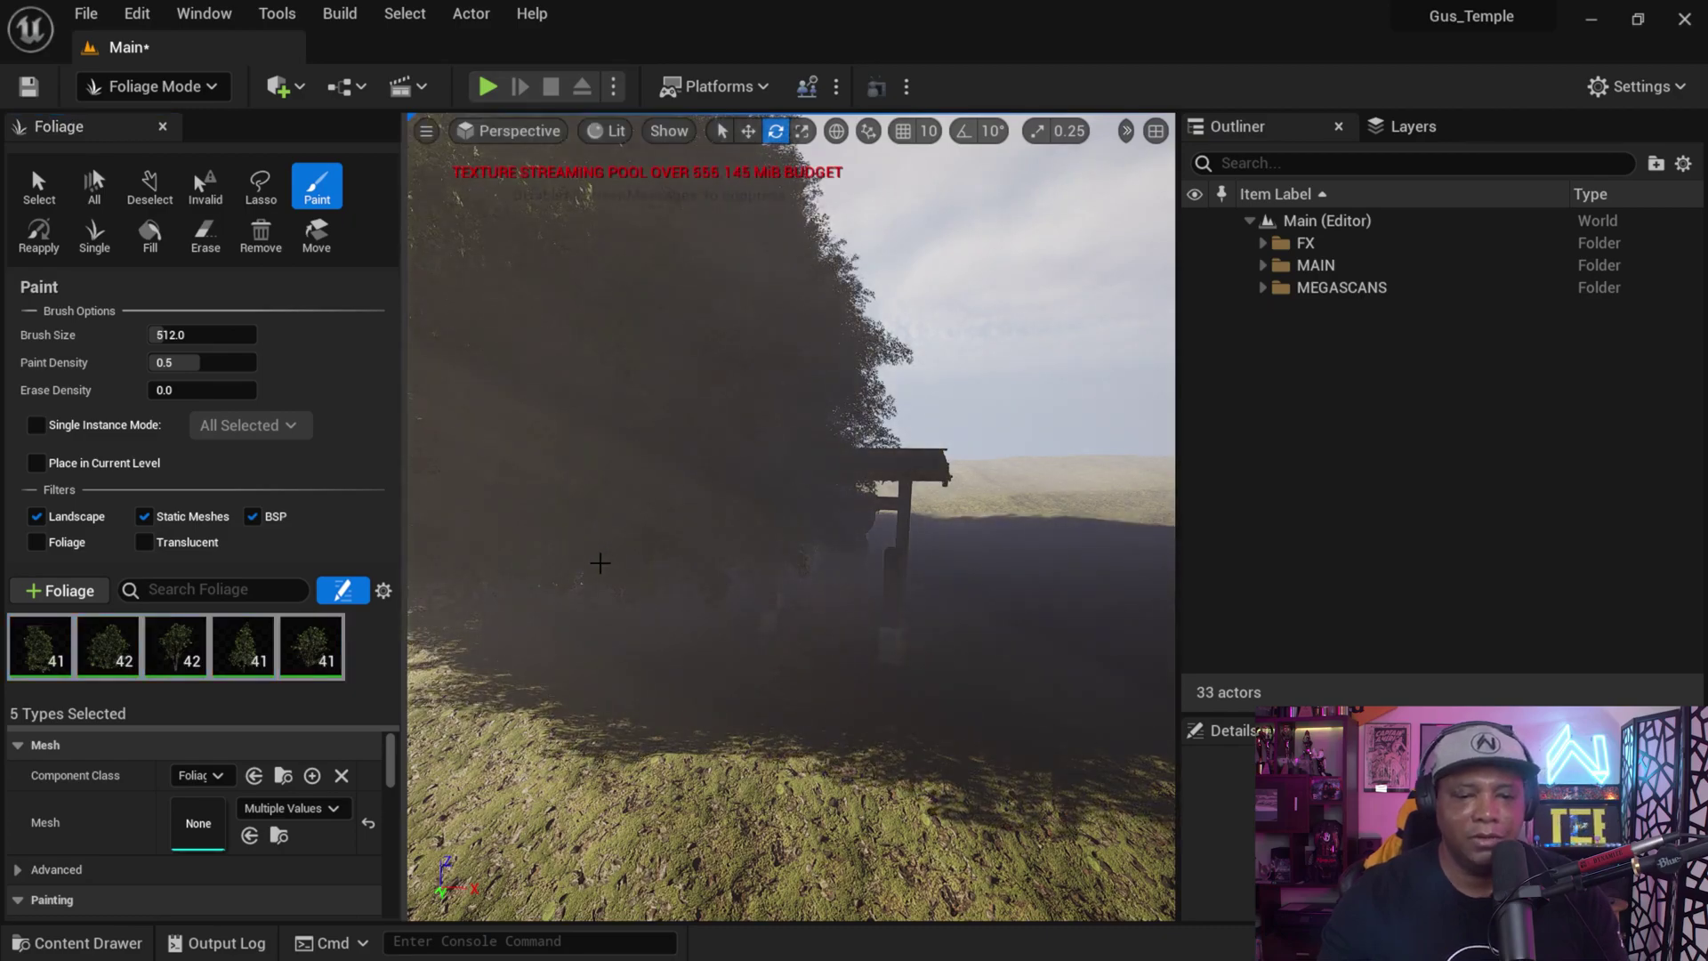
scroll(601, 562, "down", 2)
mouse_move(600, 562)
right_mouse_down()
mouse_move(601, 665)
mouse_move(601, 600)
mouse_move(602, 625)
right_mouse_up()
key("ctrl+z")
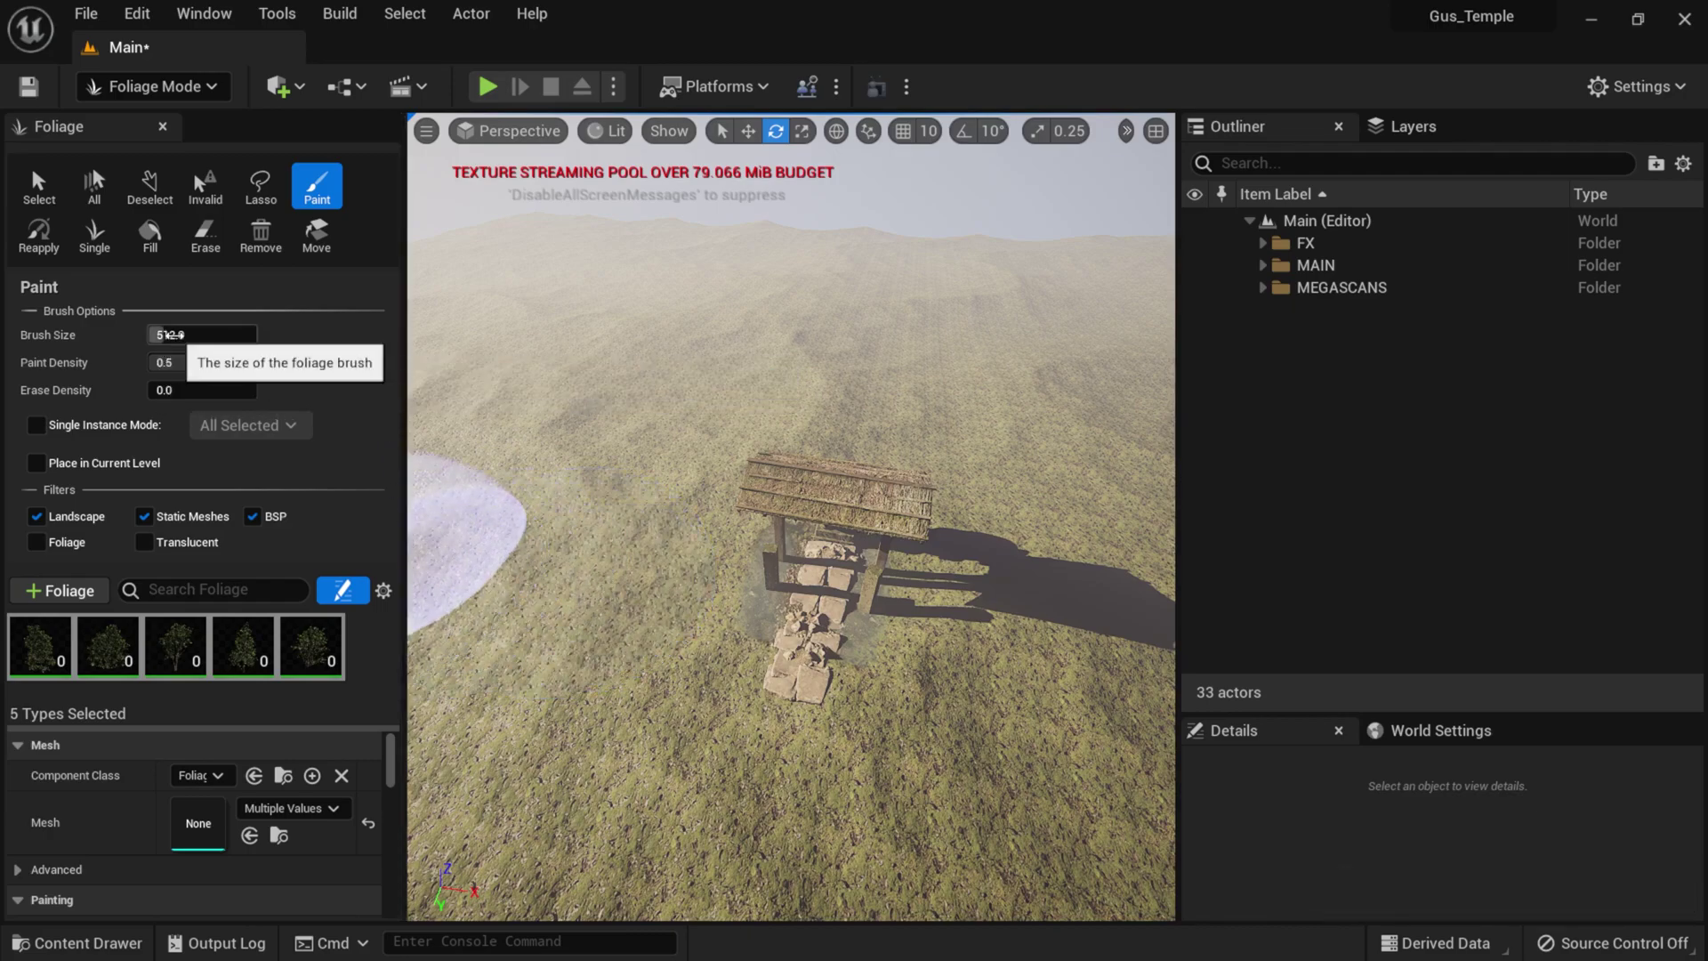
- Set the foliage paint density to 0.1 and narrow the Outliner to widen the viewport over the temple
left_click(182, 364)
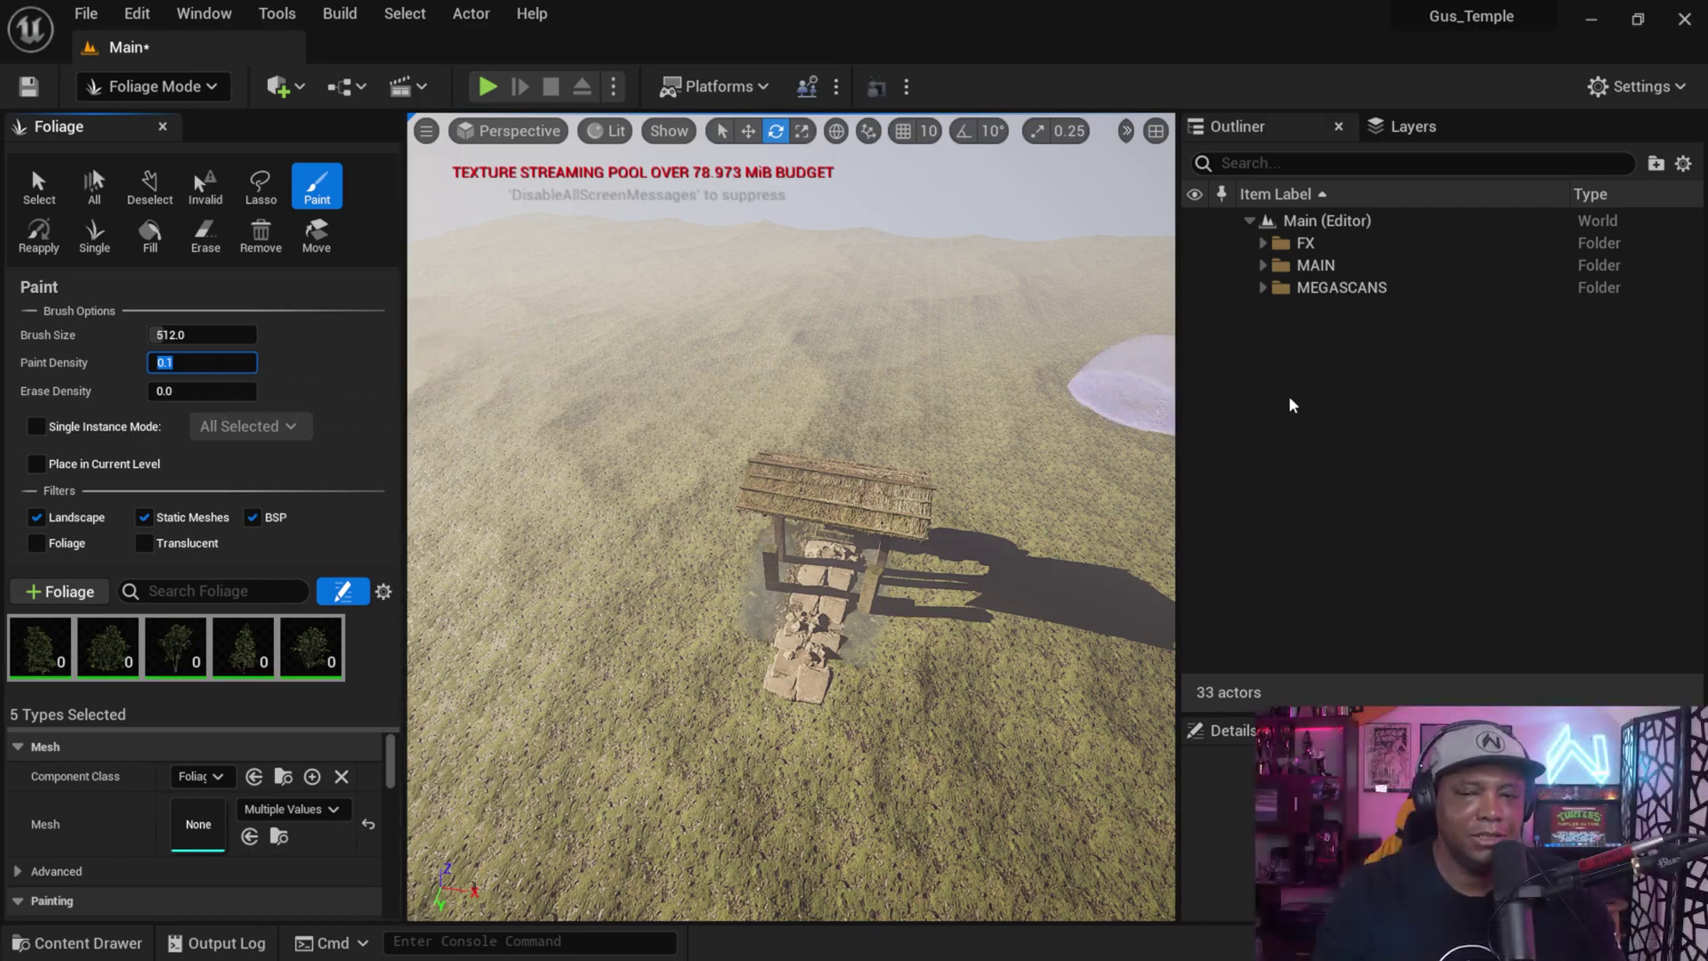
left_click_drag(1190, 356, 1468, 365)
right_click_drag(763, 404, 762, 483)
middle_click_drag(827, 490, 799, 370)
right_click_drag(867, 601, 867, 578)
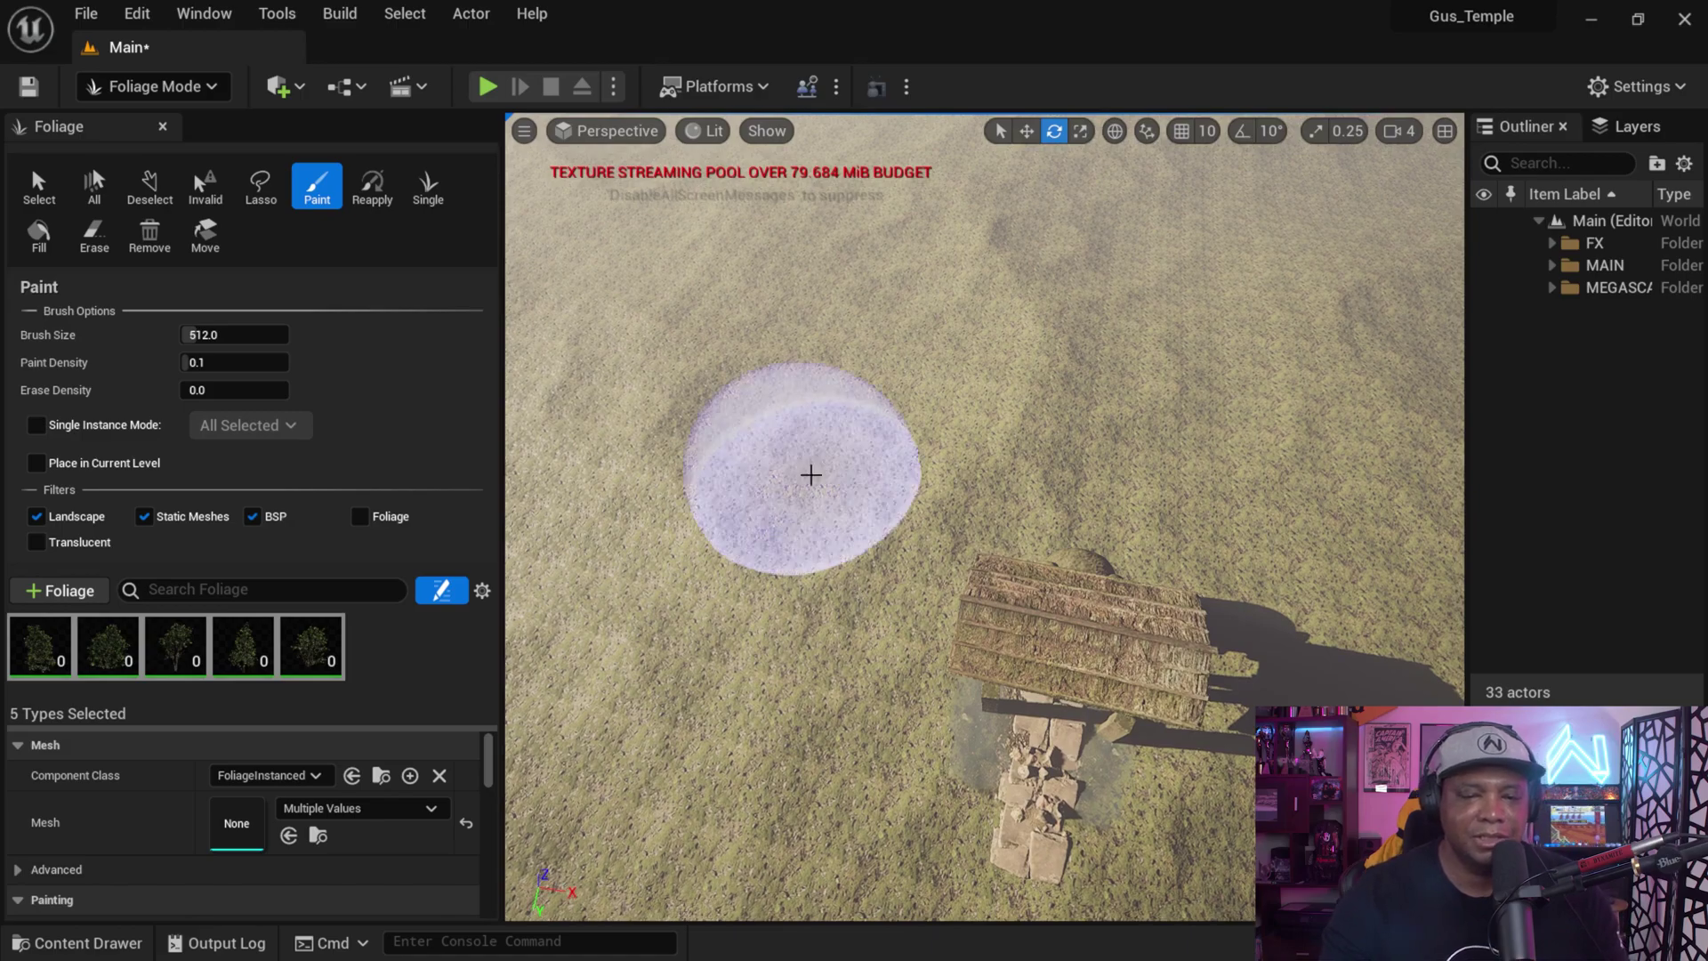
- Try painting Black Alder trees behind the temple at 0.1 and 0.05 paint density, undoing each stroke
mouse_move(824, 525)
left_mouse_down()
mouse_move(1157, 578)
mouse_move(1355, 660)
mouse_move(1236, 623)
mouse_move(988, 383)
mouse_move(1021, 518)
left_mouse_up()
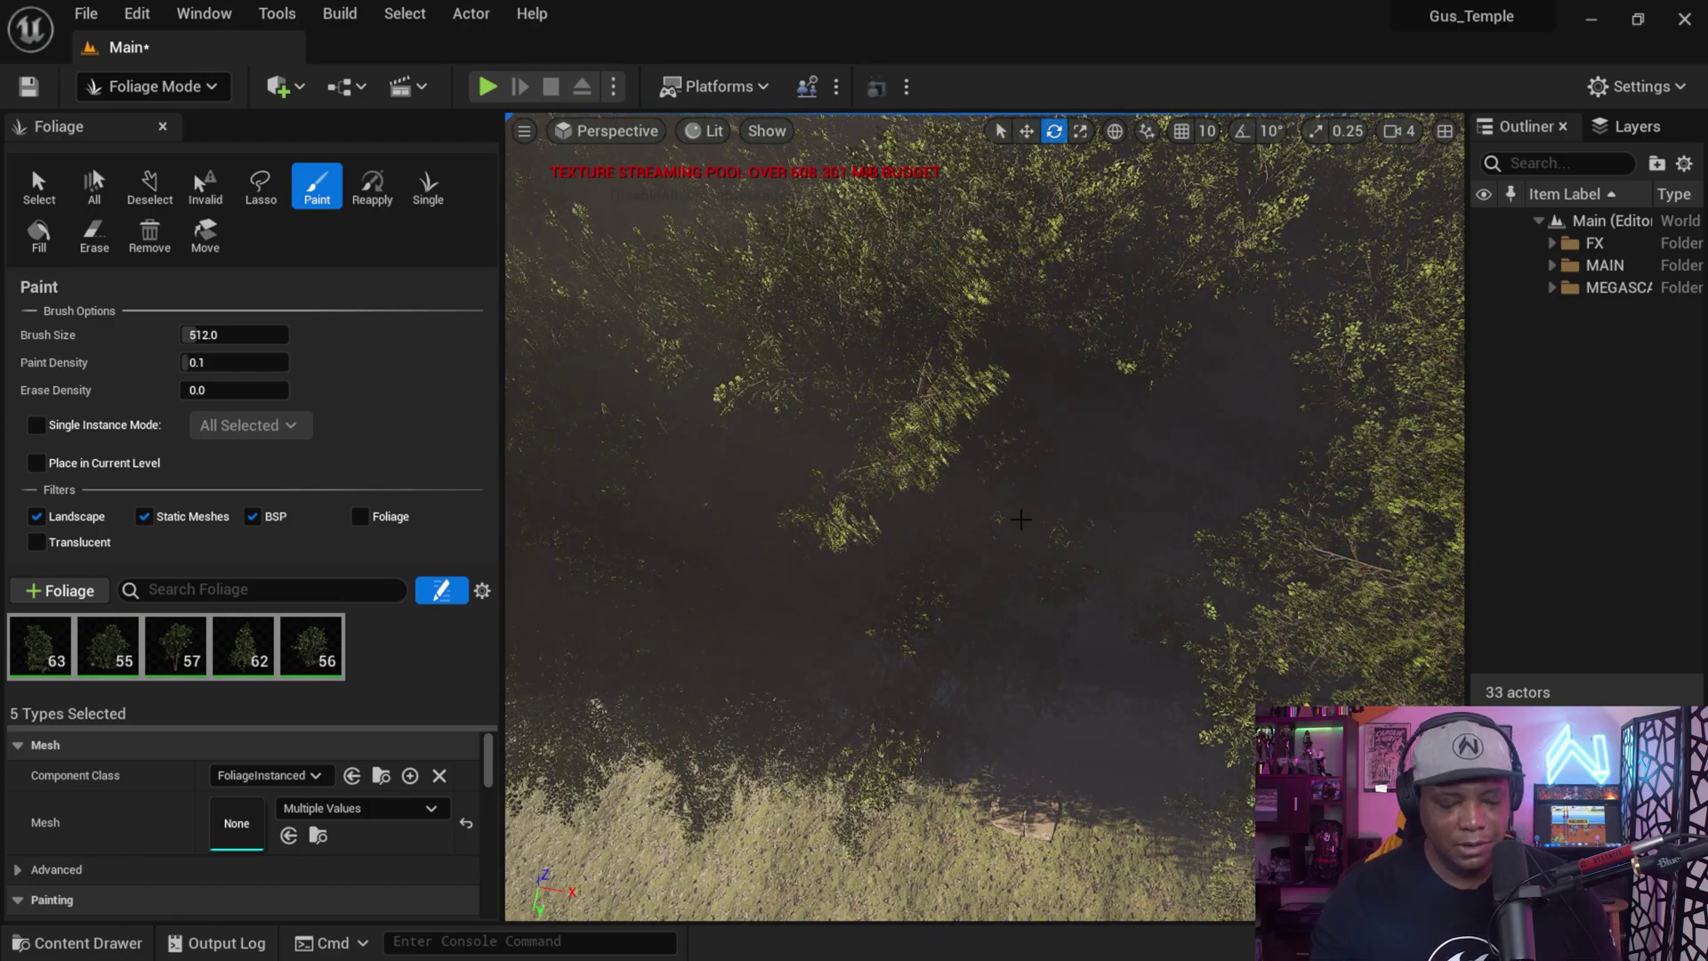
key("ctrl+z")
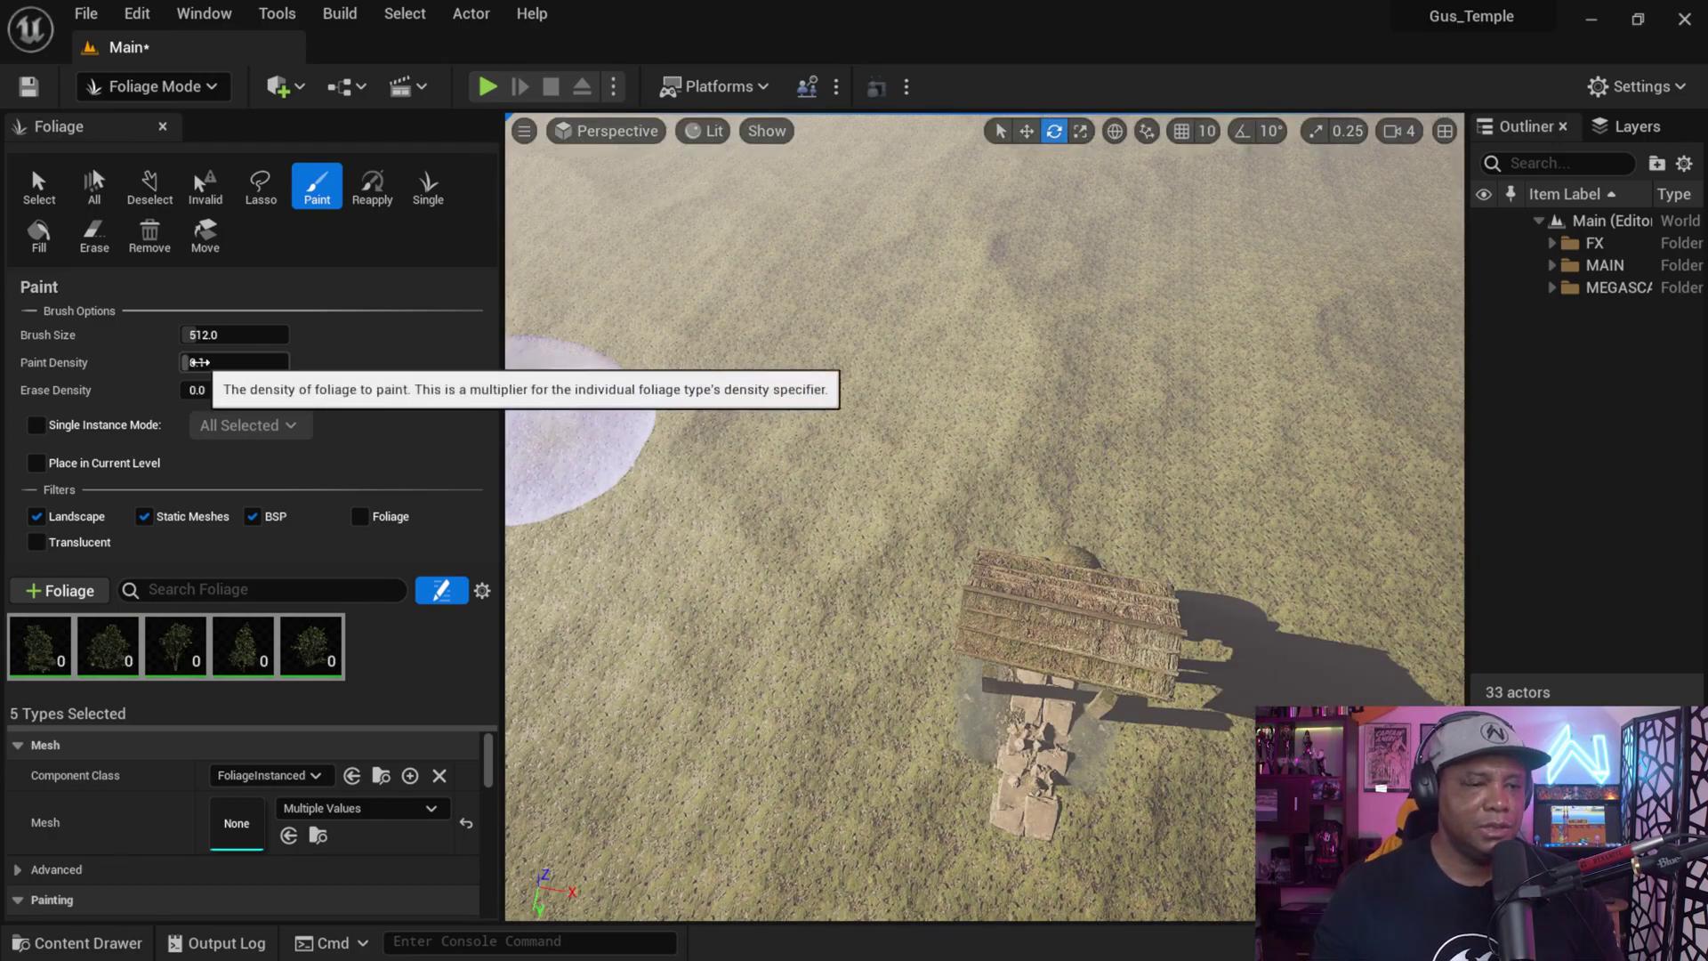
left_click(194, 362)
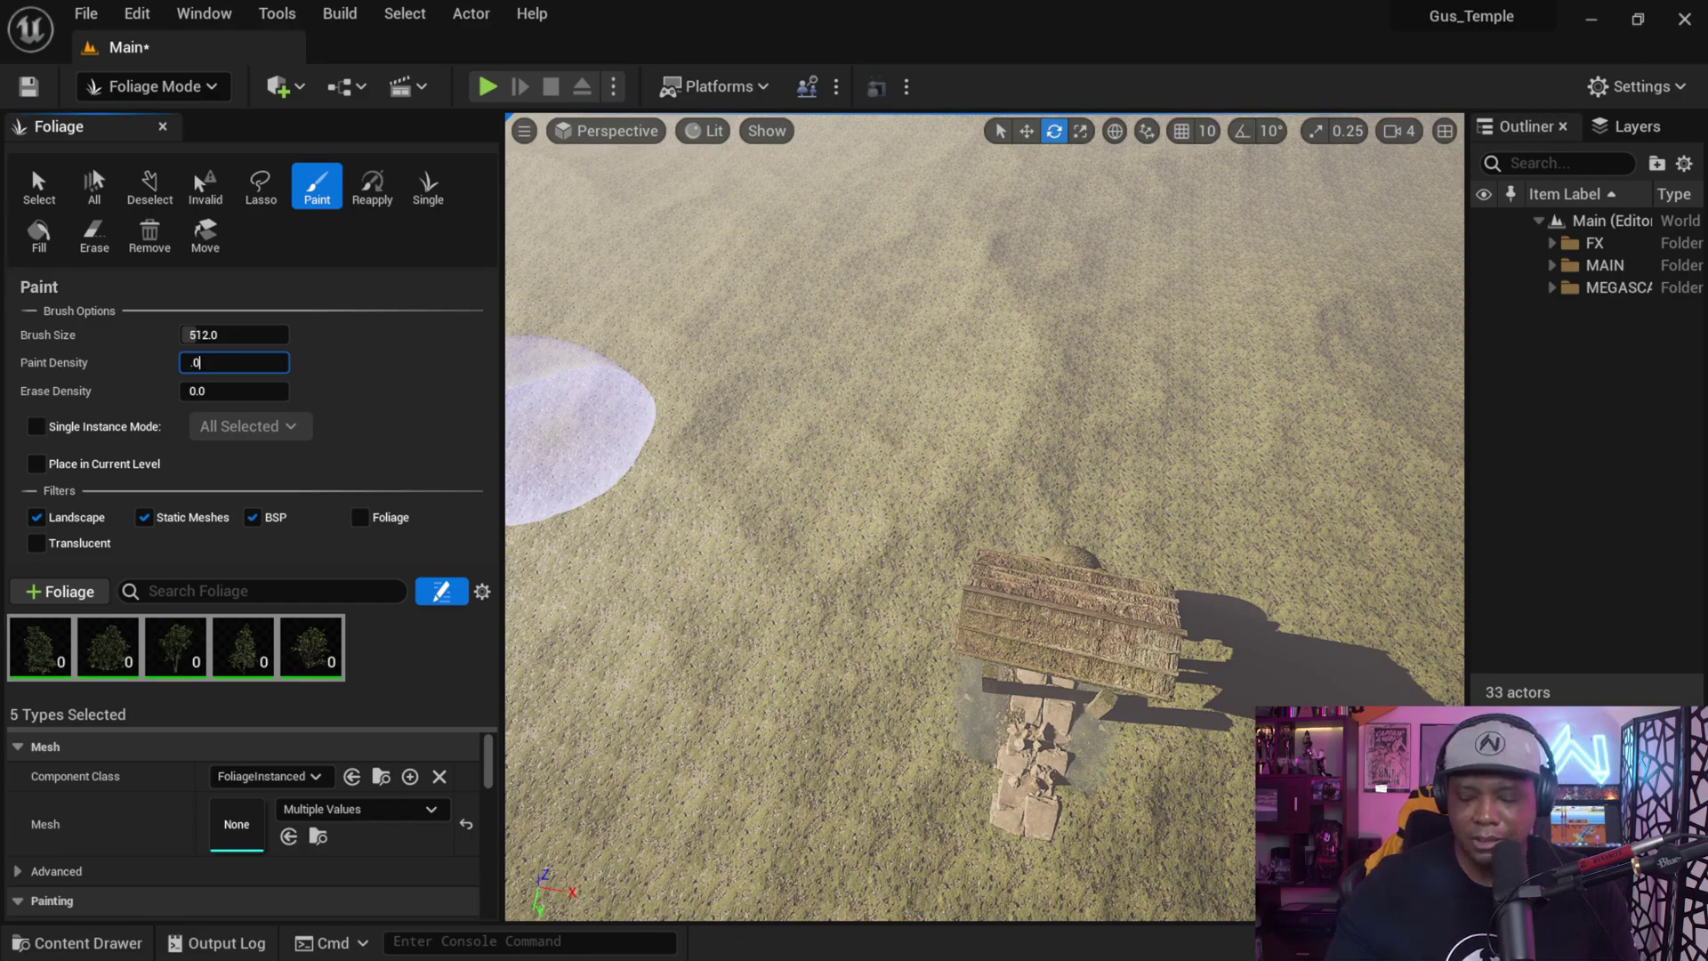
mouse_move(863, 436)
left_mouse_down()
mouse_move(831, 419)
mouse_move(663, 473)
mouse_move(819, 426)
mouse_move(1247, 457)
left_mouse_up()
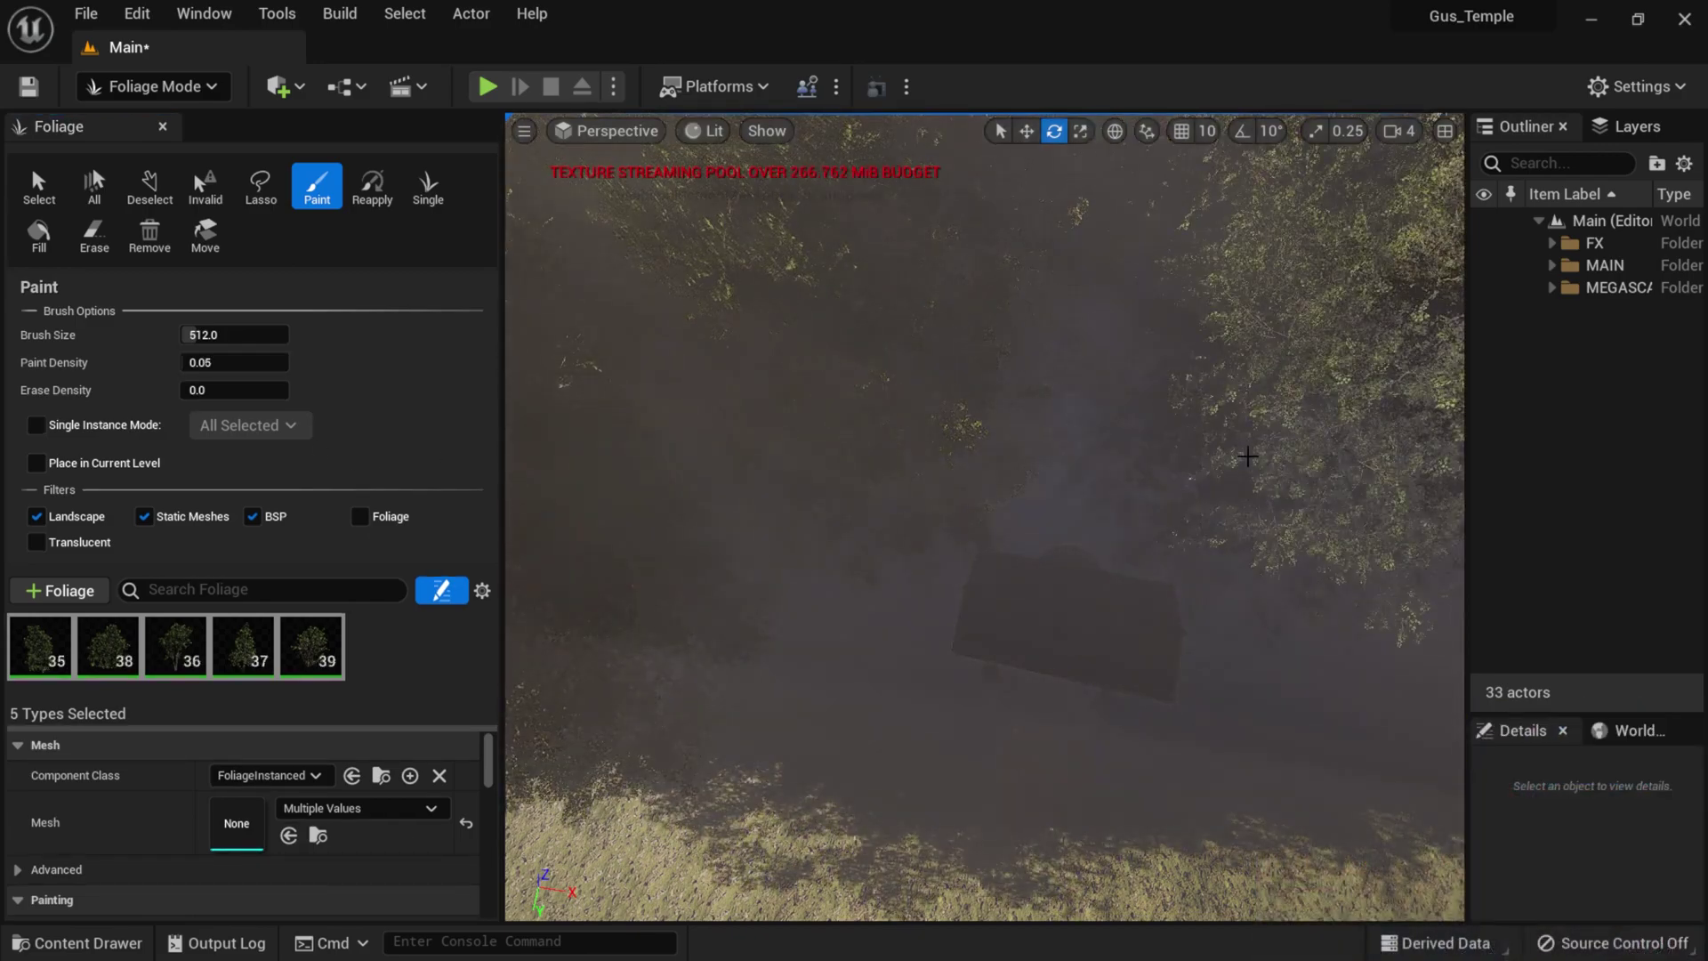
key("ctrl+z")
- Set the paint density to 0.01 and paint Black Alder trees behind the temple and along one side
left_click(194, 363)
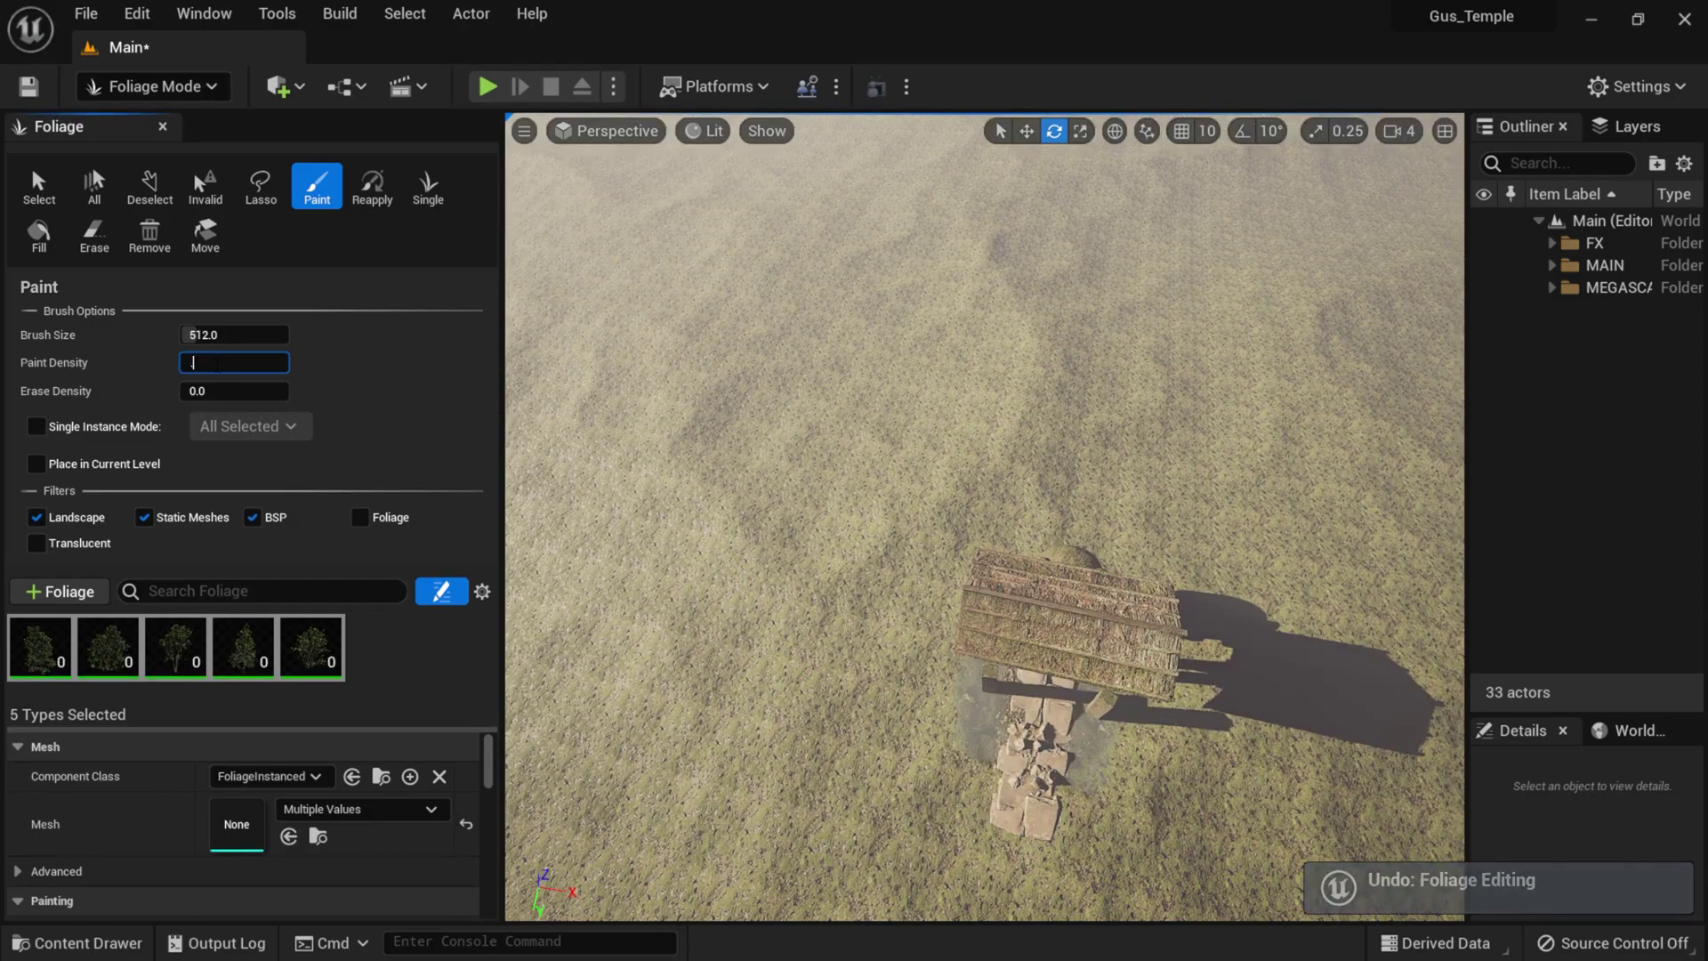
mouse_move(623, 409)
left_mouse_down()
mouse_move(694, 419)
mouse_move(917, 356)
mouse_move(1268, 584)
left_mouse_up()
mouse_move(1196, 633)
right_mouse_down()
mouse_move(1192, 463)
mouse_move(1157, 614)
mouse_move(1105, 667)
right_mouse_up()
mouse_move(534, 570)
left_mouse_down()
mouse_move(569, 605)
mouse_move(563, 689)
left_mouse_up()
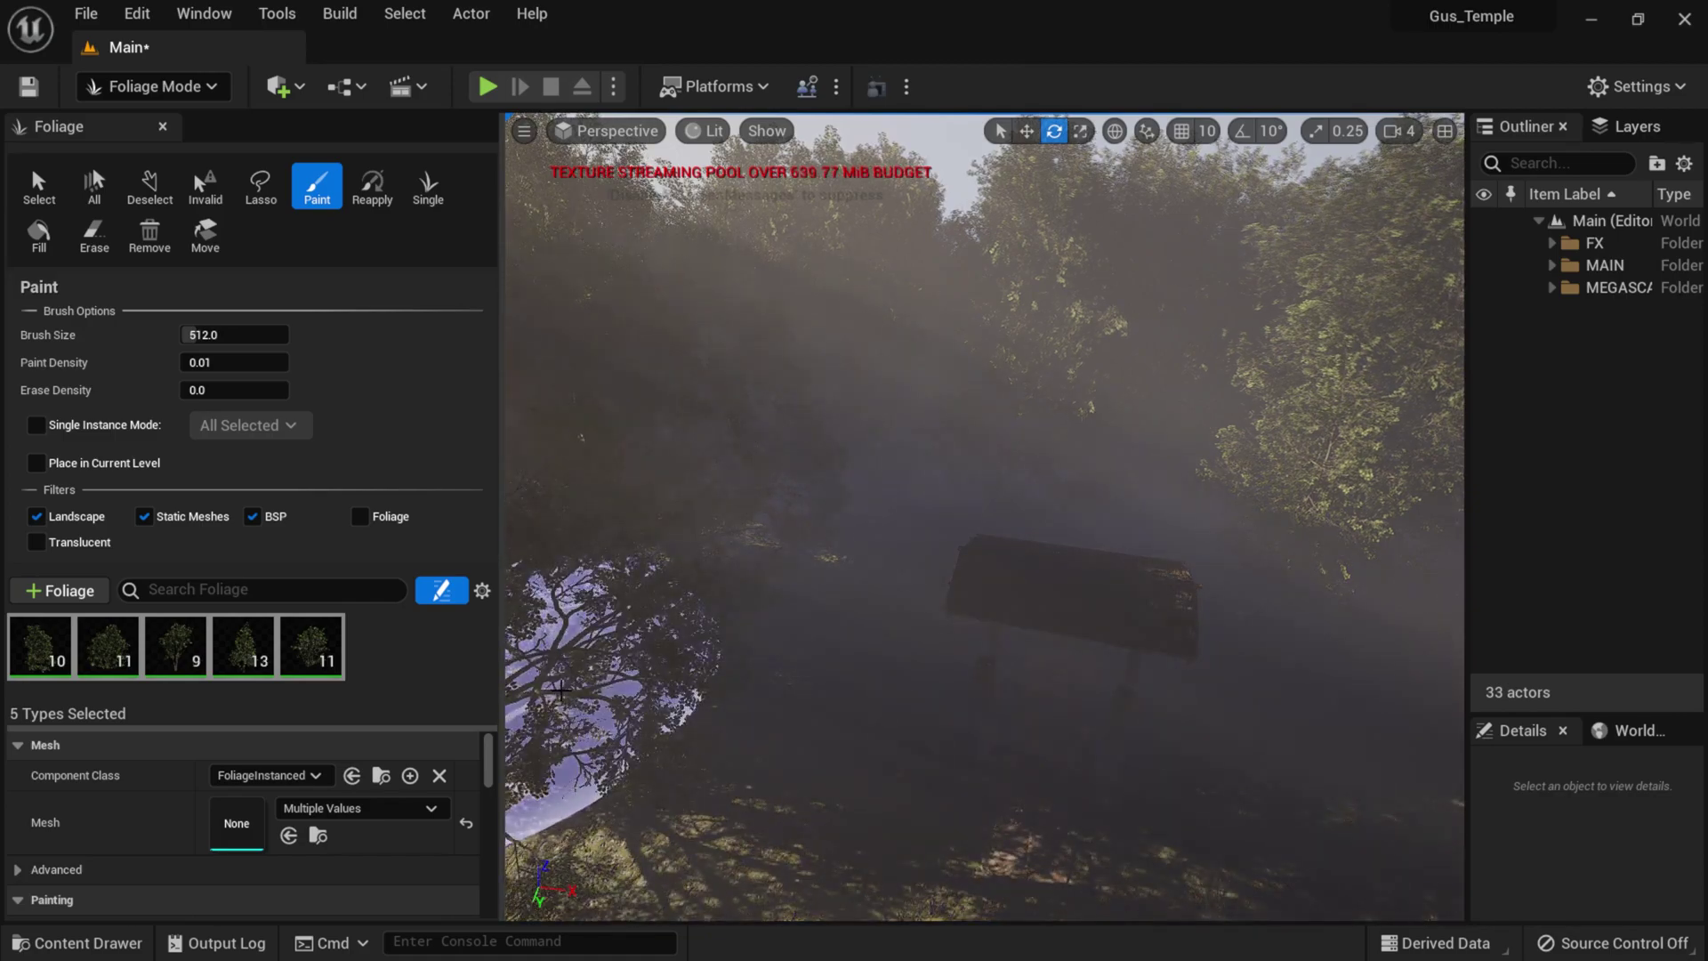
- Paint more Black Alder trees in the foreground on both sides of the temple
right_click_drag(639, 666, 623, 801)
scroll(919, 400, "down", 5)
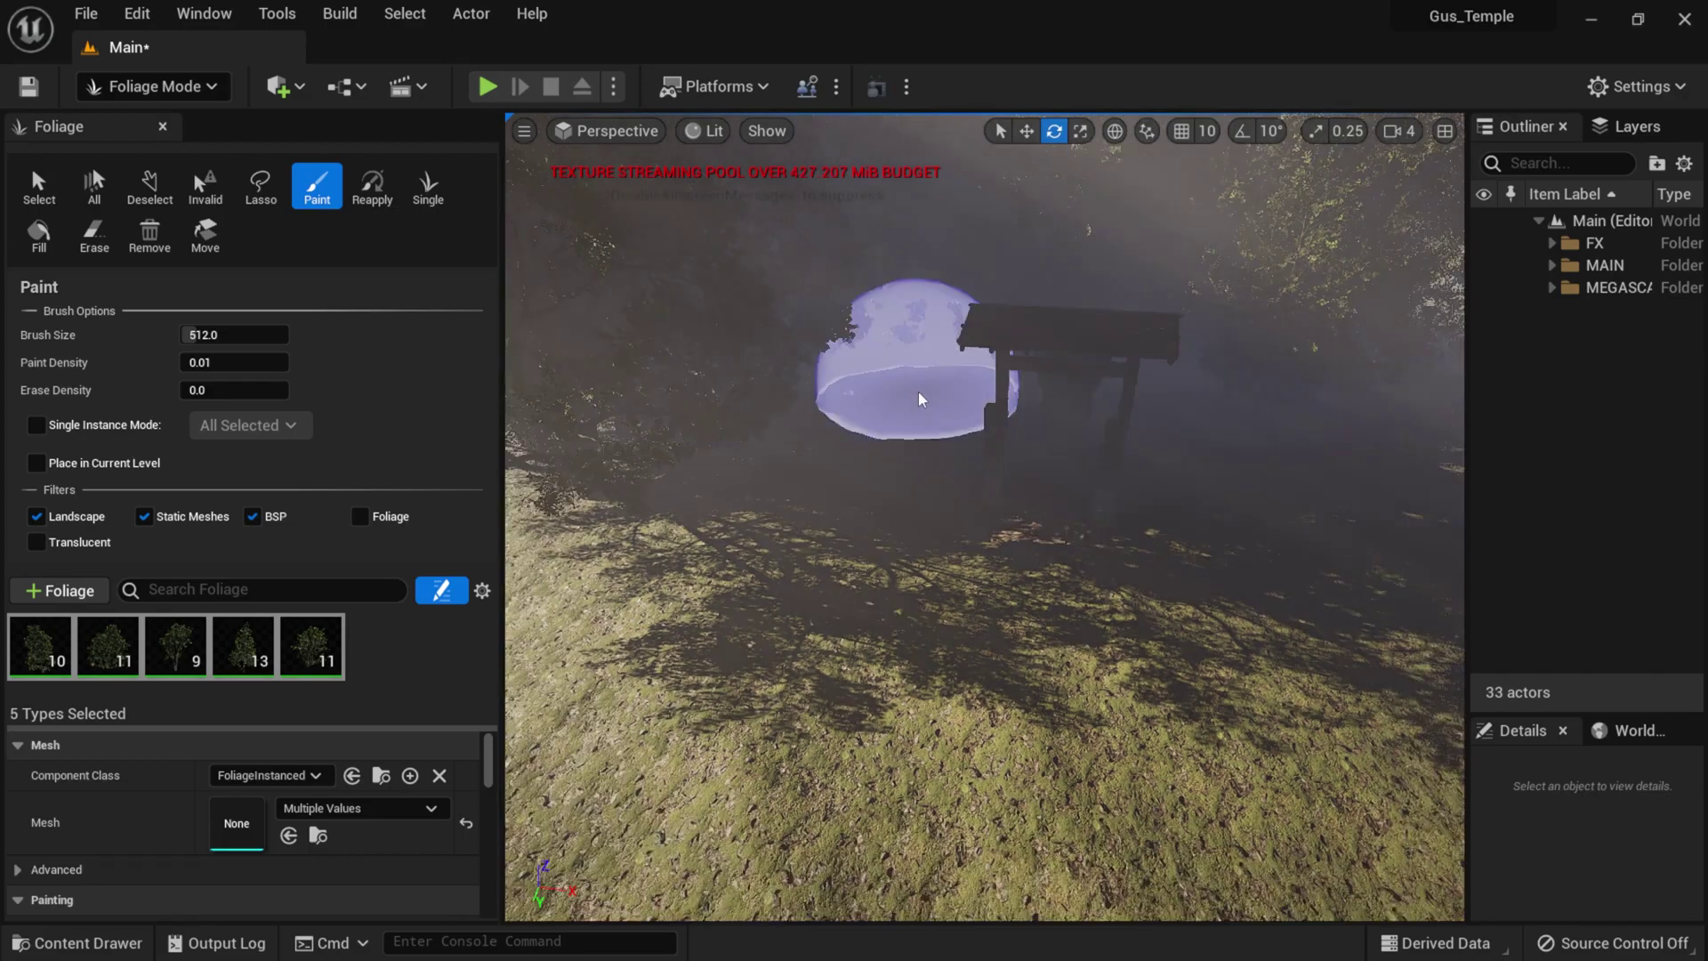
mouse_move(834, 478)
left_mouse_down()
mouse_move(747, 457)
mouse_move(629, 564)
mouse_move(786, 629)
left_mouse_up()
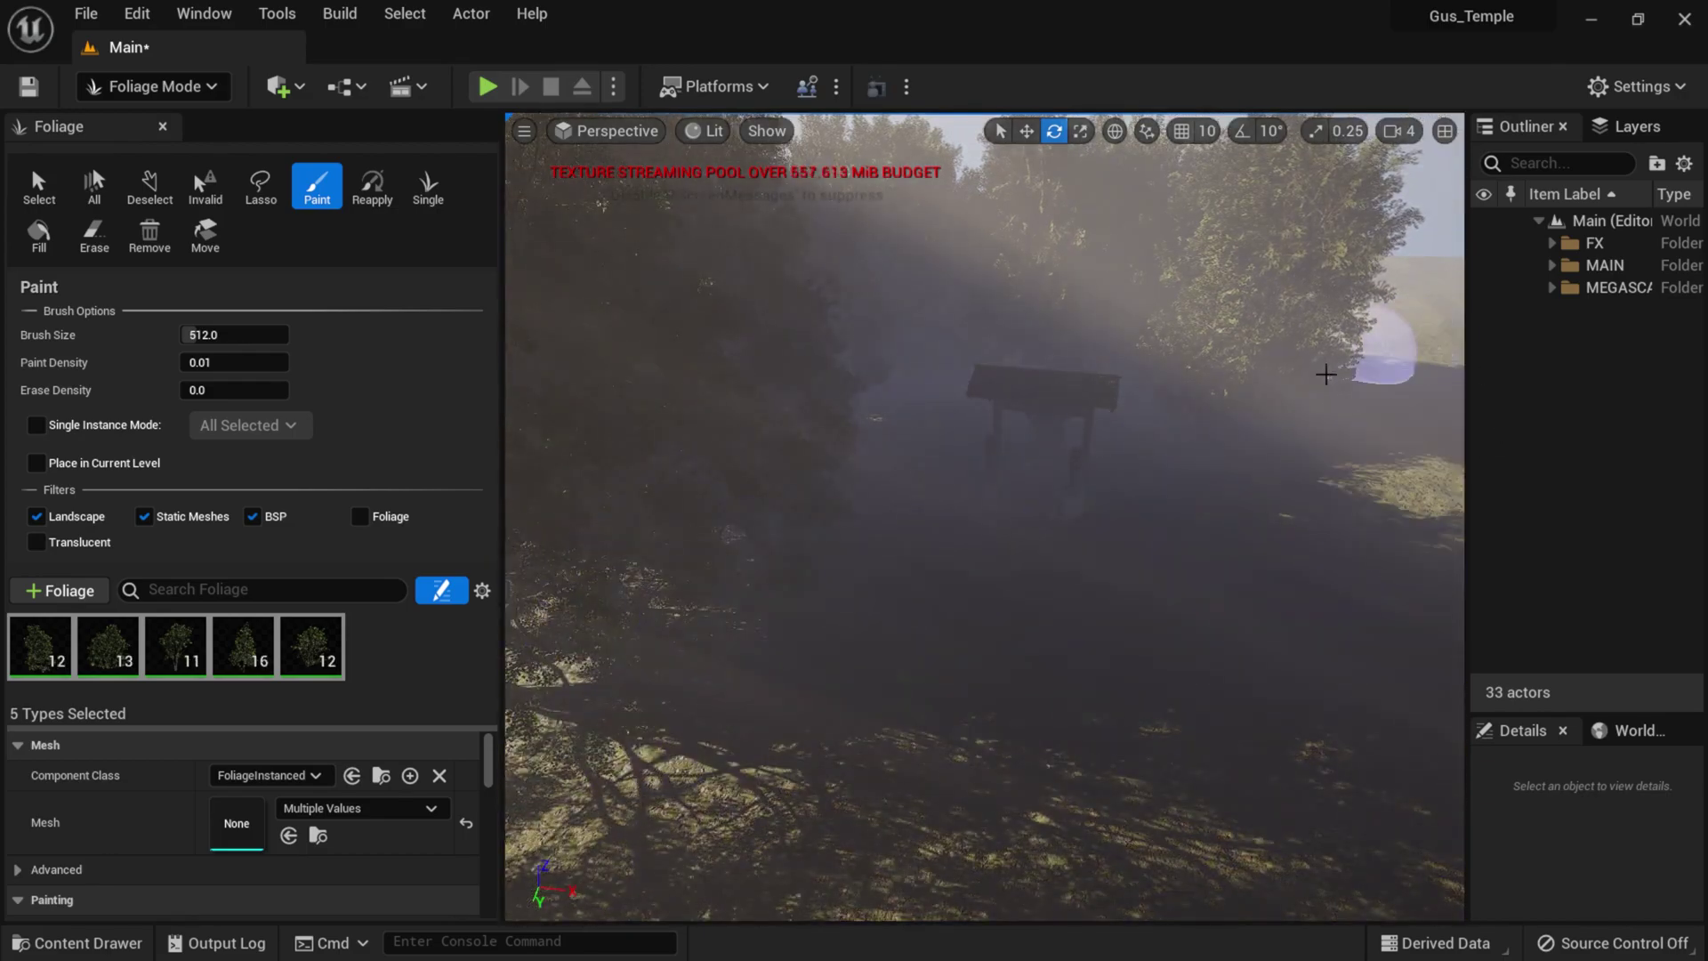
left_click_drag(1357, 532, 1343, 690)
- Examine the painted trees around the temple from several distances, and enlarge the settings area of the selected foliage types
scroll(1056, 488, "up", 4)
scroll(1057, 486, "up", 3)
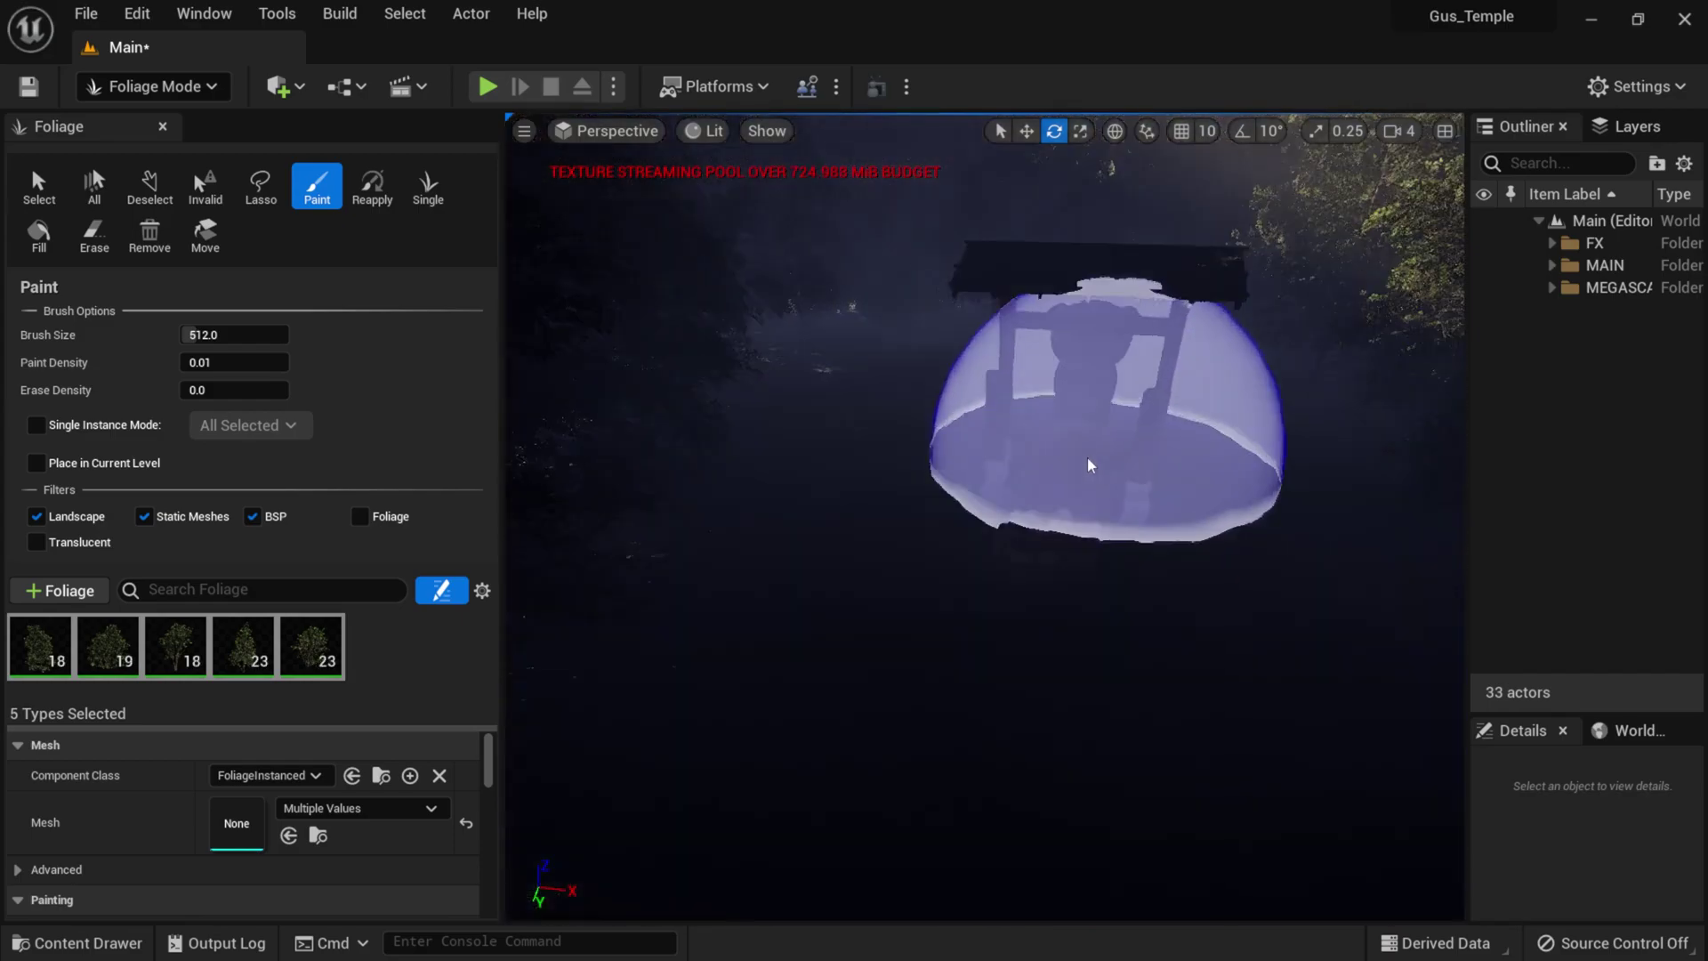
mouse_move(1089, 465)
right_mouse_down()
mouse_move(1093, 320)
mouse_move(1088, 341)
right_mouse_up()
right_click_drag(1115, 514, 984, 519)
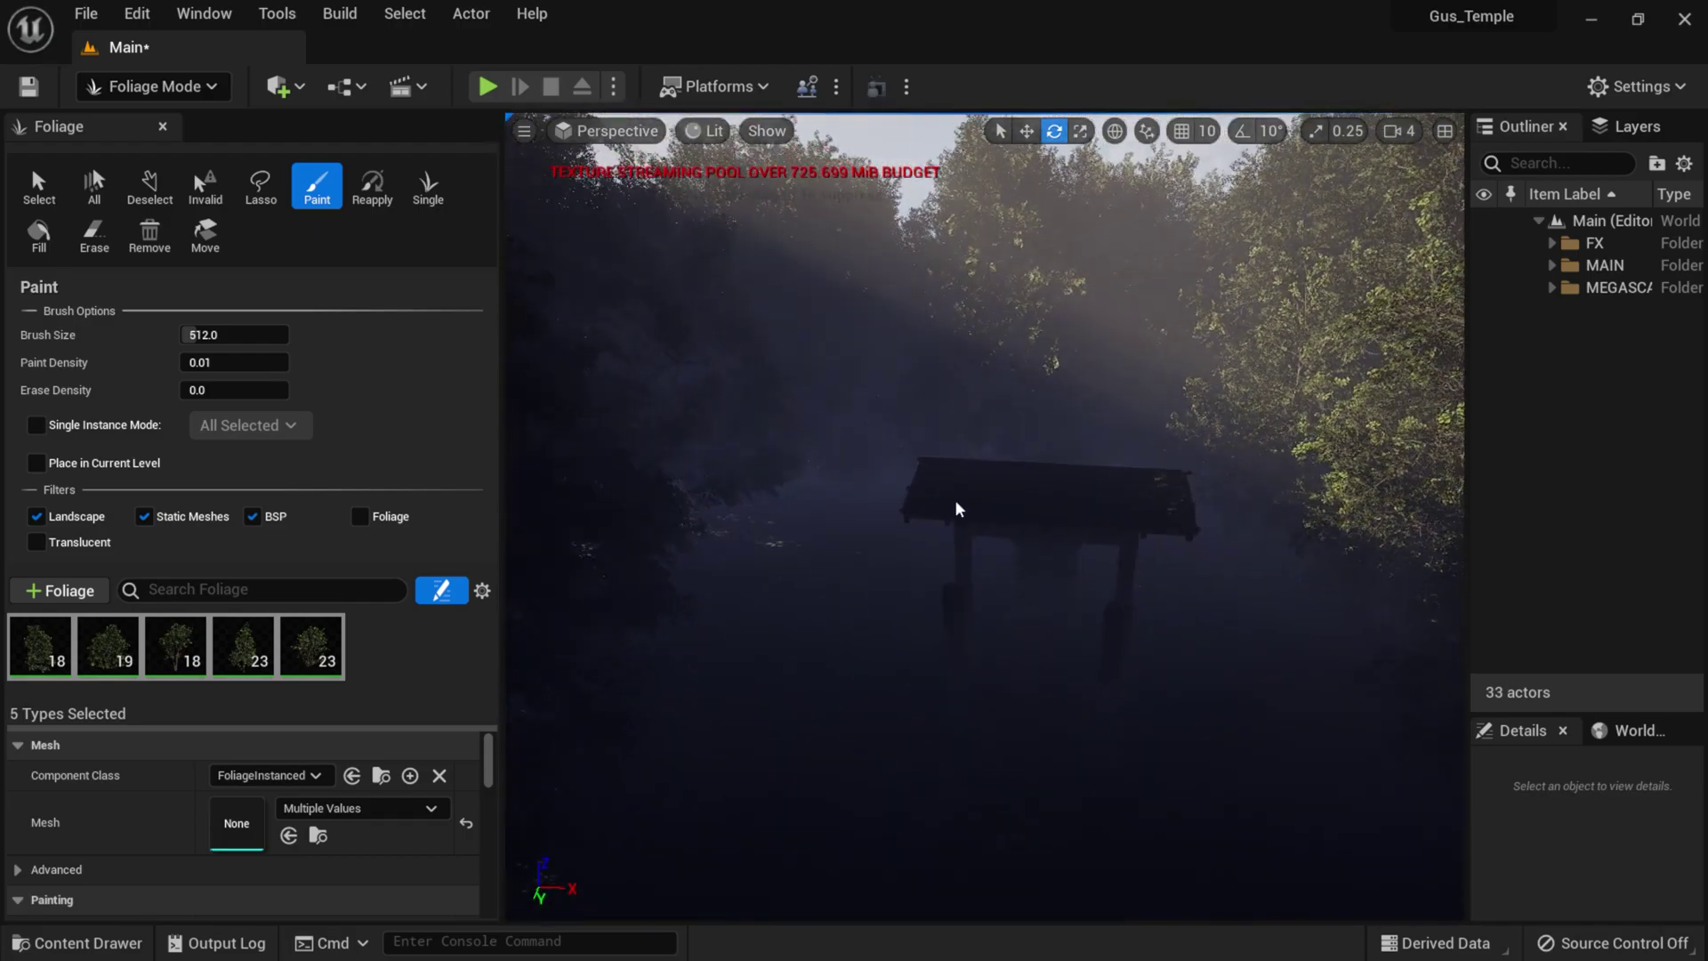
scroll(970, 465, "down", 5)
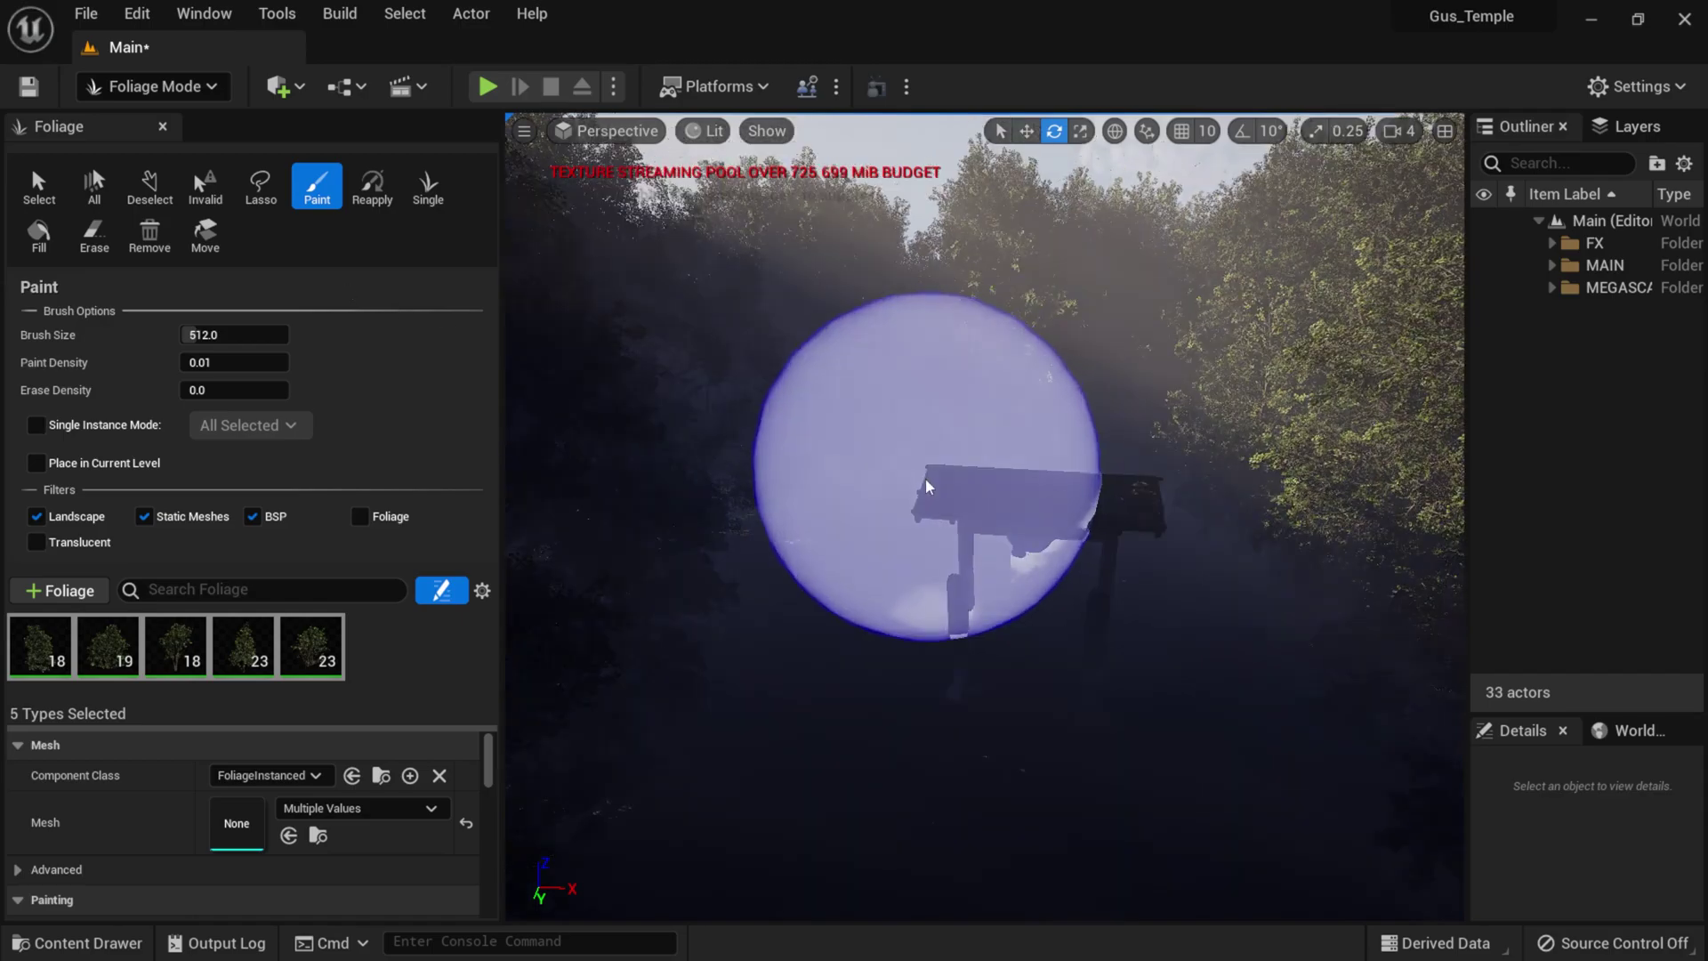
scroll(934, 595, "up", 4)
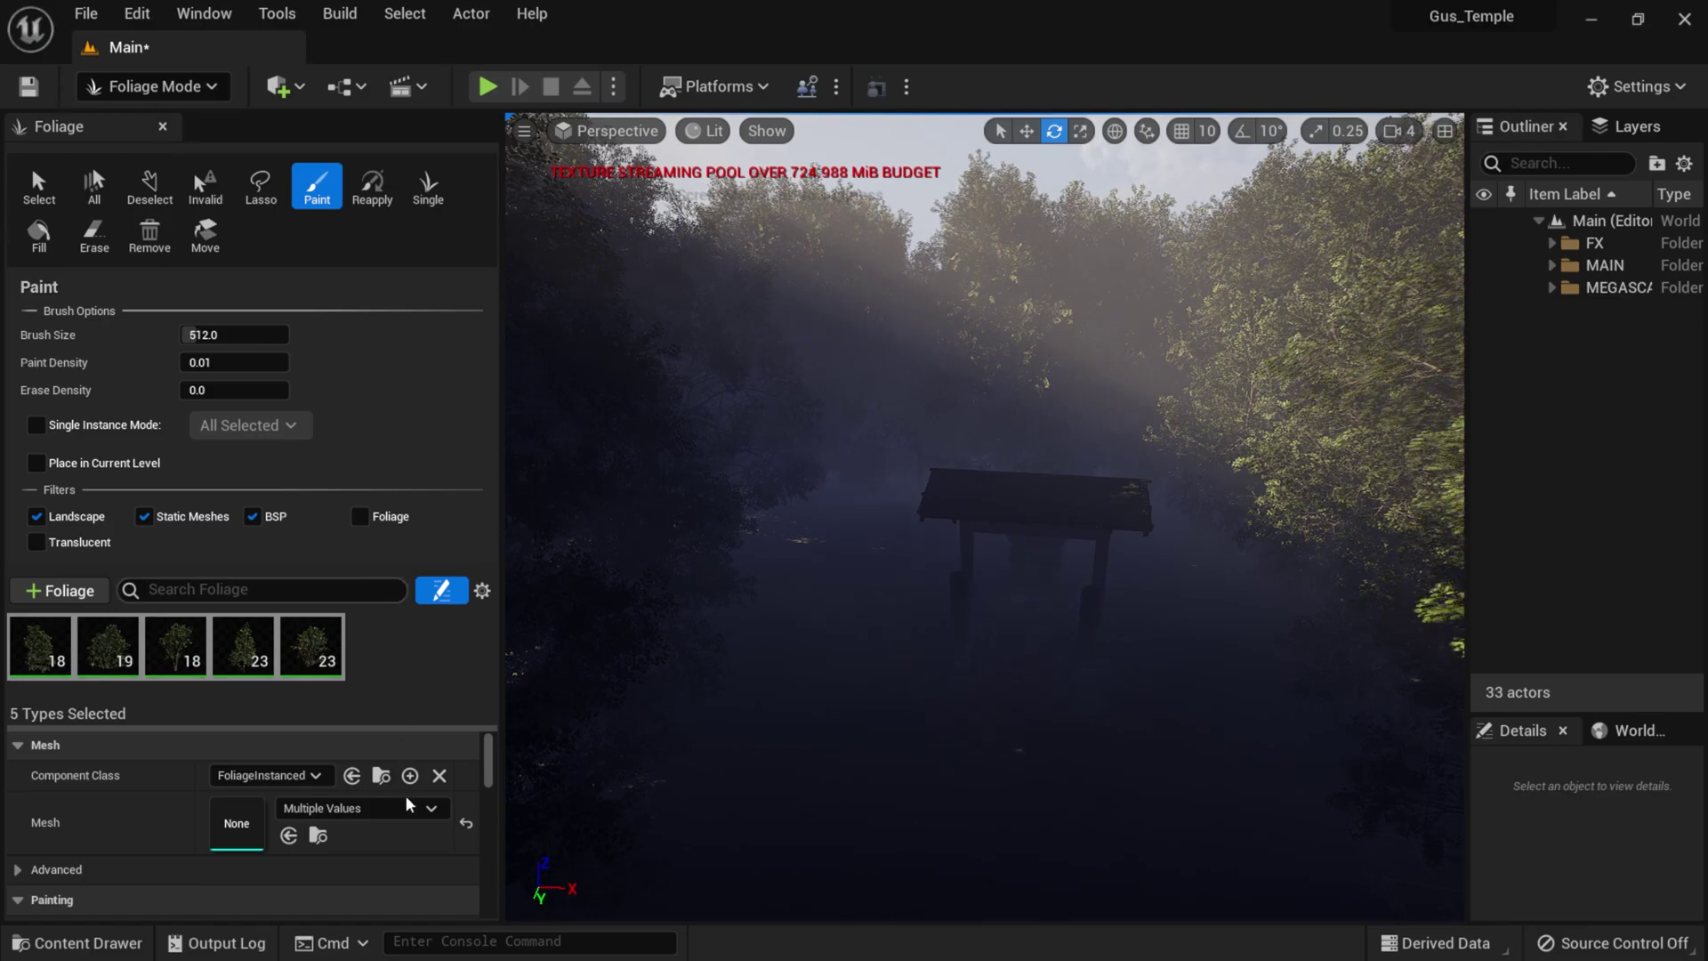
mouse_move(474, 727)
left_mouse_down()
mouse_move(474, 681)
mouse_move(474, 697)
left_mouse_up()
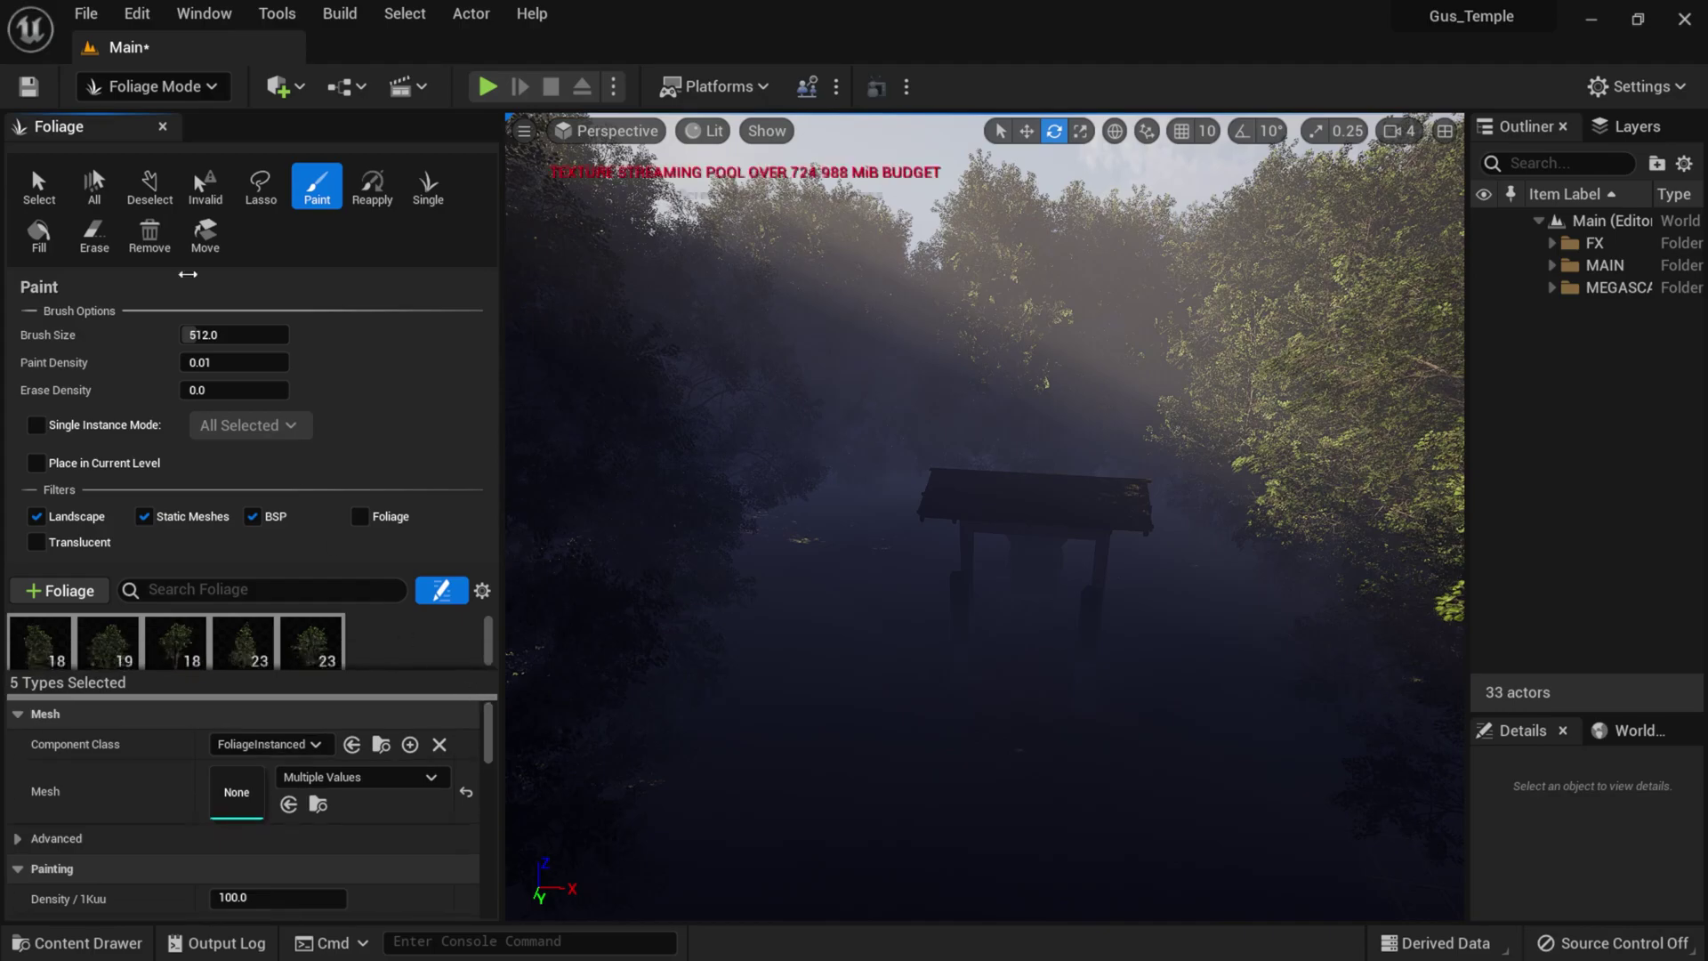
- Try to erase the Black Alder trees behind the temple with the 512 brush, and undo the erase stroke
left_click(178, 88)
left_click(398, 147)
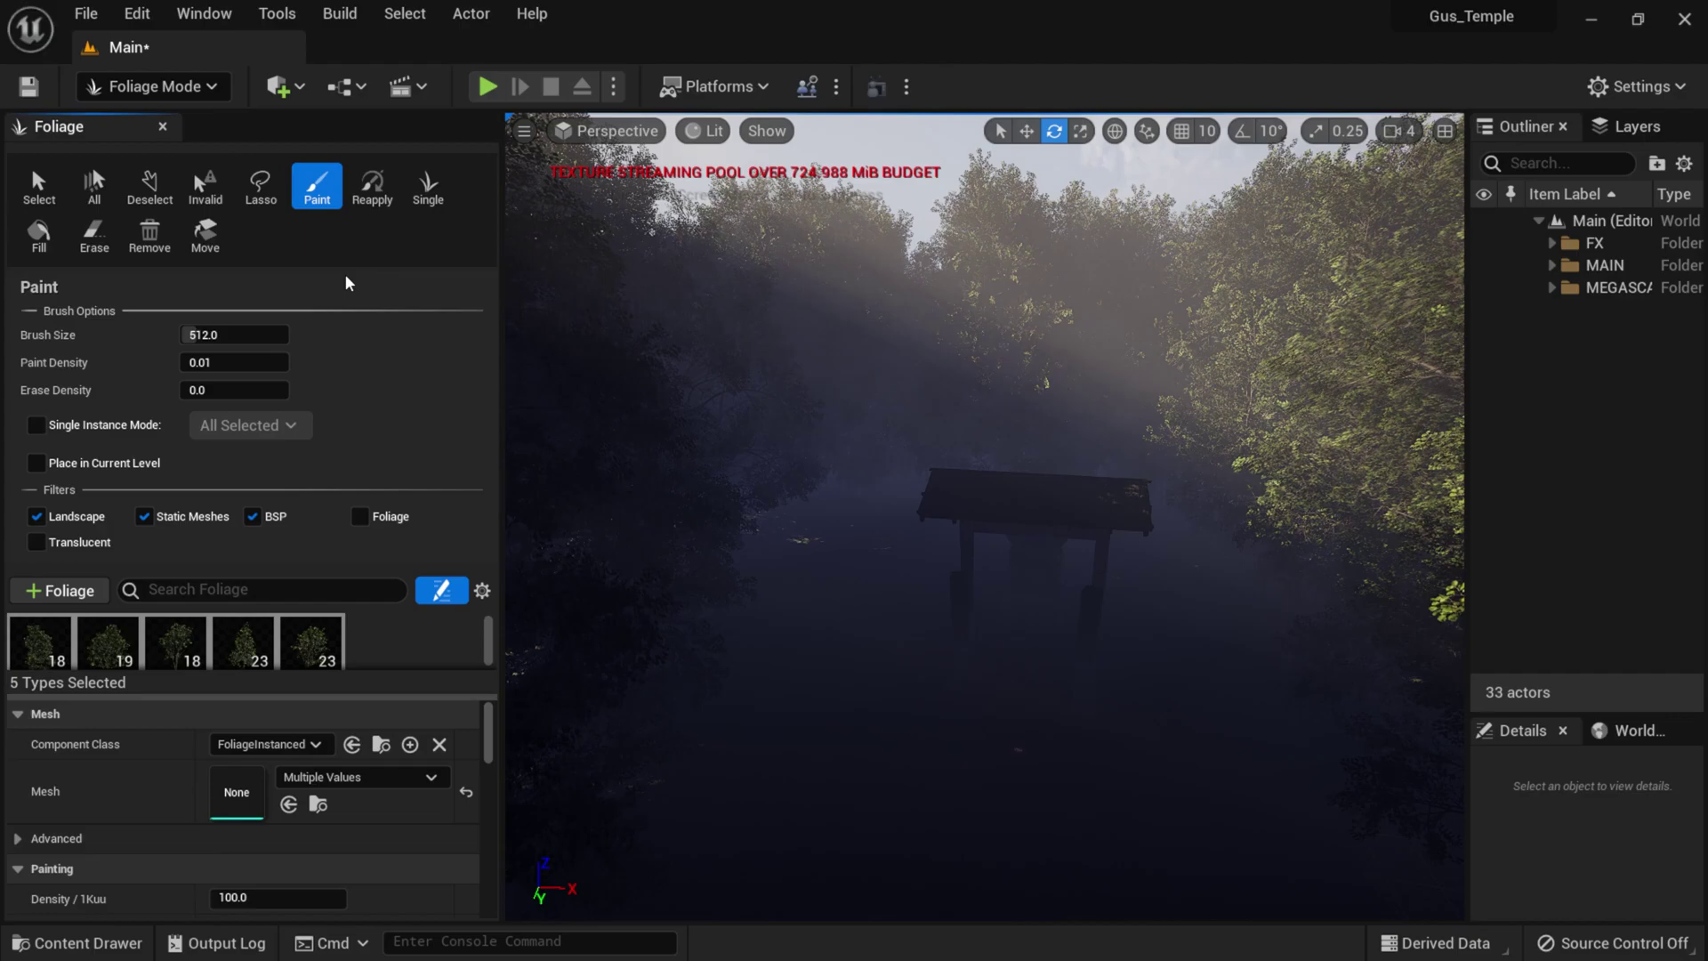
left_click(100, 227)
mouse_move(806, 542)
left_mouse_down()
mouse_move(877, 498)
mouse_move(934, 556)
mouse_move(894, 433)
left_mouse_up()
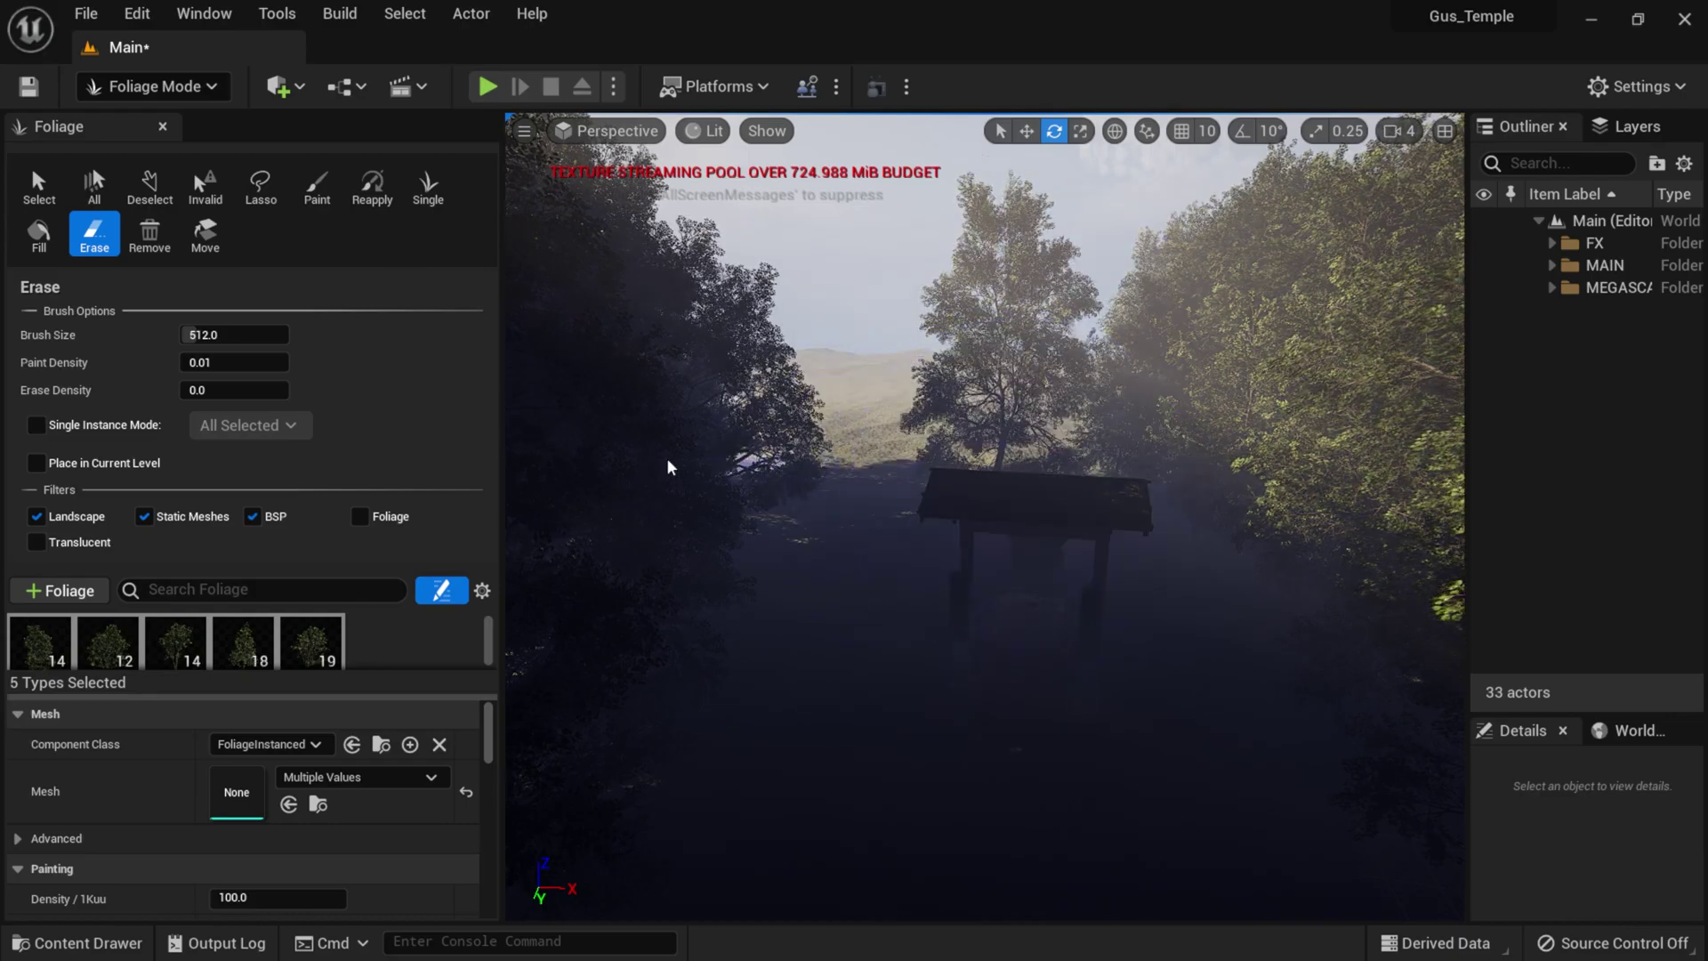
key("ctrl+z")
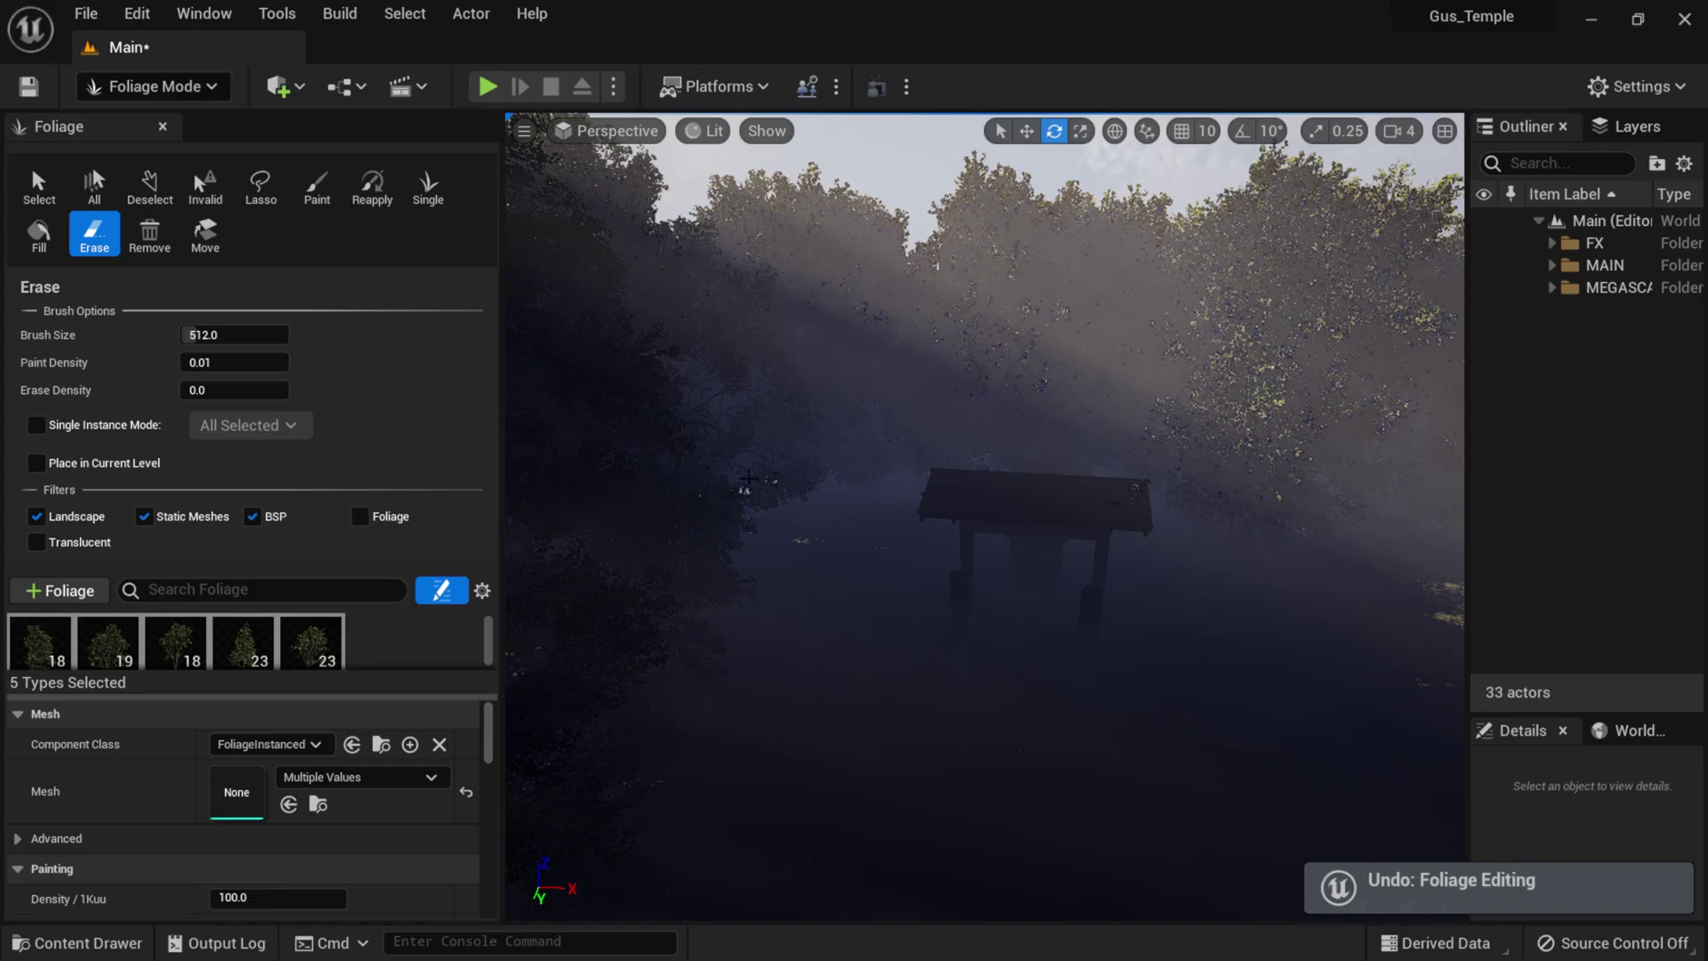
- Erase a few of the Black Alder trees around the temple with the 512 brush
key("ctrl+z")
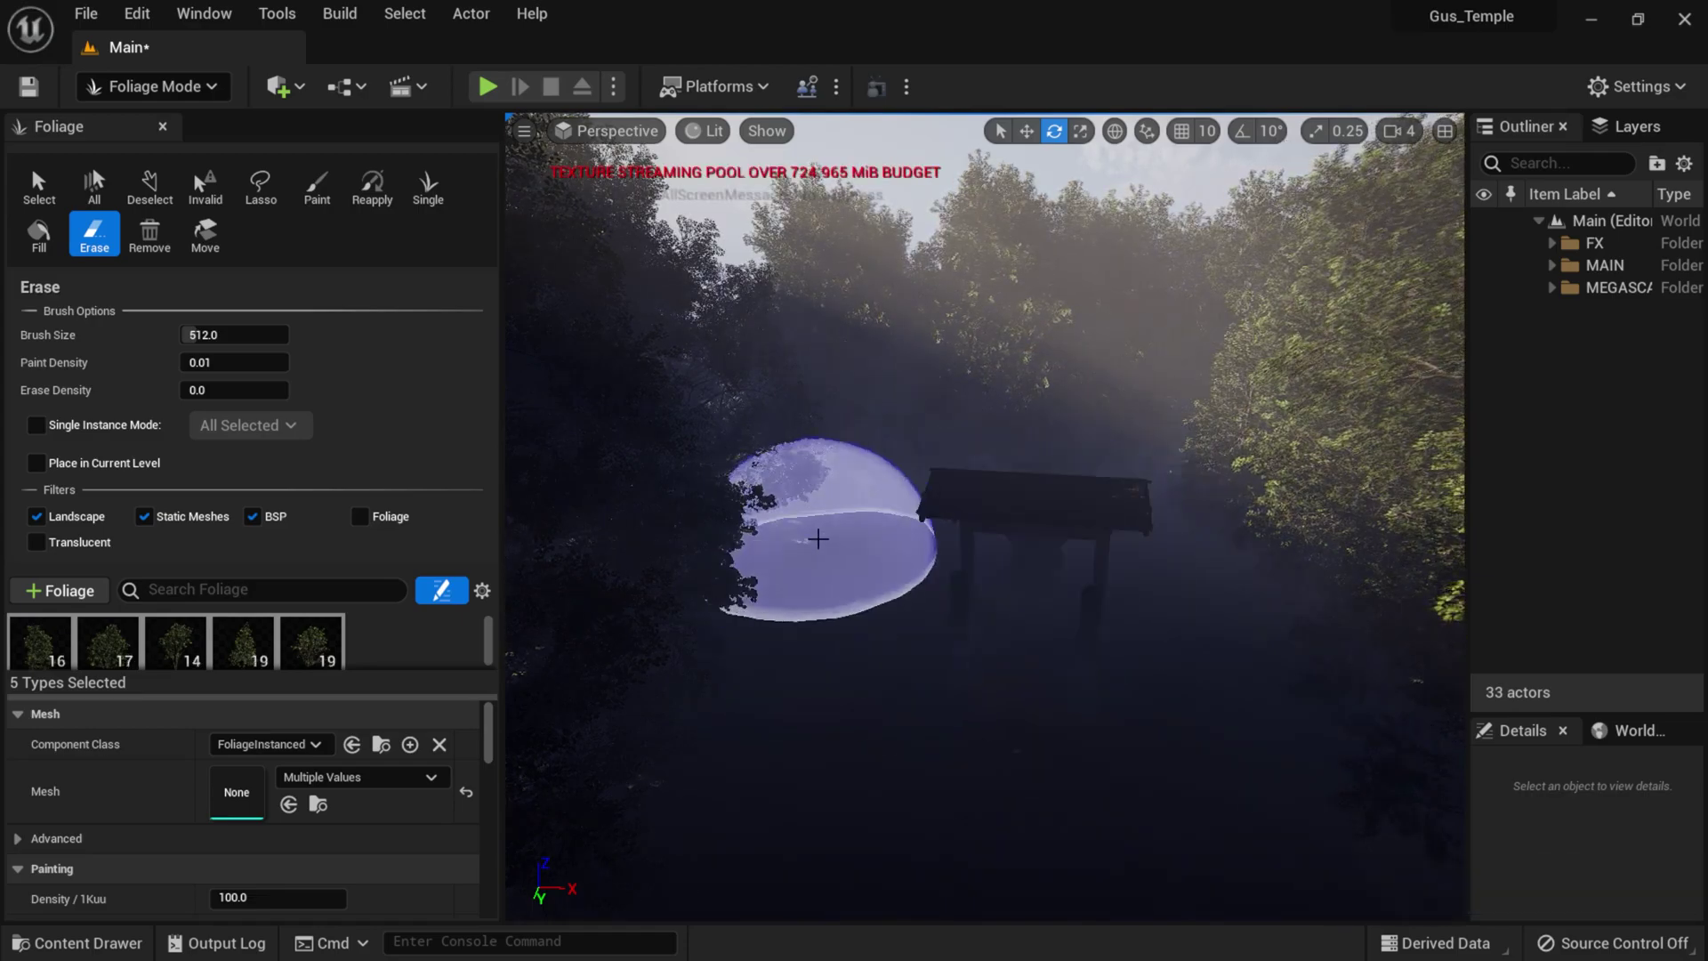
left_click(1356, 660)
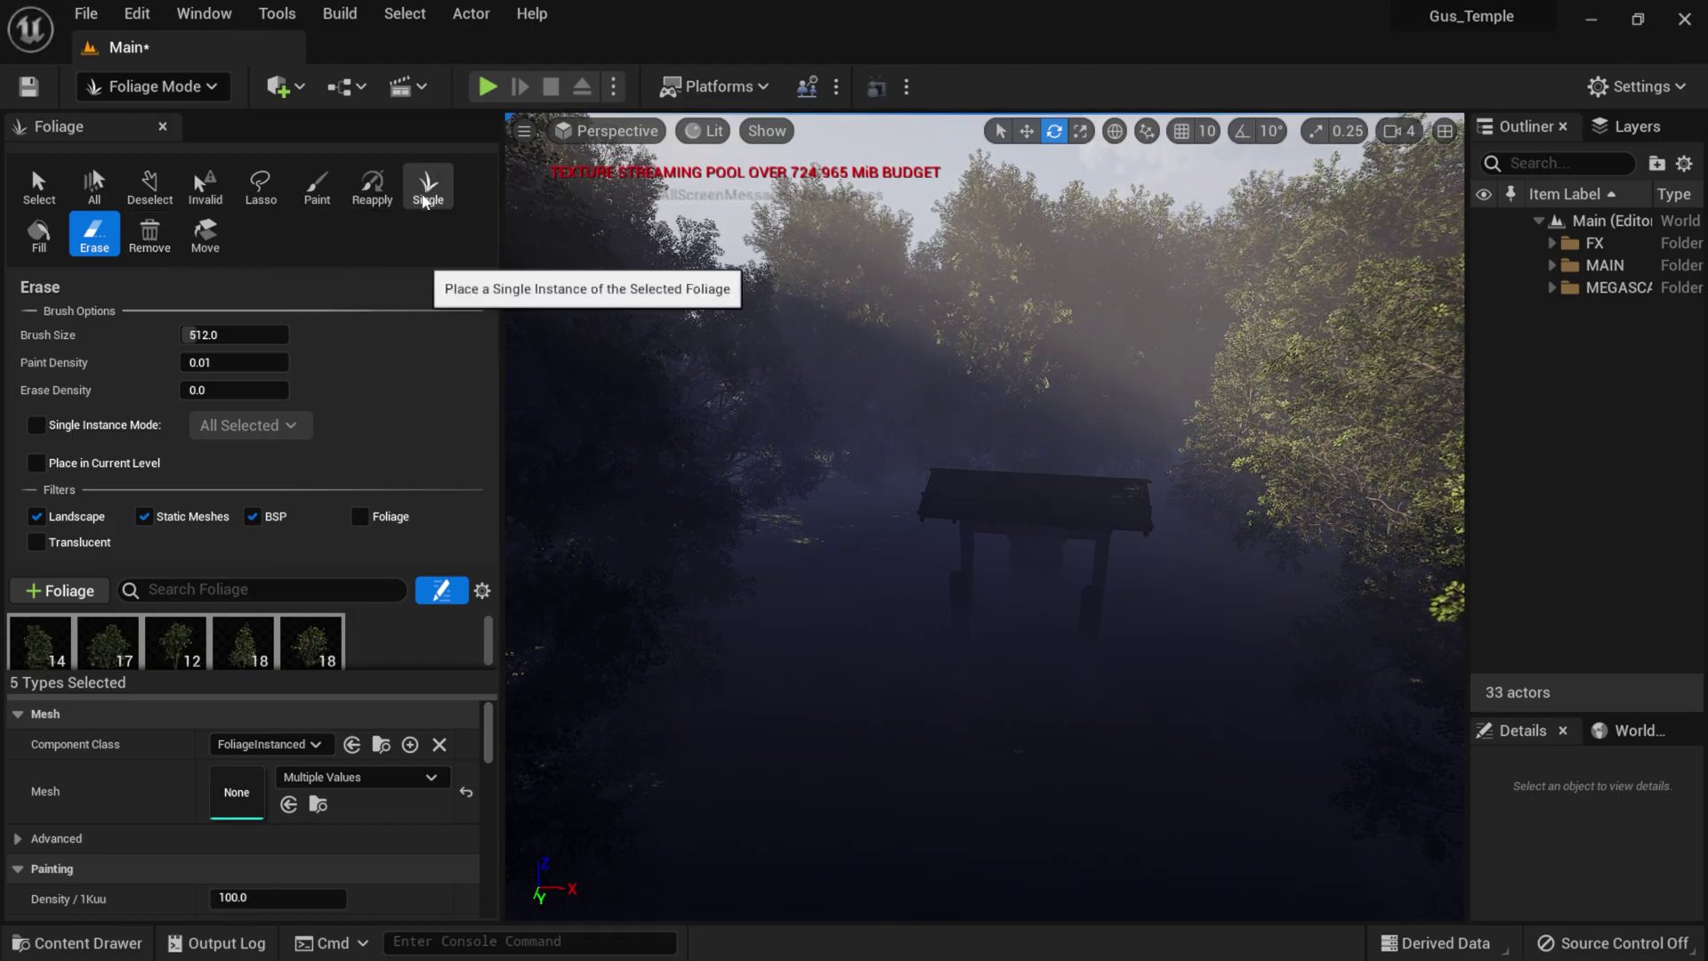
- Try to place a single instance of each selected tree type in front of the temple, and undo it
left_click(429, 188)
left_click(847, 686)
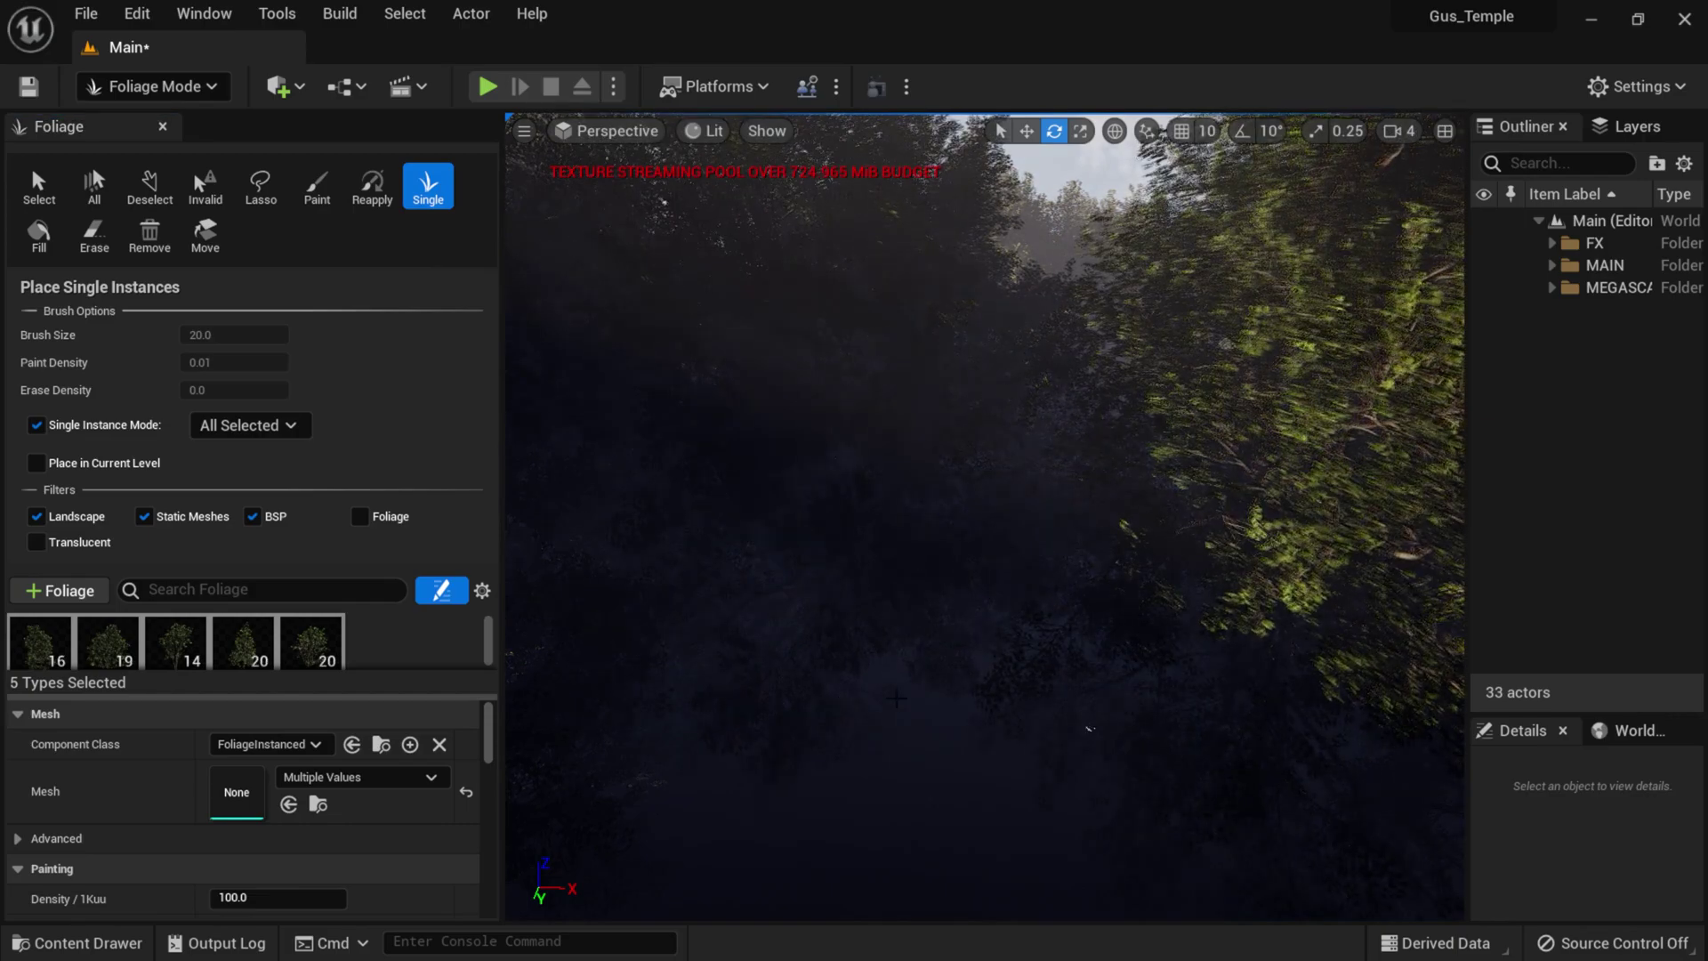
key("ctrl+z")
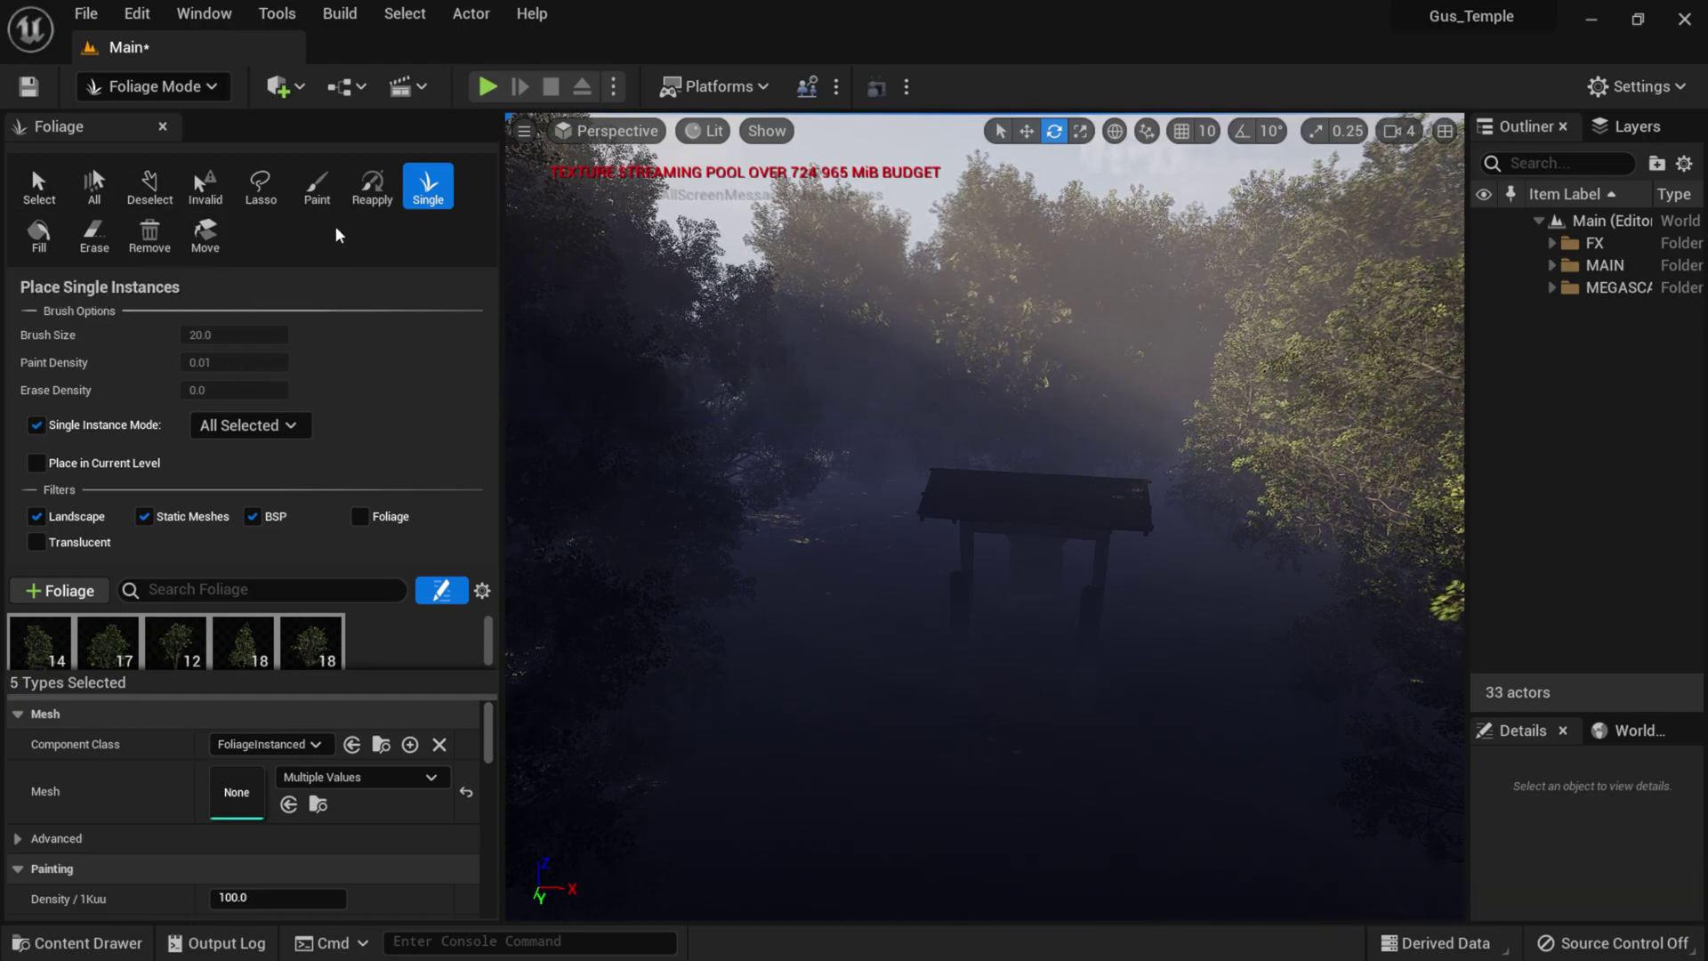
- Leave foliage painting for Select mode and examine the temple among the trees from the front at different heights
left_click(317, 182)
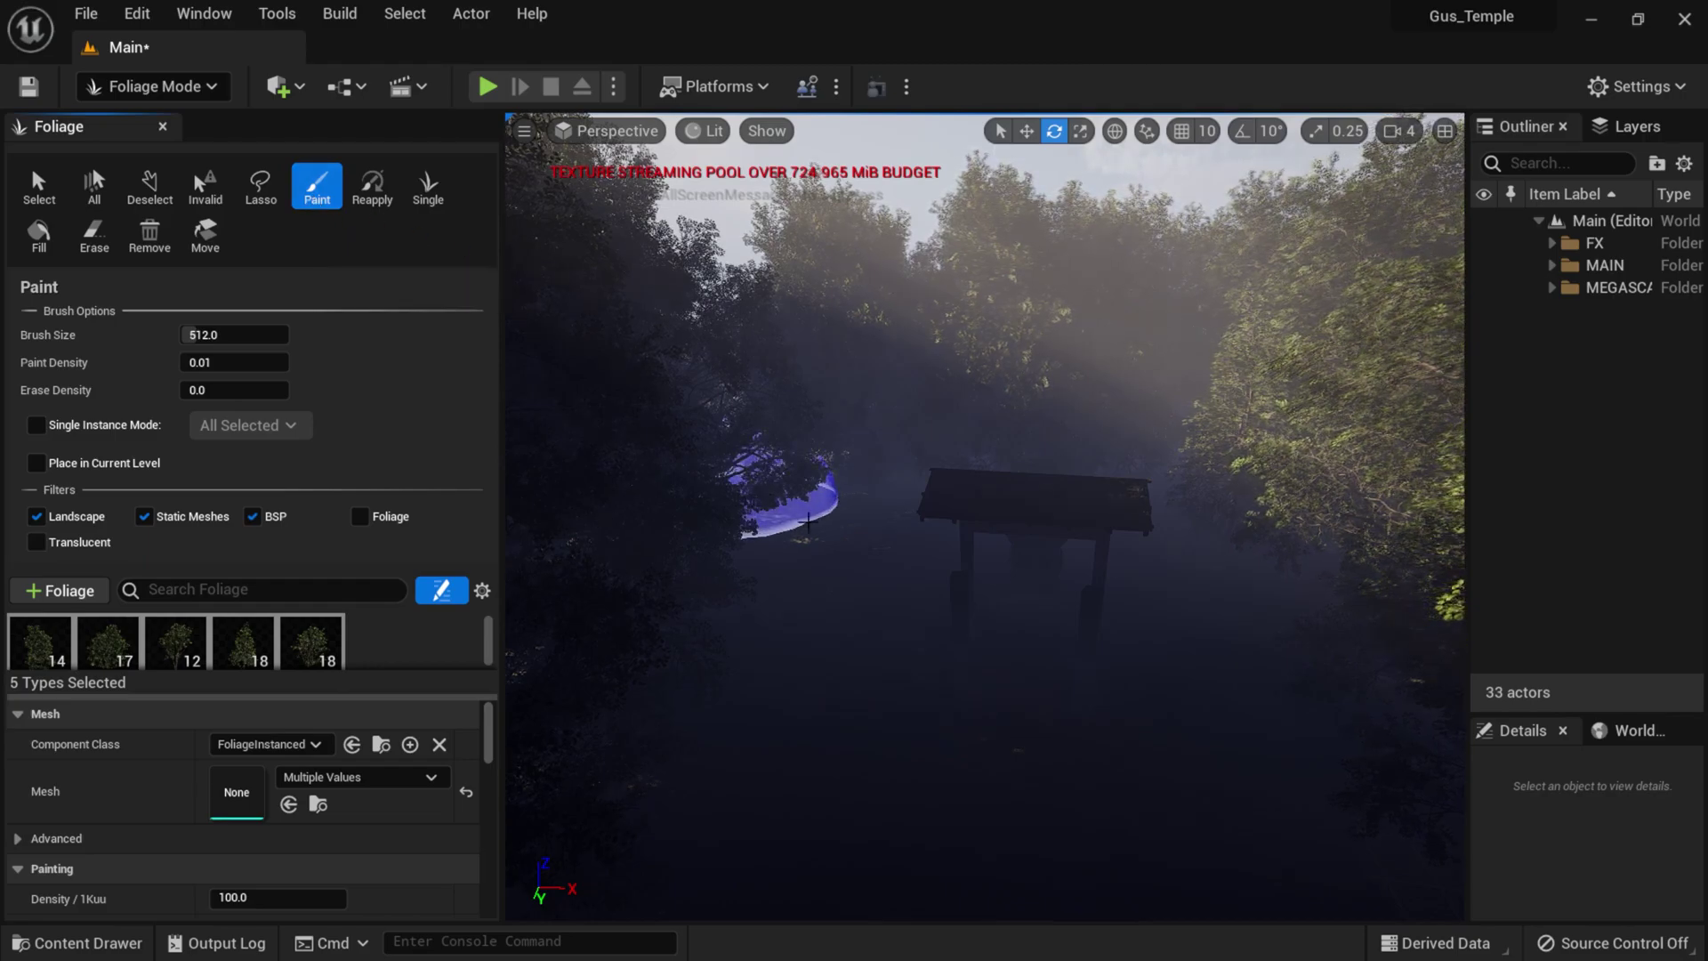
left_click(169, 86)
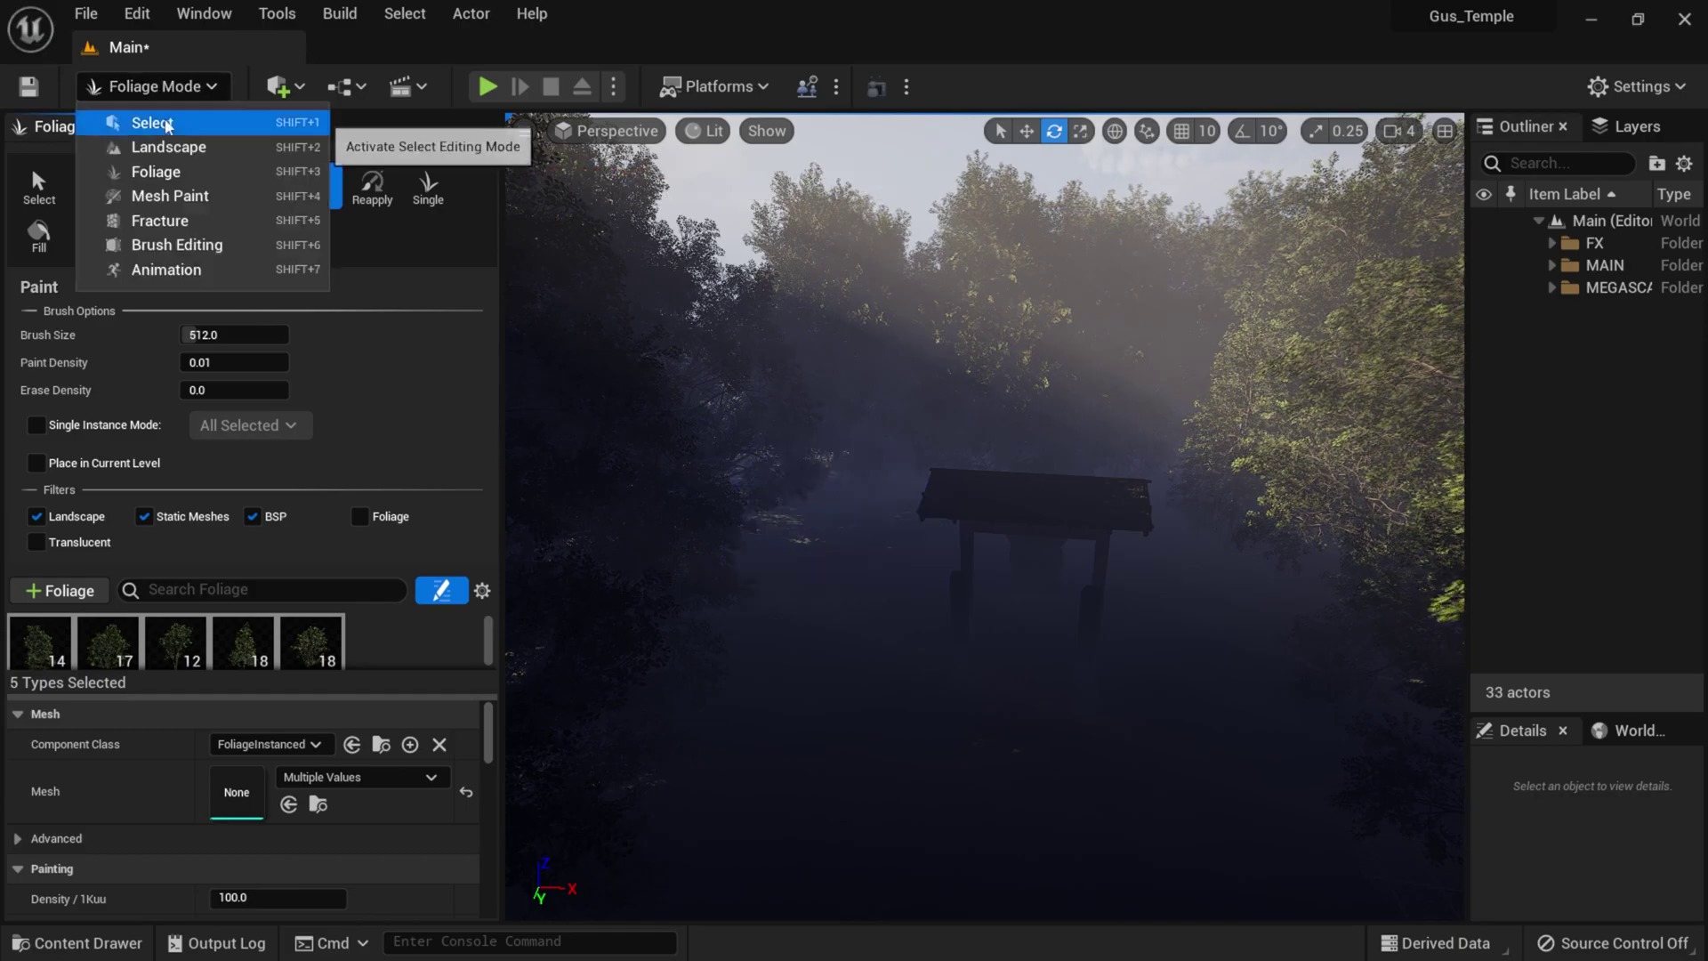
left_click(167, 124)
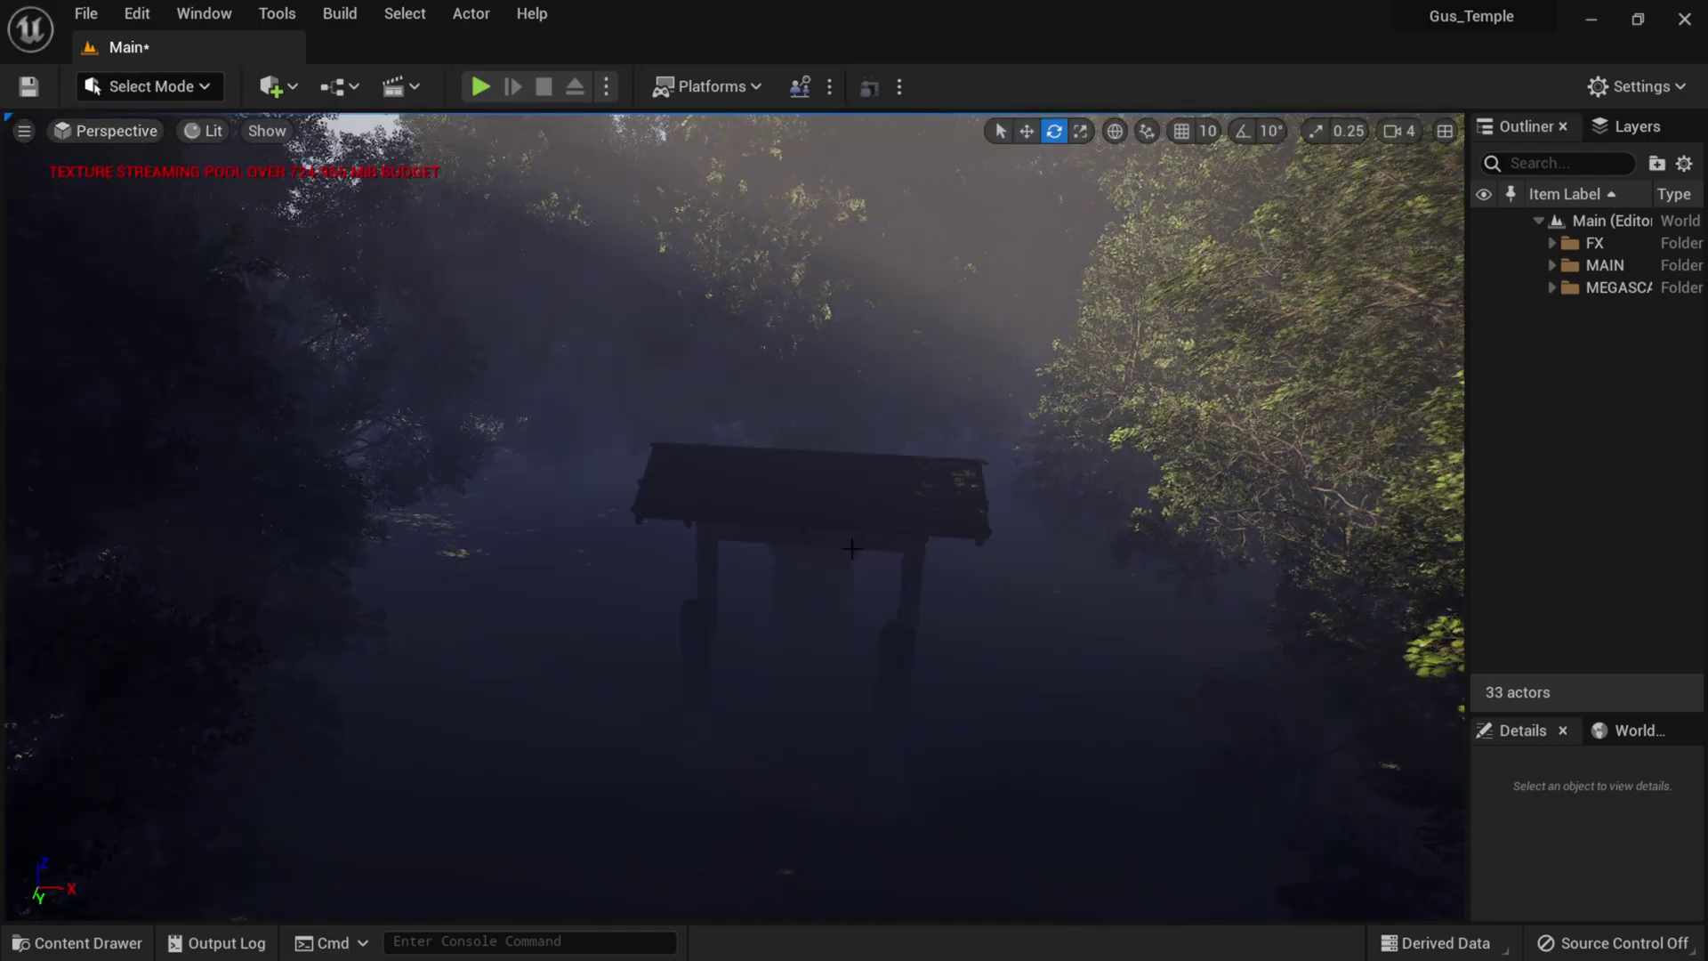
key("q")
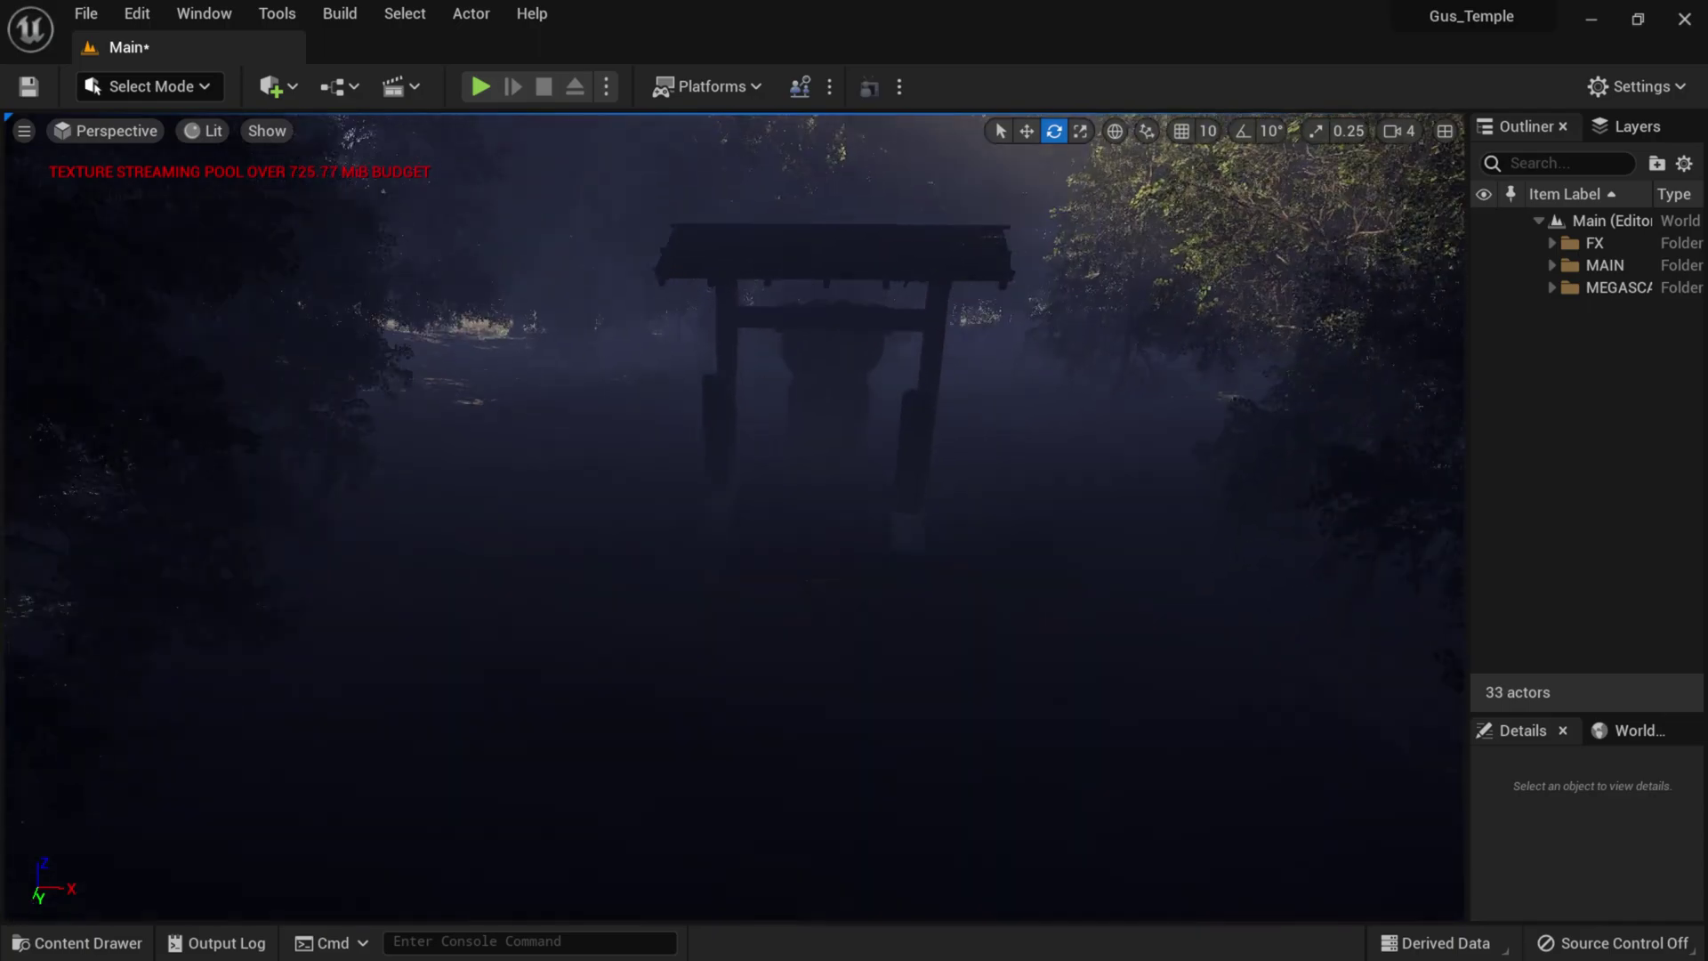
right_click_drag(734, 516, 825, 446)
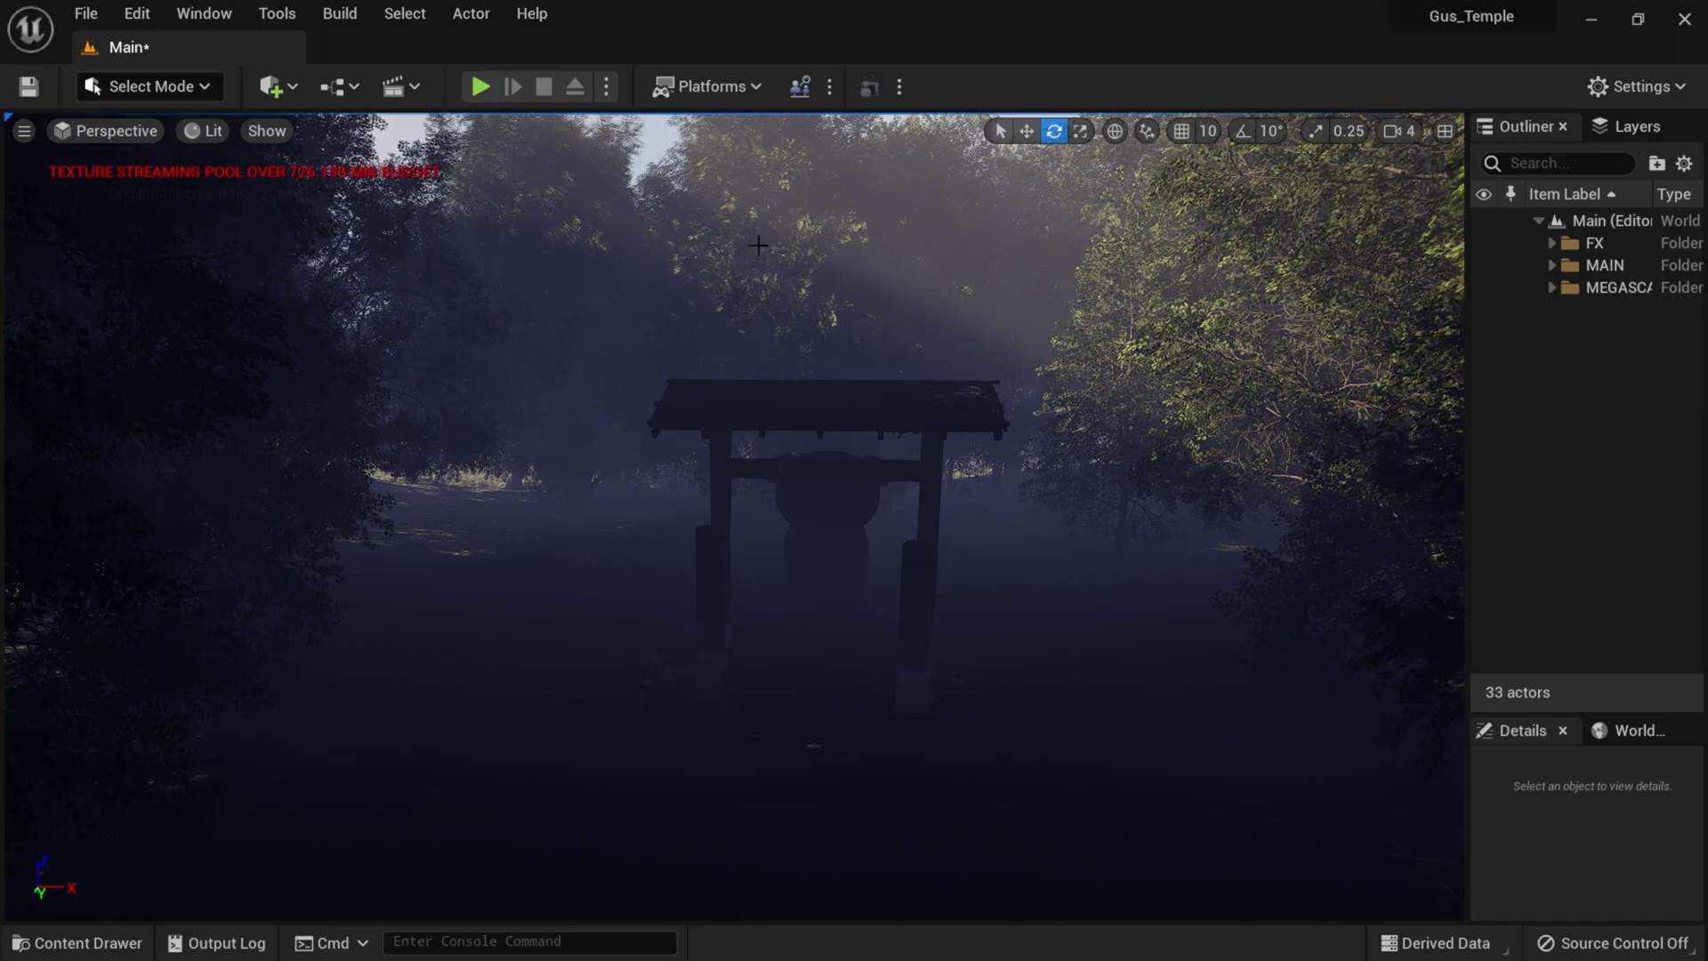
scroll(747, 240, "up", 3)
middle_click_drag(813, 372, 813, 293)
right_click_drag(828, 338, 828, 346)
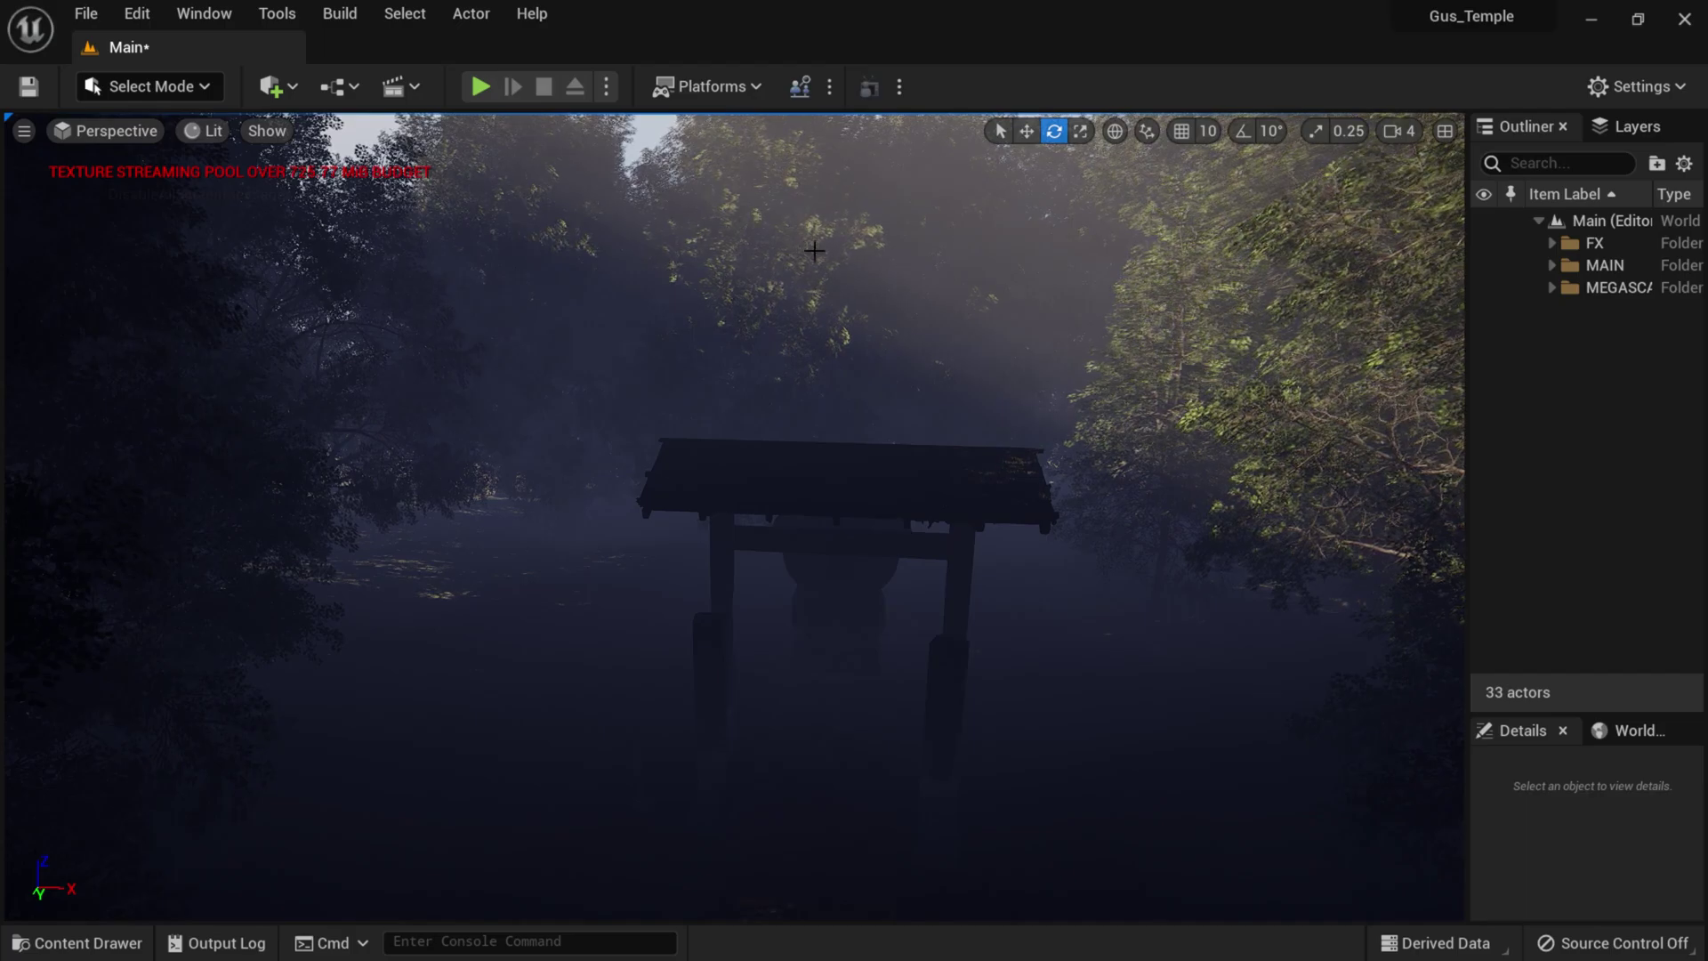
- Select ExponentialHeightFog1 in the FX folder, and enlarge the Outliner and Details areas to show its settings
left_click_drag(1463, 290, 1248, 300)
left_click(1331, 243)
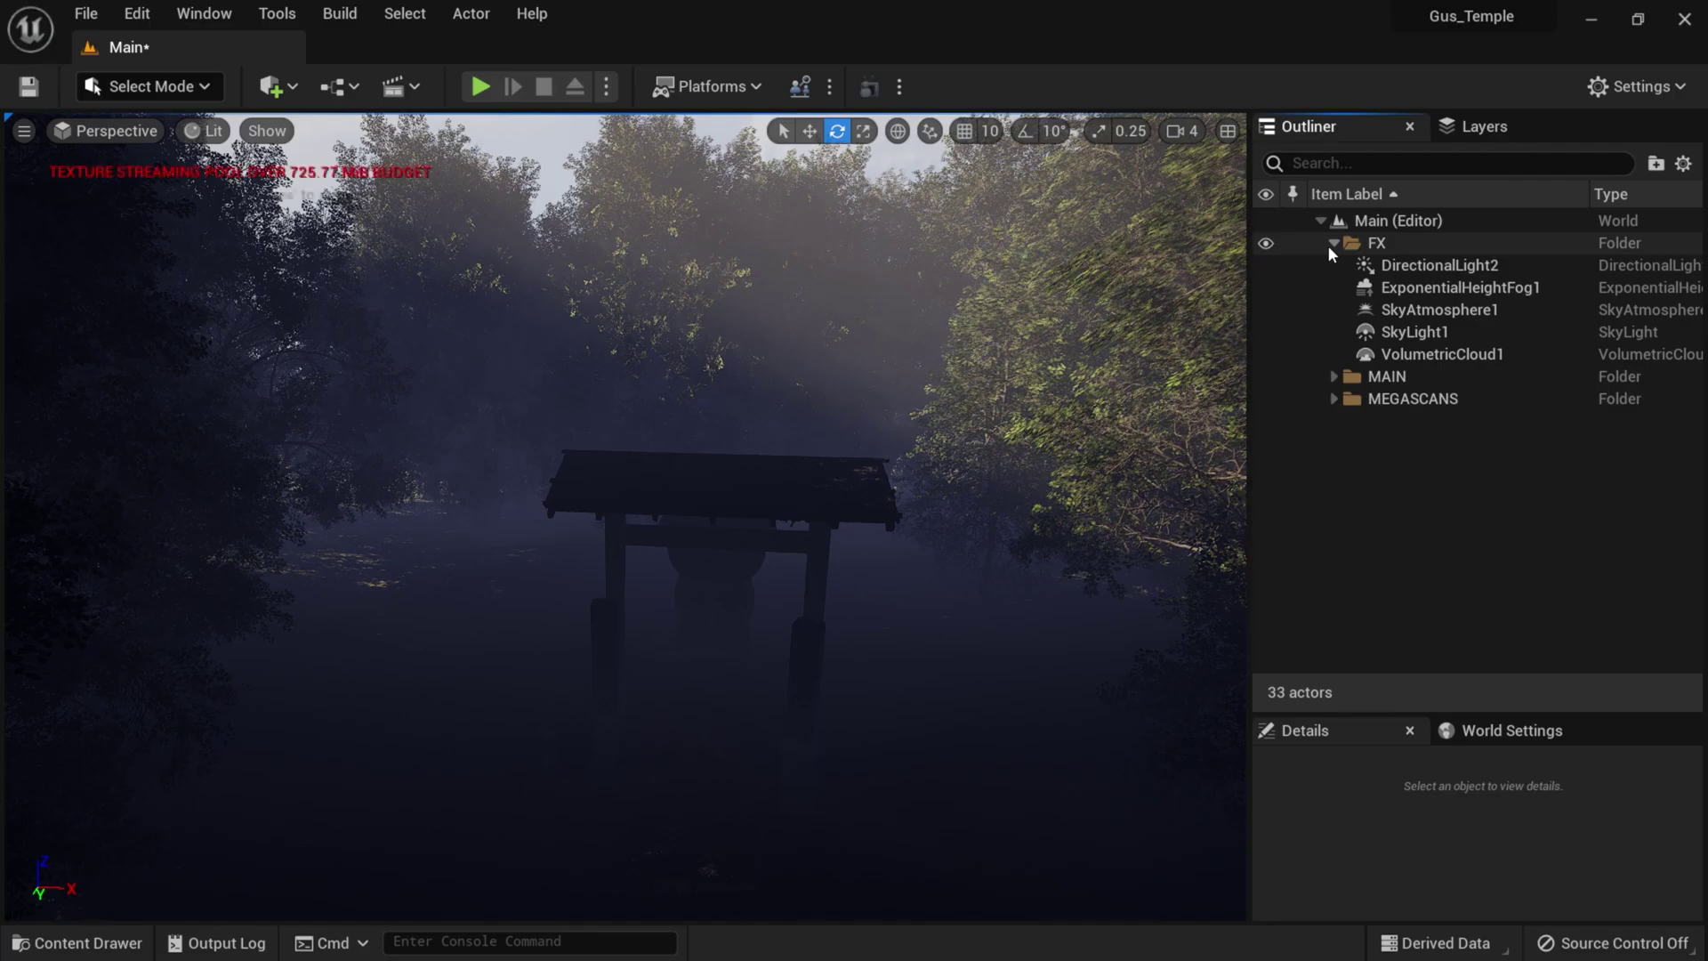
left_click(1459, 288)
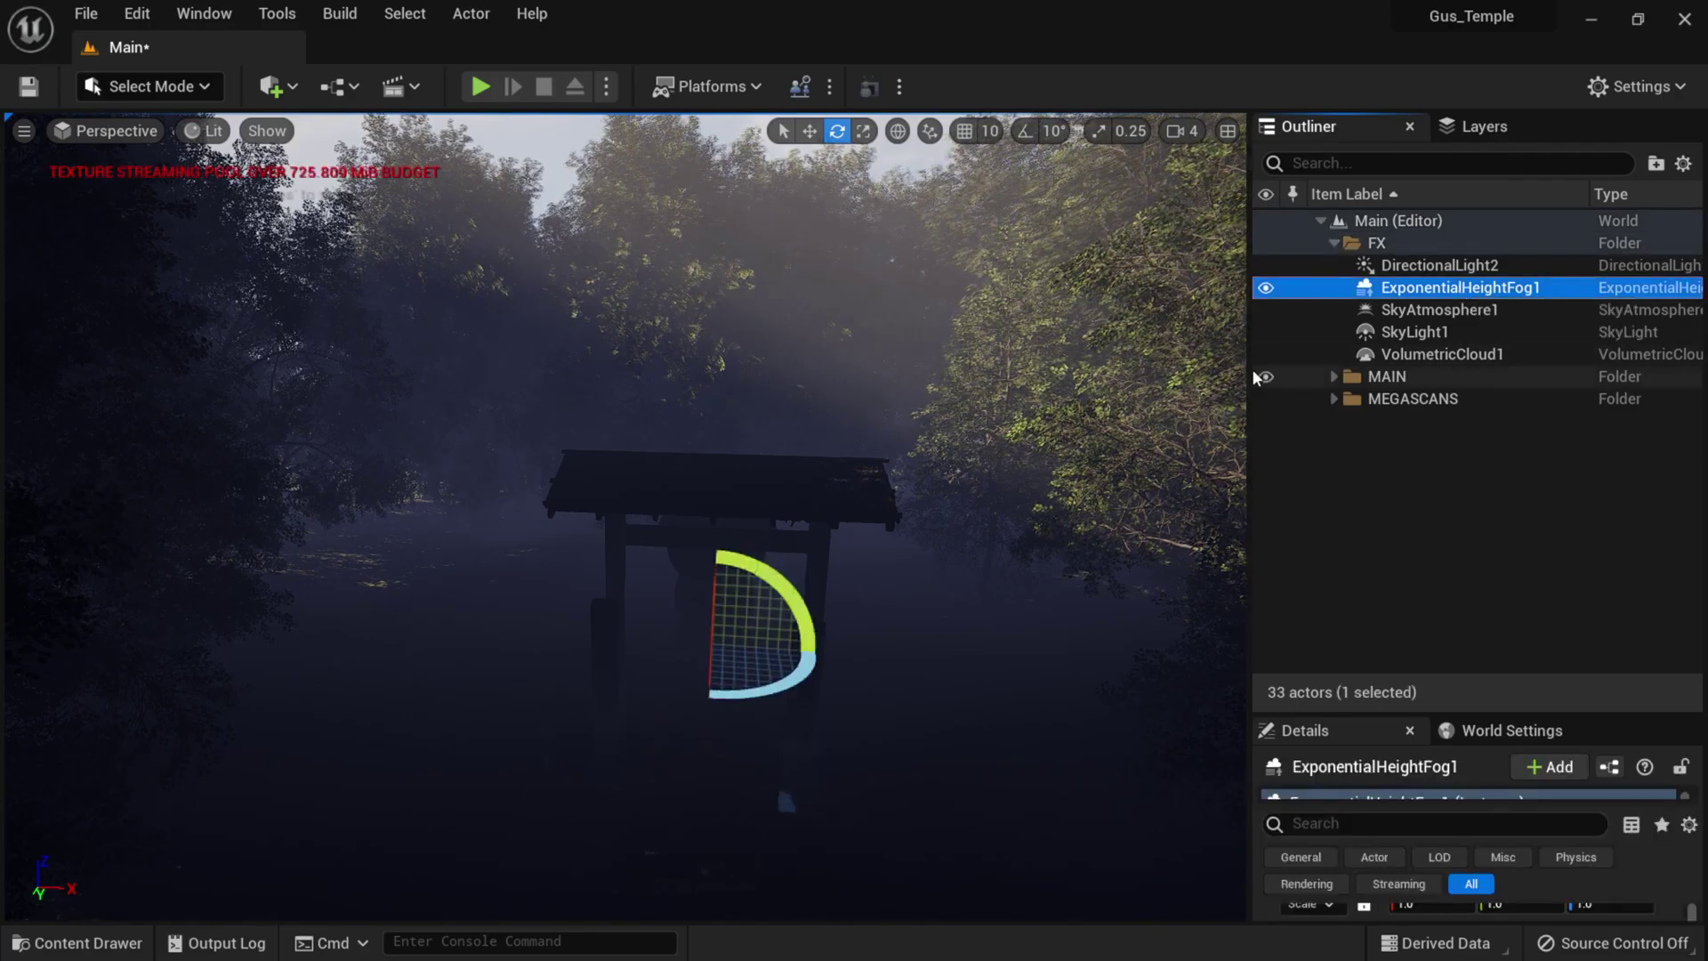
left_click(1252, 369)
left_click(1386, 295)
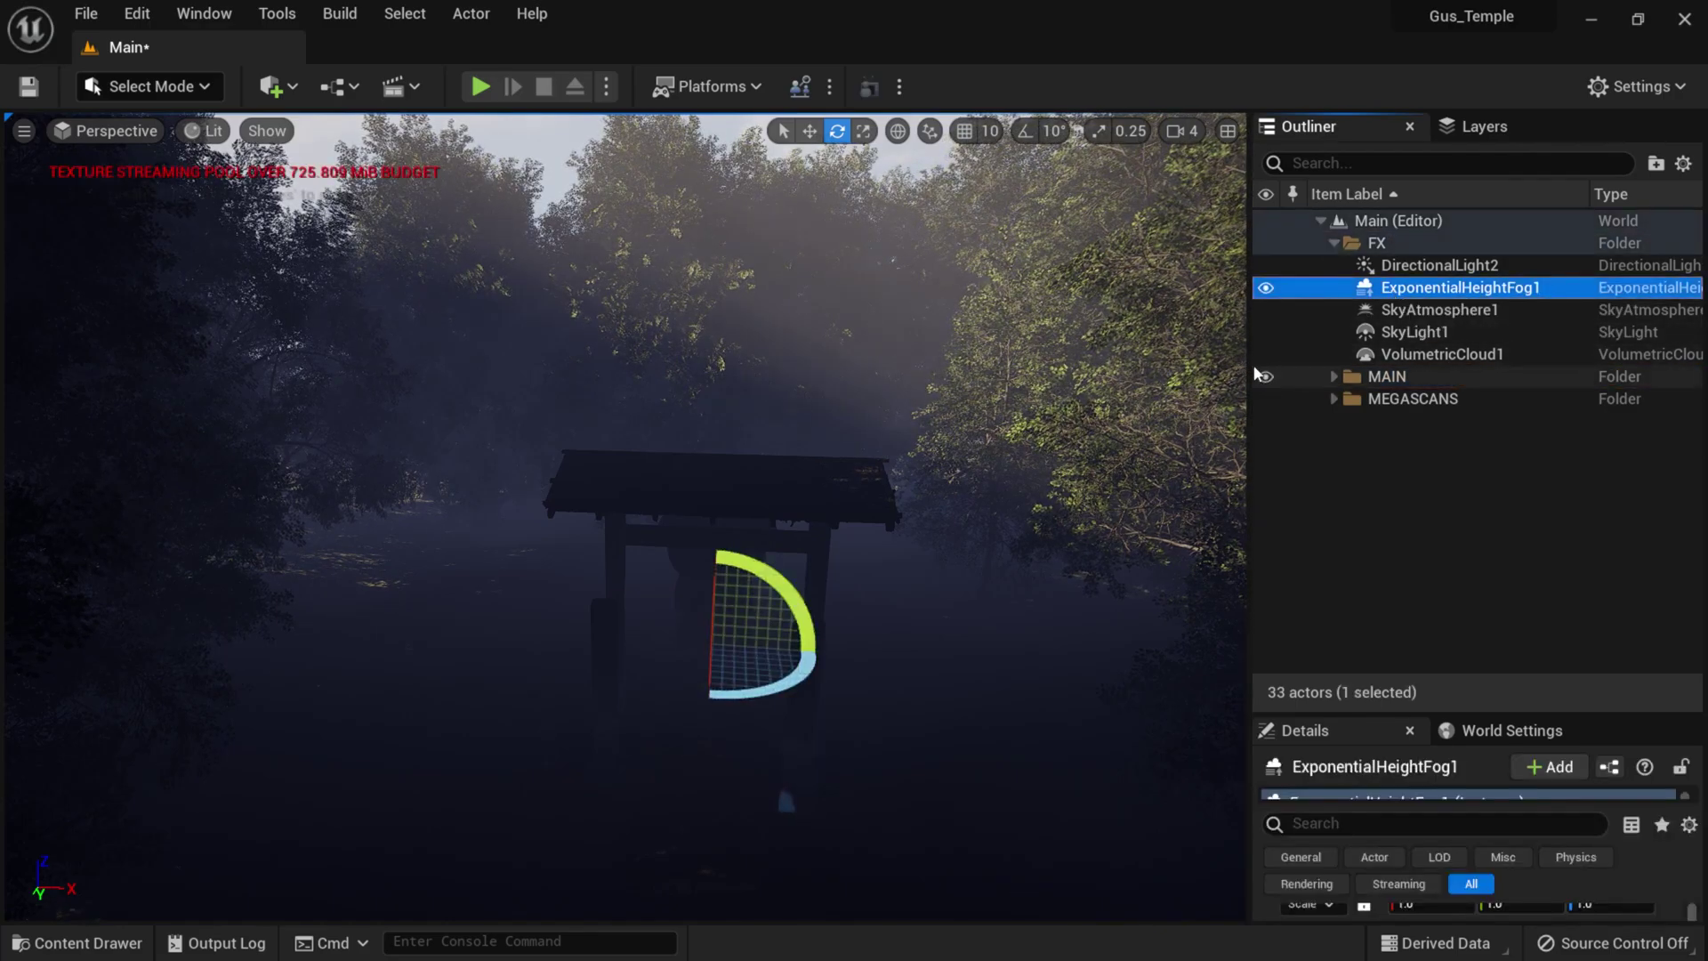
left_click_drag(1251, 365, 1155, 365)
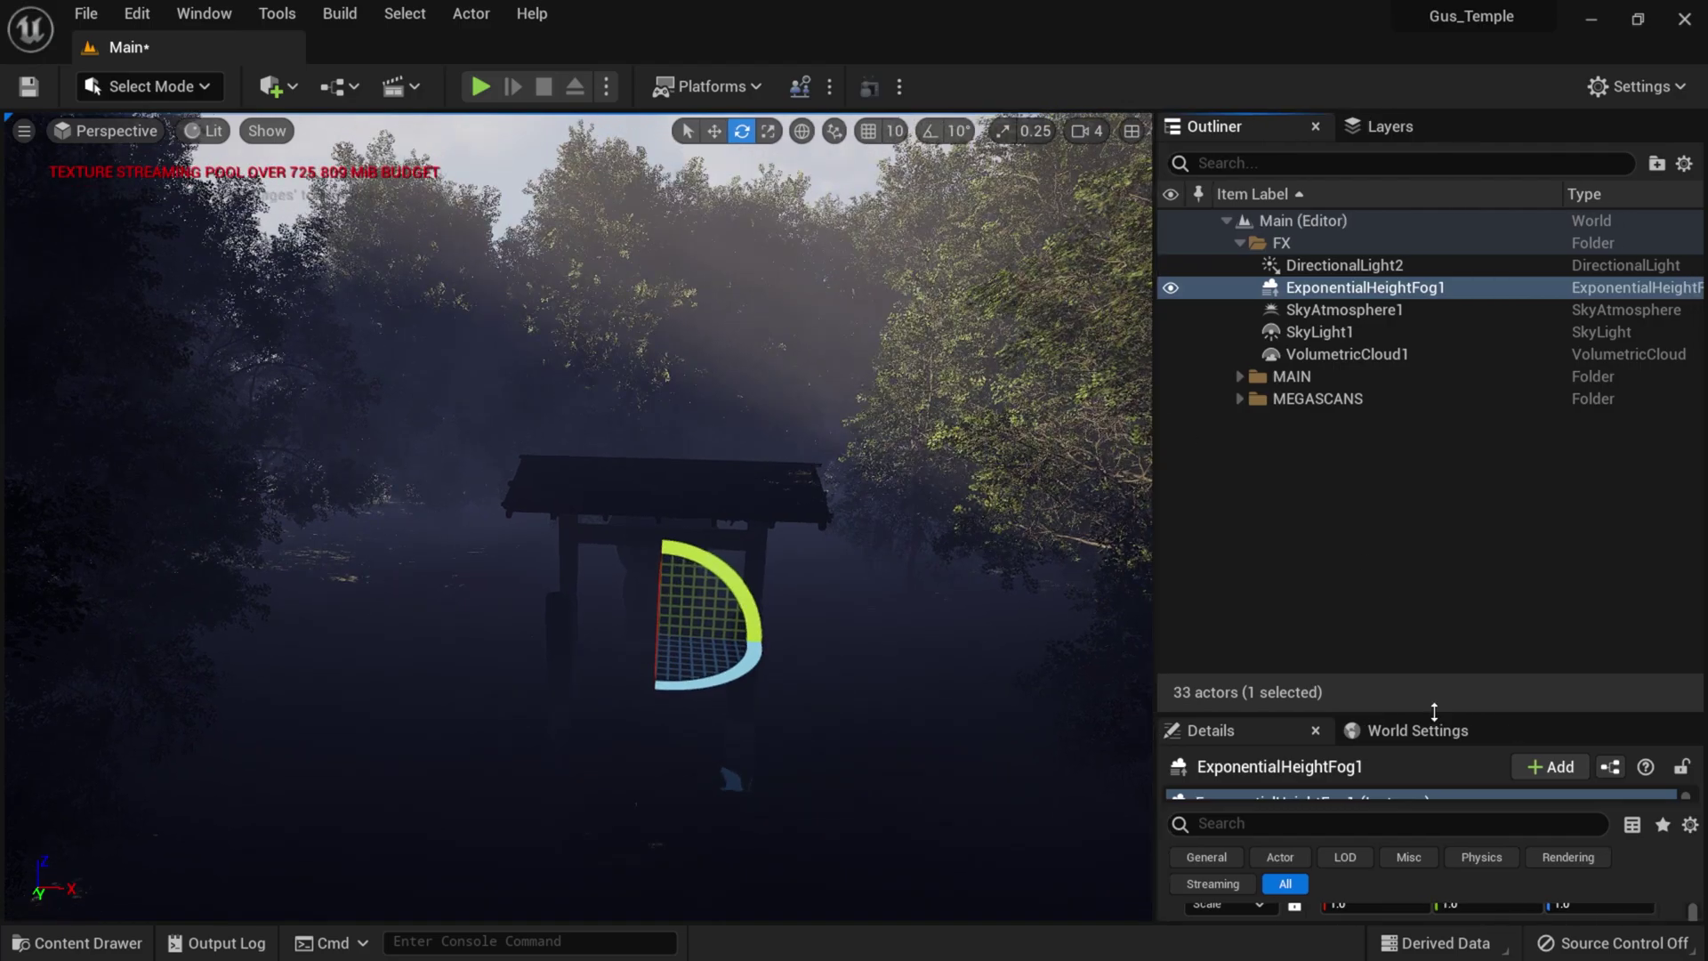
left_click_drag(1434, 712, 1434, 433)
- Turn Volumetric Fog off and back on for the height fog to compare the scene with and without it
scroll(1502, 869, "down", 5)
scroll(1501, 861, "down", 6)
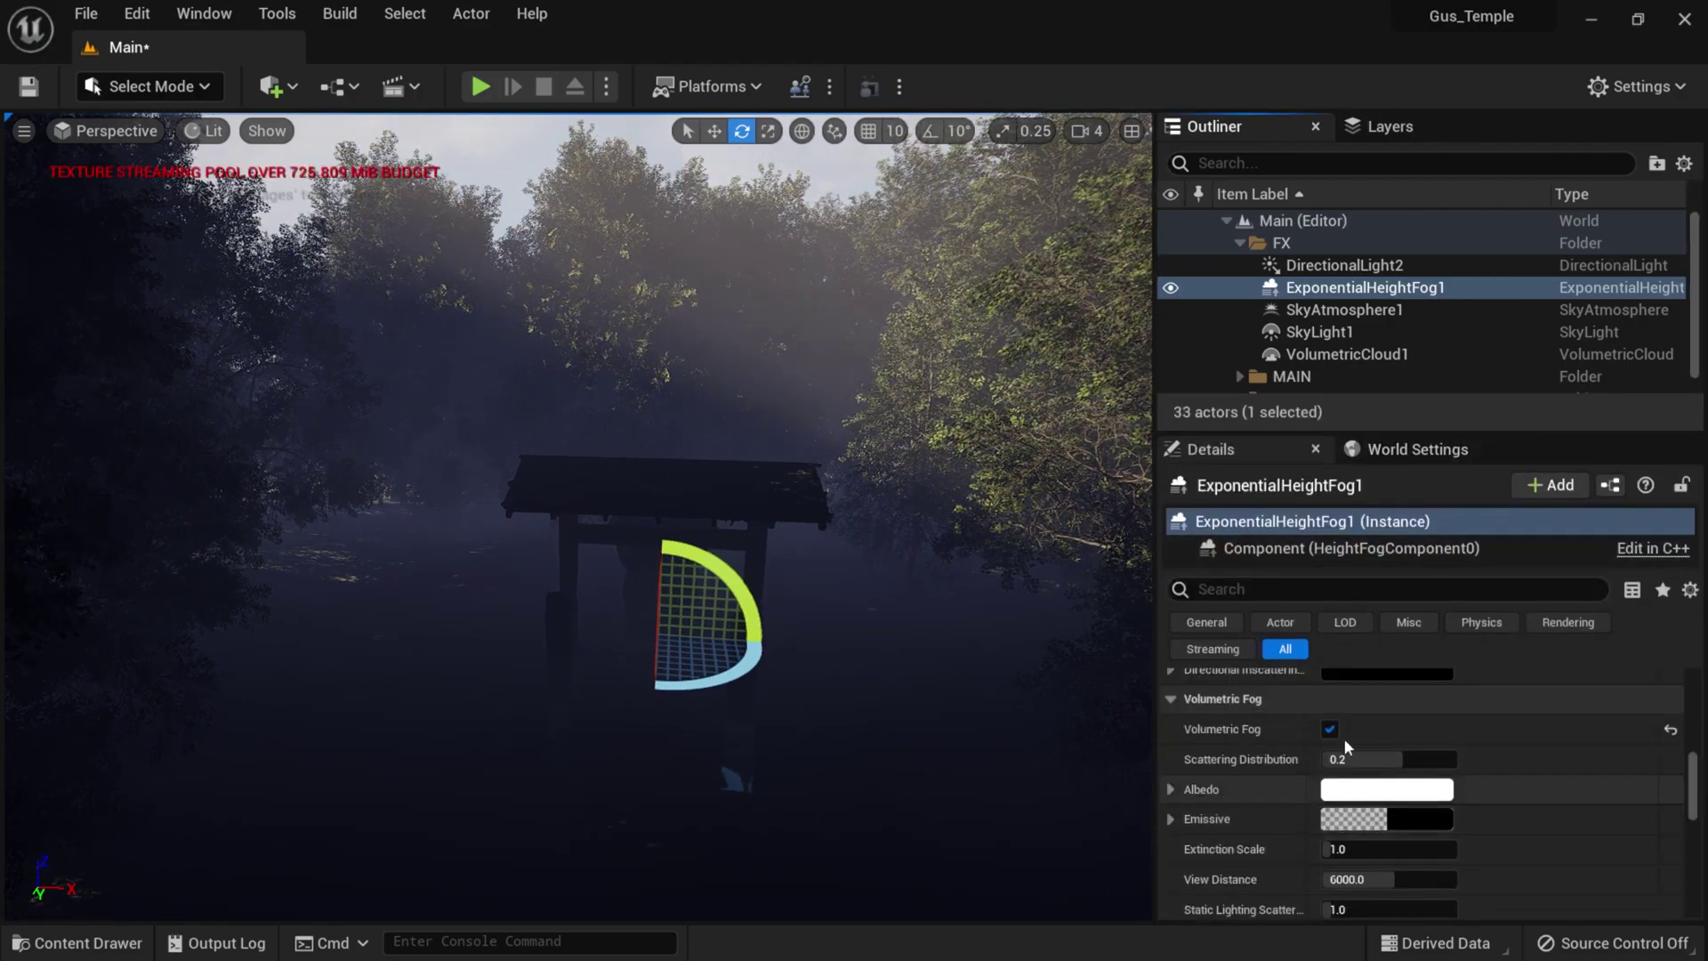
left_click(1330, 731)
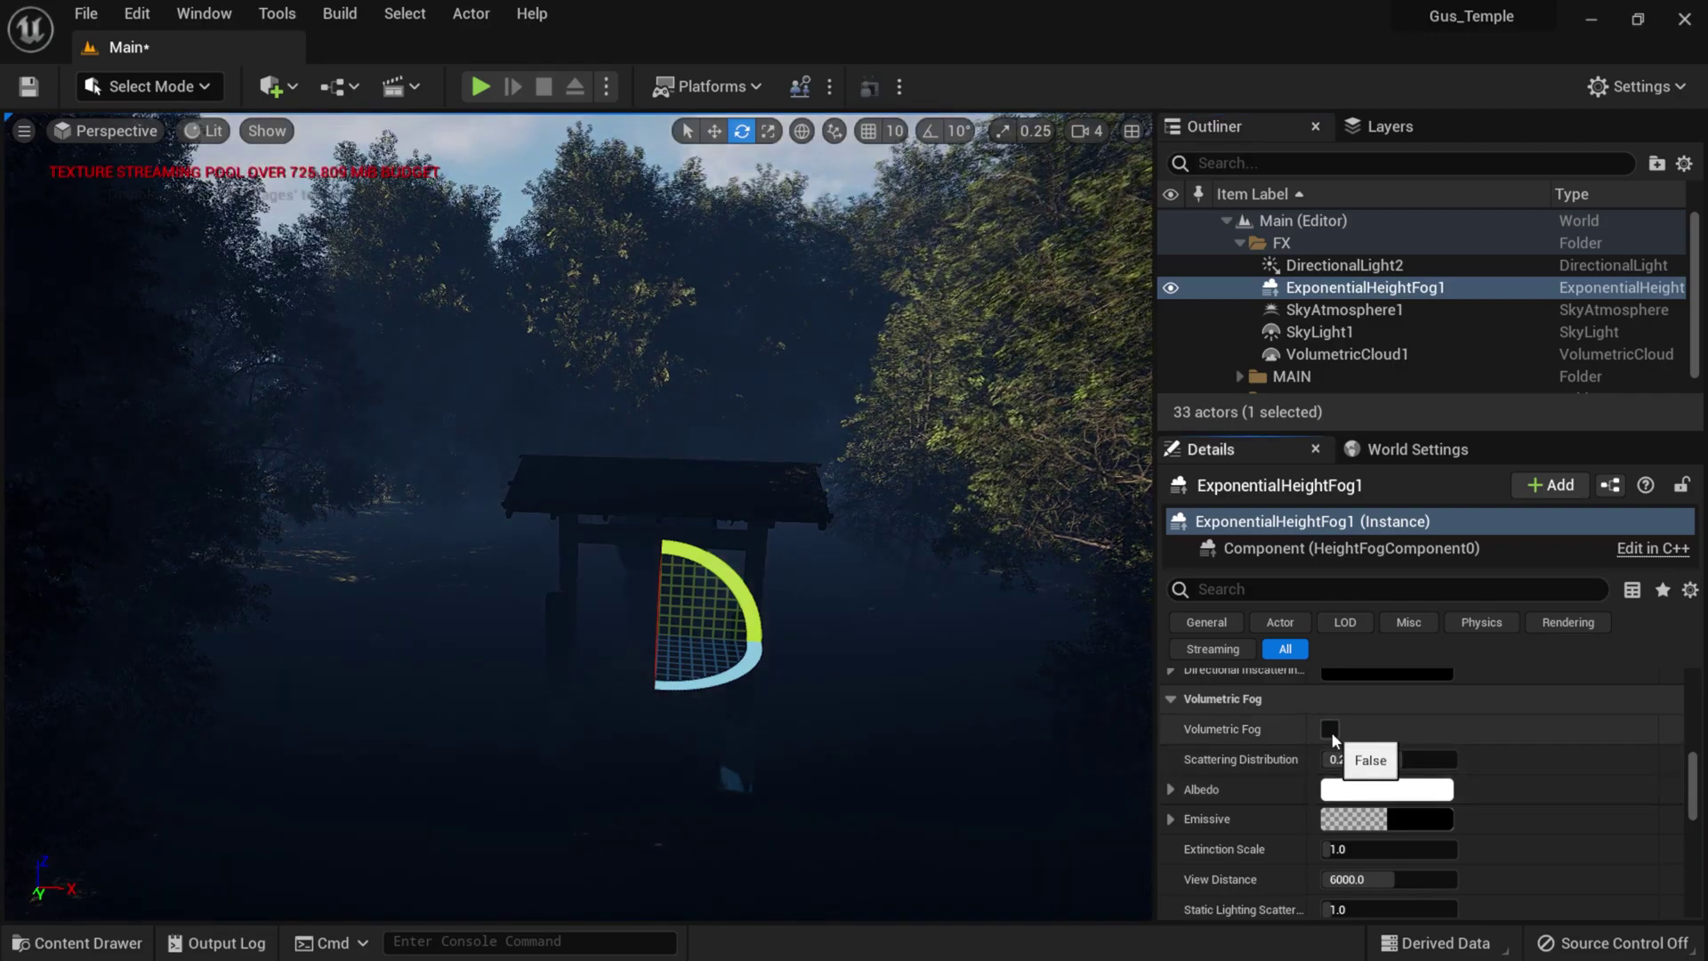
left_click(1331, 731)
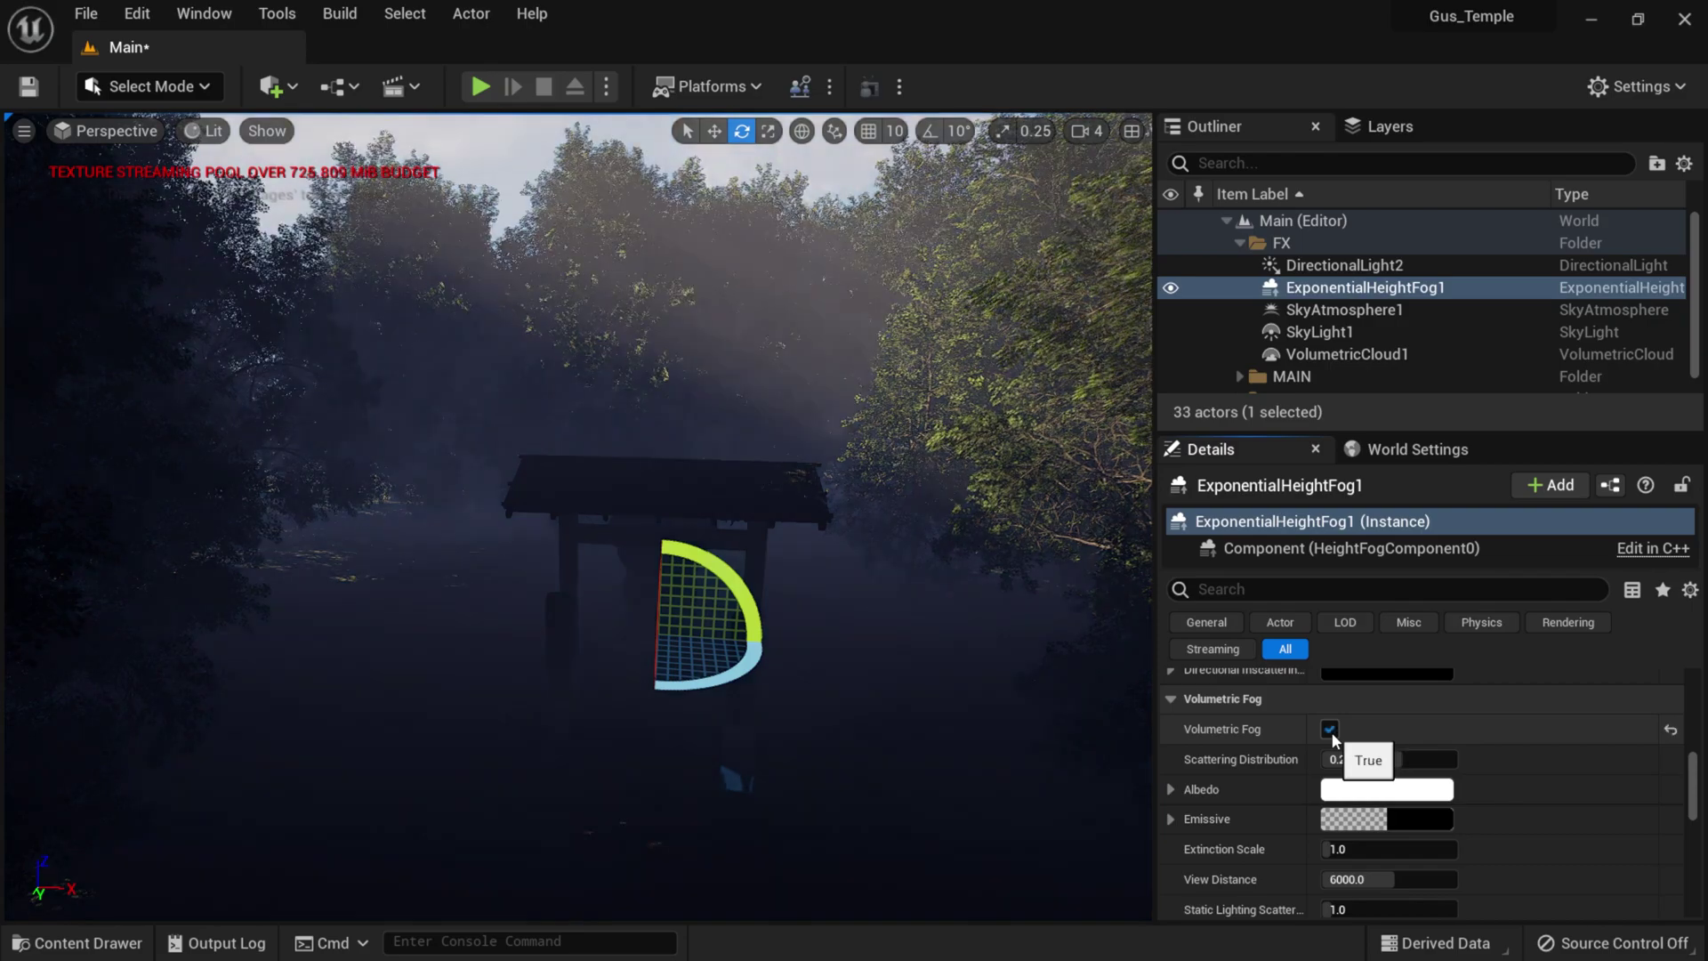
- Try a Fog Density of 0.5 on the height fog, view the temple from ground level, and set it back to 0.1
scroll(1415, 787, "up", 10)
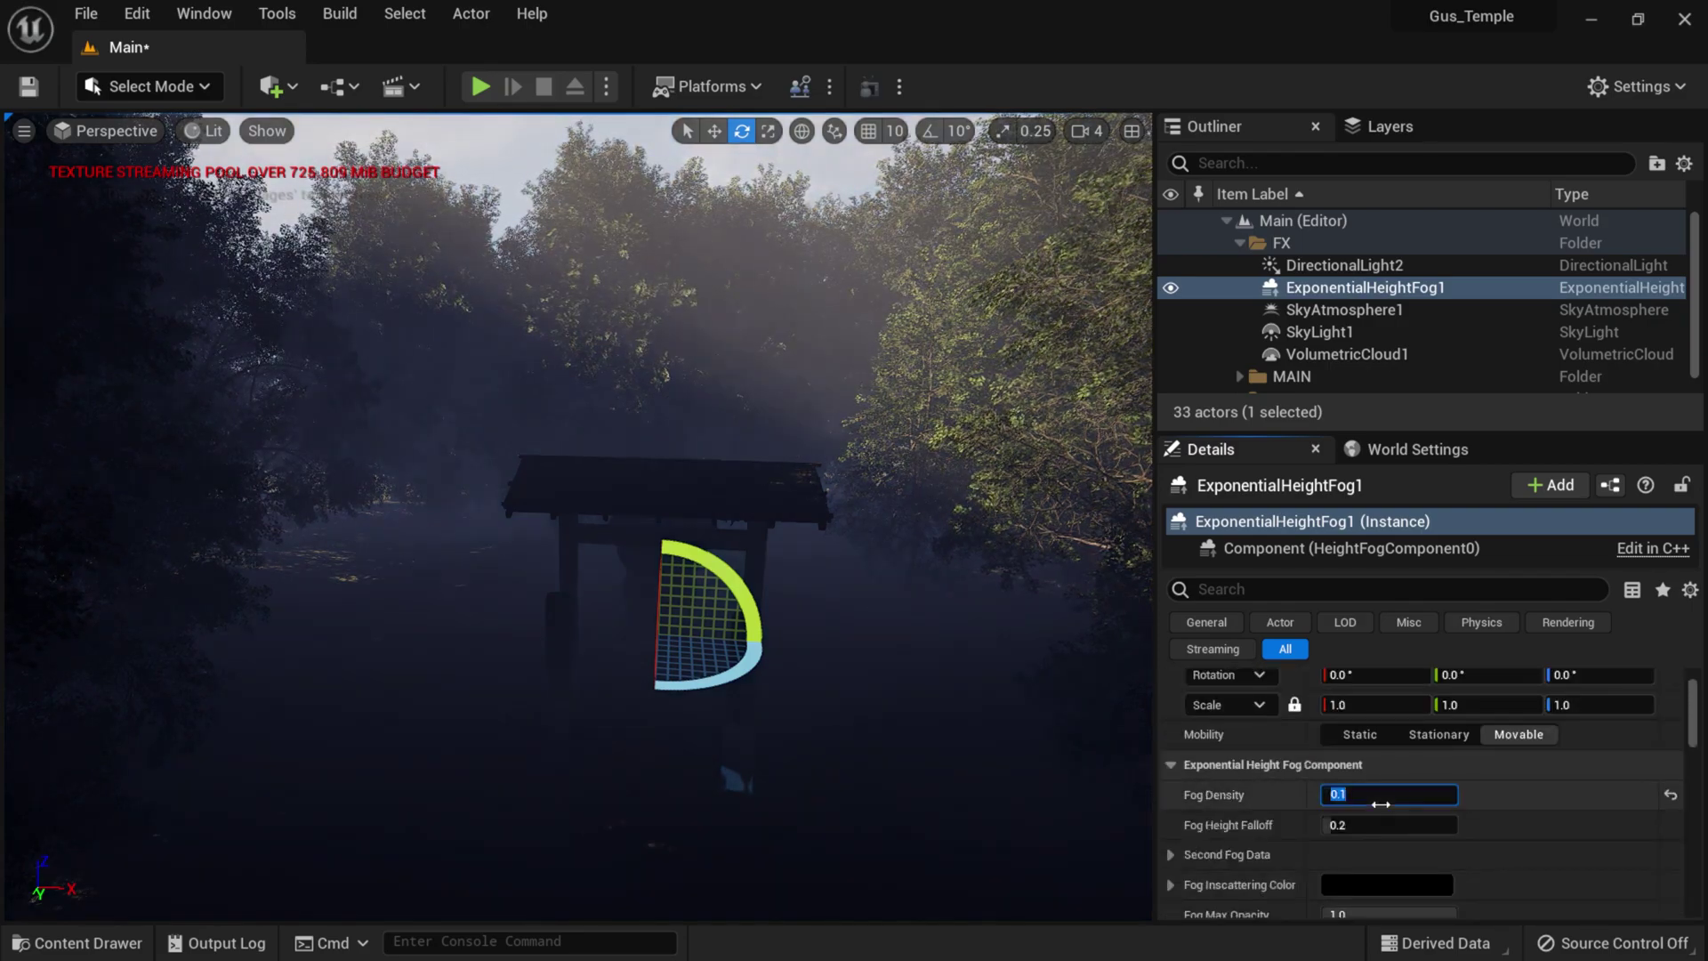
left_click(1380, 803)
type(".5")
key("Return")
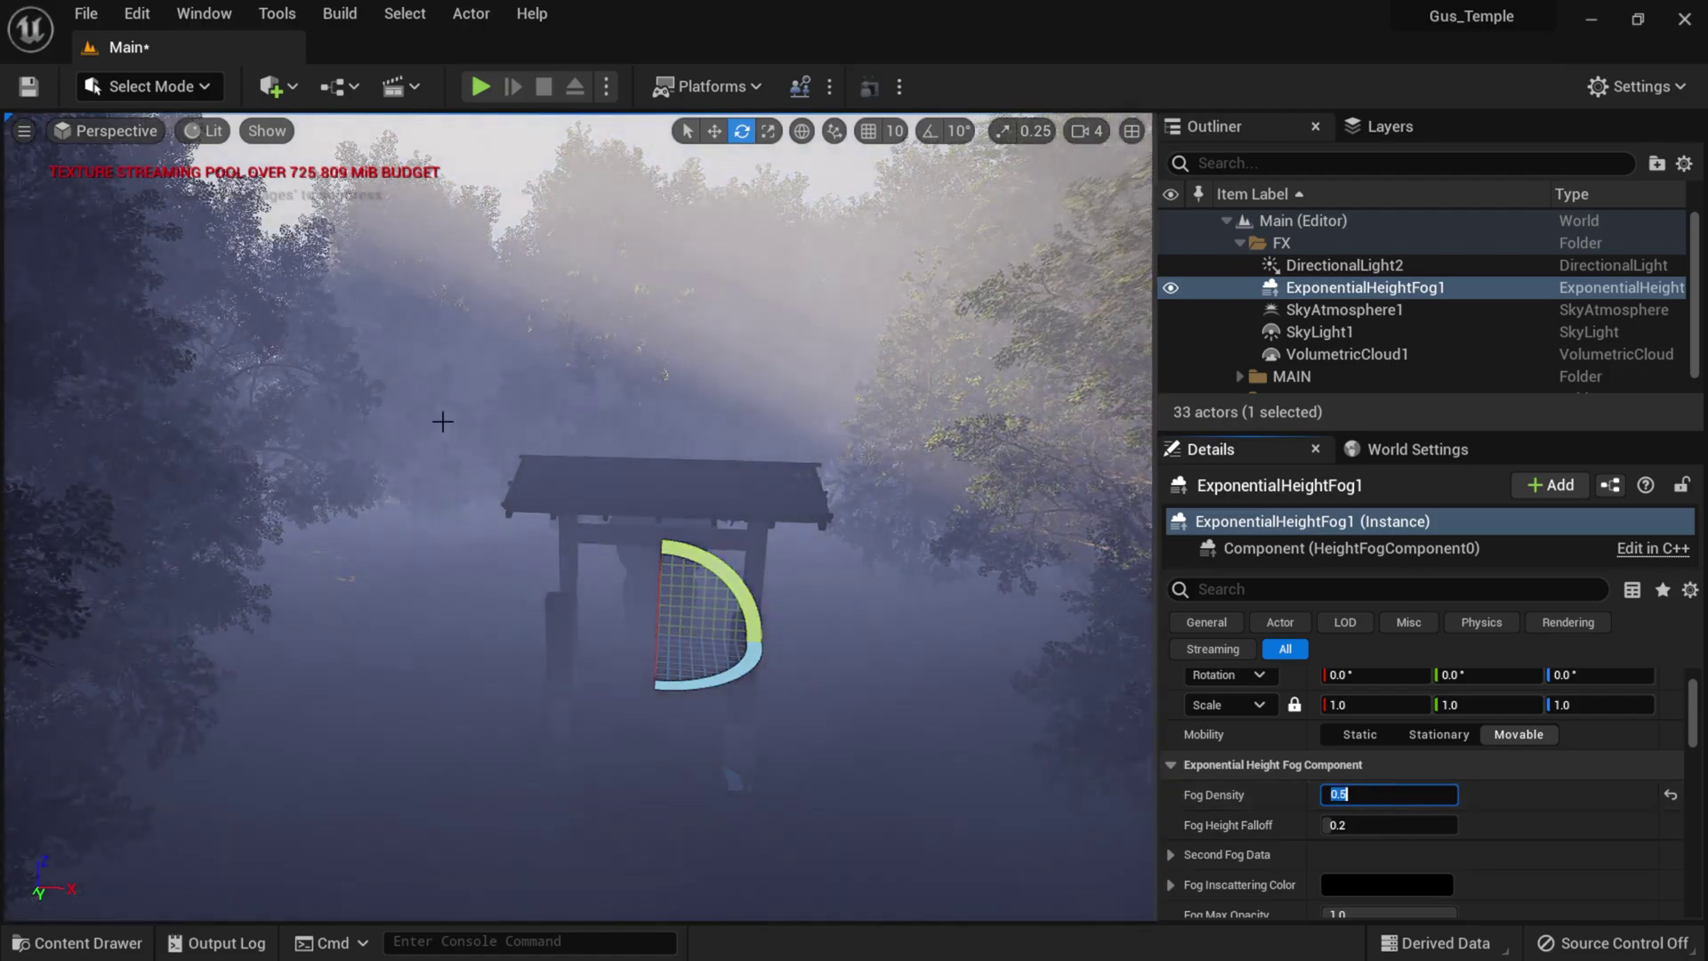
key("q")
right_click_drag(449, 609, 443, 605)
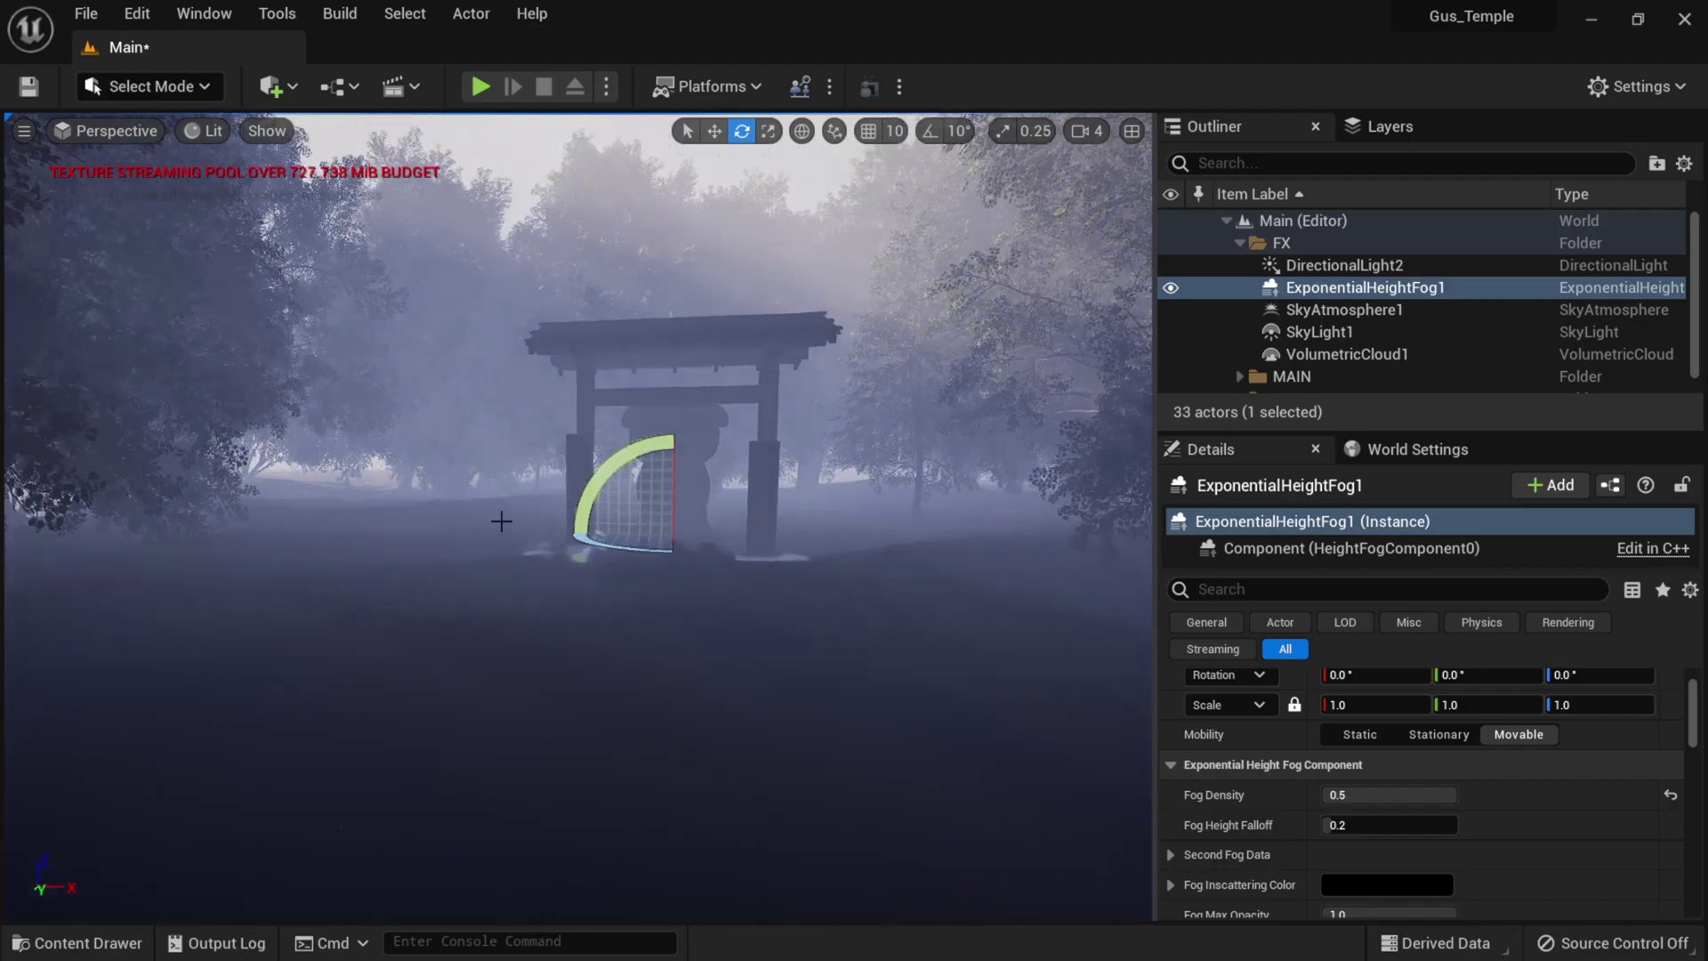
scroll(496, 515, "up", 2)
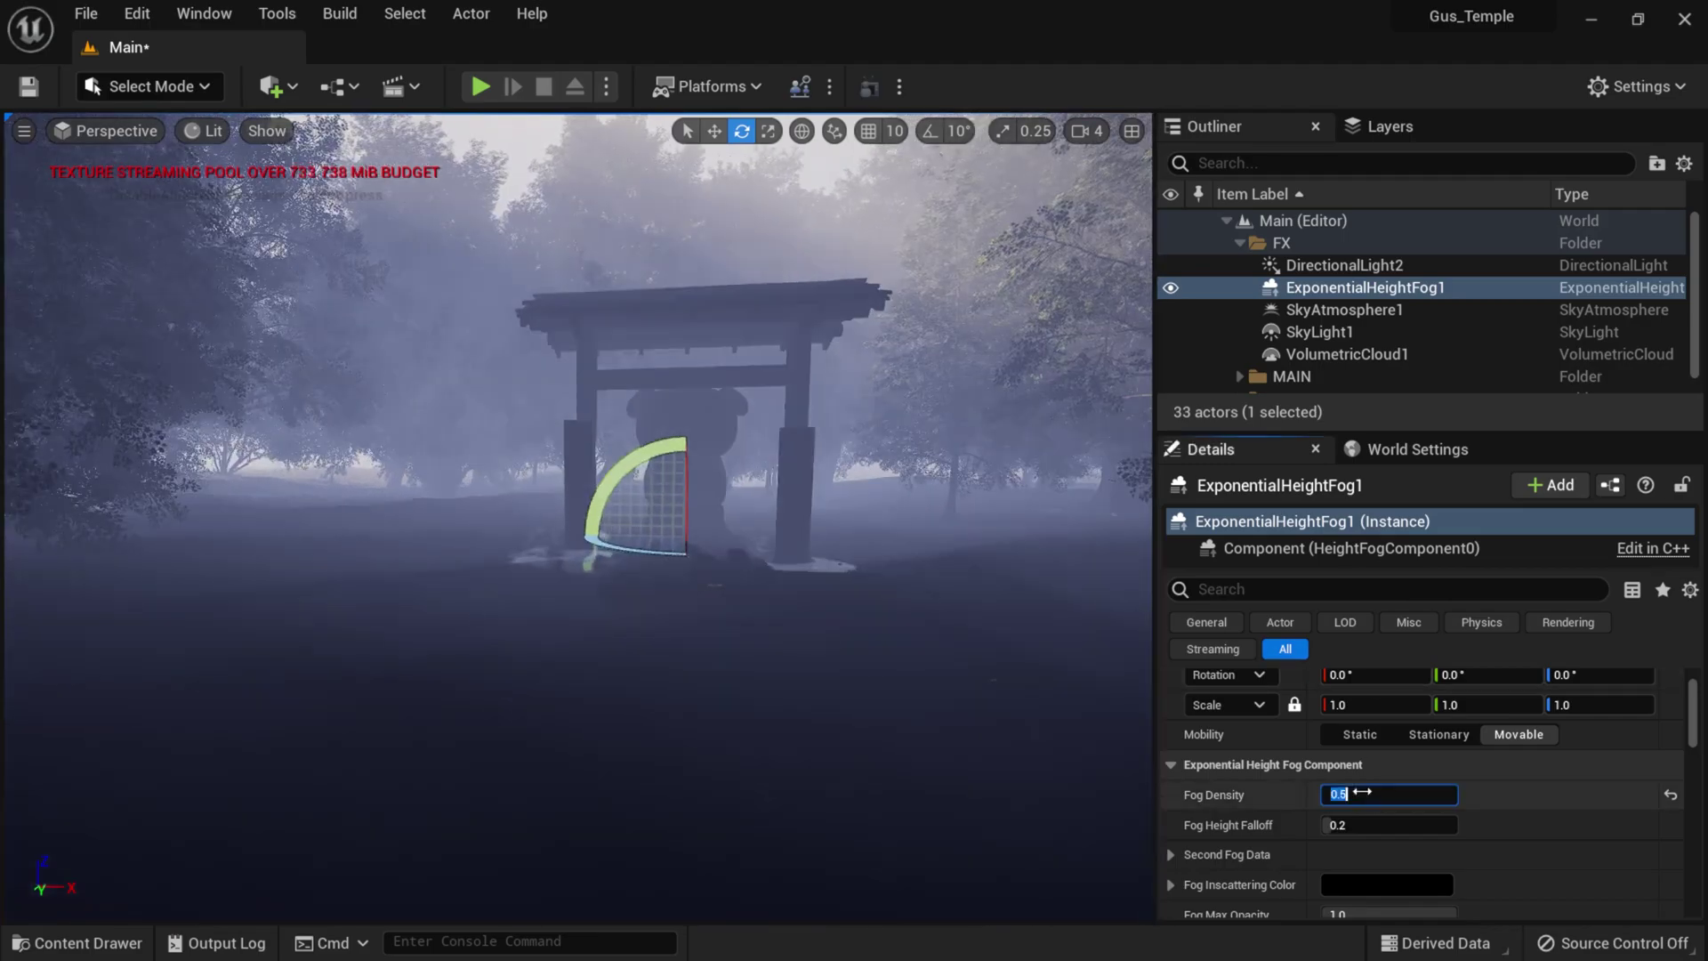
key("Return")
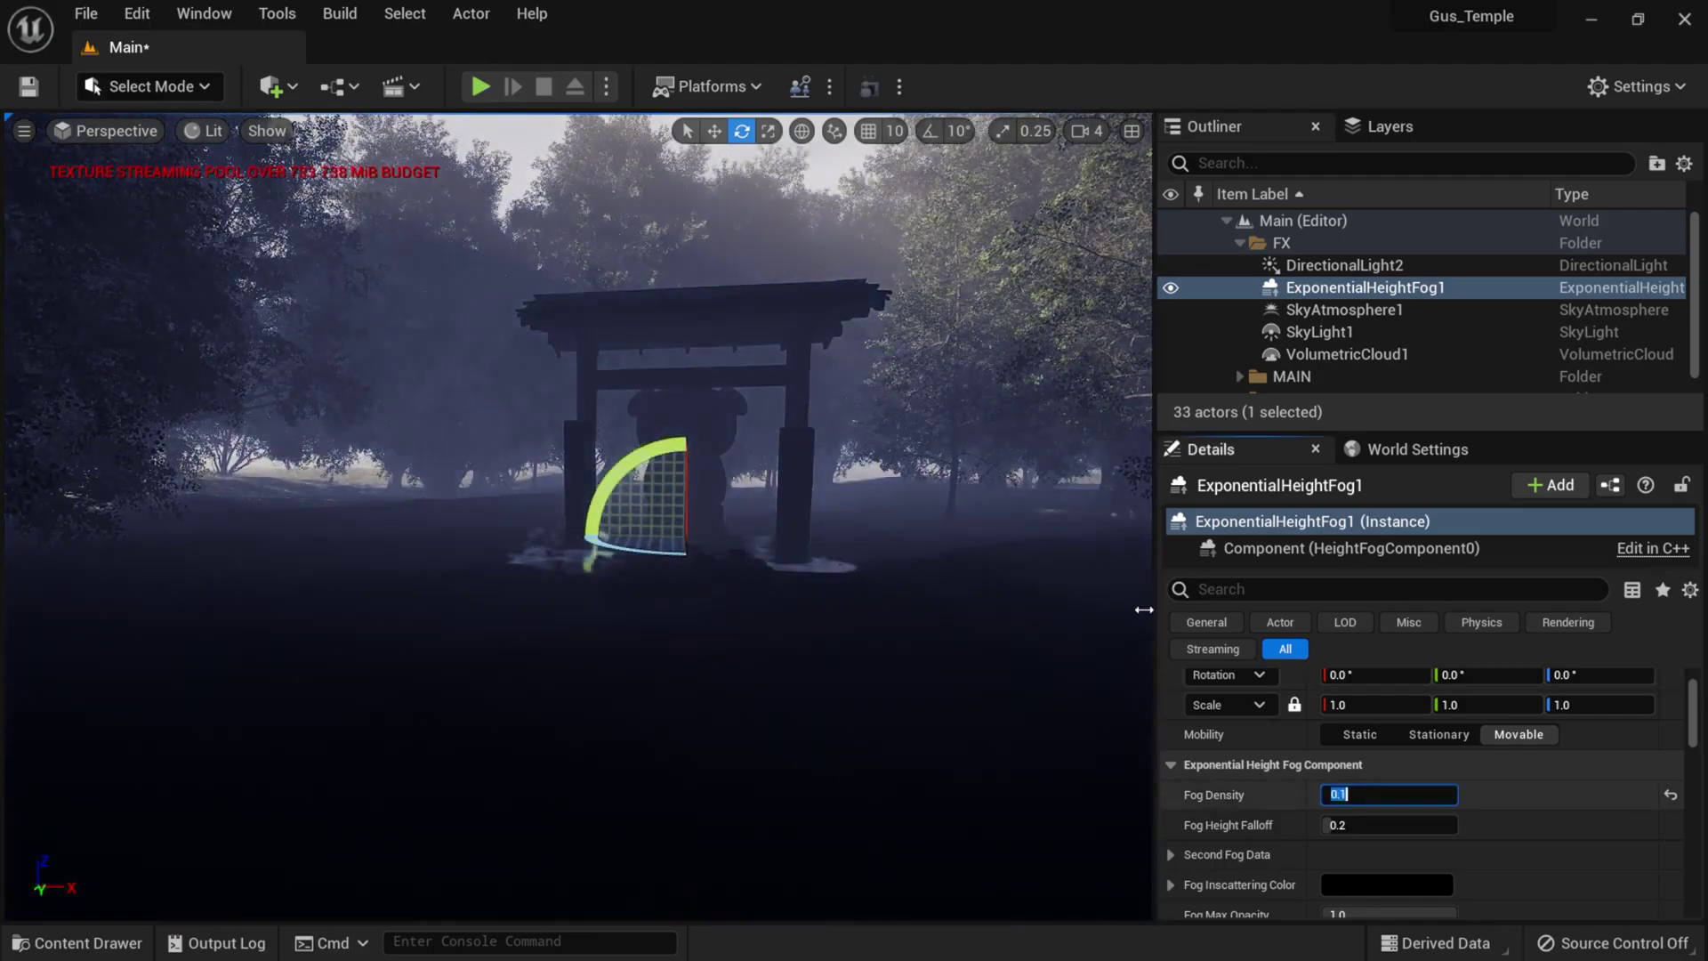
- Move closer to the temple and rotate the directional light through several sun angles, ending with a low sun filtering through the trees
middle_click_drag(752, 558, 761, 529)
key("g")
mouse_move(761, 529)
right_mouse_down()
mouse_move(781, 520)
mouse_move(766, 528)
right_mouse_up()
key("w")
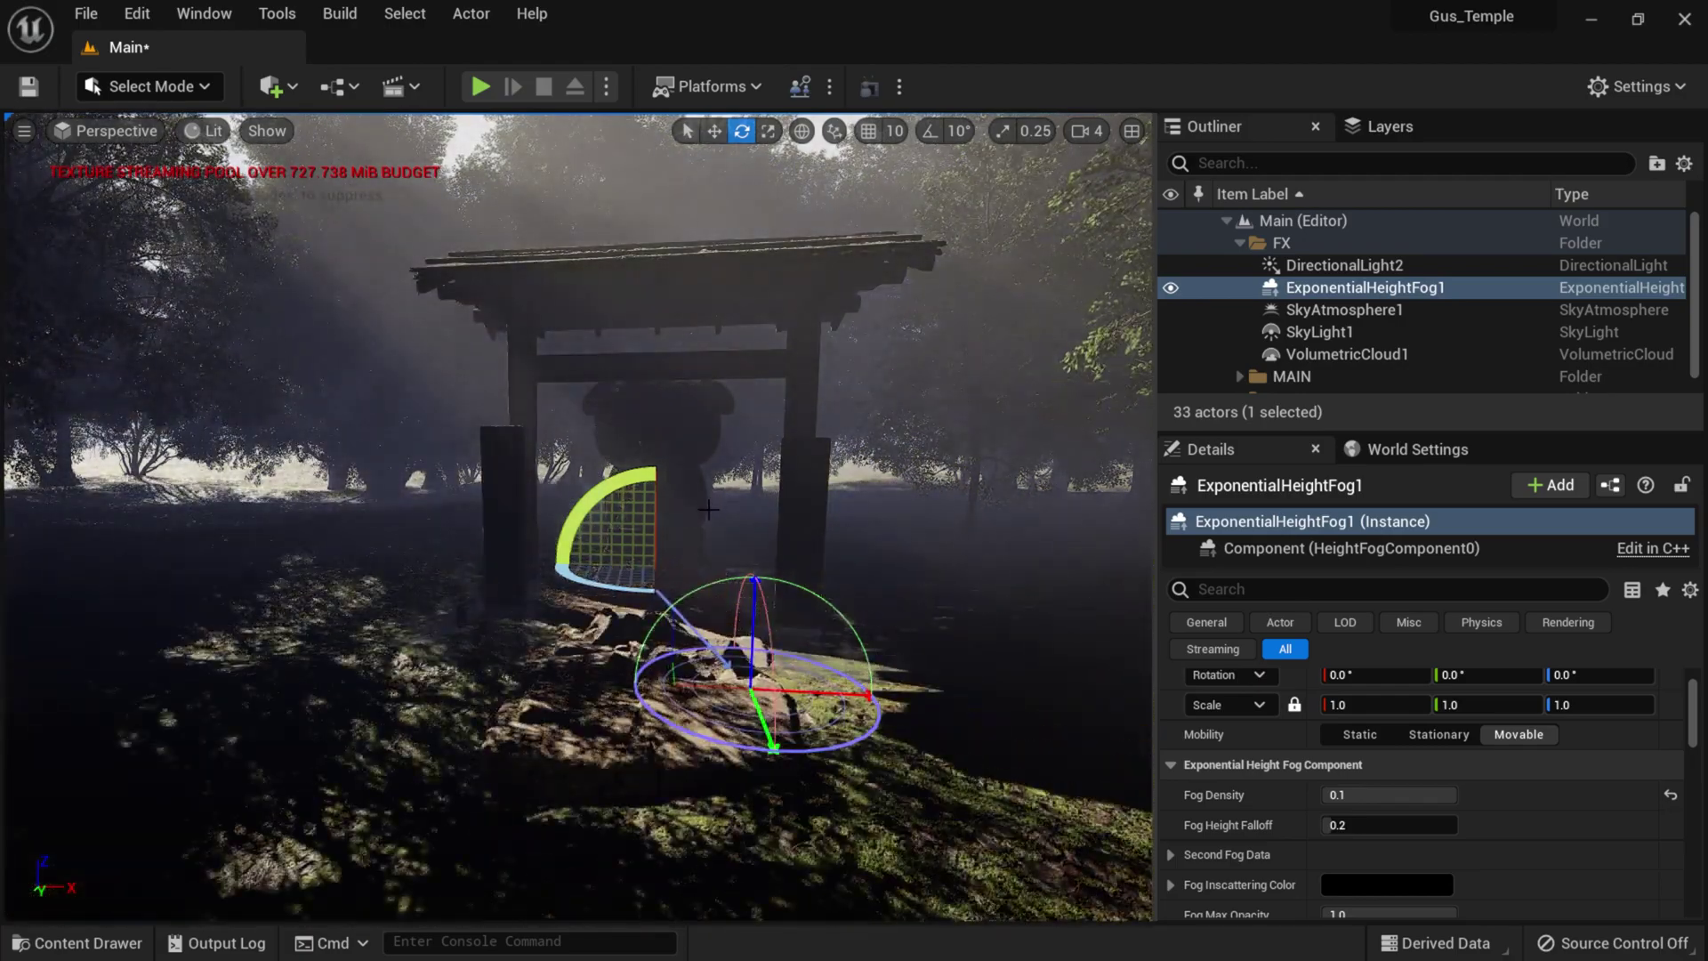
key("ctrl+l")
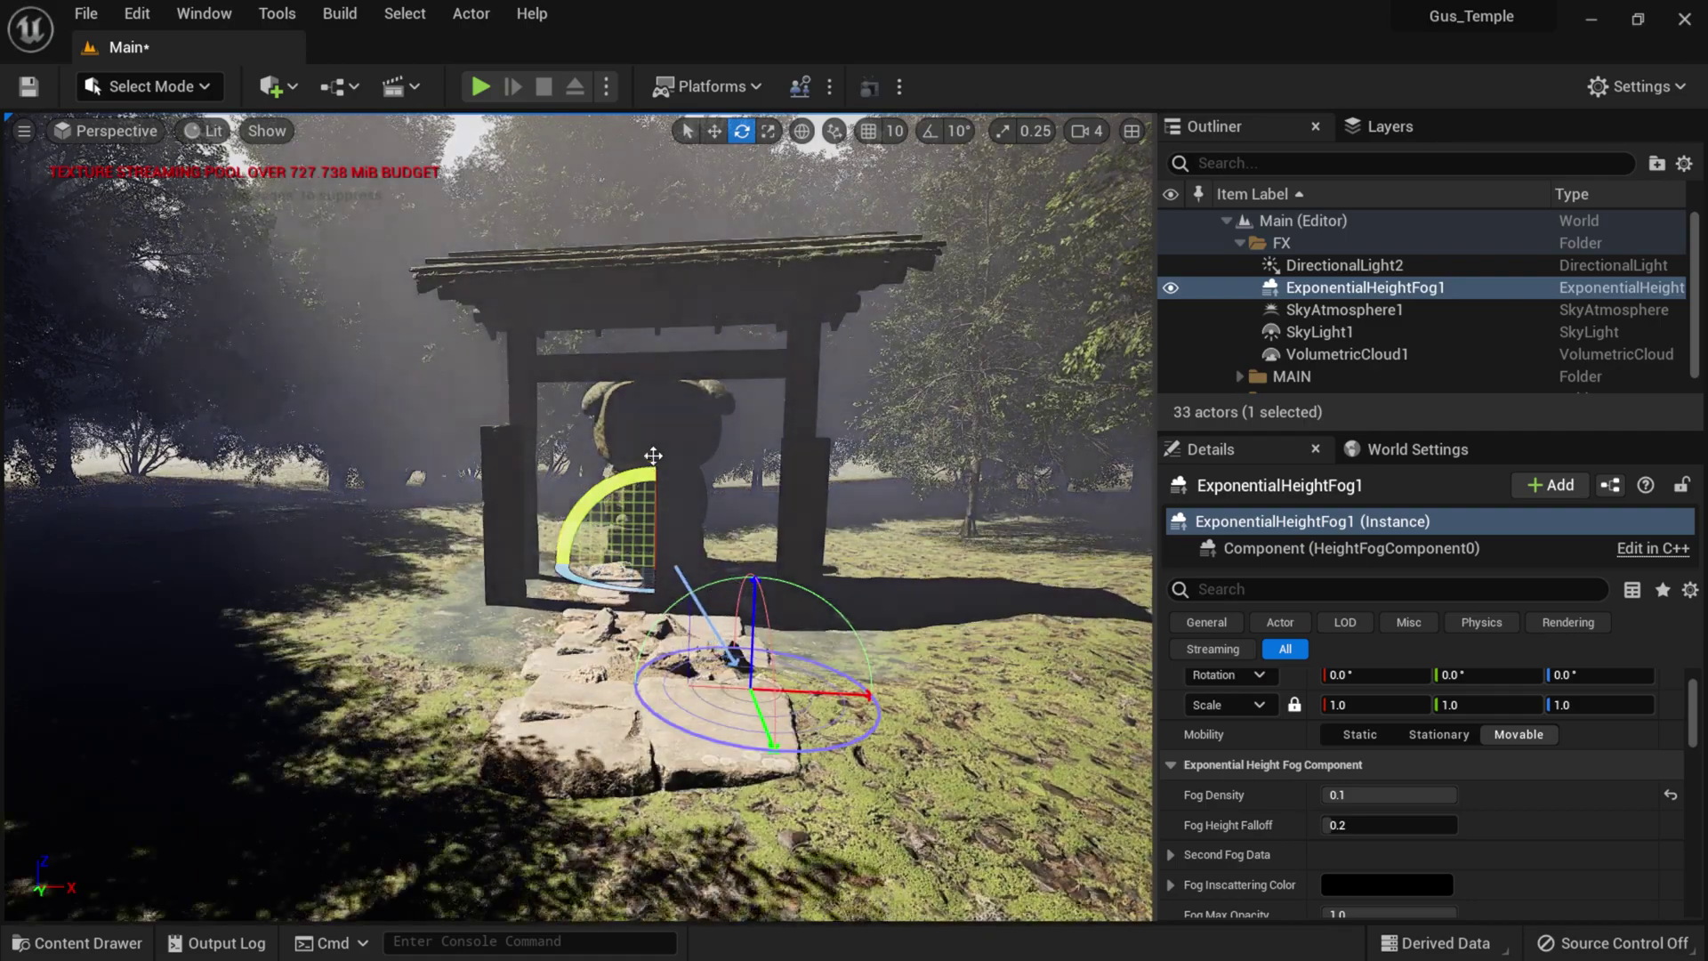
key("ctrl+l")
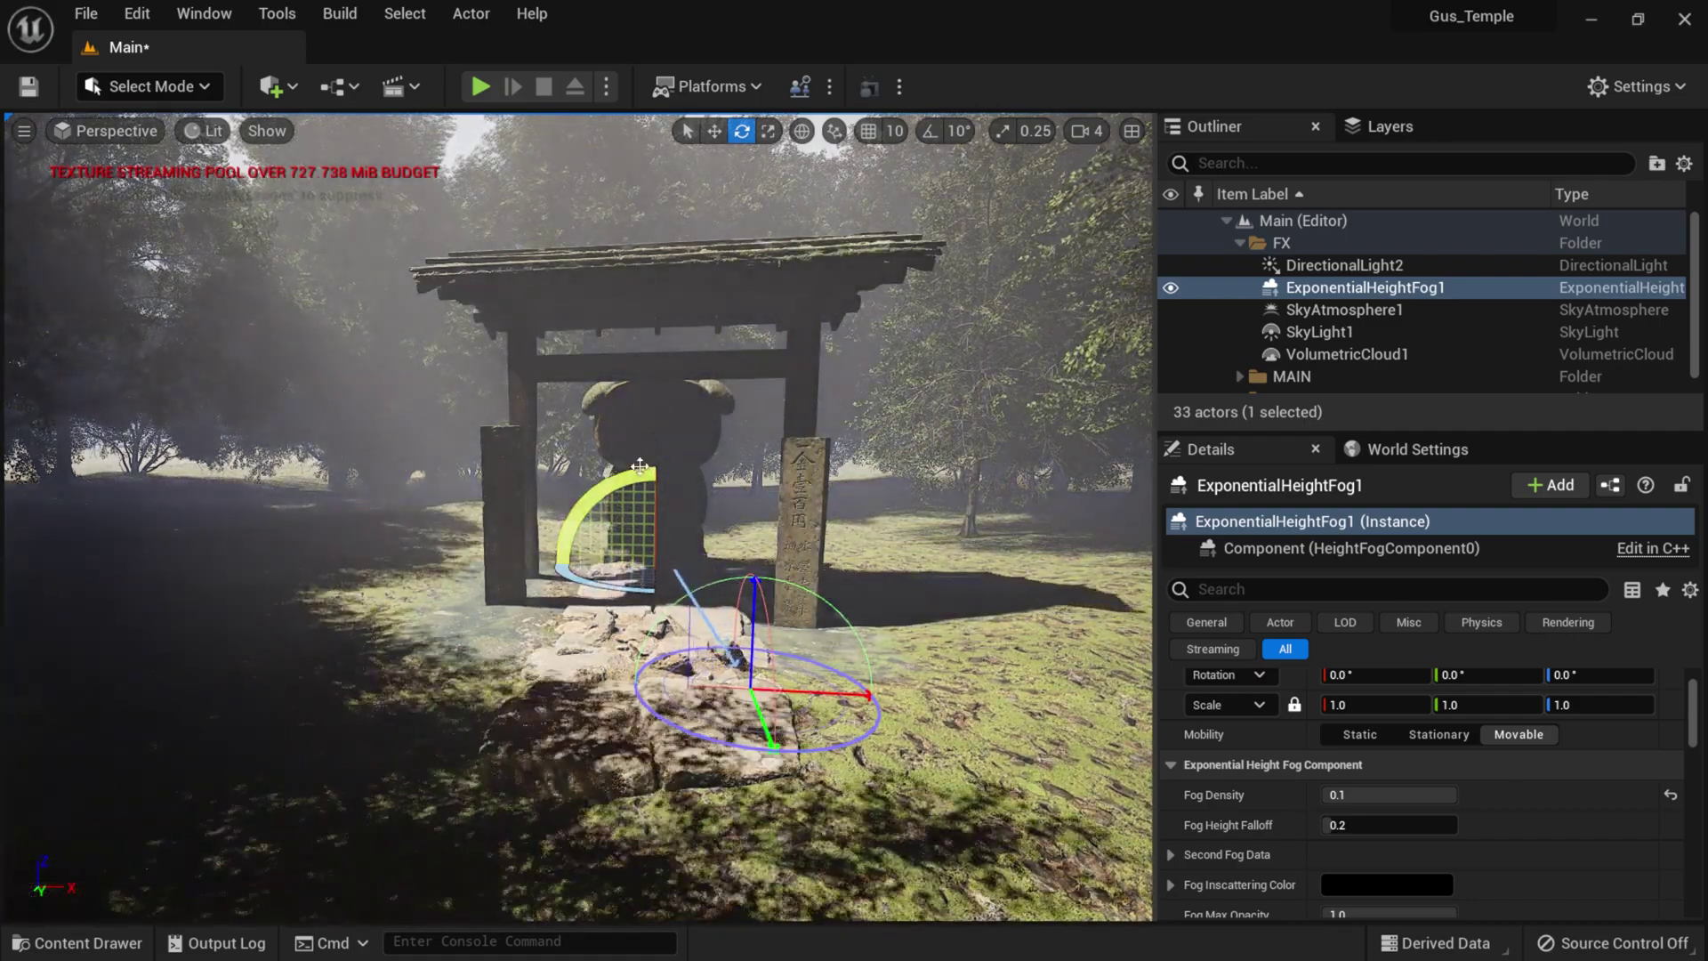
key("ctrl+l")
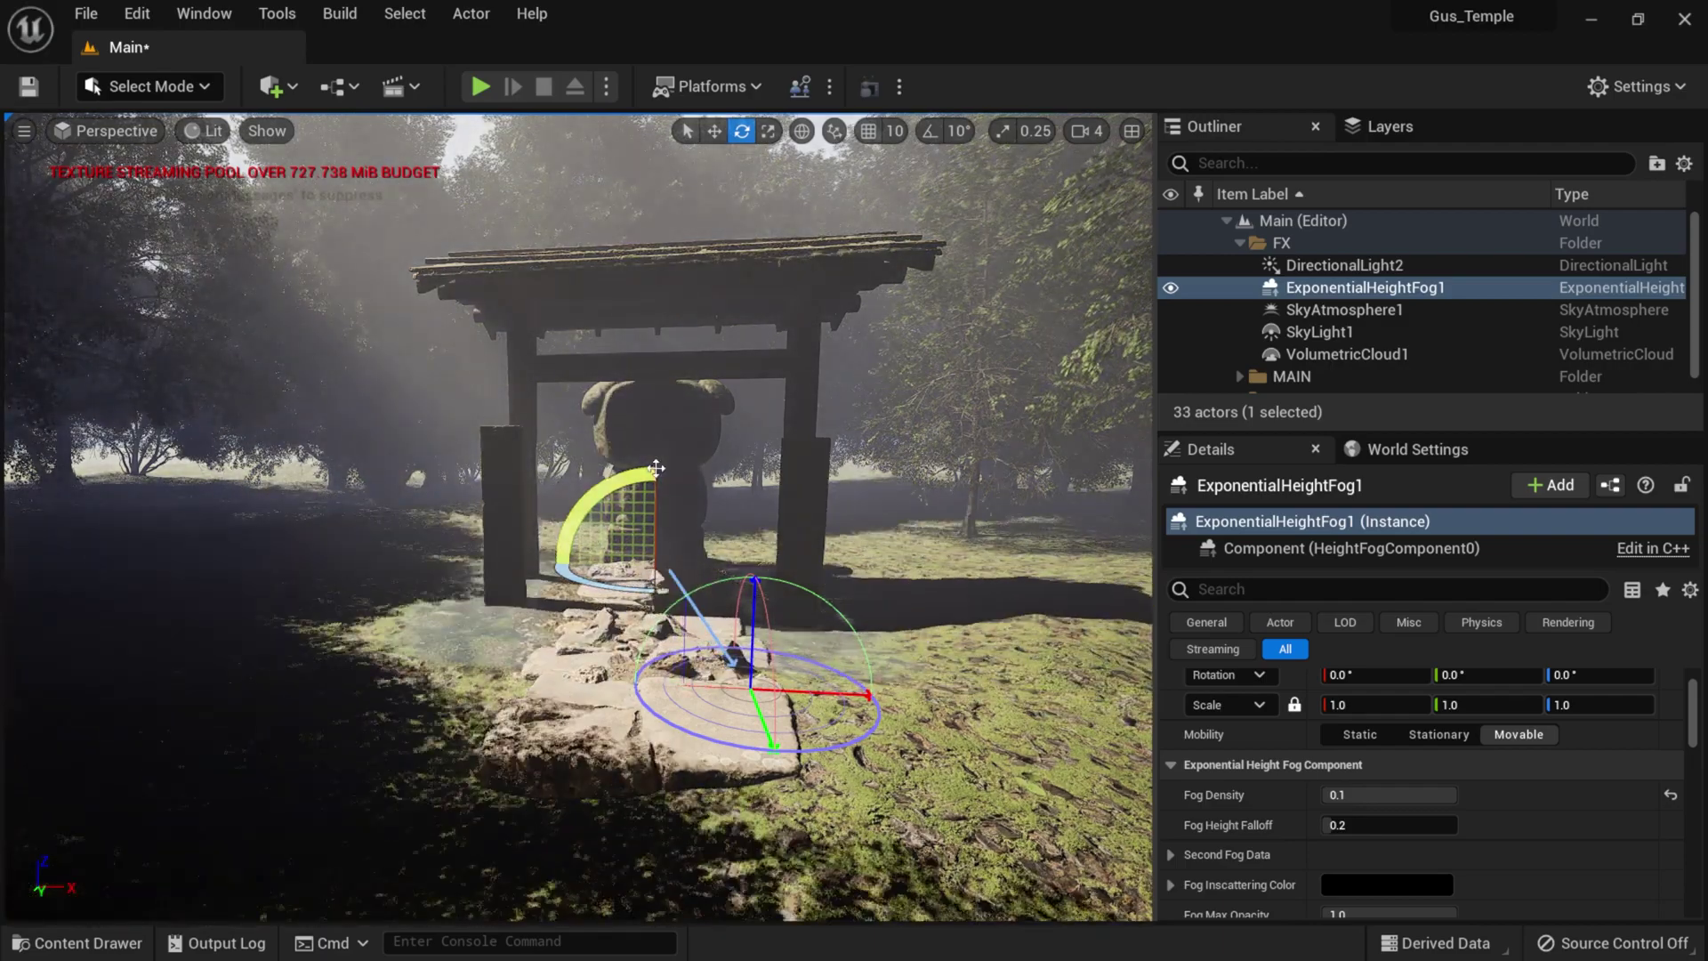
key("ctrl+l")
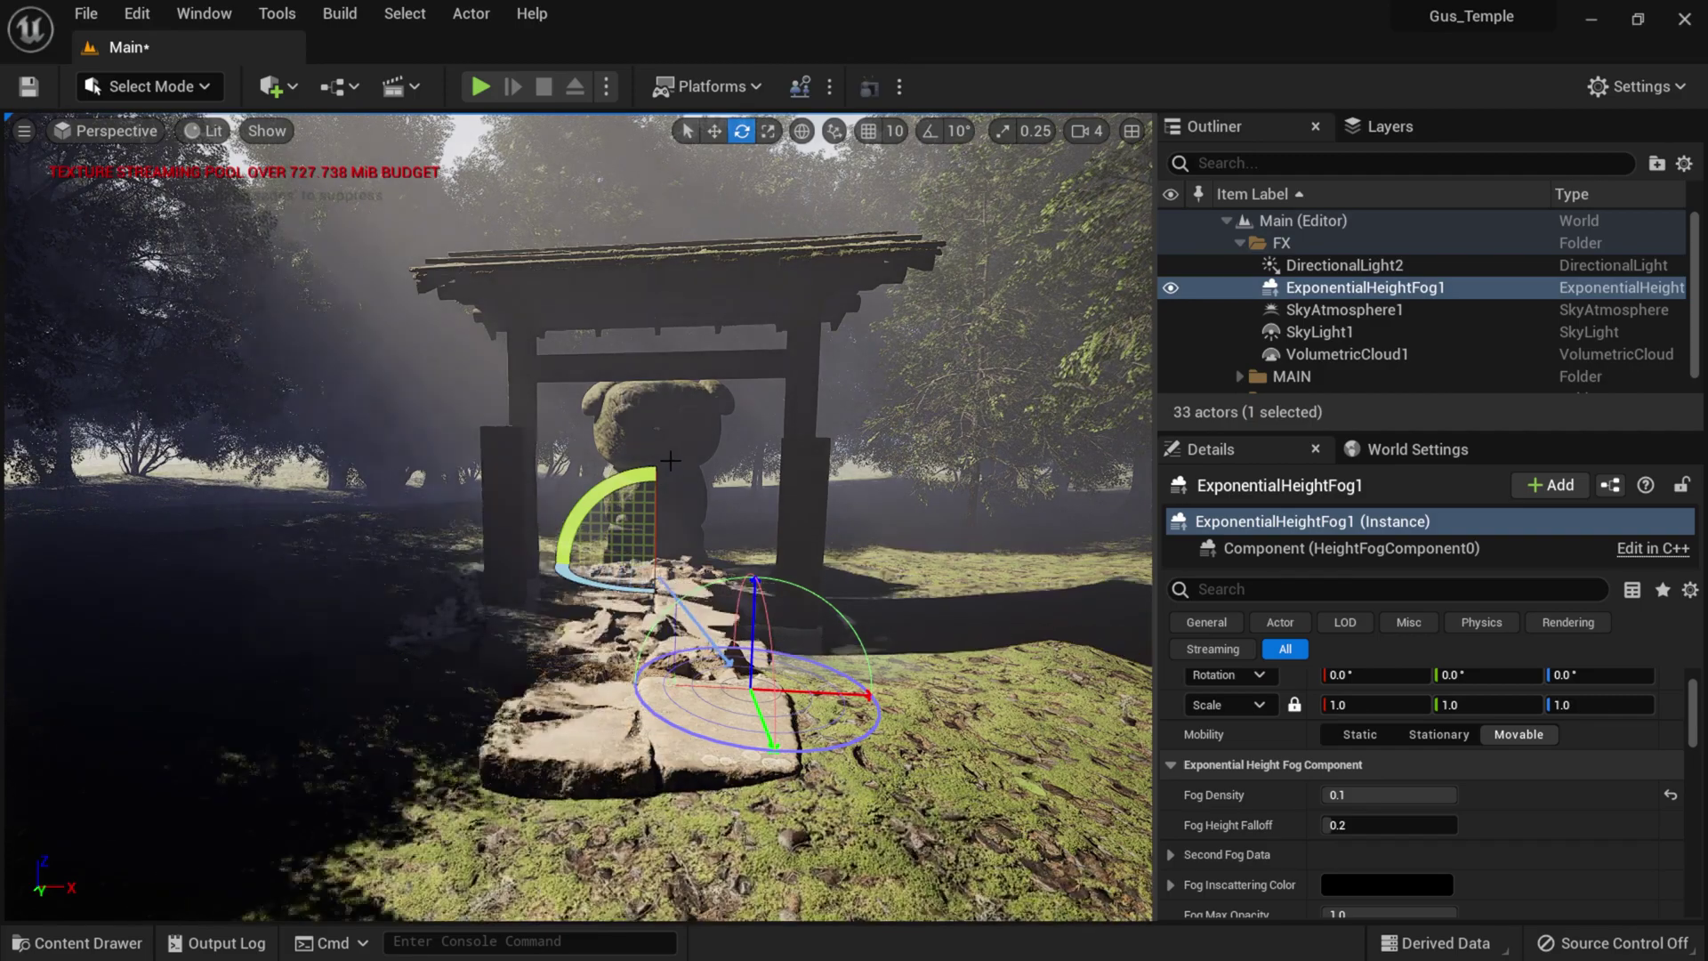
key("ctrl+l")
key("ctrl+l")
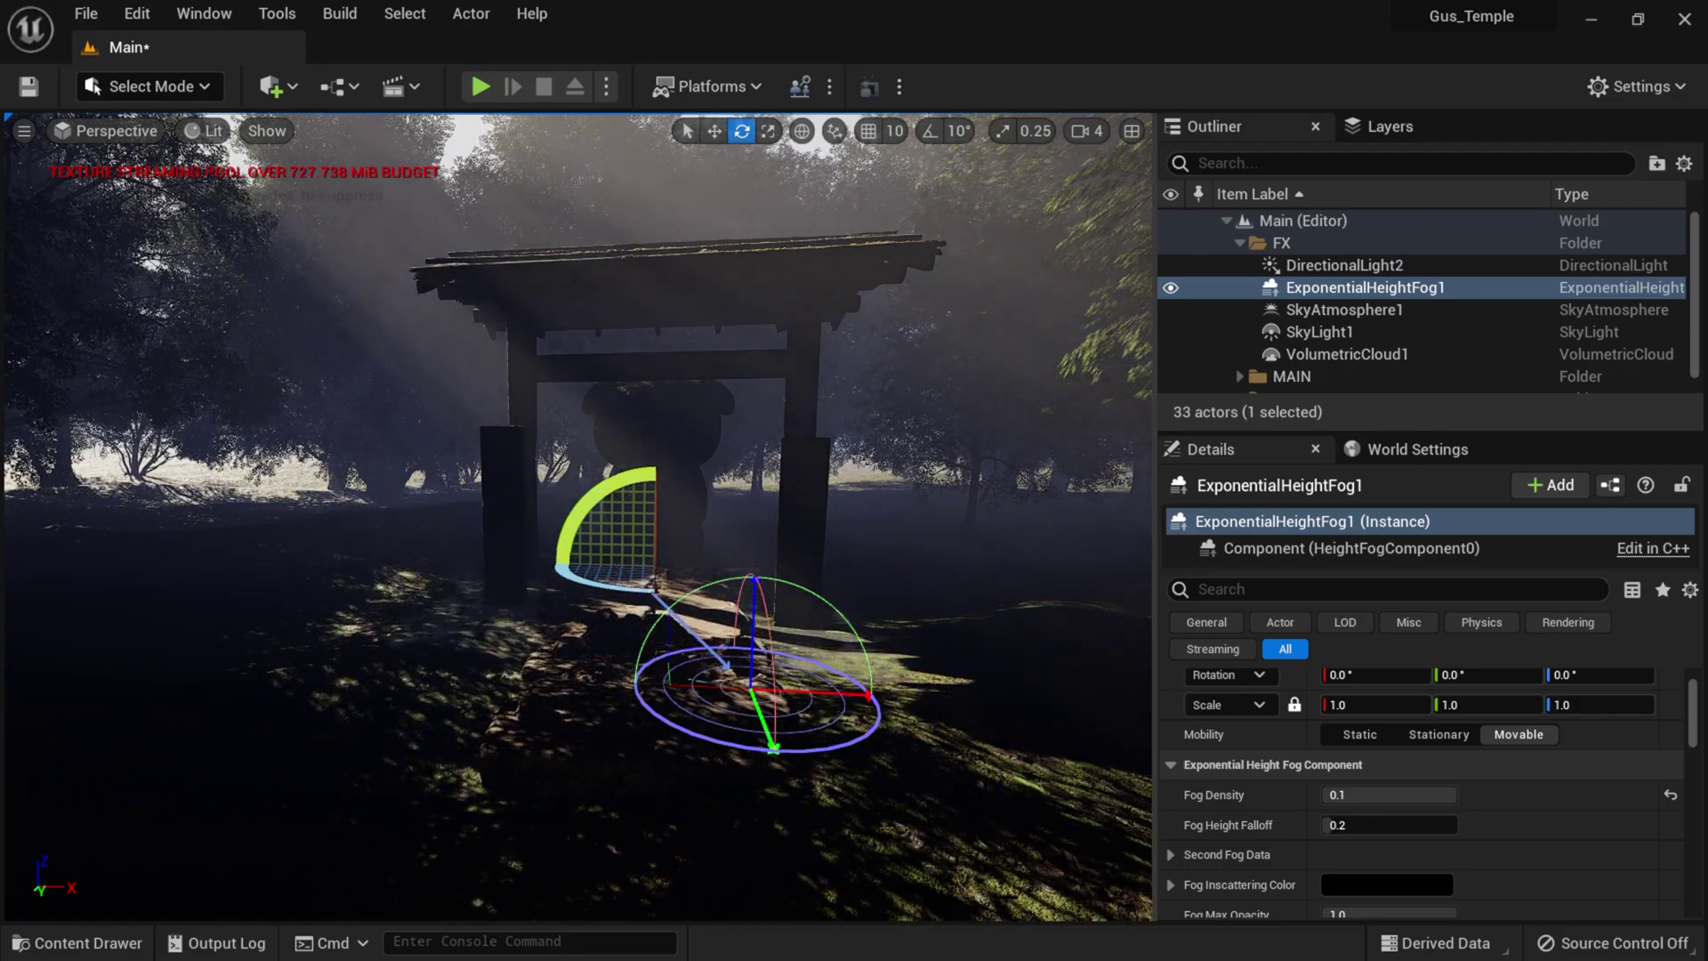
- Add a Point Light in front of the Gus statue under the temple roof and activate the Move tool for it
right_click_drag(578, 516, 608, 435)
key("g")
key("w")
key("s")
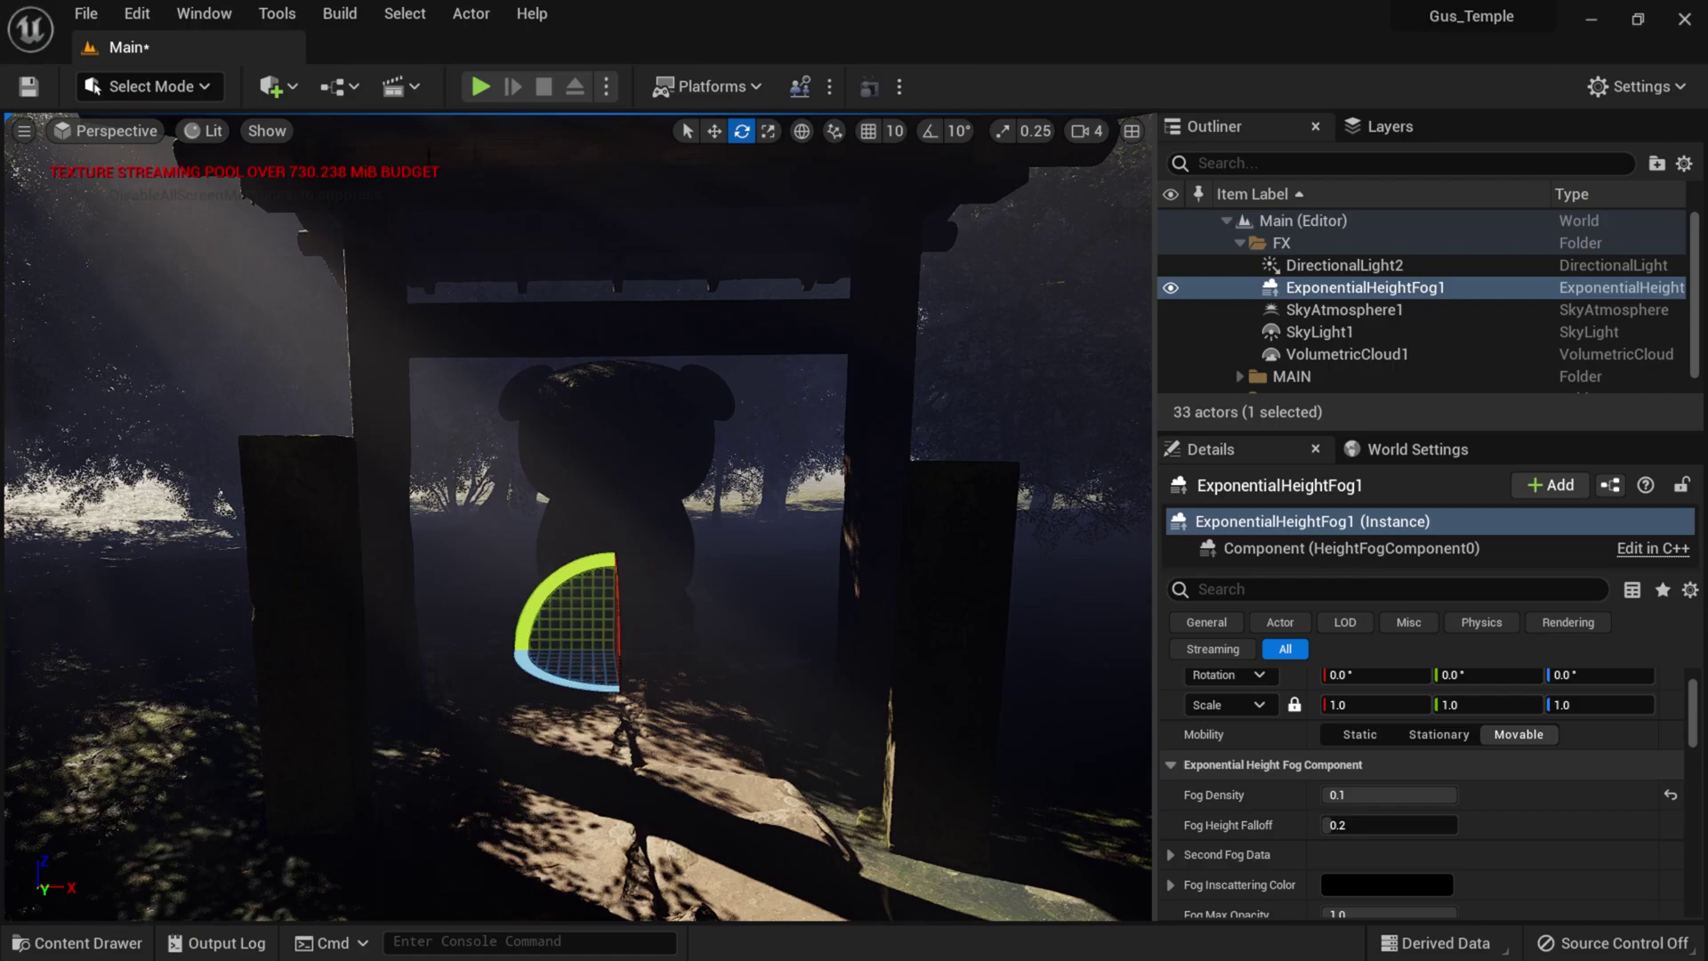
left_click(273, 87)
mouse_move(347, 346)
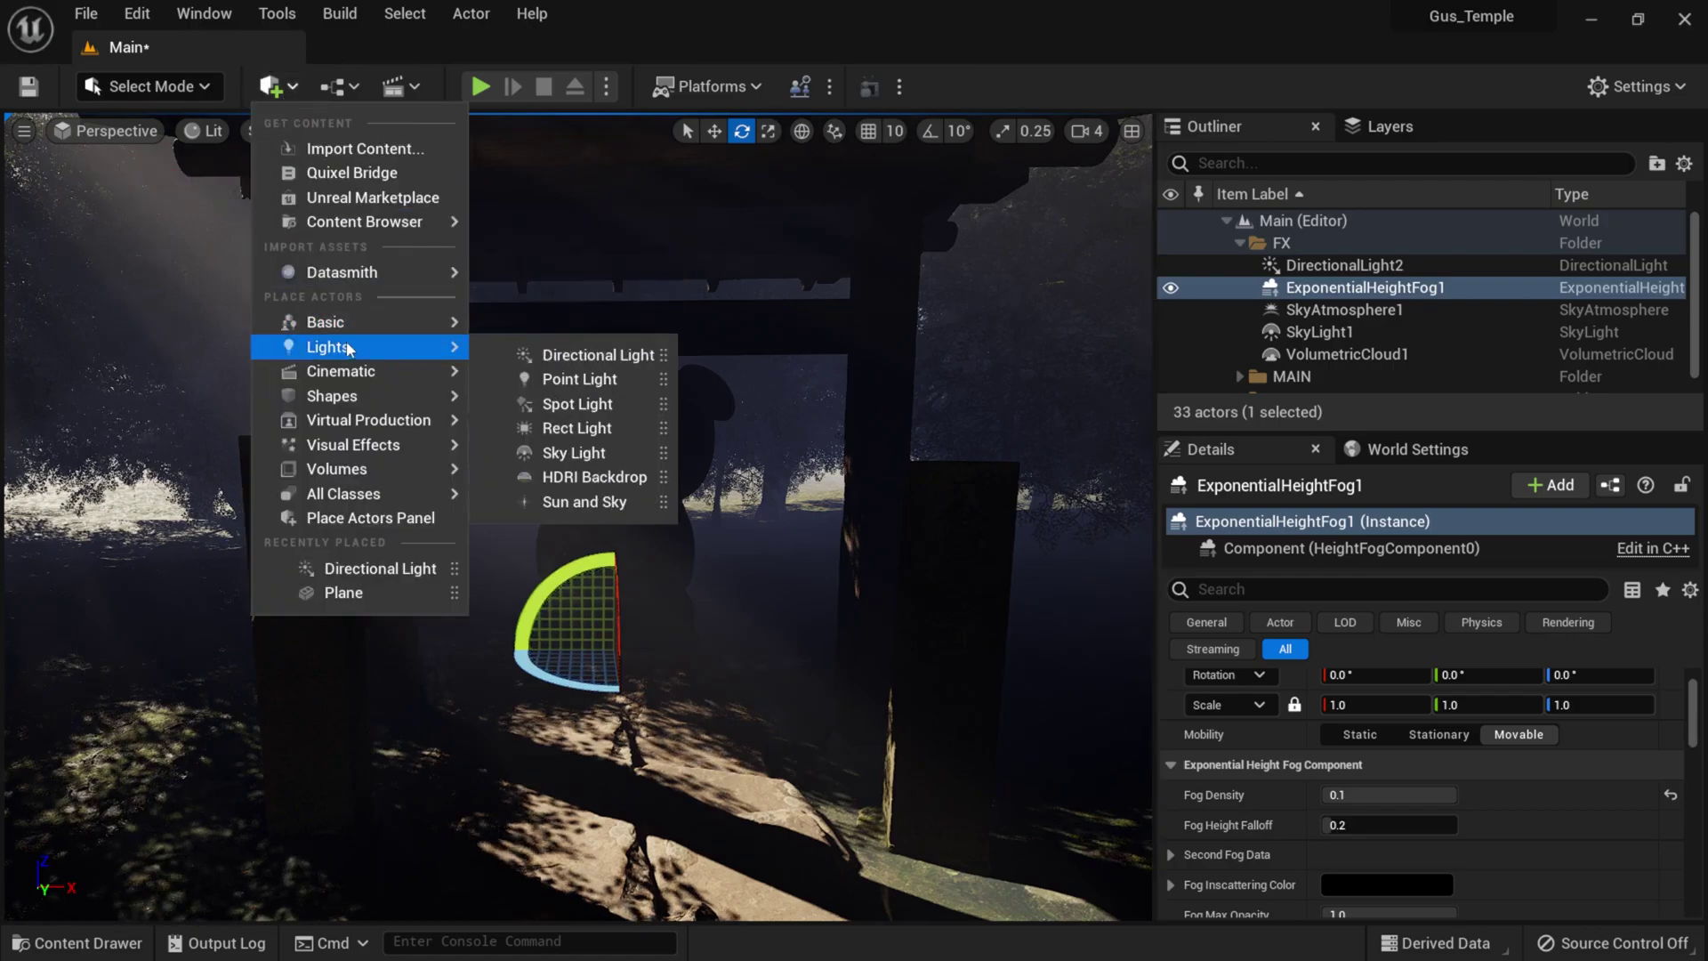
left_click(569, 380)
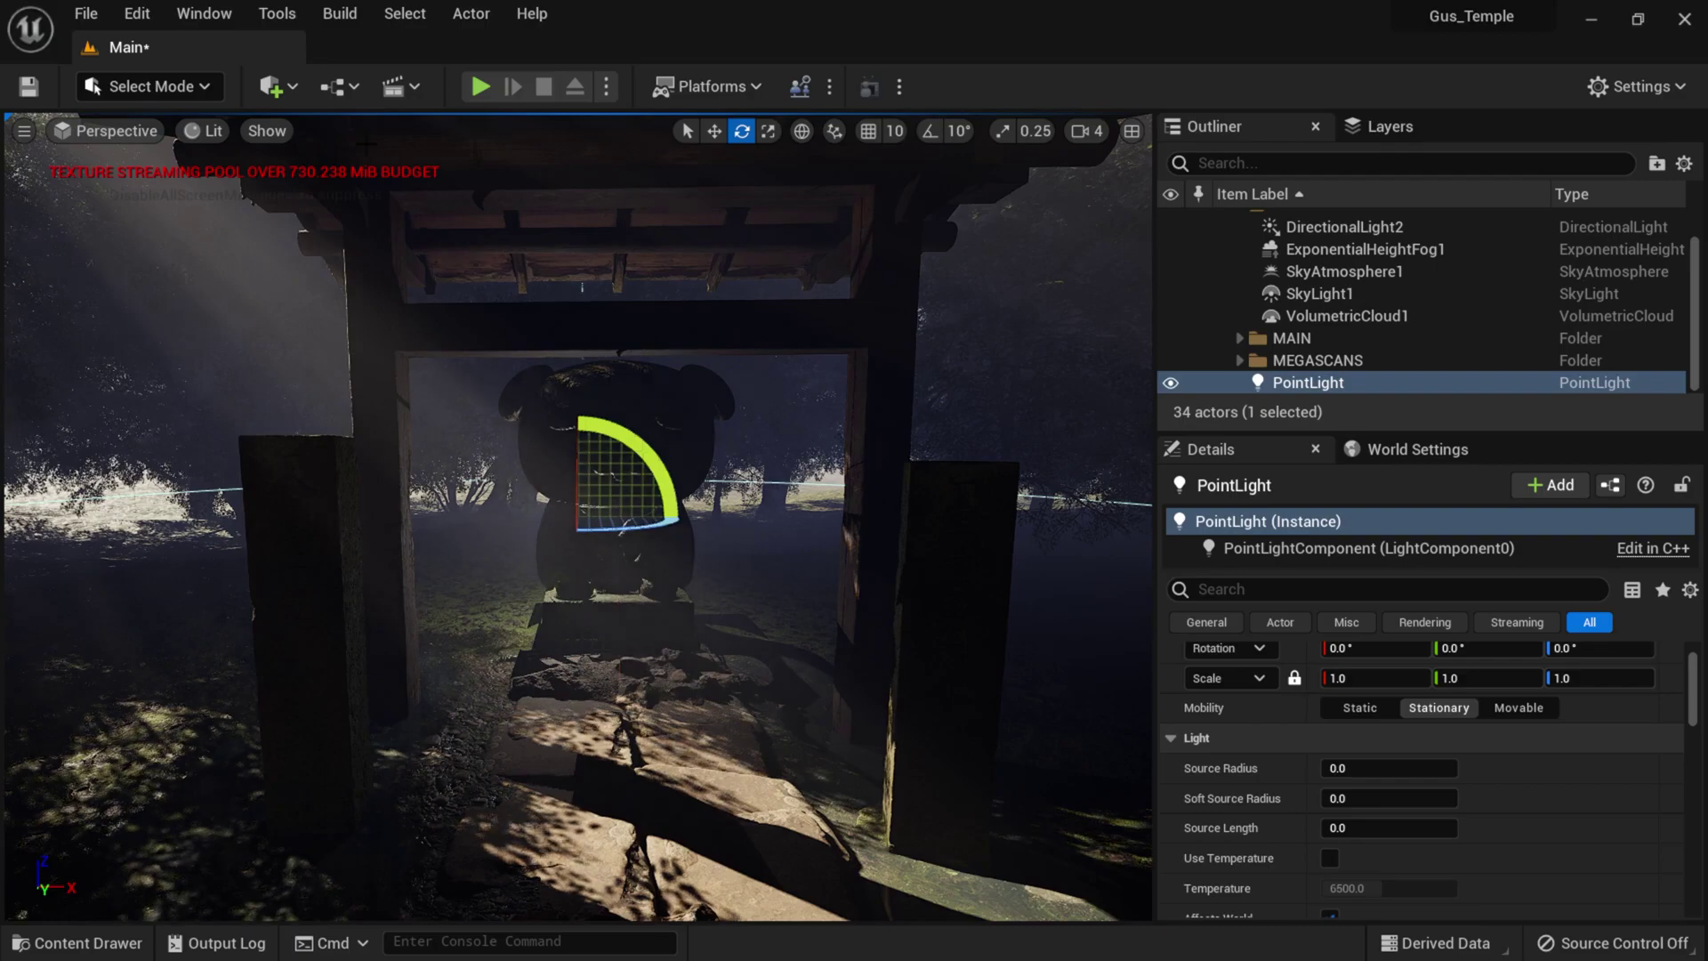
left_click(715, 130)
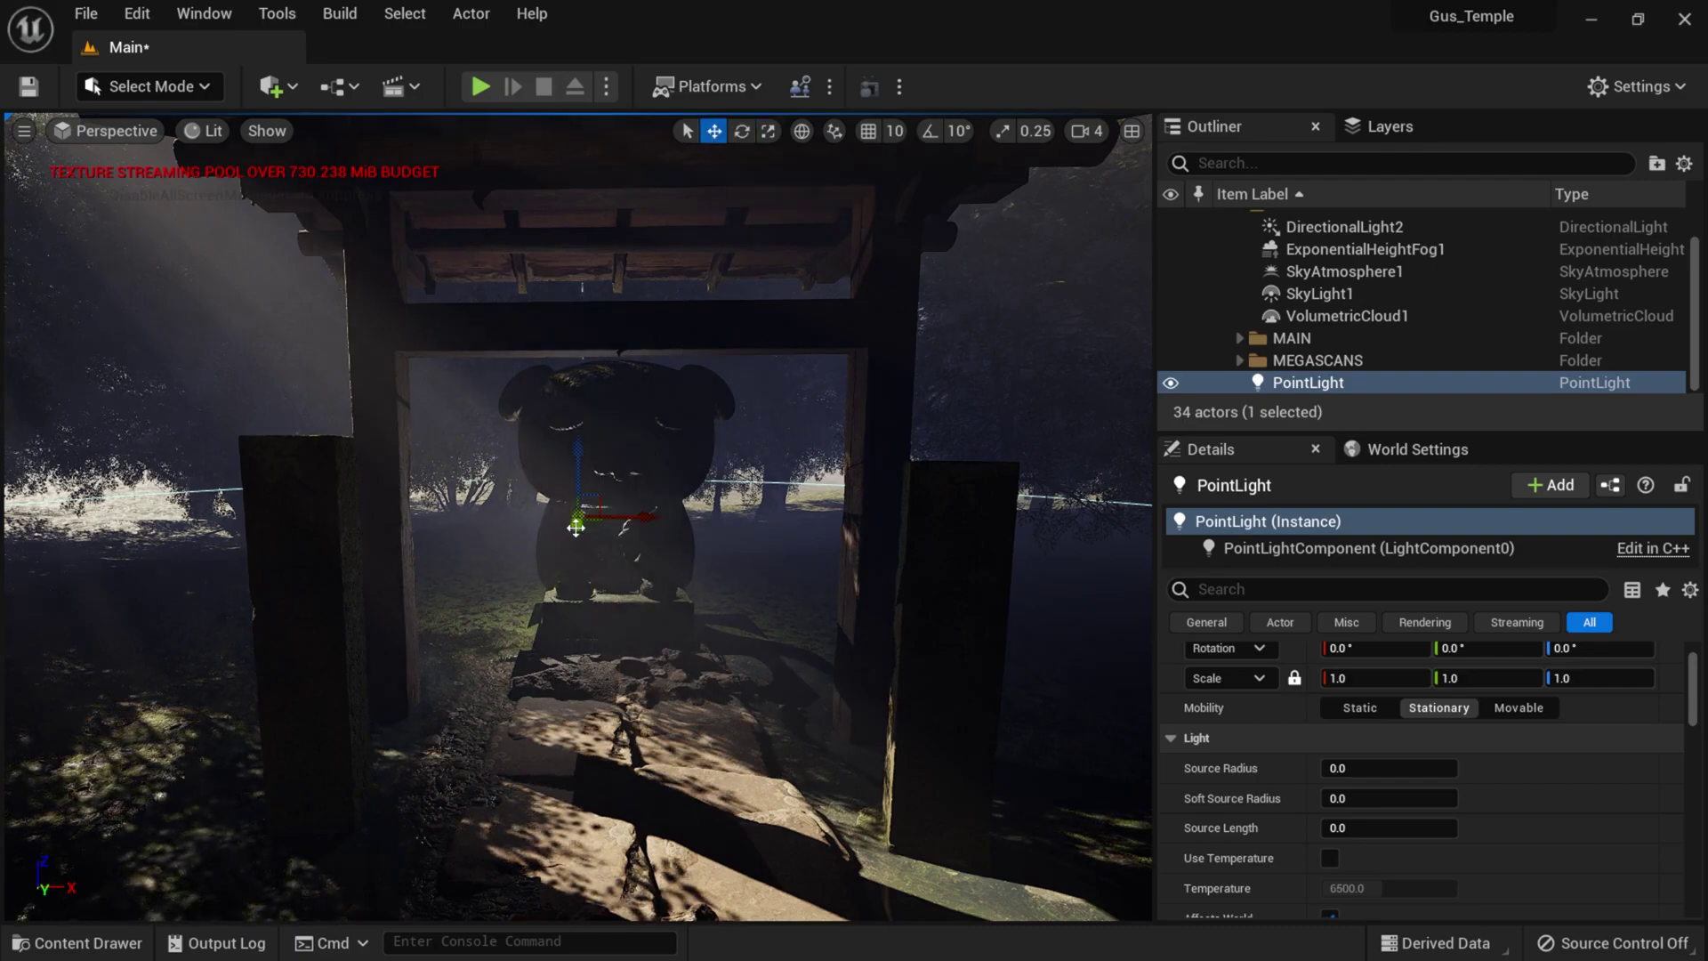
- Move the point light up beside the Gus statue's head, near the left temple post
left_click_drag(577, 525, 510, 621)
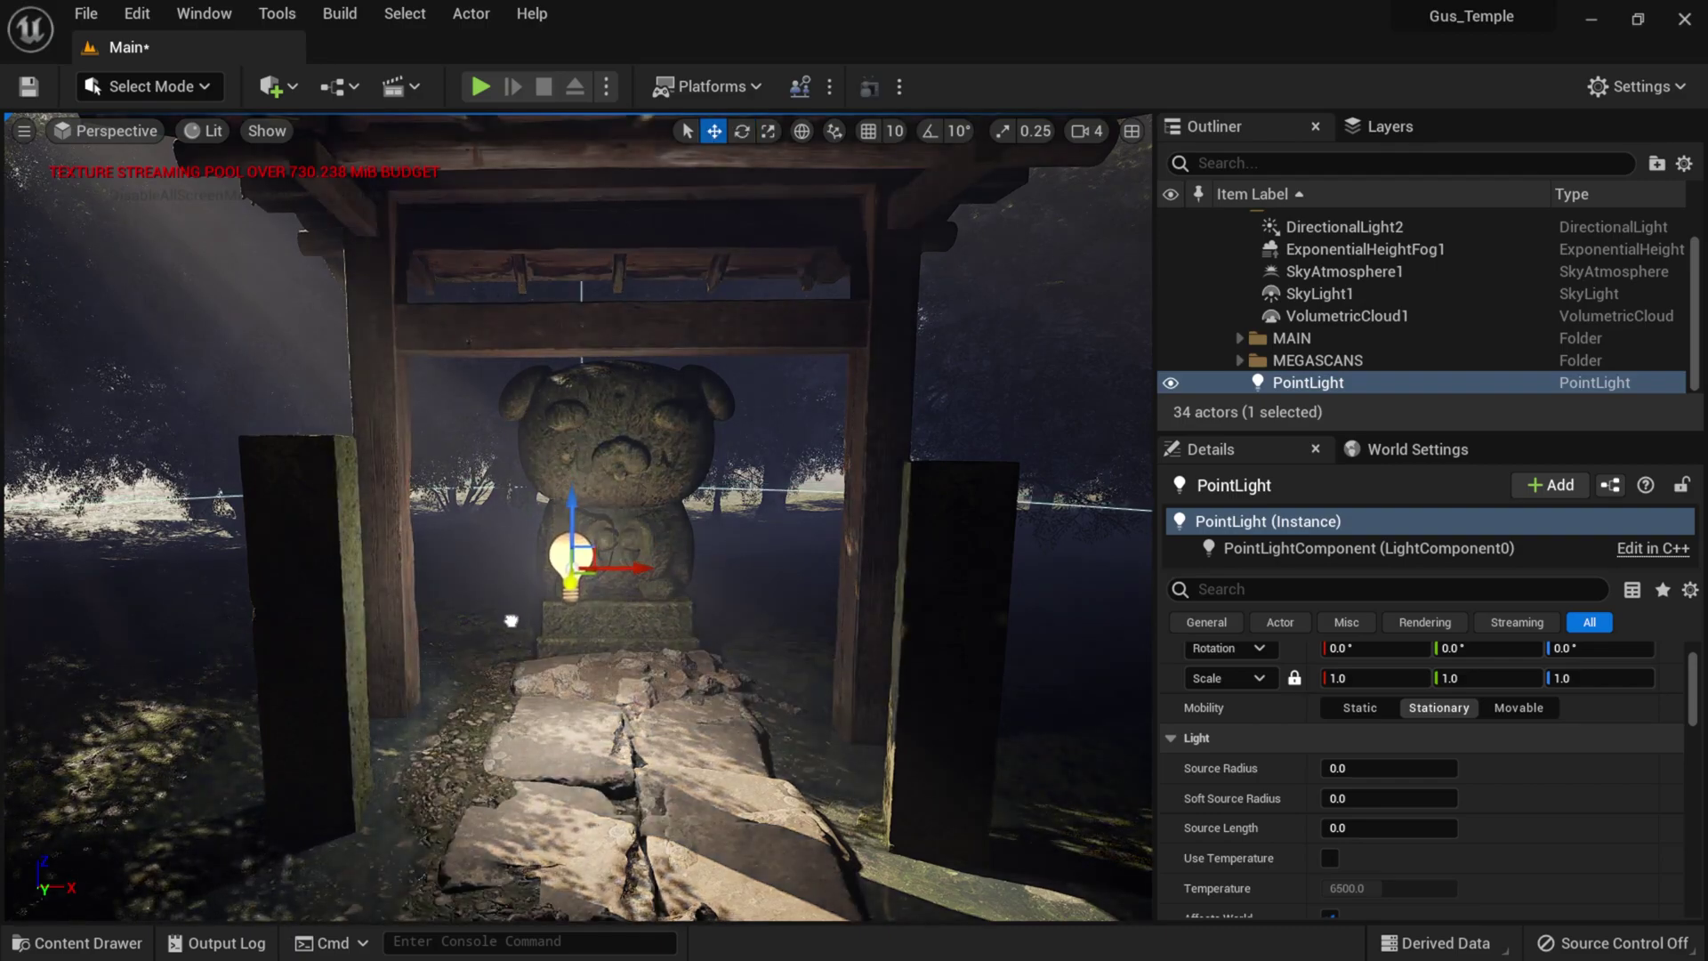
left_click_drag(570, 505, 589, 388)
left_click_drag(635, 449, 535, 451)
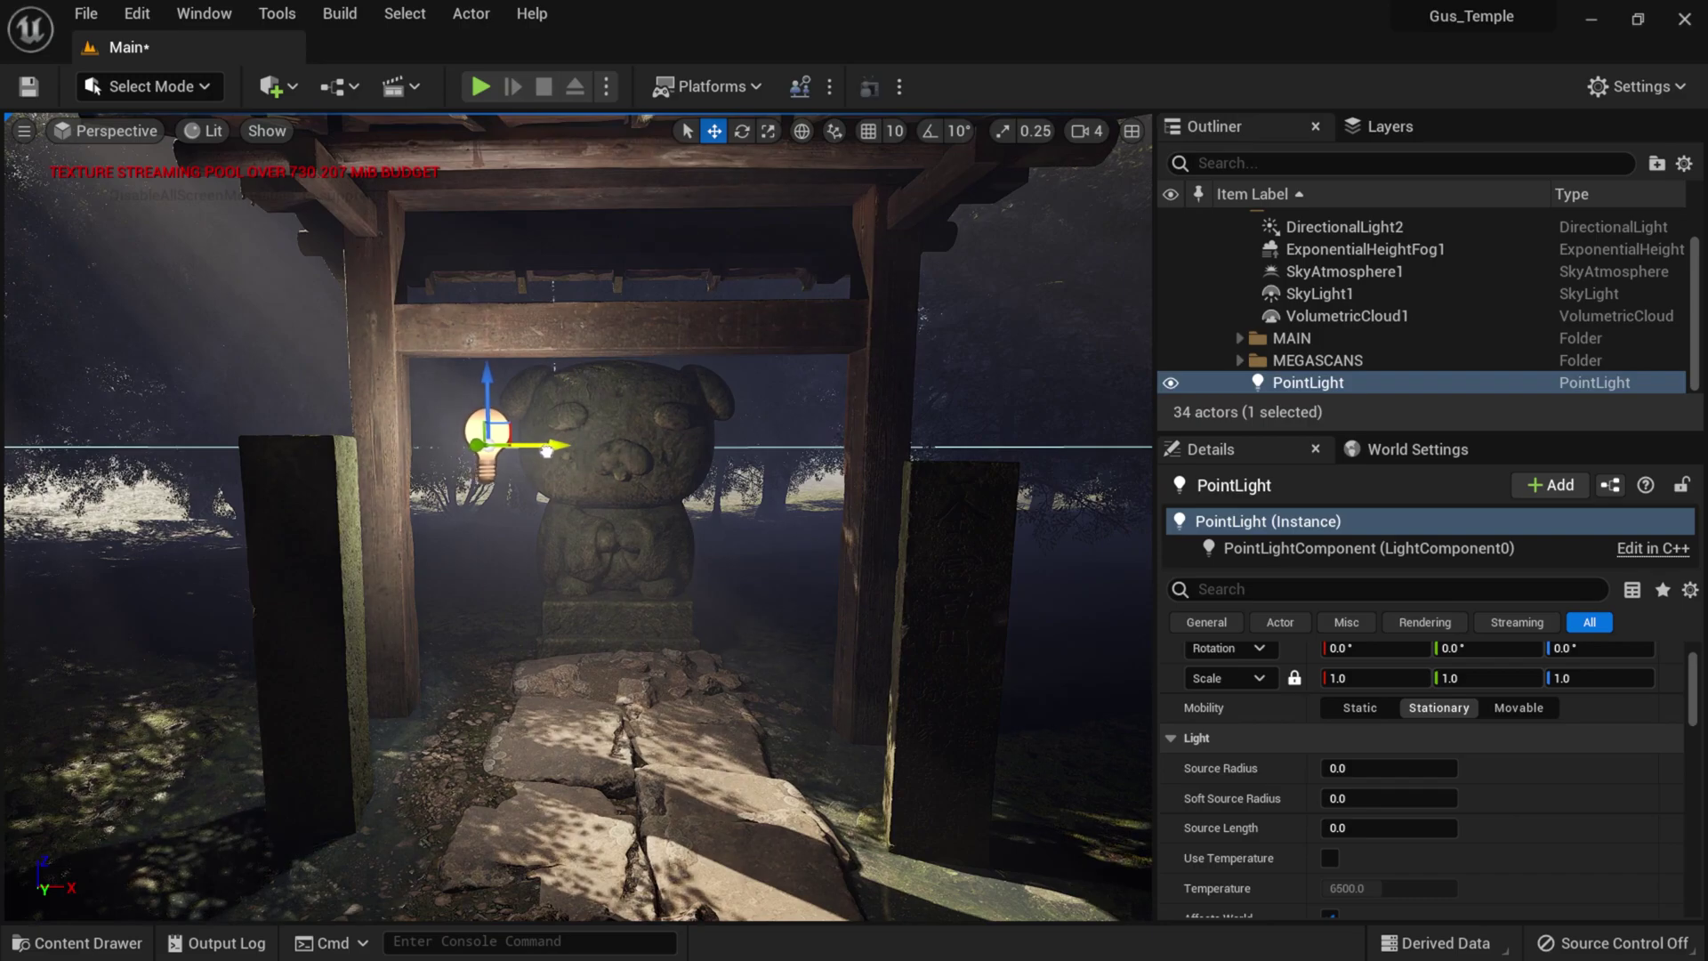
- Set the point light's intensity to 4 cd and its light color to a pale pink
scroll(1462, 734, "down", 6)
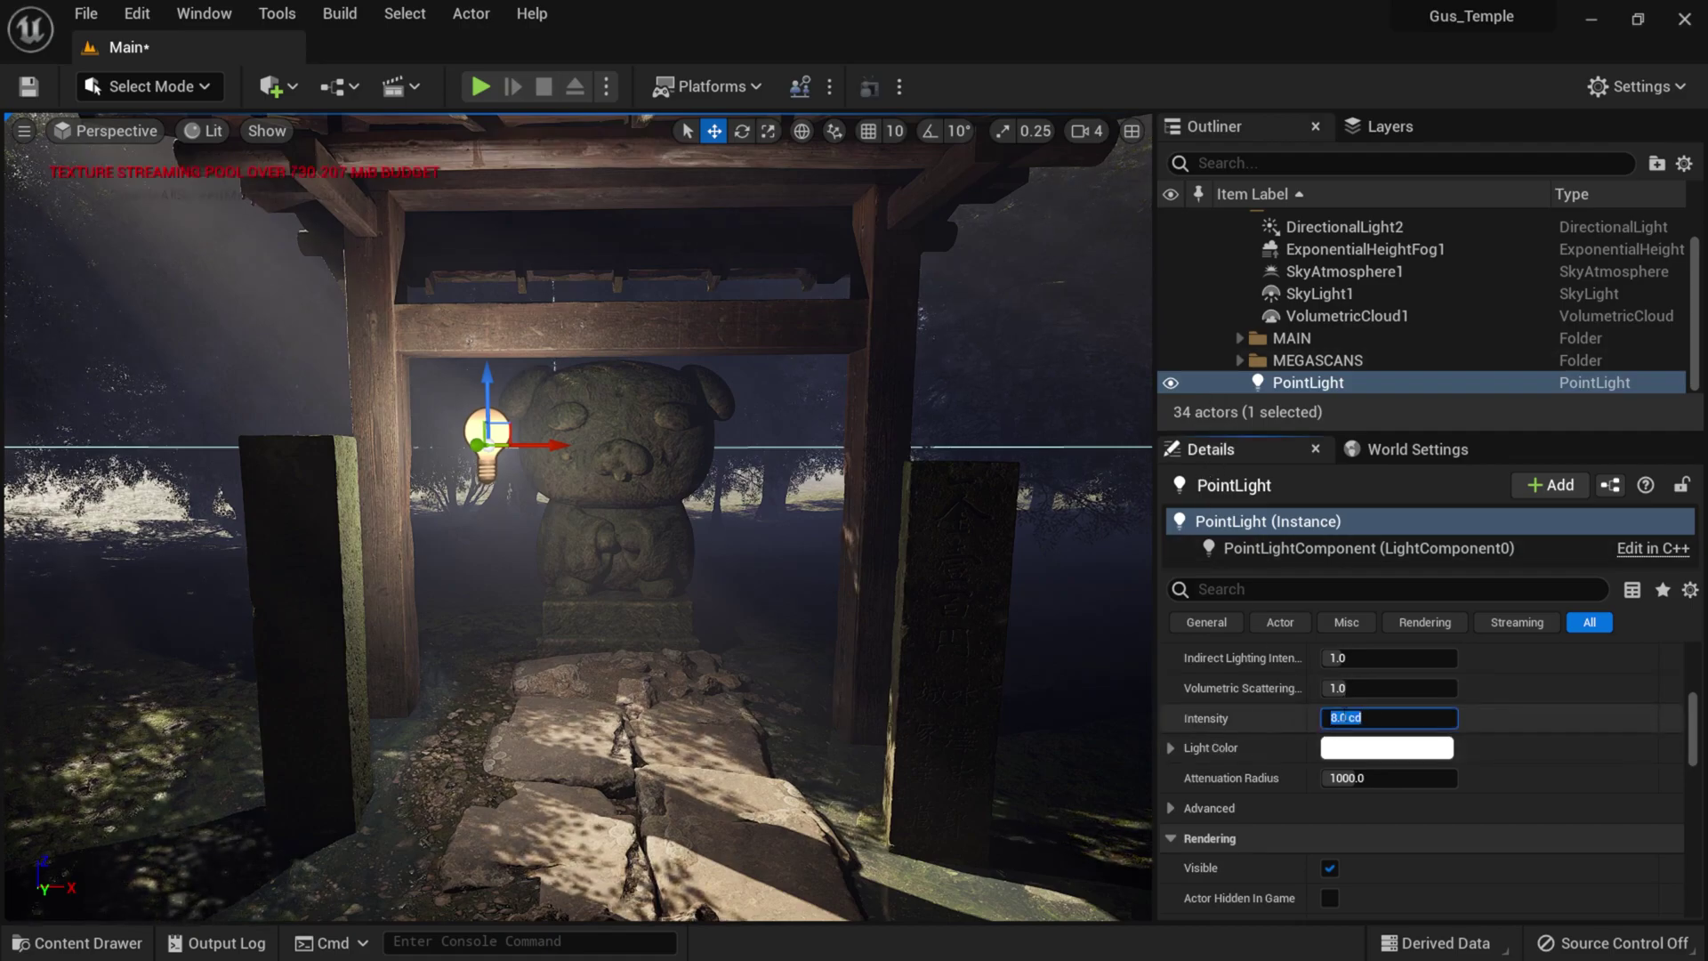
type("4")
key("Return")
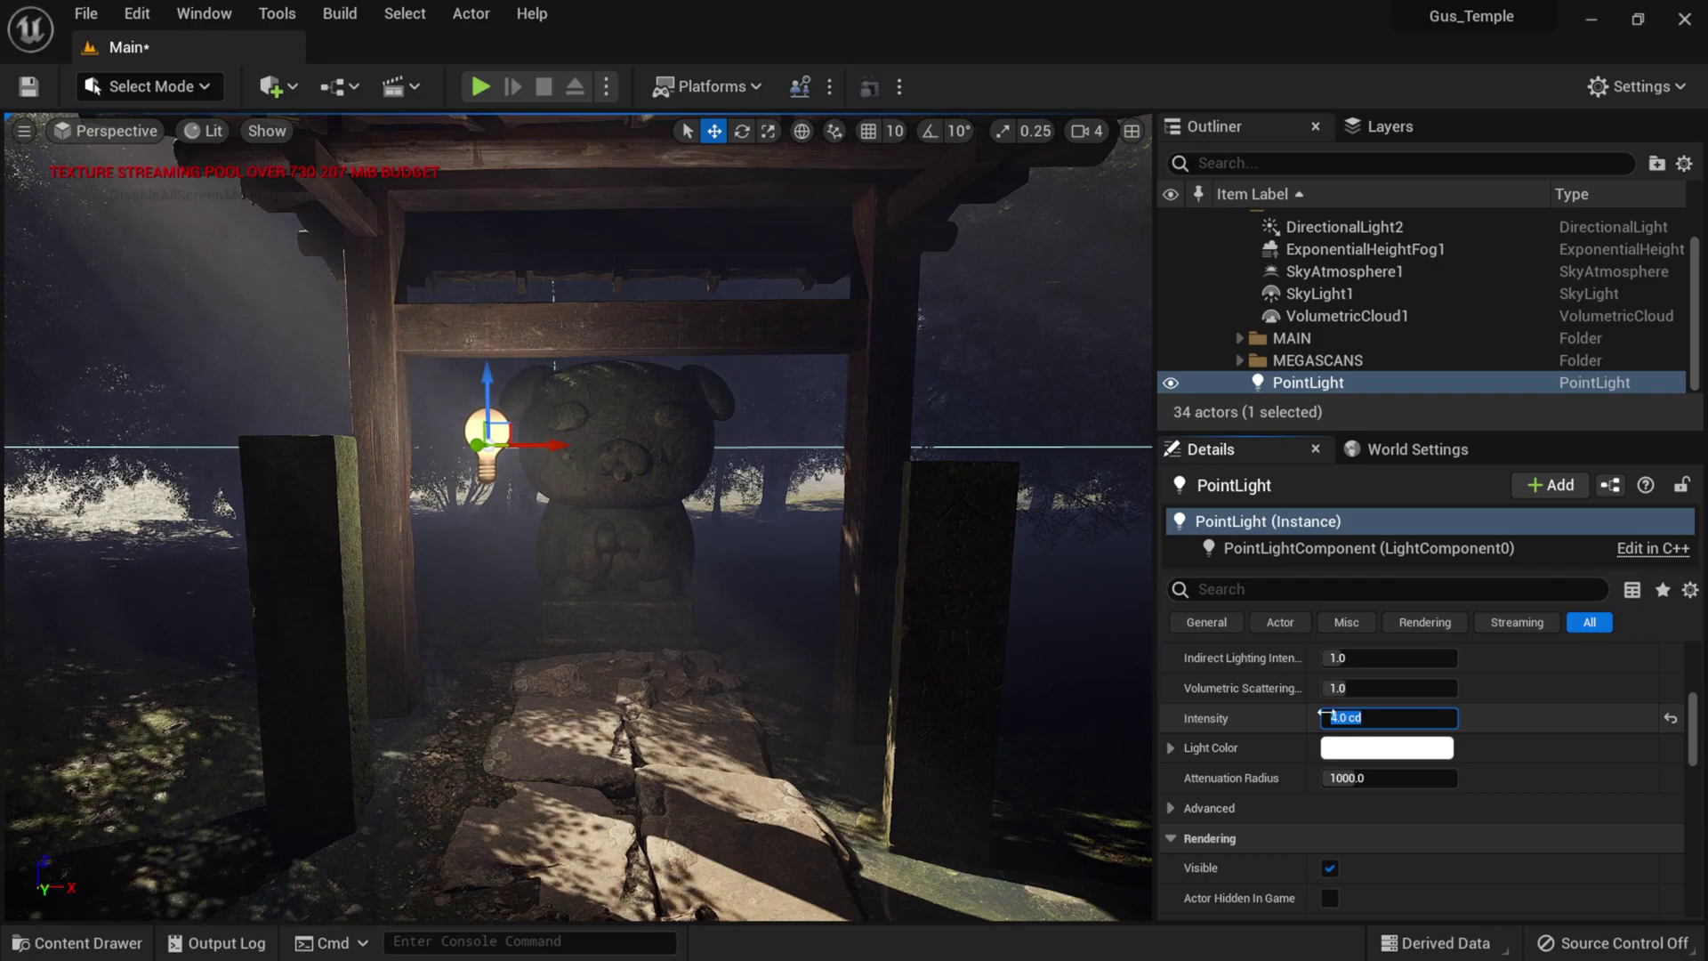
left_click(1386, 747)
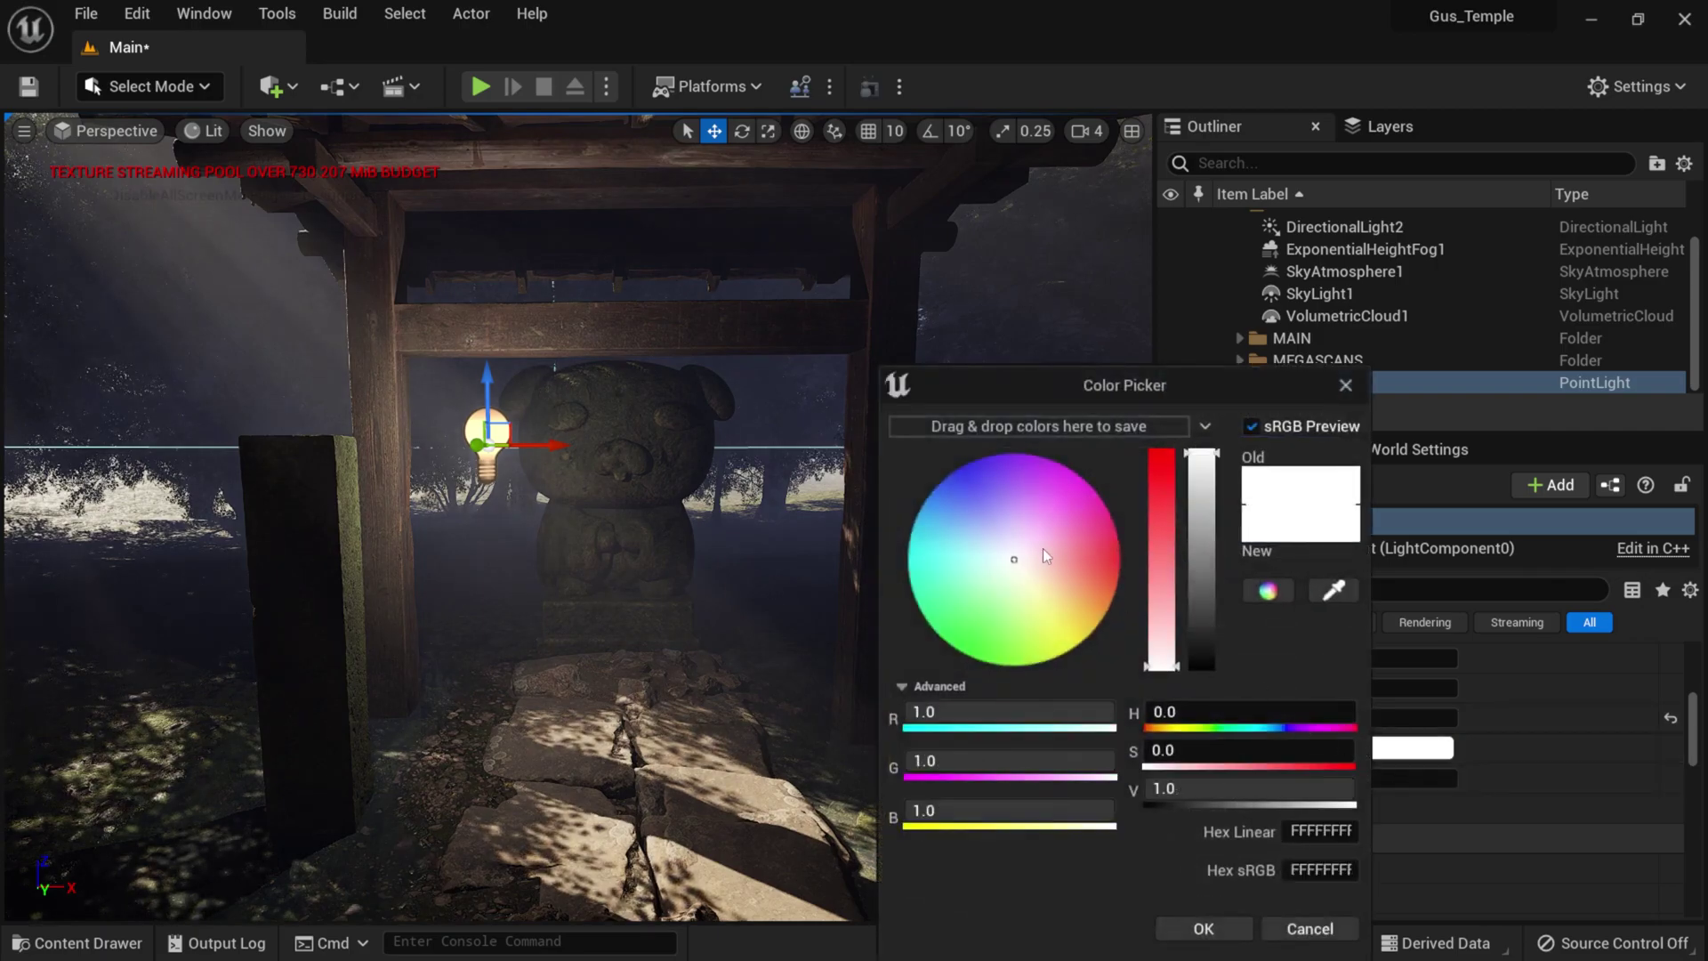
left_click_drag(1021, 559, 1042, 564)
left_click(1215, 929)
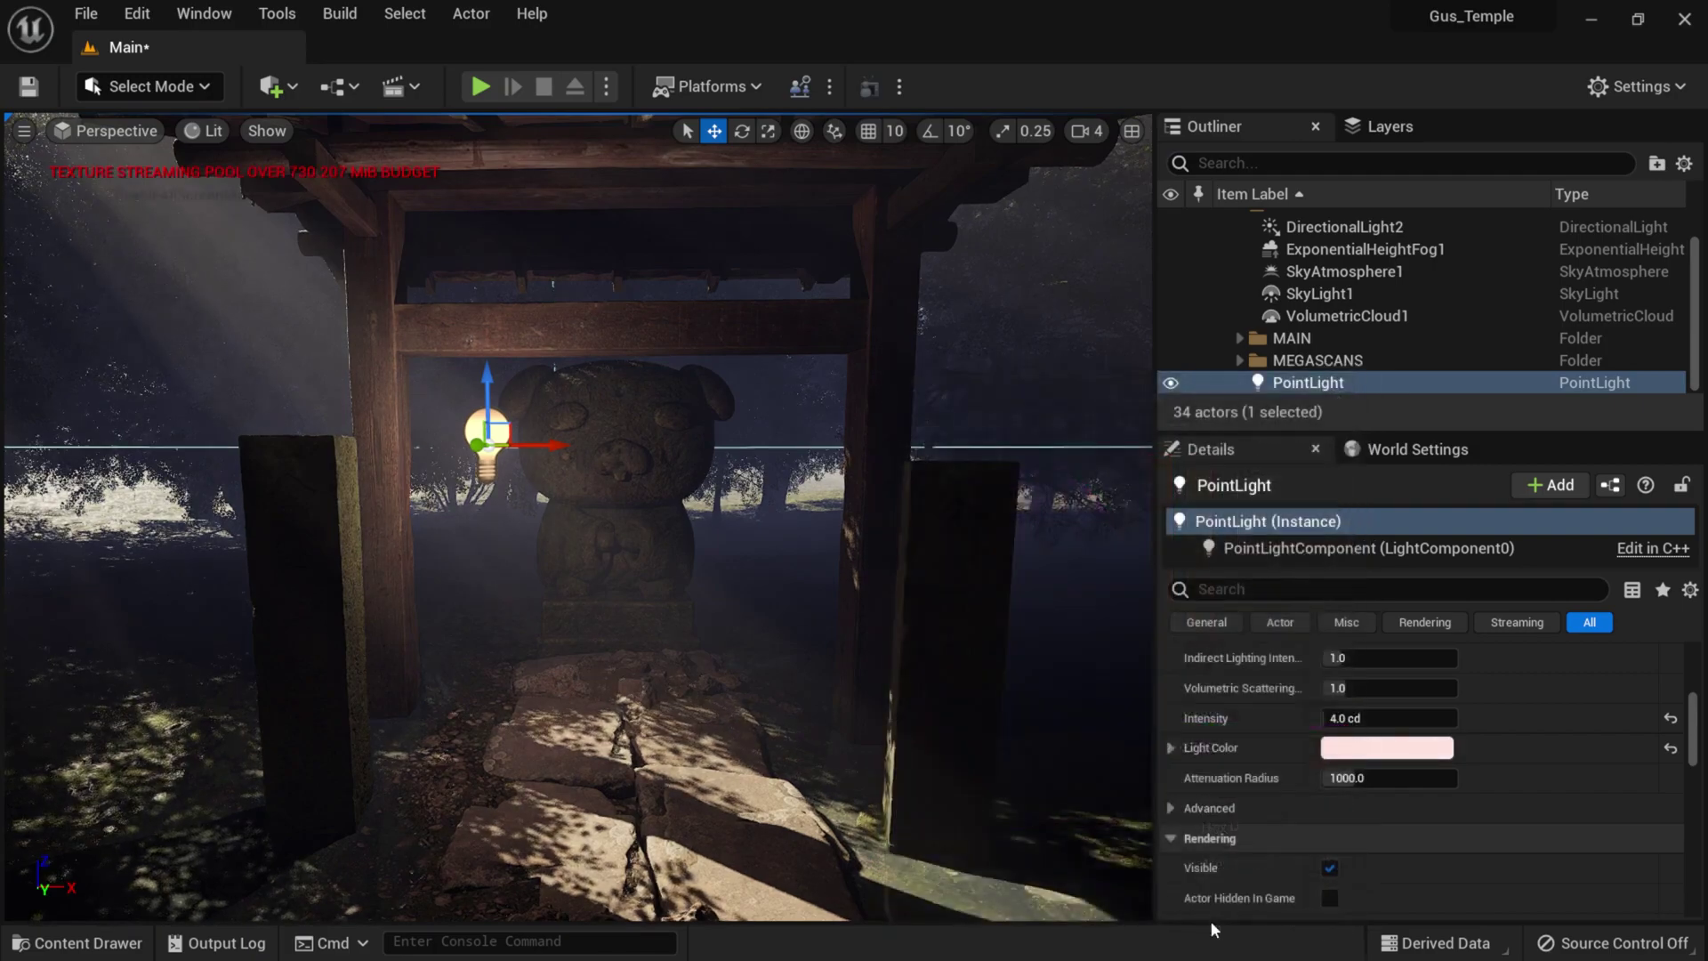
- Duplicate the point light and place the copy low beside the statue's base, near the left temple post
left_click_drag(558, 445, 624, 452, "alt")
left_click_drag(558, 384, 570, 551)
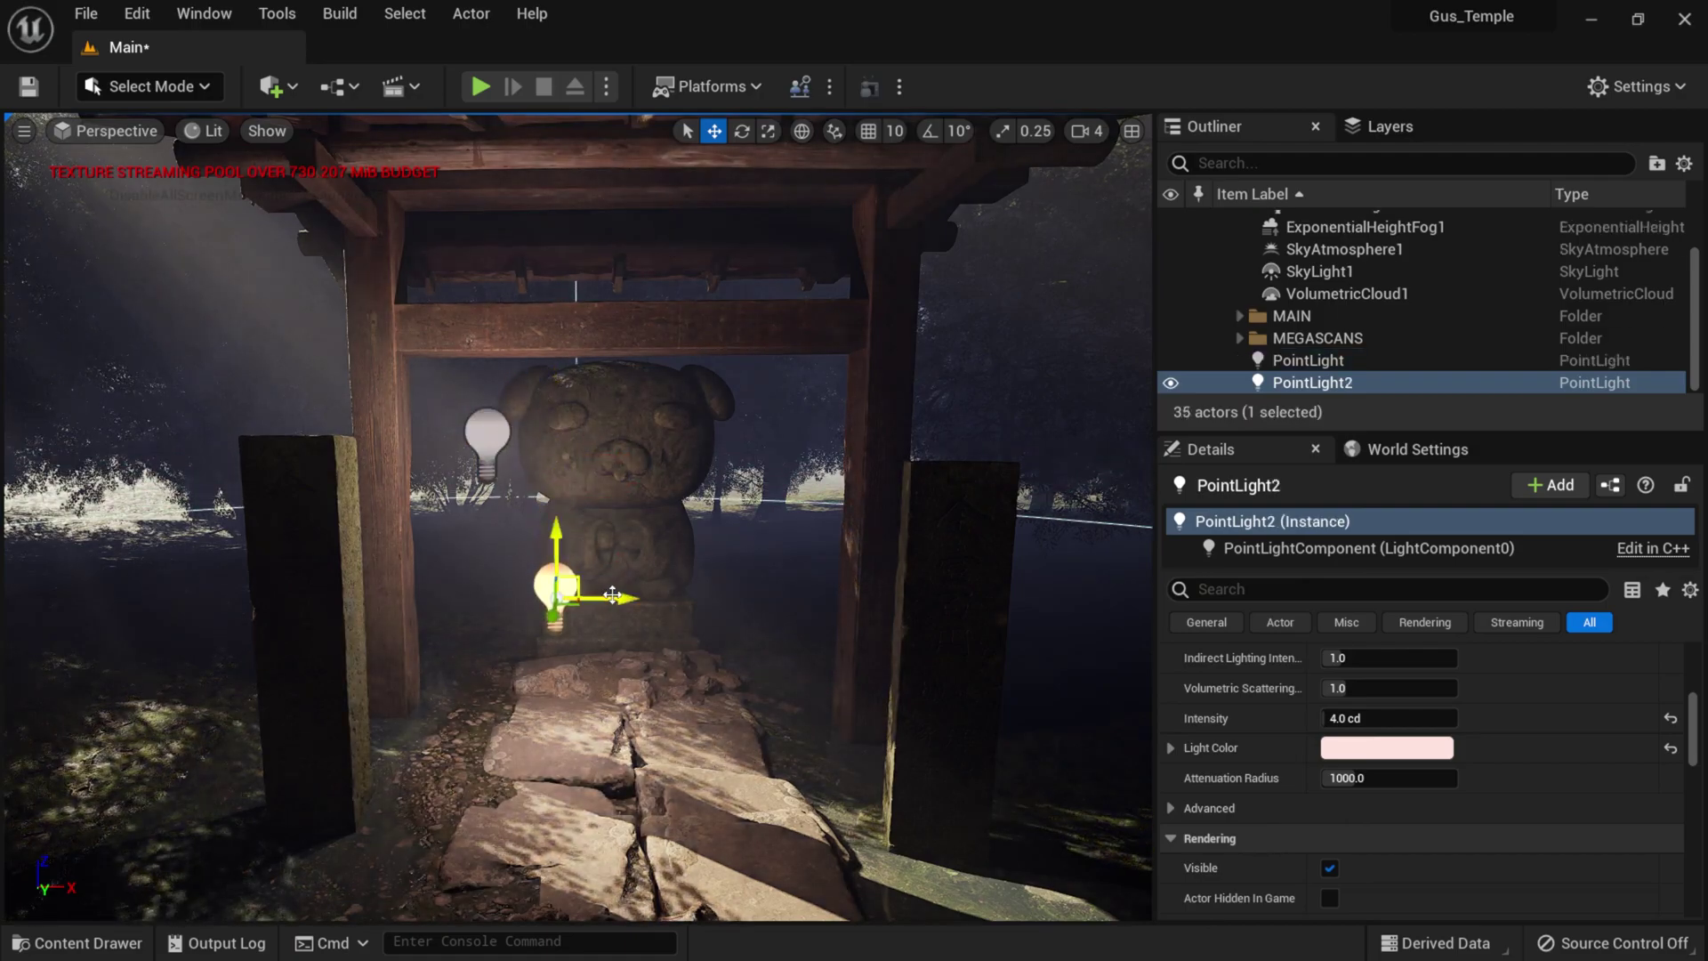
left_click_drag(610, 614, 501, 617)
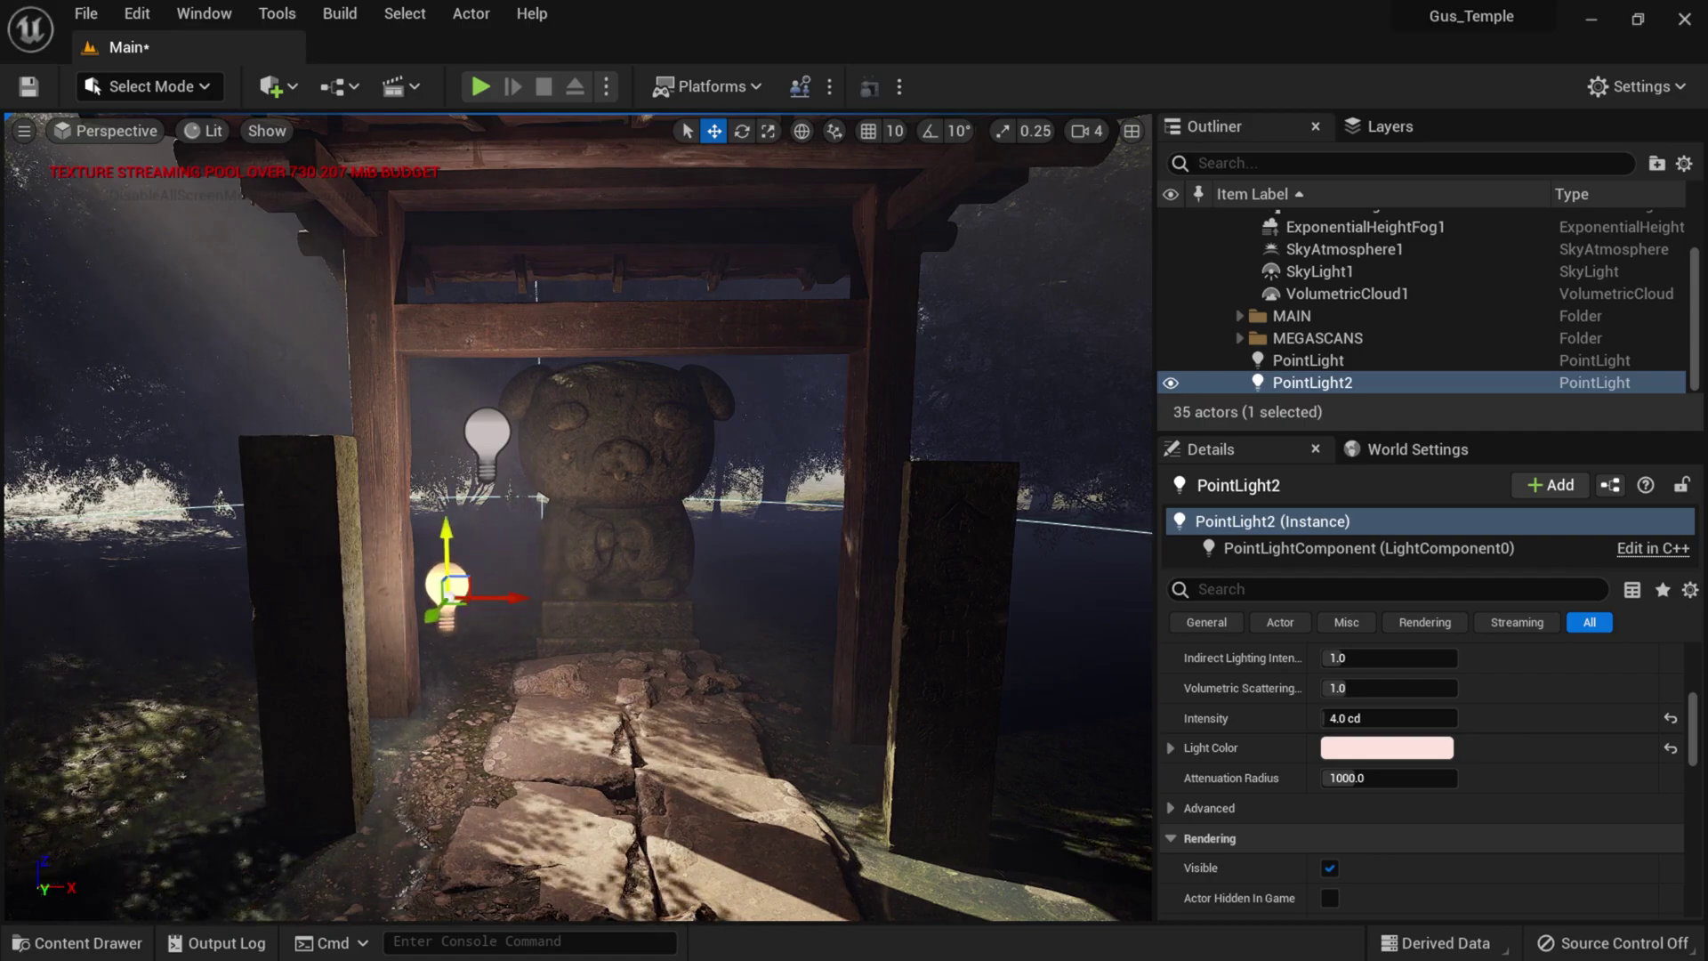
- Duplicate the low point light upward and place the copy in front of the top of the statue's head
left_click_drag(443, 535, 437, 211, "alt")
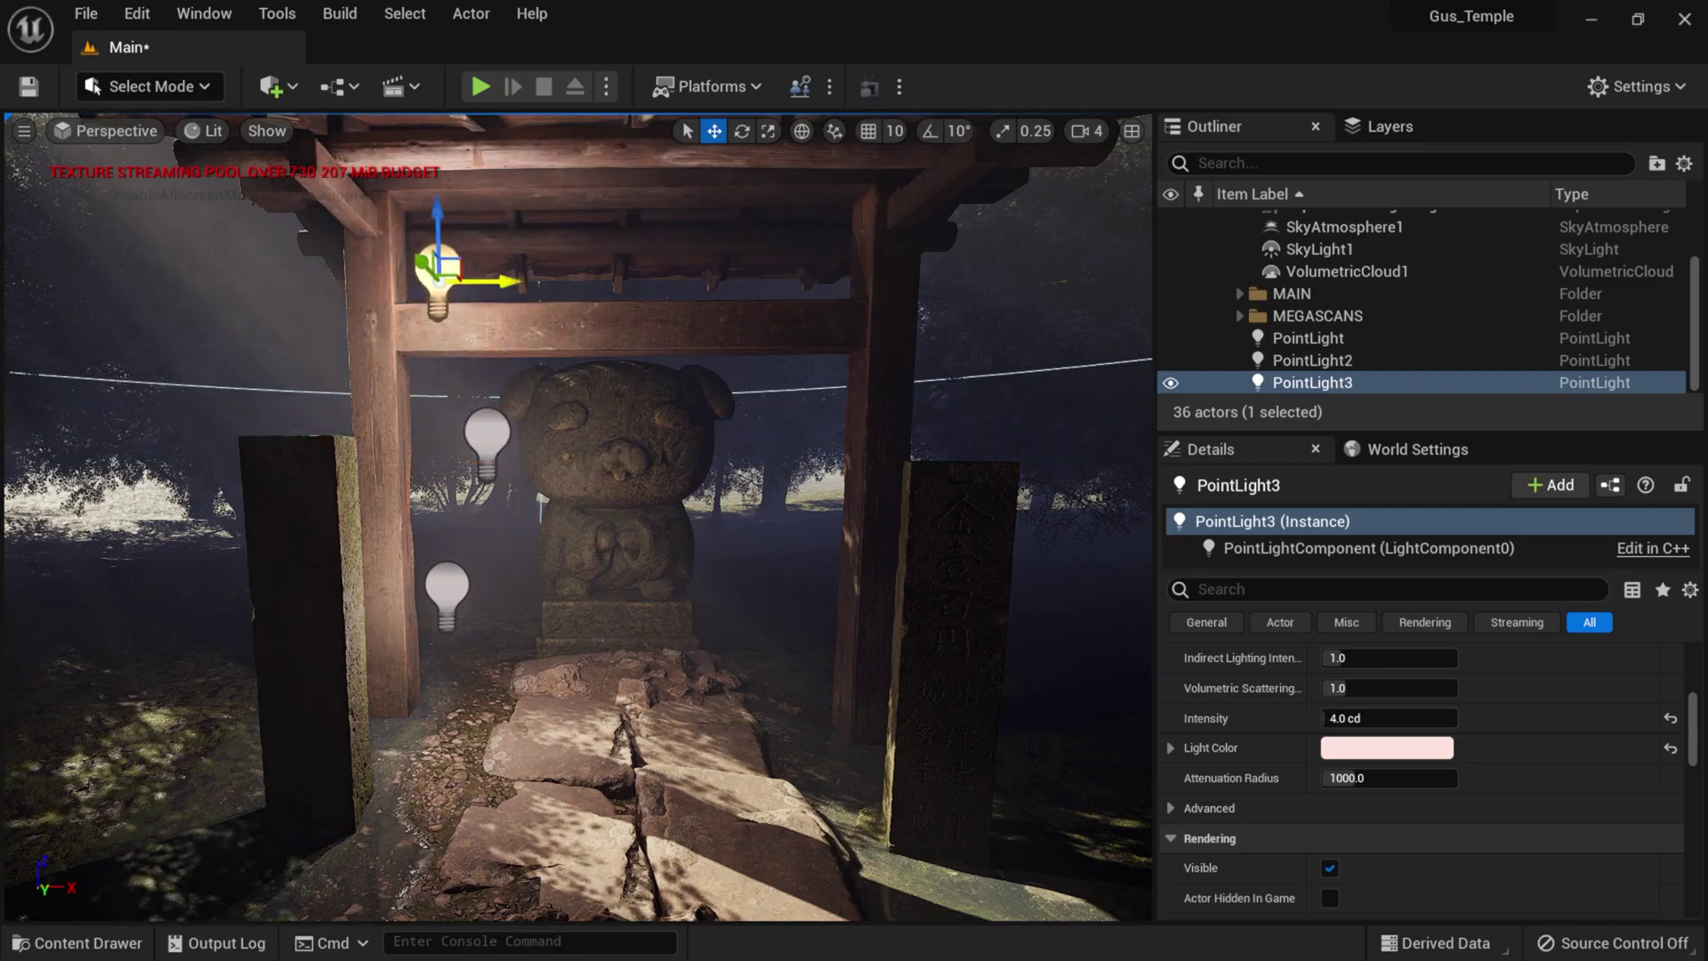
left_click_drag(499, 282, 514, 282)
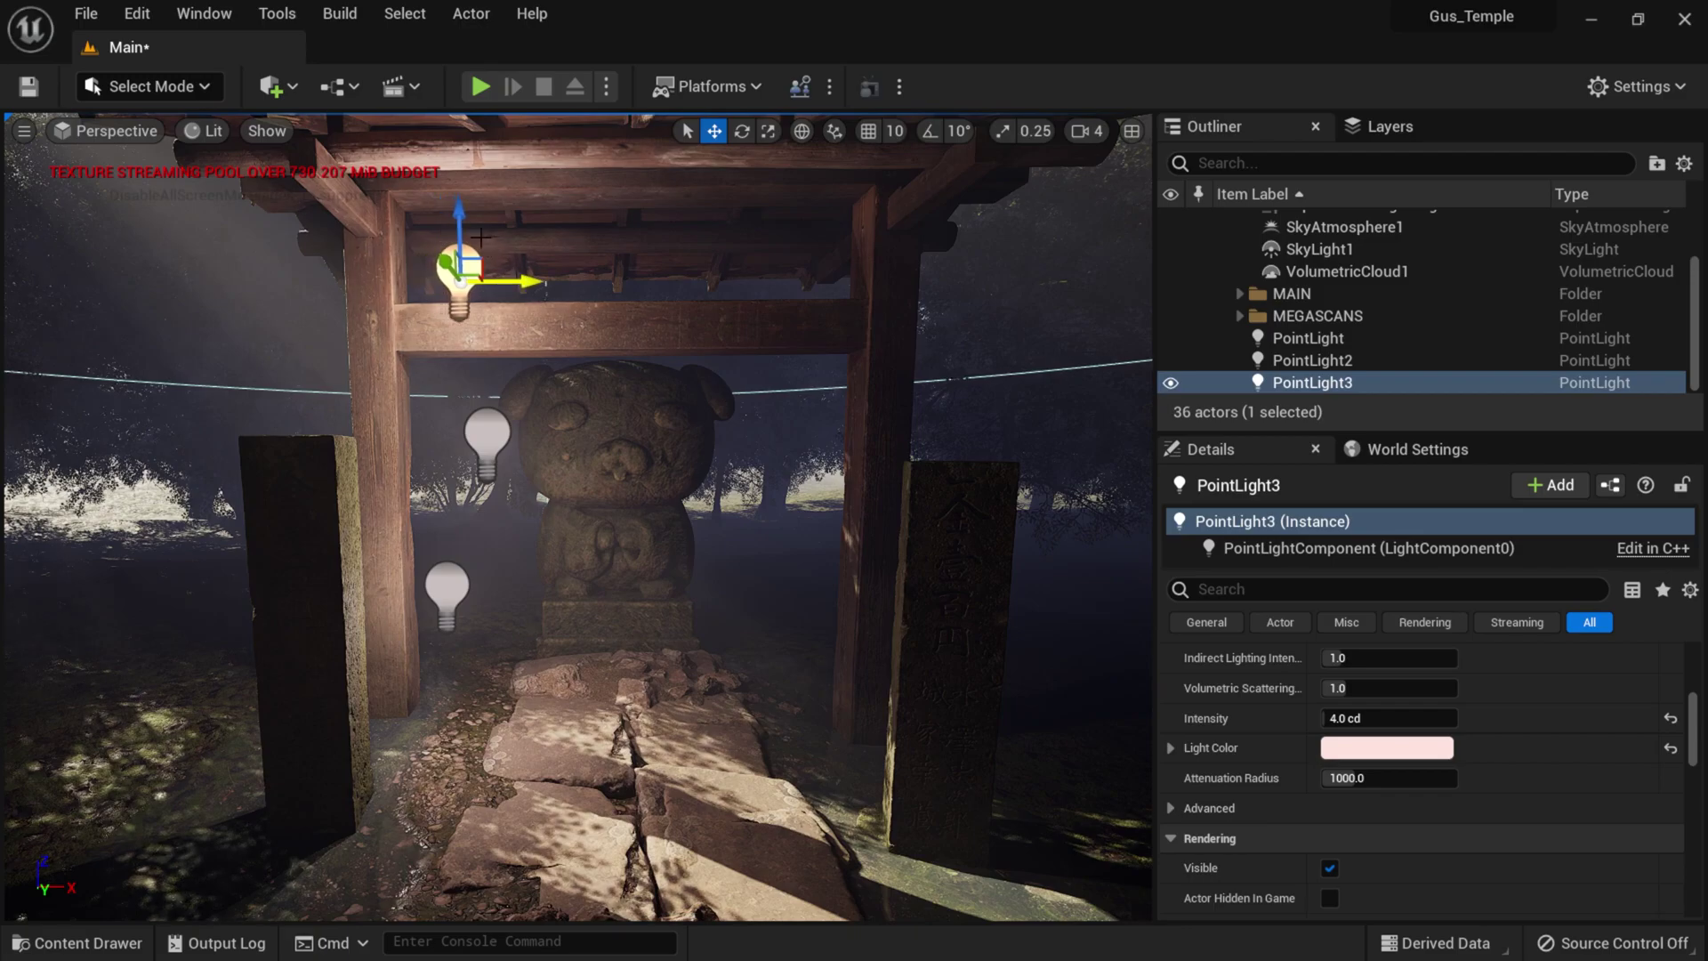
left_click_drag(450, 212, 449, 200)
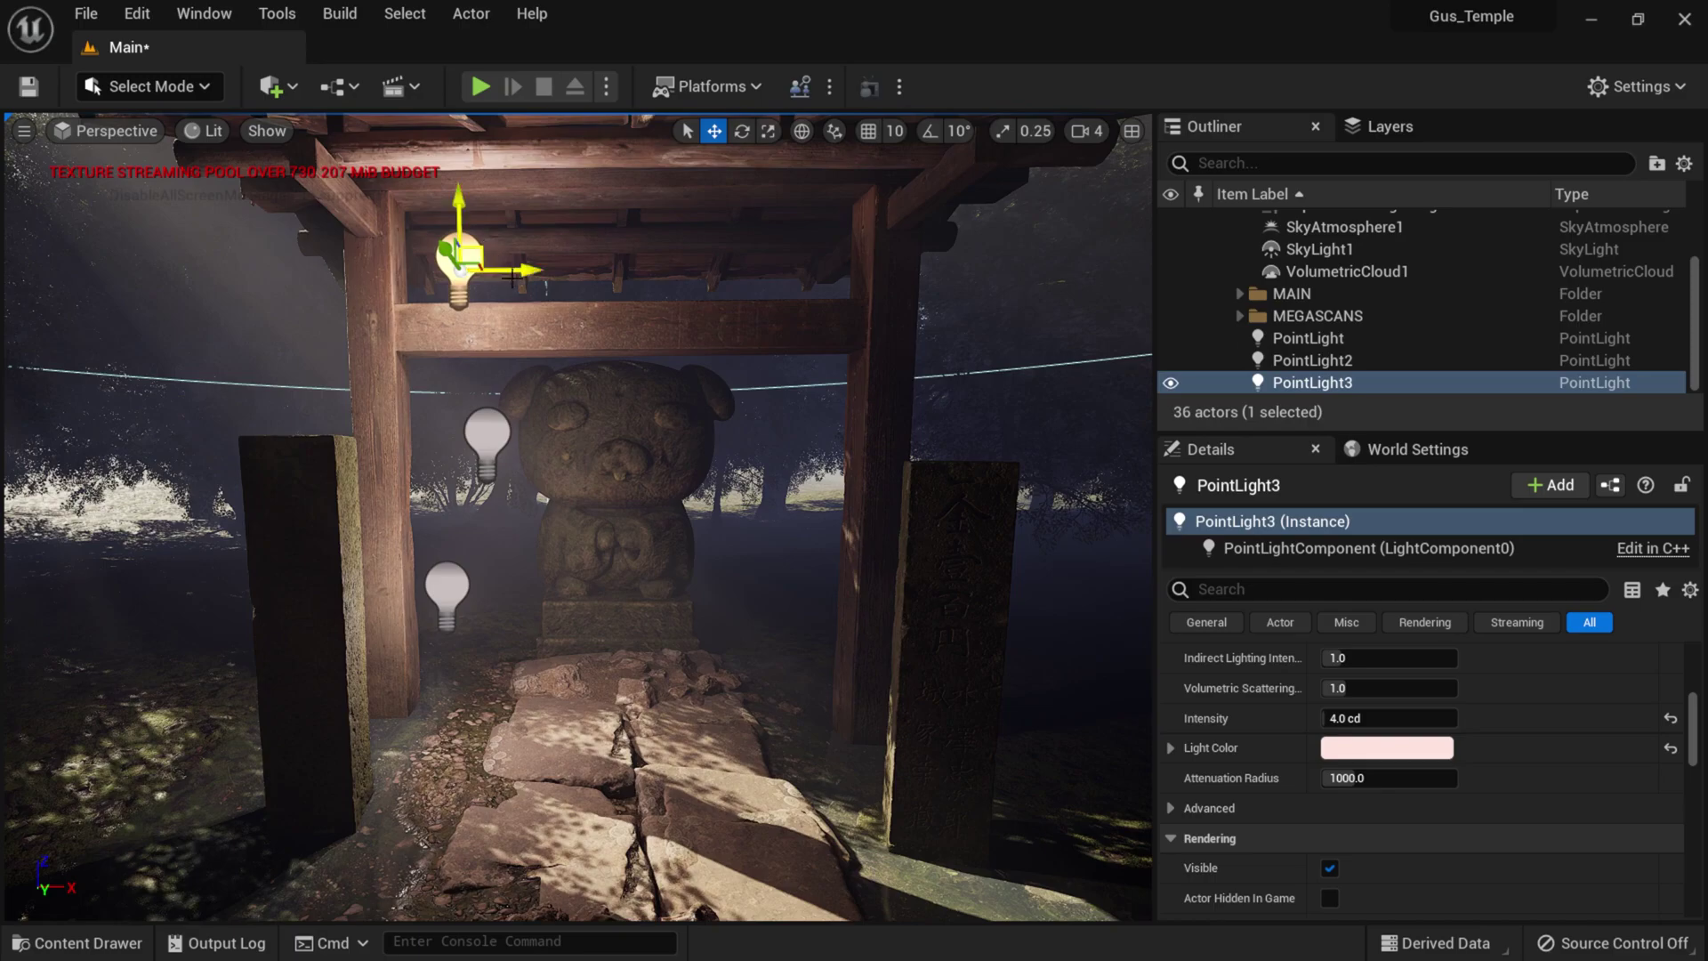
left_click_drag(514, 283, 638, 284)
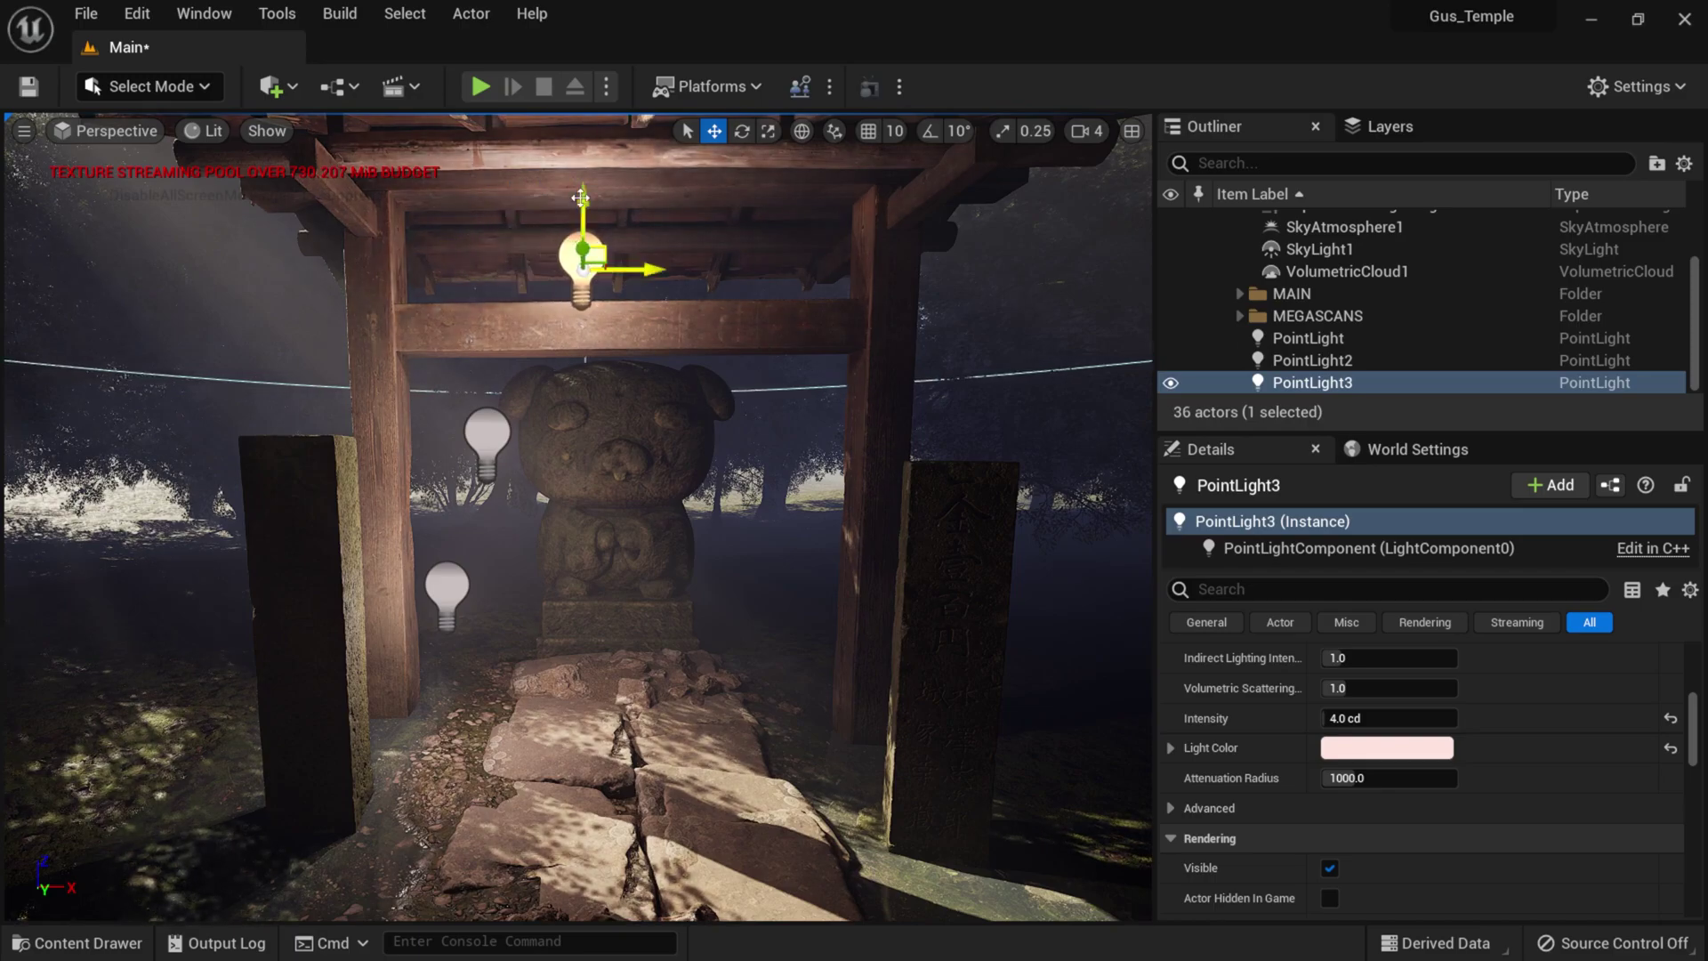
left_click_drag(584, 199, 586, 315)
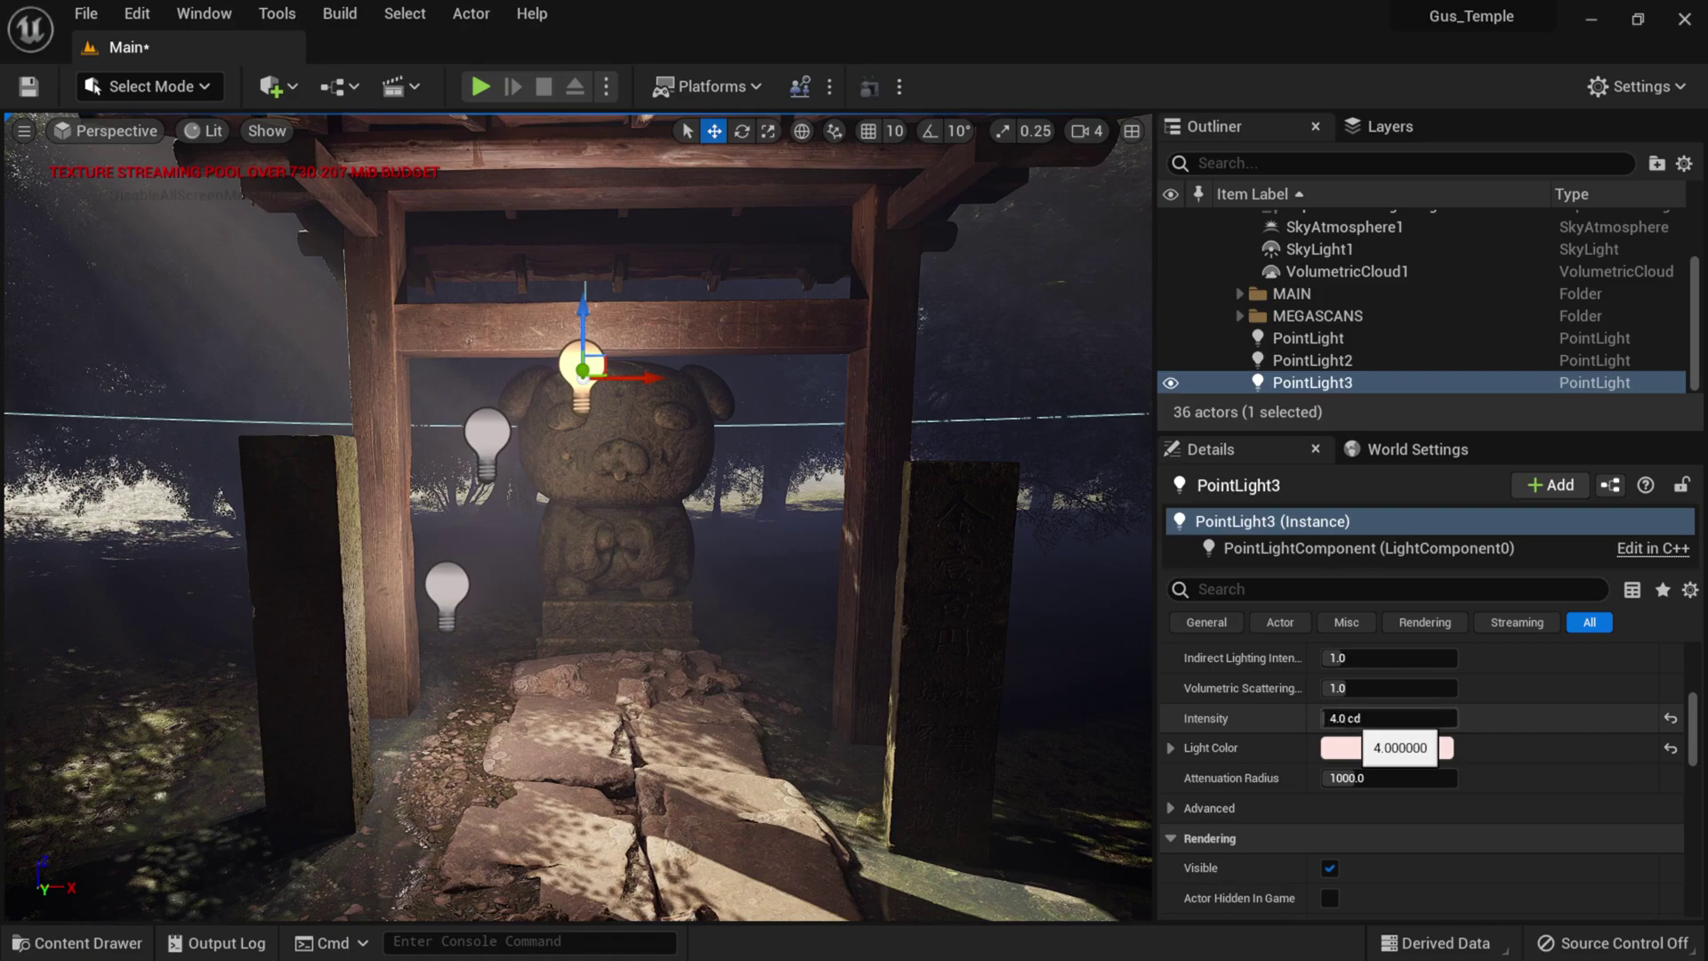
- Set the intensity of both the light at the statue's head top and the low light to 2 cd
type("2")
key("Return")
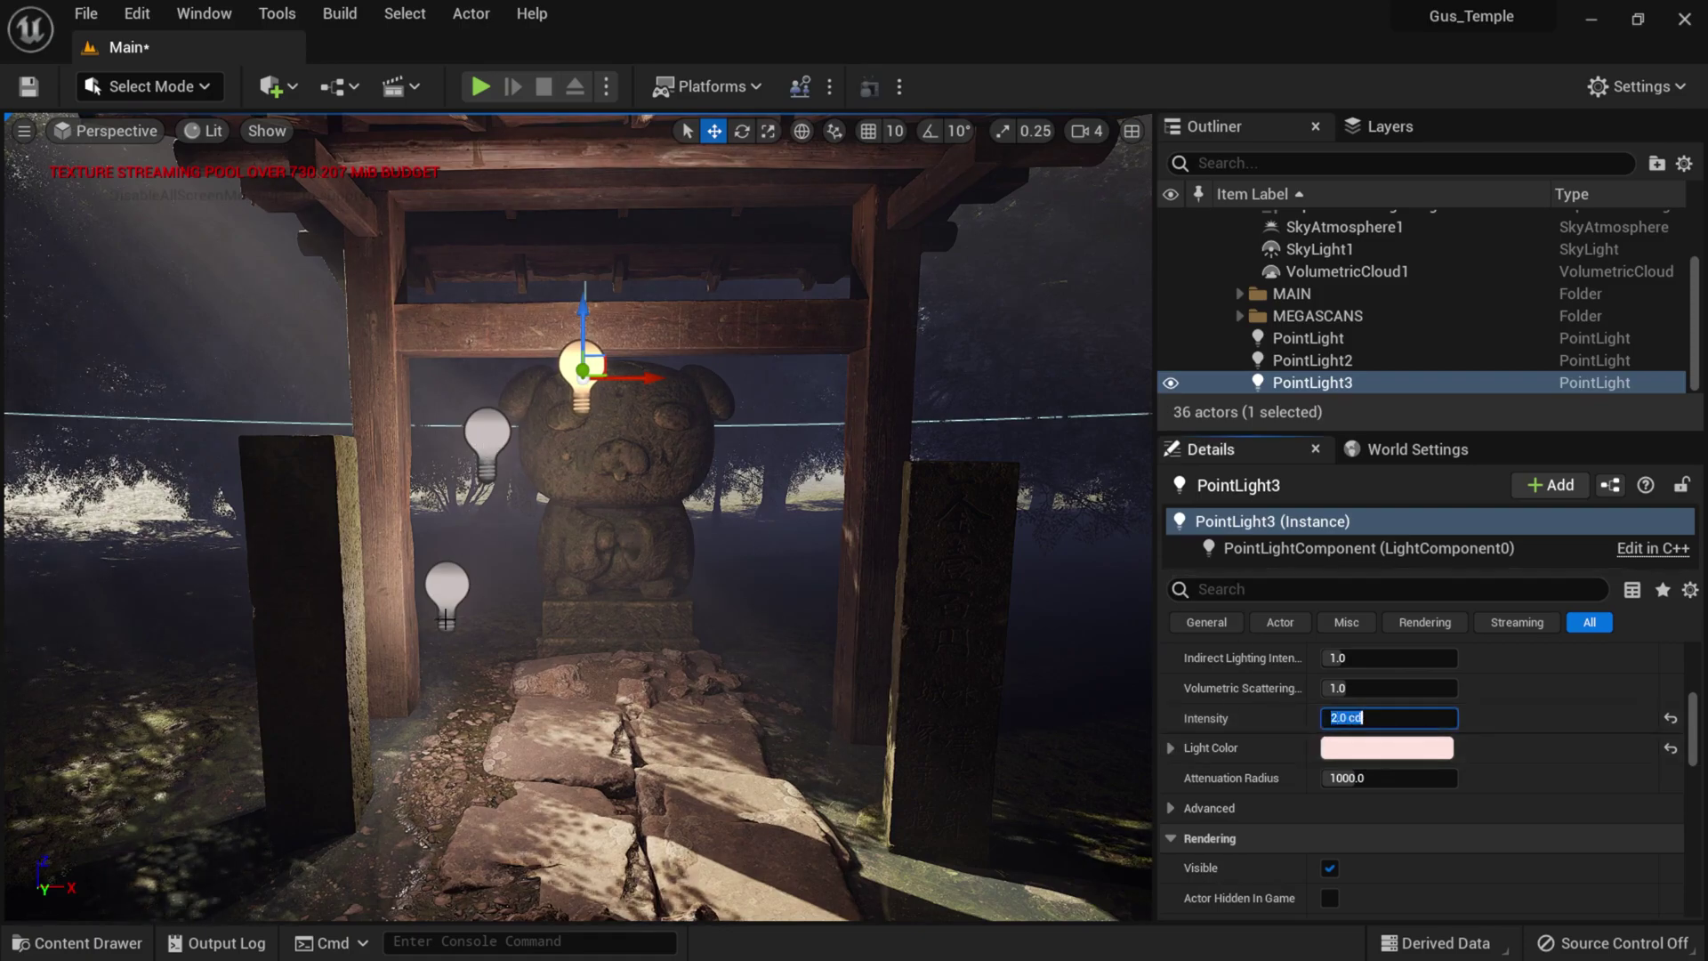
left_click(448, 618)
left_click(1361, 718)
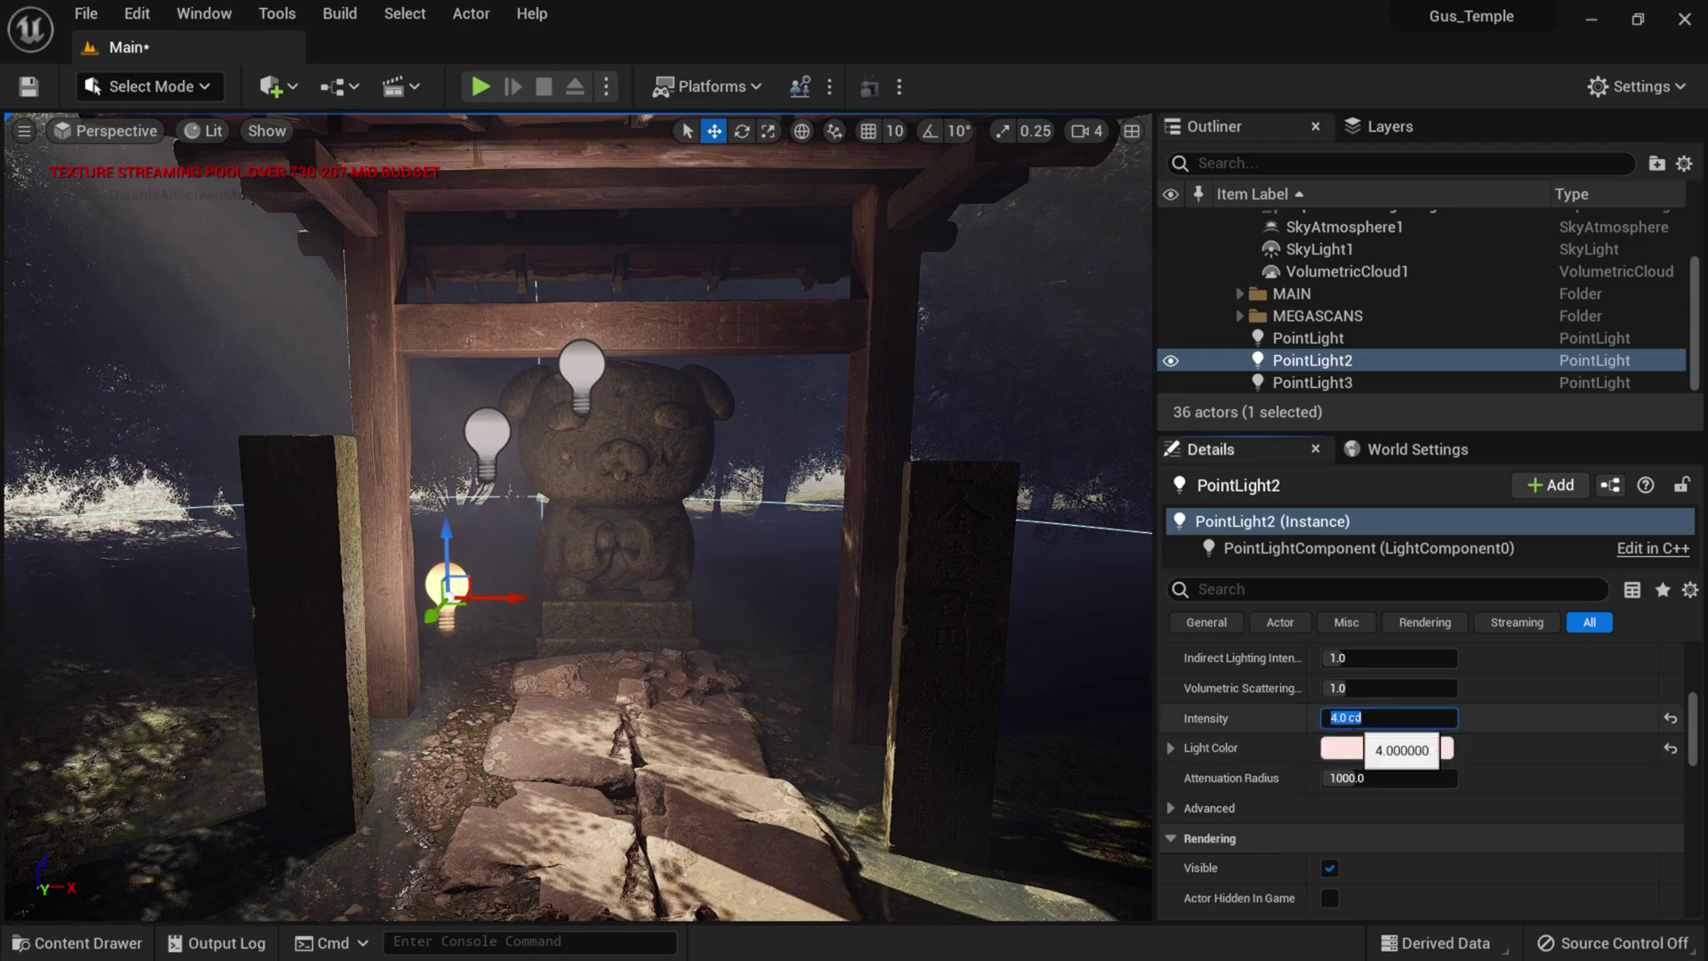
type("2")
key("Return")
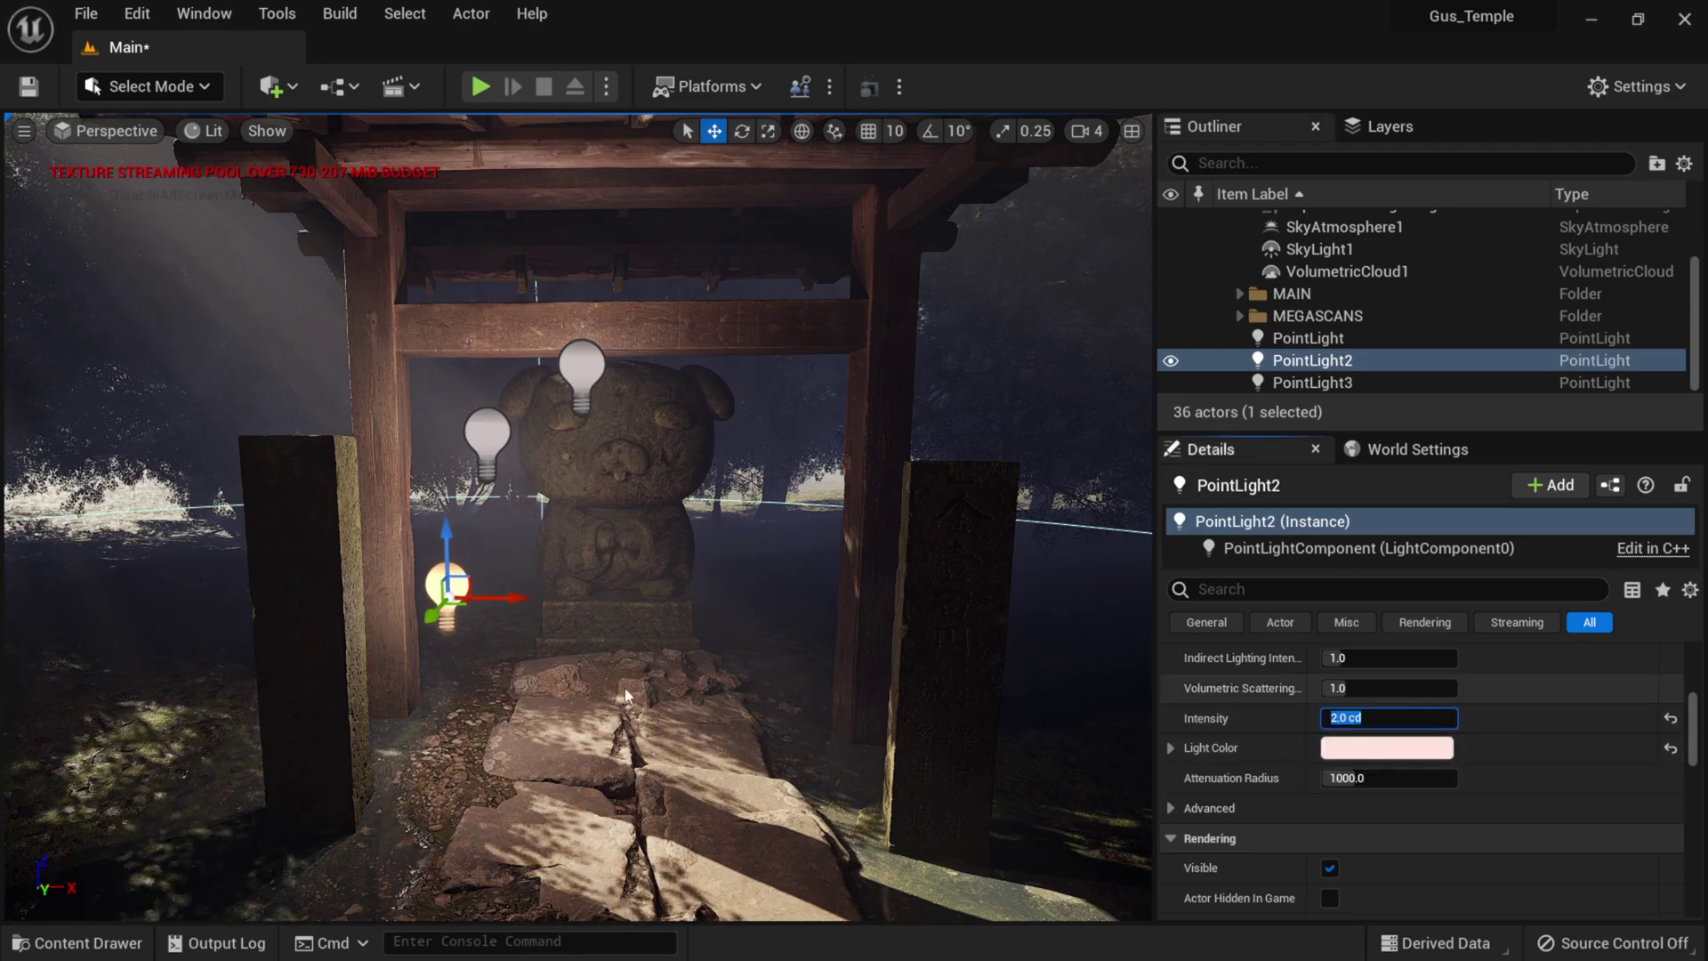
- Shift the low light and the original point light slightly closer to the statue
left_click_drag(507, 598, 546, 599)
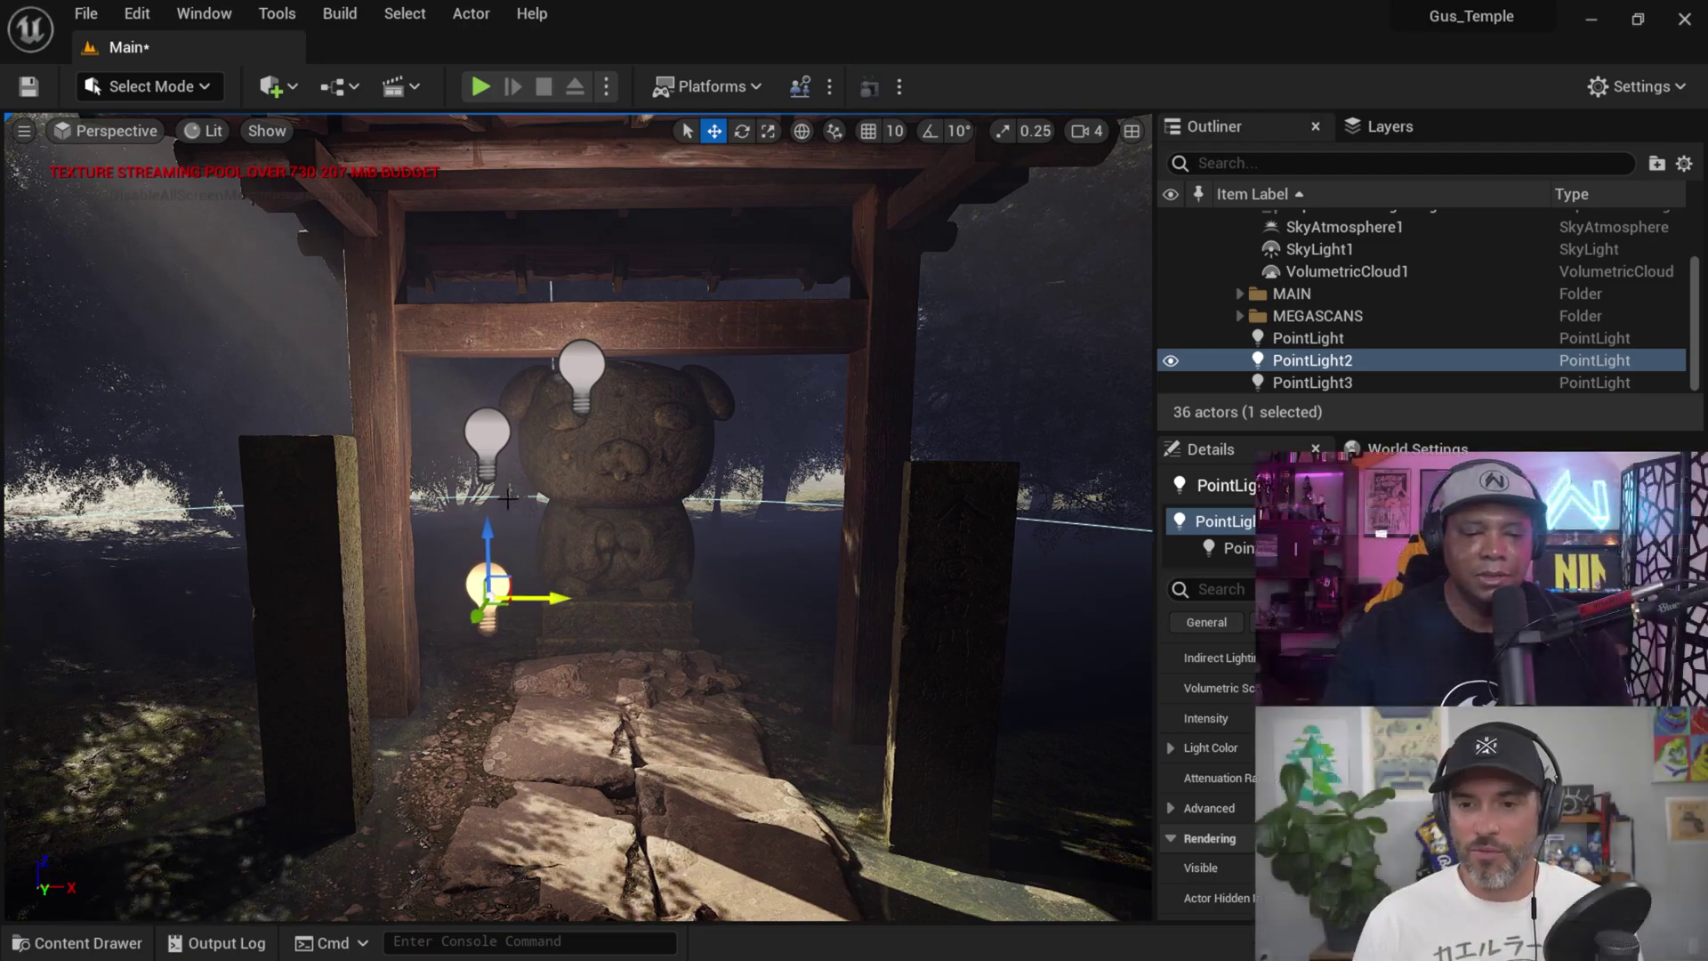
left_click(488, 433)
left_click_drag(548, 445, 555, 448)
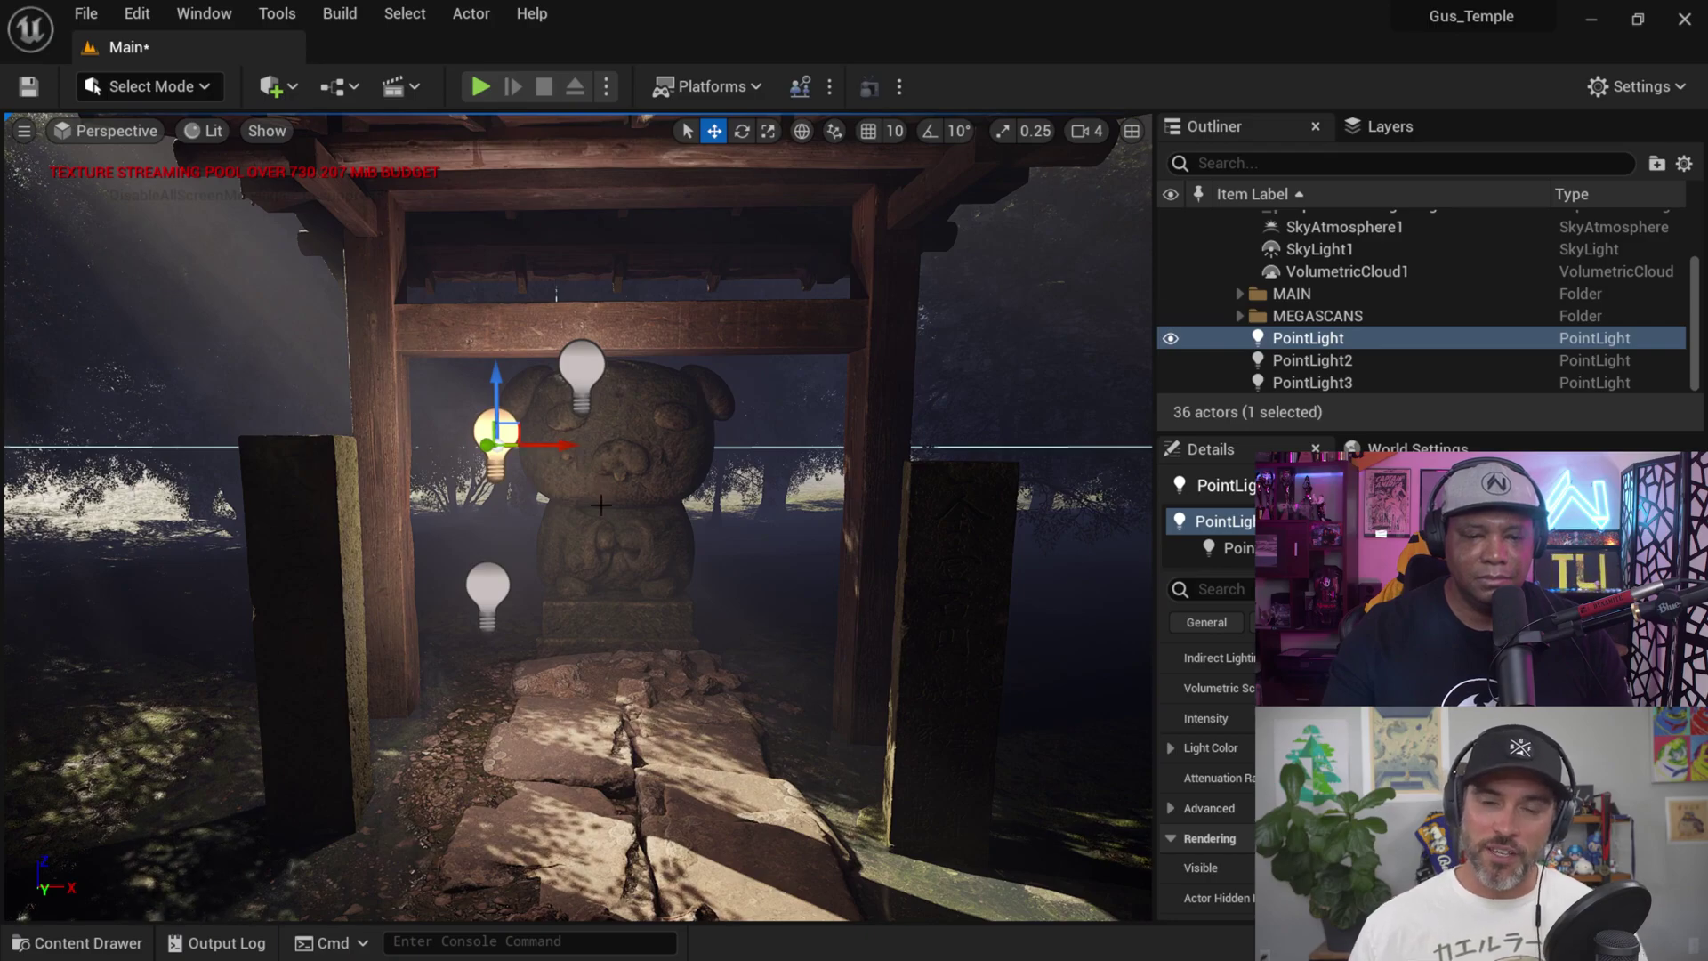
- Duplicate the original point light and position the copy at the upper part of the left stone pillar
middle_click_drag(649, 571, 719, 520)
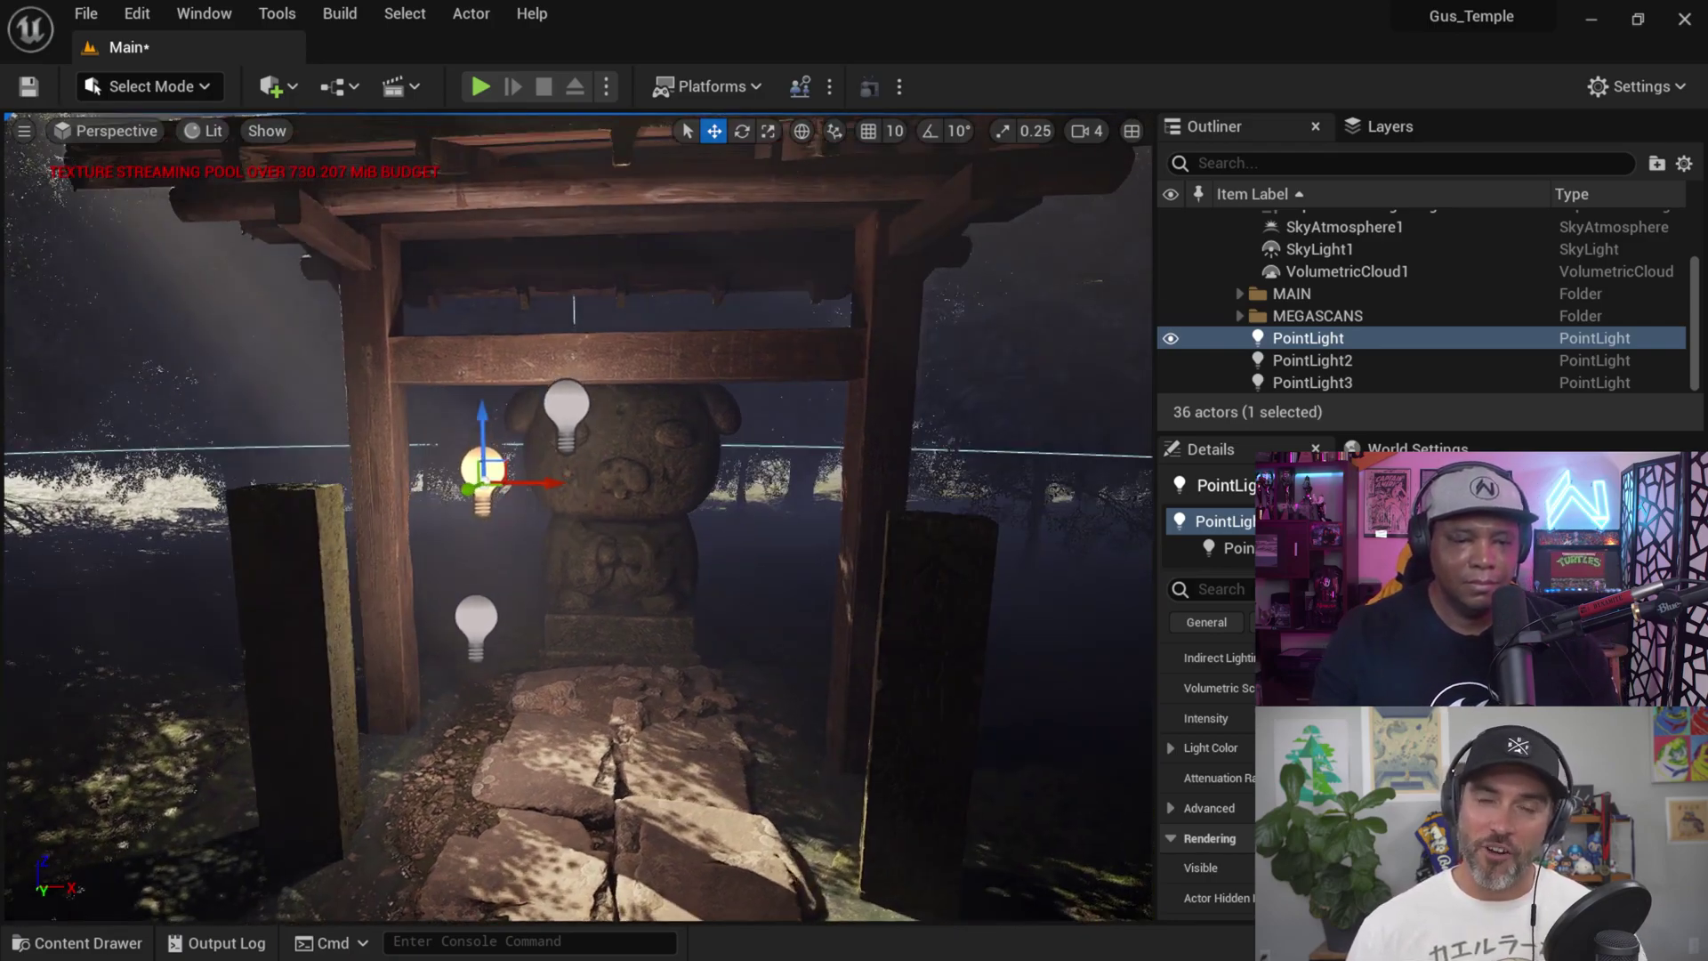
left_click_drag(448, 501, 220, 744, "alt")
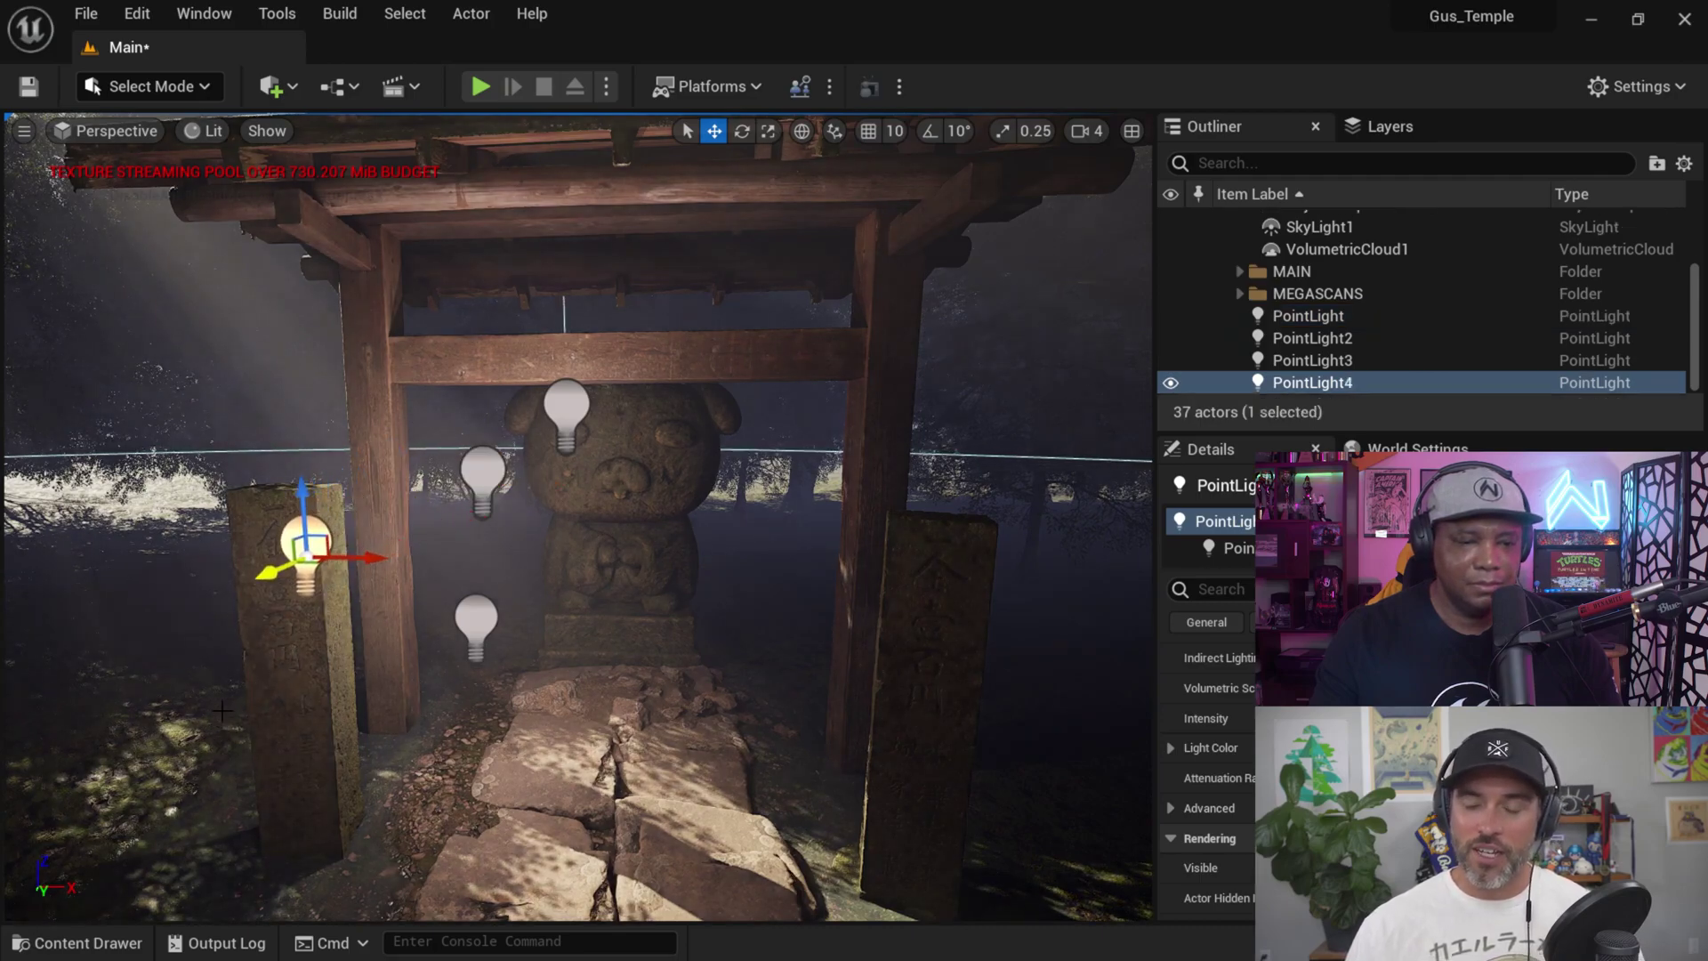
left_click_drag(307, 487, 308, 371)
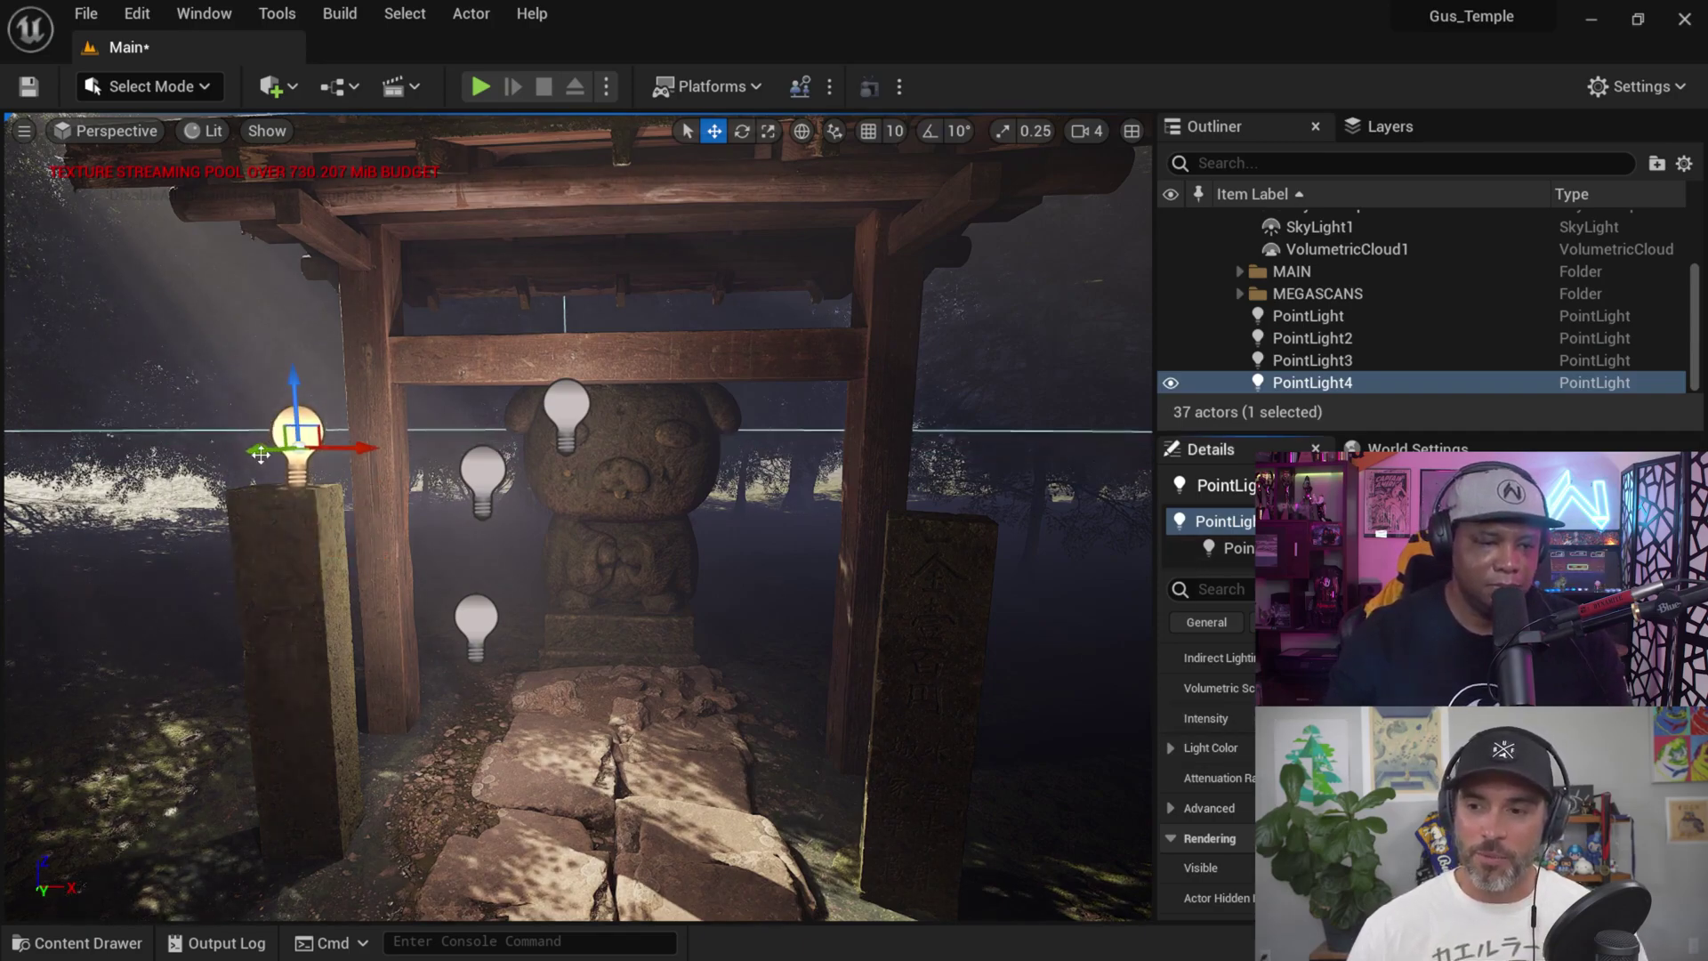
left_click_drag(261, 454, 236, 487)
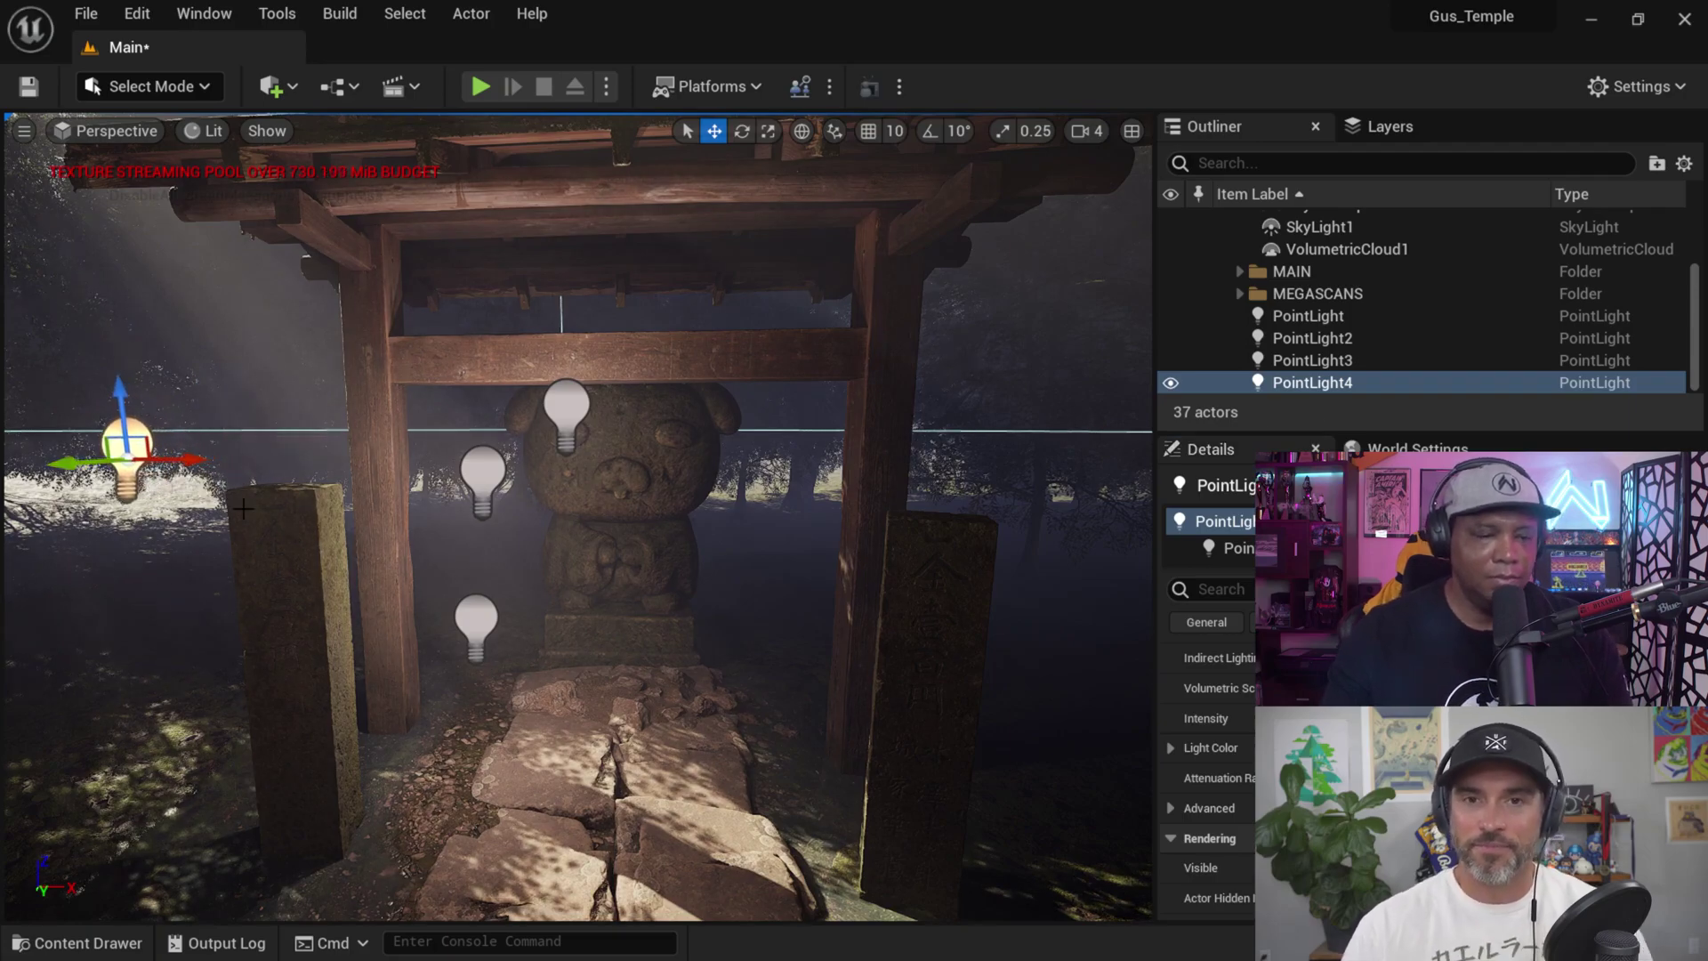
key("ctrl+z")
left_click_drag(291, 380, 276, 519)
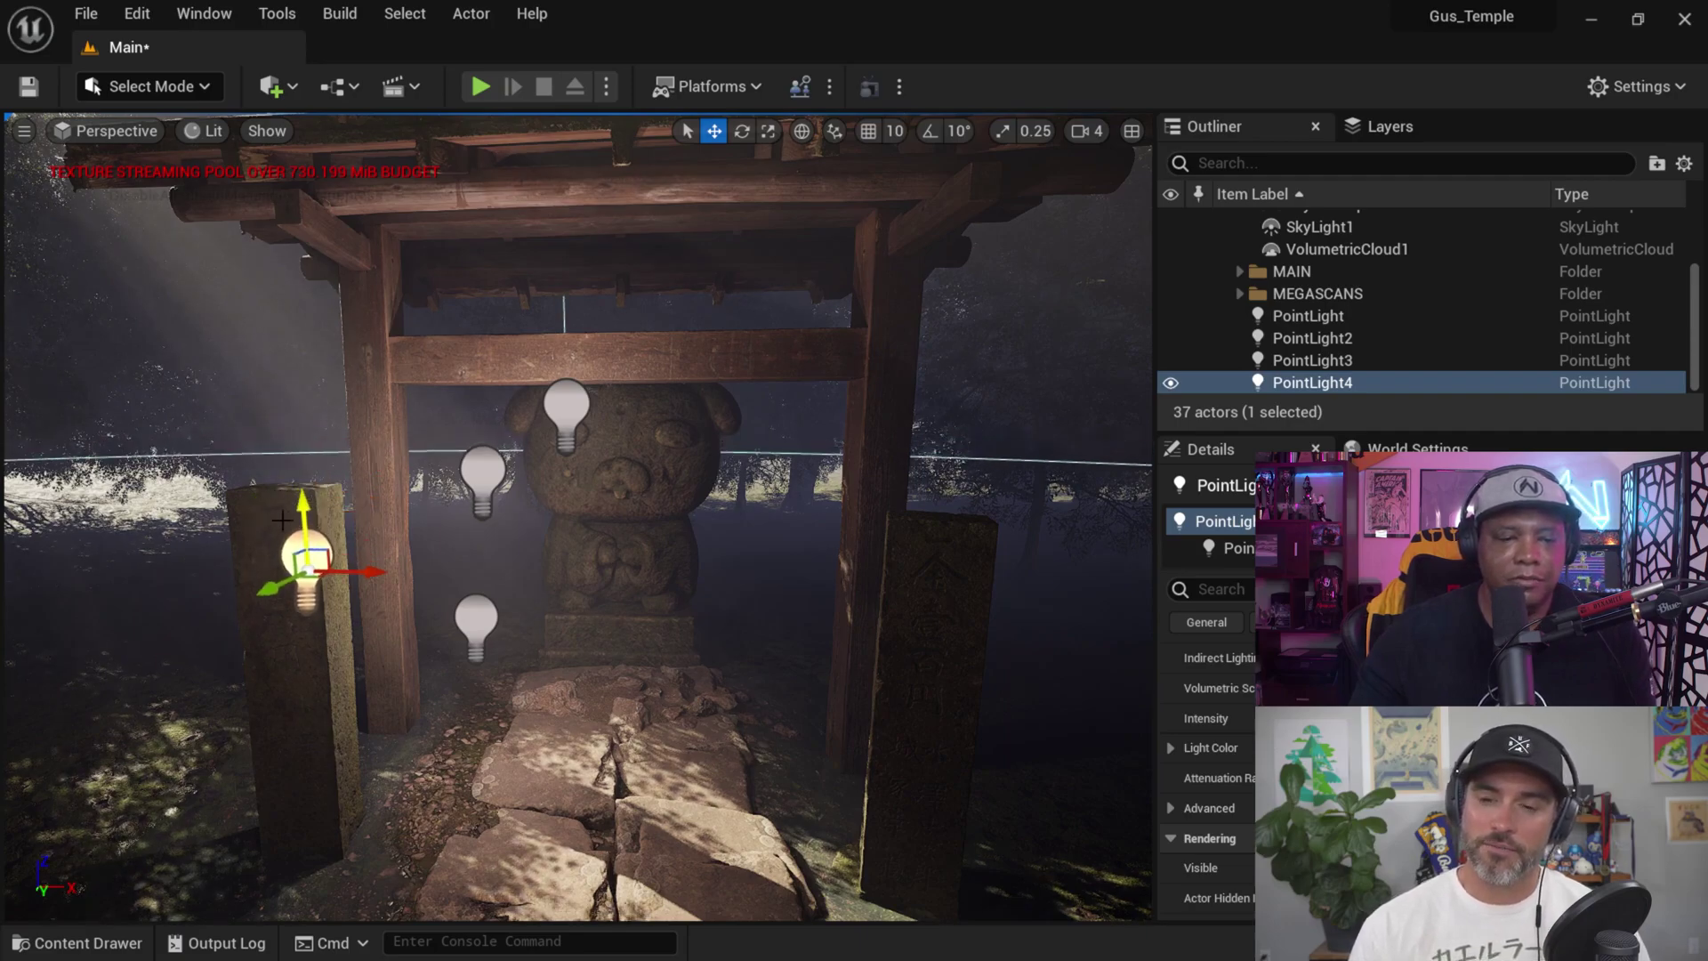
- Duplicate the left pillar's point light across to the right stone pillar and check the lighting from the path
left_click_drag(368, 573, 1067, 649)
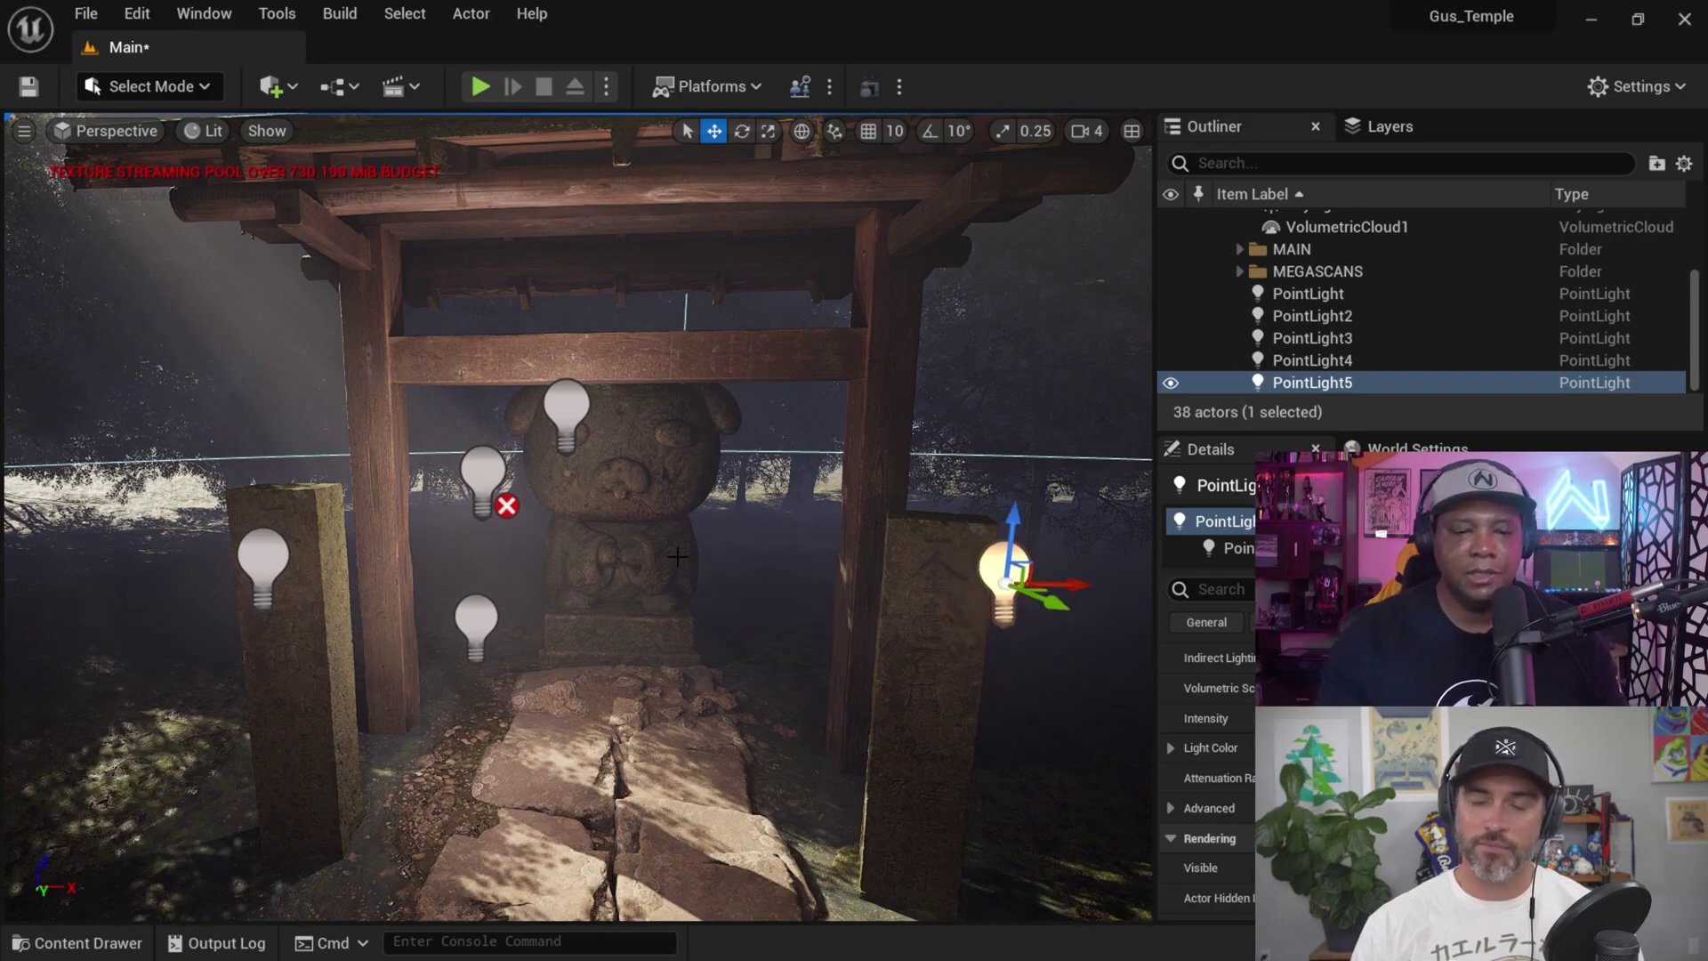
middle_click_drag(1067, 649, 948, 710)
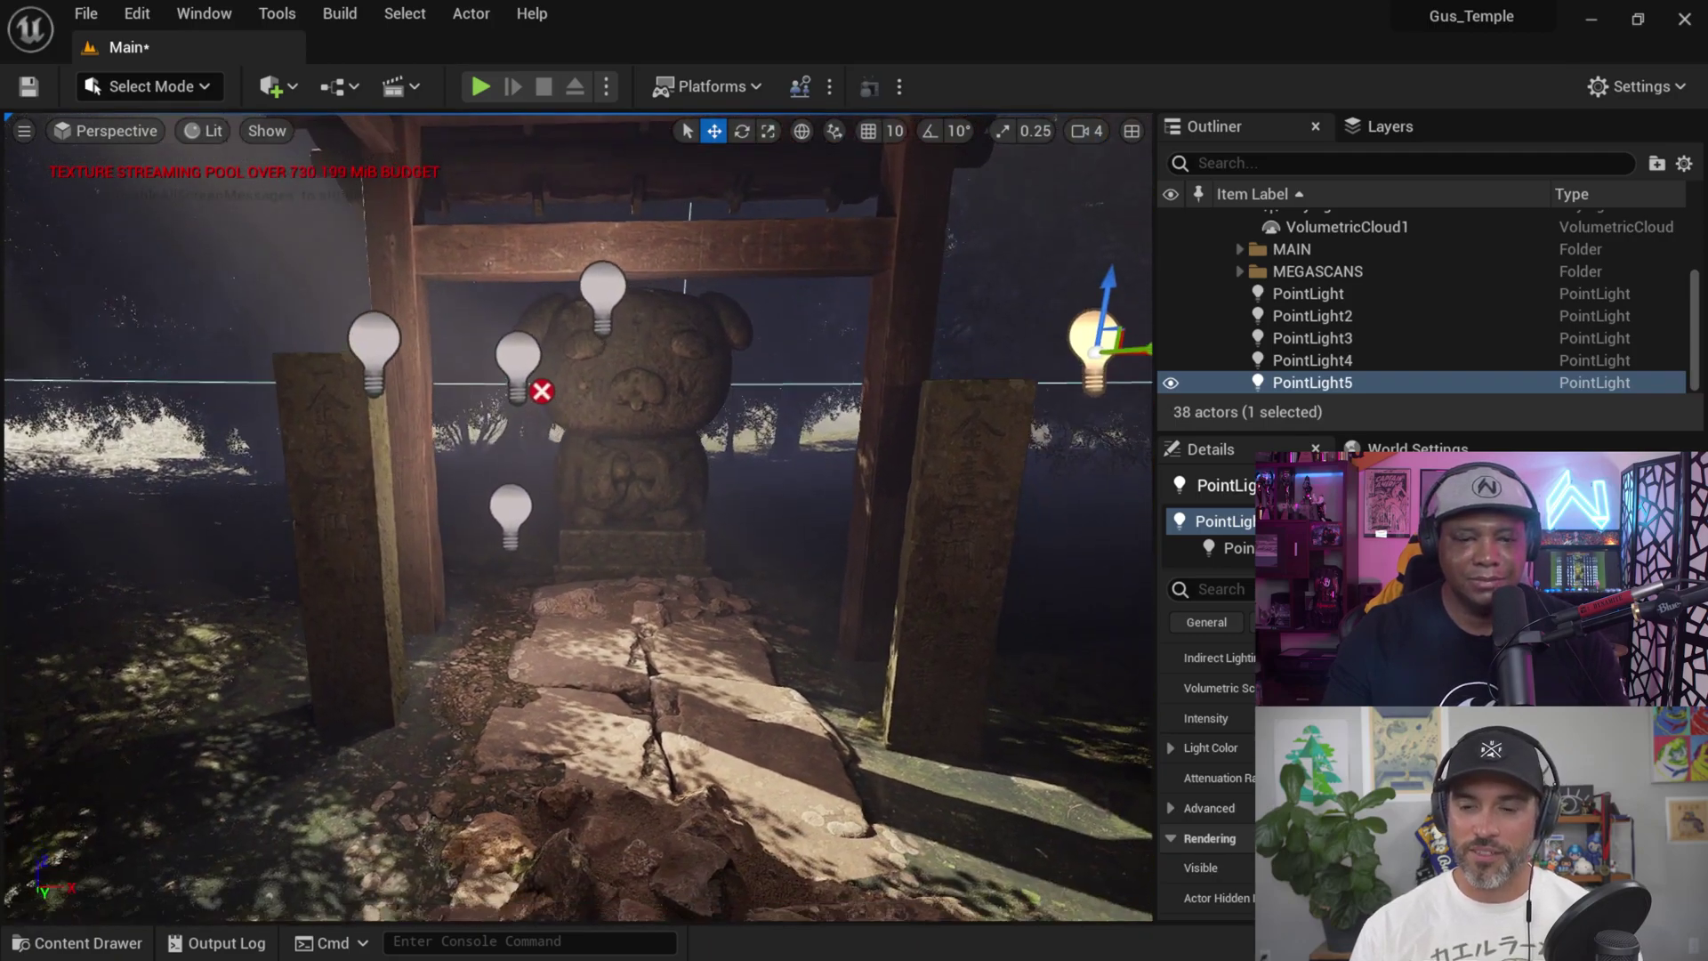
middle_click_drag(578, 516, 660, 541)
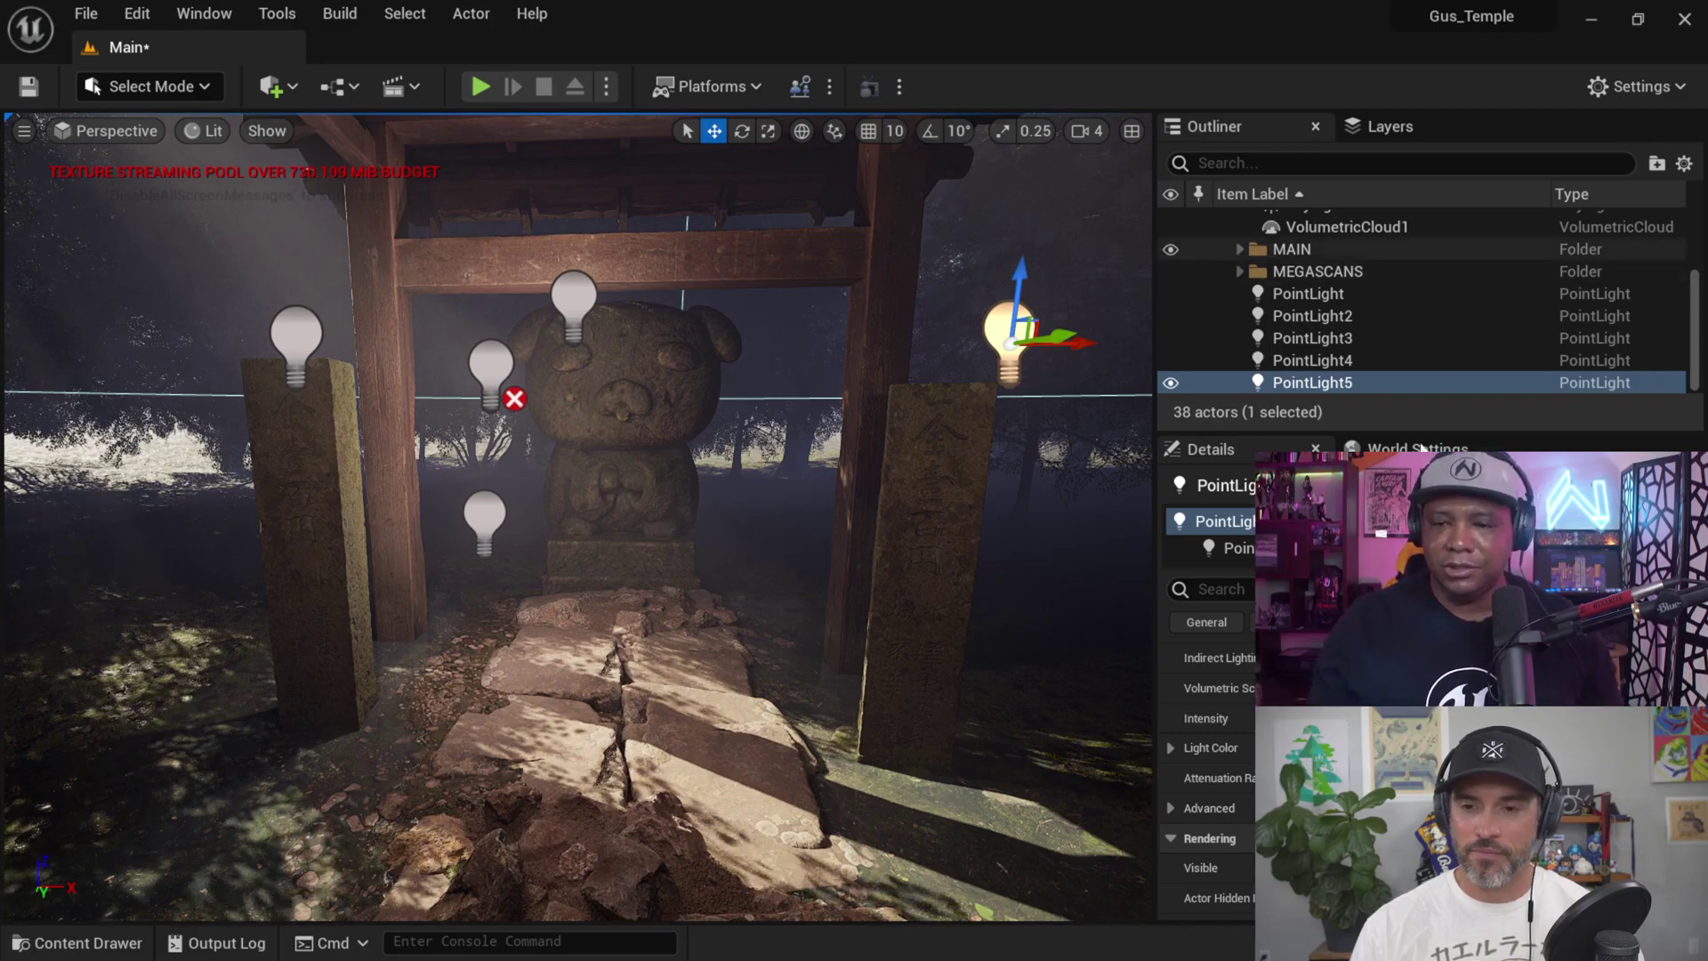
- Enlarge the Outliner, collapse the FX folder and create a new folder named Light under Main
left_click_drag(1424, 432, 1424, 608)
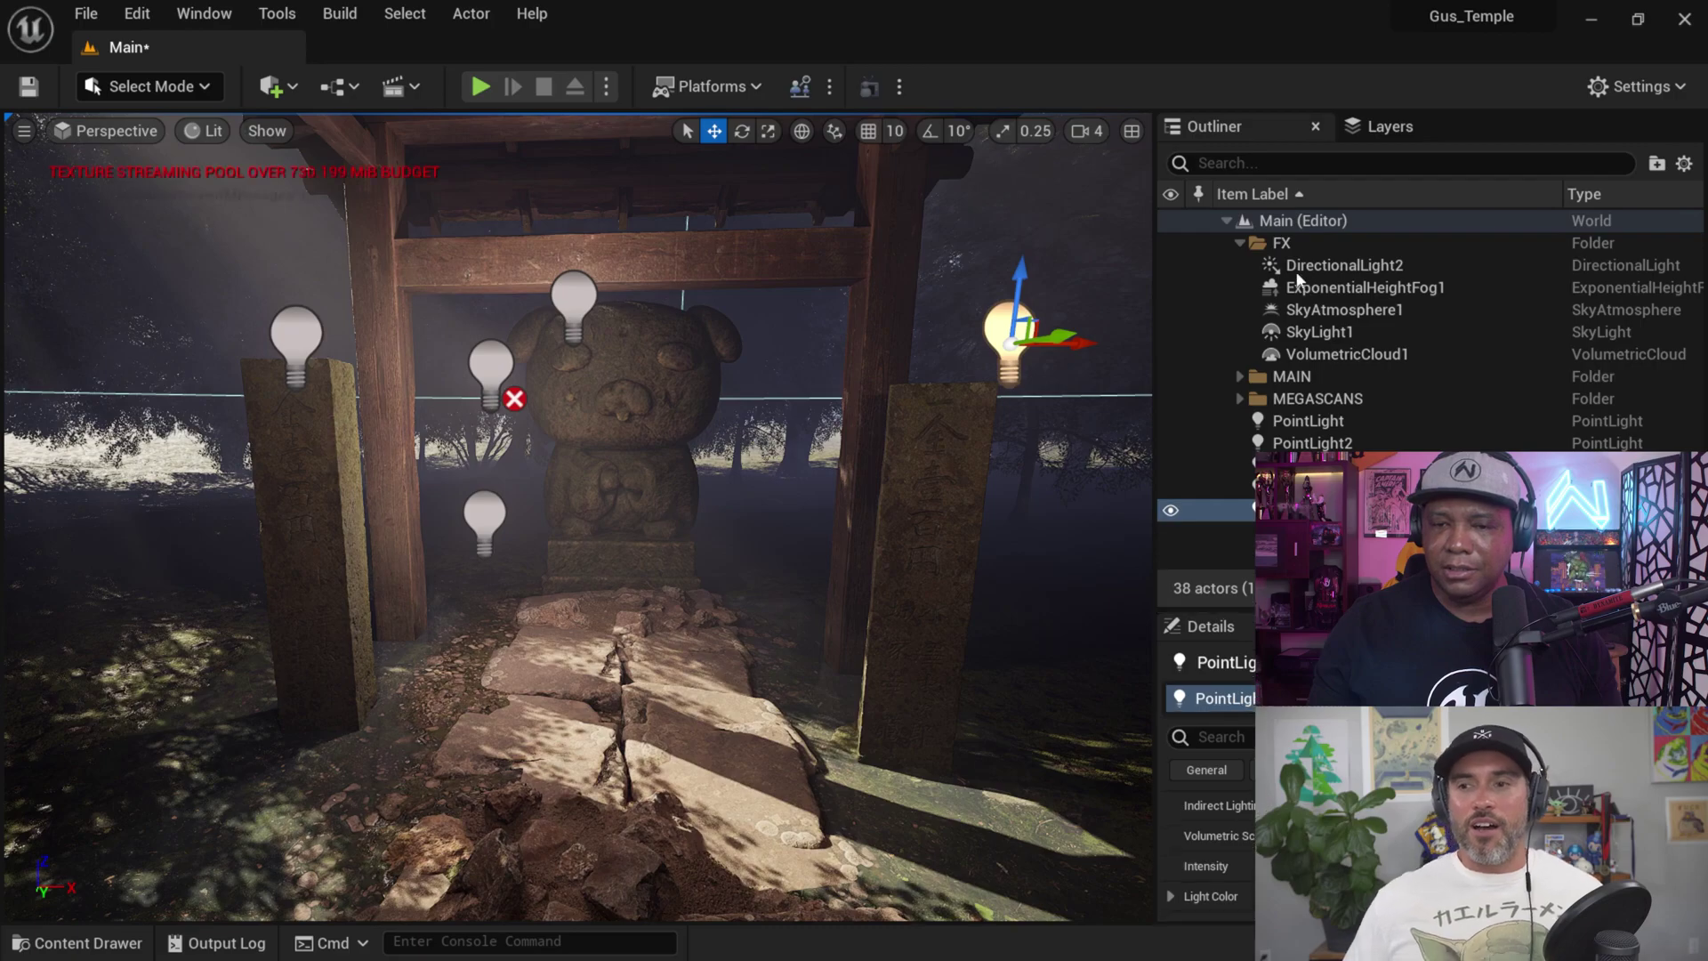
left_click(1239, 242)
left_click(1287, 223)
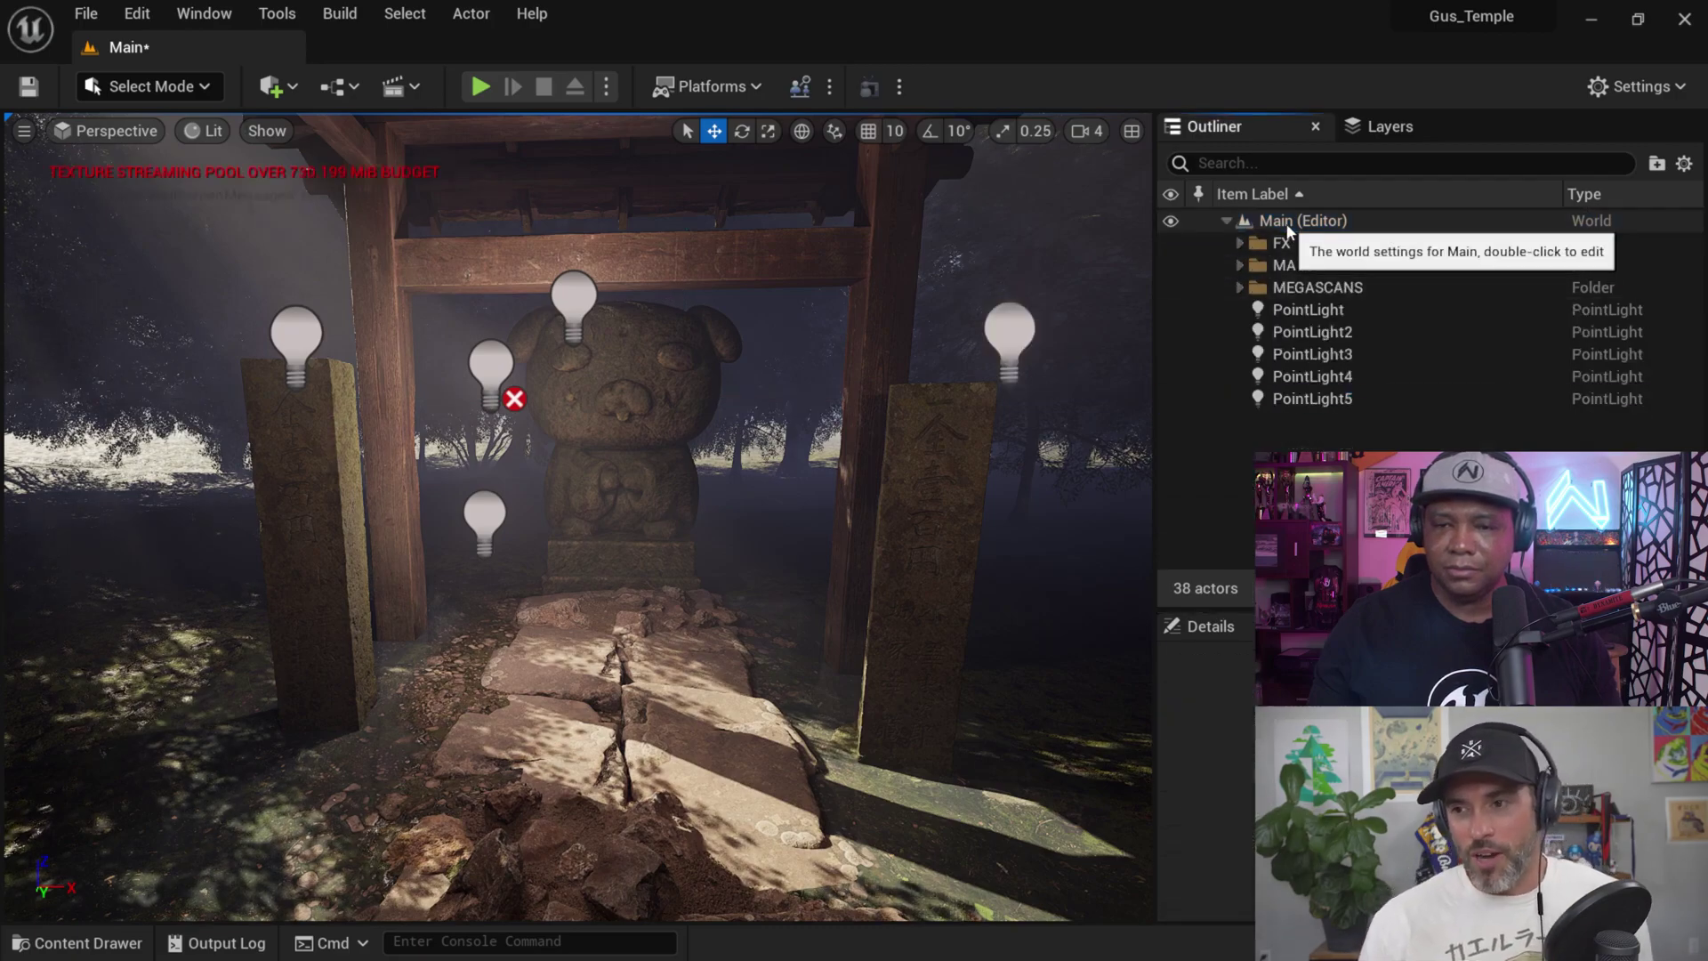
right_click(1287, 222)
left_click(1343, 267)
type("Light")
key("Return")
- Move all five point lights into the Light folder and collapse it
left_click(1307, 331)
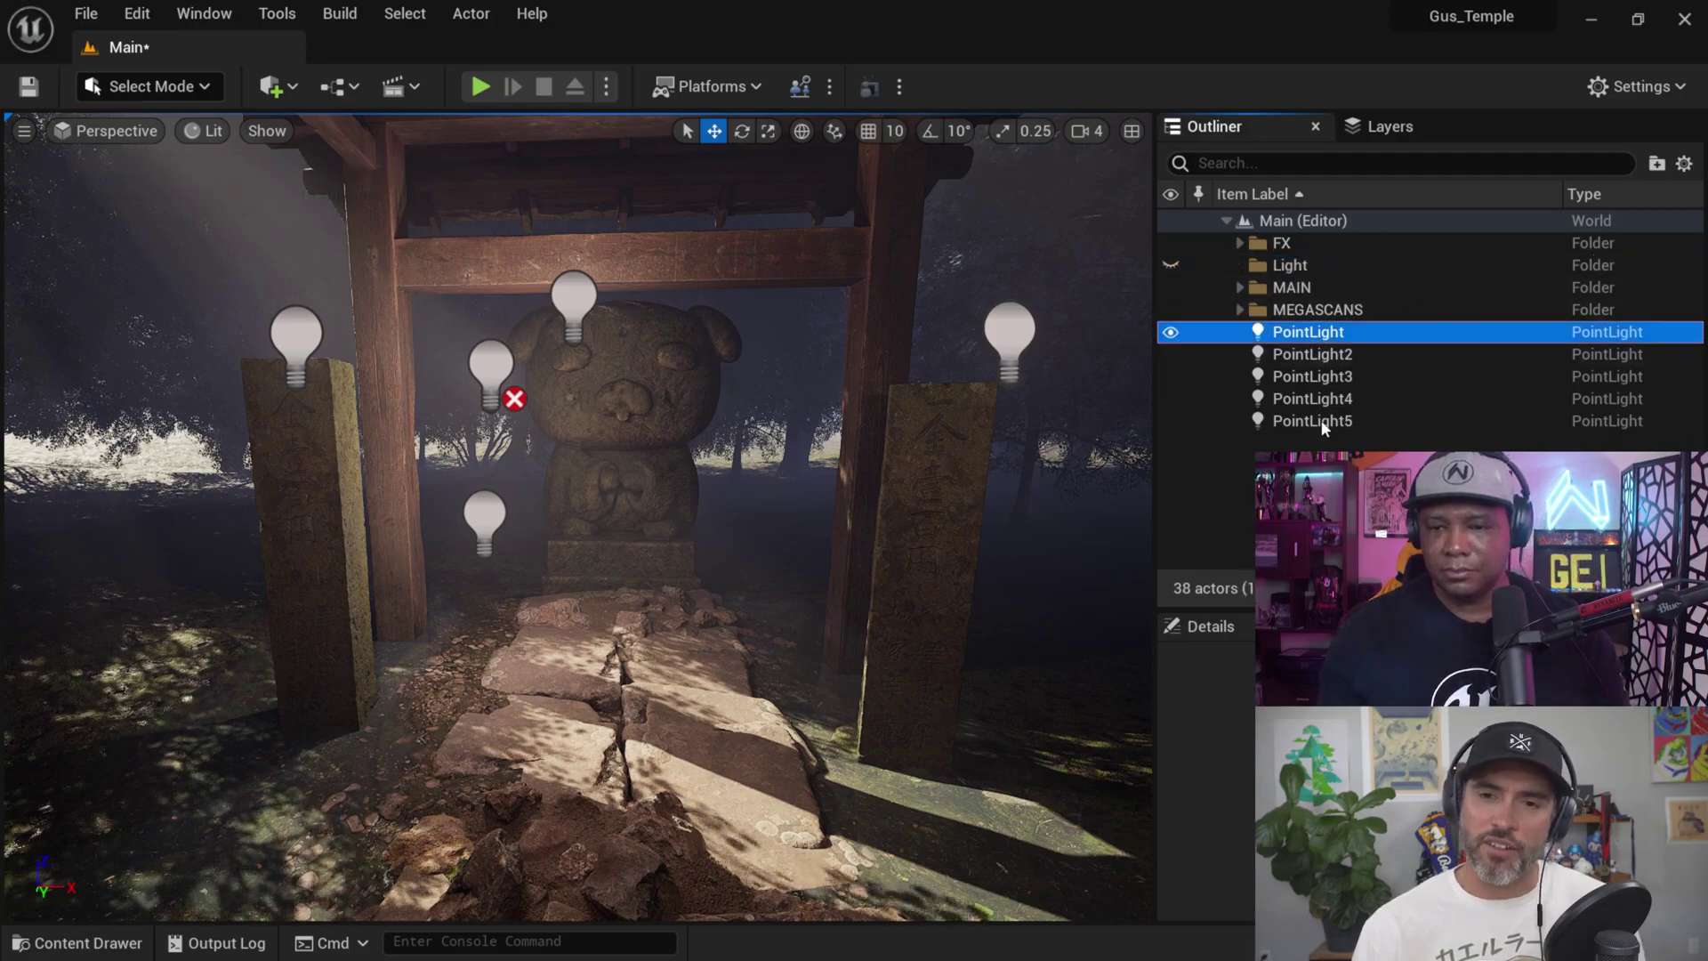
left_click(1325, 422, "shift")
left_click_drag(1315, 333, 1285, 267)
left_click(1240, 266)
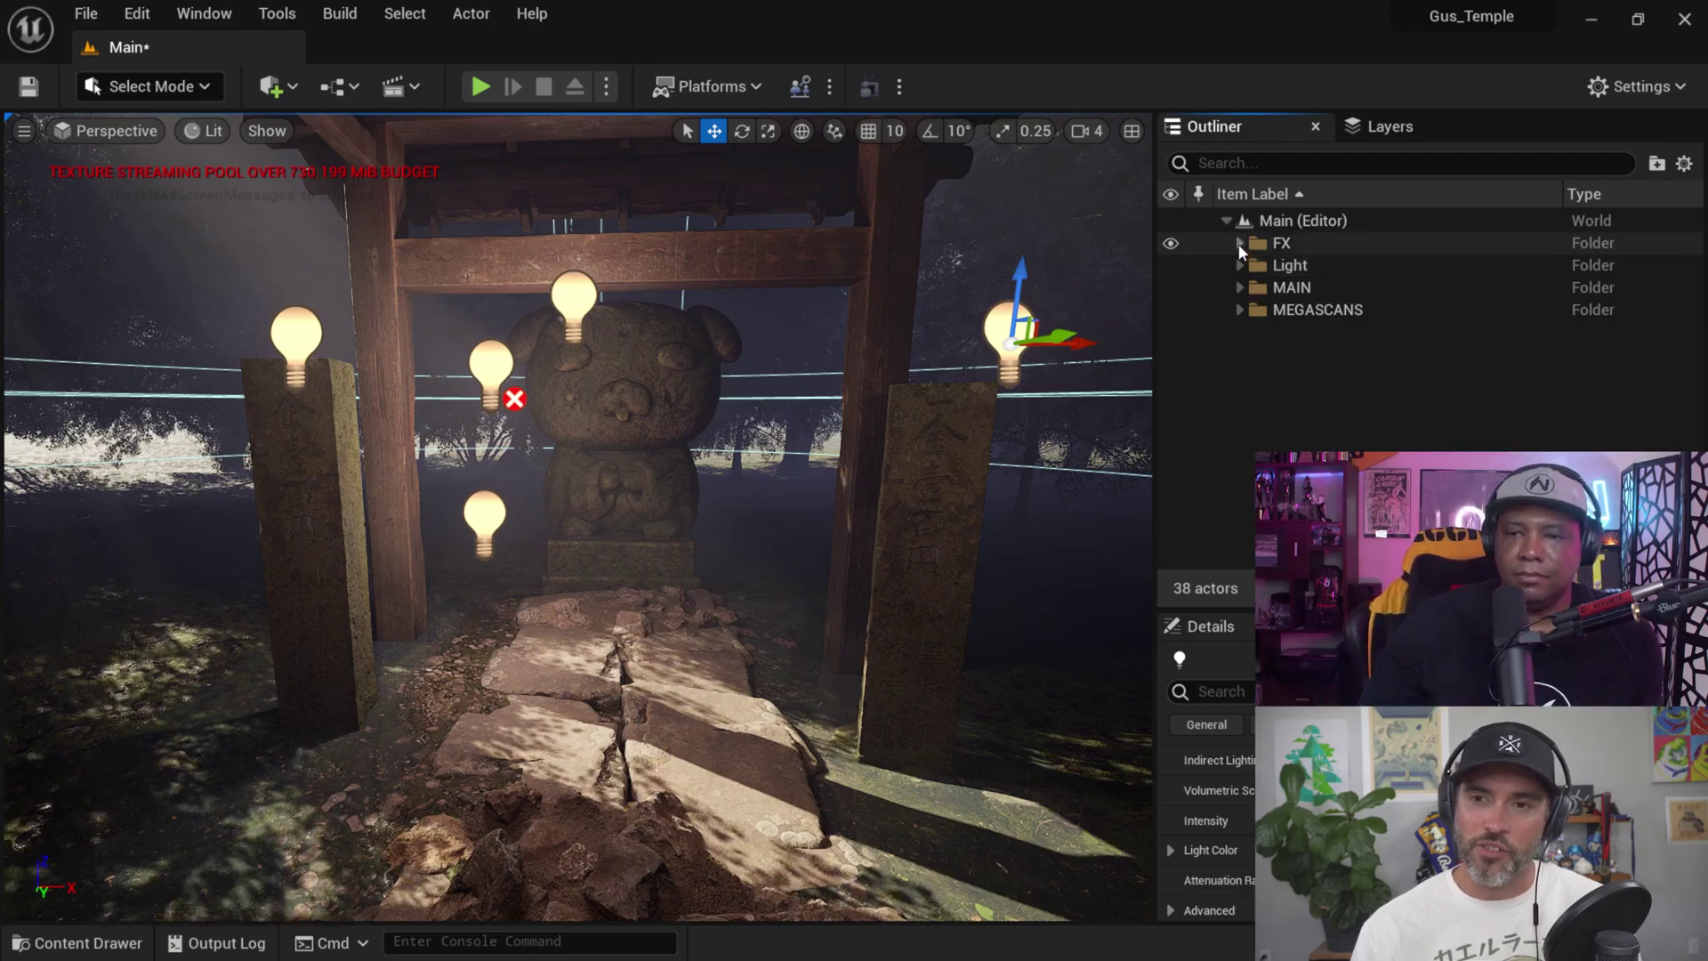
- Set the intensity of DirectionalLight2 in the FX folder to 40 lux
left_click(1239, 243)
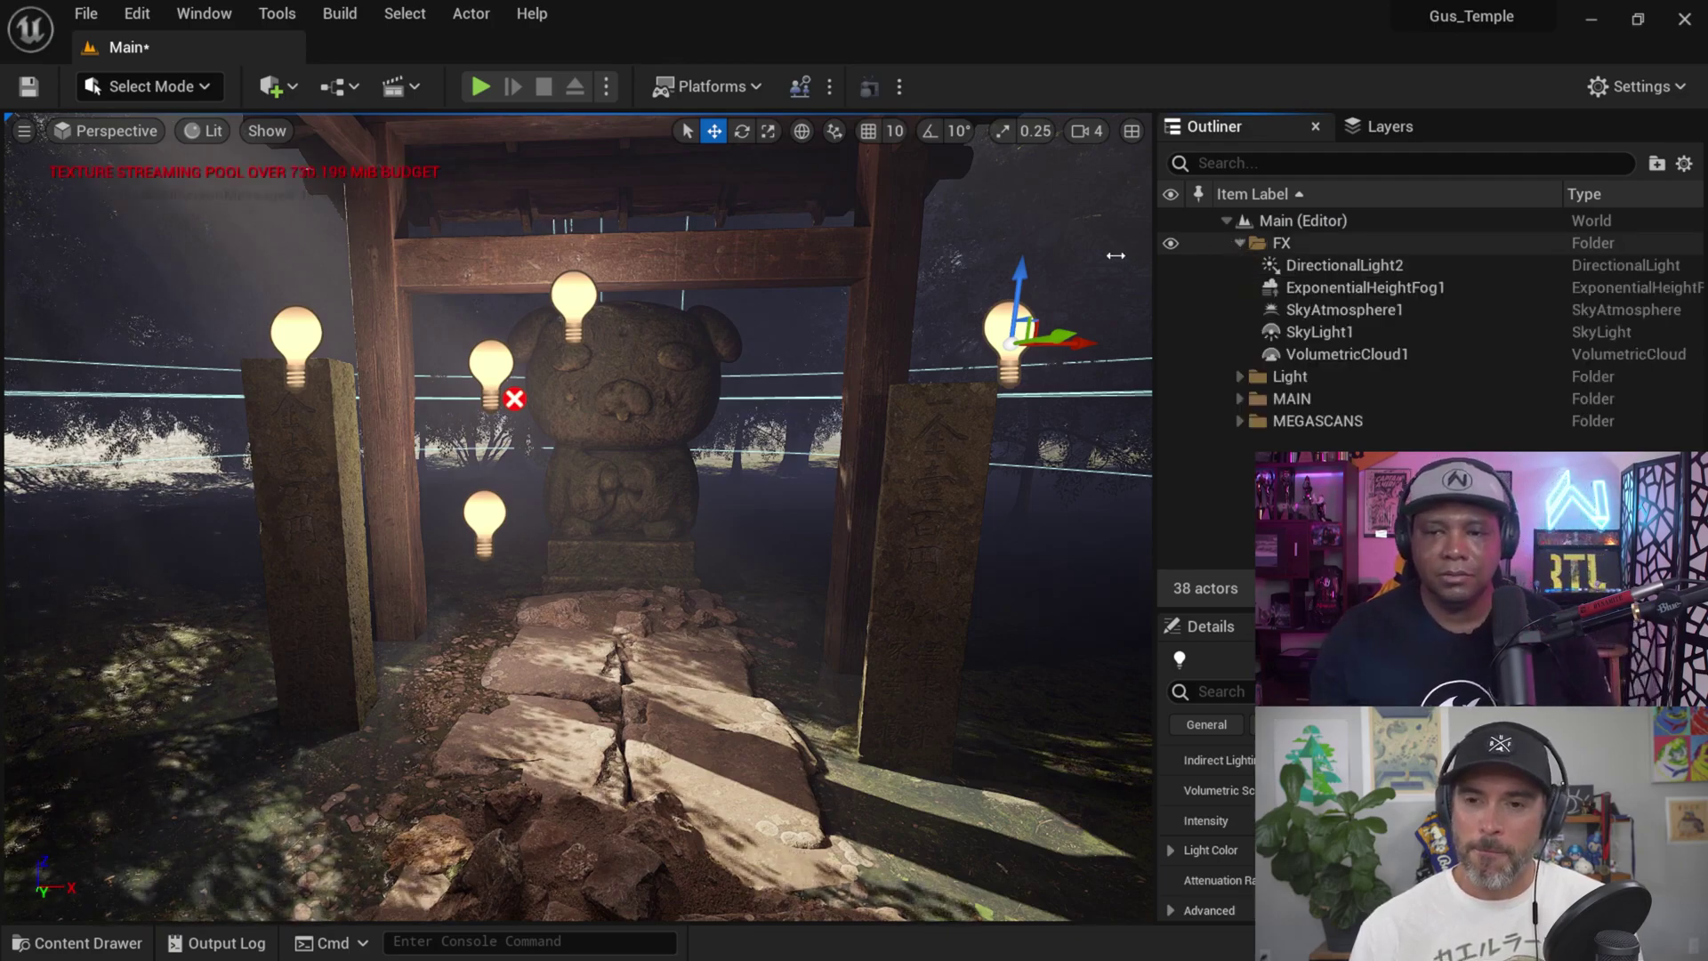
left_click(1387, 268)
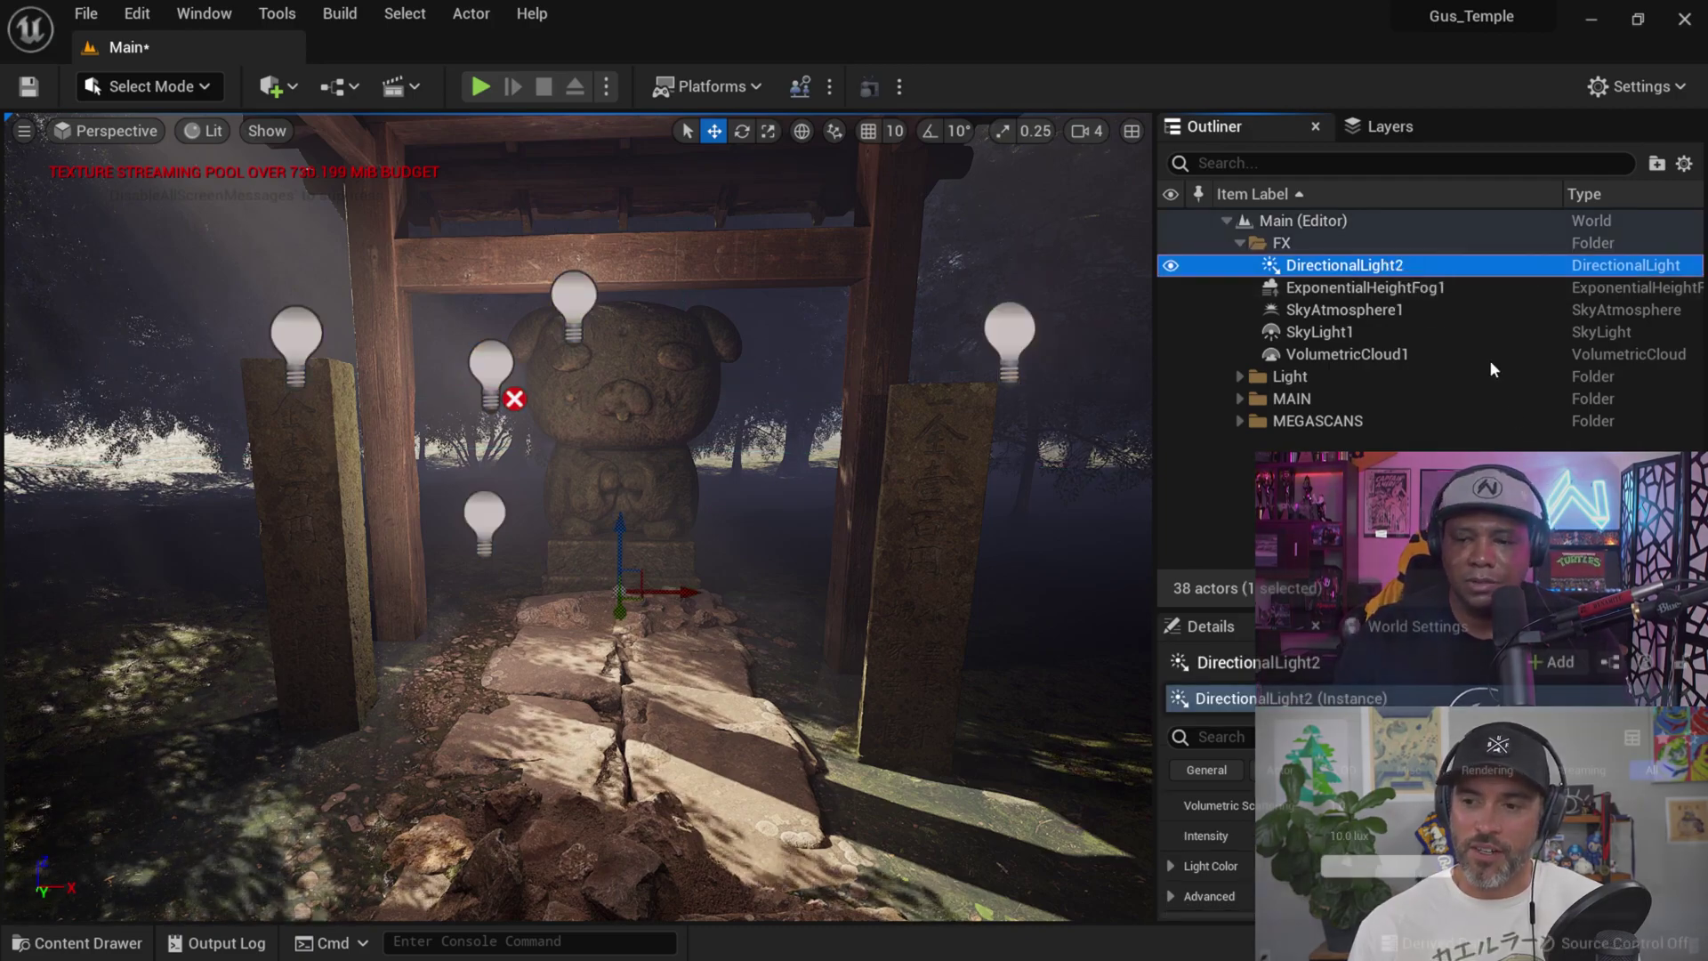
left_click_drag(1507, 611, 1513, 401)
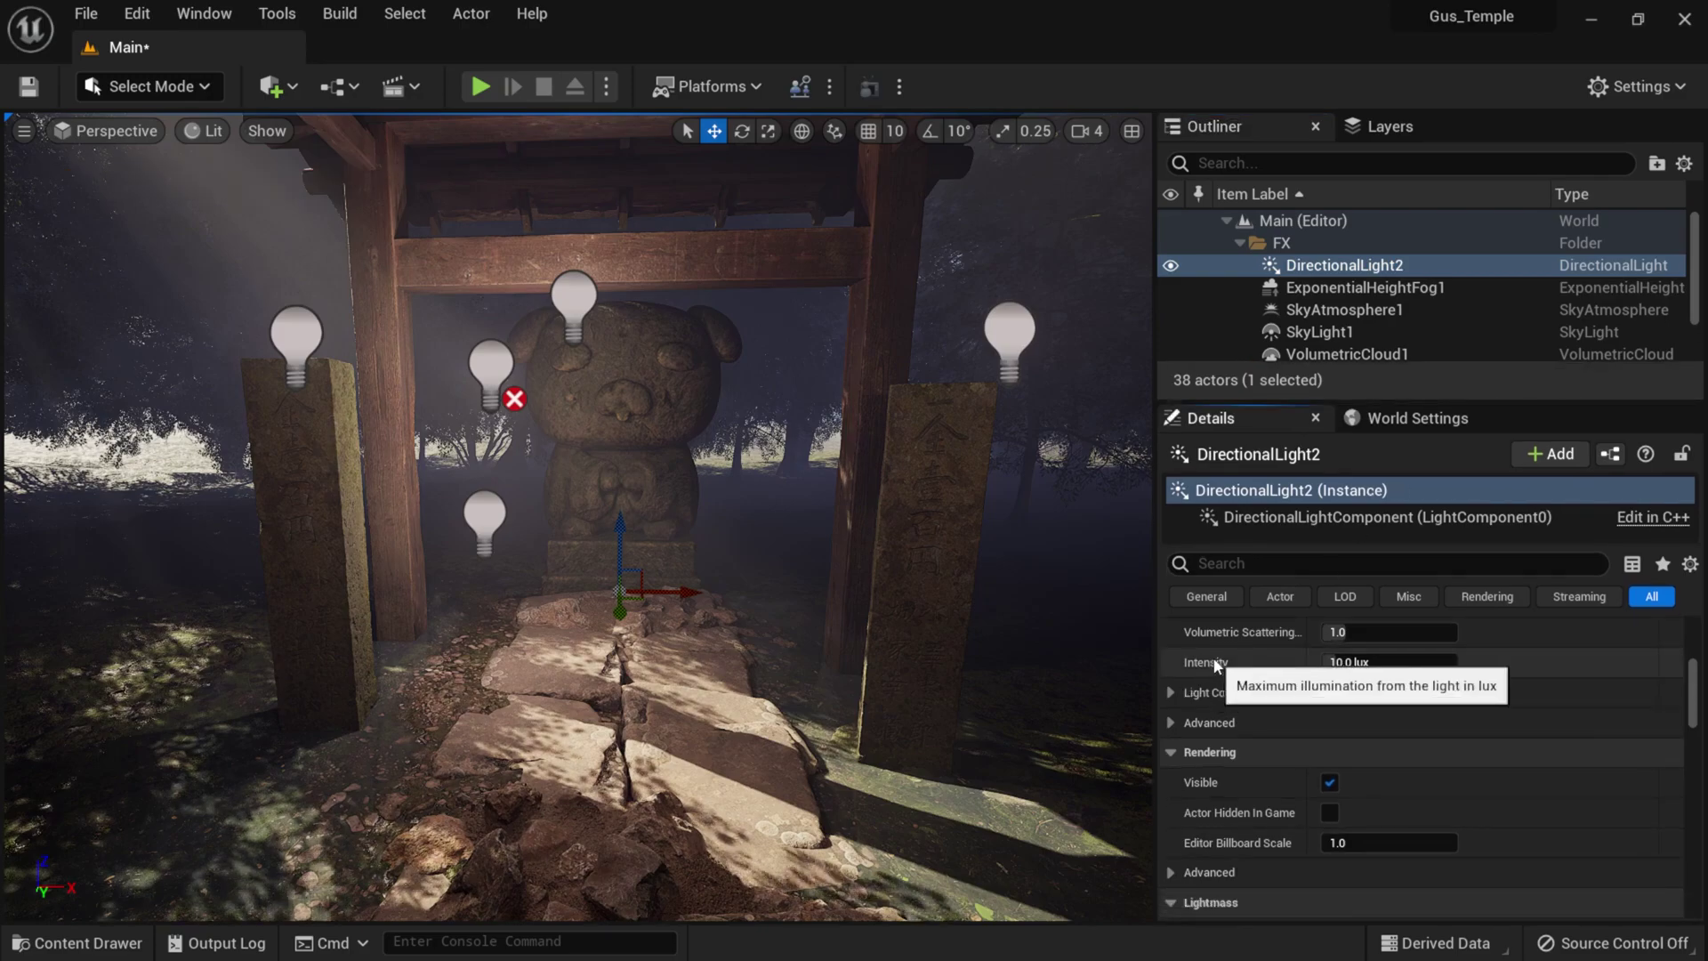
left_click(1368, 664)
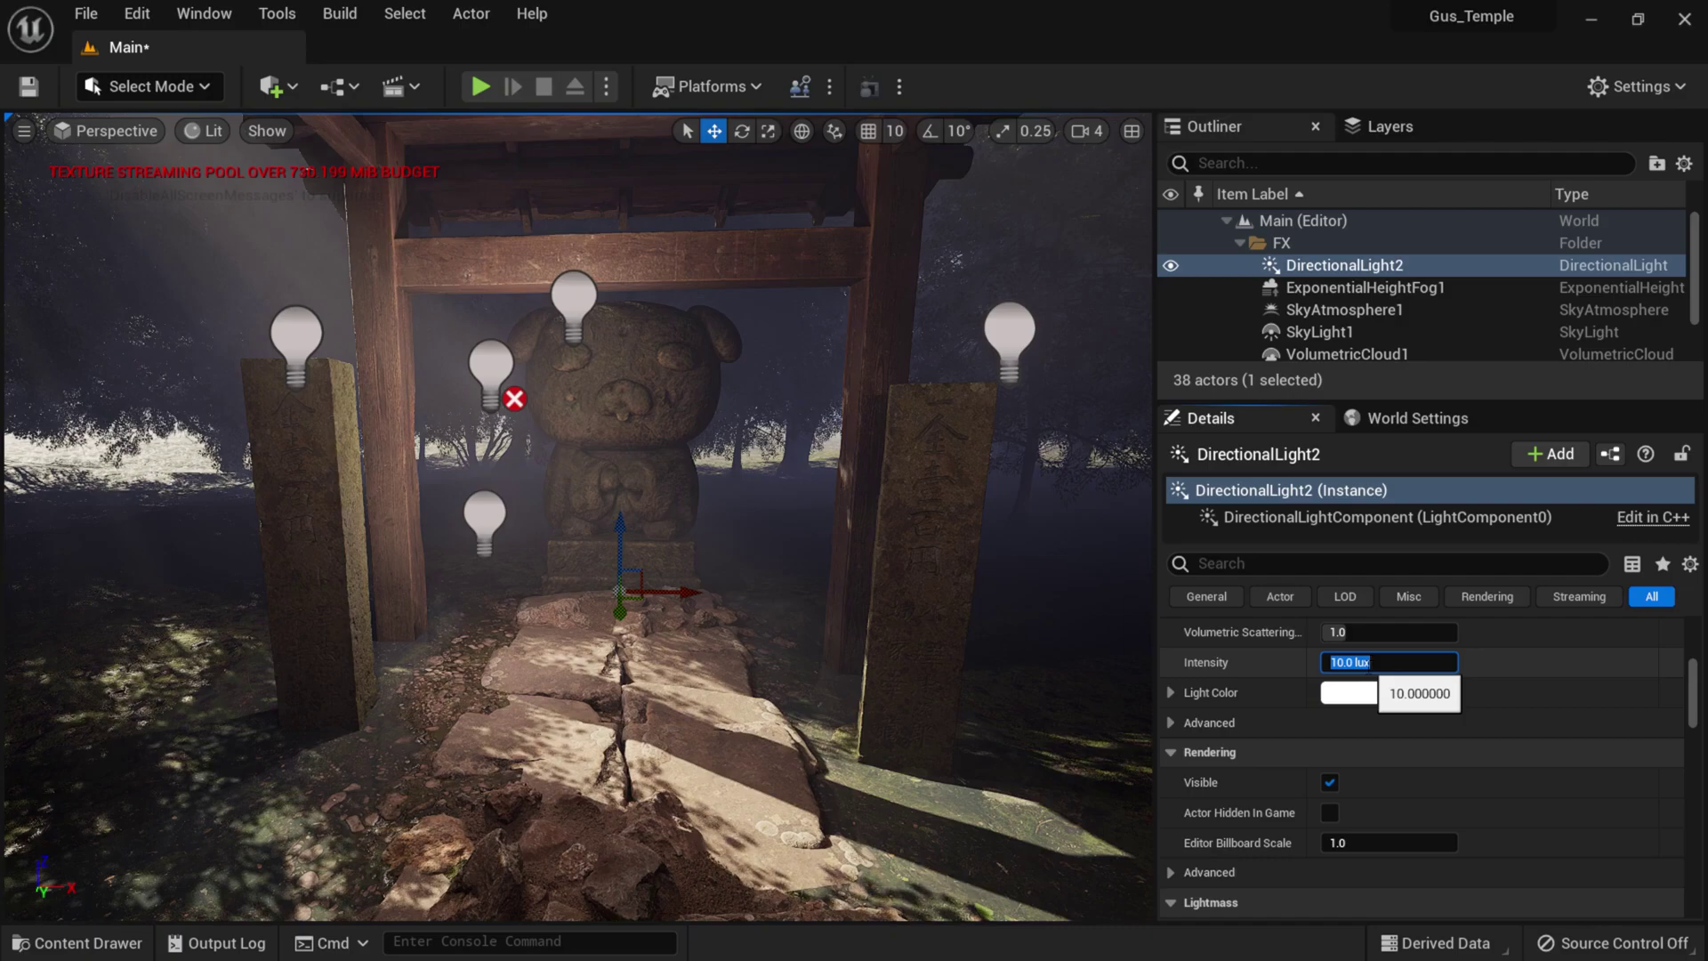
type("40")
key("Return")
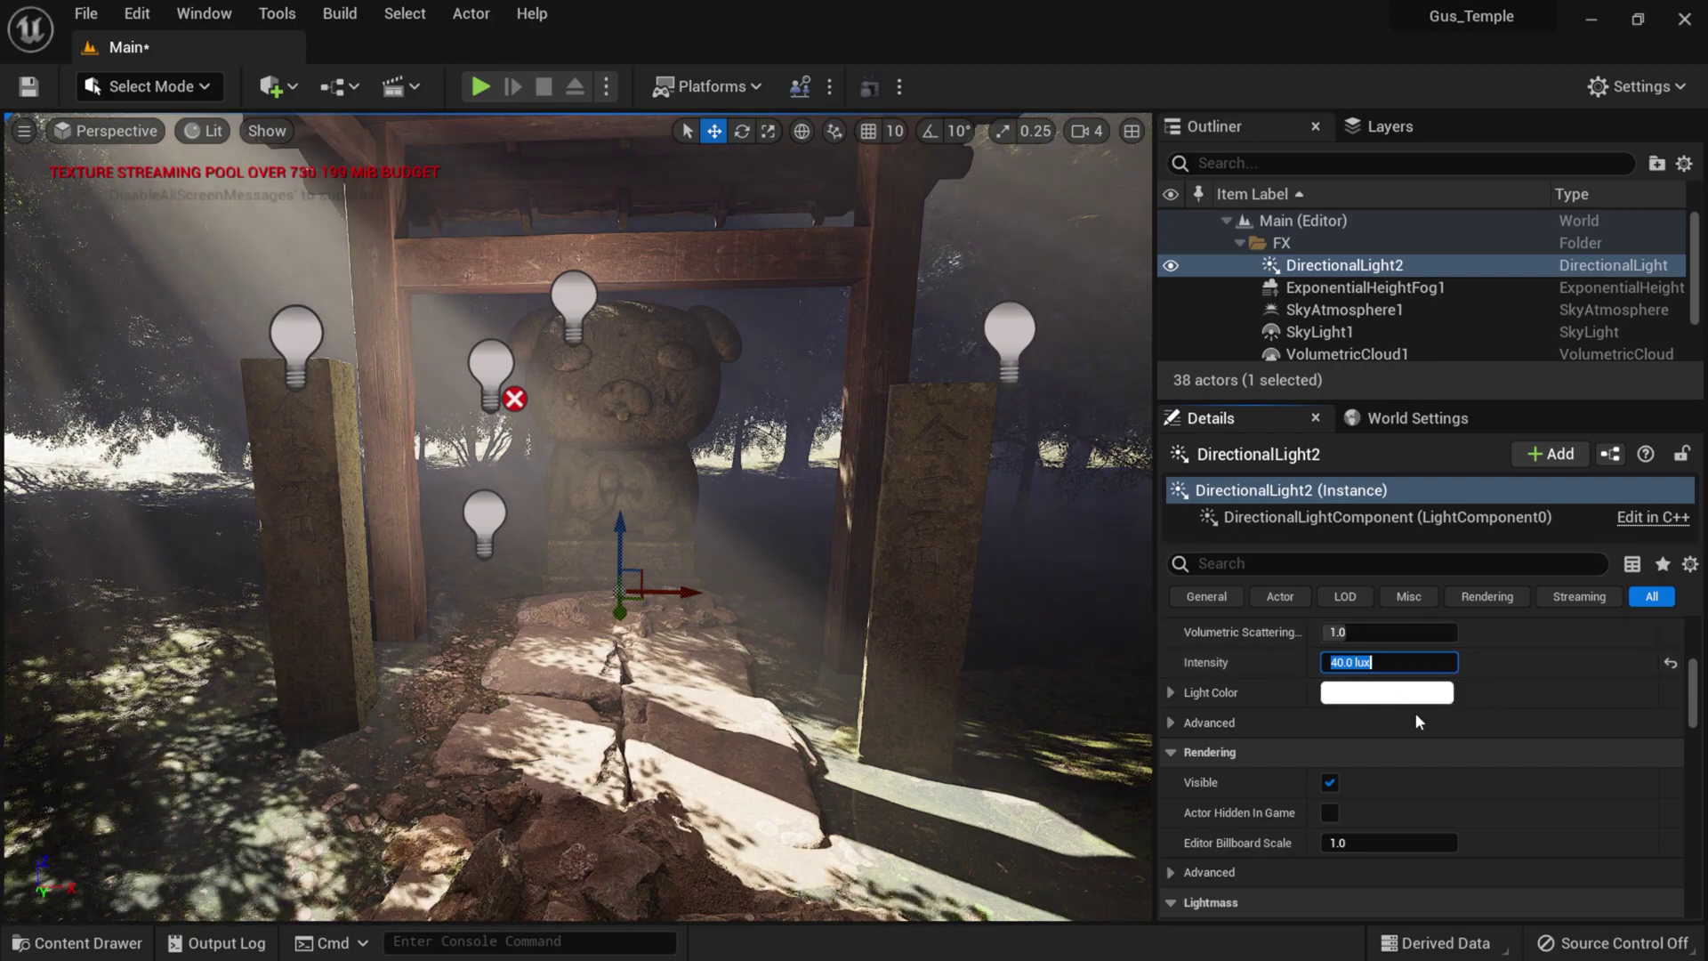
- Change the light color of DirectionalLight2 from white to a pale warm peach and accept it
left_click(1386, 692)
left_click_drag(1021, 563, 1058, 575)
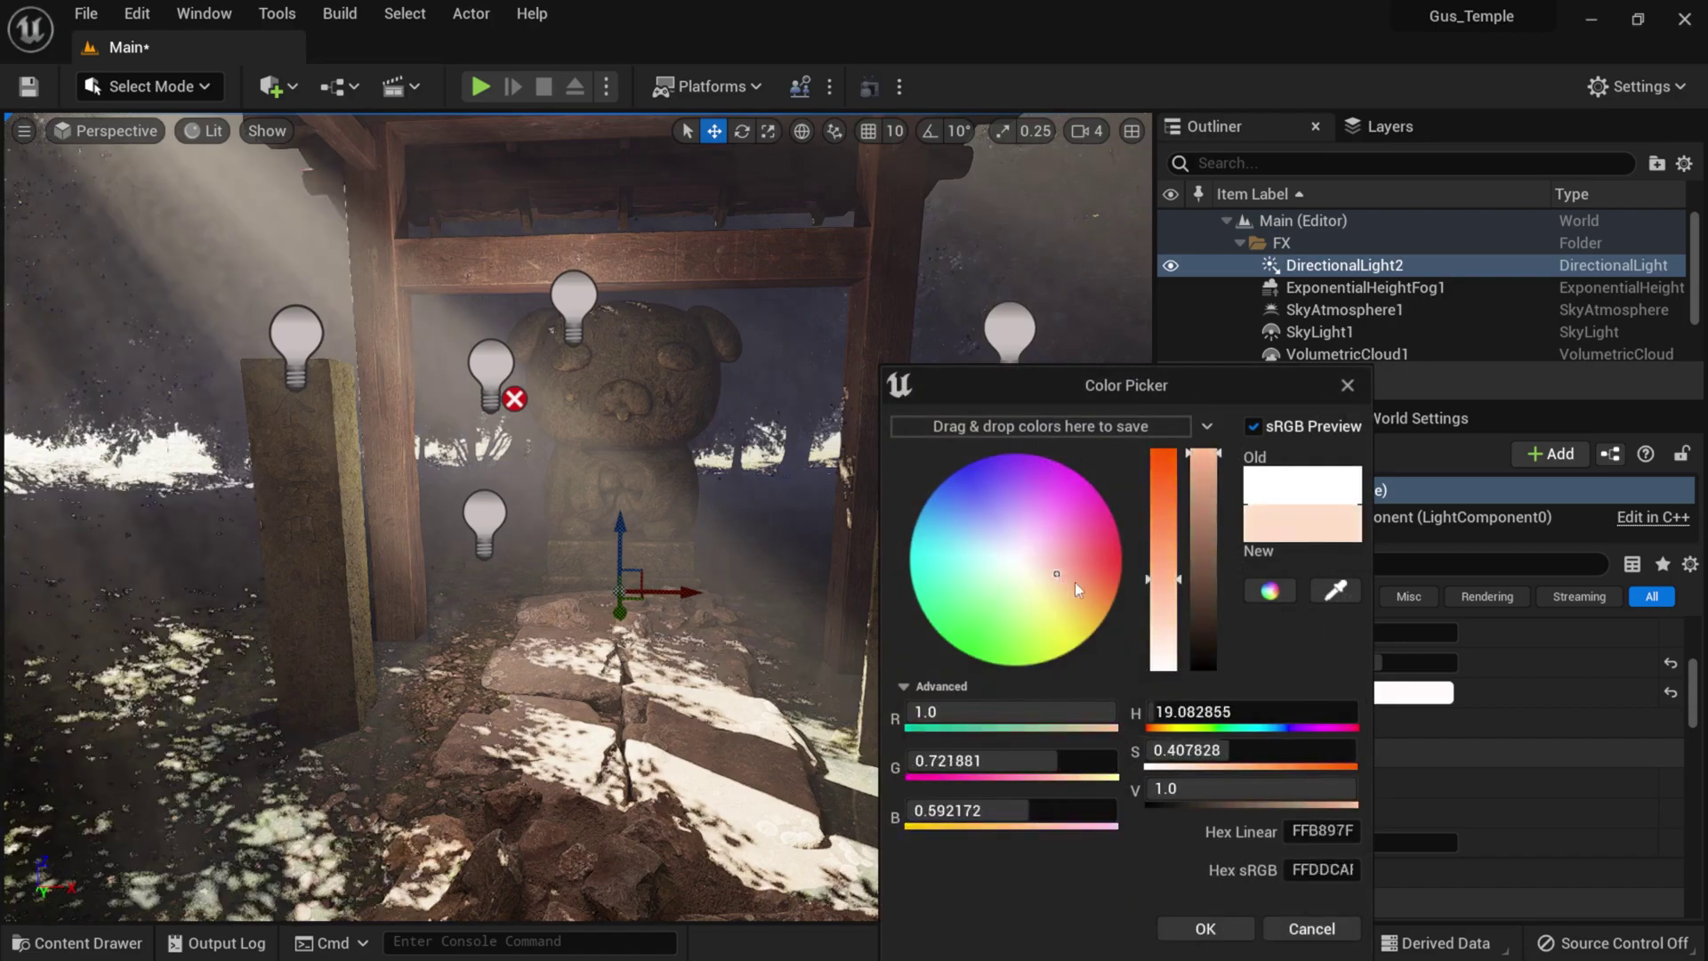
left_click(1203, 928)
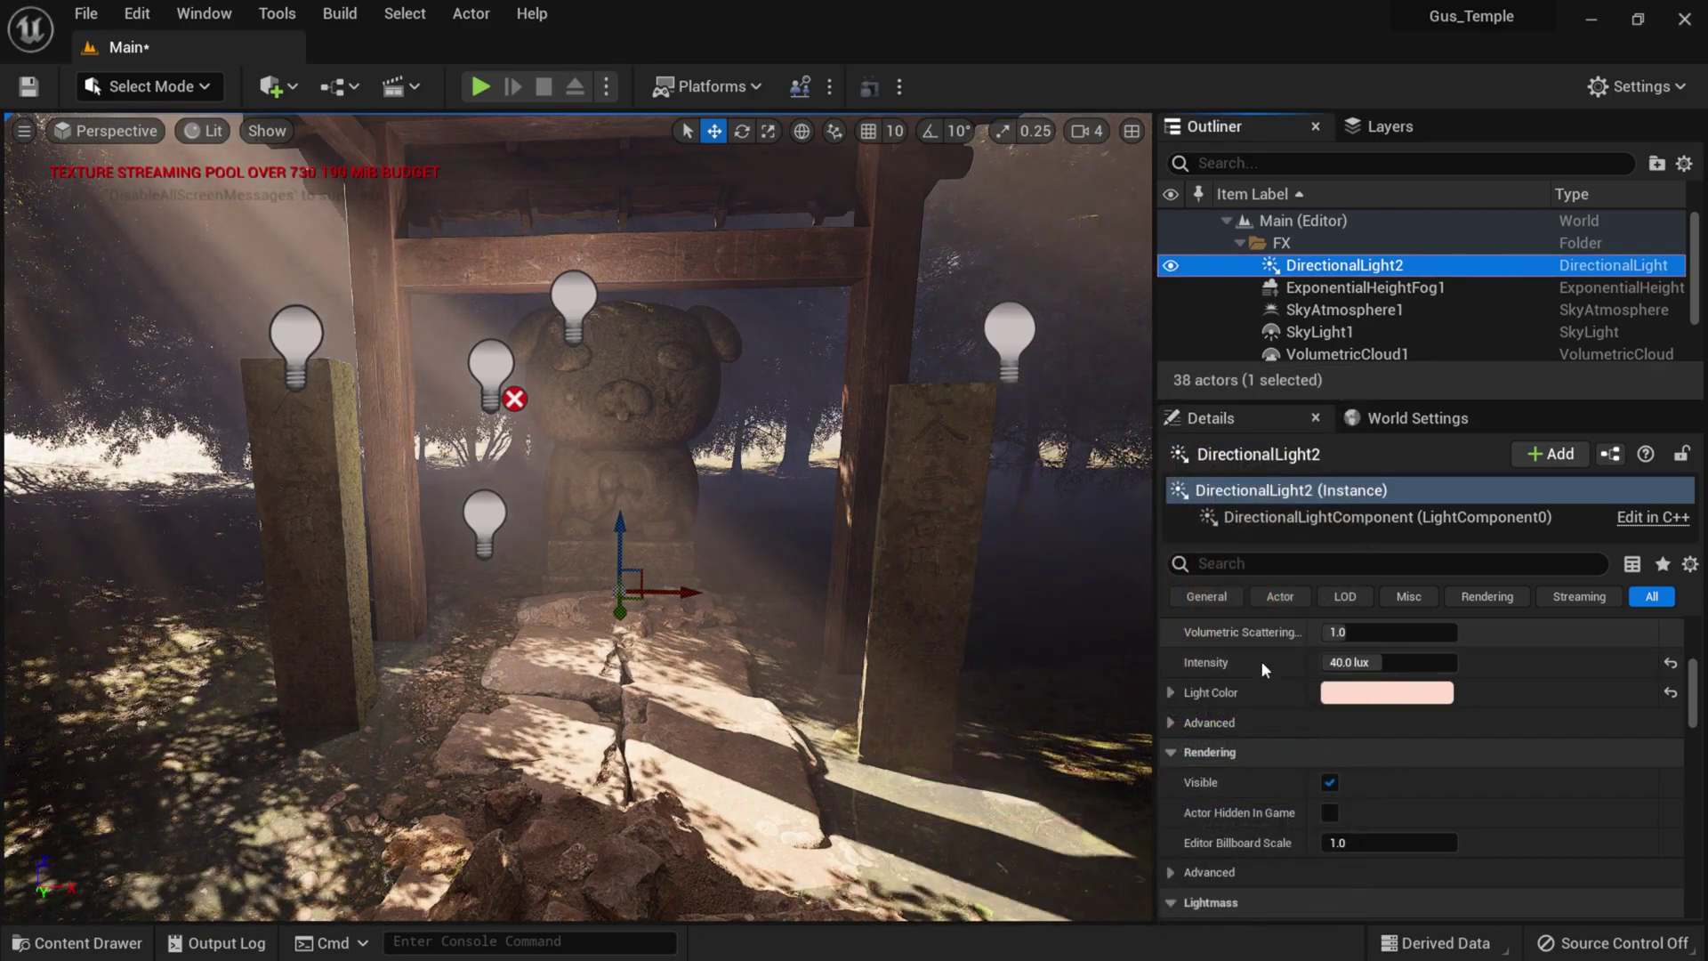
- Try volumetric scattering intensities of 50, 5 and 2 on DirectionalLight2, then return the value to 1
scroll(1264, 679, "up", 1)
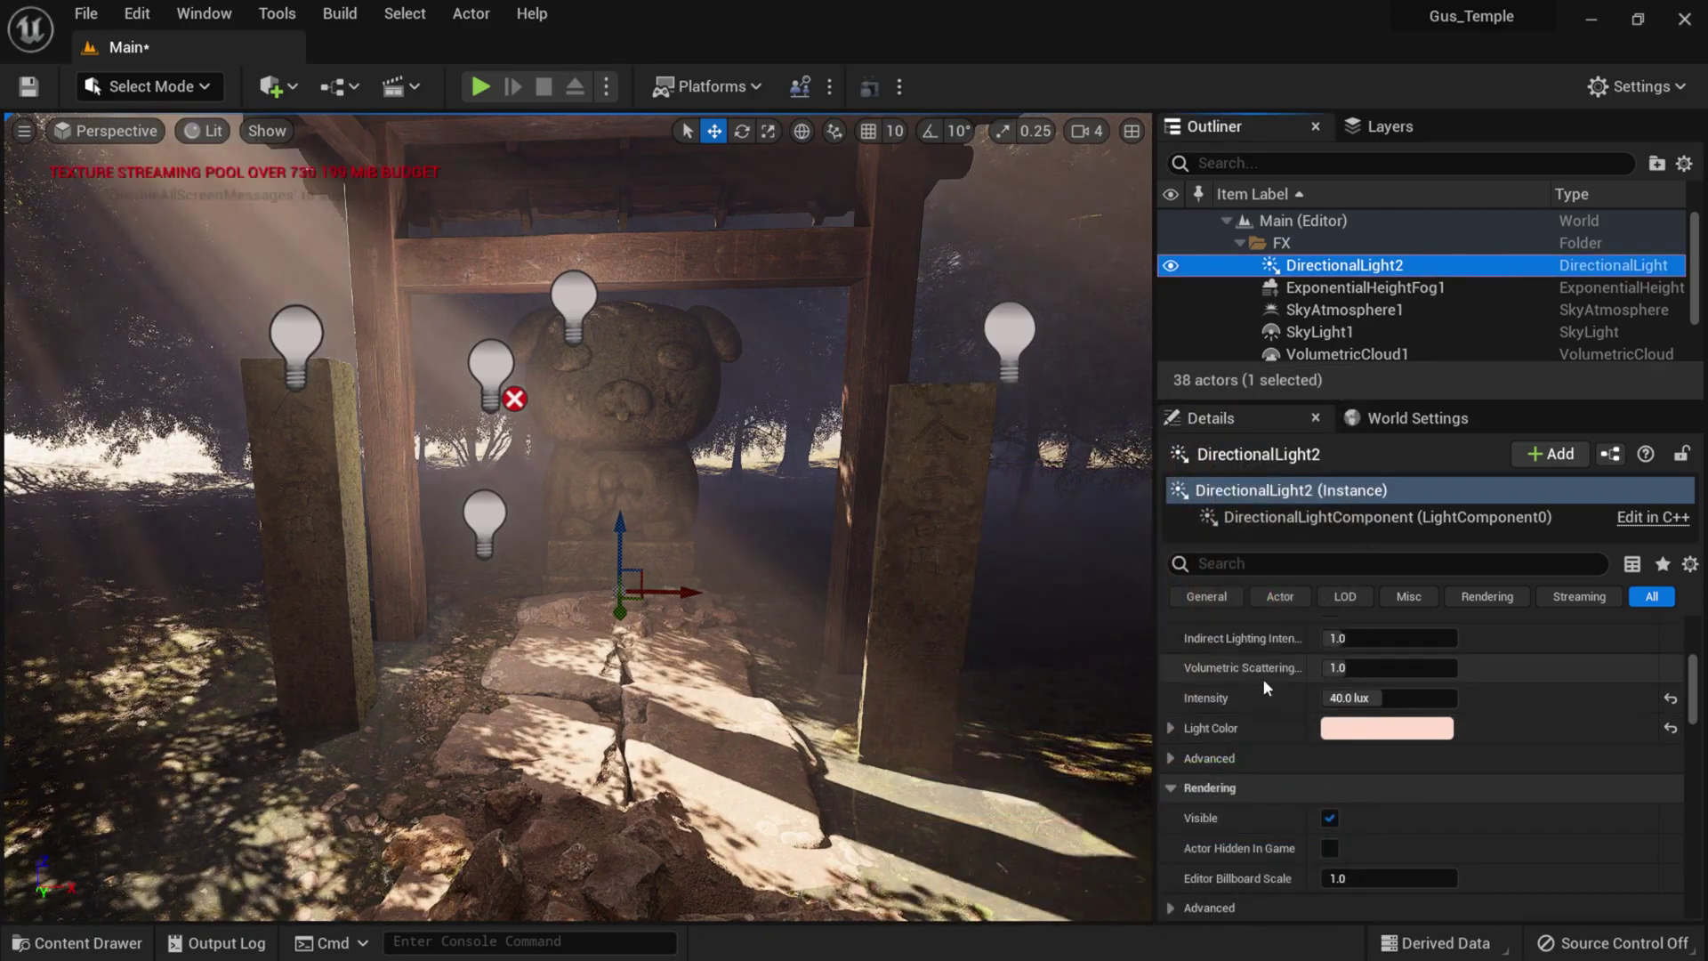
left_click(1330, 666)
type("5")
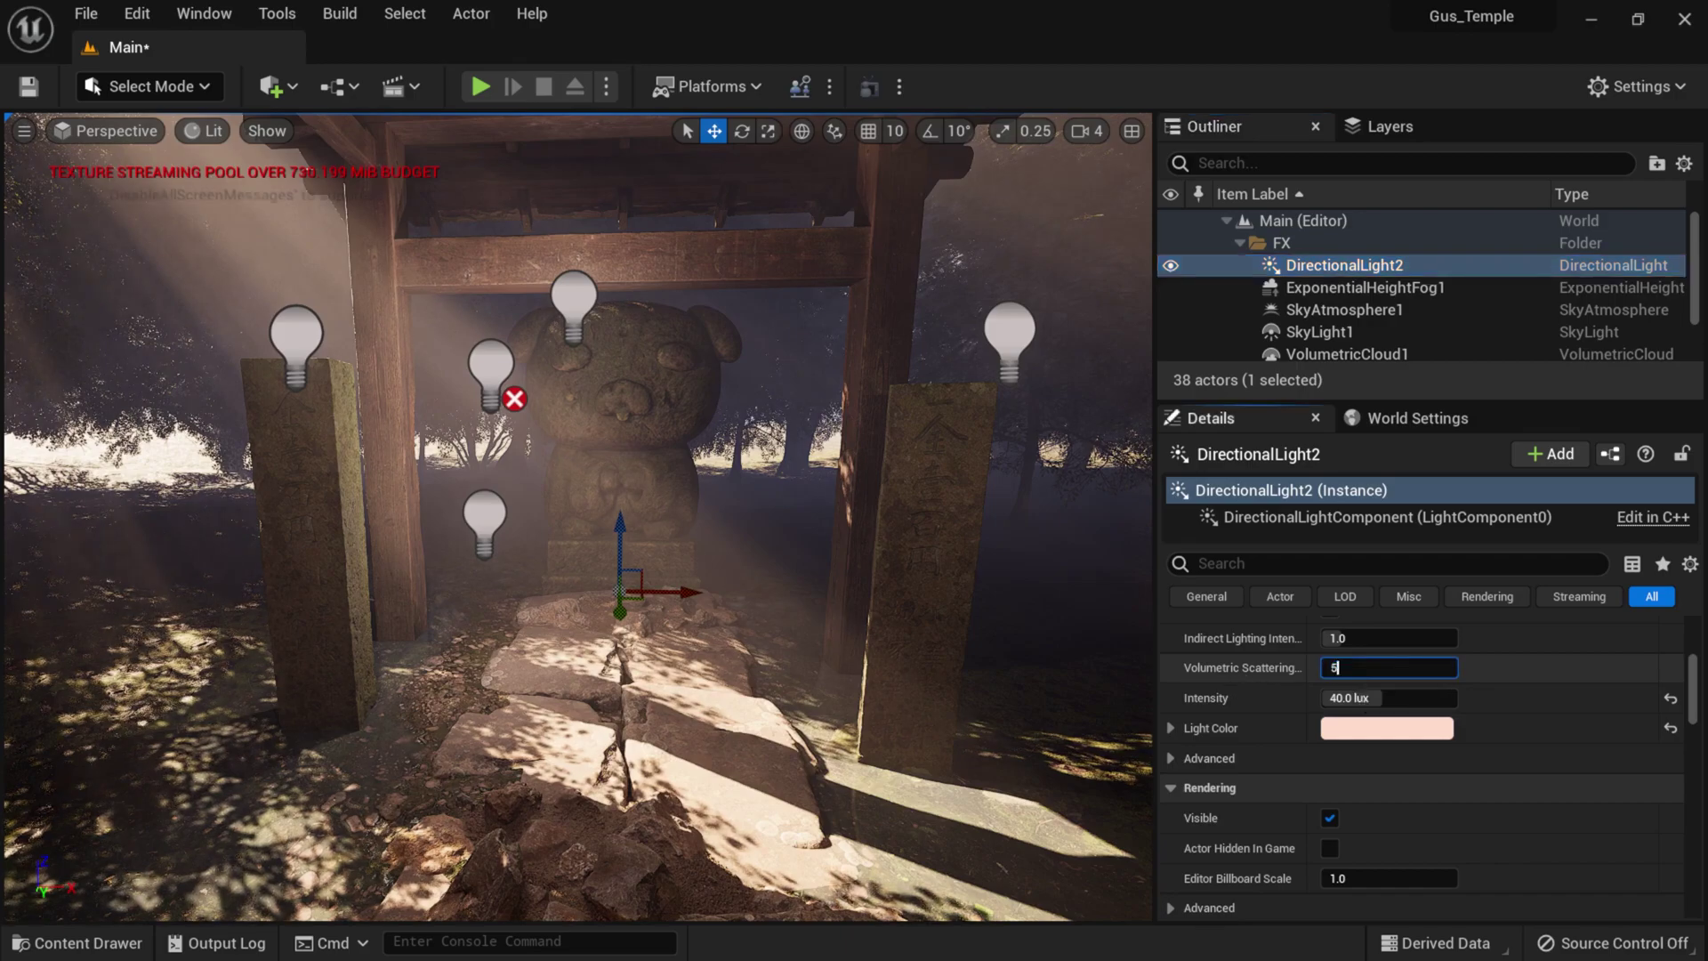
type("0")
key("Return")
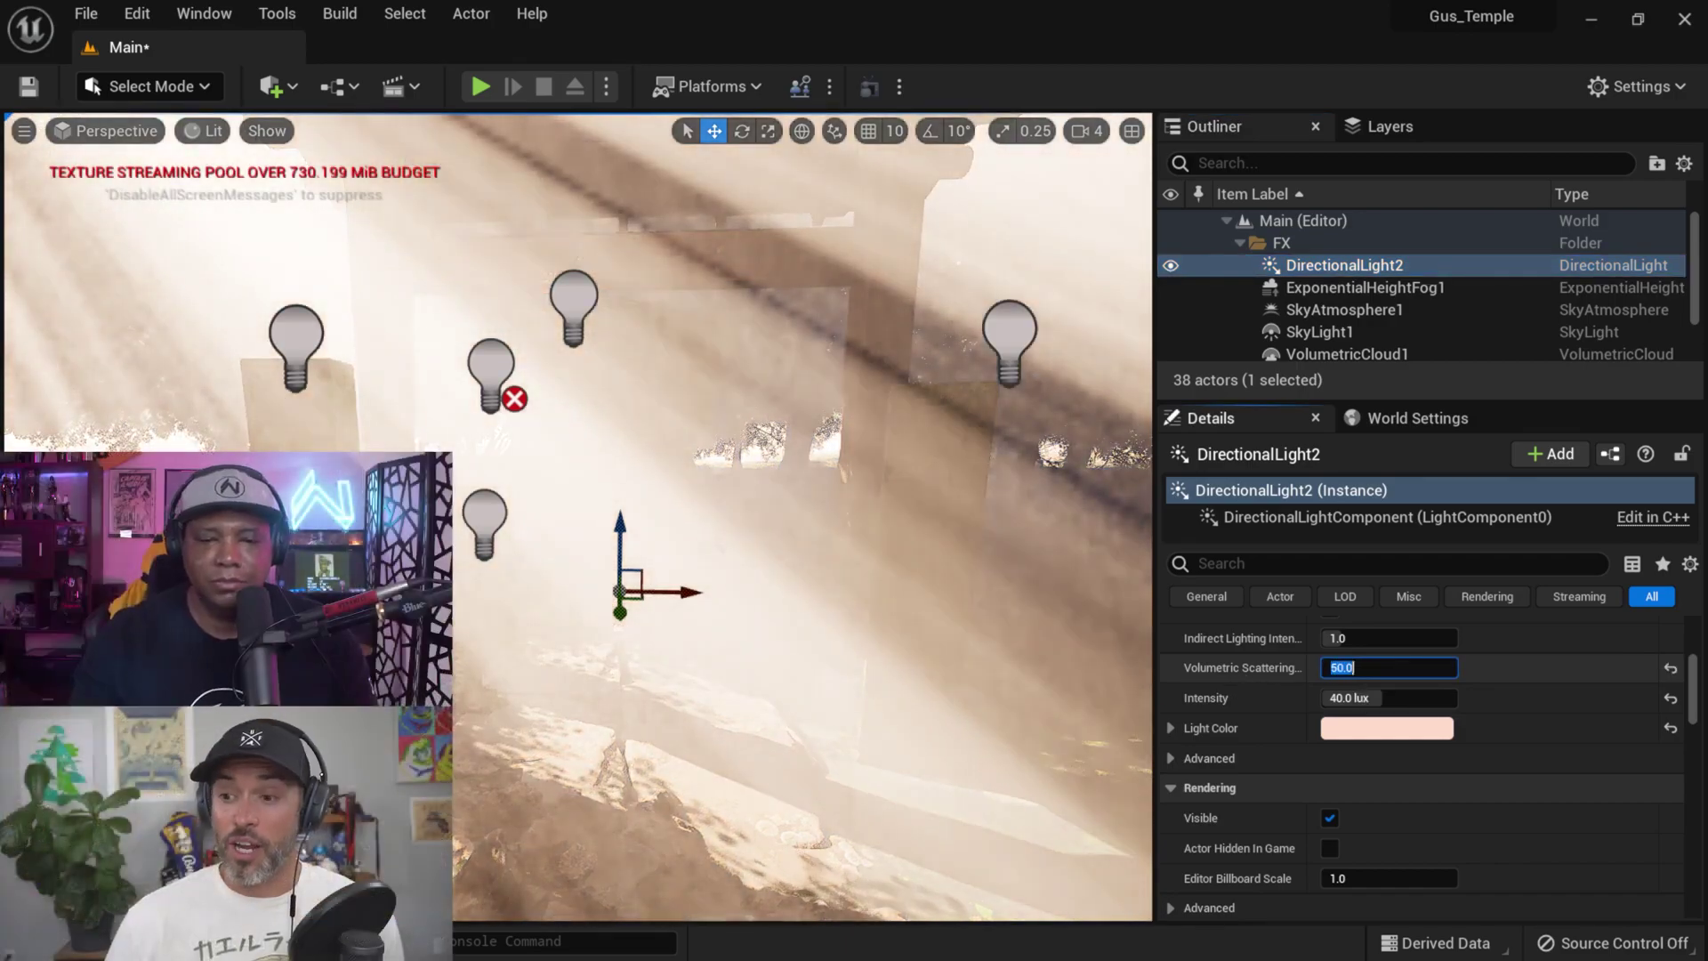
type("5")
key("Return")
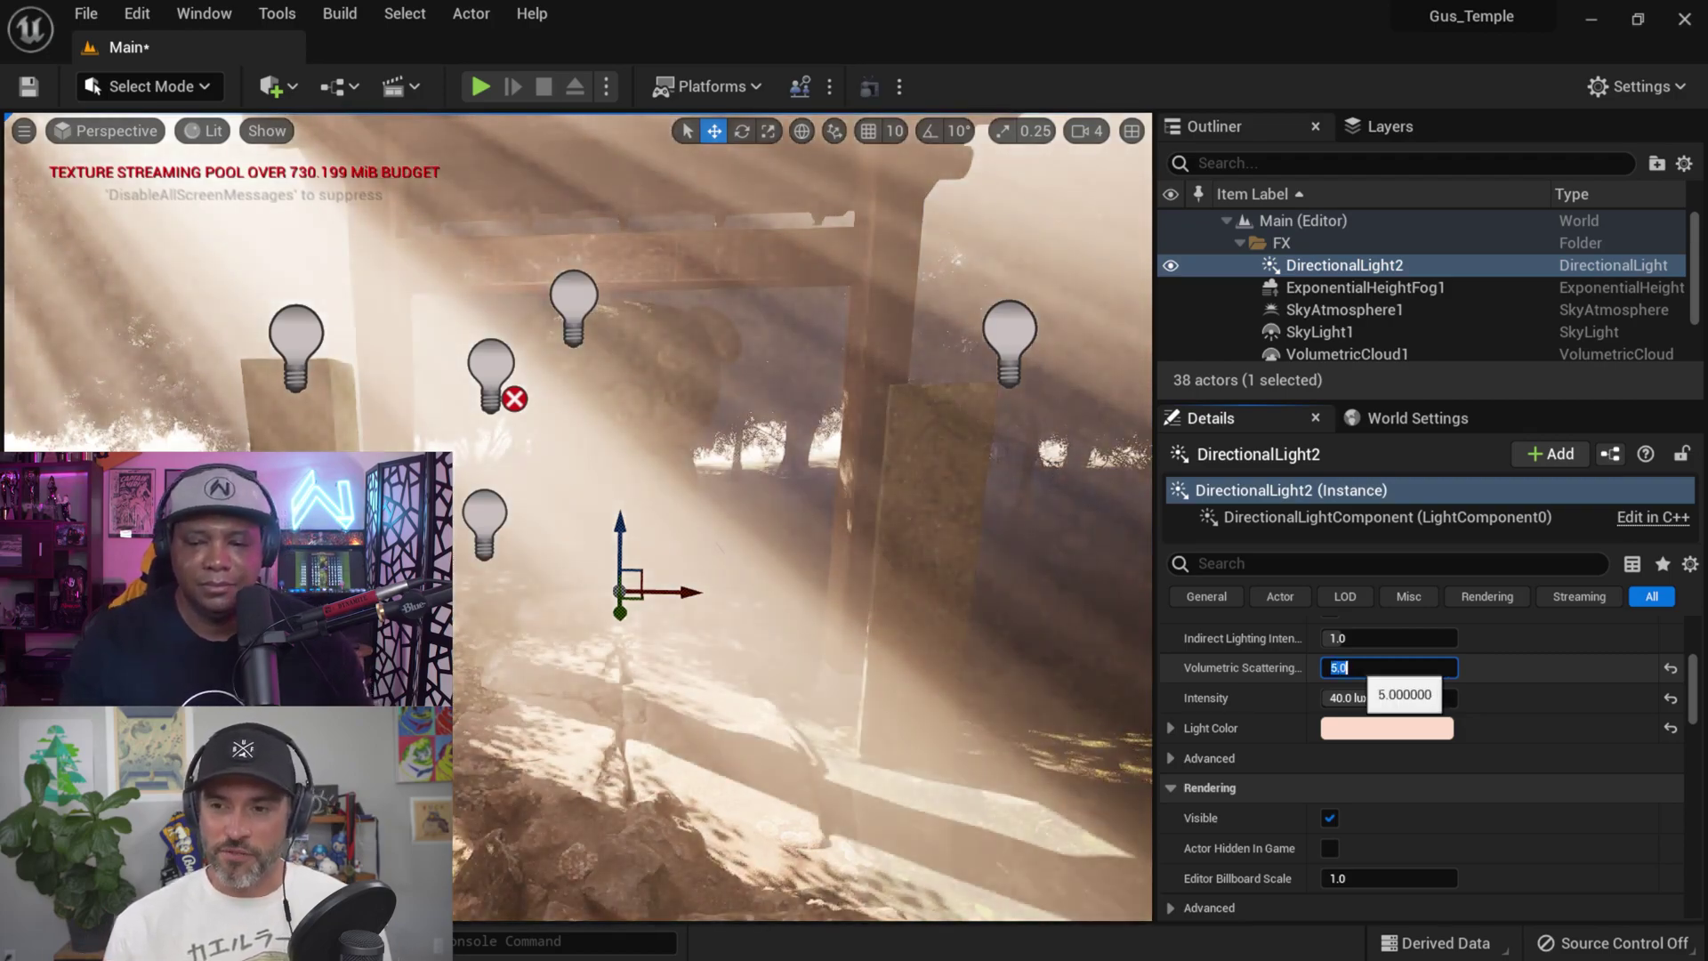
type("2")
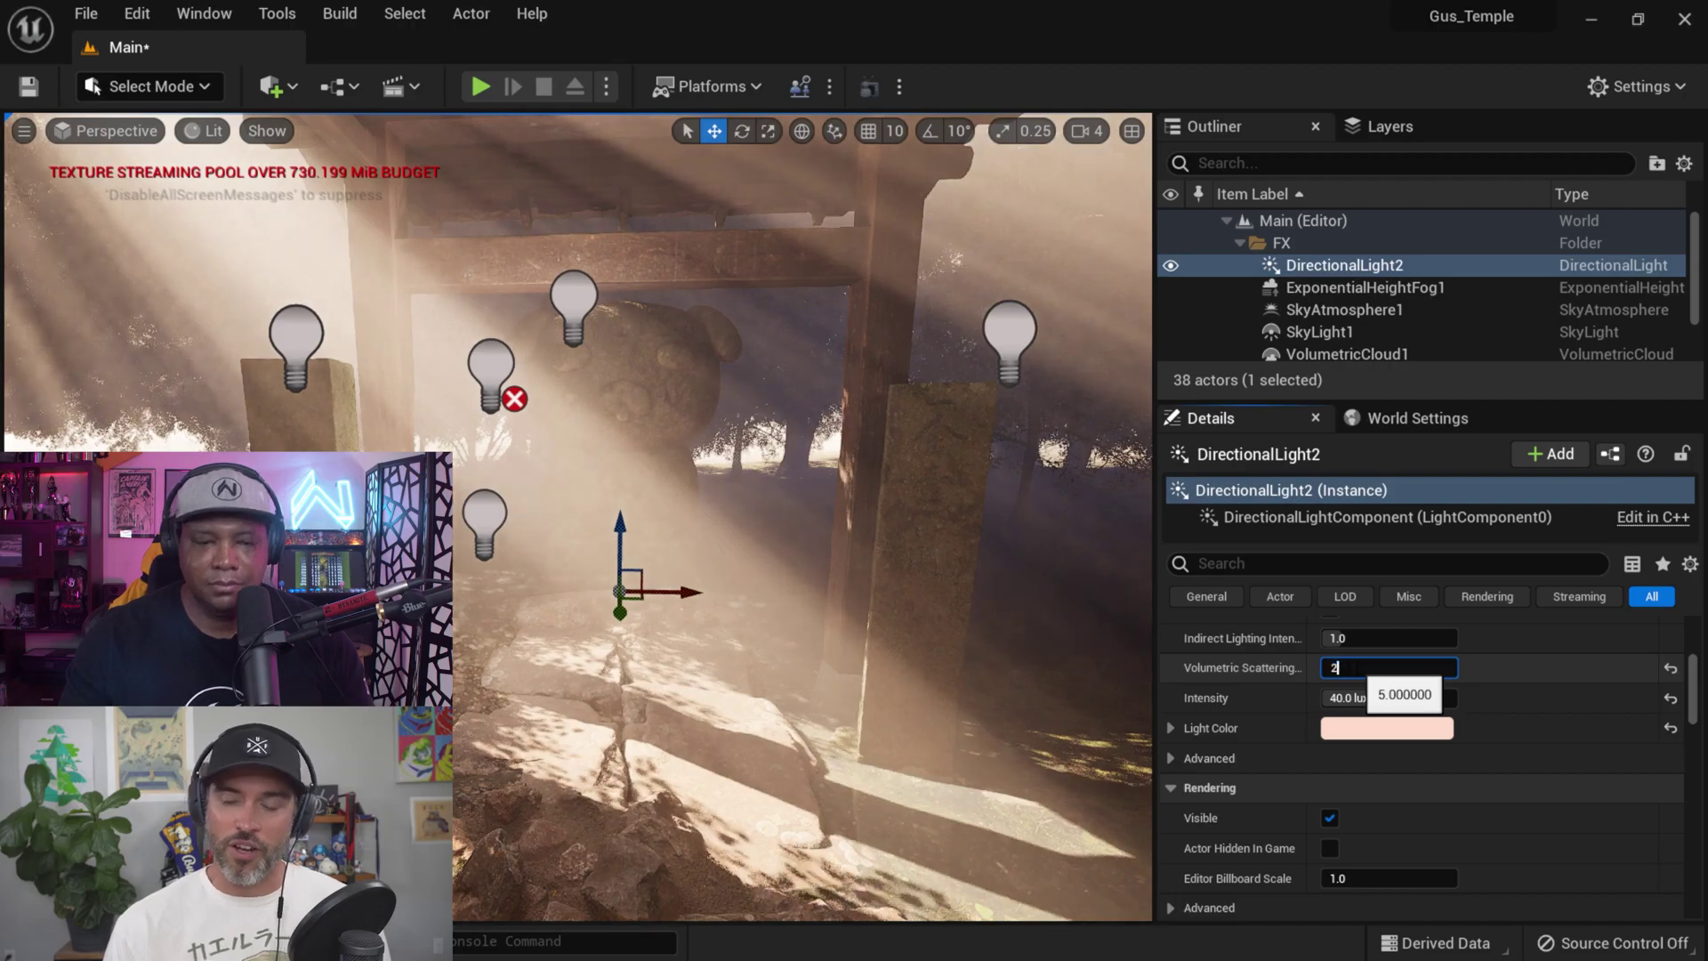
key("Return")
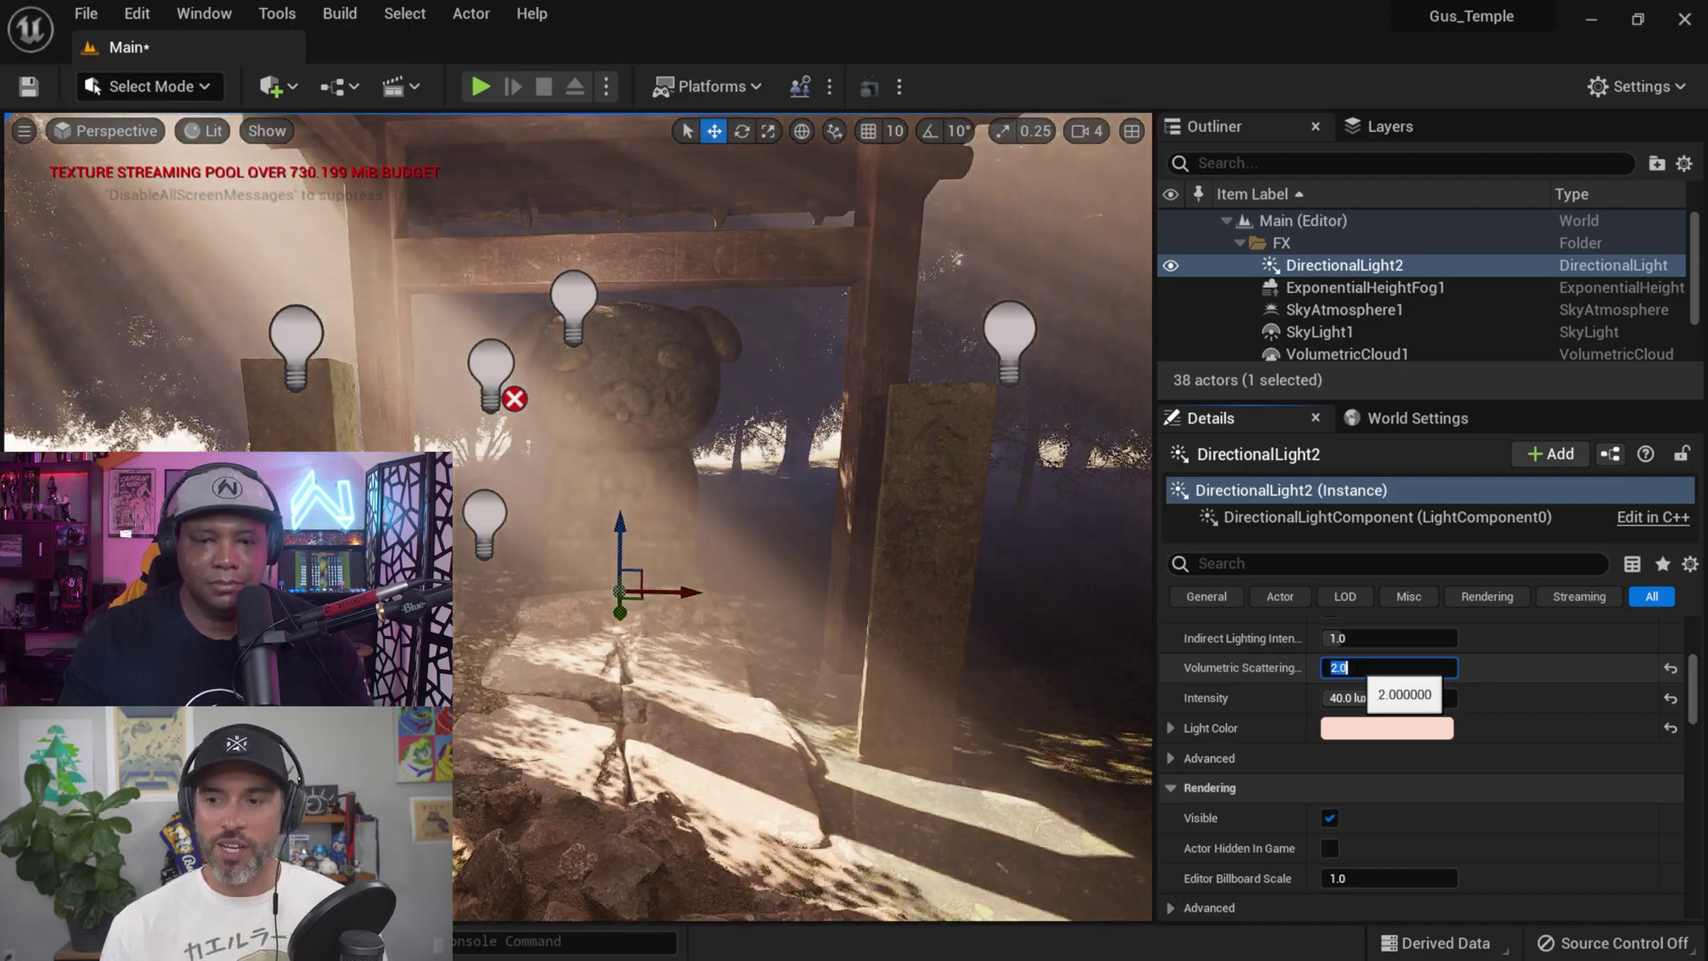
type("1")
key("Return")
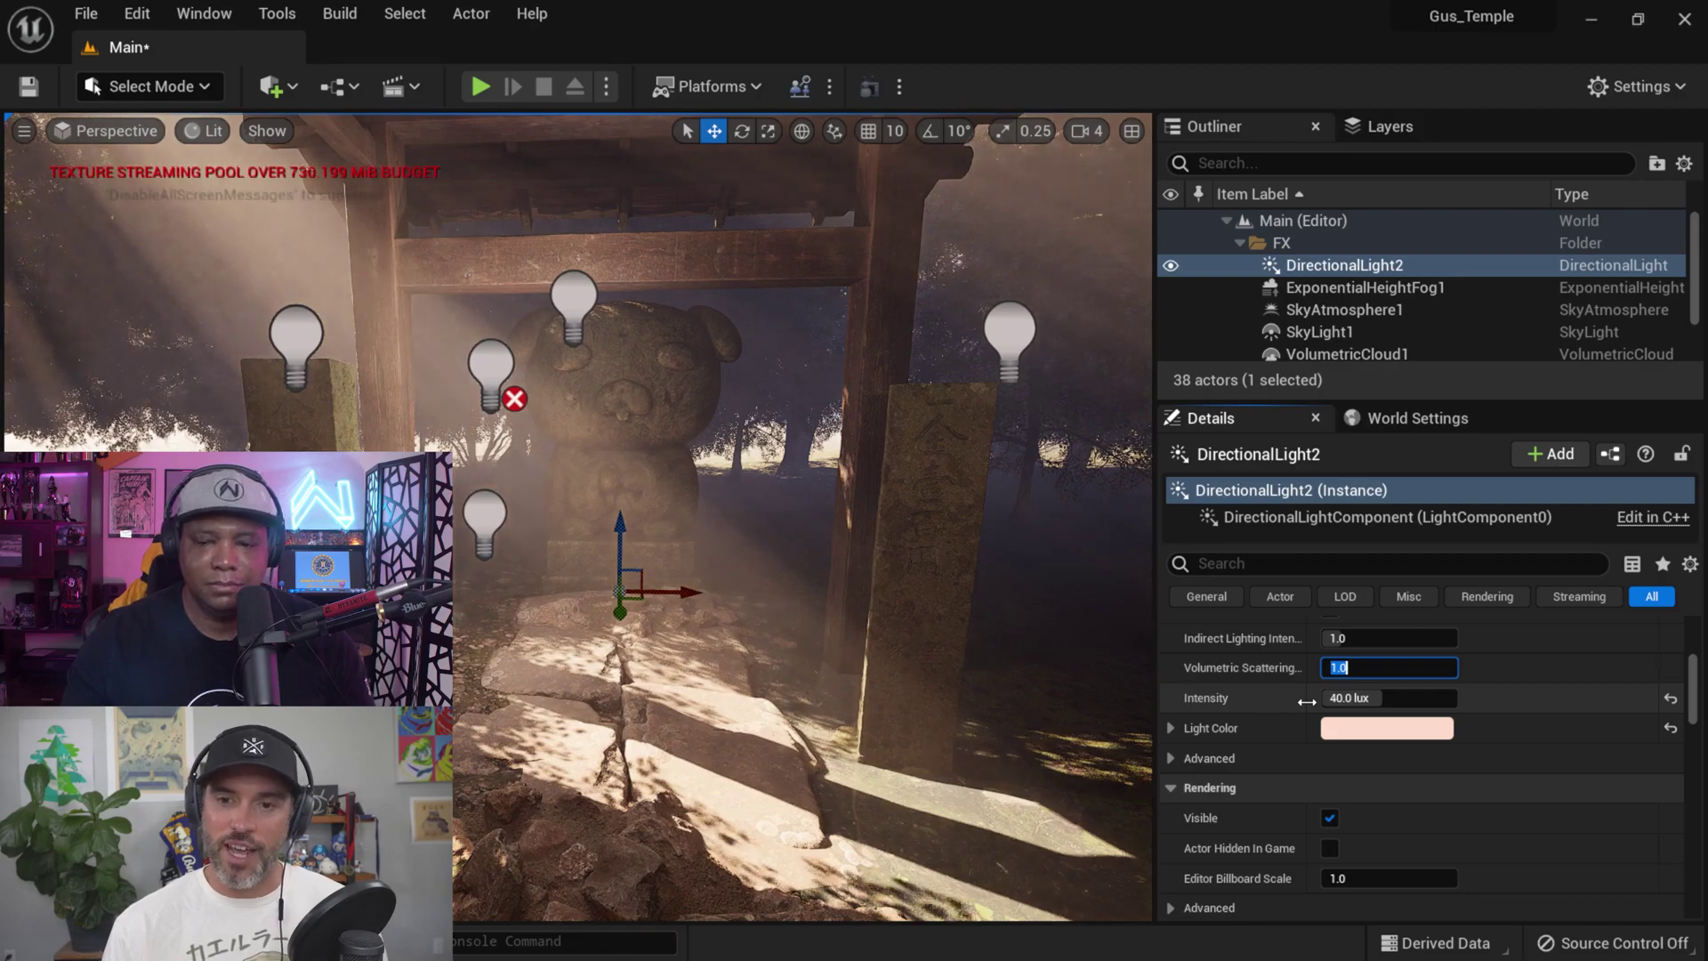
- Set the intensity of DirectionalLight2 to 3.16 lux
left_click(1352, 698)
type("3.15")
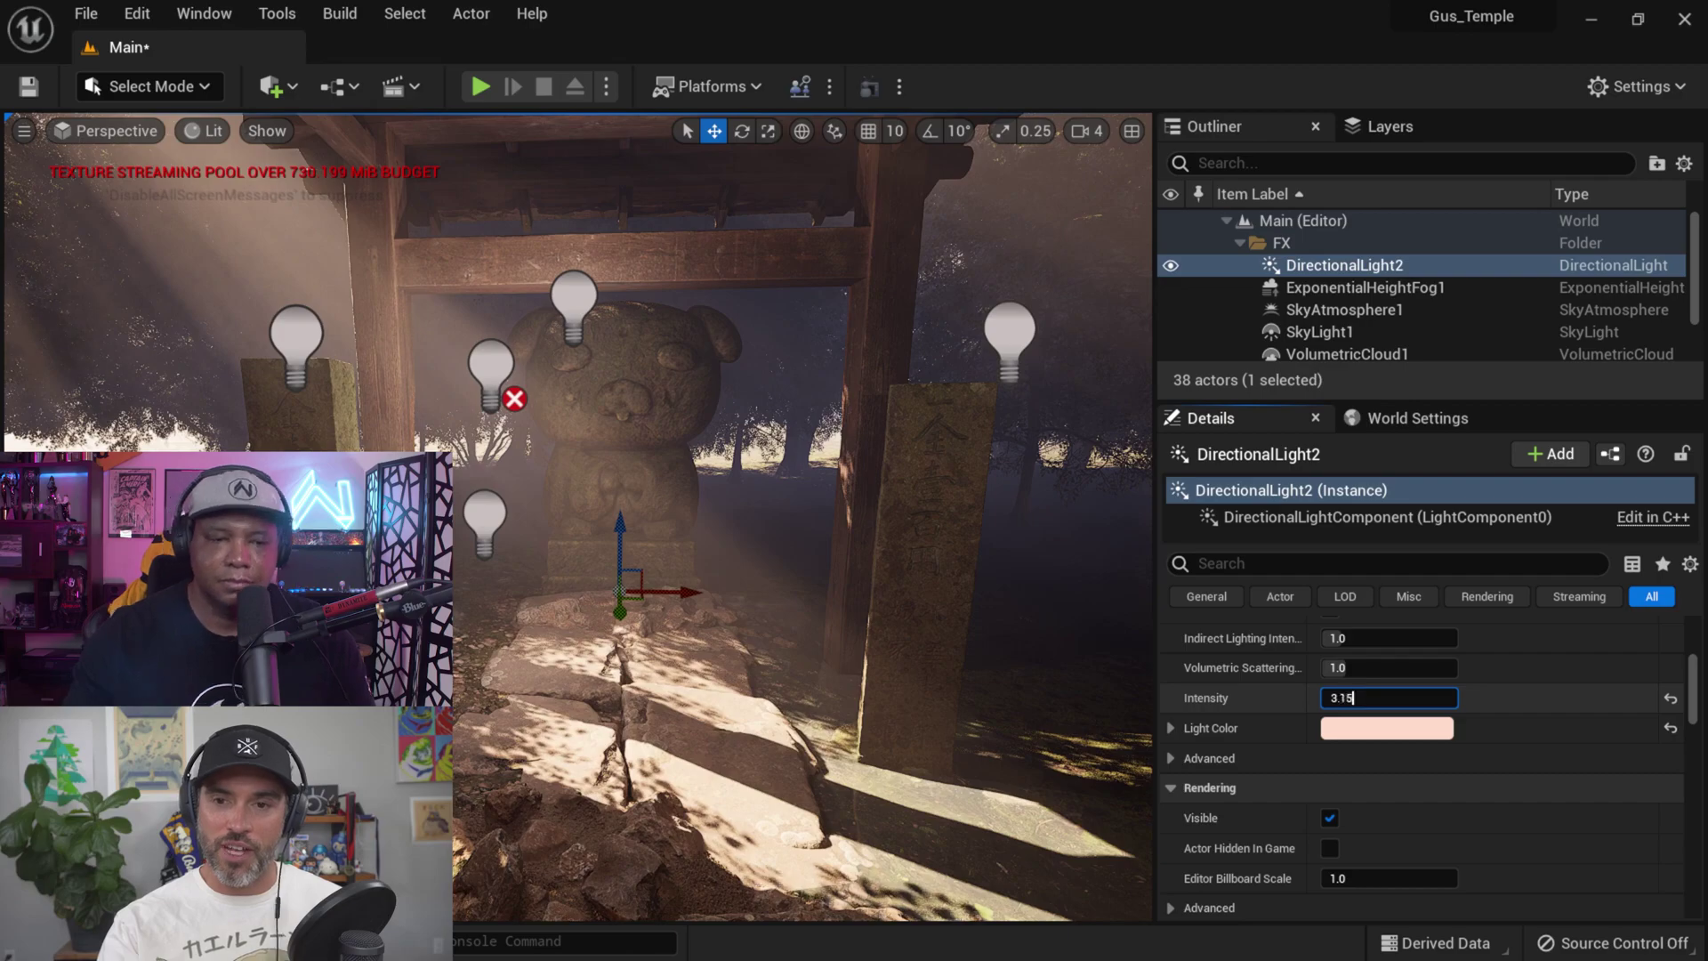
key("Return")
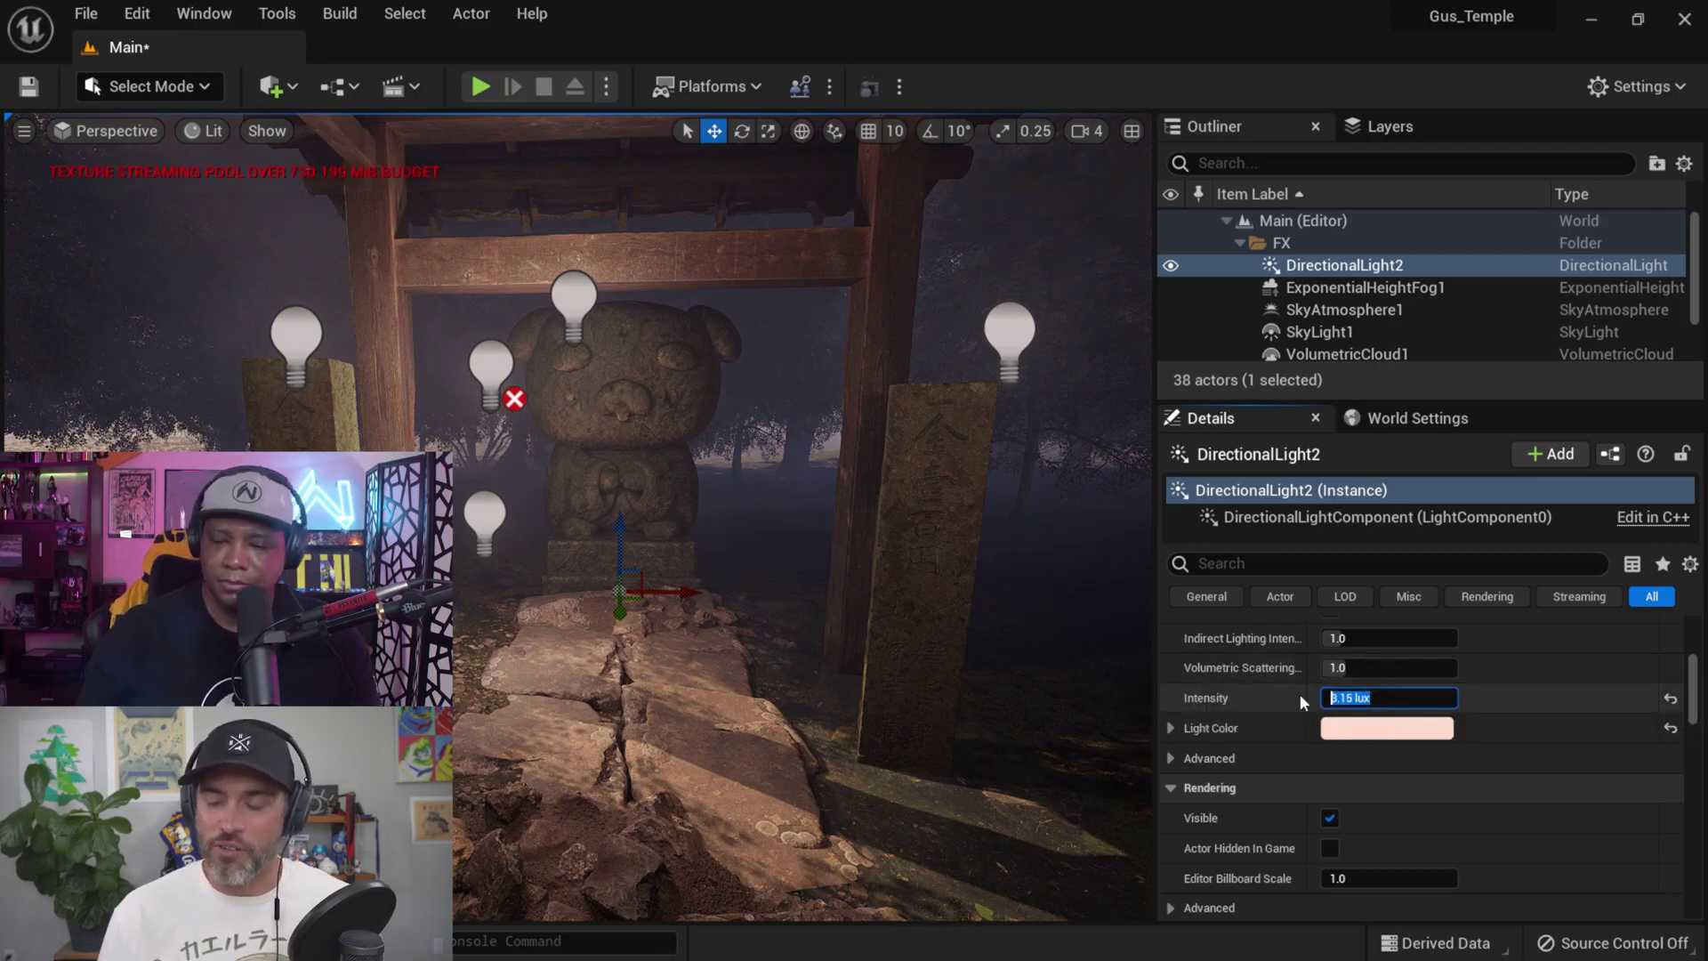
type("3.16")
key("Return")
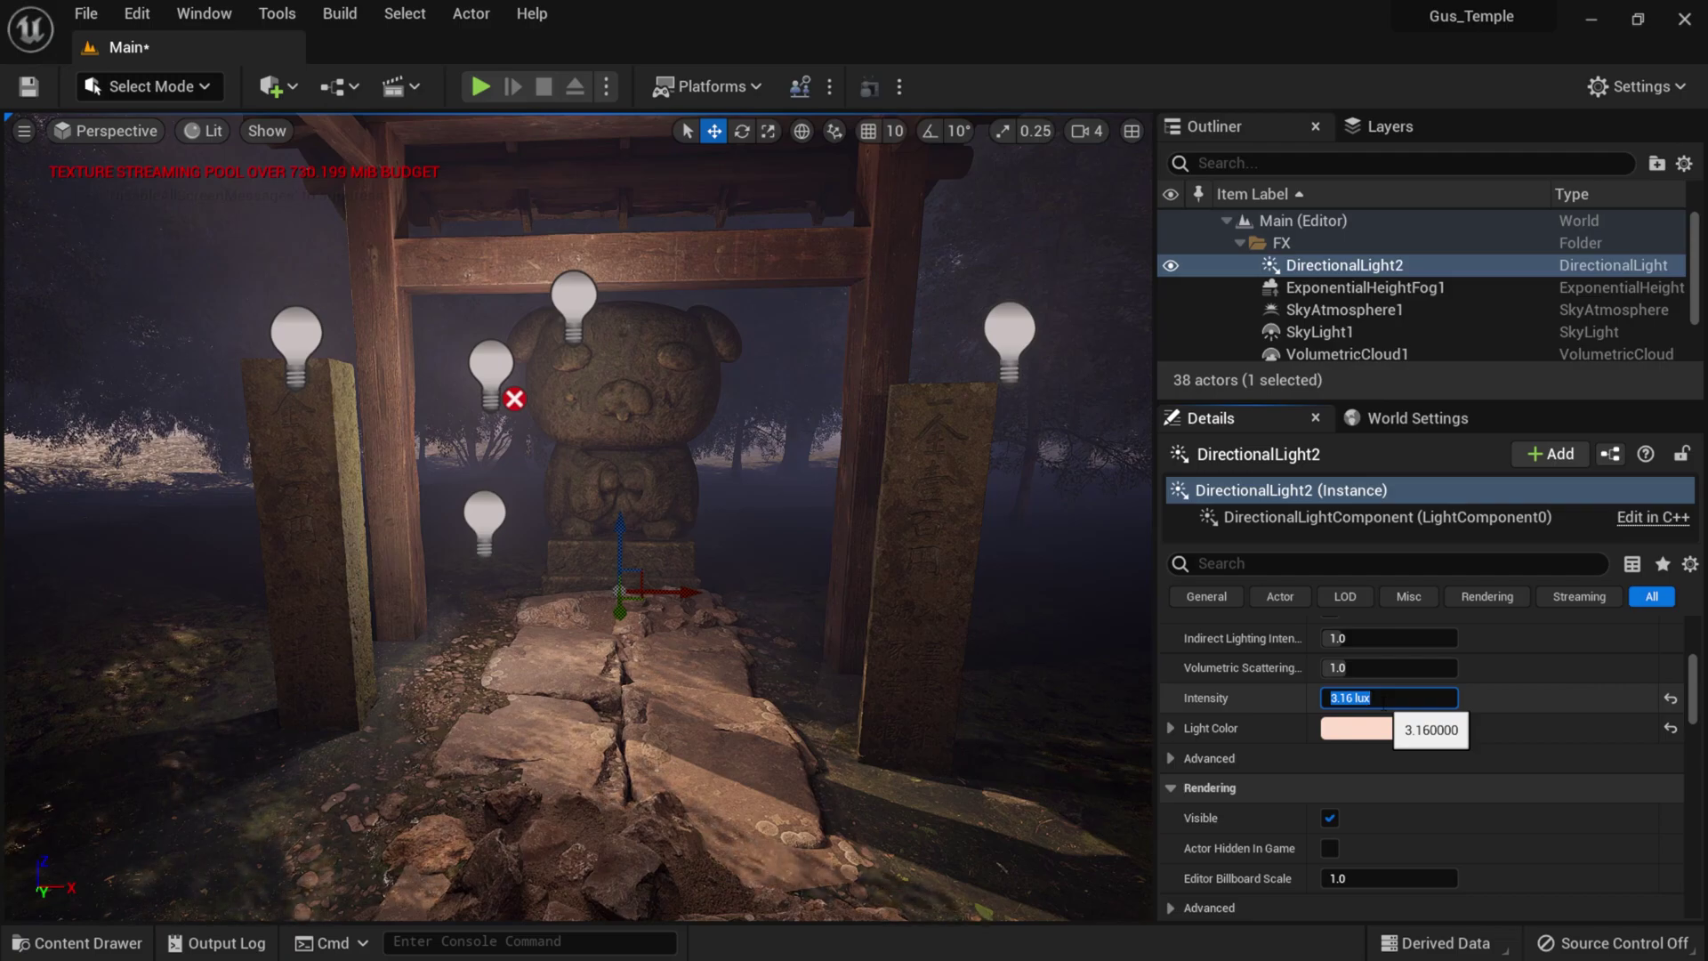
- Try a volumetric scattering intensity of 35 on DirectionalLight2, then set it to 15 for softer light shafts
left_click(1339, 669)
type("35")
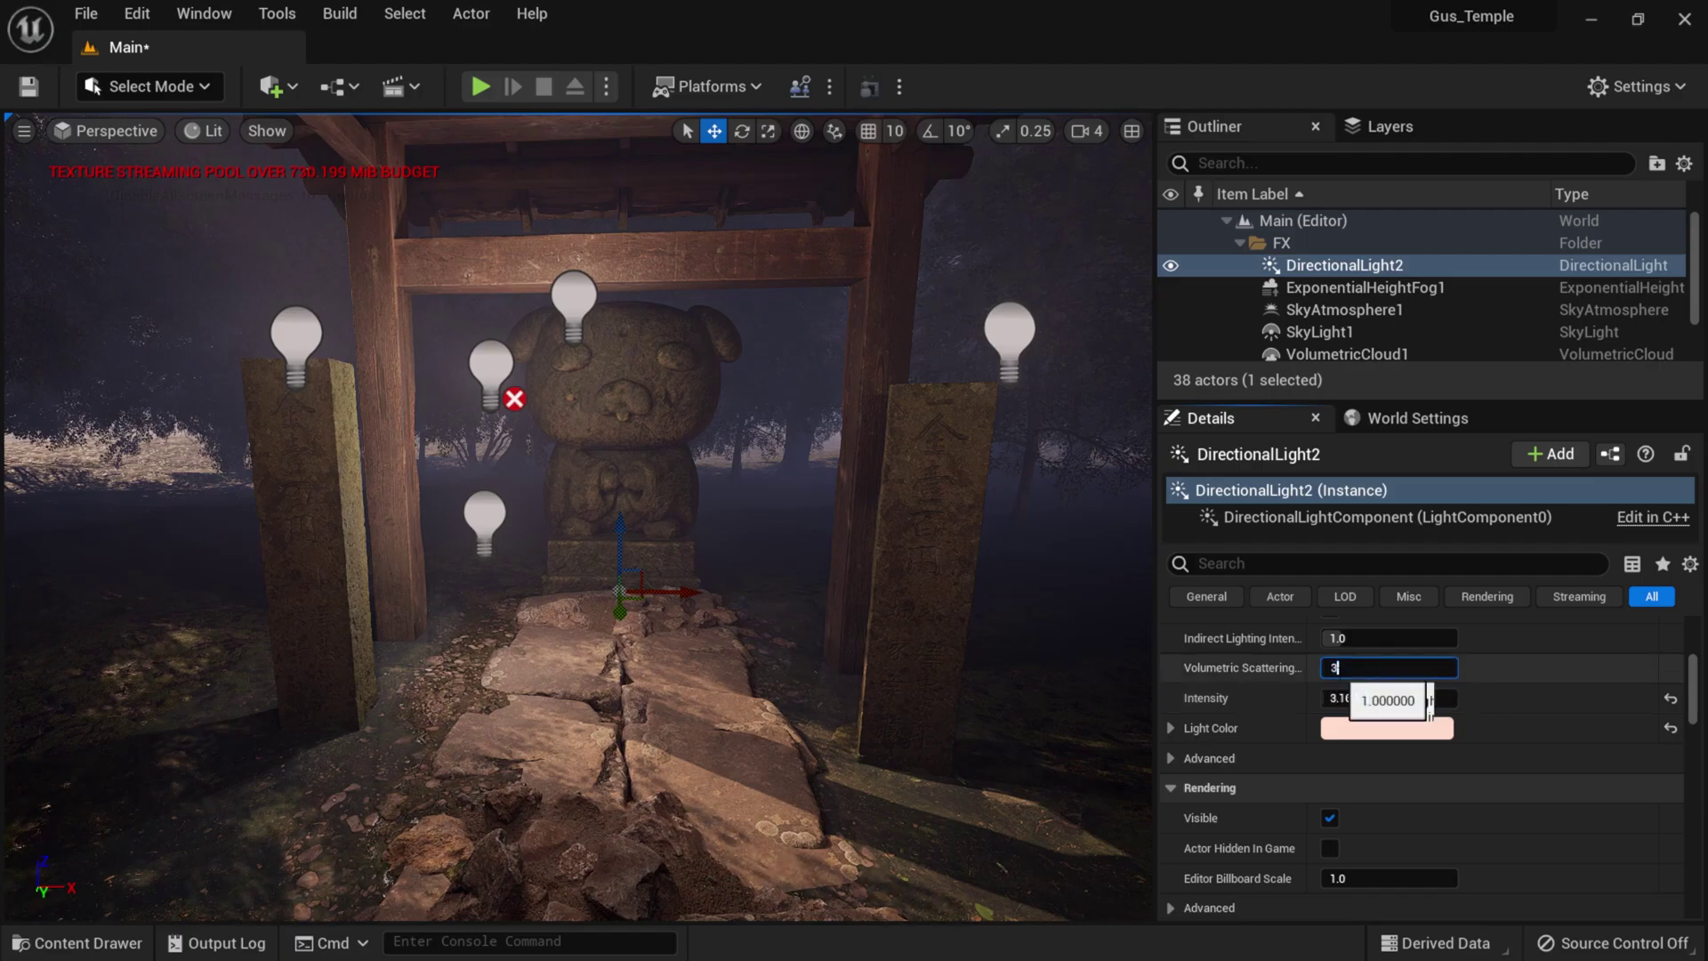
key("Return")
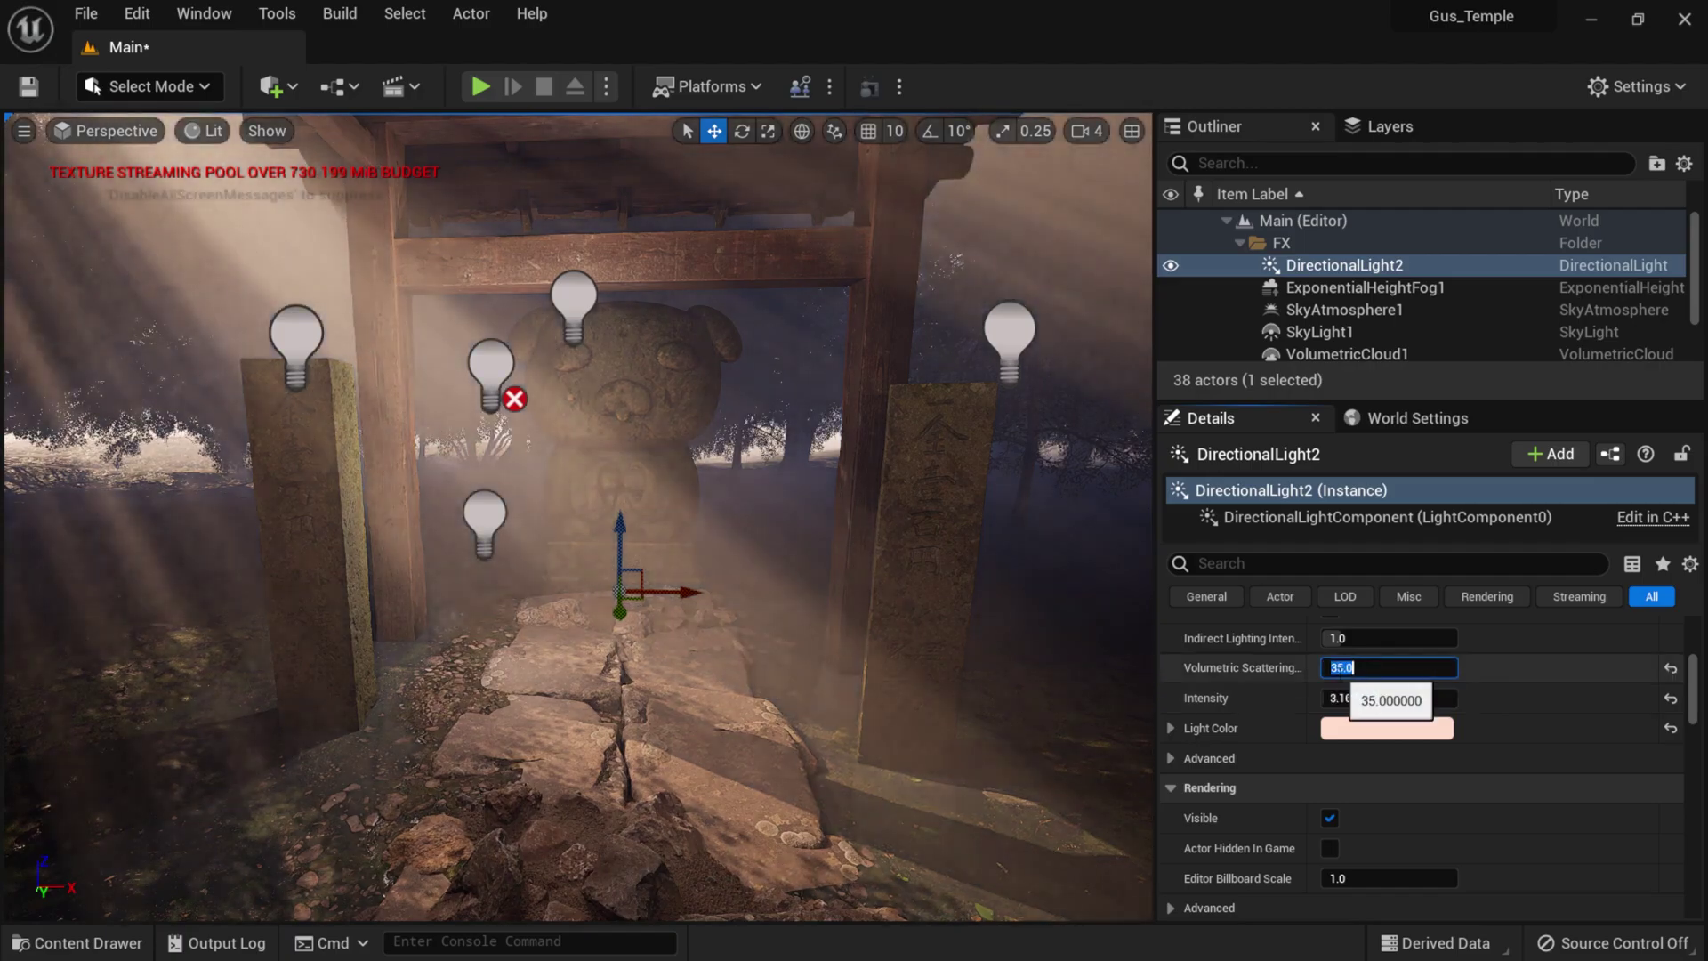
type("15")
key("Return")
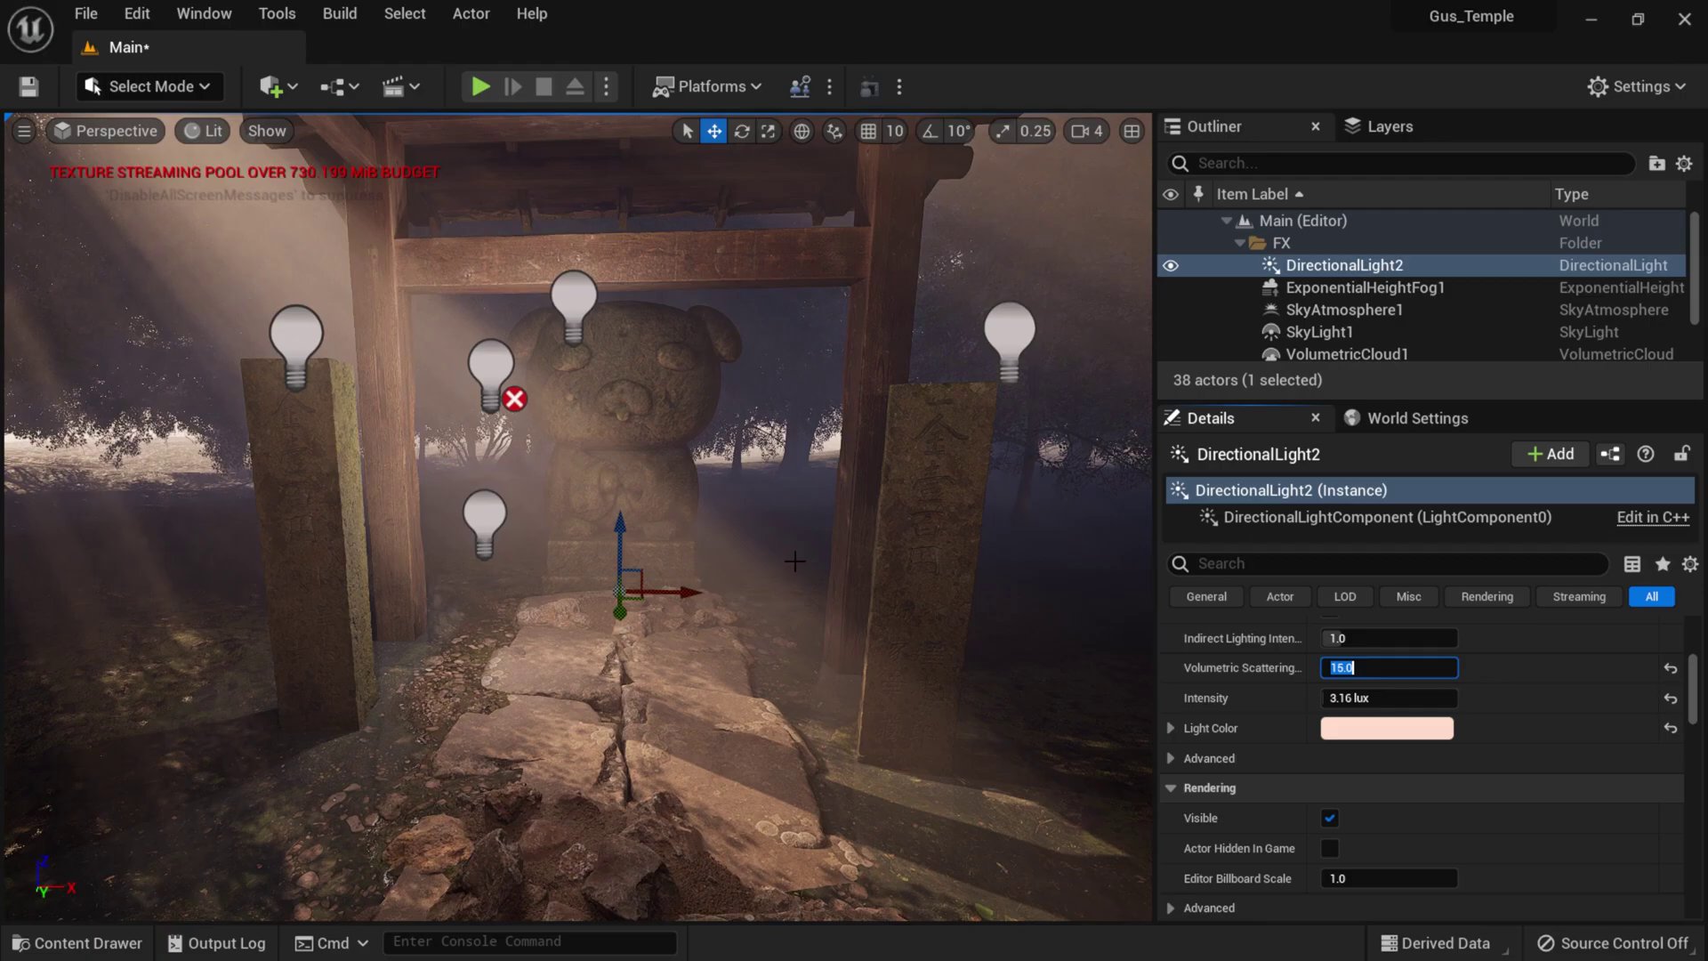
middle_click_drag(763, 553, 697, 489)
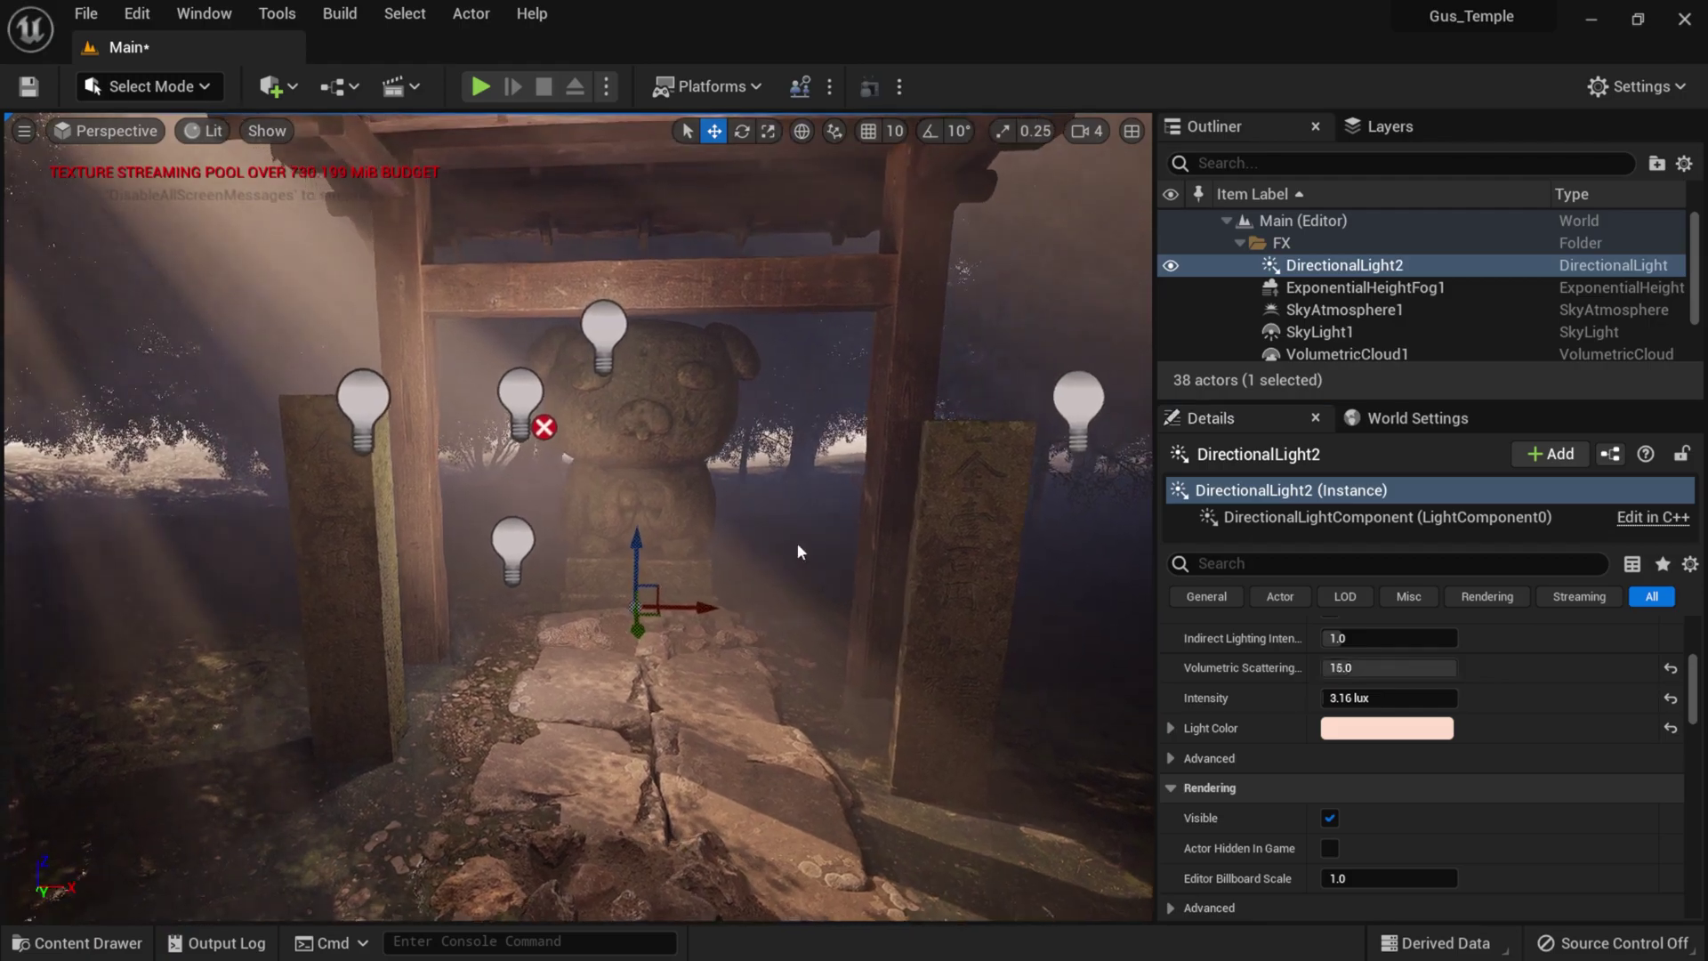
- Enlarge the Outliner and collapse the FX folder
left_click_drag(1523, 403, 1533, 457)
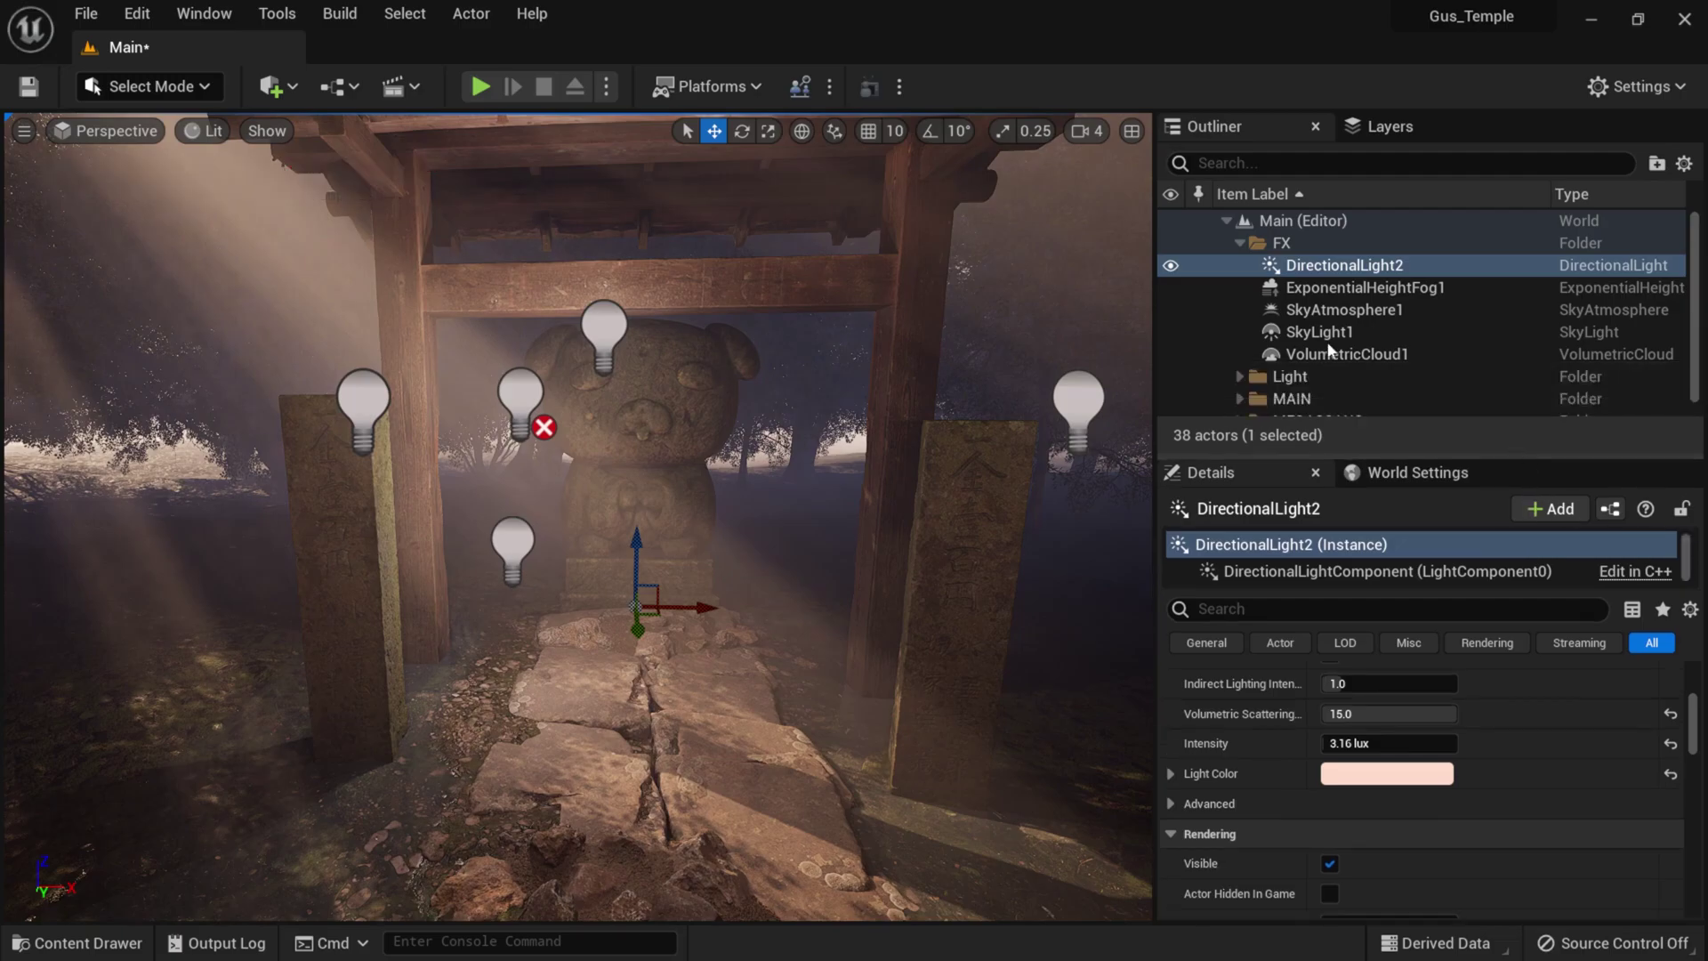
left_click(1240, 241)
left_click(1240, 242)
left_click(1241, 242)
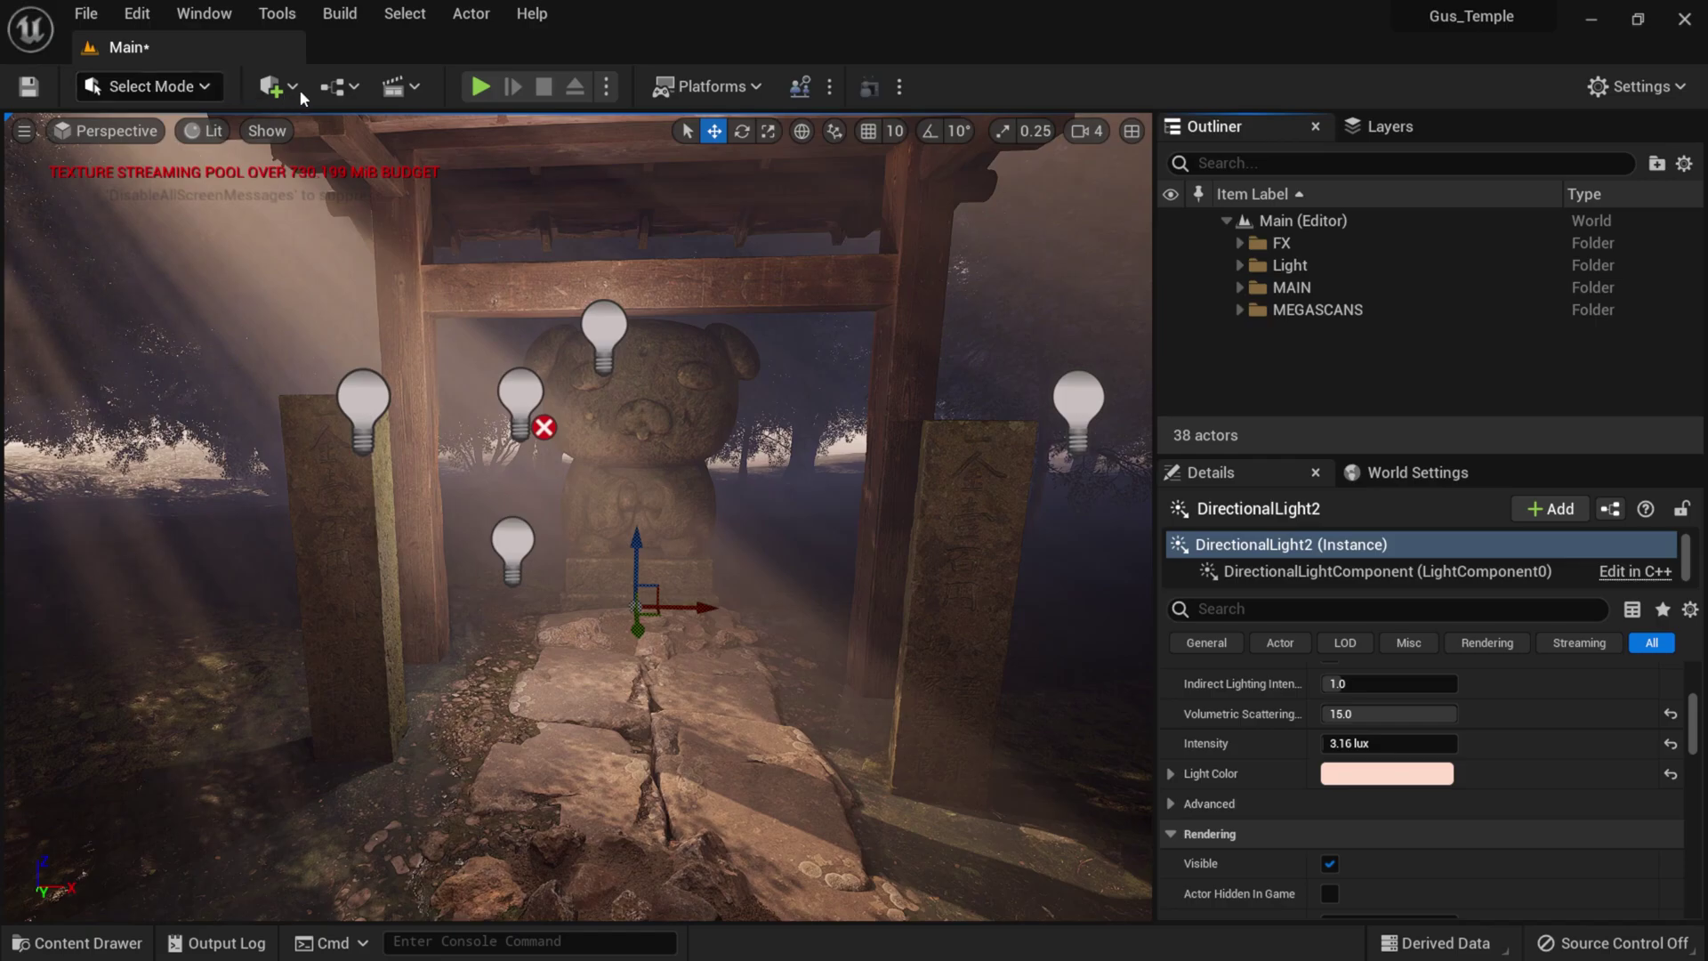
right_click_drag(498, 374, 414, 353)
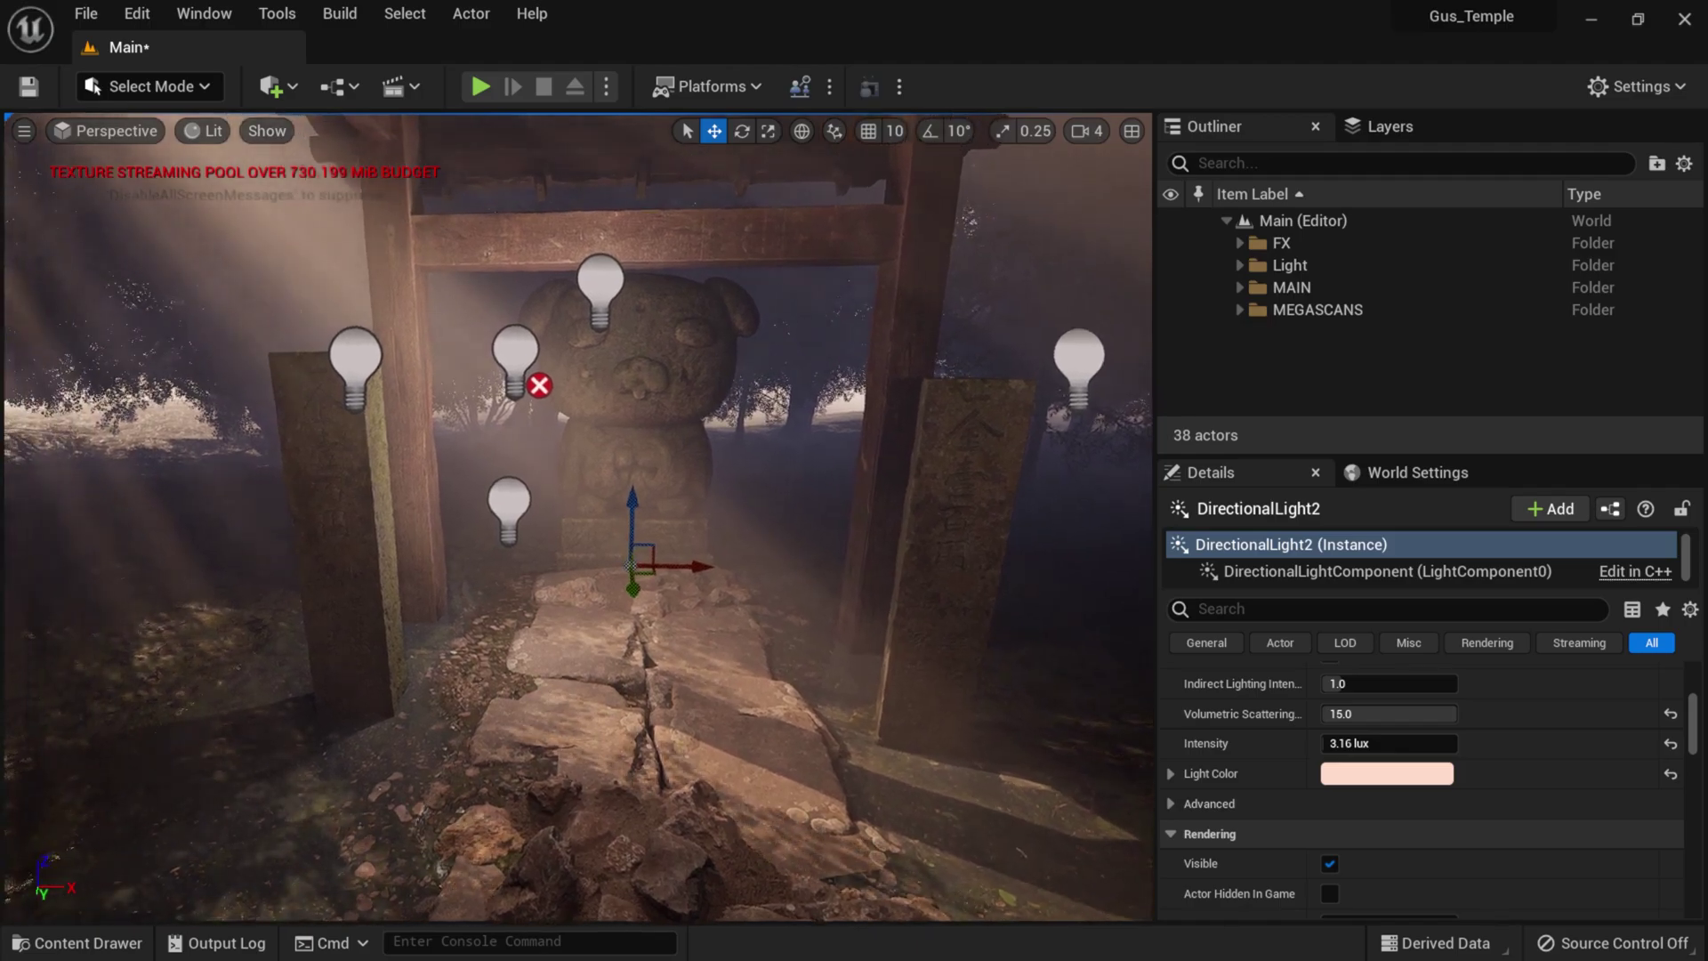
- Open Quixel Bridge from the add-content options and maximize its window
left_click(271, 86)
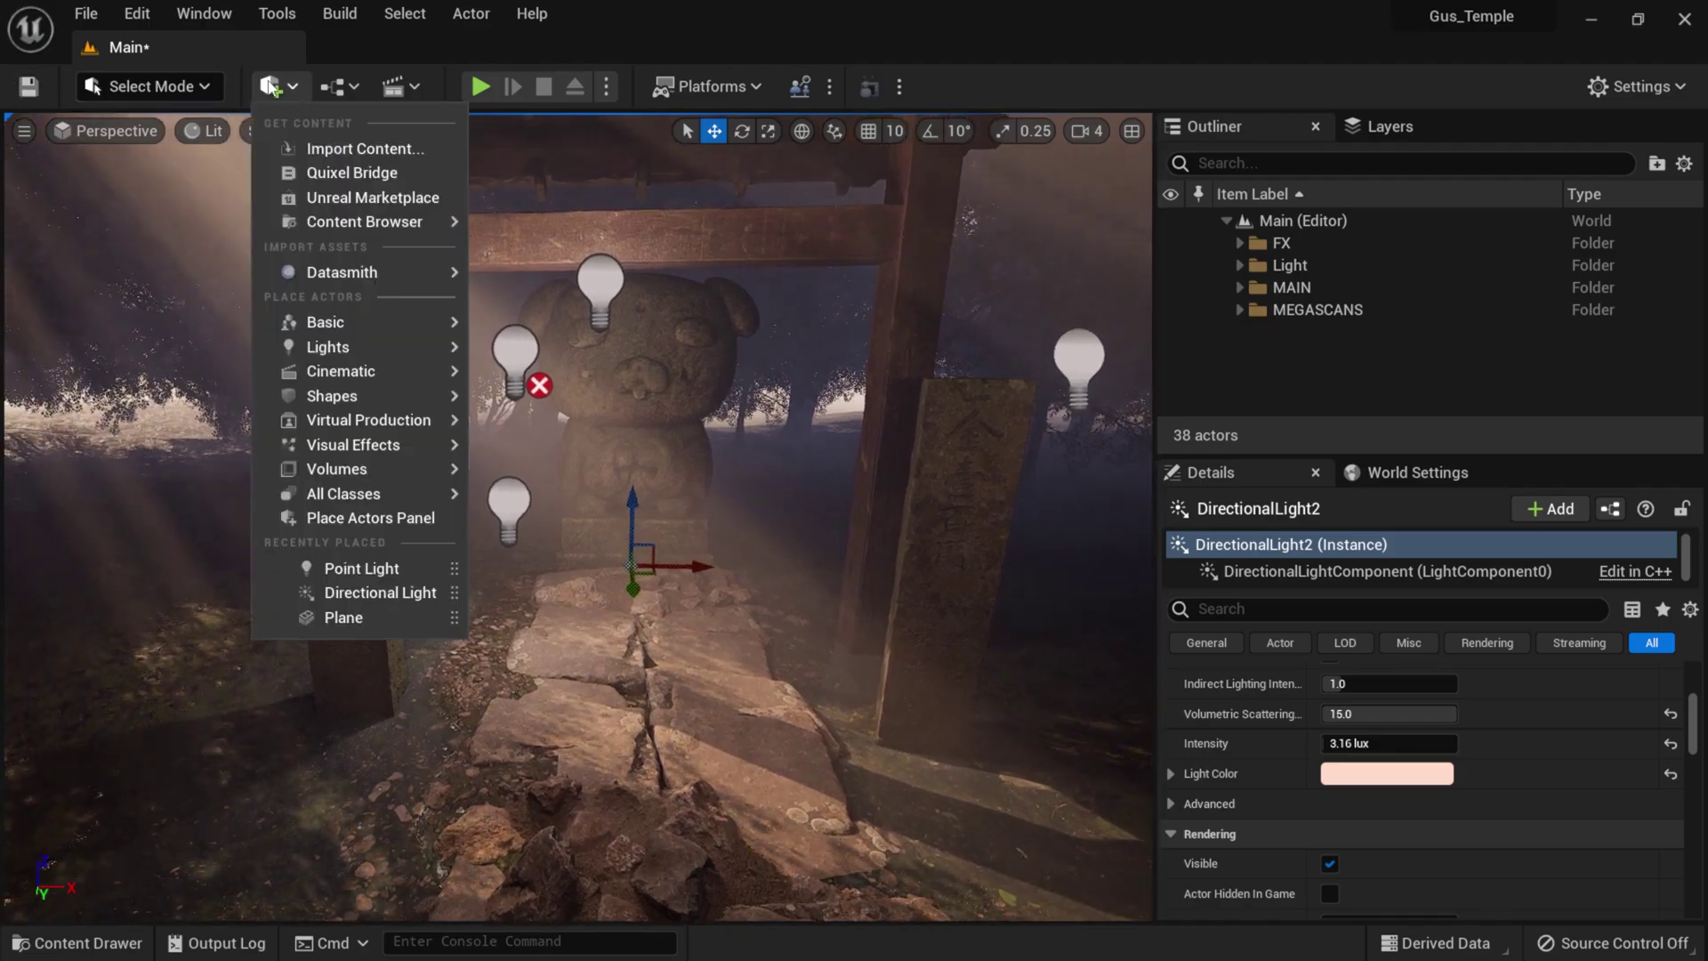
left_click(361, 171)
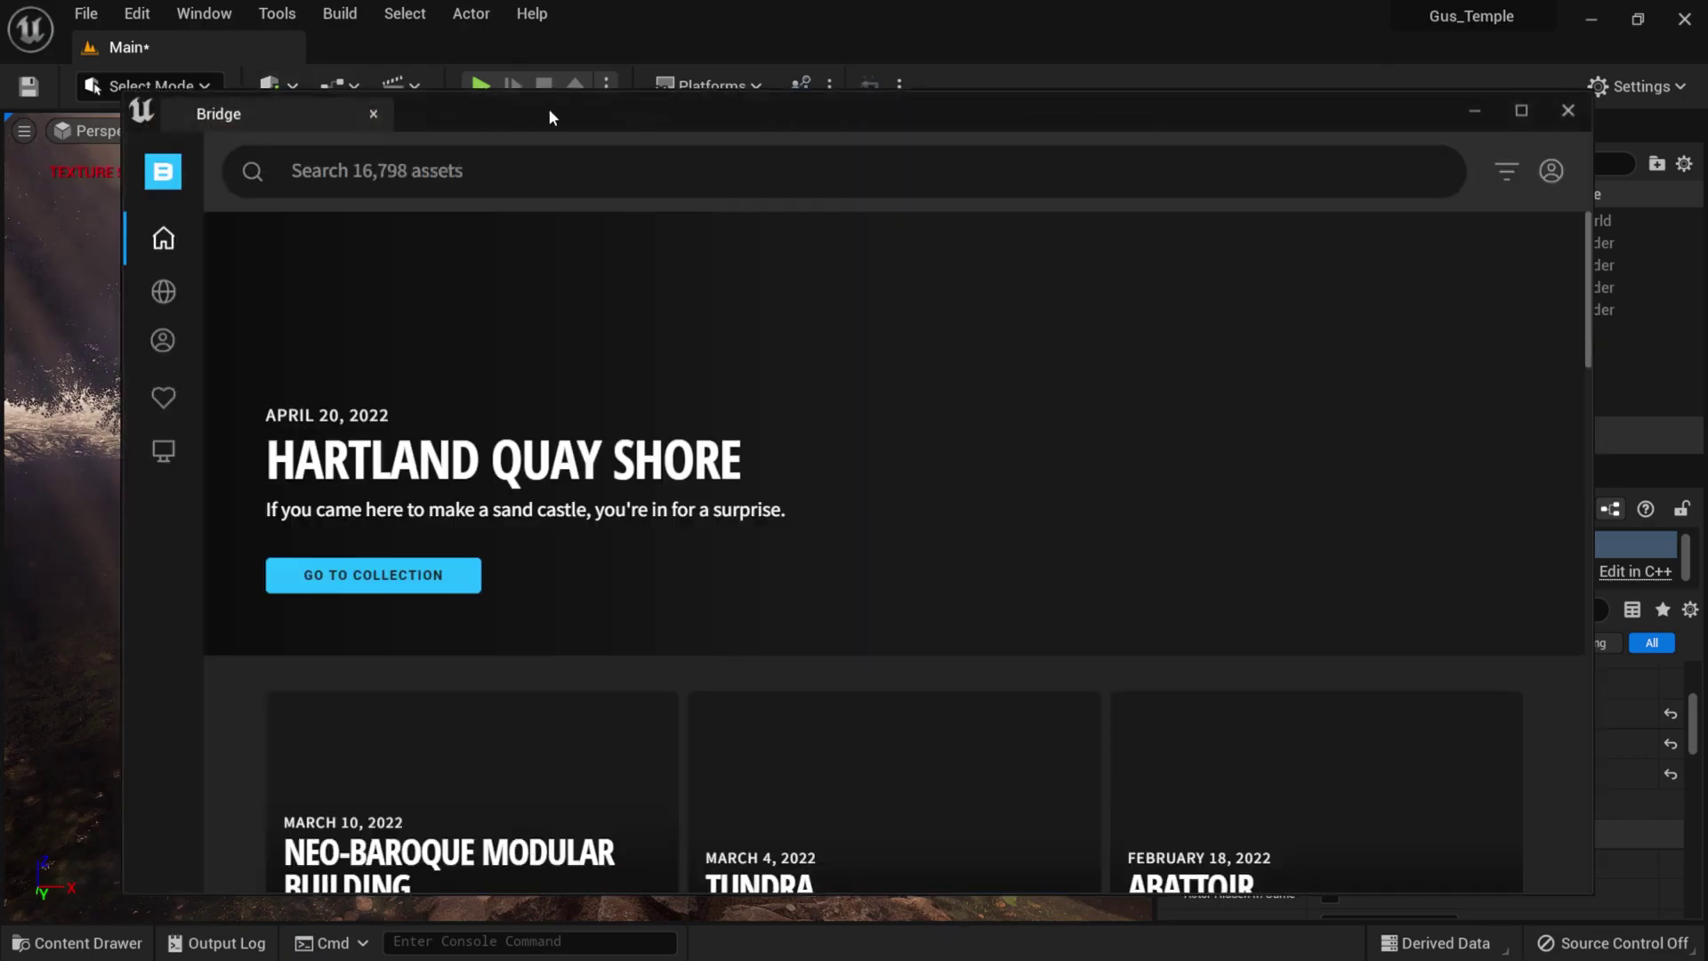
double_click(549, 112)
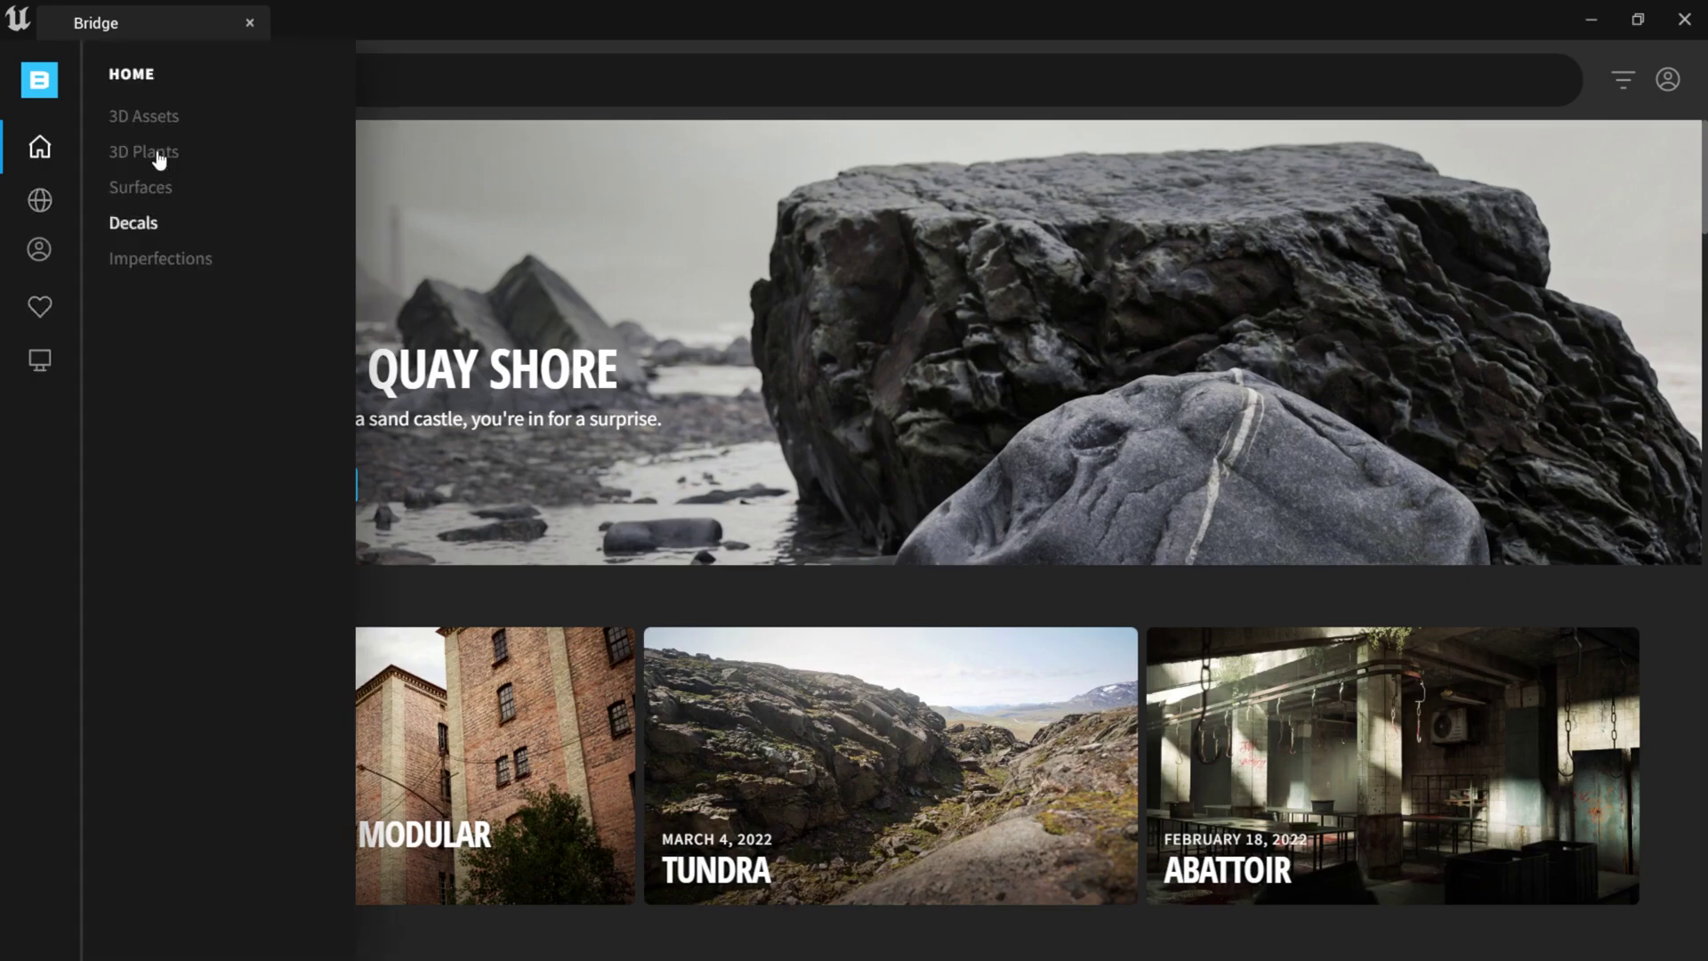
- Browse the 3D Plants categories and latest plant assets in Bridge
left_click(159, 160)
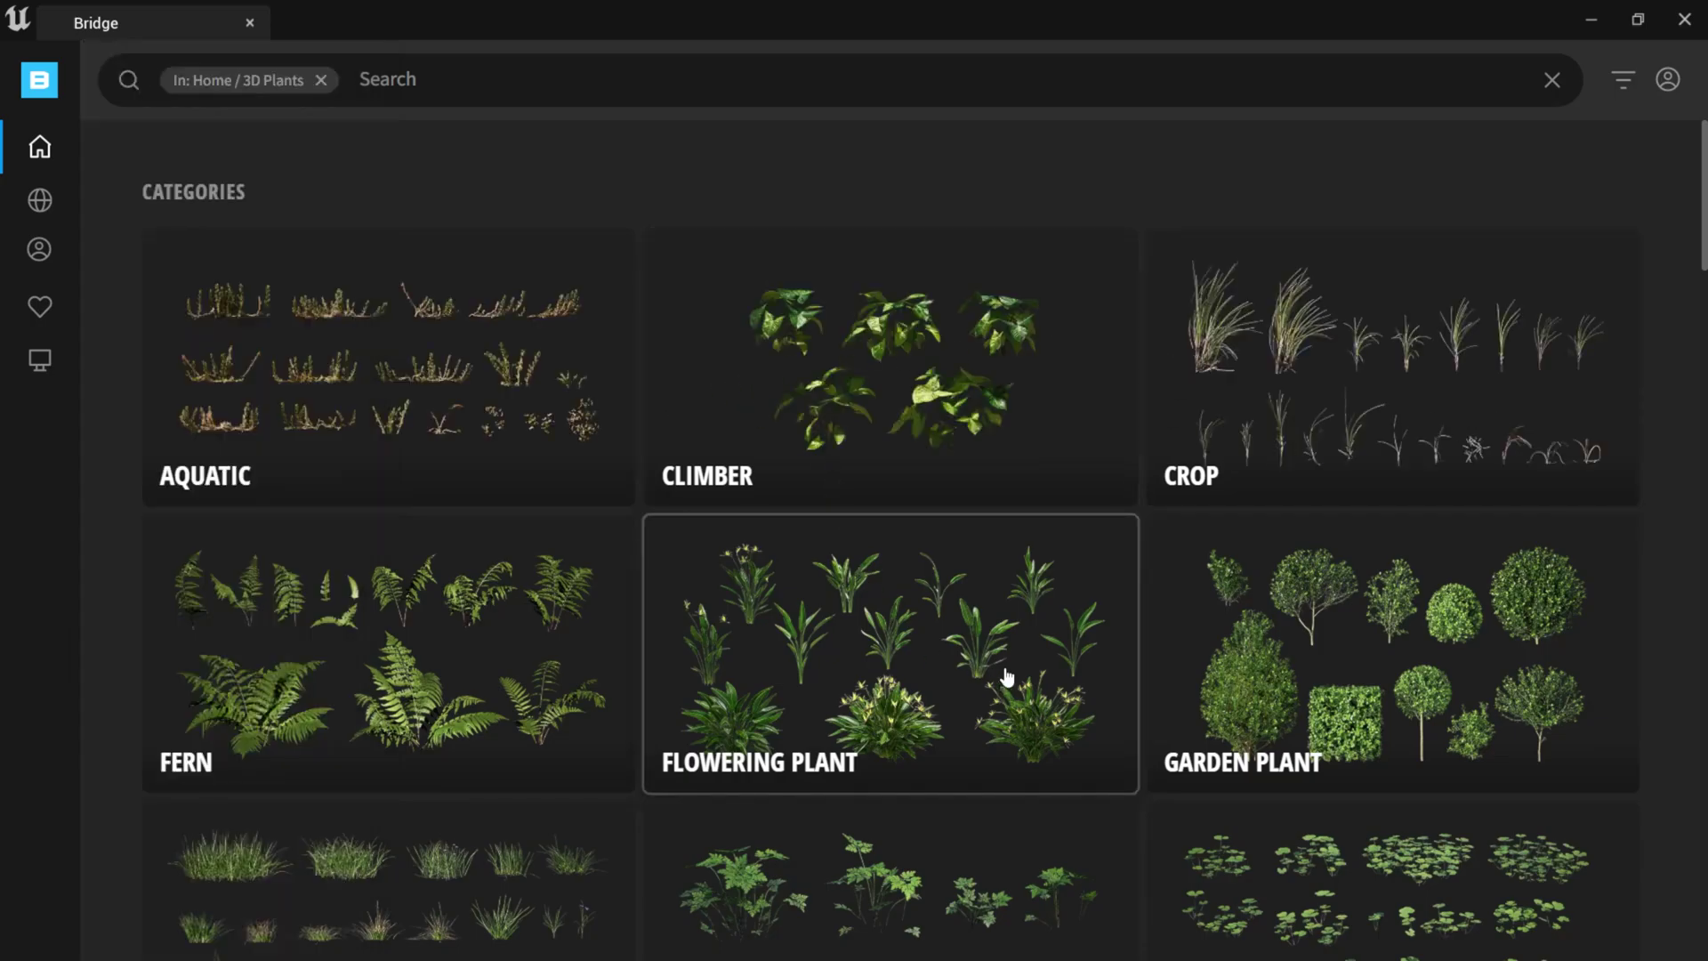
scroll(1007, 678, "down", 2)
scroll(941, 531, "down", 1)
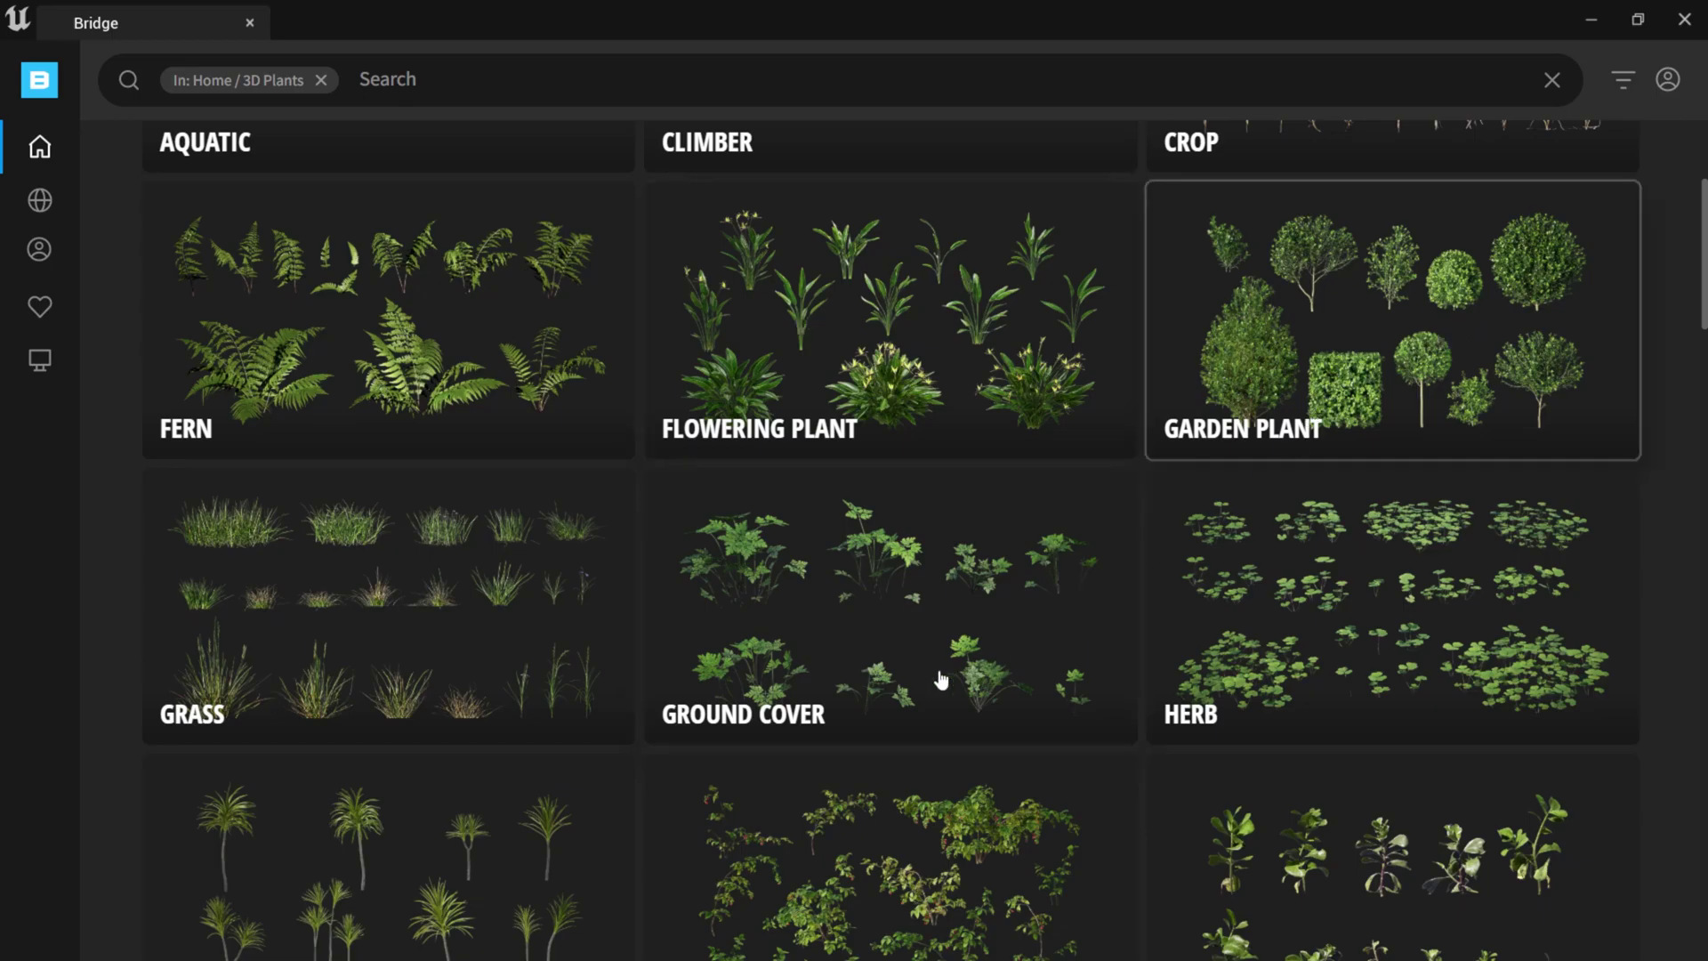
scroll(462, 523, "down", 4)
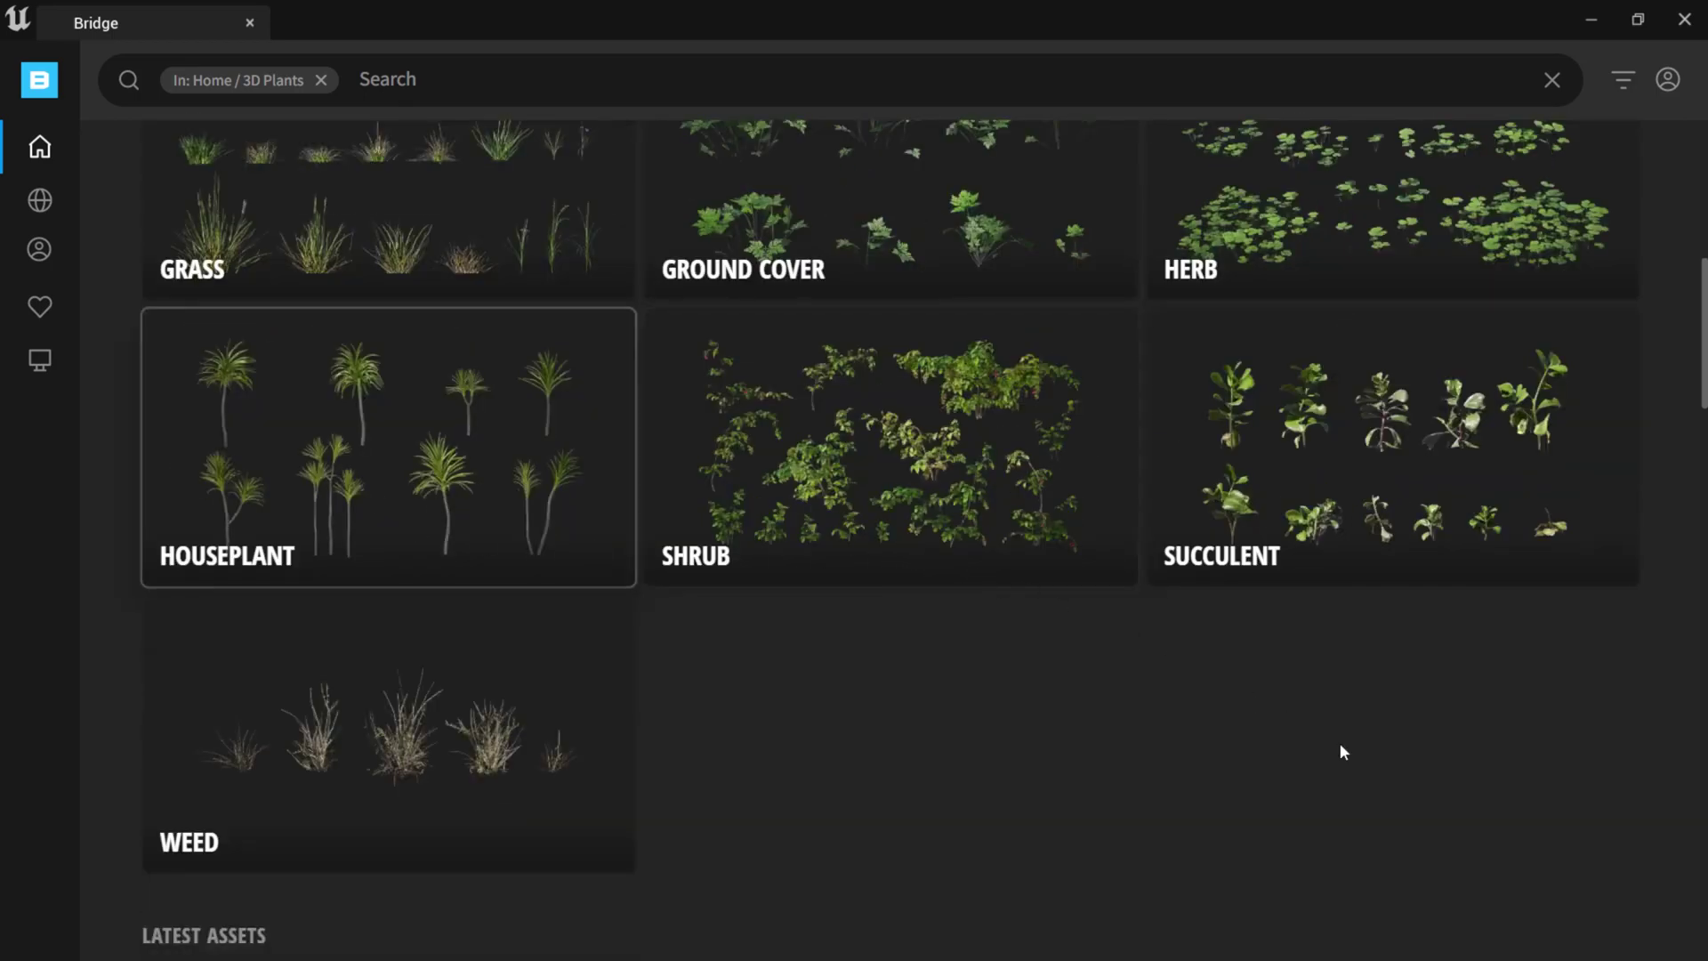
scroll(1310, 745, "up", 1)
scroll(1156, 693, "down", 6)
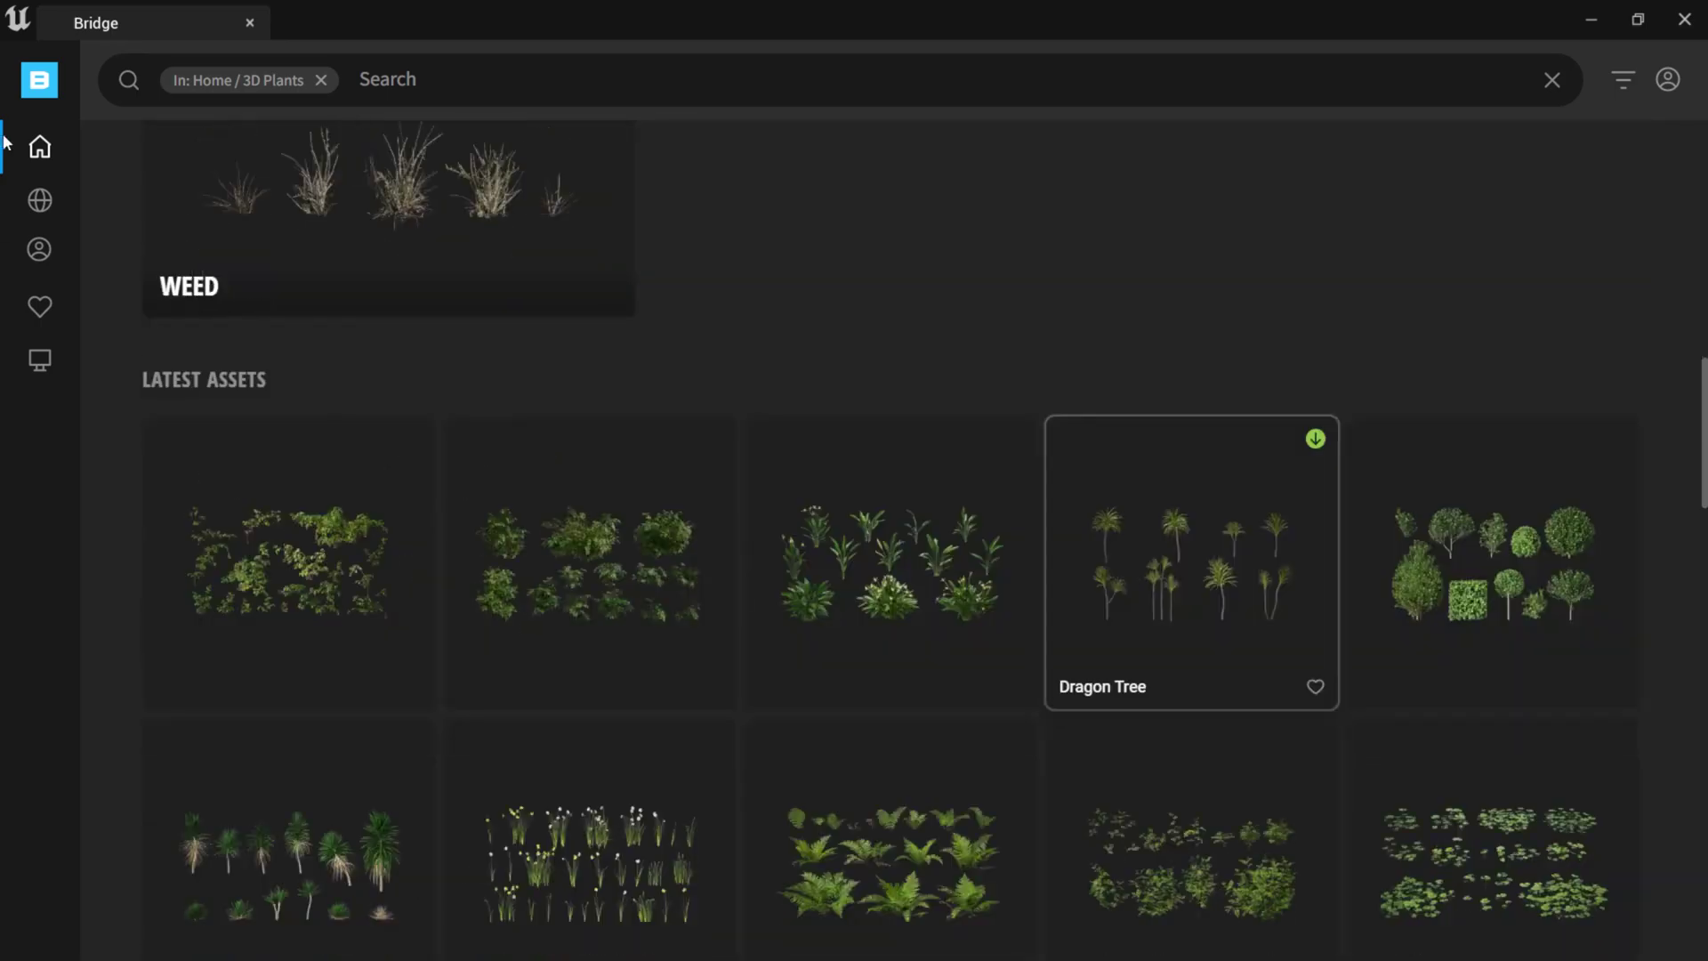
- Return to the Bridge home page and search the library for rock
mouse_move(3, 142)
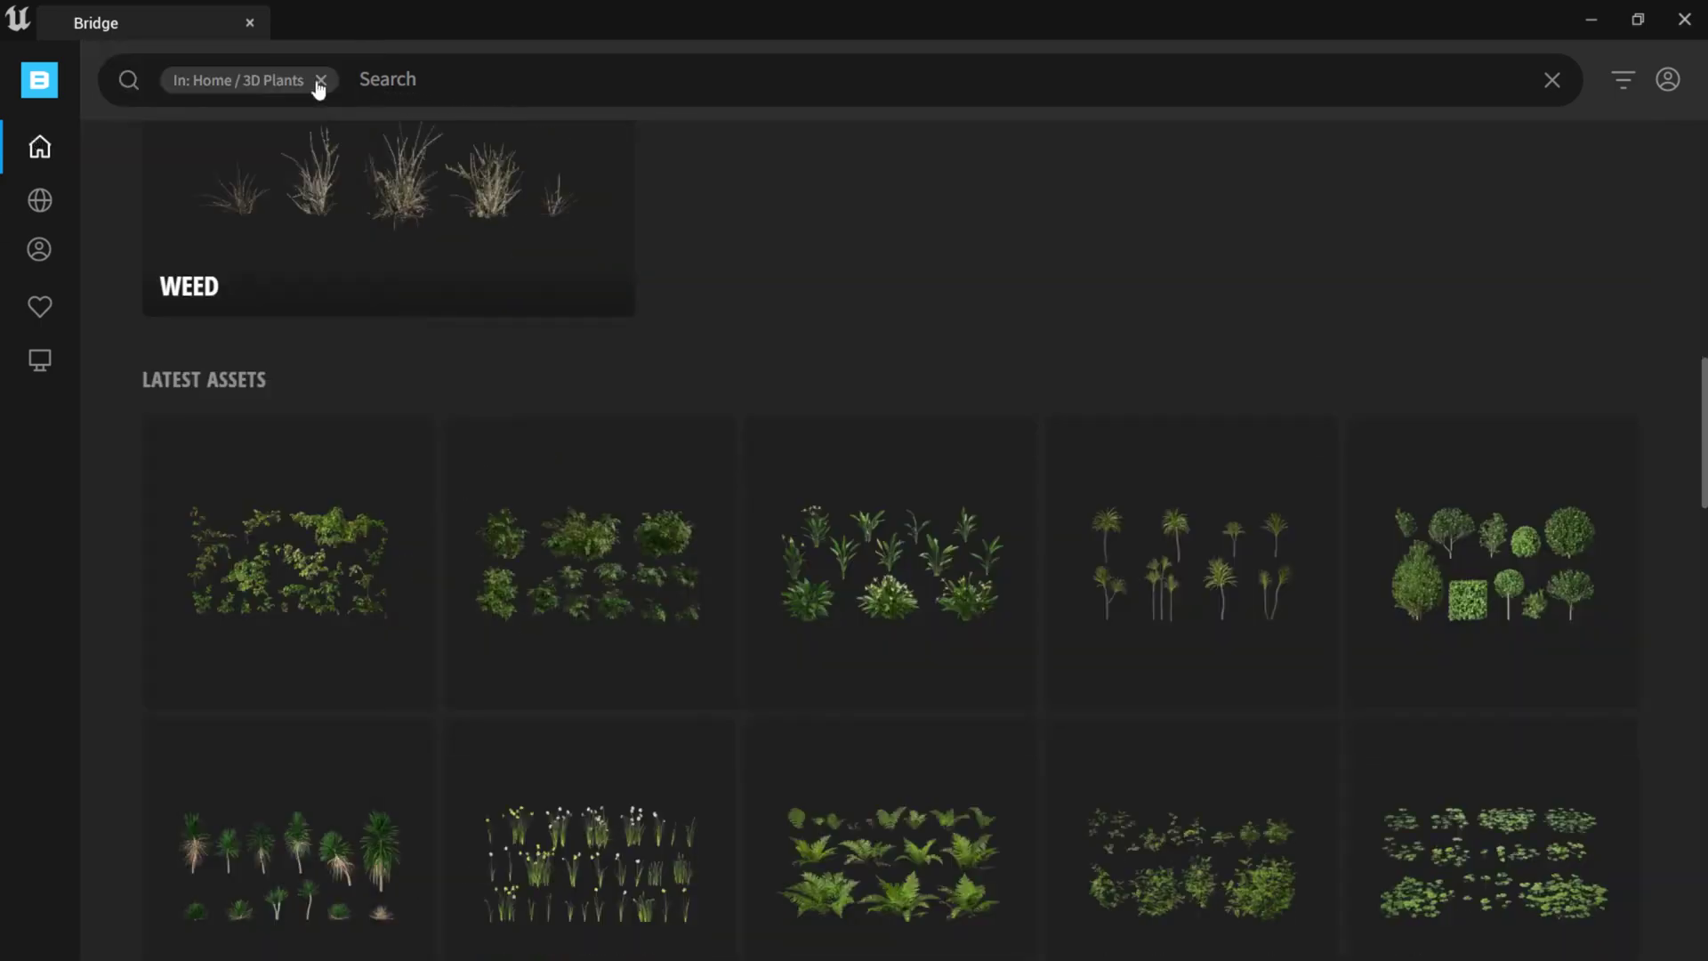
left_click(39, 147)
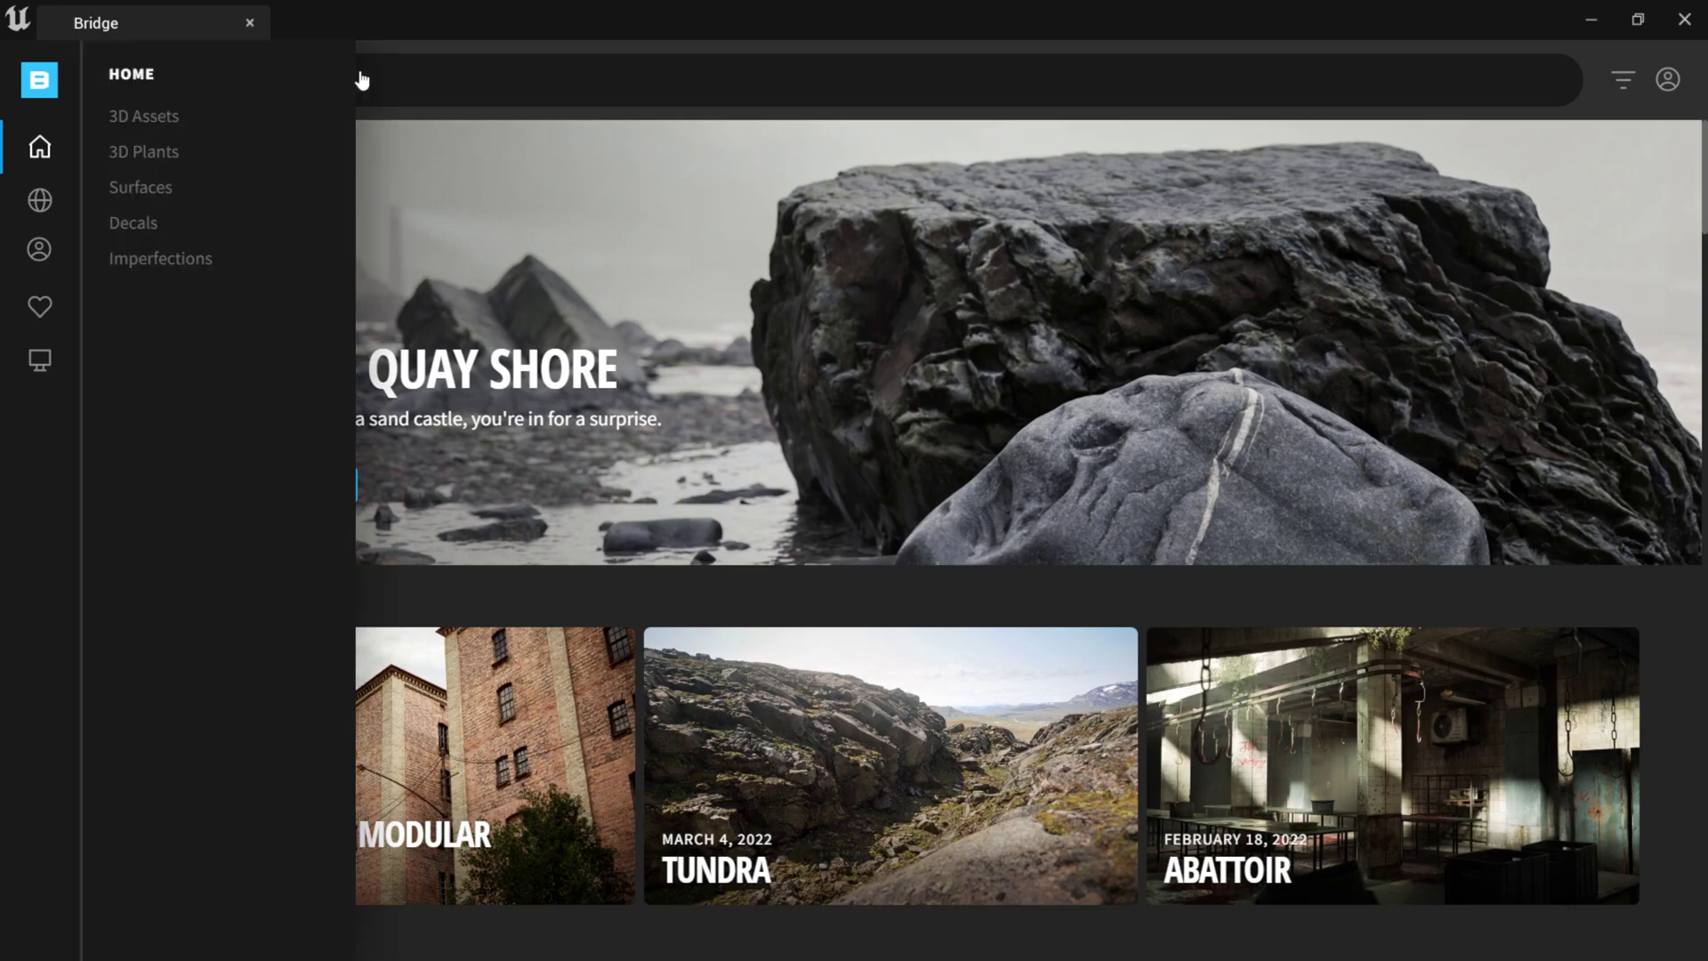
type("rock")
key("Return")
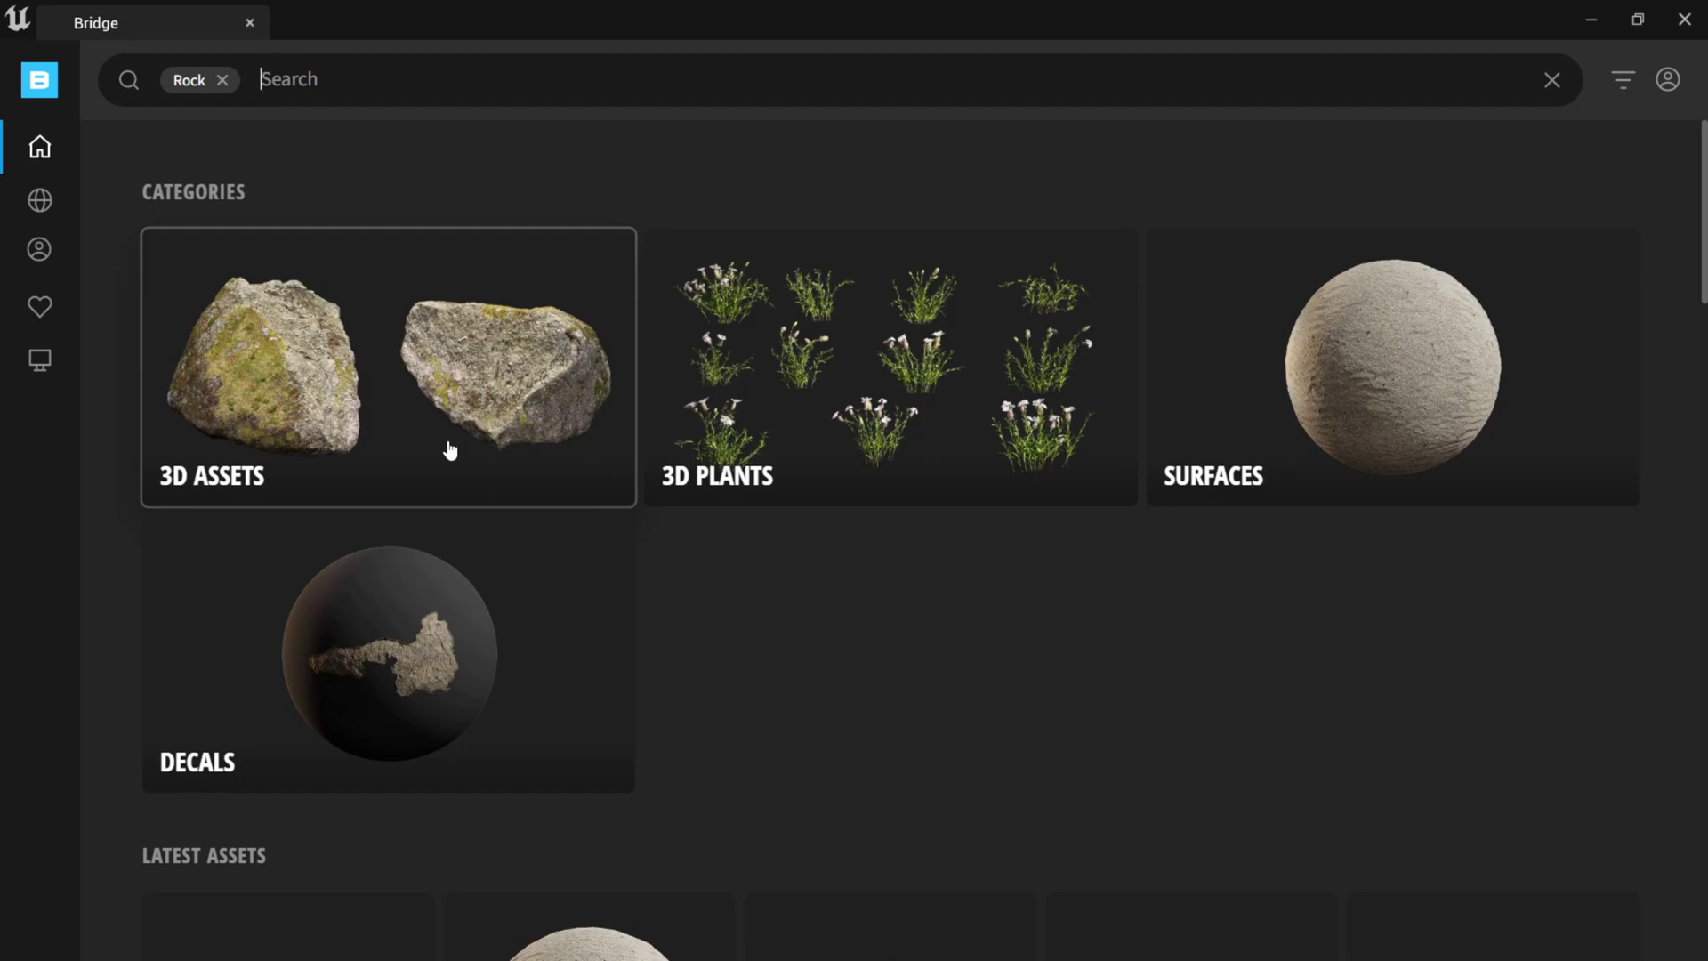
- Replace the rock search with a search for moss using the suggested Moss term
left_click(222, 80)
type("moss")
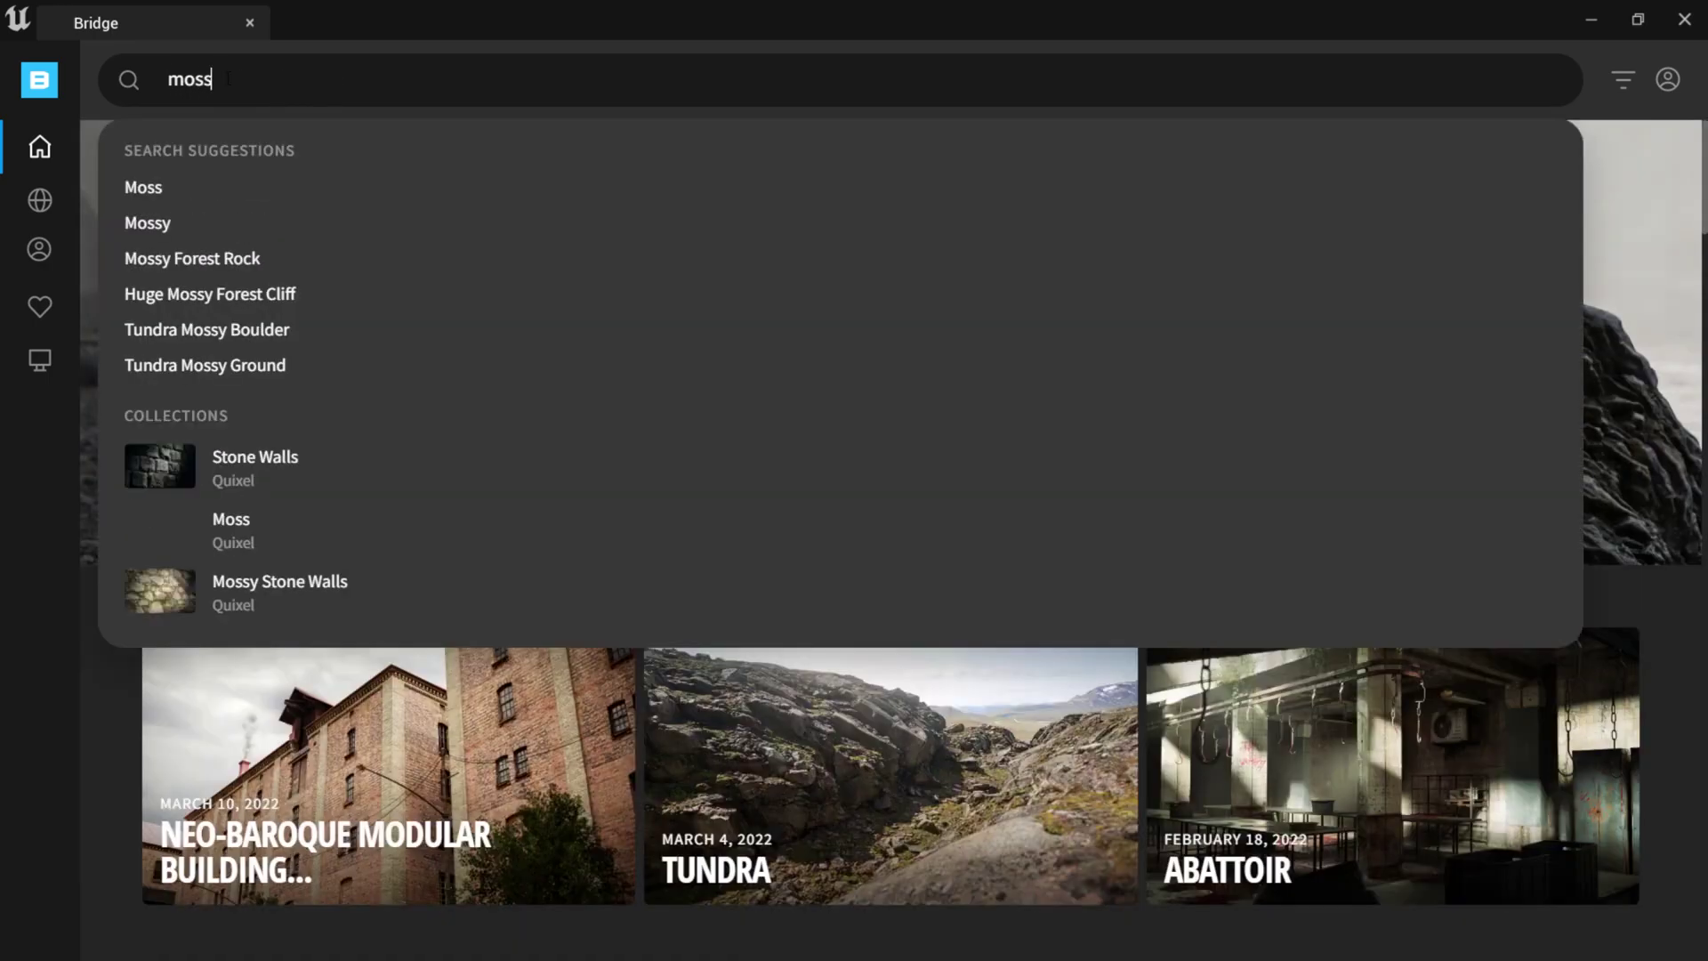
left_click(175, 188)
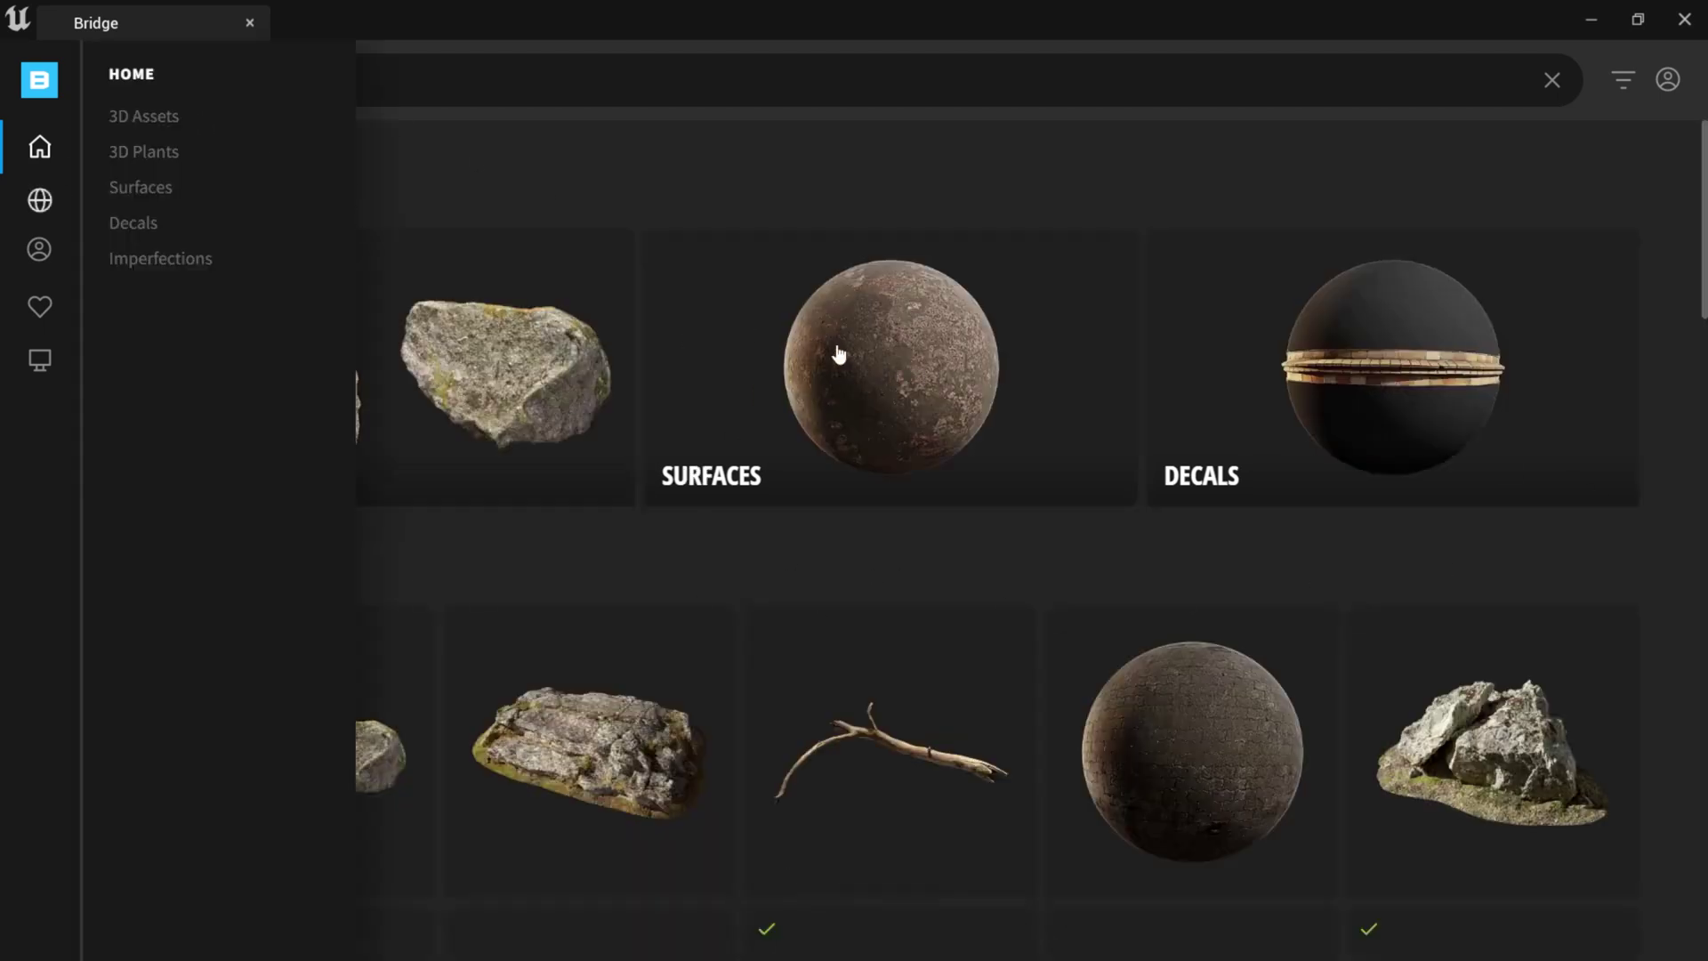
- Narrow the moss search to Surfaces and open the Moss category
left_click(900, 362)
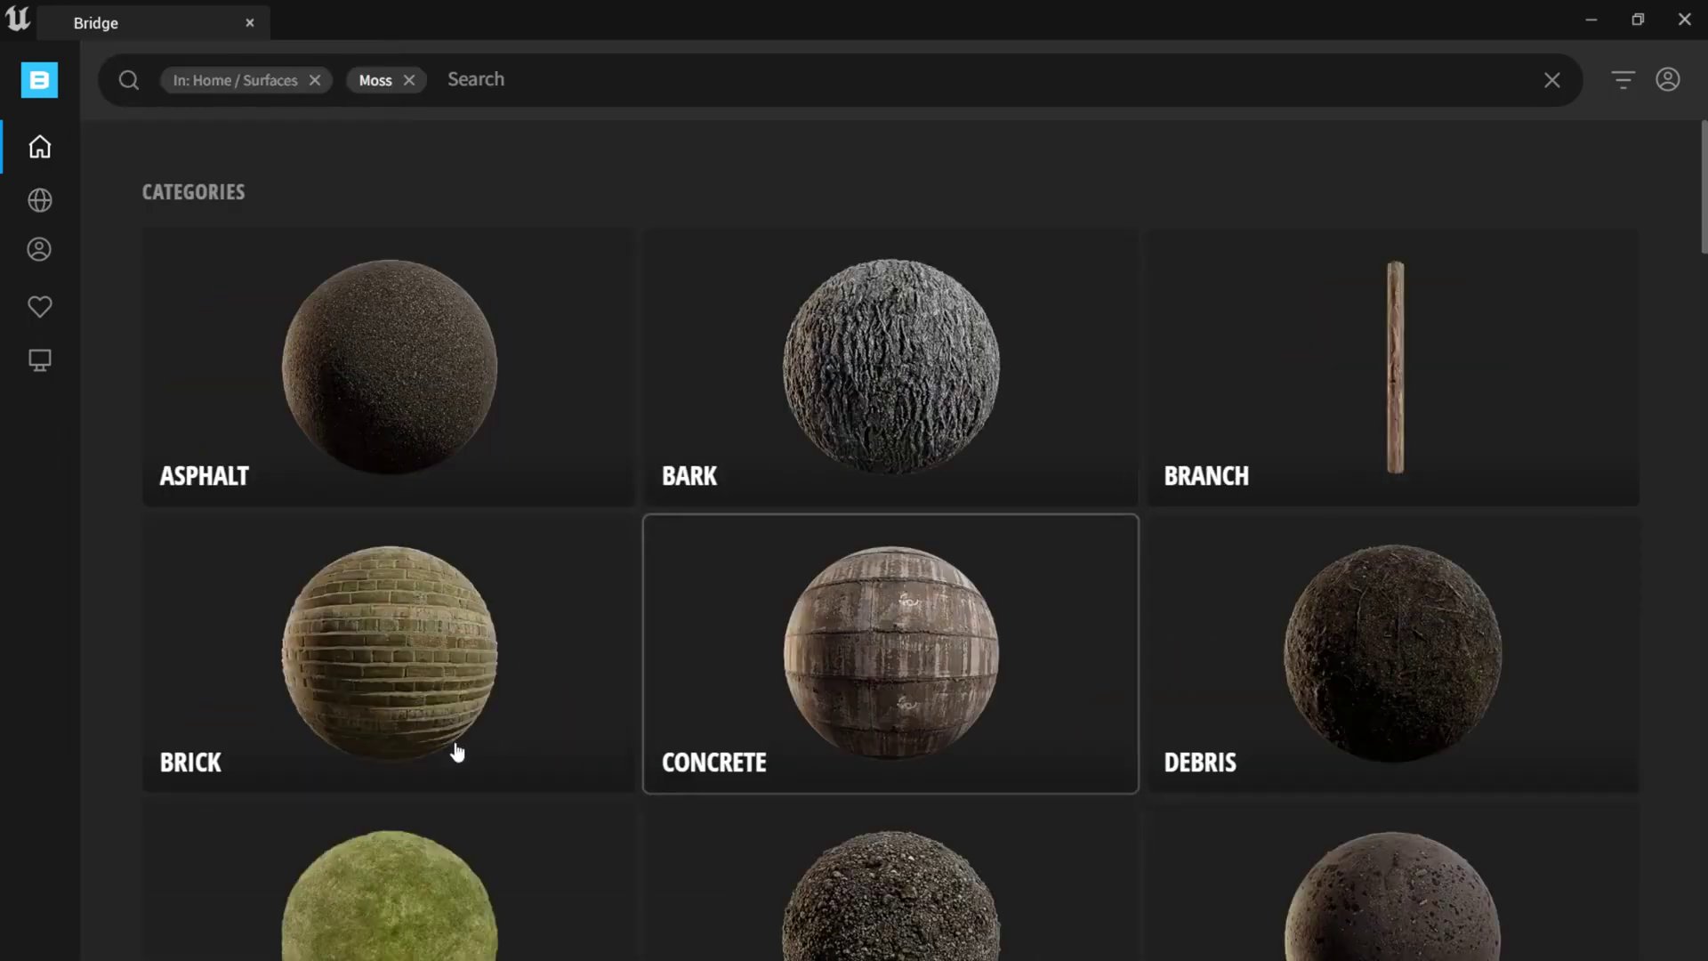
scroll(677, 627, "down", 5)
scroll(671, 624, "down", 2)
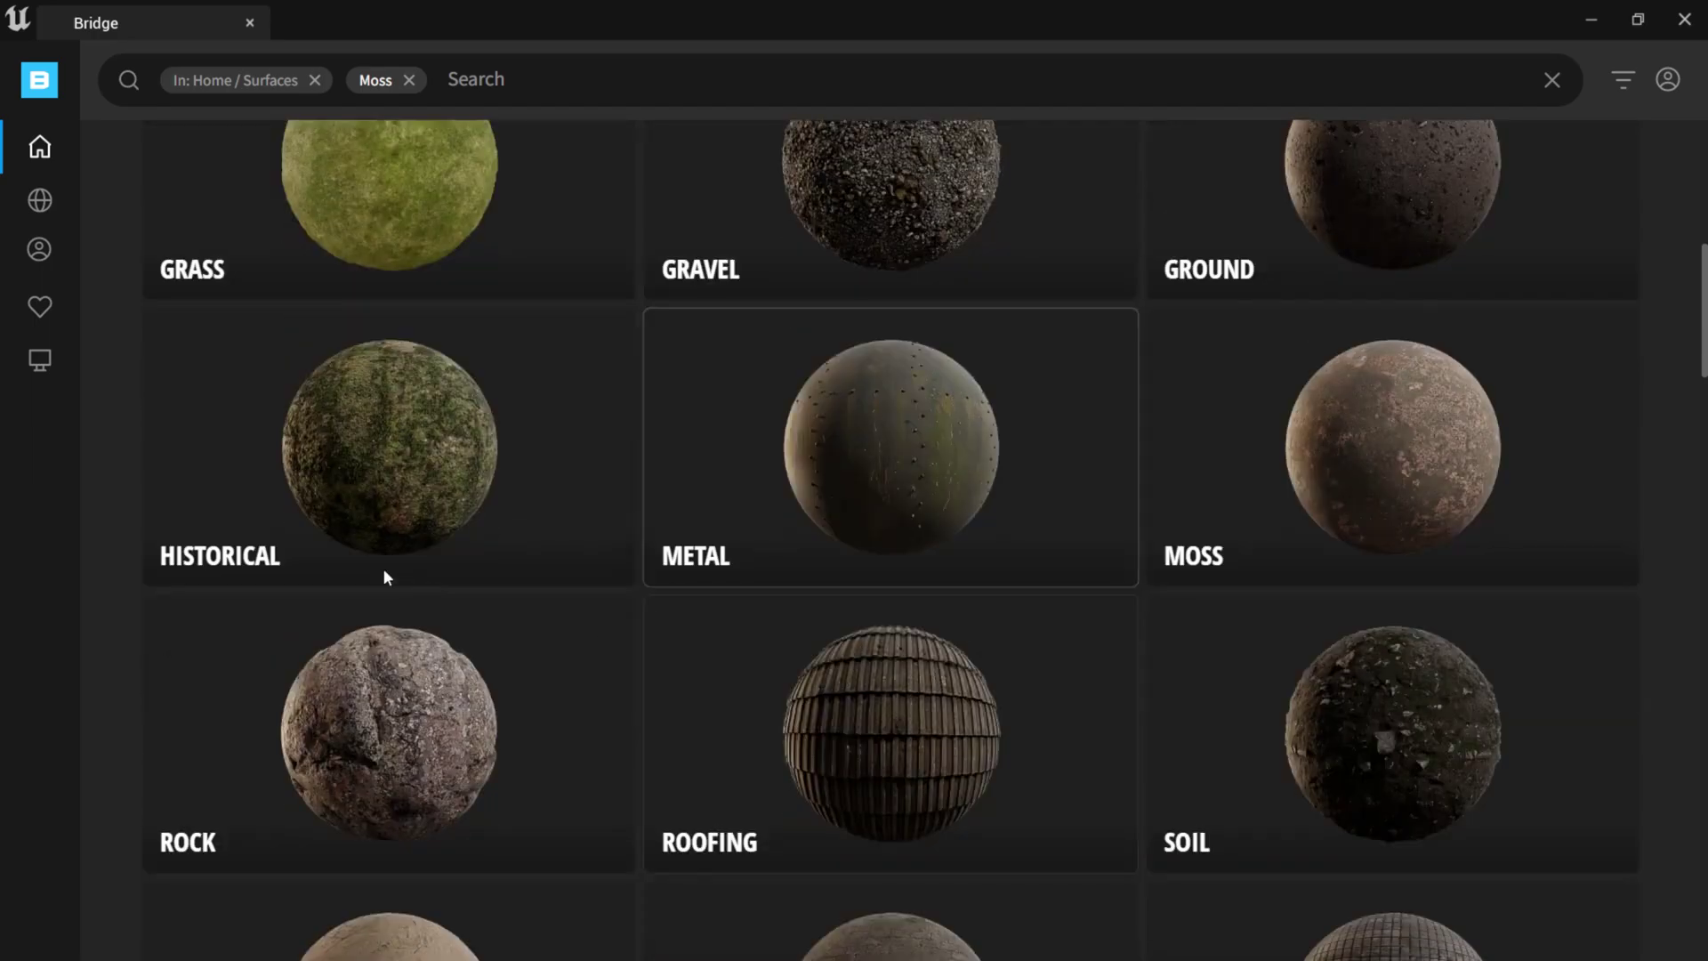
scroll(1436, 458, "down", 2)
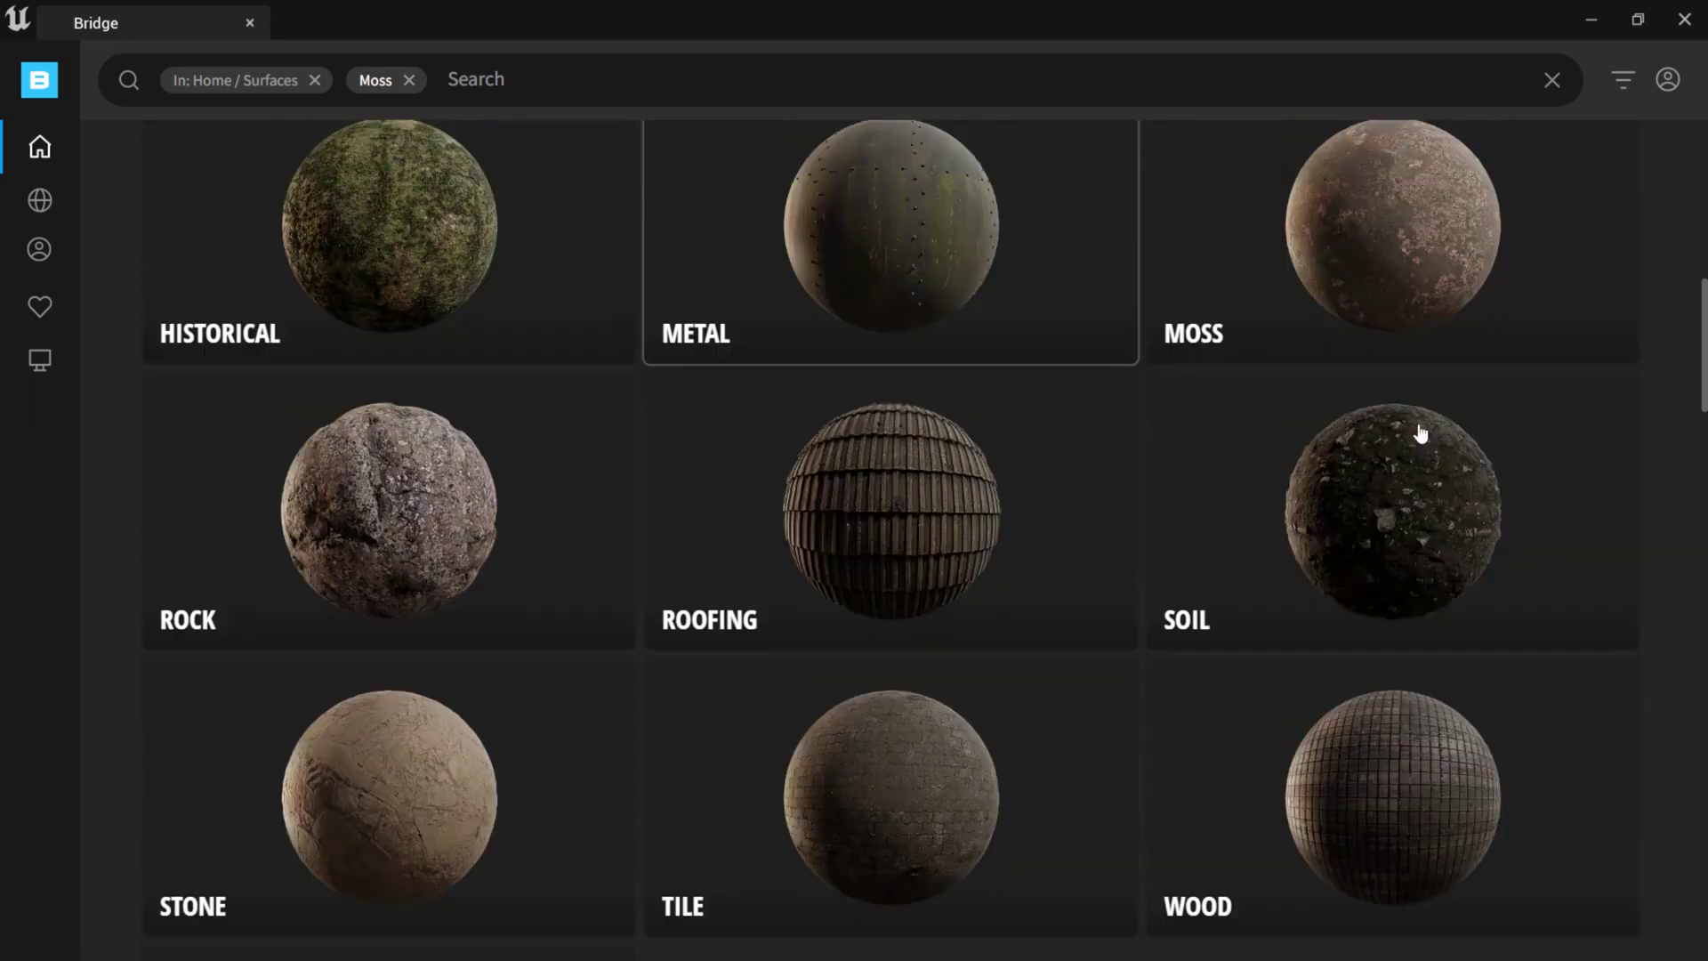
left_click(1414, 214)
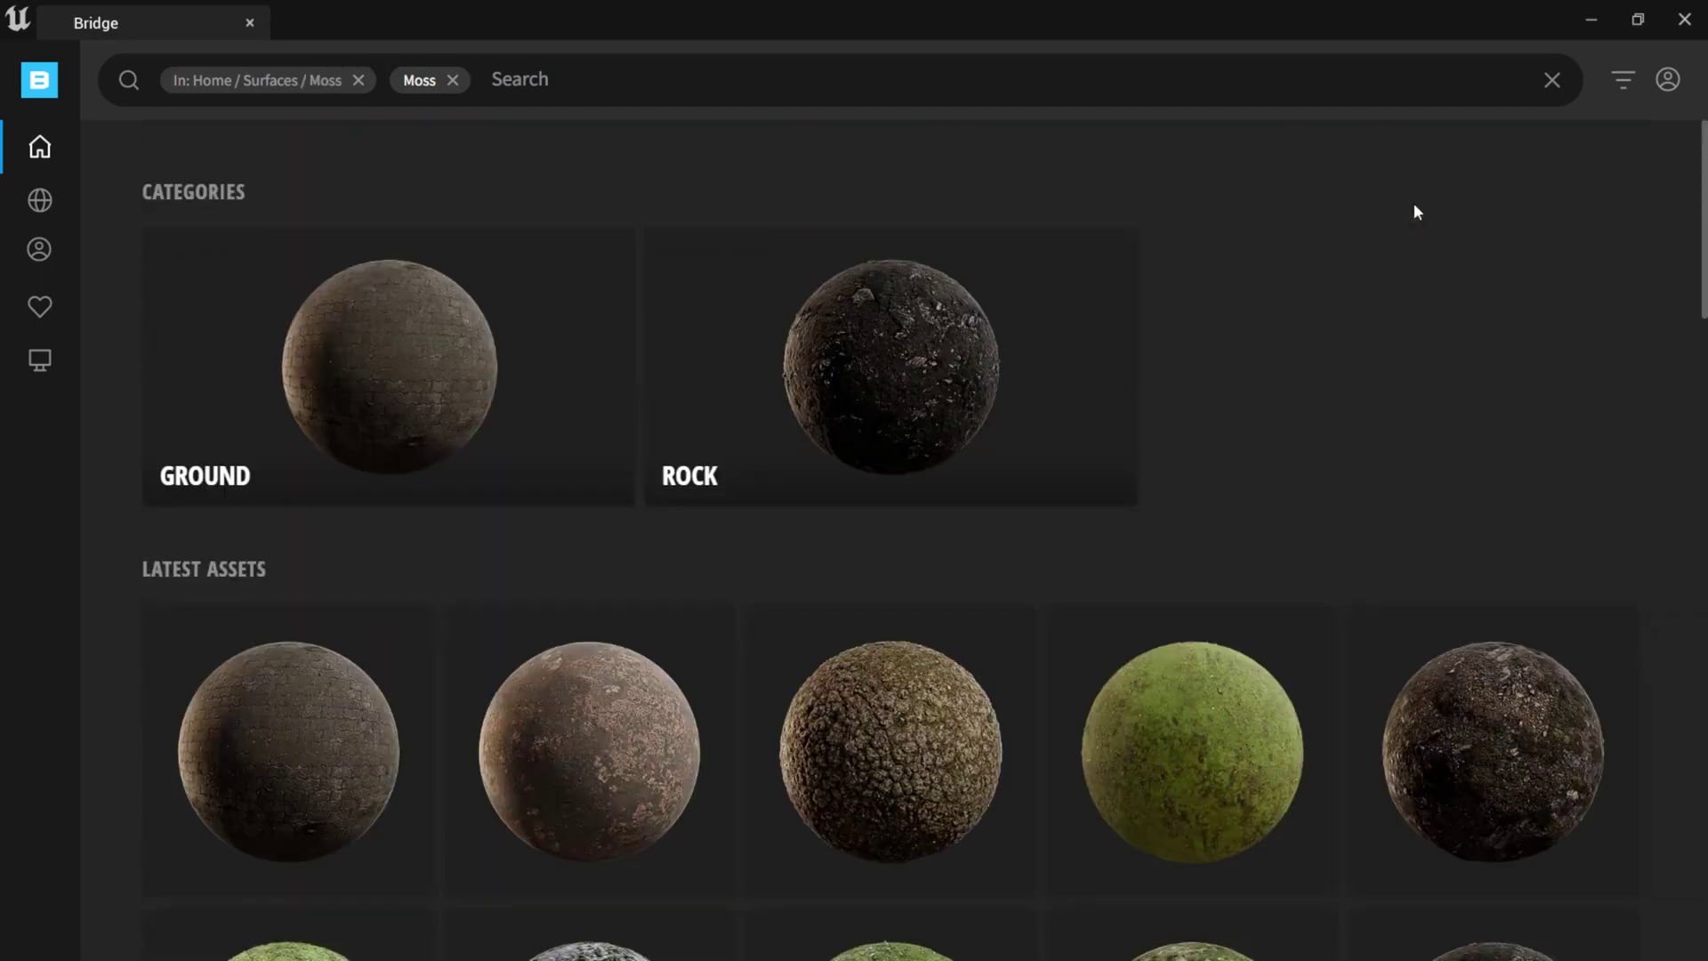
- Look over the moss surfaces, clear the category and term filters, and search the whole library for moss
scroll(1251, 558, "down", 3)
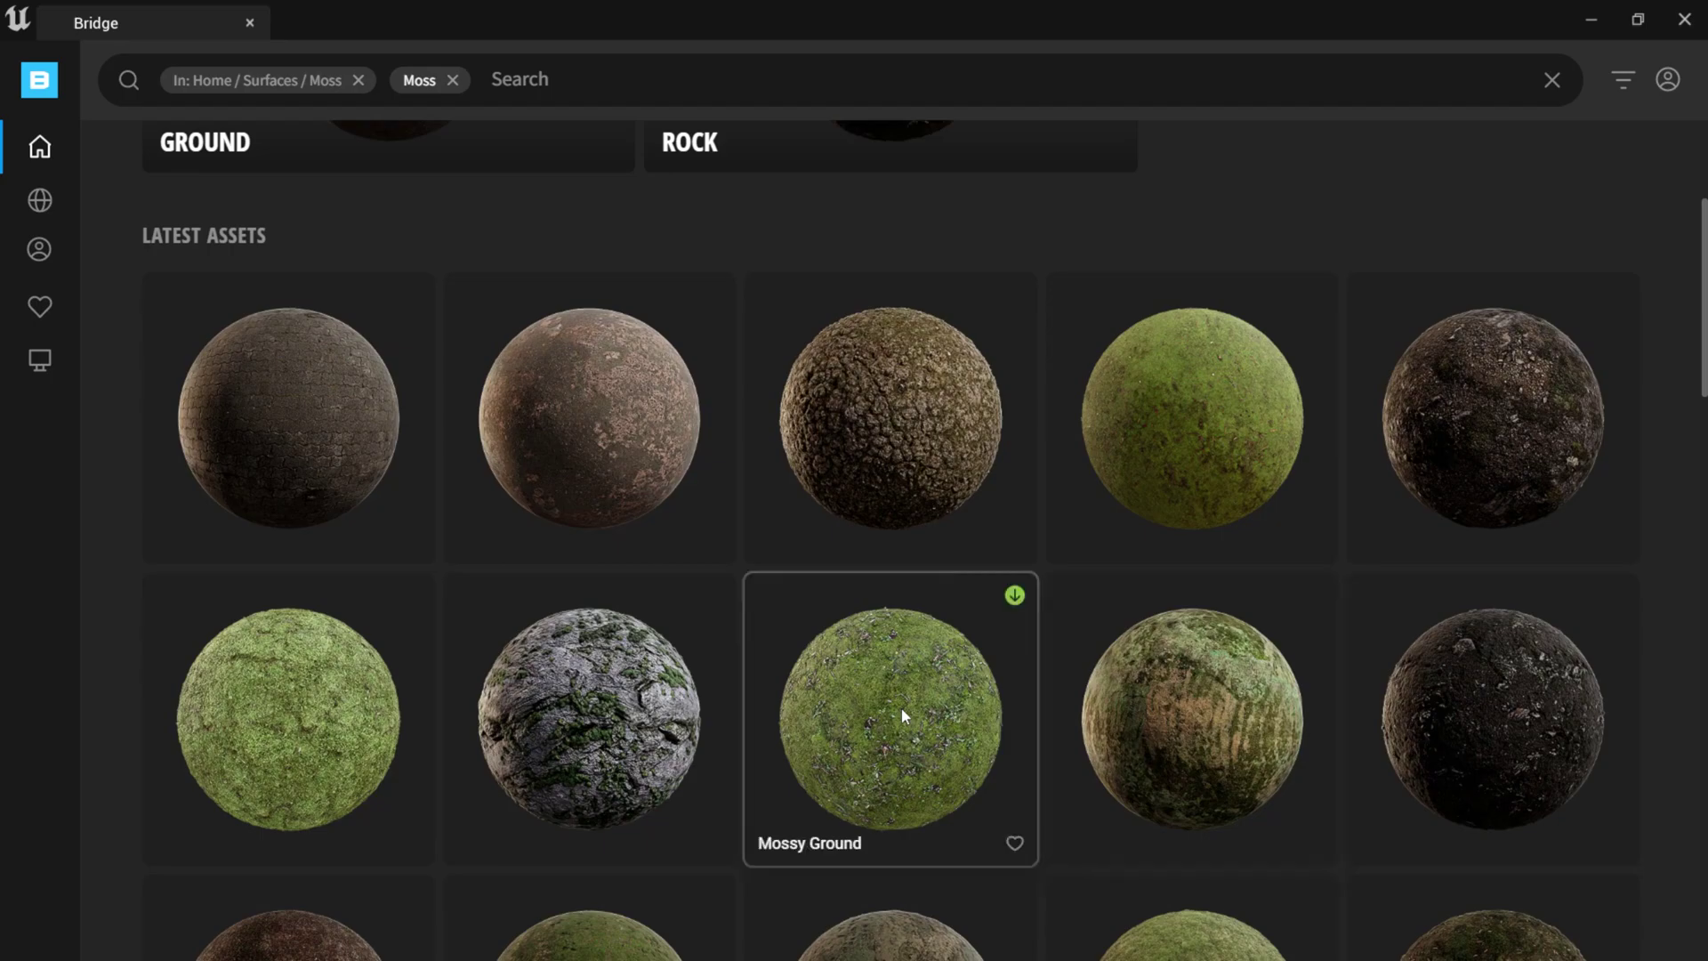
scroll(896, 702, "down", 1)
scroll(893, 701, "down", 5)
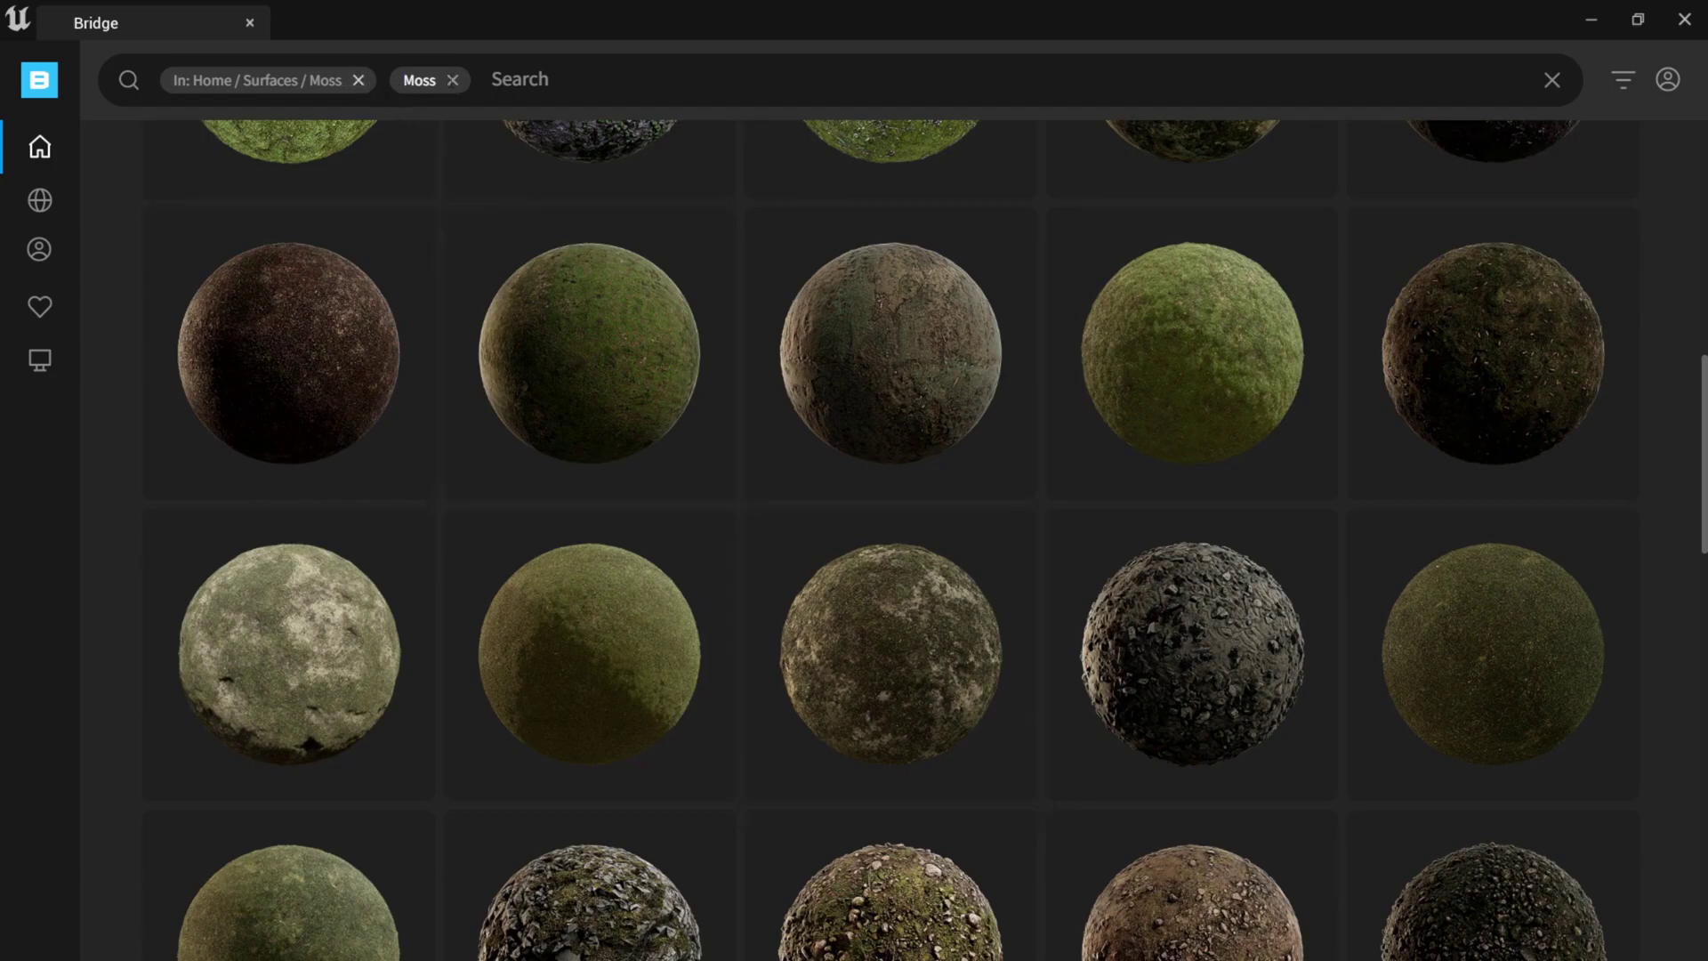
left_click(453, 80)
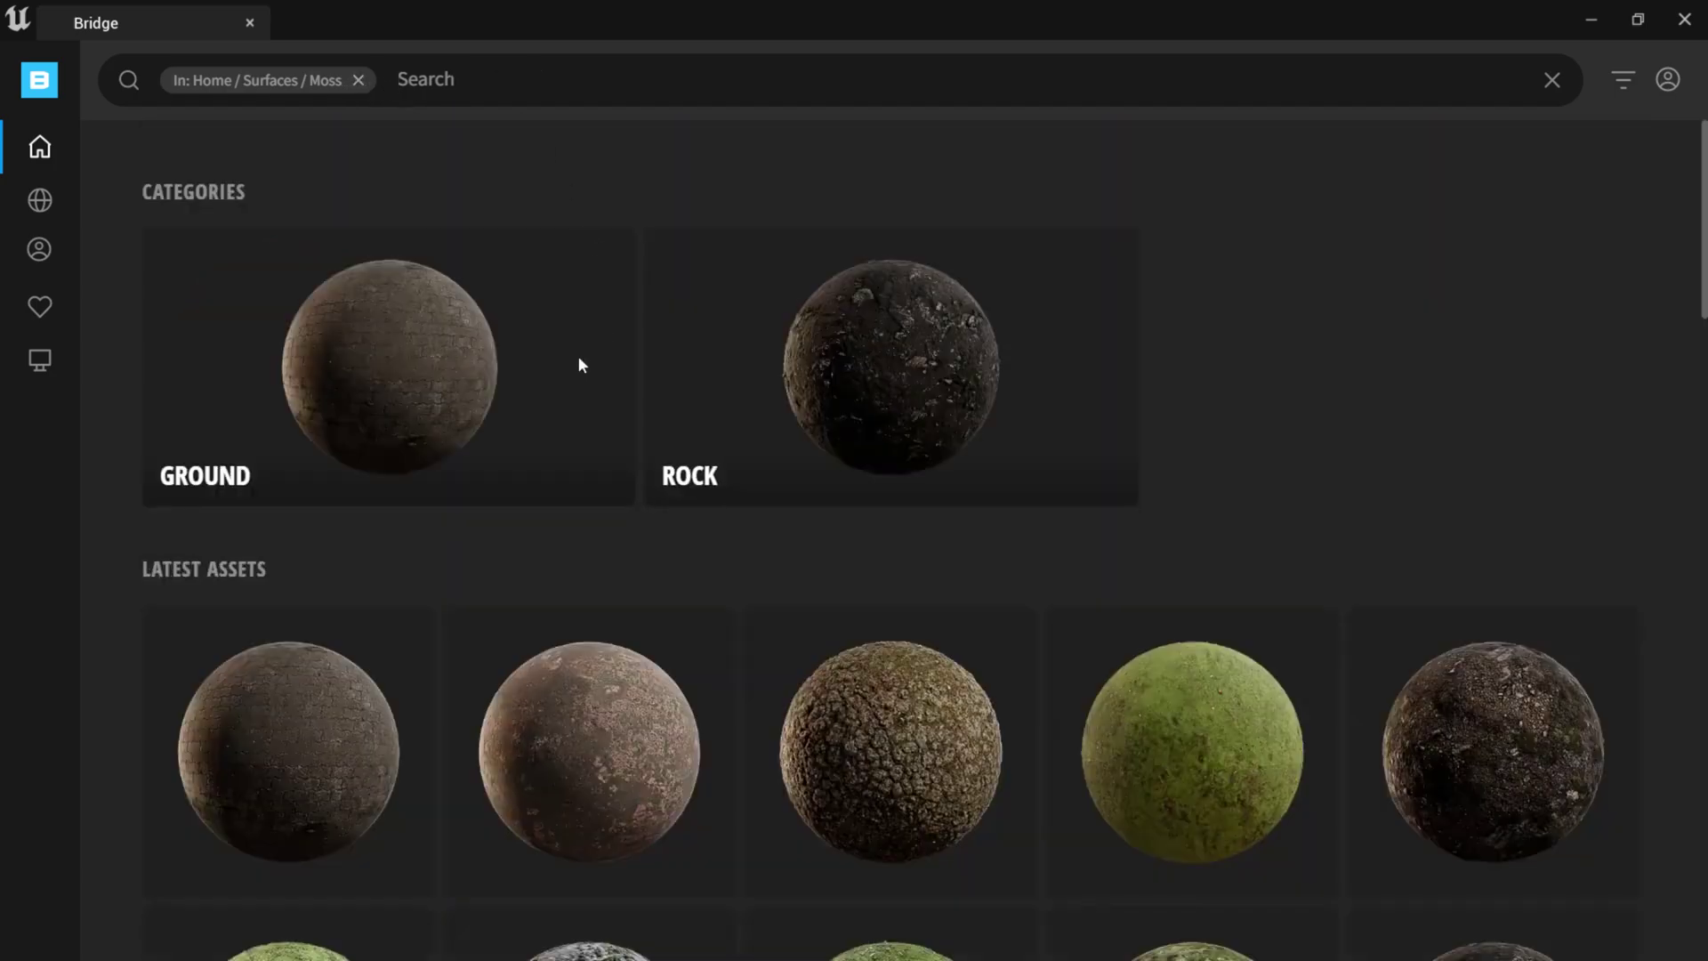
left_click(358, 80)
left_click(362, 80)
type("moss")
key("Return")
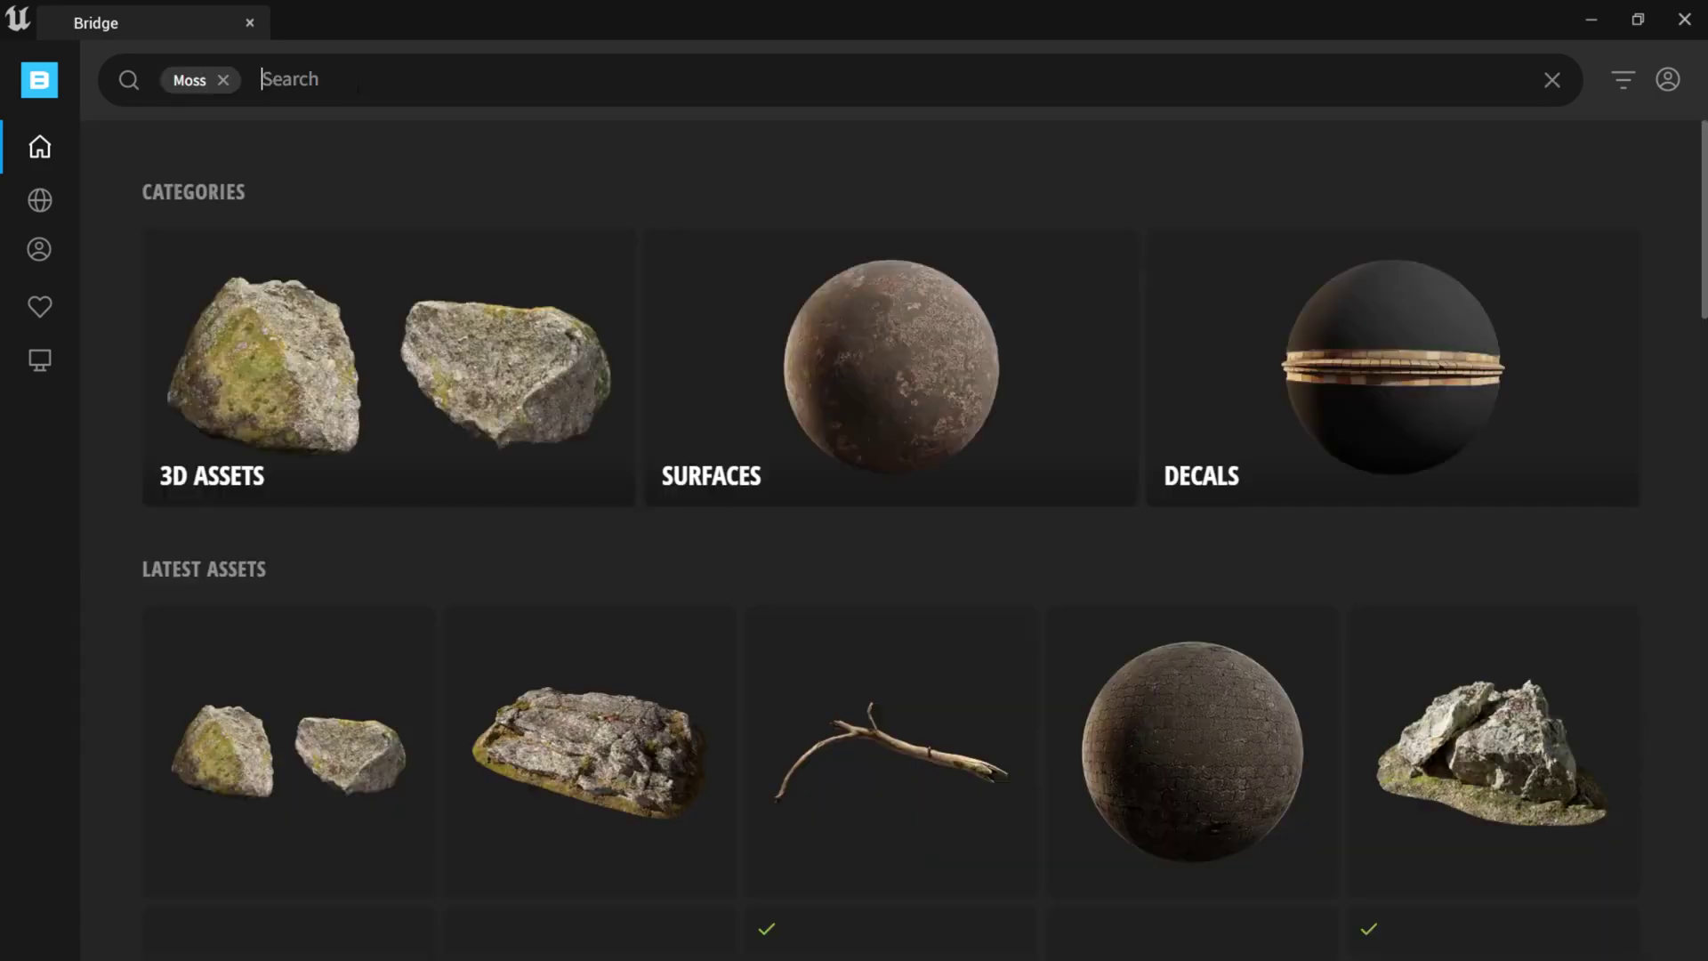
- Narrow the moss results to the Moss decals and download the Moss Patch decal in High Quality
left_click(1412, 367)
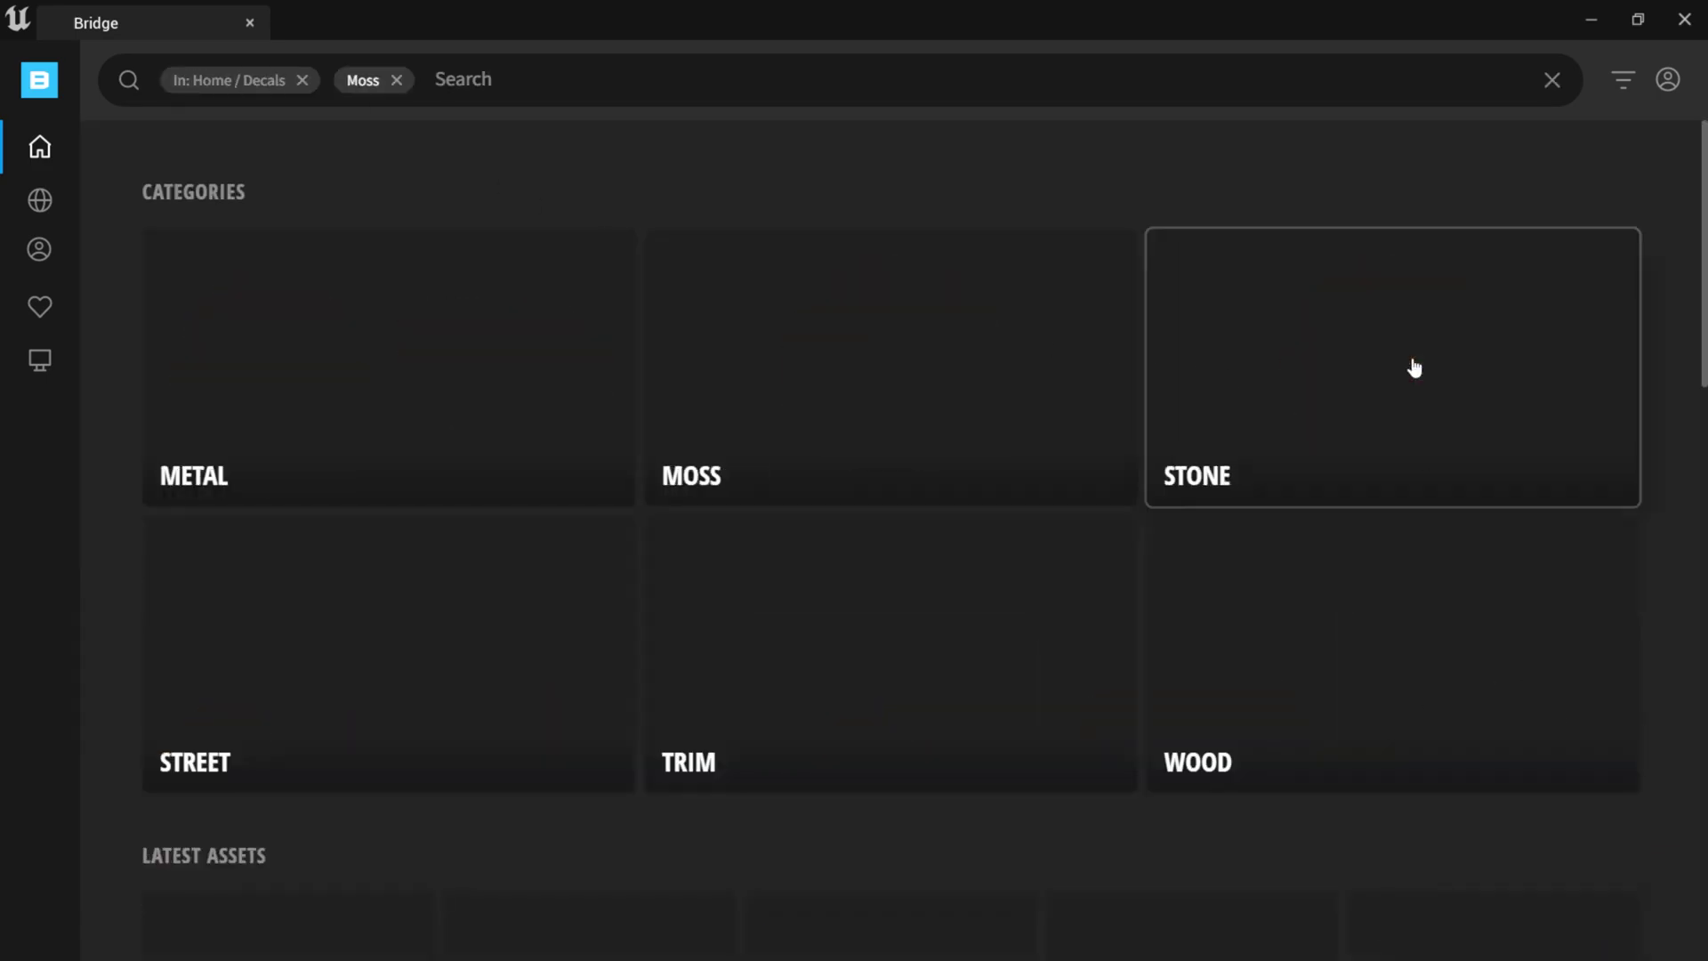
left_click(928, 388)
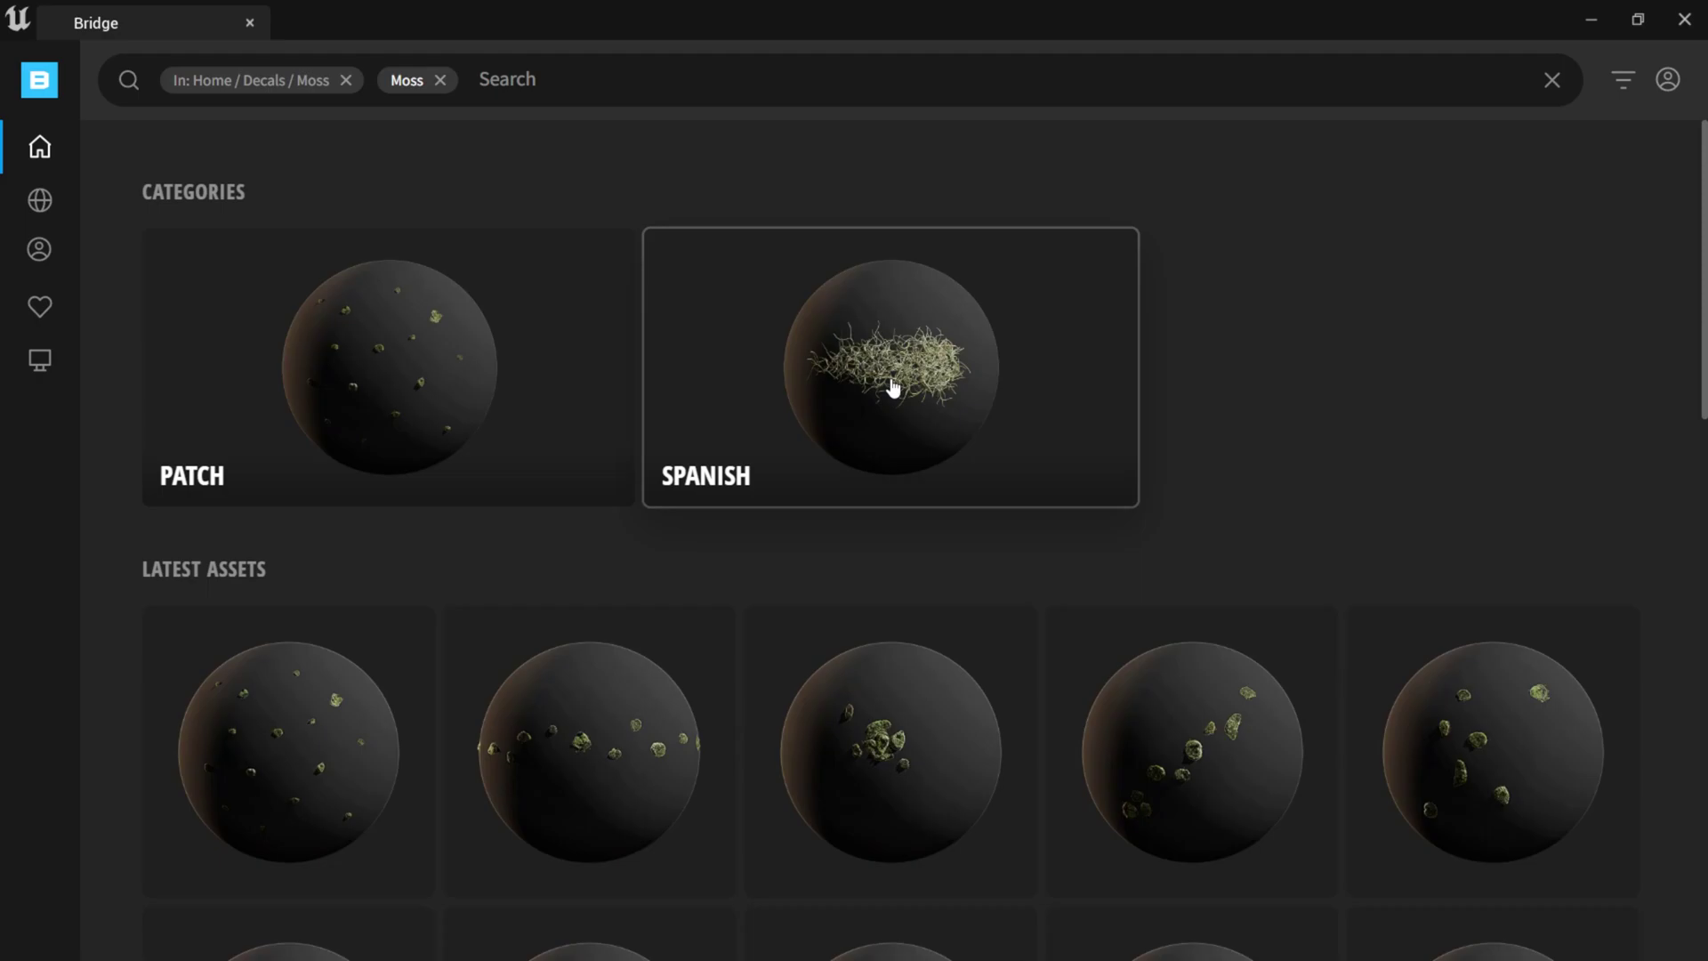
left_click(895, 756)
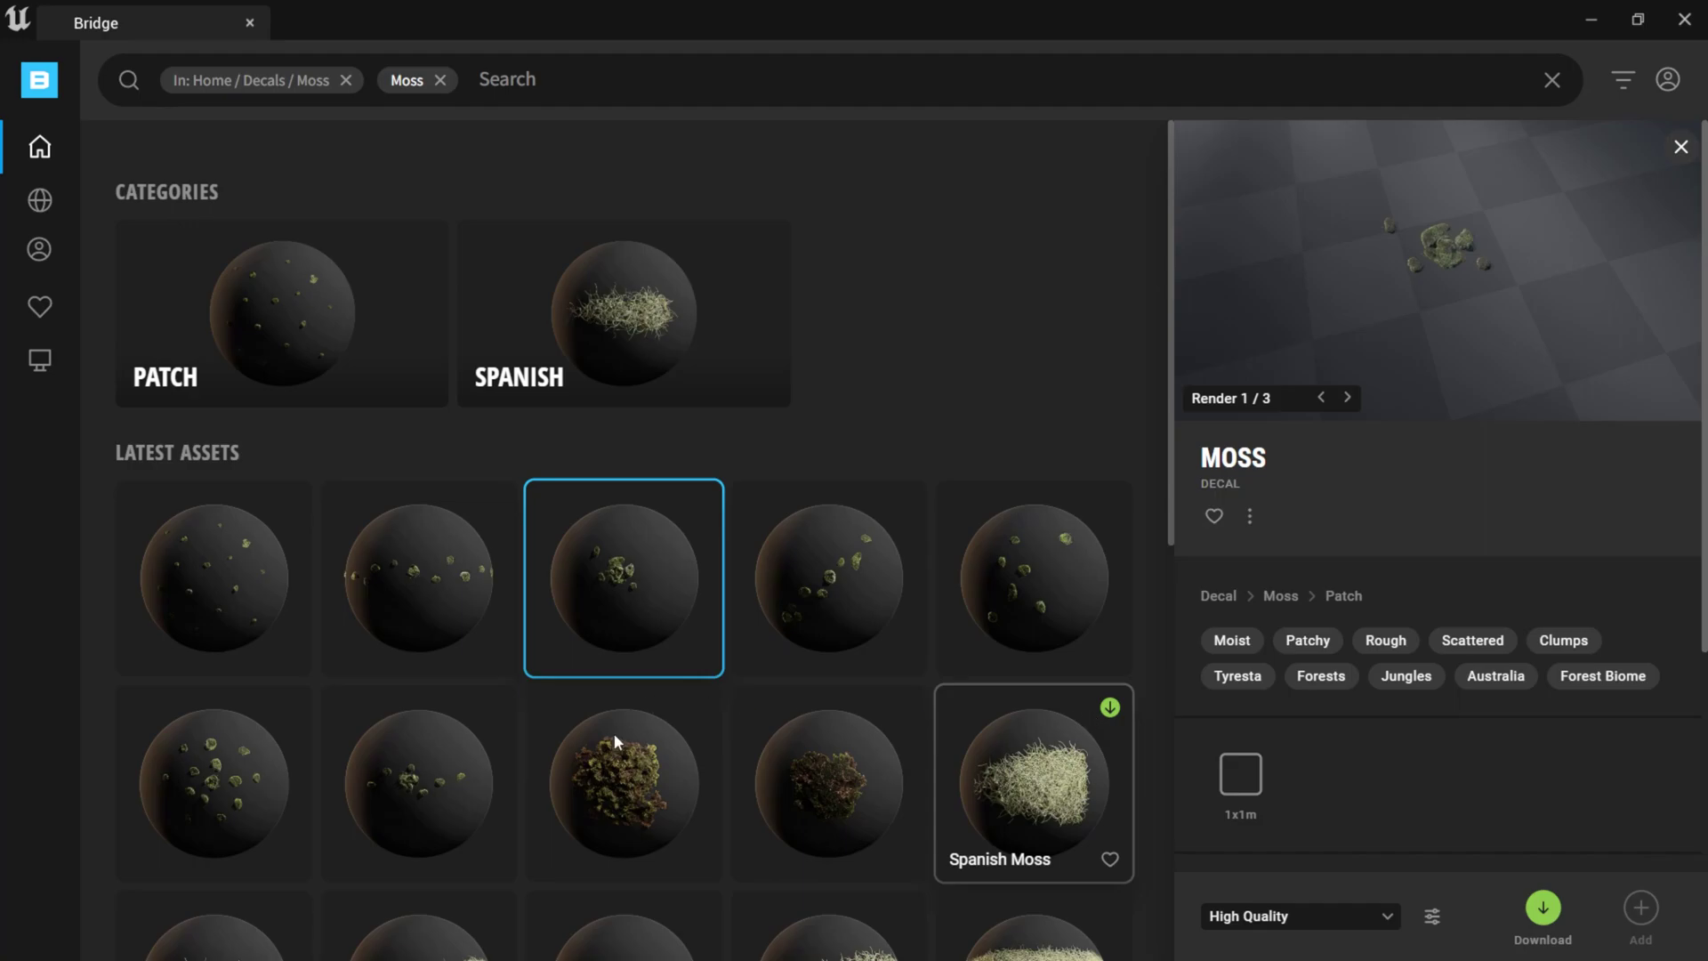
left_click(633, 795)
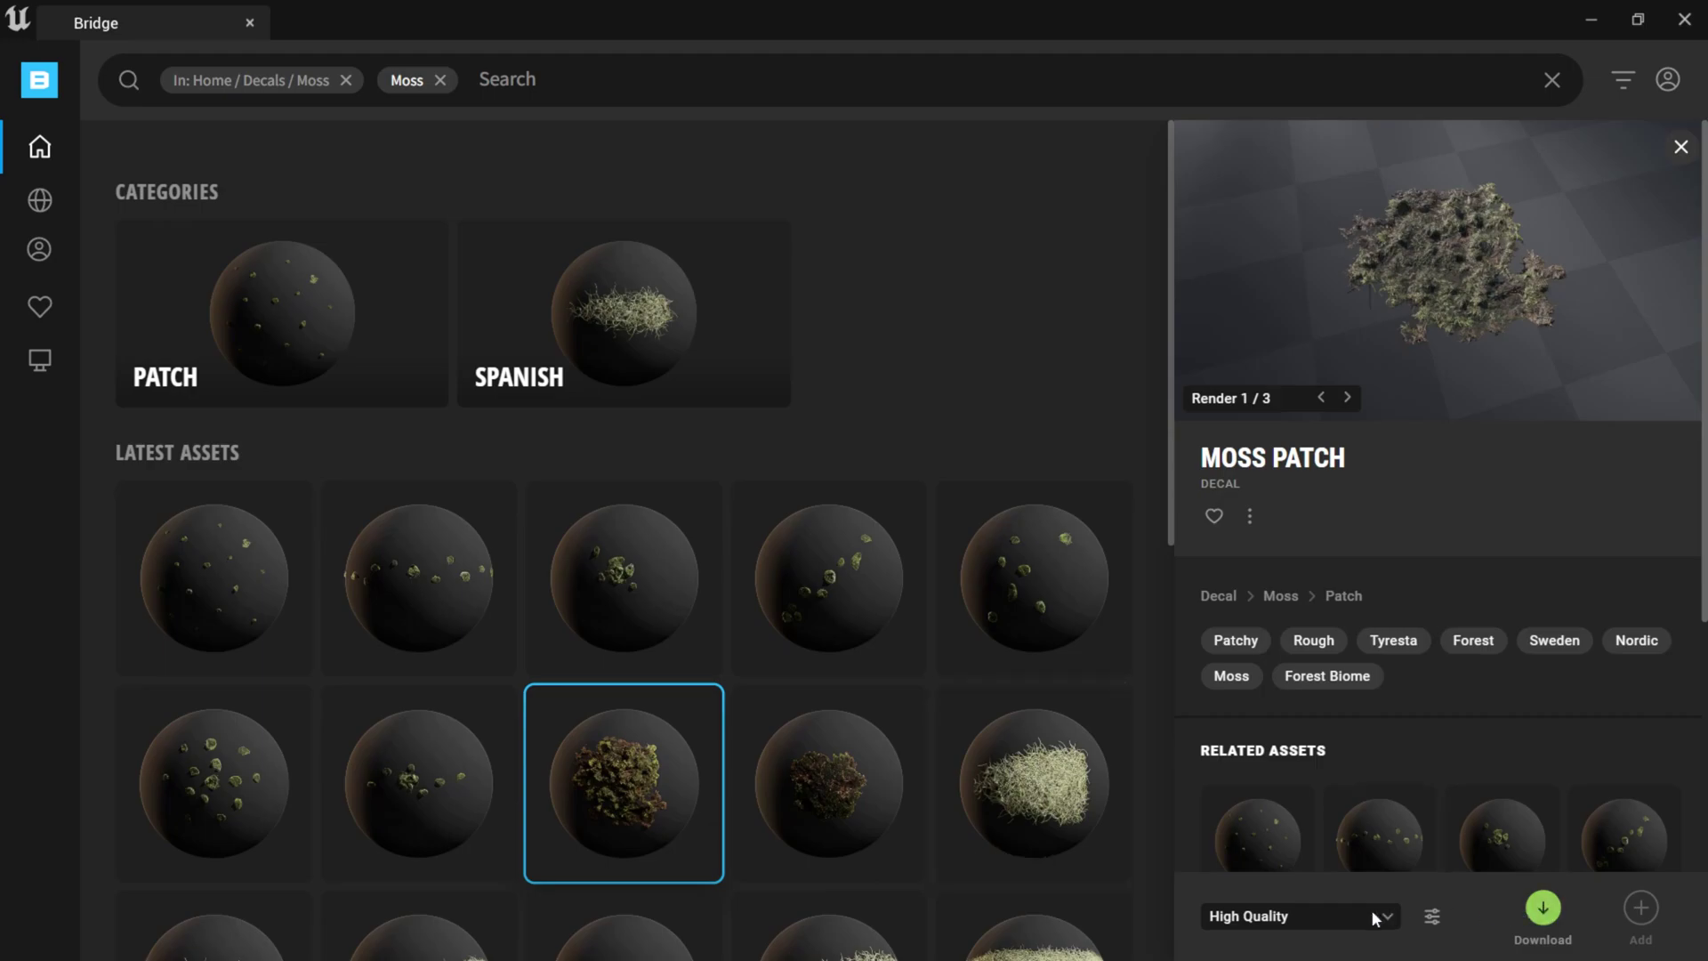
left_click(1544, 908)
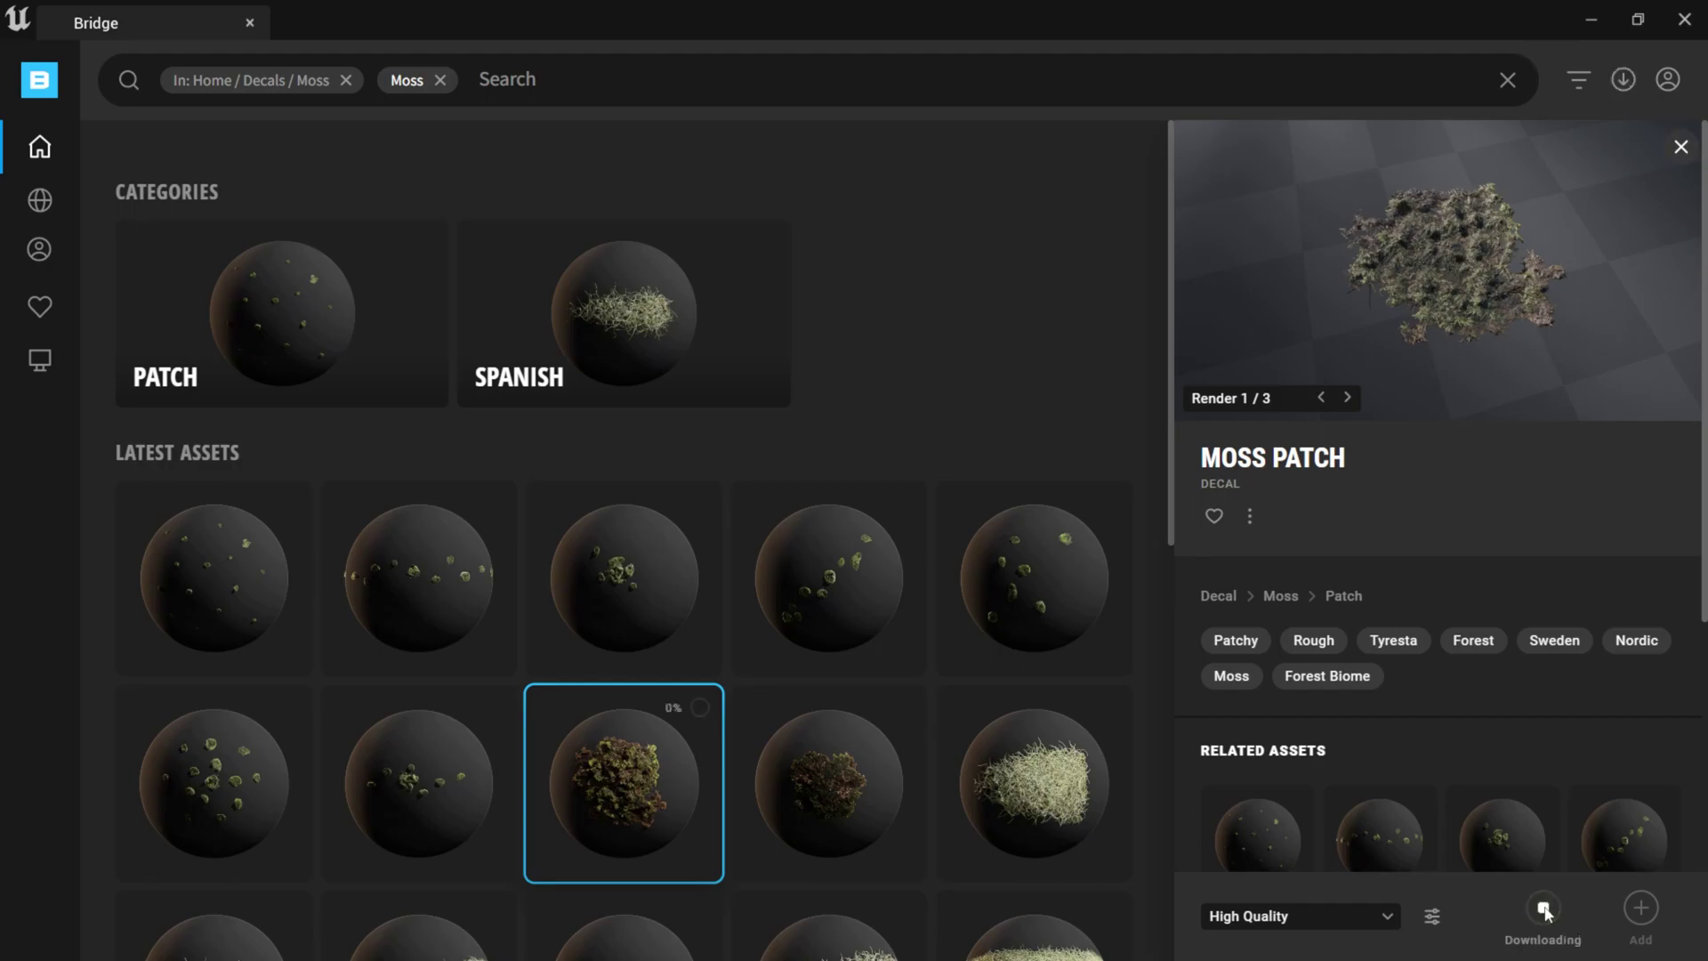
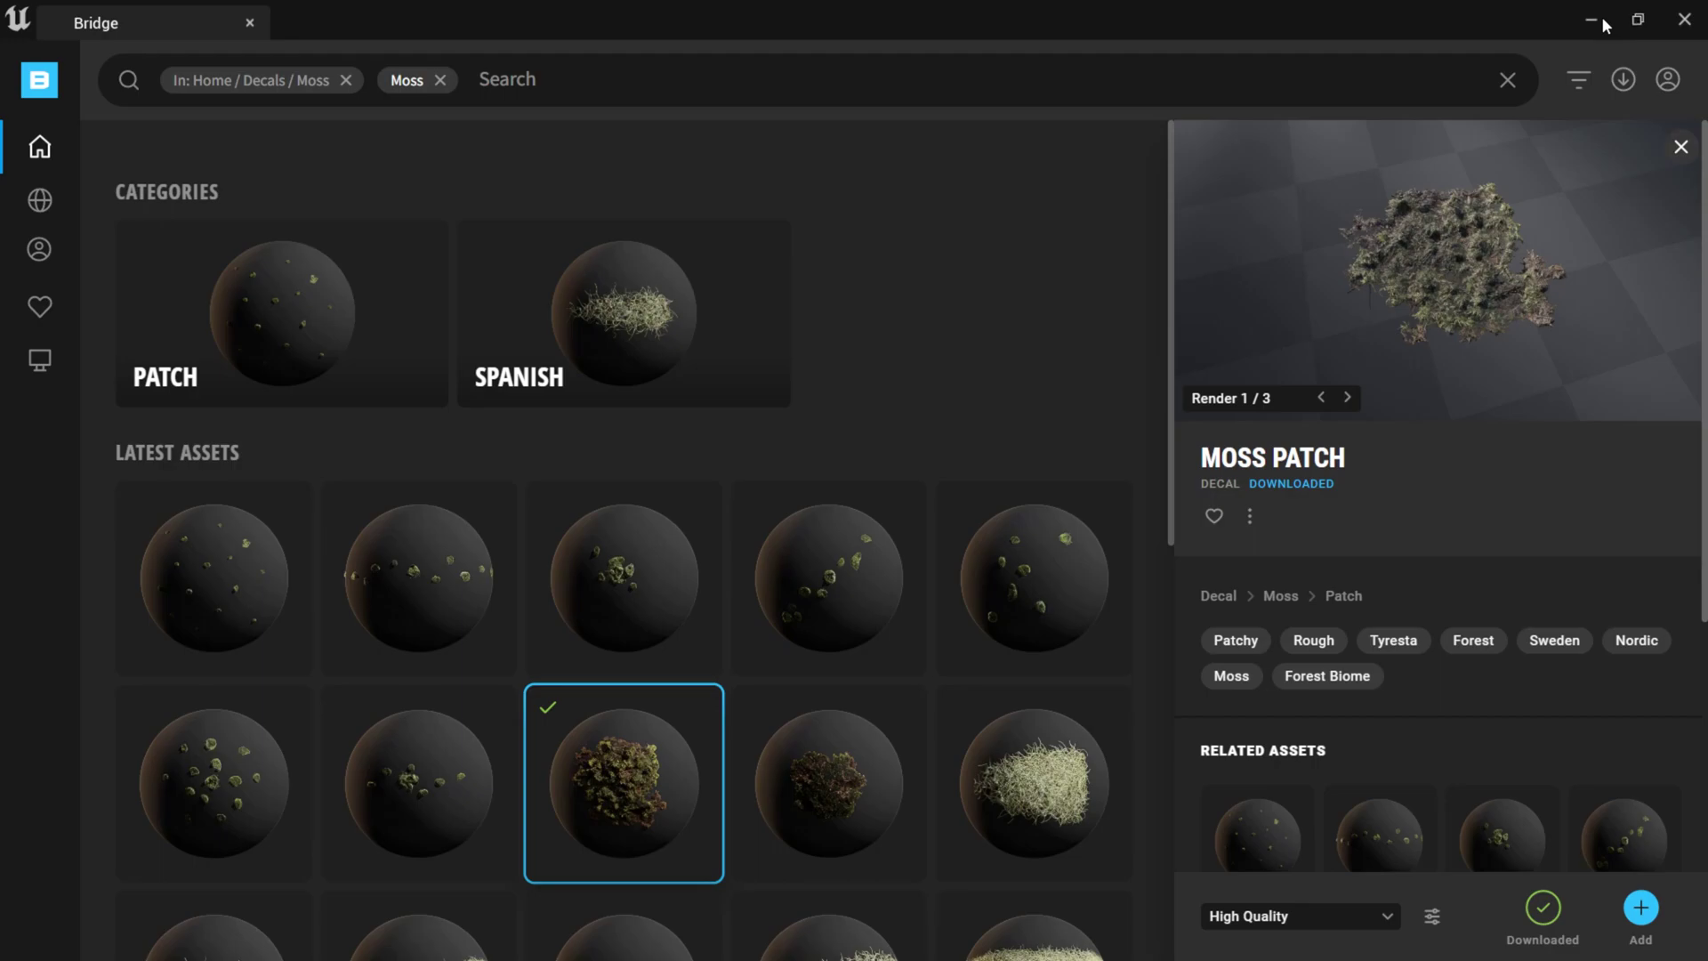
- Close Bridge and show the project's root Content folder in an enlarged Content Drawer
left_click(1684, 20)
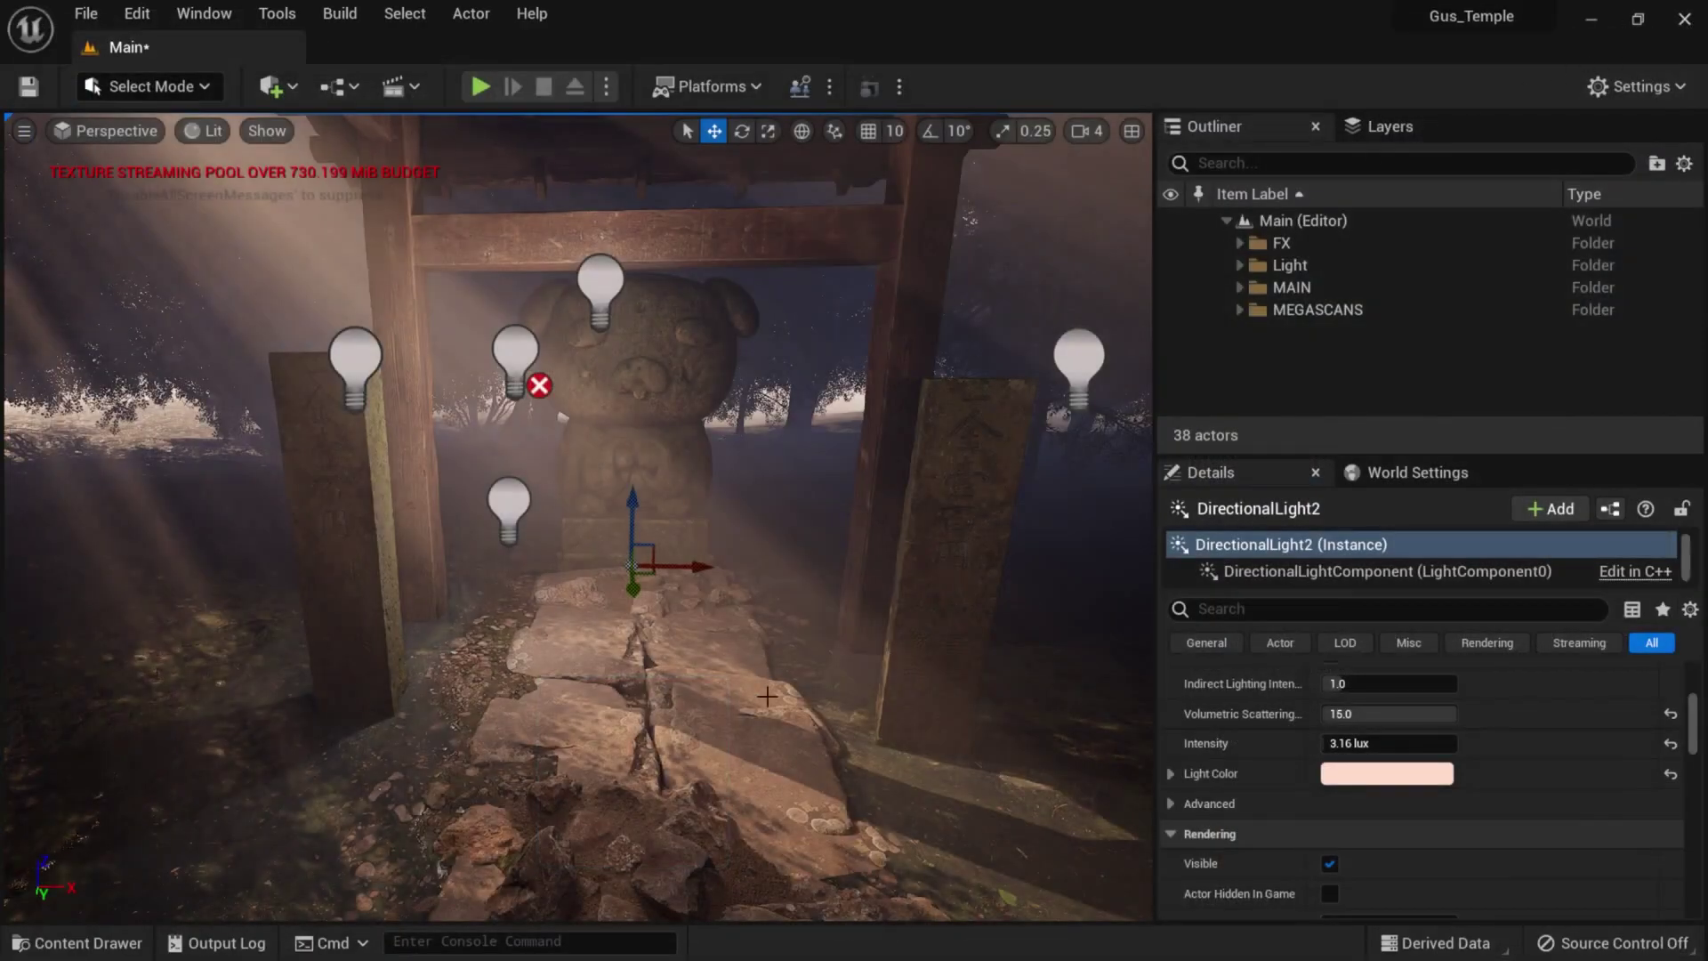
left_click(58, 943)
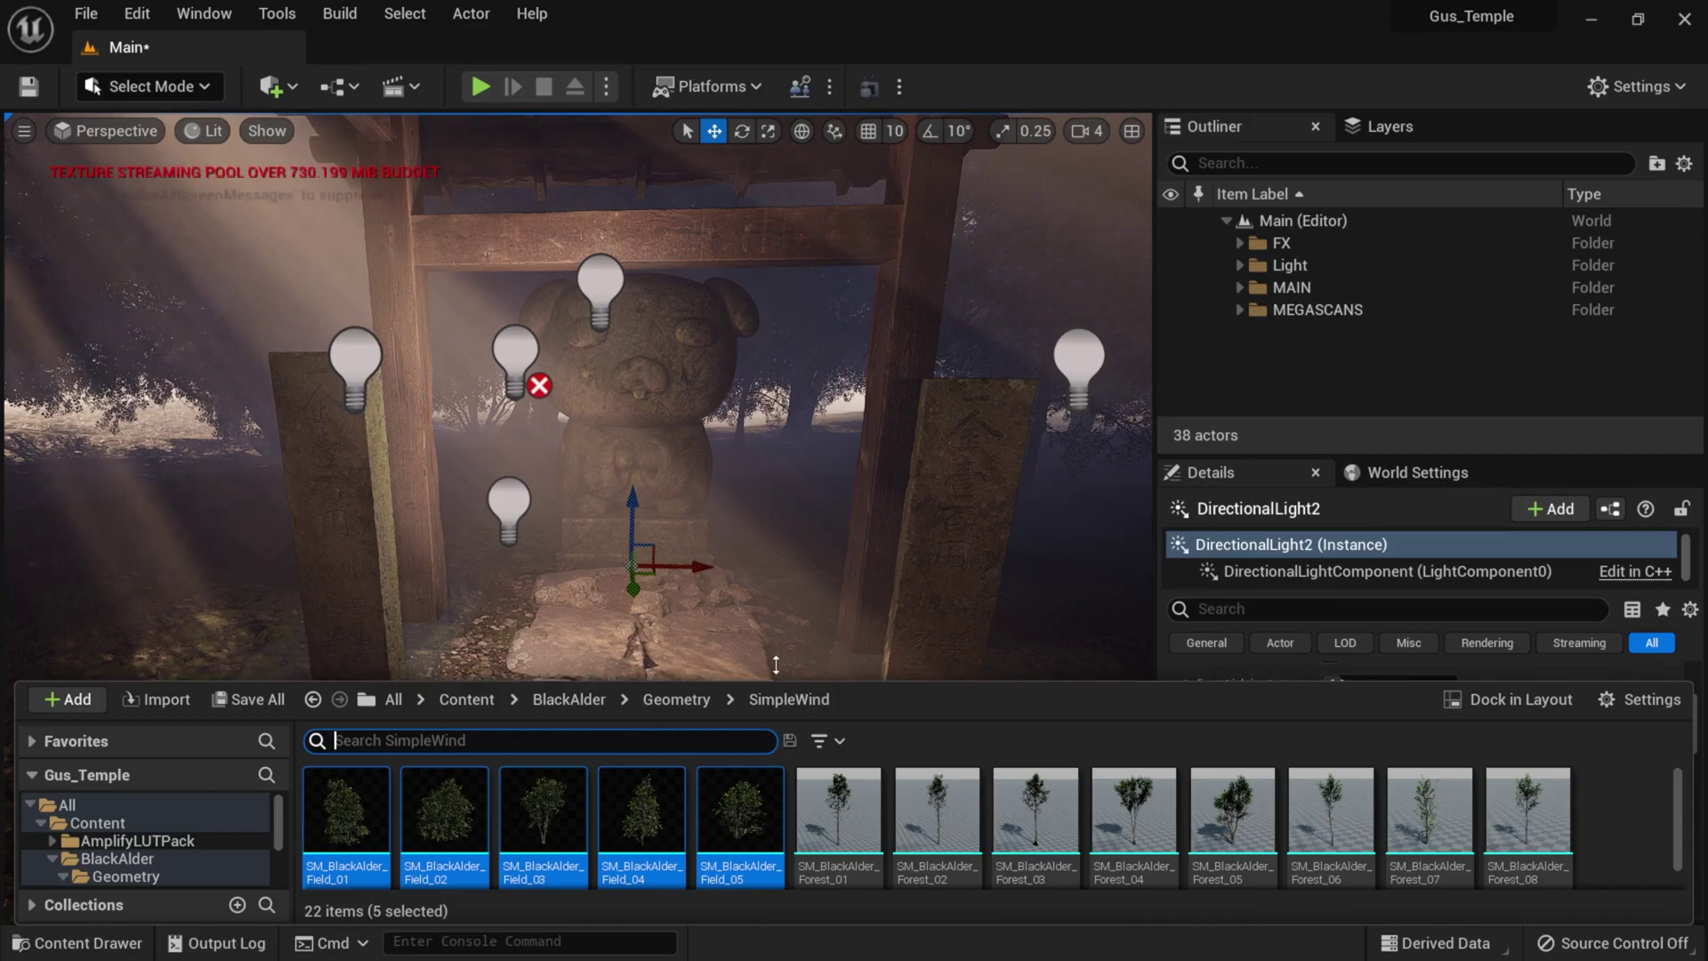
left_click(54, 860)
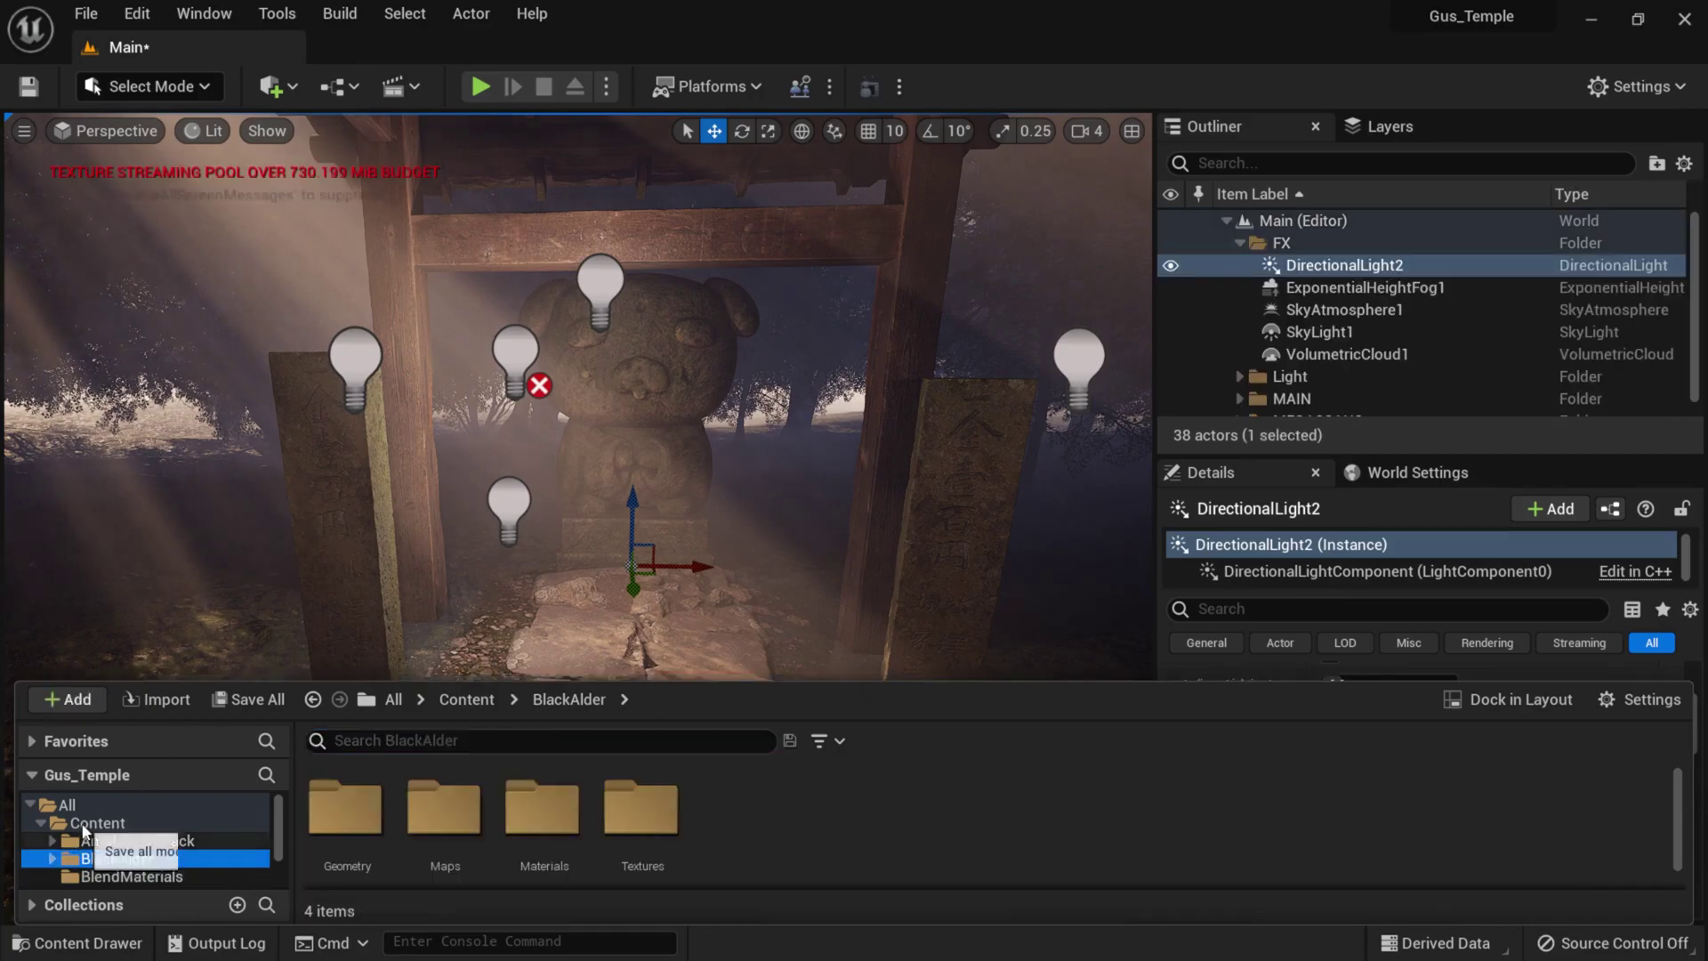
left_click(93, 825)
left_click_drag(805, 678, 806, 482)
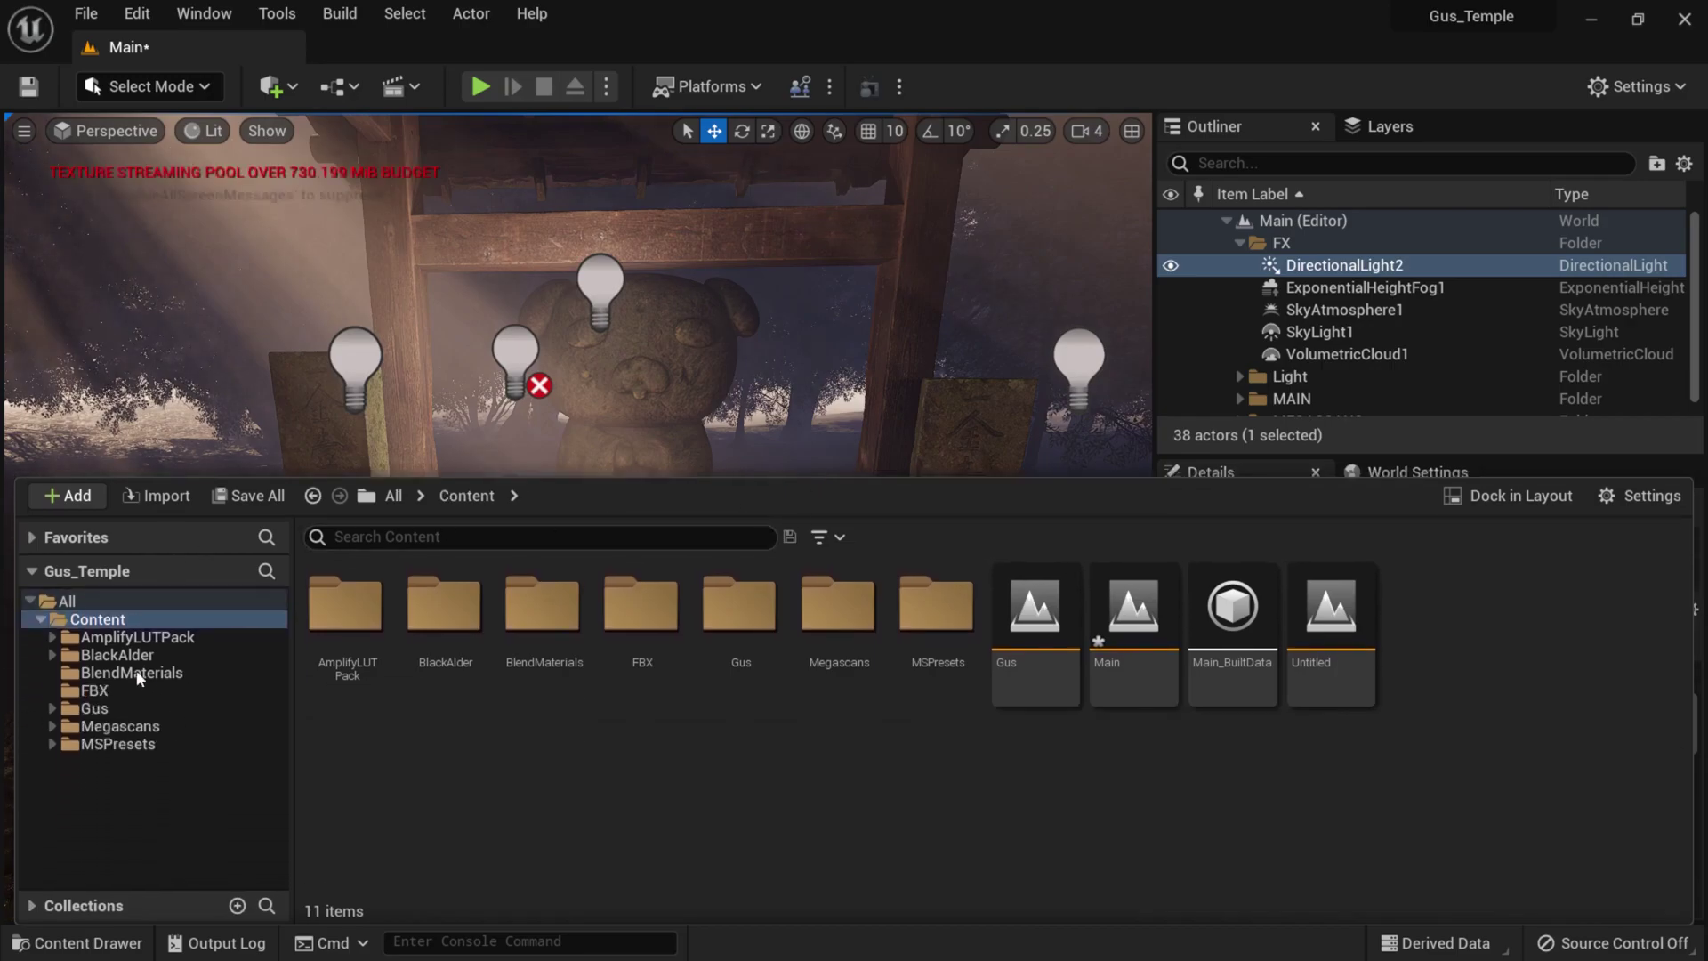
- Check the 3D_Assets and Surfaces subfolders of the Megascans folder for imported assets
left_click(120, 728)
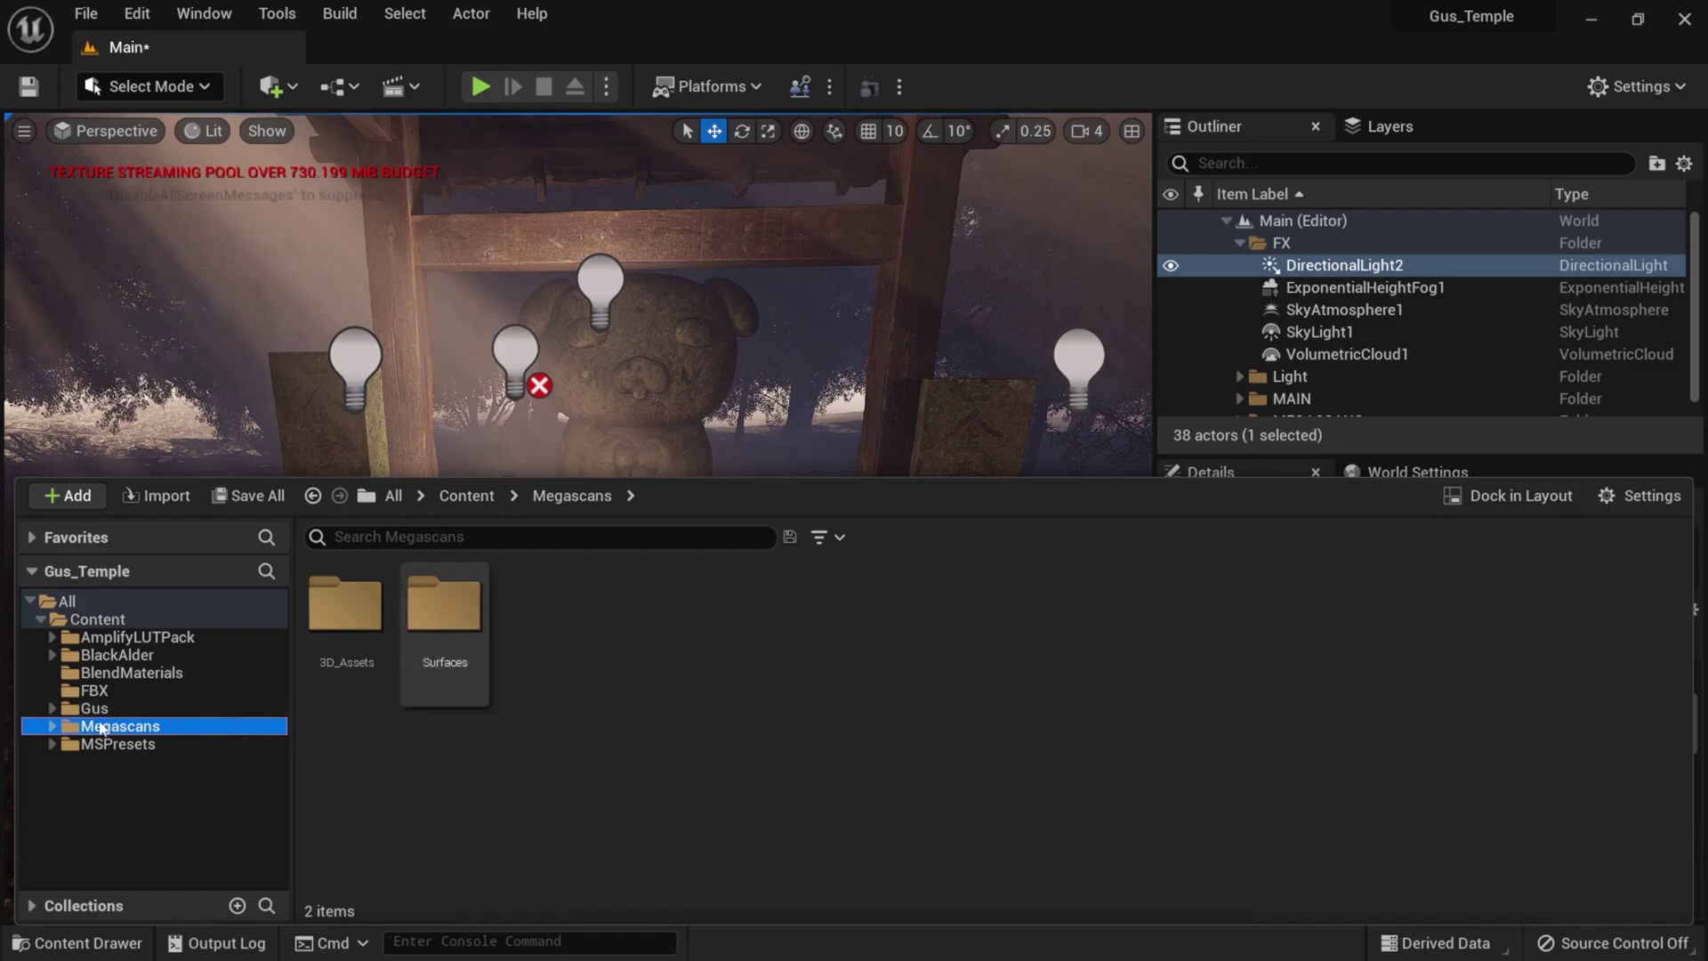
left_click(50, 726)
left_click(131, 745)
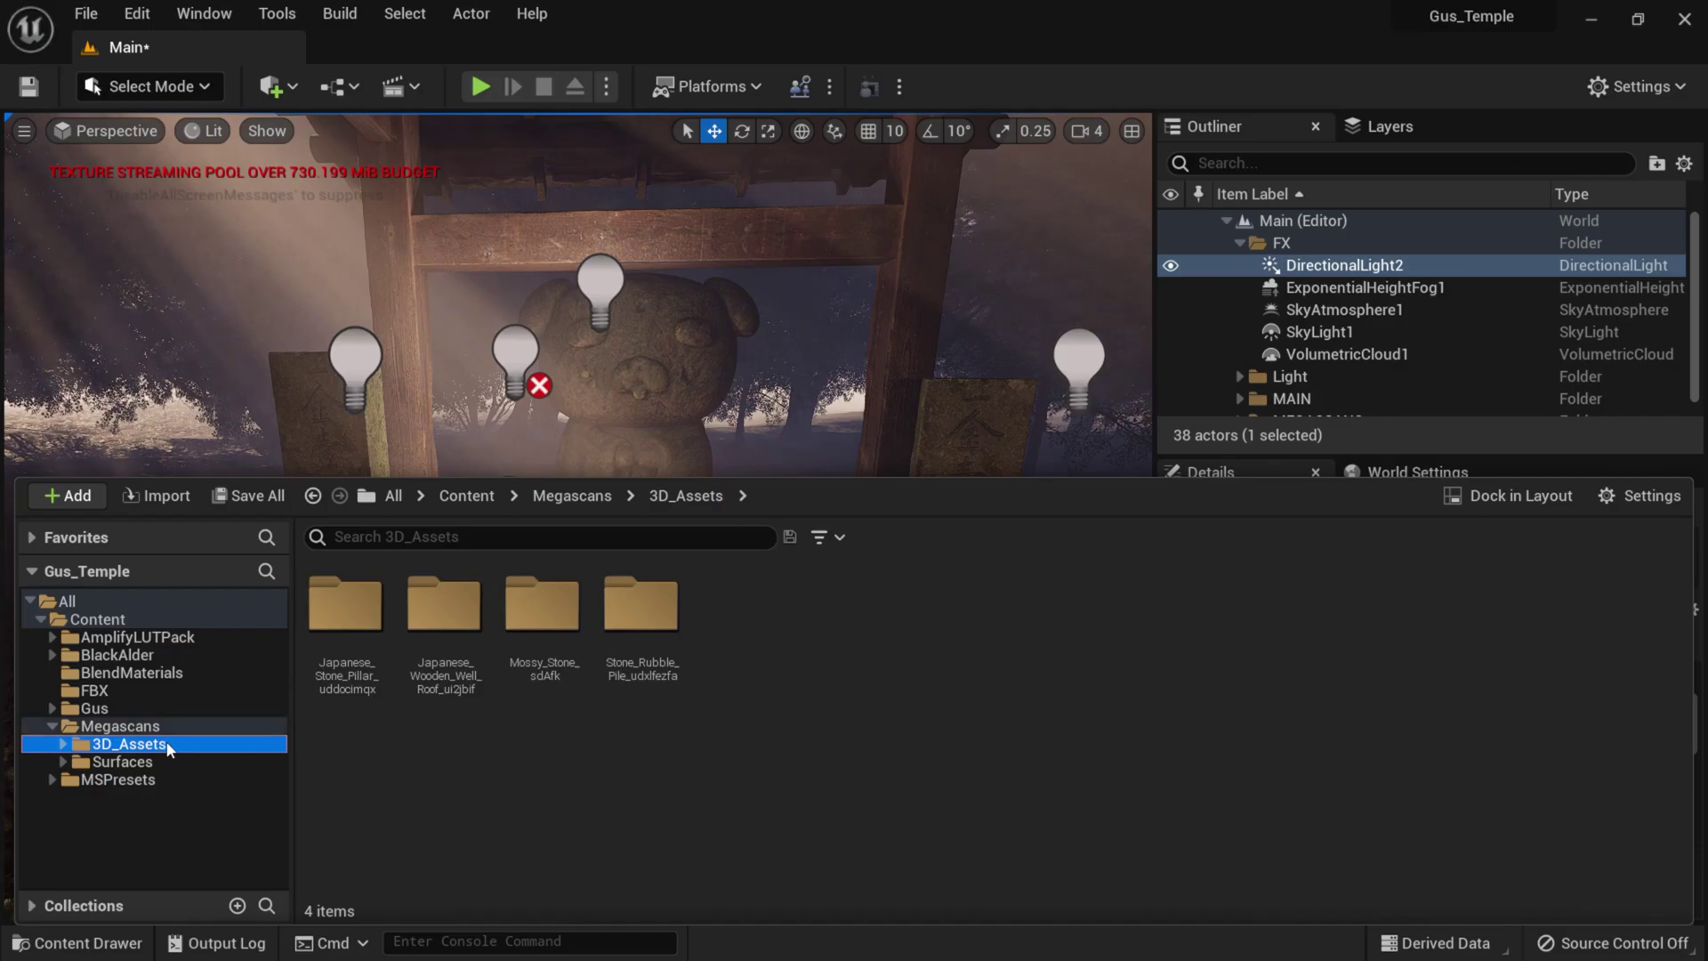
left_click(64, 763)
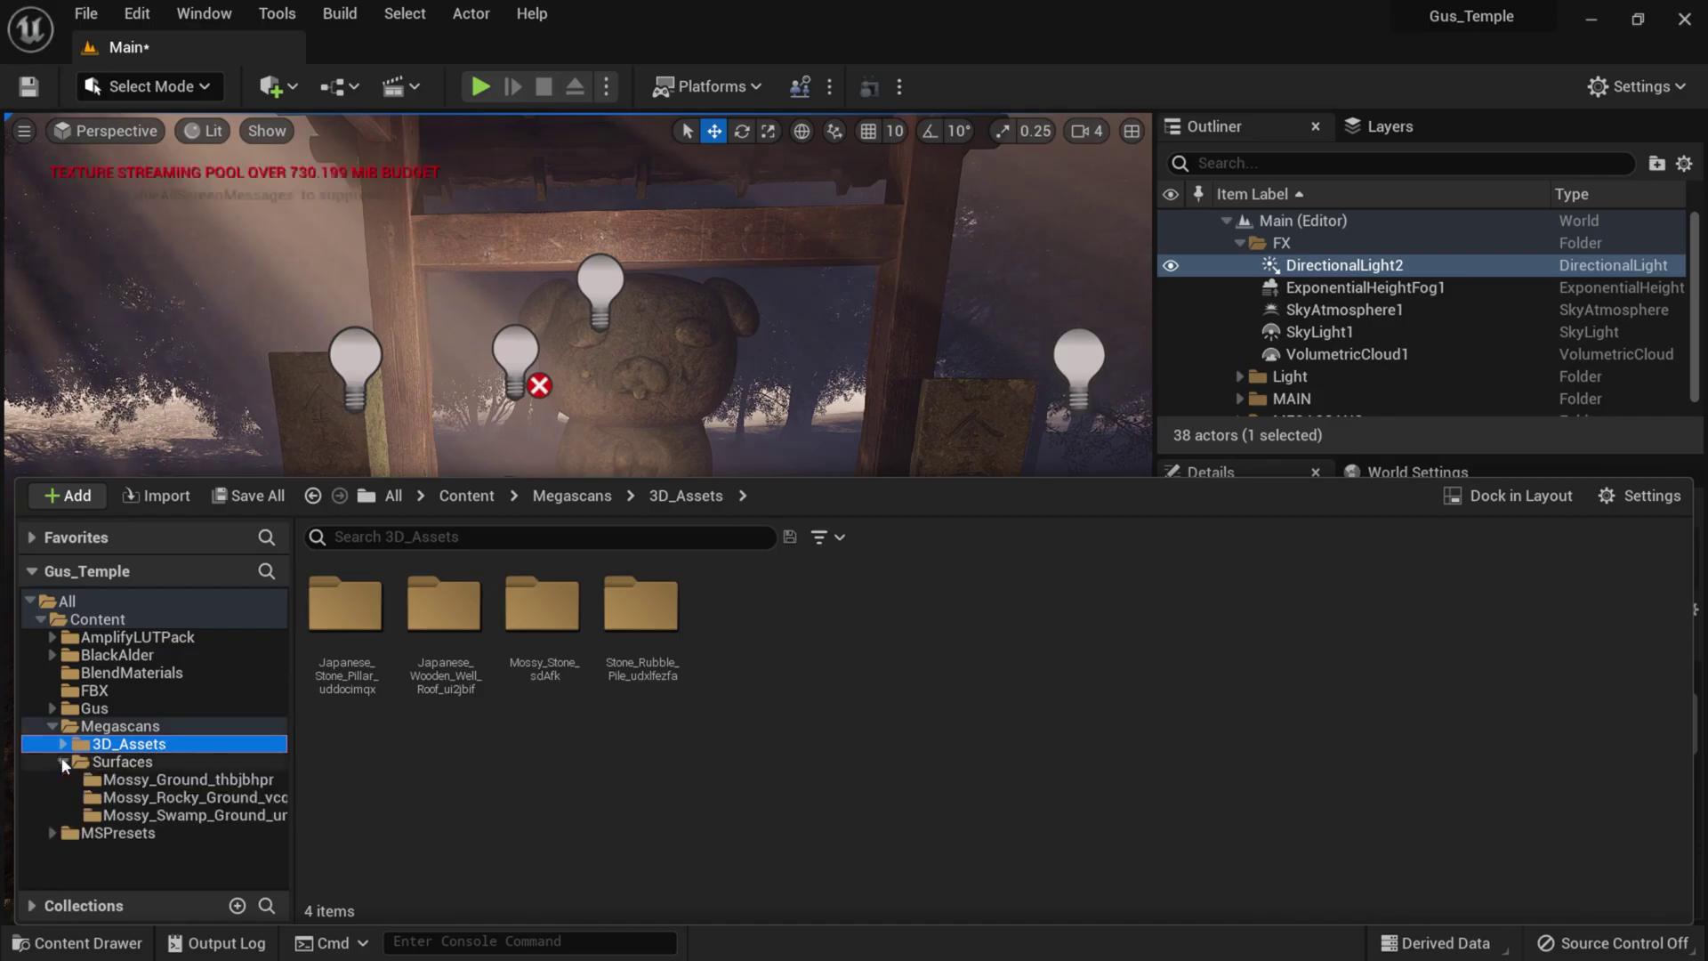
left_click(64, 762)
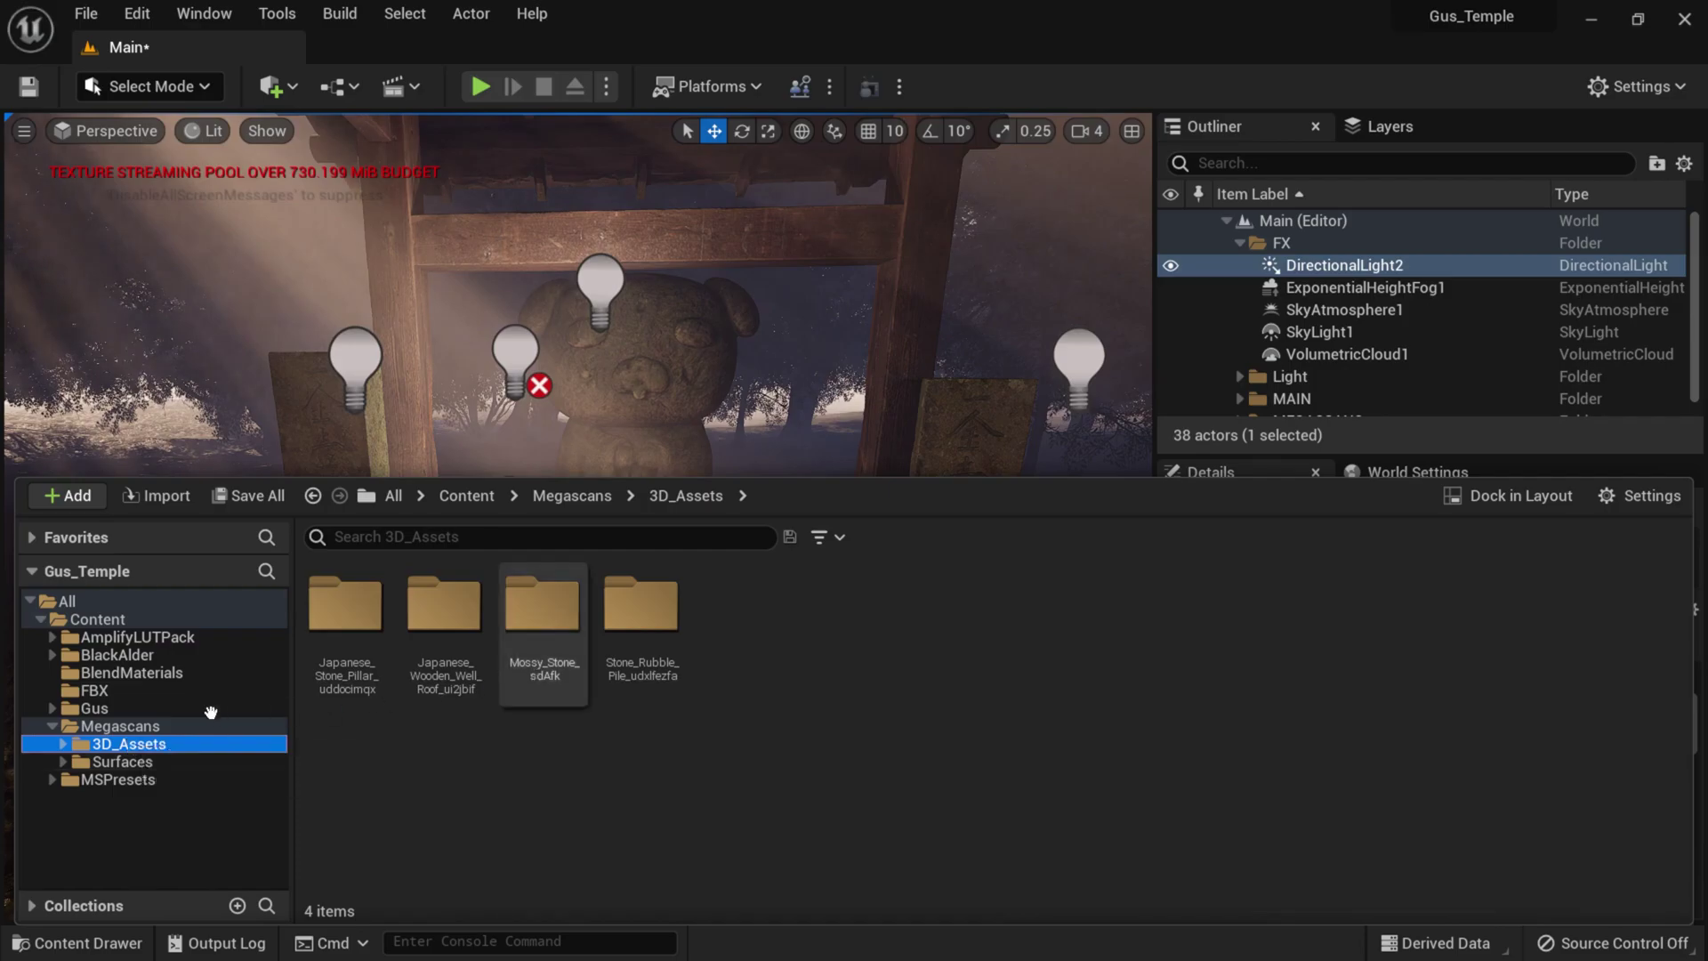
- Reopen Quixel Bridge and show the locally downloaded Megascans assets
left_click(291, 87)
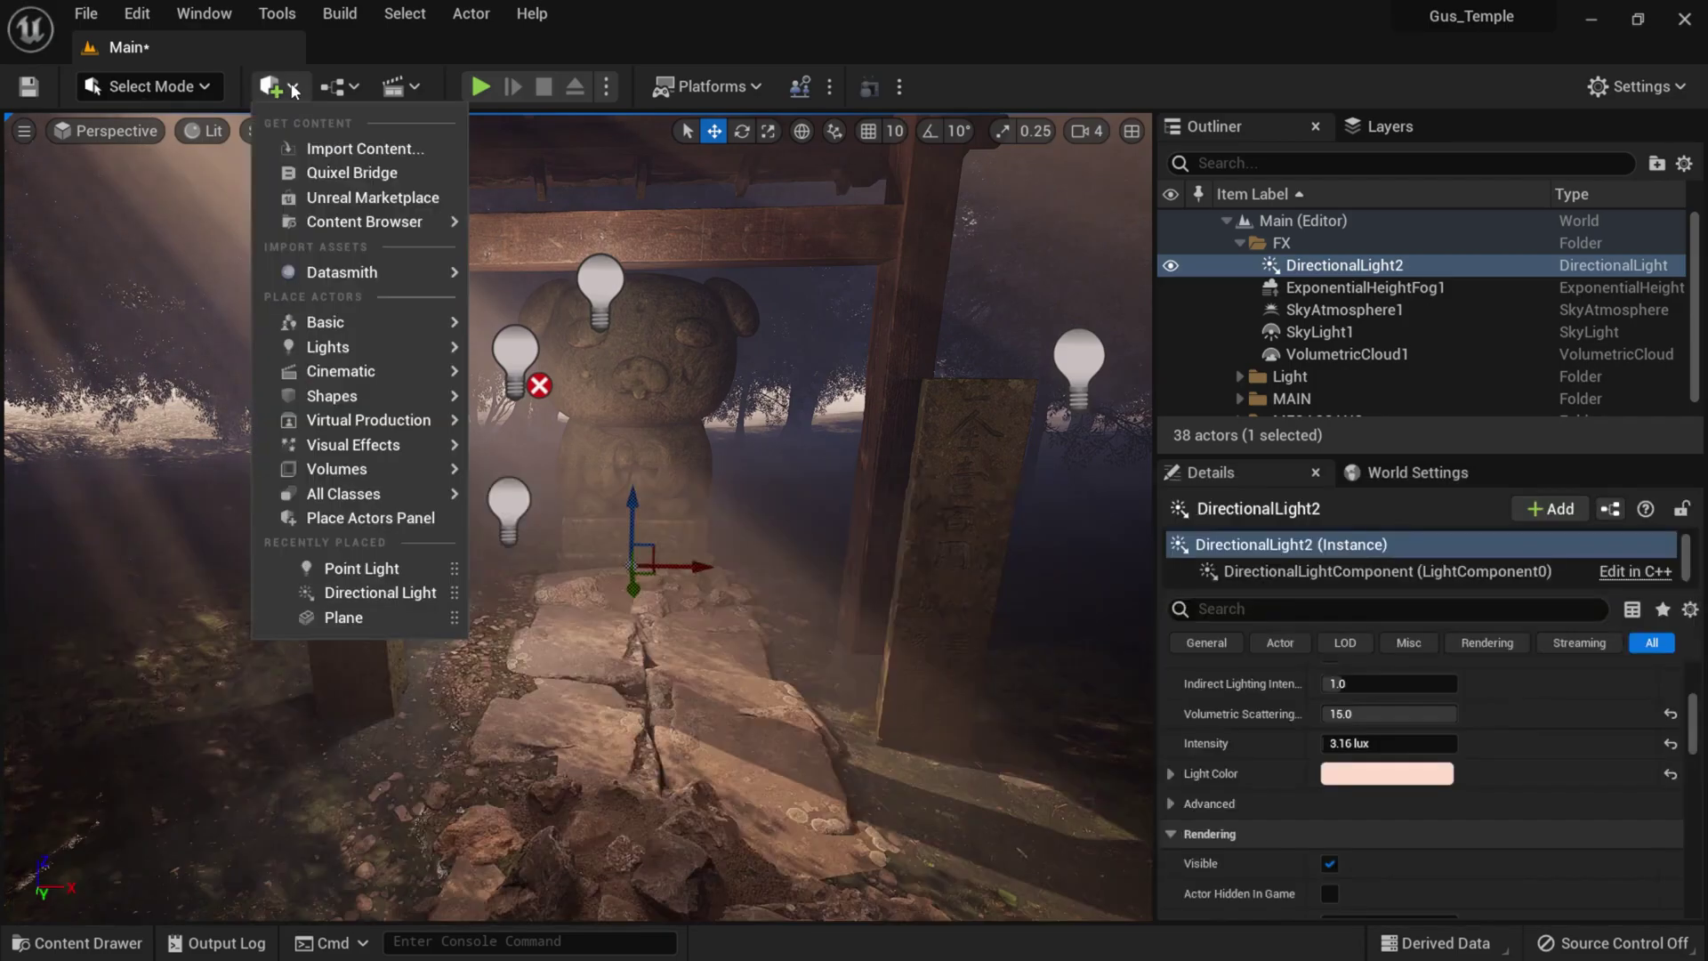
left_click(359, 173)
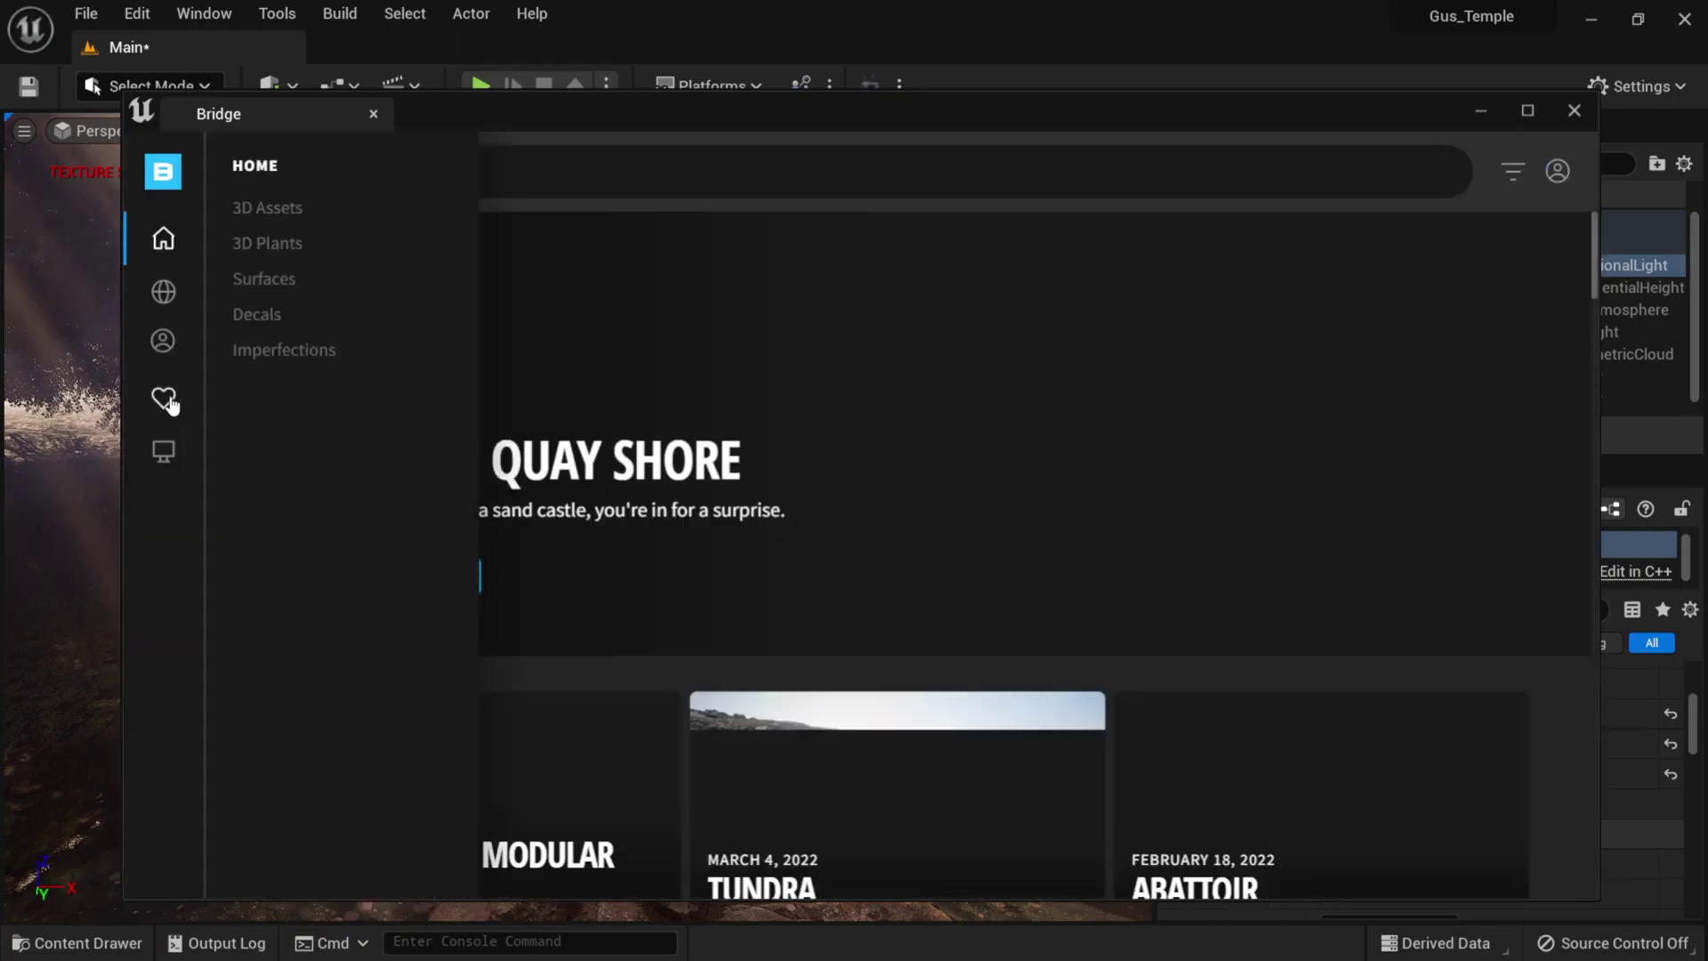
left_click(163, 398)
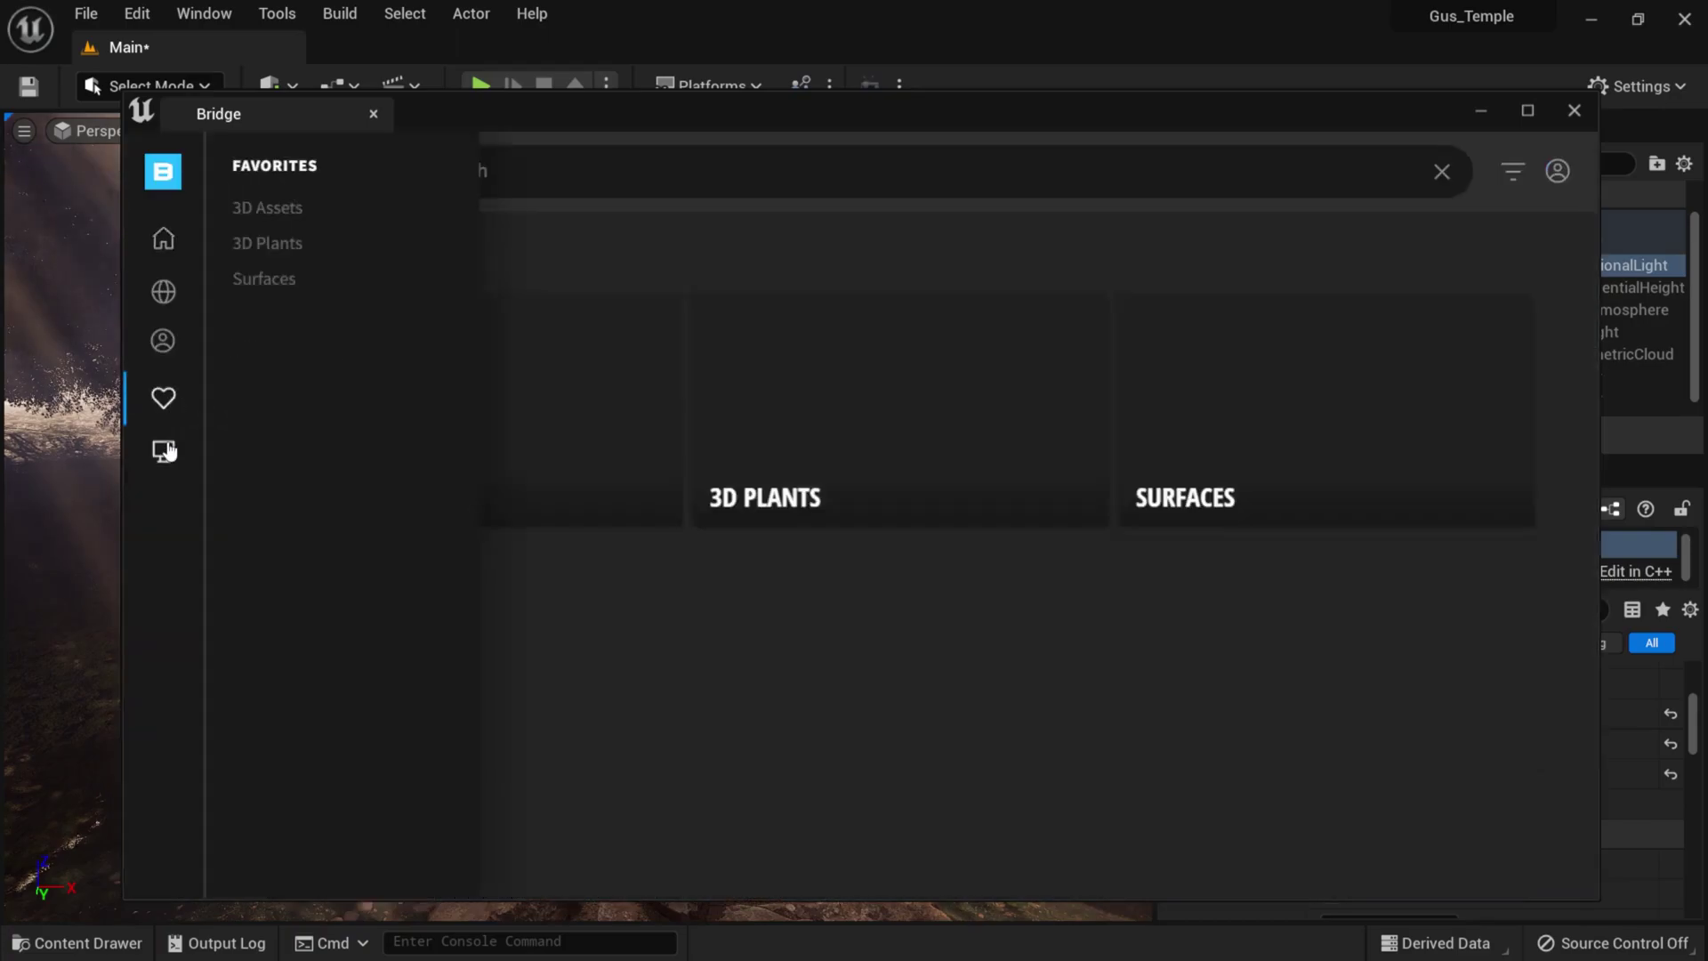
left_click(164, 451)
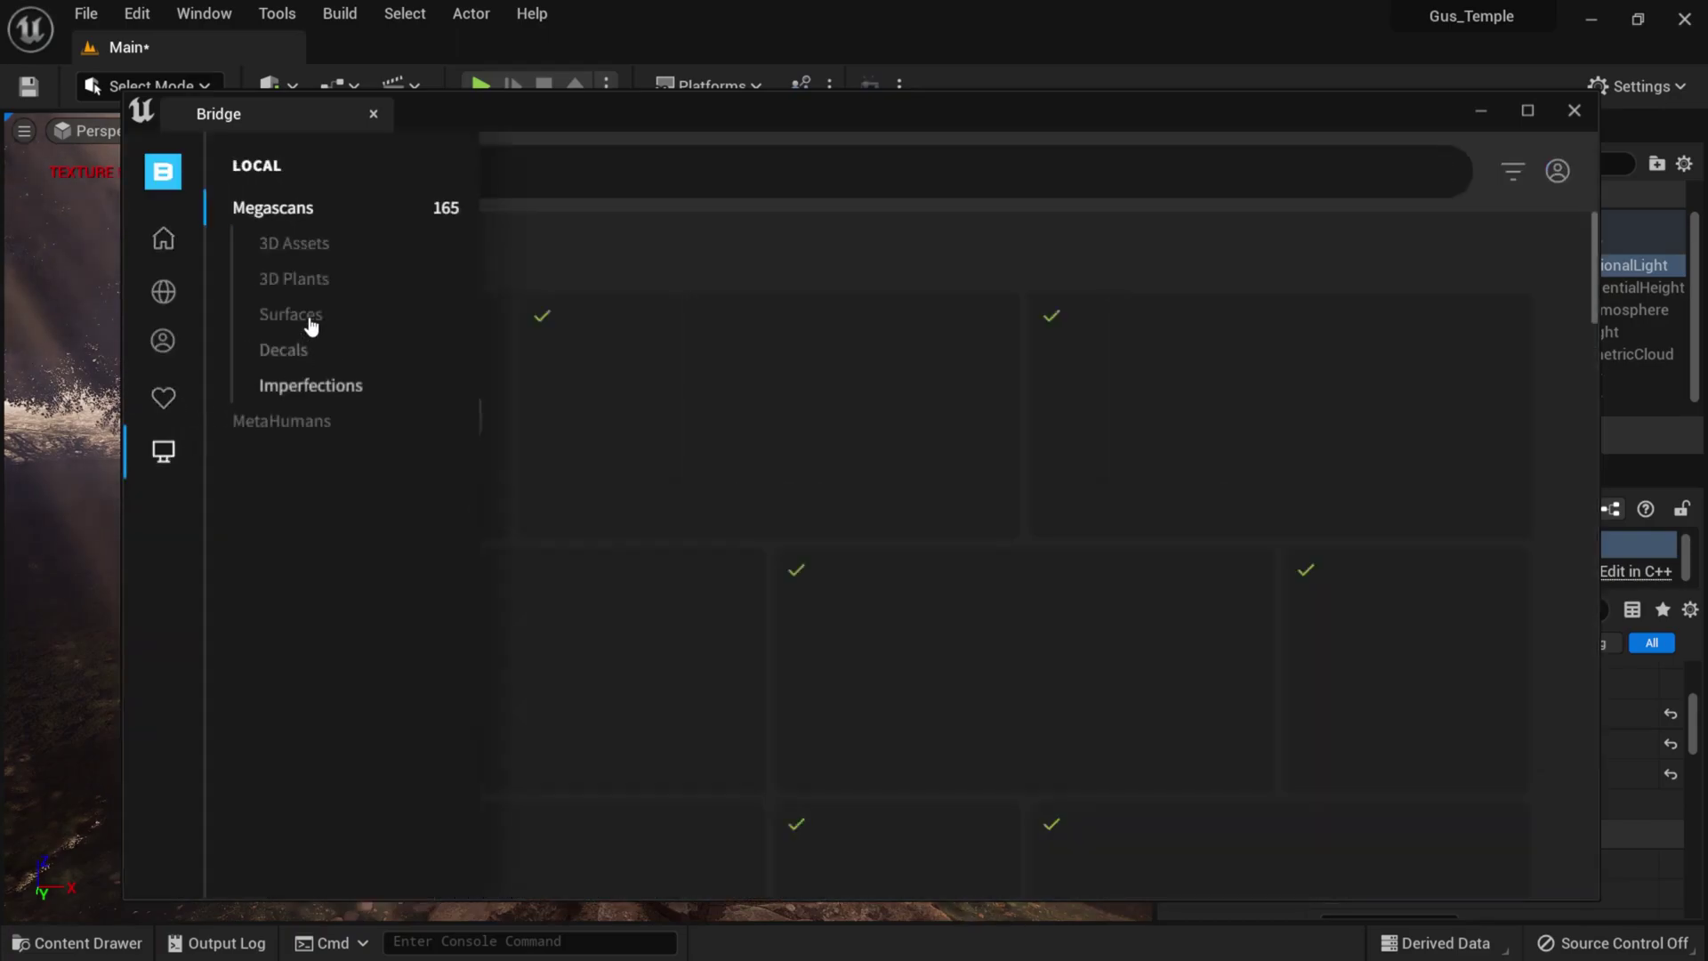
- Add the Moss Patch decal from Bridge's local Megascans decals to the project and close Bridge
left_click(282, 352)
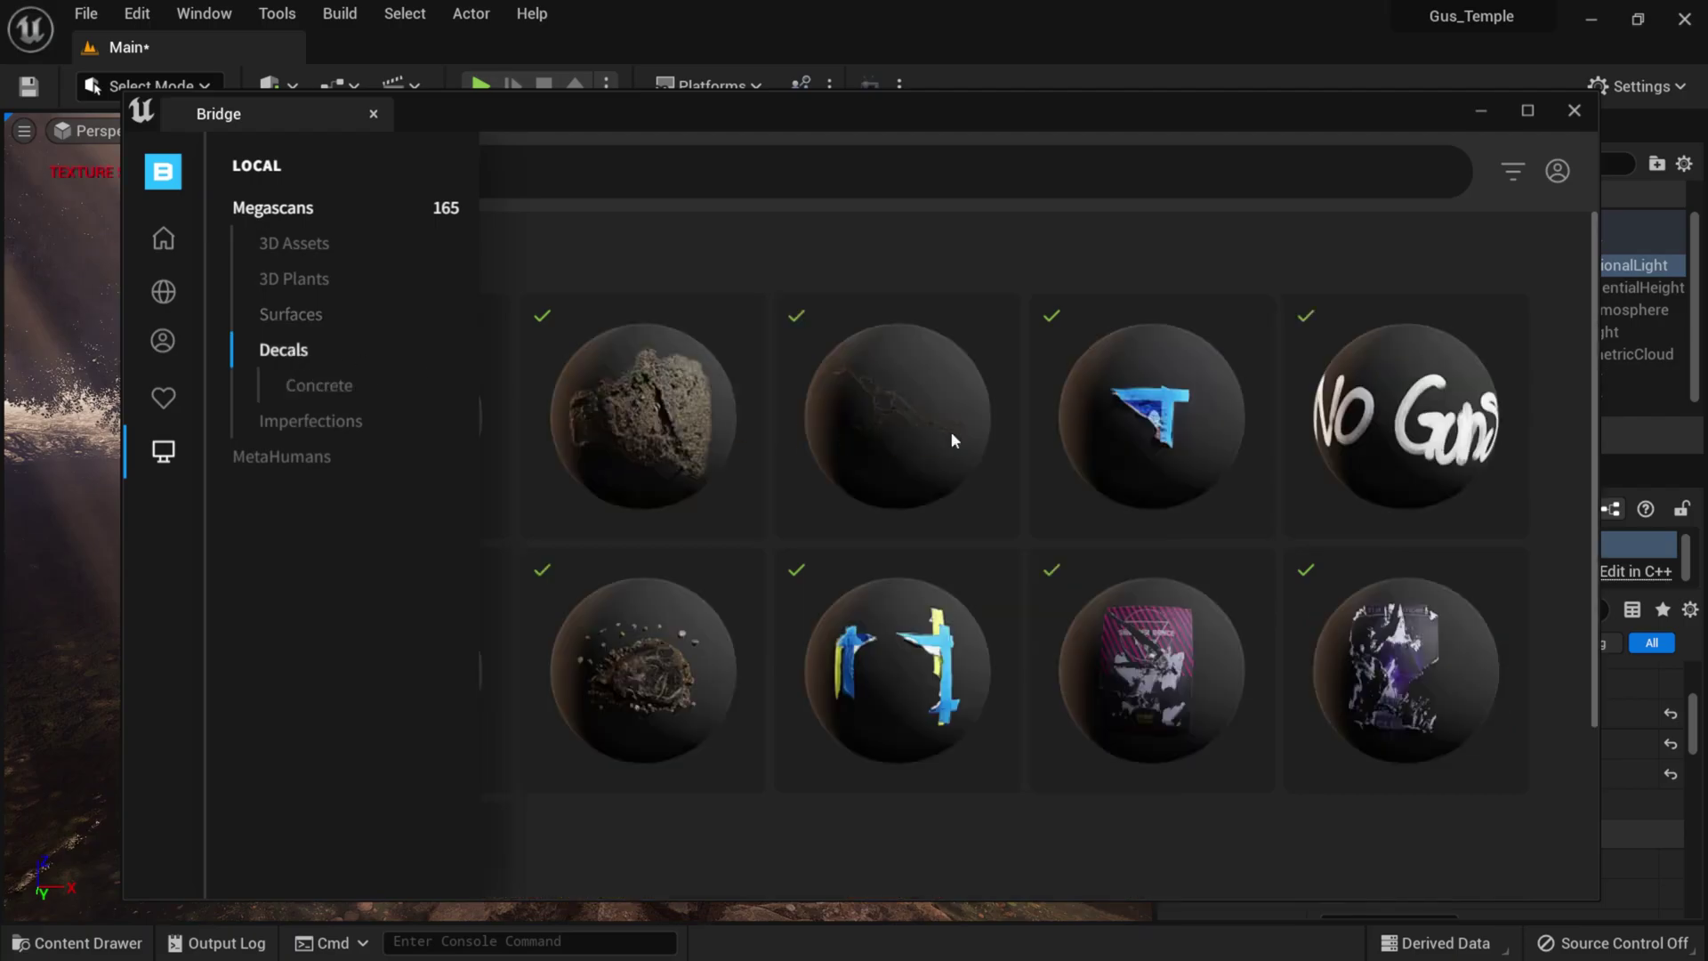
left_click(378, 459)
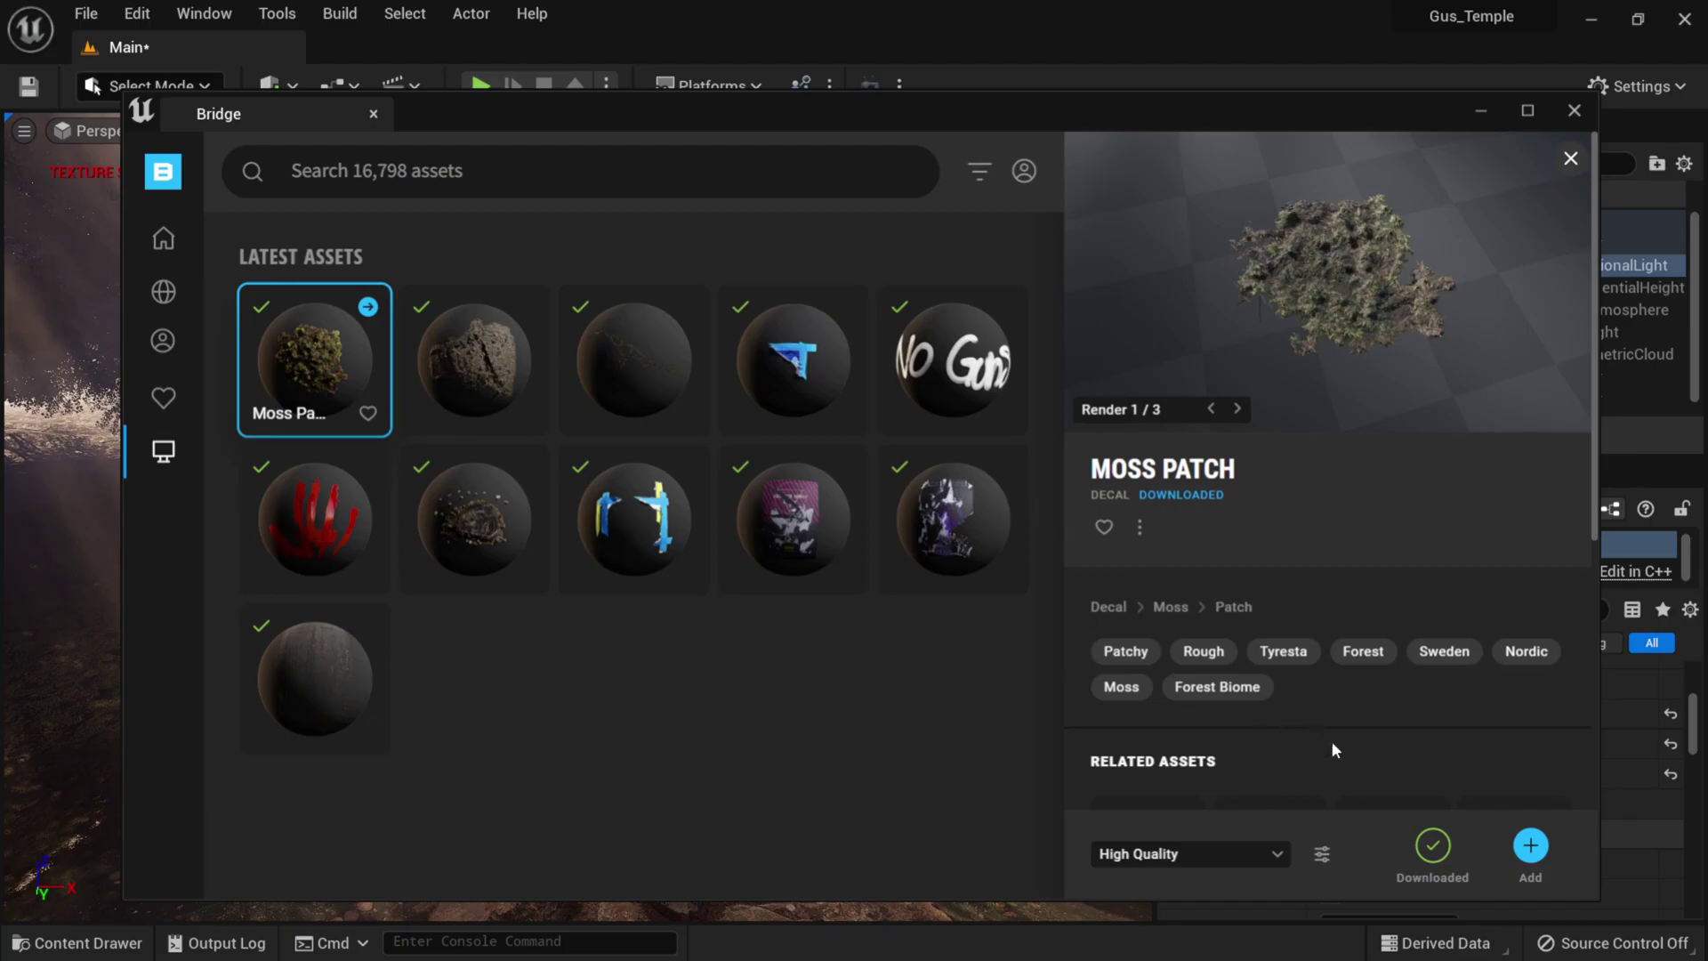
left_click(1531, 856)
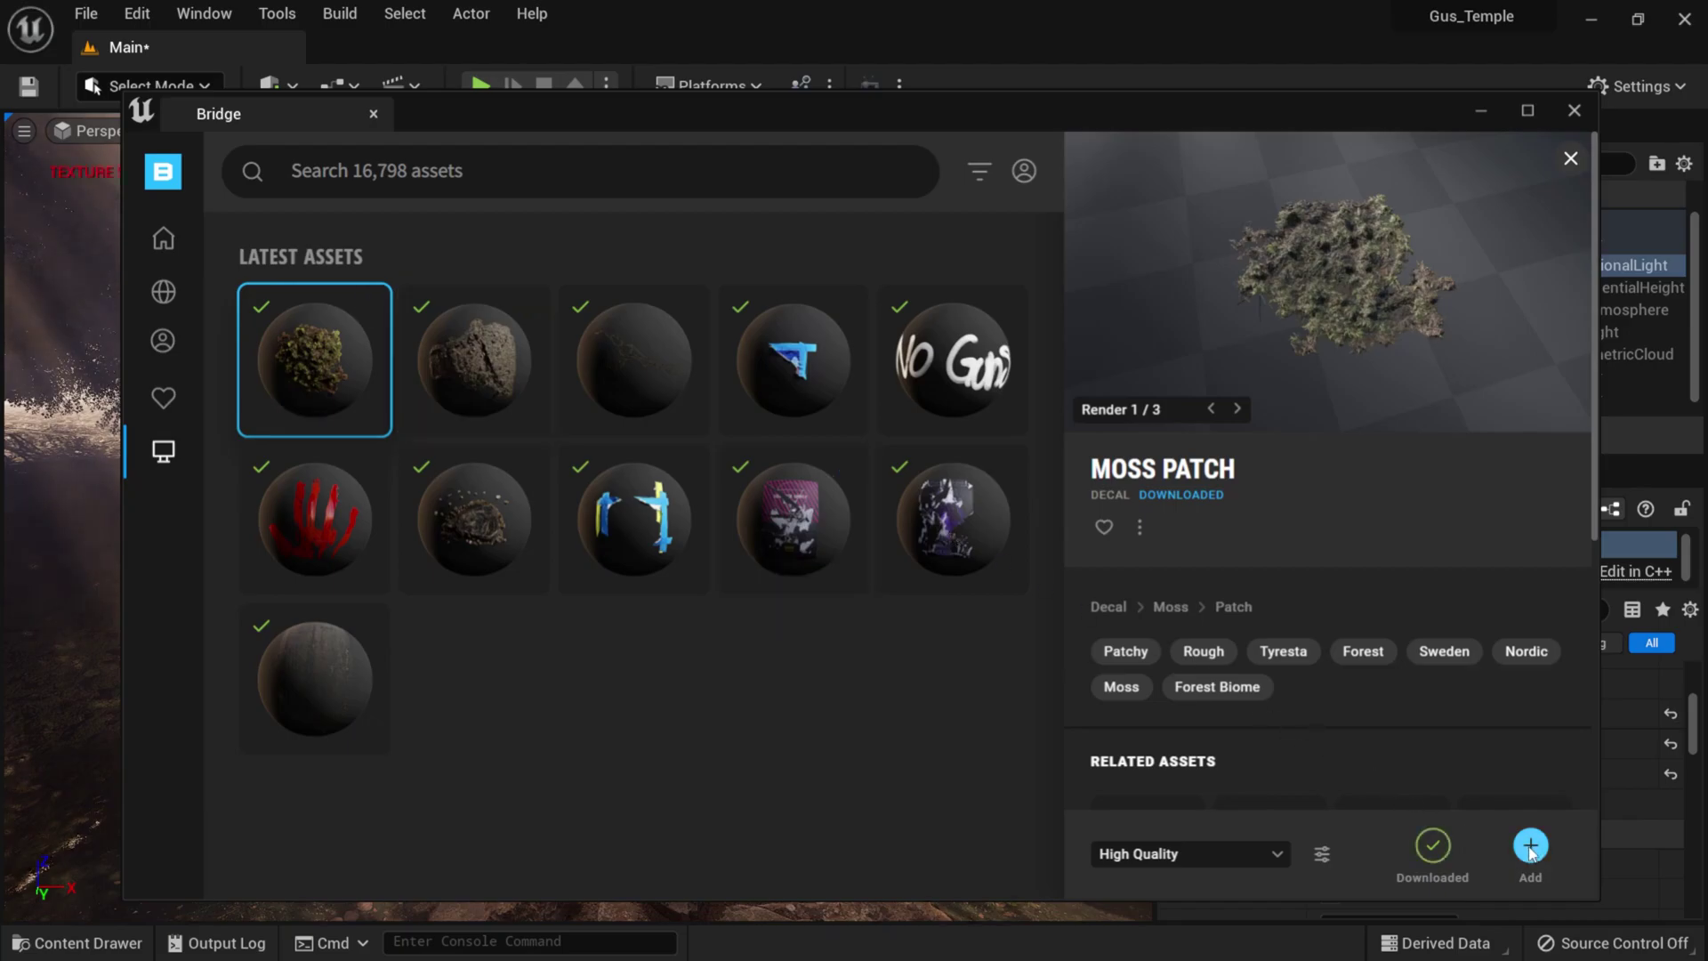
left_click(1574, 110)
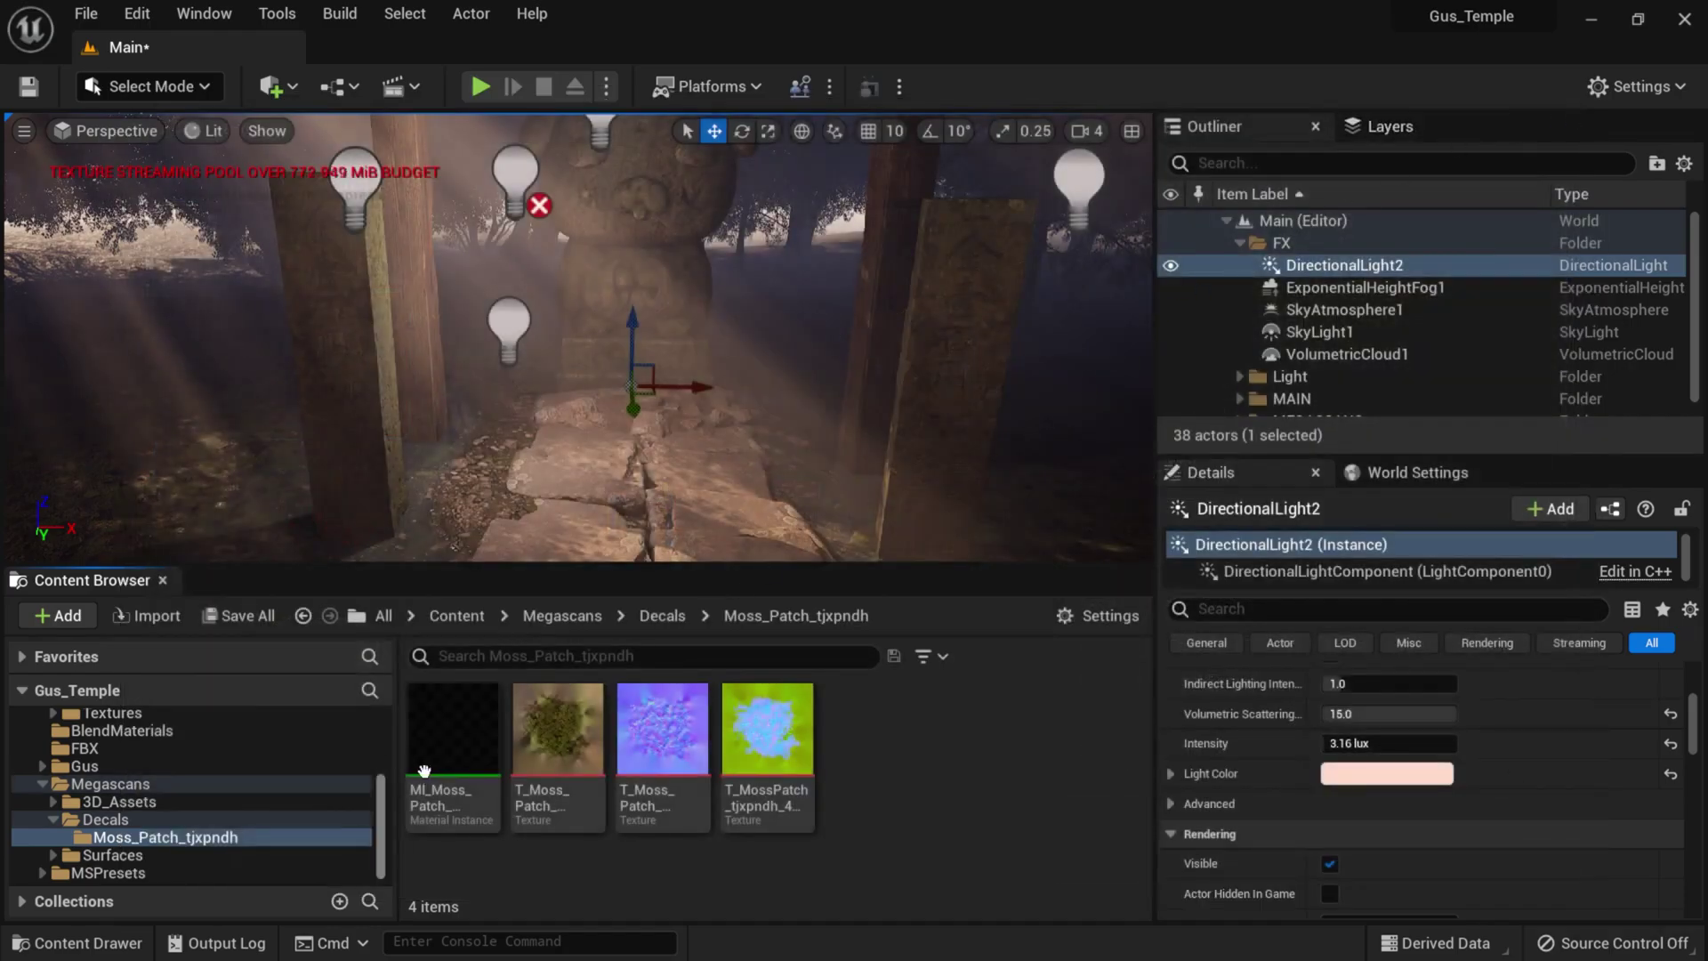
- Place the moss patch decal on the stone path in front of the statue and adjust its height above the stones
left_click_drag(465, 756, 653, 478)
key("f")
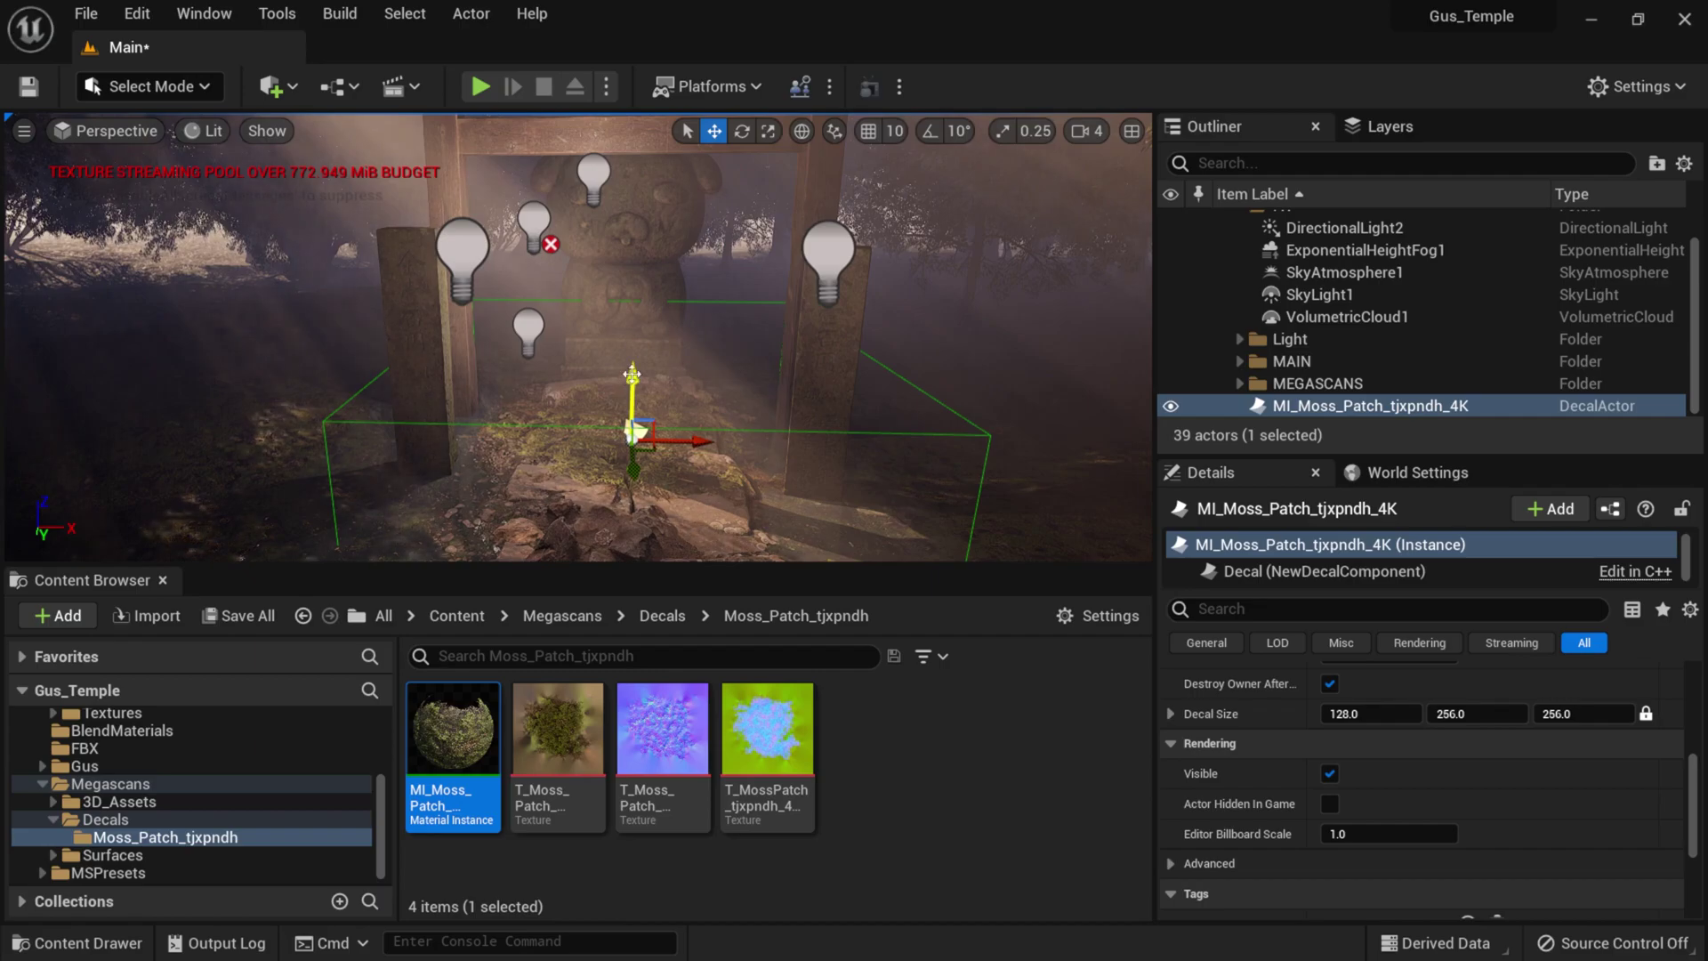
left_click_drag(631, 374, 632, 267)
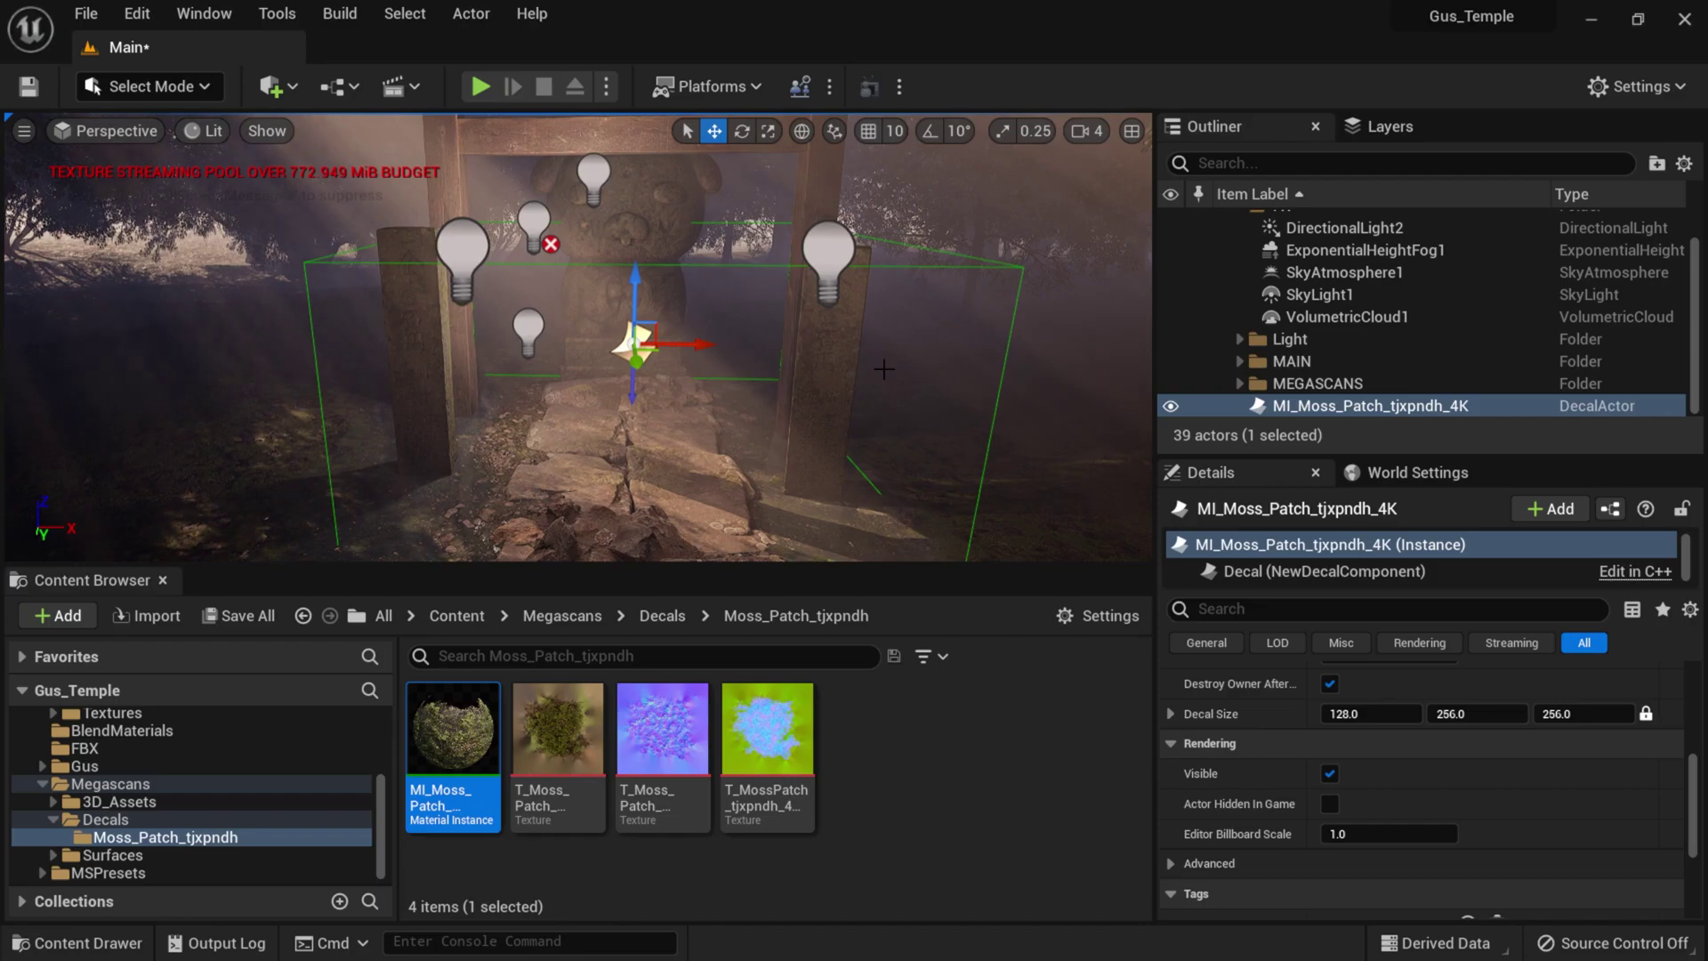
scroll(634, 389, "up", 3)
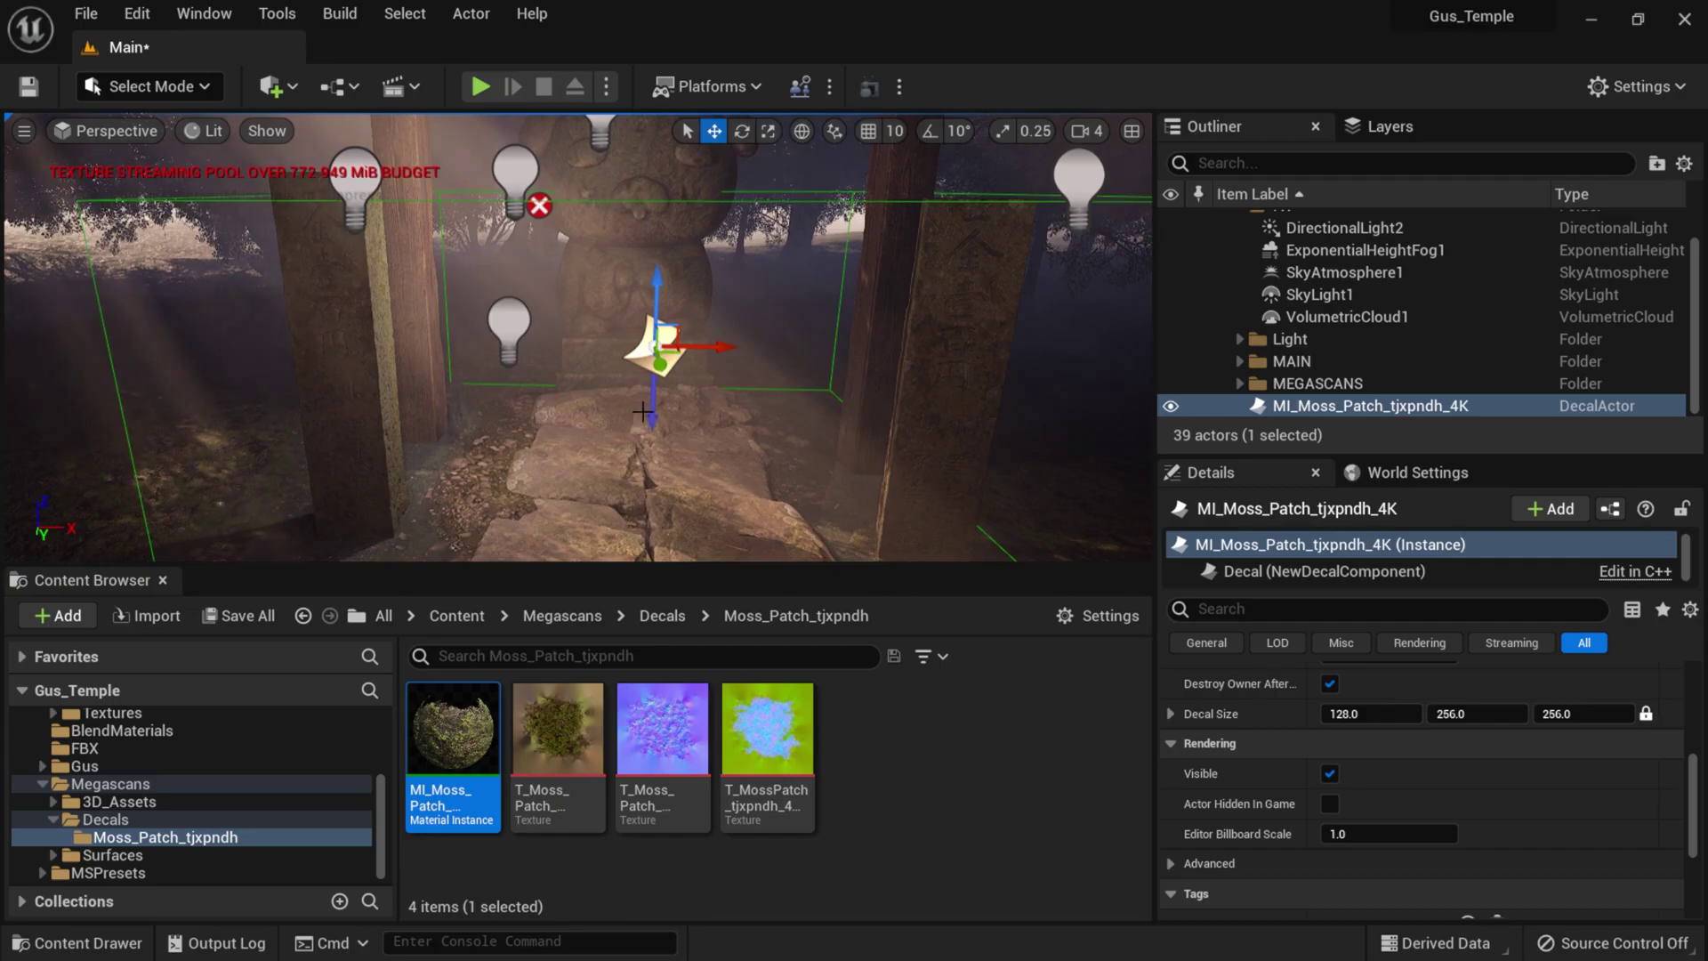
left_click_drag(656, 286, 611, 360)
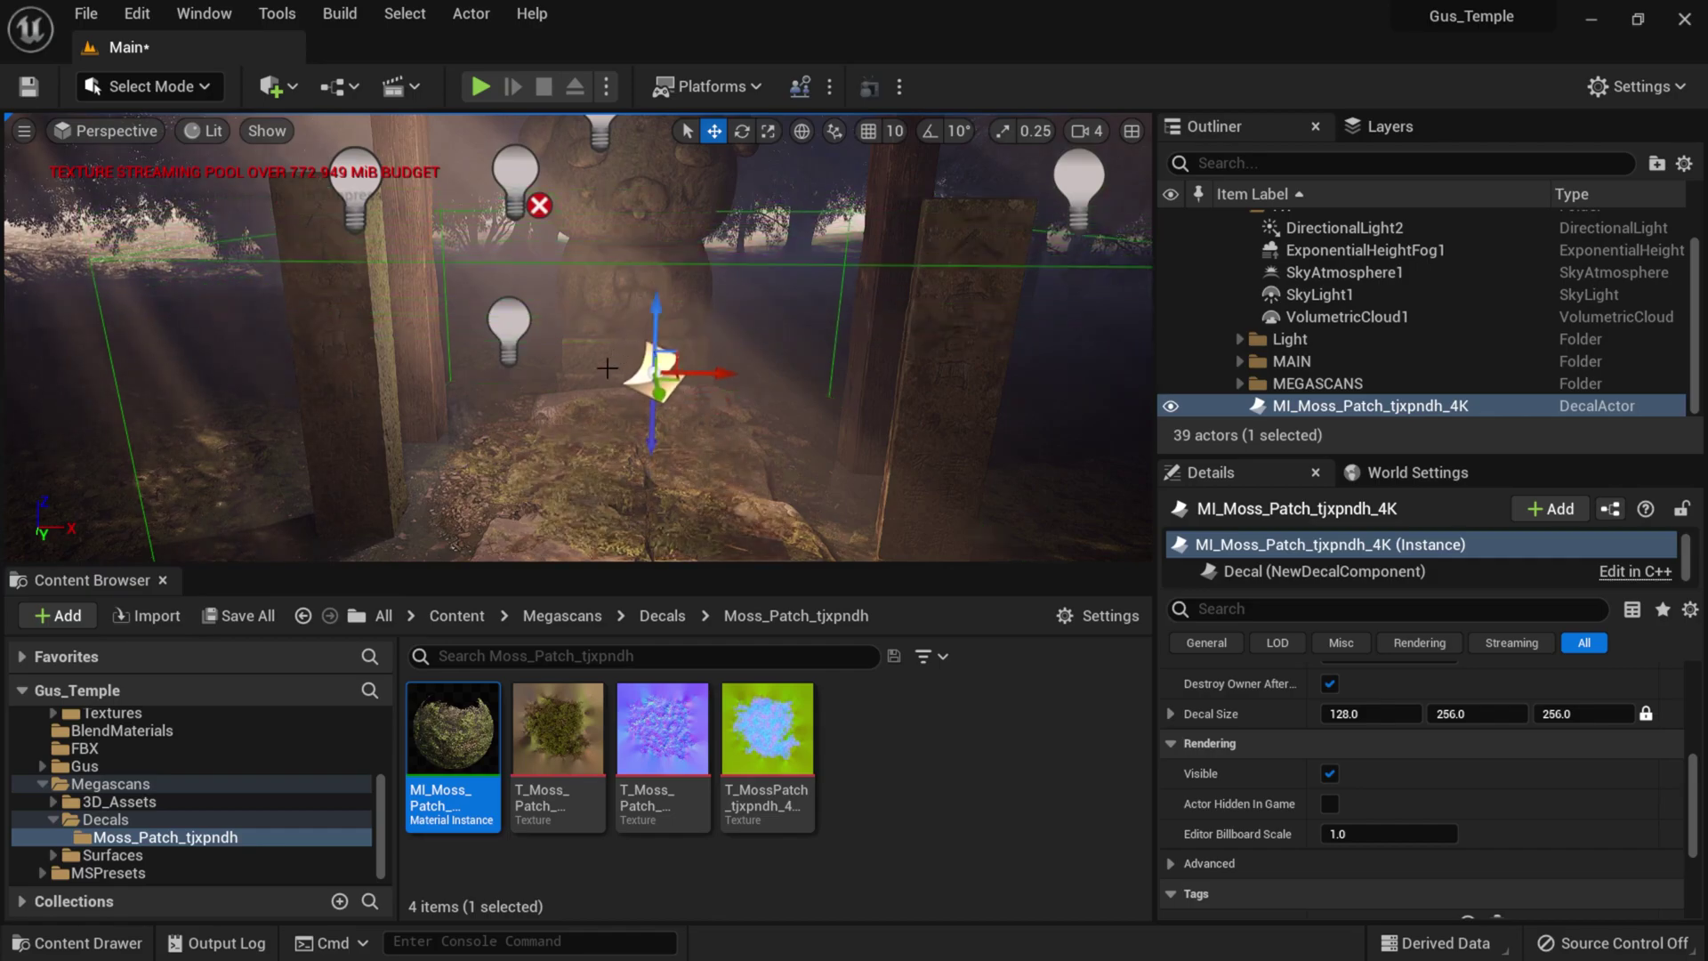
mouse_move(573, 502)
right_mouse_down()
mouse_move(574, 356)
mouse_move(573, 498)
right_mouse_up()
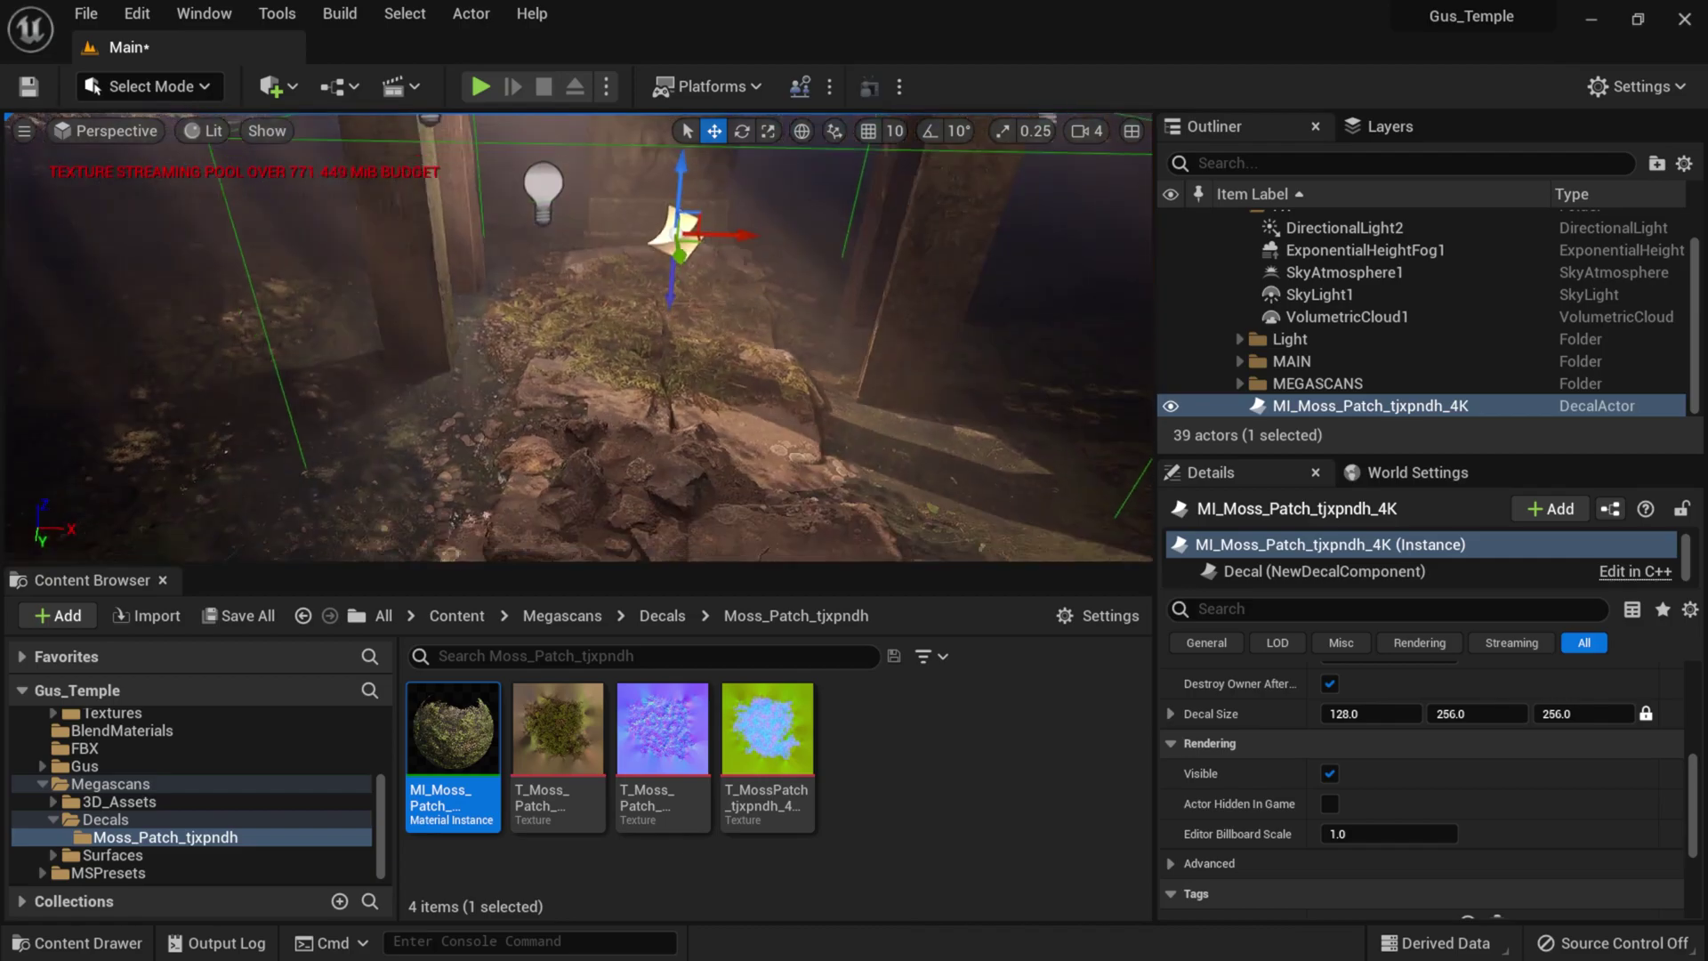
right_click_drag(677, 448, 676, 420)
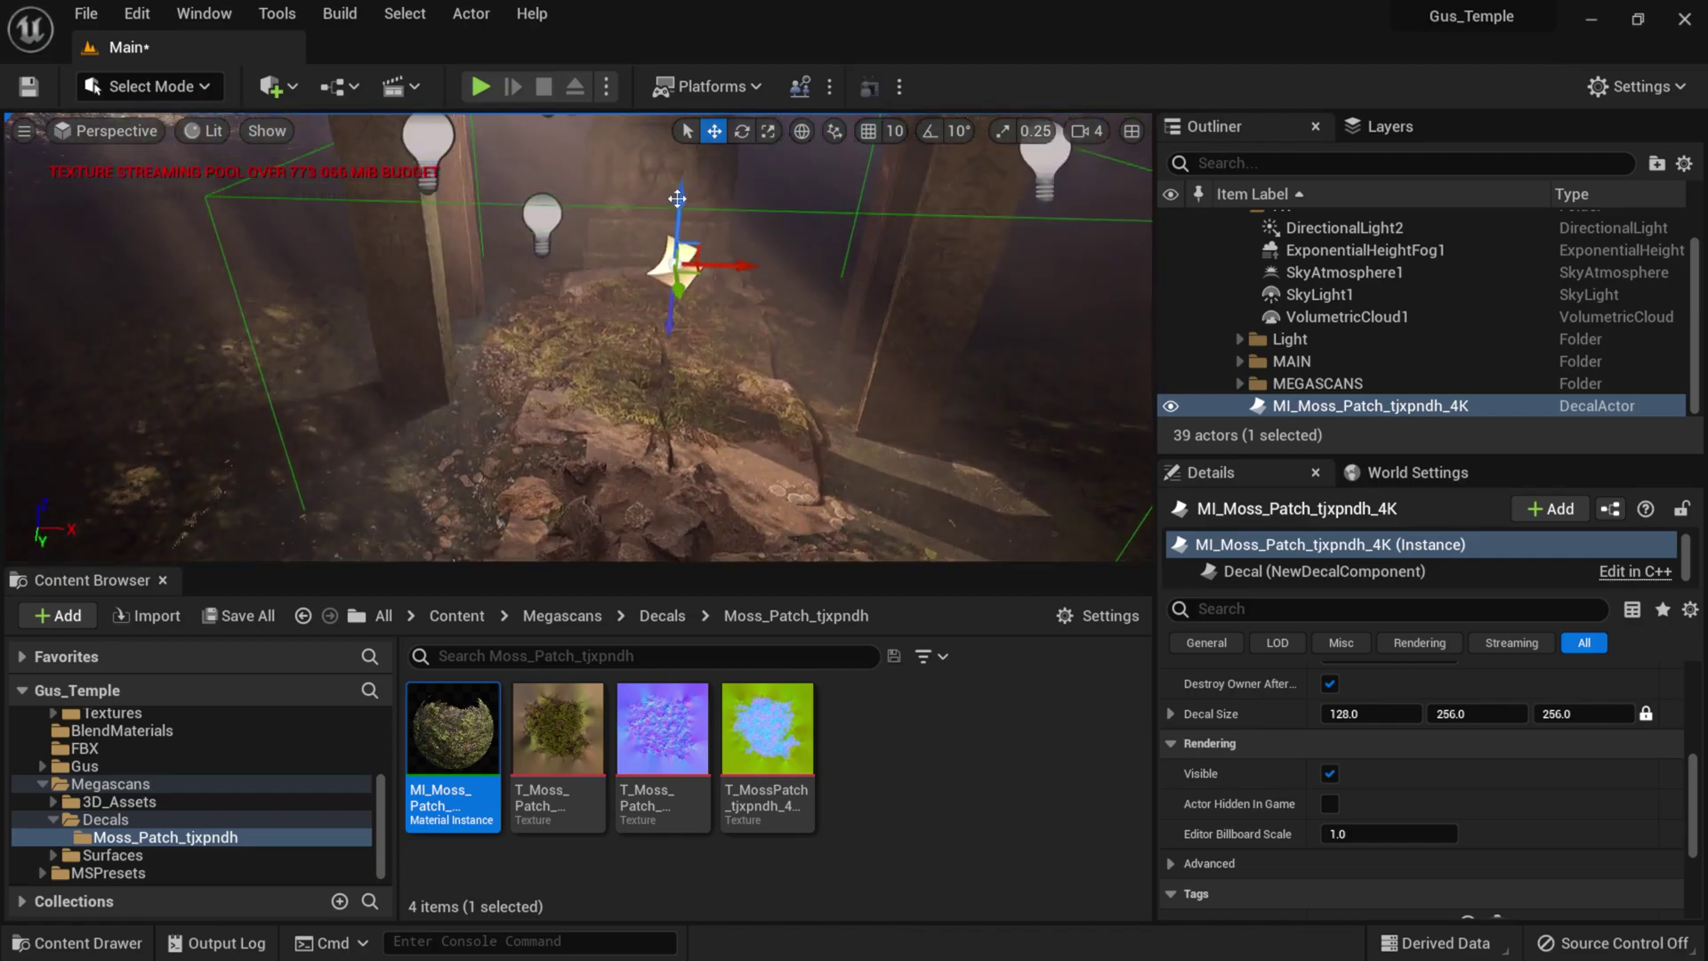
mouse_move(681, 196)
left_mouse_down()
mouse_move(681, 248)
mouse_move(673, 160)
mouse_move(670, 204)
left_mouse_up()
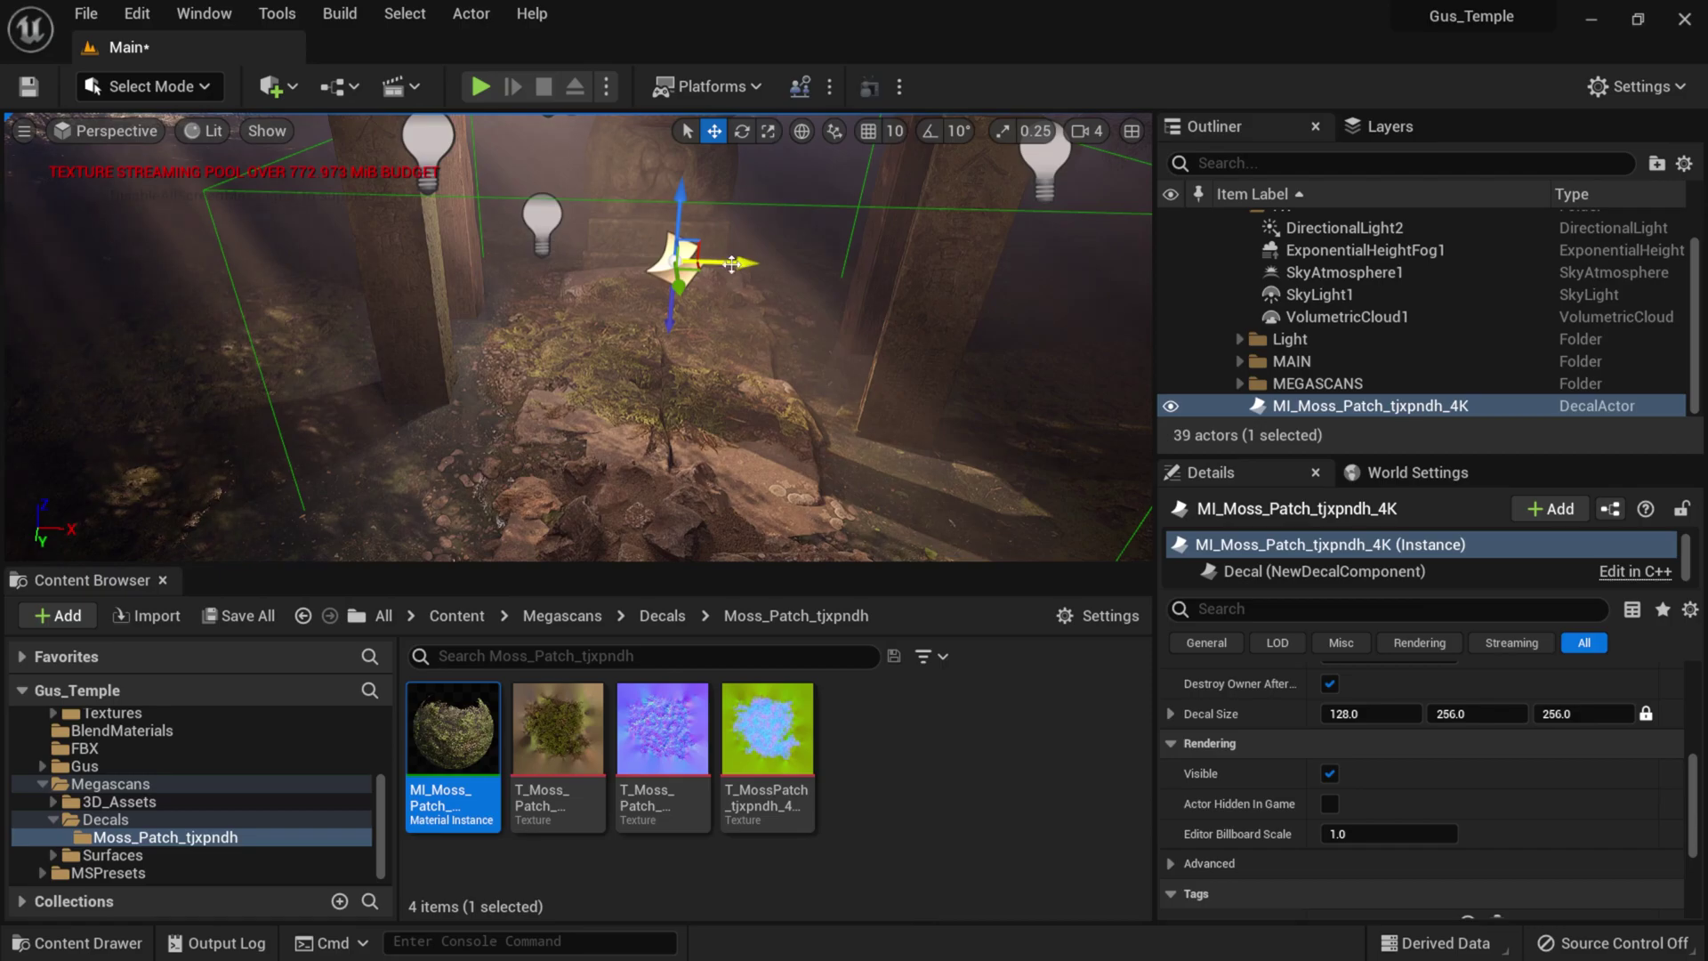
left_click_drag(728, 265, 612, 267)
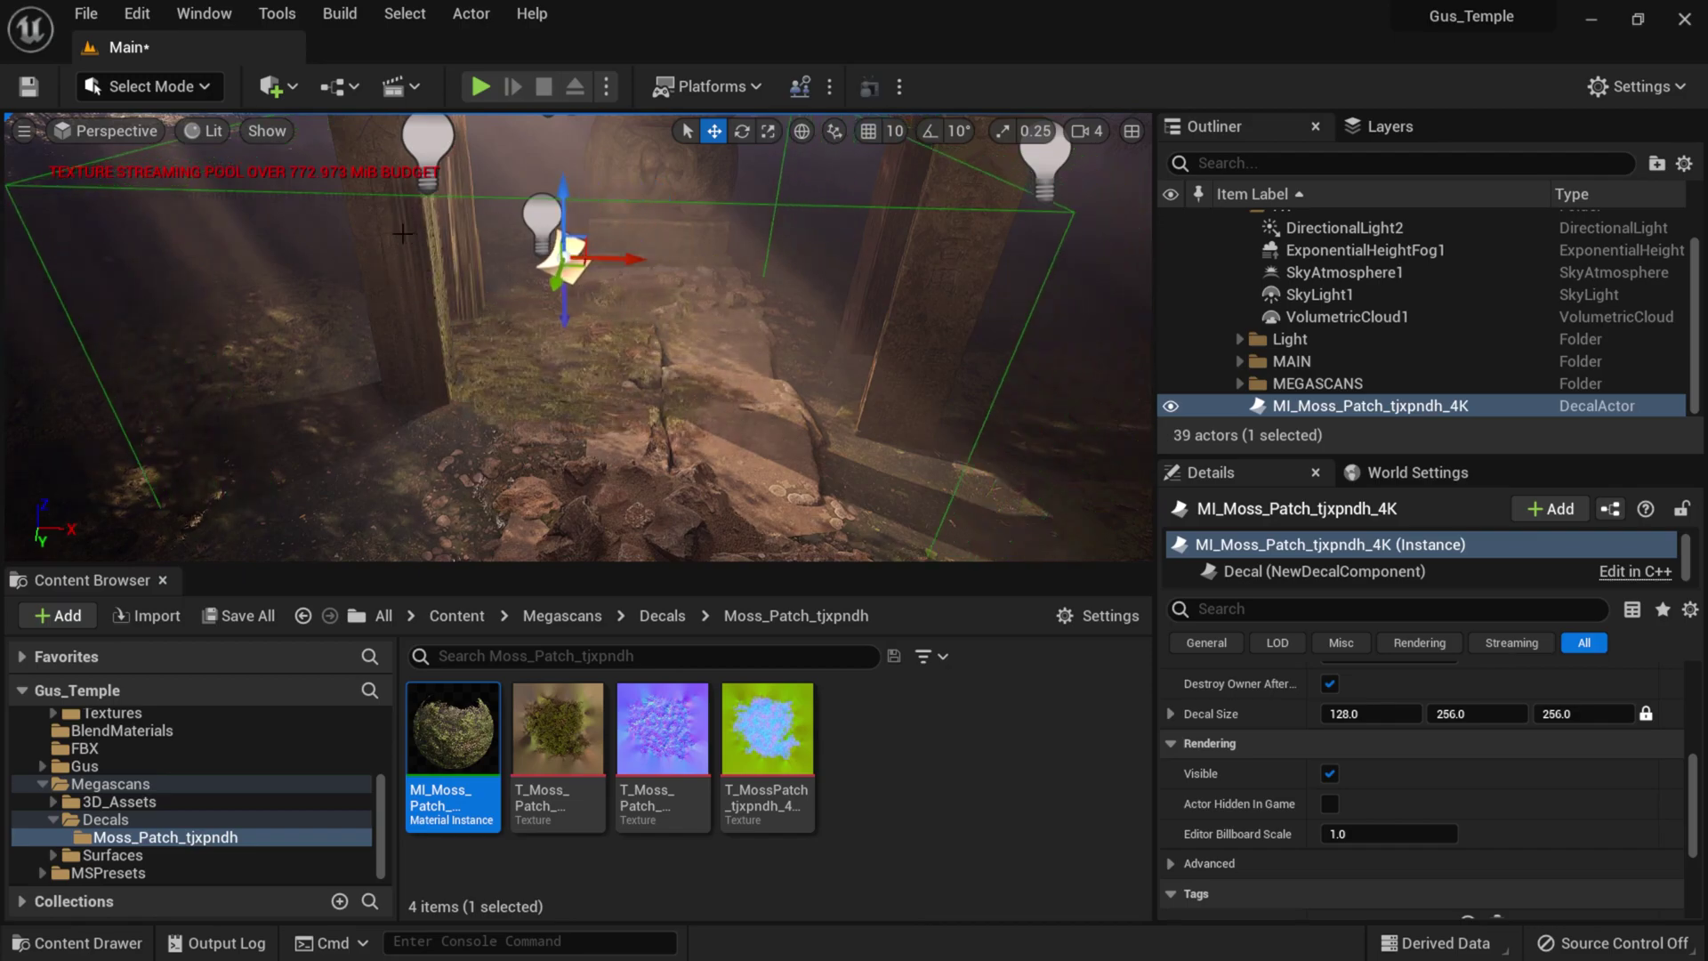
left_click_drag(614, 259, 637, 259)
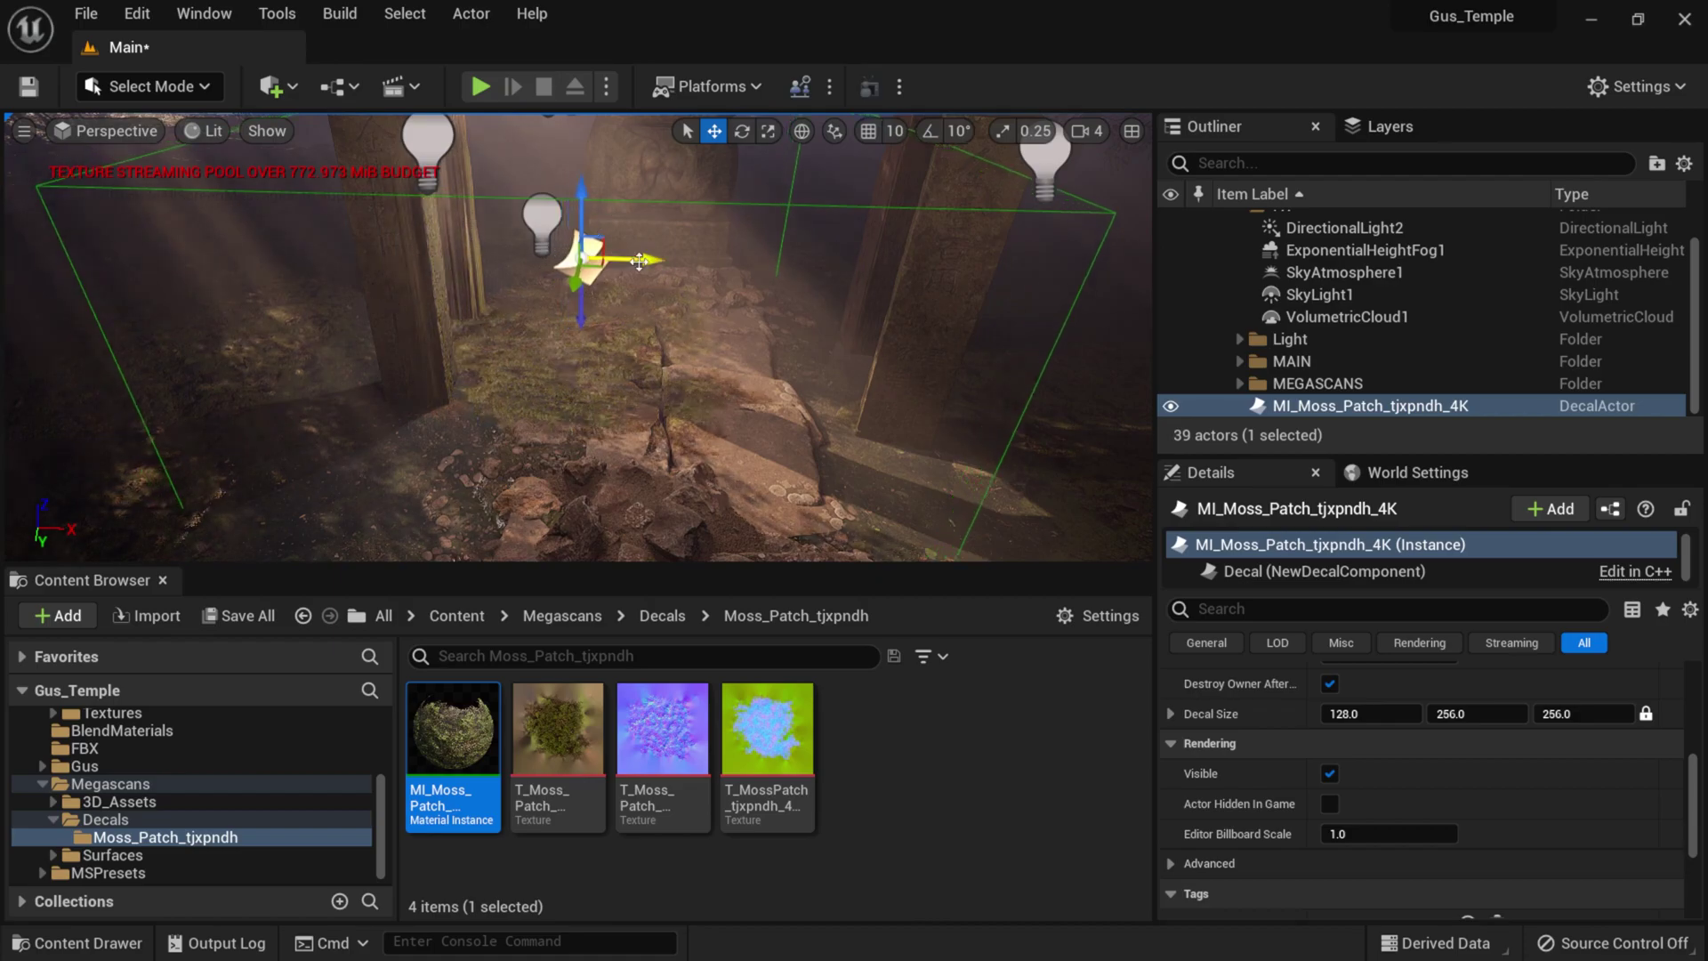
key("ctrl+z")
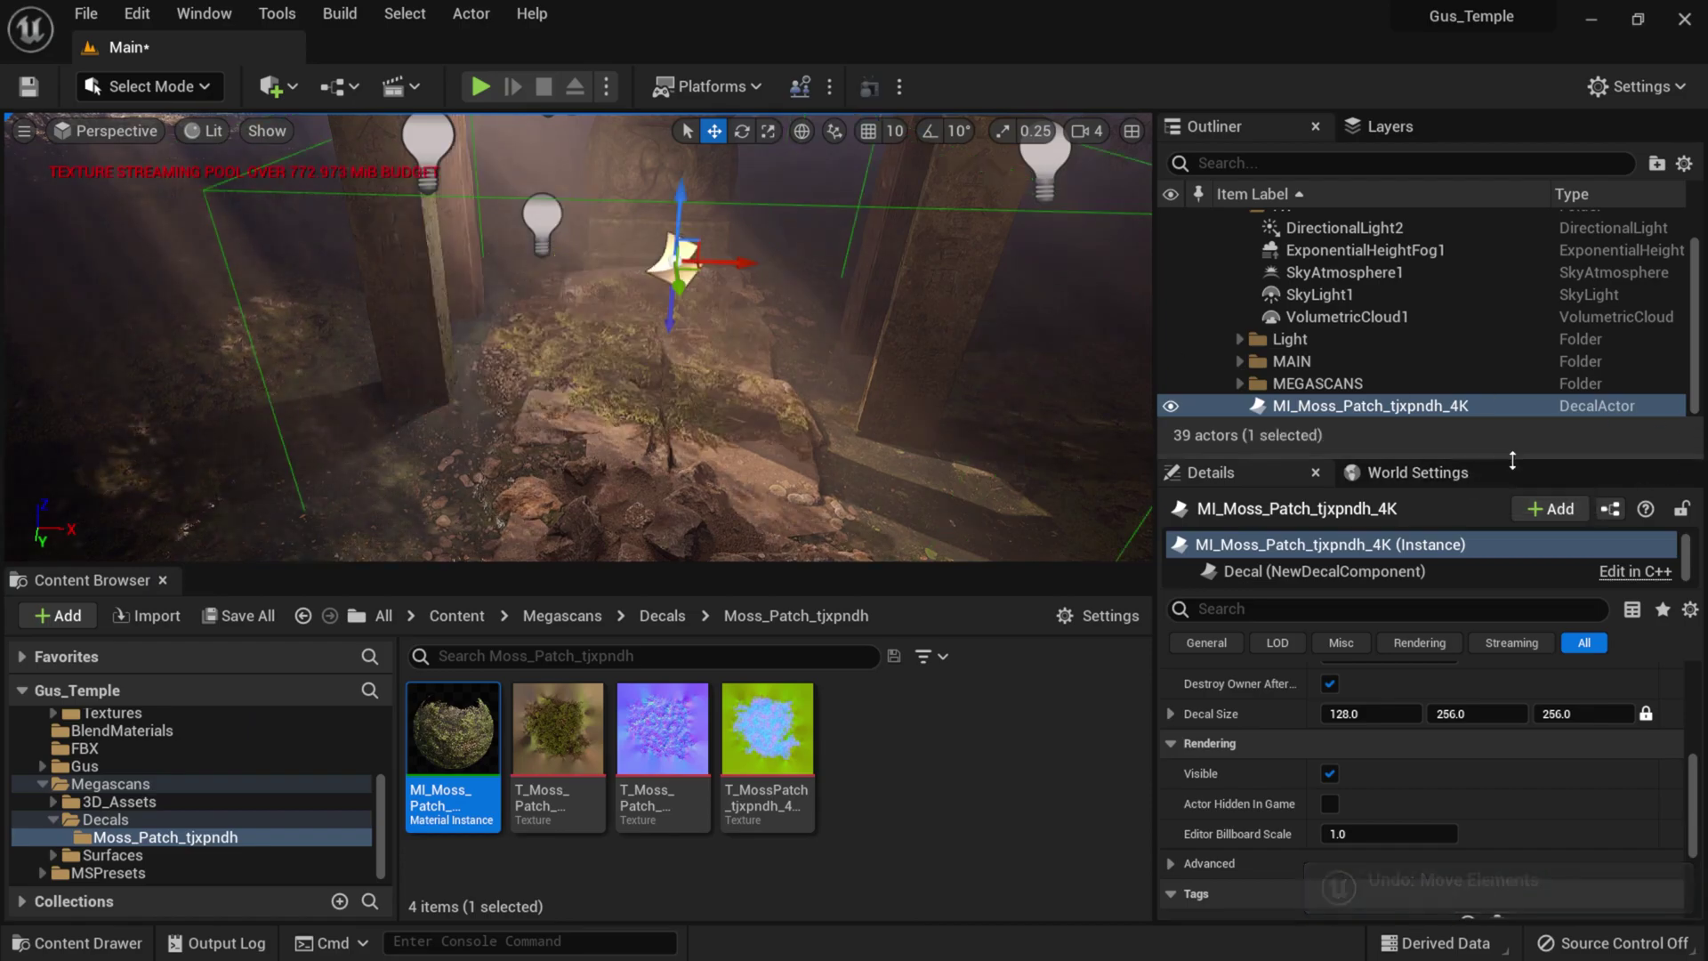
- Unlock the moss decal's proportional scale and set its scale to X 0.3, Y 0.36, Z 0.36
scroll(1612, 792, "down", 3)
scroll(1620, 800, "up", 6)
scroll(1628, 804, "up", 4)
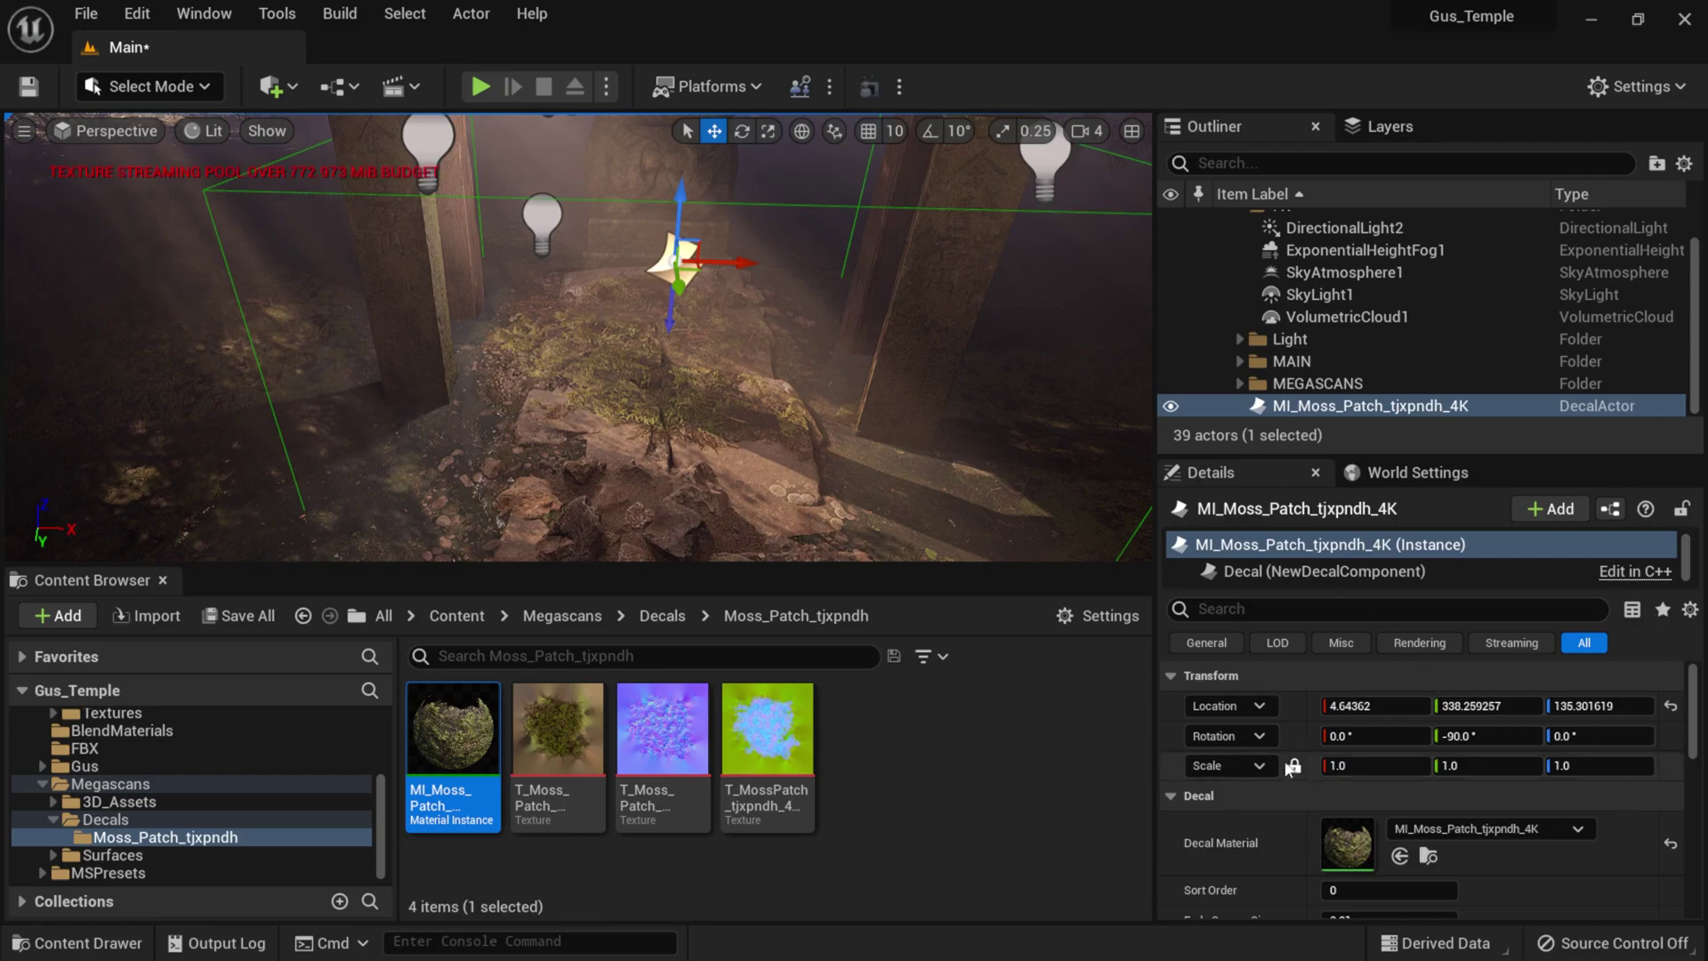
left_click(1291, 767)
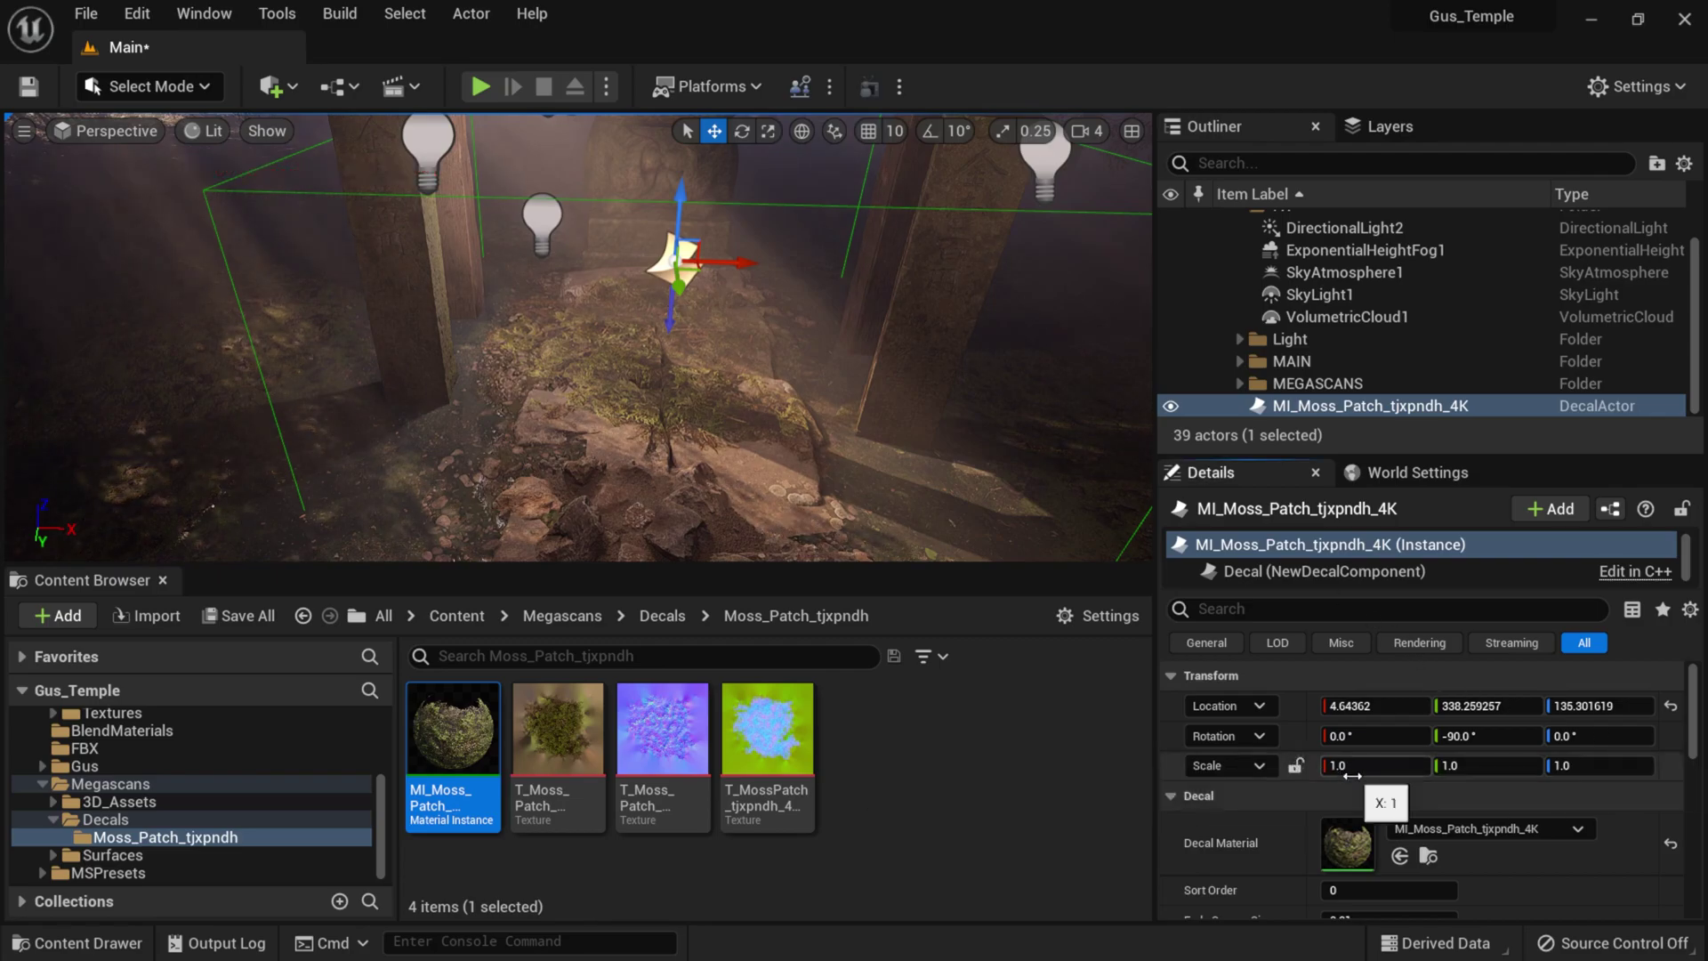
left_click(1352, 771)
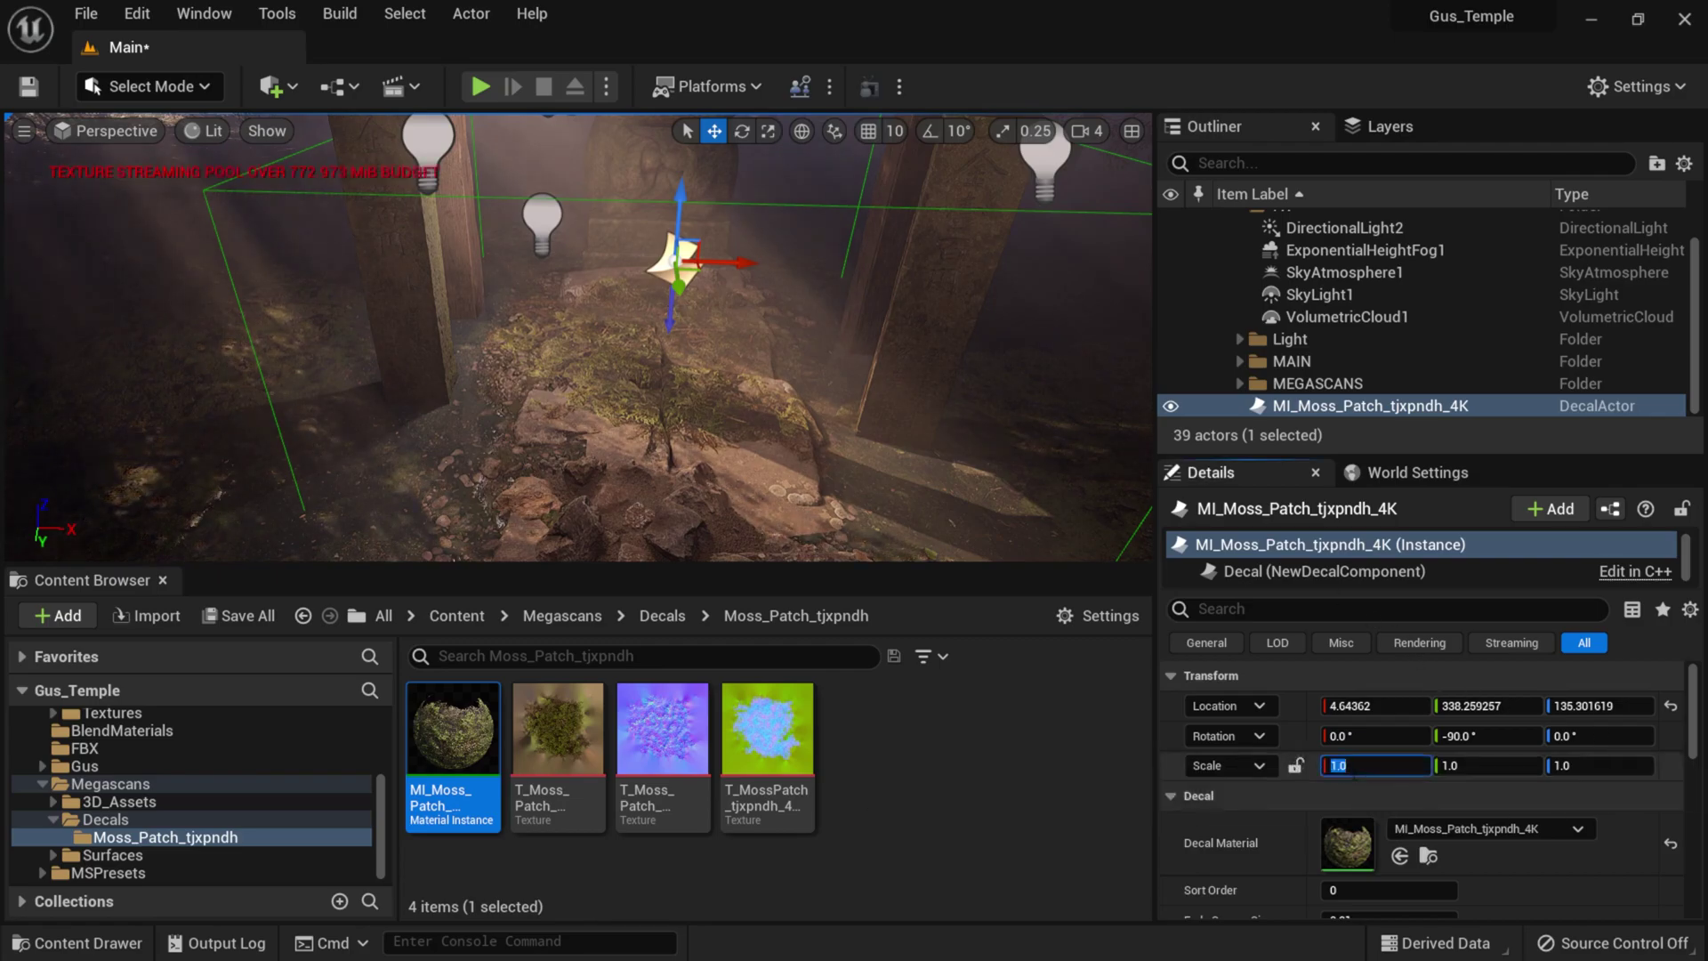
type(".3")
key("Tab")
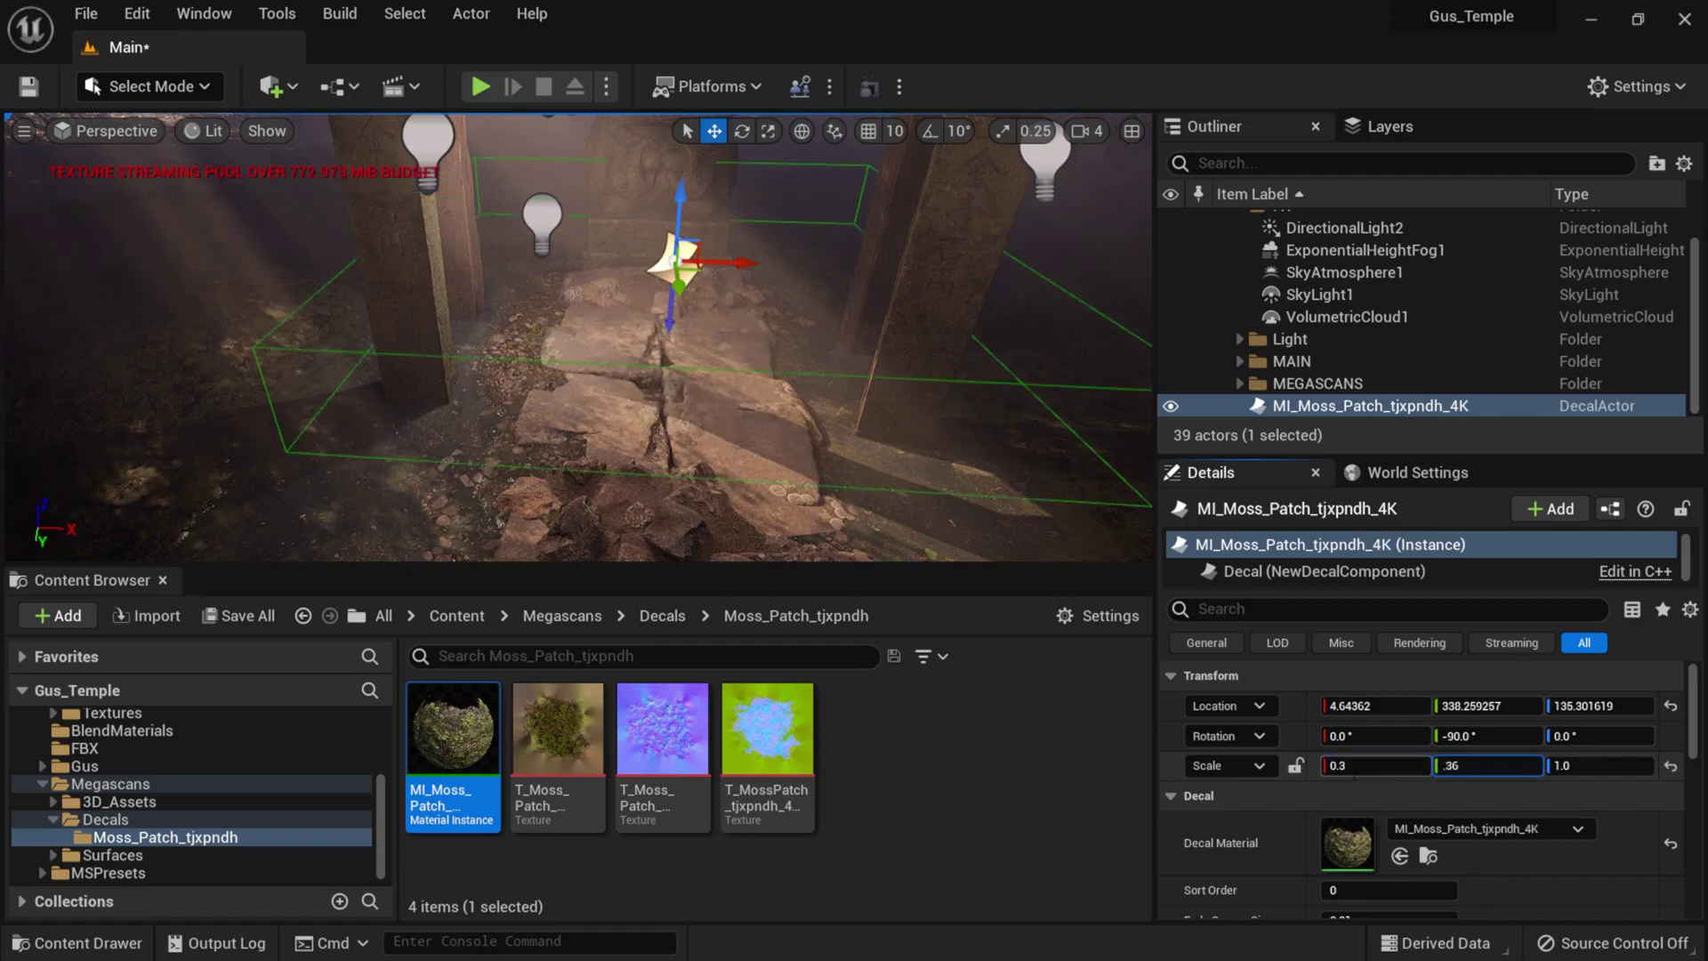
key("Tab")
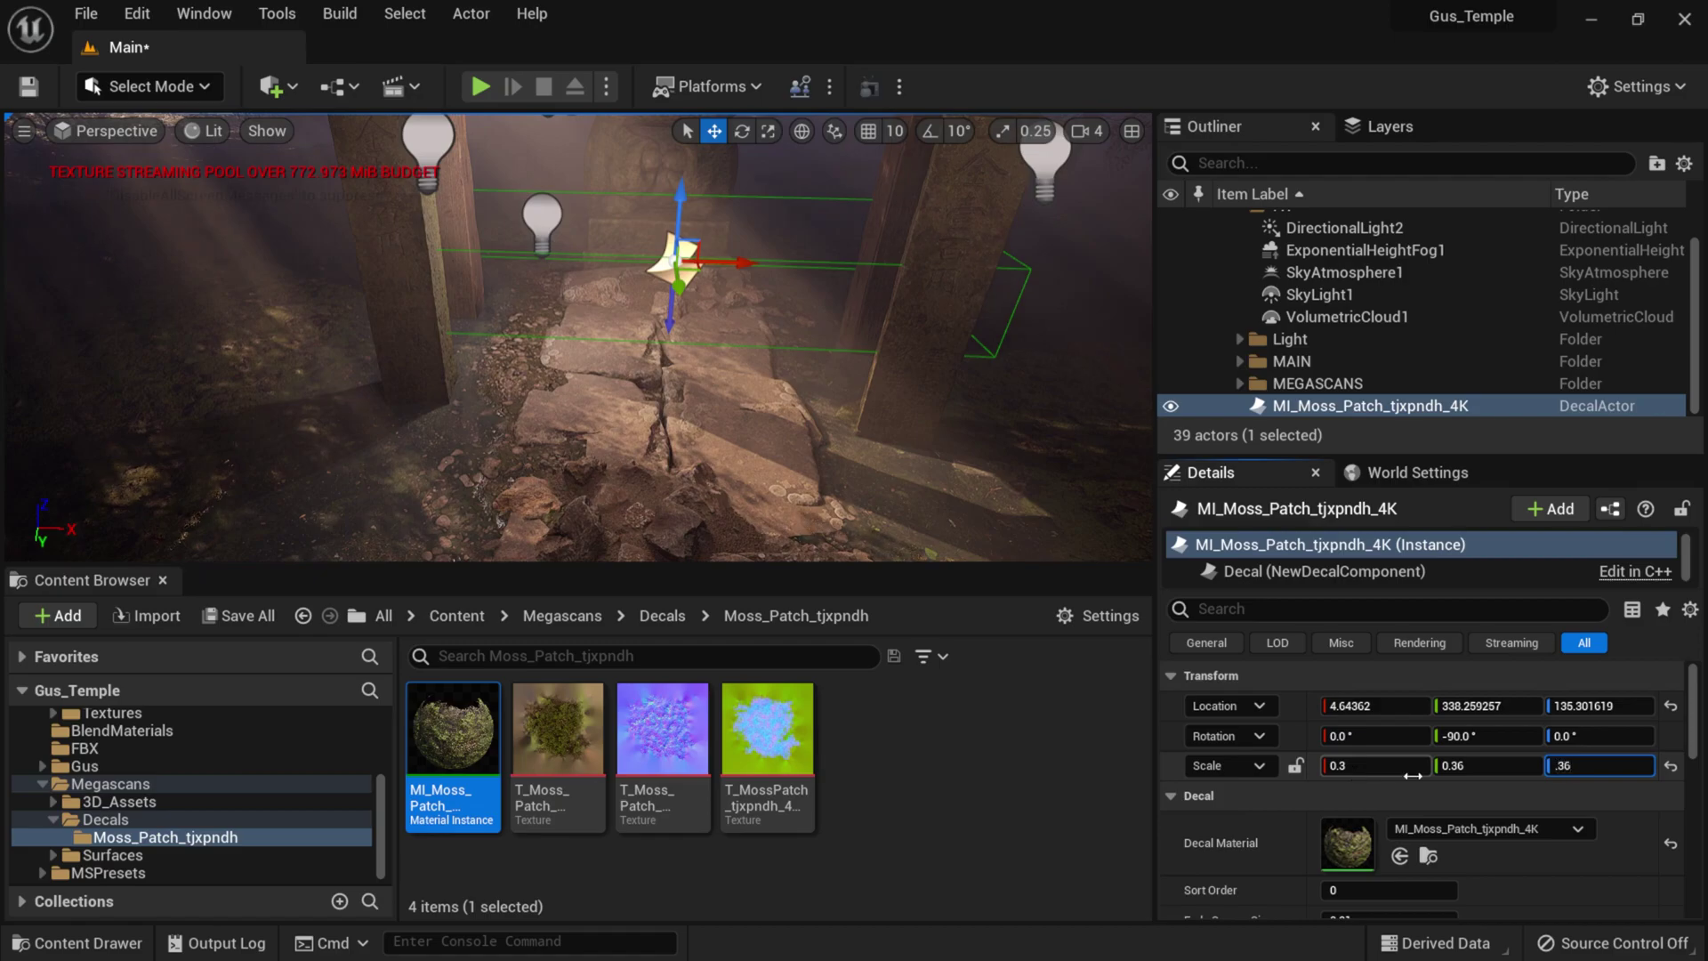
- Move the moss decal to about X -49.4, Y 425.9, Z 49.1 and scale it to about 0.46 in Y and 0.40 in Z
left_click_drag(674, 260, 667, 304)
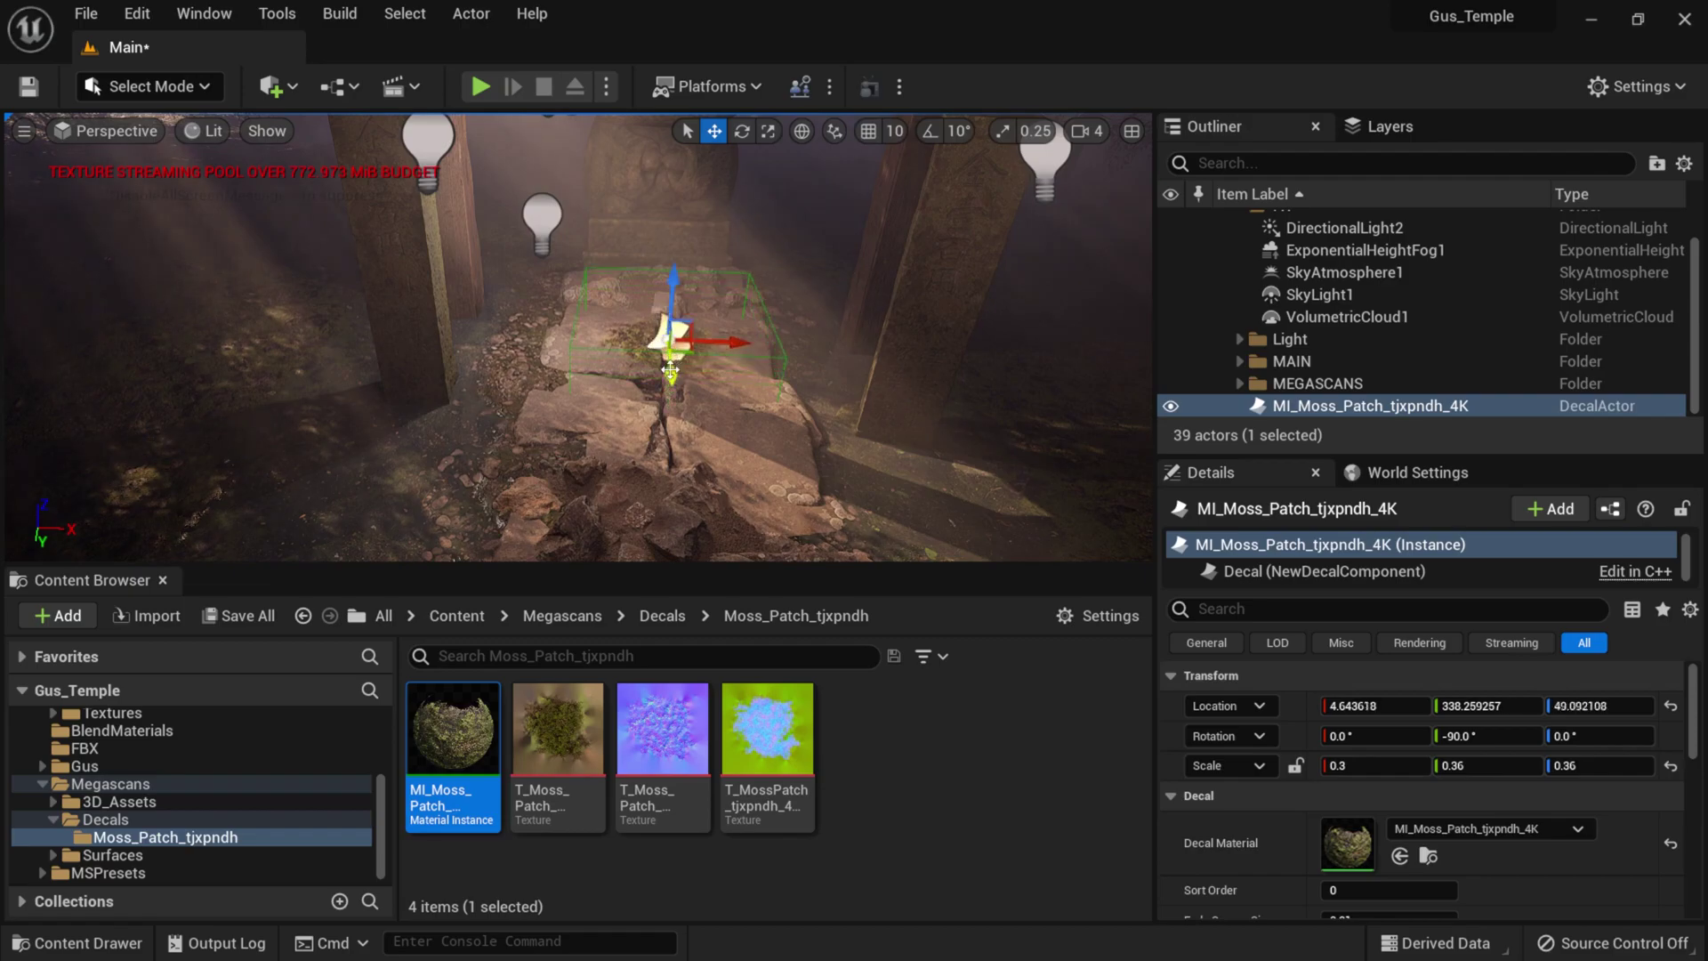
left_click_drag(671, 375, 677, 440)
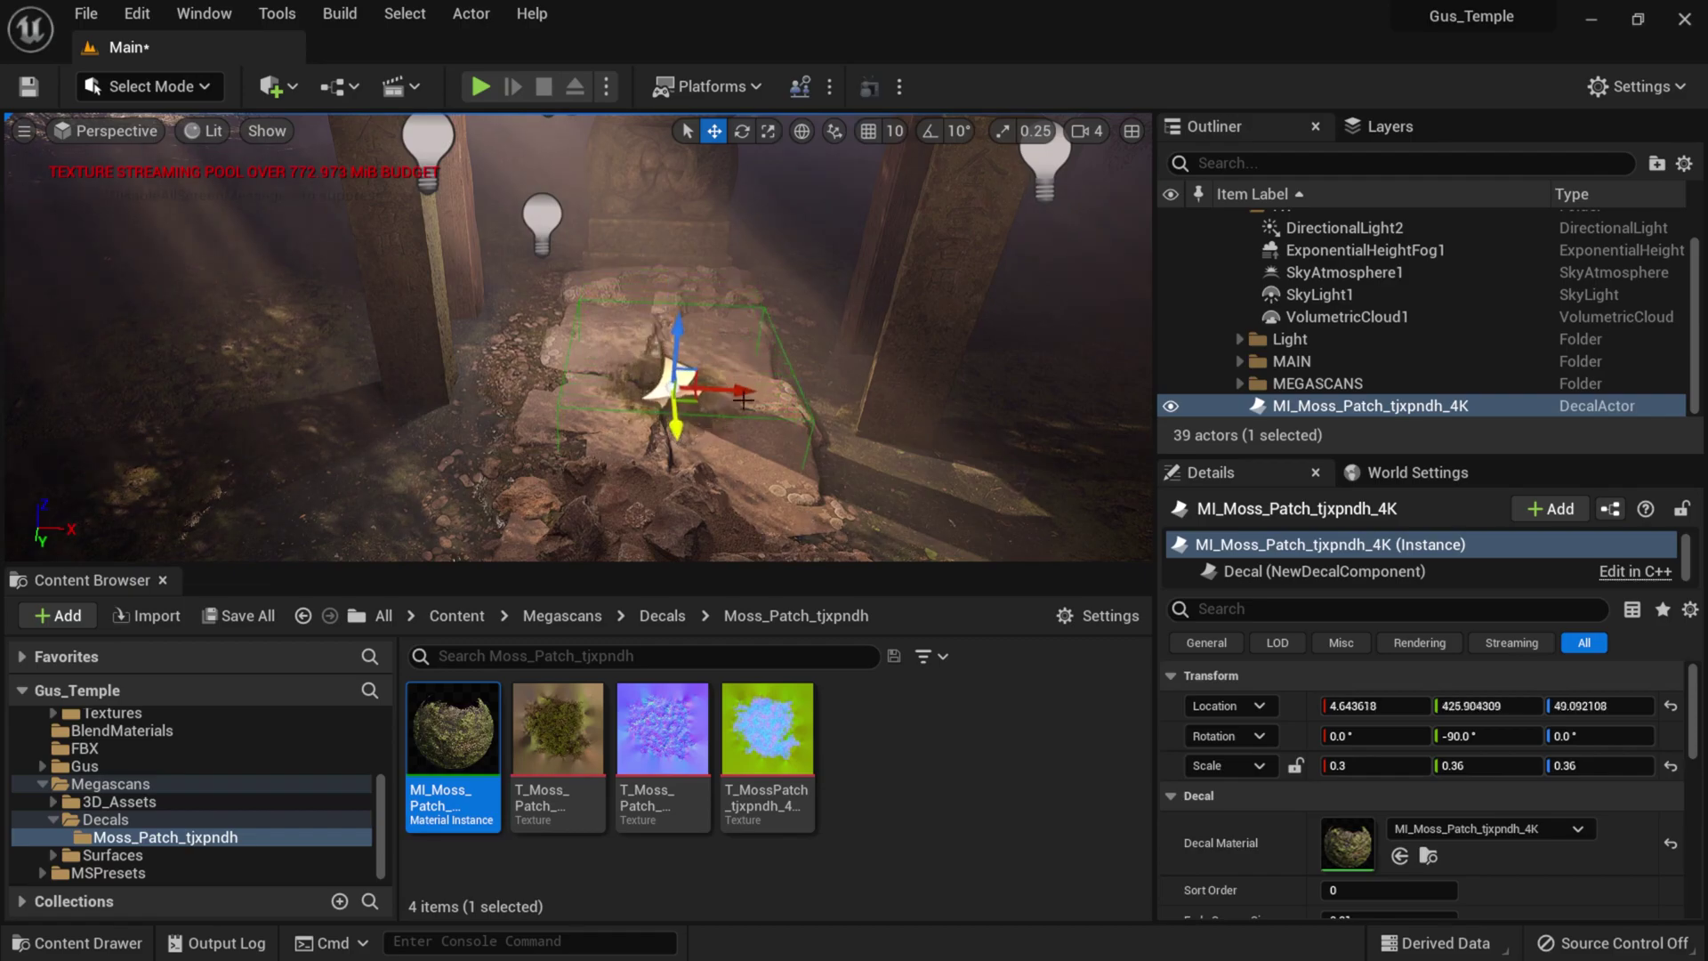
left_click_drag(747, 392, 687, 387)
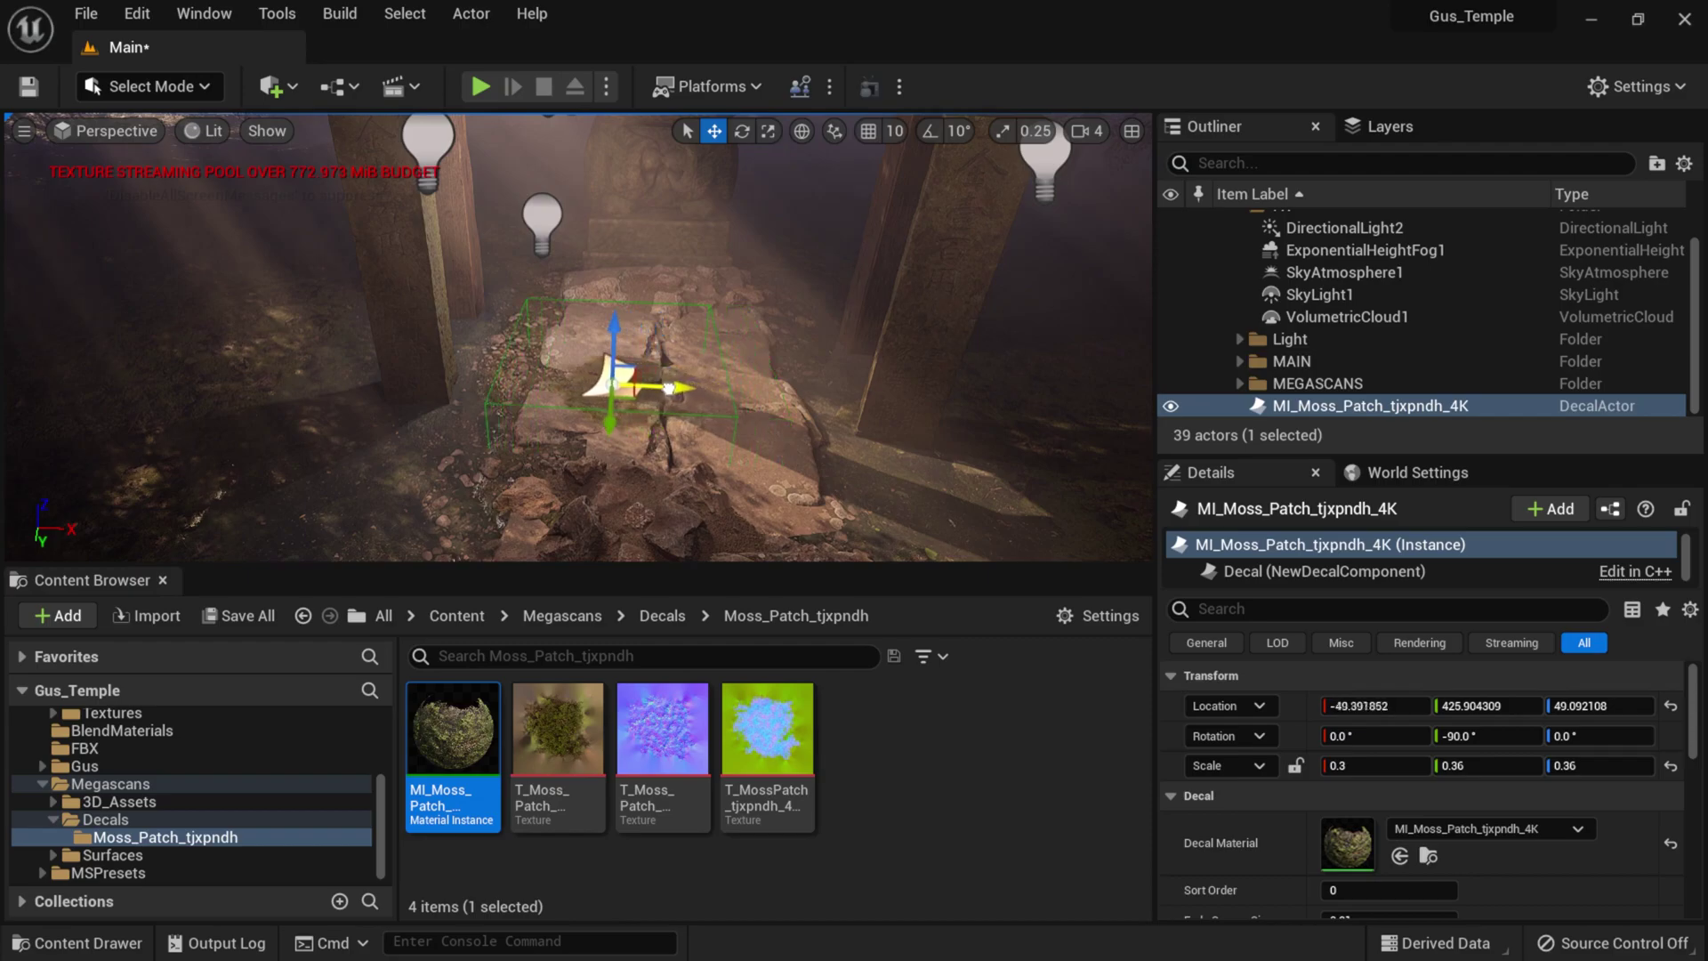
left_click(770, 132)
left_click_drag(649, 388, 608, 469)
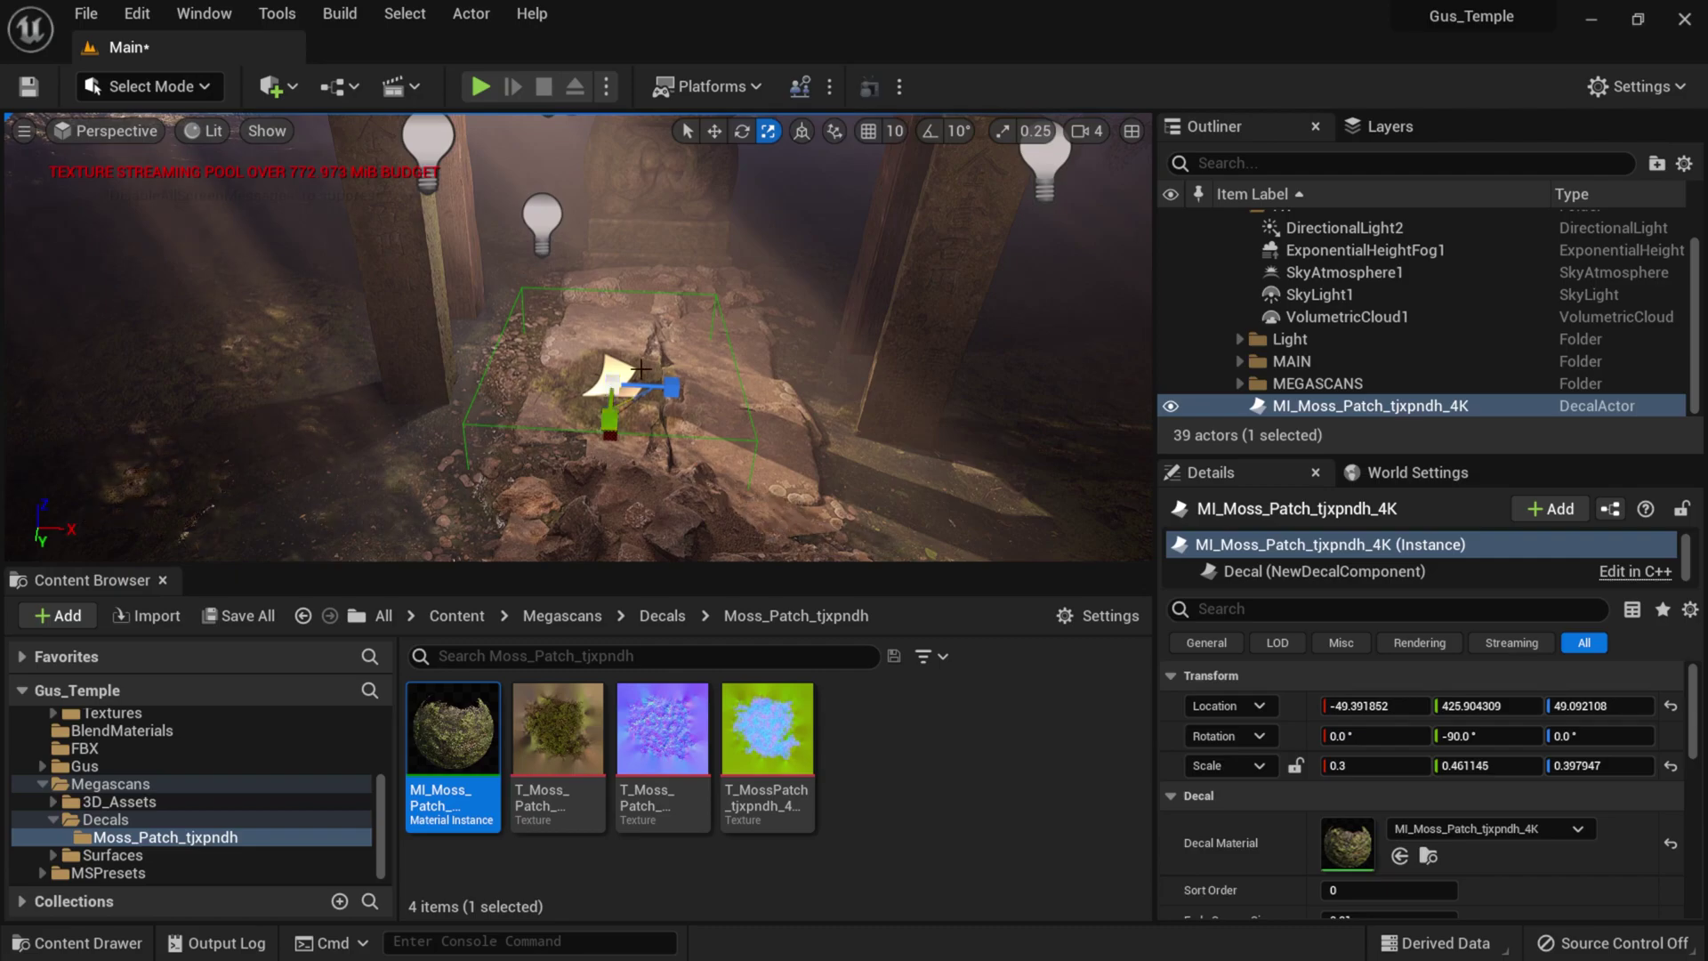
- Focus on the moss decal and examine from above and up close how it covers the path stones
right_click_drag(790, 406, 916, 391)
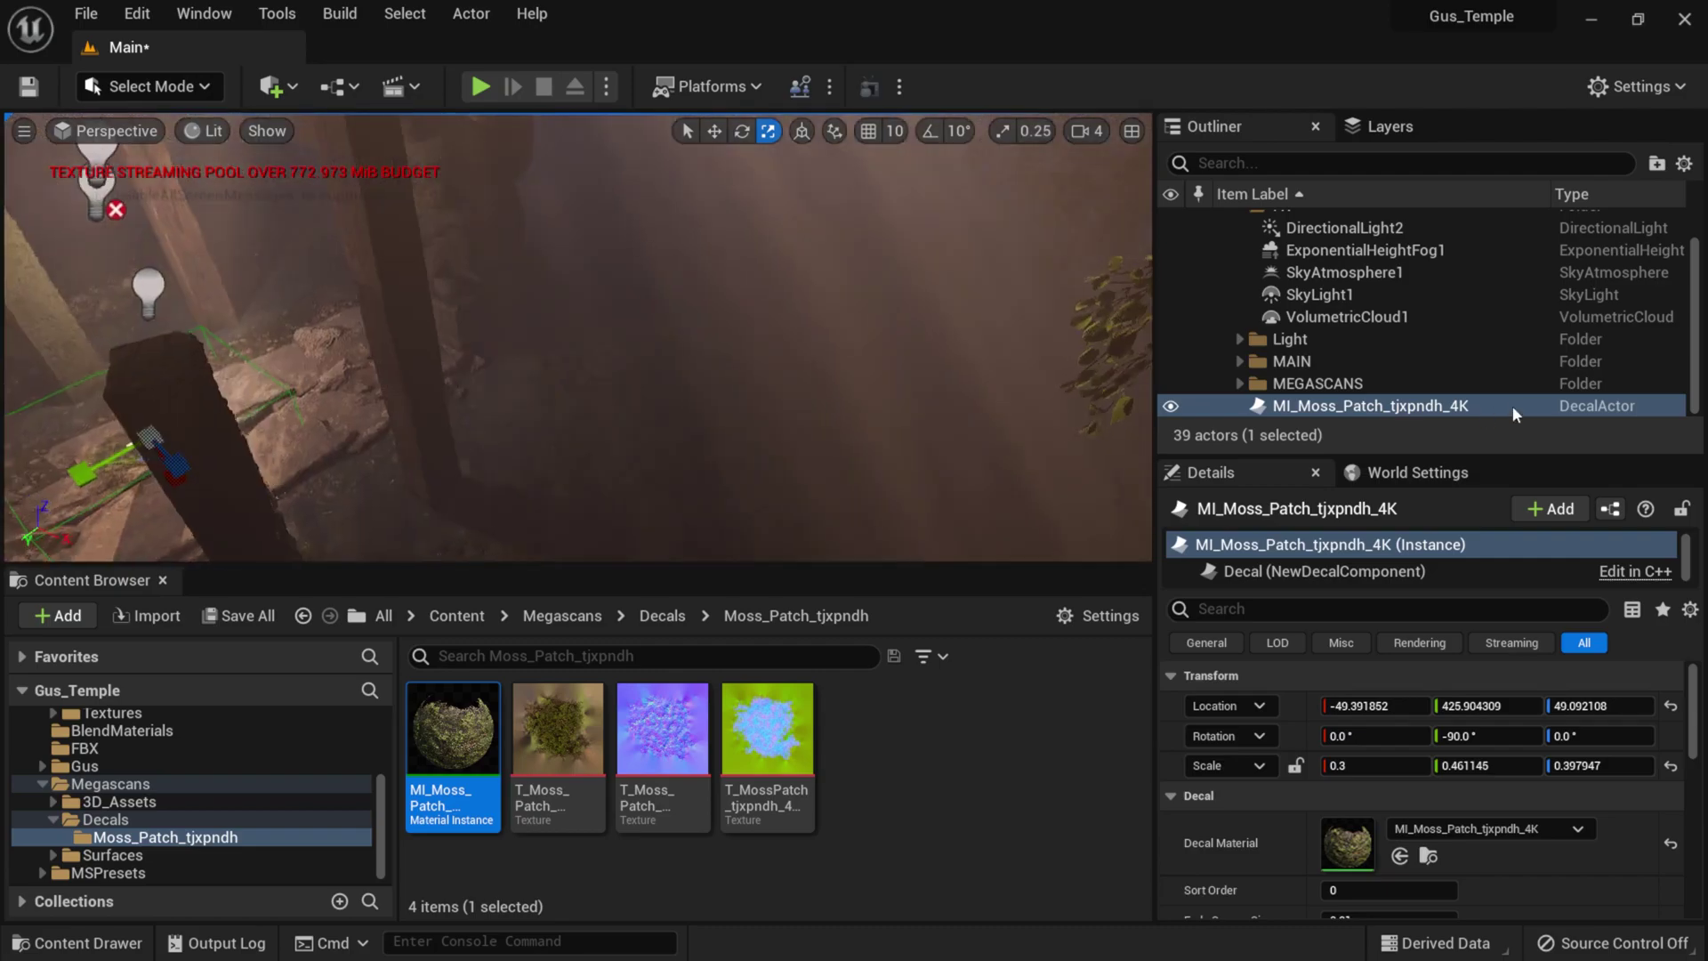
double_click(1322, 406)
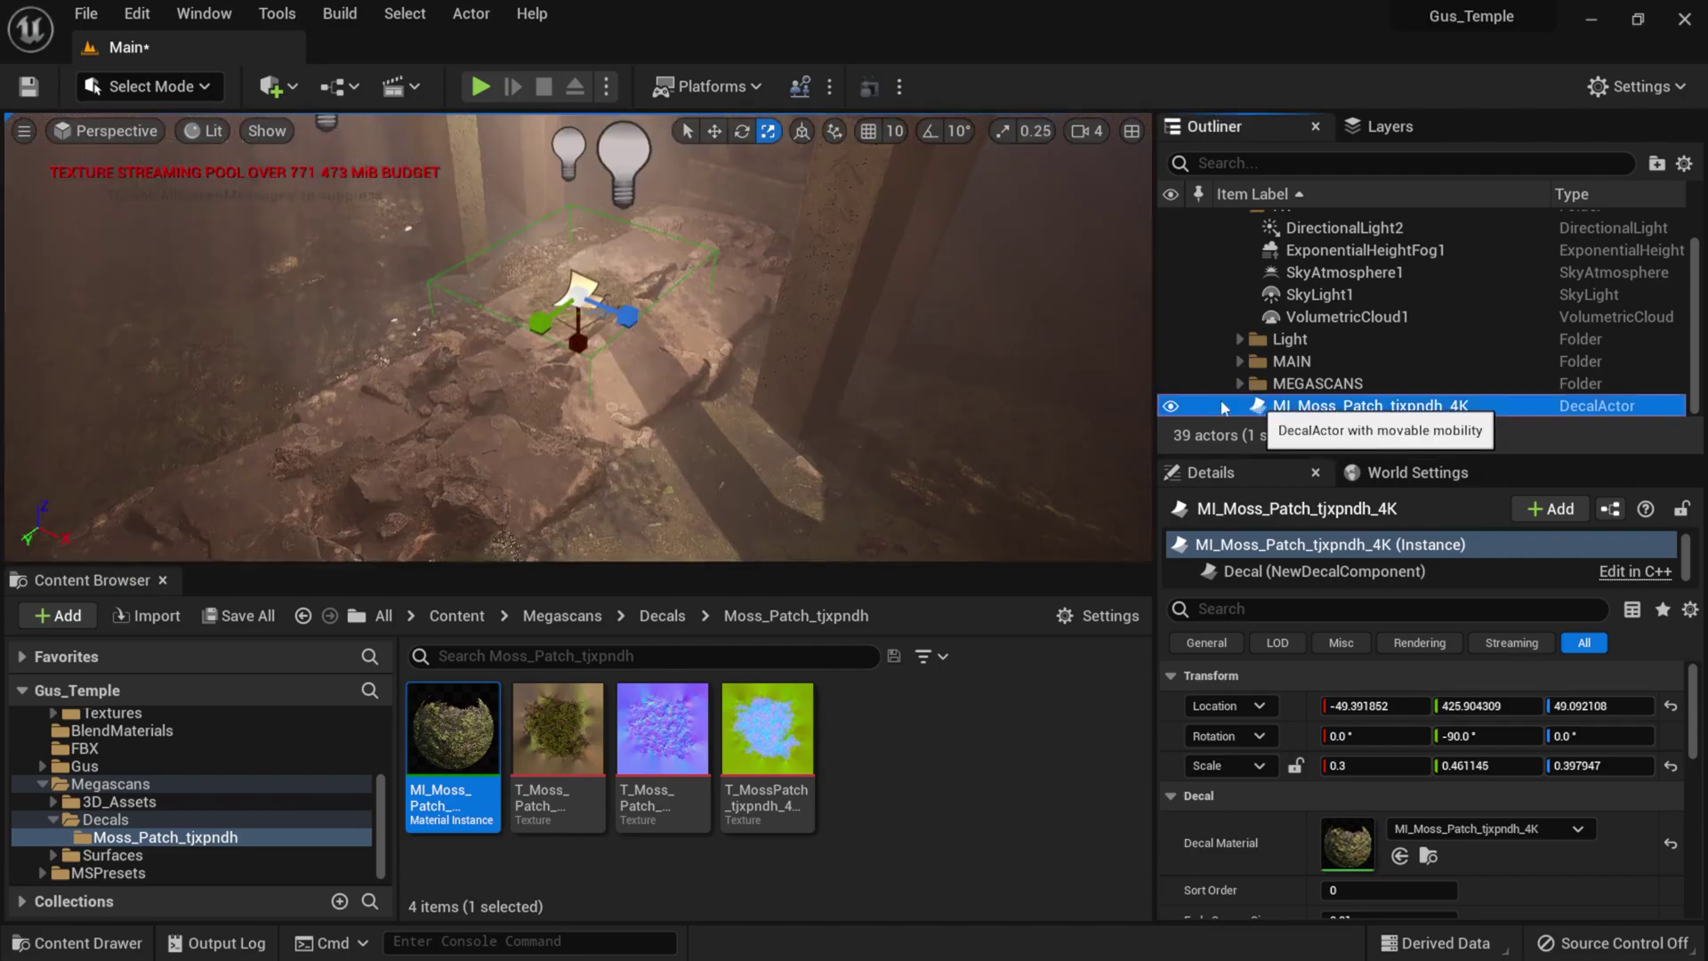
right_click_drag(623, 374, 788, 301)
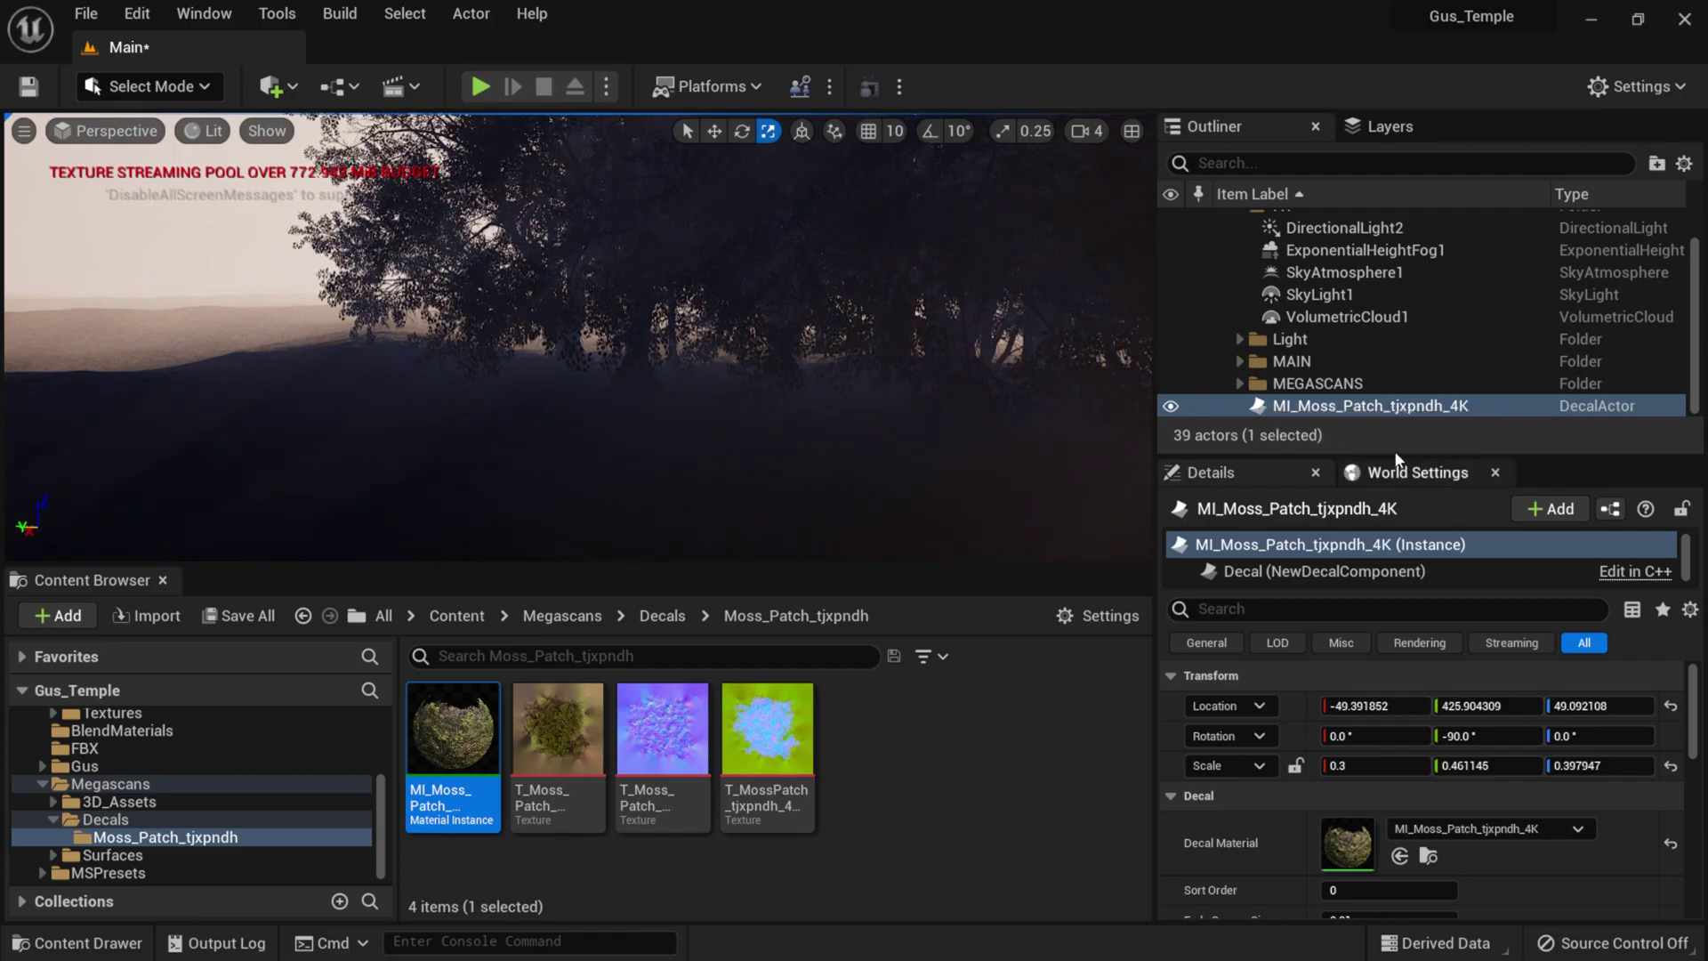
double_click(1258, 408)
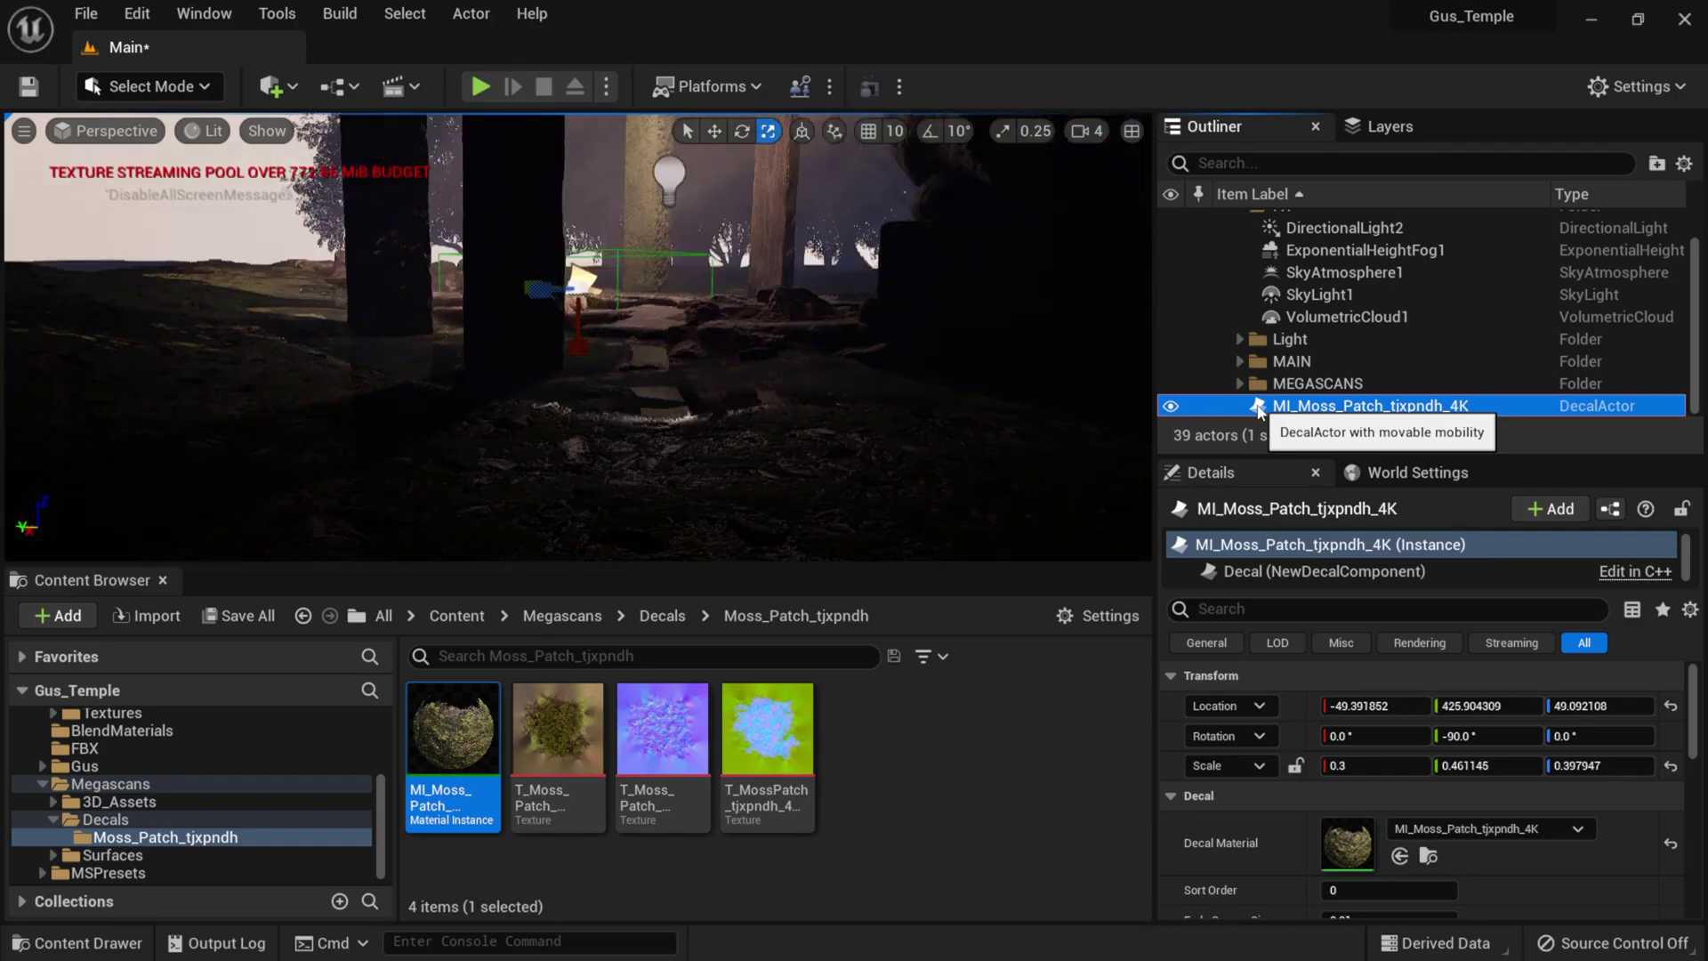
left_click_drag(578, 338, 849, 404, "alt")
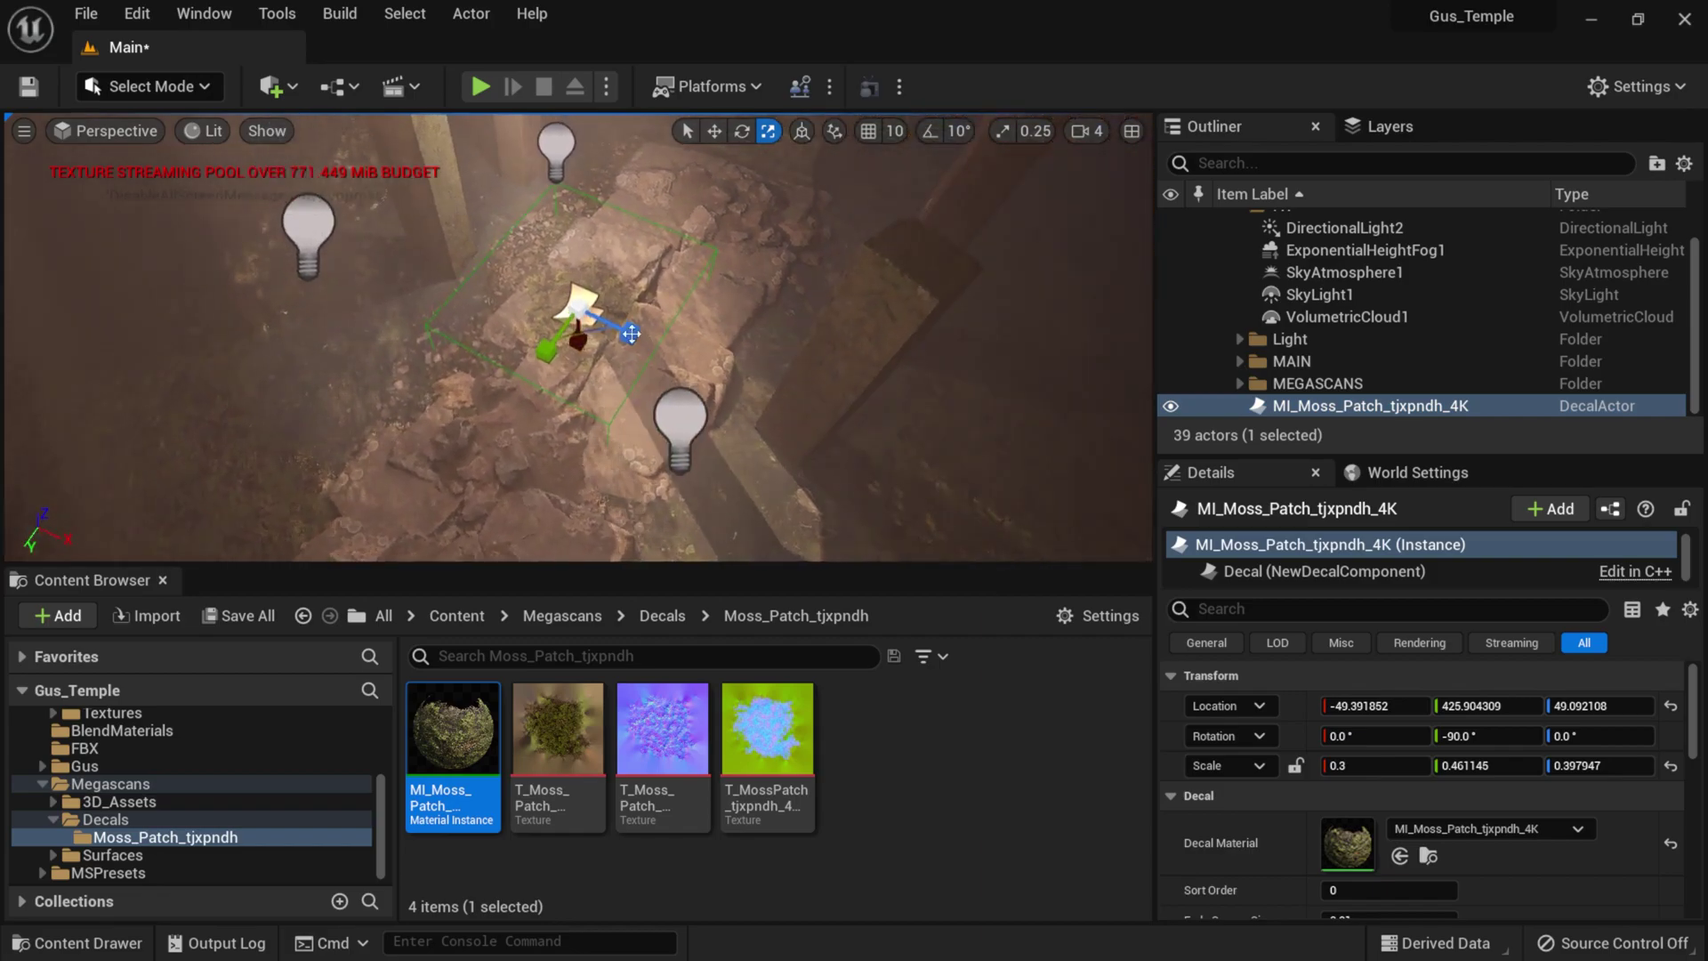
scroll(631, 333, "up", 3)
right_click_drag(631, 338, 644, 311)
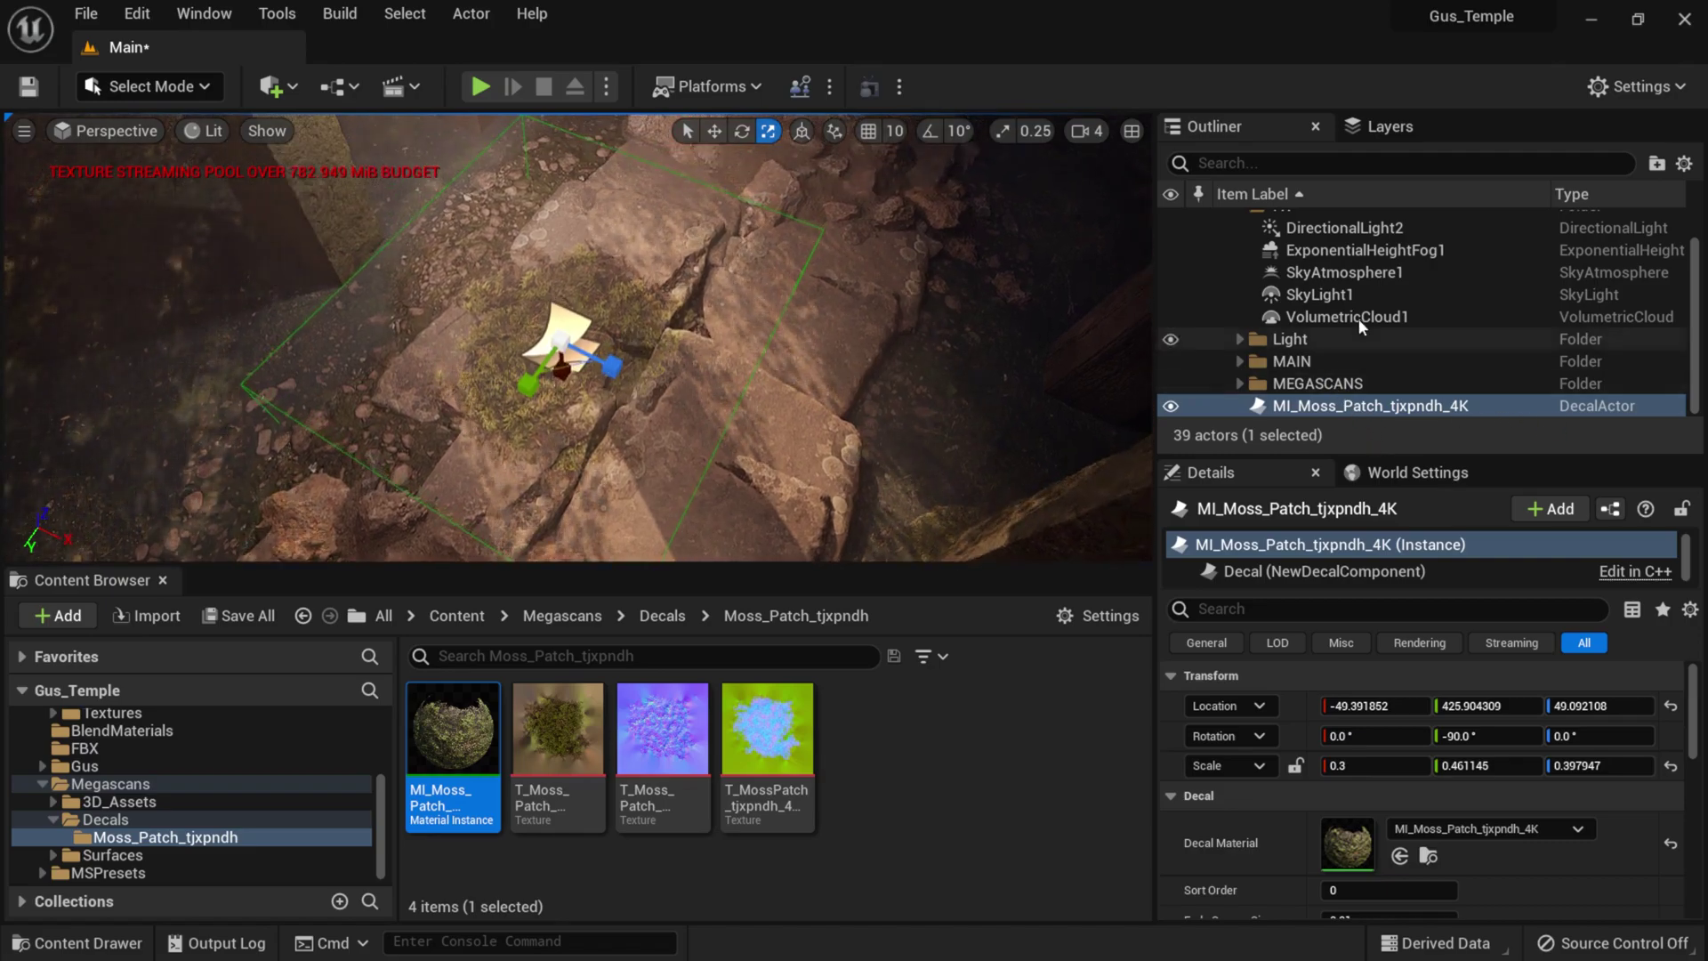
- Collapse the FX folder in the Outliner and activate the Translate tool for the moss decal, with the whole path in view
scroll(1343, 302, "up", 2)
left_click(1240, 245)
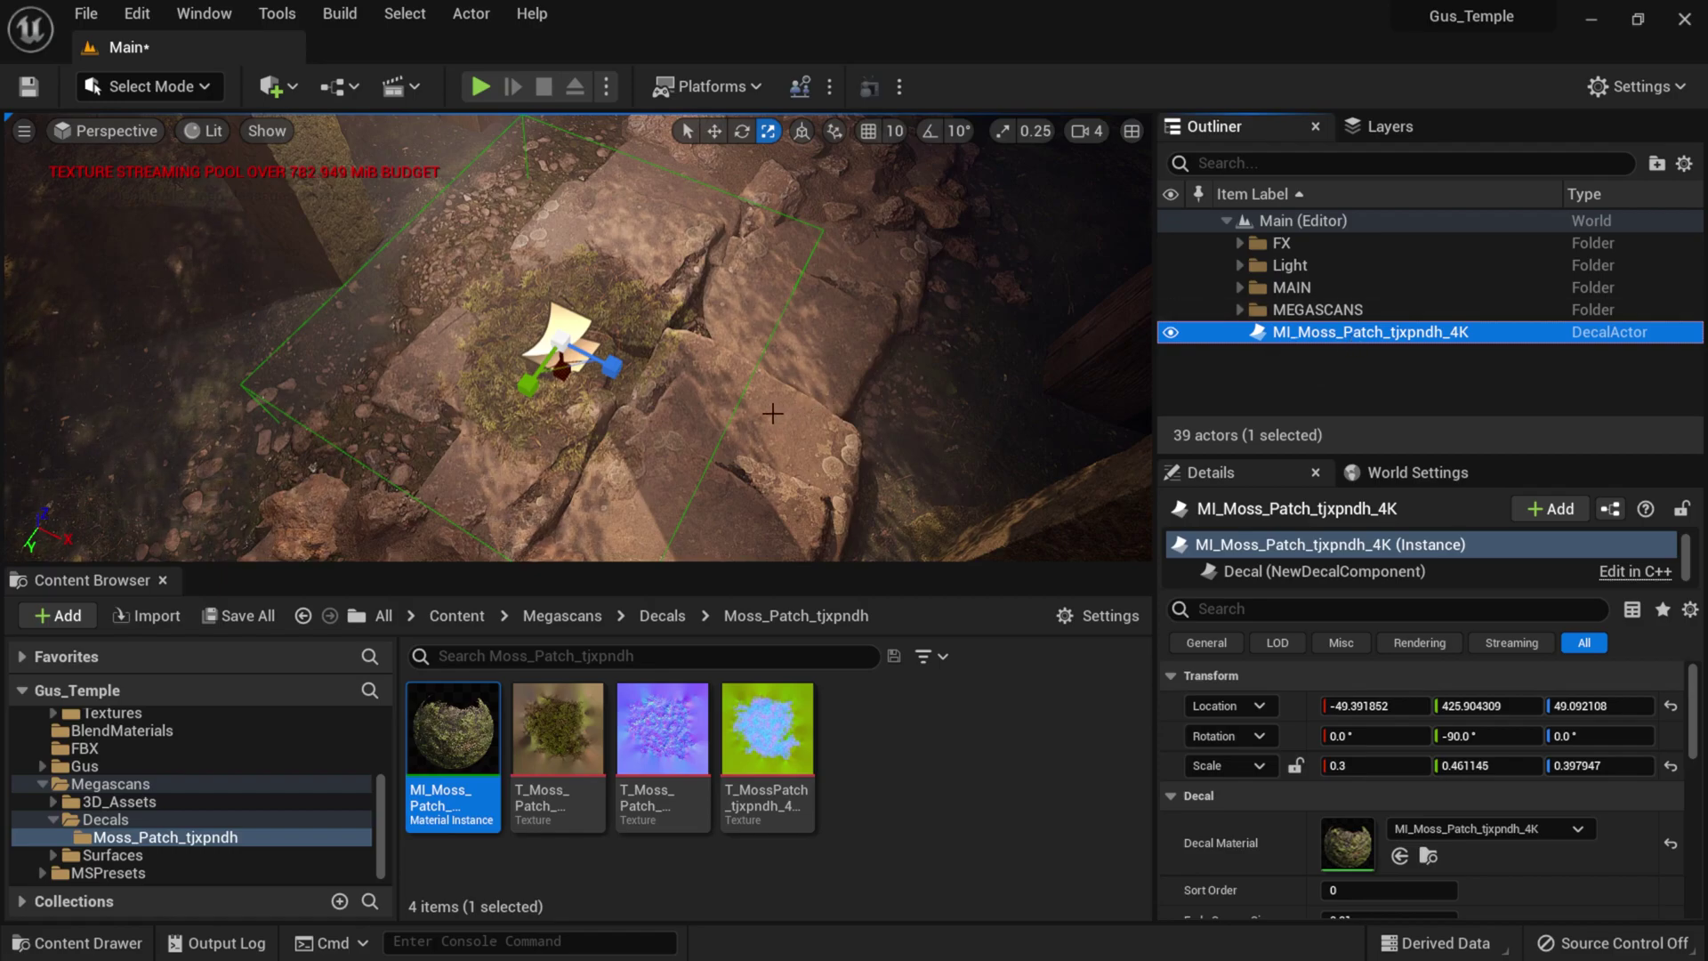
left_click_drag(313, 467, 322, 330, "alt")
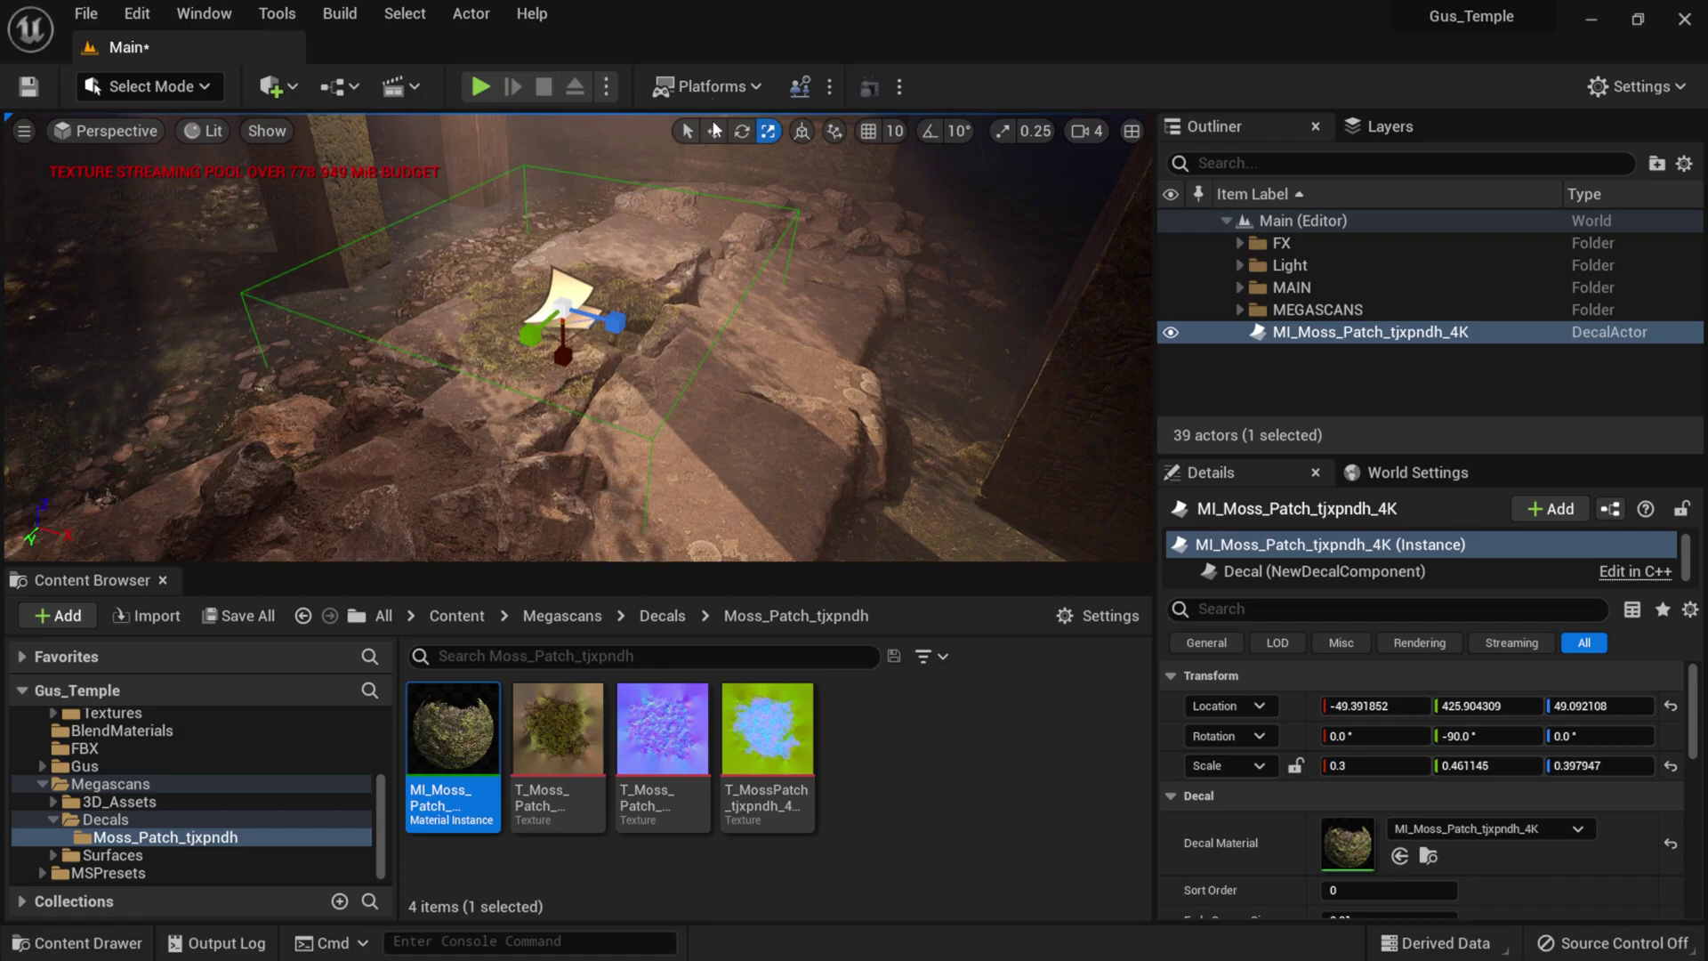
left_click(714, 131)
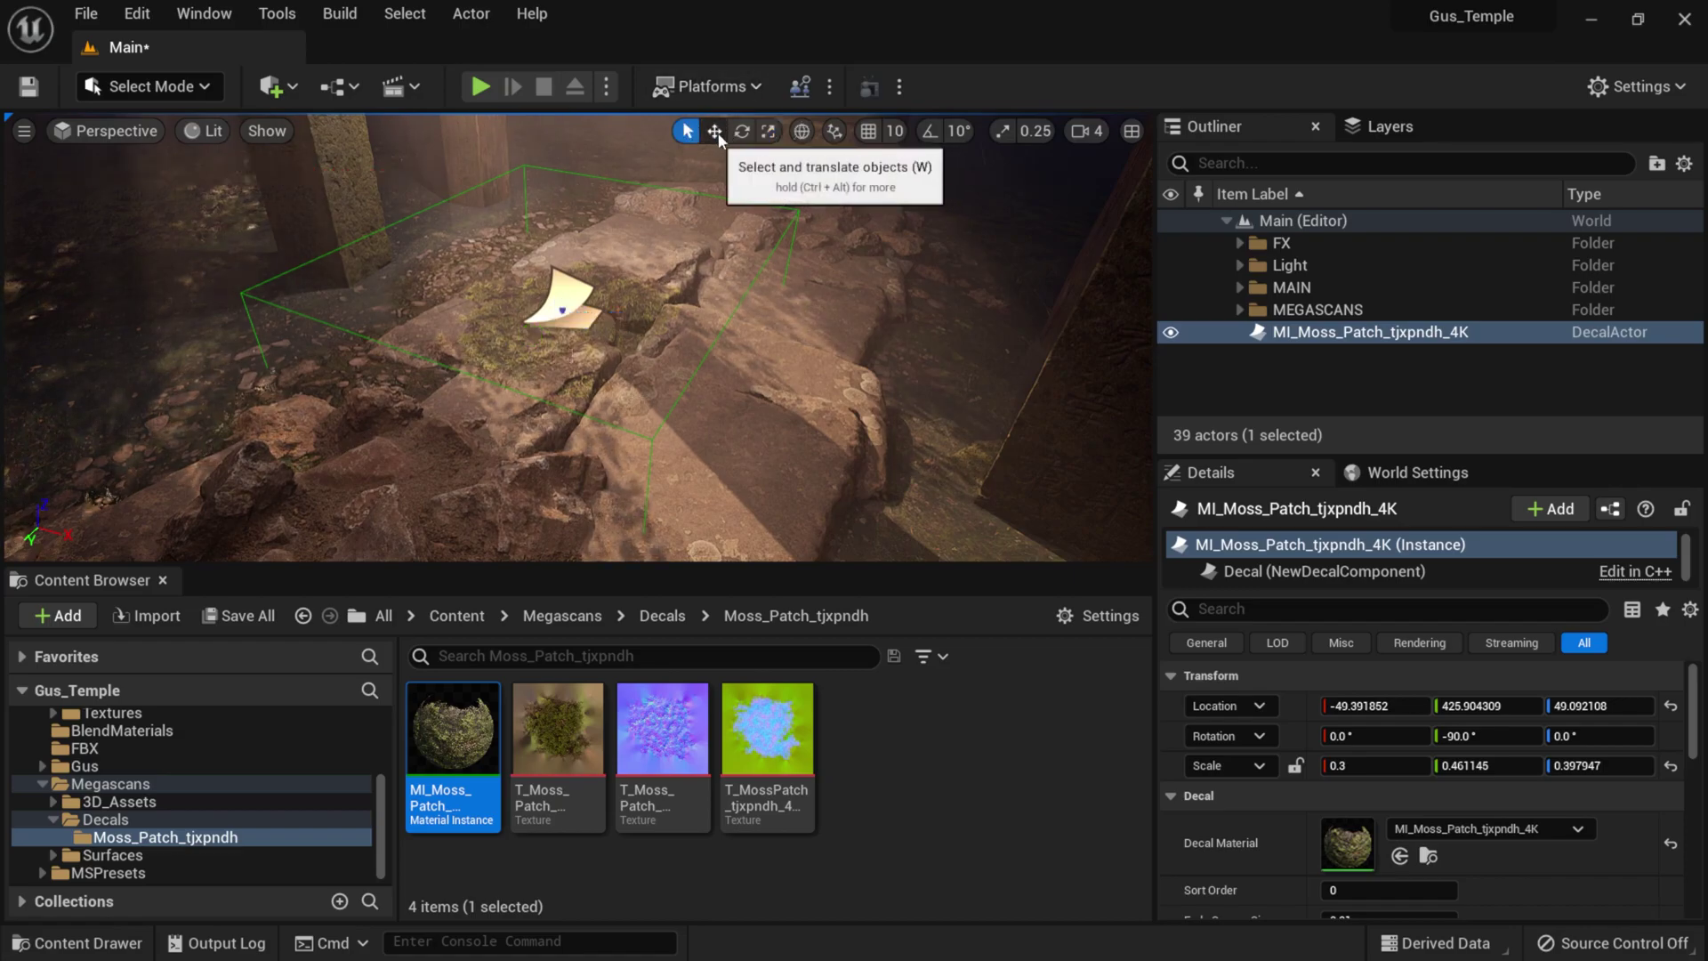
scroll(695, 394, "down", 5)
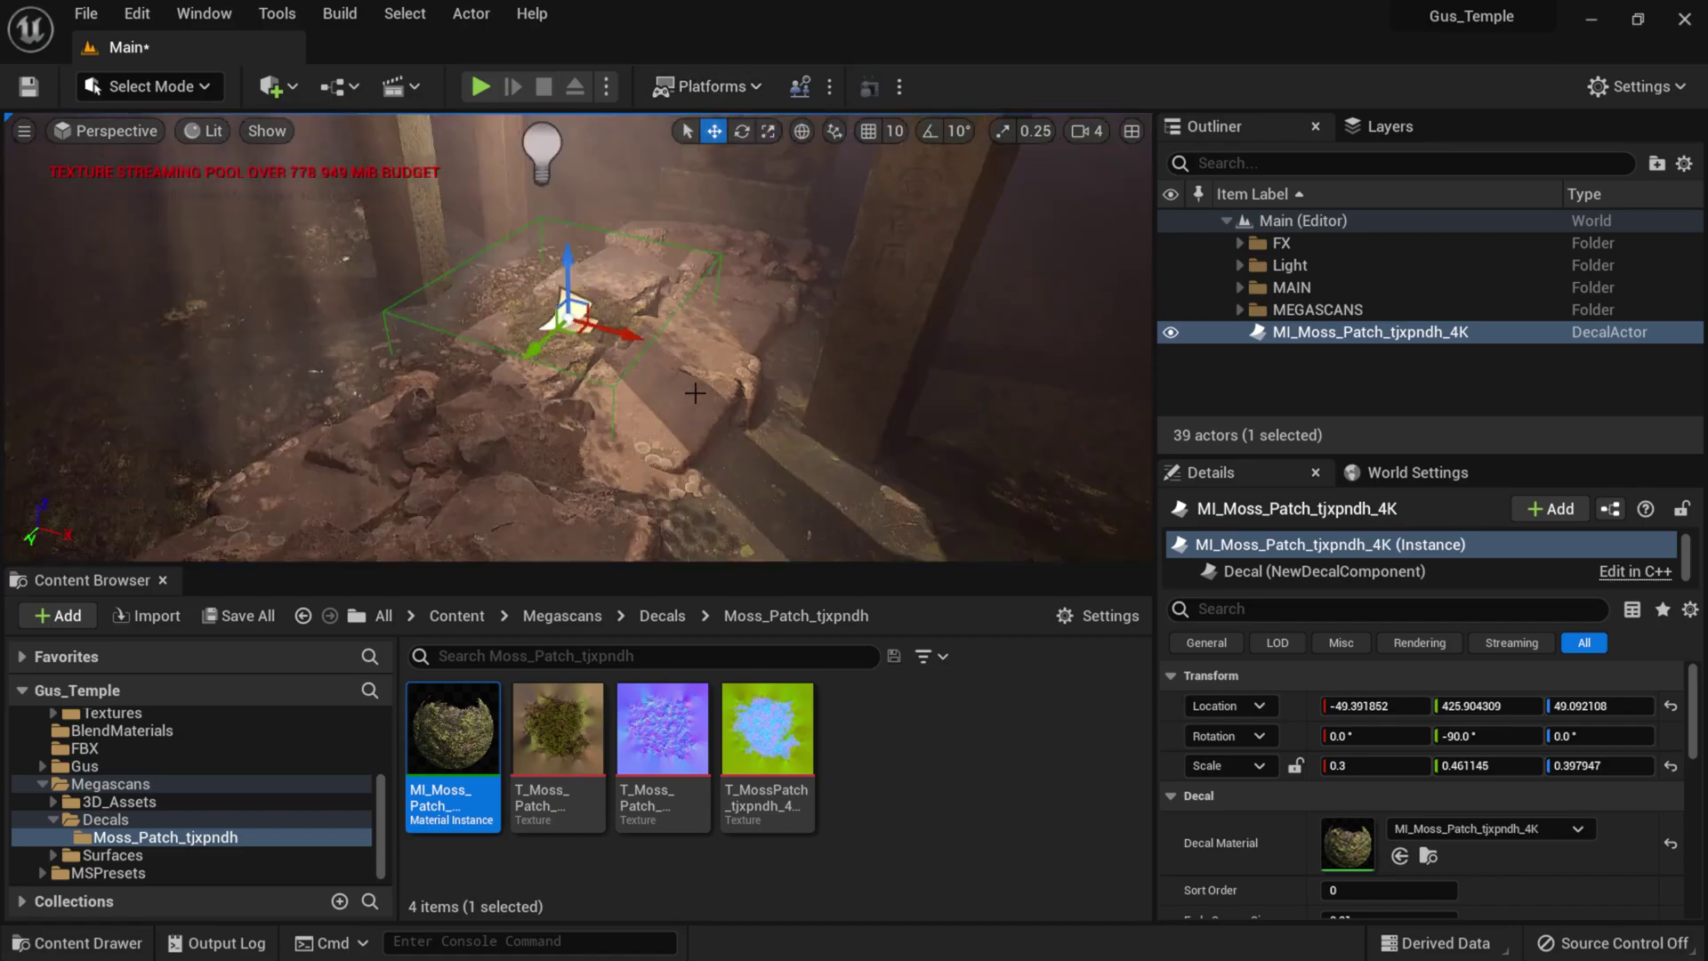
scroll(695, 392, "down", 3)
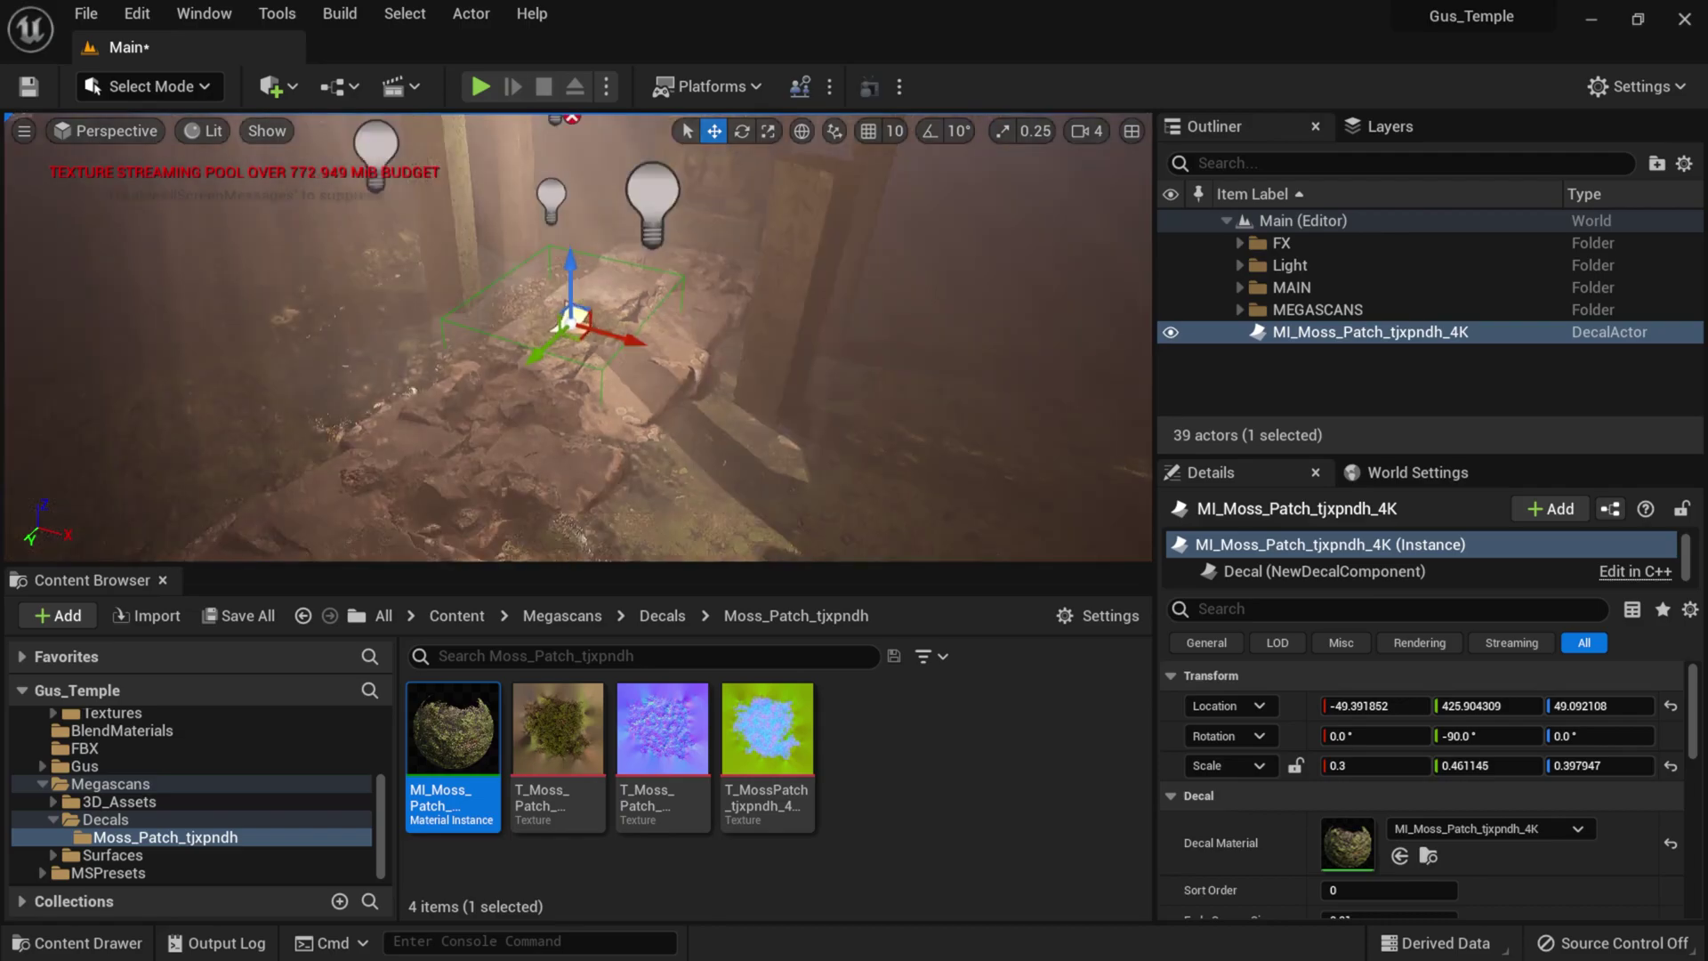
scroll(695, 393, "down", 4)
left_click_drag(696, 500, 804, 428, "alt")
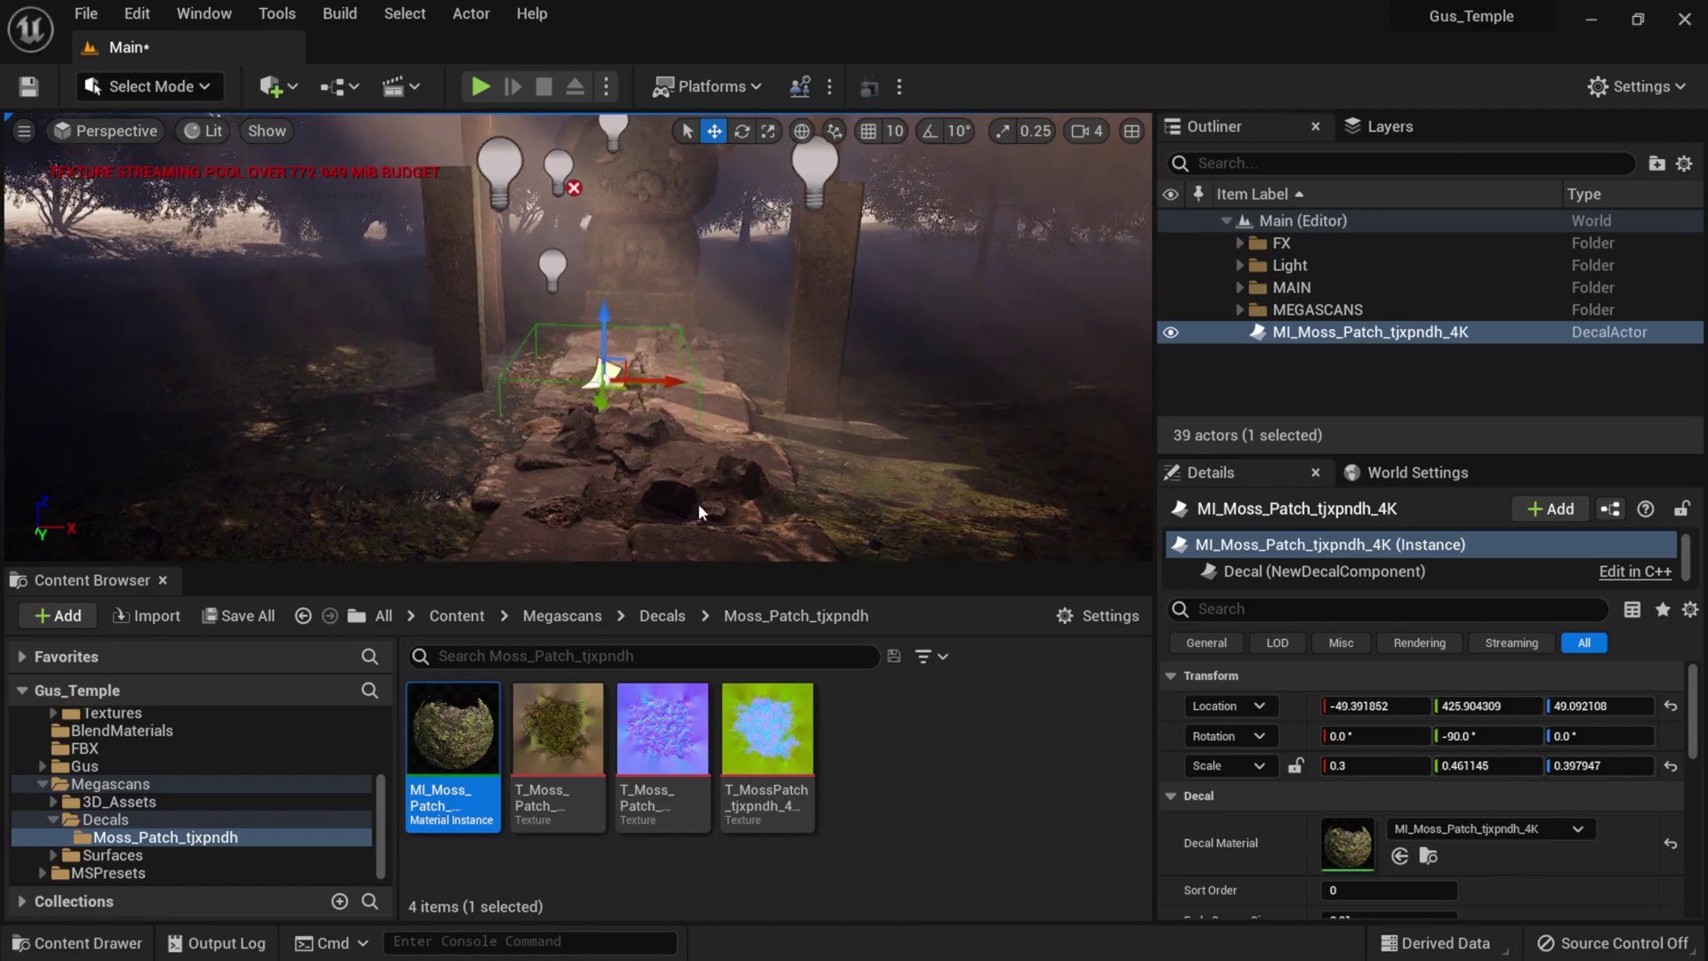
- Collapse the Light folder in the Outliner and move the moss patch decal into the MEGASCANS folder
middle_click_drag(695, 418, 748, 378)
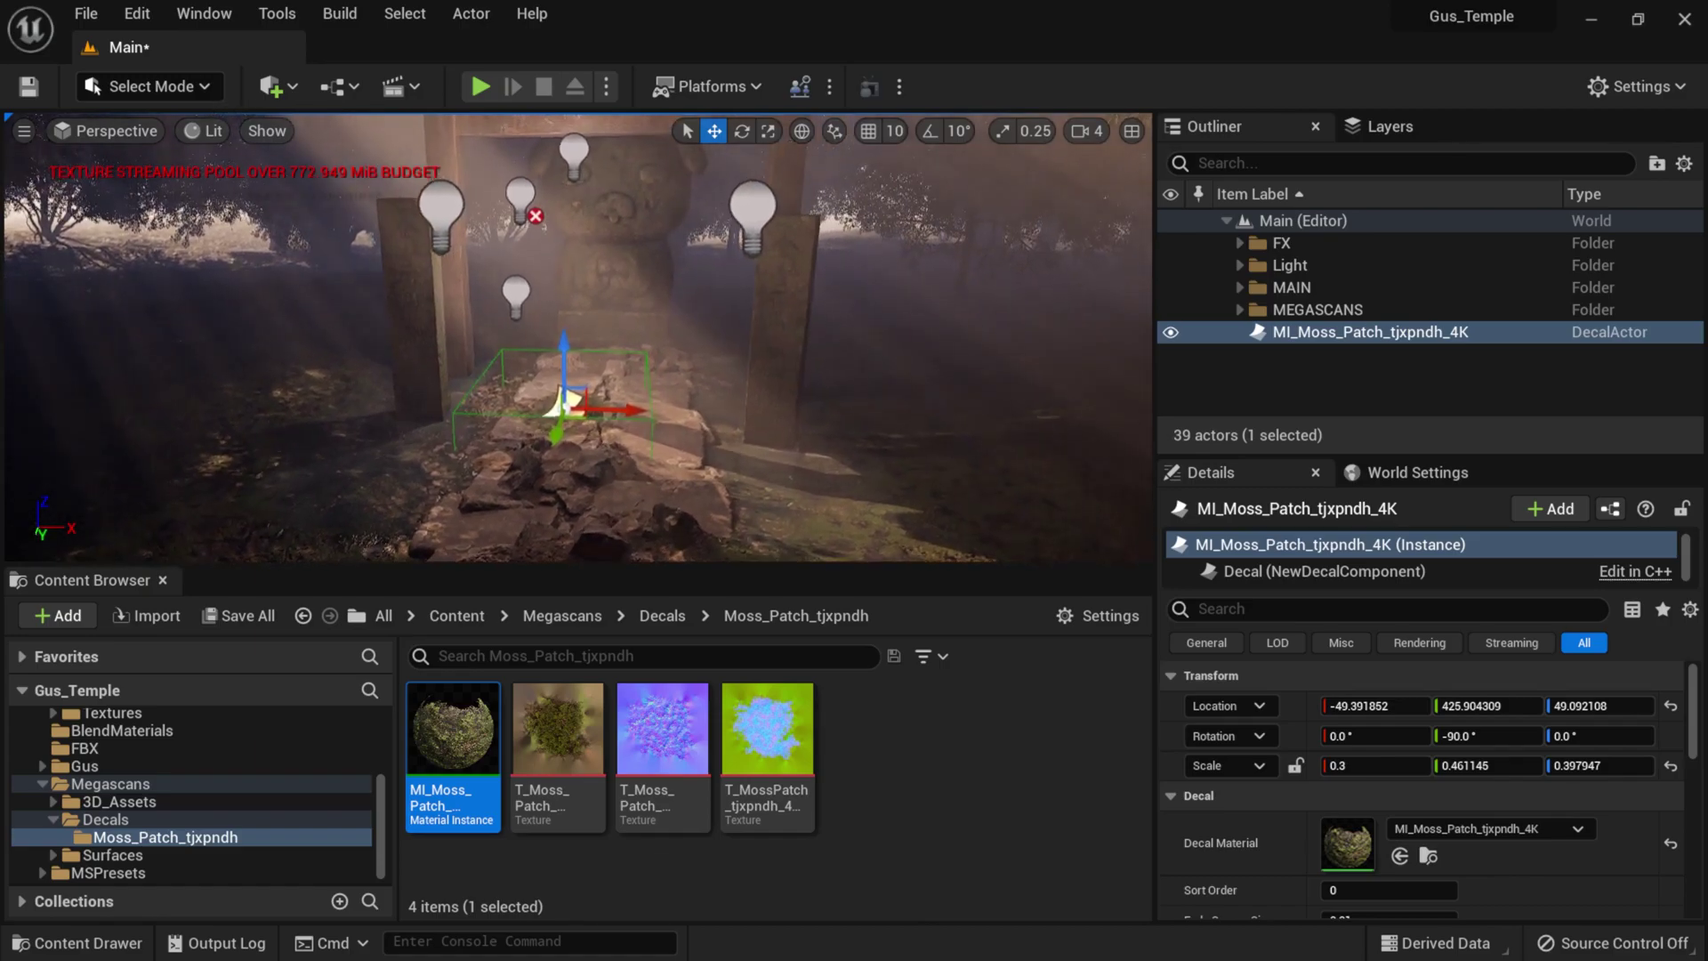
left_click(523, 199)
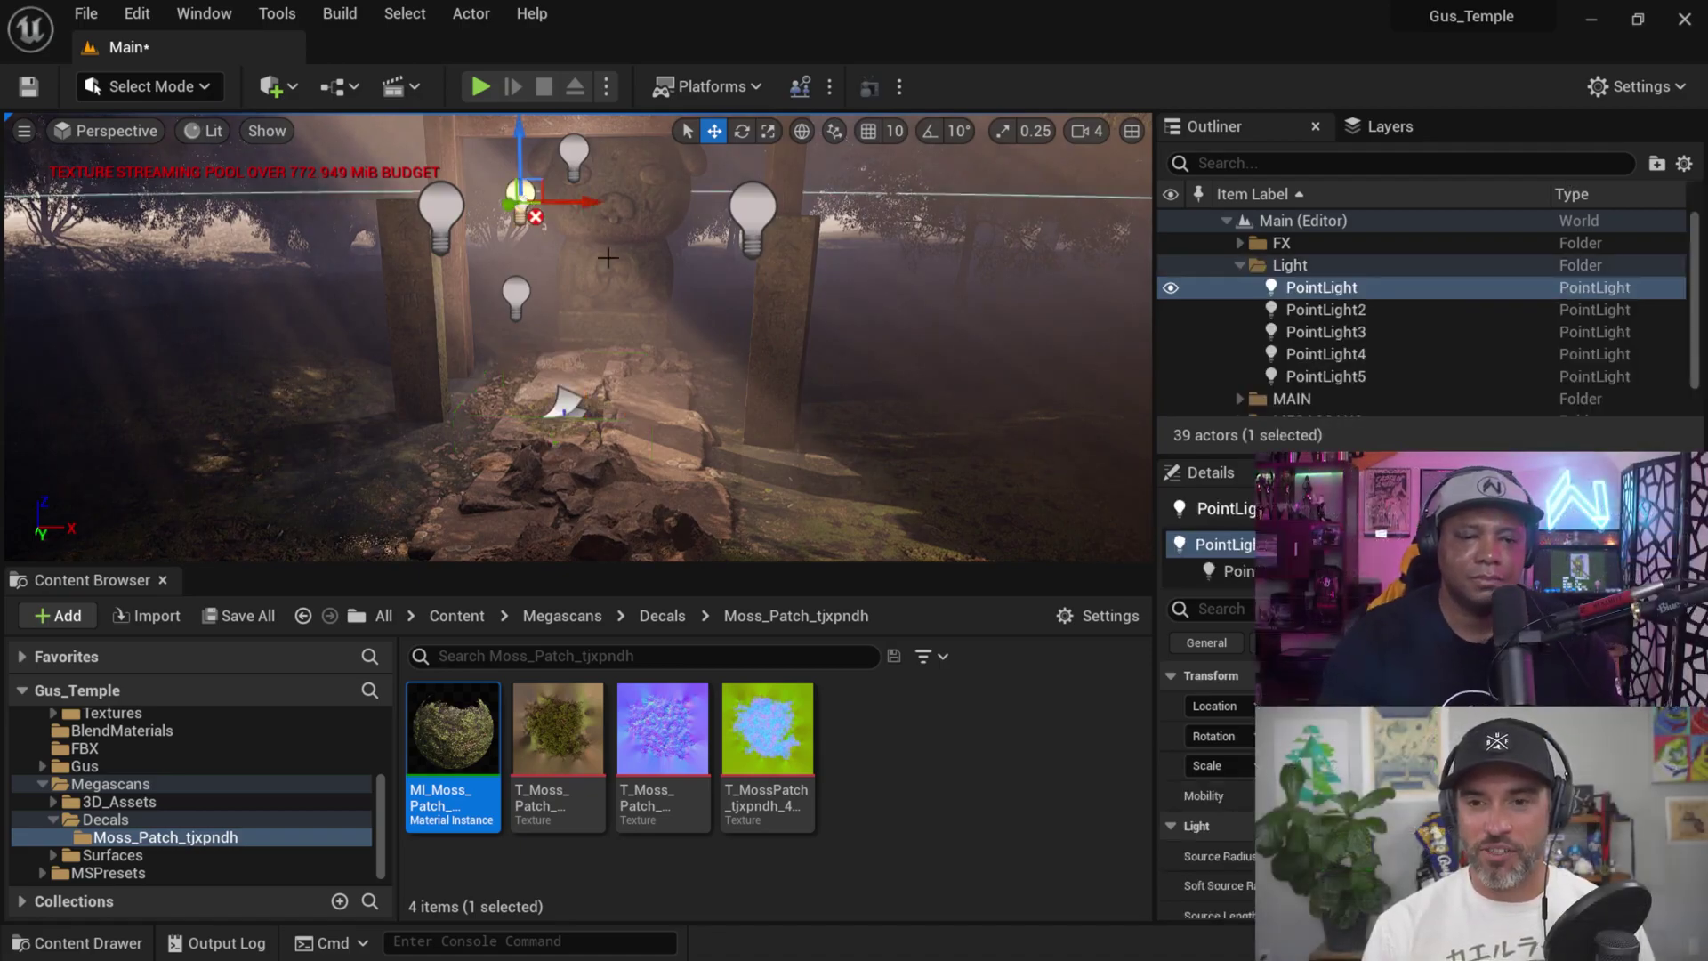
scroll(607, 258, "up", 2)
middle_click_drag(608, 258, 616, 213)
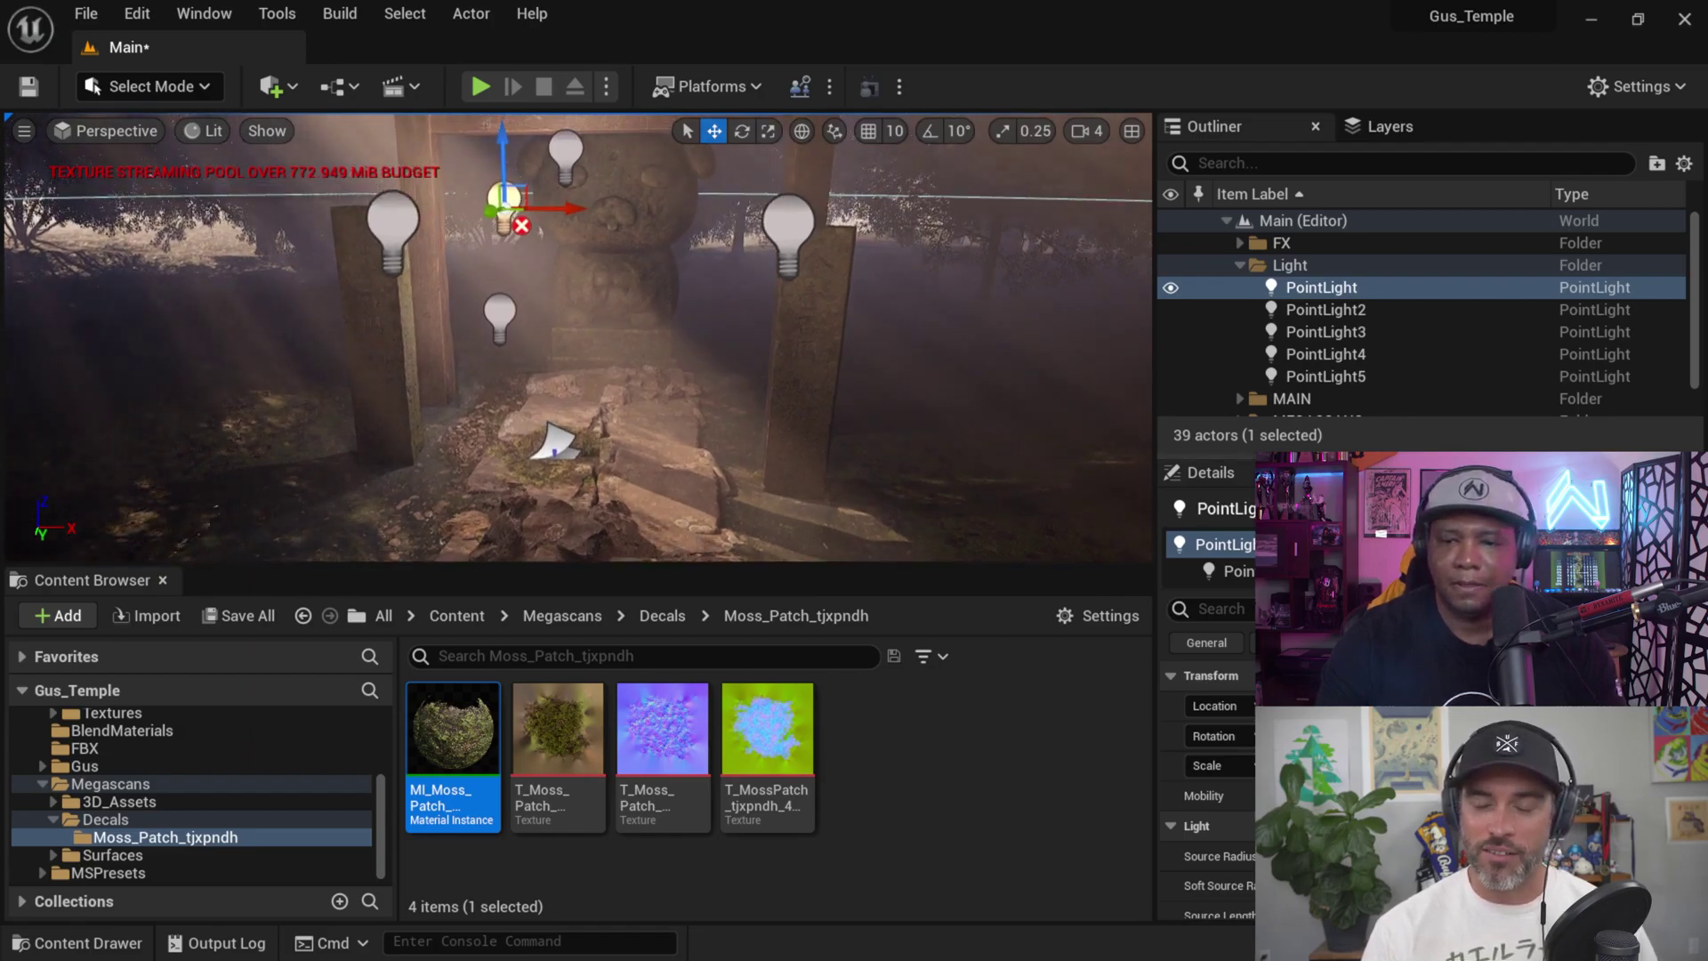
left_click_drag(1209, 453, 1210, 585)
left_click(1239, 265)
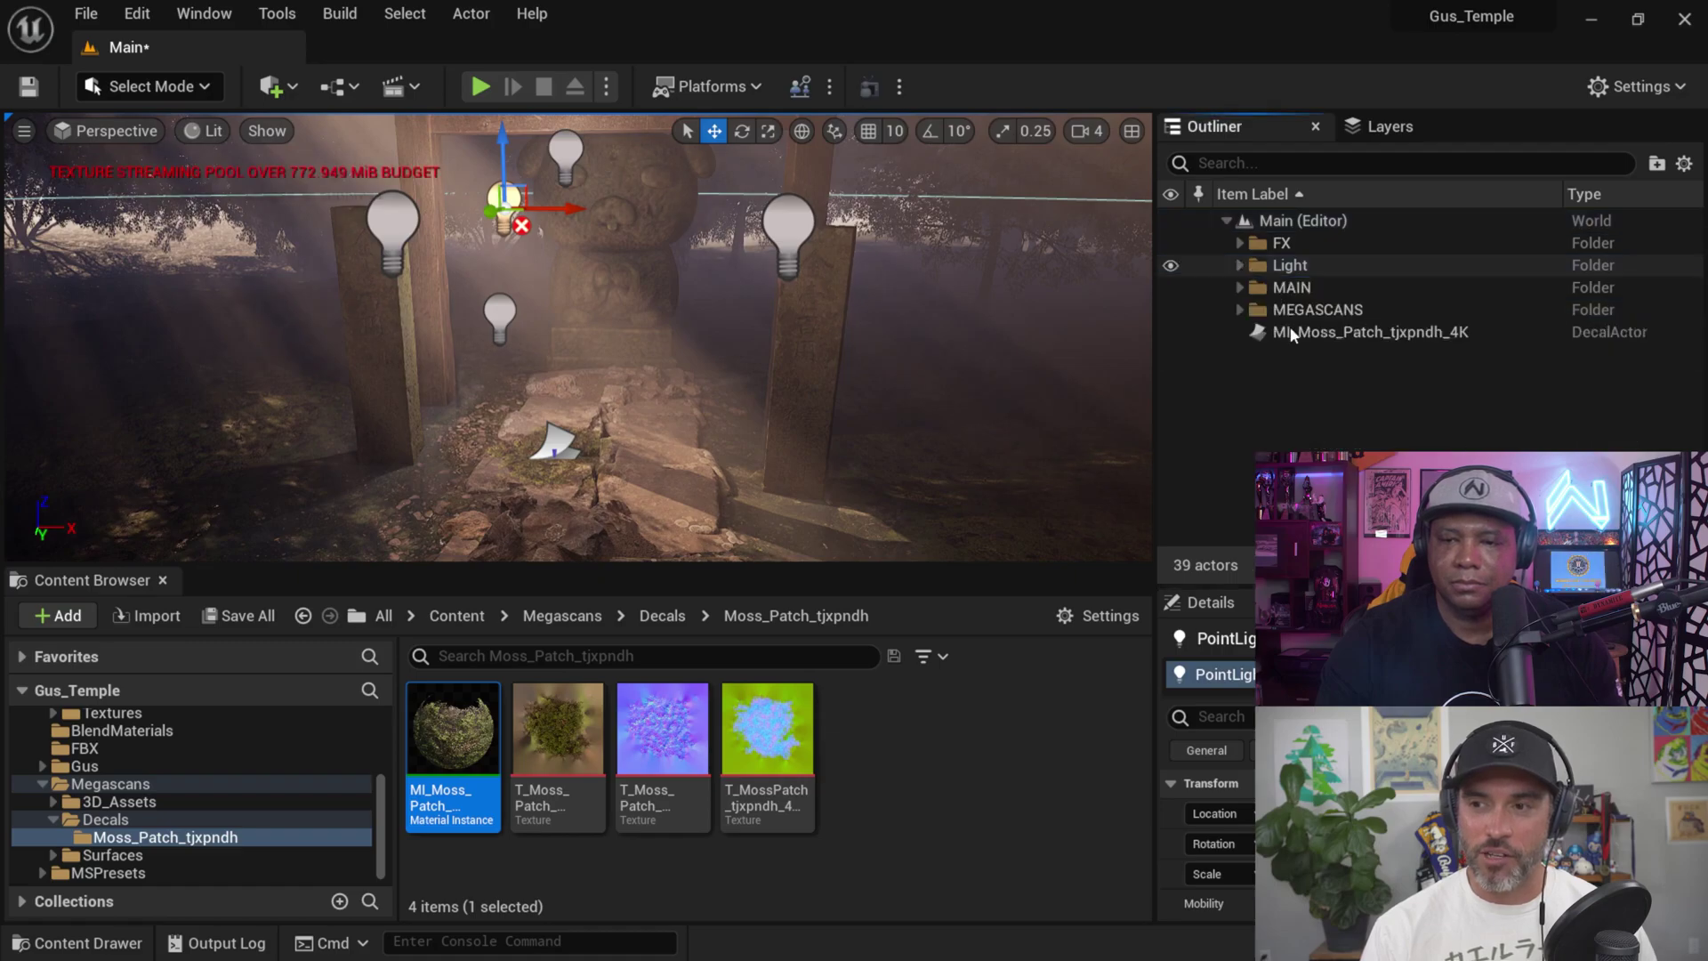
left_click_drag(1292, 333, 1330, 313)
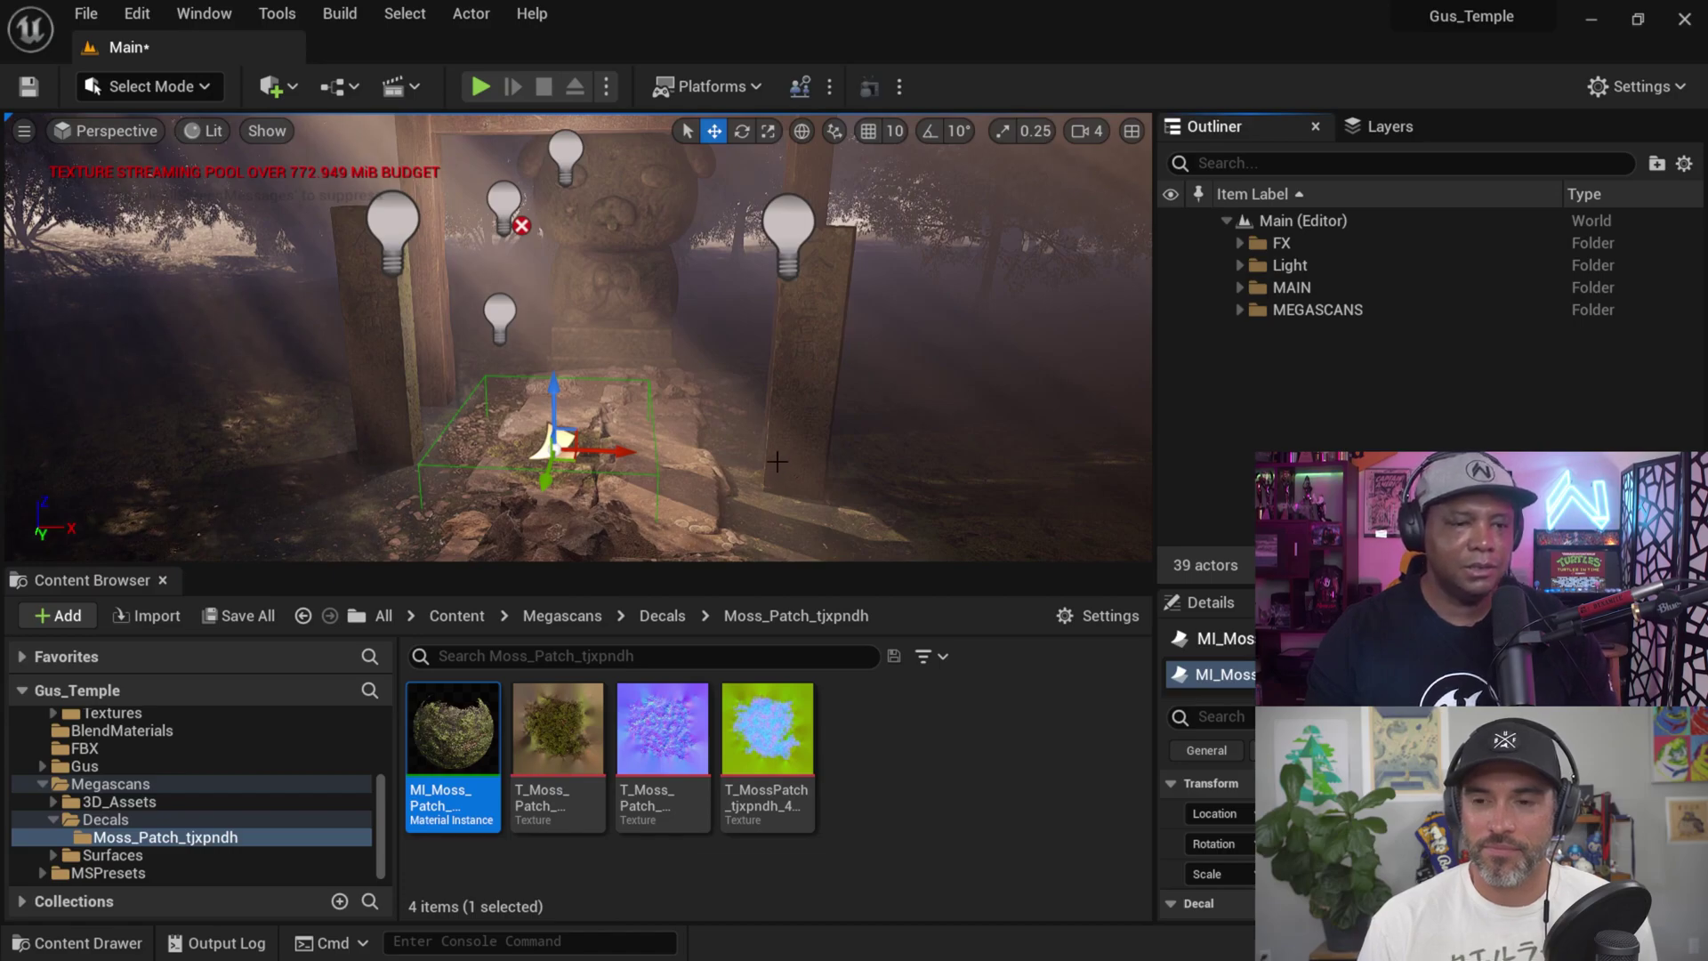
middle_click_drag(569, 356, 623, 365)
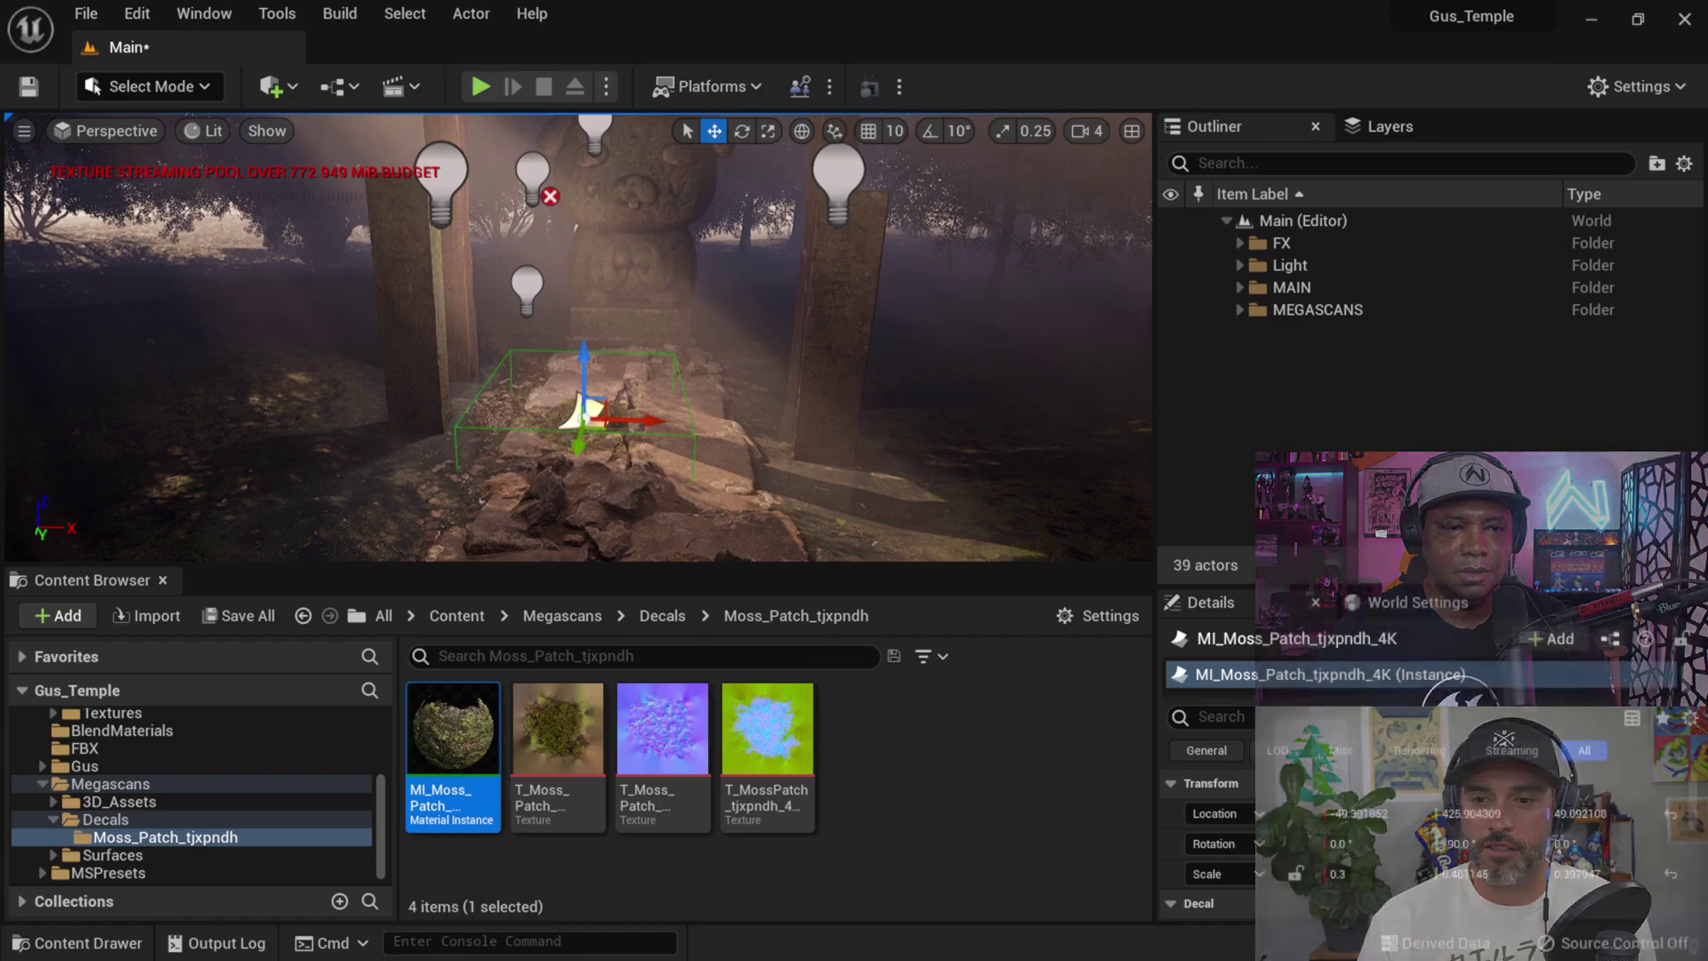
- Add a Cine Camera Actor to the temple scene
left_click(271, 87)
mouse_move(385, 373)
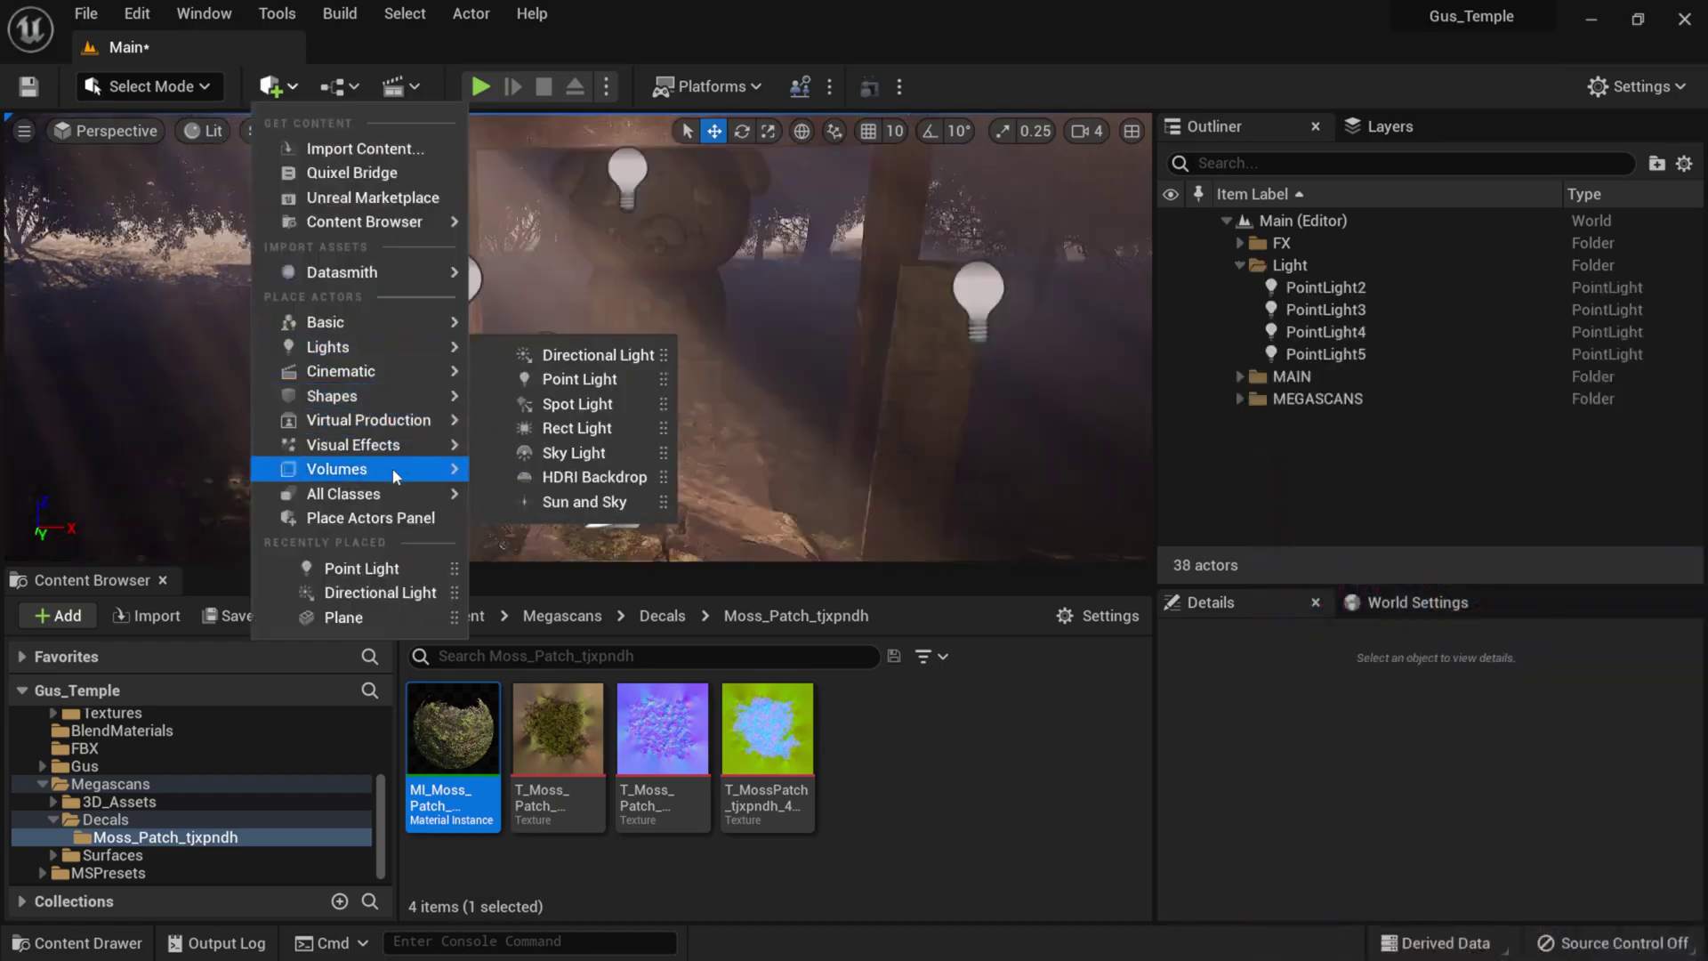
mouse_move(394, 472)
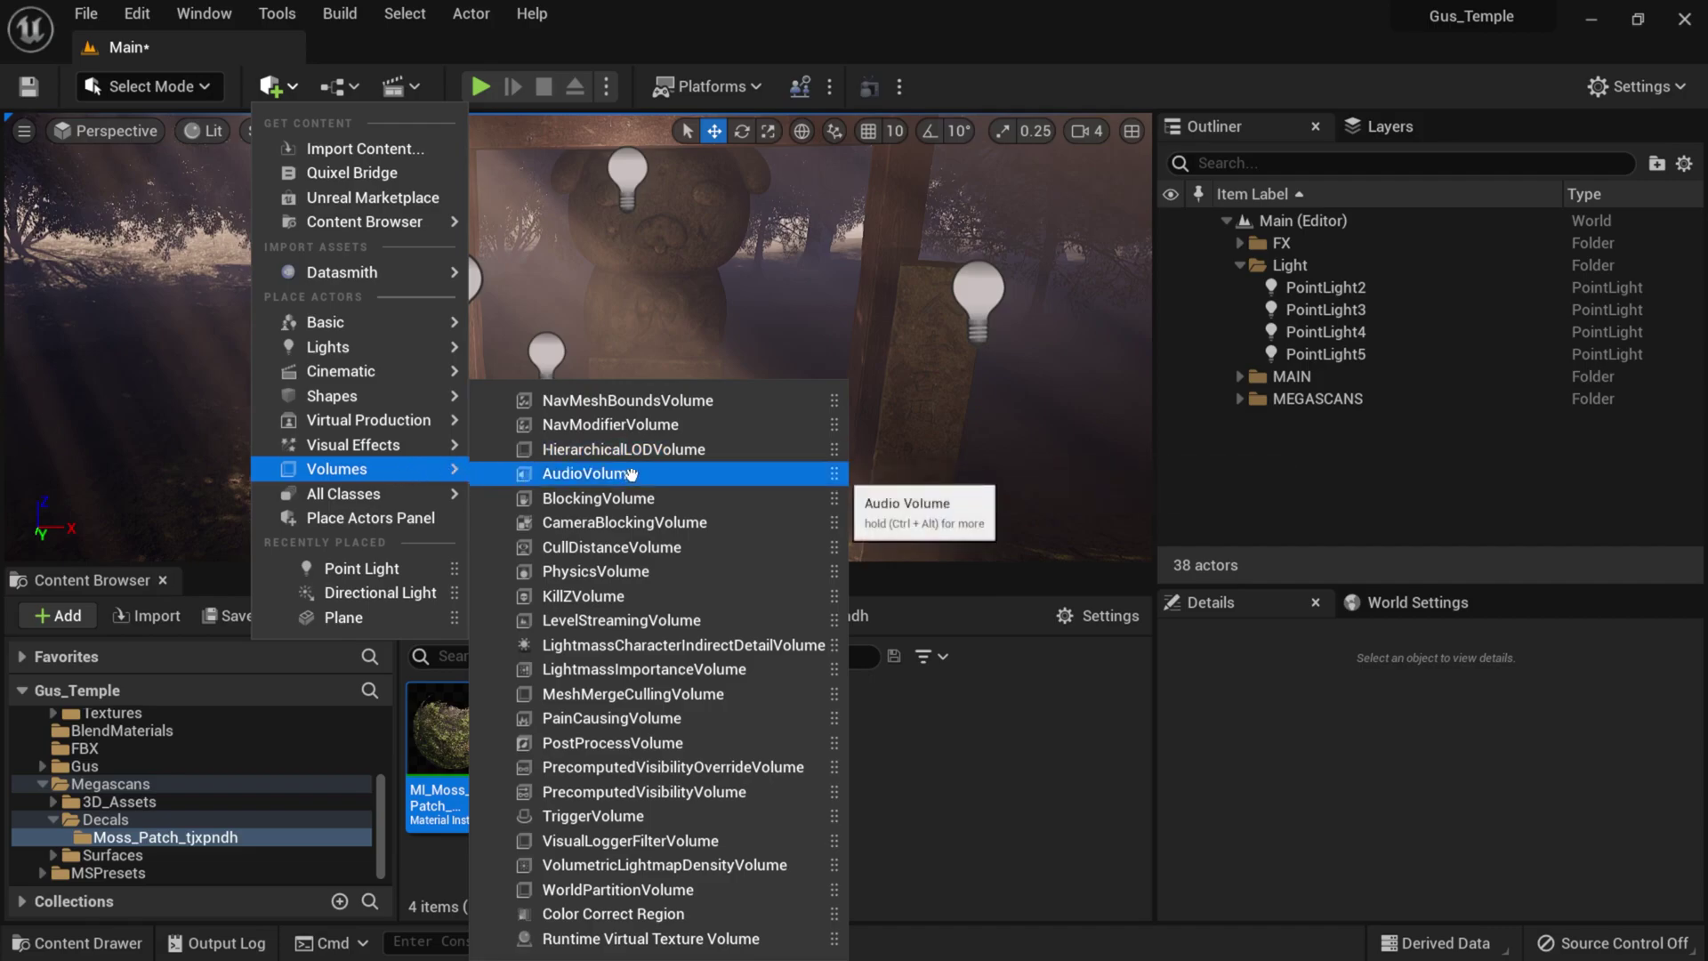
mouse_move(402, 419)
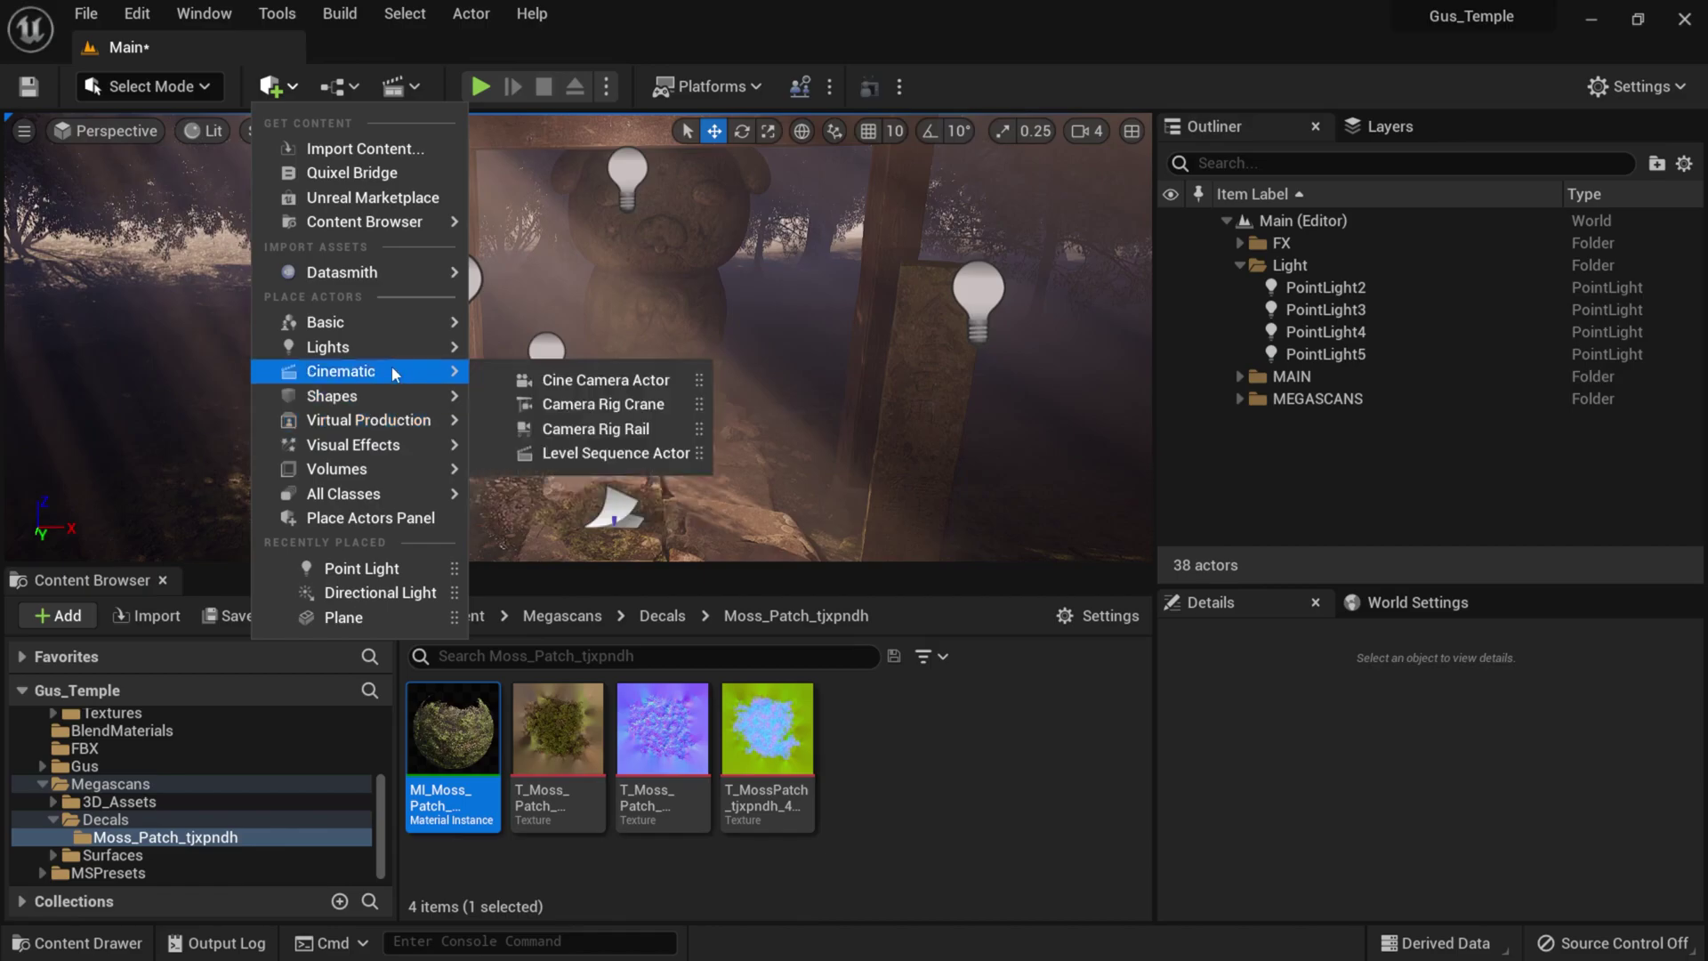
left_click(628, 380)
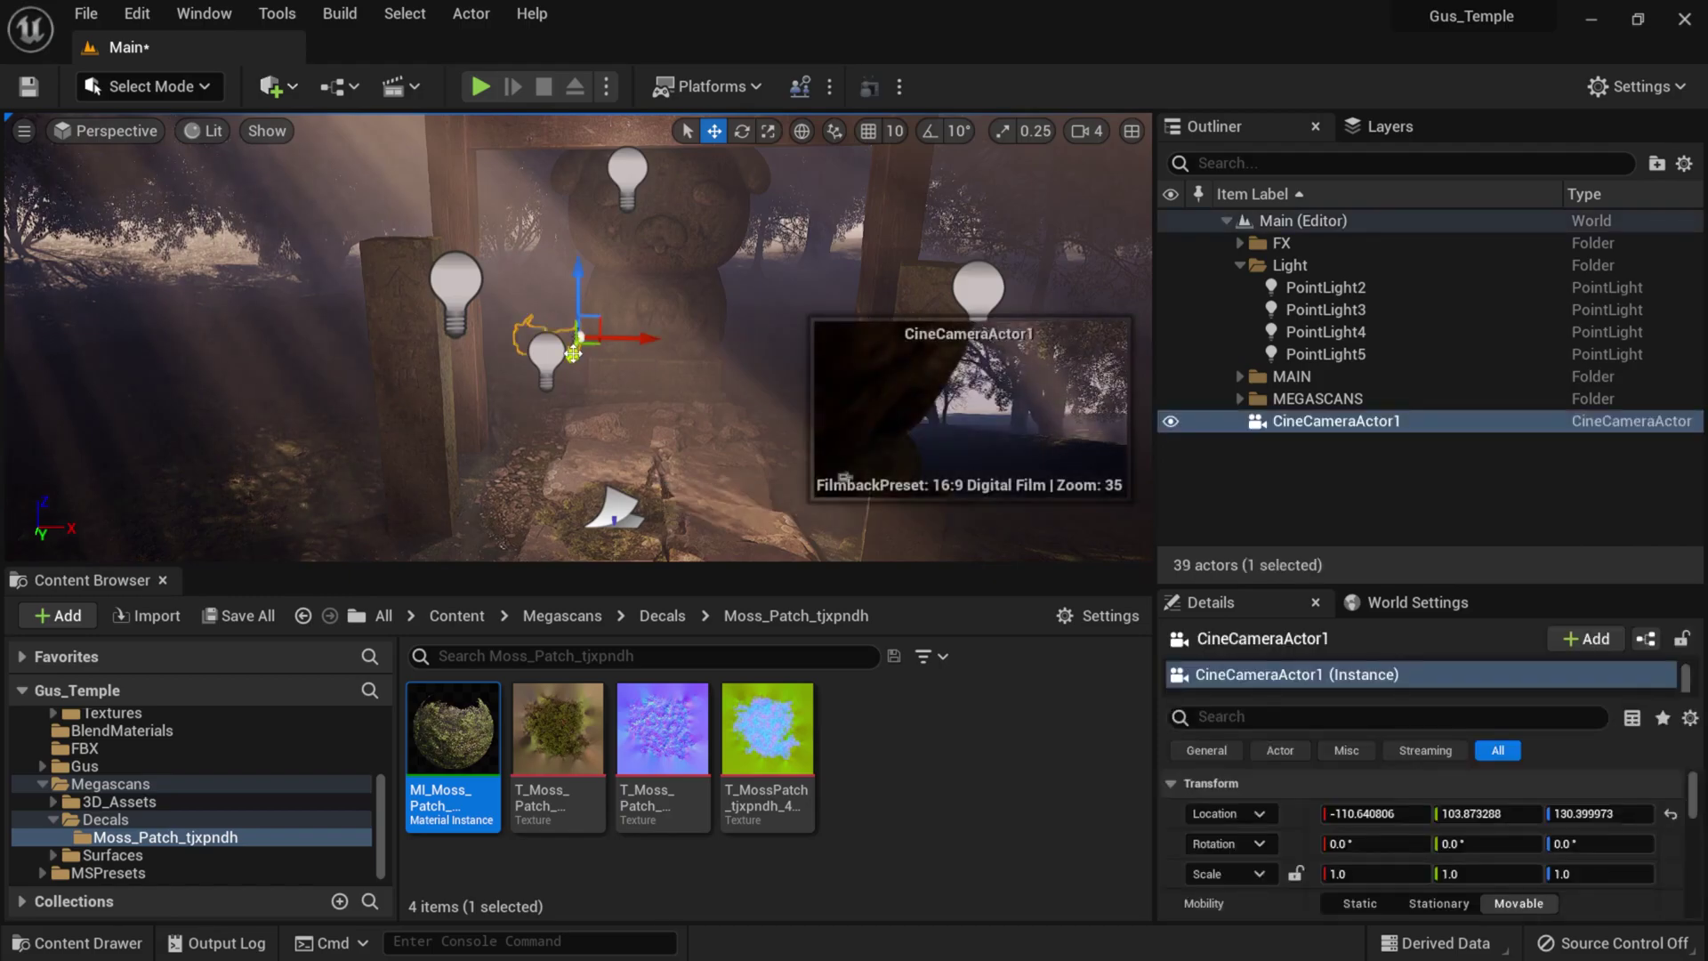
- Move the new cine camera away from the statue and raise it, to about Y 548.4 and Z 272.3
left_click_drag(572, 356, 689, 453)
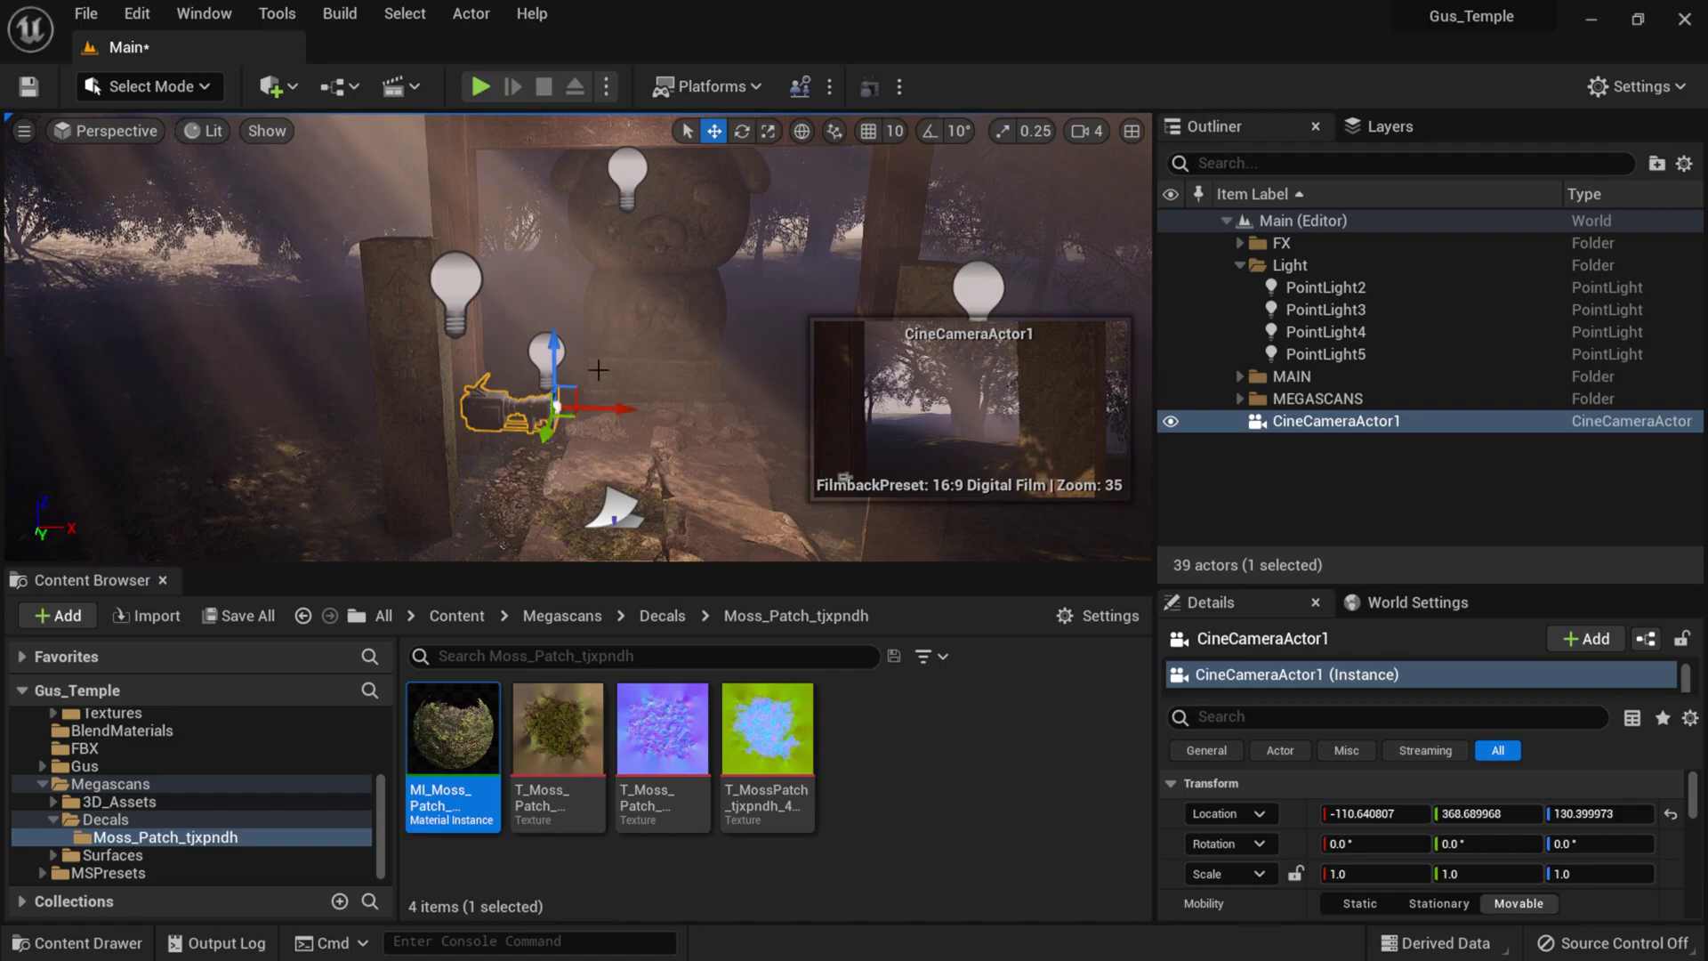
left_click_drag(545, 450, 557, 567)
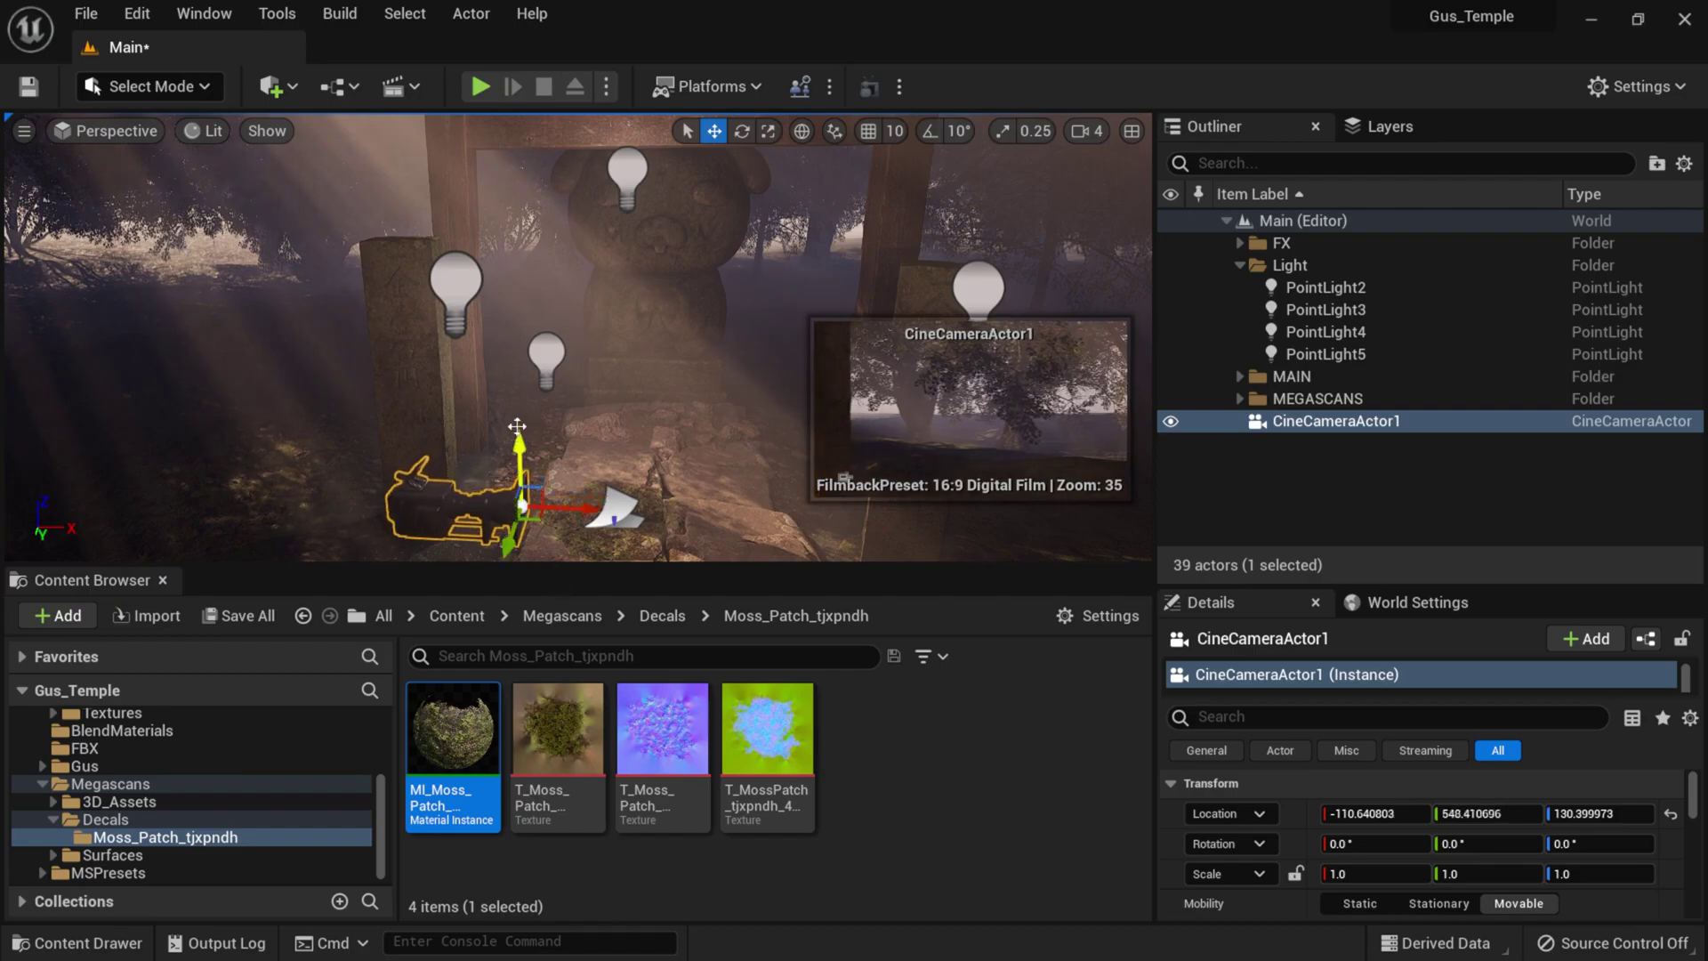
left_click_drag(514, 411, 516, 209)
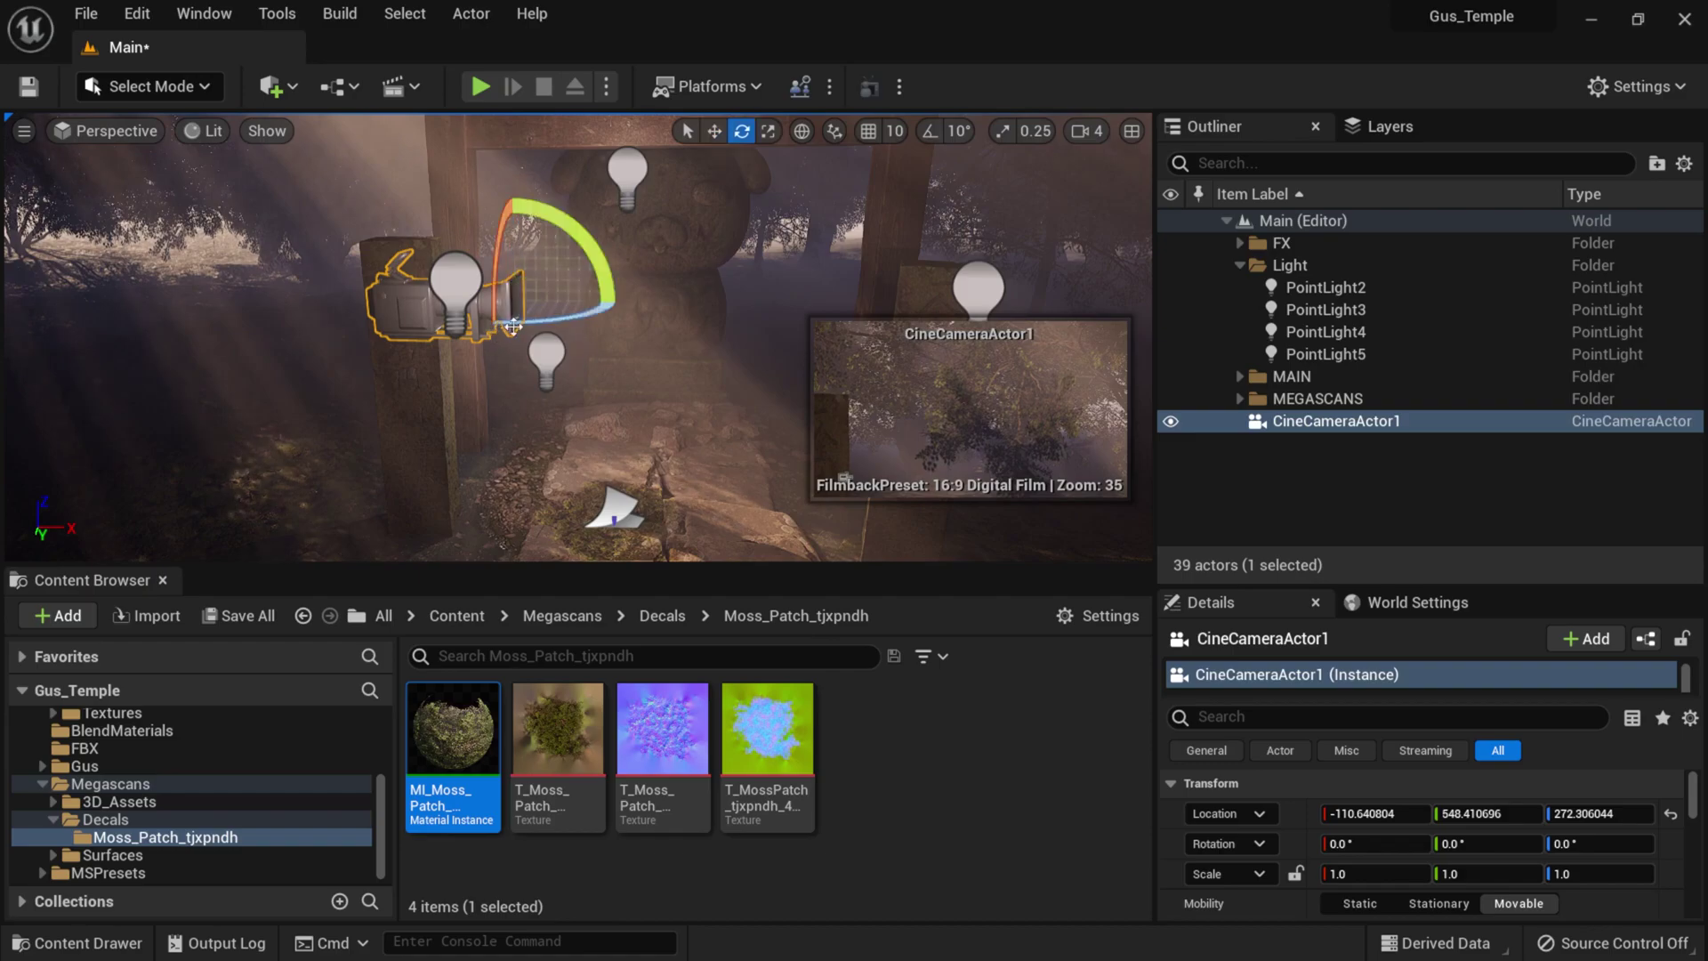
- Turn the cine camera toward the statue with a Z rotation of -90° and give the Details panel more height
left_click_drag(527, 332, 438, 324)
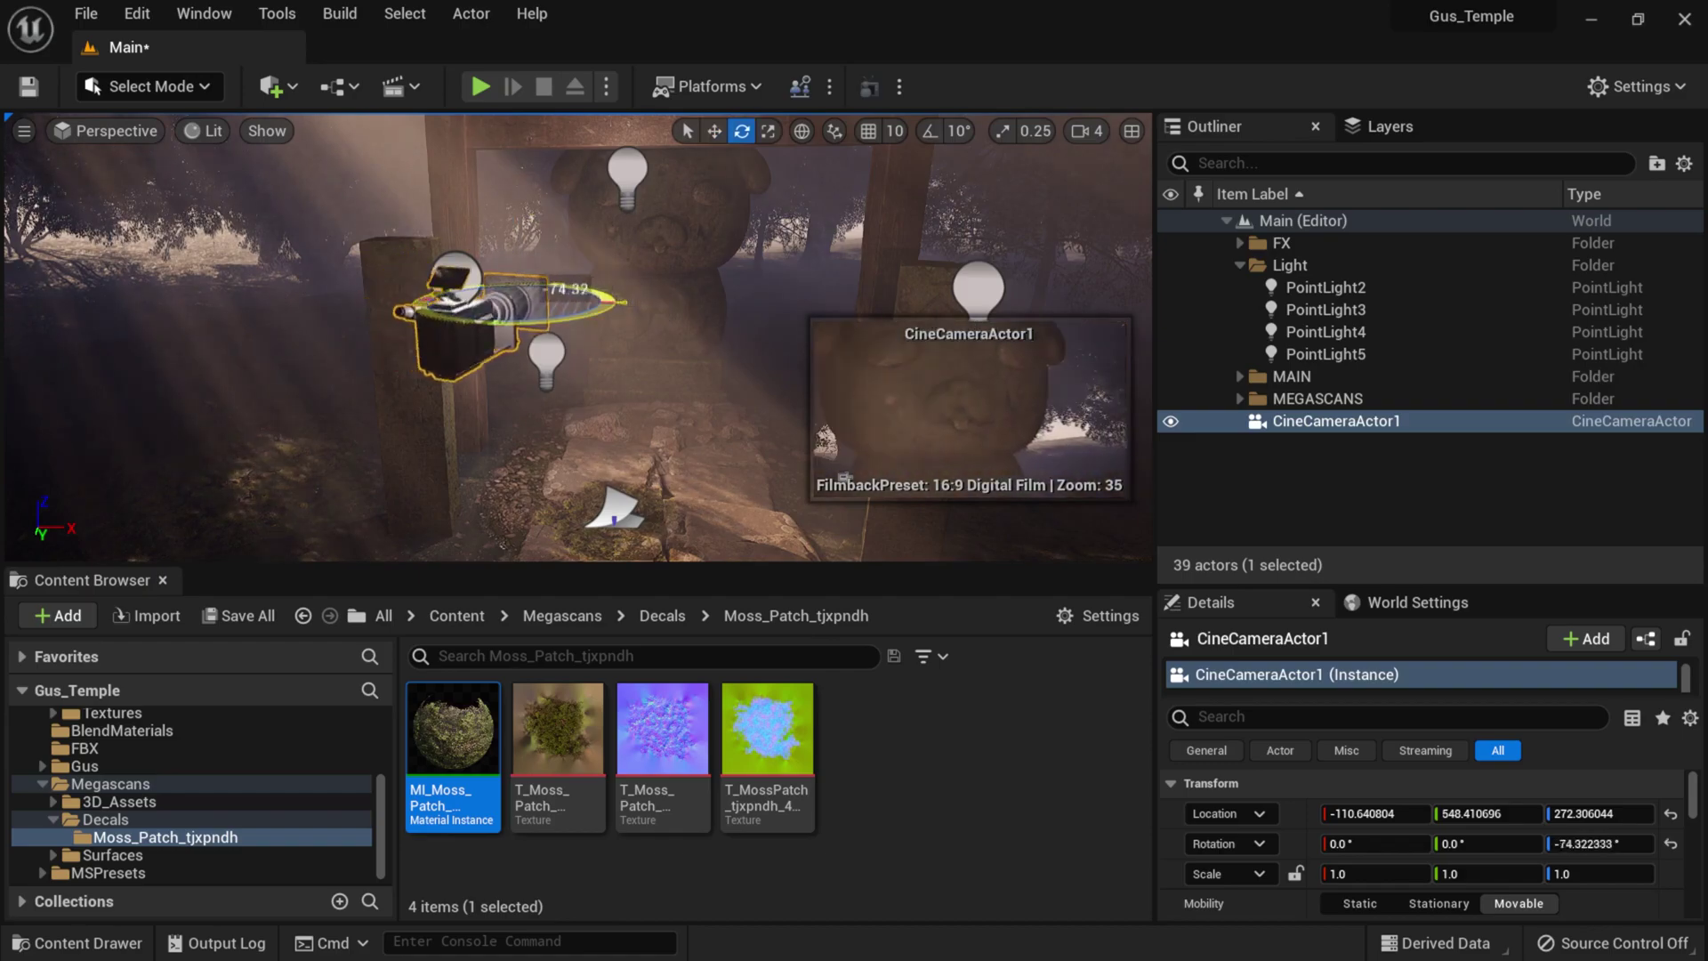
left_click_drag(1095, 553, 1095, 553)
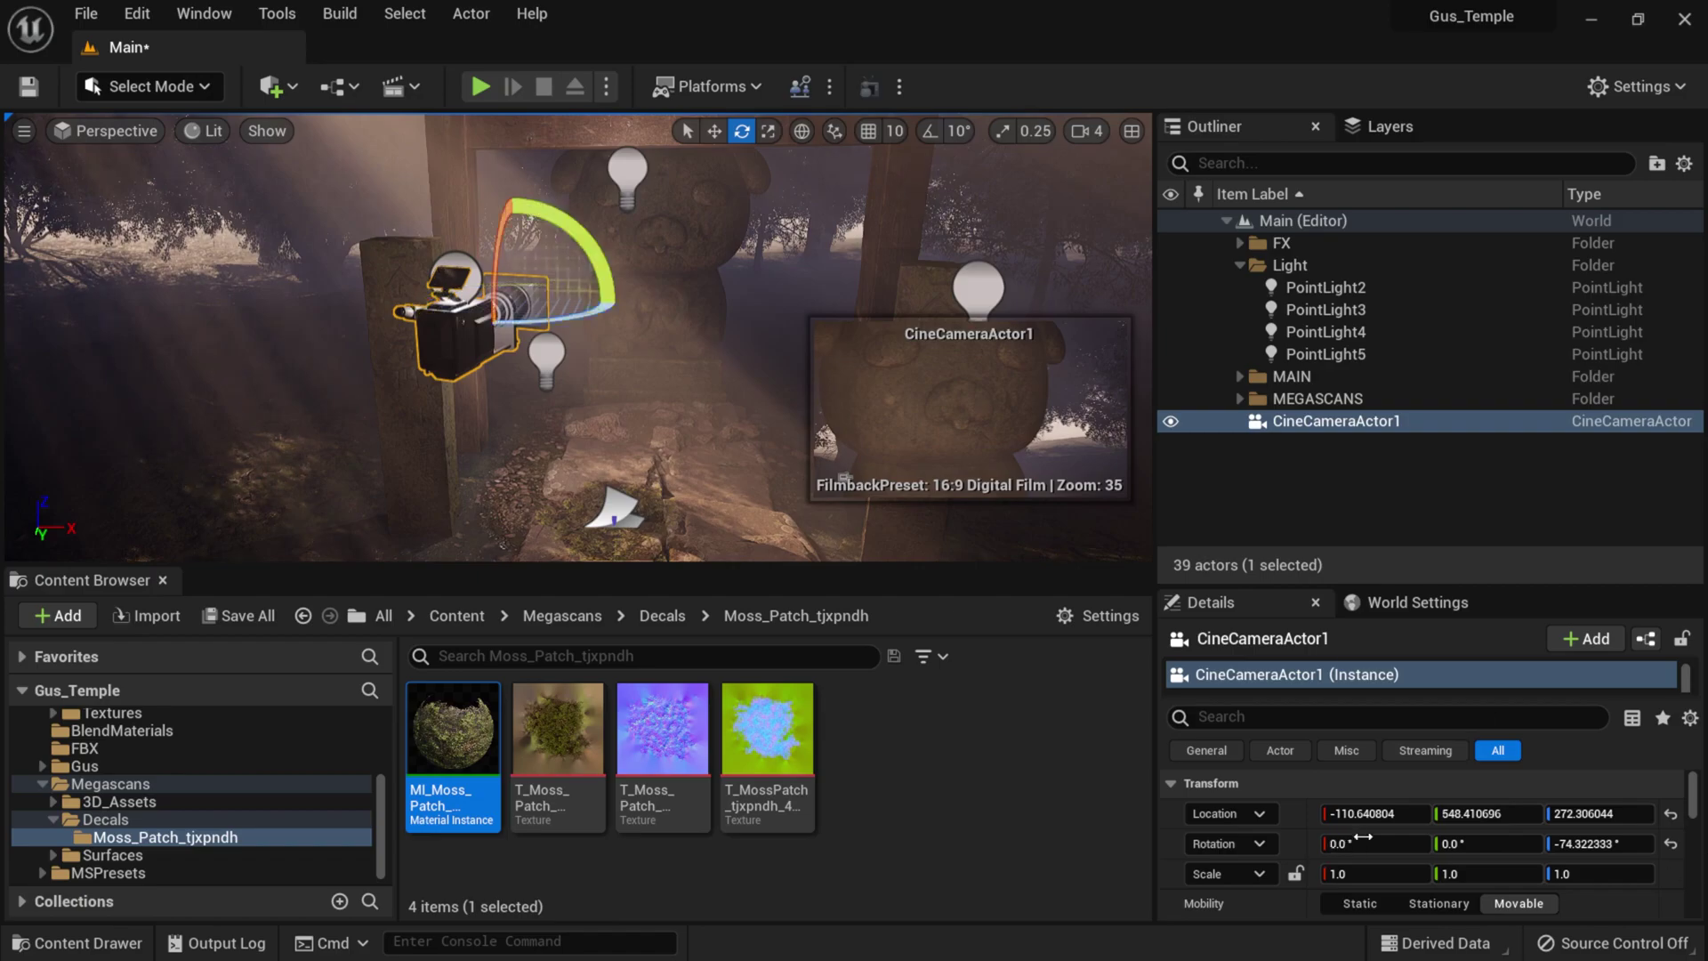
left_click(1588, 843)
type("-90")
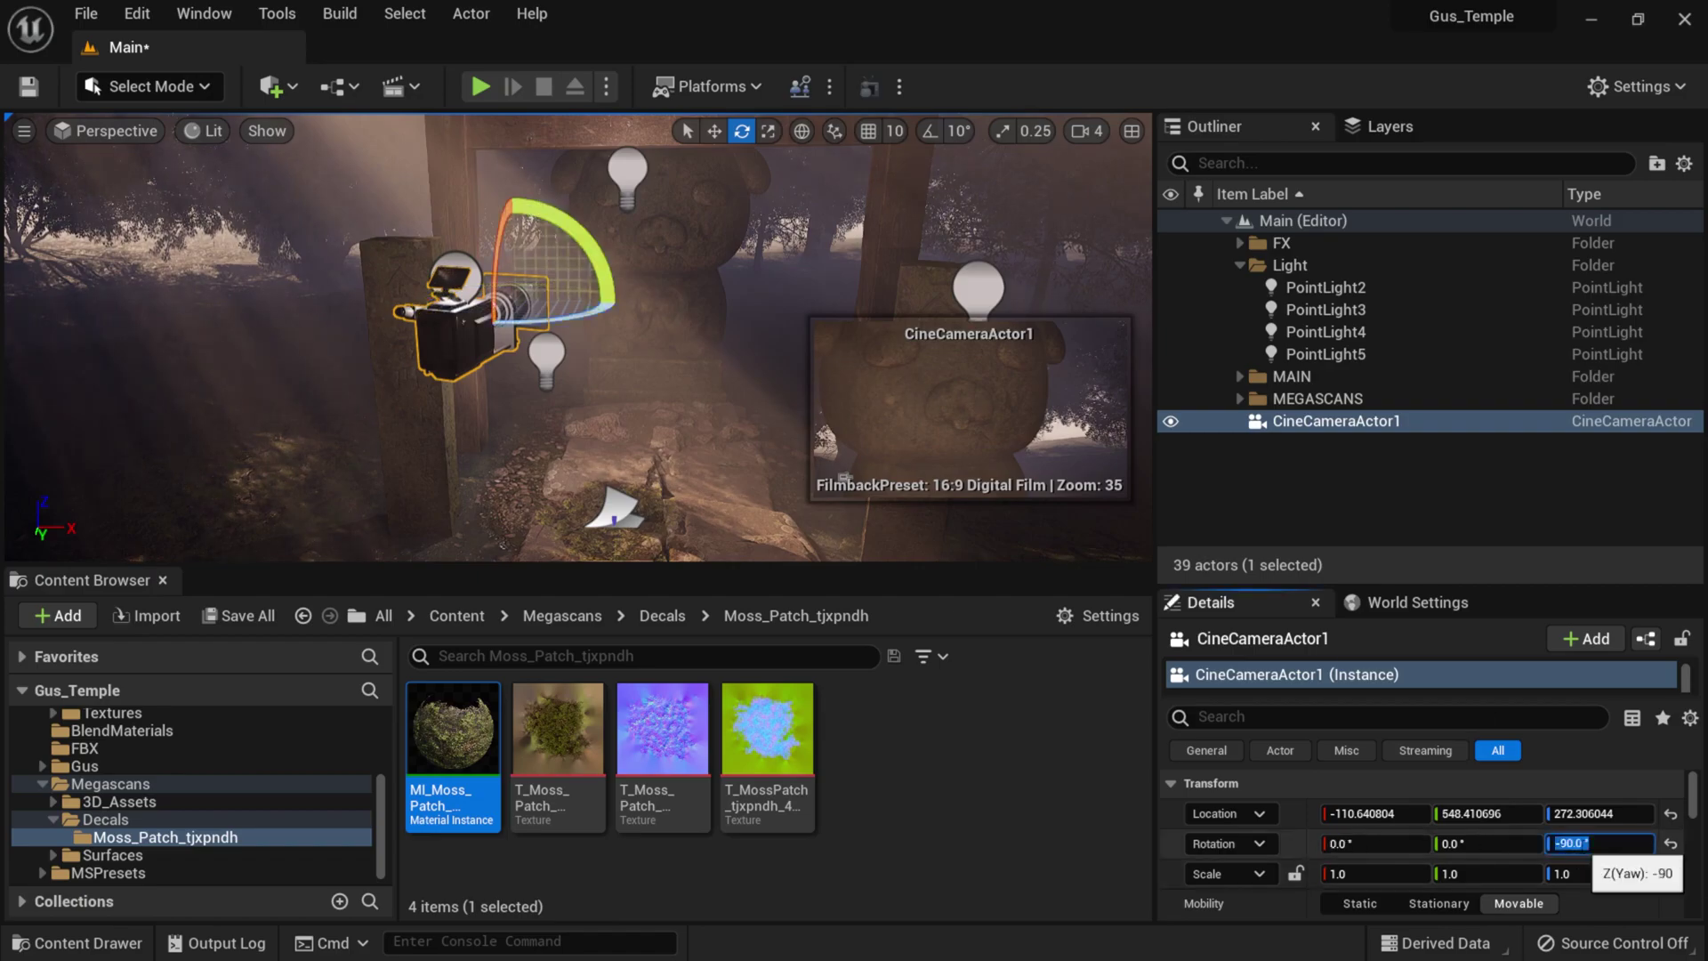
key("Return")
left_click_drag(1436, 585, 1373, 521)
- Move the cine camera farther back and center it on the statue, at about X -17.9 and Y 738.9
left_click(713, 130)
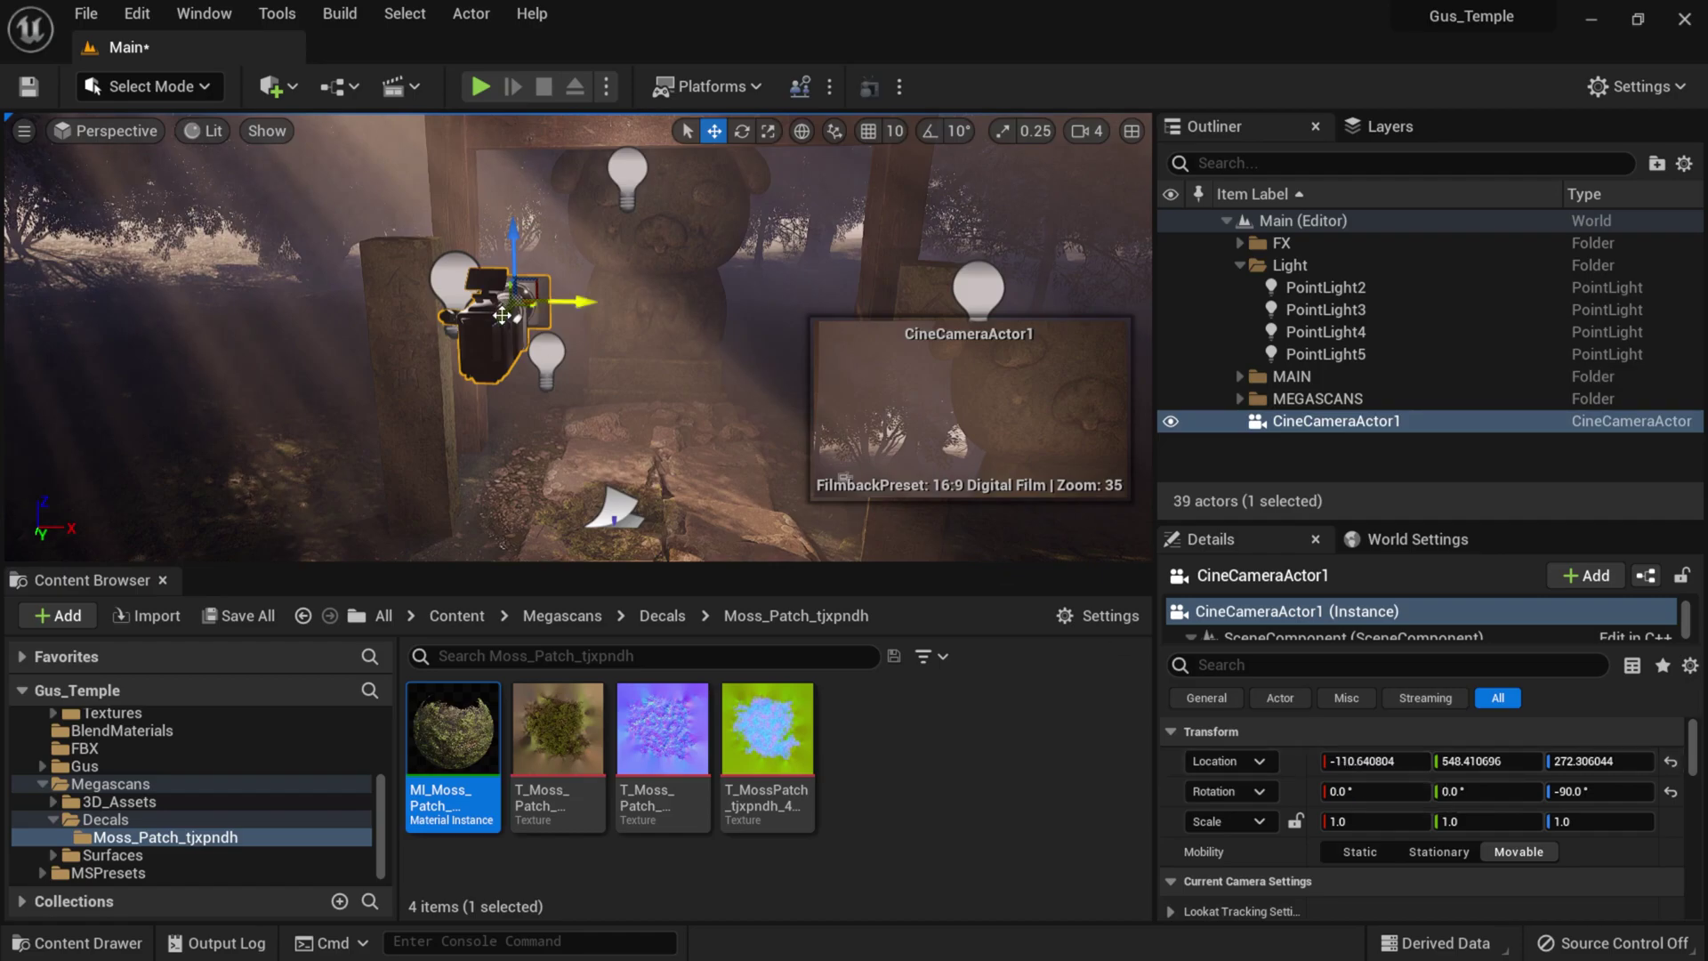
left_click_drag(498, 320, 378, 440)
left_click_drag(381, 559, 407, 554)
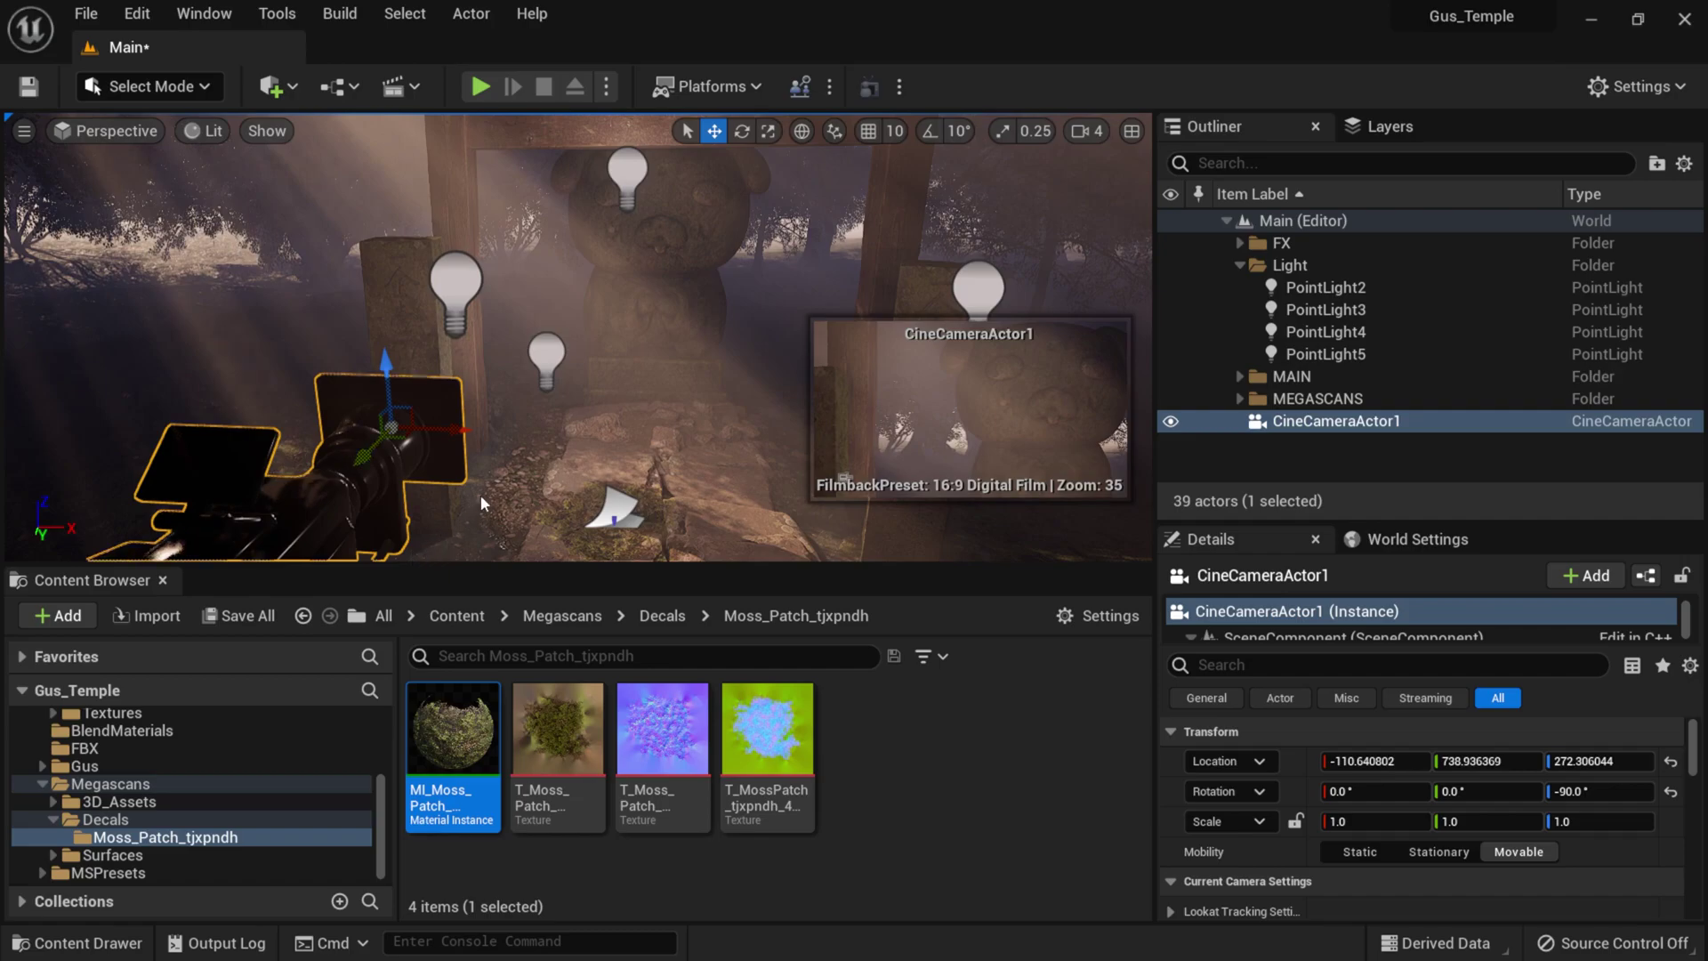
scroll(477, 498, "down", 3)
scroll(545, 380, "down", 2)
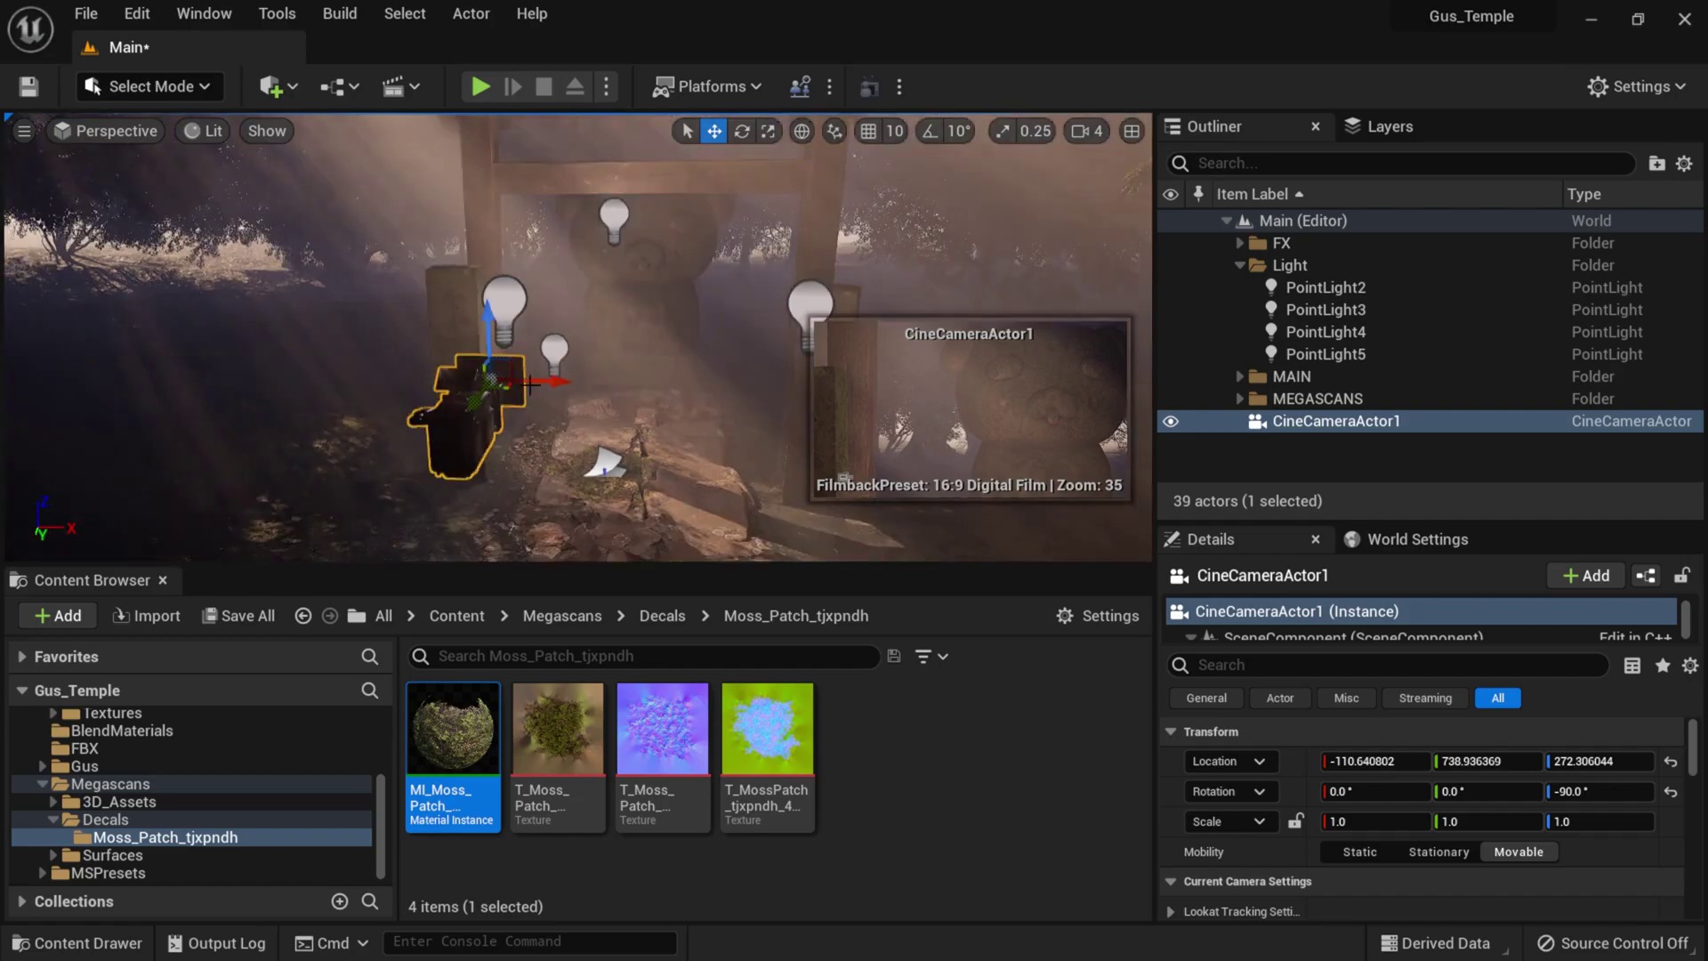
left_click_drag(544, 380, 738, 408)
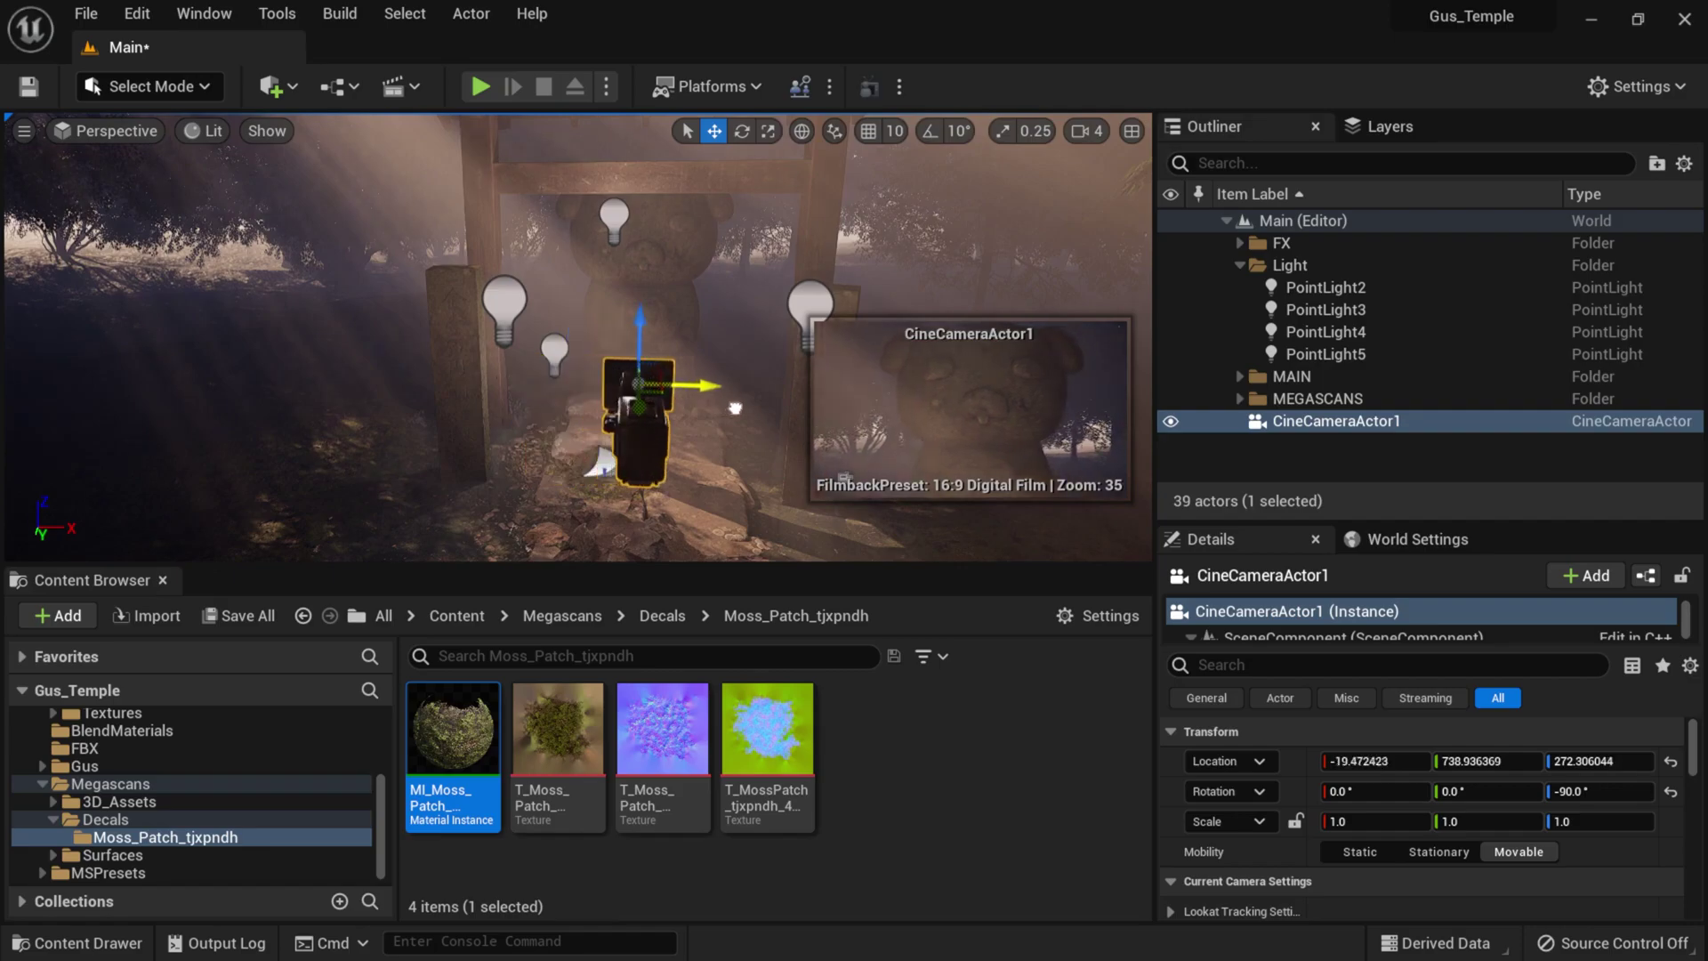
- Look through CineCameraActor1 and pull it back to about X -5.2, Y 1238.7, Z 289.6, tilted down about 1.8°
left_click(110, 133)
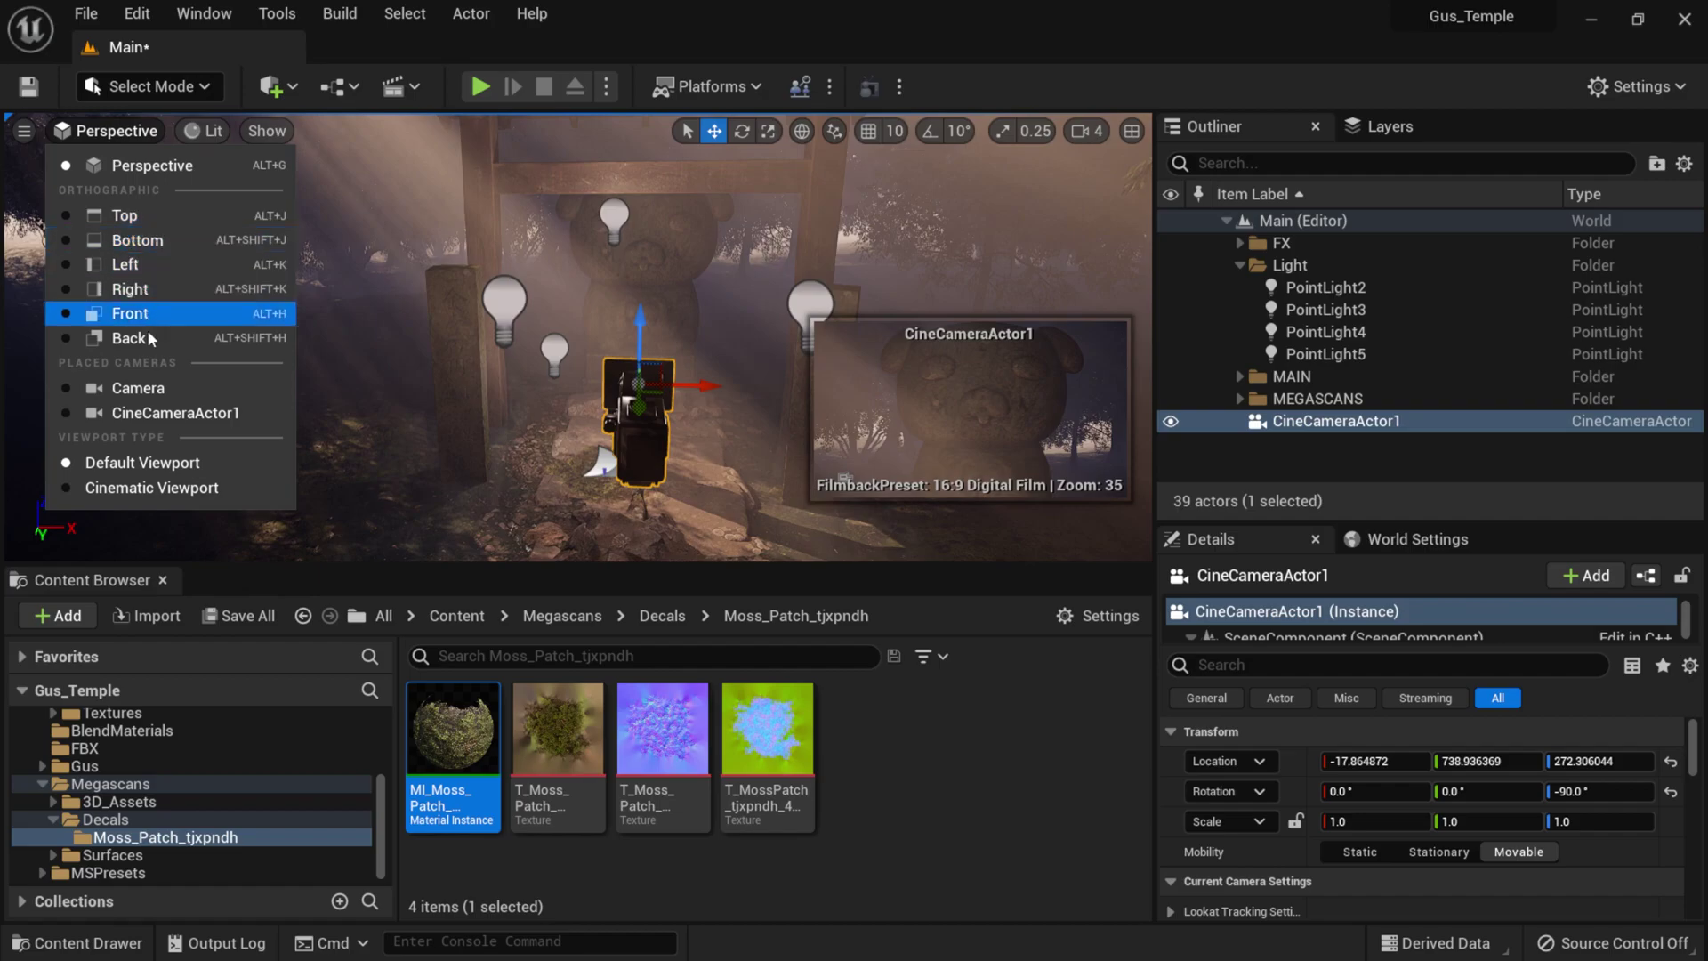
left_click(195, 420)
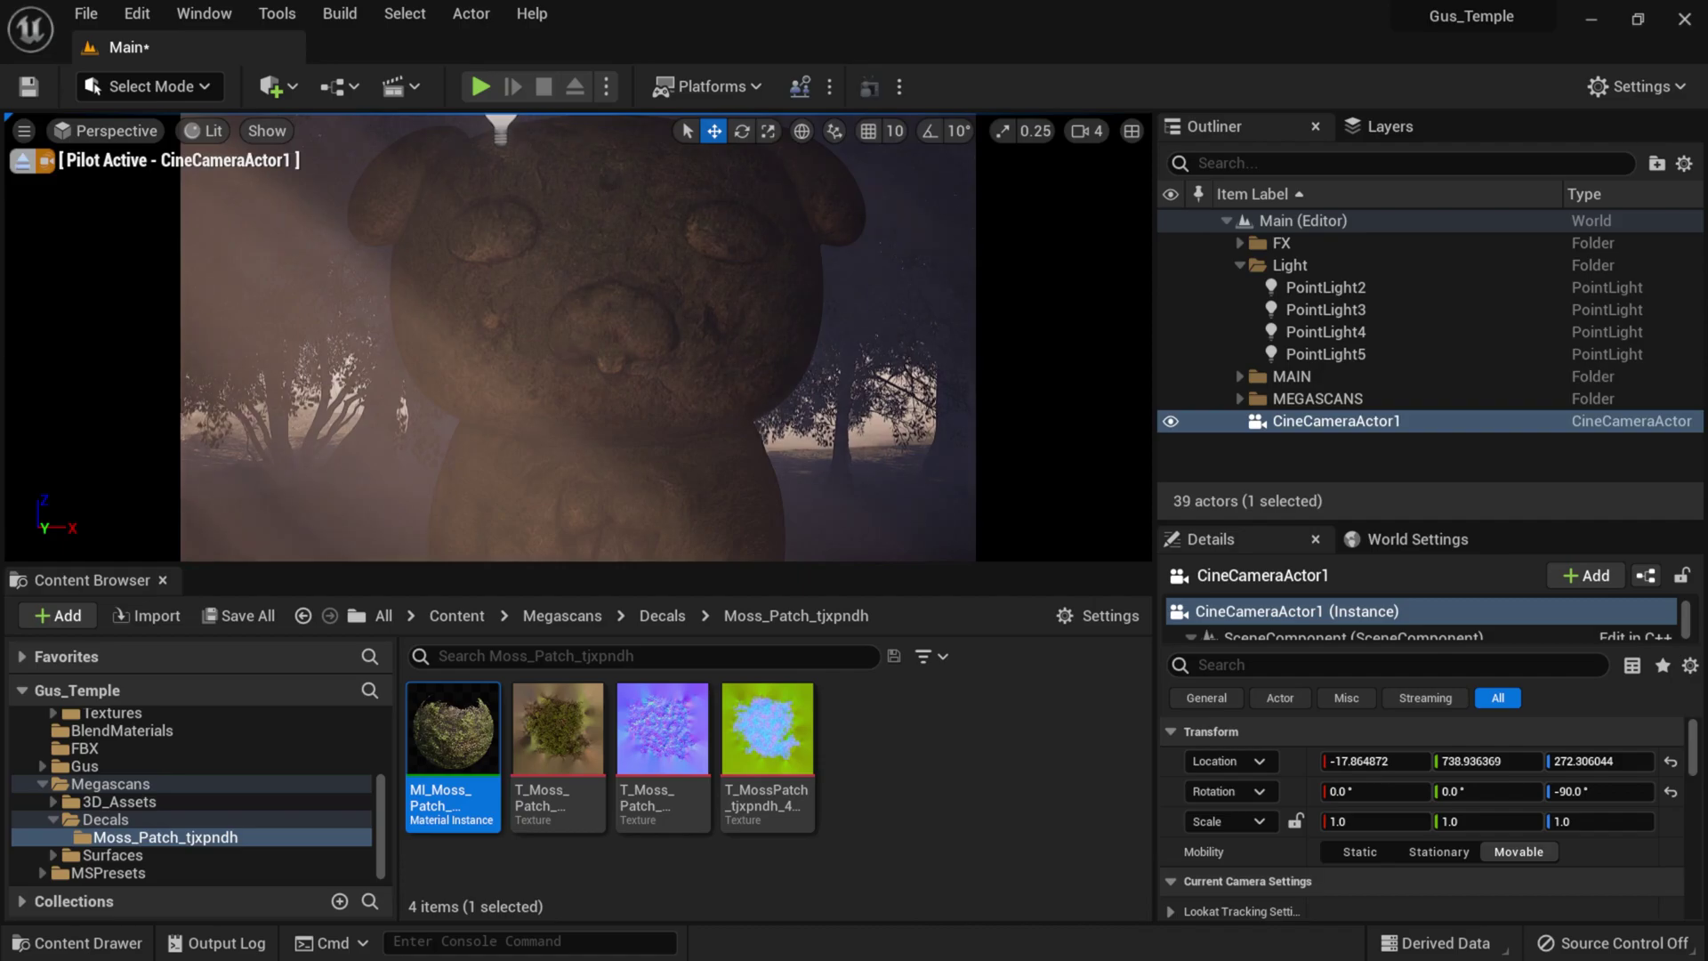
key("s")
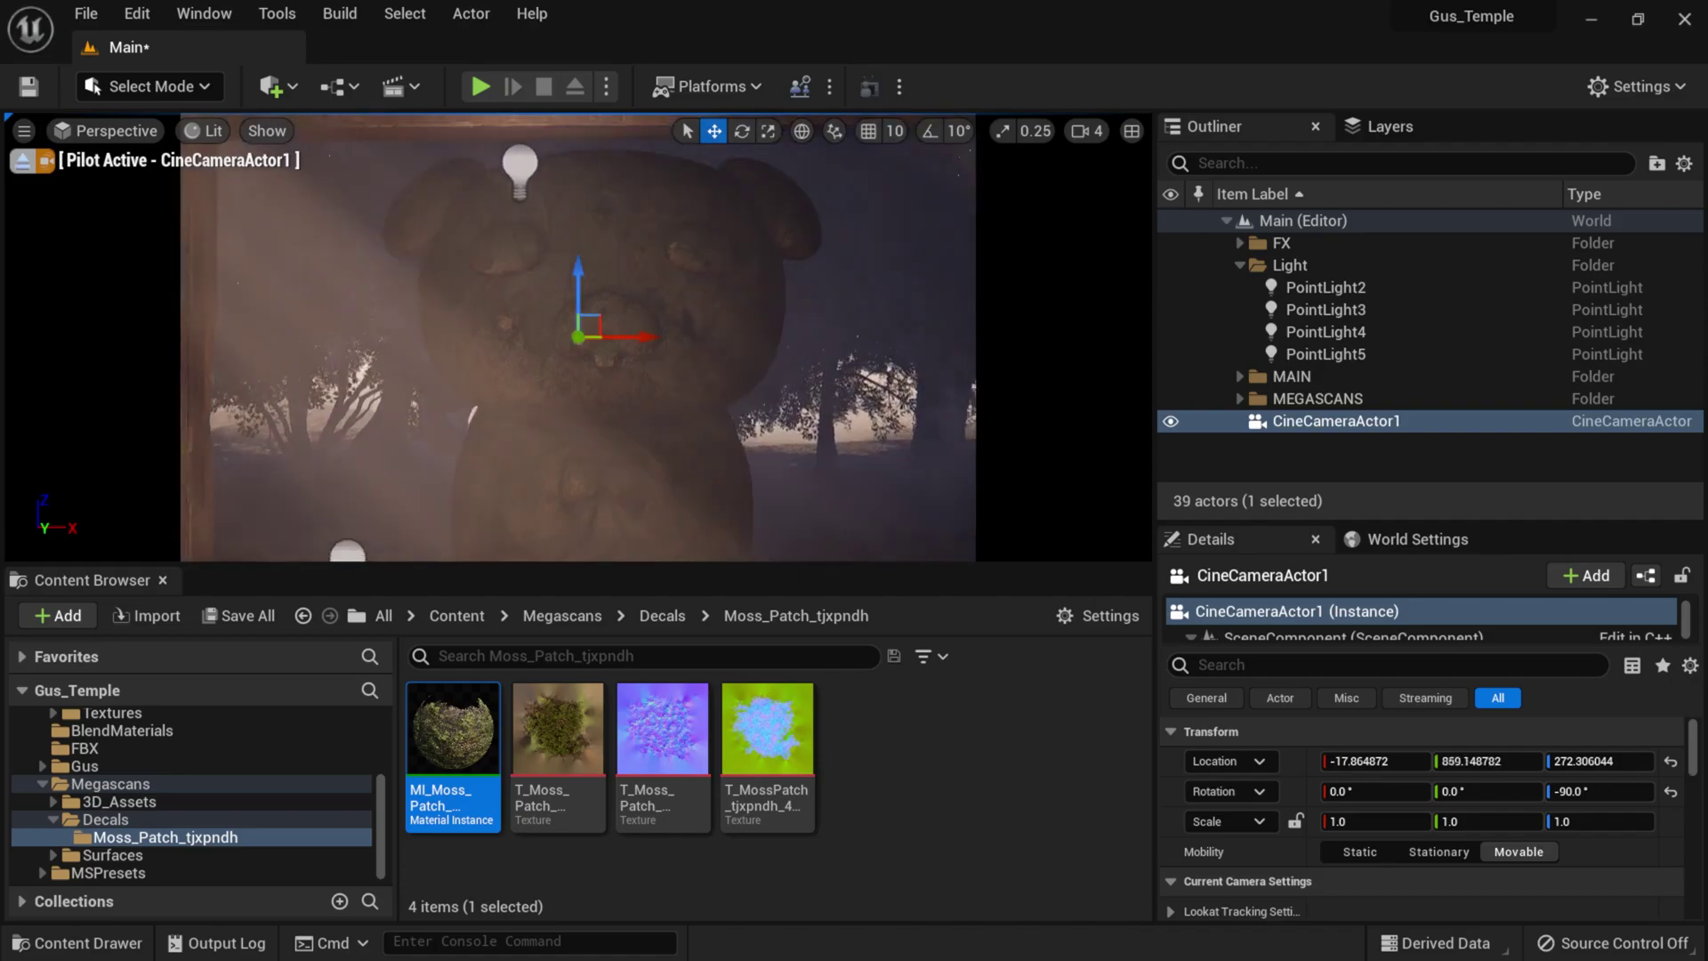
key("s")
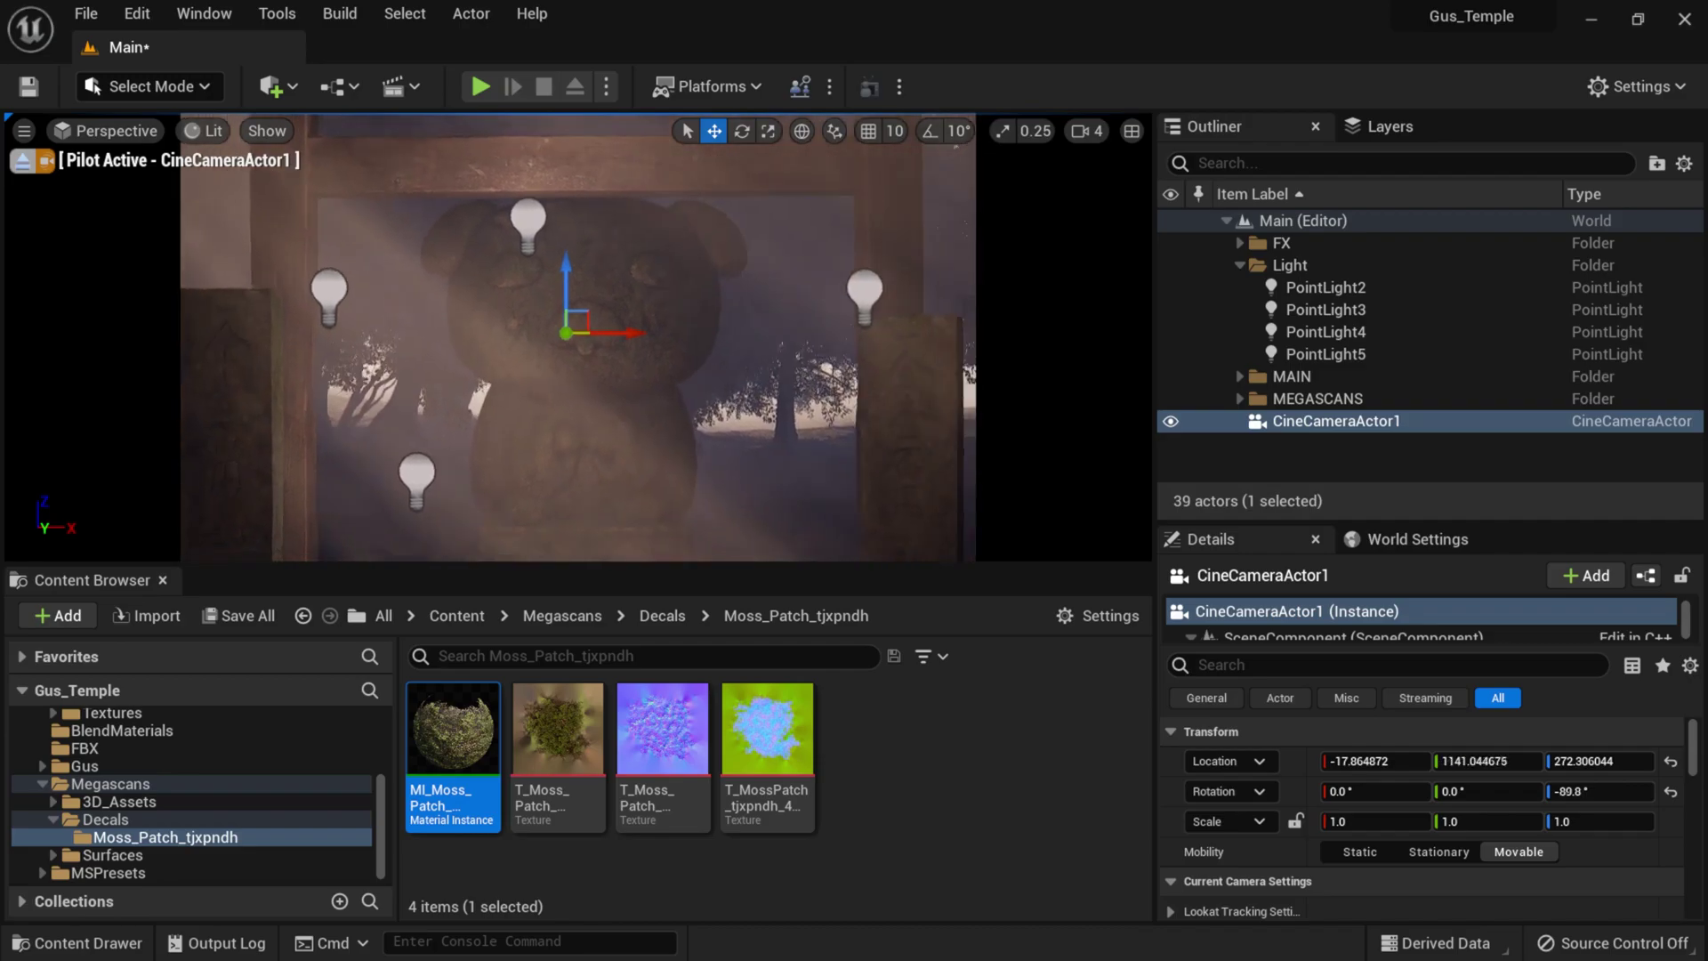
key("s")
key("w")
key("a")
key("a")
key("e")
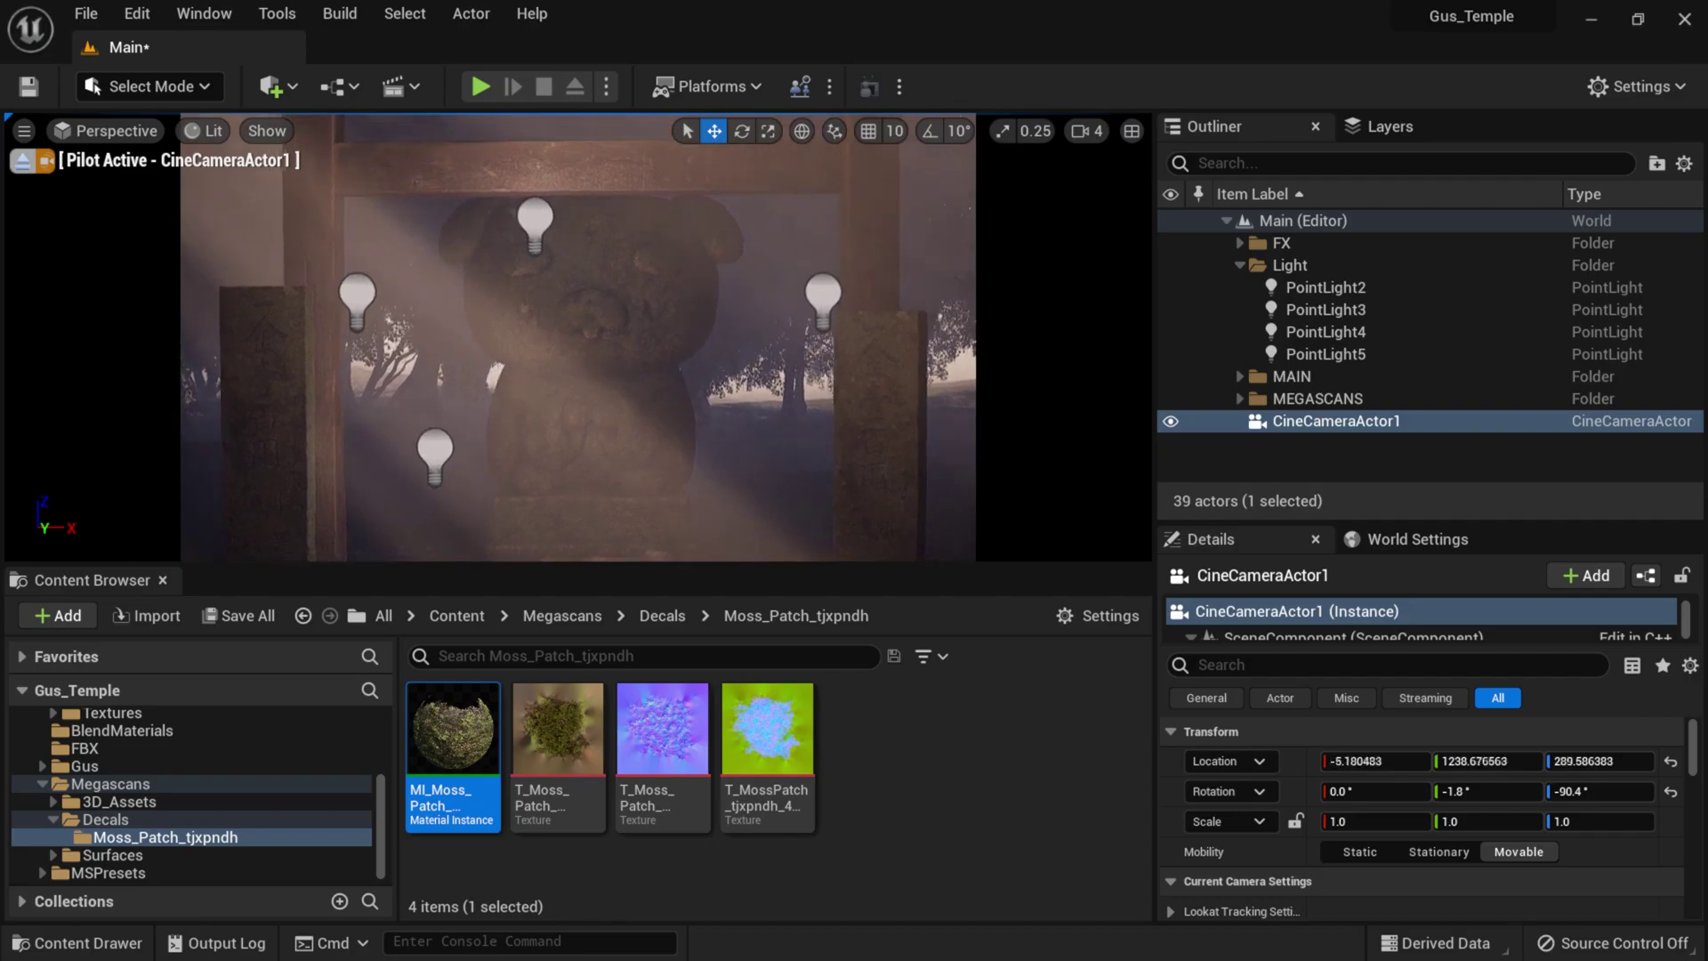
- Frame the whole temple gate by moving the piloted camera to about X -0.7, Y 1605.2, Z 301, rotated about -2° in Y and -90.2° in Z
key("s")
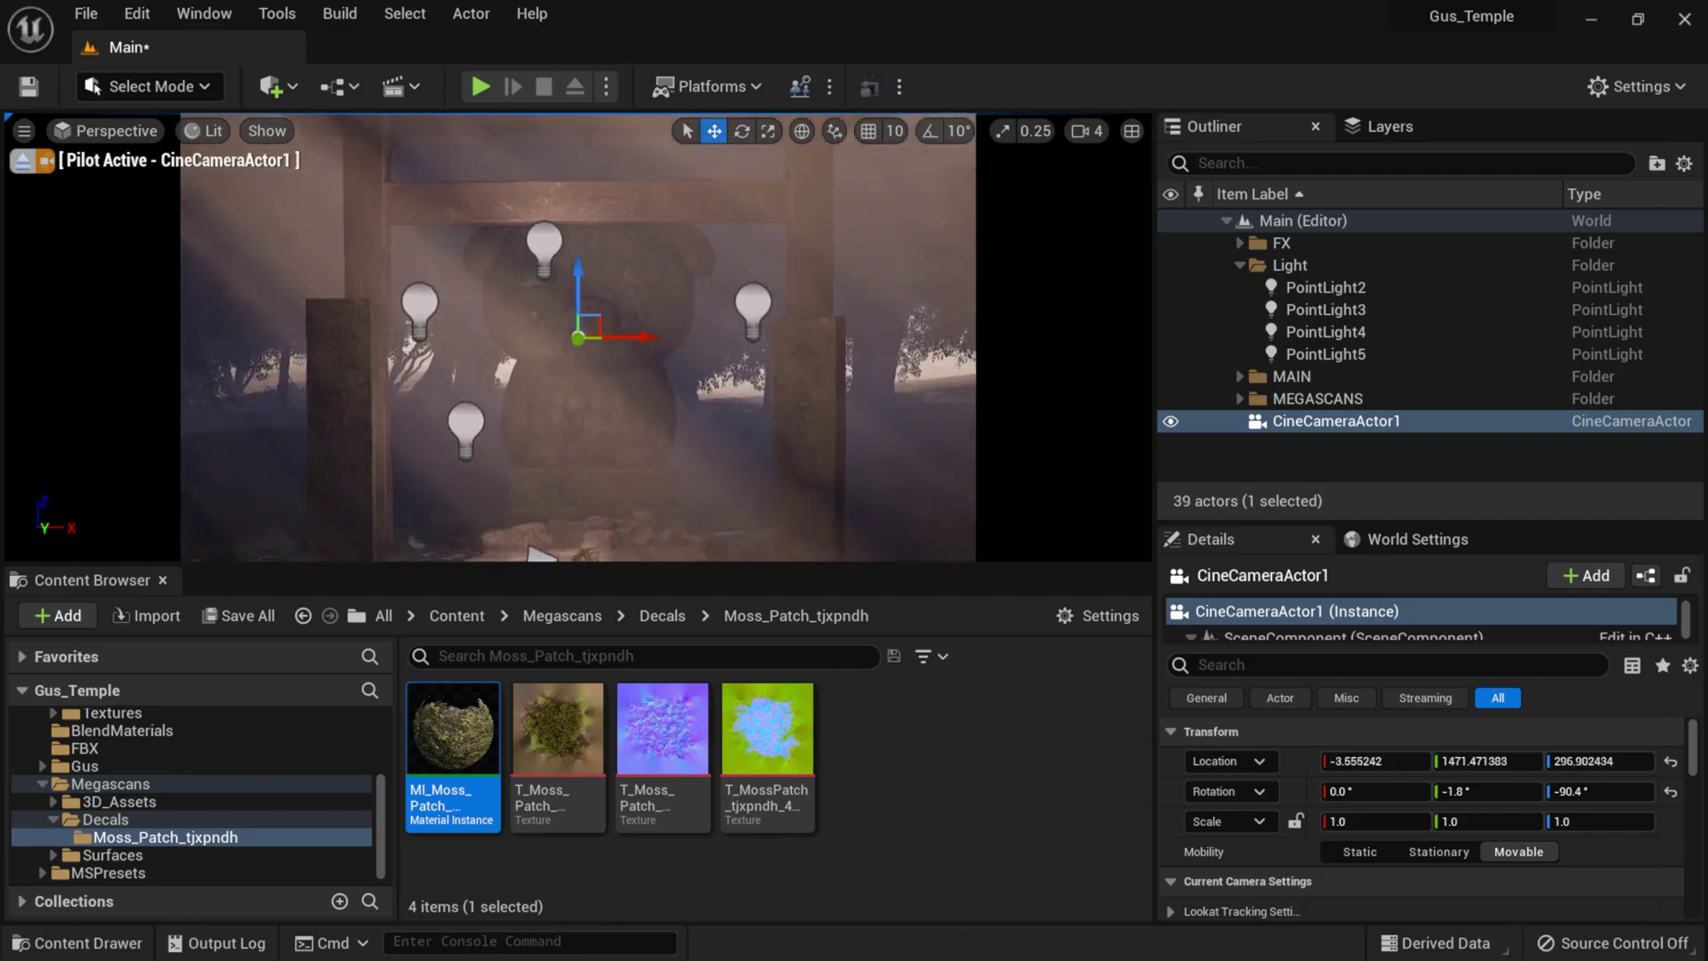
key("s")
key("d")
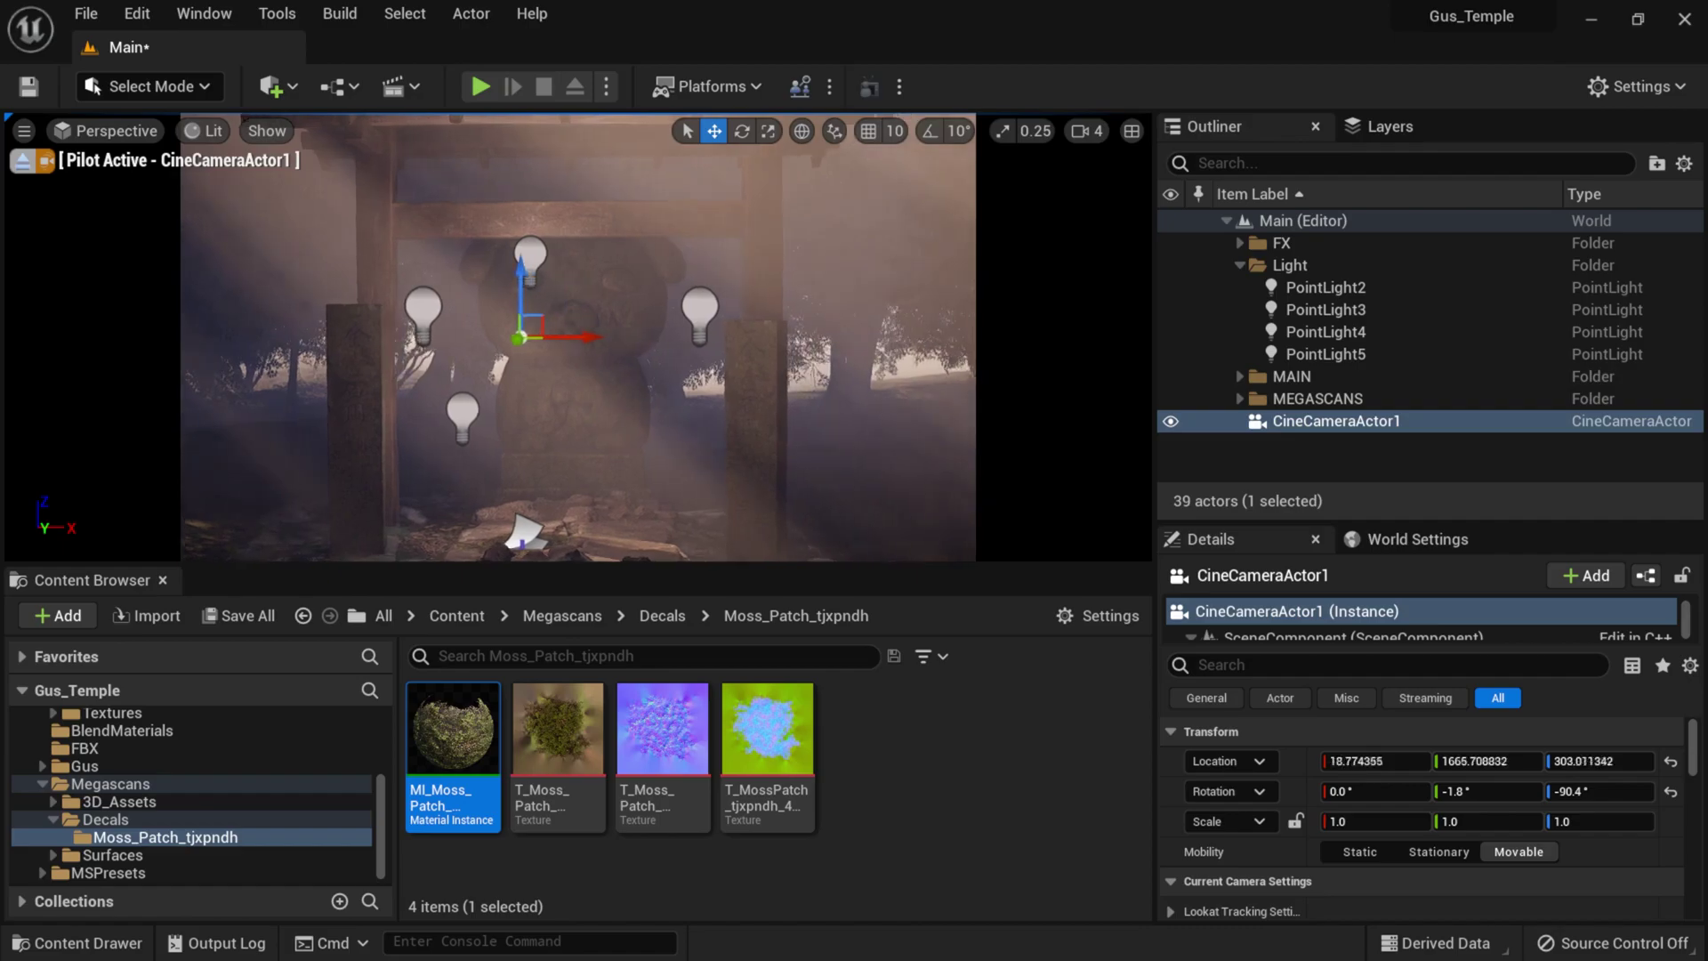
key("w")
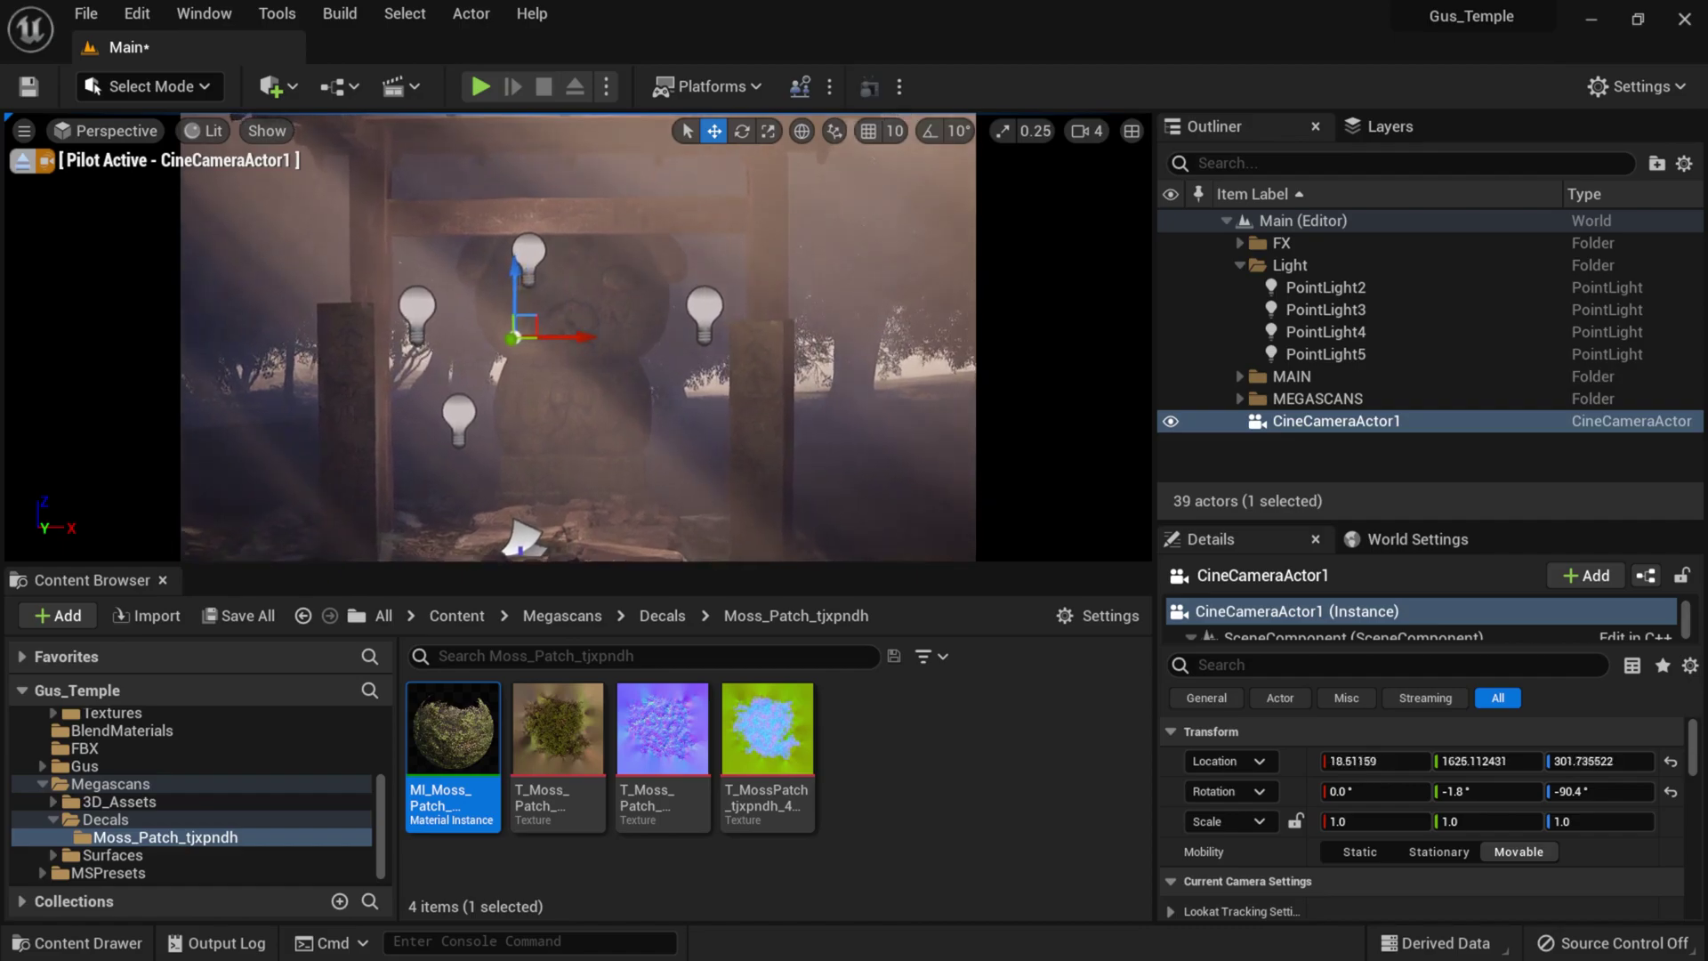
key("a")
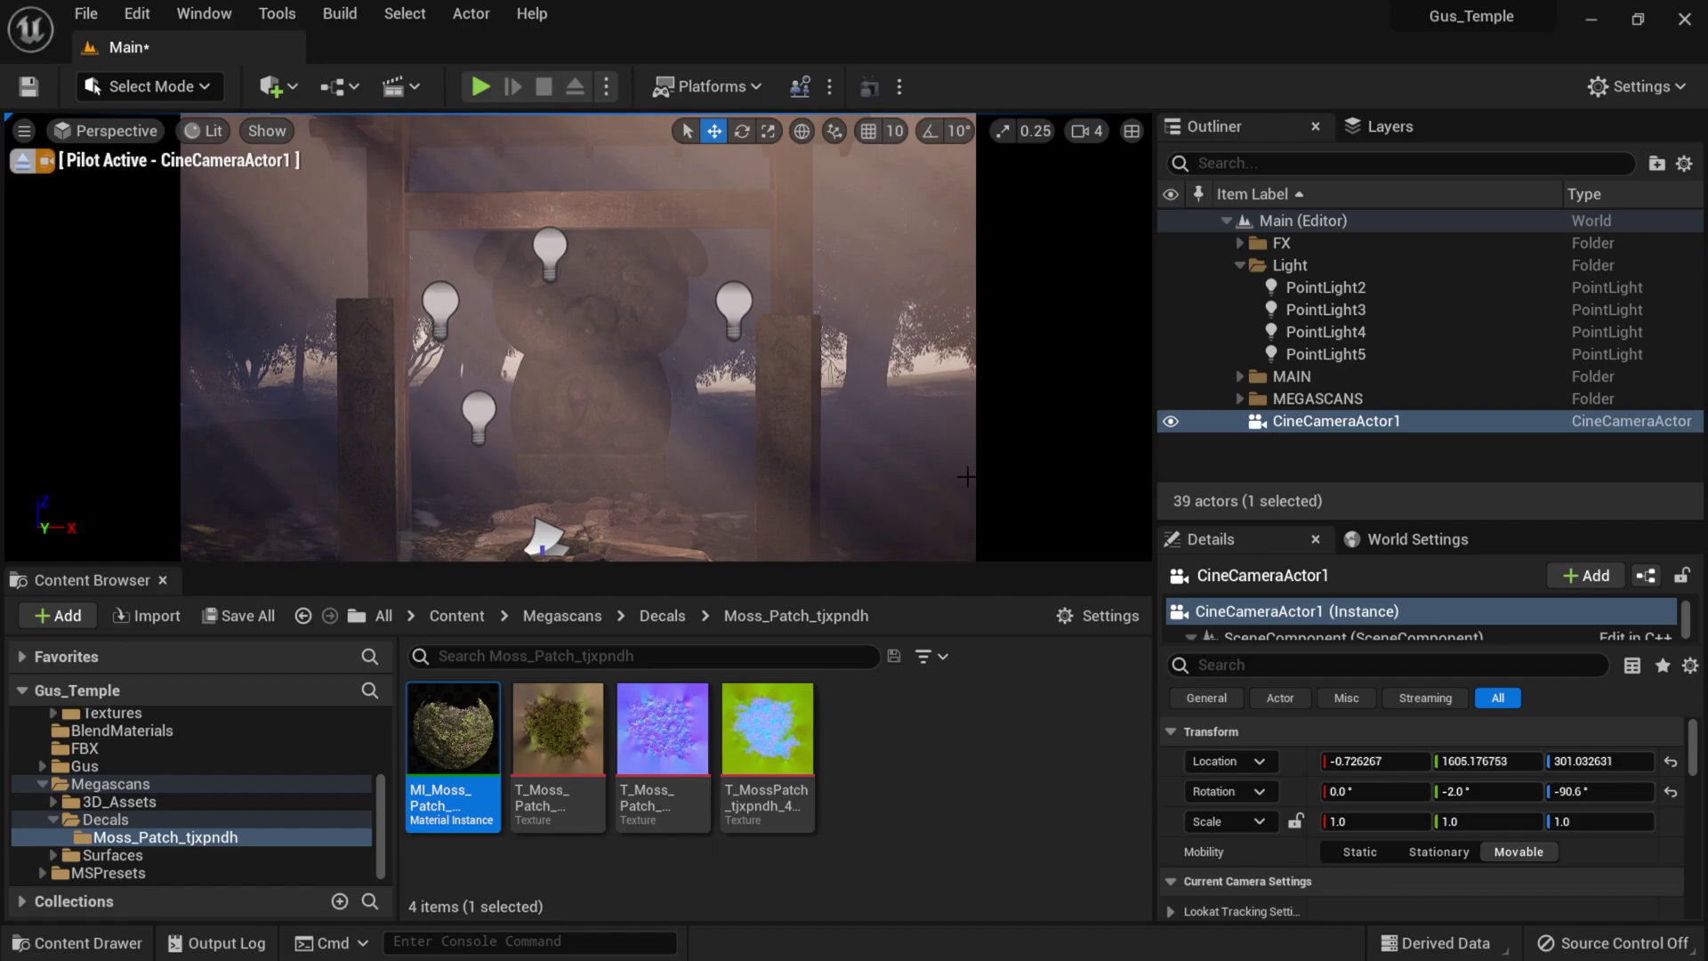
right_click_drag(579, 336, 585, 337)
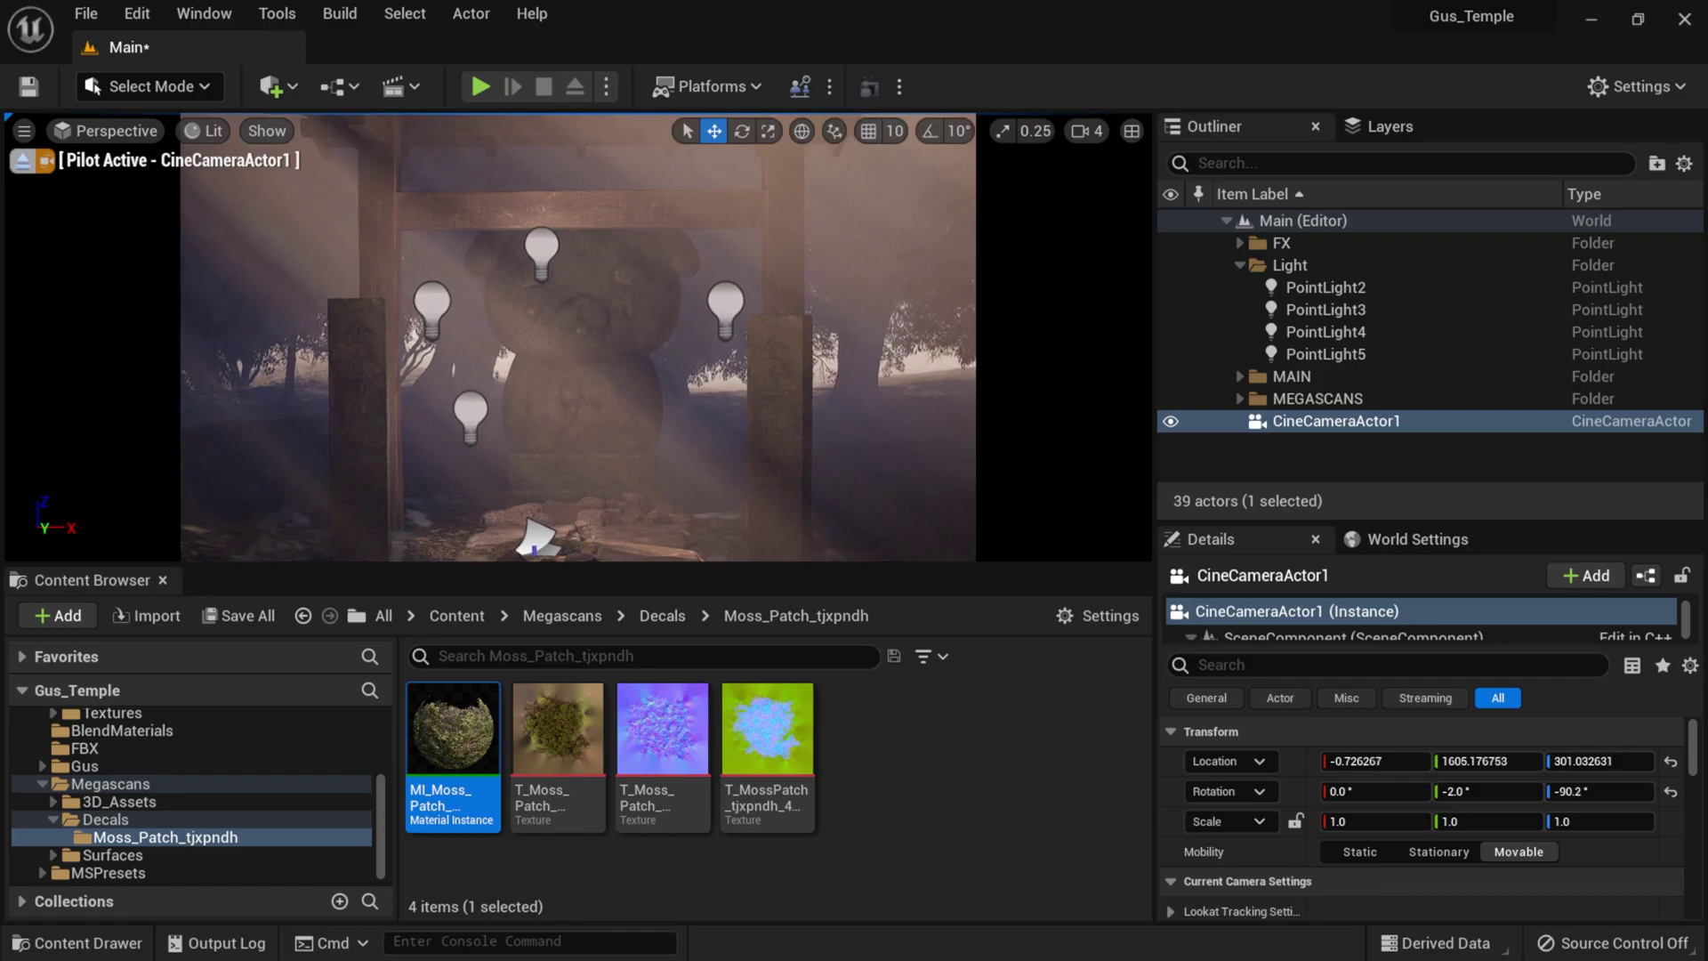
right_click(610, 297)
- Collapse the MAIN and Light folders in the Outliner
left_click(1540, 441)
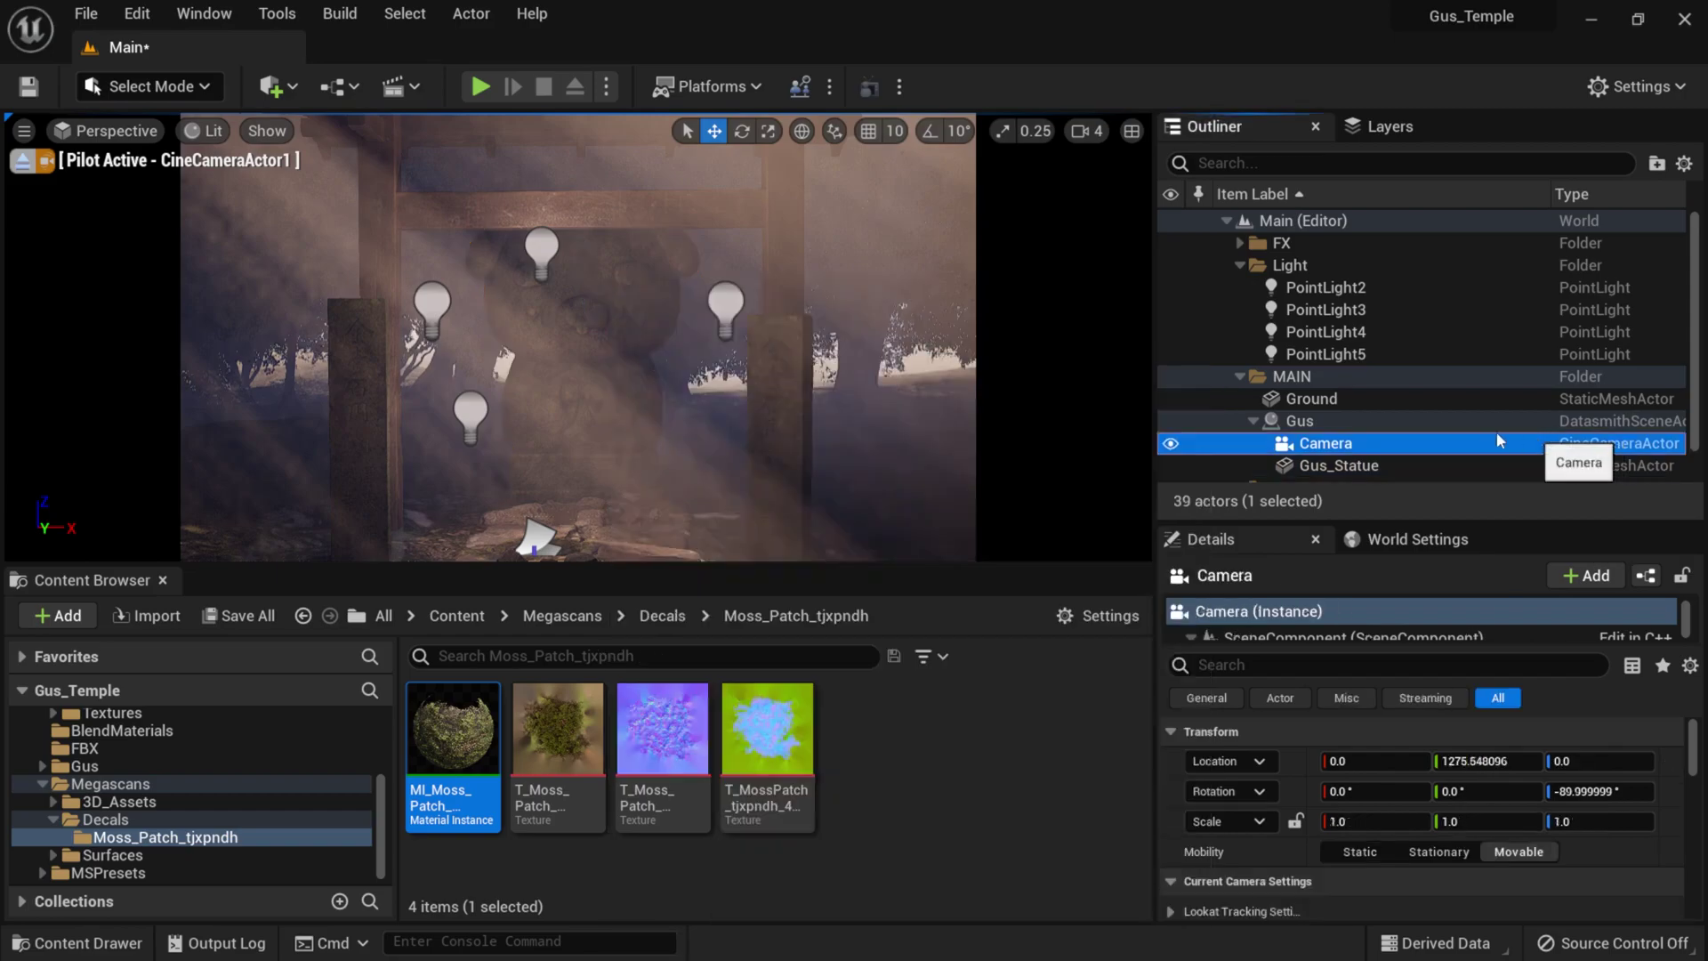
left_click(1242, 377)
left_click(1230, 262)
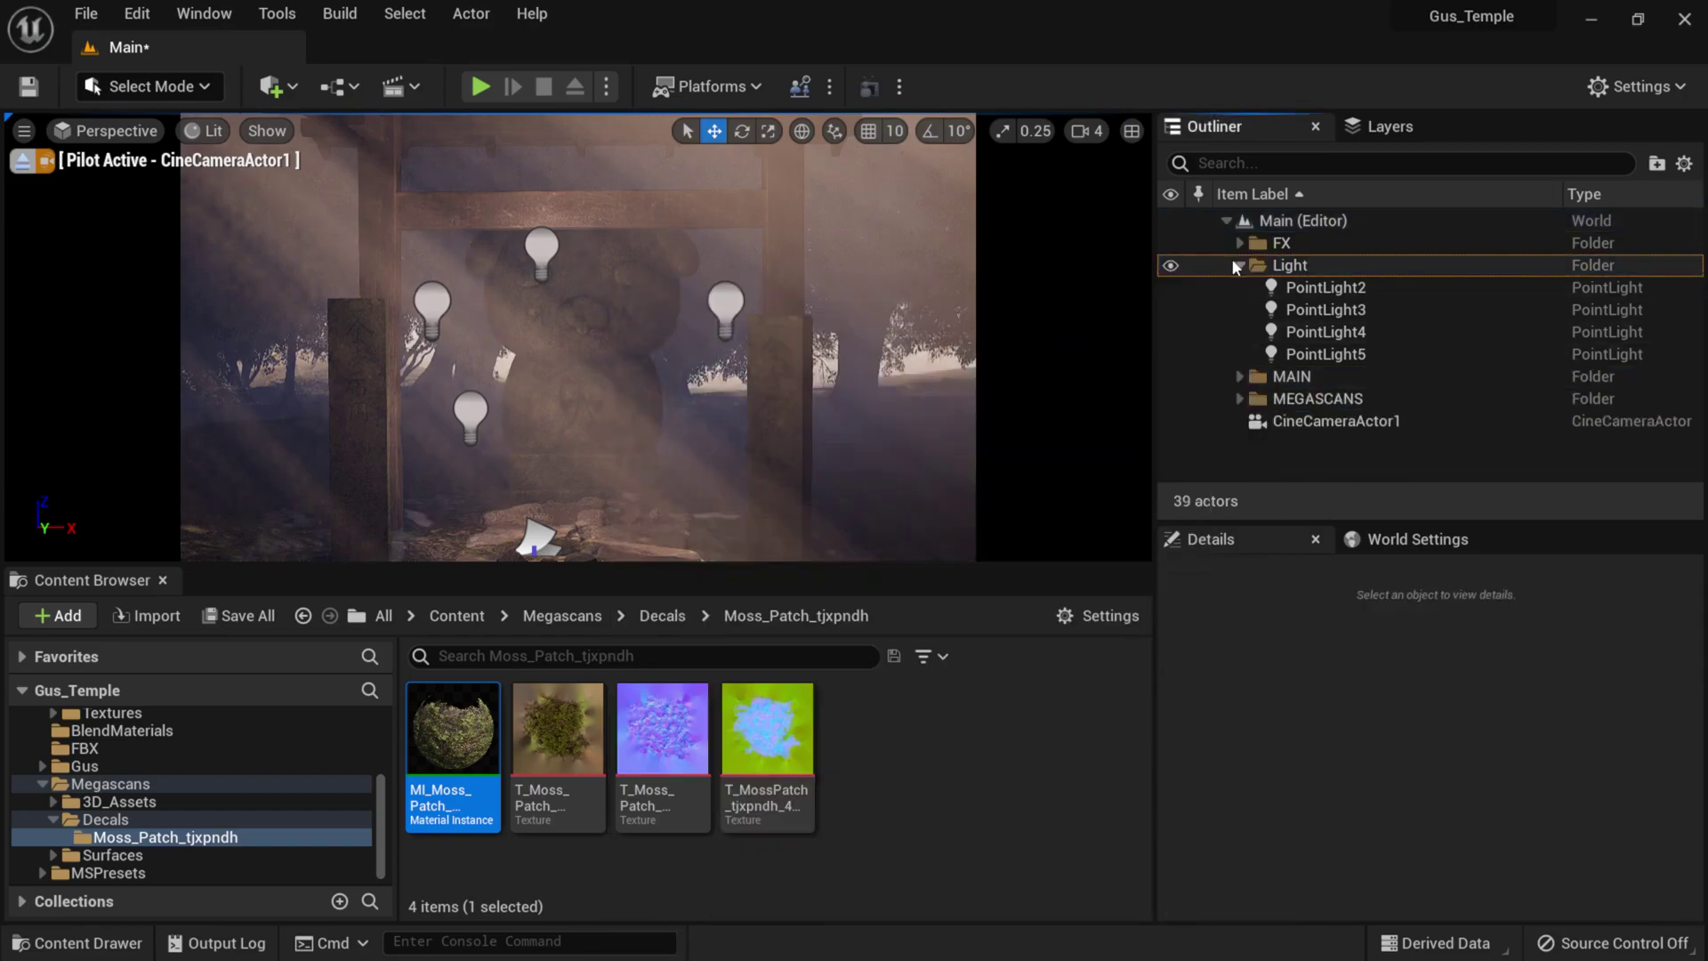
left_click(1236, 265)
- Select CineCameraActor1, enlarge its details area, and examine the filmback presets and sensor dimensions
left_click(1322, 338)
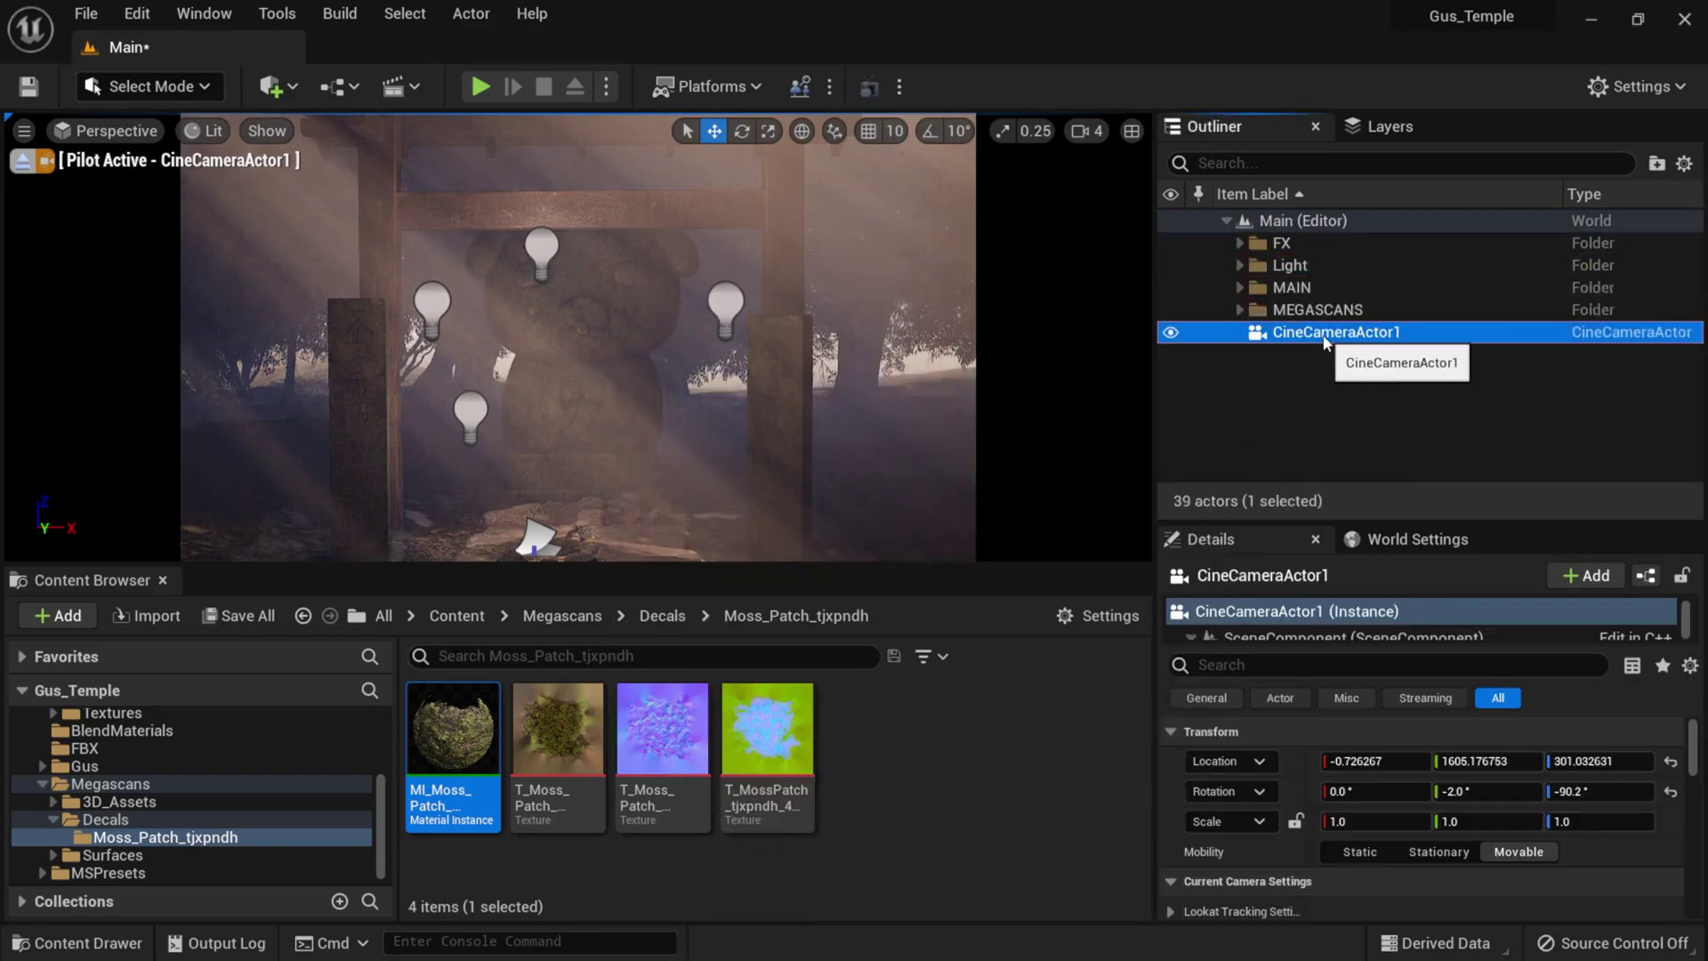
left_click_drag(1453, 521, 1448, 310)
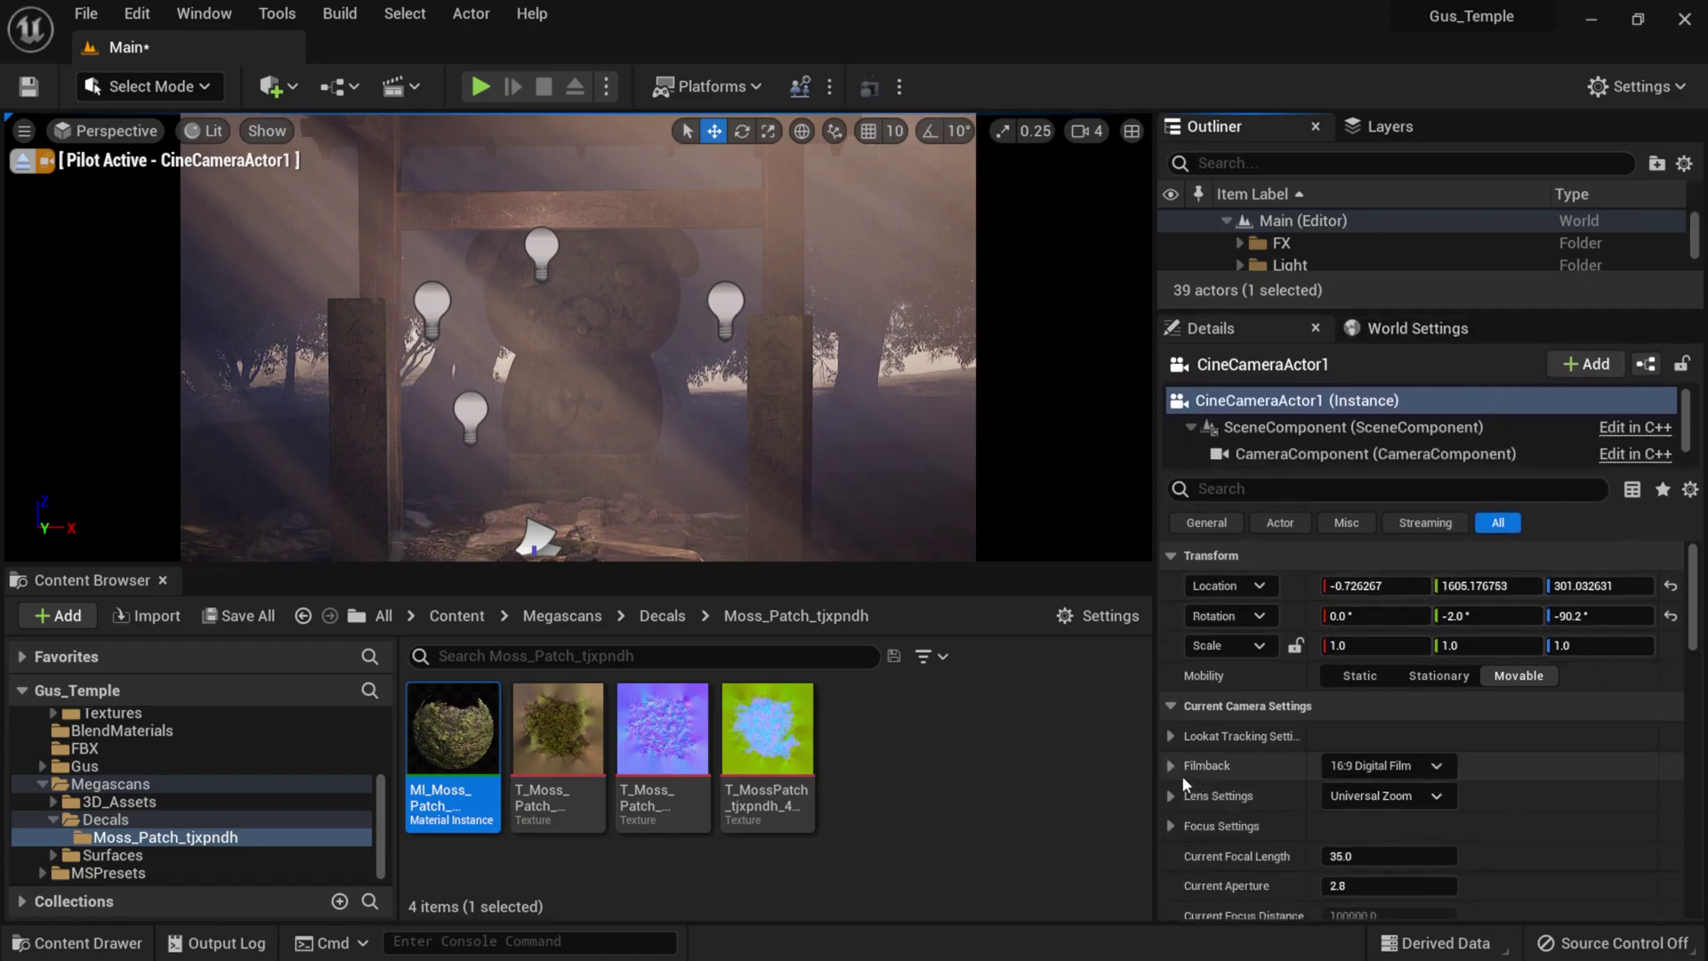
left_click(1436, 766)
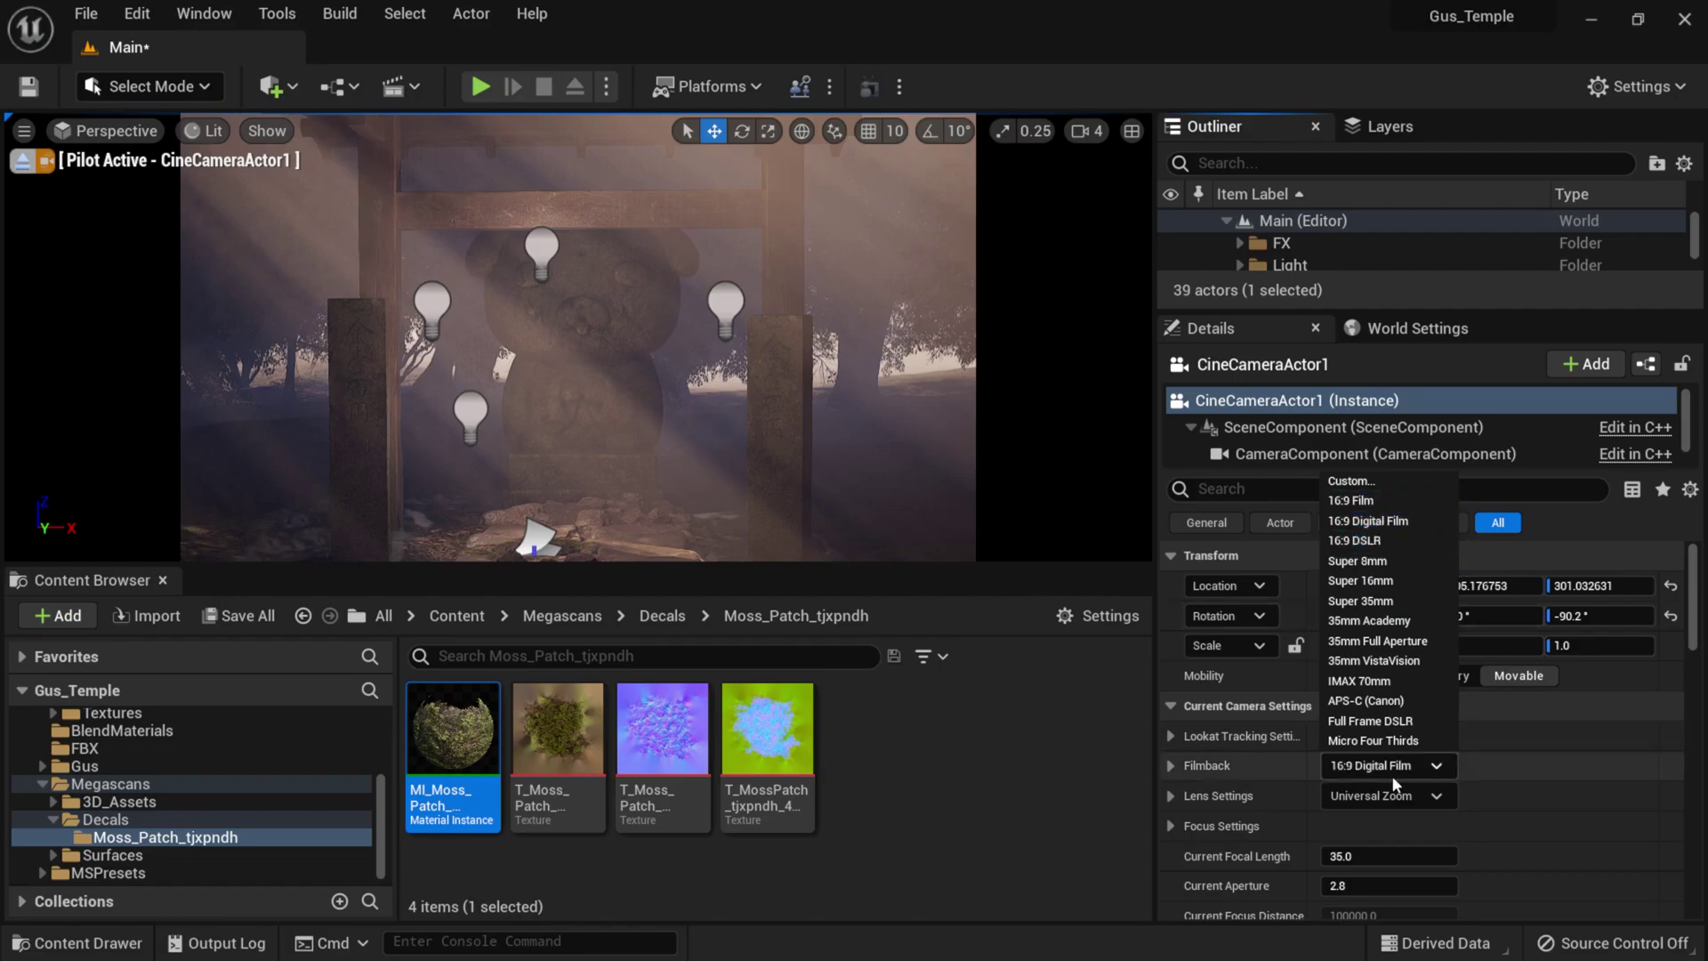
left_click(1504, 767)
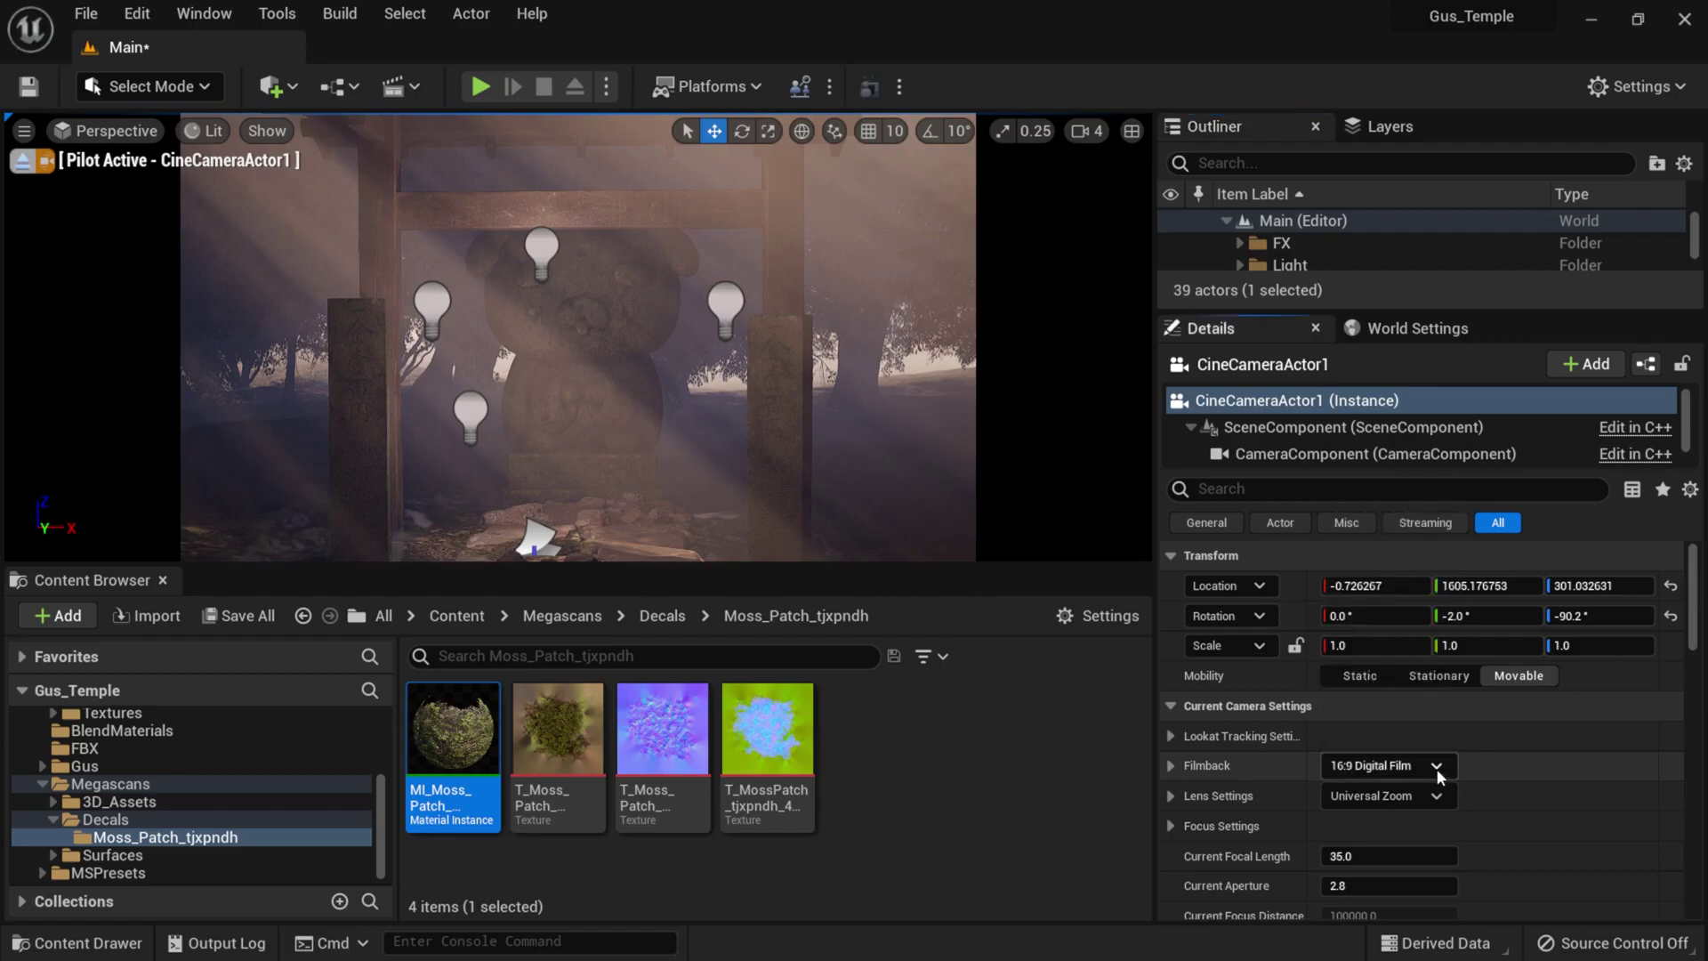
left_click(1438, 769)
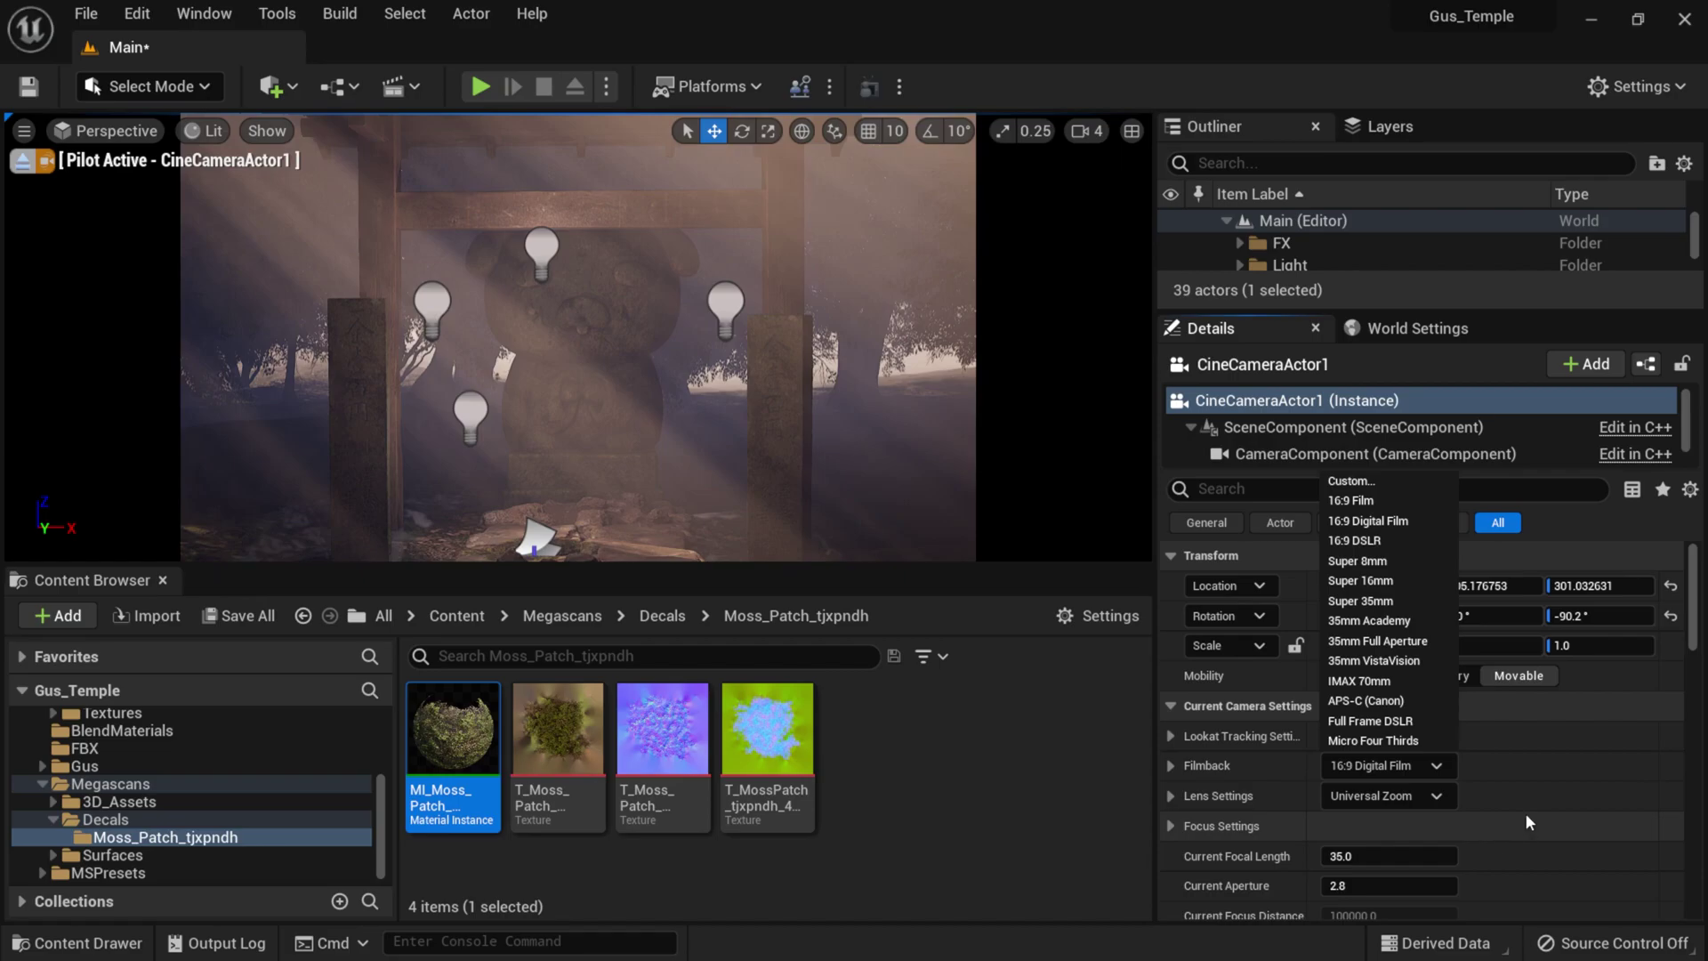
left_click(1546, 782)
left_click(1172, 766)
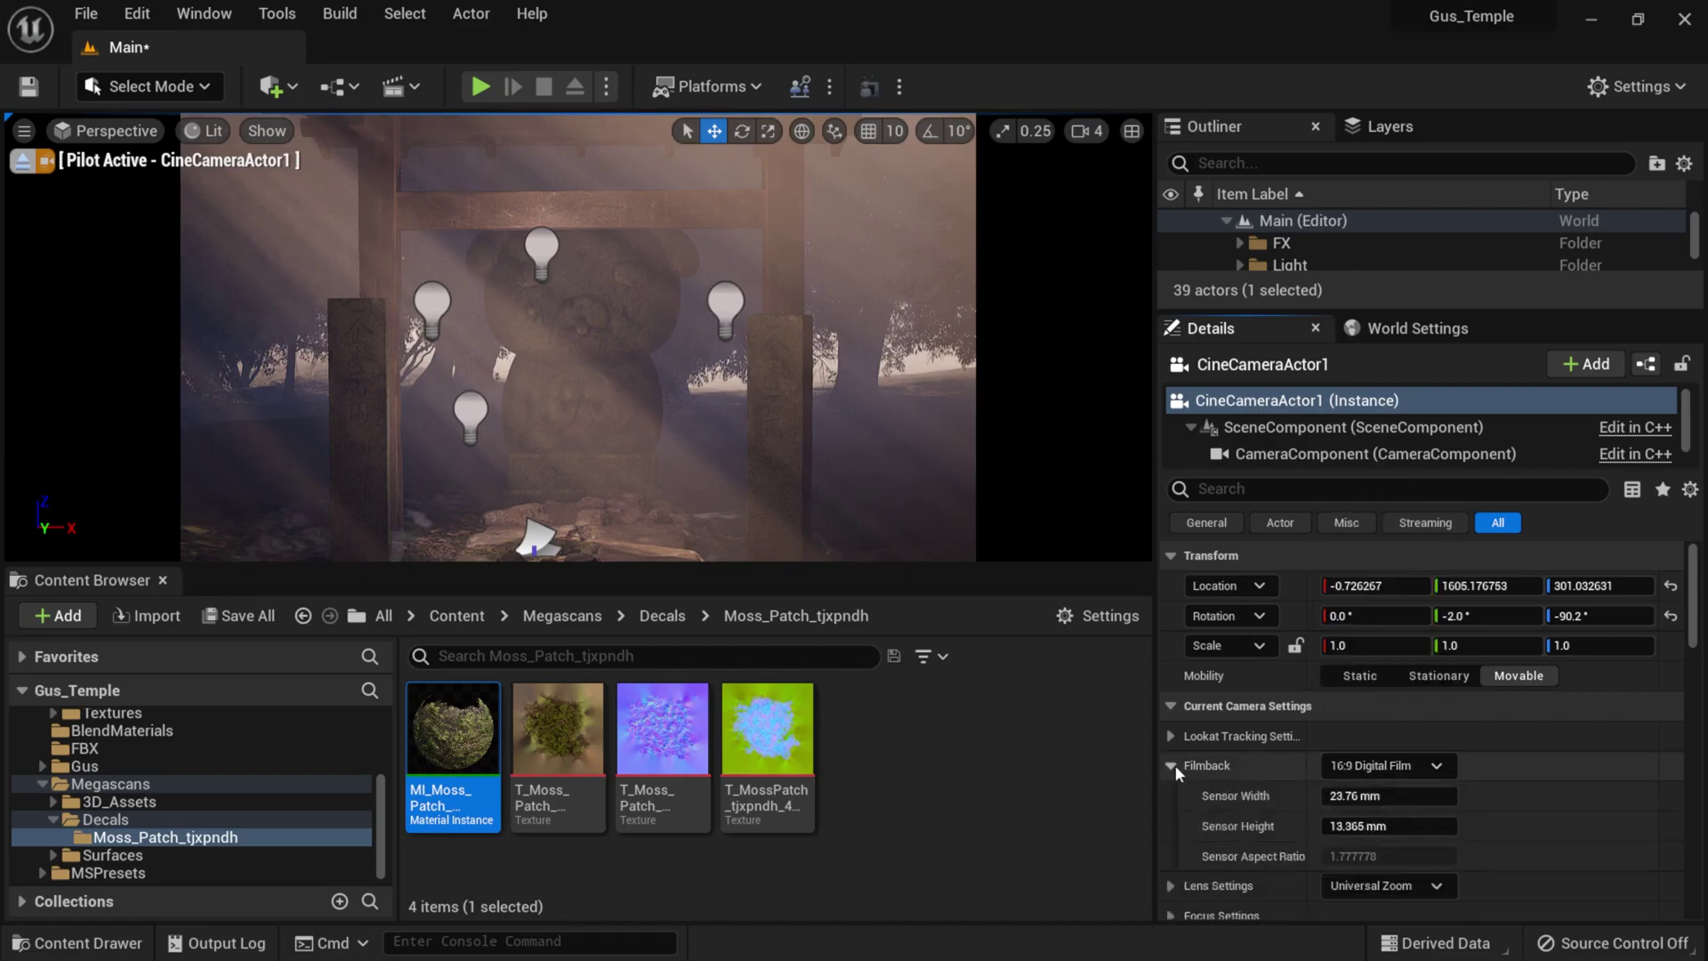
scroll(1176, 765, "down", 2)
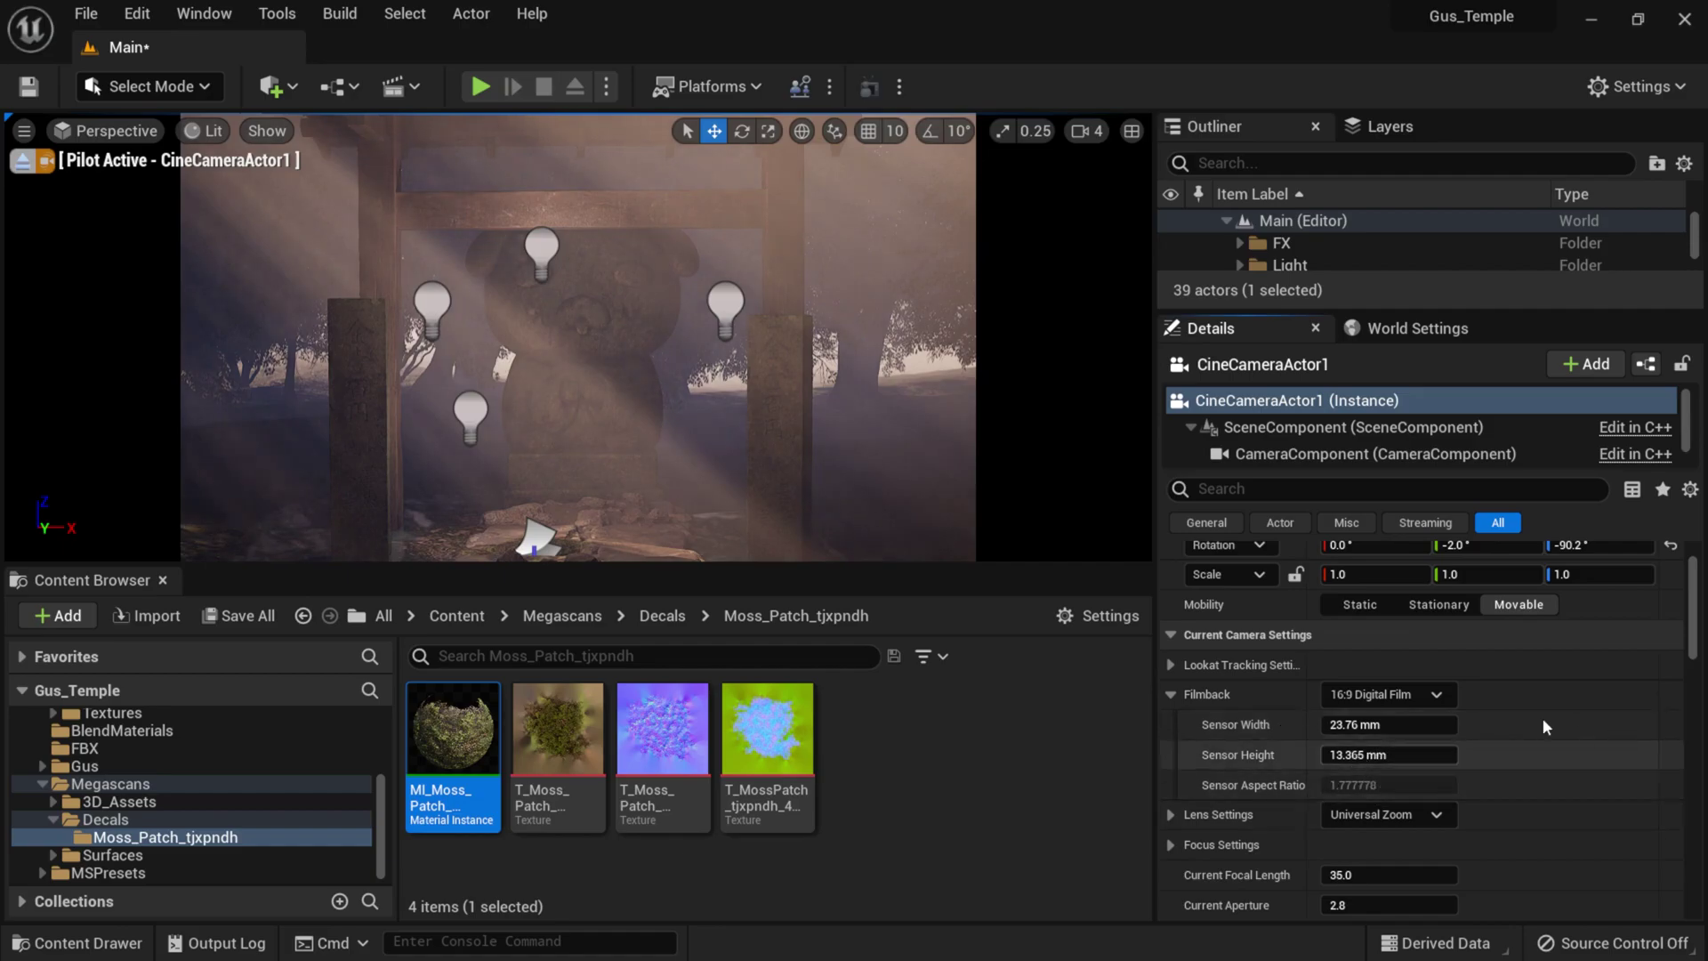
left_click(1170, 695)
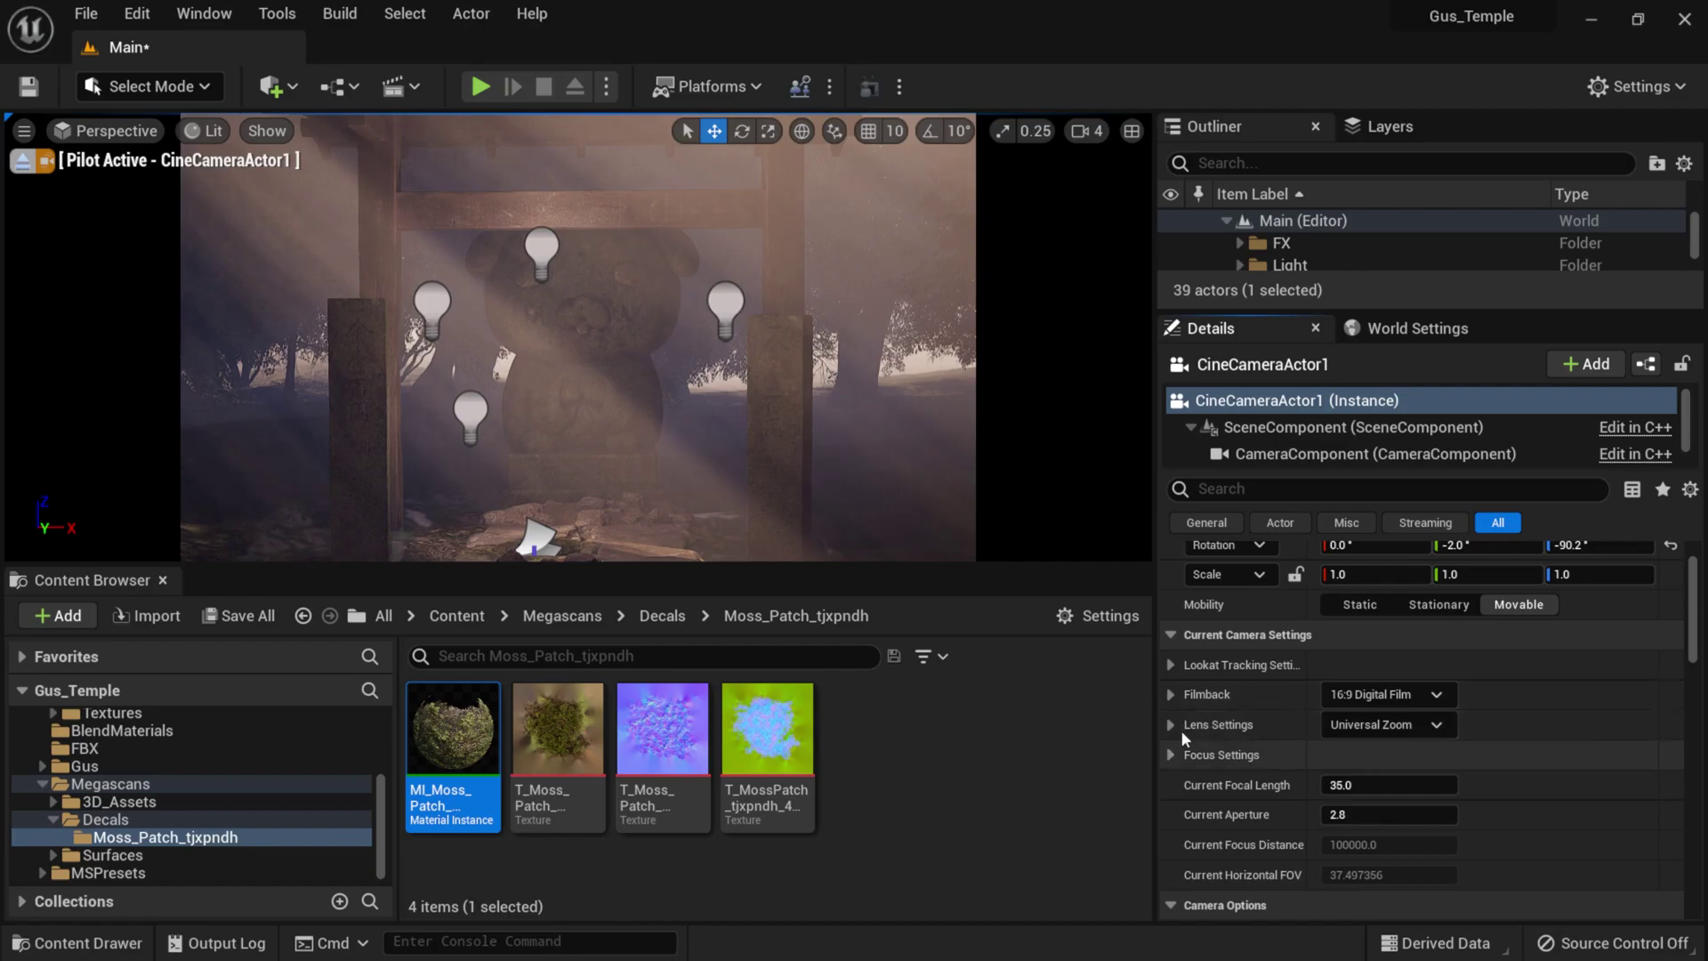
- Apply the 85mm Prime f/1.8 lens preset to the cine camera
left_click(1370, 725)
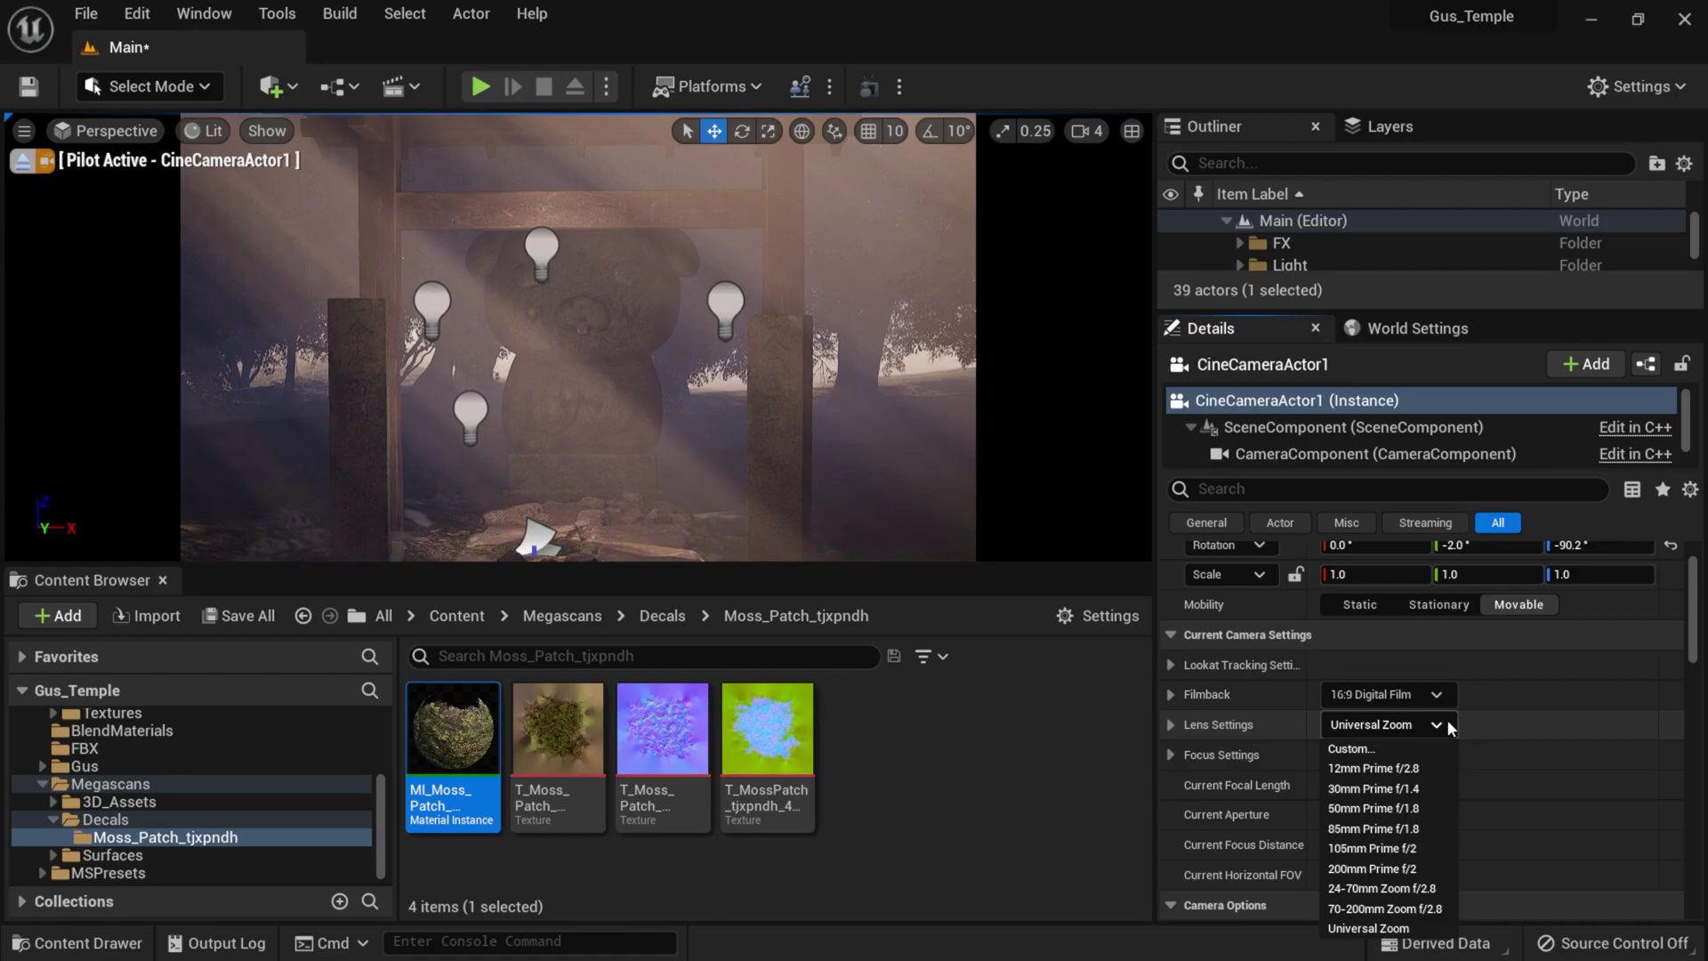
left_click(1376, 831)
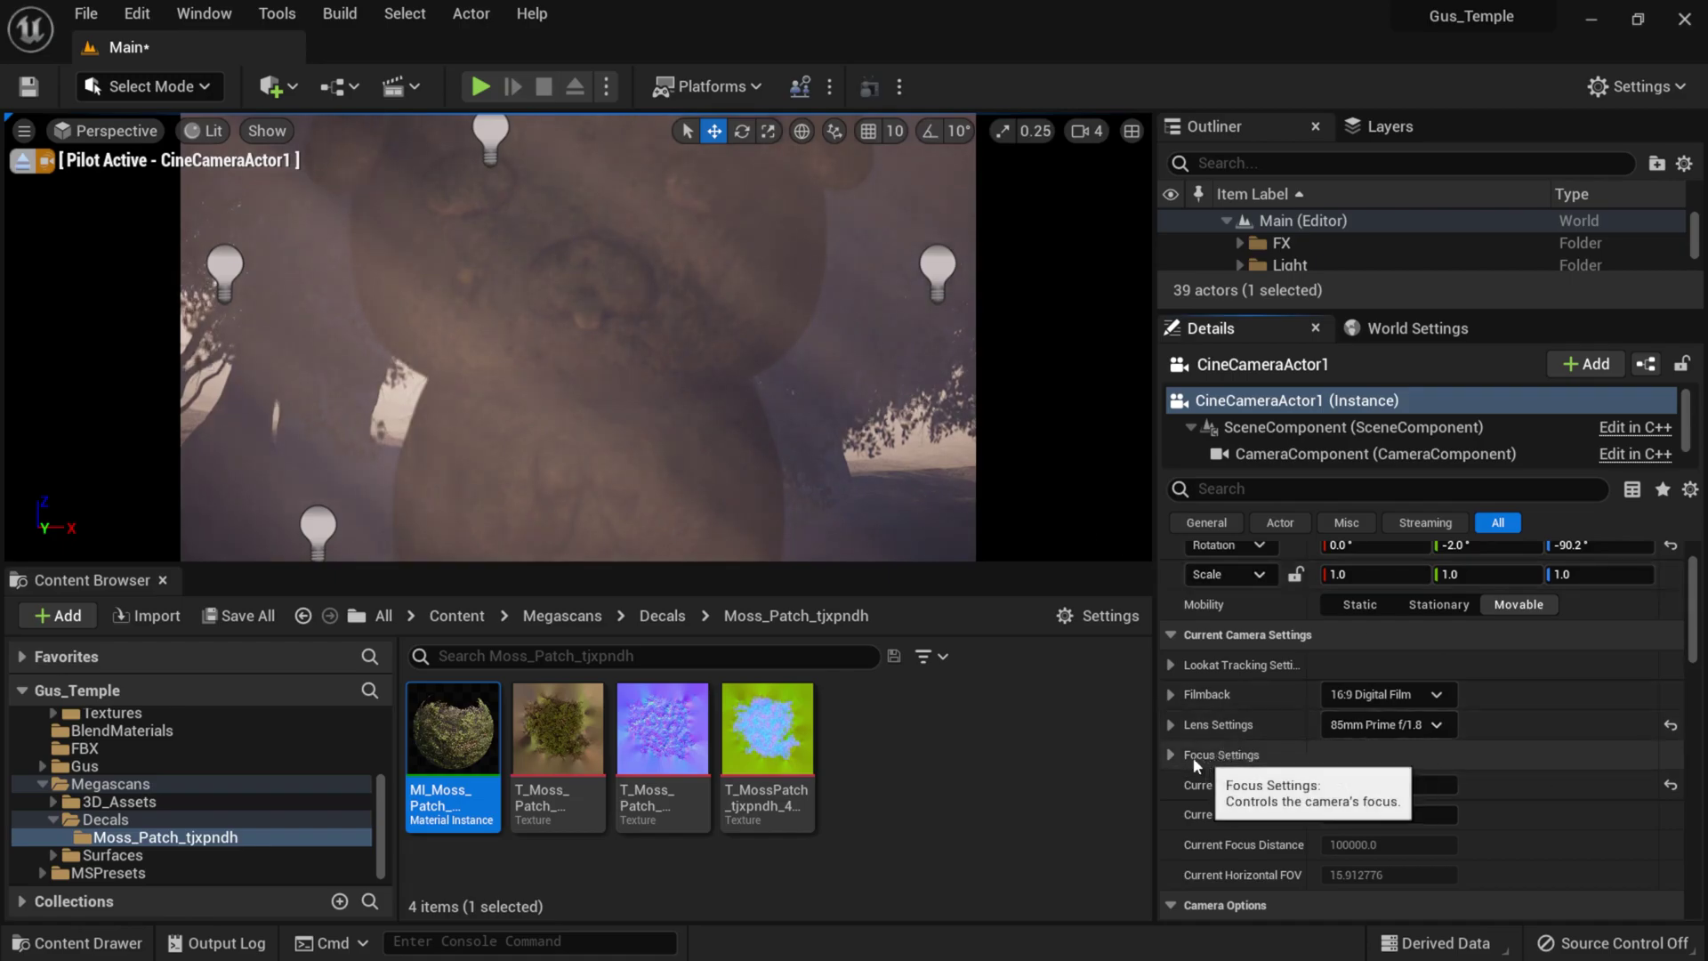
- Set the camera's manual focus distance to about 2078.5 cm, using the debug focus plane as a temporary guide behind the statue
left_click(1171, 755)
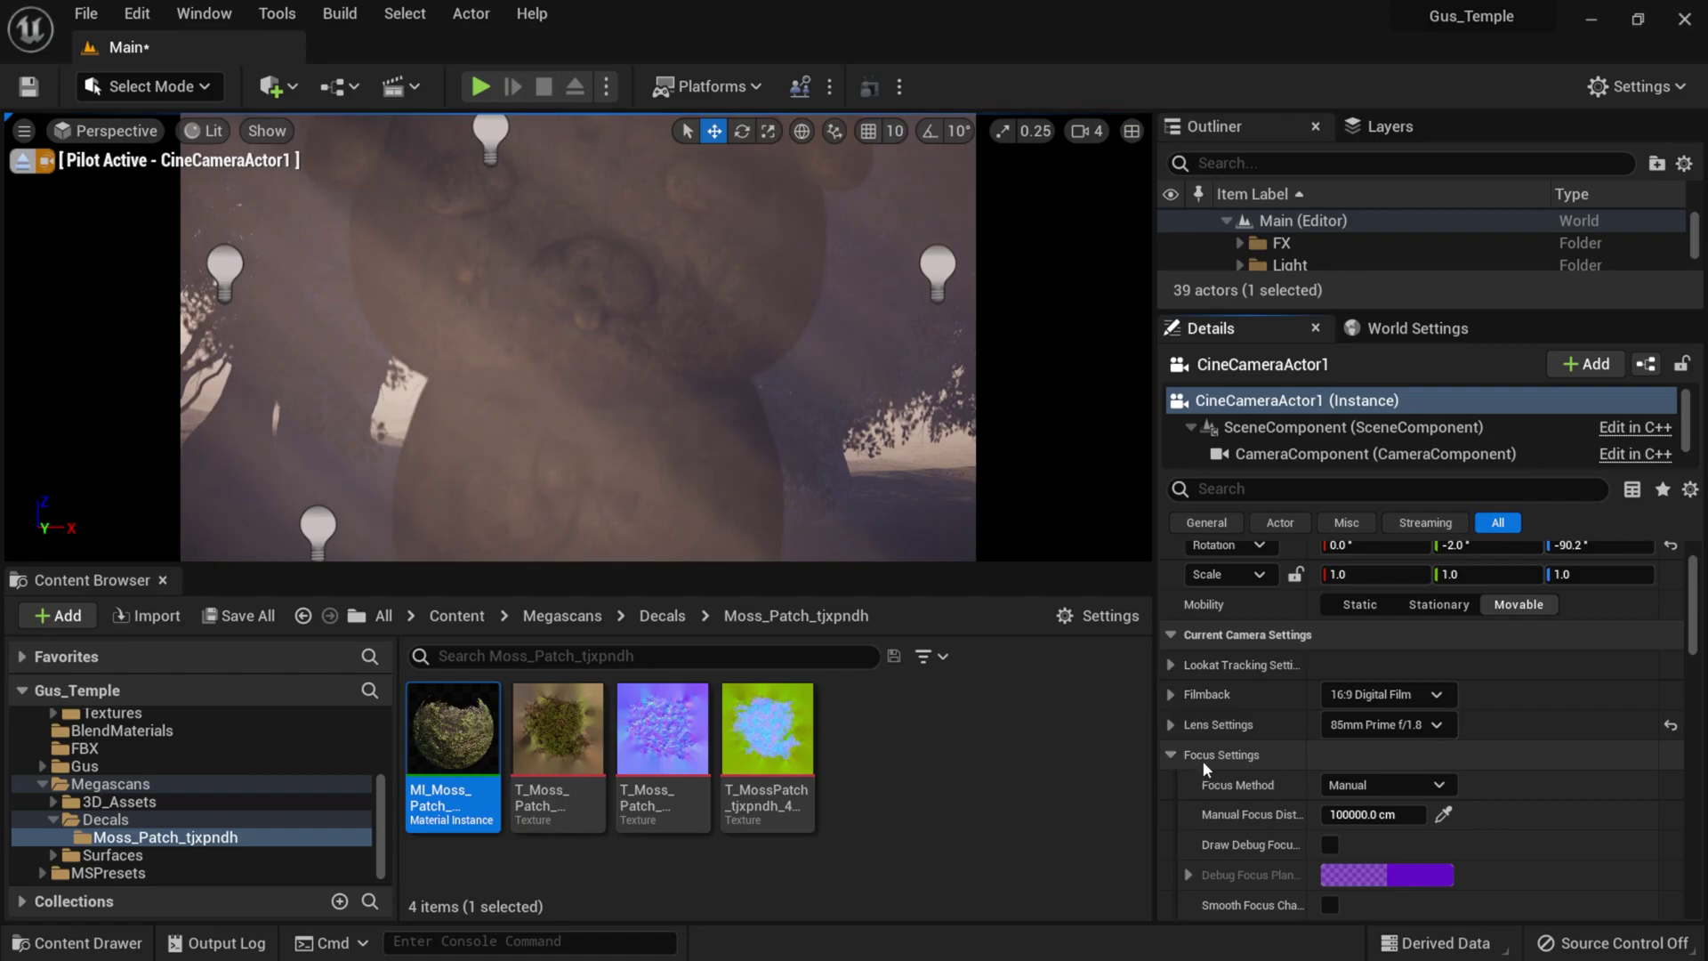
scroll(1202, 759, "down", 2)
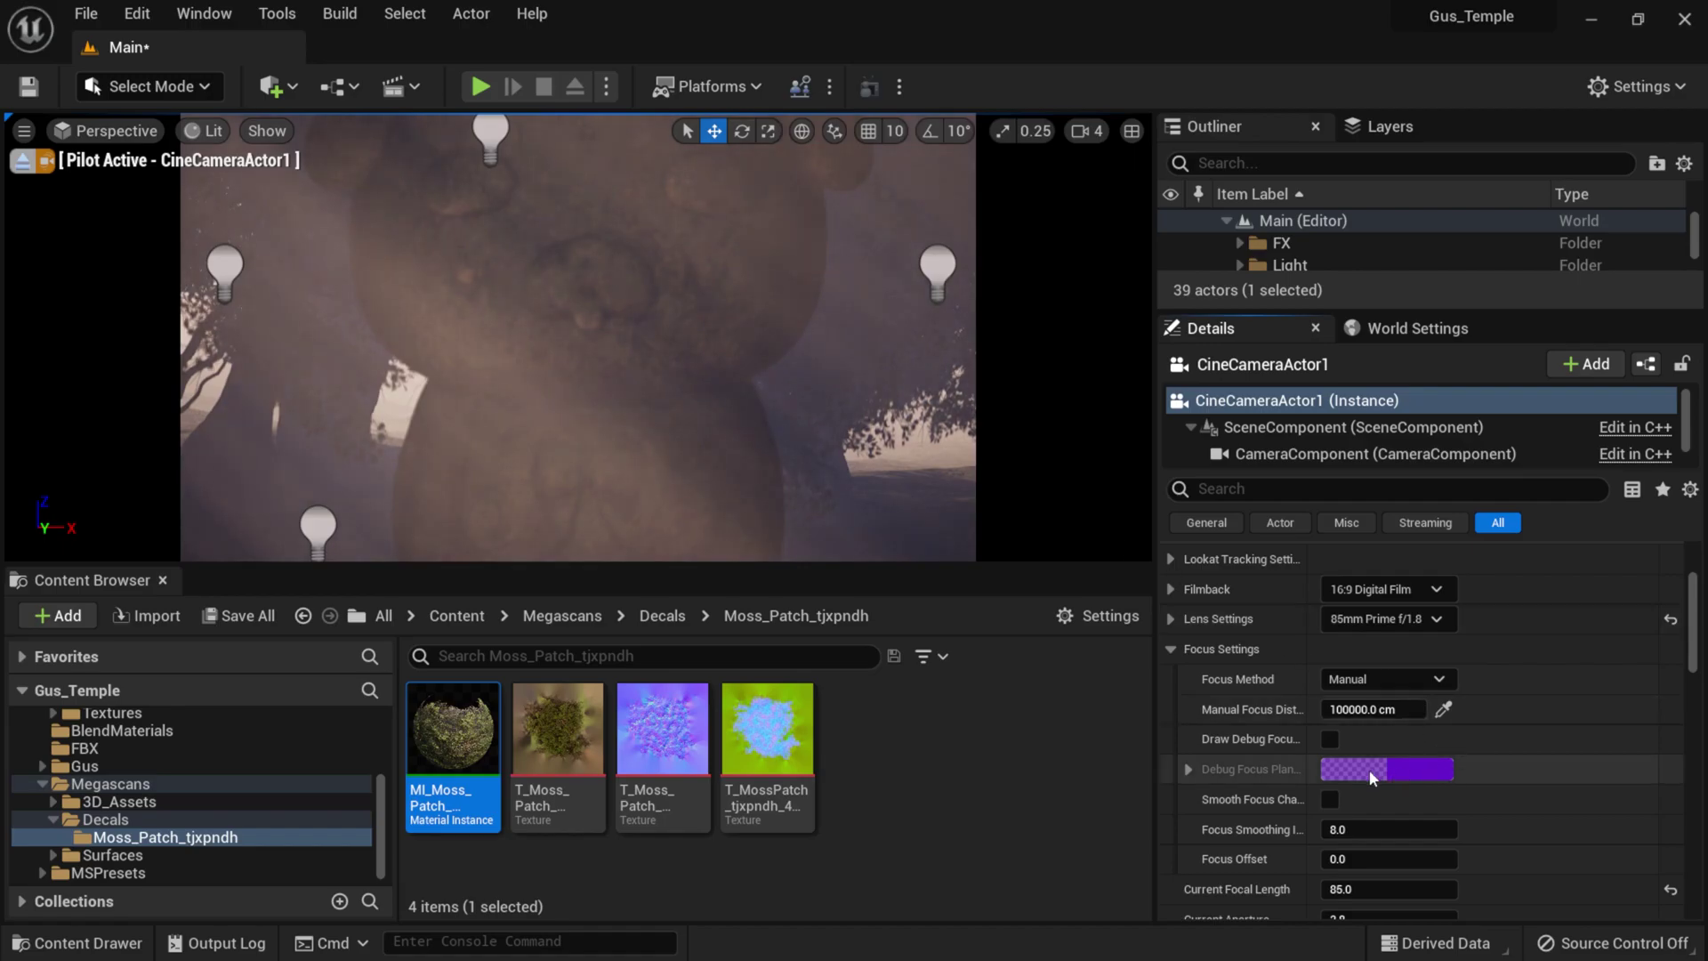
left_click_drag(1156, 774, 1025, 762)
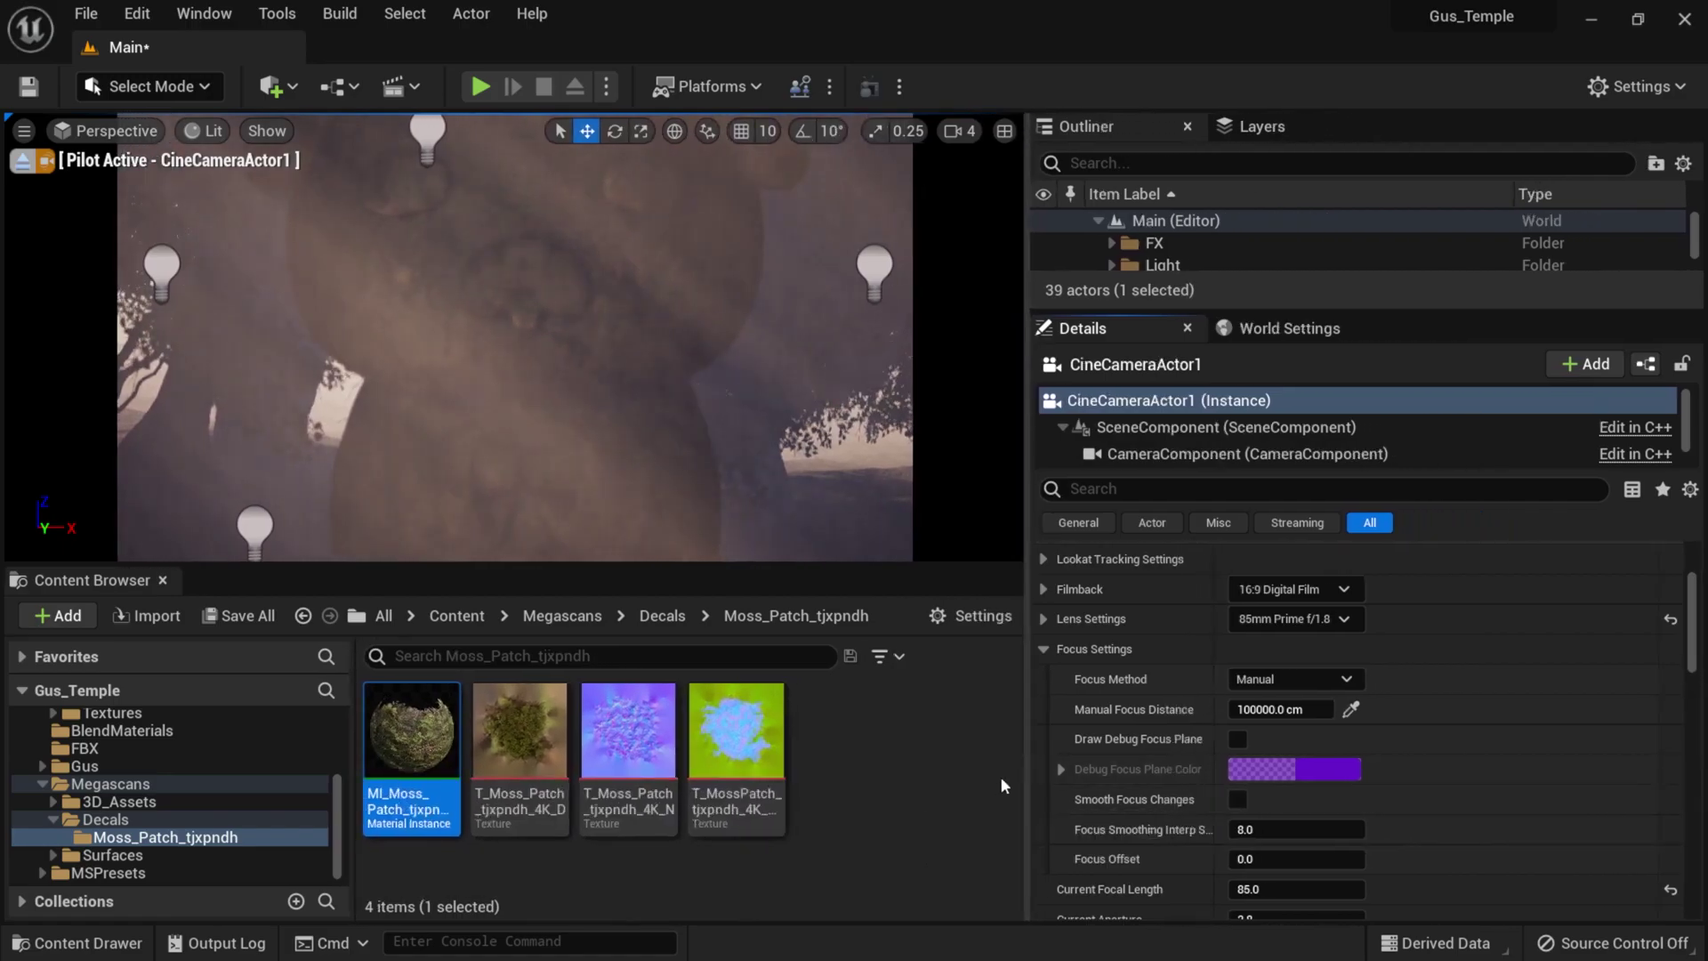
mouse_move(1109, 743)
left_click(1237, 738)
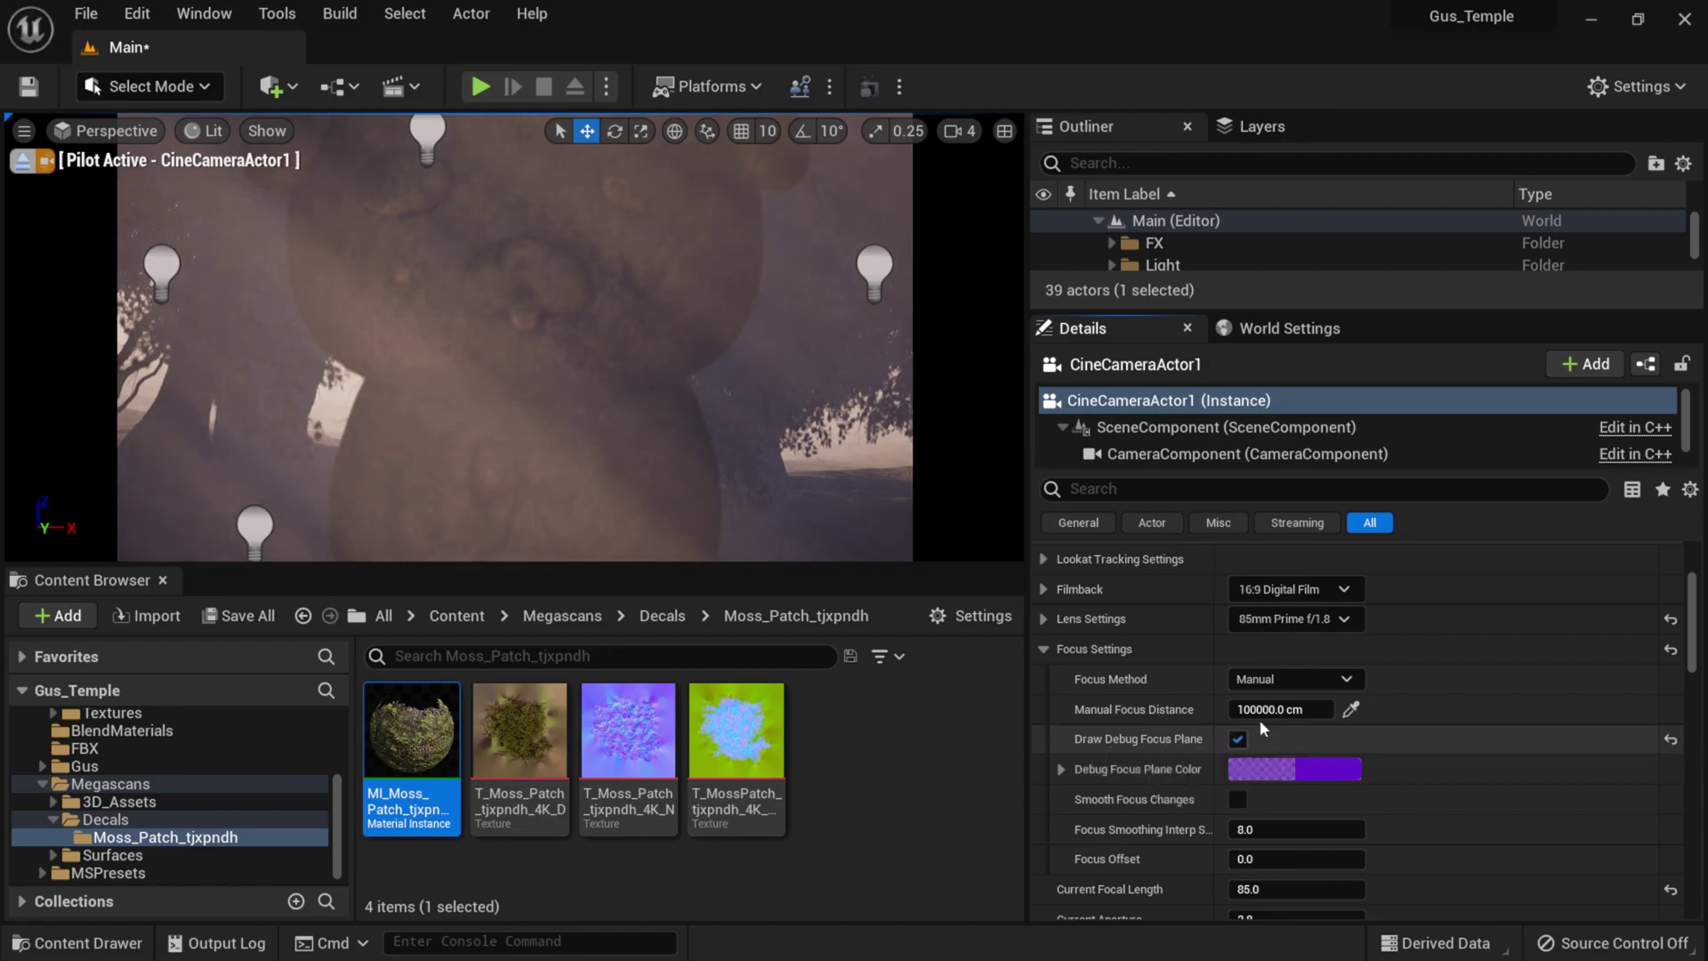
mouse_move(1260, 711)
left_mouse_down()
mouse_move(1132, 711)
mouse_move(1258, 744)
left_mouse_up()
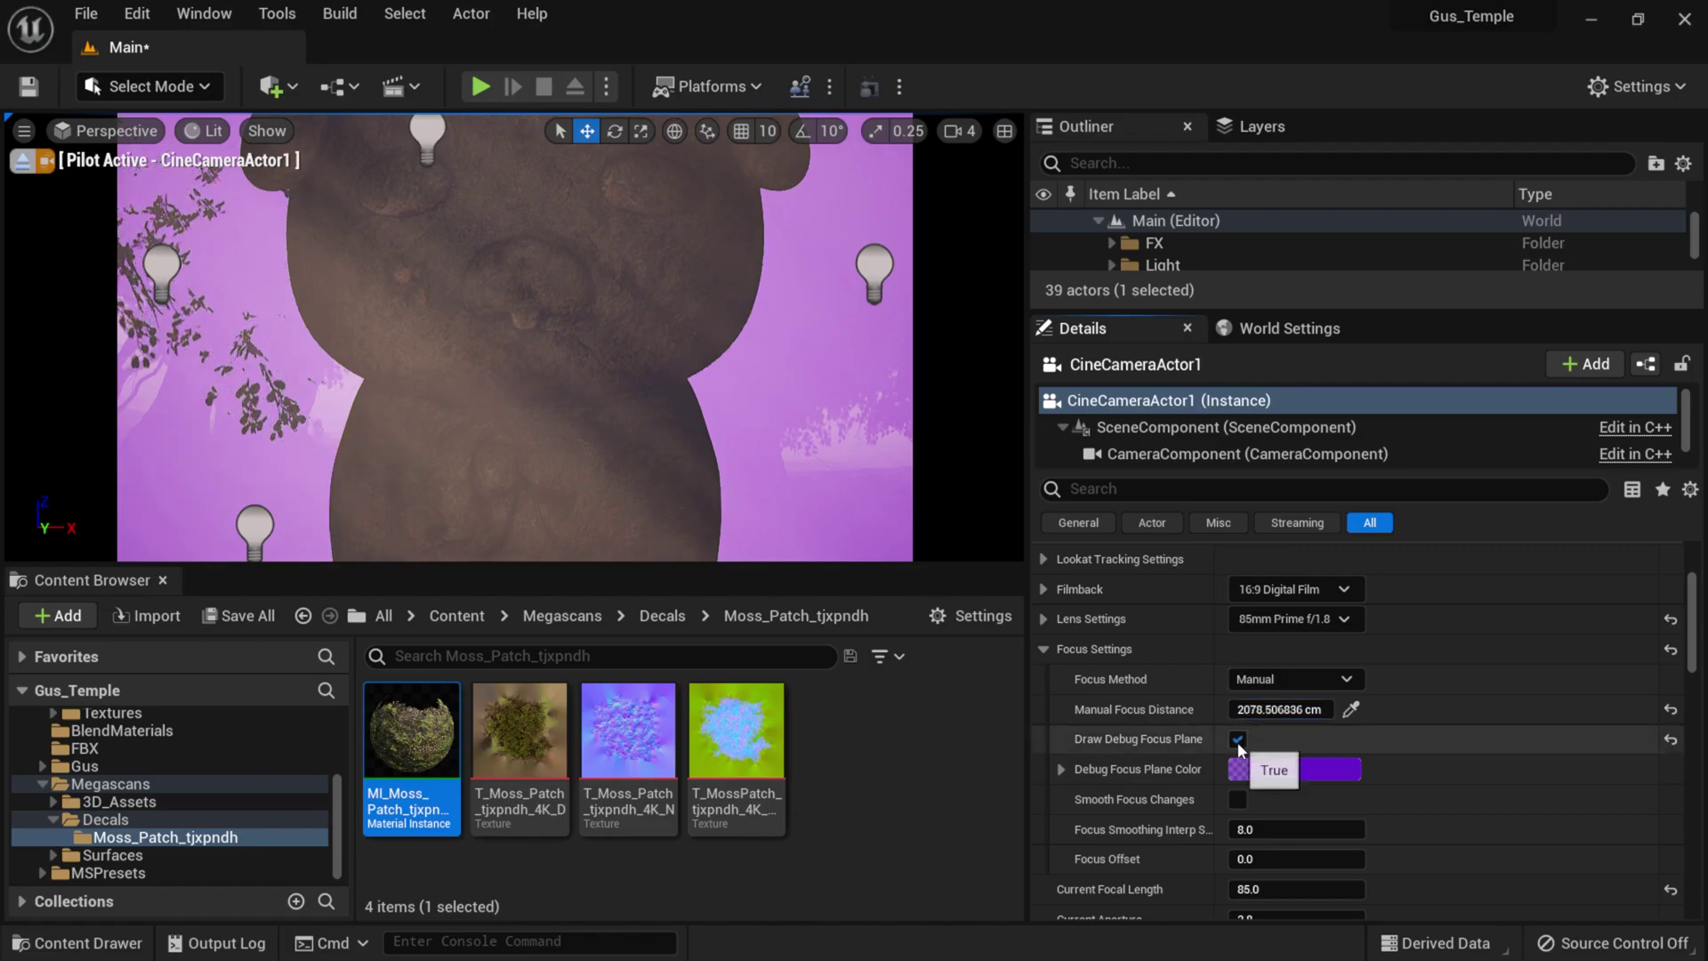
left_click(1237, 740)
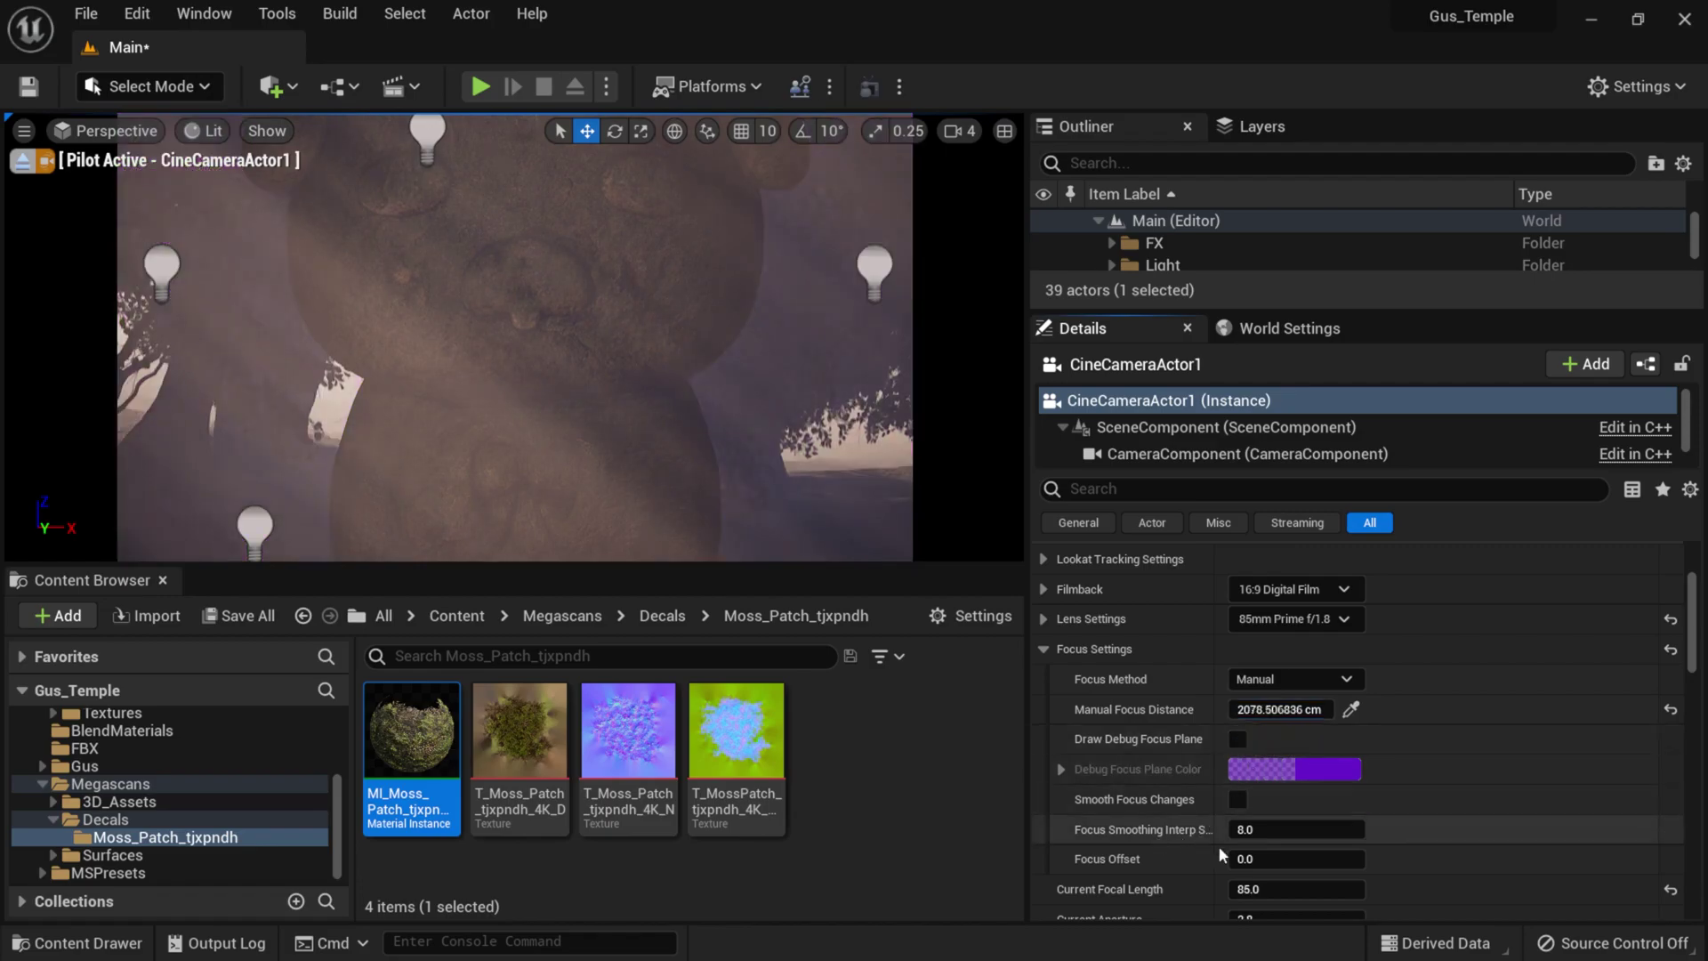
- Try a focus offset of about -5.6 on the camera and undo it
scroll(1249, 853, "down", 1)
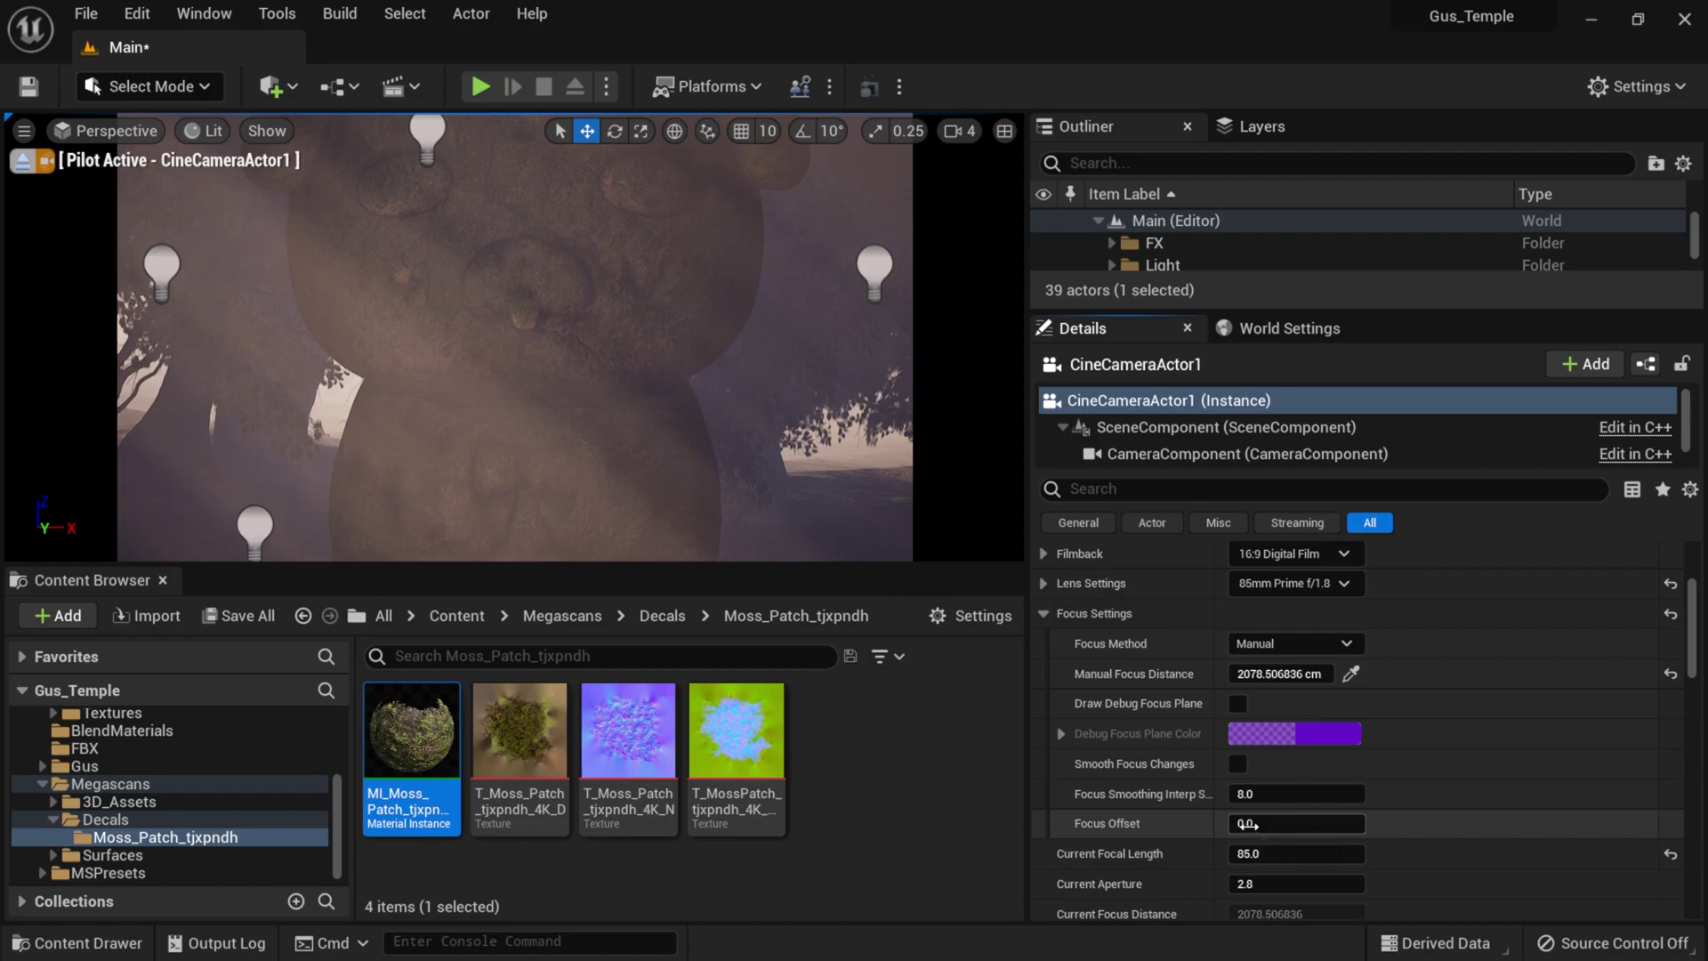
mouse_move(1264, 823)
left_mouse_down()
mouse_move(1298, 823)
mouse_move(1245, 824)
left_mouse_up()
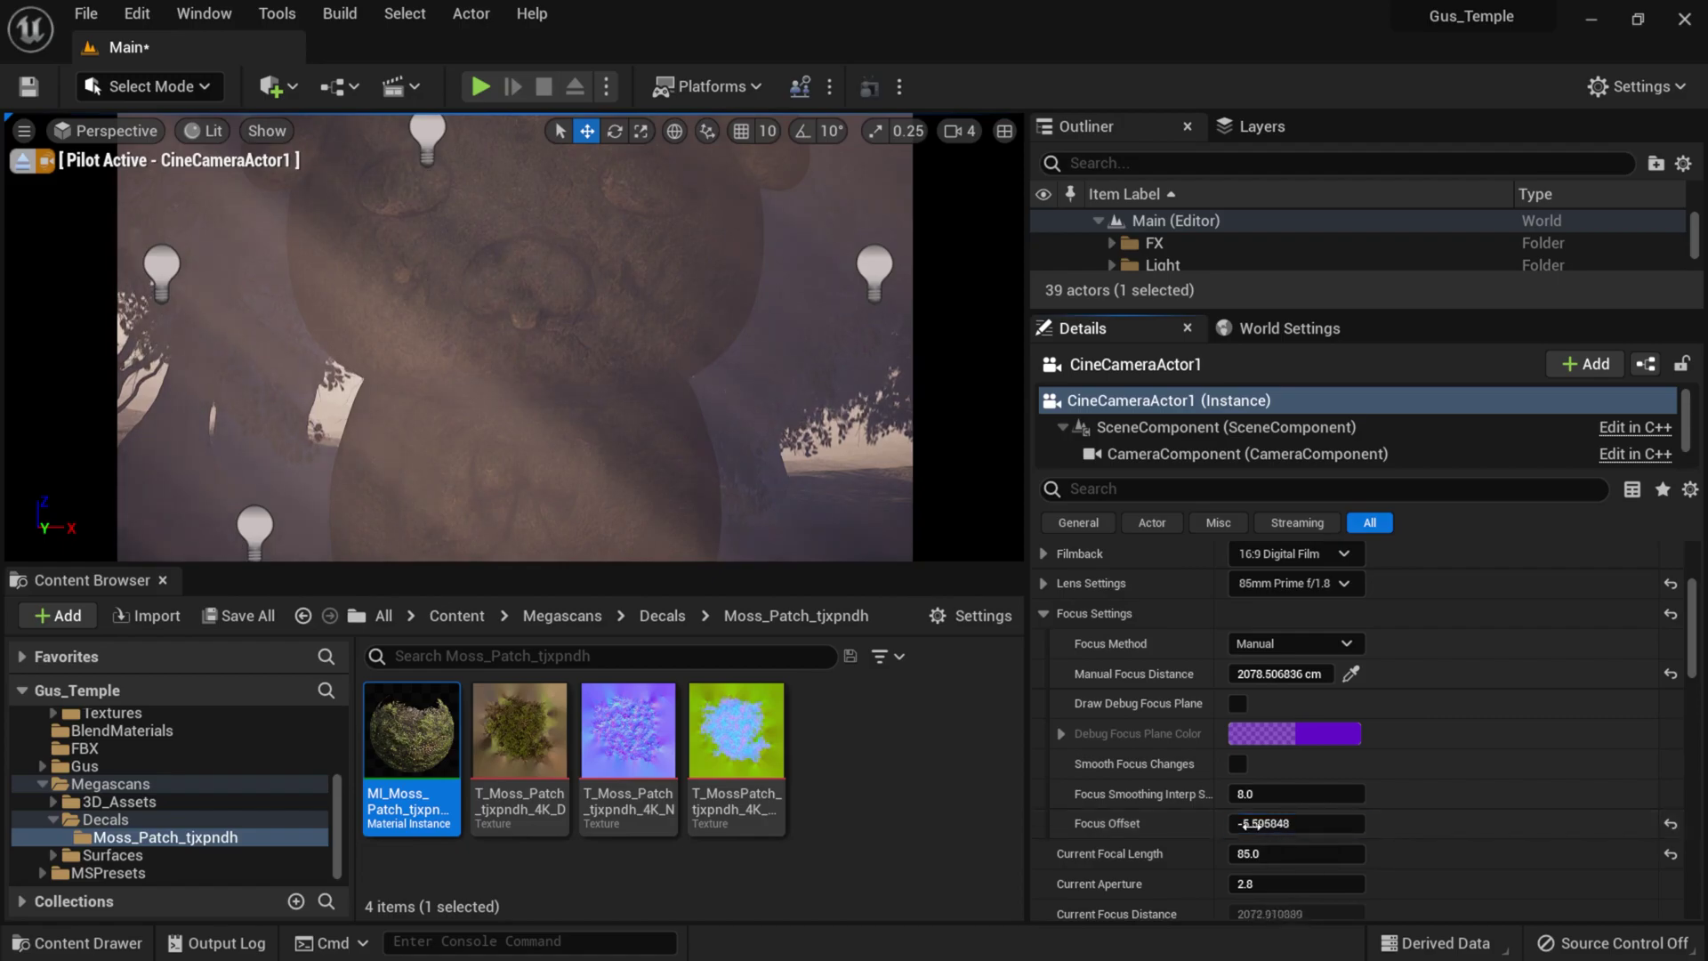
key("ctrl+z")
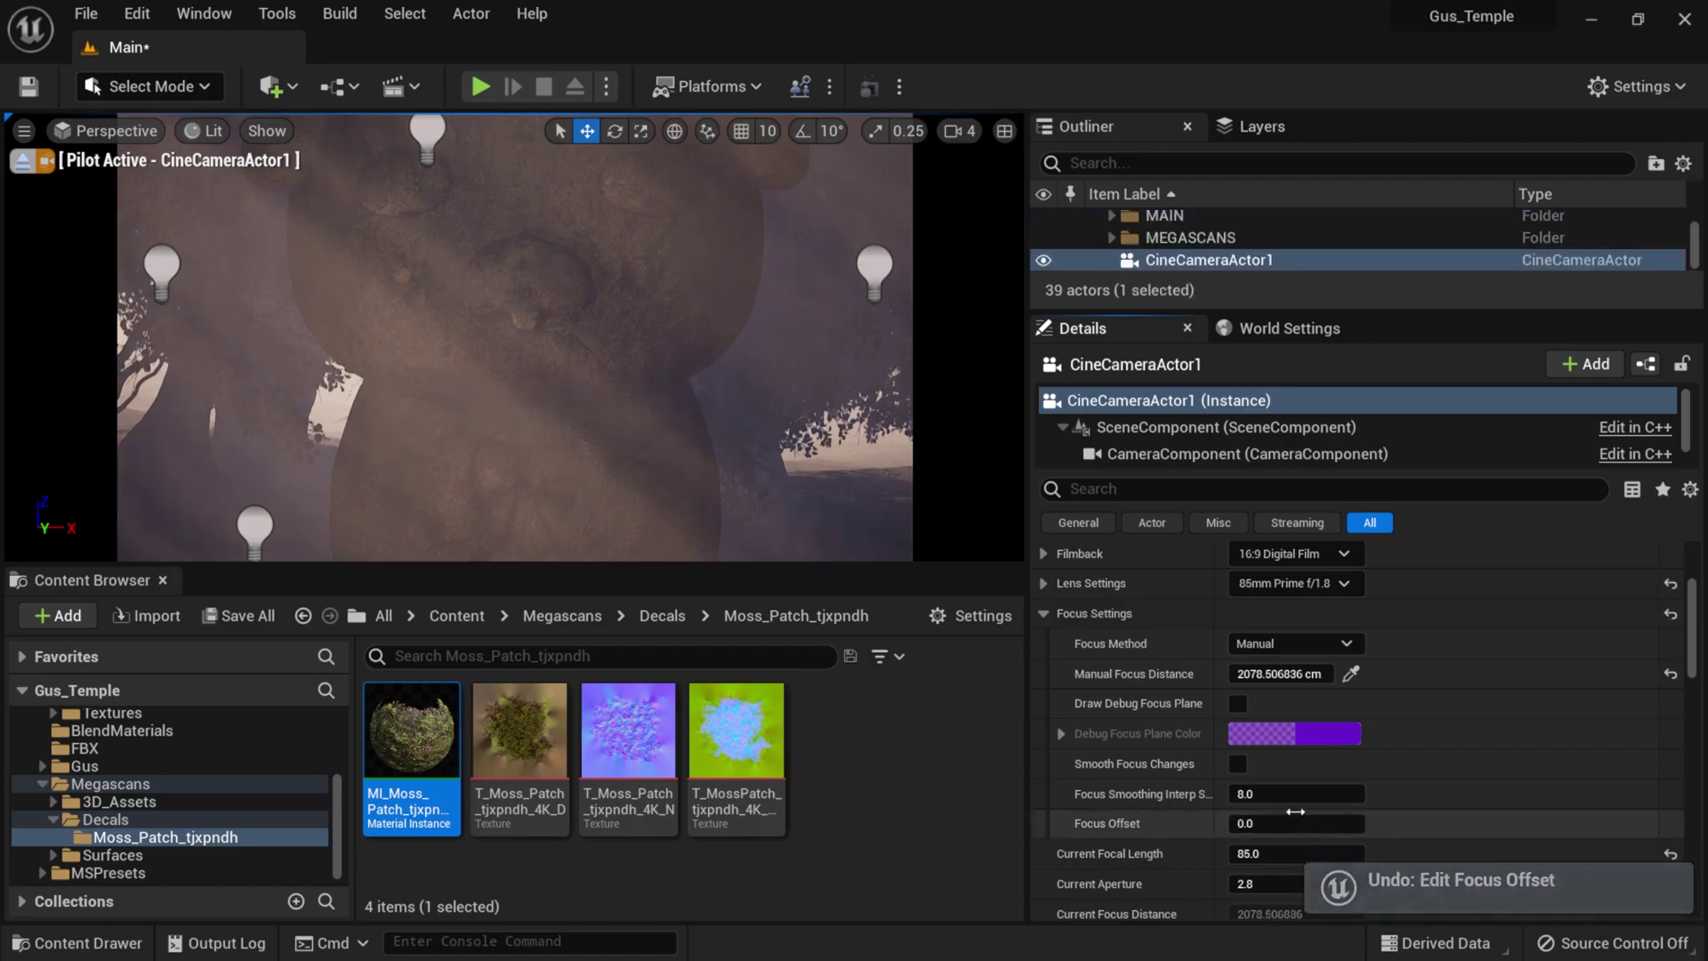
- Test the camera's current aperture at 5 and 15, and set it to 1.8
scroll(1295, 810, "down", 2)
left_click(1295, 781)
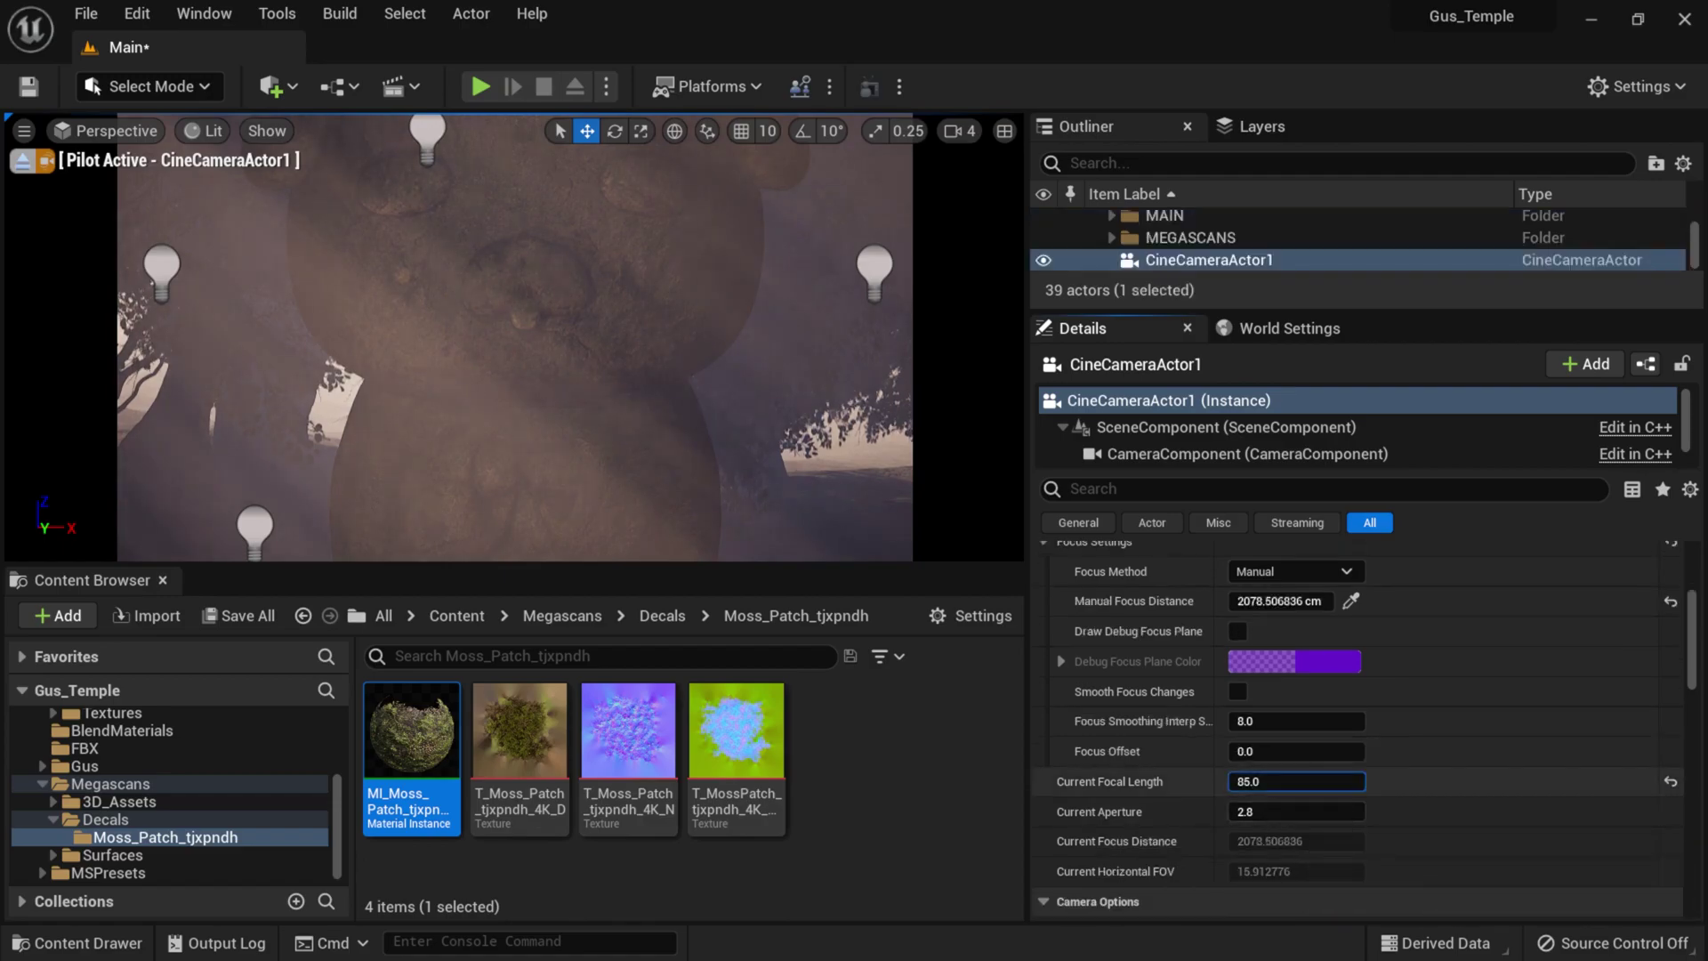
left_click(1281, 781)
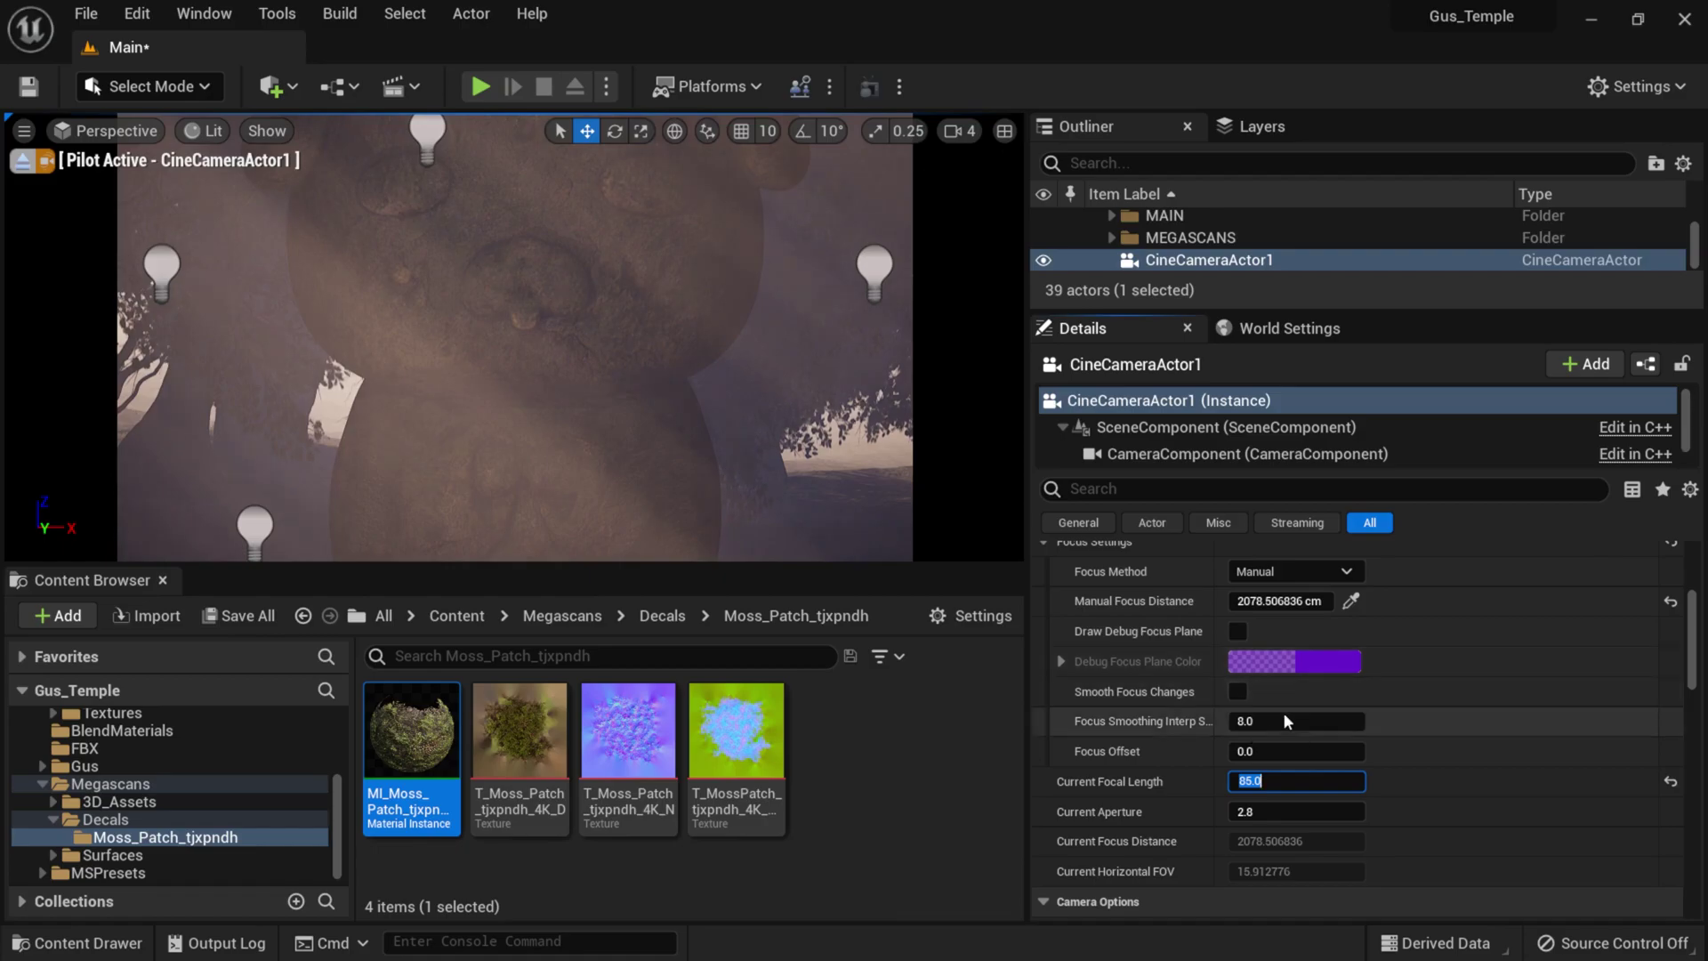
key("Tab")
key("Return")
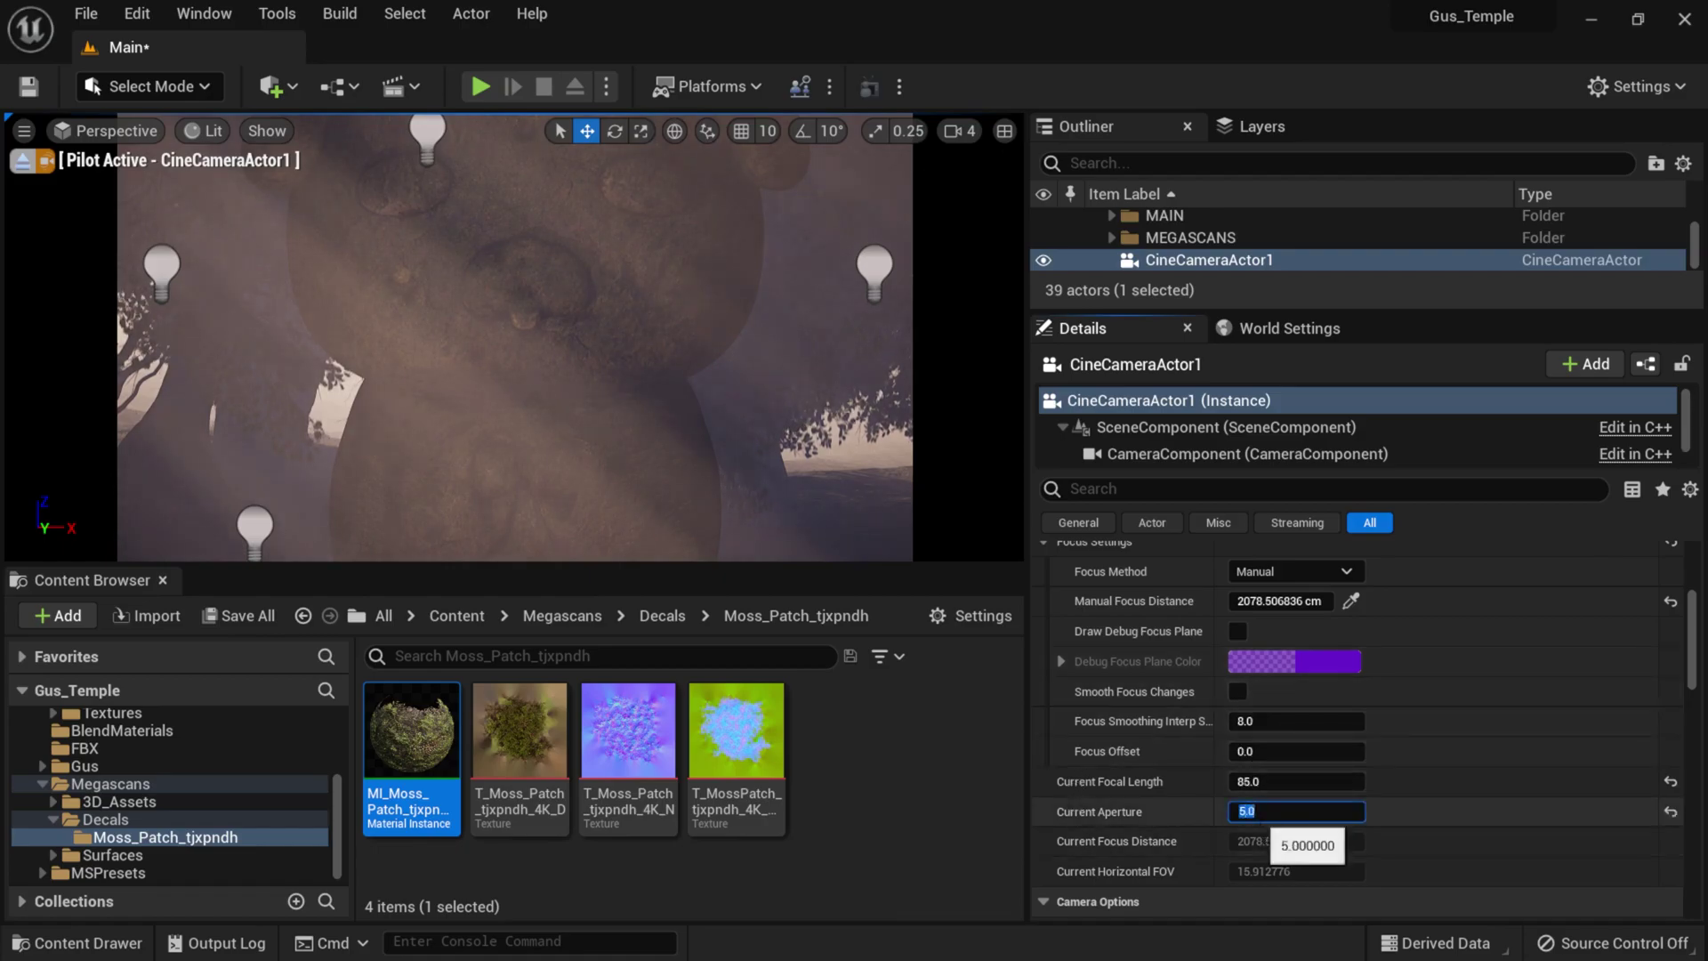
type("15")
key("Return")
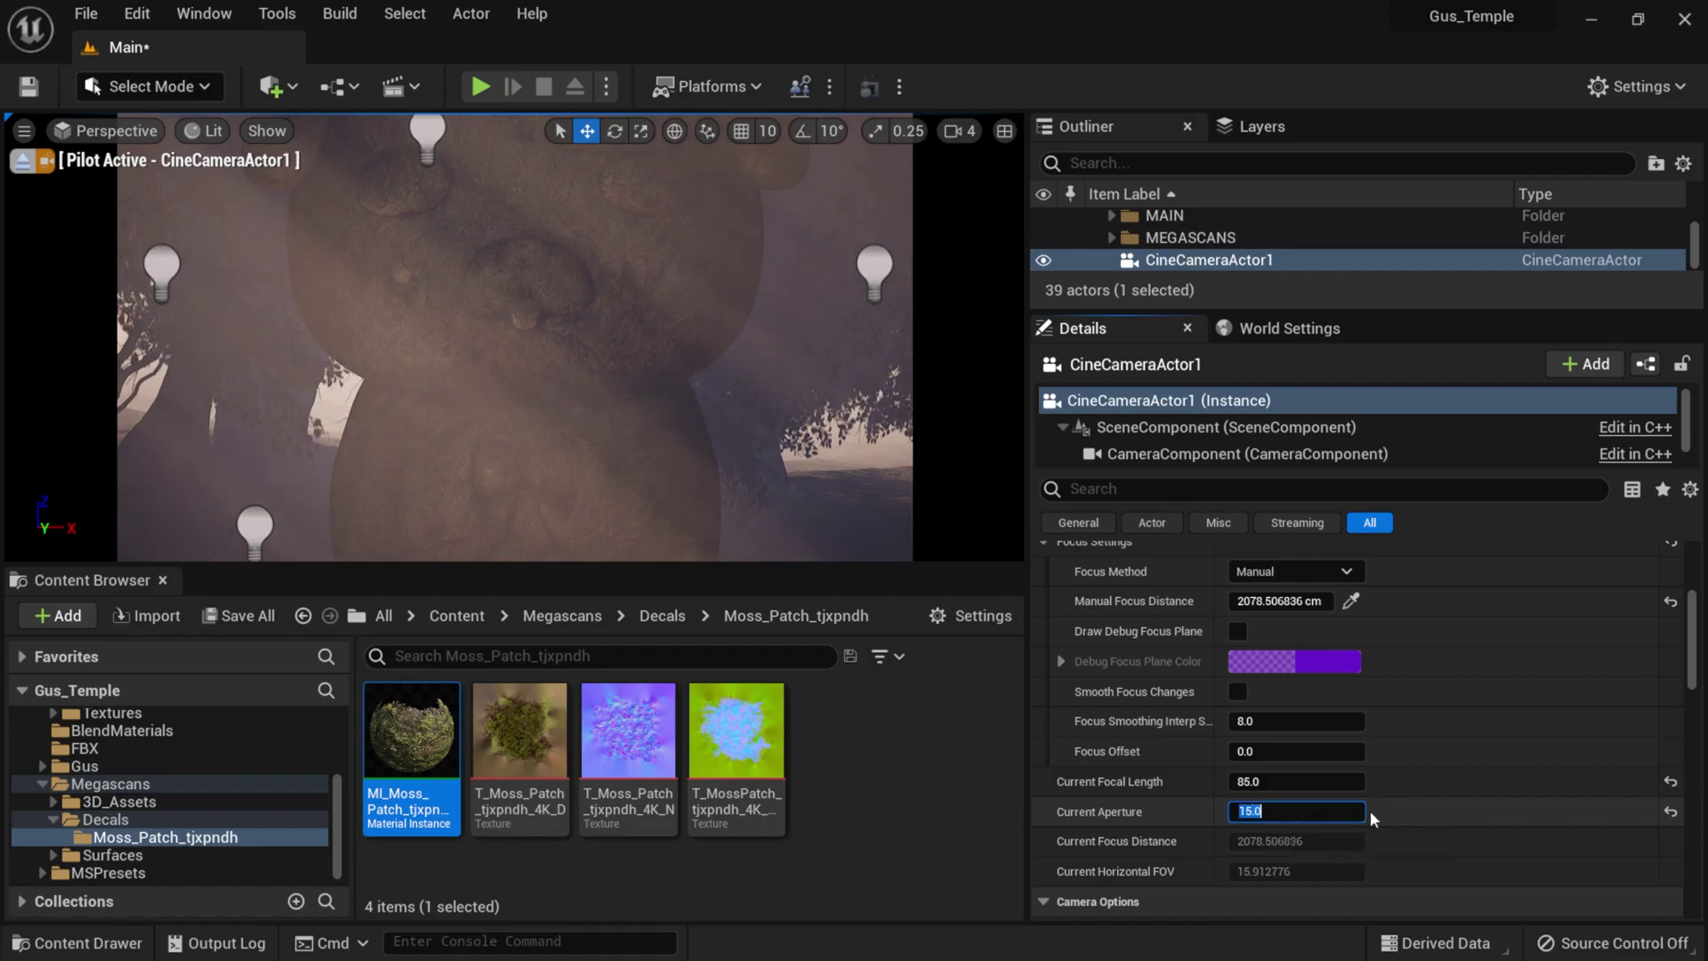
type("1.8")
key("Return")
left_click(1430, 814)
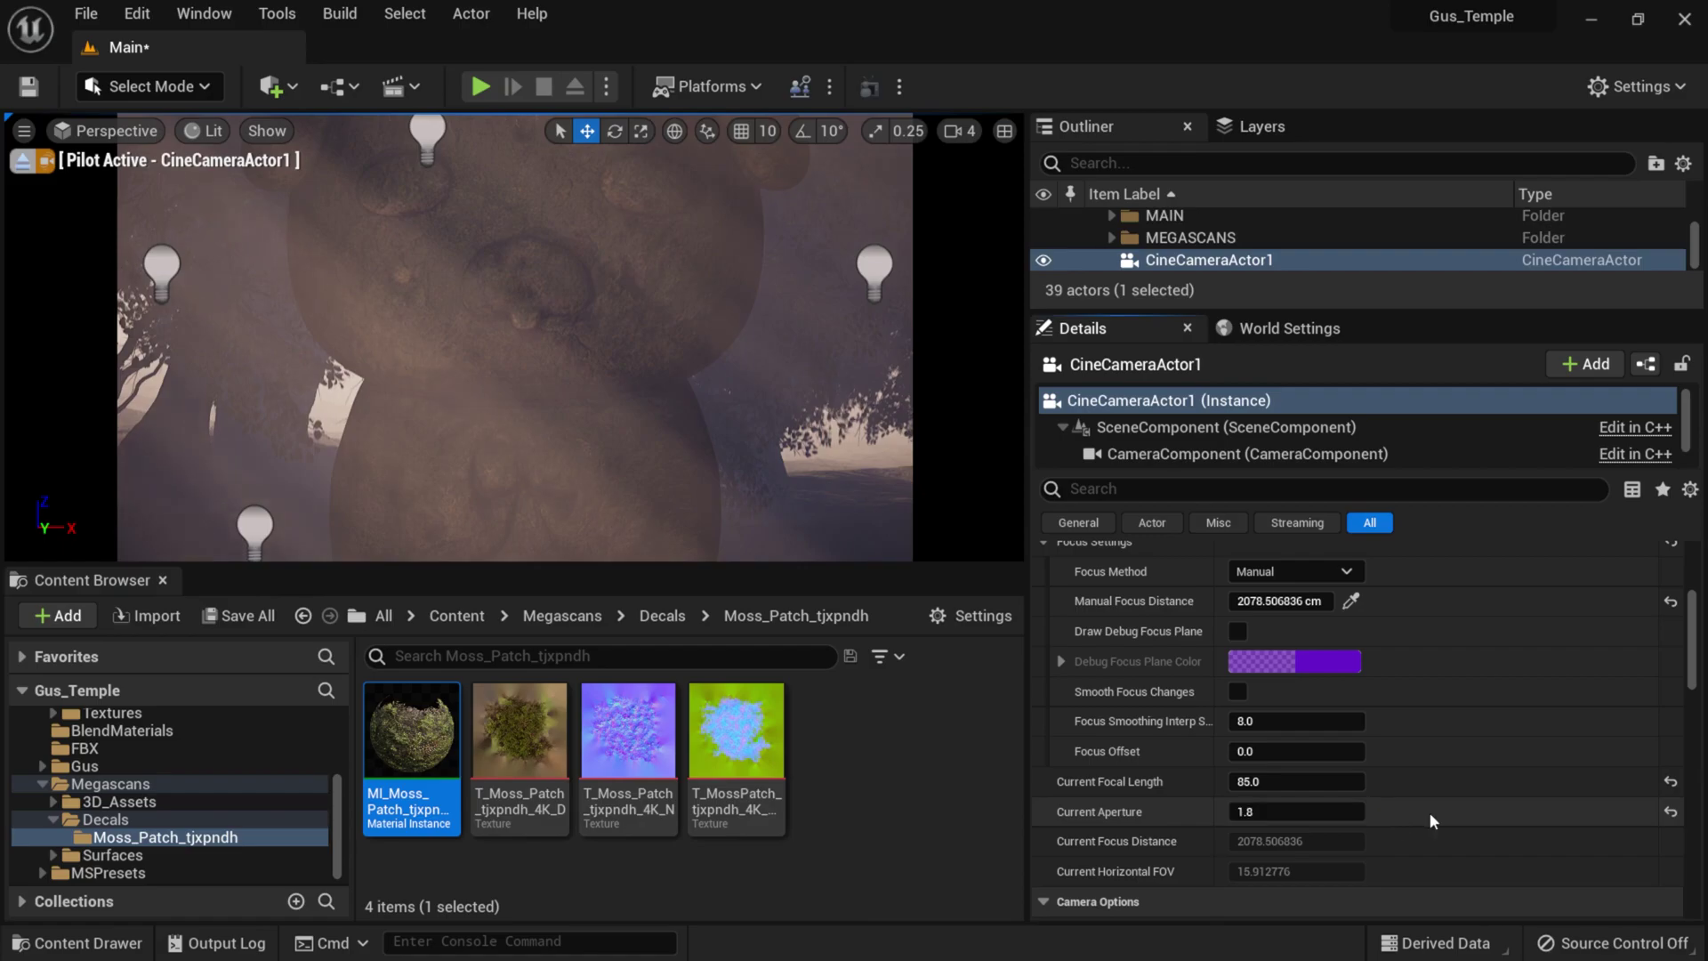
- Try a focus offset of 5 with the aperture at 1.8, and reset the offset to its default
left_click(1309, 813)
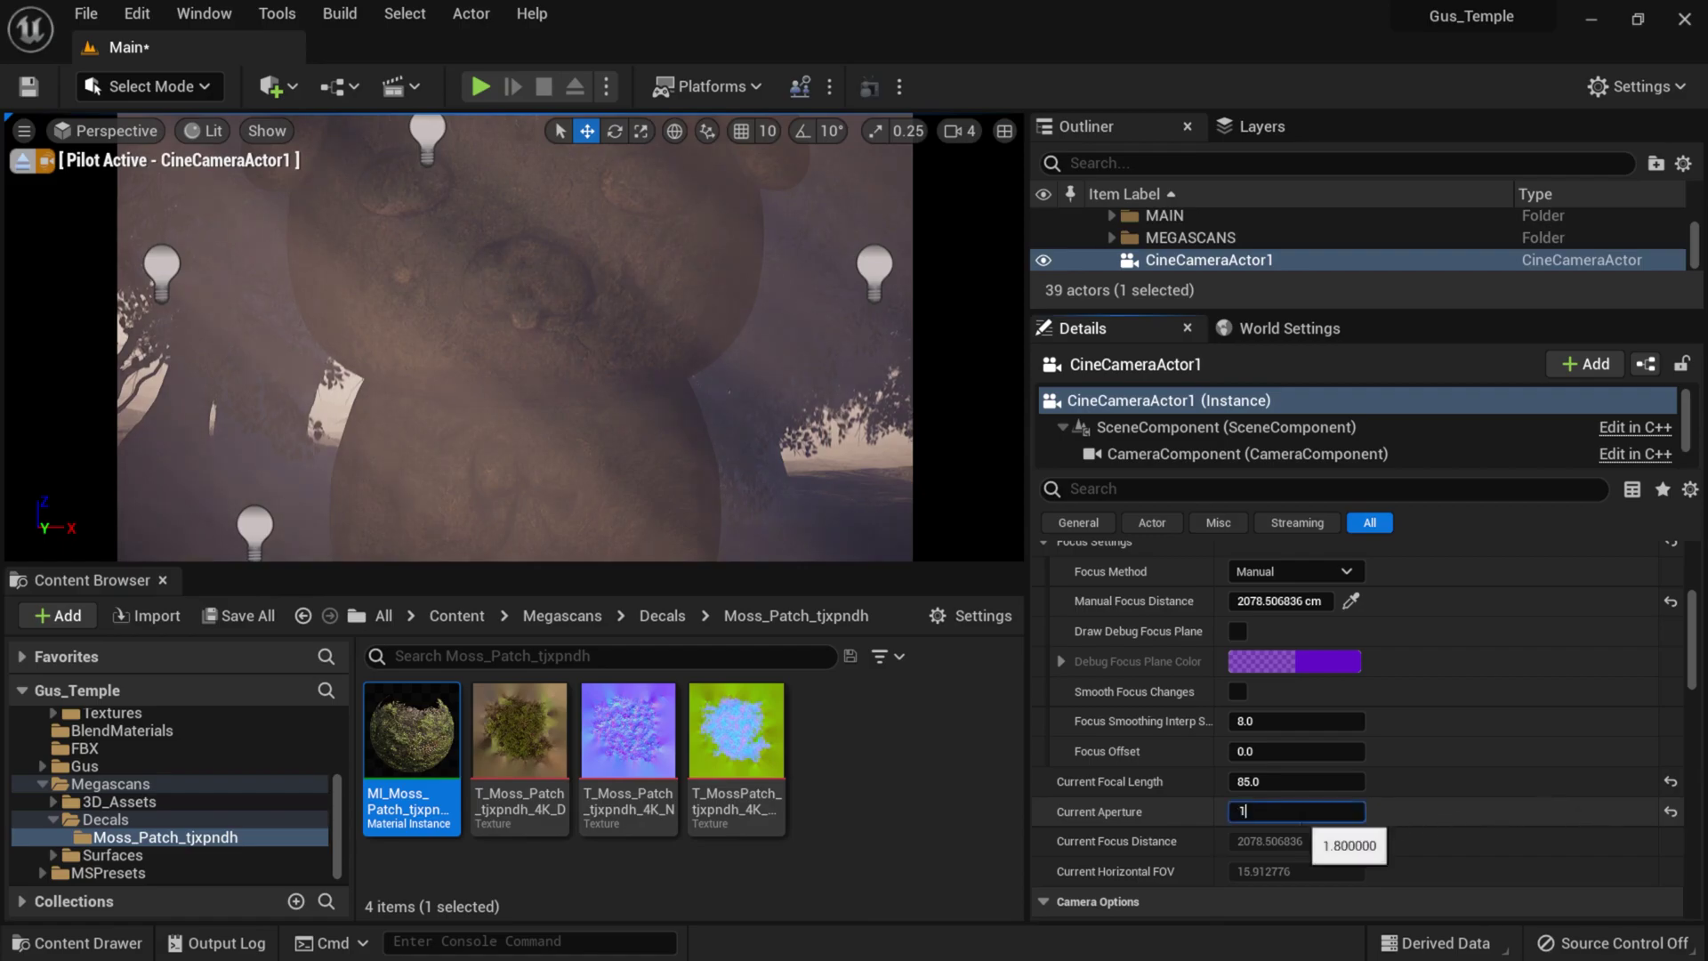
left_click(1263, 721)
left_click(1262, 746)
type("5")
key("Return")
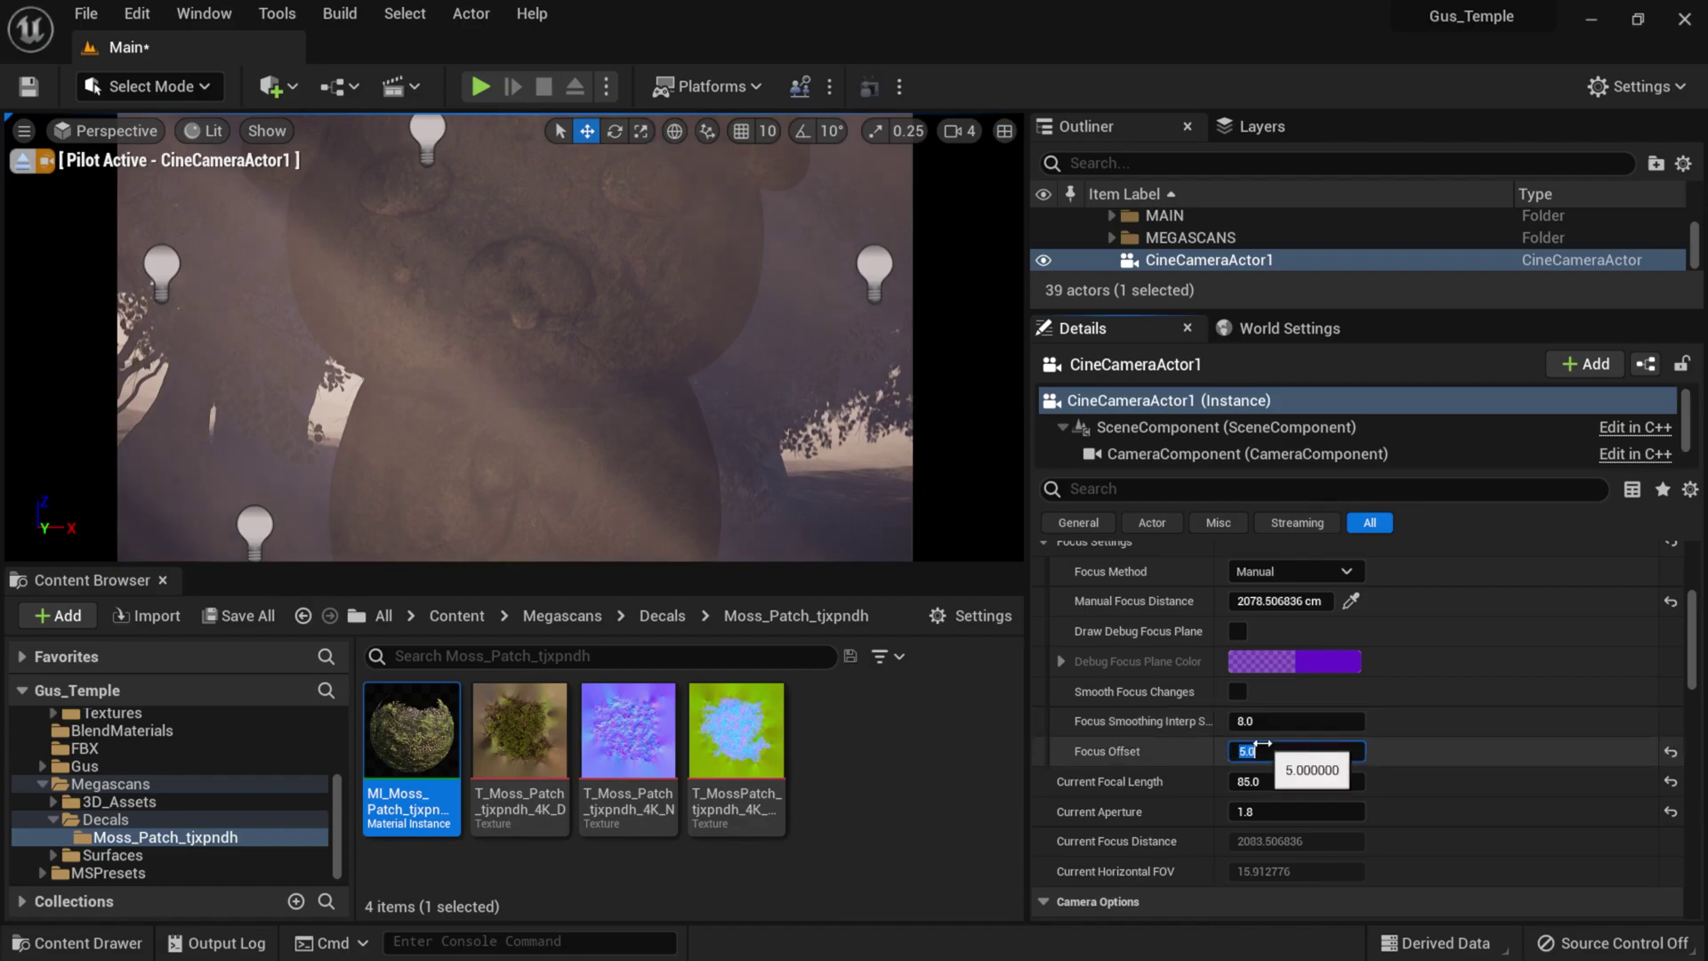
left_click(1278, 811)
type(".8")
key("Return")
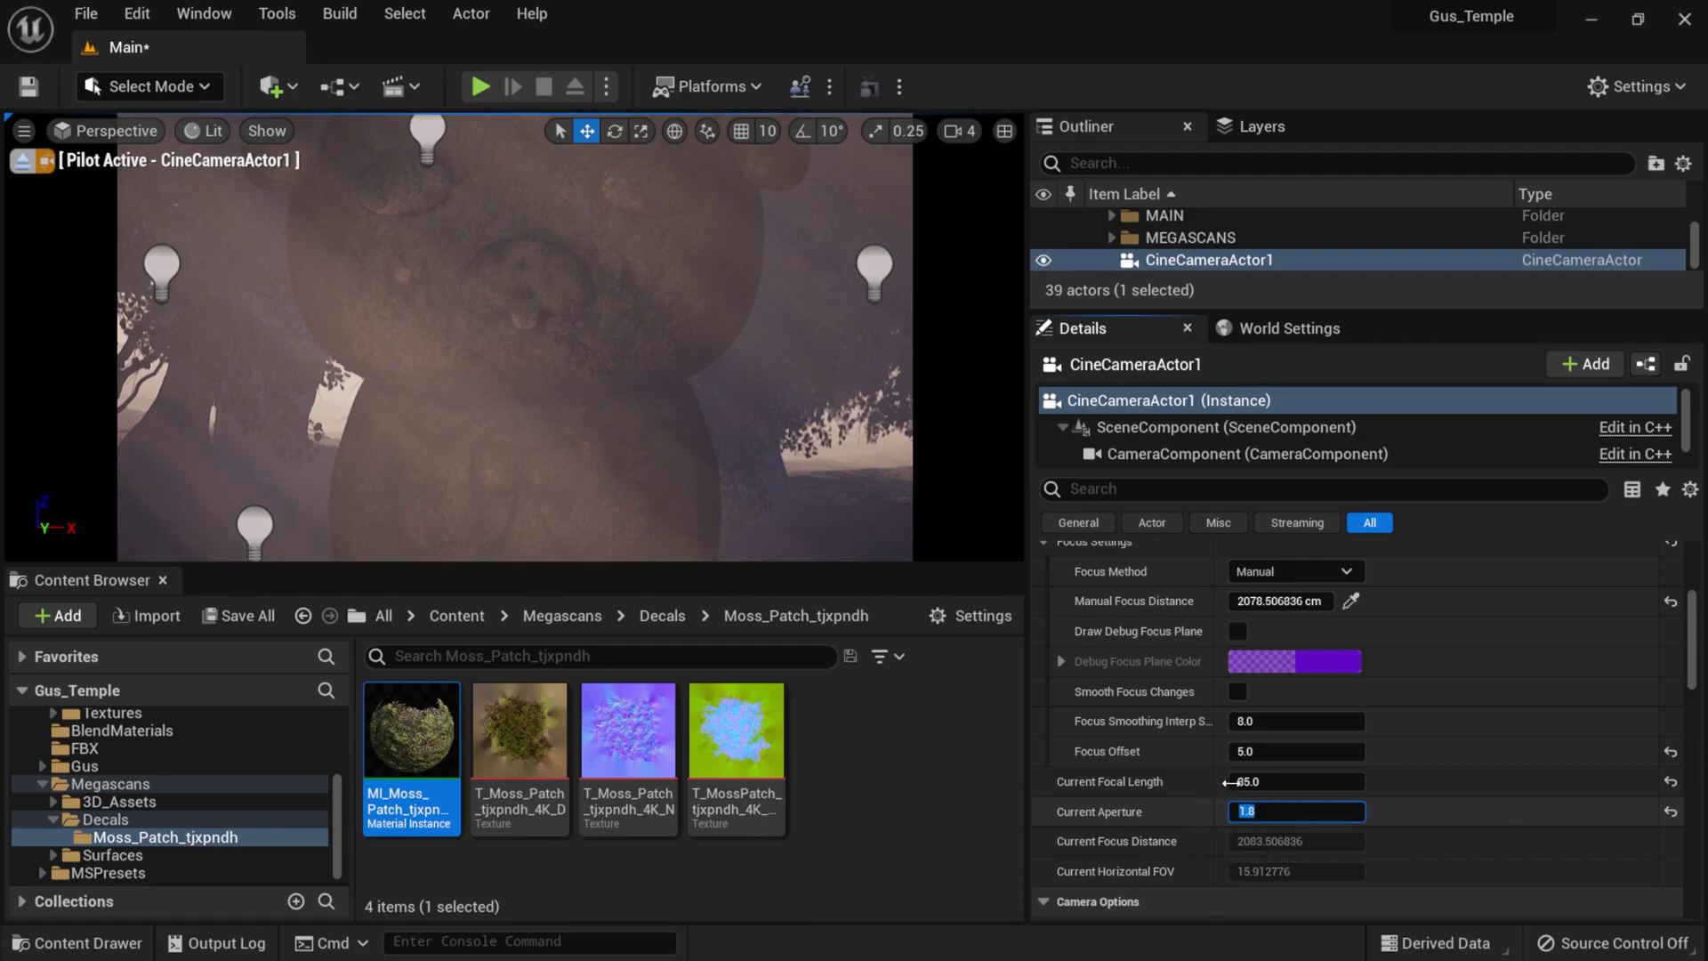
left_click(1671, 752)
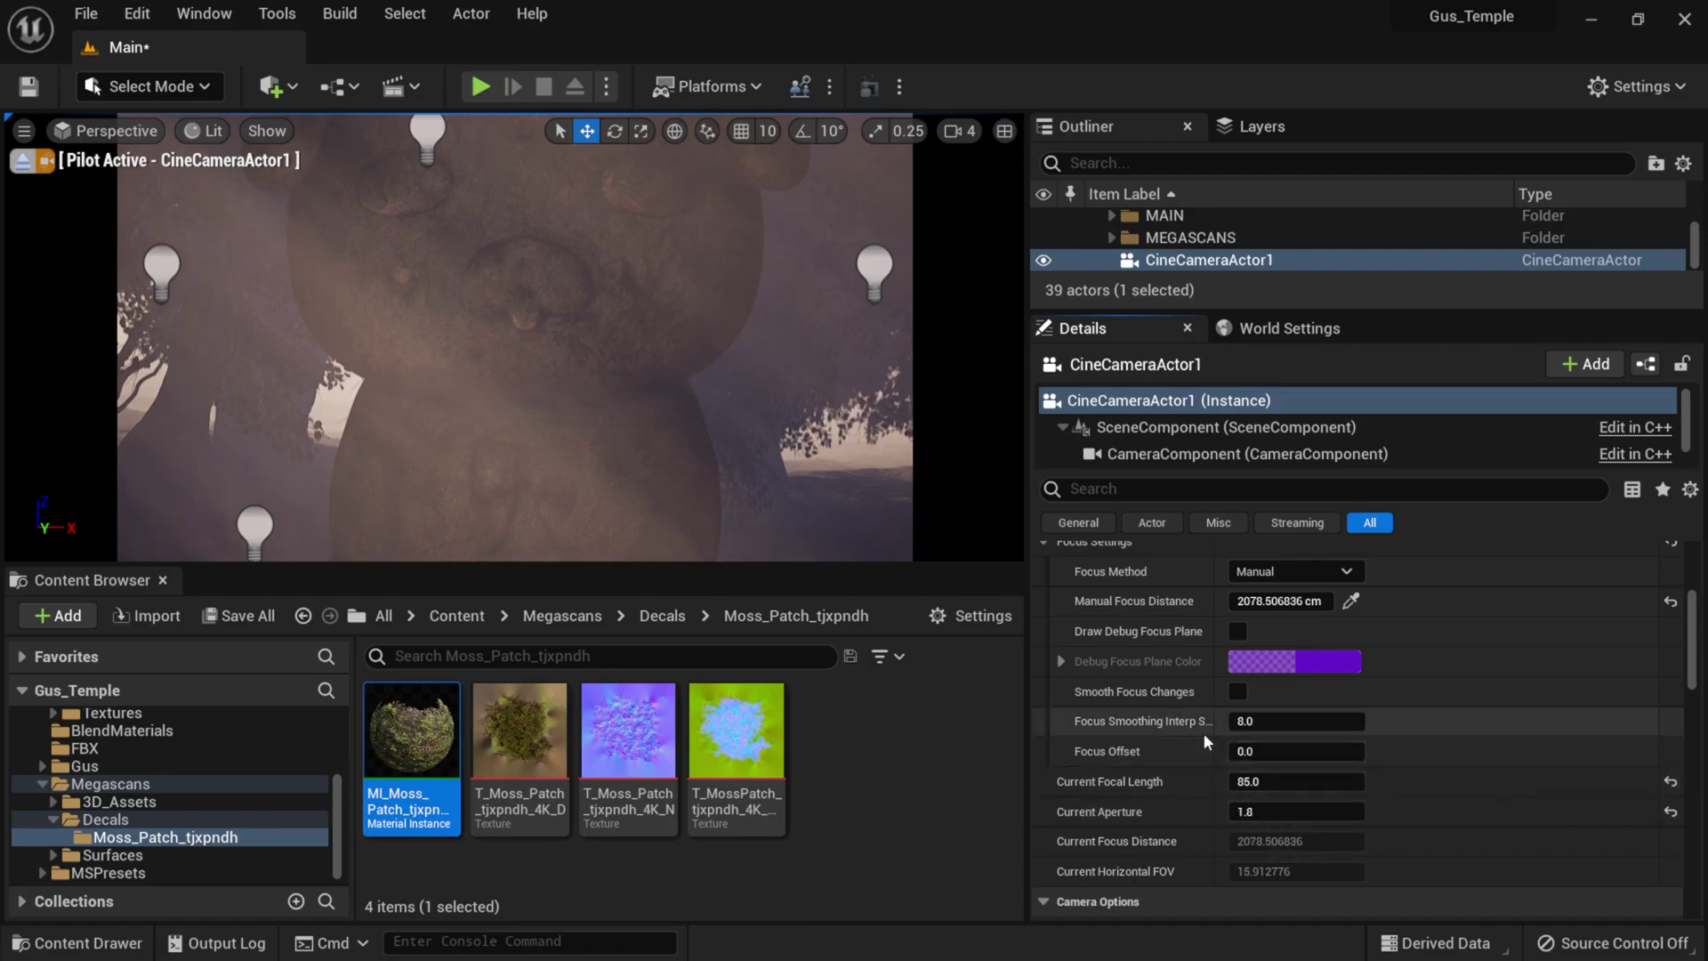
- Bring the manual focus distance in to about 1166 cm, checking it with the debug focus plane and hiding the plane again
mouse_move(1291, 600)
left_mouse_down()
mouse_move(1210, 600)
mouse_move(1272, 601)
mouse_move(1250, 600)
left_mouse_up()
left_click(1237, 631)
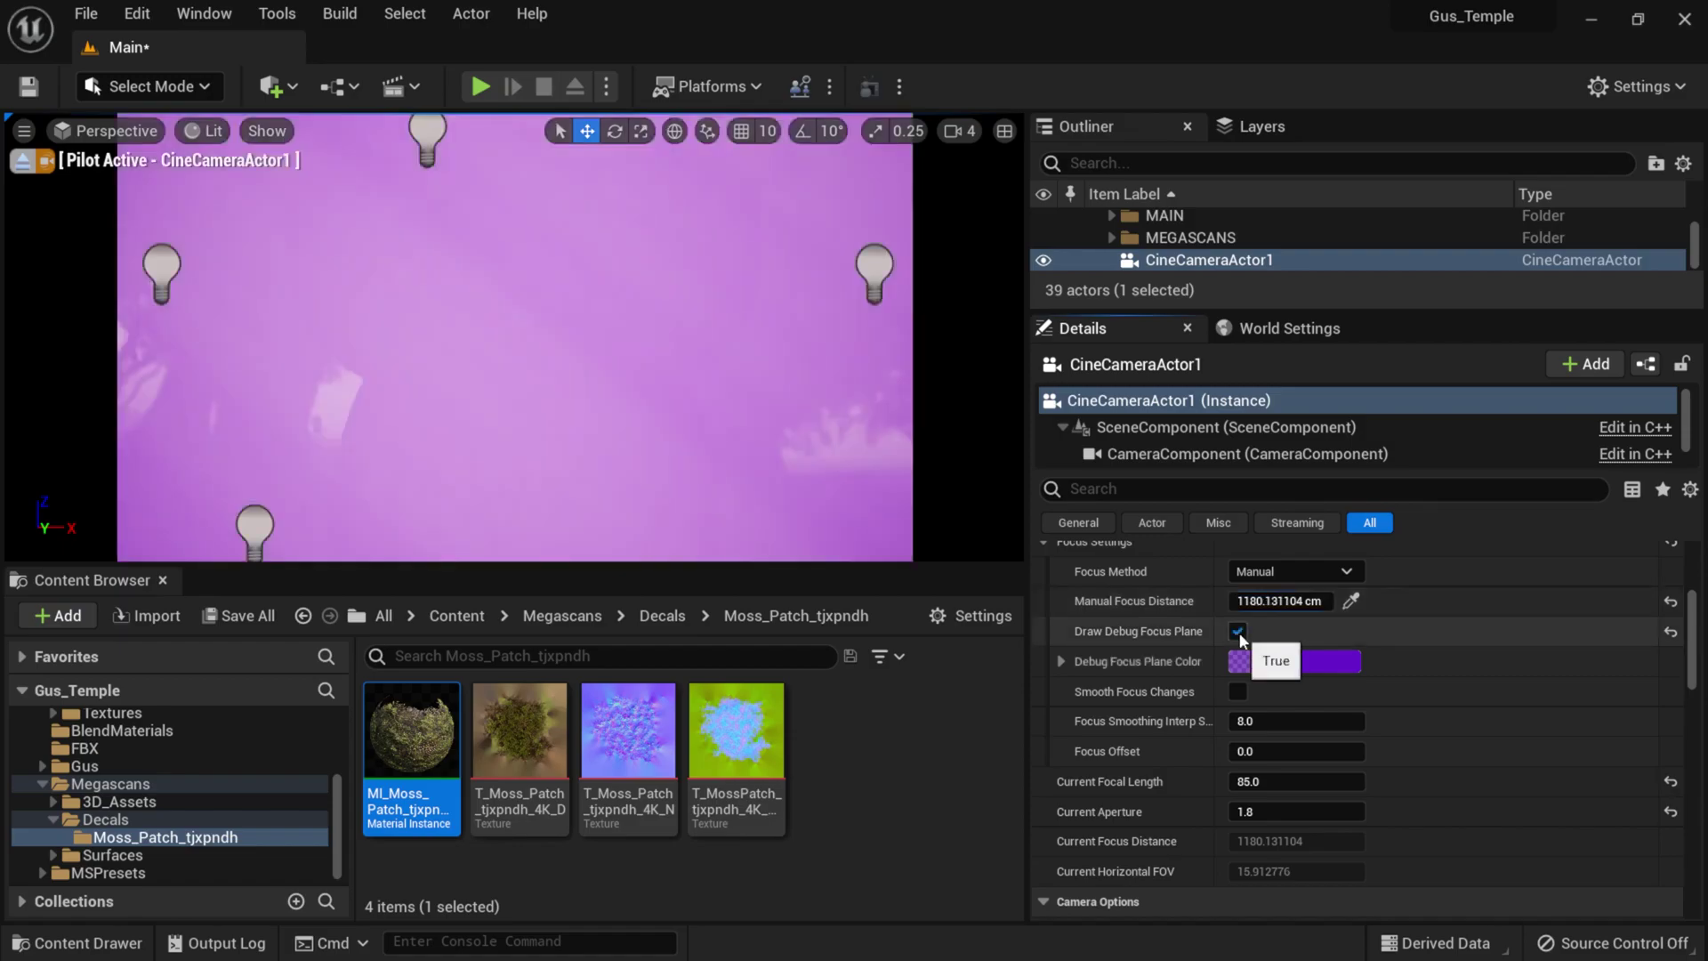
left_click(1237, 631)
mouse_move(1281, 601)
left_mouse_down()
mouse_move(1255, 601)
mouse_move(1294, 600)
left_mouse_up()
- Switch the camera's lens preset to 200mm Prime f/2
scroll(1464, 717, "up", 4)
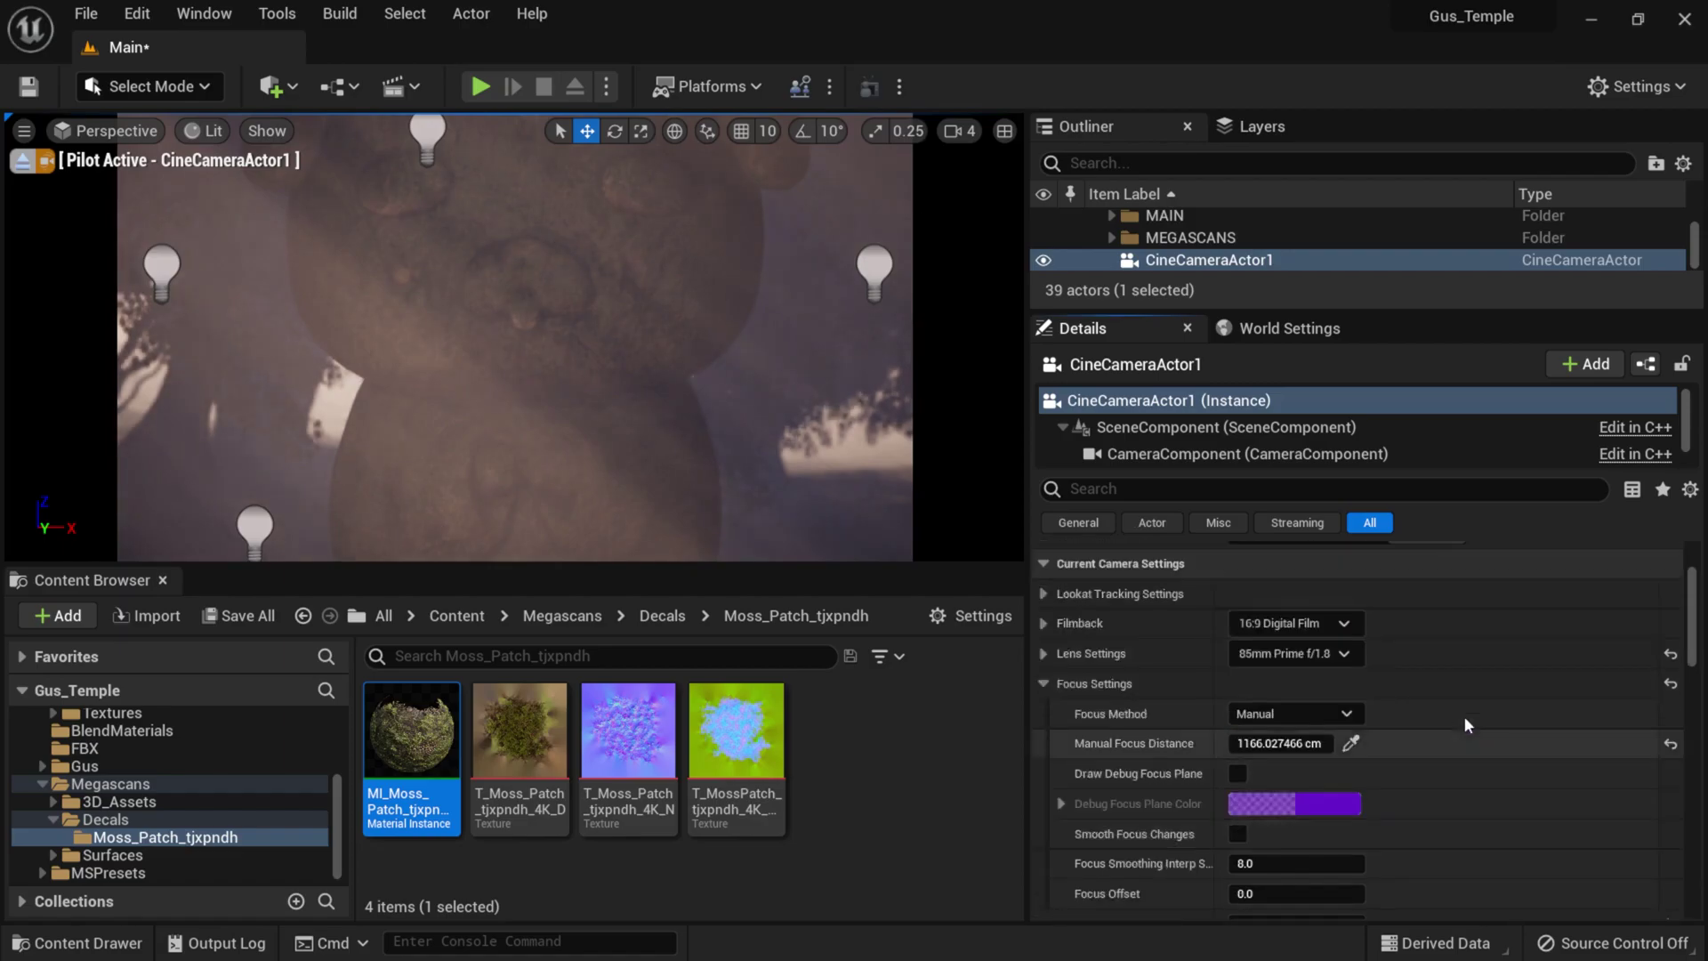
left_click(1314, 689)
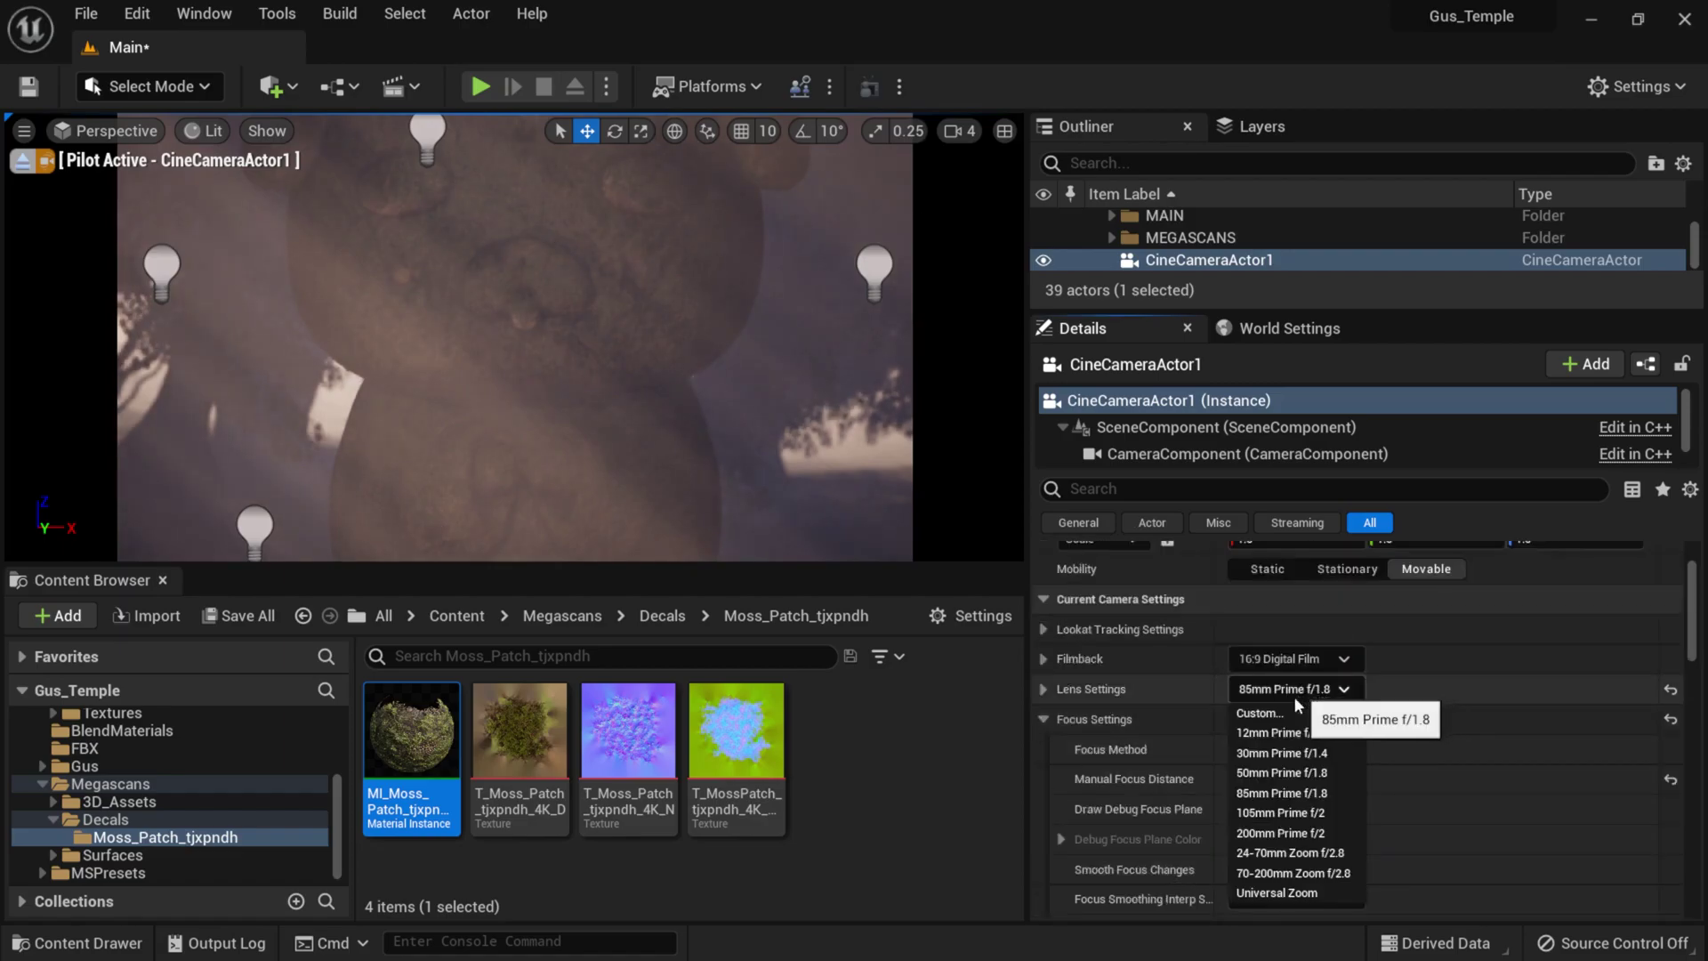
left_click(1294, 837)
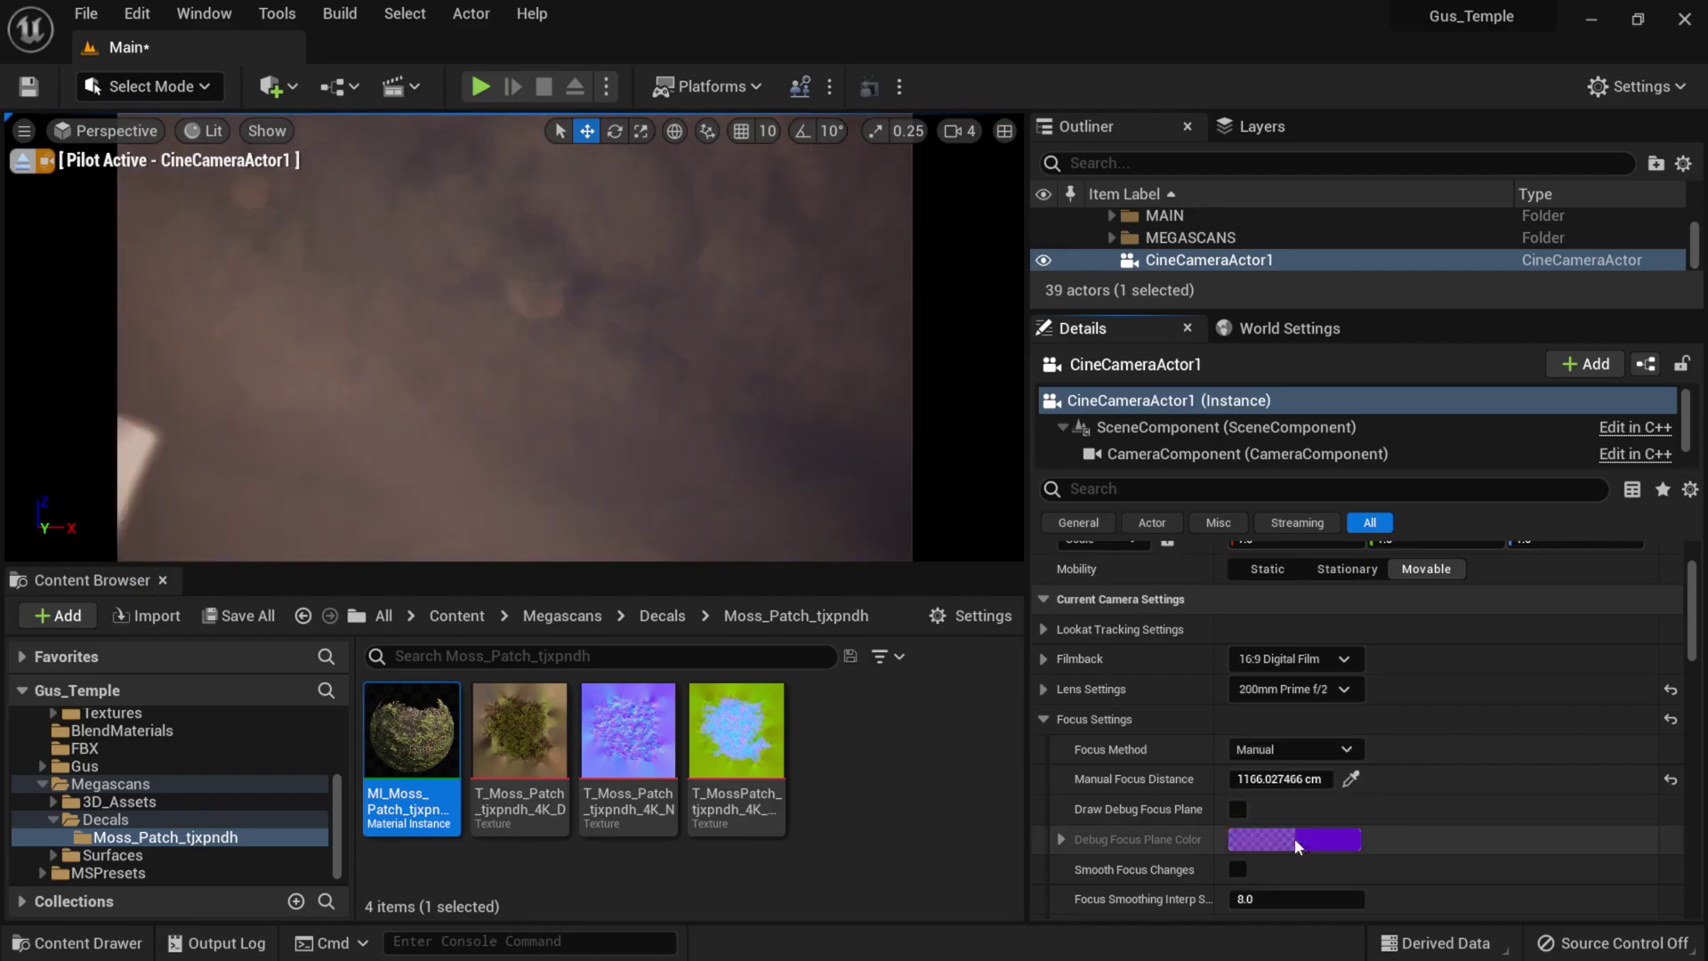
- Pull the piloted camera farther back from the statue, and reselect CineCameraActor1 to show its focus settings
mouse_move(714, 398)
right_mouse_down()
mouse_move(696, 388)
mouse_move(747, 397)
mouse_move(714, 397)
right_mouse_up()
right_click(714, 397)
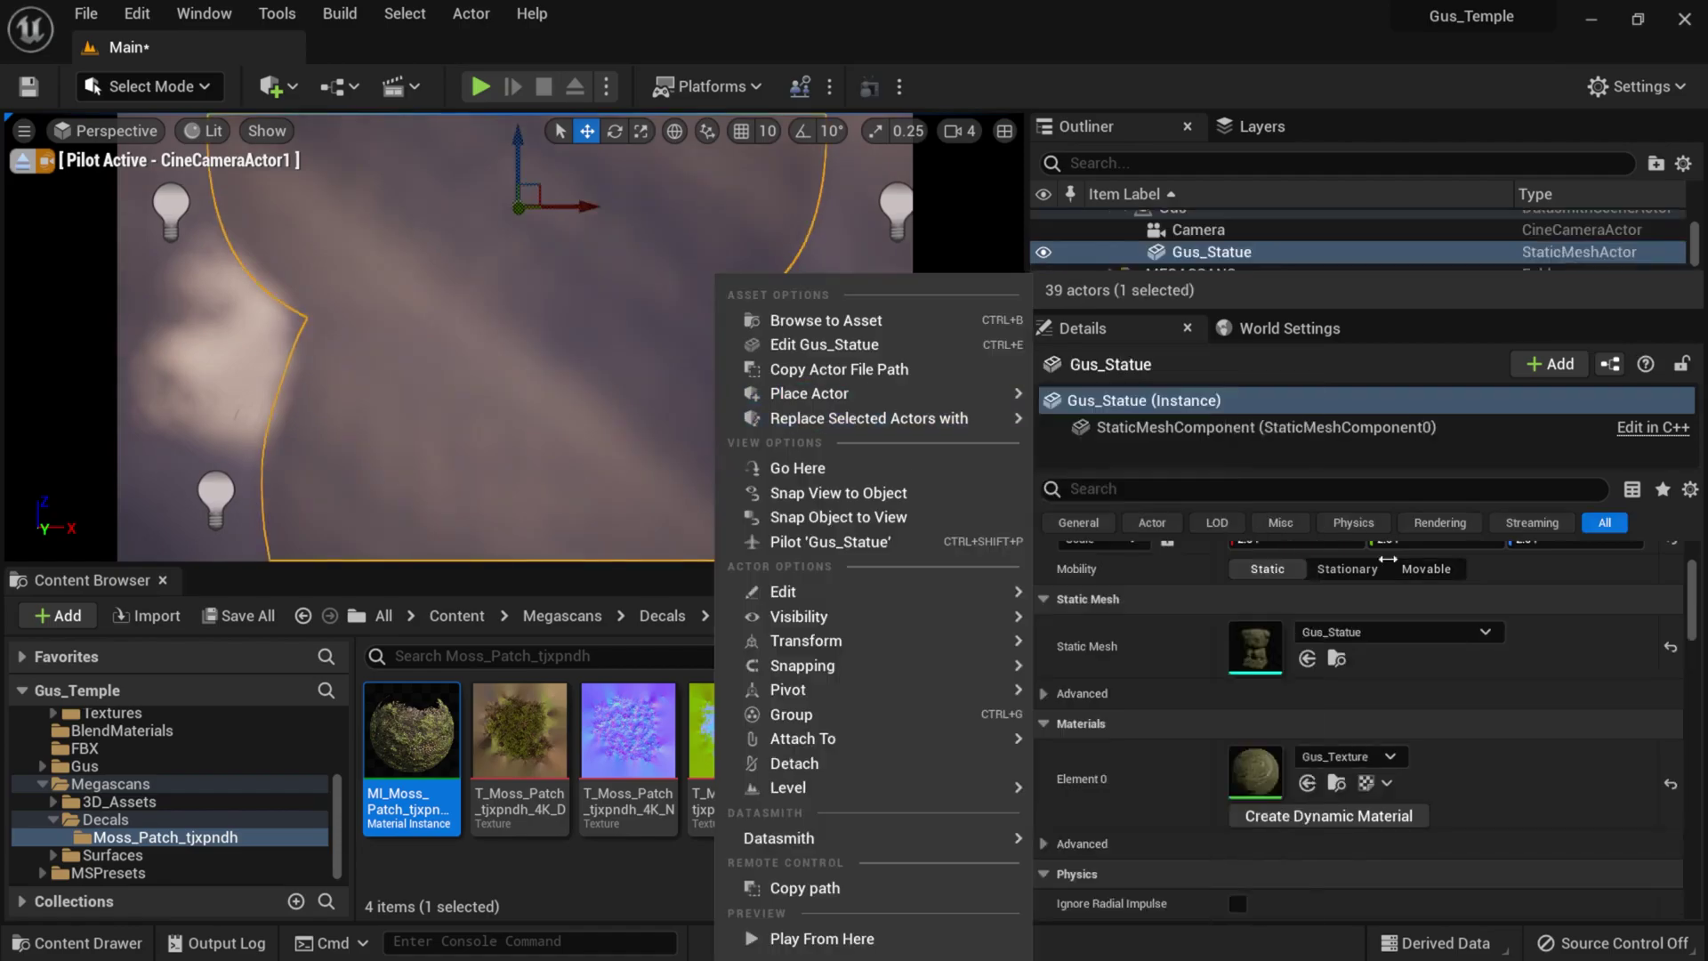
left_click_drag(1696, 244, 1700, 237)
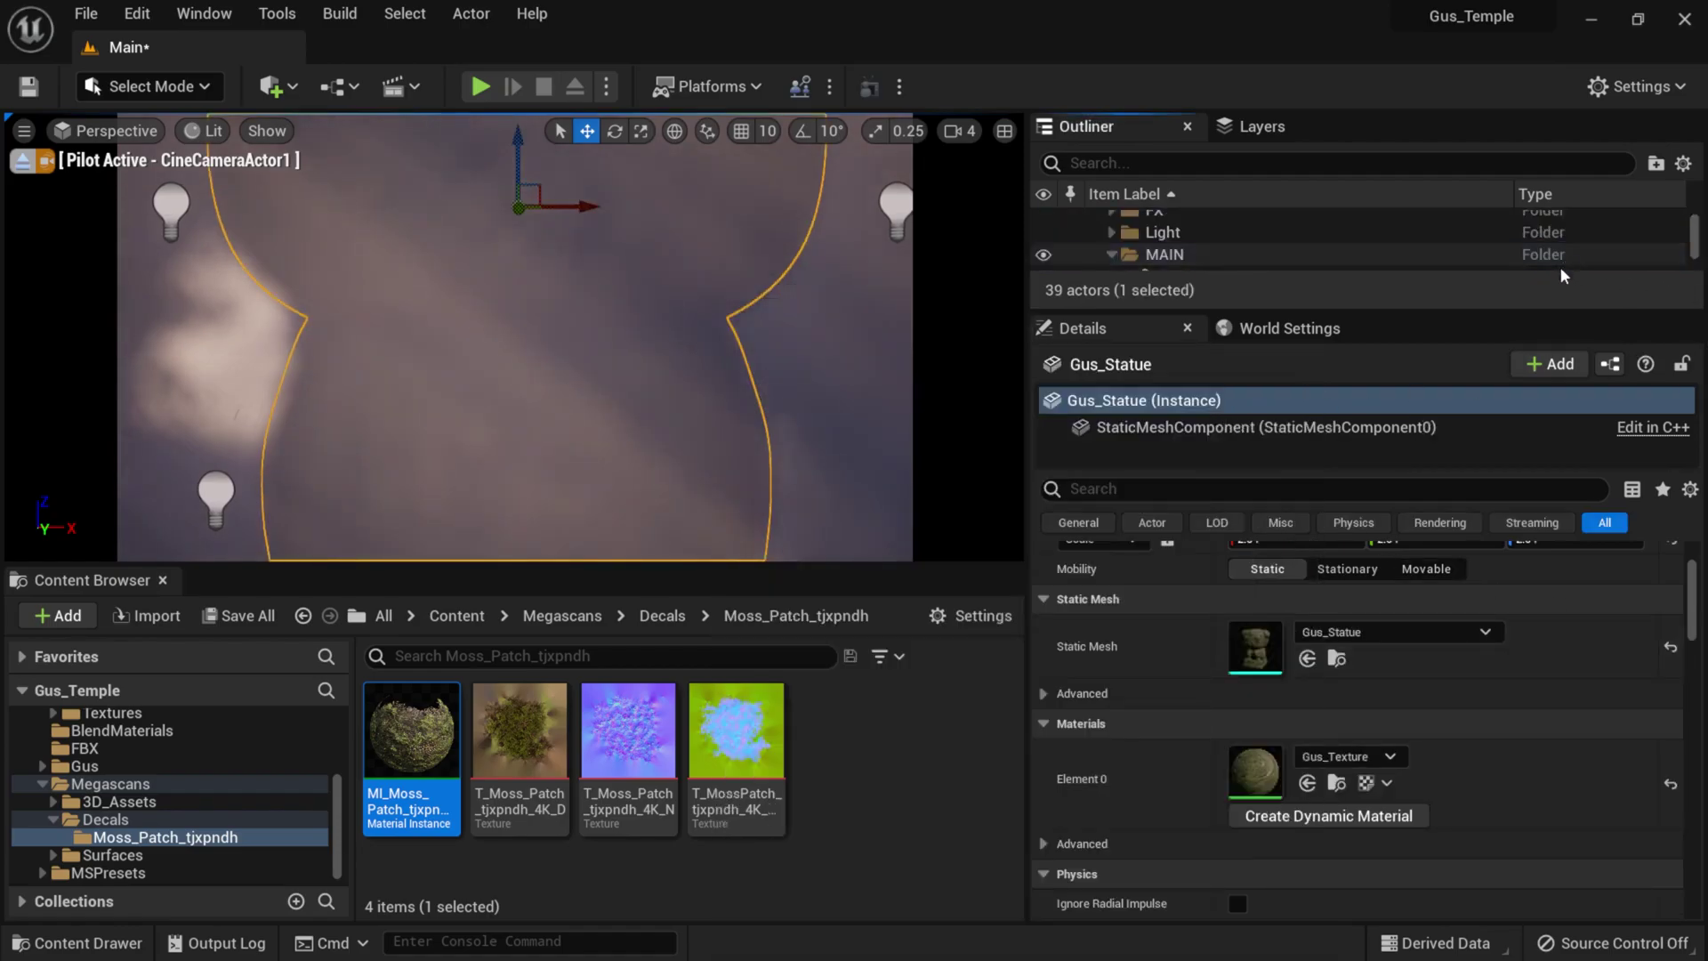
left_click_drag(1452, 311, 1428, 274)
left_click(1203, 420)
scroll(1406, 717, "down", 2)
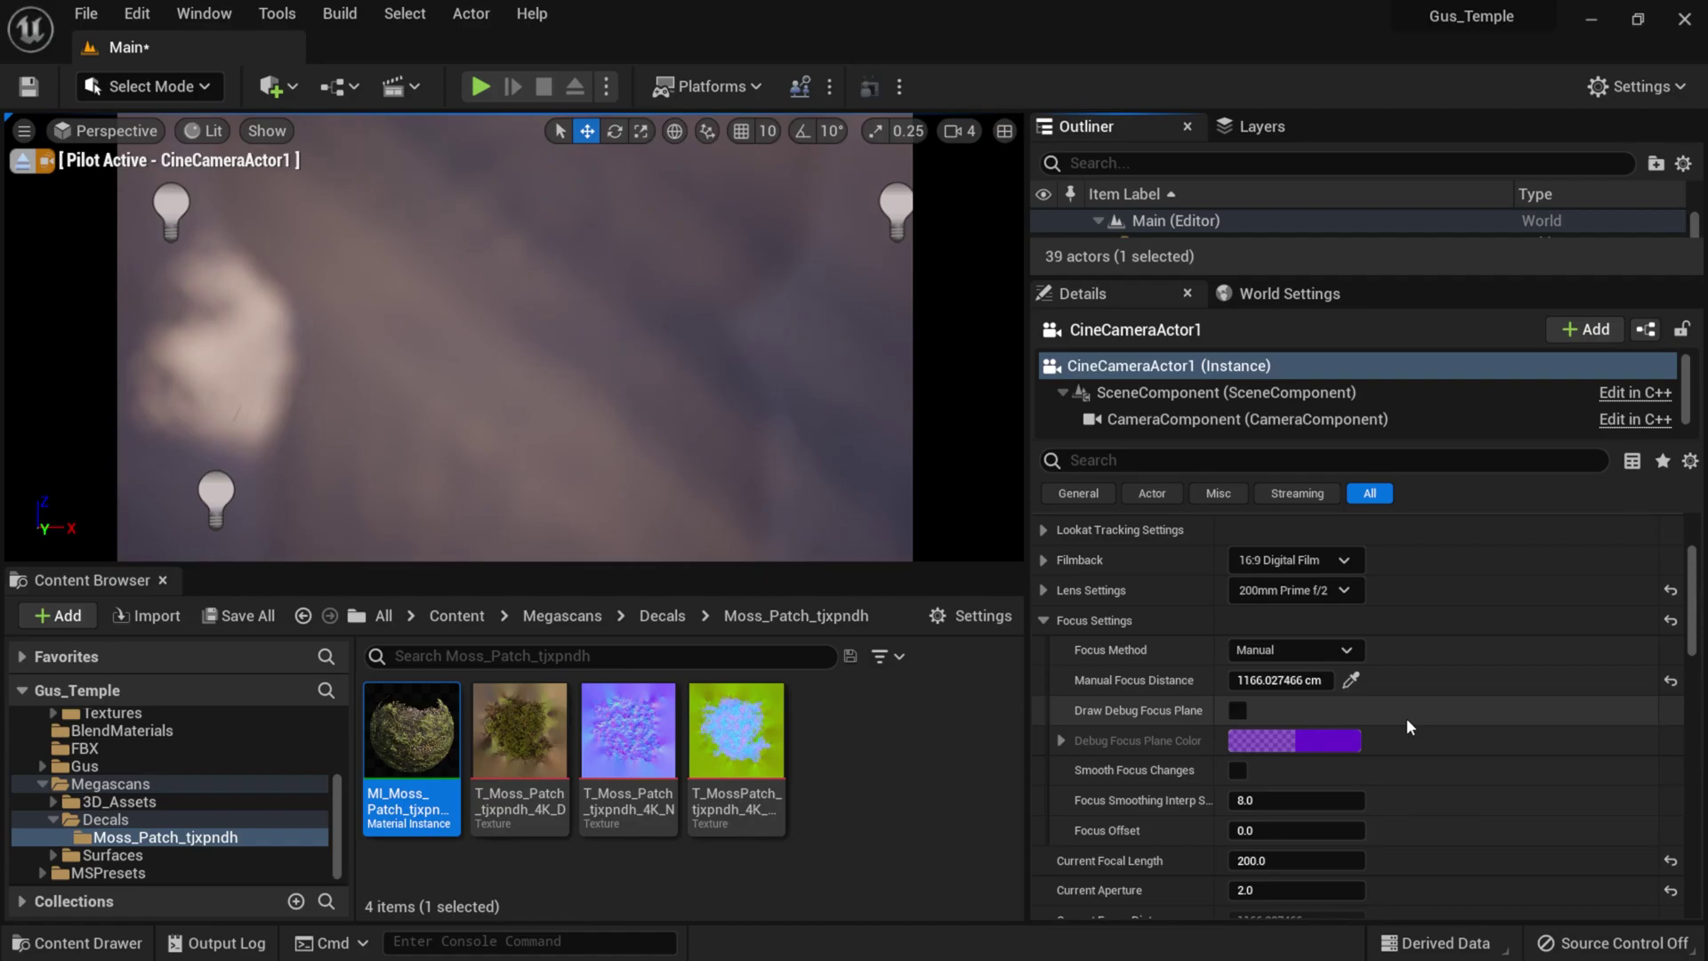
- Try an aperture of 0.8 on the 200mm lens and slightly shorten the manual focus distance
scroll(1406, 718, "down", 2)
left_click(1306, 818)
type(".8")
key("Return")
mouse_move(1281, 608)
left_mouse_down()
mouse_move(1215, 608)
mouse_move(1270, 609)
left_mouse_up()
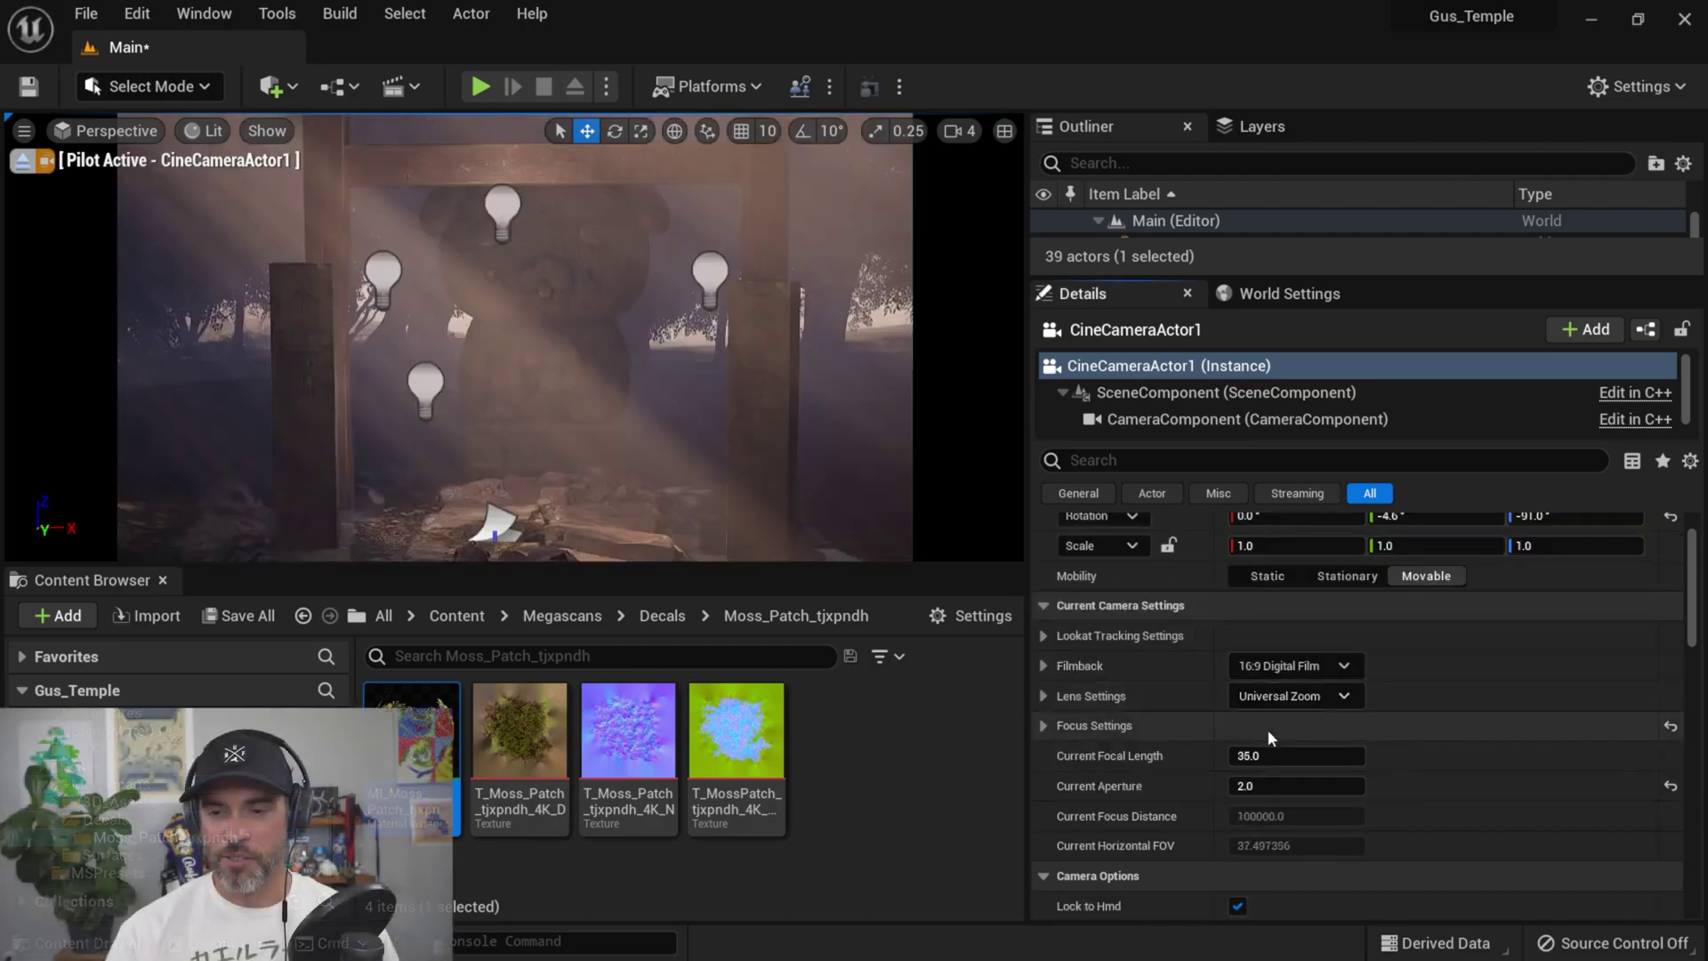
scroll(1267, 730, "down", 5)
scroll(1267, 730, "down", 5)
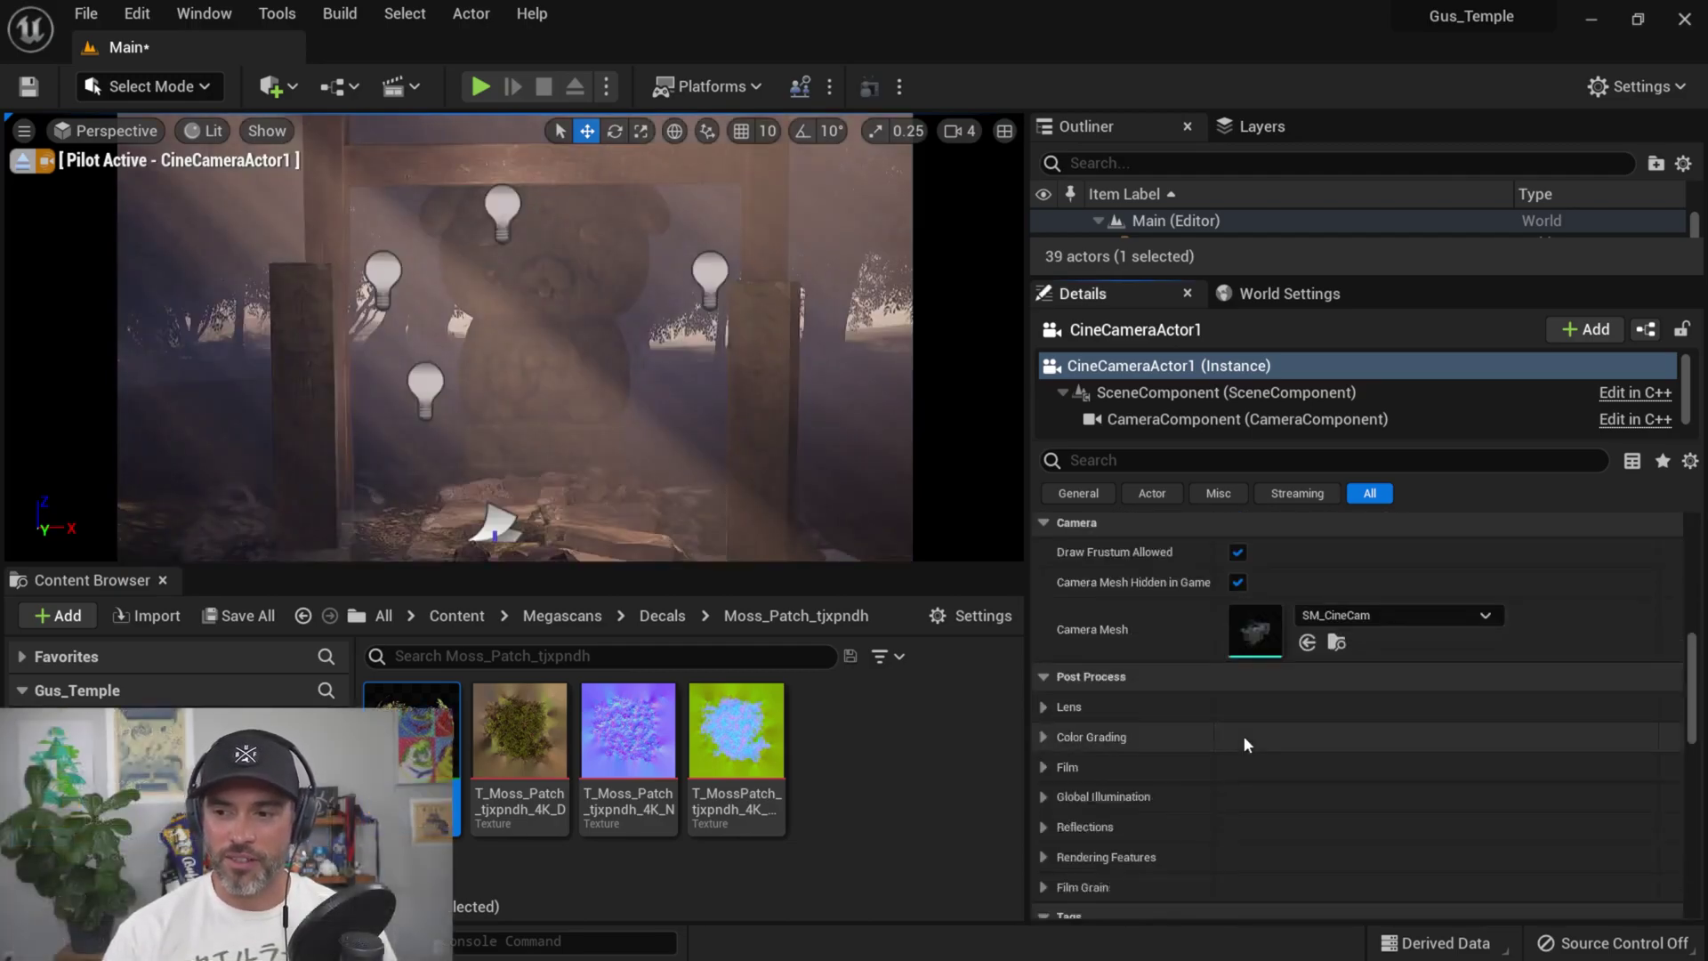
scroll(1244, 735, "down", 3)
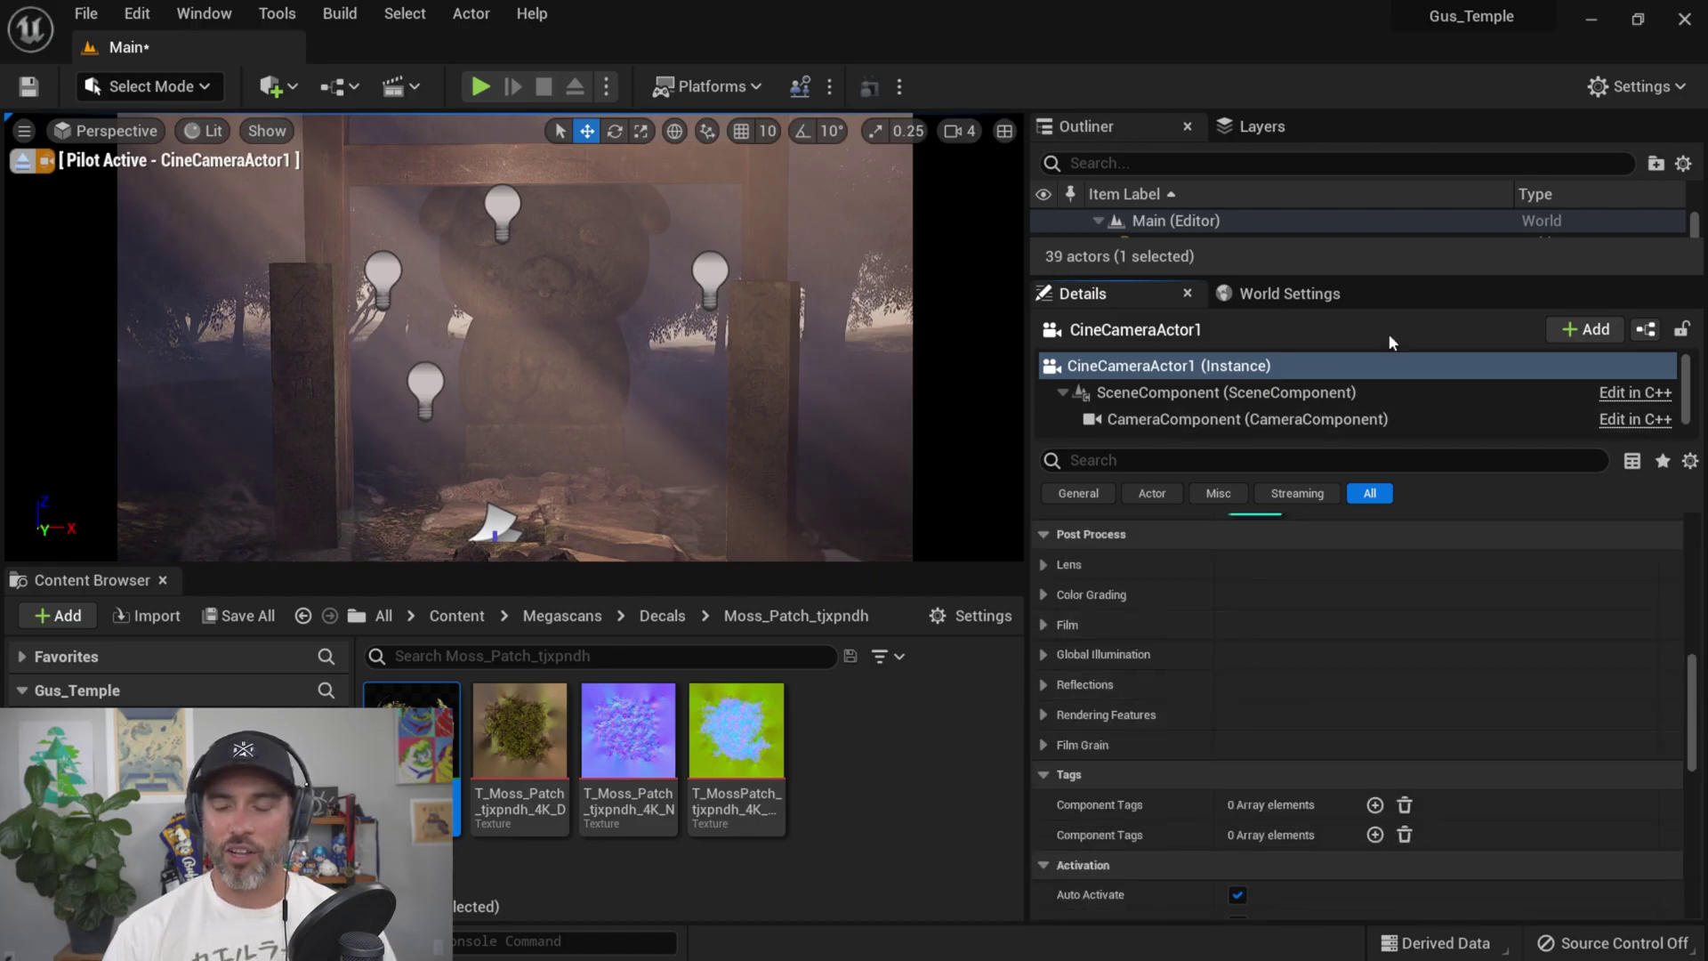
- Create a folder named CAMERA under the Main level in the scene hierarchy
left_click_drag(1352, 279, 1406, 528)
left_click(1111, 288)
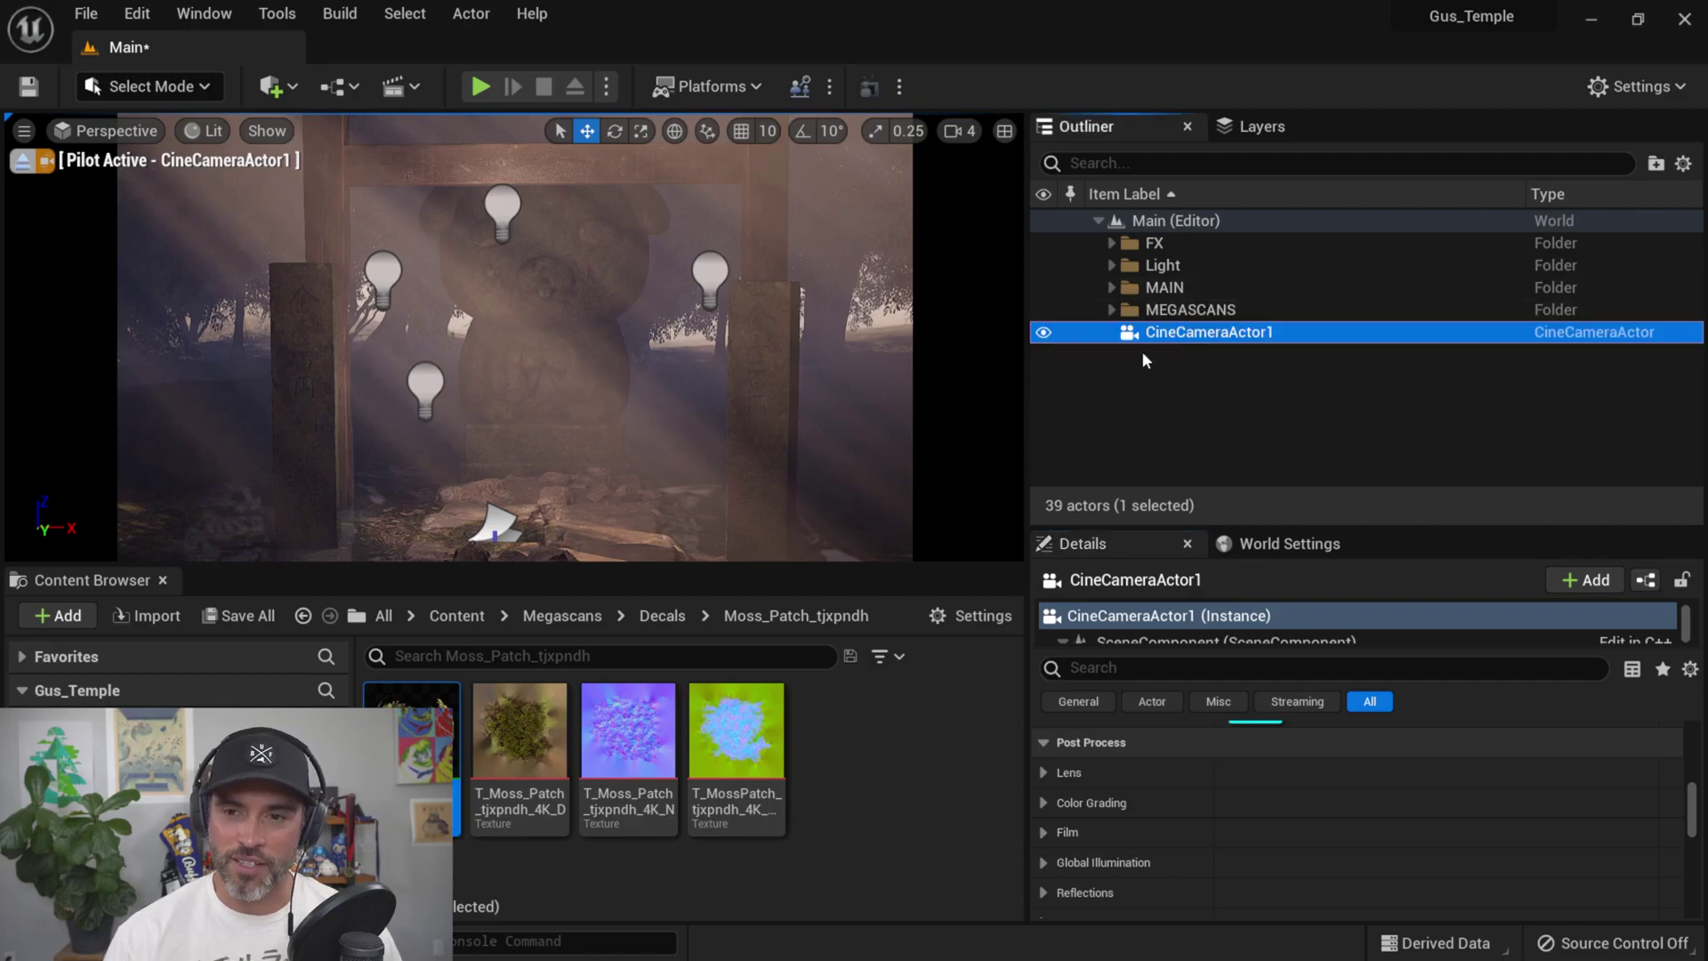
left_click(1147, 402)
right_click(1156, 221)
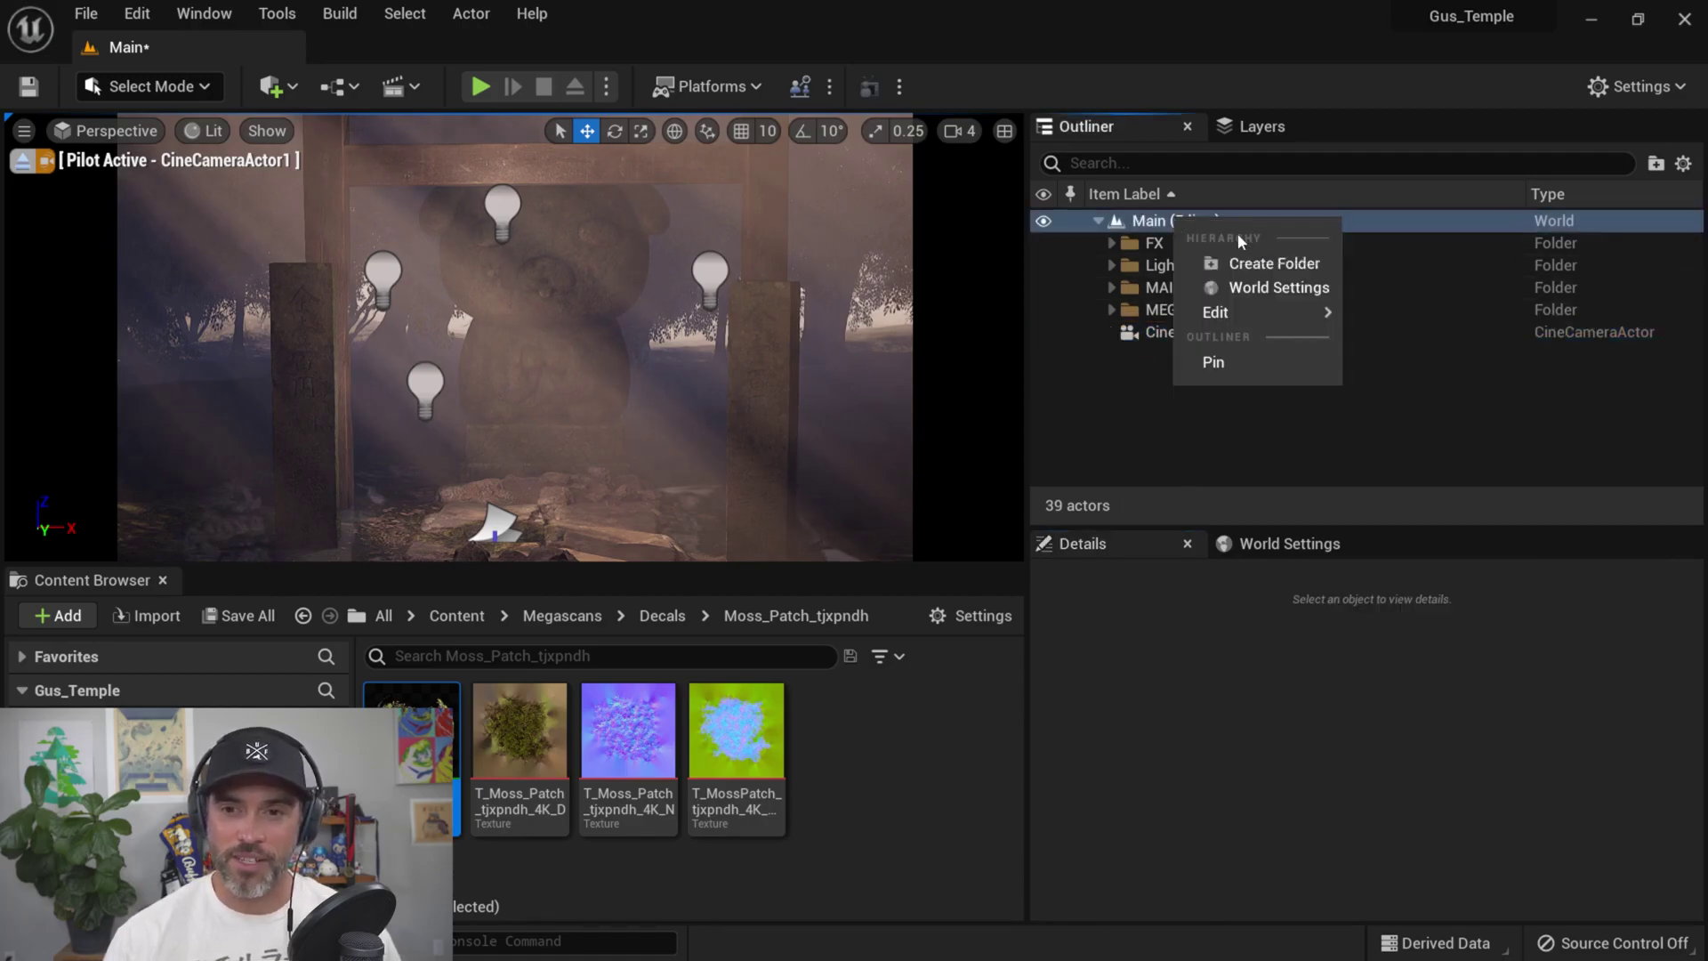
left_click(1256, 262)
type("CAMERA")
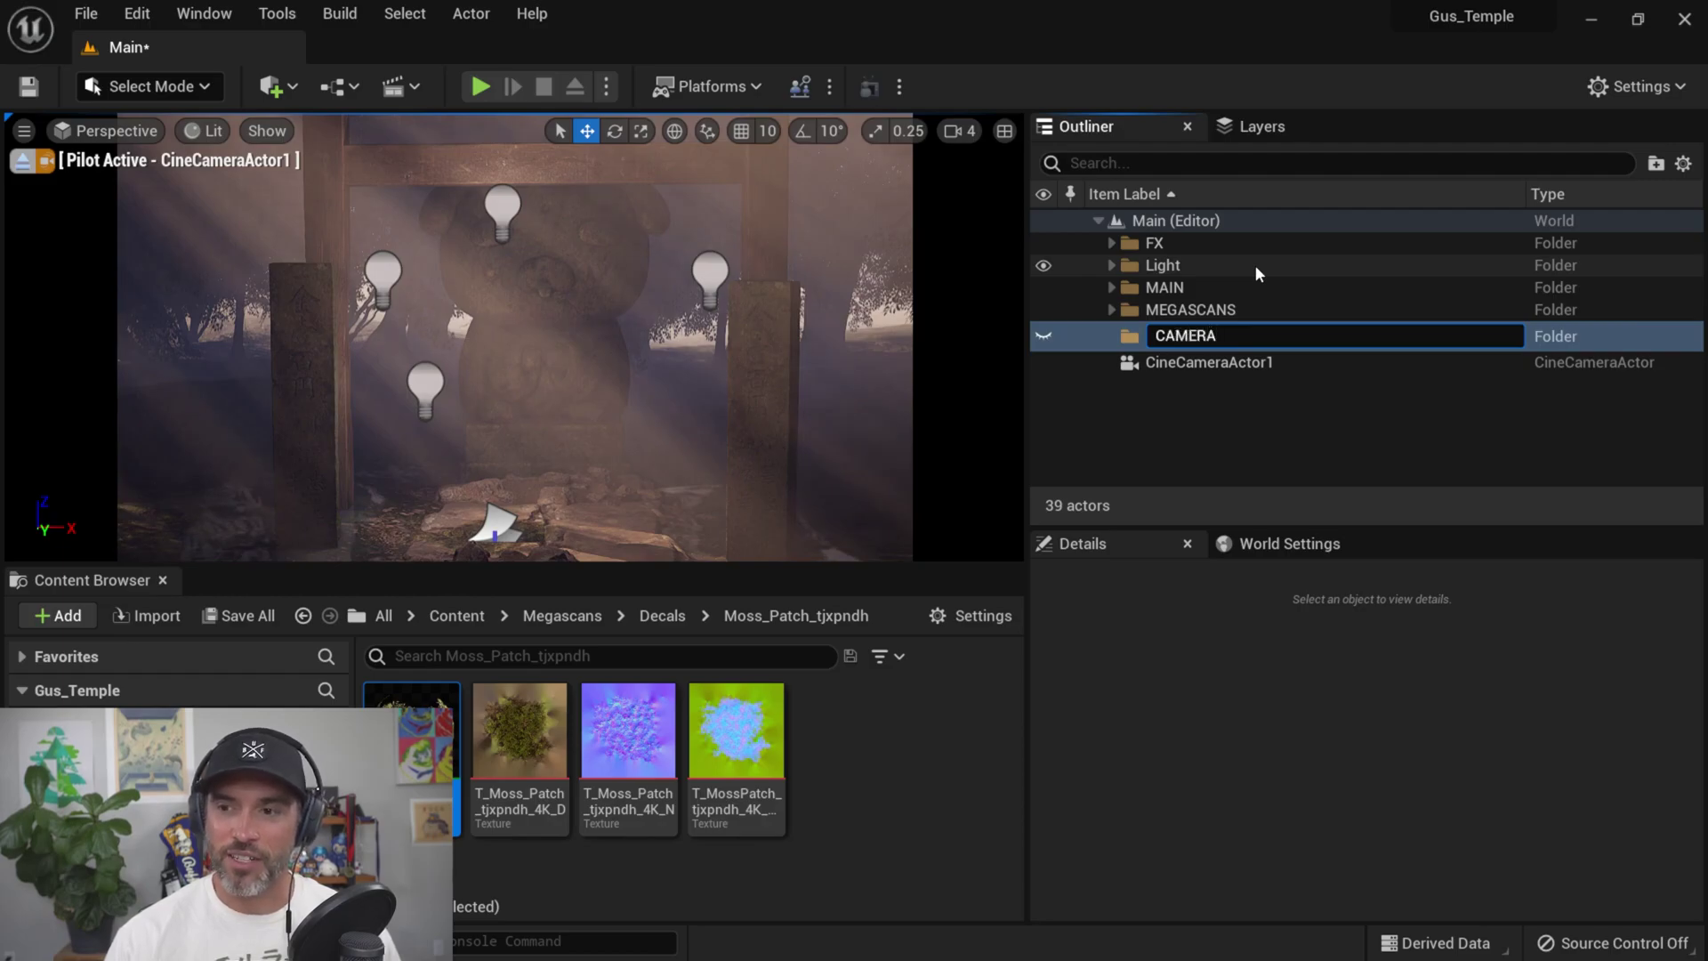
key("Return")
- Move CineCameraActor1 into the CAMERA folder and collapse the folder
left_click_drag(1172, 355, 1187, 245)
left_click(1315, 381)
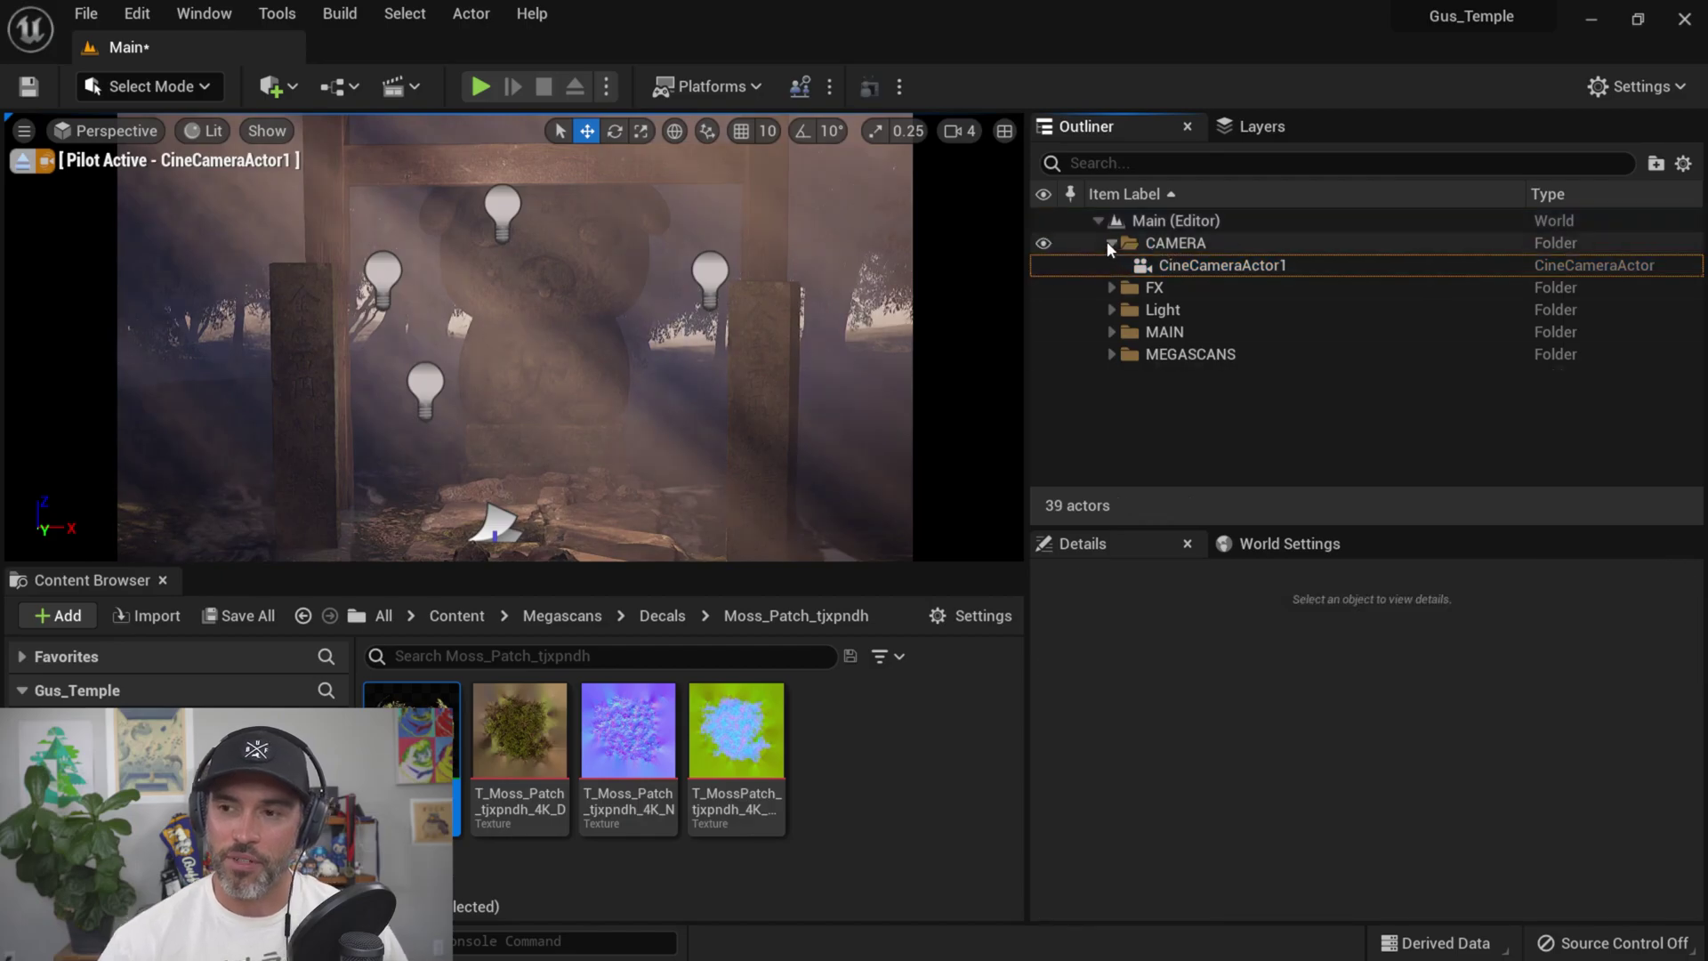
left_click(1111, 243)
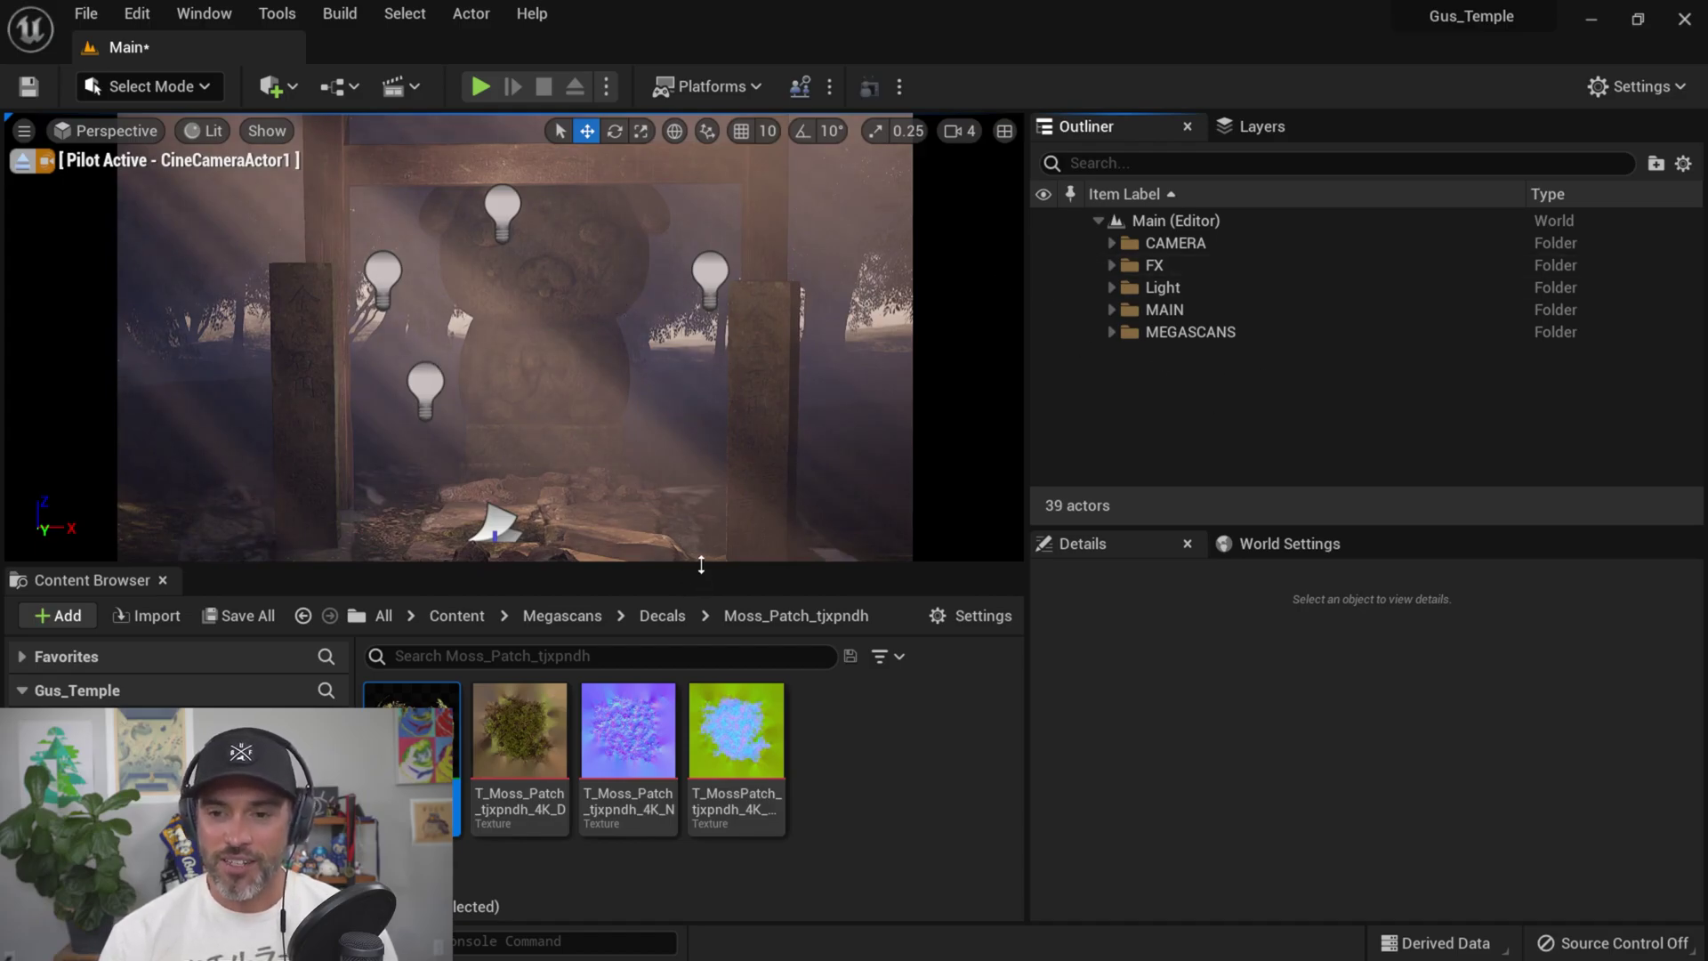
- Add a PostProcessVolume to the level, make more room for its details, and close the Message Log window
left_click_drag(702, 569, 709, 601)
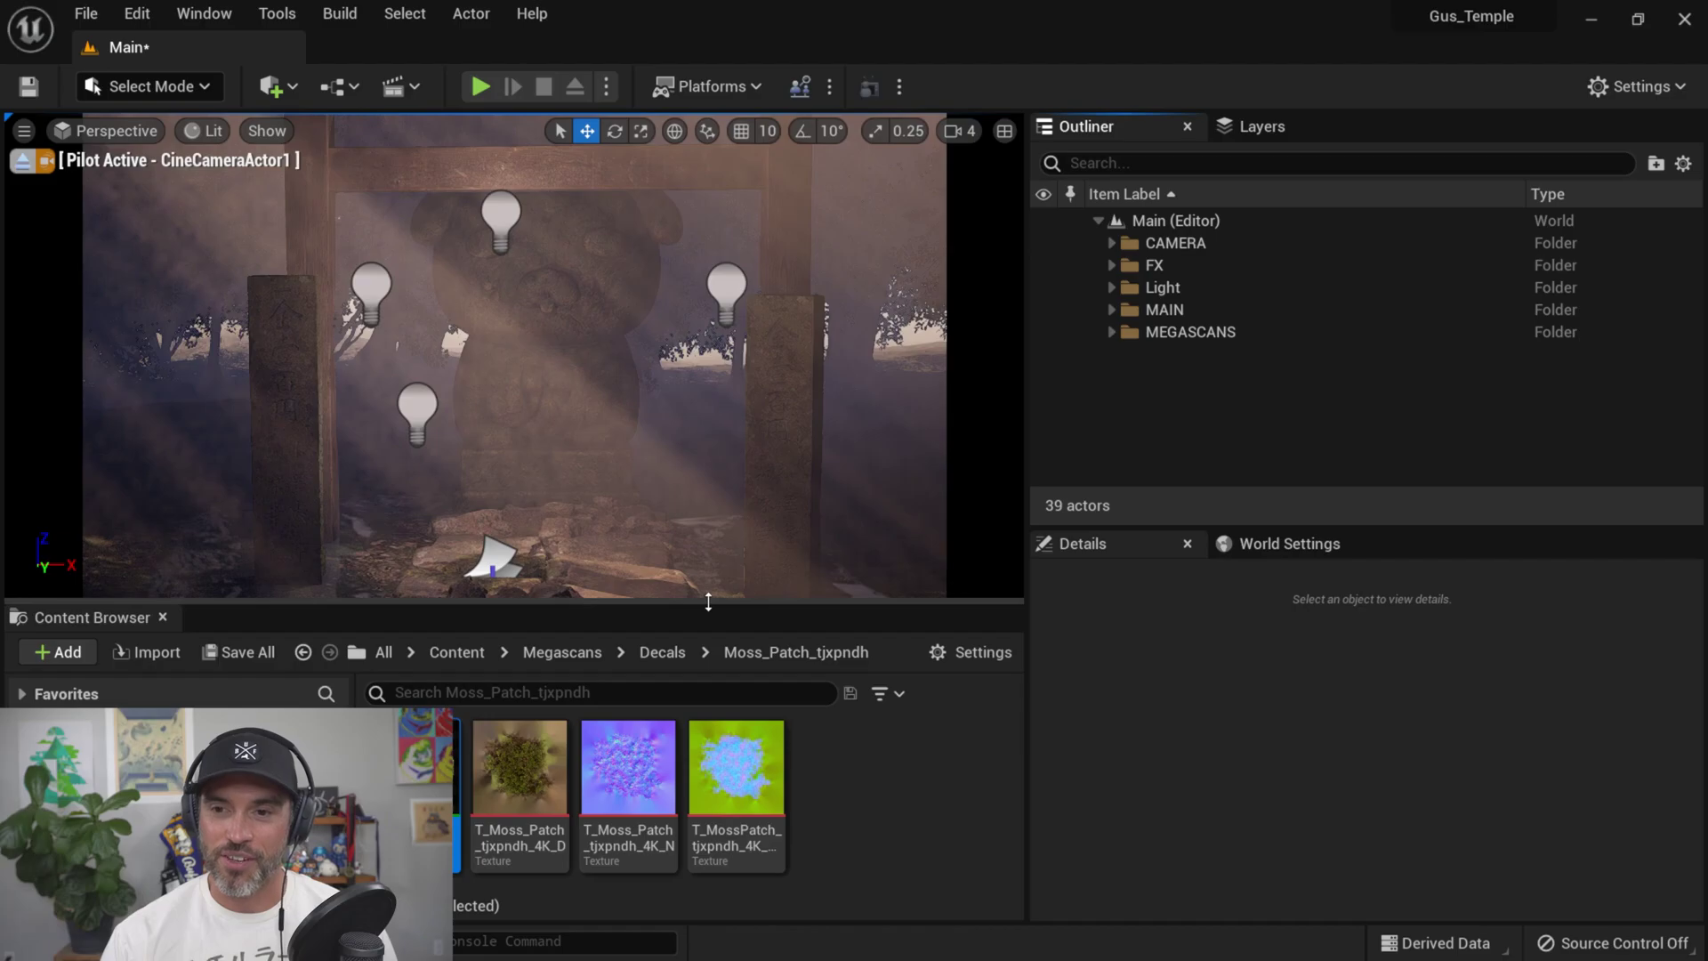
left_click(295, 86)
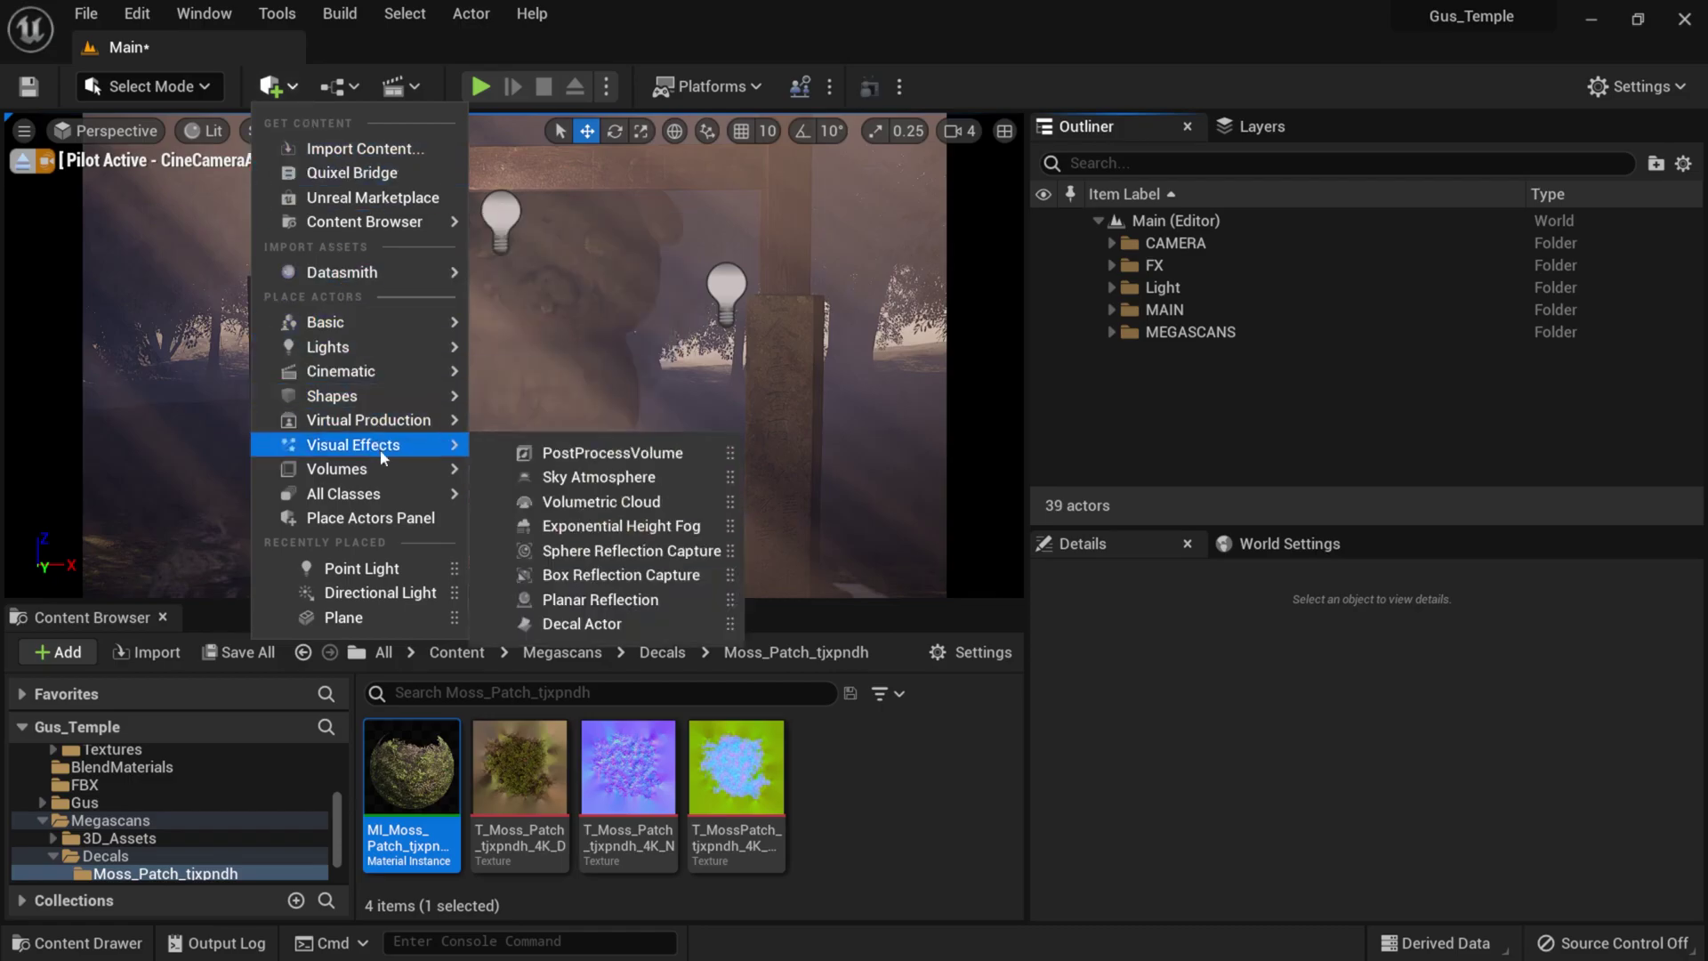
mouse_move(380, 468)
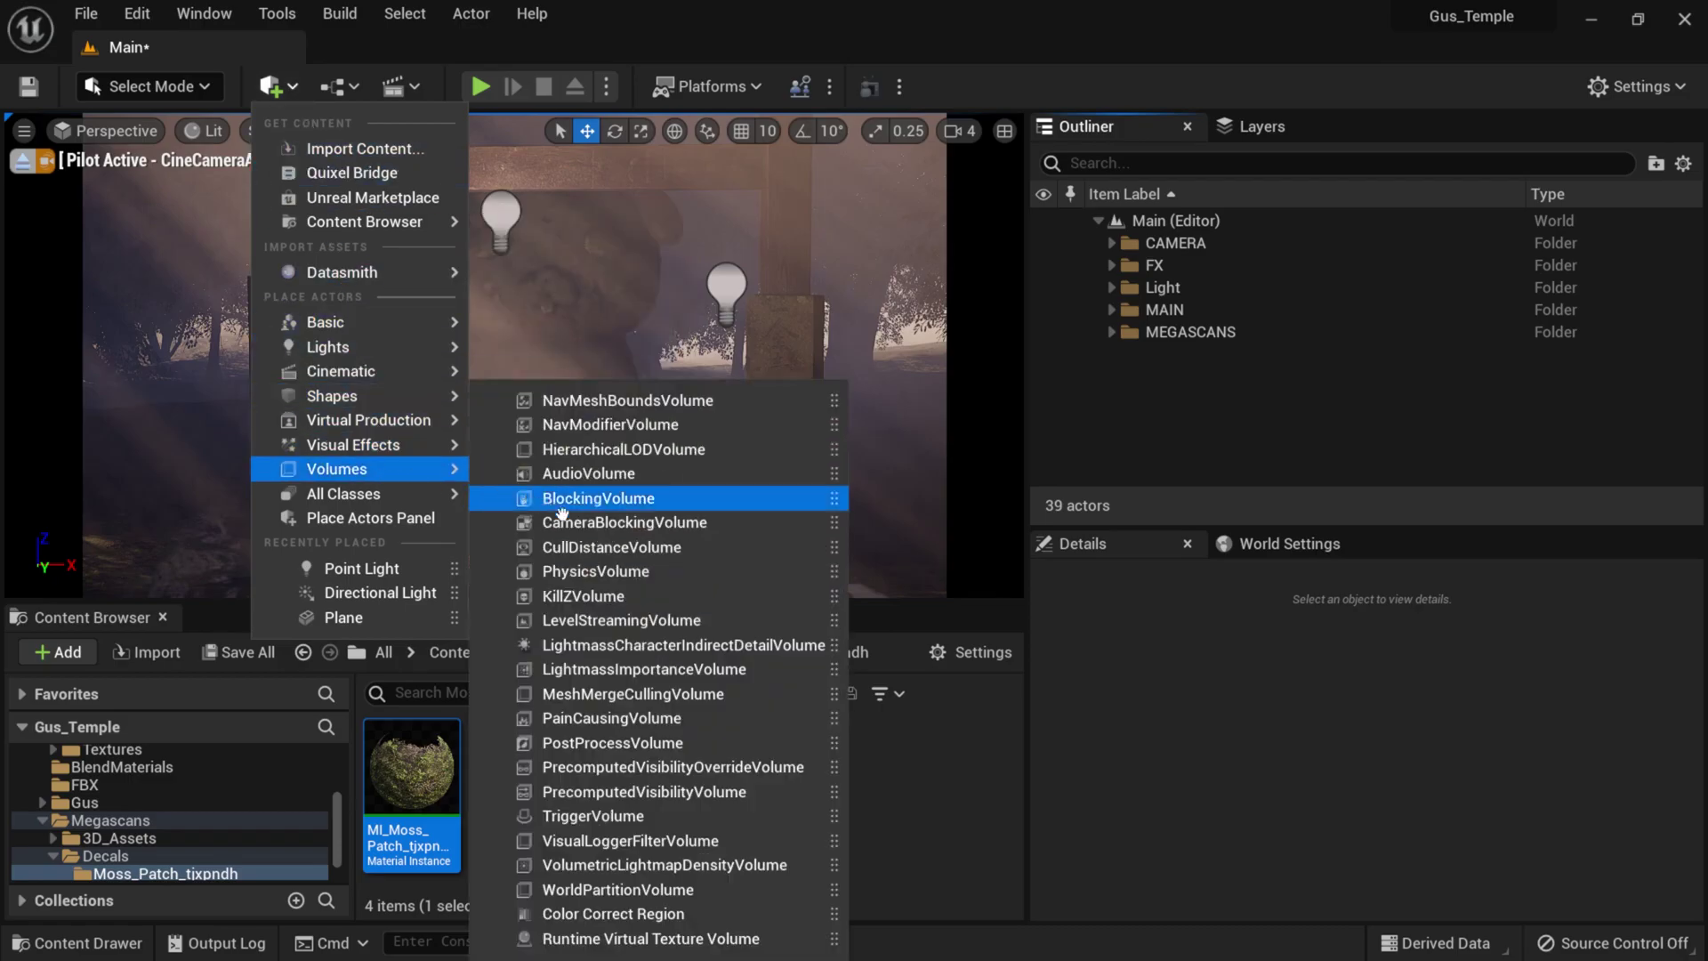
left_click(656, 743)
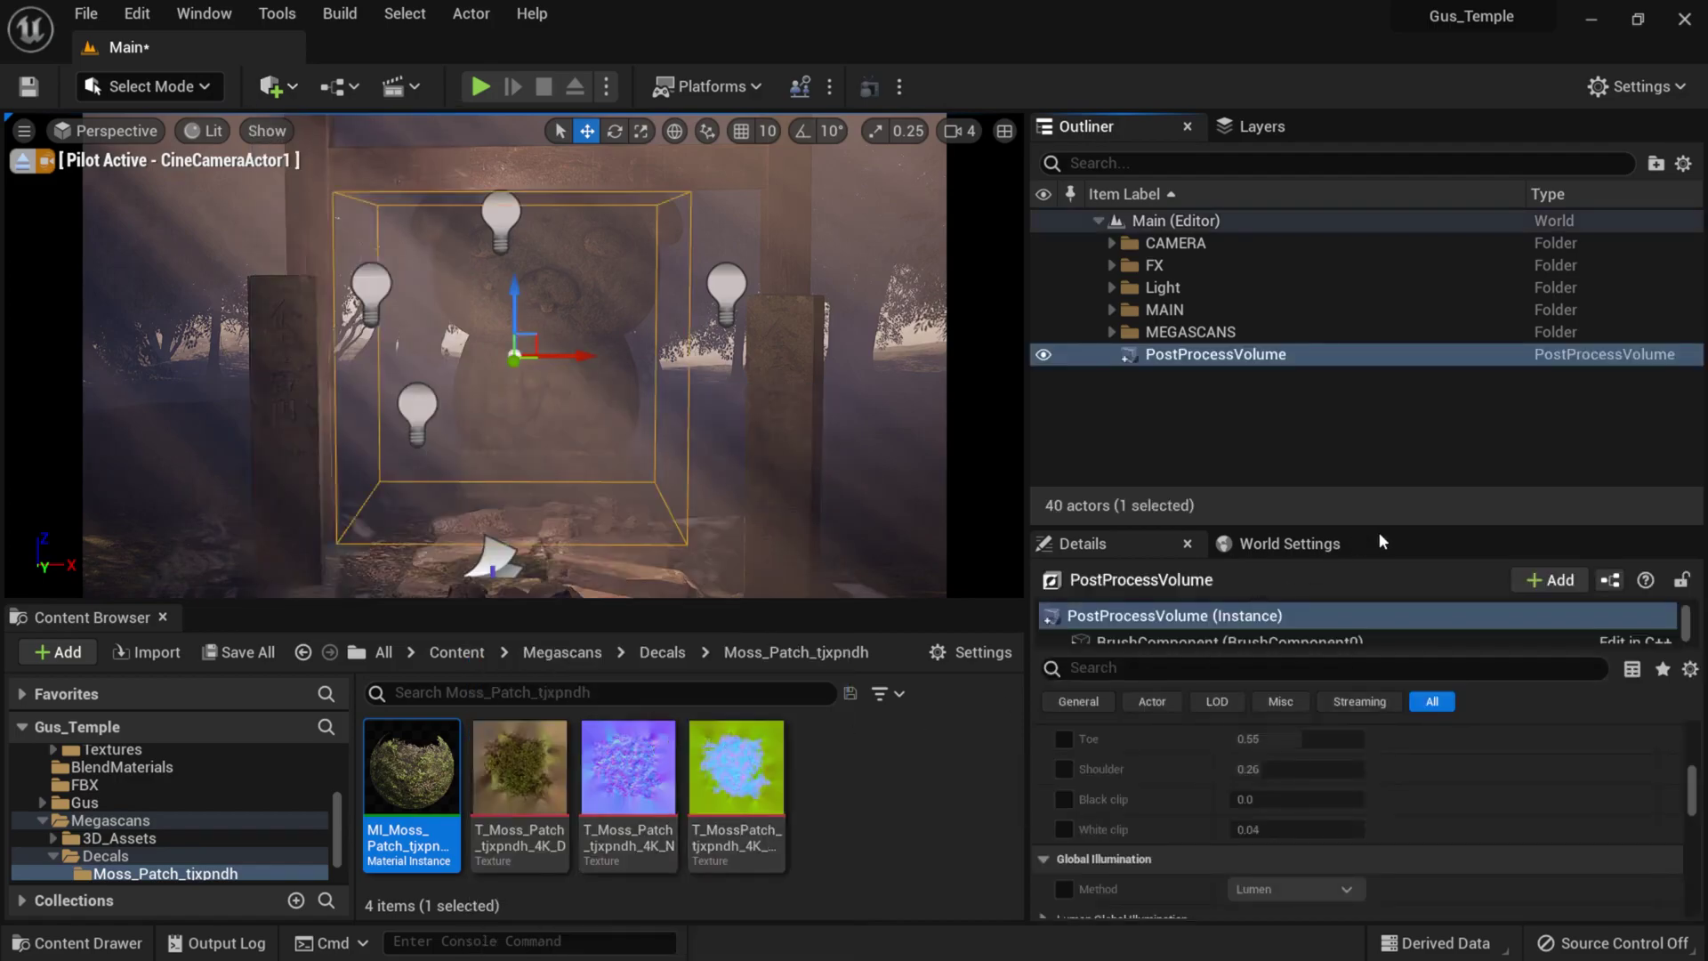
left_click_drag(1384, 525, 1387, 435)
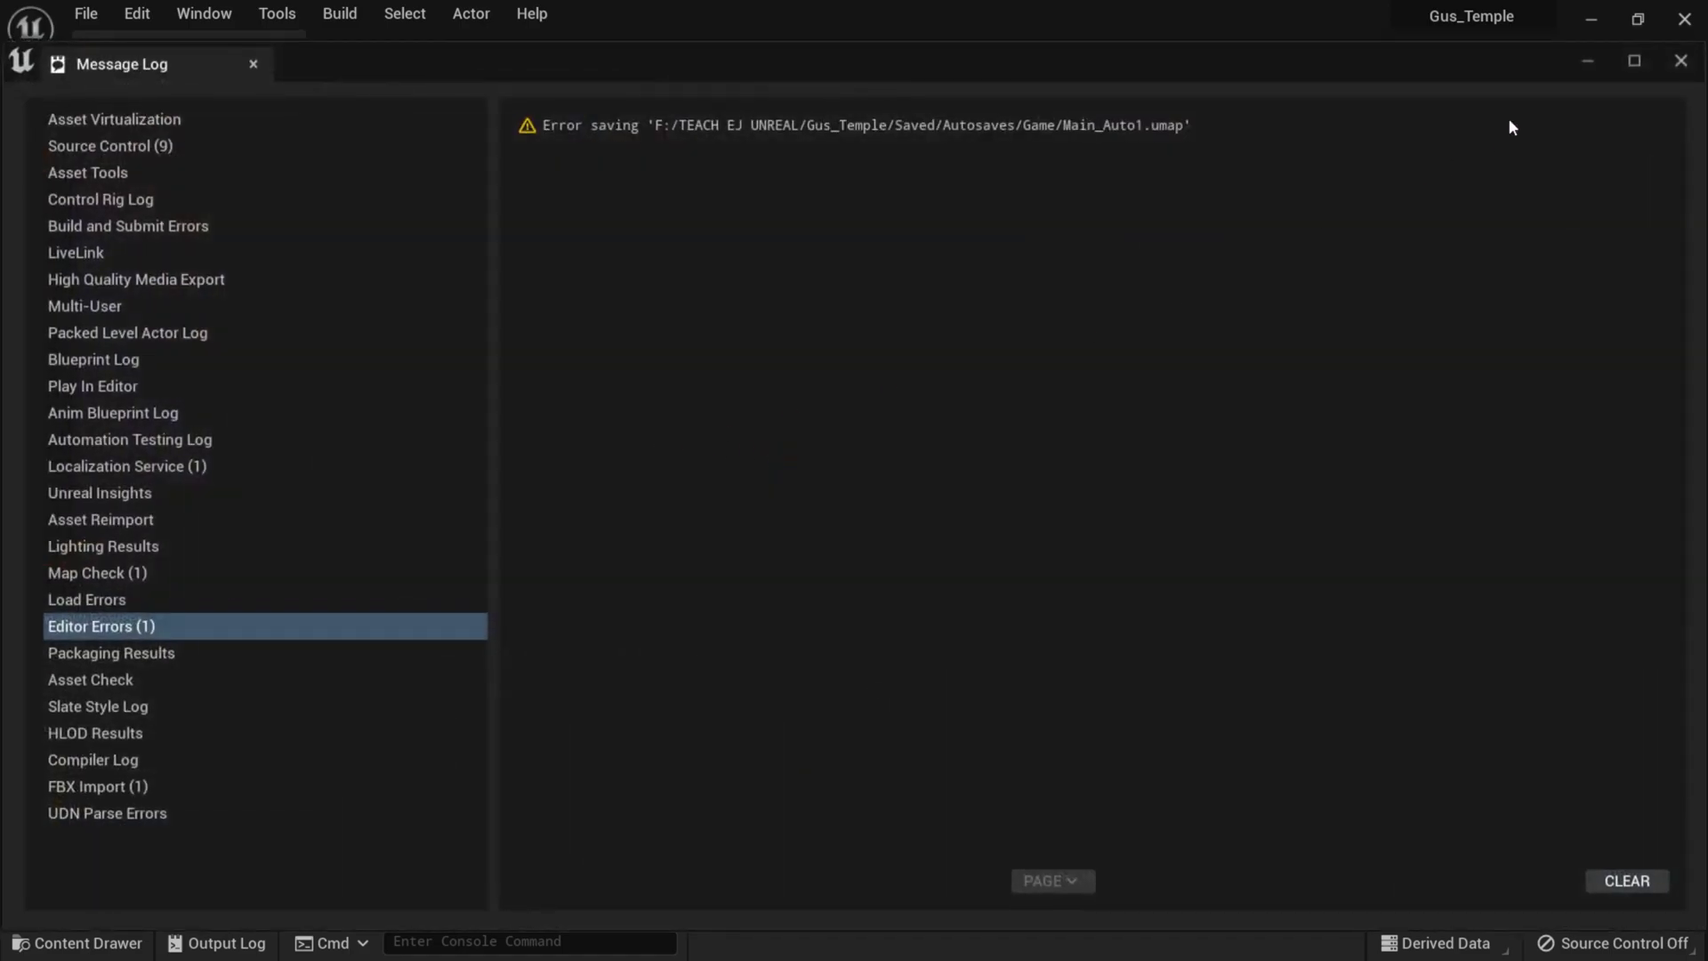
left_click(1680, 60)
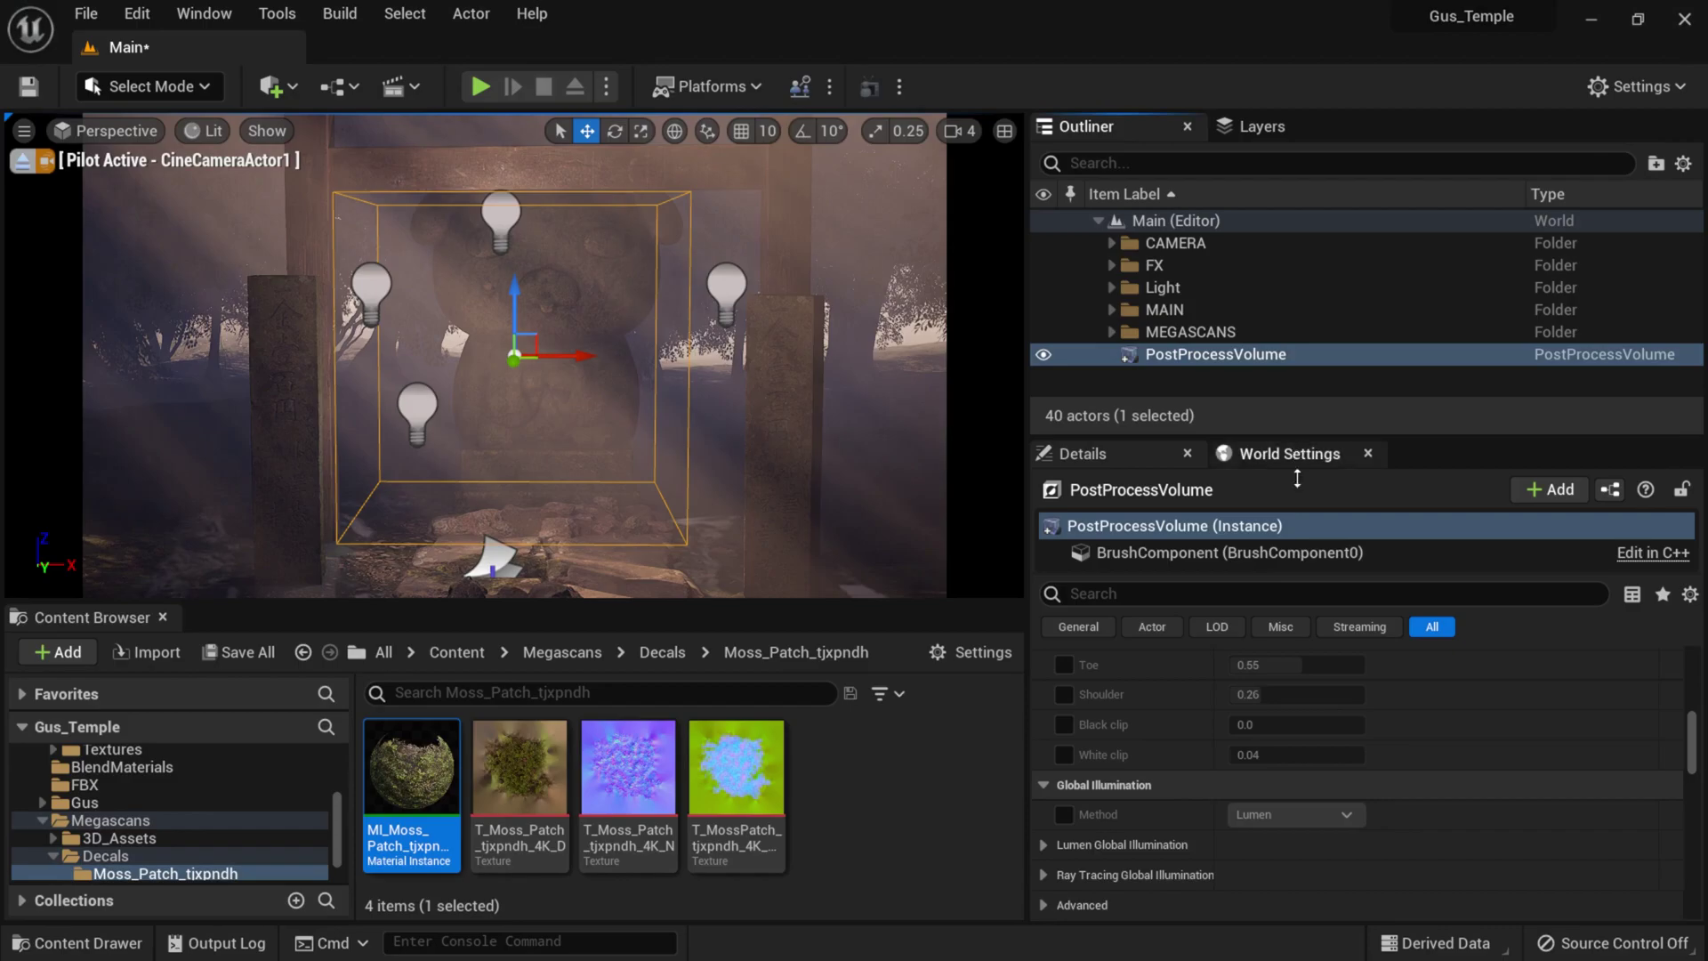
- Review the PostProcessVolume's settings, from global illumination and reflections through film grain to the volume and brush settings
scroll(1201, 806, "down", 1)
scroll(1199, 805, "down", 3)
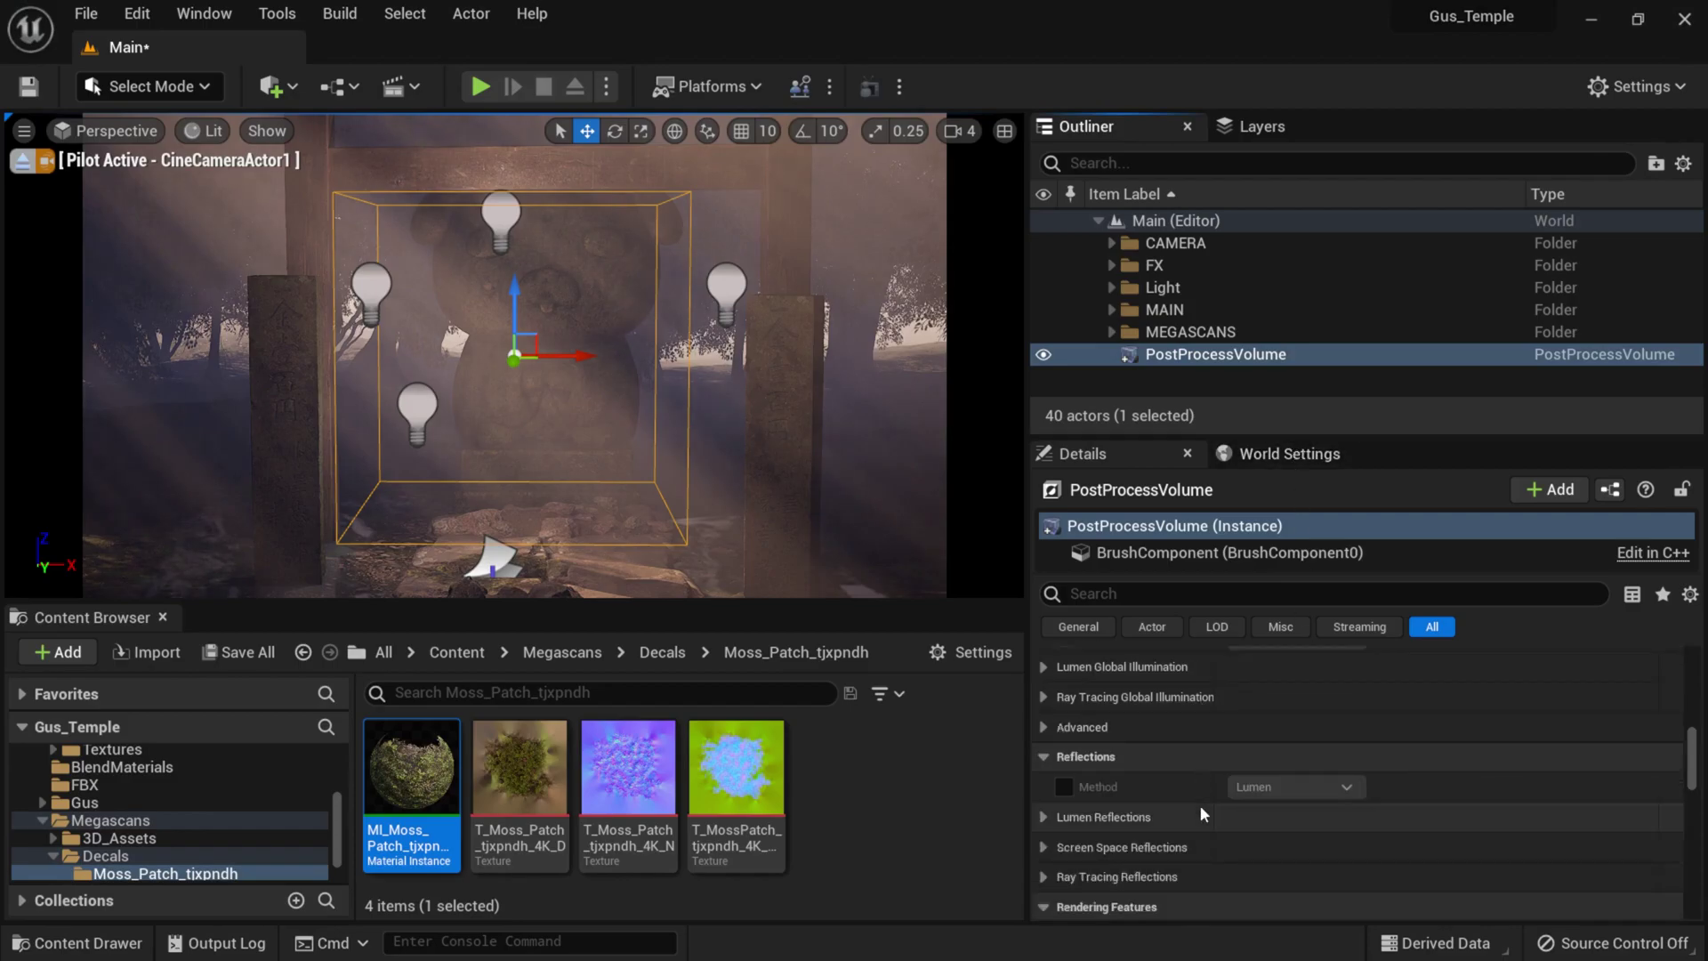
scroll(1203, 798, "down", 3)
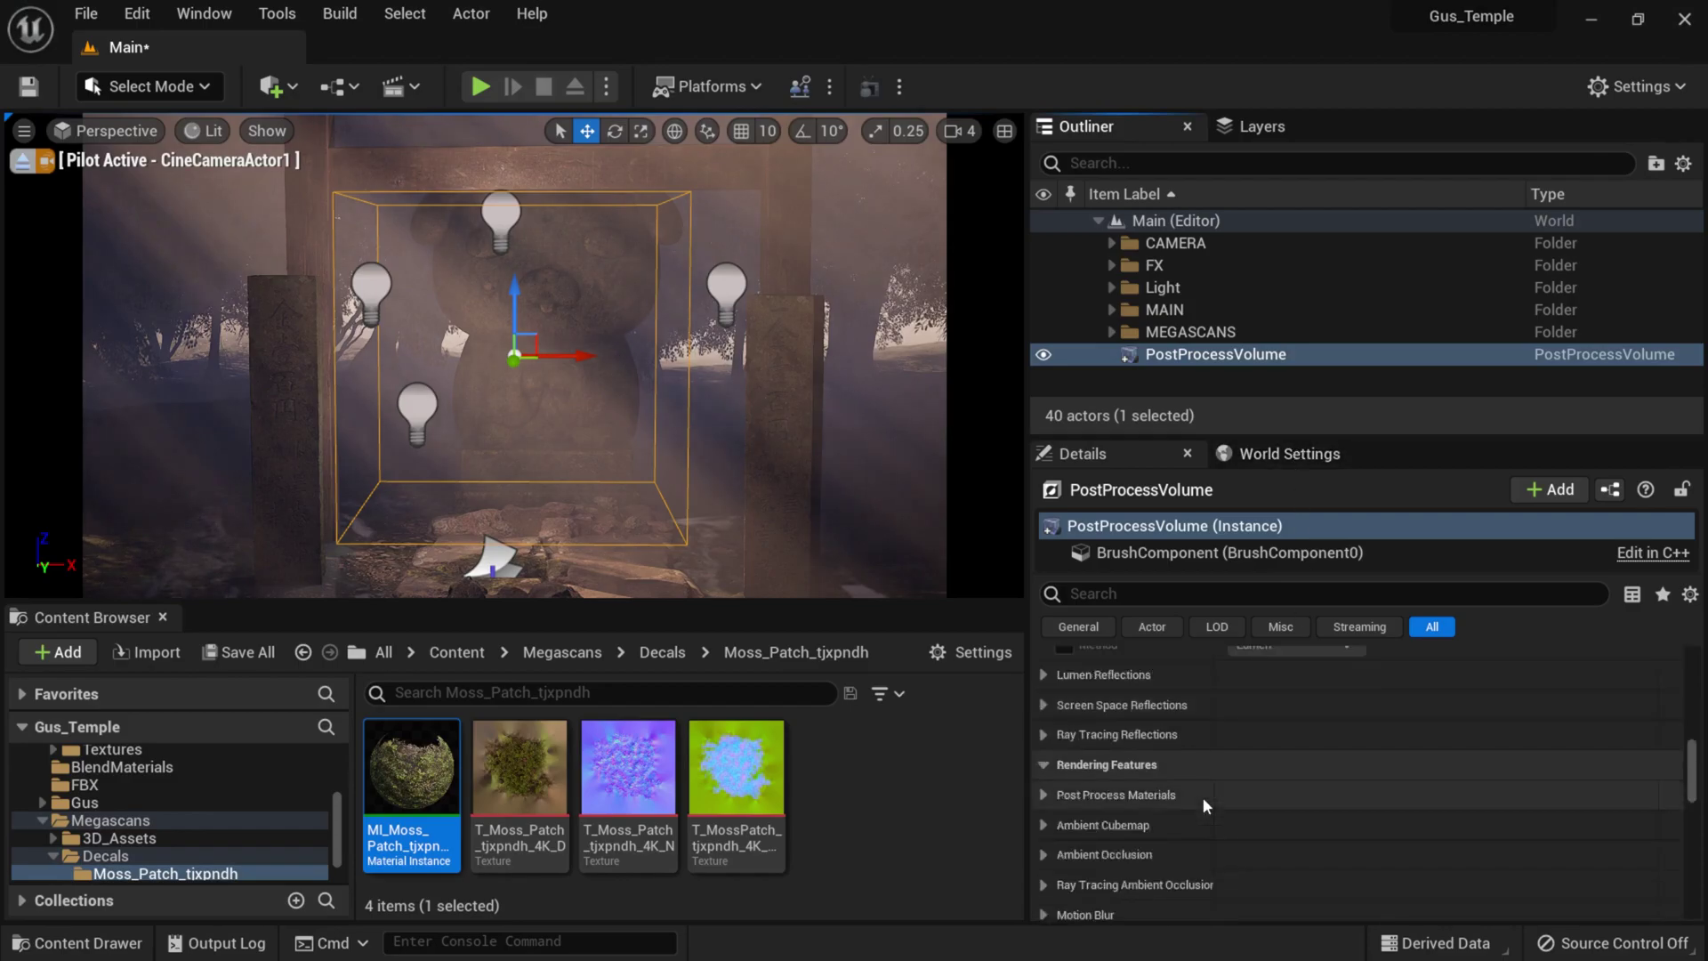
scroll(1203, 797, "down", 15)
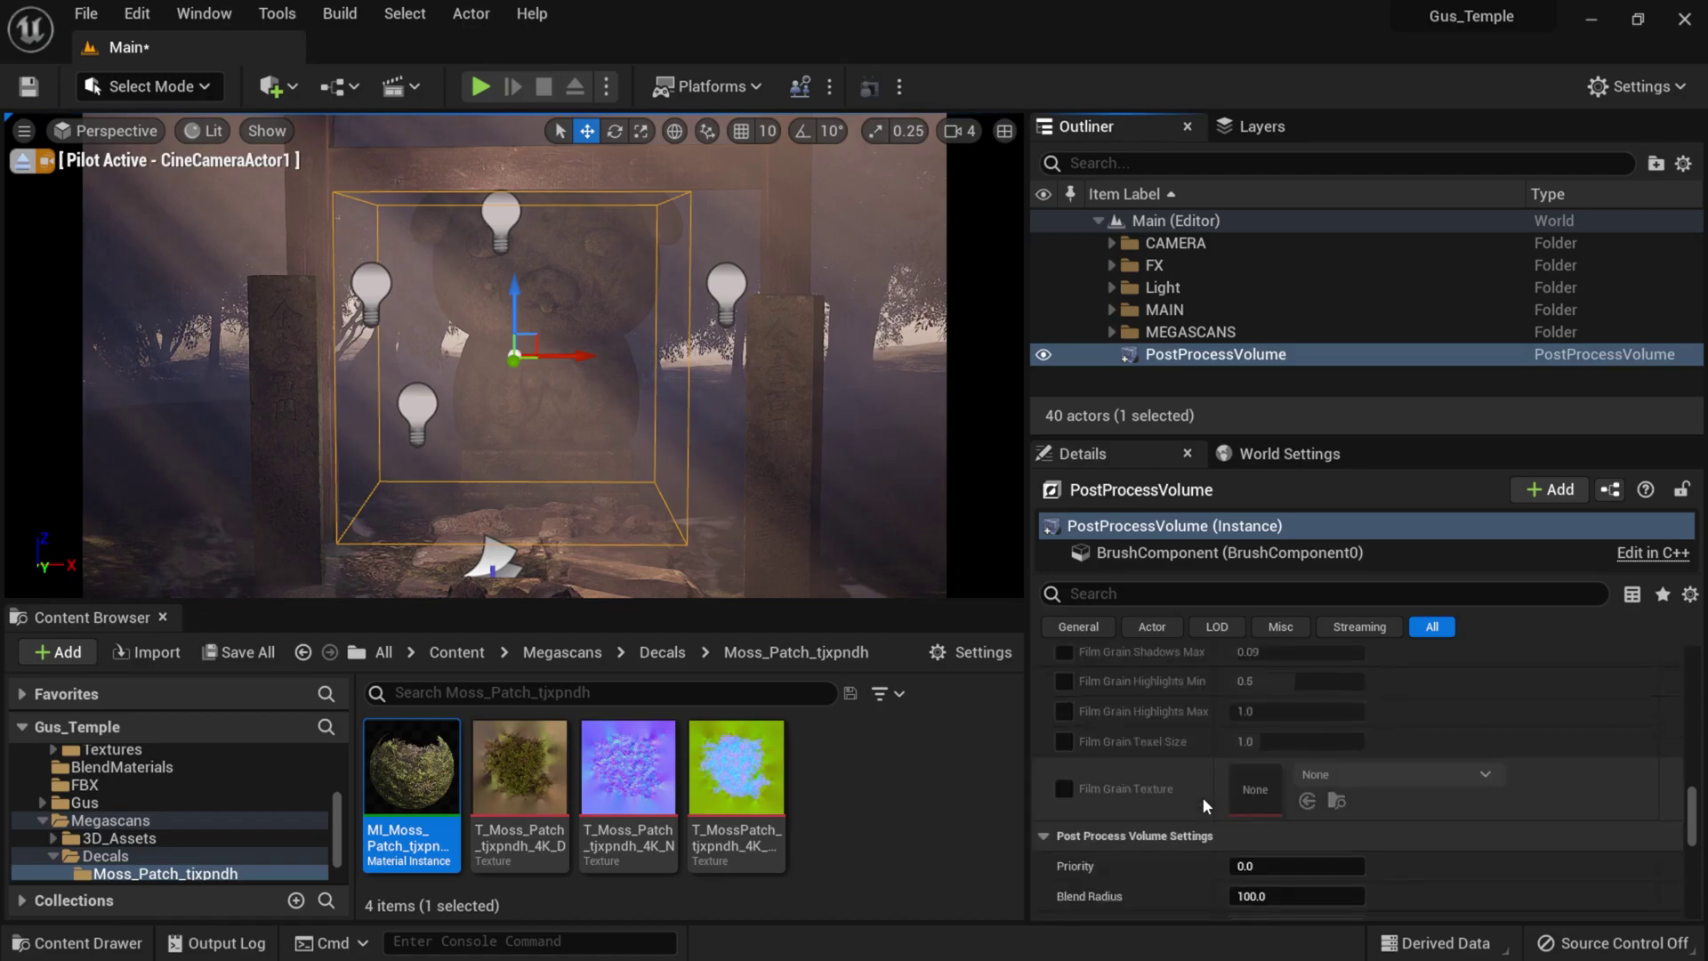
left_click_drag(1325, 435, 1325, 279)
scroll(1323, 596, "down", 4)
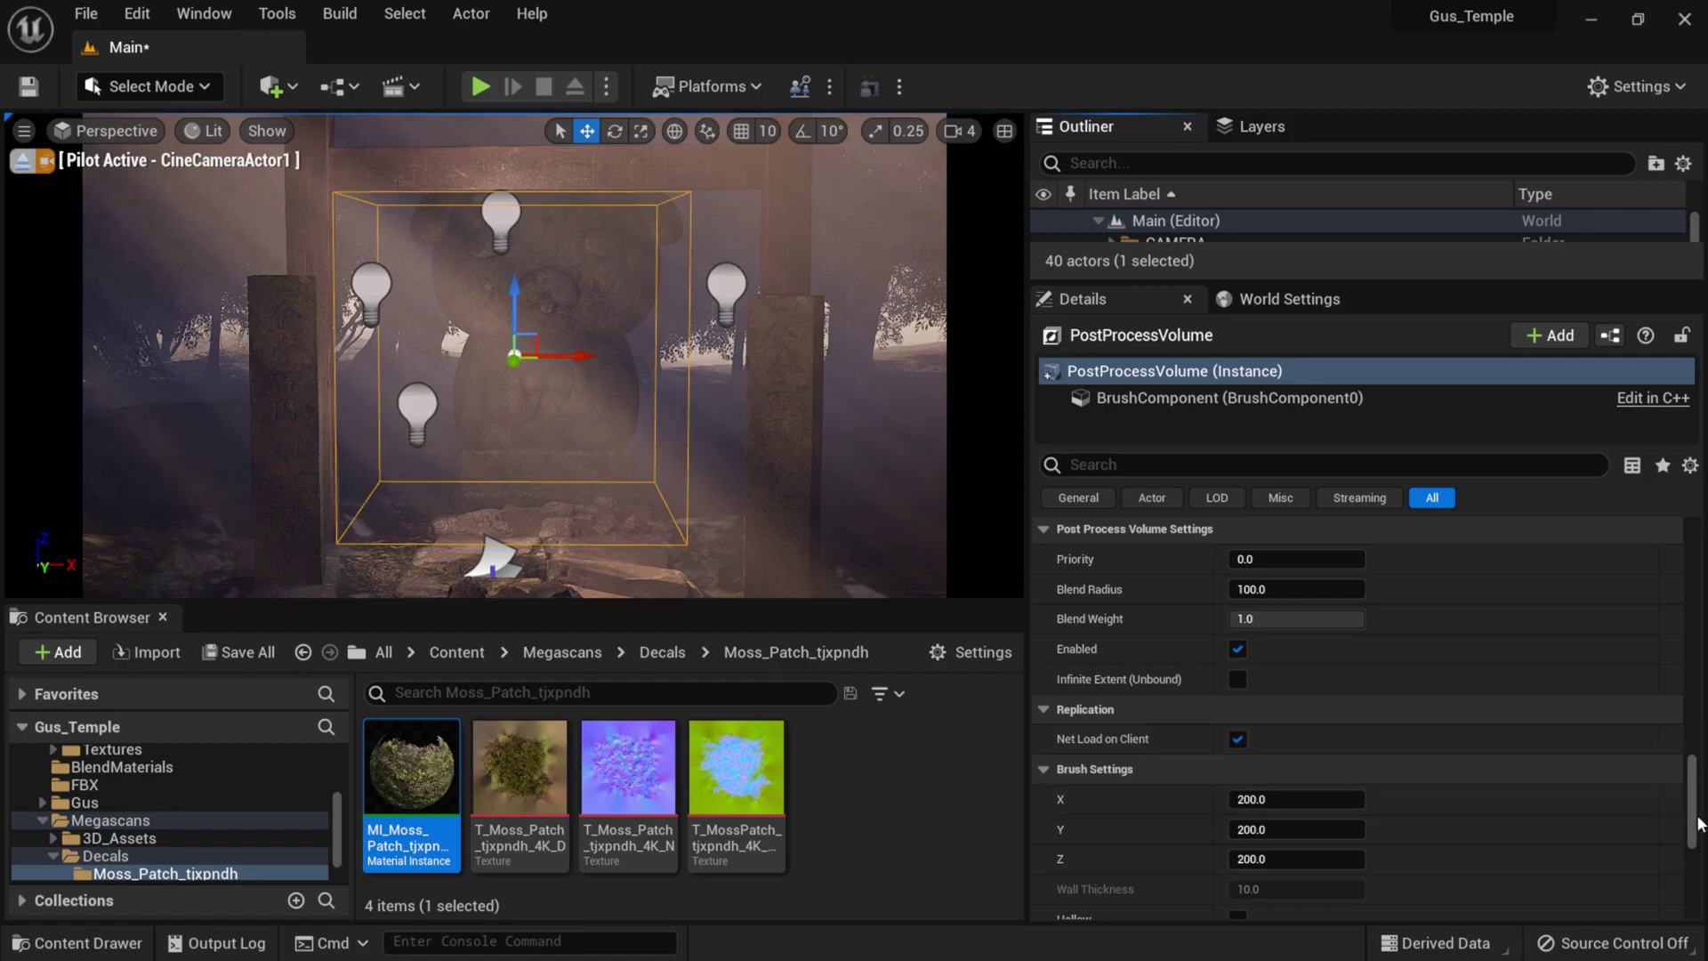
scroll(1694, 771, "up", 5)
scroll(1701, 719, "up", 10)
- Enable the Color Grading LUT override in the volume's miscellaneous color grading settings
scroll(1696, 658, "down", 3)
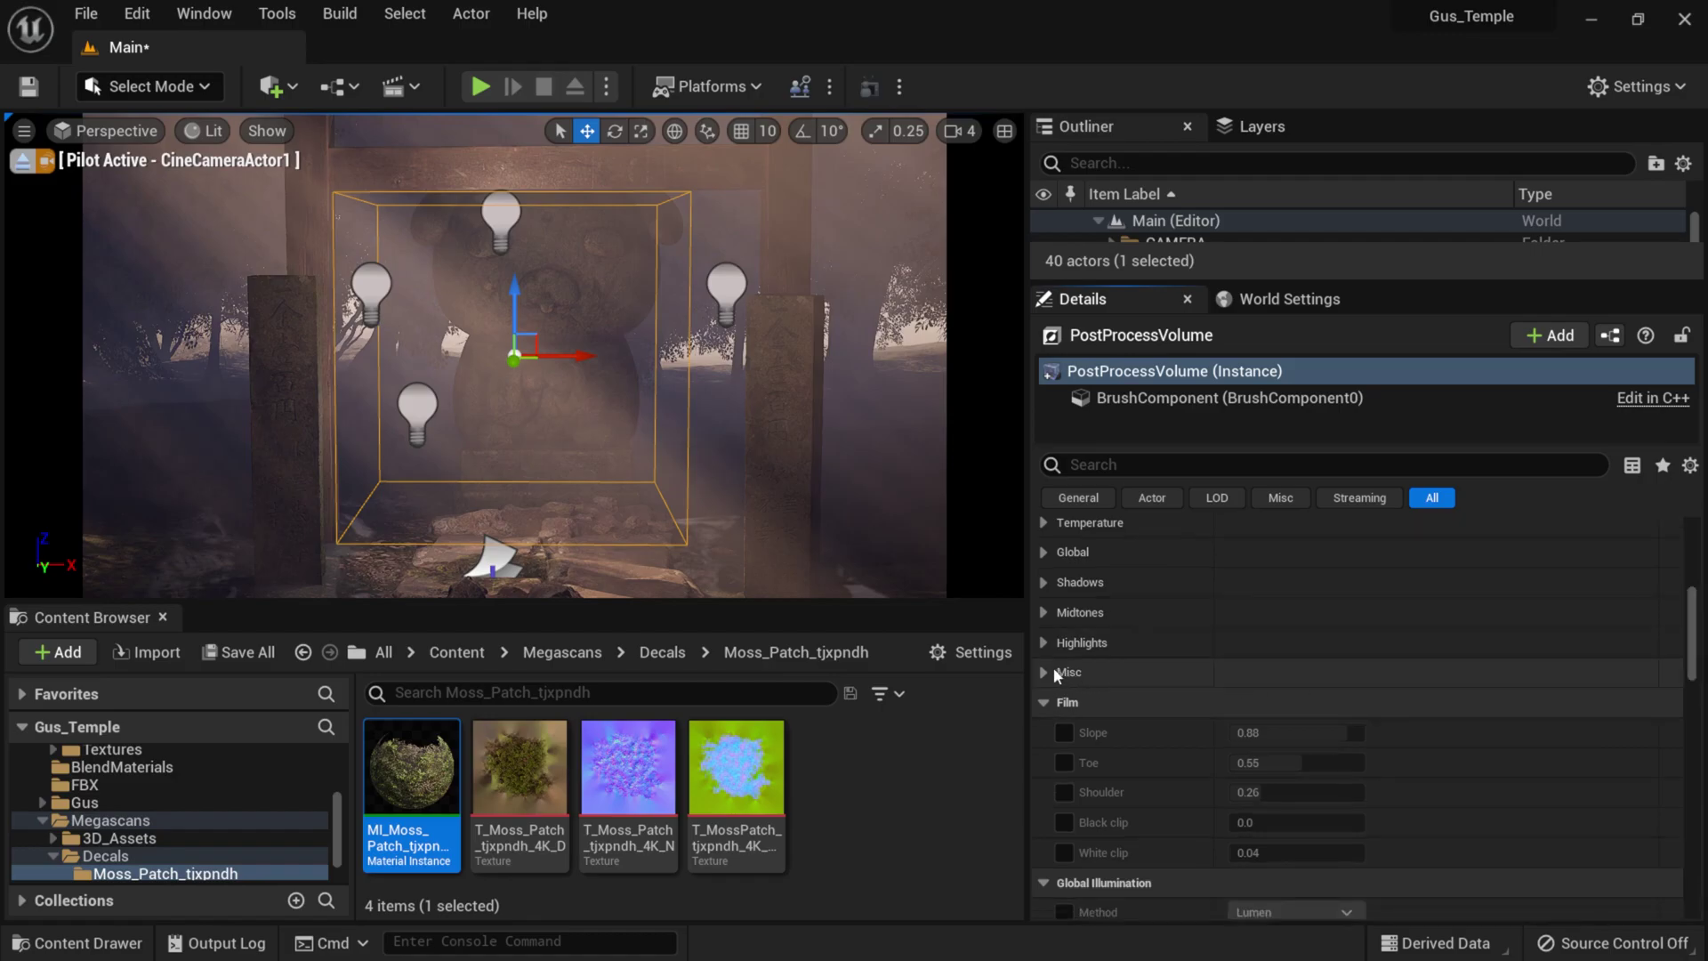
left_click(1050, 672)
scroll(1228, 774, "down", 2)
left_click(1081, 798)
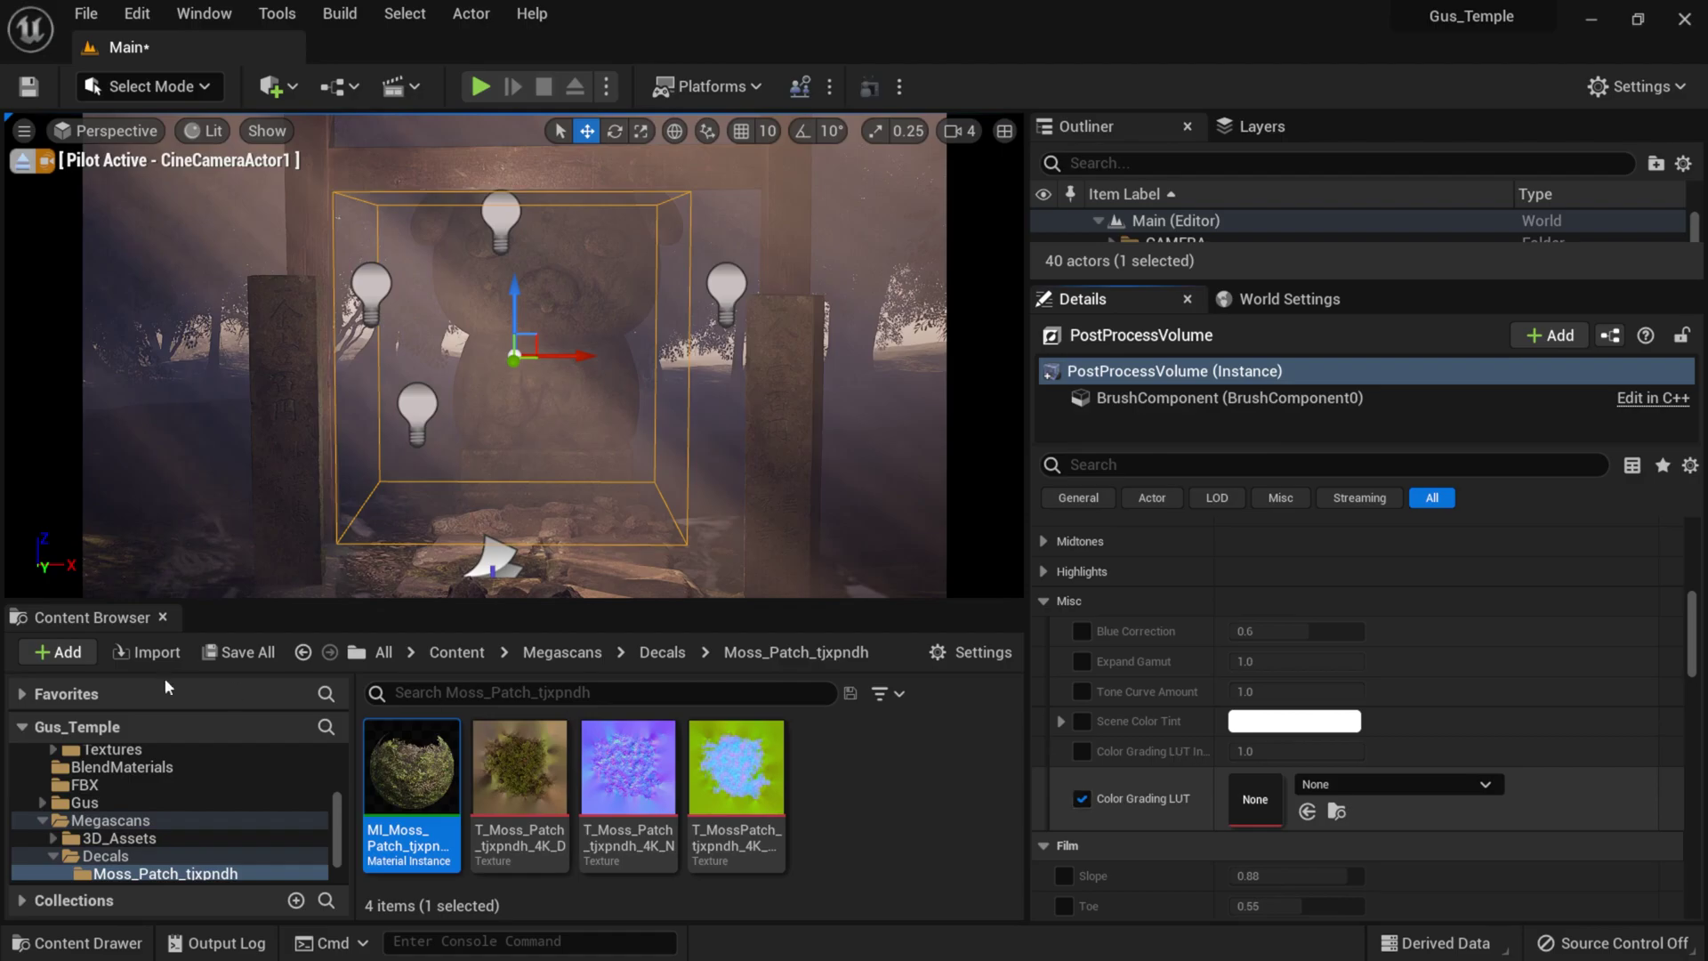
- Assign the Deuteranopia texture from AmplifyLUTPack's ColorBlindness folder as the volume's color grading LUT
left_click(41, 817)
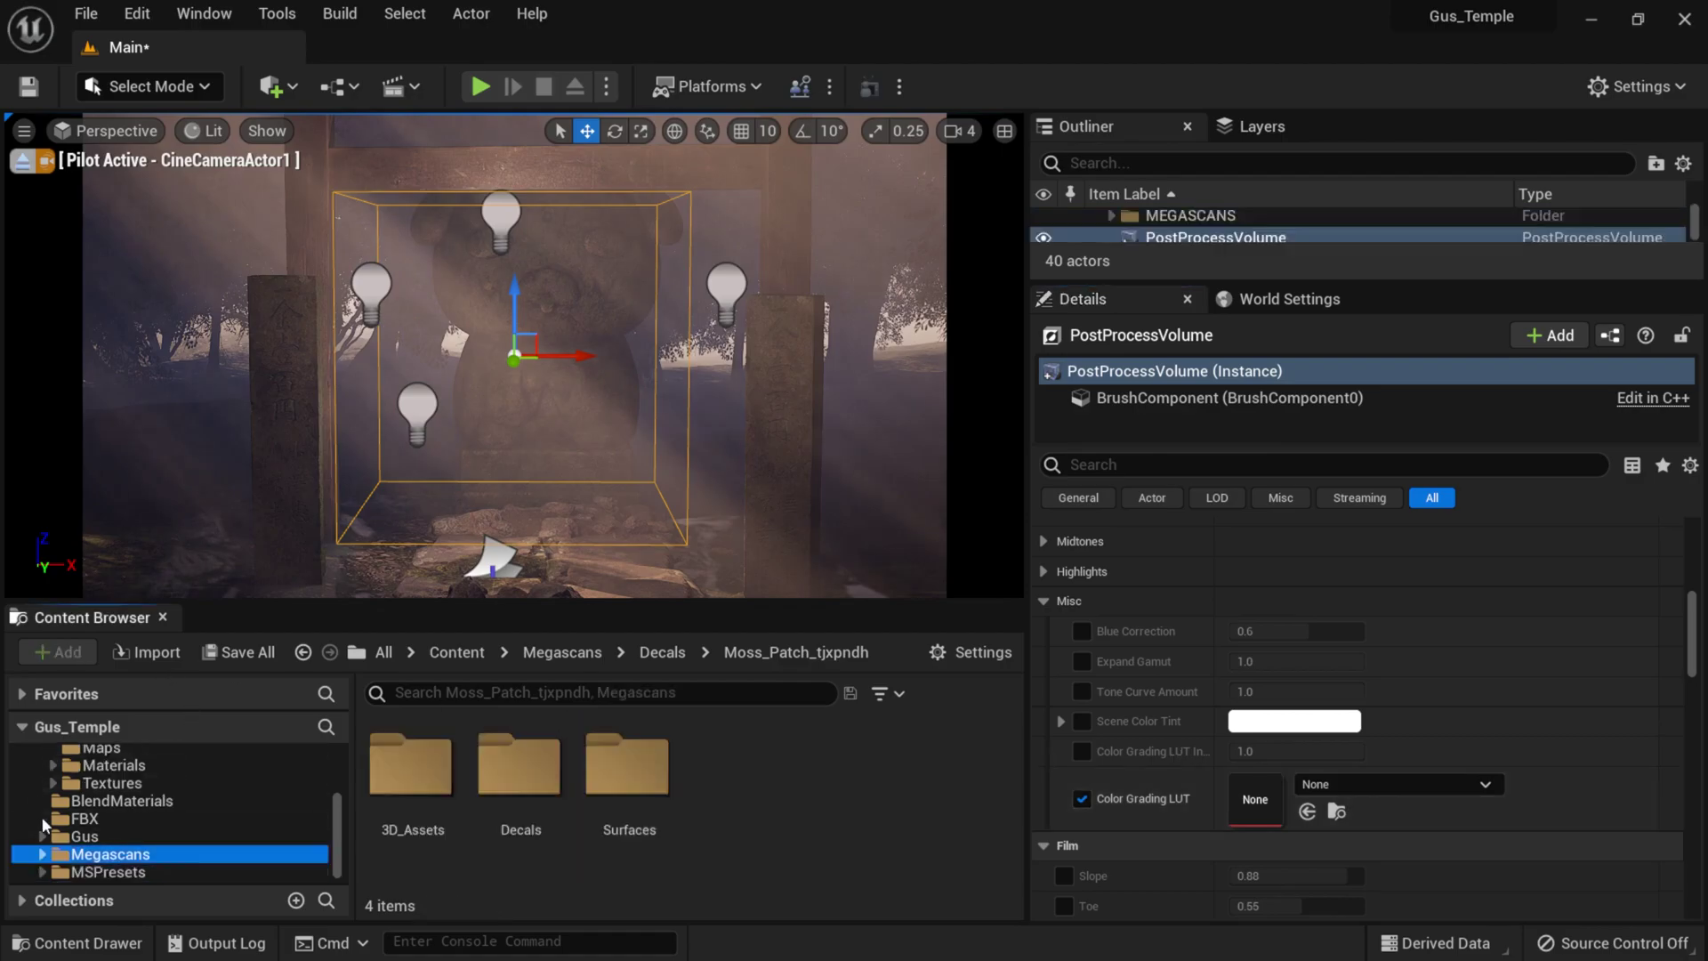
scroll(201, 829, "up", 4)
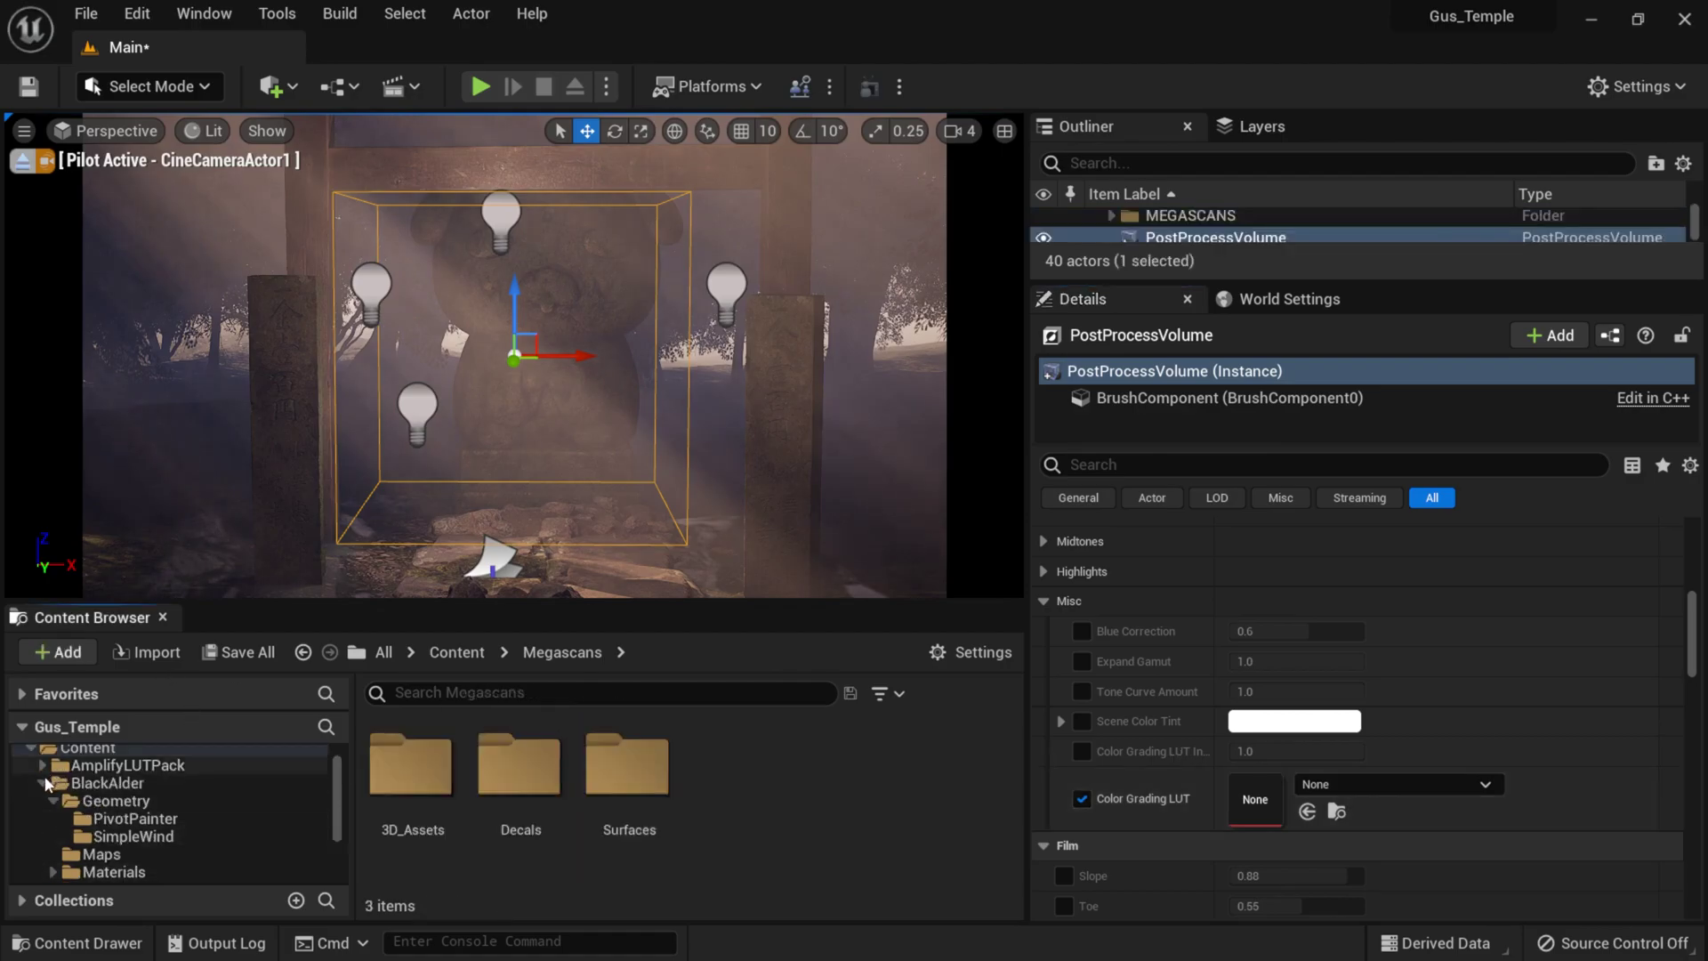
left_click(43, 783)
left_click(155, 763)
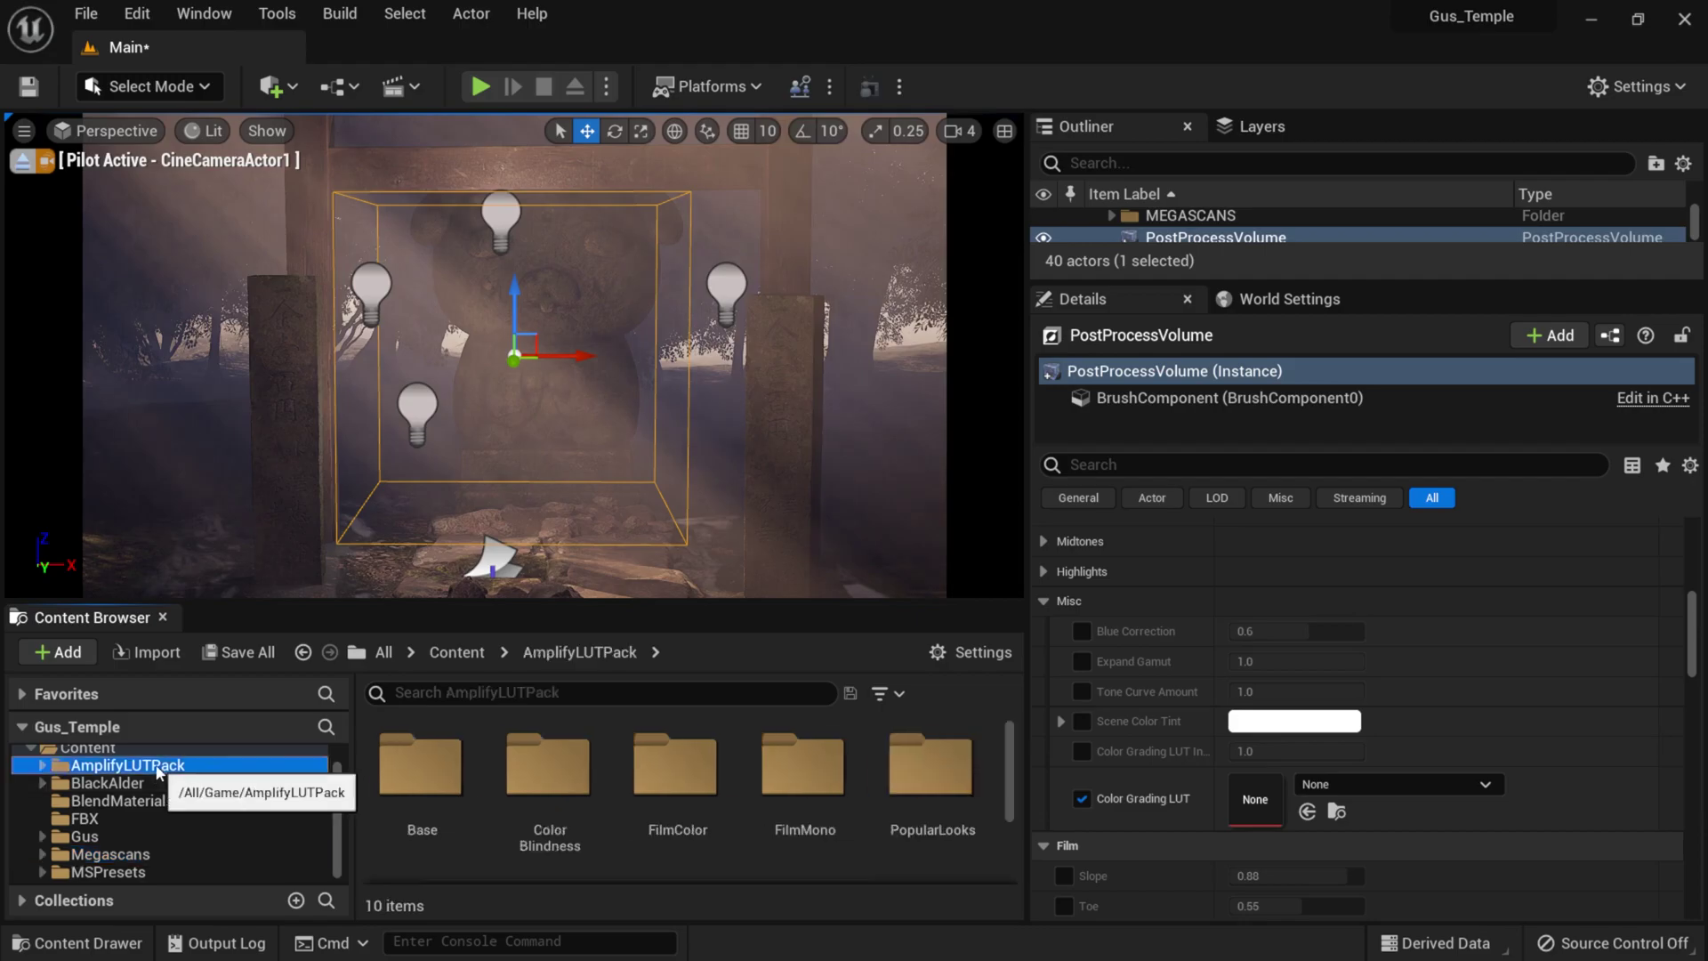
double_click(570, 771)
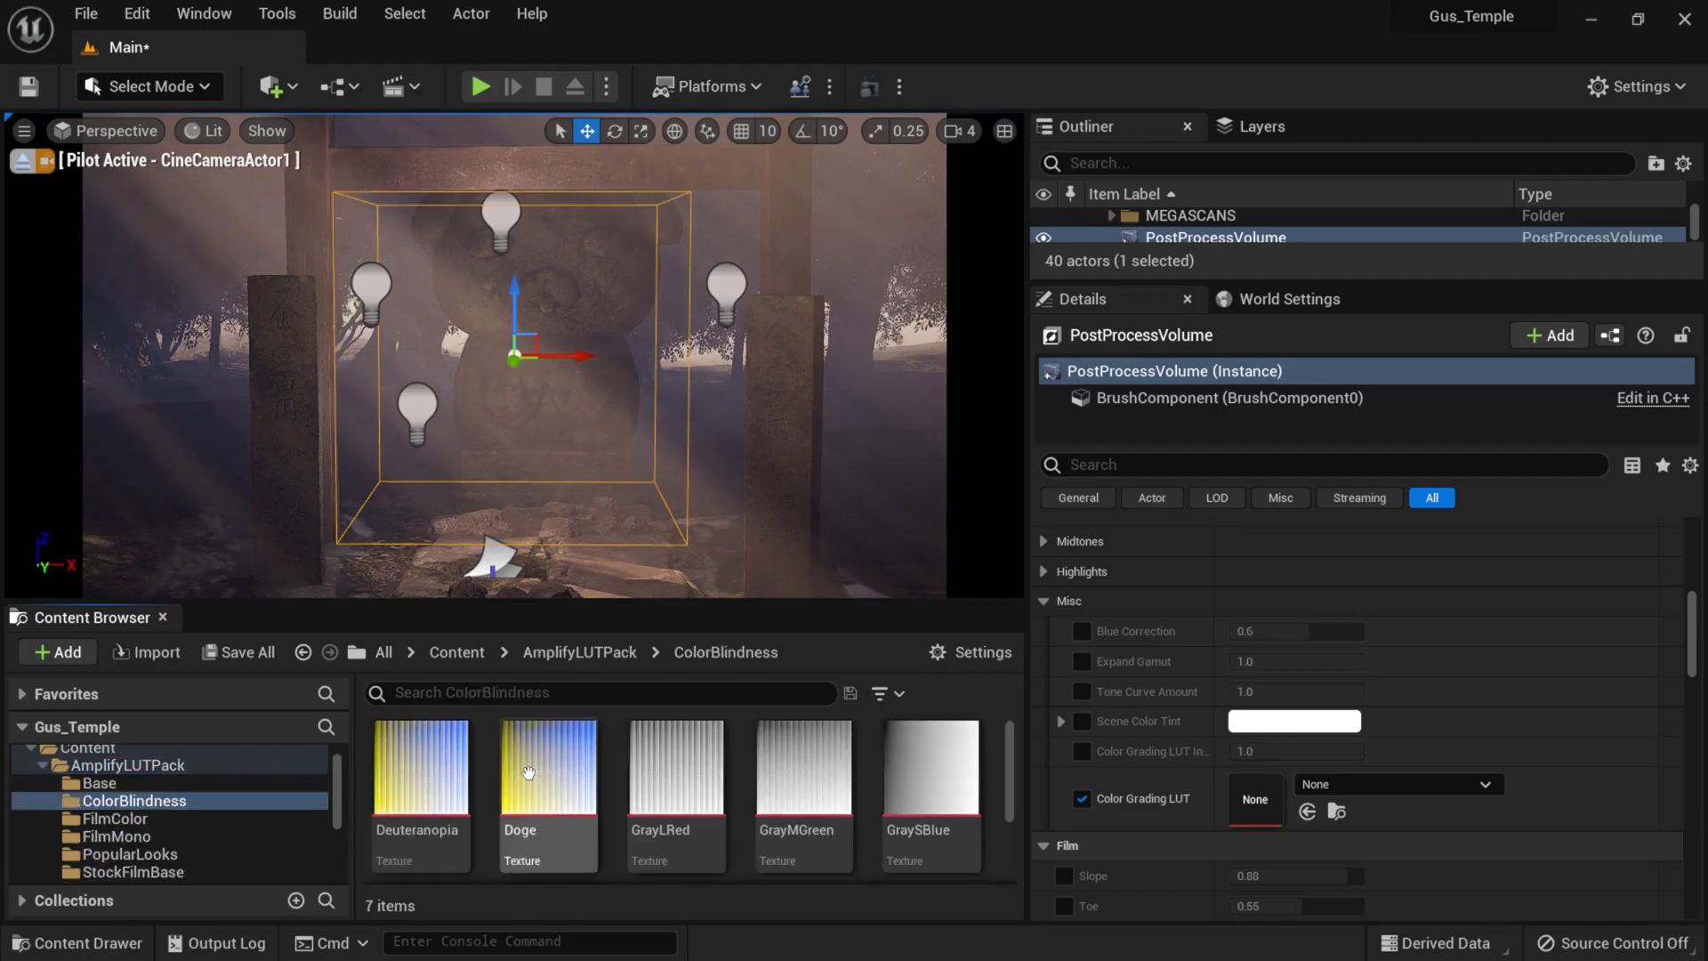
left_click_drag(427, 778, 1256, 788)
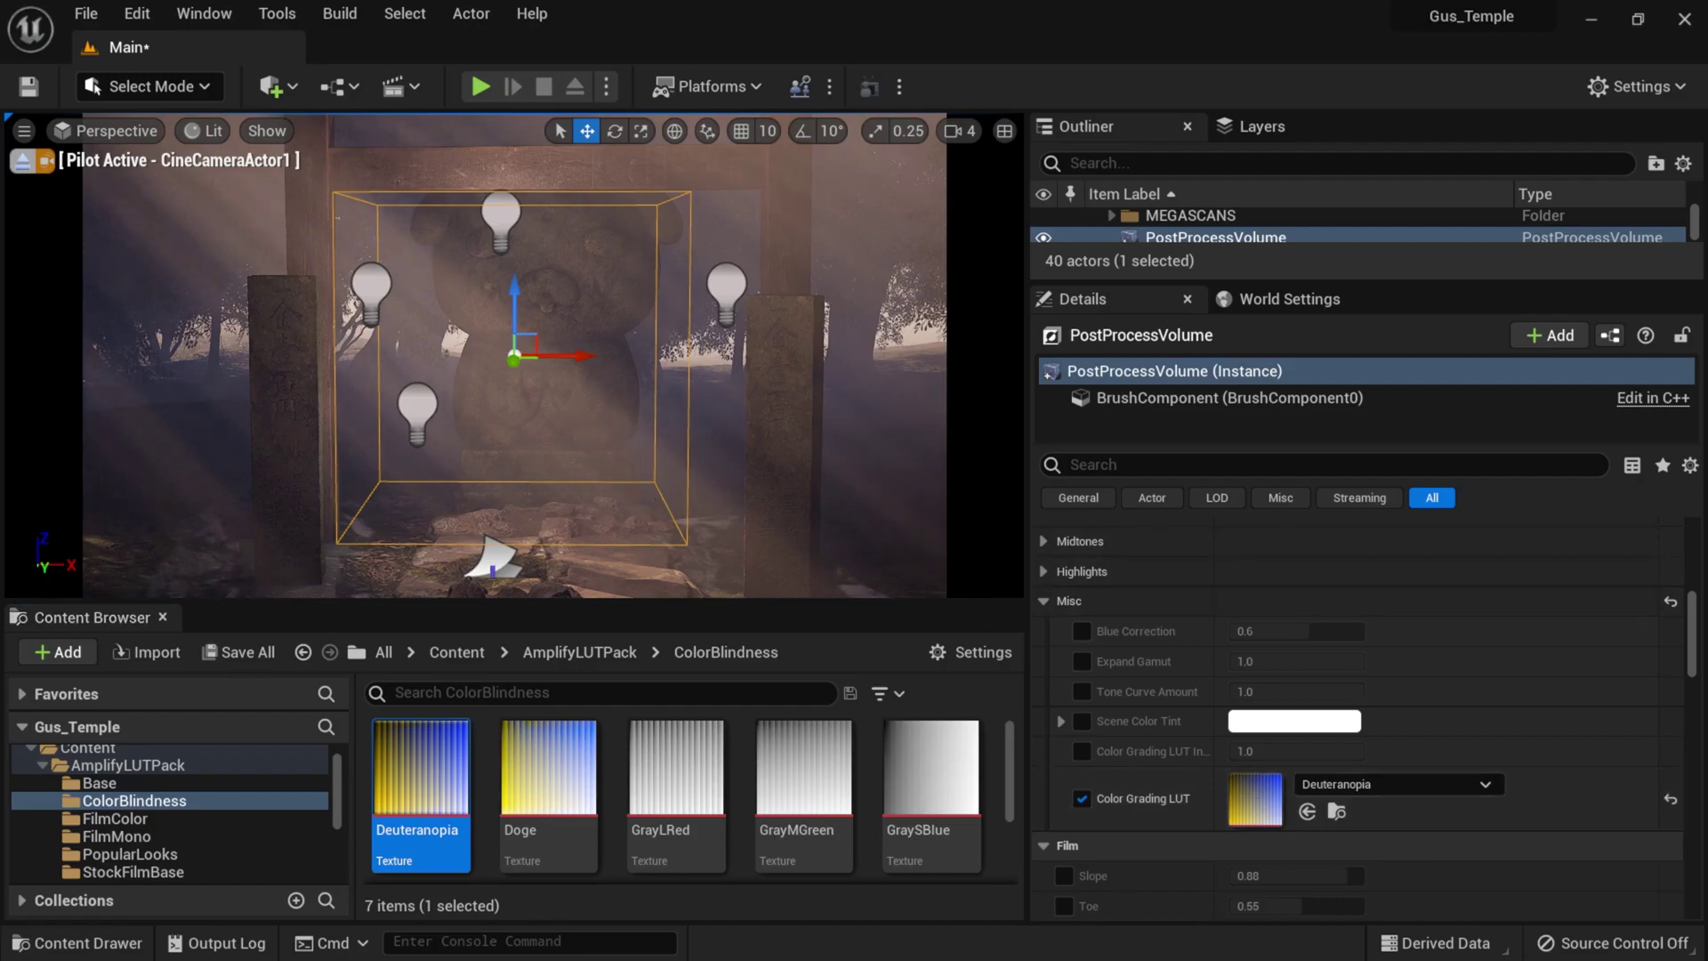
- Fly the piloted camera toward the statue and into the post process volume to examine the Deuteranopia grading
key("w")
right_click_drag(514, 356, 490, 322)
key("w")
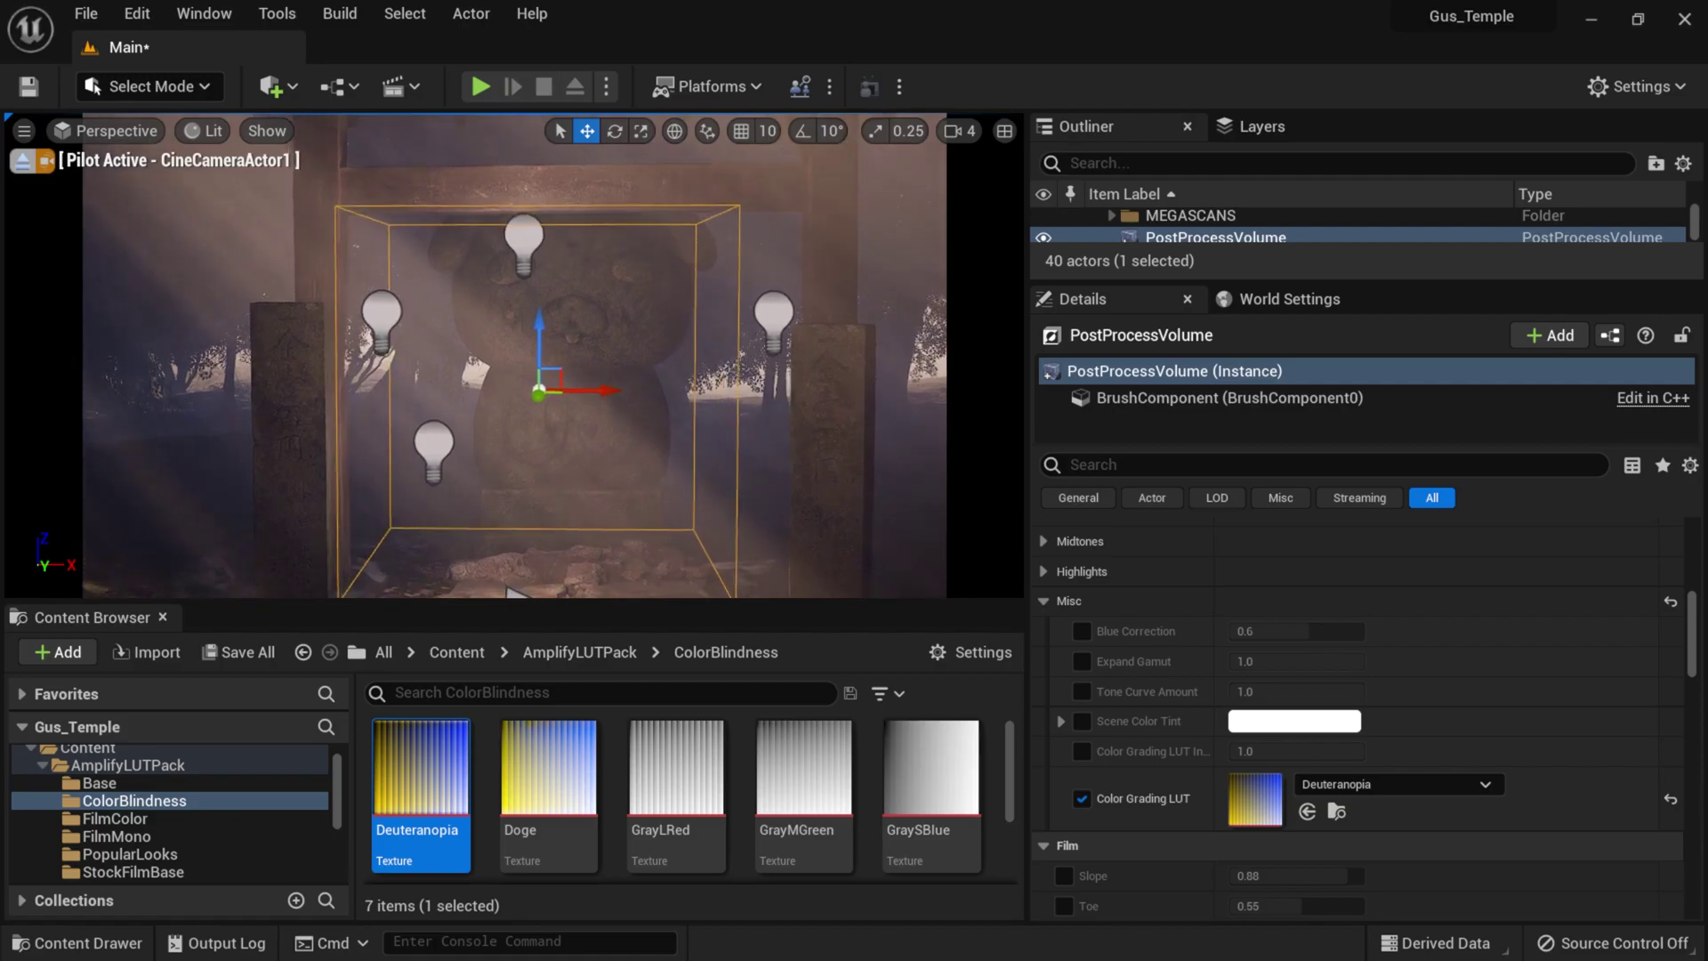
key("w")
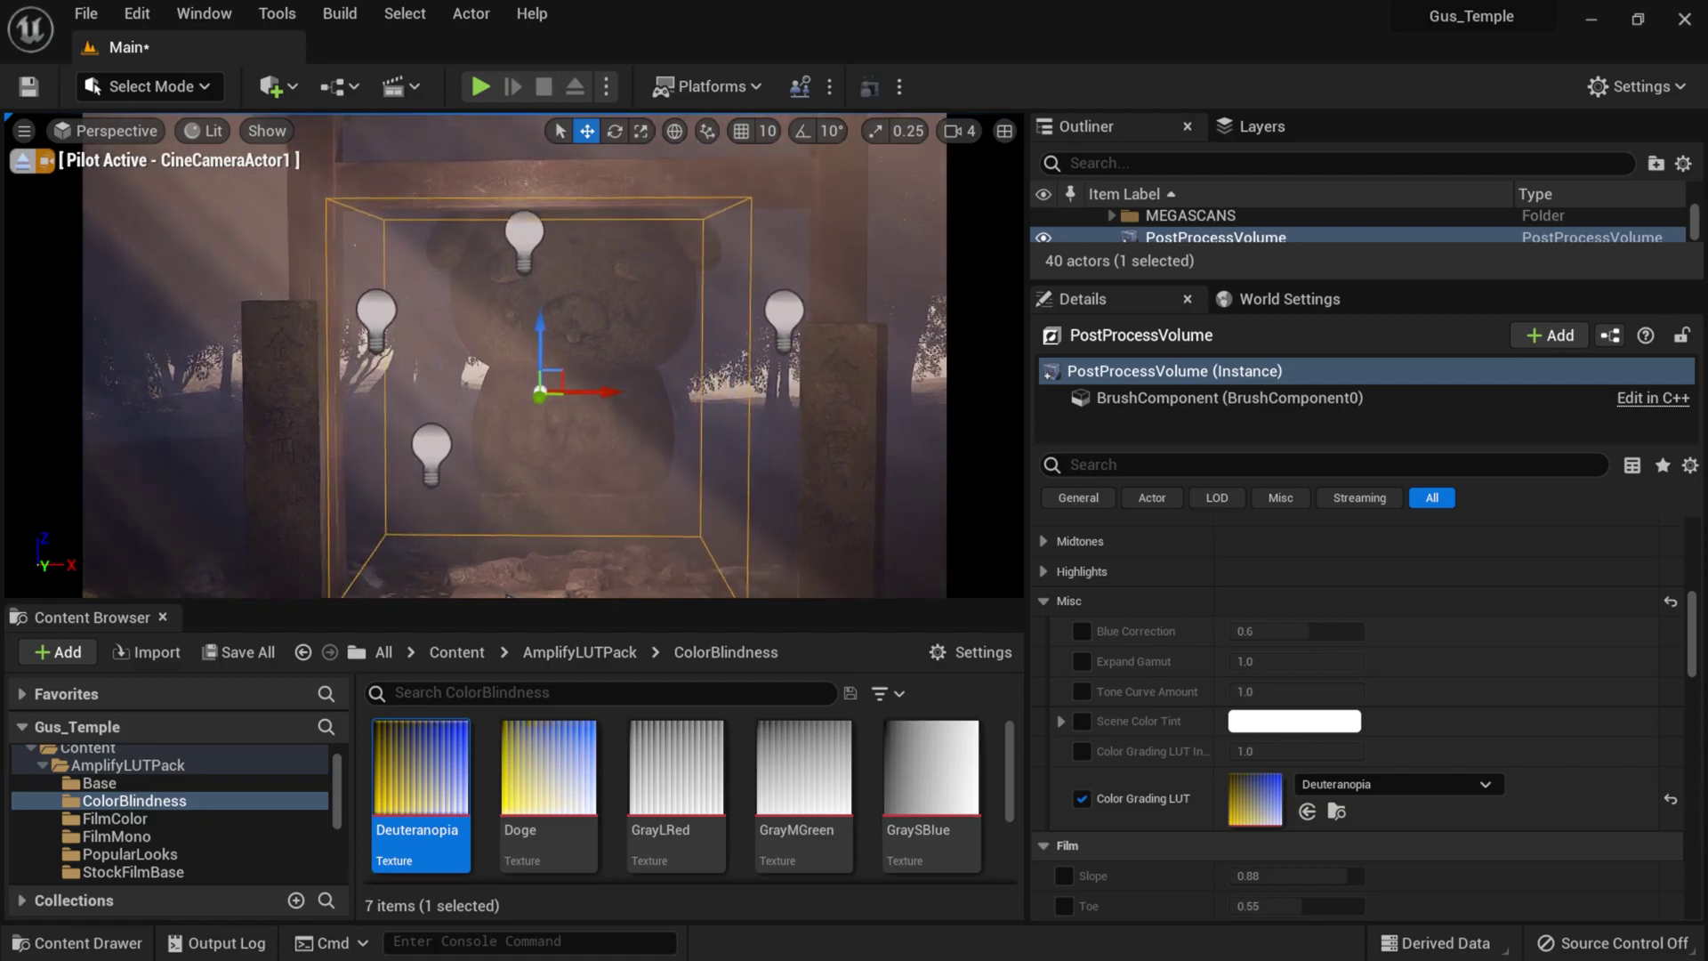
key("a")
key("w")
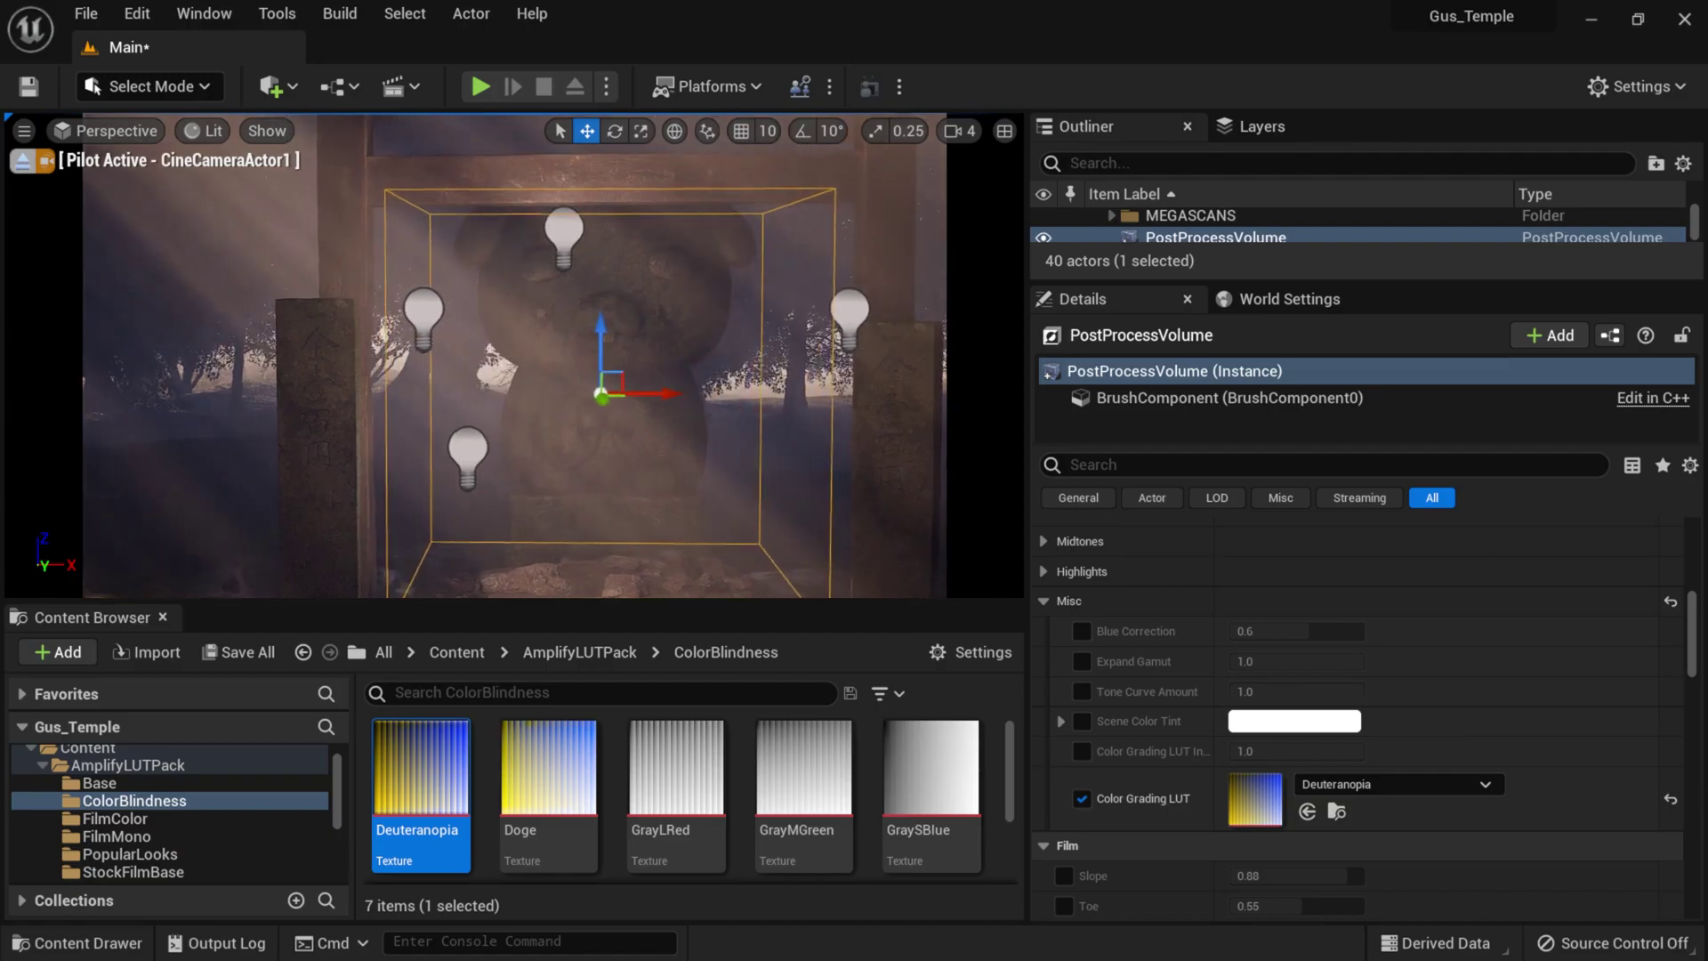
right_click_drag(513, 356, 509, 387)
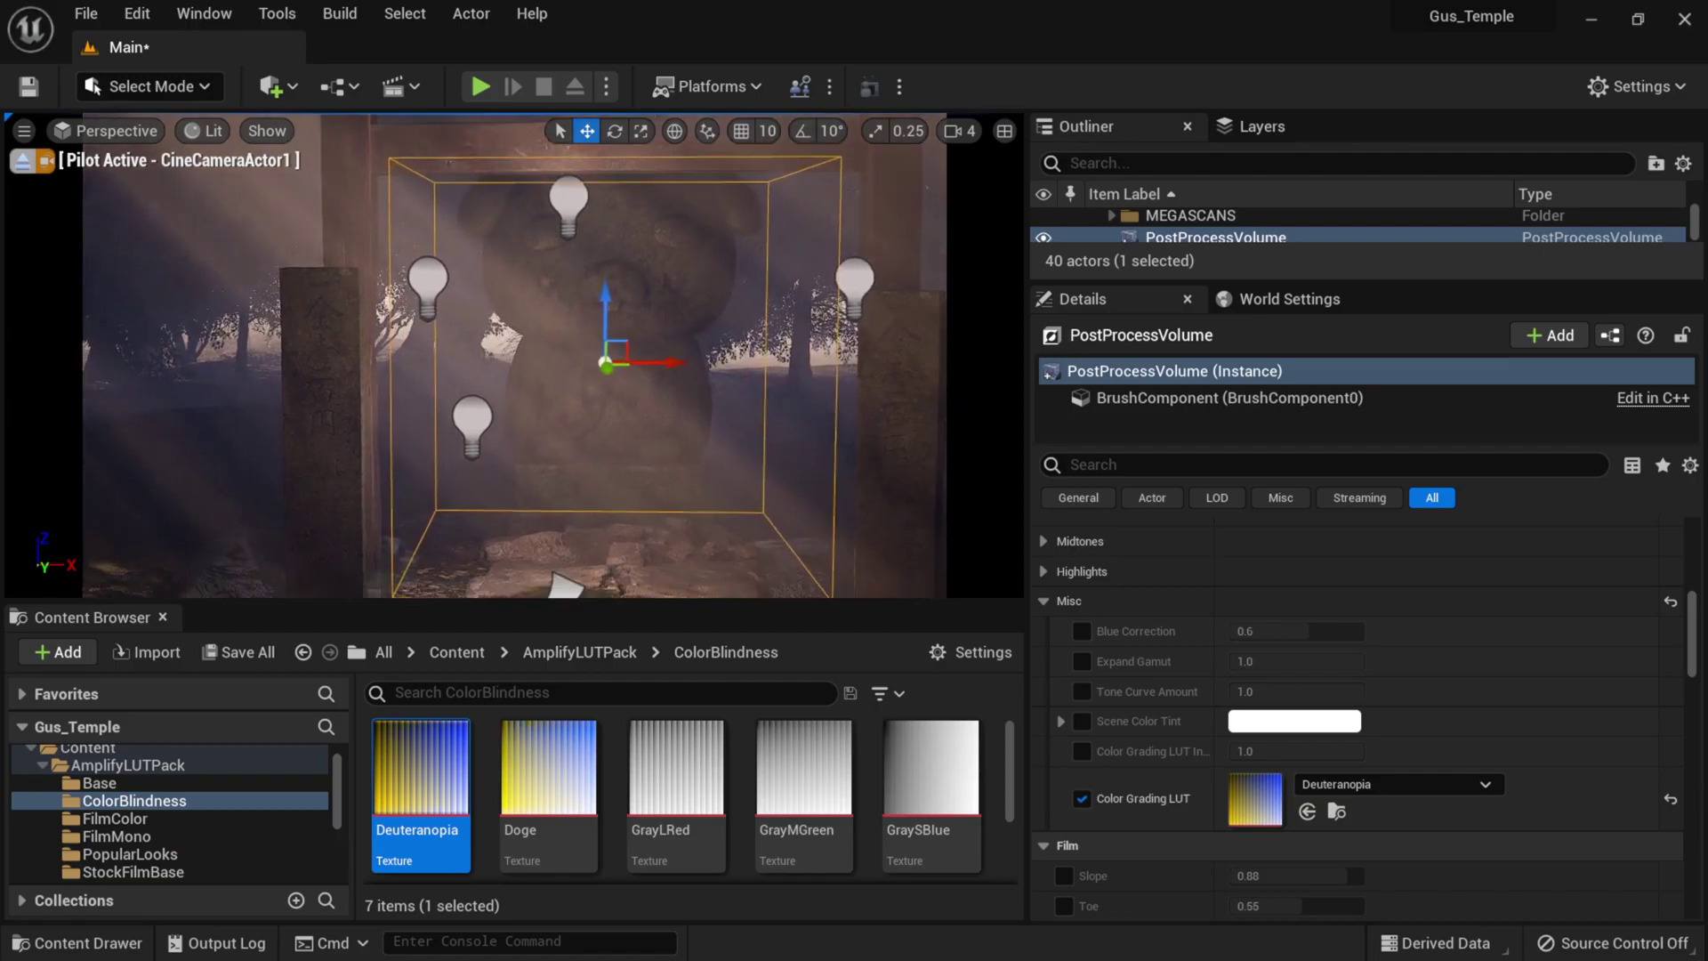
key("w")
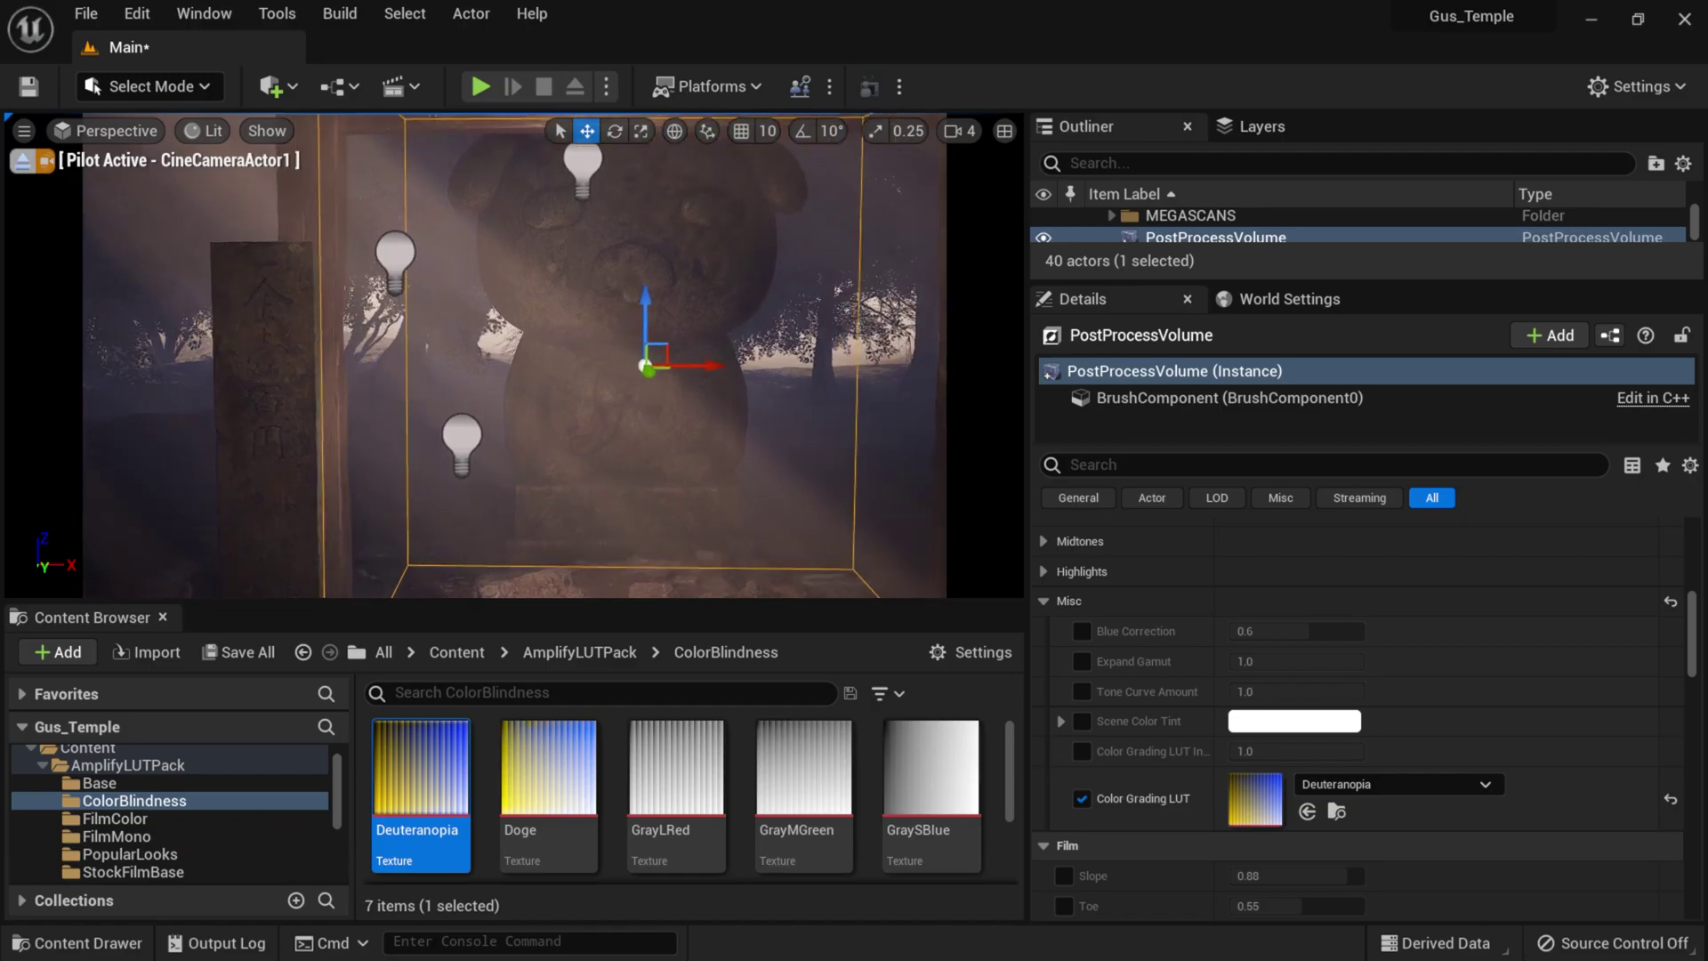
key("w")
key("d")
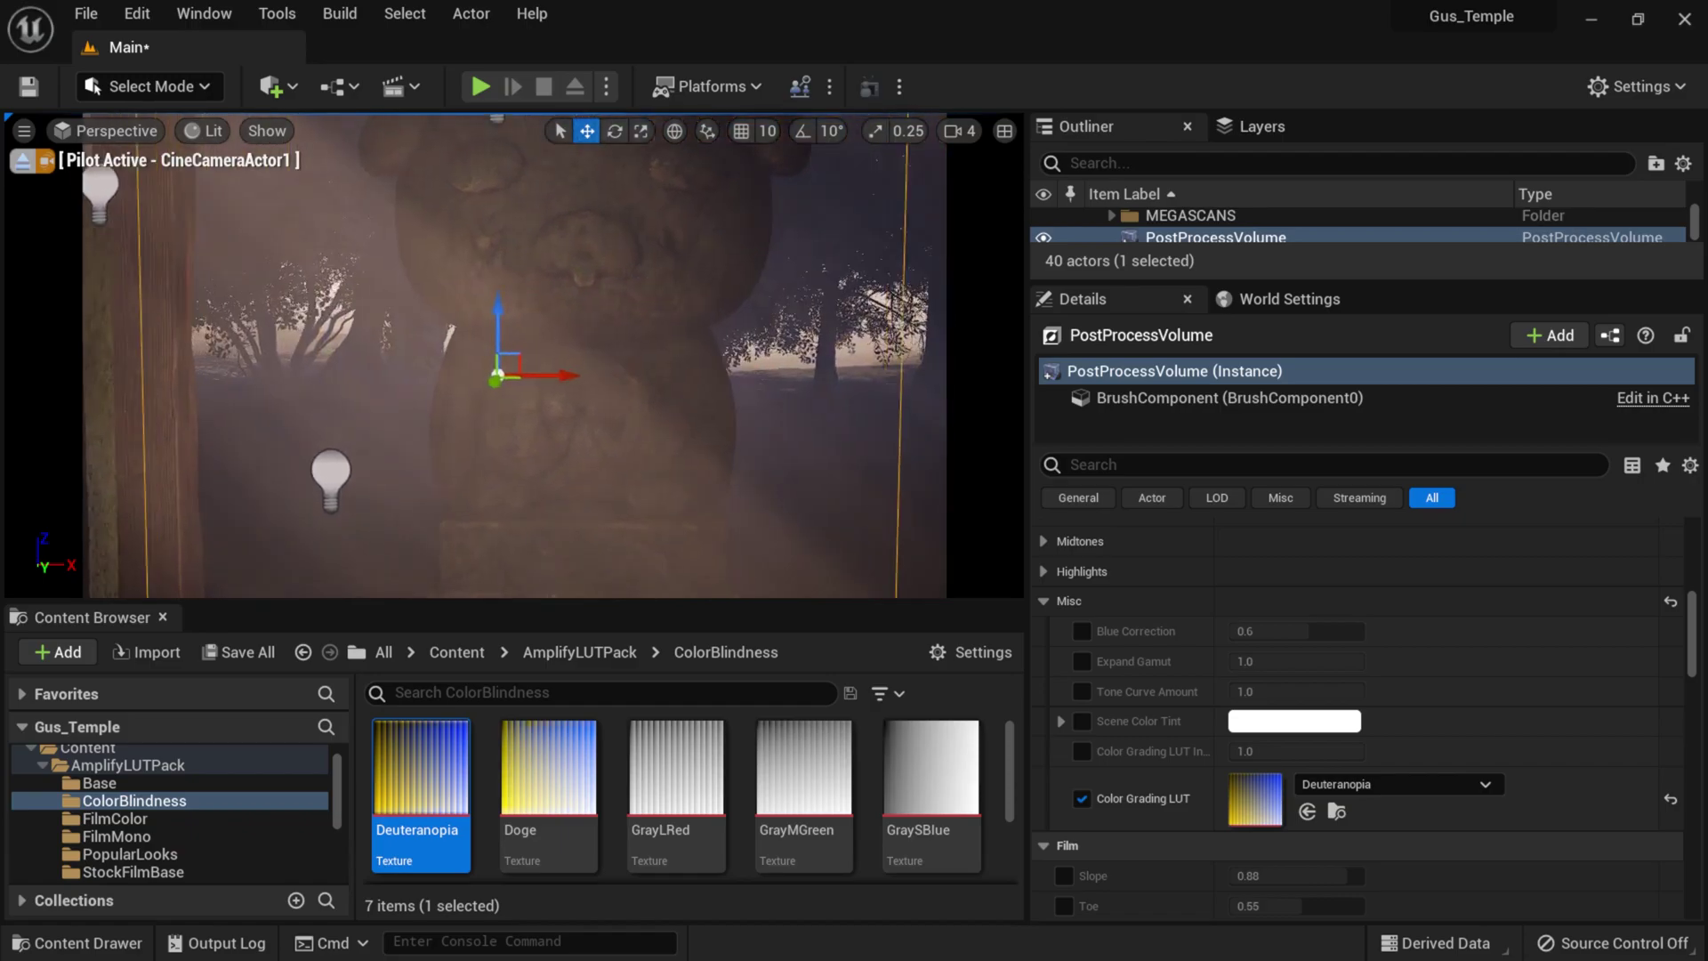
key("w")
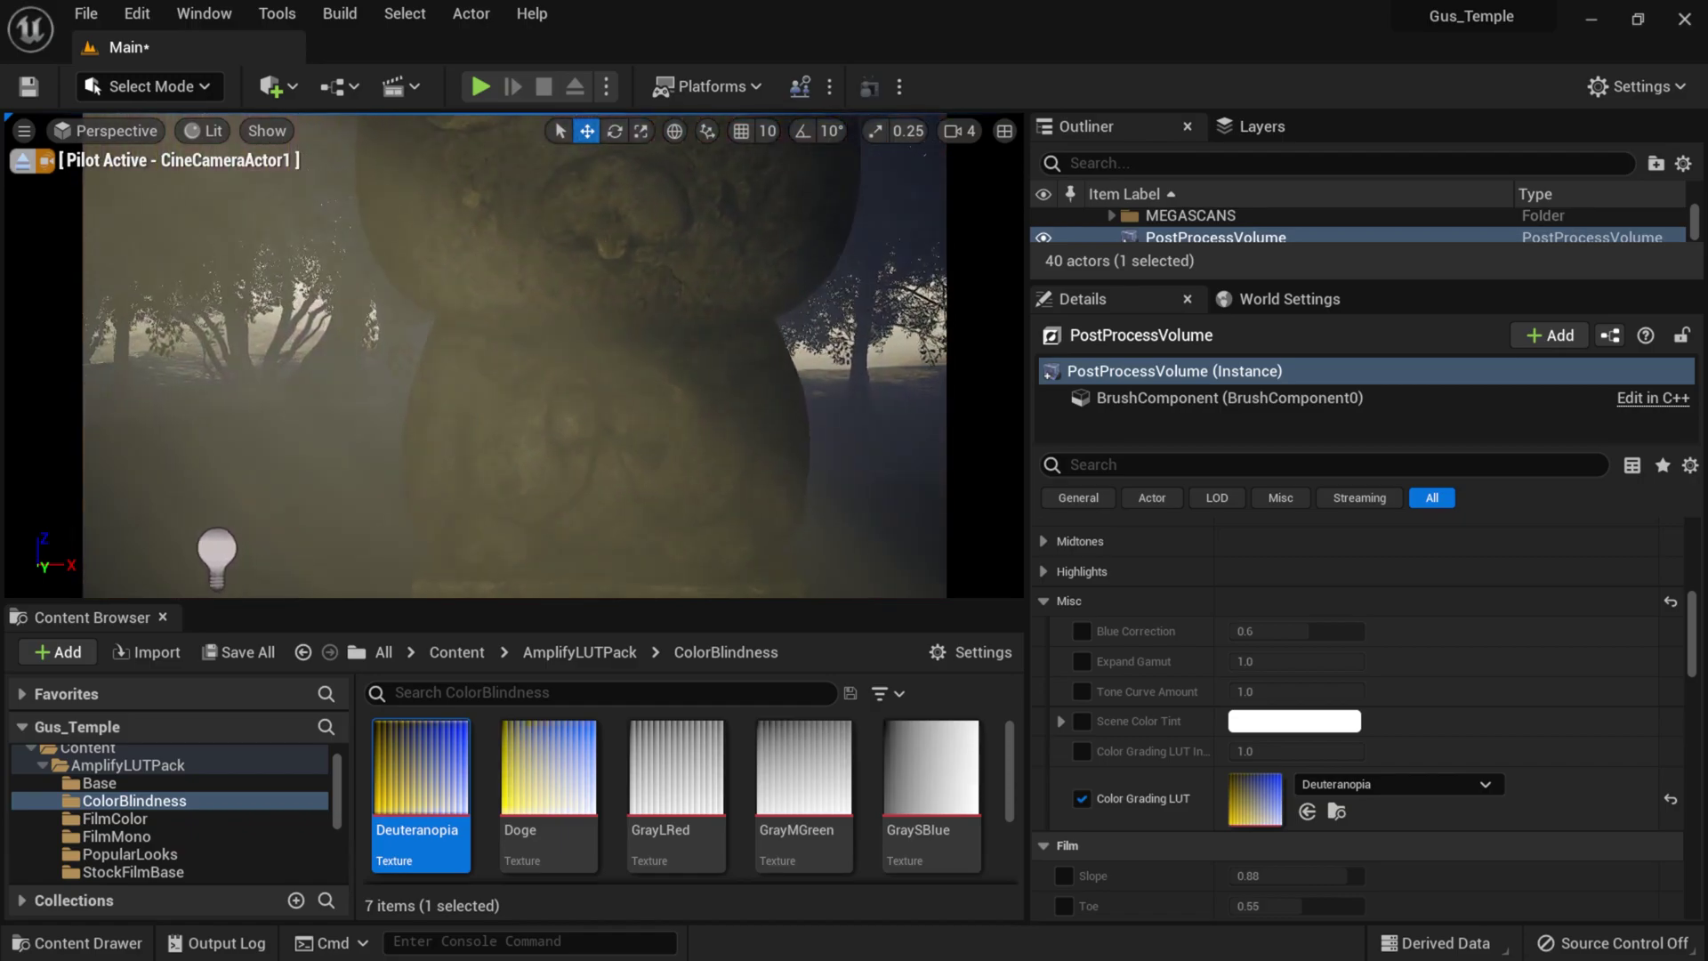
key("s")
- Switch the color grading LUT to GraySBlue, and fly the piloted camera farther in and back out of the volume
left_click_drag(932, 774, 1253, 817)
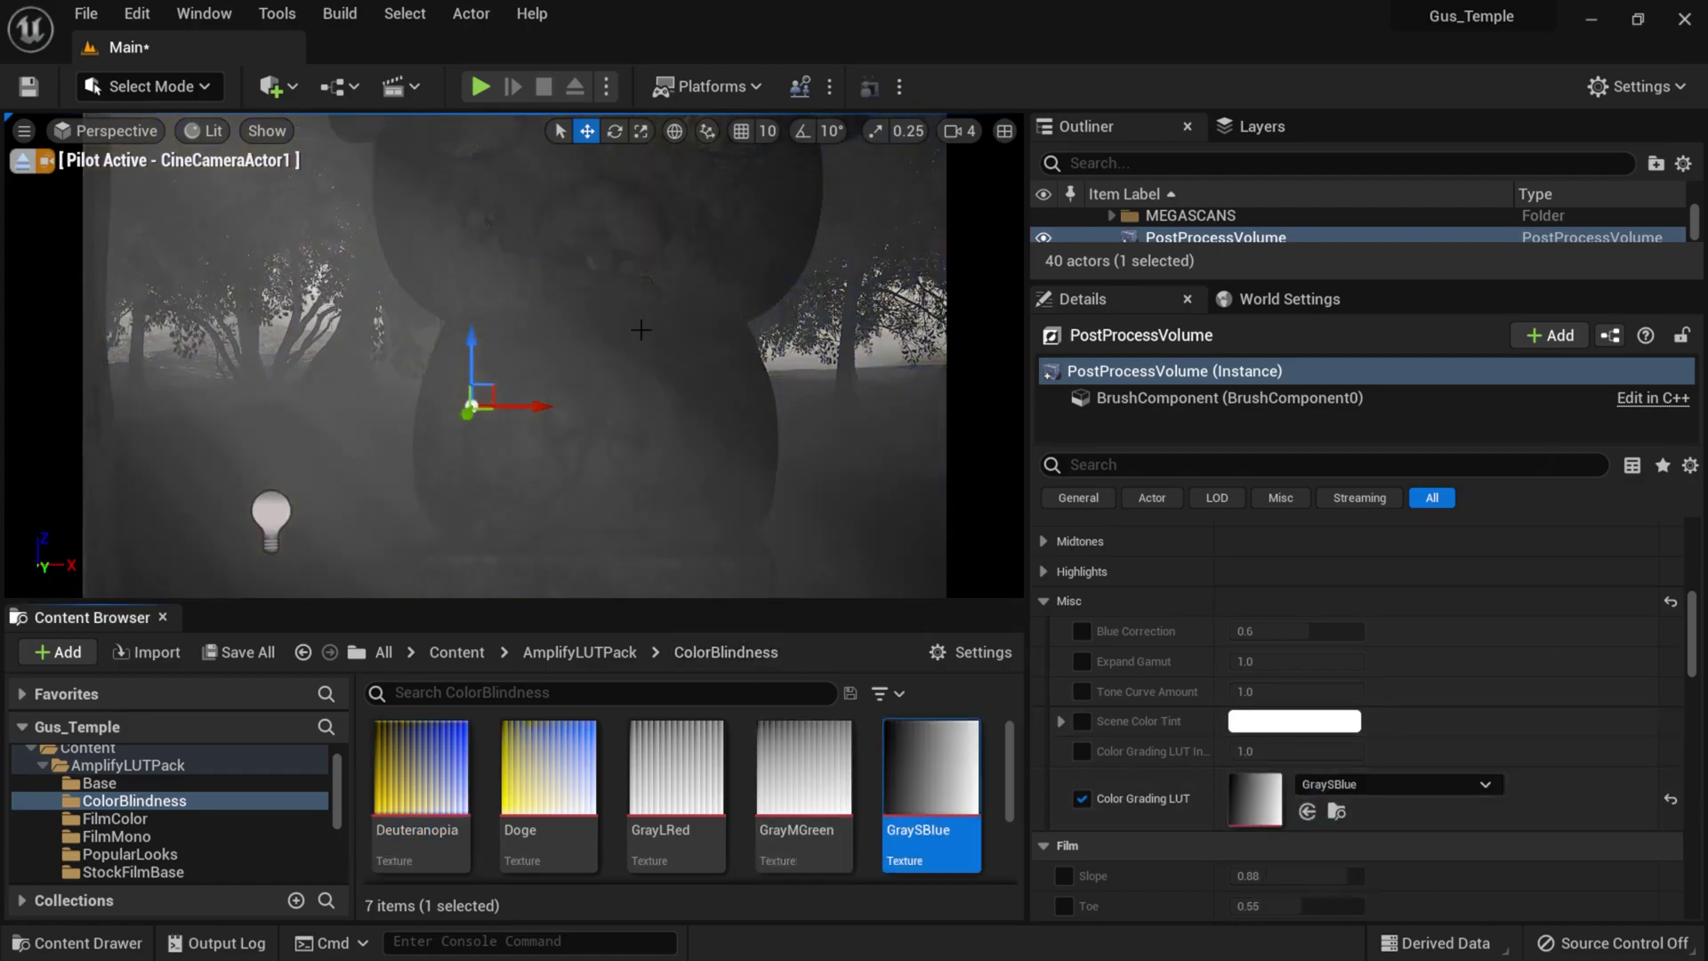
key("w")
key("w")
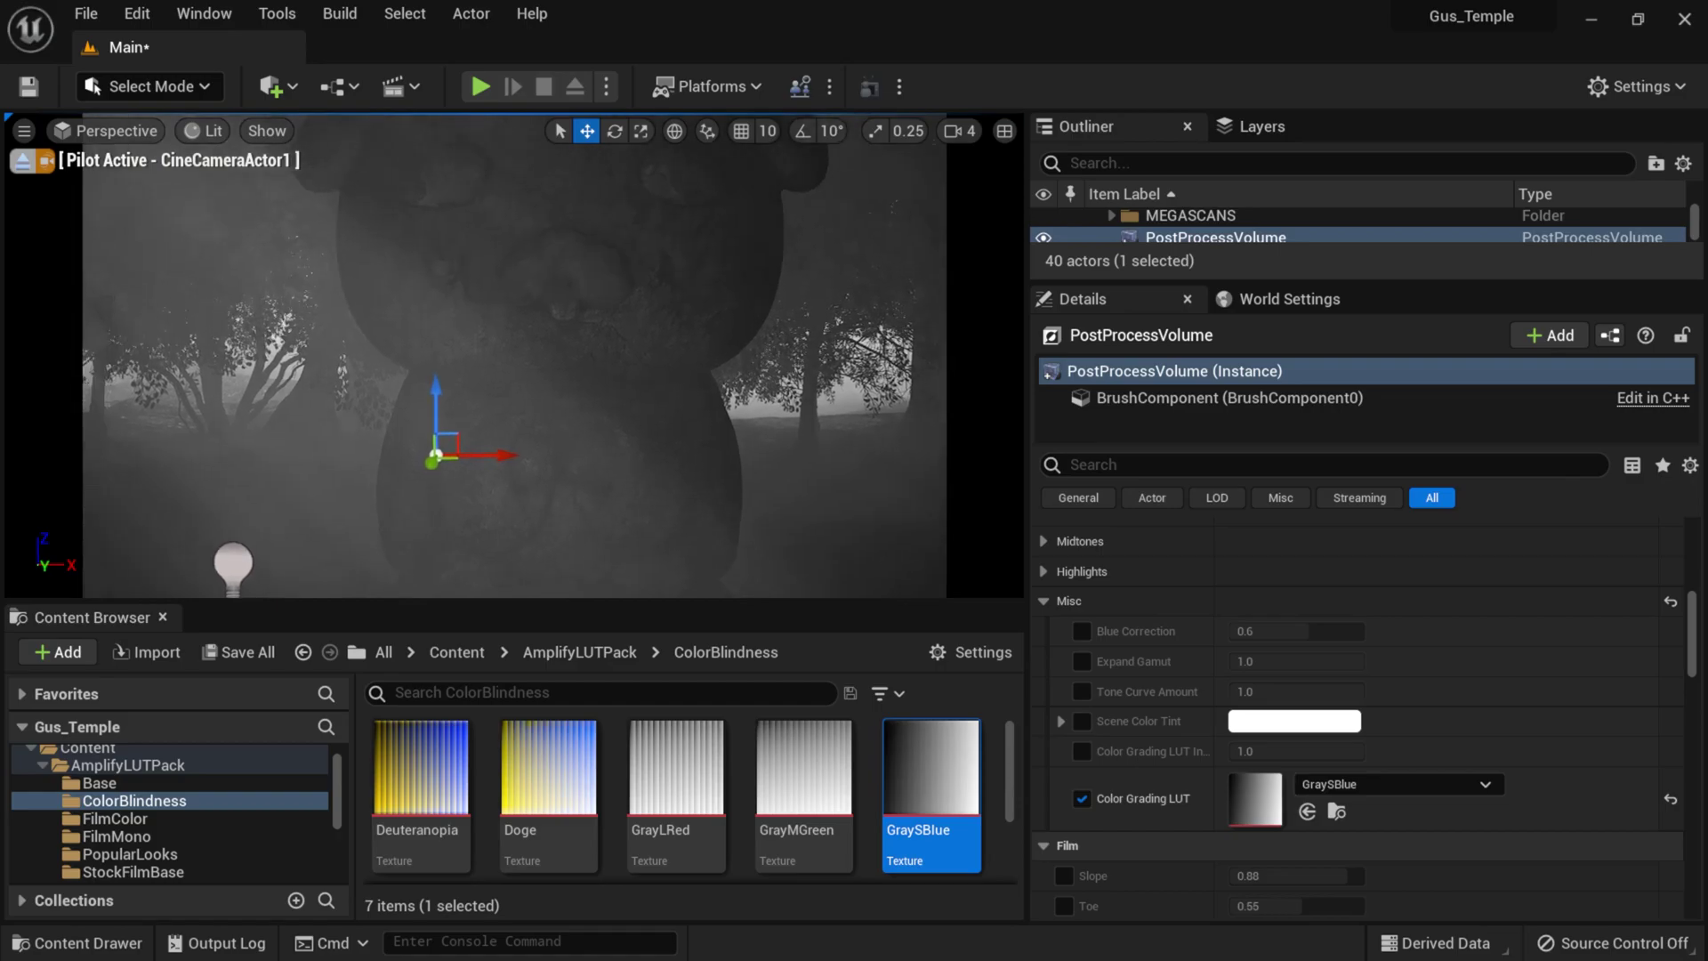
key("s")
key("s")
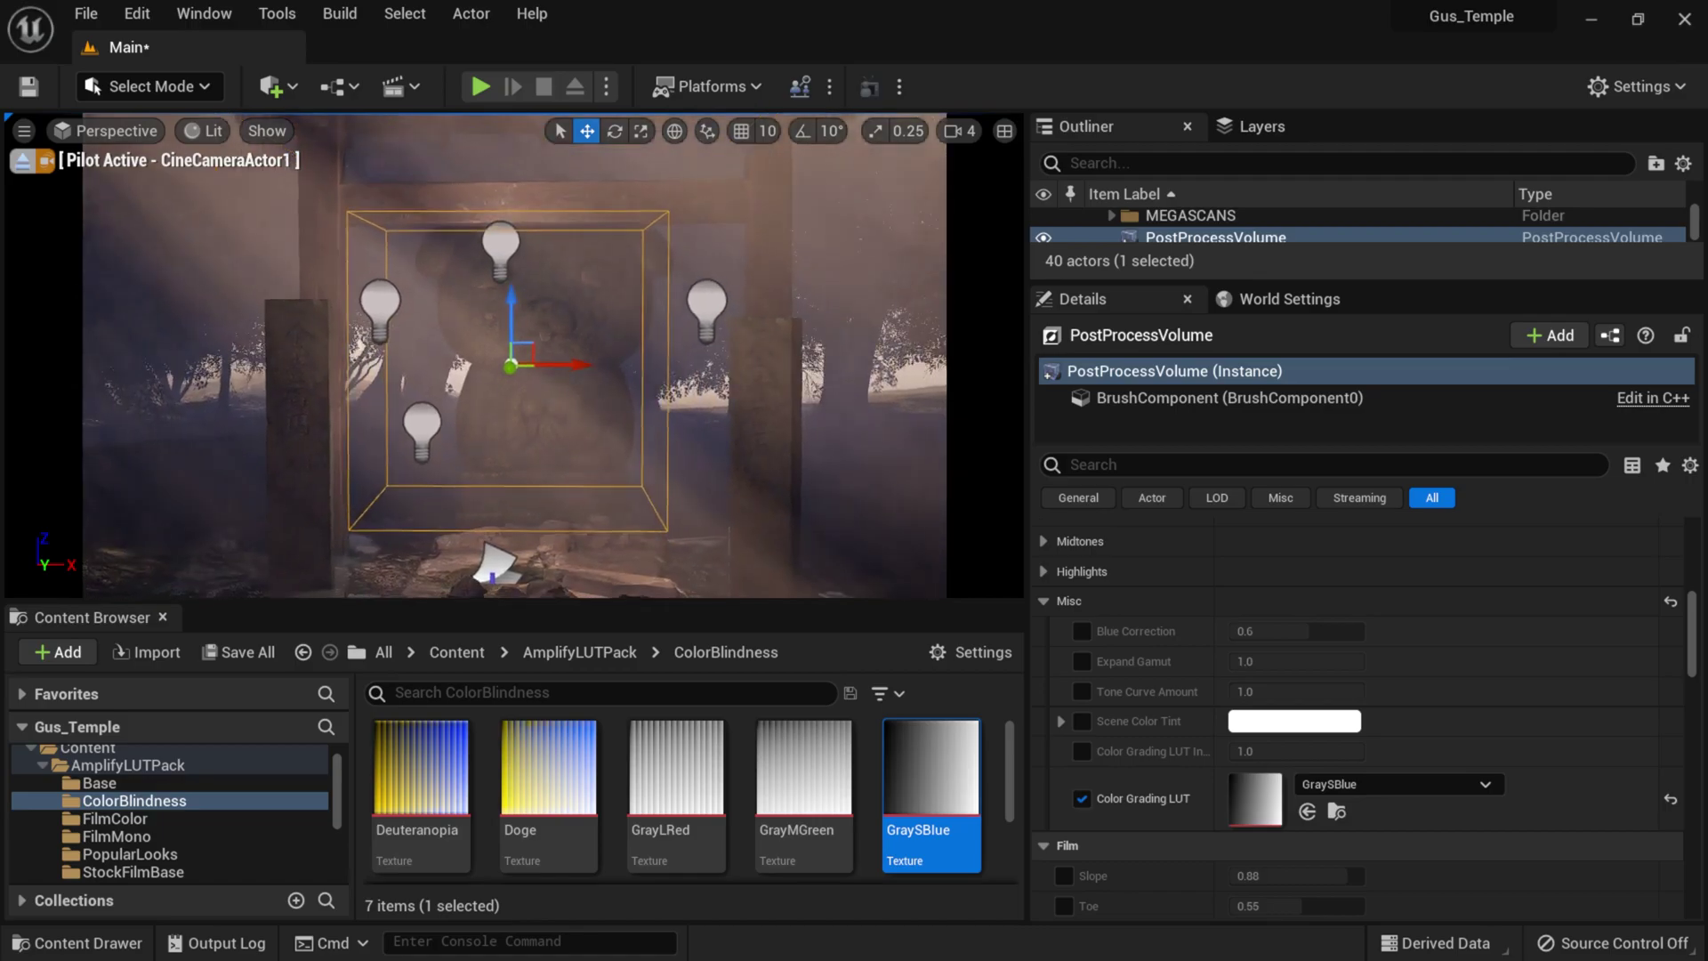
- Fly the piloted camera into the post process volume and back out to compare the GraySBlue grading
key("w")
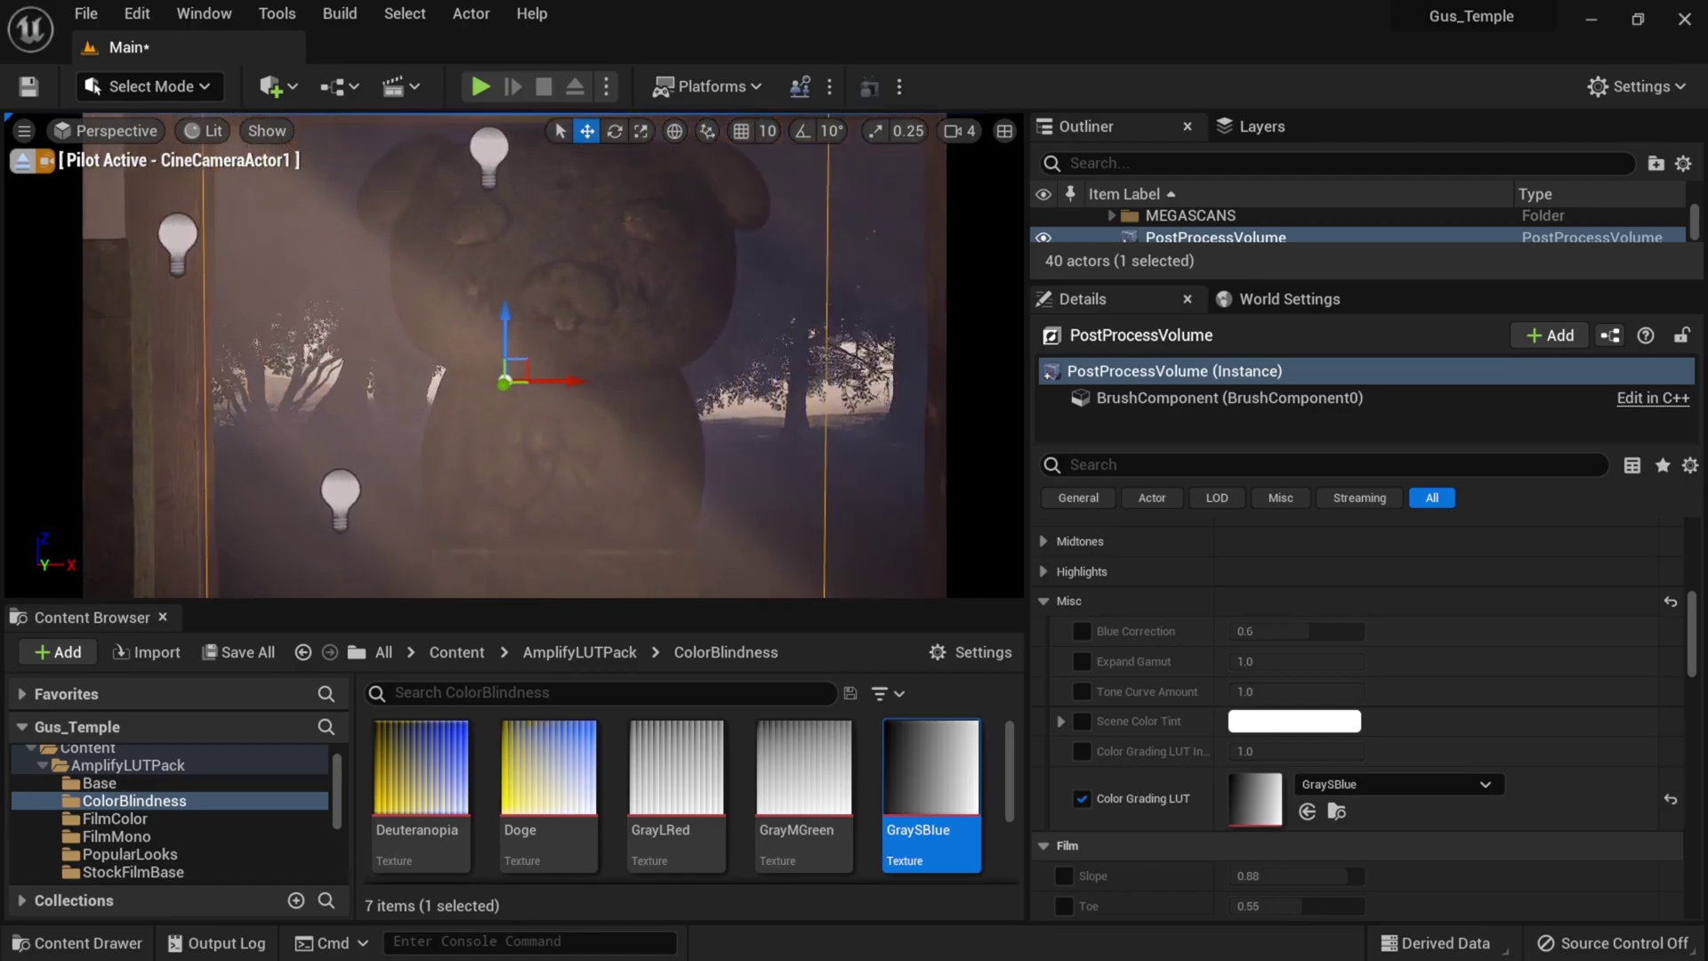
key("w")
key("w")
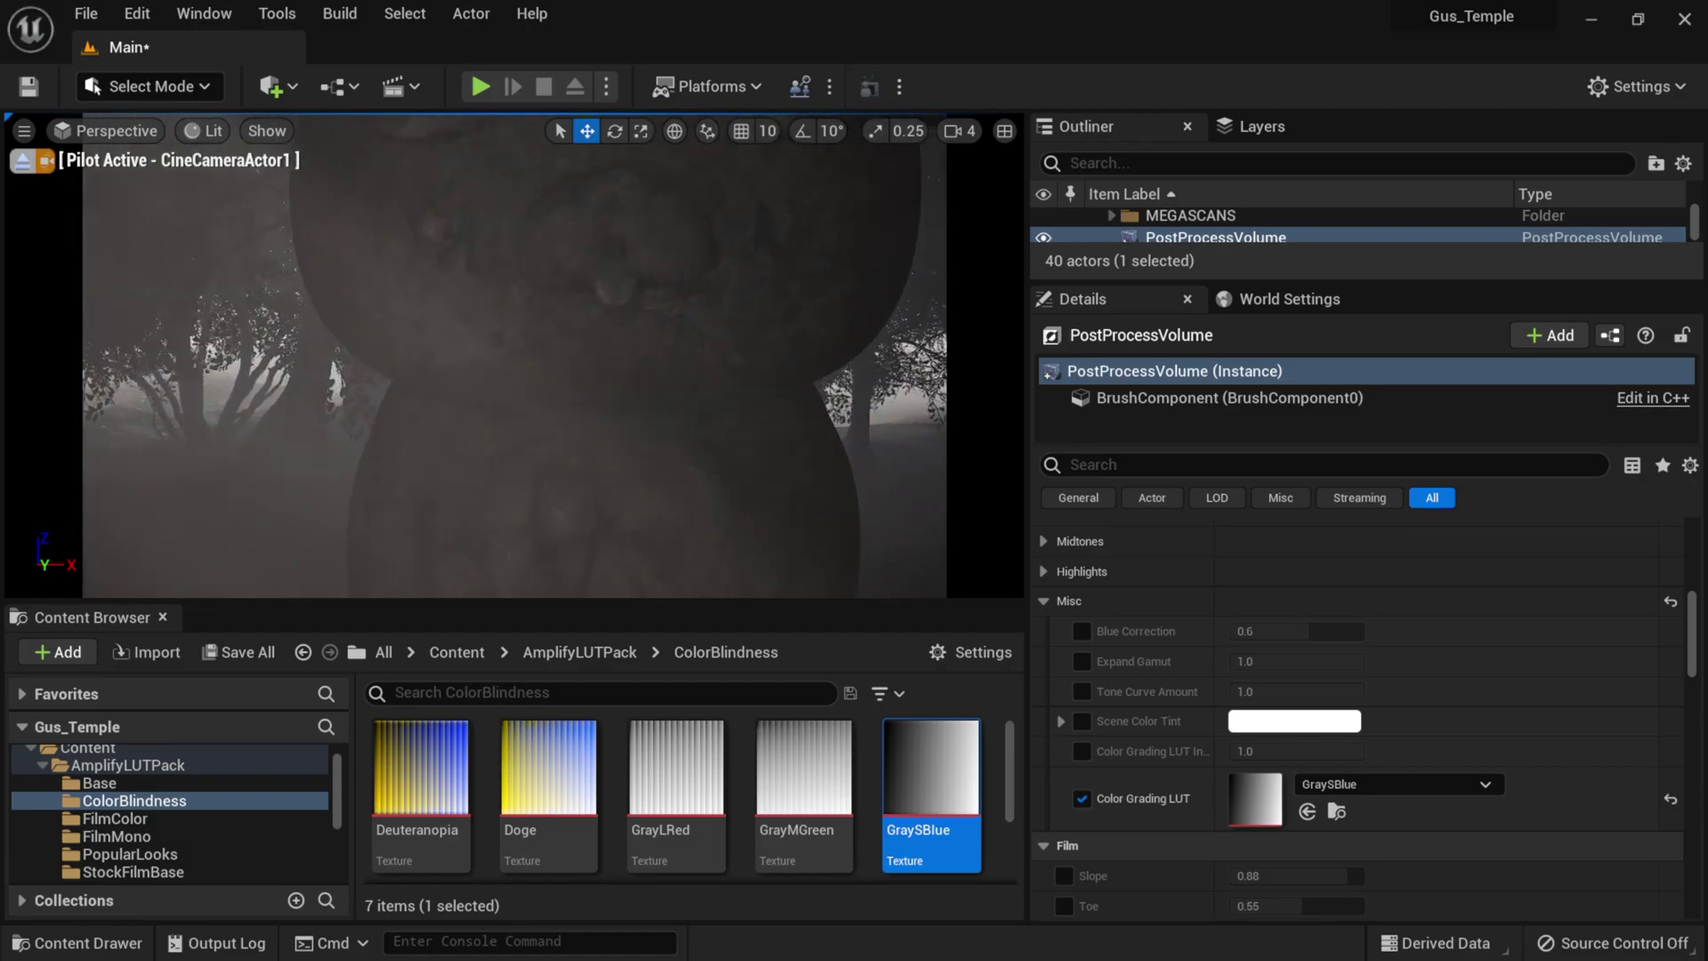
key("s")
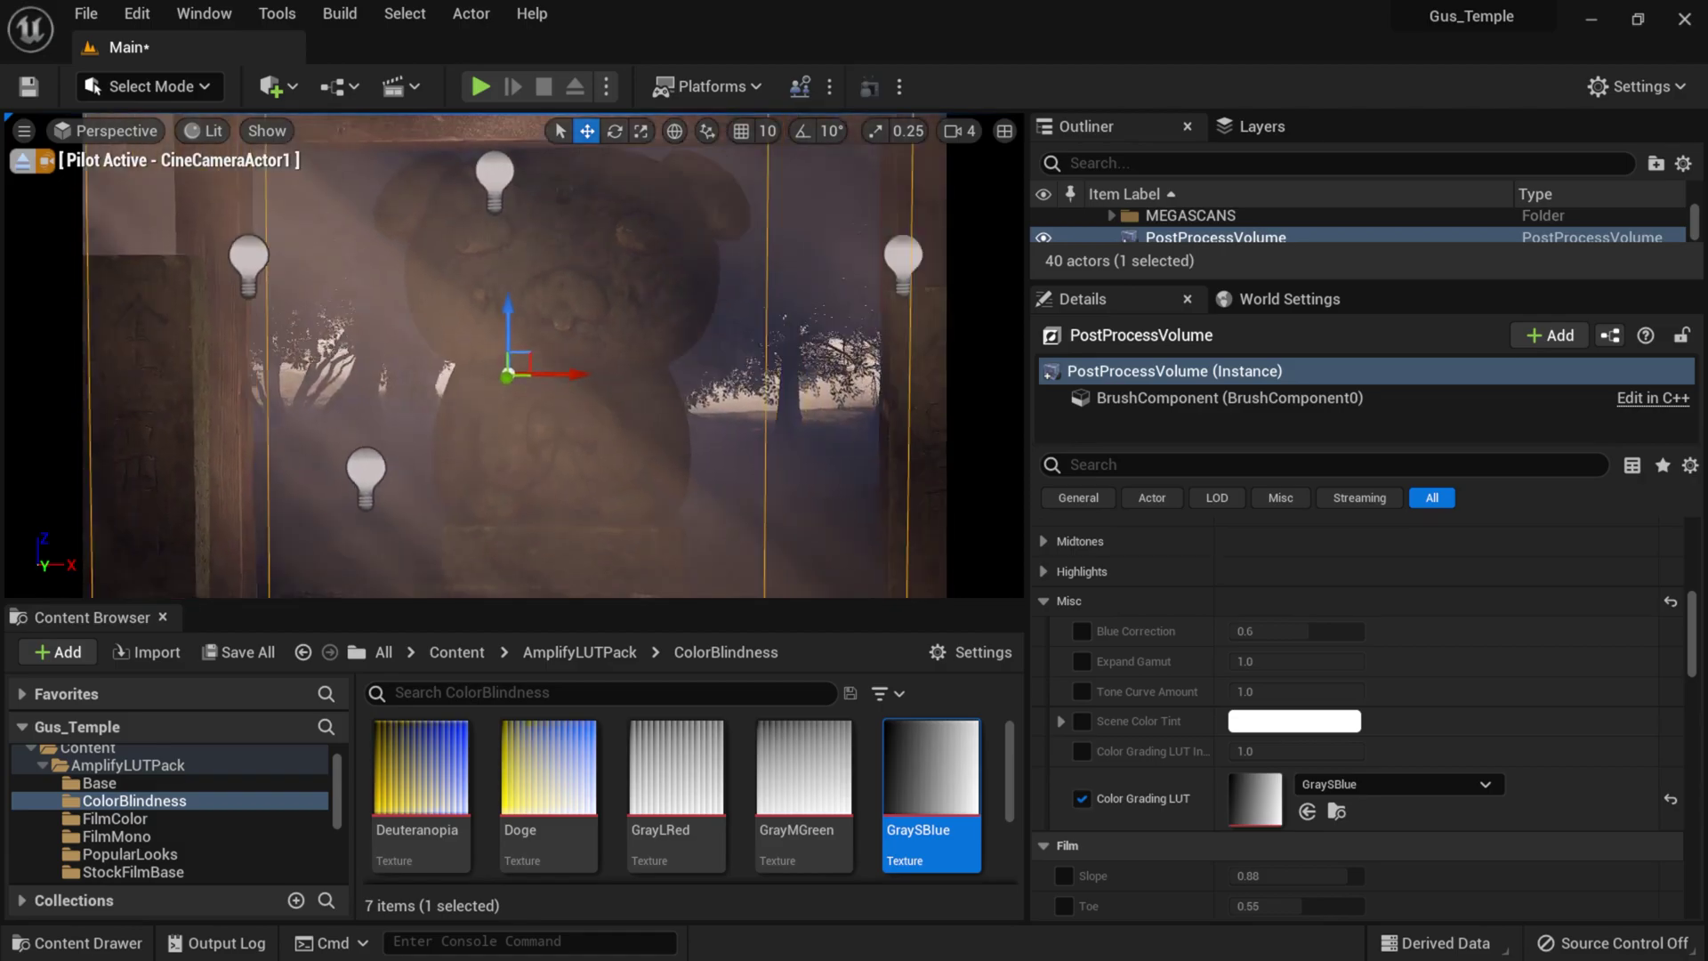
key("s")
key("s")
right_click(659, 343)
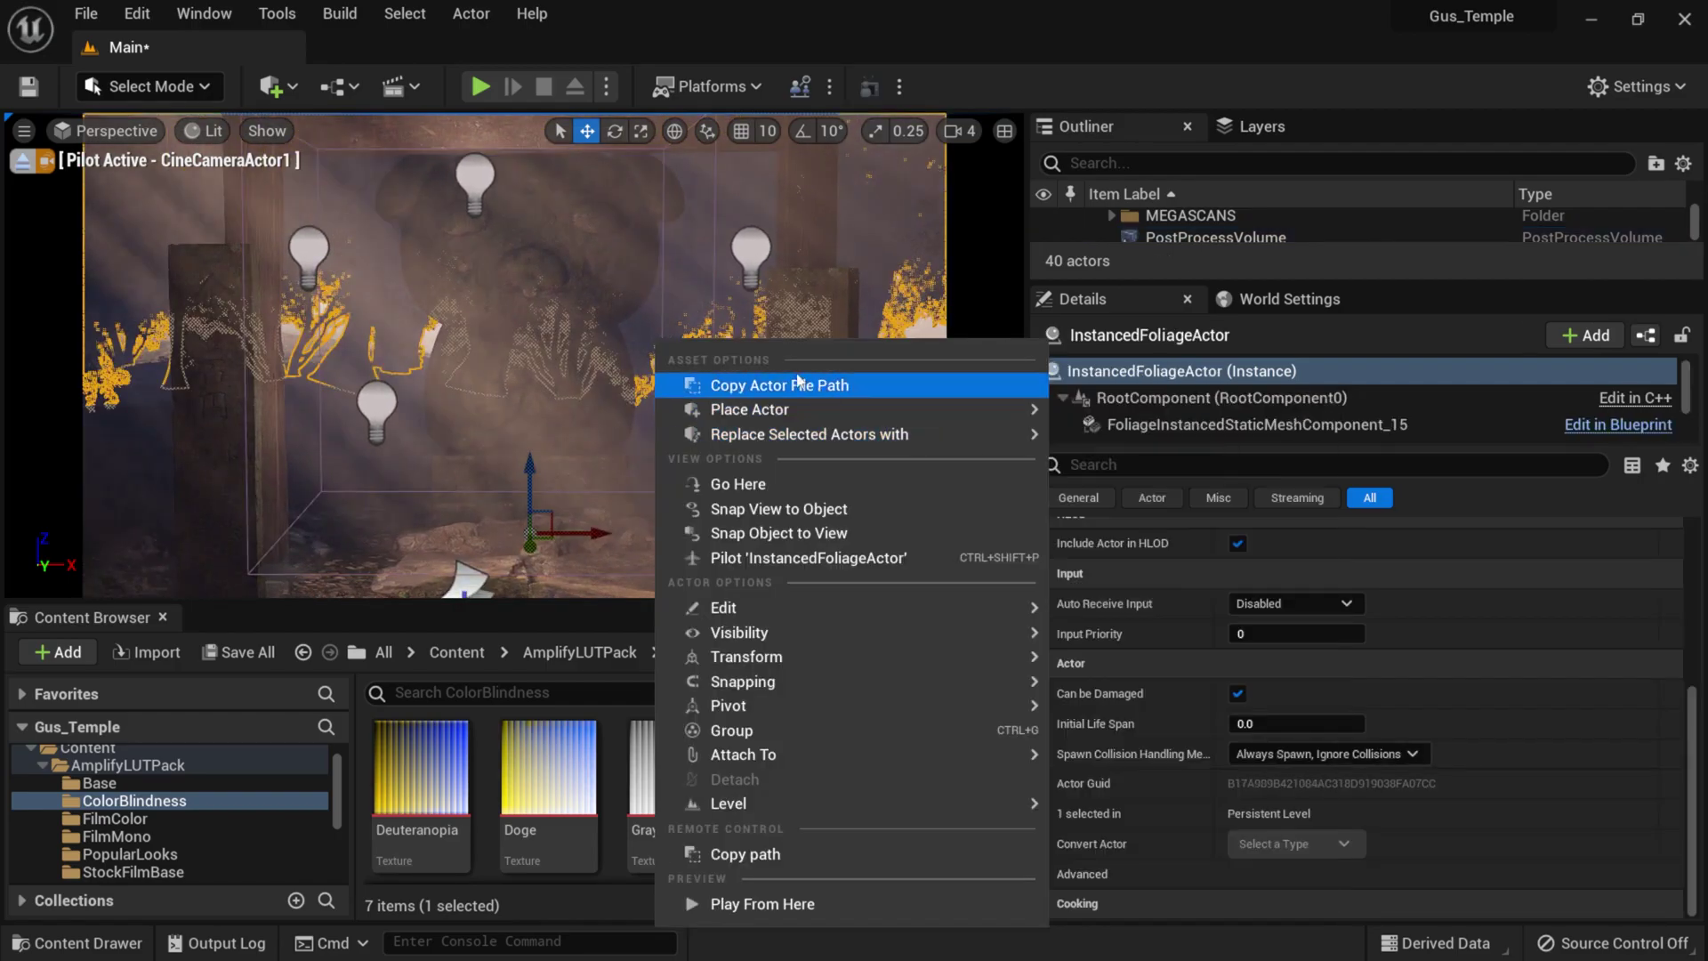
- Reselect the PostProcessVolume, reset its color grading LUT to None, and disable the Color Grading LUT override
left_click(1246, 260)
left_click(1248, 239)
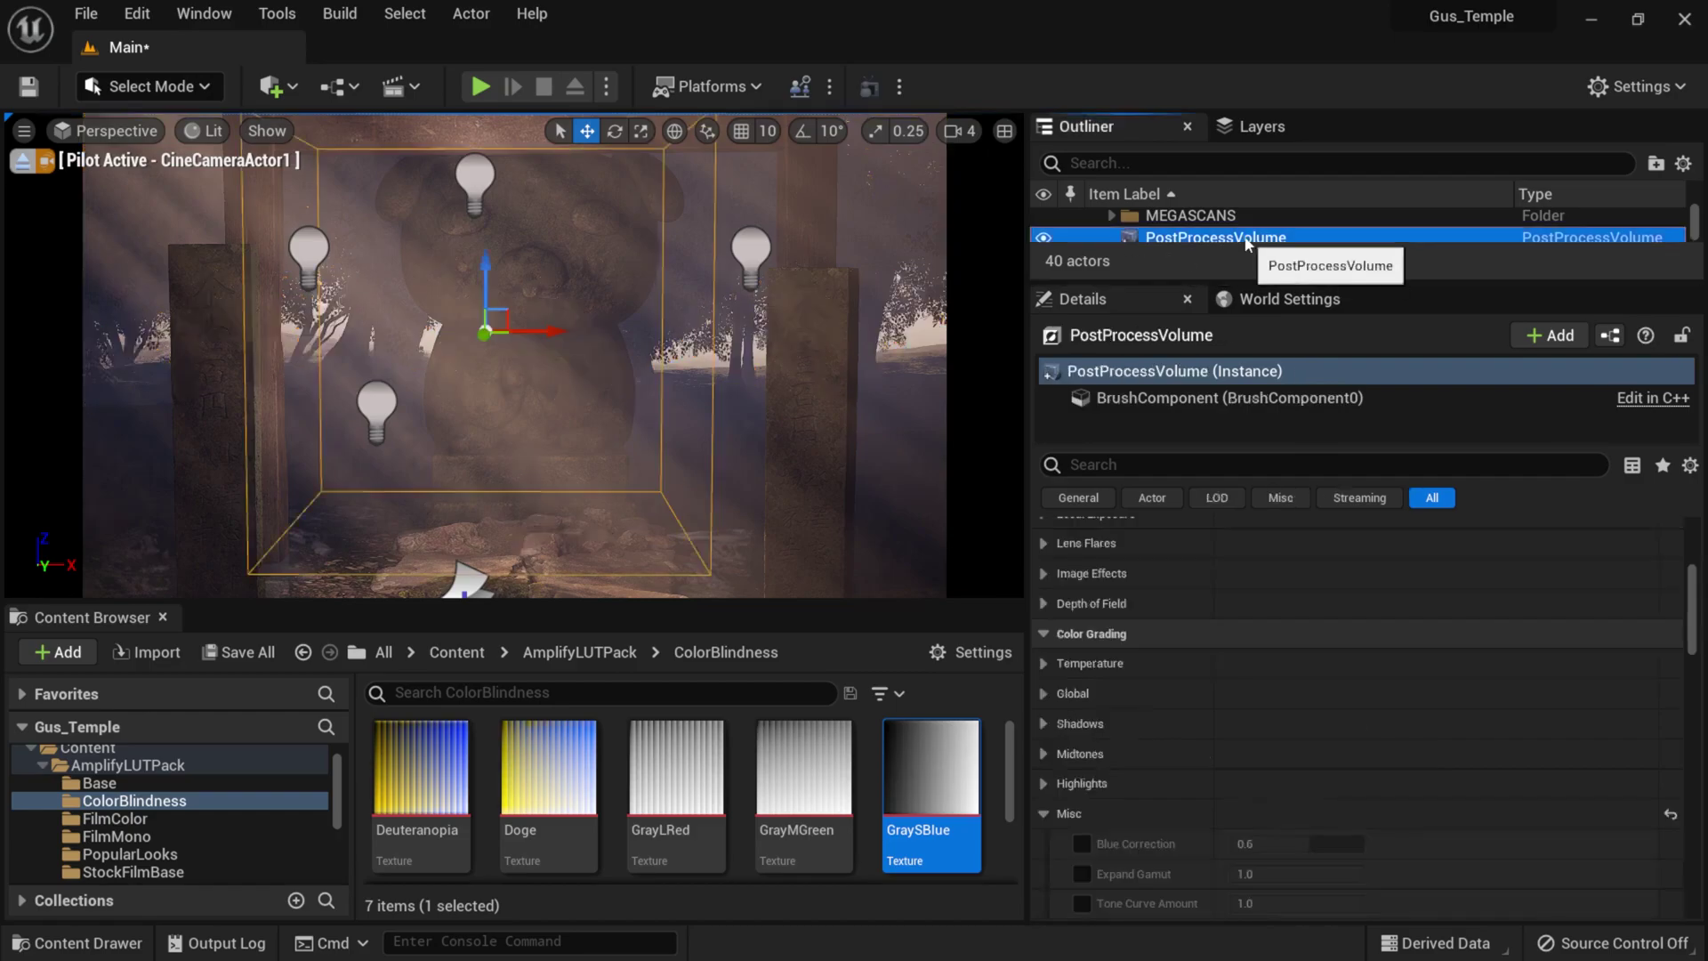
left_click_drag(1697, 605, 1706, 648)
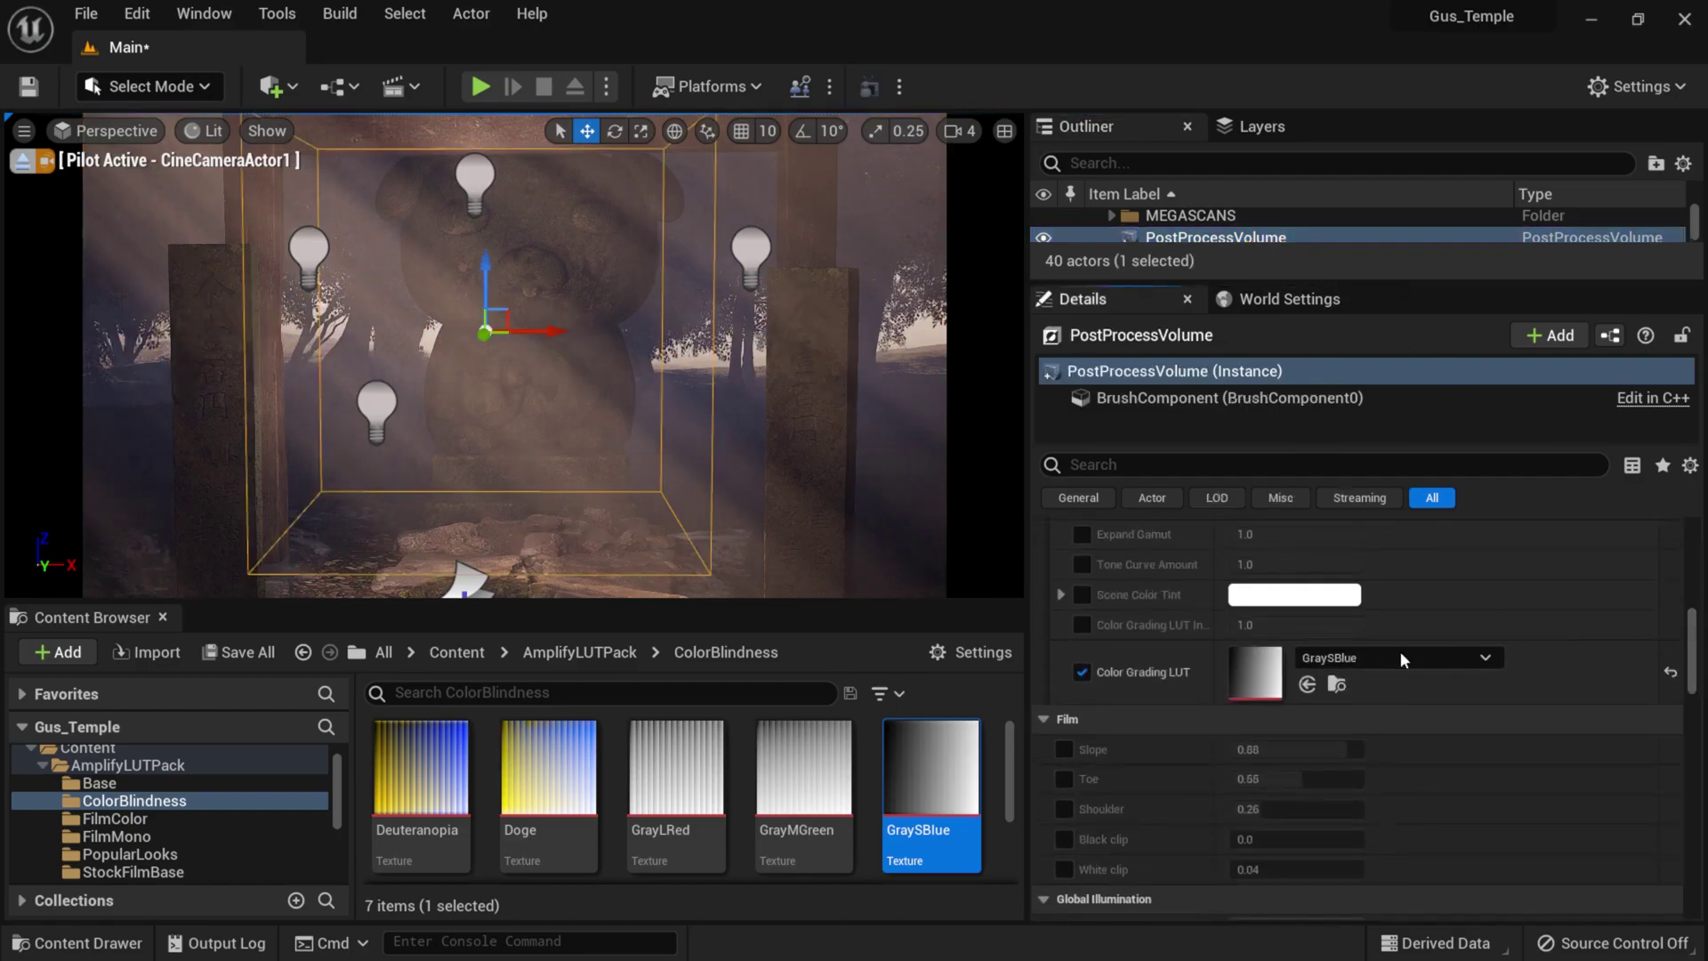
left_click(1672, 670)
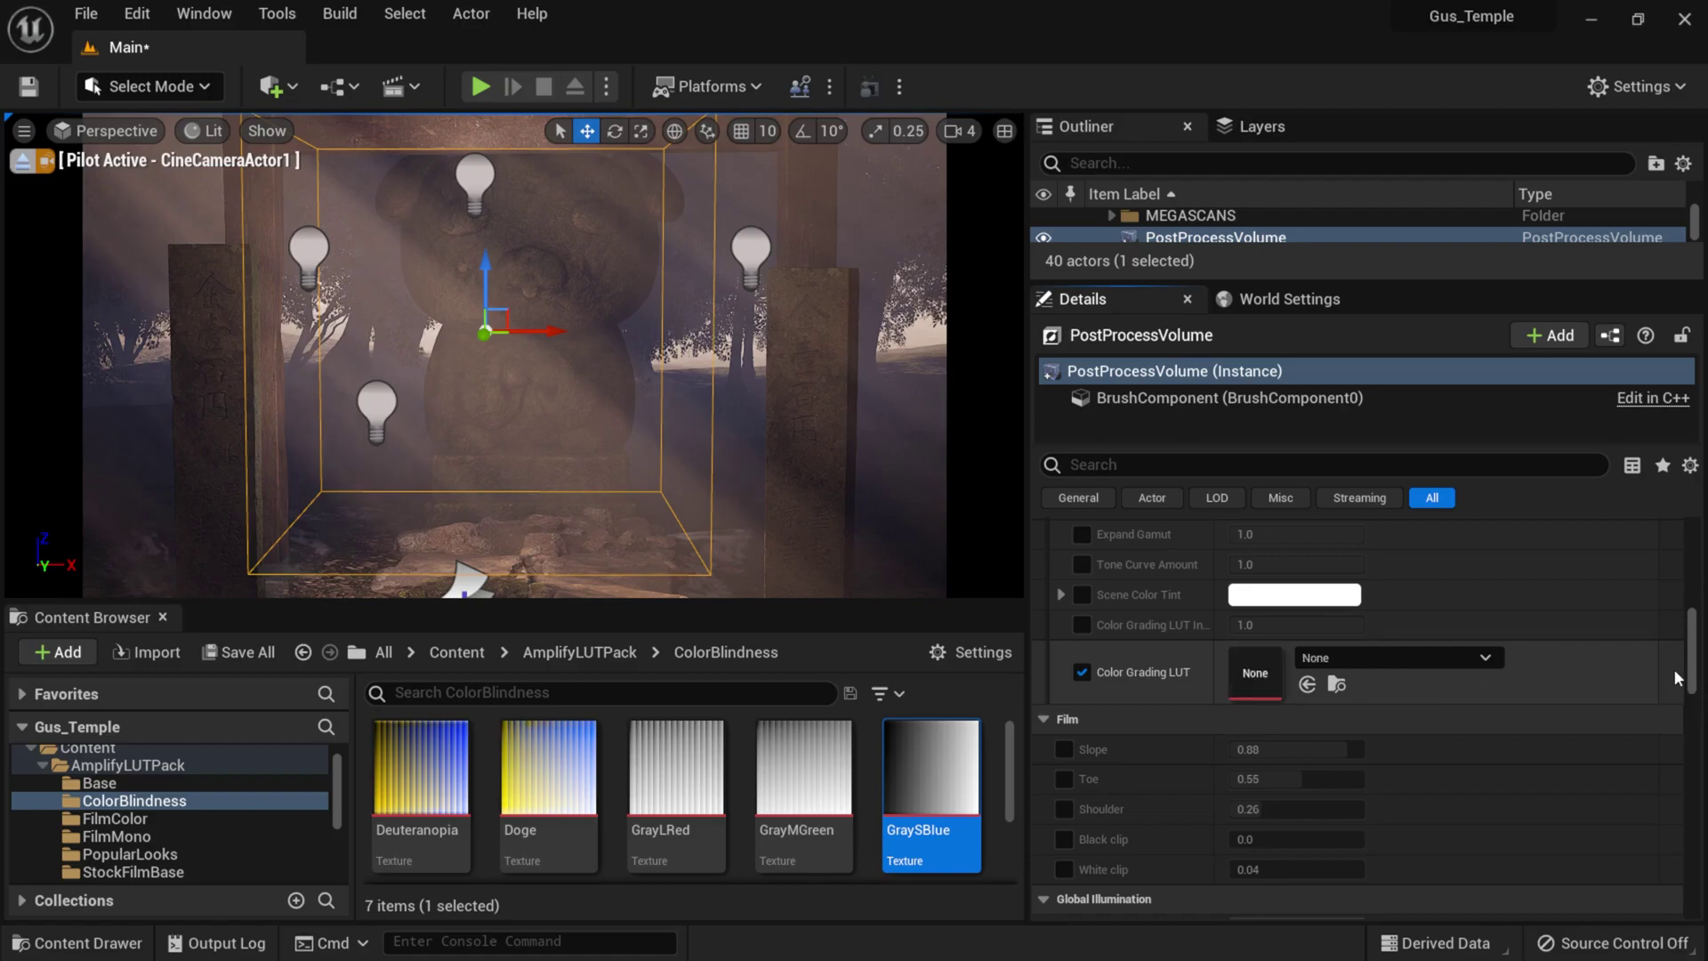
left_click(1082, 672)
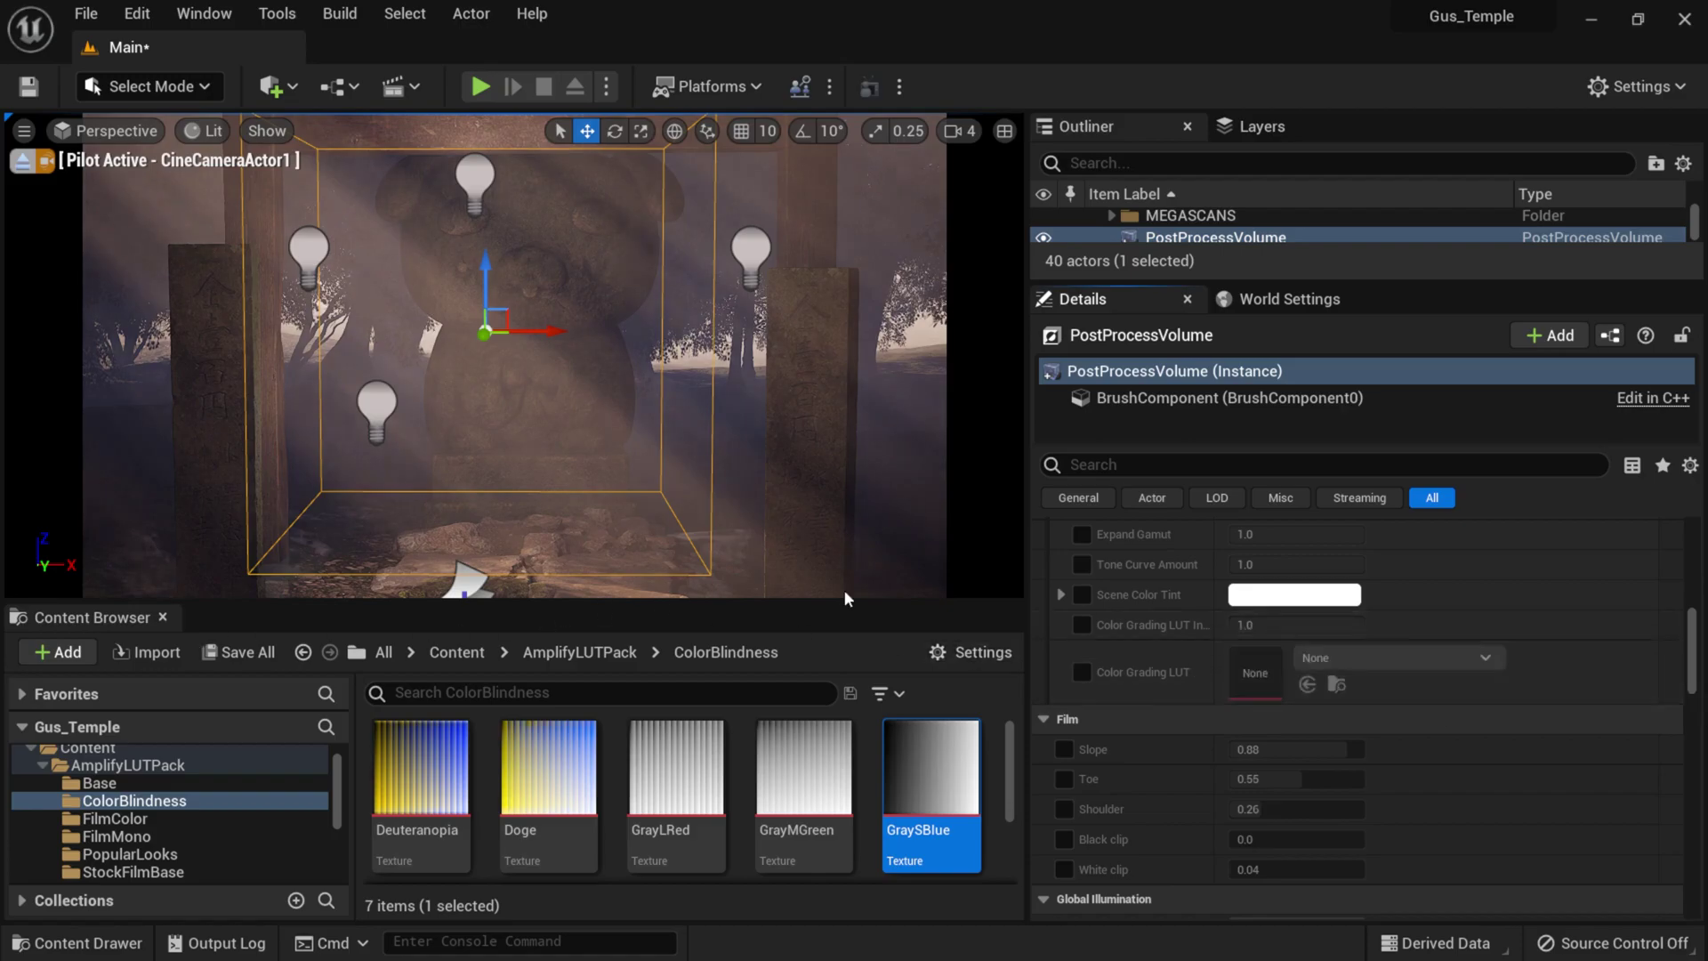
- Filter the volume's properties for "unb", enable Infinite Extent (Unbound), and clear the filter
scroll(1647, 620, "up", 10)
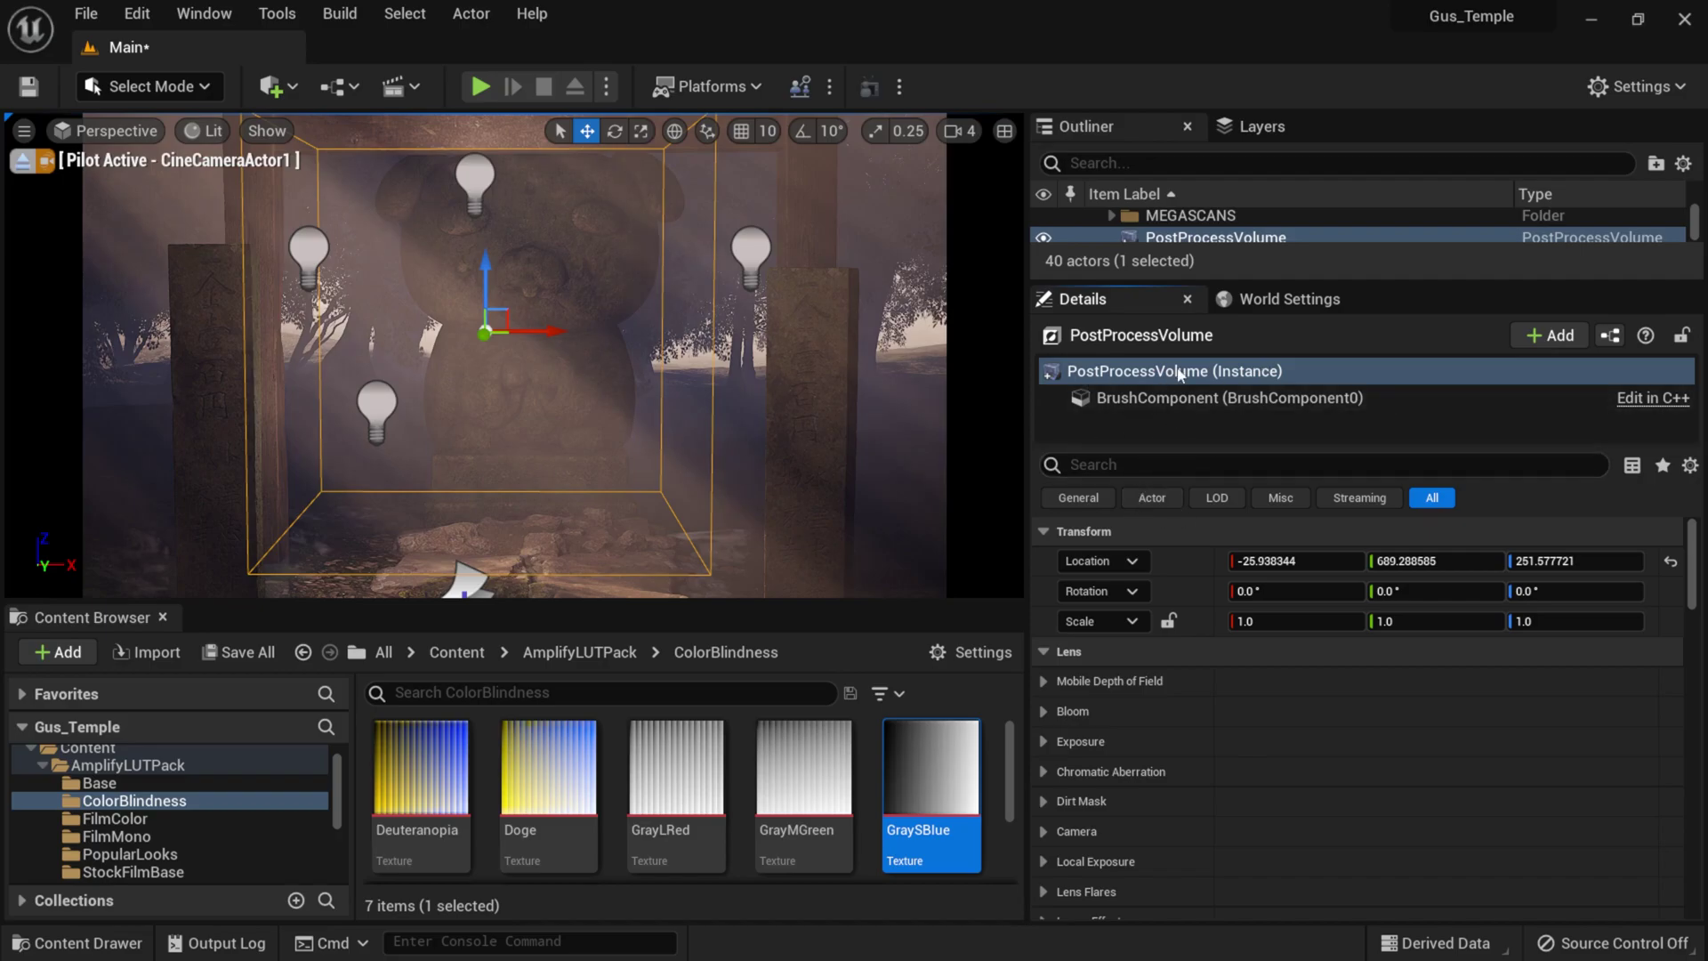
left_click(1209, 464)
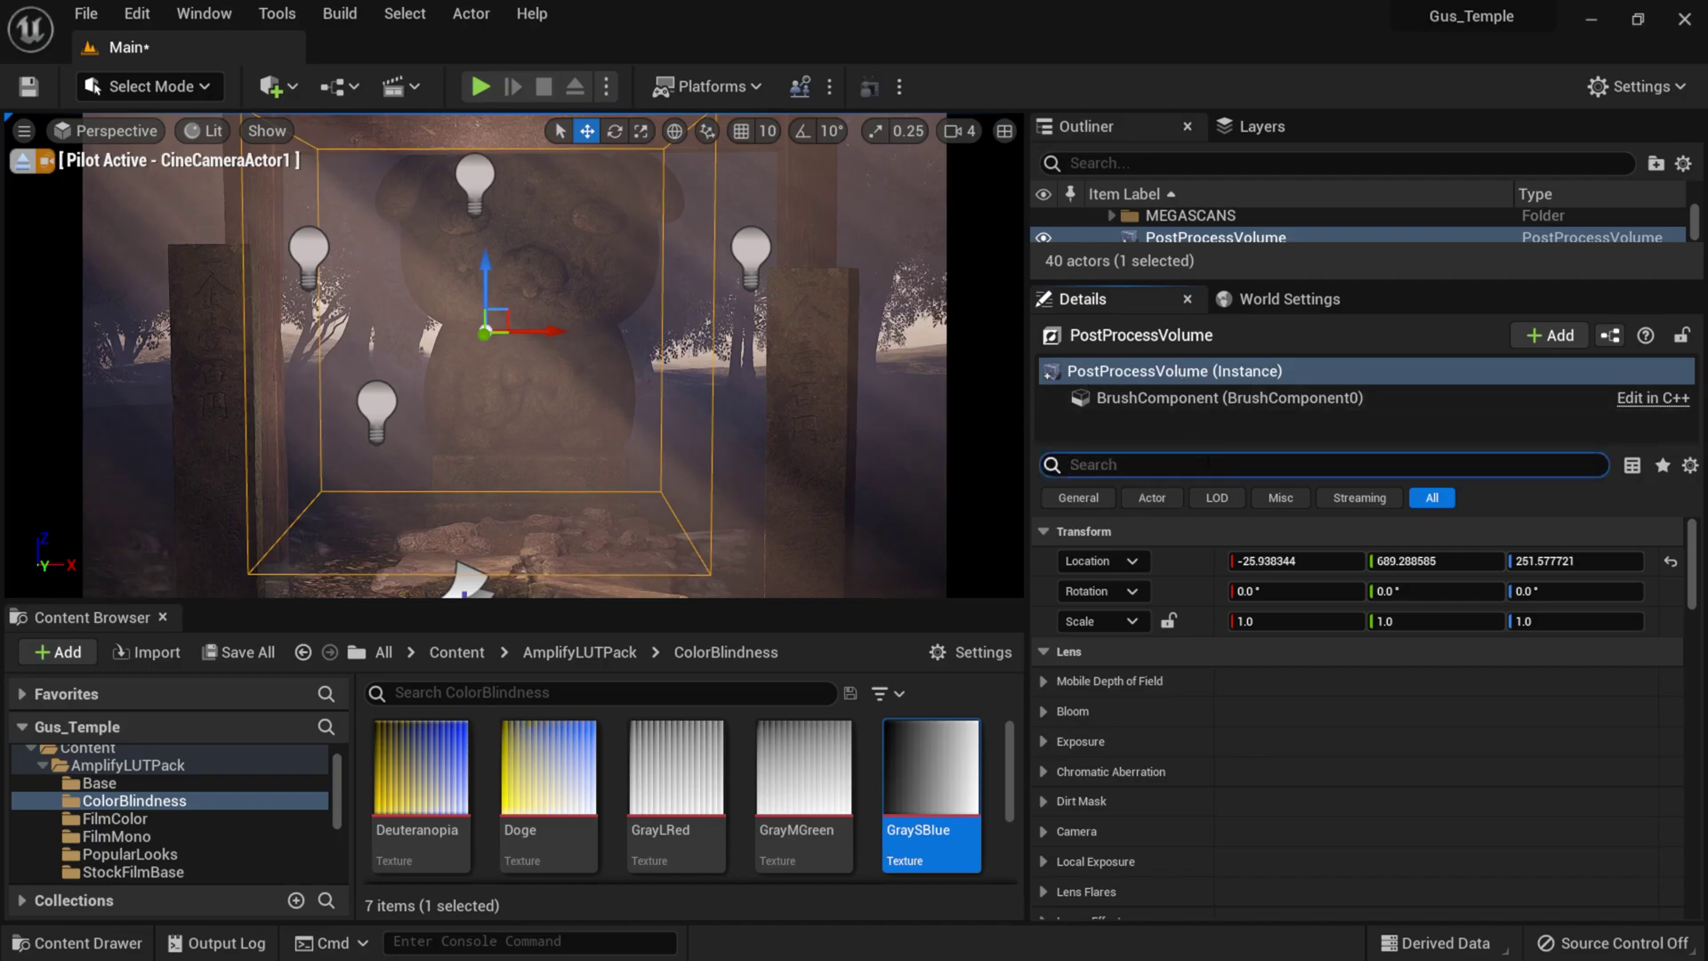
type("unb")
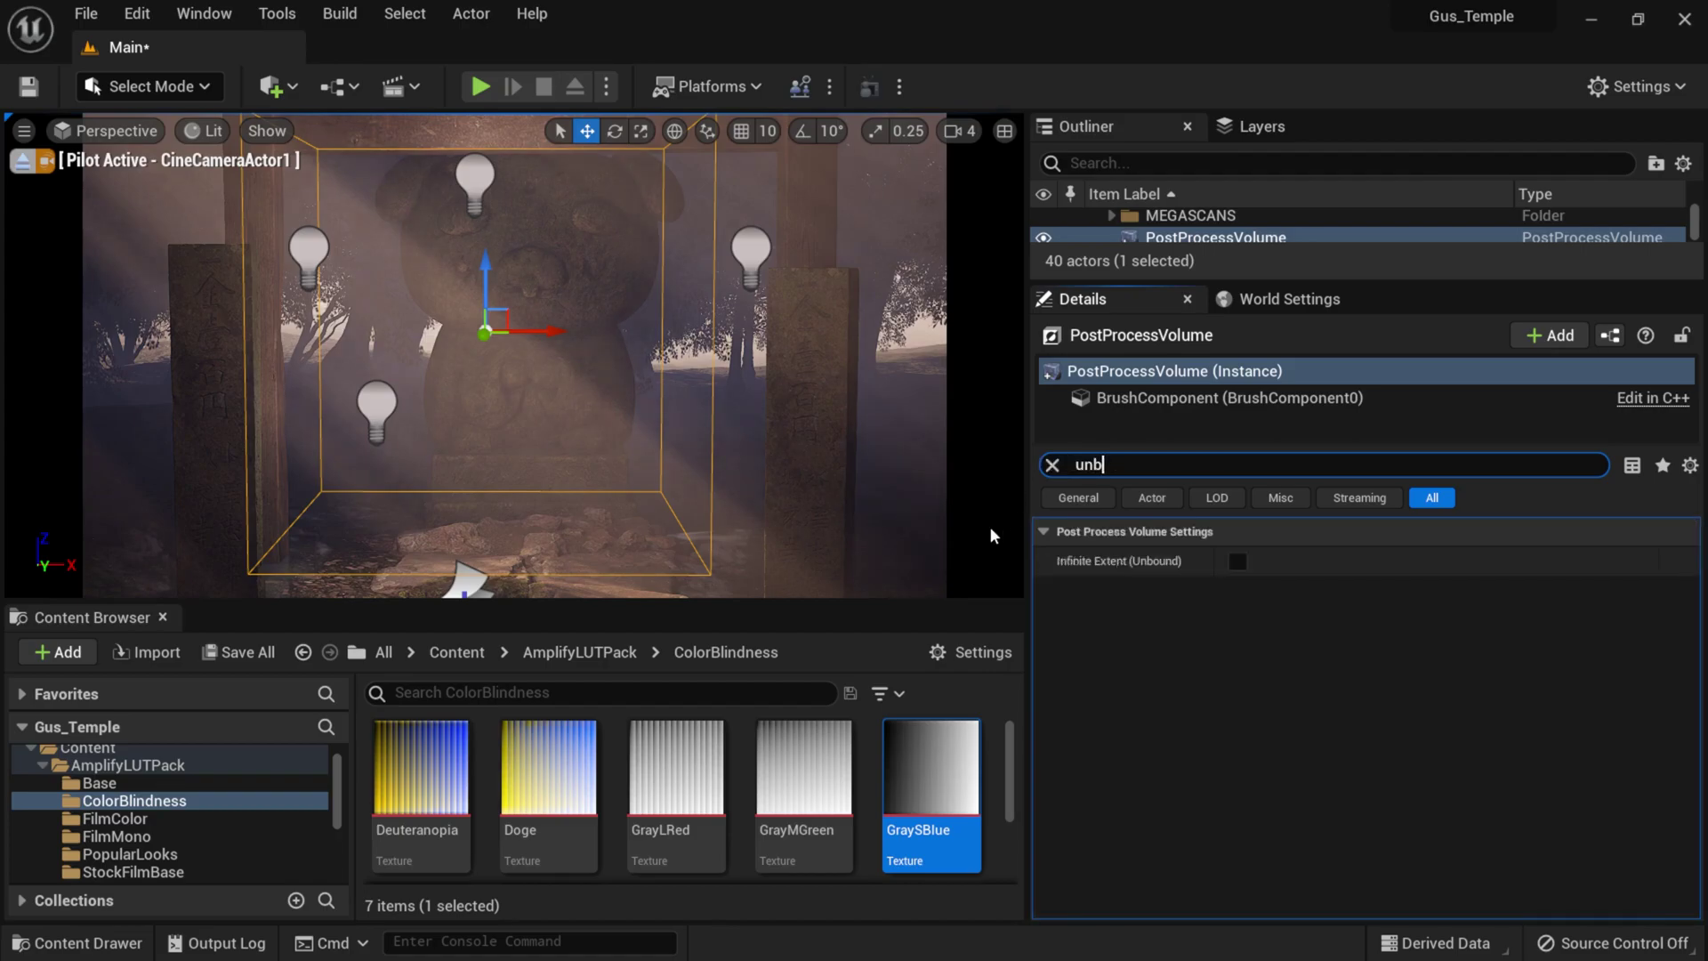
left_click(1233, 564)
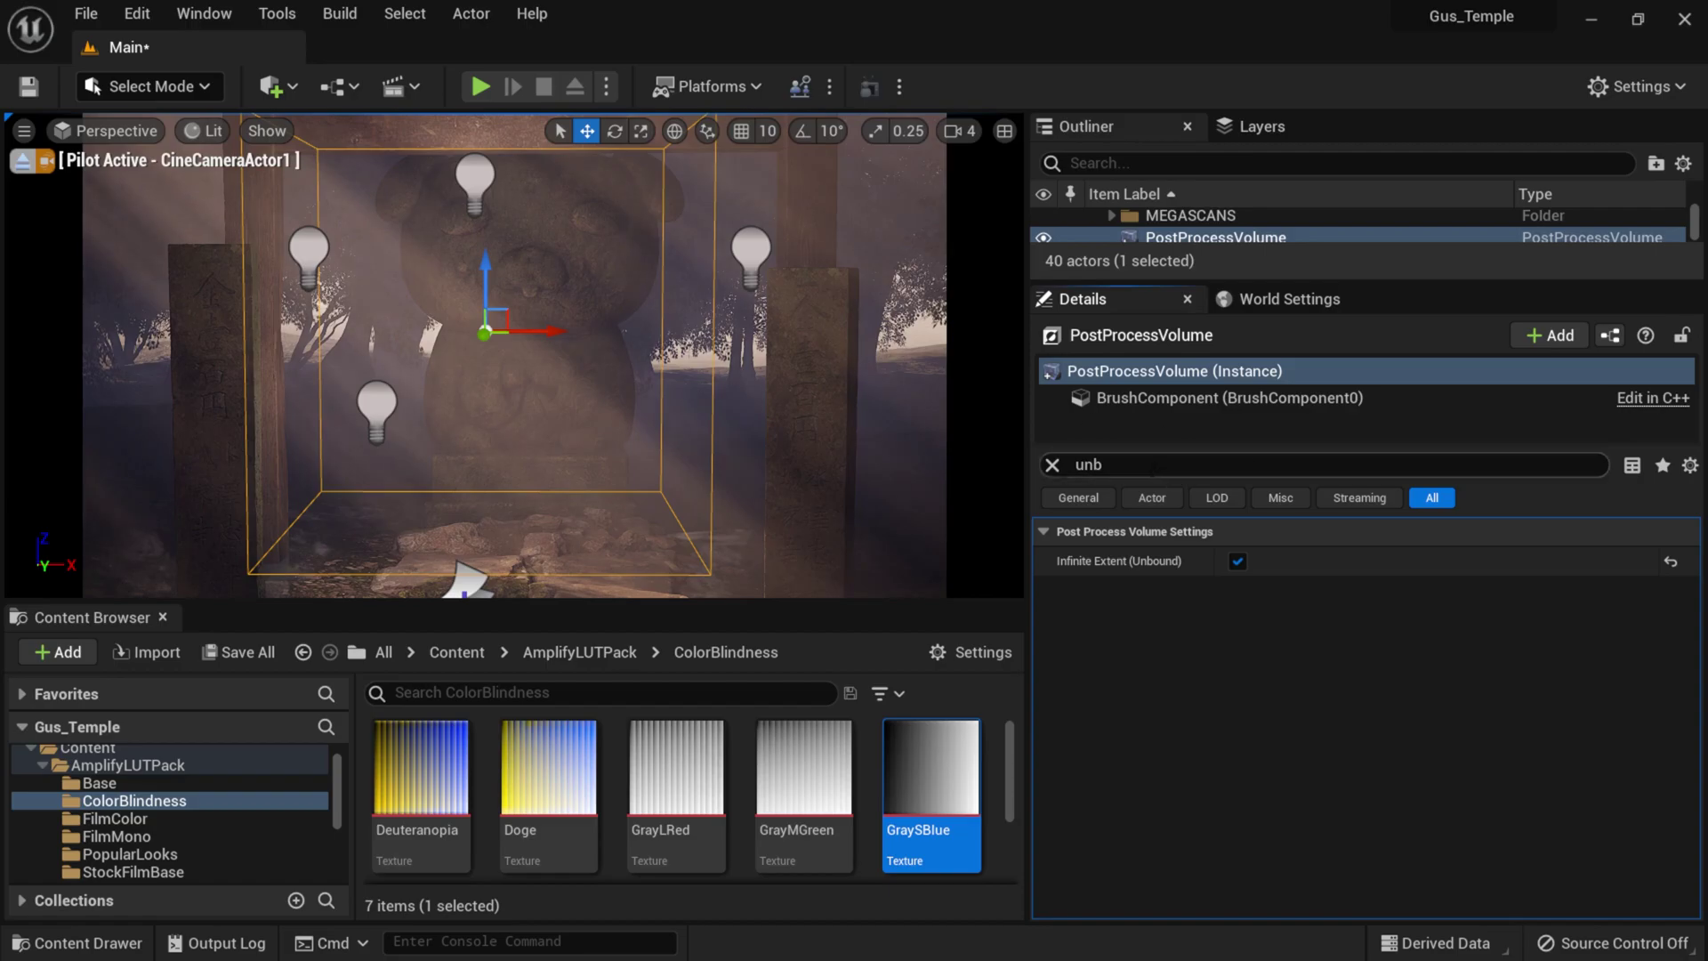
left_click(1052, 465)
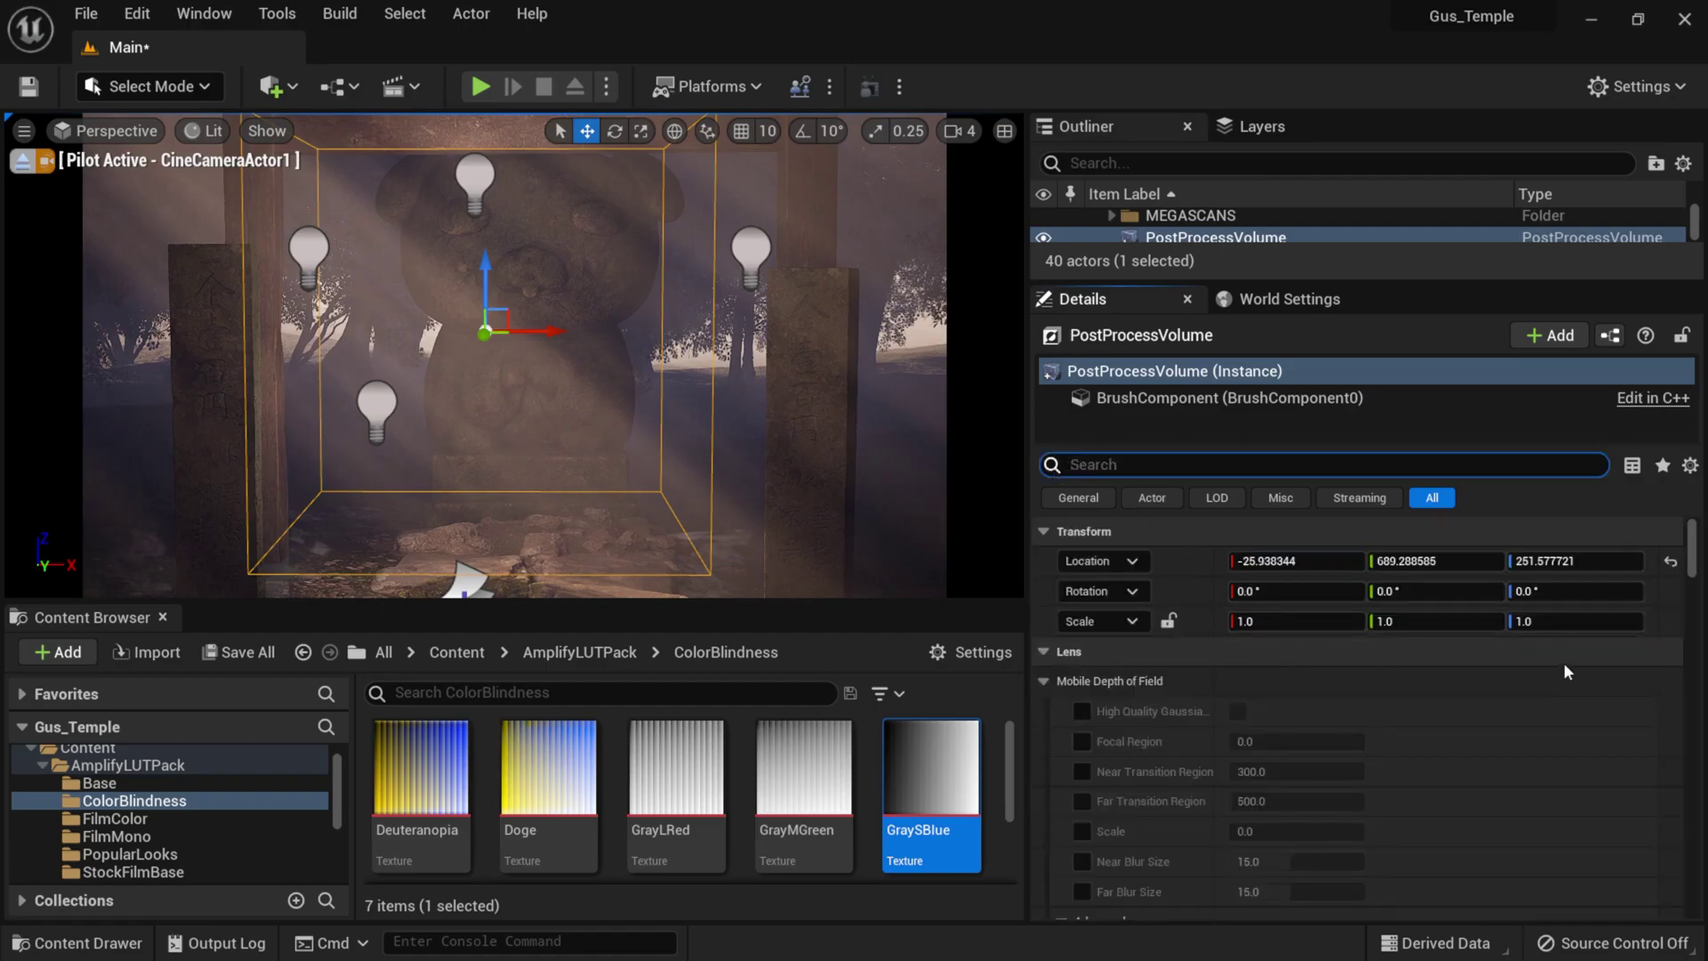
scroll(1509, 706, "down", 5)
left_click_drag(1693, 569, 1692, 861)
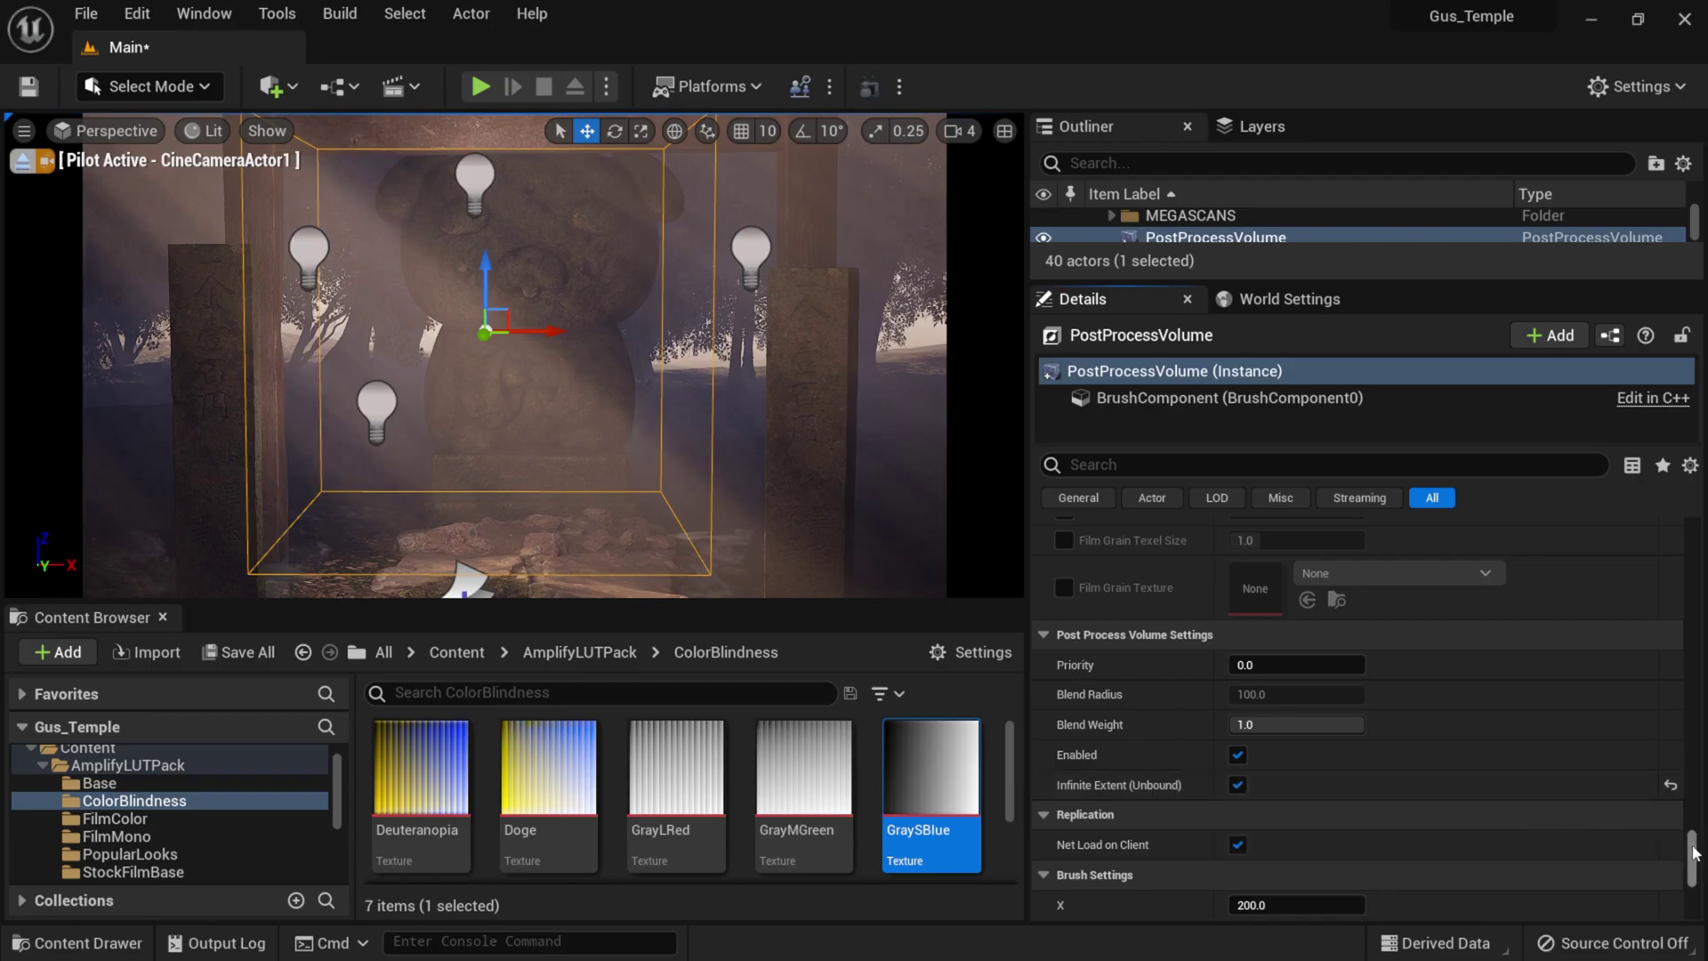
left_click_drag(1693, 849, 1691, 538)
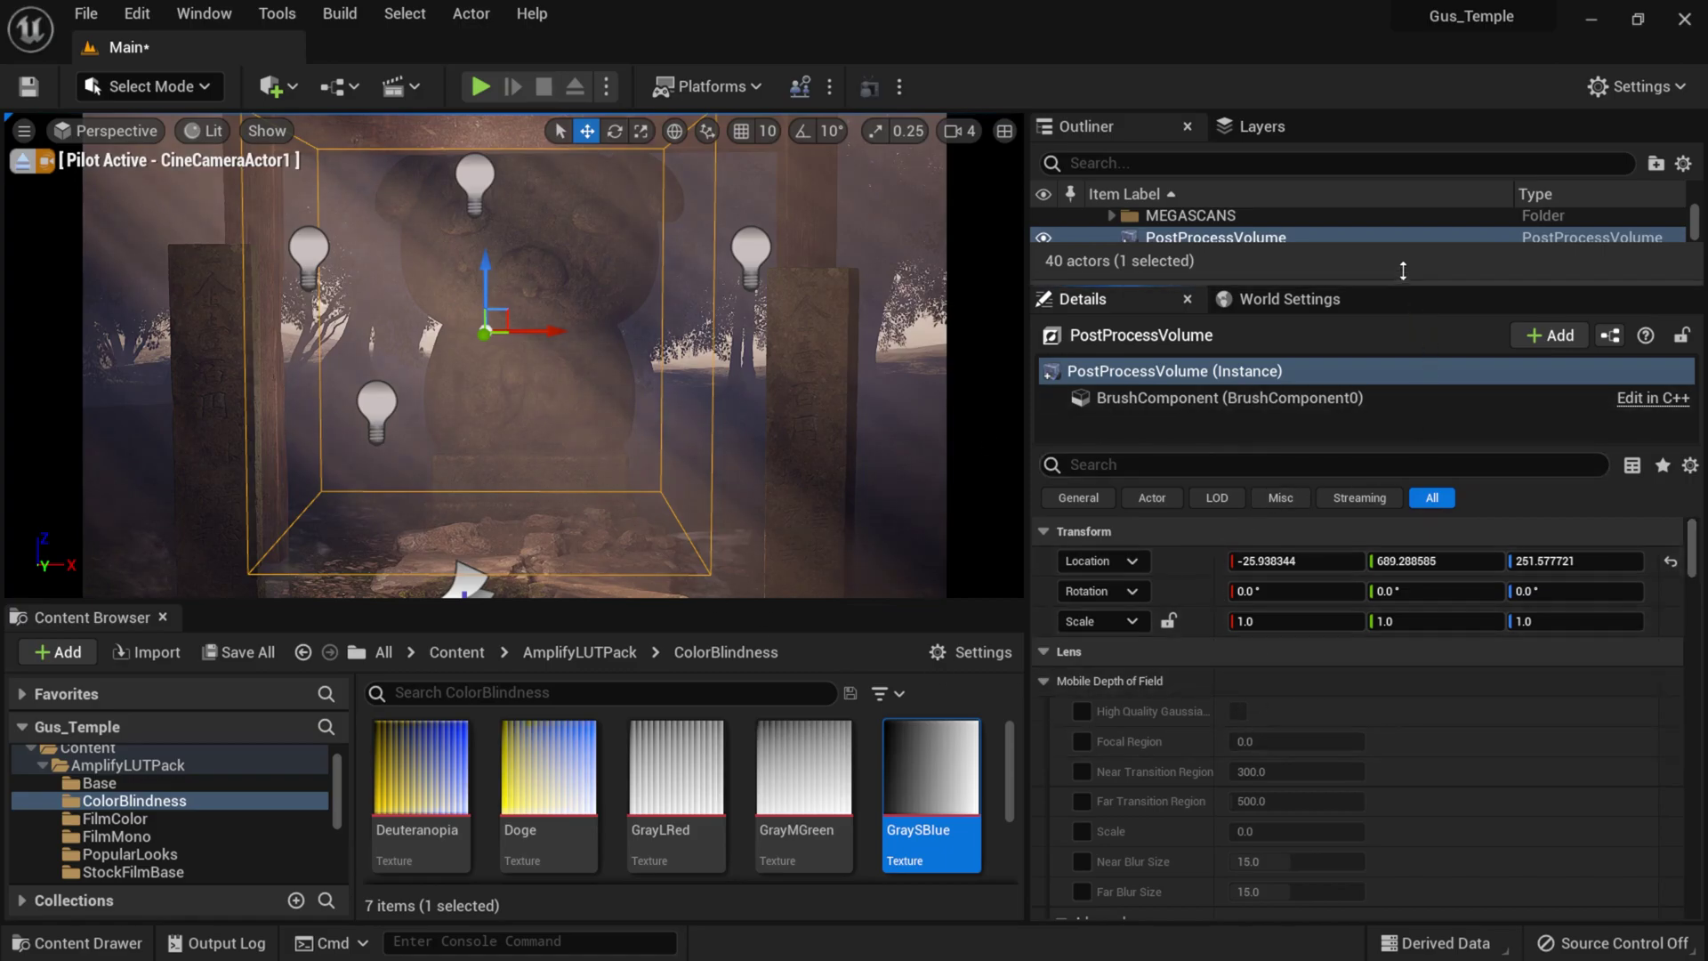
- Override the volume's bloom method and intensity, using the Convolution method with an intensity of 1.0
left_click_drag(1403, 281, 1403, 267)
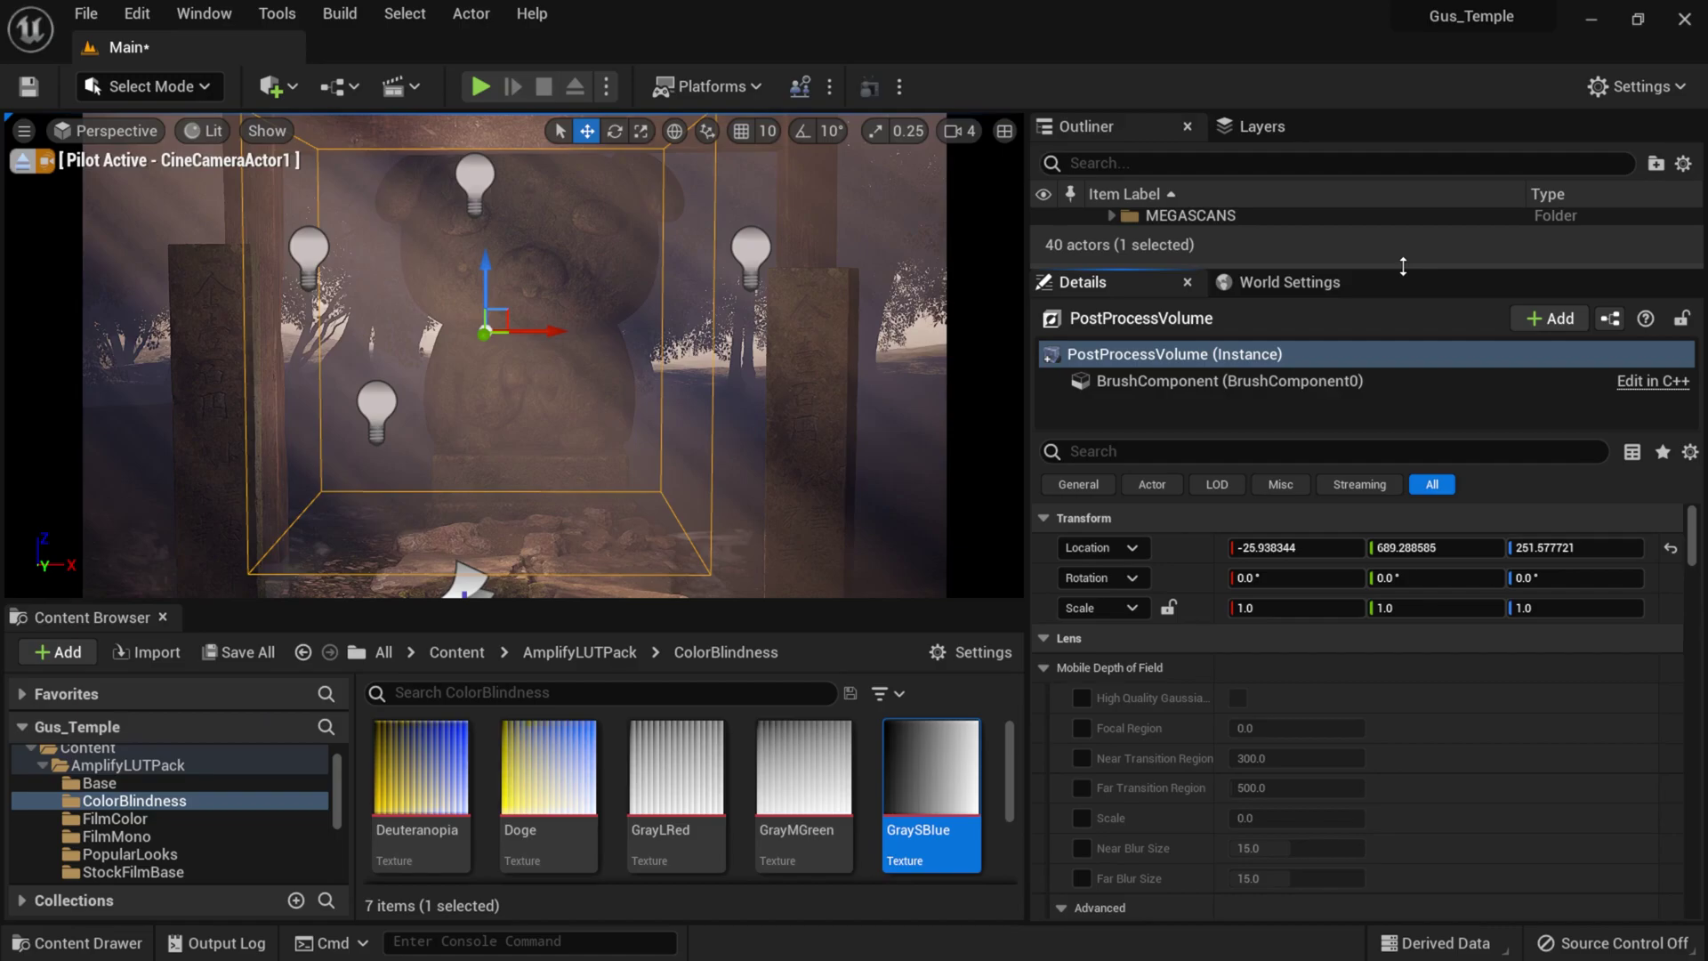
left_click(1040, 666)
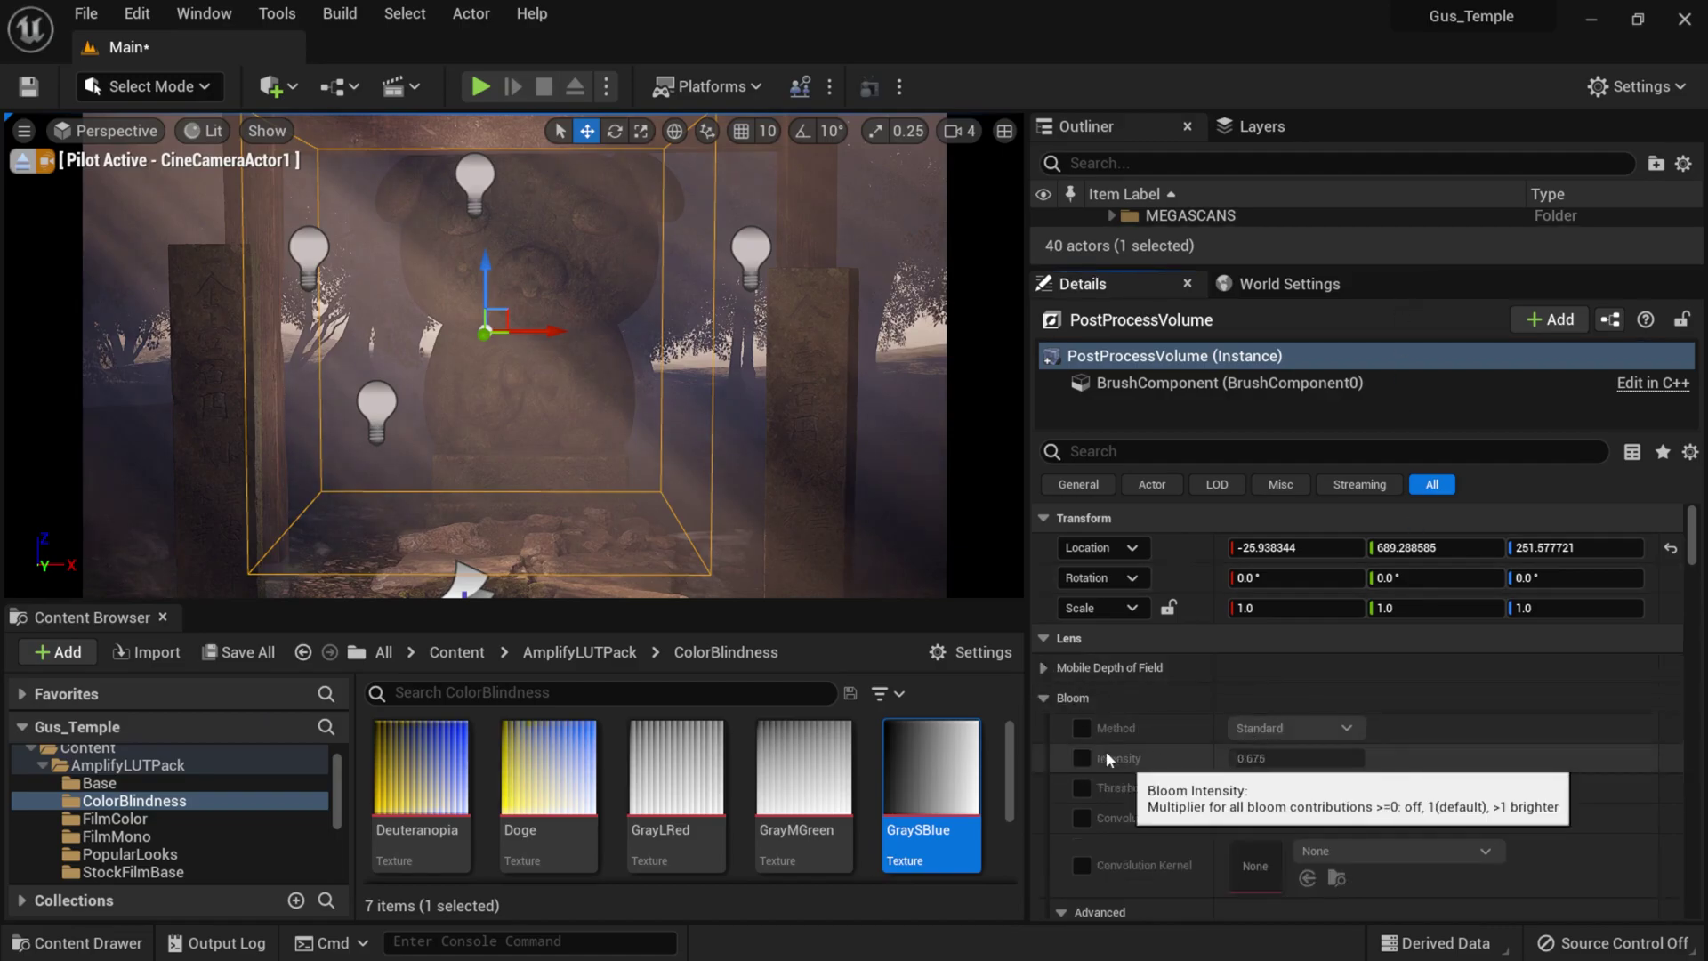
left_click(1083, 726)
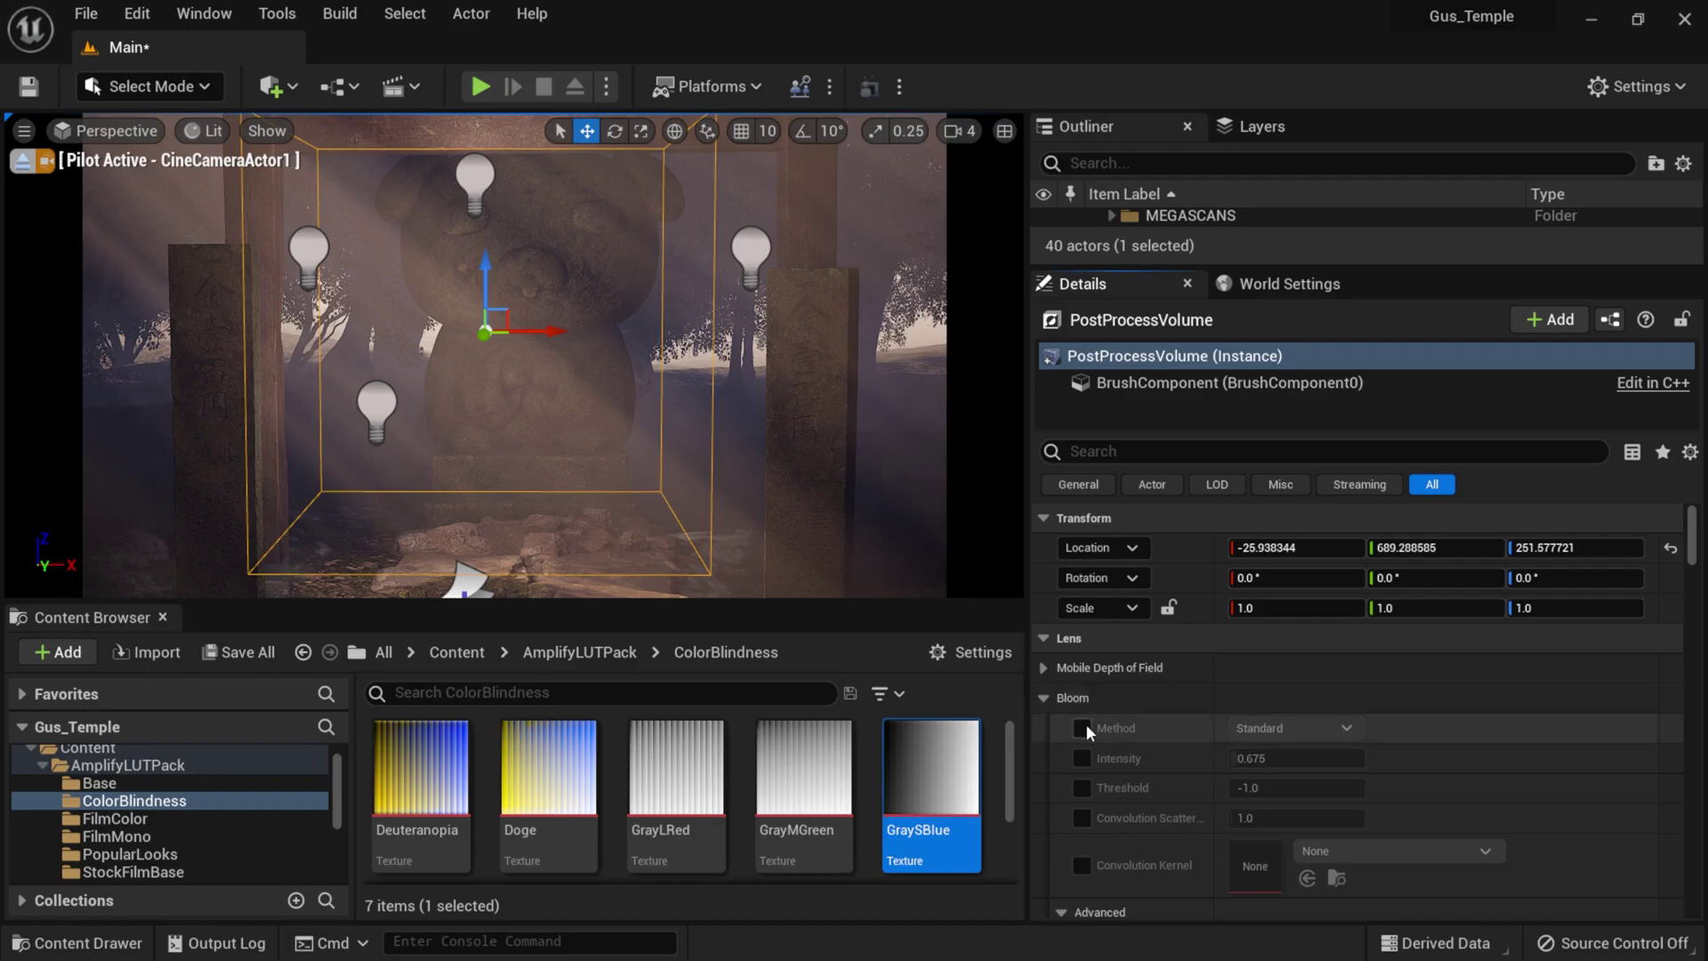
left_click(1082, 757)
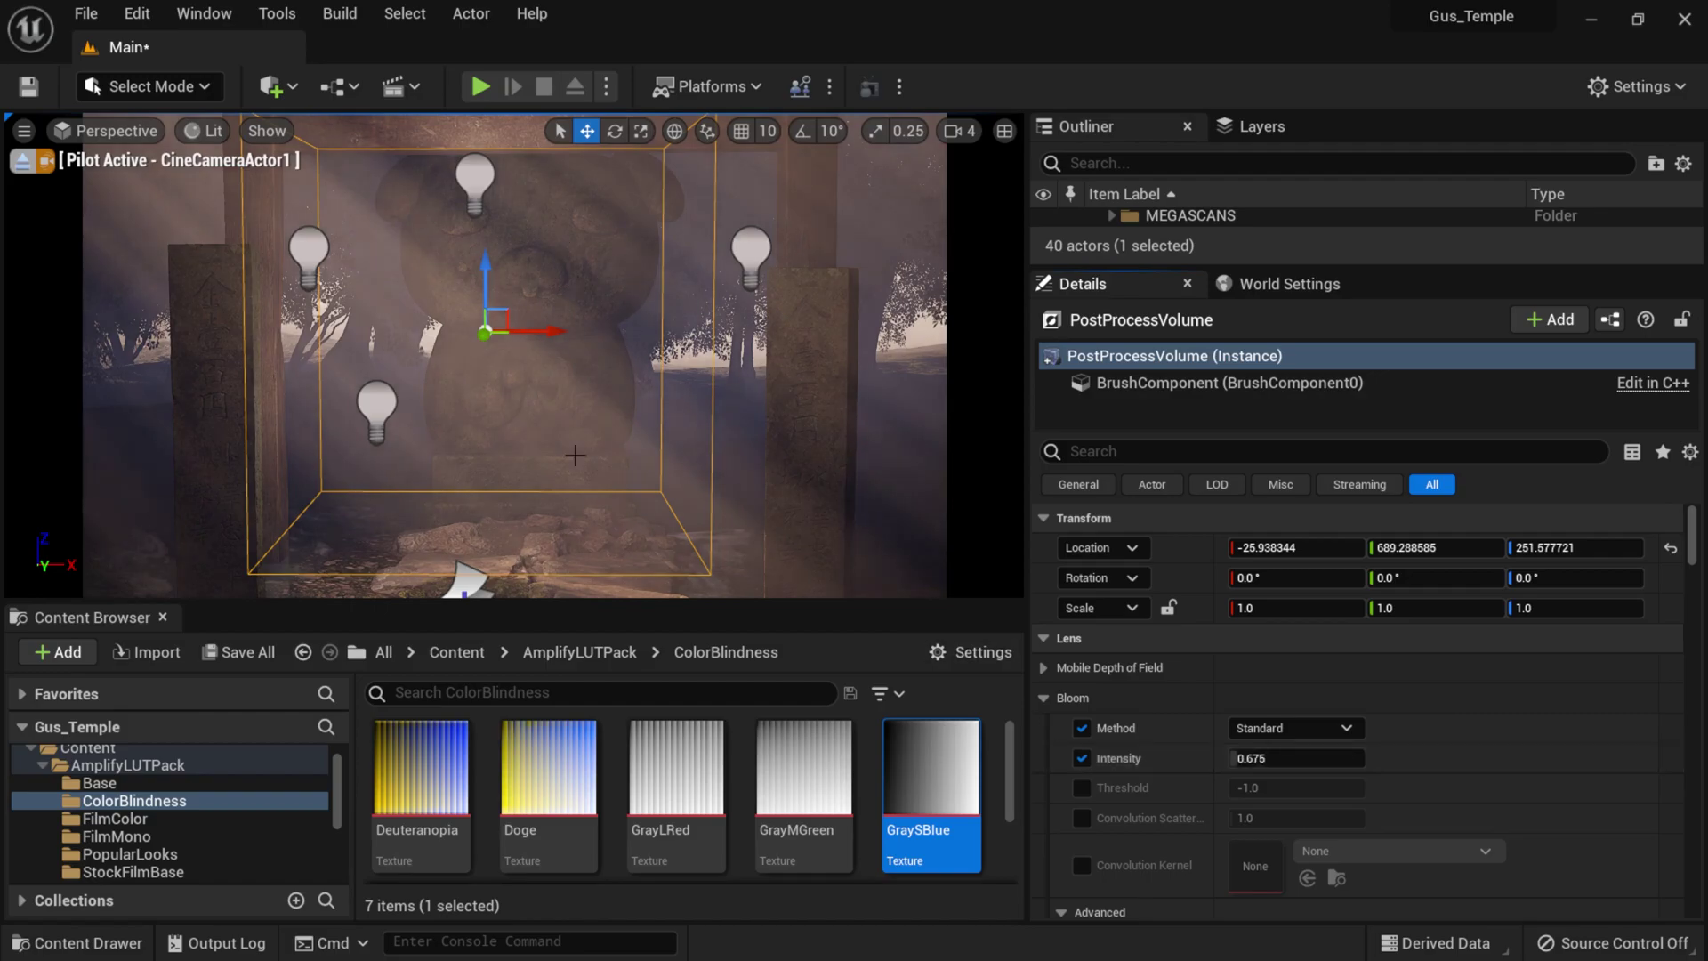
left_click(1312, 729)
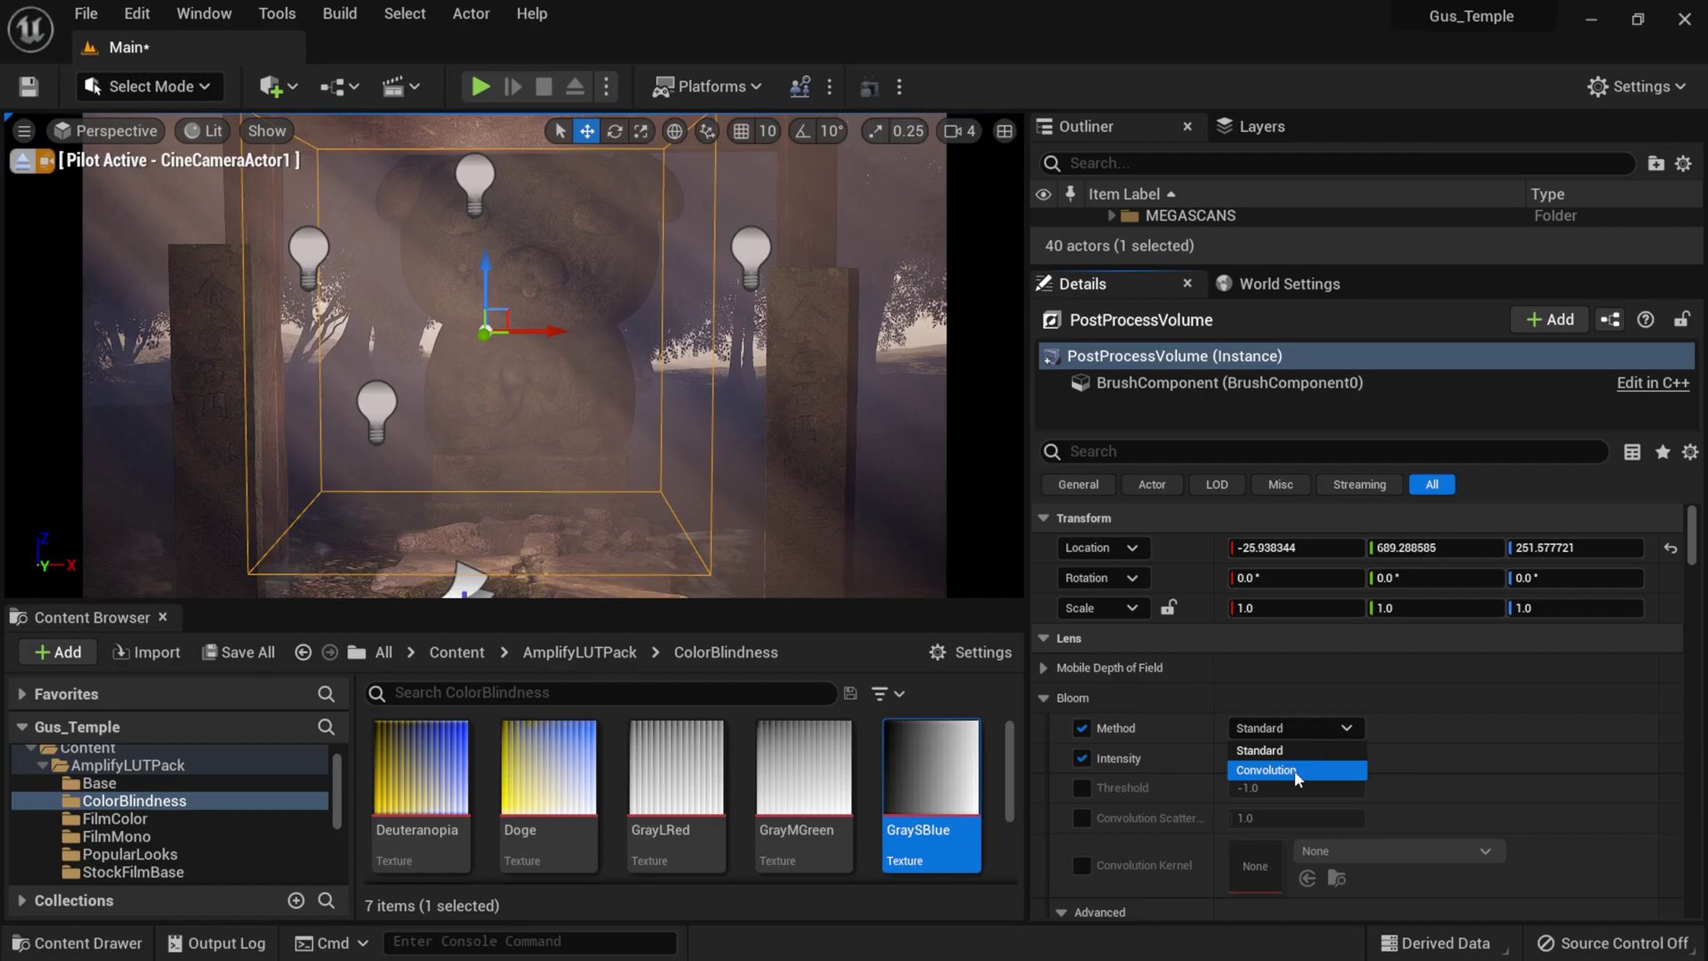
left_click(1297, 770)
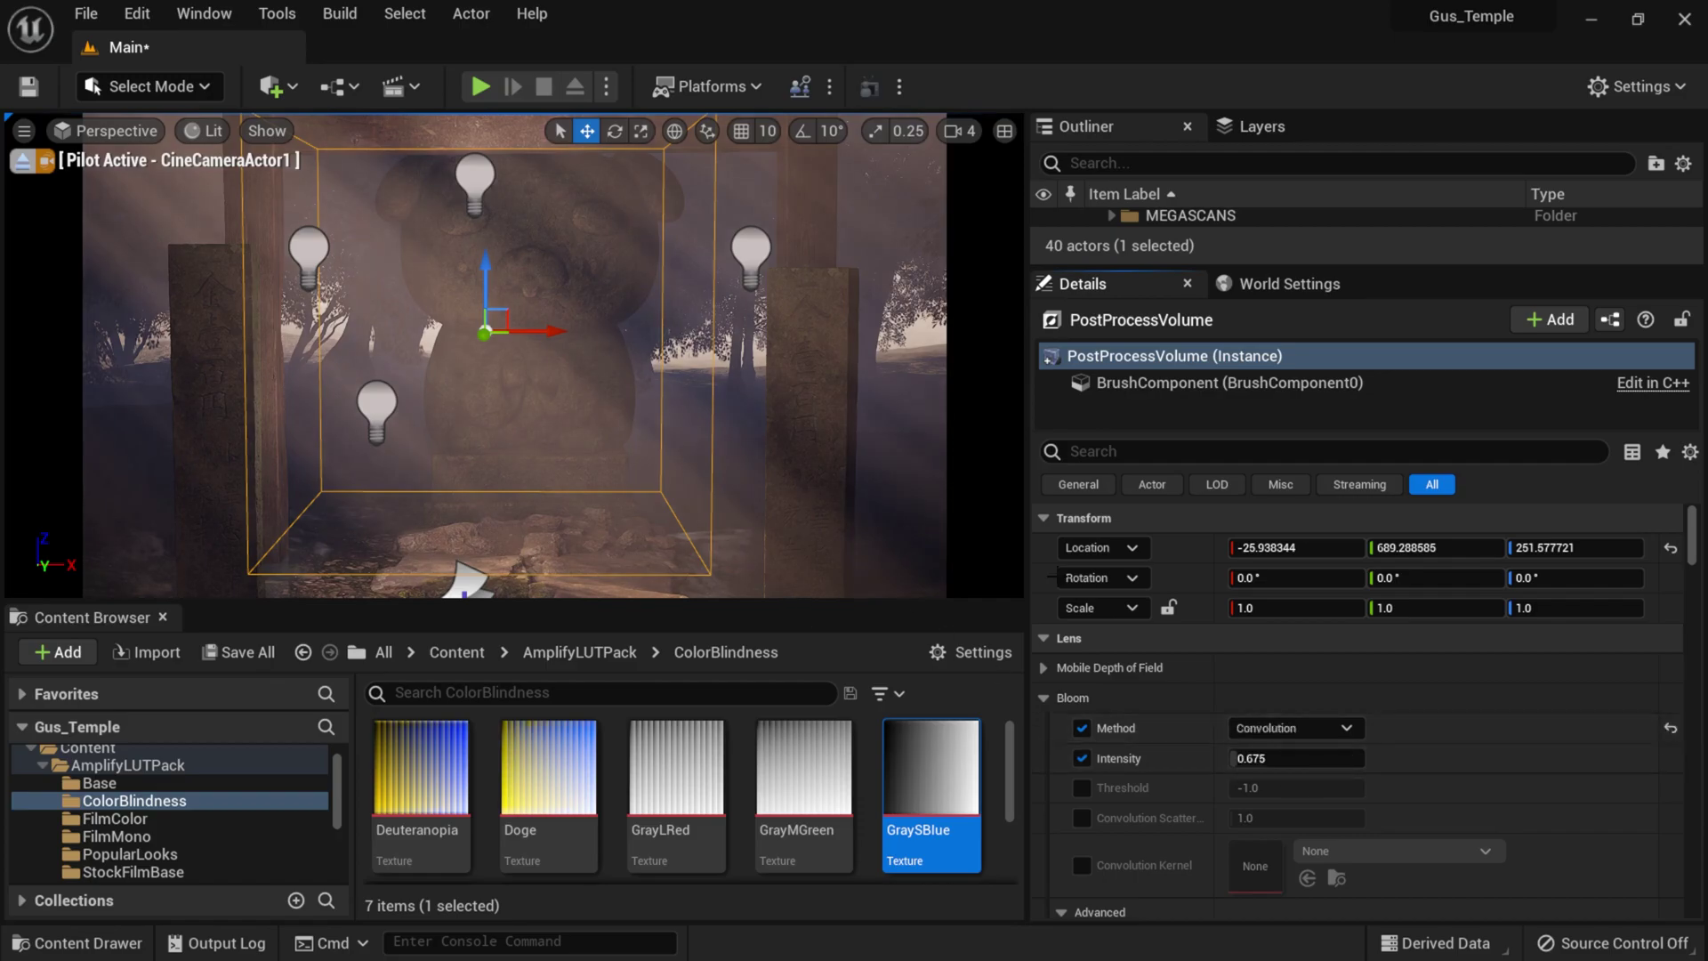
left_click(1273, 757)
type("1")
key("Return")
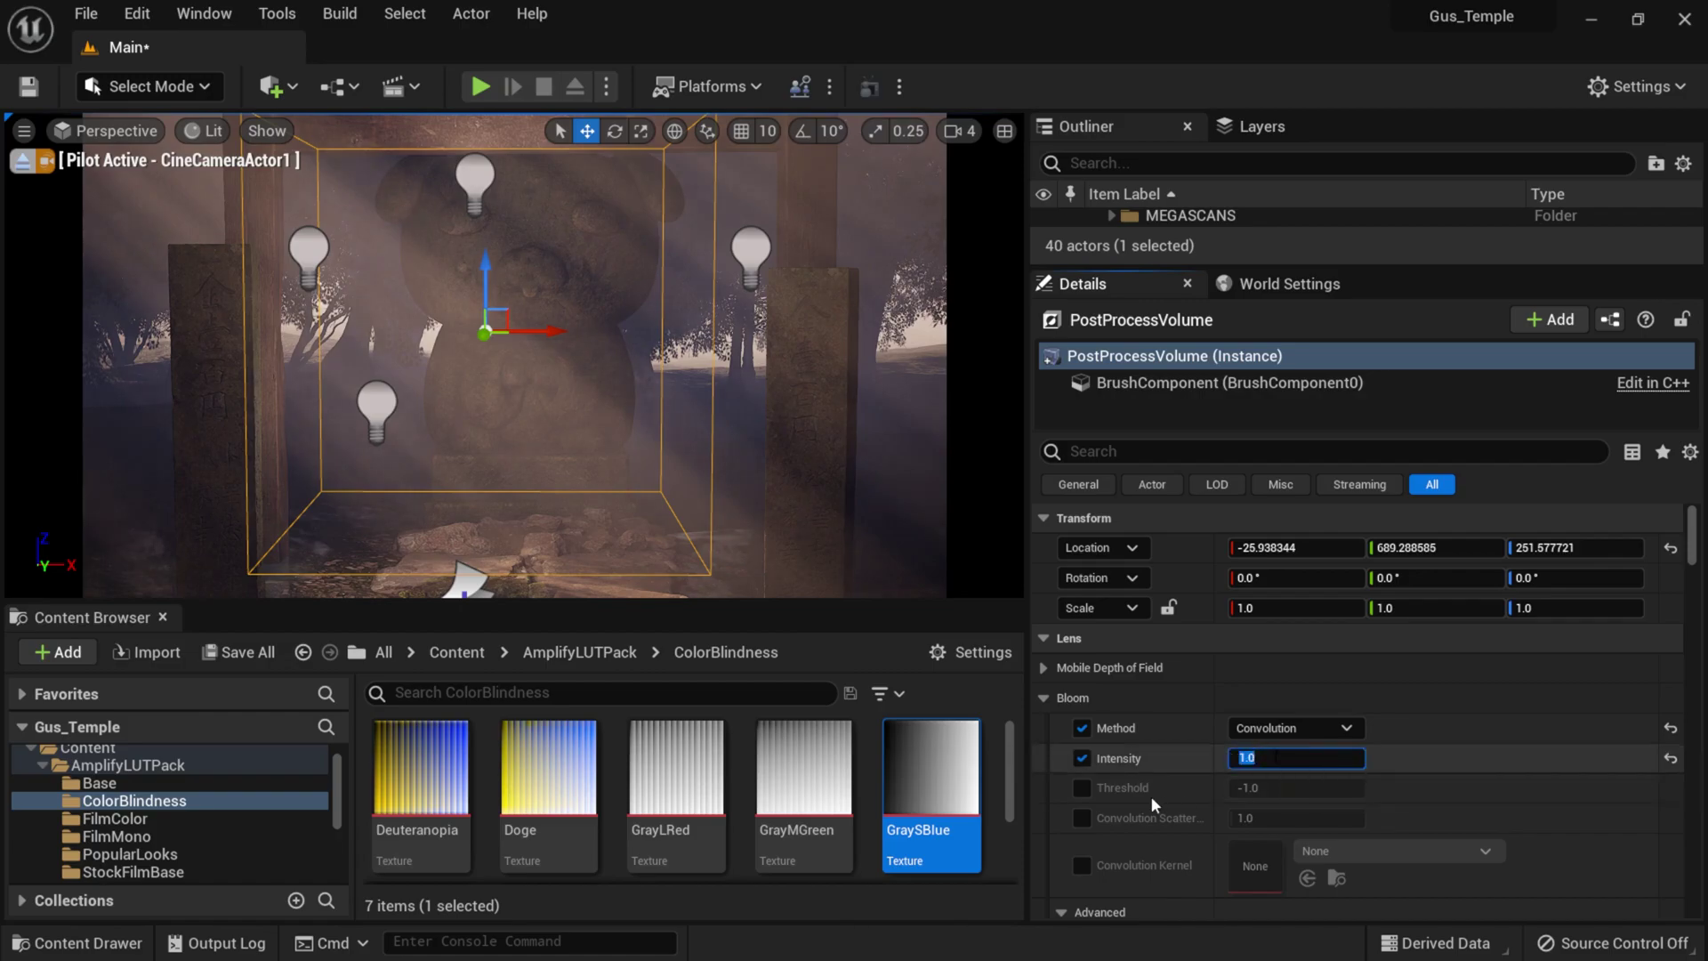
- Enable the Min EV100 and Max EV100 overrides in the volume's exposure settings
scroll(1140, 802, "down", 2)
scroll(1140, 803, "down", 12)
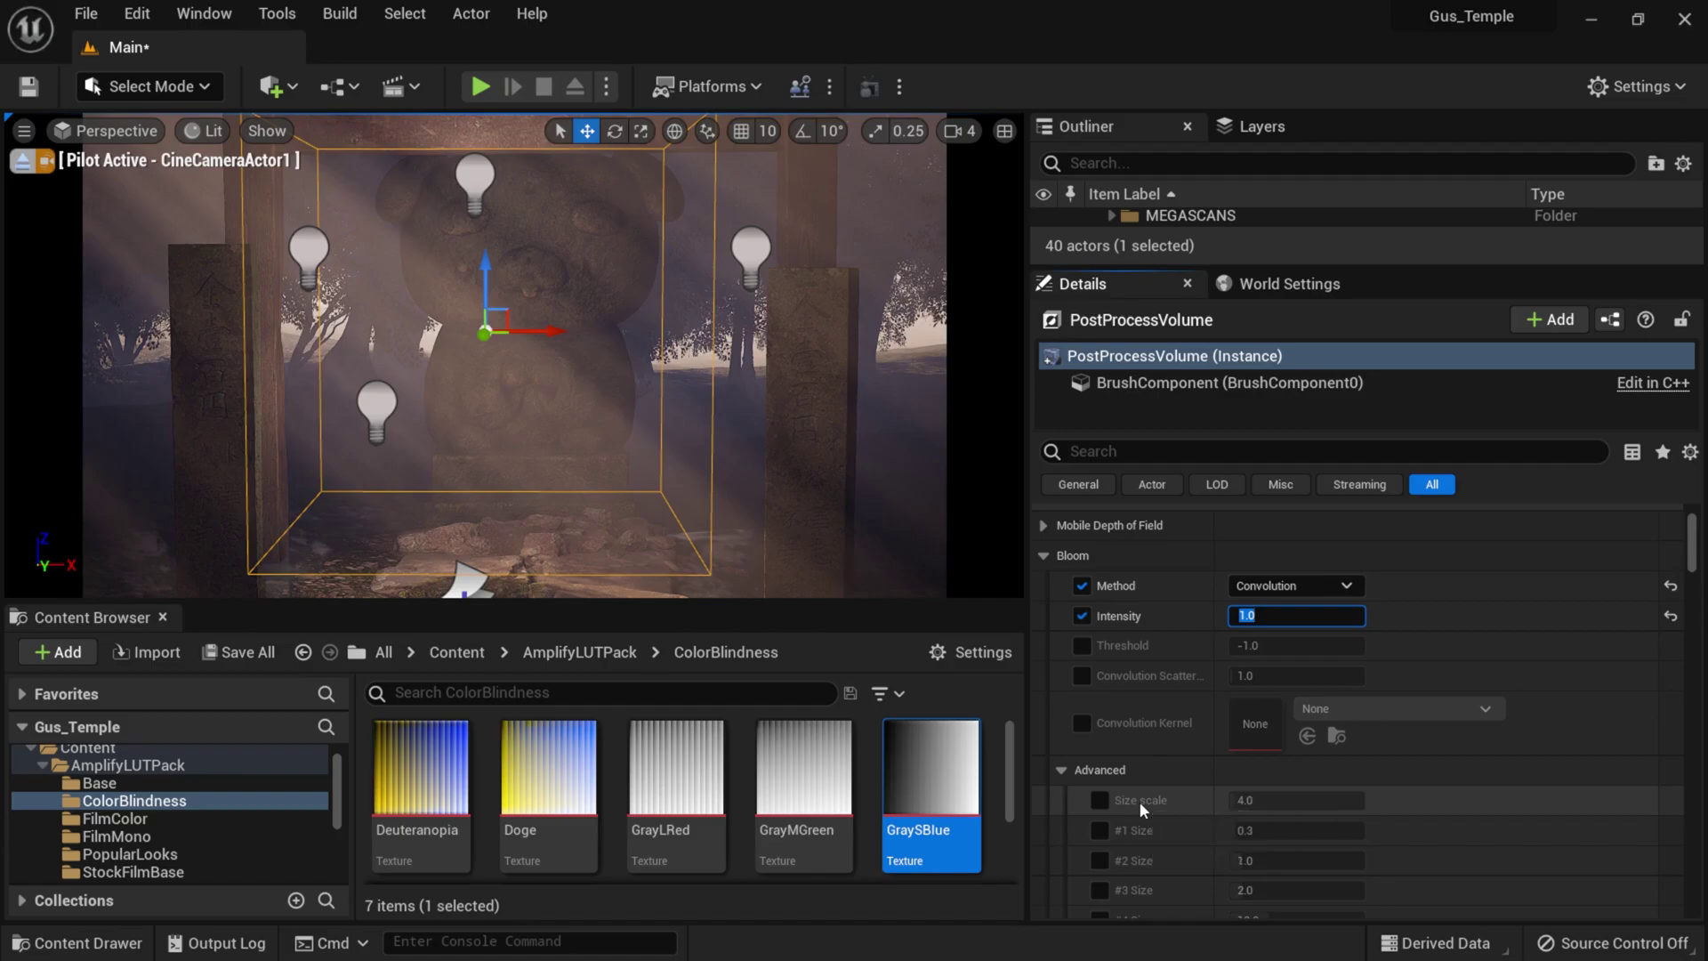
scroll(1140, 799, "down", 6)
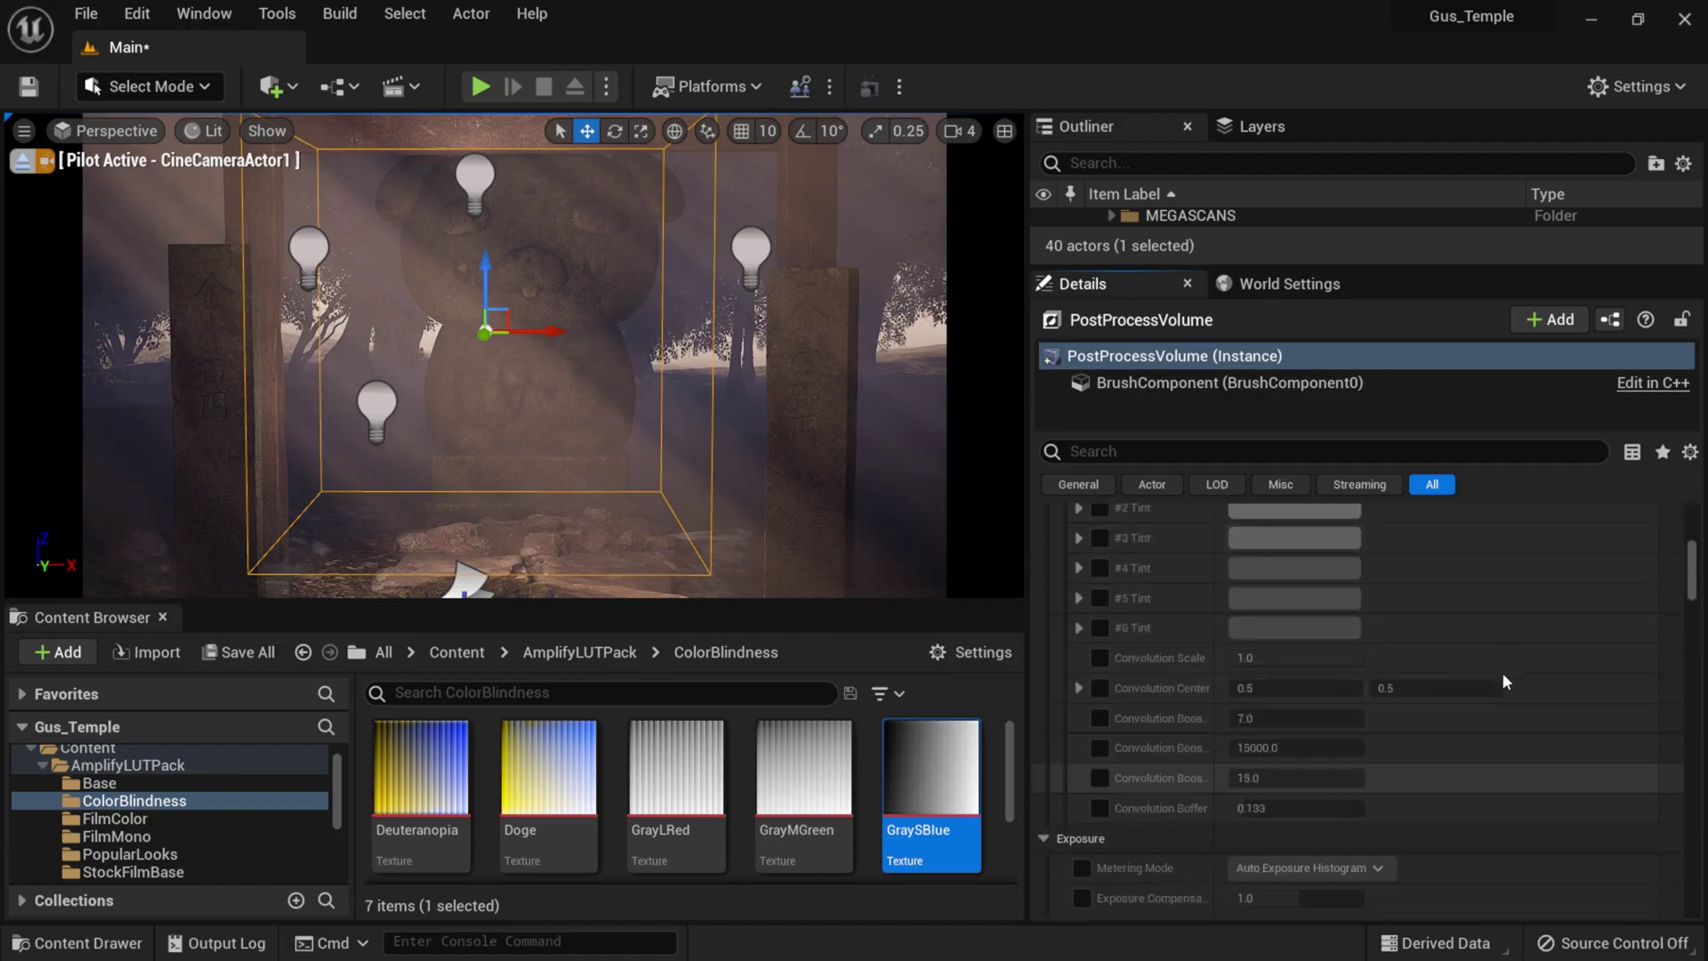
left_click_drag(1691, 566, 1695, 580)
scroll(1098, 761, "up", 1)
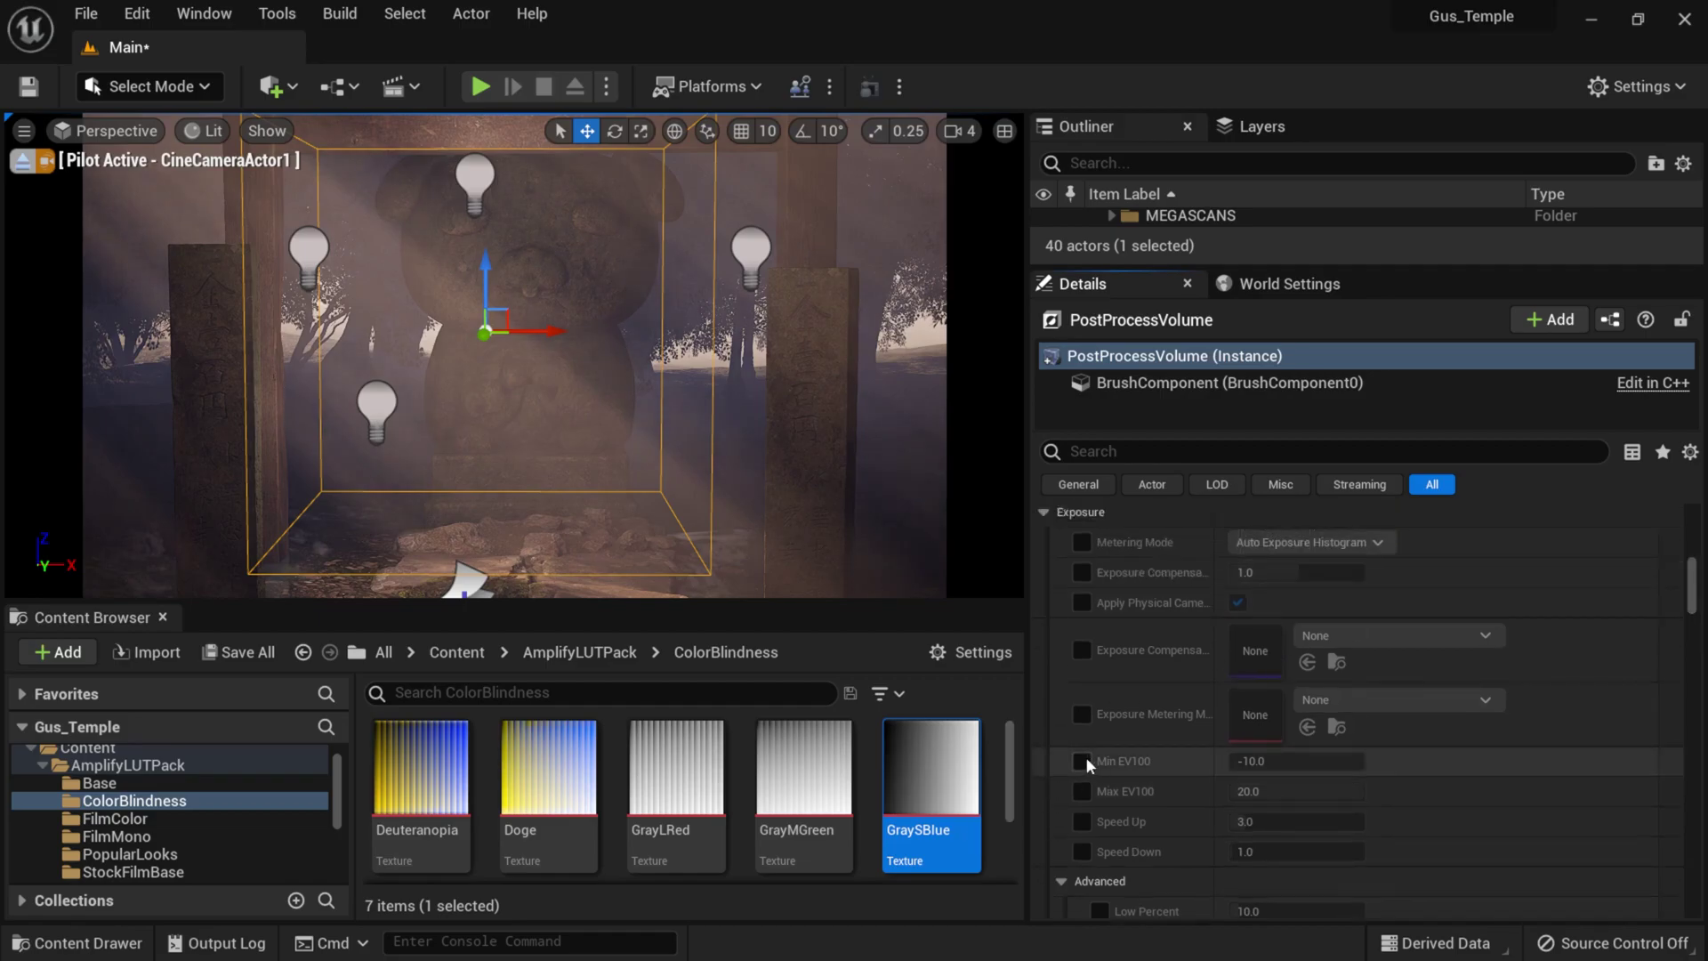
left_click(1083, 760)
left_click(1082, 791)
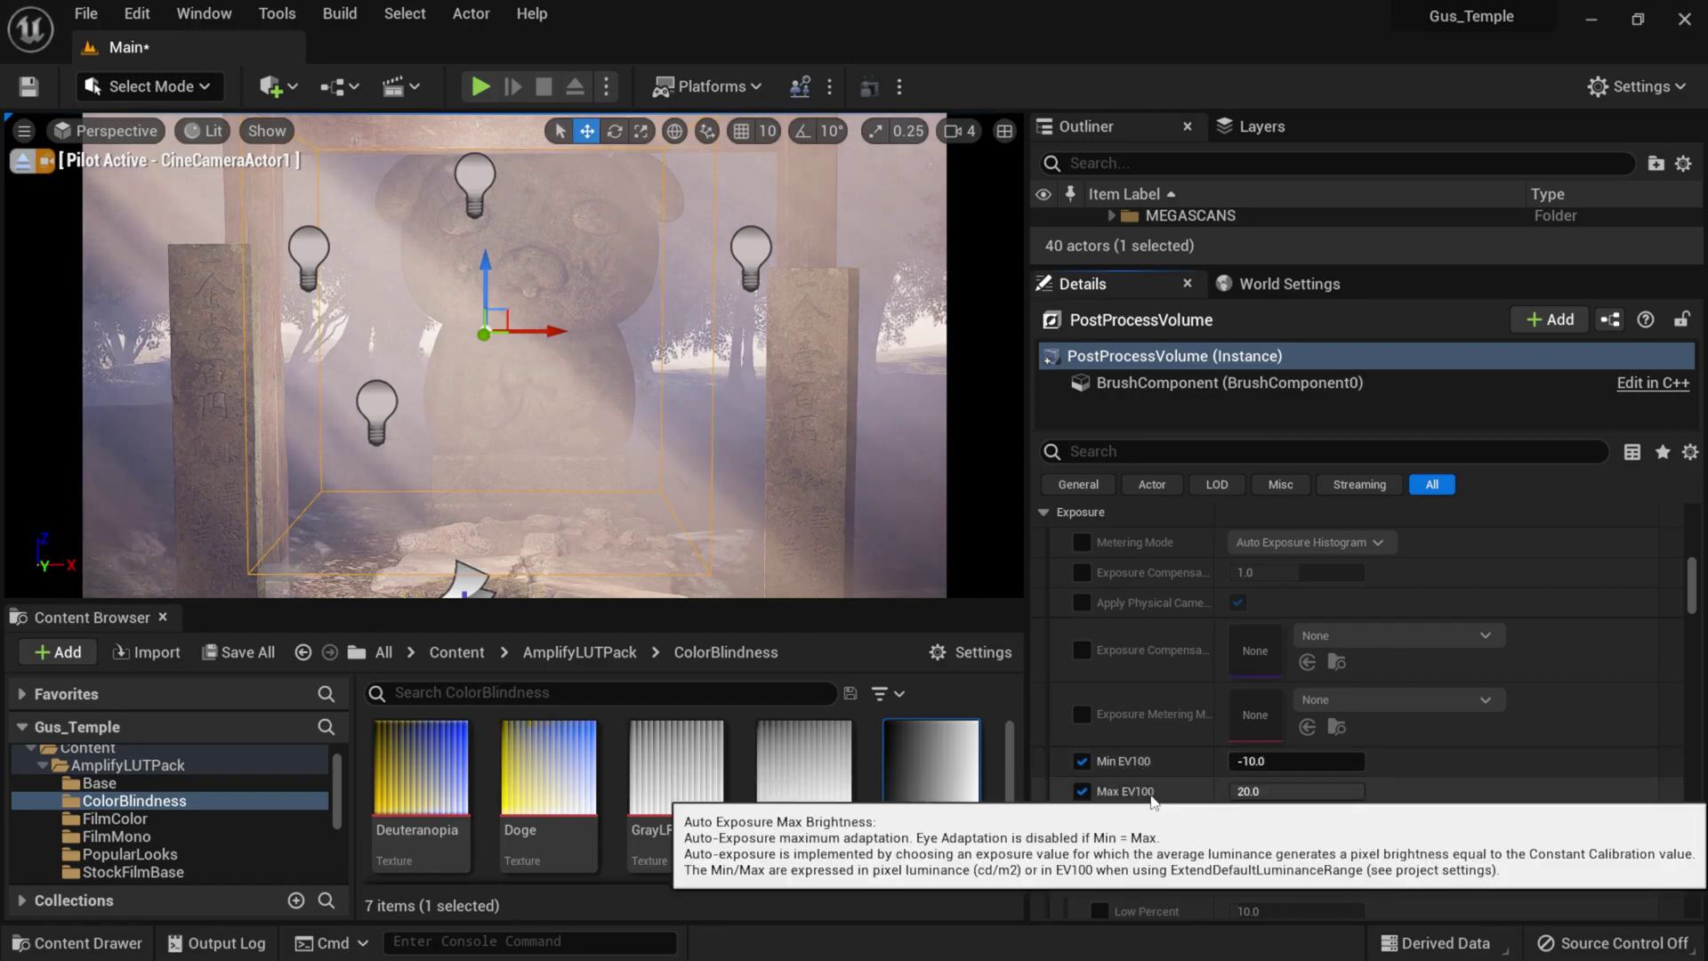
- Set both Min EV100 and Max EV100 of the volume's exposure to 1.0
left_click(1256, 760)
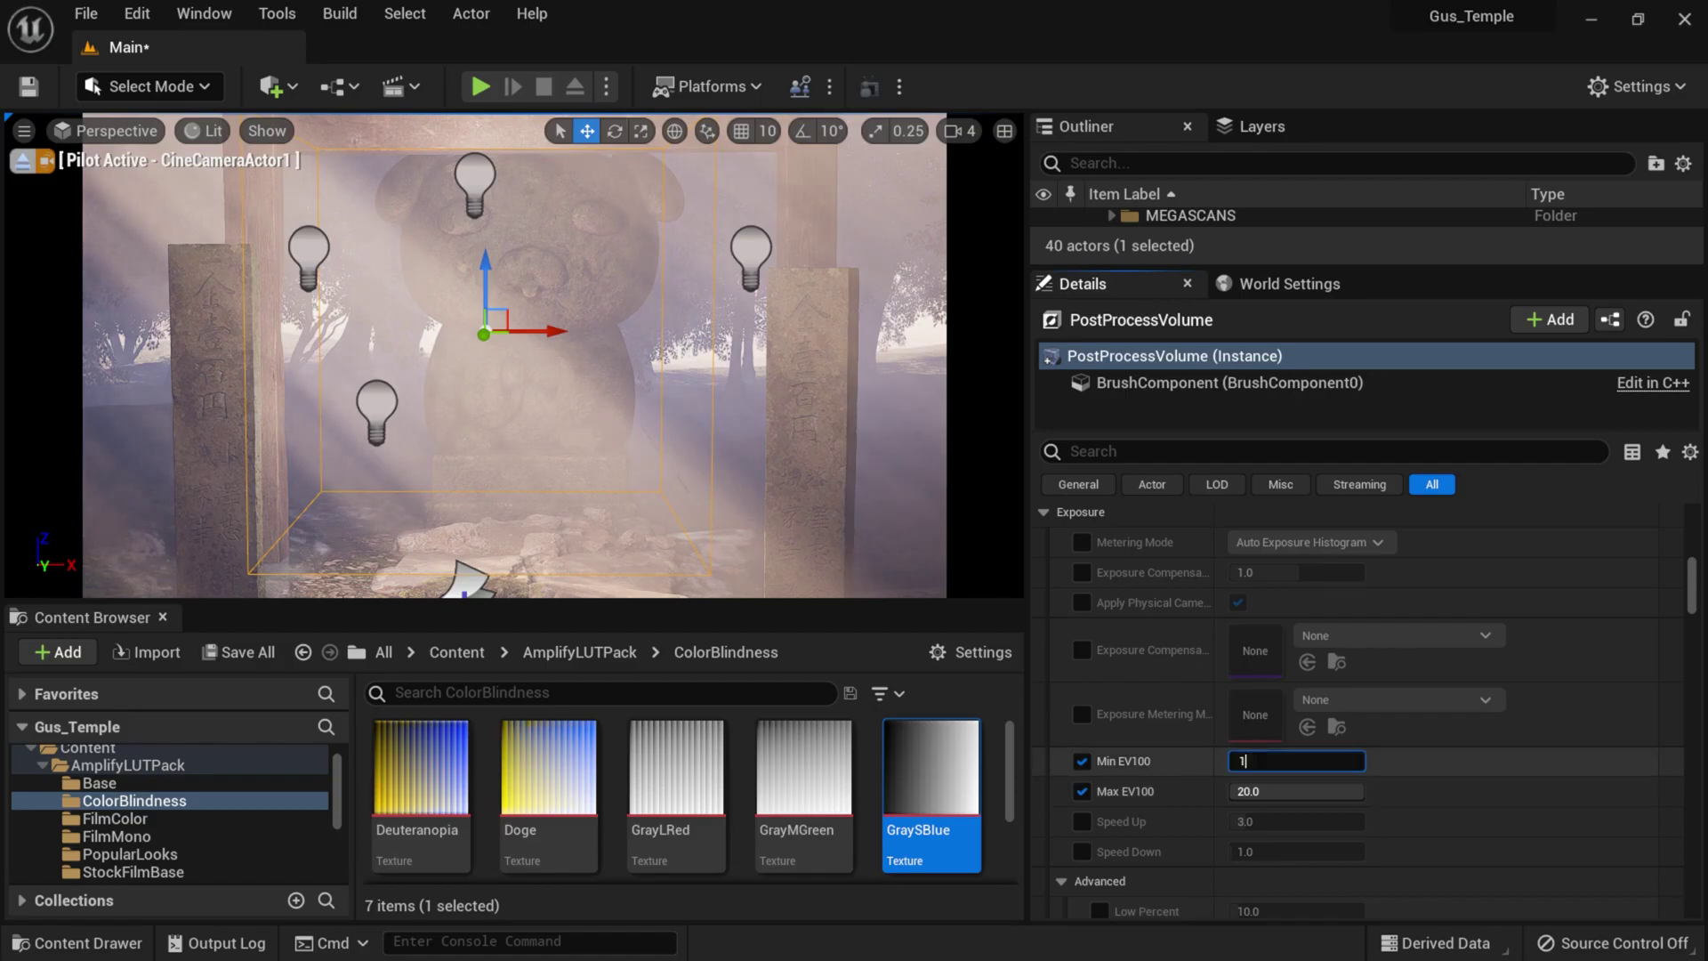
type("1")
key("Tab")
type("1")
key("Return")
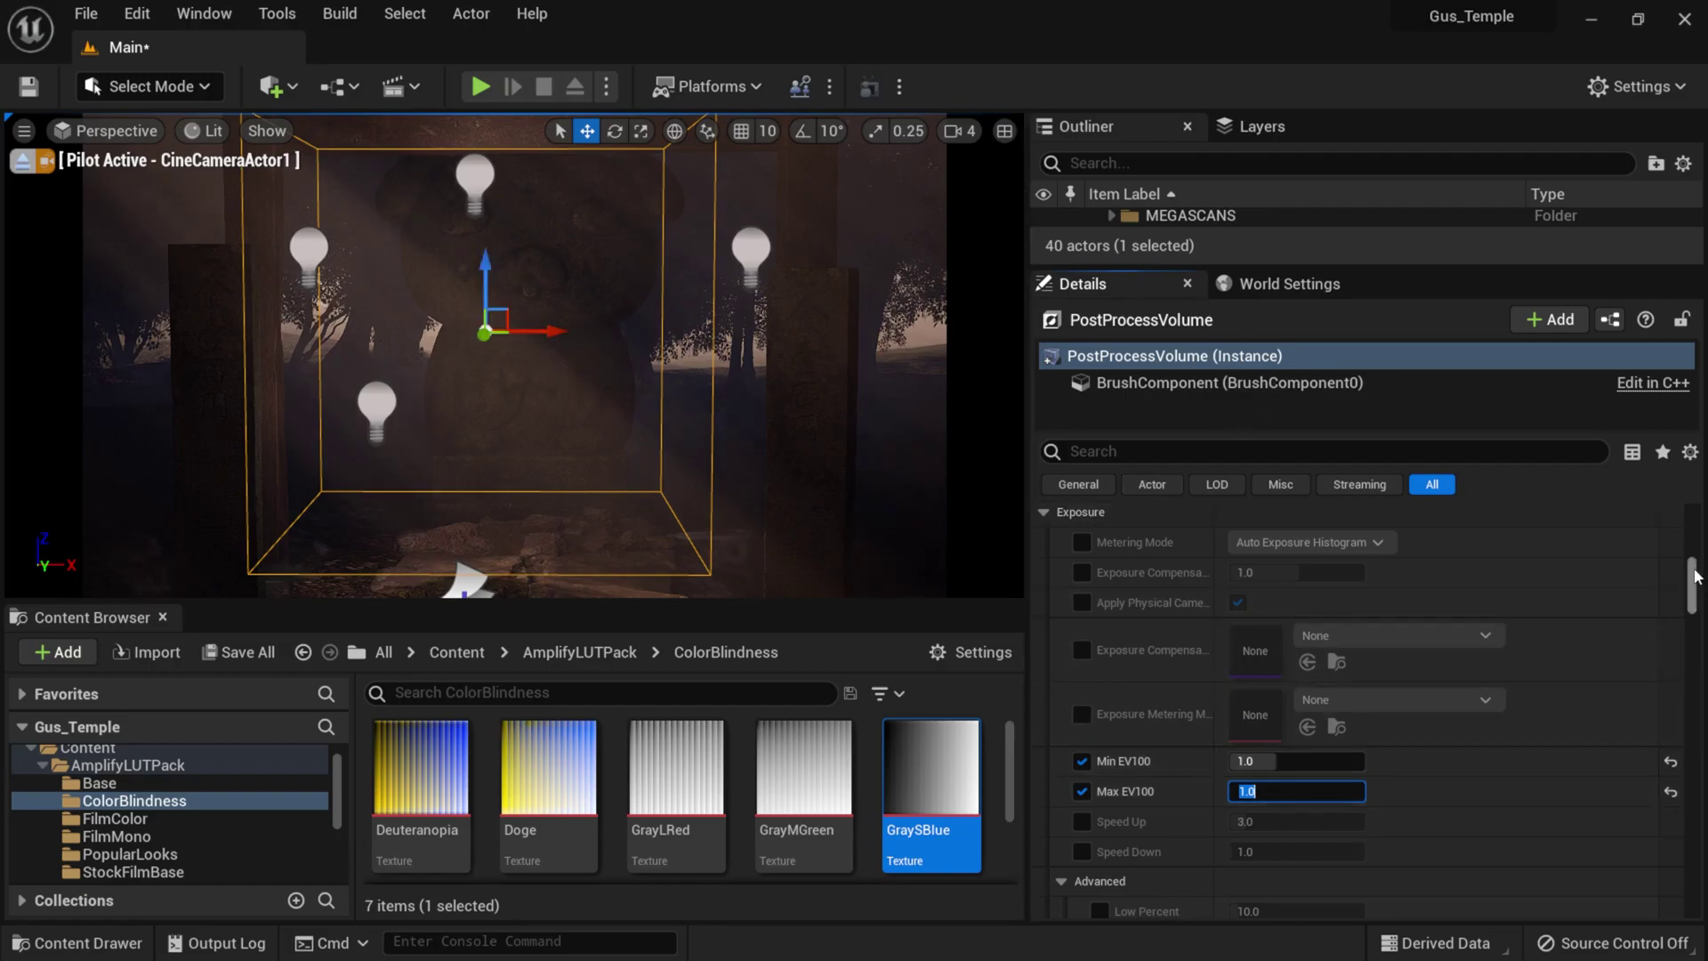
scroll(1698, 574, "up", 3)
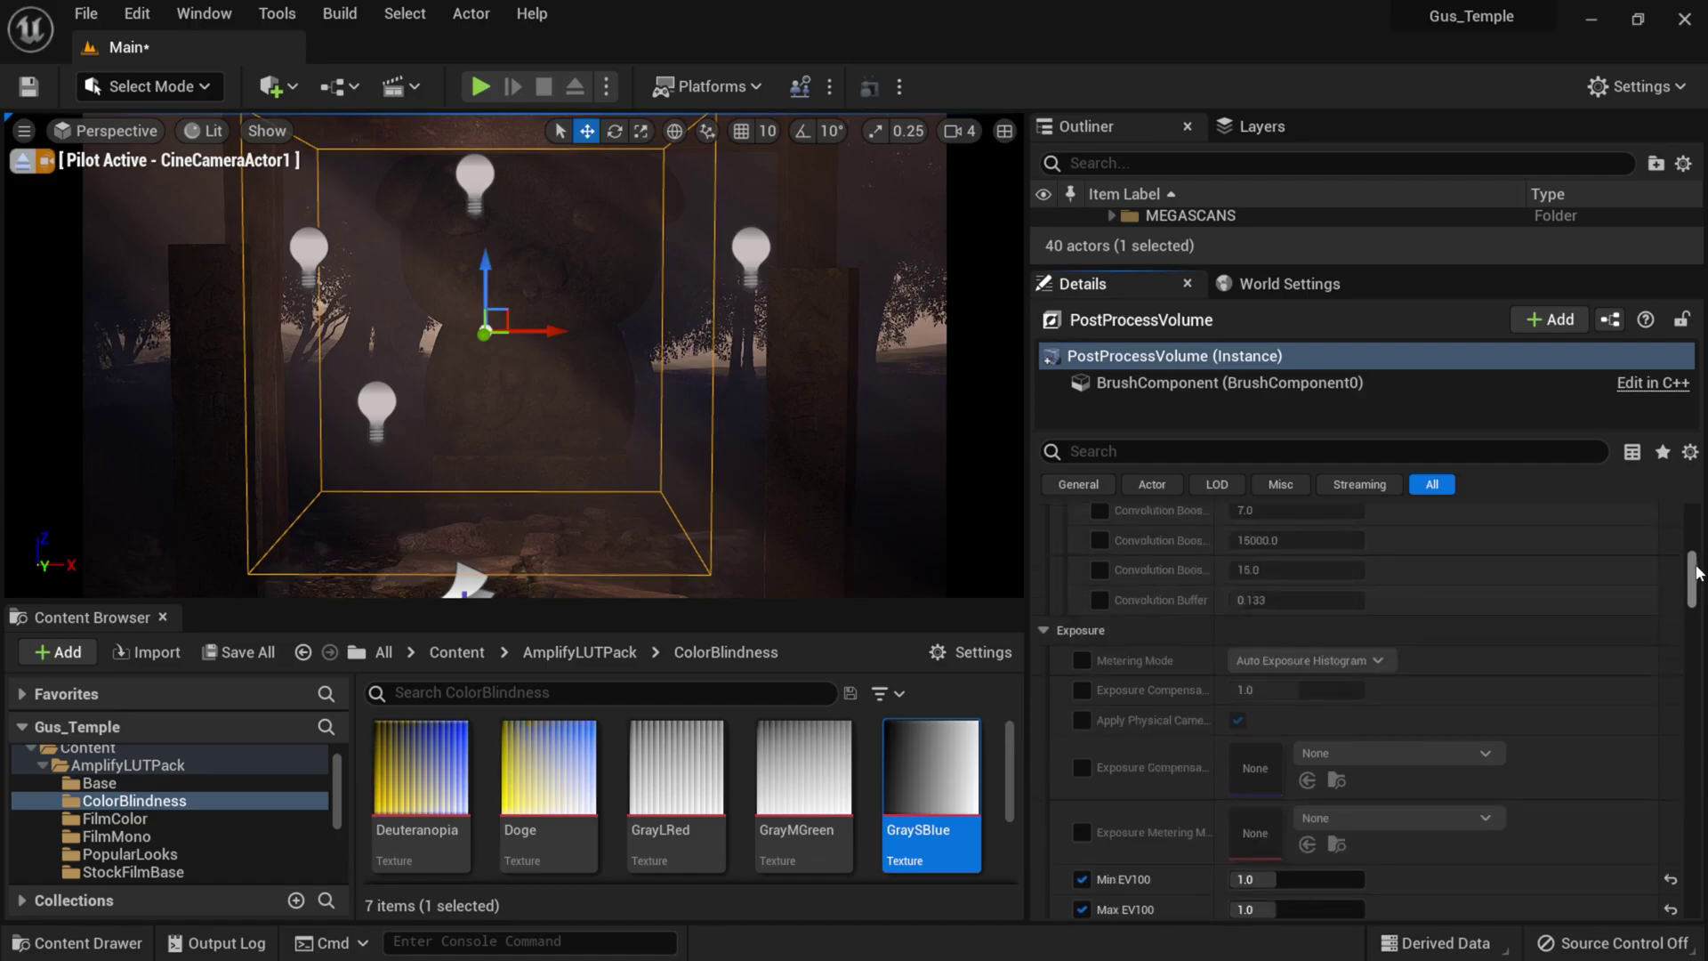
scroll(1698, 574, "down", 1)
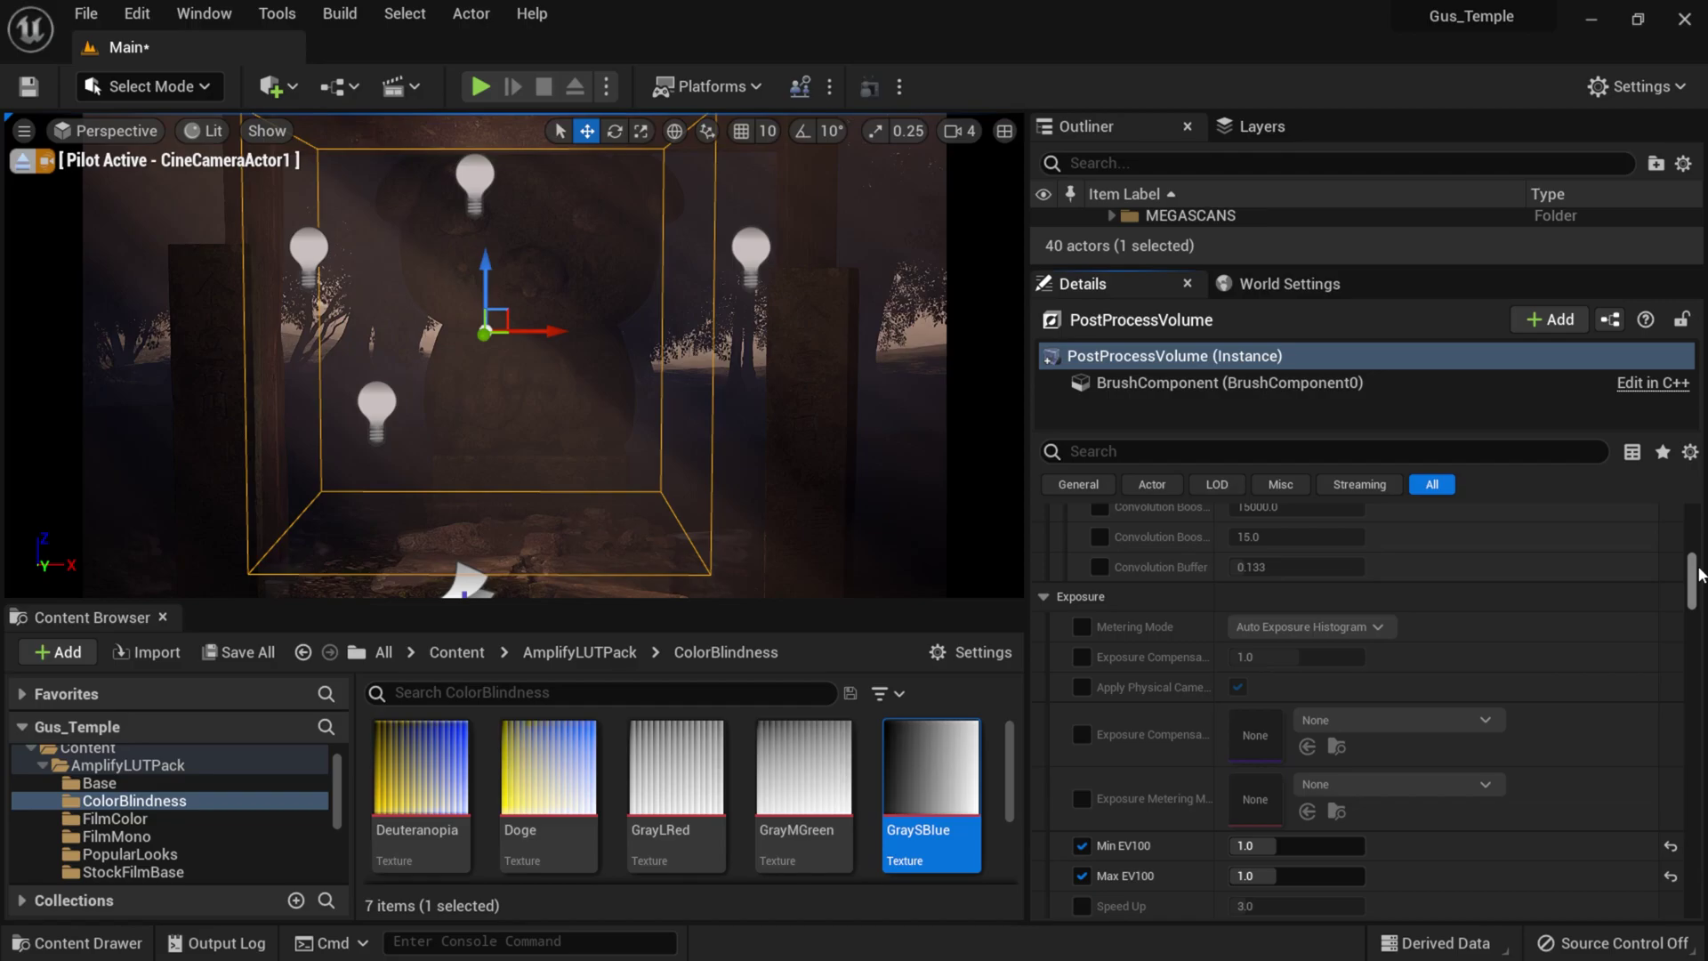
scroll(1697, 573, "up", 8)
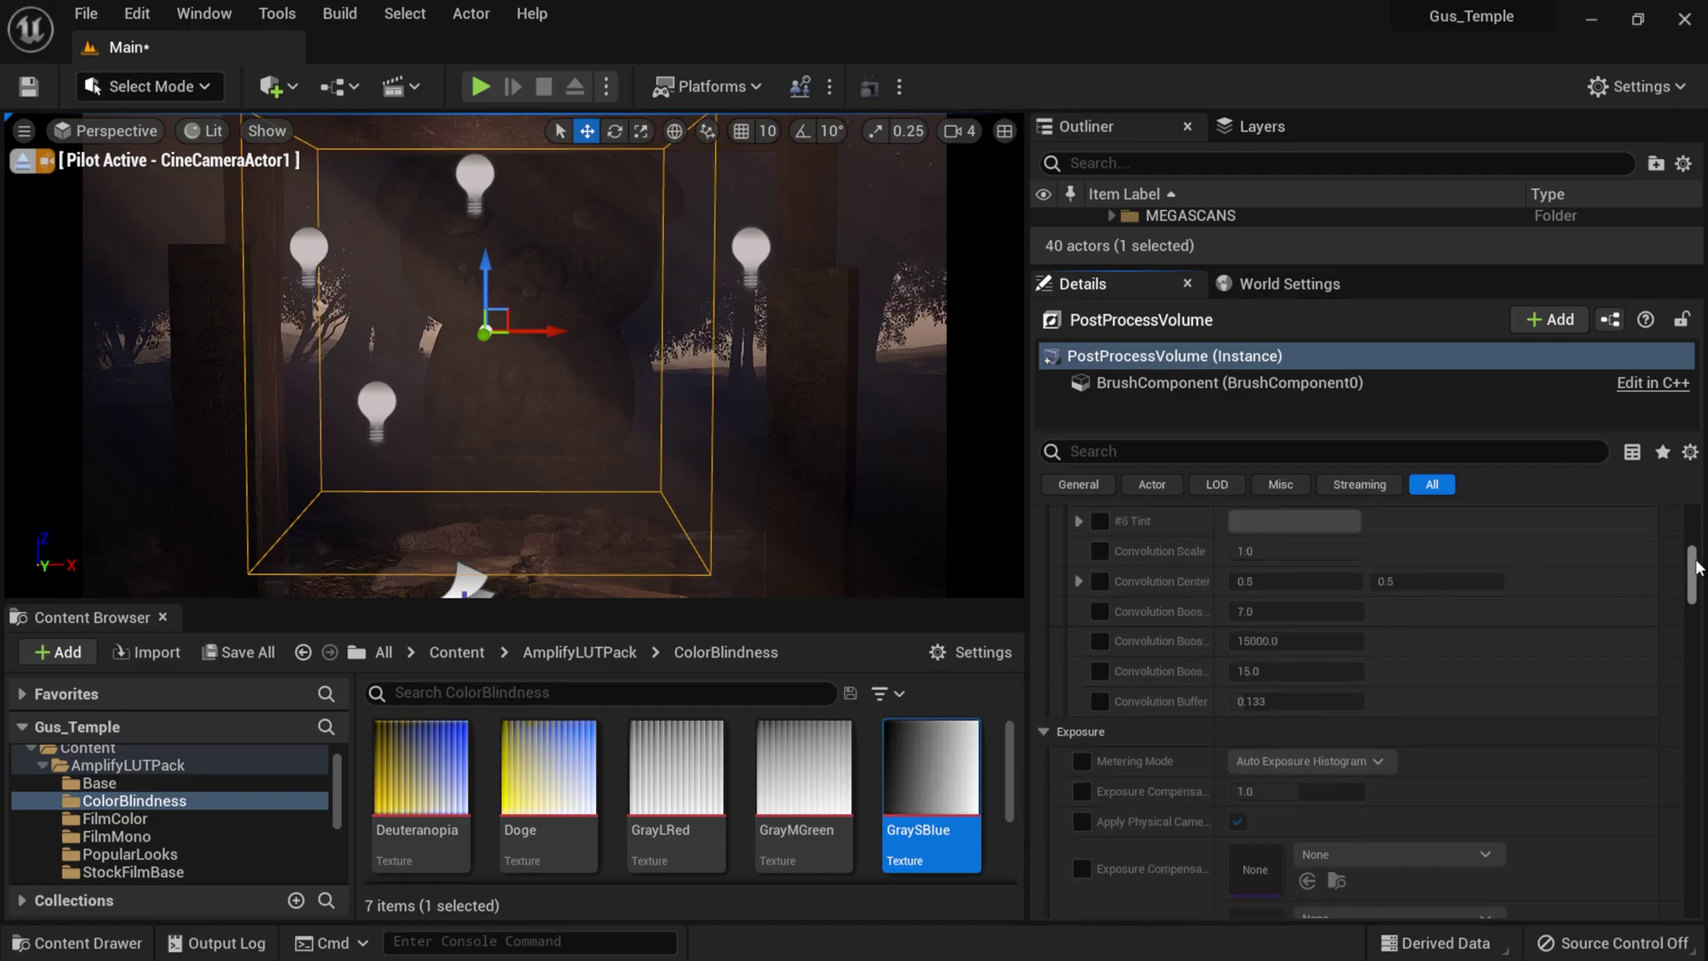
- Expand the FX folder and set the intensity of DirectionalLight2 to 10 lux
left_click_drag(1277, 266, 1278, 545)
left_click(1117, 261)
left_click(1117, 261)
left_click(1118, 261)
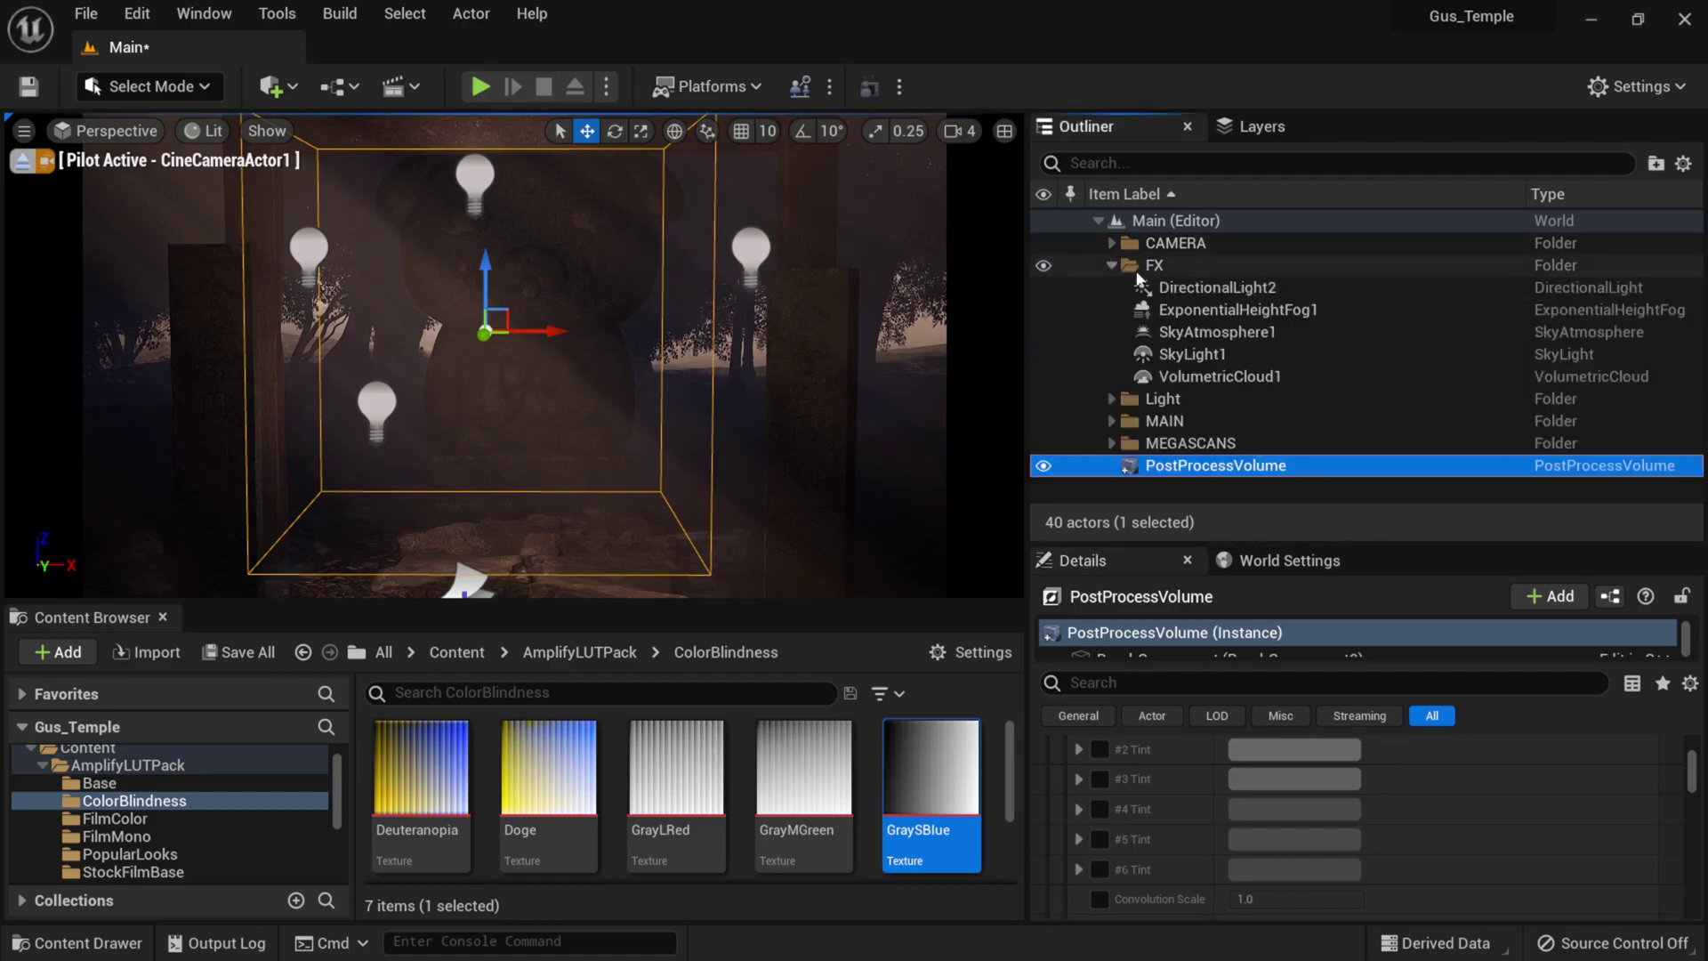
left_click(1187, 287)
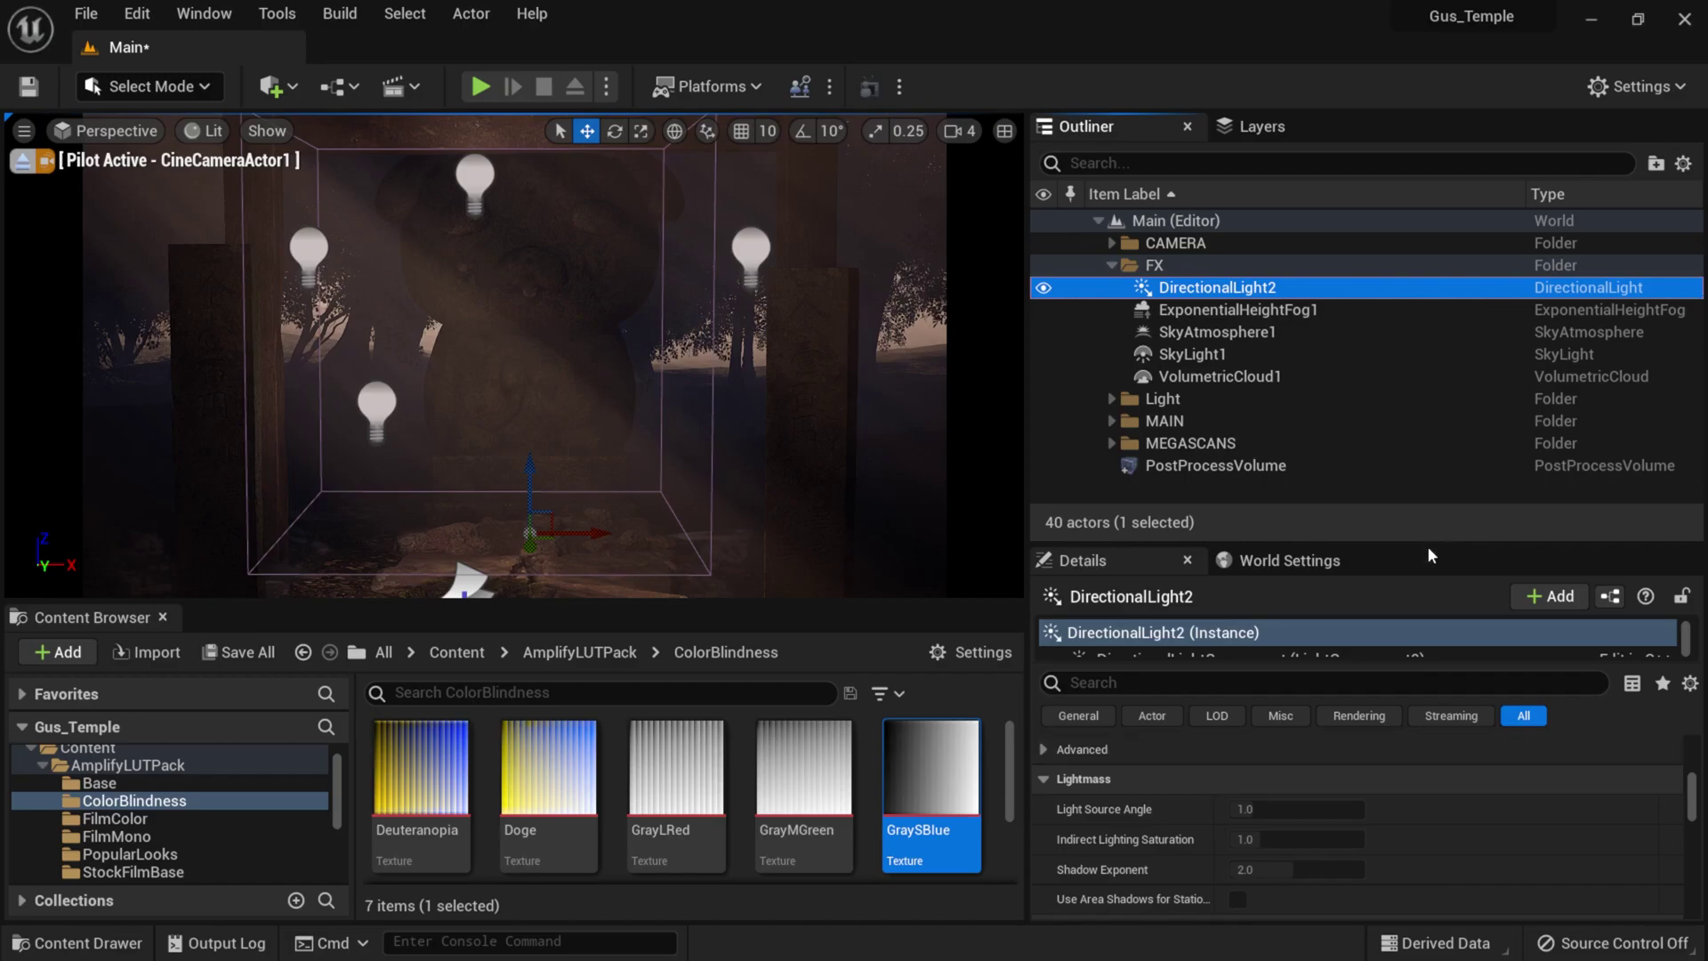
left_click_drag(1431, 541, 1430, 372)
left_click_drag(1689, 711, 1692, 609)
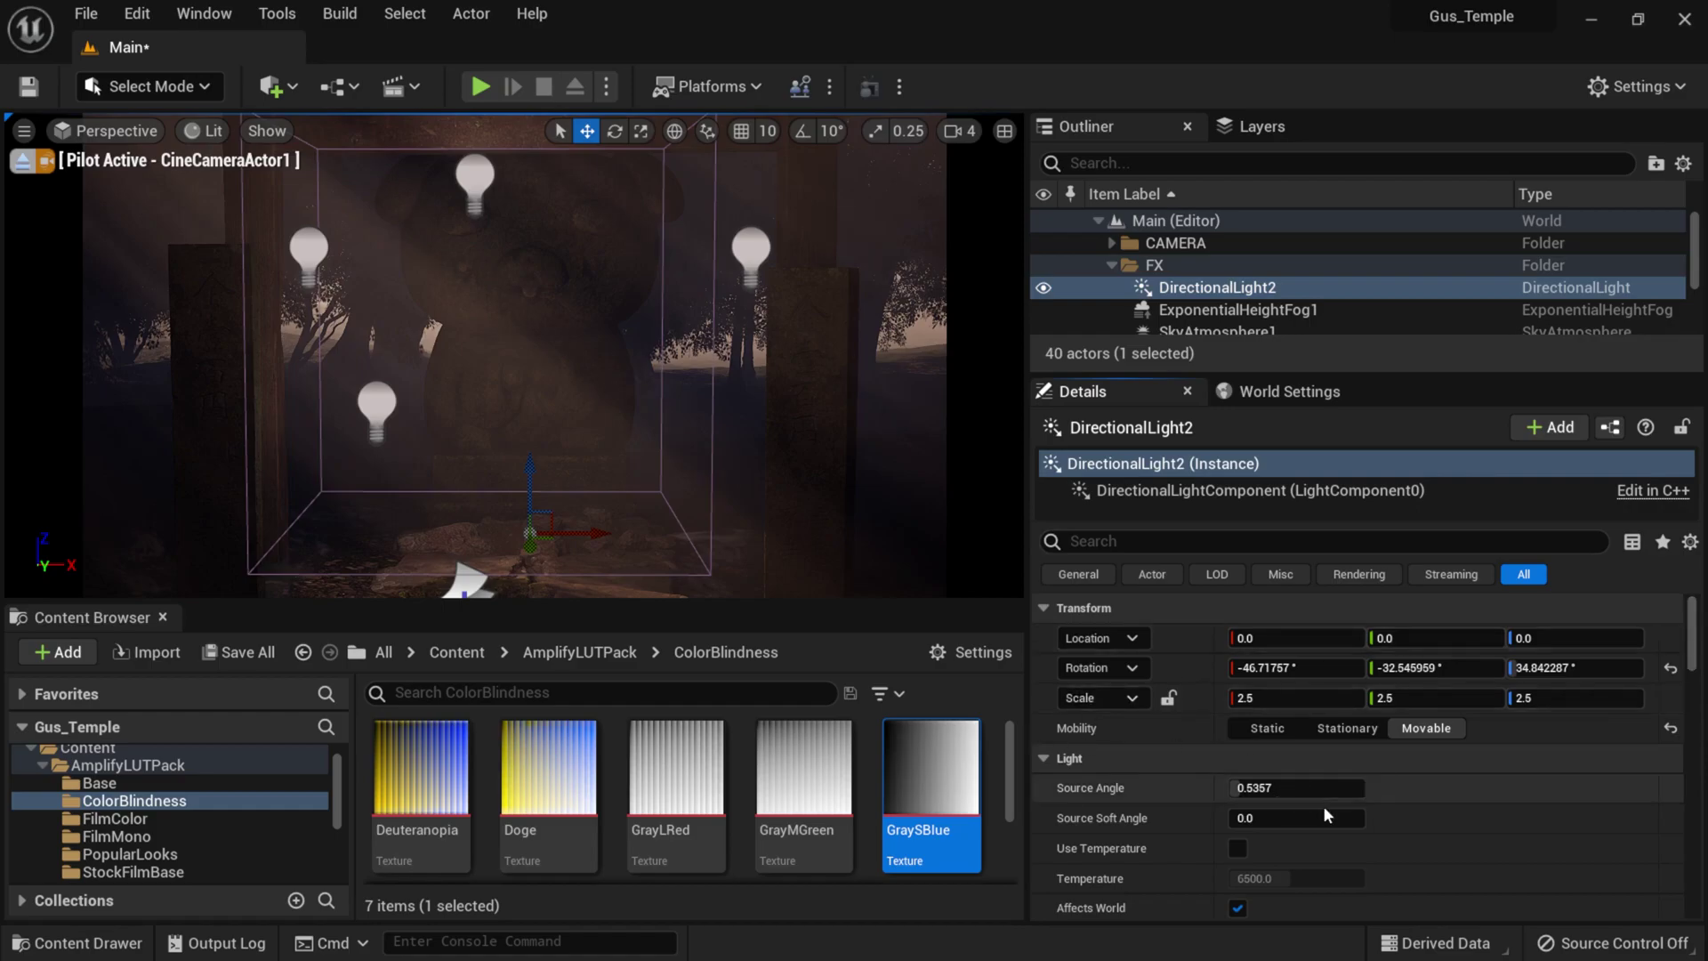
scroll(1323, 805, "down", 3)
scroll(1325, 805, "down", 1)
left_click(1294, 780)
type("10")
key("Return")
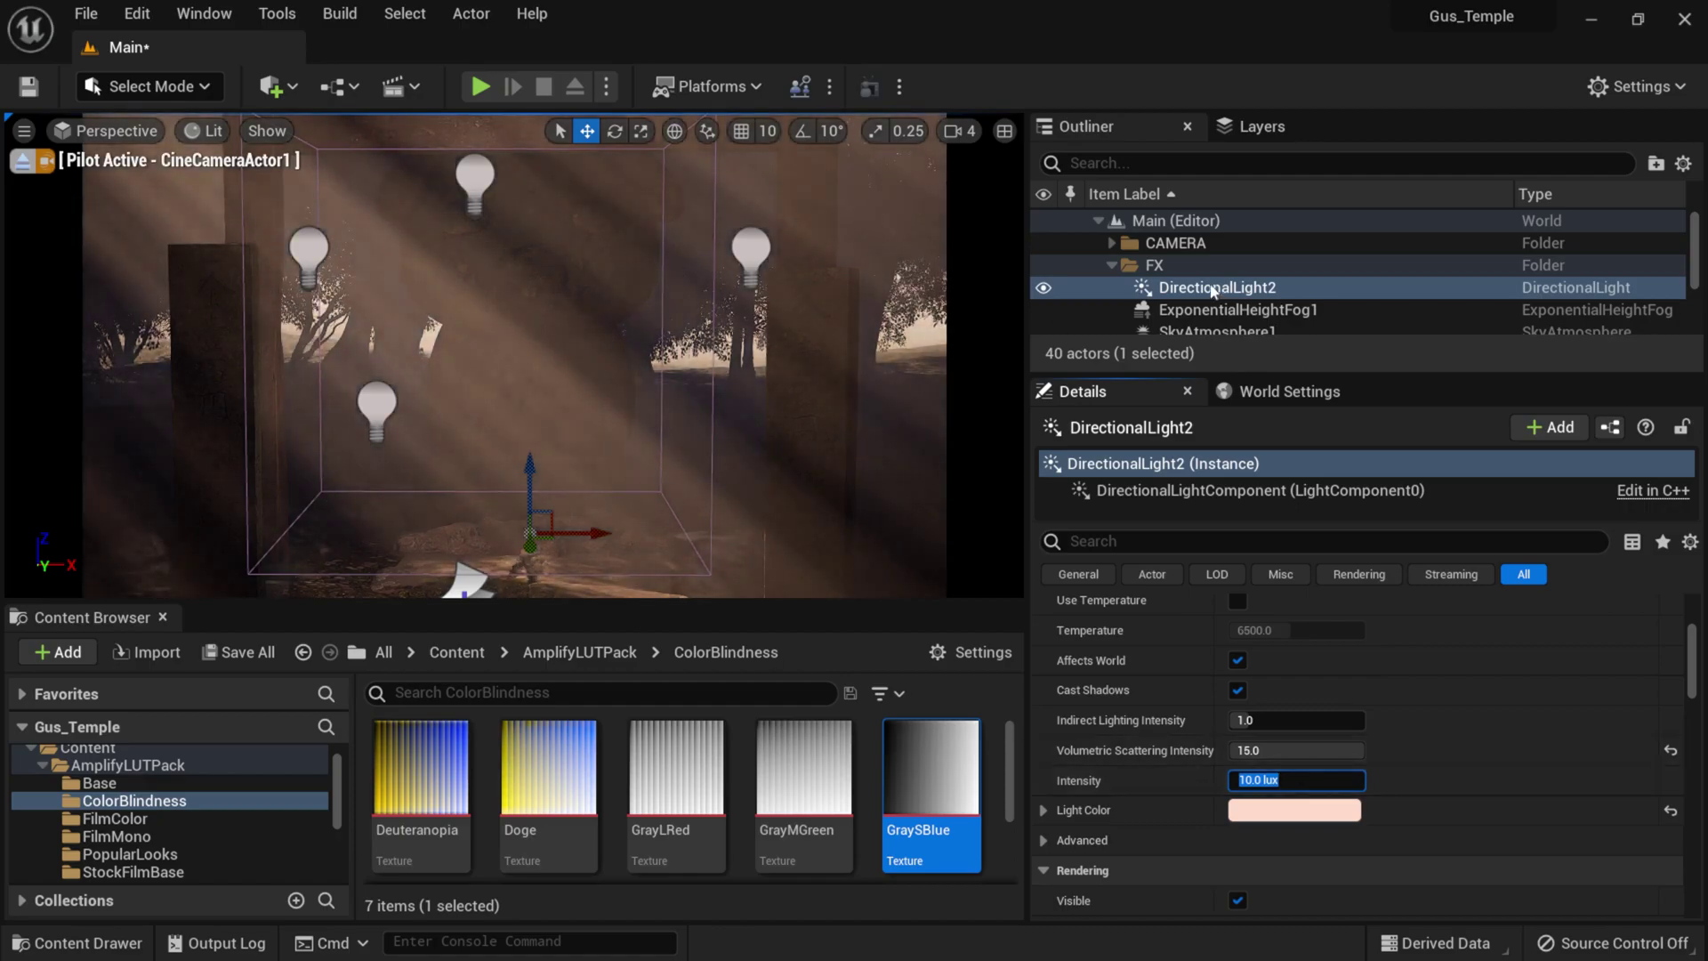
- Select the PostProcessVolume and collapse the advanced settings of its bloom section
left_click_drag(1320, 424, 1320, 617)
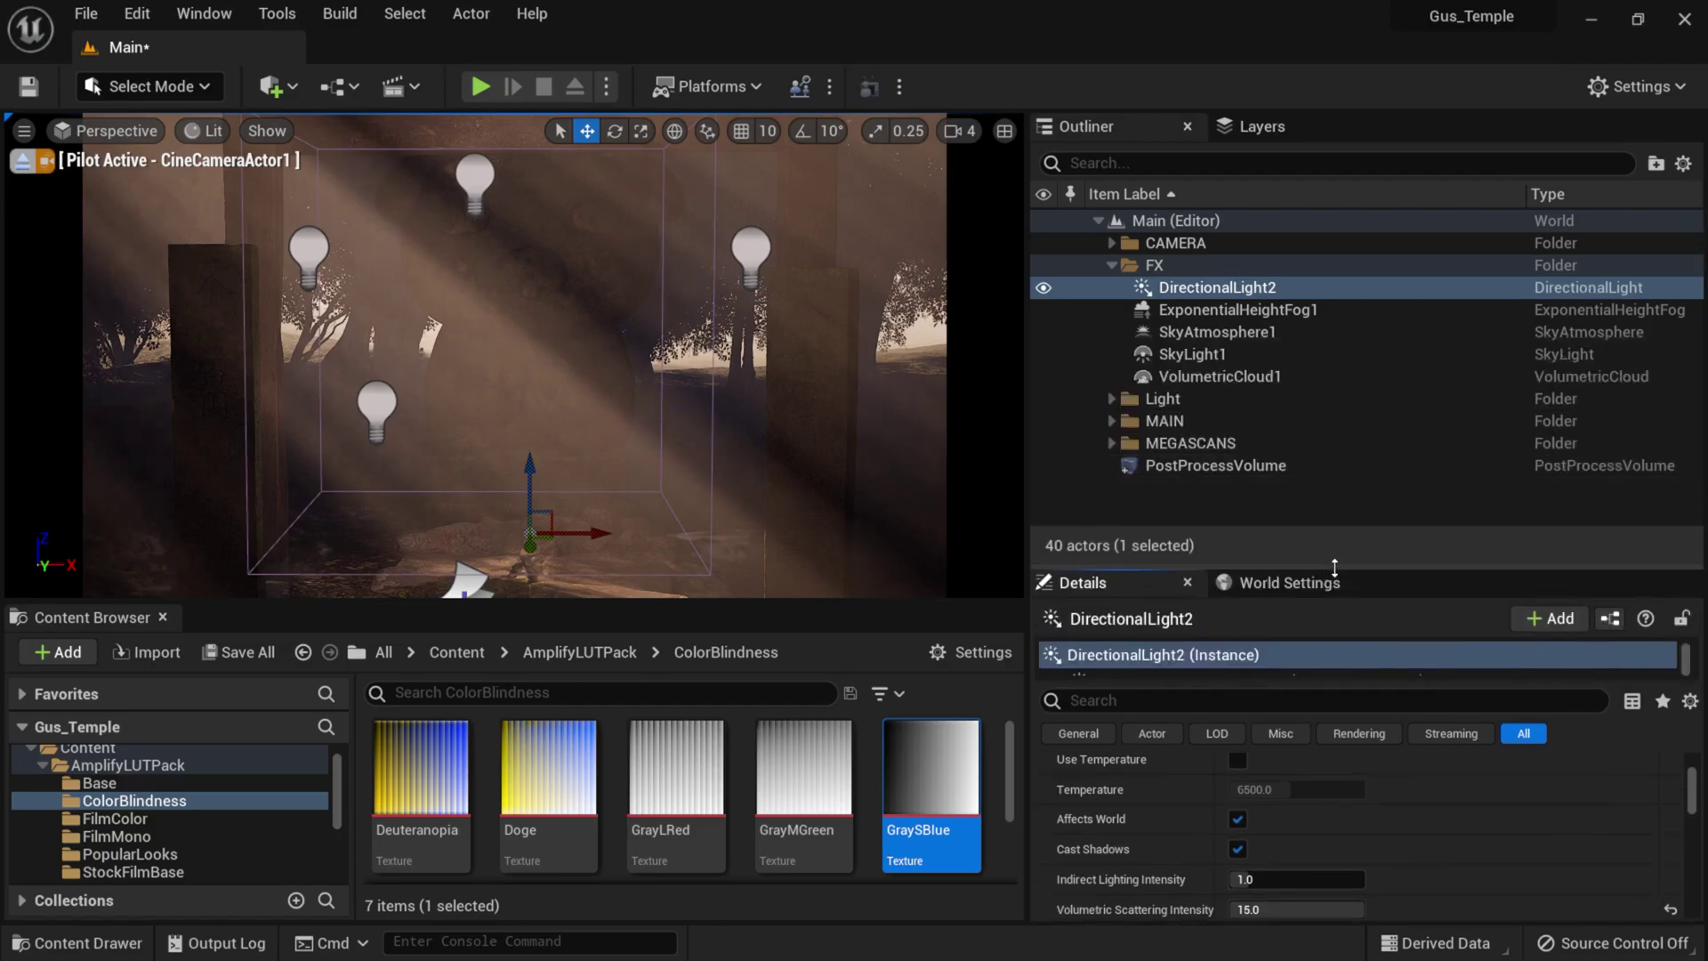
left_click(1217, 465)
left_click_drag(1480, 563, 1472, 302)
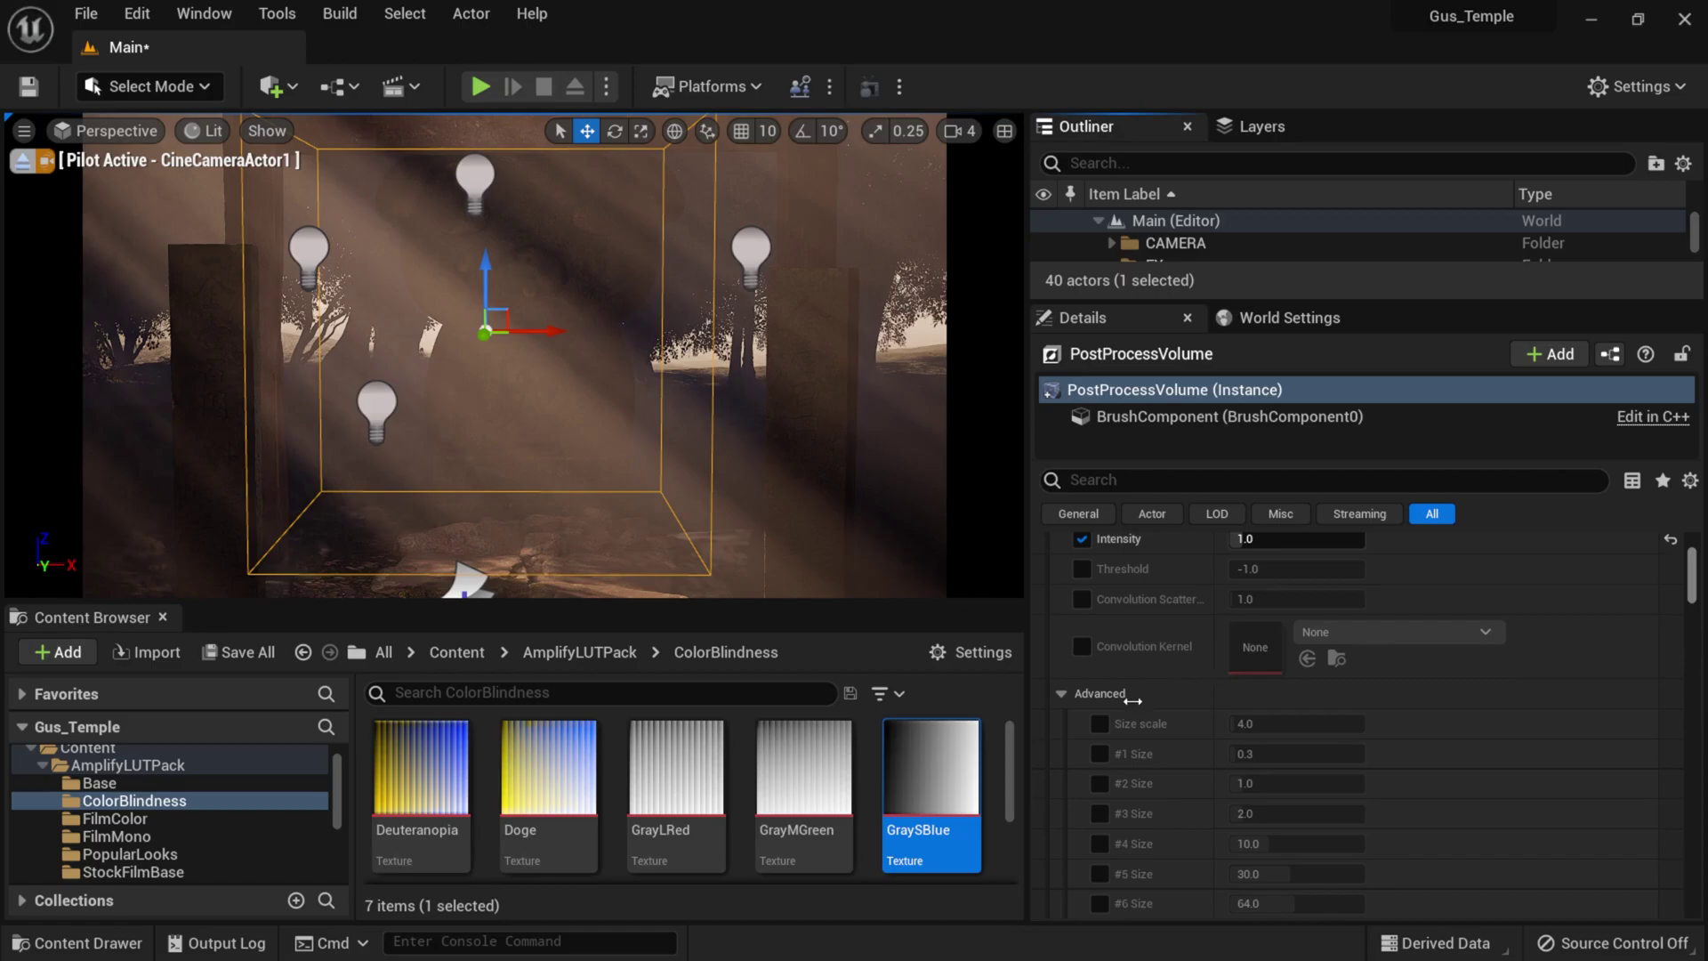
left_click(1063, 693)
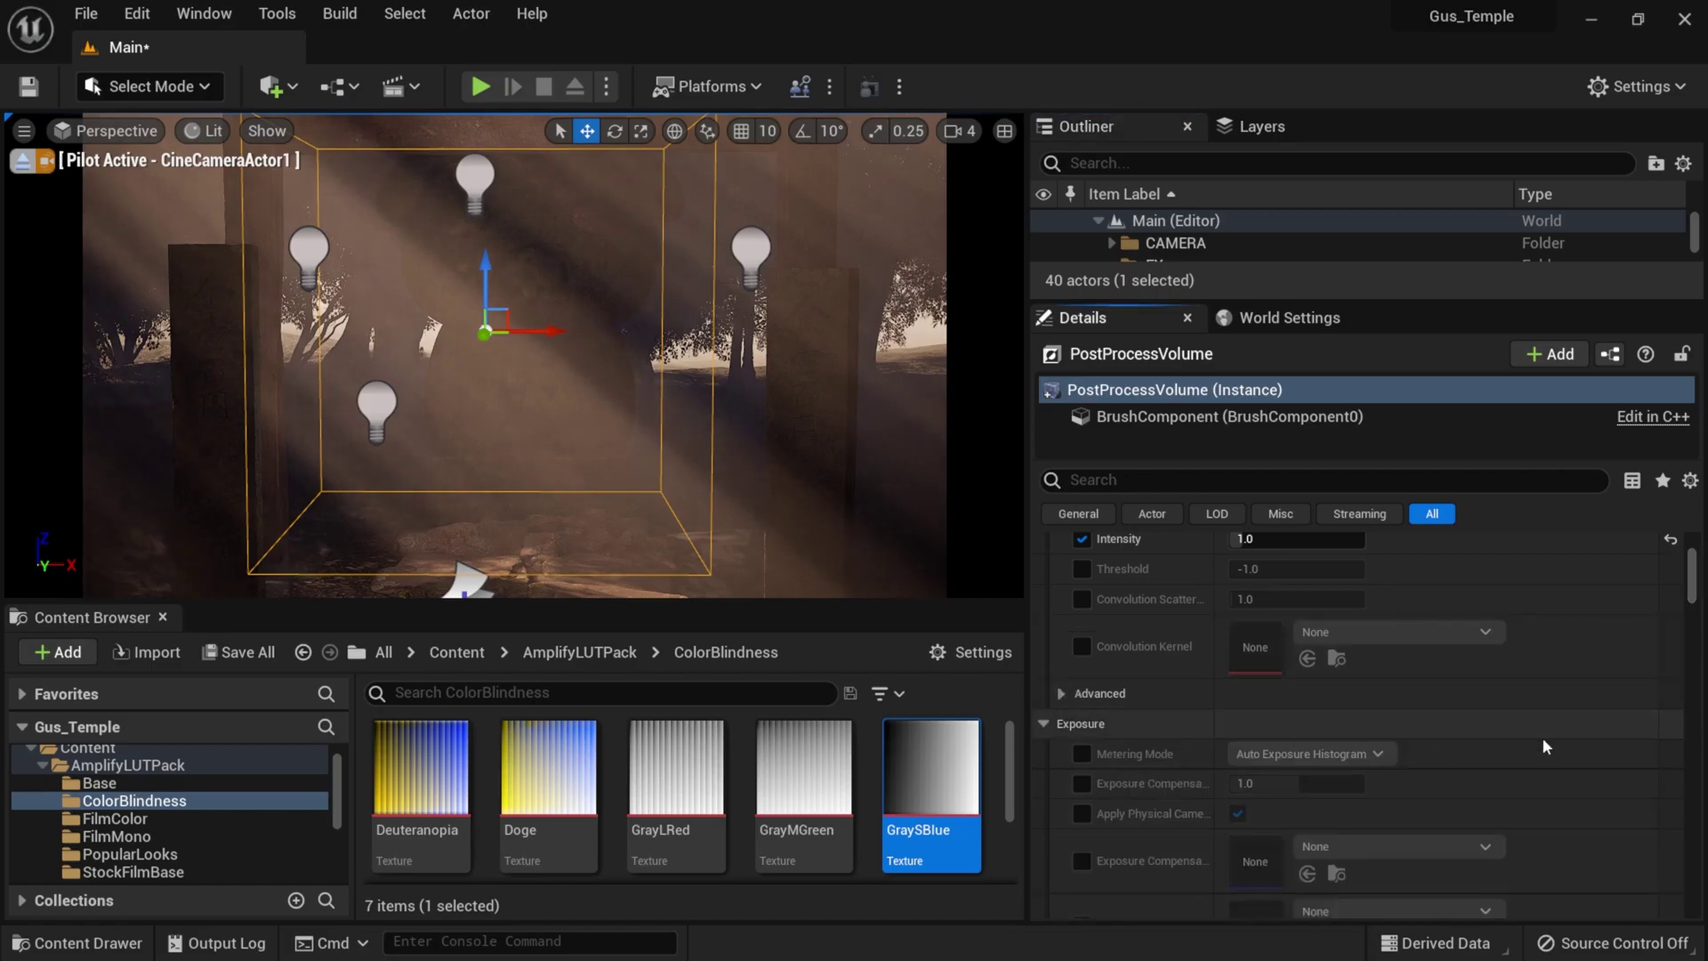
- Try a chromatic aberration intensity of 5.0 on the volume, and turn that override off again
scroll(1543, 739, "down", 10)
scroll(1541, 738, "down", 5)
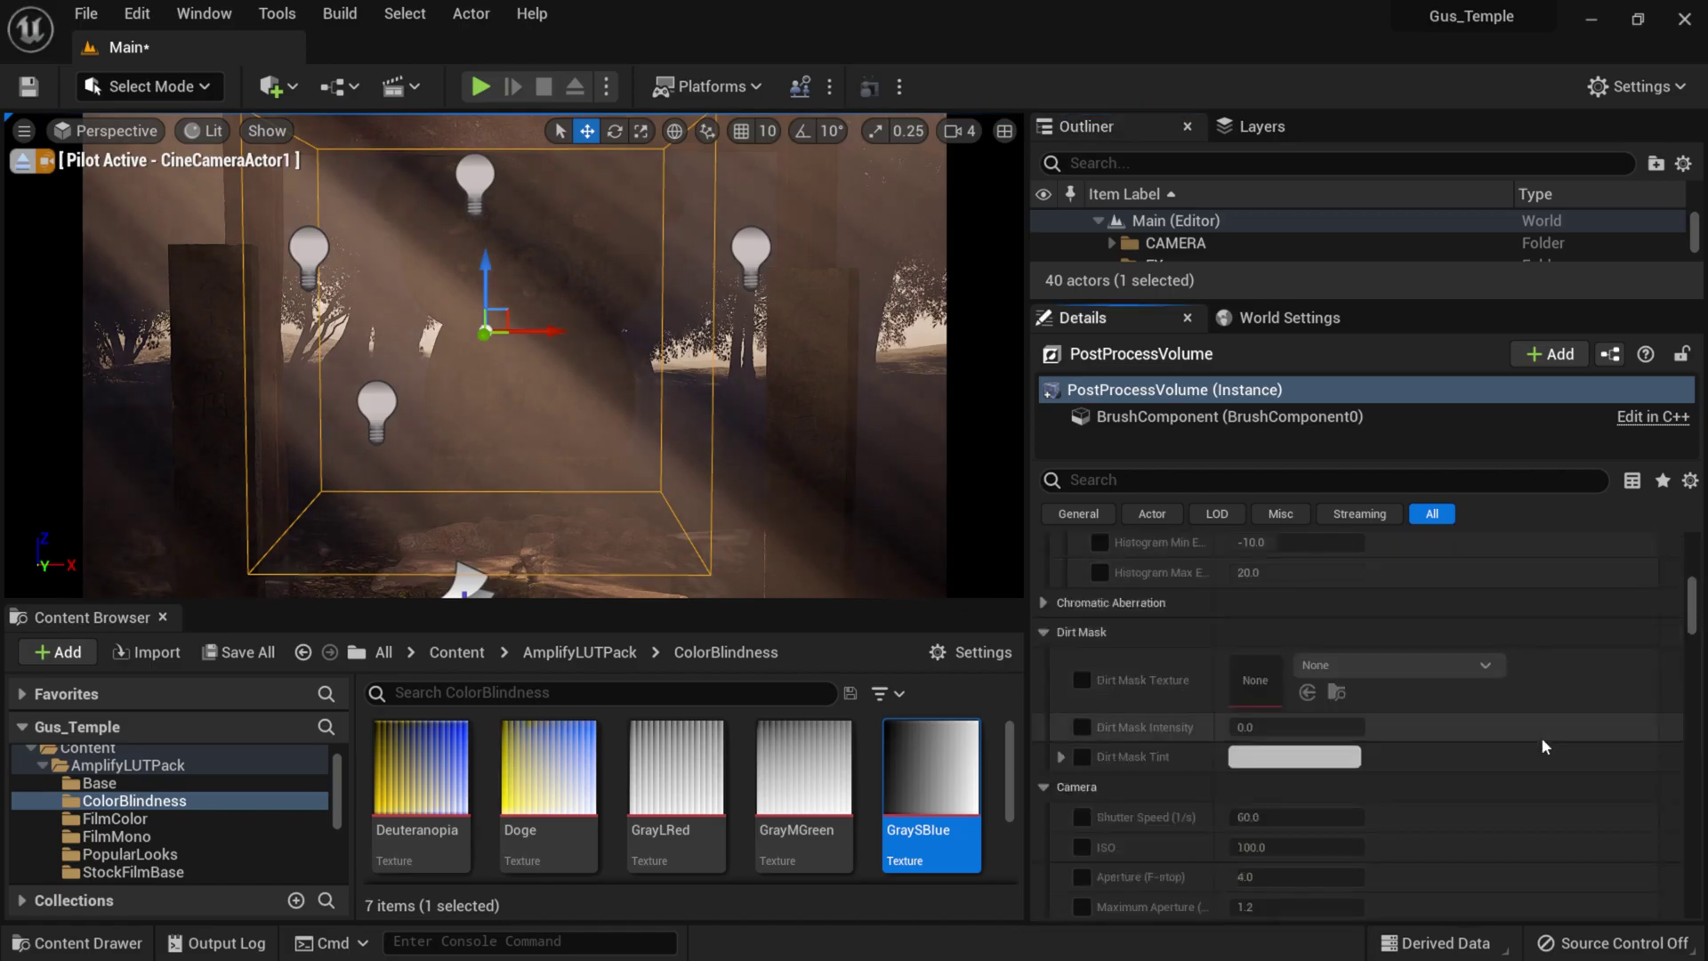
scroll(1098, 596, "up", 2)
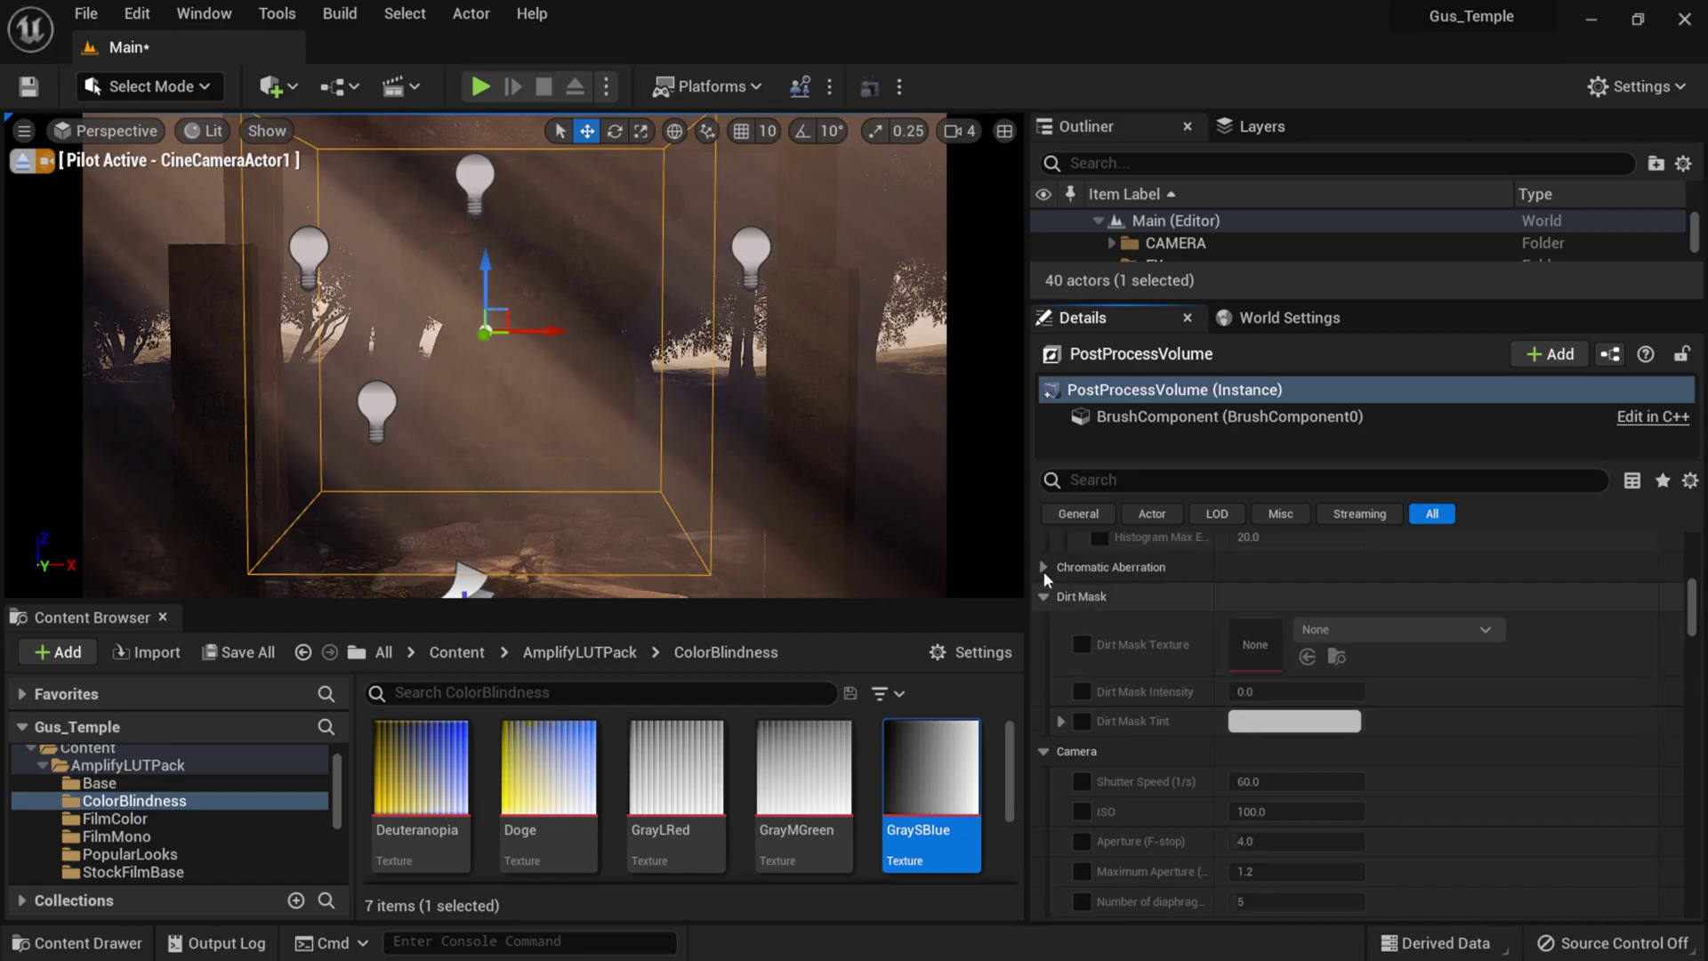
left_click(1083, 596)
left_click(1272, 596)
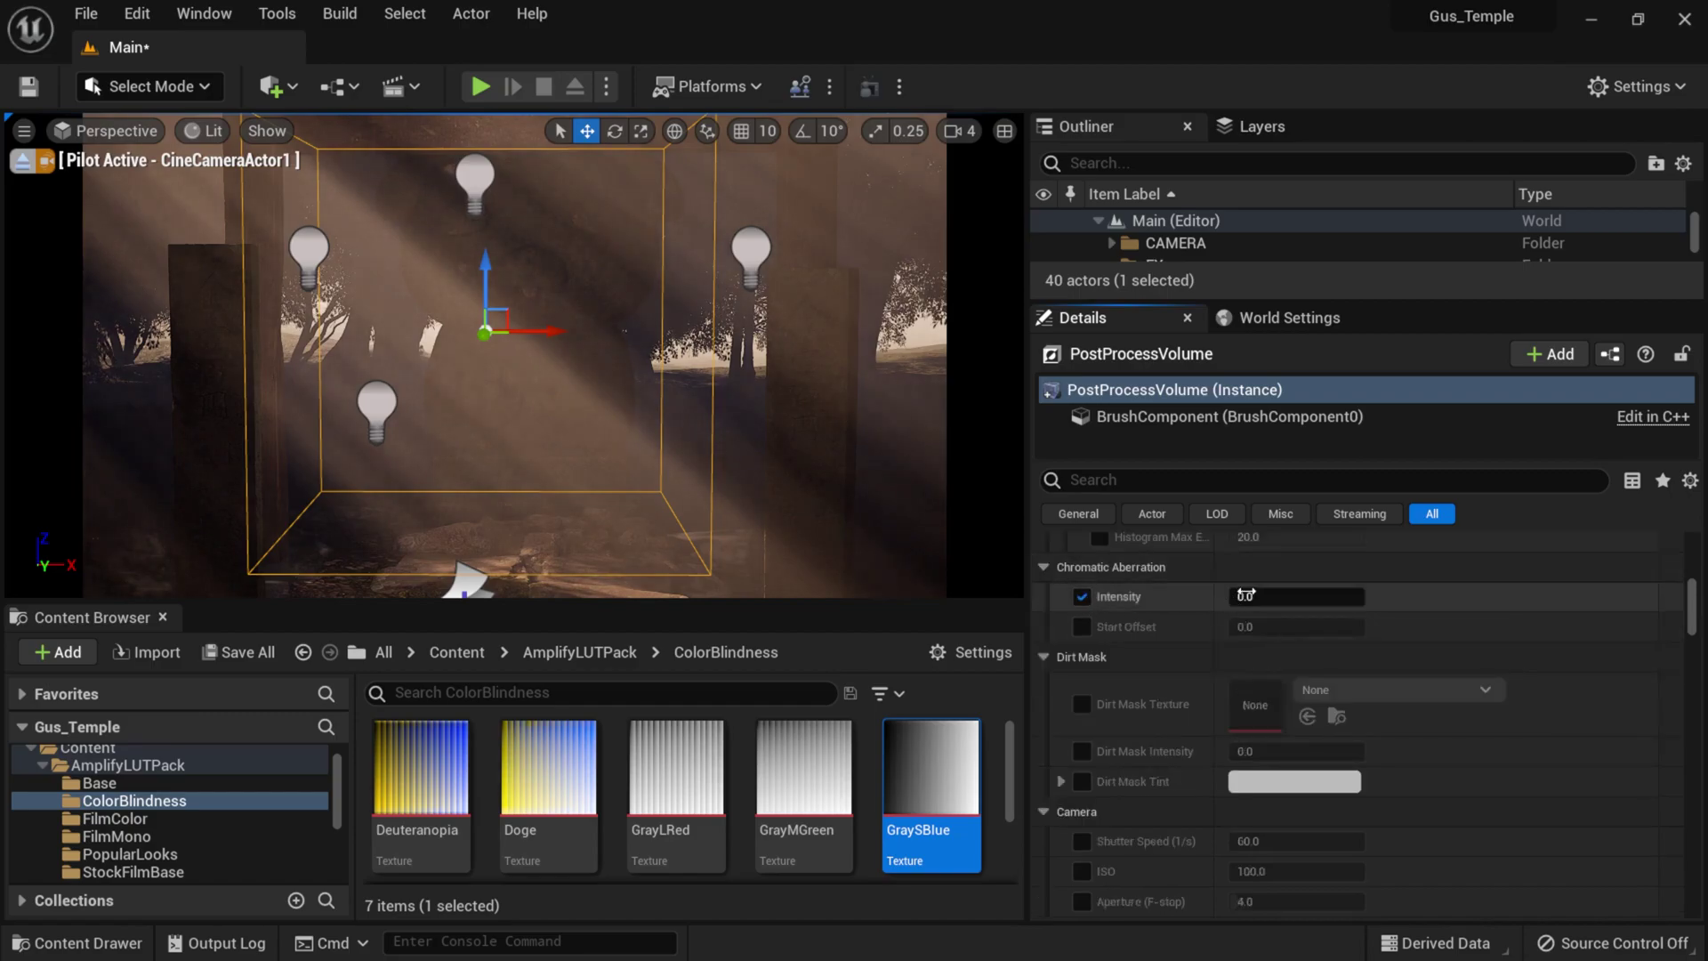
type("5")
key("Return")
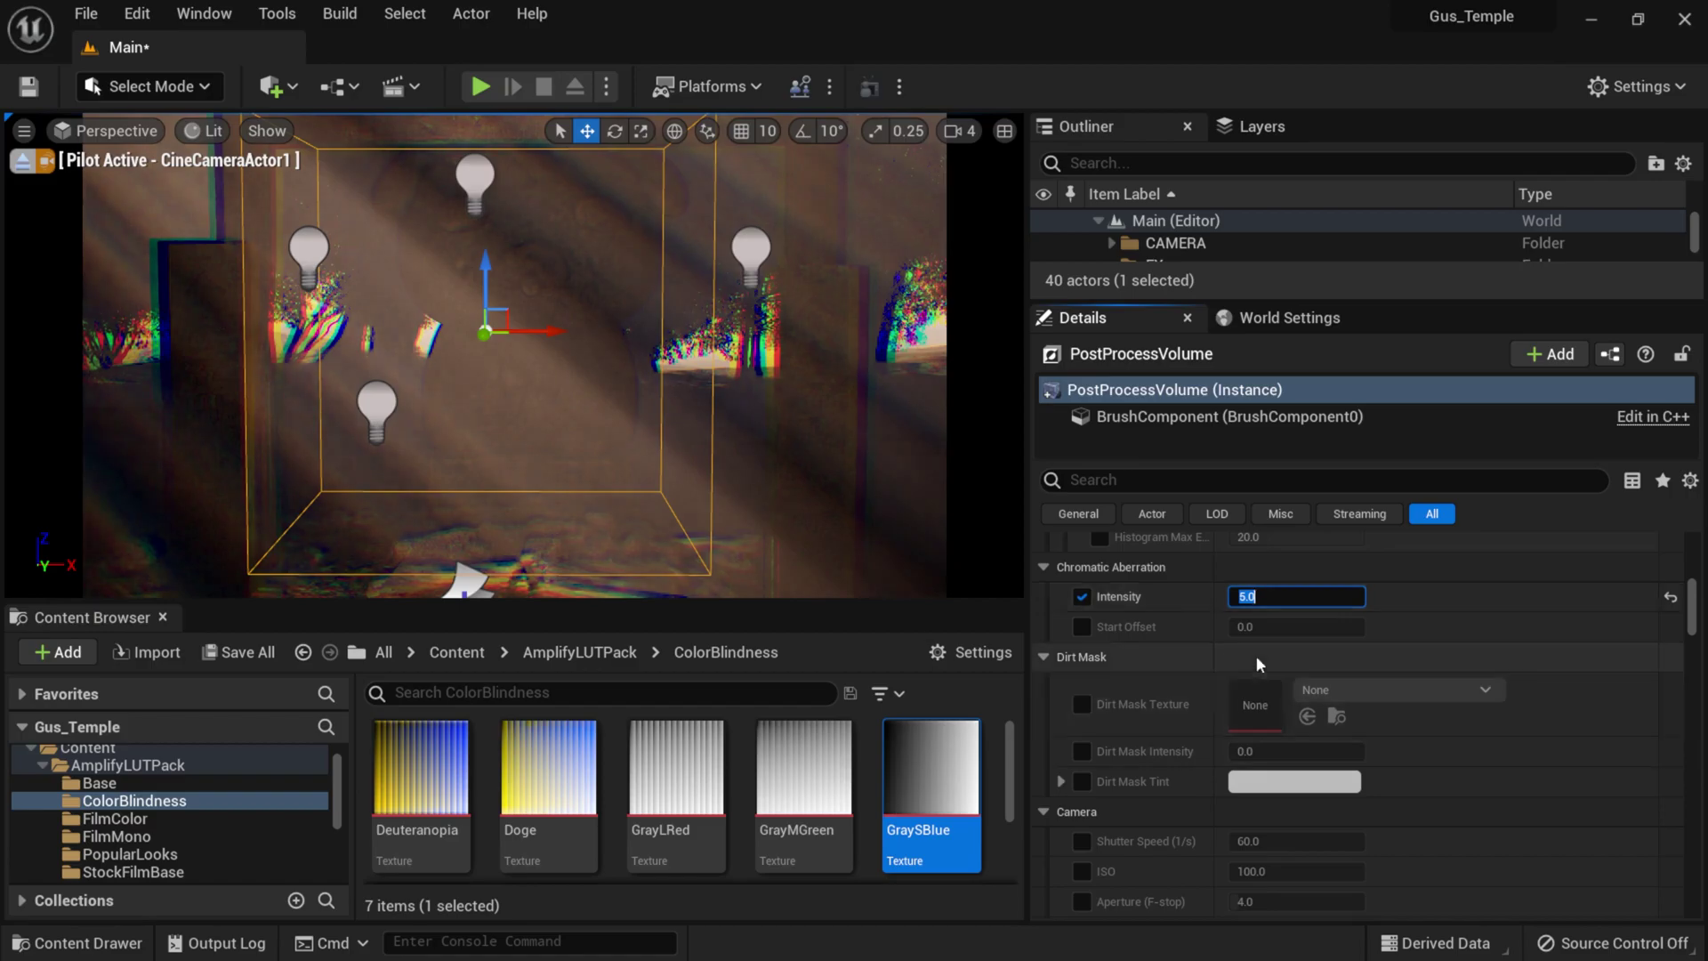
left_click(1081, 595)
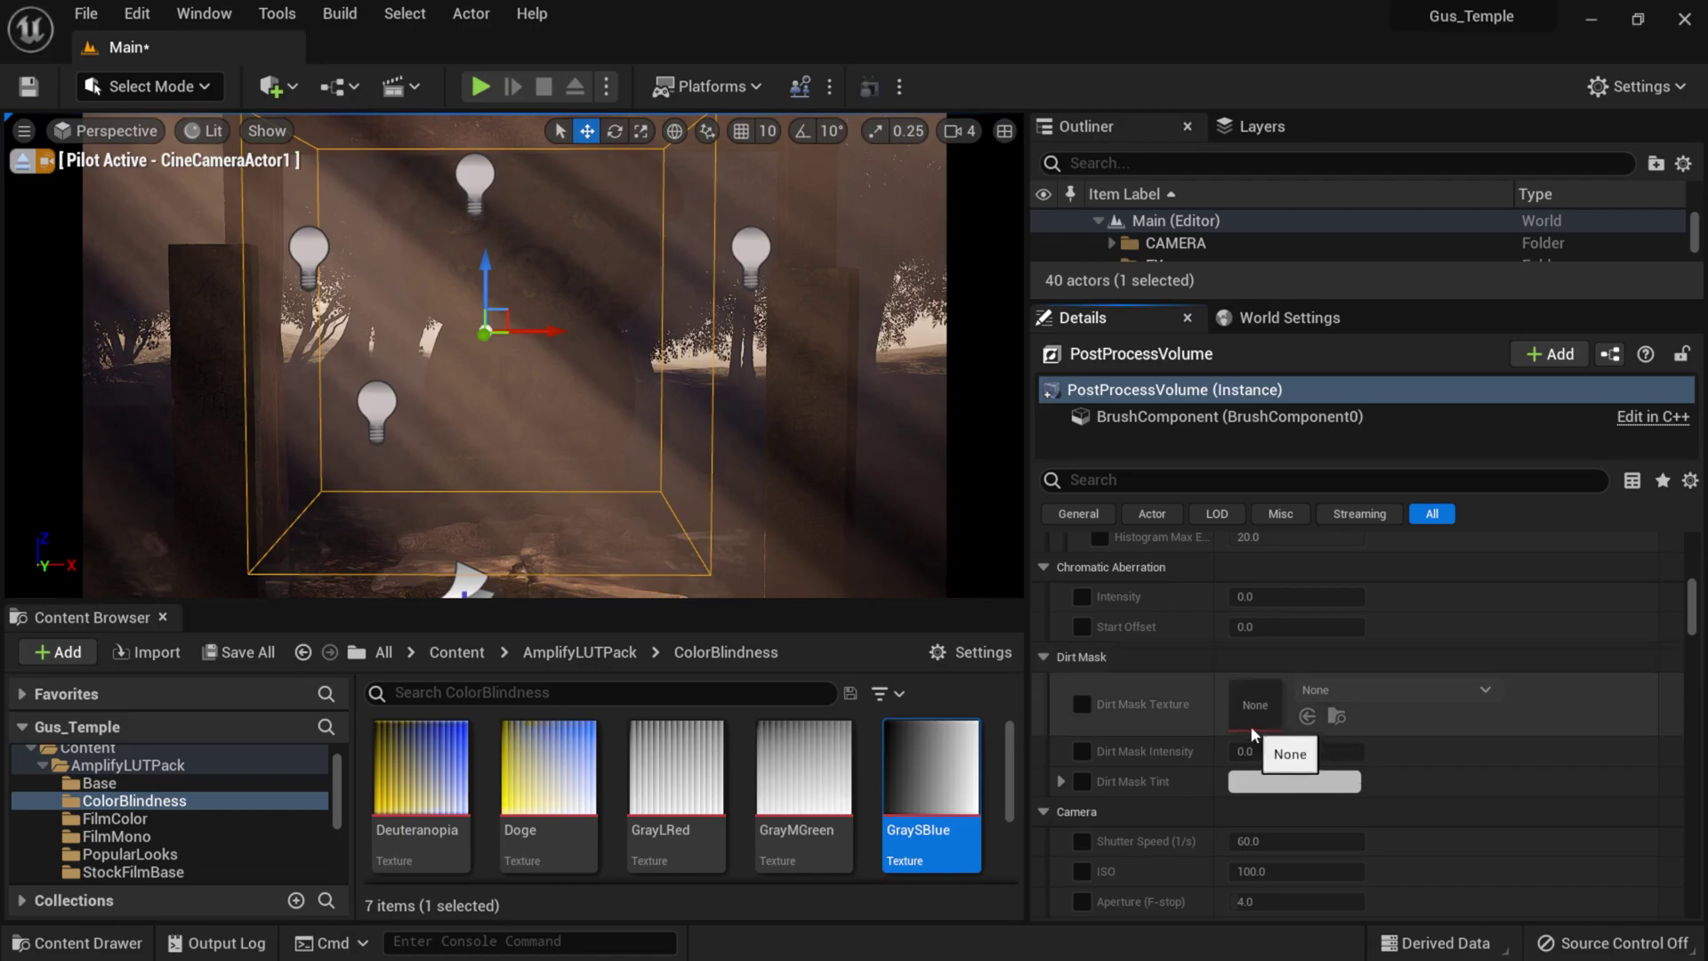
scroll(1251, 724, "down", 2)
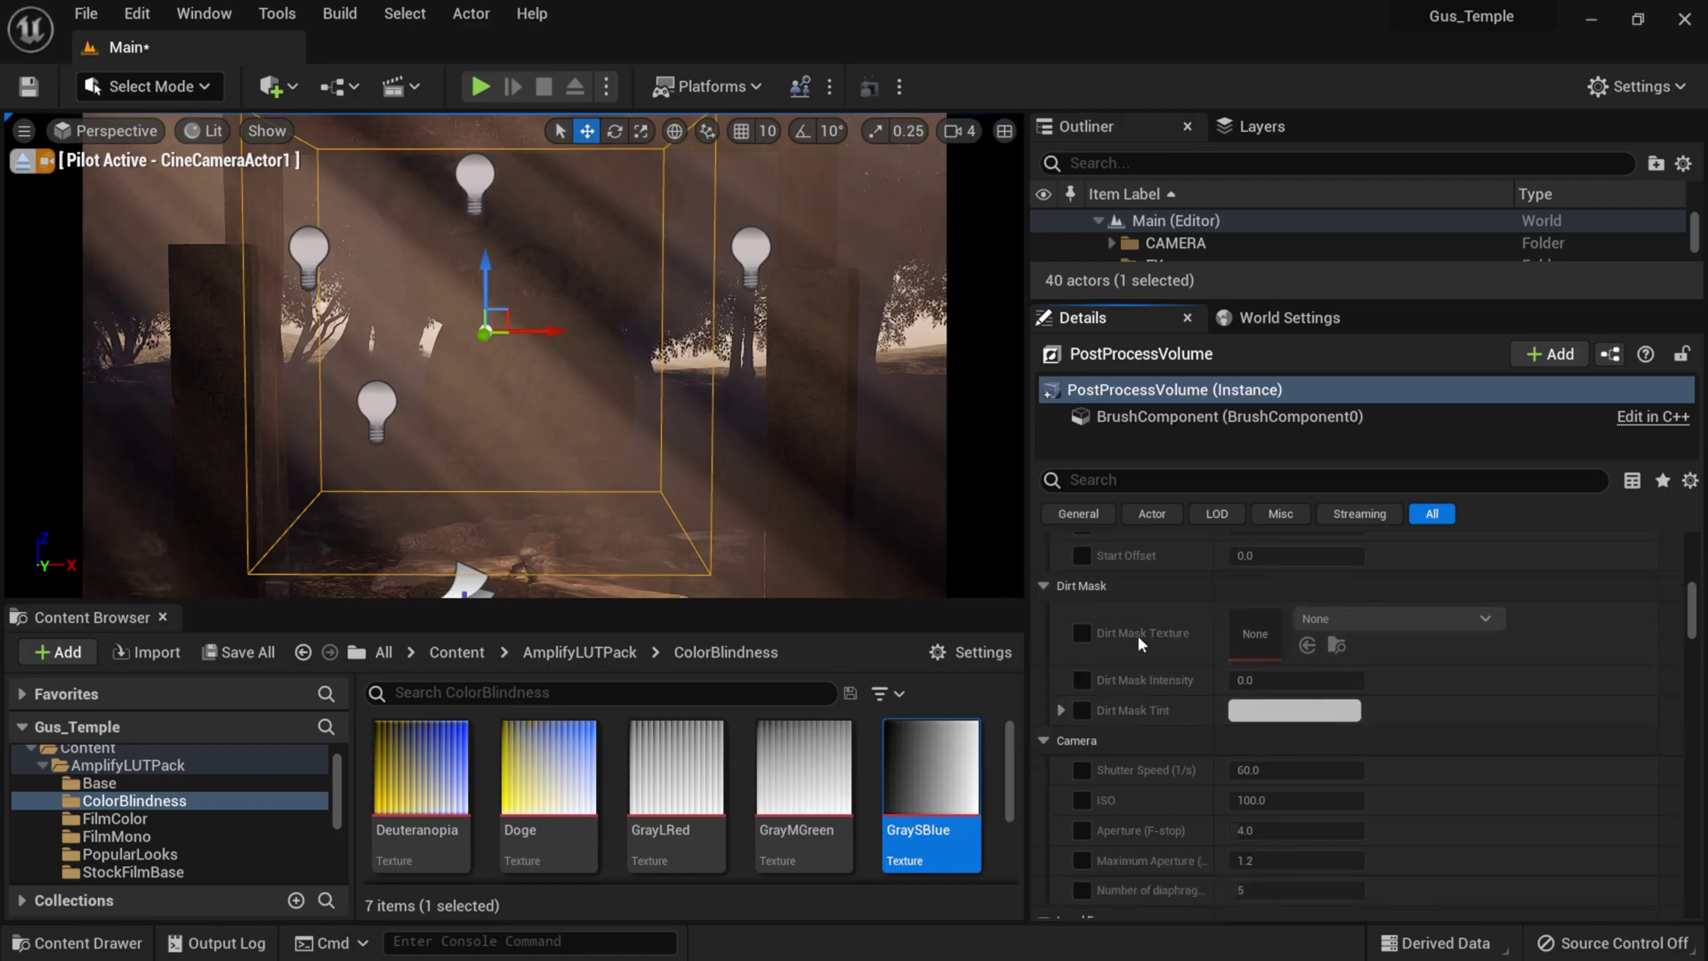
scroll(1104, 613, "up", 1)
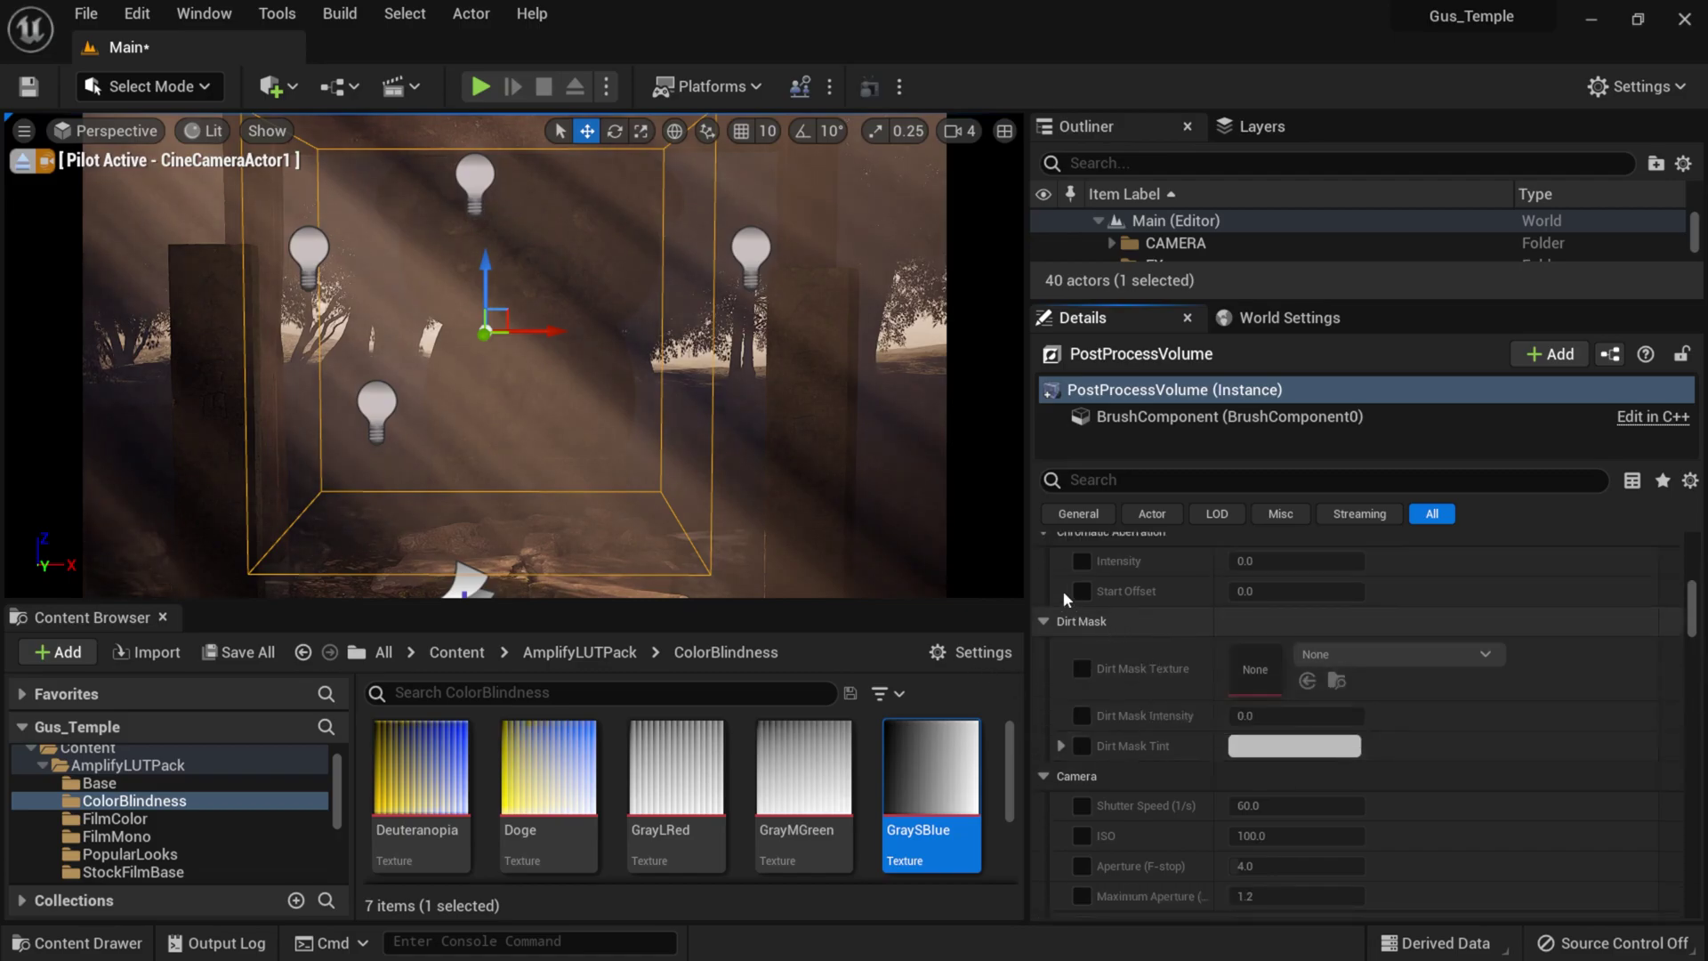
scroll(1058, 583, "up", 1)
left_click(1042, 567)
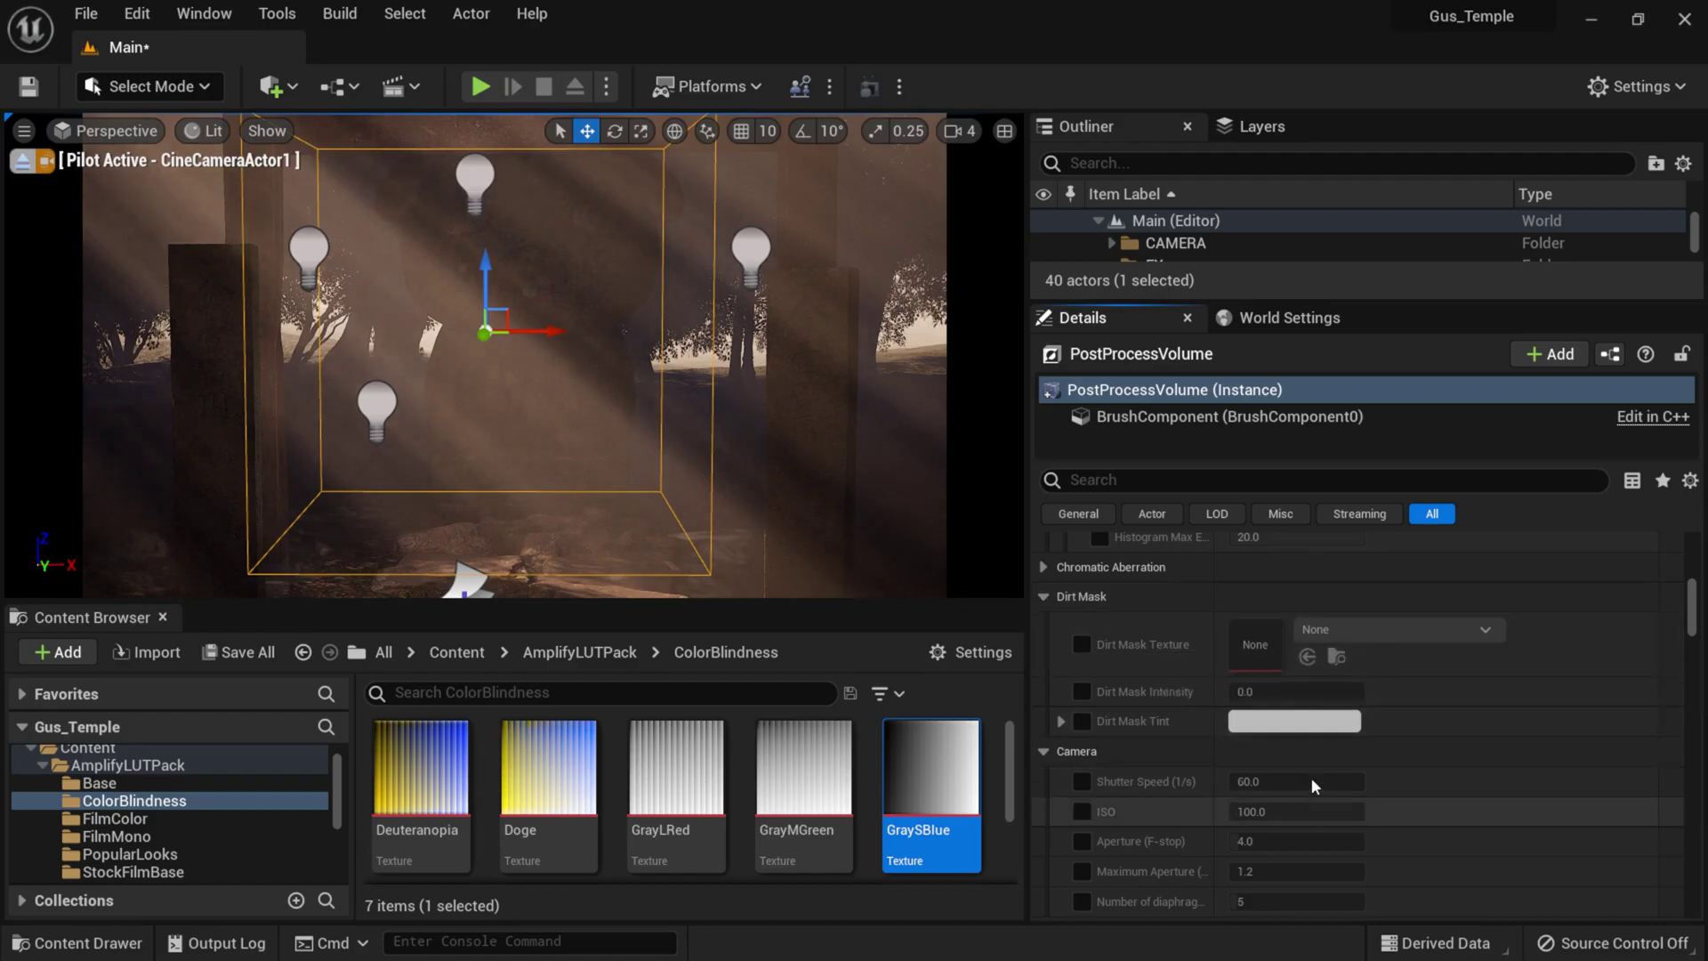
- Enable the volume's Dirt Mask Texture and Dirt Mask Intensity overrides, browsing the available textures without assigning one
left_click(1081, 644)
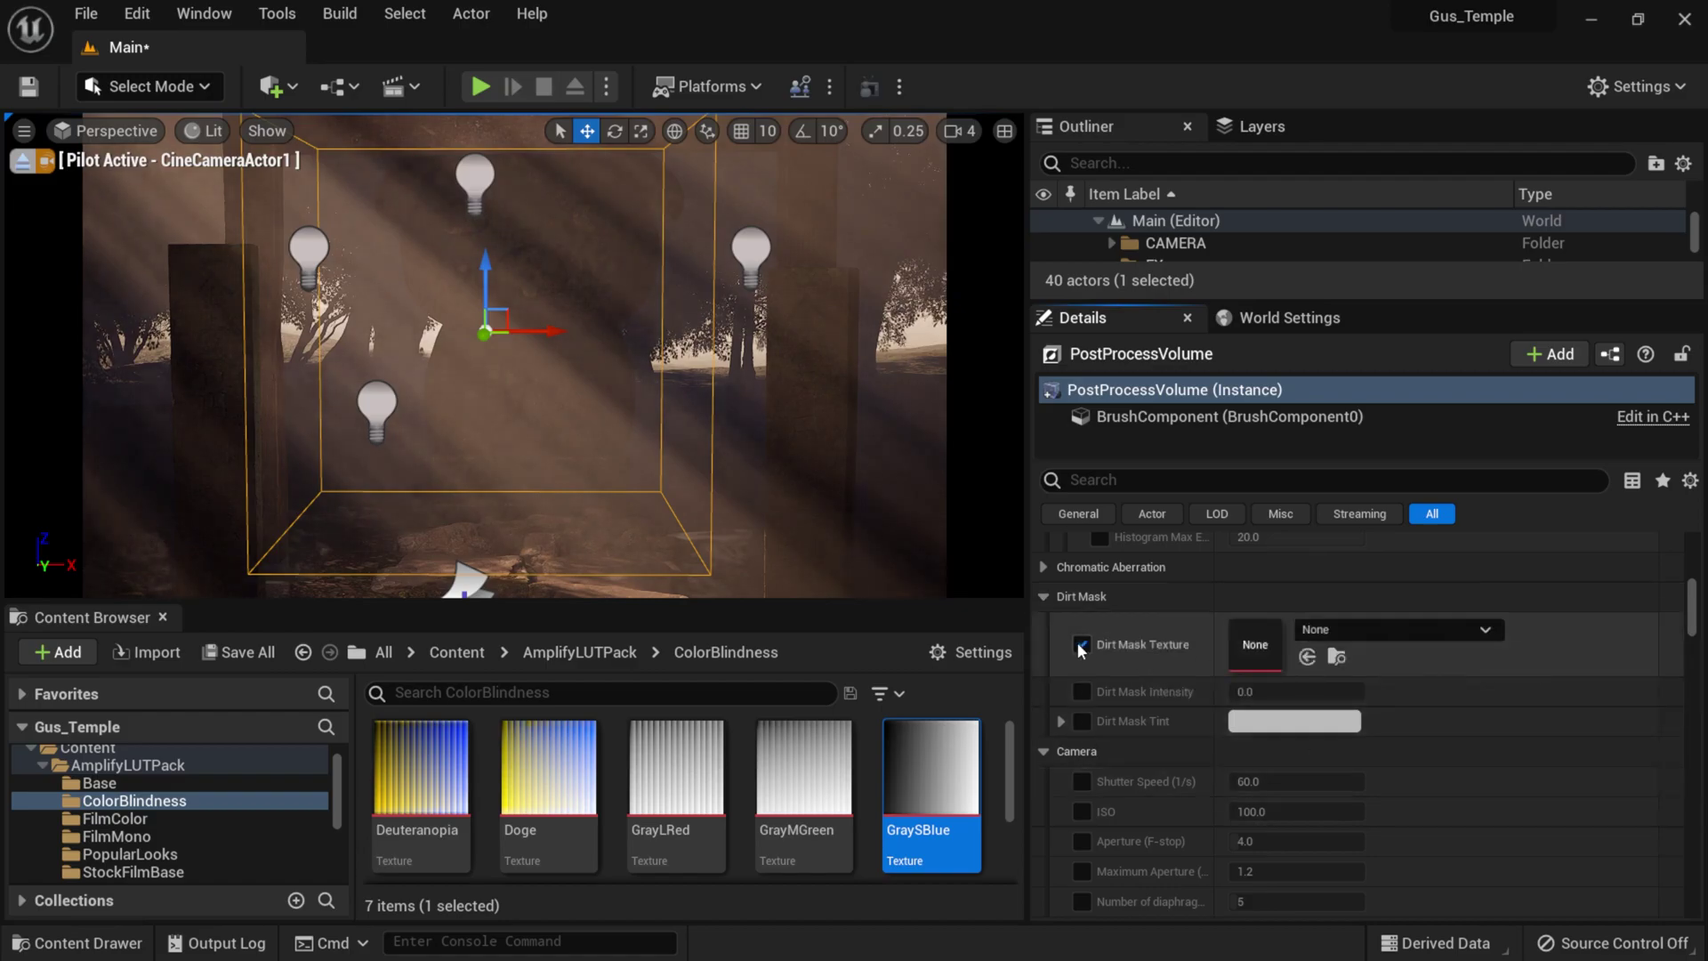
left_click(1336, 633)
left_click_drag(1279, 680, 1285, 870)
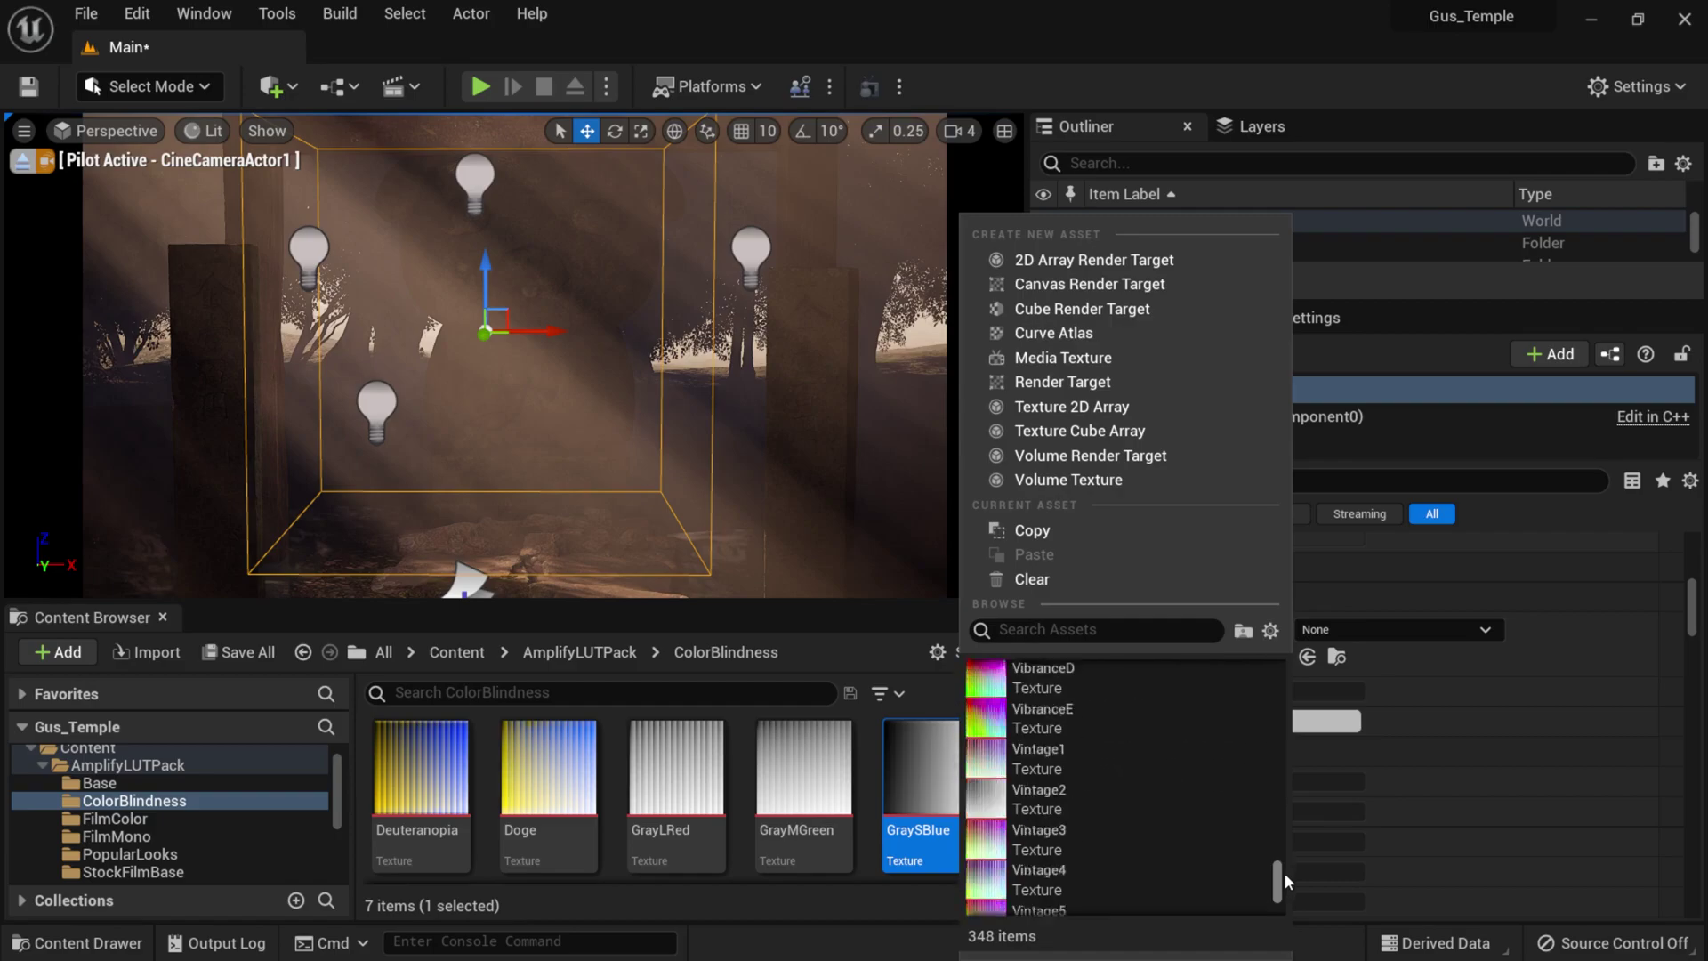
scroll(1280, 836, "down", 5)
left_click(1571, 638)
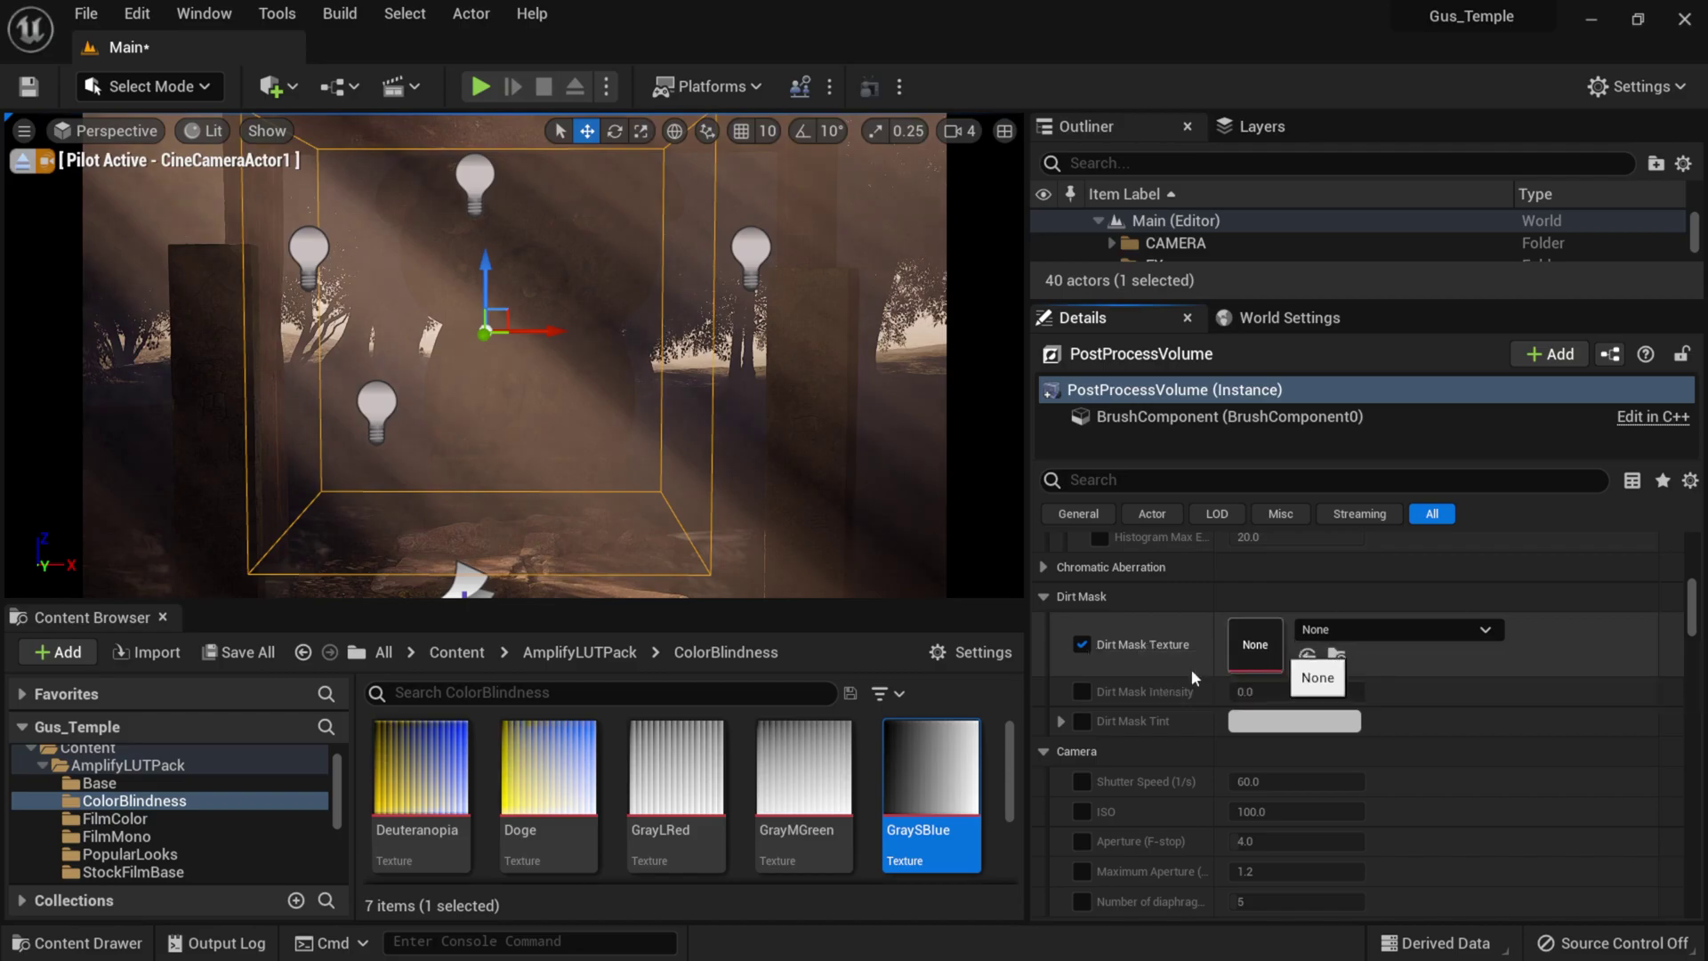
left_click(1082, 691)
left_click(1076, 645)
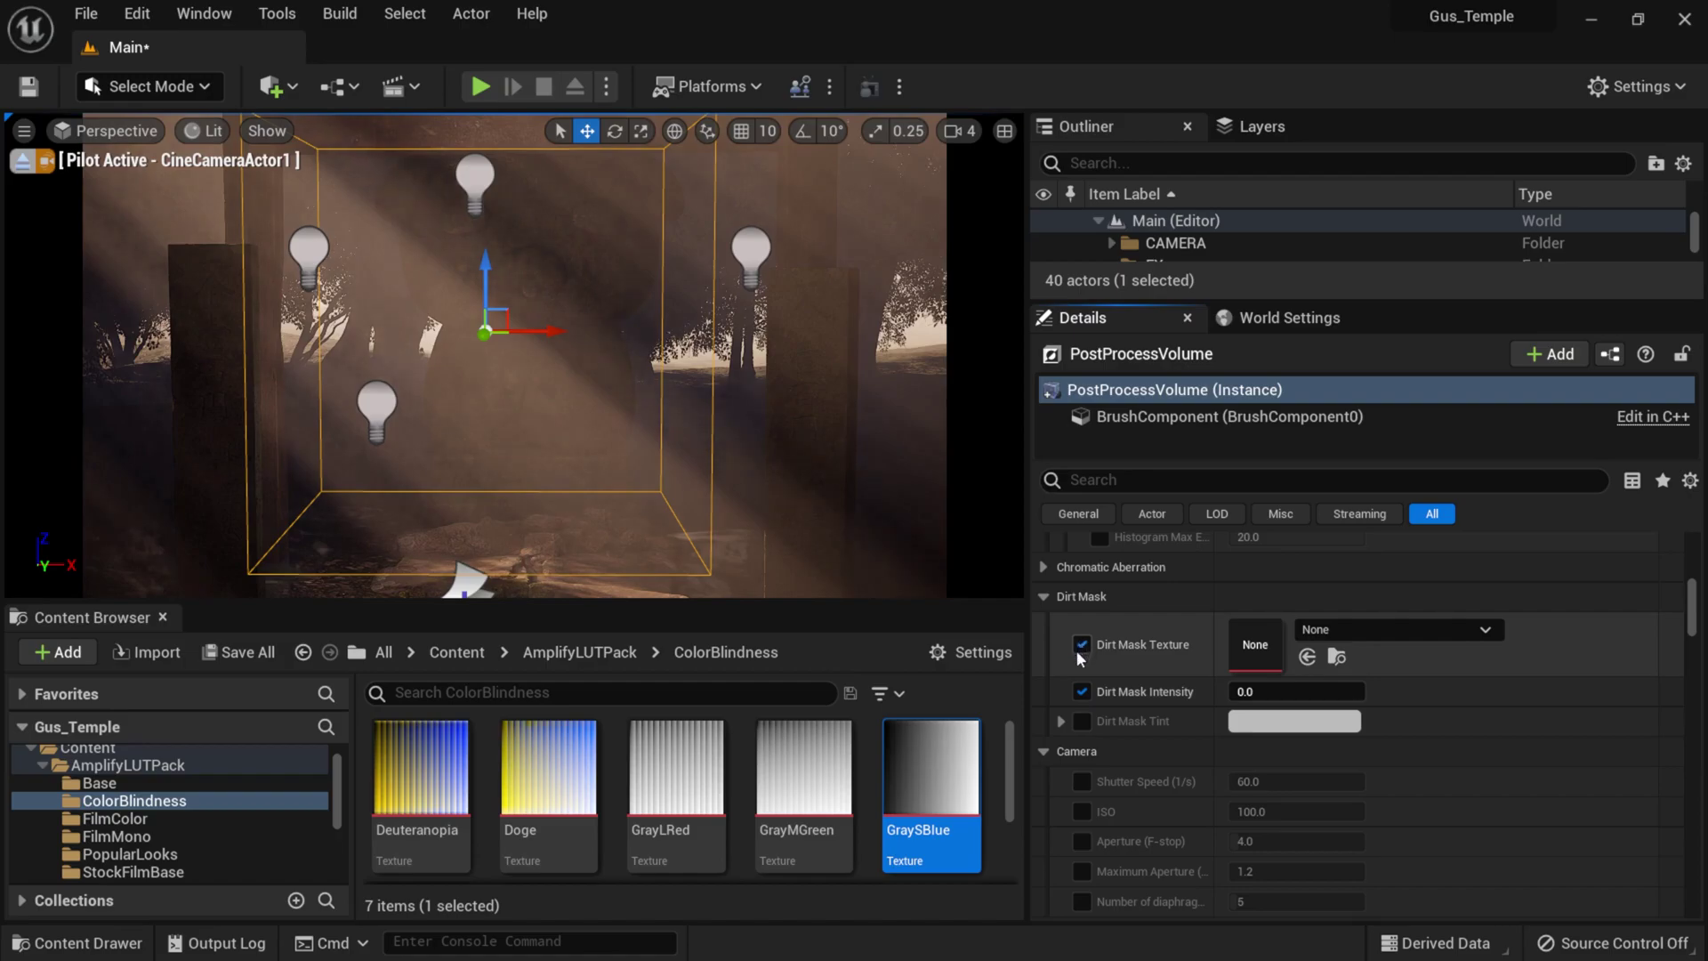
left_click(1044, 597)
- Expand the global Contrast controls in the volume's color grading and widen the details area to show the full color wheel
scroll(1240, 767, "down", 1)
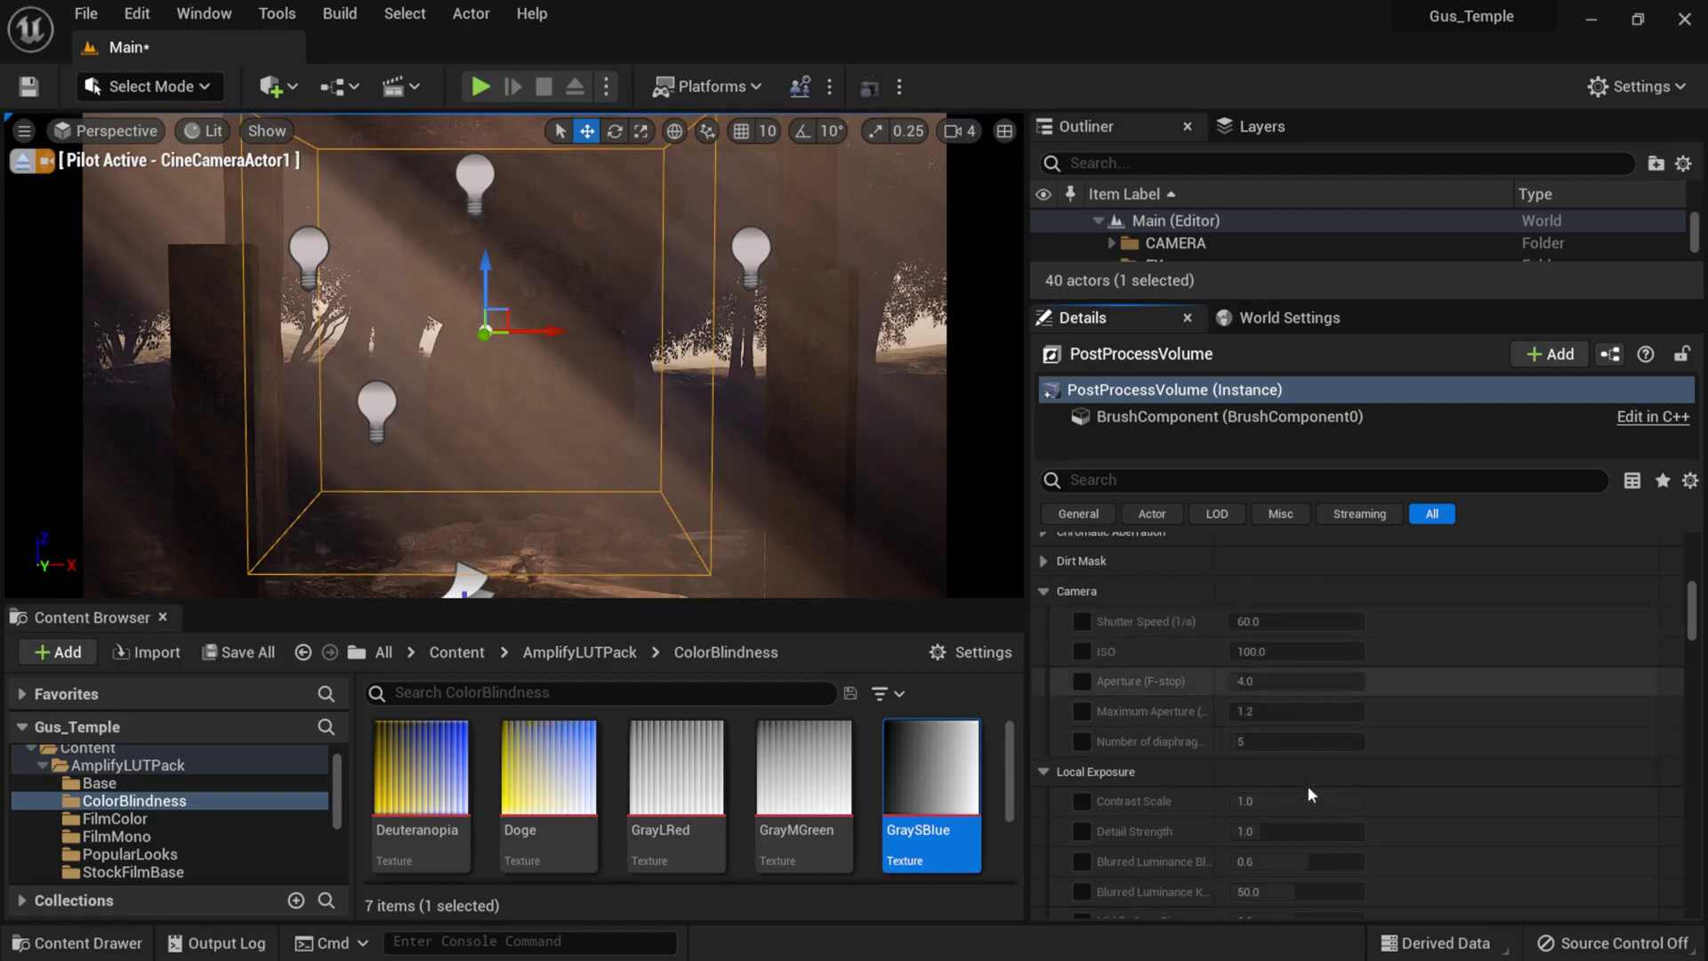
scroll(1310, 729, "down", 3)
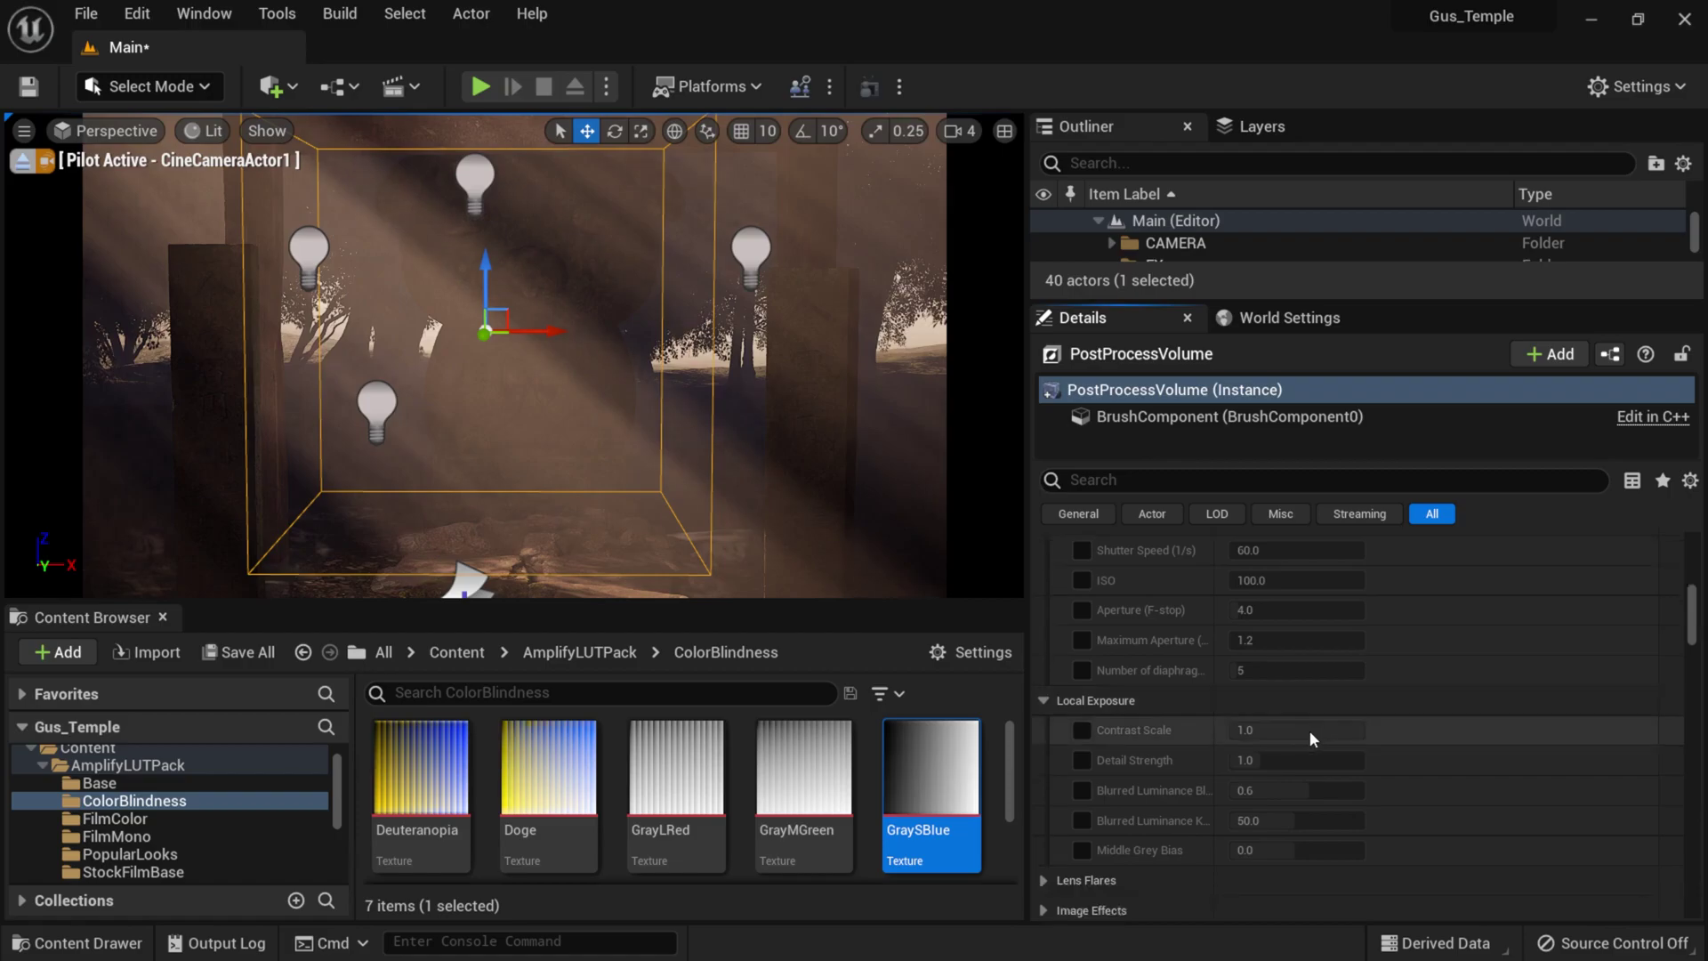
scroll(1299, 728, "down", 2)
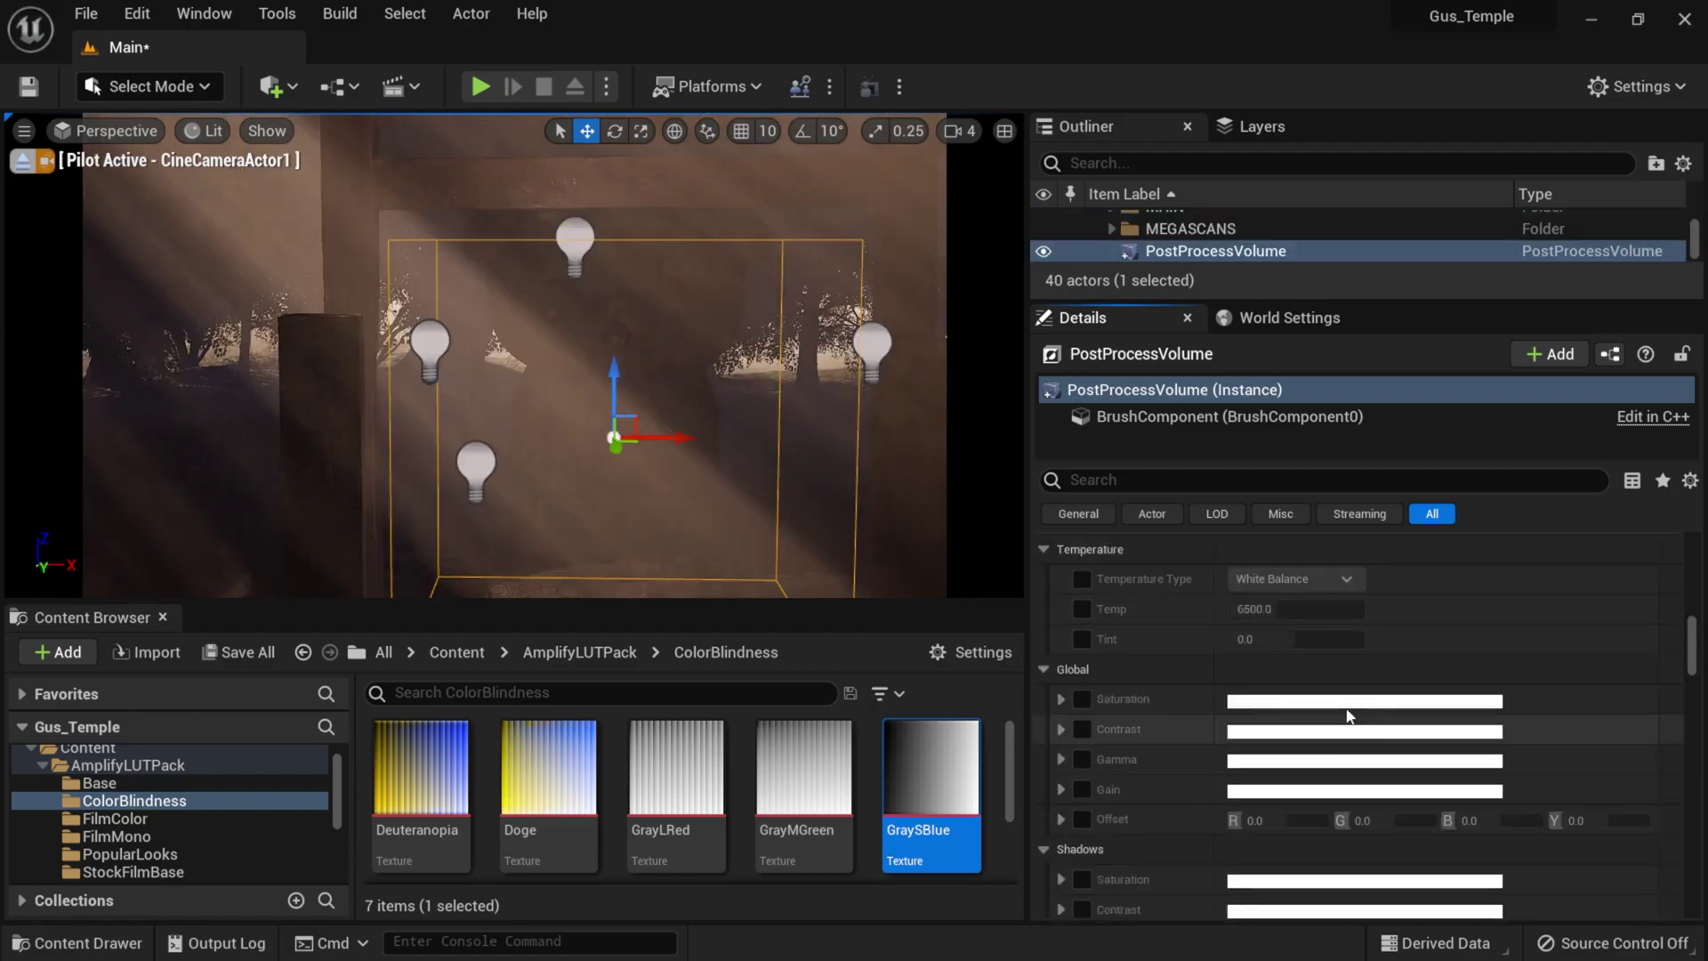
scroll(1347, 707, "up", 1)
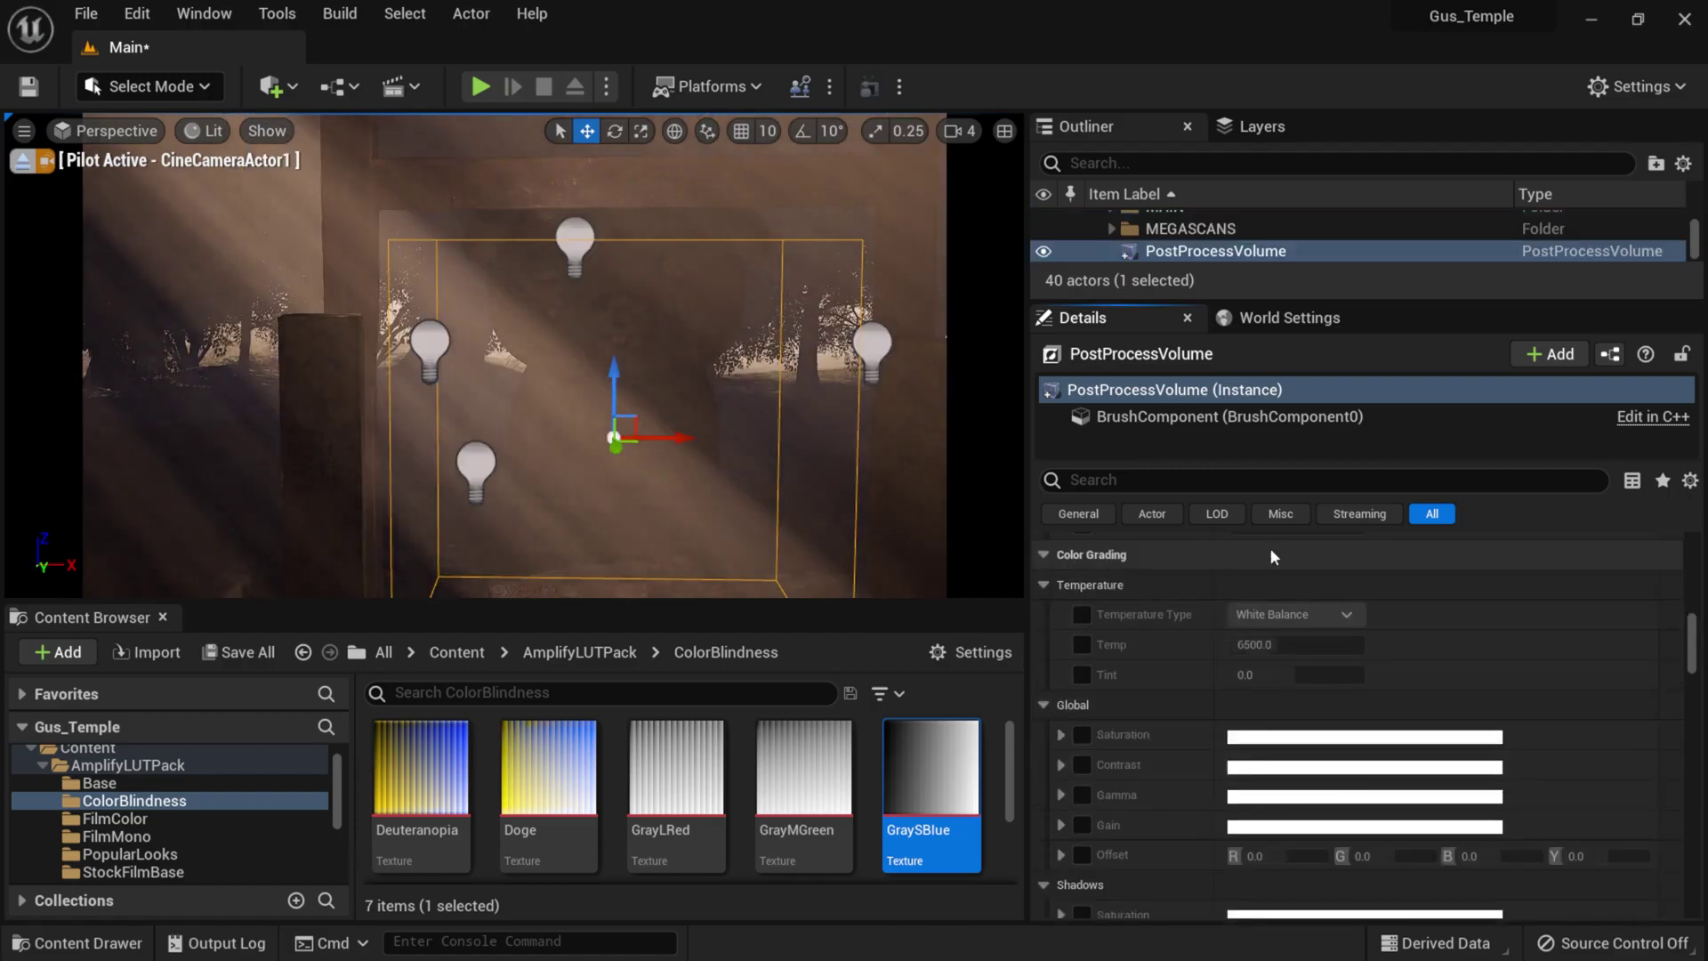
left_click(1059, 766)
scroll(1163, 730, "down", 2)
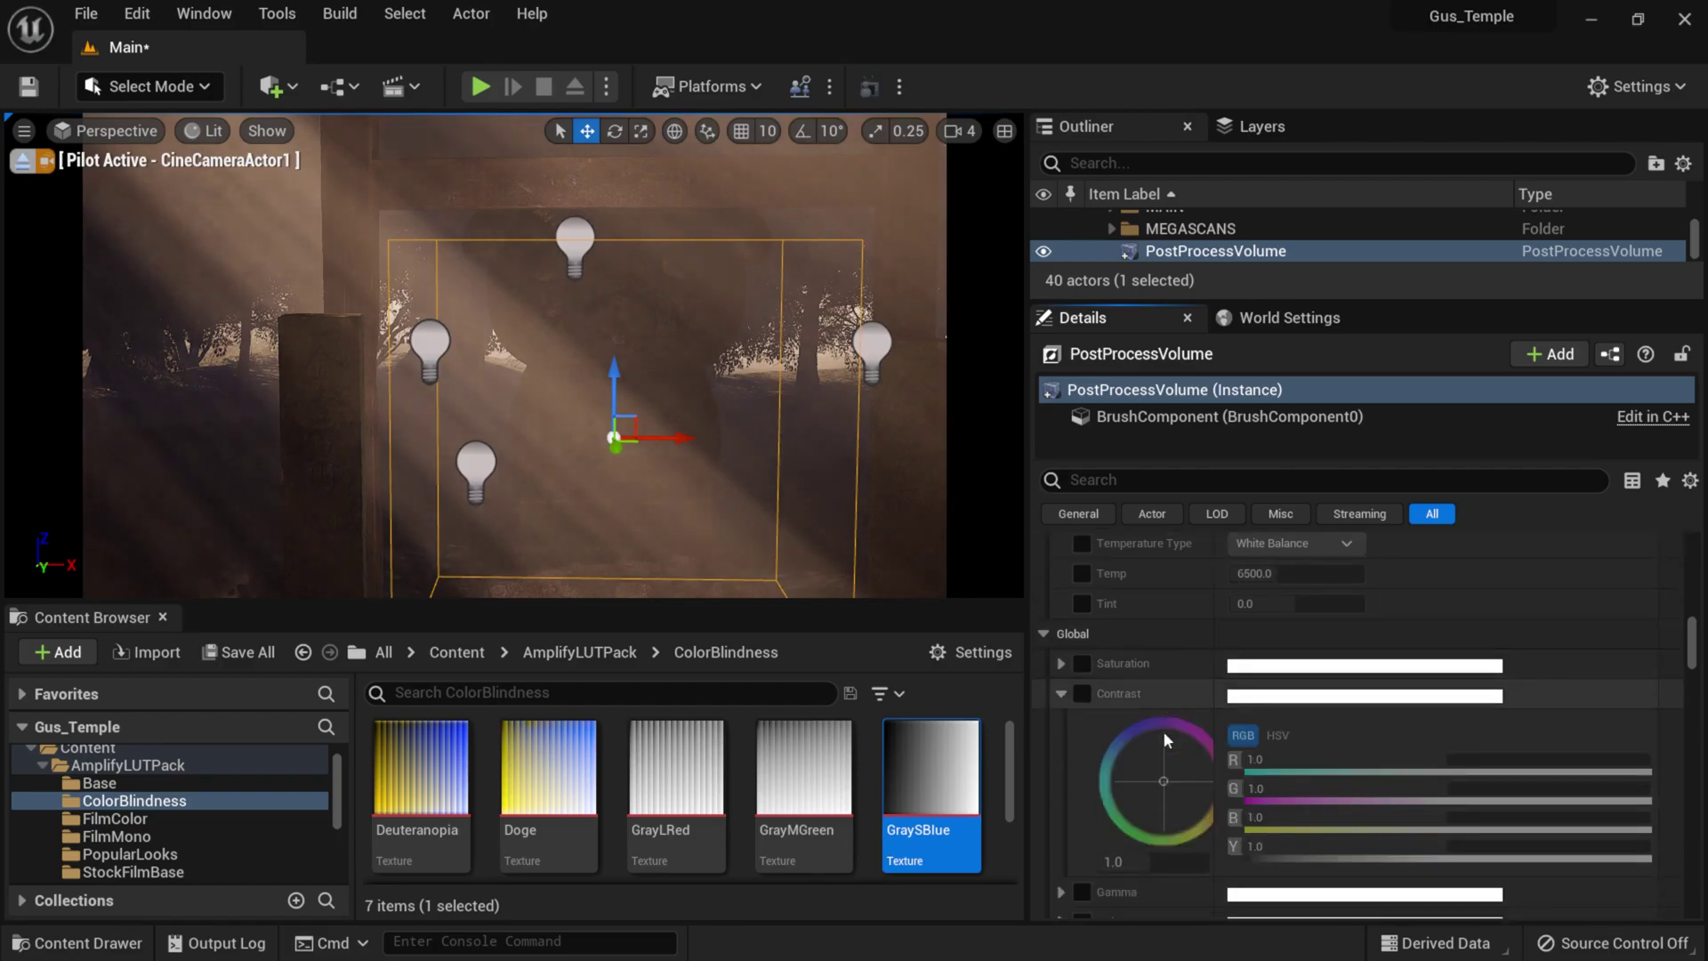
left_click_drag(1031, 746, 864, 746)
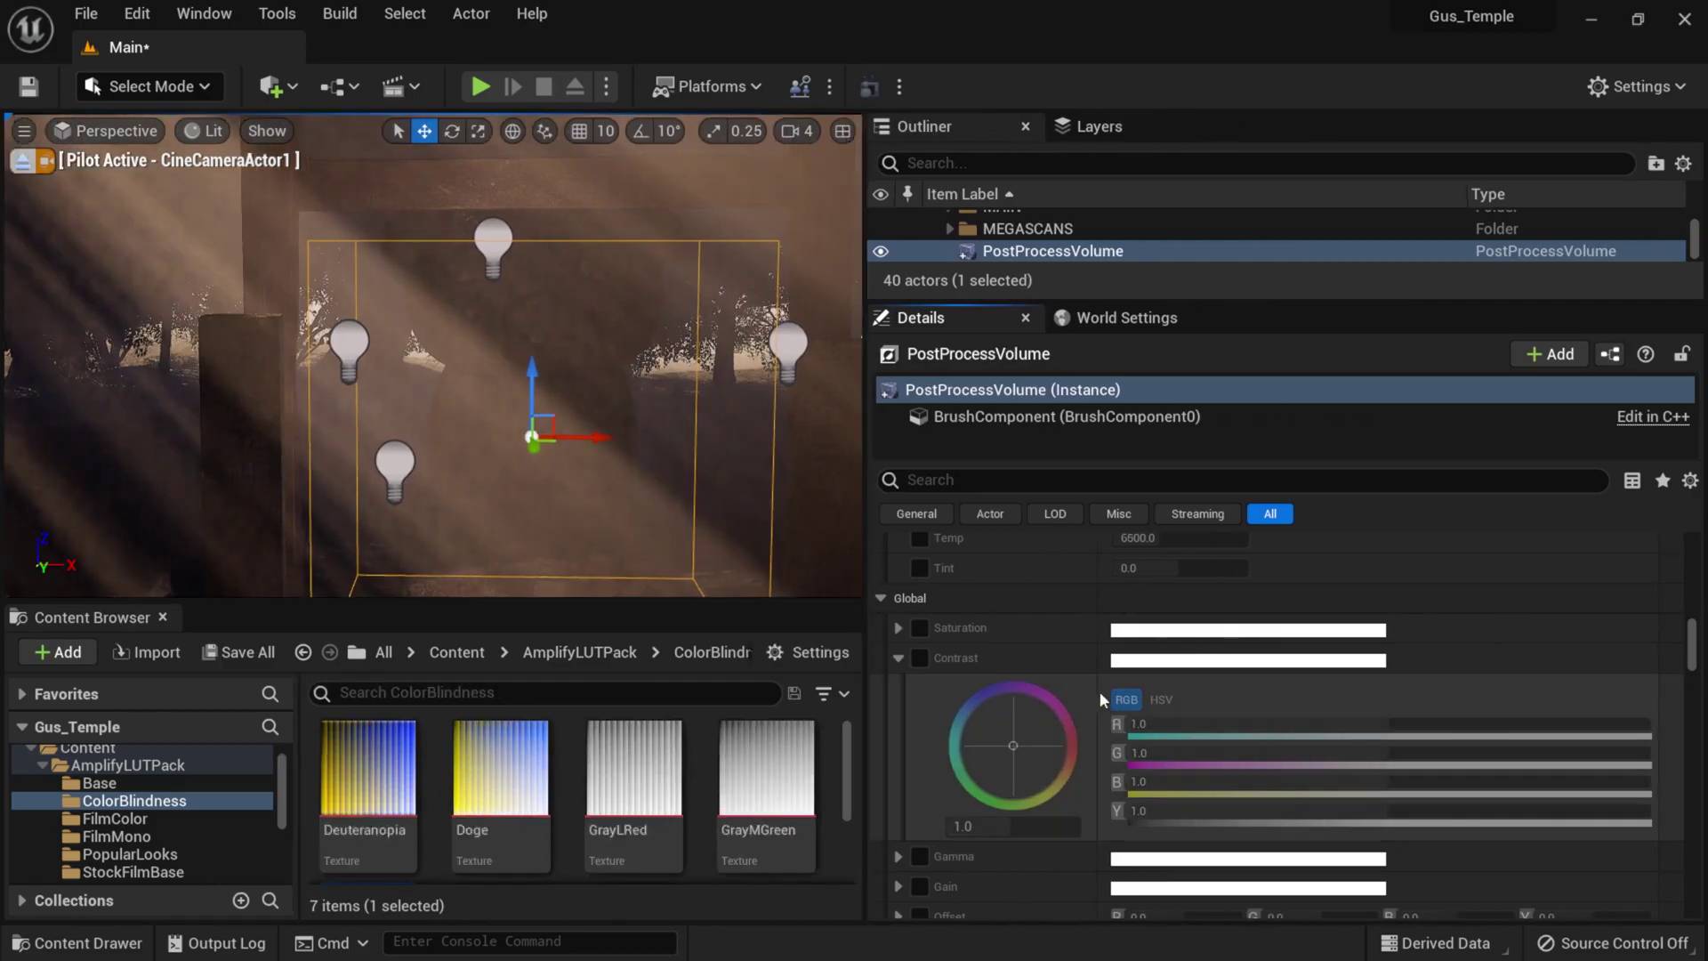
- Override the global contrast of the volume, trying 2.0 first and settling on 1.1
scroll(1185, 672, "down", 1)
left_click(918, 625)
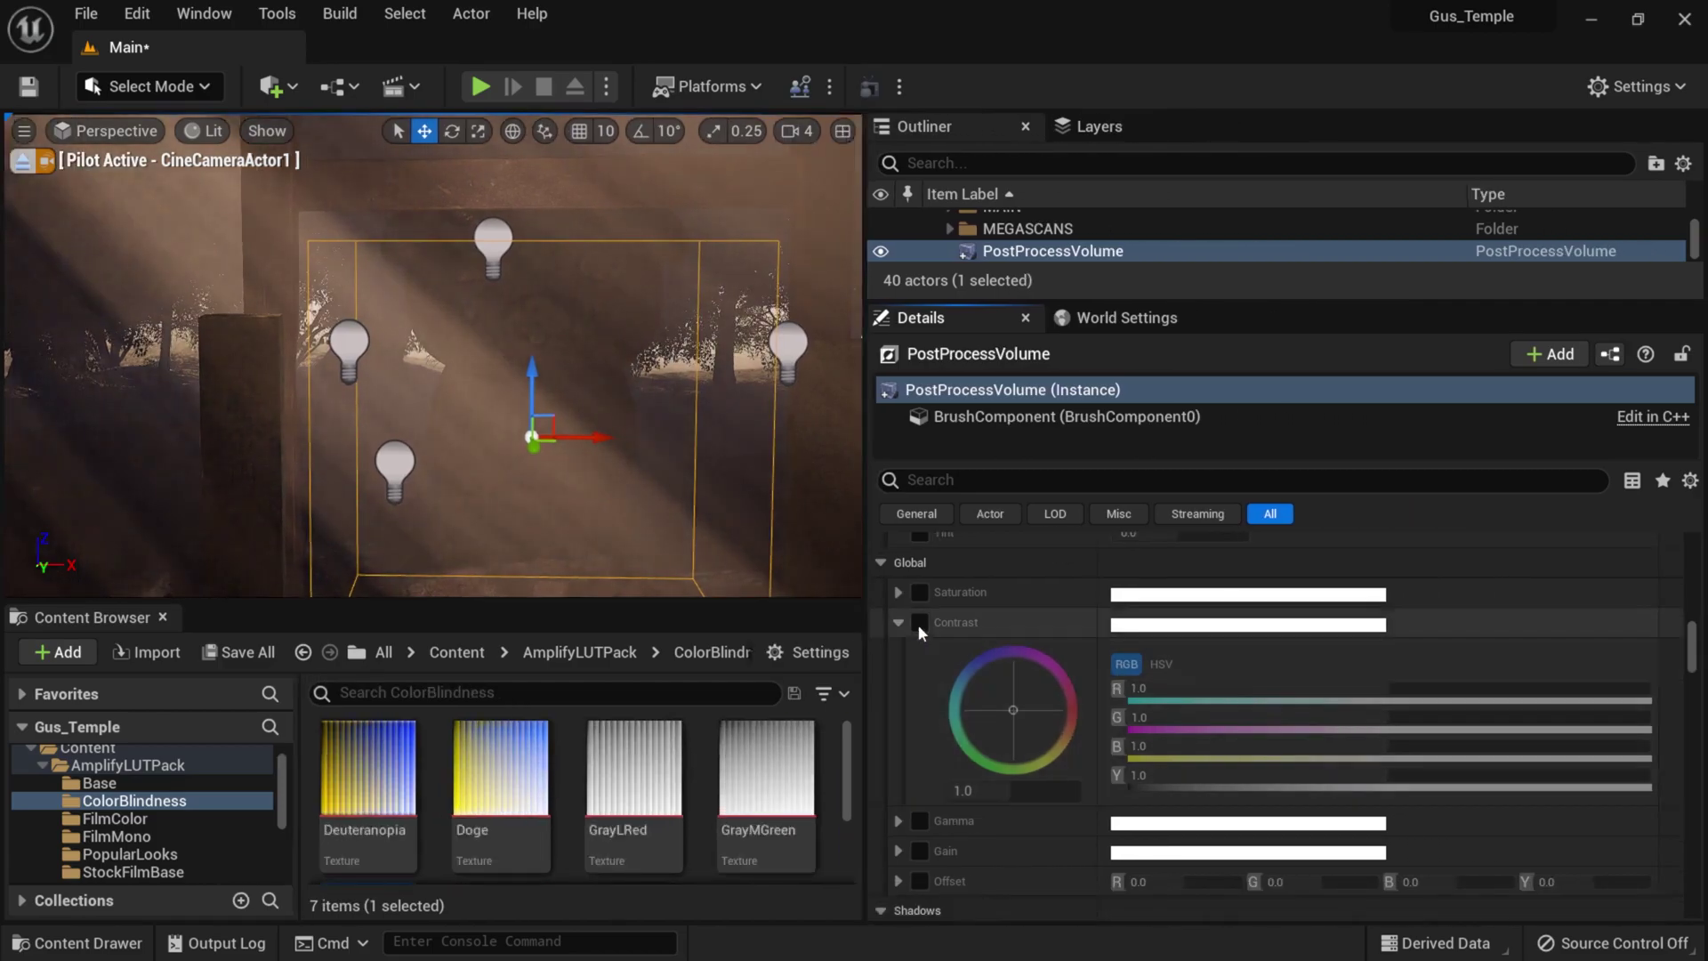
left_click(1002, 789)
type("2")
key("Return")
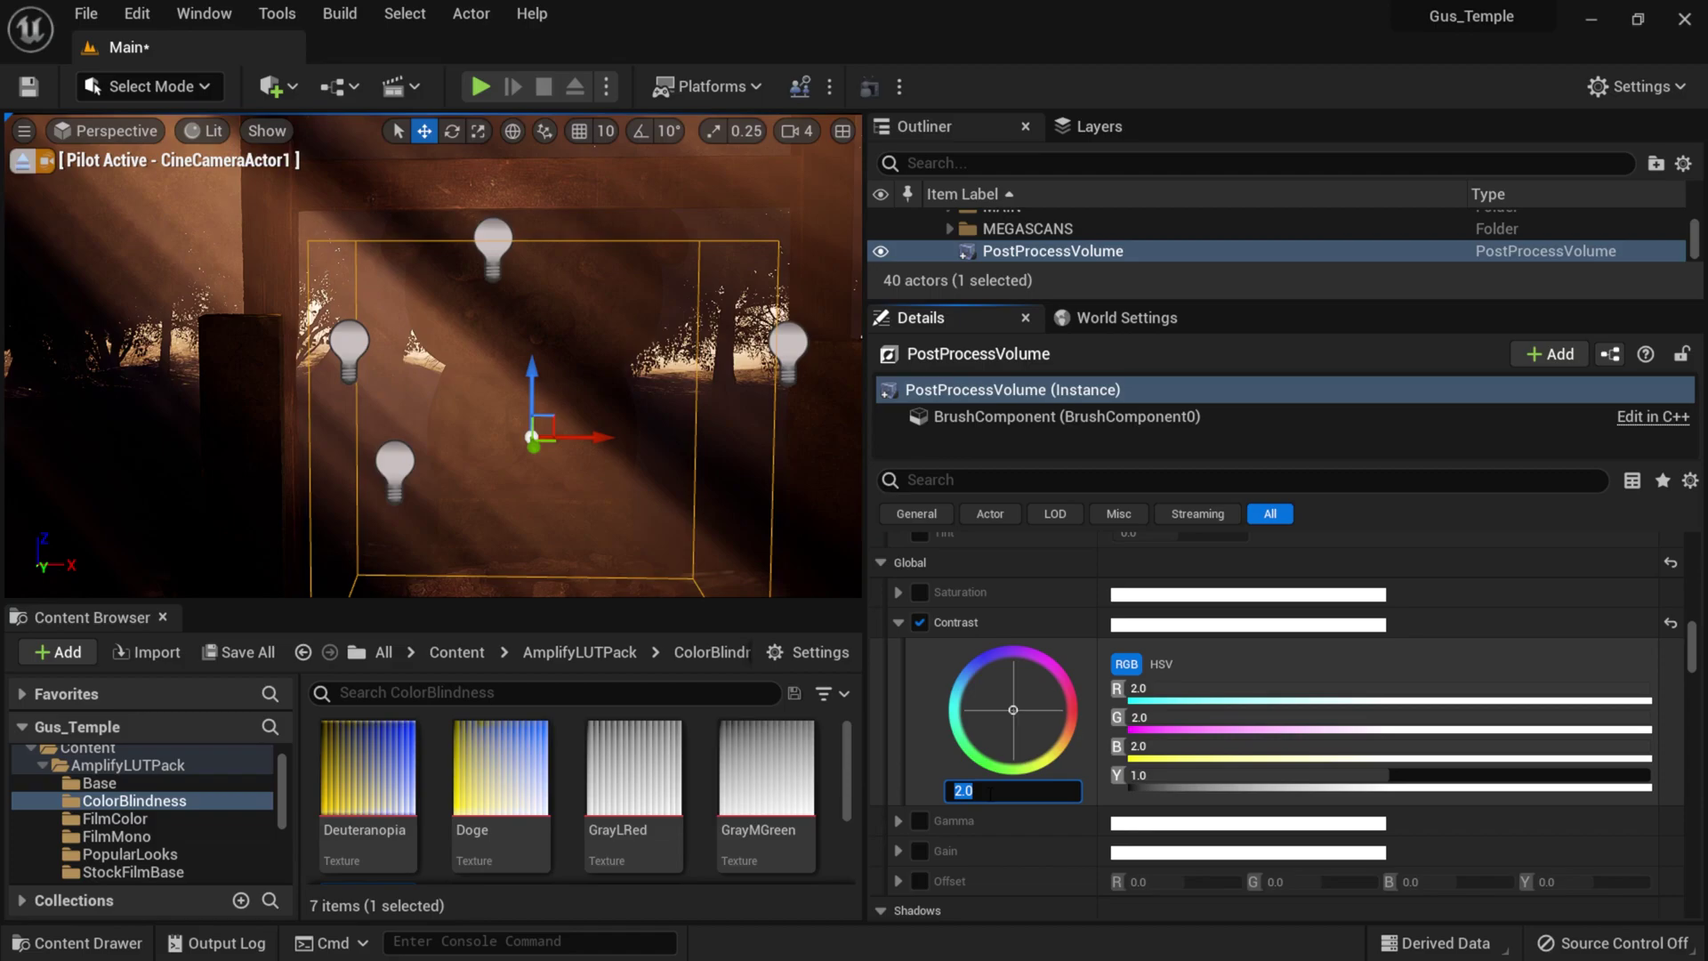
type("1.1")
key("Return")
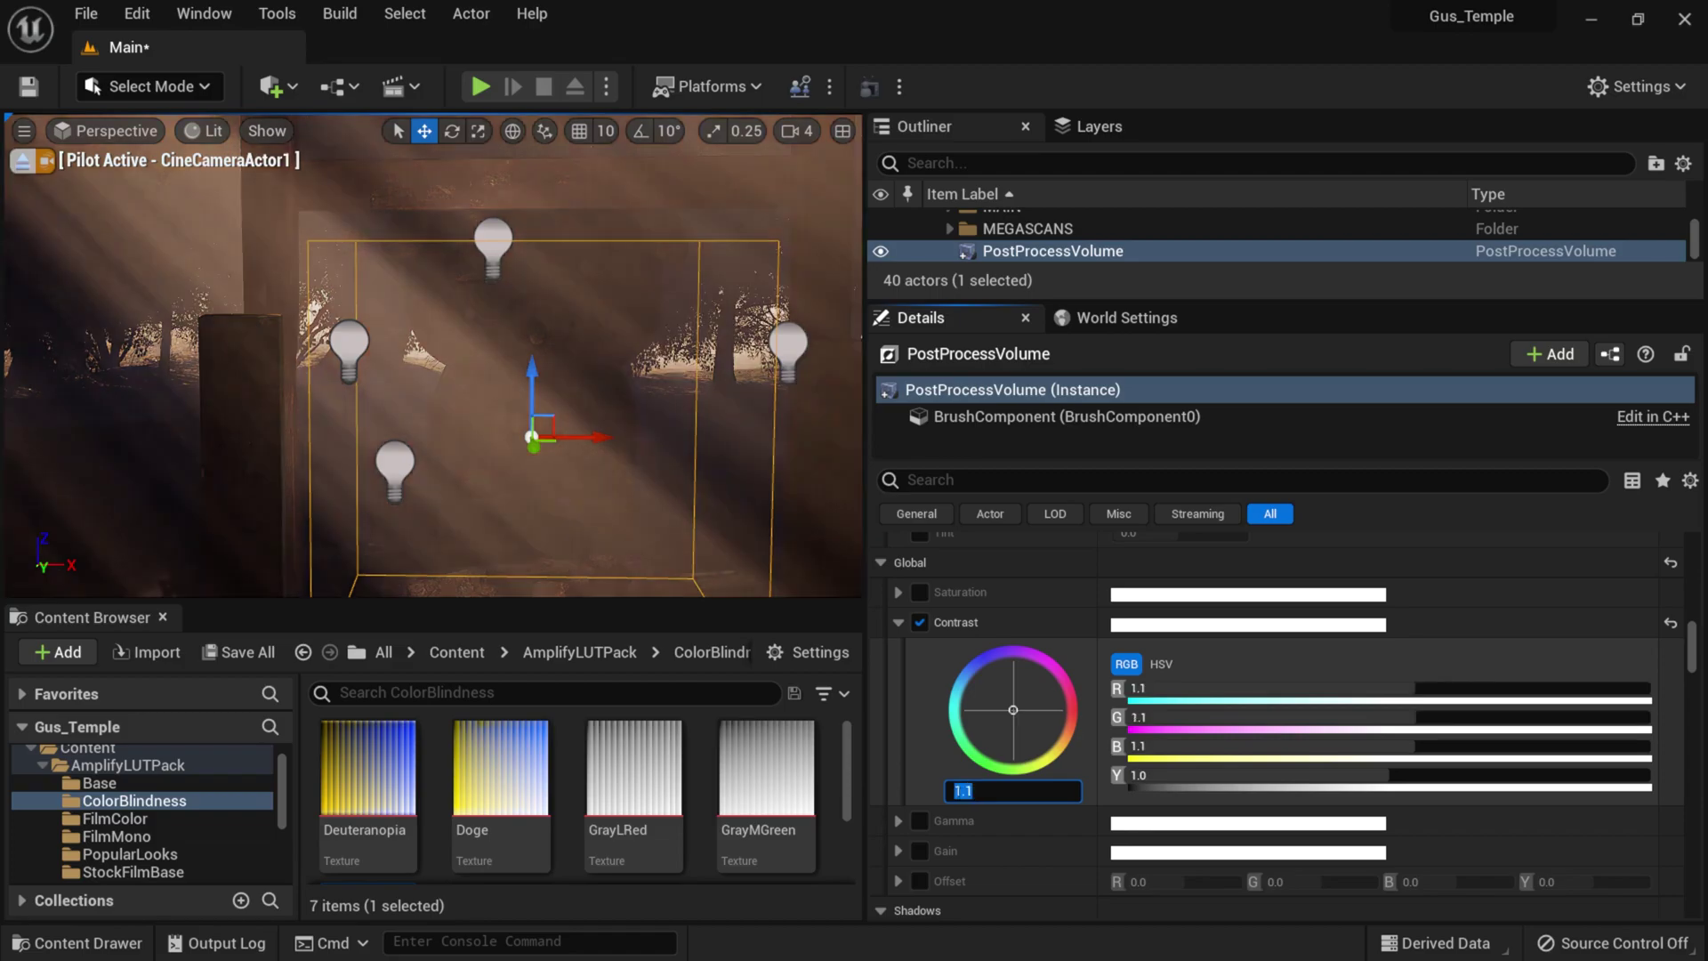
- Try global saturation values of 0.0, 50.0 and 1.0 on the volume, and turn the saturation override off again
left_click(920, 592)
left_click(898, 593)
left_click(982, 760)
type("0")
key("Return")
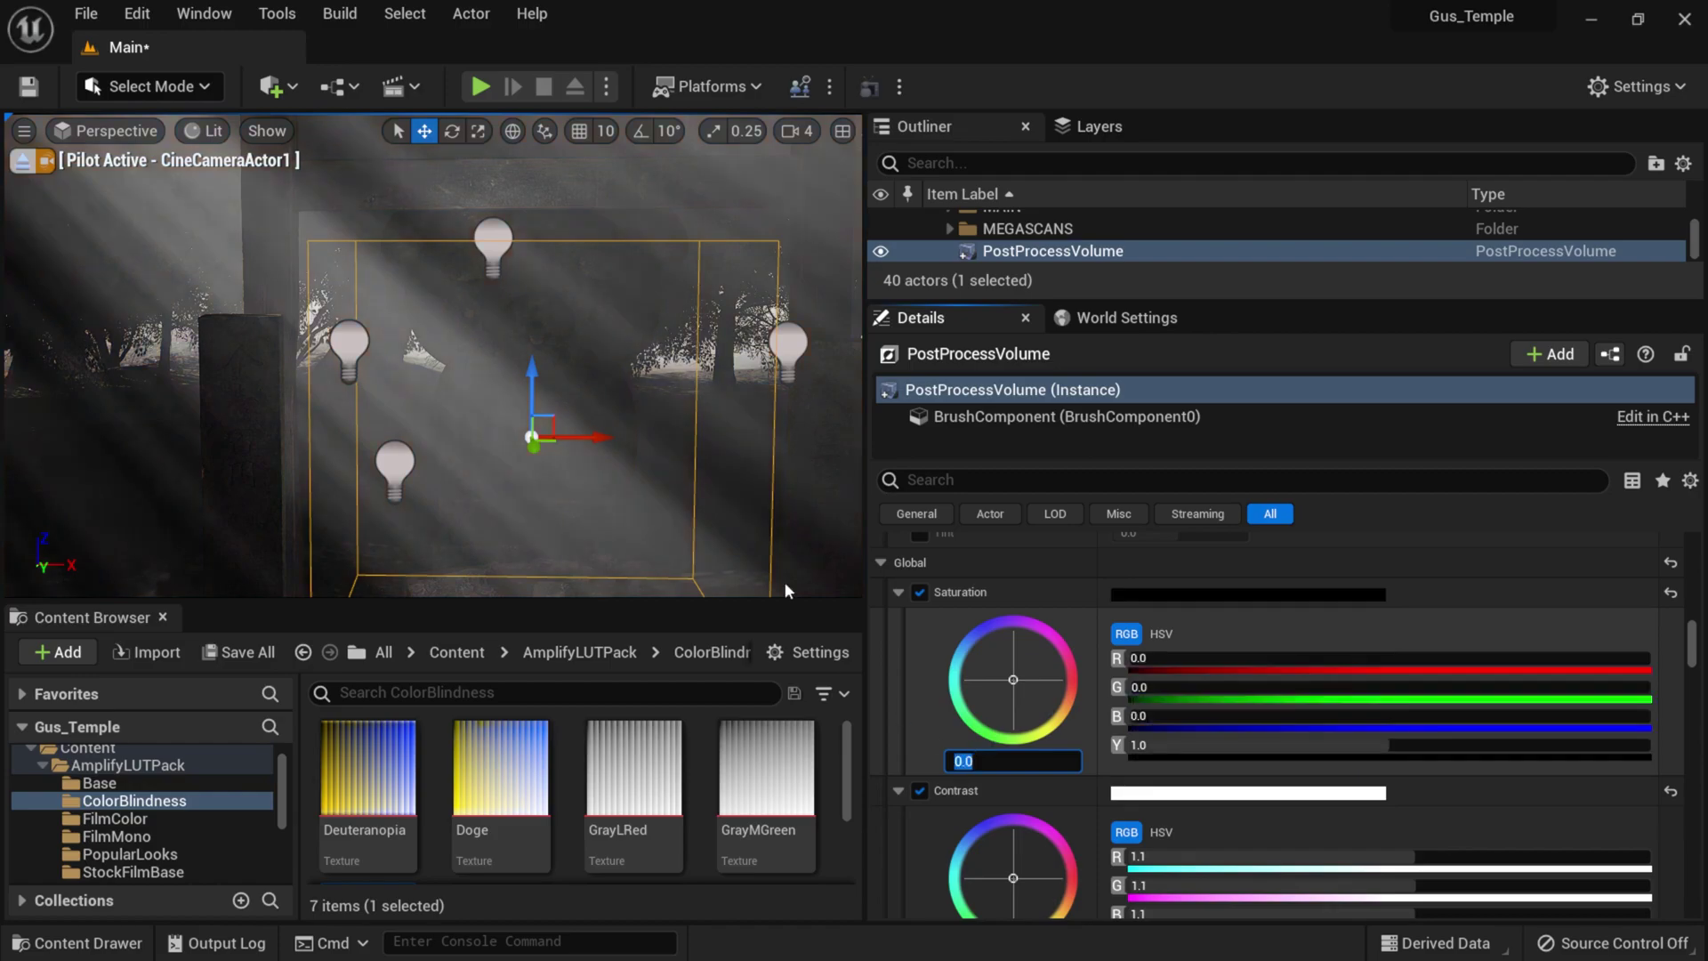
type("50")
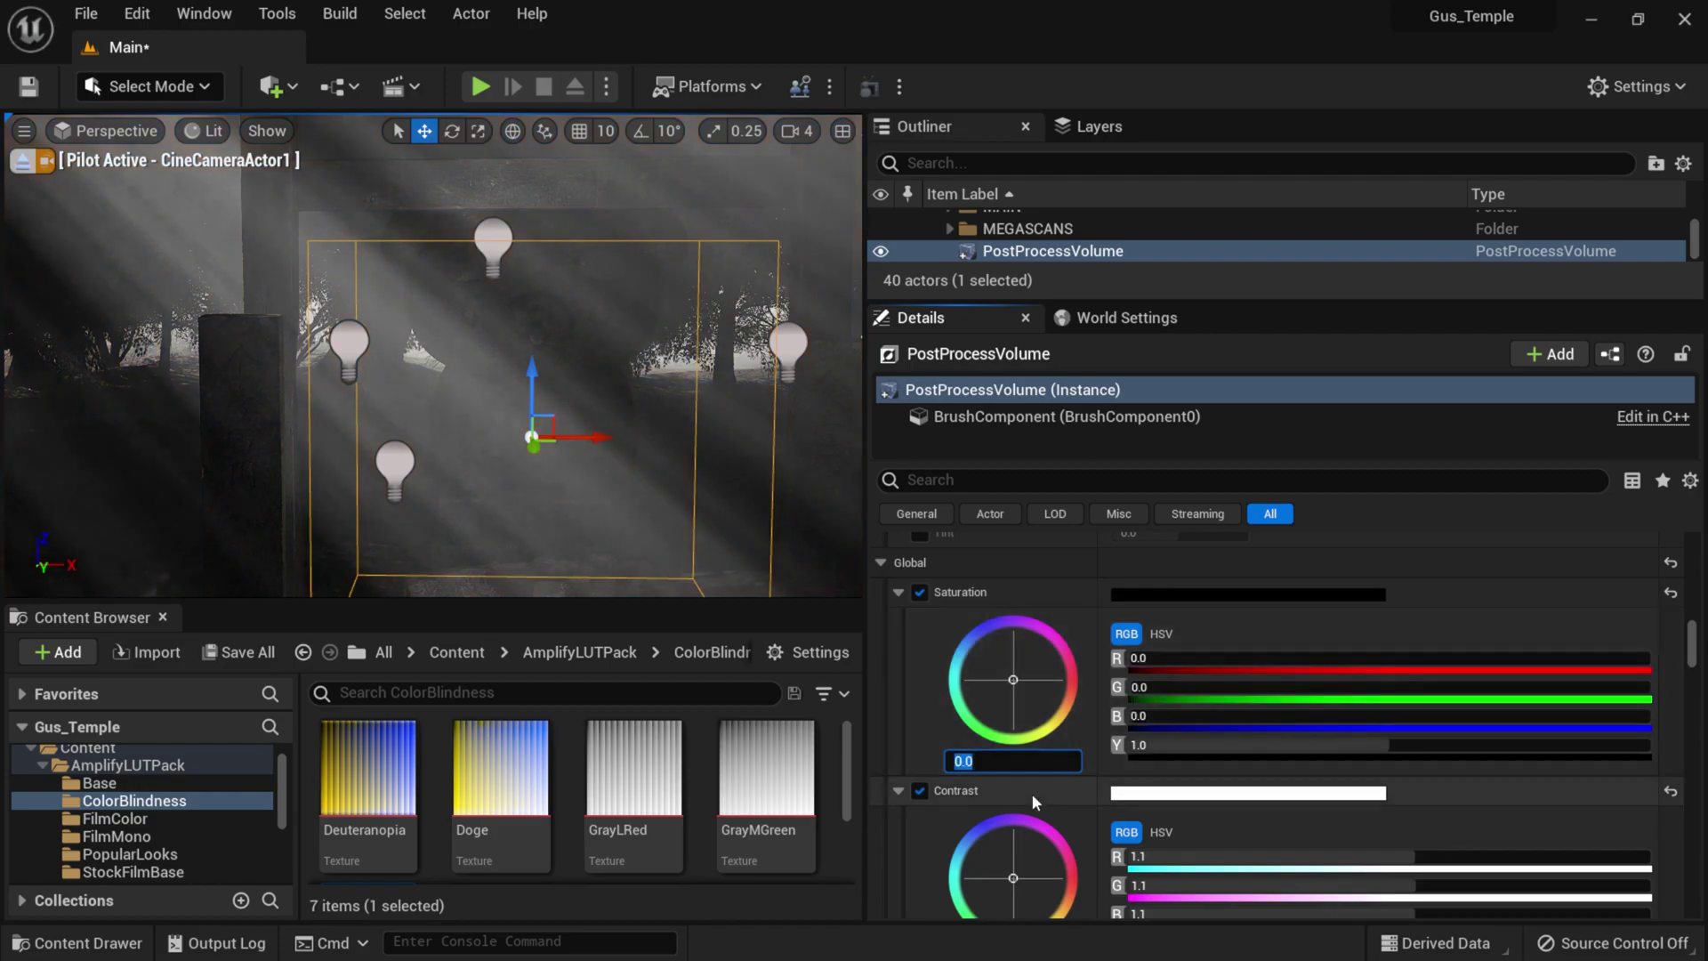
key("Return")
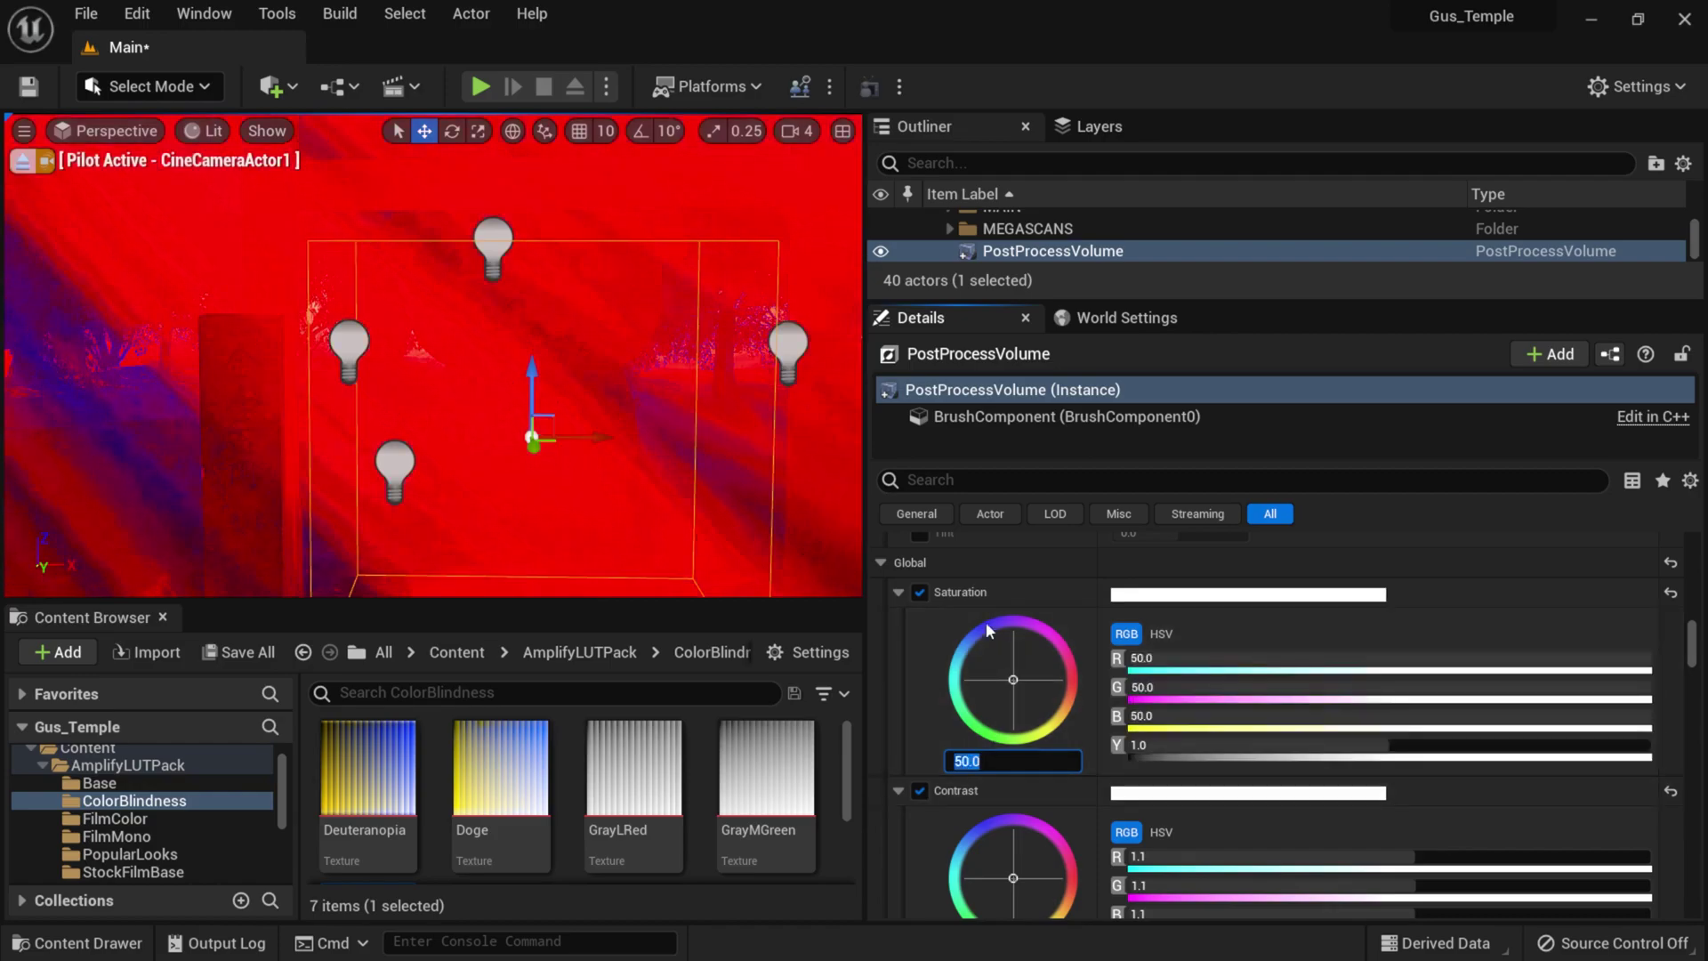
type("1")
key("Return")
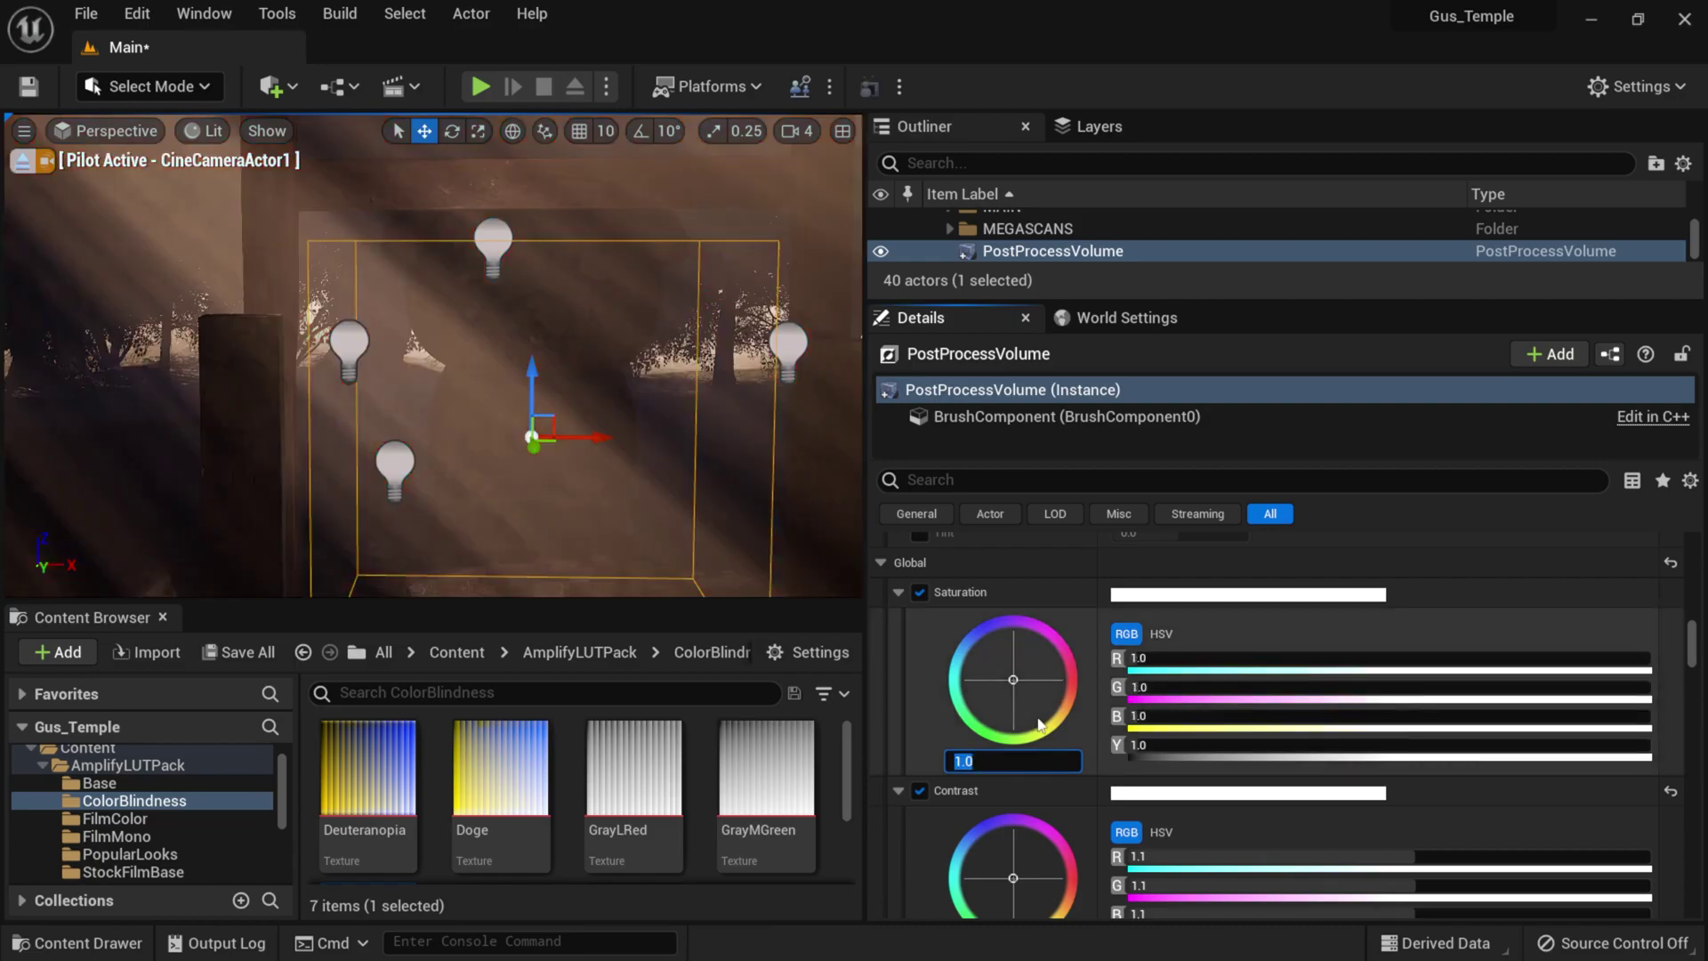
left_click(920, 592)
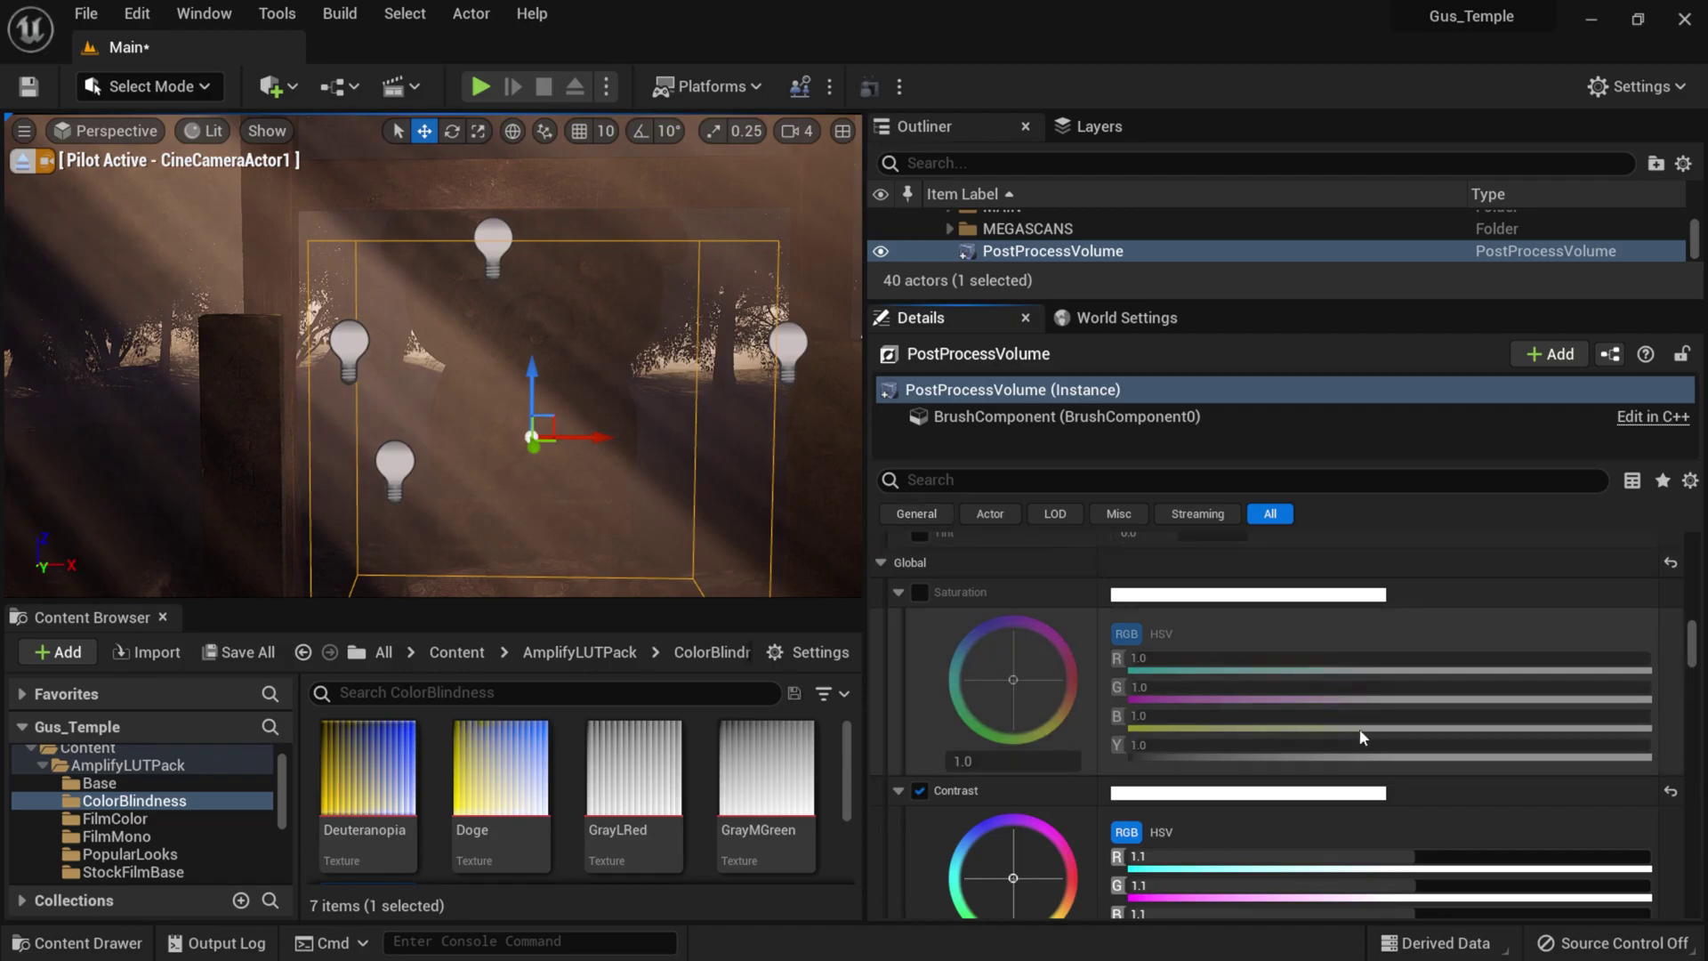
- Review the volume's remaining color grading settings, from shadows and midtones to misc, along with the film and global illumination settings
scroll(1375, 741, "down", 10)
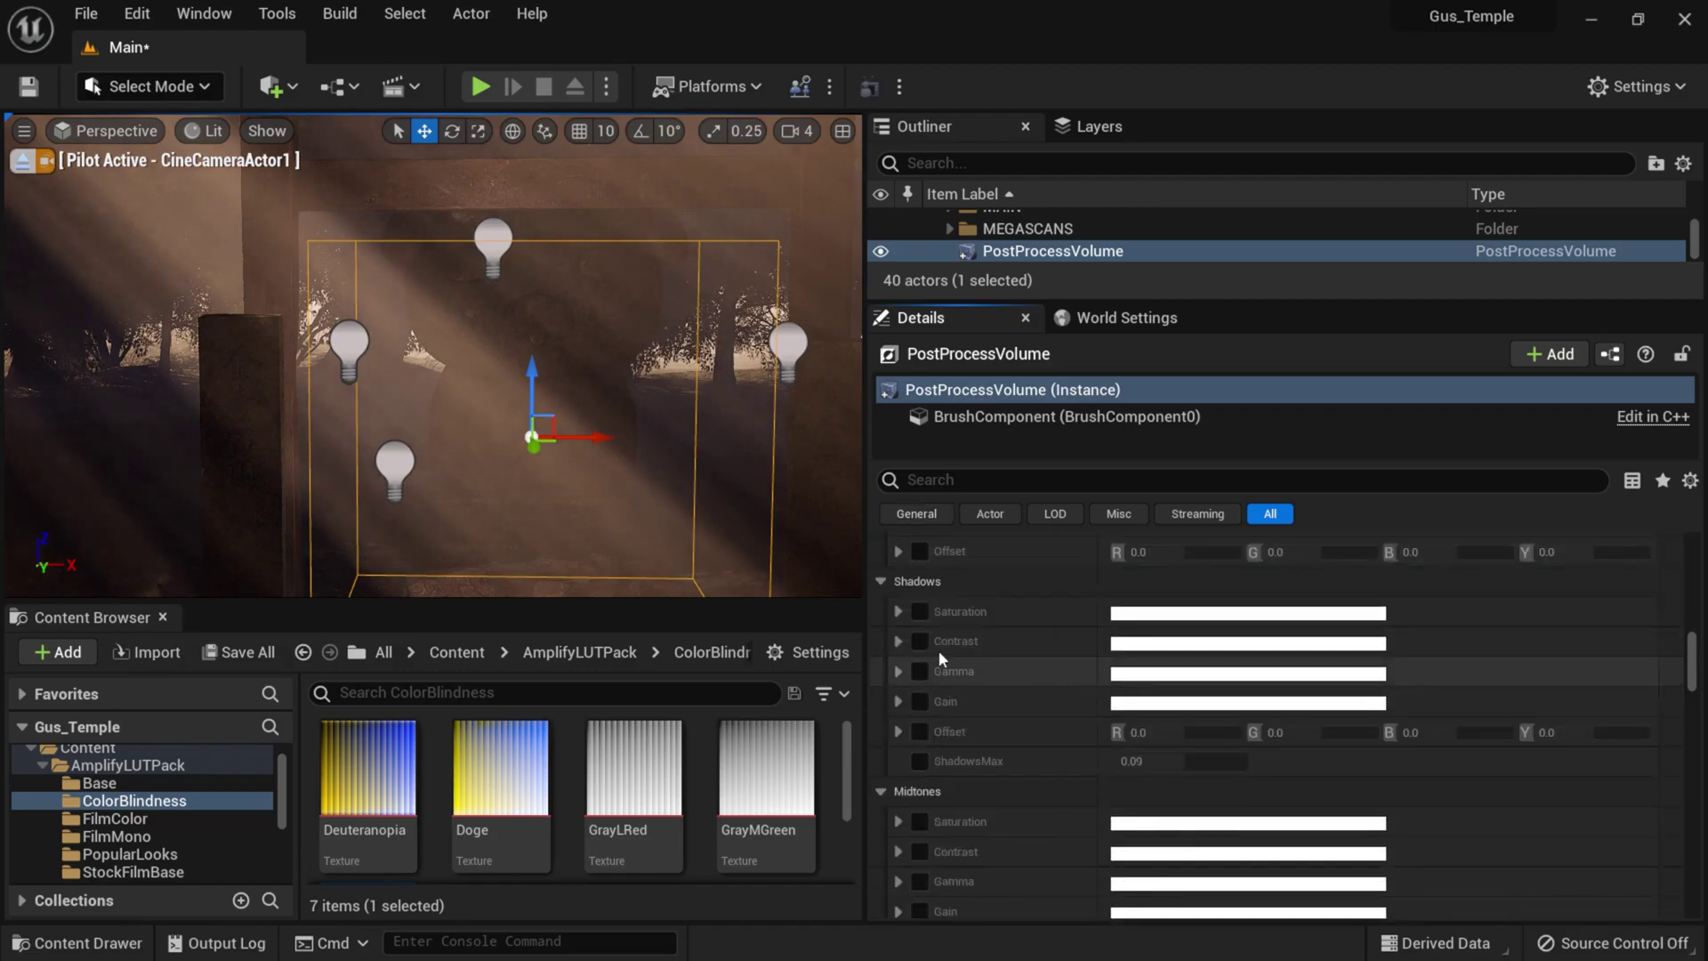
scroll(948, 647, "up", 1)
scroll(937, 617, "down", 8)
scroll(954, 715, "down", 9)
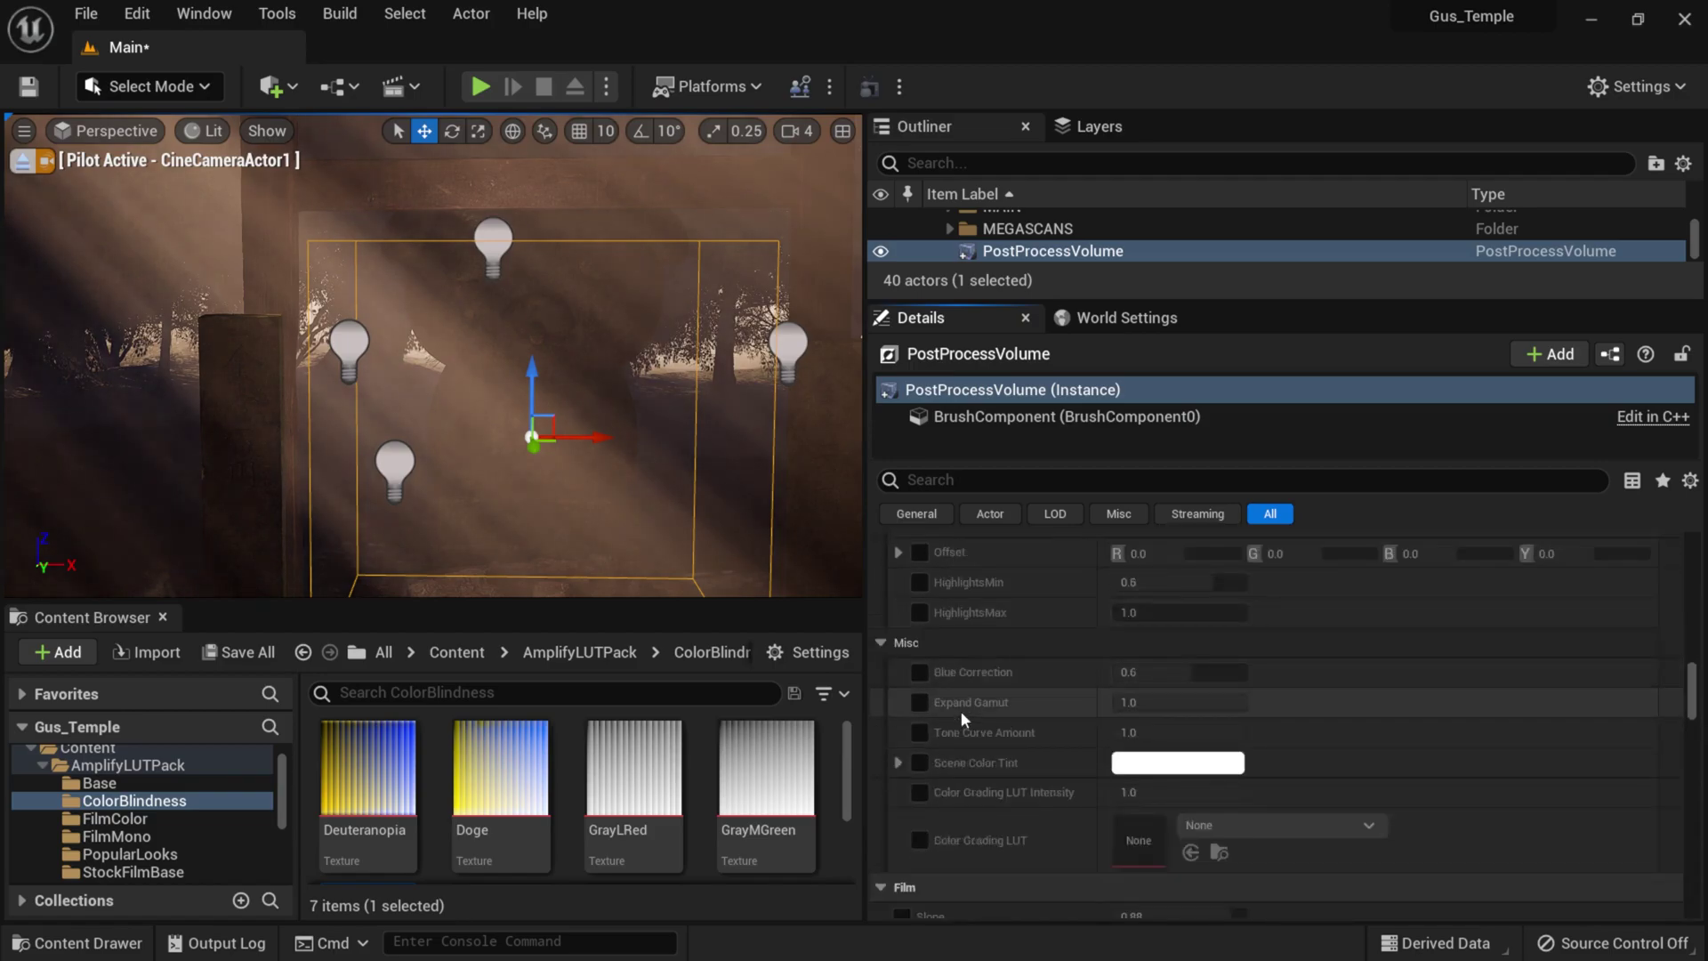
scroll(1073, 691, "down", 1)
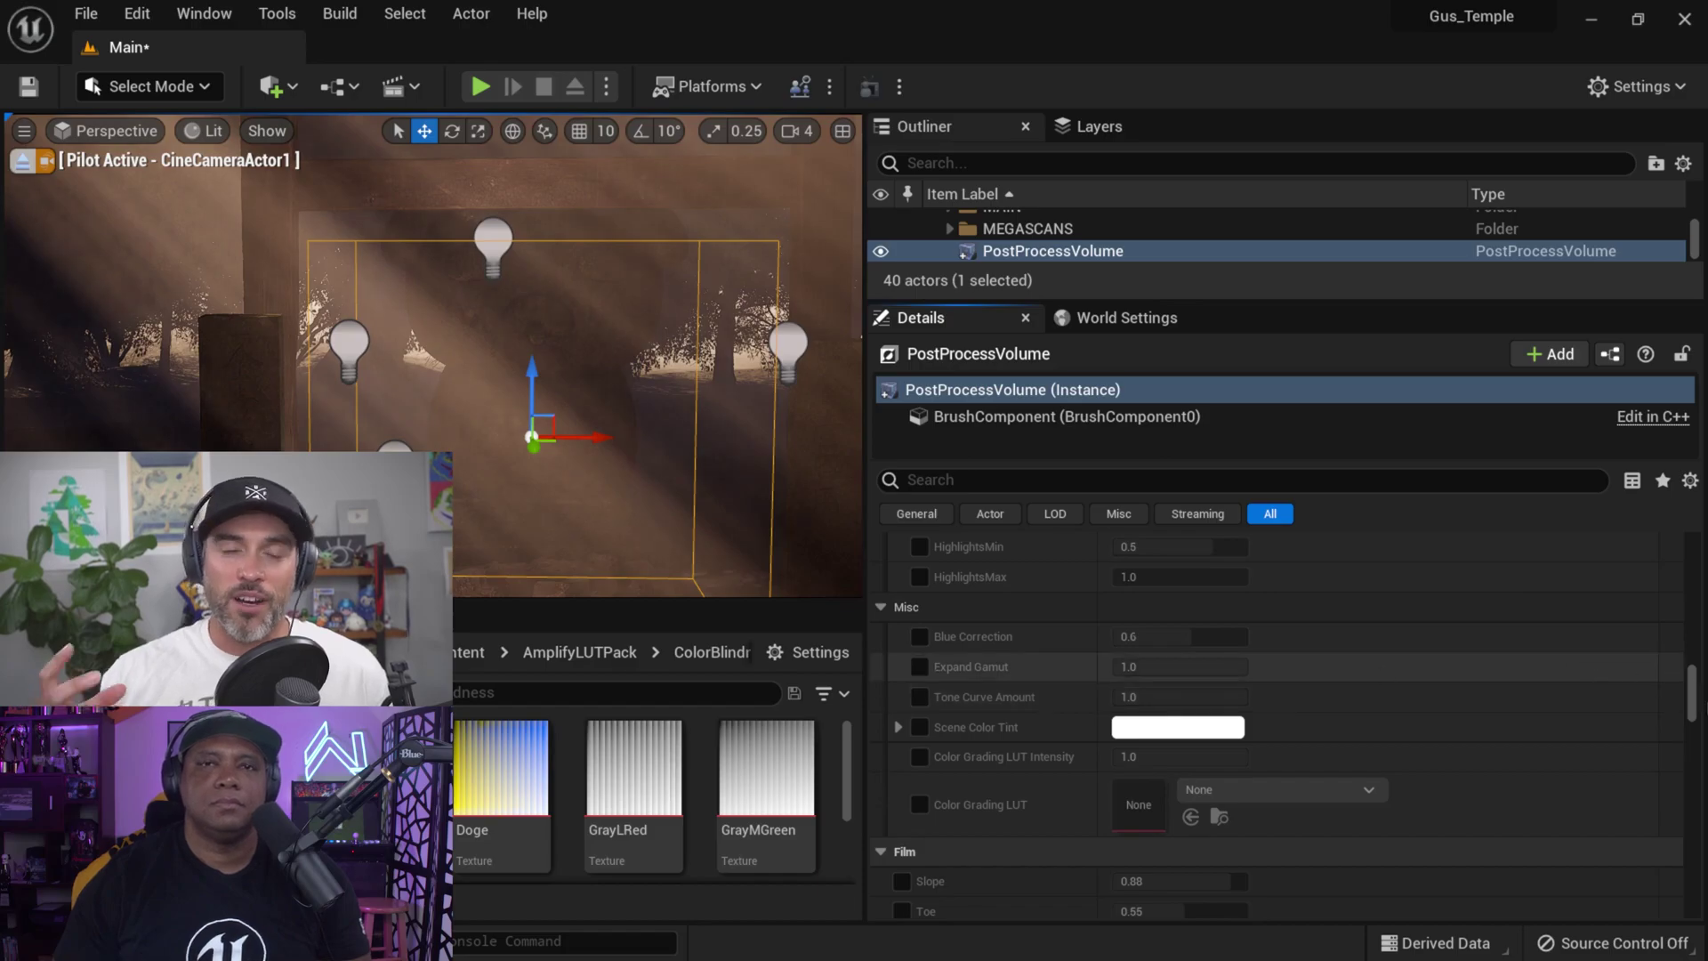
scroll(1695, 707, "down", 7)
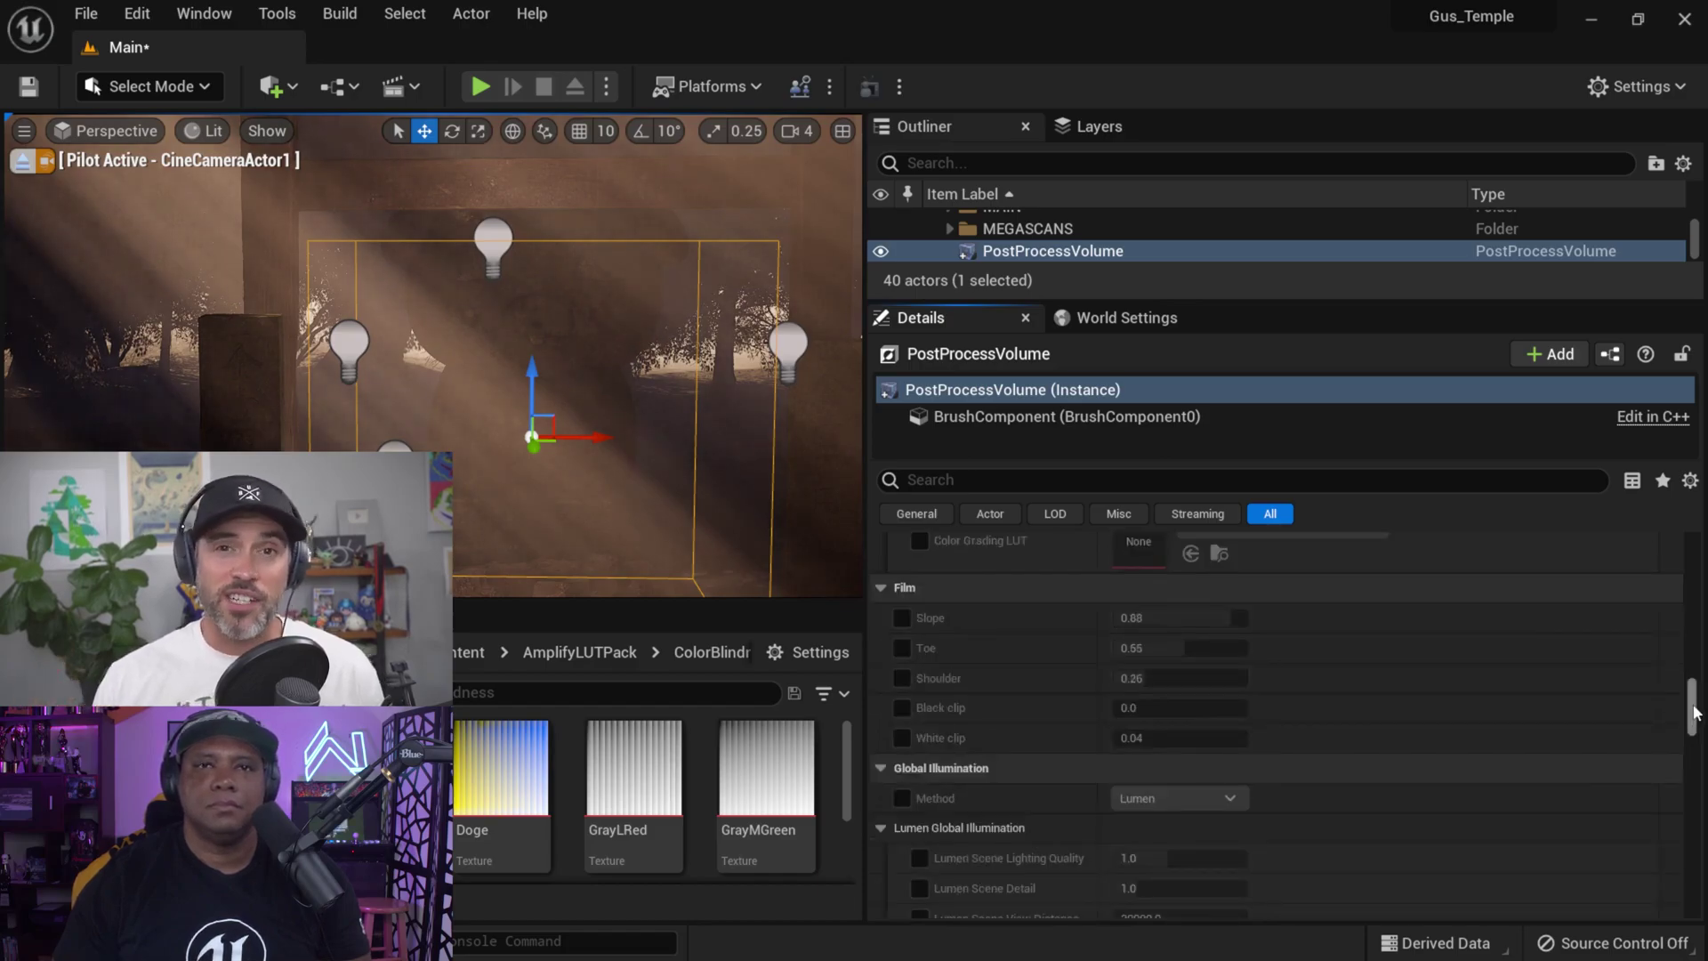
scroll(1695, 708, "down", 2)
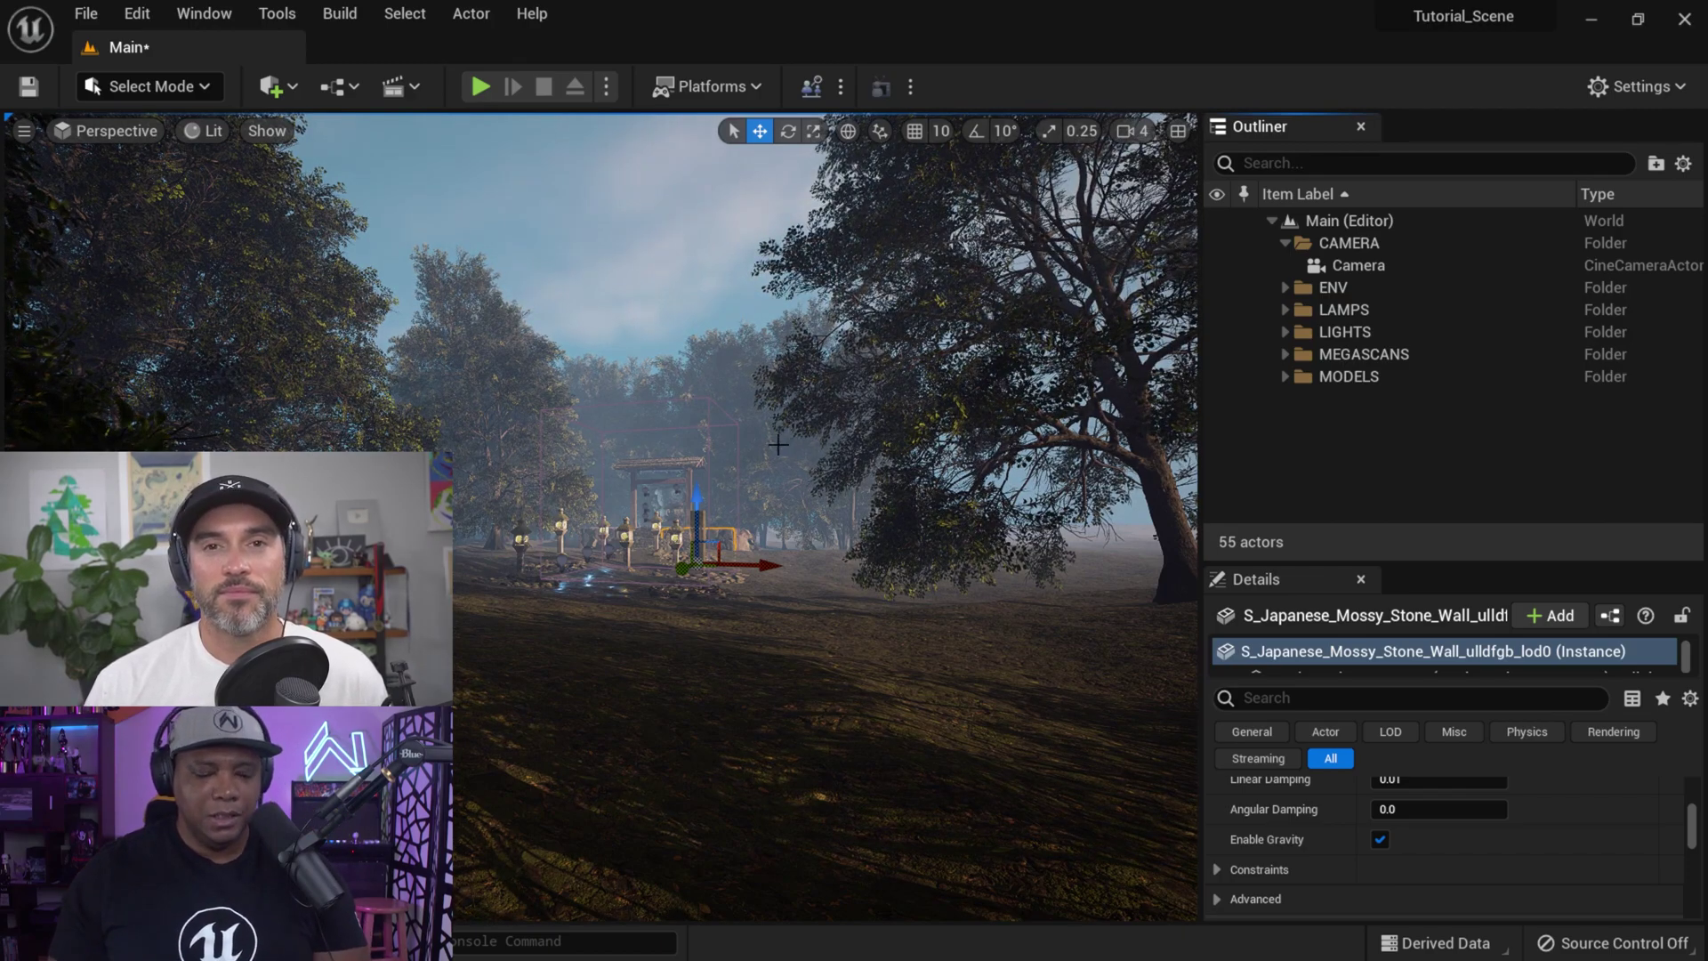
- Examine the stone lanterns and point lights along the path of the Tutorial_Scene level up close
scroll(779, 442, "up", 5)
key("w")
right_click_drag(779, 442, 762, 538)
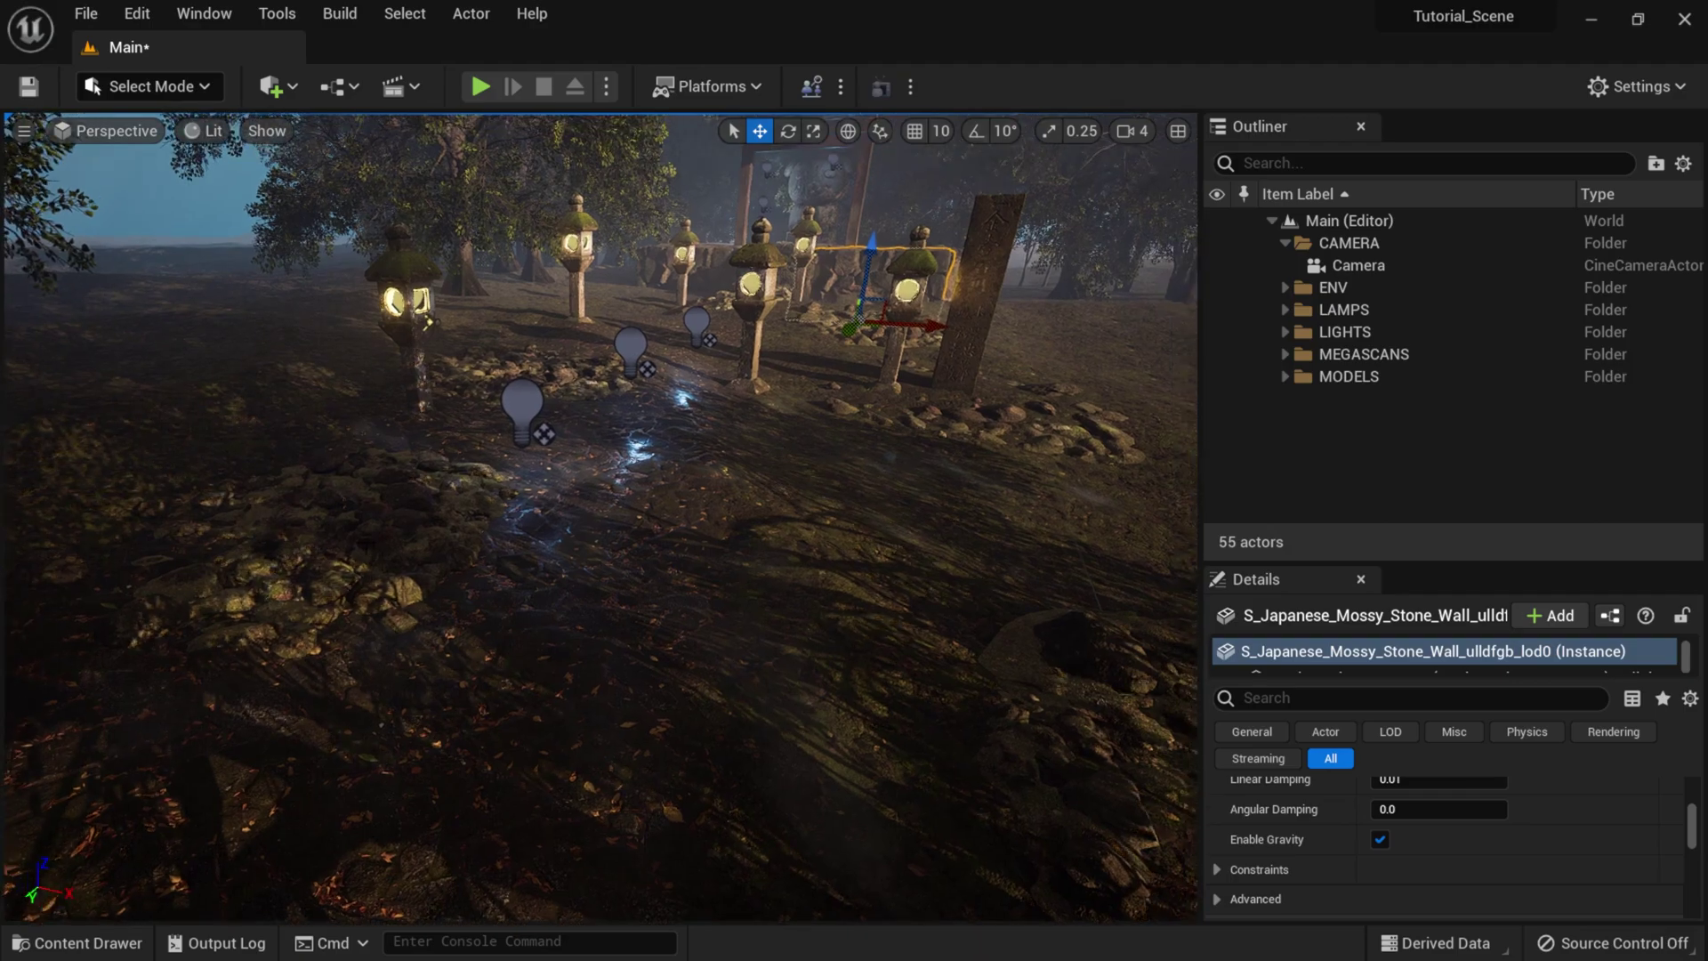
- Examine the lantern path from several angles and select the point light inside the nearest lantern
right_click_drag(761, 537, 771, 537)
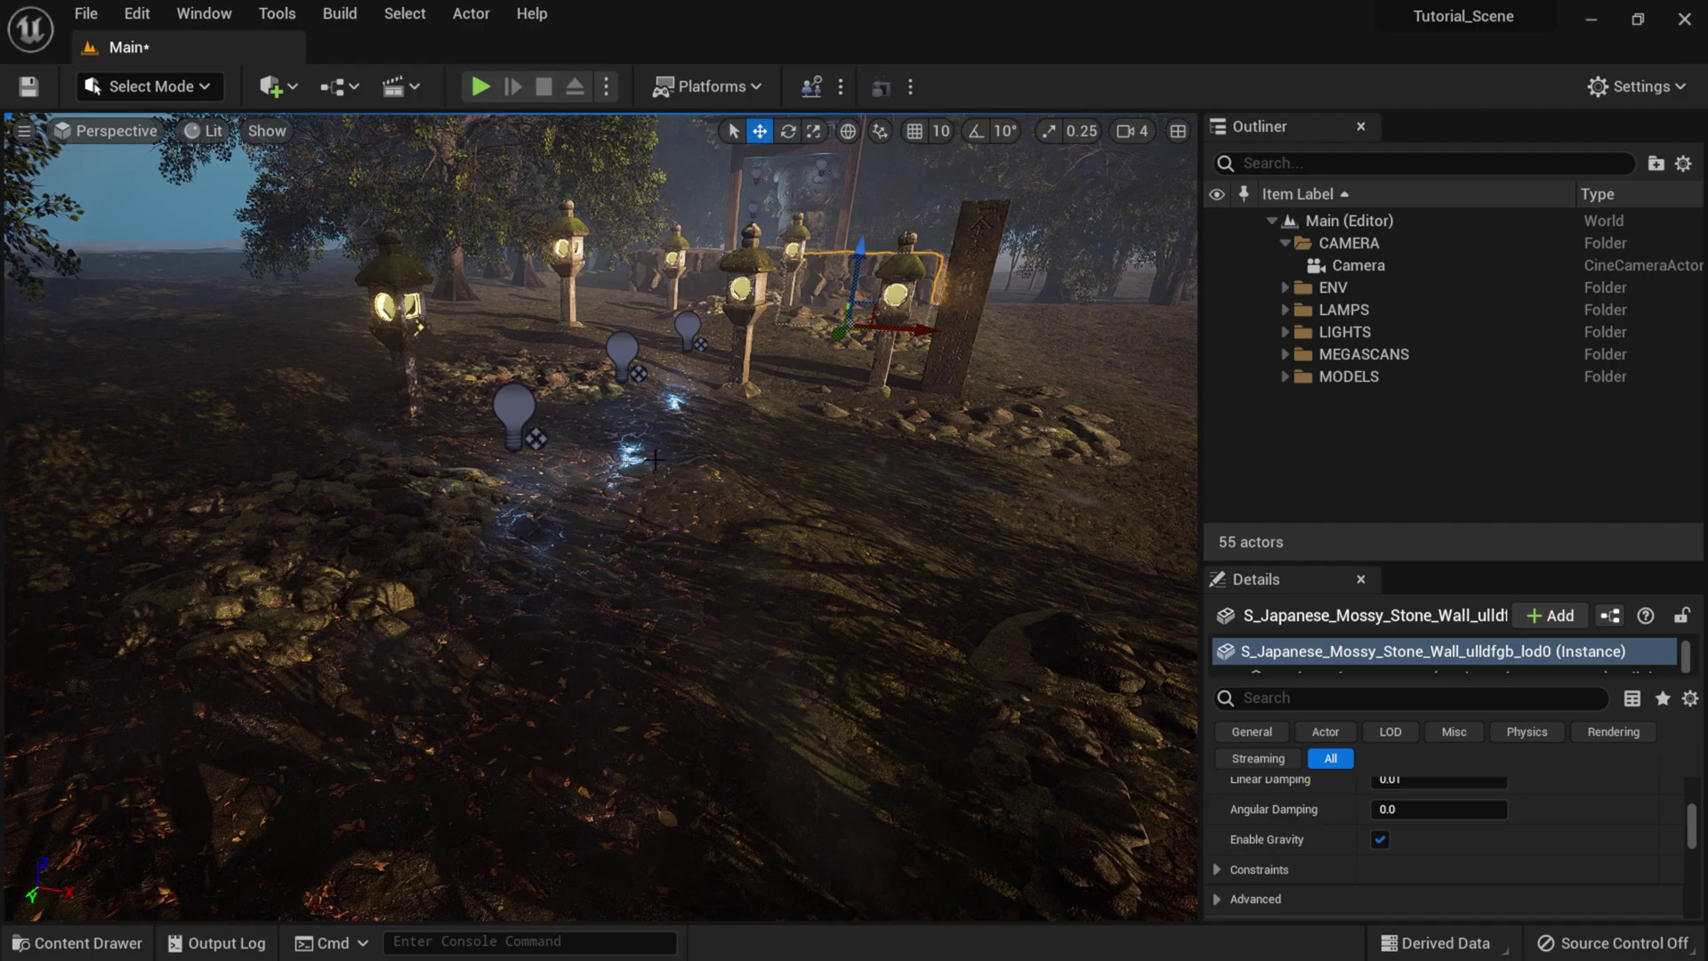
scroll(601, 517, "up", 2)
middle_click_drag(602, 517, 602, 436)
right_click_drag(639, 538, 624, 578)
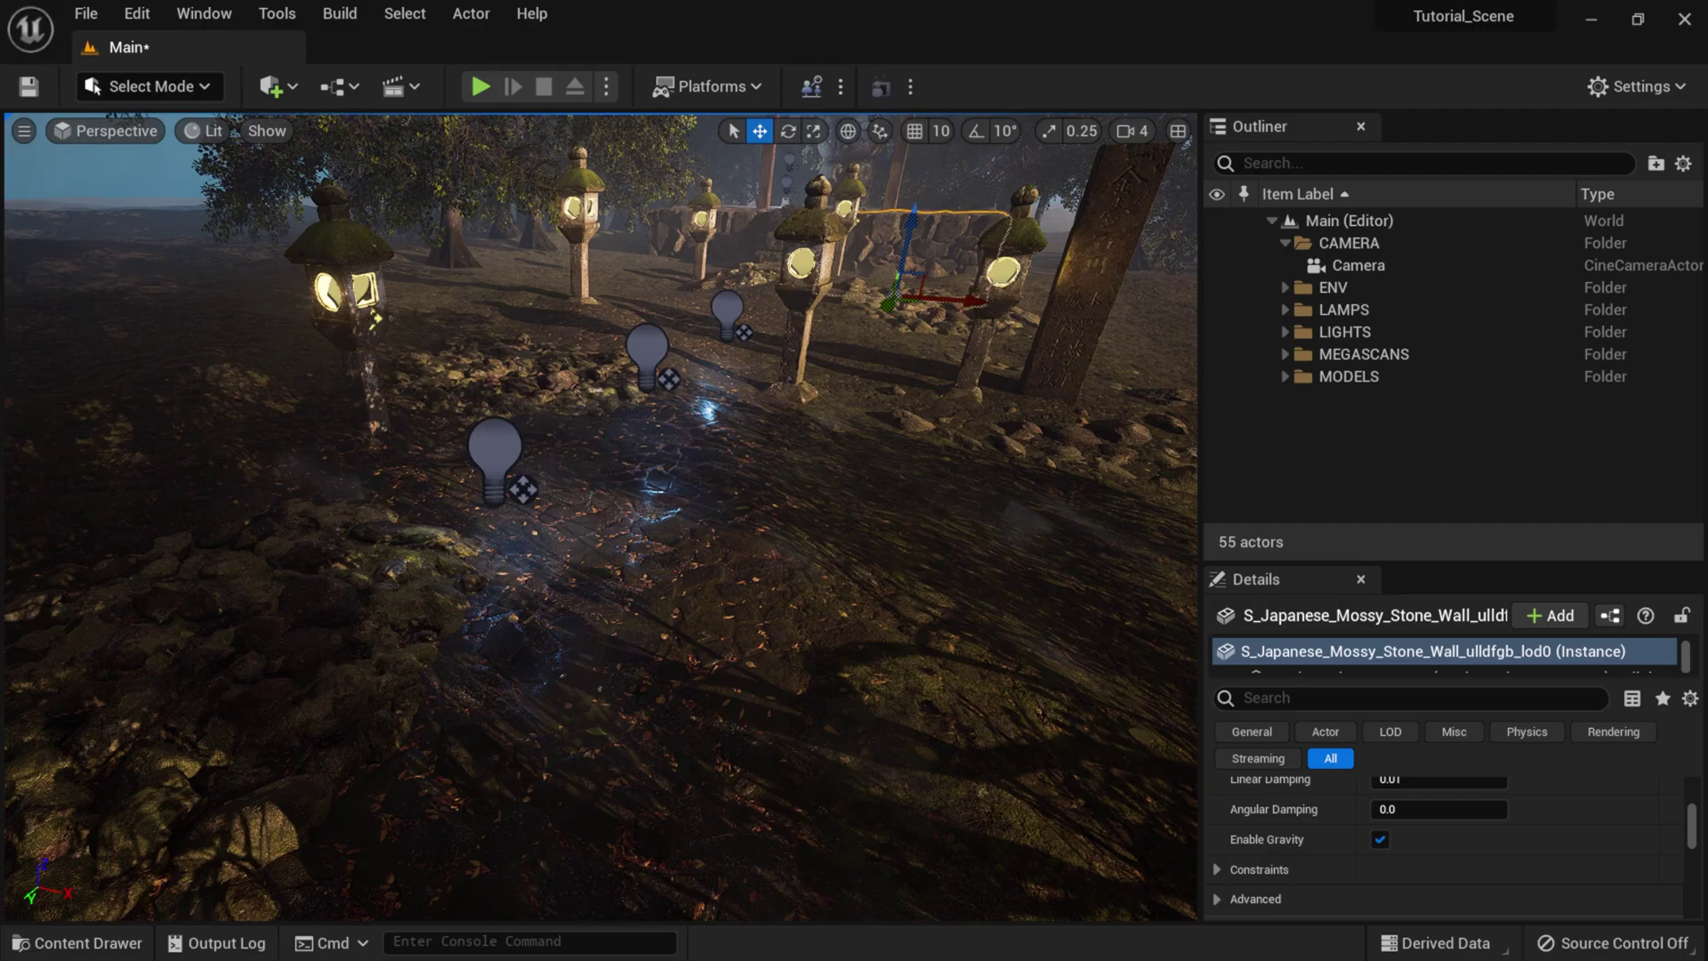
right_click_drag(682, 444, 689, 426)
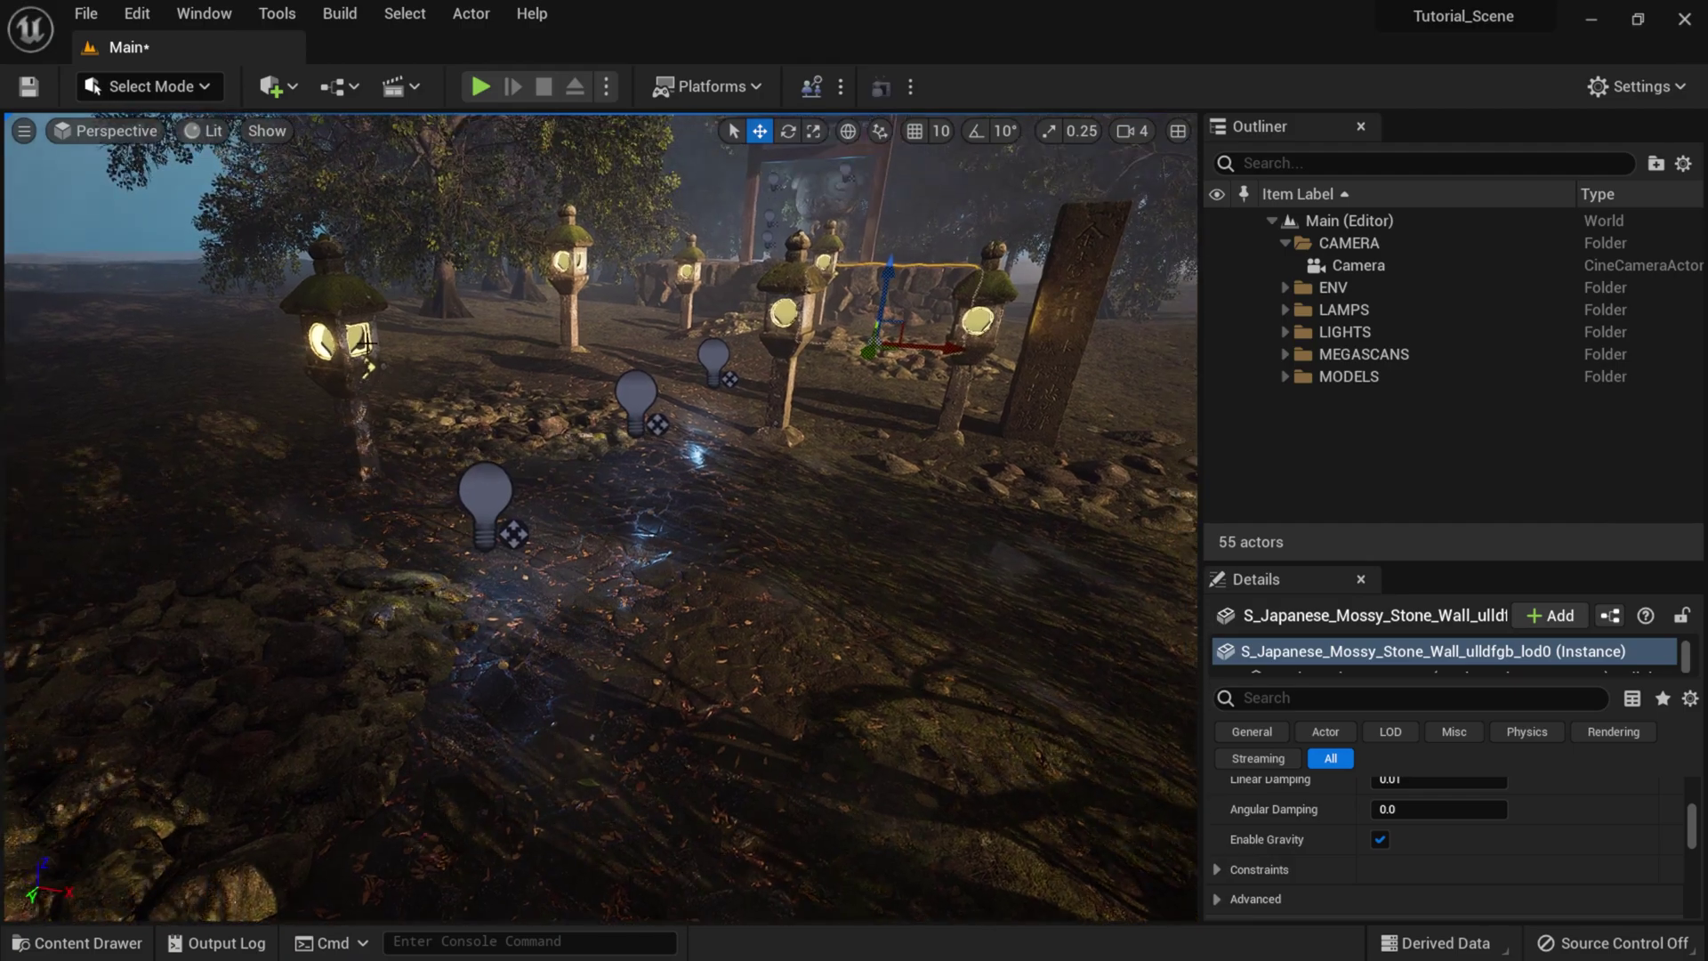
key("a")
mouse_move(361, 344)
right_mouse_down()
mouse_move(336, 342)
mouse_move(348, 318)
right_mouse_up()
key("w")
middle_click_drag(361, 342, 281, 321)
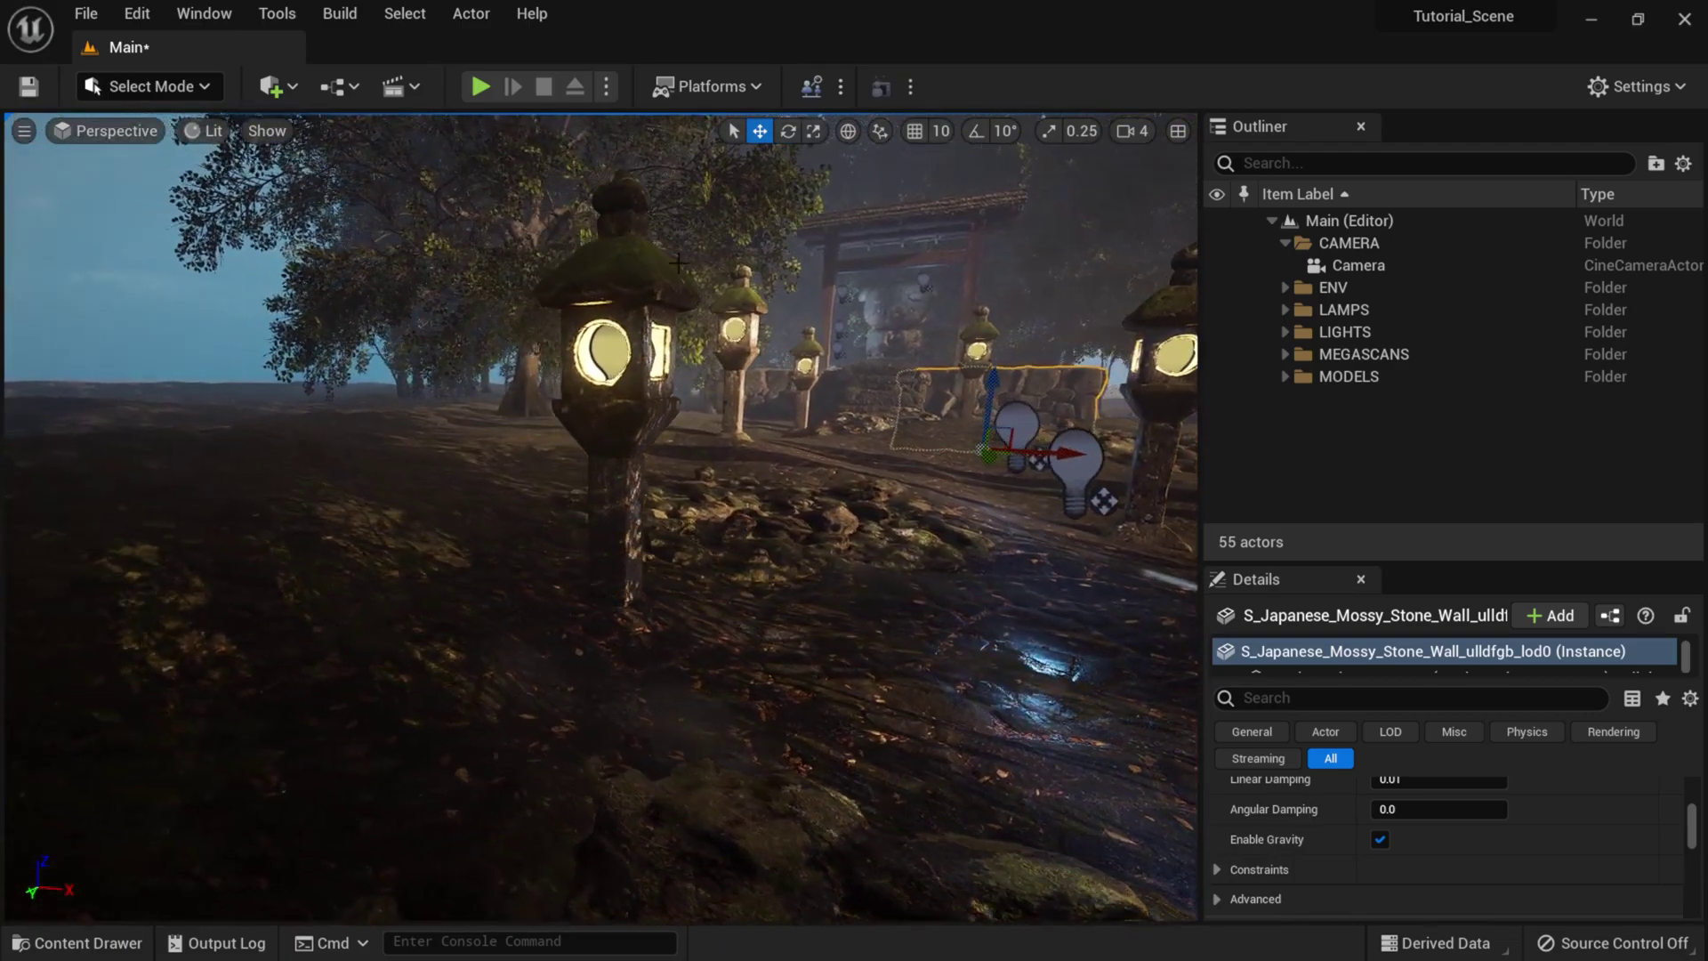
left_click(614, 349)
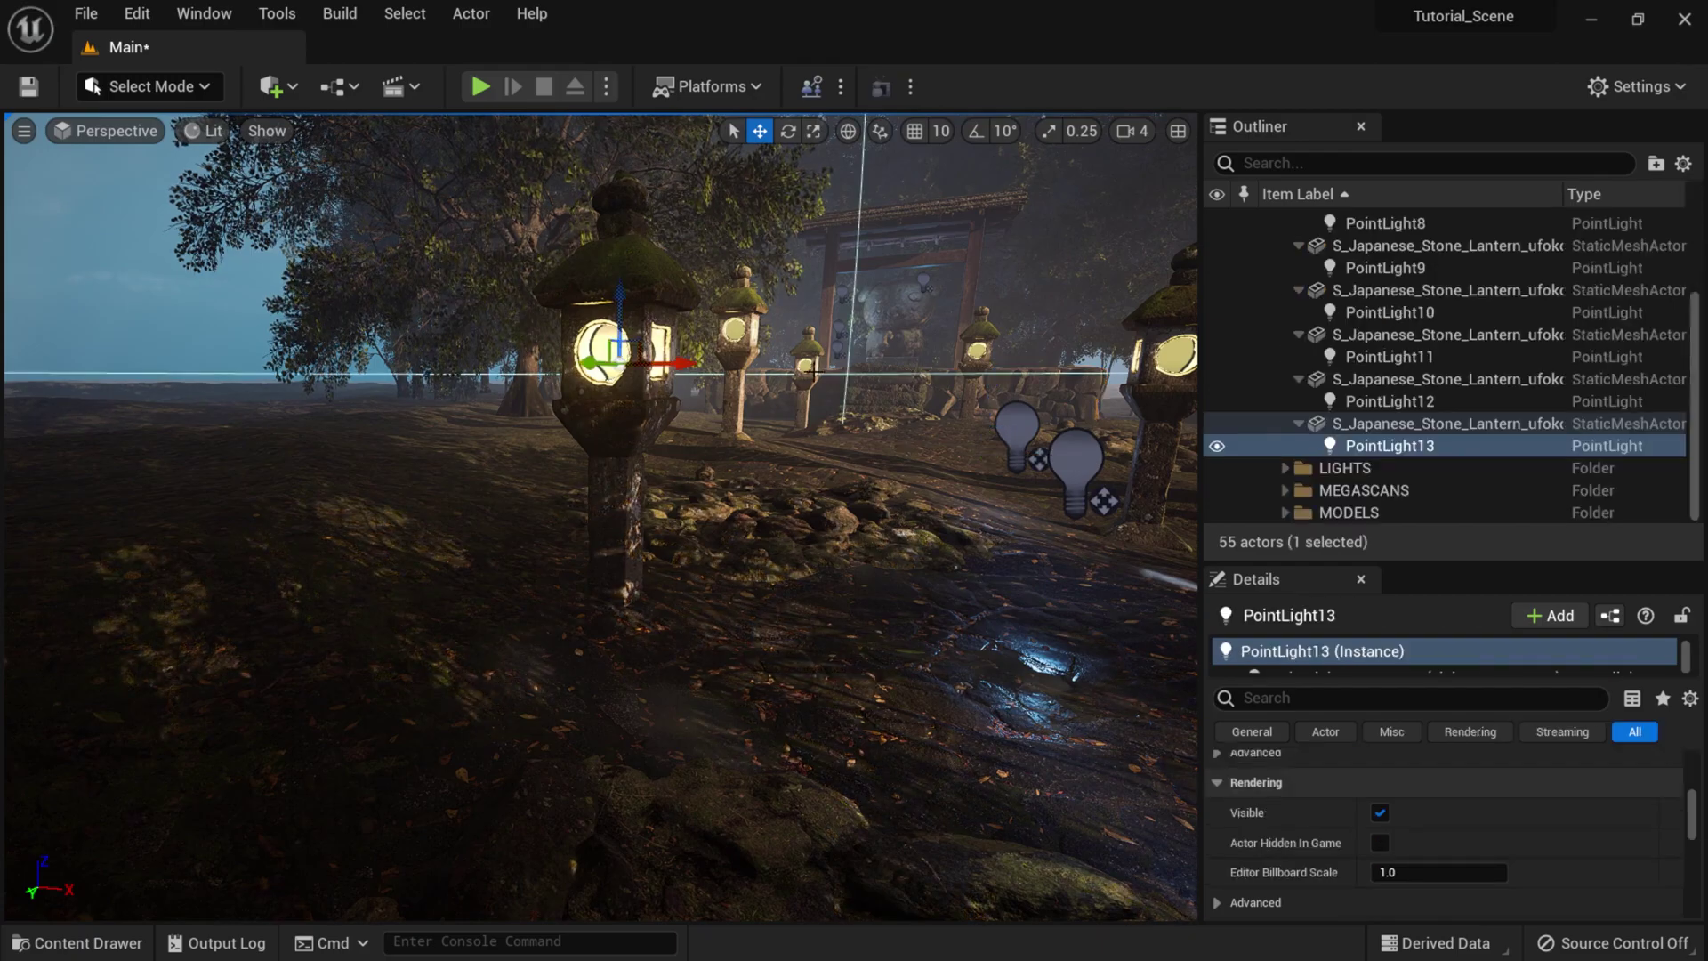
- Collapse the LAMPS folder in the level's actor list
right_click_drag(835, 467, 876, 427)
key("d")
key("e")
key("w")
key("e")
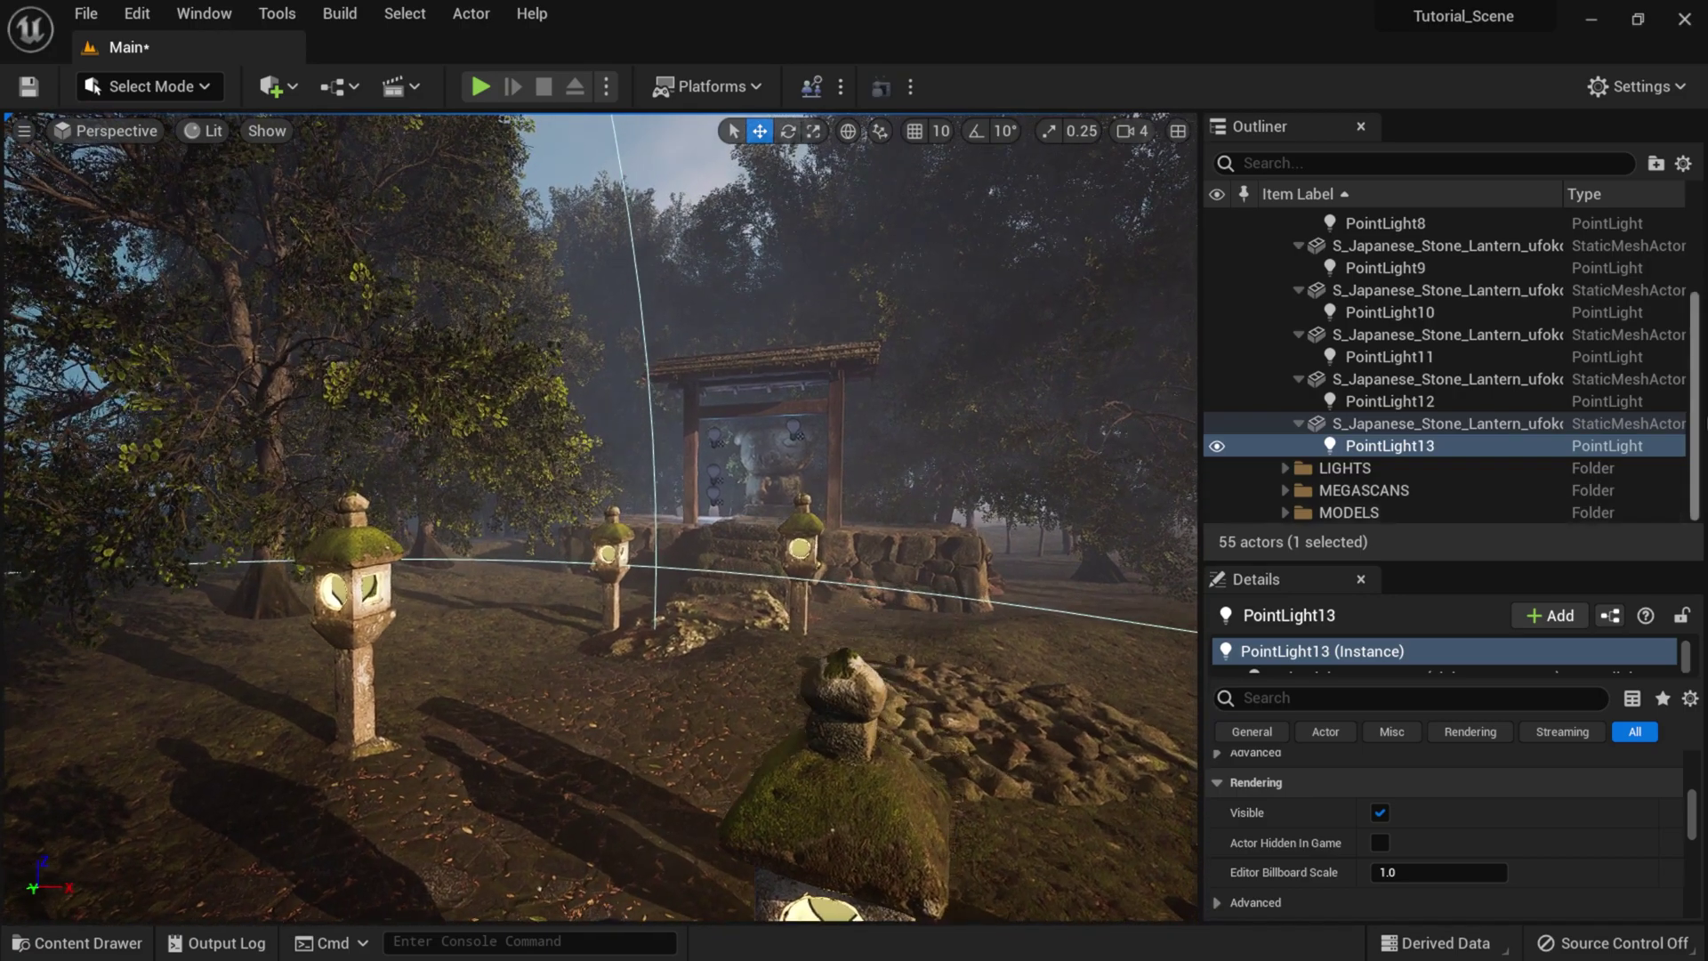
scroll(1367, 274, "up", 8)
left_click(1277, 310)
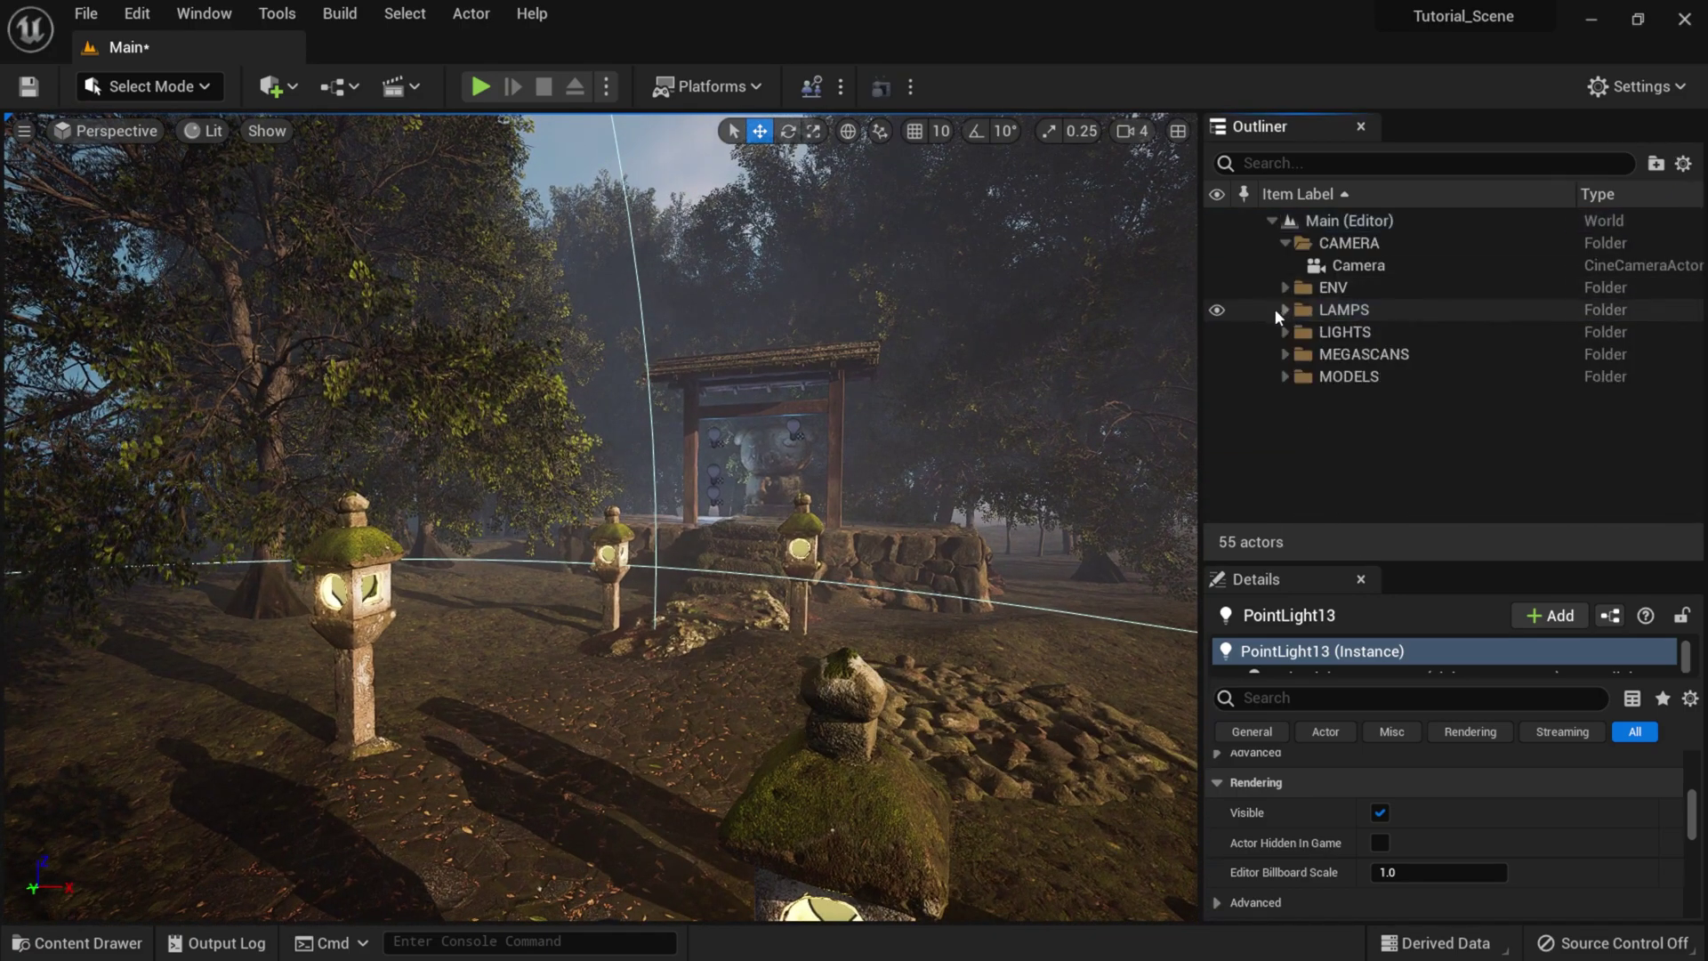
- Pin the preview of the cine camera in the viewport and deselect the camera
left_click(1361, 267)
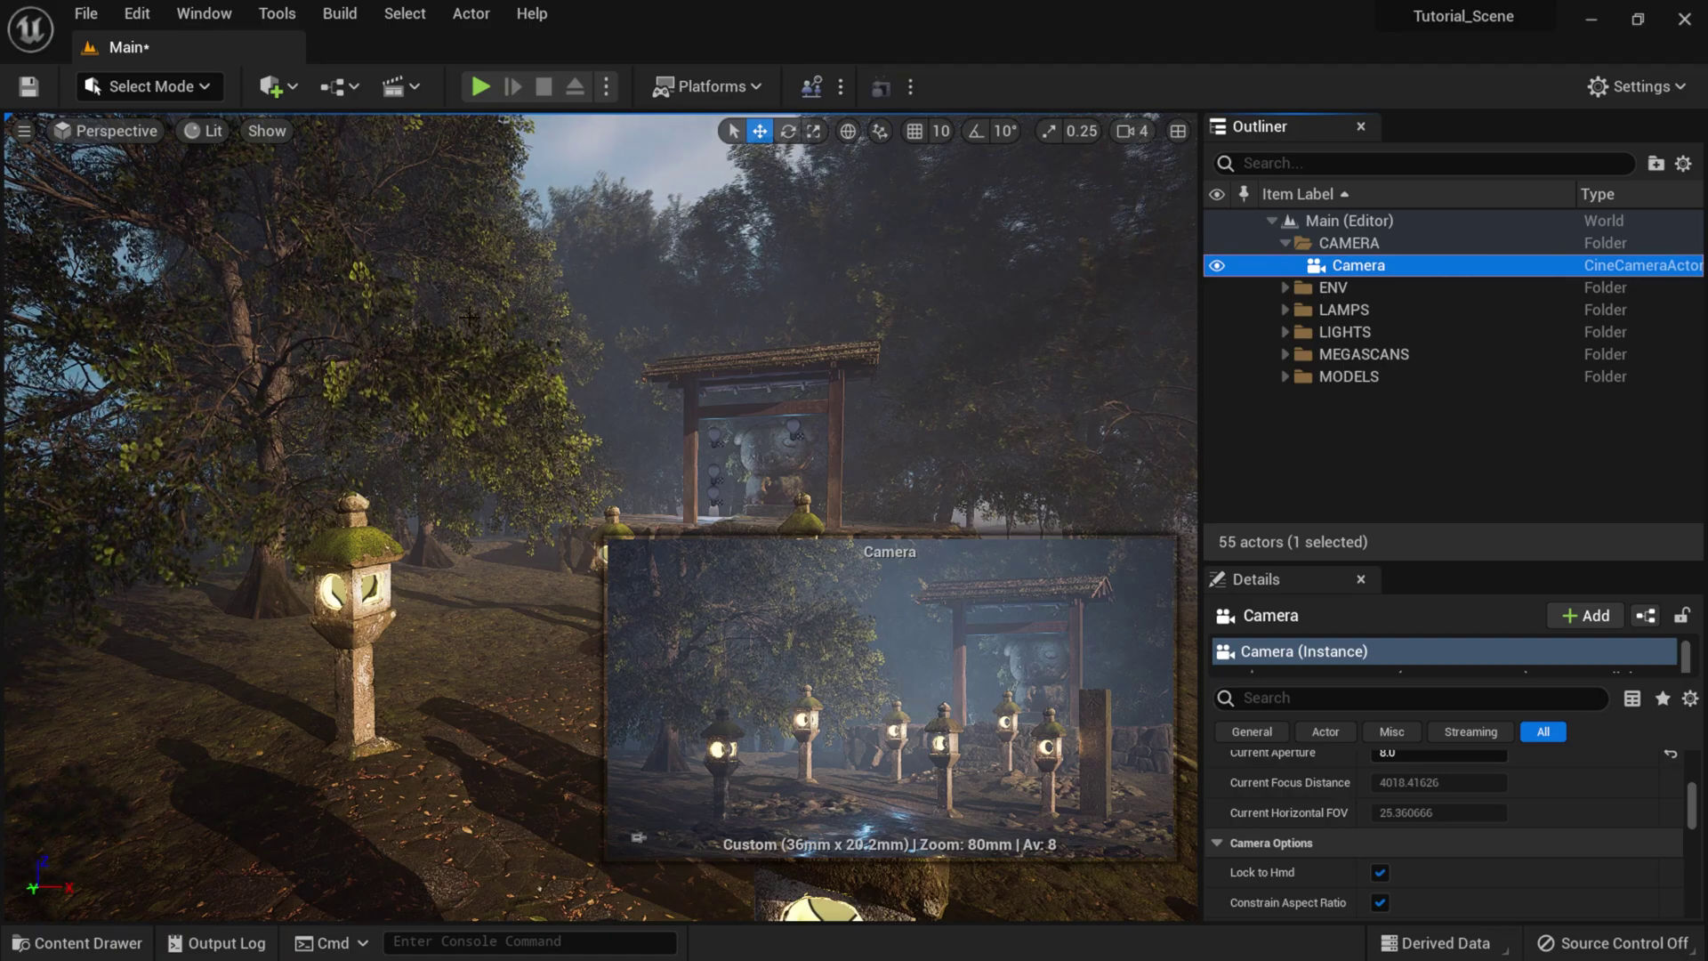
left_click(637, 840)
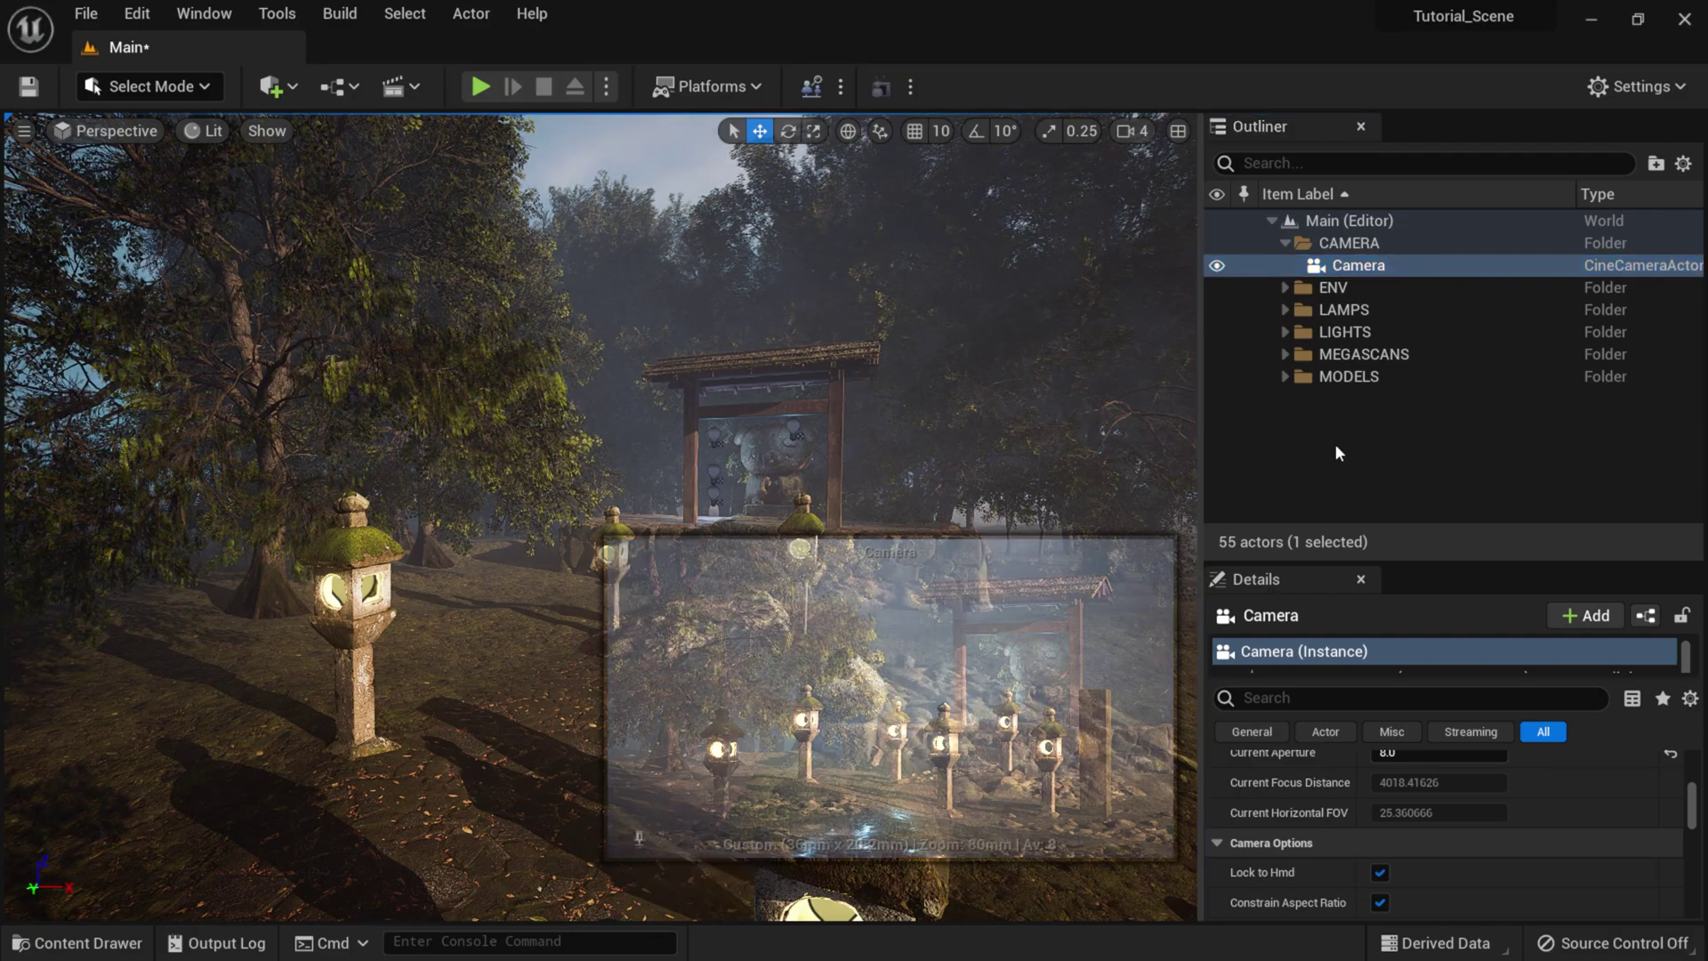
key("Escape")
- Examine the shrine and surrounding trees from ground level and from above while comparing with the pinned camera preview
right_click_drag(829, 430, 797, 430)
key("a")
key("d")
key("w")
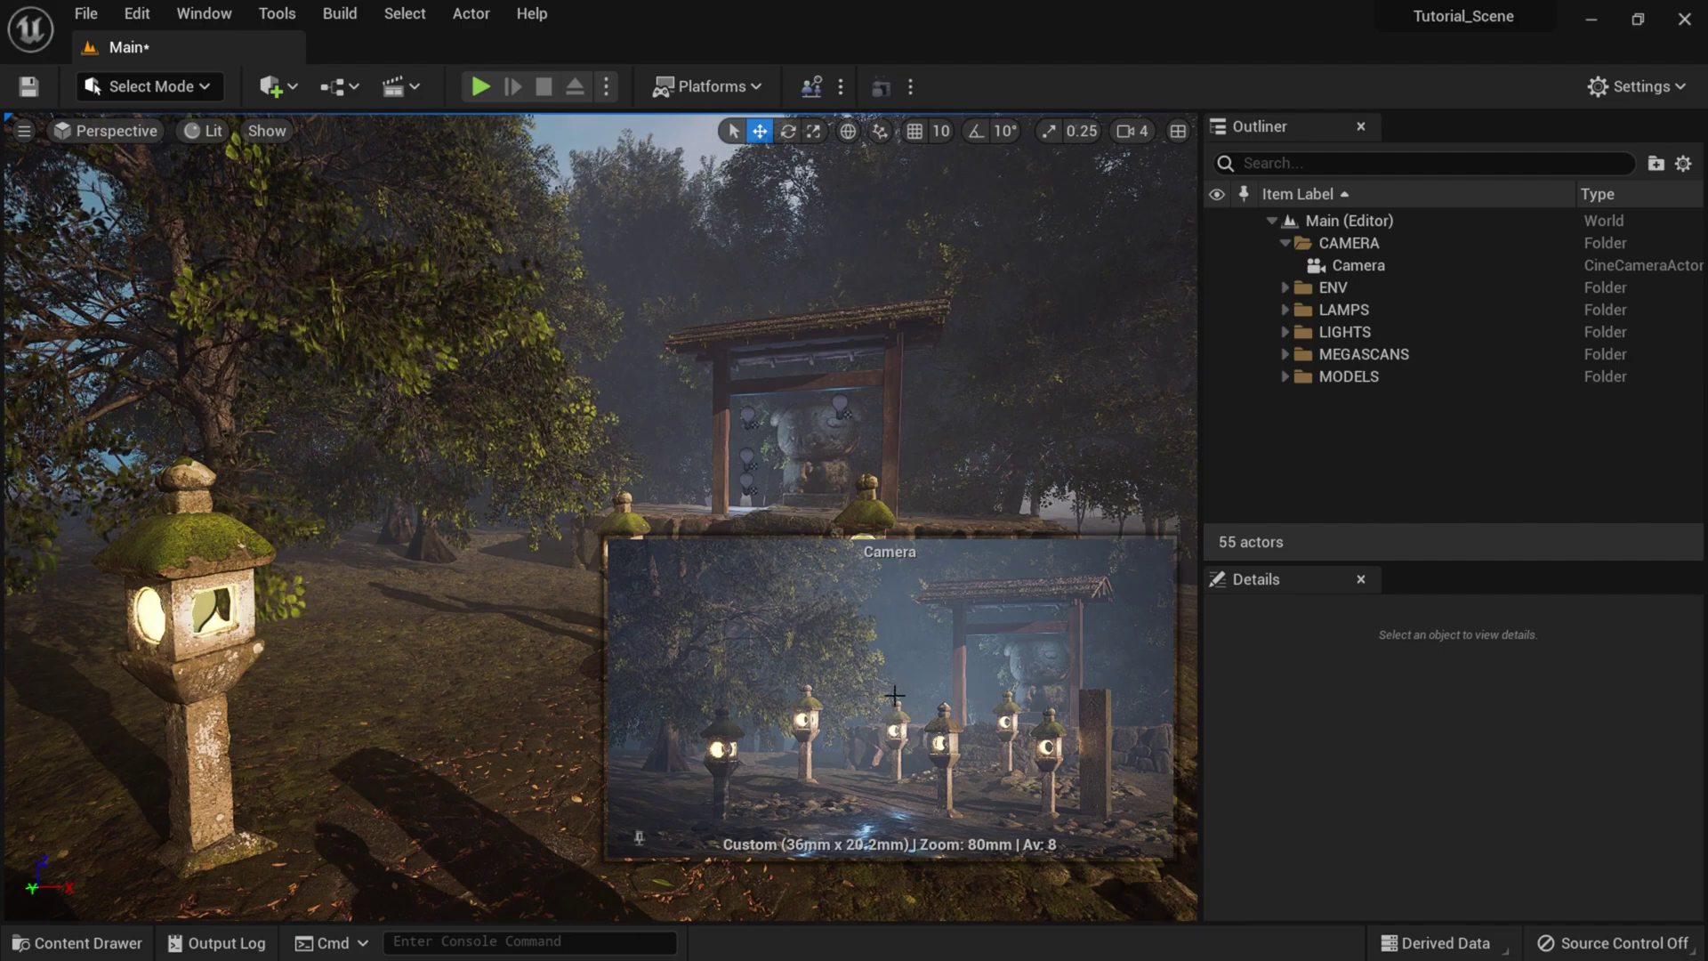
right_click_drag(771, 414, 818, 426)
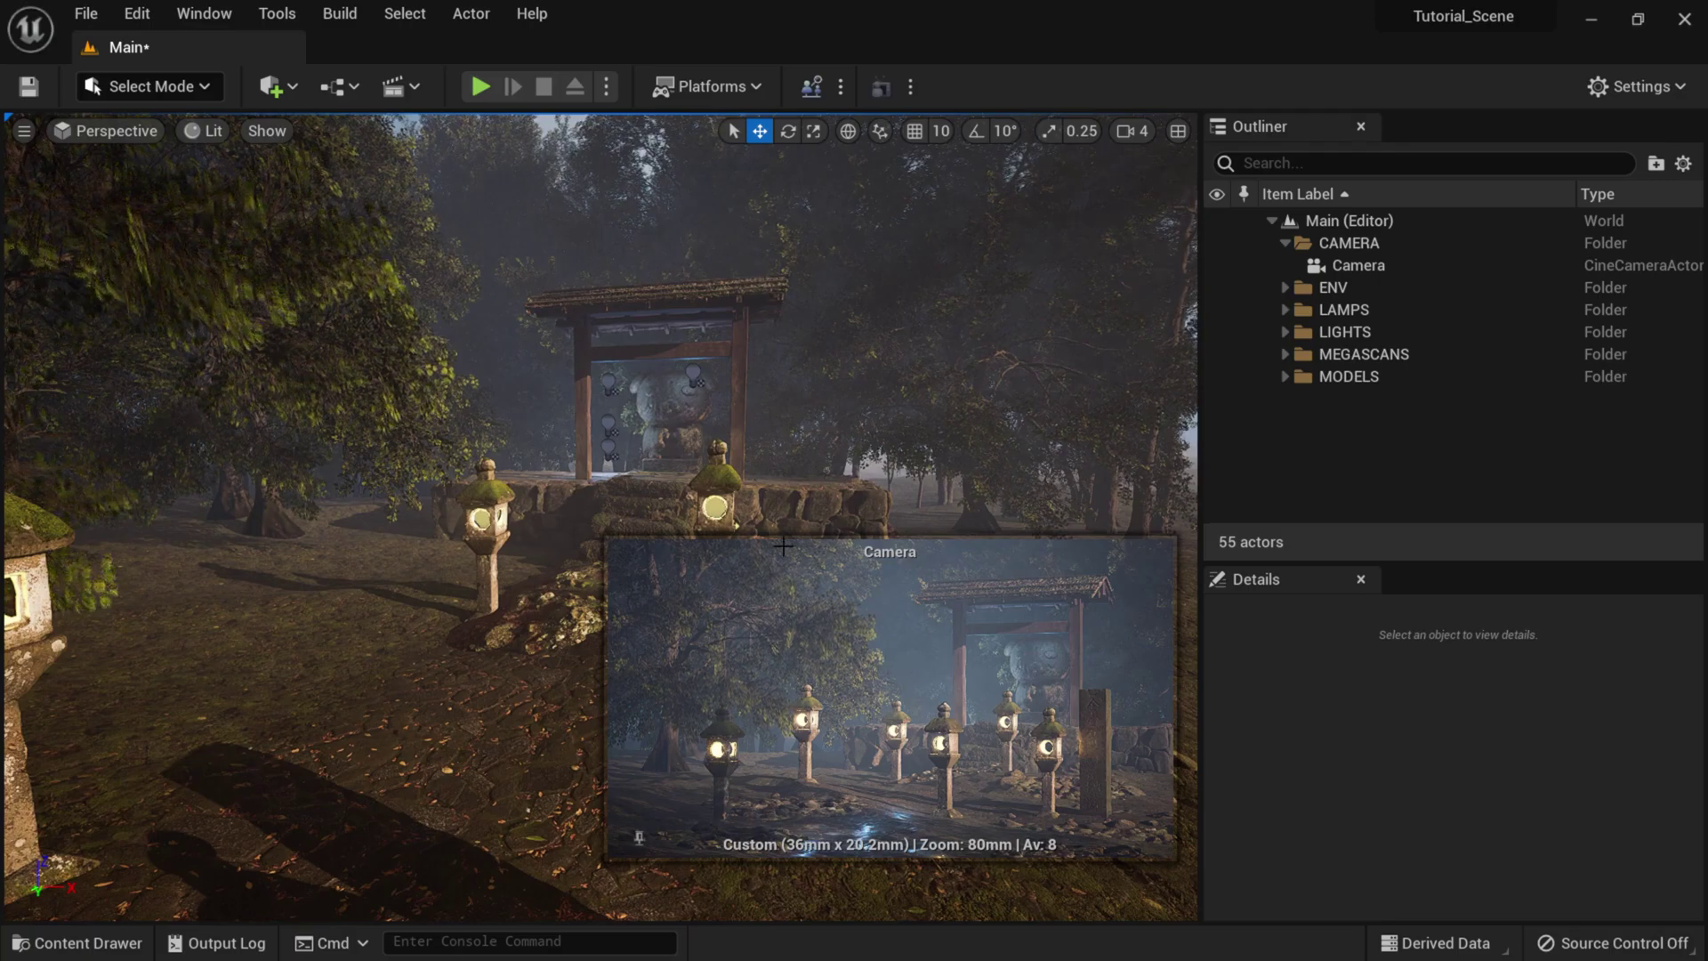
middle_click_drag(787, 413, 788, 174)
right_click_drag(788, 174, 796, 445)
key("s")
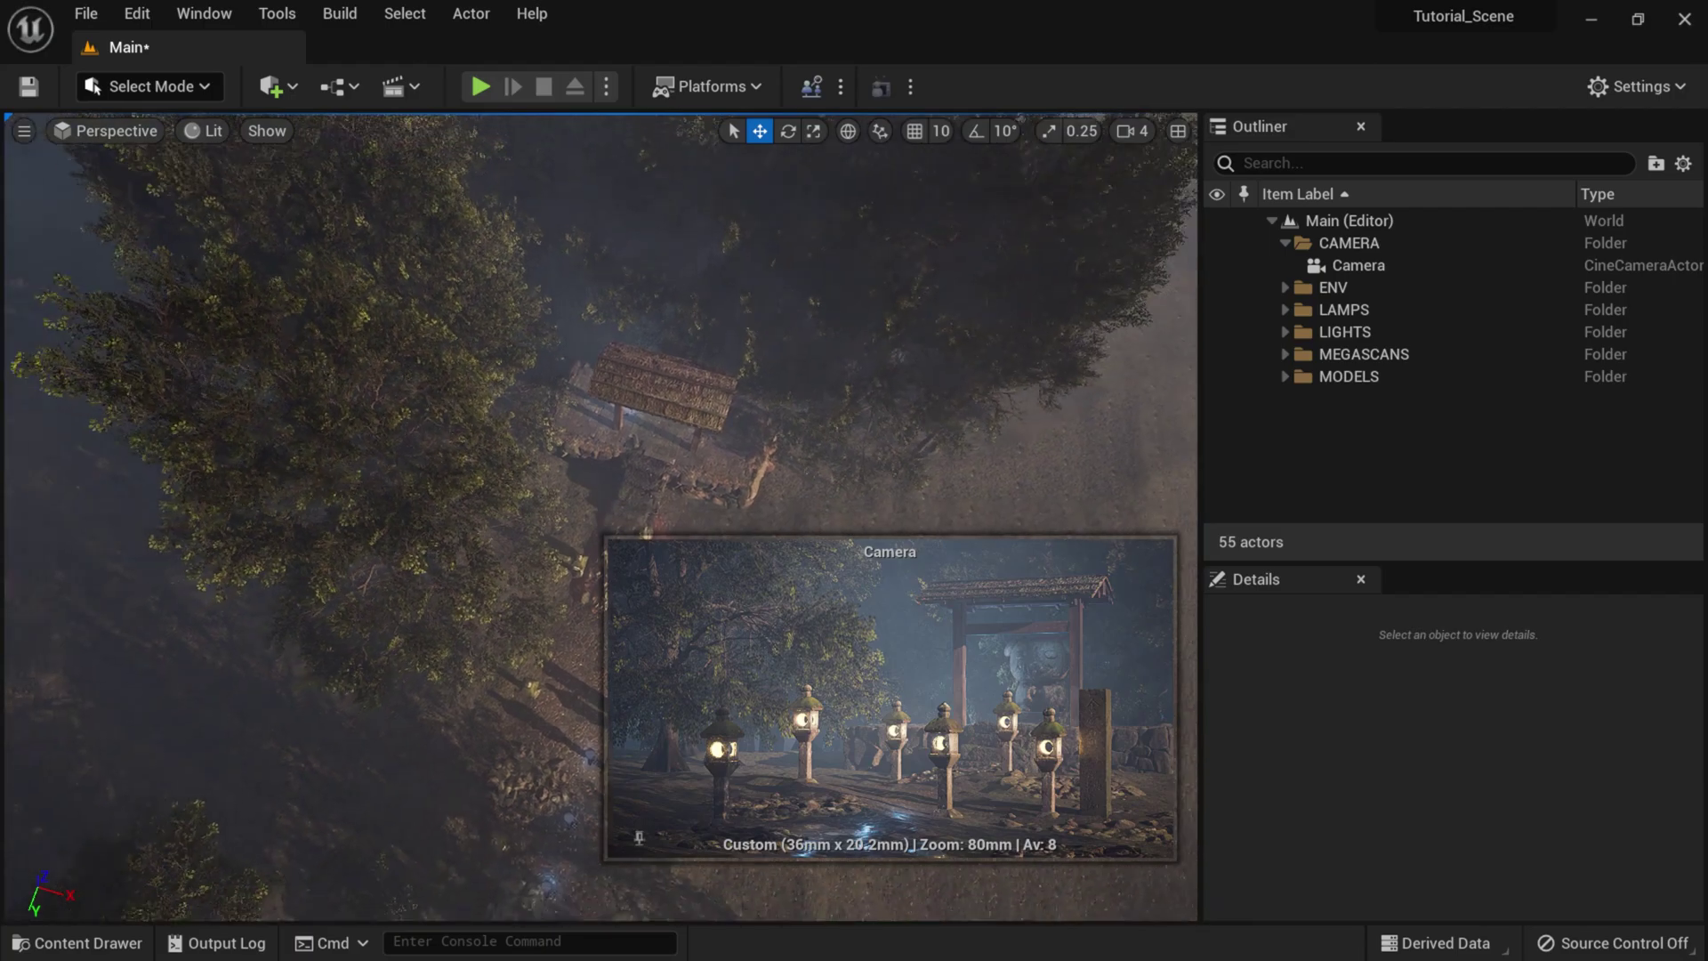
key("s")
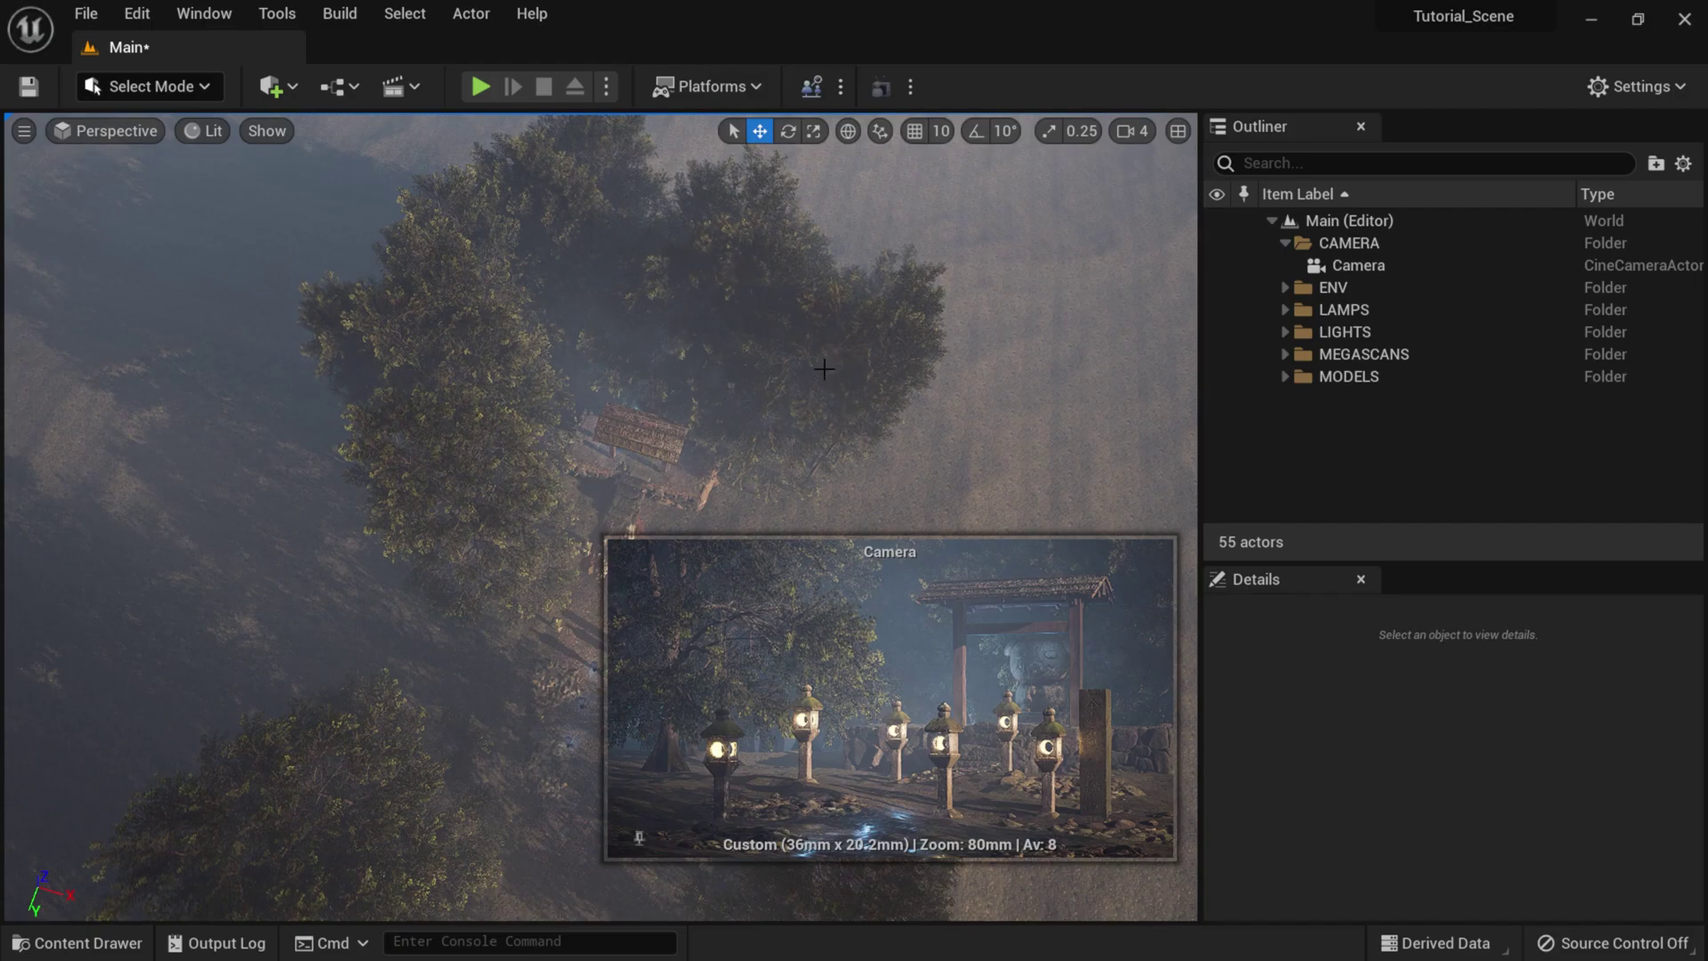
right_click_drag(790, 470, 481, 467)
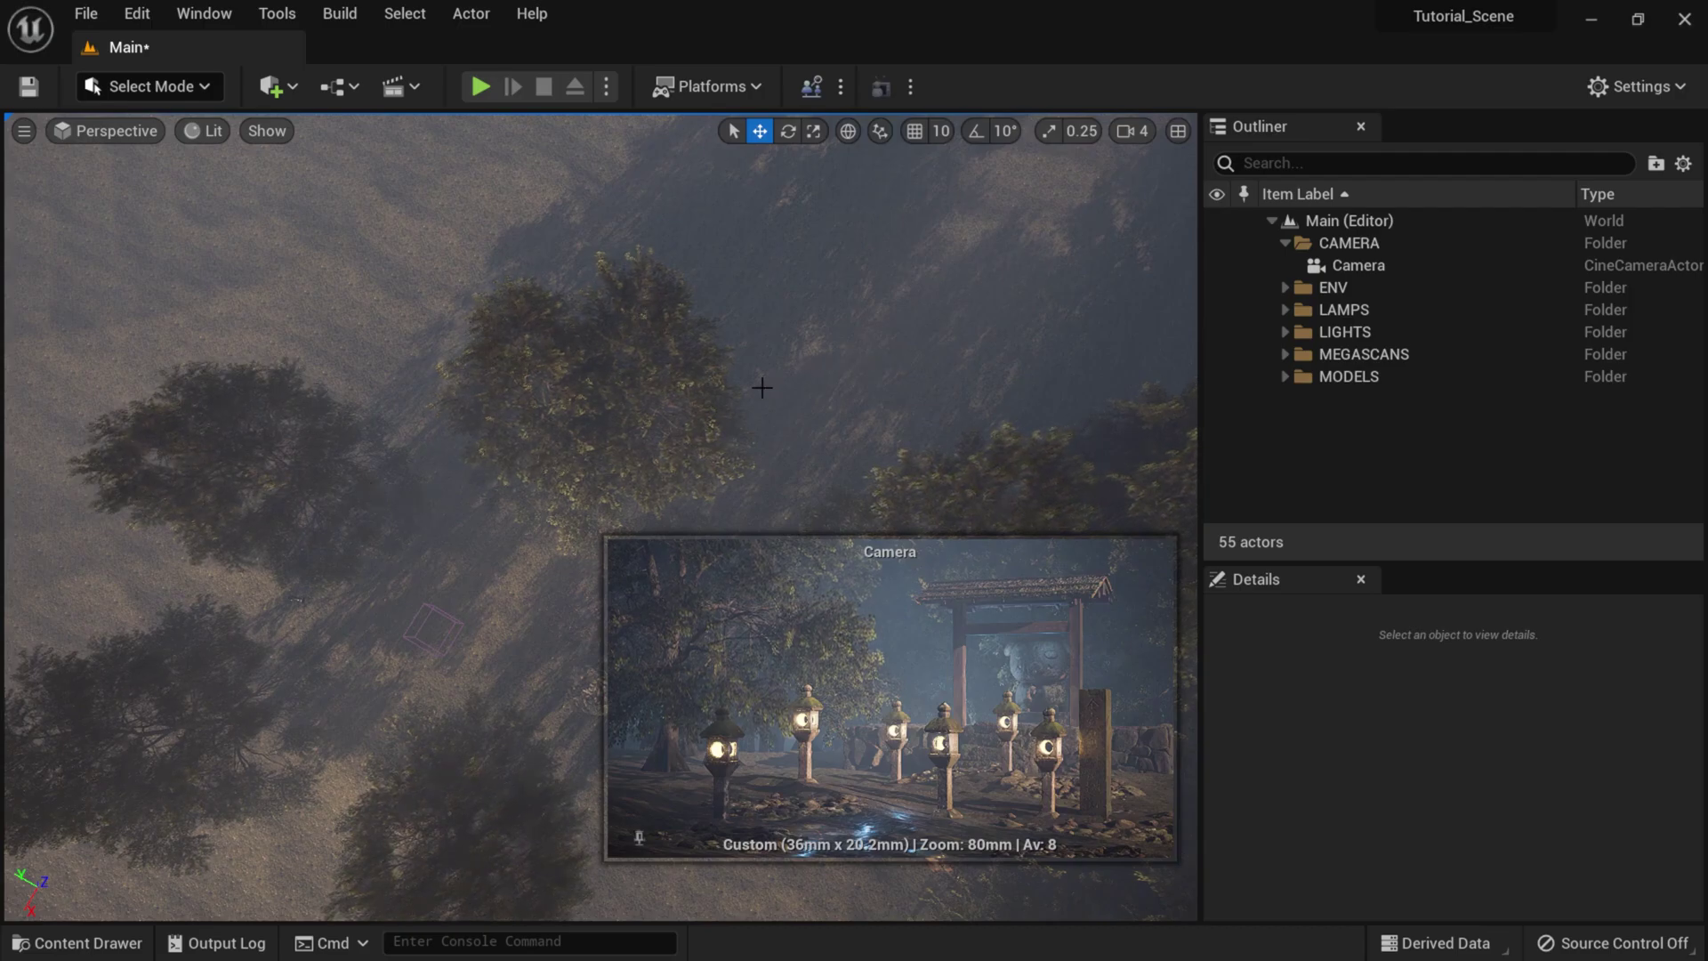
right_click_drag(534, 445, 338, 381)
key("w")
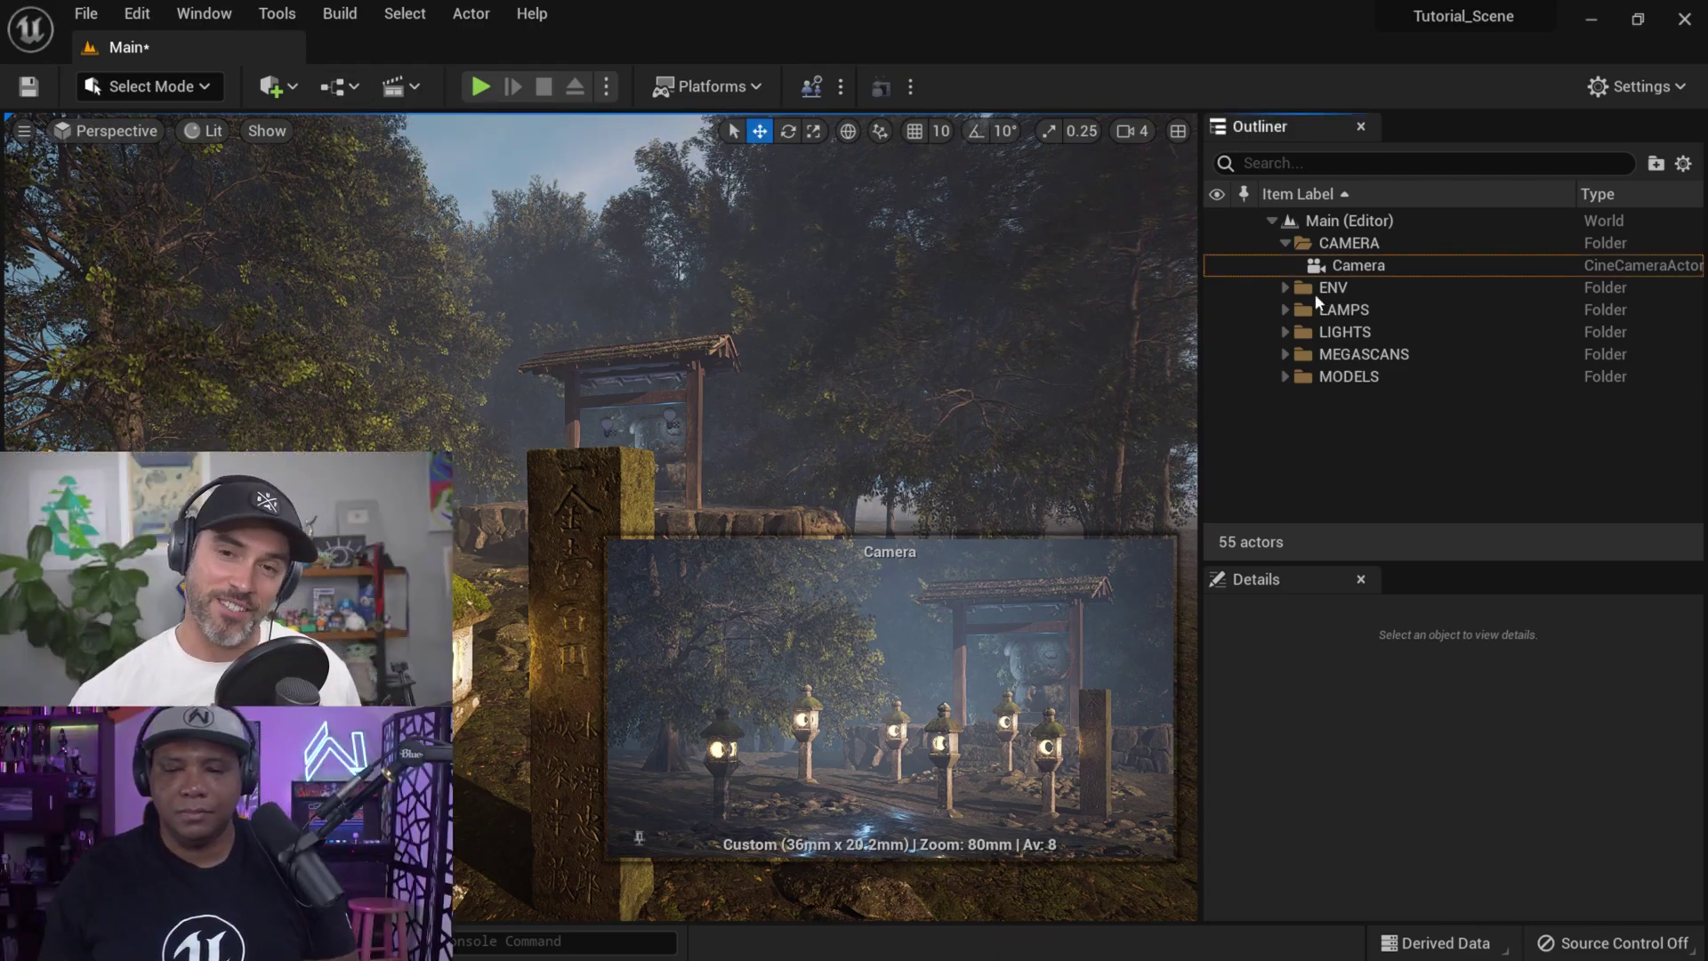
- Collapse the CAMERA folder and unpin the camera preview from the viewport
left_click(1285, 243)
left_click(639, 837)
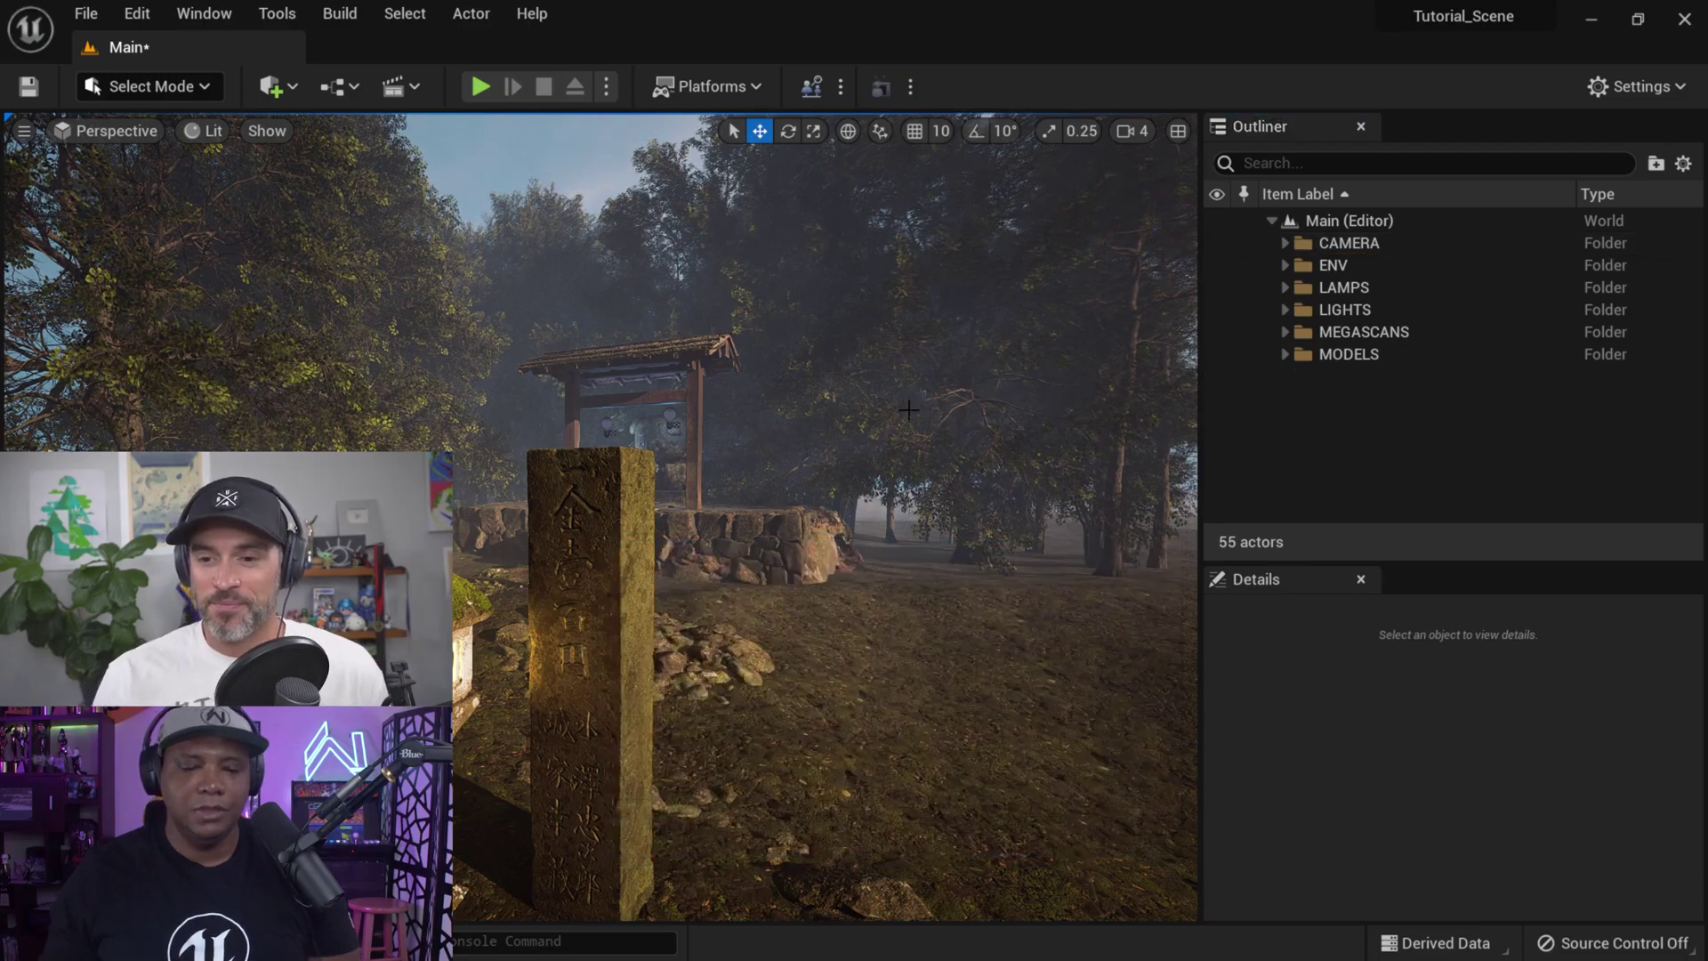
right_click_drag(867, 400, 836, 458)
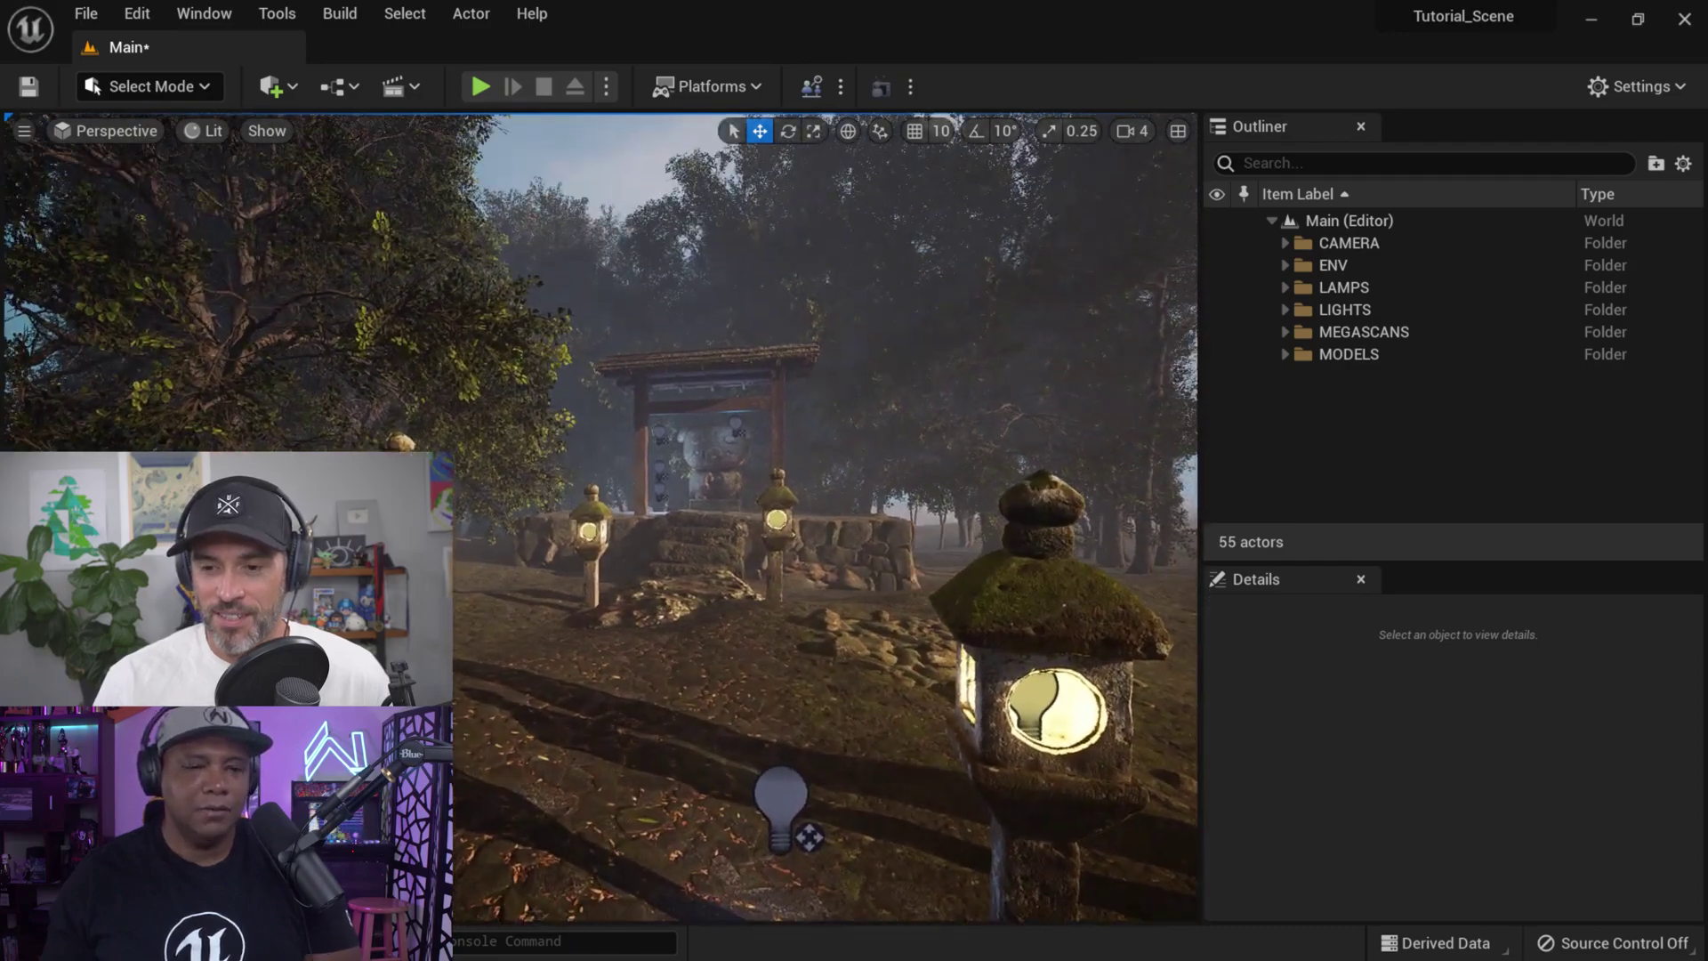
- Start adding a level sequence and create a Sequencer folder under Content as its save location
left_click(416, 87)
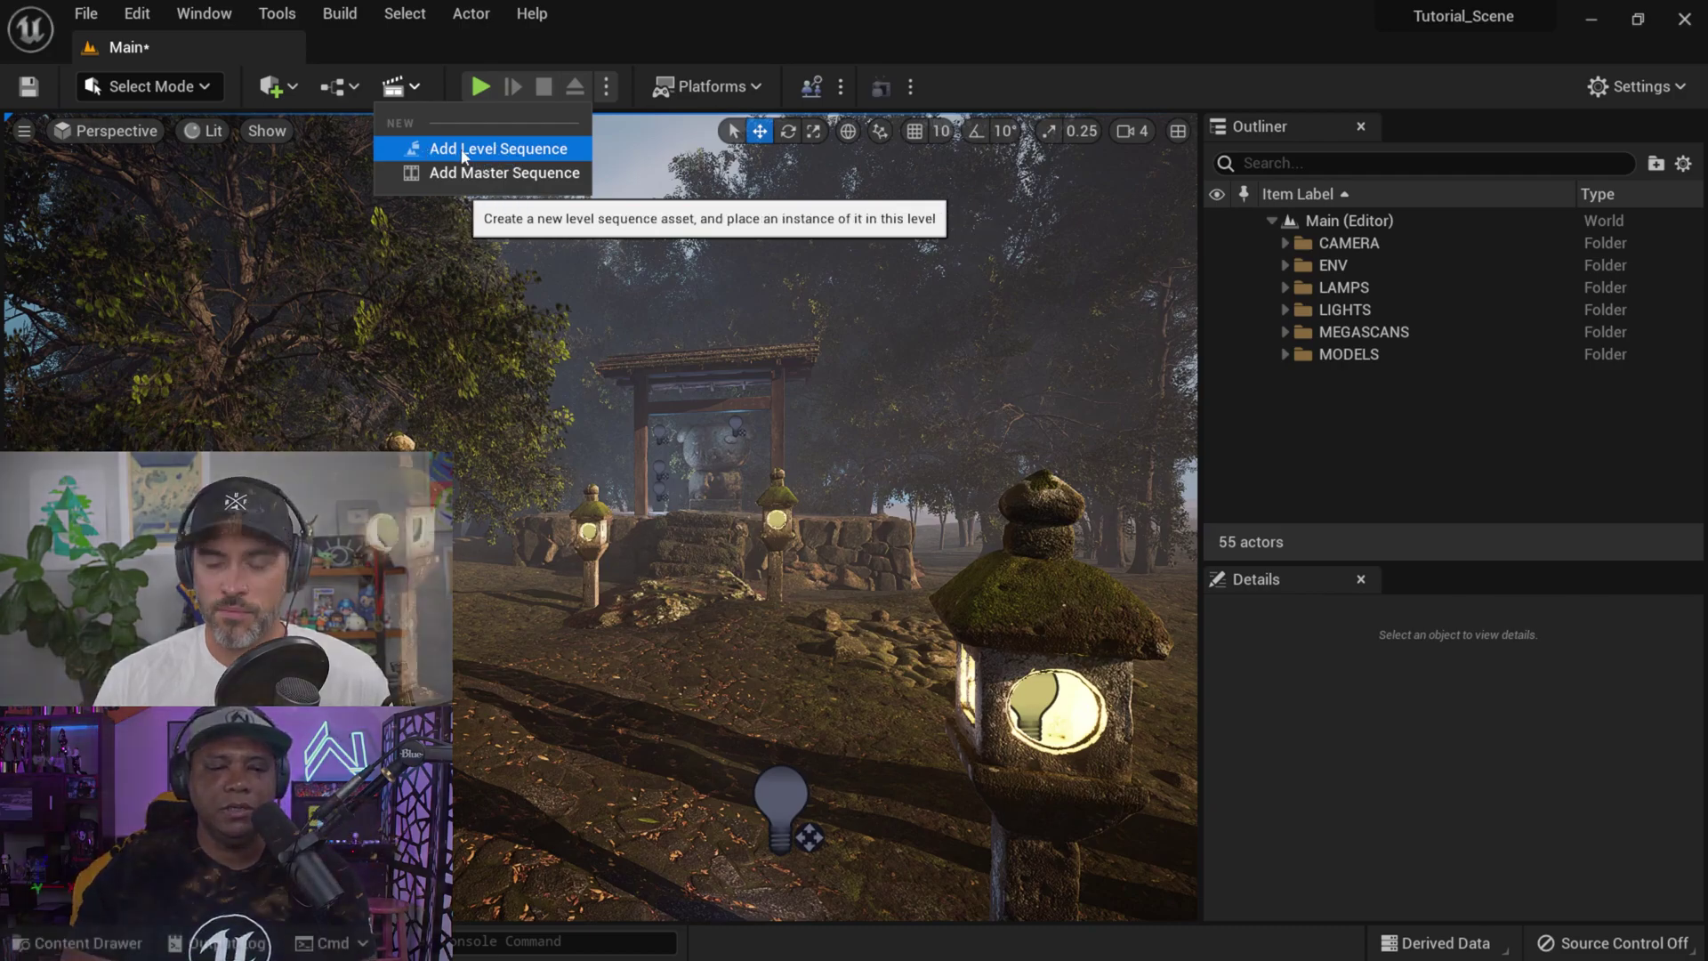
left_click(430, 152)
left_click(773, 504)
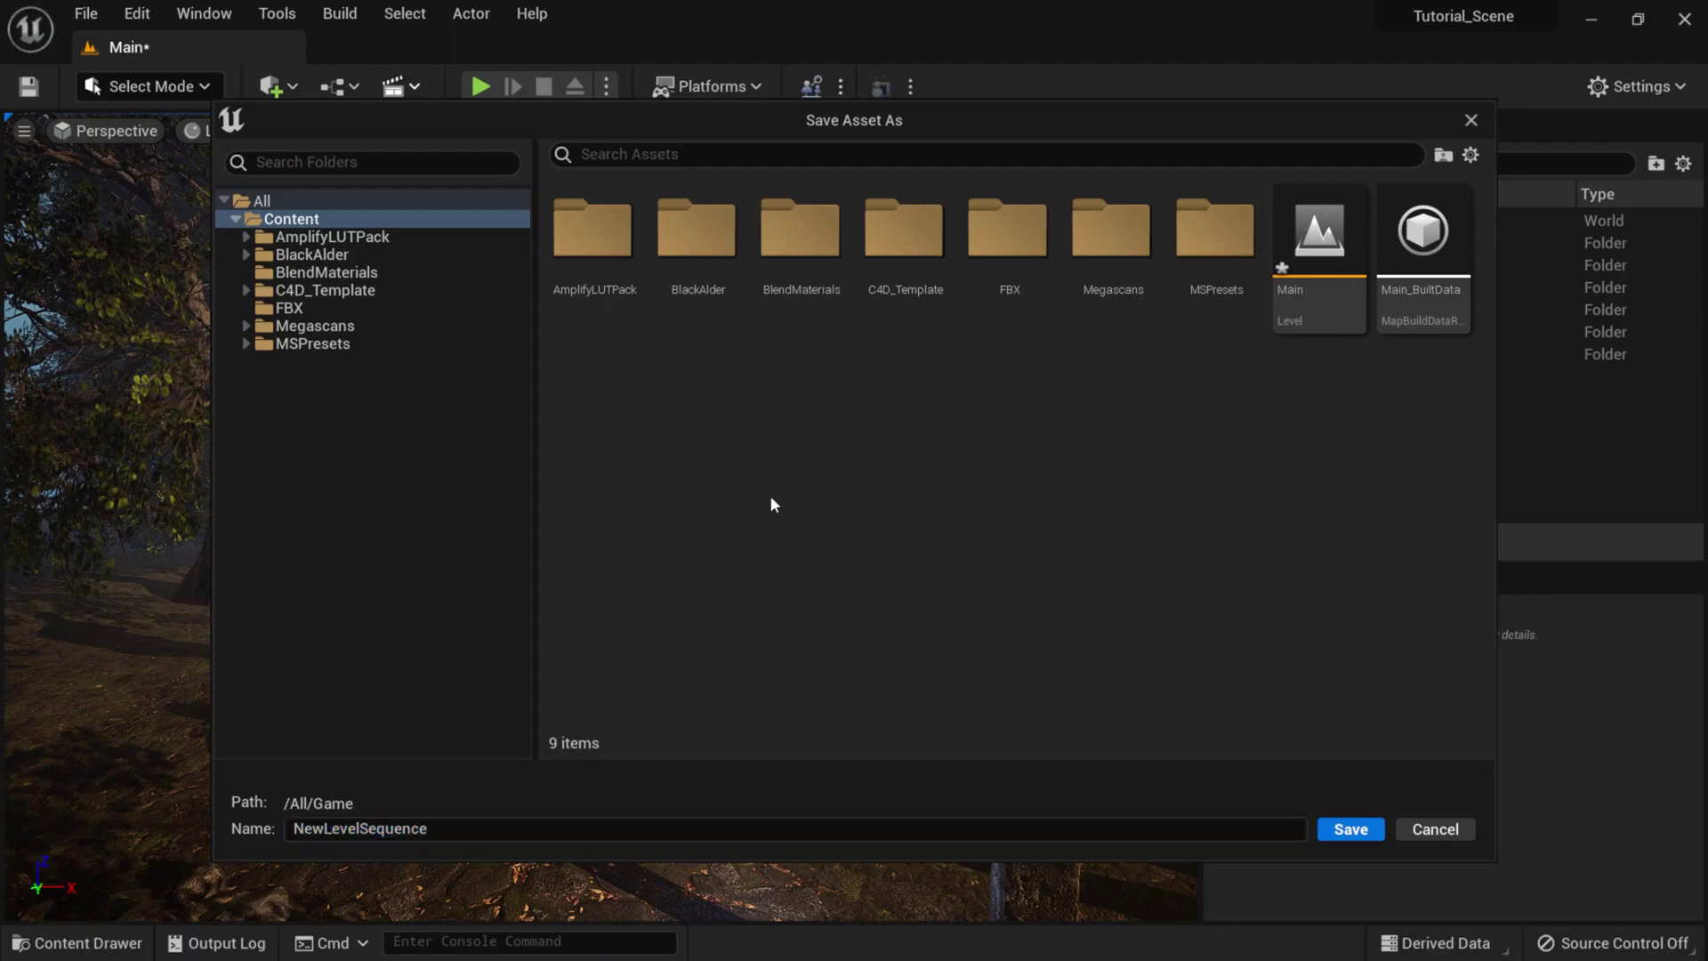
right_click(729, 419)
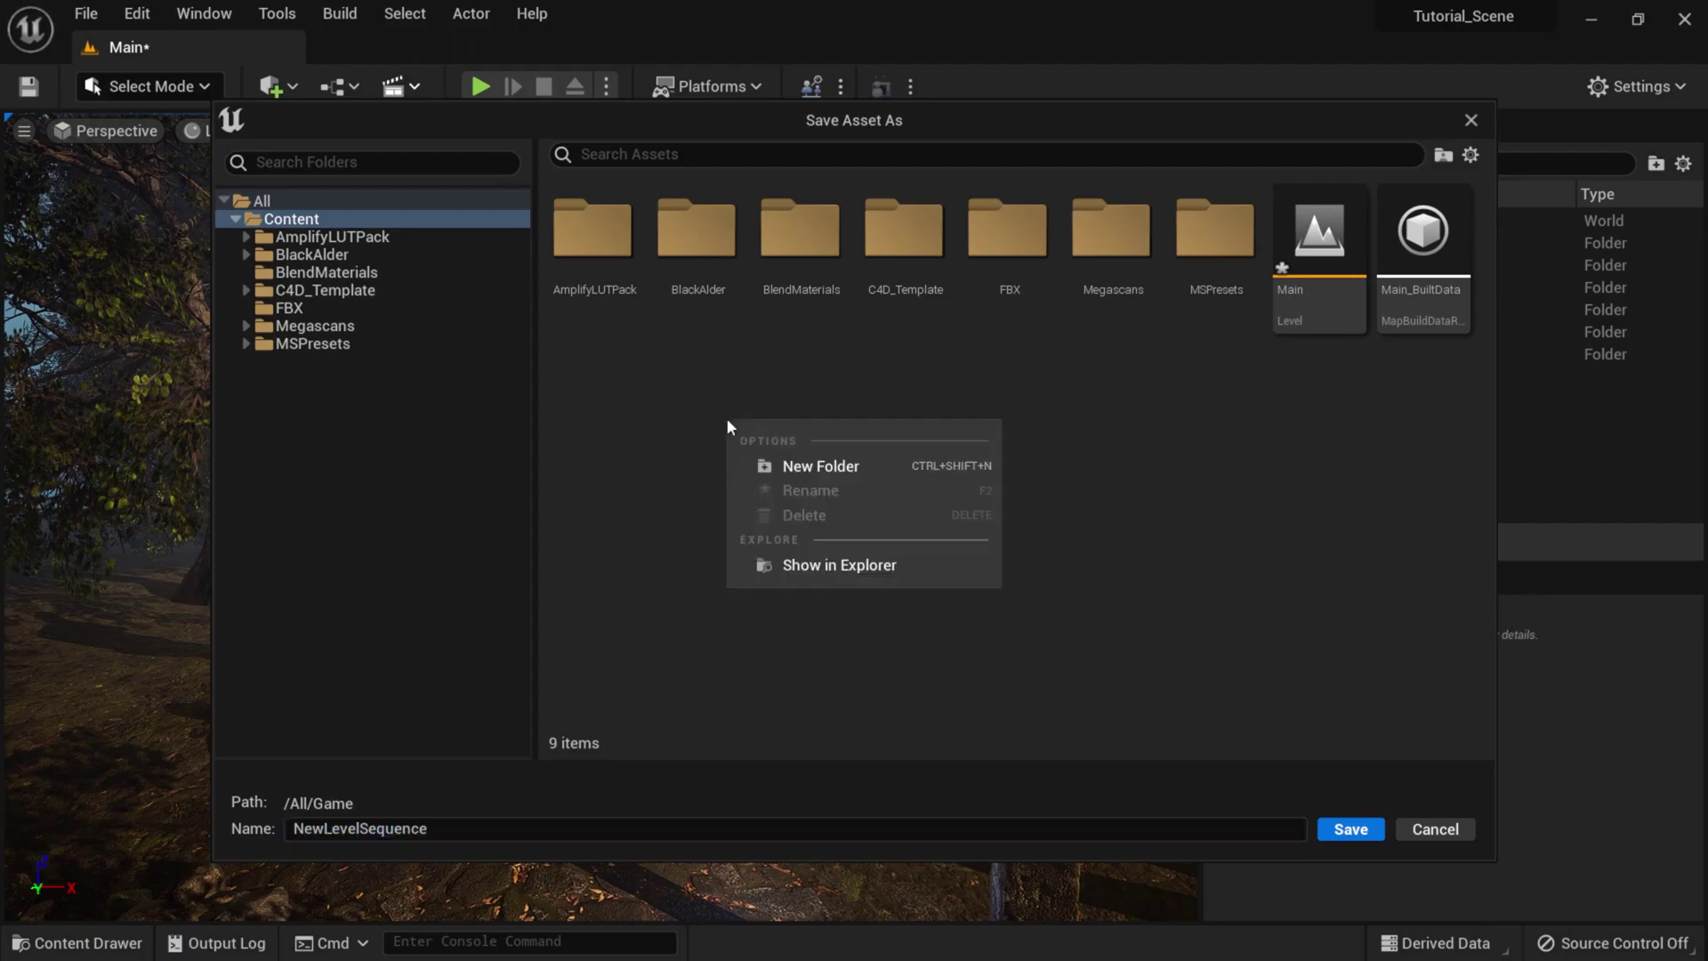
left_click(828, 468)
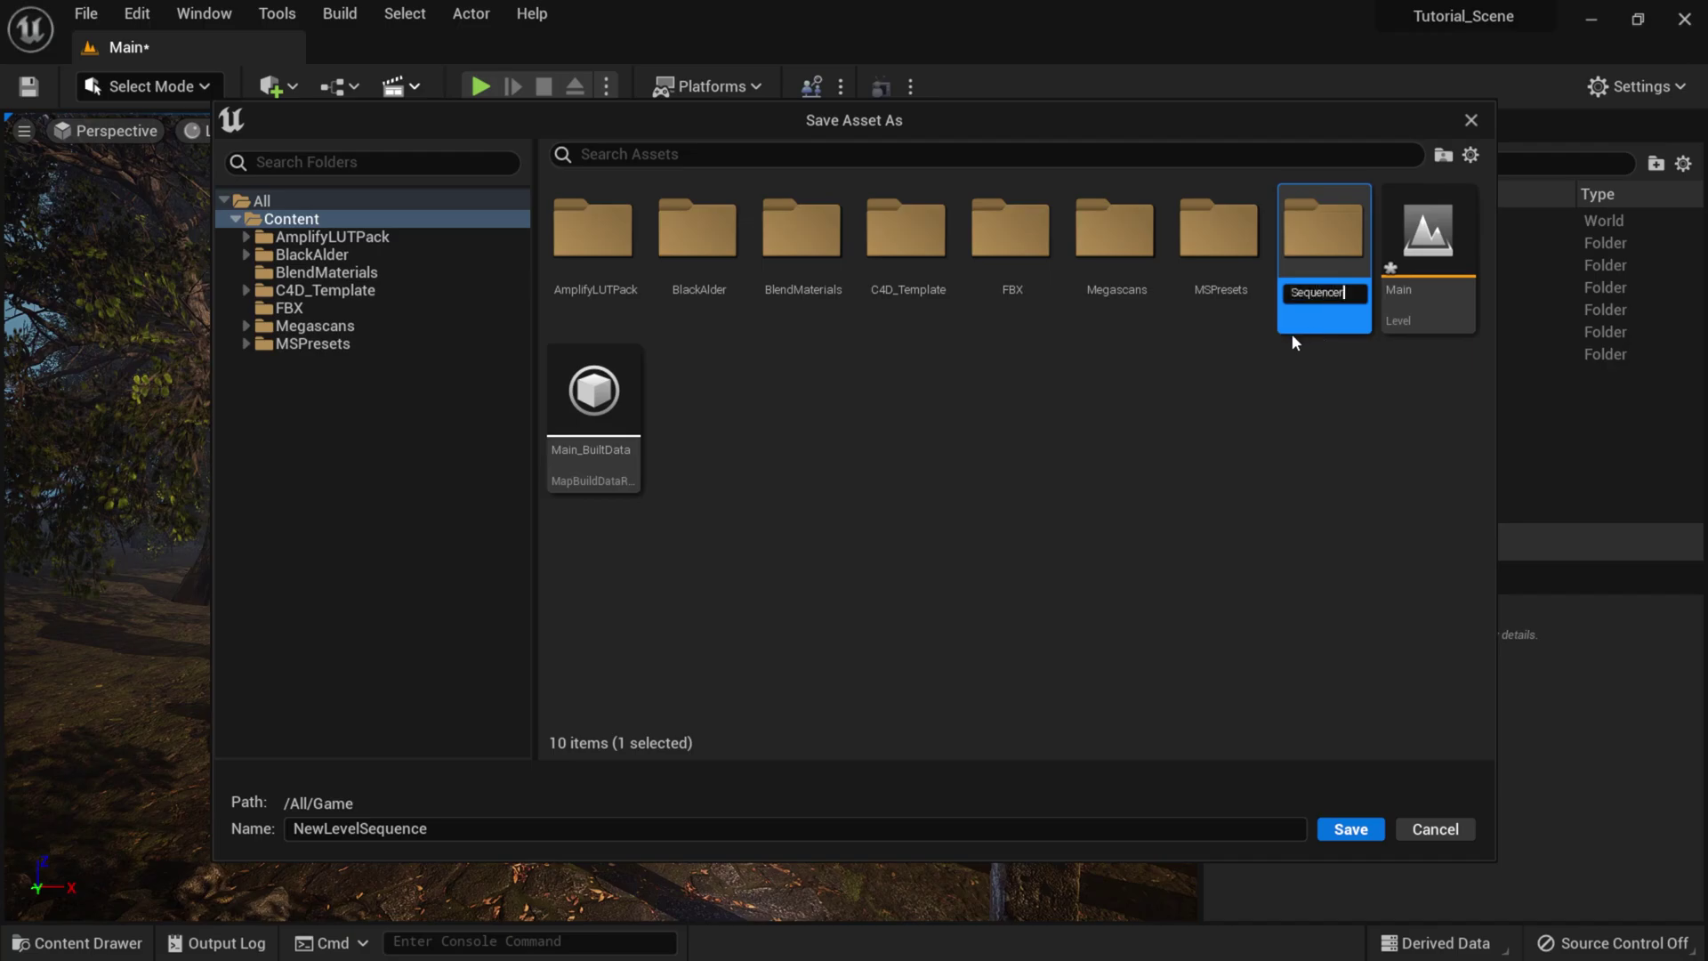
key("Return")
double_click(1321, 238)
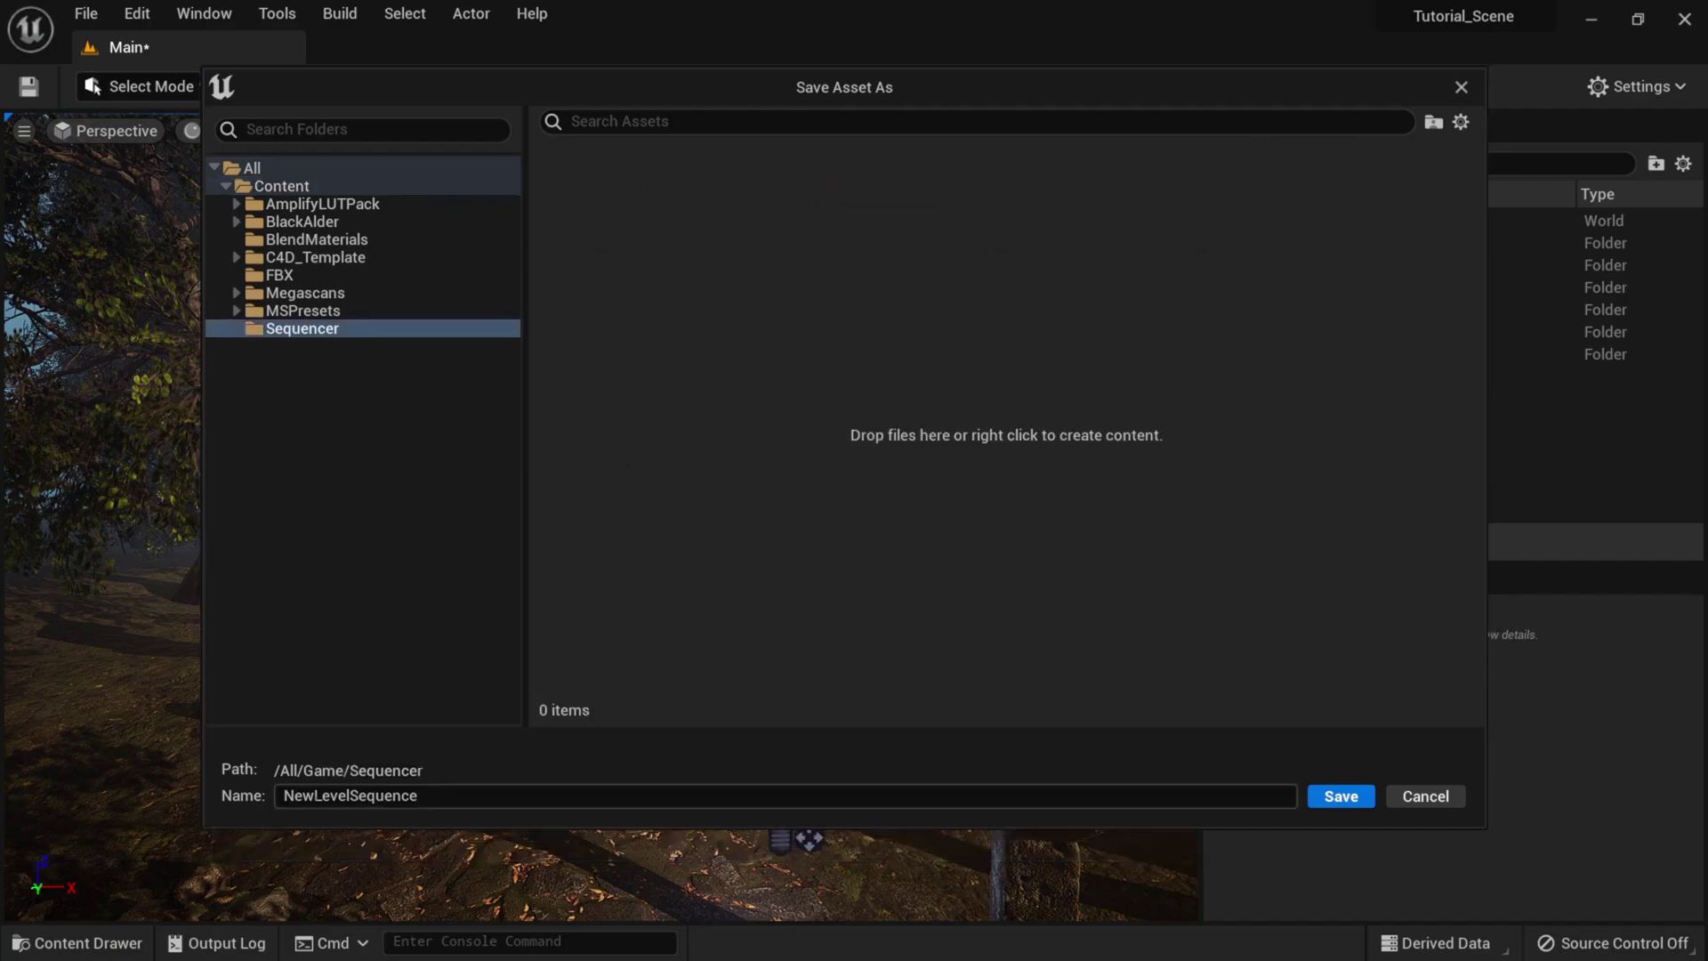
- Name the level sequence TutorialScene and save it in the Sequencer folder
left_click(356, 796)
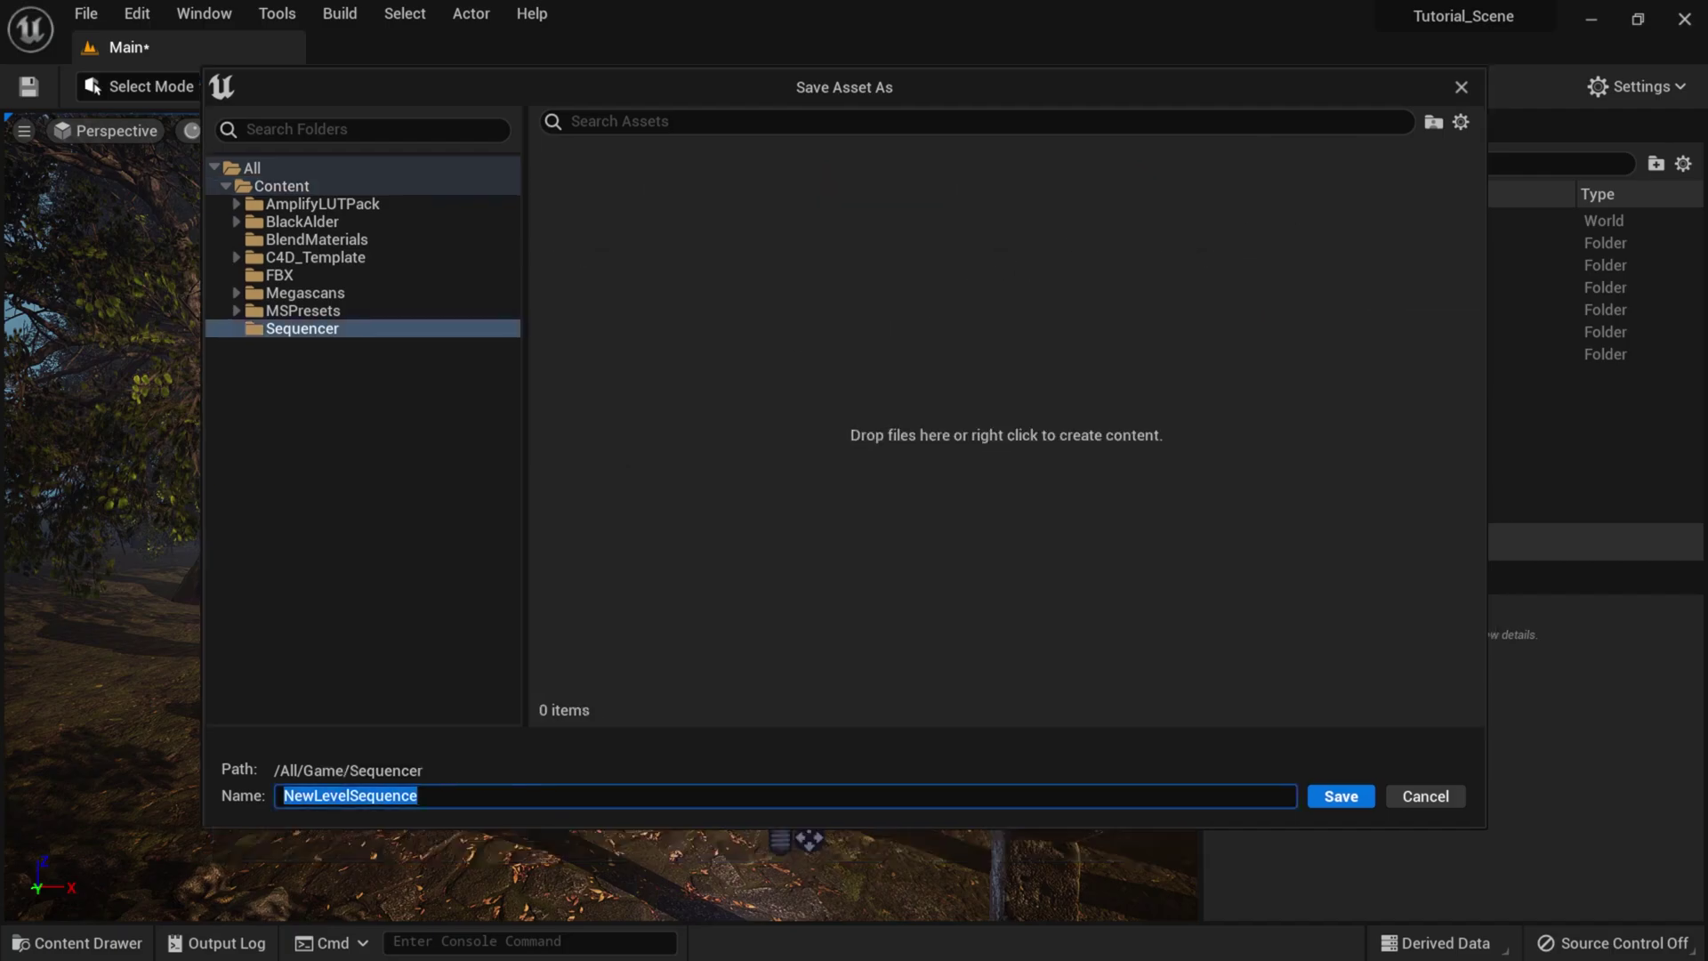
type("TutorialScene")
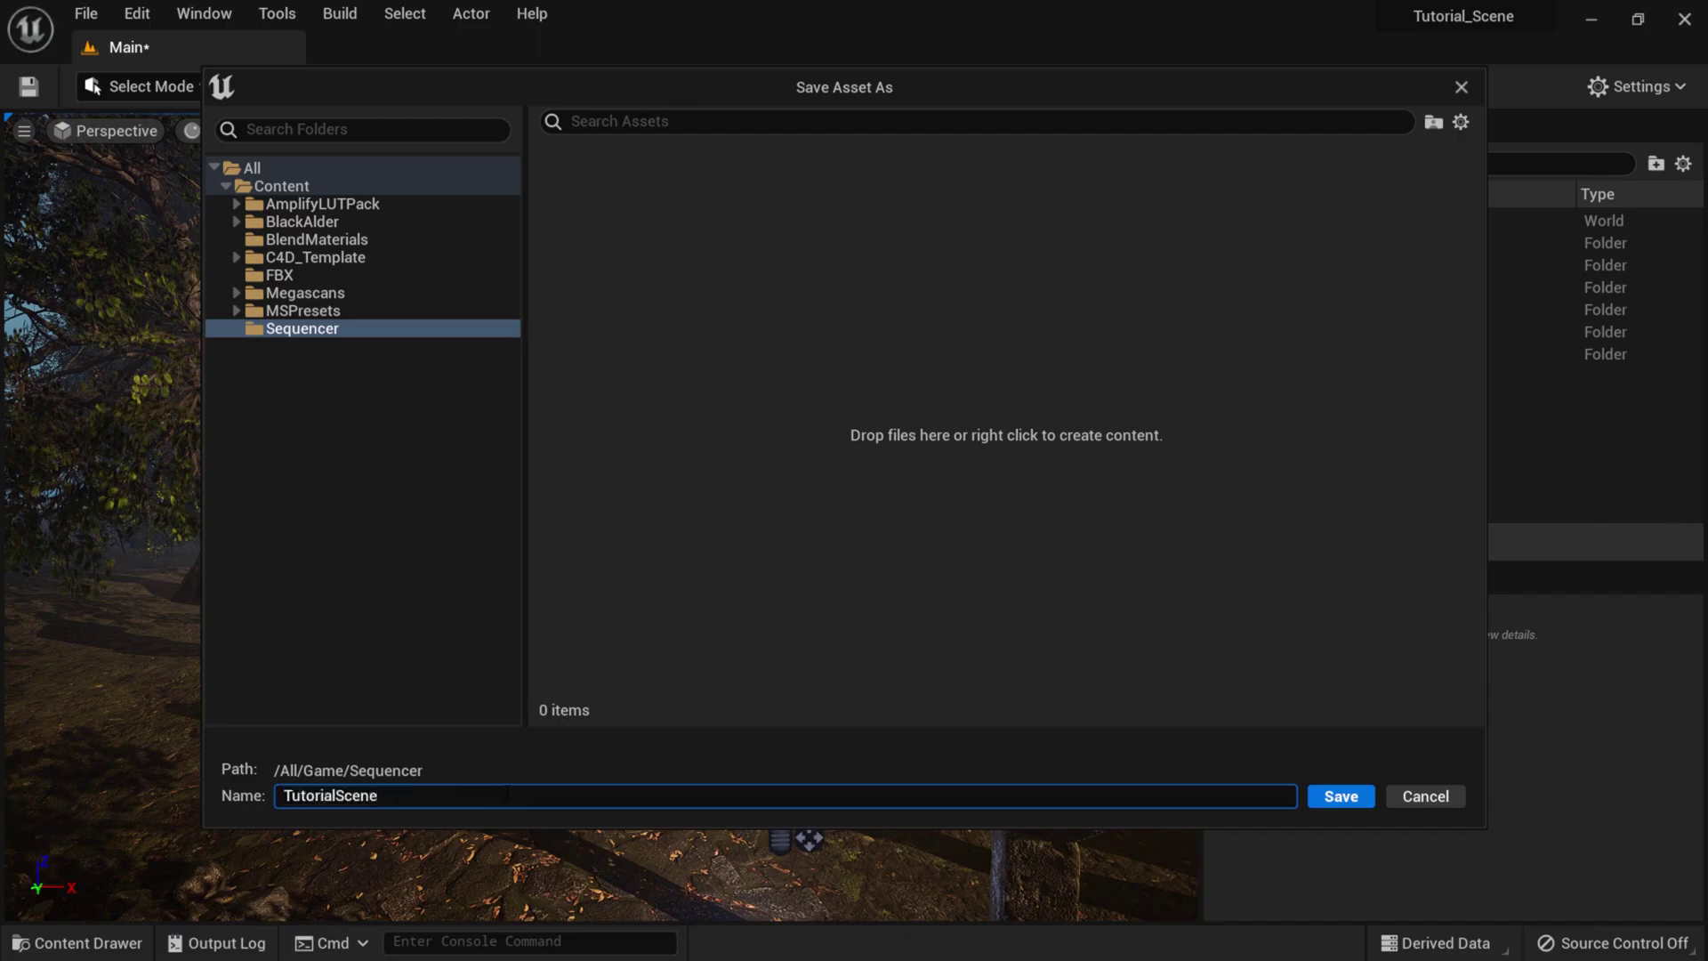
left_click(758, 452)
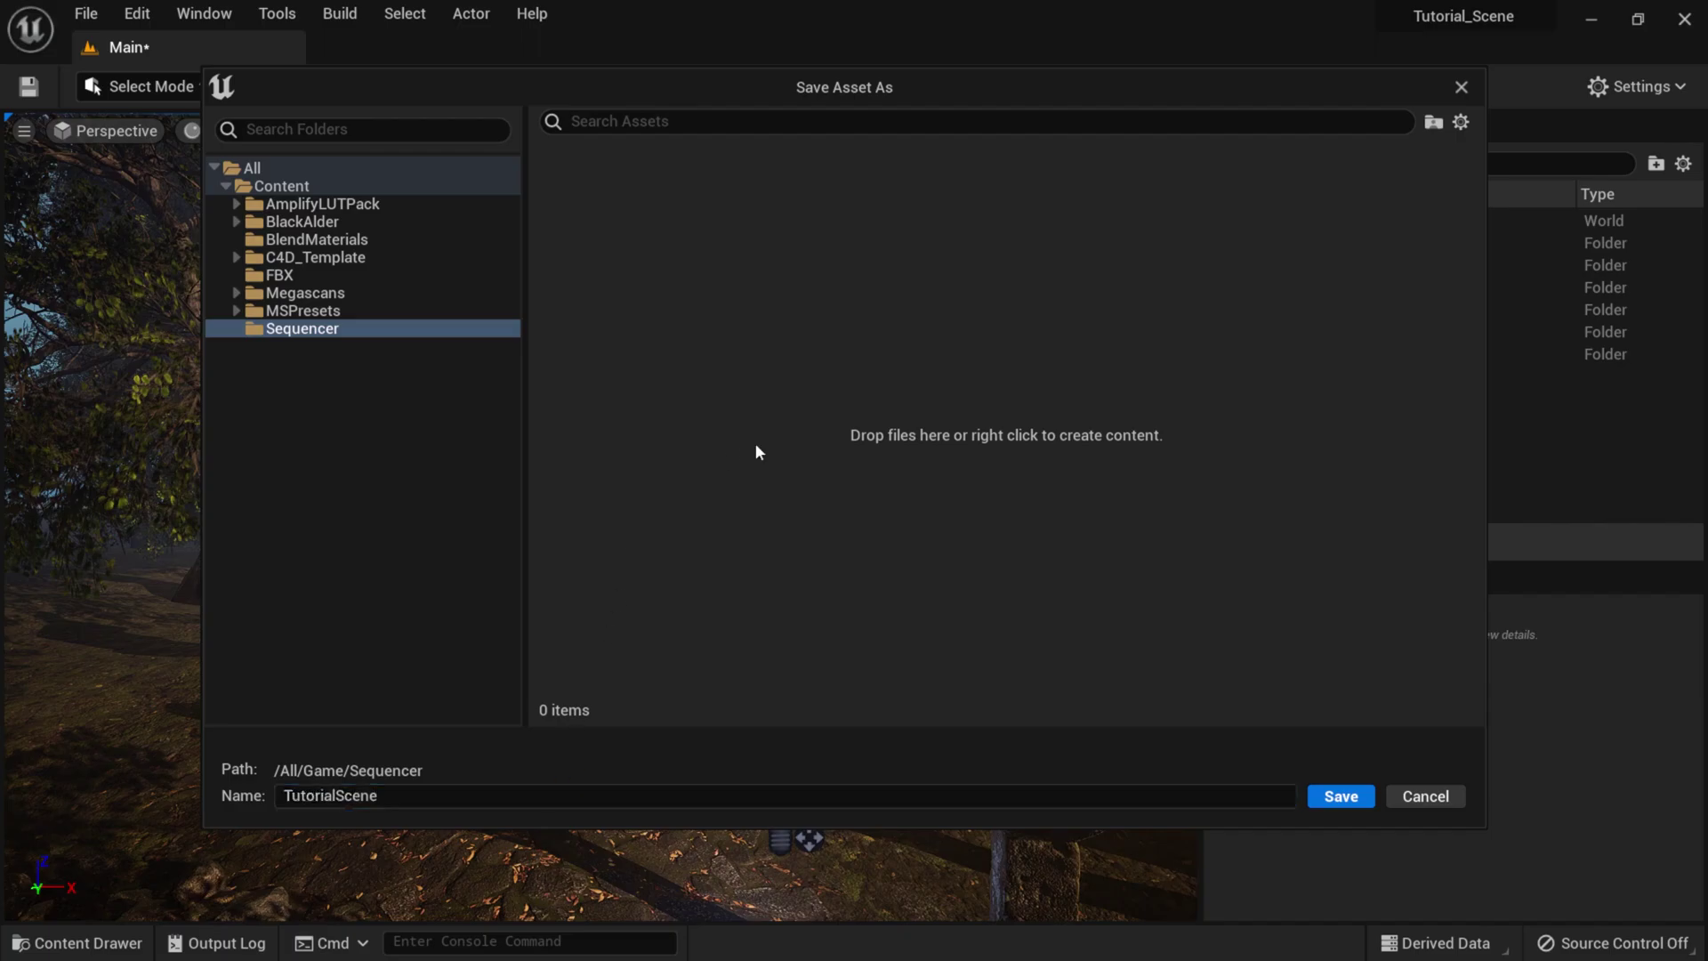
left_click(1346, 794)
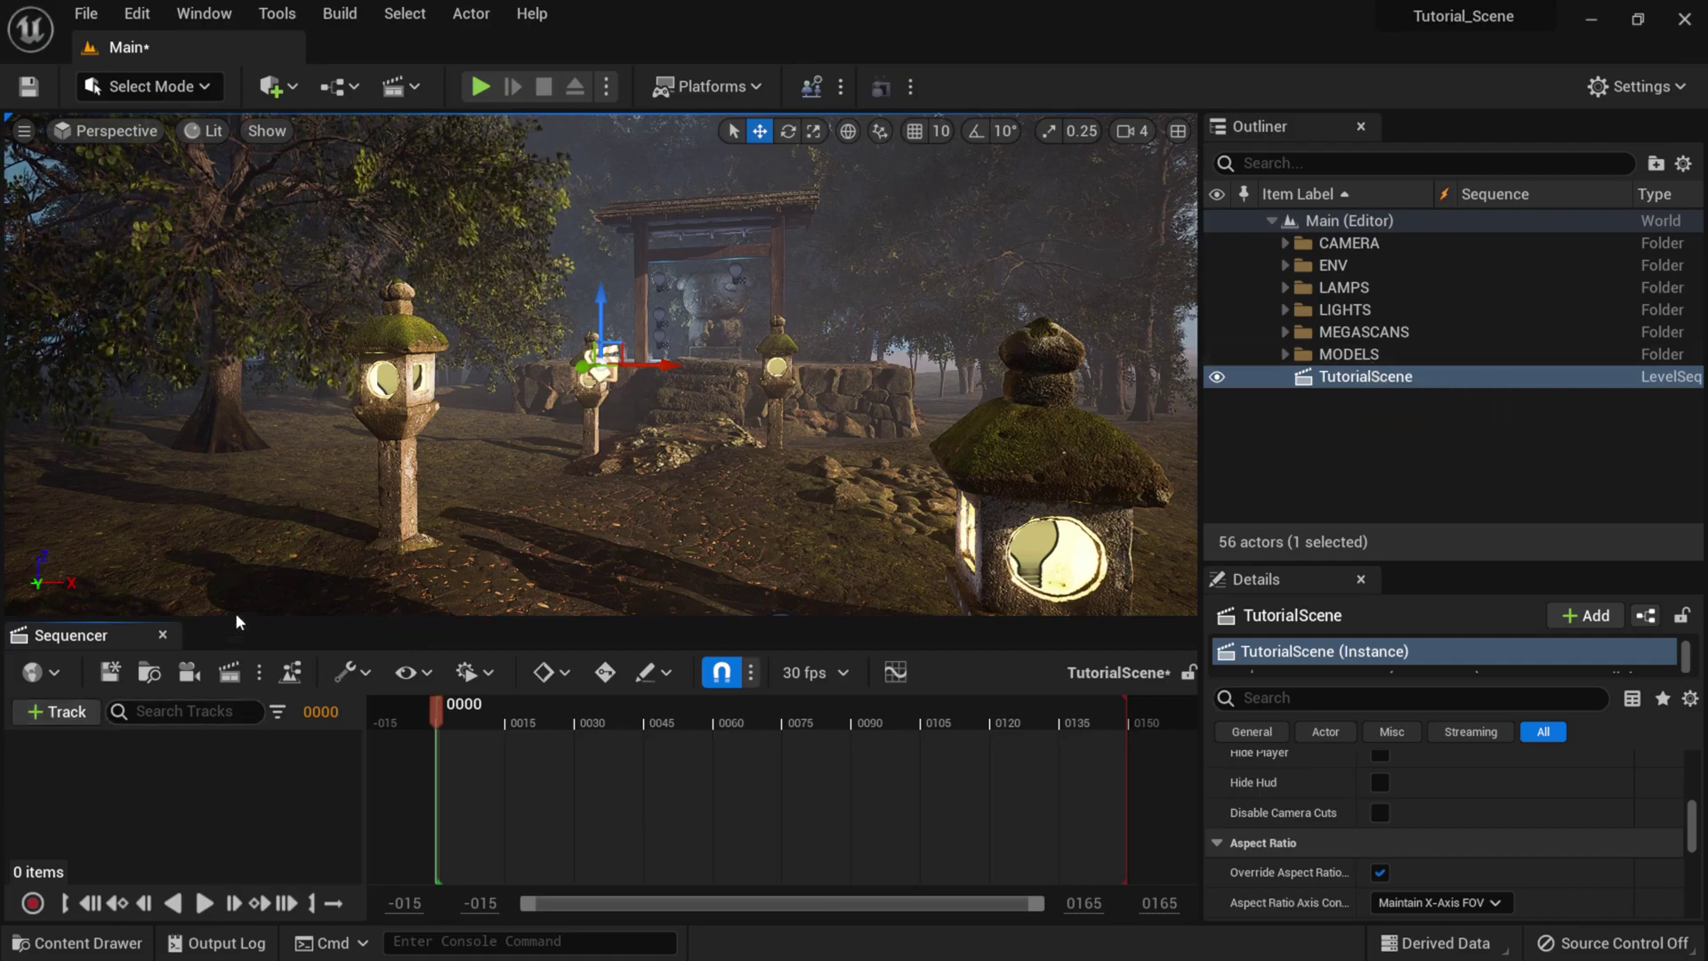
- Enlarge the sequence editor and set the sequence's display rate to 24 fps (film)
left_click_drag(326, 622, 349, 564)
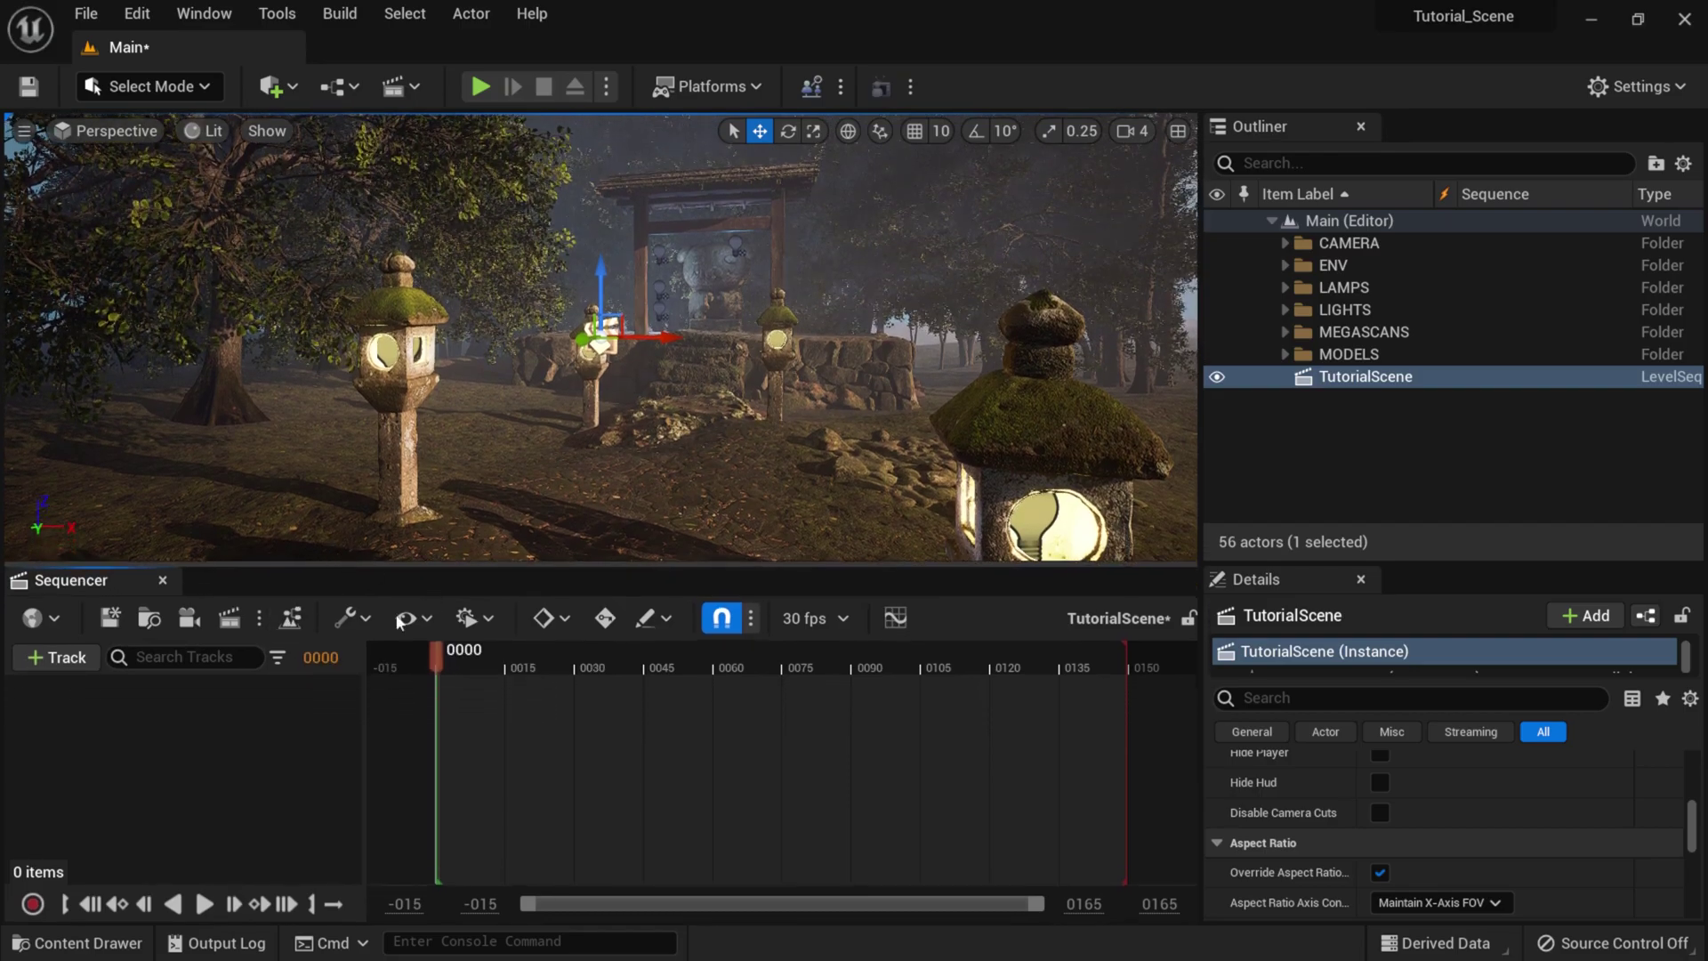
mouse_move(571, 658)
left_mouse_down()
mouse_move(834, 655)
mouse_move(574, 663)
left_mouse_up()
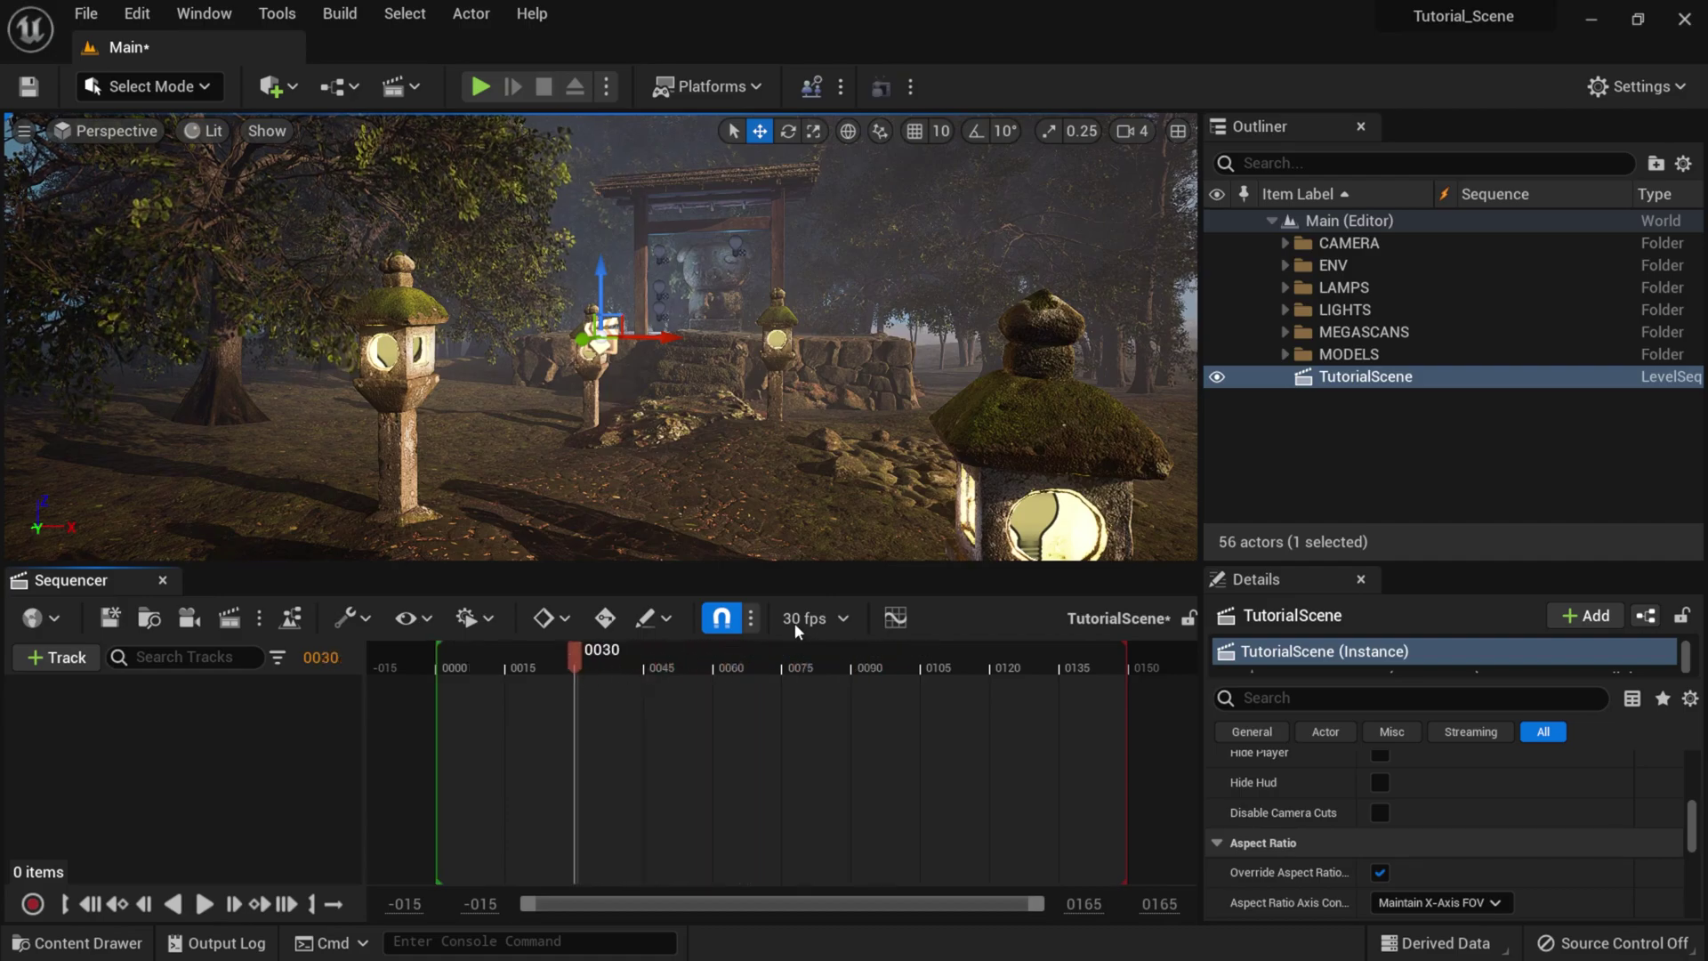
left_click(842, 620)
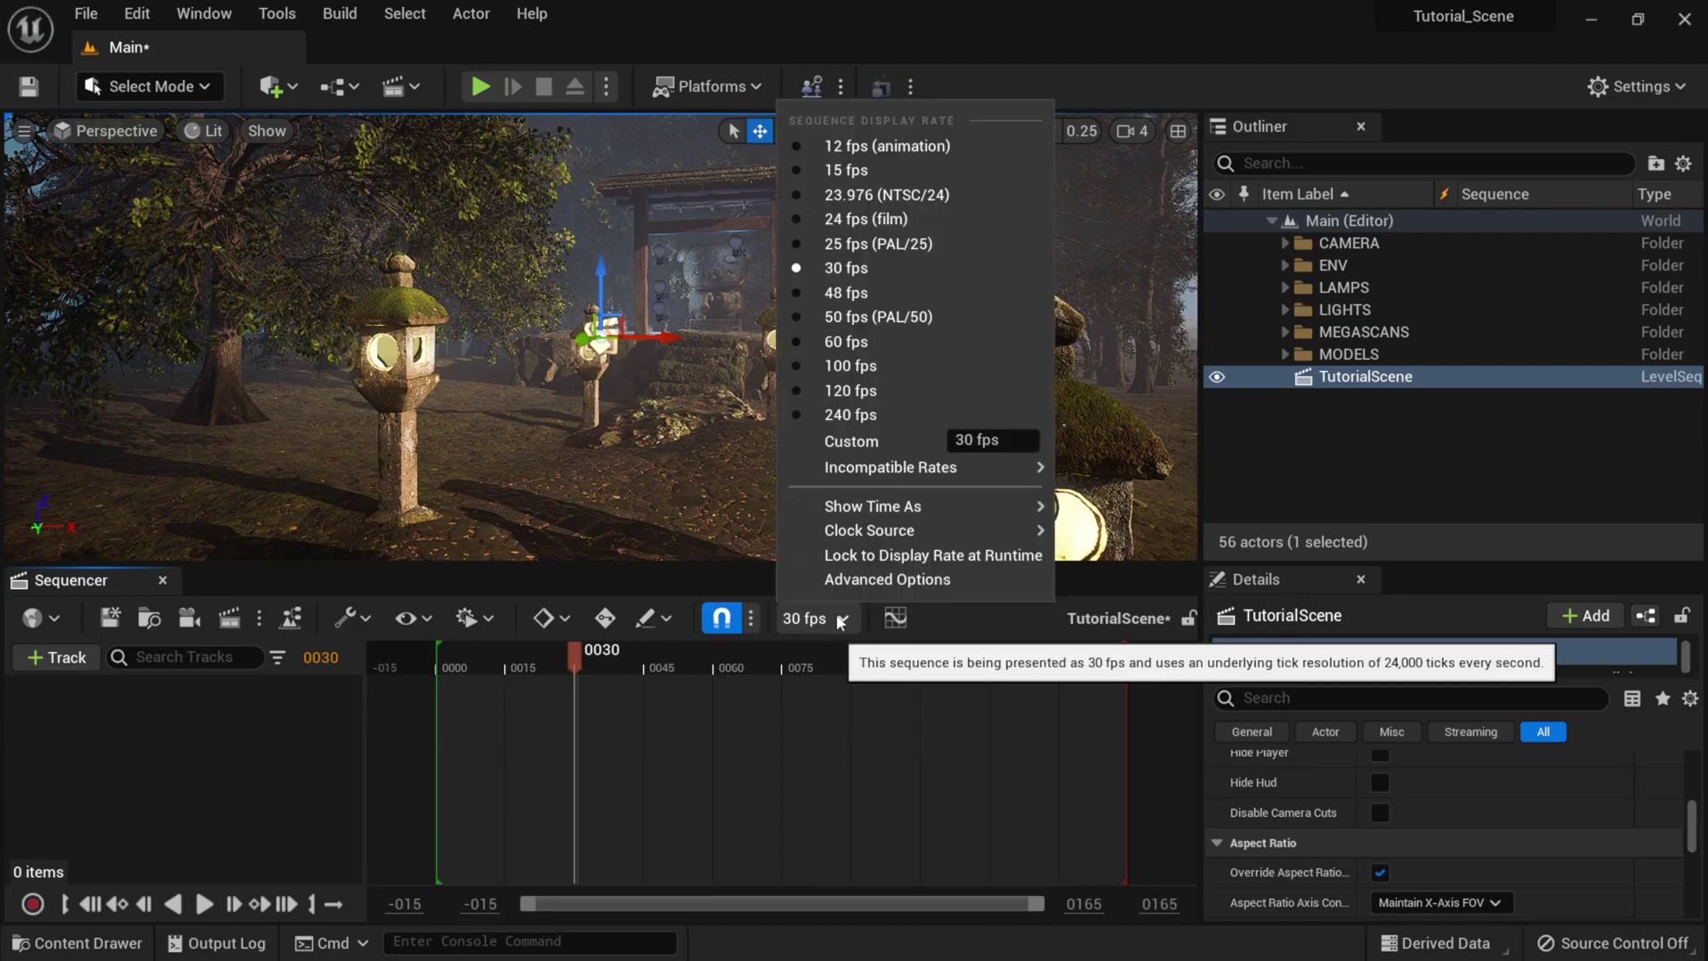
left_click(867, 219)
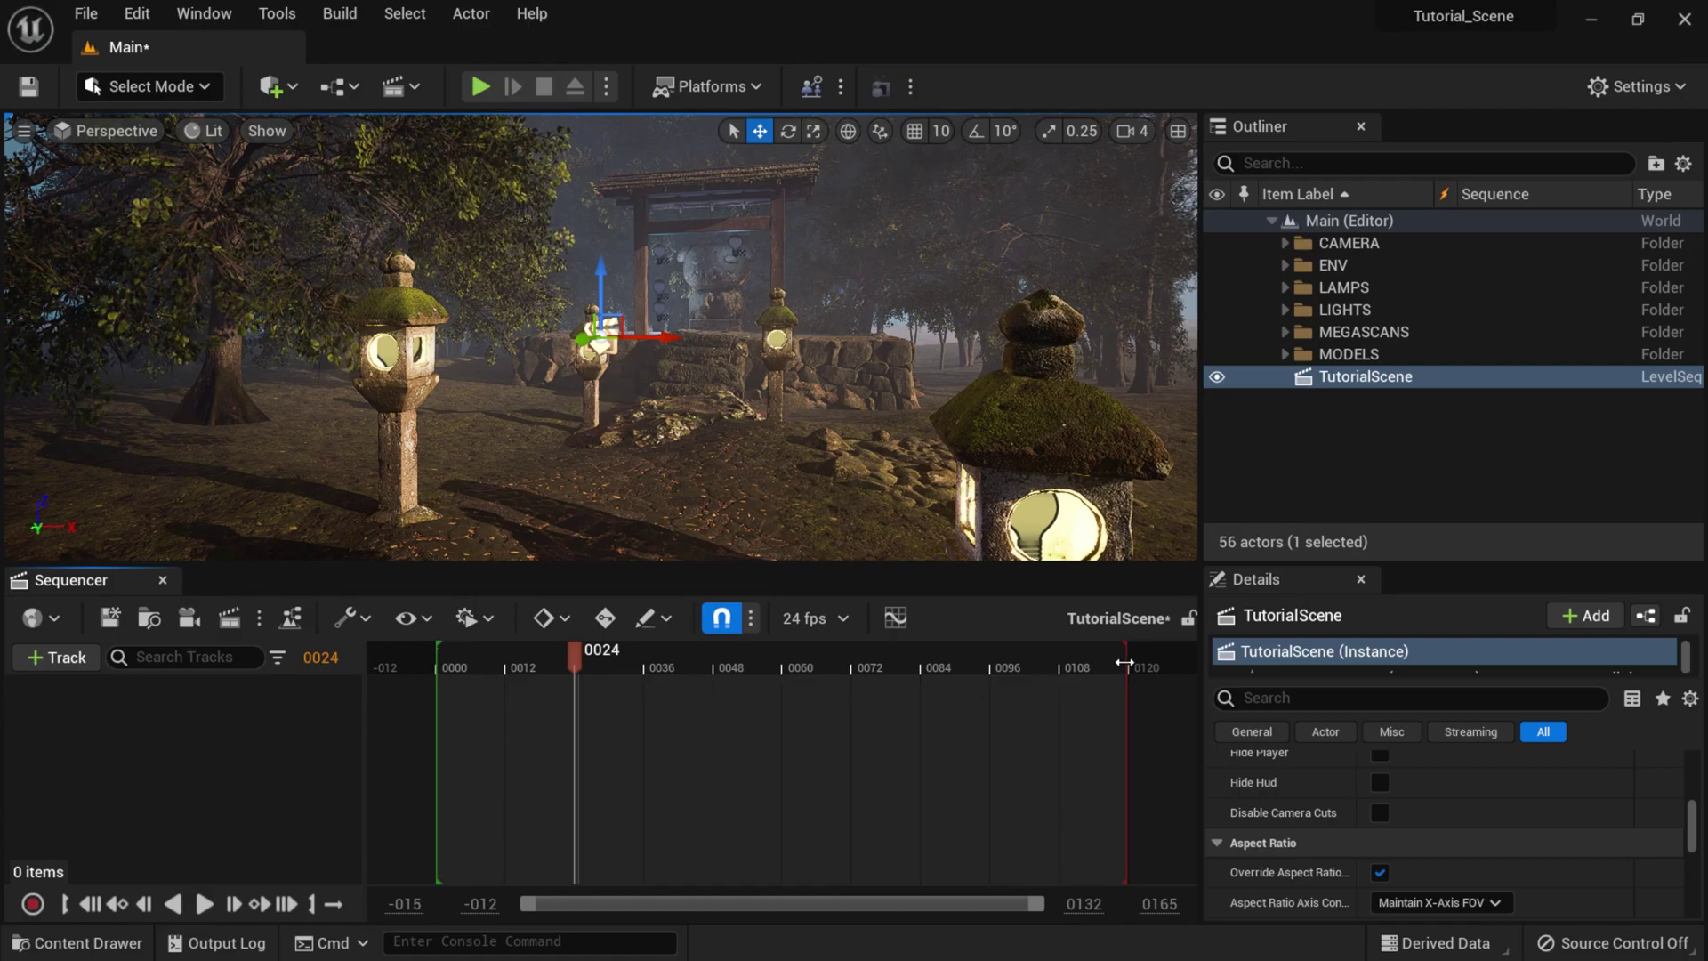
- Set the end of the timeline's visible range to frame 150
left_click(1097, 905)
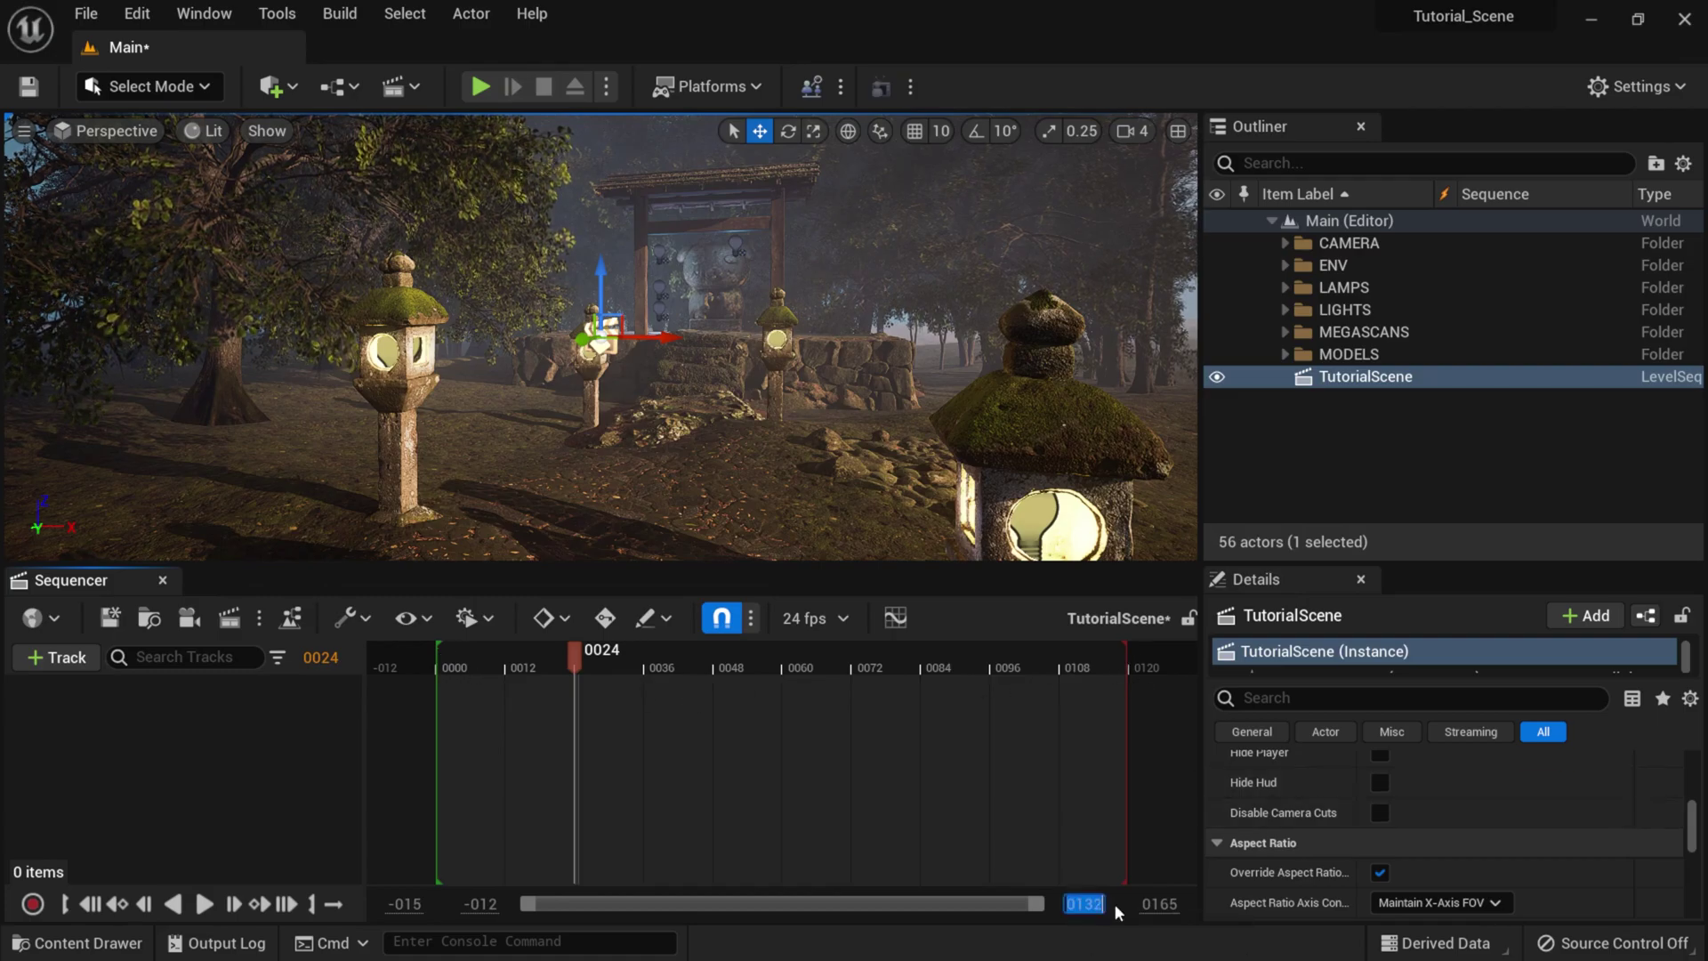
type("150")
key("Return")
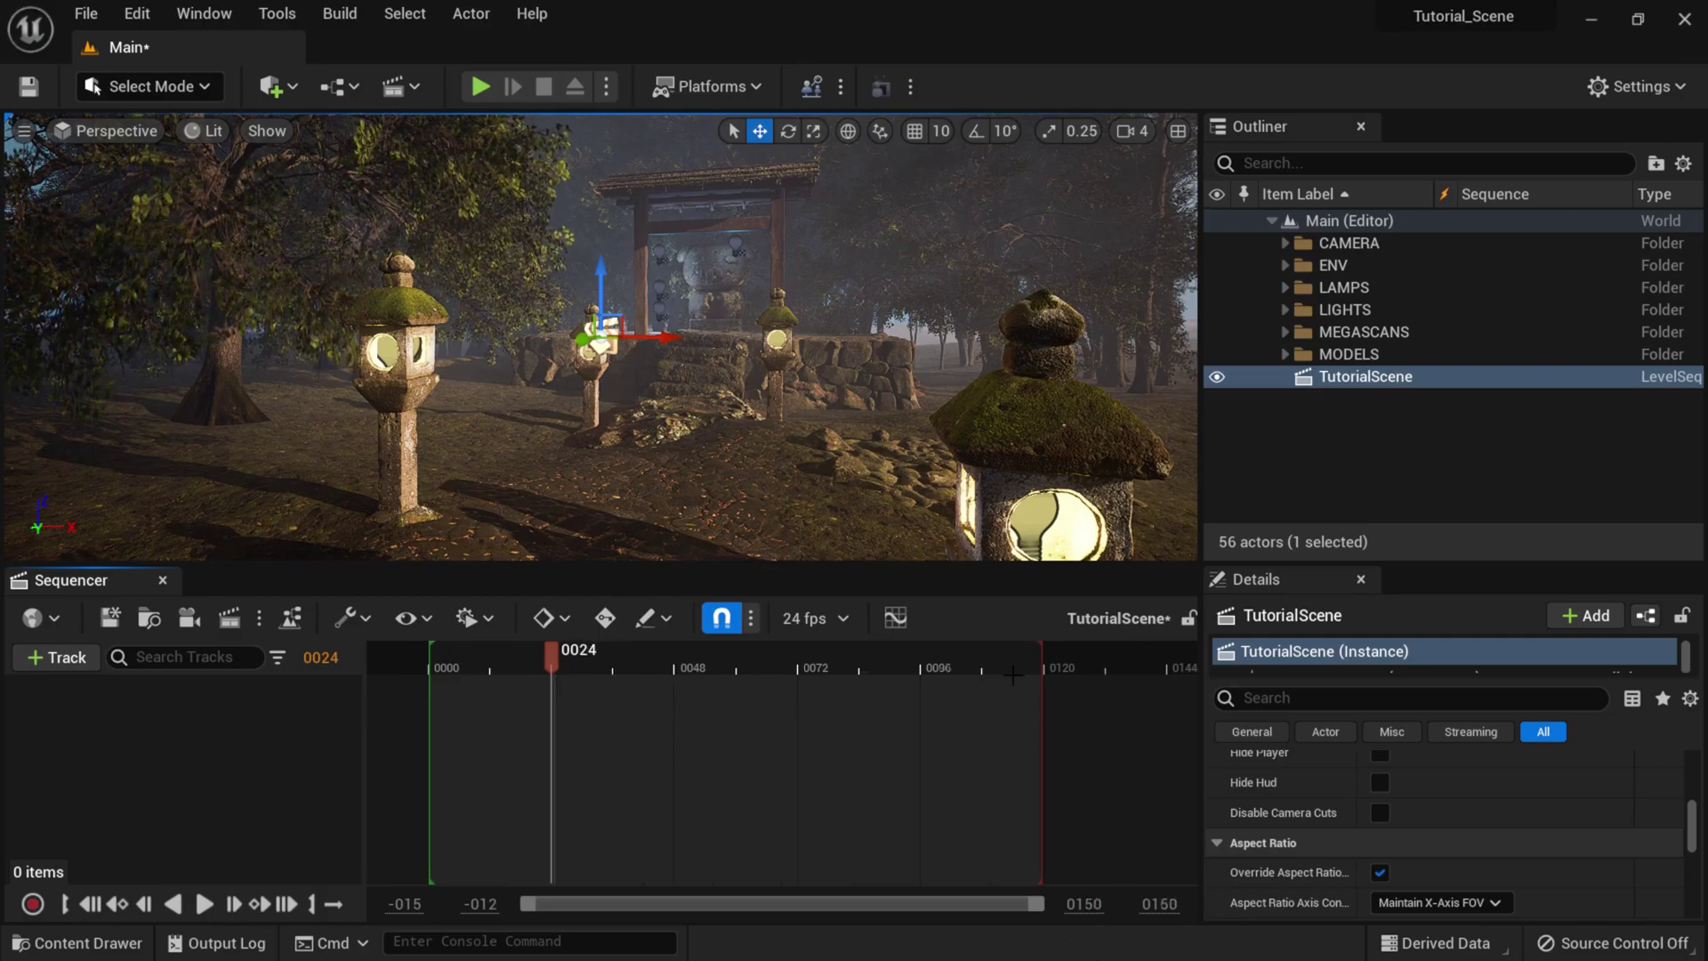
- Set the sequence's playback end at frame 150, then scrub the playhead back to frame 108
left_click_drag(1076, 658, 1205, 660)
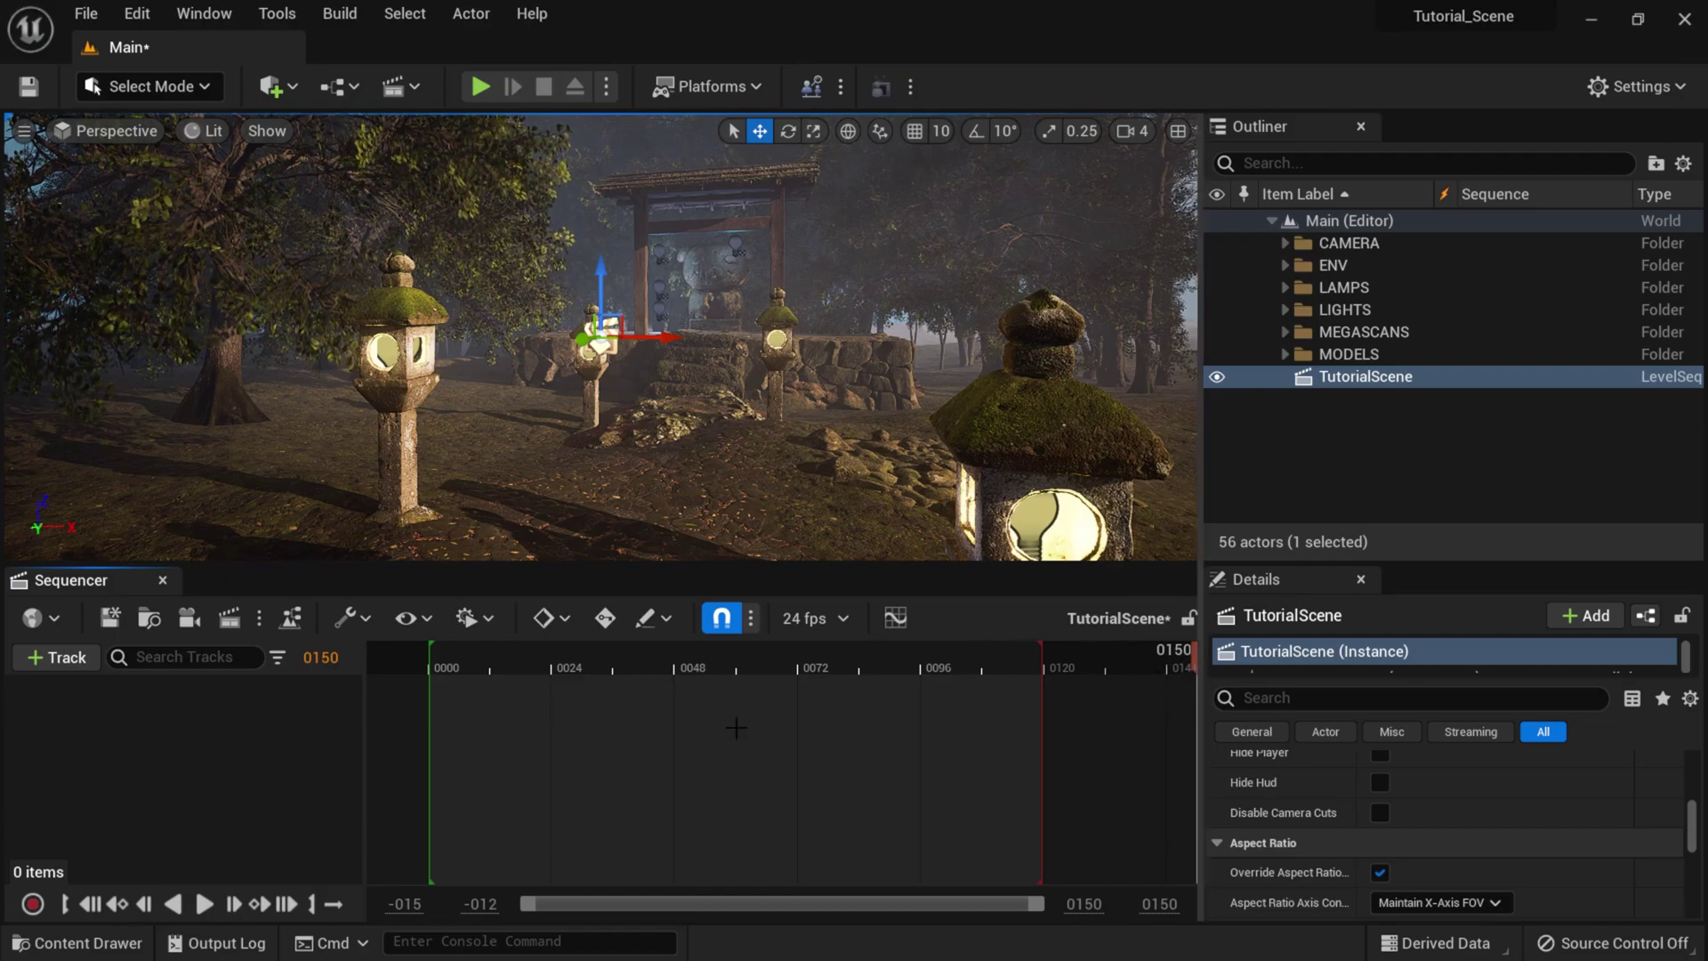
left_click(312, 905)
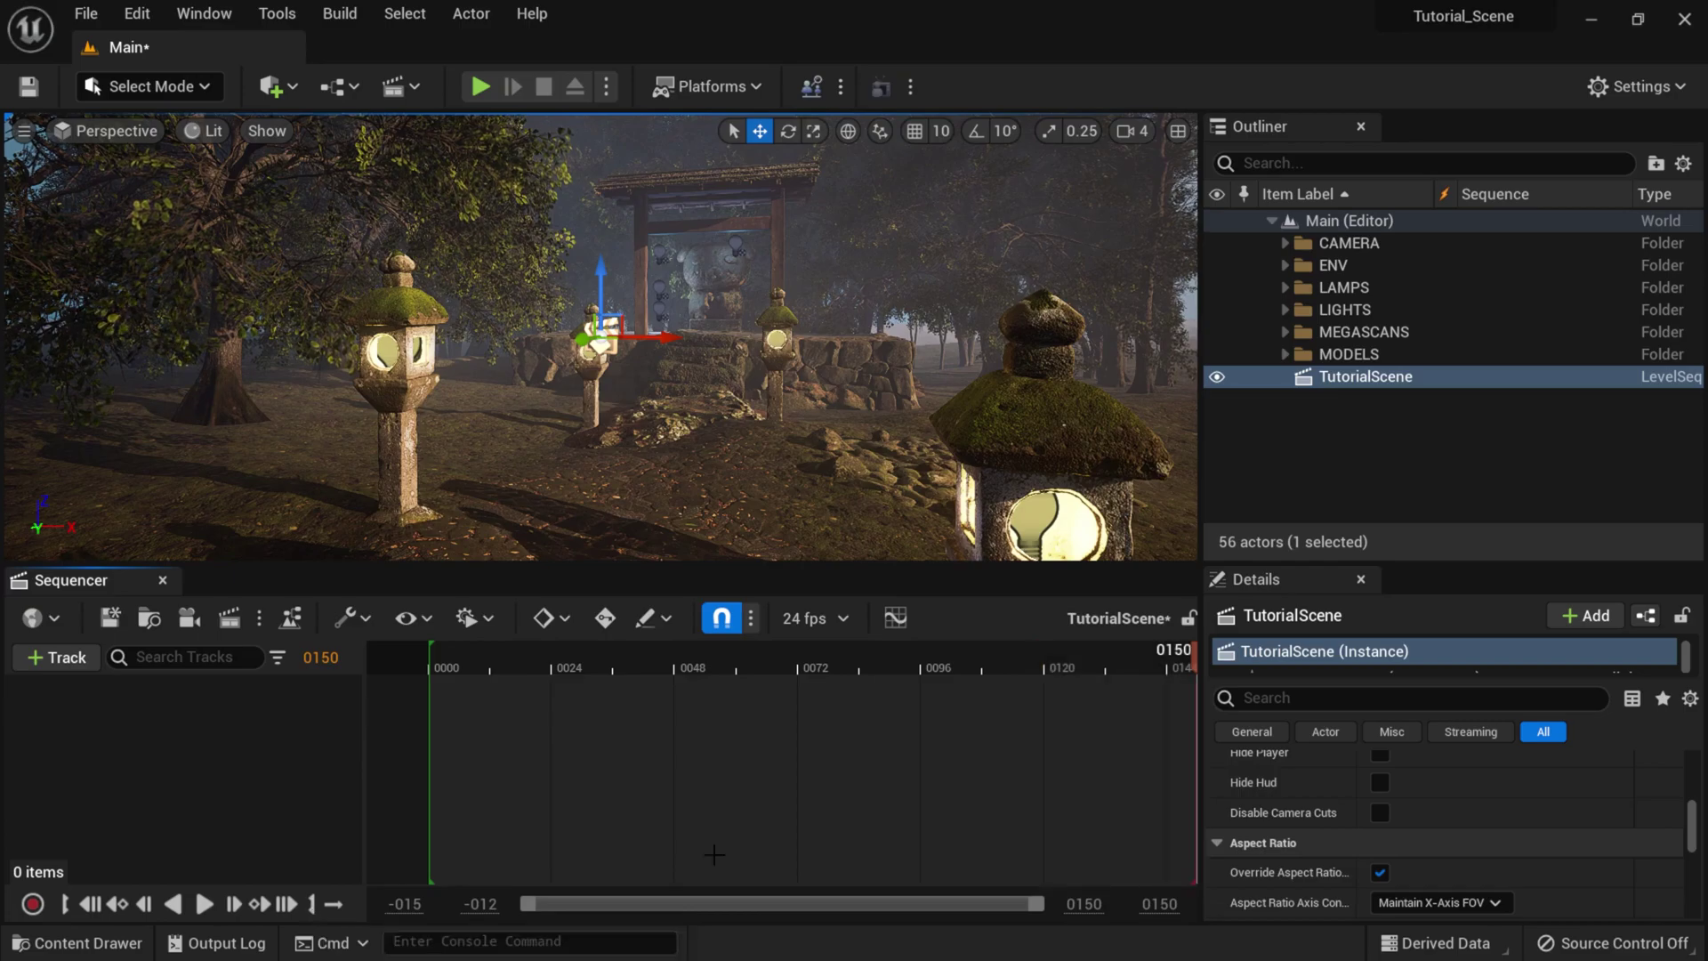
left_click_drag(1150, 662, 982, 662)
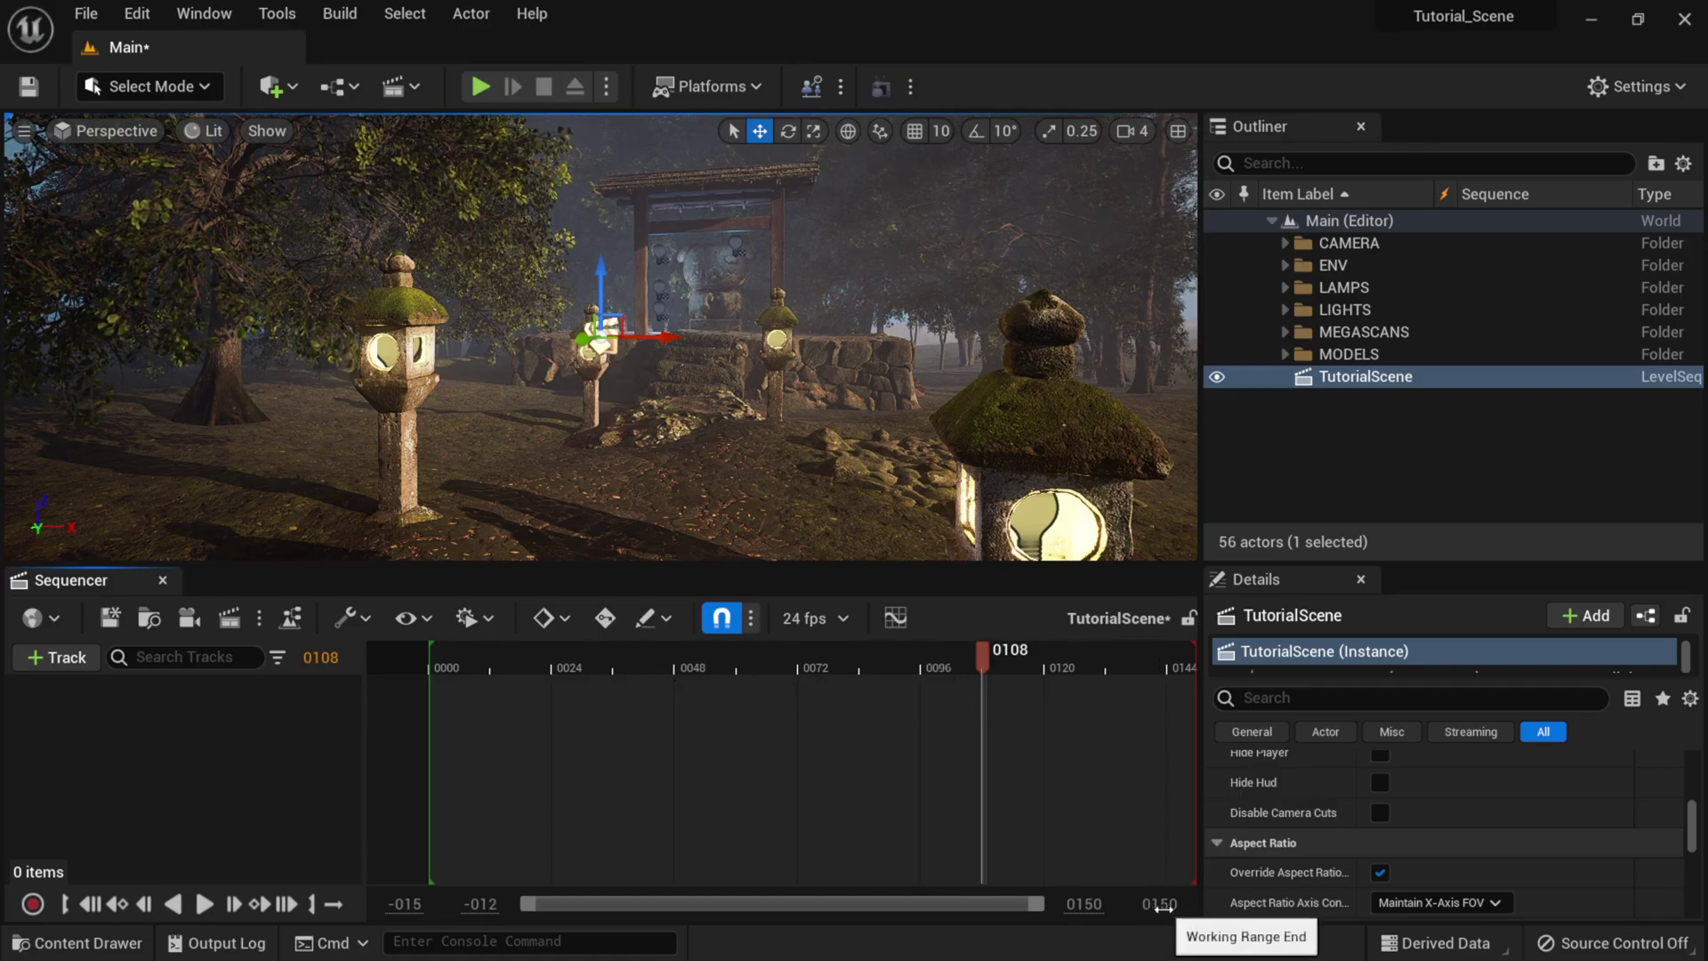
- Extend the timeline's working range end and visible range to frame 194
left_click_drag(1164, 904, 1202, 904)
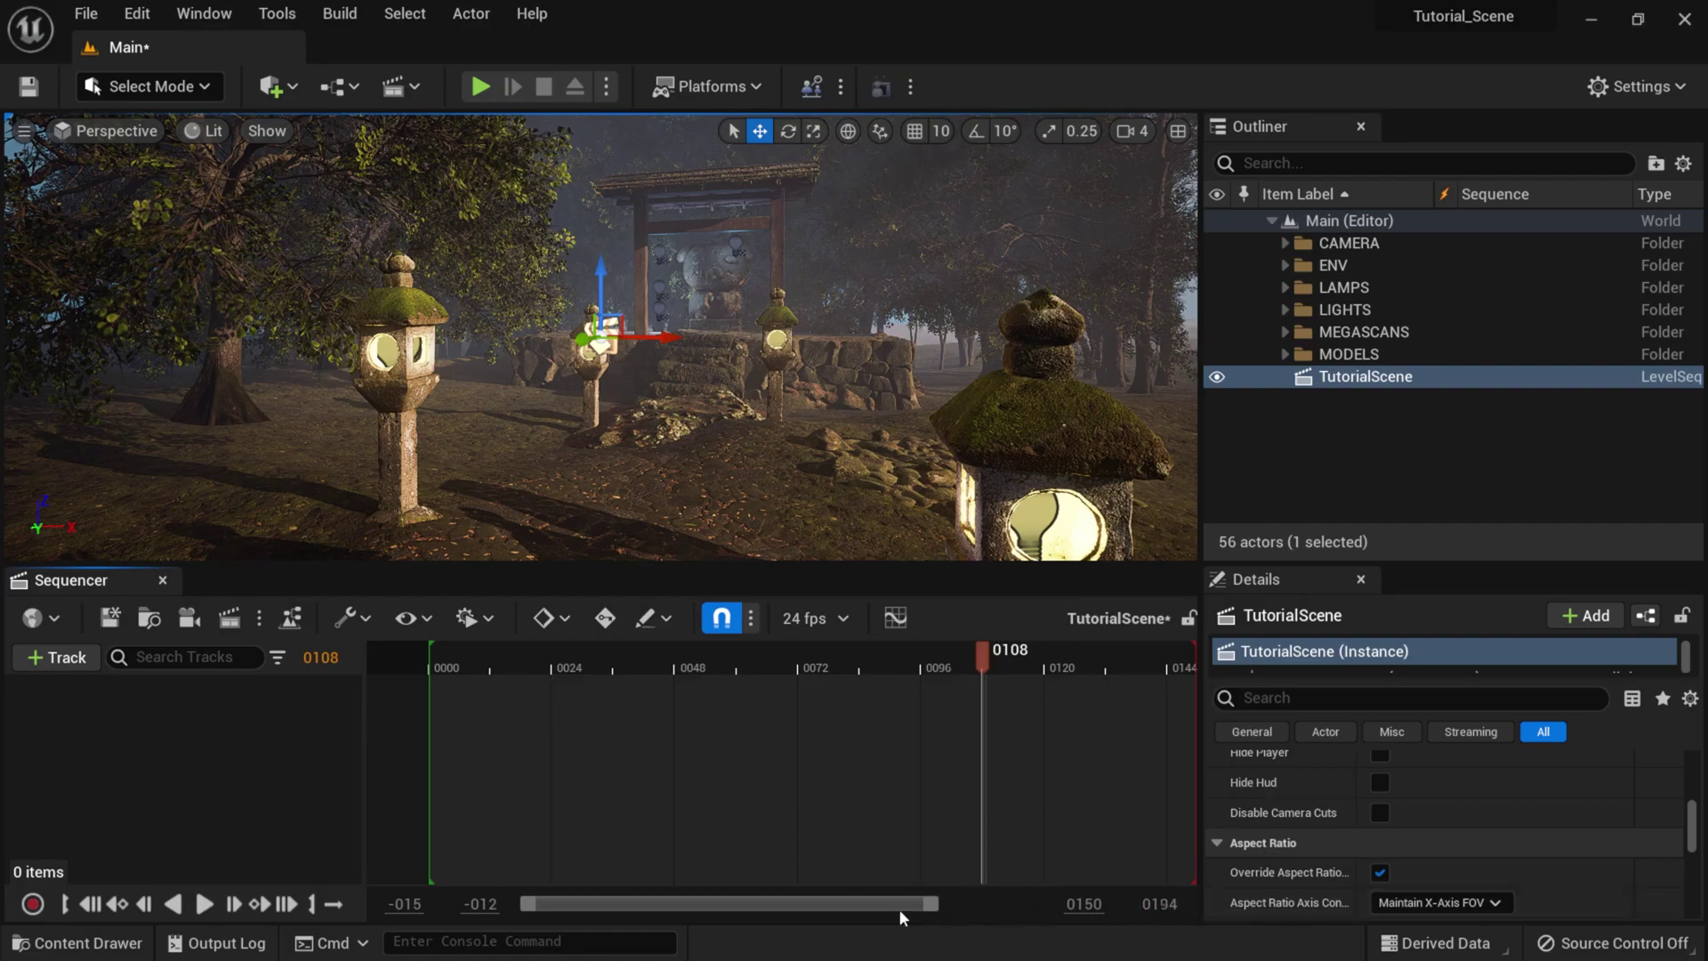
left_click_drag(932, 903, 1043, 904)
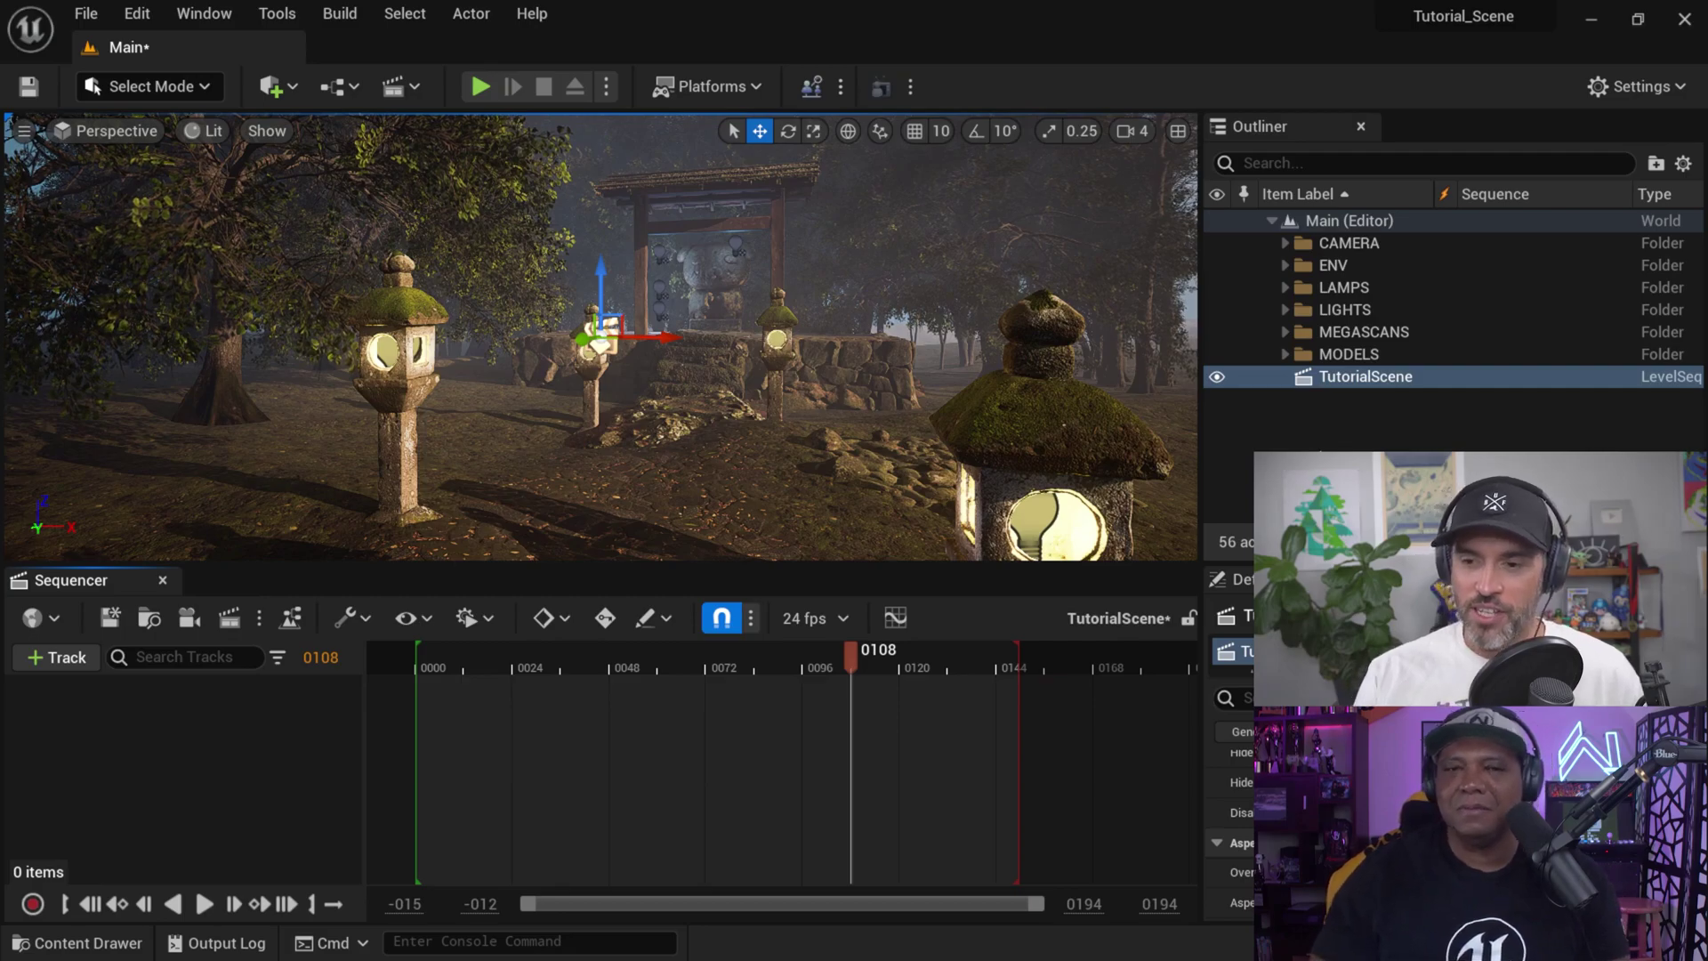
- Set the sequence's playback end to the playhead position at frame 150 and save the sequence
mouse_move(1018, 652)
left_mouse_down()
mouse_move(1117, 659)
mouse_move(992, 663)
mouse_move(1035, 658)
left_mouse_up()
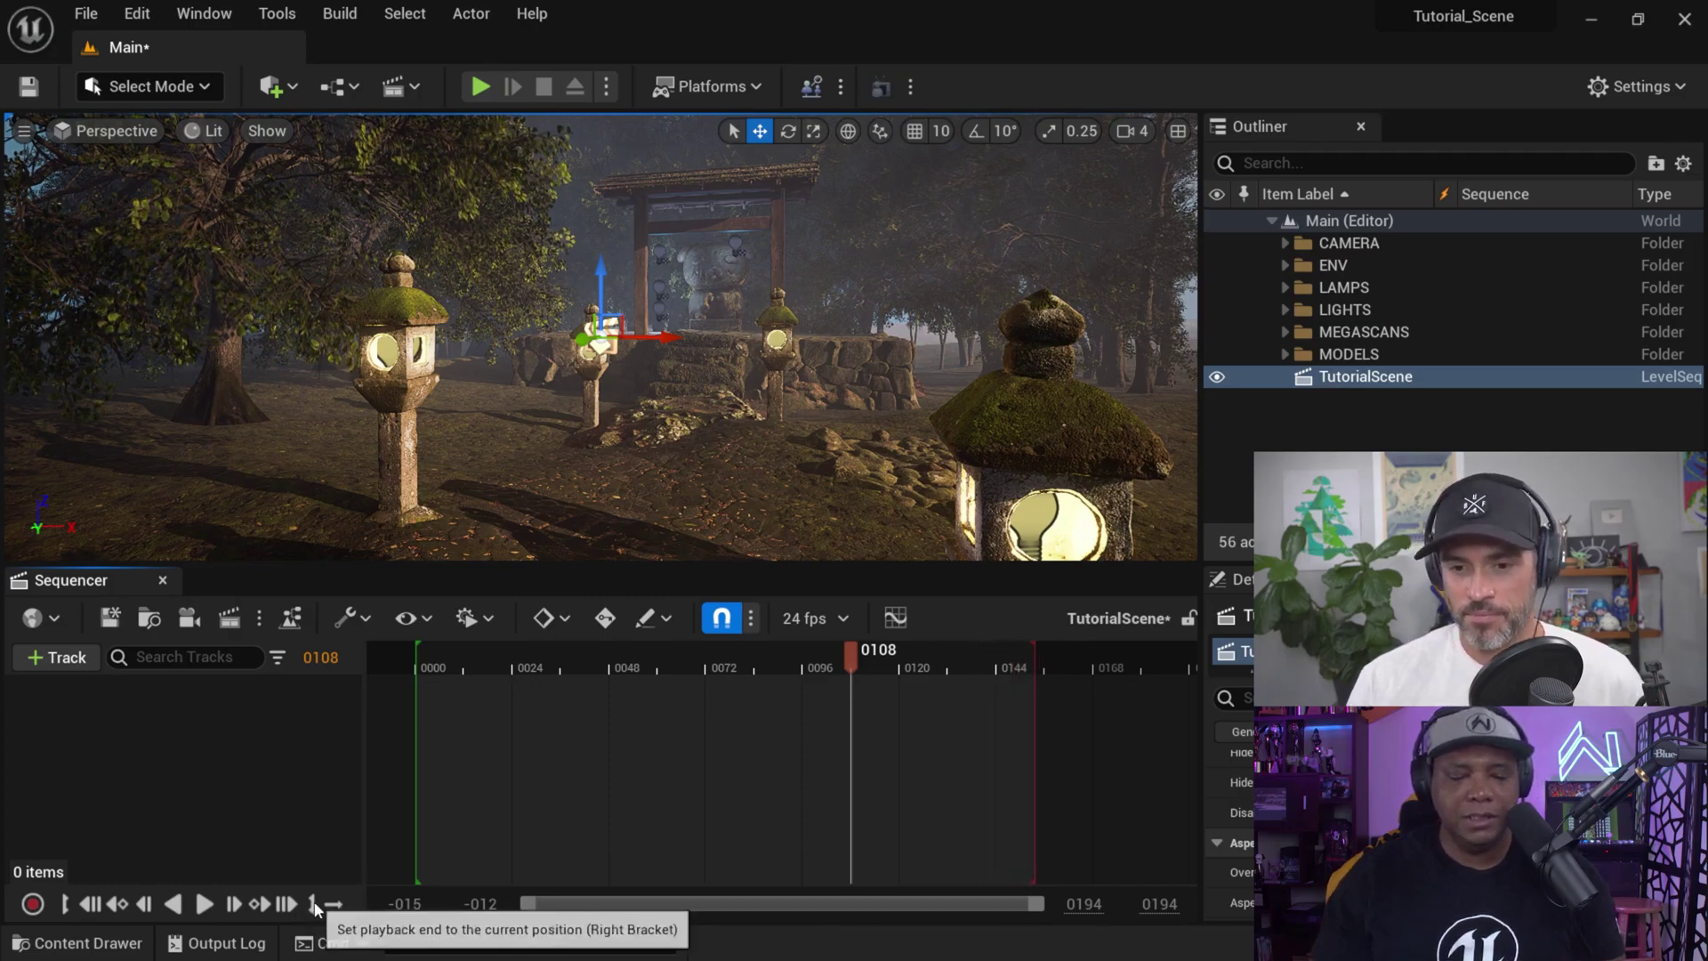
mouse_move(1033, 658)
left_mouse_down()
mouse_move(1010, 658)
mouse_move(1097, 658)
mouse_move(1038, 659)
mouse_move(1051, 662)
left_mouse_up()
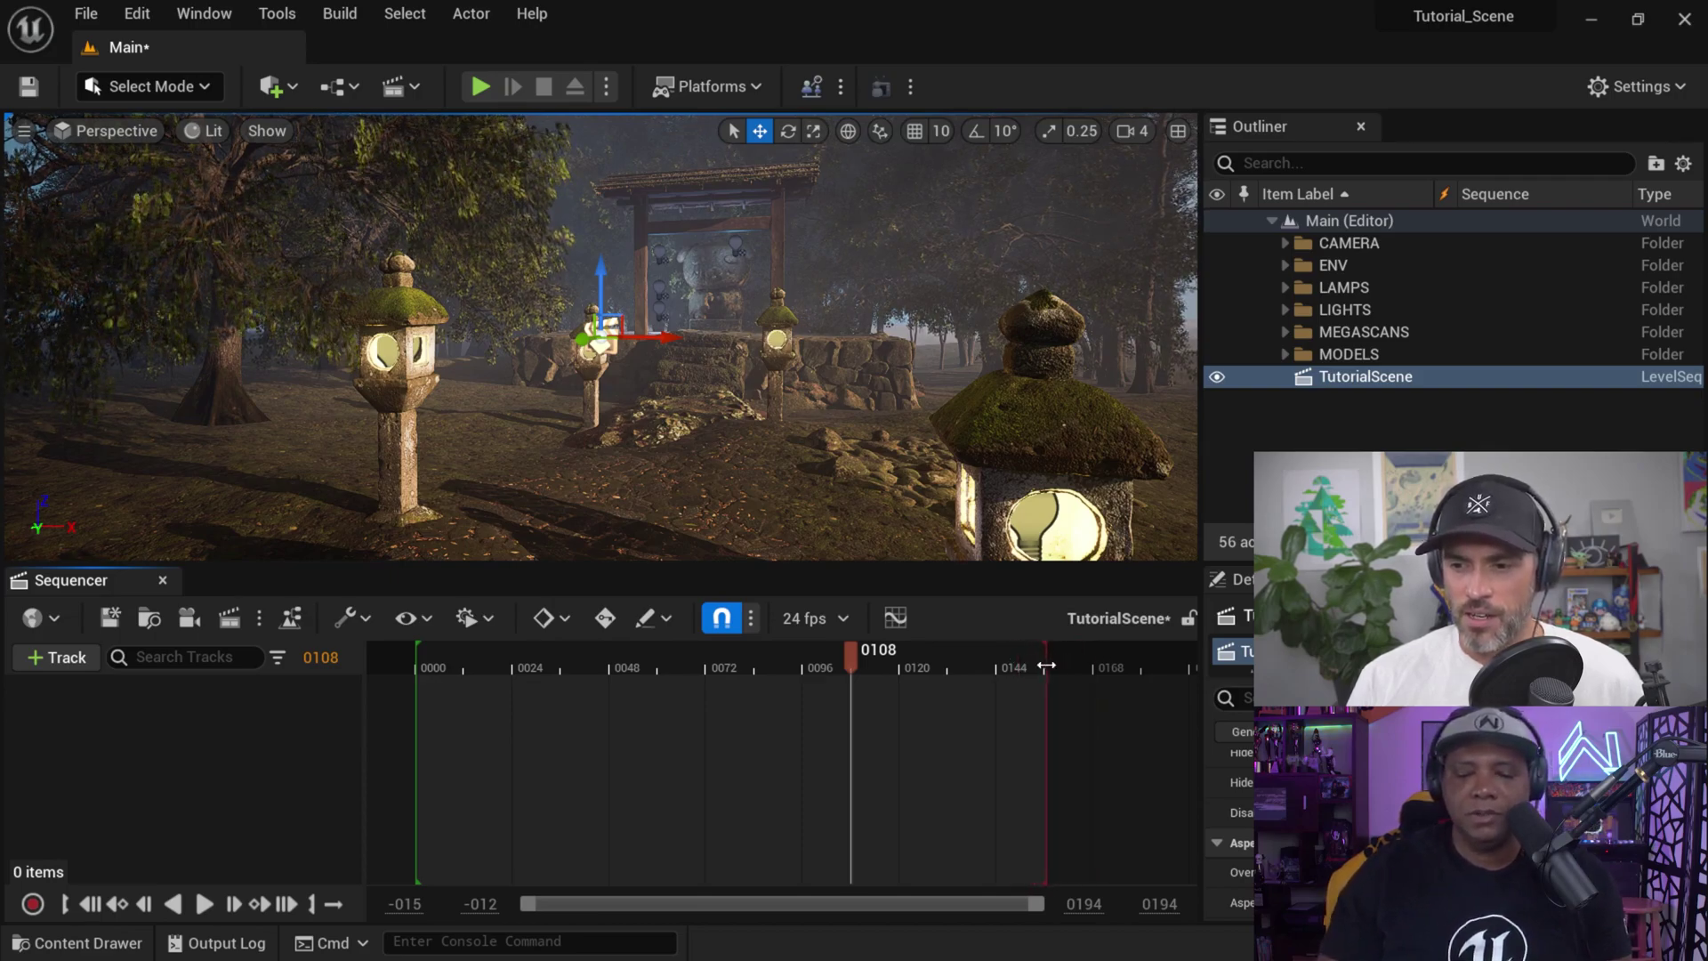
left_click_drag(1023, 655, 1023, 658)
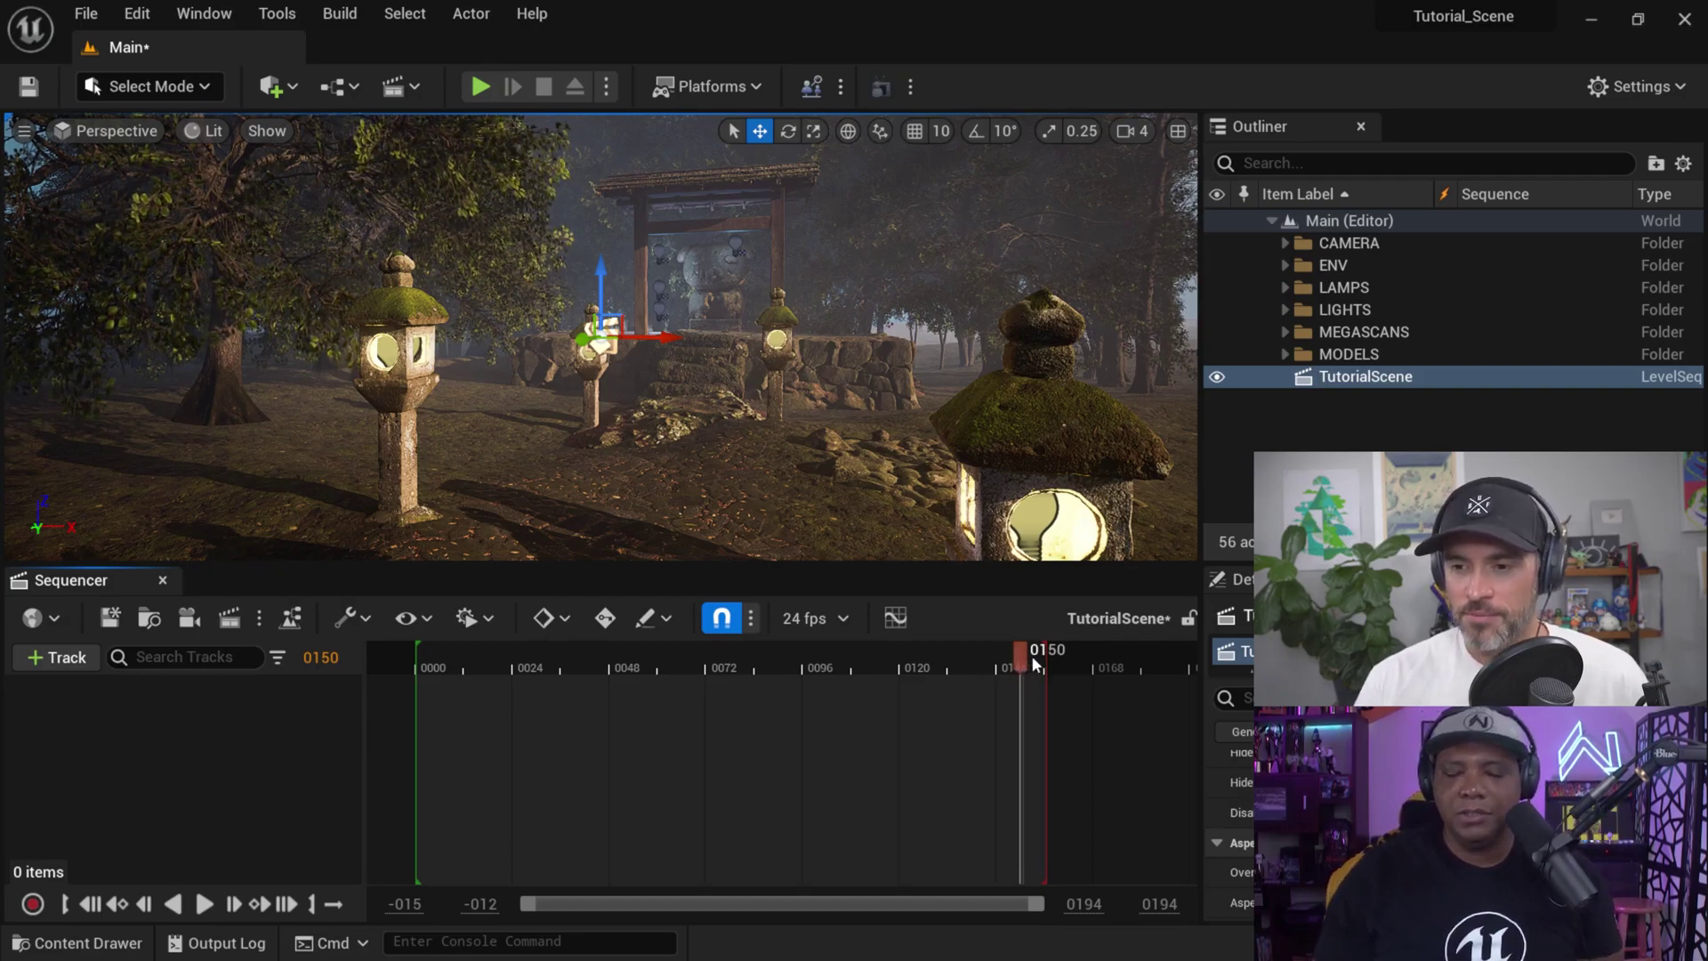
left_click(313, 904)
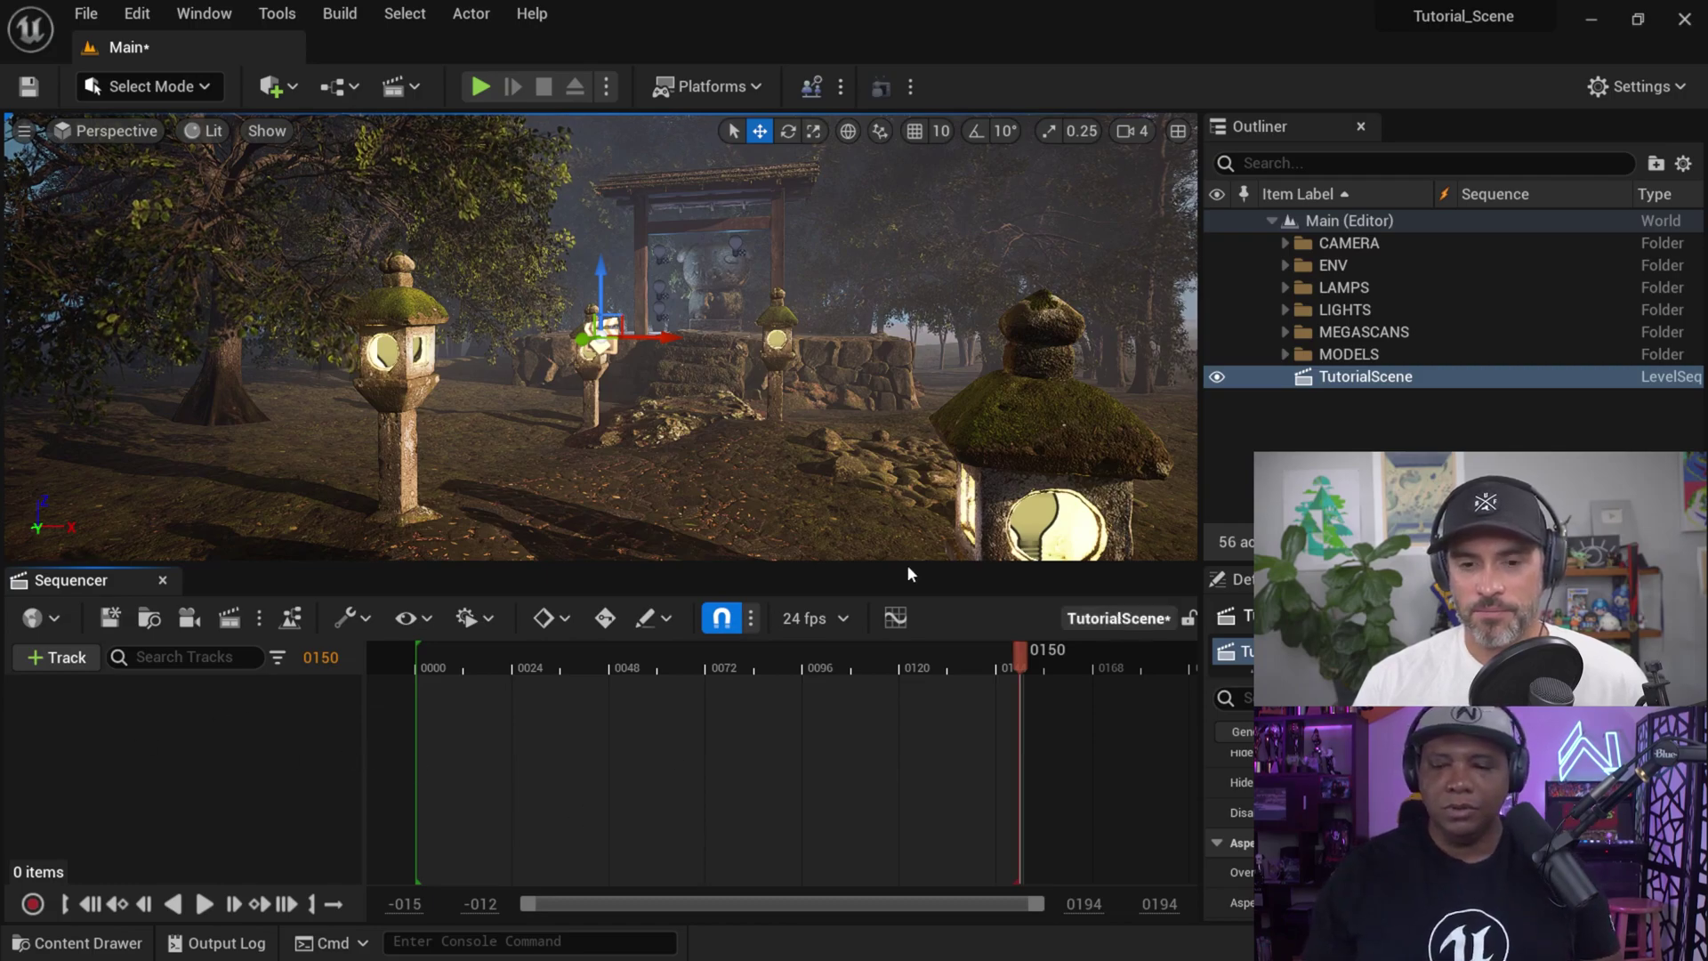
left_click(107, 618)
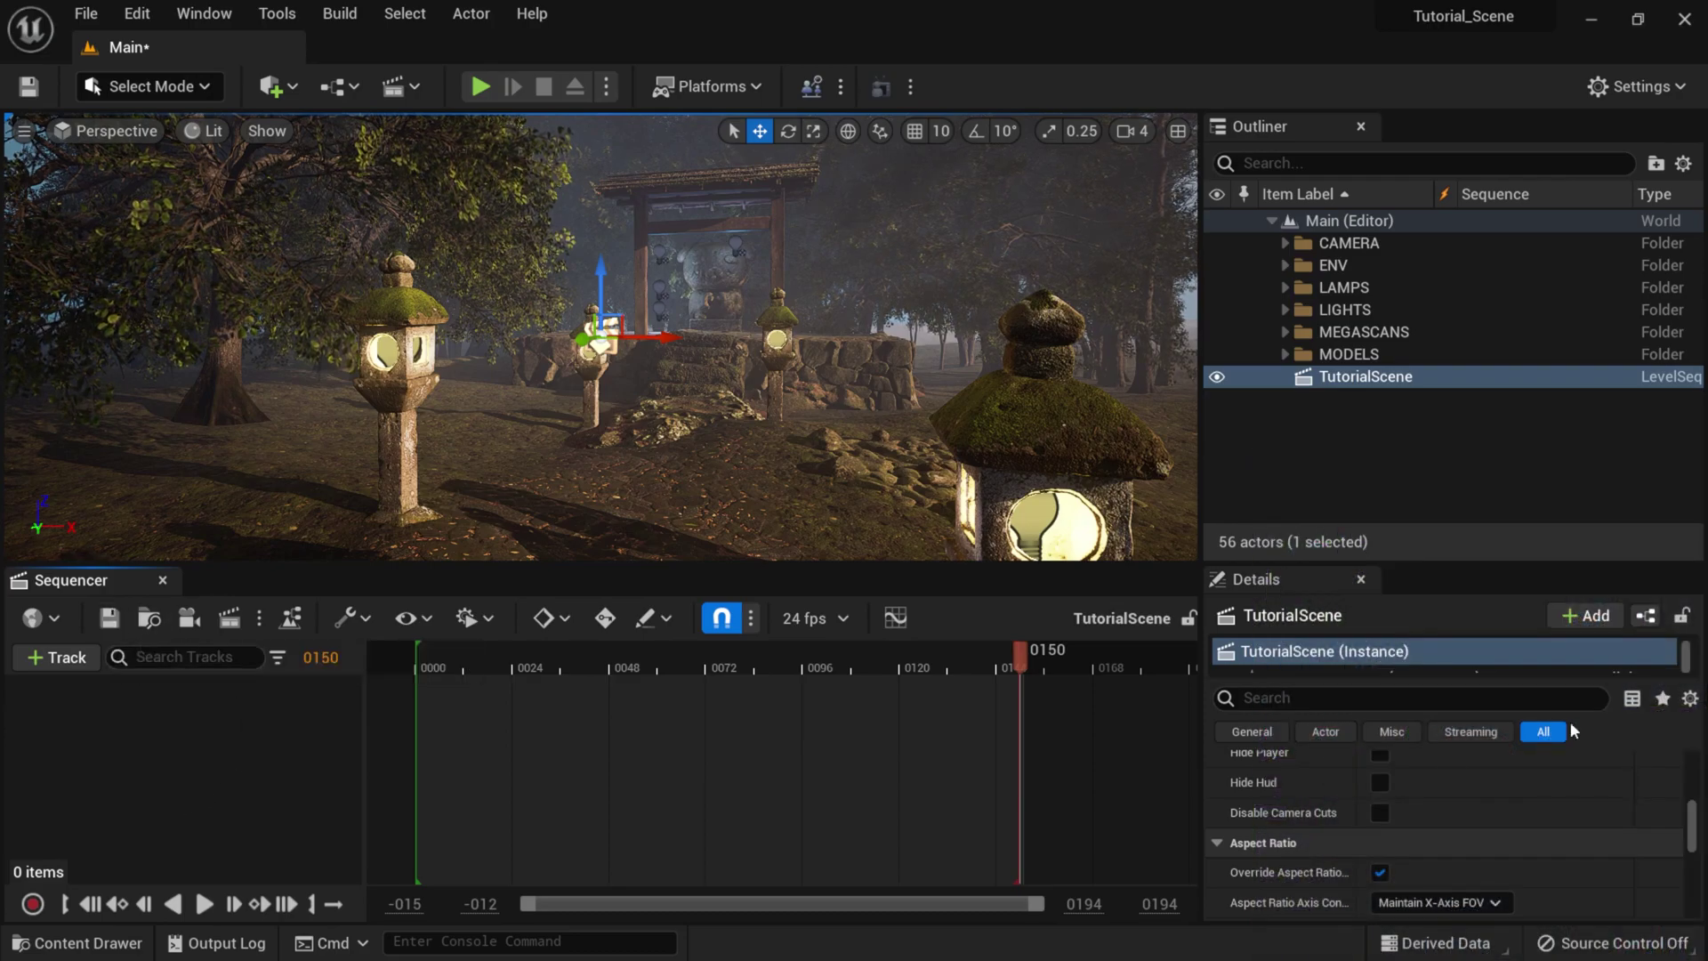
- Add the Camera actor from the CAMERA folder to the TutorialScene sequence
left_click(1287, 244)
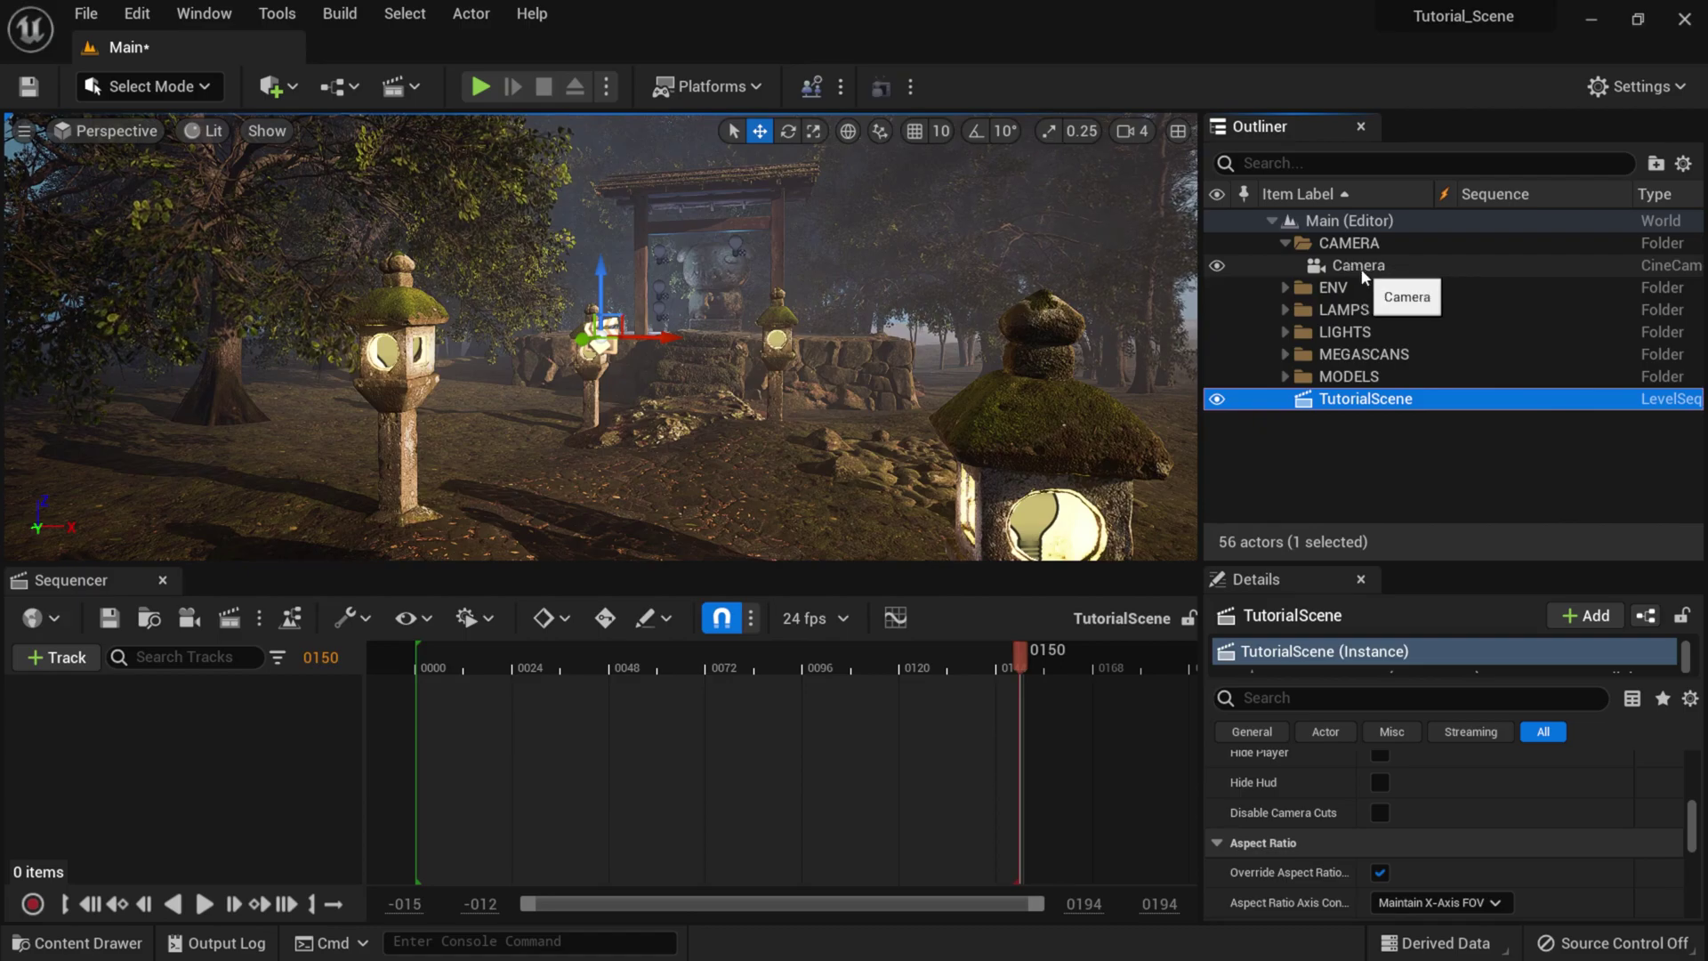
left_click(1357, 267)
left_click_drag(1356, 267, 238, 738)
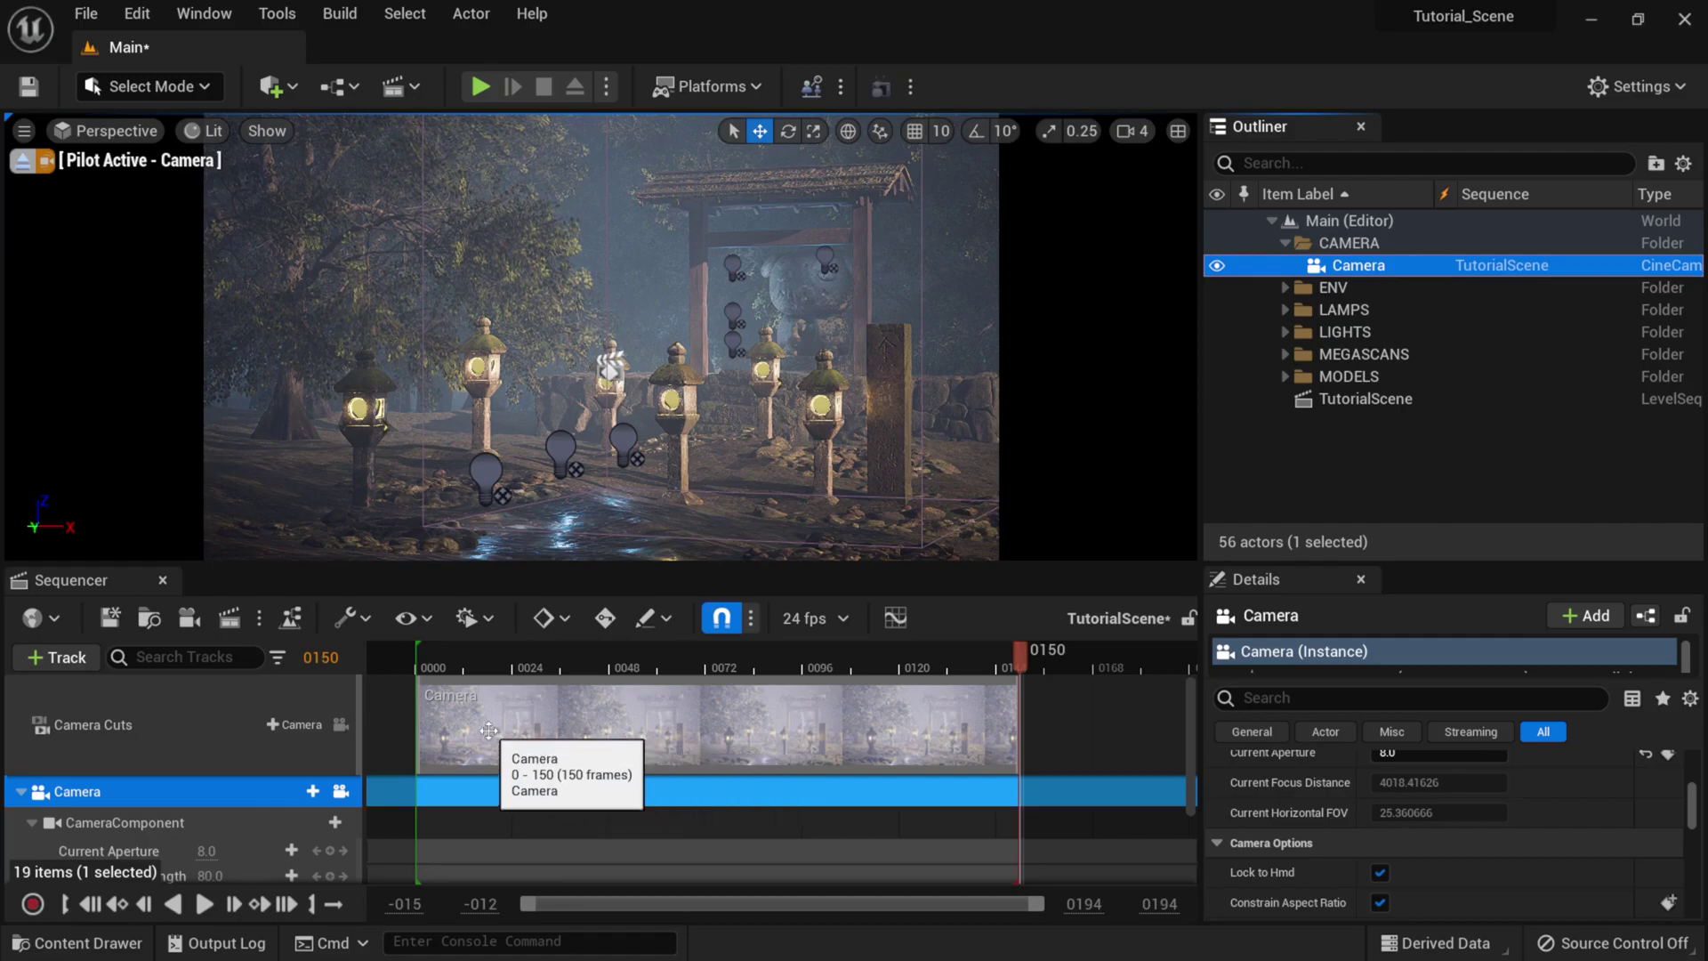
scroll(496, 727, "down", 1)
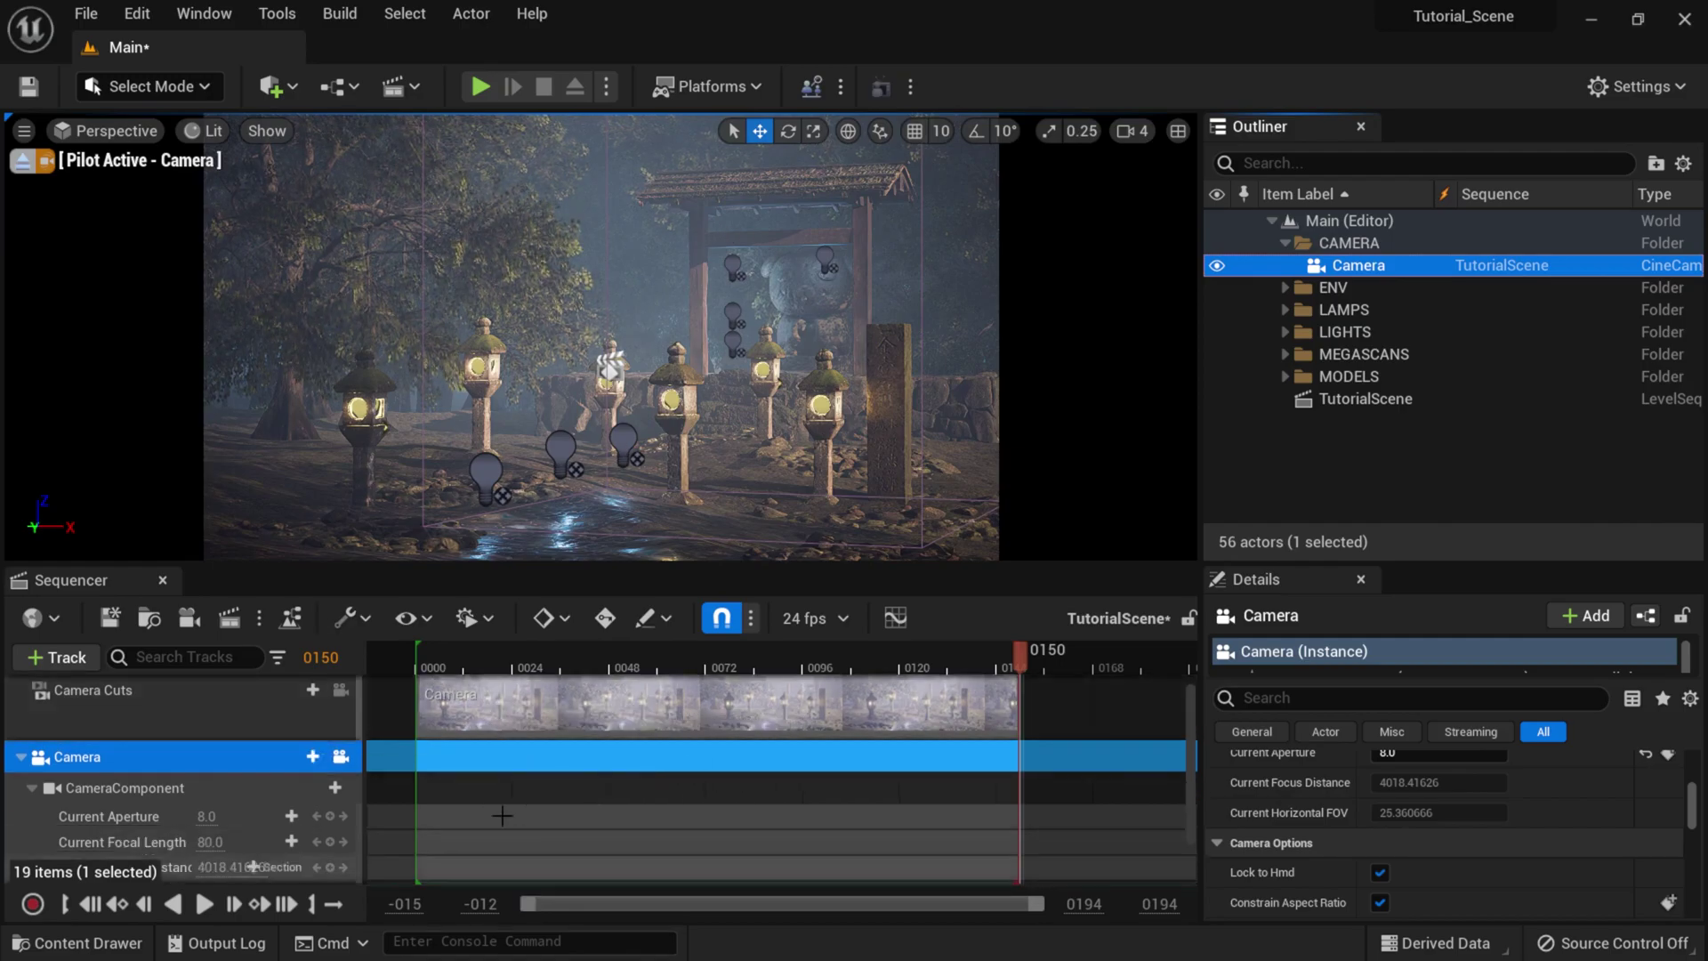
scroll(641, 788, "up", 1)
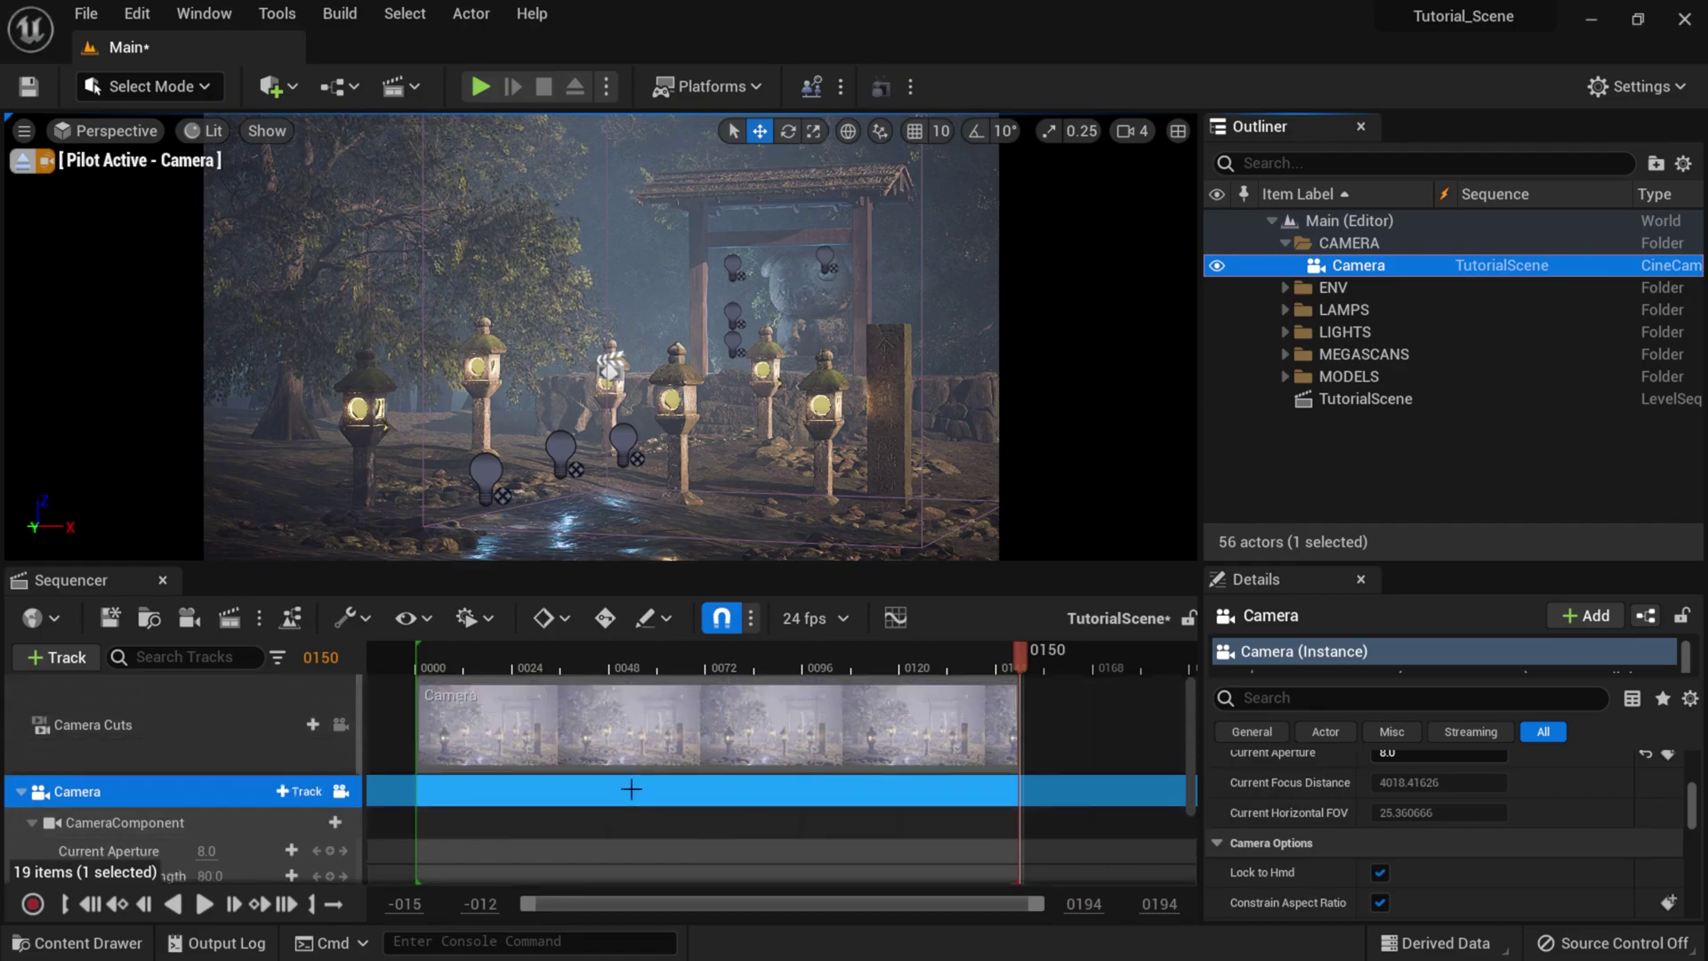
- Delete the Camera Cuts track from the sequence and select the Camera track
left_click(173, 731)
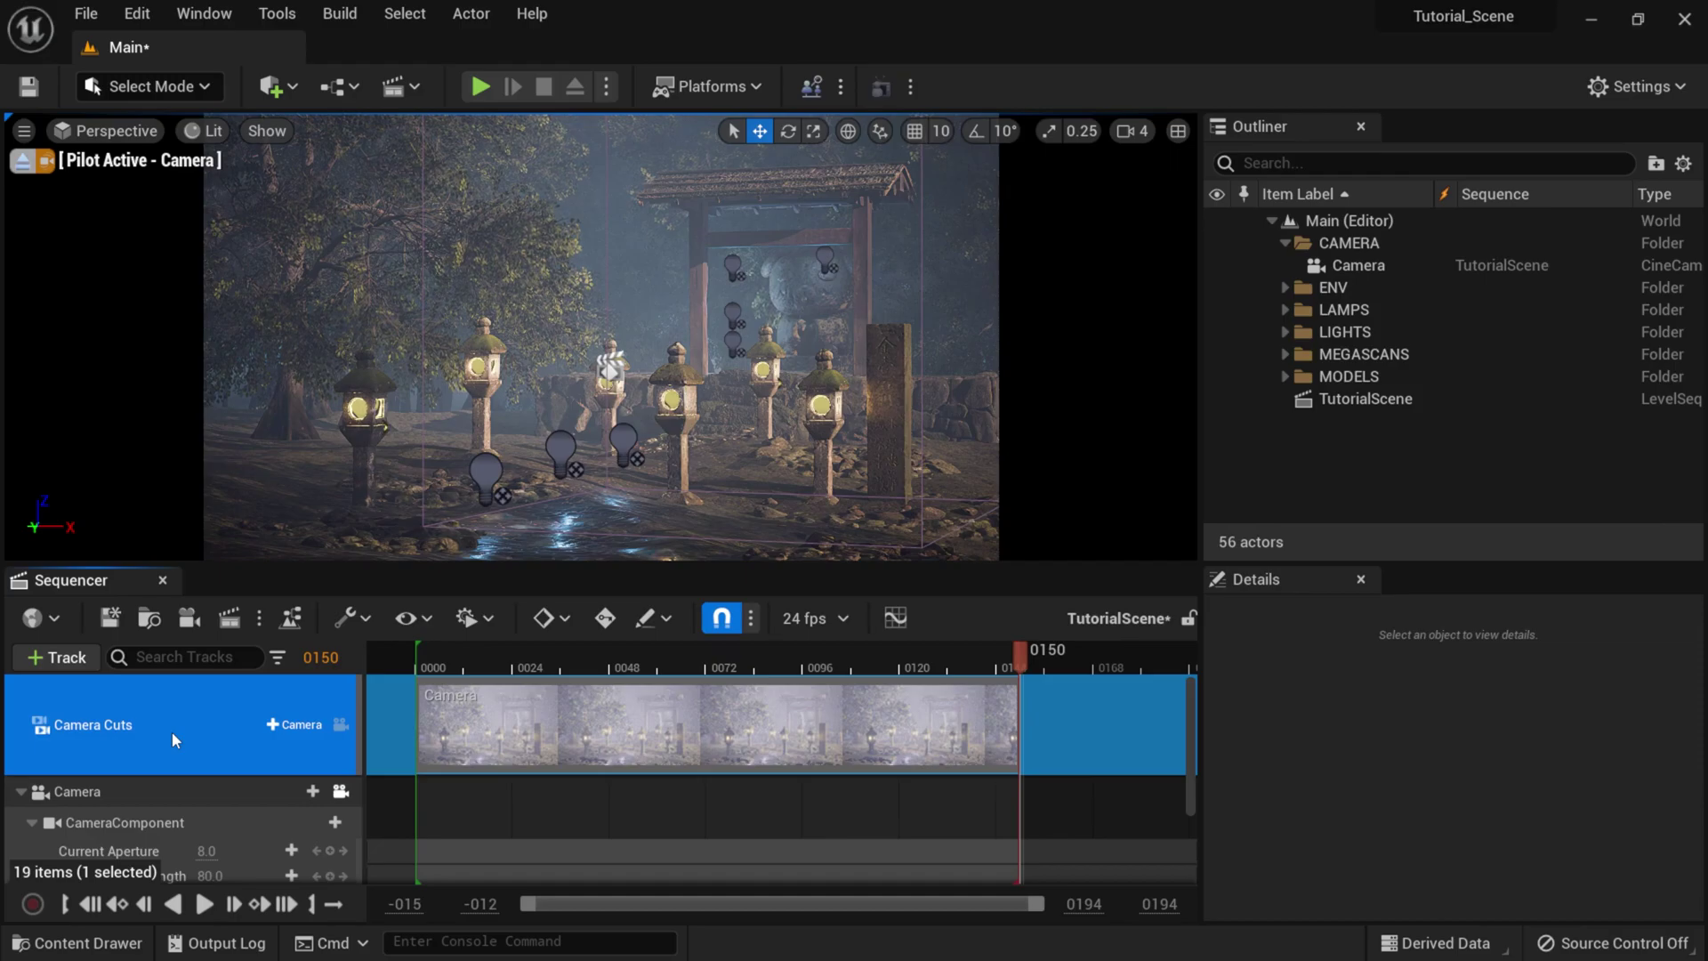
key("Delete")
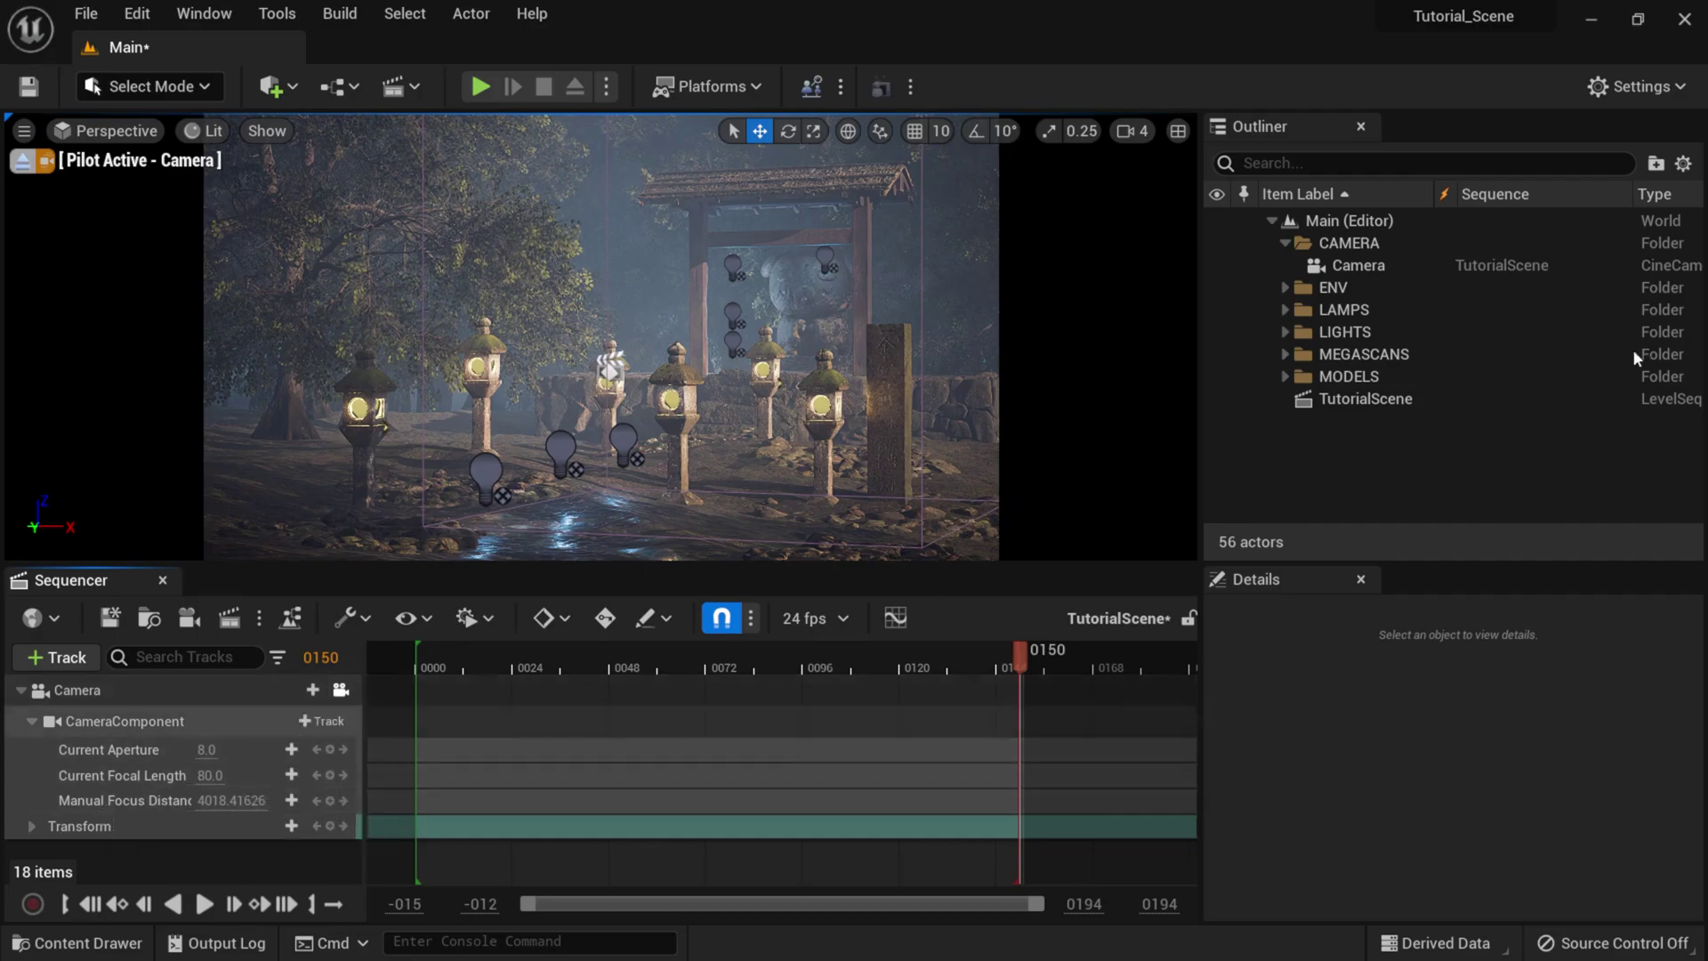
left_click(131, 692)
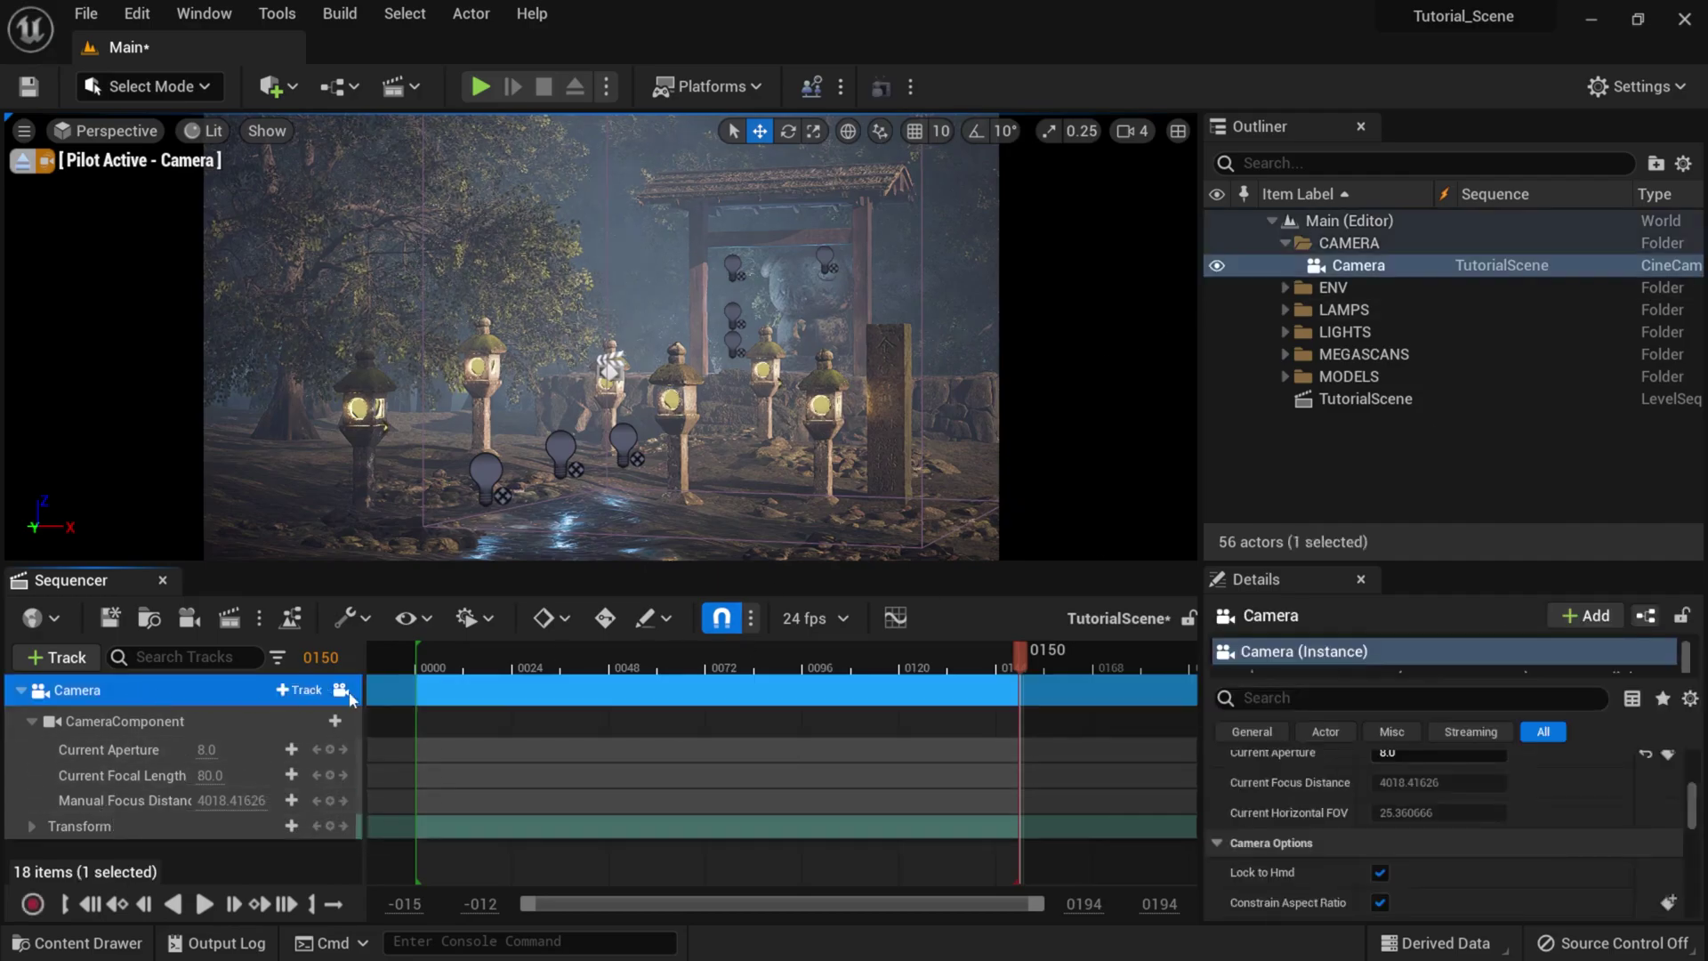
- Return the playhead to frame 0 and expand only the camera's Transform channels
left_click(457, 653)
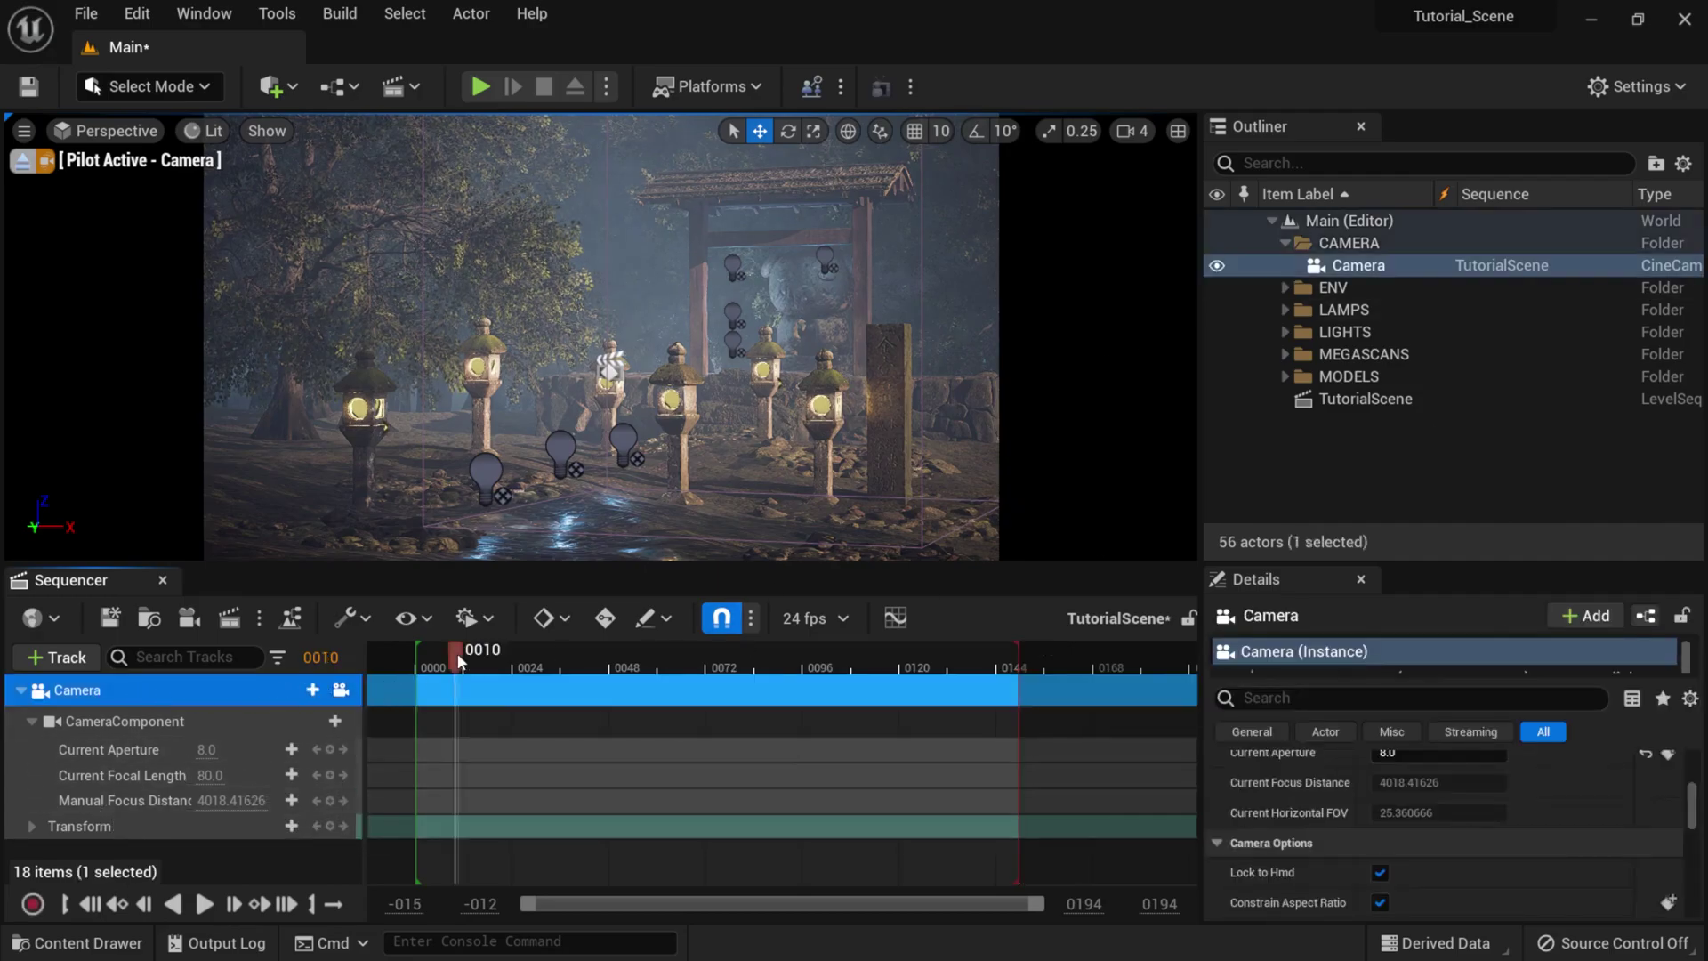
left_click(93, 904)
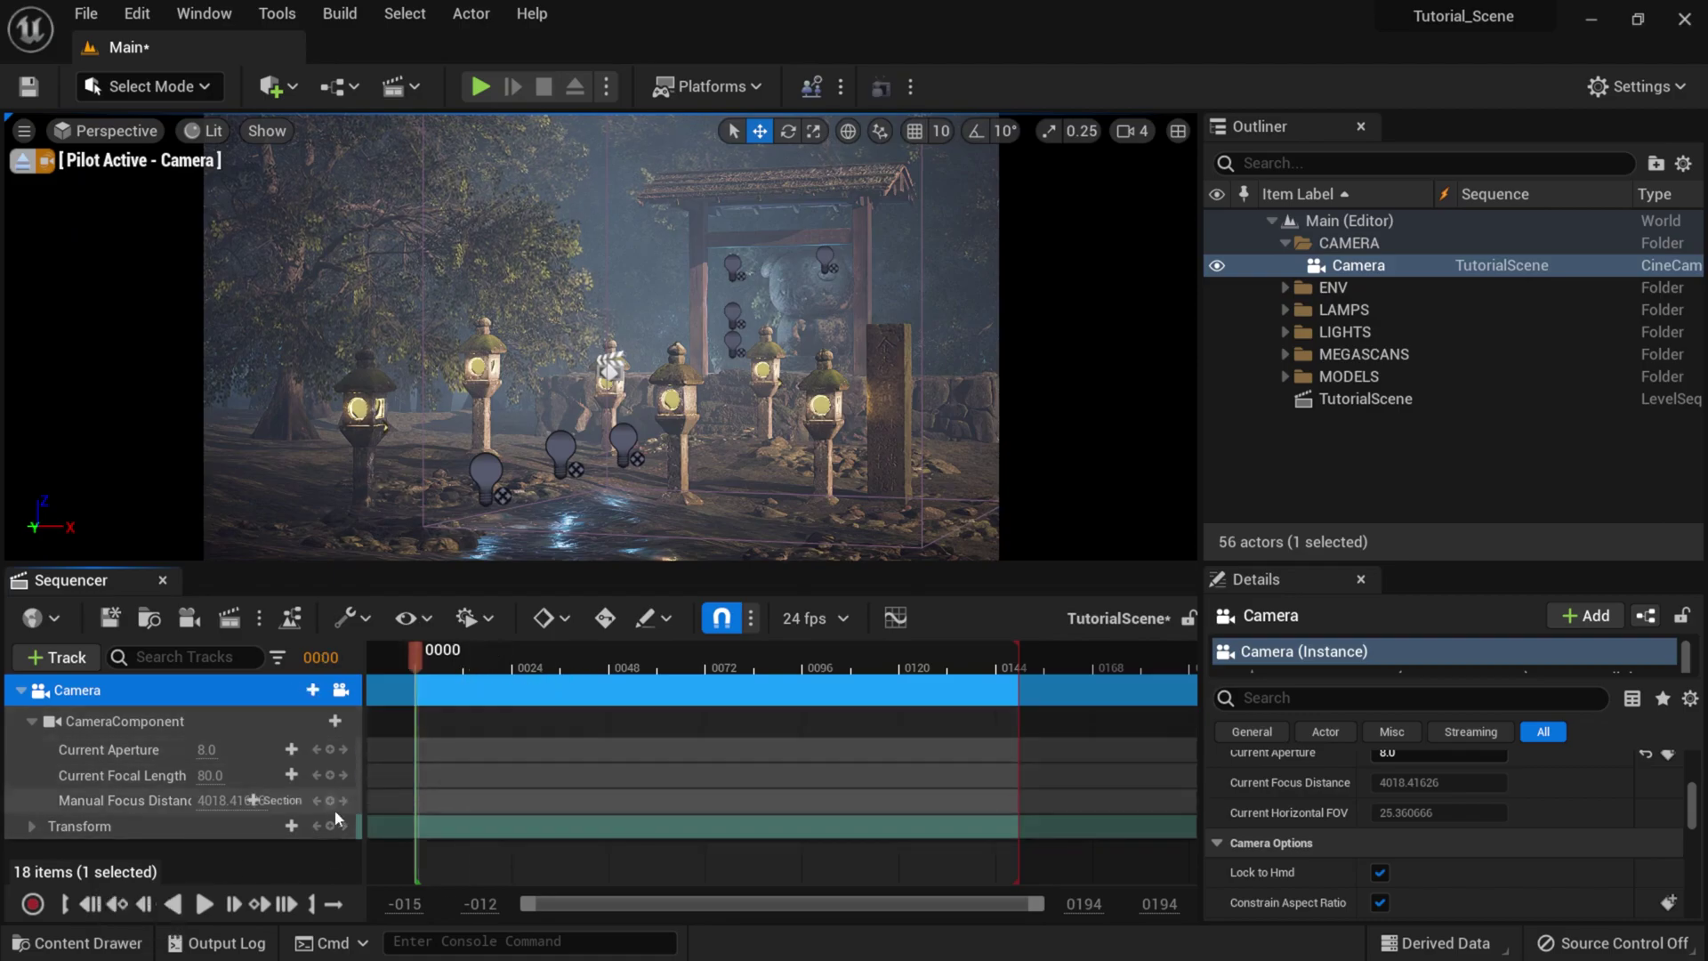
left_click(33, 722)
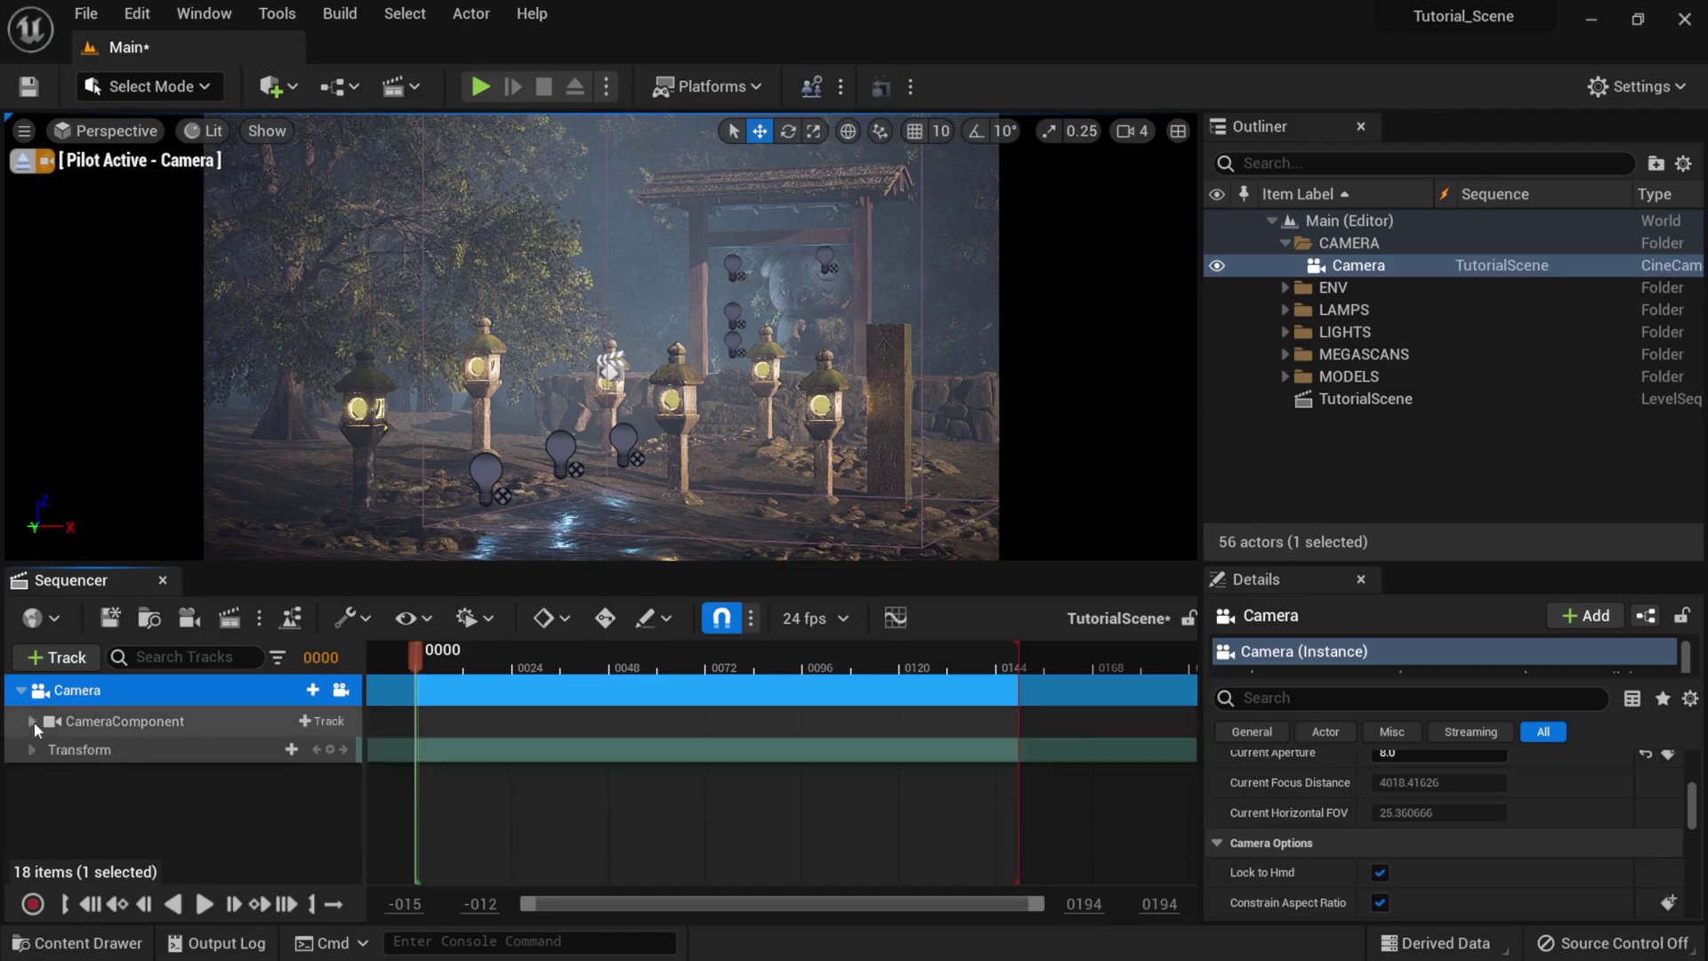
left_click(31, 750)
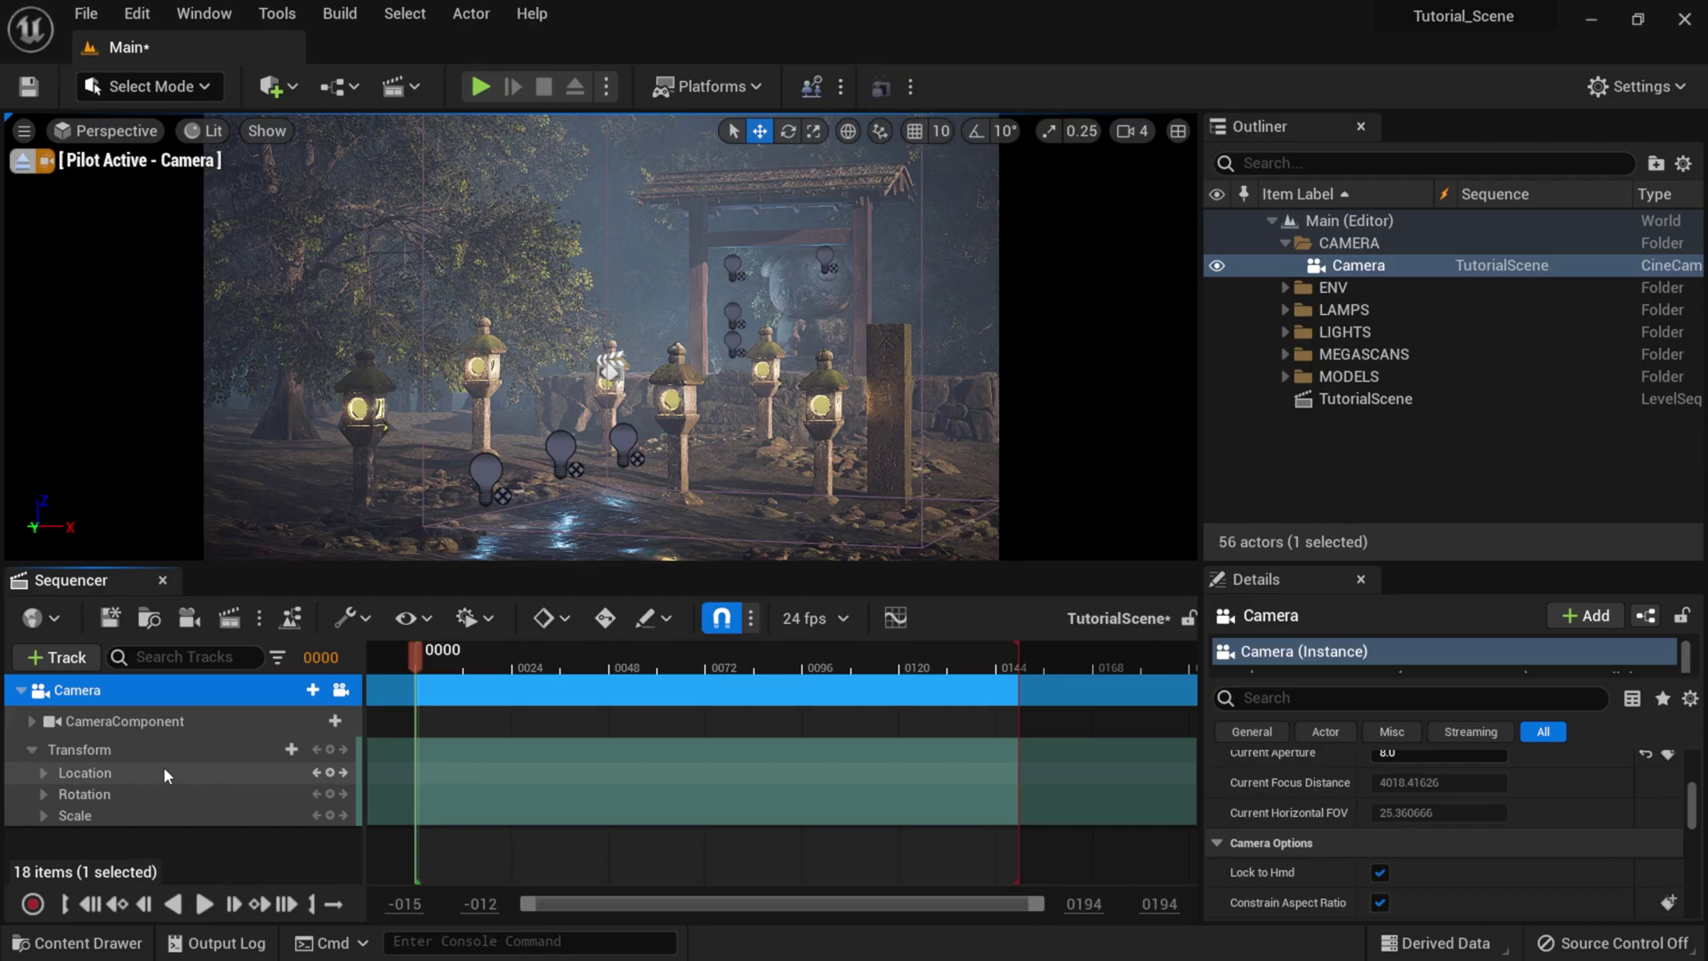
- Pull the camera back from the lanterns and temple, and key its Location at frame 0
right_click_drag(624, 389, 623, 390)
key("s")
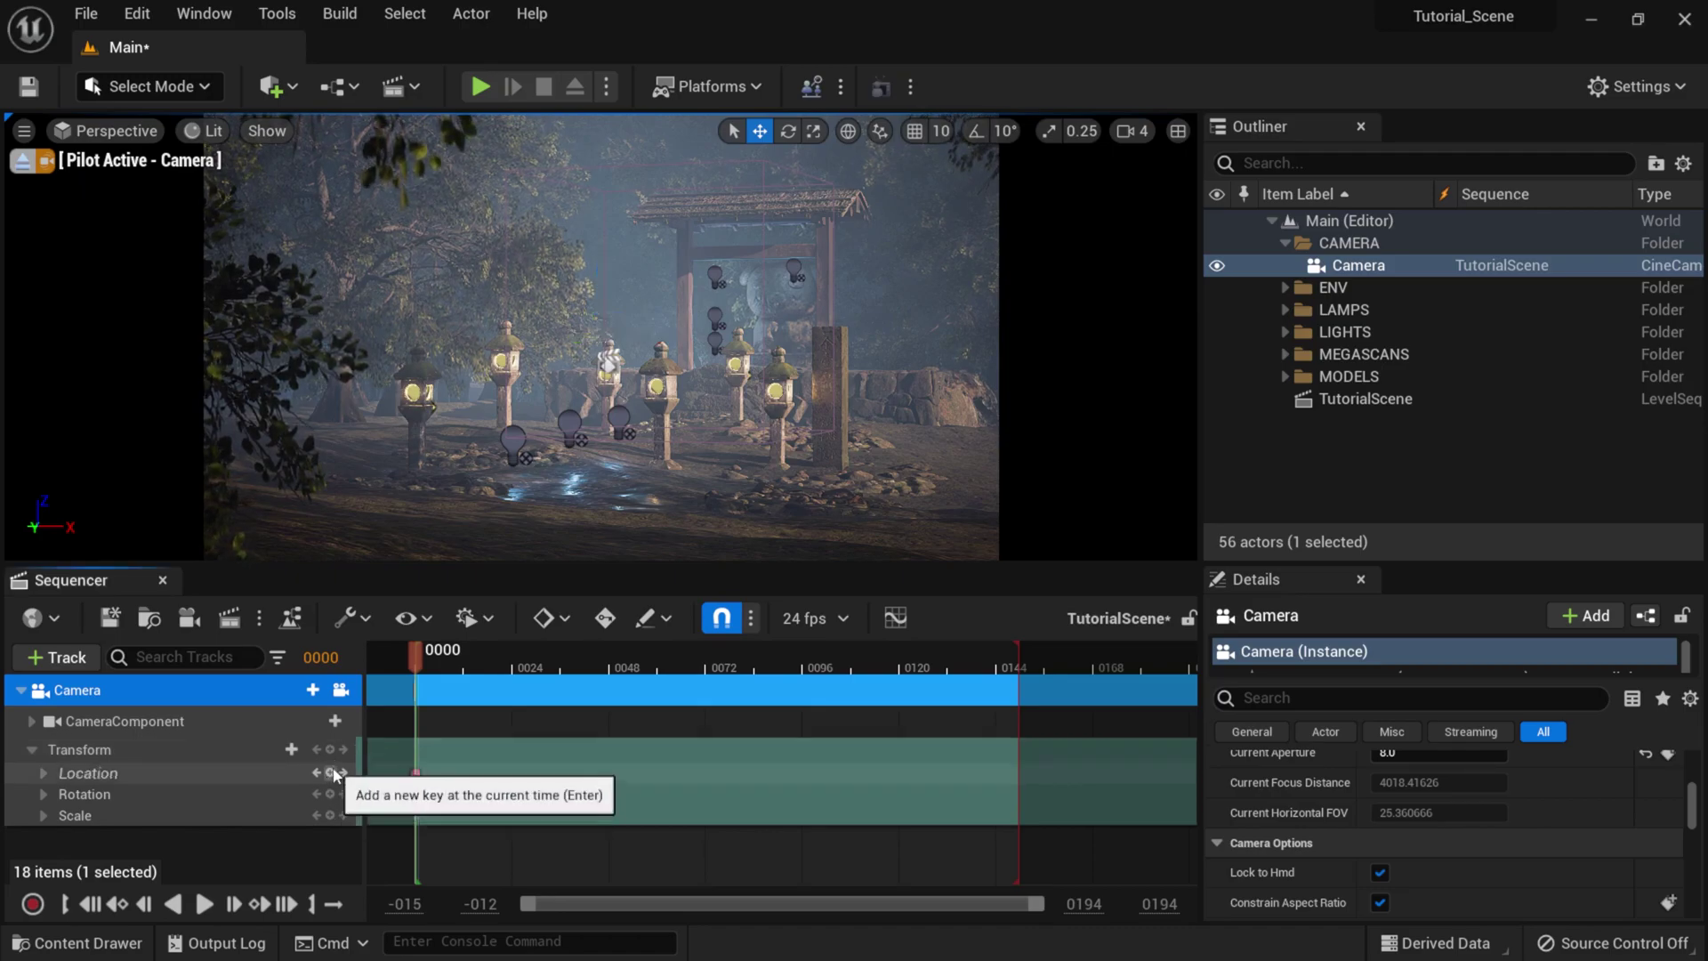
left_click(337, 773)
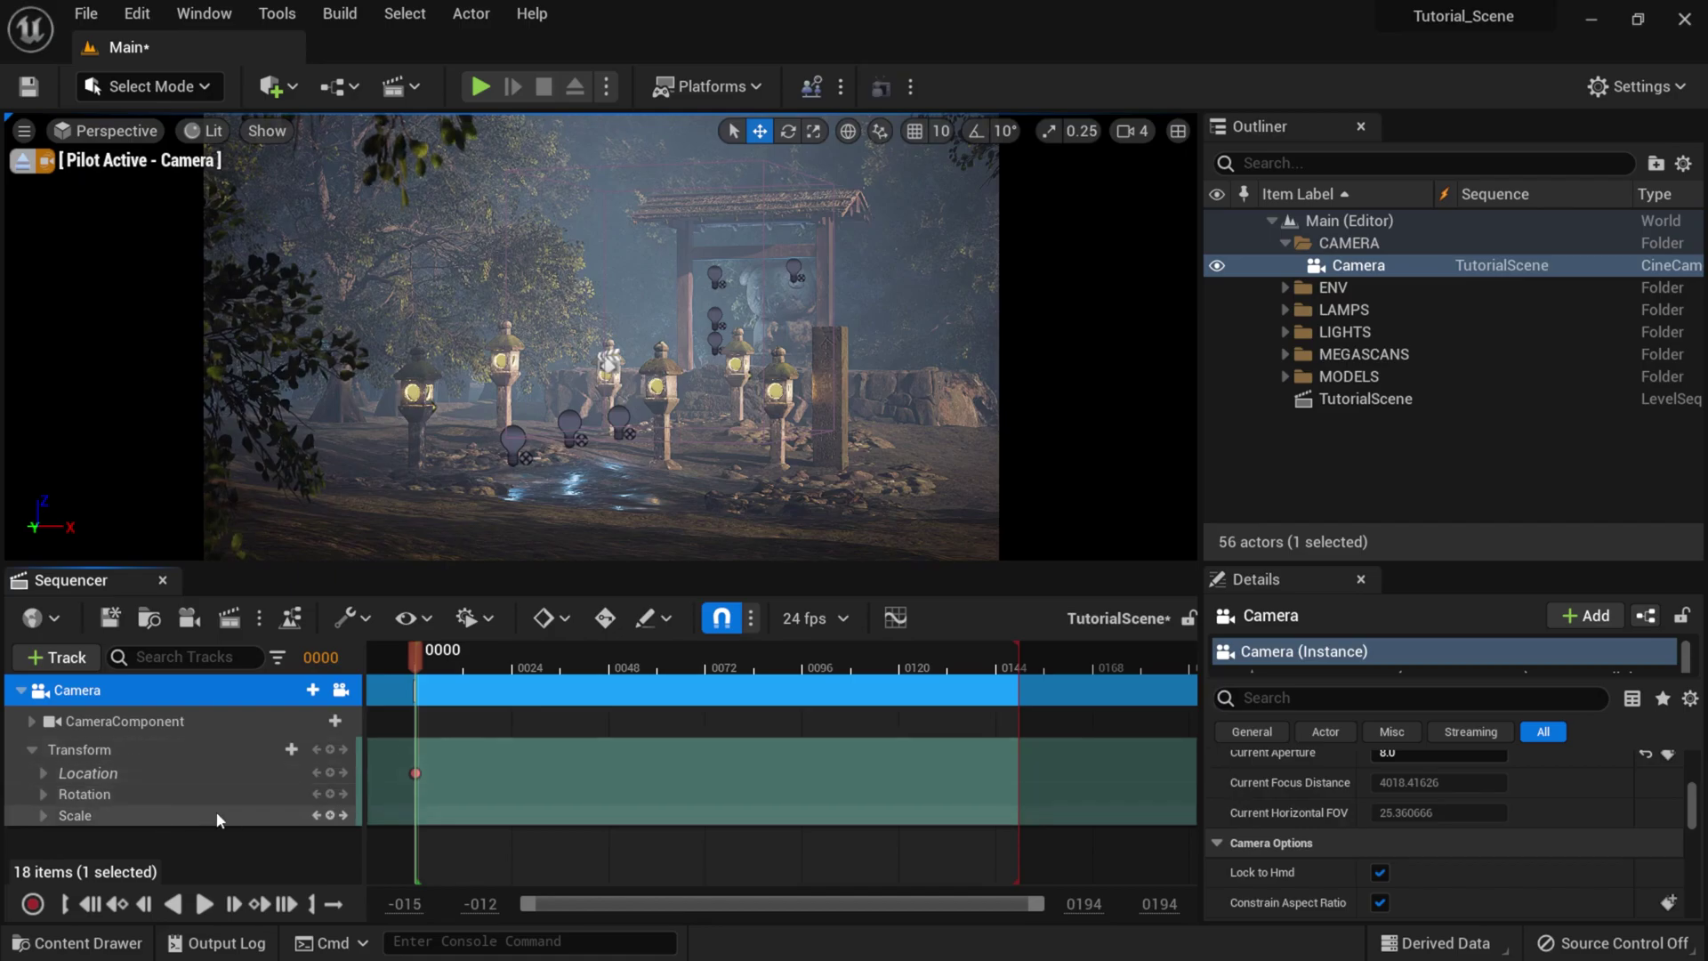
- Move the camera forward toward the lanterns at frame 149 and key its Location there
left_click(286, 904)
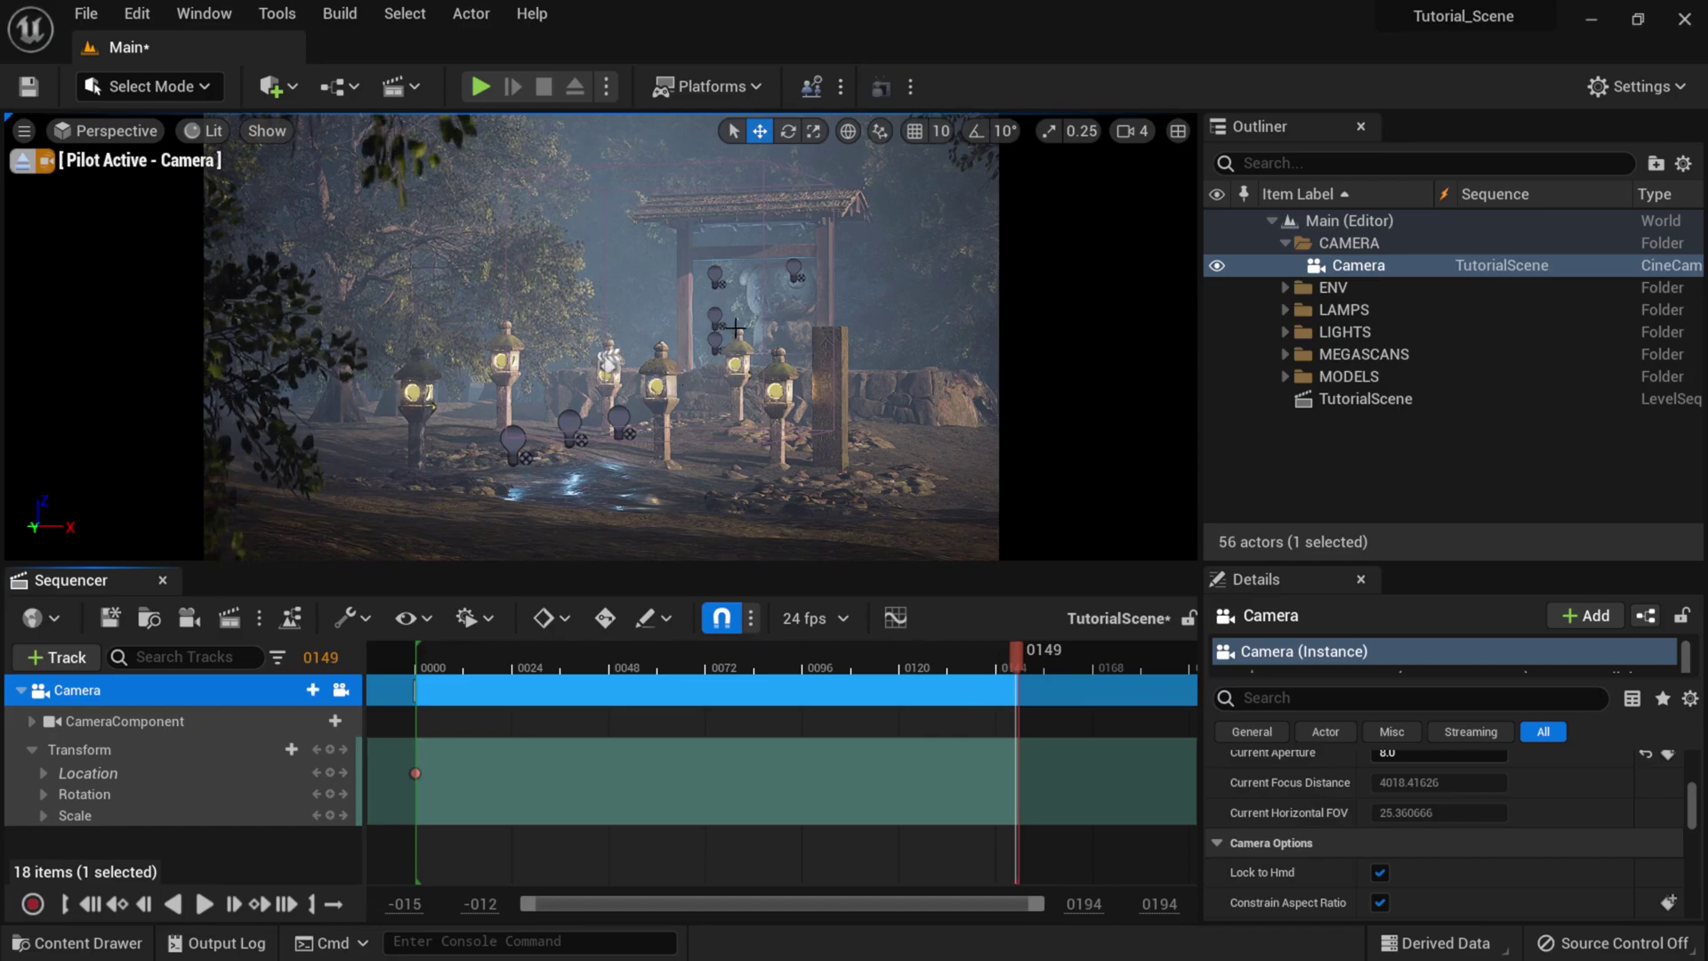
key("w")
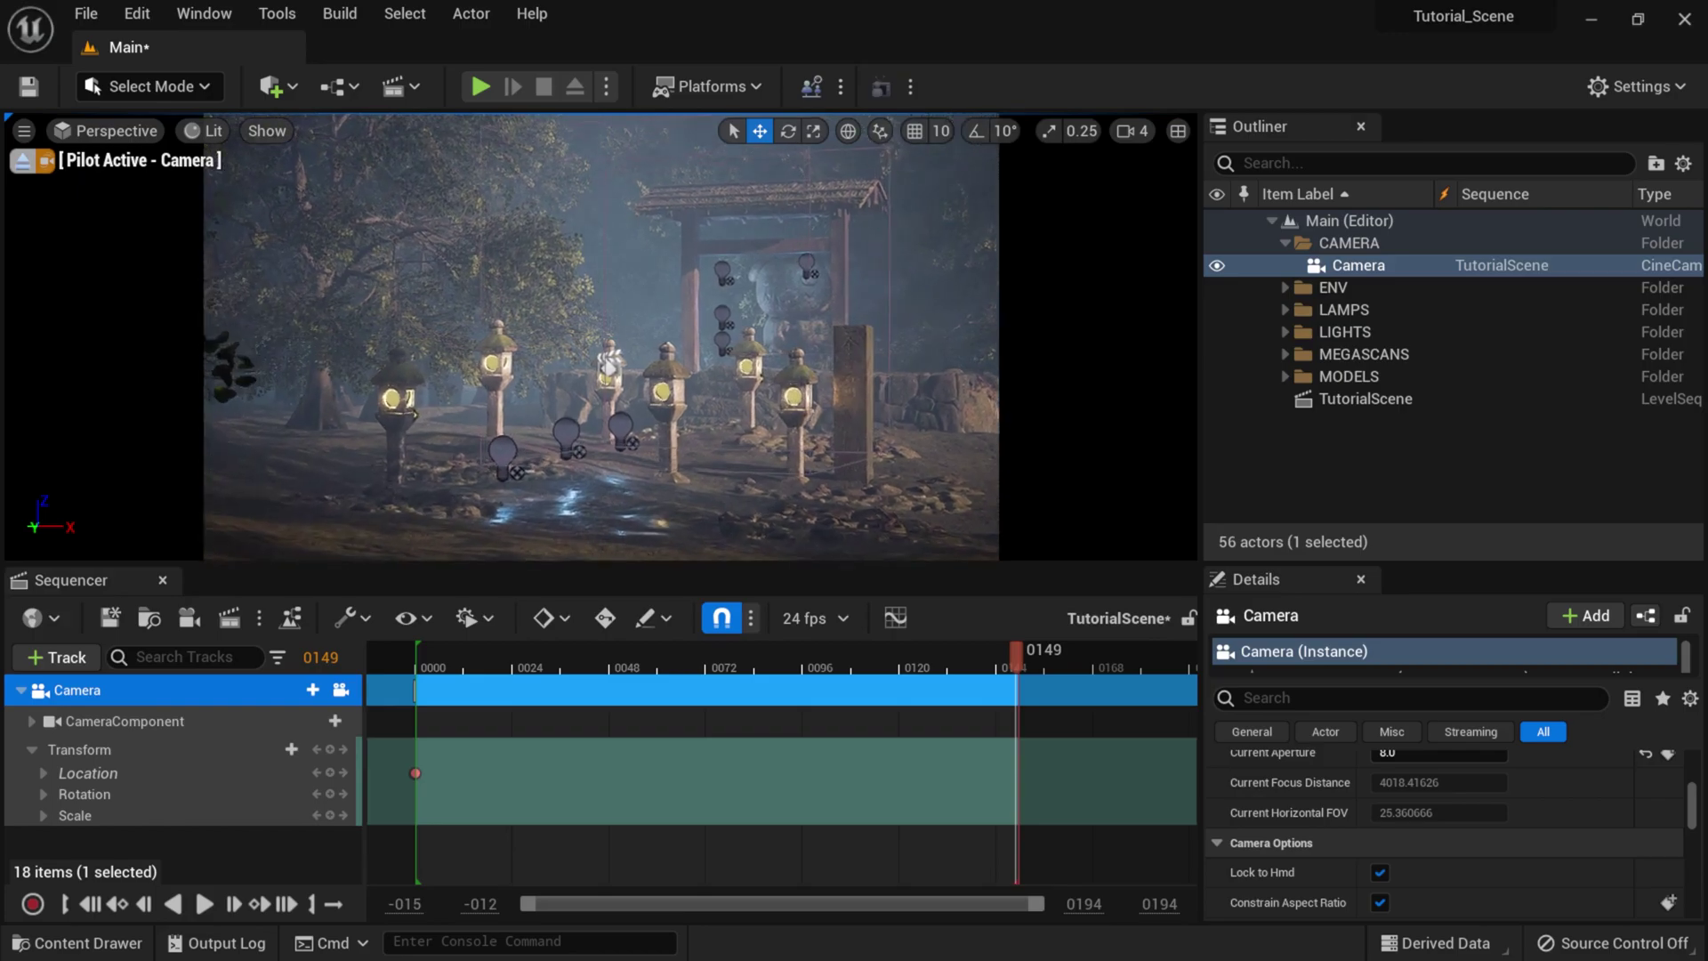
key("w")
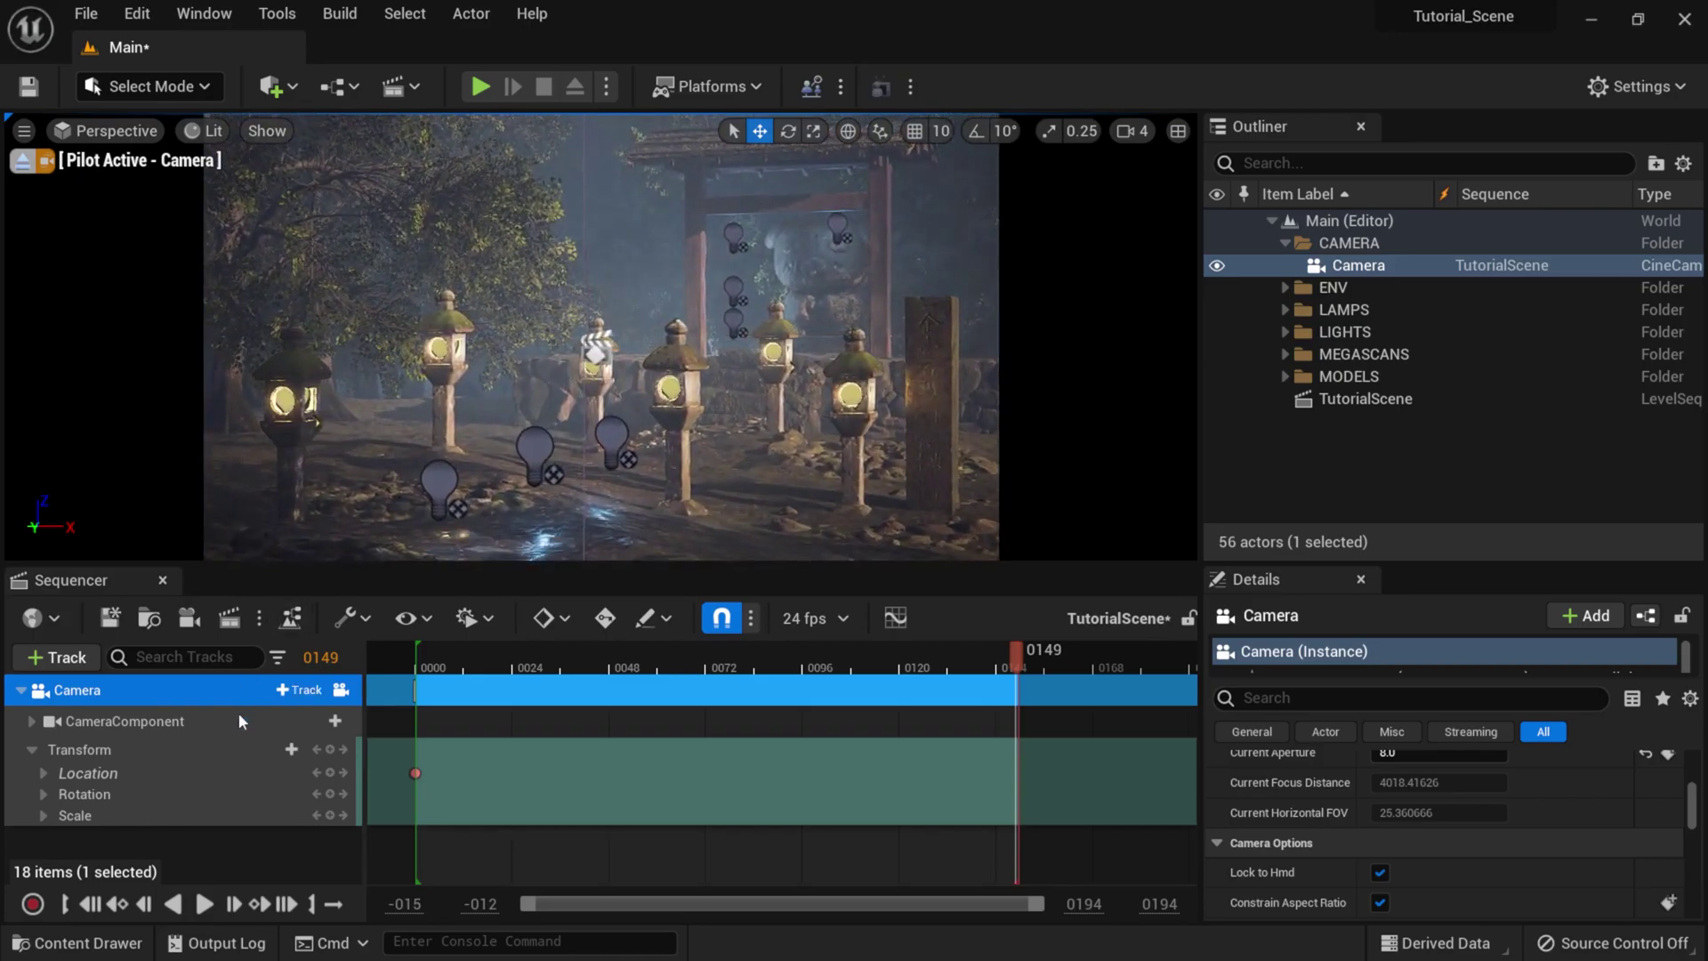
left_click(329, 772)
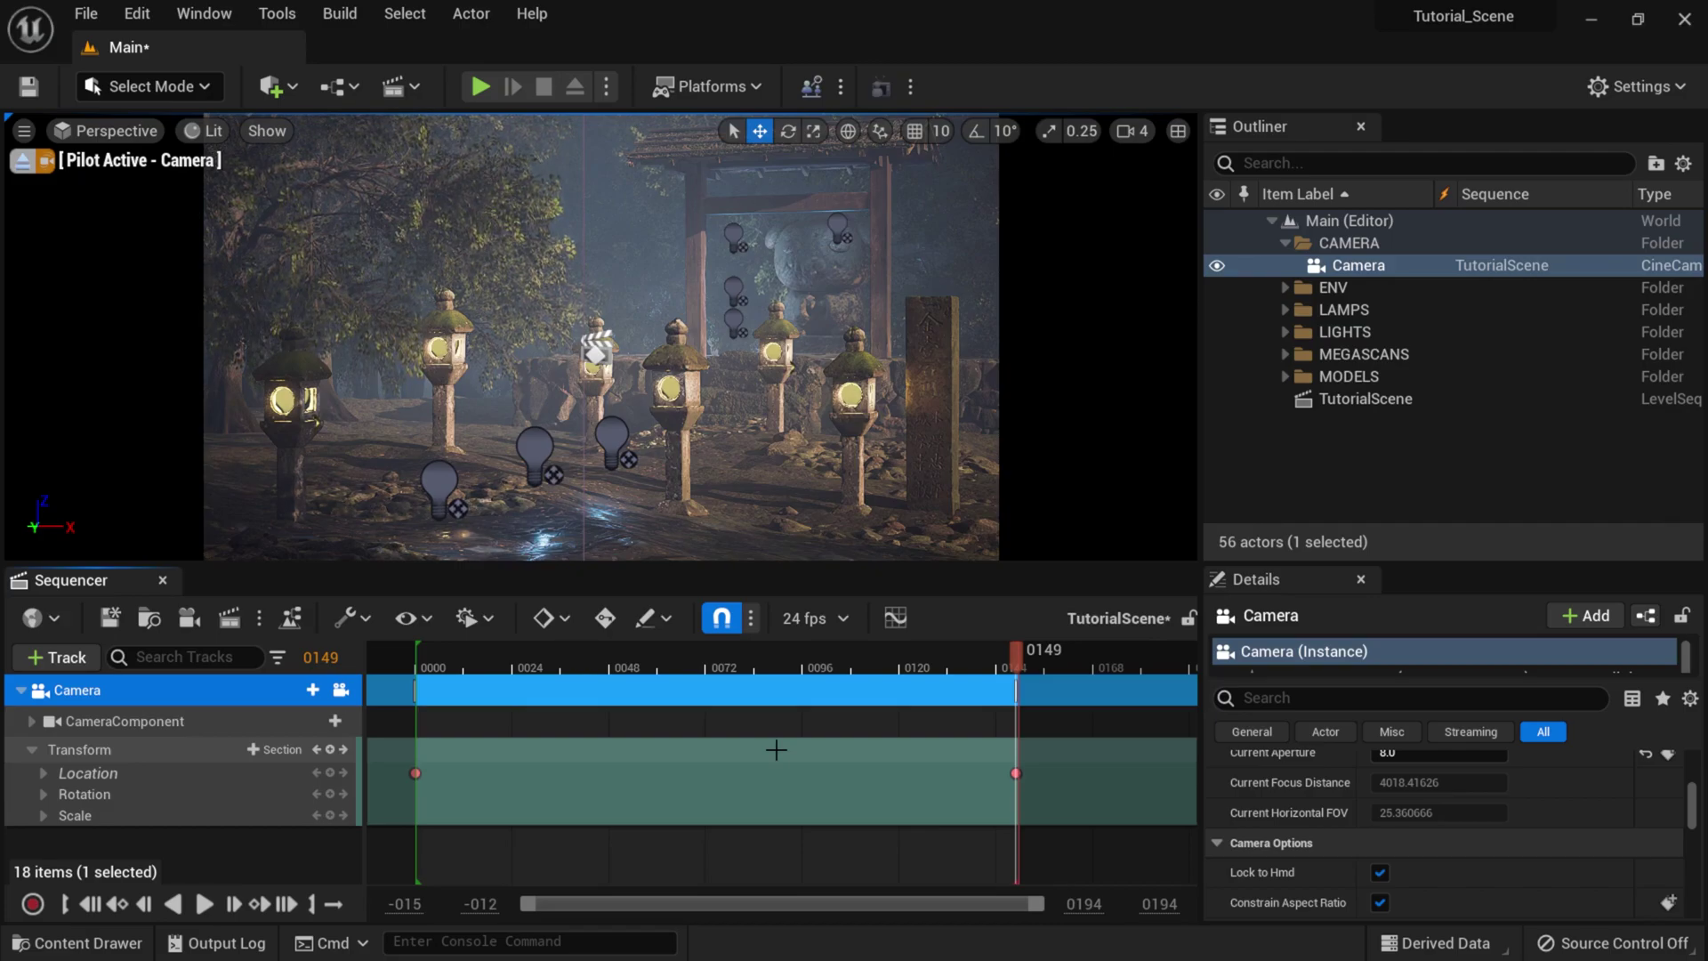
- Play the camera move from the start and examine its animation curves in the Curve Editor
left_click(91, 904)
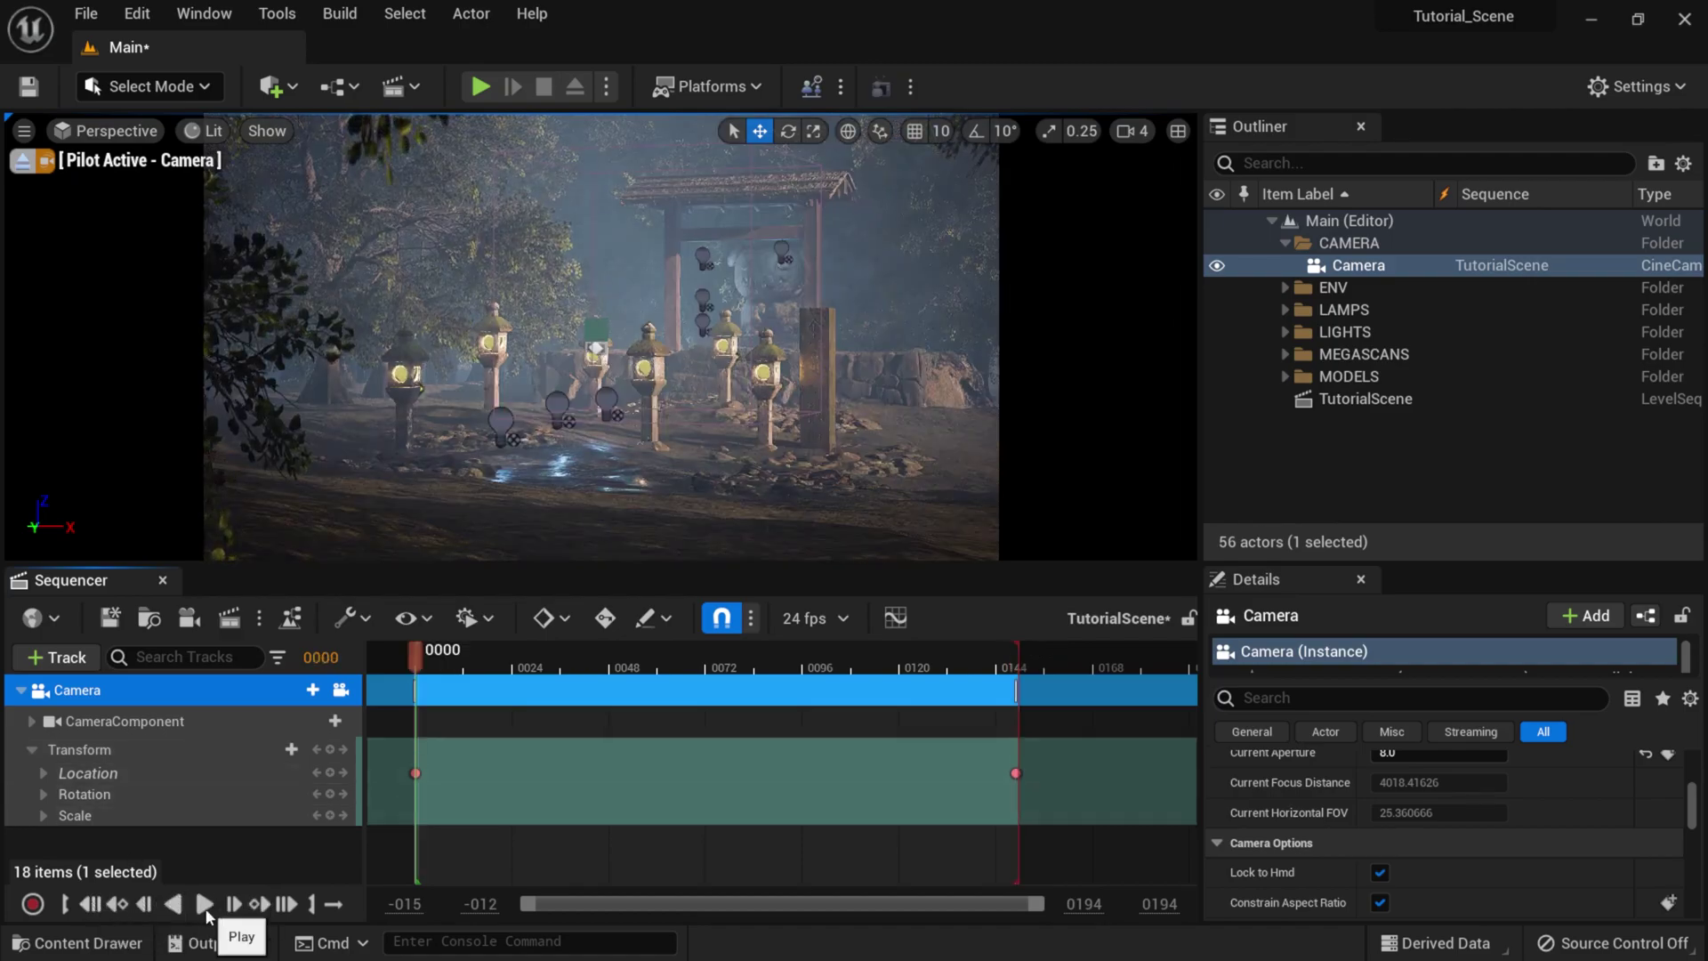
left_click(207, 904)
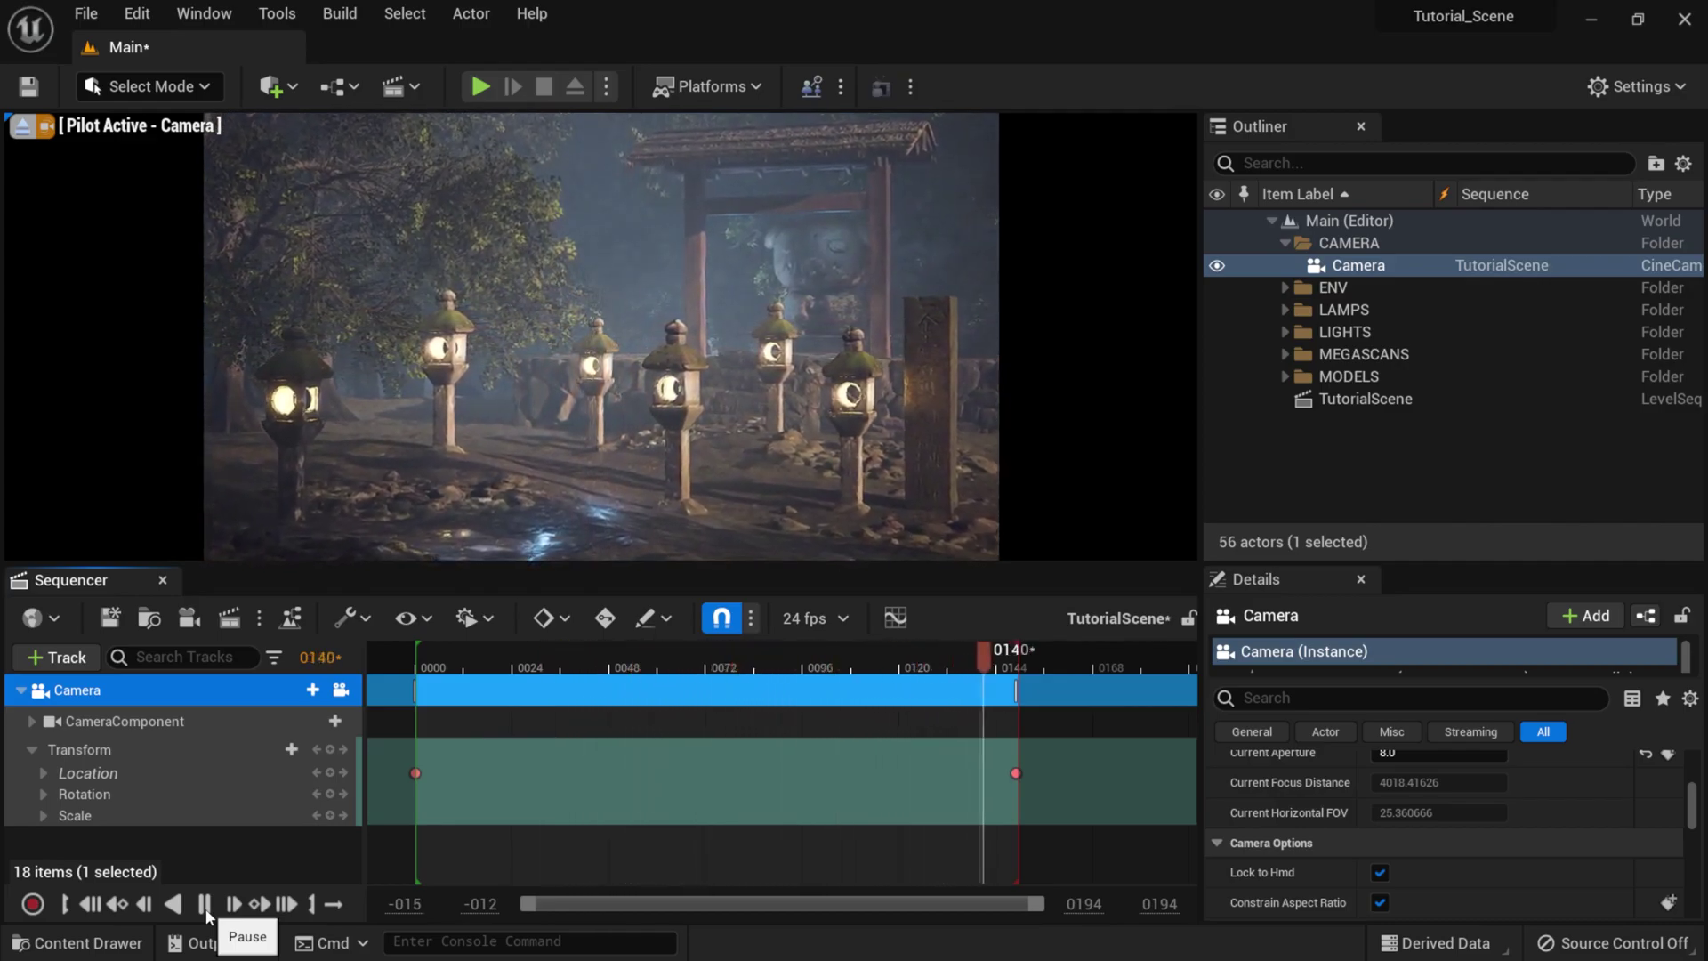
left_click(206, 906)
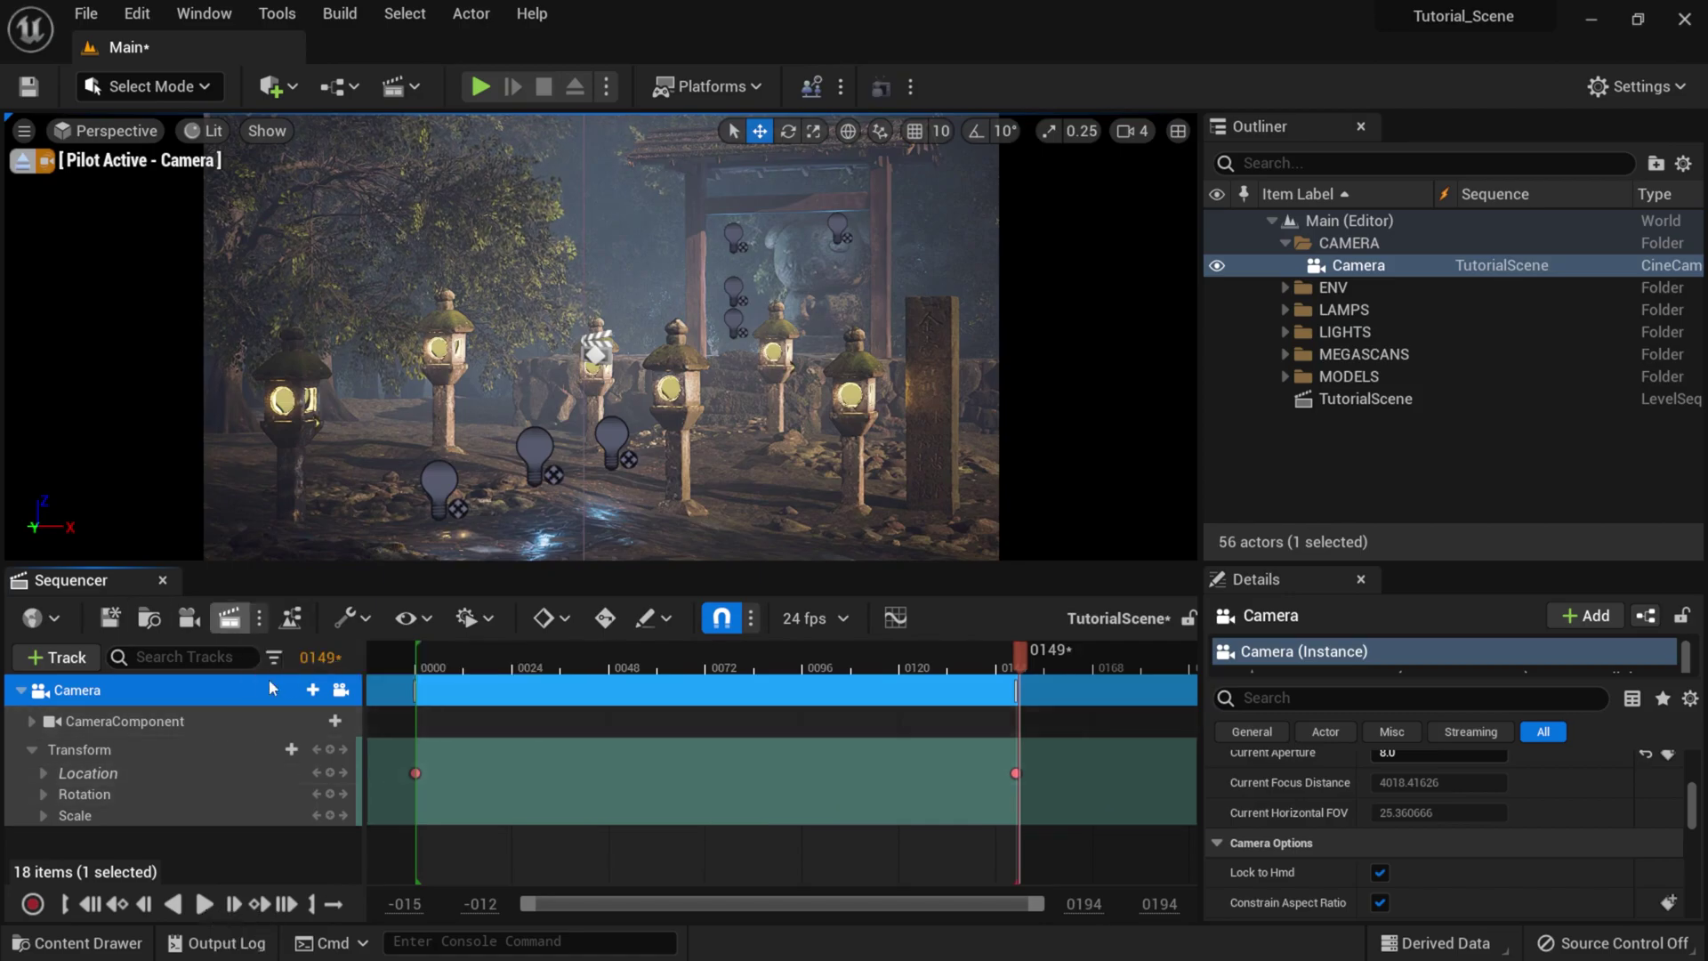
left_click(894, 619)
left_click_drag(946, 152, 730, 154)
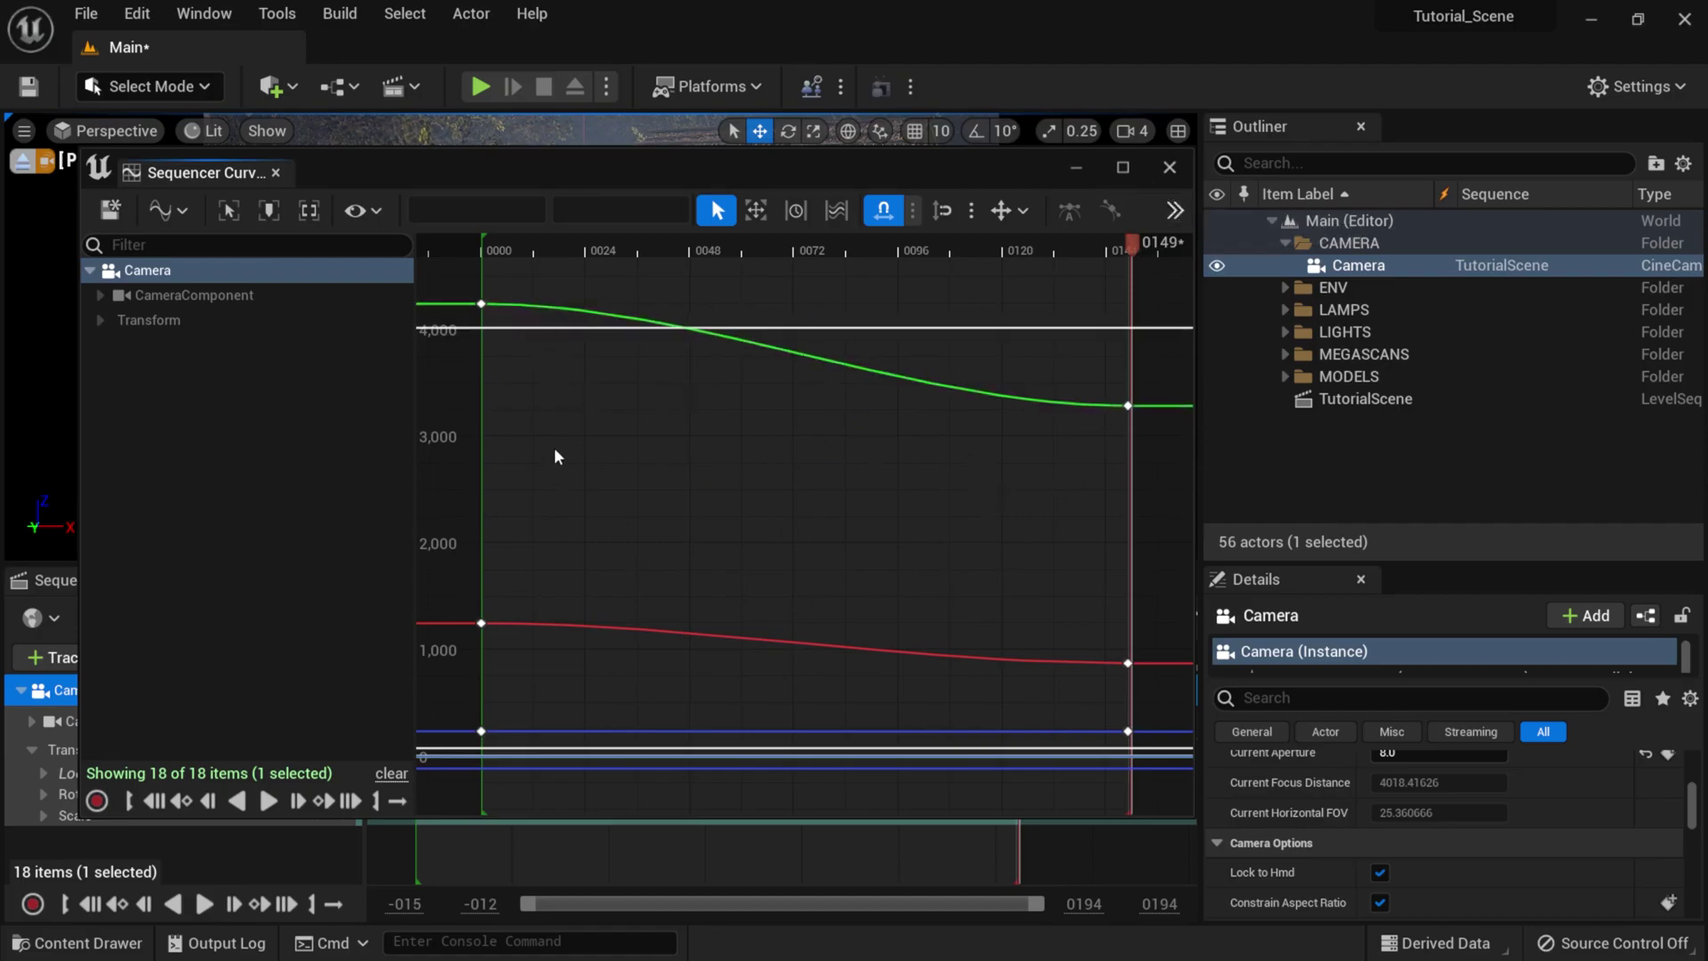
left_click(1169, 169)
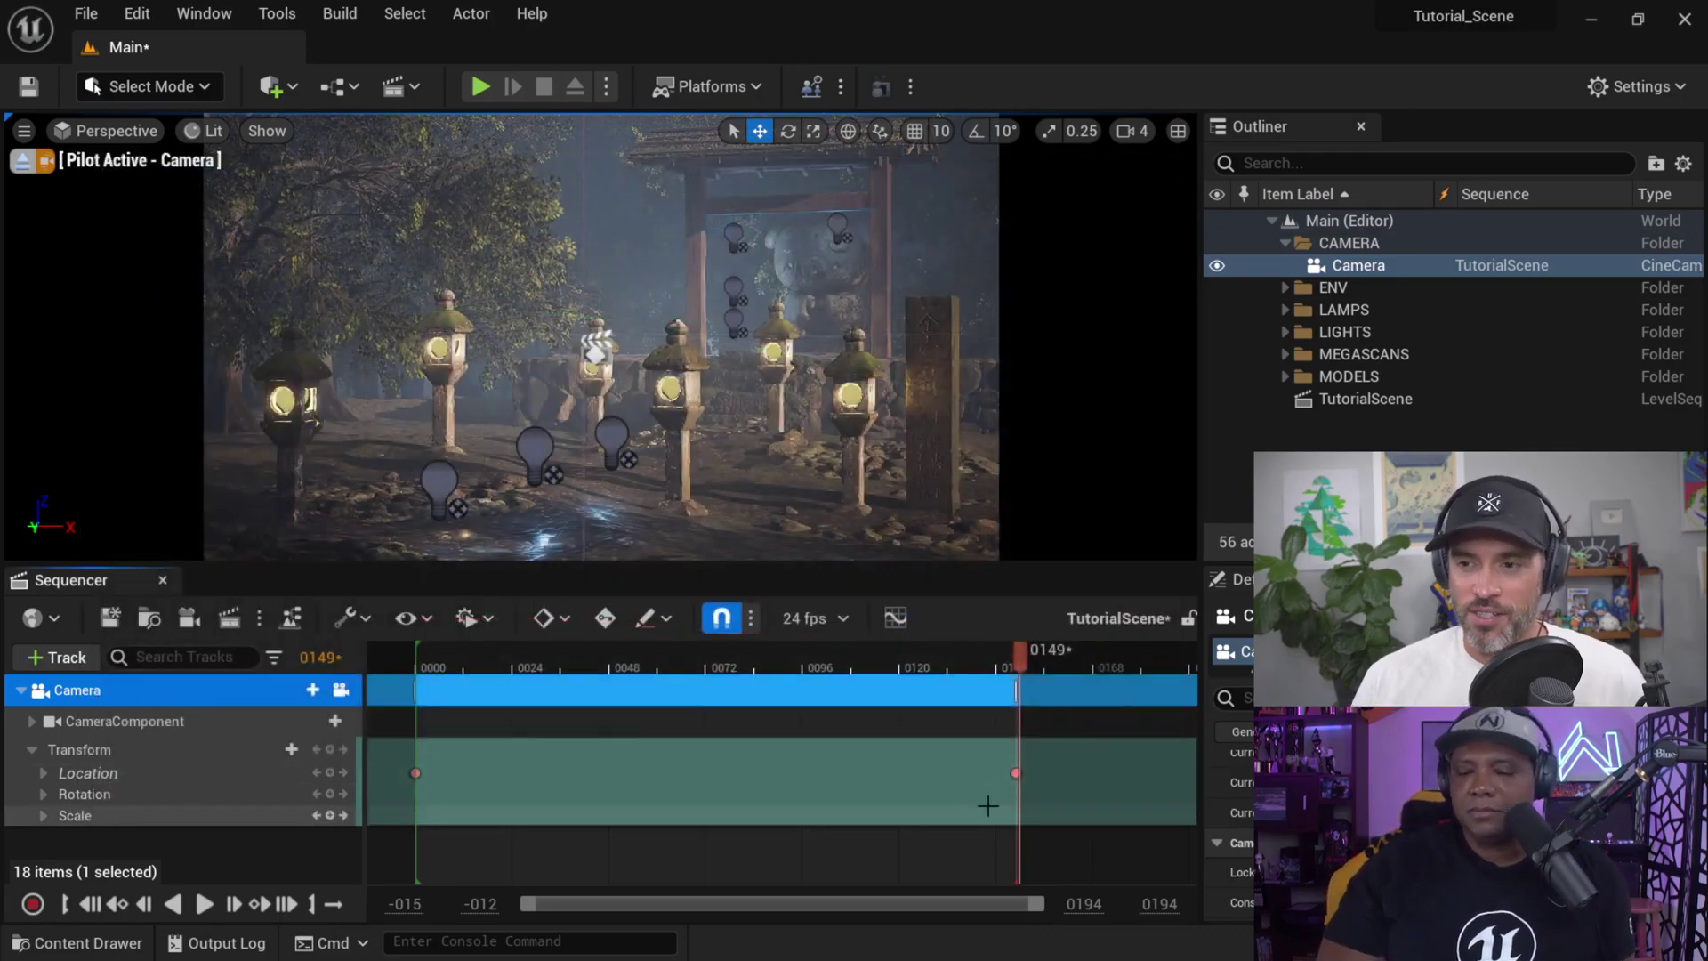
- Select both camera Location keys, replay the move from frame 0, and set their key interpolation to Linear
left_click(95, 913)
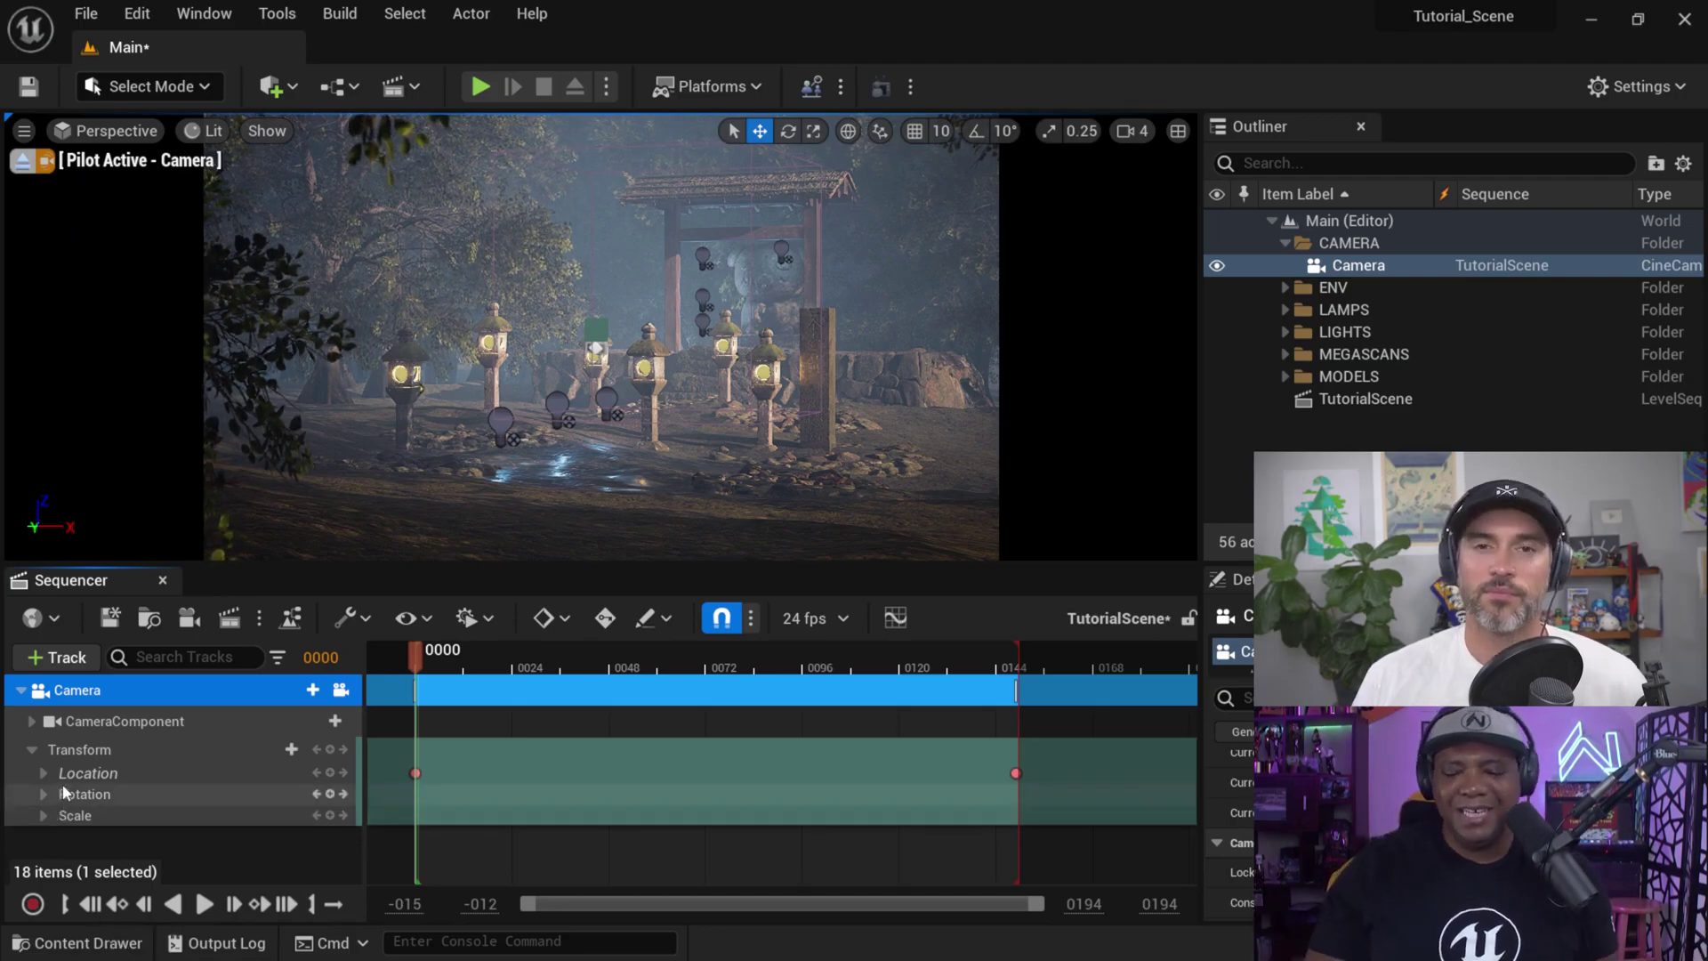
left_click_drag(1046, 770, 389, 795)
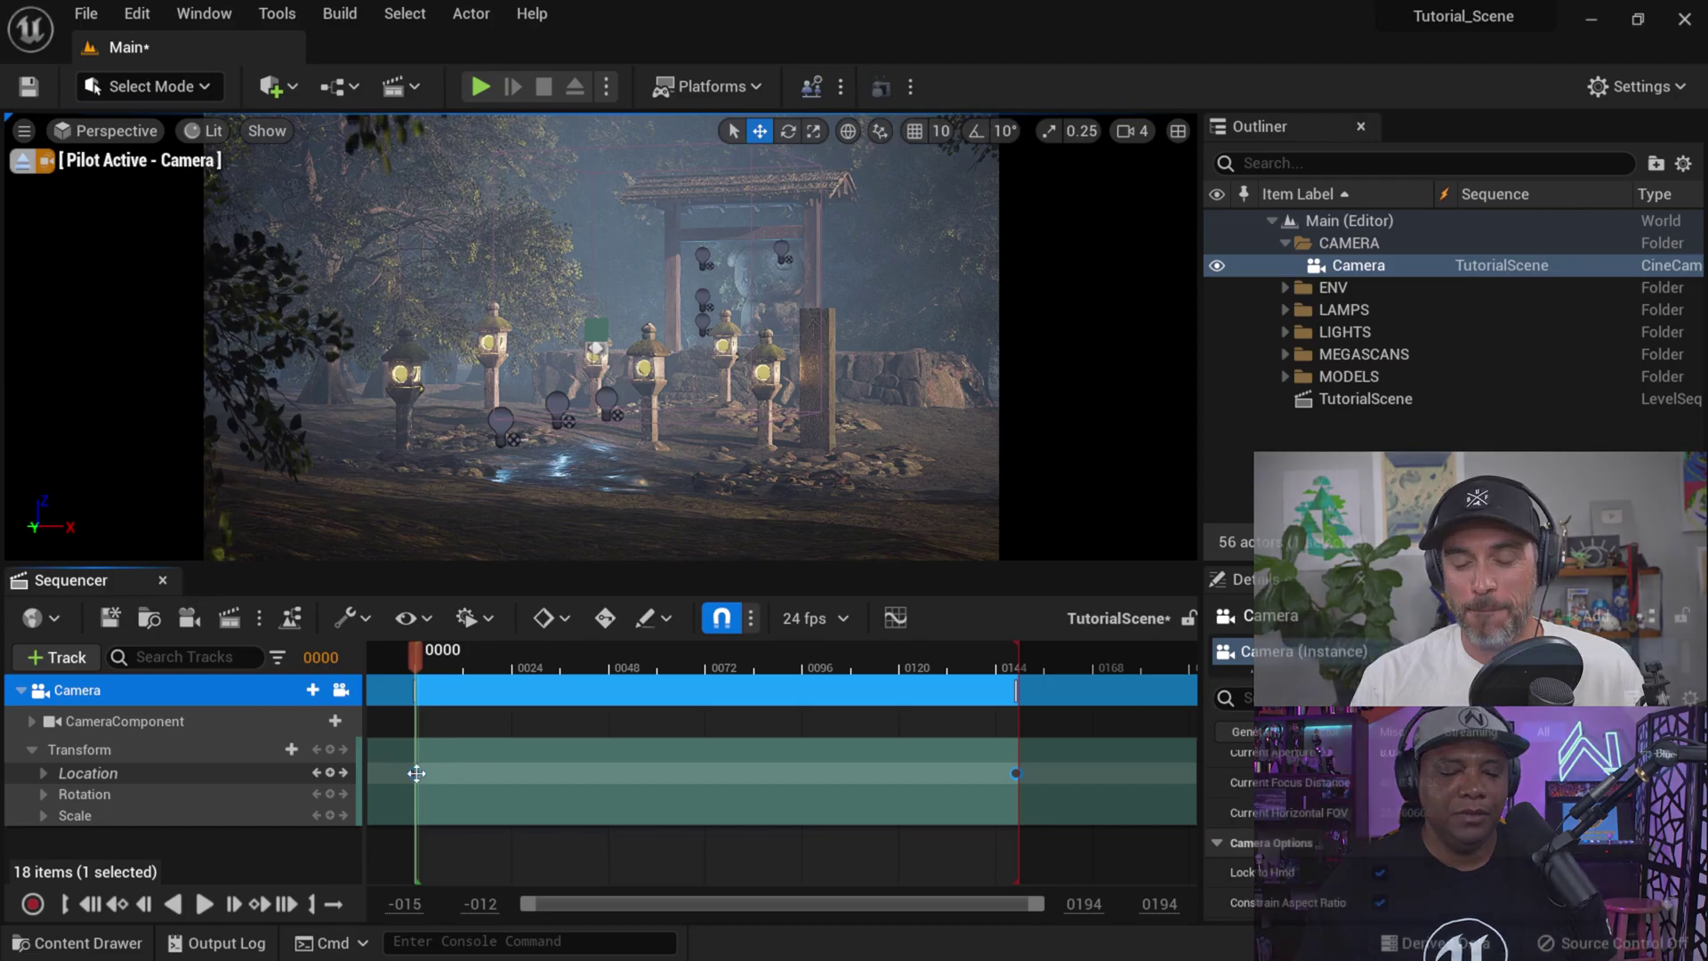
left_click(202, 905)
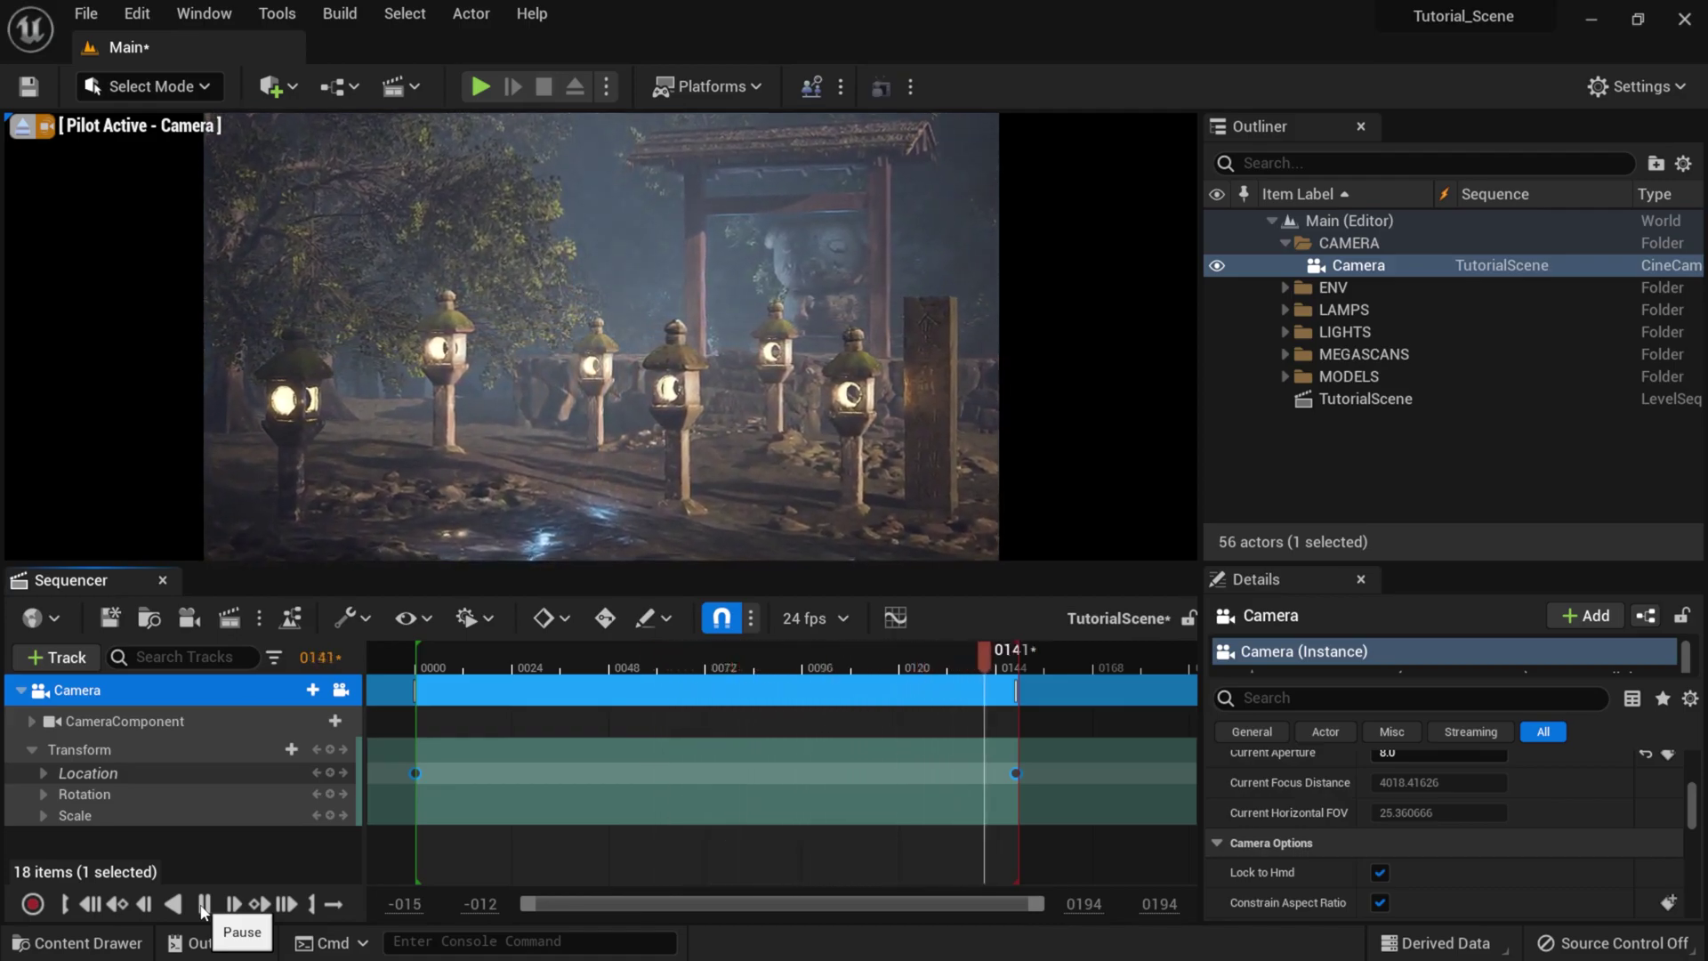
left_click(89, 904)
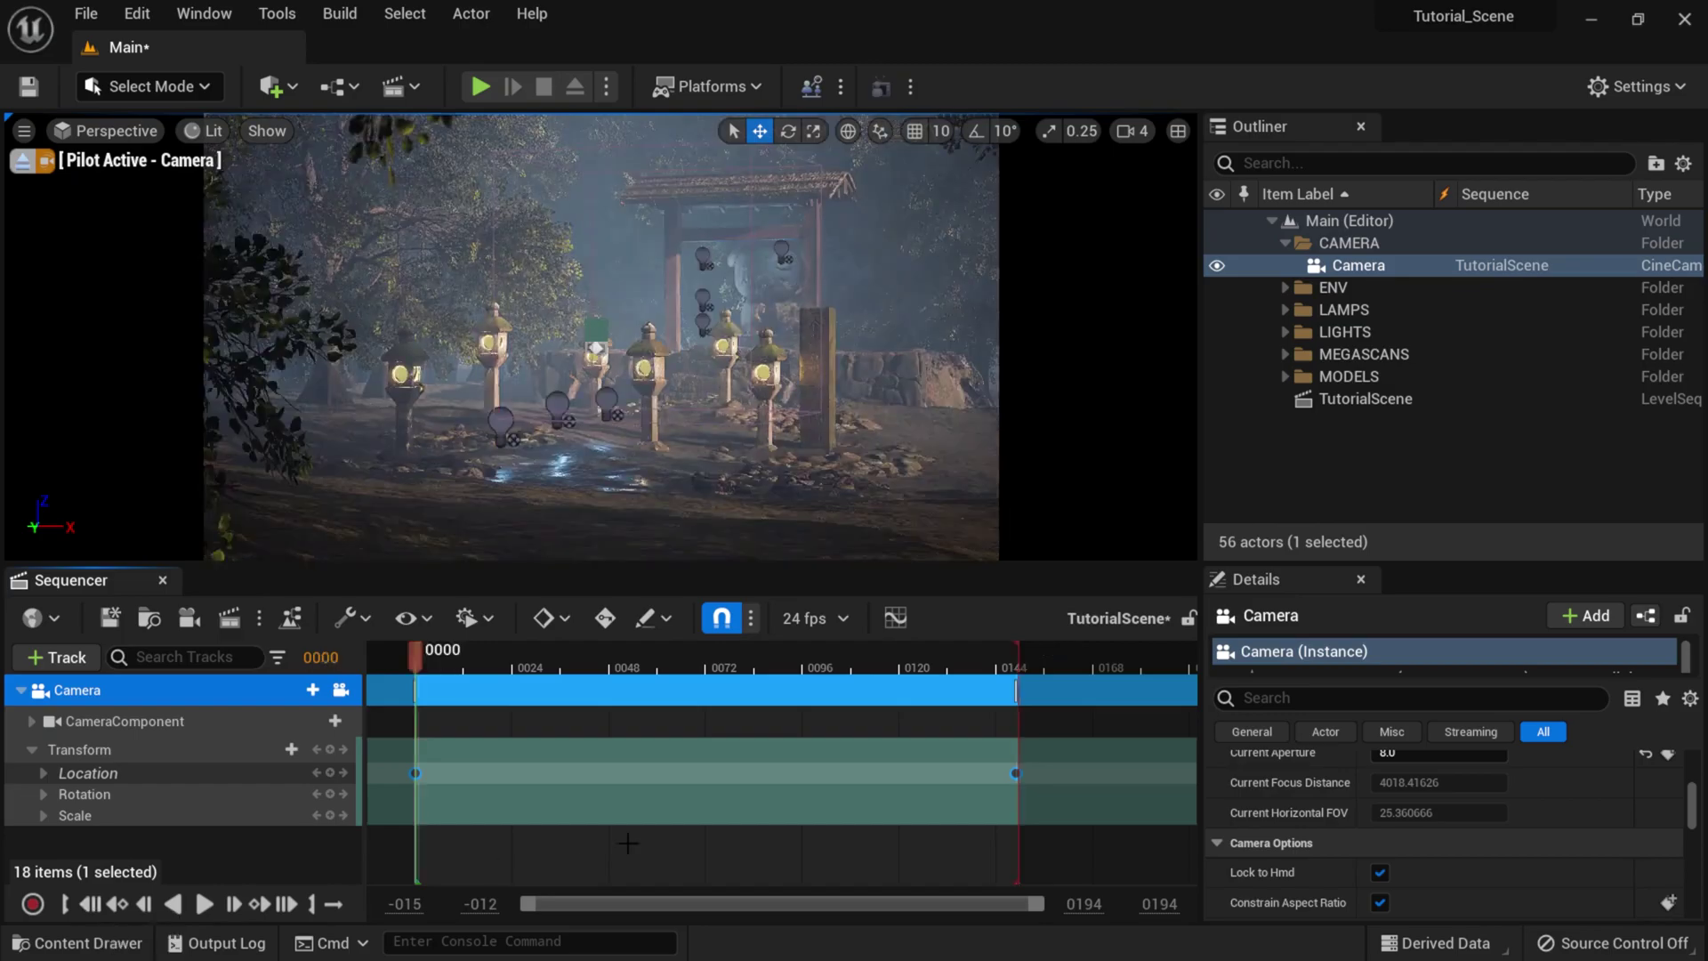
right_click(418, 772)
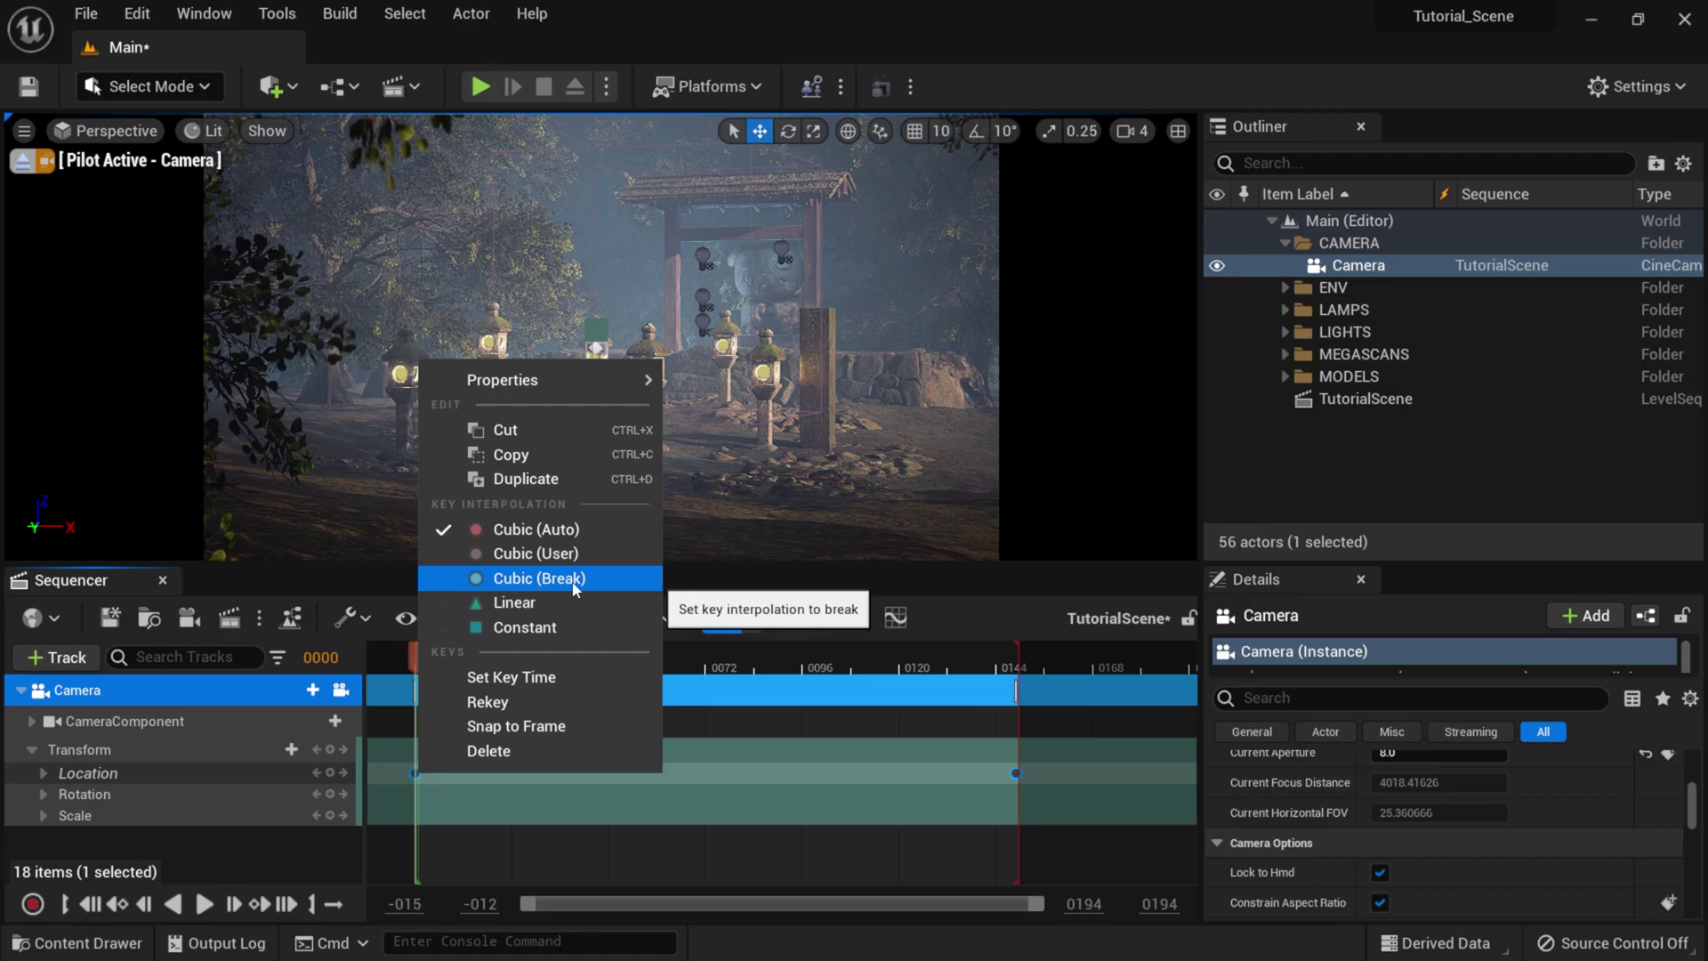
left_click(552, 604)
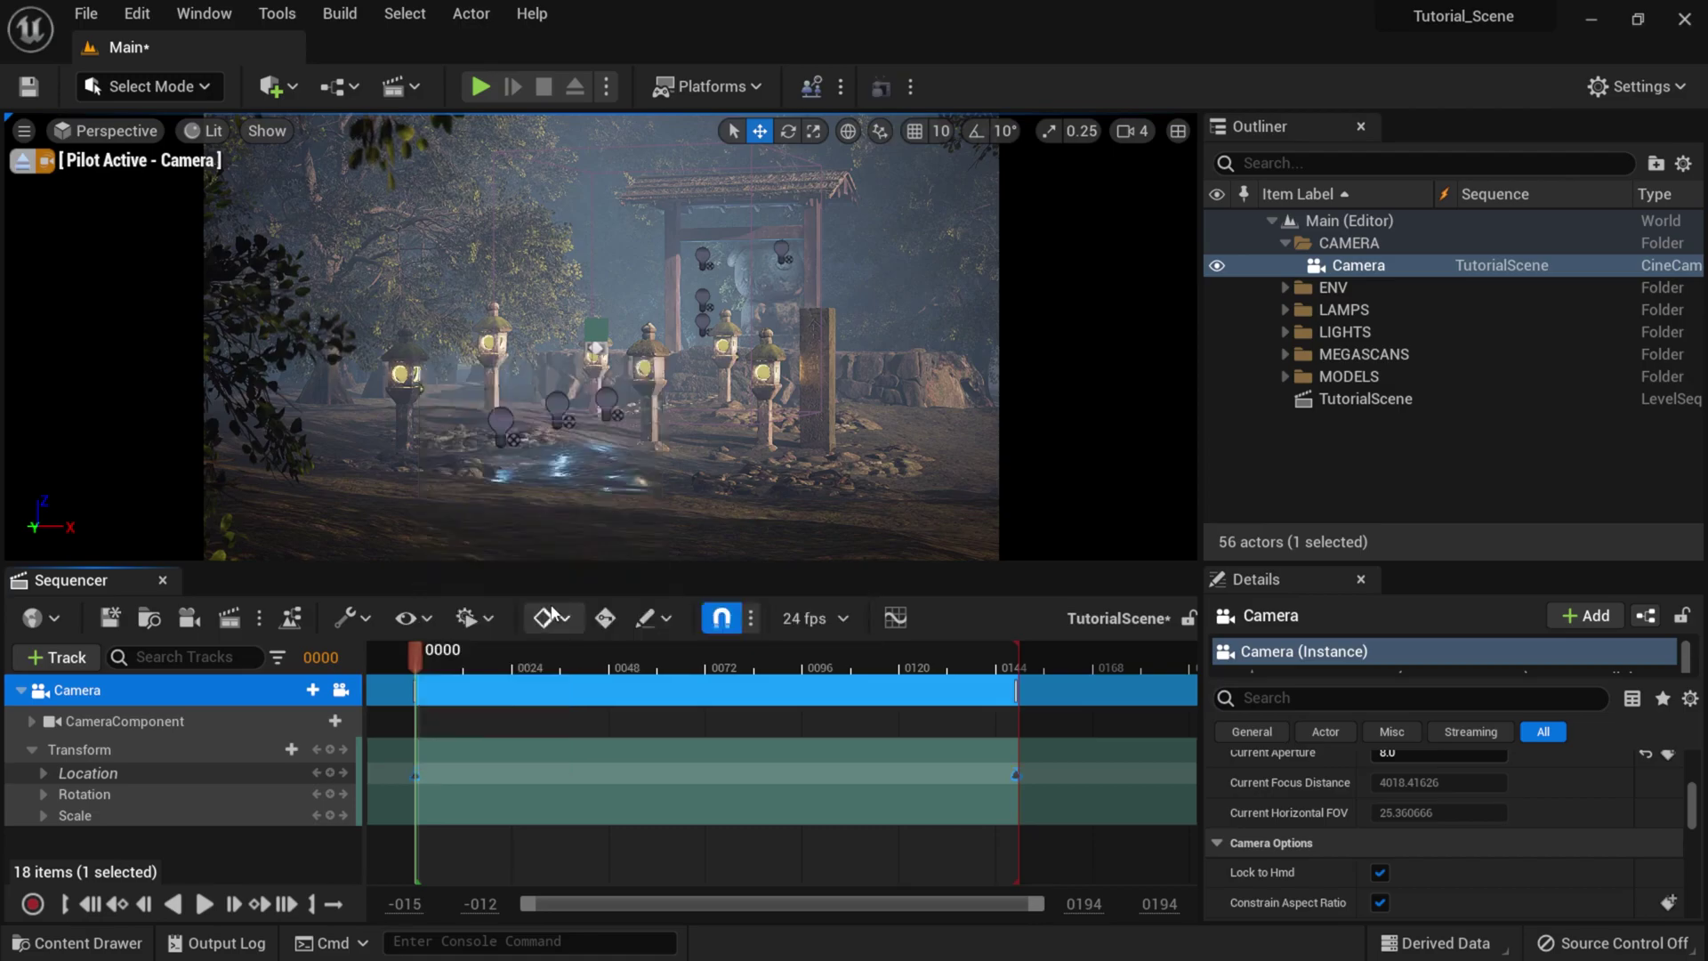
- Play the camera push-in twice from frame 0 to check the linear motion, returning to the start after each pass
left_click(203, 904)
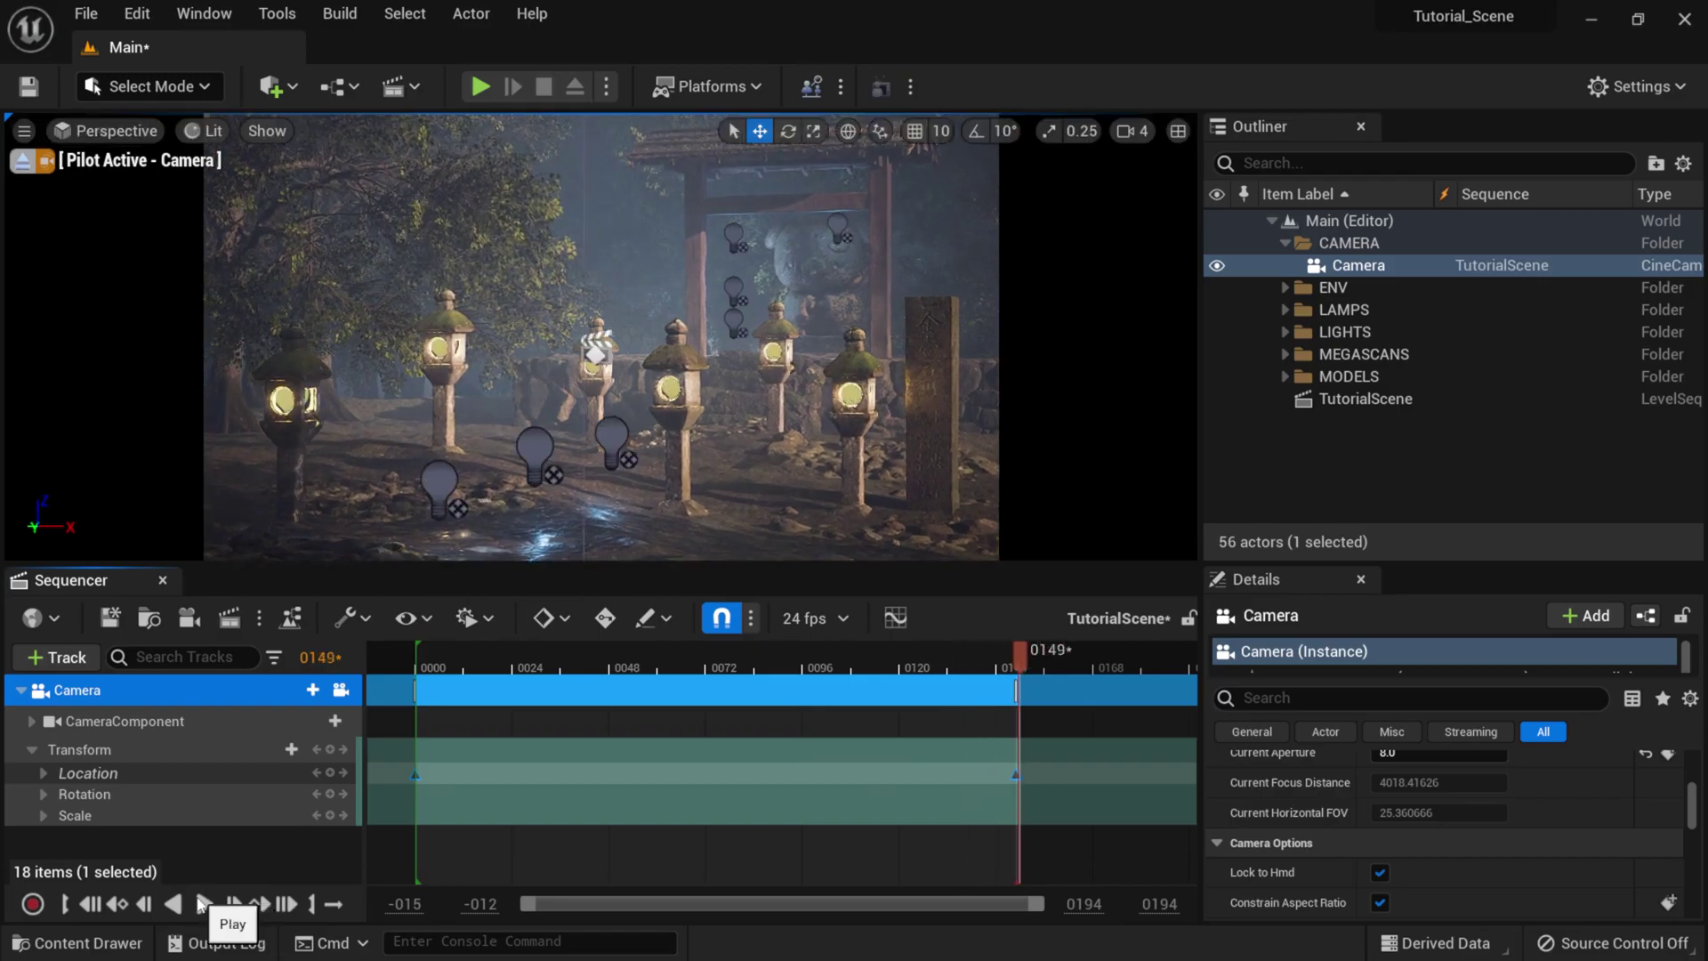
left_click(90, 904)
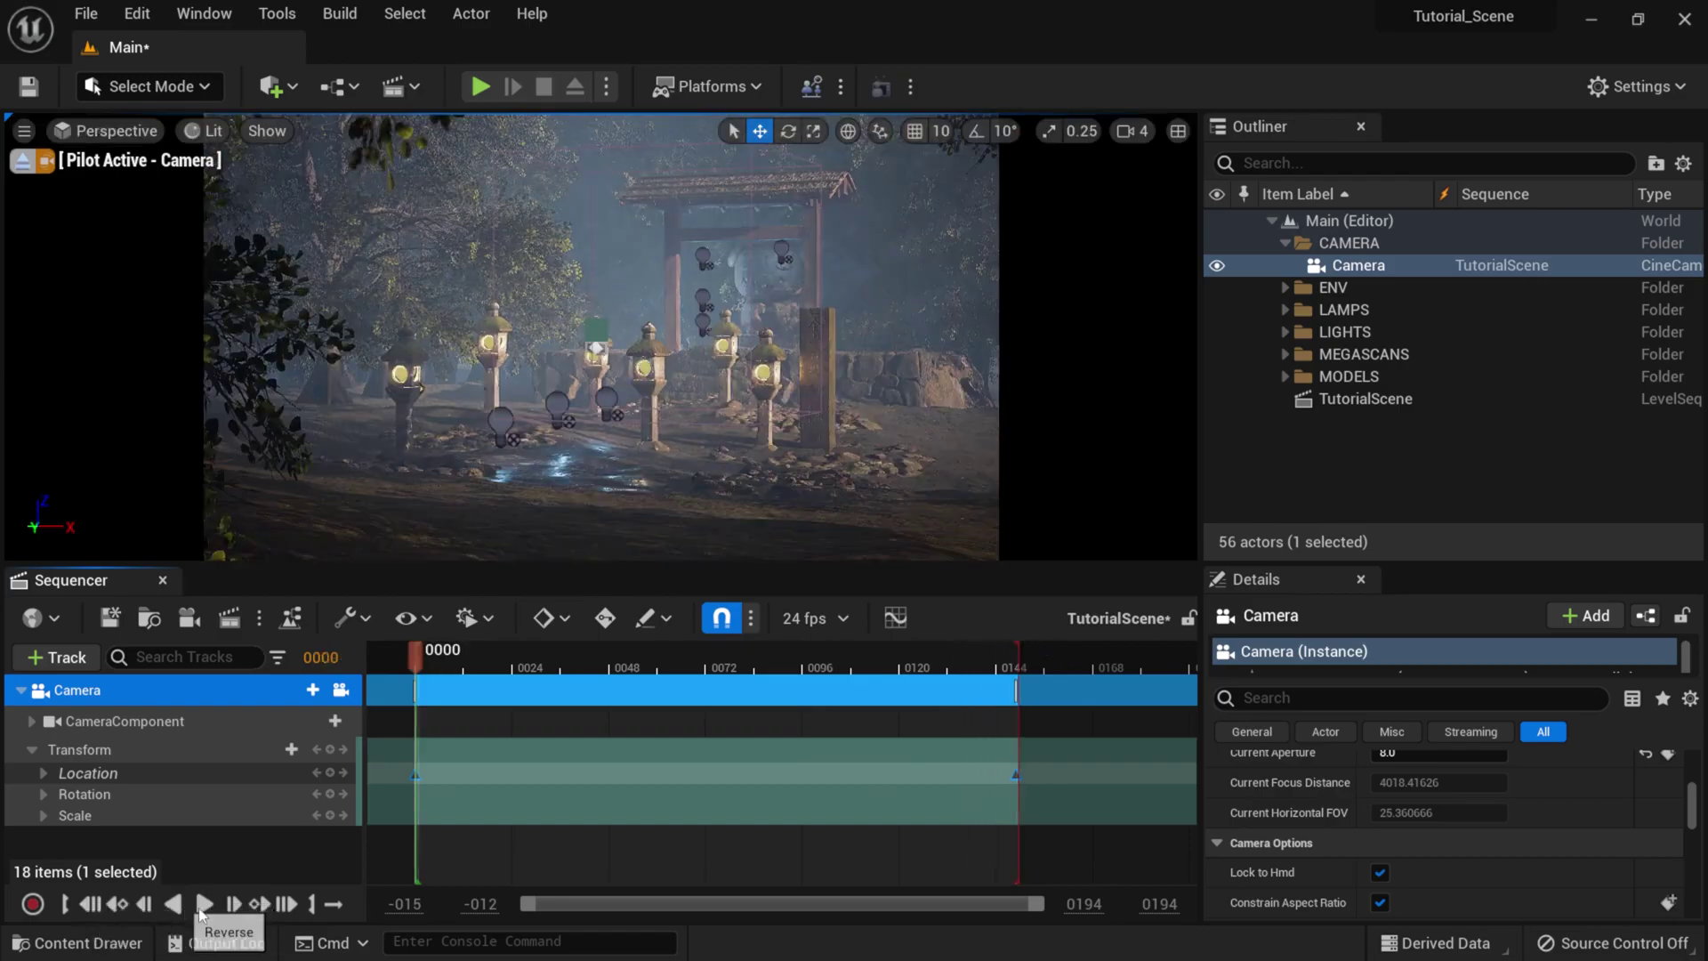
left_click(204, 904)
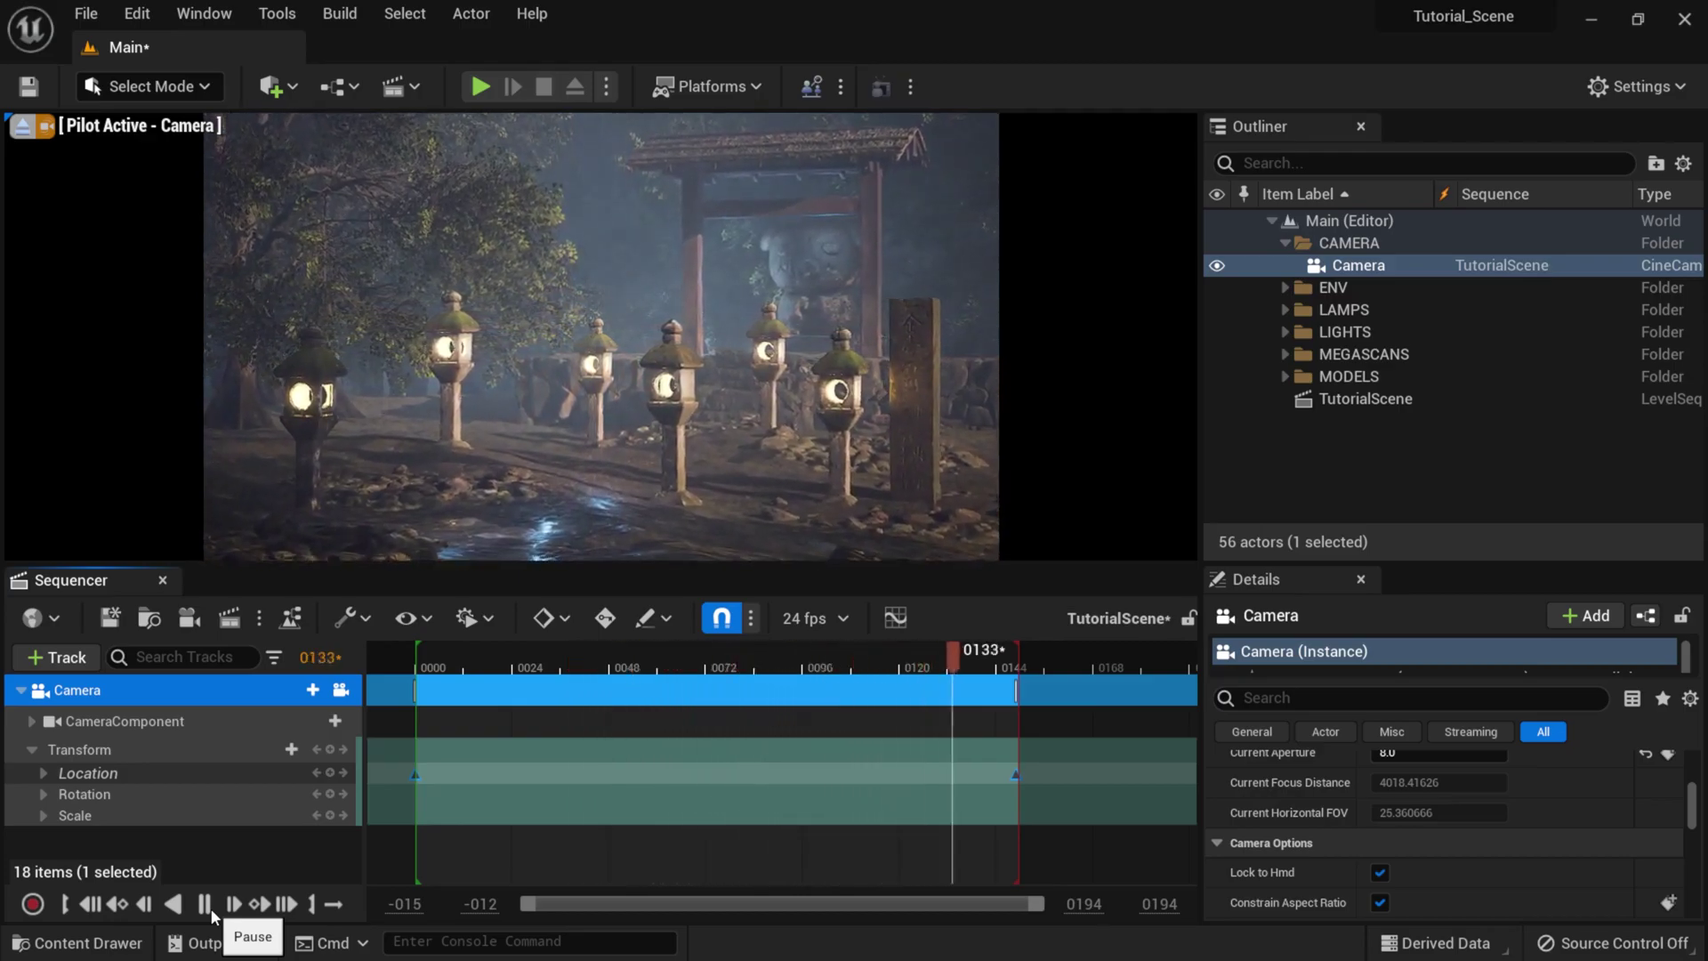
left_click(204, 904)
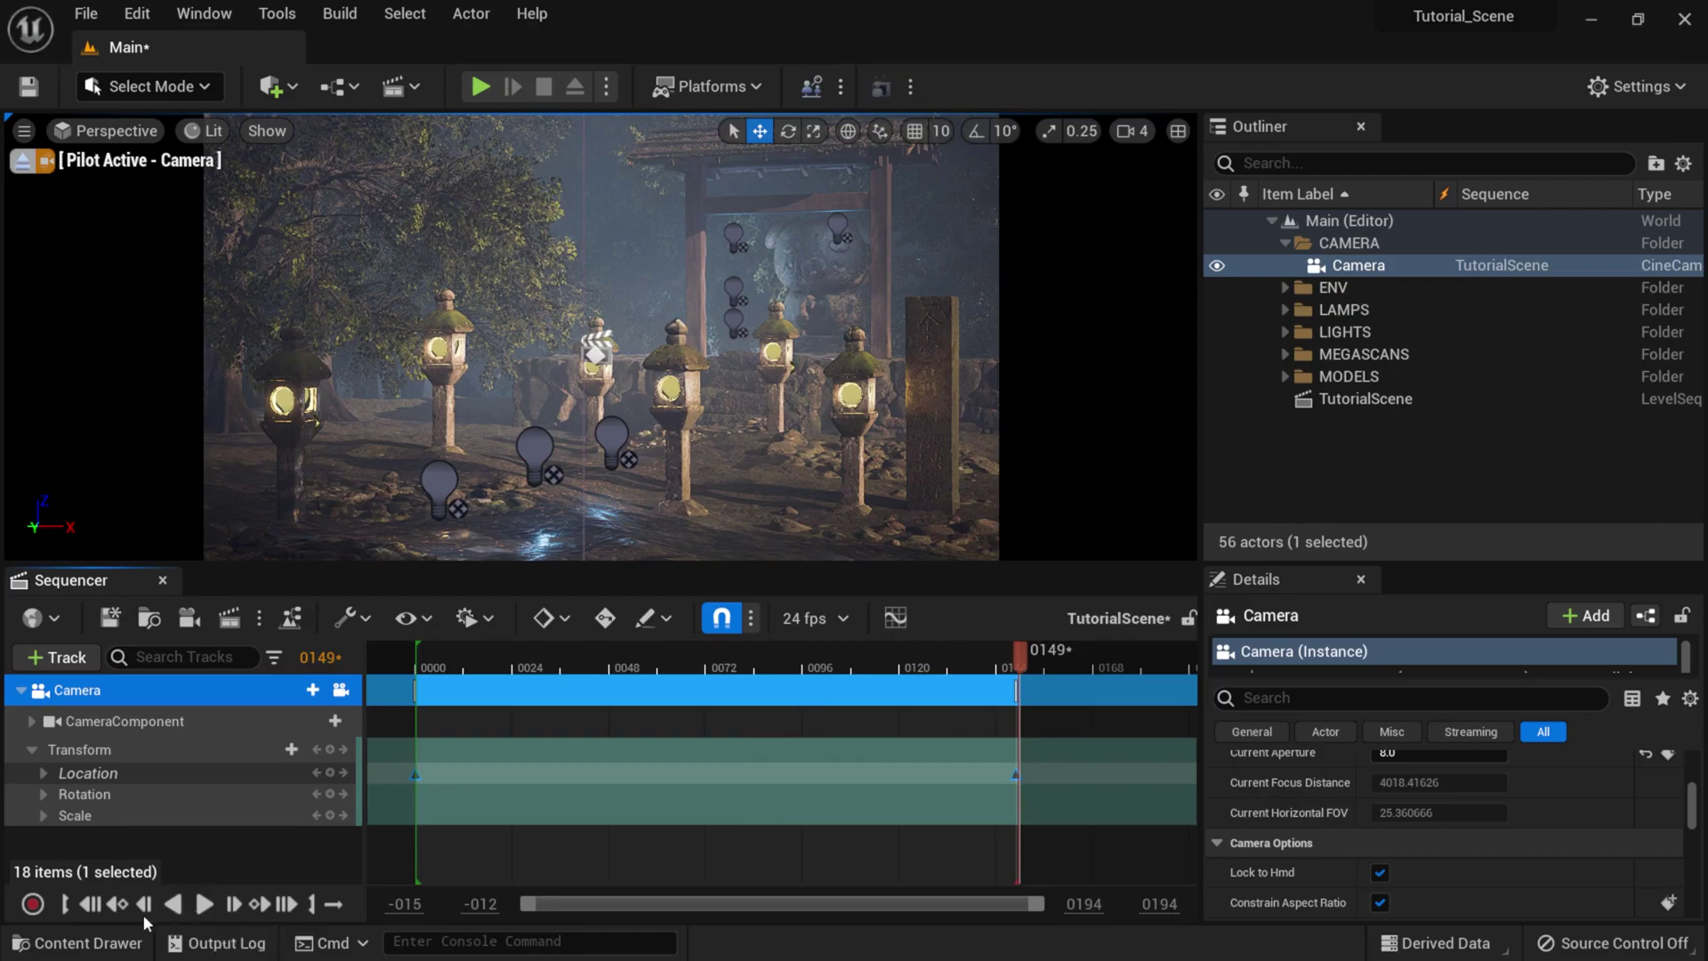
left_click(89, 906)
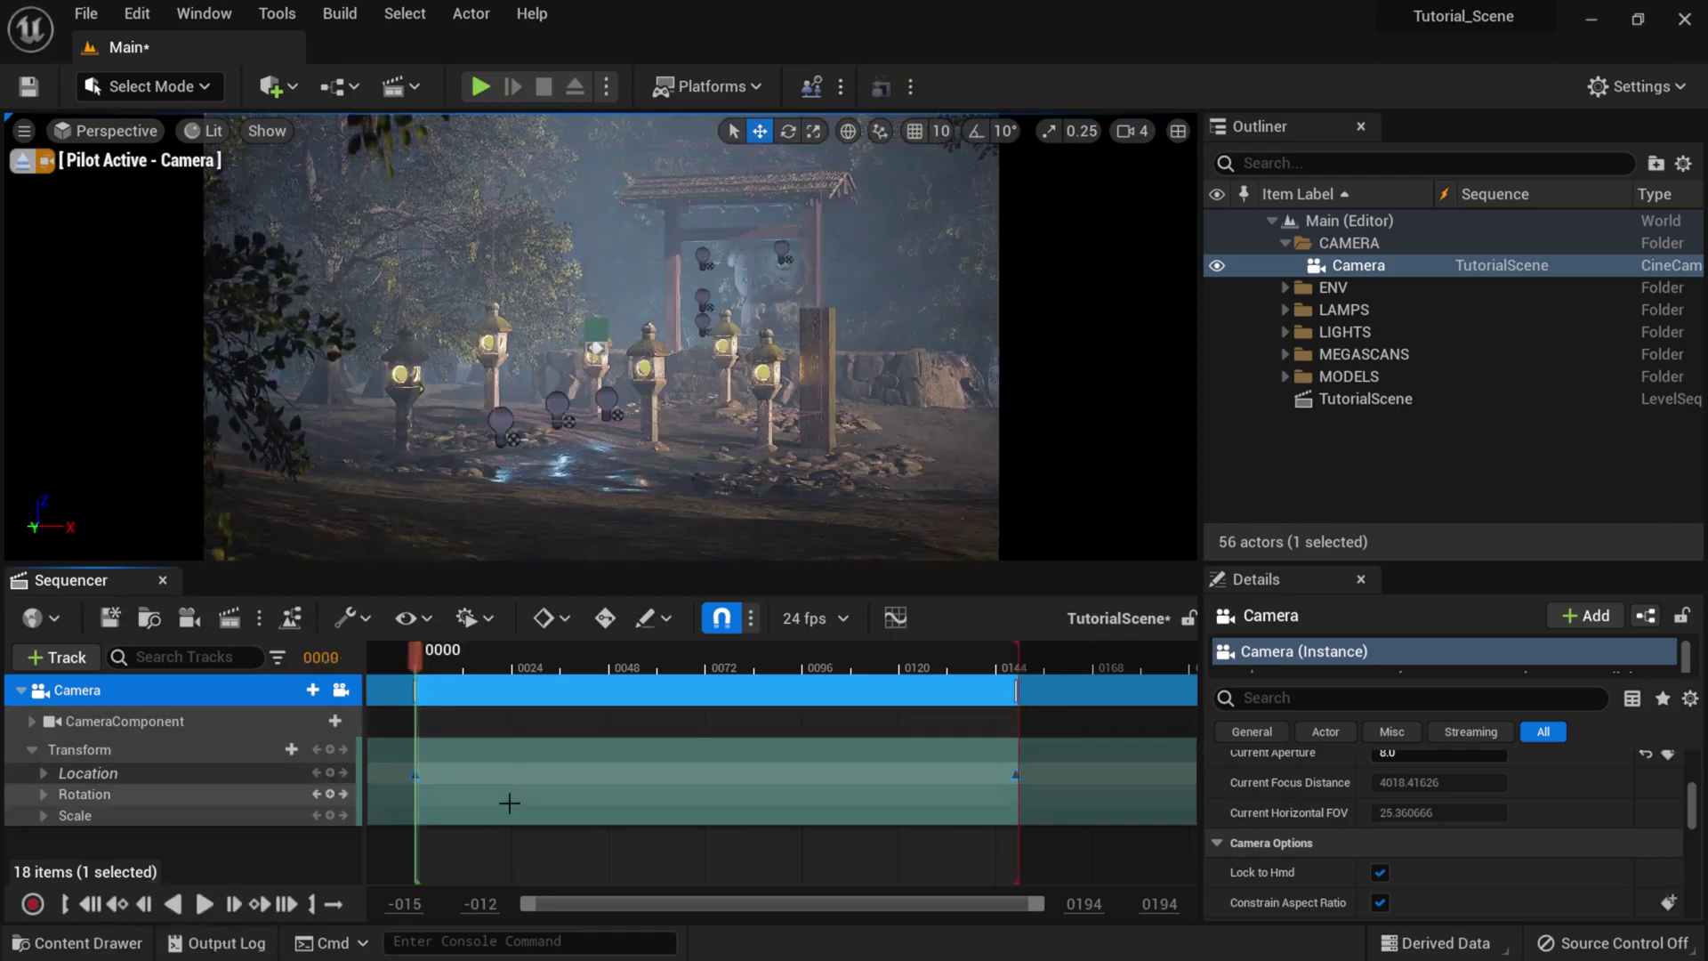
- Collapse the camera's Transform track and add a Camera Cuts track that uses the existing Camera binding
left_click(33, 750)
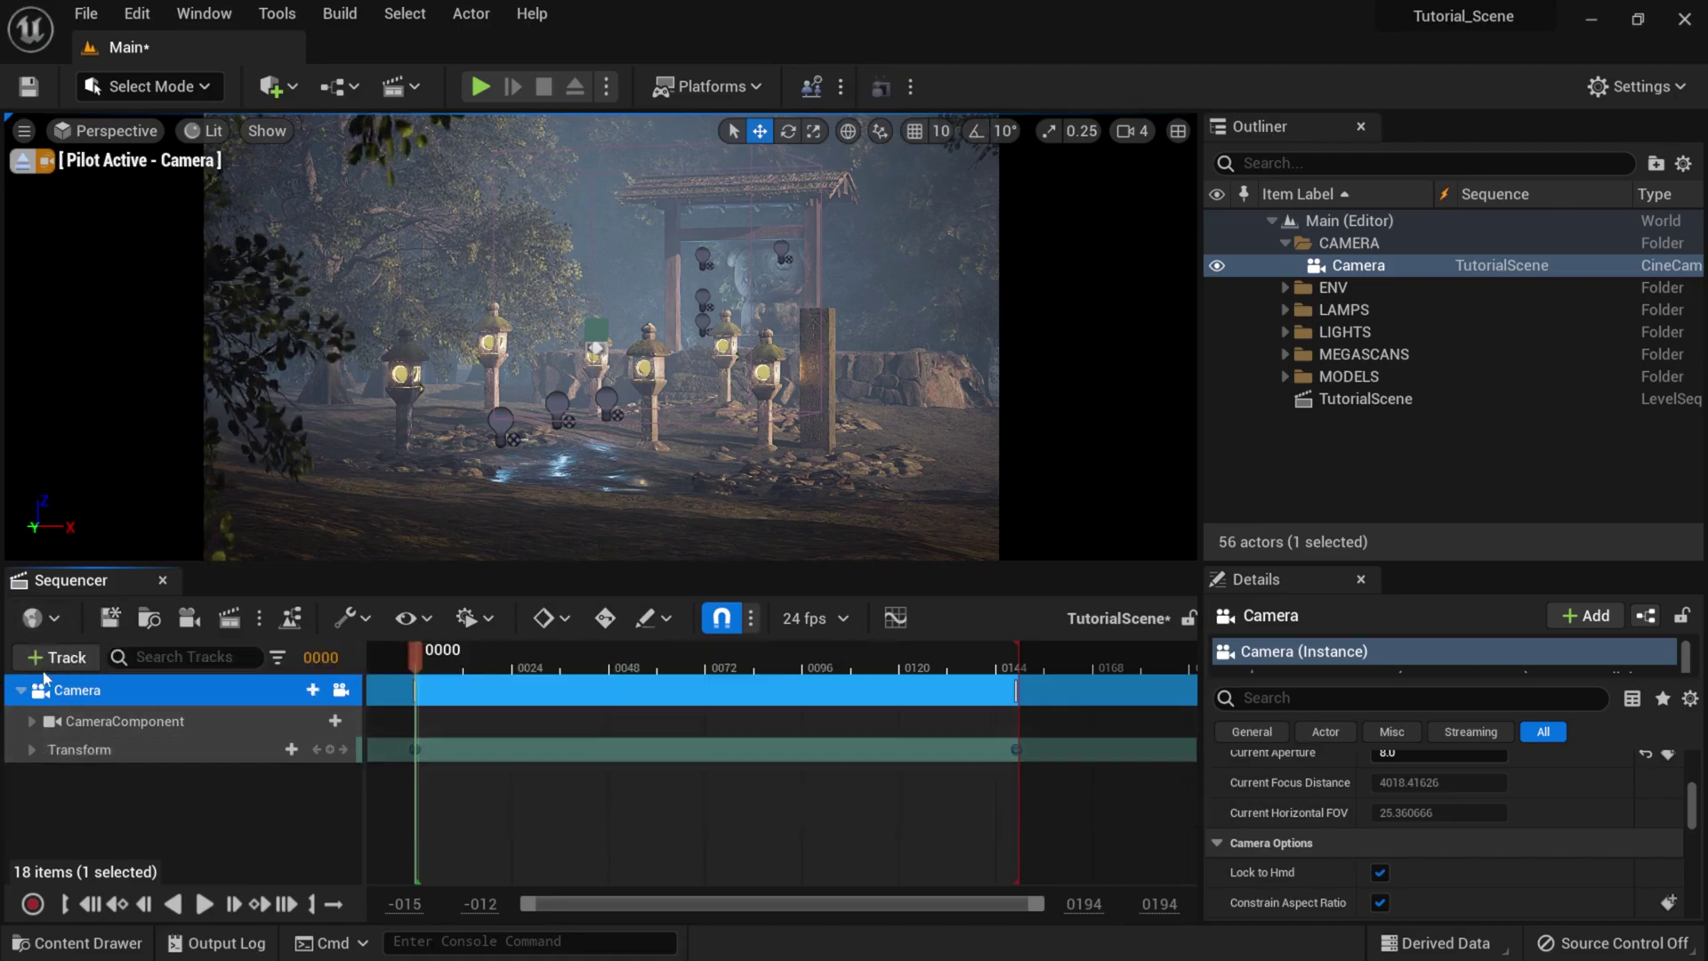
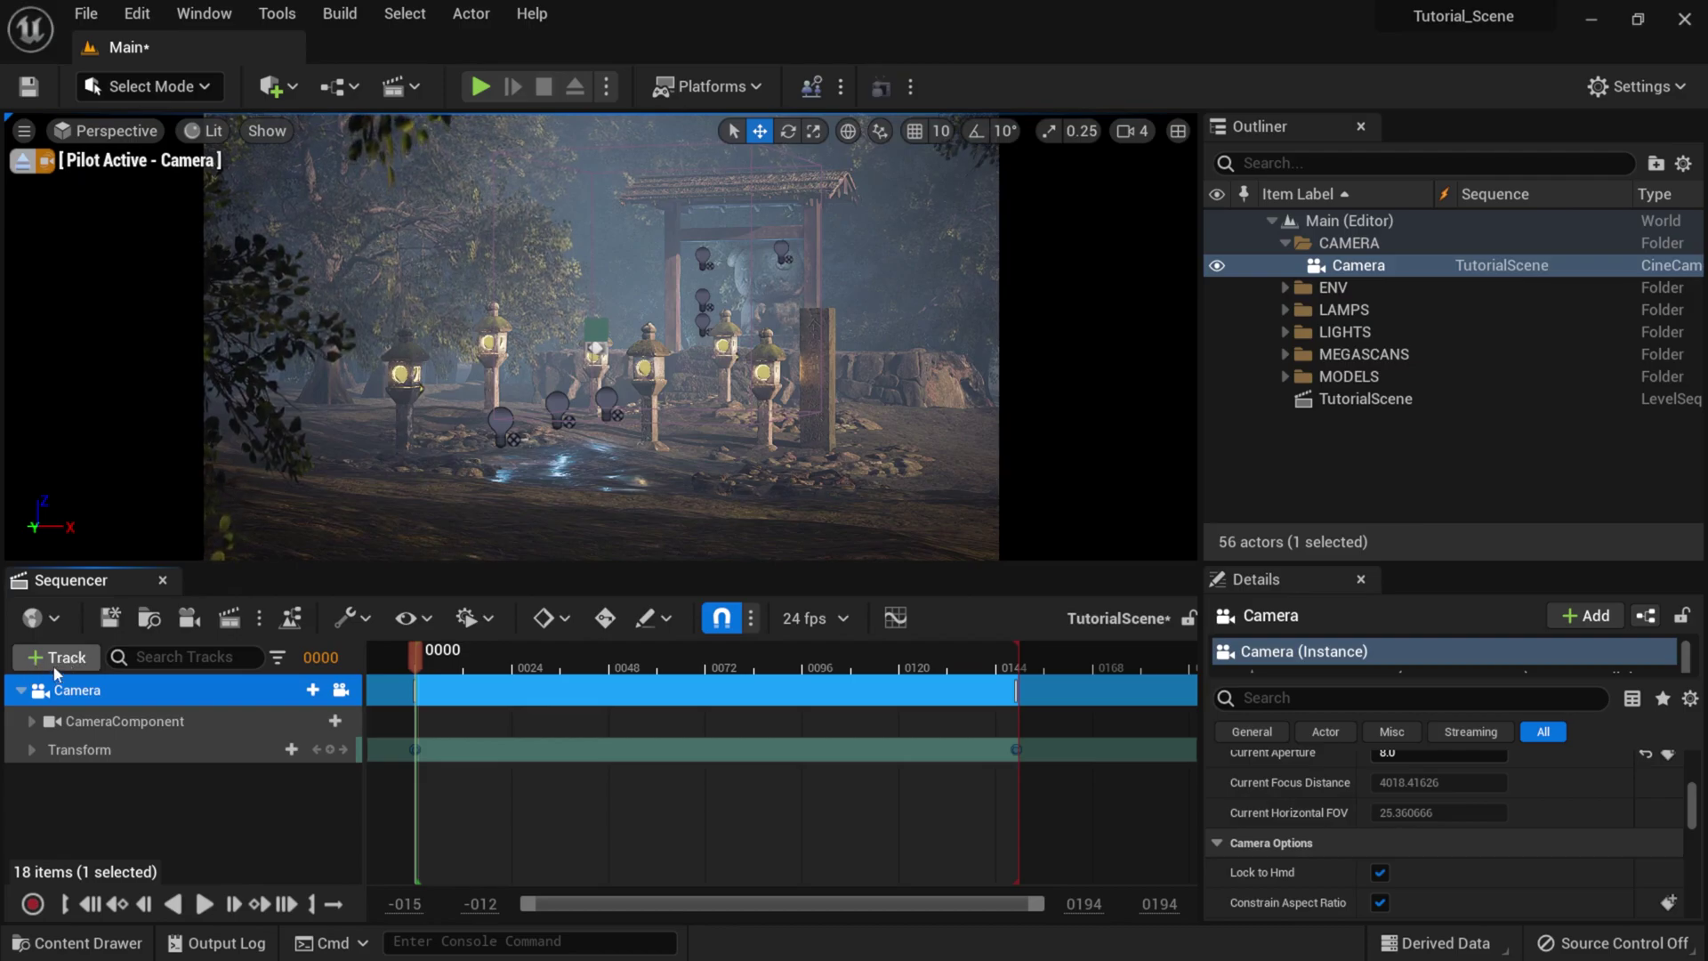
left_click(75, 666)
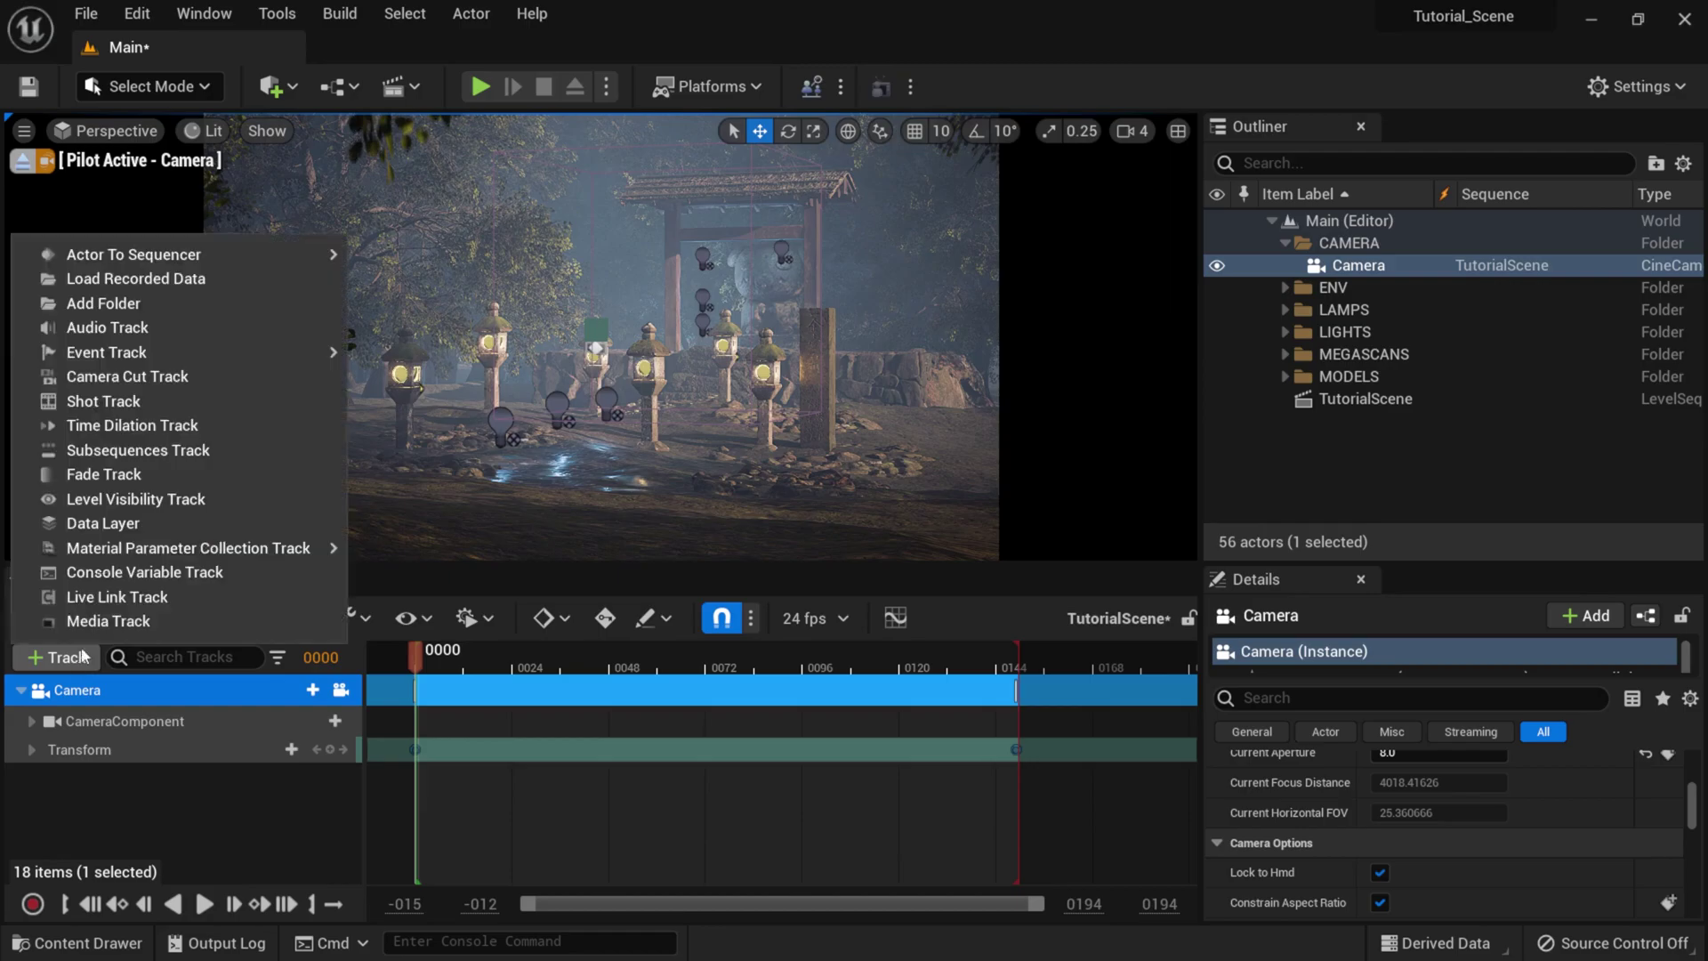
left_click(183, 378)
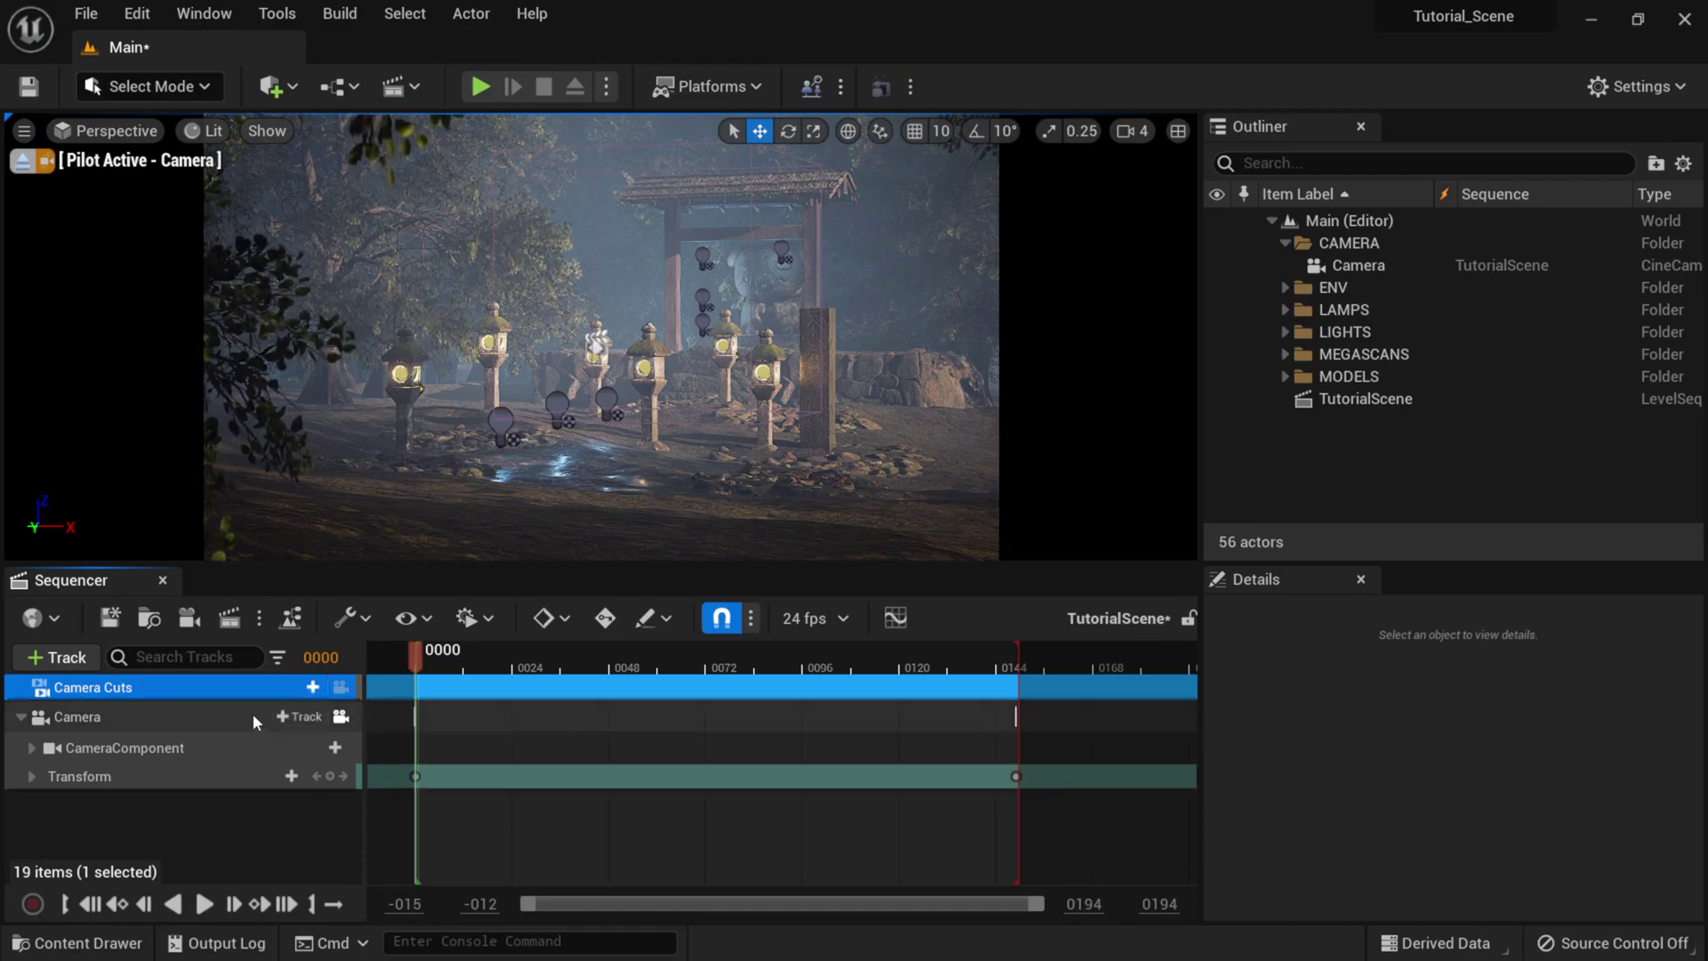
left_click(300, 687)
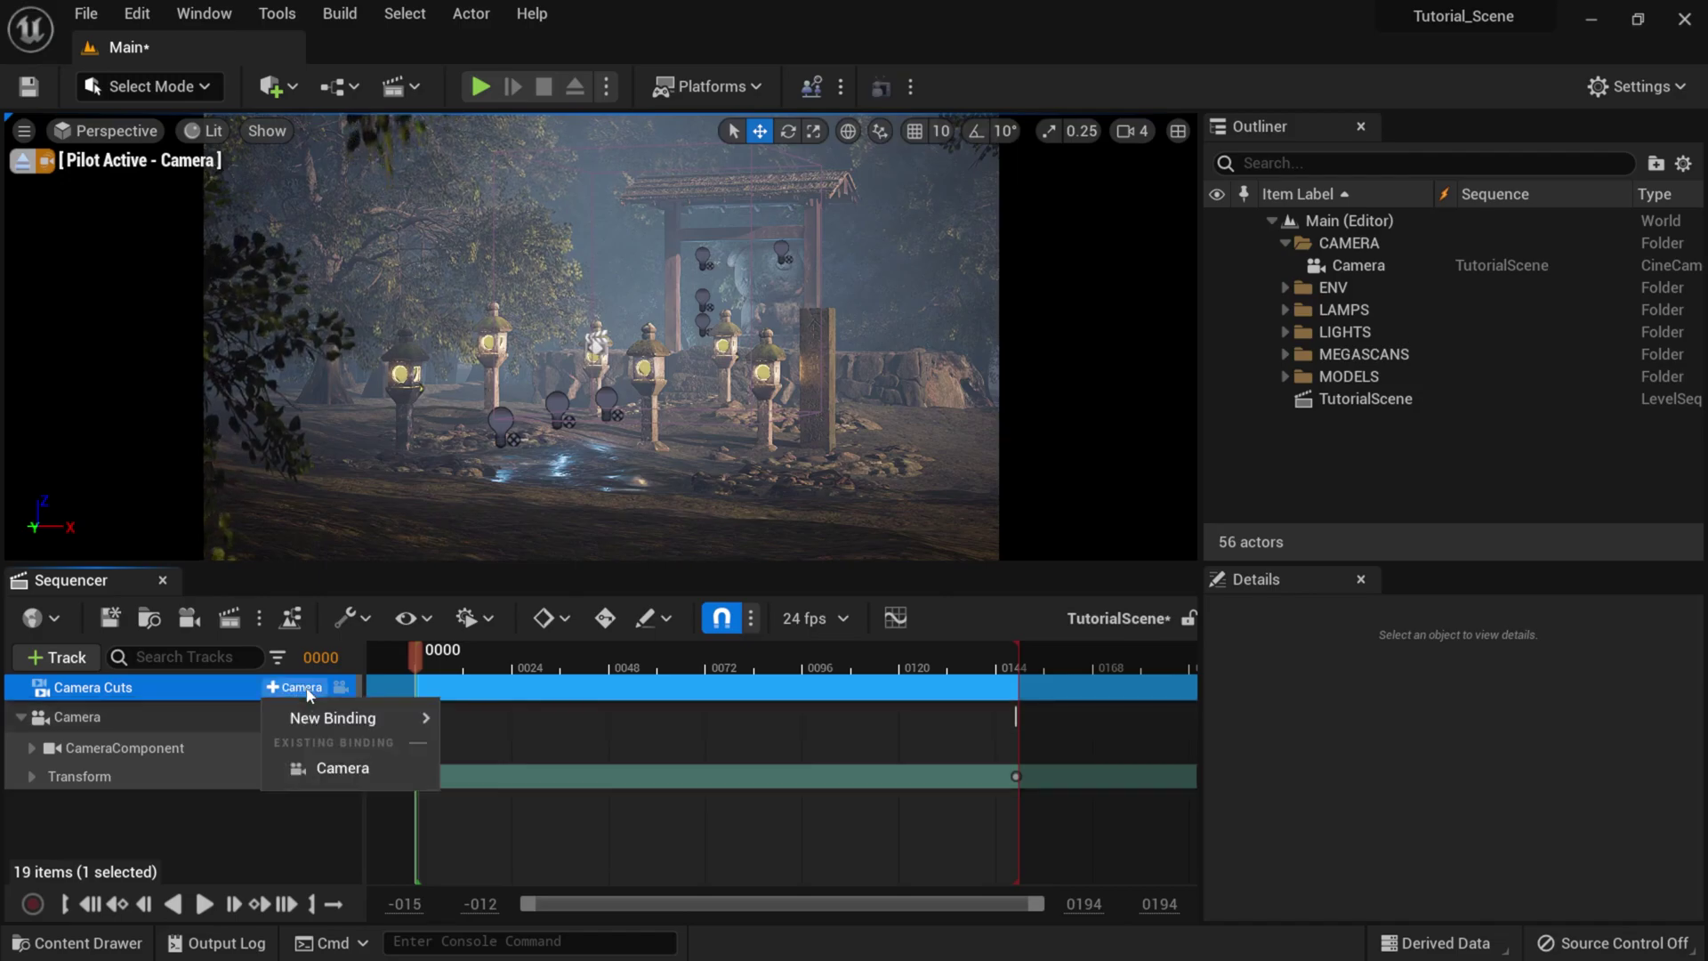
left_click(341, 769)
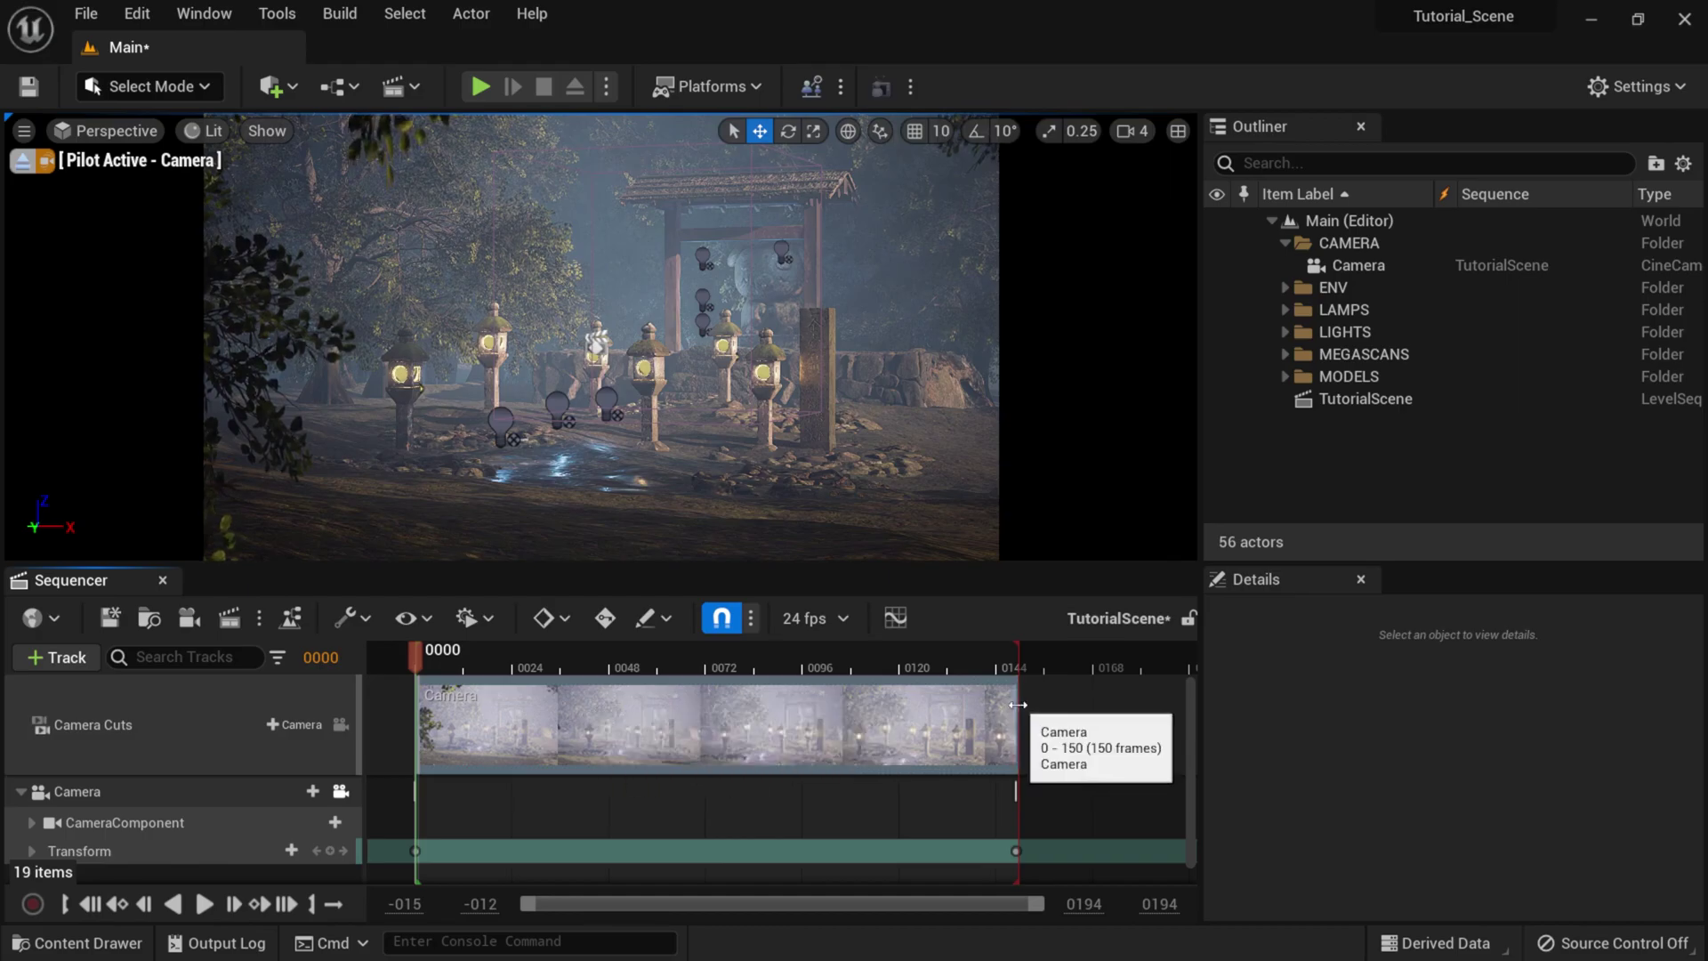
- Shorten the camera cut to end at frame 72, and lock the viewport to Camera Cuts while scrubbing through the shot
left_click_drag(1018, 705, 704, 695)
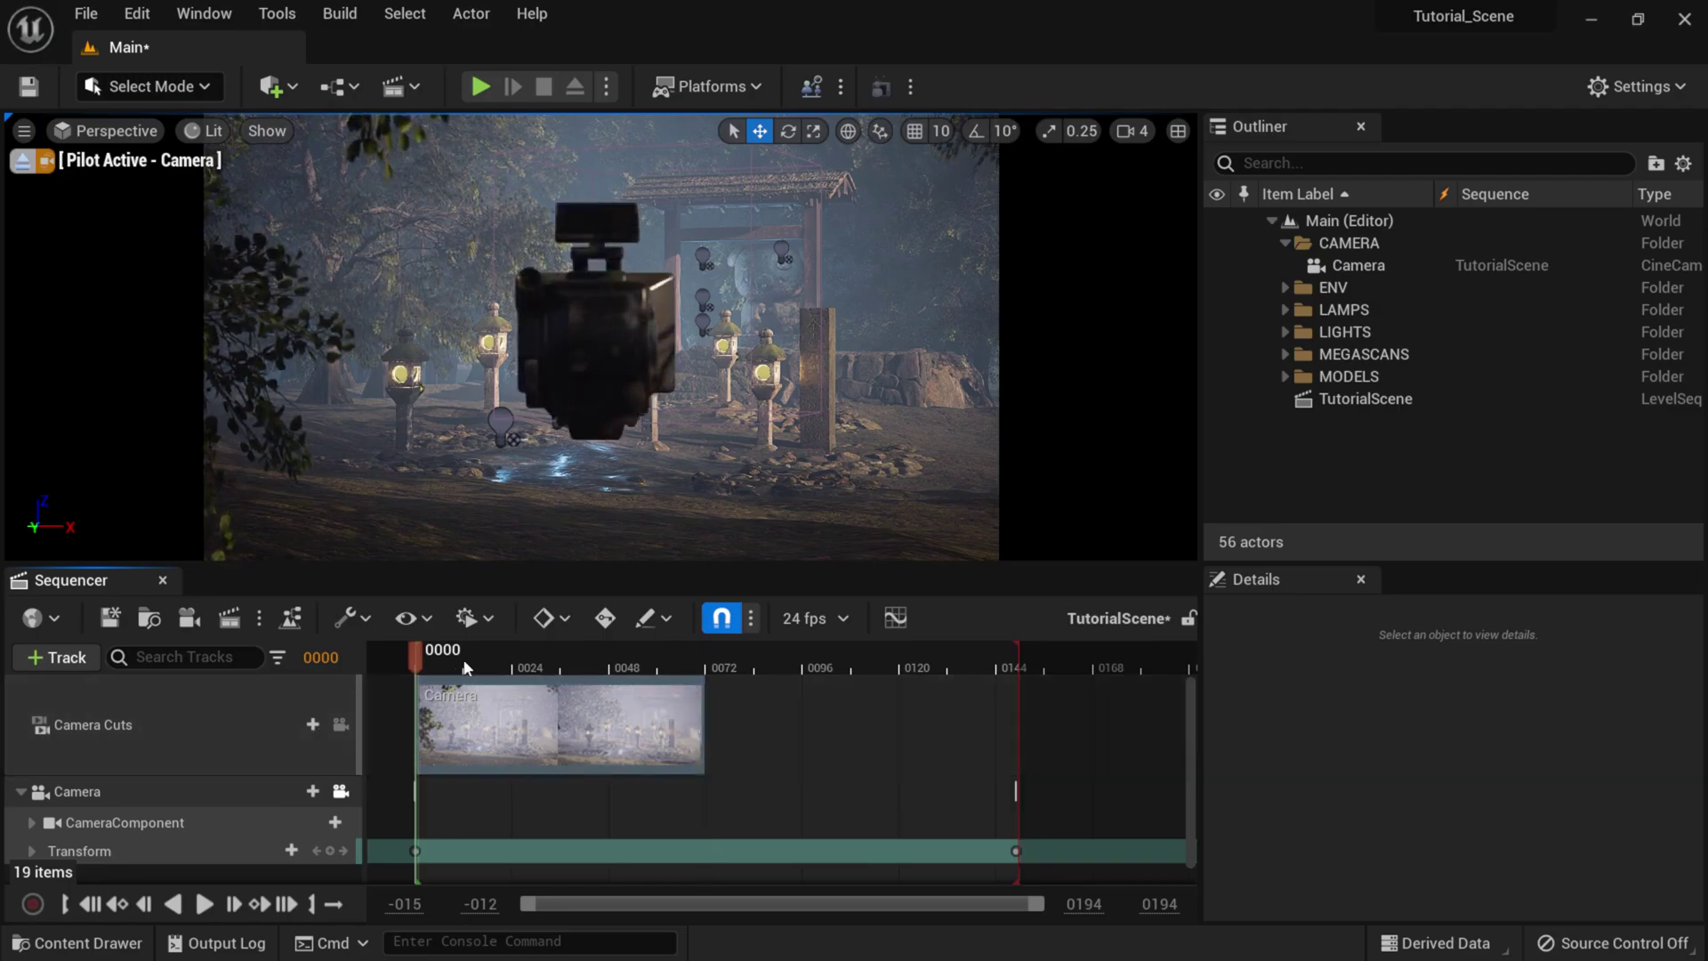
left_click(491, 658)
left_click_drag(528, 666, 633, 662)
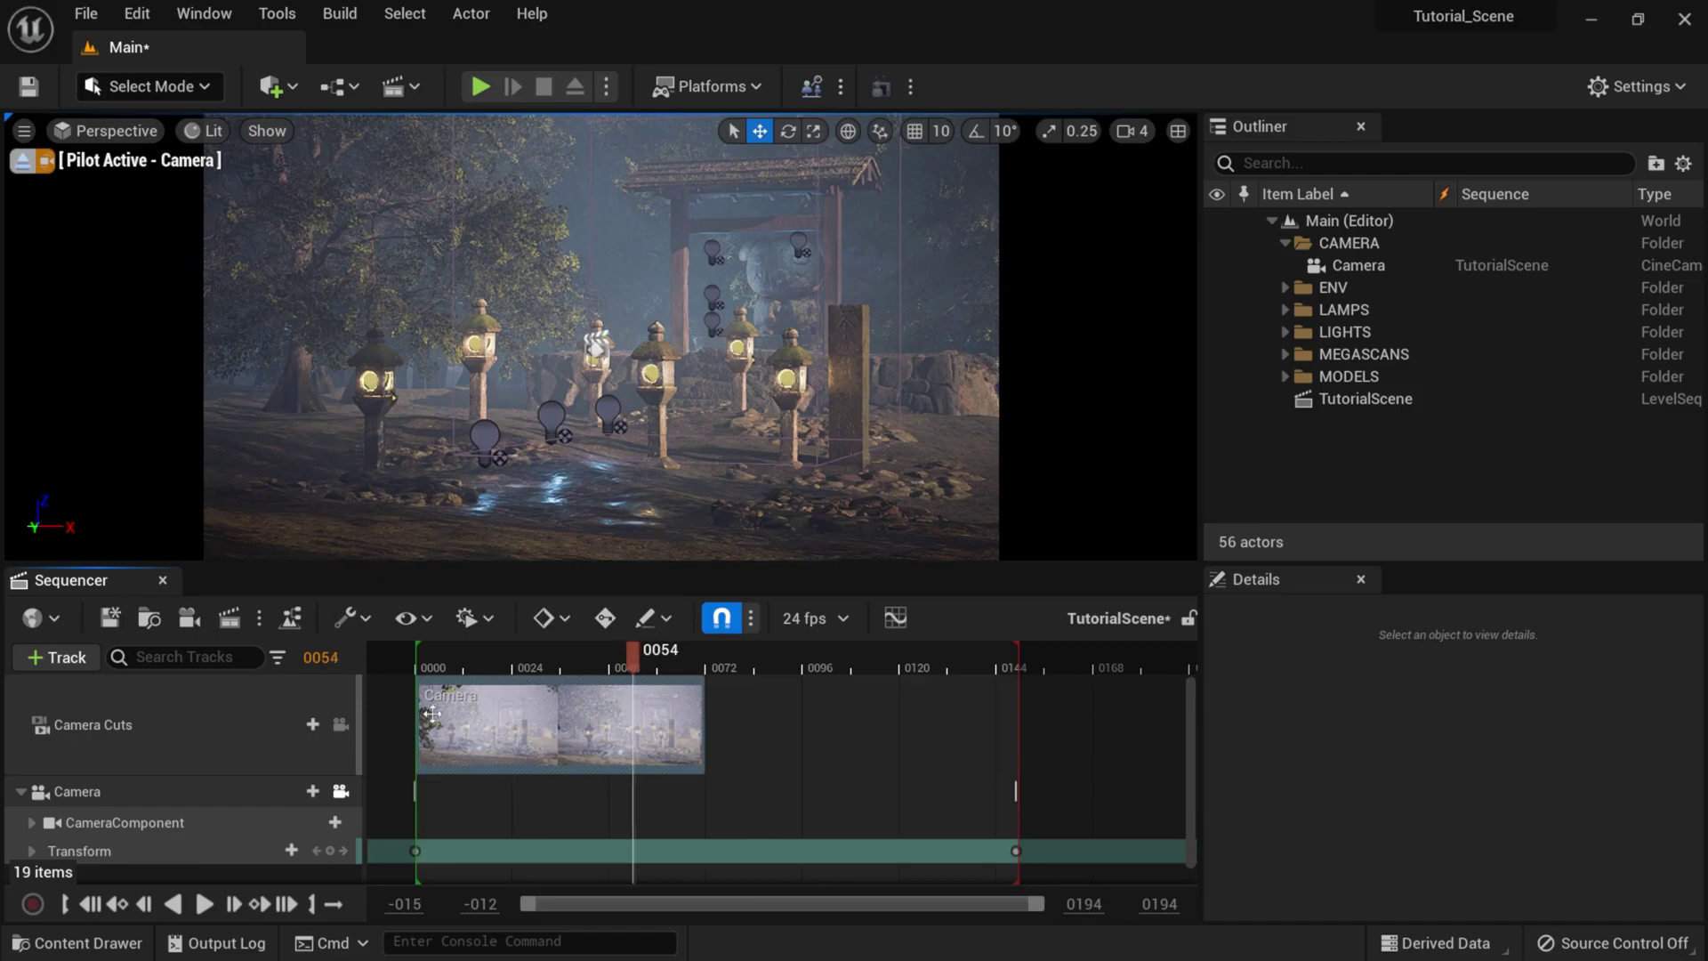
left_click(340, 725)
left_click_drag(637, 658, 476, 660)
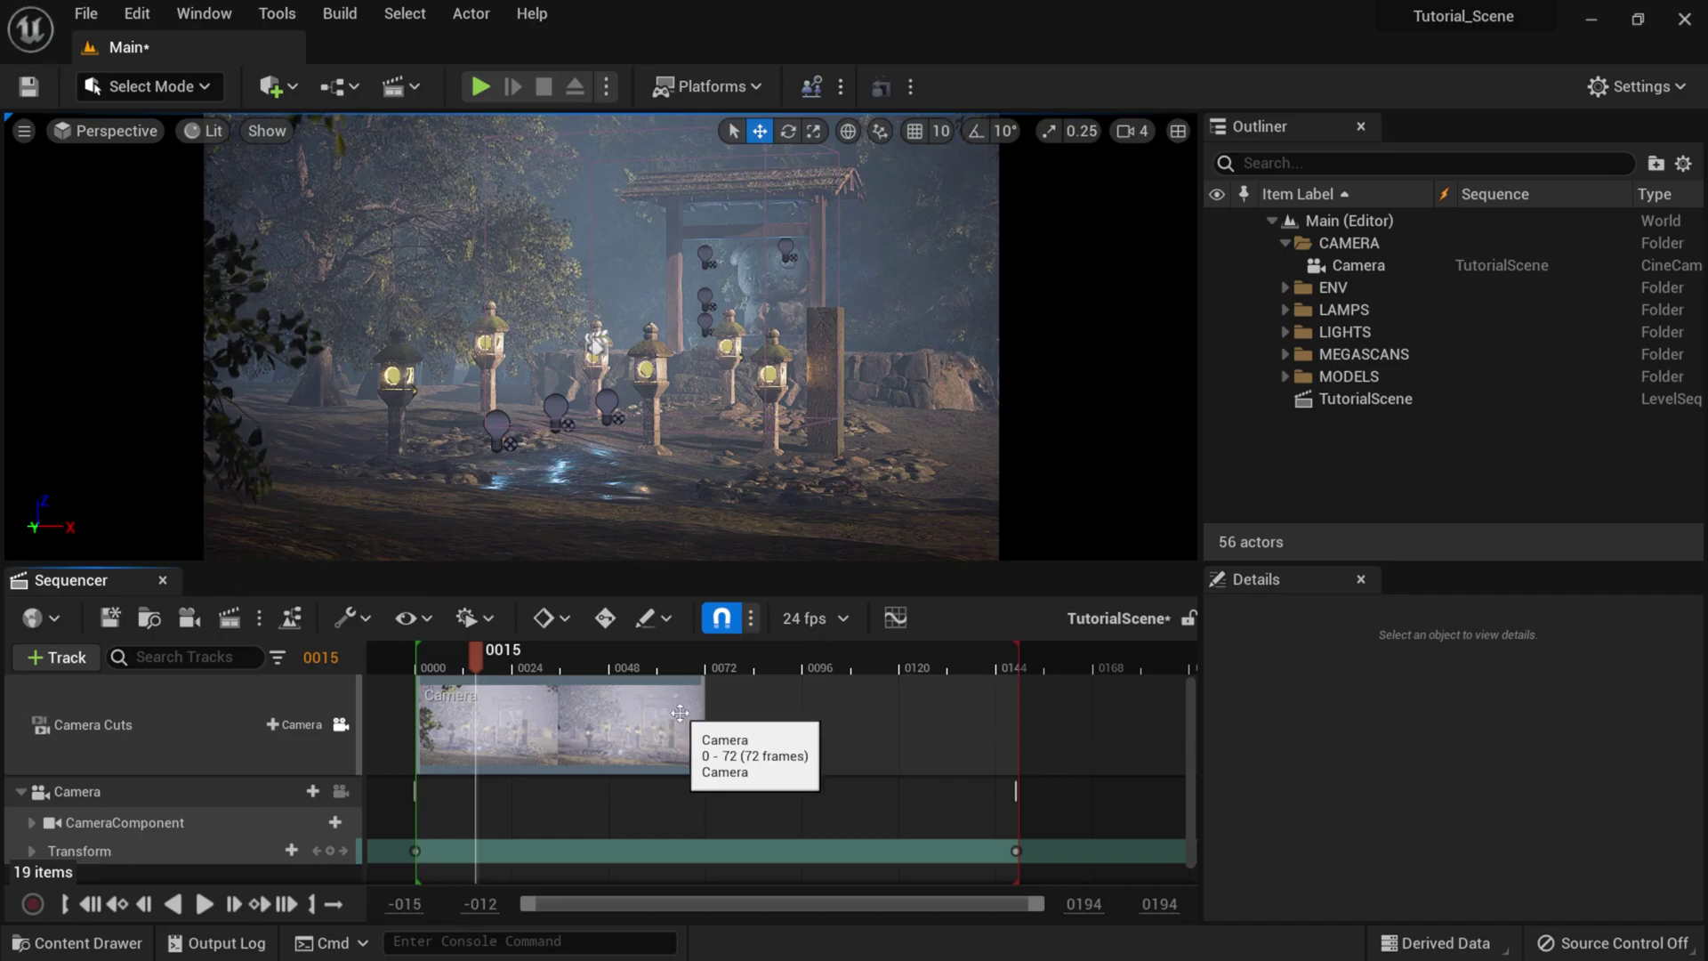
- Extend the camera cut slightly beyond both the start and end of the playback range, and save the sequence
left_click_drag(705, 702, 1038, 718)
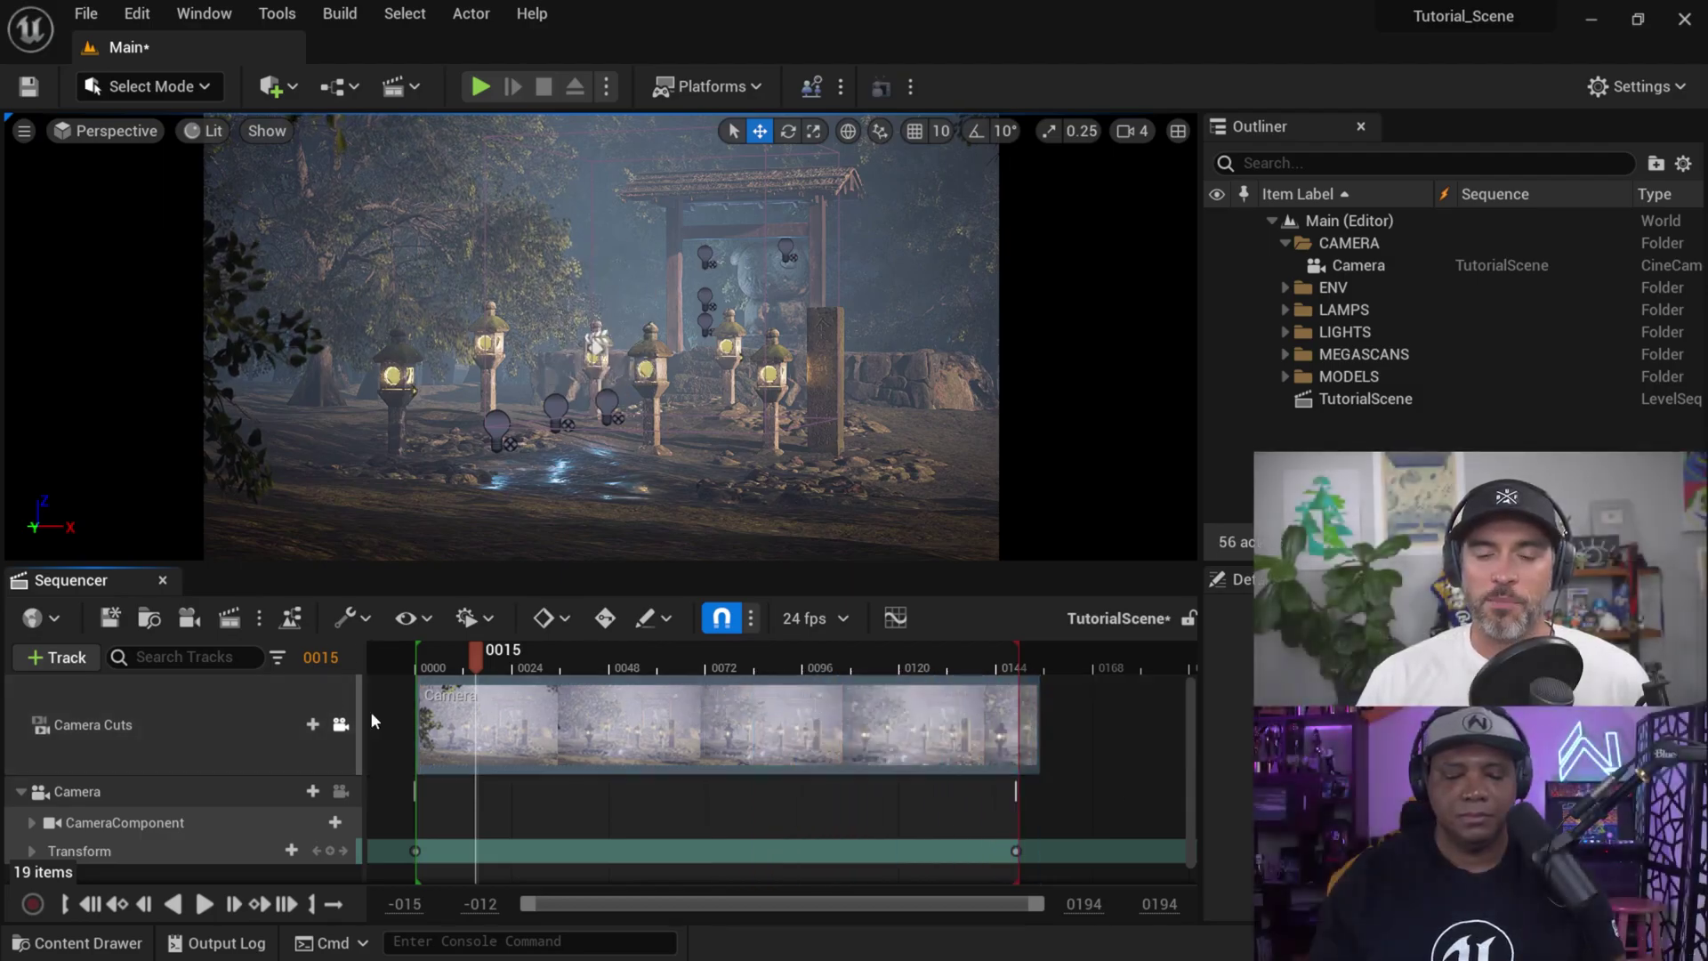
left_click_drag(413, 726, 384, 726)
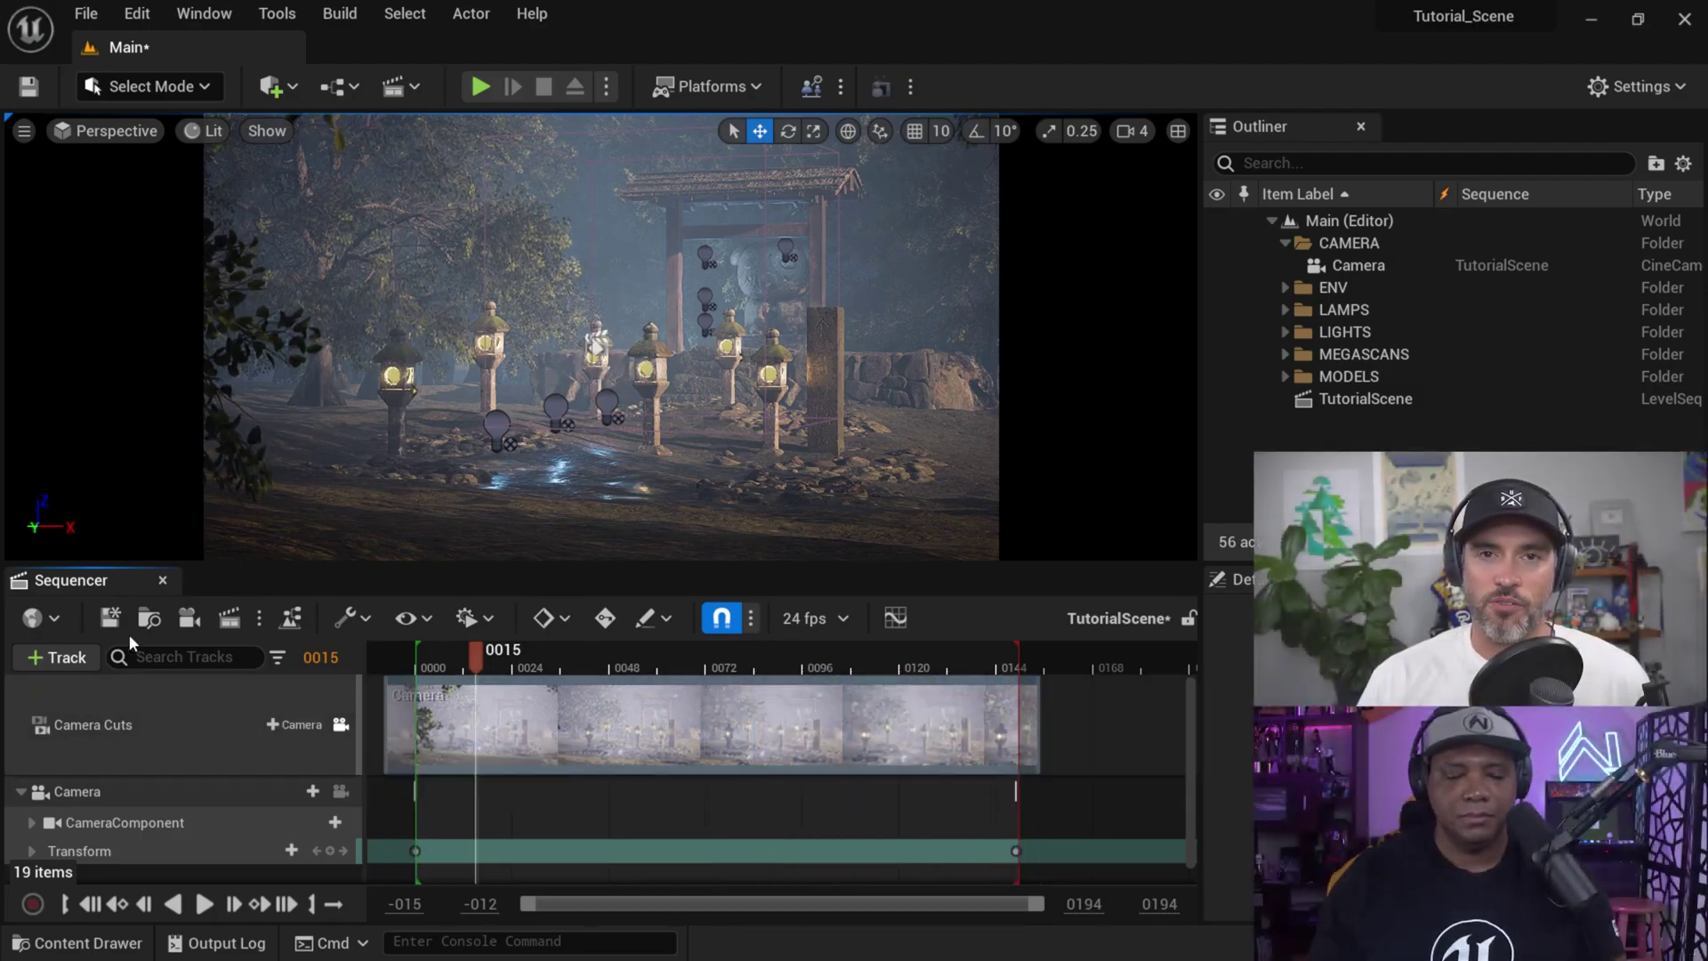
left_click(110, 617)
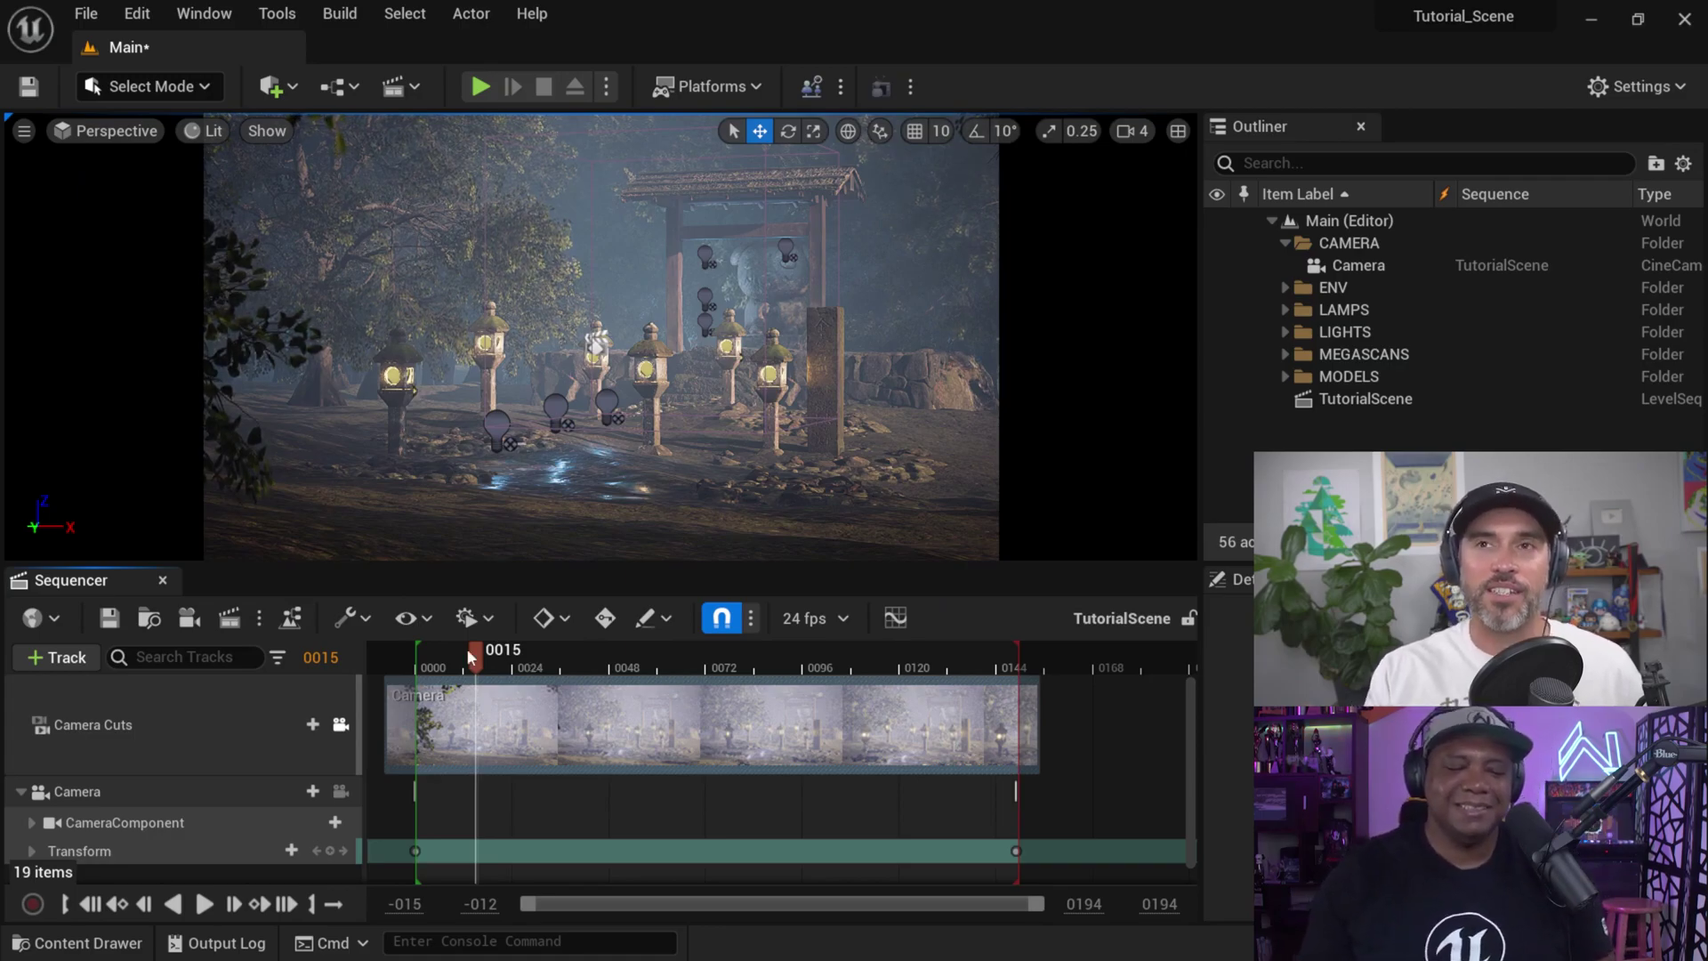
- Play the shot through the Camera Cuts track to its end, return to frame 0, and save the sequence
left_click(204, 904)
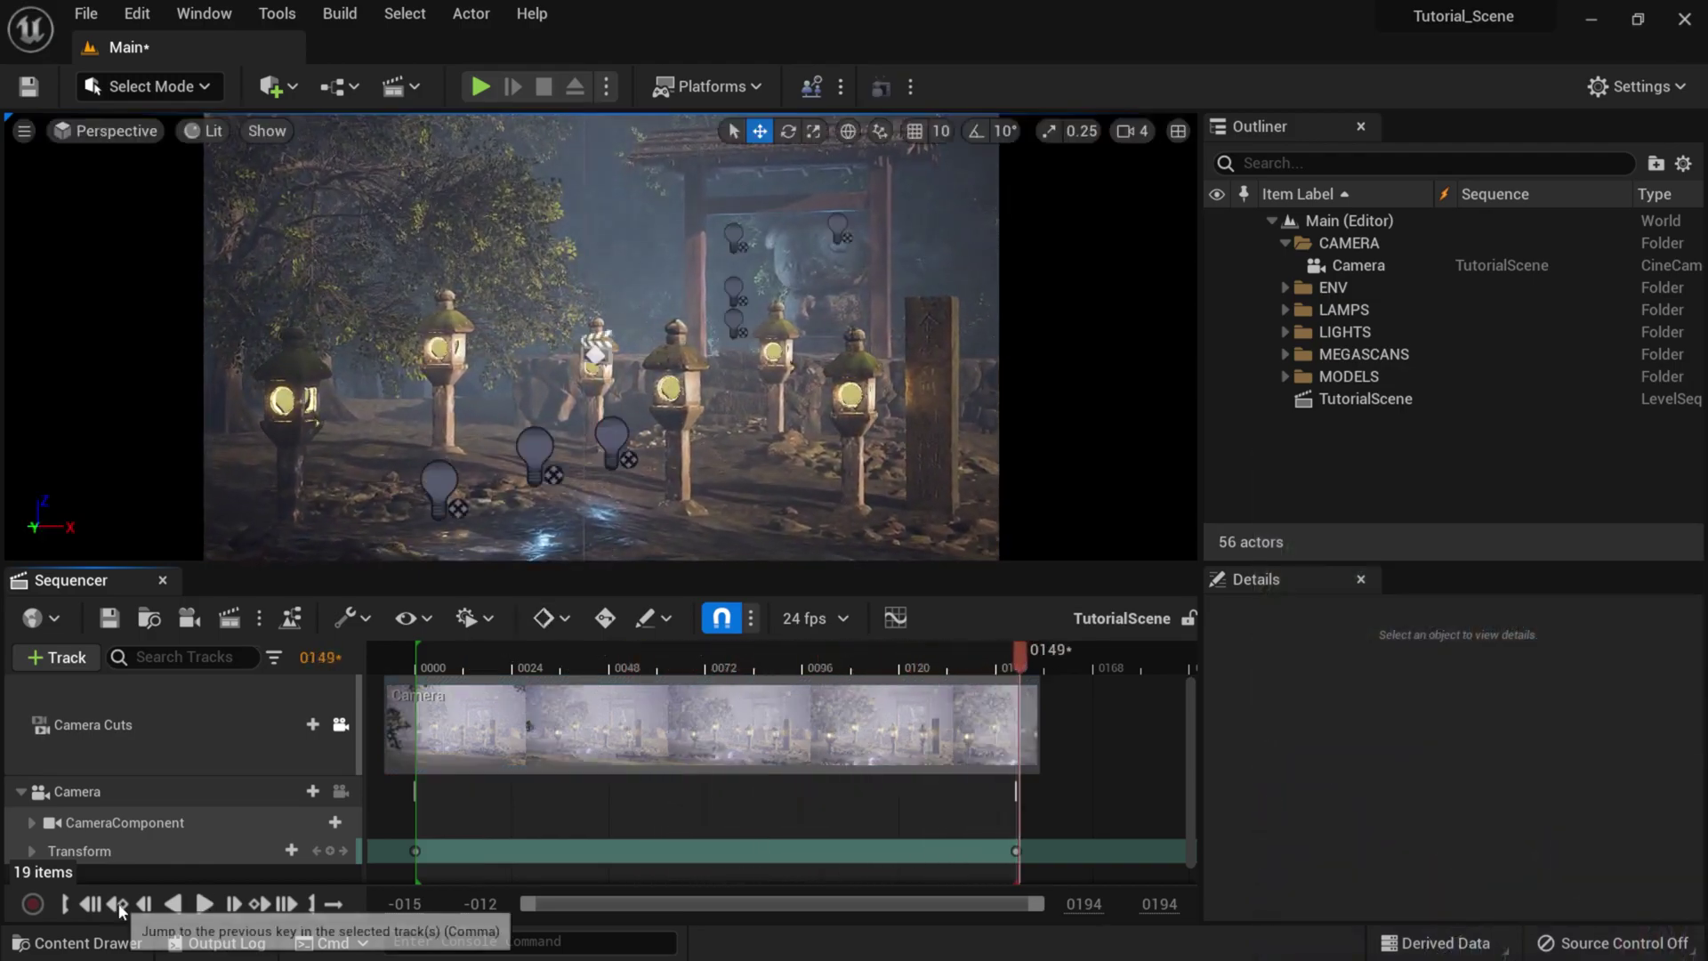
left_click(90, 904)
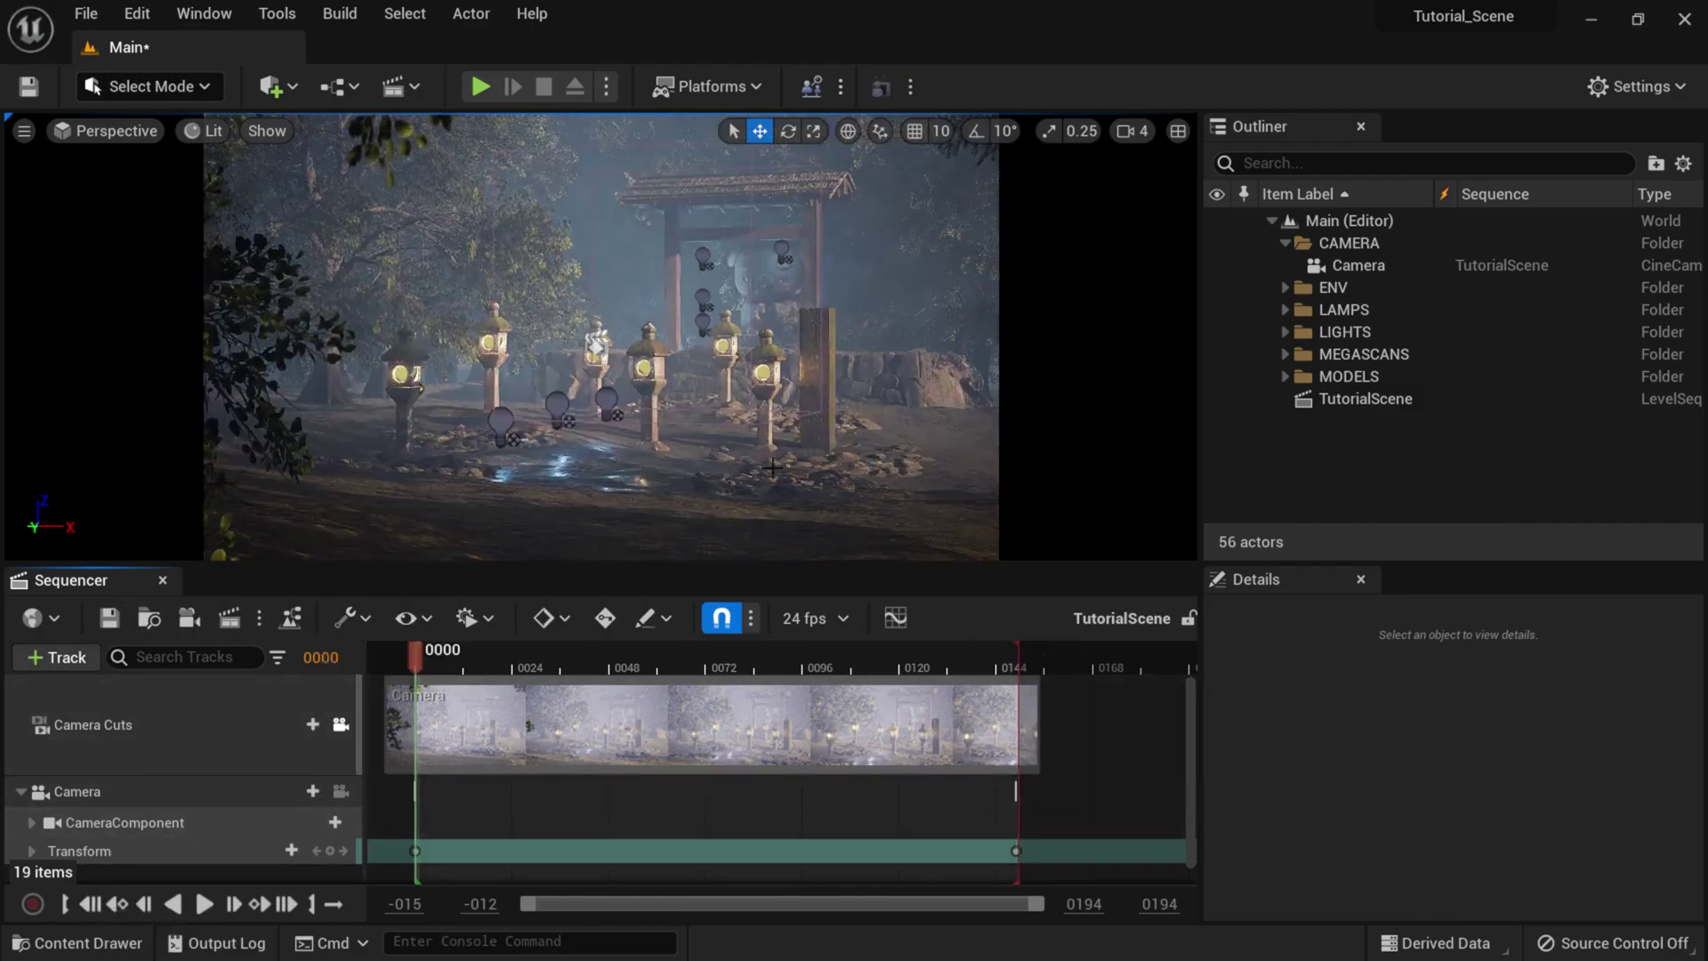
left_click(105, 620)
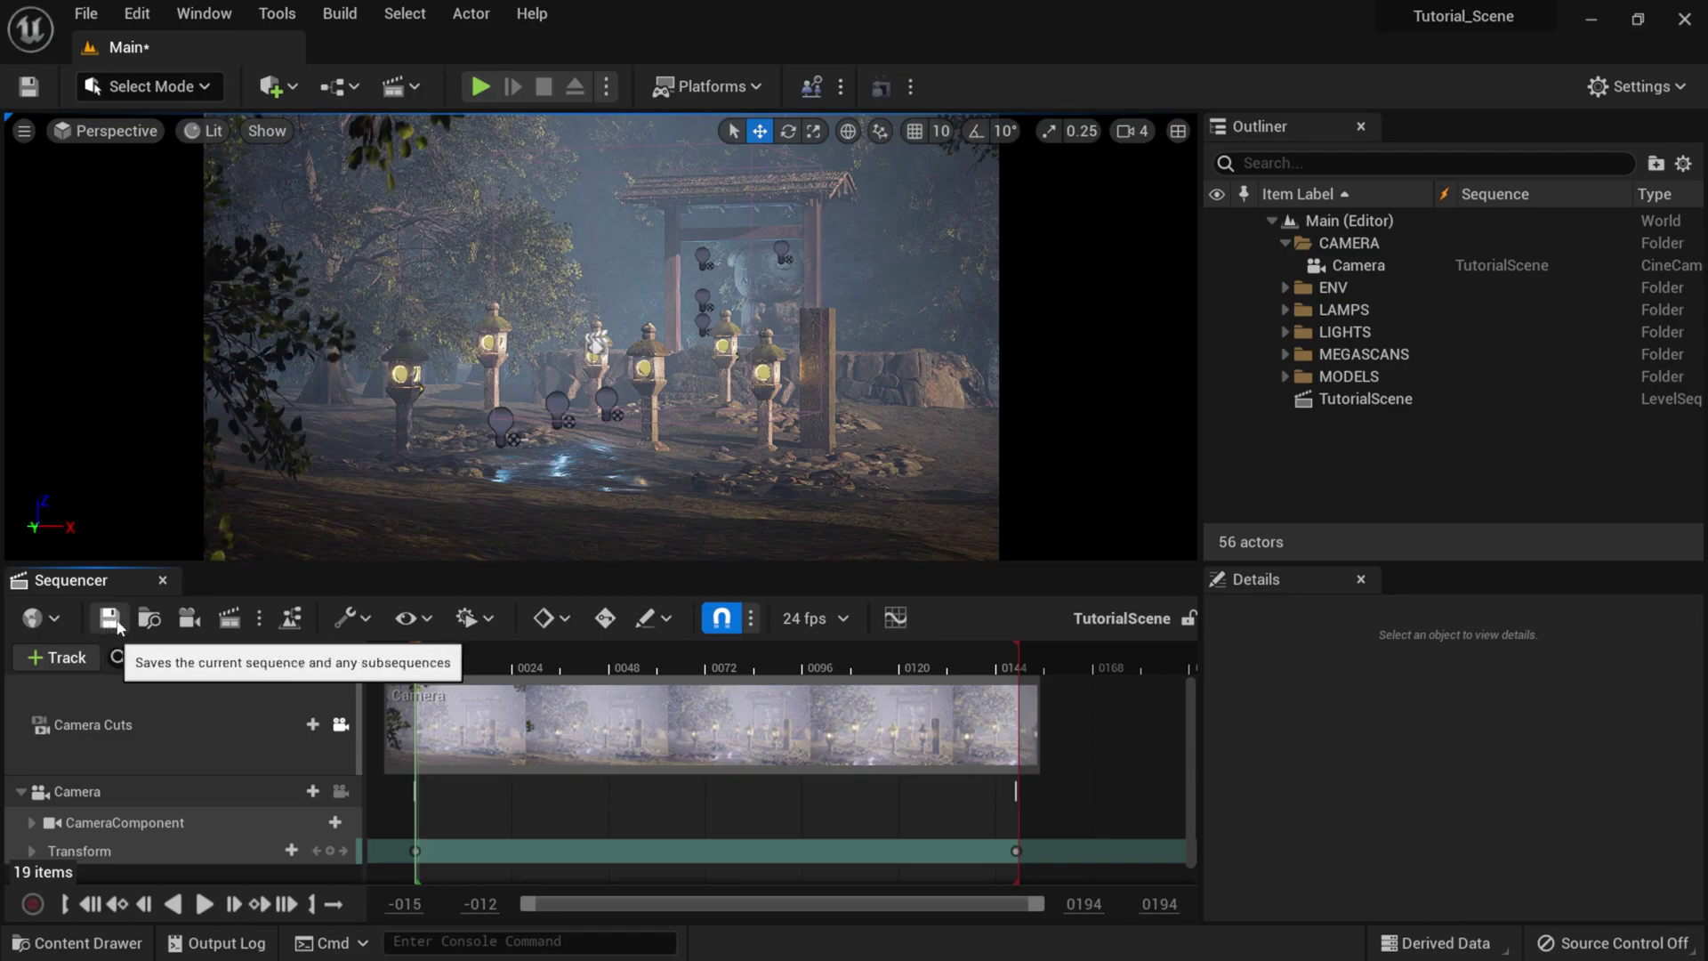
- Send the sequence to the Movie Render Queue and open the render settings of the TutorialScene job
left_click(232, 618)
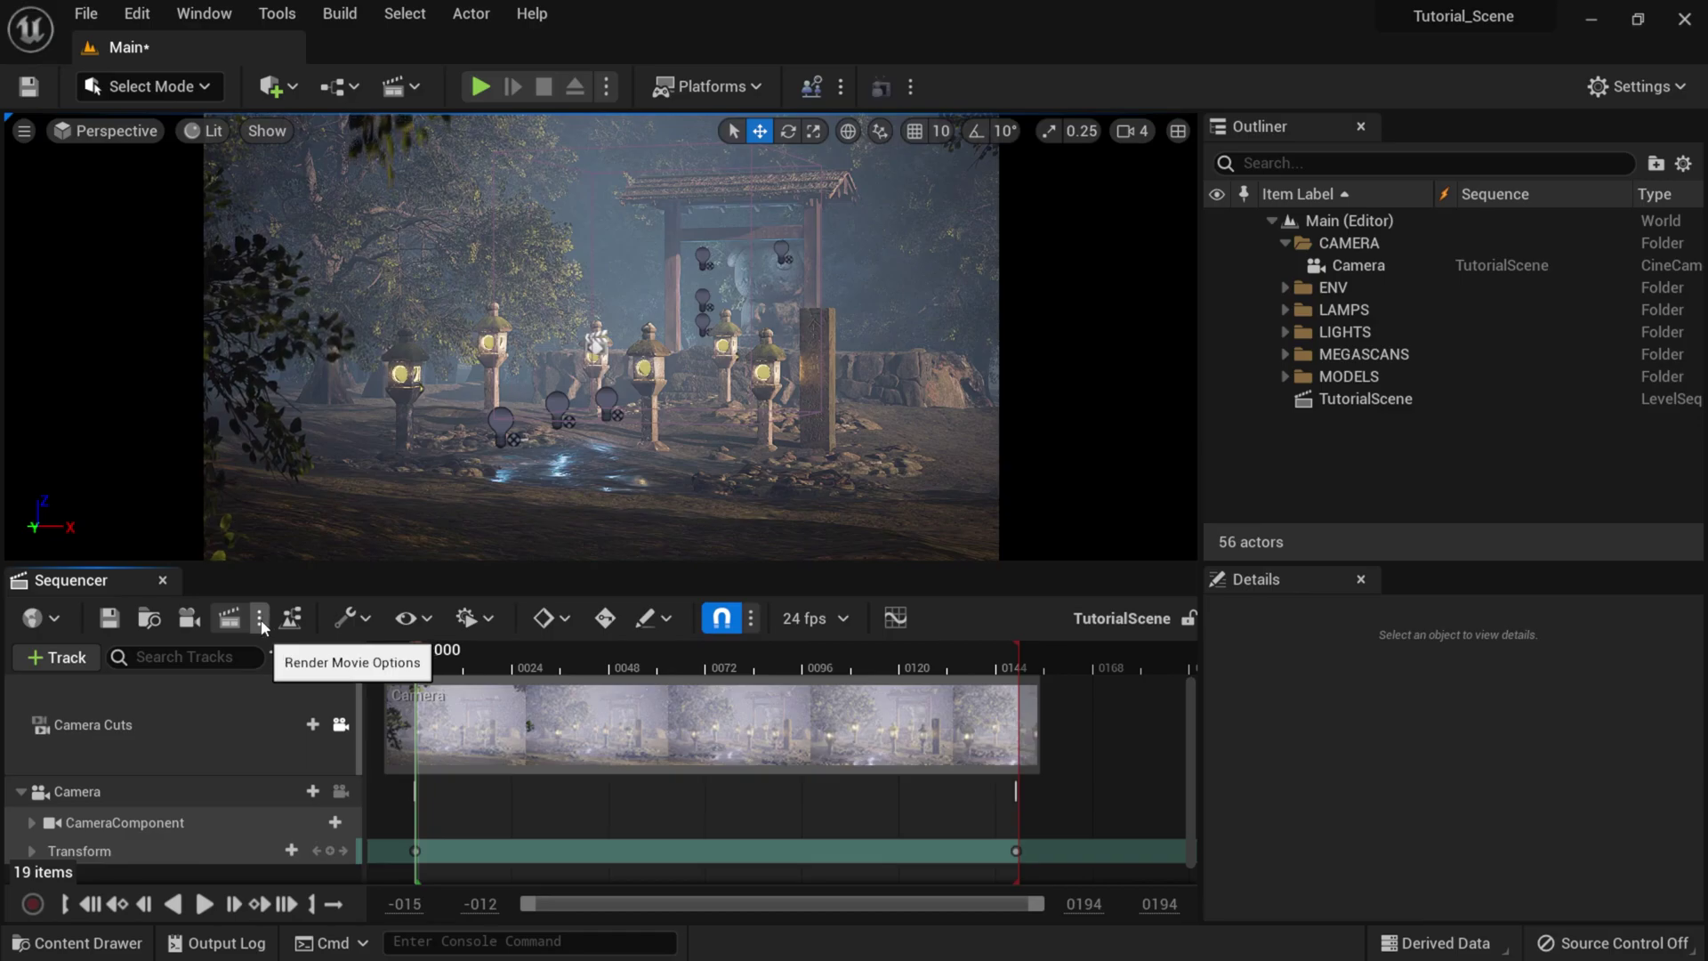
left_click(259, 619)
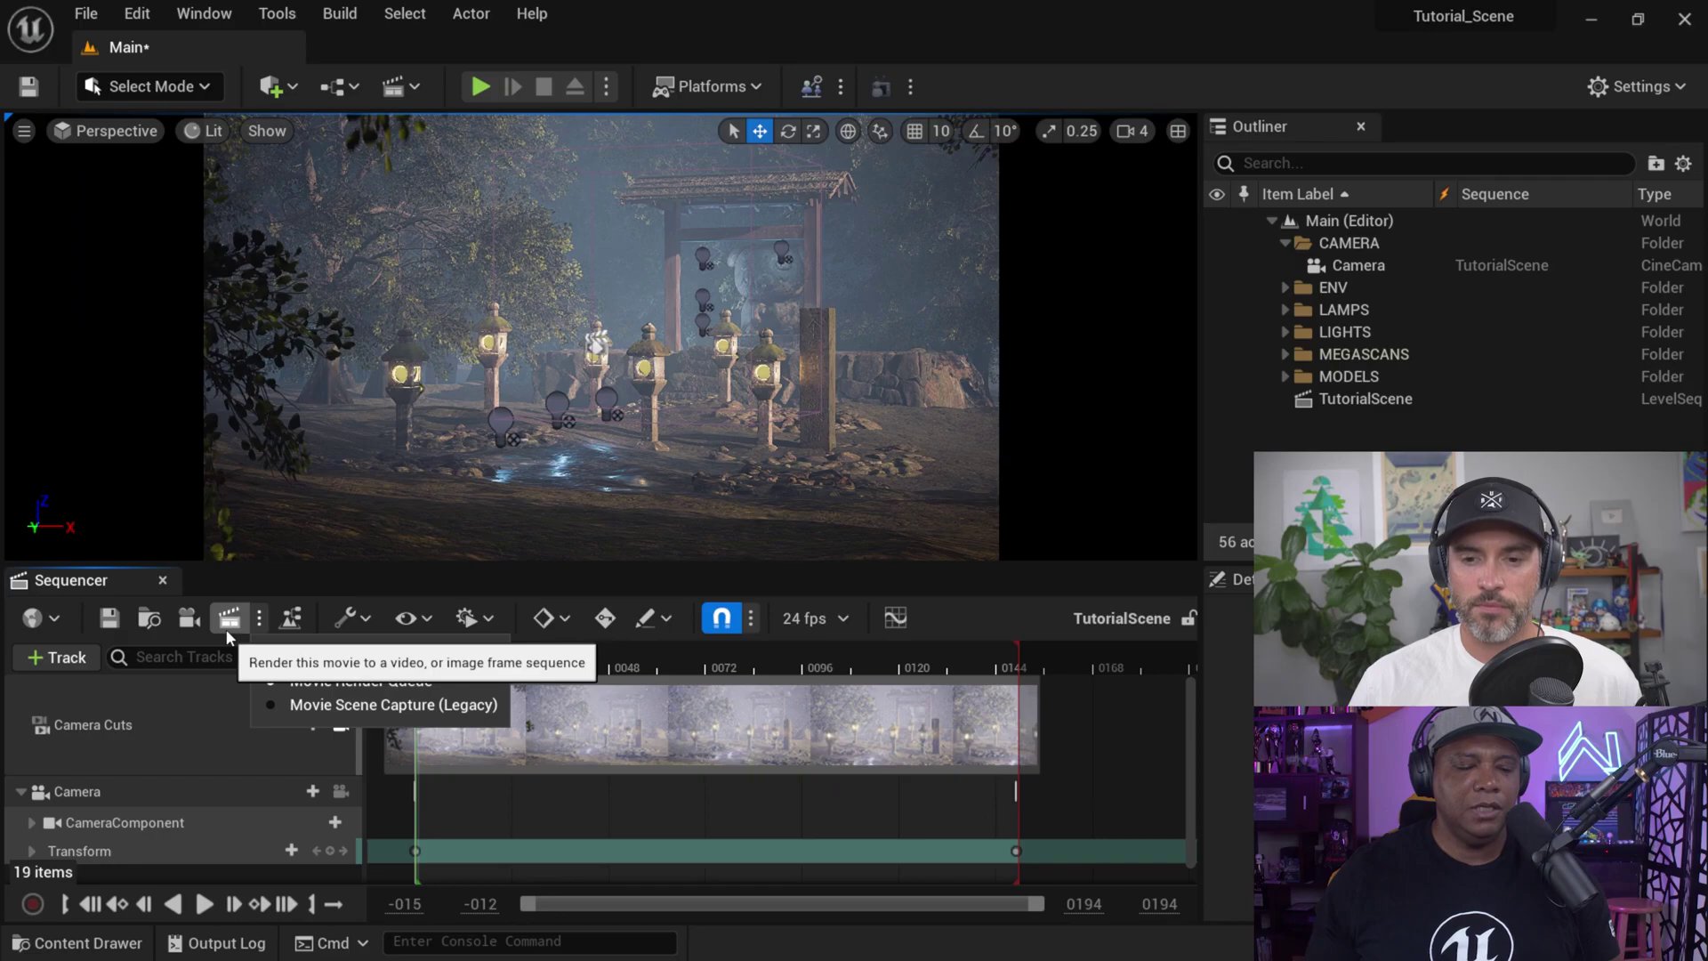
left_click(360, 681)
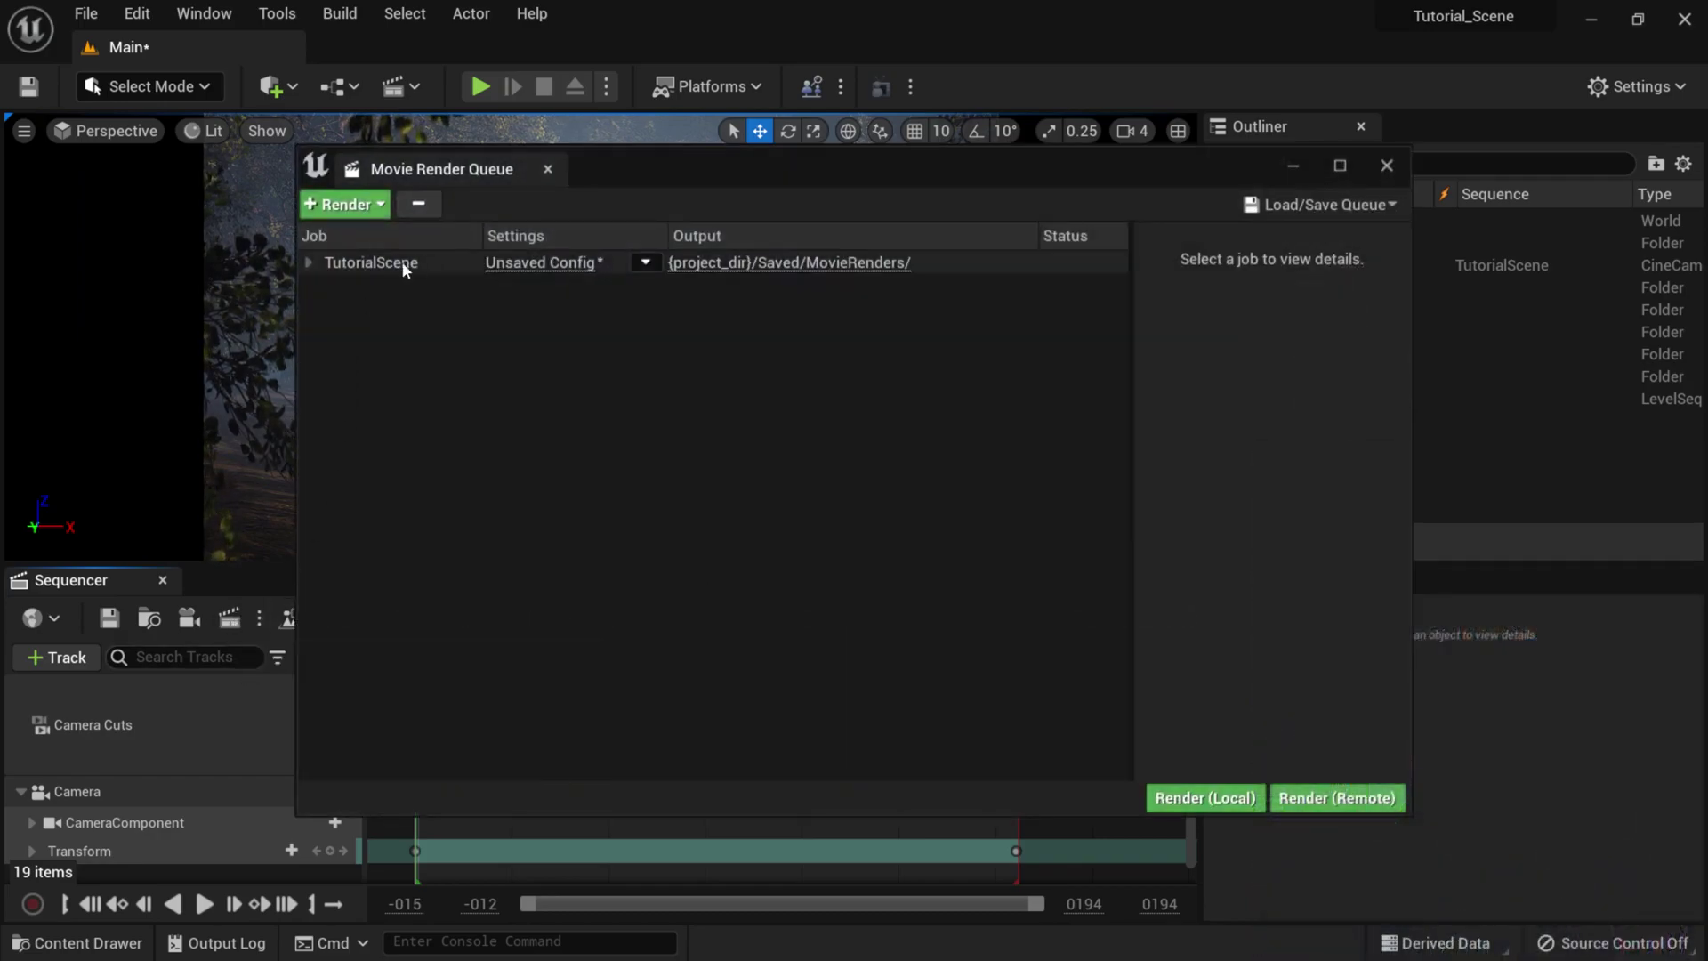
left_click(430, 263)
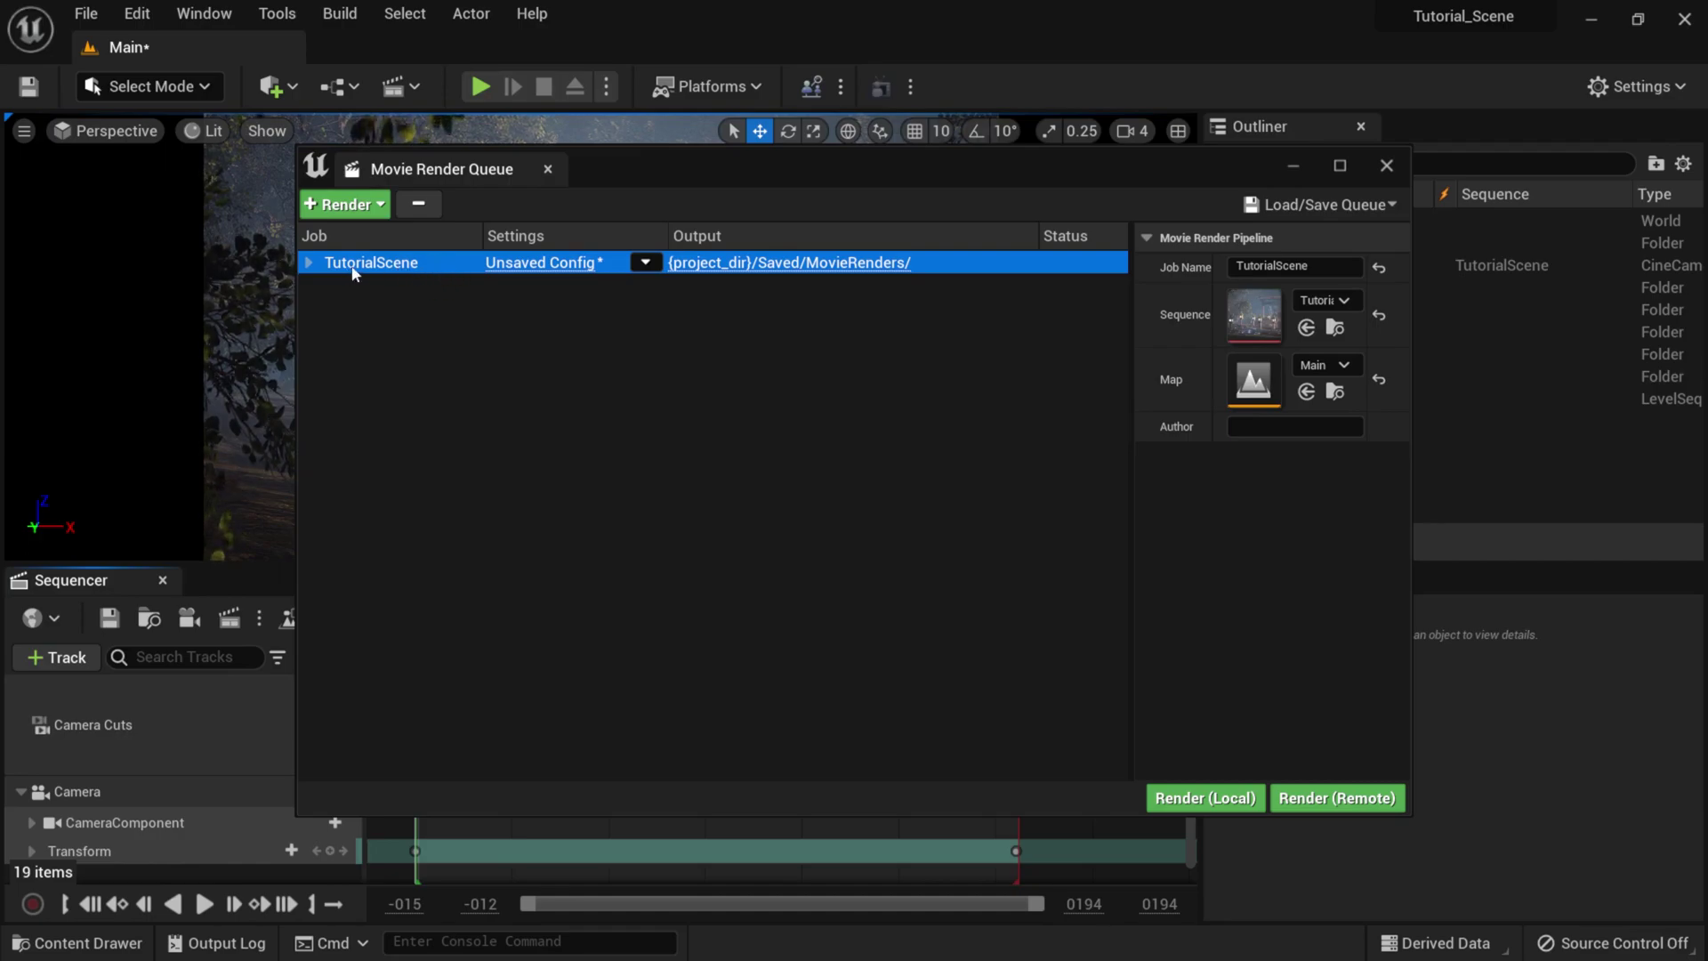
left_click(540, 263)
- Replace the .jpg Sequence [8bit] export with .png Sequence [8bit] in the render settings
left_click(591, 250)
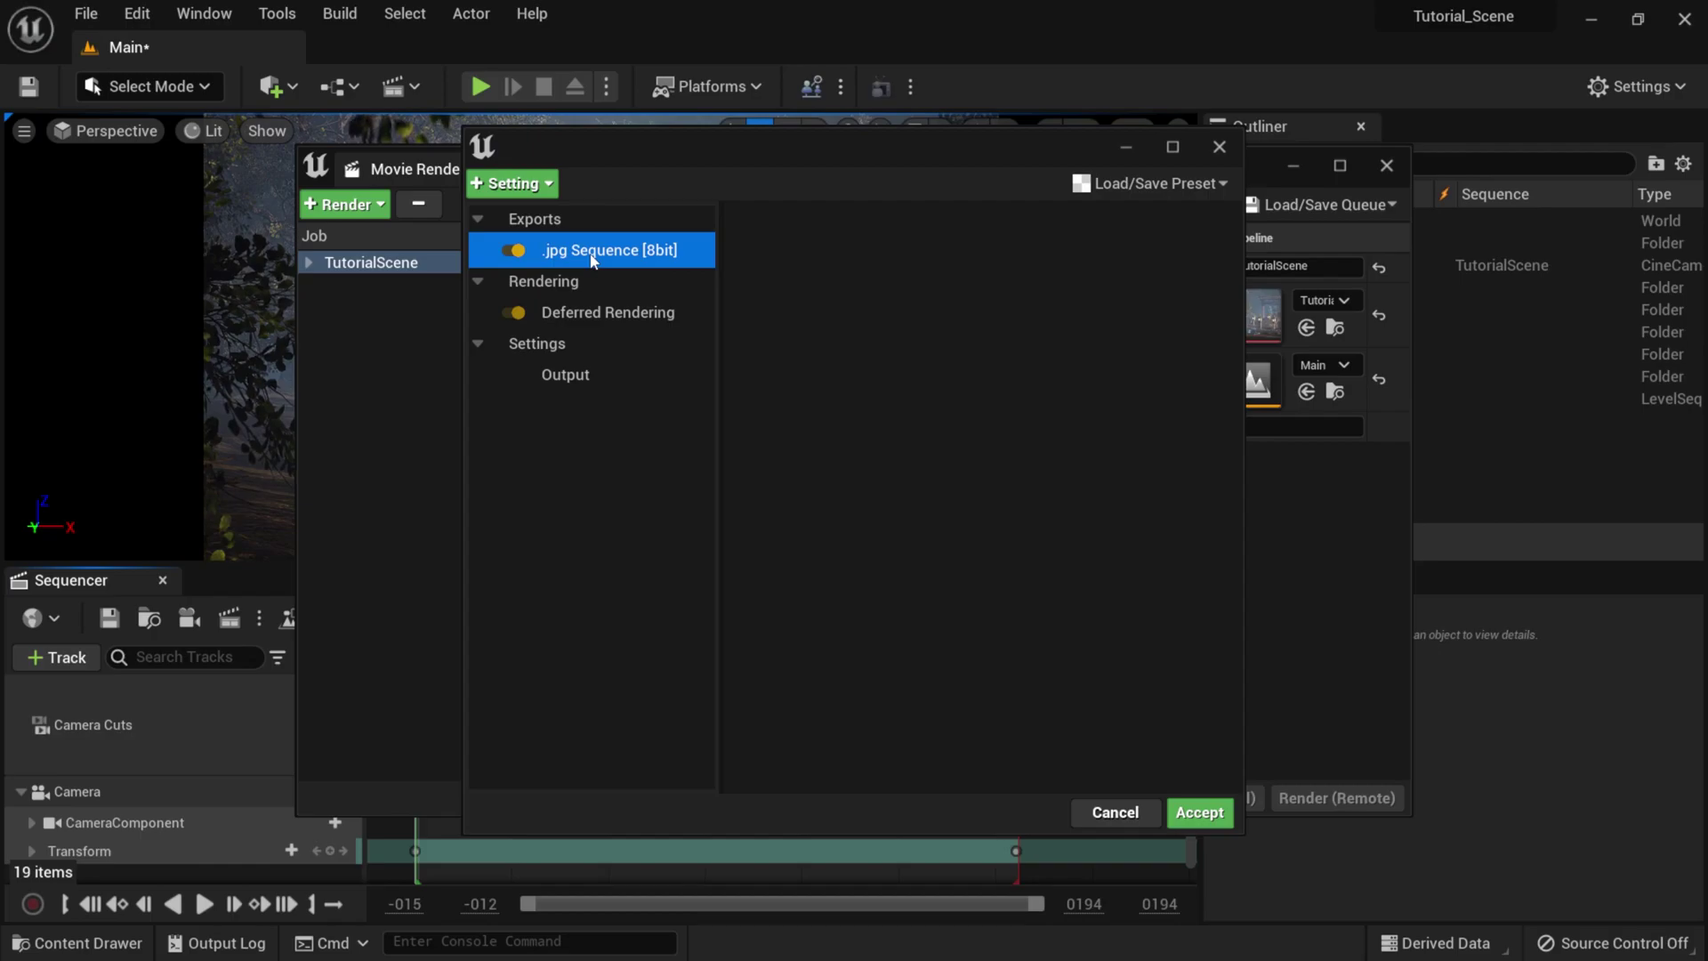
key("Delete")
left_click(514, 184)
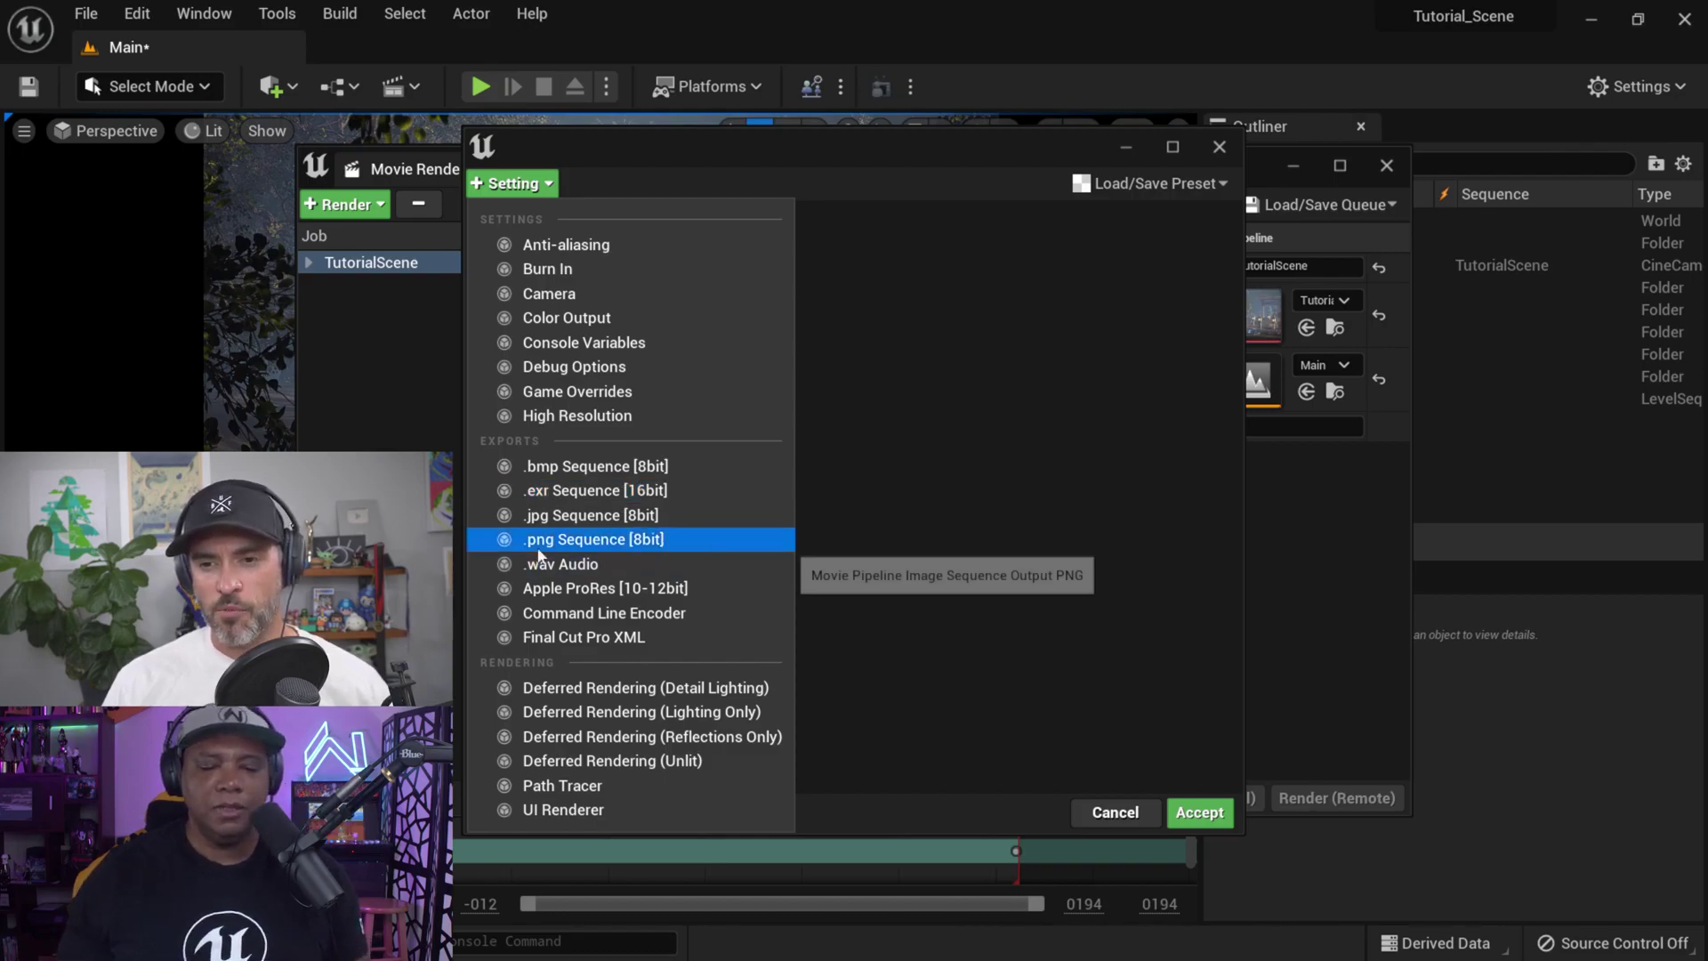
left_click(538, 546)
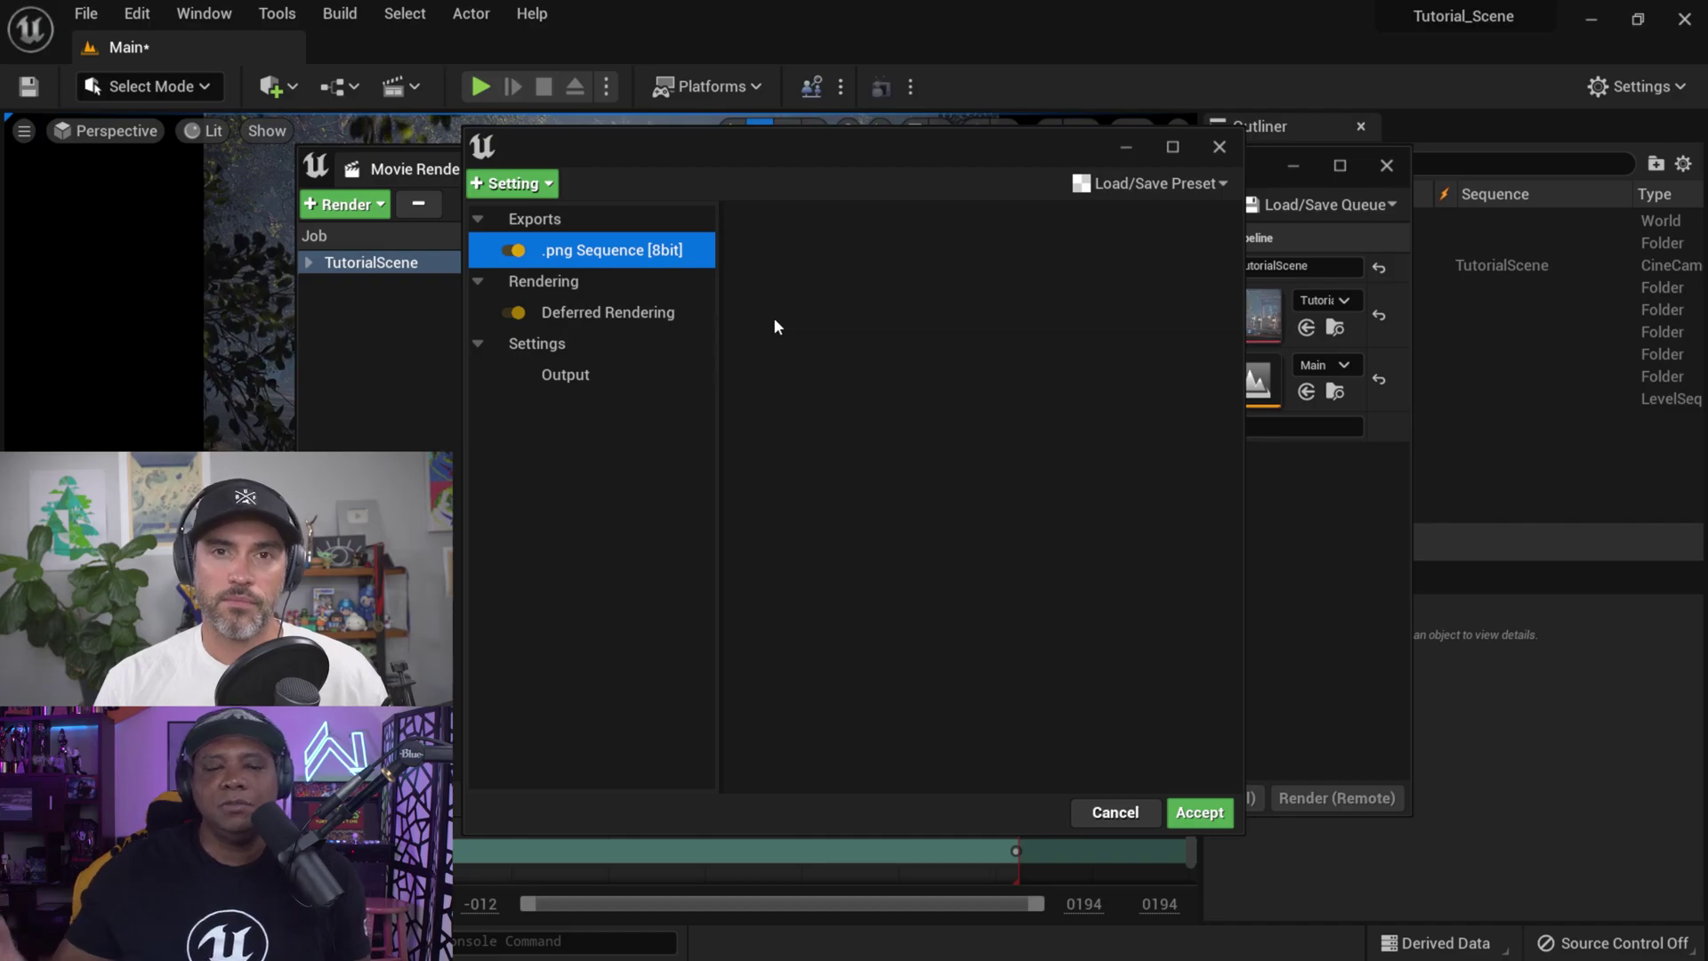
- Examine the Deferred Rendering options and the list of additional settings available for the render job
left_click(653, 311)
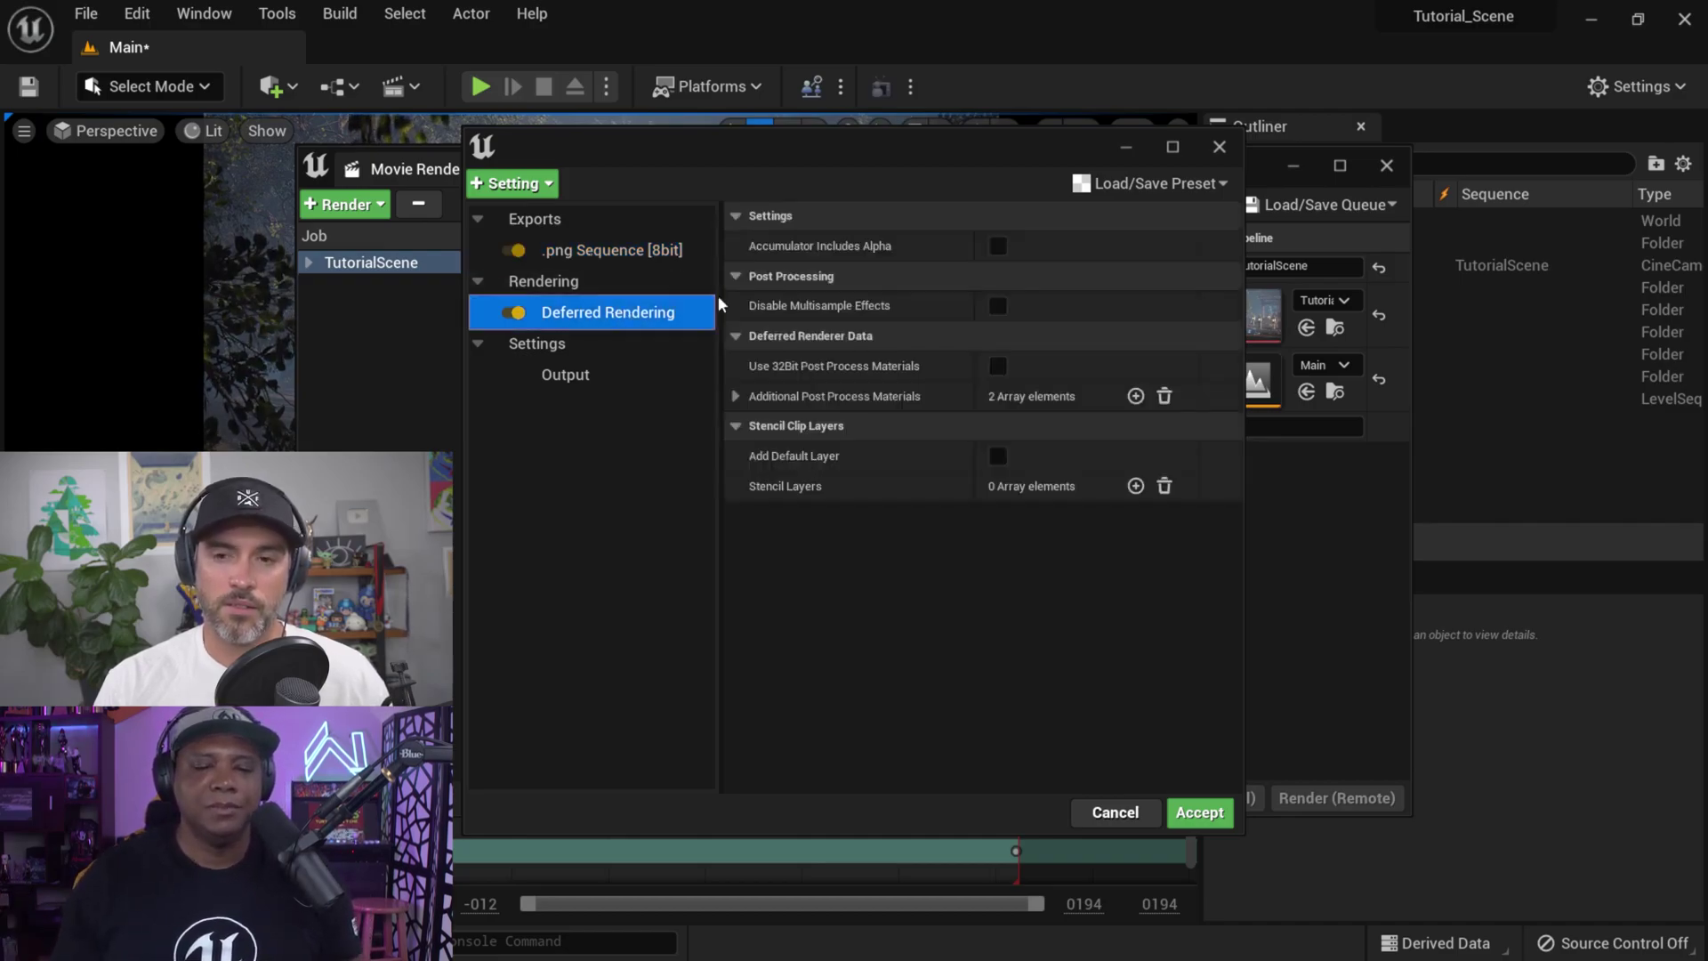
left_click(597, 255)
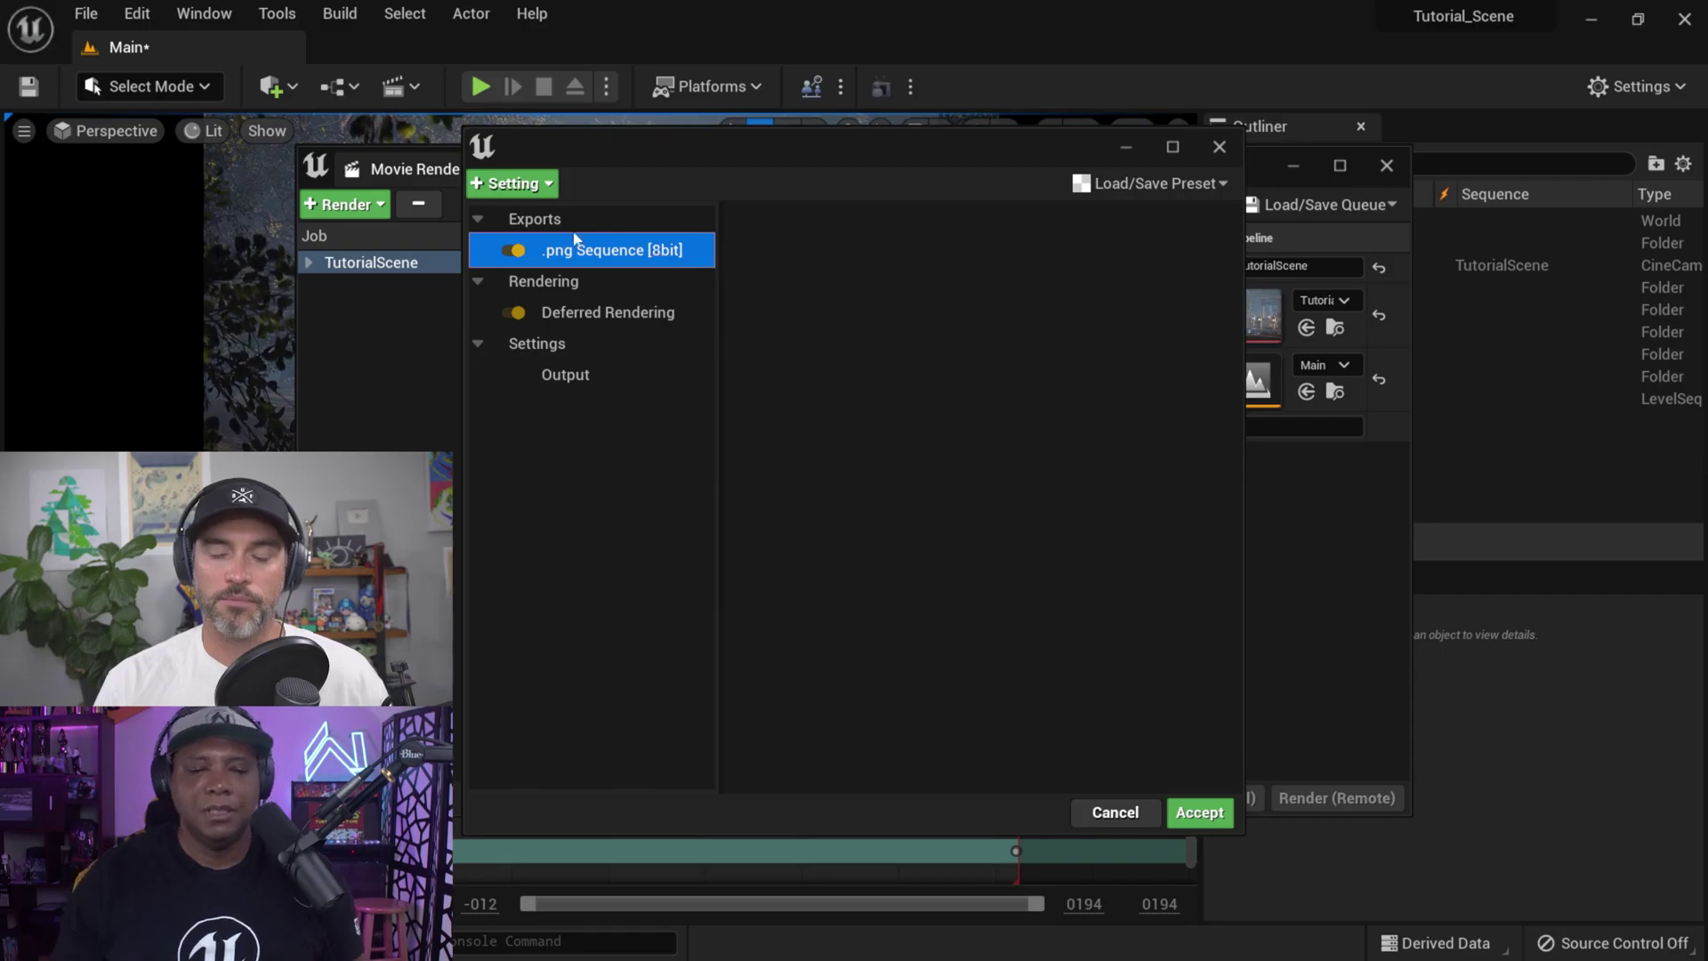
left_click(545, 187)
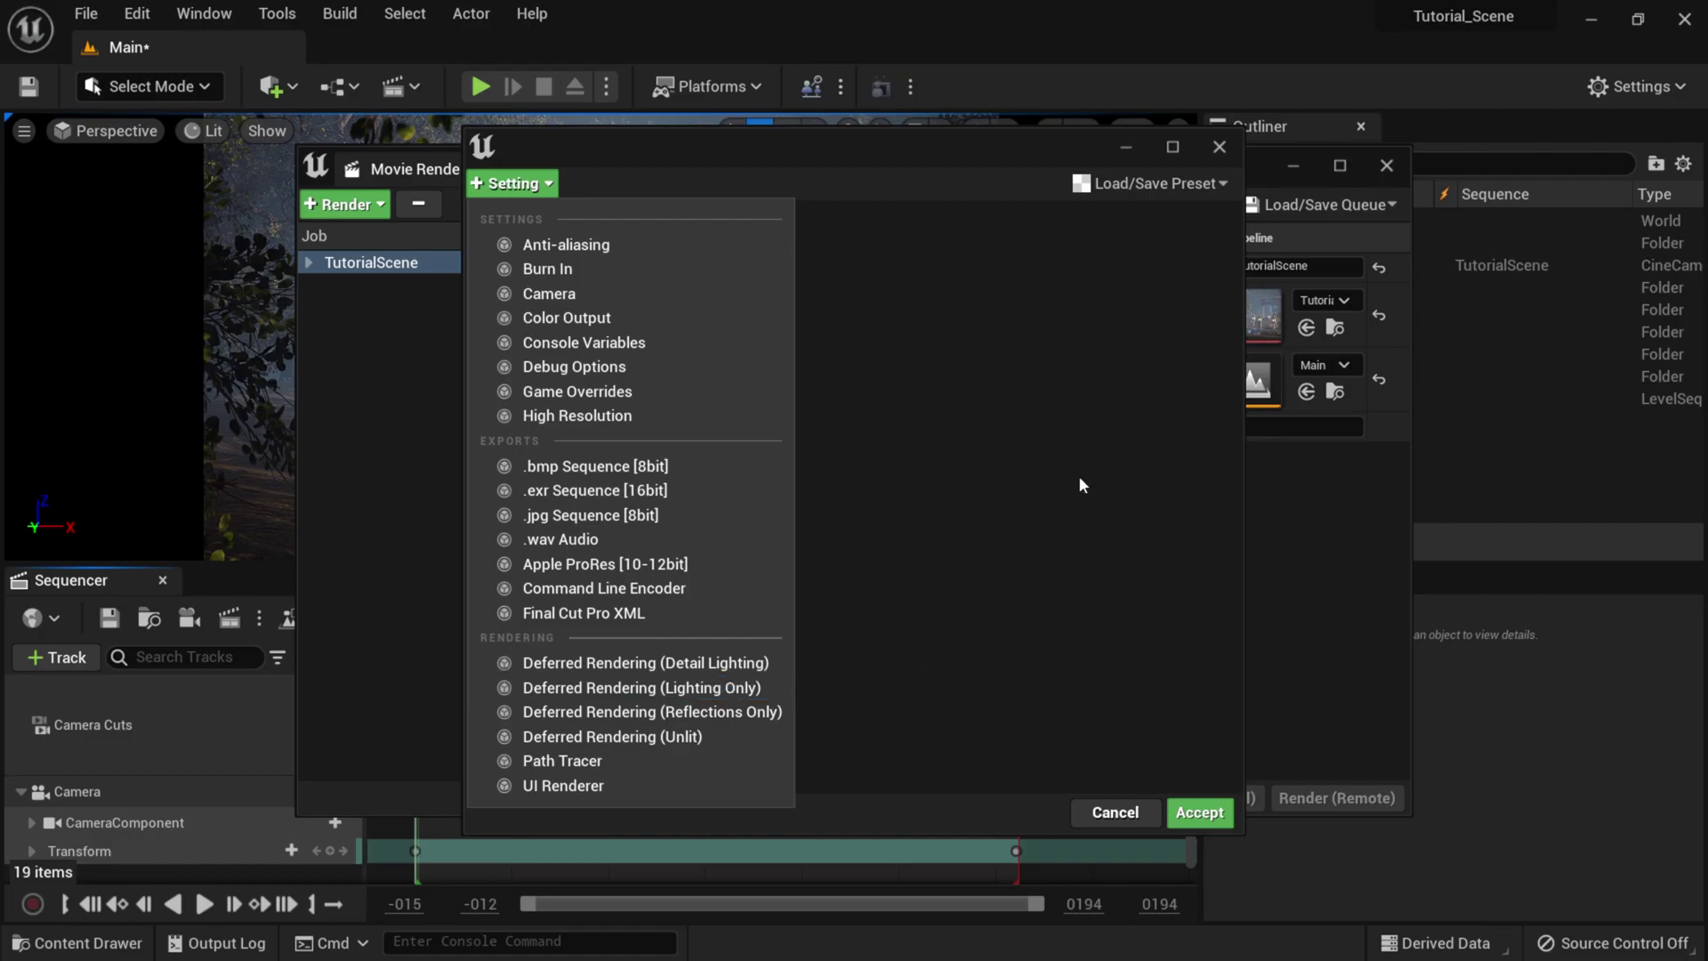
left_click(1067, 440)
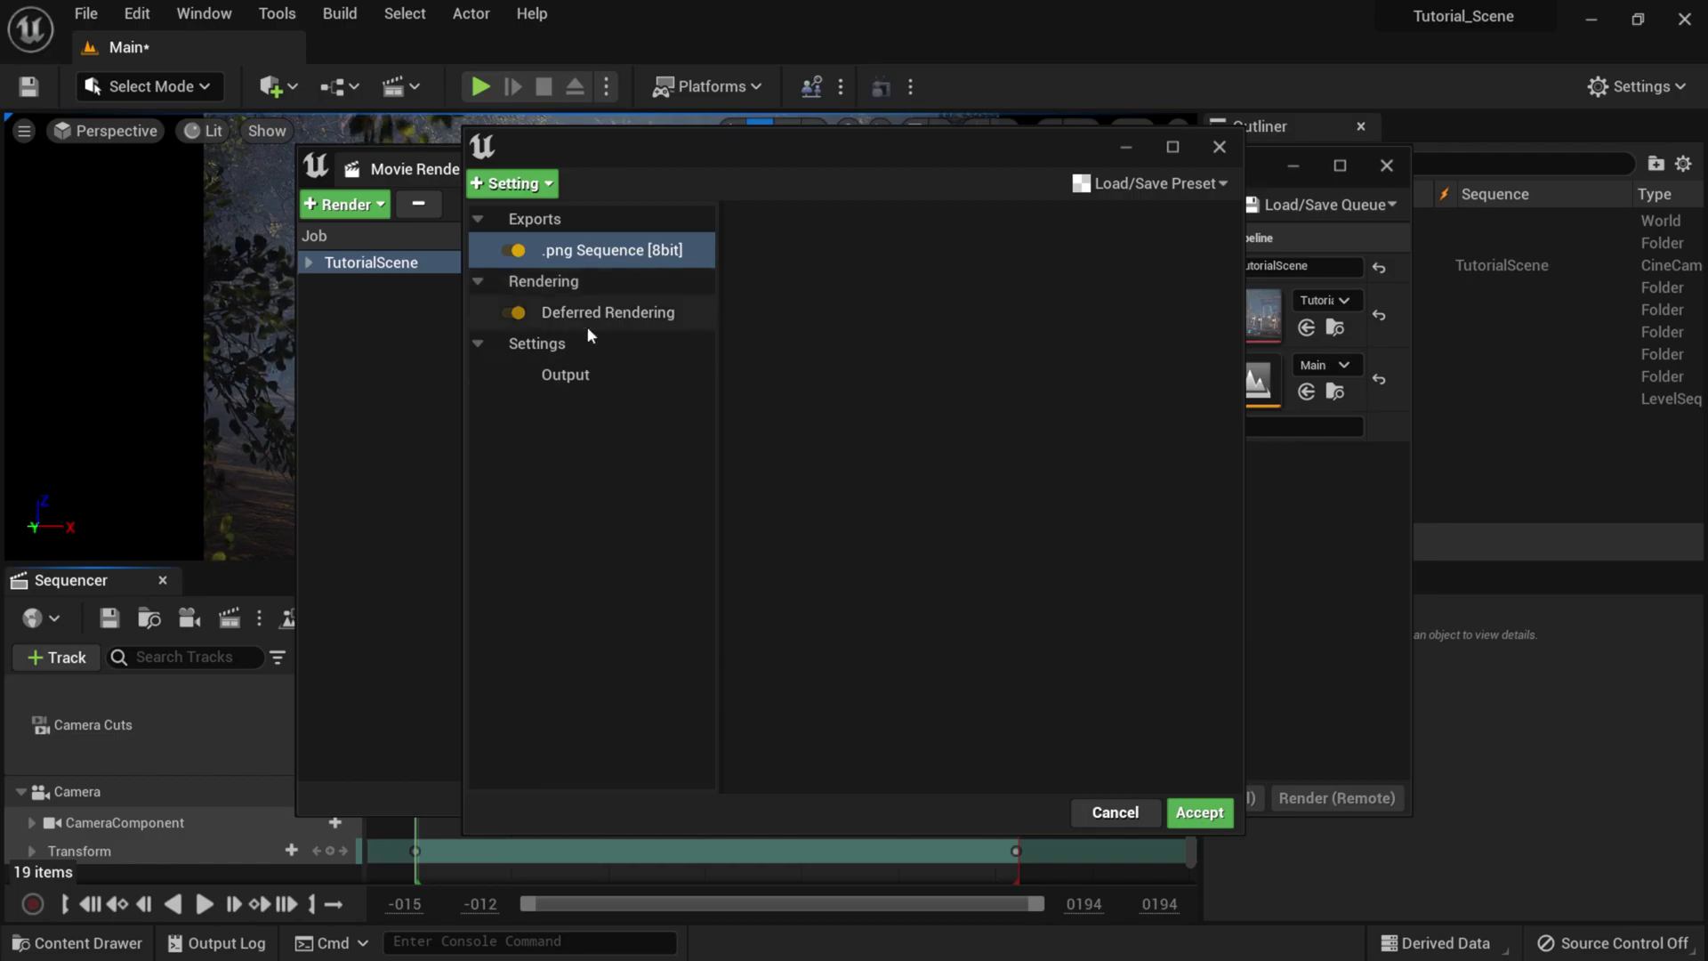
- Set the render job's output directory to a new Desktop folder named Tutorial
left_click(602, 374)
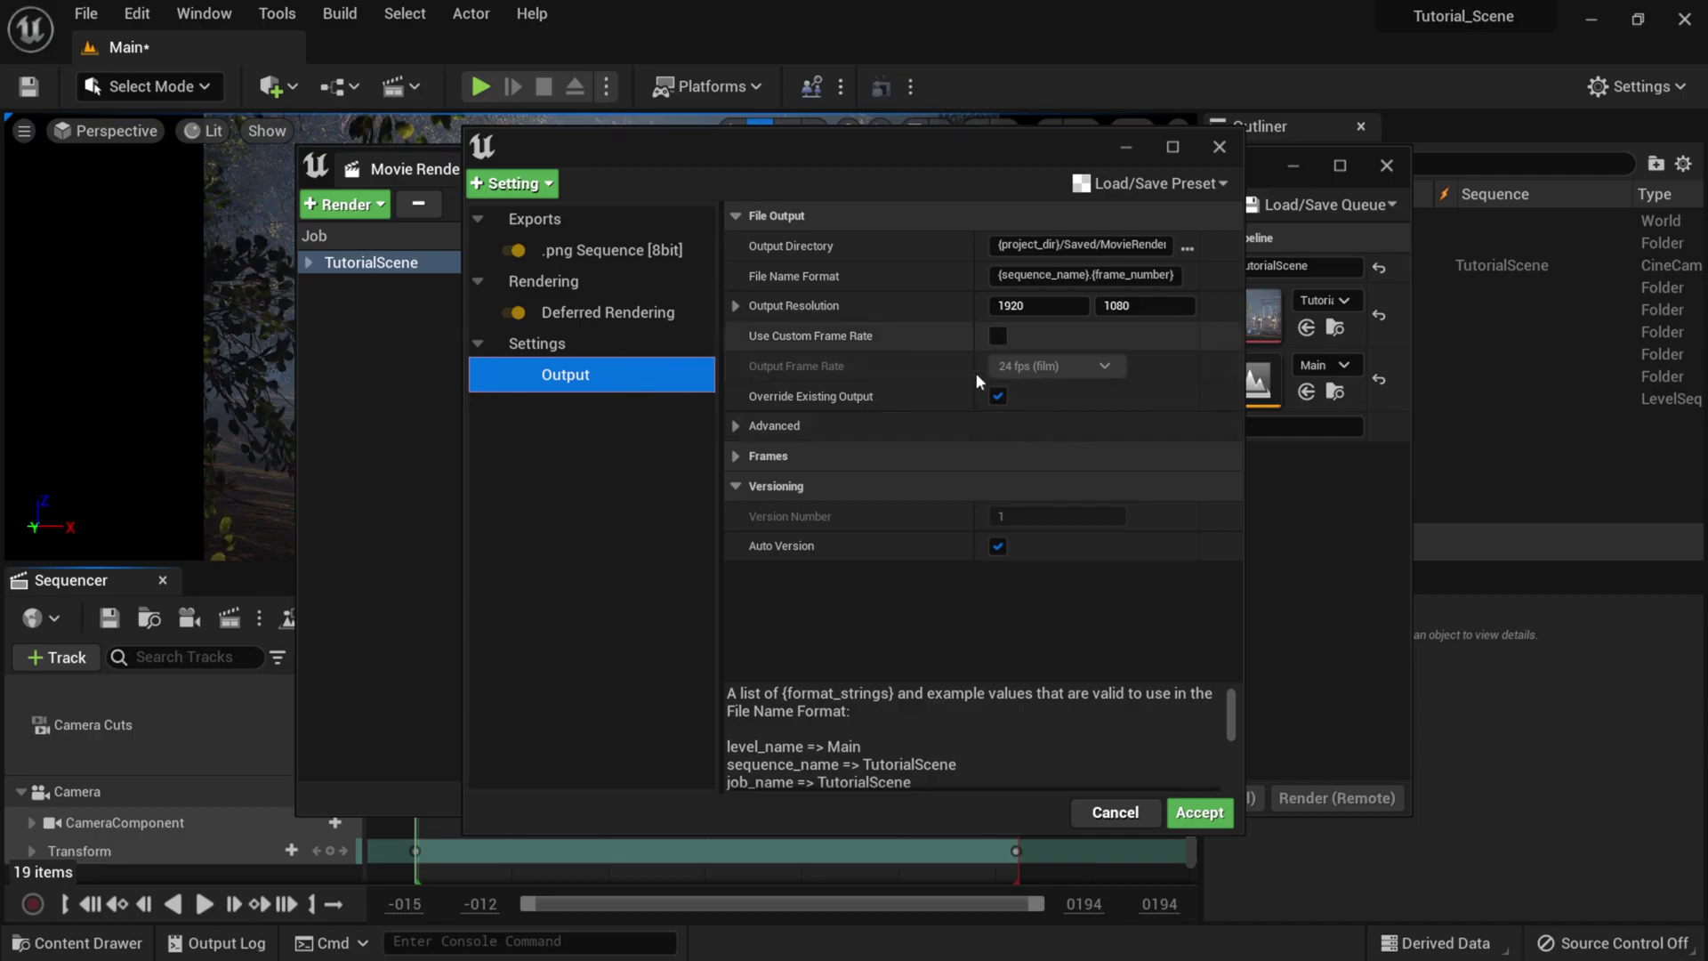
left_click(1191, 251)
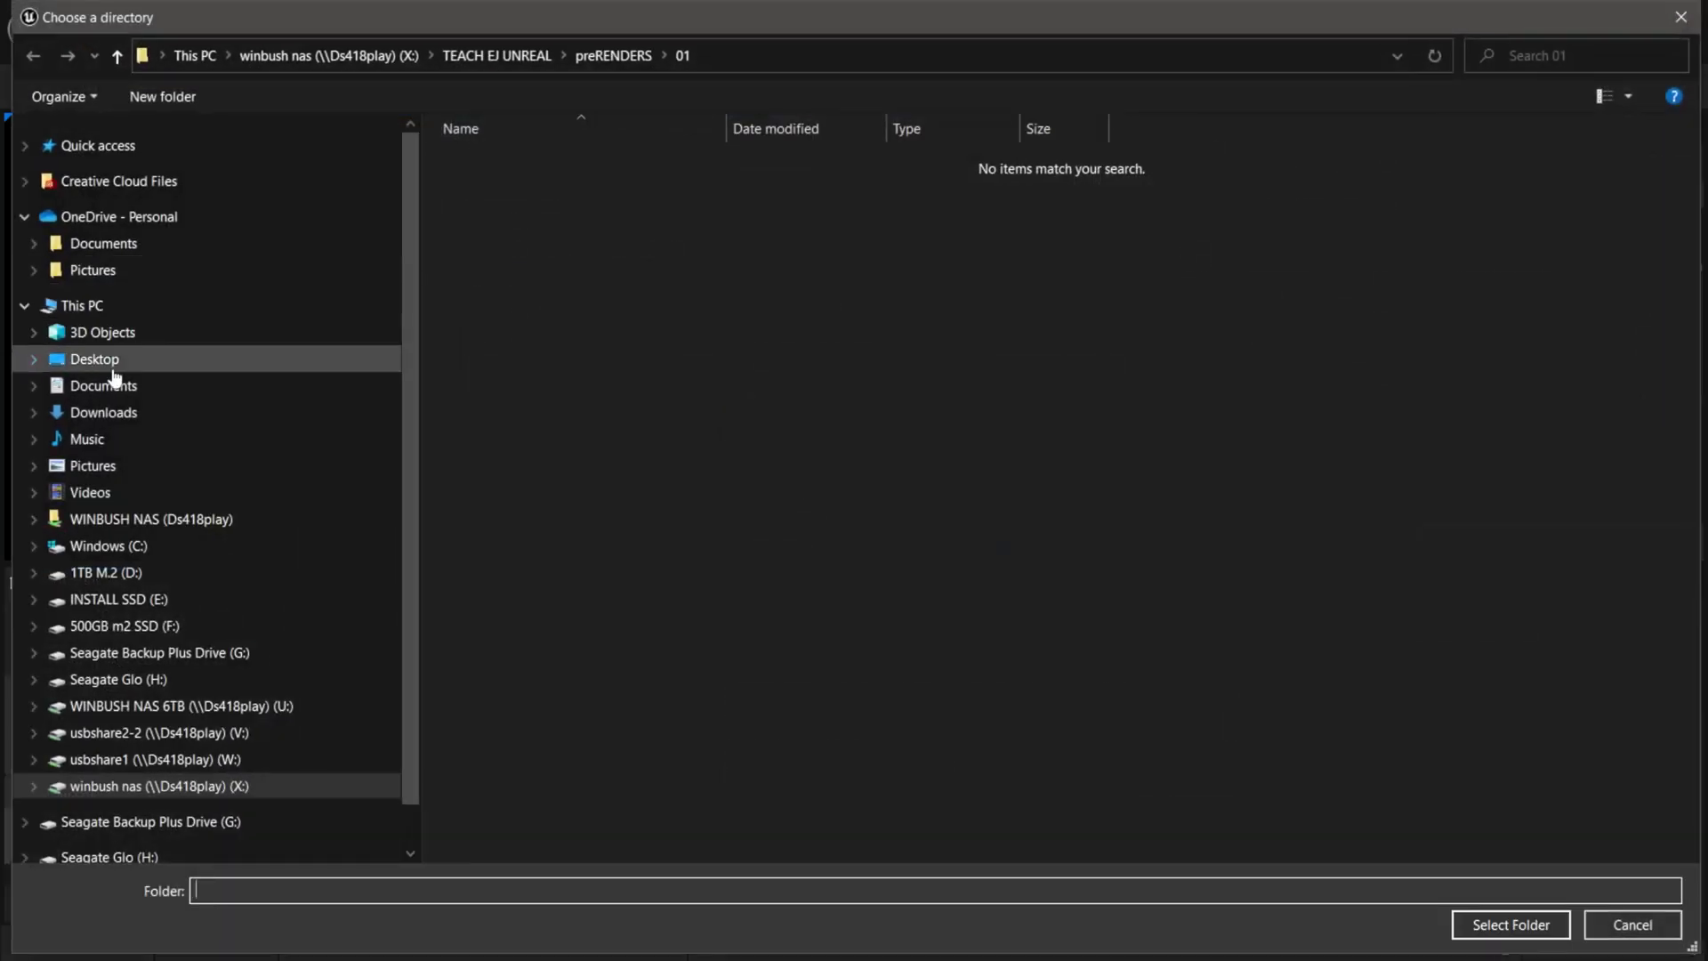
left_click(94, 358)
left_click(162, 97)
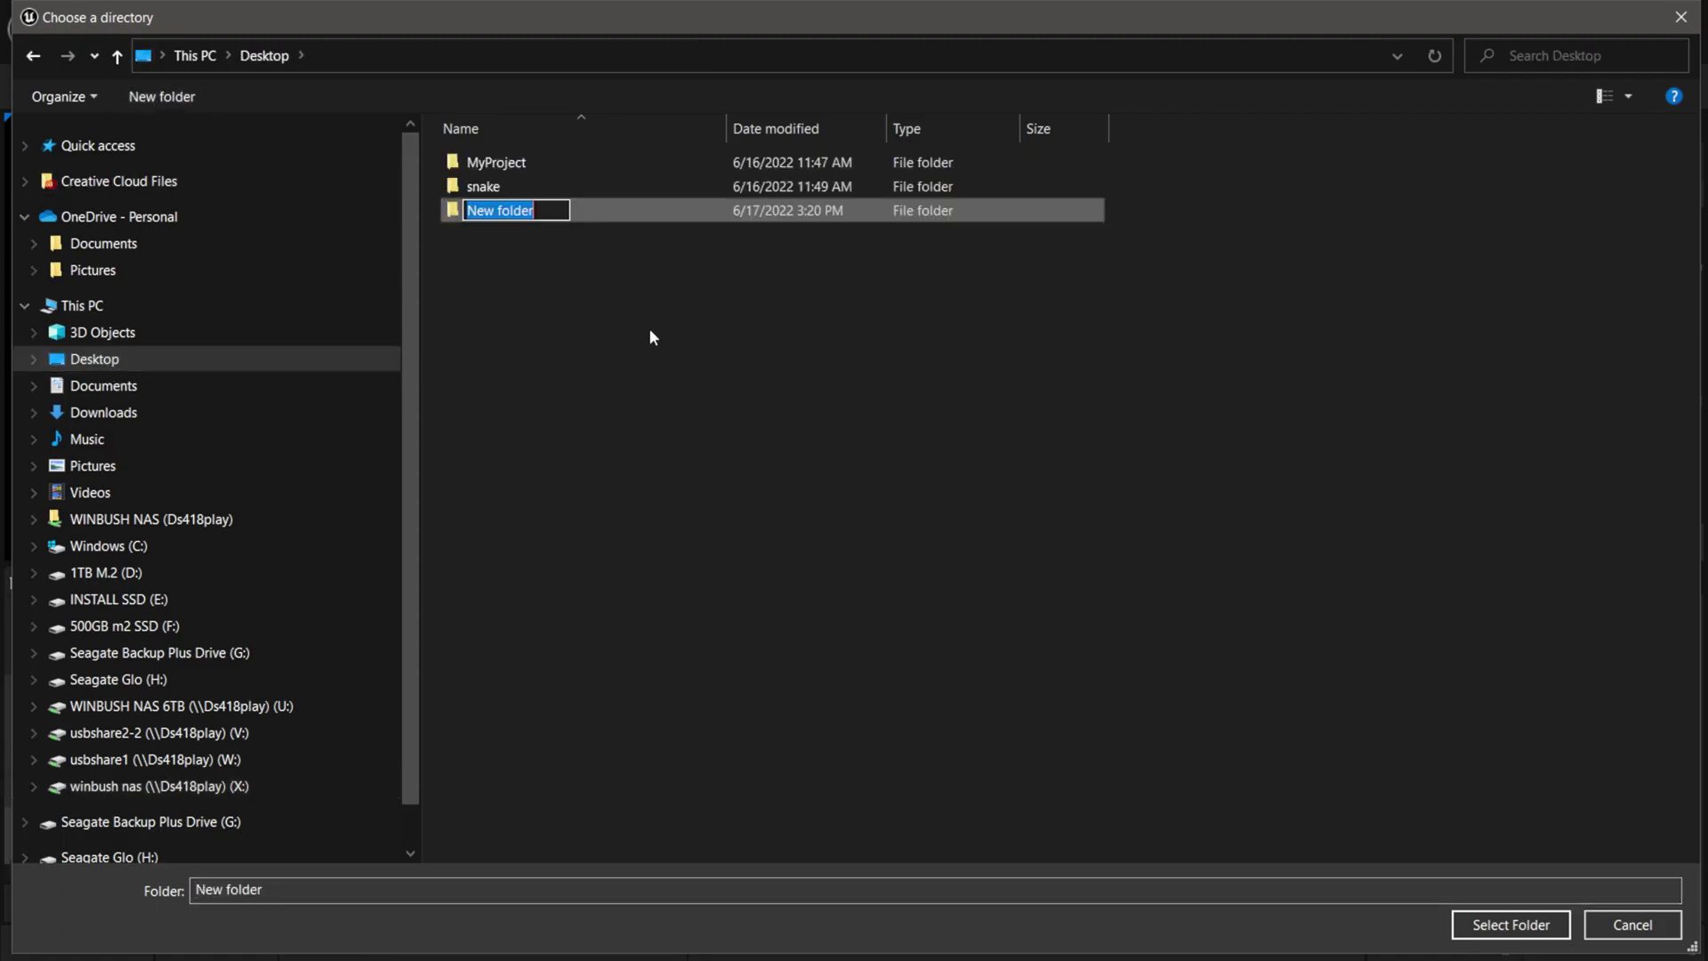
type("Tutorial")
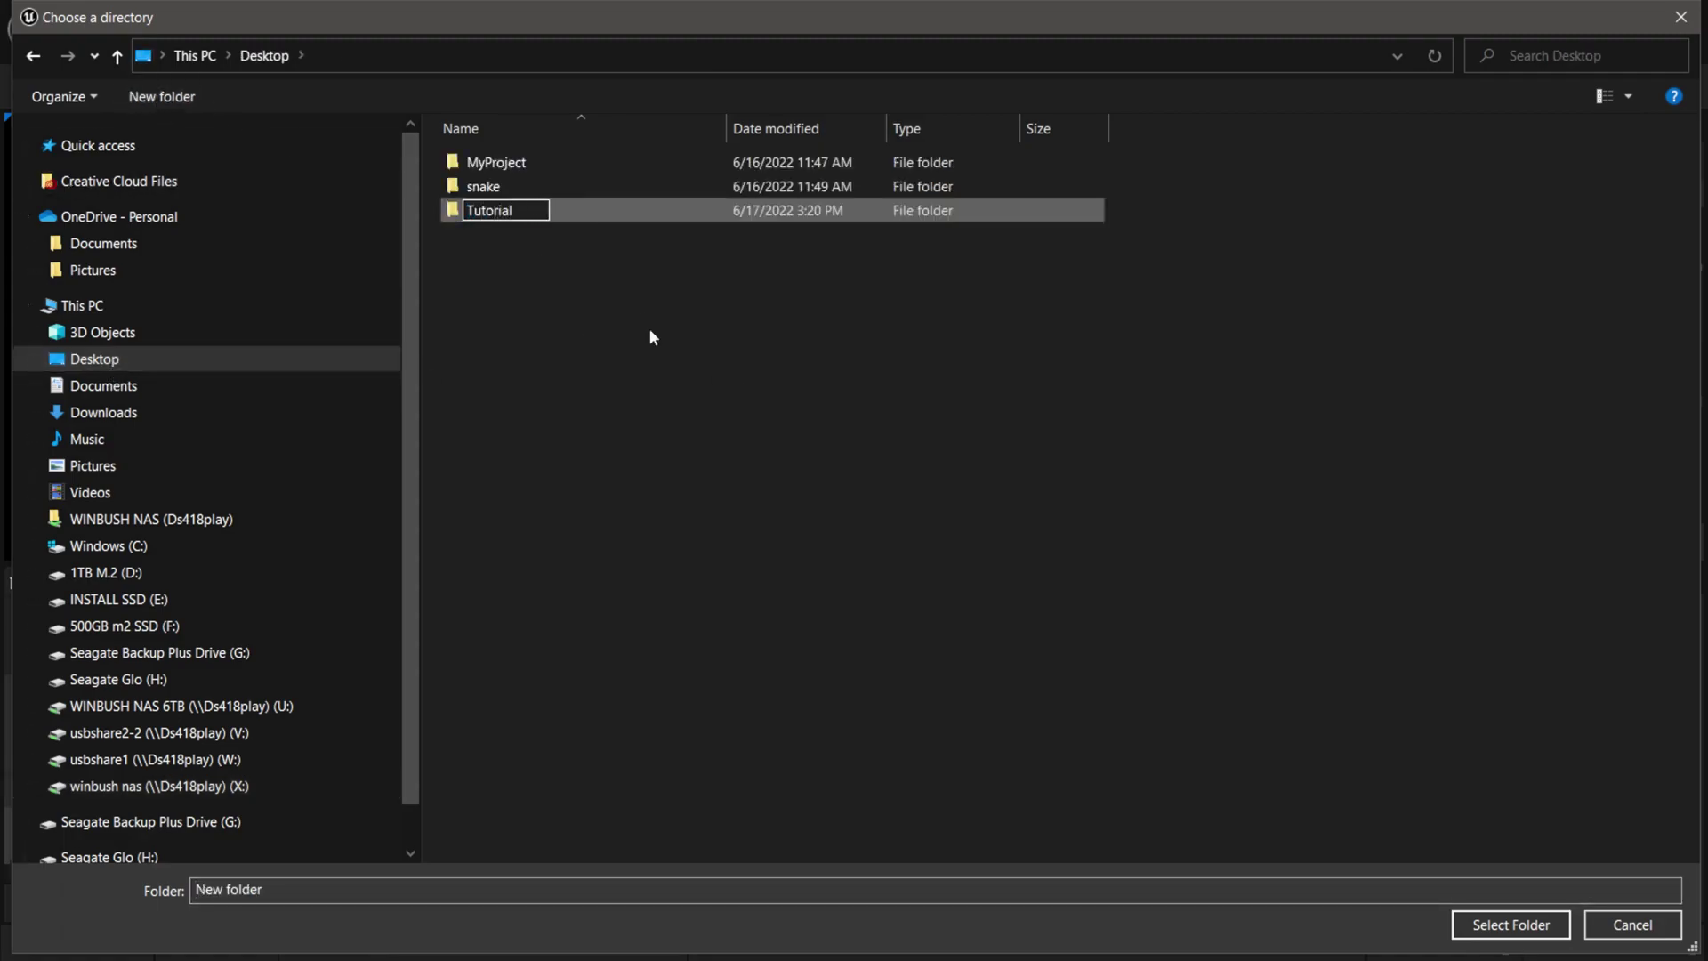
key("Return")
double_click(505, 213)
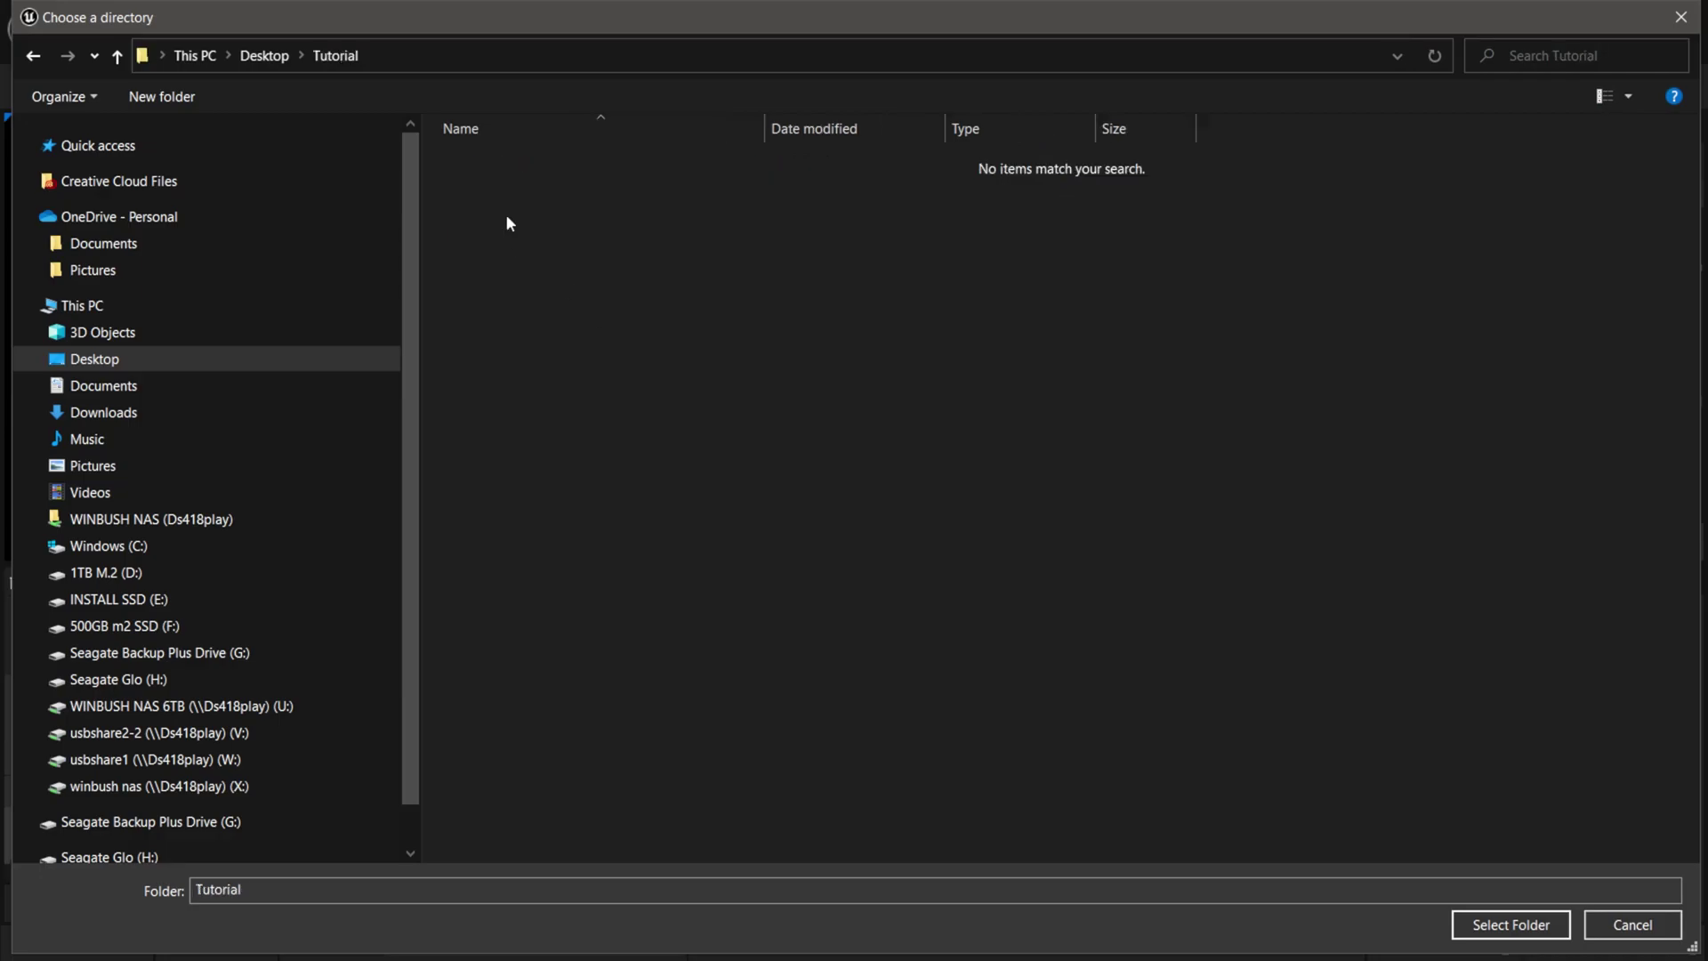
left_click(1510, 924)
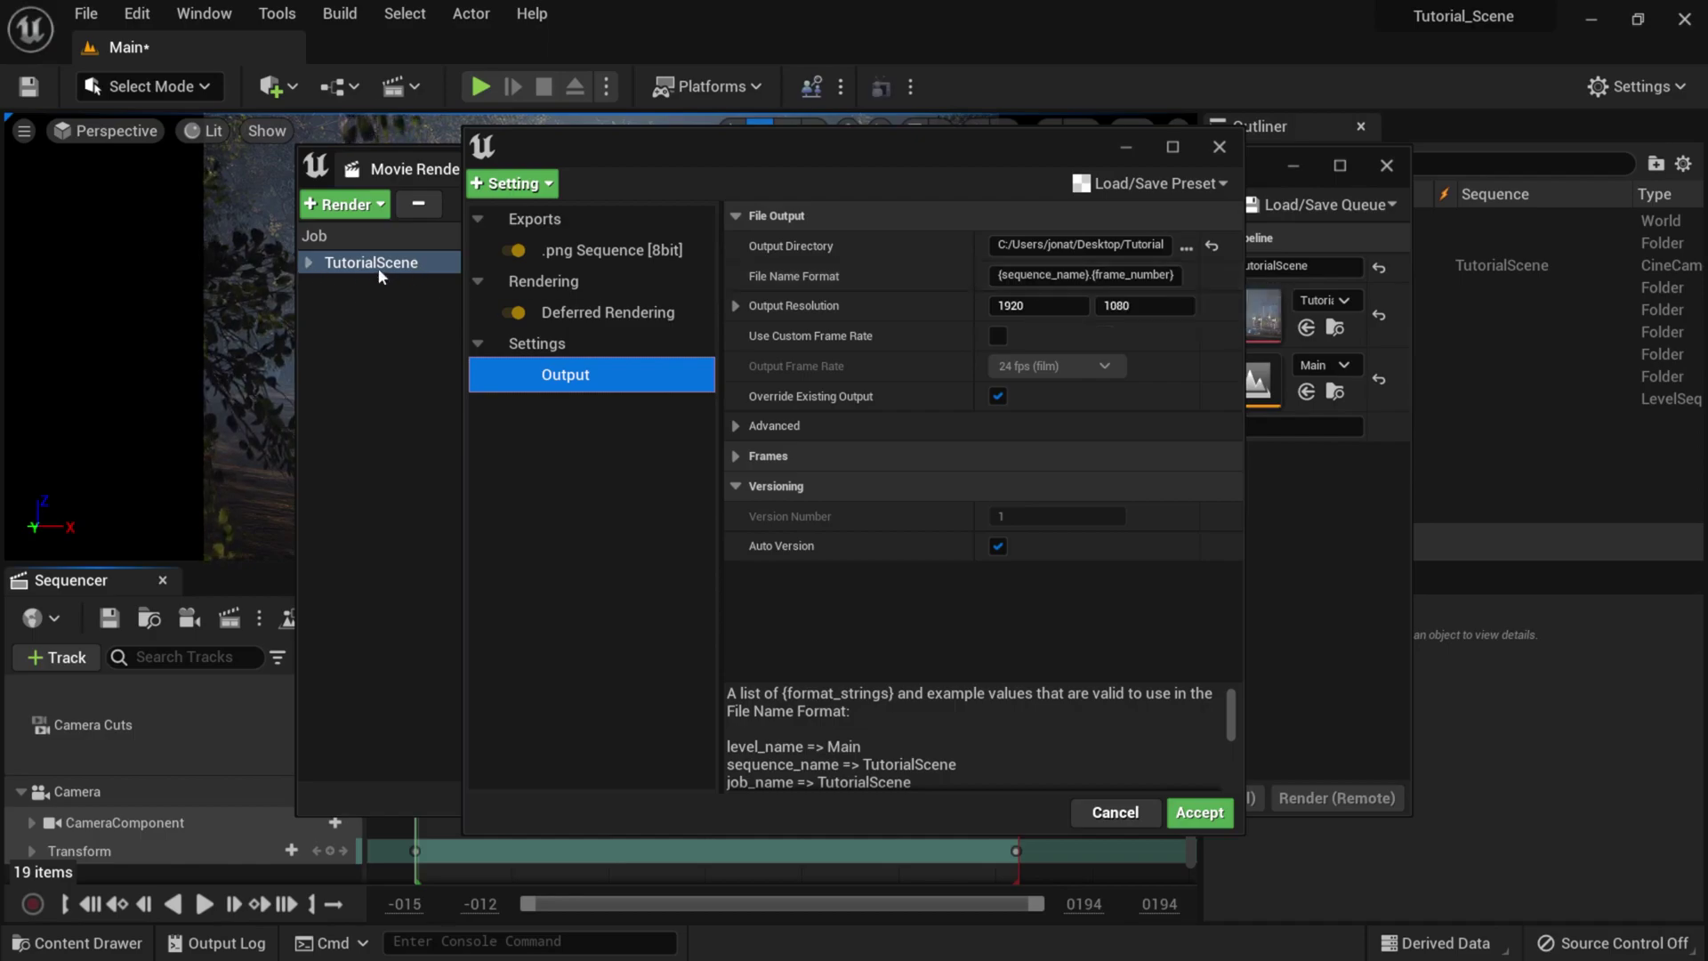
- Change the output file name format to {PugStatue}.{frame_number} and accept the render settings
left_click(1085, 275)
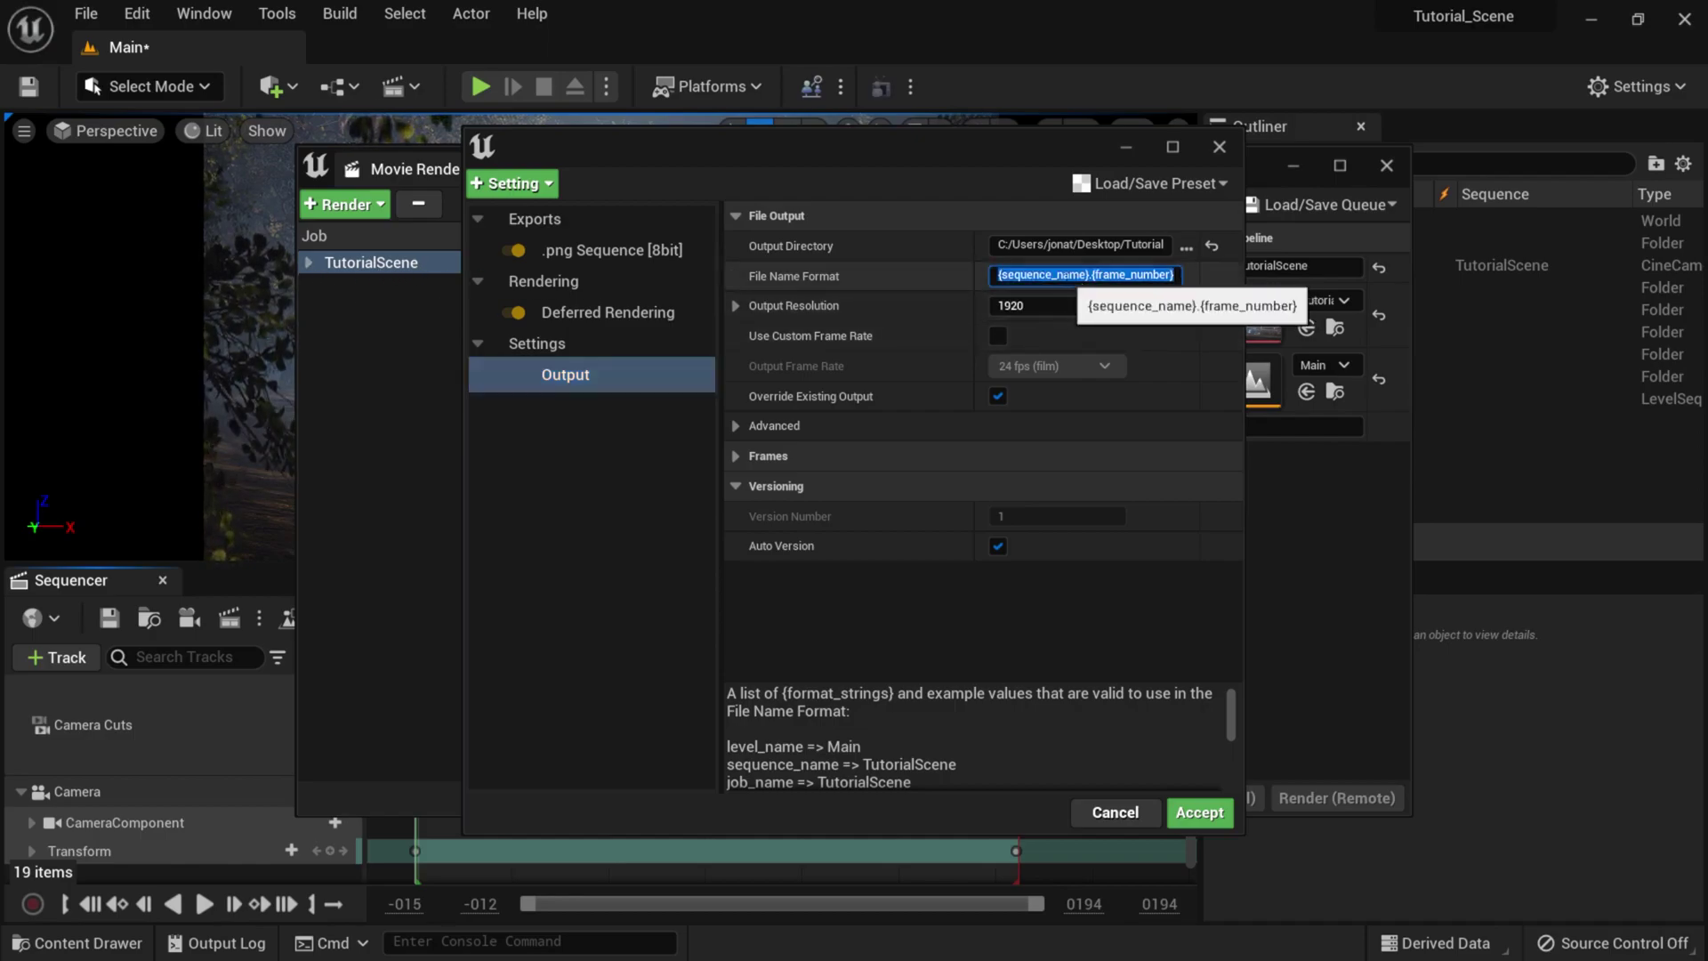
left_click(1067, 275)
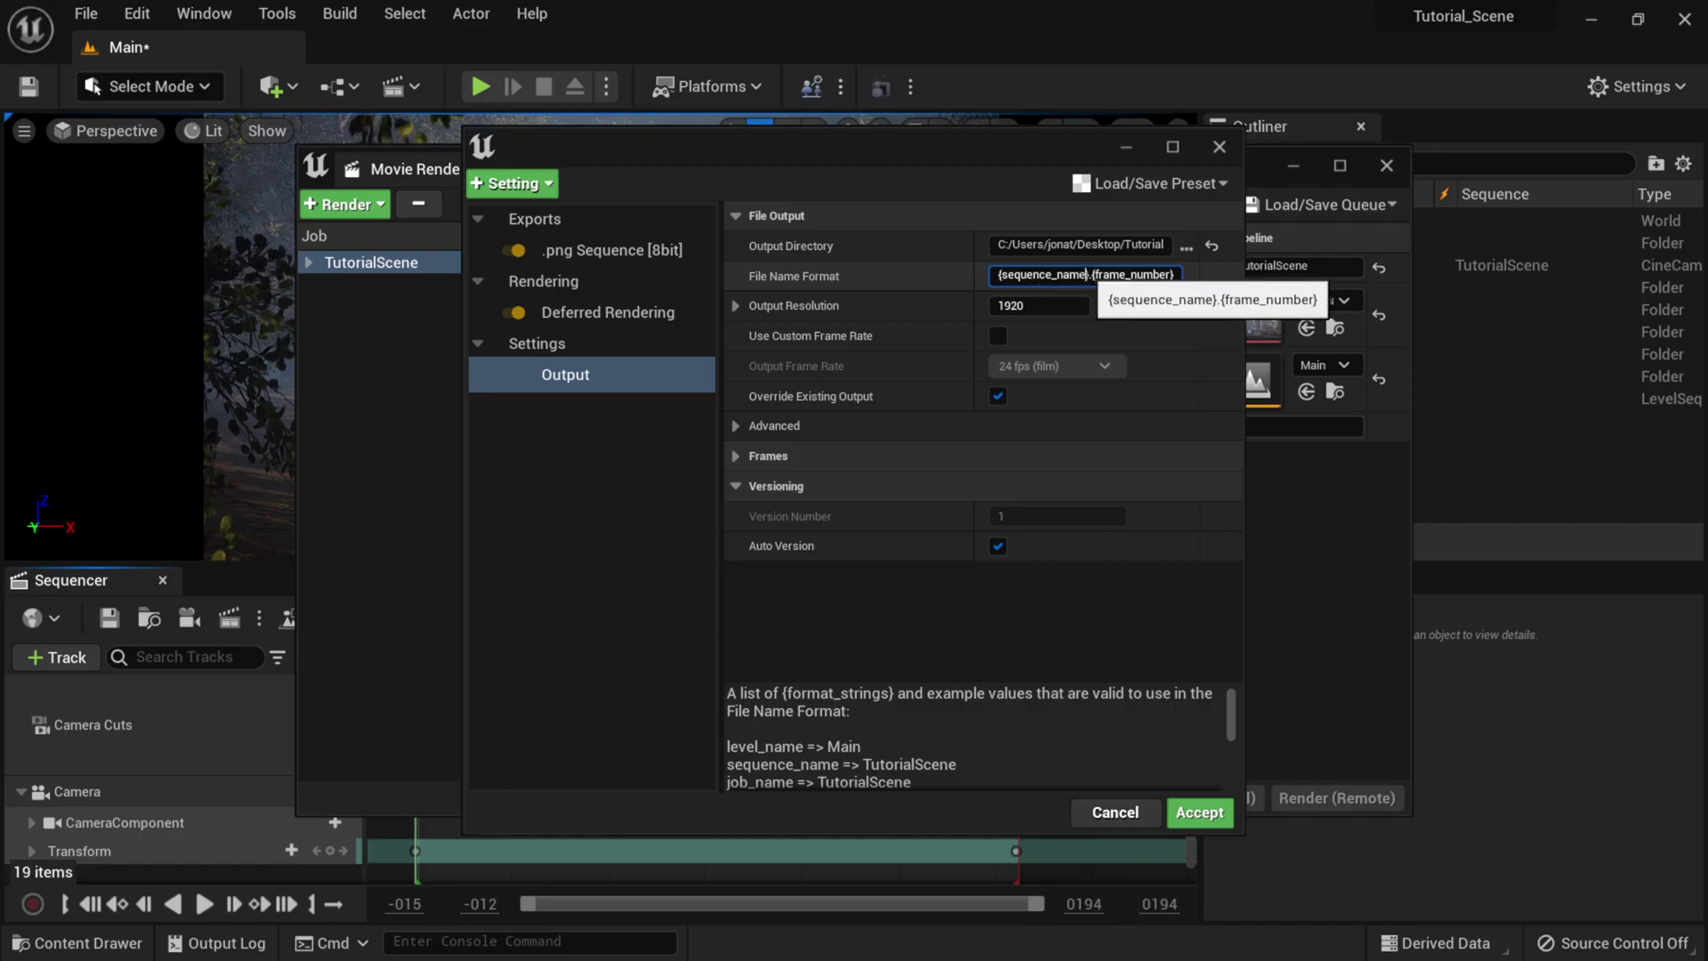
left_click_drag(1085, 274, 1001, 274)
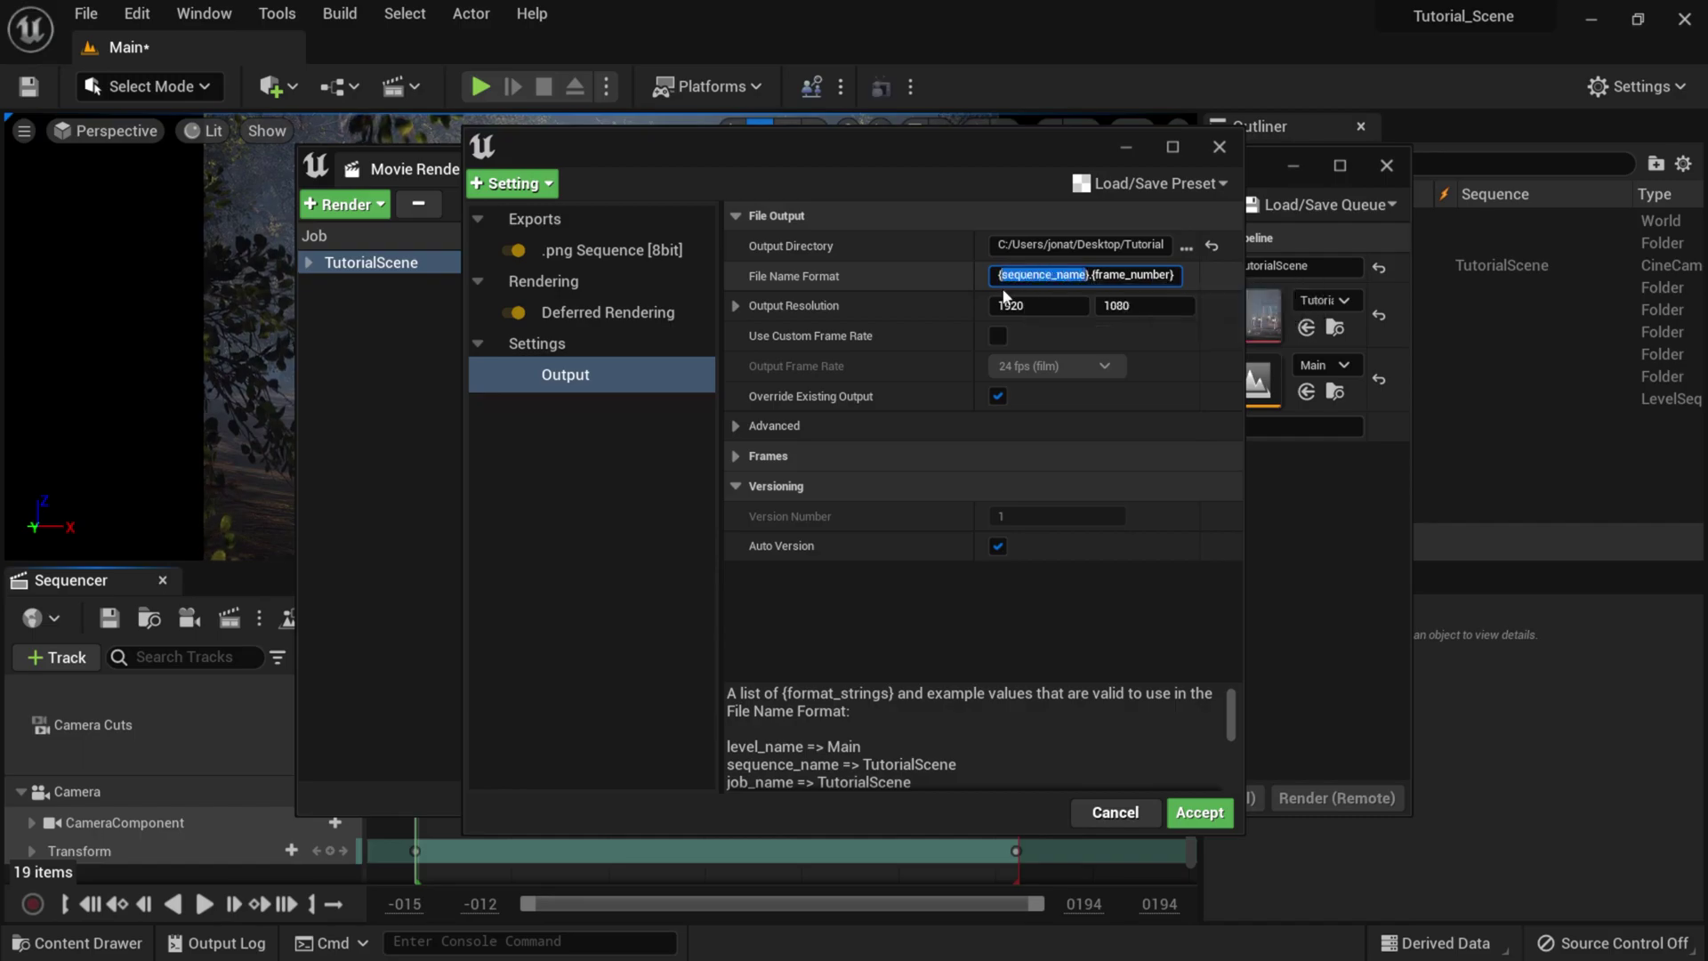
type("Pug")
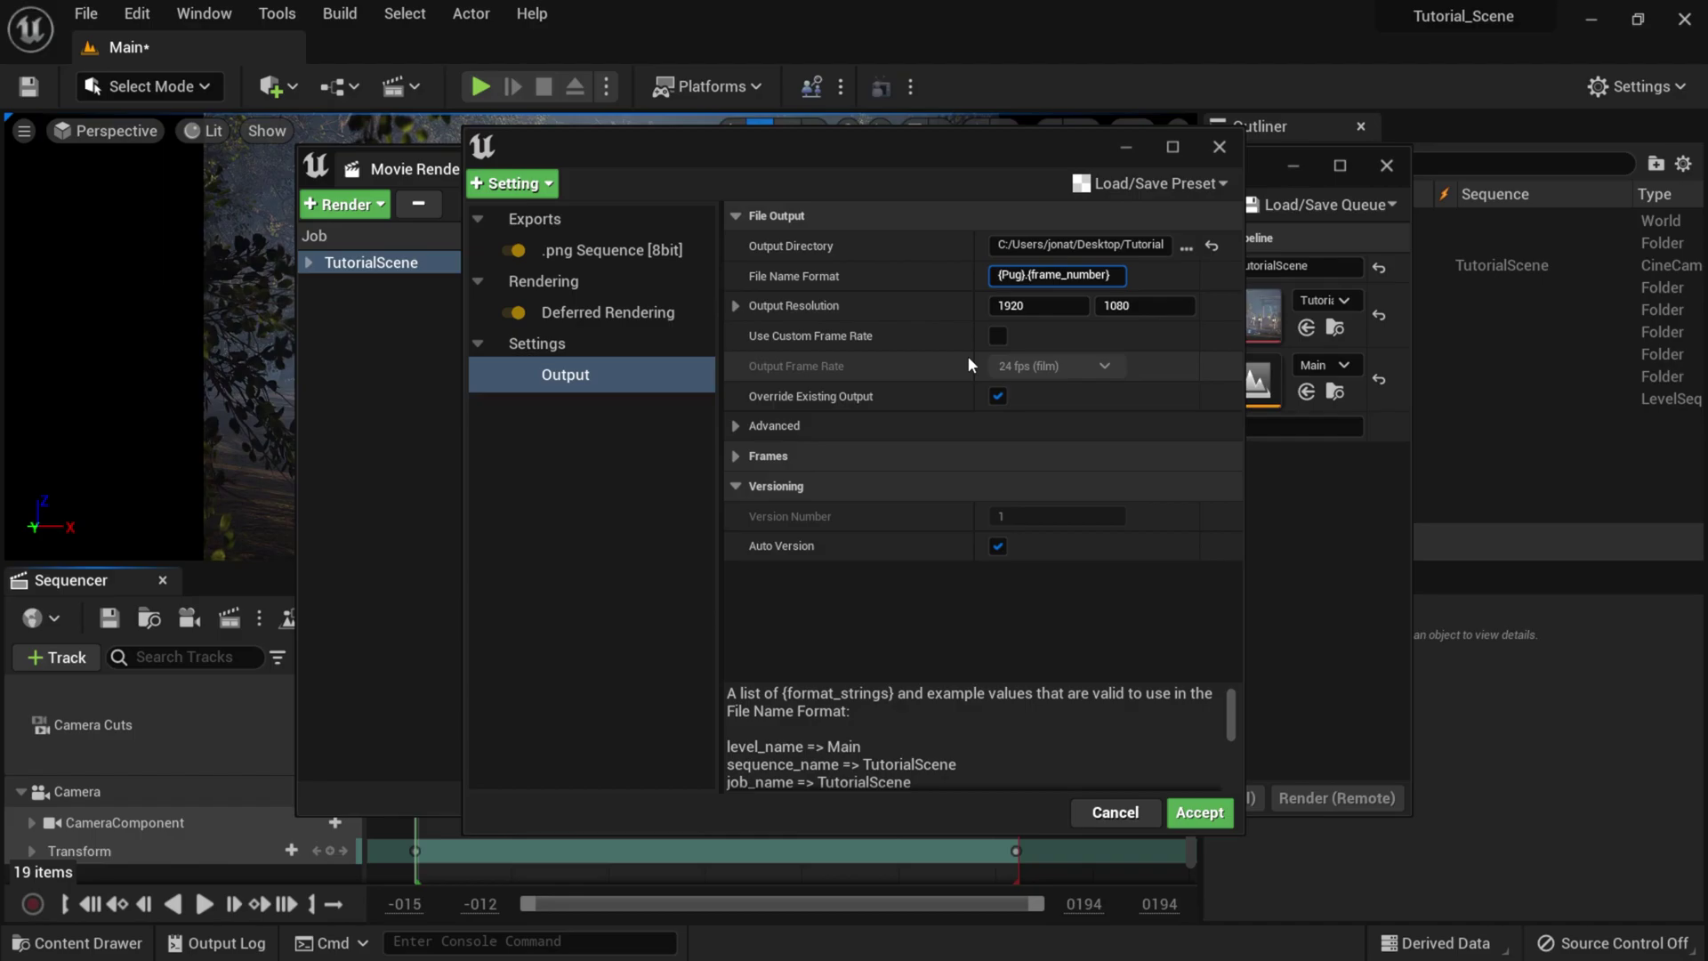
type("Statue")
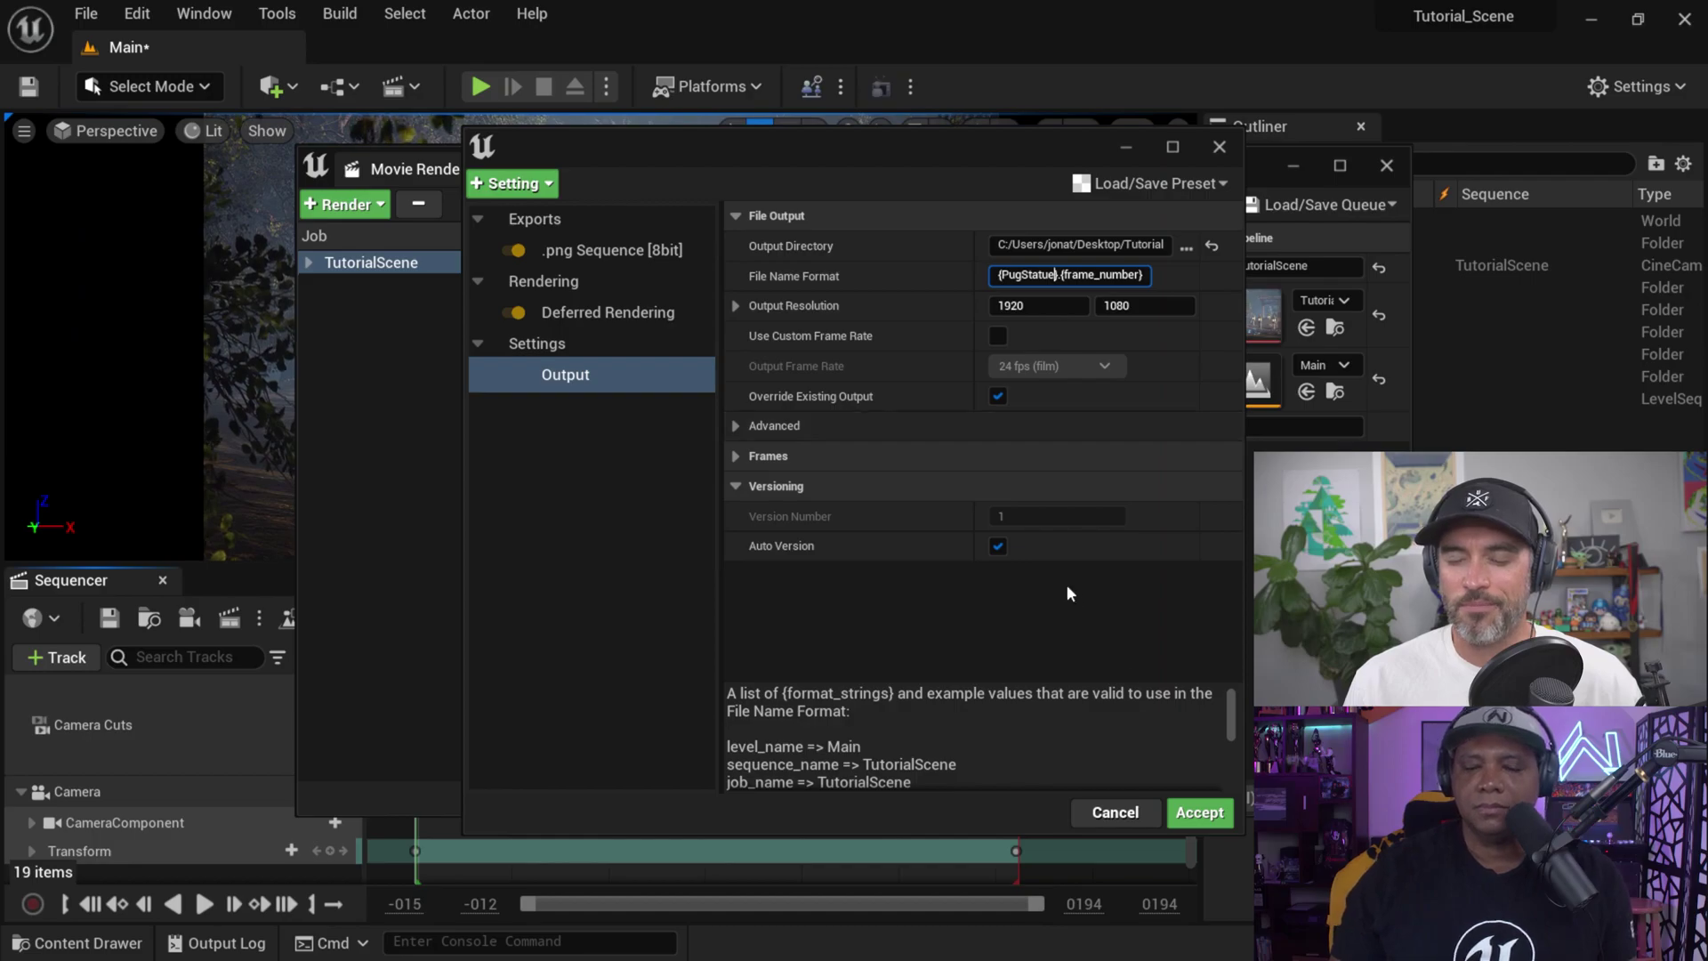
left_click(1192, 811)
- Move and shrink the Movie Render Queue window, and start a local render of the TutorialScene job
left_click(973, 350)
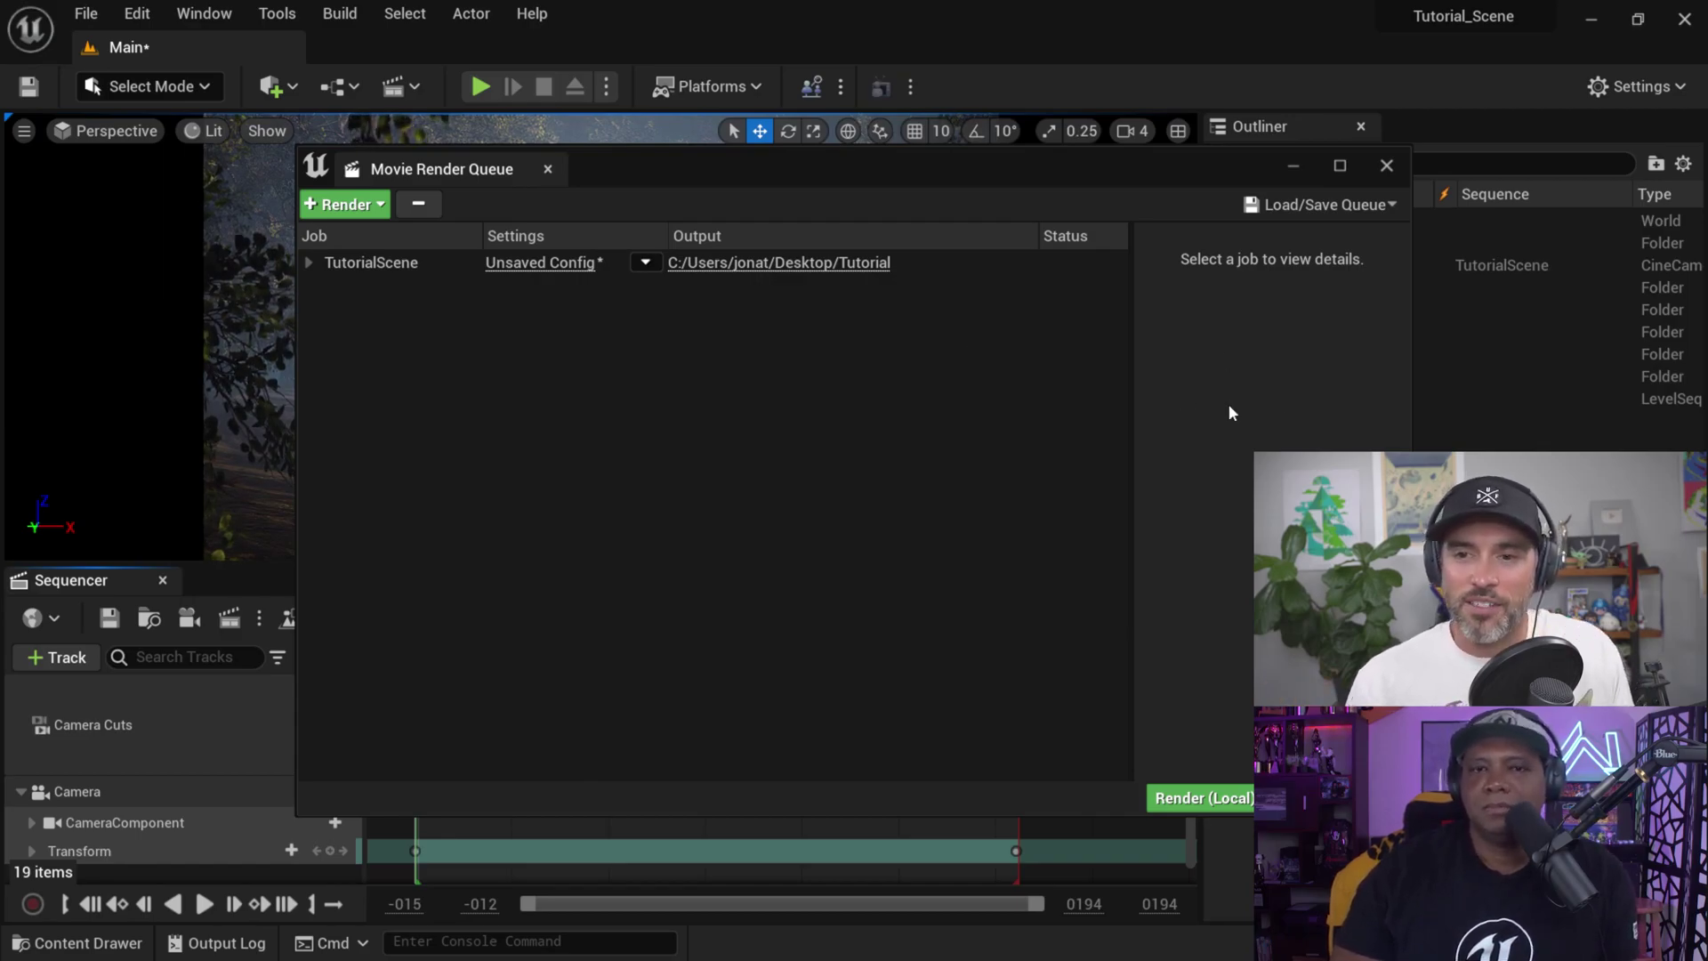
left_click_drag(920, 185, 888, 111)
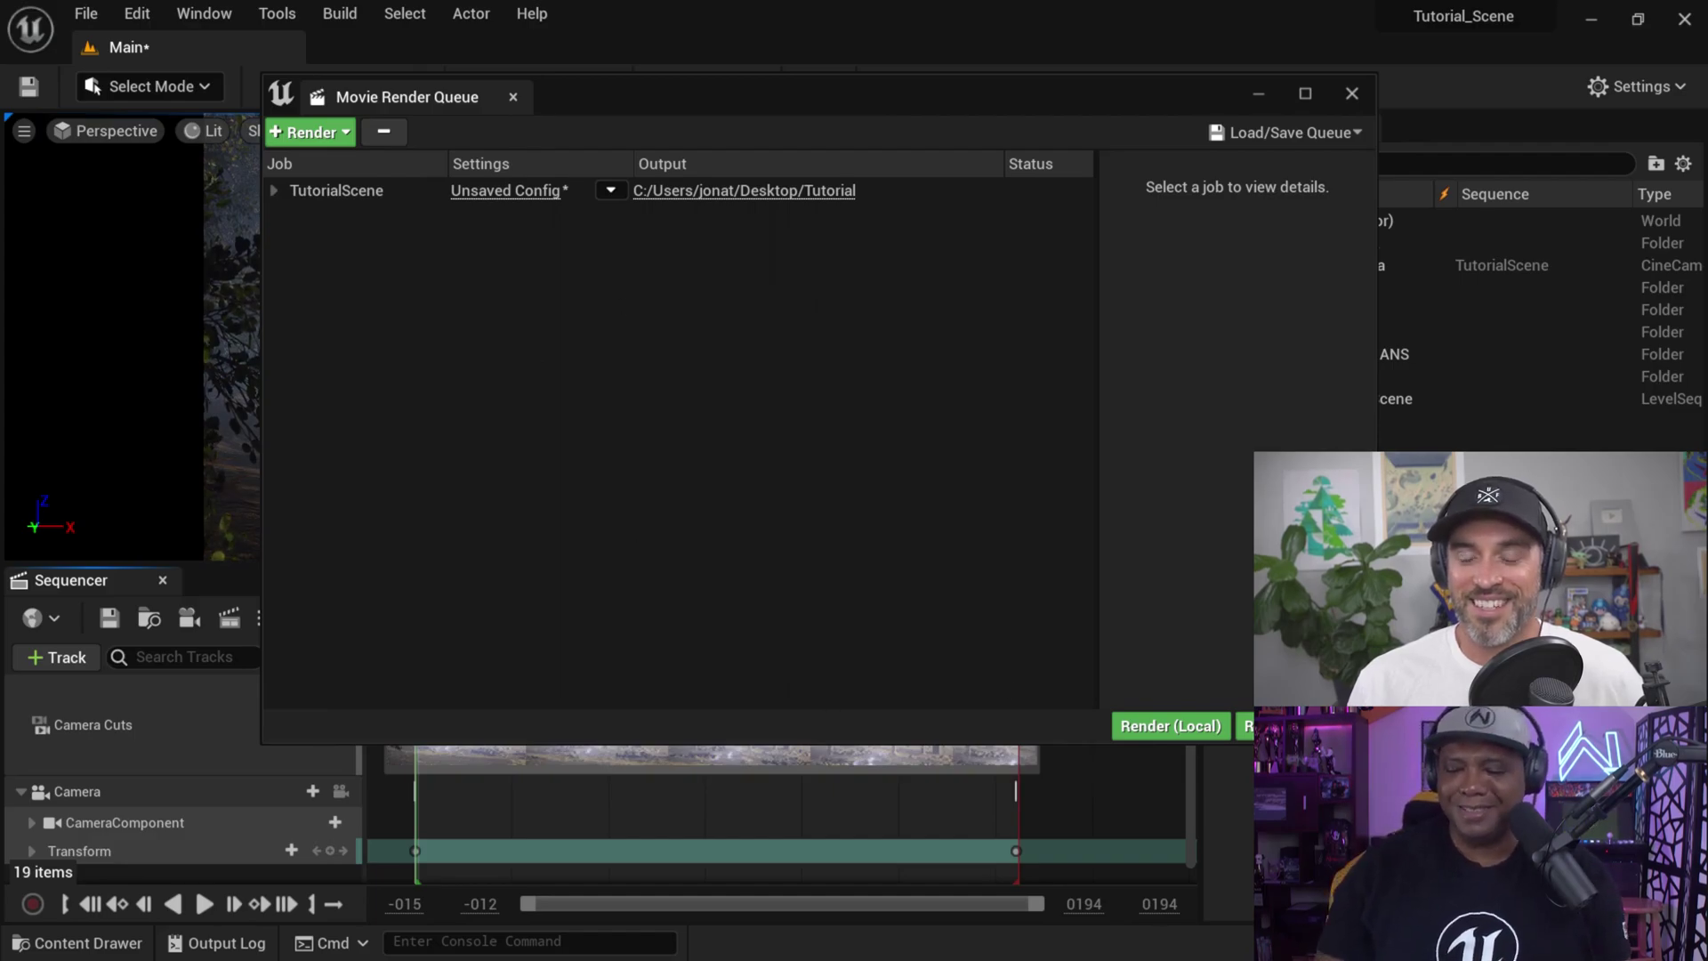
left_click_drag(1376, 743, 1181, 665)
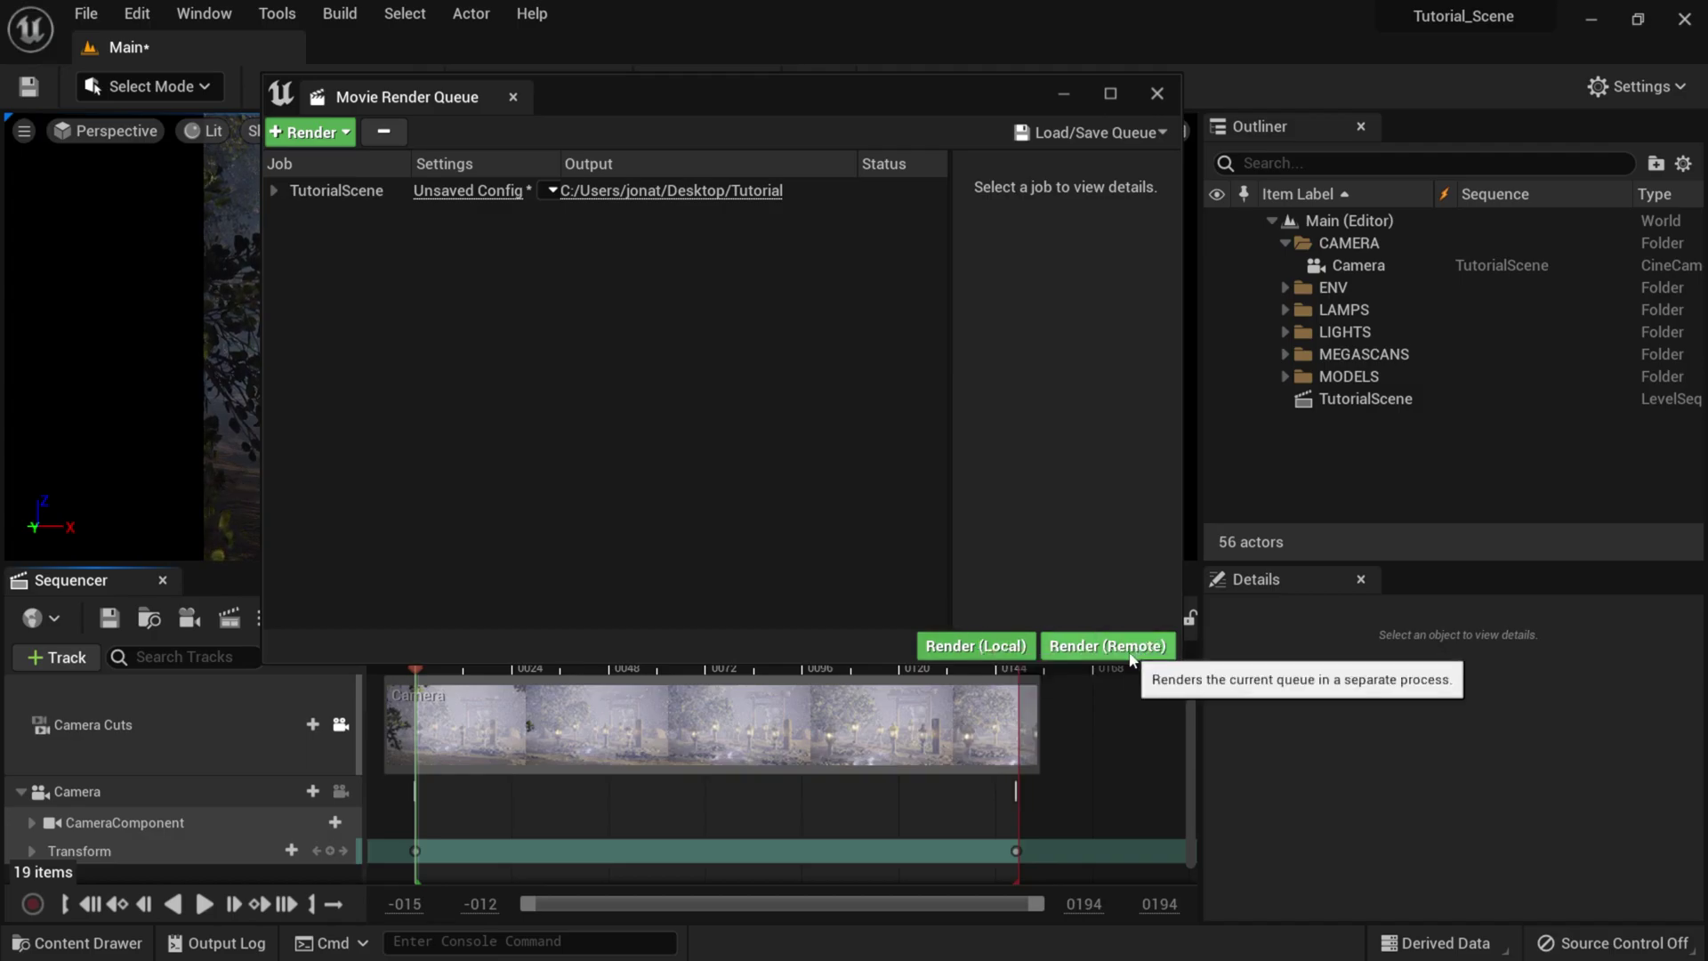
left_click(967, 657)
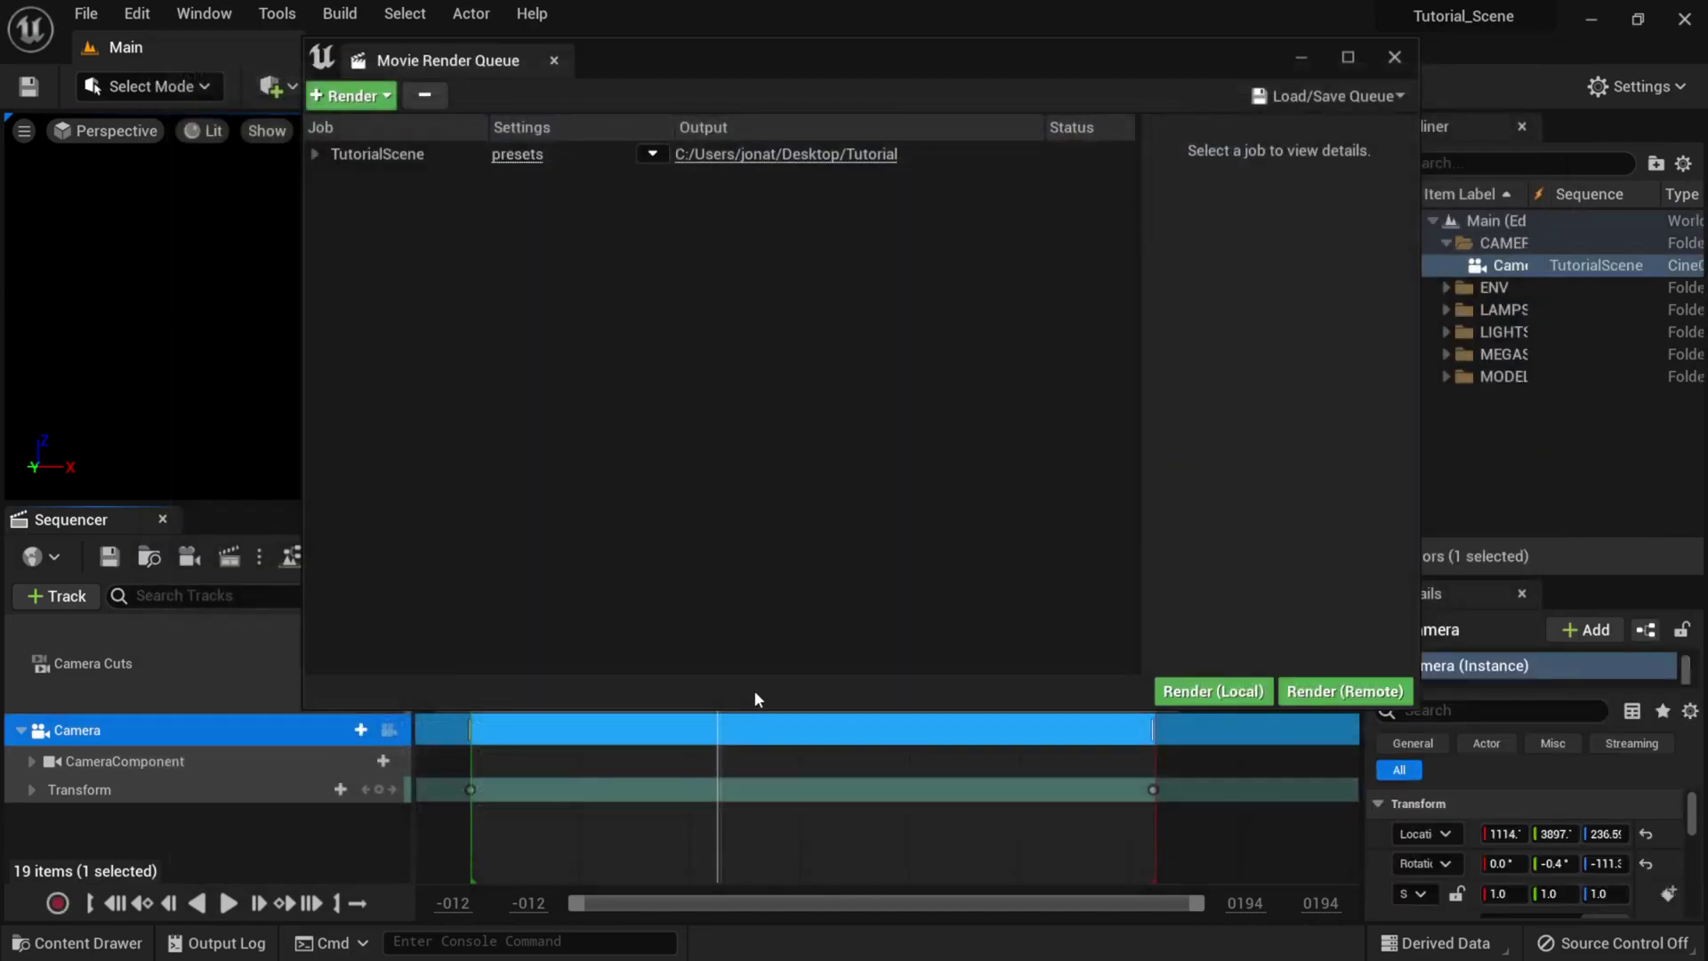
- Switch to File Explorer and look through the rendered PNG frames in the Desktop's Tutorial folder
key("super")
left_click(250, 941)
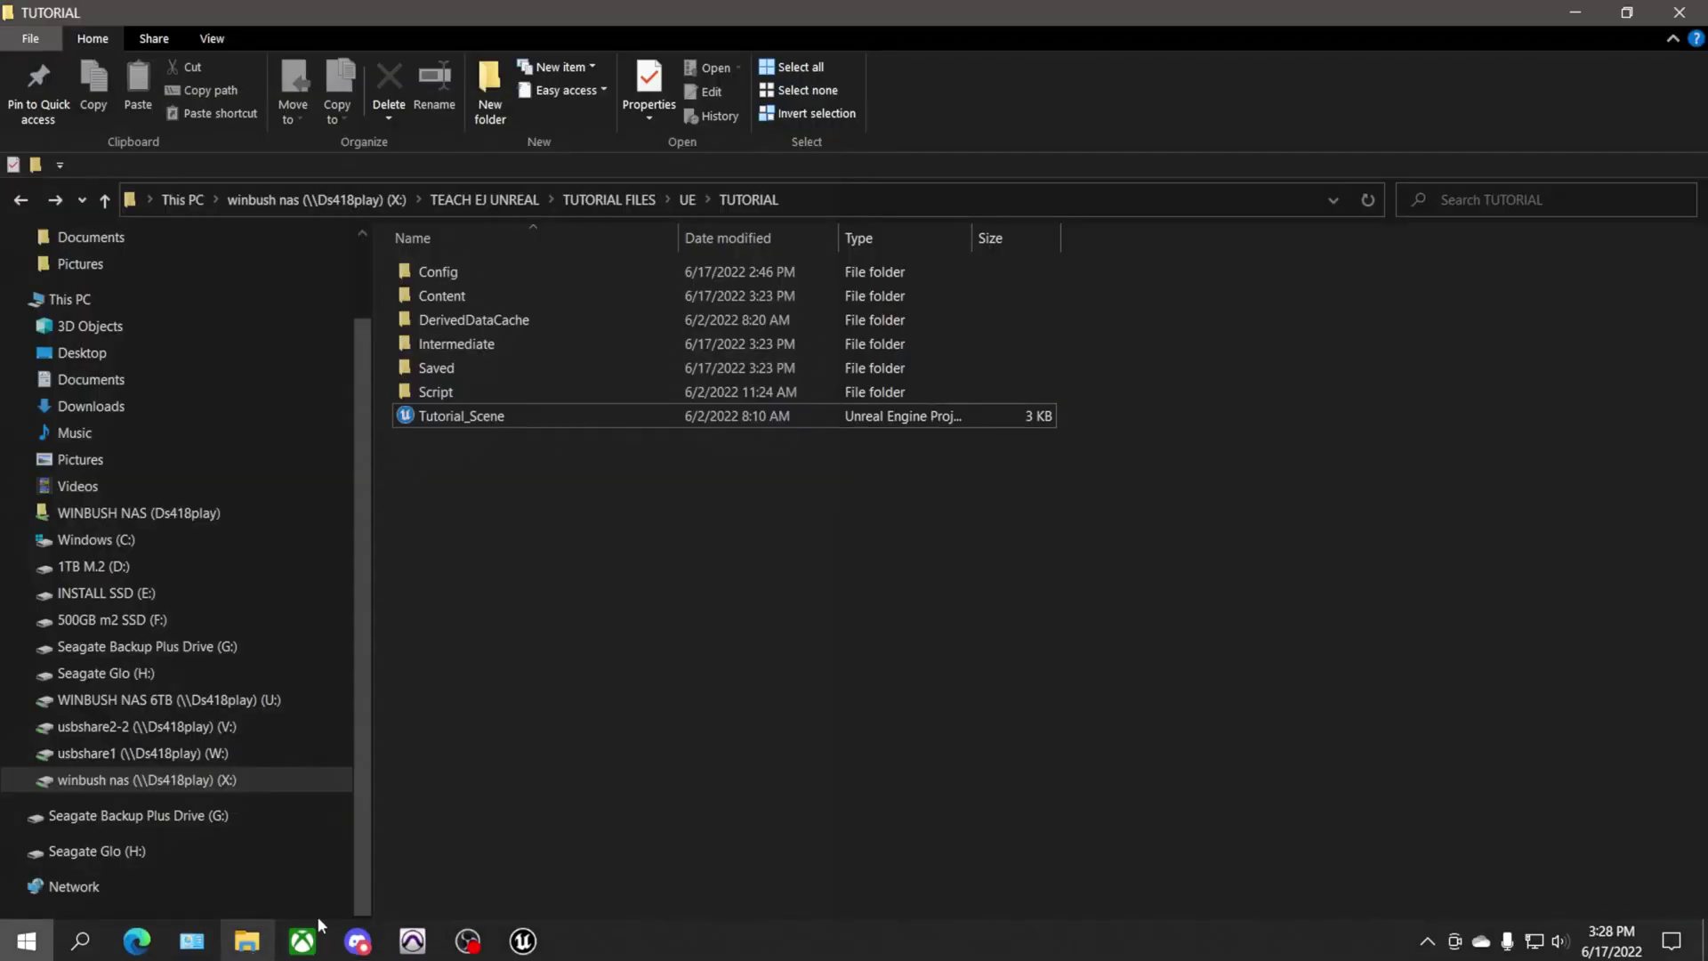
left_click(98, 354)
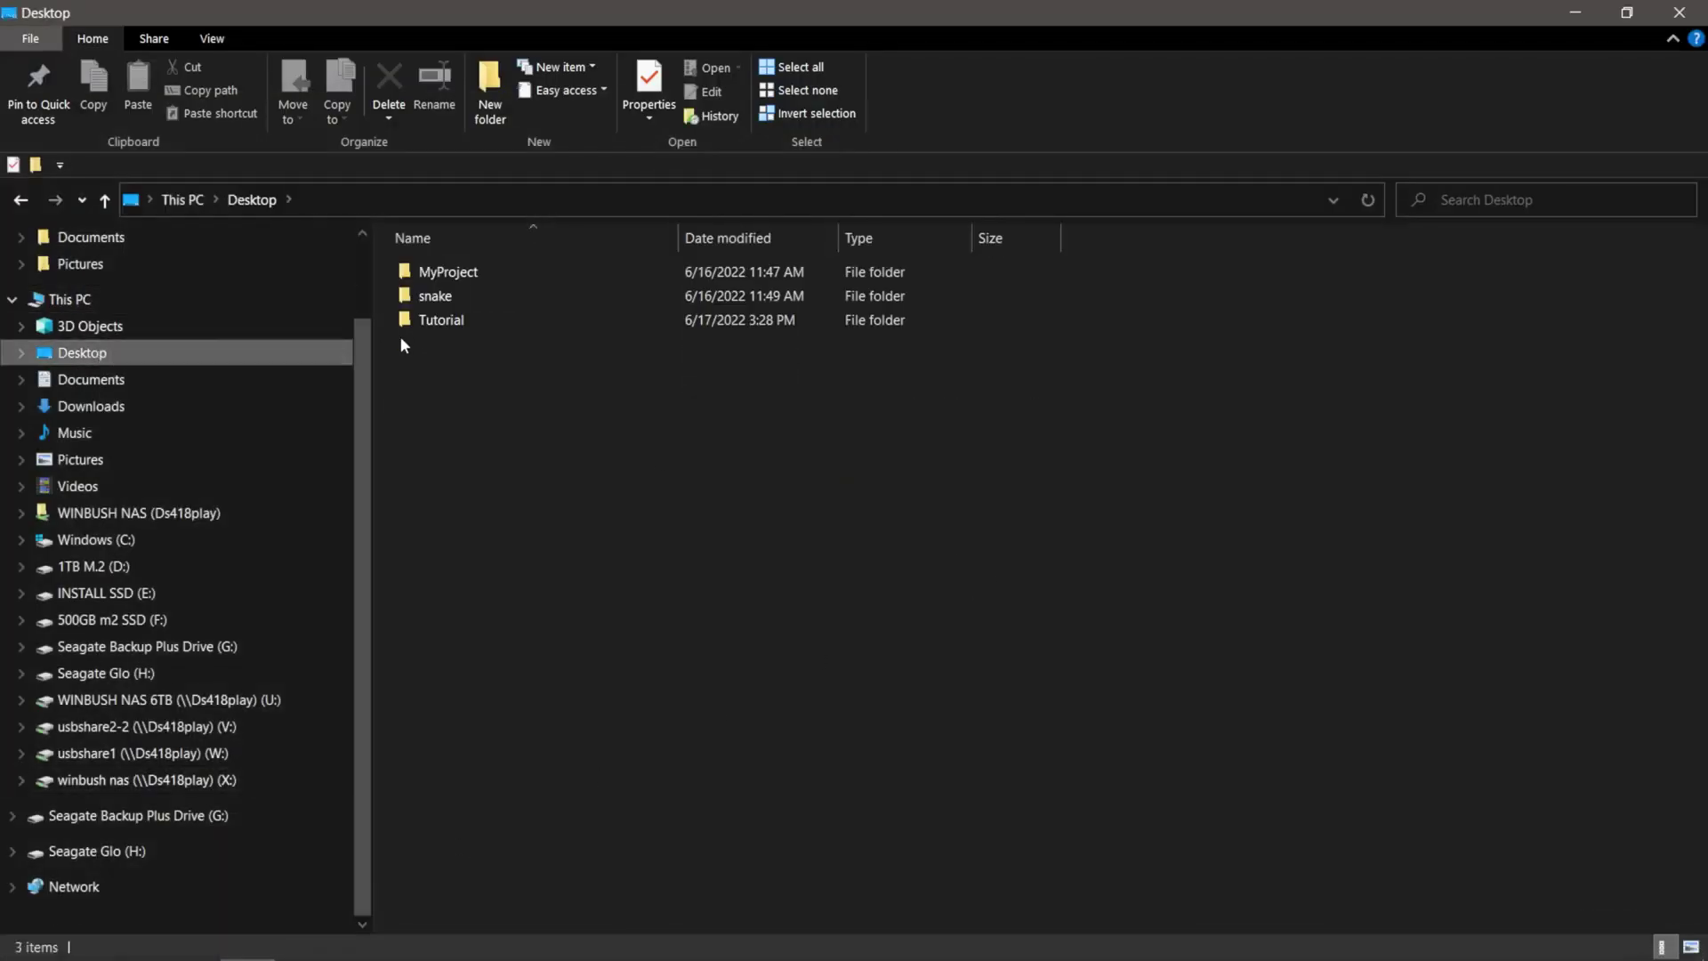
double_click(433, 322)
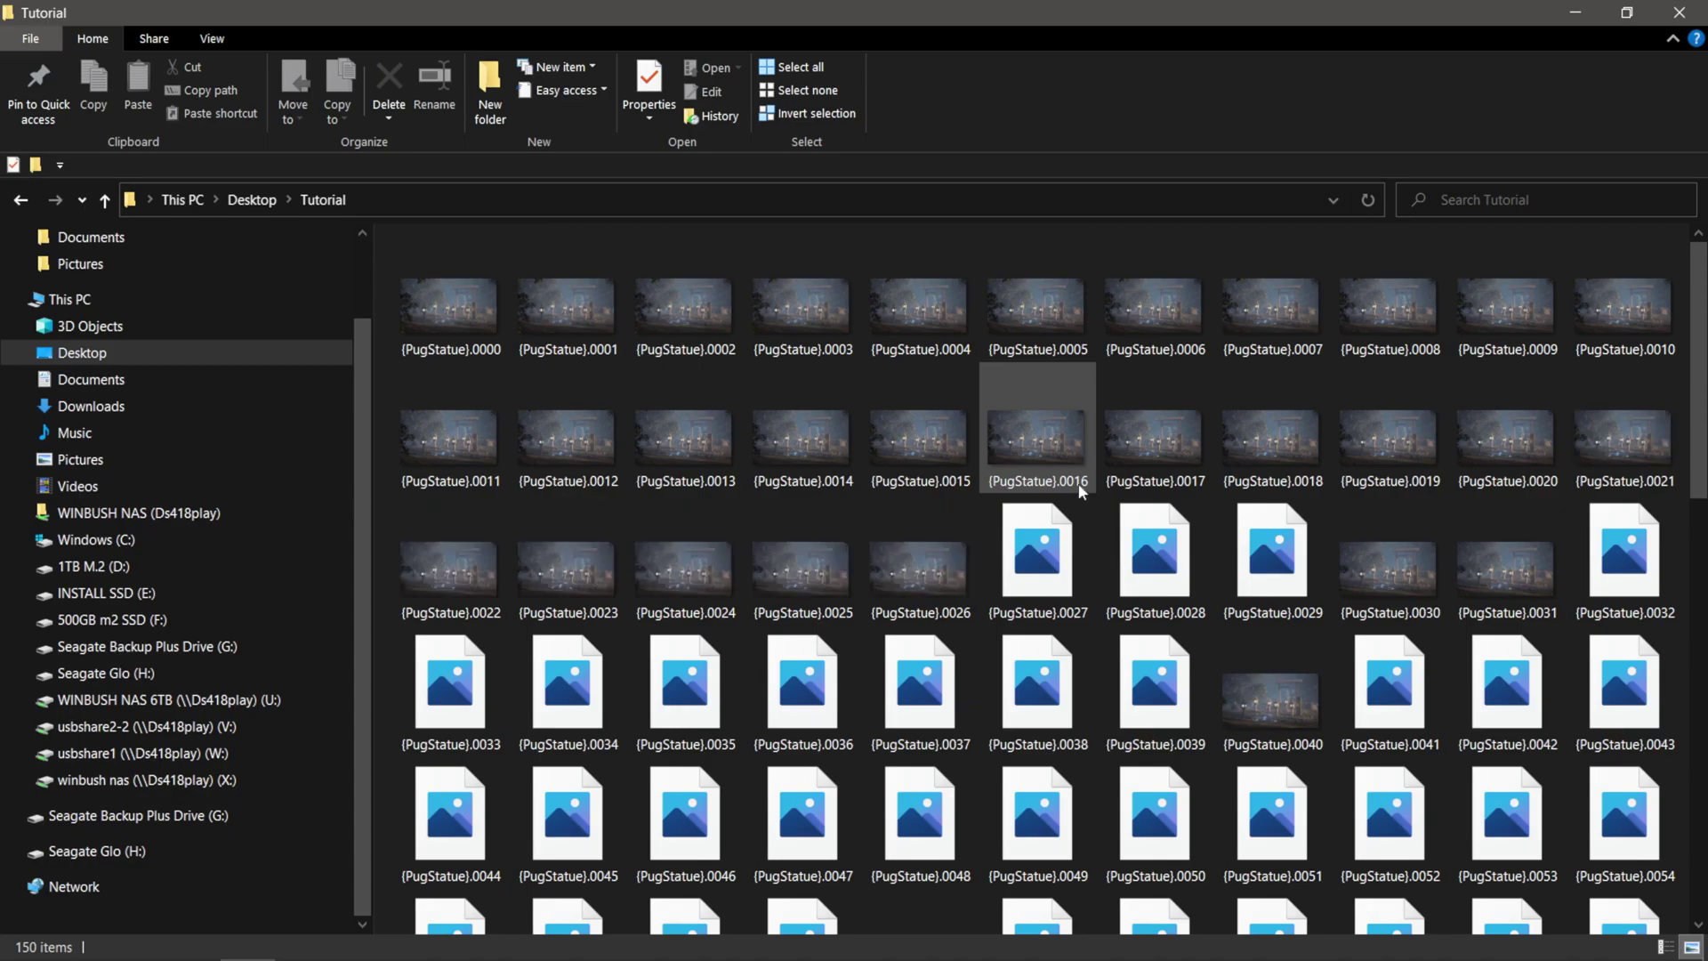
scroll(997, 619, "down", 9)
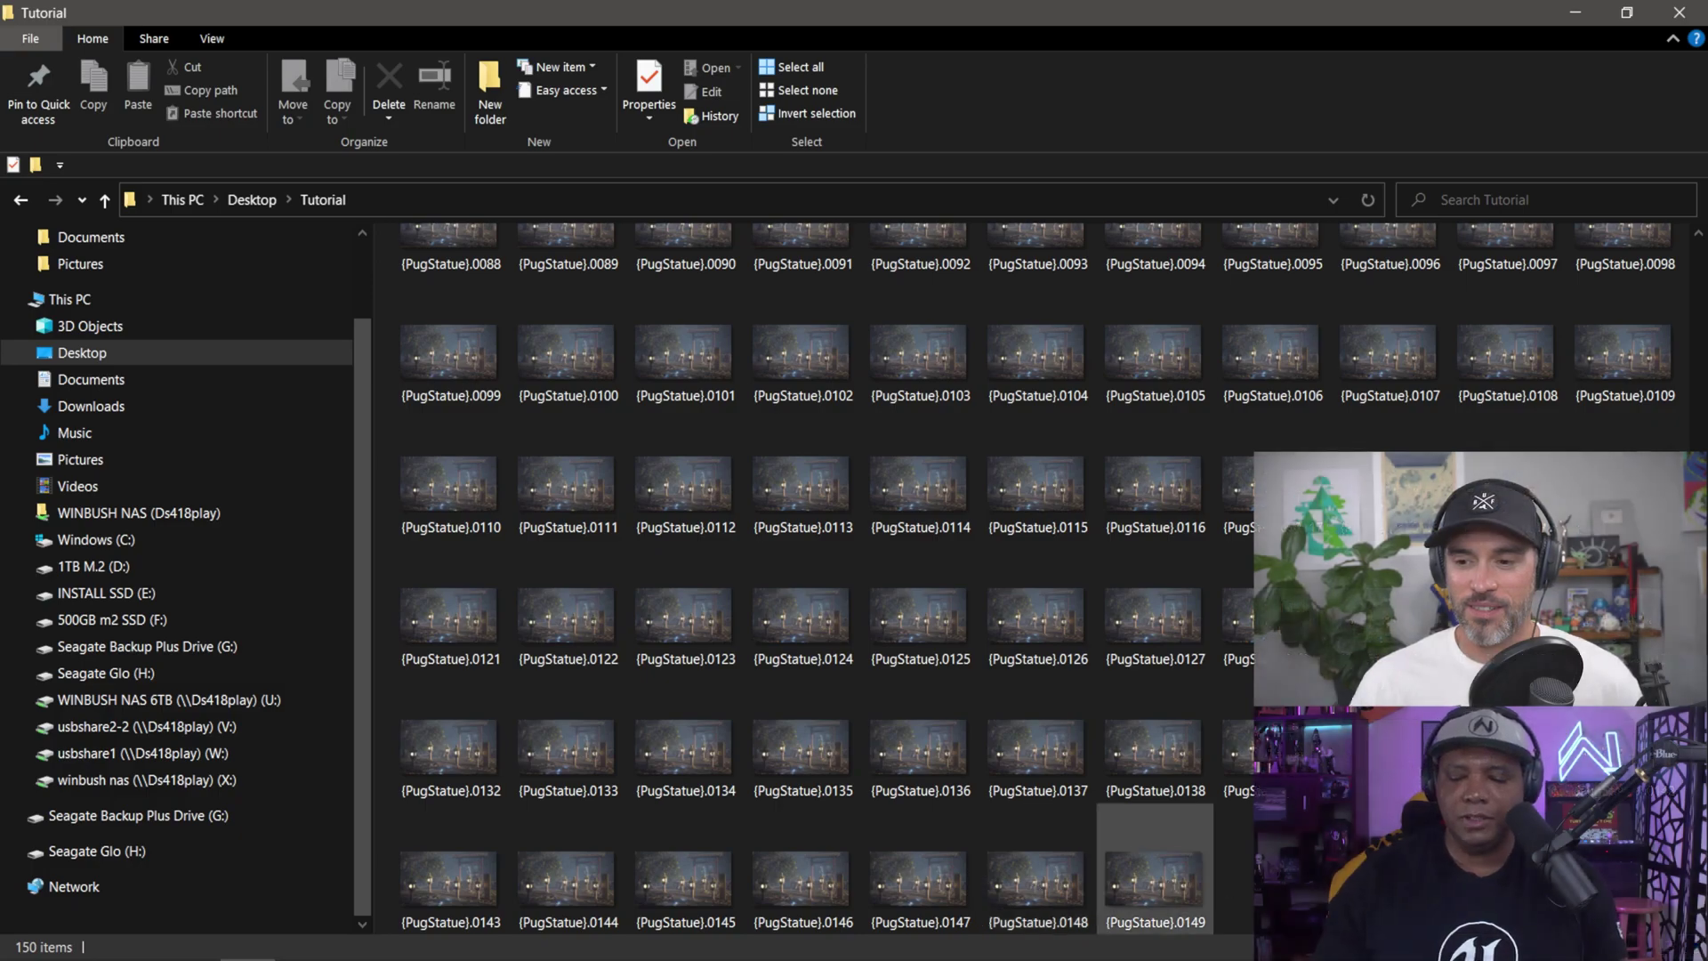
scroll(1167, 888, "up", 9)
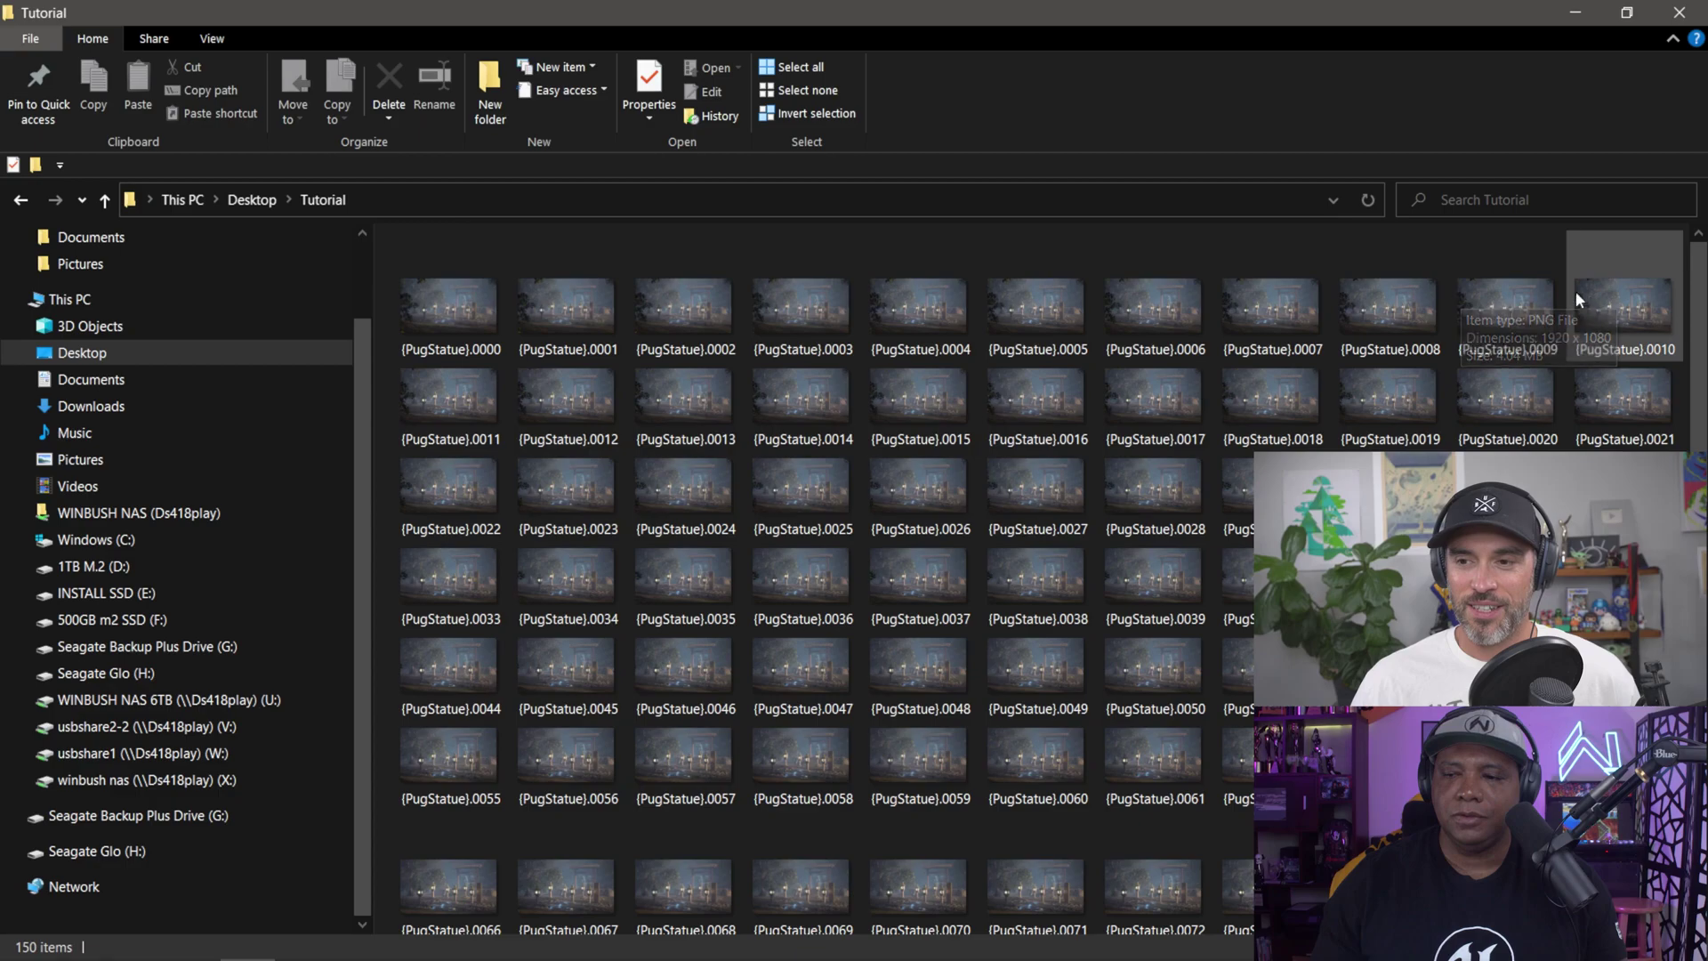
left_click(1582, 15)
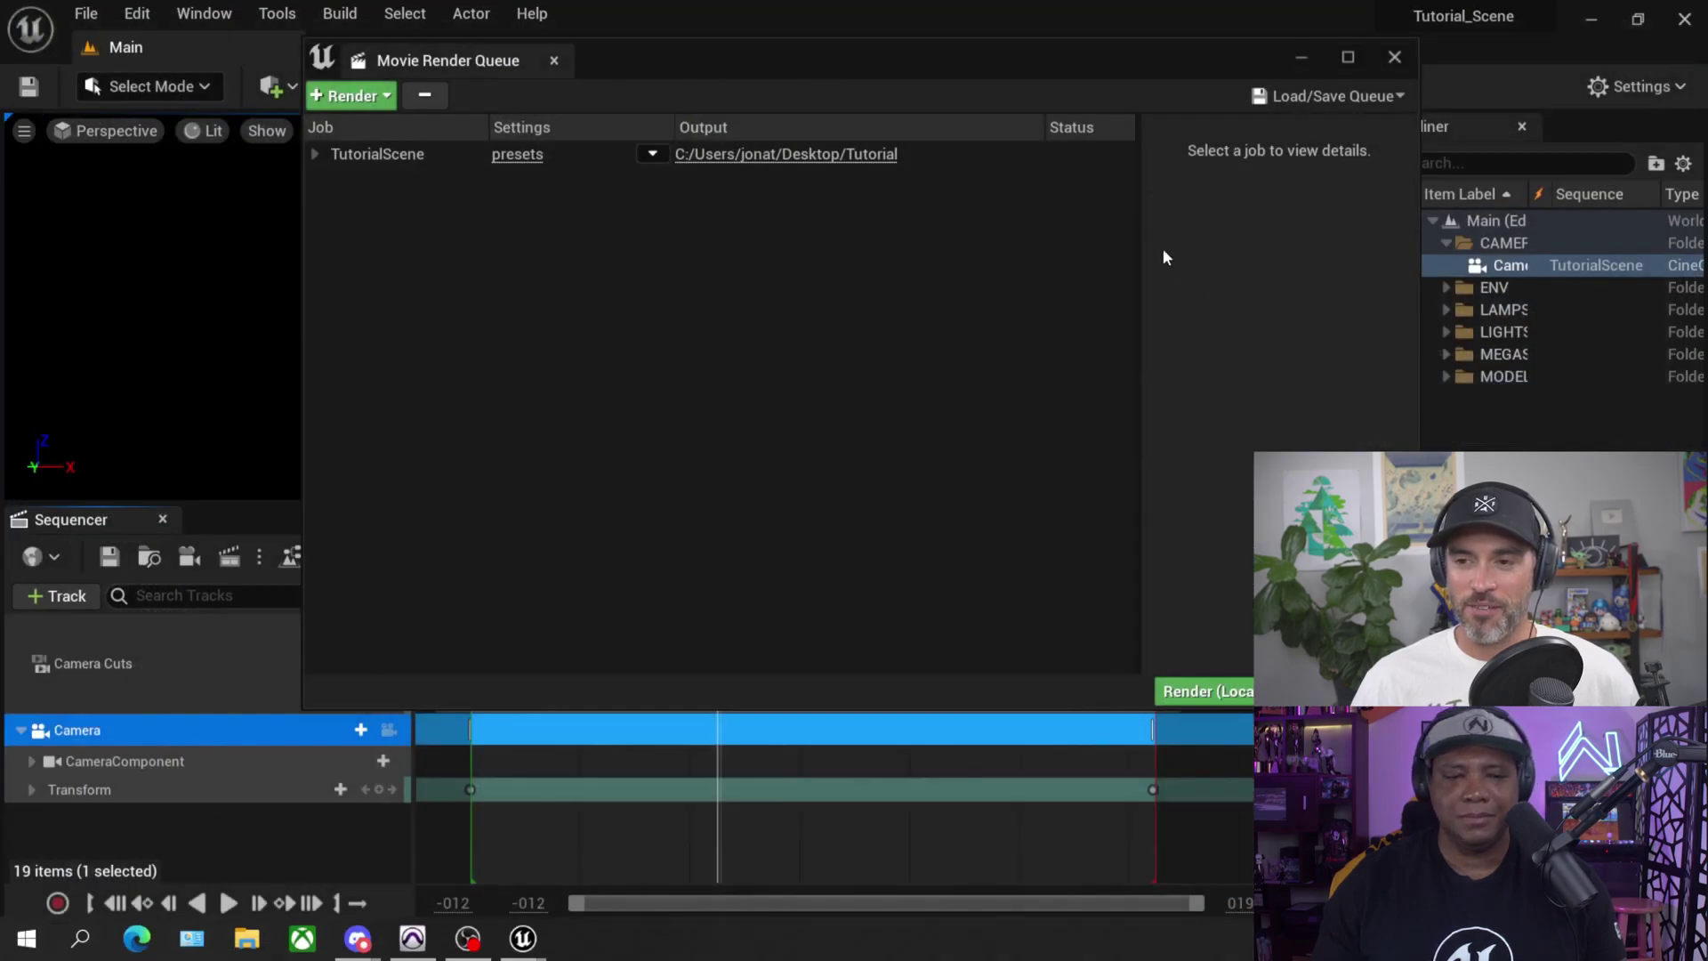
- Close the Movie Render Queue, widen the Outliner and make the viewport taller
left_click(1394, 57)
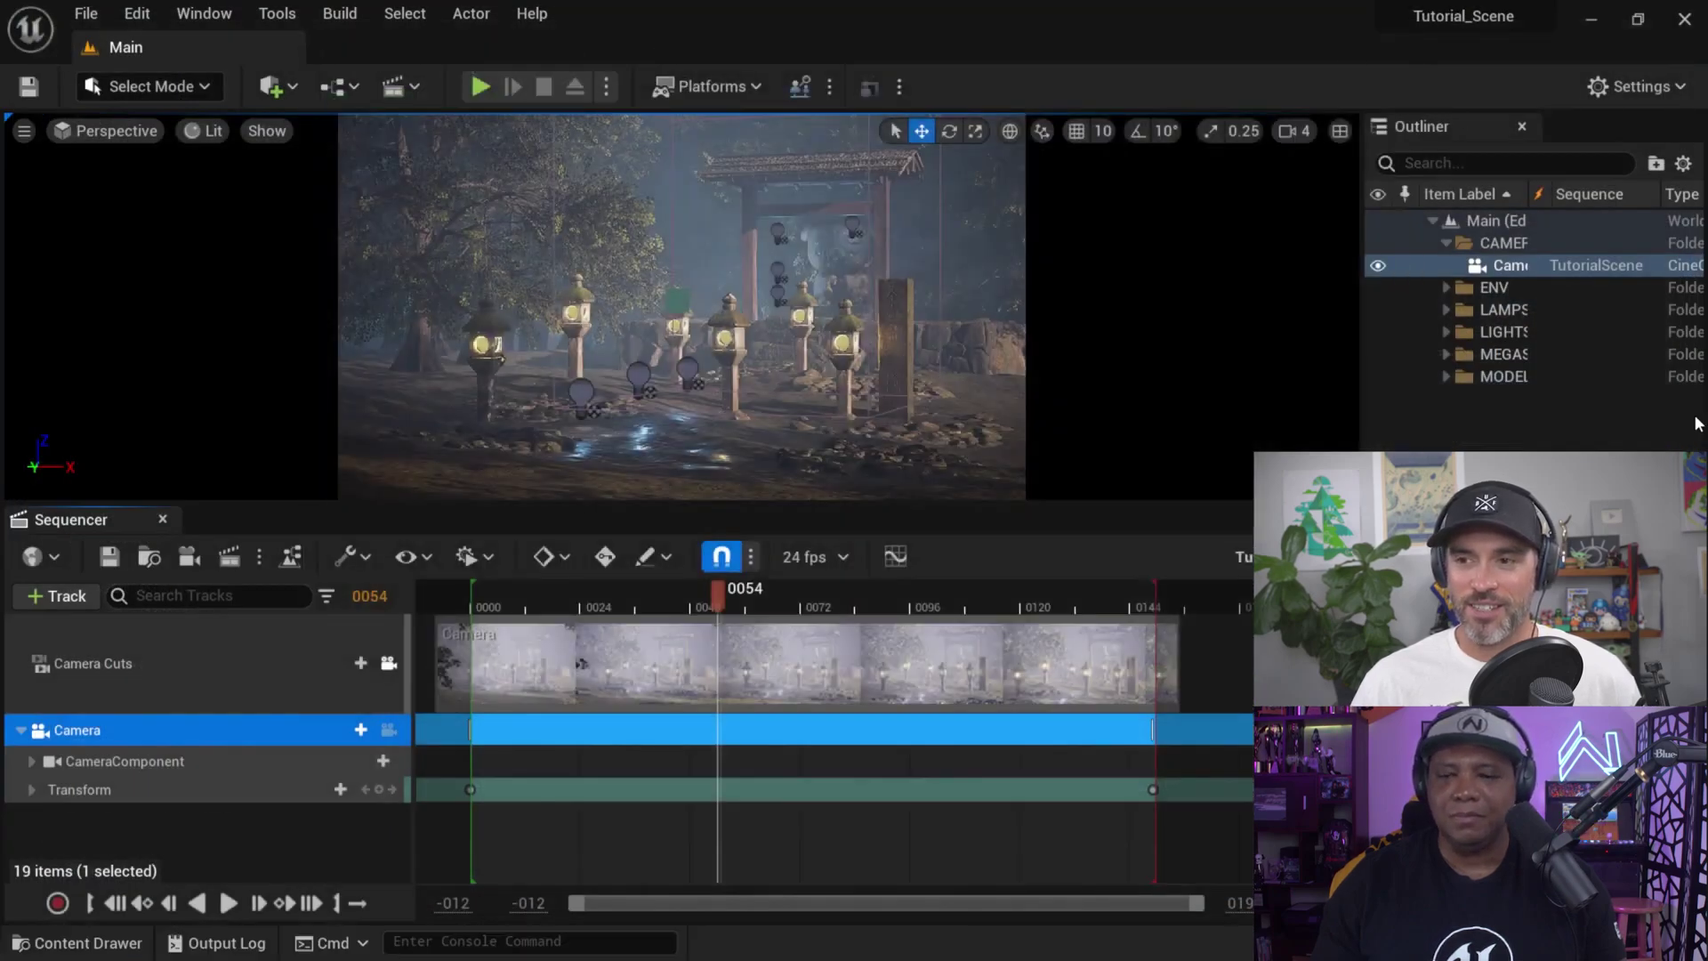
left_click_drag(1361, 366, 1068, 364)
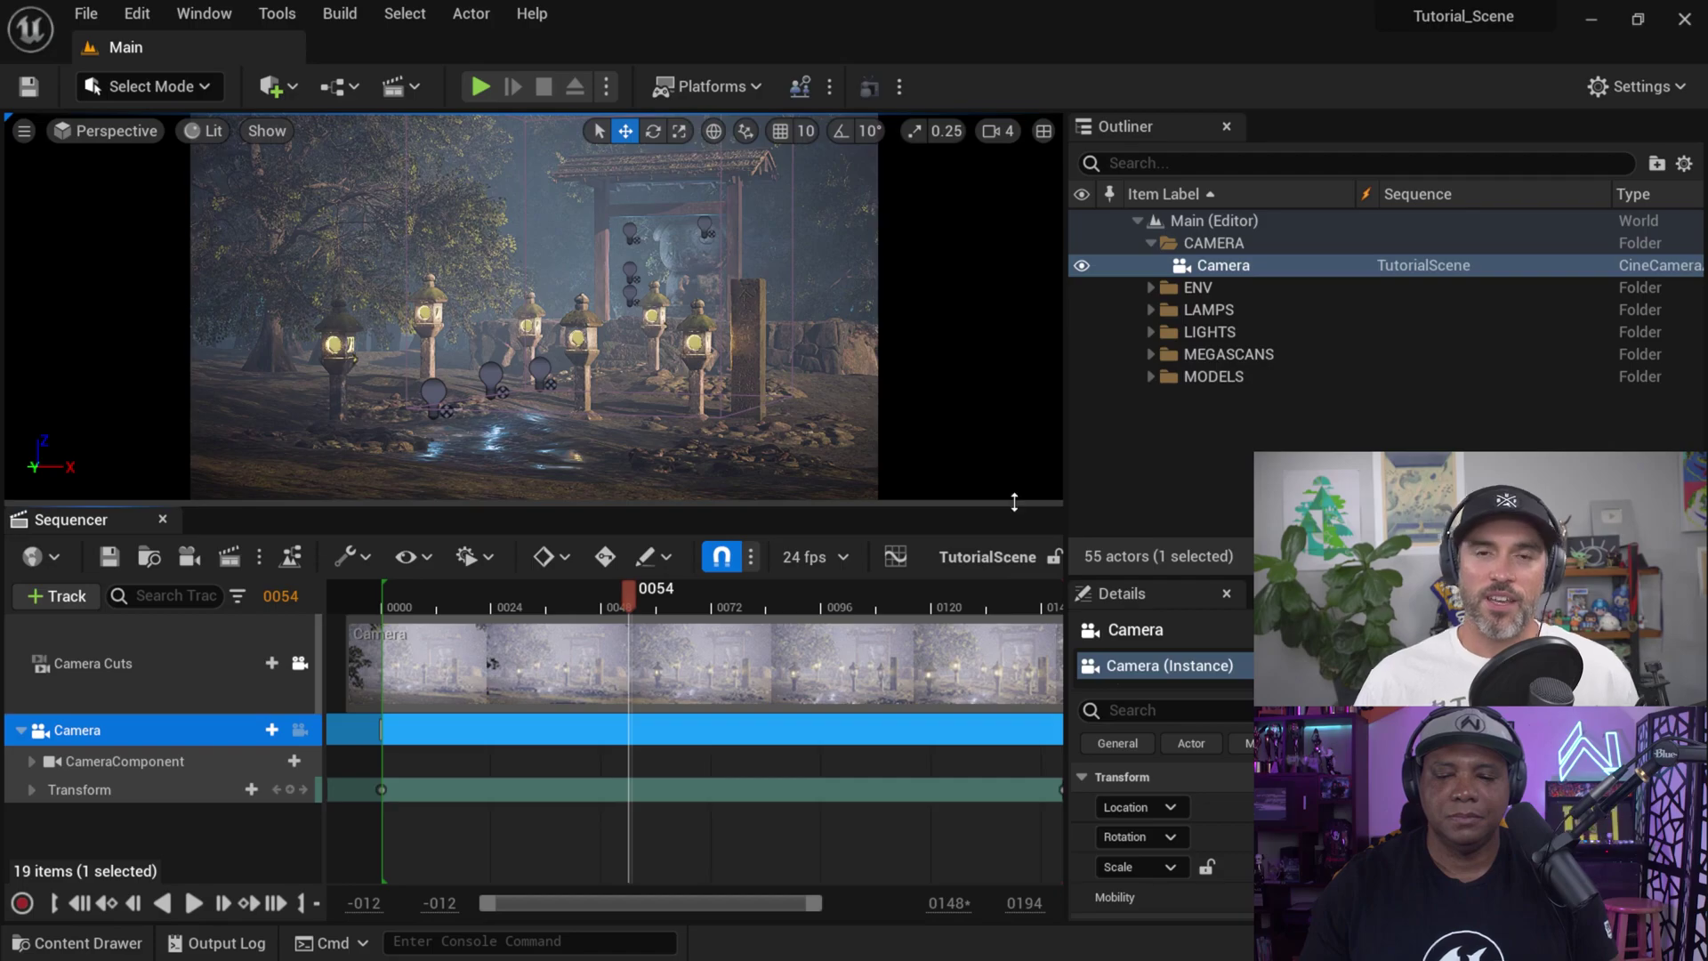
left_click_drag(1014, 503, 1029, 651)
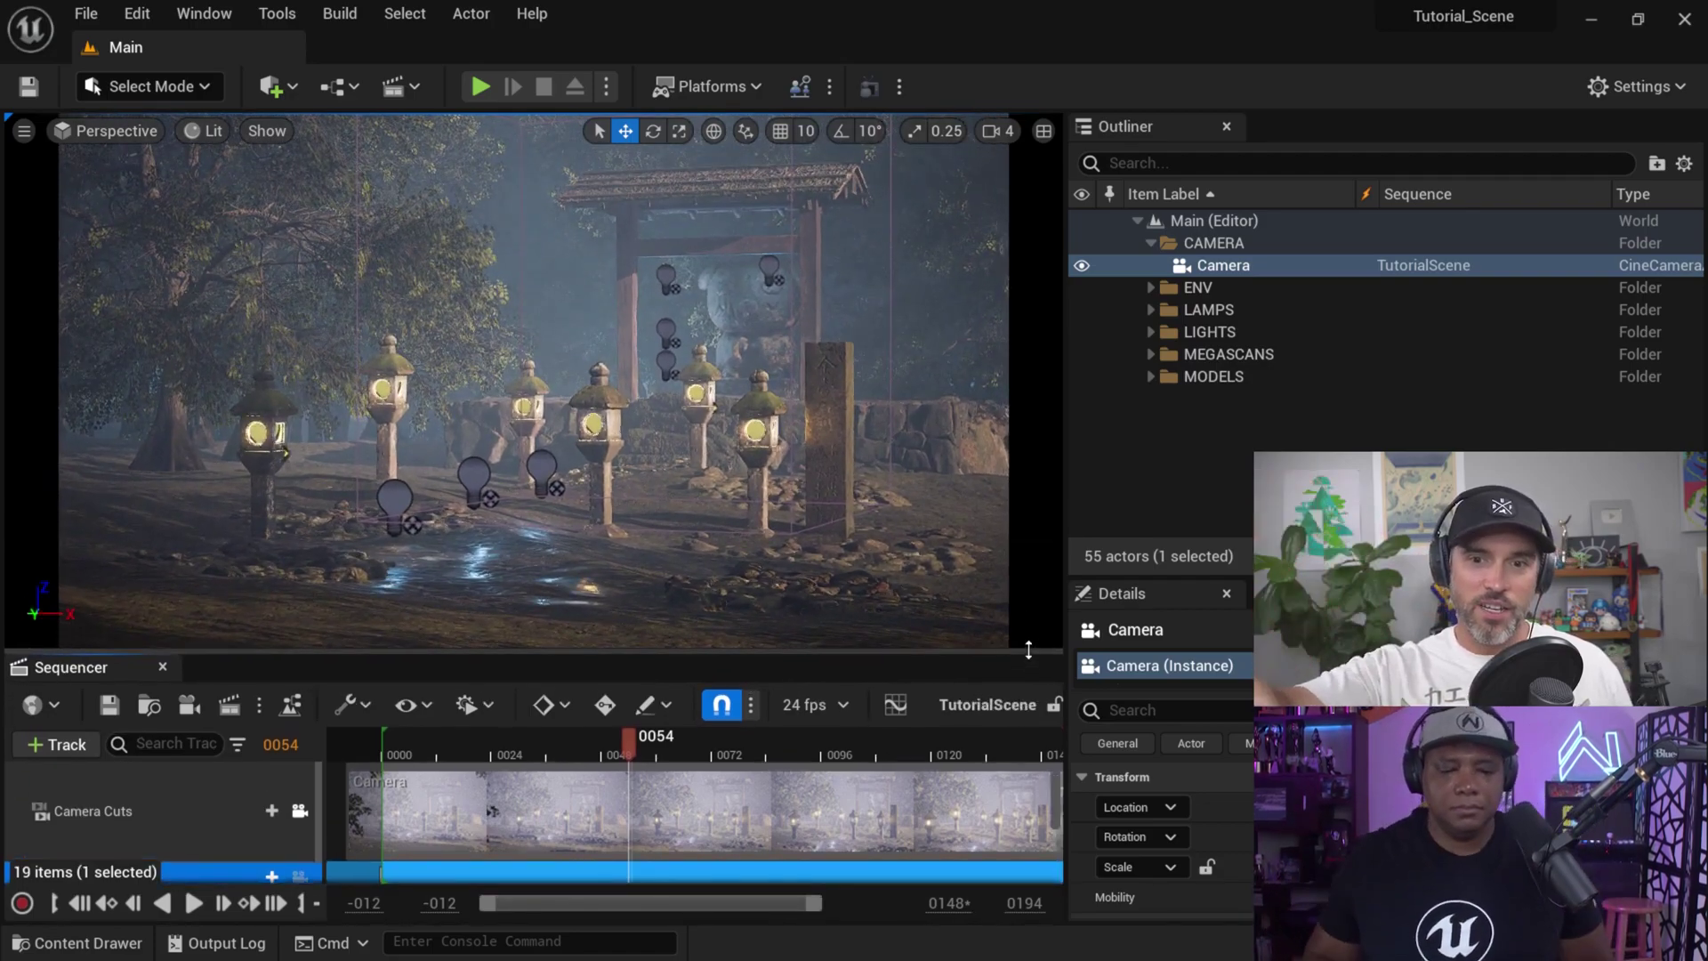
- Reopen the Movie Render Queue and add an Anti-aliasing setting to the TutorialScene job
left_click(203, 13)
mouse_move(388, 71)
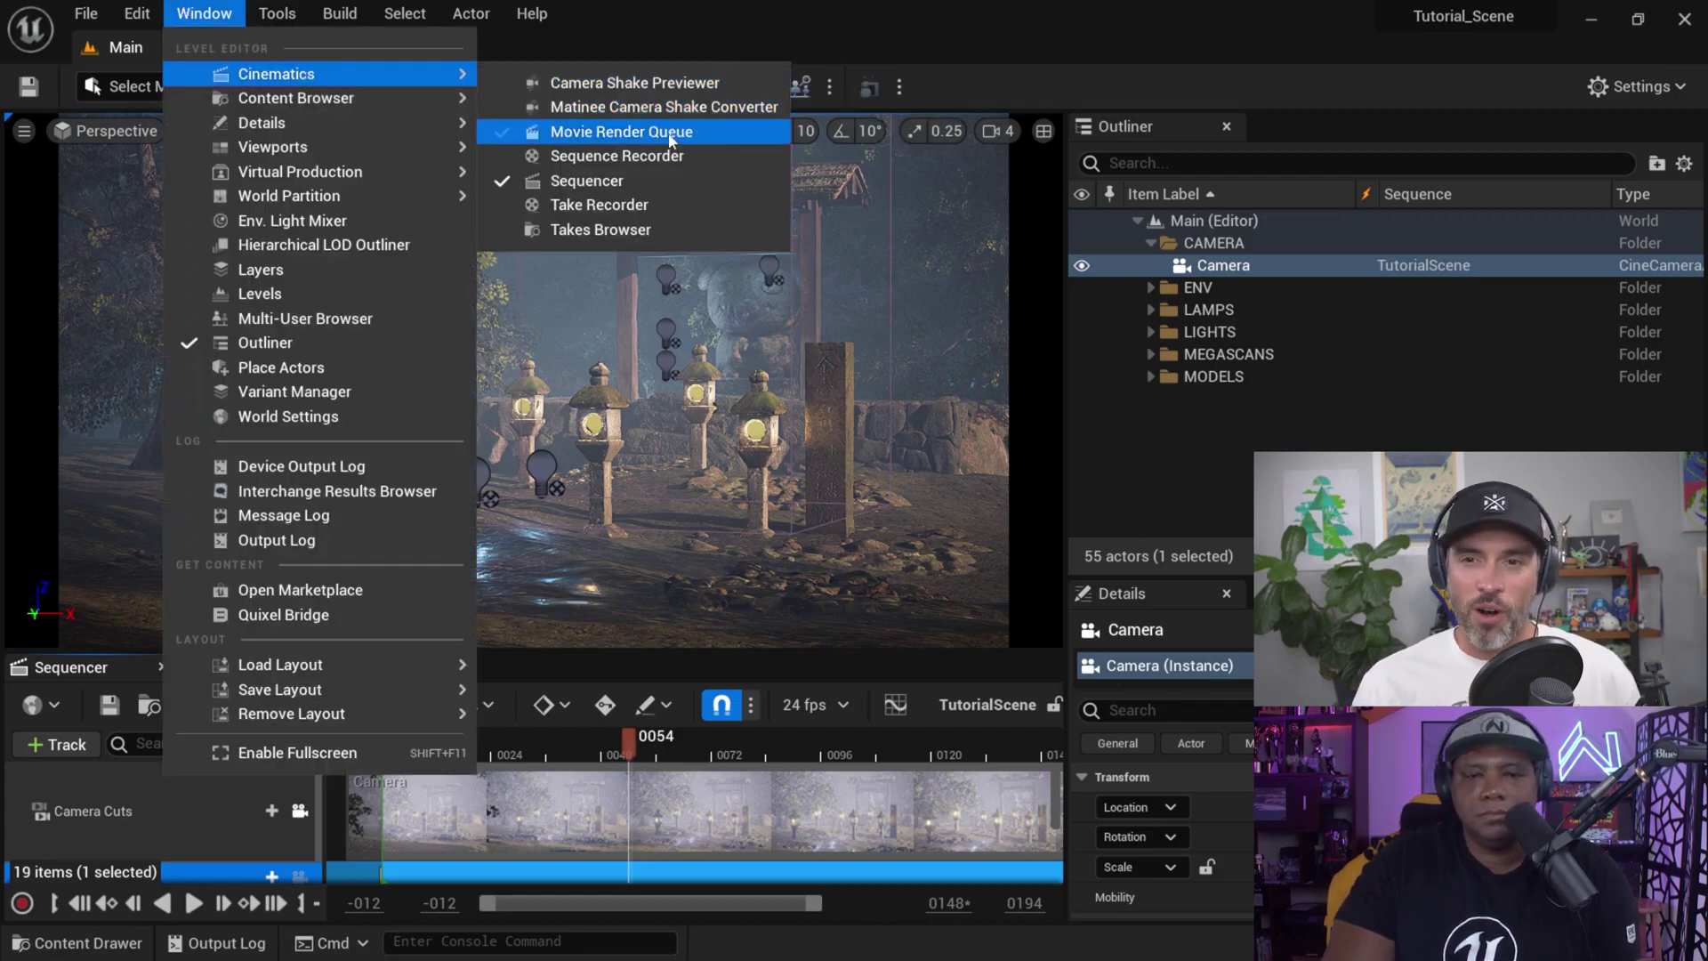
left_click(632, 125)
left_click(519, 155)
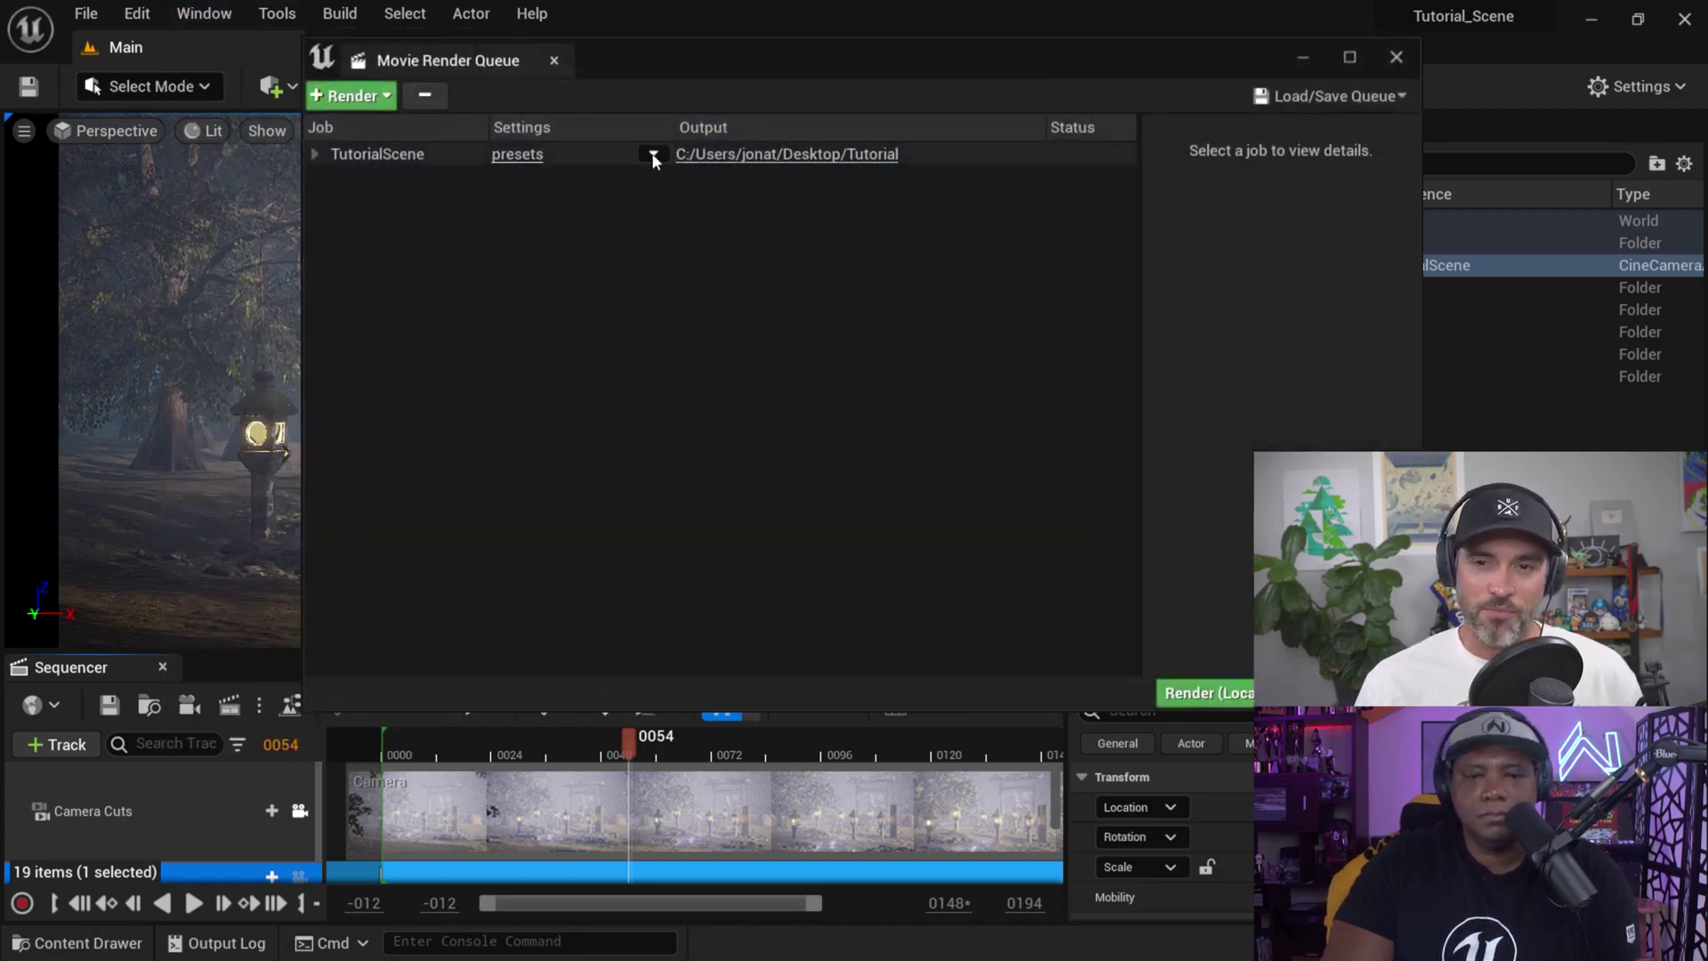
left_click(534, 184)
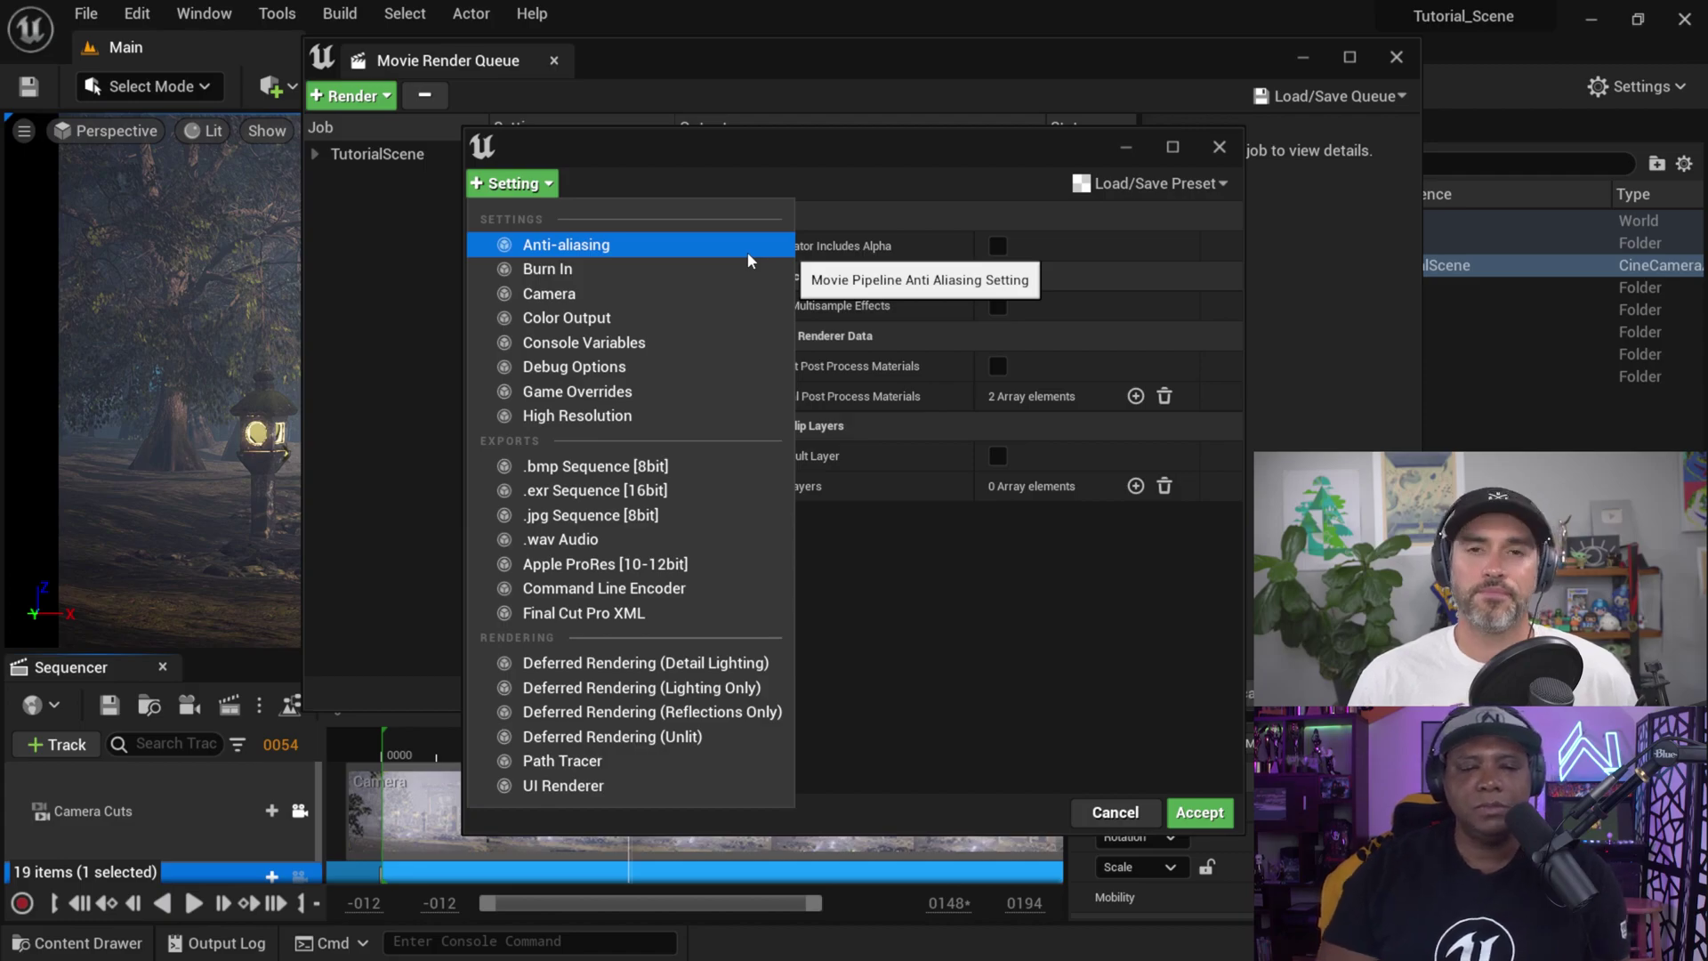
left_click(583, 246)
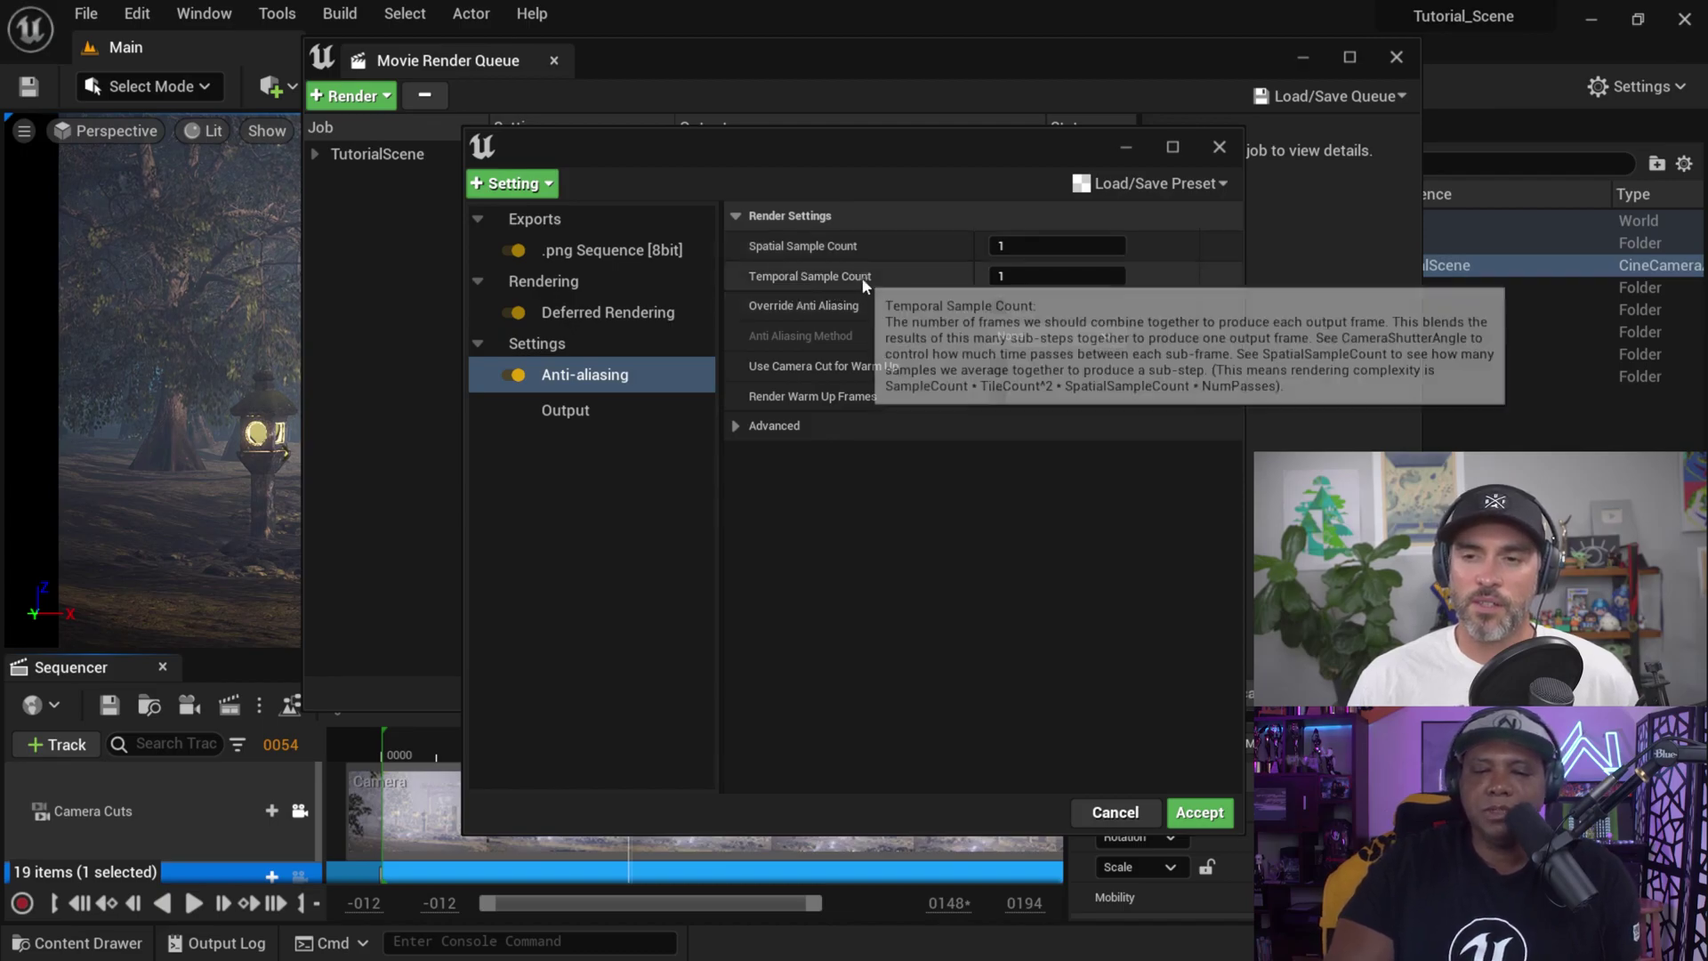
- Try Spatial Sample Counts of 6 and 2 in the anti-aliasing settings, and reset the count to its default
mouse_move(826, 249)
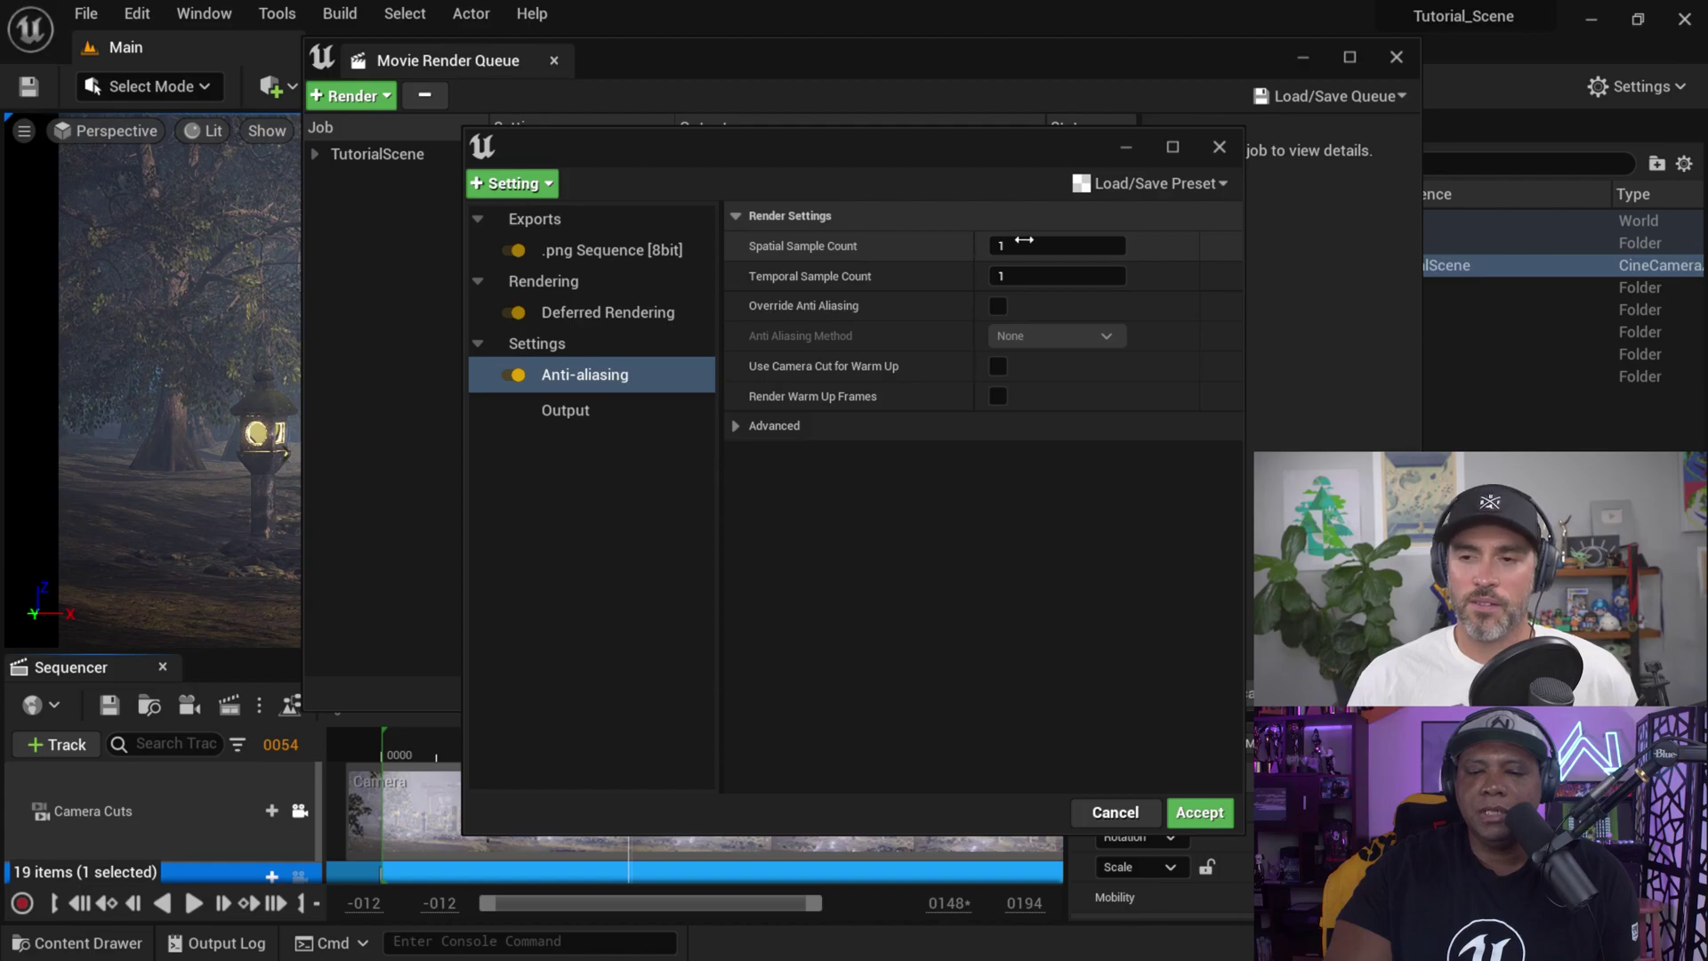
left_click(1012, 246)
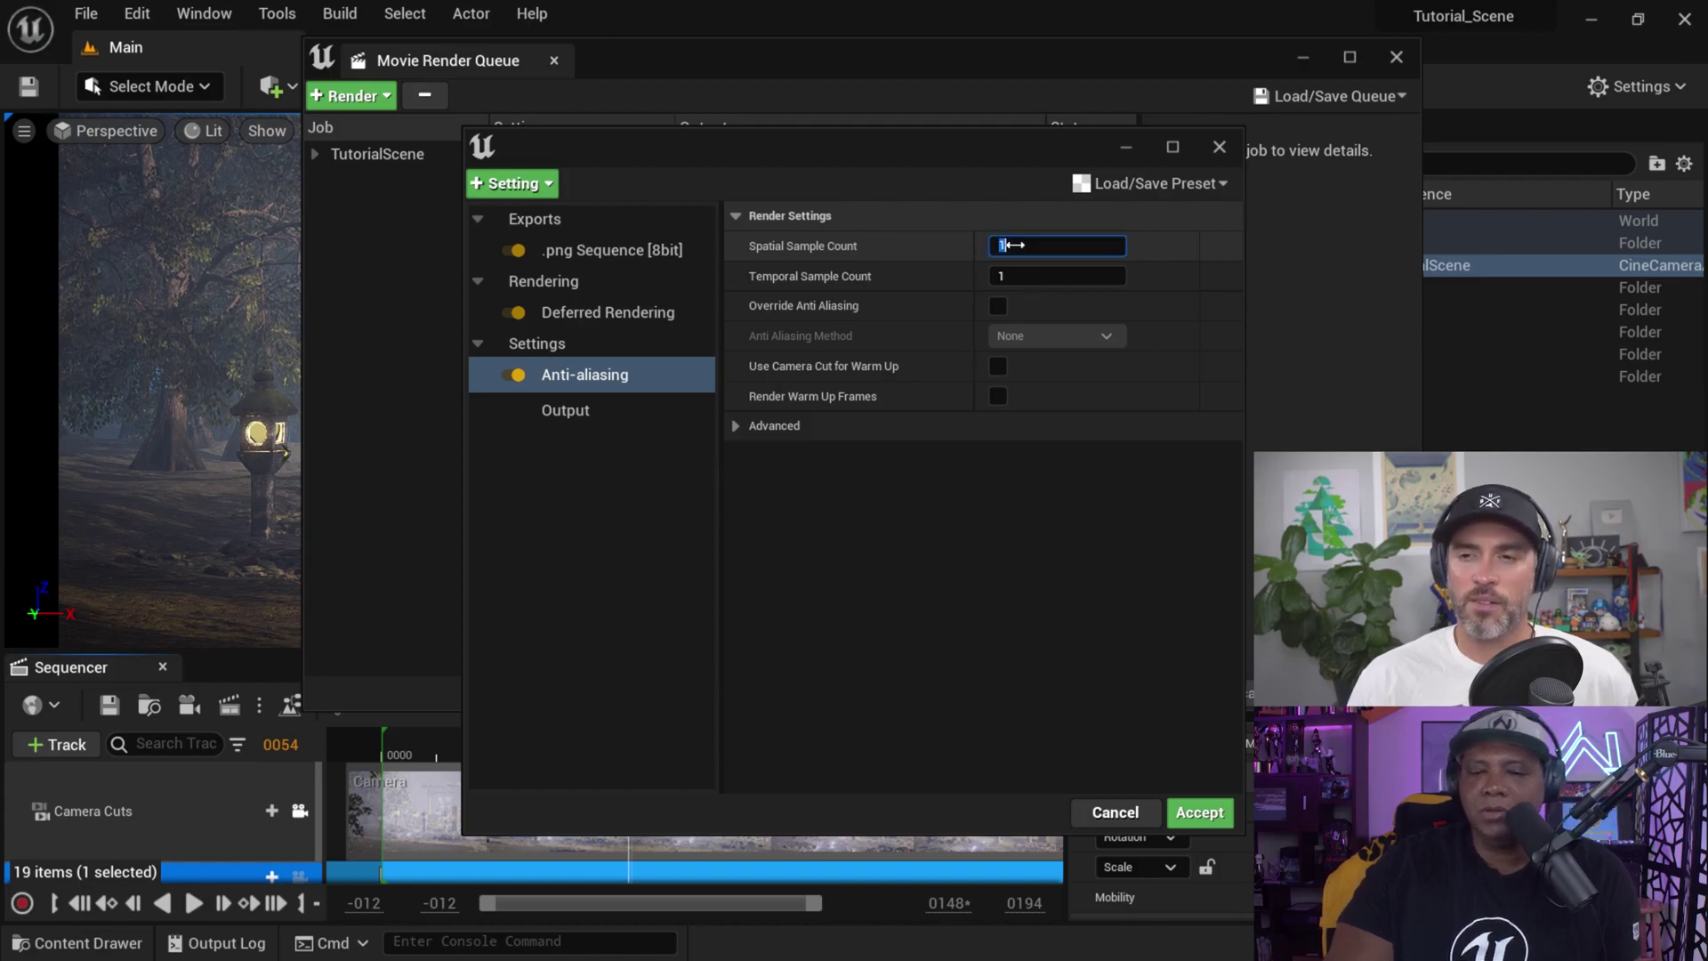
type("6")
key("Return")
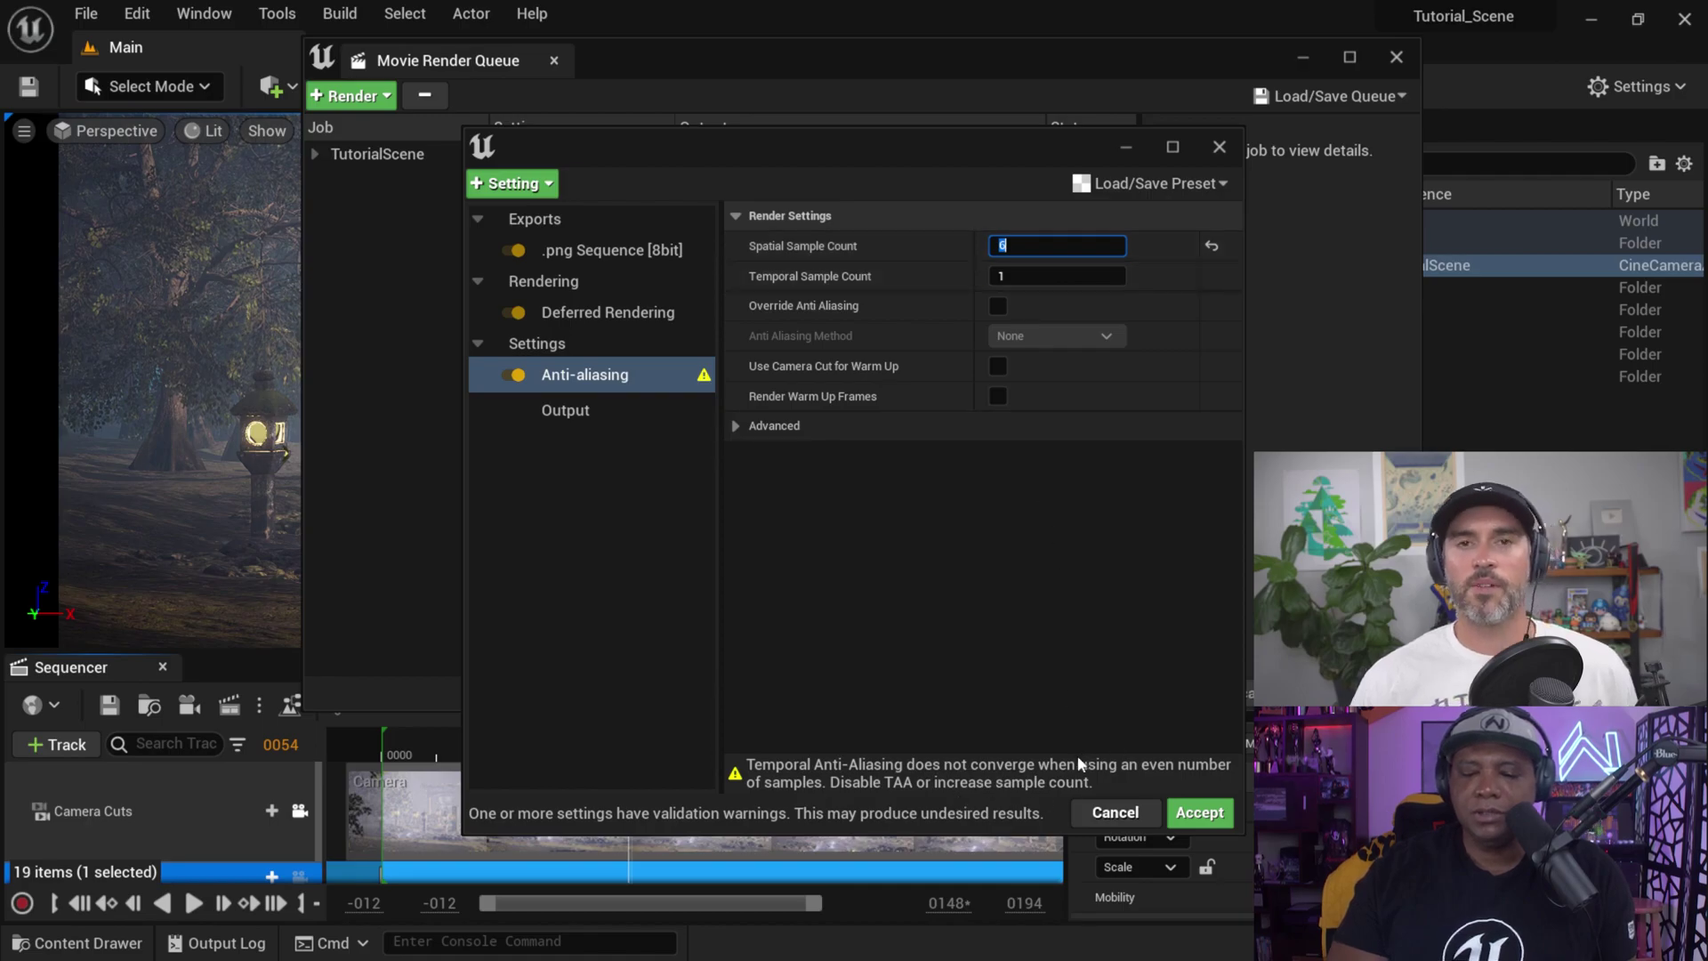
type("2")
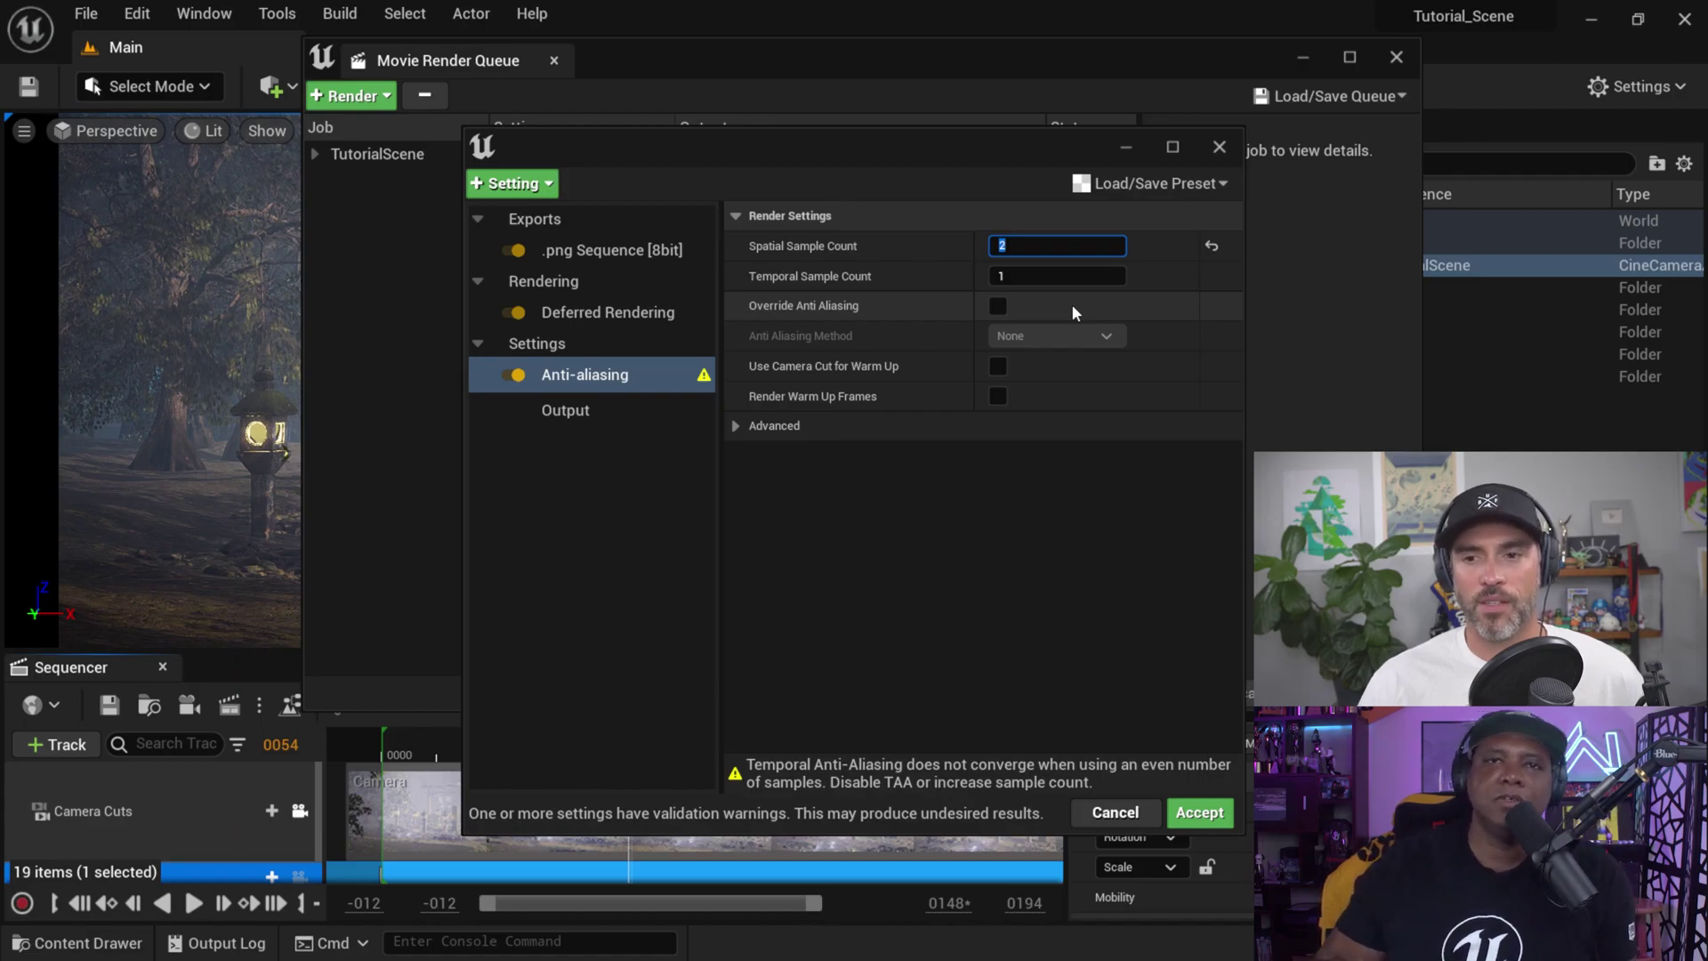
left_click(1211, 247)
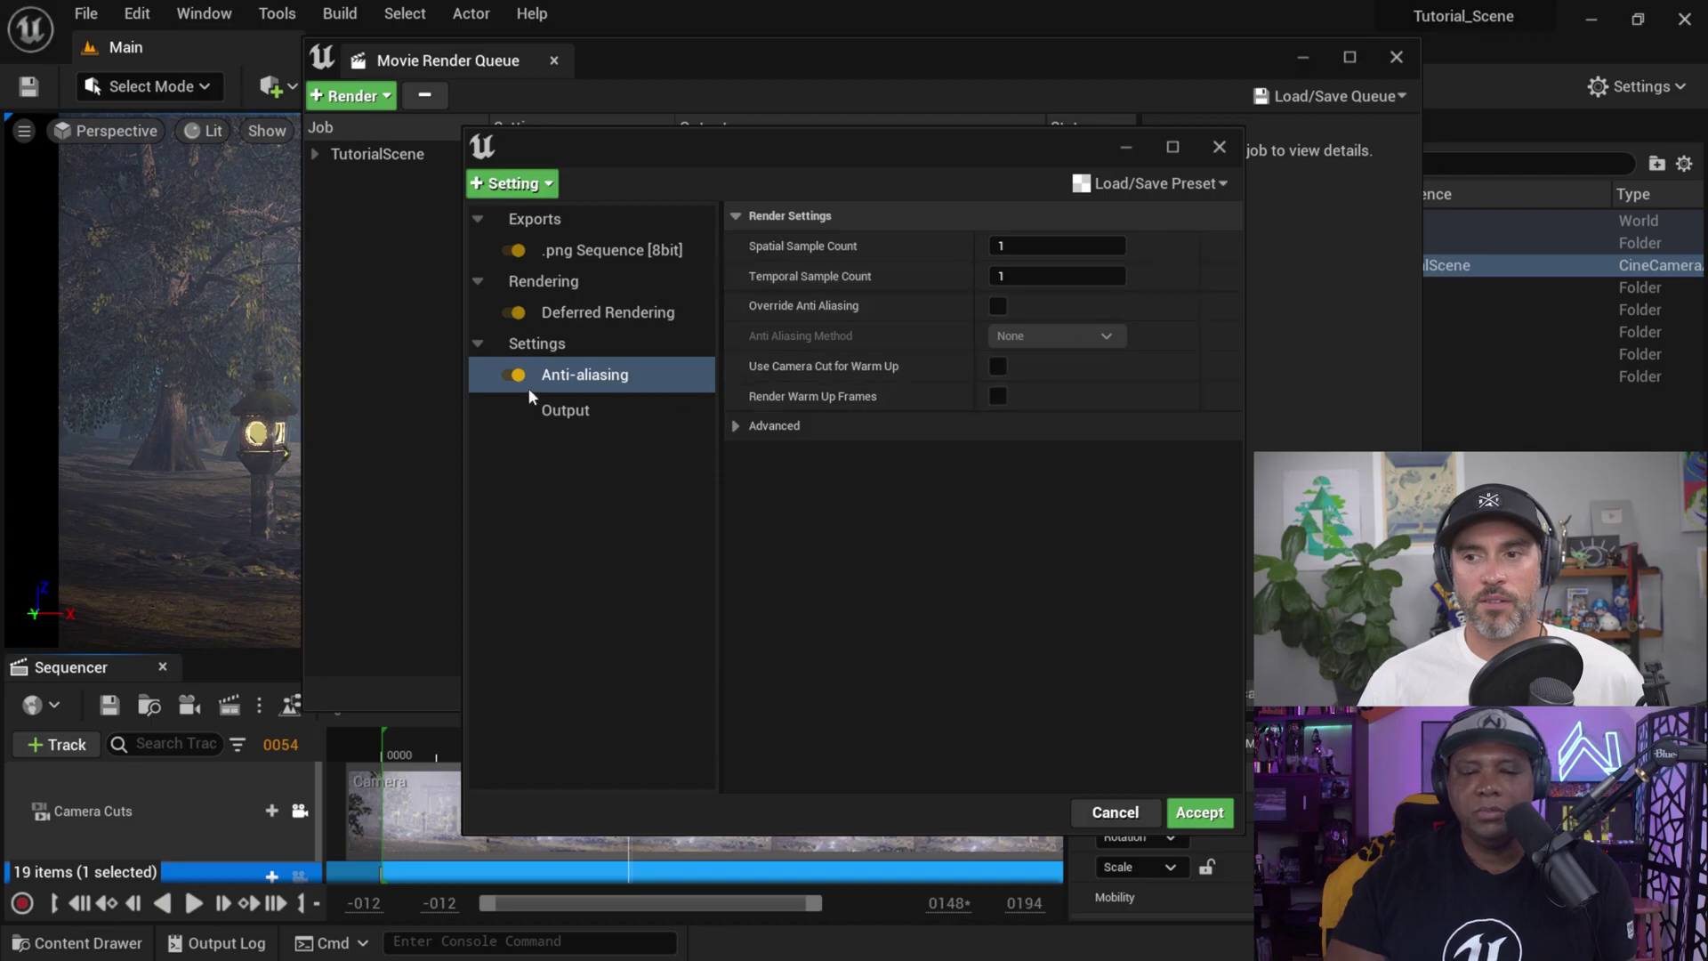
- Add a High Resolution setting to the TutorialScene render job
left_click(533, 185)
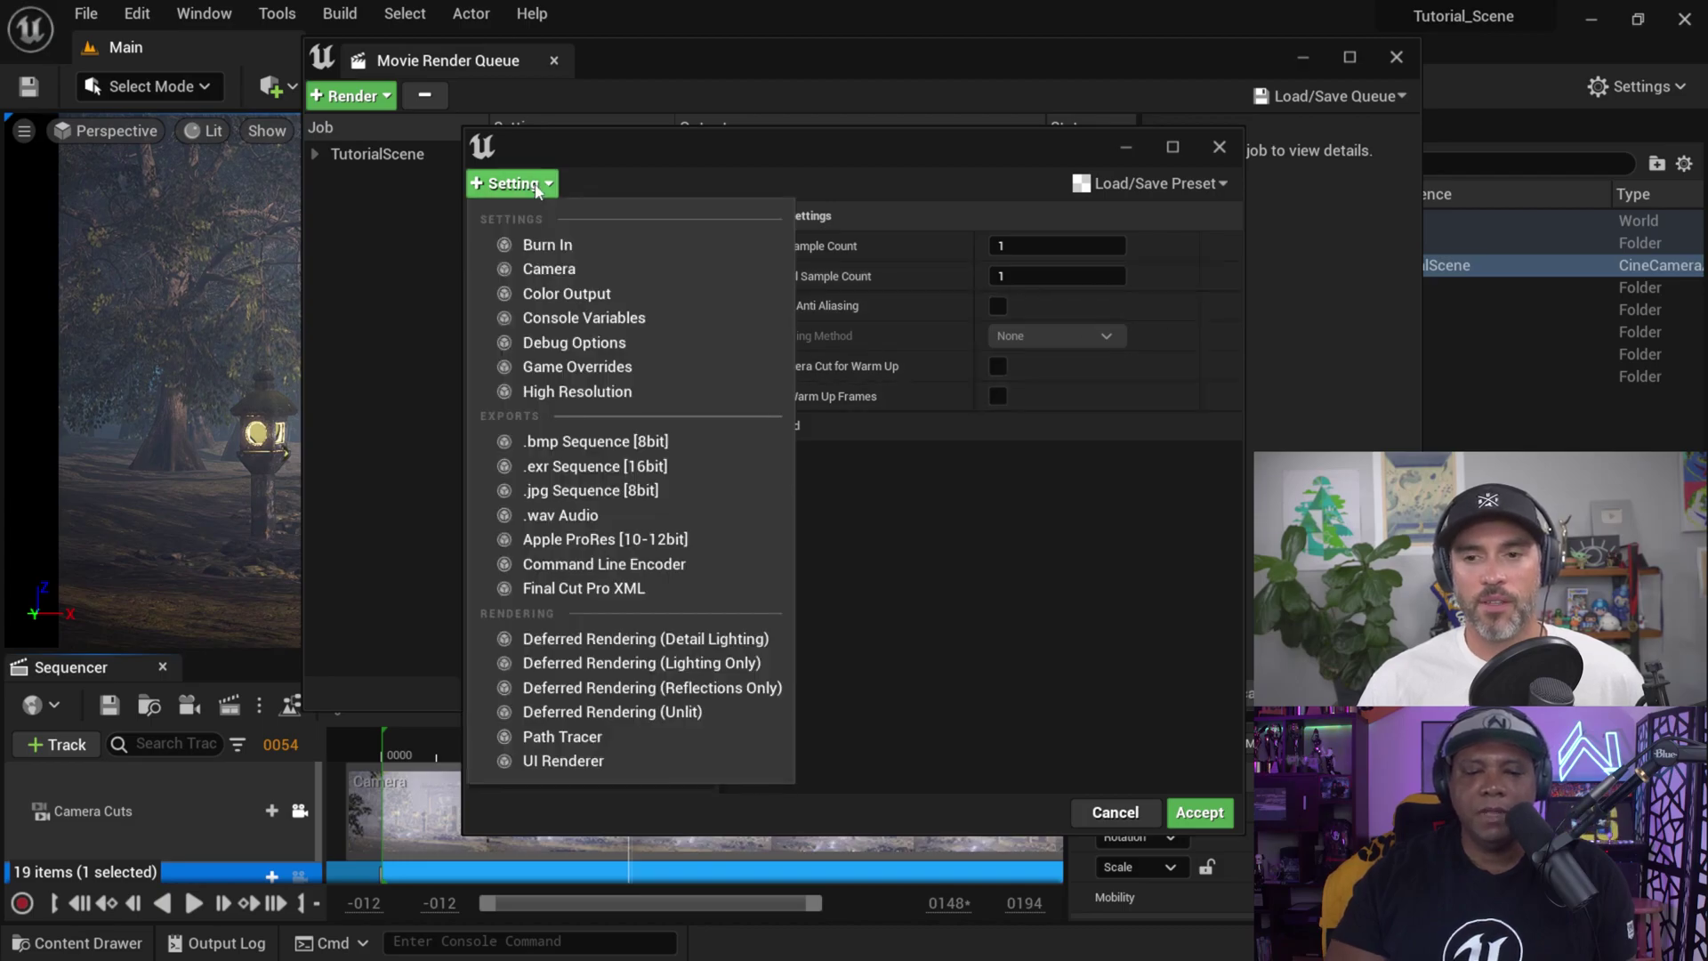
left_click(643, 393)
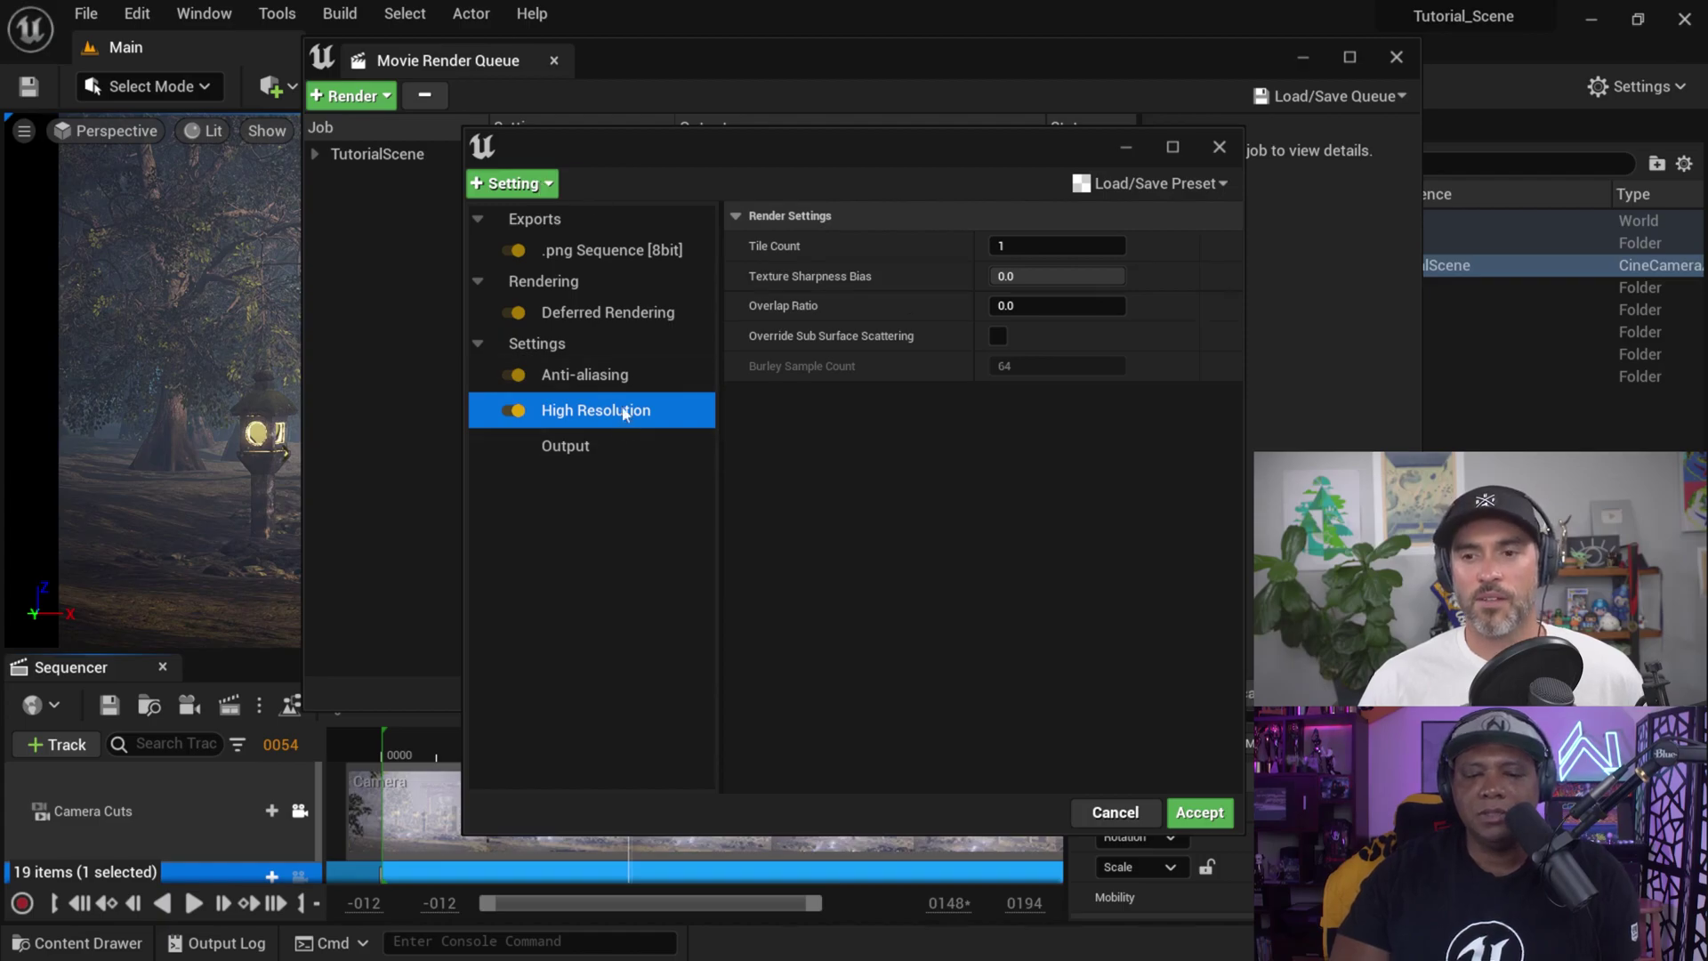
- Try adding a Console Variables setting to the TutorialScene render job, and close the Movie Render Queue without accepting the changes
left_click(534, 185)
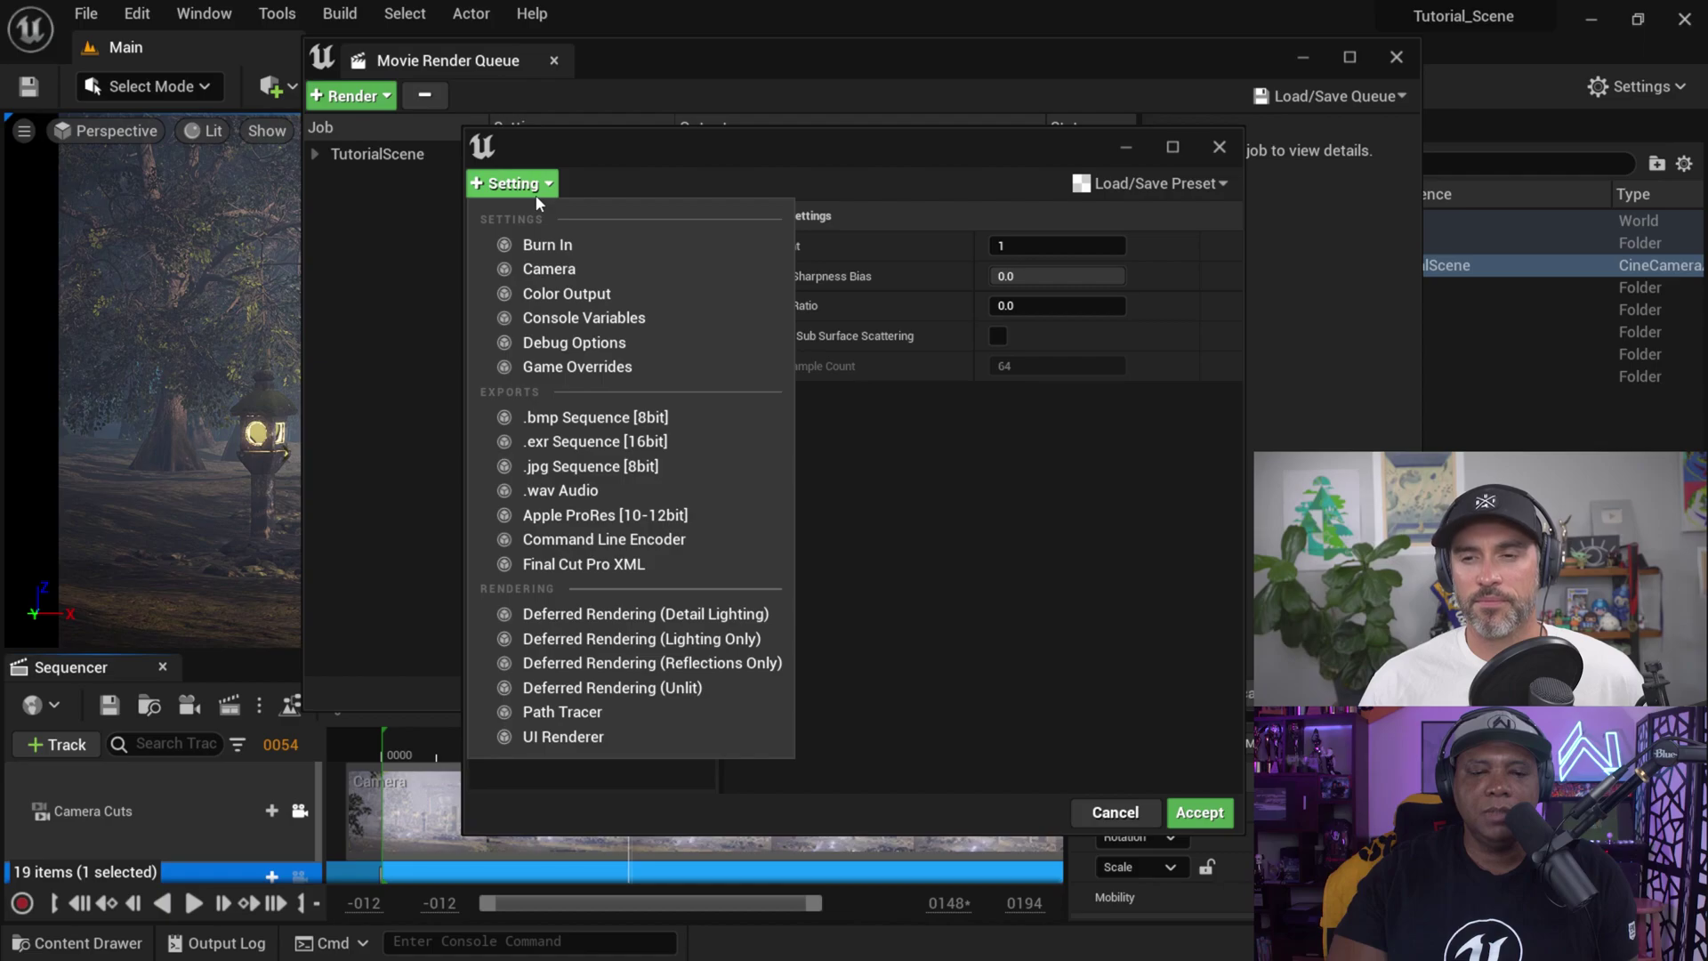
left_click(627, 319)
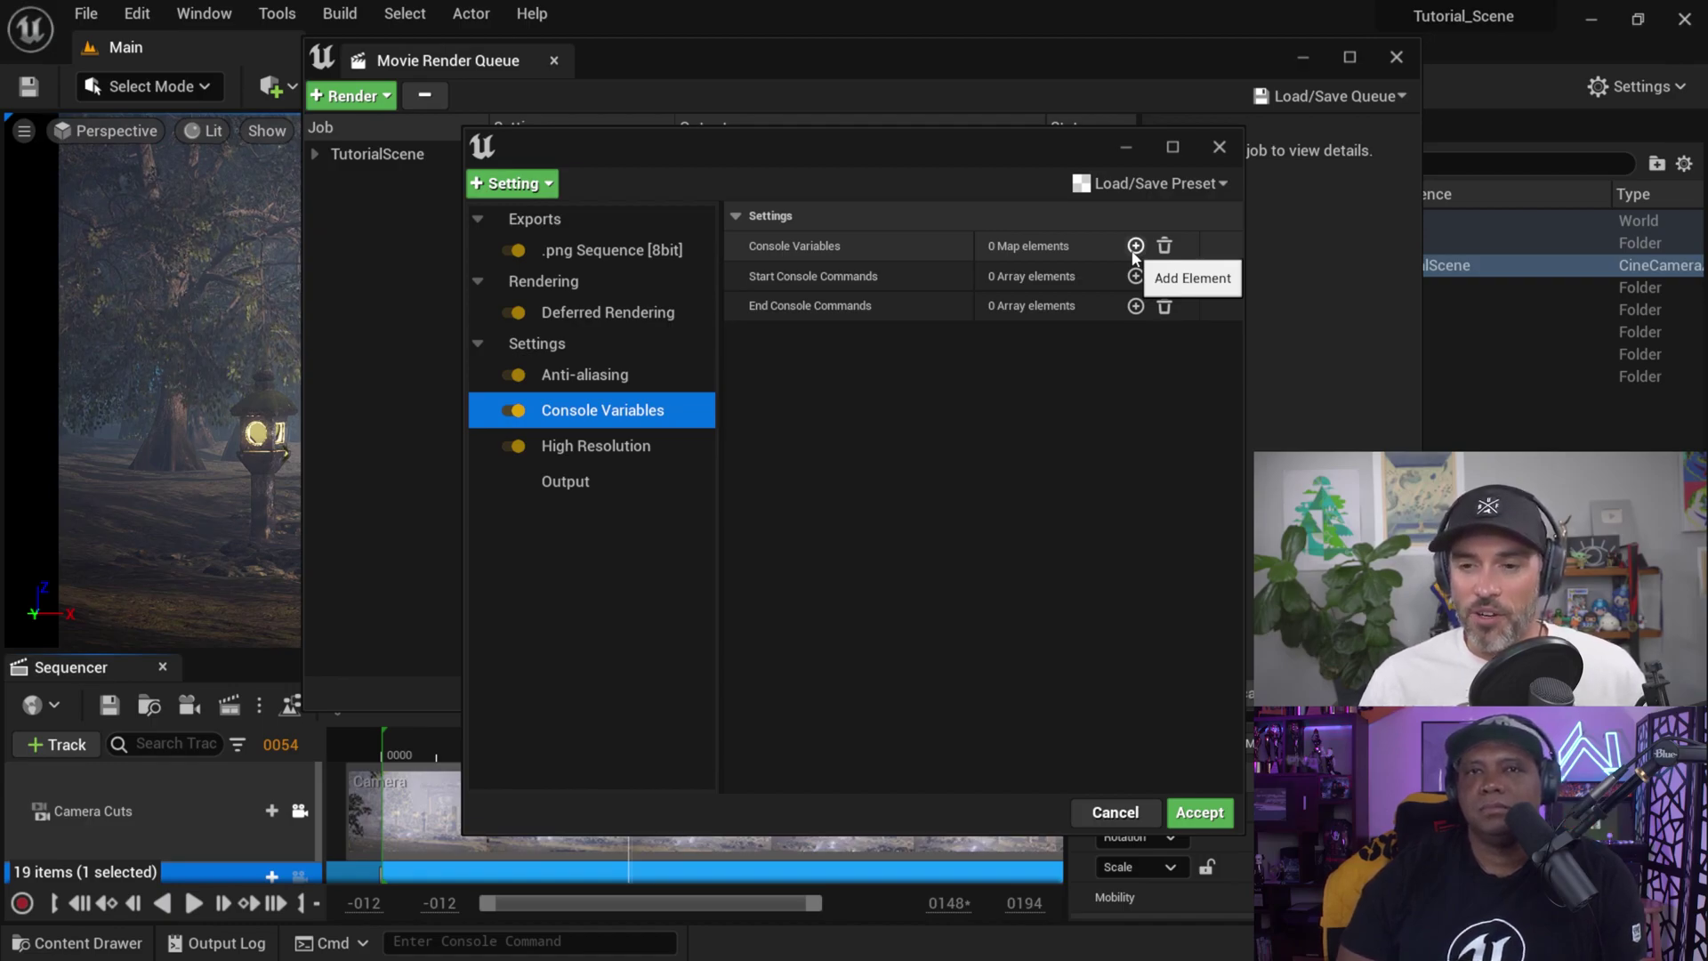
left_click(1219, 148)
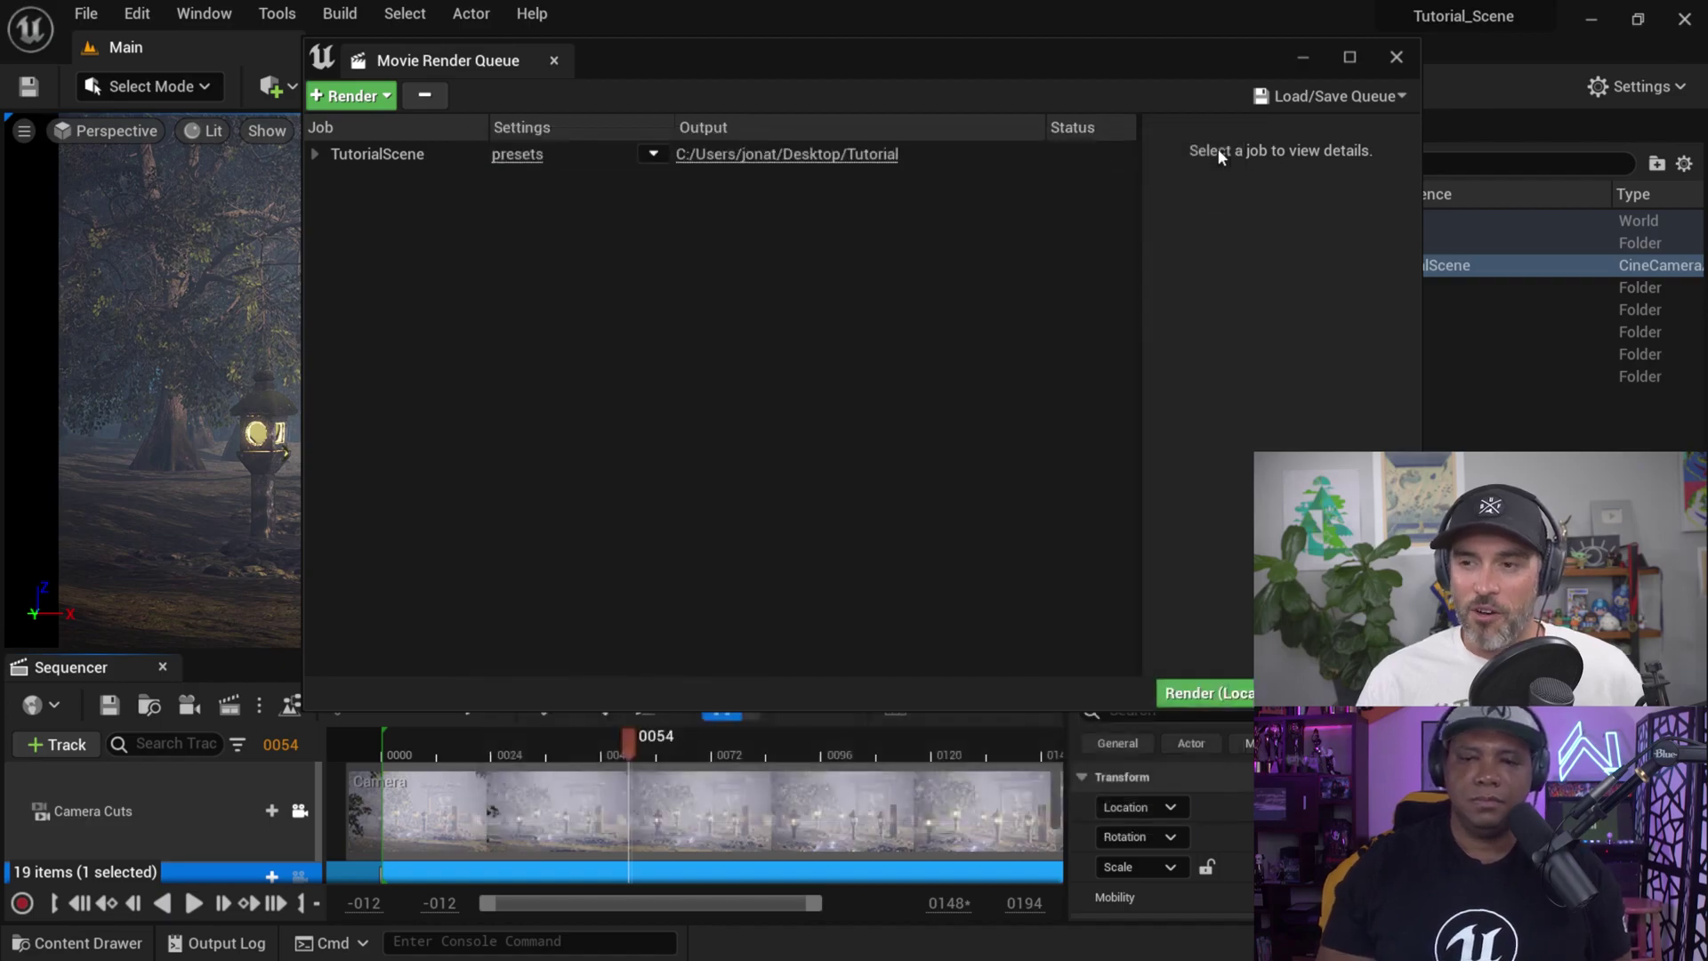
left_click(1397, 58)
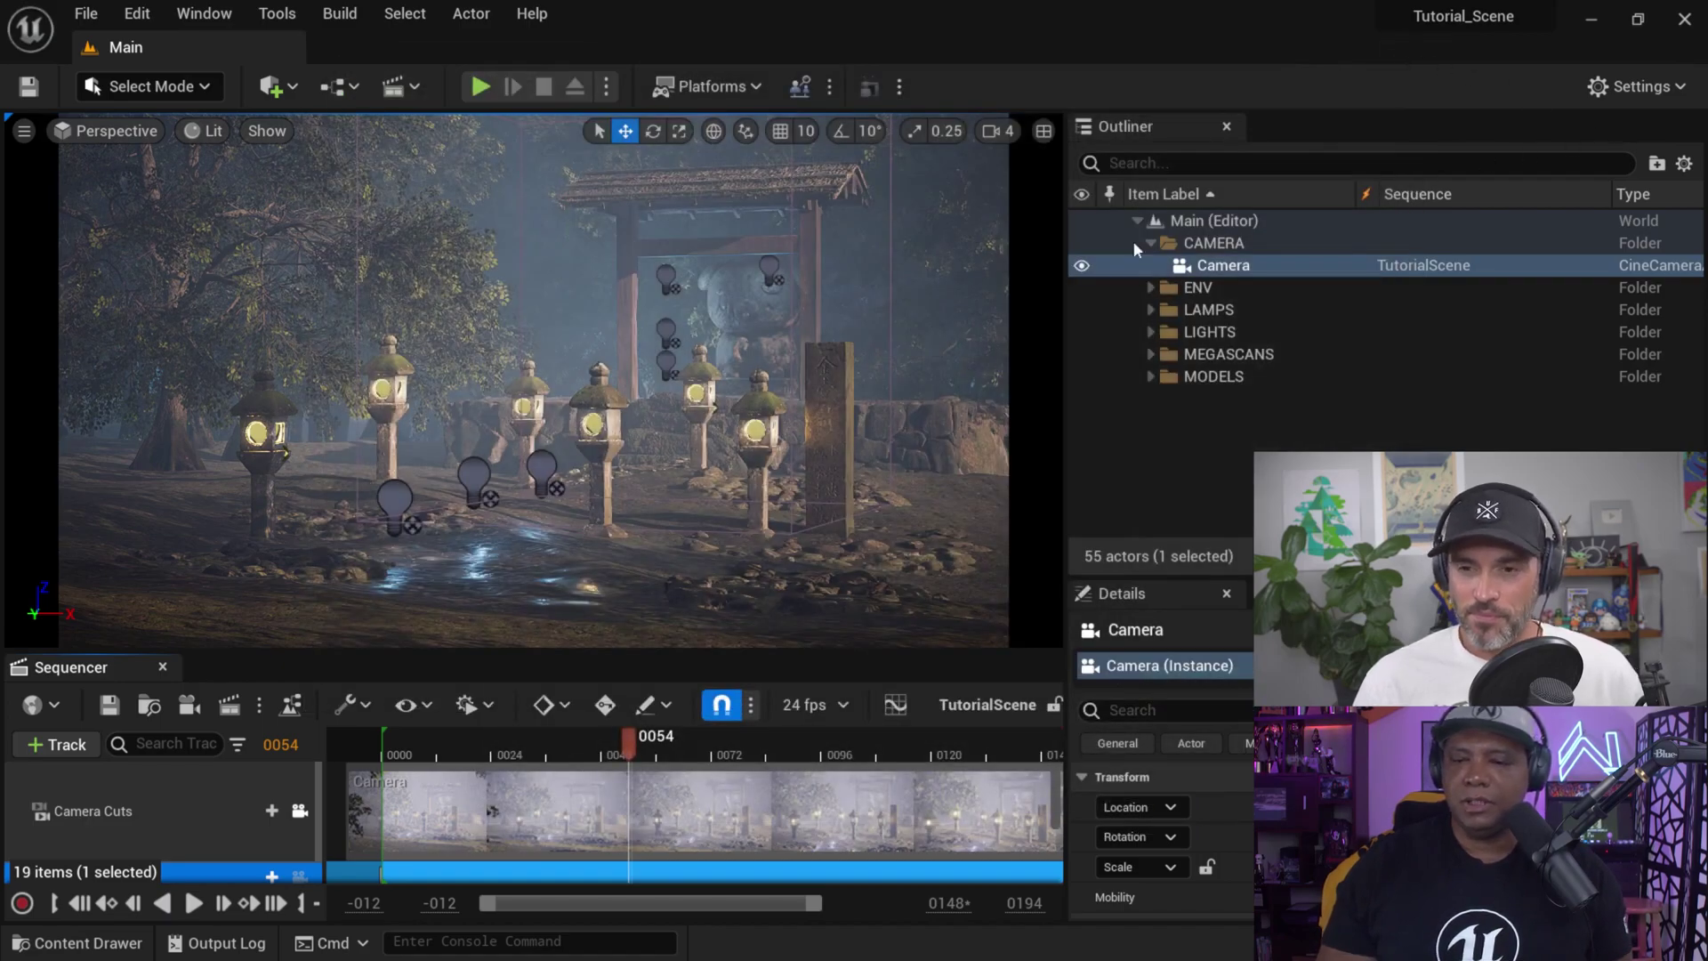
- Select the PostProcessVolume in the ENV folder, enlarge its Details area and filter the properties for "motion"
left_click(1149, 287)
left_click(1243, 354)
left_click_drag(1296, 577, 1305, 333)
left_click(1210, 502)
type("motion")
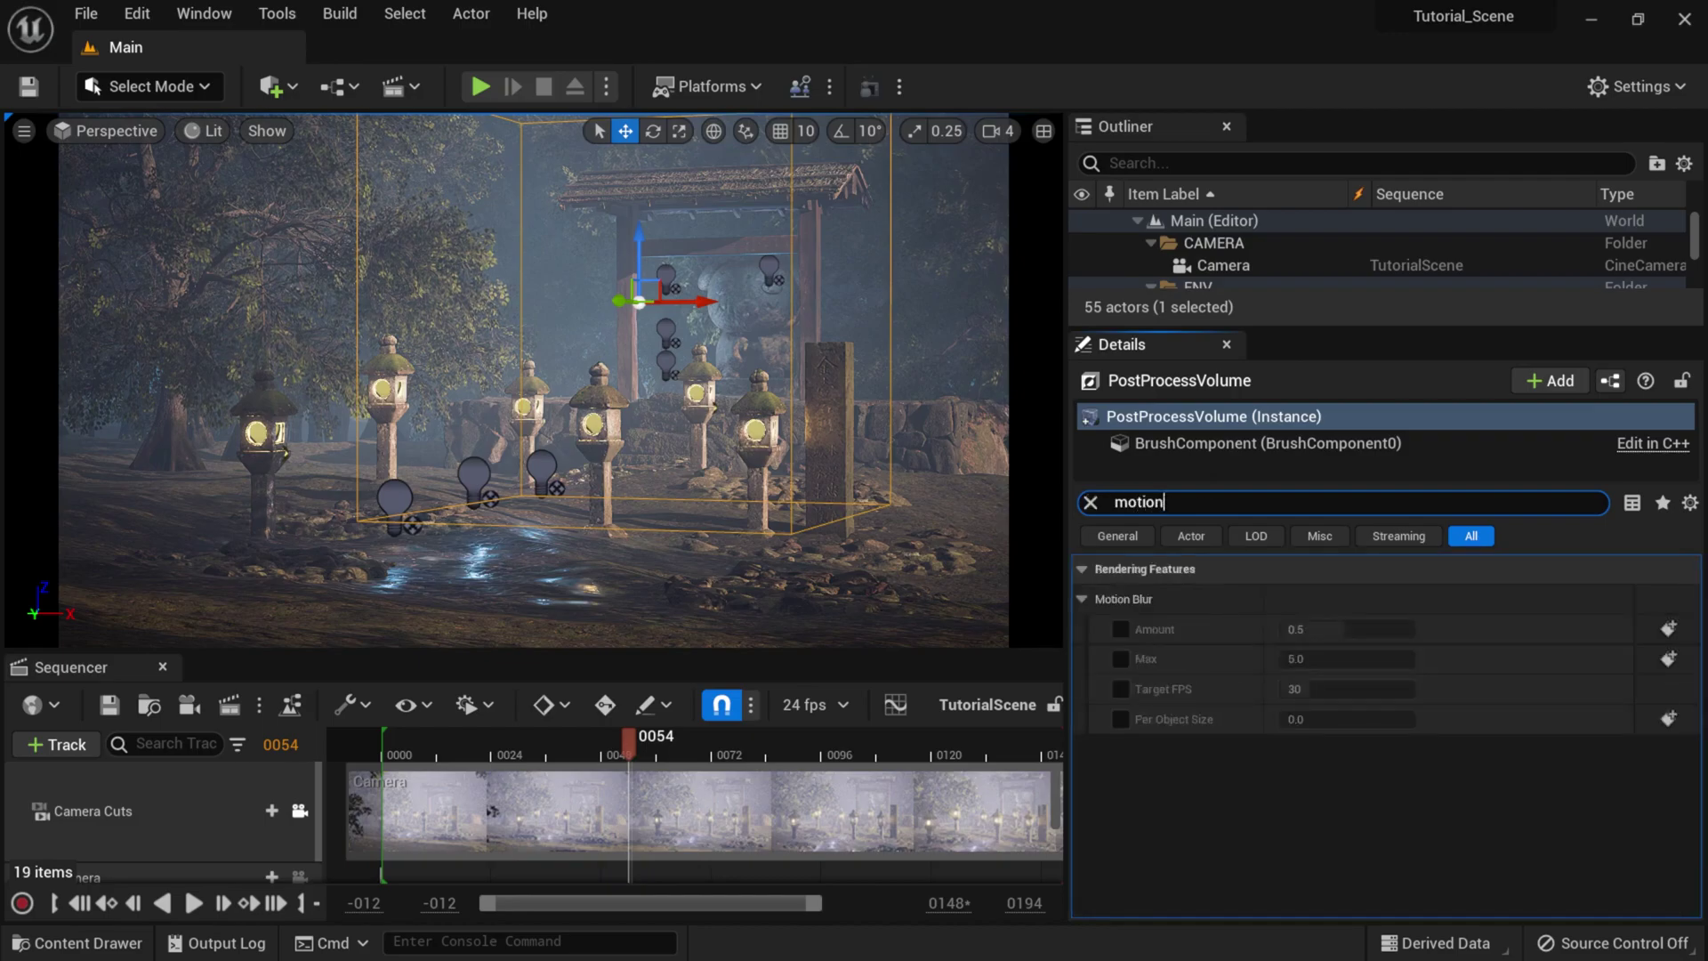
- Override the PostProcessVolume's Motion Blur Amount and Max, and set both to 0
left_click(1121, 629)
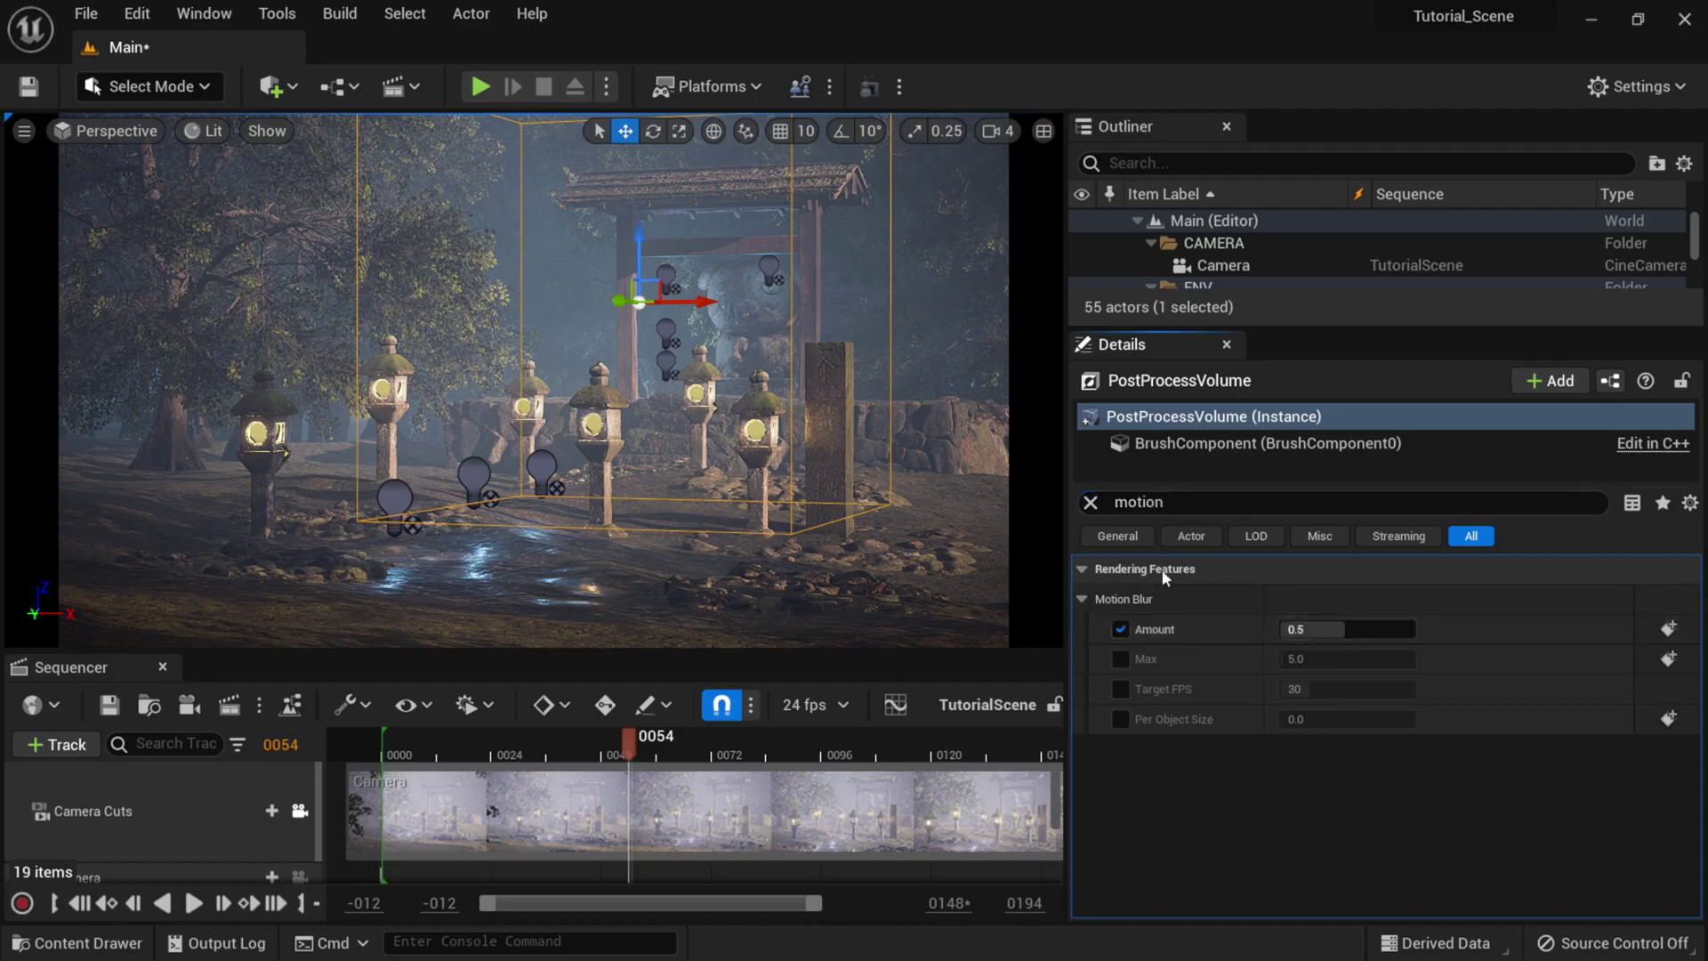
left_click(1311, 629)
type("0")
key("Return")
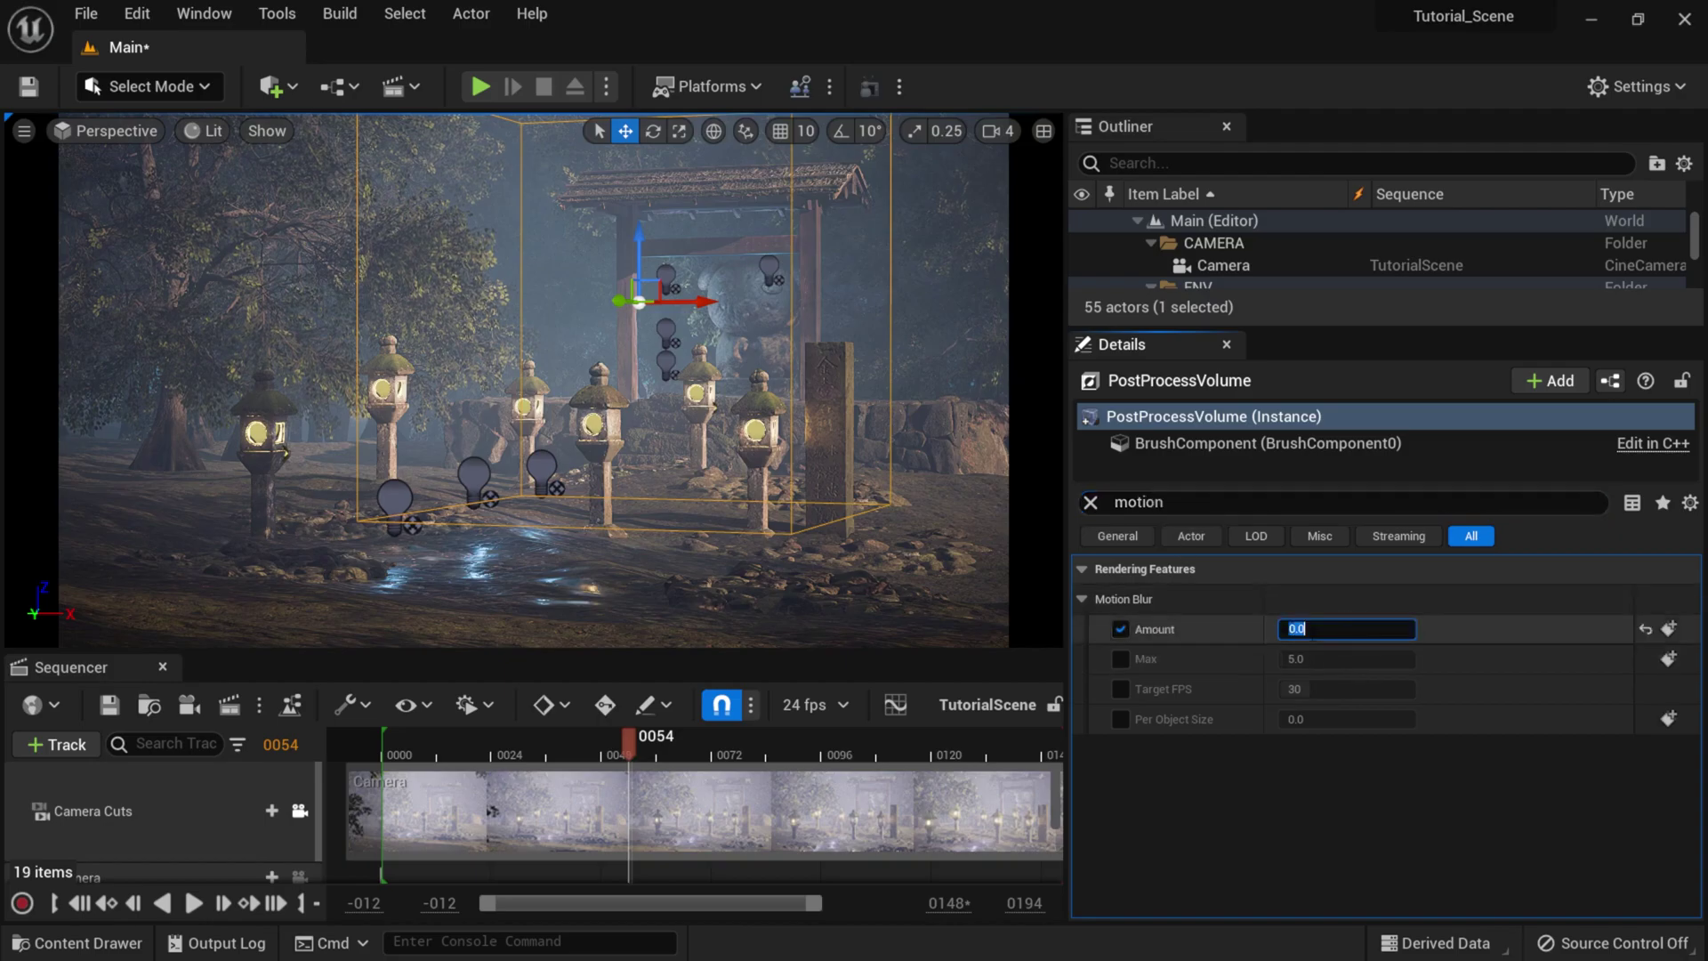
left_click(1121, 658)
left_click(1313, 660)
type("0")
key("Return")
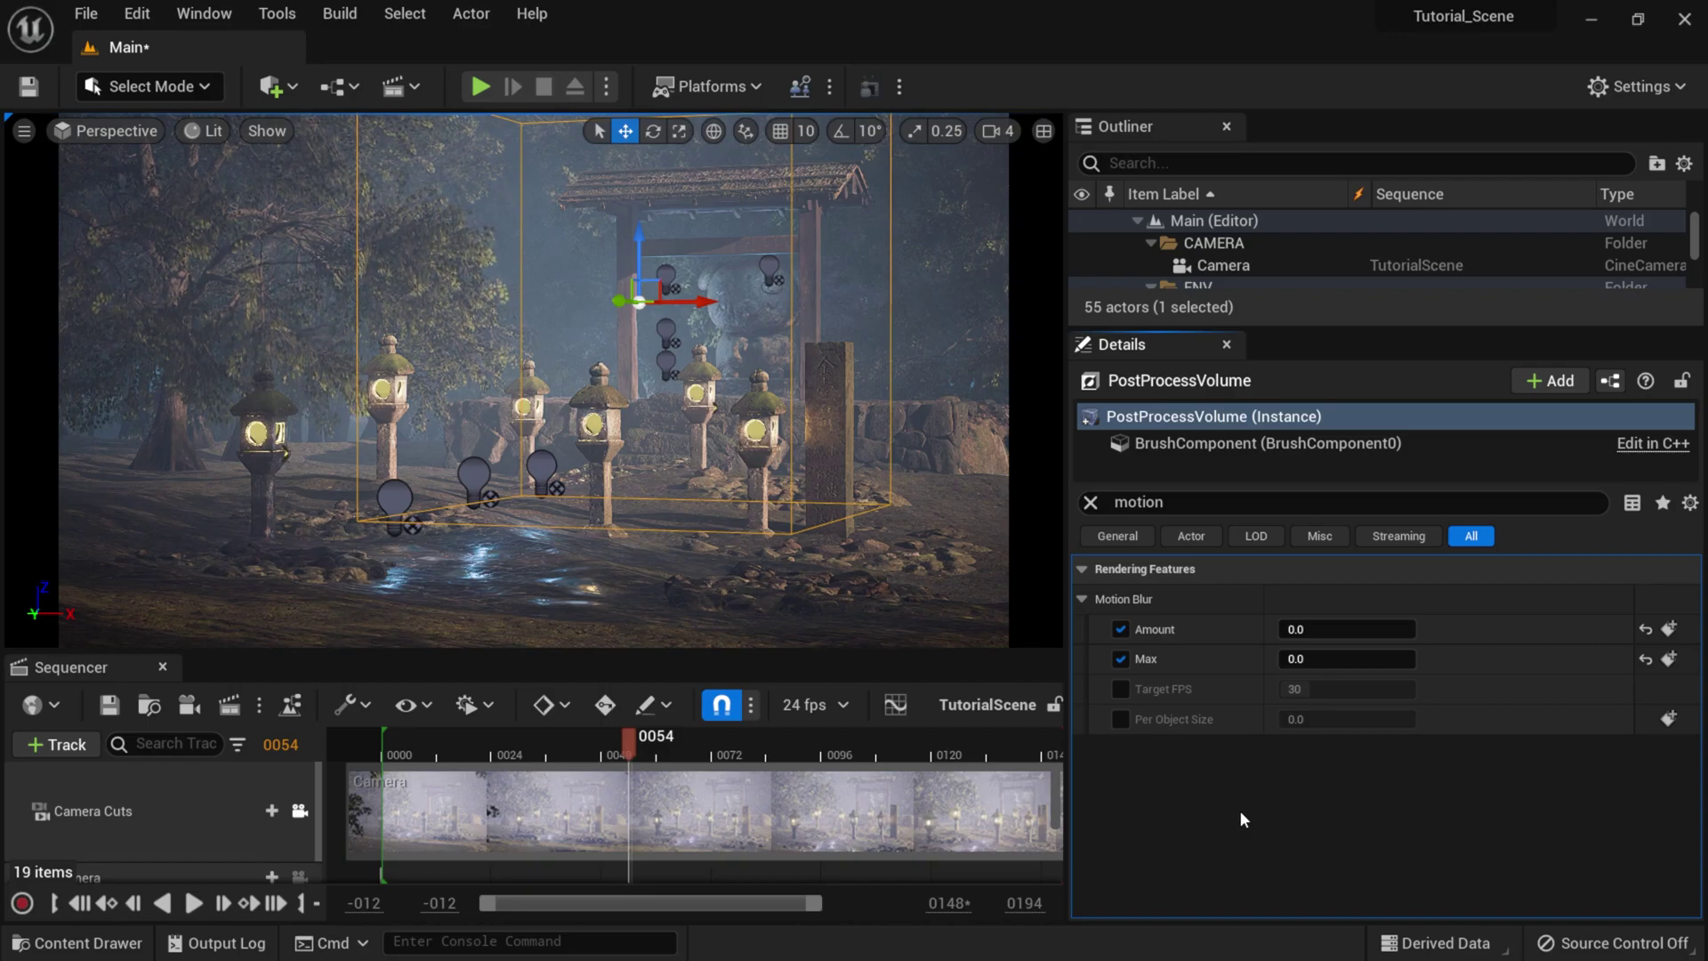
- Open the TutorialScene job's settings in the Movie Render Queue and add an Anti-aliasing setting
key("super")
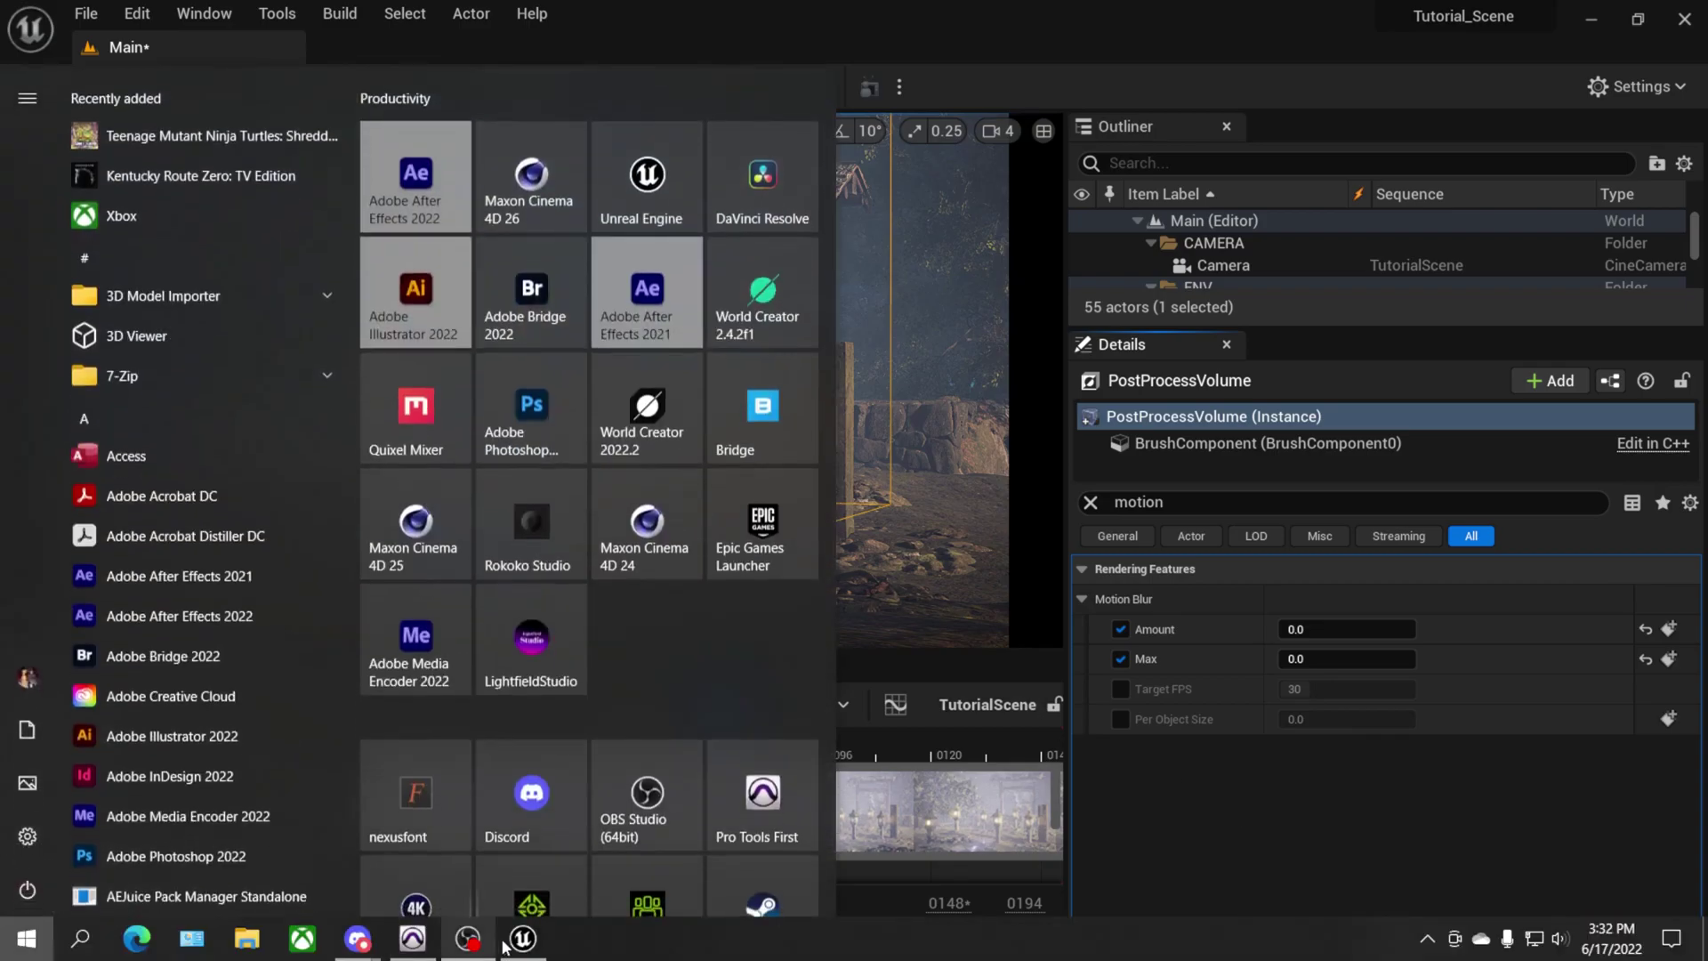
left_click(523, 948)
left_click(338, 14)
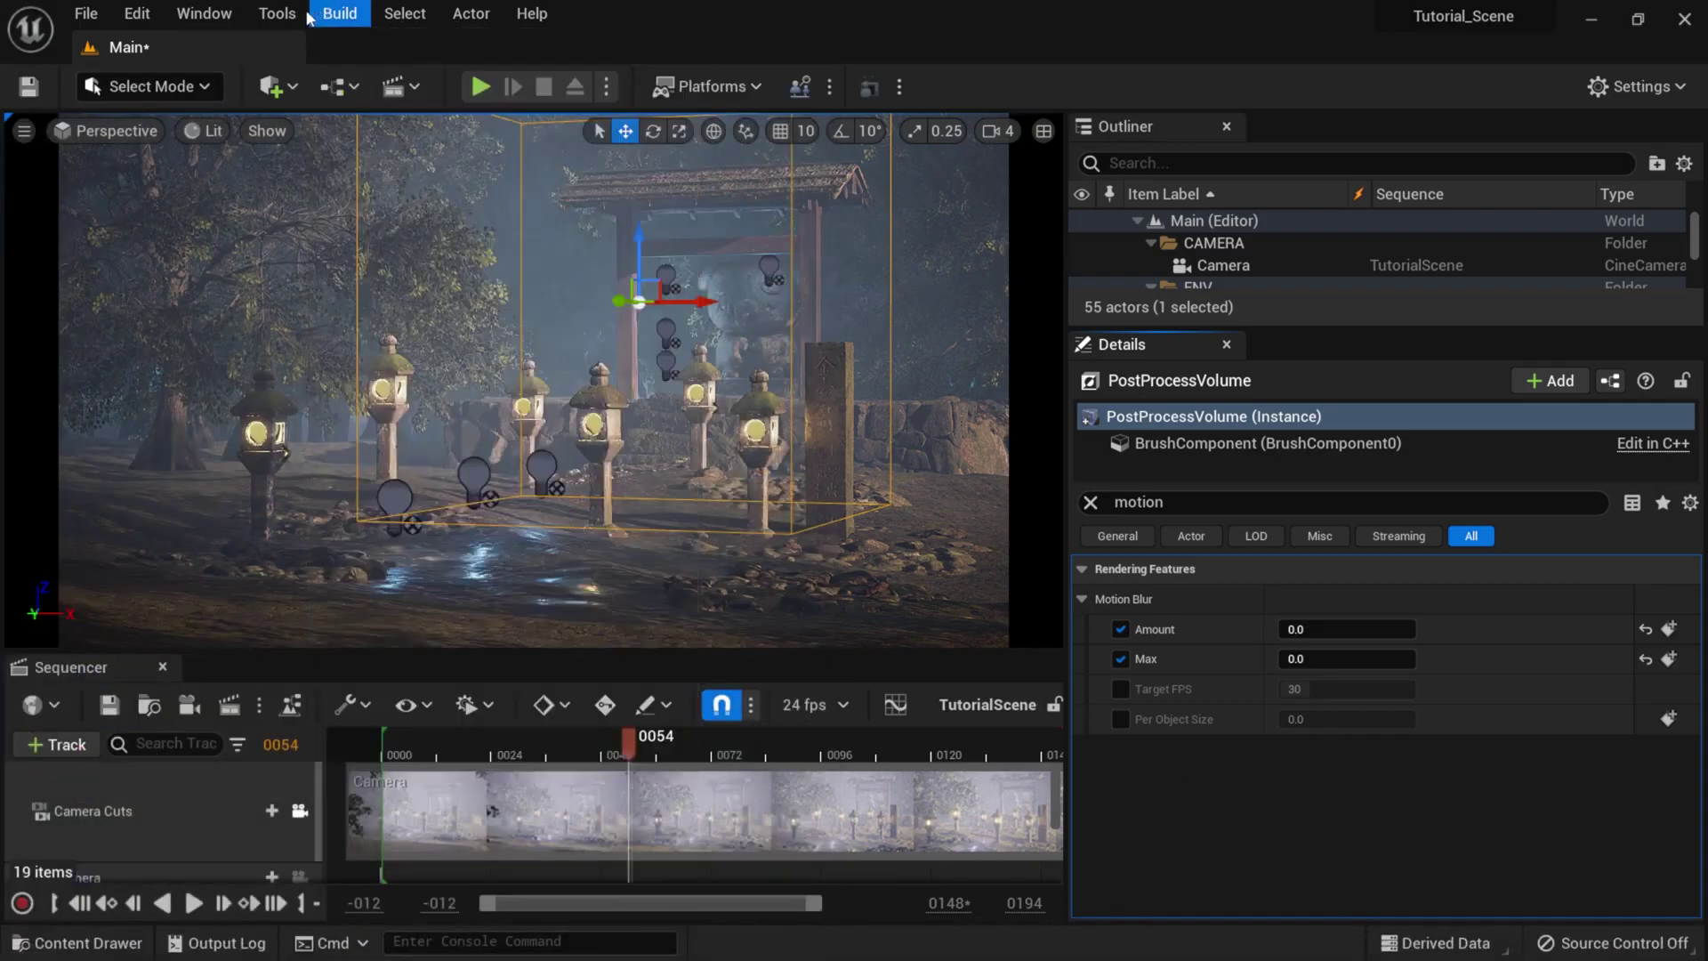
mouse_move(293, 73)
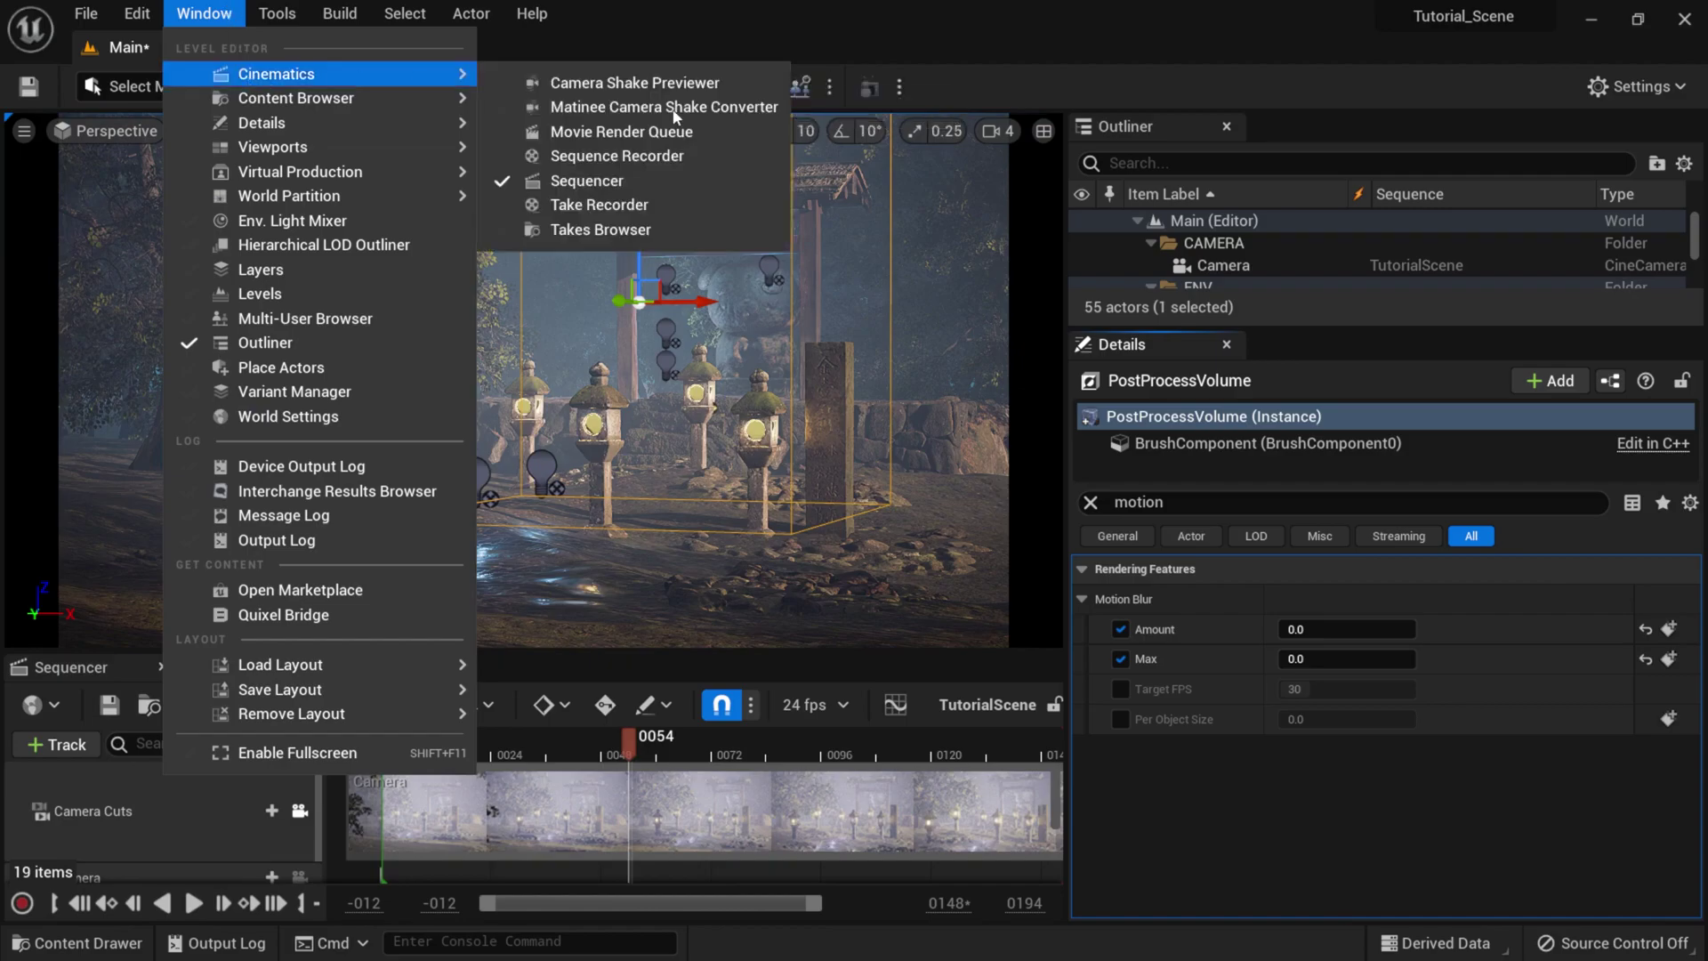
left_click(695, 135)
left_click(480, 156)
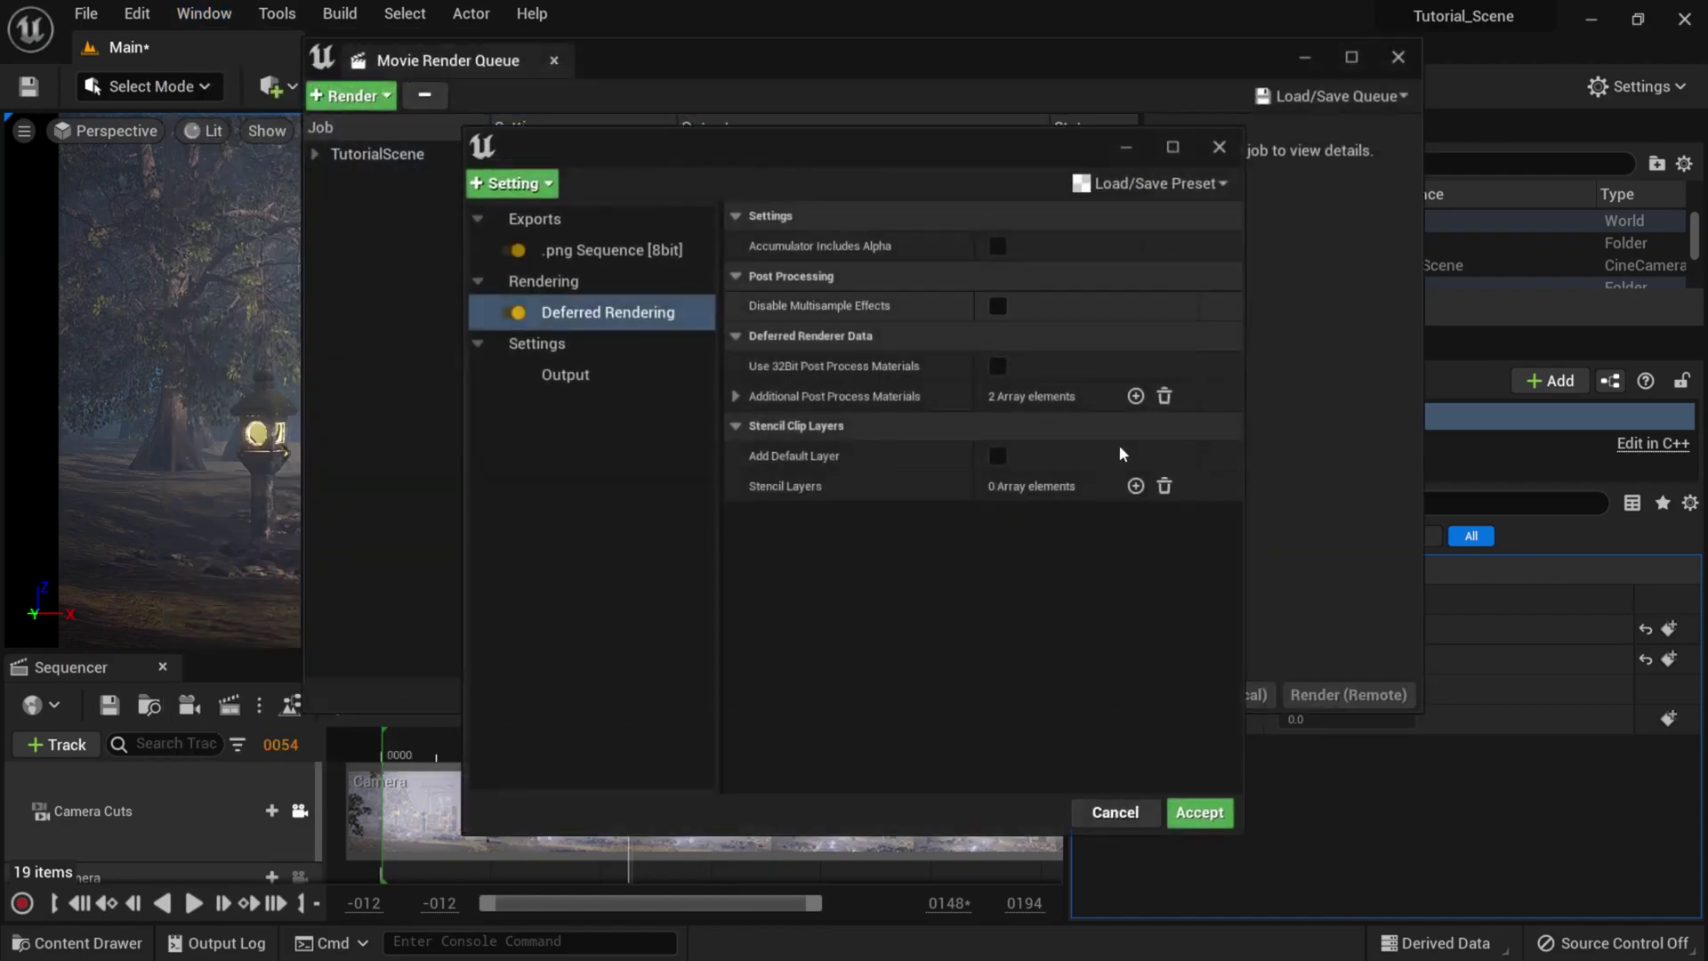
left_click(521, 184)
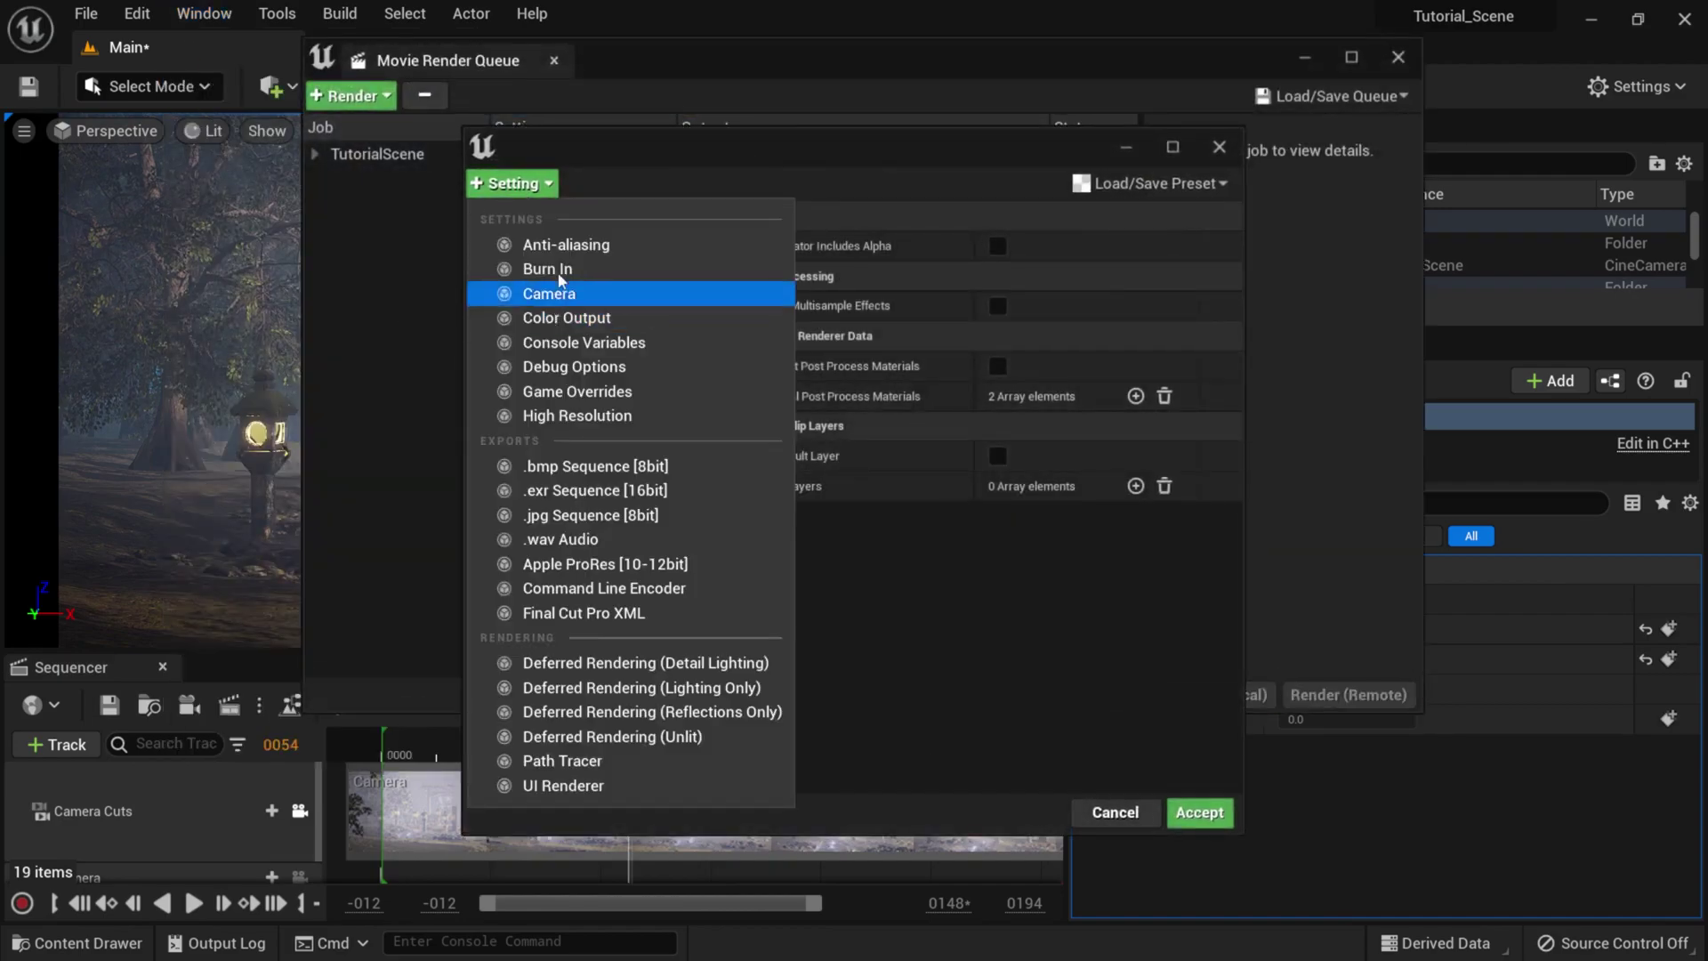
left_click(578, 246)
- Set the anti-aliasing Temporal Sample Count to 2 with the Spatial Sample Count at its default of 1, and accept the job settings
left_click(1009, 249)
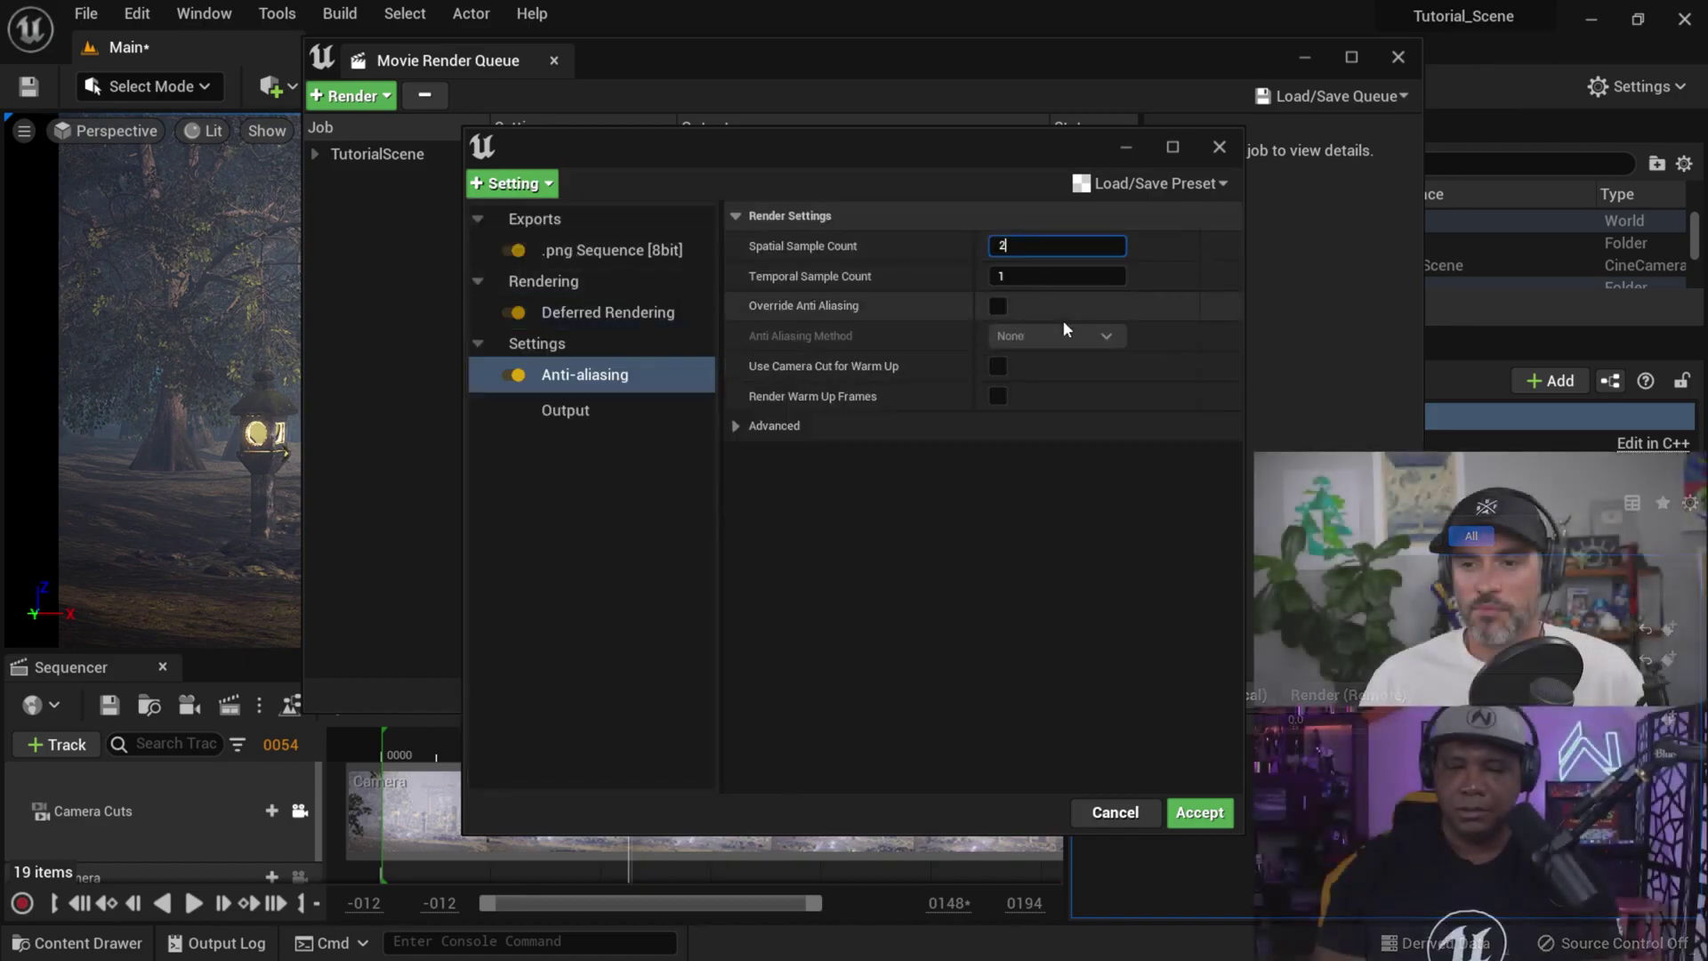
type("2")
key("Return")
left_click(1047, 277)
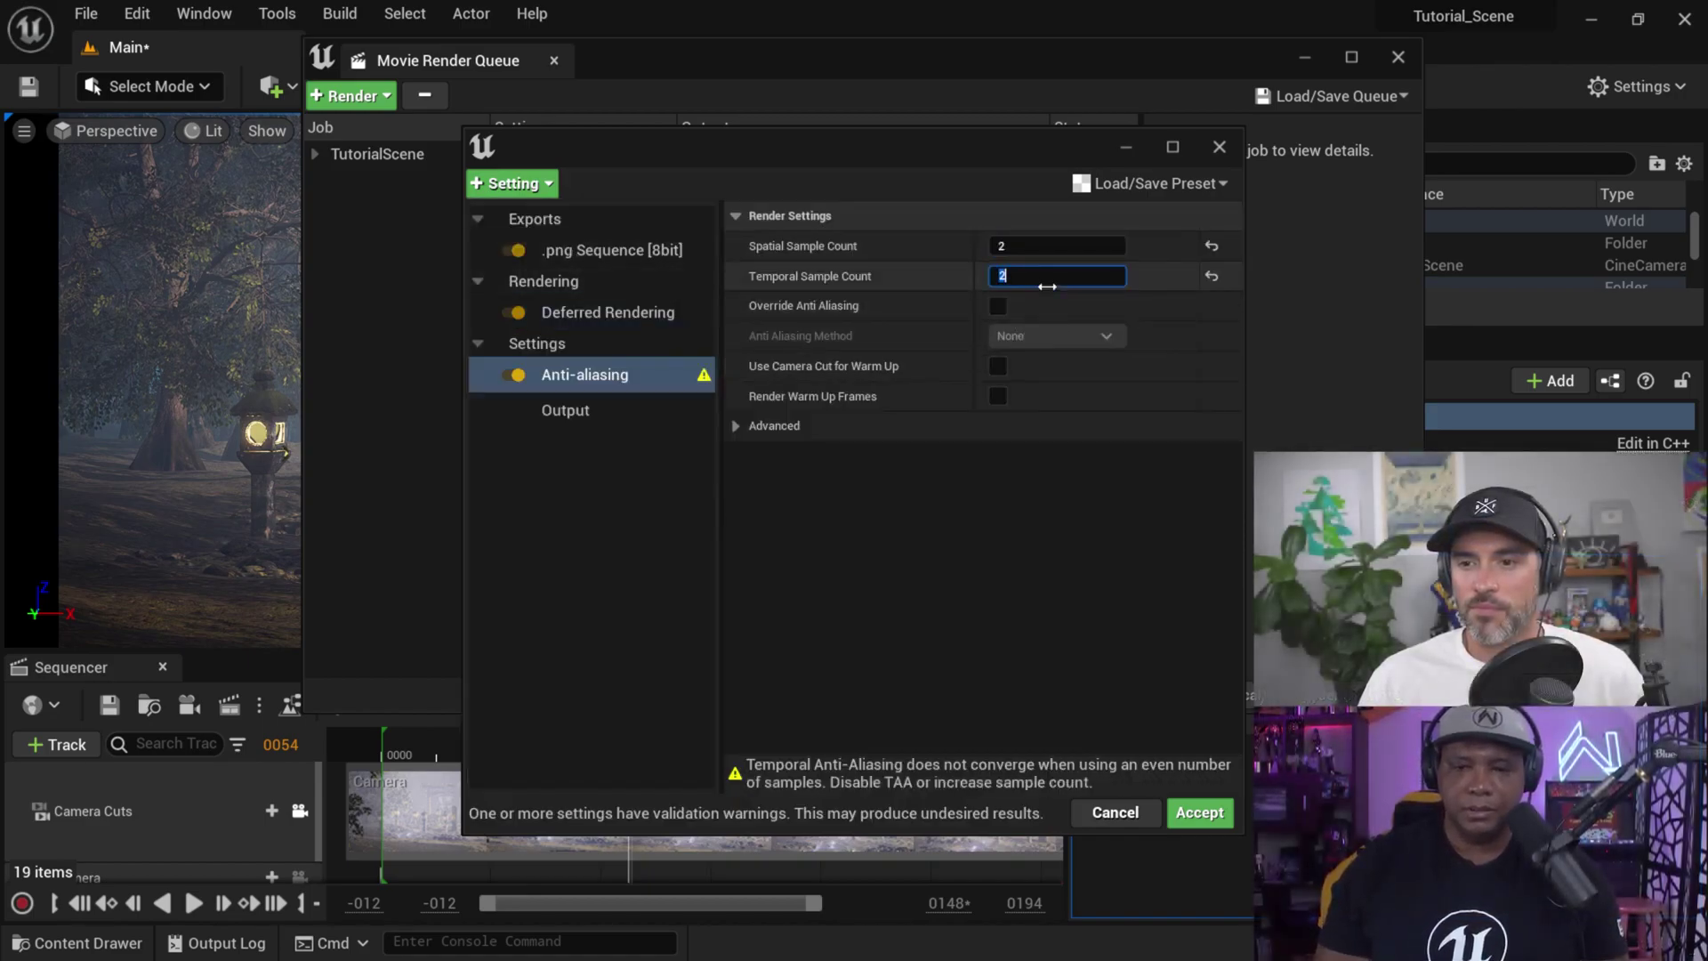
type("2")
key("Return")
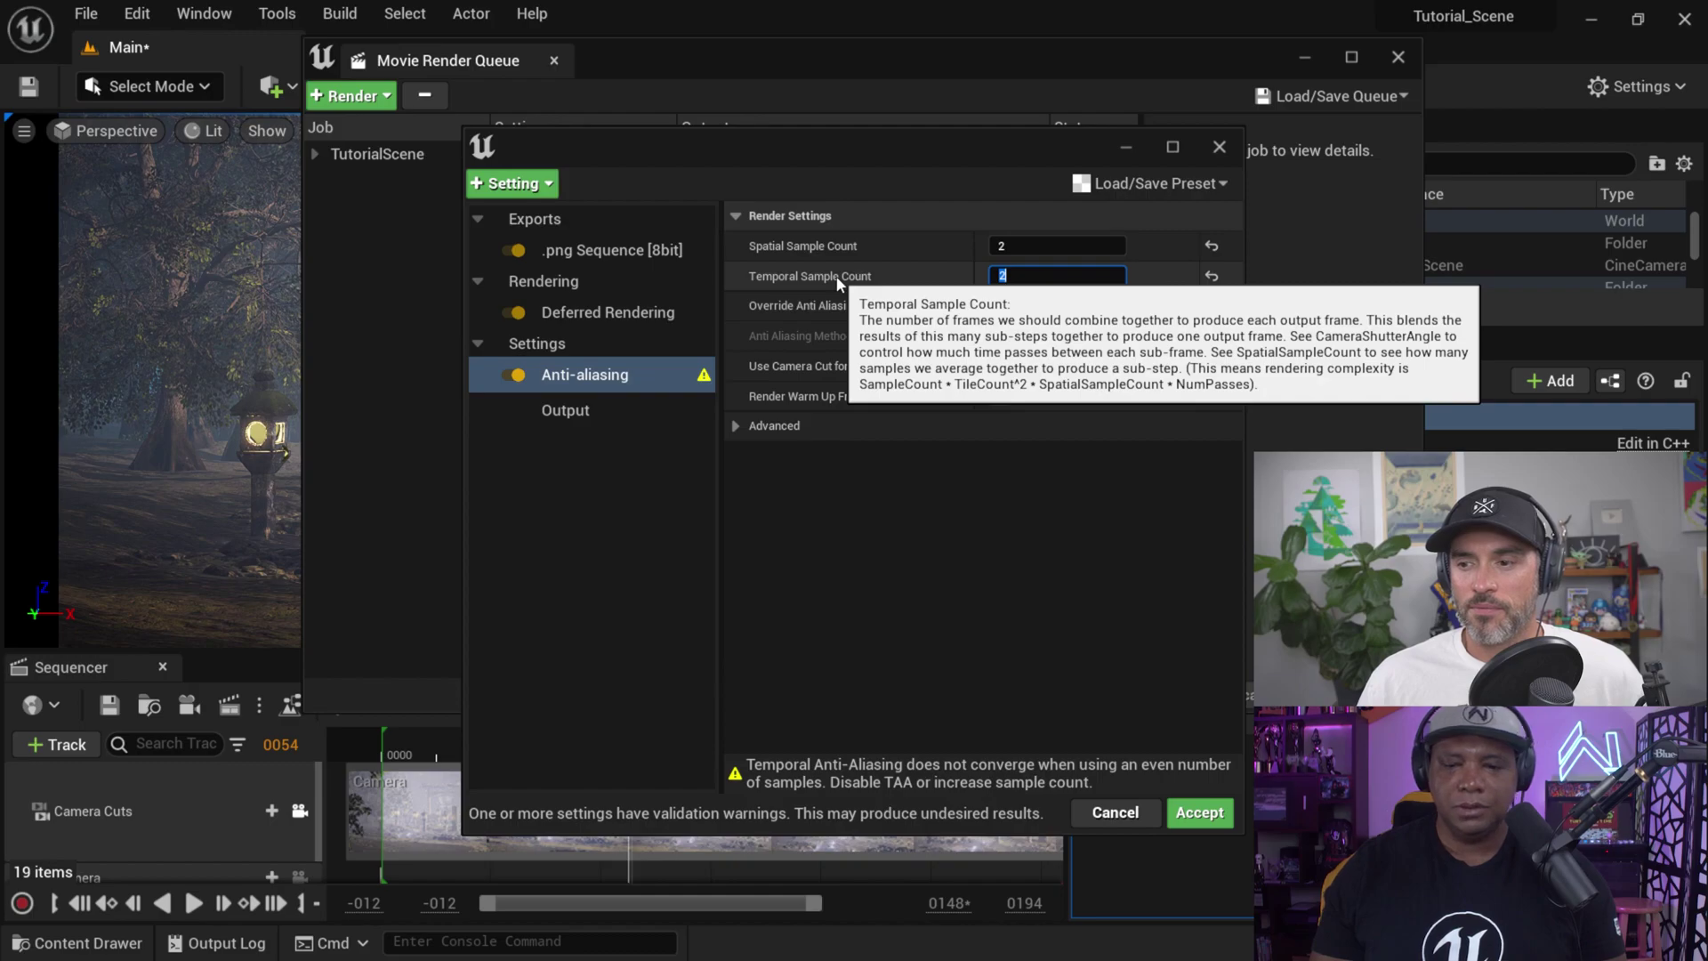
left_click(927, 249)
left_click(1212, 245)
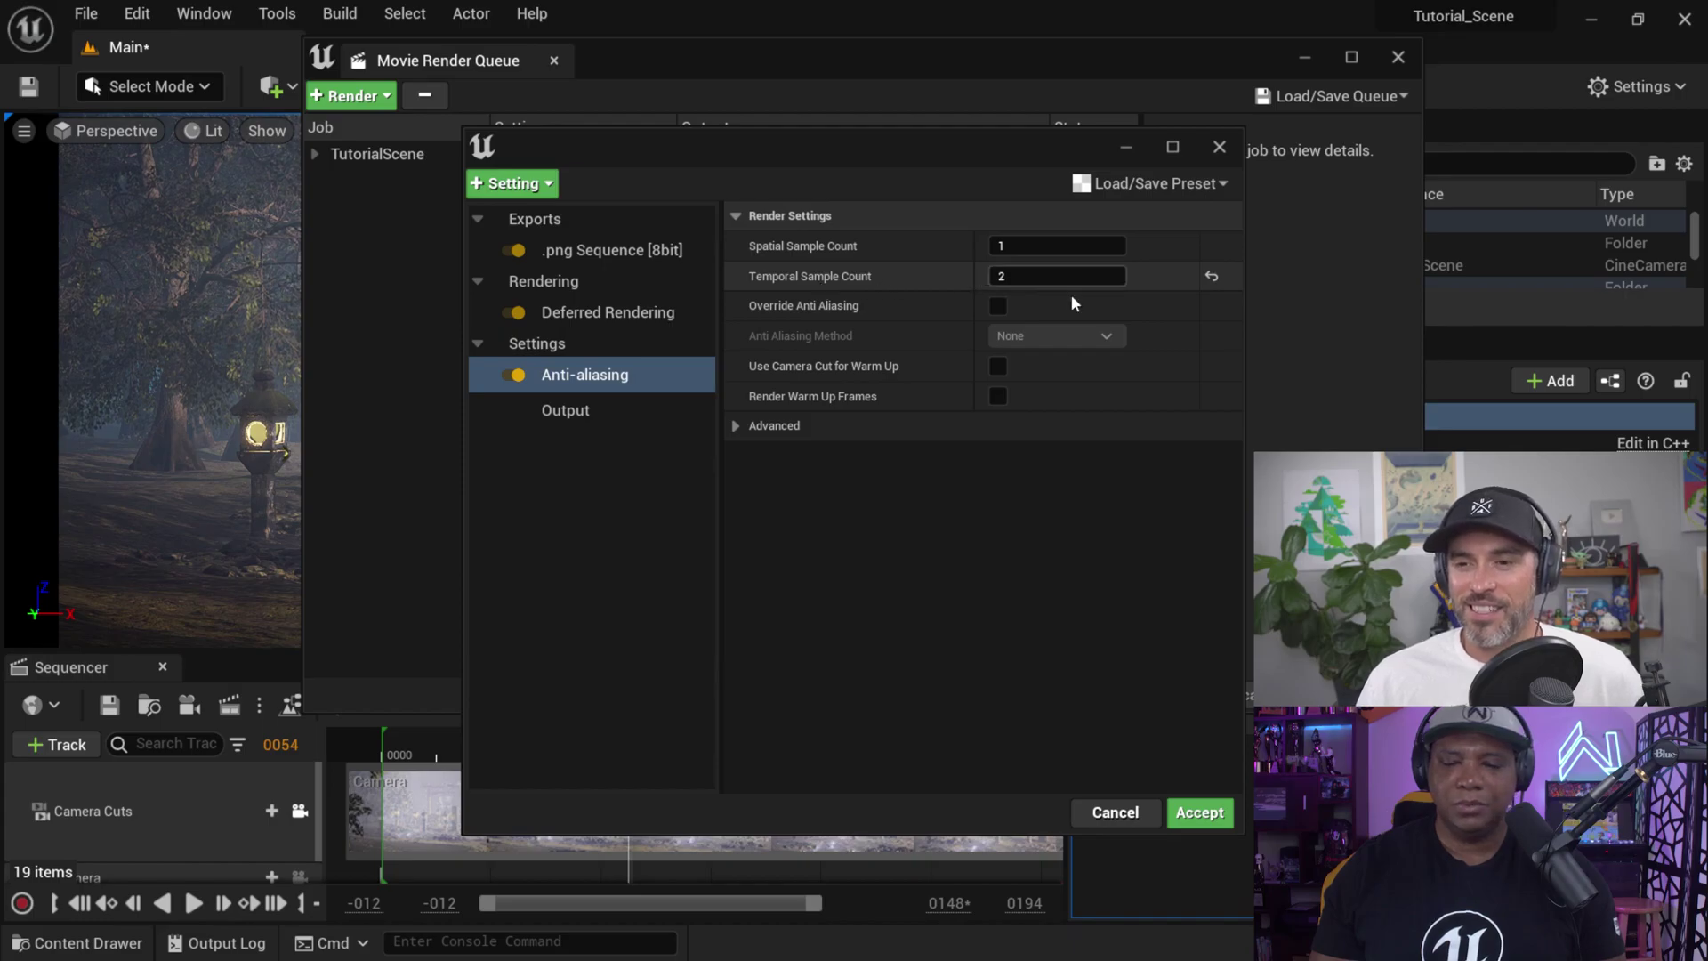
left_click(1201, 813)
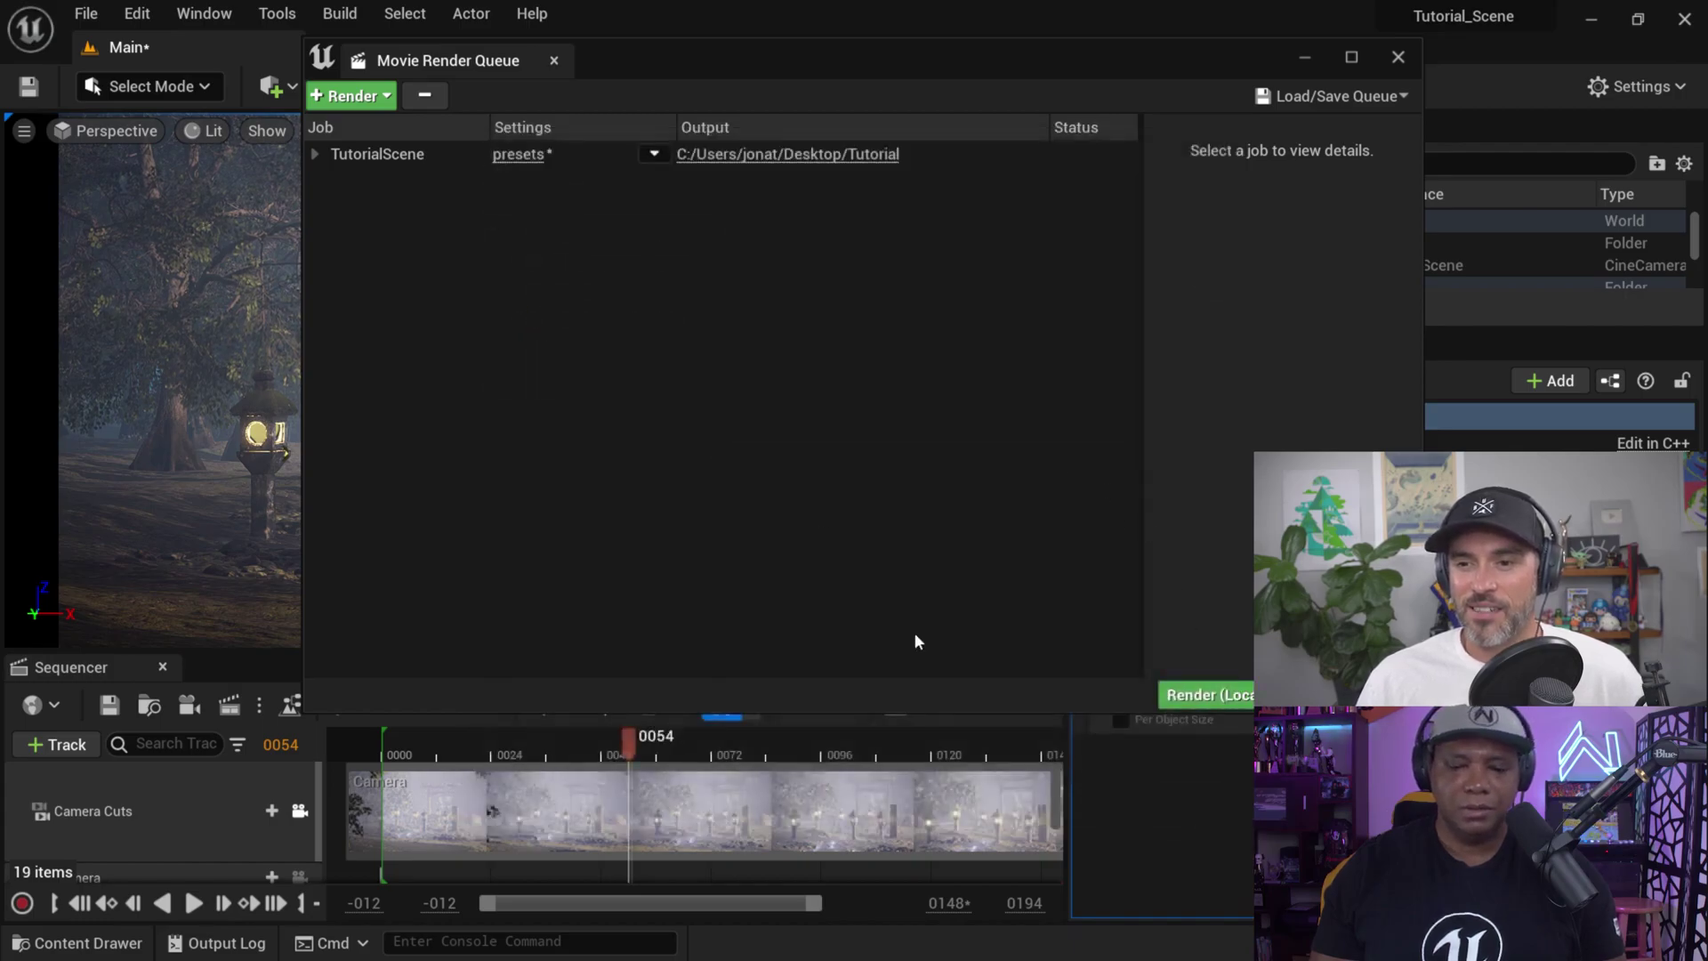
- Render the TutorialScene job locally and close the Movie Render Queue
left_click(1232, 695)
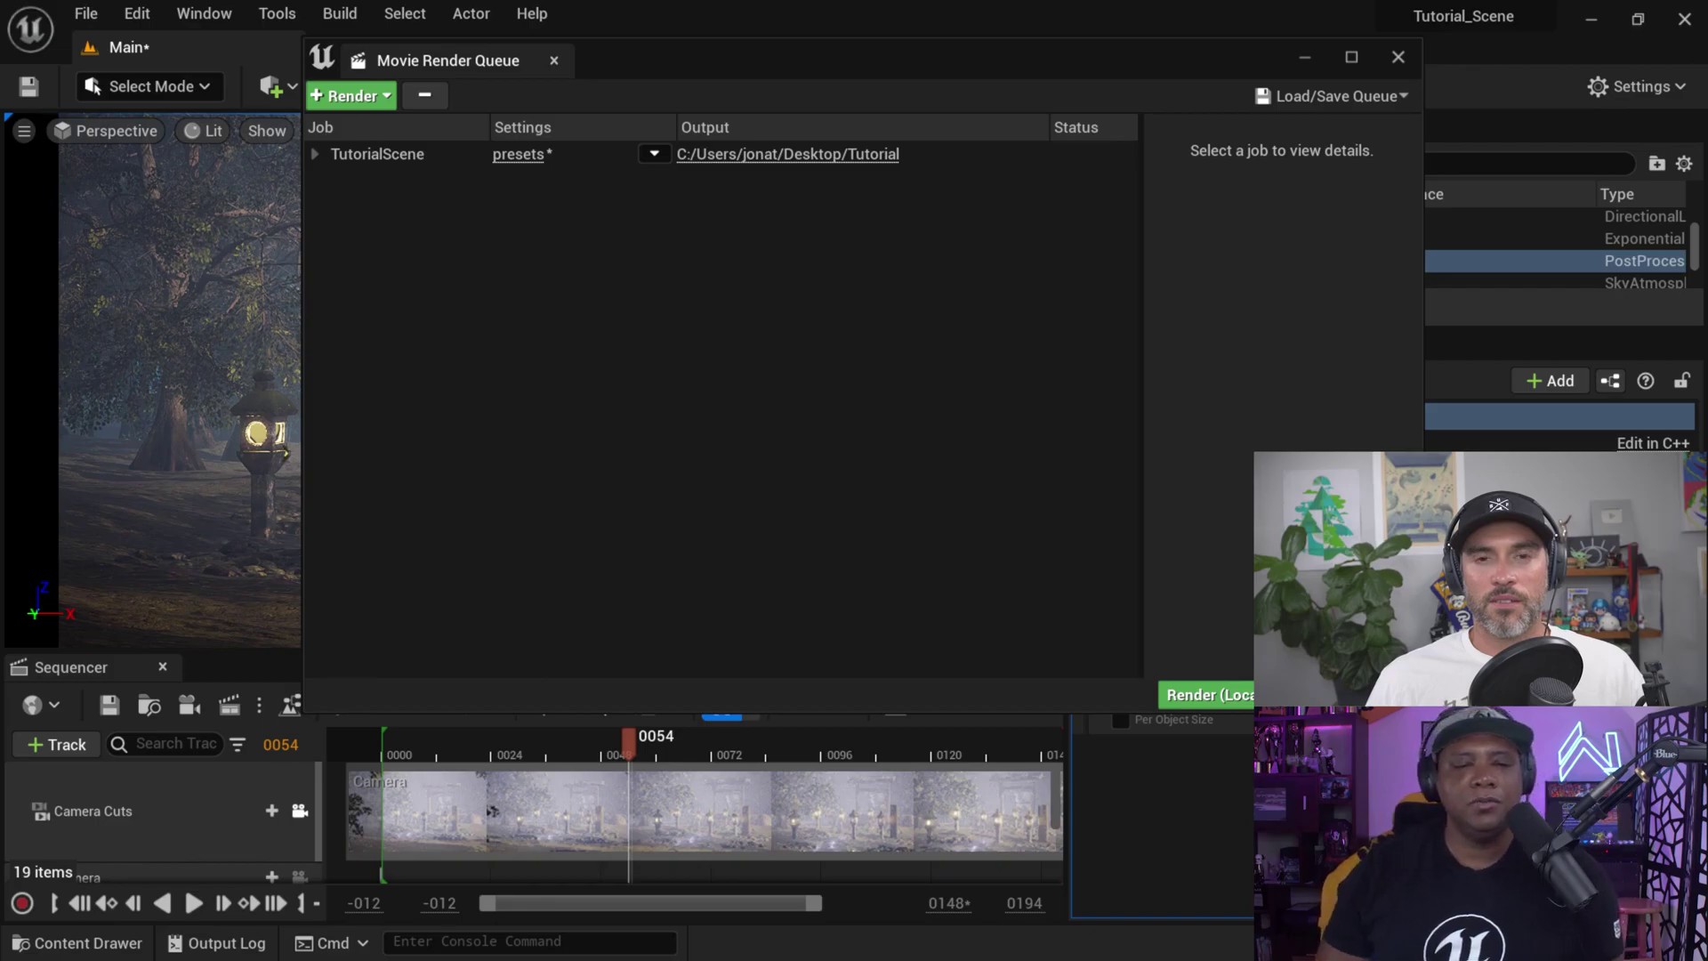
left_click(1398, 57)
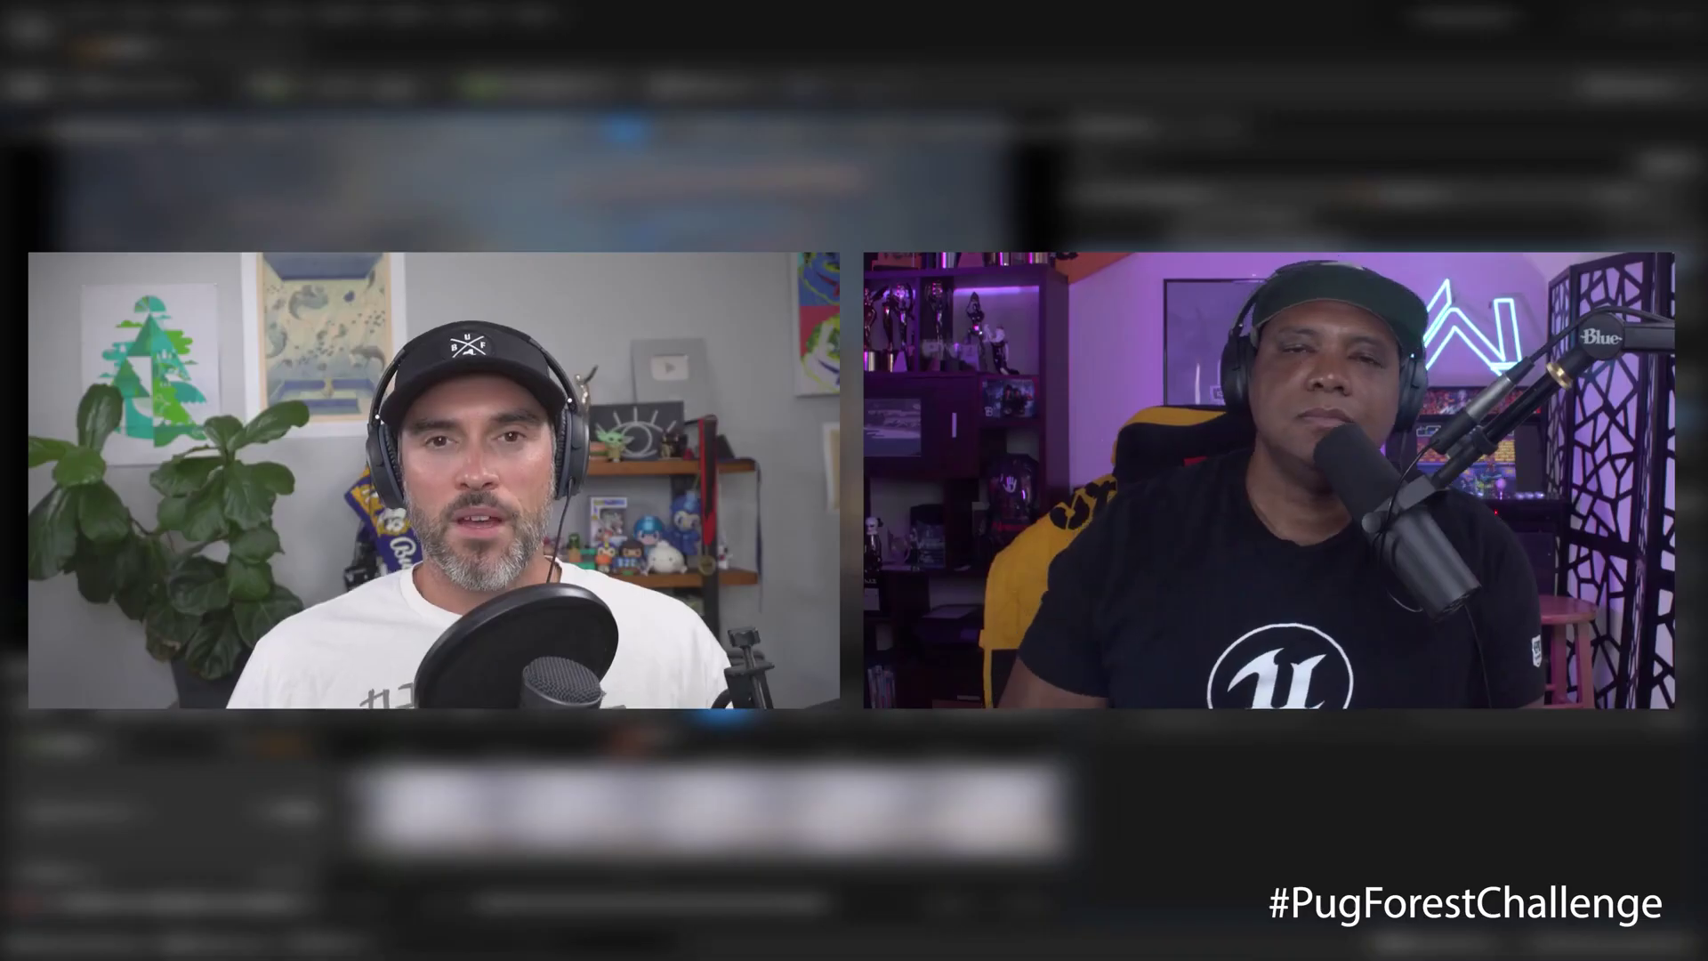